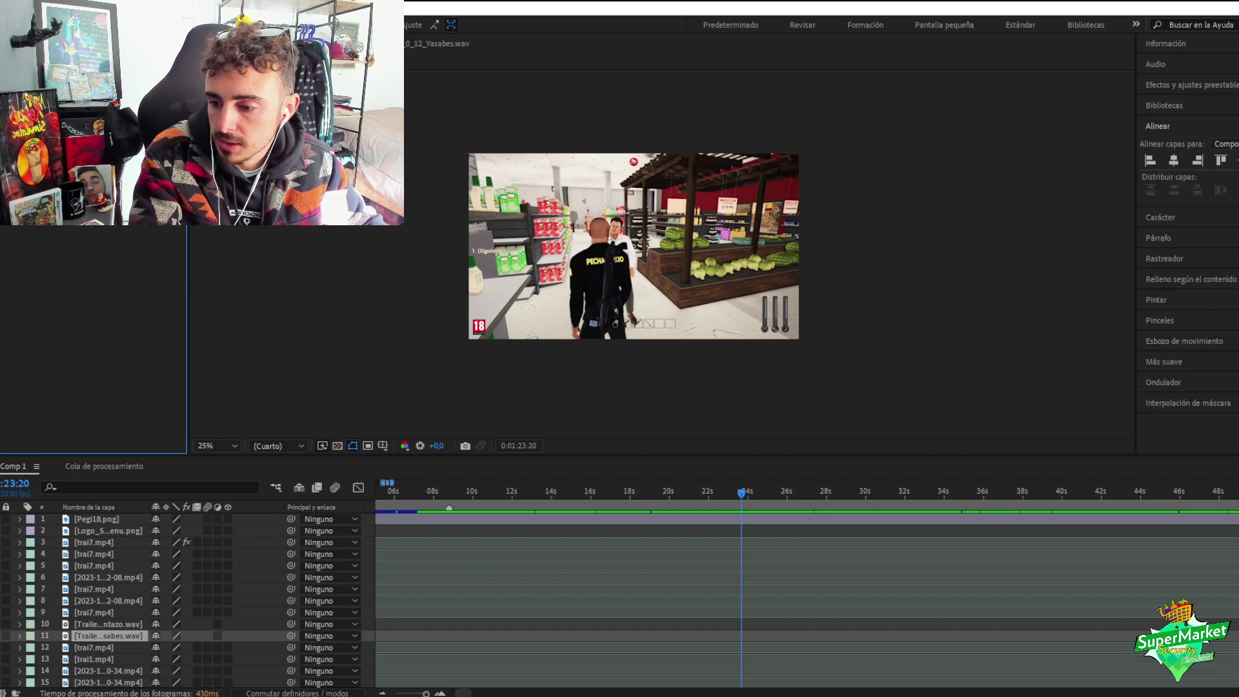
# - Zoom the timeline out to the full trailer length and move the playhead back to about 0:23
pyautogui.keyDown('alt'); pyautogui.scroll(-5, 795, 638); pyautogui.keyUp('alt')
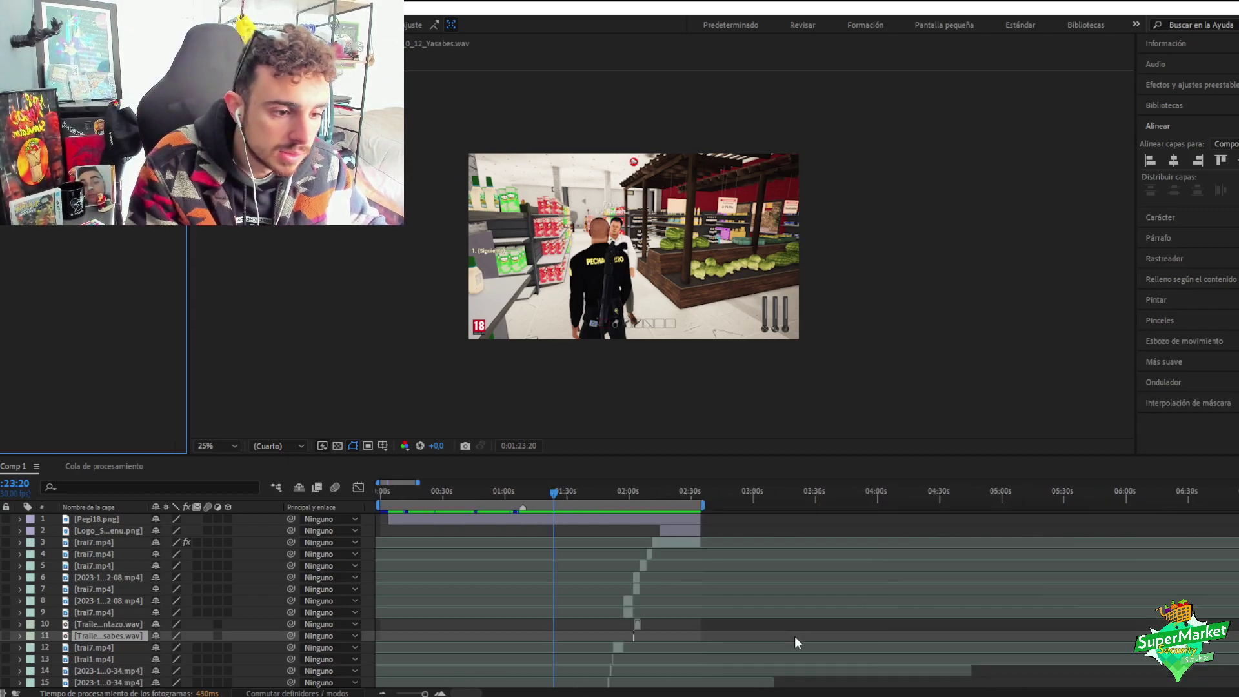
pyautogui.moveTo(382, 506); pyautogui.dragTo(429, 514)
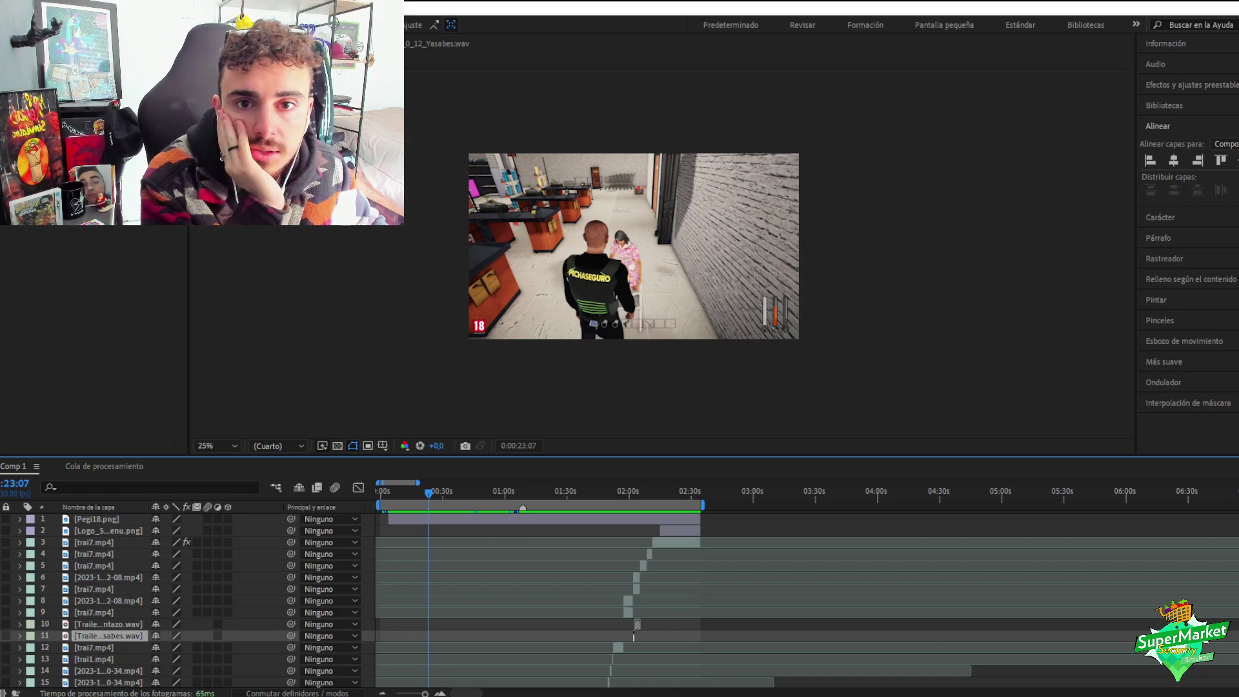
# - Add Comp 1 to the Media Encoder queue as an H.264 export and open its output file setting
pyautogui.hotkey('alt', 'c')
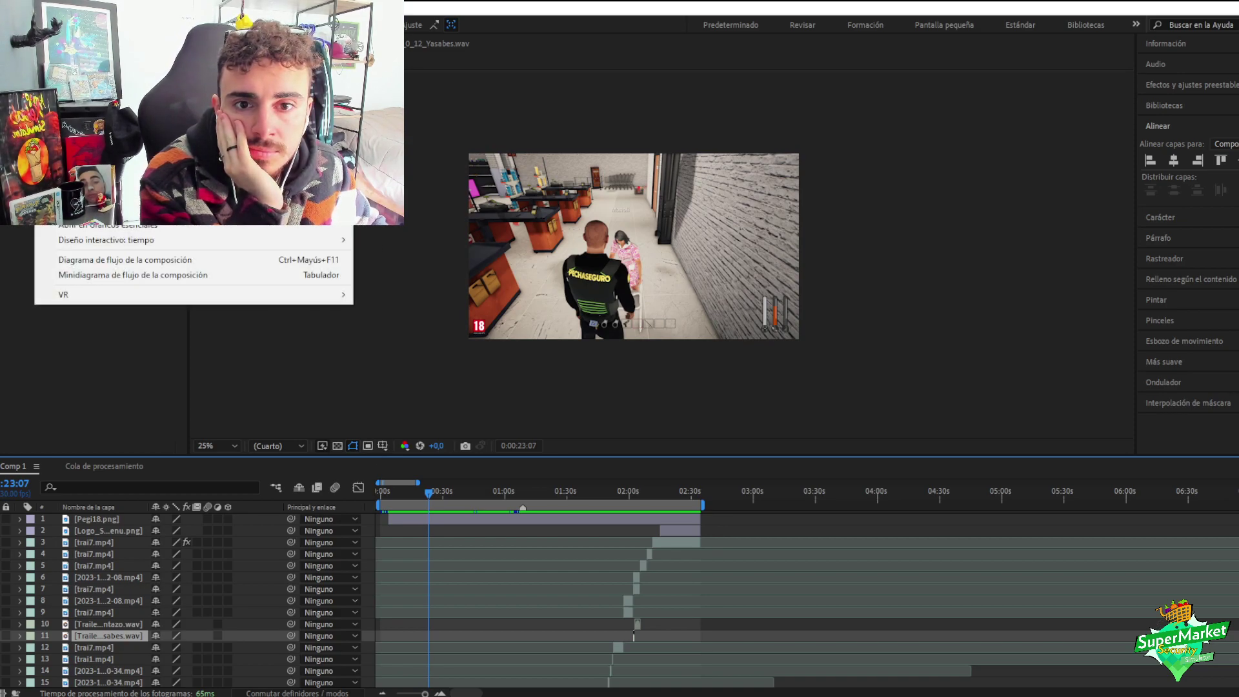
pyautogui.press('Escape')
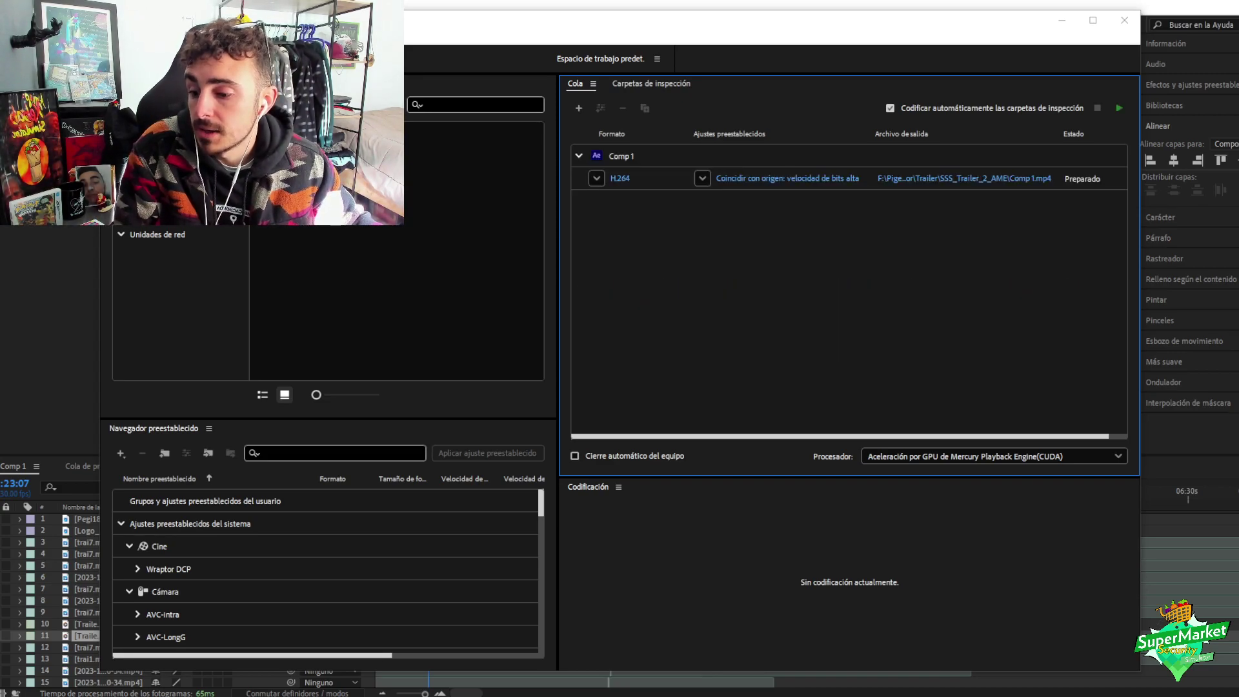
pyautogui.click(924, 180)
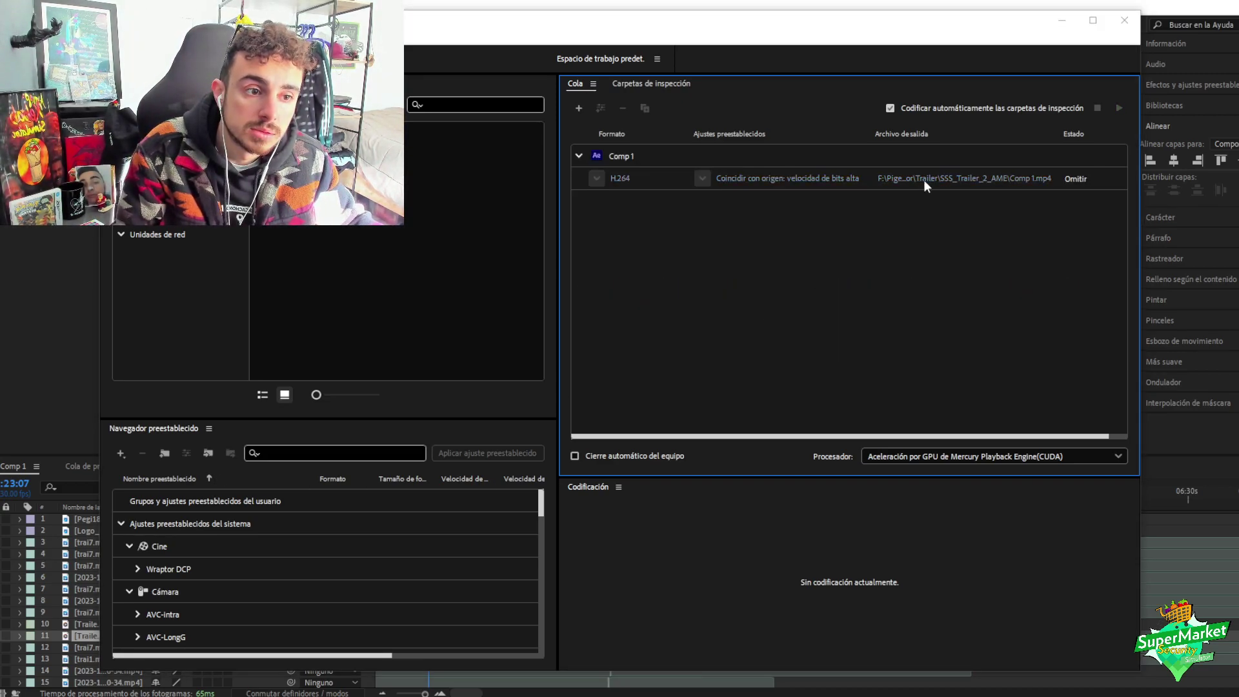
# - Name the output SSS_Trailer 3_1_Orange.mp4, start the render queue, and switch to Chrome
pyautogui.click(564, 199)
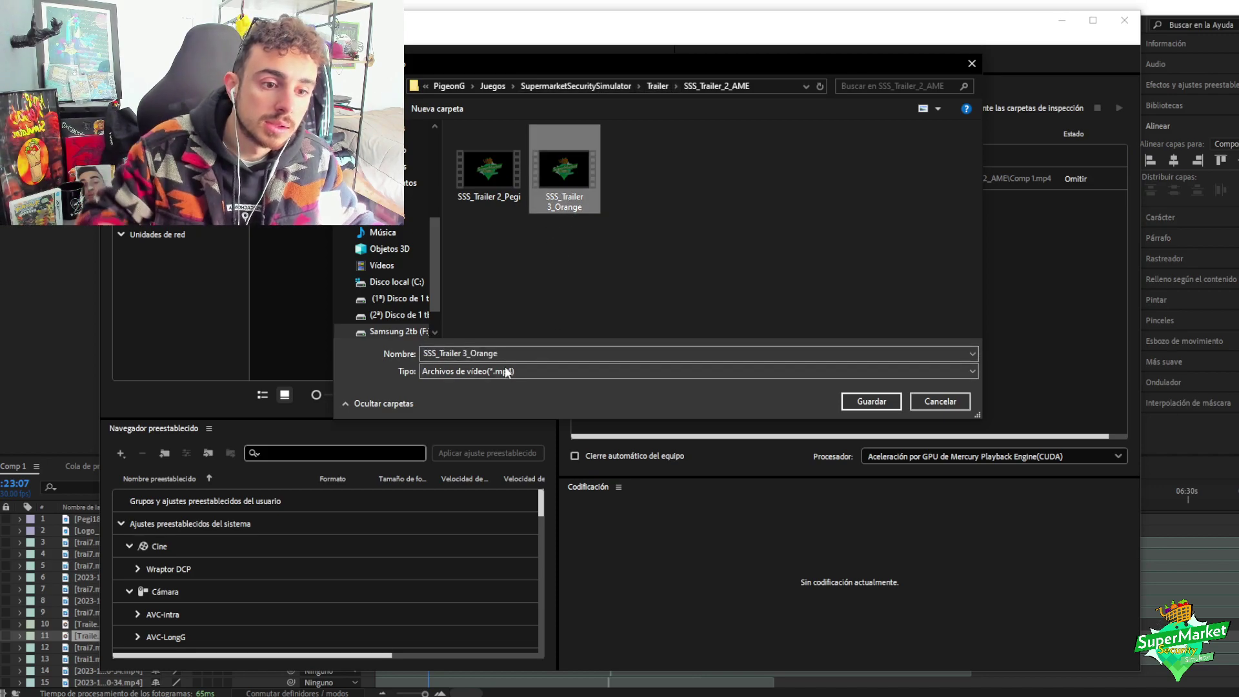
pyautogui.click(467, 354)
pyautogui.write('_1')
pyautogui.press('Return')
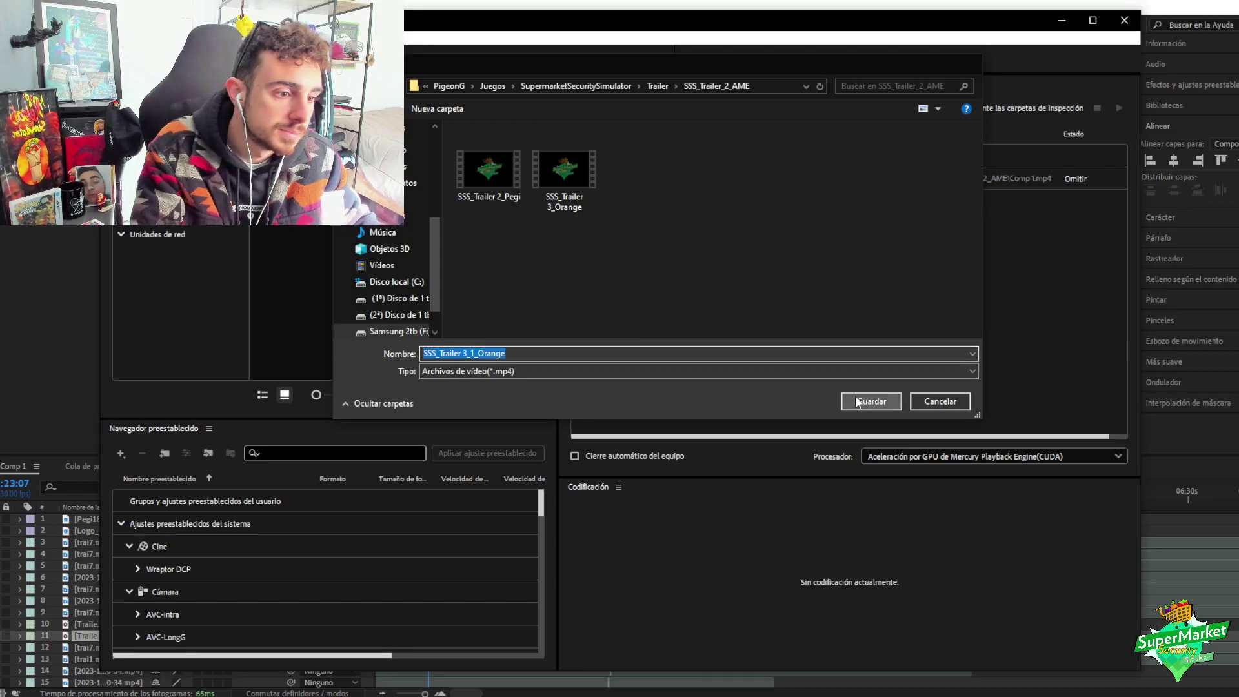
pyautogui.click(1119, 108)
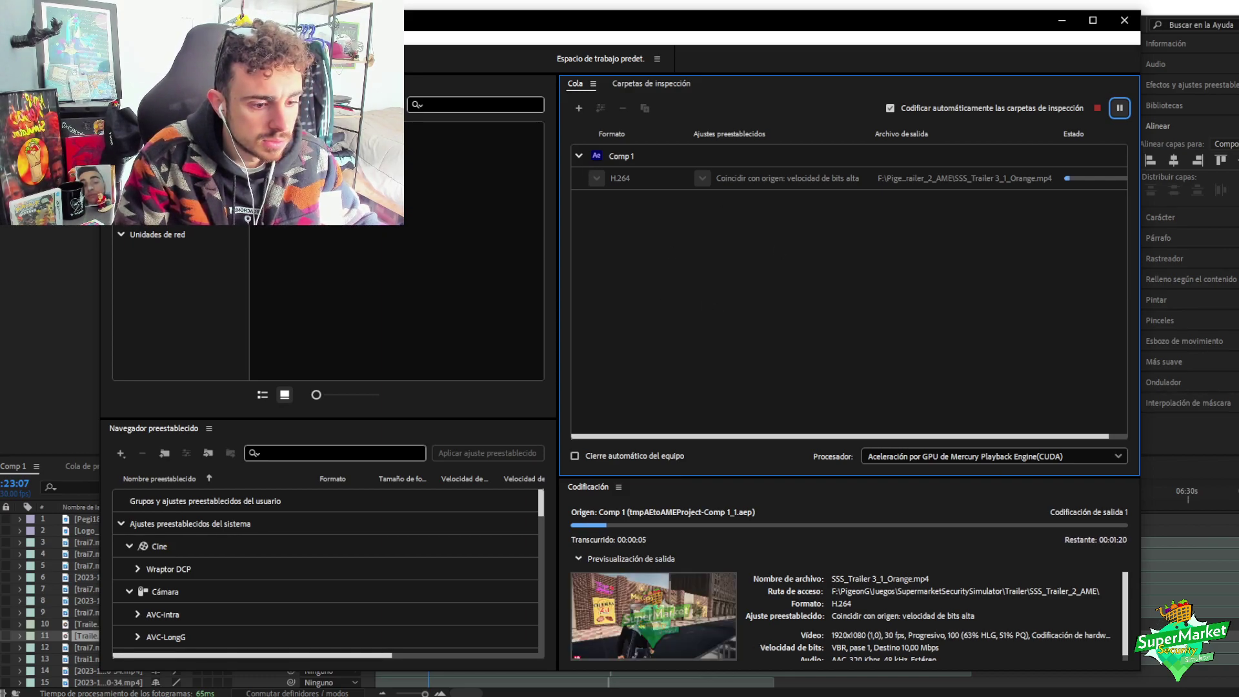
pyautogui.hotkey('alt', 'Tab')
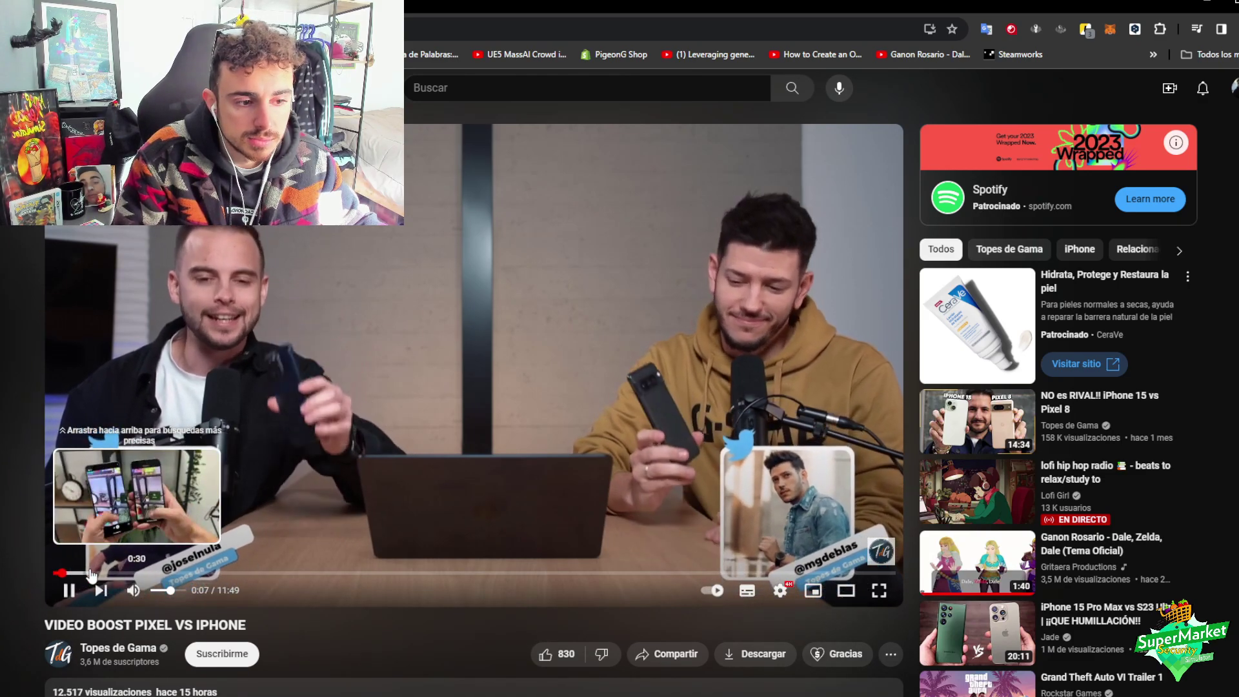
# - Scrub the Pixel vs iPhone review ahead to about 2:53 and skip the Renault ad
pyautogui.click(93, 573)
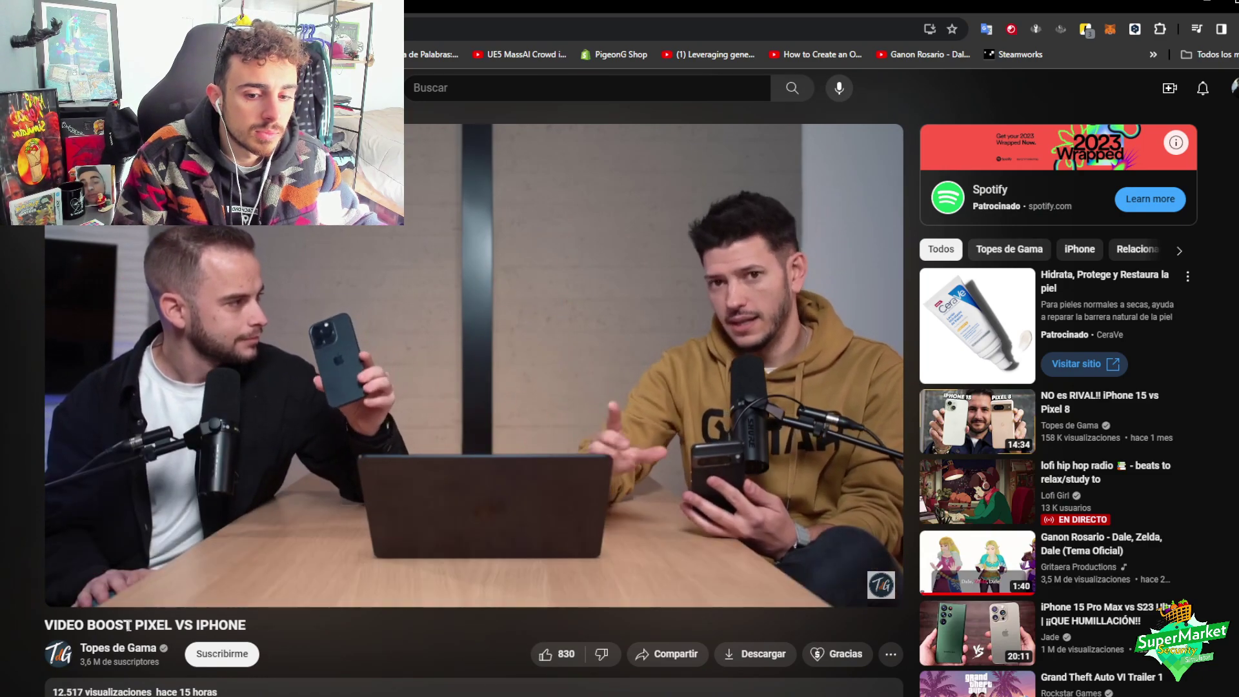
pyautogui.moveTo(132, 625); pyautogui.dragTo(48, 626)
pyautogui.click(14, 581)
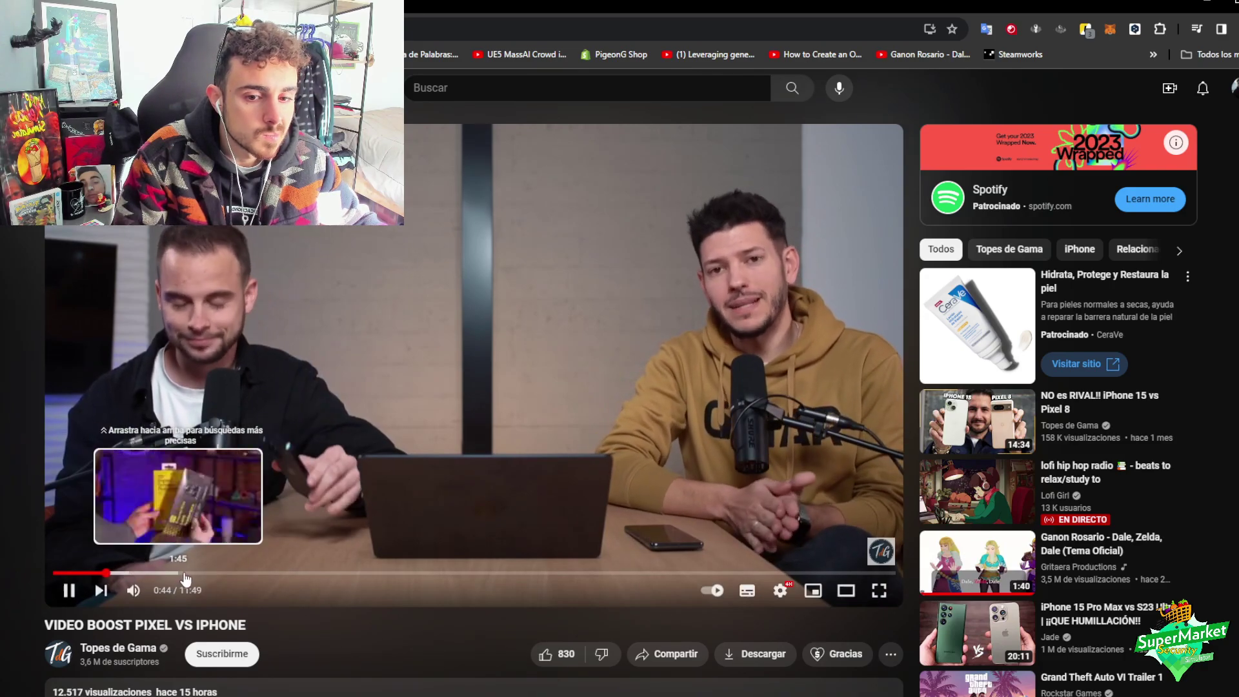
pyautogui.moveTo(171, 573); pyautogui.dragTo(260, 574)
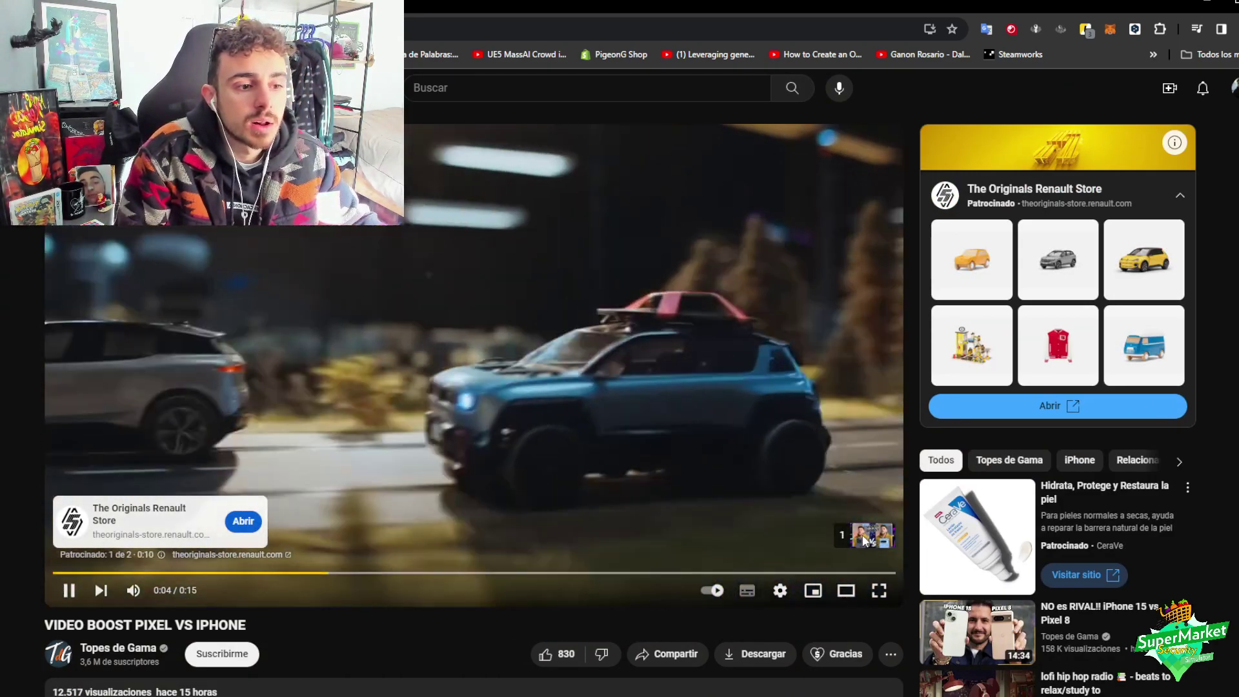
pyautogui.click(865, 535)
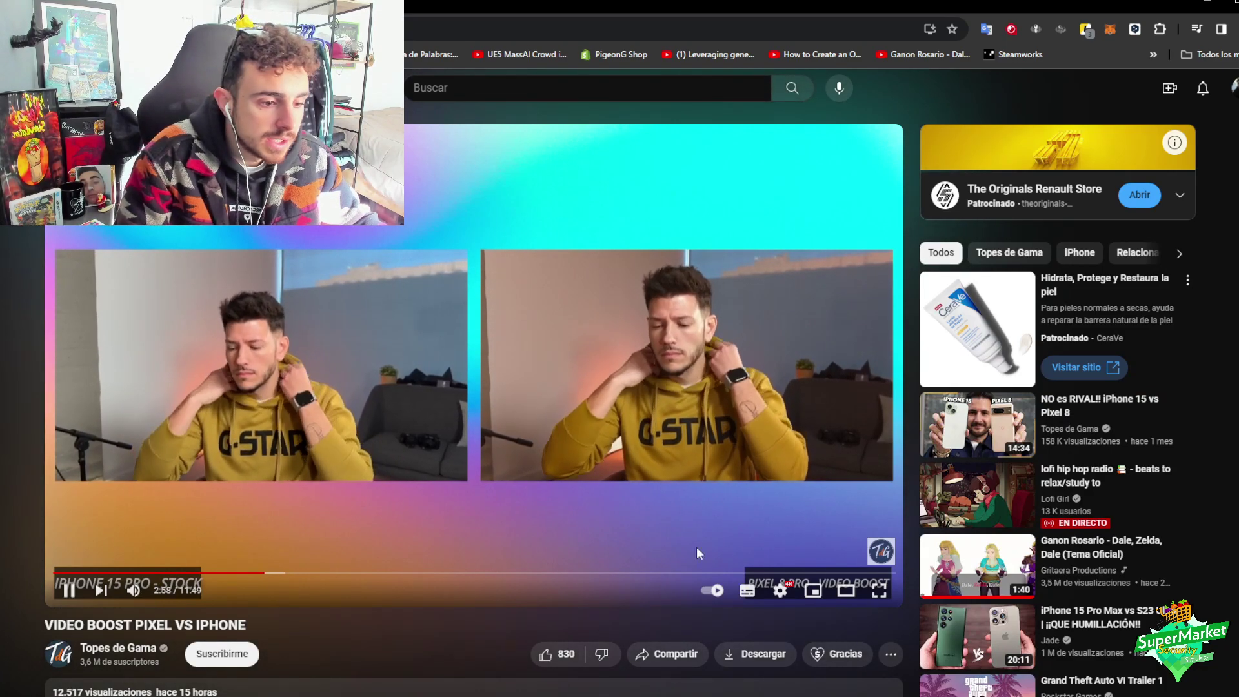
pyautogui.click(436, 296)
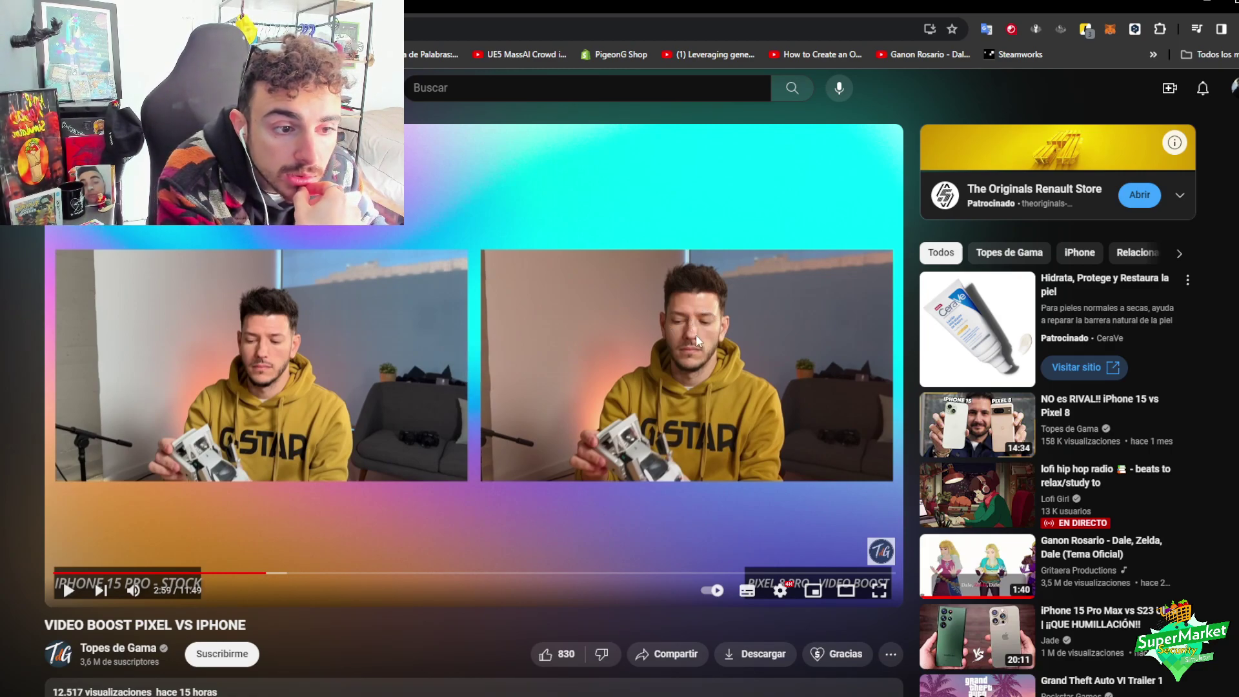
pyautogui.click(532, 397)
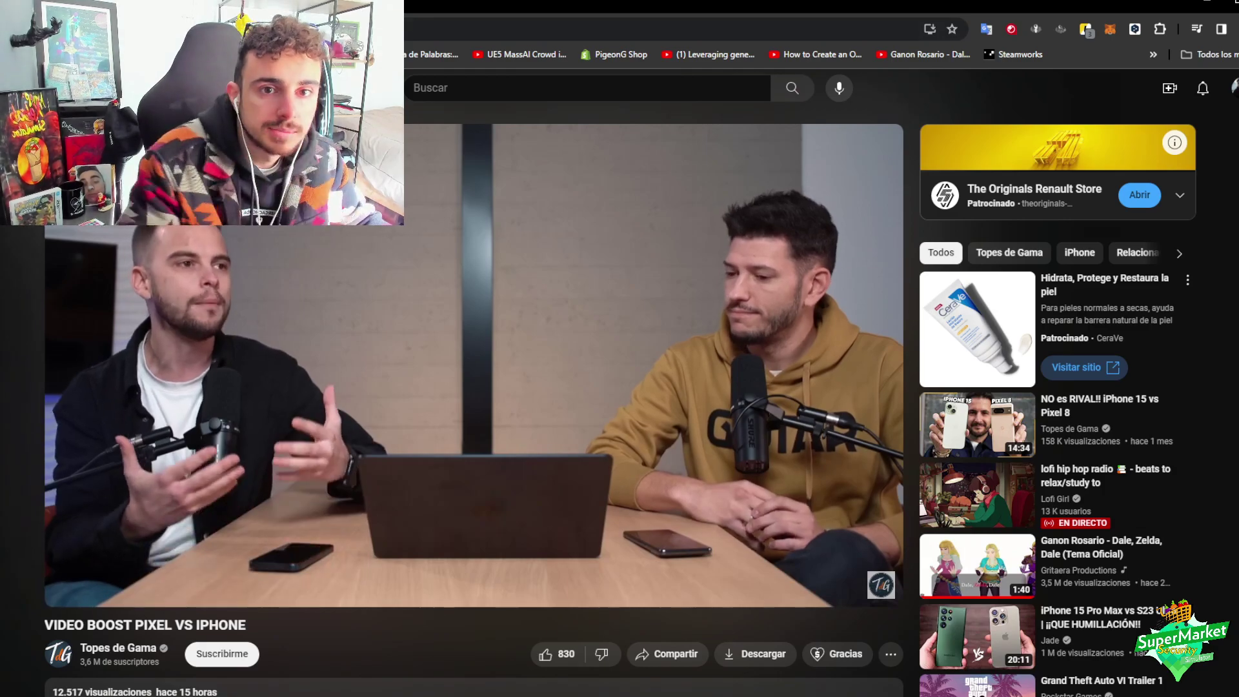
# - Search Google for Pixel 8 comparisons in a new tab, then return to the YouTube review
pyautogui.hotkey('ctrl', 't')
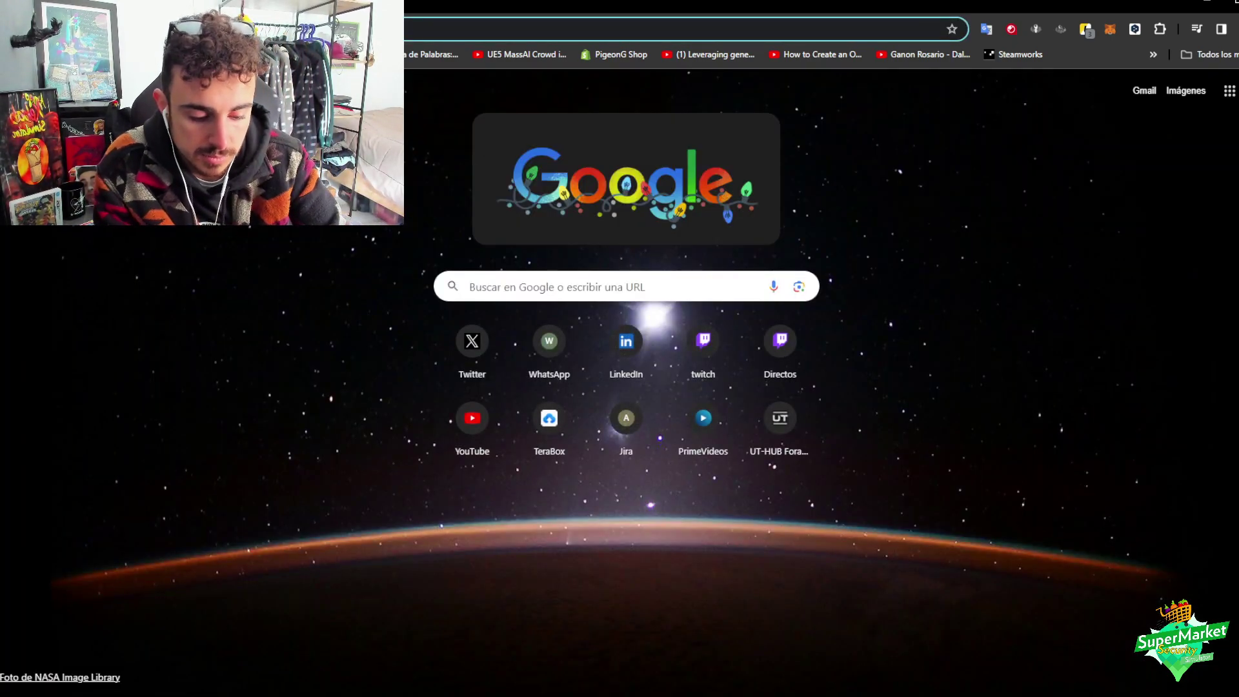
pyautogui.write('google pi')
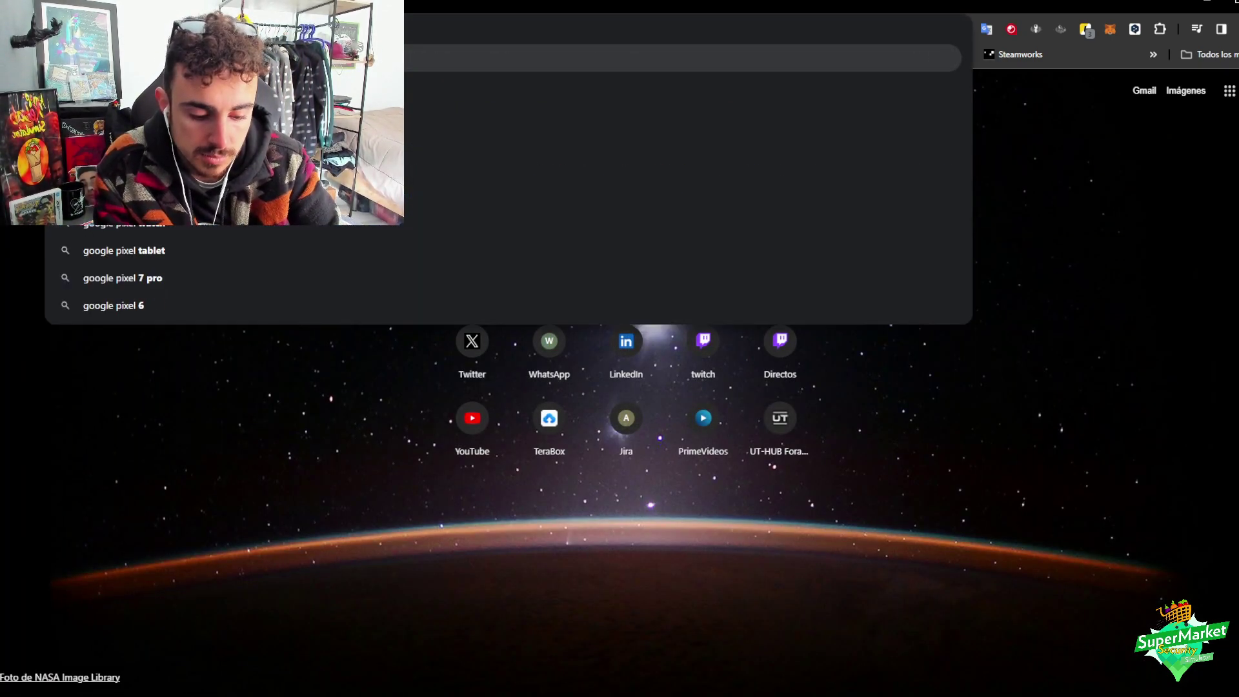
pyautogui.press('BackSpace')
pyautogui.press('BackSpace')
pyautogui.press('BackSpace')
pyautogui.write('ca')
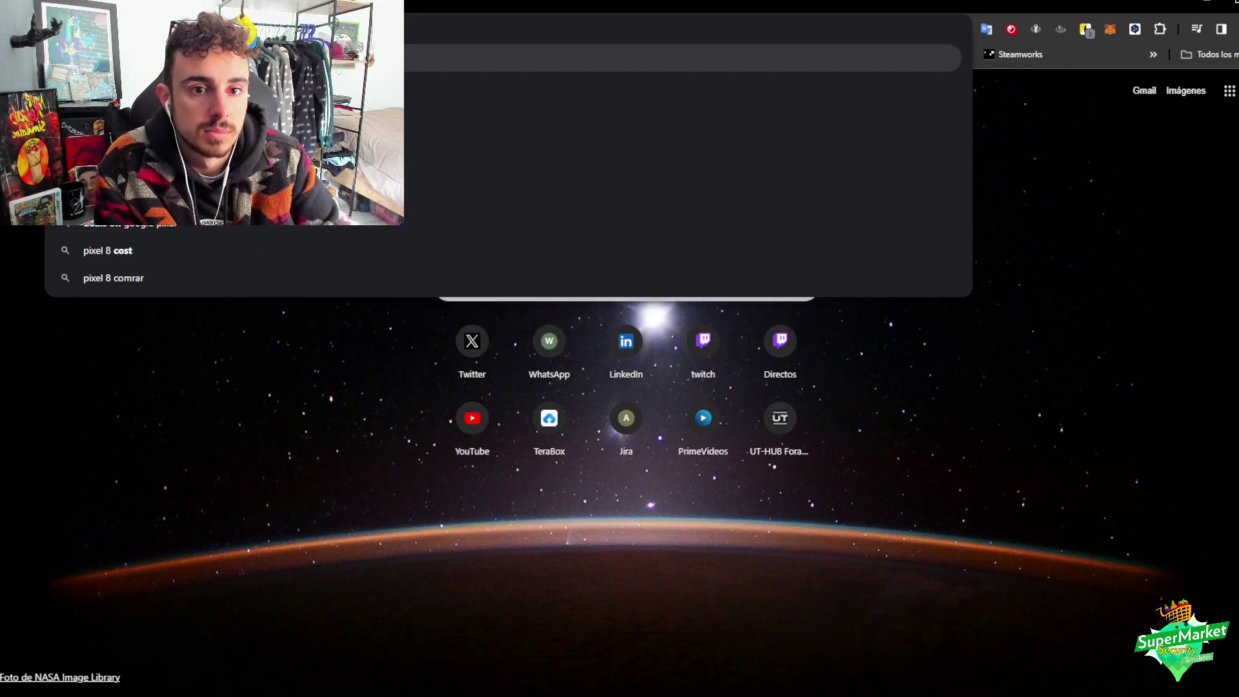
pyautogui.press('BackSpace')
pyautogui.write('omp')
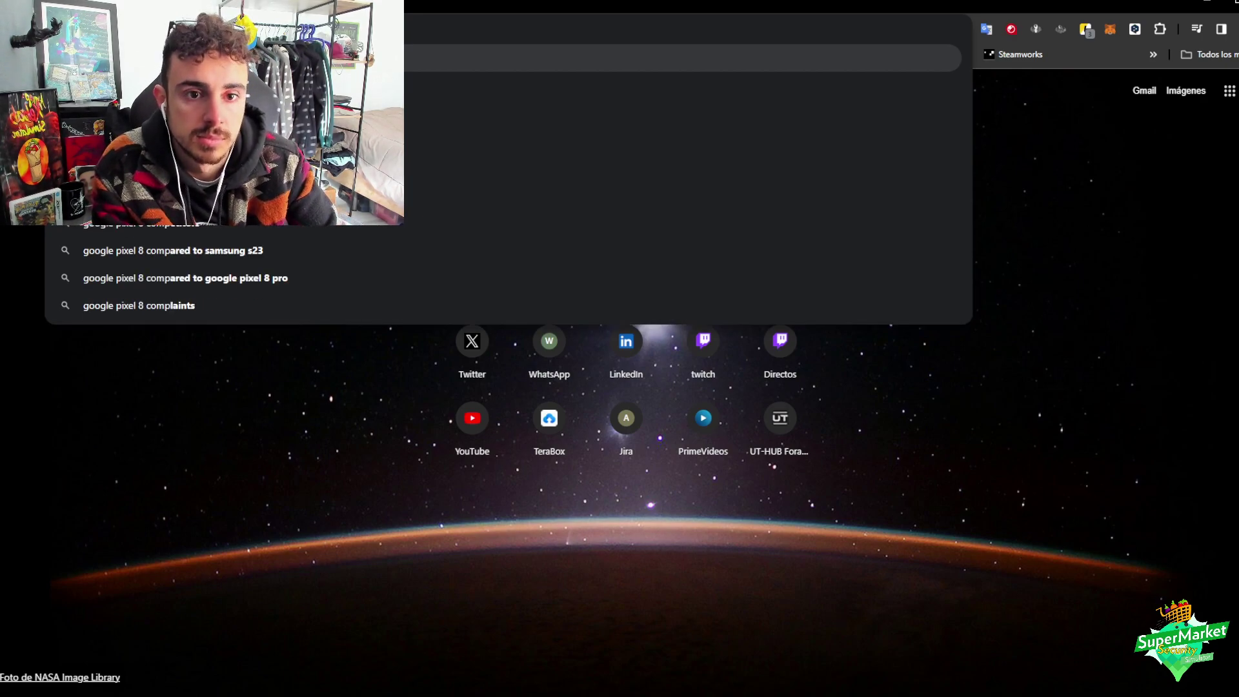
pyautogui.press('Return')
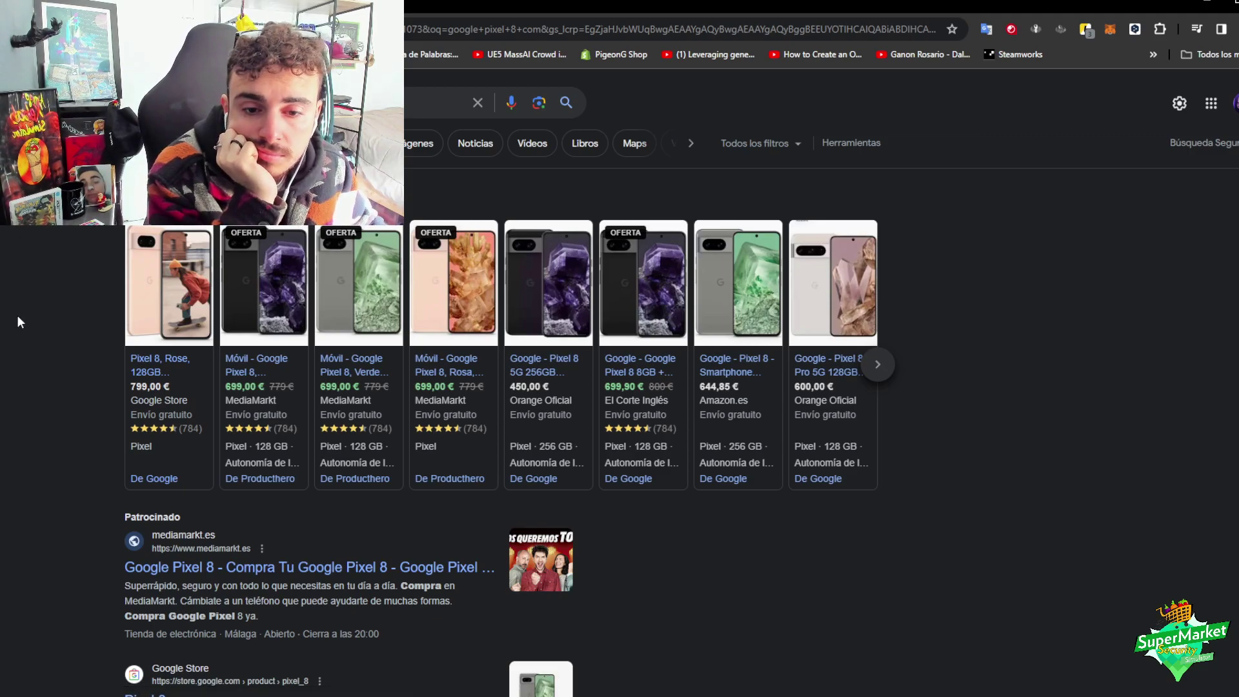
pyautogui.hotkey('ctrl', 'Tab')
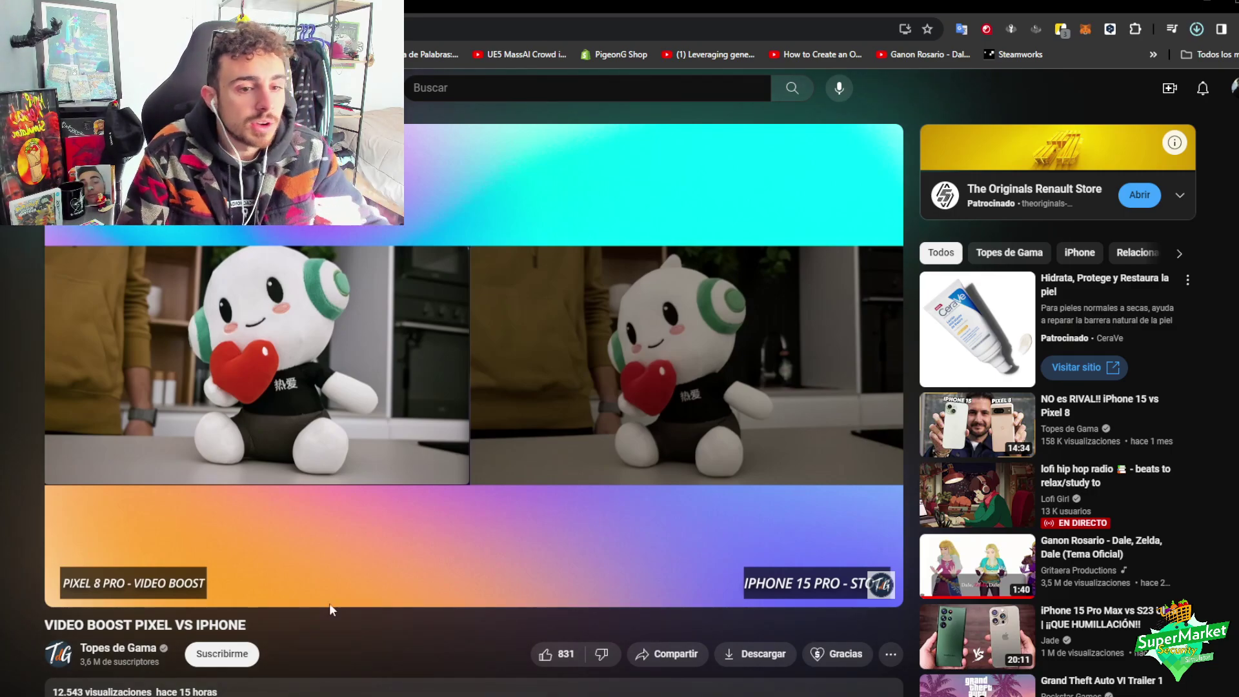
# - Pause the review, jump ahead to around 10:33–10:38, and watch it full screen
pyautogui.click(524, 384)
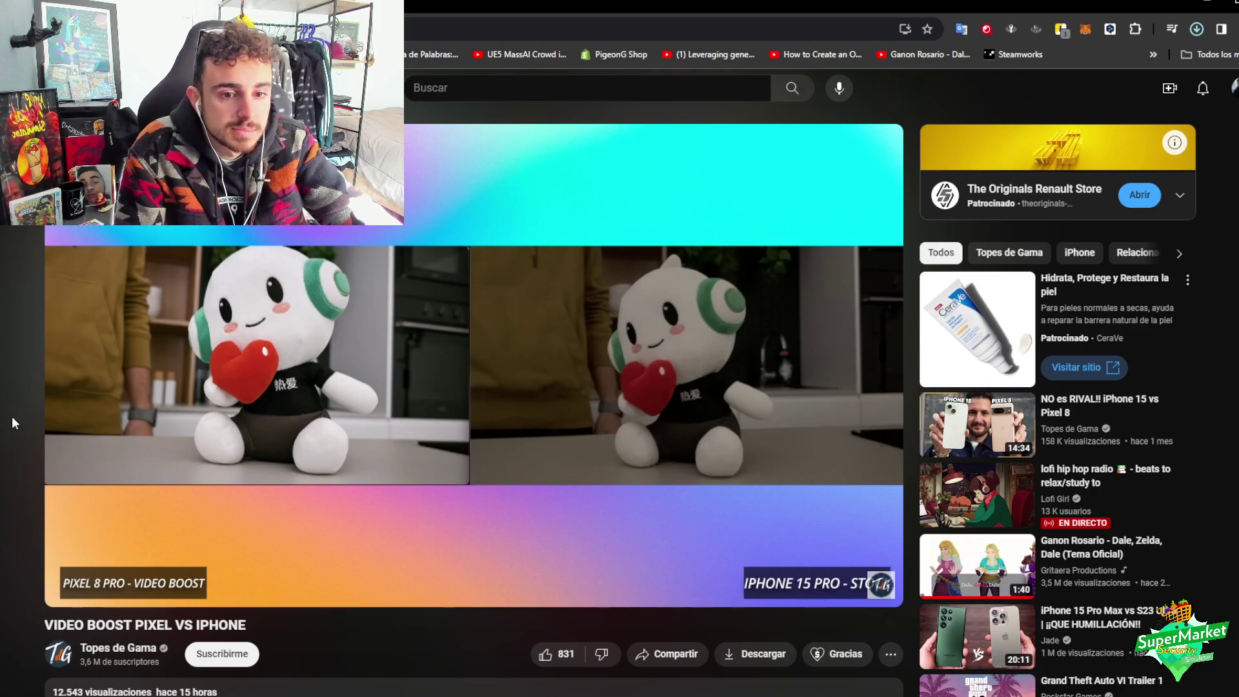
pyautogui.press('Right')
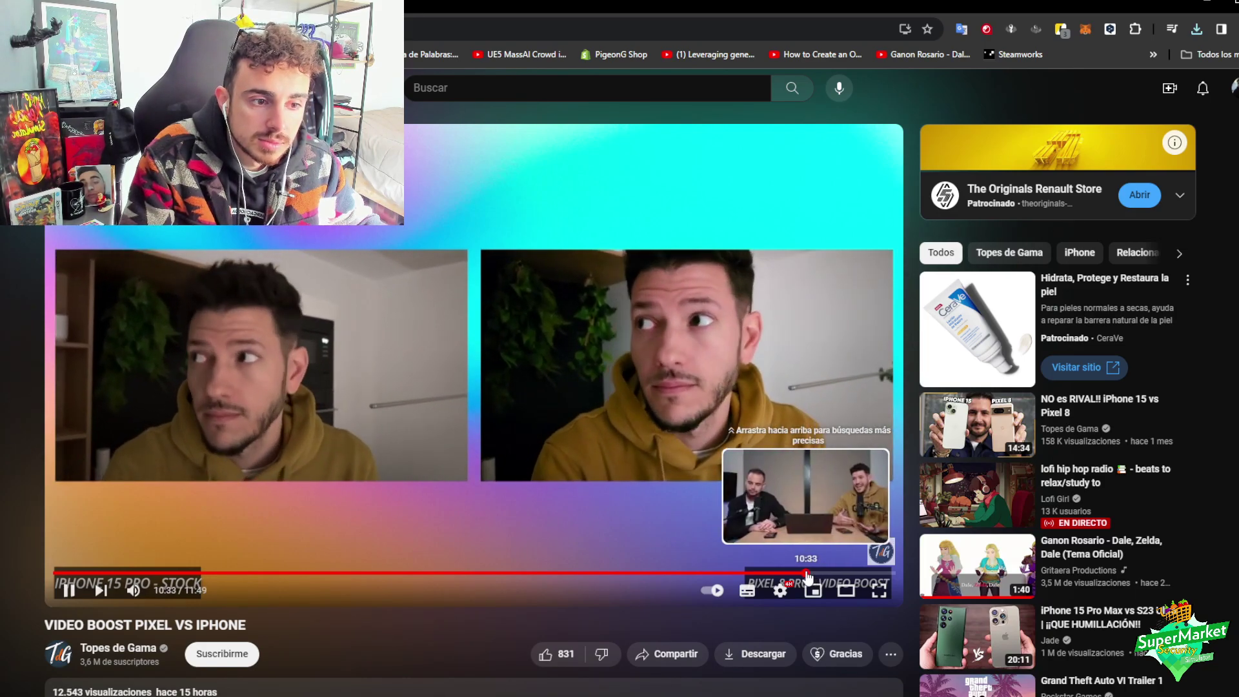
pyautogui.click(807, 574)
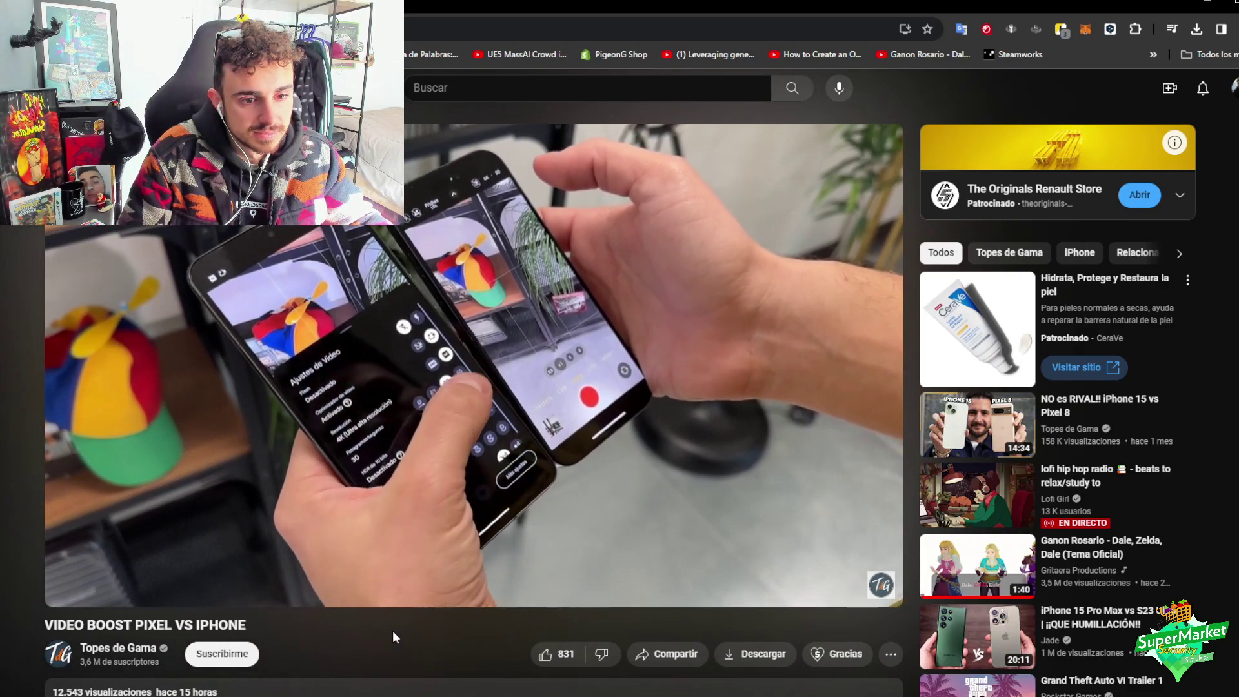
pyautogui.moveTo(488, 381)
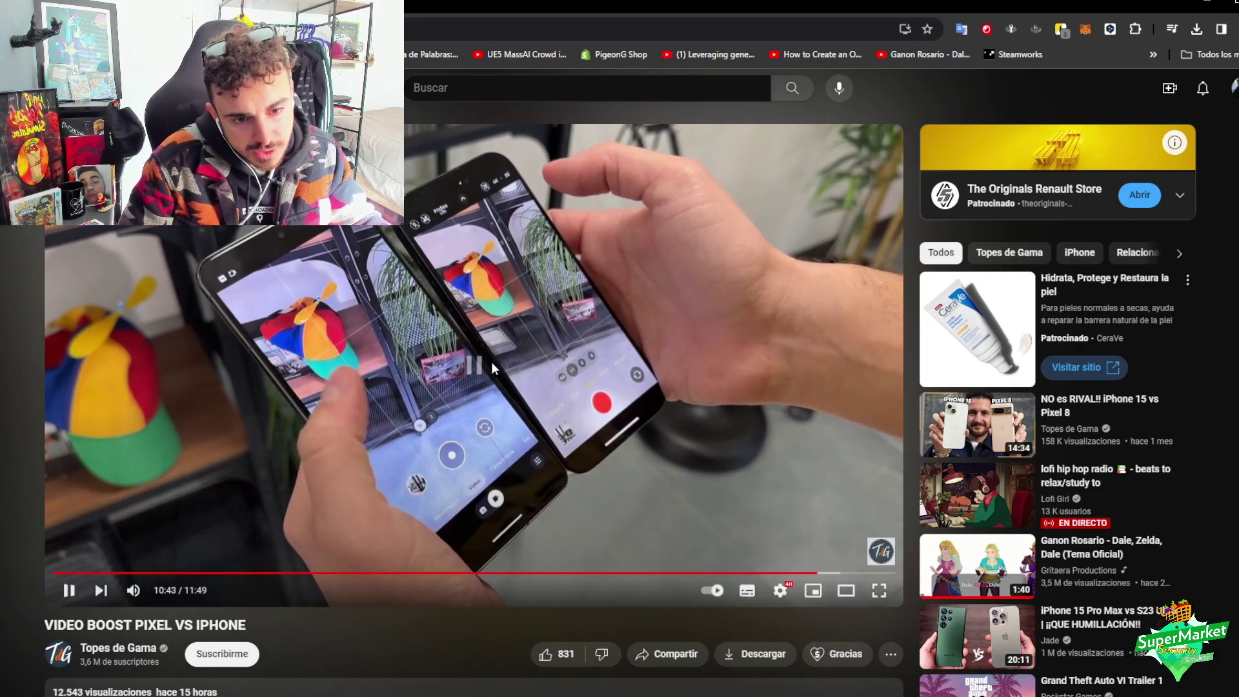
pyautogui.press('Left')
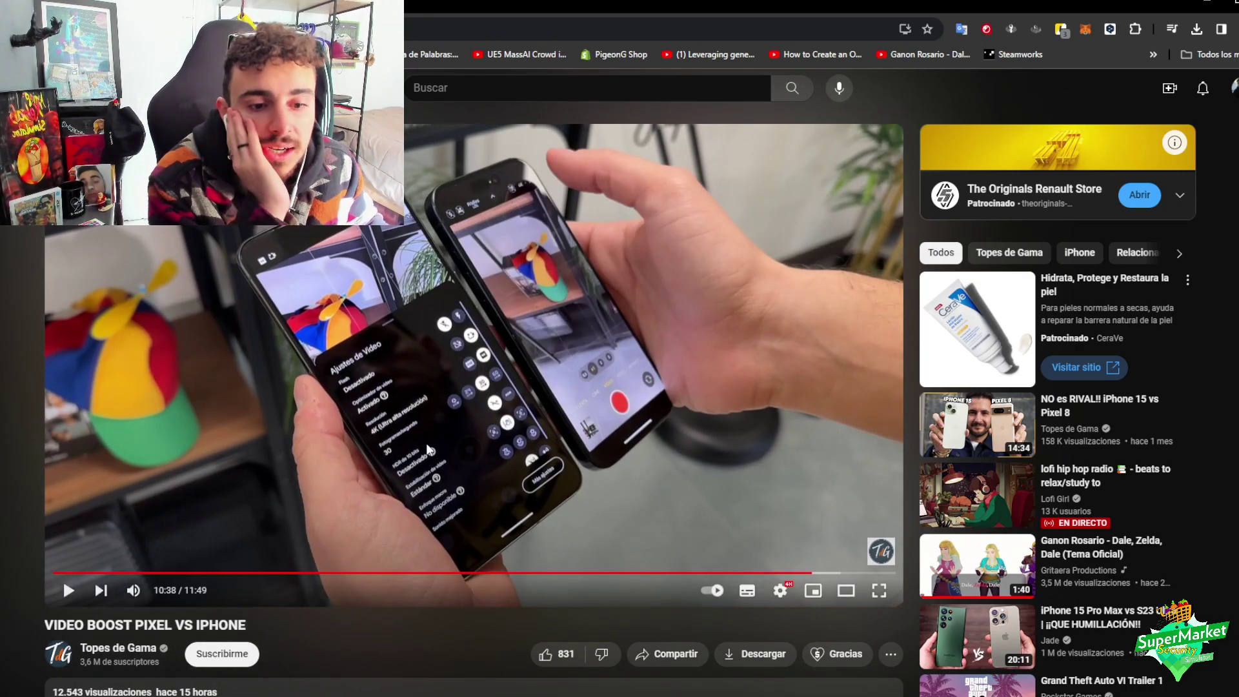
pyautogui.click(879, 590)
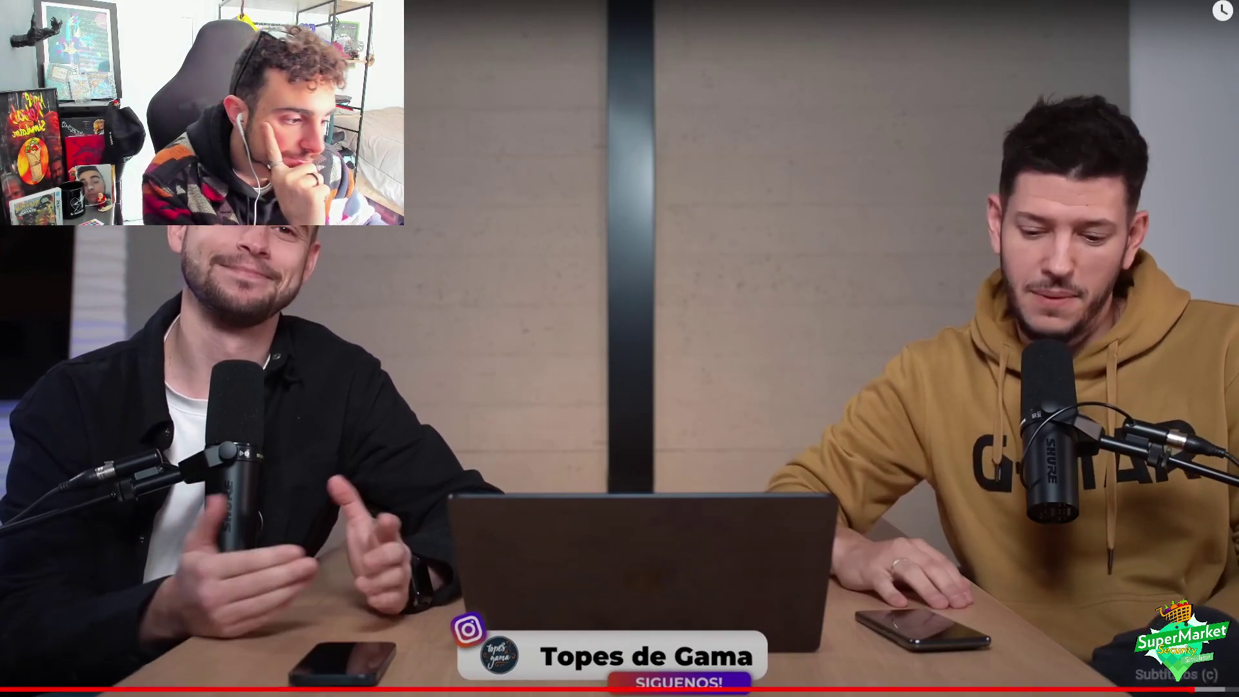
# - Pause the review at 11:08, search YouTube for 'estabilixzador movil video', and minimize Chrome
pyautogui.click(1207, 674)
pyautogui.click(514, 340)
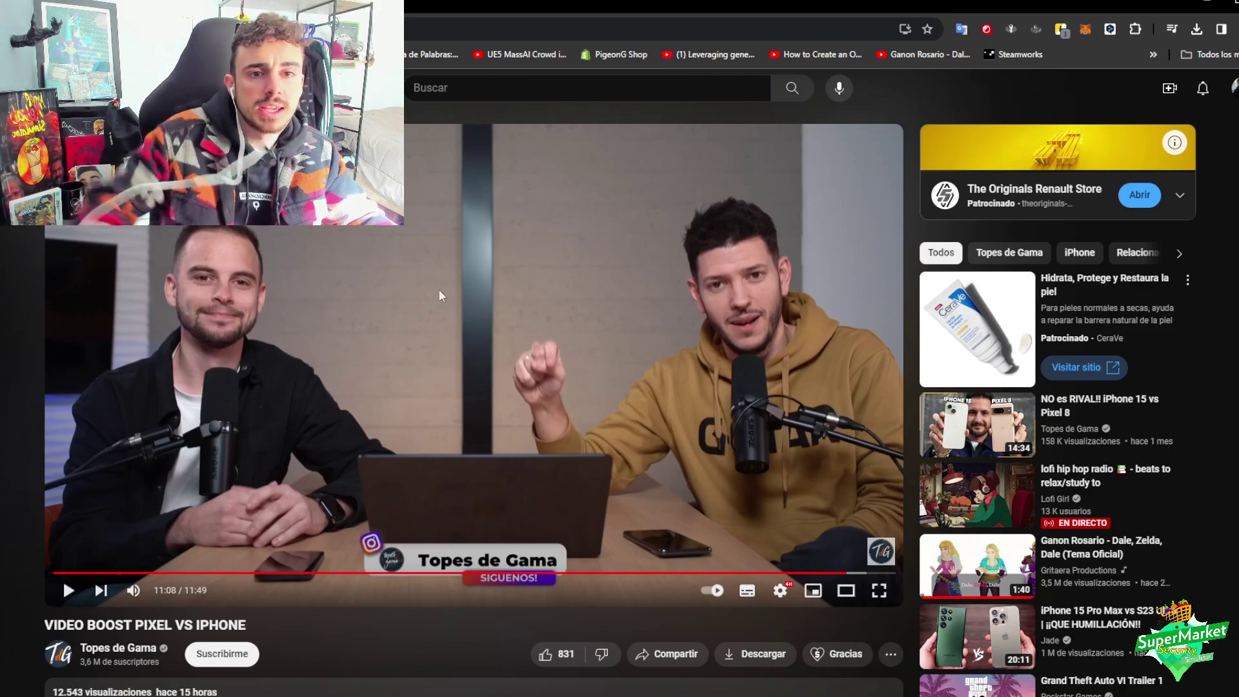
pyautogui.click(473, 88)
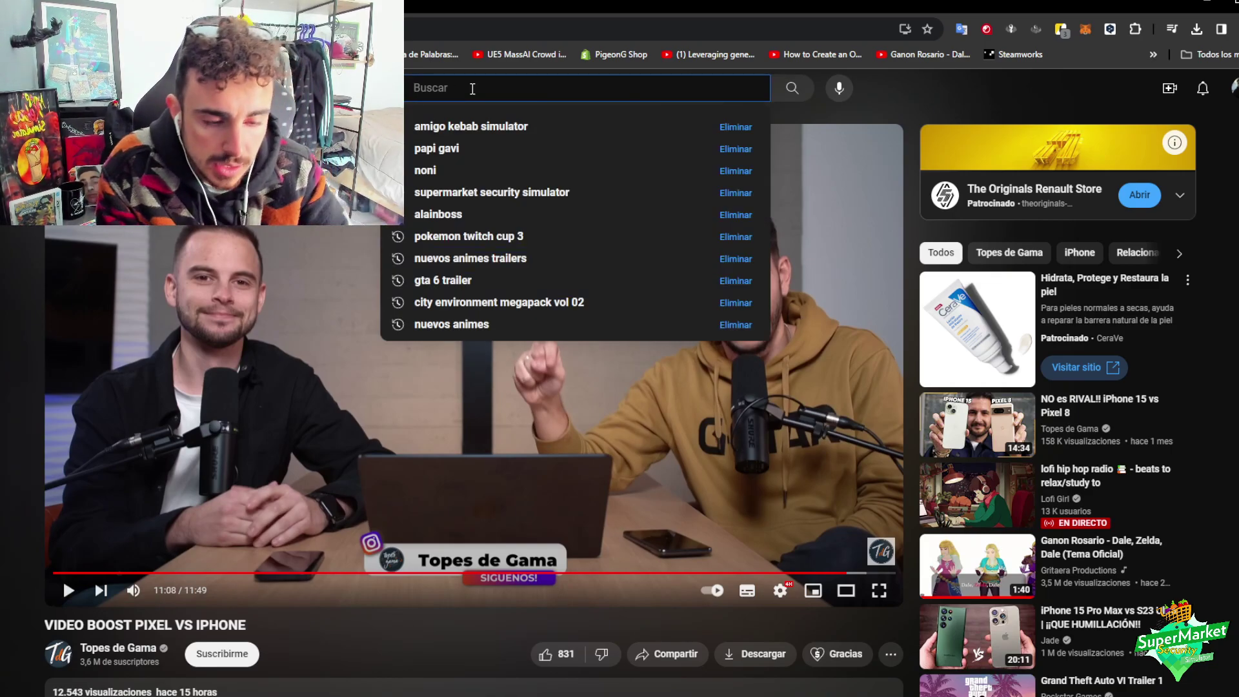
pyautogui.write('esta')
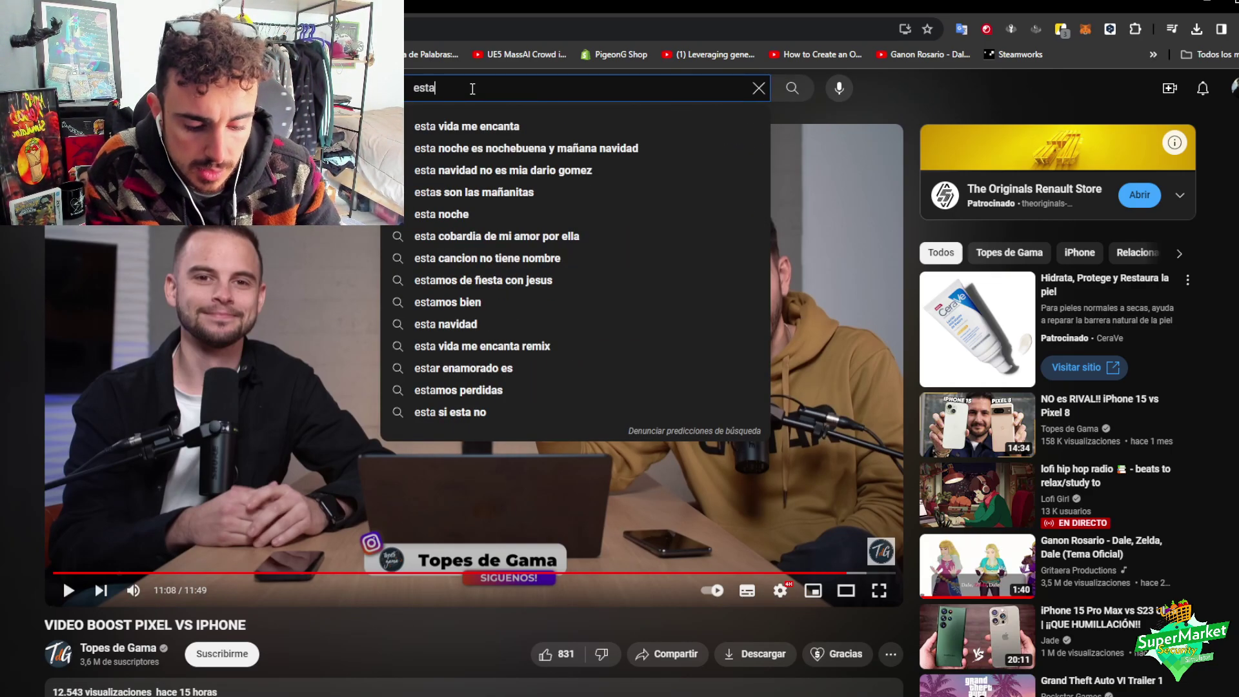
pyautogui.write('bilixzador mo')
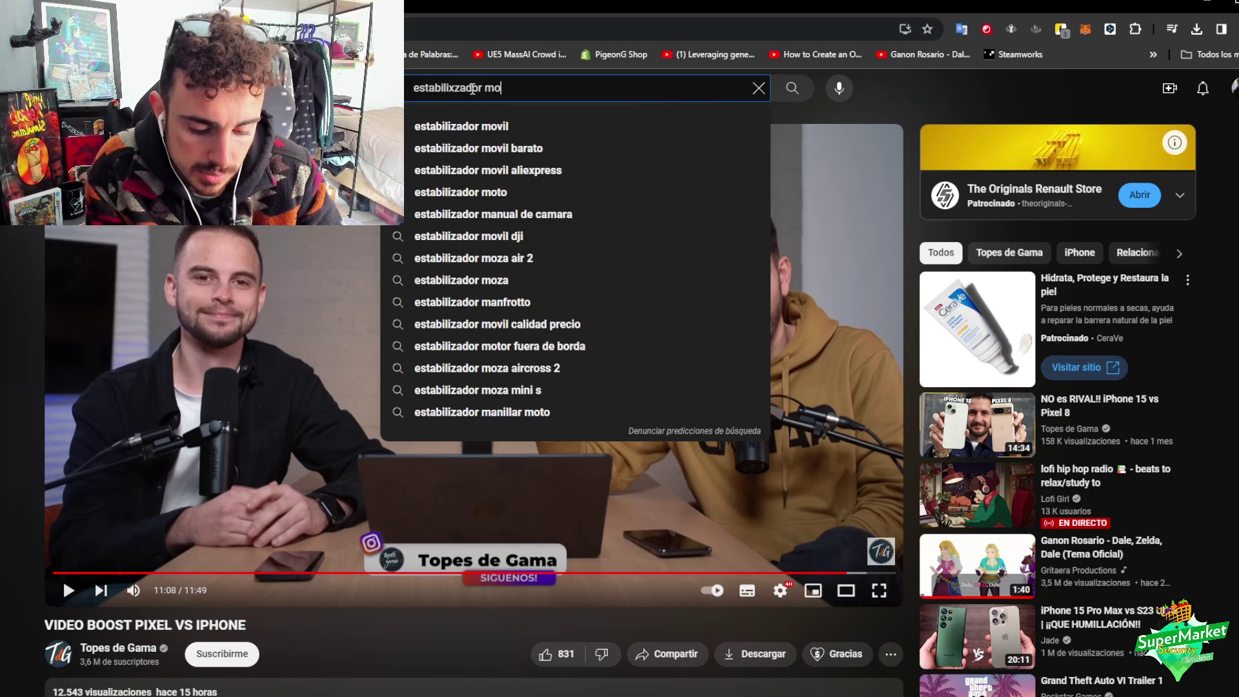
pyautogui.write('vil video')
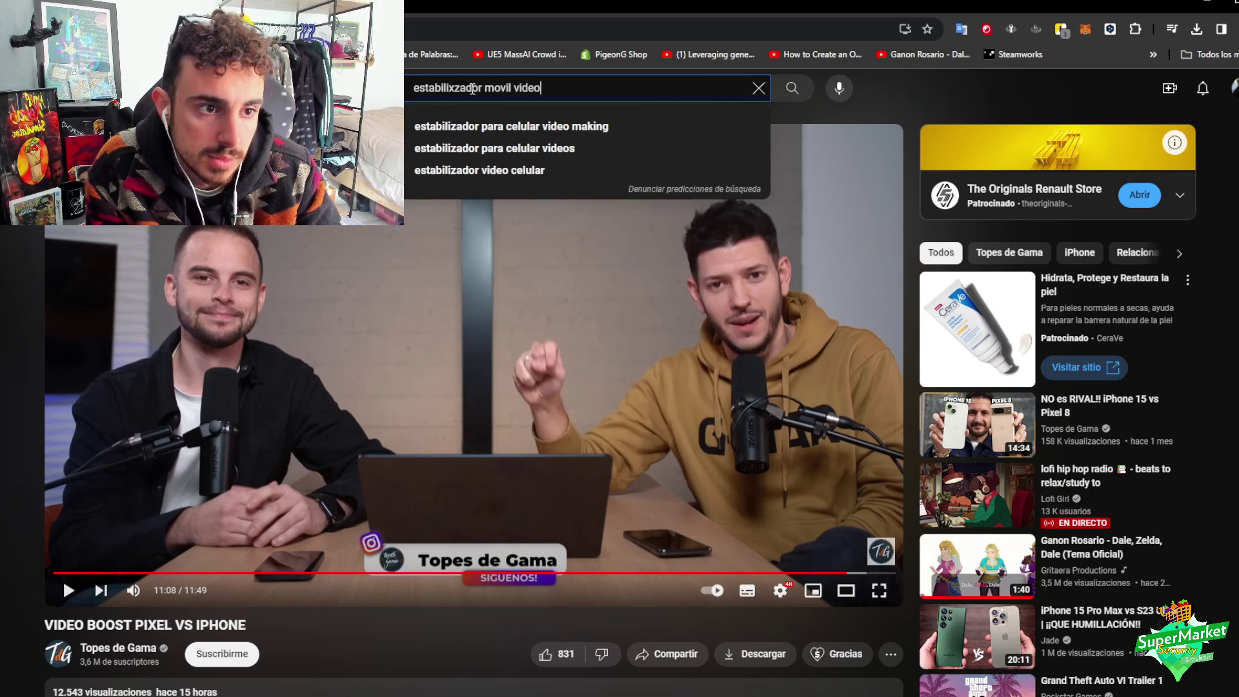
pyautogui.press('Return')
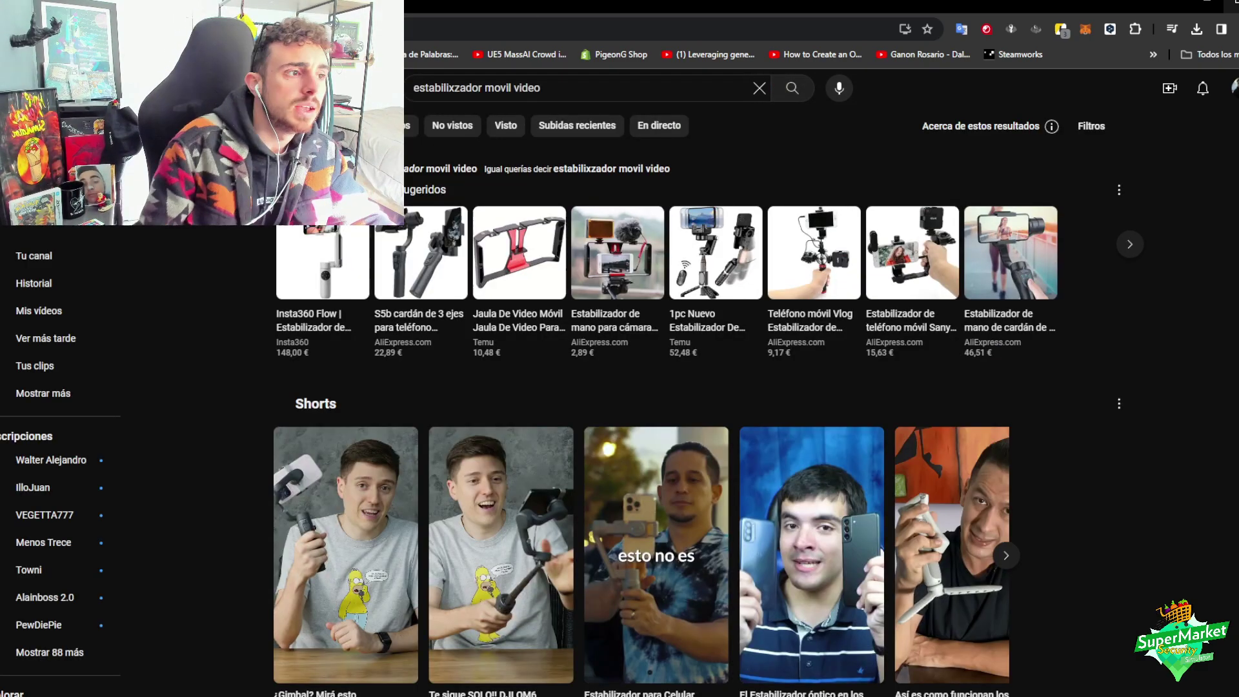
pyautogui.click(1207, 6)
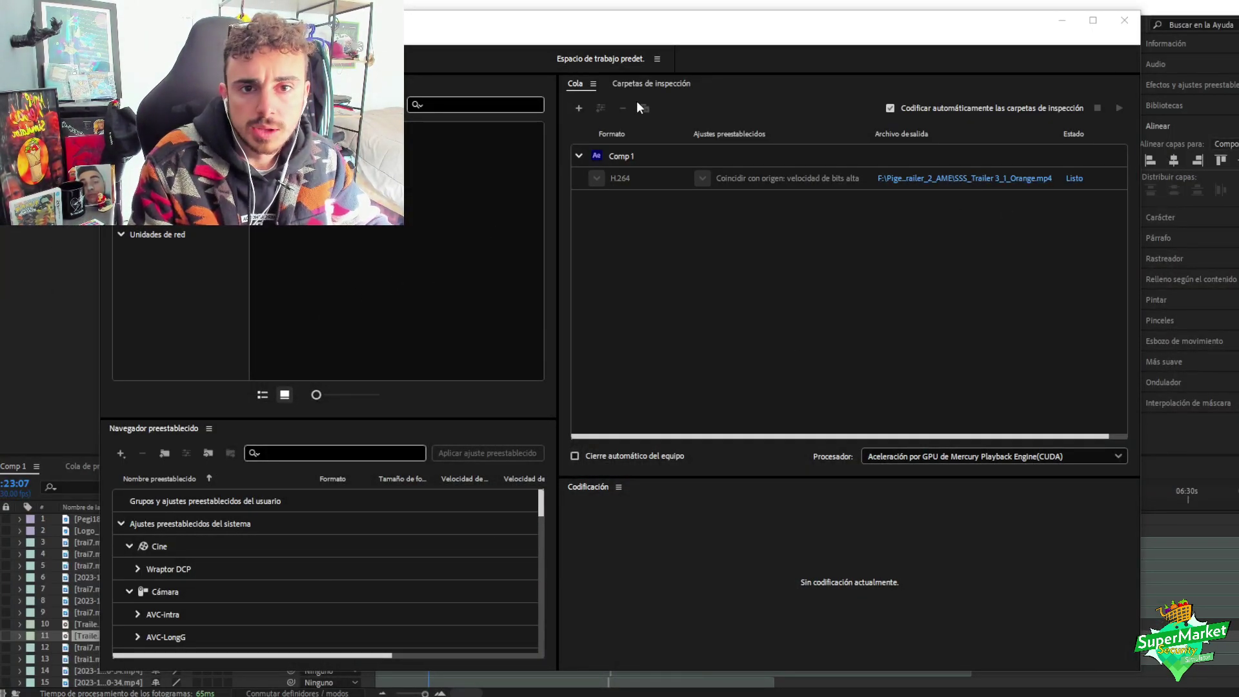
# - Switch away from Media Encoder once the trailer export shows Listo
pyautogui.click(1148, 11)
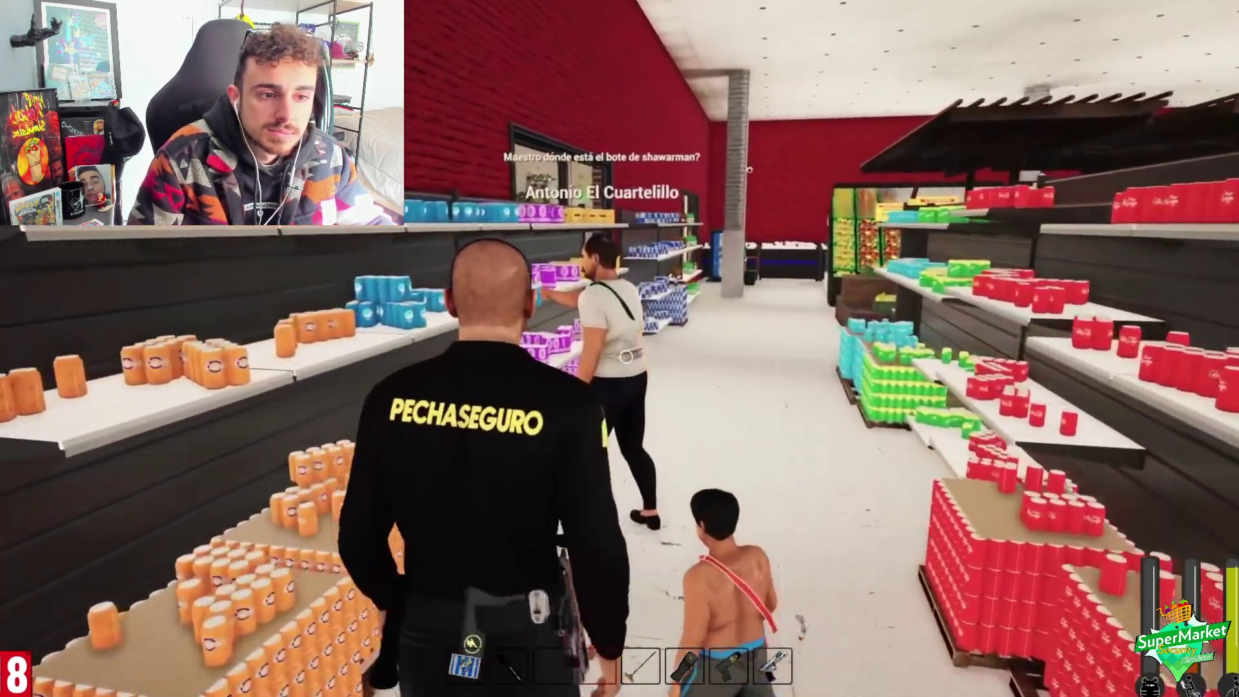
# - Watch the rendered trailer in the media player, using keys and clicks in the playback window
pyautogui.press('w')
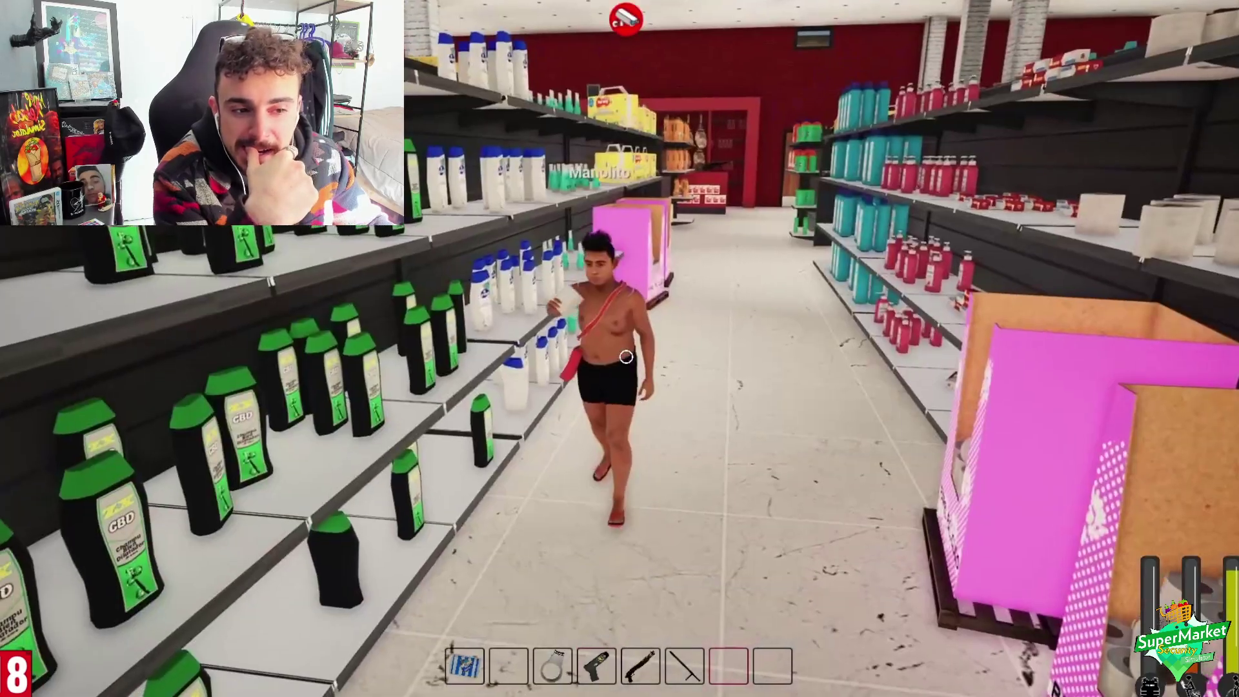
pyautogui.press('w')
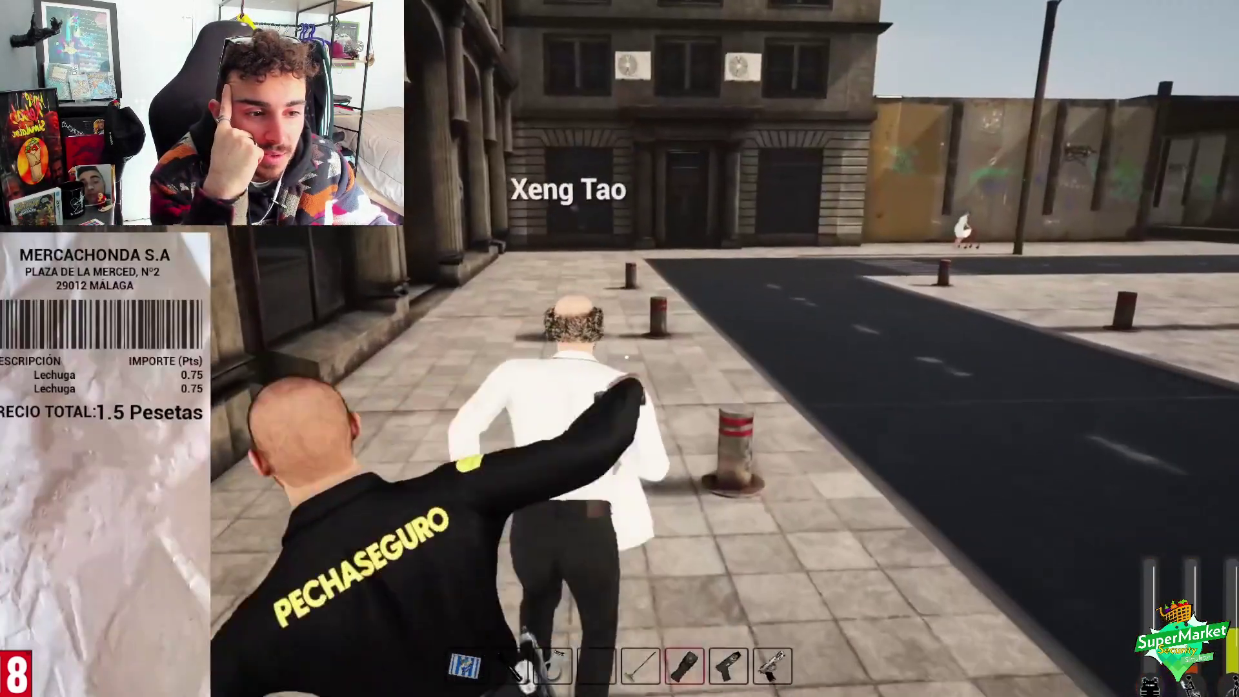
pyautogui.press('w')
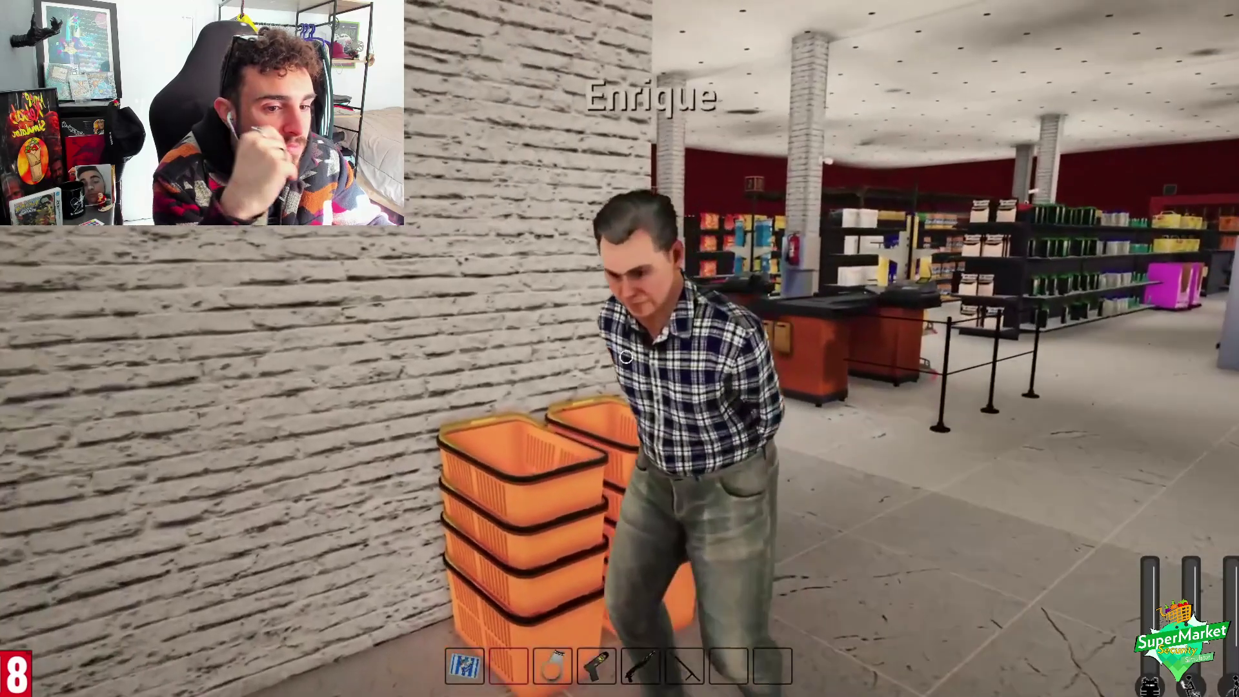
pyautogui.press('e')
pyautogui.click(599, 366)
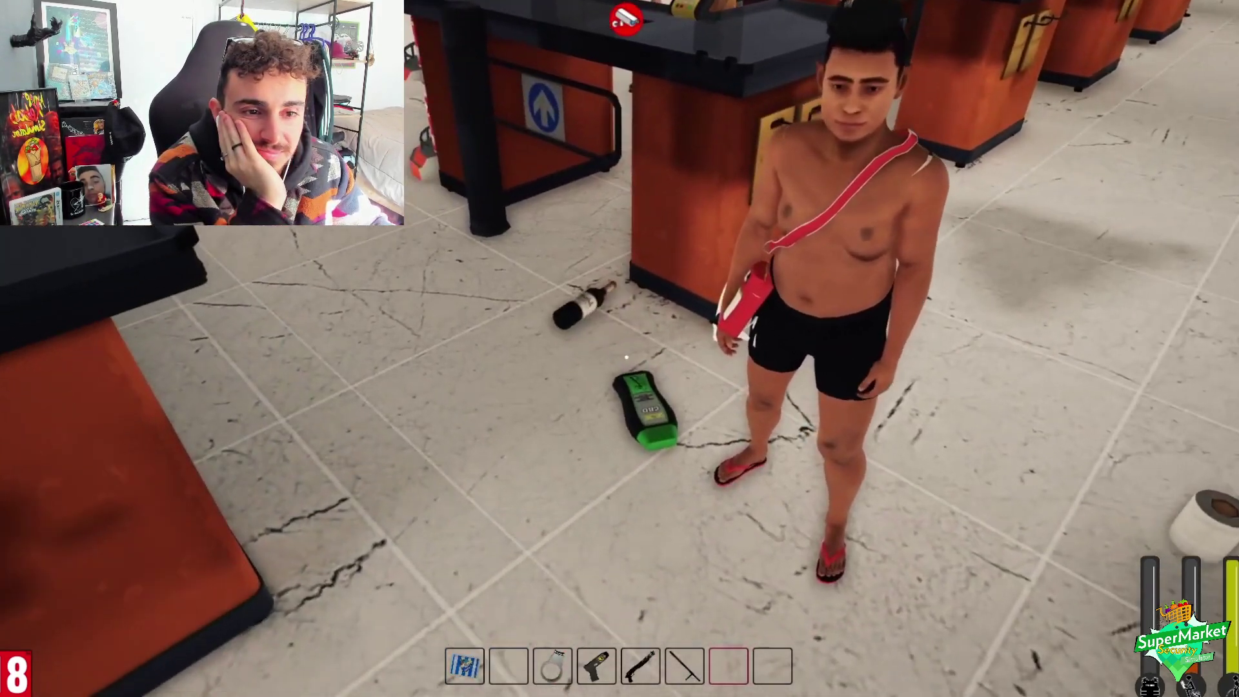
pyautogui.press('3')
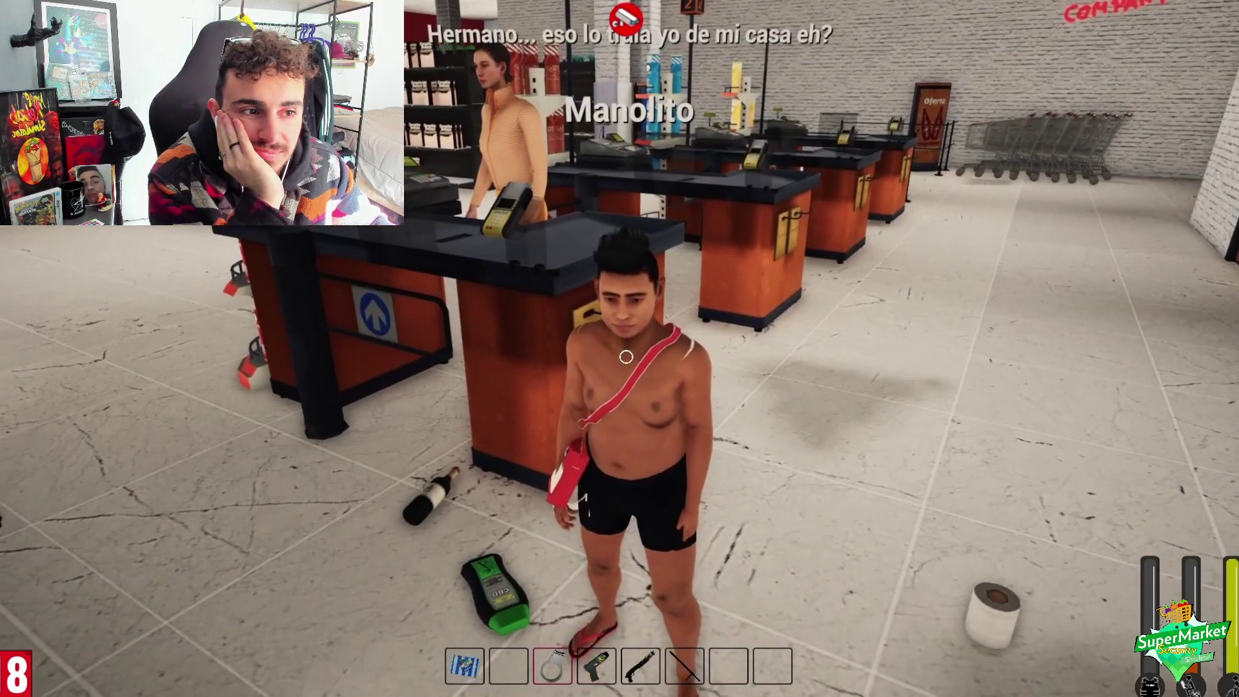
pyautogui.click(626, 357)
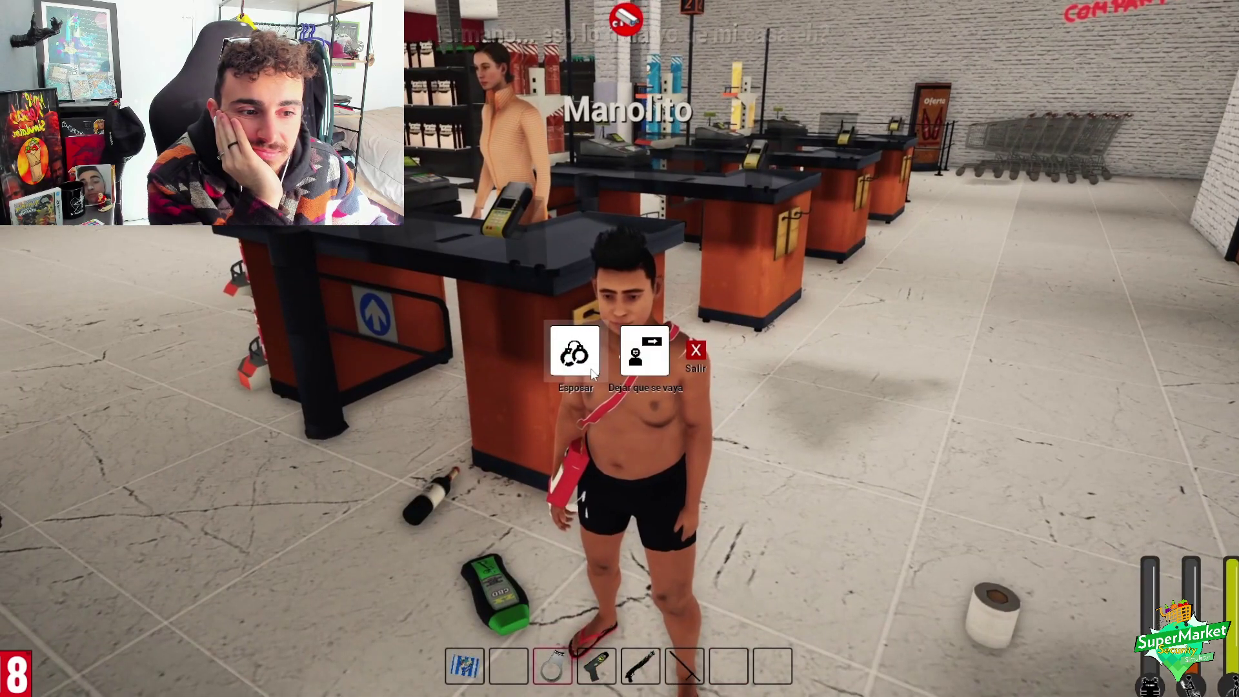
pyautogui.click(575, 351)
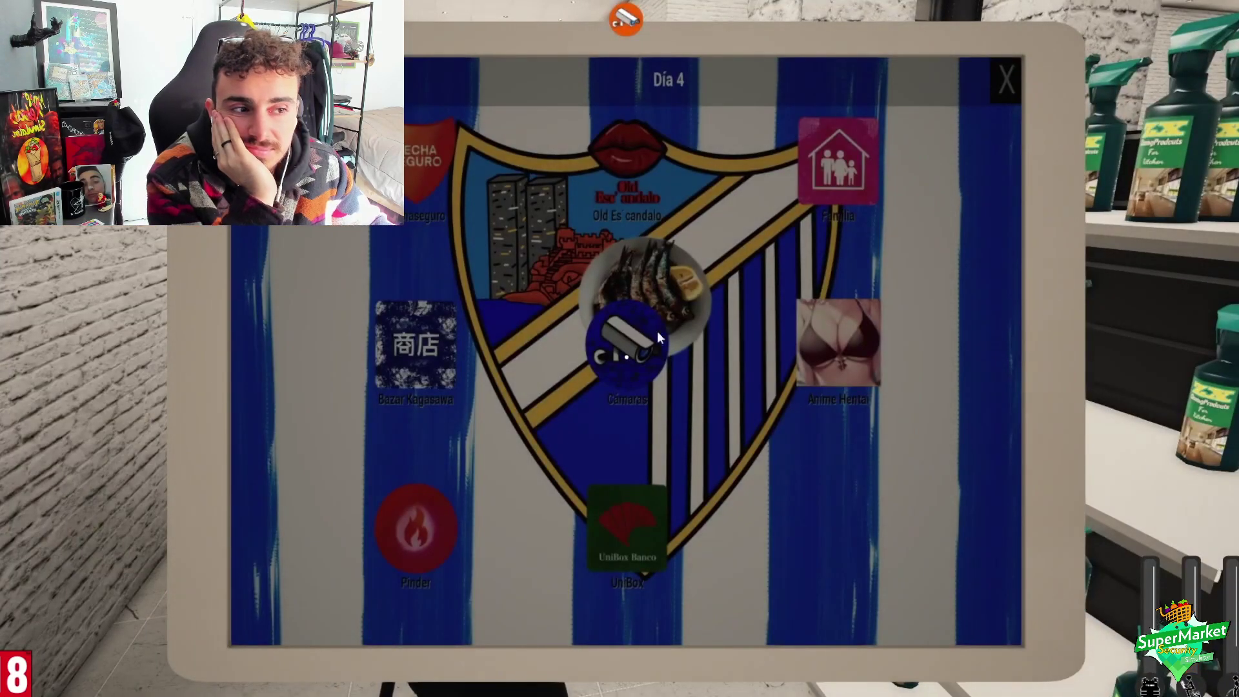
pyautogui.click(658, 331)
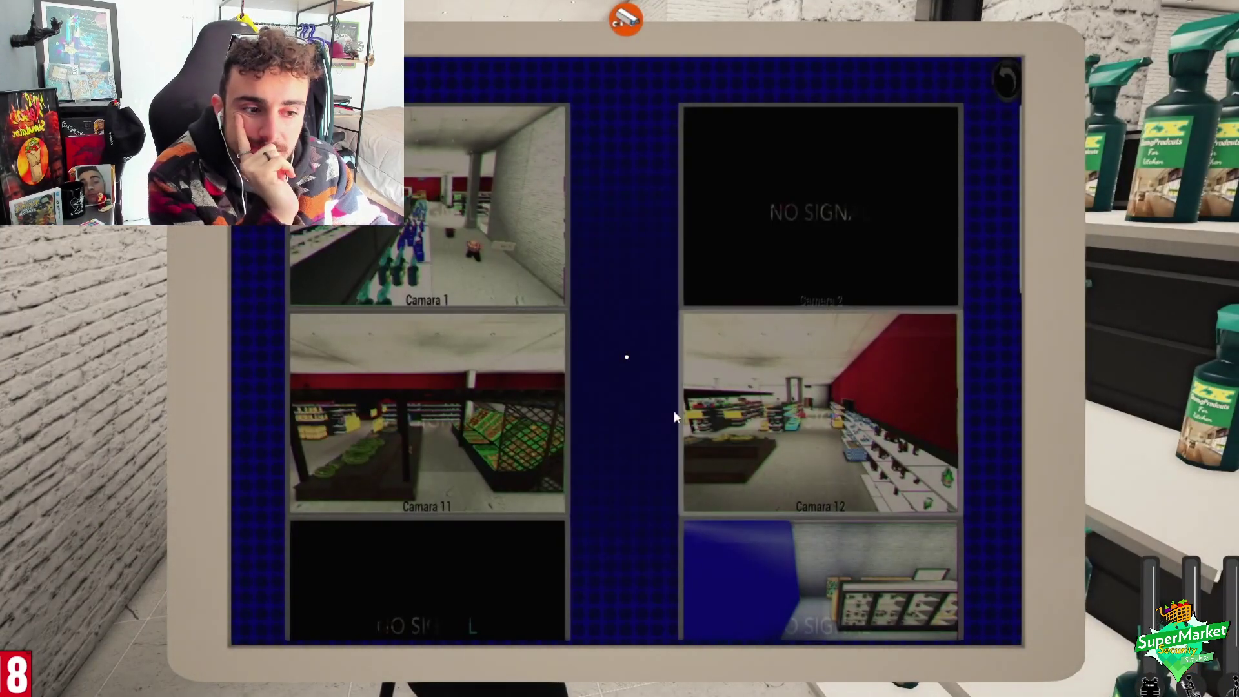
pyautogui.click(629, 358)
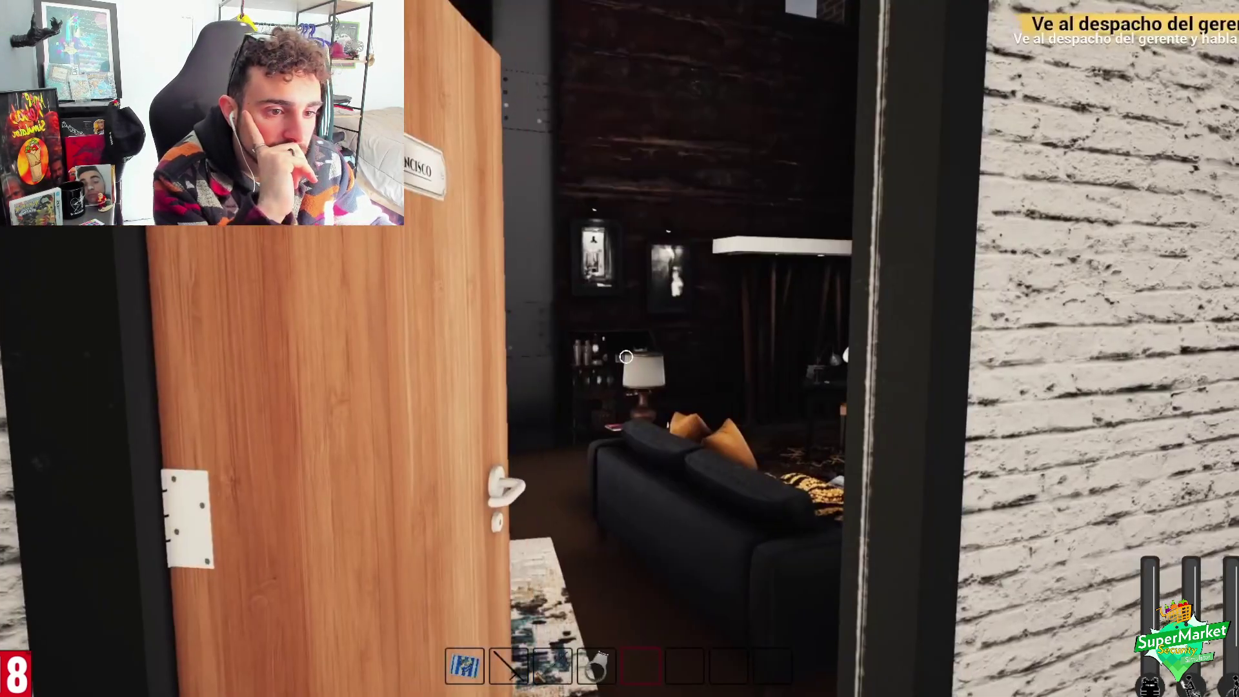
# - Keep the trailer playing past the knocked-out shoppers to the red chainsaw-figure artwork
pyautogui.press('w')
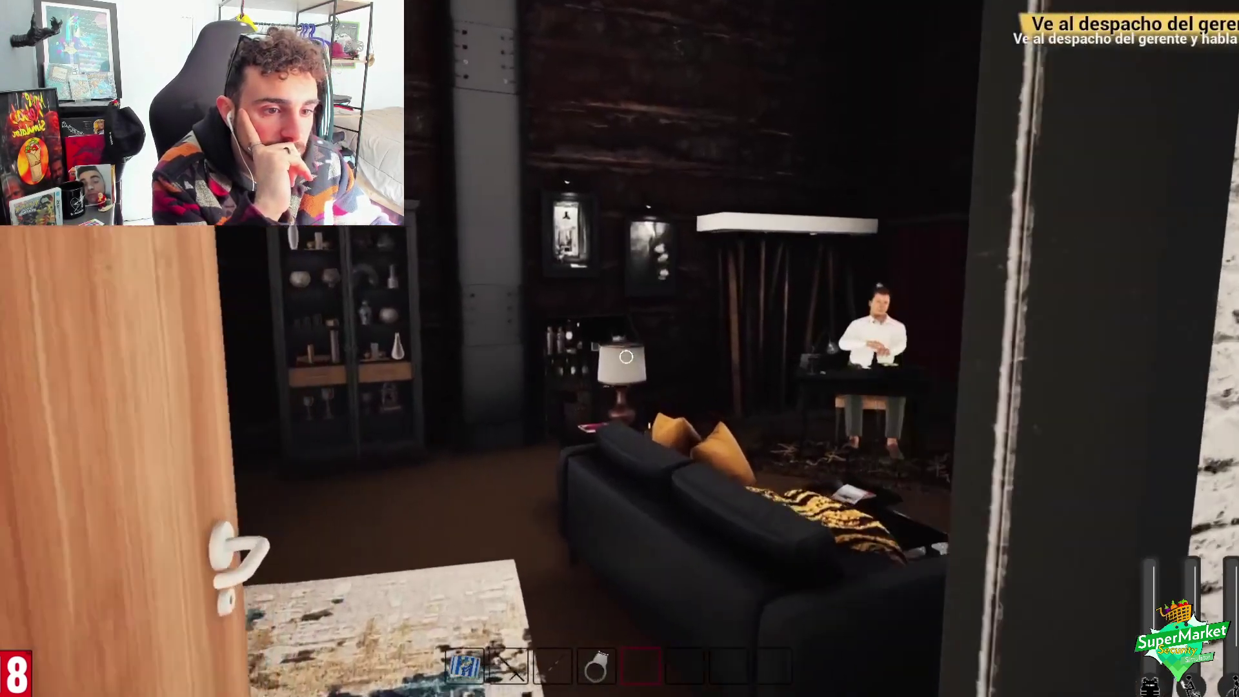
pyautogui.press('e')
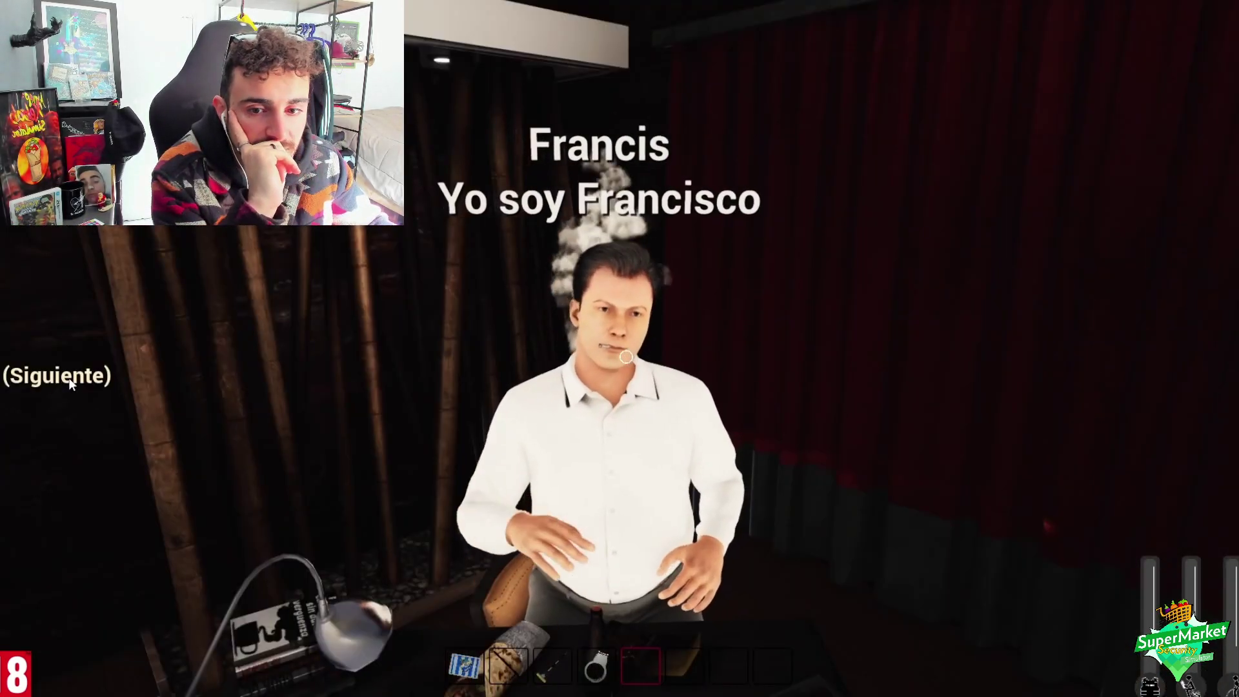
pyautogui.click(29, 378)
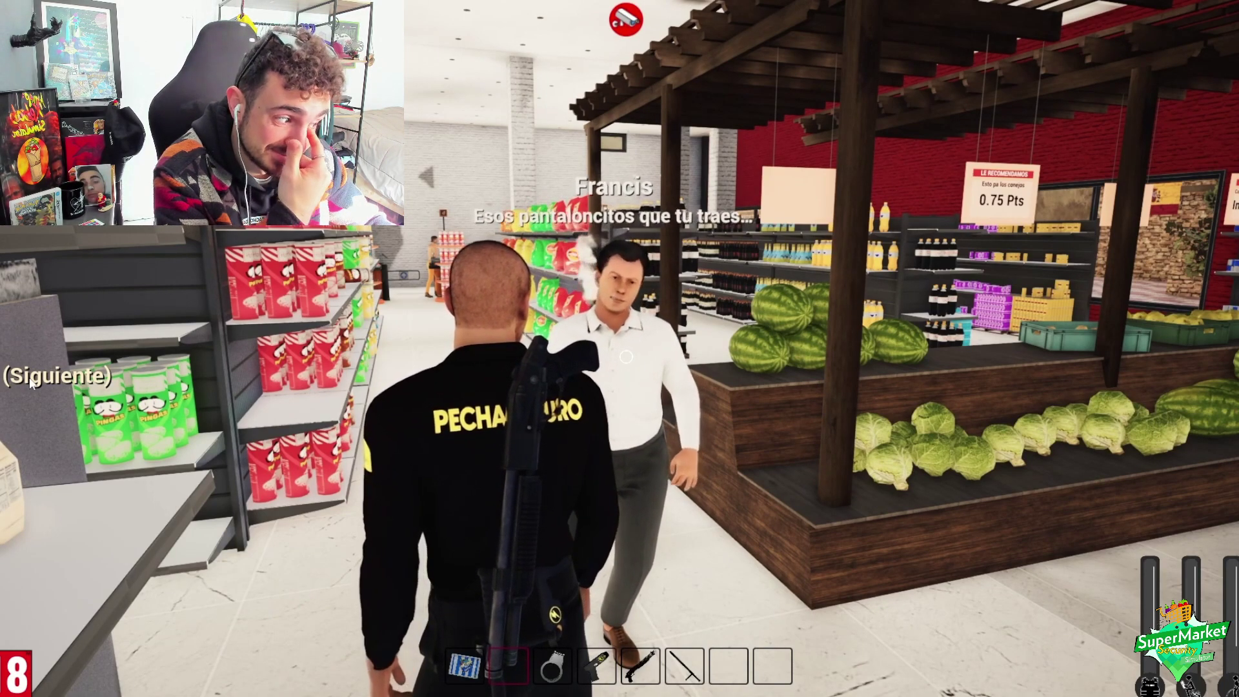
pyautogui.click(31, 382)
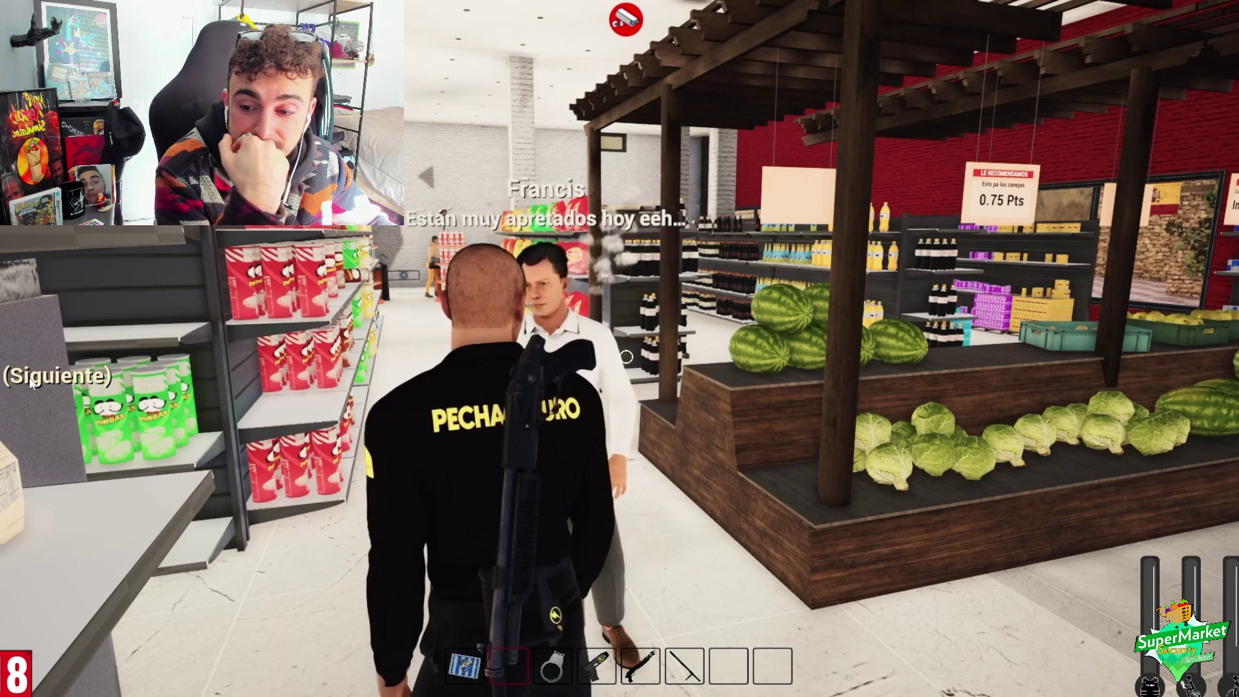
pyautogui.click(31, 382)
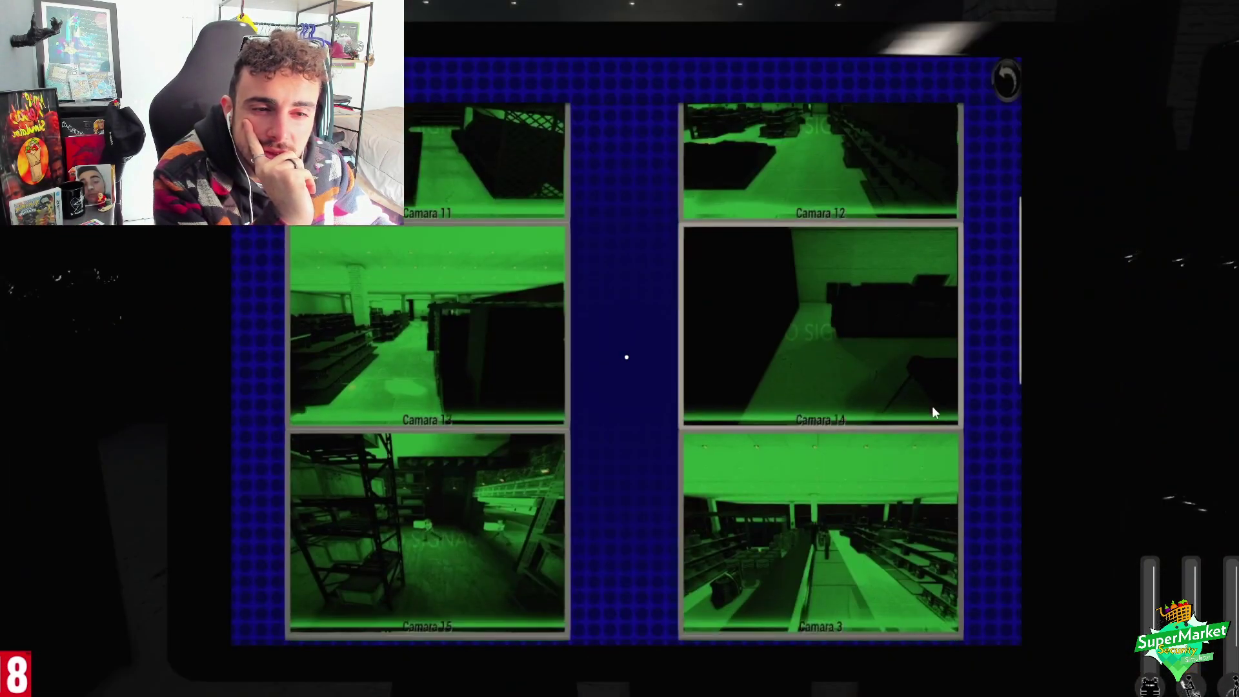
pyautogui.scroll(-3, 784, 443)
pyautogui.click(536, 436)
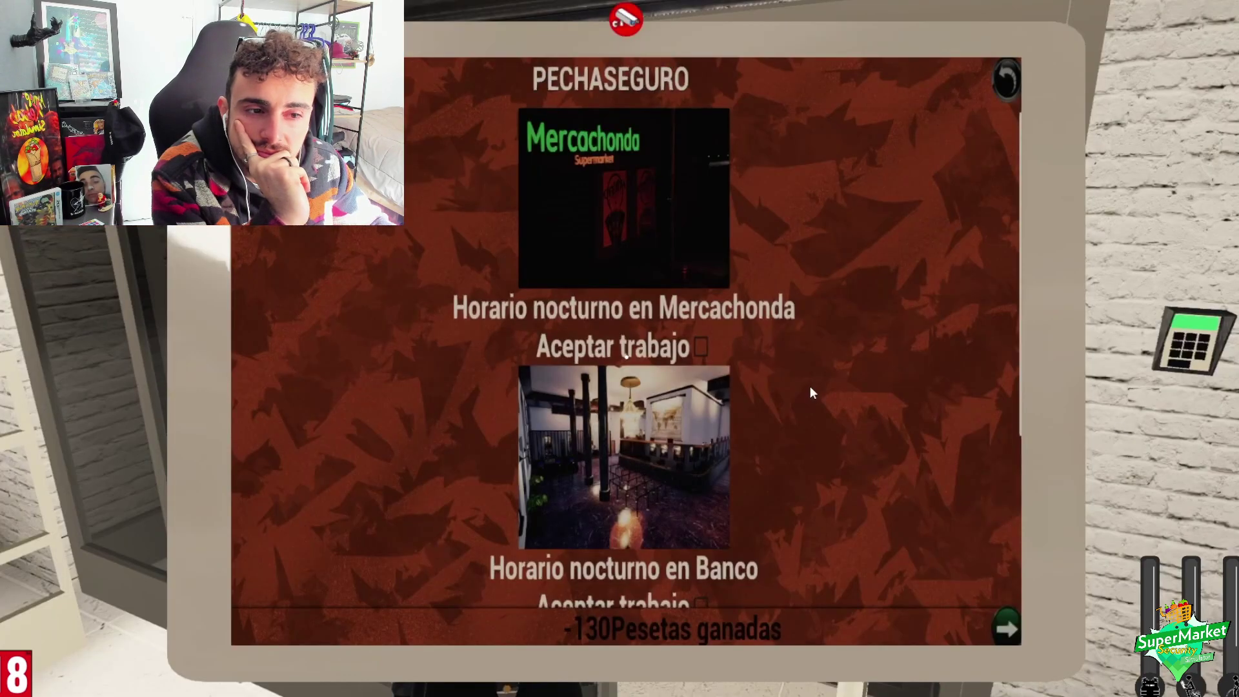
pyautogui.scroll(-3, 812, 390)
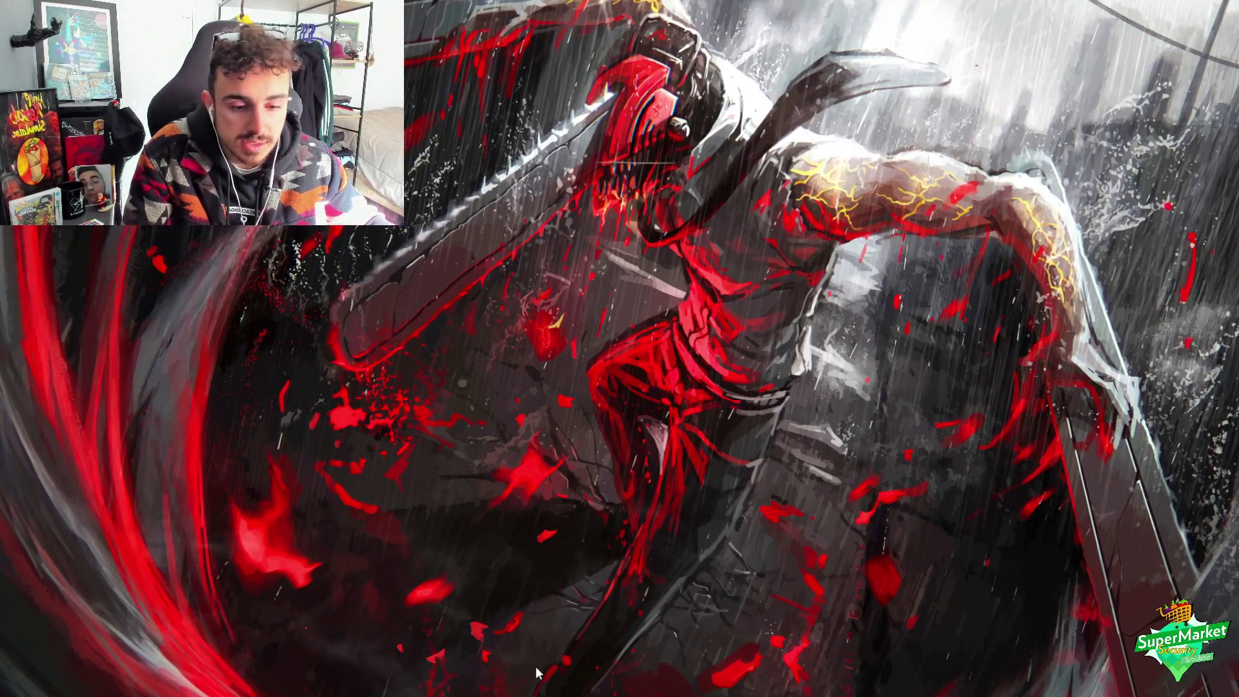
# - Restore Chrome showing the YouTube Studio dashboard with 2.329 subscribers
pyautogui.moveTo(723, 694)
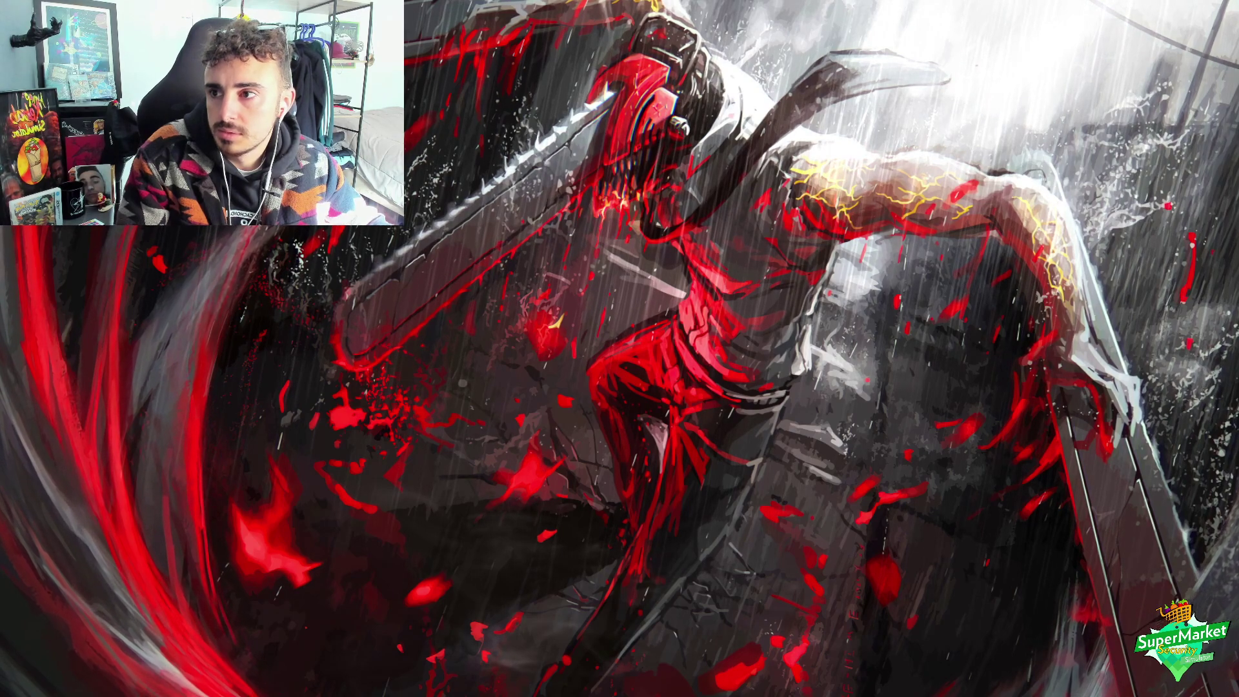
pyautogui.hotkey('alt', 'Tab')
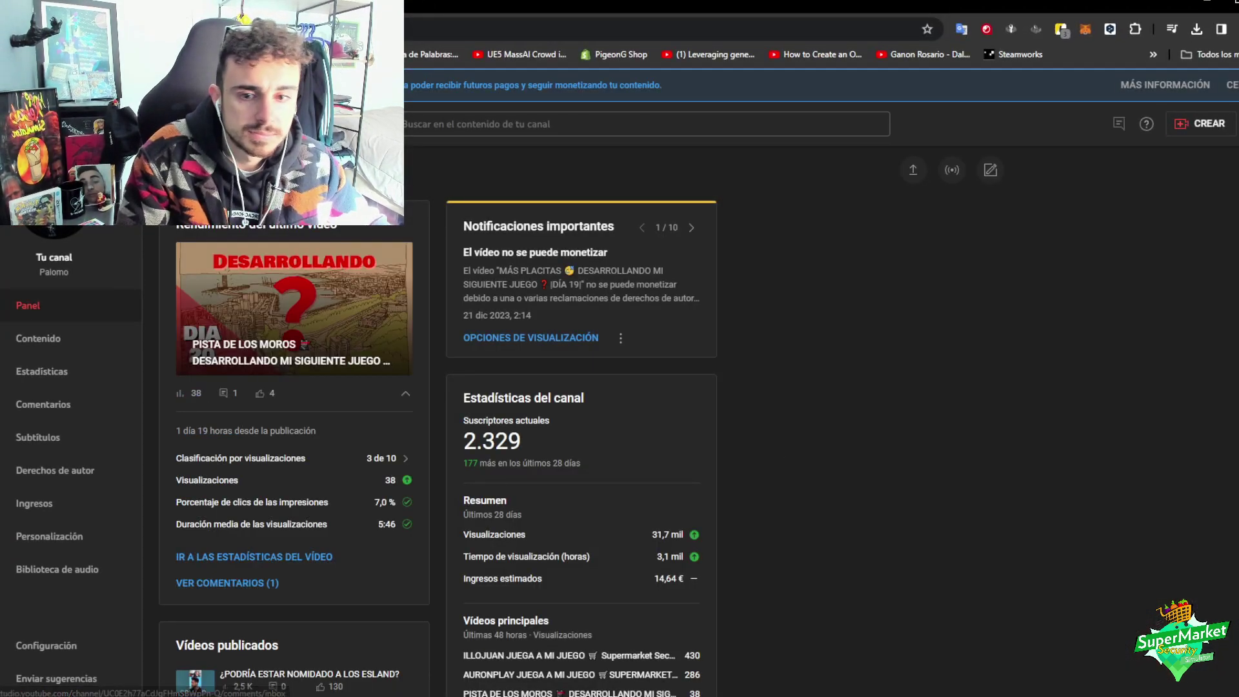
# - Open Contenido to see the channel's videos by date, newest 'PISTA DE LOS MOROS' first
pyautogui.click(36, 338)
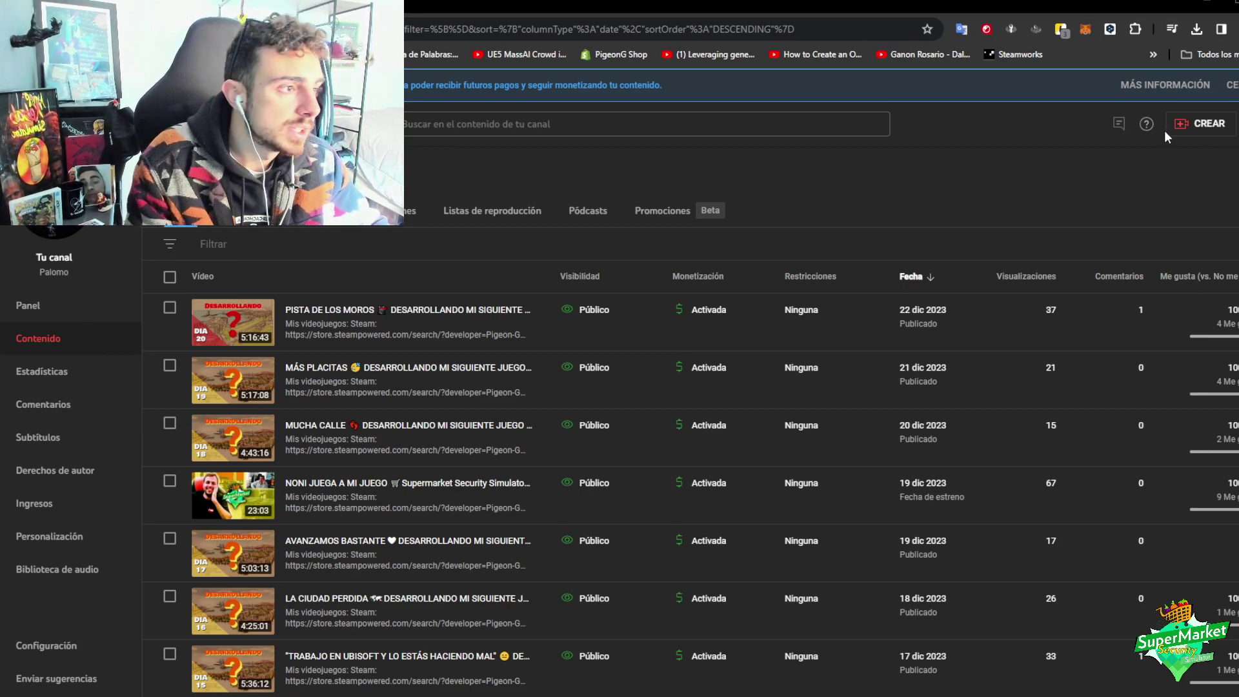
# - Upload the rendered video file and change the title's day number to DÍA 21
pyautogui.click(1204, 126)
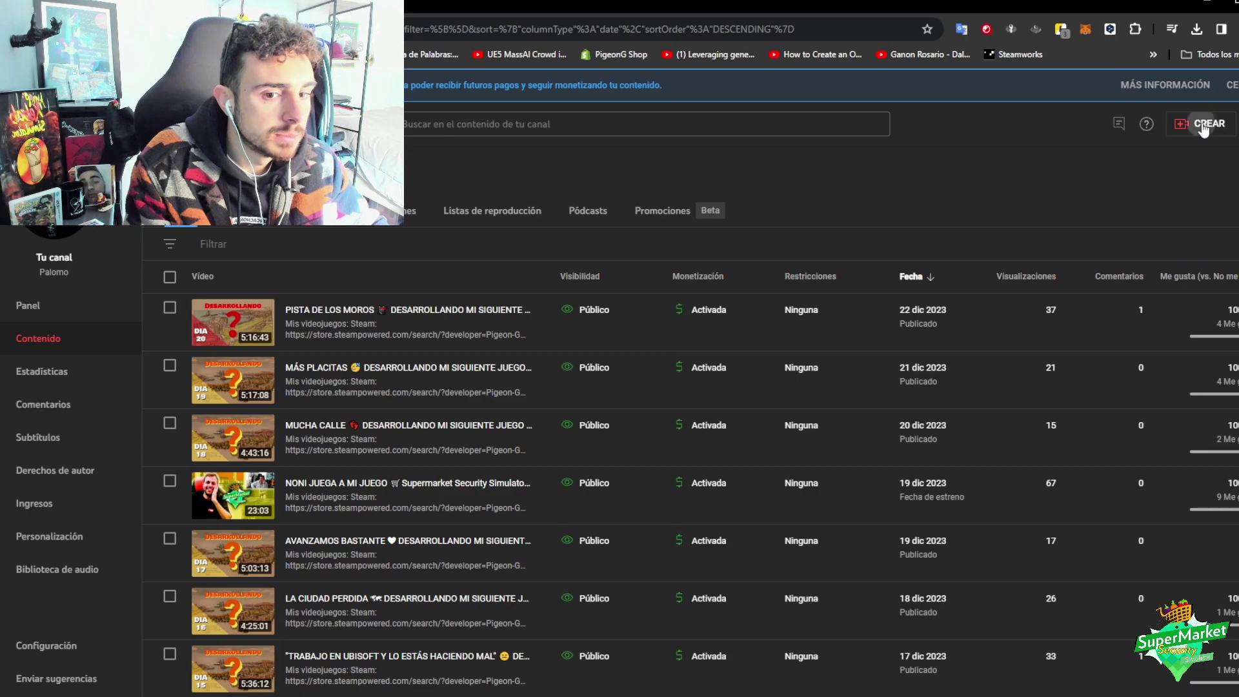
pyautogui.click(1147, 154)
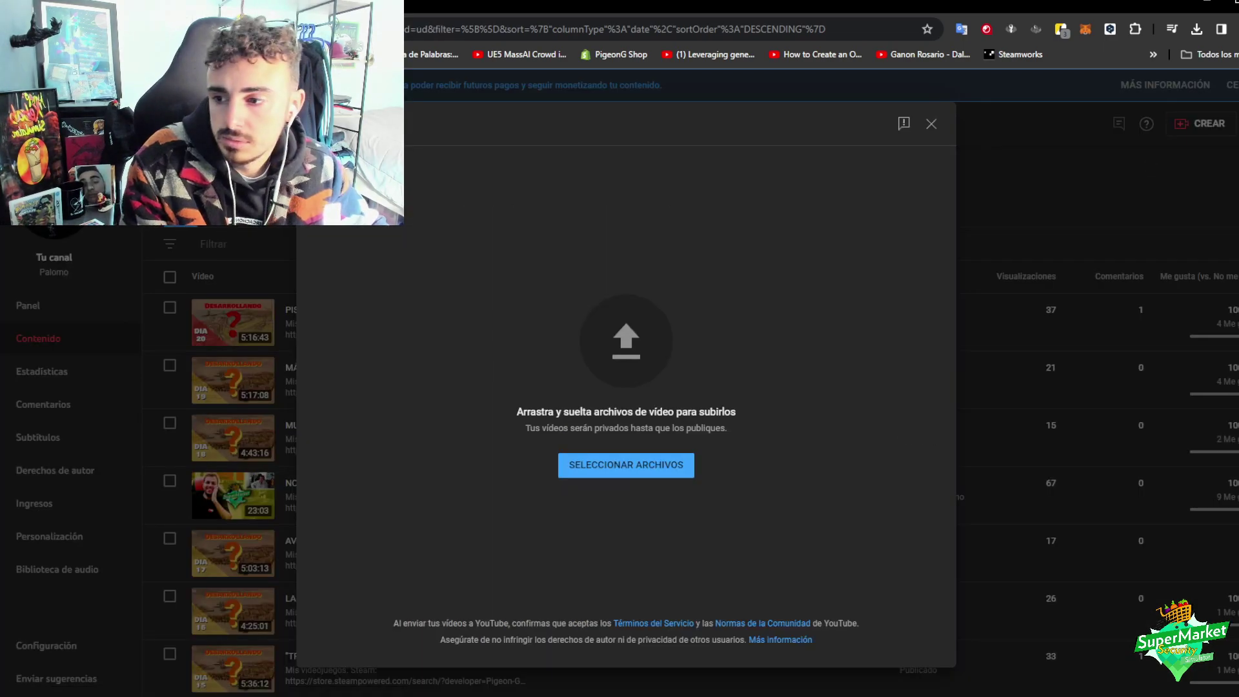
pyautogui.moveTo(412, 364); pyautogui.dragTo(415, 363)
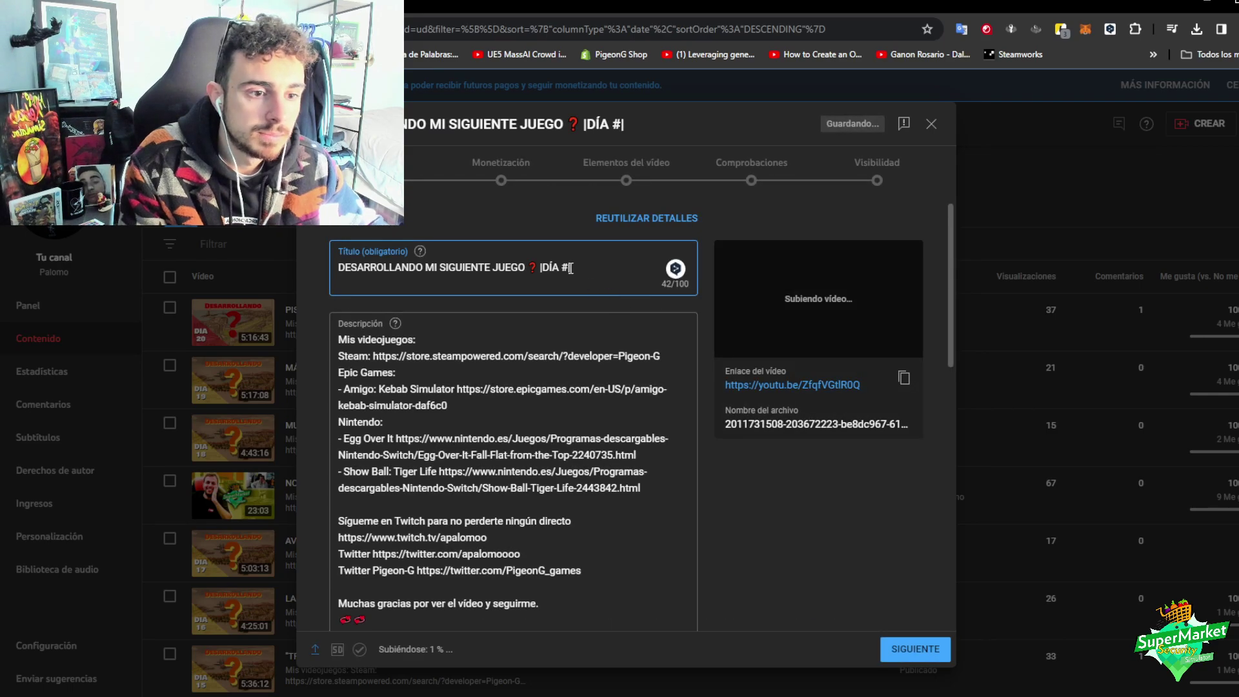
pyautogui.click(565, 268)
pyautogui.press('BackSpace')
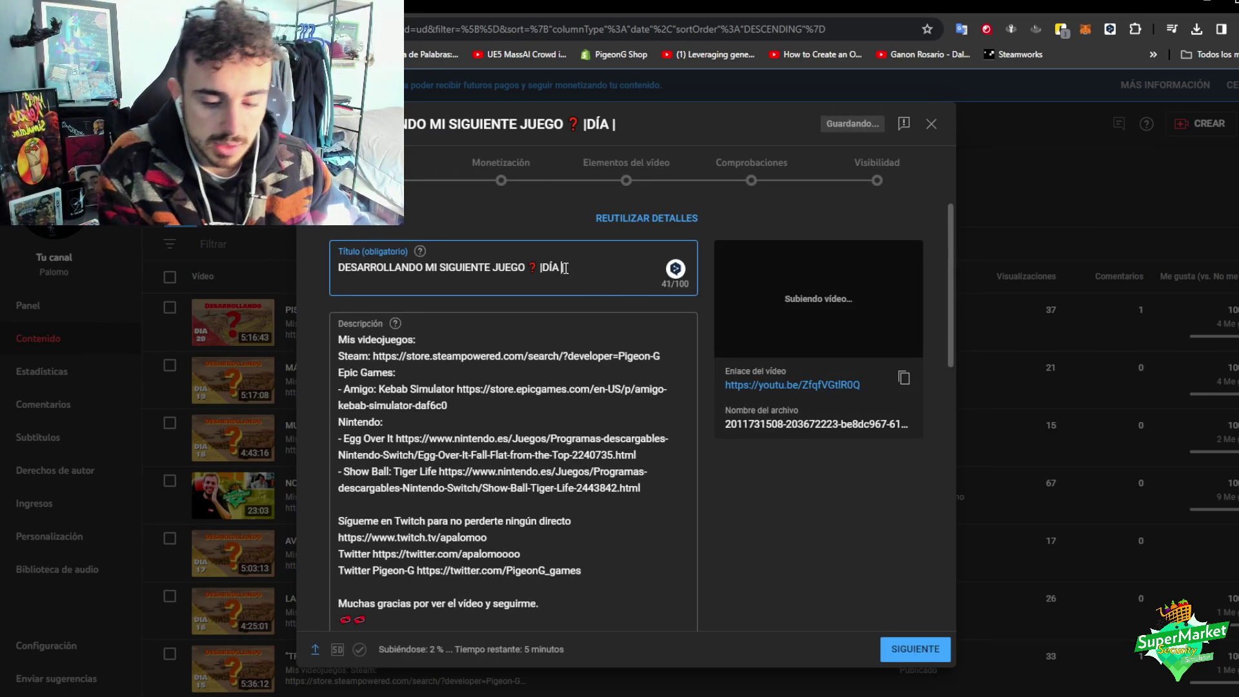
pyautogui.write('21')
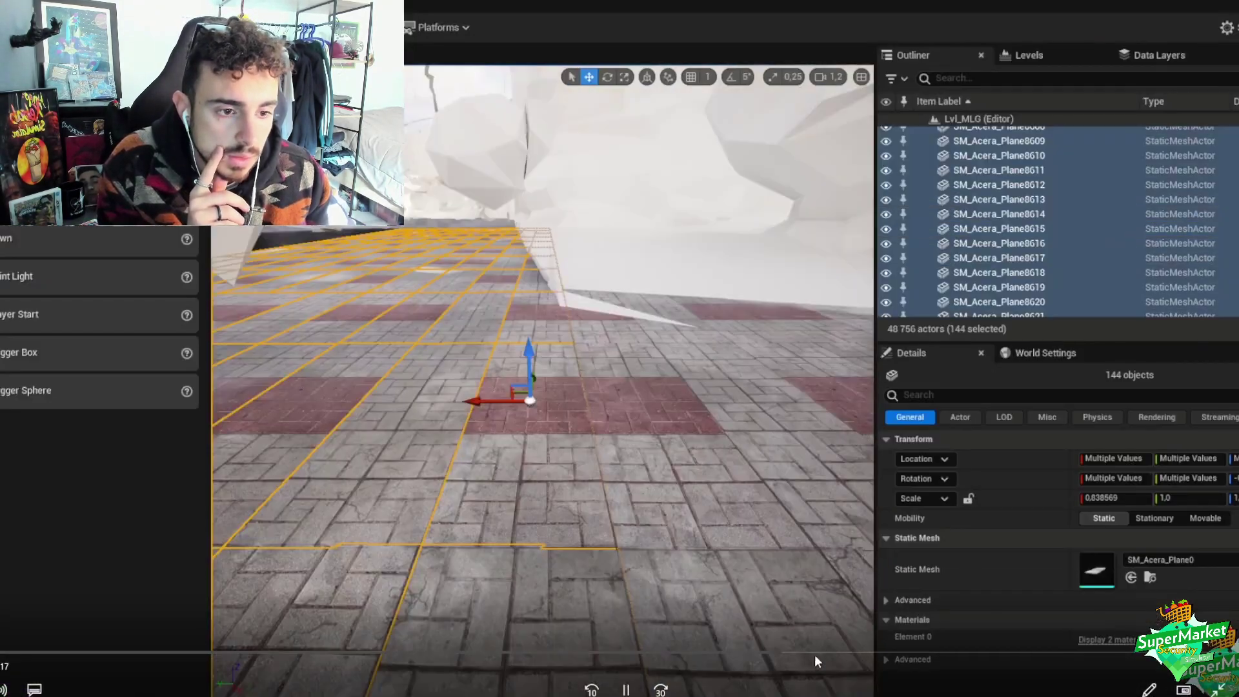
pyautogui.moveTo(814, 654); pyautogui.dragTo(1069, 653)
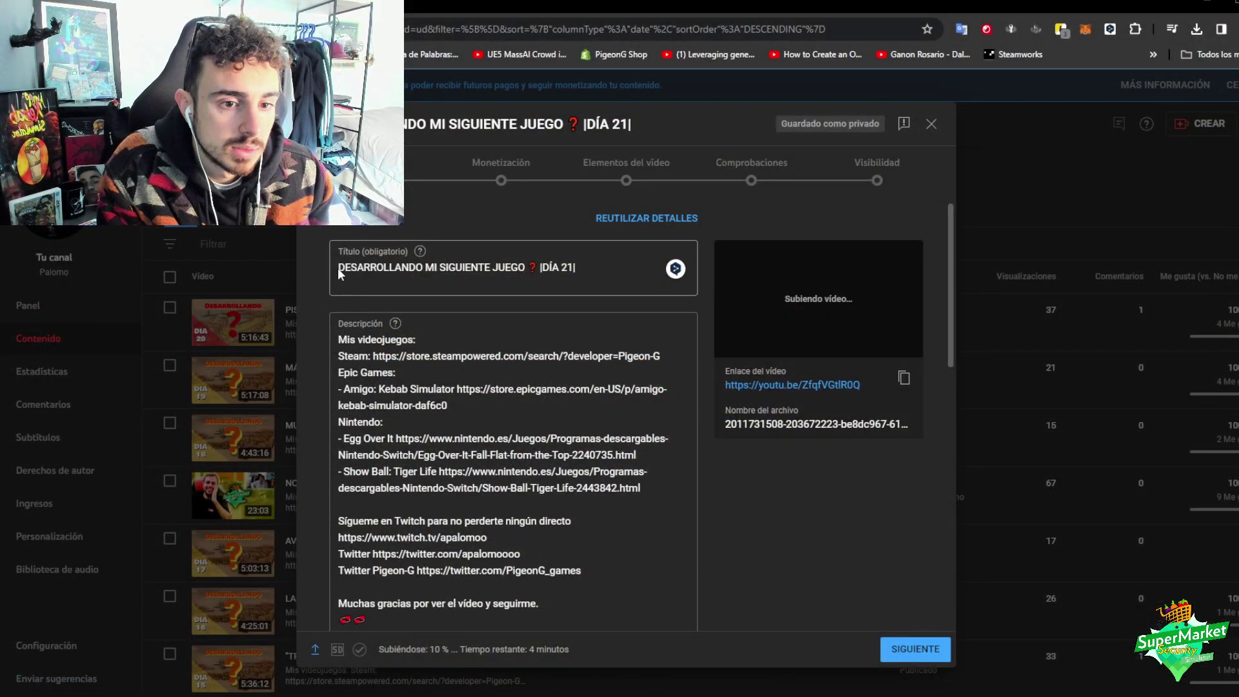
# - Prefix the title with 'ROTONDA DE LA ROSALEDA' followed by a rose emoji 🌹
pyautogui.click(340, 270)
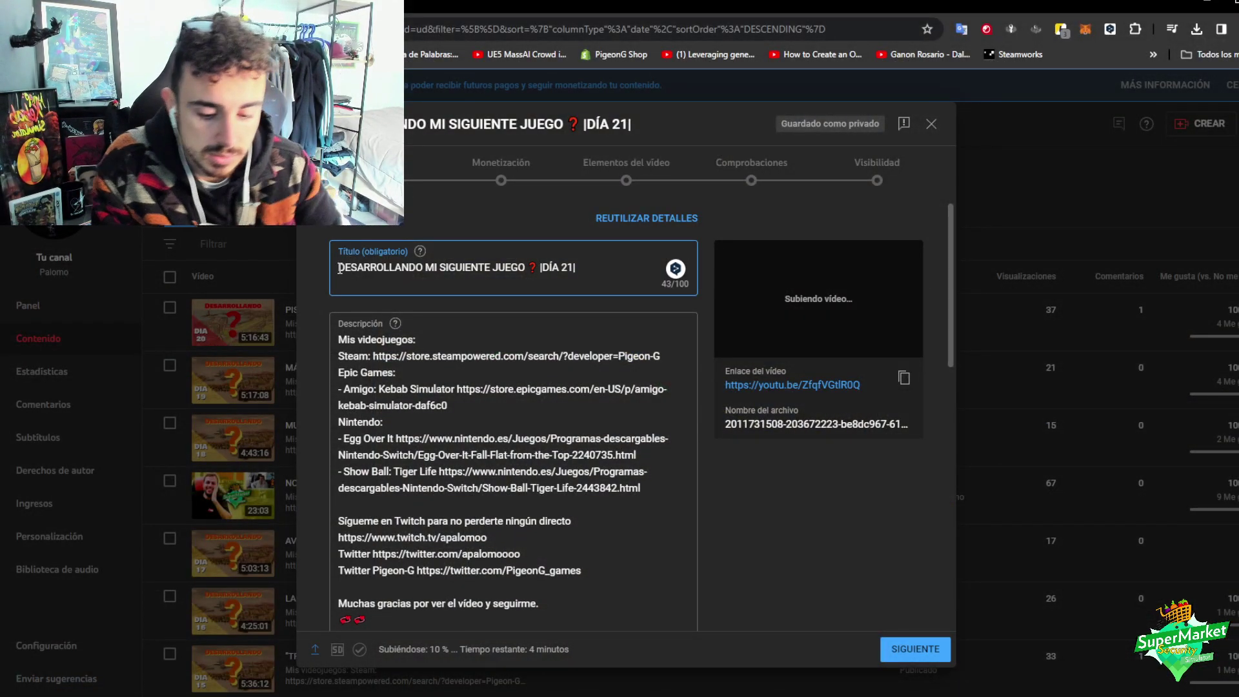
pyautogui.write('RO')
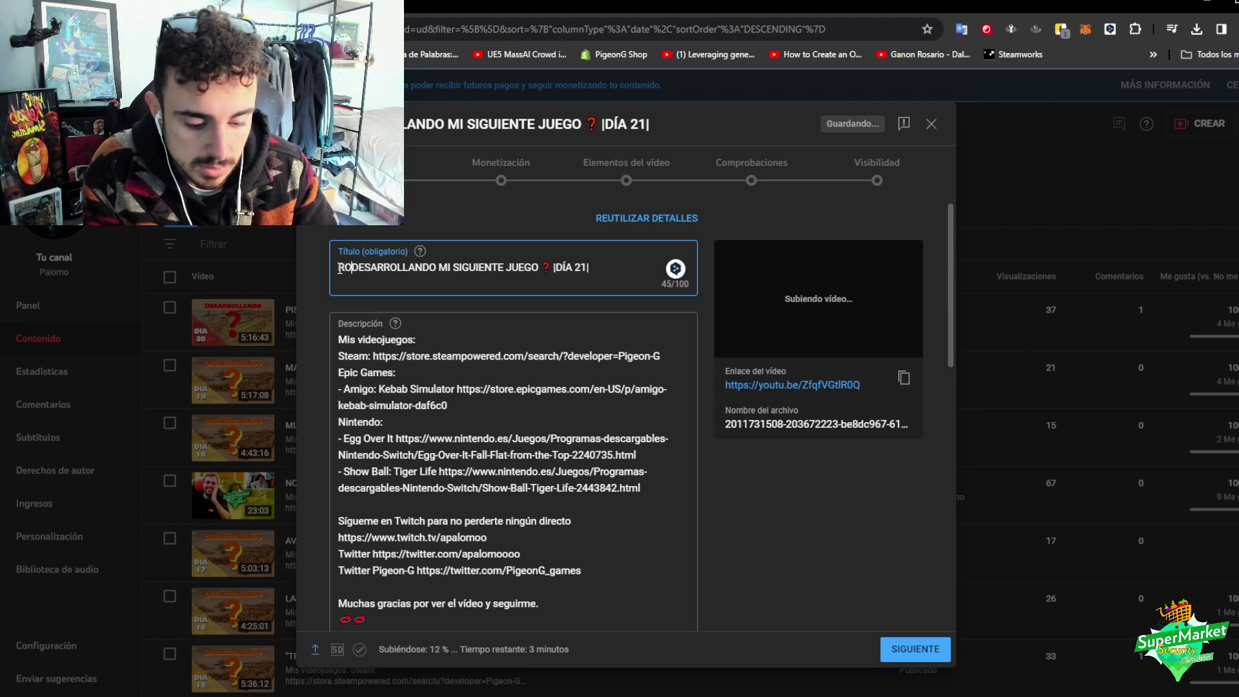
pyautogui.write('TONDA DE LA ROSA')
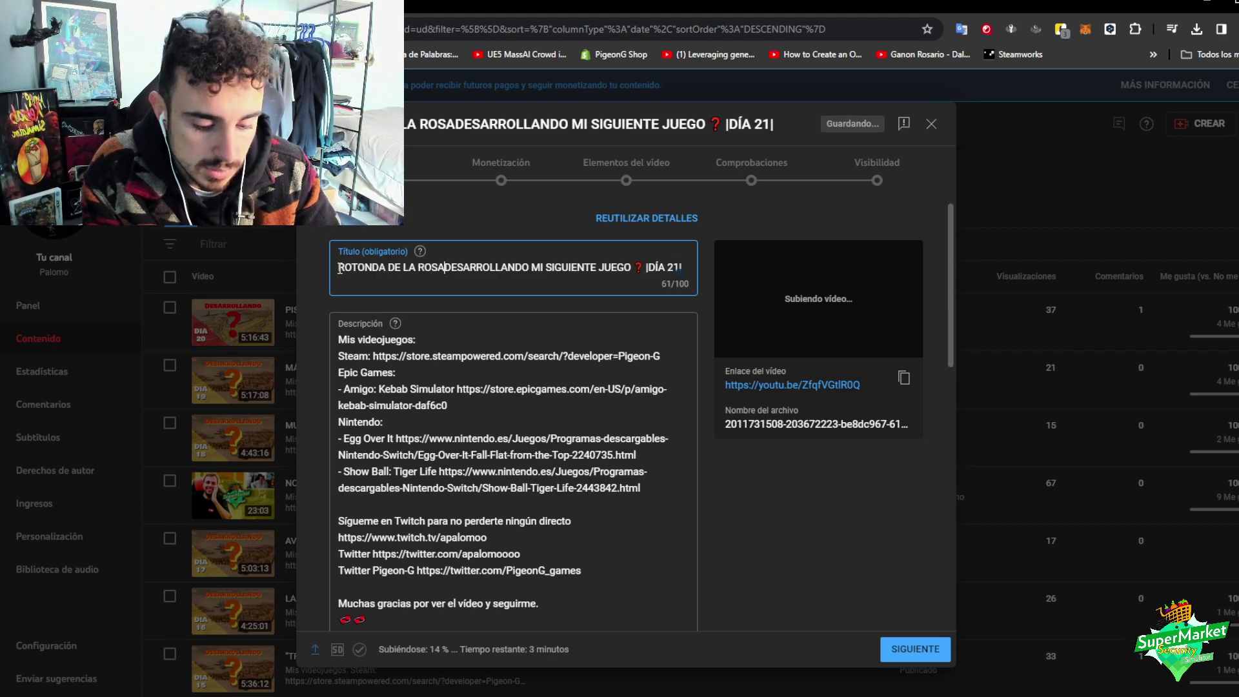
pyautogui.write('LEDA')
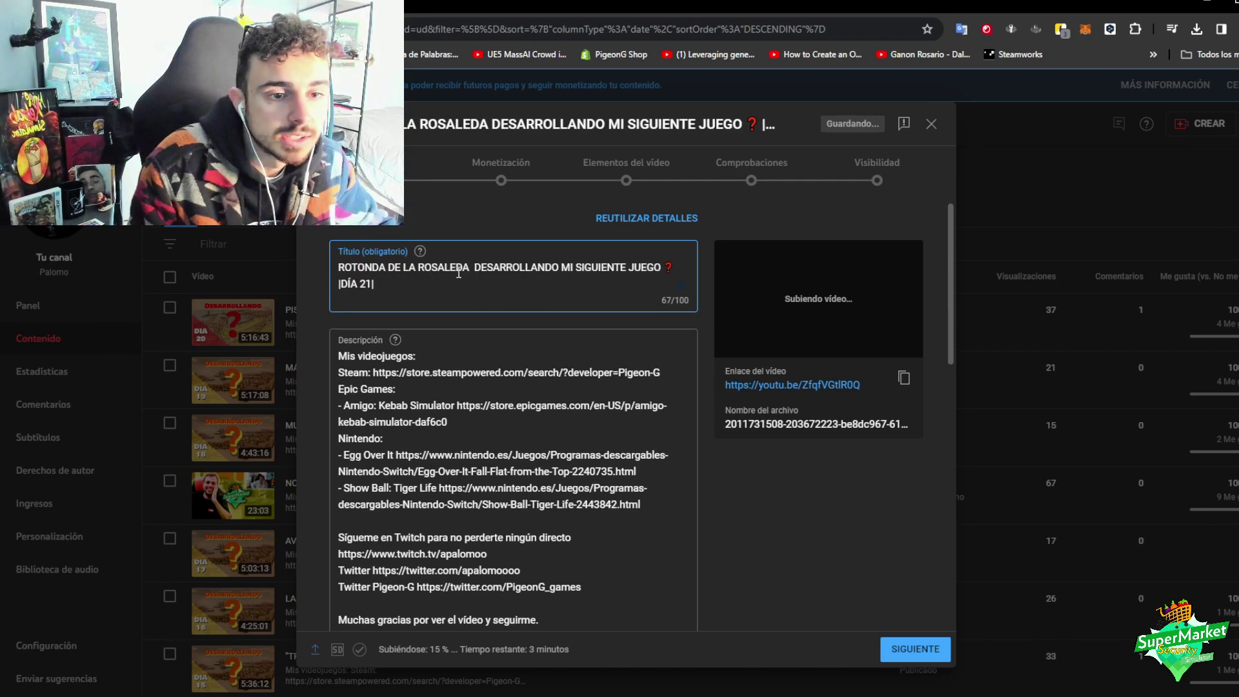
pyautogui.rightClick(473, 268)
pyautogui.click(510, 279)
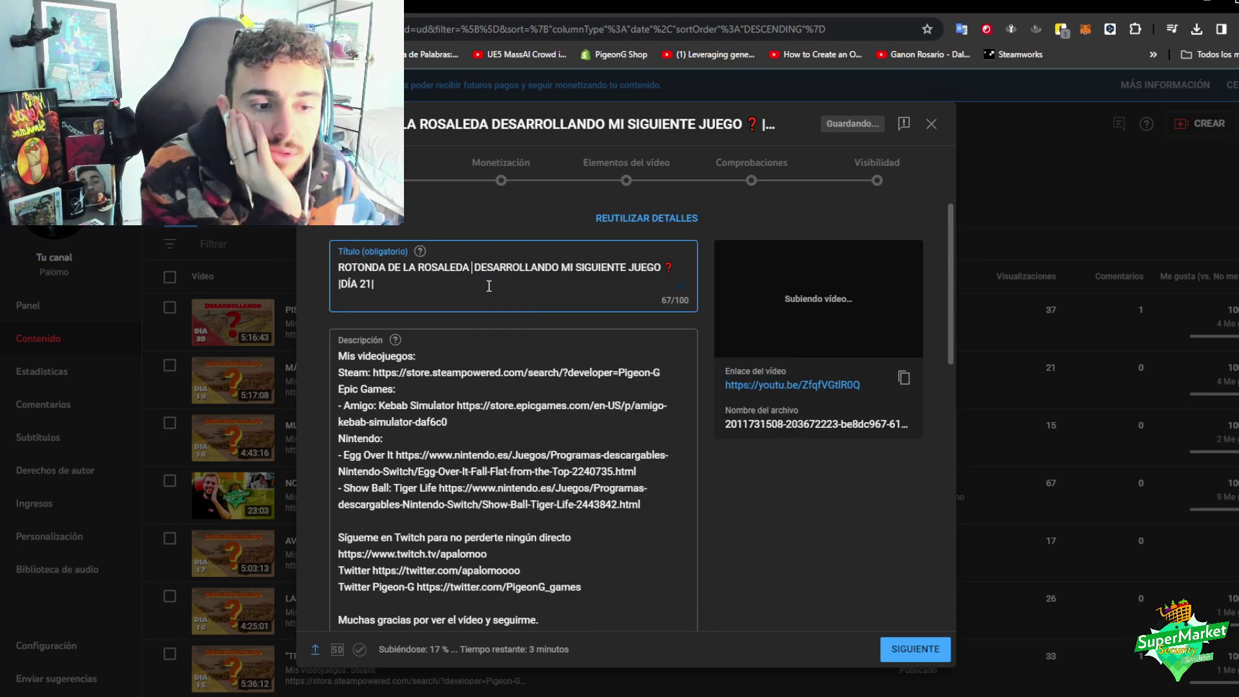
pyautogui.write('ros')
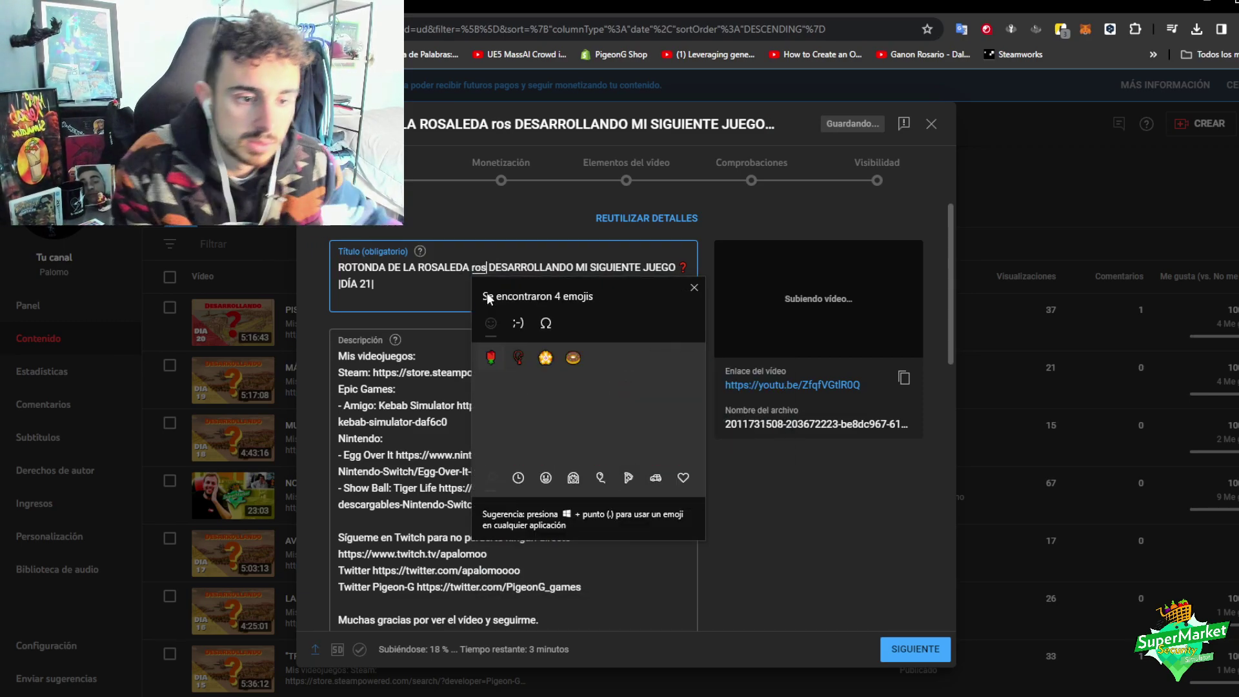
pyautogui.click(493, 359)
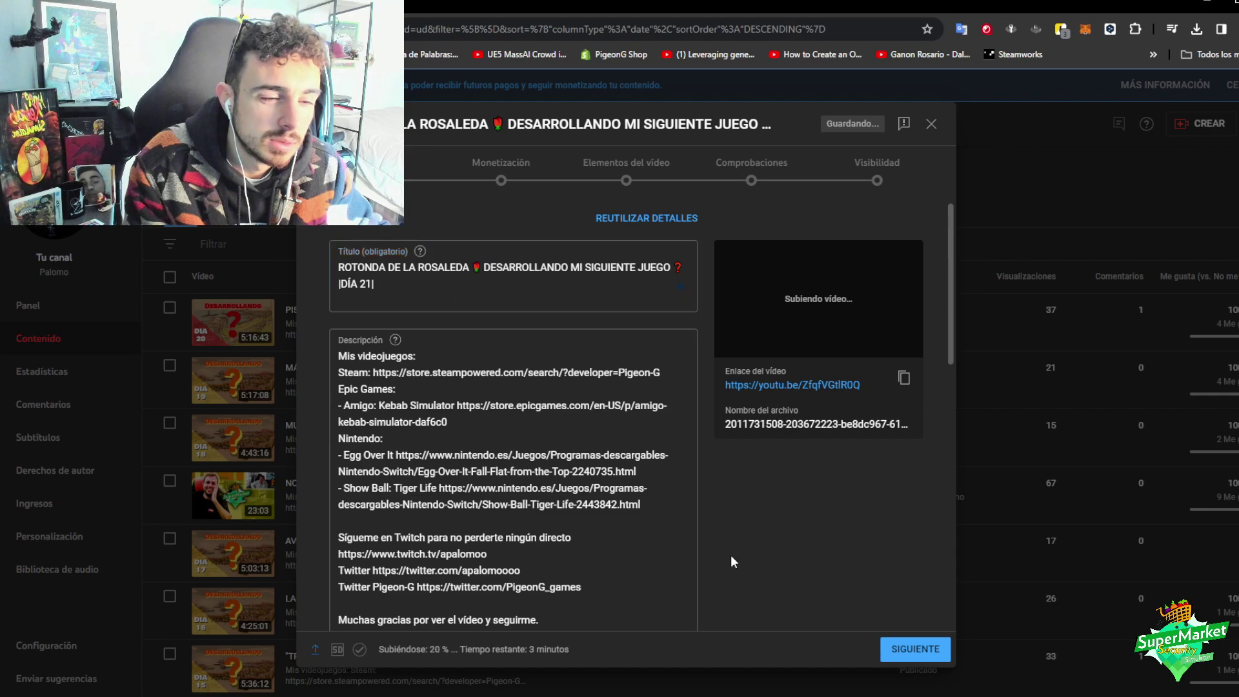
pyautogui.scroll(-8, 730, 562)
# - Set the D_21 image as the custom thumbnail and add the video to the Desarrollando playlist
pyautogui.click(353, 413)
pyautogui.click(407, 123)
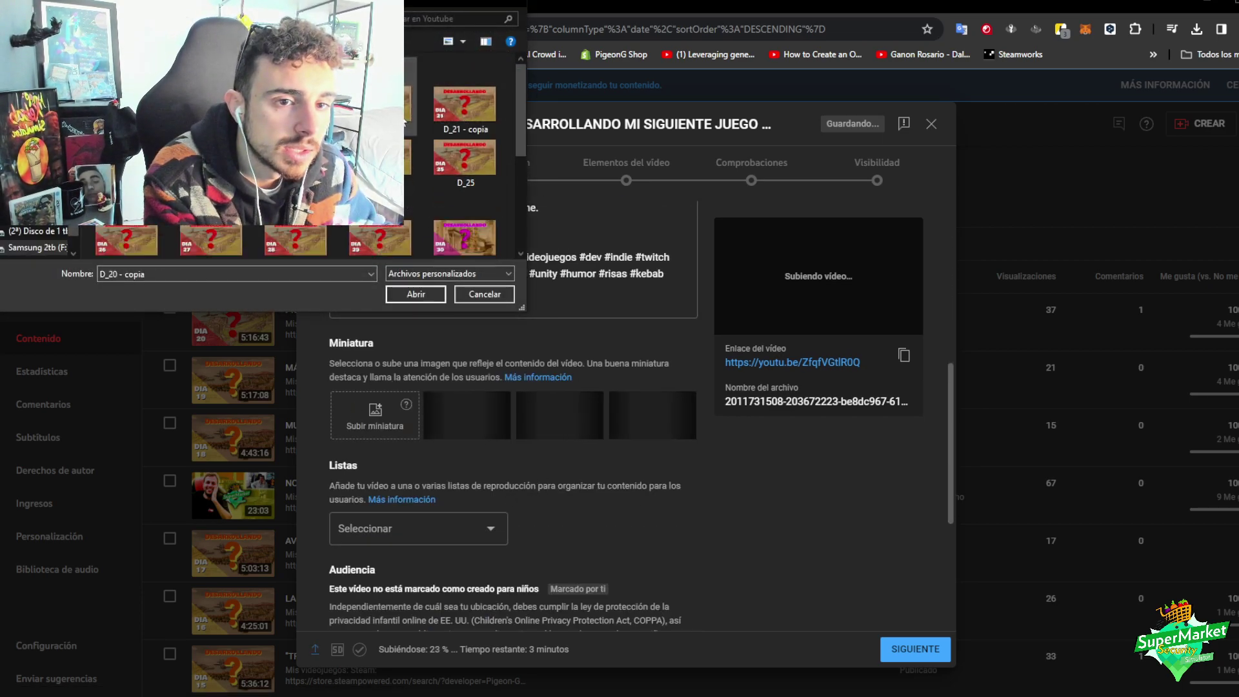
pyautogui.click(406, 110)
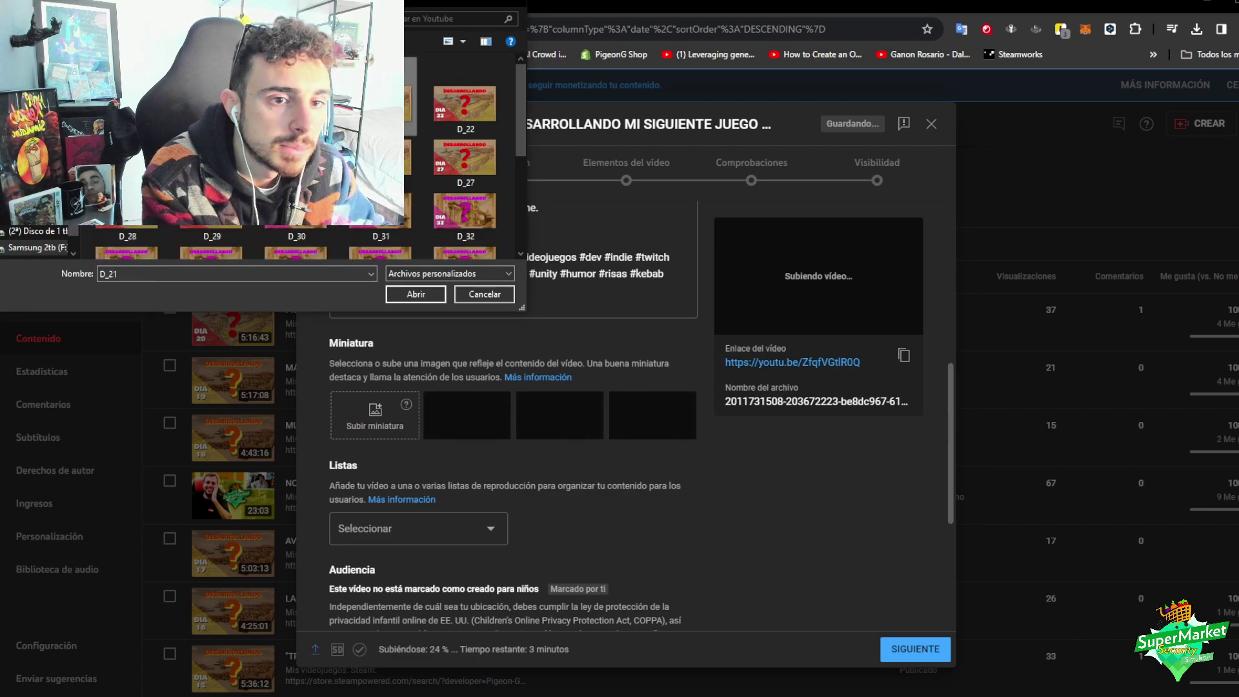
pyautogui.click(416, 294)
pyautogui.click(472, 528)
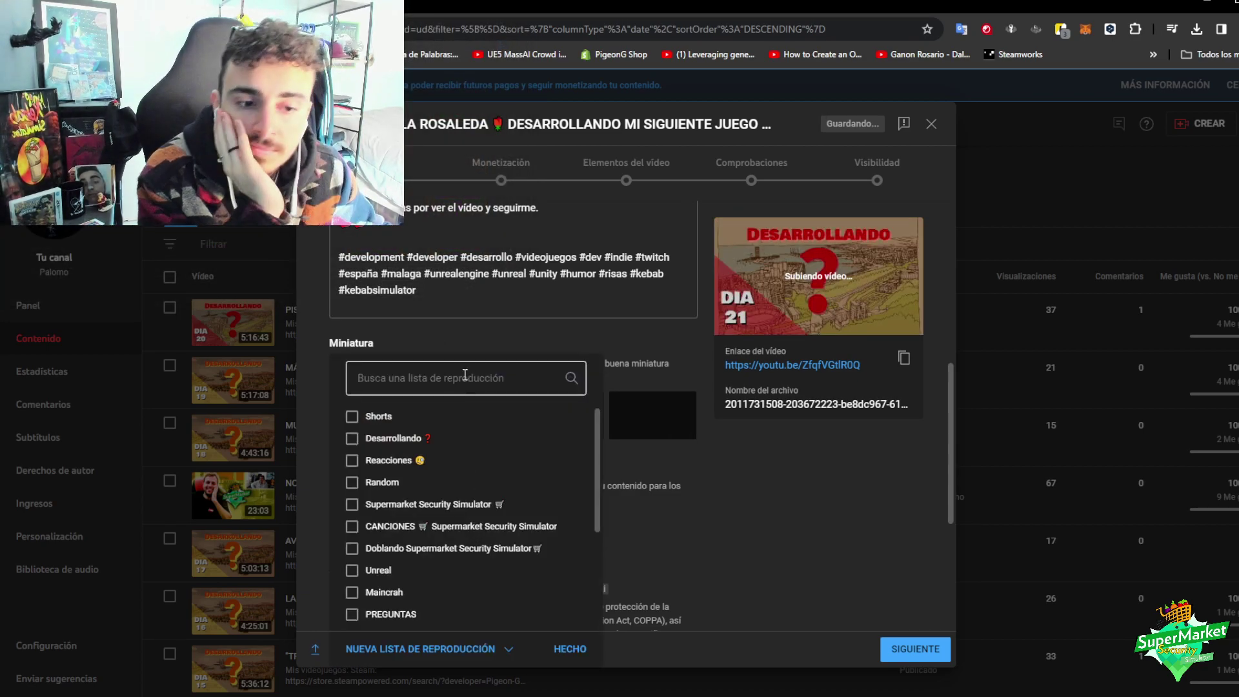
pyautogui.click(354, 439)
pyautogui.click(570, 659)
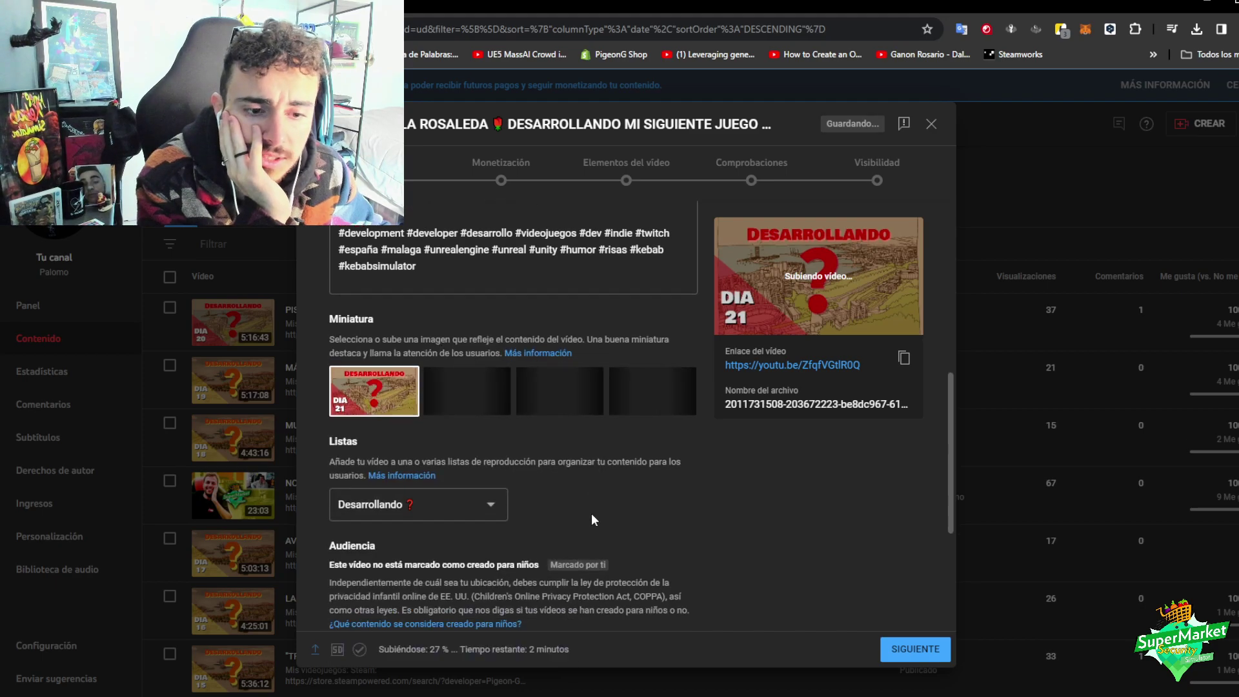
# - Under the advanced settings, change the category from Videojuegos to Educación
pyautogui.scroll(-3, 556, 509)
pyautogui.click(383, 566)
pyautogui.scroll(-15, 414, 555)
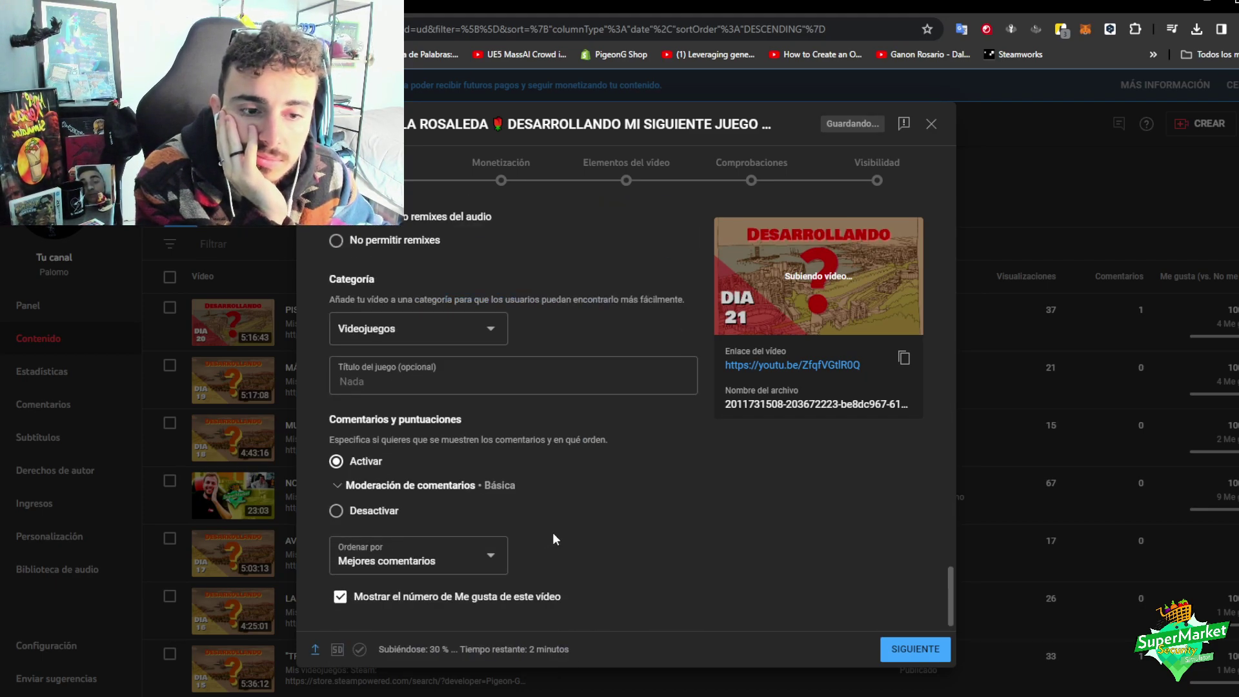
pyautogui.click(393, 332)
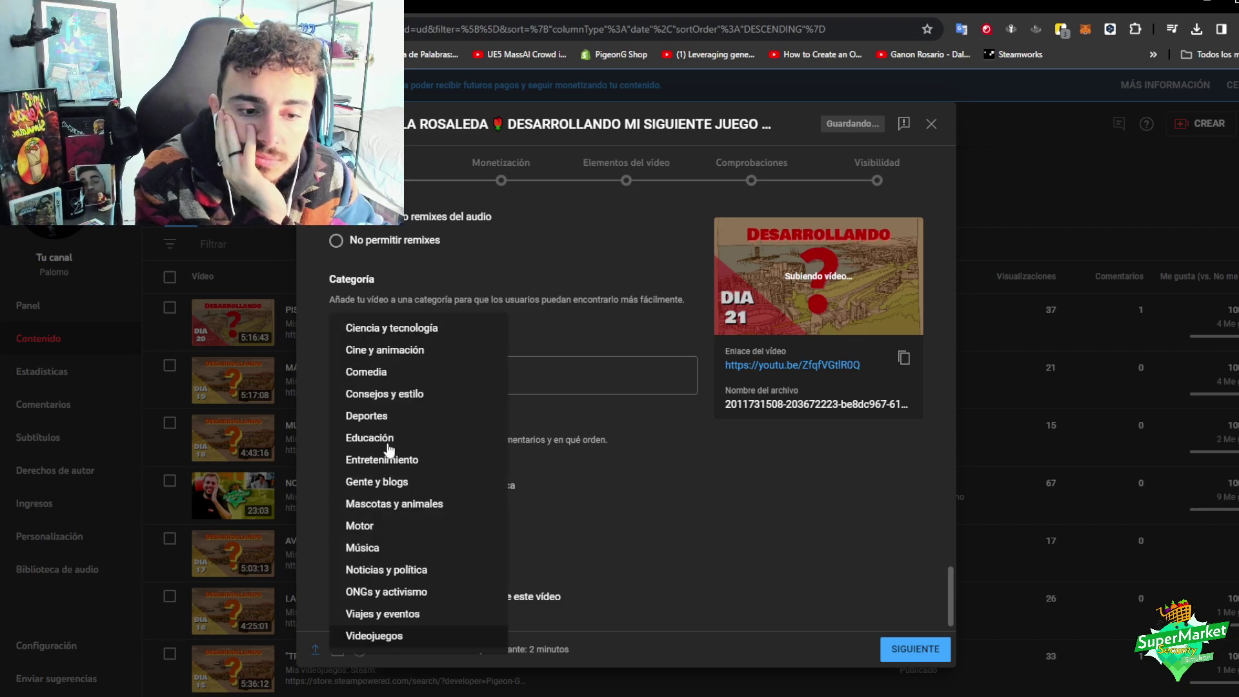
pyautogui.click(388, 440)
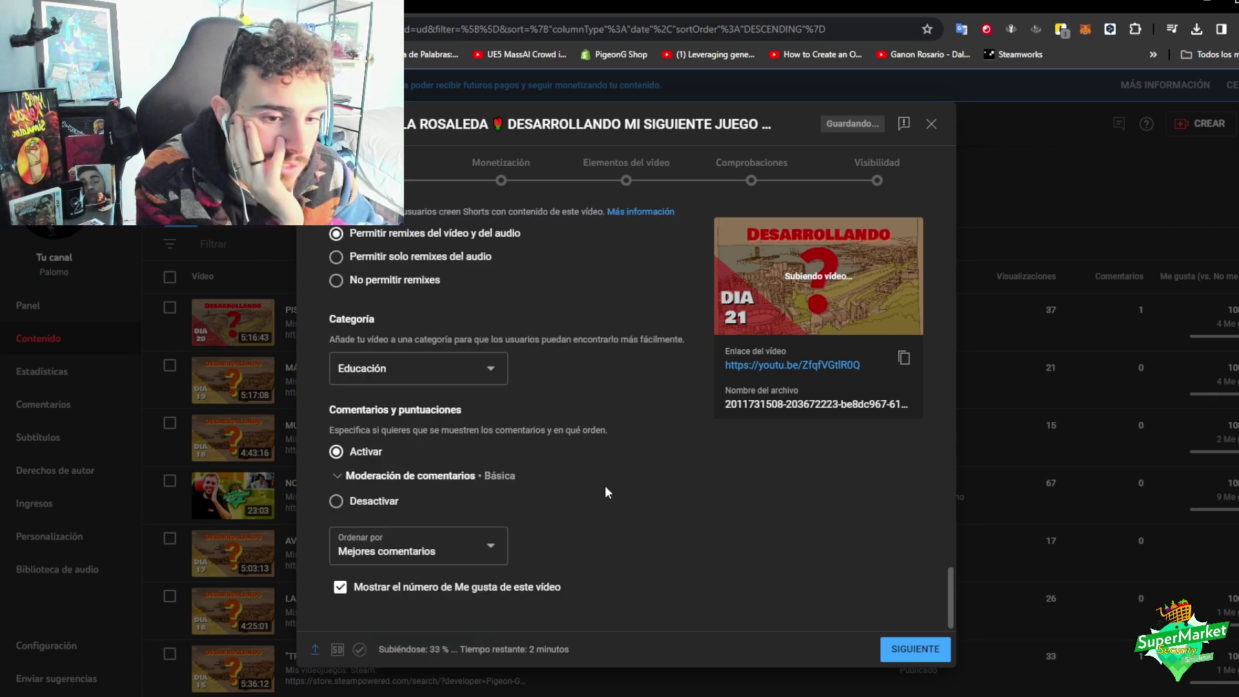
pyautogui.scroll(15, 623, 532)
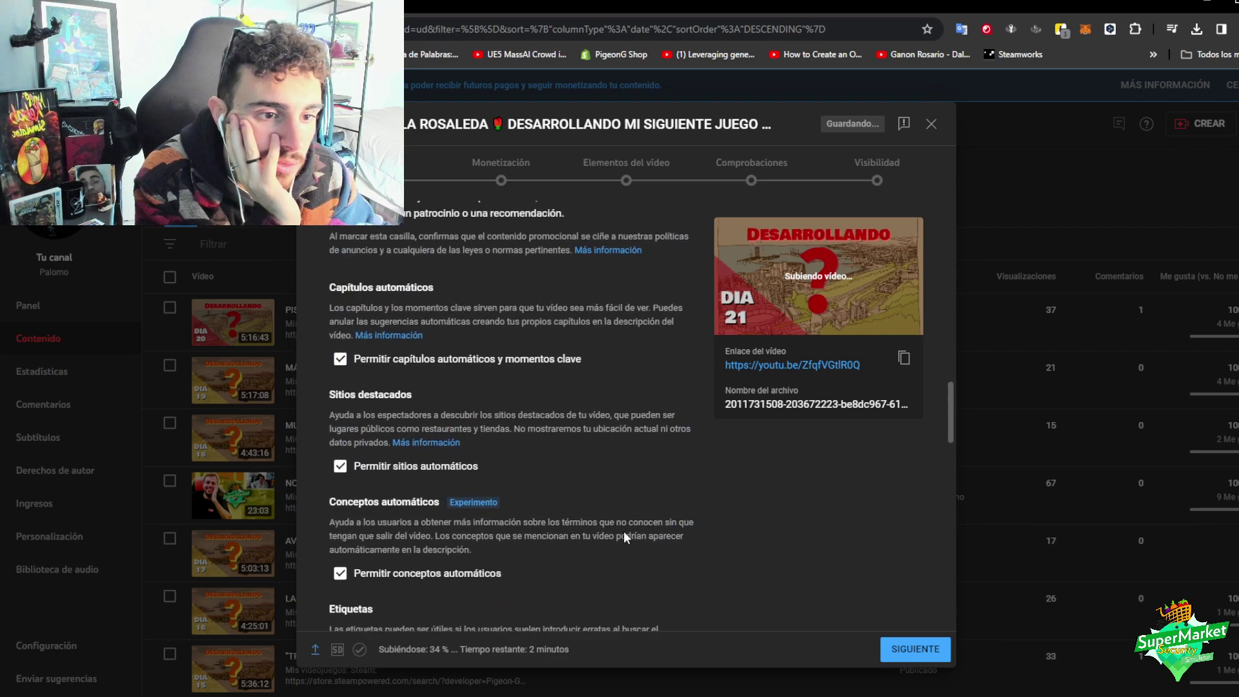
pyautogui.scroll(10, 624, 532)
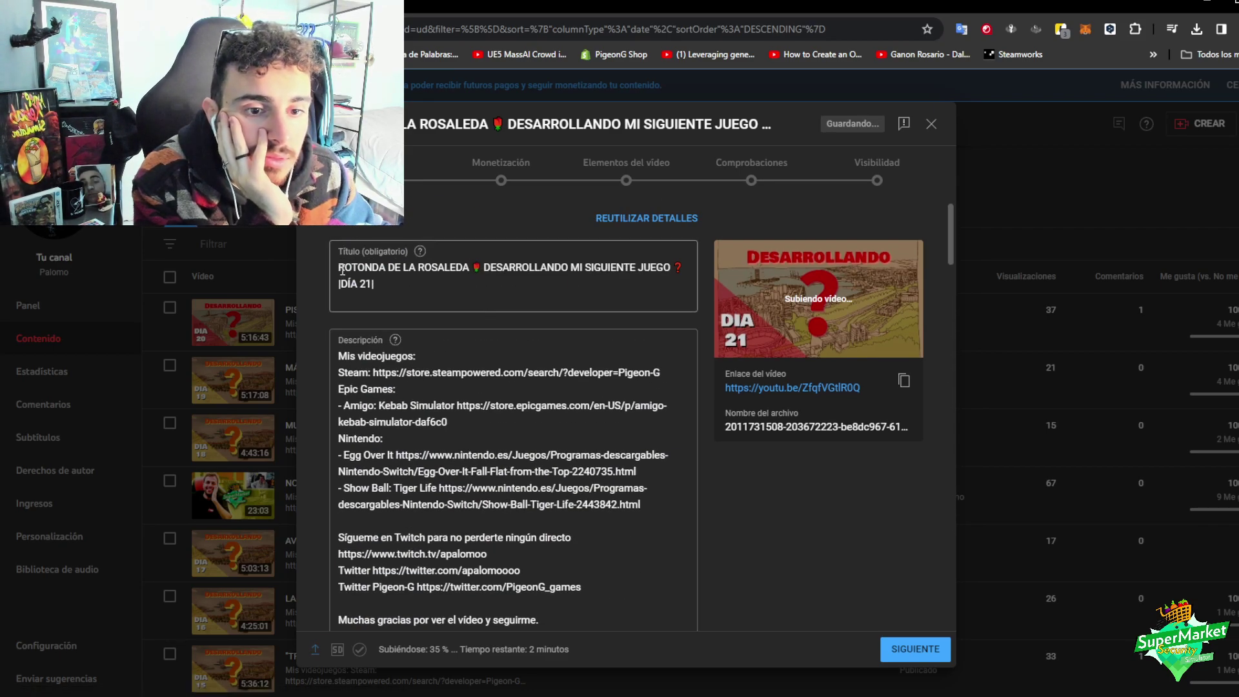
pyautogui.click(481, 265)
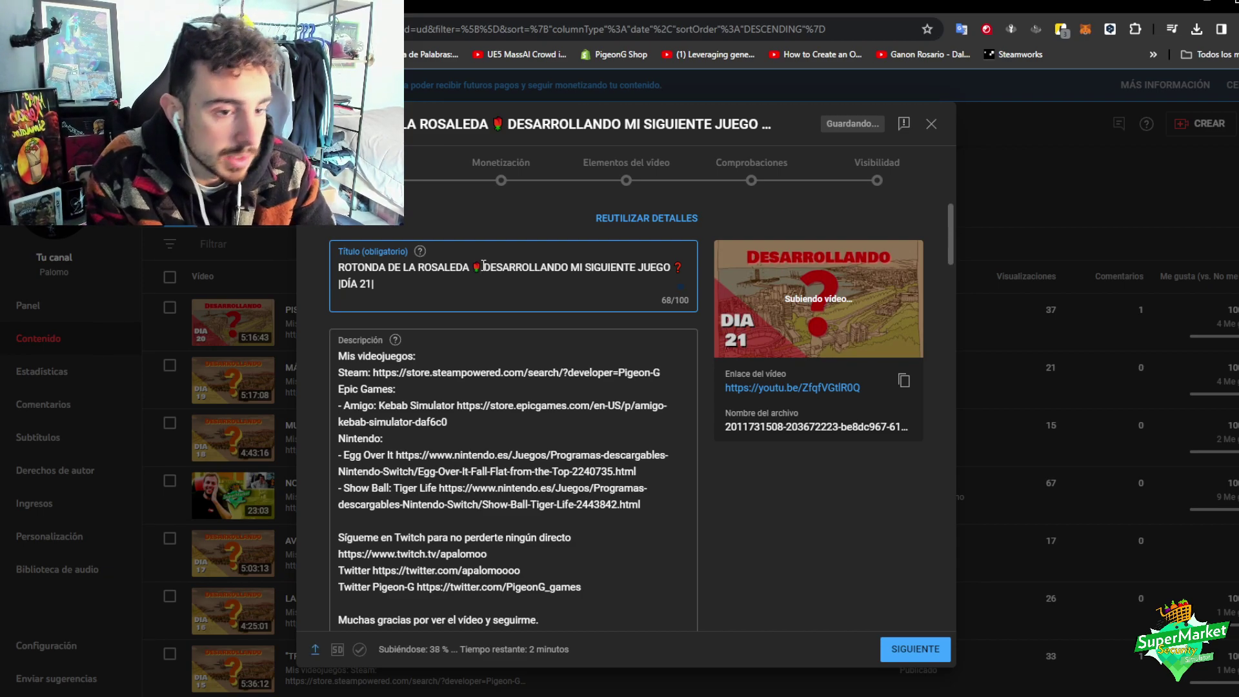
# - Insert 'FELIZ NAVIDAD' after the rose, followed by a space and a heart emoji 🤍
pyautogui.write('FELIZ NAVIDS')
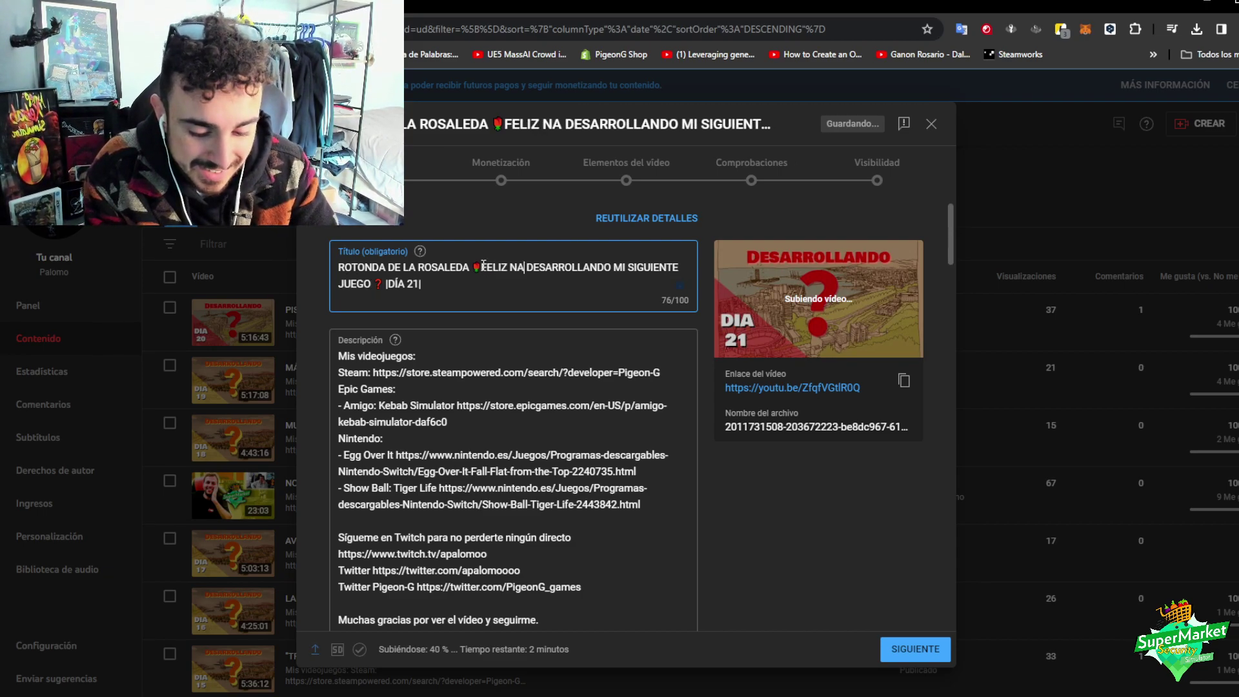
pyautogui.press('BackSpace')
pyautogui.write('AD')
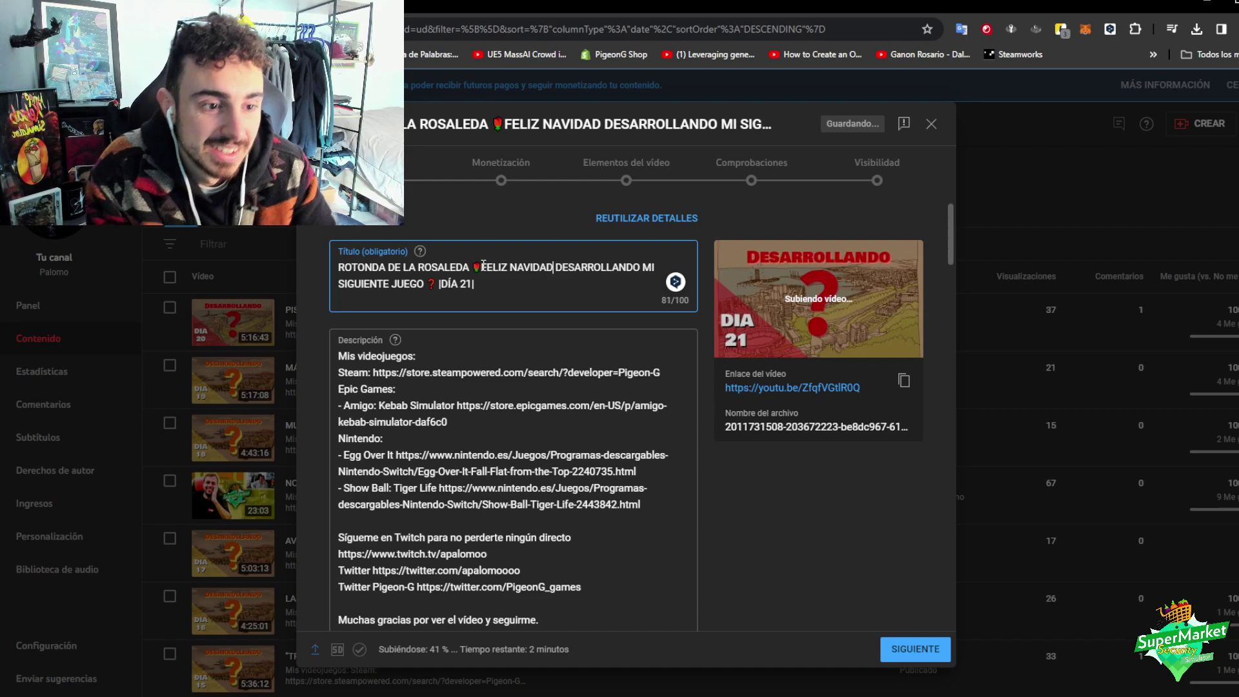
pyautogui.rightClick(576, 285)
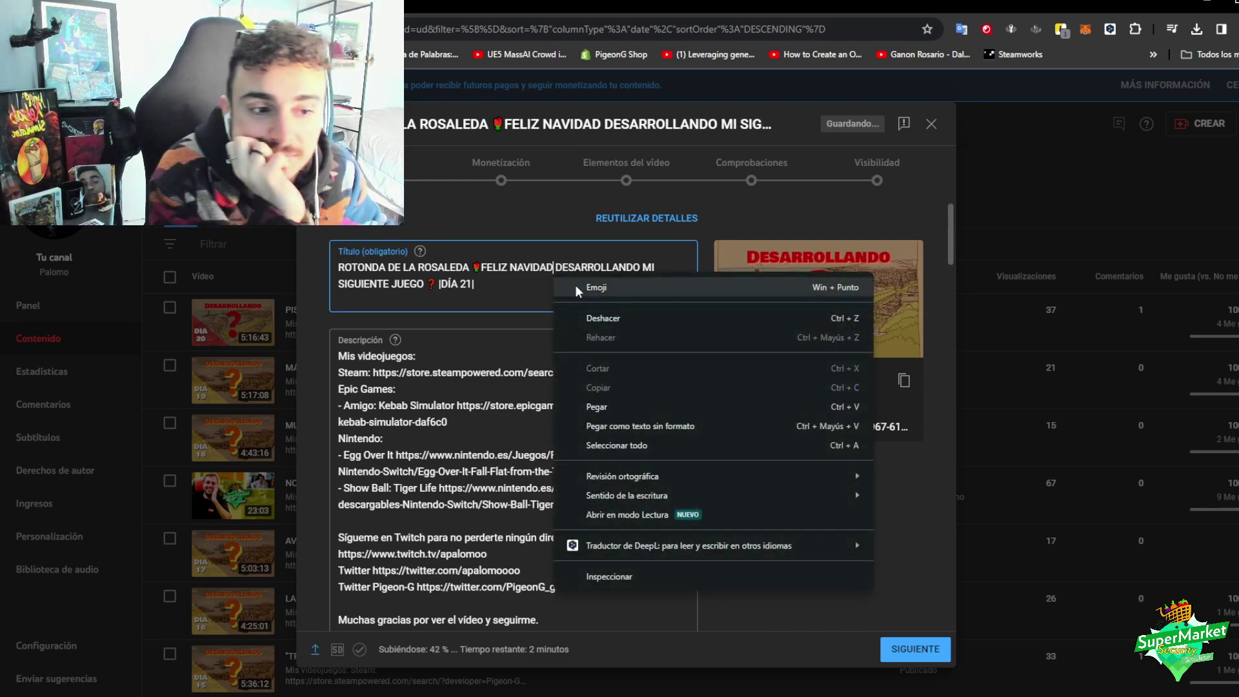
pyautogui.click(578, 293)
pyautogui.click(736, 478)
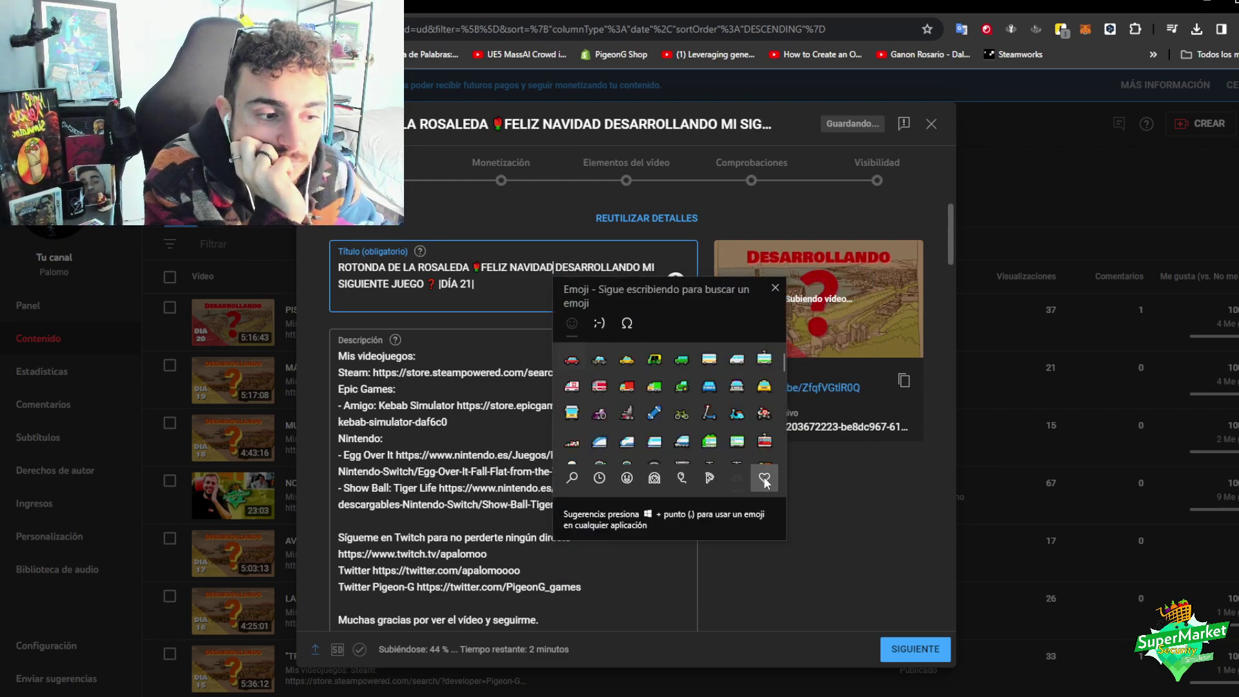
pyautogui.click(764, 478)
pyautogui.click(572, 357)
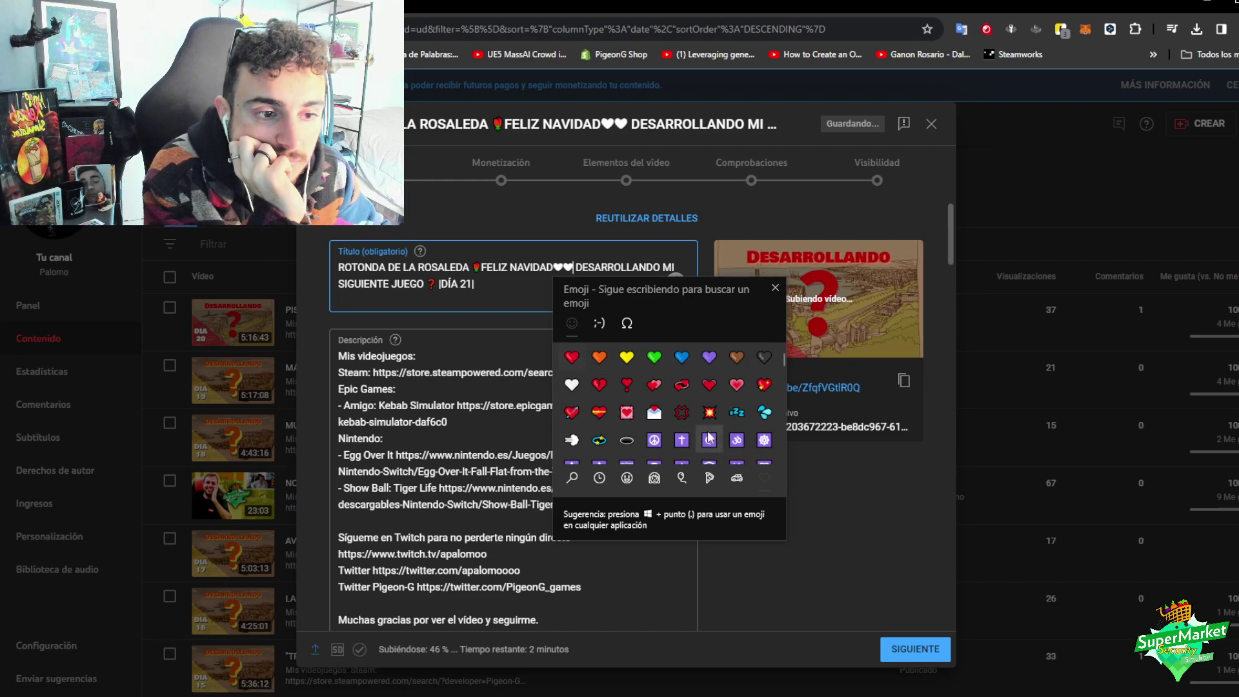
pyautogui.press('Escape')
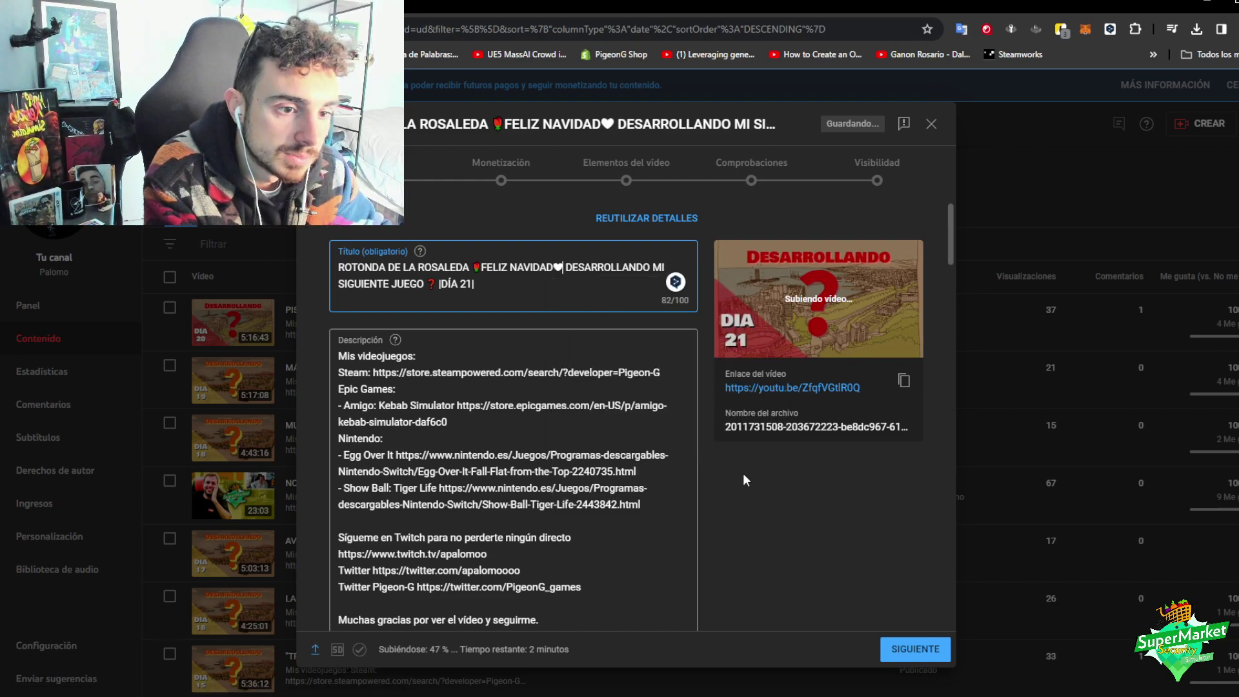
pyautogui.click(557, 267)
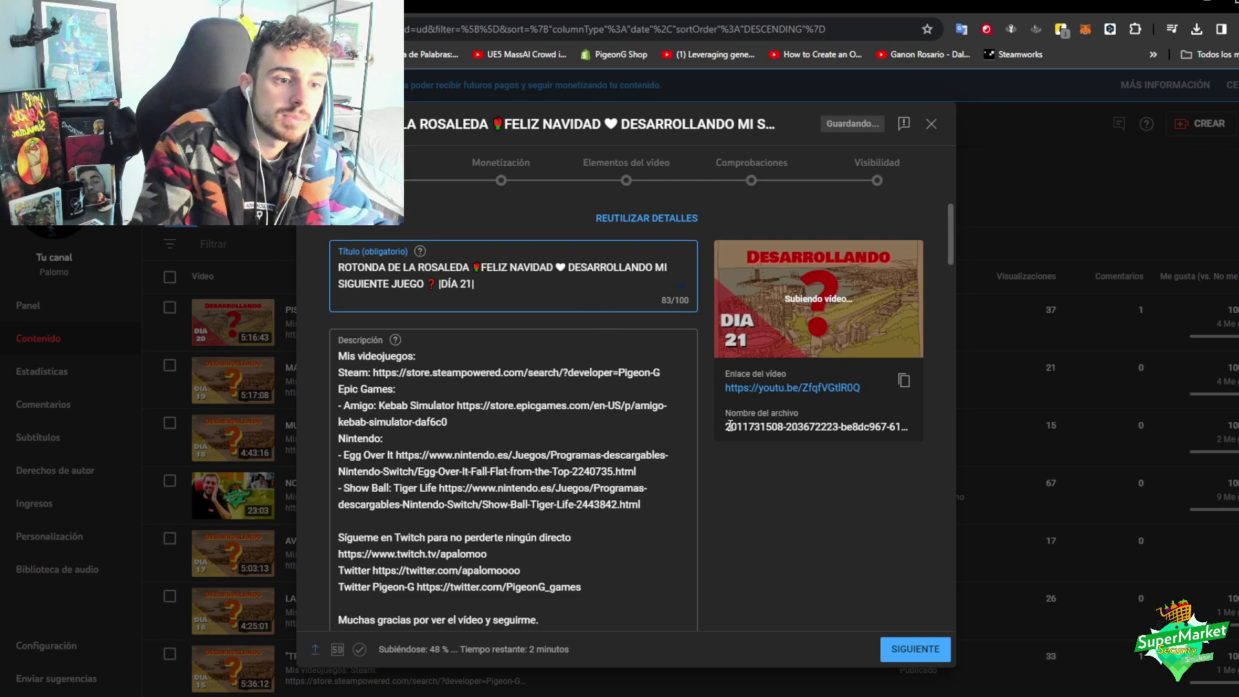
pyautogui.click(749, 482)
pyautogui.scroll(-4, 758, 502)
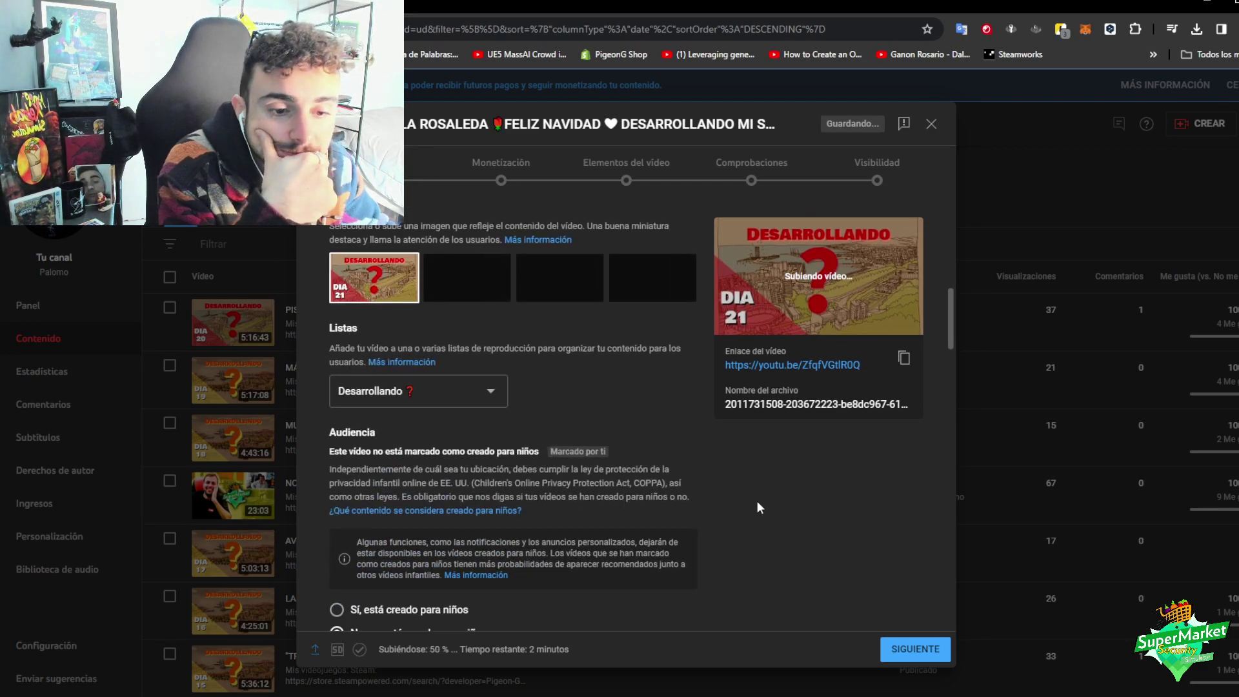
# - Keep ads on and submit the suitability rating with none of the sensitive topics
pyautogui.click(507, 184)
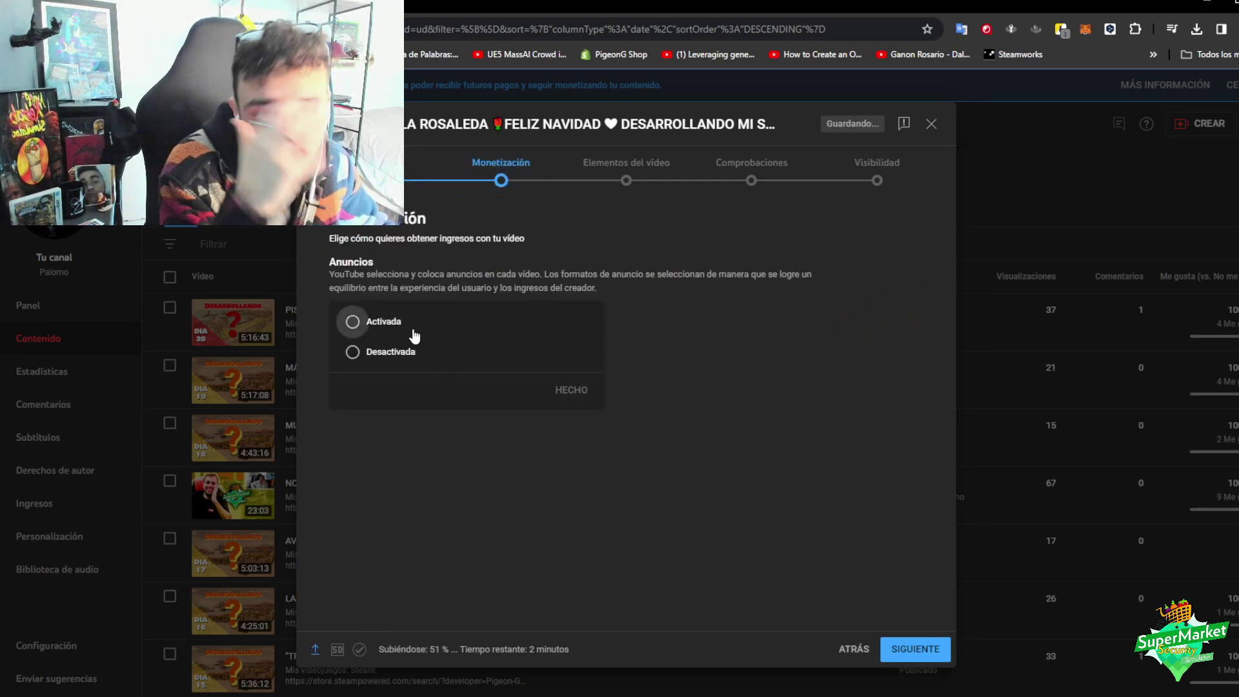
pyautogui.click(577, 390)
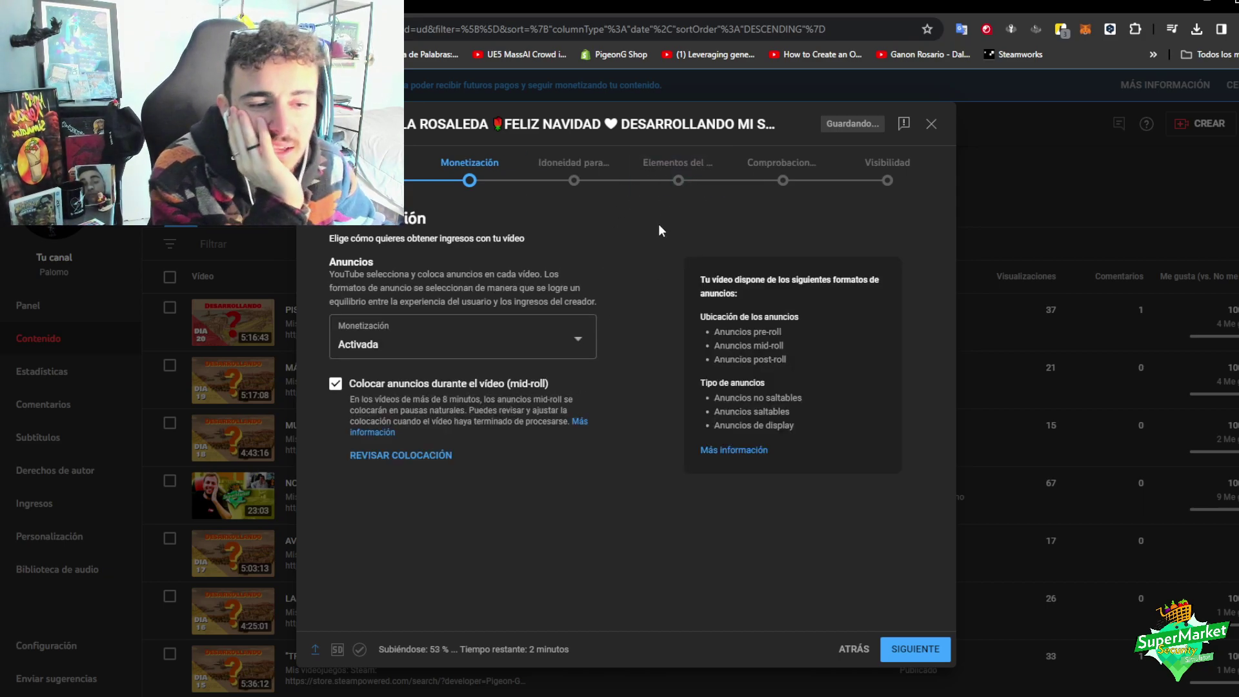
pyautogui.click(581, 182)
pyautogui.scroll(-8, 655, 537)
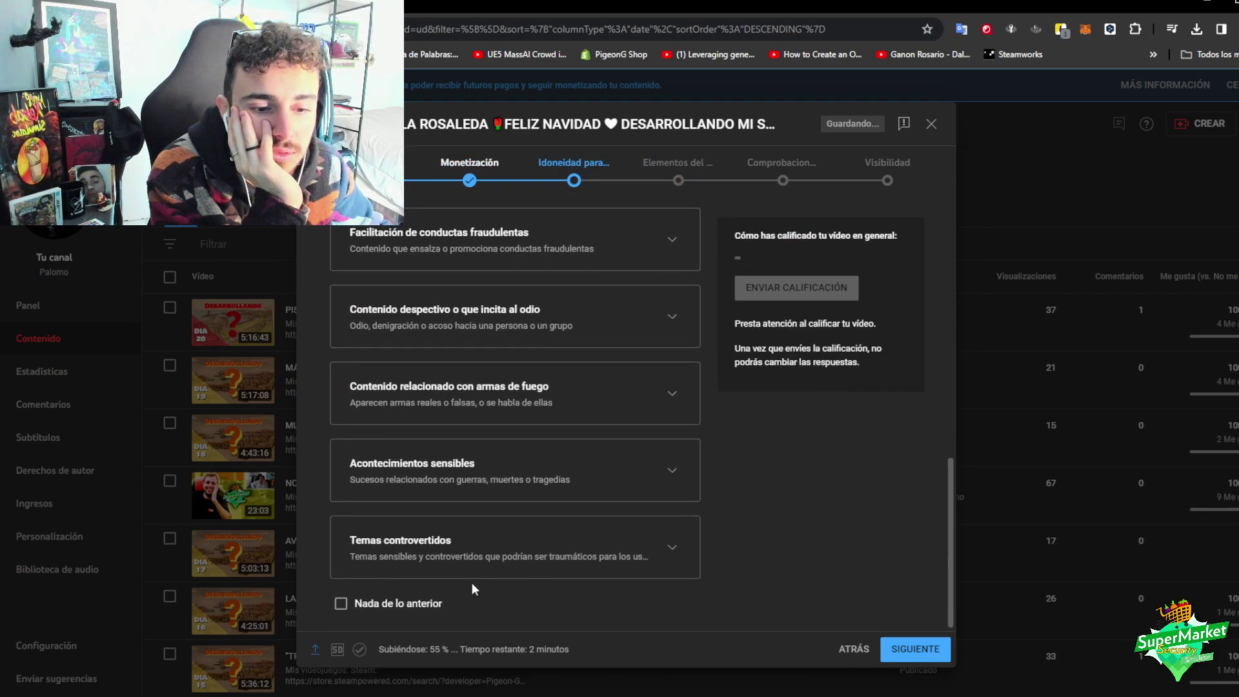
pyautogui.click(338, 606)
pyautogui.click(807, 292)
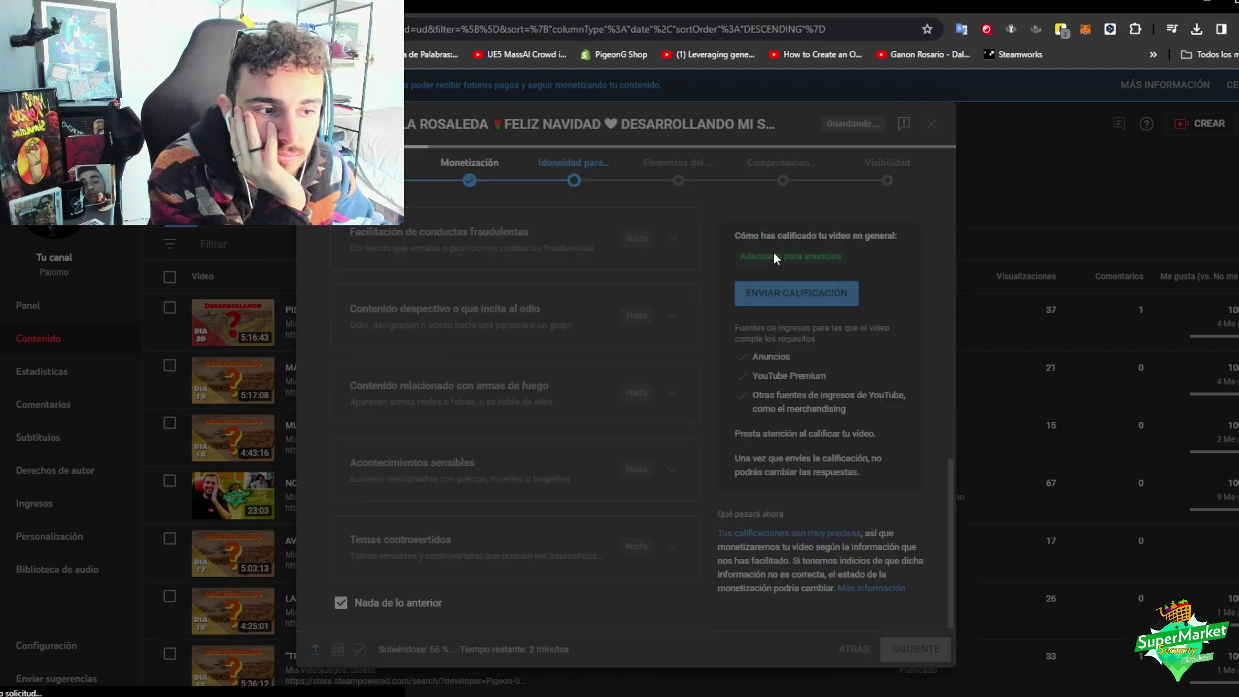
# - Add an end screen with subscribe, video and playlist elements
pyautogui.click(683, 183)
pyautogui.click(879, 385)
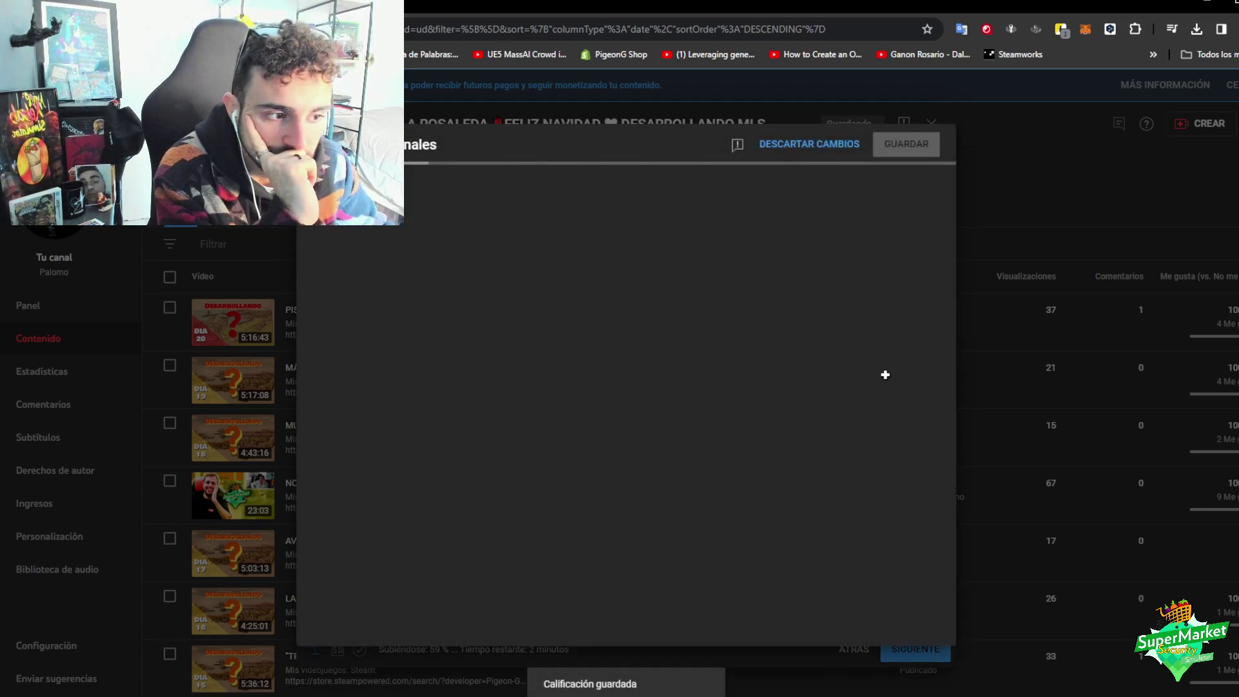
pyautogui.click(420, 220)
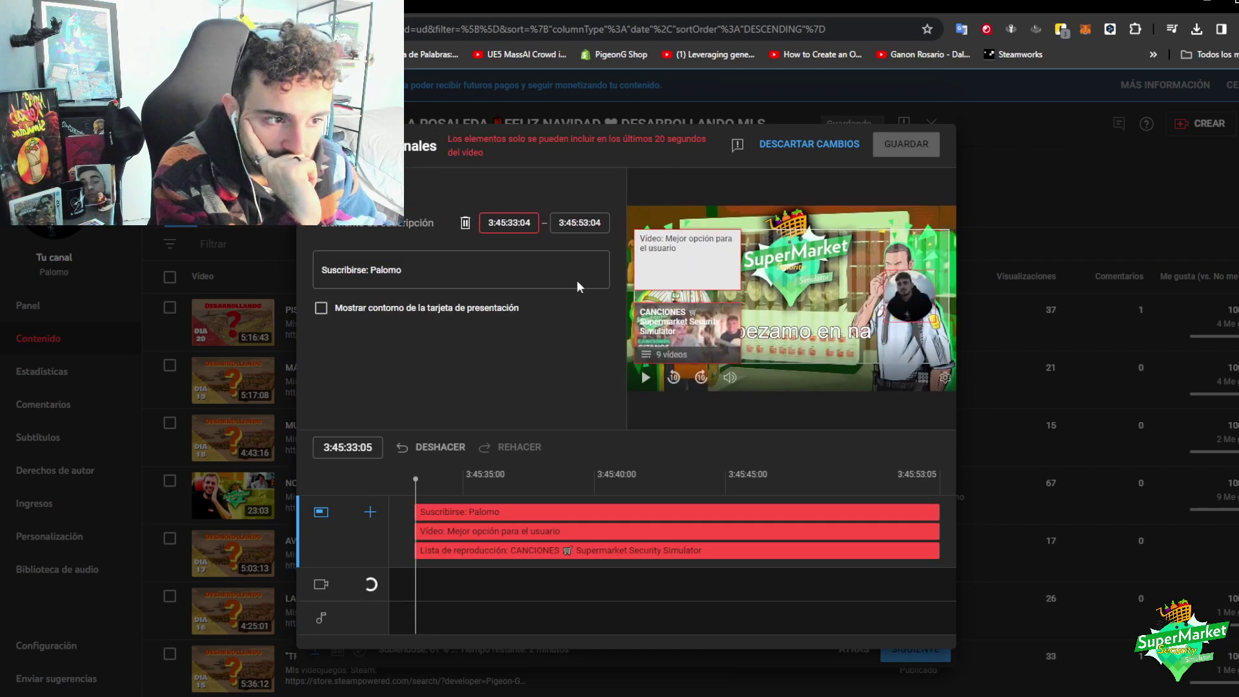
pyautogui.click(481, 516)
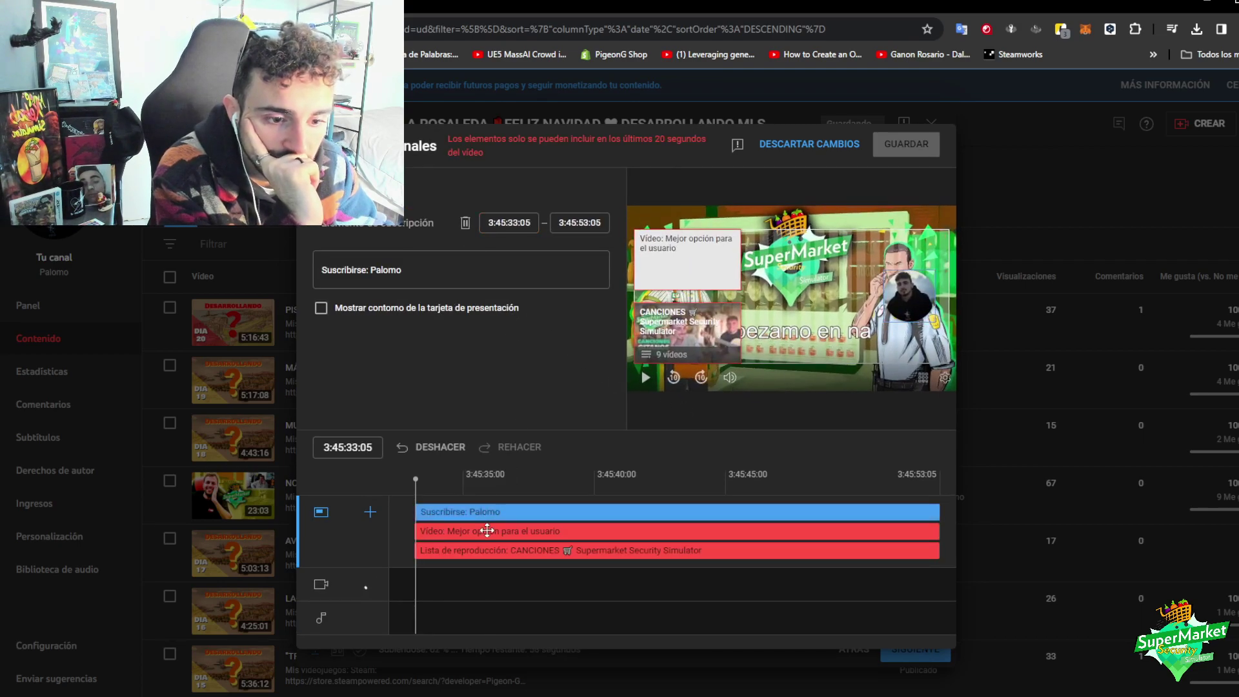
pyautogui.click(484, 531)
pyautogui.click(490, 550)
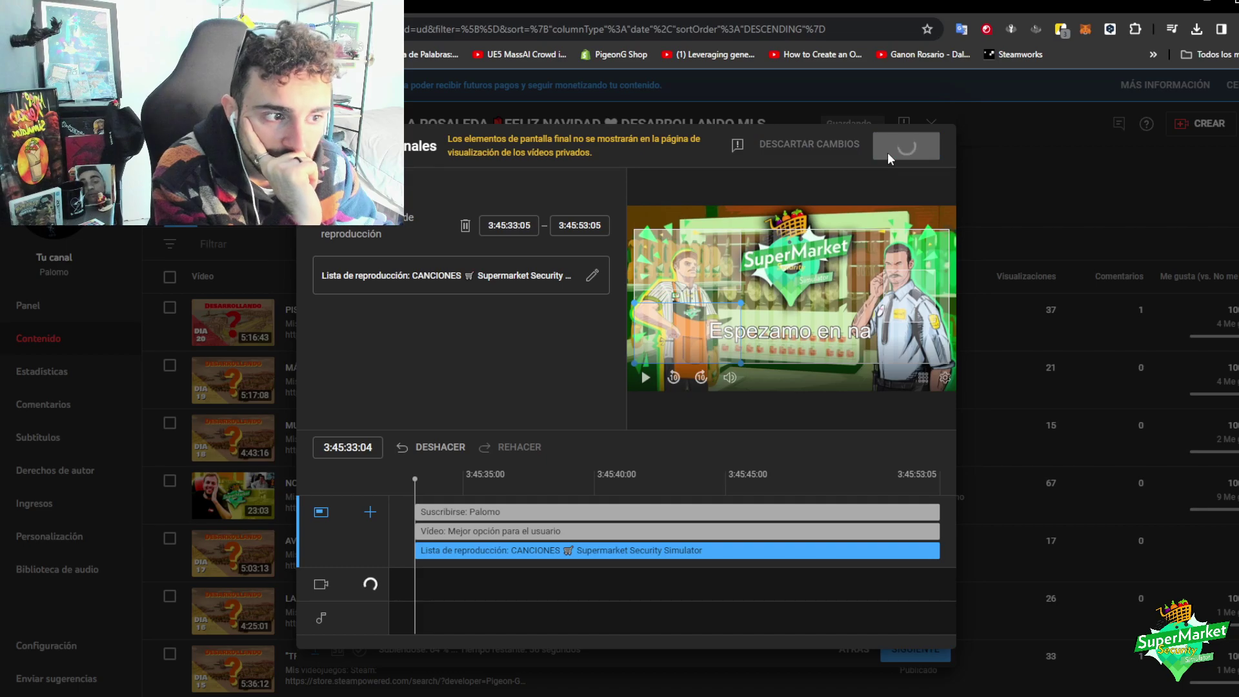
# - Schedule the video to go public on 24 dic 2023 at 15:15
pyautogui.click(783, 178)
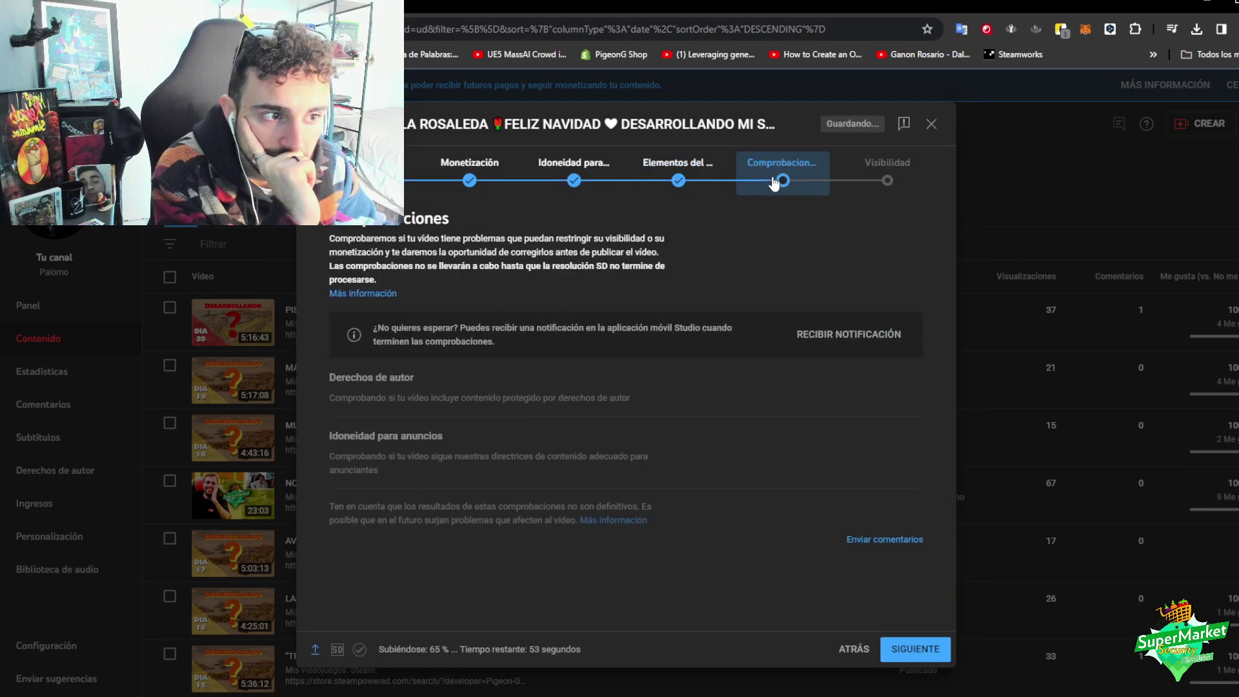
pyautogui.click(876, 176)
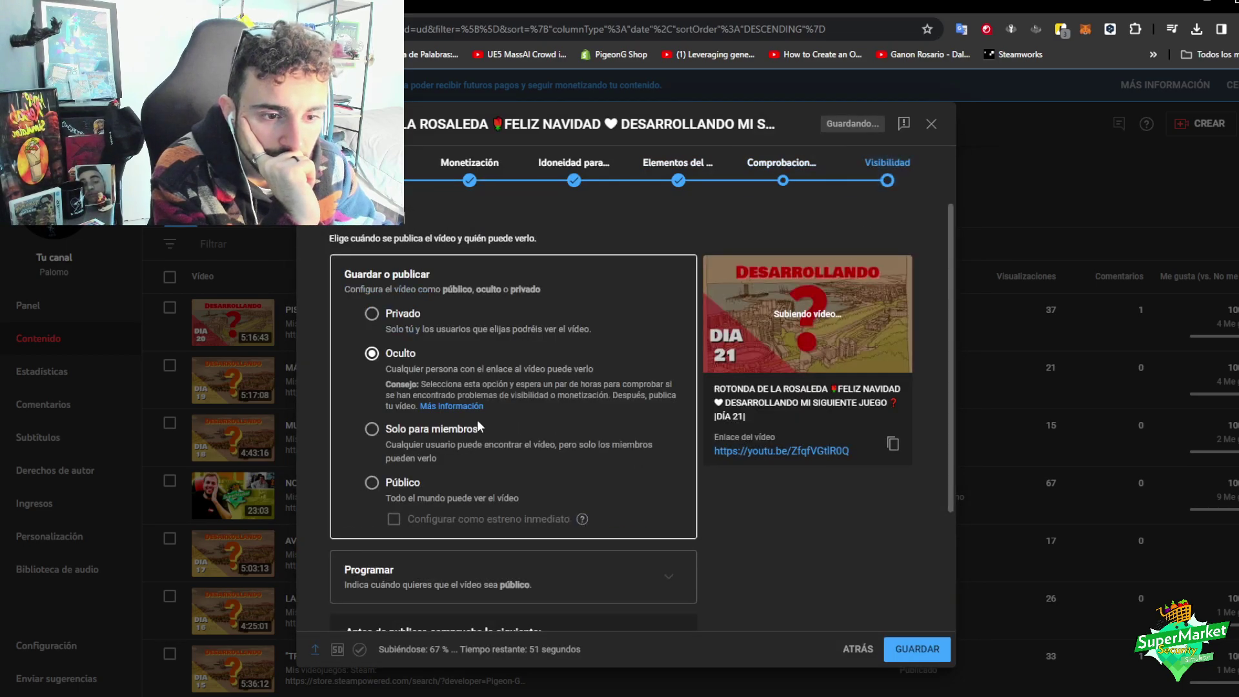
pyautogui.click(678, 588)
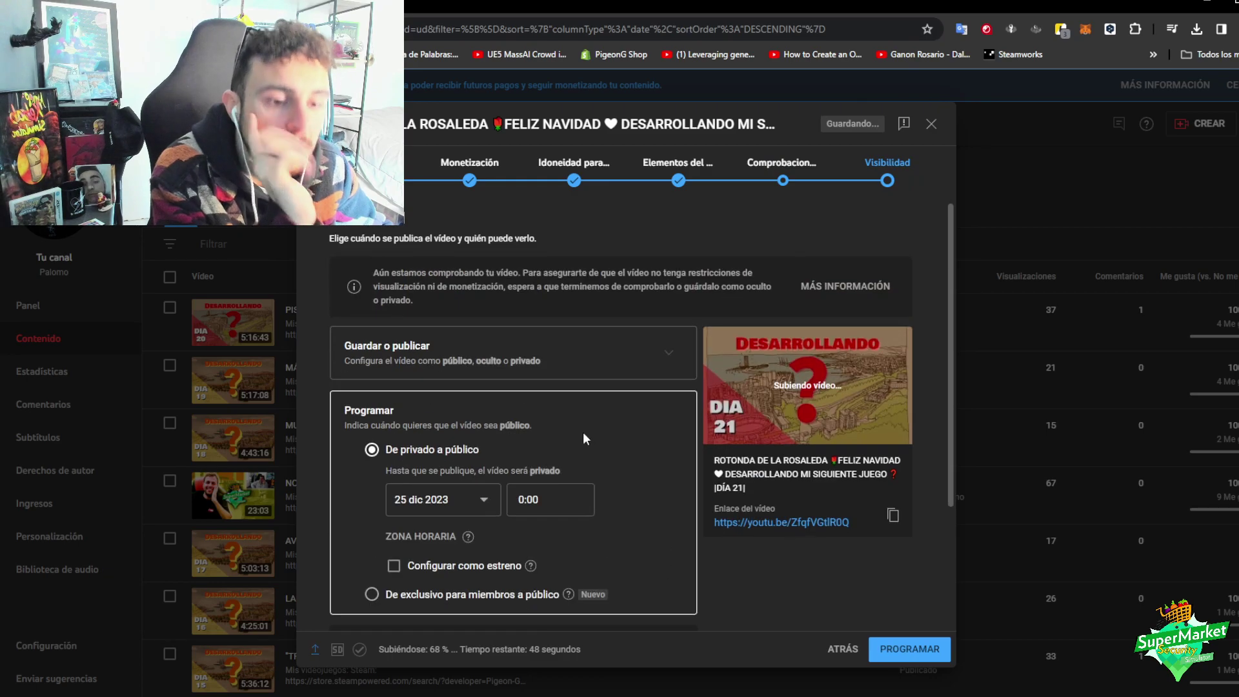
pyautogui.click(485, 513)
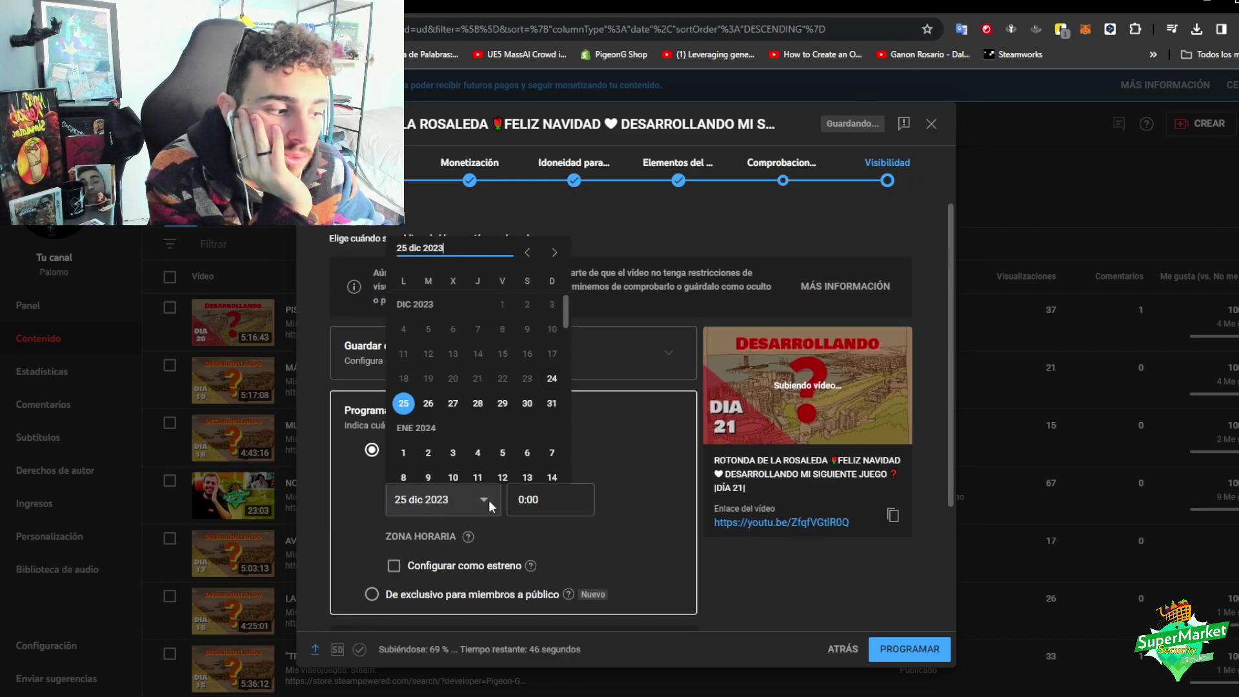
pyautogui.click(405, 401)
pyautogui.click(584, 497)
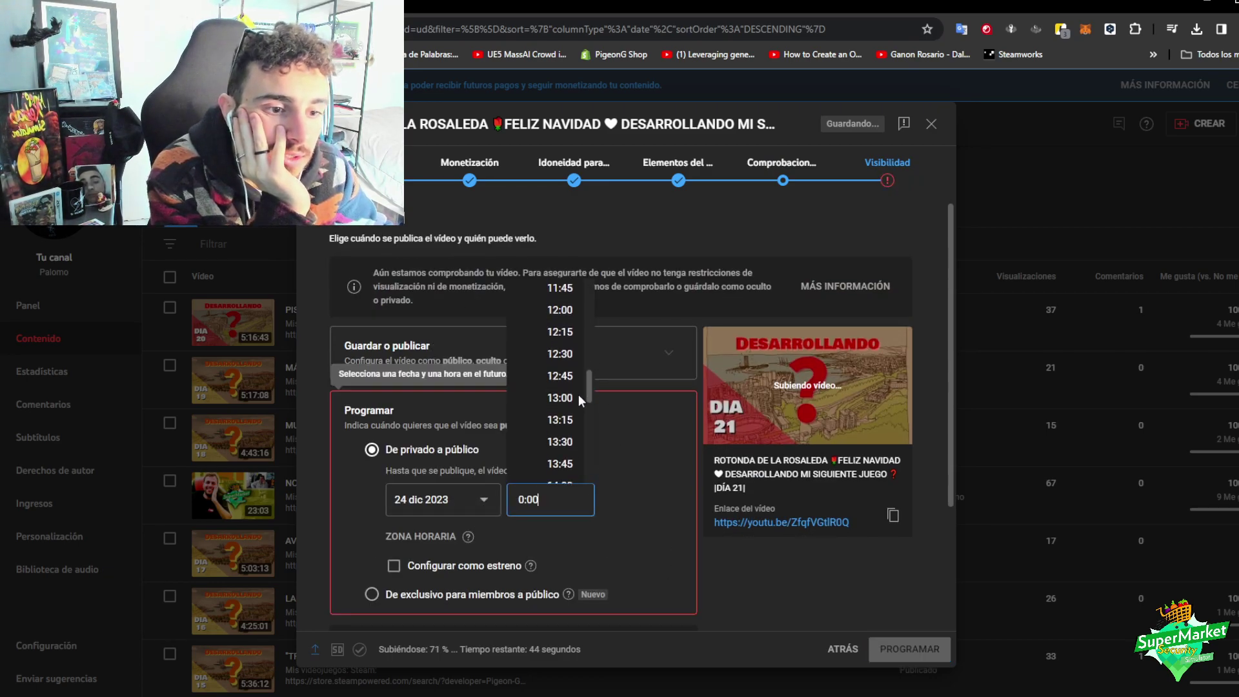
pyautogui.scroll(-2, 579, 393)
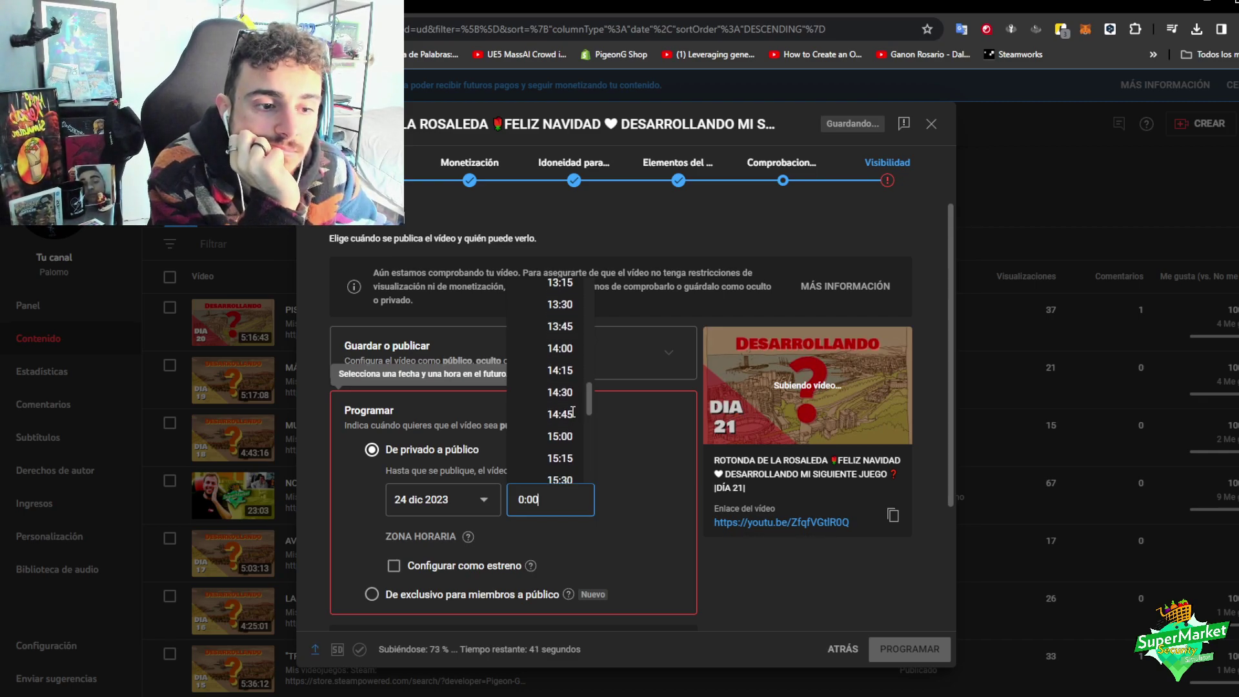
pyautogui.click(571, 462)
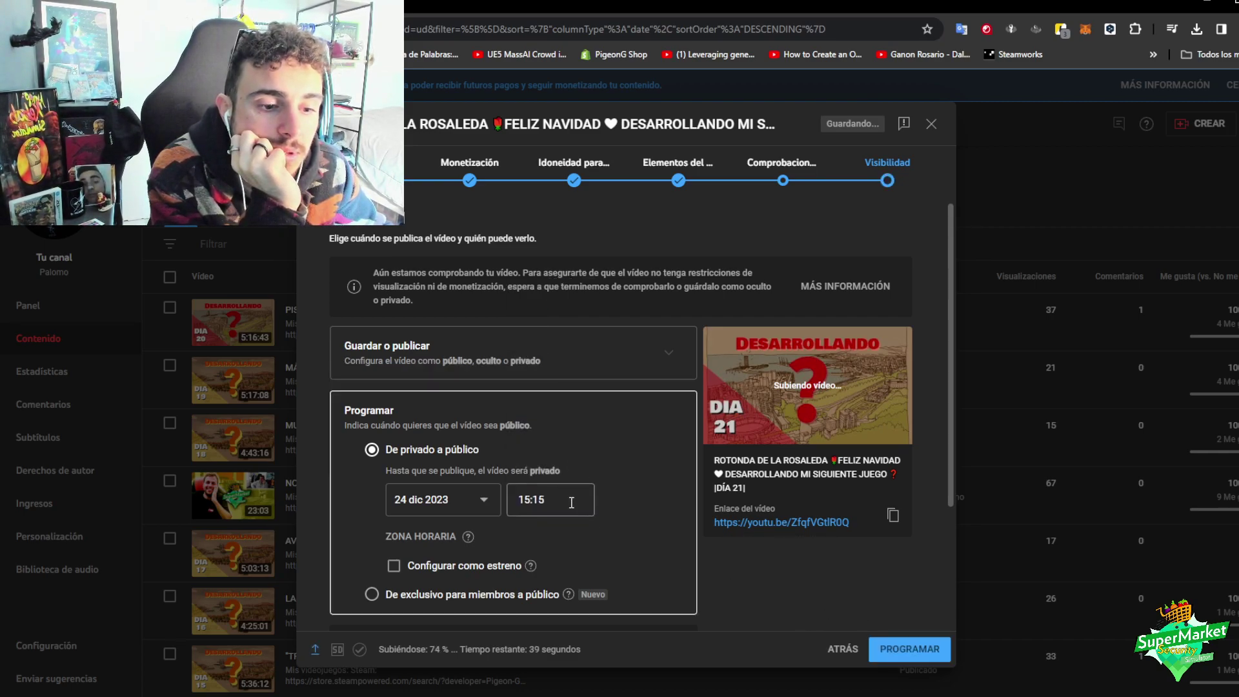
pyautogui.click(900, 651)
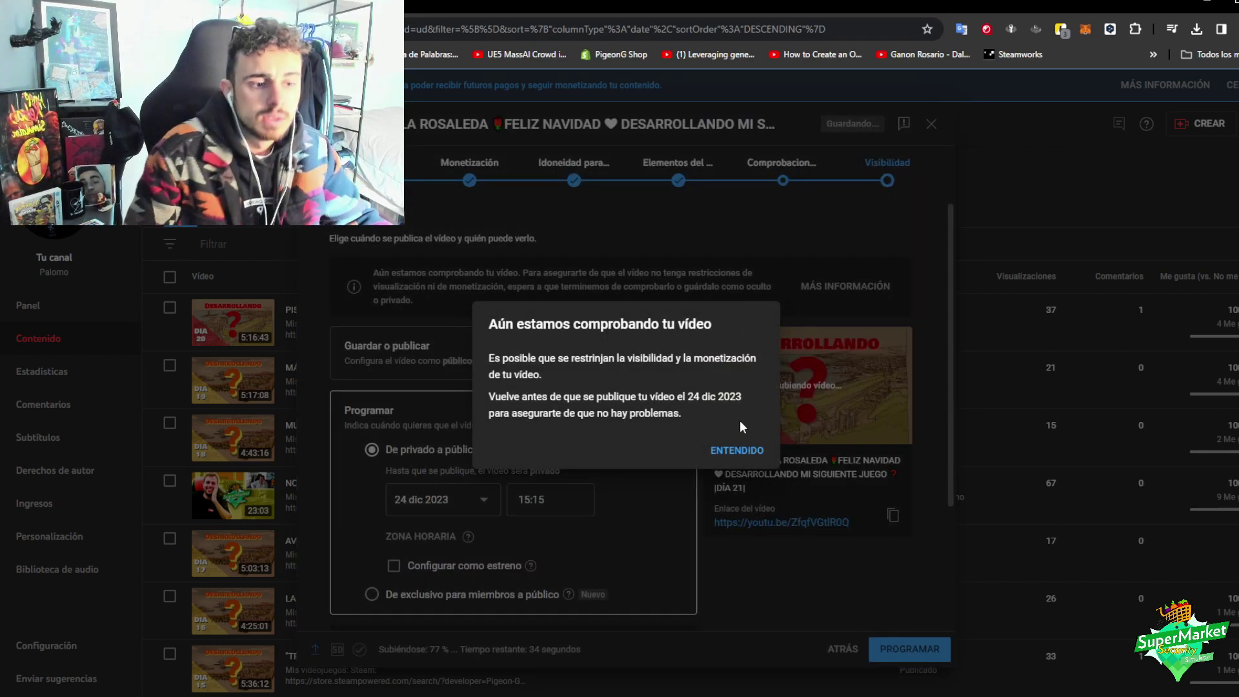
# - Acknowledge the still-checking warning and close the upload dialog
pyautogui.click(737, 451)
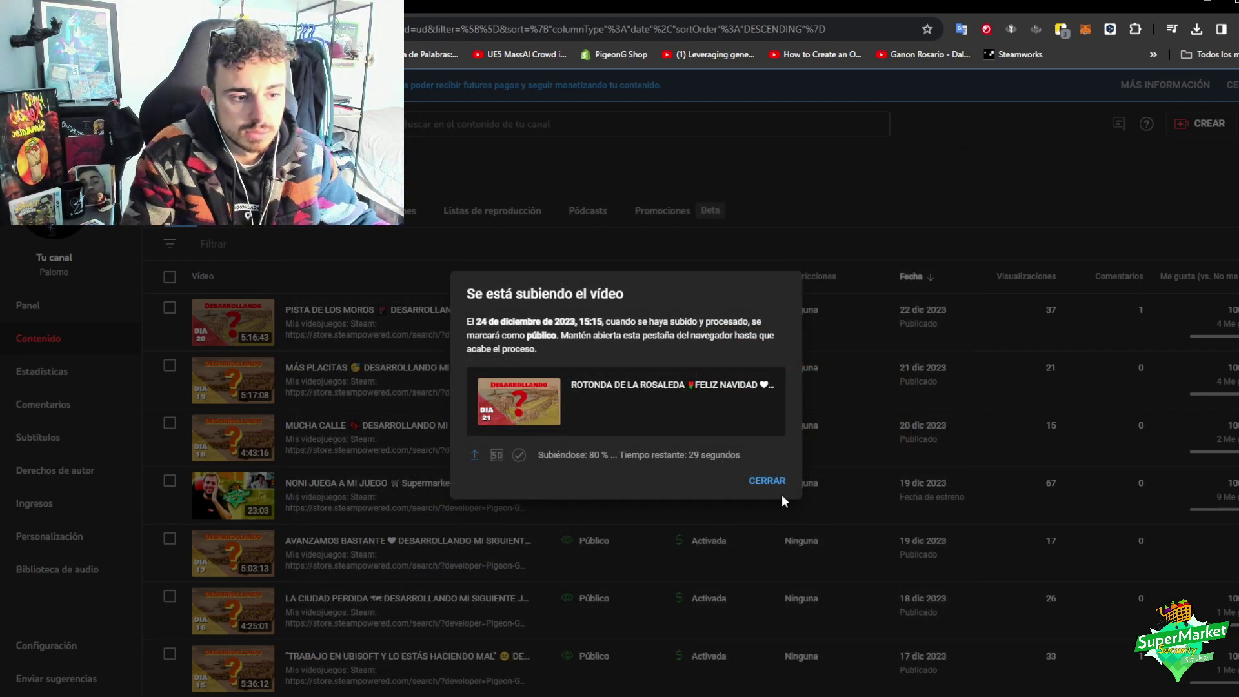
pyautogui.click(768, 481)
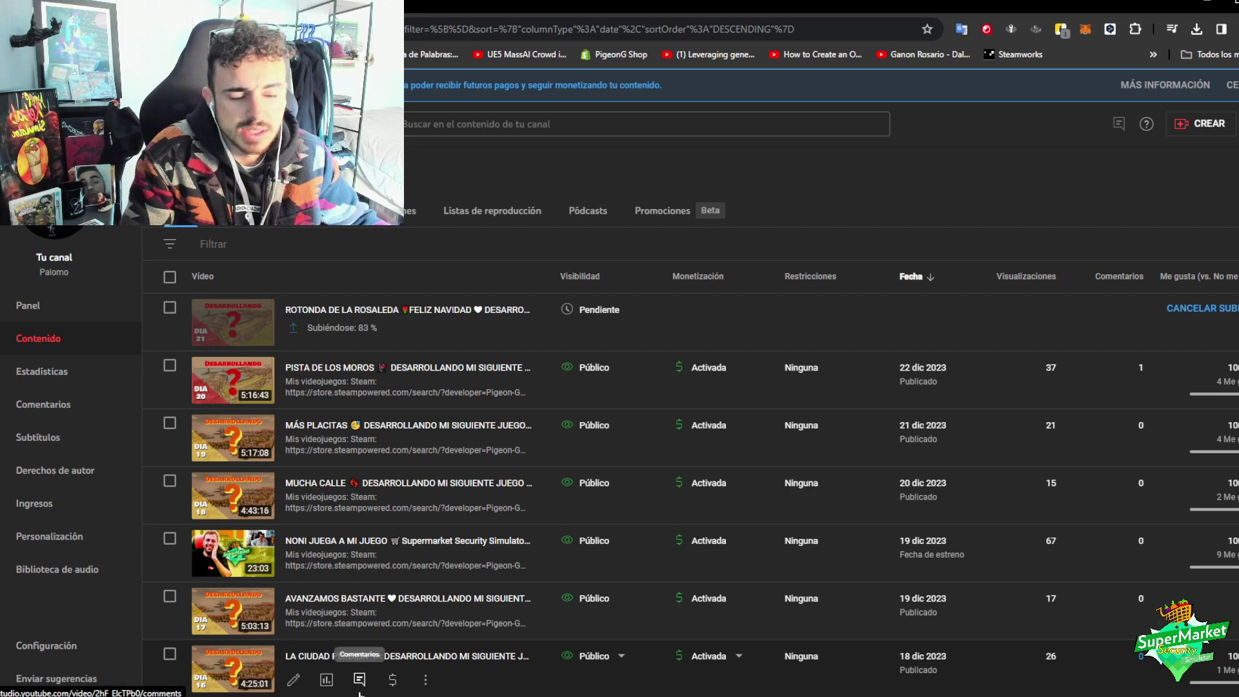
pyautogui.rightClick(883, 696)
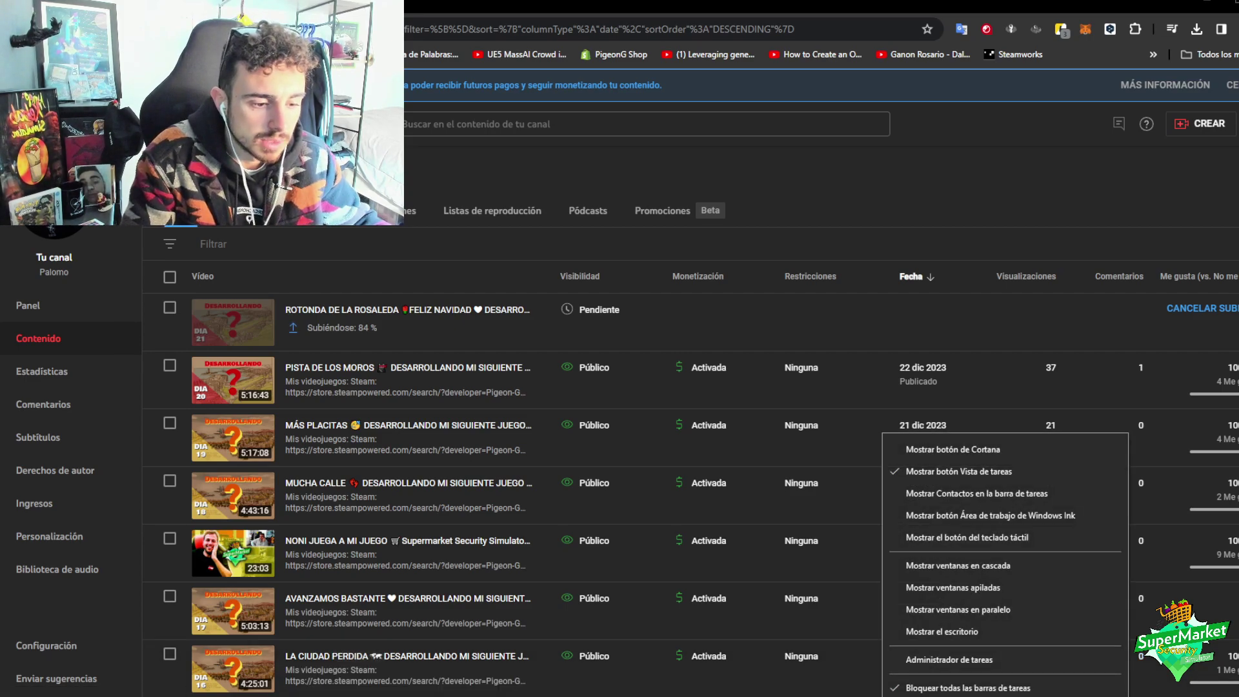
pyautogui.press('Escape')
# - Switch to Unreal Engine and open Lvl_MLG from Content/00APP/Levels
pyautogui.hotkey('alt', 'Tab')
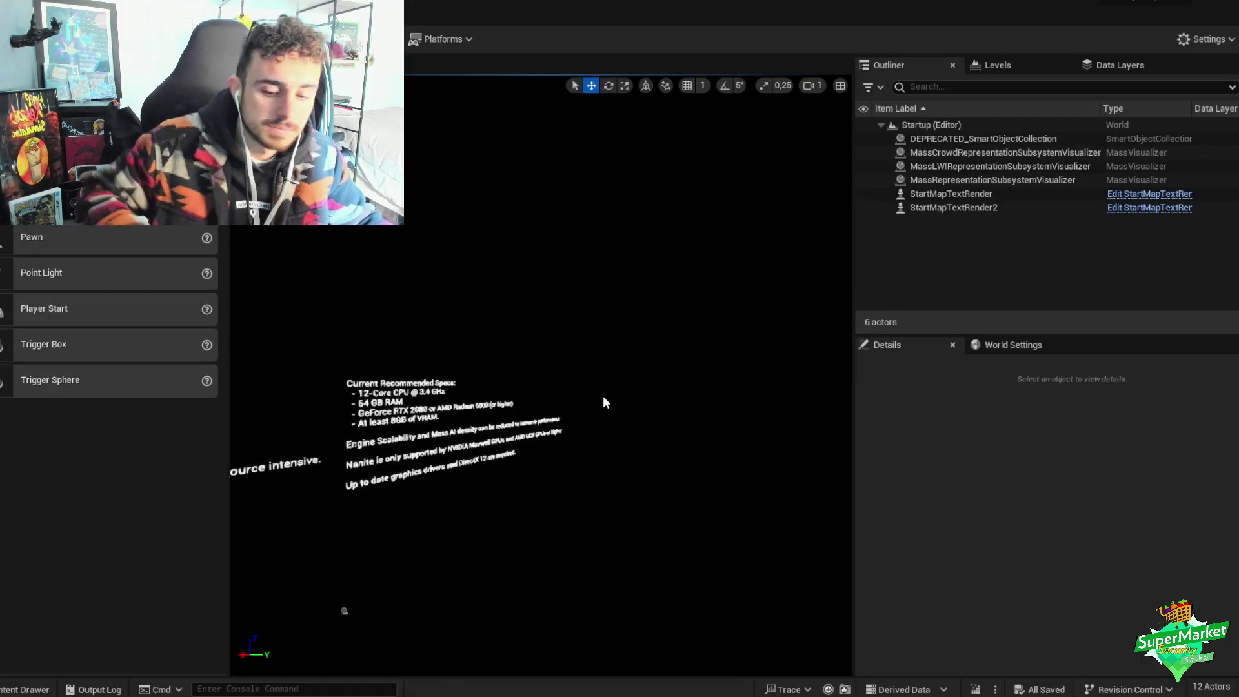
pyautogui.hotkey('ctrl', 'space')
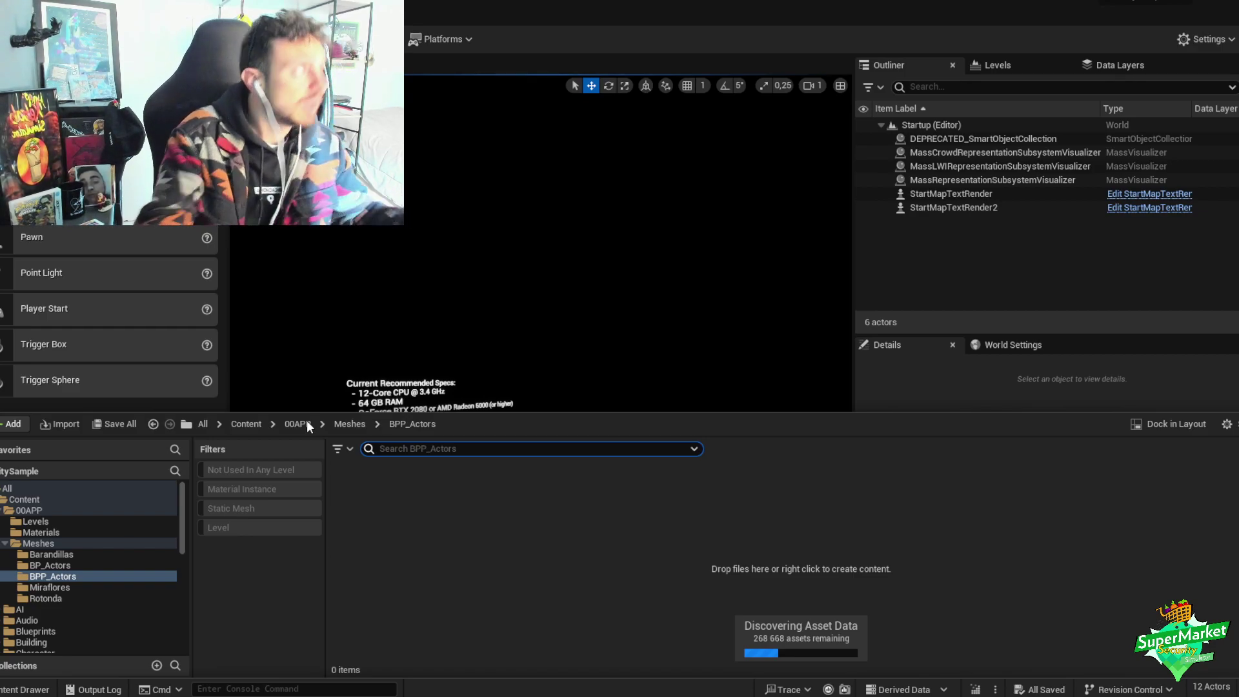
pyautogui.click(307, 422)
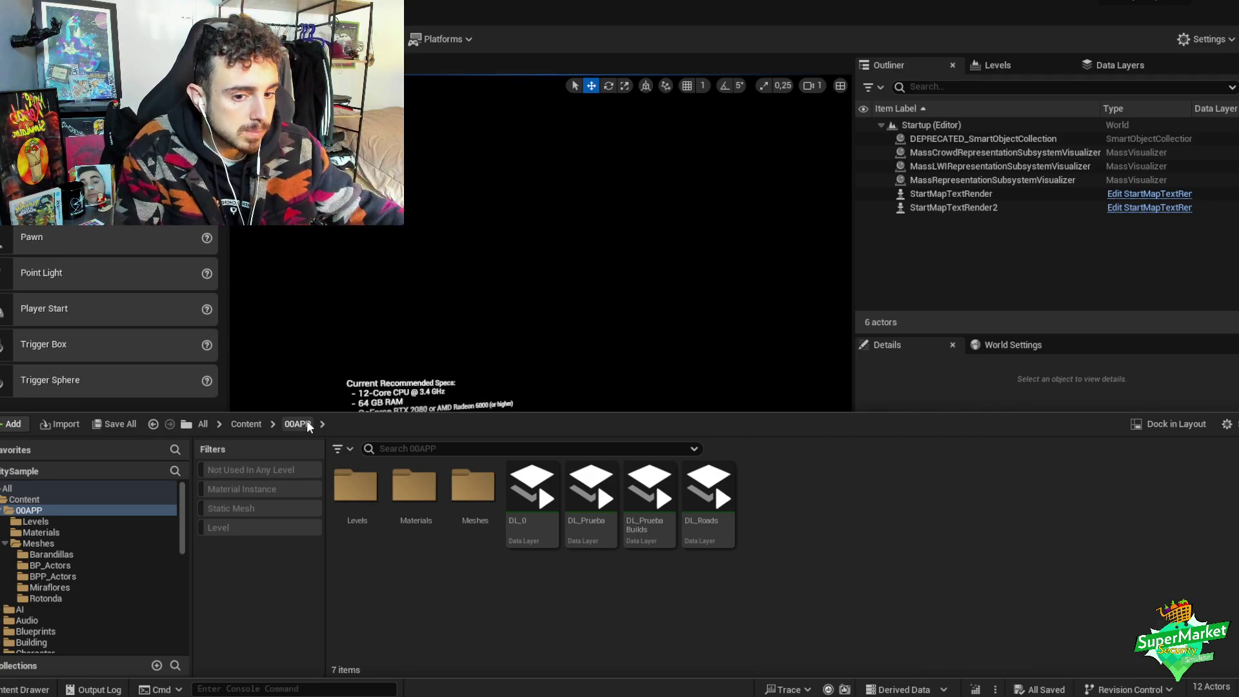
pyautogui.click(355, 497)
pyautogui.doubleClick(355, 497)
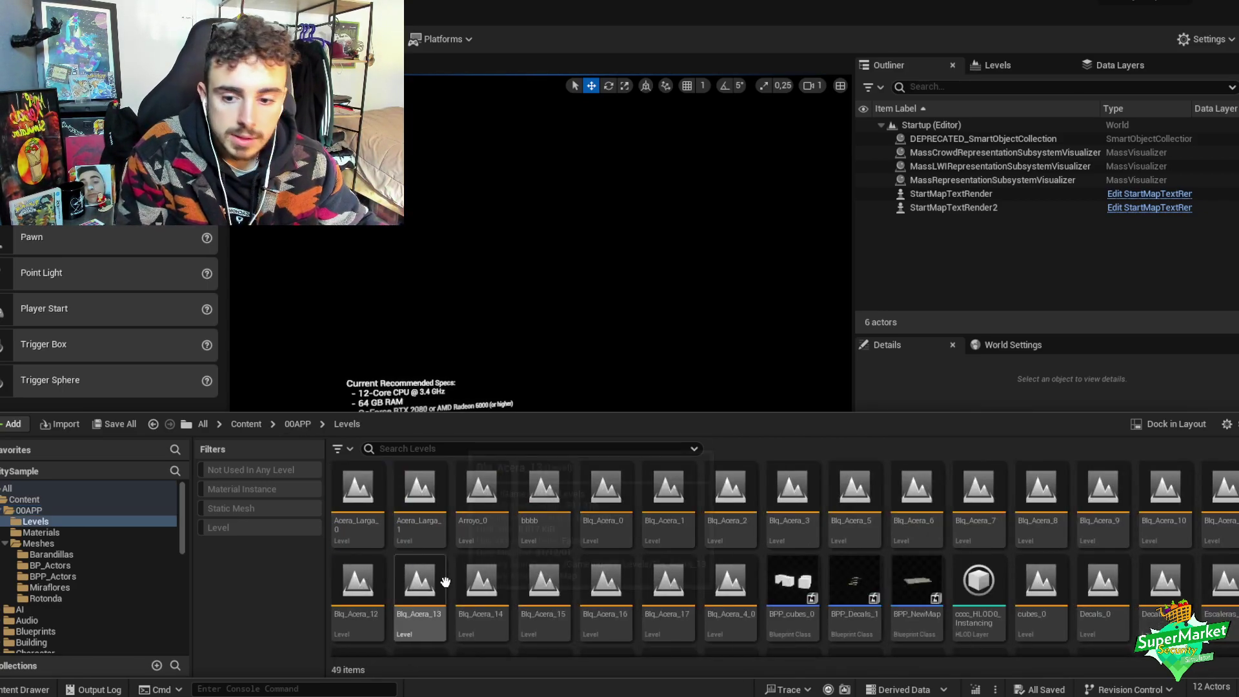
pyautogui.scroll(-5, 652, 639)
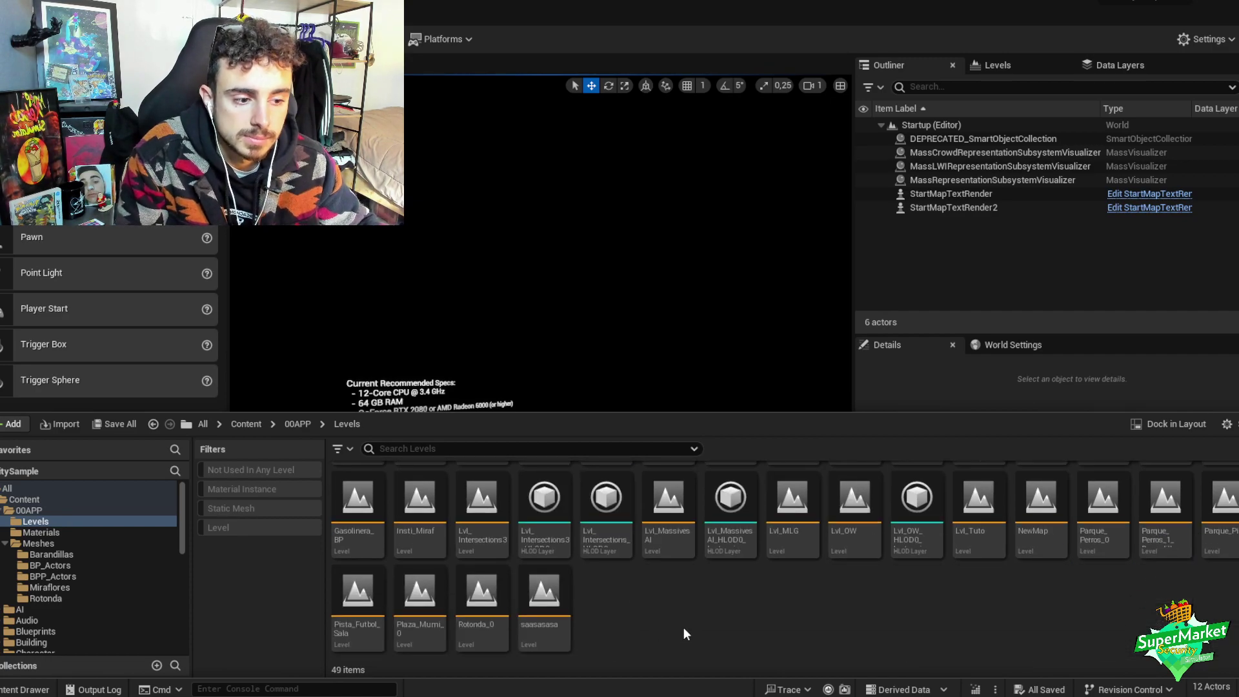
pyautogui.doubleClick(774, 546)
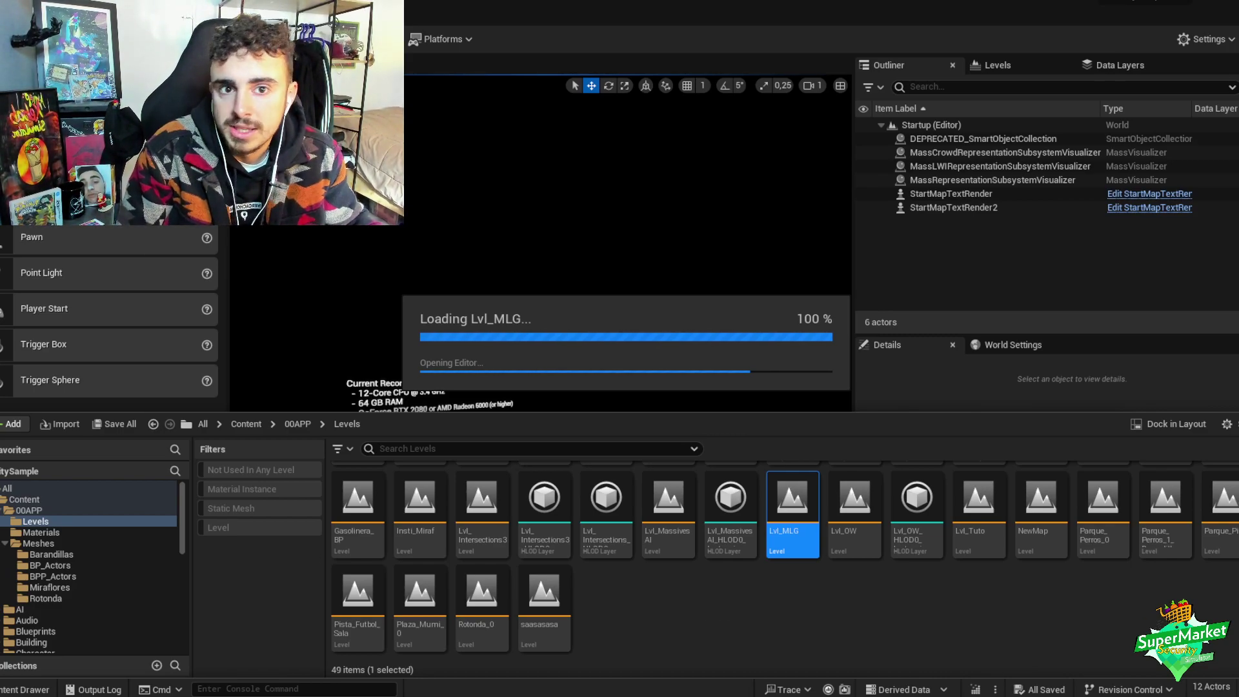
# - Check the channel content page, then switch back to the phone video stabilizer search results
pyautogui.moveTo(723, 694)
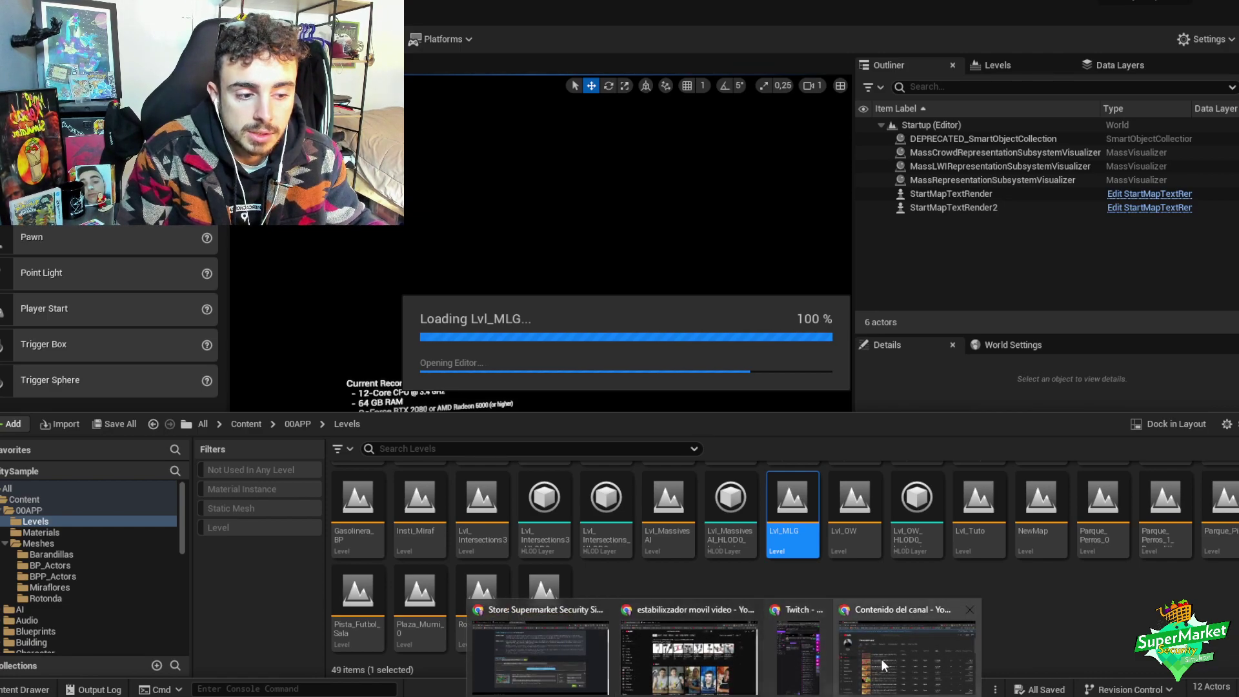
pyautogui.click(883, 665)
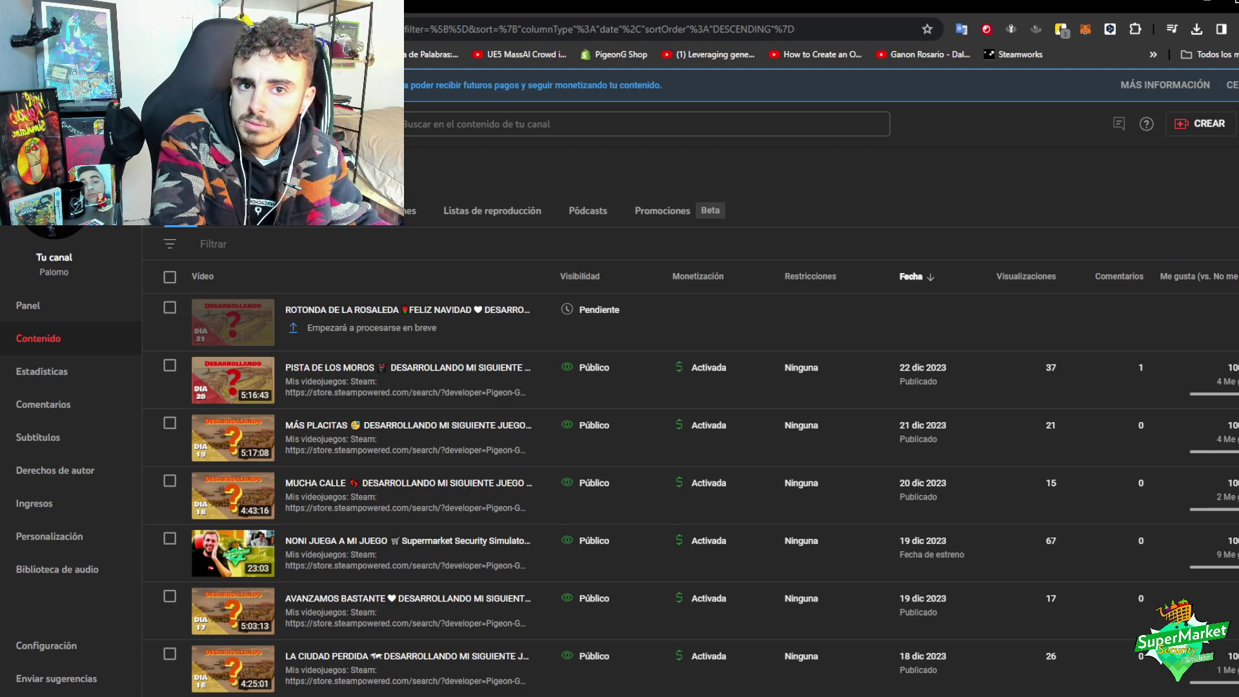
pyautogui.hotkey('alt', 'Tab')
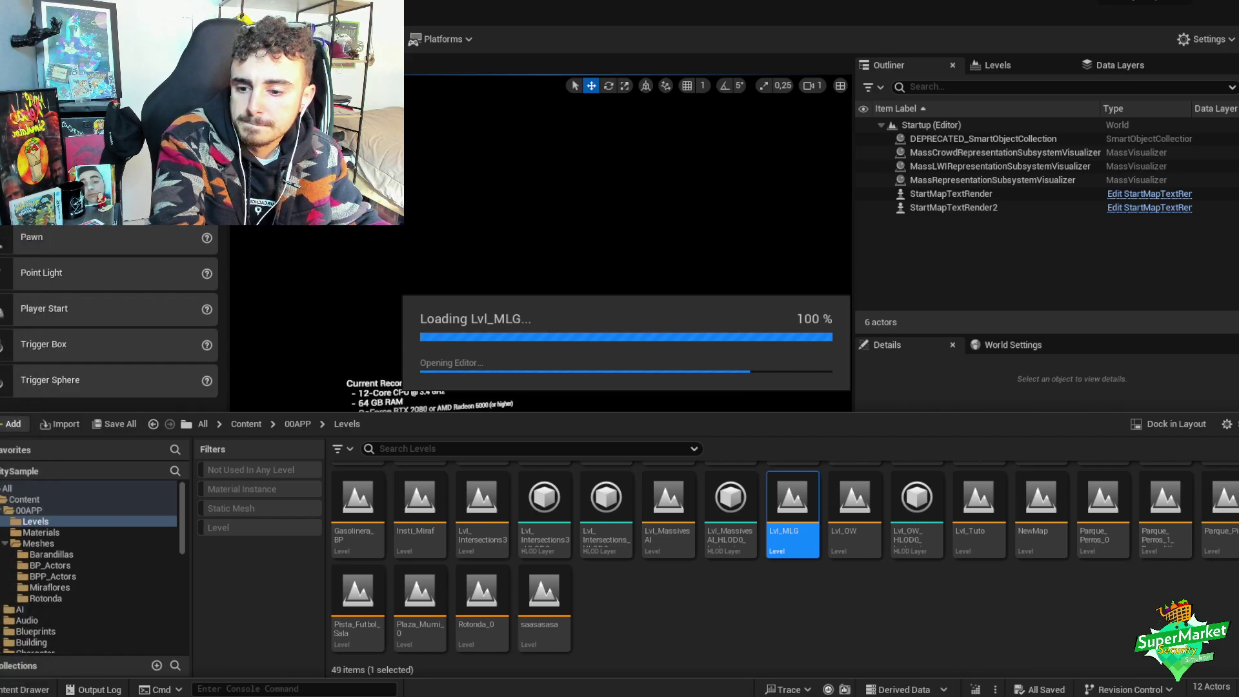
pyautogui.hotkey('alt', 'Tab')
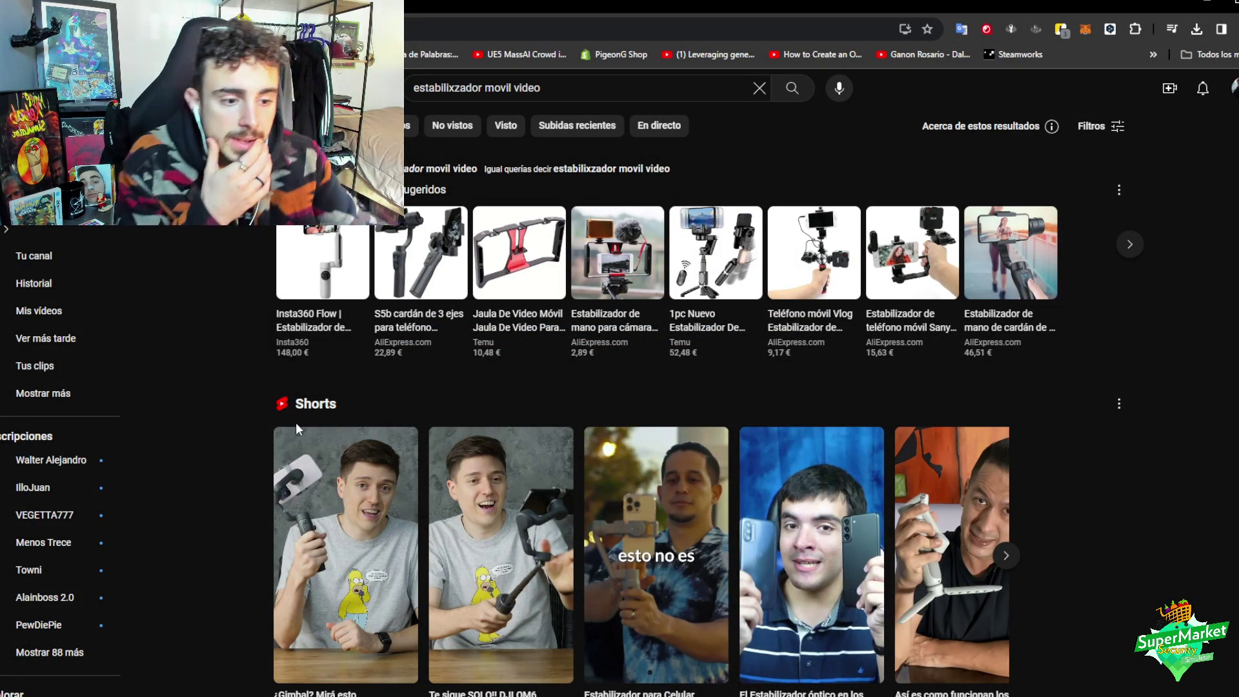
pyautogui.scroll(-3, 296, 426)
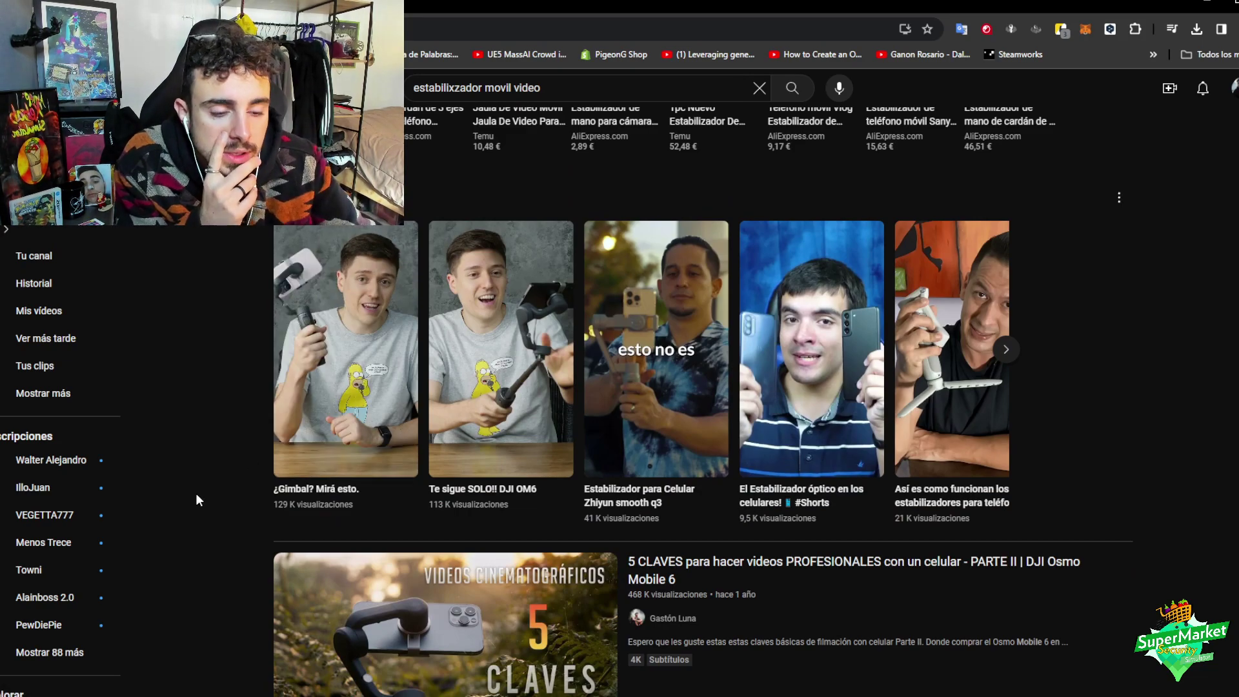
pyautogui.click(544, 88)
pyautogui.write('pixel')
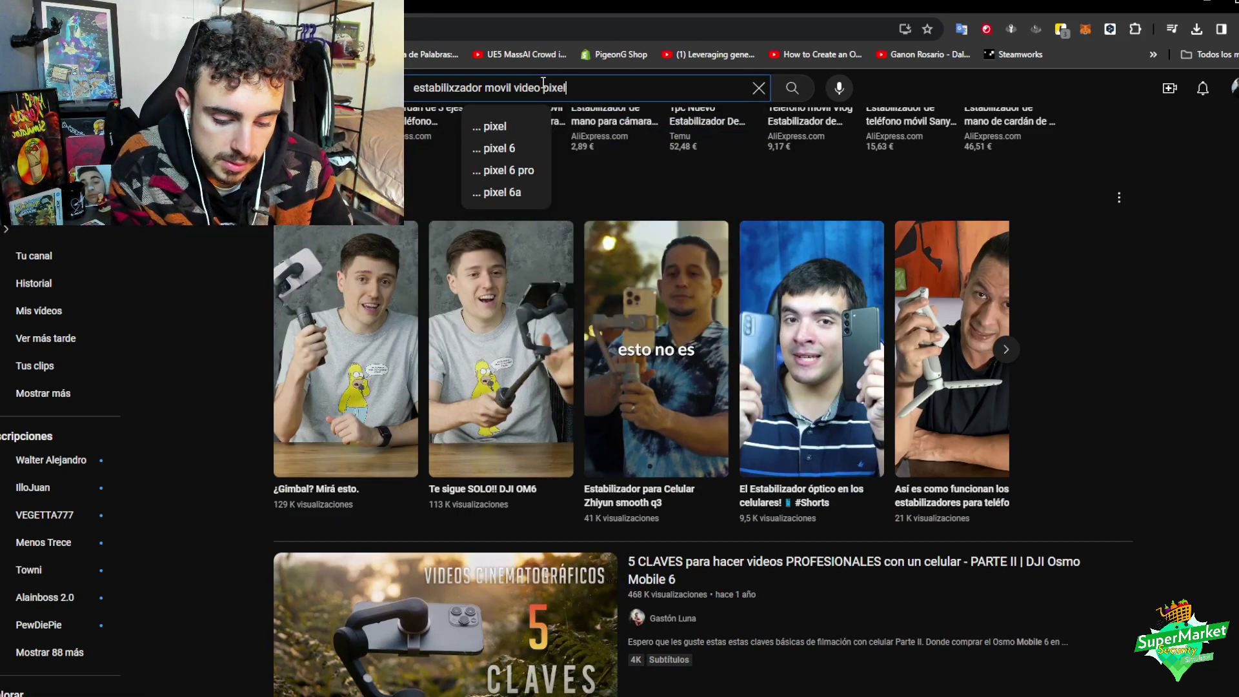
pyautogui.write(' 8')
pyautogui.press('Return')
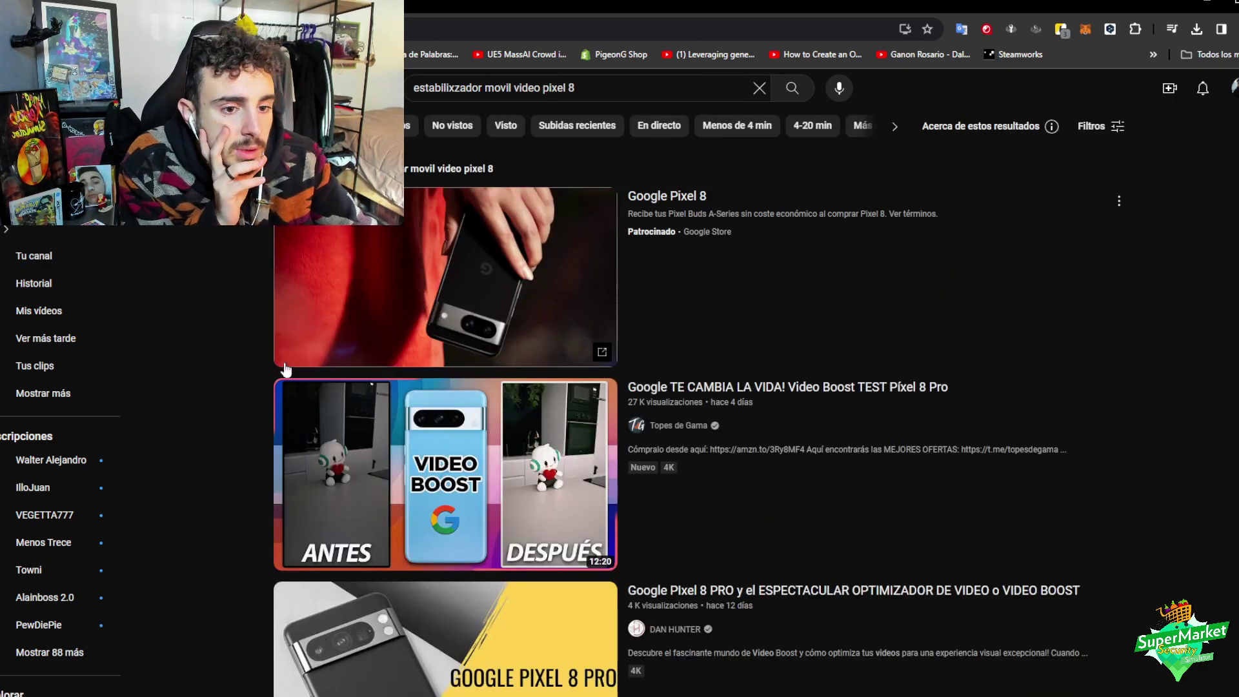
pyautogui.scroll(-4, 204, 399)
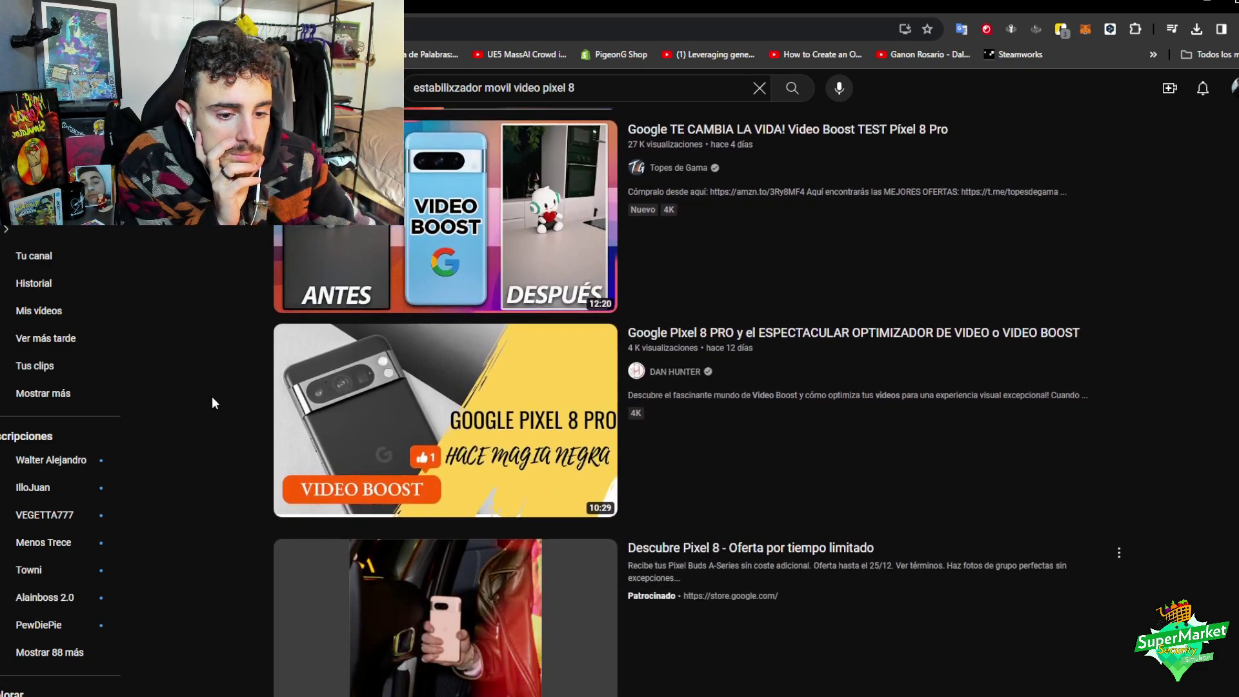
pyautogui.scroll(-10, 213, 401)
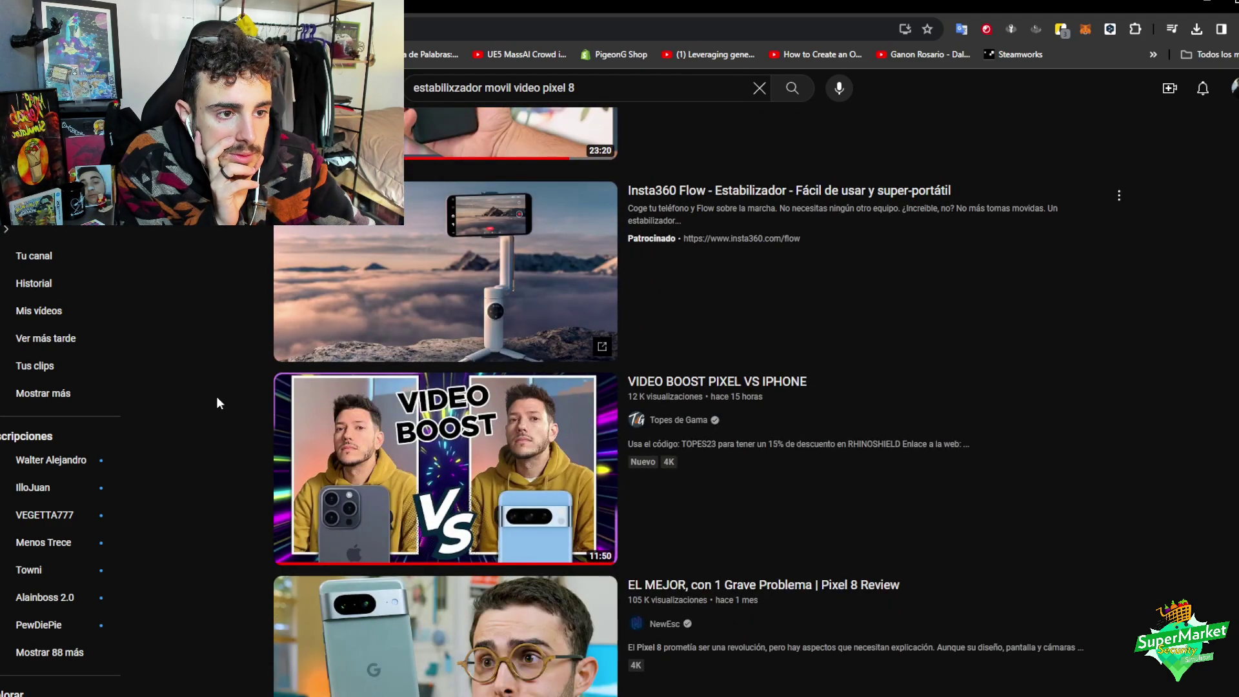
pyautogui.scroll(-12, 217, 403)
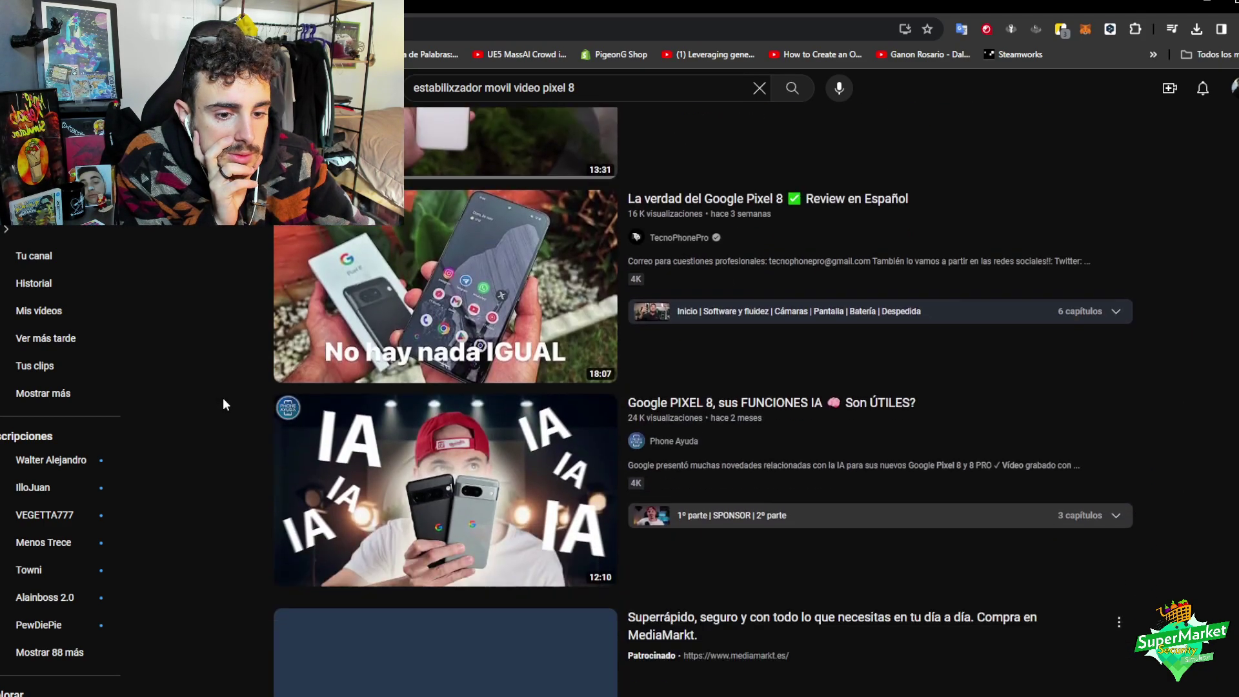
pyautogui.scroll(-2, 223, 397)
pyautogui.hotkey('alt', 'Left')
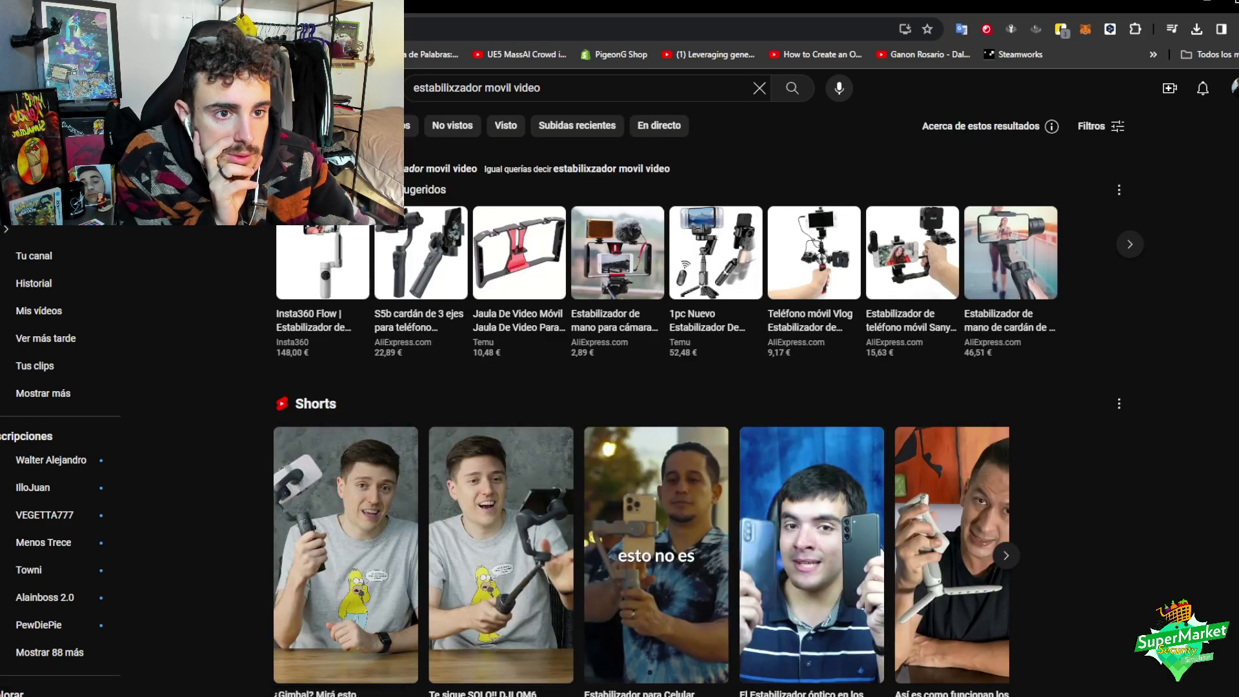
# - Re-search with the corrected spelling 'estabilizador' and scroll through the gimbal video results
pyautogui.click(445, 169)
pyautogui.scroll(-3, 195, 329)
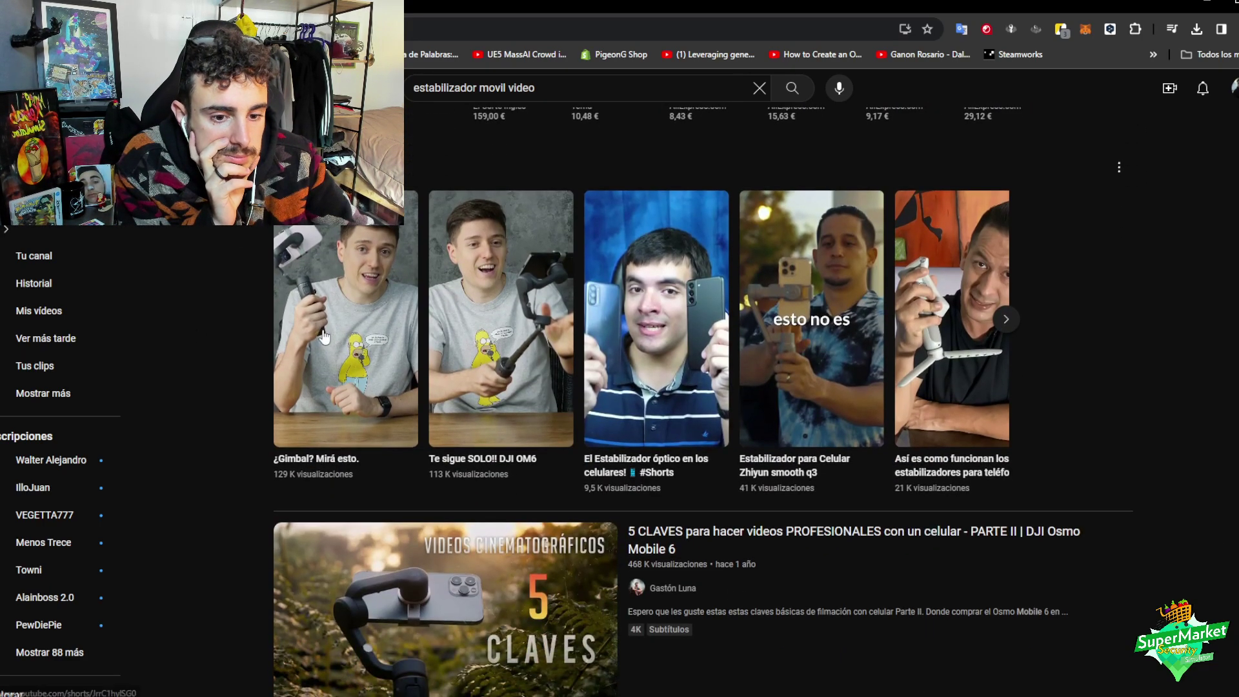
pyautogui.moveTo(510, 345)
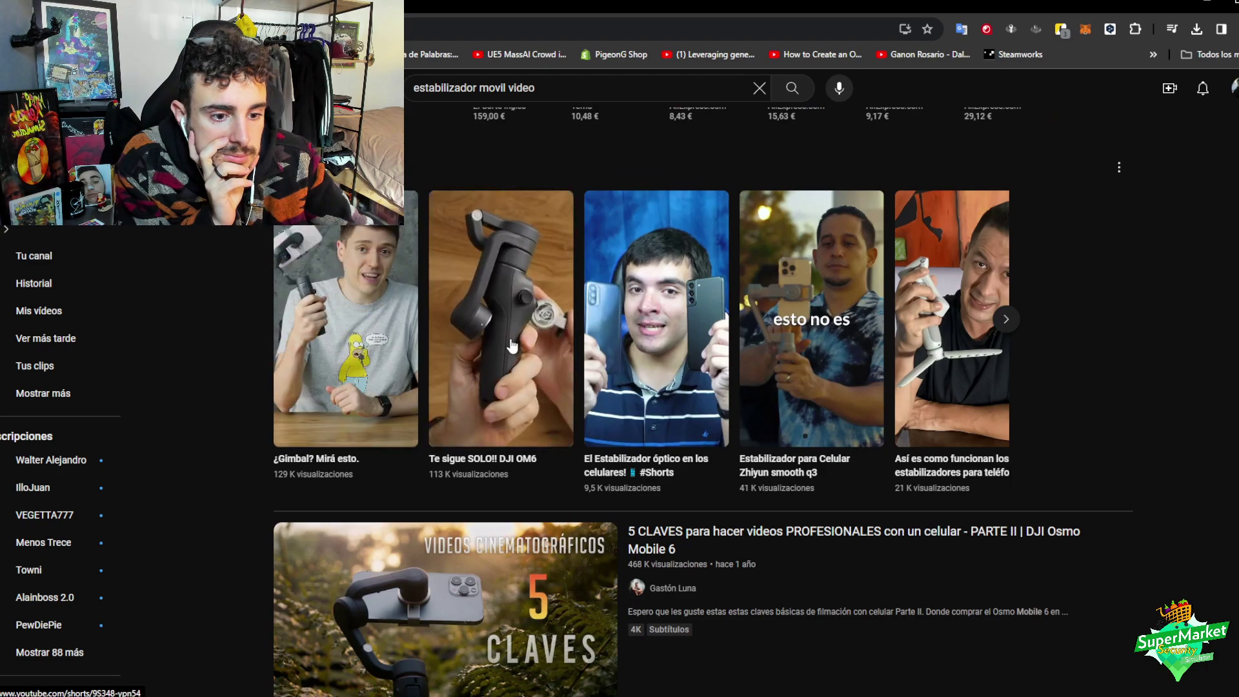
pyautogui.scroll(-2, 114, 338)
pyautogui.scroll(-2, 225, 355)
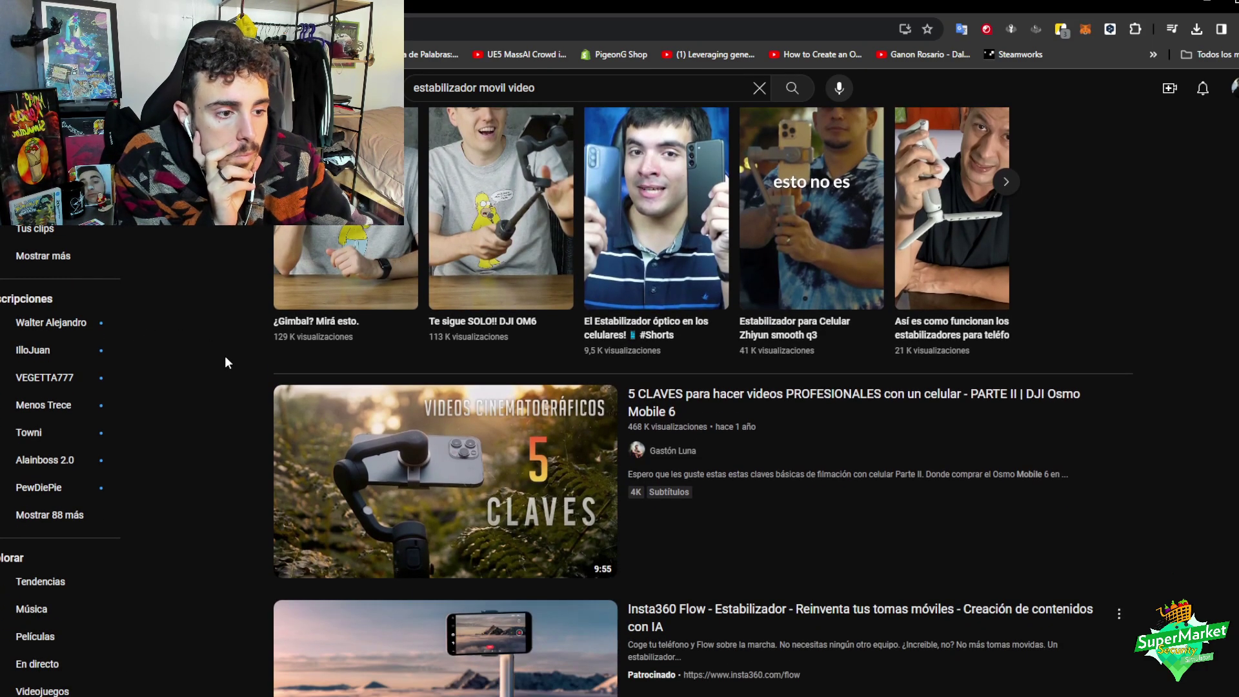
pyautogui.scroll(-2, 224, 355)
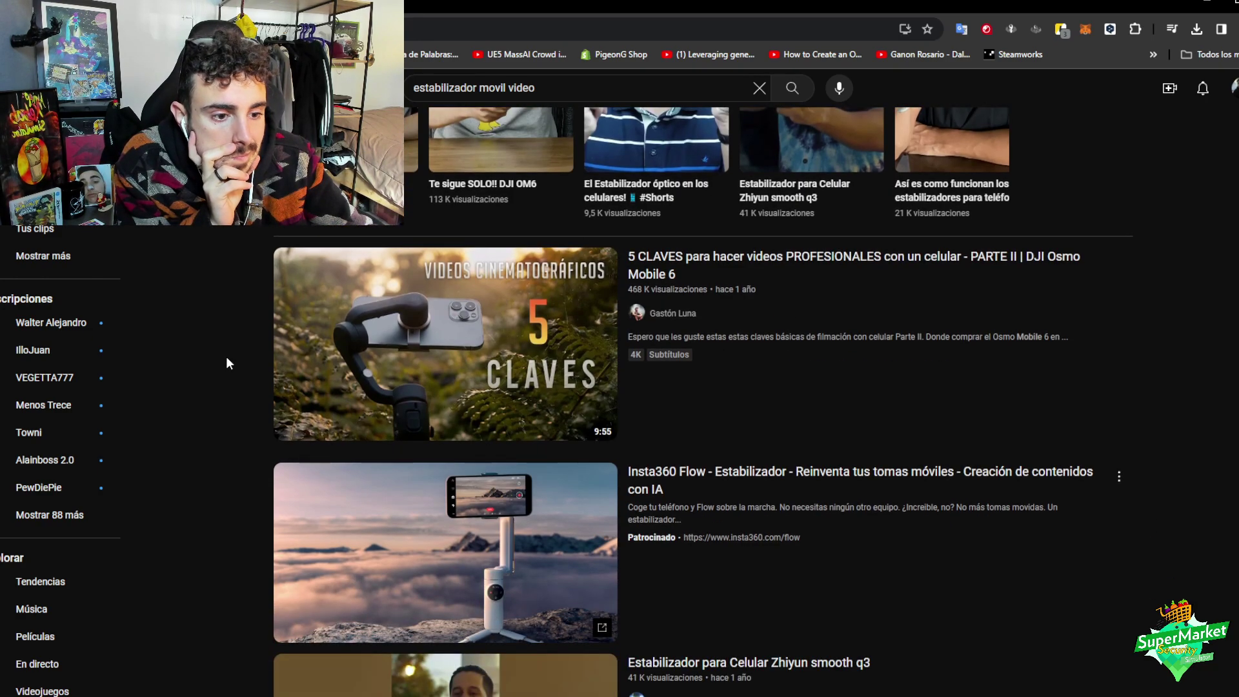
pyautogui.scroll(-3, 225, 357)
pyautogui.scroll(-4, 231, 359)
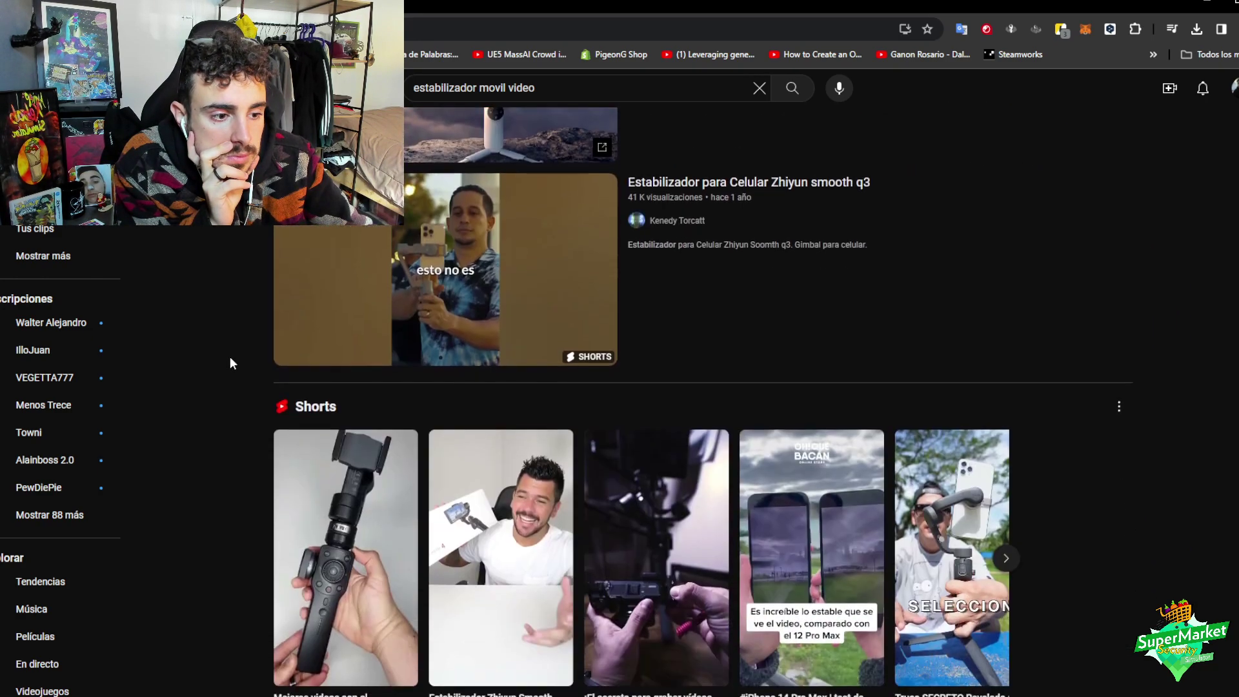
pyautogui.scroll(-2, 230, 359)
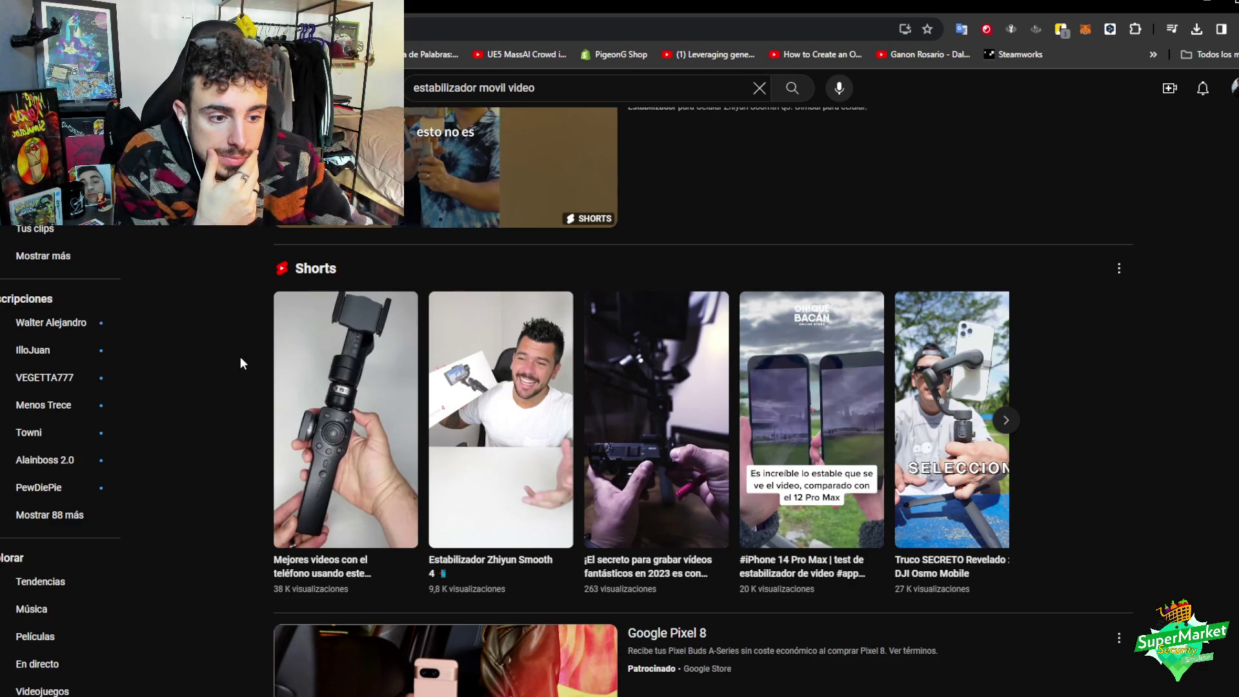
pyautogui.scroll(-4, 241, 362)
pyautogui.scroll(-3, 240, 360)
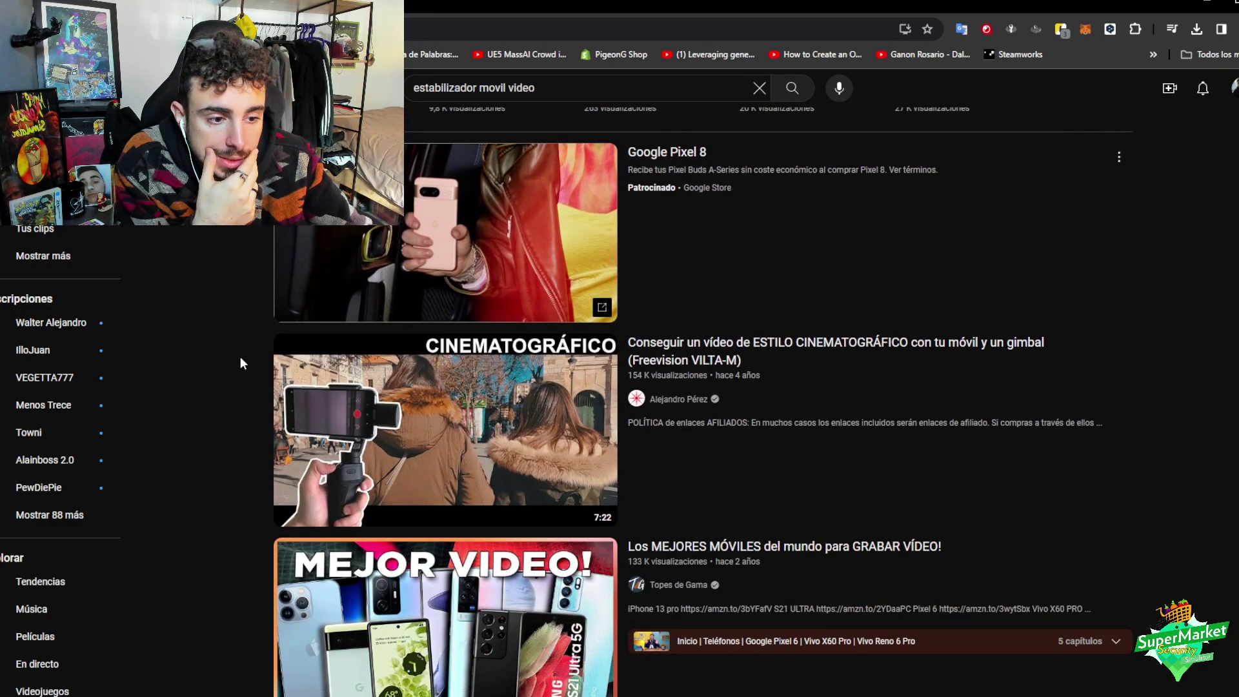
pyautogui.moveTo(373, 410)
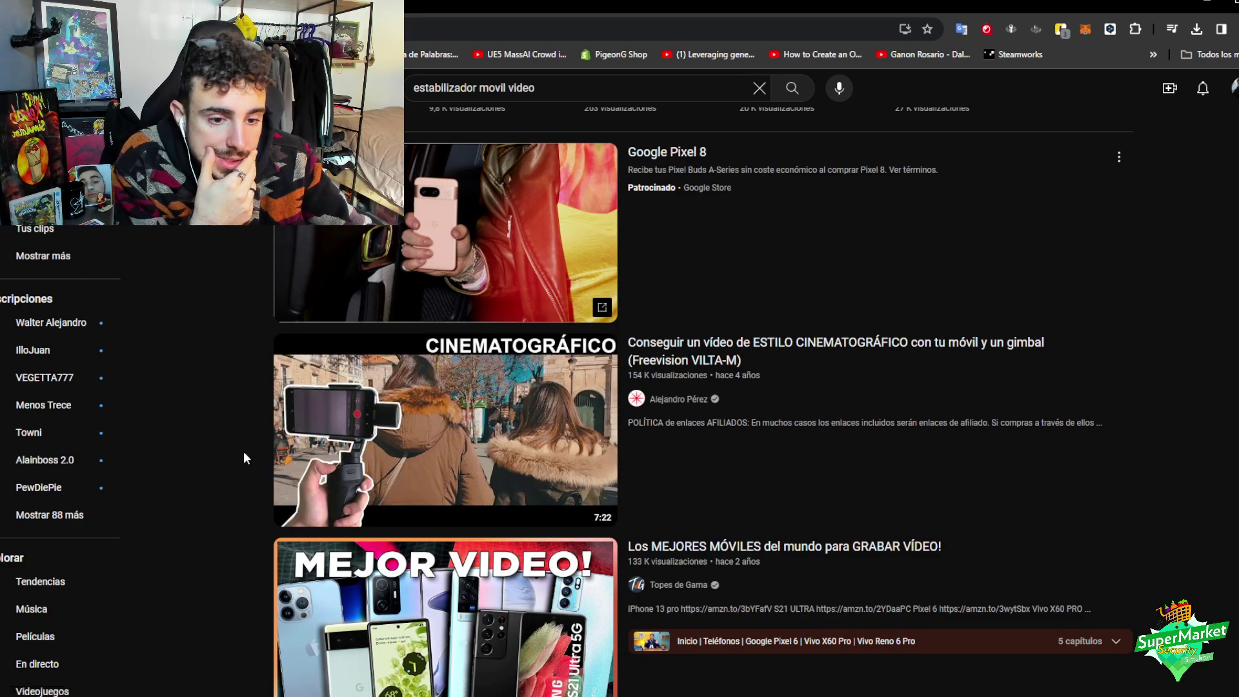
pyautogui.scroll(-4, 244, 455)
pyautogui.scroll(-7, 244, 456)
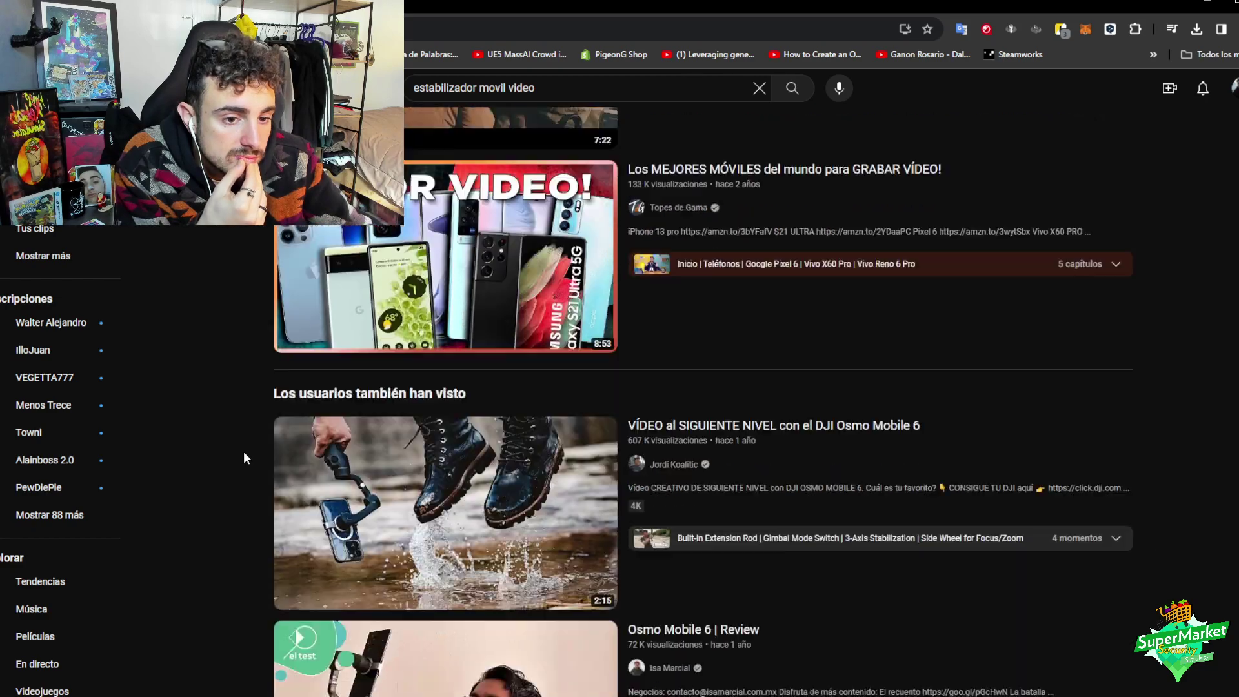
pyautogui.scroll(-4, 244, 455)
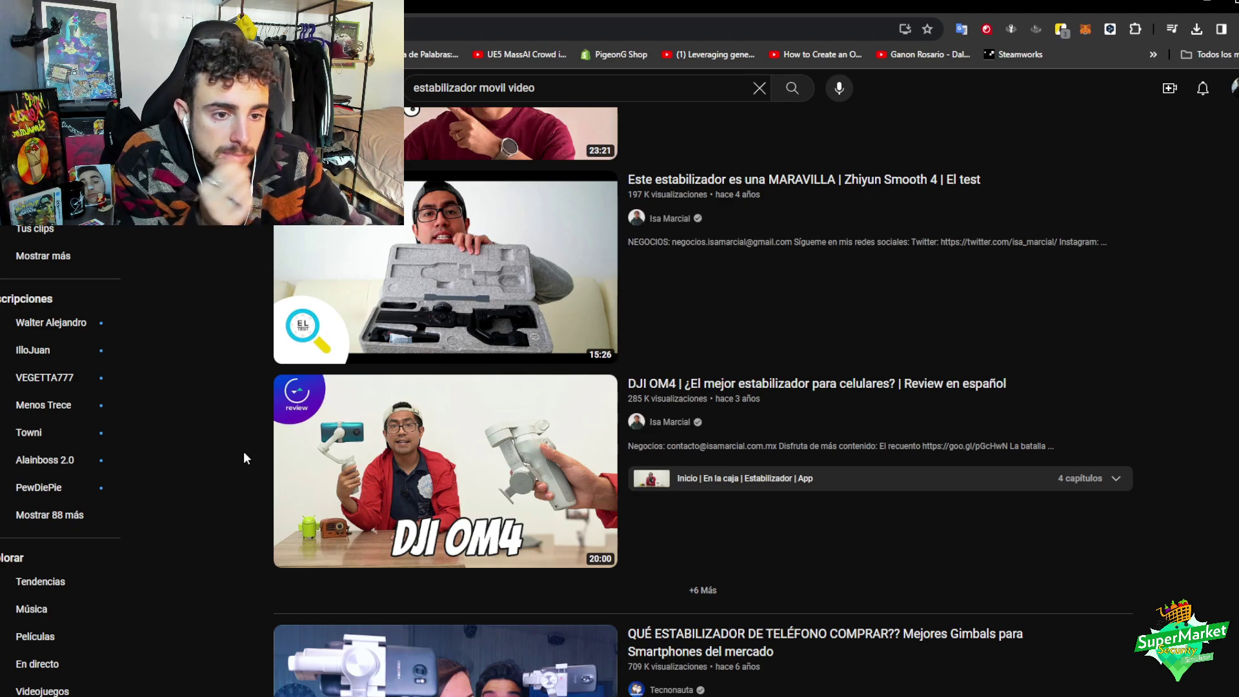
pyautogui.scroll(-4, 242, 452)
pyautogui.scroll(-5, 243, 453)
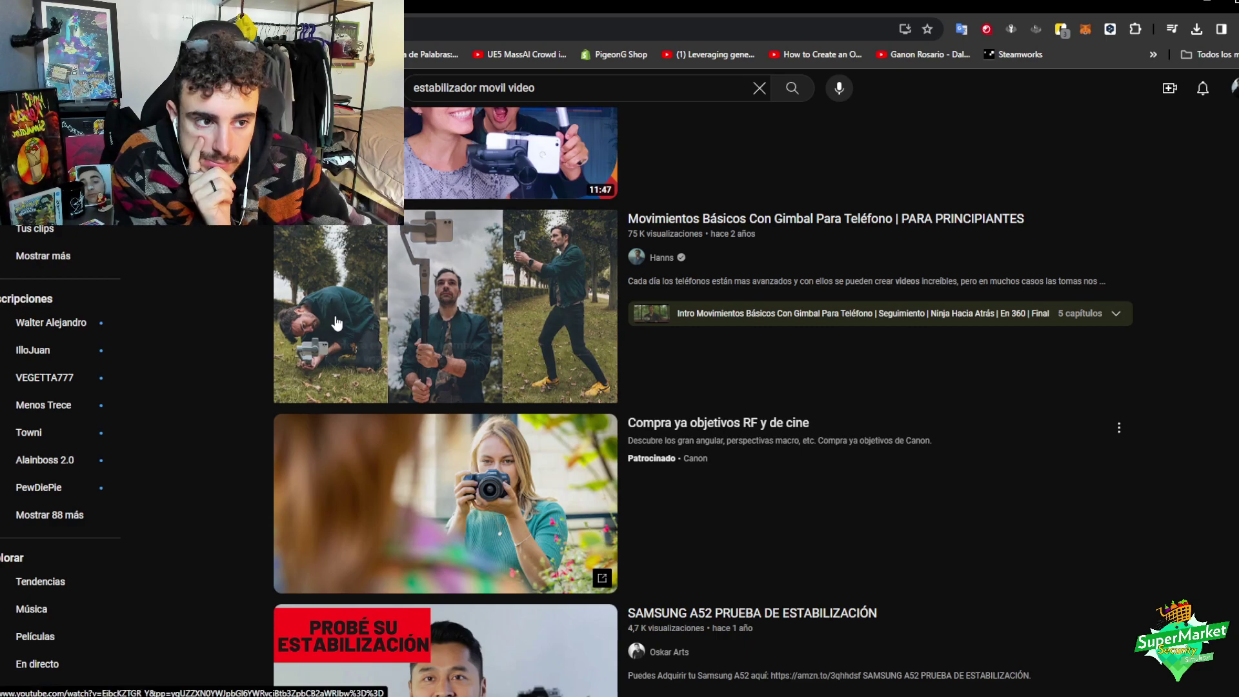
# - Skim the phone gimbal basics video preview, jumping through it from about 1:15 to near its end
pyautogui.moveTo(332, 324)
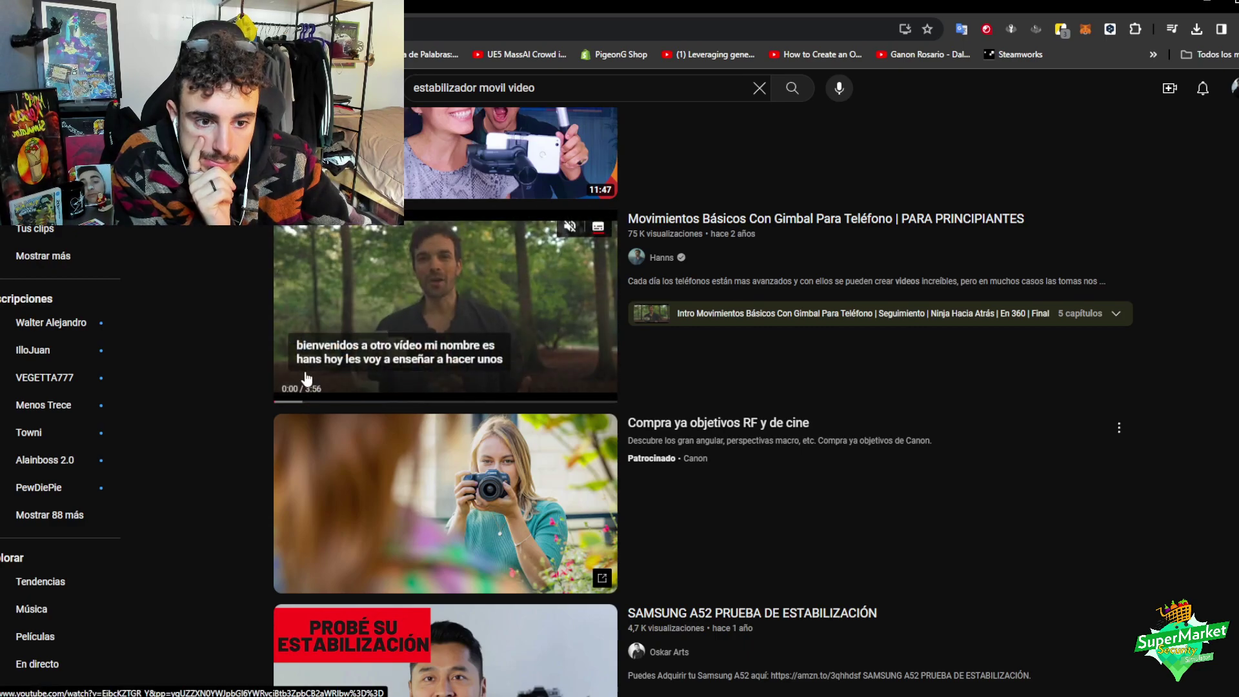
pyautogui.click(338, 406)
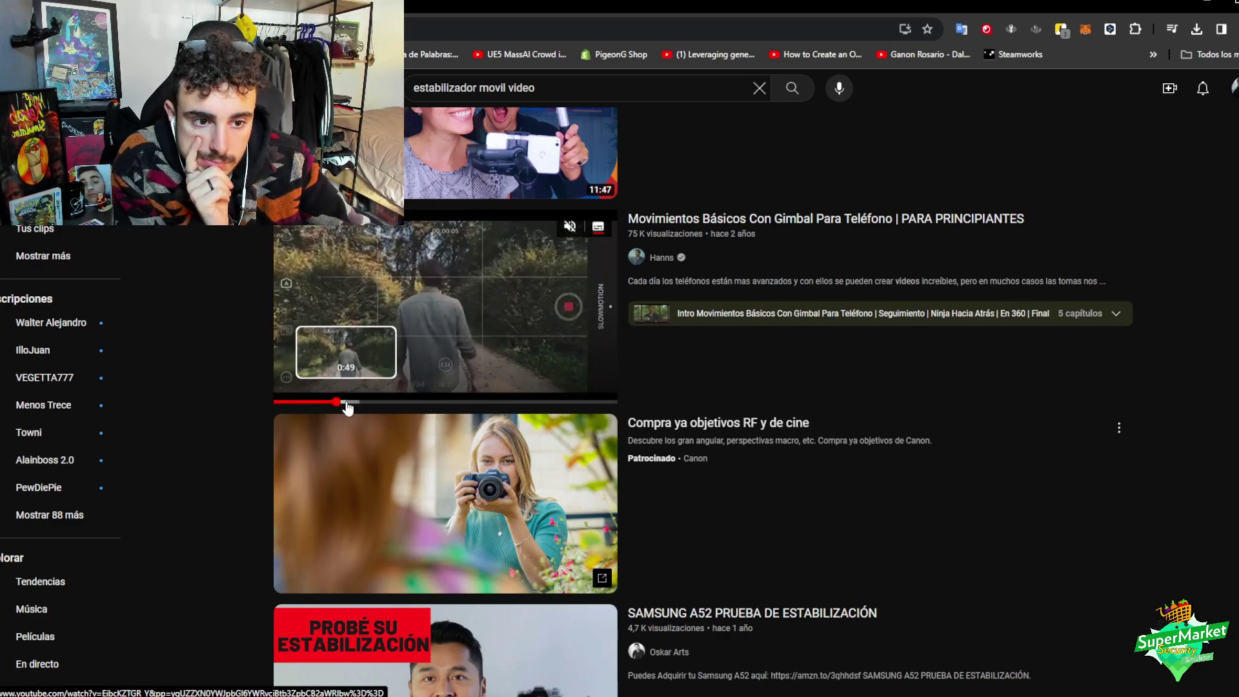
pyautogui.click(369, 405)
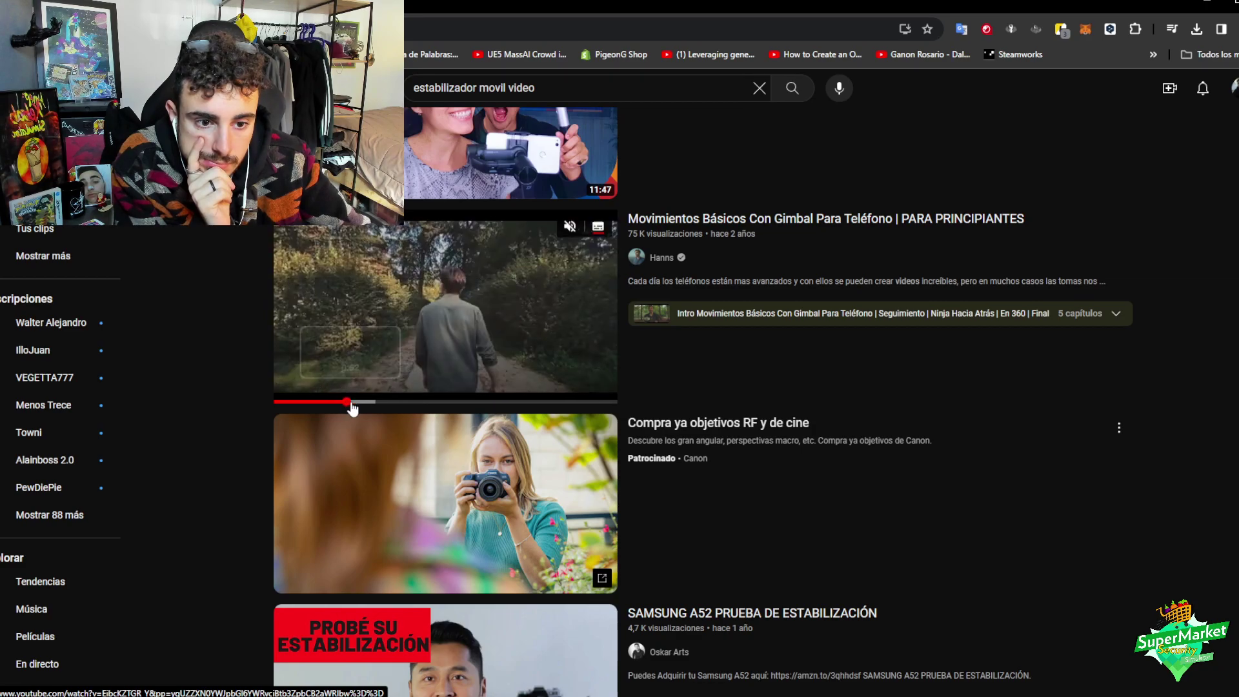
pyautogui.click(384, 404)
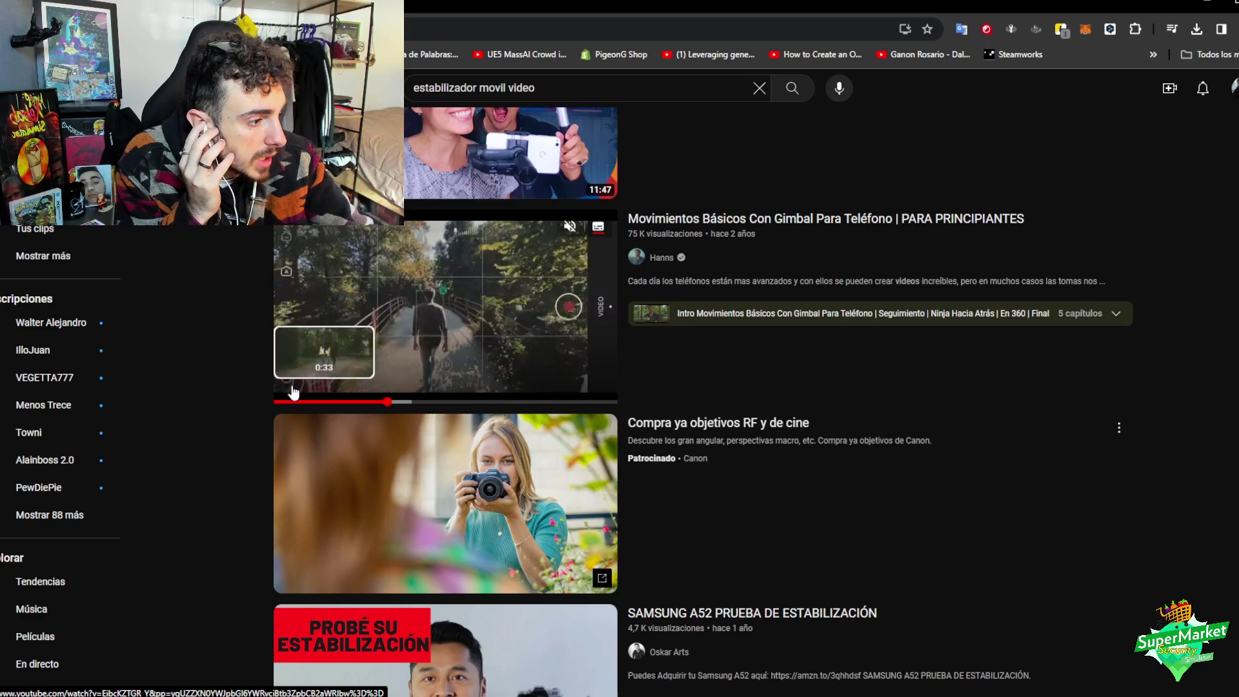
pyautogui.click(417, 401)
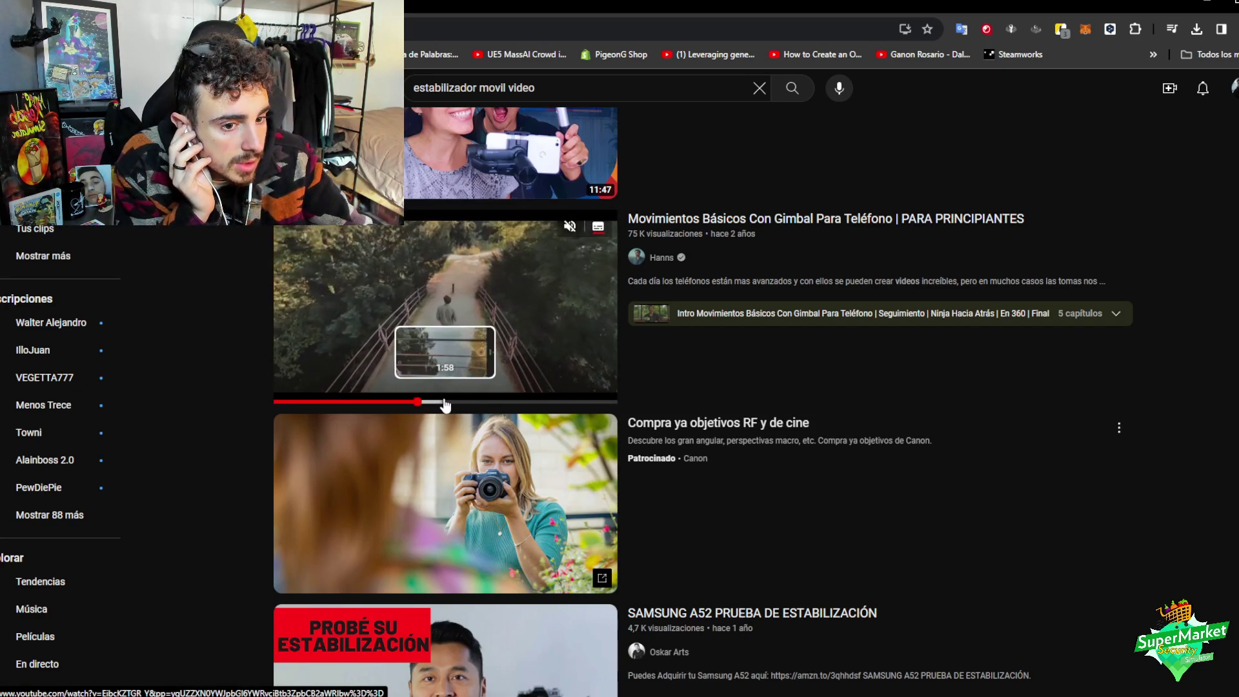
pyautogui.click(436, 403)
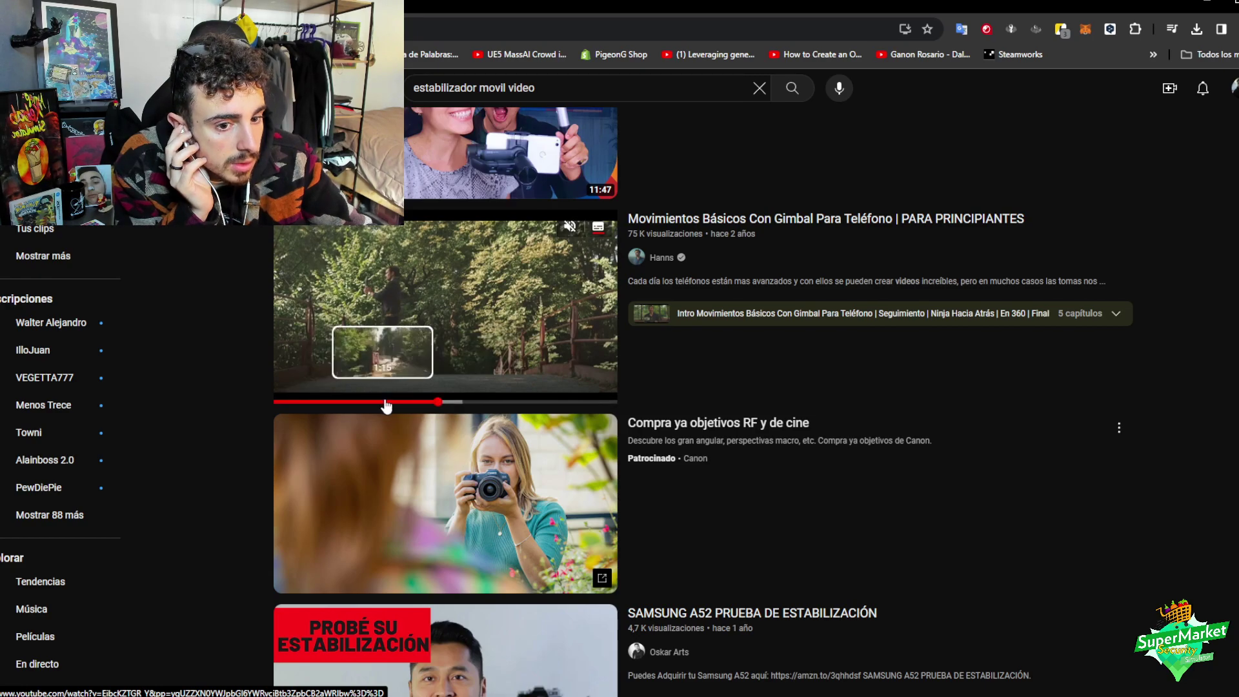
pyautogui.click(430, 403)
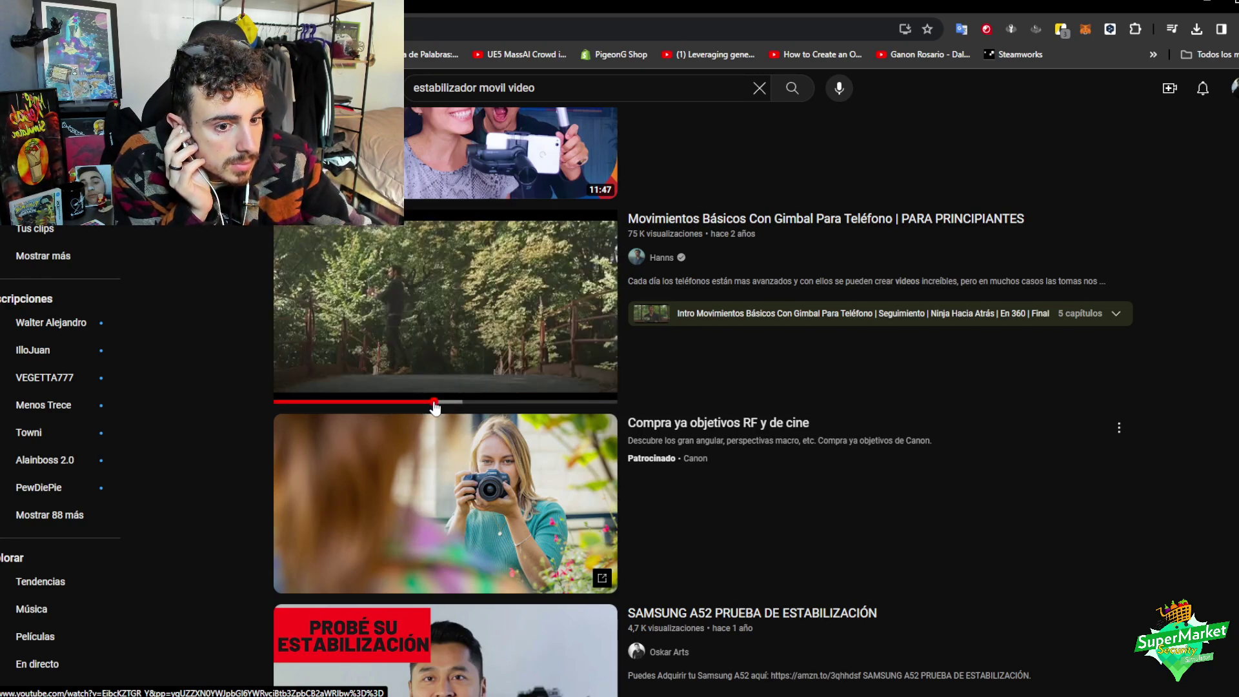
pyautogui.click(477, 403)
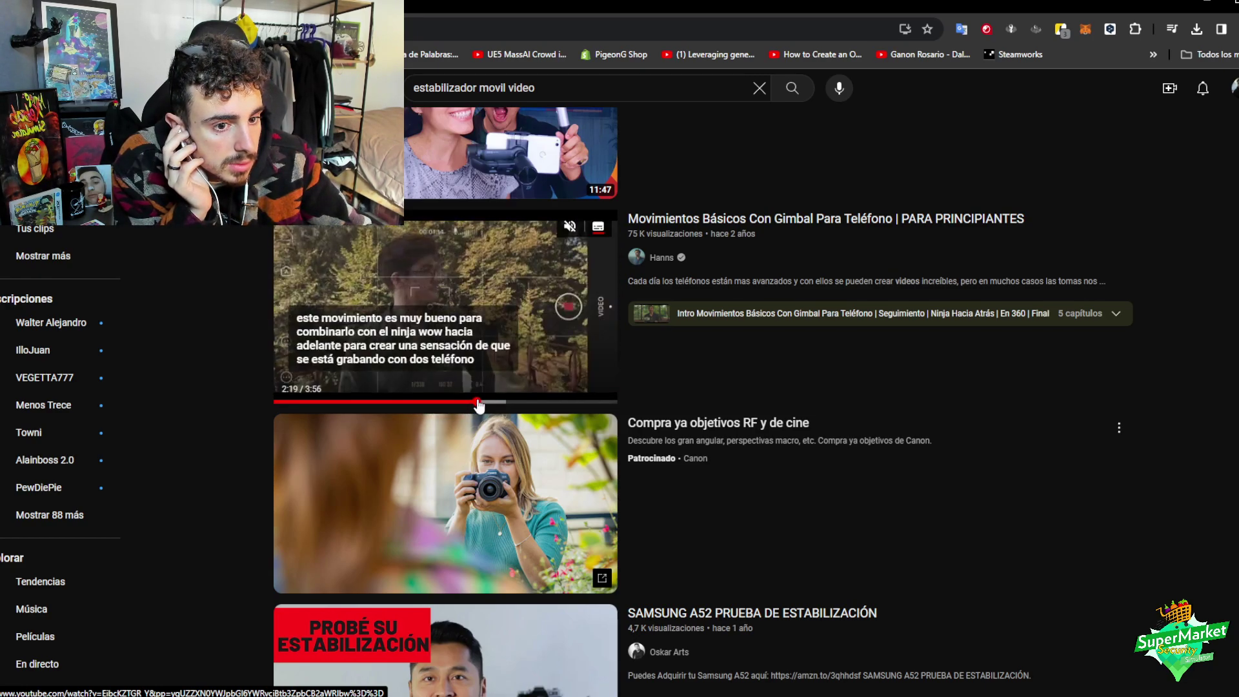
pyautogui.click(531, 403)
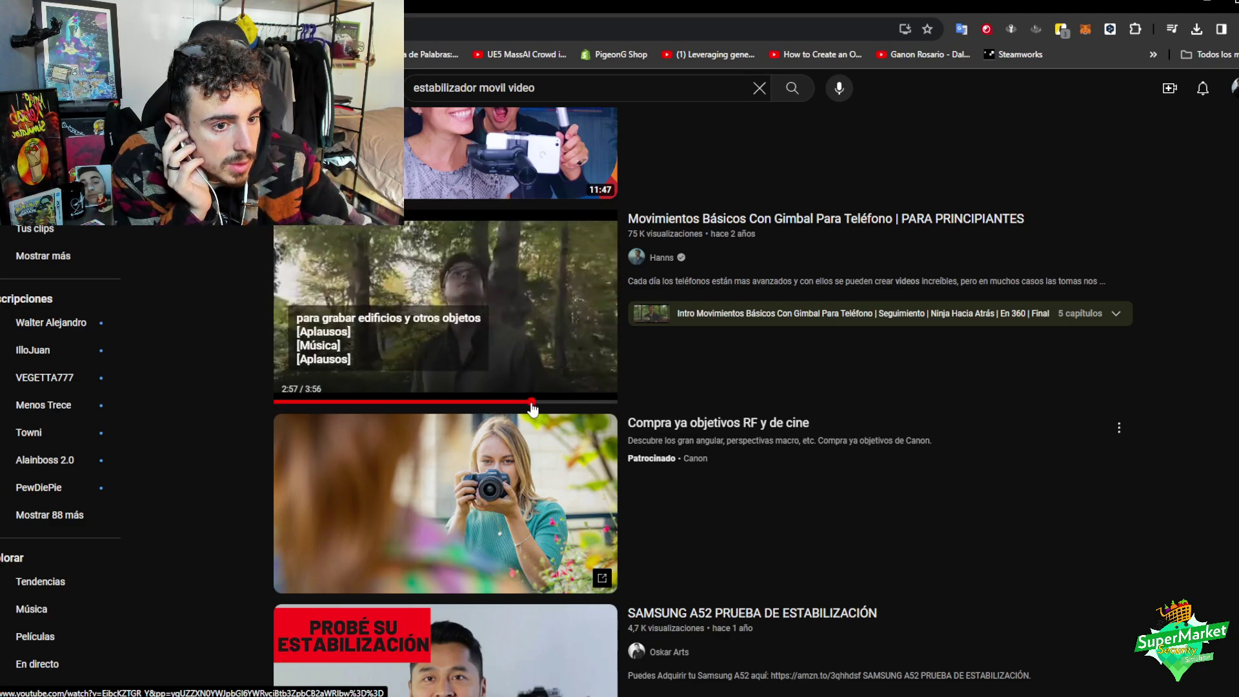
pyautogui.click(588, 403)
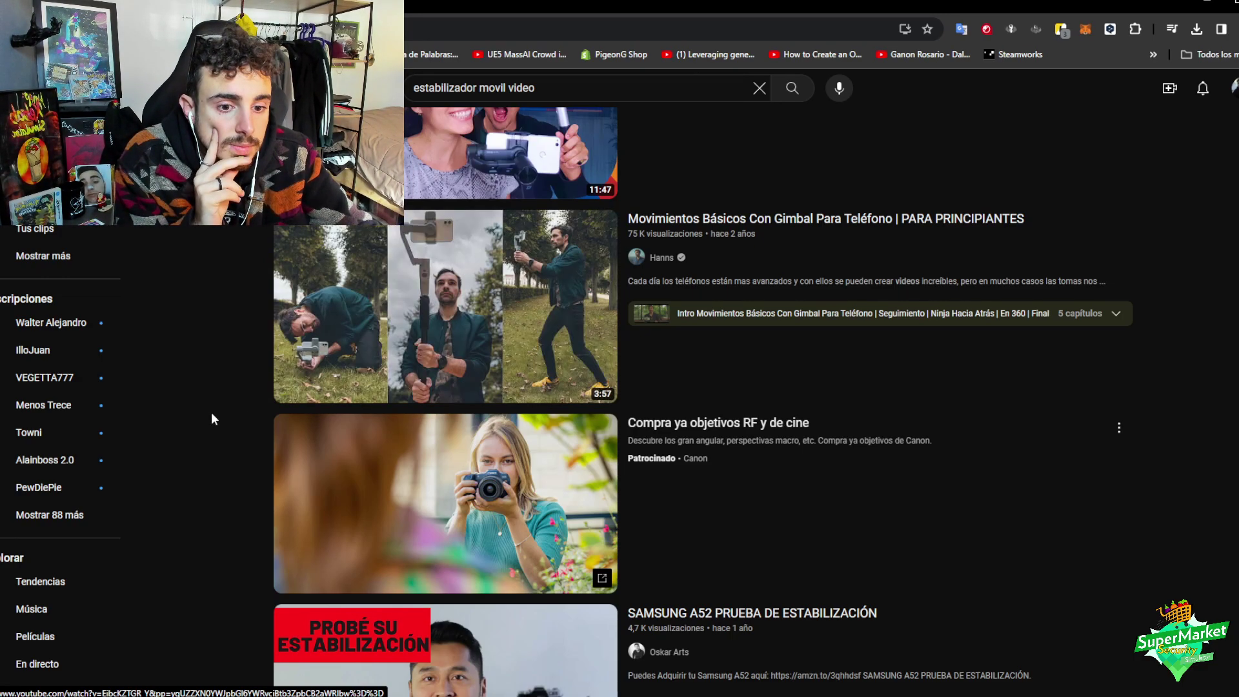
# - Browse further down the stabilizer results, then select the search query to replace it
pyautogui.scroll(-8, 200, 416)
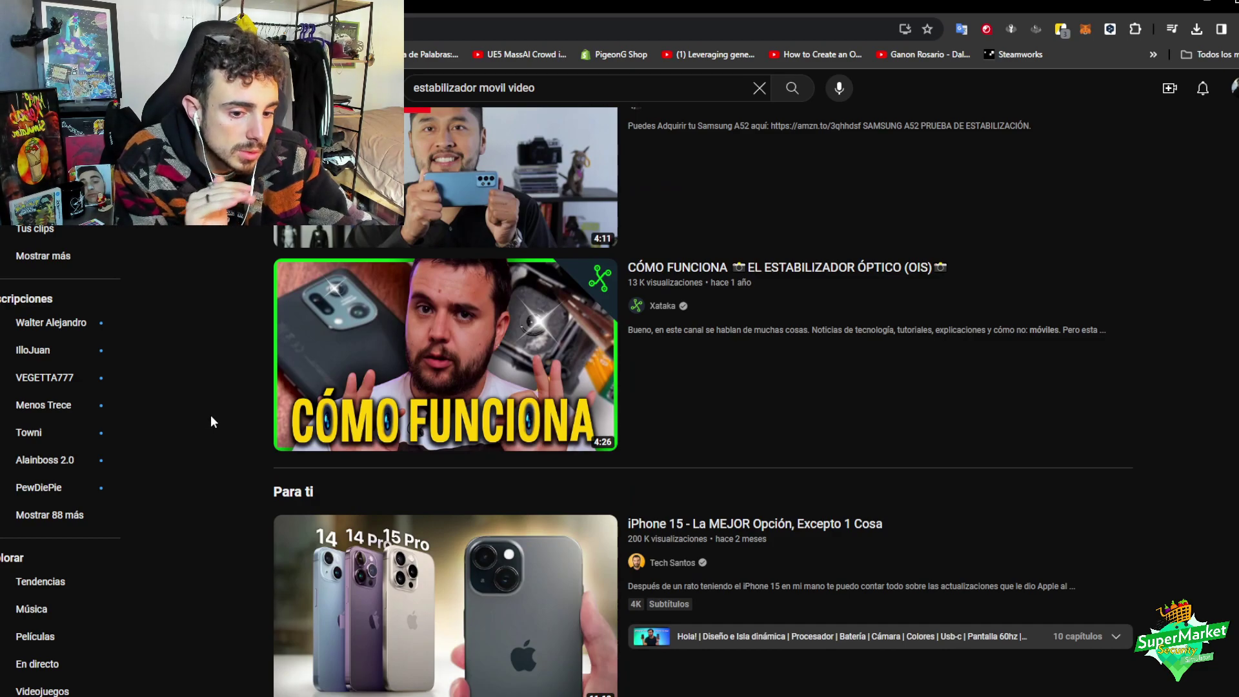
pyautogui.scroll(-5, 212, 416)
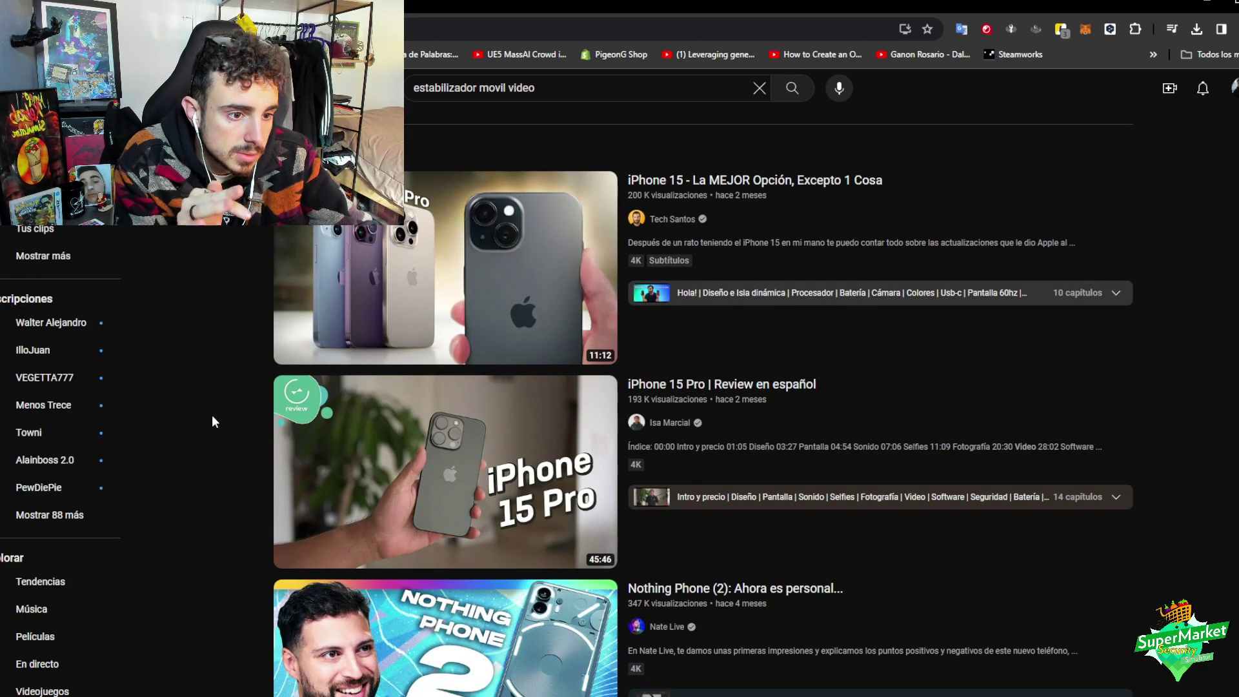
pyautogui.scroll(-3, 213, 422)
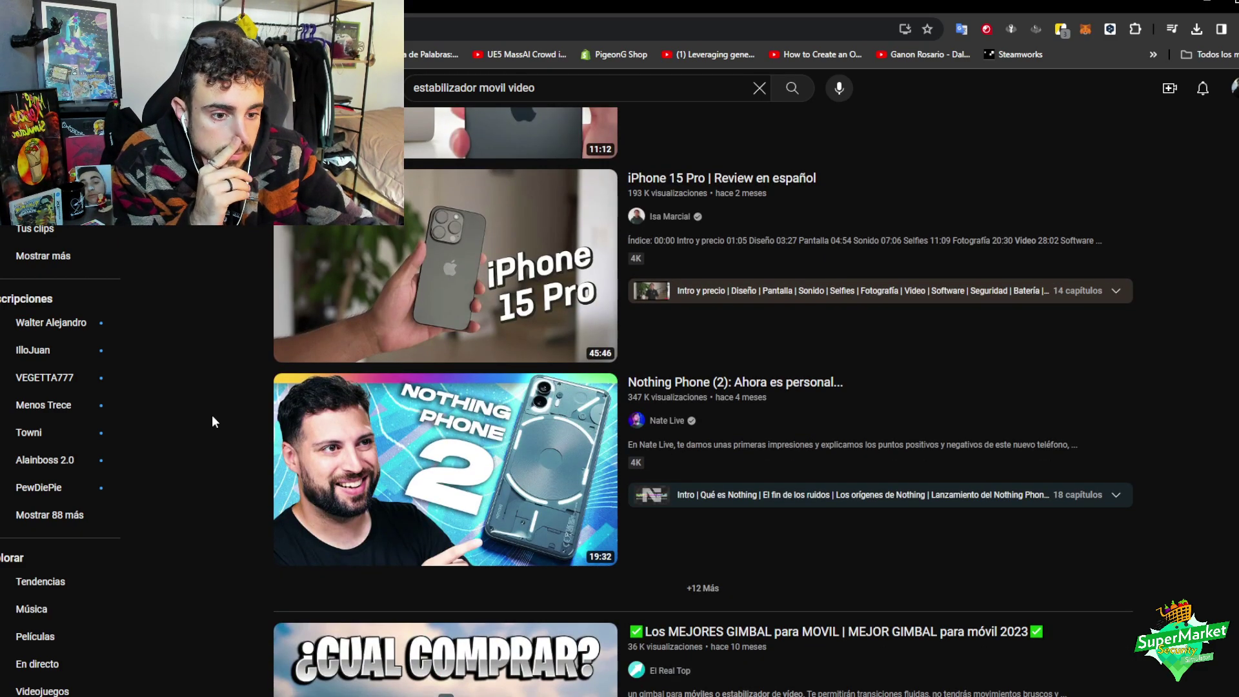
pyautogui.scroll(-4, 215, 422)
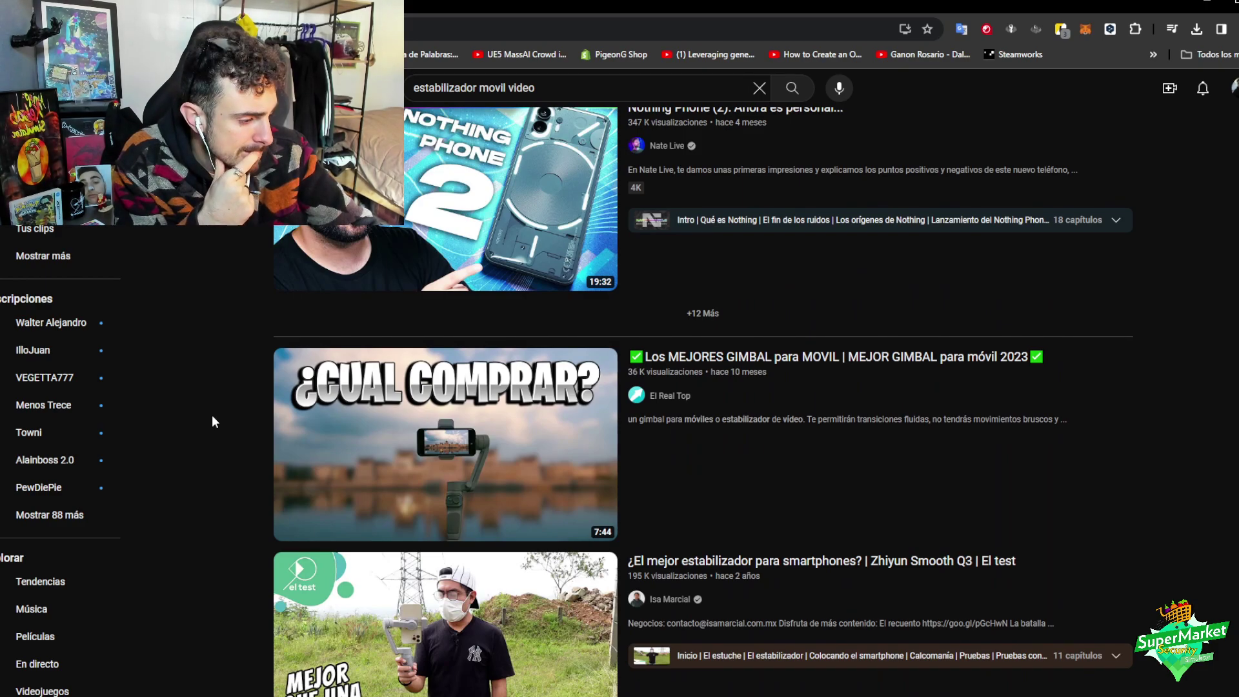
pyautogui.scroll(11, 211, 422)
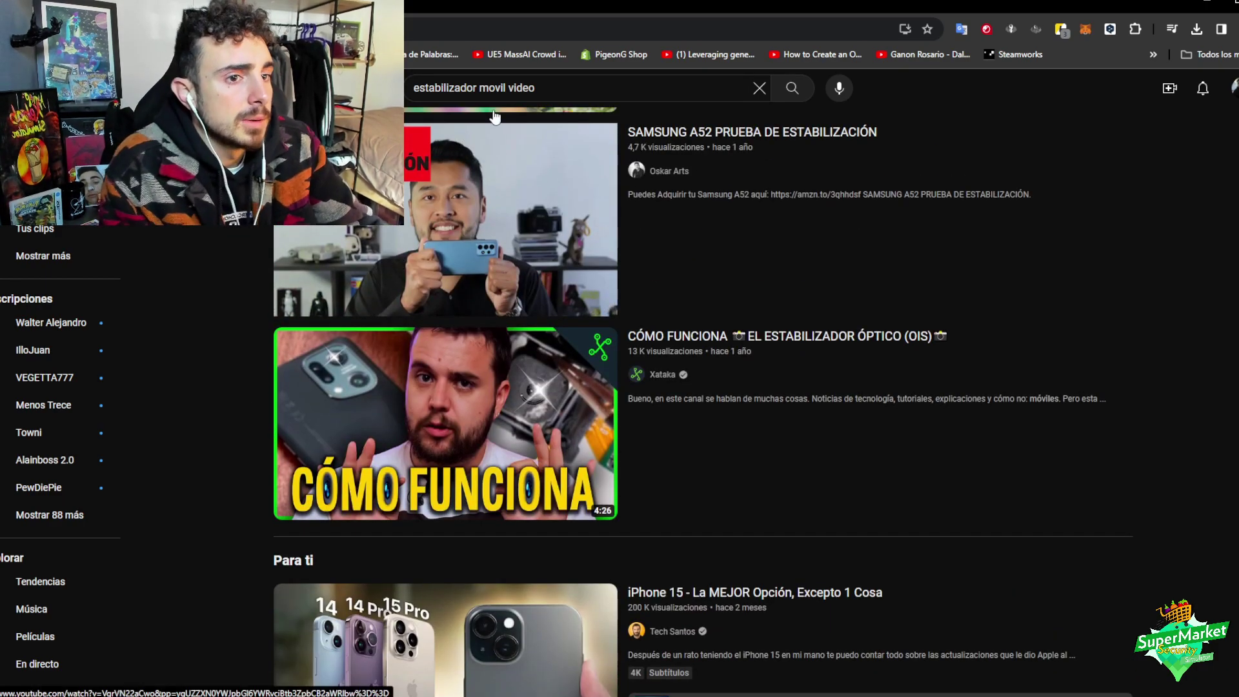
pyautogui.moveTo(556, 82); pyautogui.dragTo(441, 87)
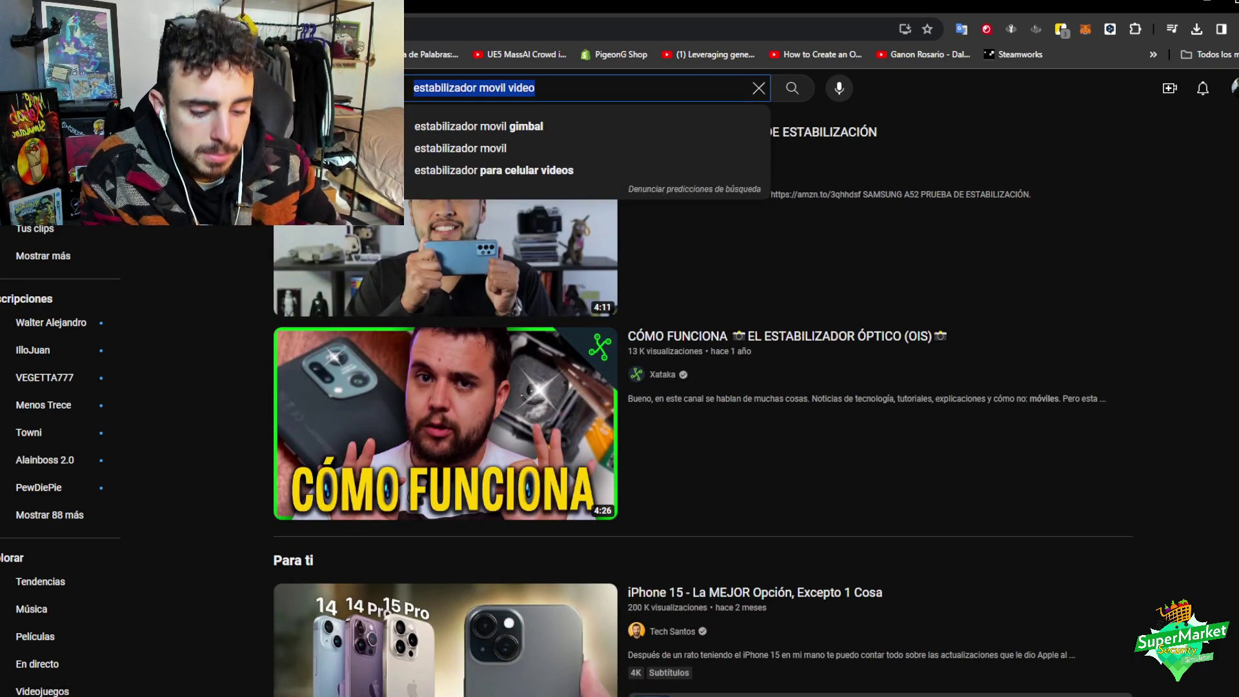
# - Search YouTube for 'google pixel 8 tiempo grabacion 4k' and open NewEsc's 'EL MEJOR, con 1 Grave Problema' review
pyautogui.write('google')
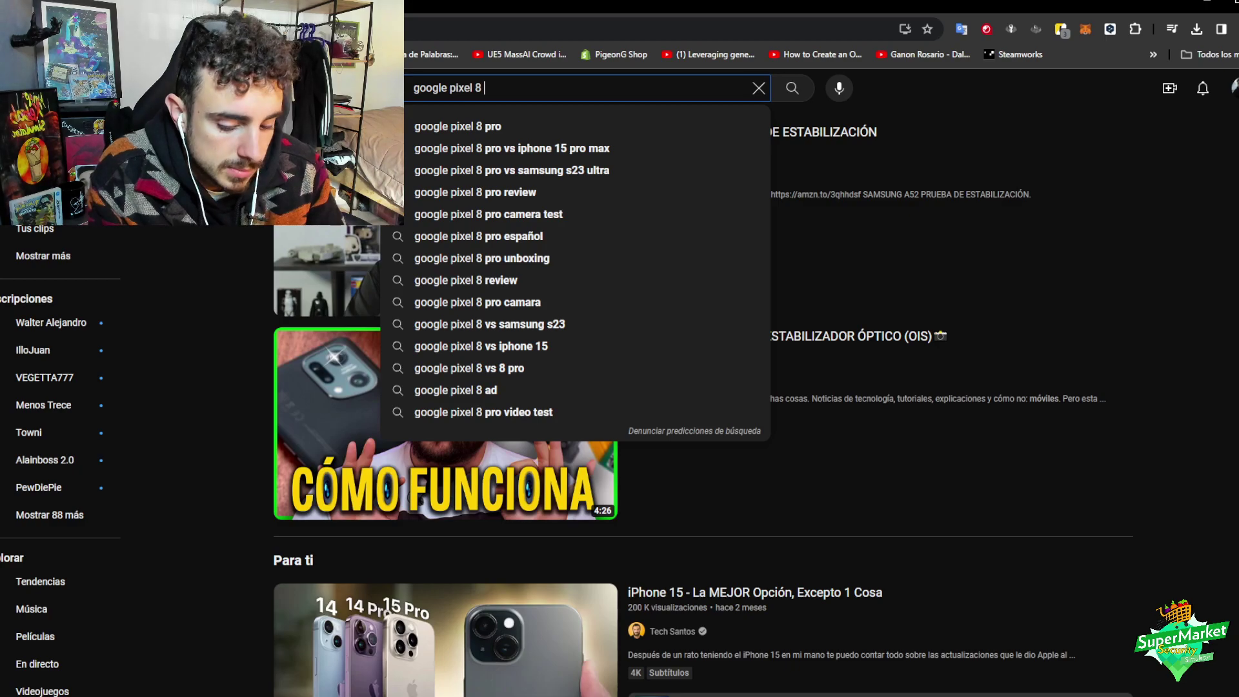
pyautogui.write('pixel 8 tiempo g')
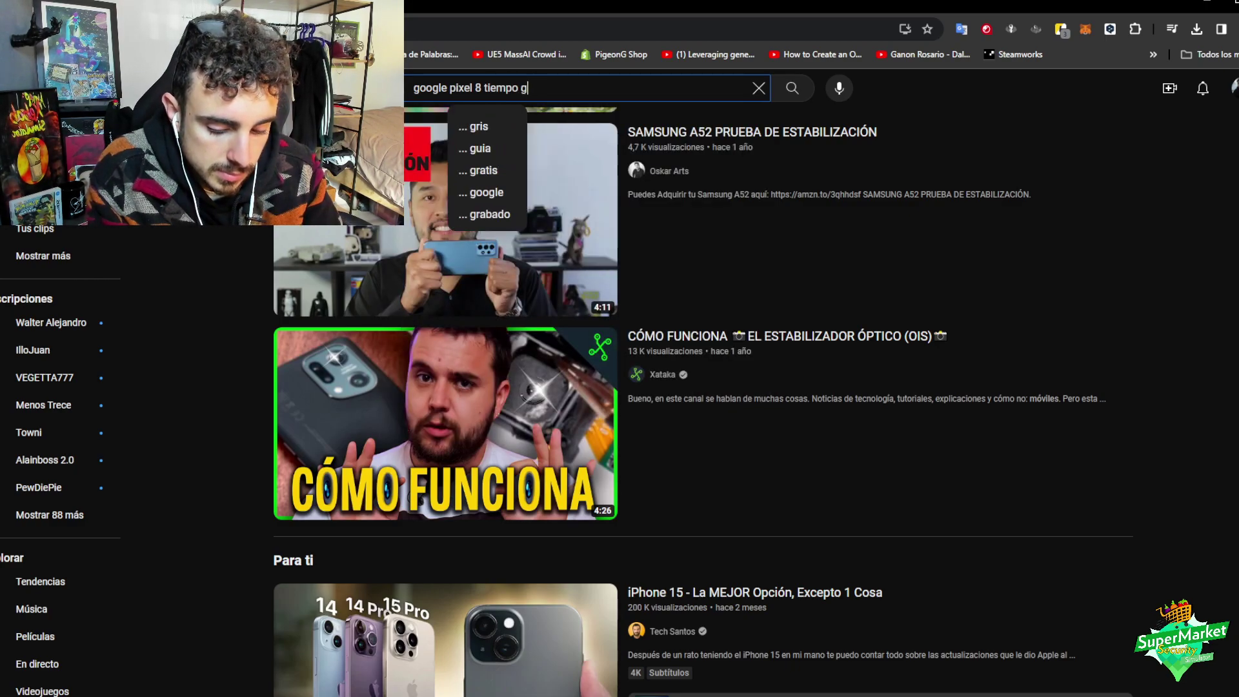
pyautogui.write('rabacion')
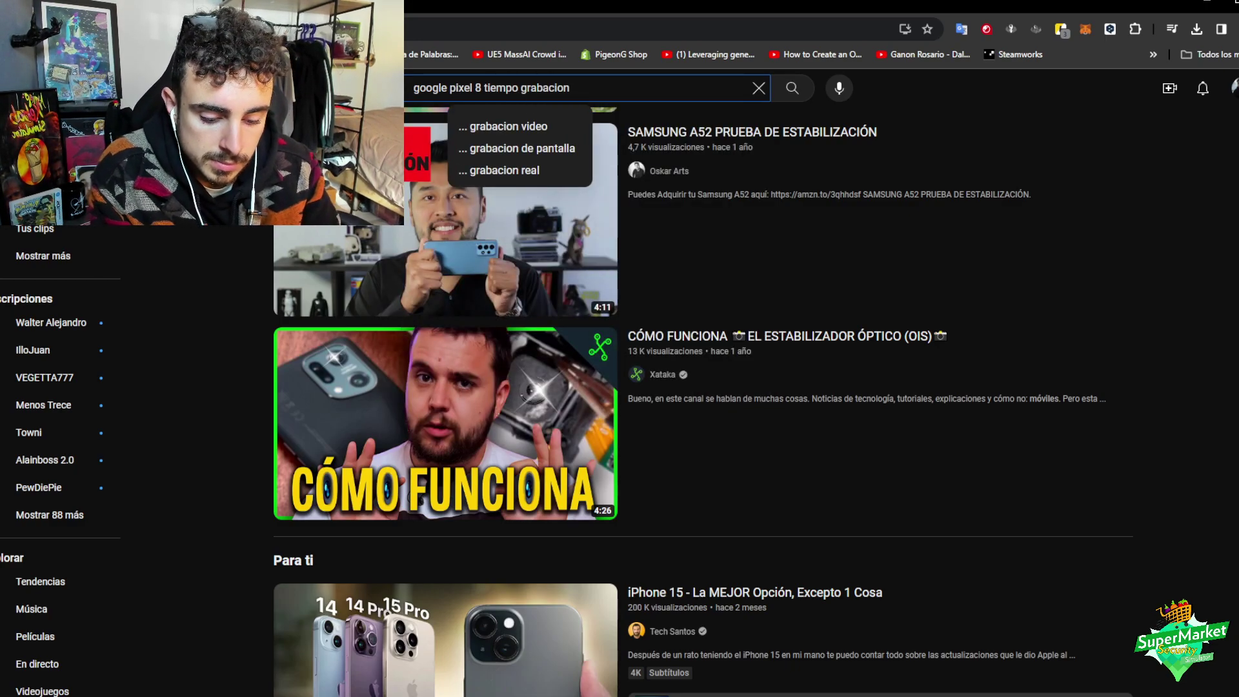
pyautogui.write(' 4k')
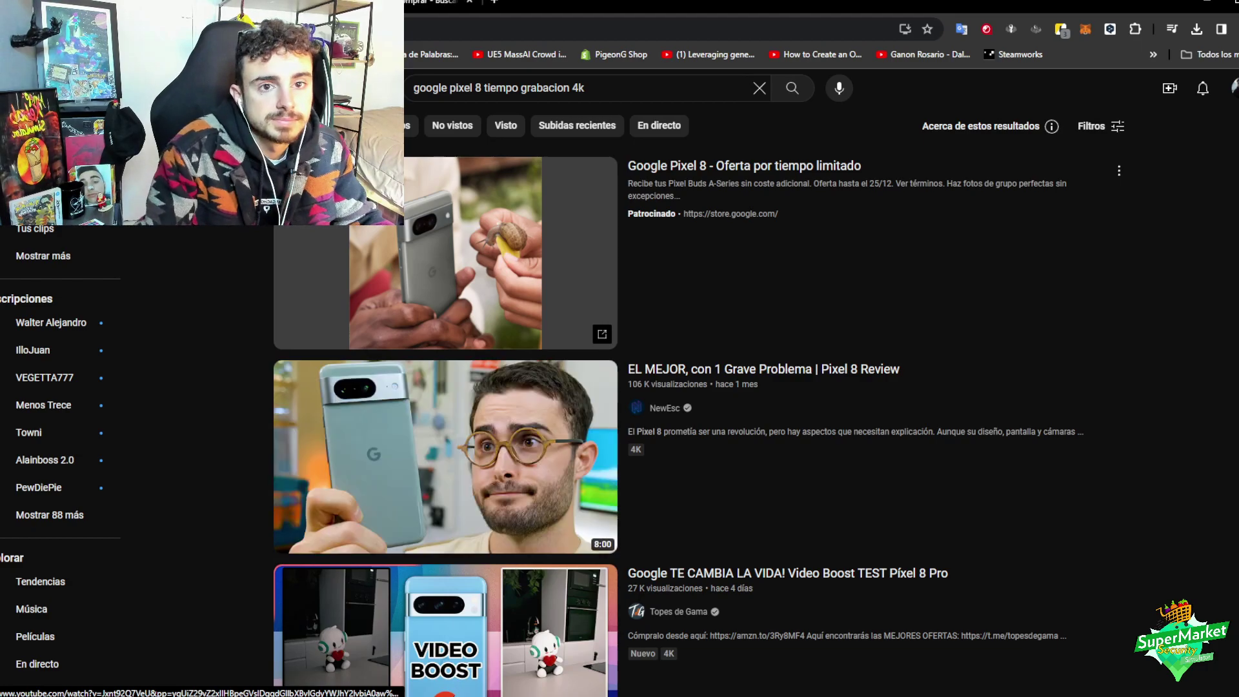
pyautogui.click(542, 368)
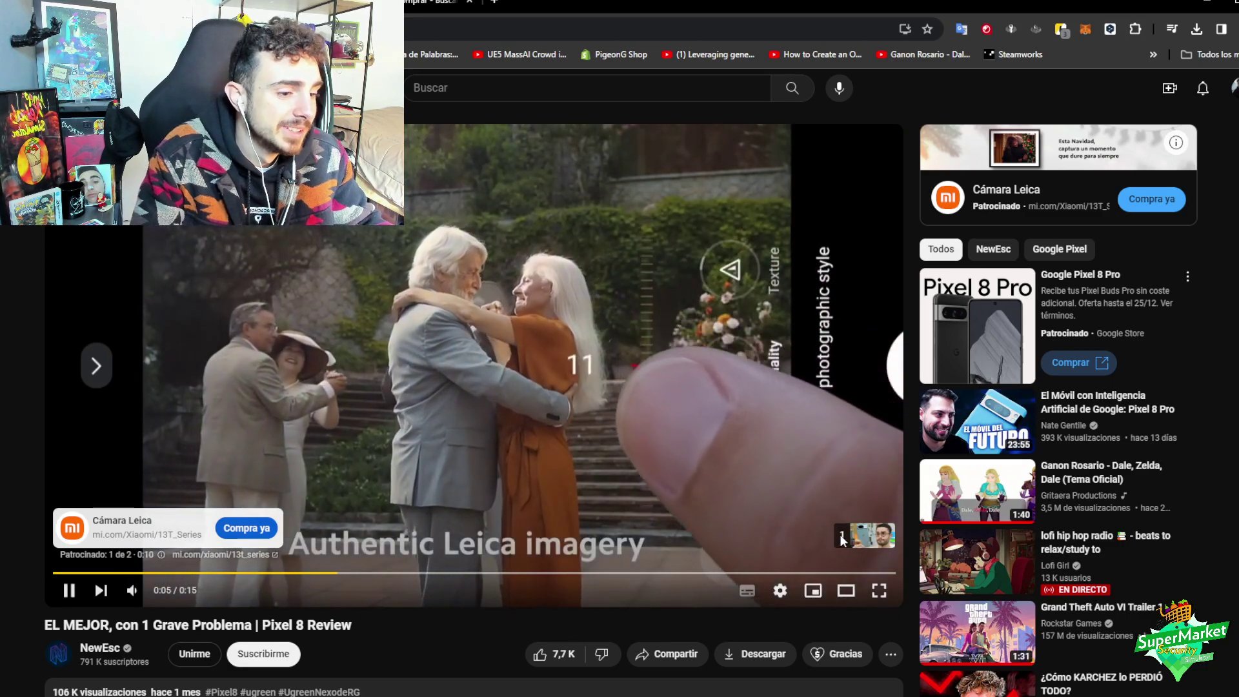
# - Skip the Xiaomi ad and leave the review's playback speed at Normal
pyautogui.click(842, 539)
pyautogui.click(780, 590)
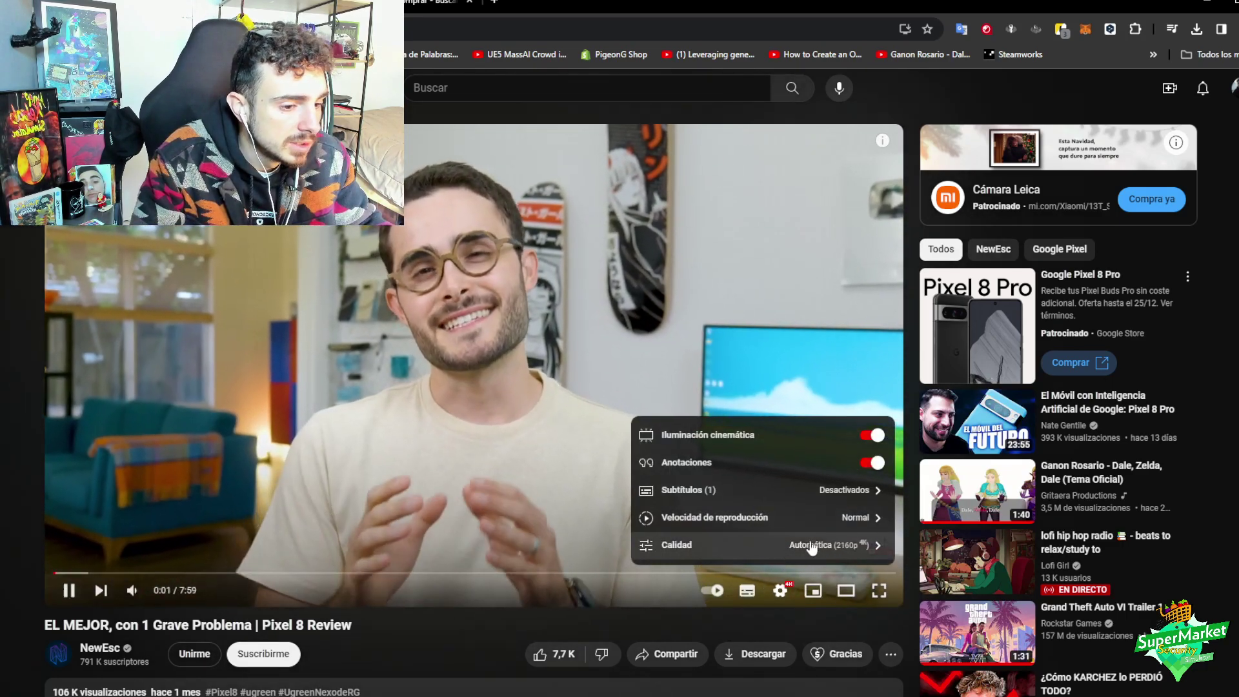
pyautogui.click(755, 517)
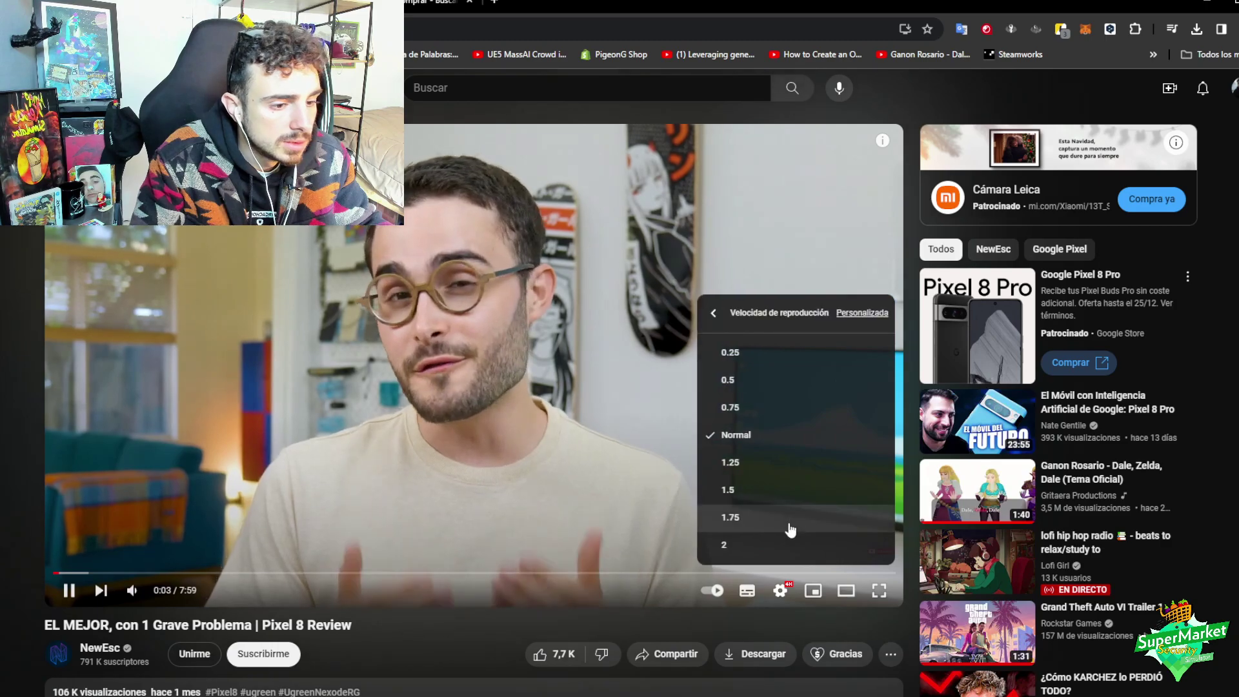
pyautogui.click(730, 517)
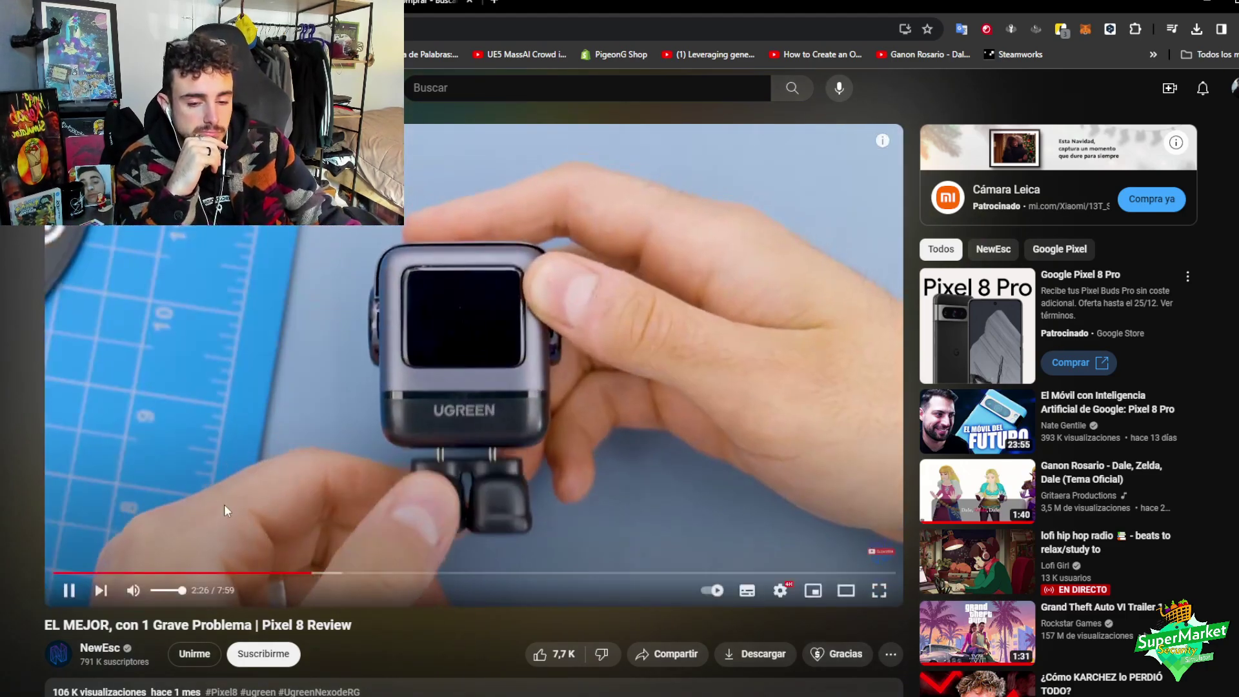
# - Jump the review ahead past 3:01 to the Pixel 8 vs iPhone 15 comparison and pause
pyautogui.click(371, 572)
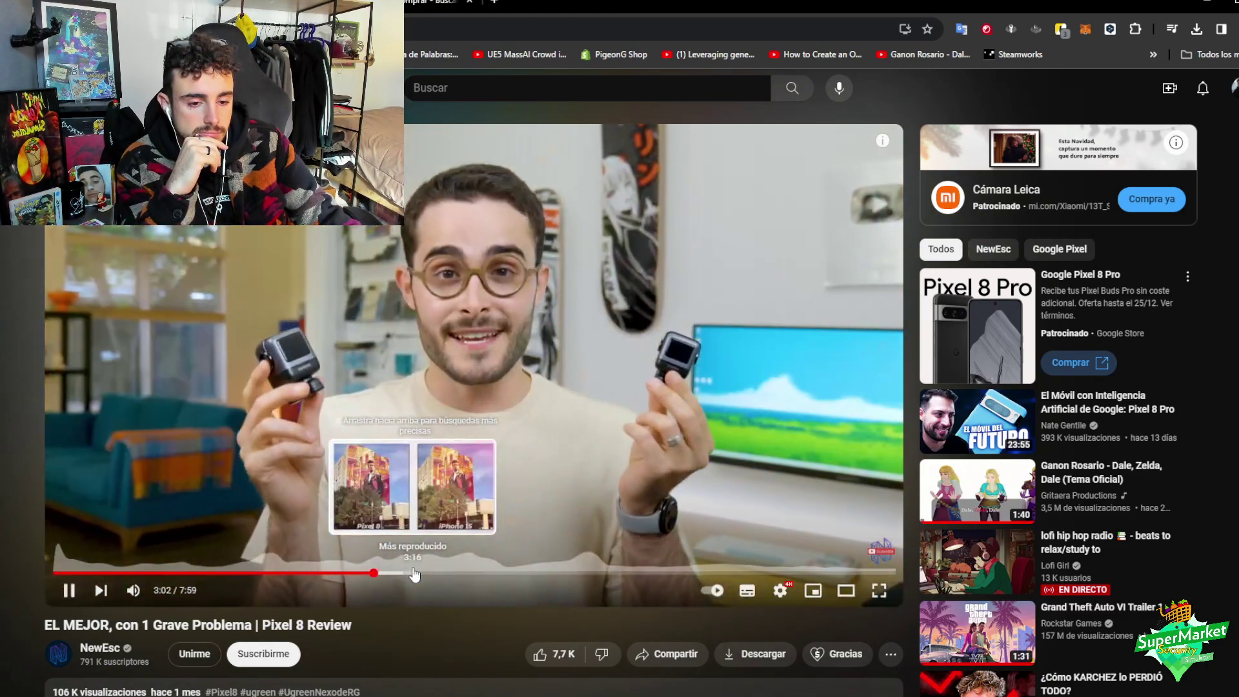
pyautogui.click(412, 573)
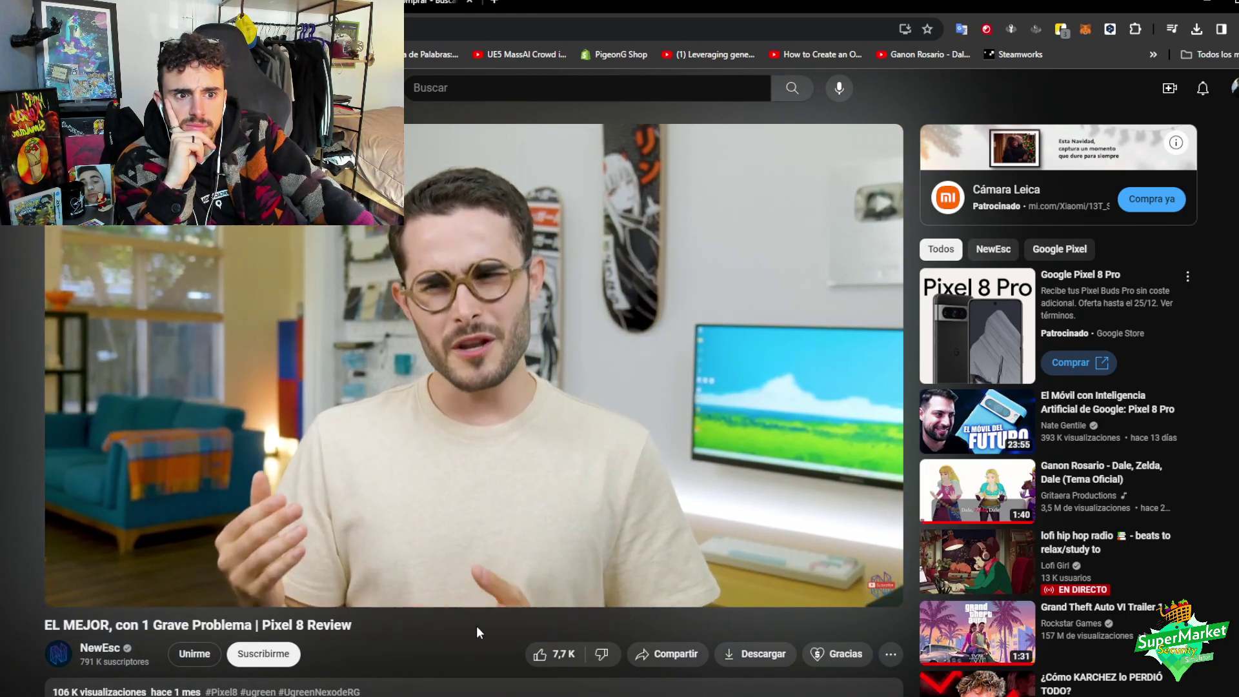
pyautogui.click(483, 456)
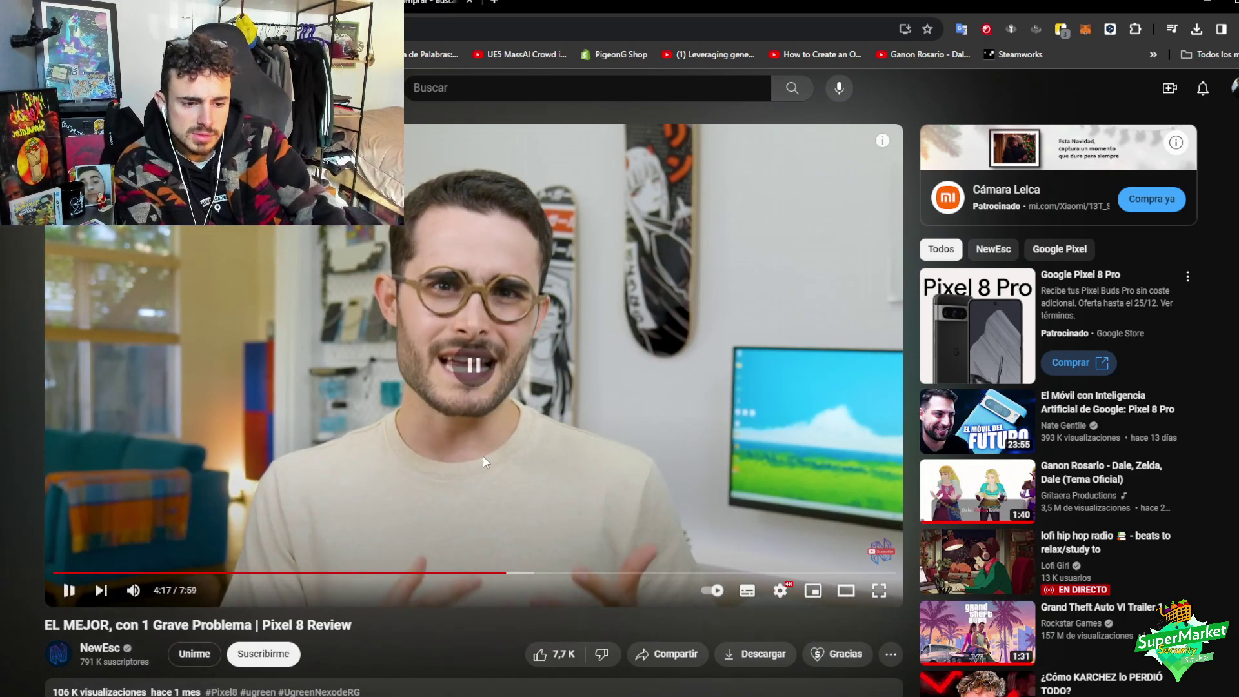
# - Rewind the review a few seconds, then pause it at 4:08 and resume playback
pyautogui.press('space')
pyautogui.press('Left')
pyautogui.press('Left')
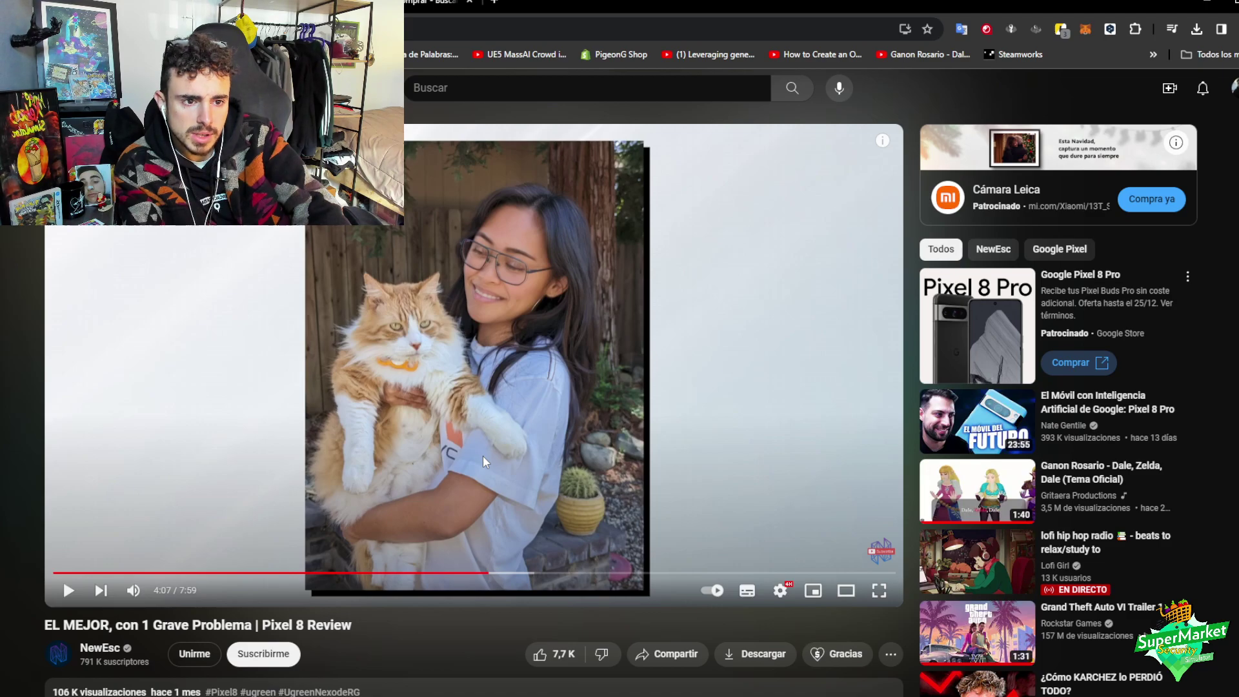
pyautogui.press('Left')
pyautogui.press('Left')
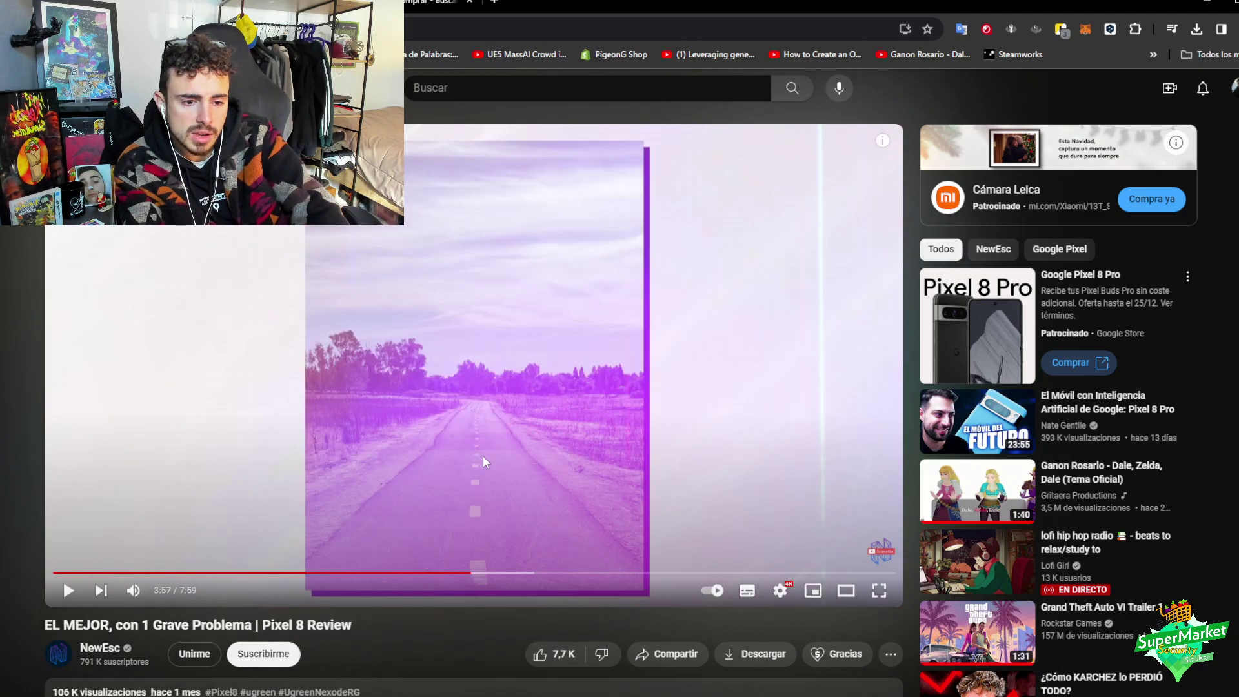
pyautogui.press('space')
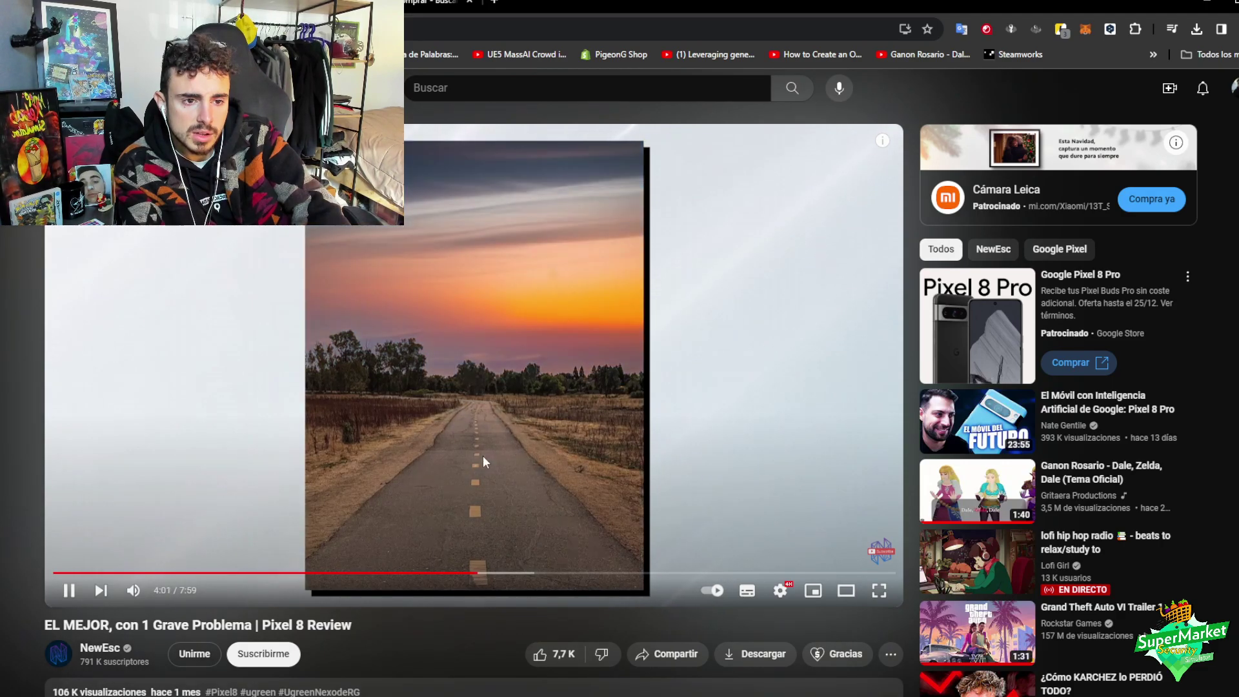
pyautogui.press('space')
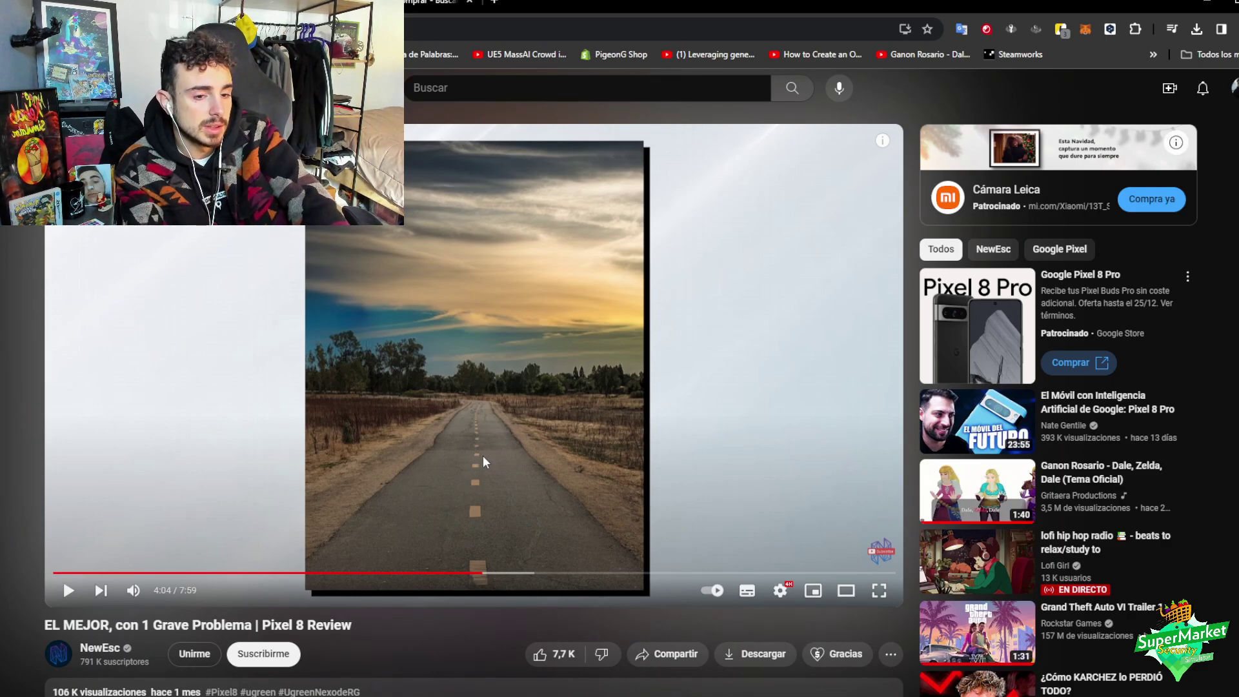
pyautogui.press('space')
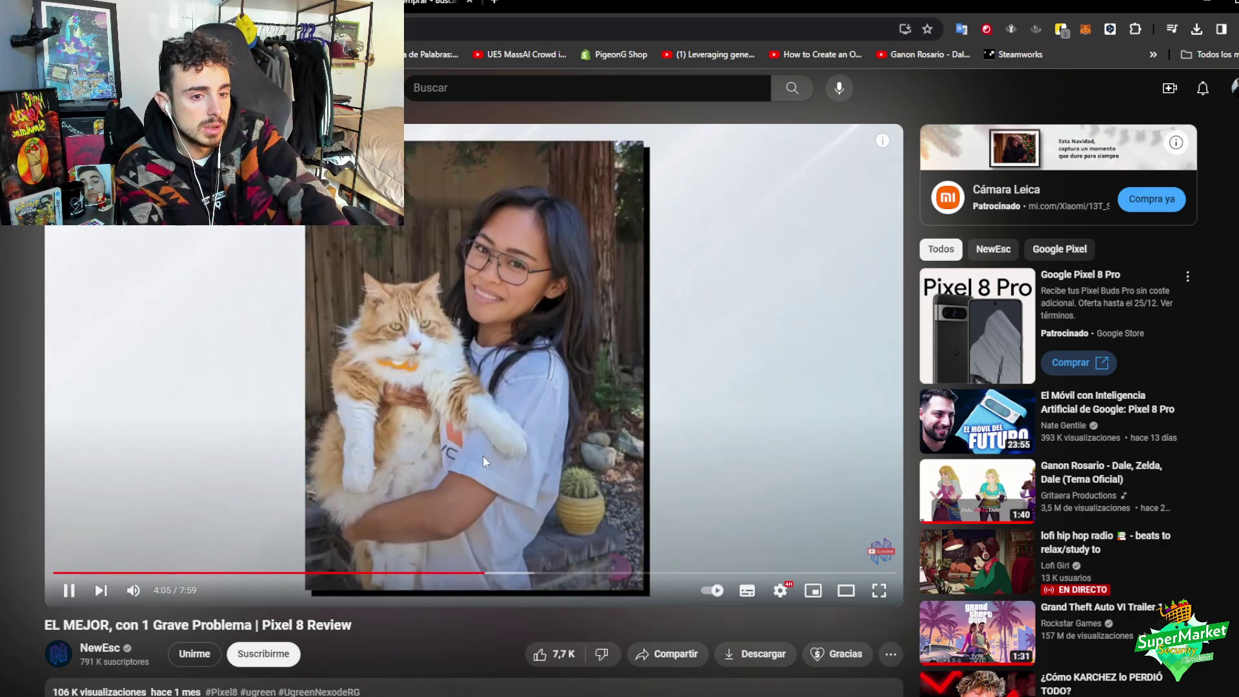
pyautogui.press('space')
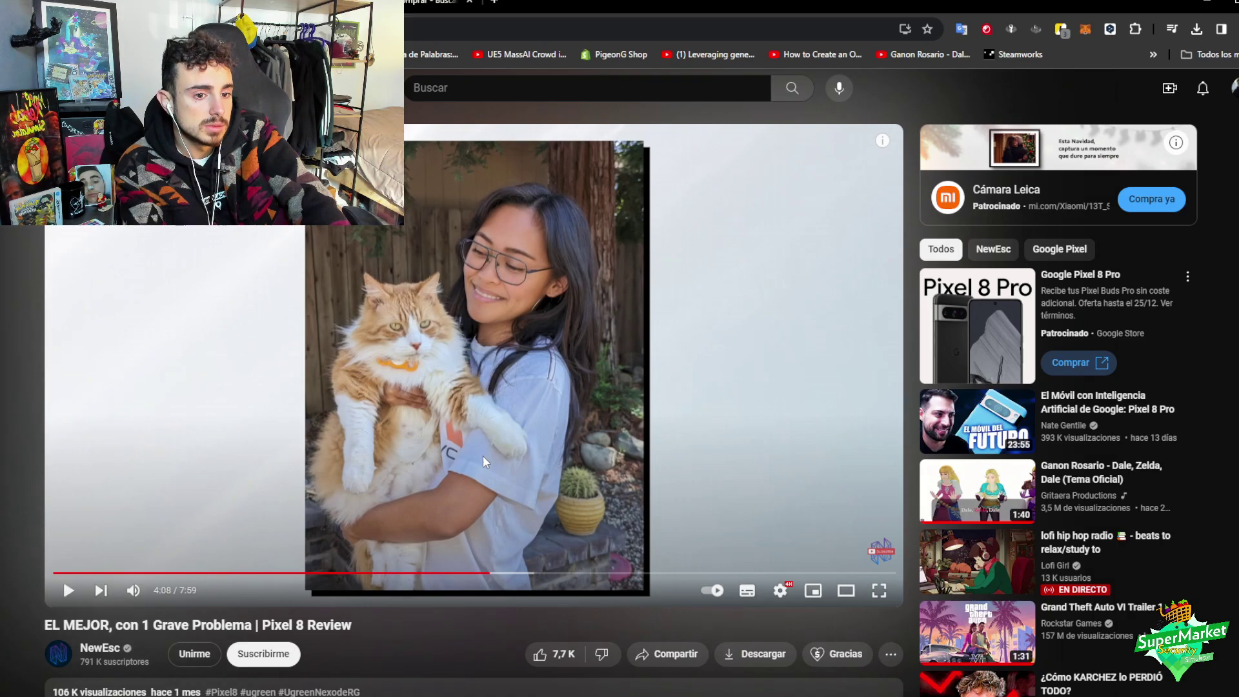
pyautogui.press('space')
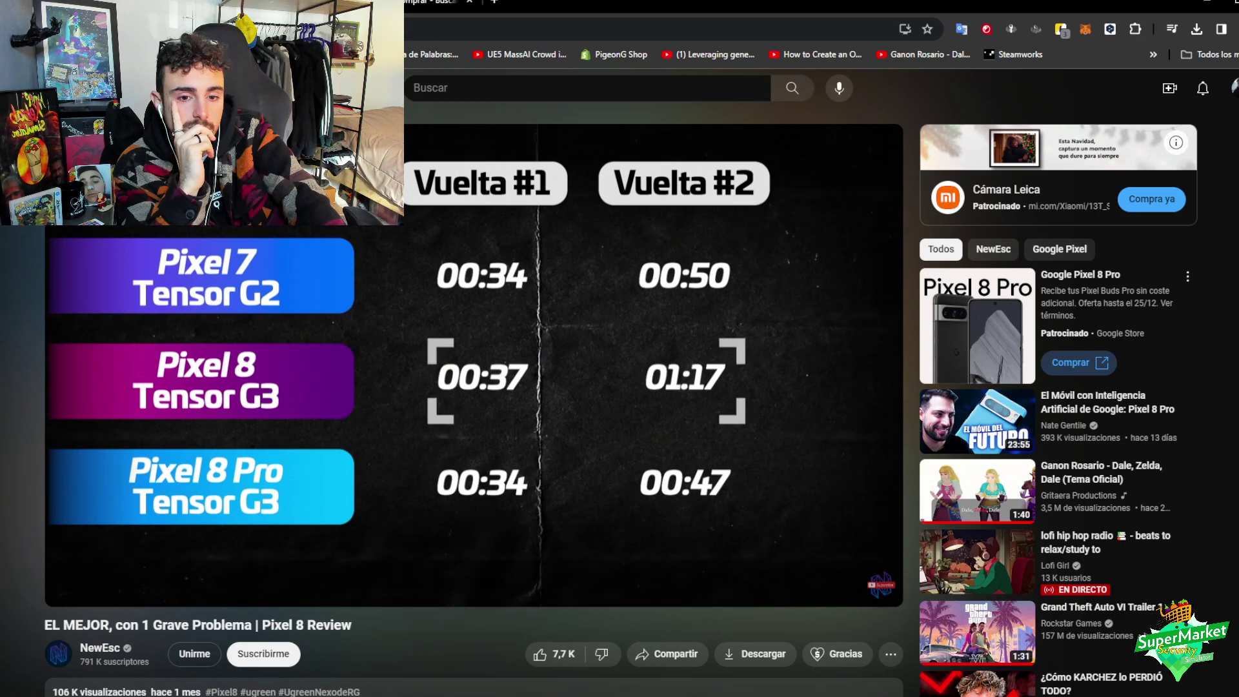
# - Pause the review at 4:56 on the lap-time comparison, then resume it
pyautogui.click(483, 456)
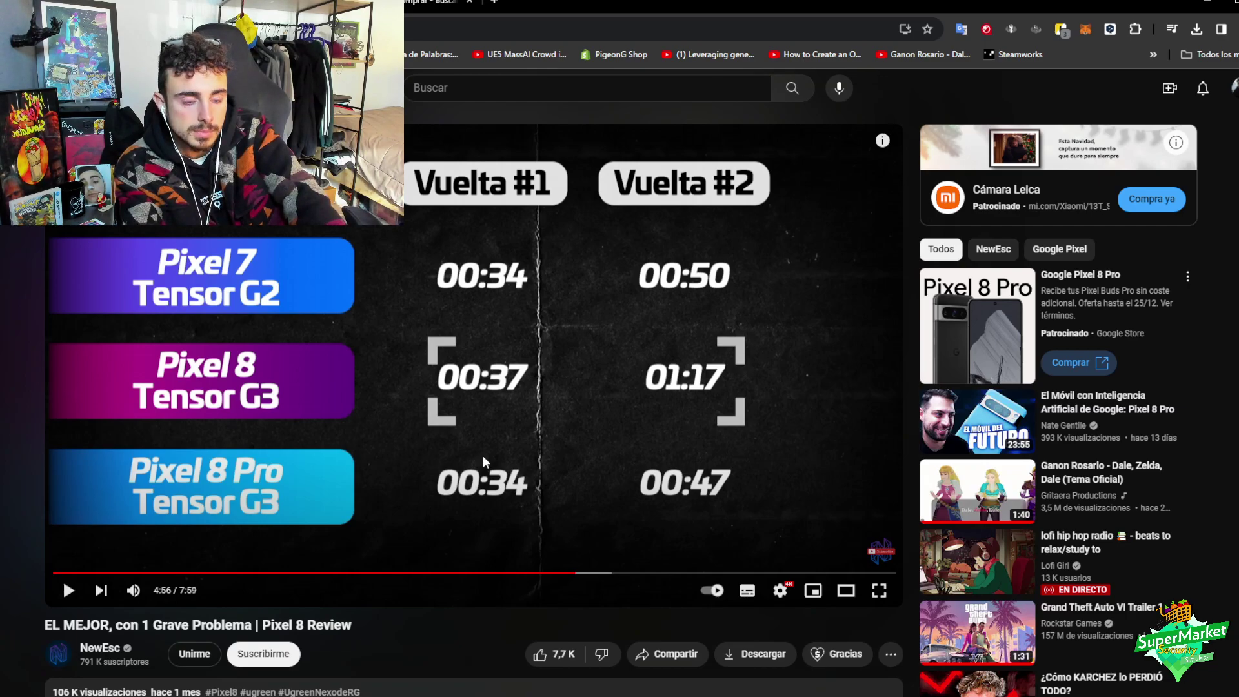
pyautogui.click(483, 456)
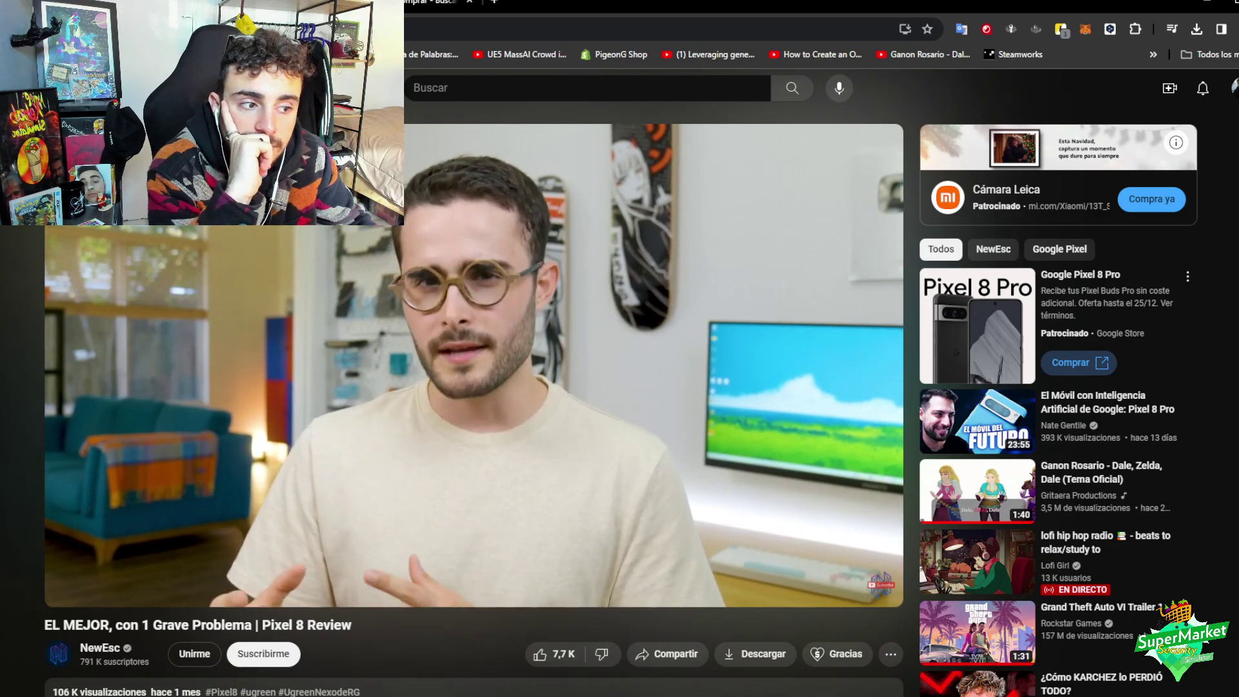
# - Pause the review at 7:34 and return to the 'google pixel 8 tiempo grabacion 4k' results
pyautogui.scroll(-1, 620, 388)
pyautogui.scroll(1, 452, 388)
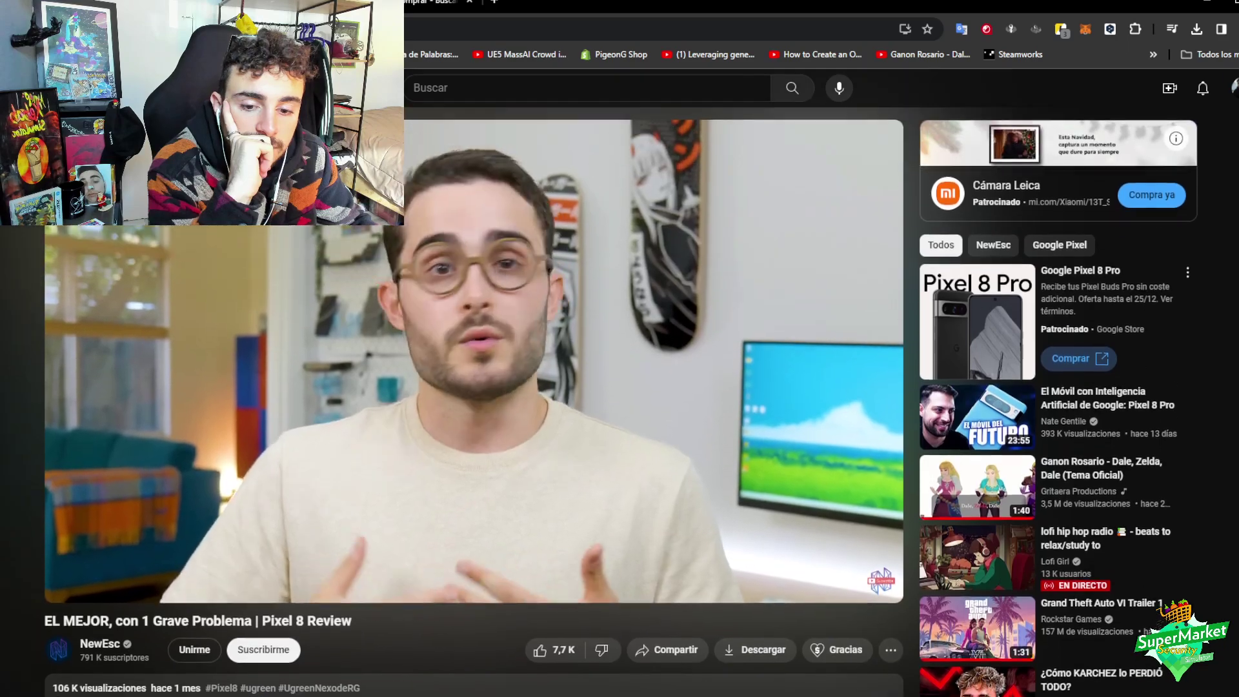
pyautogui.scroll(-1, 452, 387)
pyautogui.moveTo(192, 629)
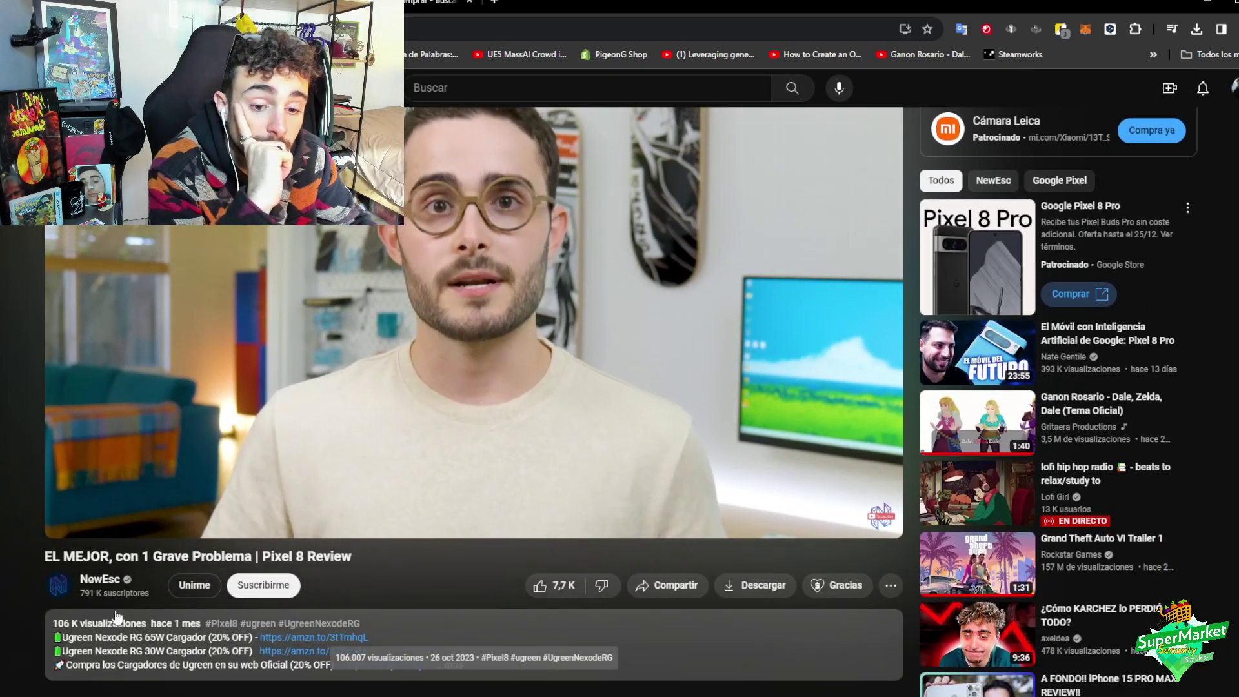
pyautogui.scroll(1, 10, 578)
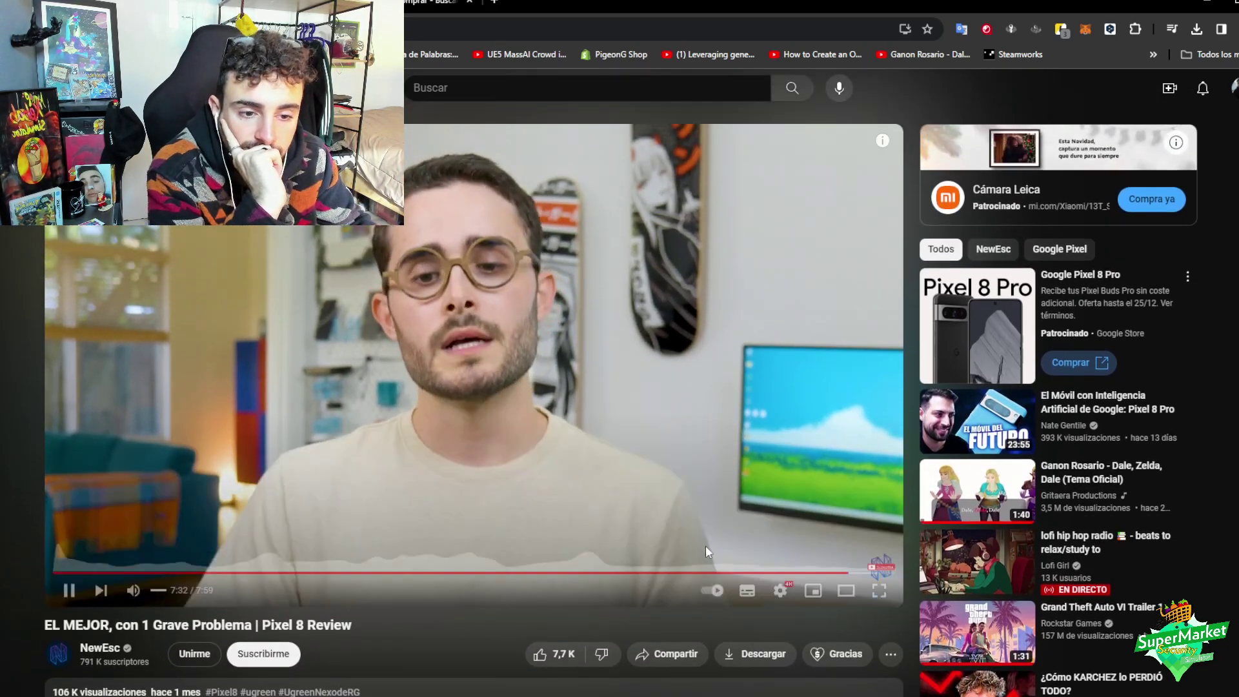
pyautogui.click(63, 579)
pyautogui.hotkey('alt', 'Left')
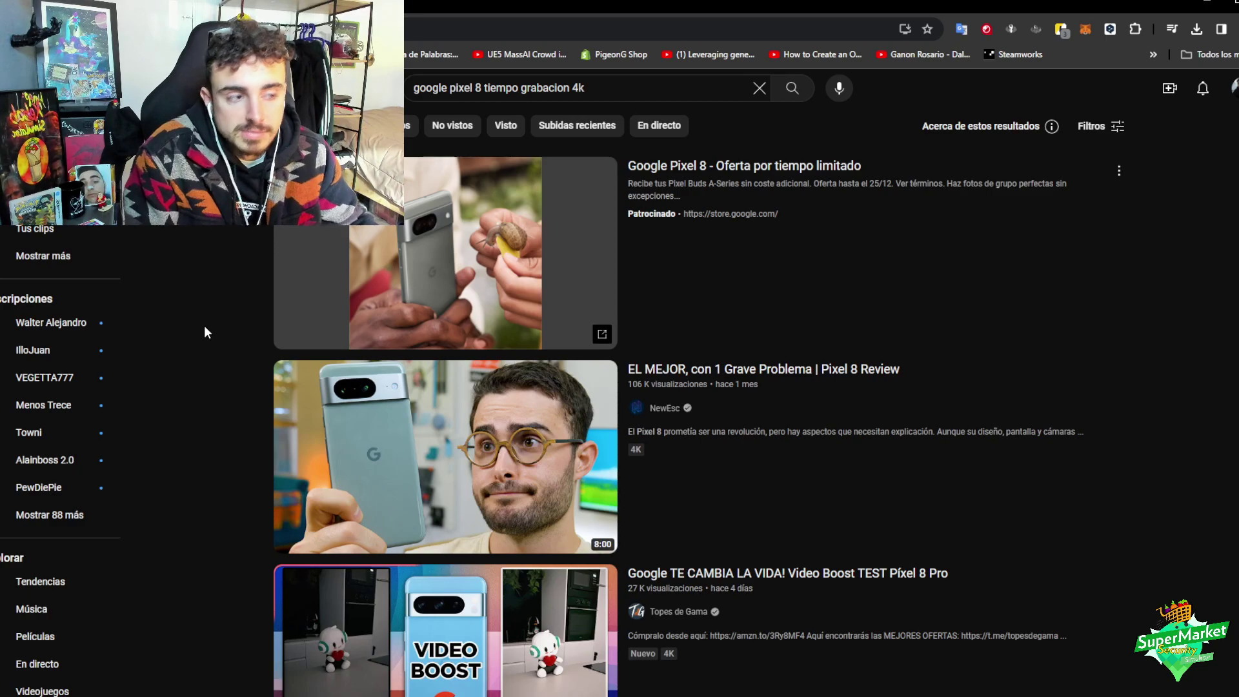
# - Skim the Pixel 8 4K recording videos, then switch to the 'google pixel 8 comprar' shopping tab
pyautogui.scroll(-4, 204, 325)
pyautogui.scroll(-5, 205, 325)
pyautogui.scroll(-2, 207, 325)
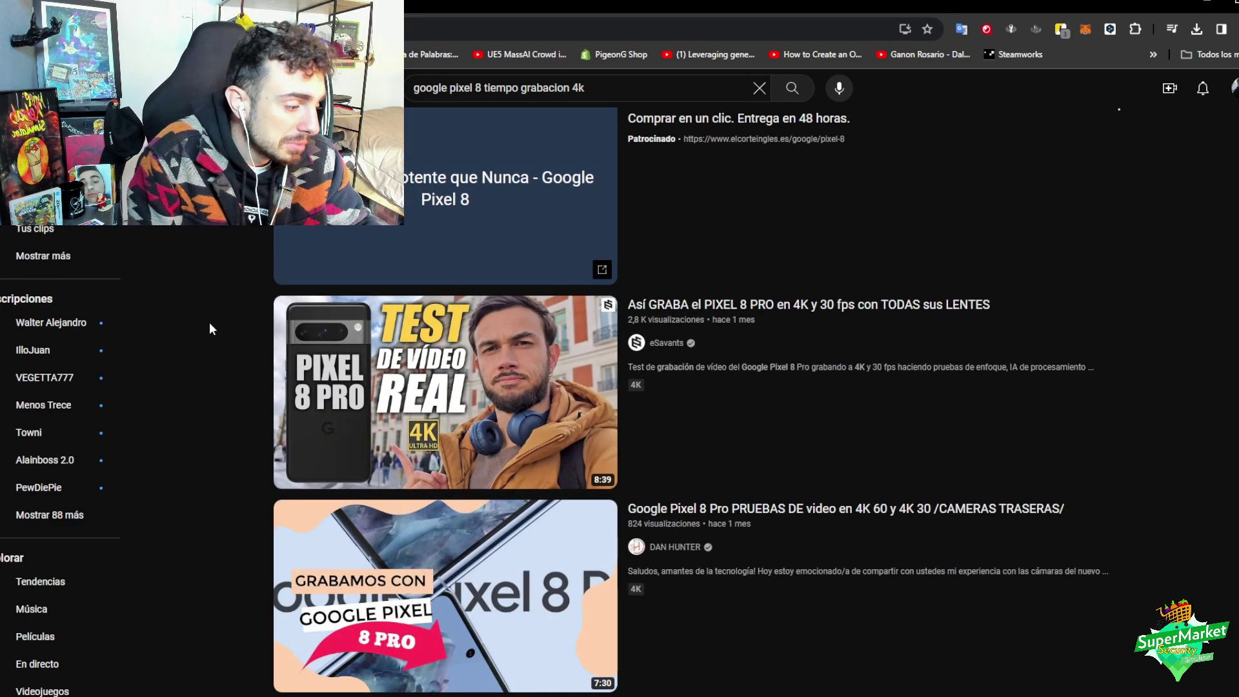
pyautogui.scroll(-8, 209, 324)
pyautogui.scroll(1, 211, 324)
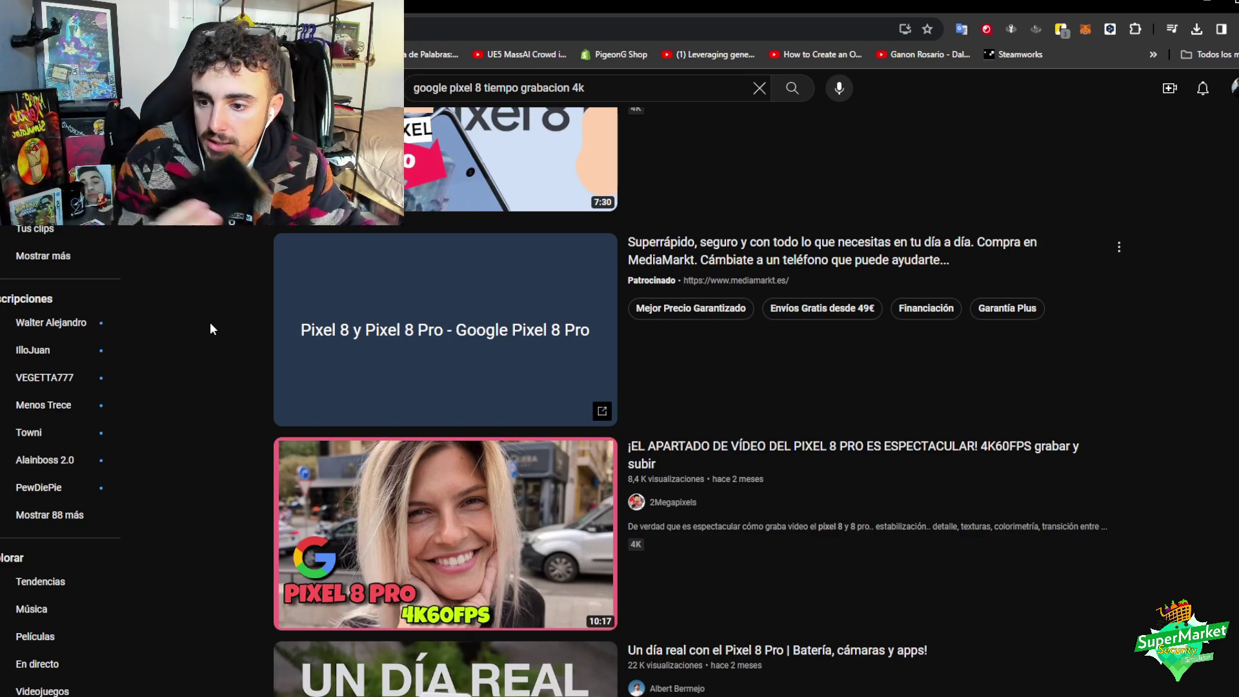
pyautogui.scroll(-9, 181, 365)
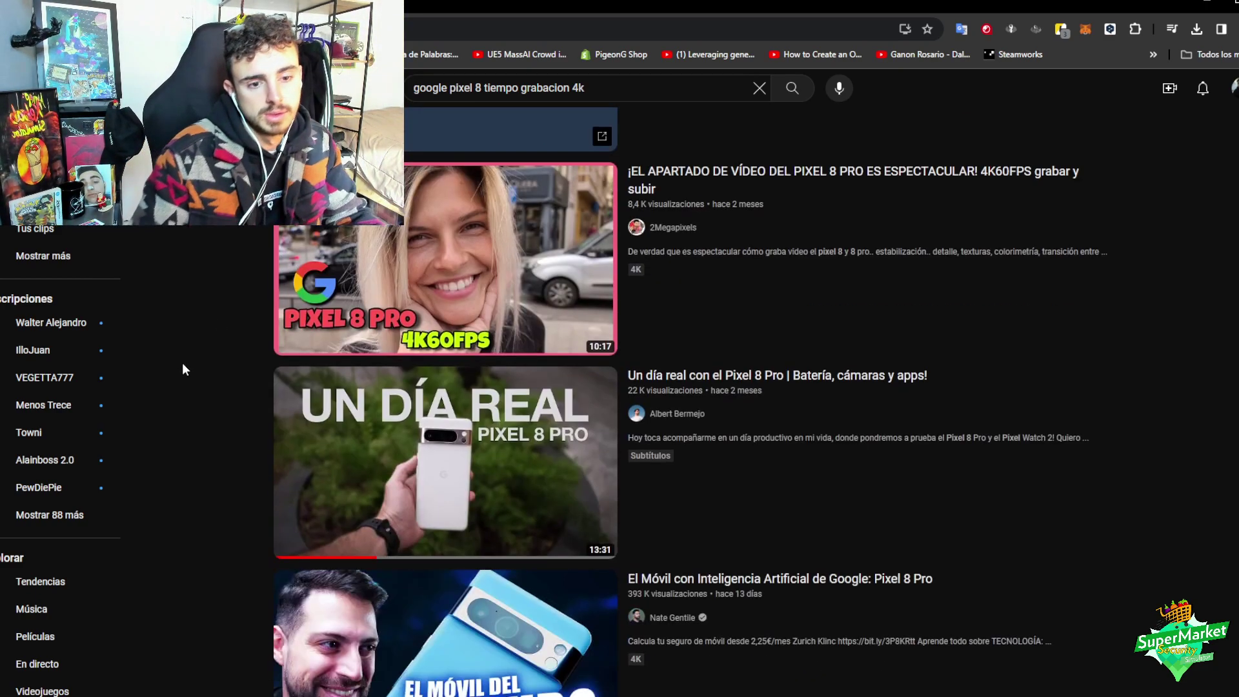
pyautogui.scroll(-14, 200, 375)
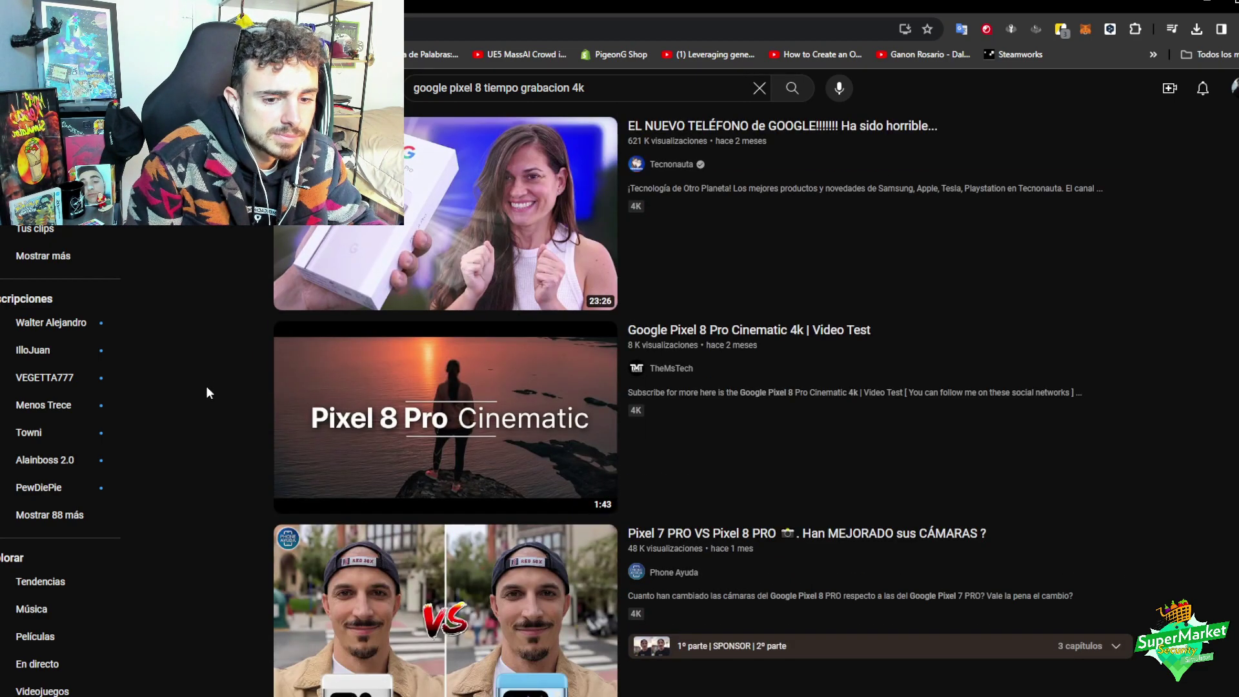
pyautogui.scroll(-5, 207, 388)
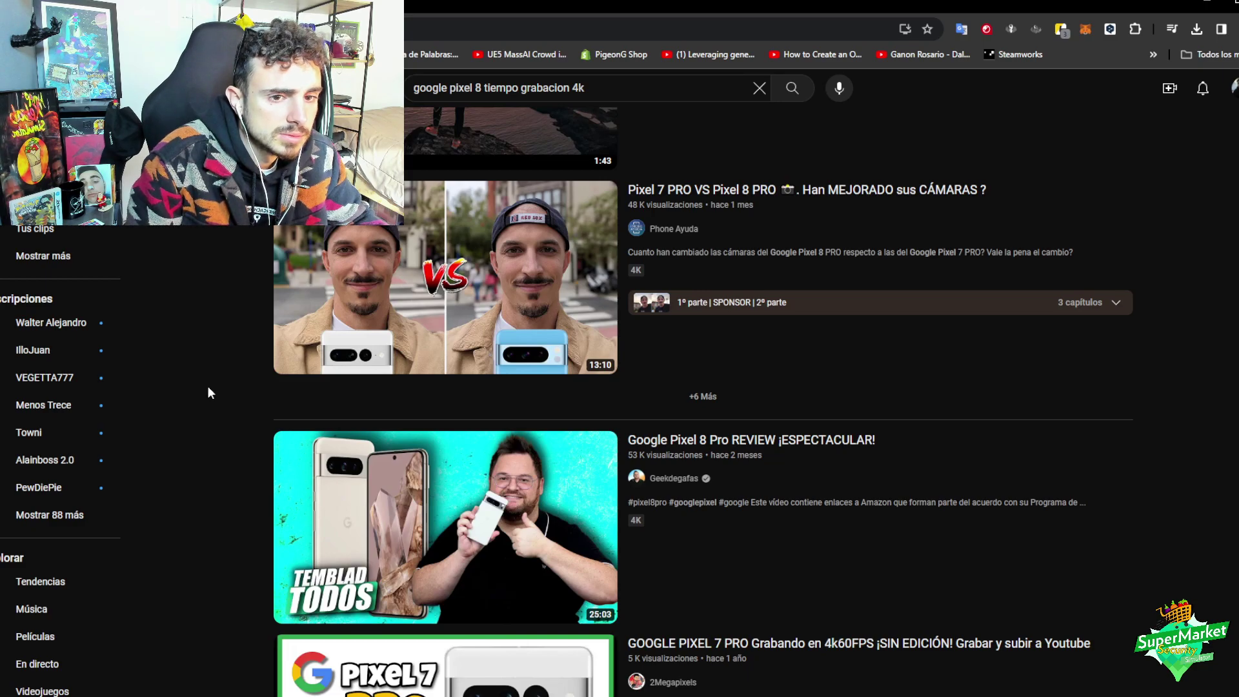
pyautogui.scroll(5, 208, 385)
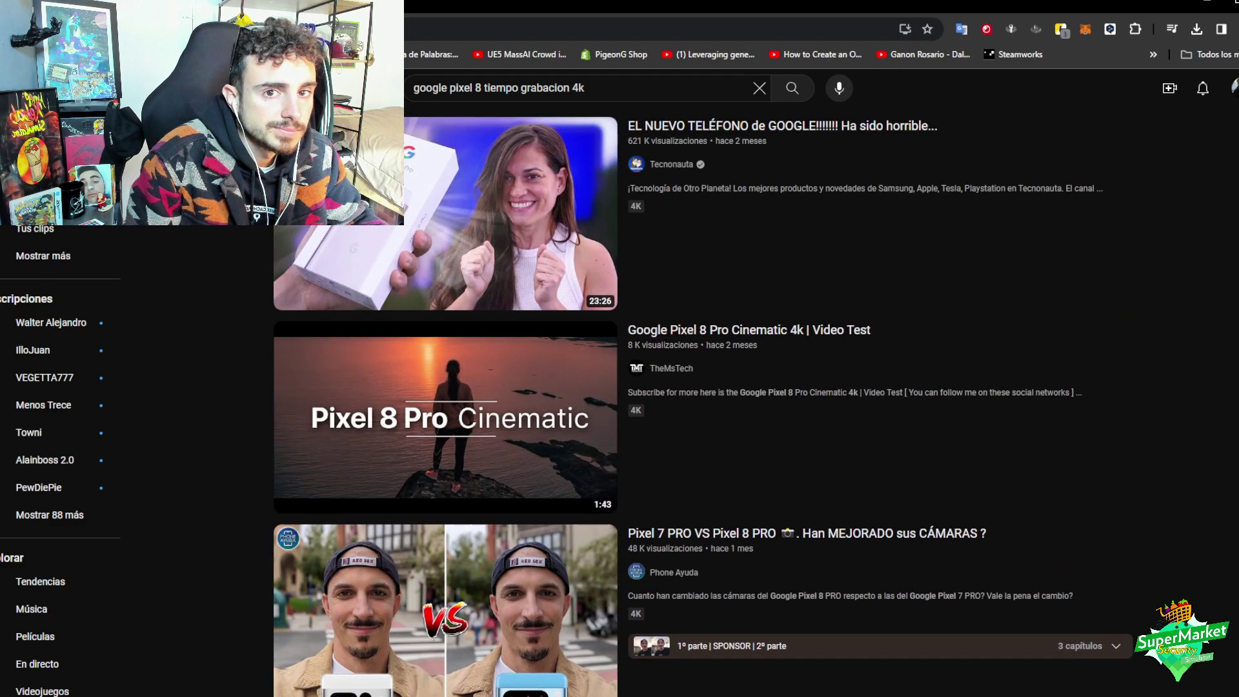
pyautogui.hotkey('ctrl', 'Tab')
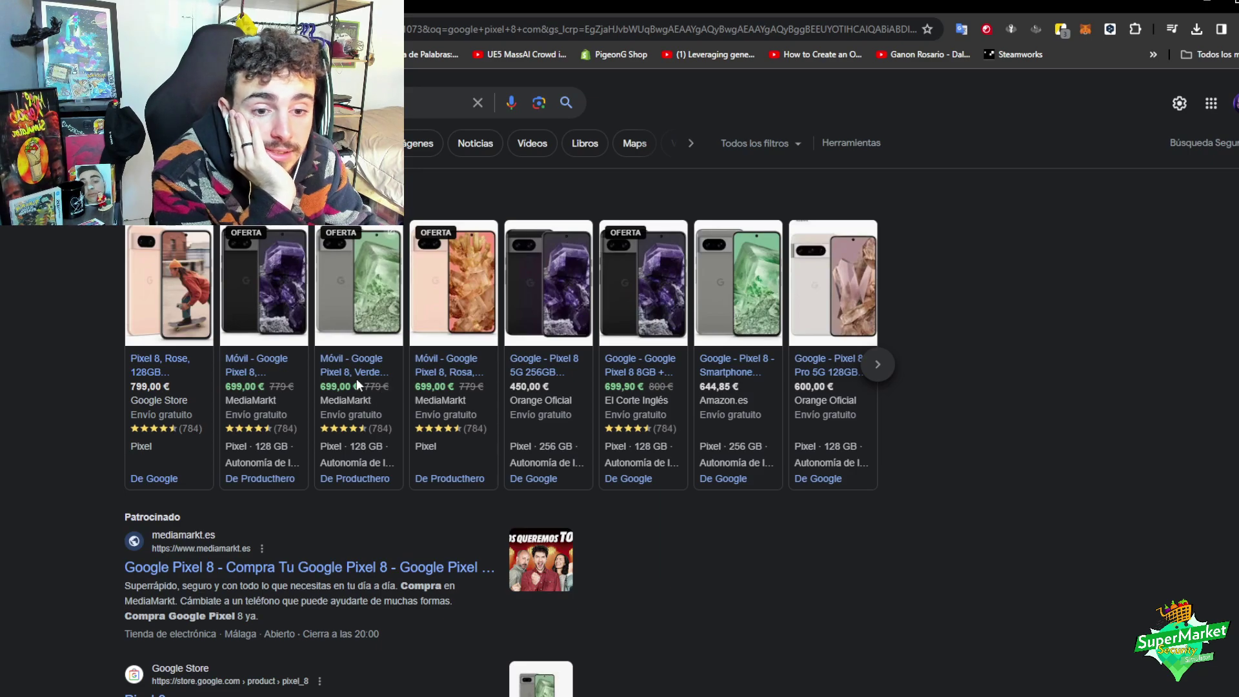
# - Compare the first Pixel 8 product cards, view the next set, then return to the first
pyautogui.moveTo(358, 385)
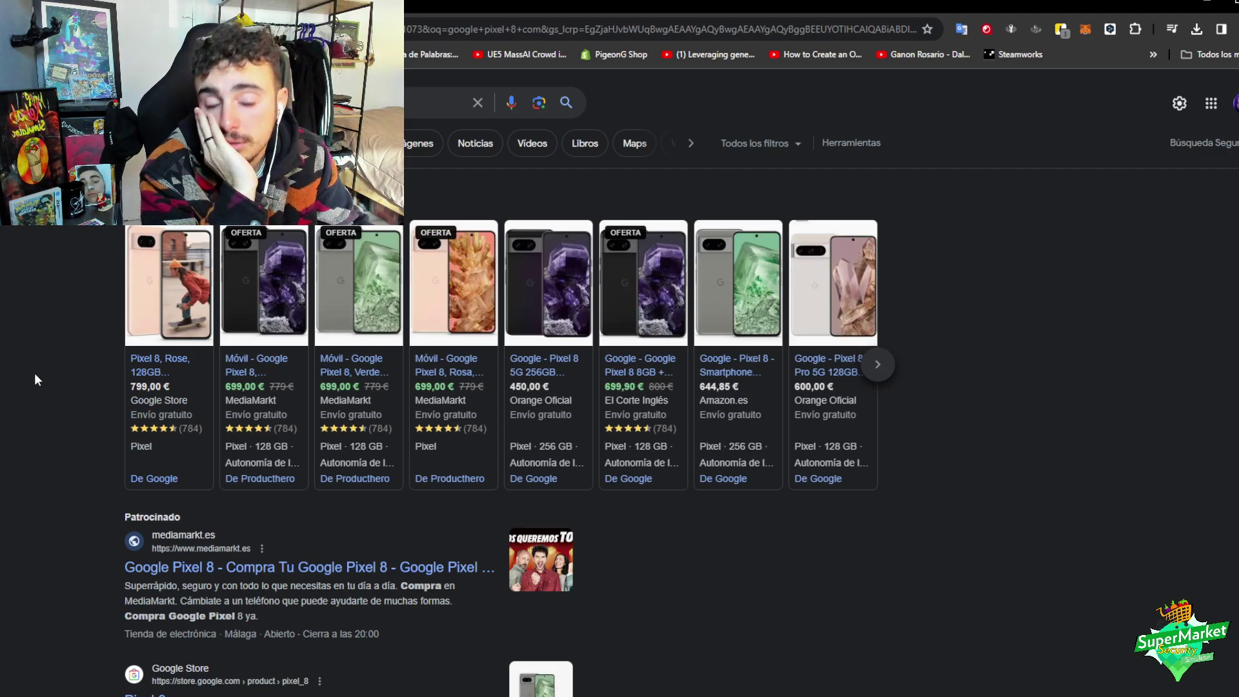
pyautogui.moveTo(262, 368)
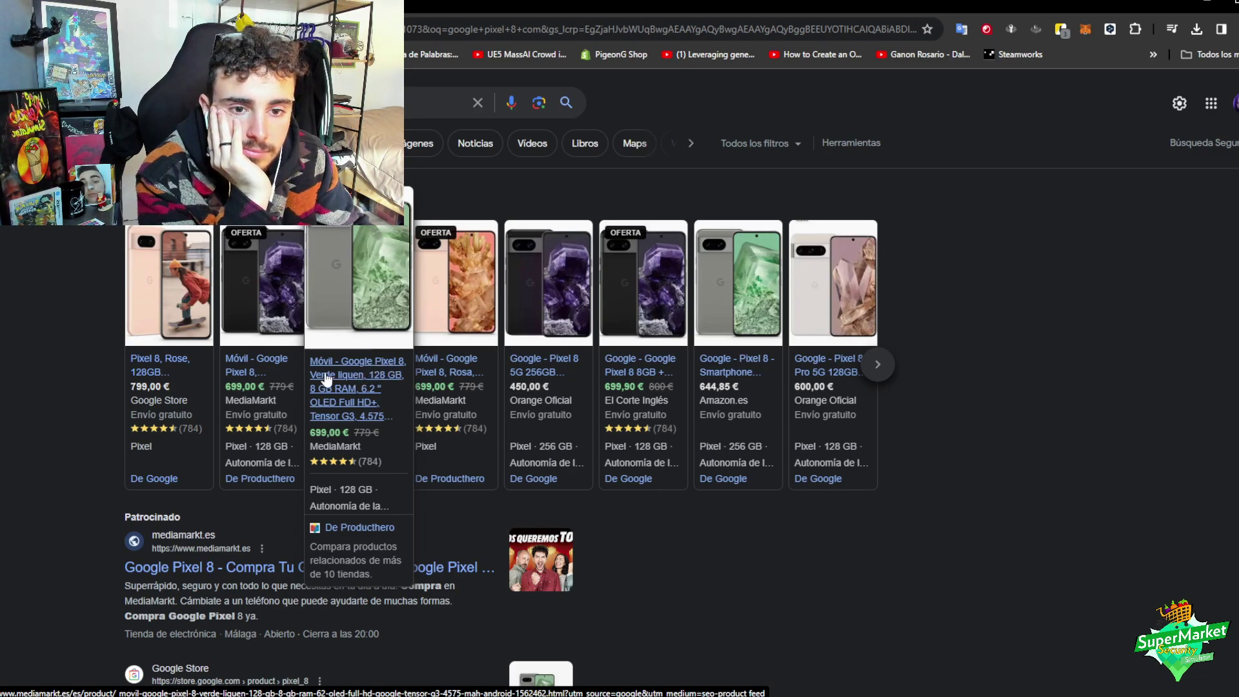
pyautogui.click(878, 365)
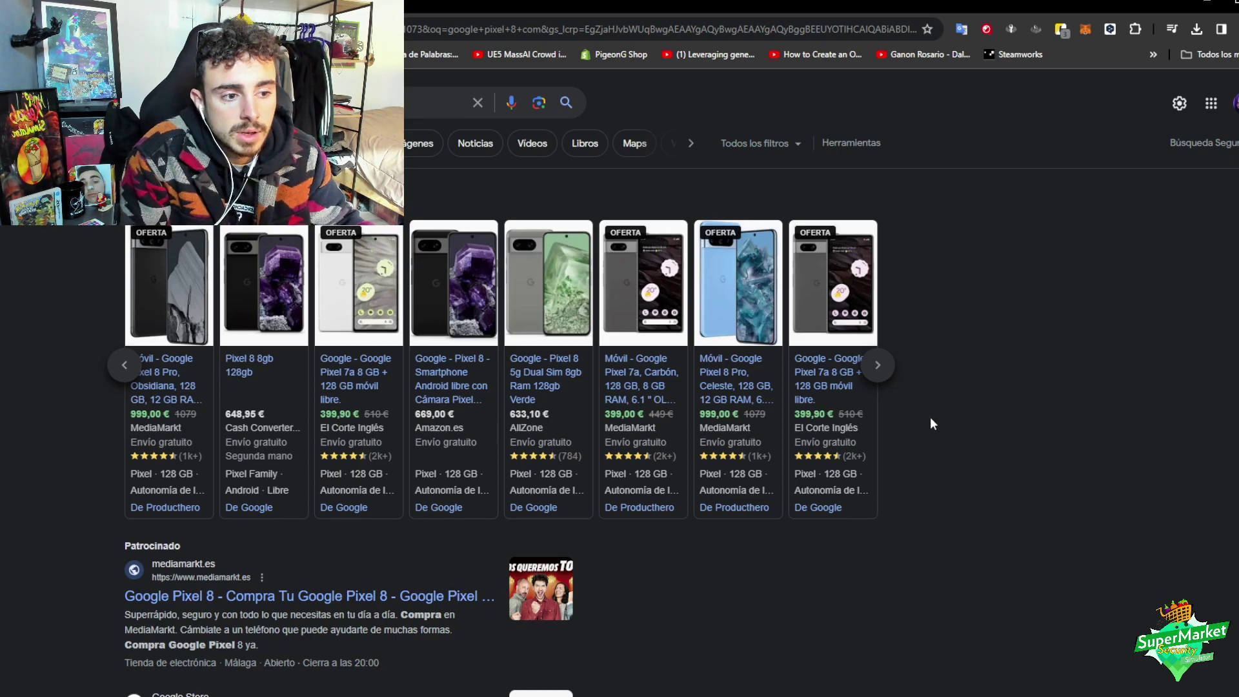
pyautogui.moveTo(831, 389)
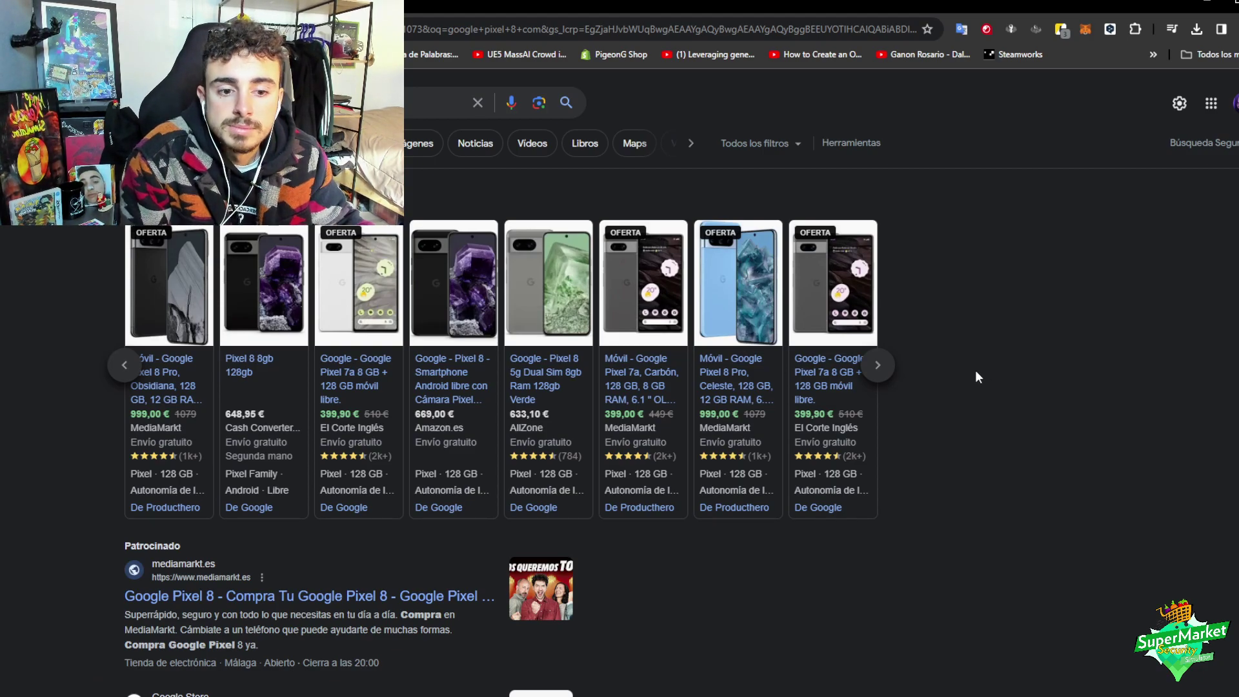
pyautogui.click(123, 365)
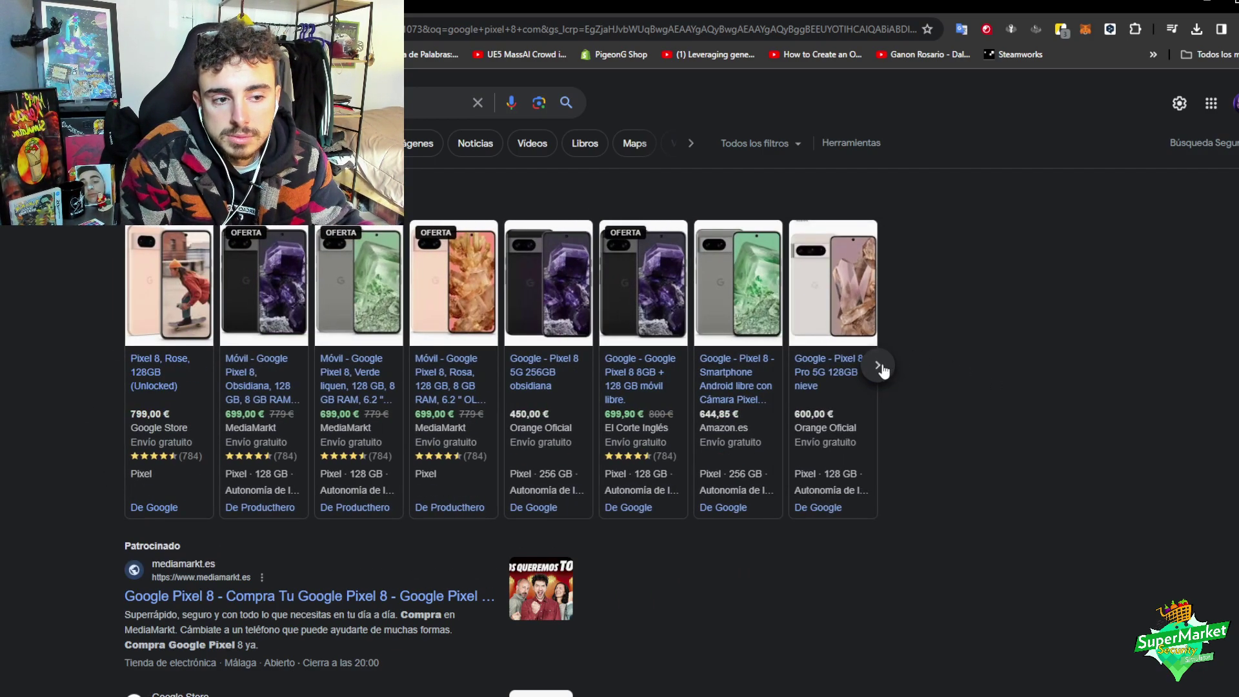
# - Page the shopping carousel to its end until the Más resultados panel appears
pyautogui.click(879, 366)
pyautogui.click(879, 366)
pyautogui.click(879, 366)
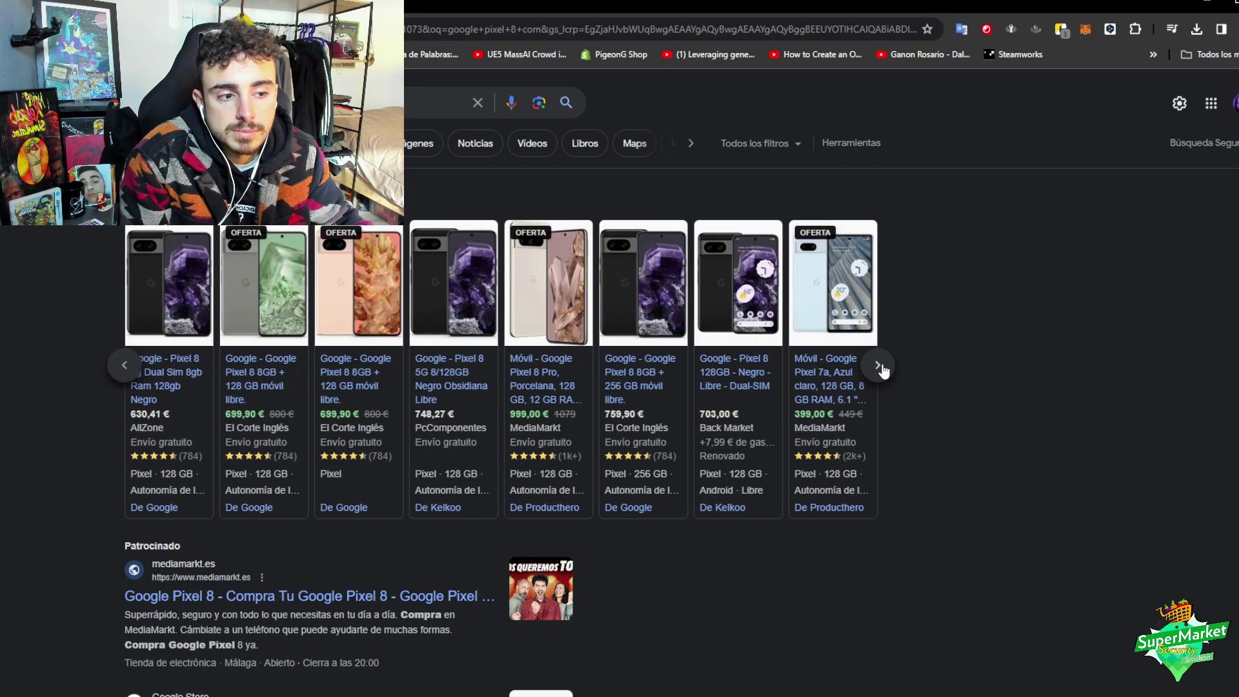
pyautogui.click(879, 366)
pyautogui.click(879, 366)
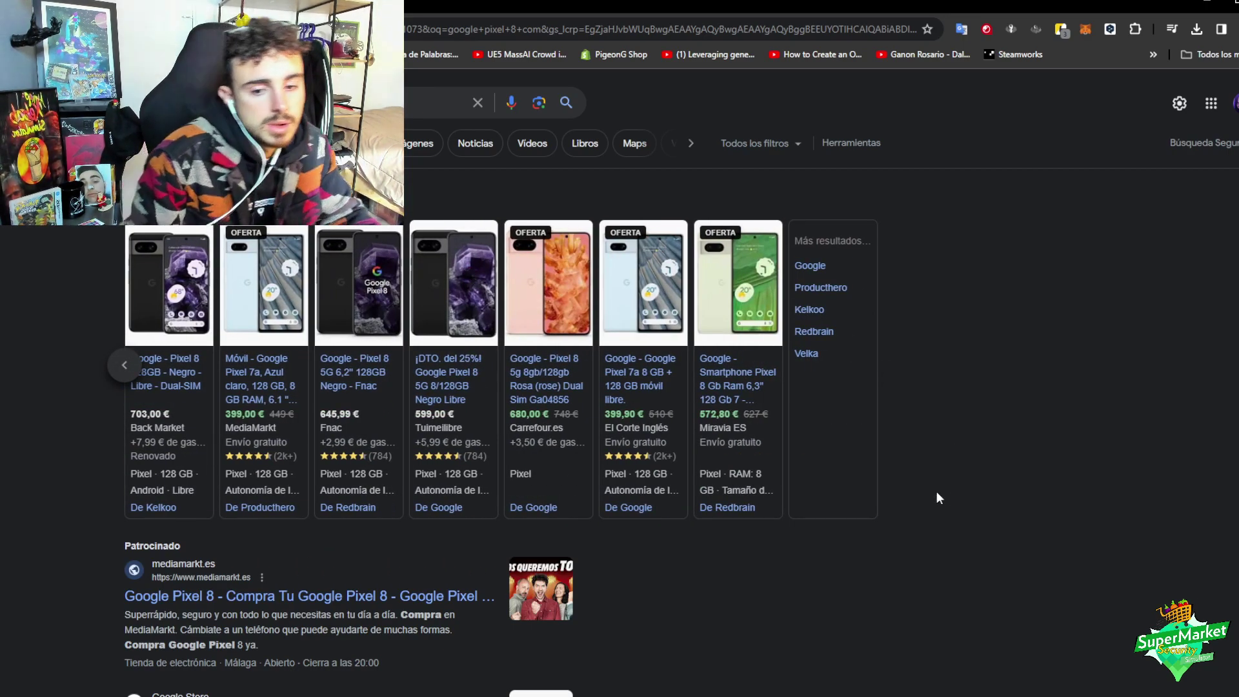
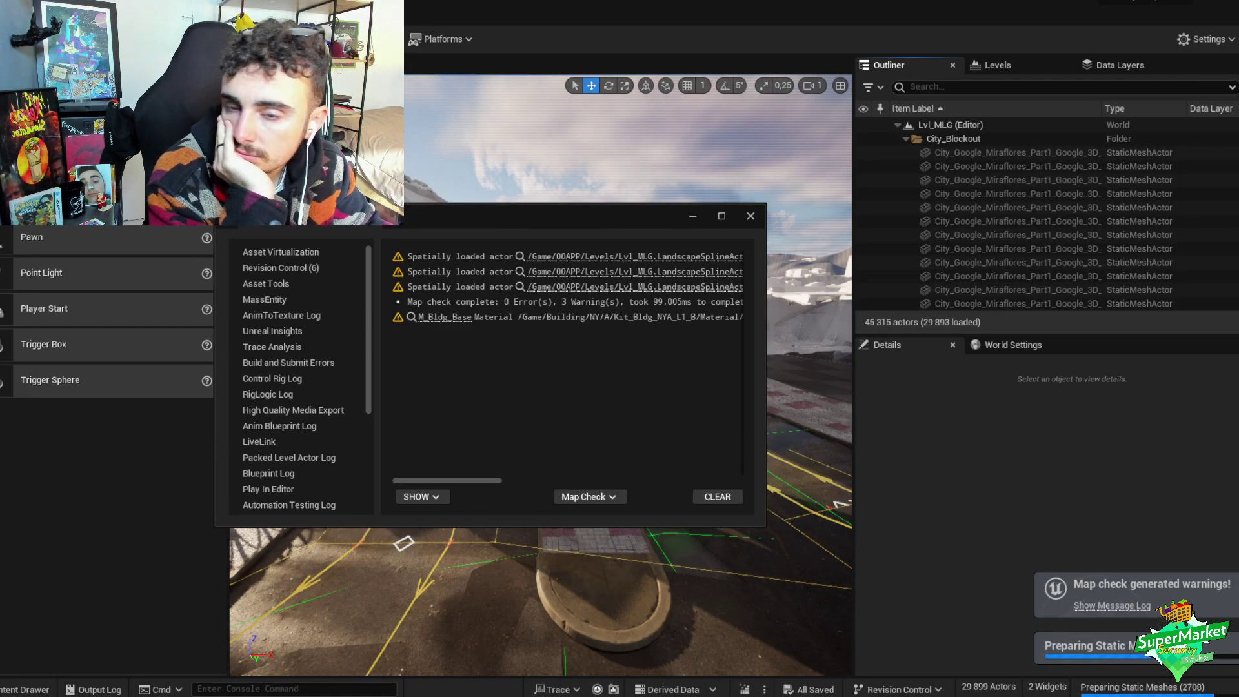
# - Close the Map Check message log to reveal the Lvl_MLG street level
pyautogui.click(751, 216)
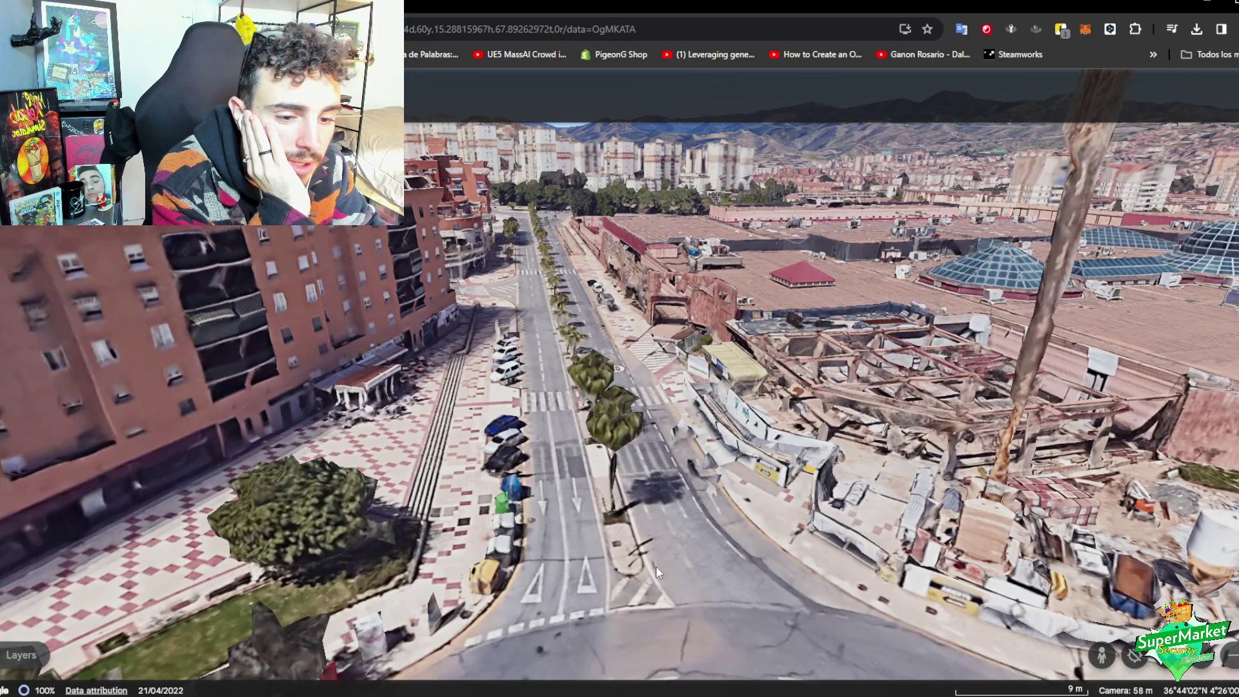
# - Orbit the Google Earth view to look straight down the red-and-grey tiled reference street
pyautogui.moveTo(625, 587); pyautogui.dragTo(595, 485)
pyautogui.moveTo(505, 334); pyautogui.dragTo(459, 328)
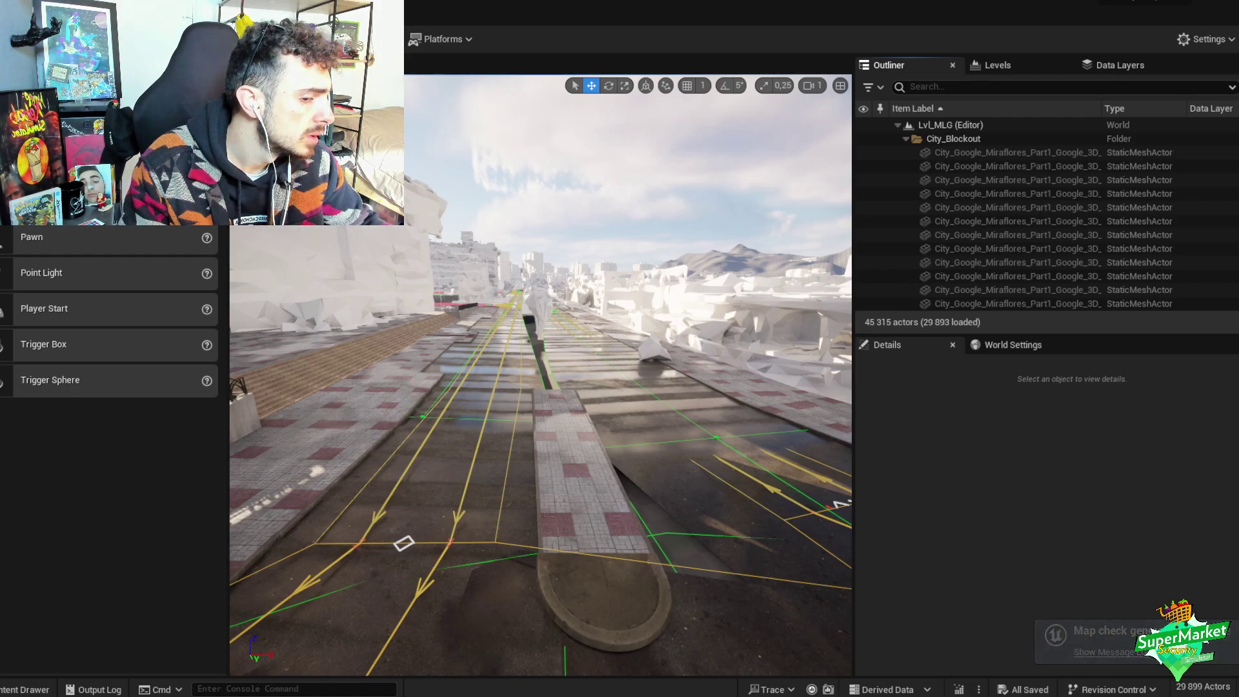
# - Fly along the street, select the 39 median stone-bench tile pieces and duplicate them
pyautogui.moveTo(585, 403)
pyautogui.mouseDown(button='right')
pyautogui.moveTo(568, 394)
pyautogui.moveTo(600, 387)
pyautogui.moveTo(585, 404)
pyautogui.mouseUp(button='right')
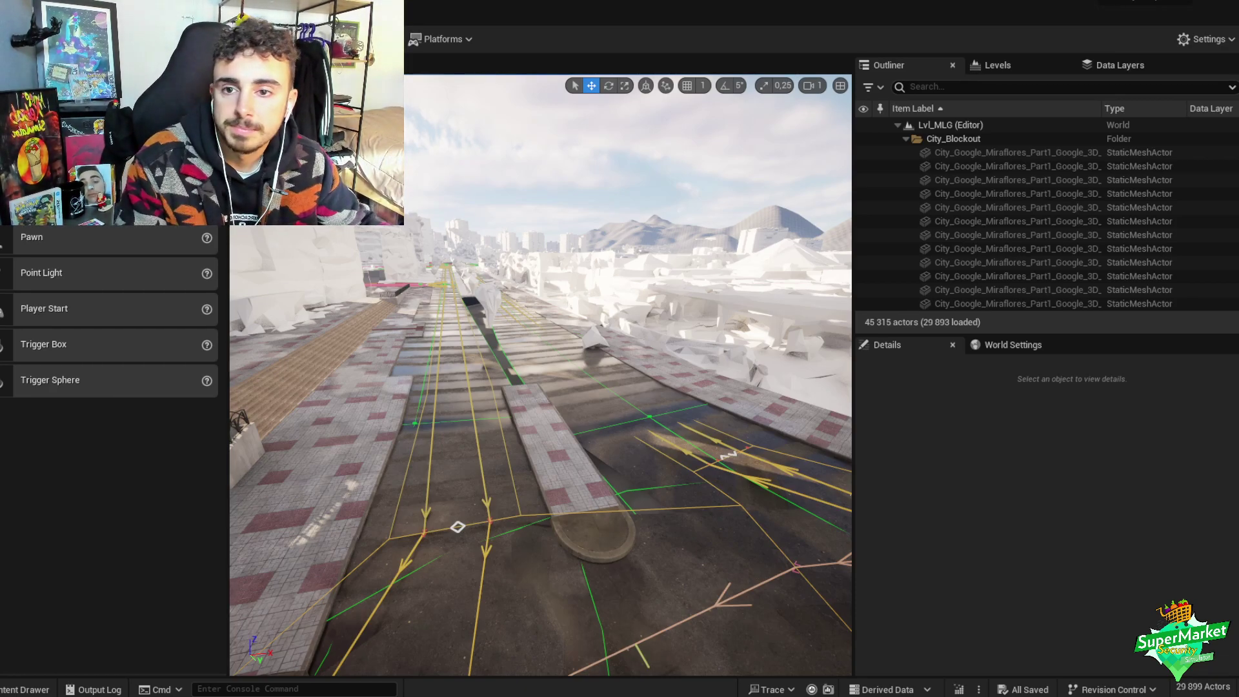
pyautogui.moveTo(779, 617)
pyautogui.mouseDown(button='right')
pyautogui.moveTo(768, 613)
pyautogui.moveTo(780, 618)
pyautogui.mouseUp(button='right')
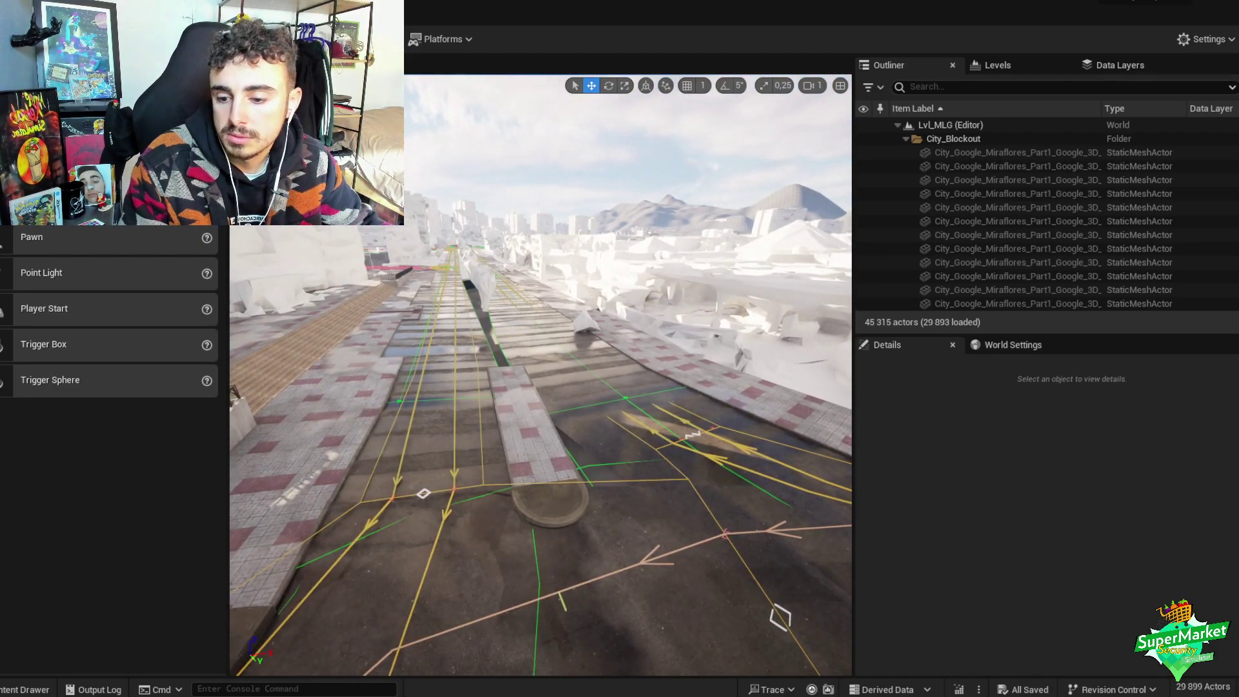
pyautogui.moveTo(780, 617); pyautogui.dragTo(755, 615, button='right')
pyautogui.click(580, 387)
pyautogui.moveTo(581, 388); pyautogui.dragTo(613, 381, button='right')
pyautogui.hotkey('ctrl', 'd')
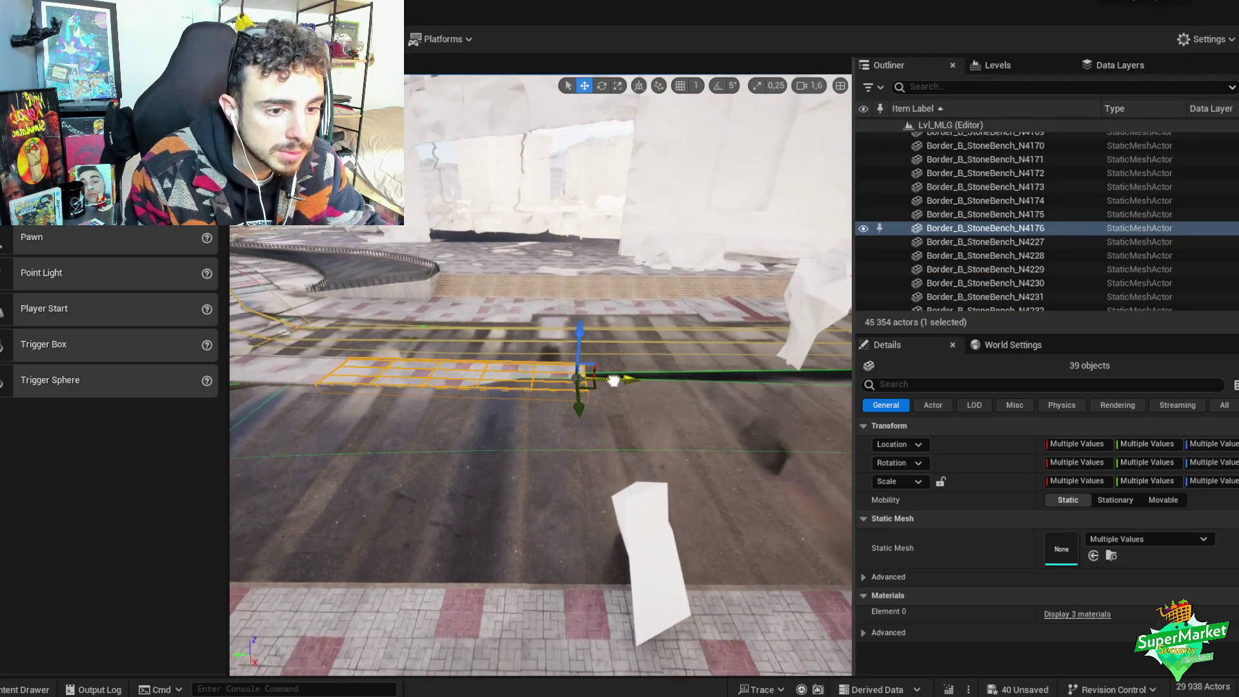
# - Move the duplicated 39-piece tile strip toward the sidewalk
pyautogui.moveTo(699, 364); pyautogui.dragTo(589, 470, button='right')
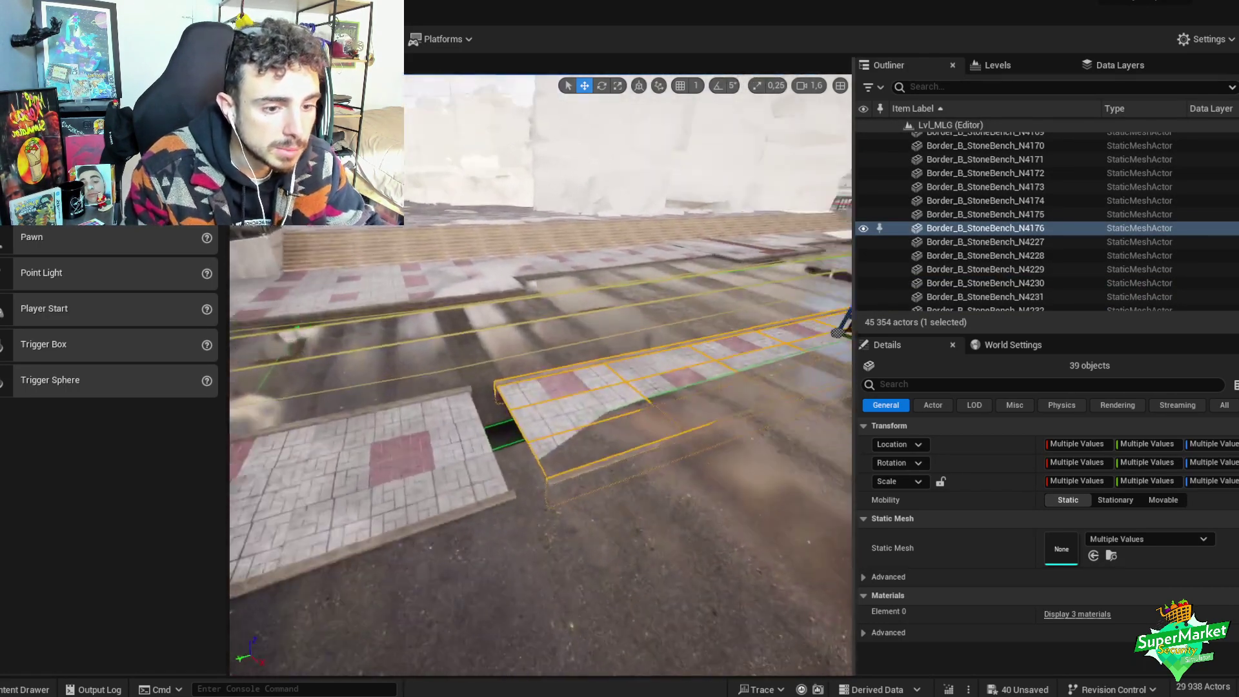
pyautogui.keyDown('ctrl'); pyautogui.click(580, 475); pyautogui.keyUp('ctrl')
pyautogui.keyDown('ctrl'); pyautogui.click(579, 475); pyautogui.keyUp('ctrl')
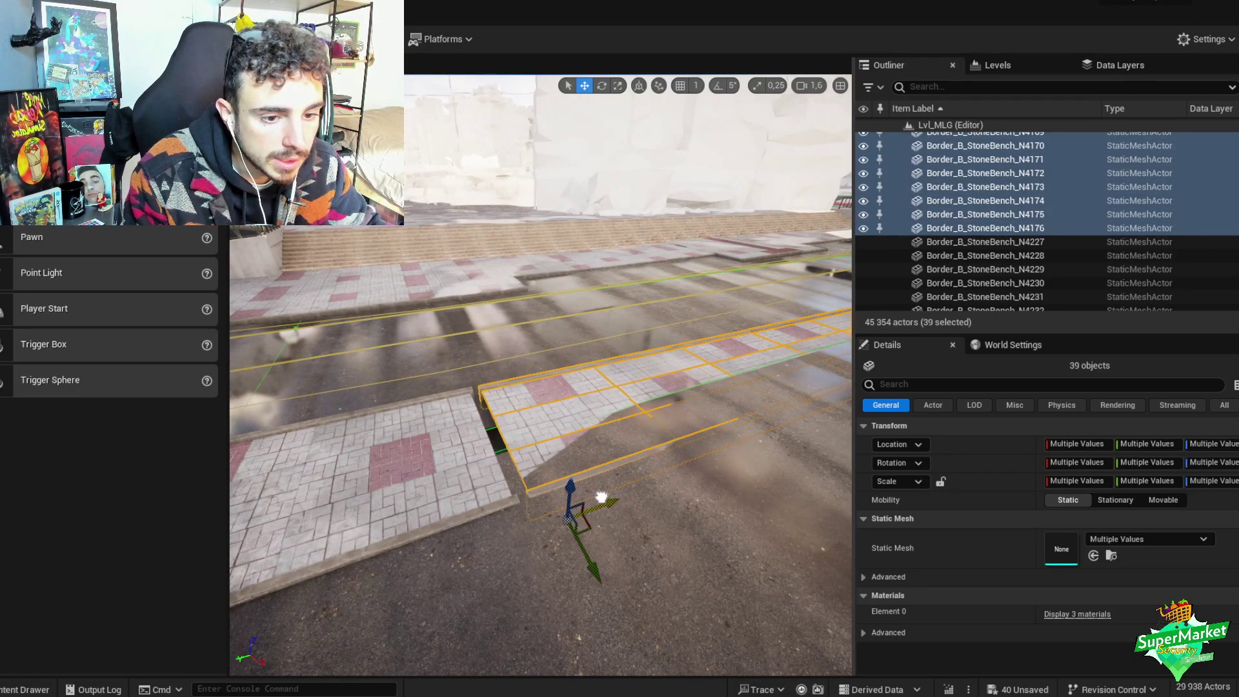
pyautogui.moveTo(589, 498); pyautogui.dragTo(451, 513, button='right')
pyautogui.scroll(-3, 620, 497)
pyautogui.scroll(2, 707, 485)
pyautogui.scroll(2, 729, 484)
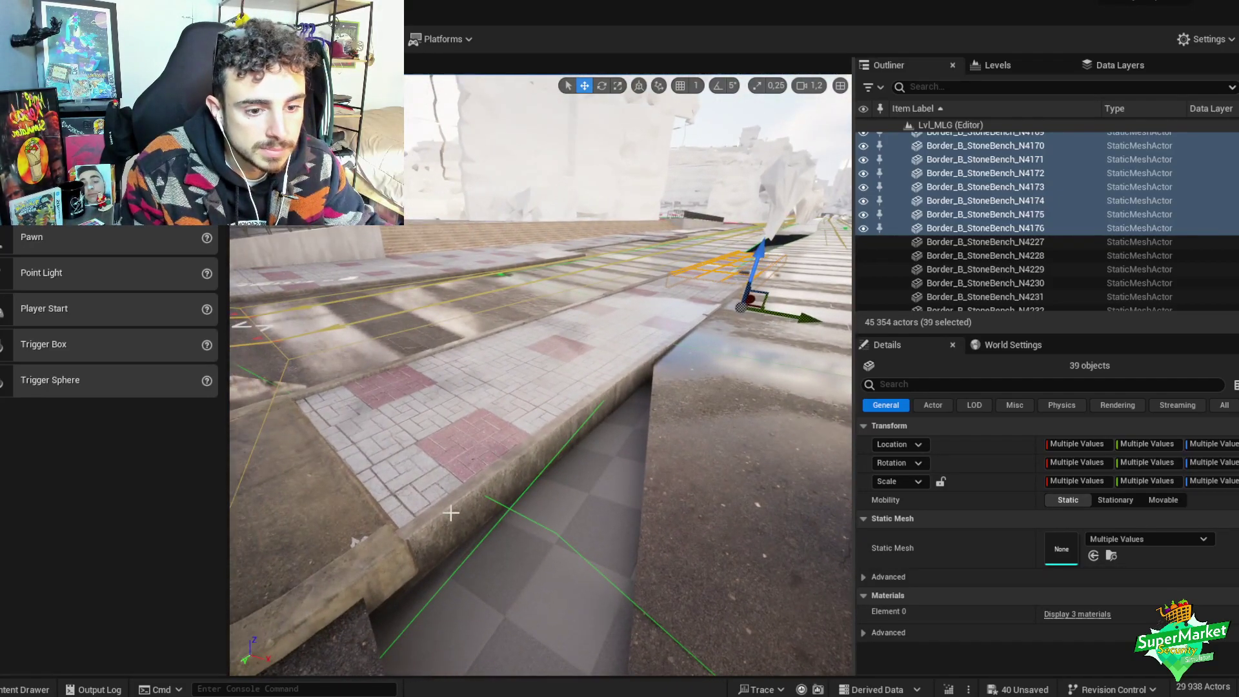
pyautogui.moveTo(373, 533); pyautogui.dragTo(297, 497, button='right')
# - Rotate the strip into line with the street and group its 39 pieces
pyautogui.press('e')
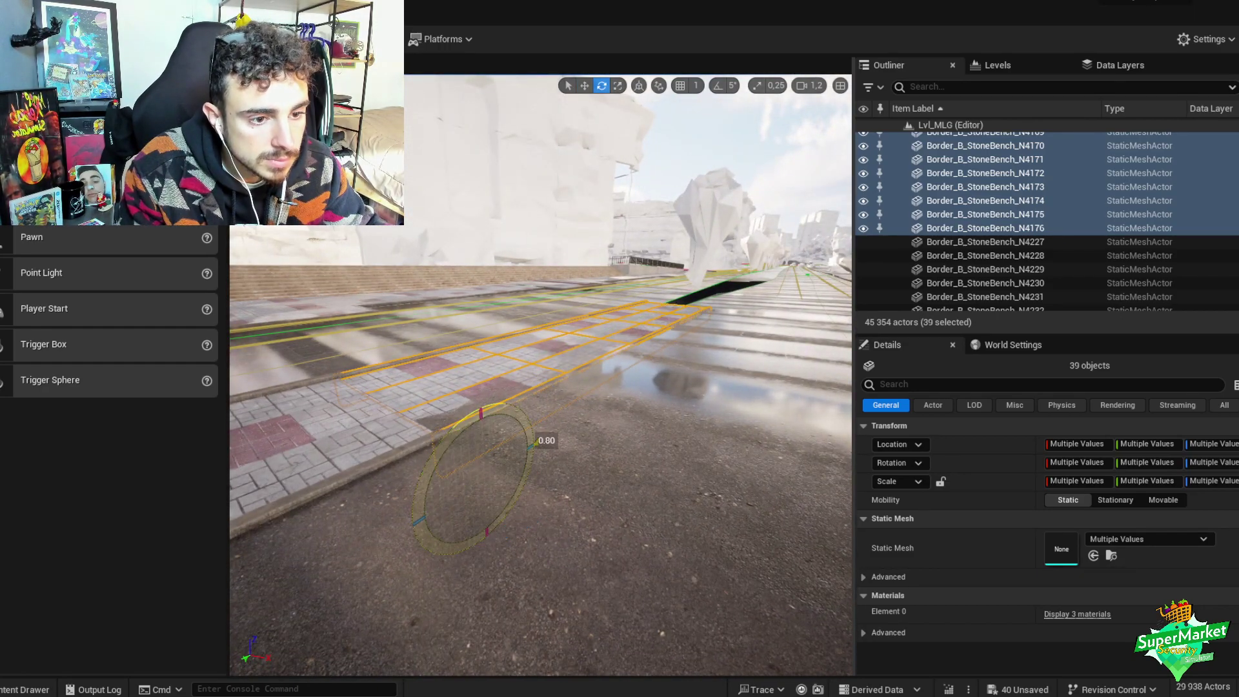
pyautogui.press('w')
pyautogui.scroll(-2, 517, 371)
pyautogui.moveTo(517, 361); pyautogui.dragTo(516, 379, button='right')
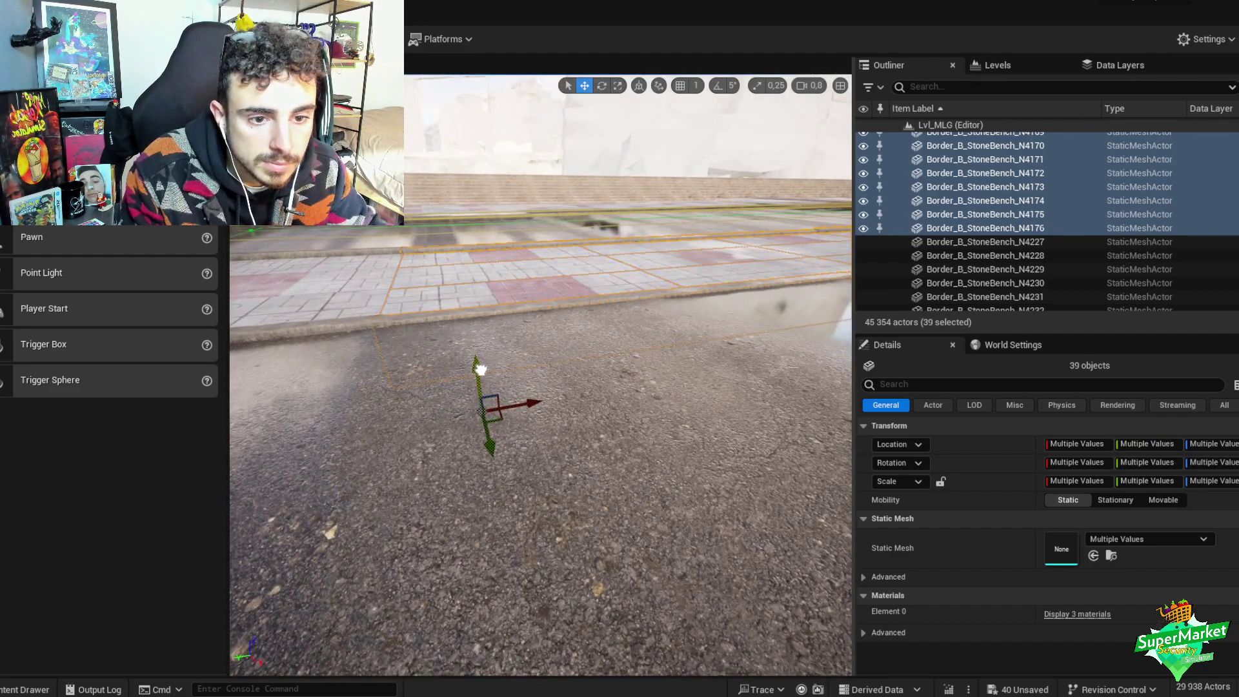
pyautogui.moveTo(482, 368); pyautogui.dragTo(519, 325, button='right')
pyautogui.scroll(2, 501, 371)
pyautogui.hotkey('ctrl', 'g')
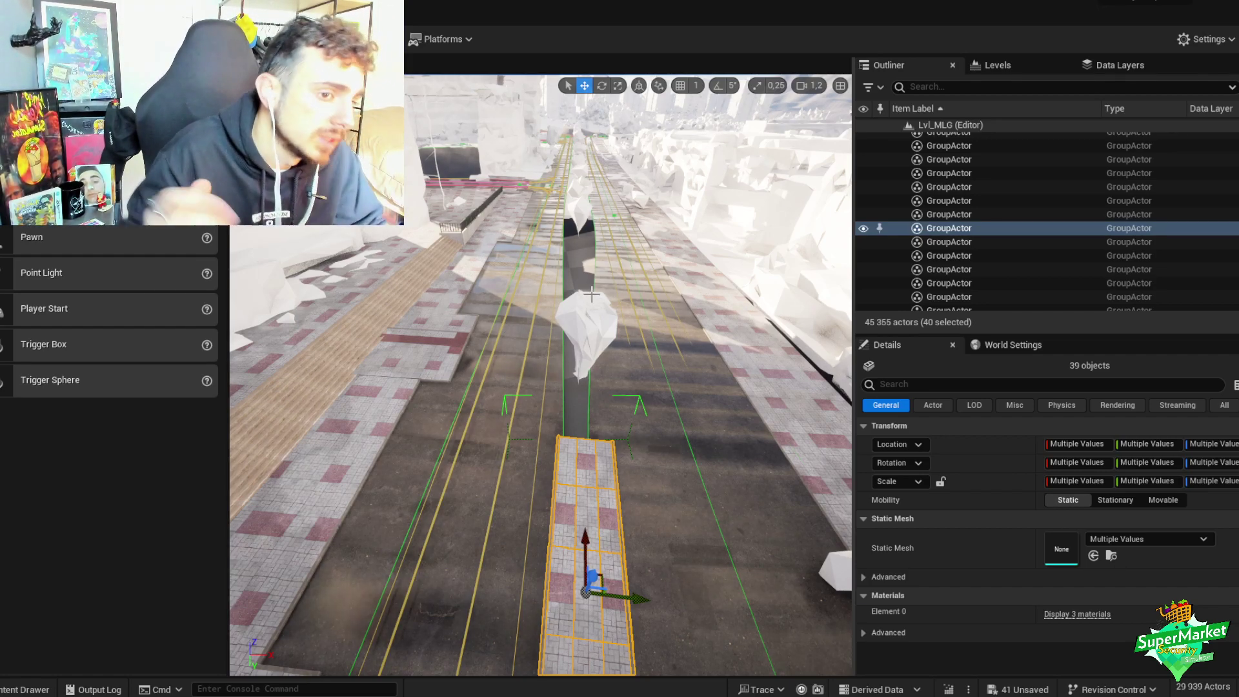
pyautogui.moveTo(532, 164); pyautogui.dragTo(593, 275, button='right')
pyautogui.scroll(1, 562, 181)
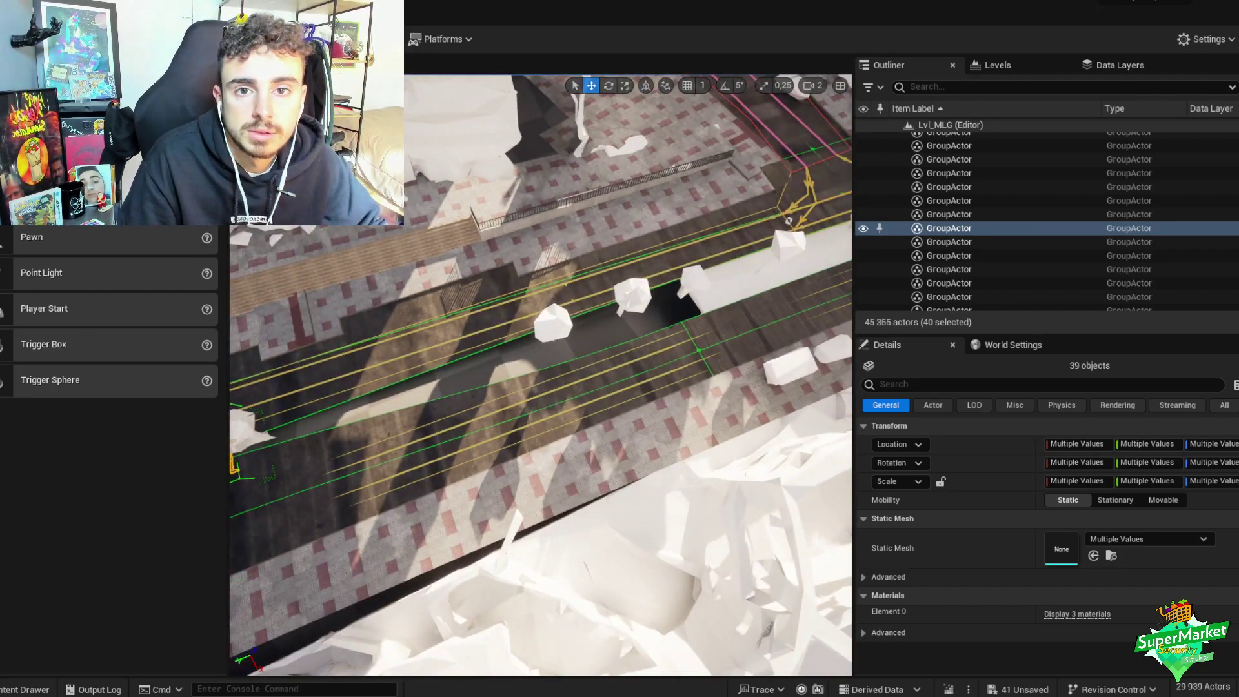
# - In Landscape mode, set road spline control point _171's half-width to 500
pyautogui.hotkey('shift', '2')
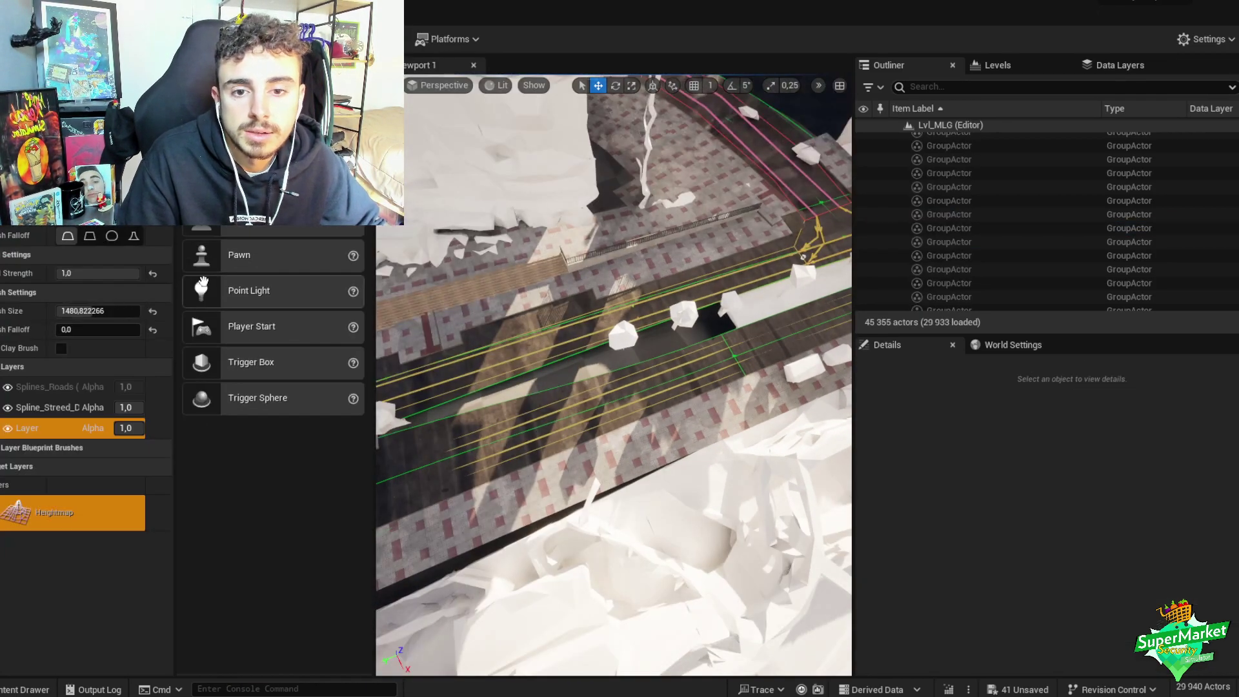
pyautogui.moveTo(582, 362); pyautogui.dragTo(668, 359, button='right')
pyautogui.click(599, 333)
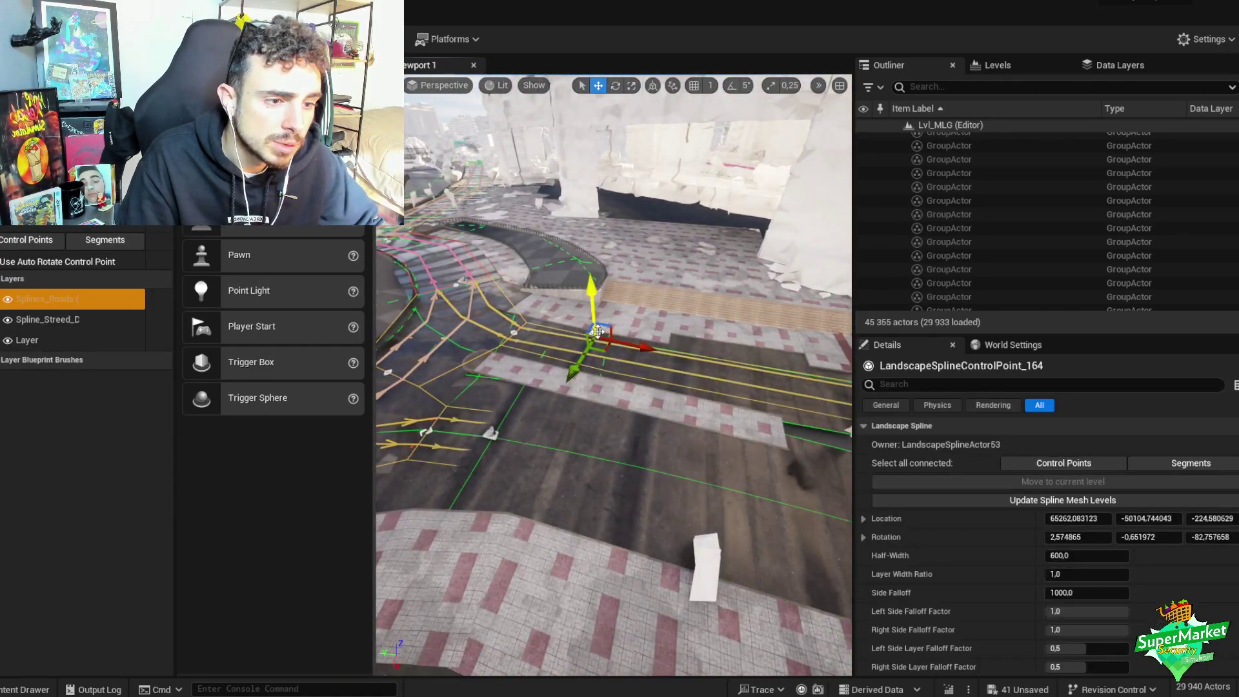
pyautogui.click(487, 436)
pyautogui.moveTo(487, 436)
pyautogui.mouseDown(button='right')
pyautogui.moveTo(497, 429)
pyautogui.moveTo(500, 444)
pyautogui.mouseUp(button='right')
pyautogui.click(595, 450)
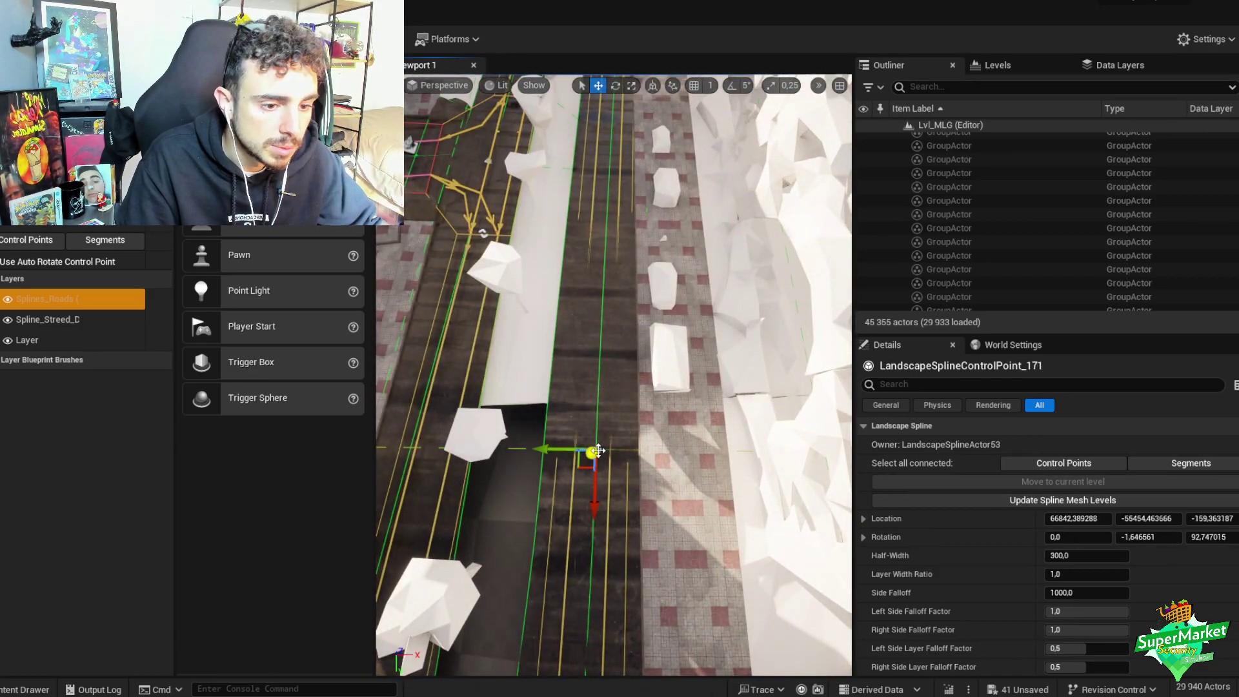
pyautogui.click(1099, 556)
pyautogui.write('500')
pyautogui.press('Return')
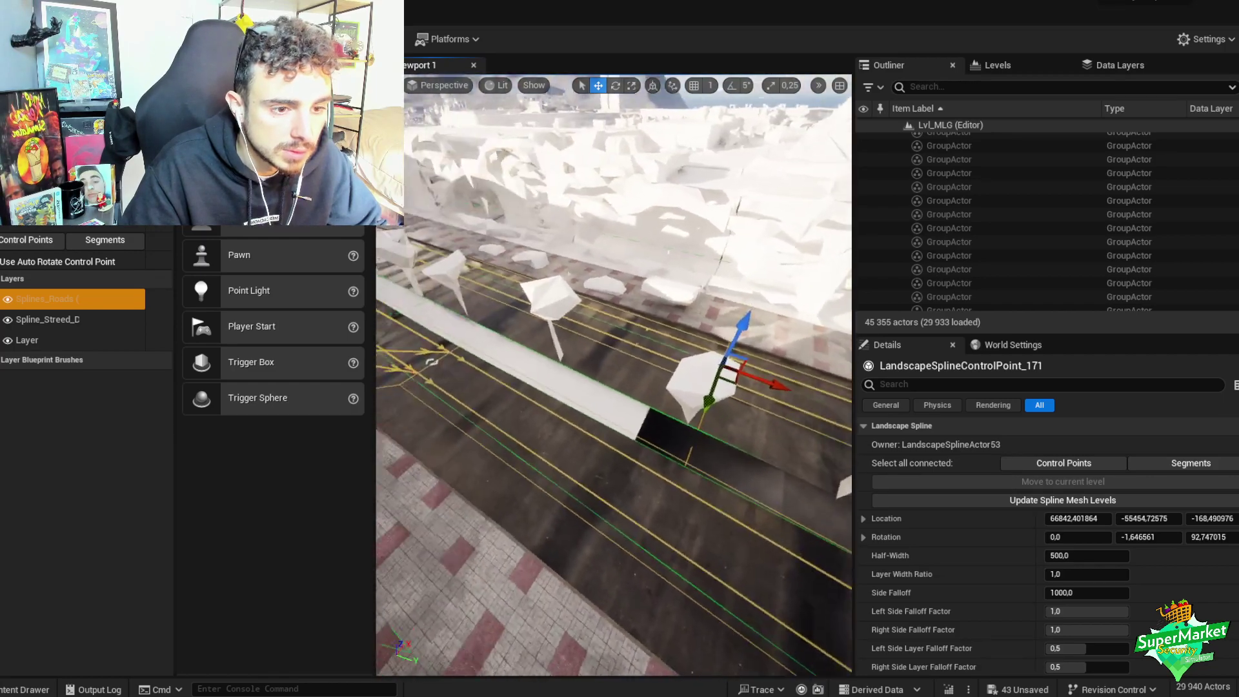
# - Return to Select mode and select the stone-bench tile row
pyautogui.moveTo(613, 374)
pyautogui.mouseDown(button='right')
pyautogui.moveTo(600, 362)
pyautogui.moveTo(594, 387)
pyautogui.moveTo(623, 374)
pyautogui.mouseUp(button='right')
pyautogui.hotkey('shift', '1')
pyautogui.click(549, 400)
# - Duplicate the 78-piece tile row and slide the copy along the road to the next strip
pyautogui.moveTo(549, 400); pyautogui.dragTo(595, 334, button='right')
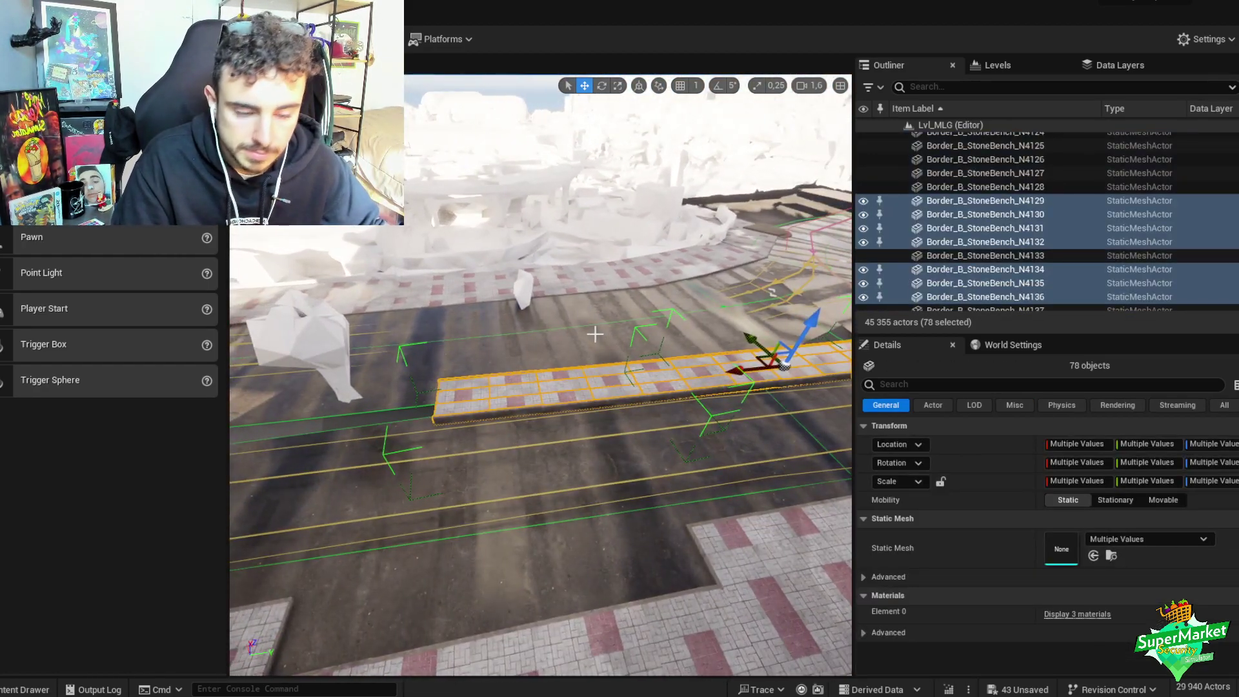
pyautogui.hotkey('ctrl', 'd')
pyautogui.hotkey('ctrl', 'd')
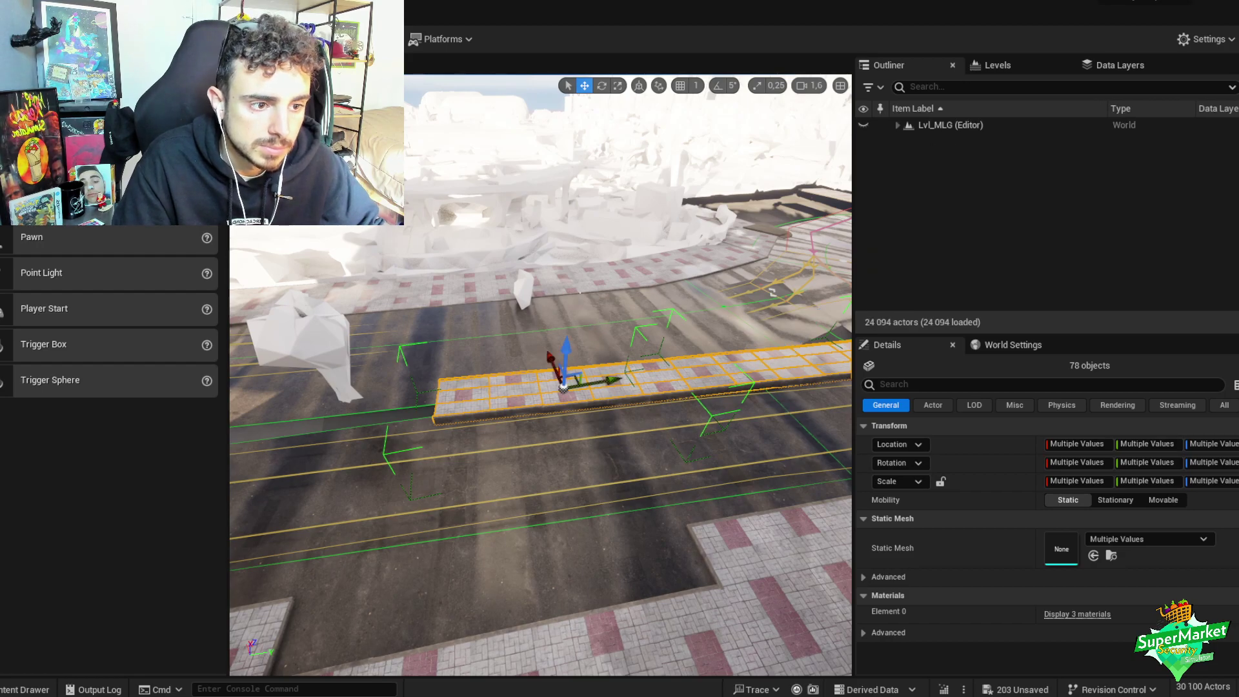
pyautogui.moveTo(599, 330); pyautogui.dragTo(554, 274, button='right')
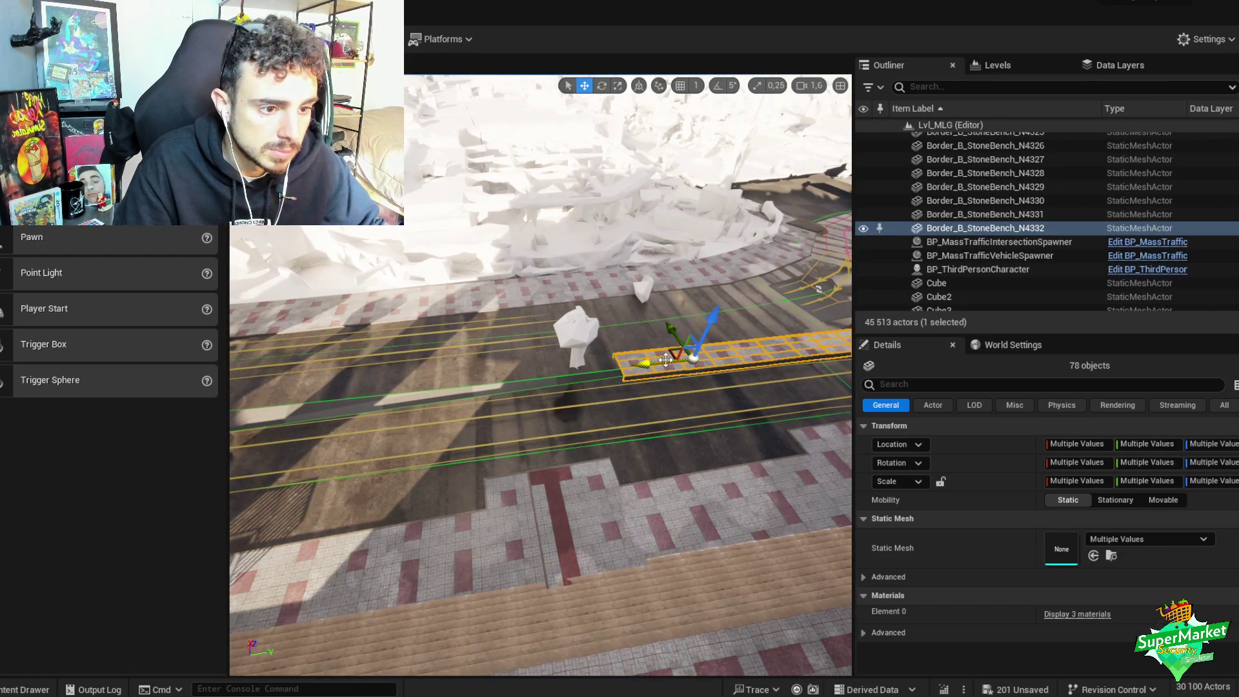
pyautogui.moveTo(665, 359); pyautogui.dragTo(346, 300)
pyautogui.moveTo(346, 301); pyautogui.dragTo(552, 355, button='right')
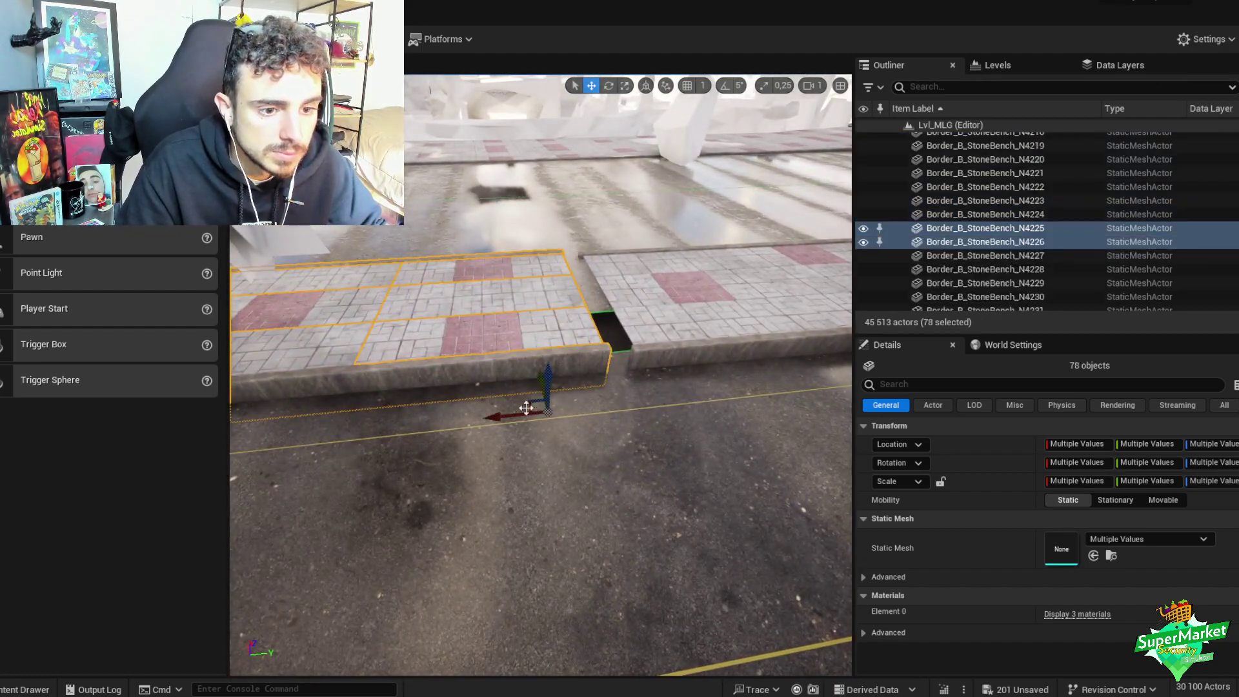
pyautogui.moveTo(526, 408); pyautogui.dragTo(550, 407)
pyautogui.moveTo(550, 406); pyautogui.dragTo(592, 389, button='right')
# - Nudge the copied row so it lines up with the curb
pyautogui.scroll(-1, 535, 387)
pyautogui.scroll(-2, 548, 407)
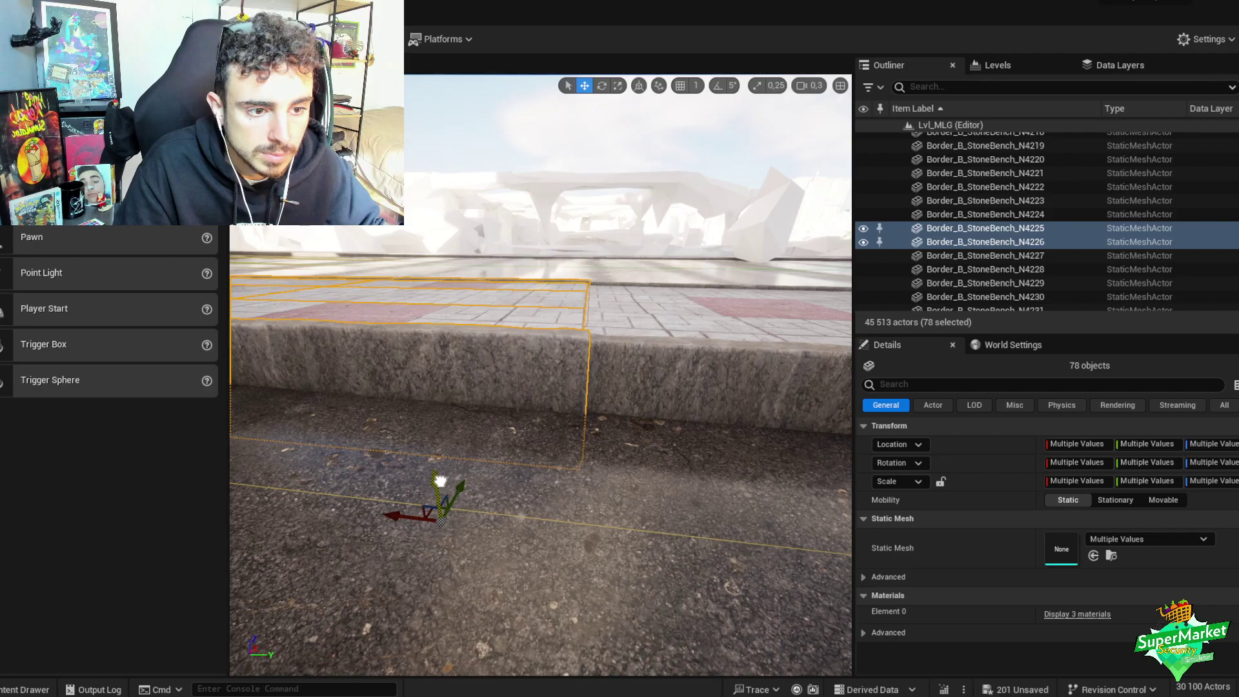
pyautogui.press('Right')
pyautogui.moveTo(394, 520); pyautogui.dragTo(434, 478)
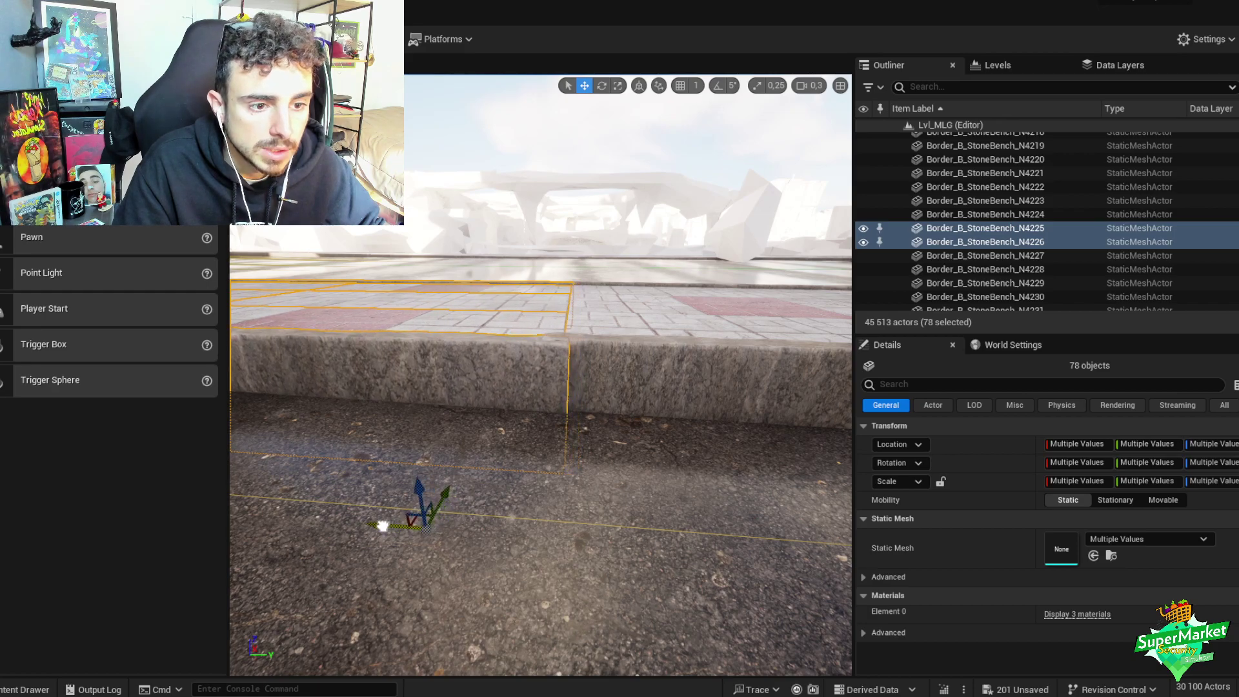
pyautogui.moveTo(388, 523); pyautogui.dragTo(413, 561, button='right')
pyautogui.scroll(2, 388, 548)
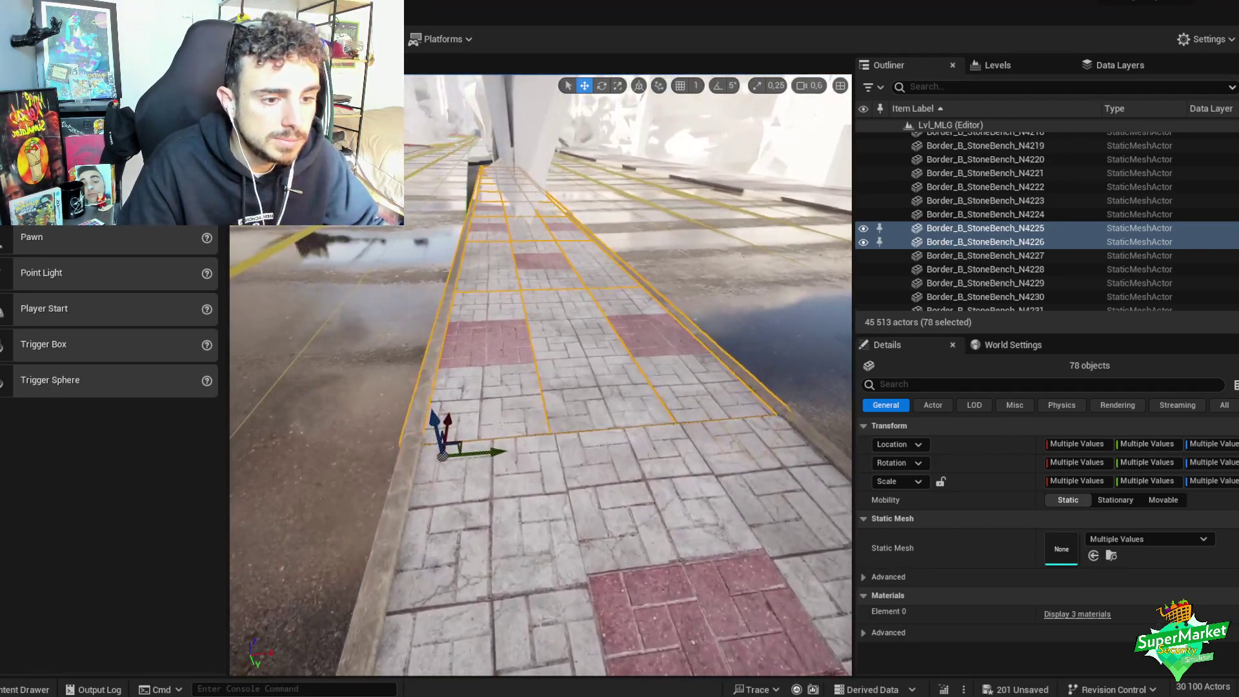
pyautogui.moveTo(505, 423)
pyautogui.mouseDown(button='right')
pyautogui.moveTo(508, 385)
pyautogui.moveTo(508, 410)
pyautogui.moveTo(452, 426)
pyautogui.moveTo(504, 407)
pyautogui.moveTo(504, 426)
pyautogui.moveTo(503, 414)
pyautogui.moveTo(491, 419)
pyautogui.moveTo(497, 435)
pyautogui.moveTo(504, 421)
pyautogui.moveTo(511, 432)
pyautogui.moveTo(501, 423)
pyautogui.mouseUp(button='right')
pyautogui.scroll(1, 508, 389)
pyautogui.press('s')
pyautogui.scroll(2, 504, 423)
pyautogui.press('w')
# - Rotate the copied row to follow the road and group its 78 pieces
pyautogui.press('e')
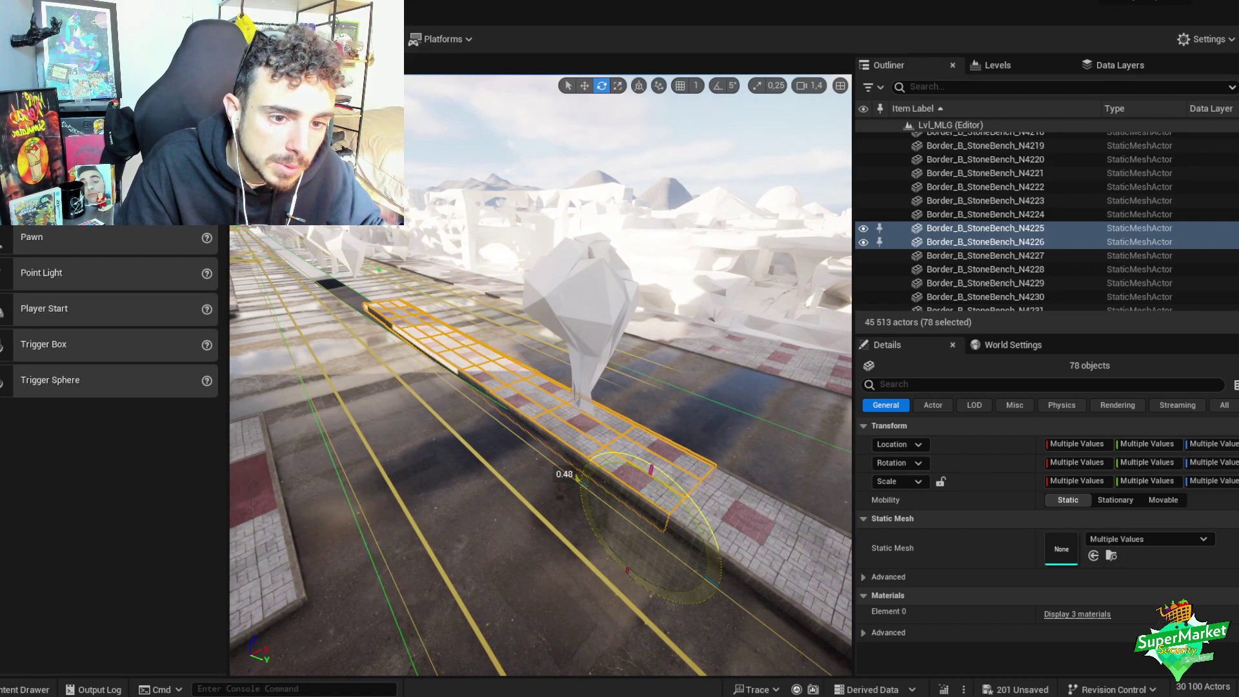
pyautogui.moveTo(682, 486); pyautogui.dragTo(539, 495, button='right')
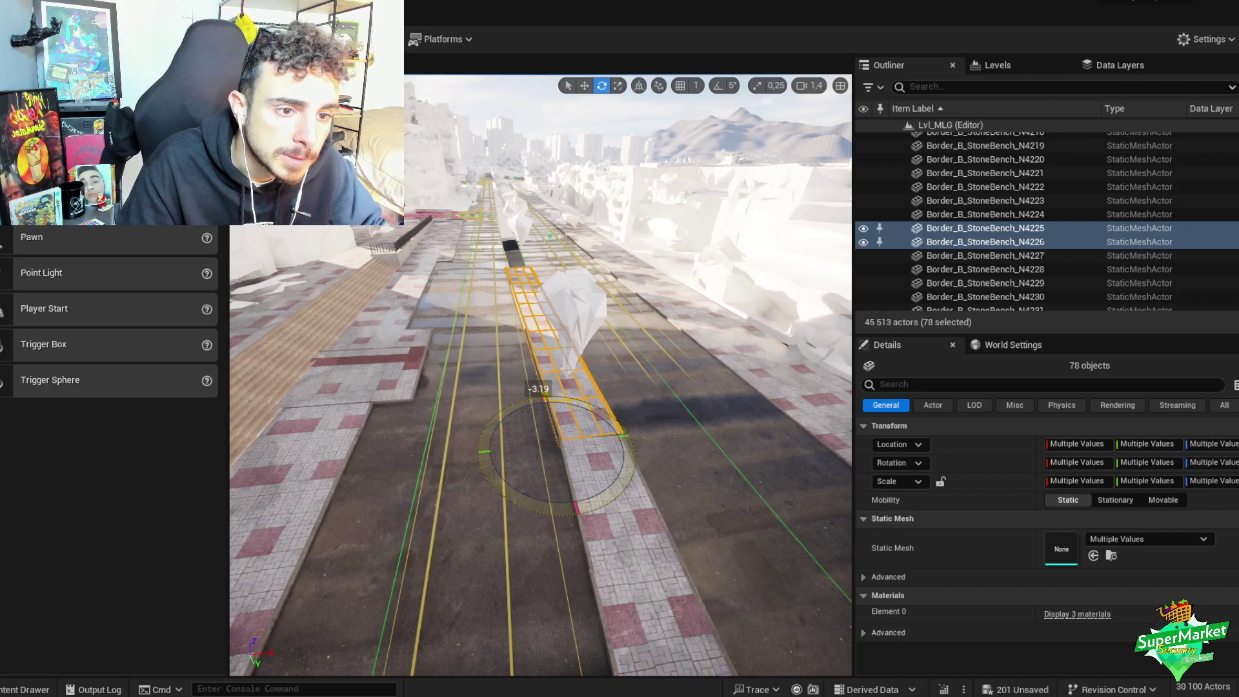
pyautogui.moveTo(538, 495); pyautogui.dragTo(501, 404, button='right')
pyautogui.scroll(-1, 542, 426)
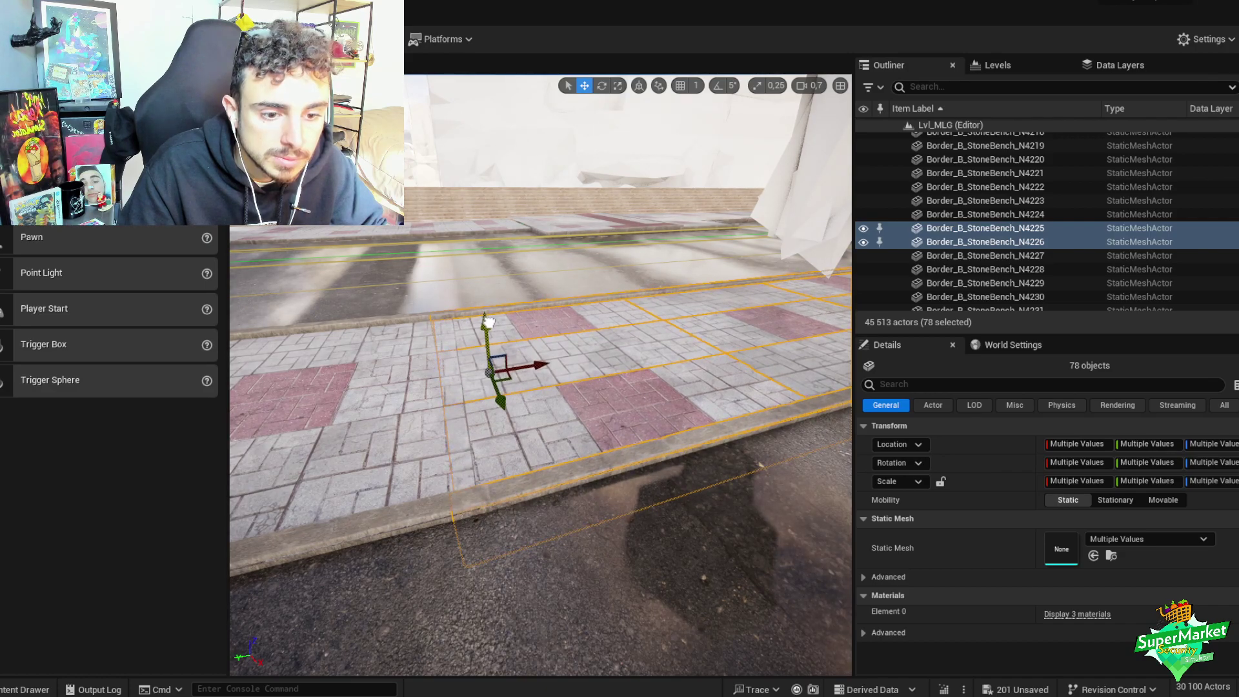
pyautogui.moveTo(490, 322); pyautogui.dragTo(576, 294, button='right')
pyautogui.scroll(1, 485, 294)
pyautogui.hotkey('ctrl', 'g')
pyautogui.scroll(5, 449, 303)
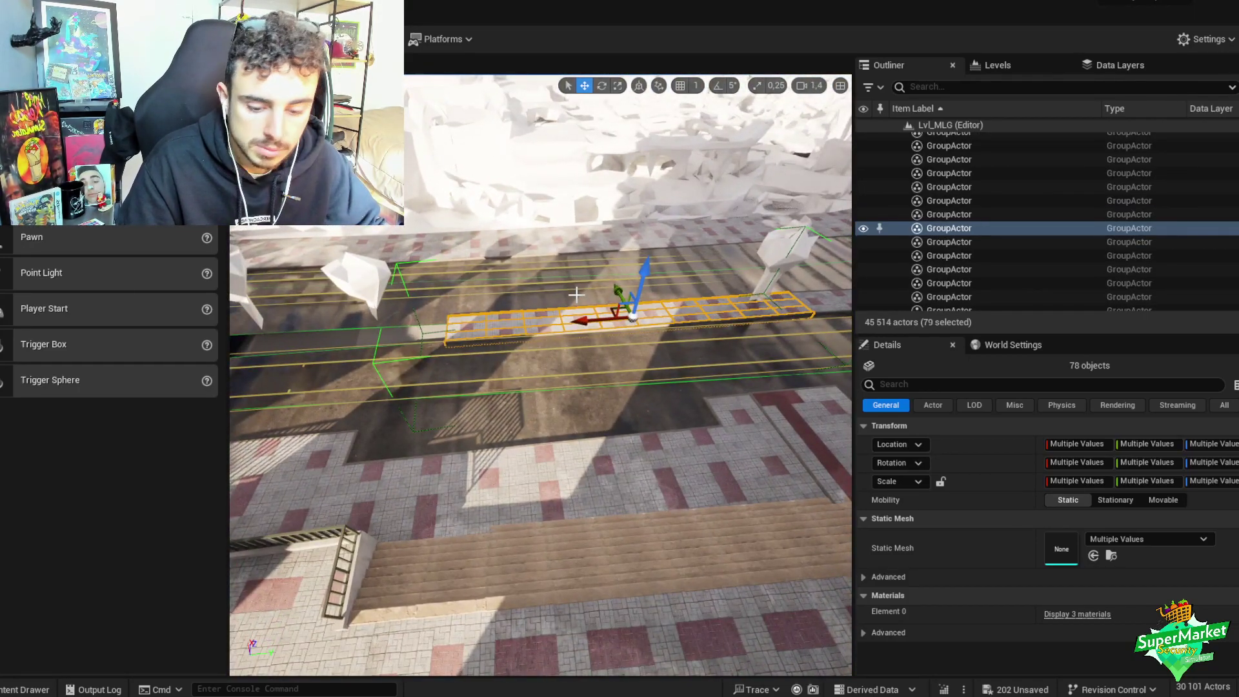
# - Undo, then copy the tile row further along and slide it against the adjoining paving
pyautogui.hotkey('ctrl', 'z')
pyautogui.moveTo(613, 279); pyautogui.dragTo(411, 335, button='right')
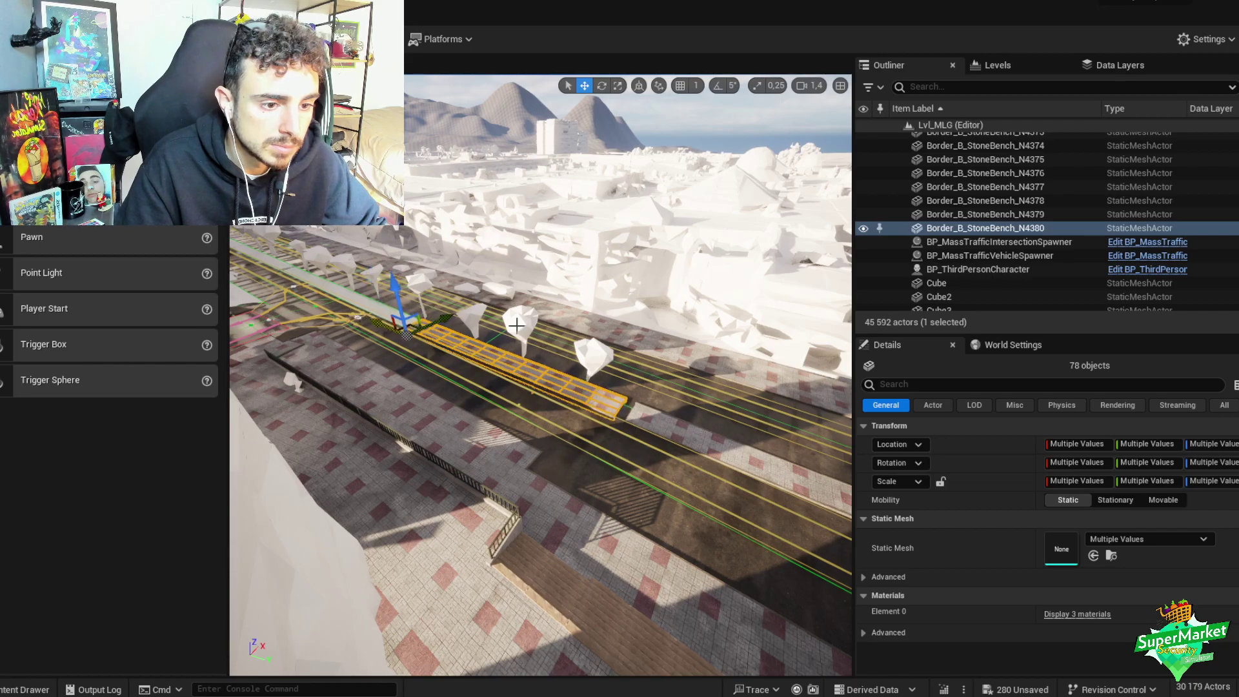
pyautogui.moveTo(516, 325); pyautogui.dragTo(595, 436, button='right')
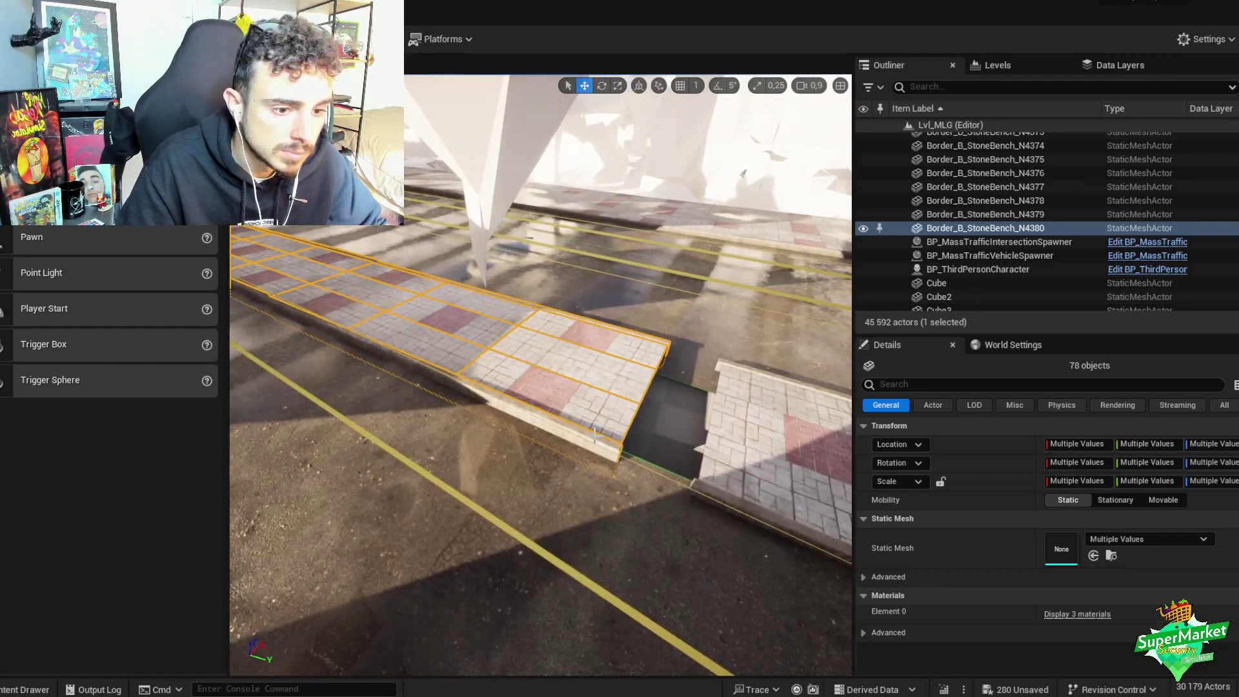
pyautogui.moveTo(596, 436); pyautogui.dragTo(568, 466)
pyautogui.moveTo(585, 476); pyautogui.dragTo(390, 426, button='right')
pyautogui.moveTo(371, 441); pyautogui.dragTo(410, 443)
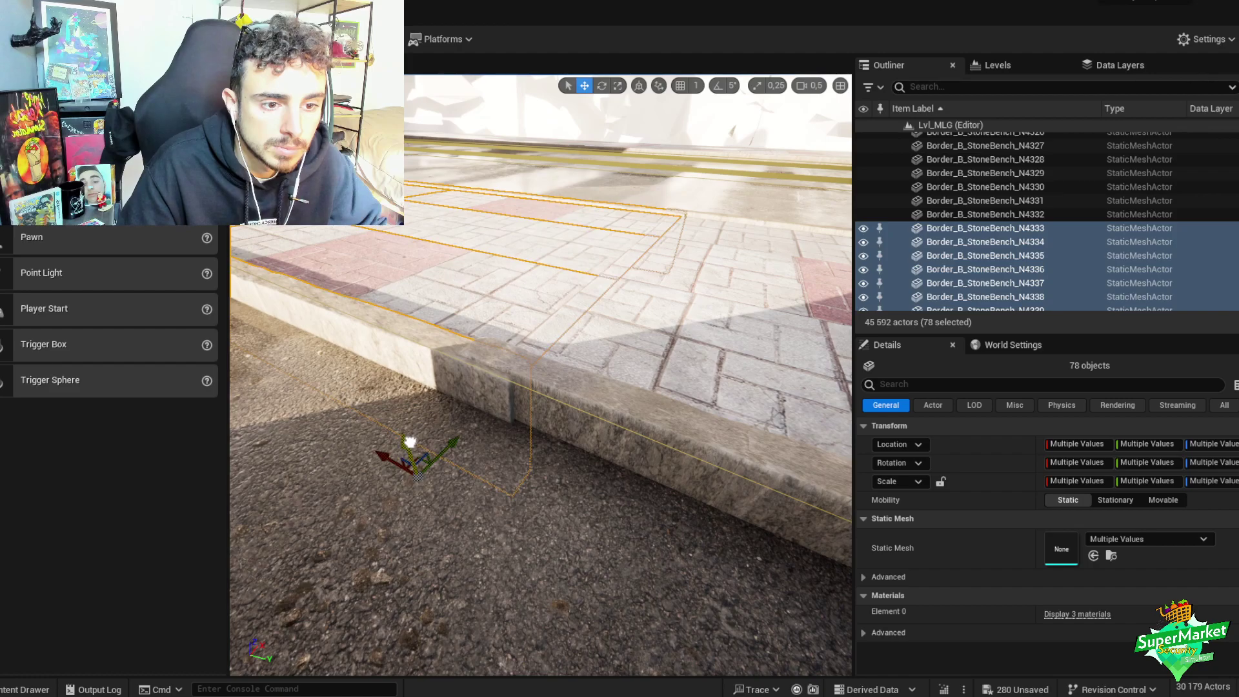
pyautogui.moveTo(417, 422); pyautogui.dragTo(556, 434, button='right')
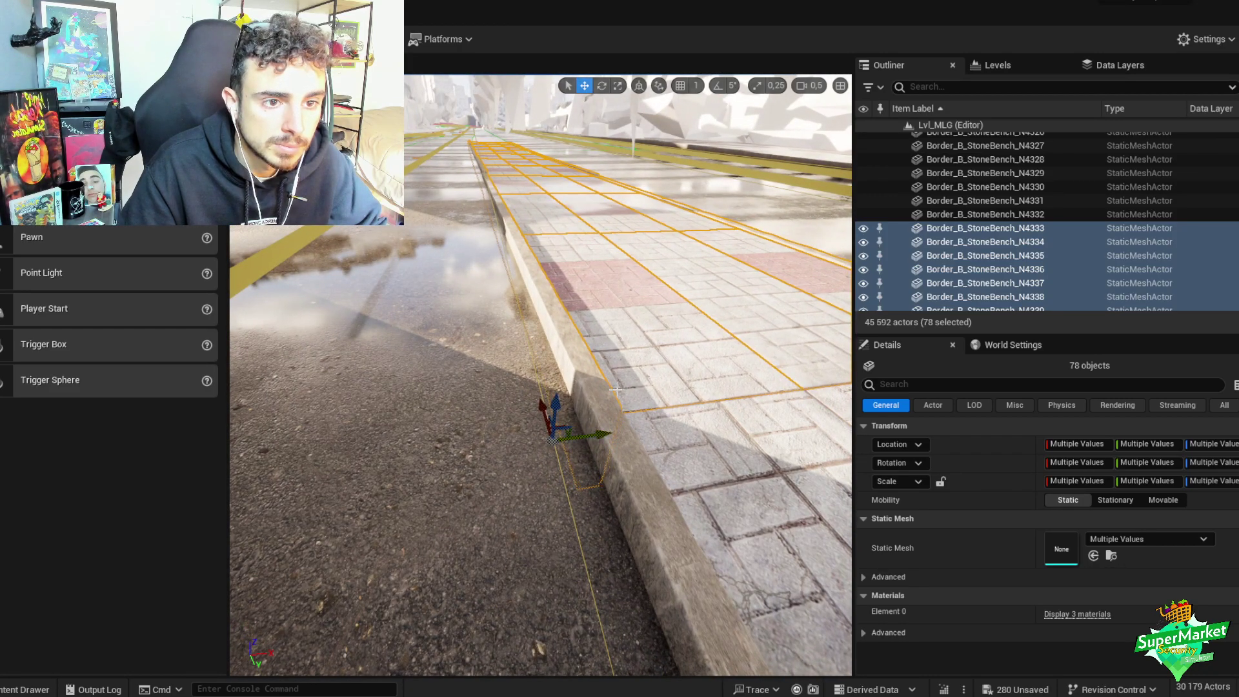
pyautogui.scroll(3, 600, 394)
pyautogui.moveTo(616, 389); pyautogui.dragTo(610, 420, button='right')
# - Rotate the section to line up with the street and group its 78 pieces
pyautogui.press('e')
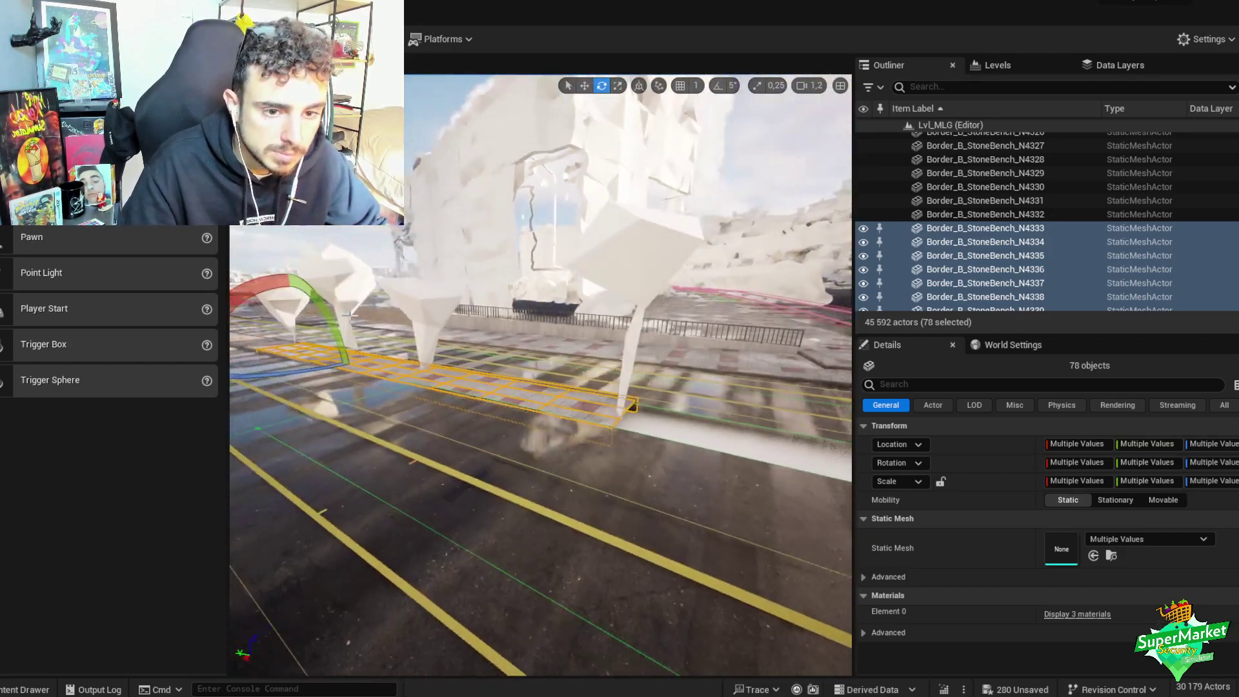
pyautogui.moveTo(349, 315); pyautogui.dragTo(335, 322)
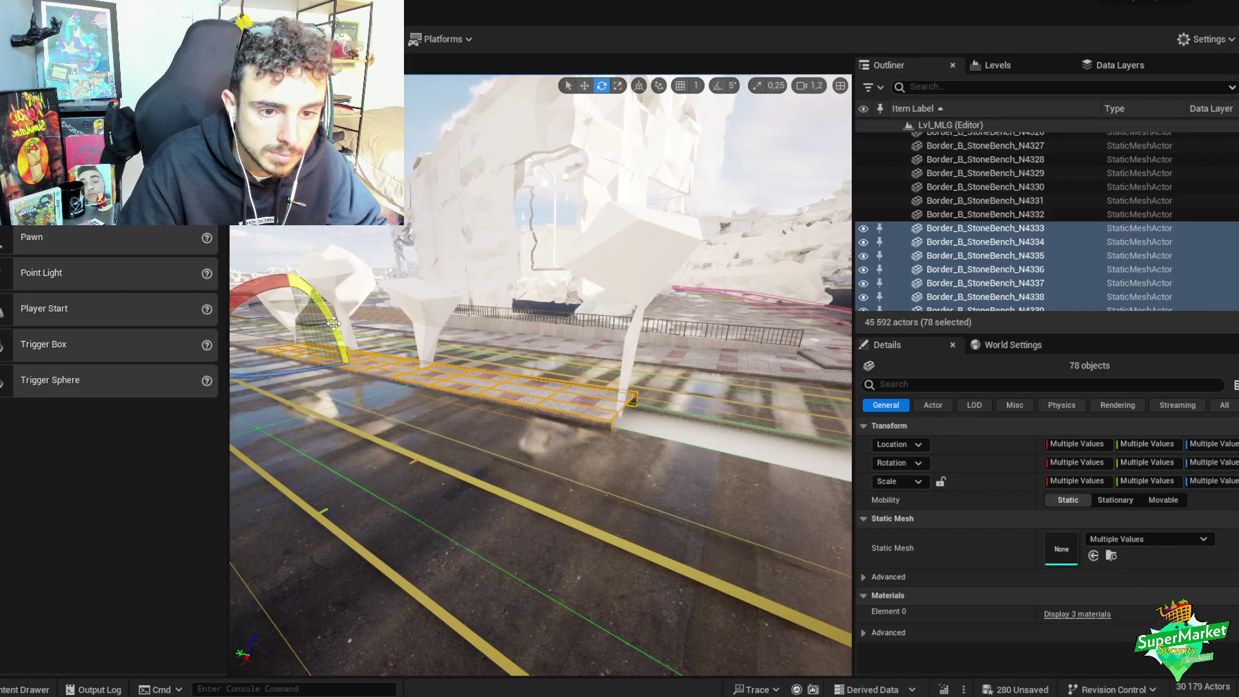
pyautogui.moveTo(334, 324); pyautogui.dragTo(193, 315, button='right')
pyautogui.press('w')
pyautogui.hotkey('ctrl', 'g')
pyautogui.moveTo(596, 338); pyautogui.dragTo(593, 350, button='right')
pyautogui.moveTo(507, 410); pyautogui.dragTo(595, 407, button='right')
# - Select the copied section, rotate it about 0.4° onto the curb, and group it
pyautogui.keyDown('shift'); pyautogui.click(488, 421); pyautogui.keyUp('shift')
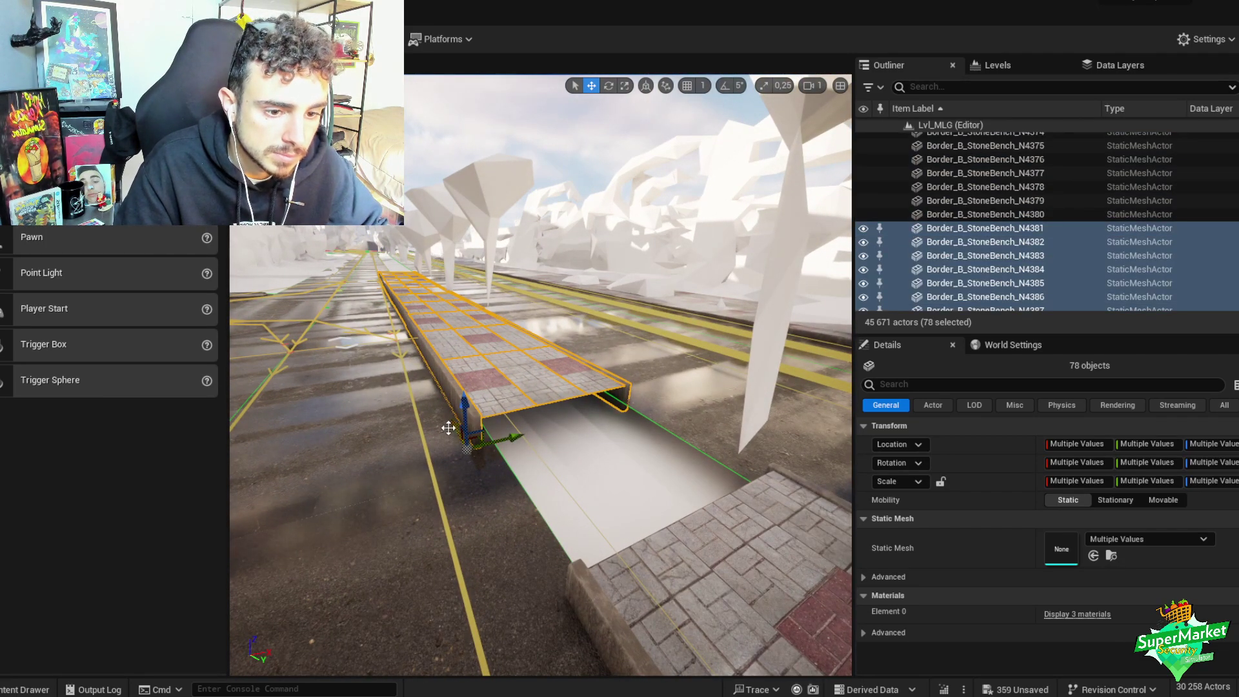
pyautogui.moveTo(448, 428); pyautogui.dragTo(462, 471, button='right')
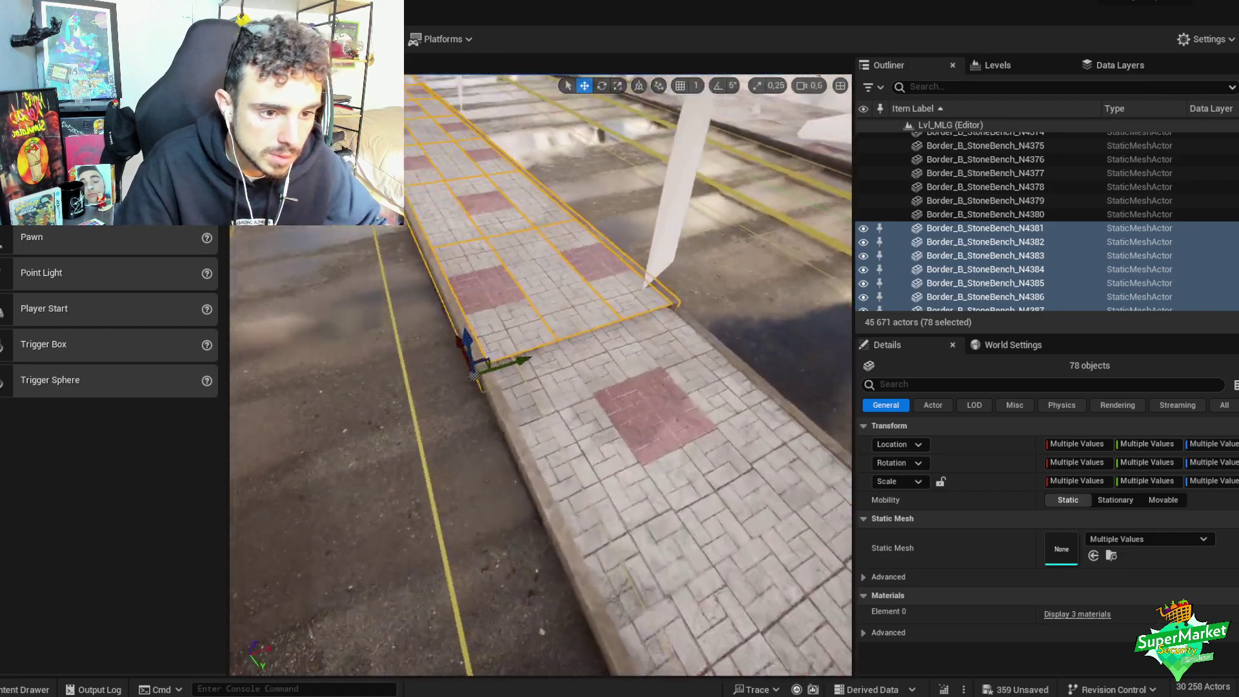
pyautogui.moveTo(429, 361); pyautogui.dragTo(409, 370, button='right')
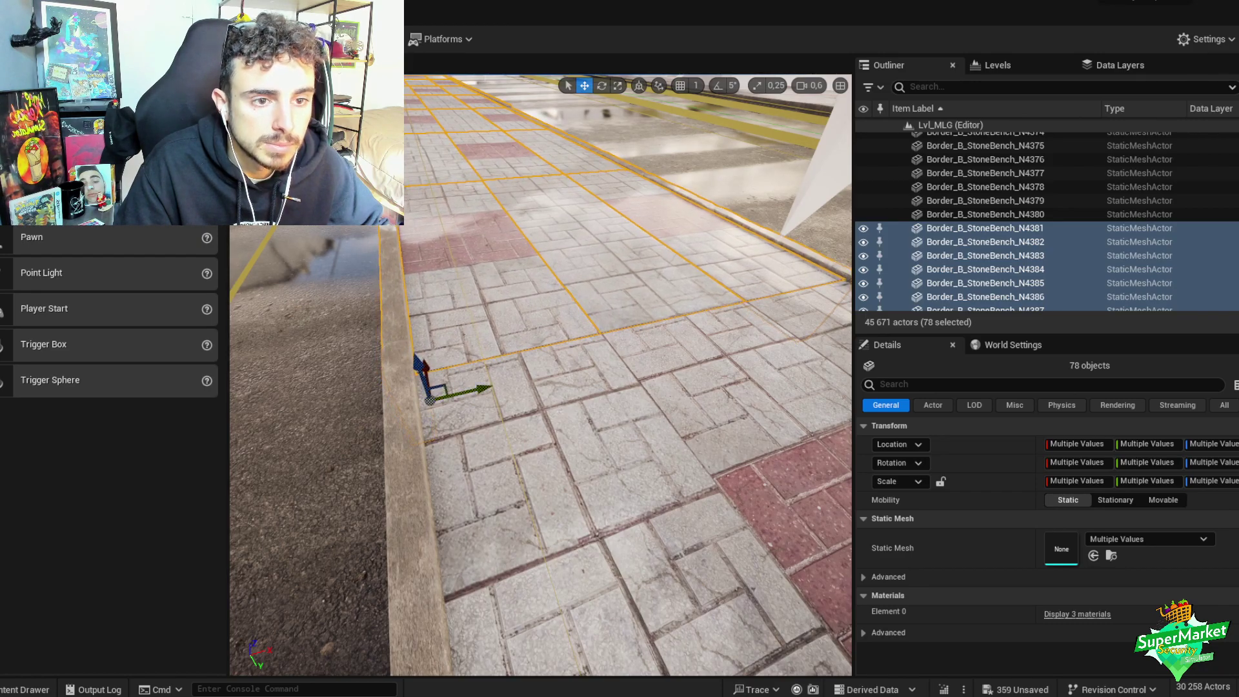
pyautogui.moveTo(410, 369); pyautogui.dragTo(665, 255, button='right')
pyautogui.press('e')
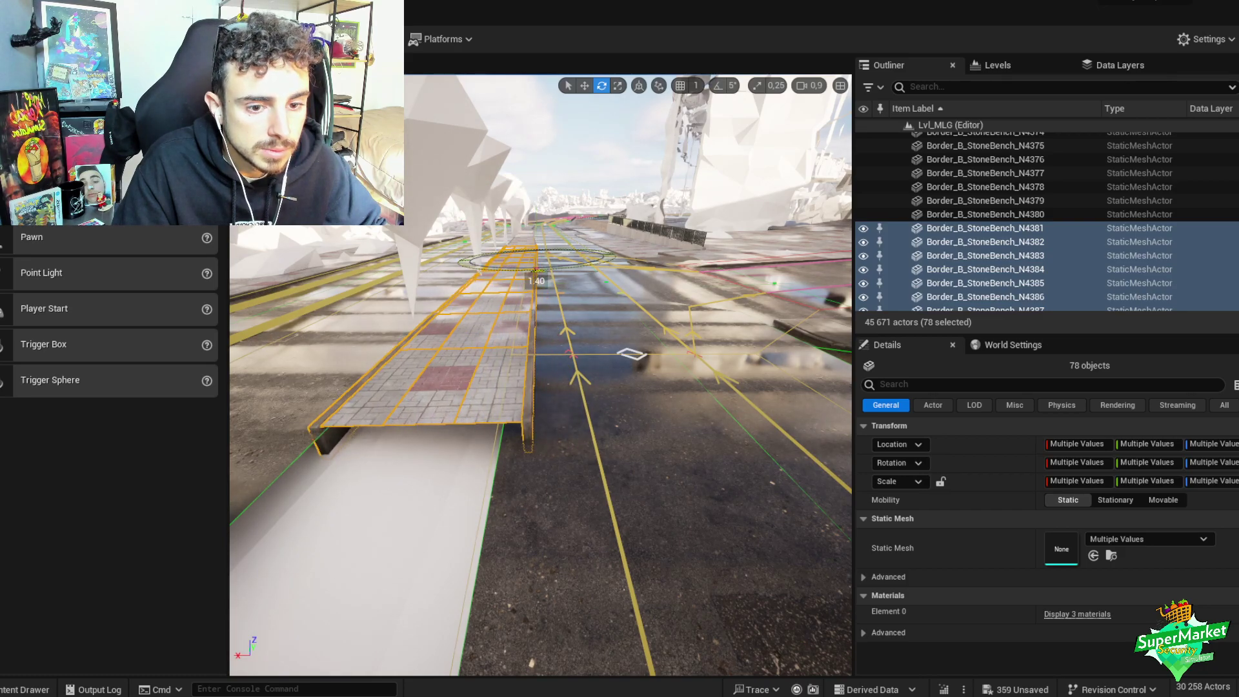
pyautogui.moveTo(583, 312); pyautogui.dragTo(598, 336, button='right')
pyautogui.scroll(-2, 542, 323)
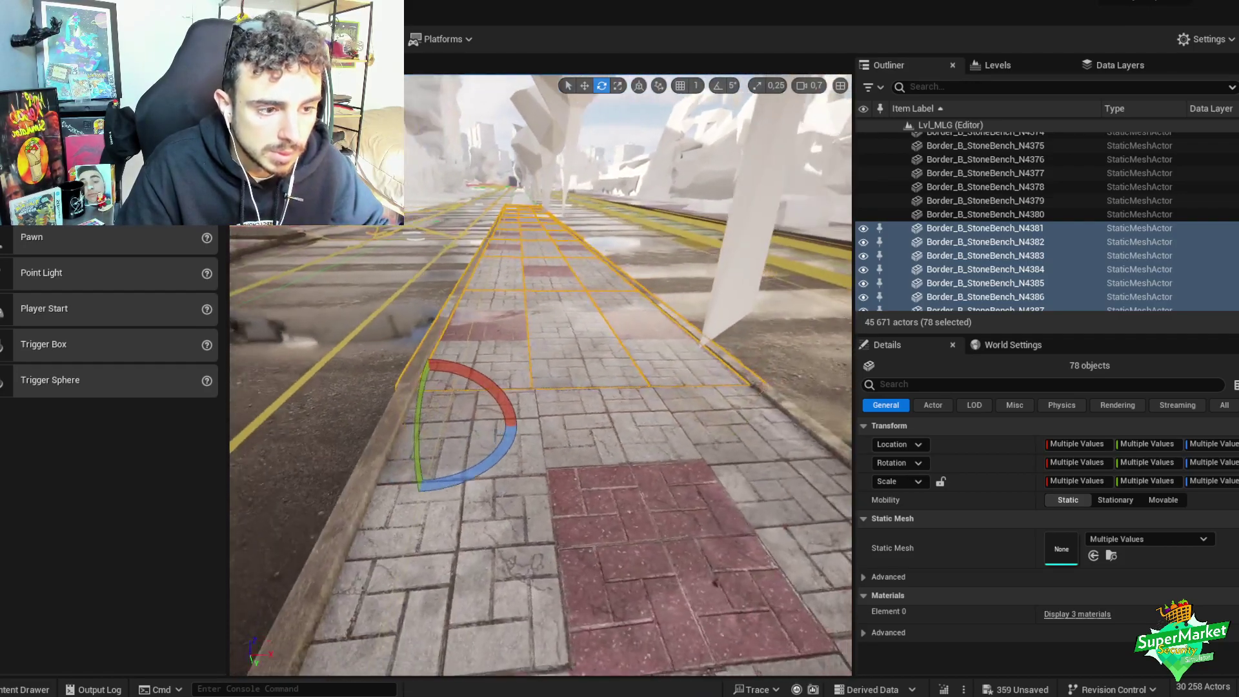
pyautogui.press('w')
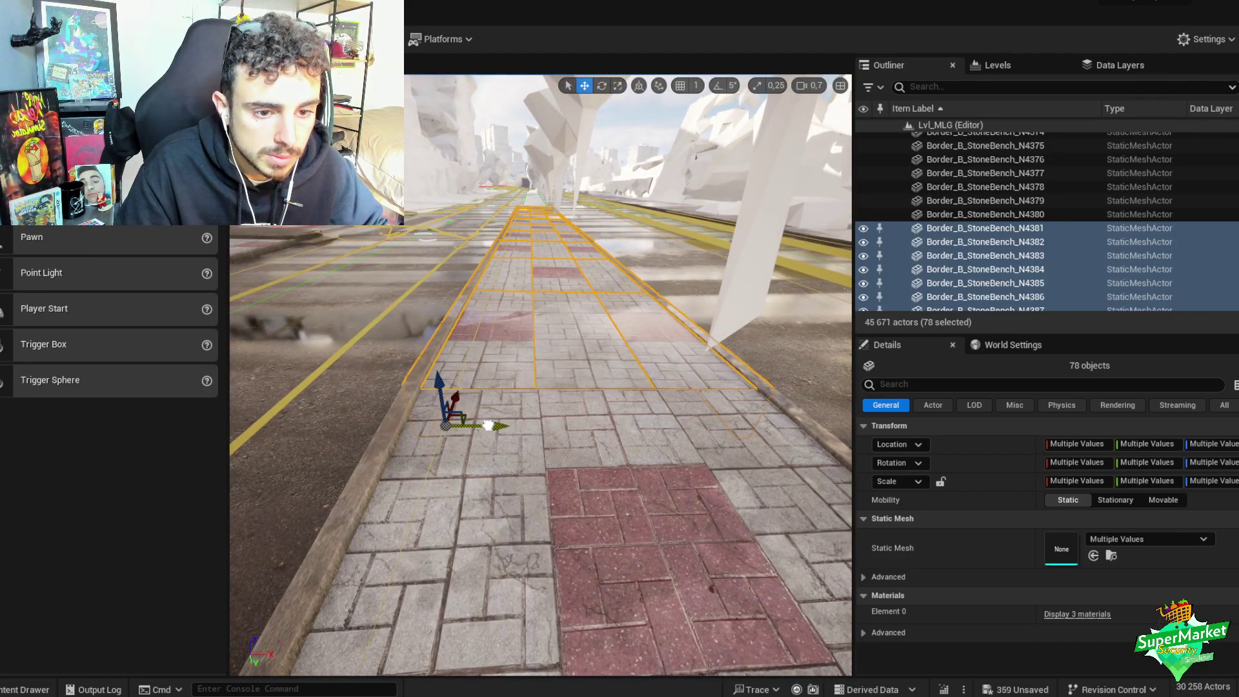
pyautogui.moveTo(597, 390)
pyautogui.mouseDown(button='right')
pyautogui.moveTo(603, 413)
pyautogui.moveTo(603, 371)
pyautogui.mouseUp(button='right')
pyautogui.scroll(3, 597, 393)
pyautogui.hotkey('ctrl', 'g')
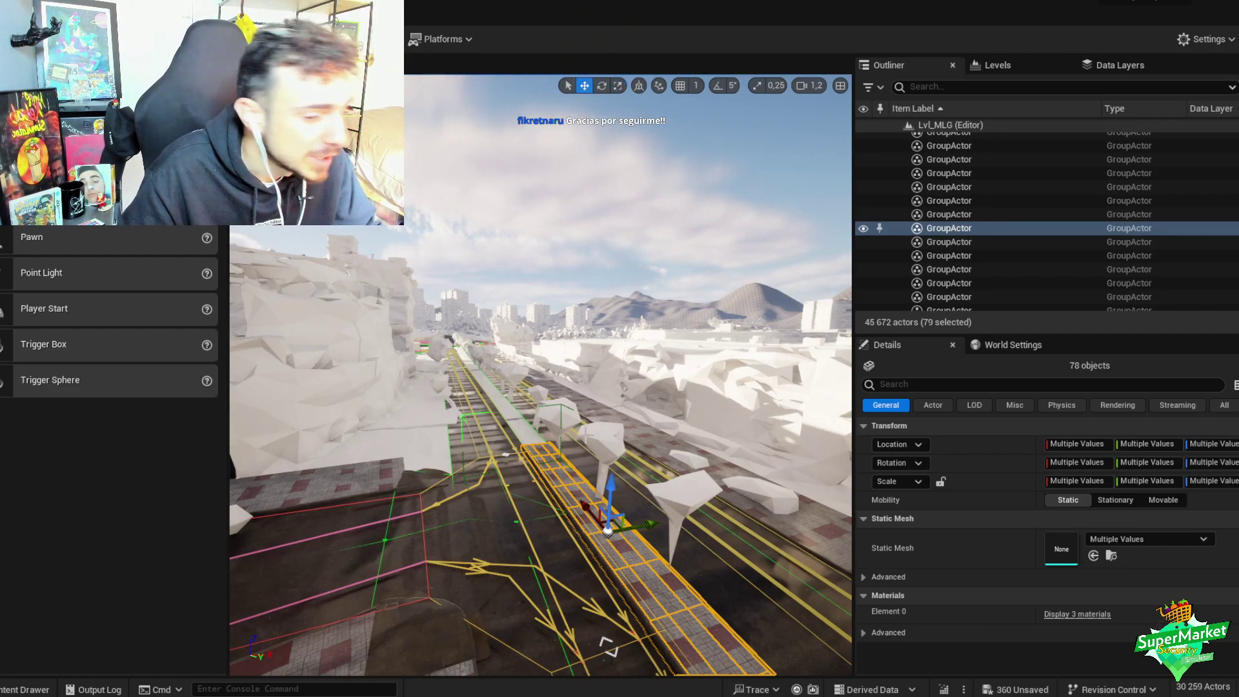
pyautogui.moveTo(608, 646); pyautogui.dragTo(579, 439, button='right')
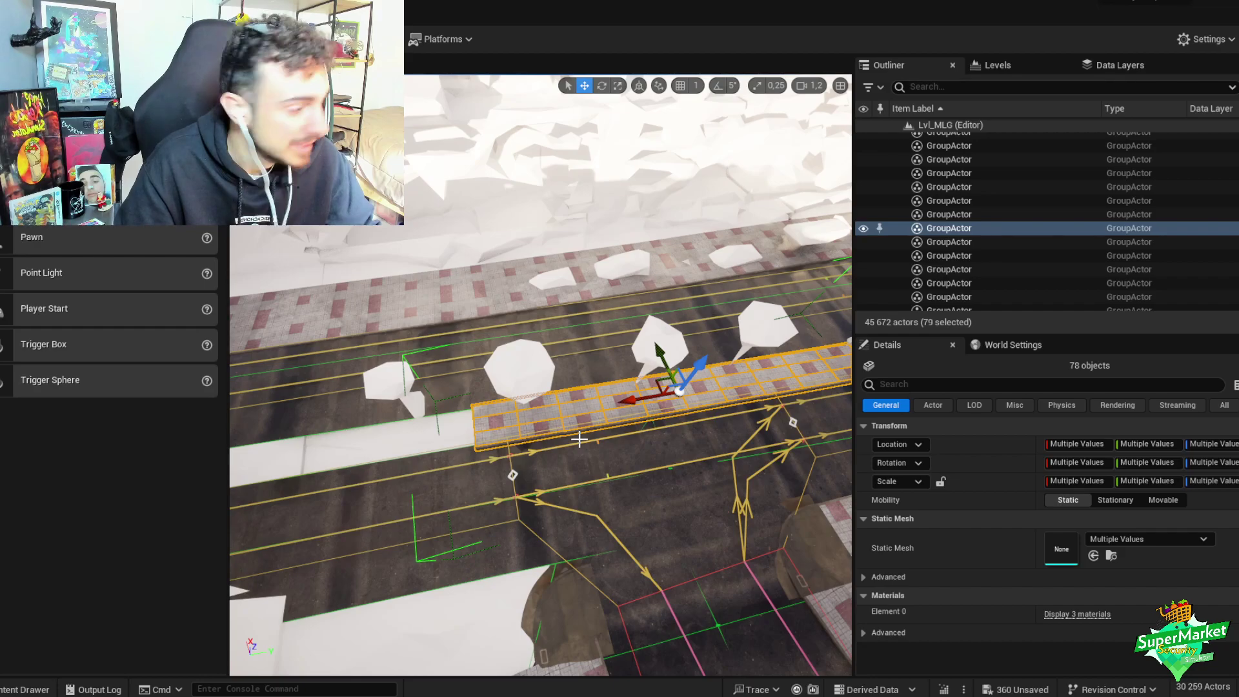
# - Duplicate the section and slide the copy left along the road into place
pyautogui.hotkey('ctrl', 'd')
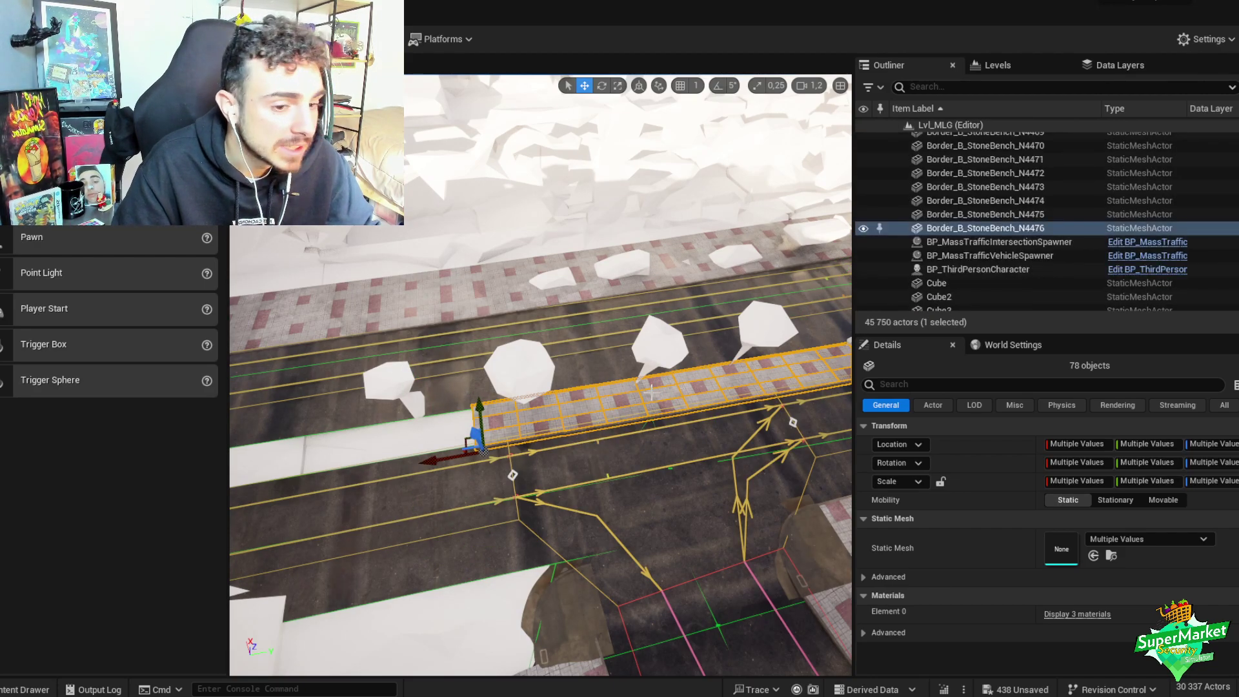
pyautogui.moveTo(594, 443); pyautogui.dragTo(584, 434, button='right')
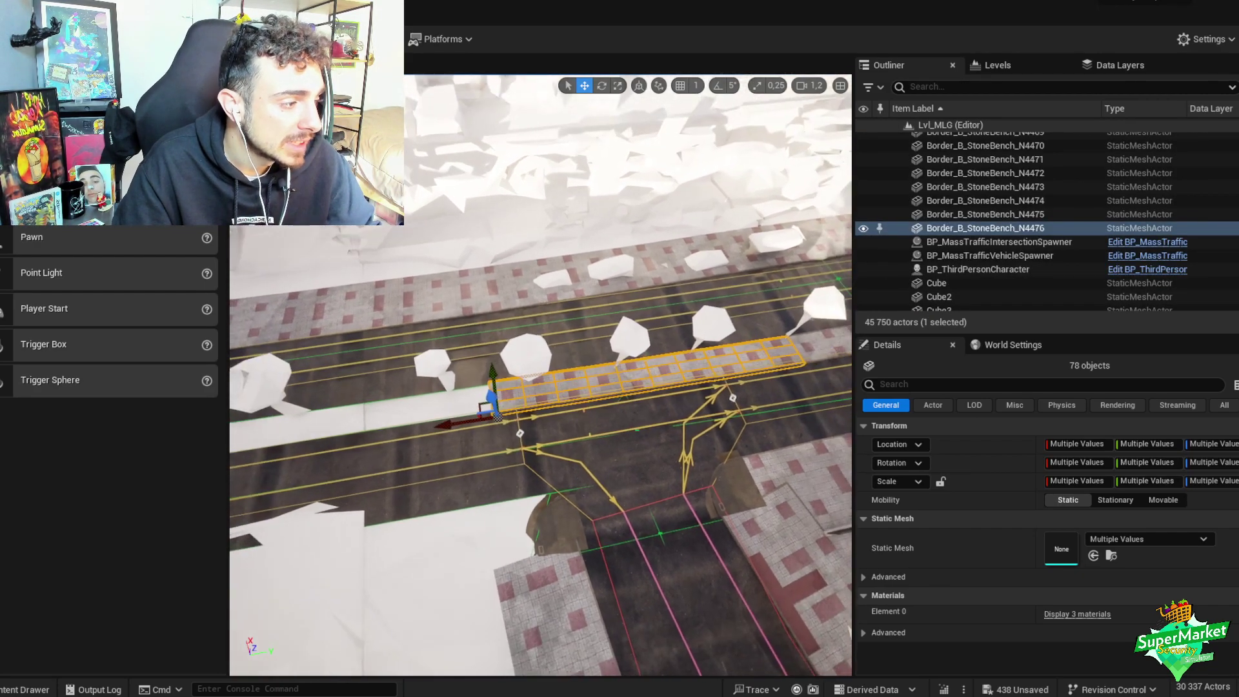
pyautogui.scroll(-5, 505, 410)
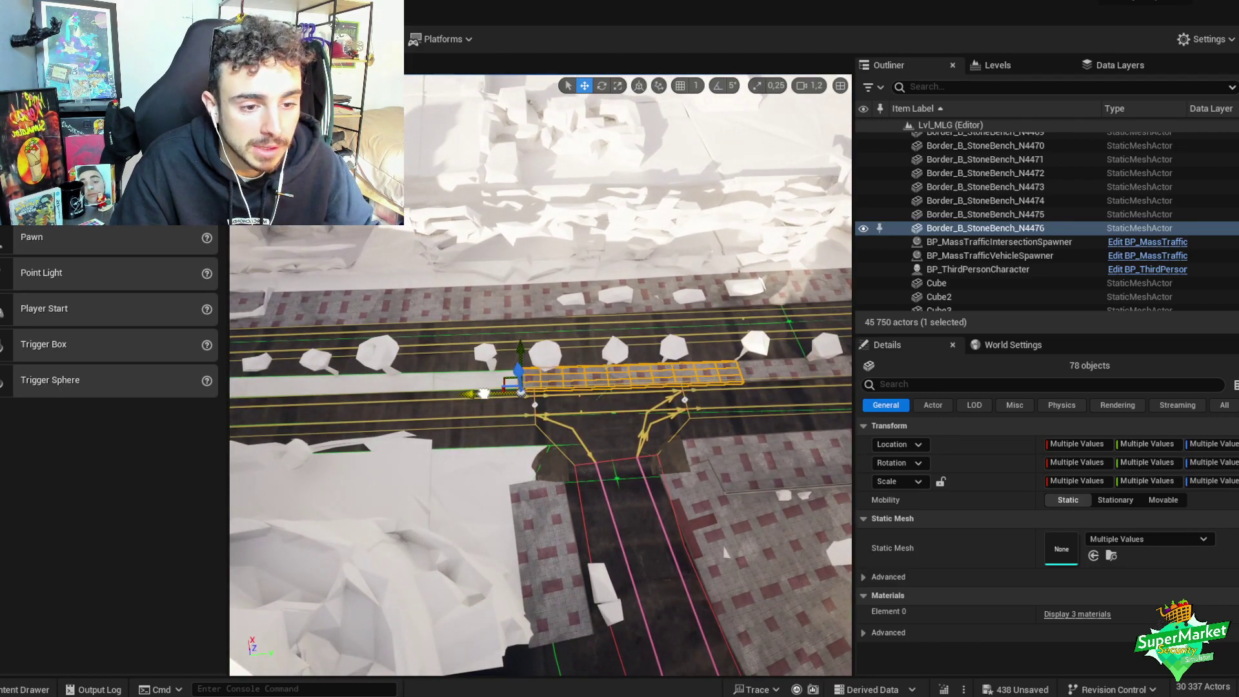
pyautogui.moveTo(484, 392); pyautogui.dragTo(234, 392)
pyautogui.moveTo(504, 442); pyautogui.dragTo(482, 421, button='right')
pyautogui.scroll(-2, 550, 423)
pyautogui.moveTo(482, 421); pyautogui.dragTo(478, 431)
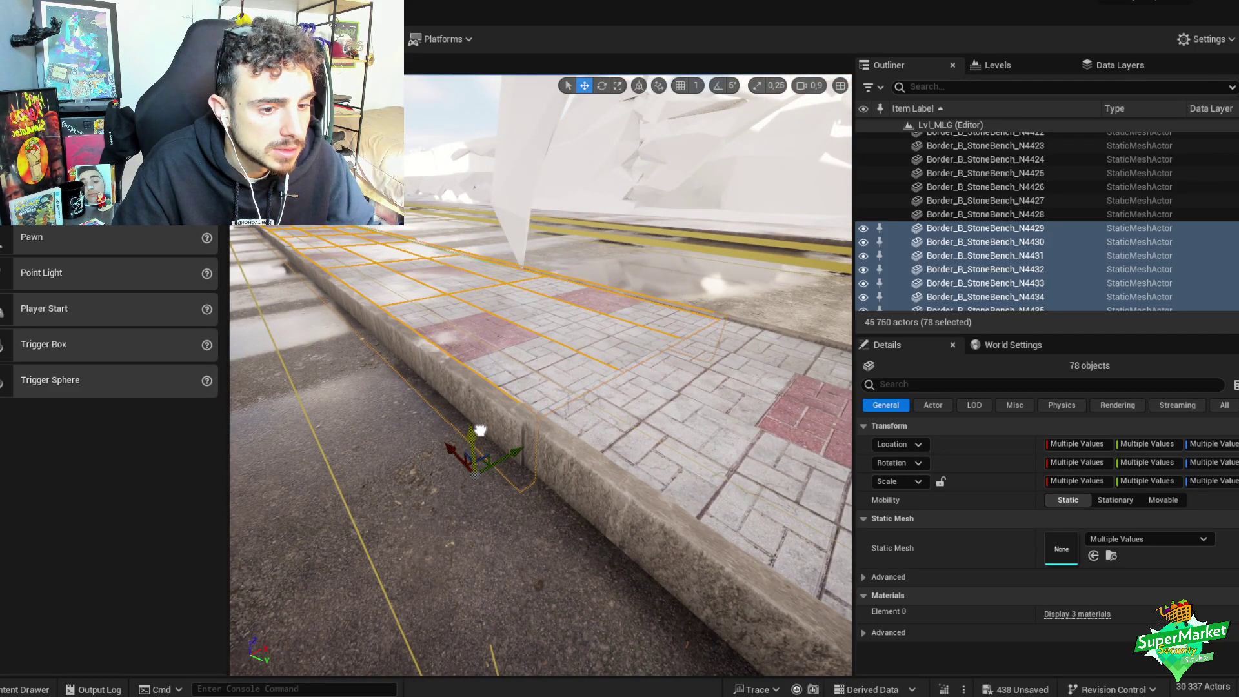
pyautogui.moveTo(480, 431); pyautogui.dragTo(480, 431, button='right')
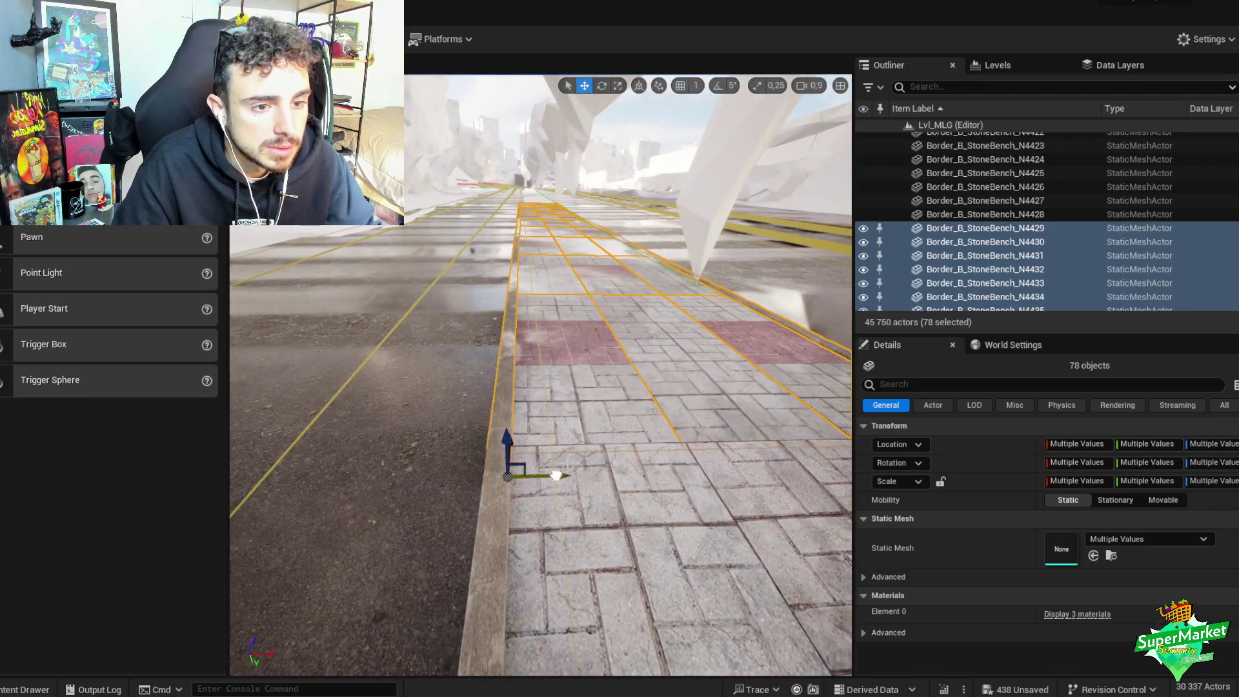
pyautogui.moveTo(556, 475); pyautogui.dragTo(557, 476, button='right')
pyautogui.scroll(1, 557, 476)
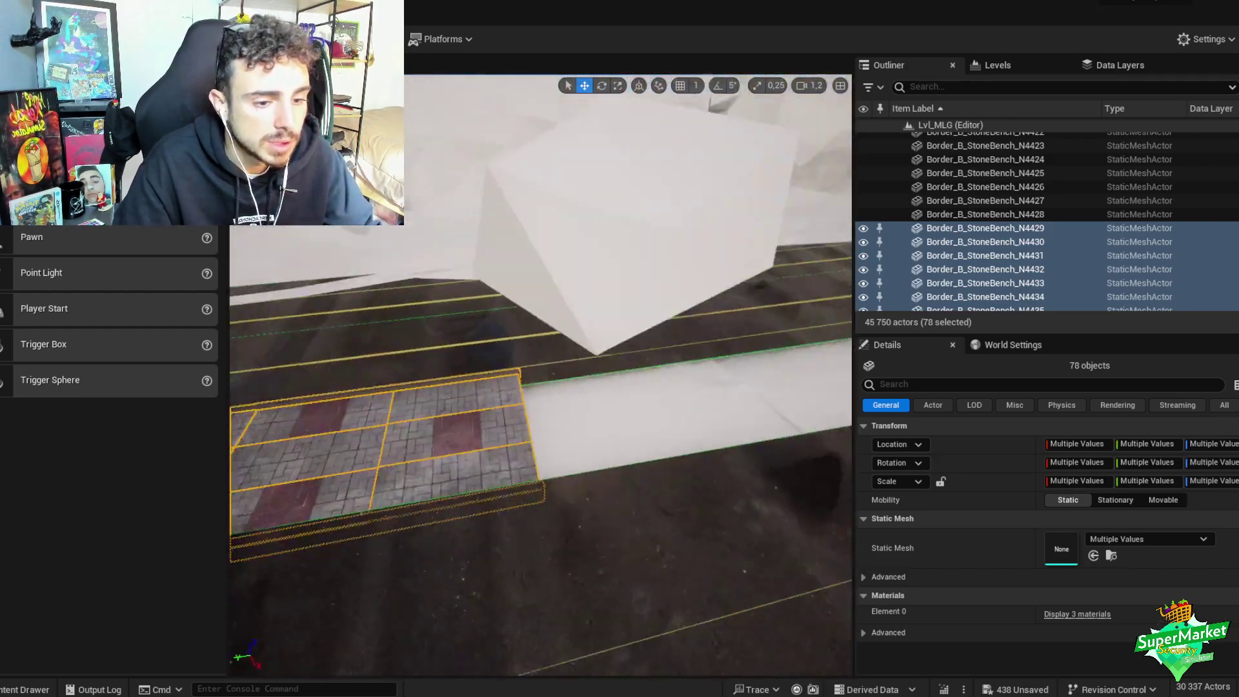
pyautogui.moveTo(466, 313); pyautogui.dragTo(466, 313, button='right')
# - Rotate the new copy slightly to follow the curb and group its pieces
pyautogui.press('e')
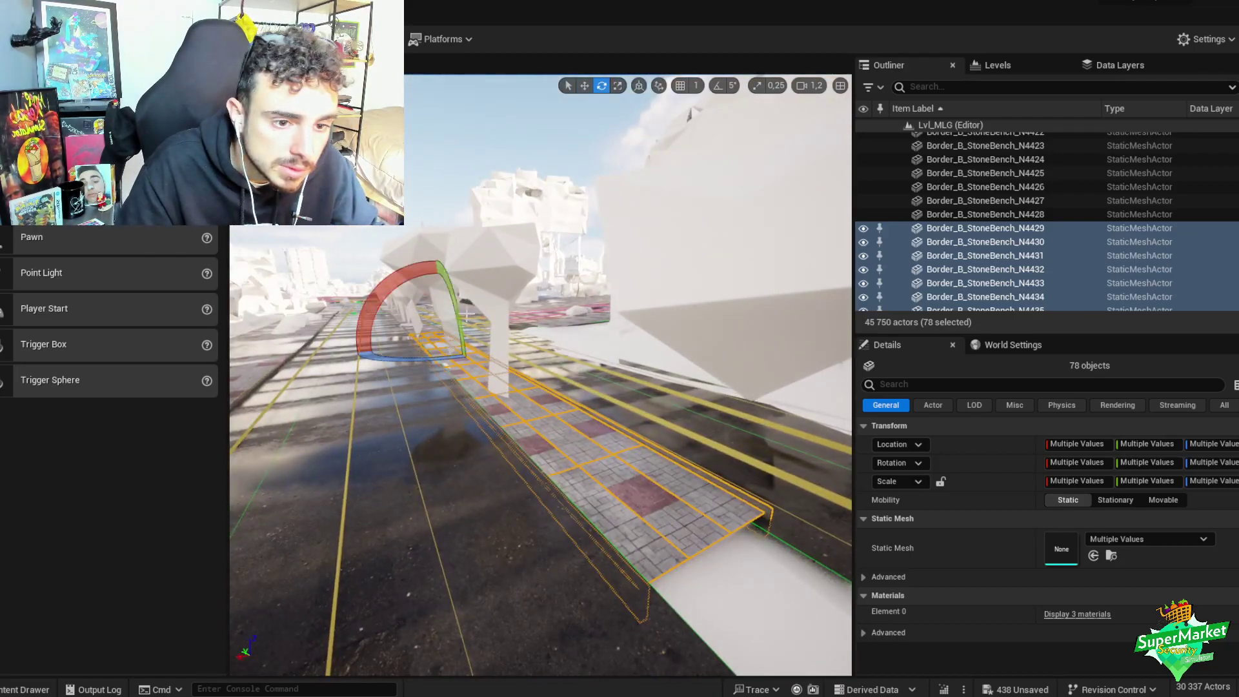
pyautogui.moveTo(464, 357); pyautogui.dragTo(464, 363)
pyautogui.moveTo(464, 363); pyautogui.dragTo(494, 318, button='right')
pyautogui.moveTo(494, 318); pyautogui.dragTo(494, 318)
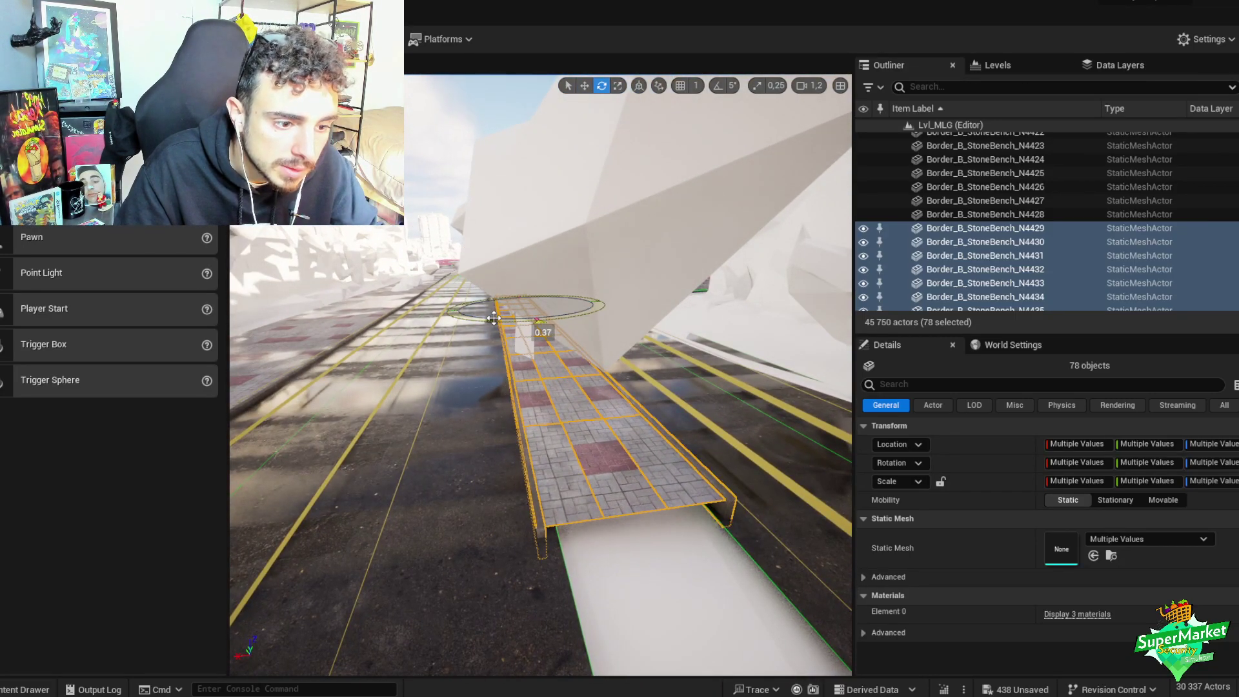
pyautogui.moveTo(493, 317); pyautogui.dragTo(494, 318, button='right')
pyautogui.press('w')
pyautogui.hotkey('ctrl', 'g')
pyautogui.moveTo(515, 368); pyautogui.dragTo(515, 368, button='right')
# - Duplicate the section and slide the copy along Y to meet the adjacent paving
pyautogui.hotkey('ctrl', 'd')
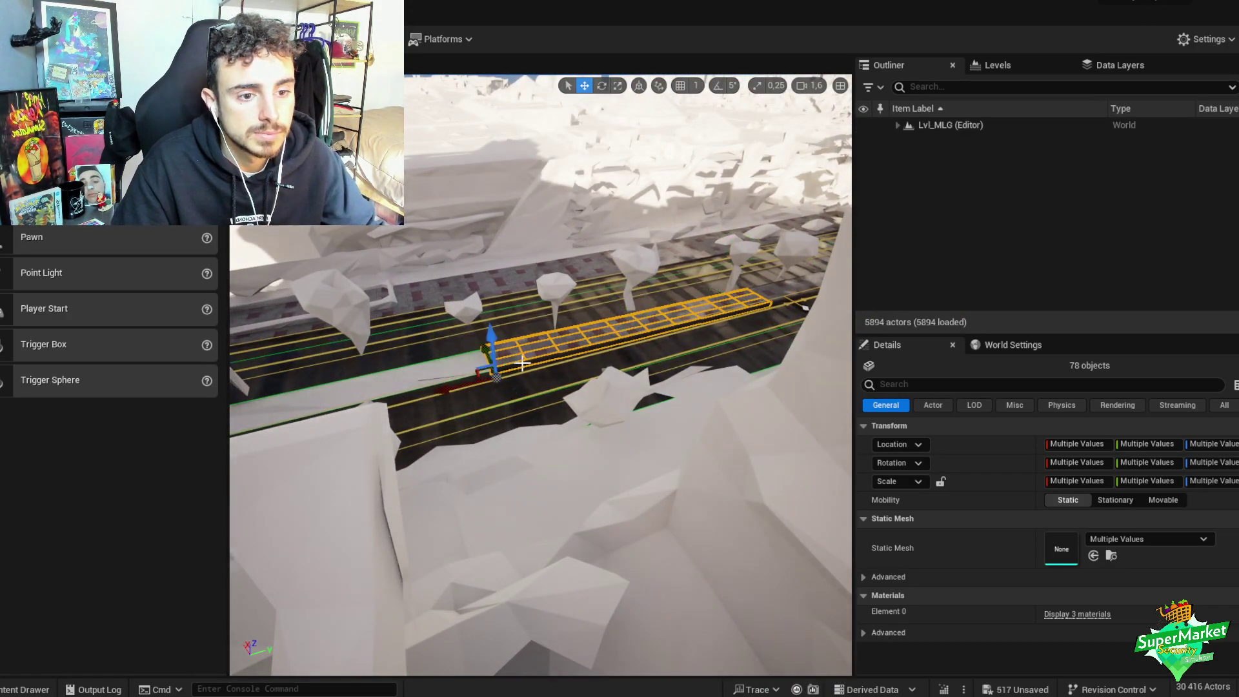
pyautogui.moveTo(601, 396); pyautogui.dragTo(601, 396, button='right')
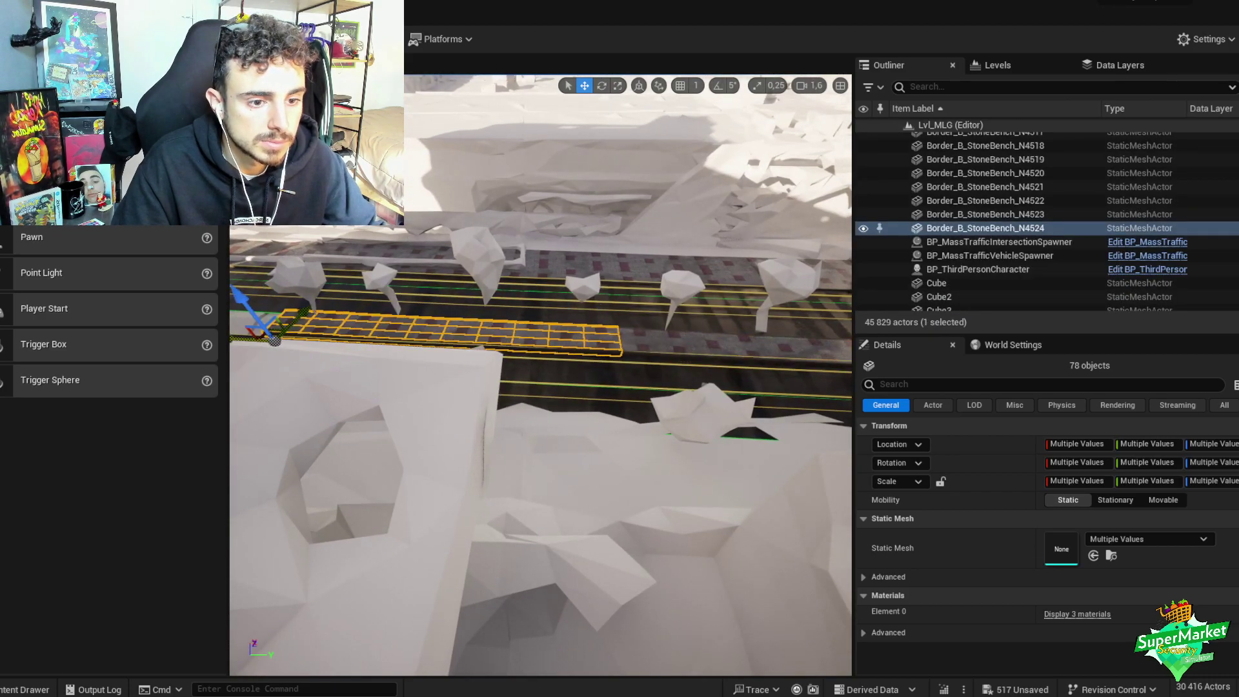
pyautogui.moveTo(345, 301); pyautogui.dragTo(308, 294, button='right')
pyautogui.moveTo(593, 407); pyautogui.dragTo(593, 408, button='right')
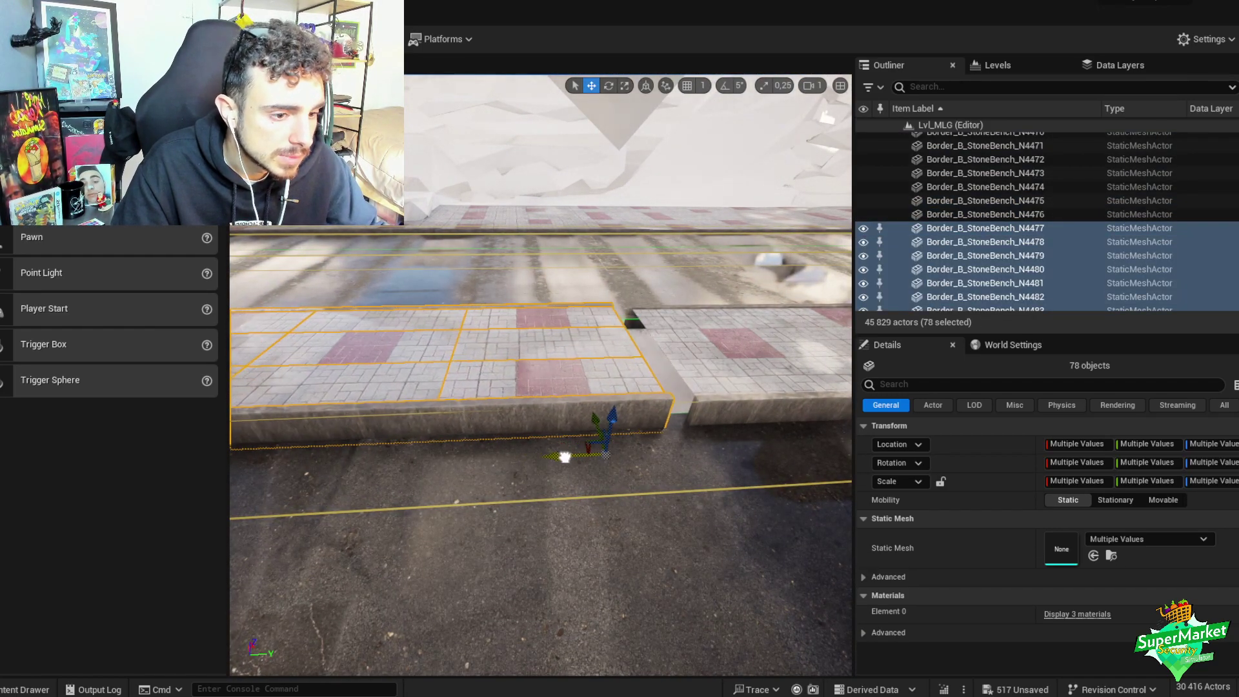
pyautogui.moveTo(611, 459); pyautogui.dragTo(599, 461)
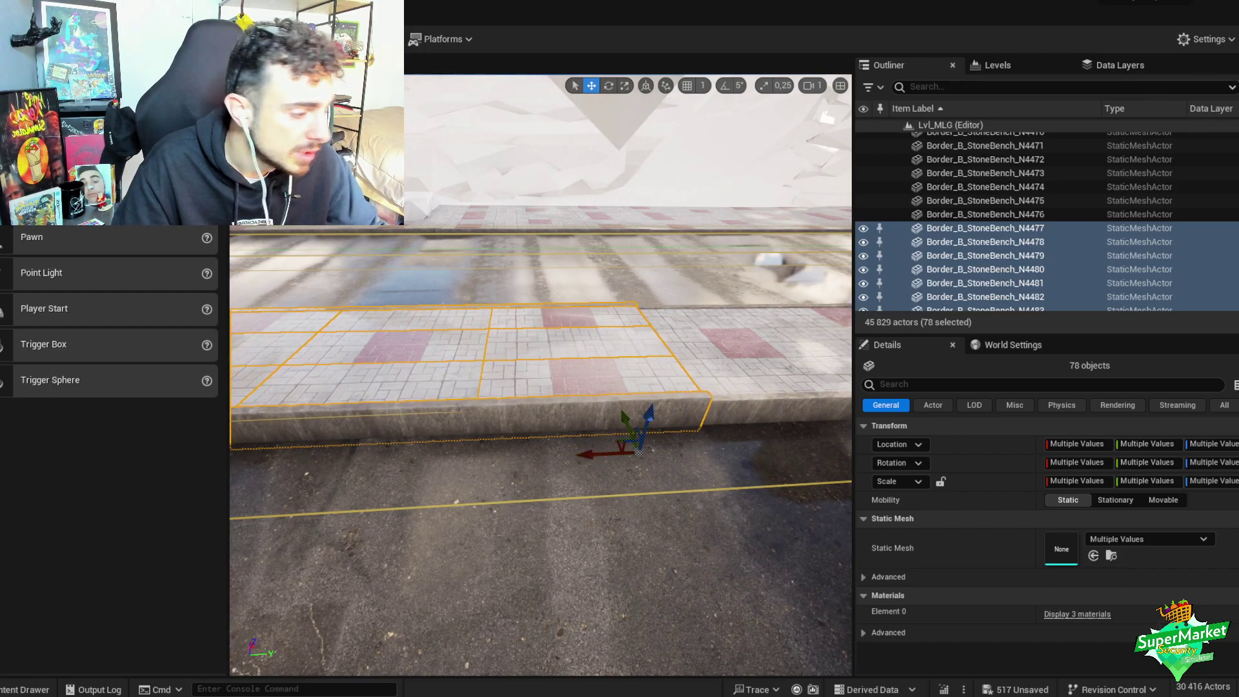
pyautogui.moveTo(600, 461); pyautogui.dragTo(599, 461, button='right')
# - Check the new section along the street and group its 78 tile pieces
pyautogui.scroll(-2, 600, 461)
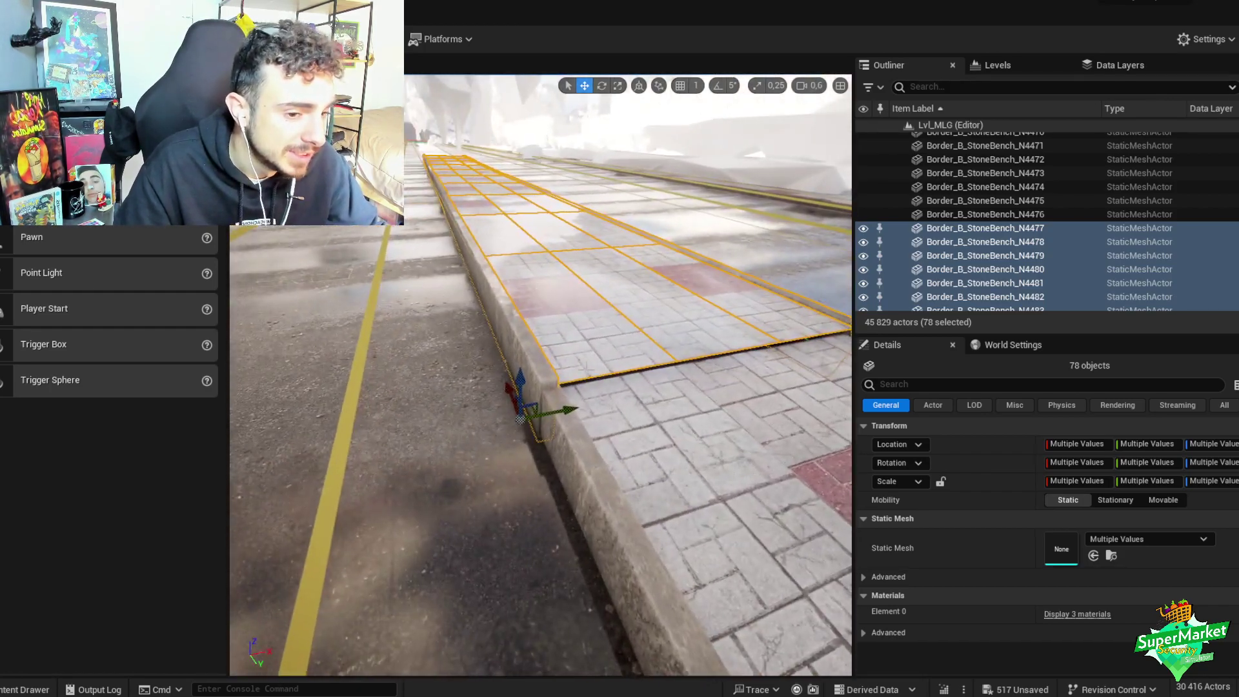
pyautogui.moveTo(528, 386); pyautogui.dragTo(529, 386, button='right')
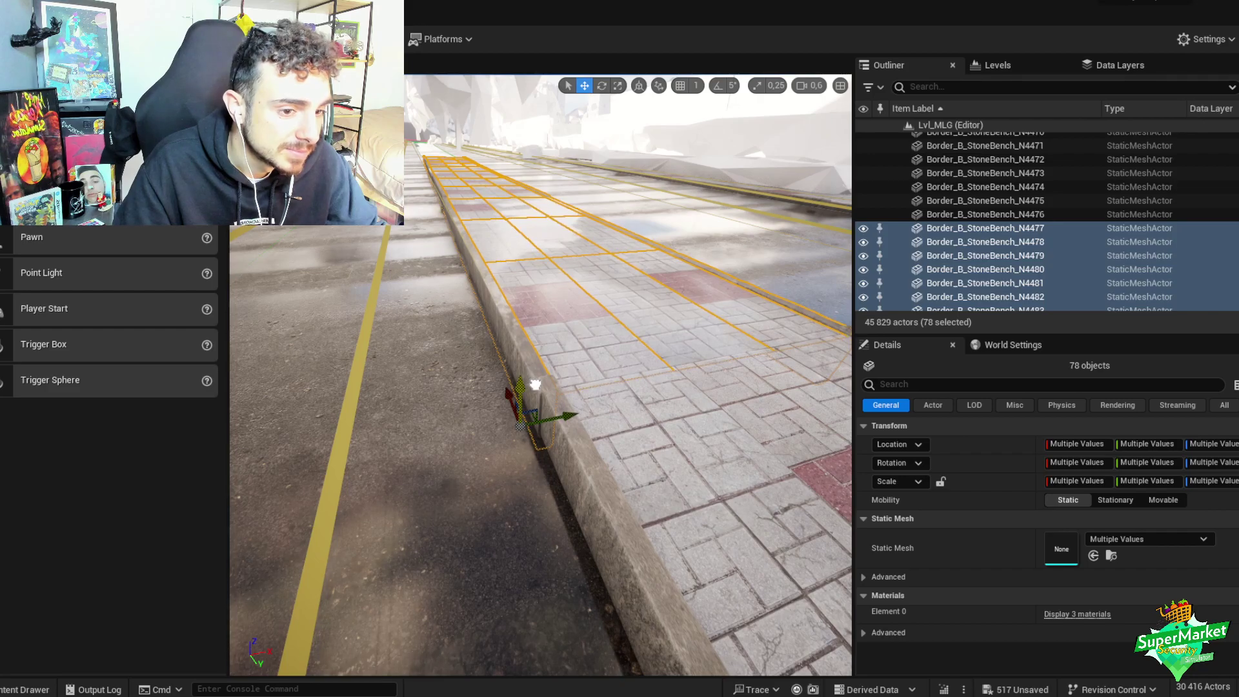
pyautogui.scroll(1, 529, 386)
pyautogui.moveTo(529, 385); pyautogui.dragTo(528, 386, button='right')
pyautogui.scroll(3, 529, 385)
pyautogui.moveTo(641, 352); pyautogui.dragTo(637, 355, button='right')
pyautogui.hotkey('ctrl', 'g')
pyautogui.scroll(2, 637, 355)
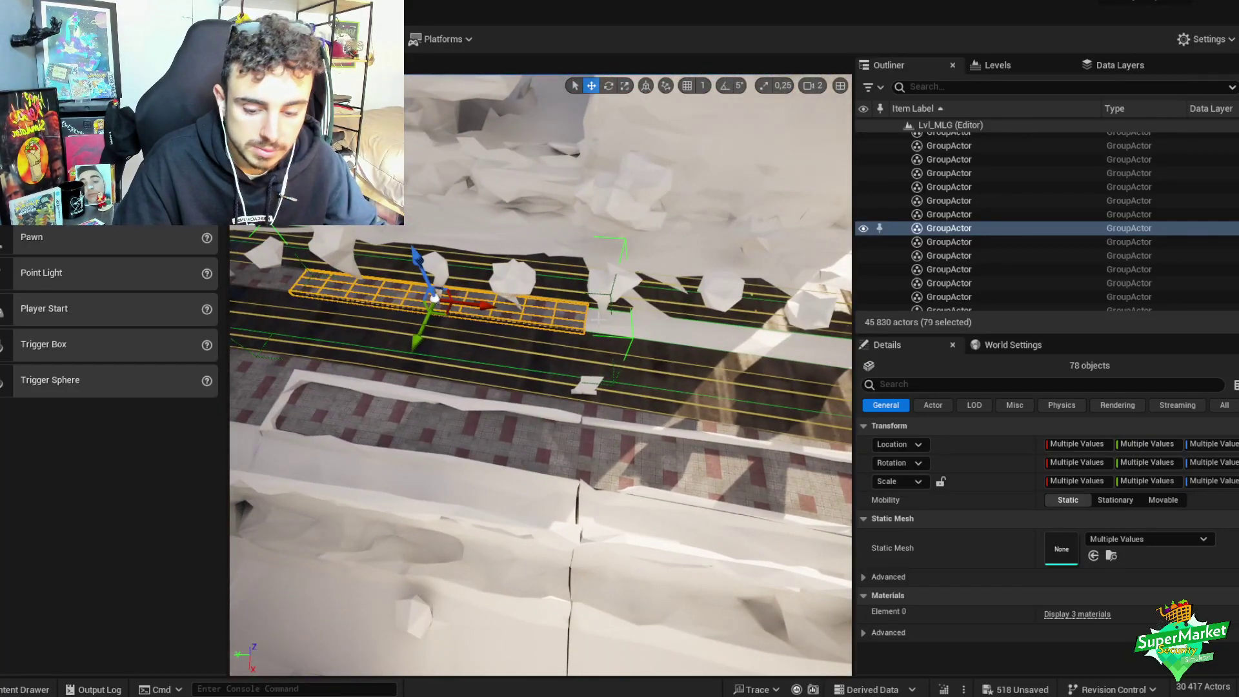
# - Copy the grouped section further along the road, group its 78 bench pieces, and return to Move
pyautogui.keyDown('alt'); pyautogui.moveTo(434, 297); pyautogui.dragTo(512, 311); pyautogui.keyUp('alt')
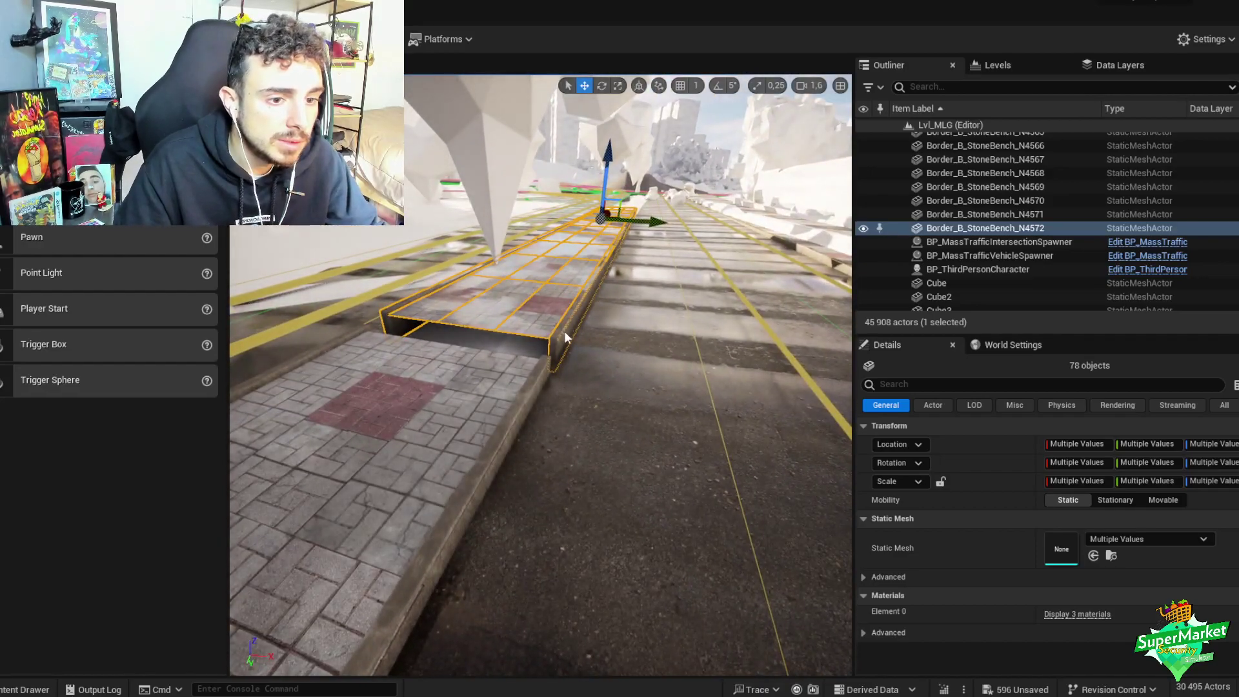
pyautogui.moveTo(565, 336); pyautogui.dragTo(566, 336, button='right')
pyautogui.scroll(-2, 565, 336)
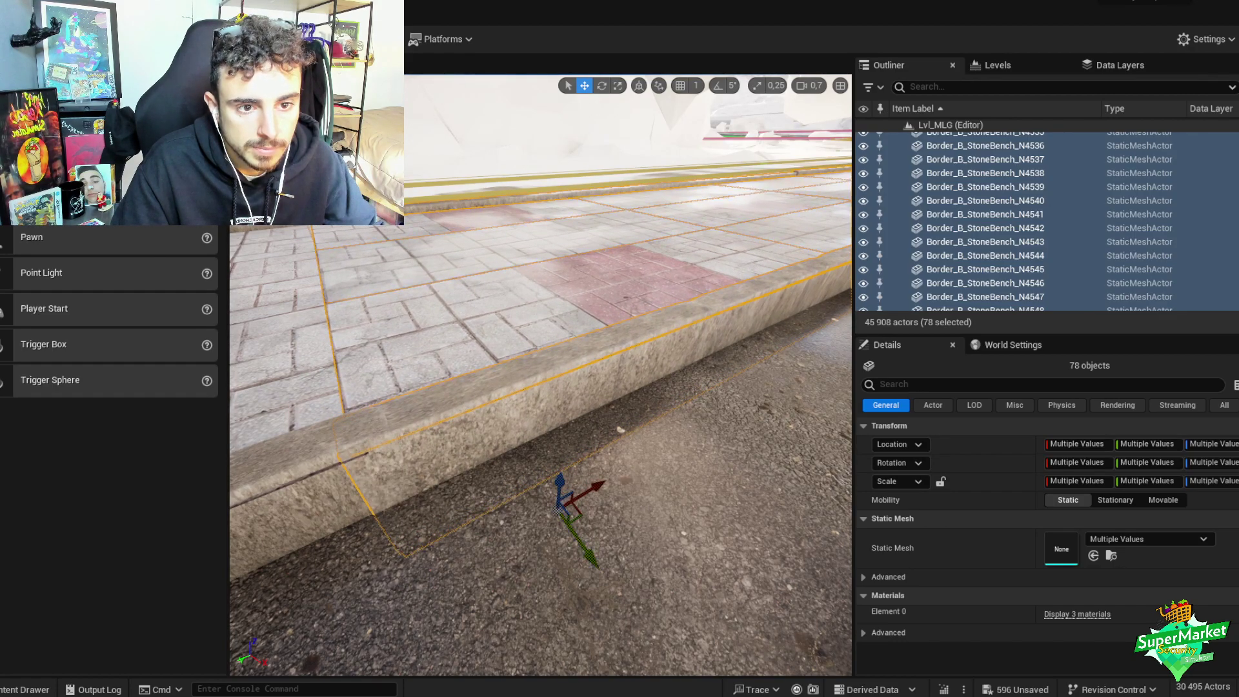
pyautogui.scroll(1, 565, 337)
pyautogui.moveTo(566, 337); pyautogui.dragTo(565, 336, button='right')
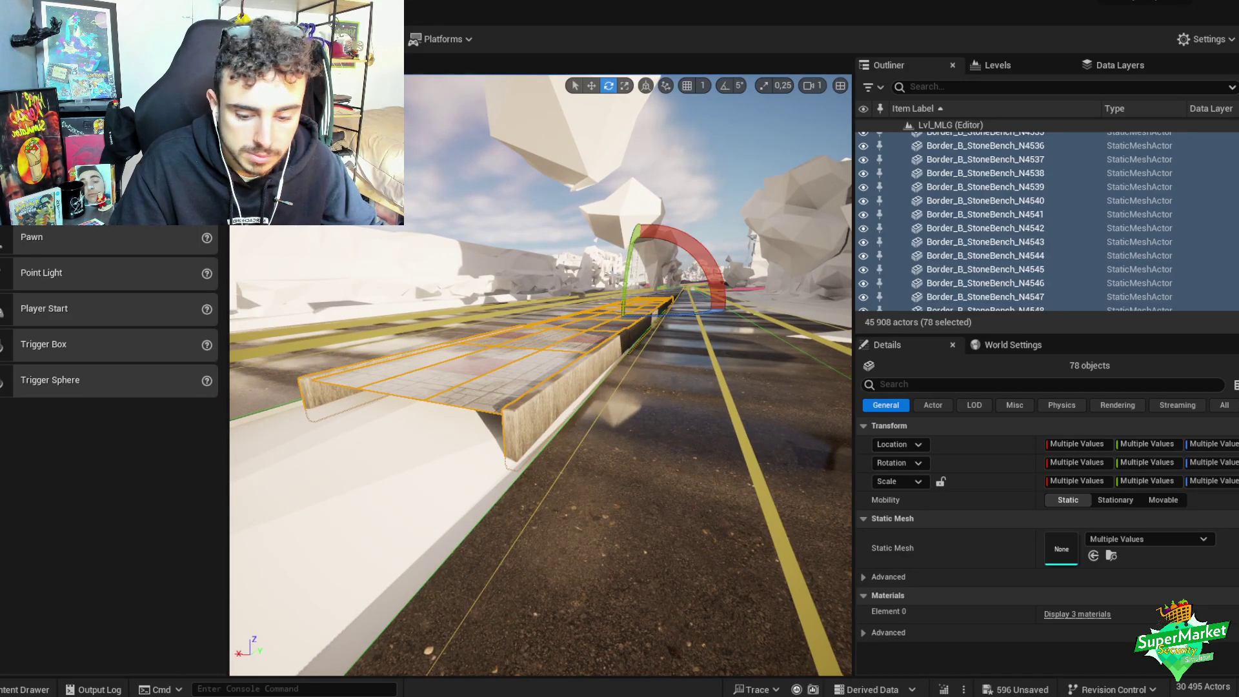
pyautogui.hotkey('ctrl', 'g')
pyautogui.moveTo(565, 337); pyautogui.dragTo(566, 336, button='right')
pyautogui.scroll(1, 566, 337)
pyautogui.press('w')
pyautogui.scroll(2, 566, 337)
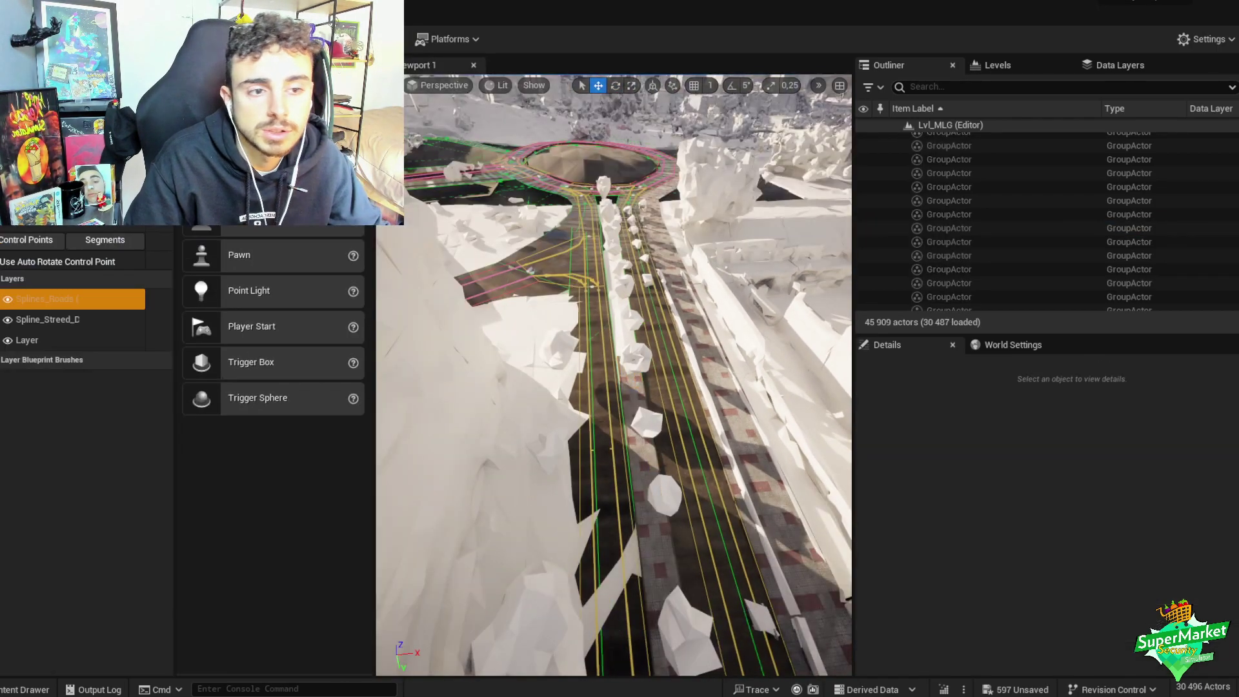
# - Widen the road spline control point to a Half-Width of 500
pyautogui.click(647, 344)
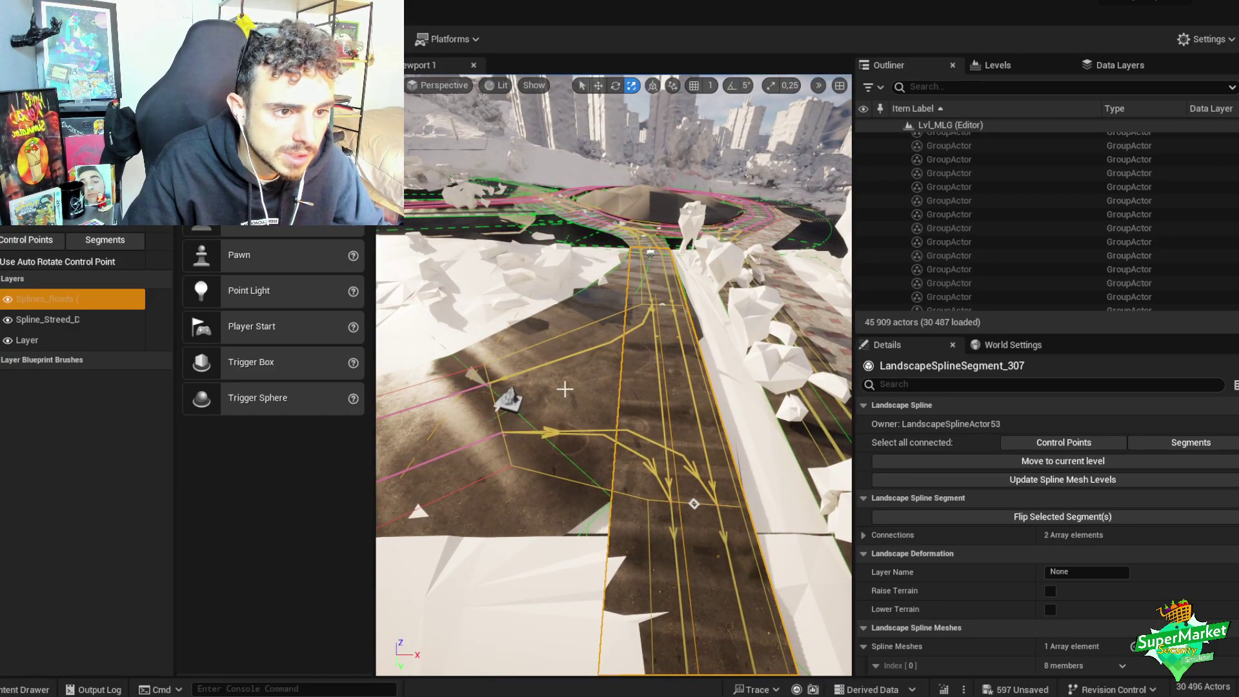
pyautogui.click(649, 245)
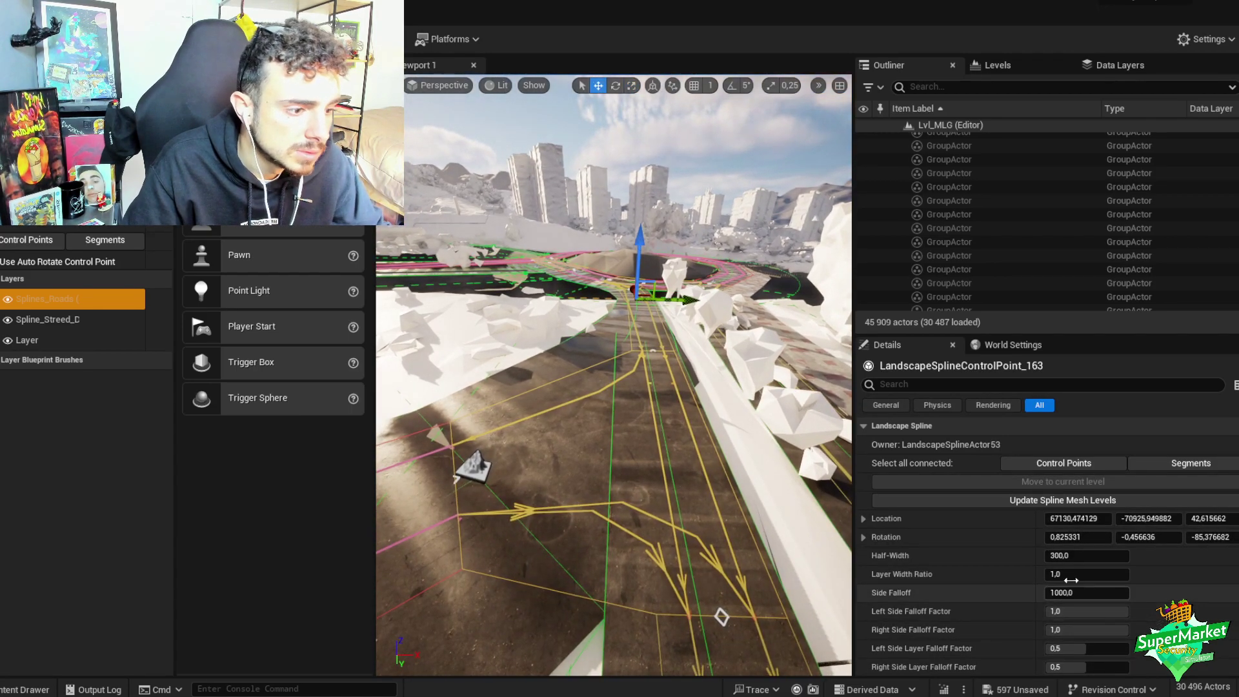
pyautogui.click(1077, 556)
pyautogui.write('50')
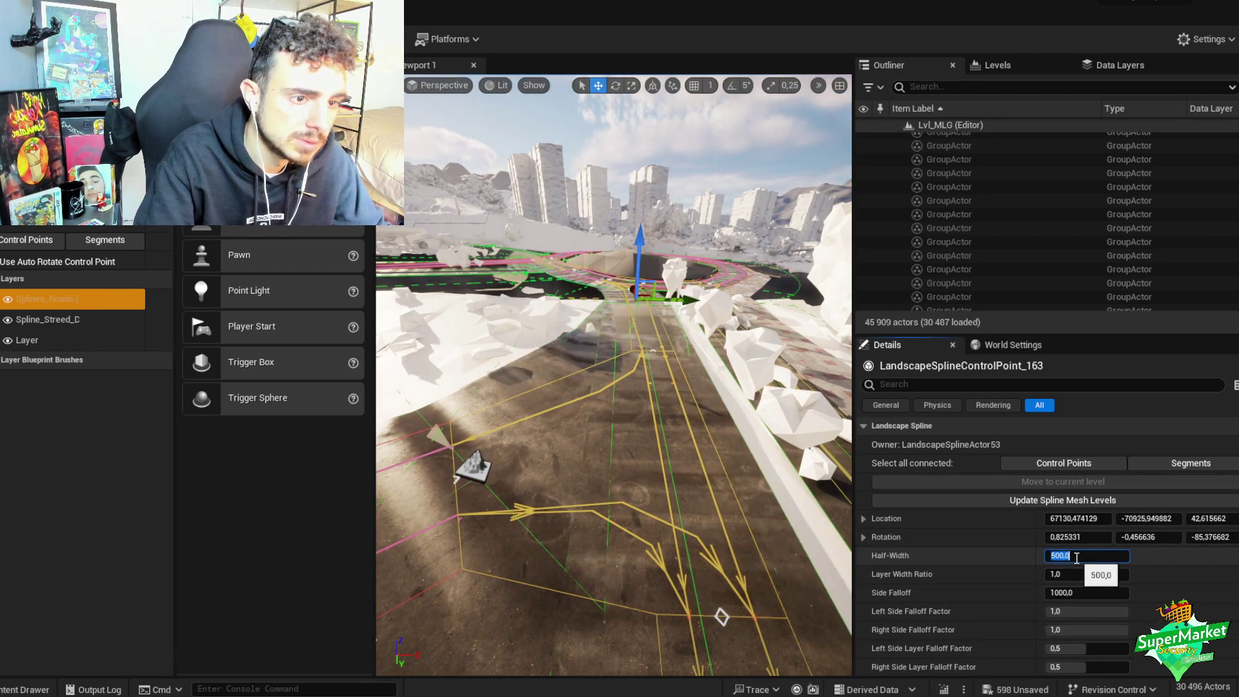
pyautogui.press('Return')
pyautogui.moveTo(613, 388); pyautogui.dragTo(602, 492, button='right')
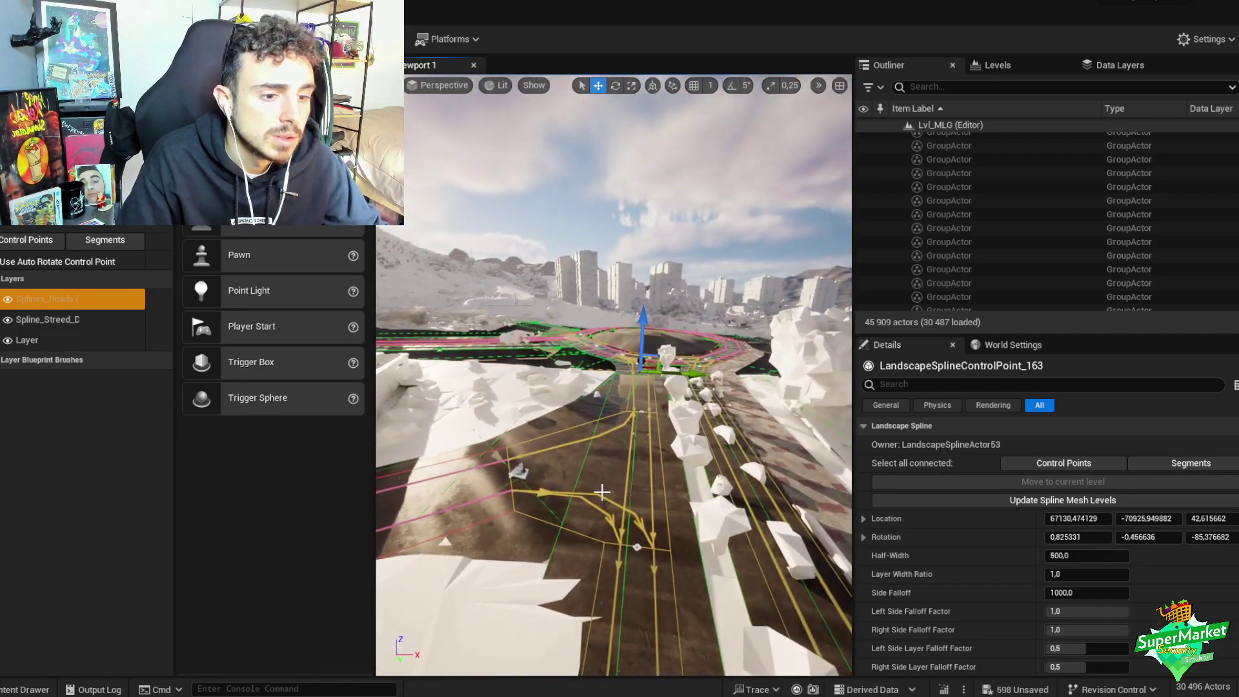
# - Uncheck Raise Terrain on the neighbouring road segment, then leave Landscape spline editing
pyautogui.click(602, 492)
pyautogui.moveTo(619, 393); pyautogui.dragTo(534, 428, button='right')
pyautogui.click(534, 428)
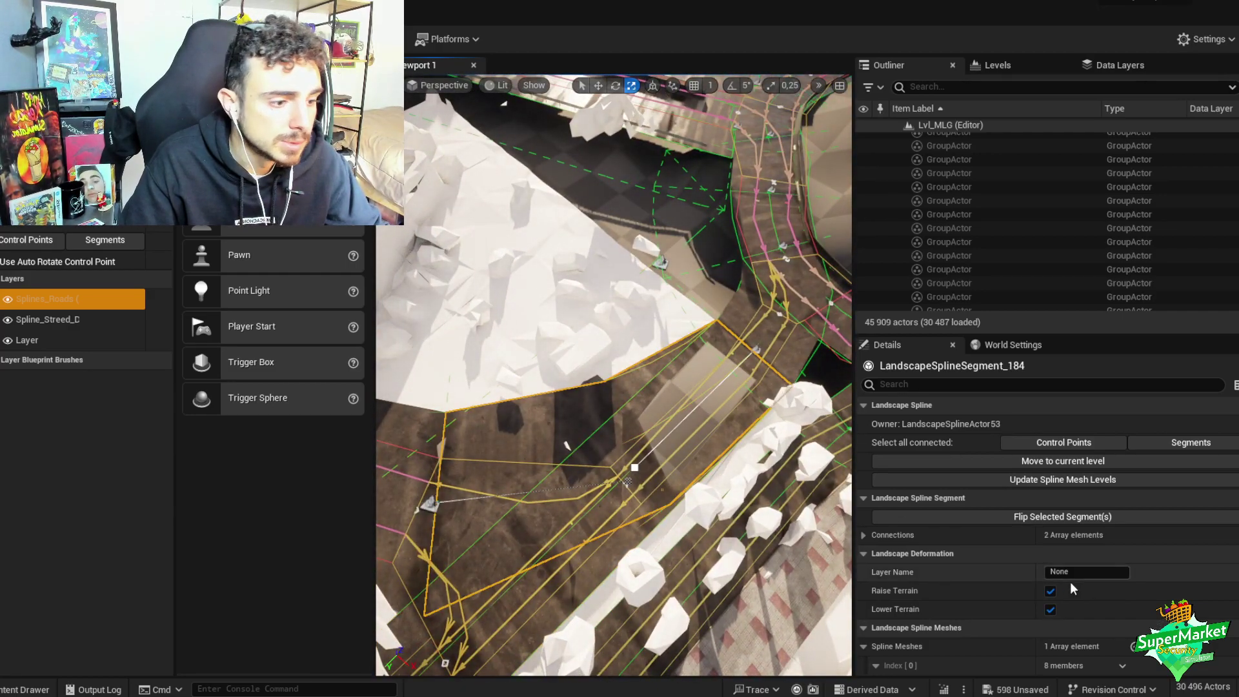
pyautogui.click(1050, 591)
pyautogui.moveTo(613, 387); pyautogui.dragTo(630, 484, button='right')
pyautogui.hotkey('shift', '1')
pyautogui.click(613, 362)
# - Rotate the stone bench strip around its vertical axis and group its pieces with Ctrl+G
pyautogui.press('w')
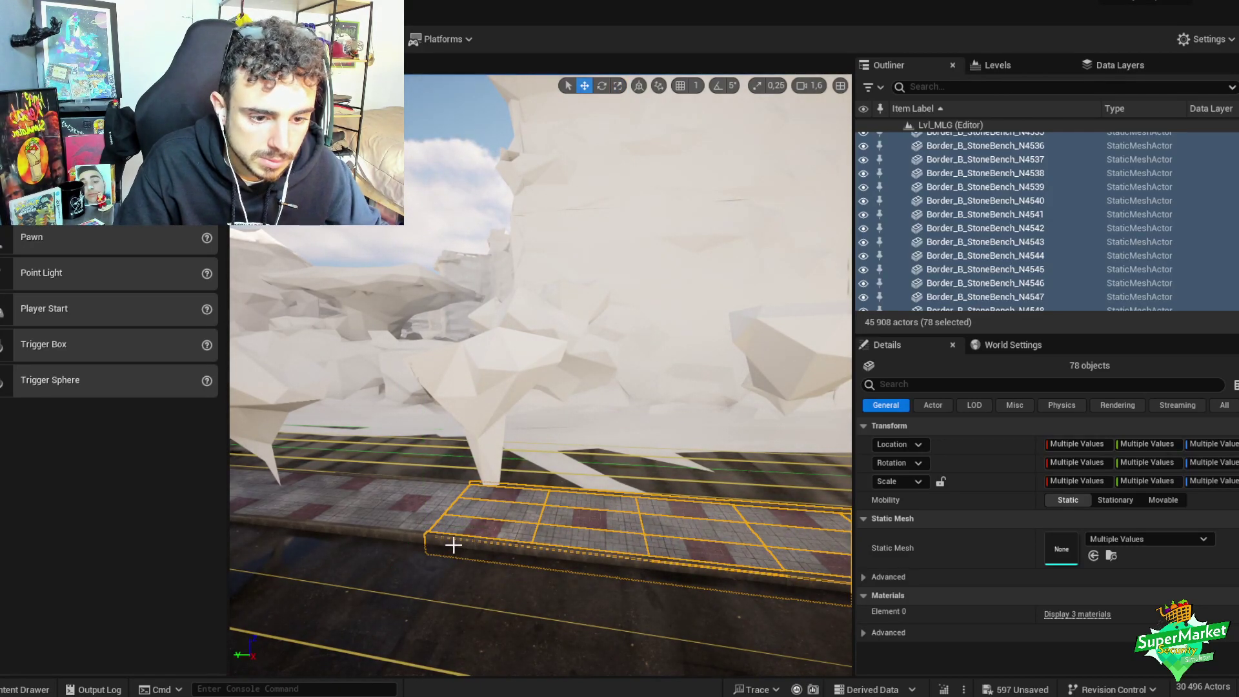
pyautogui.moveTo(453, 546); pyautogui.dragTo(514, 533, button='right')
pyautogui.press('e')
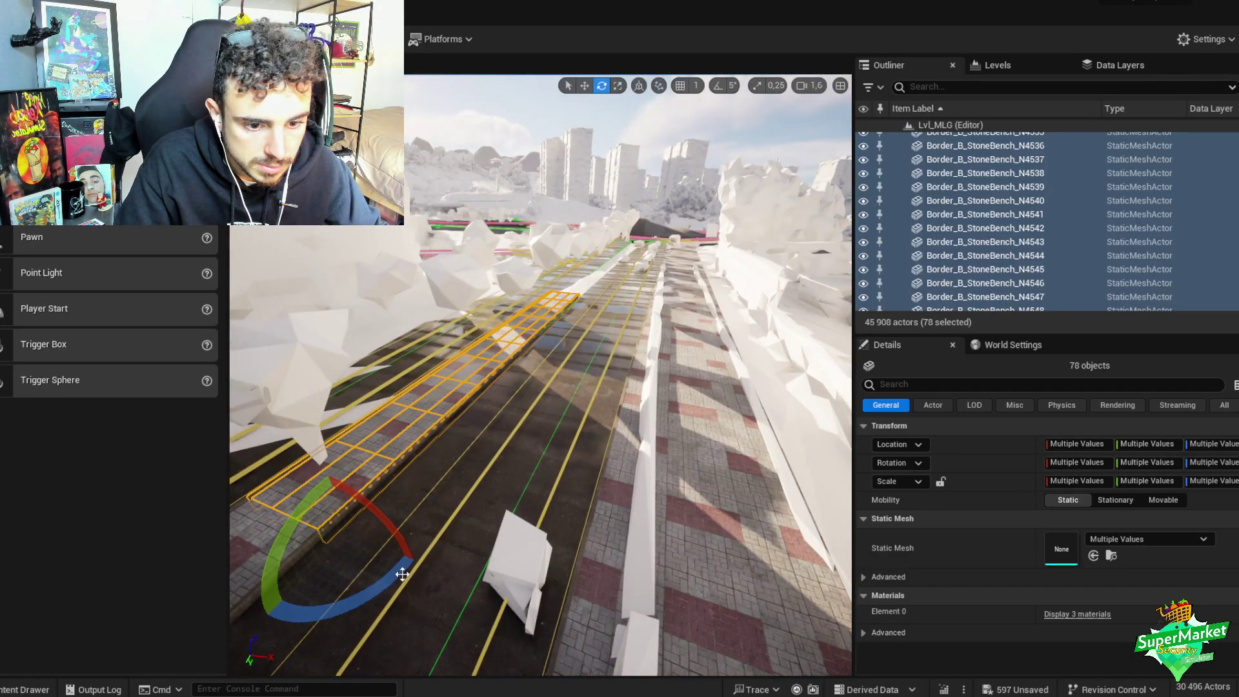
pyautogui.moveTo(402, 573); pyautogui.dragTo(392, 574)
pyautogui.press('w')
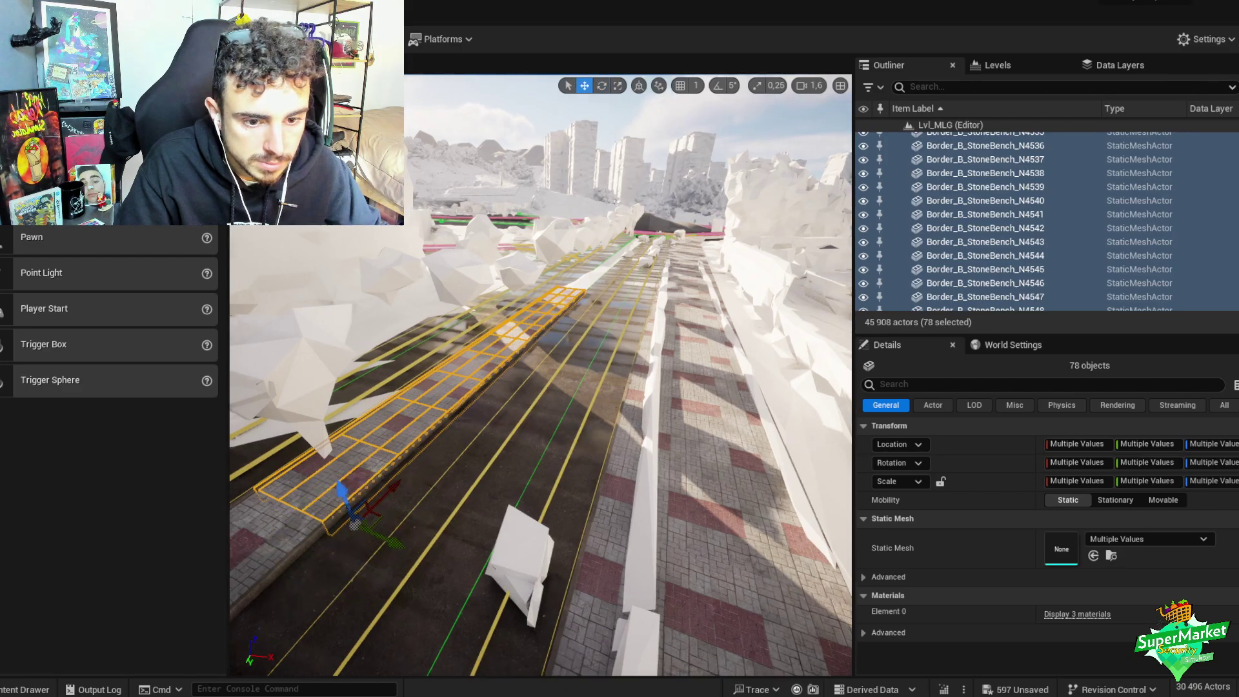
pyautogui.moveTo(392, 574); pyautogui.dragTo(355, 549, button='right')
pyautogui.scroll(-2, 400, 581)
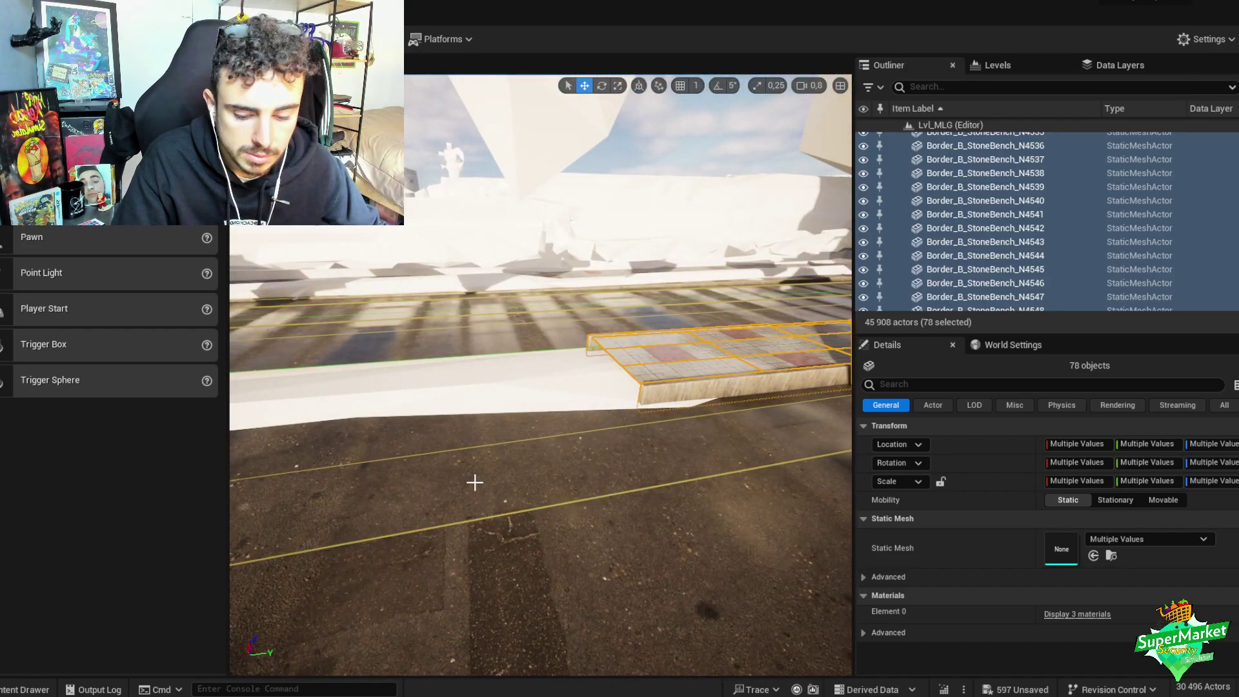
pyautogui.hotkey('ctrl', 'g')
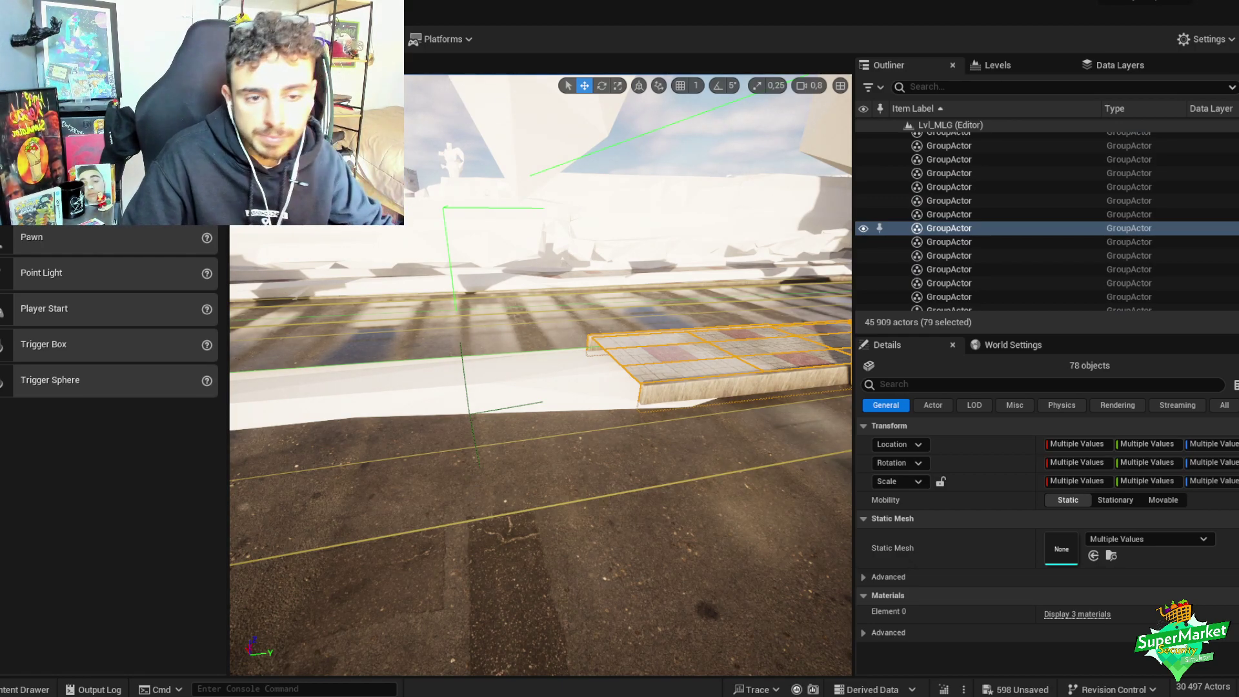
# - Delete the Google 3D city tile mesh covering the street
pyautogui.moveTo(547, 411); pyautogui.dragTo(548, 411, button='right')
pyautogui.click(547, 411)
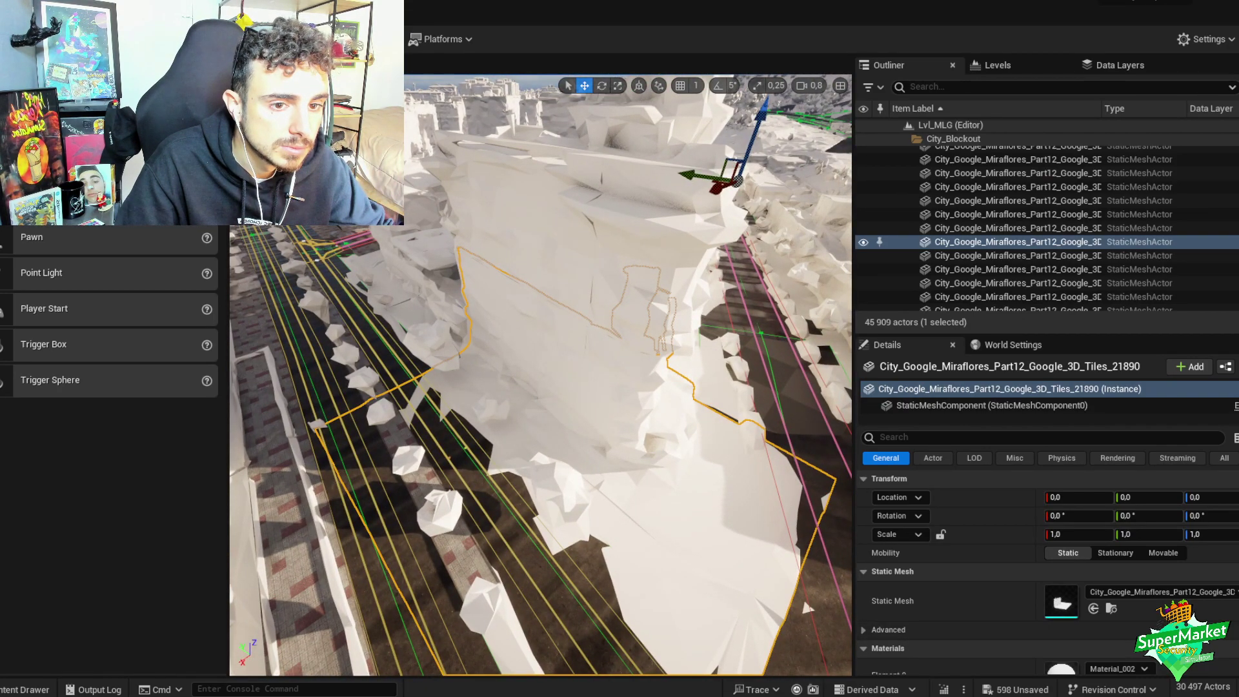
pyautogui.moveTo(541, 375)
pyautogui.mouseDown(button='right')
pyautogui.moveTo(581, 374)
pyautogui.moveTo(587, 358)
pyautogui.moveTo(555, 387)
pyautogui.mouseUp(button='right')
pyautogui.press('Delete')
# - Duplicate the 78-piece bench strip and slide the copy along to meet the neighbouring strip
pyautogui.click(600, 516)
pyautogui.moveTo(600, 516); pyautogui.dragTo(593, 504, button='right')
pyautogui.hotkey('ctrl', 'd')
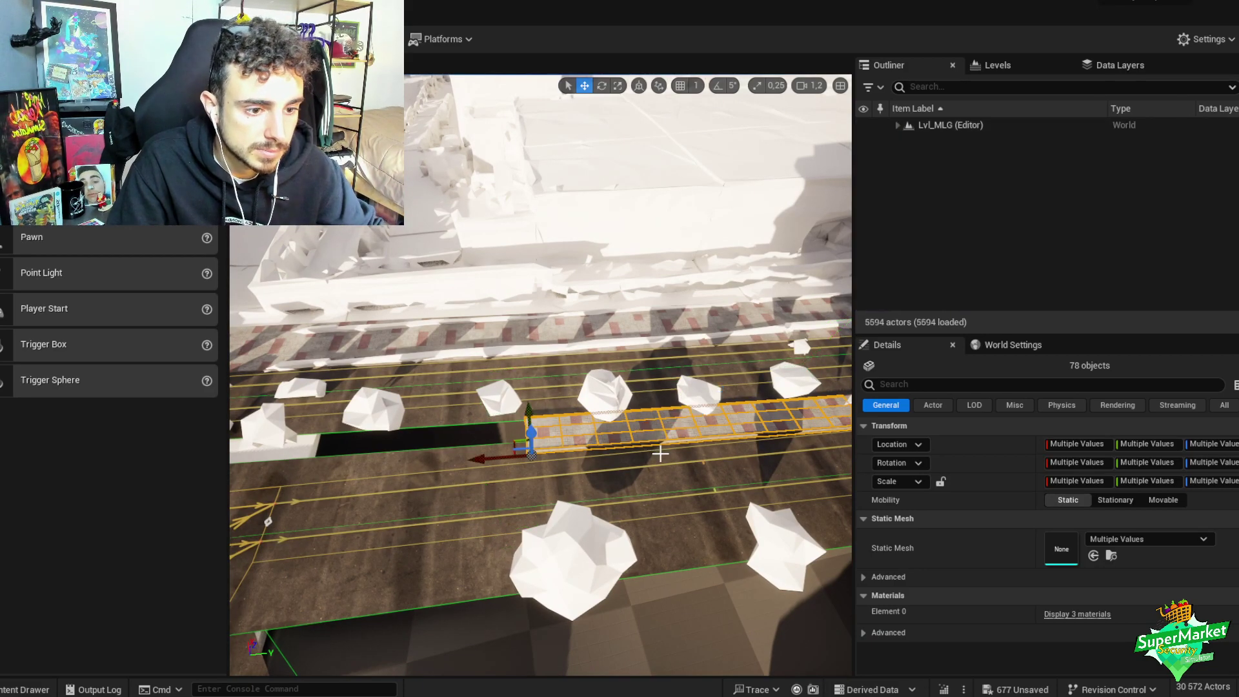
pyautogui.moveTo(622, 443); pyautogui.dragTo(590, 443, button='right')
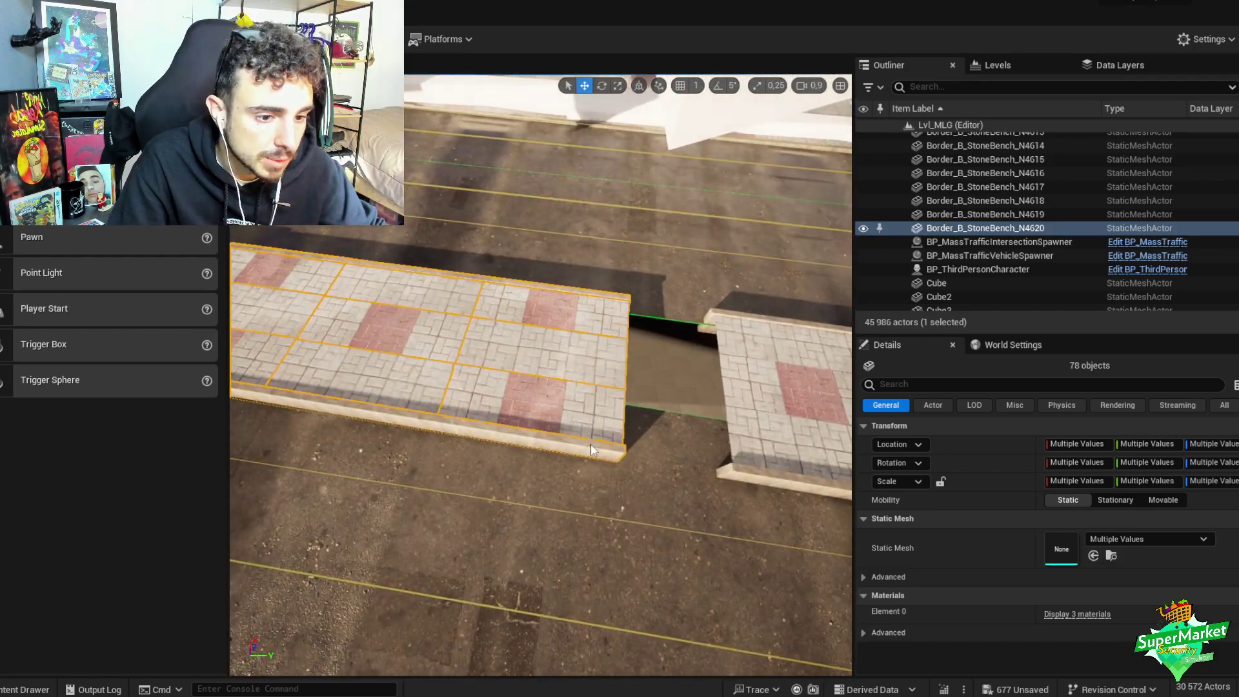
pyautogui.scroll(2, 568, 452)
pyautogui.moveTo(592, 452); pyautogui.dragTo(623, 453)
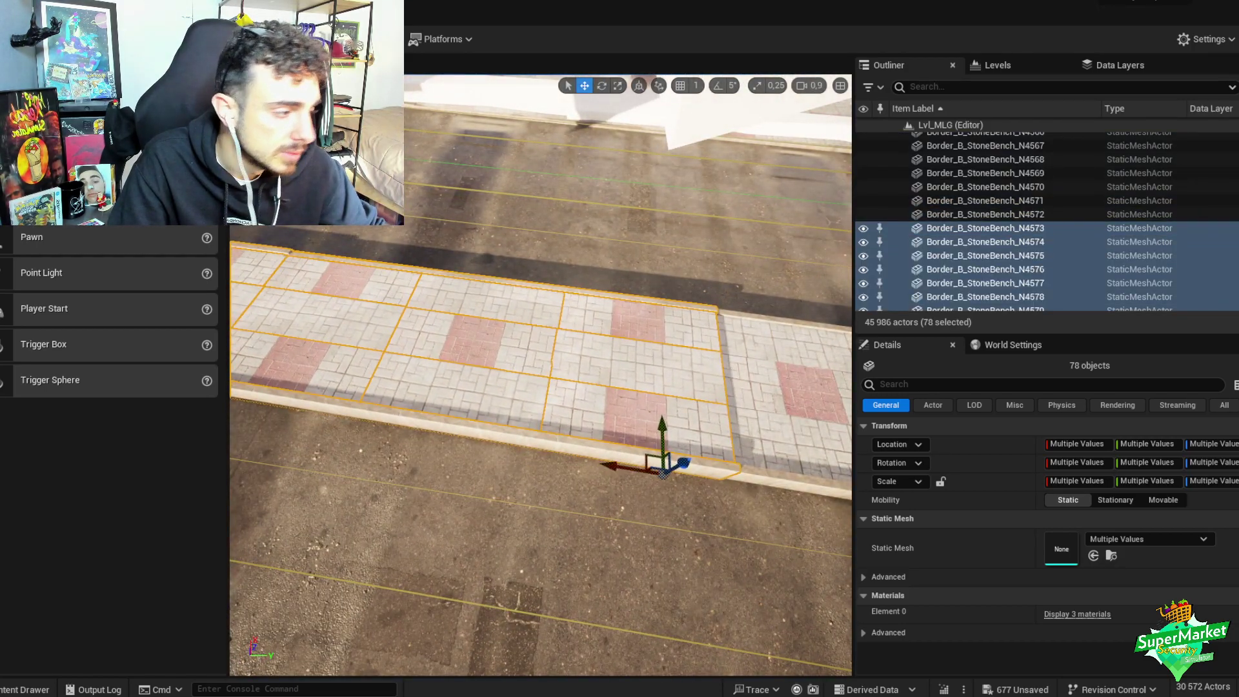
# - Check the copy's fit from a low angle along the curb and group its pieces
pyautogui.moveTo(624, 453); pyautogui.dragTo(382, 419, button='right')
pyautogui.scroll(-1, 622, 445)
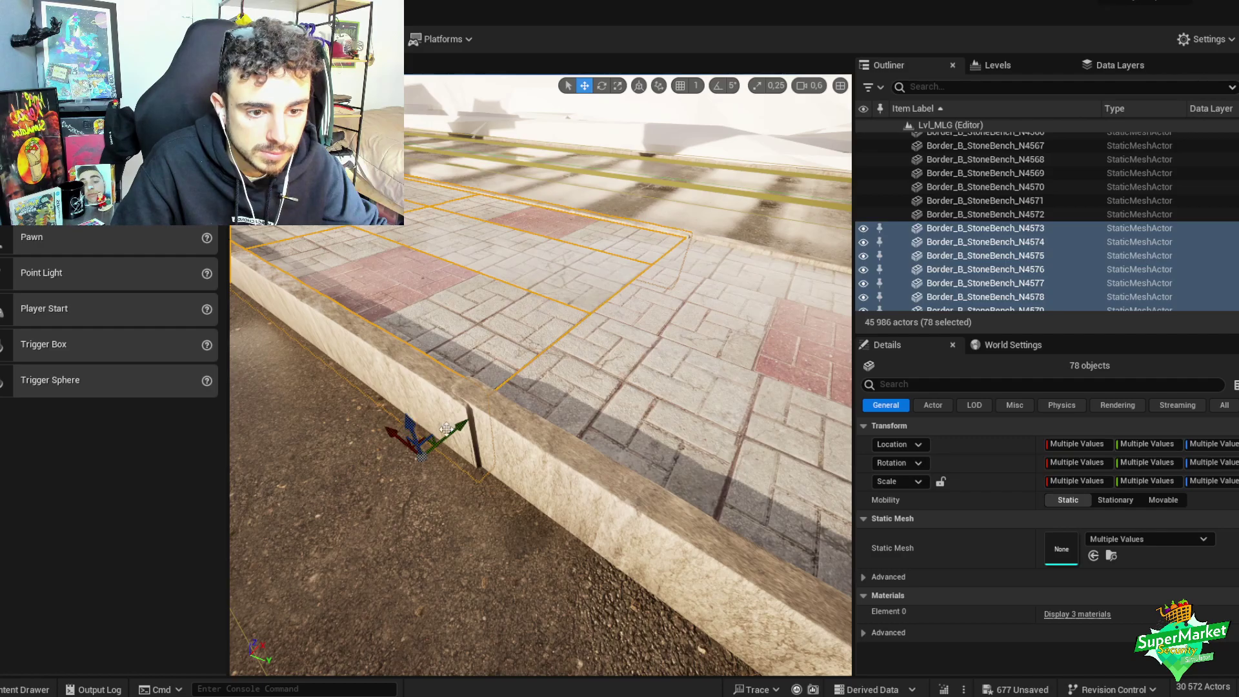
pyautogui.moveTo(452, 429); pyautogui.dragTo(395, 456, button='right')
pyautogui.scroll(1, 413, 426)
pyautogui.scroll(2, 407, 431)
pyautogui.press('e')
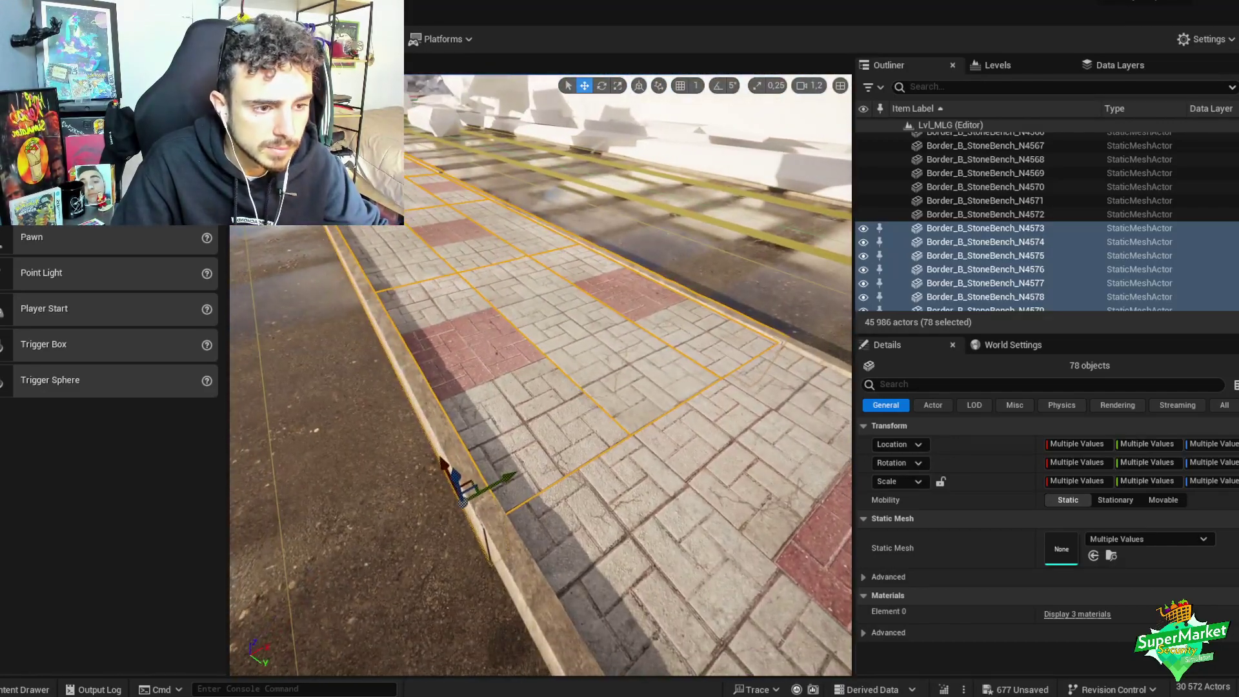
pyautogui.hotkey('ctrl', 'g')
pyautogui.moveTo(559, 358); pyautogui.dragTo(579, 339, button='right')
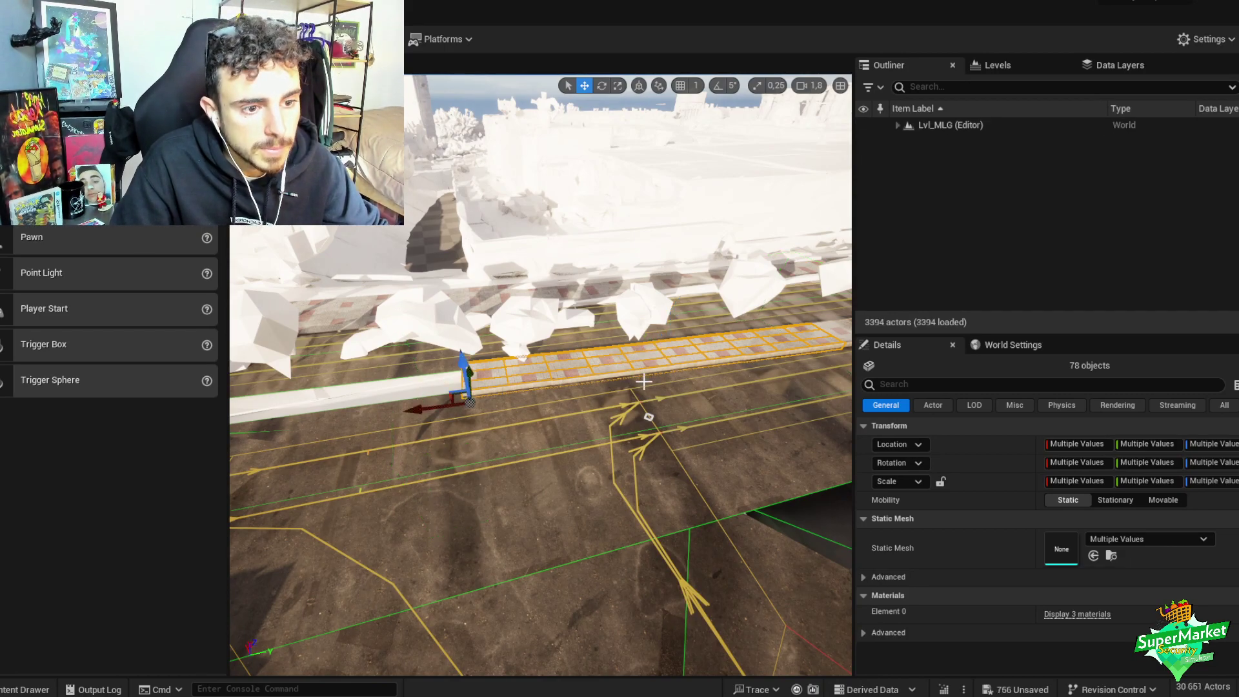
# - Duplicate the bench strip group again, place it further along the curb, and group it
pyautogui.hotkey('ctrl', 'd')
pyautogui.moveTo(620, 377); pyautogui.dragTo(501, 368, button='right')
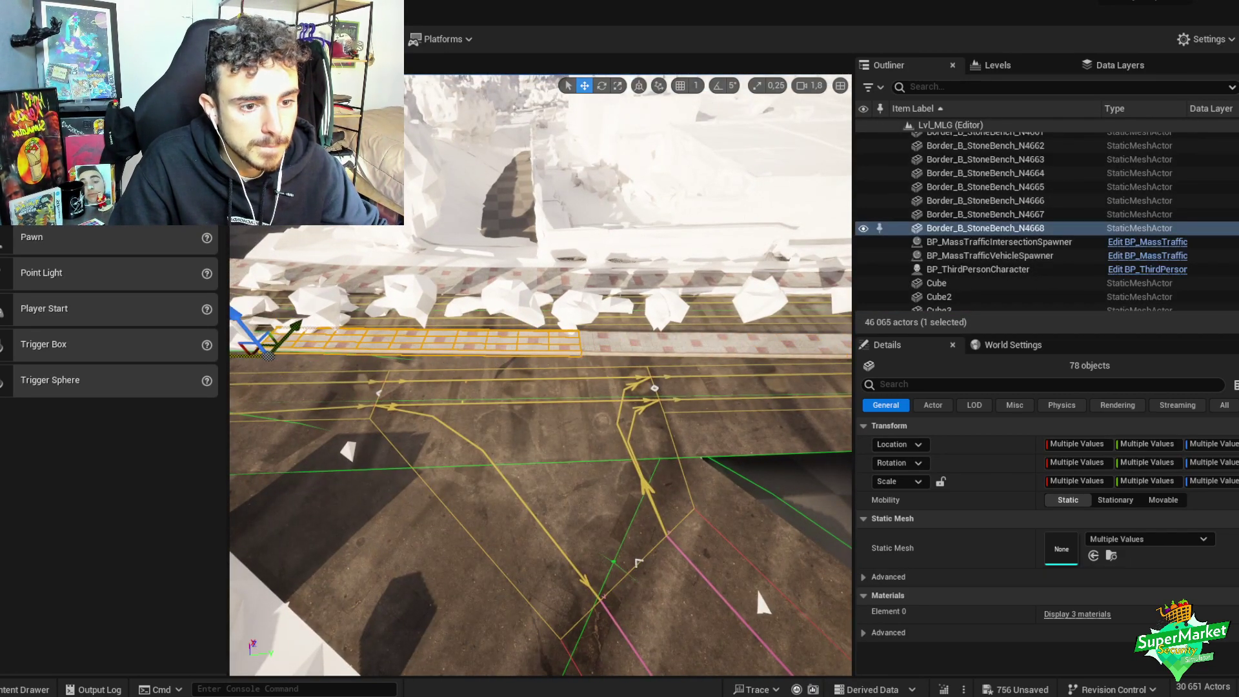
pyautogui.moveTo(757, 590); pyautogui.dragTo(748, 584, button='right')
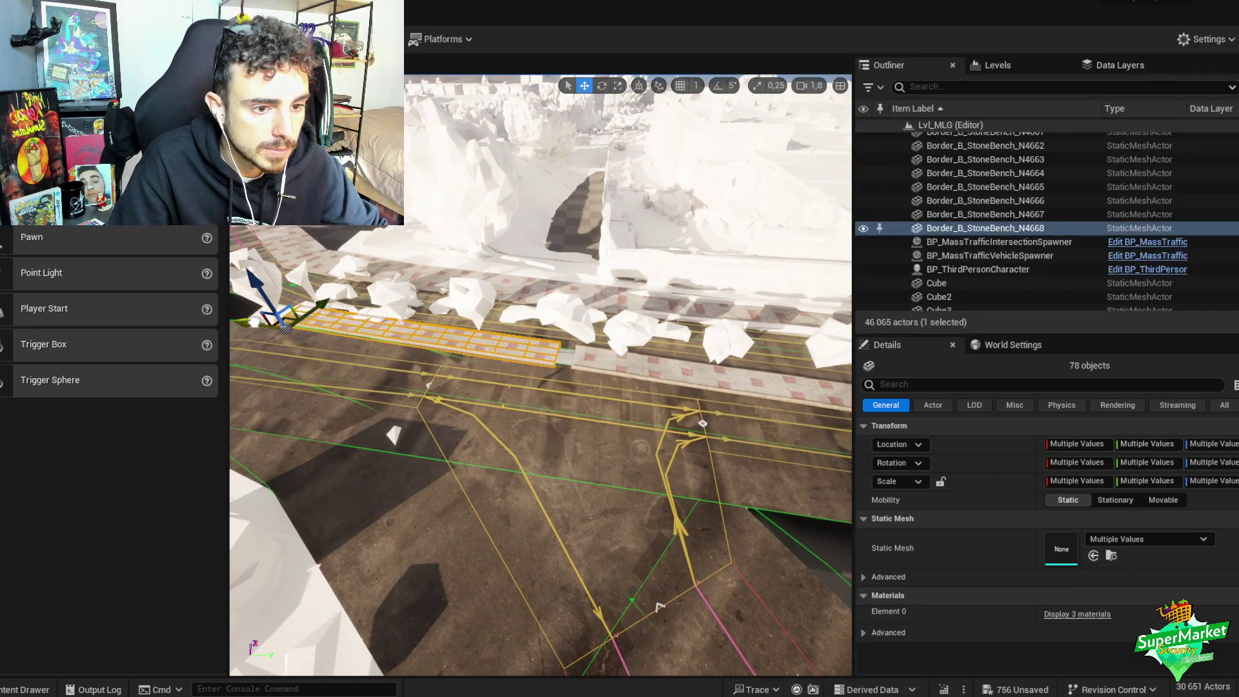
pyautogui.moveTo(528, 401); pyautogui.dragTo(527, 401, button='right')
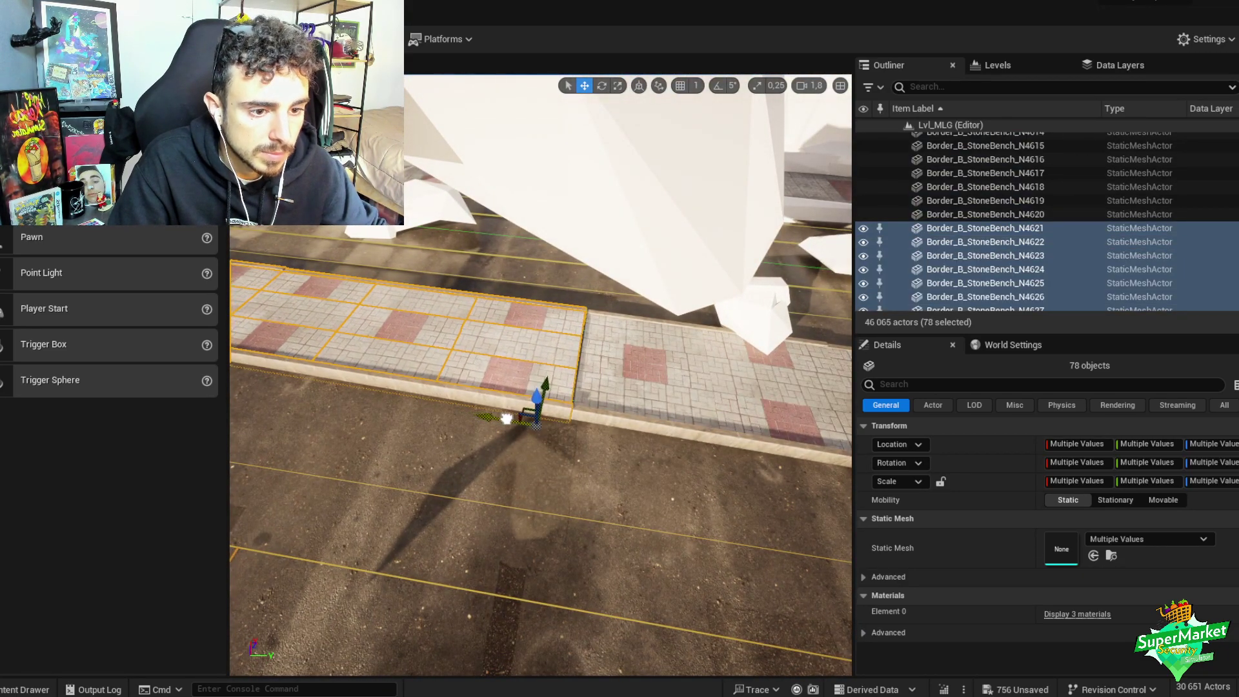
pyautogui.moveTo(419, 373)
pyautogui.mouseDown(button='right')
pyautogui.moveTo(421, 386)
pyautogui.moveTo(408, 384)
pyautogui.moveTo(419, 373)
pyautogui.mouseUp(button='right')
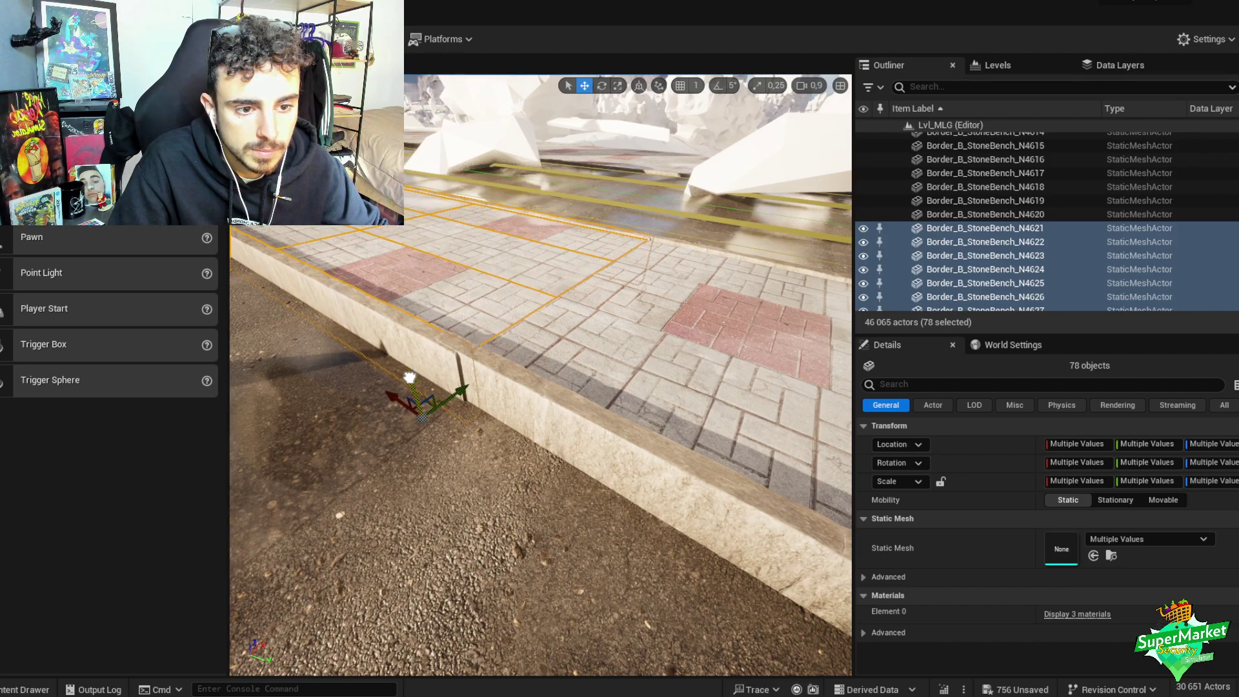
pyautogui.scroll(-1, 413, 379)
pyautogui.moveTo(410, 378); pyautogui.dragTo(498, 371, button='right')
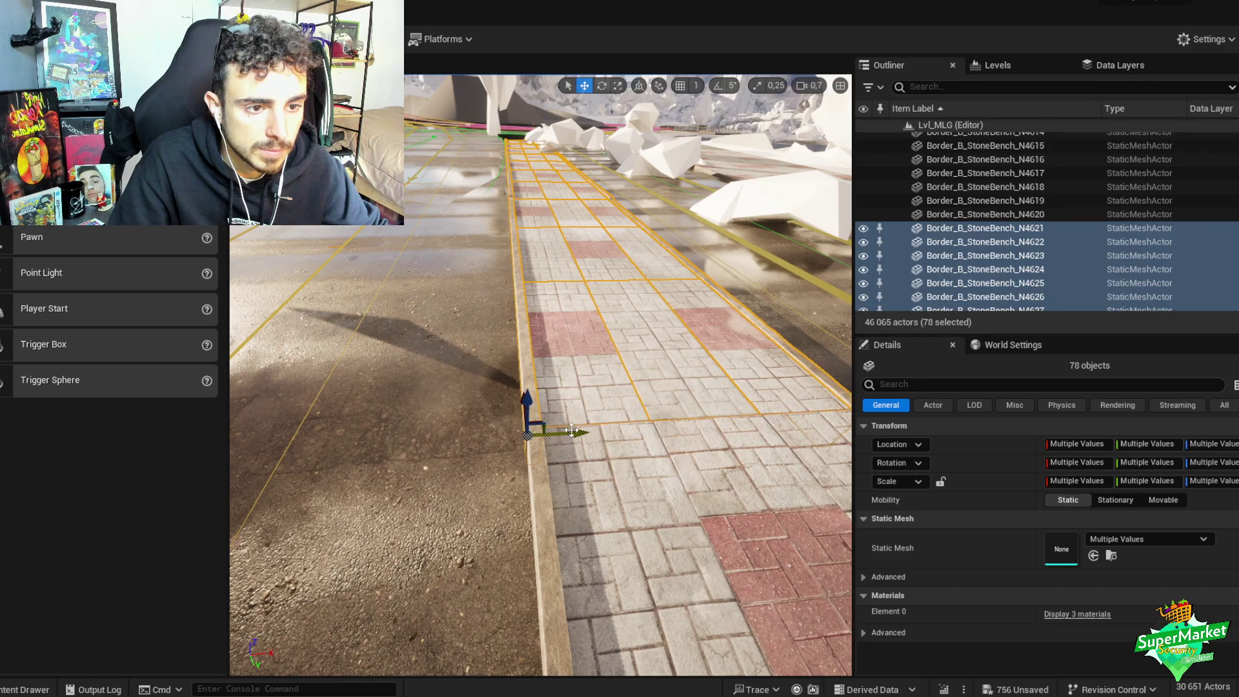
pyautogui.moveTo(571, 430); pyautogui.dragTo(545, 354, button='right')
pyautogui.scroll(1, 539, 426)
pyautogui.hotkey('ctrl', 'g')
pyautogui.scroll(3, 445, 446)
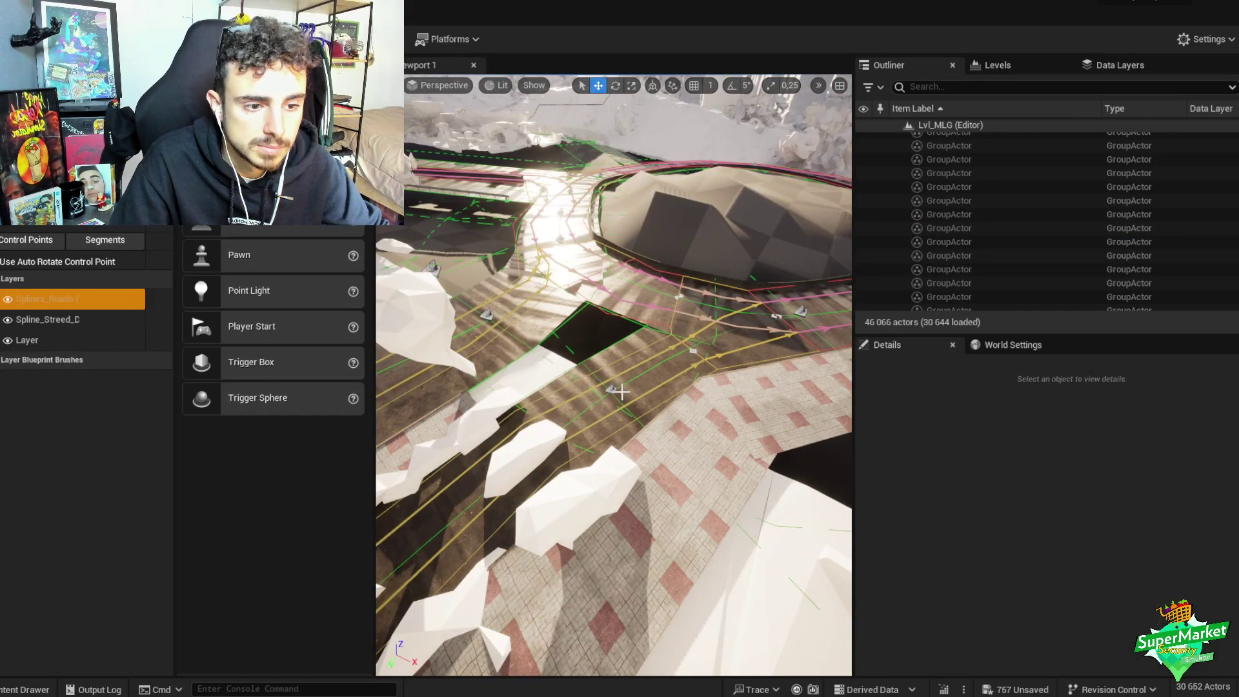
pyautogui.click(613, 388)
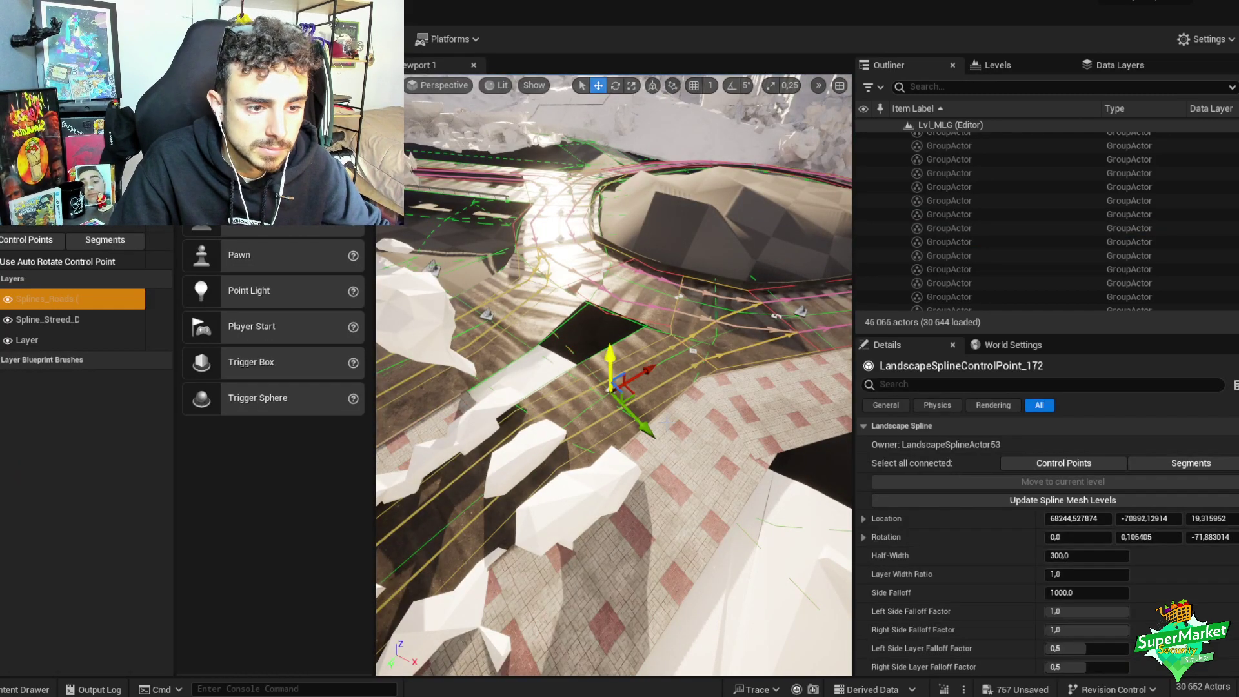
pyautogui.click(1071, 555)
pyautogui.write('500')
pyautogui.press('Return')
pyautogui.moveTo(613, 388); pyautogui.dragTo(678, 413, button='right')
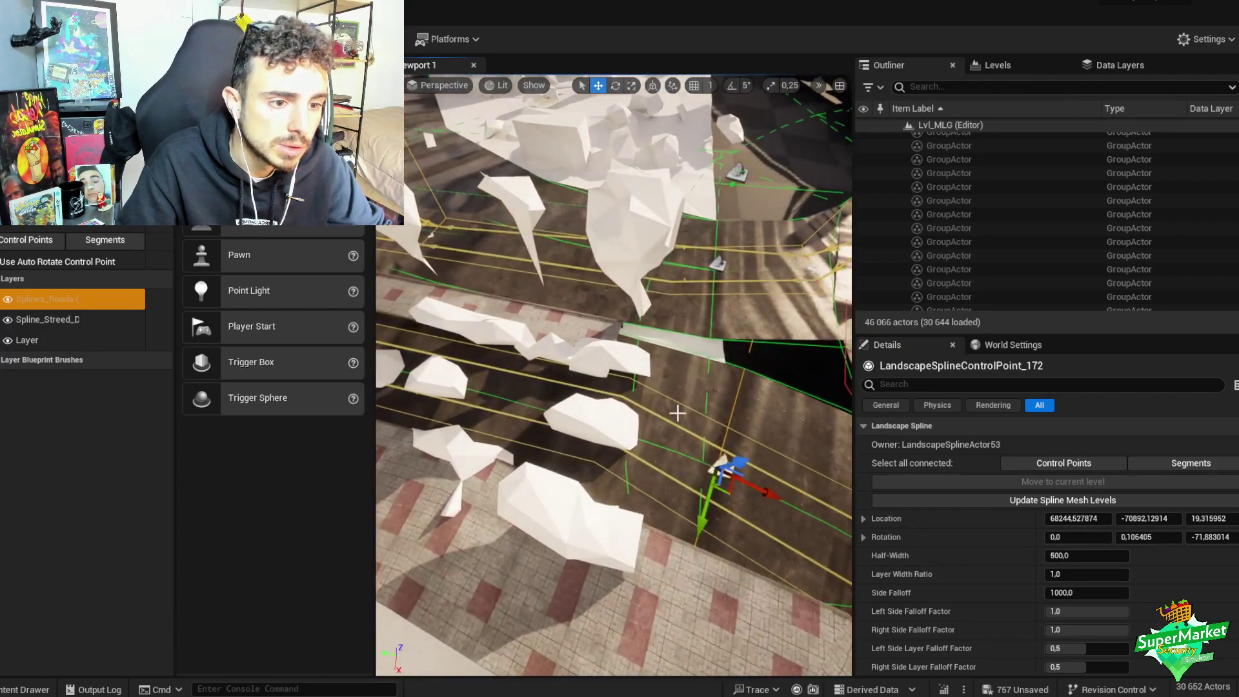
pyautogui.hotkey('shift', '1')
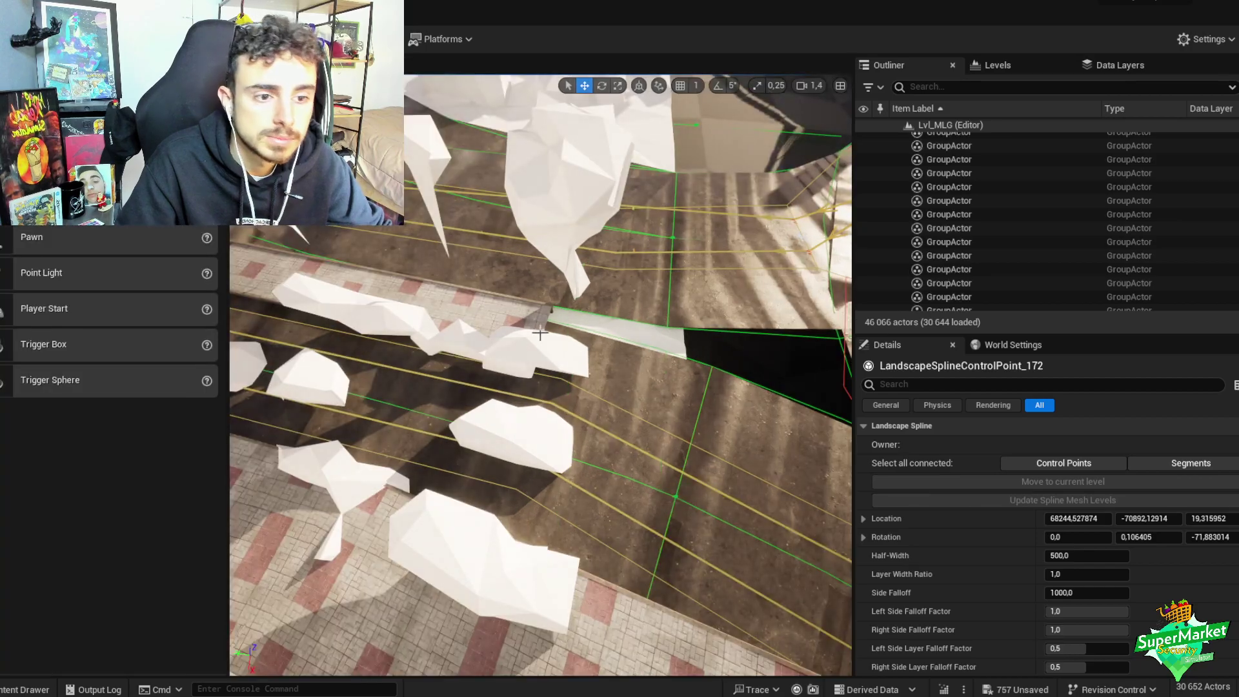
pyautogui.moveTo(542, 387); pyautogui.dragTo(612, 334, button='right')
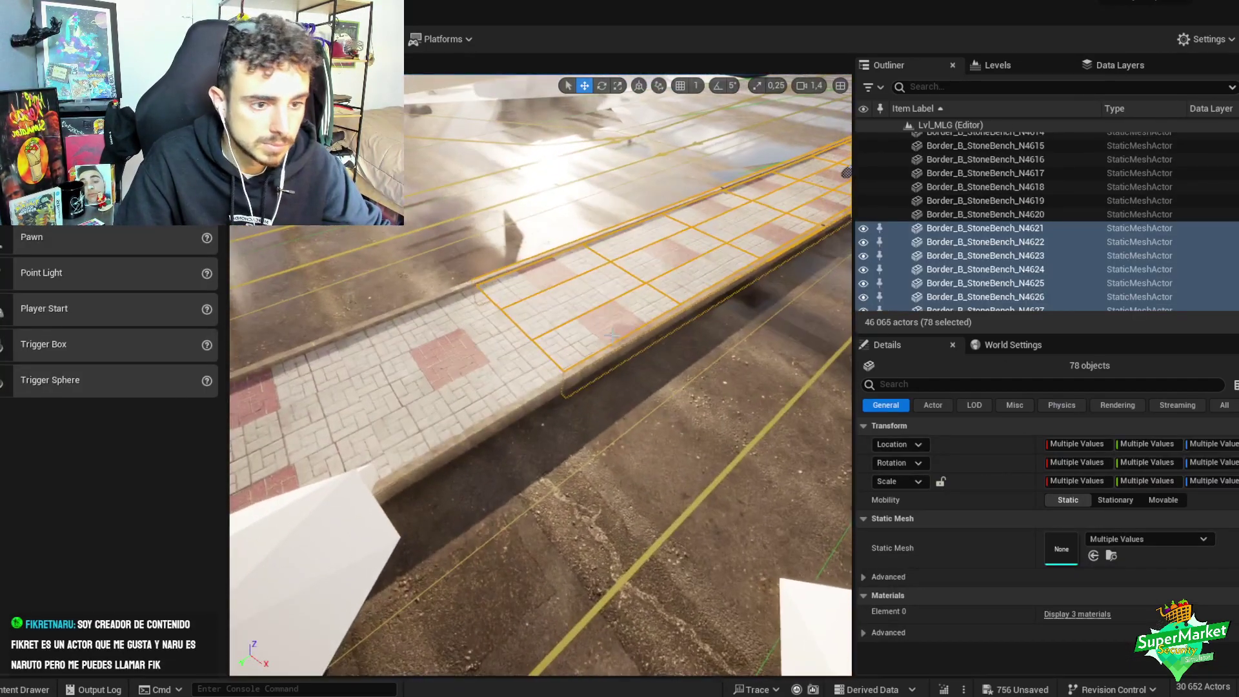
pyautogui.keyDown('ctrl'); pyautogui.click(602, 372); pyautogui.keyUp('ctrl')
# - Undo the stray selection, rotate the pavement strip into line, and group its 78 pieces
pyautogui.hotkey('ctrl', 'z')
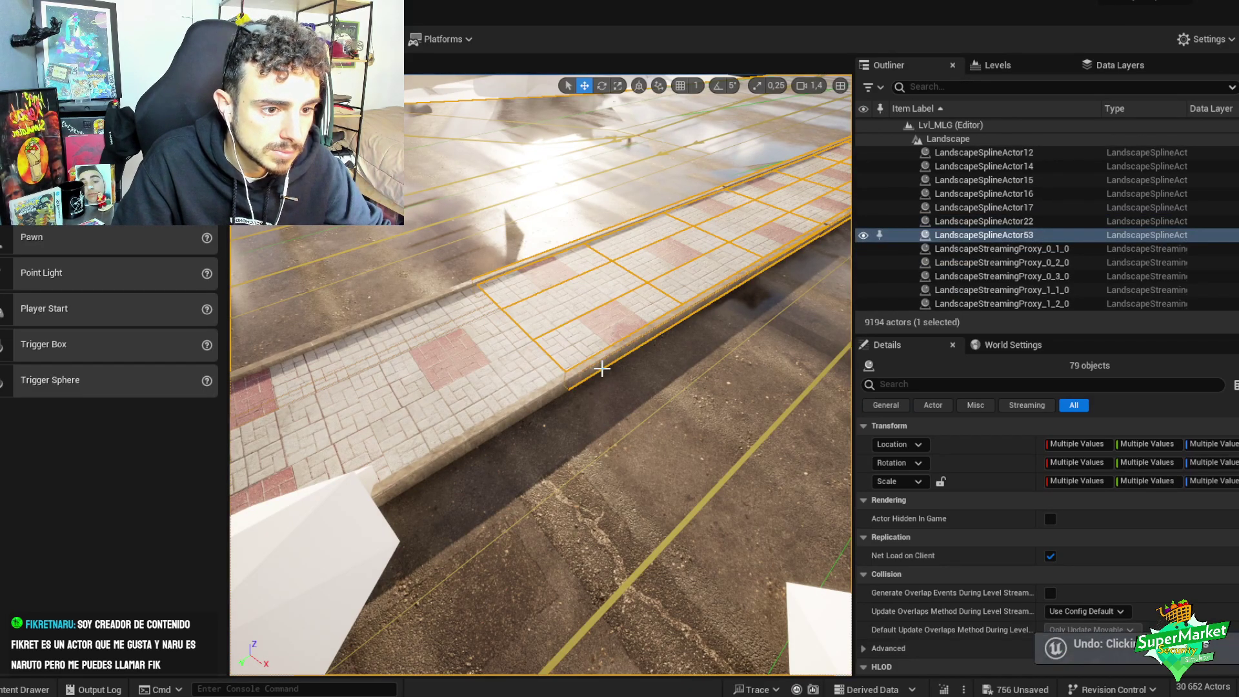
pyautogui.moveTo(602, 368); pyautogui.dragTo(557, 270, button='right')
pyautogui.scroll(-1, 620, 397)
pyautogui.press('e')
pyautogui.moveTo(415, 142); pyautogui.dragTo(422, 147)
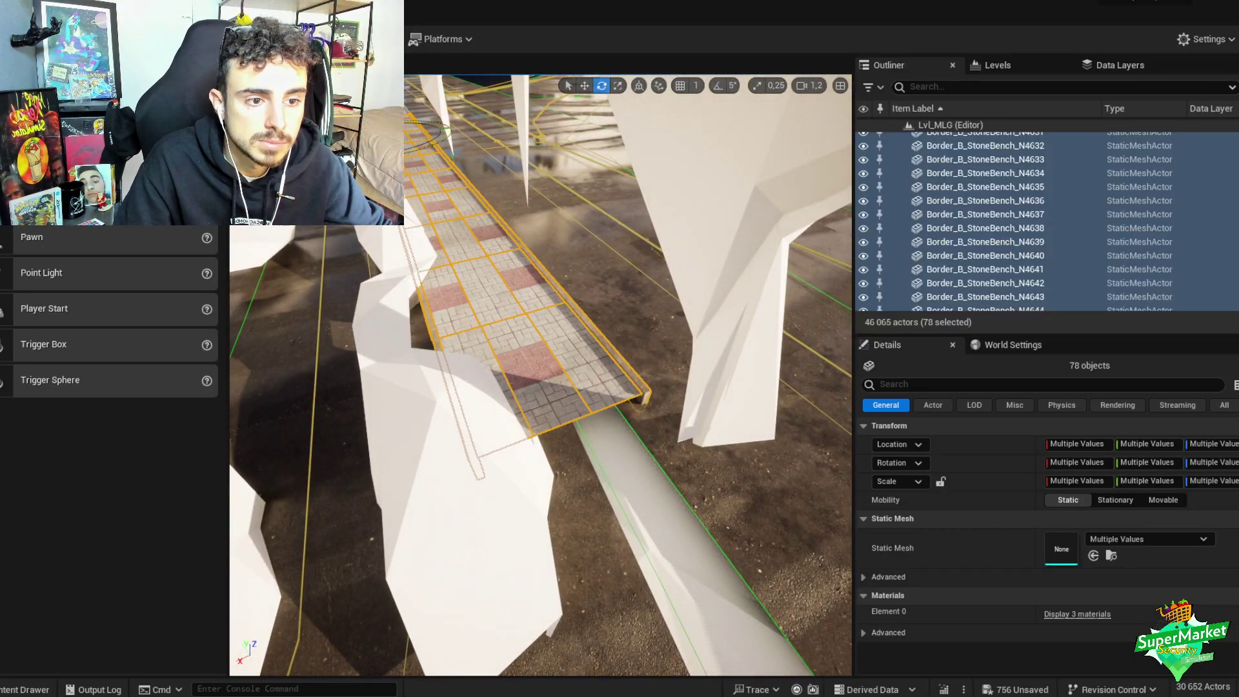
pyautogui.moveTo(509, 274); pyautogui.dragTo(607, 336, button='right')
pyautogui.scroll(-2, 512, 268)
pyautogui.hotkey('ctrl', 'g')
pyautogui.scroll(3, 527, 313)
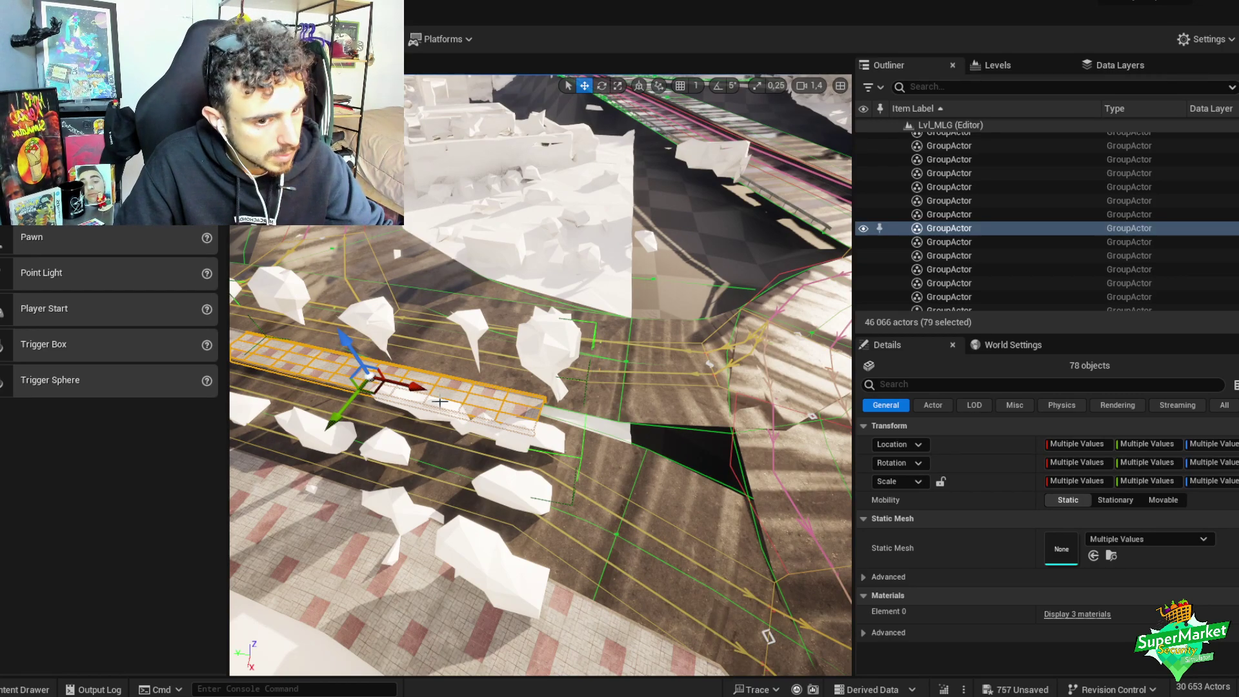
# - Duplicate the pavement strip, slide the copy sideways in line with the stone border, and group it
pyautogui.hotkey('ctrl', 'd')
pyautogui.moveTo(581, 411); pyautogui.dragTo(548, 410, button='right')
pyautogui.moveTo(754, 541); pyautogui.dragTo(621, 419, button='right')
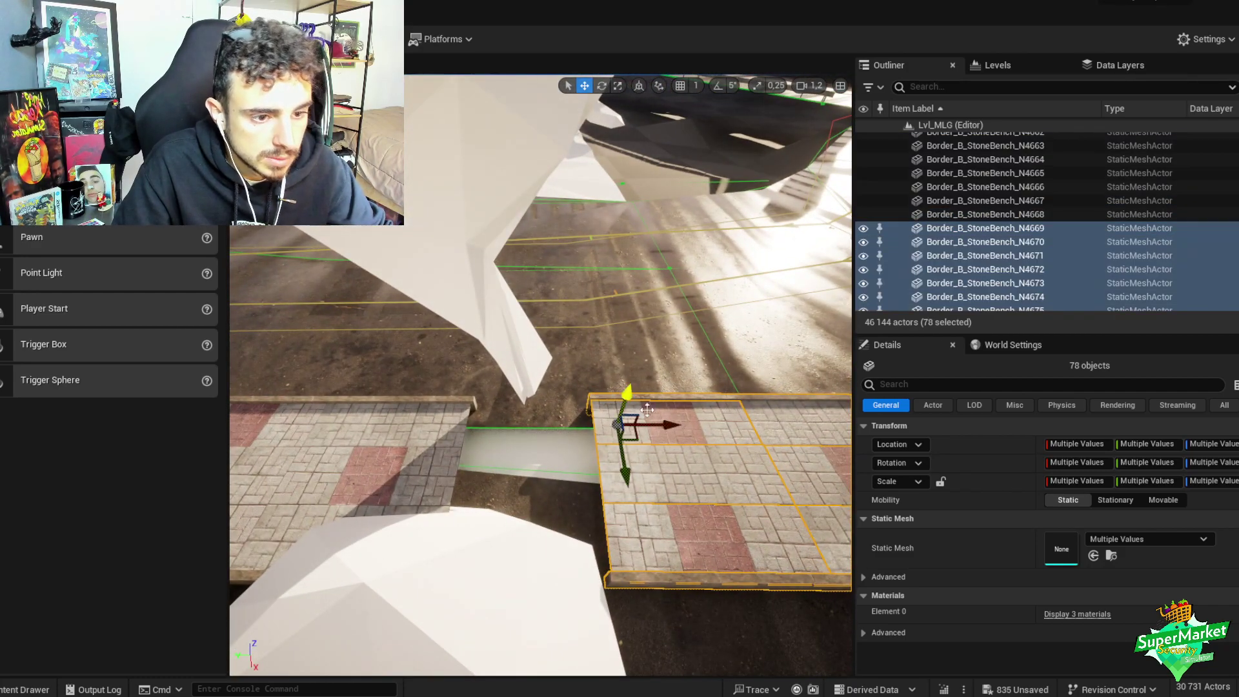
pyautogui.moveTo(604, 402); pyautogui.dragTo(484, 405)
pyautogui.moveTo(510, 423); pyautogui.dragTo(386, 529, button='right')
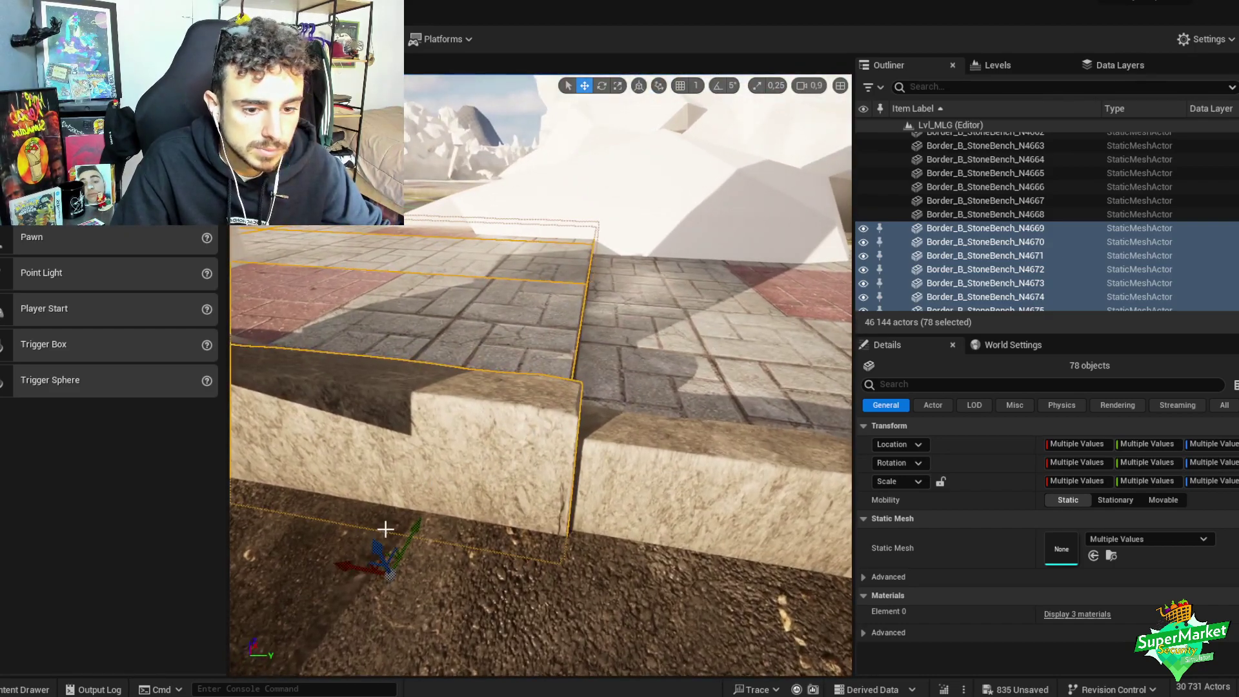
pyautogui.moveTo(380, 552); pyautogui.dragTo(383, 562, button='middle')
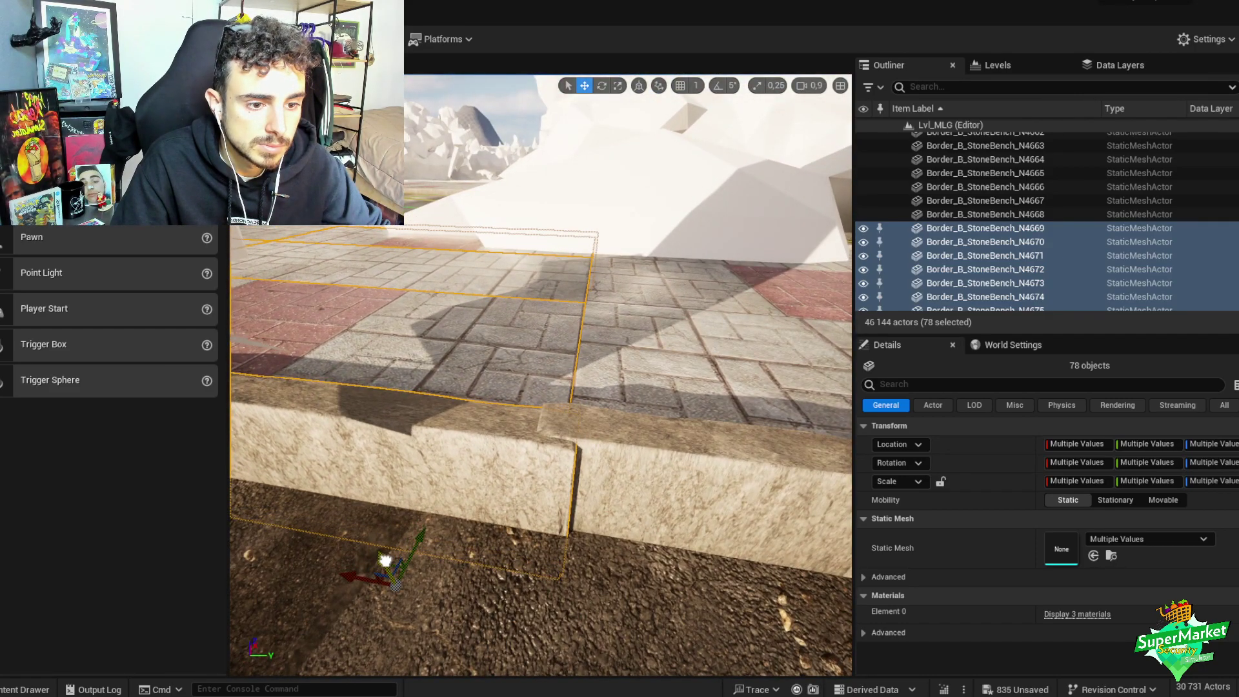
pyautogui.moveTo(434, 480); pyautogui.dragTo(435, 480, button='right')
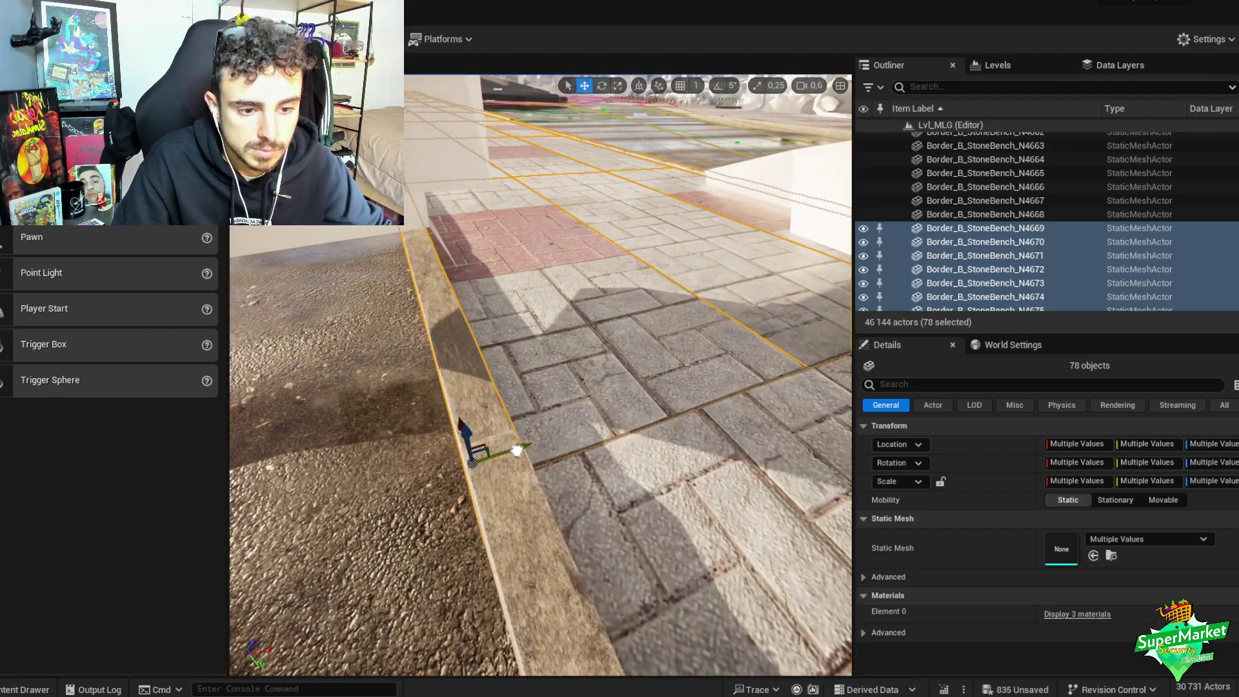
pyautogui.moveTo(518, 451); pyautogui.dragTo(517, 450, button='right')
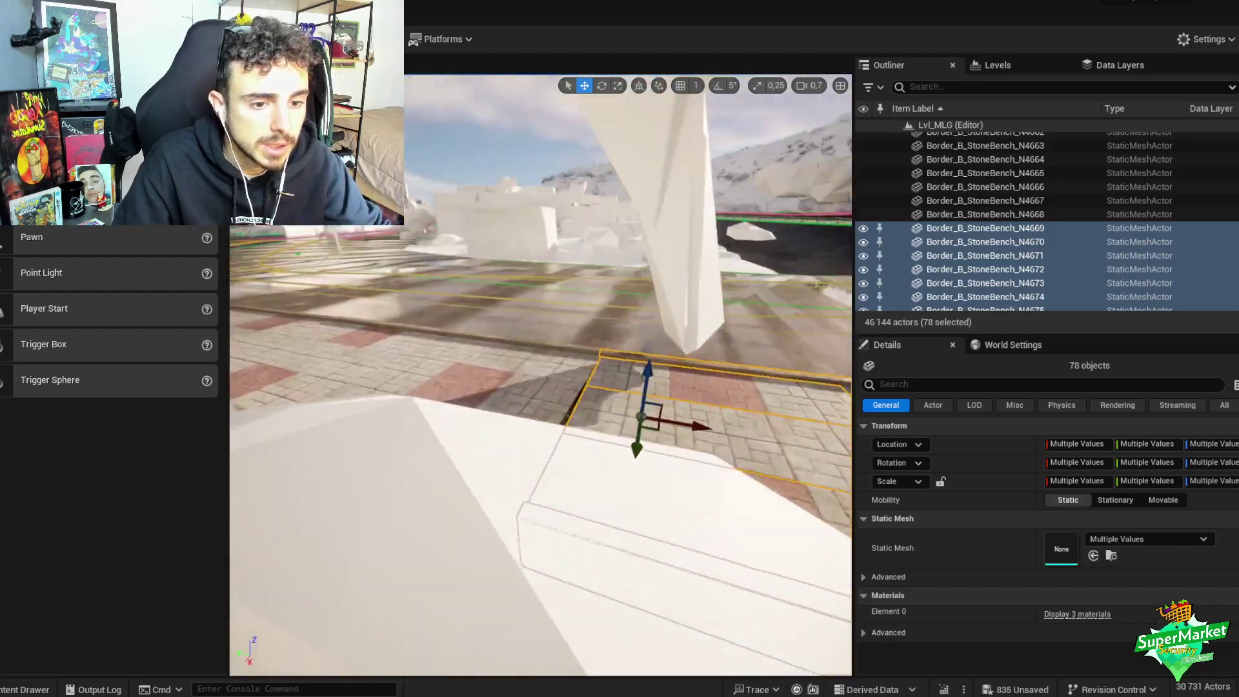
pyautogui.moveTo(318, 337); pyautogui.dragTo(318, 336, button='right')
pyautogui.moveTo(307, 388); pyautogui.dragTo(307, 387, button='right')
pyautogui.moveTo(525, 452); pyautogui.dragTo(525, 453, button='right')
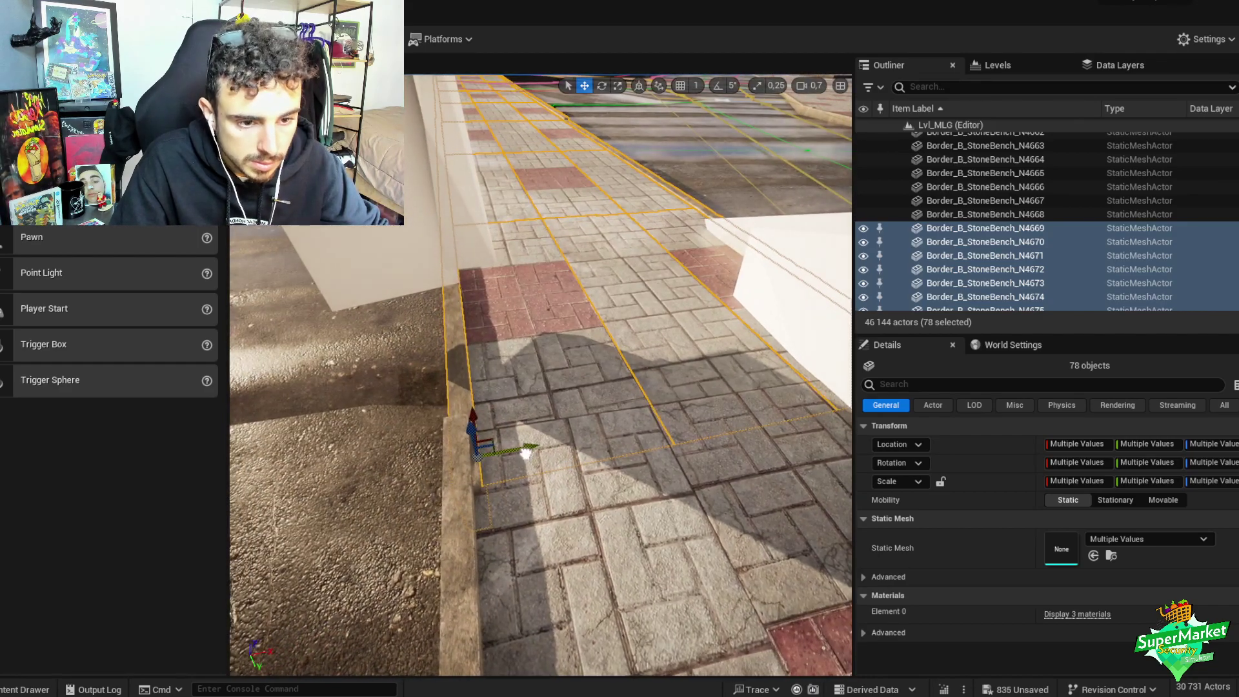
pyautogui.moveTo(596, 419); pyautogui.dragTo(596, 419, button='right')
pyautogui.hotkey('ctrl', 'g')
pyautogui.moveTo(721, 413); pyautogui.dragTo(721, 414, button='right')
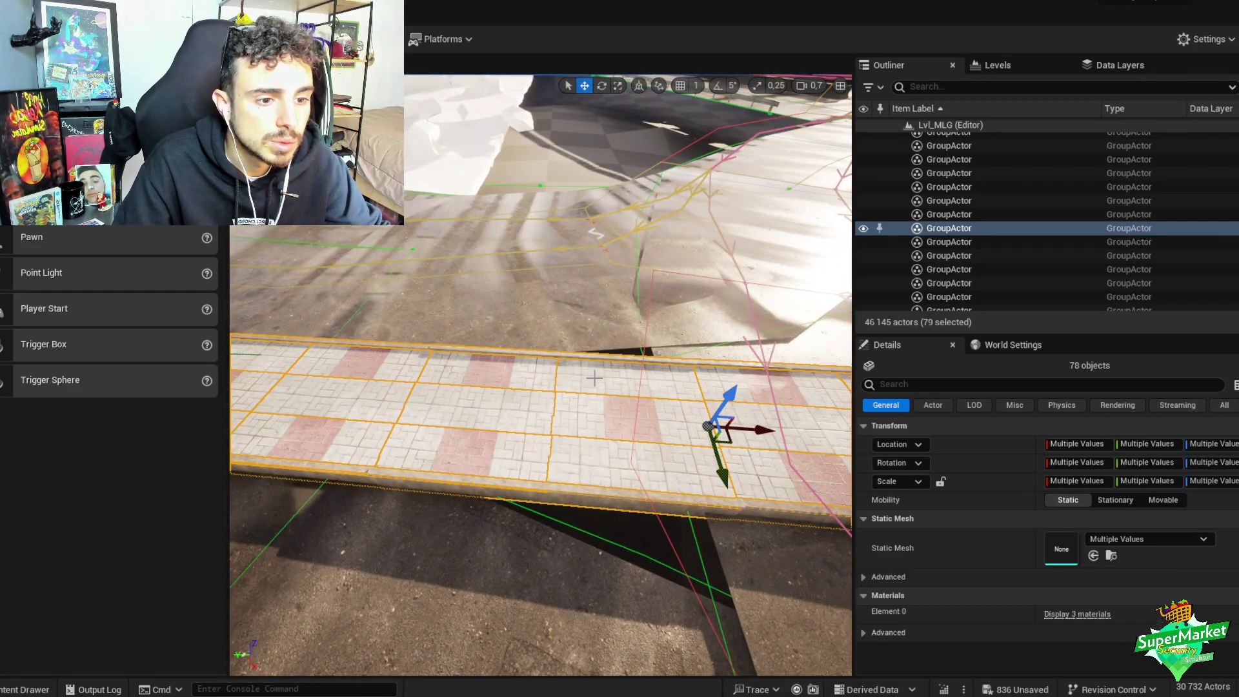
# - Ungroup the pavement pieces and deselect some, undoing stray picks of the sidewalk planes and city mesh
pyautogui.moveTo(595, 379); pyautogui.dragTo(594, 378, button='right')
pyautogui.hotkey('shift', 'g')
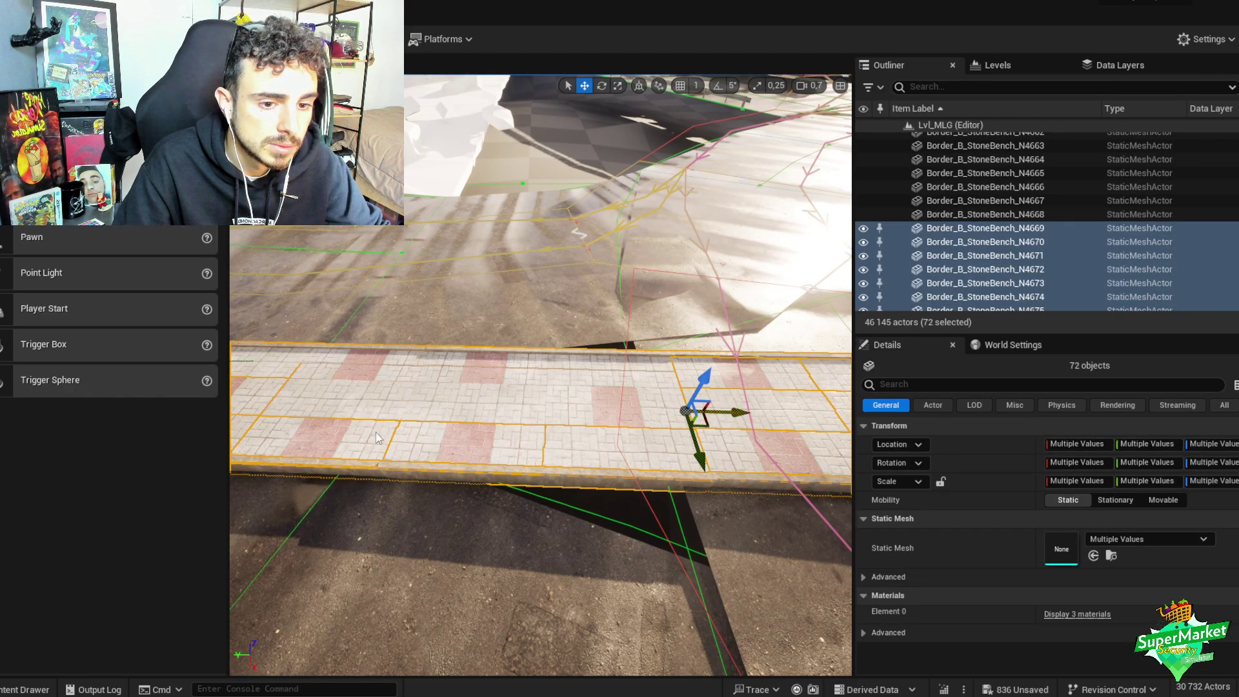
pyautogui.moveTo(582, 450); pyautogui.dragTo(582, 451, button='right')
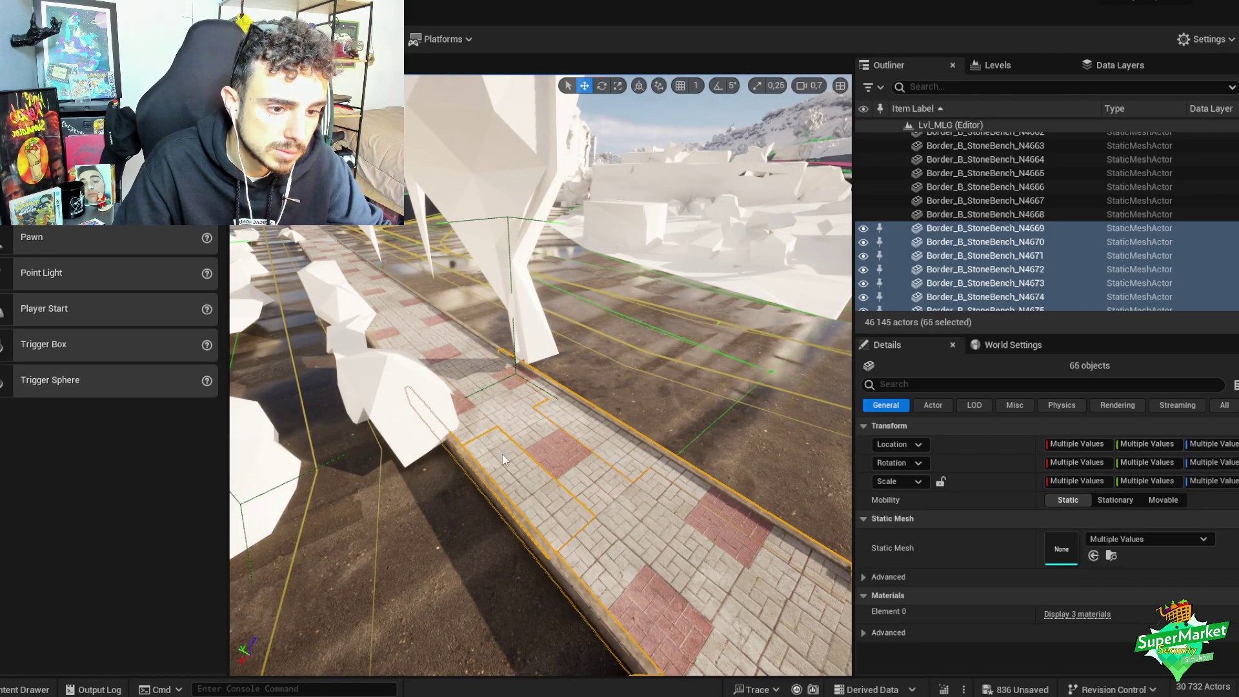
pyautogui.moveTo(535, 453); pyautogui.dragTo(583, 455, button='right')
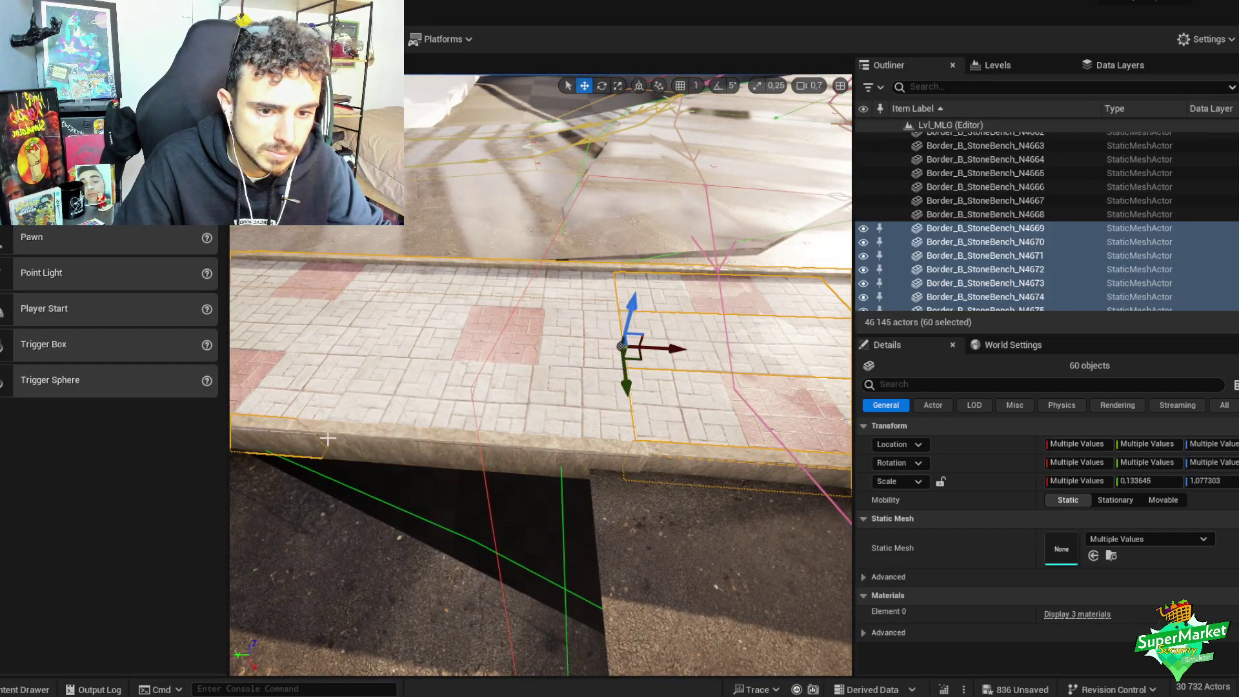
pyautogui.moveTo(327, 439); pyautogui.dragTo(633, 466, button='right')
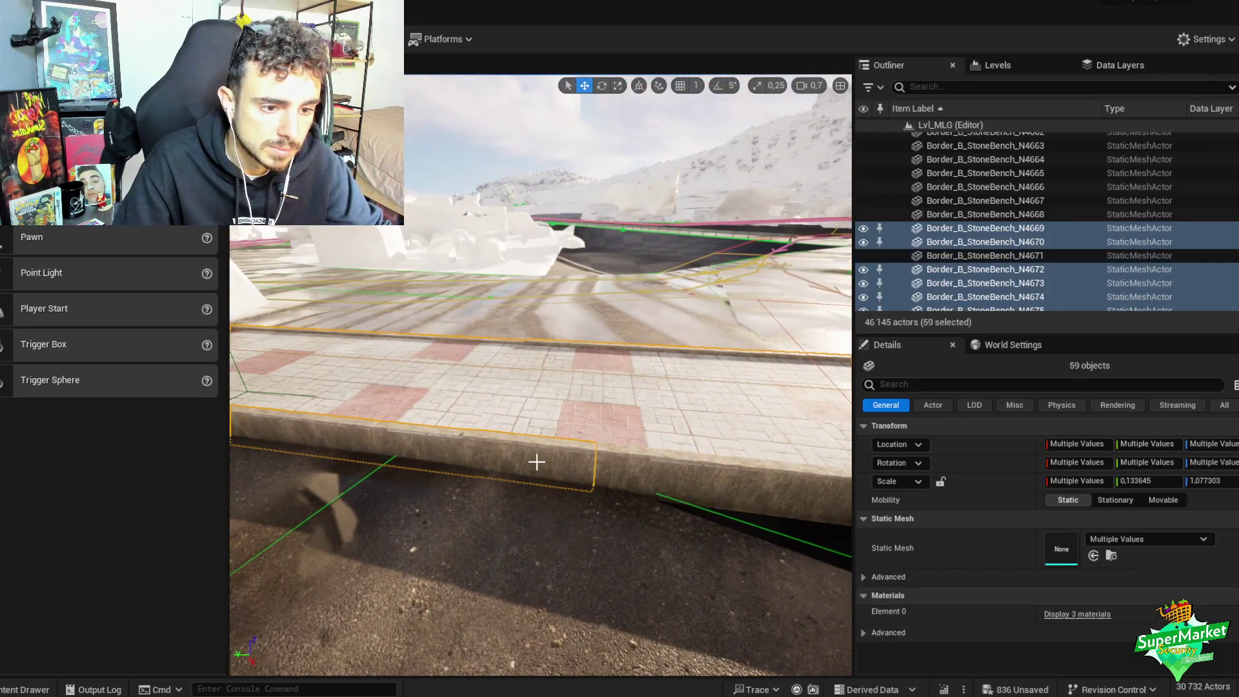
pyautogui.keyDown('ctrl'); pyautogui.click(344, 439); pyautogui.keyUp('ctrl')
pyautogui.moveTo(344, 439); pyautogui.dragTo(753, 518, button='right')
pyautogui.keyDown('ctrl'); pyautogui.click(477, 486); pyautogui.keyUp('ctrl')
pyautogui.moveTo(478, 485); pyautogui.dragTo(506, 319, button='right')
pyautogui.keyDown('ctrl'); pyautogui.click(493, 430); pyautogui.keyUp('ctrl')
pyautogui.hotkey('ctrl', 'z')
pyautogui.keyDown('ctrl'); pyautogui.click(505, 315); pyautogui.keyUp('ctrl')
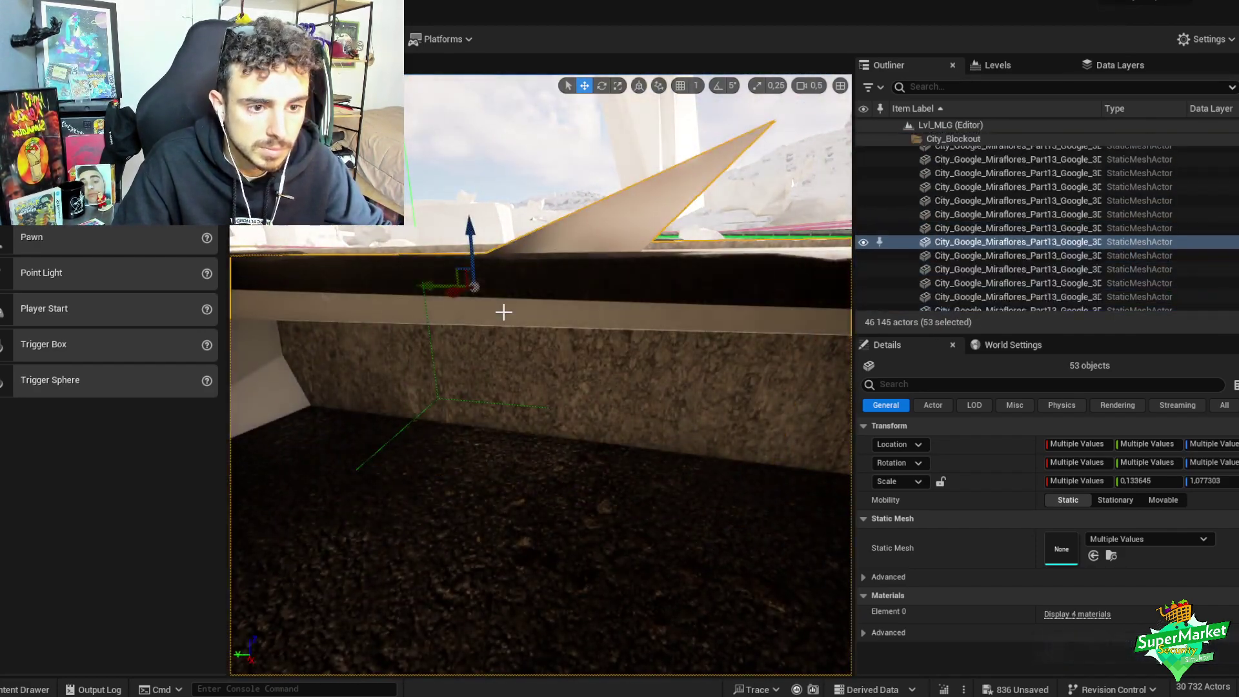
pyautogui.hotkey('ctrl', 'z')
# - Restore the stone border selection, drop more curb pieces, and group the remaining 39 pieces
pyautogui.moveTo(546, 379); pyautogui.dragTo(539, 371, button='right')
pyautogui.moveTo(561, 457); pyautogui.dragTo(537, 421, button='right')
pyautogui.keyDown('ctrl'); pyautogui.click(411, 434); pyautogui.keyUp('ctrl')
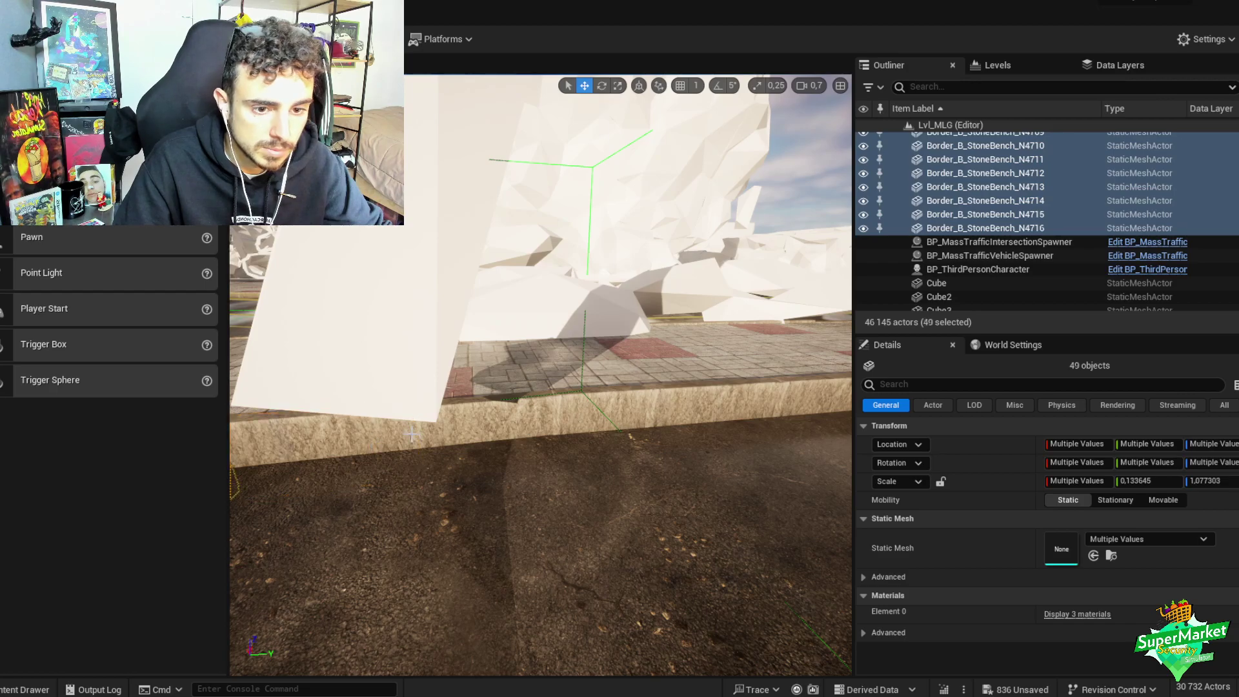
pyautogui.moveTo(412, 434); pyautogui.dragTo(601, 457, button='right')
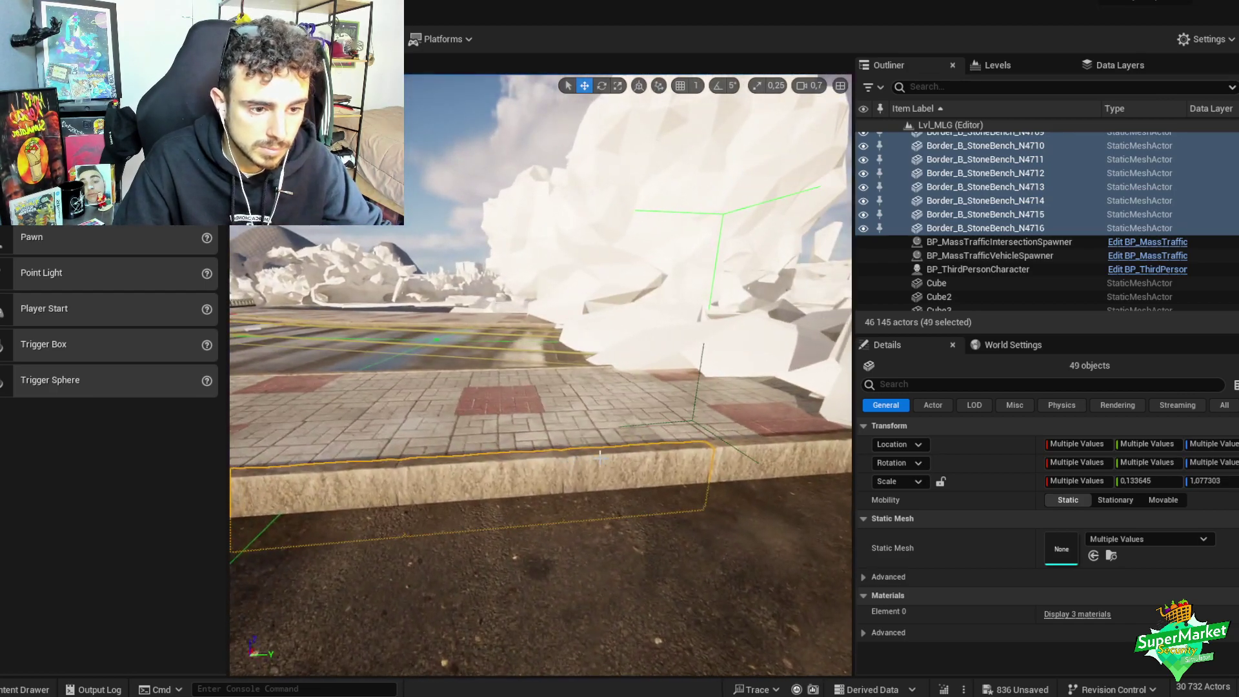
pyautogui.keyDown('ctrl'); pyautogui.click(370, 477); pyautogui.keyUp('ctrl')
pyautogui.moveTo(370, 478); pyautogui.dragTo(751, 475, button='right')
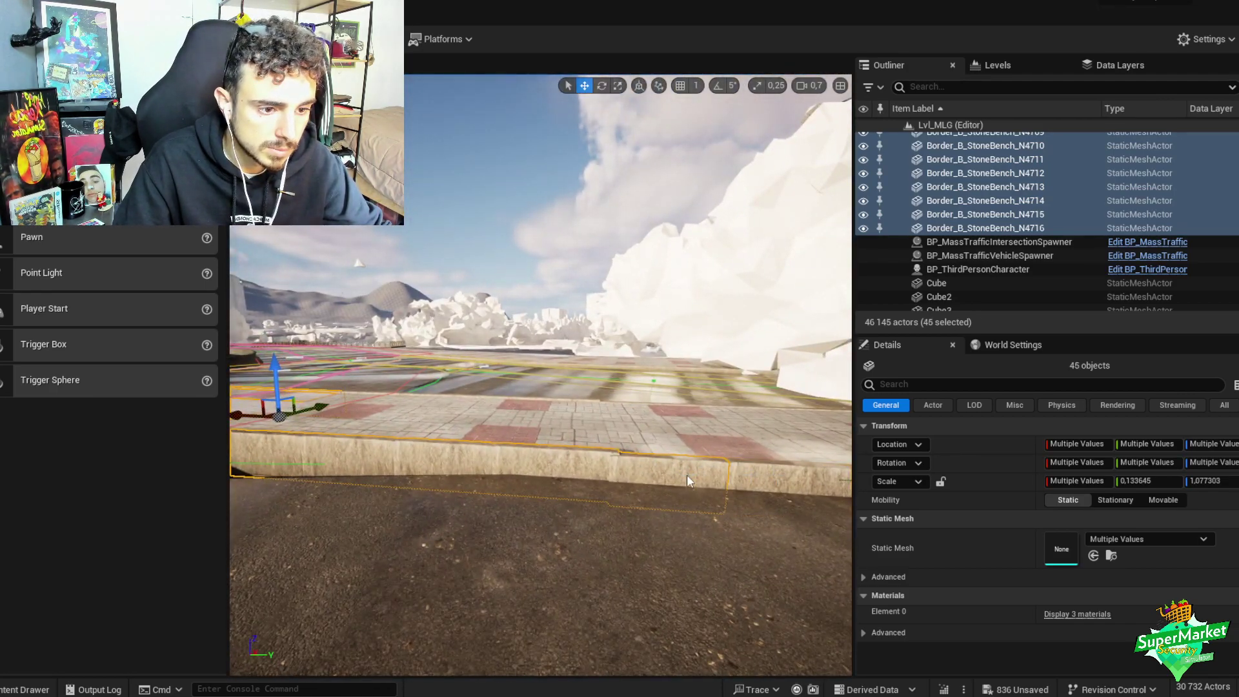
pyautogui.keyDown('ctrl'); pyautogui.click(467, 452); pyautogui.keyUp('ctrl')
pyautogui.moveTo(467, 452); pyautogui.dragTo(514, 488, button='right')
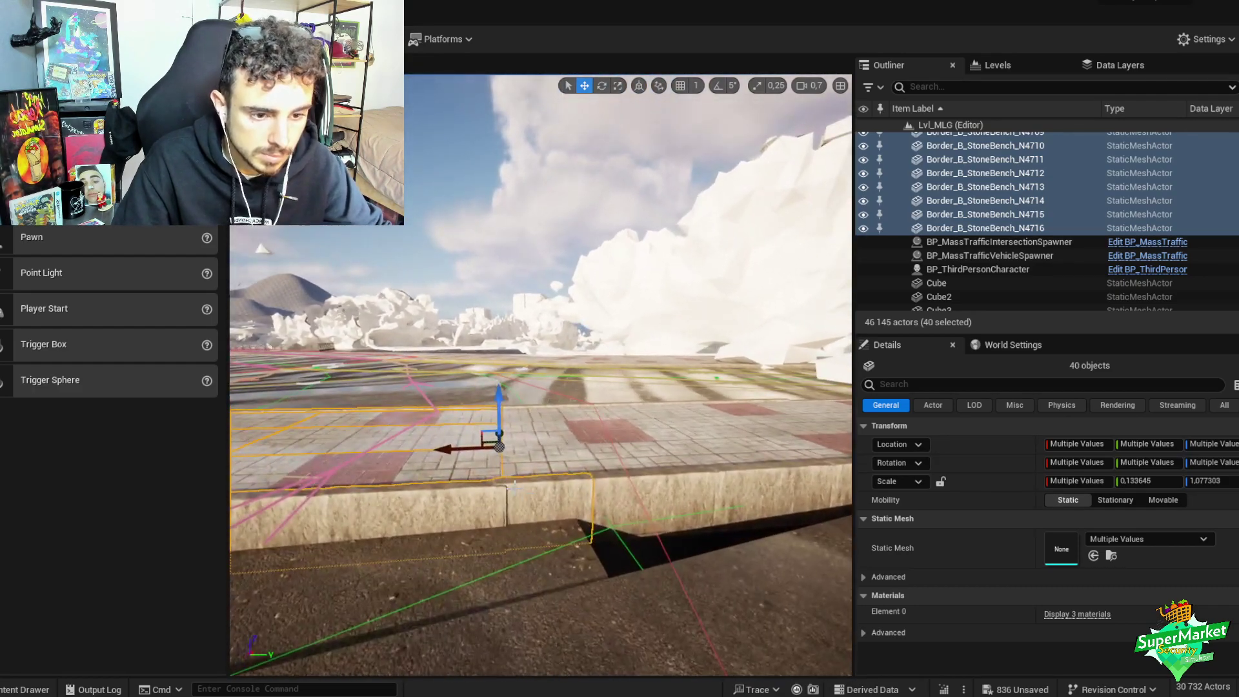
pyautogui.hotkey('ctrl', 'g')
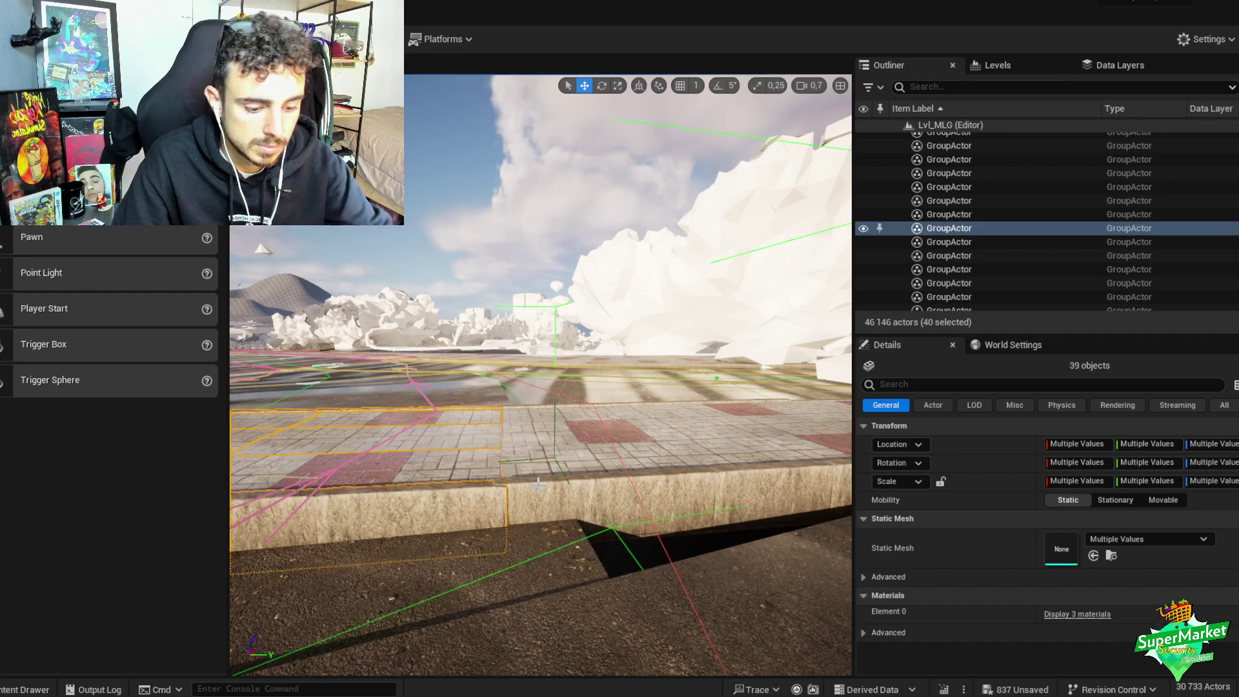
# - Delete the grouped pavement pieces, confirming the reference warning, then switch to the web browser
pyautogui.press('Delete')
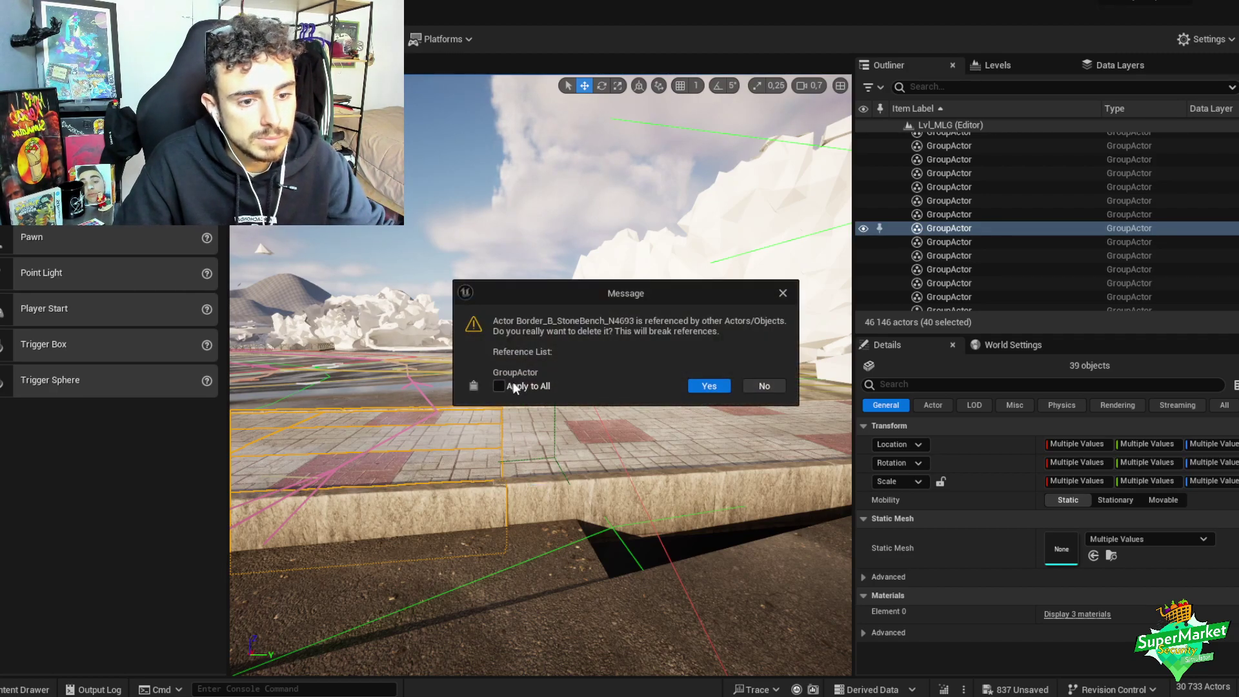
pyautogui.click(709, 386)
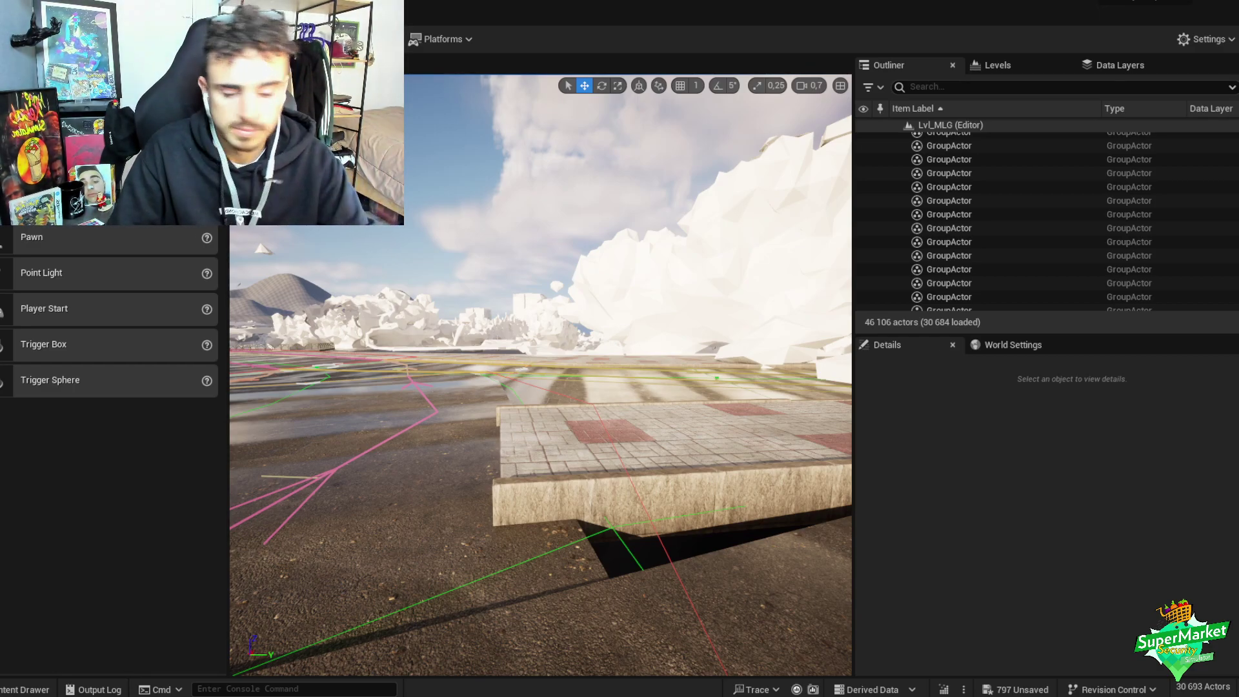
pyautogui.hotkey('alt', 'Tab')
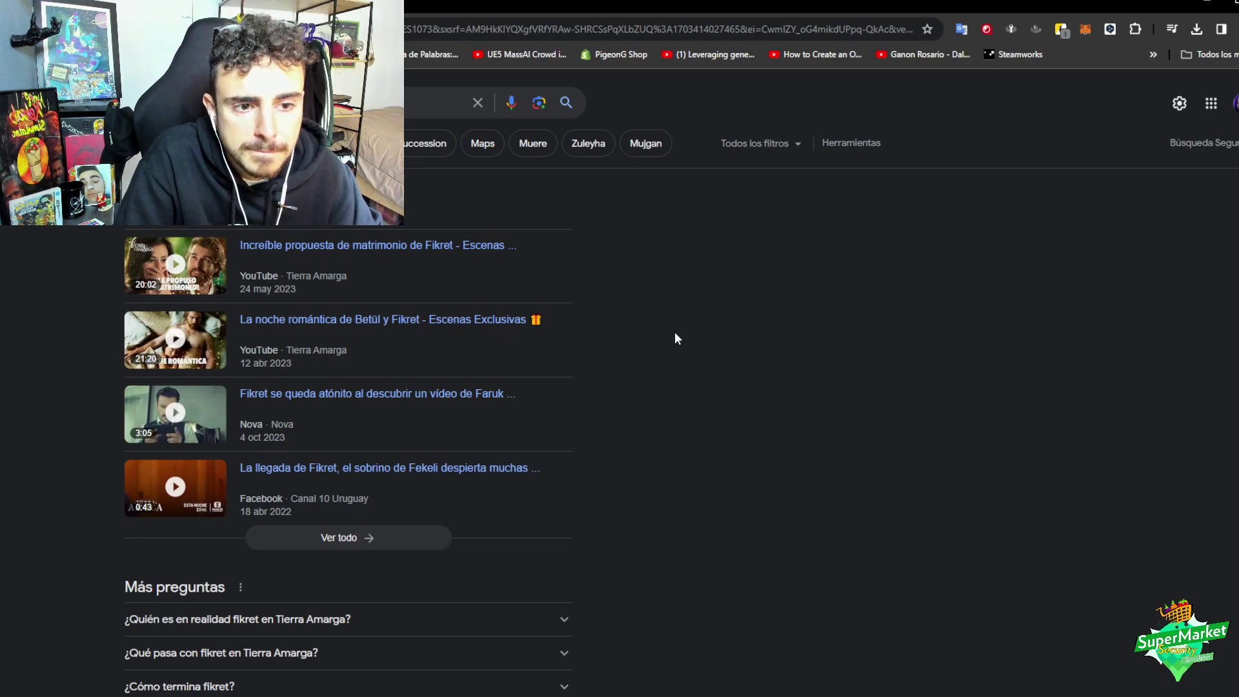
# - Open the first video result, 'Increíble propuesta de matrimonio de Fikret - Escenas Exclusivas'
pyautogui.click(341, 246)
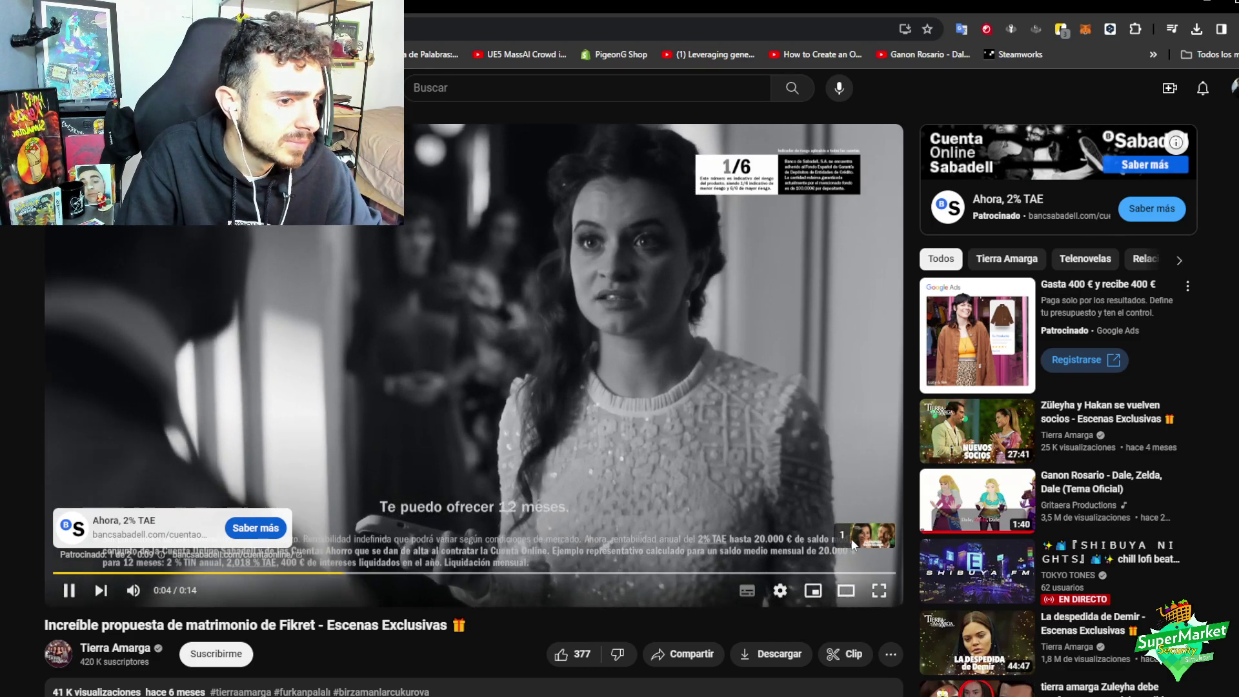
# - Skip the ad and jump the video ahead past 1:35, 3:53 and 9:01
pyautogui.click(848, 537)
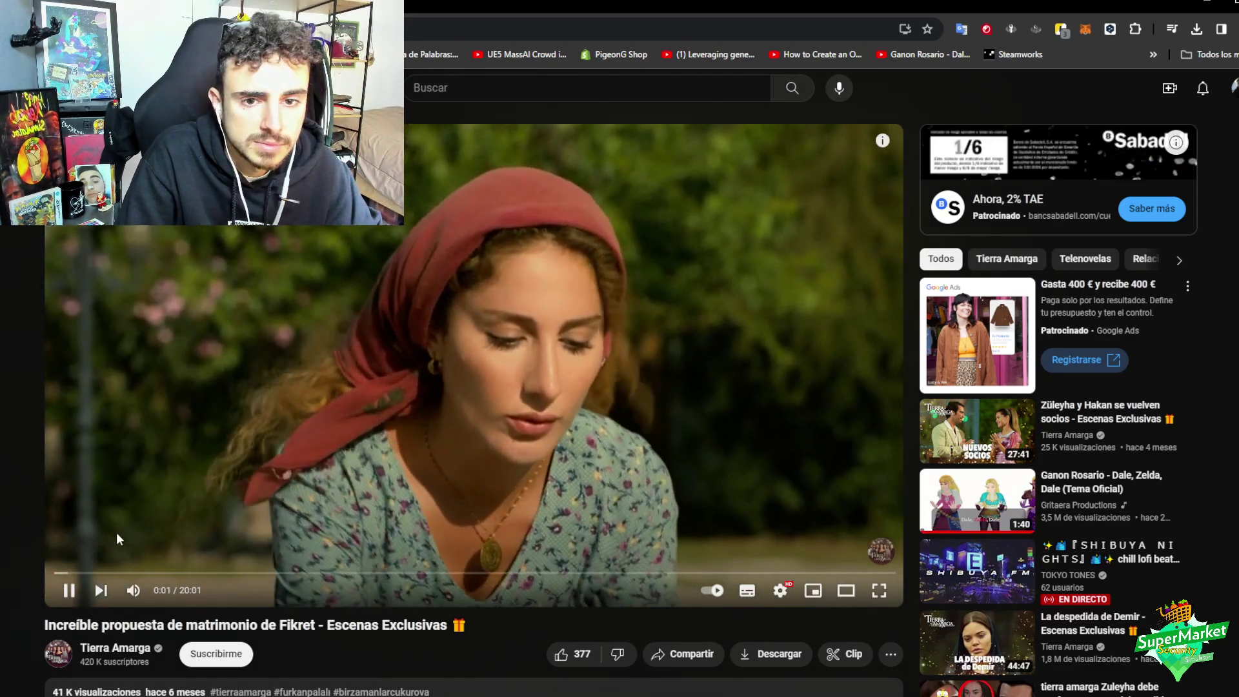
pyautogui.click(116, 532)
pyautogui.click(120, 573)
pyautogui.click(346, 470)
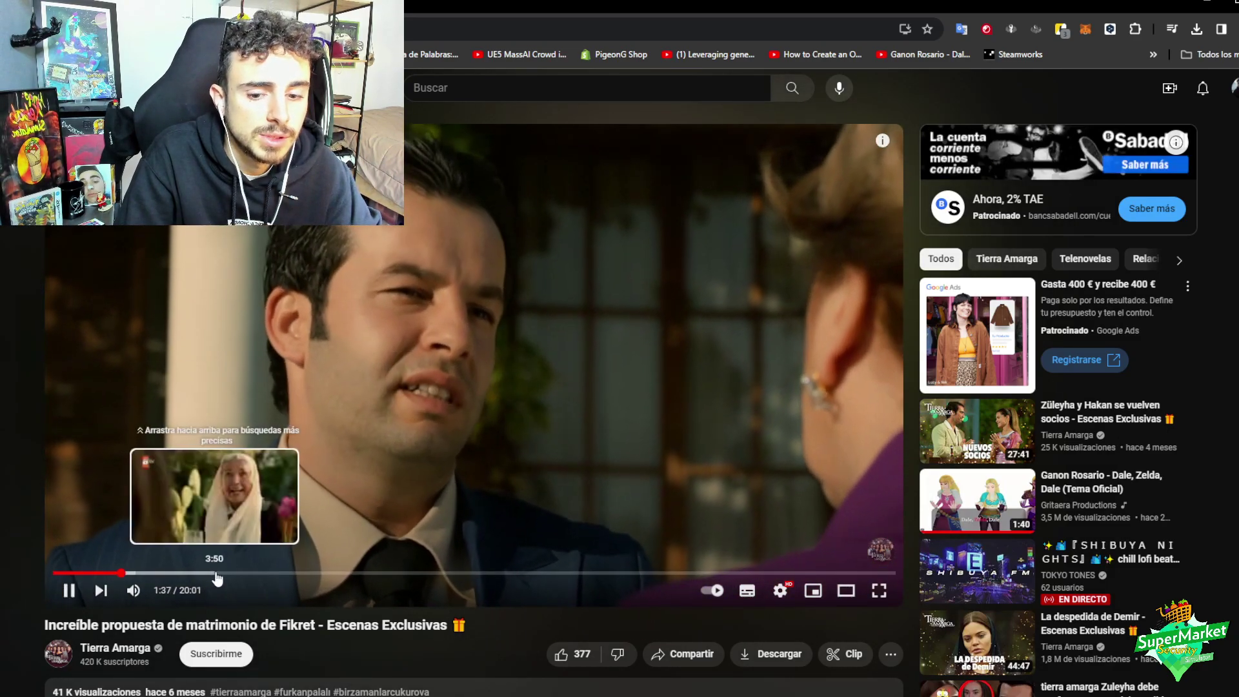
pyautogui.click(218, 573)
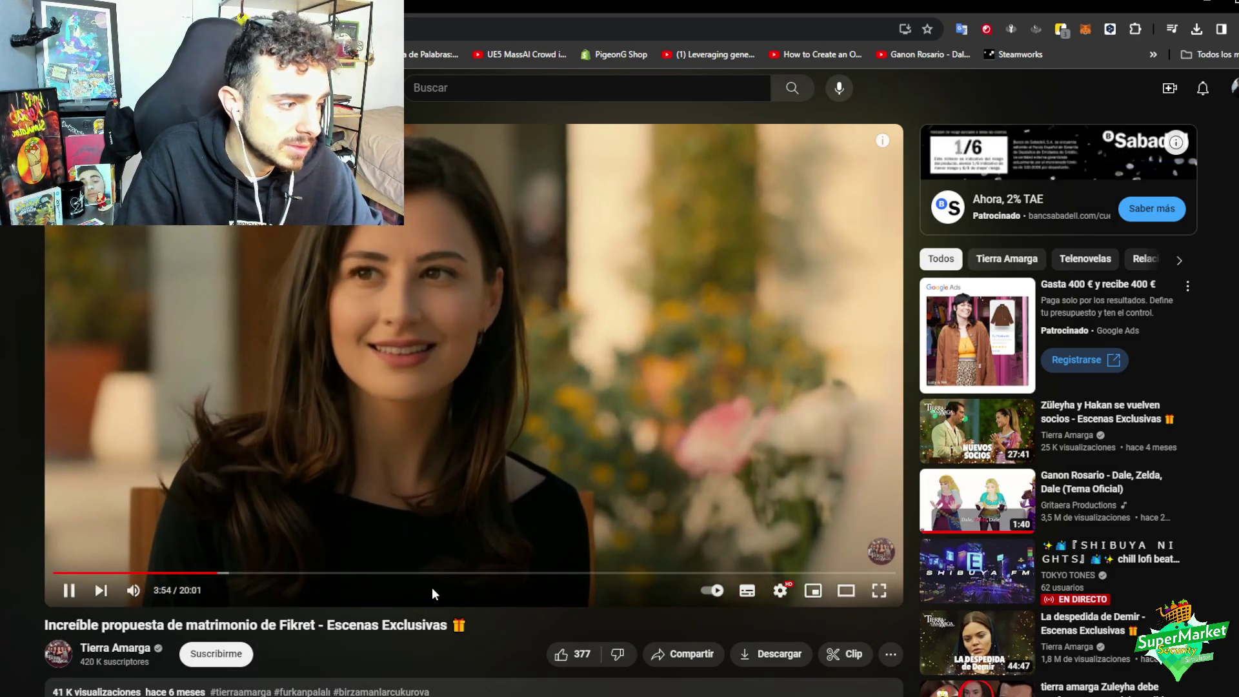
pyautogui.click(434, 572)
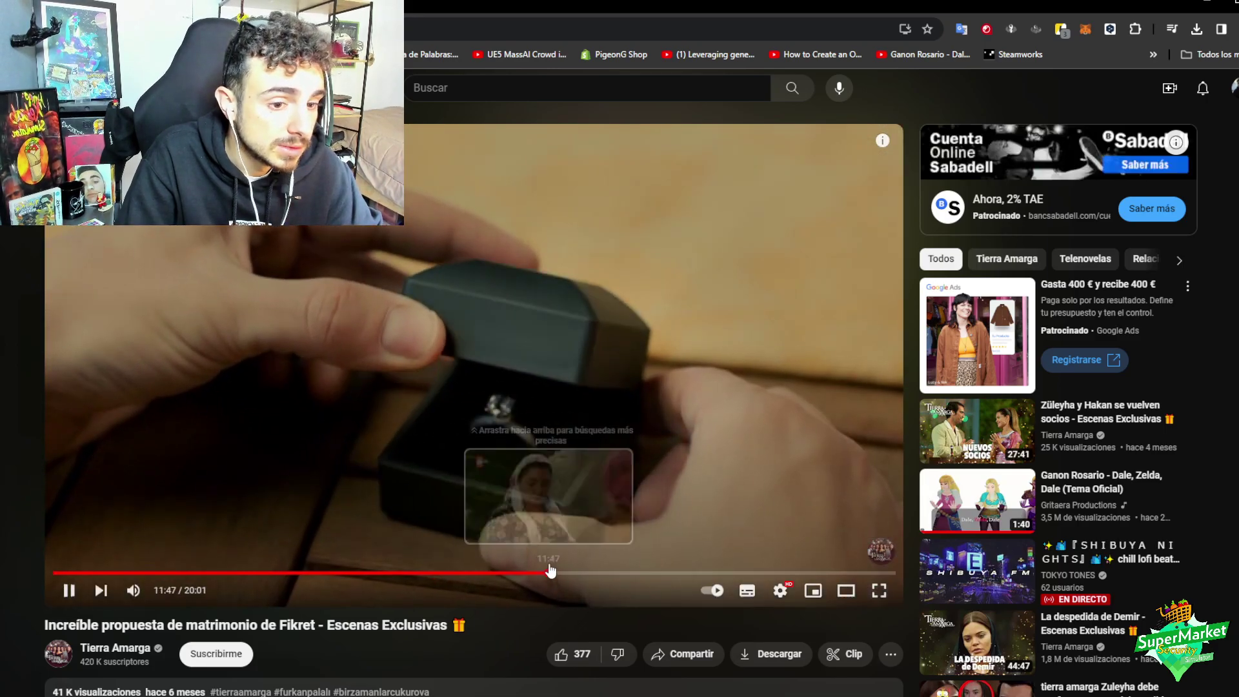
pyautogui.click(601, 573)
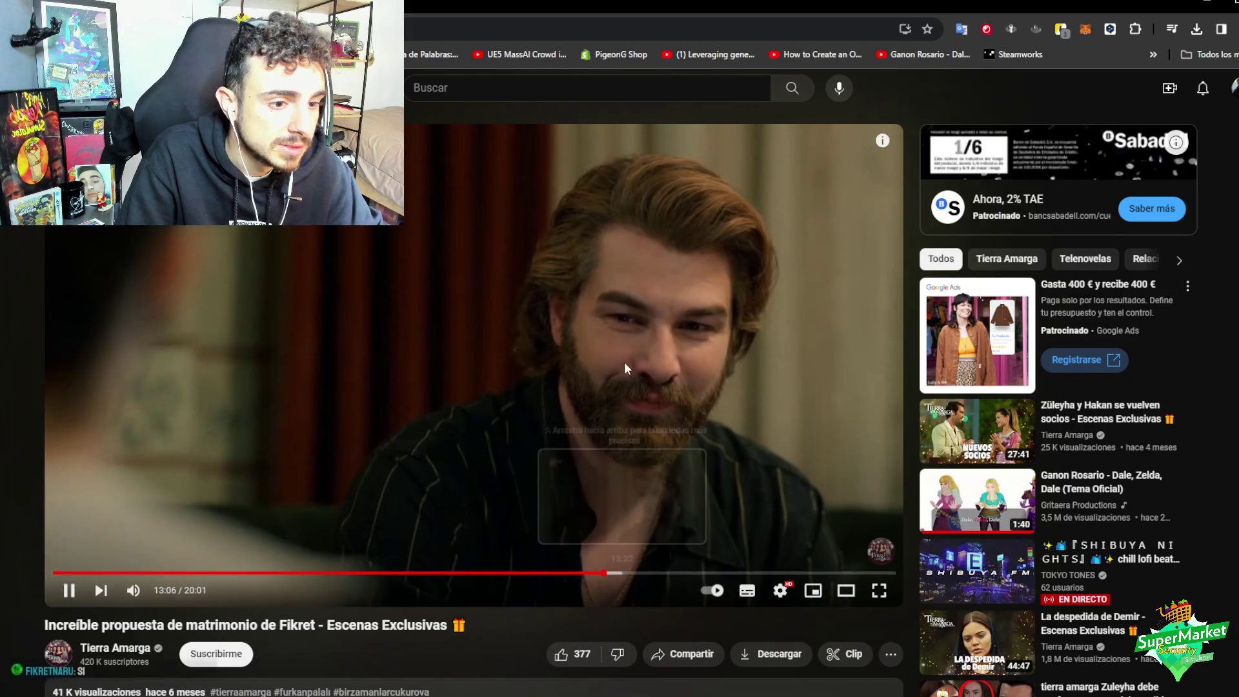
# - Jump the video to 17:34, pause it at 17:37, and go back to the Google results
pyautogui.click(651, 455)
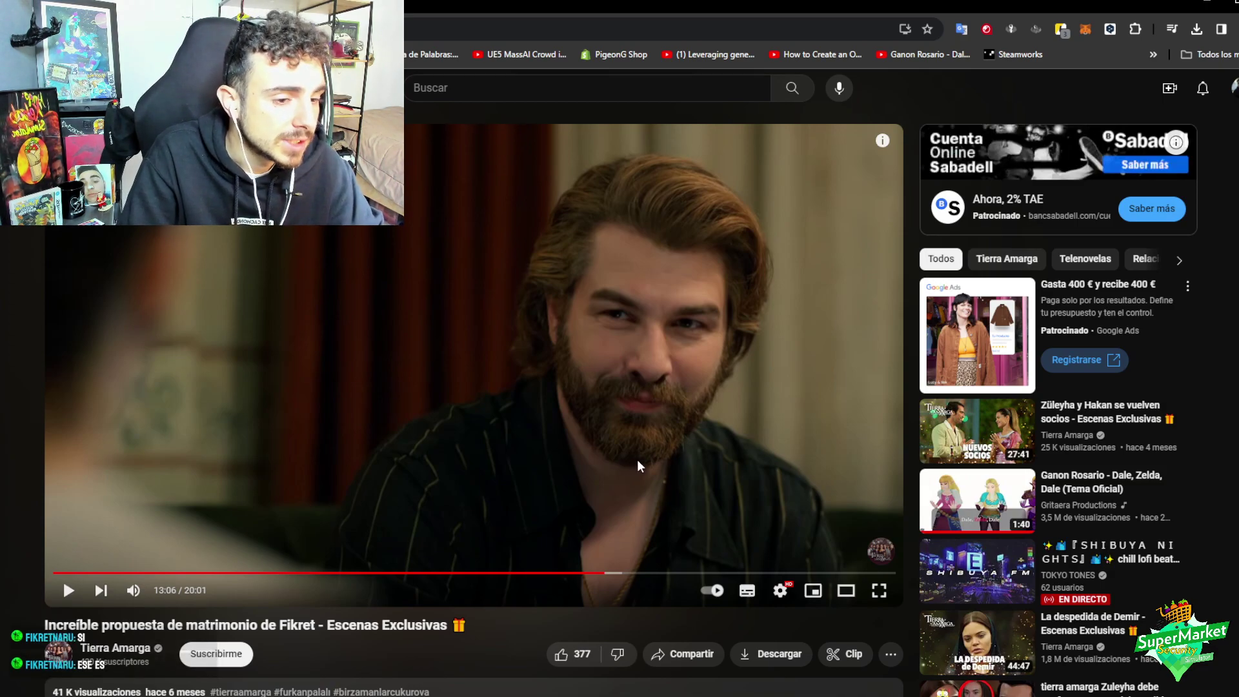
pyautogui.click(670, 475)
pyautogui.click(663, 482)
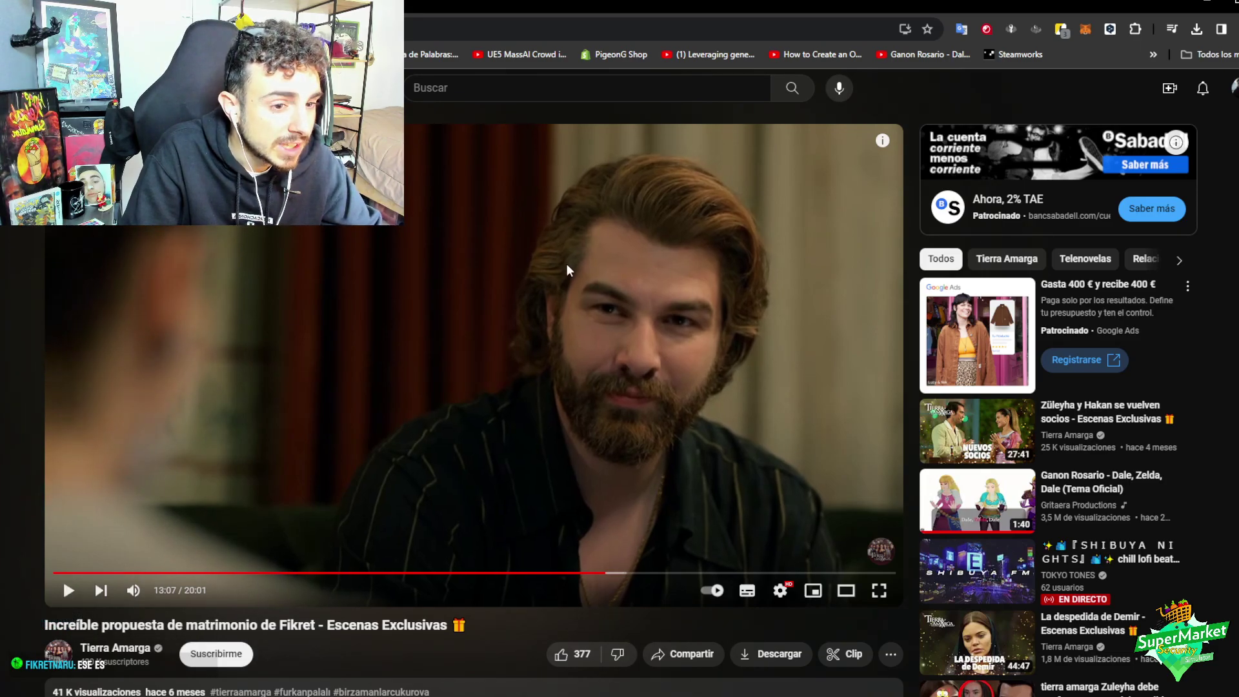
pyautogui.click(521, 368)
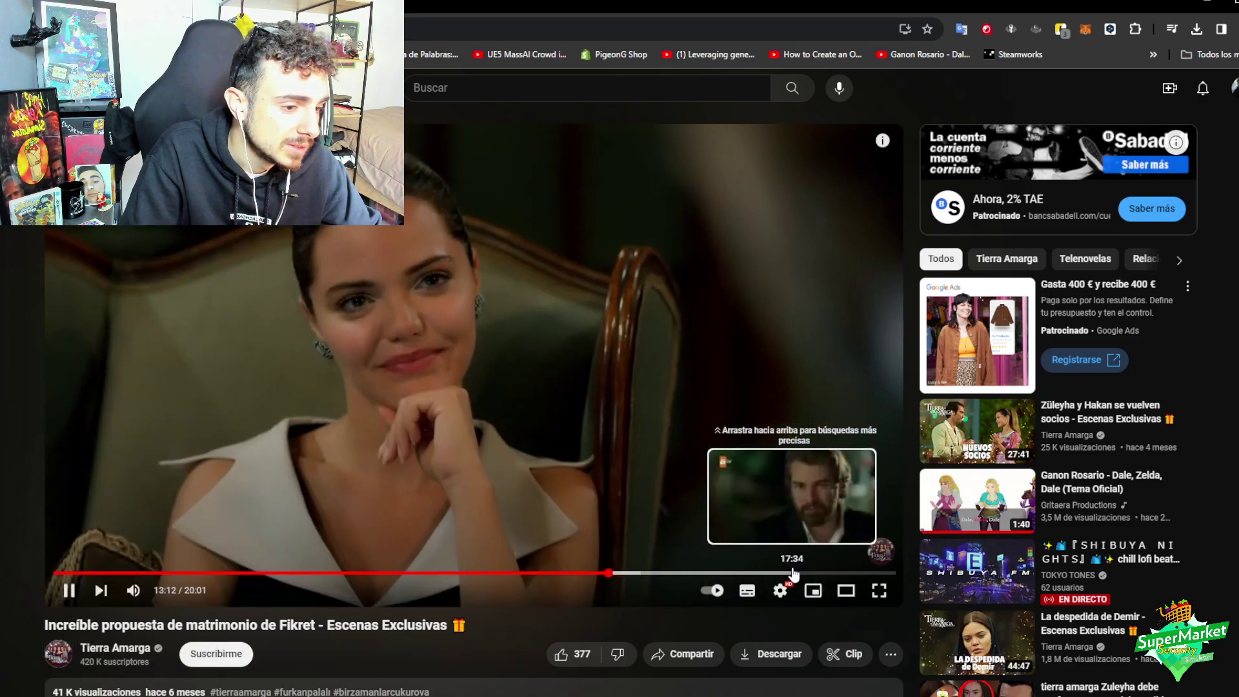
pyautogui.click(792, 573)
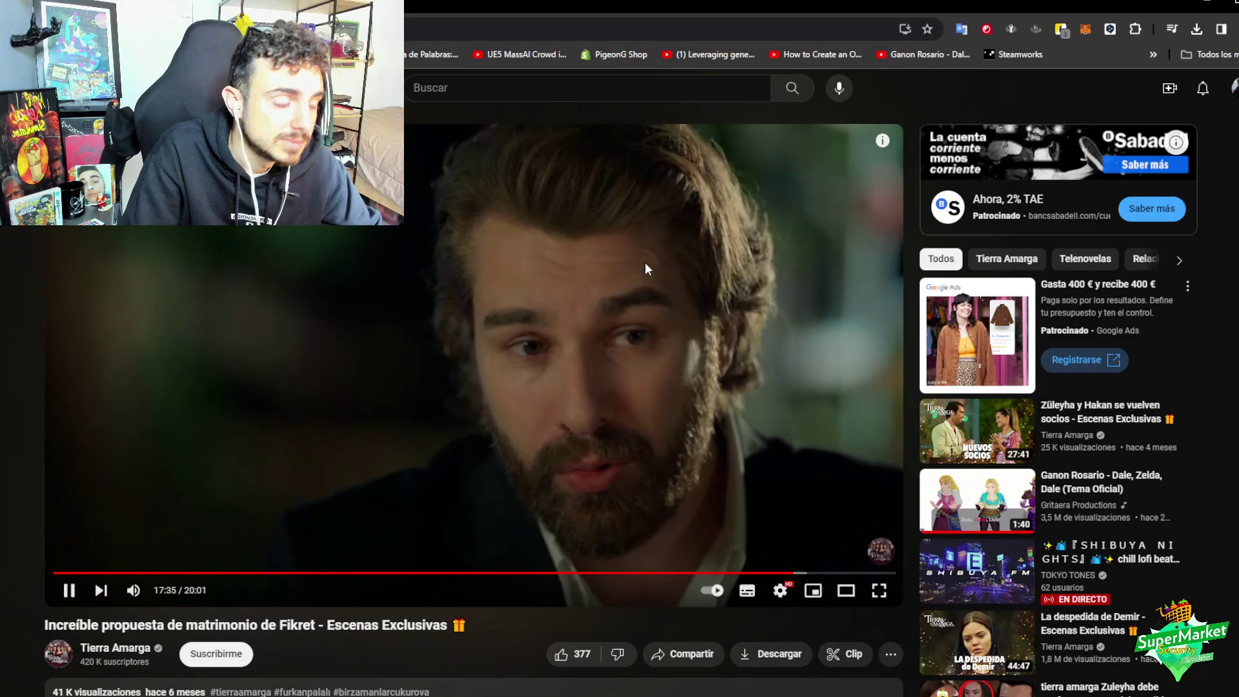
pyautogui.click(653, 366)
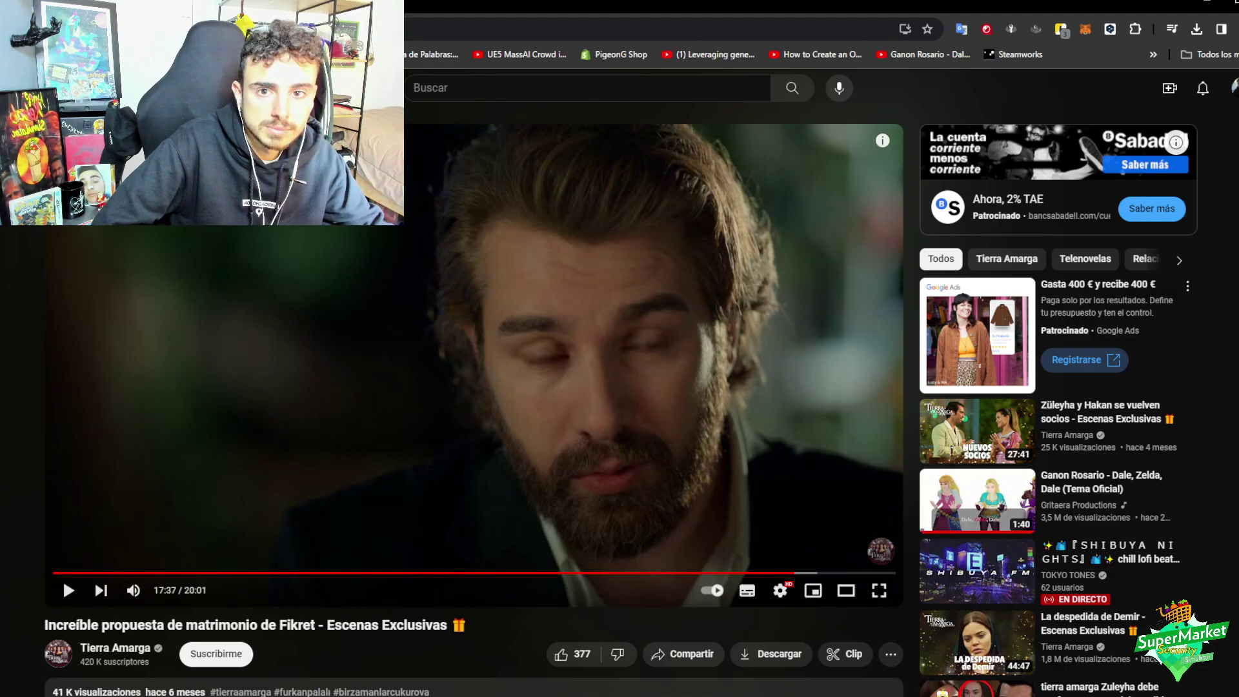
pyautogui.hotkey('alt', 'Left')
# - Scroll through the Fikret search results, then return to the Unreal Editor
pyautogui.scroll(-6, 6, 405)
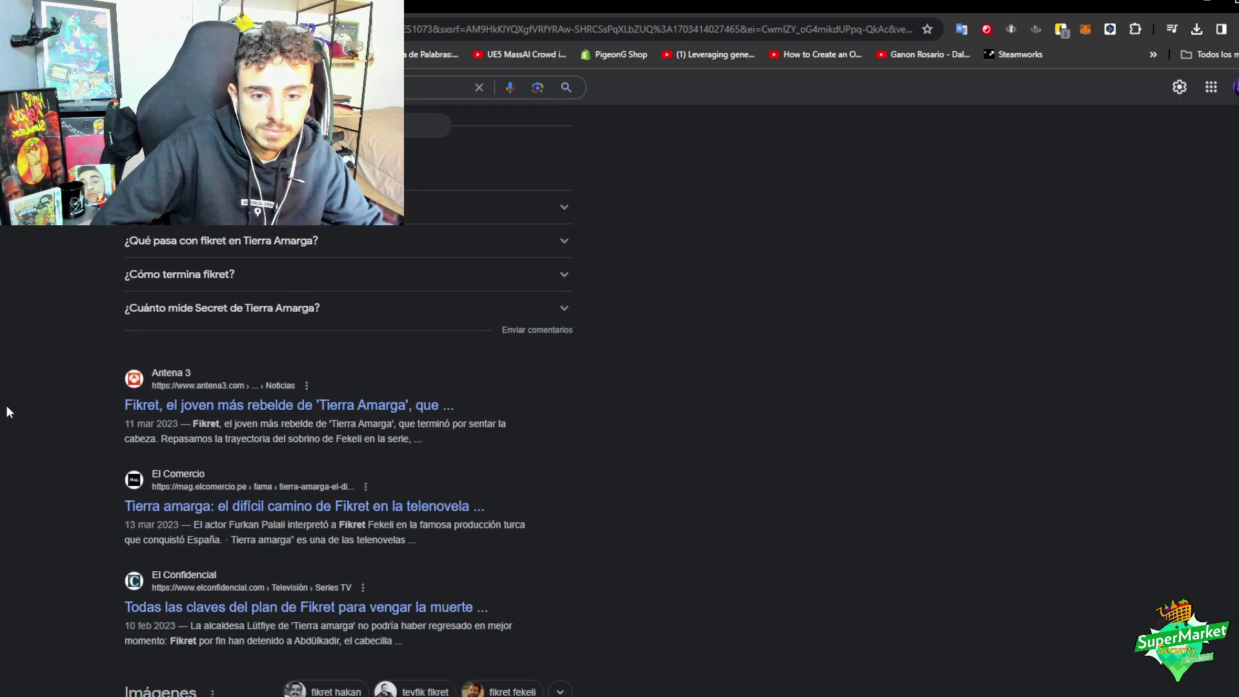
pyautogui.scroll(-3, 11, 405)
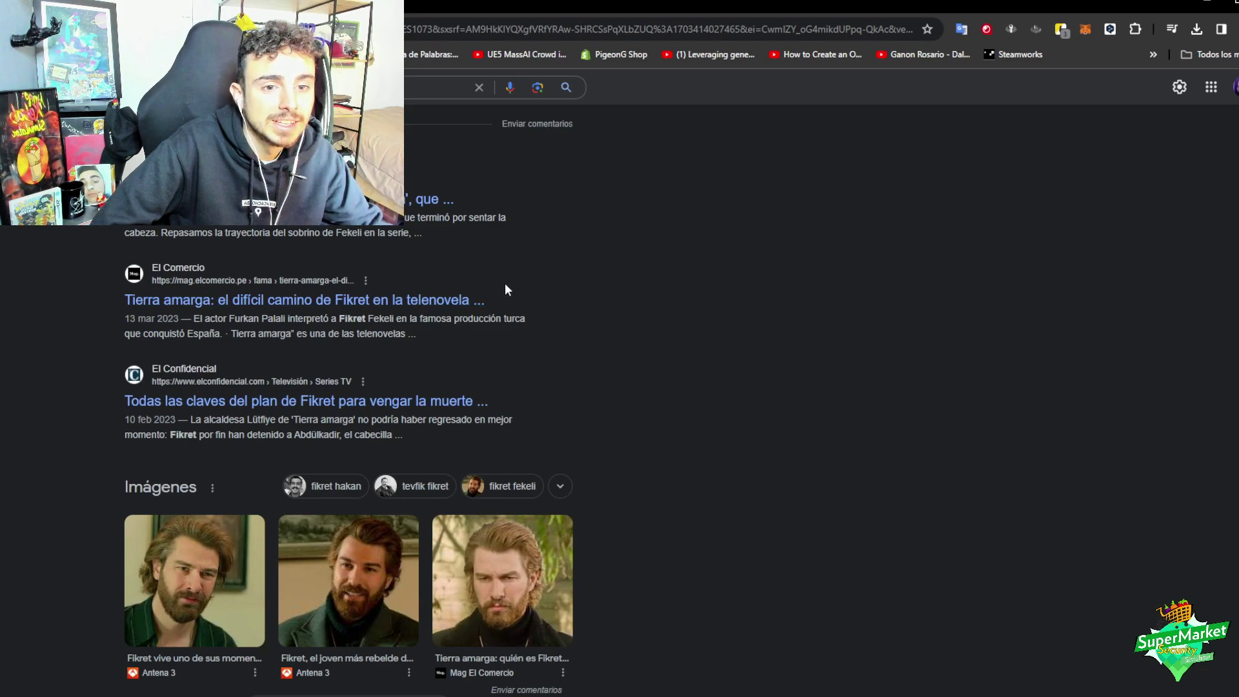
pyautogui.scroll(1, 678, 376)
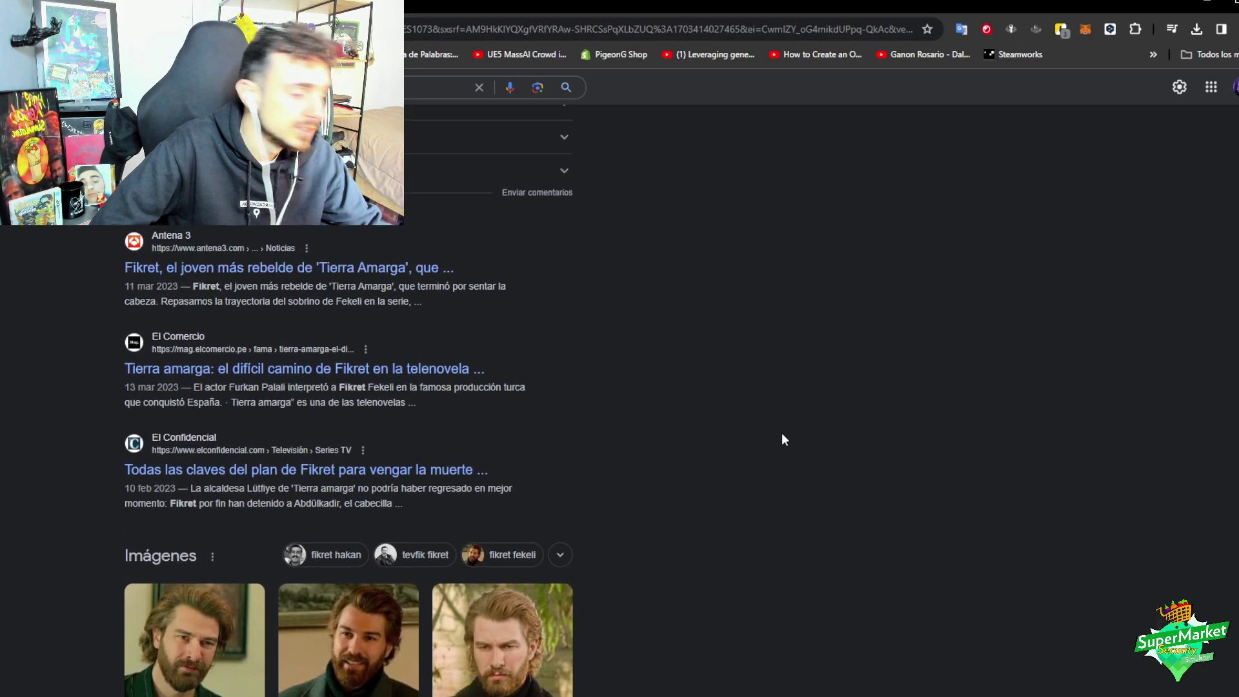
pyautogui.scroll(-3, 852, 349)
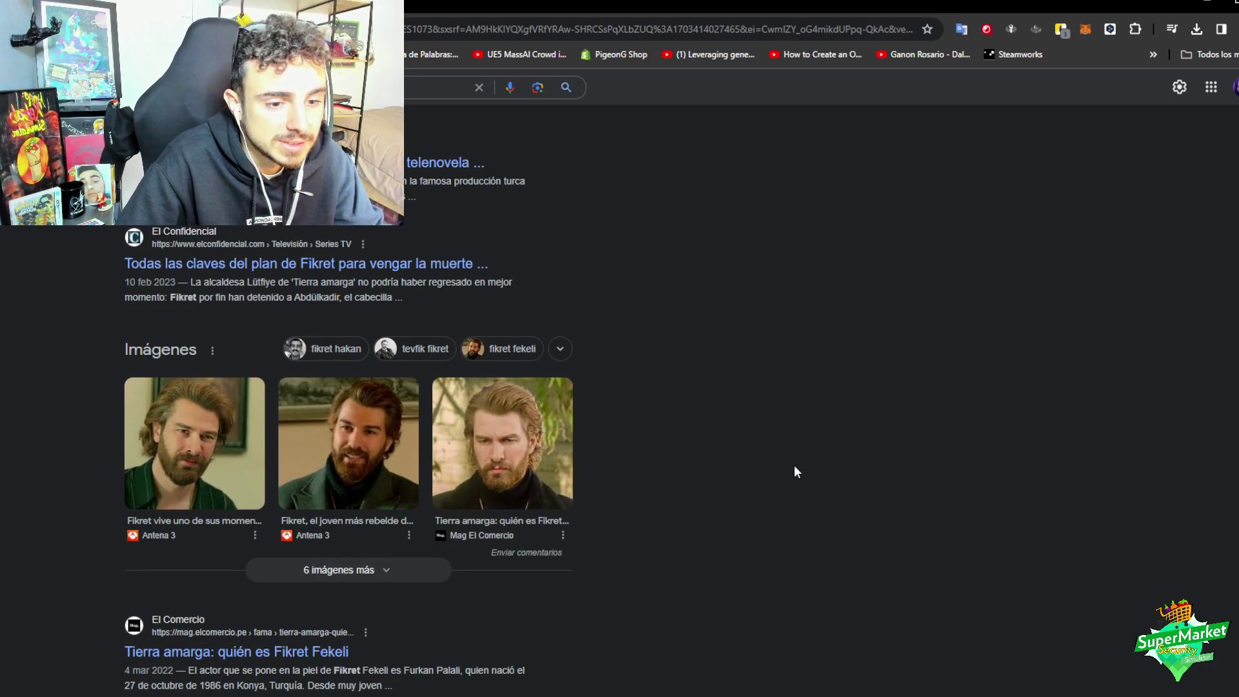
pyautogui.scroll(3, 814, 507)
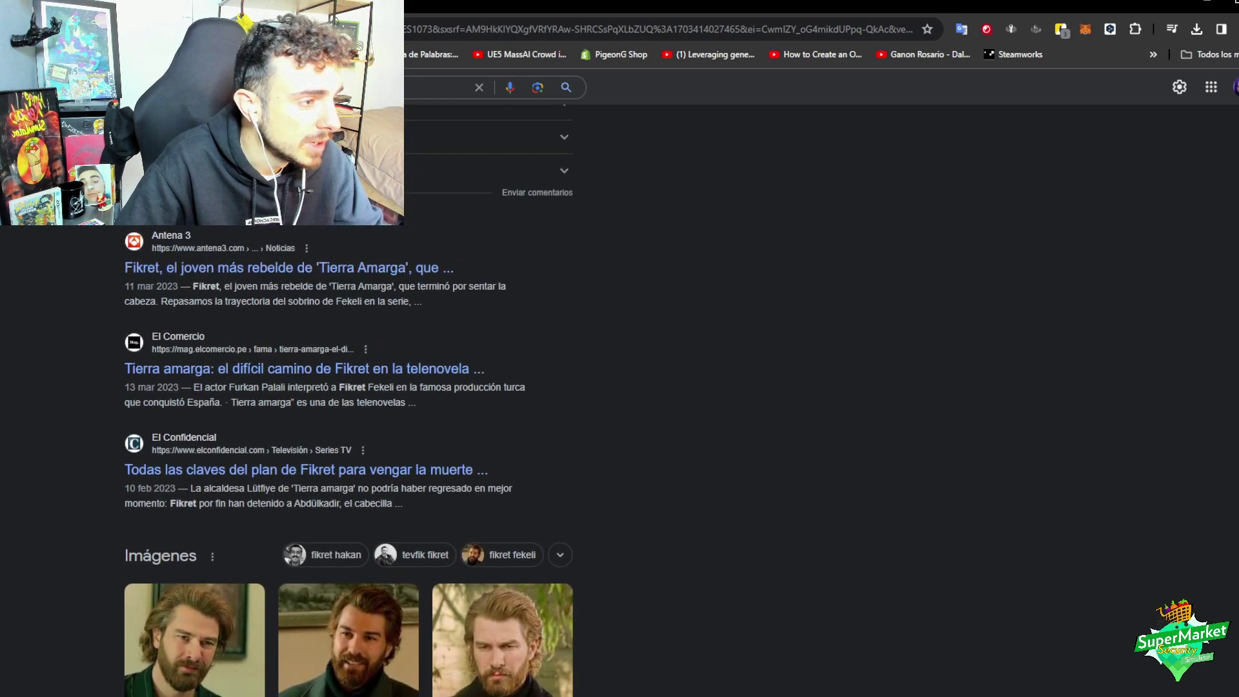
pyautogui.hotkey('alt', 'Tab')
# - Fly the viewport camera down to the roundabout and select the rounded median end piece
pyautogui.moveTo(542, 374)
pyautogui.mouseDown(button='right')
pyautogui.moveTo(542, 432)
pyautogui.moveTo(548, 374)
pyautogui.mouseUp(button='right')
pyautogui.scroll(5, 542, 432)
pyautogui.moveTo(492, 413); pyautogui.dragTo(491, 426, button='right')
pyautogui.scroll(-3, 491, 420)
pyautogui.click(445, 491)
# - Duplicate the Modular_Median_End piece along the road and raise it out from under the ramp
pyautogui.scroll(3, 562, 295)
pyautogui.moveTo(446, 491); pyautogui.dragTo(561, 293, button='right')
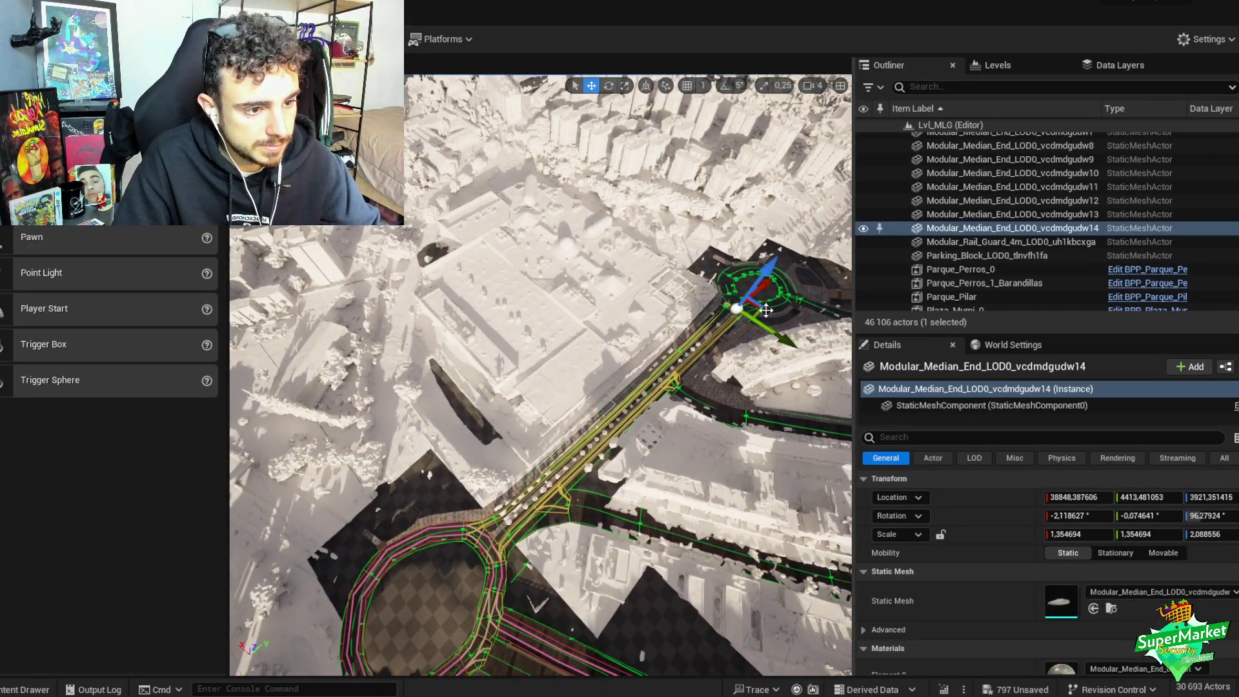
pyautogui.moveTo(770, 310); pyautogui.dragTo(679, 349, button='right')
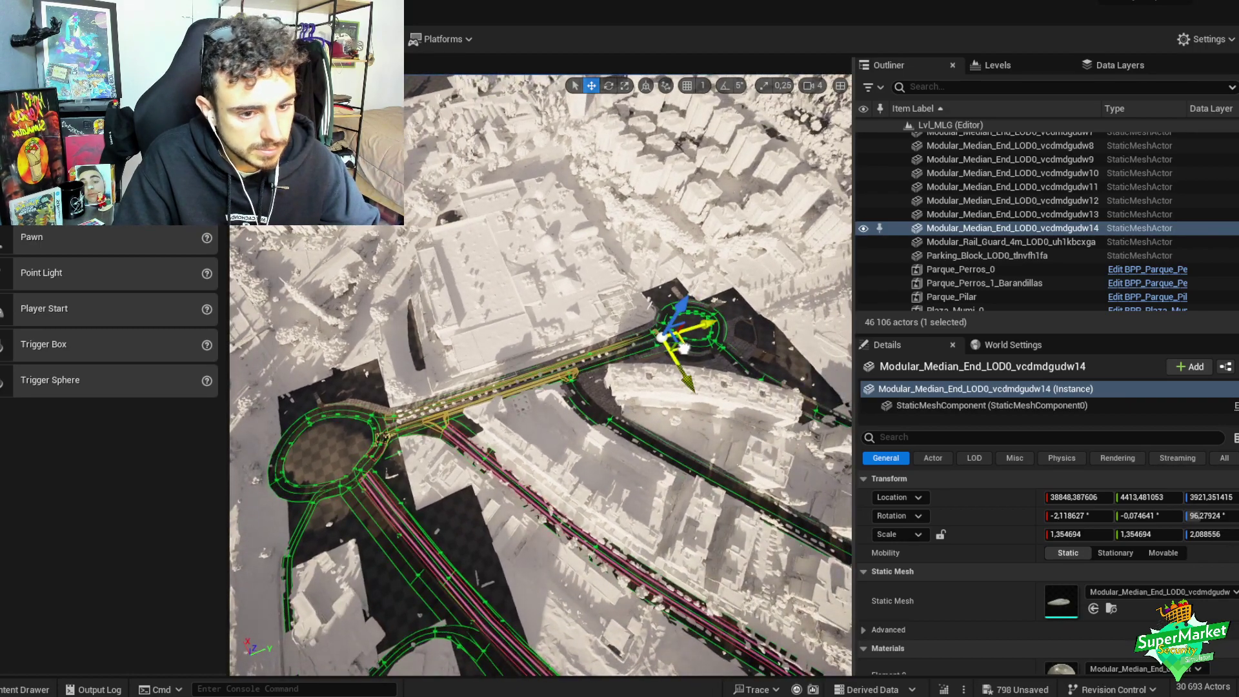
pyautogui.keyDown('alt'); pyautogui.moveTo(685, 349); pyautogui.dragTo(436, 433); pyautogui.keyUp('alt')
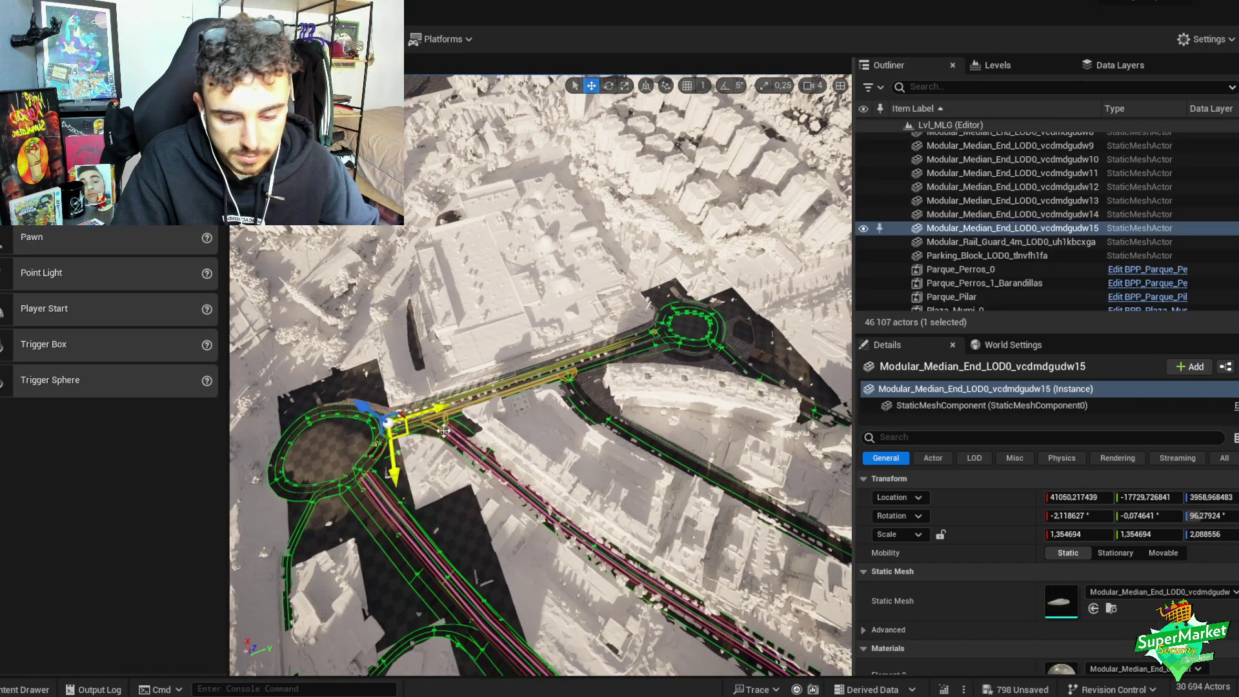
pyautogui.press('f')
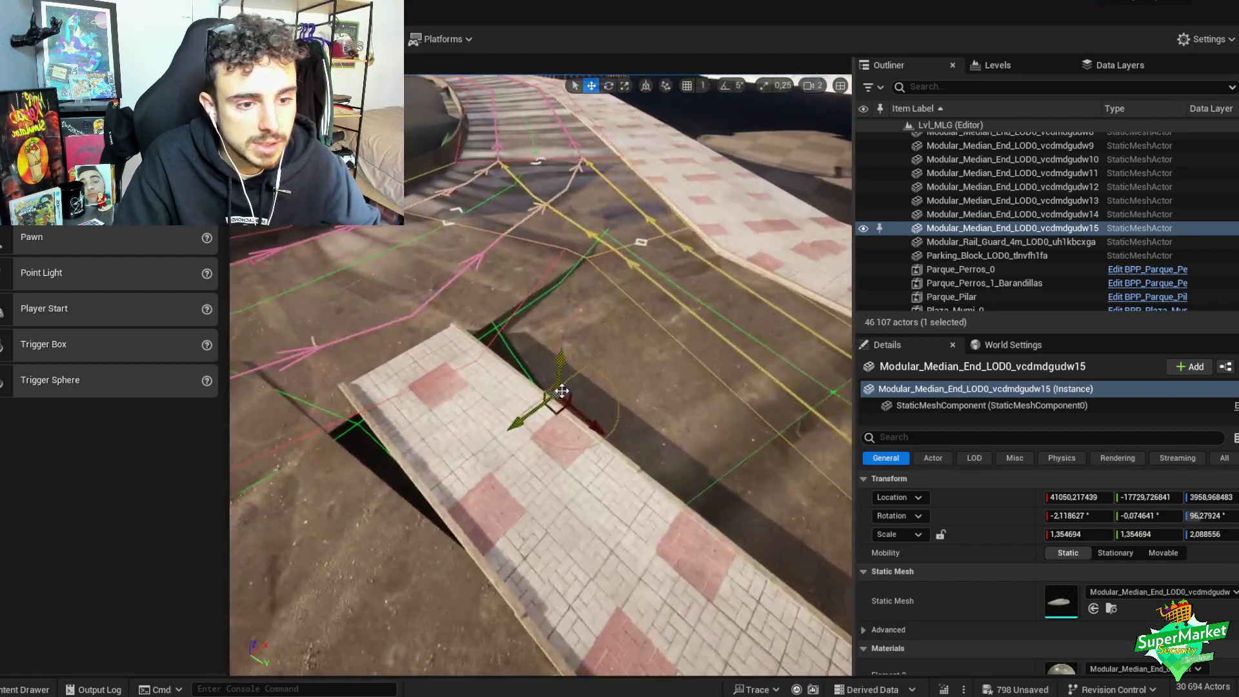
pyautogui.moveTo(561, 391); pyautogui.dragTo(436, 402)
# - Slide the duplicated median end onto the end of the red-and-grey tiled paving
pyautogui.press('w')
pyautogui.moveTo(436, 403); pyautogui.dragTo(344, 465, button='right')
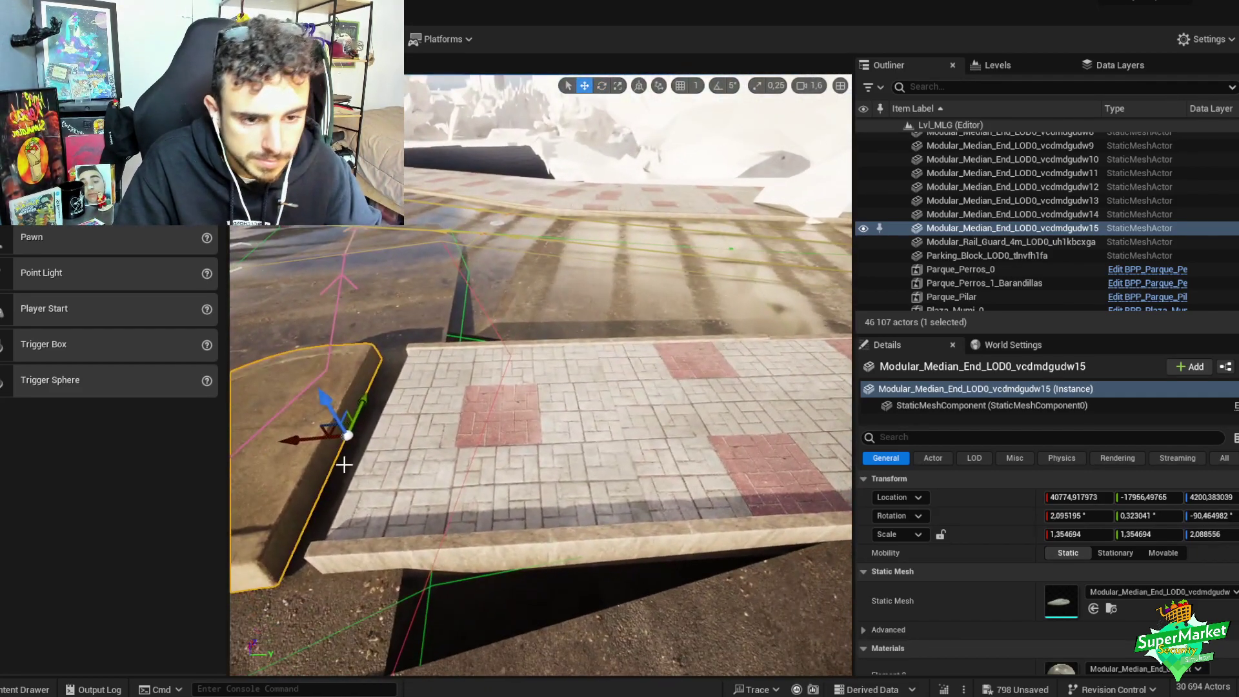
pyautogui.moveTo(290, 440); pyautogui.dragTo(459, 440)
pyautogui.moveTo(371, 439); pyautogui.dragTo(429, 428)
pyautogui.scroll(-2, 413, 452)
pyautogui.moveTo(428, 429); pyautogui.dragTo(510, 433, button='right')
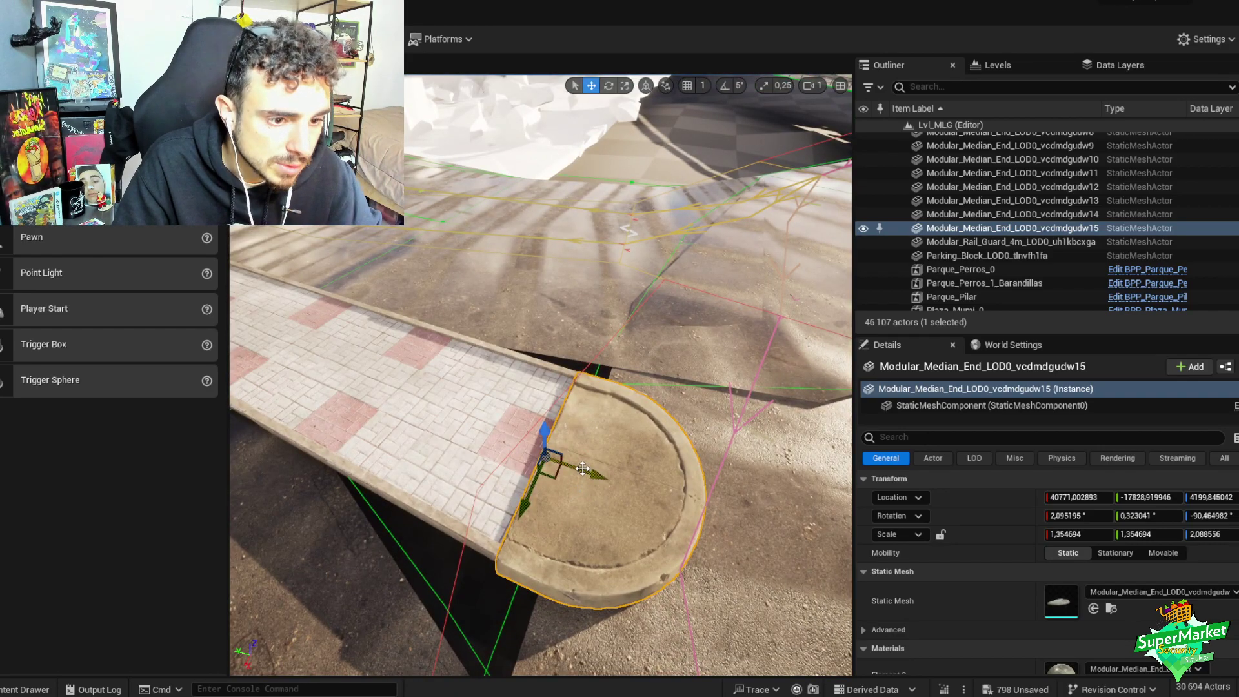
pyautogui.moveTo(583, 468); pyautogui.dragTo(574, 464)
pyautogui.moveTo(575, 463); pyautogui.dragTo(478, 430, button='right')
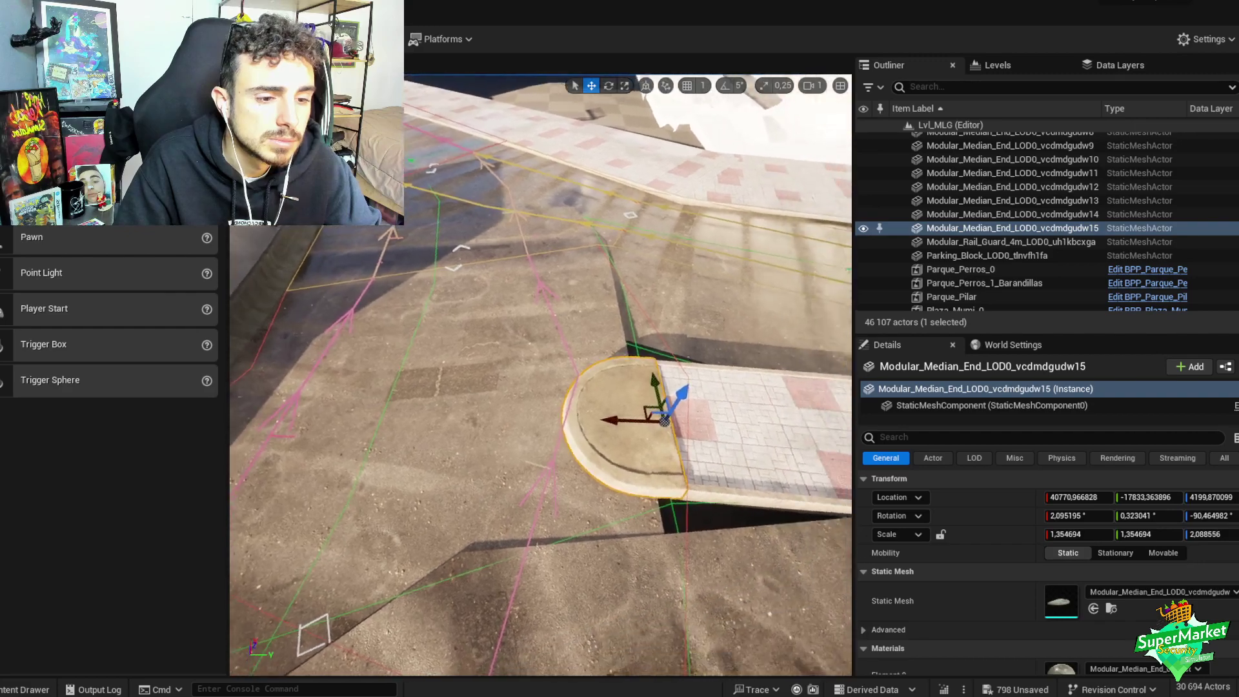
pyautogui.moveTo(645, 460); pyautogui.dragTo(664, 461, button='right')
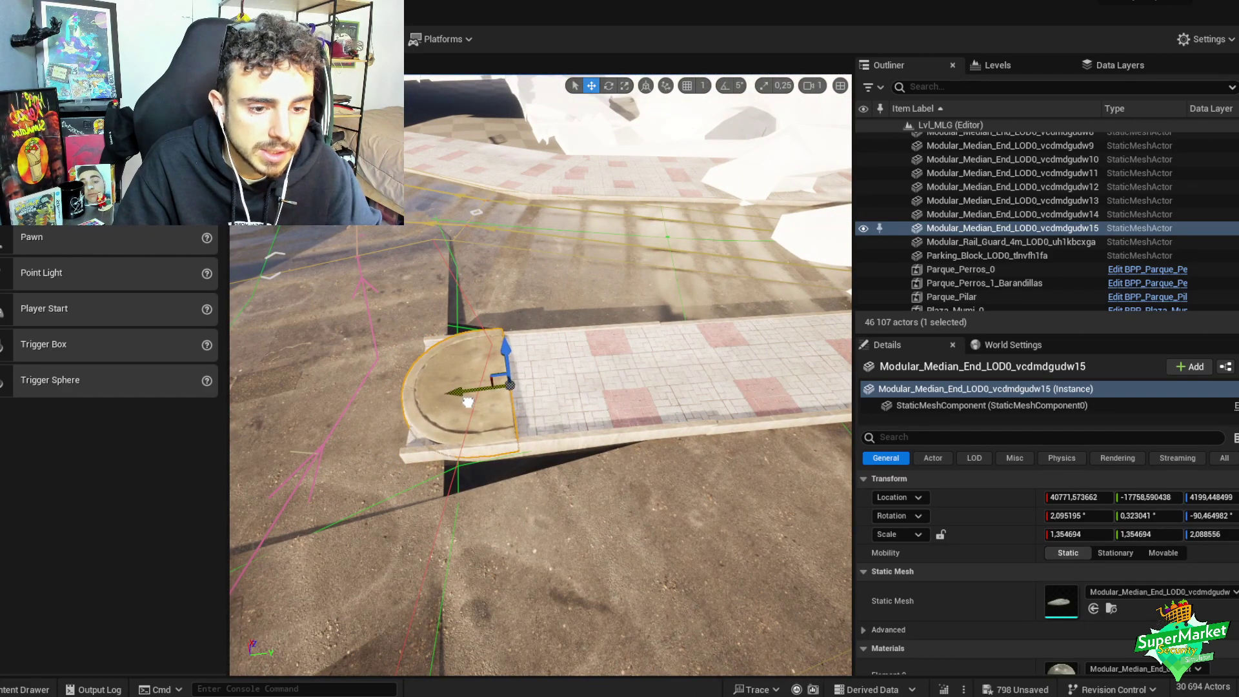
pyautogui.keyDown('alt'); pyautogui.moveTo(512, 386); pyautogui.dragTo(762, 393); pyautogui.keyUp('alt')
pyautogui.moveTo(581, 387); pyautogui.dragTo(661, 349)
# - Rotate the median end piece to about -89° and select the stone bench borders
pyautogui.press('e')
pyautogui.press('w')
pyautogui.click(591, 325)
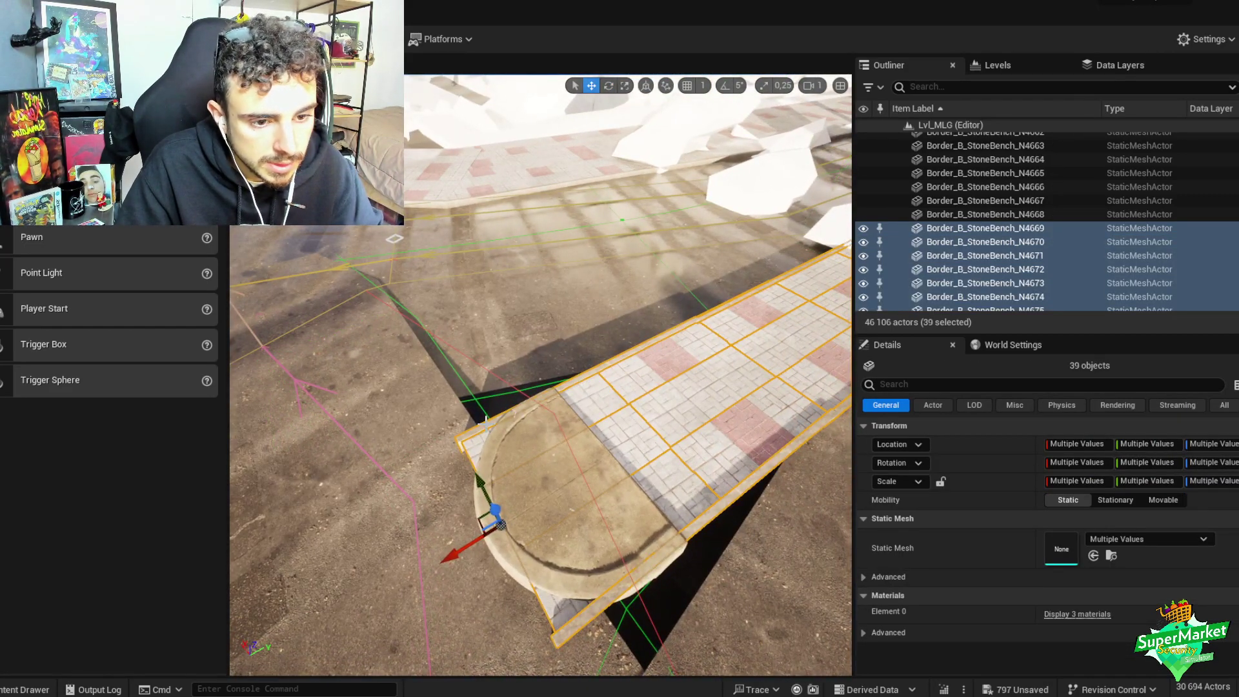
# - Narrow the selection among stone benches and rounded end tiles, undoing a trial sideways slide
pyautogui.keyDown('ctrl'); pyautogui.click(612, 599); pyautogui.keyUp('ctrl')
pyautogui.keyDown('alt'); pyautogui.moveTo(612, 599); pyautogui.dragTo(547, 441); pyautogui.keyUp('alt')
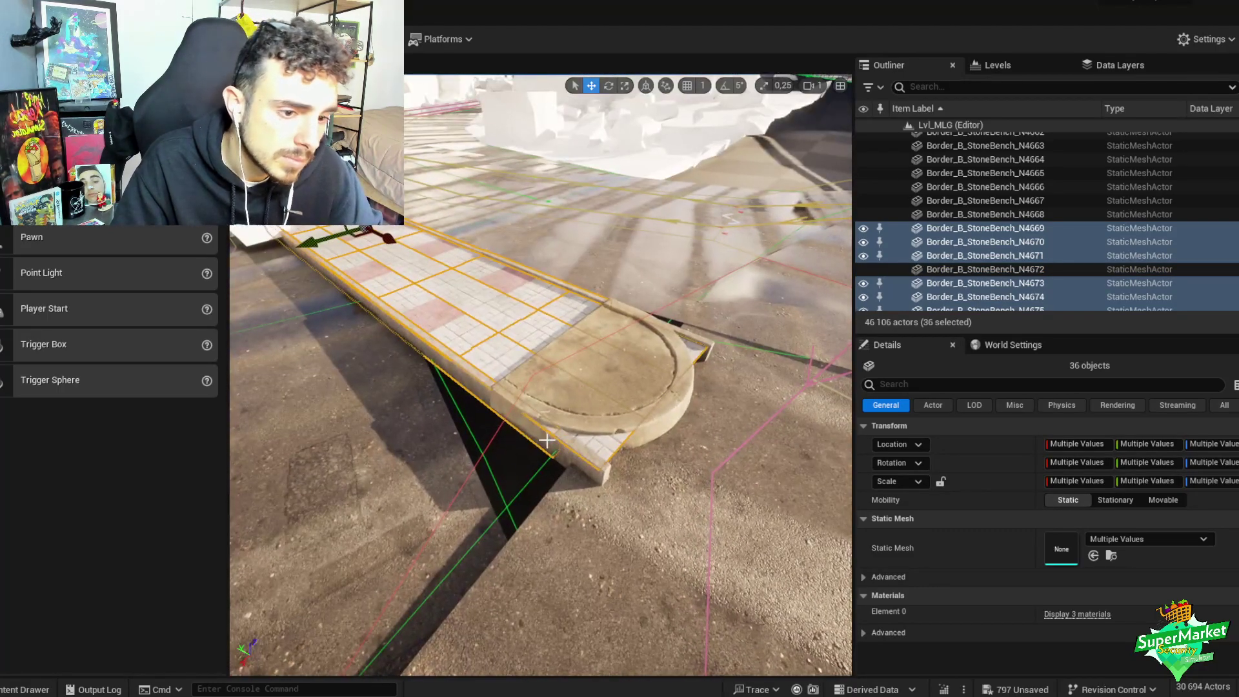
pyautogui.keyDown('ctrl'); pyautogui.click(586, 438); pyautogui.keyUp('ctrl')
pyautogui.hotkey('ctrl', 'z')
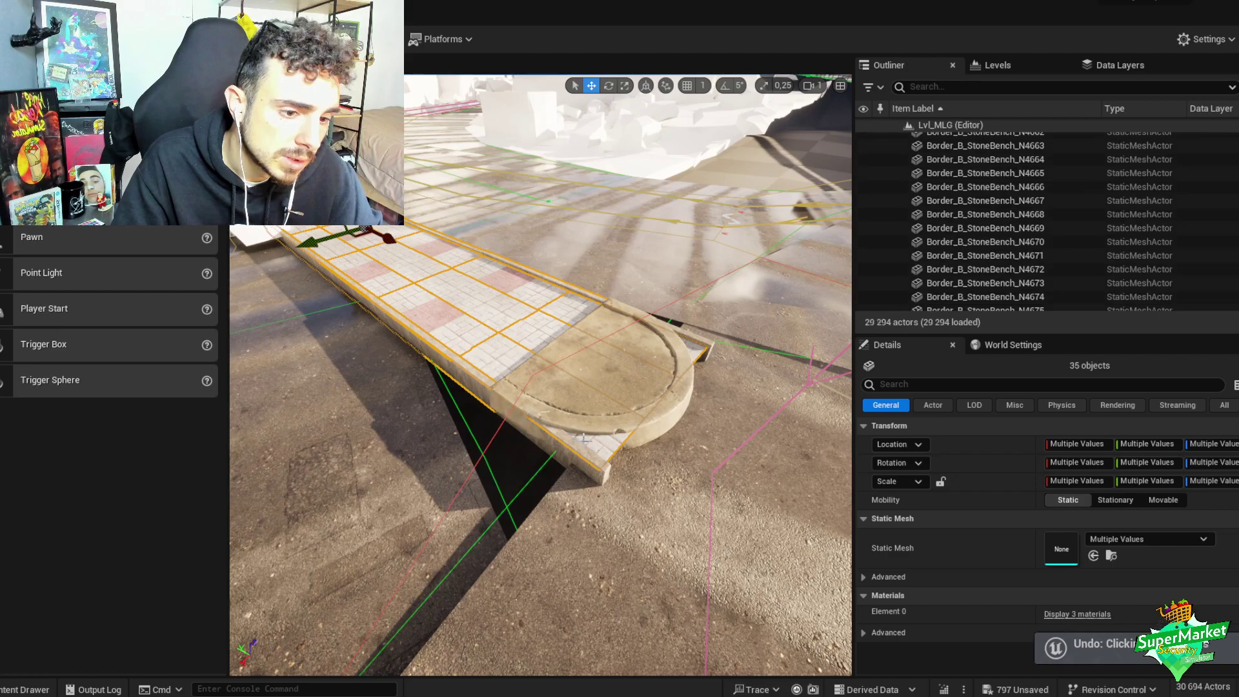
pyautogui.hotkey('ctrl', 'z')
pyautogui.keyDown('alt'); pyautogui.moveTo(588, 438); pyautogui.dragTo(548, 400); pyautogui.keyUp('alt')
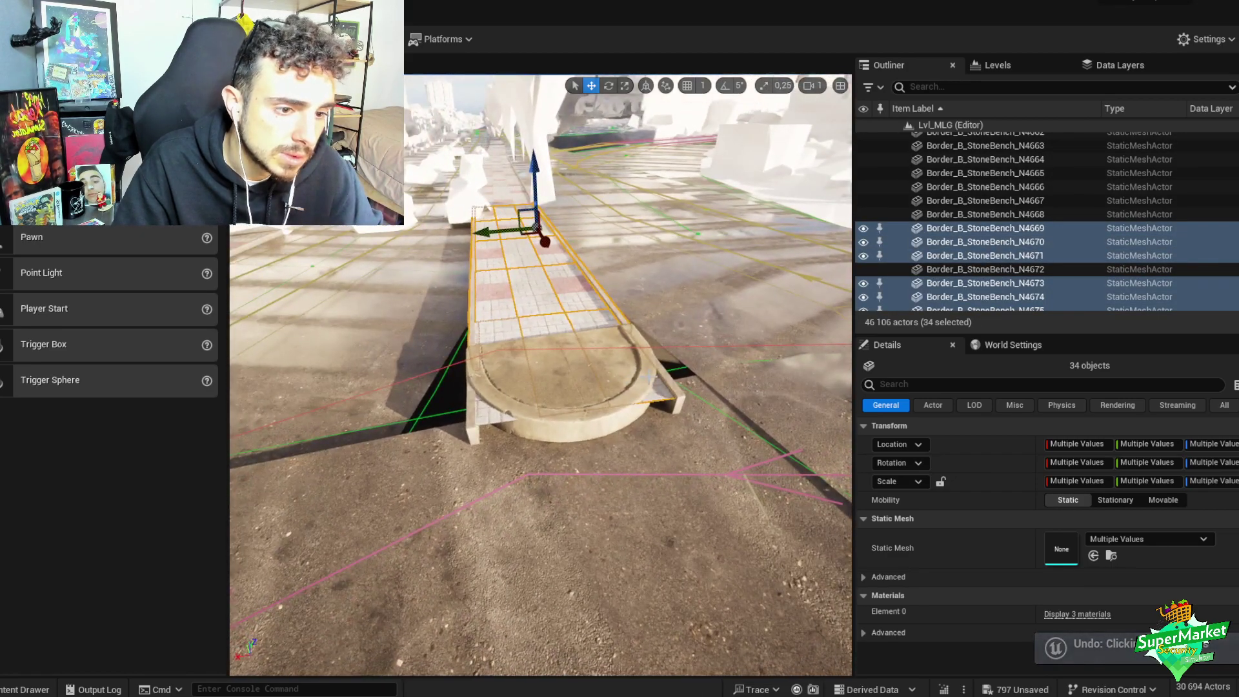
pyautogui.click(660, 388)
pyautogui.keyDown('alt'); pyautogui.moveTo(659, 388); pyautogui.dragTo(644, 332); pyautogui.keyUp('alt')
pyautogui.hotkey('ctrl', 'z')
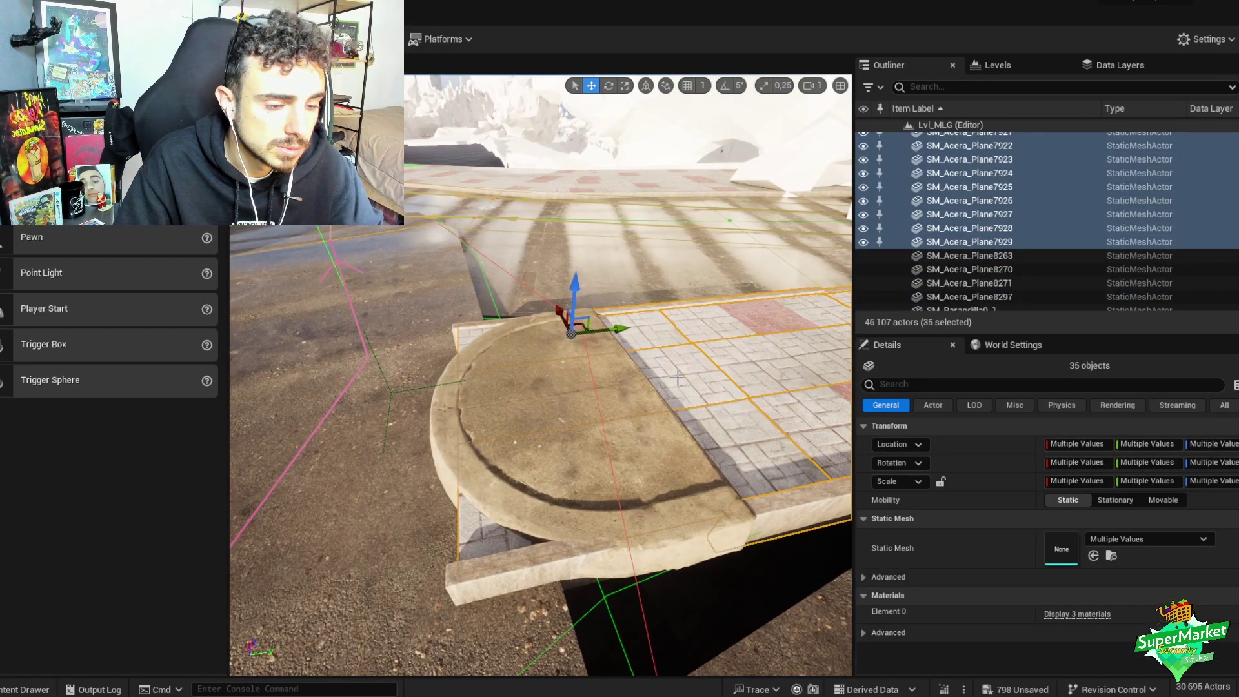
pyautogui.hotkey('ctrl', 'z')
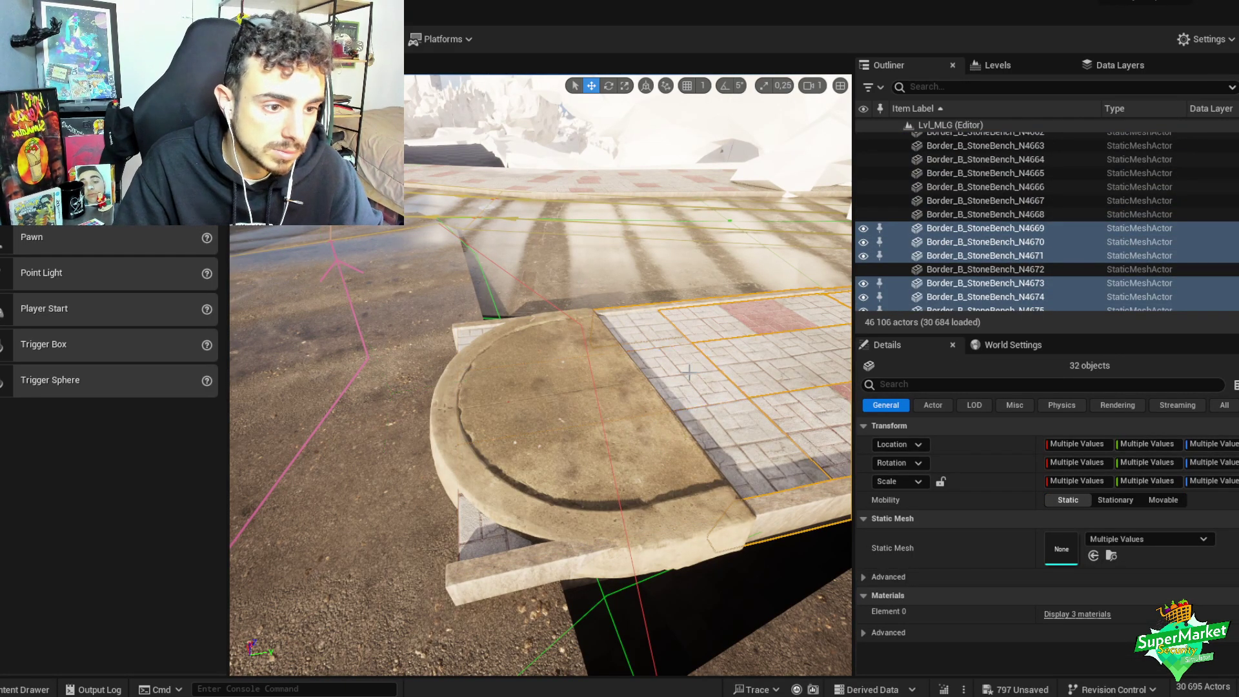
pyautogui.hotkey('ctrl', 'z')
pyautogui.hotkey('ctrl', 'z')
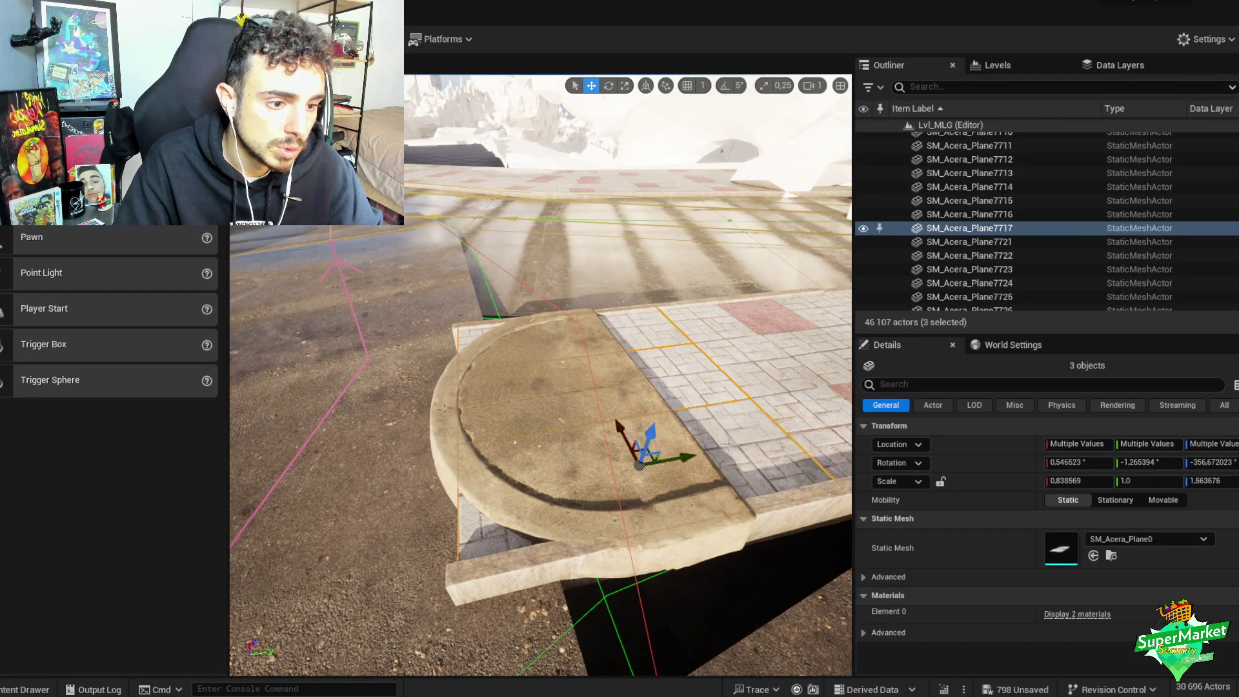
pyautogui.moveTo(667, 457); pyautogui.dragTo(741, 456)
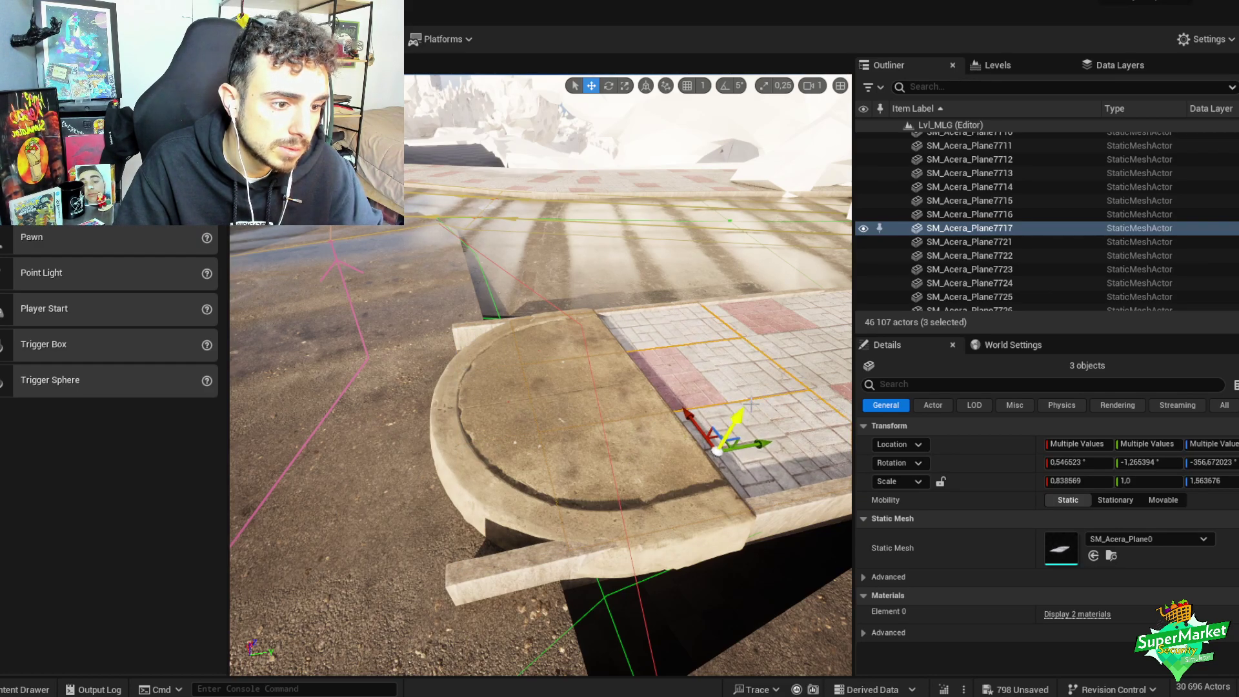
pyautogui.hotkey('ctrl', 'z')
pyautogui.hotkey('ctrl', 'z')
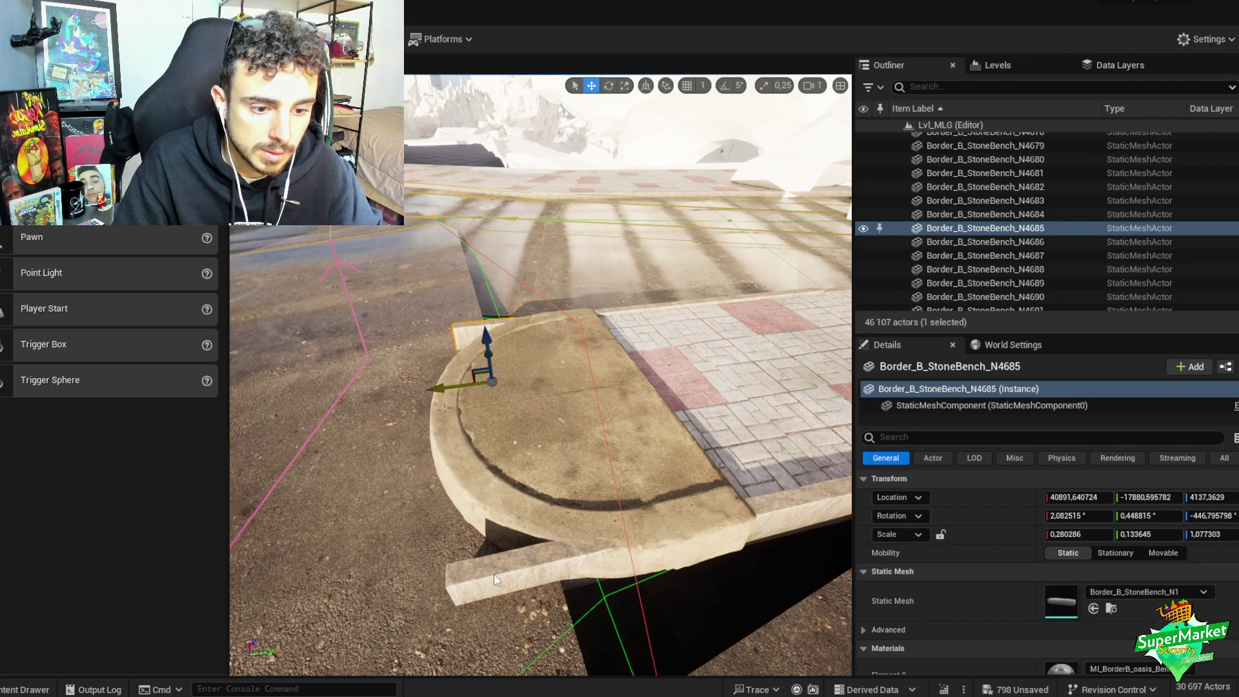
# - Delete the stray stone bench slabs, including bench end Border_B_StoneBench_N4672
pyautogui.keyDown('ctrl'); pyautogui.click(495, 578); pyautogui.keyUp('ctrl')
pyautogui.press('Delete')
pyautogui.click(583, 567)
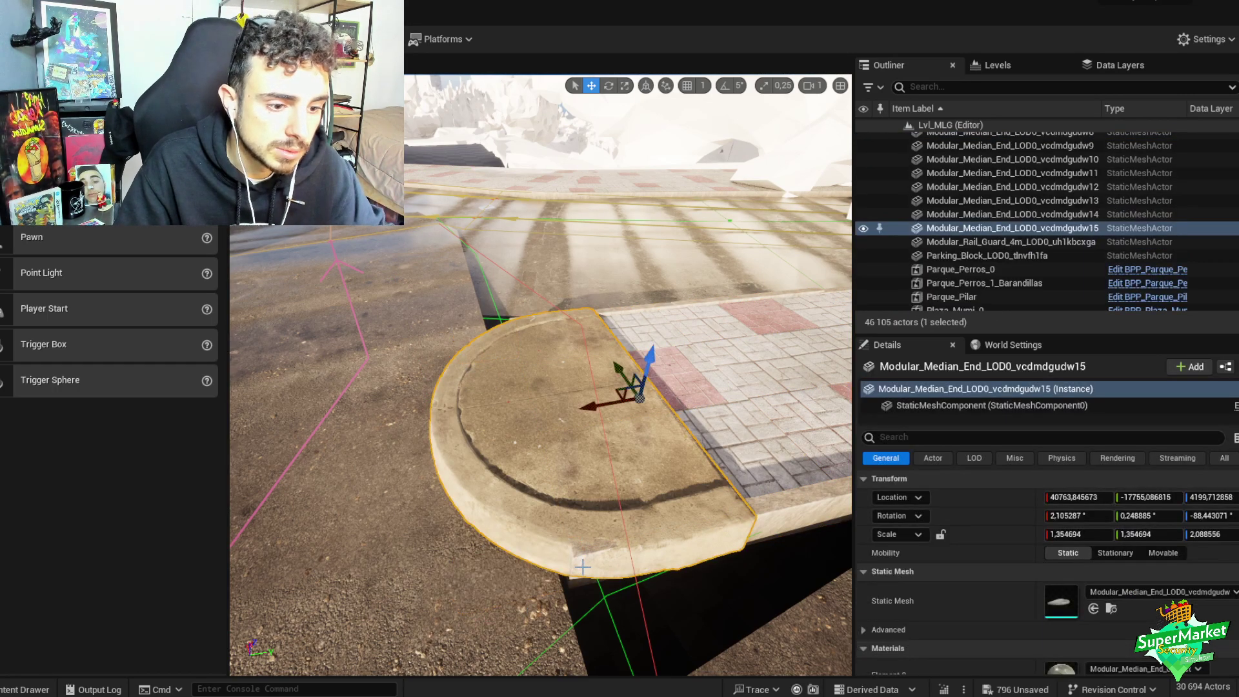
pyautogui.click(583, 562)
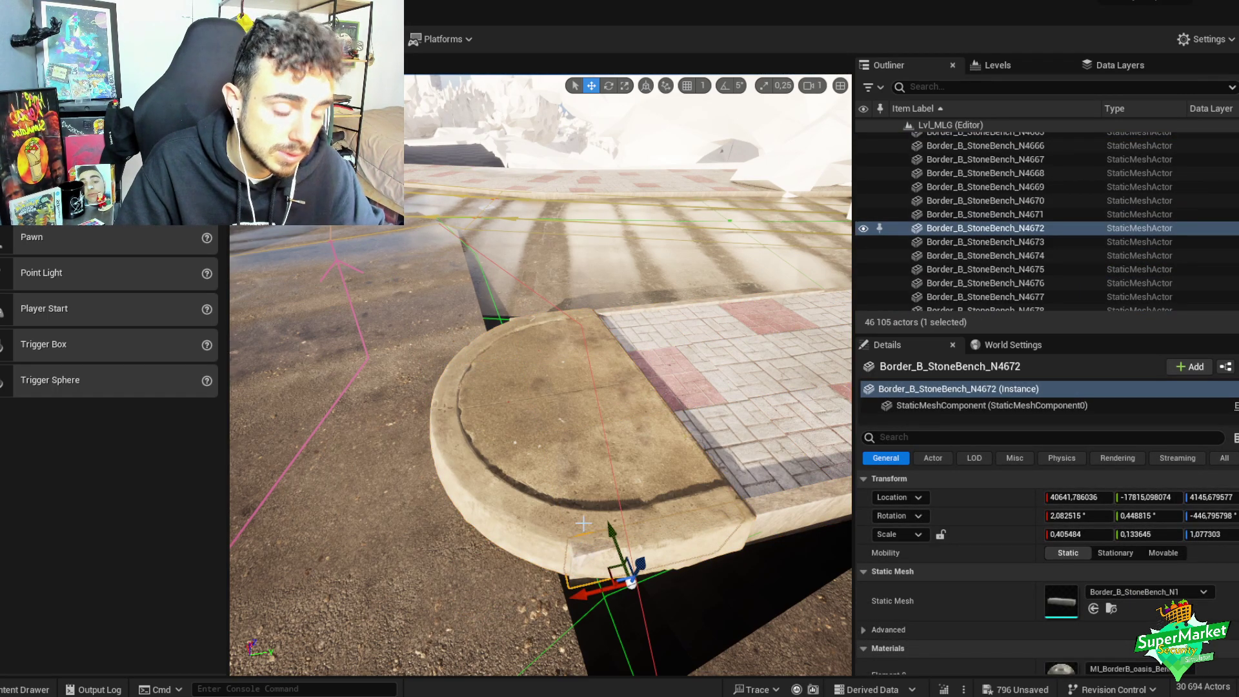
pyautogui.press('Delete')
# - Move the remaining bench end N4680 and the SM_Acera_Plane7928 tile along the median
pyautogui.moveTo(583, 523); pyautogui.dragTo(668, 466, button='right')
pyautogui.click(668, 466)
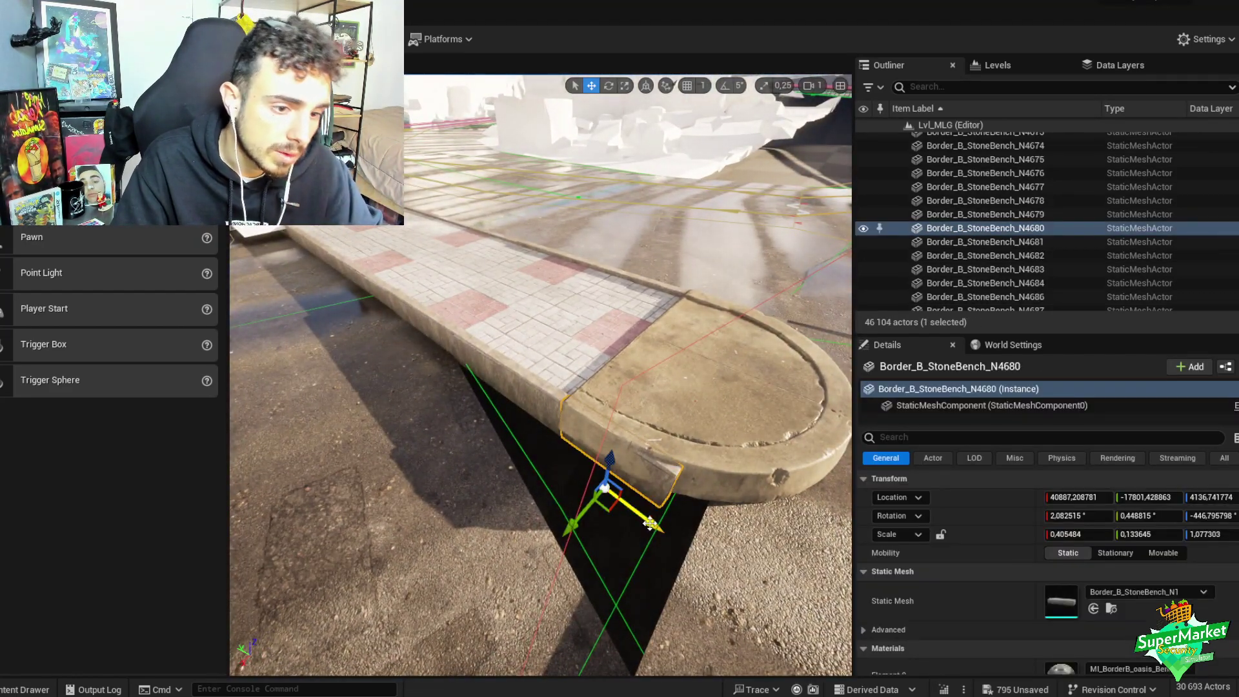
pyautogui.moveTo(650, 523); pyautogui.dragTo(604, 492)
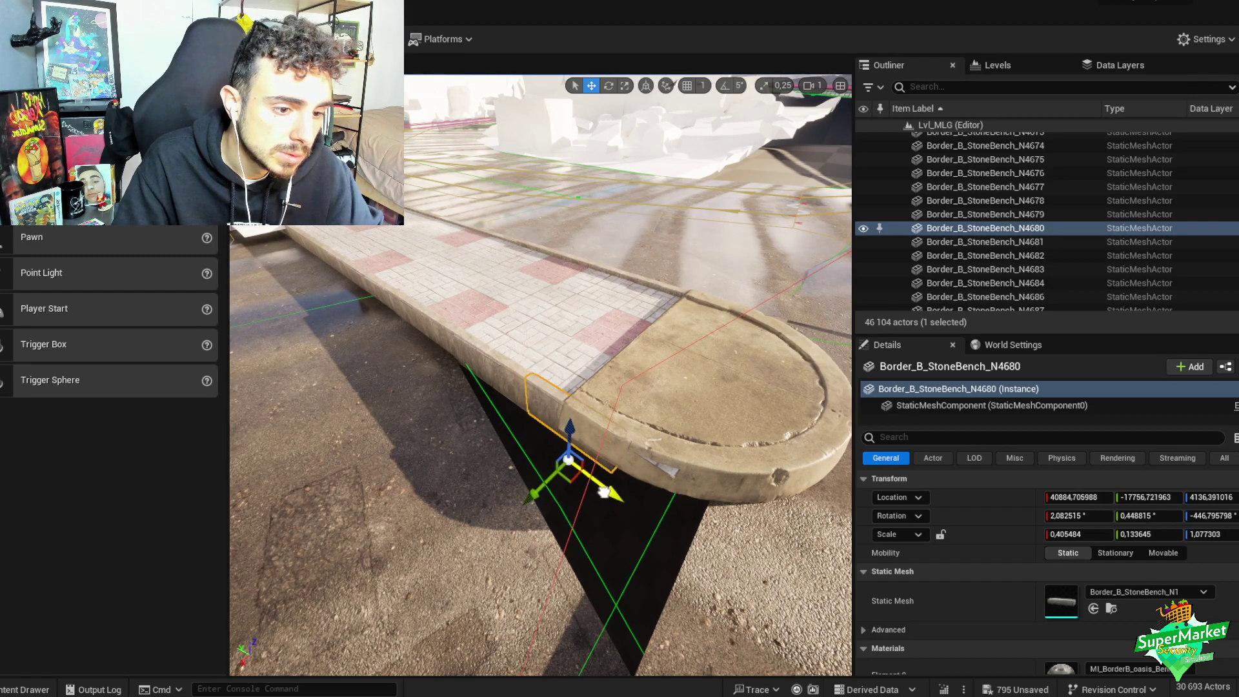
pyautogui.hotkey('shift', 'e')
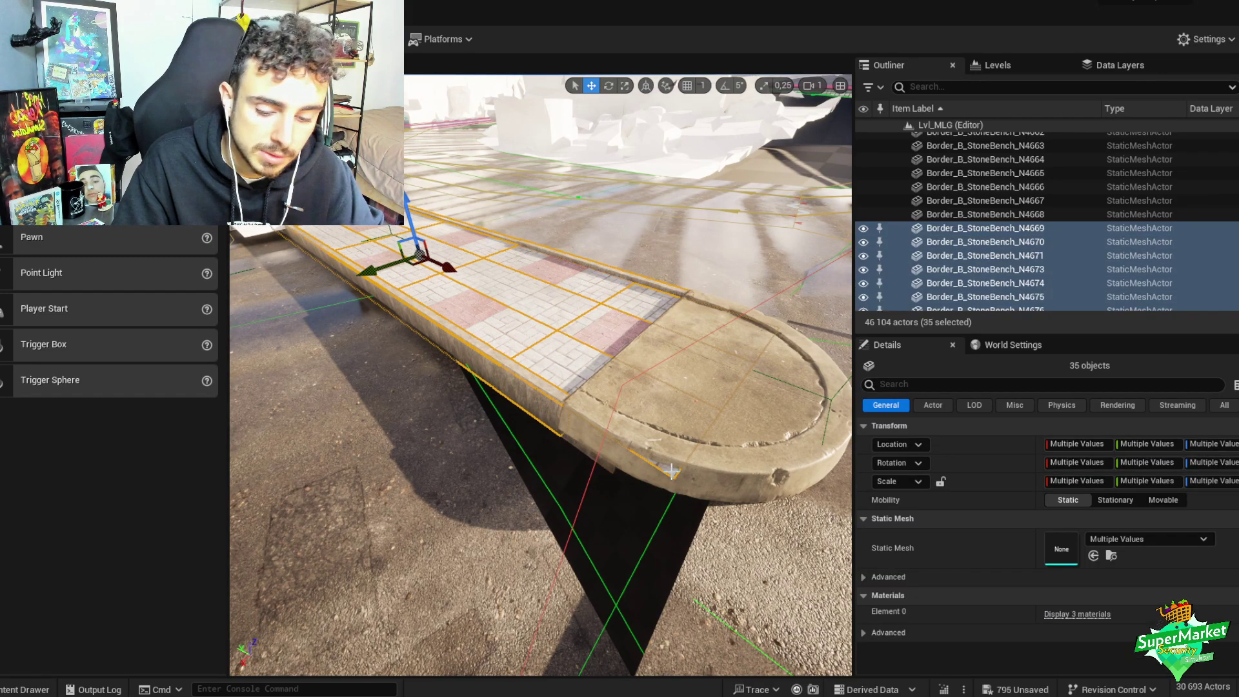
pyautogui.hotkey('ctrl', 'z')
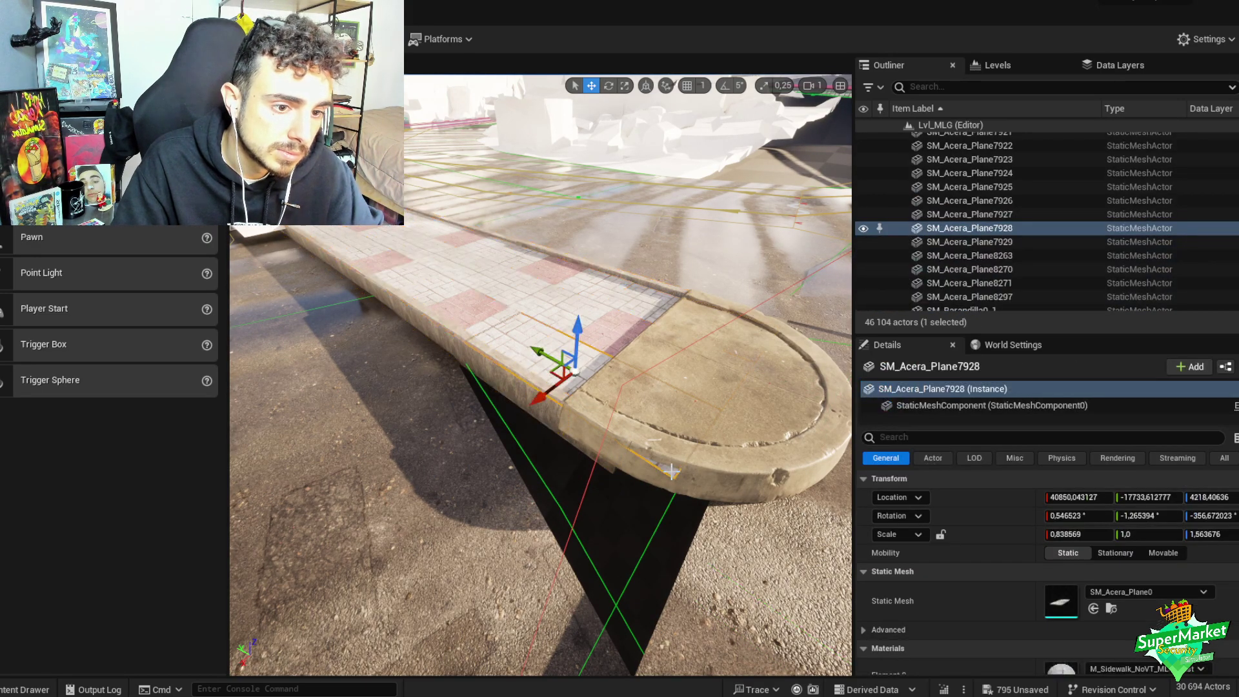
pyautogui.moveTo(555, 370); pyautogui.dragTo(530, 342)
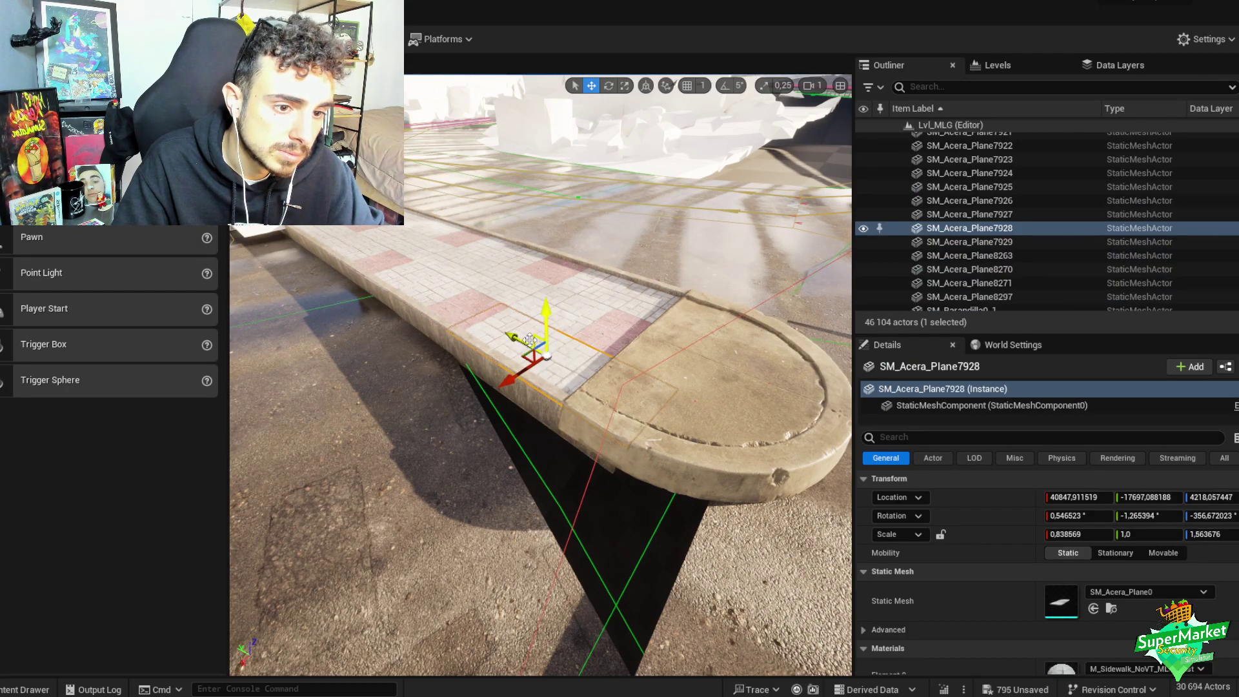
# - Group the 35 median pieces into a GroupActor with Ctrl+G
pyautogui.hotkey('shift', 'e')
pyautogui.hotkey('ctrl', 'g')
pyautogui.moveTo(480, 295); pyautogui.dragTo(588, 449, button='right')
# - Enter landscape spline editing and select a road control point, undoing trial raises
pyautogui.hotkey('shift', '2')
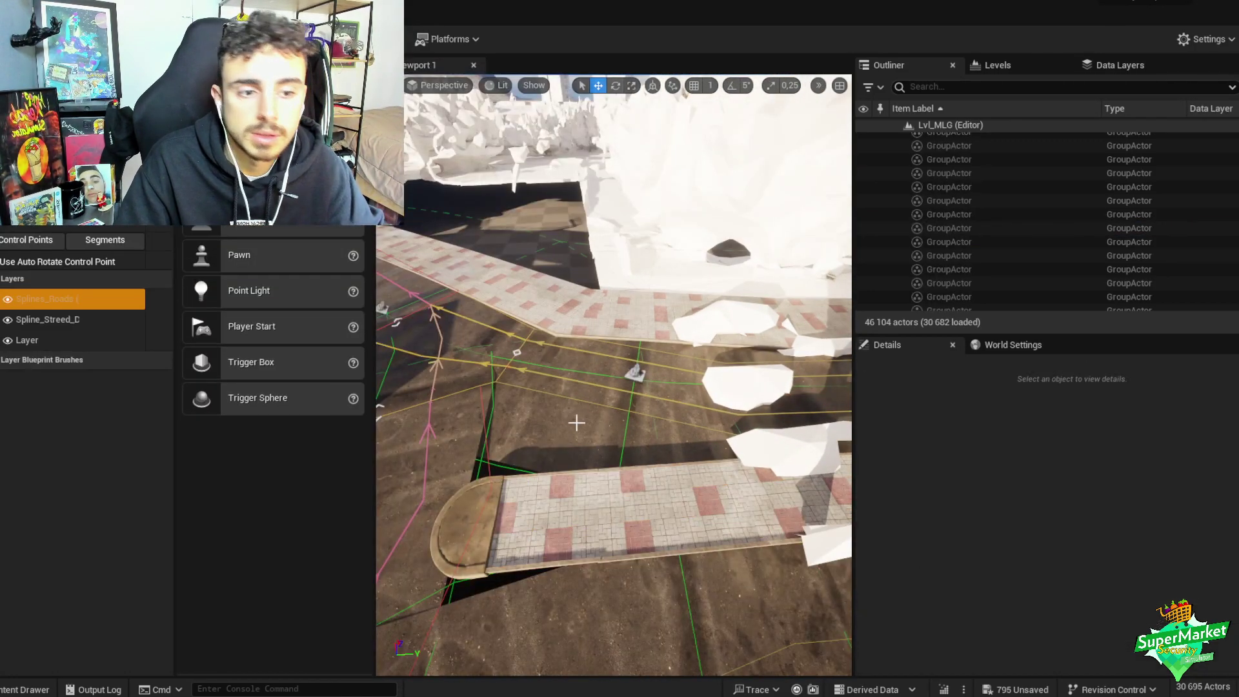
pyautogui.click(636, 374)
pyautogui.moveTo(636, 374); pyautogui.dragTo(563, 302, button='right')
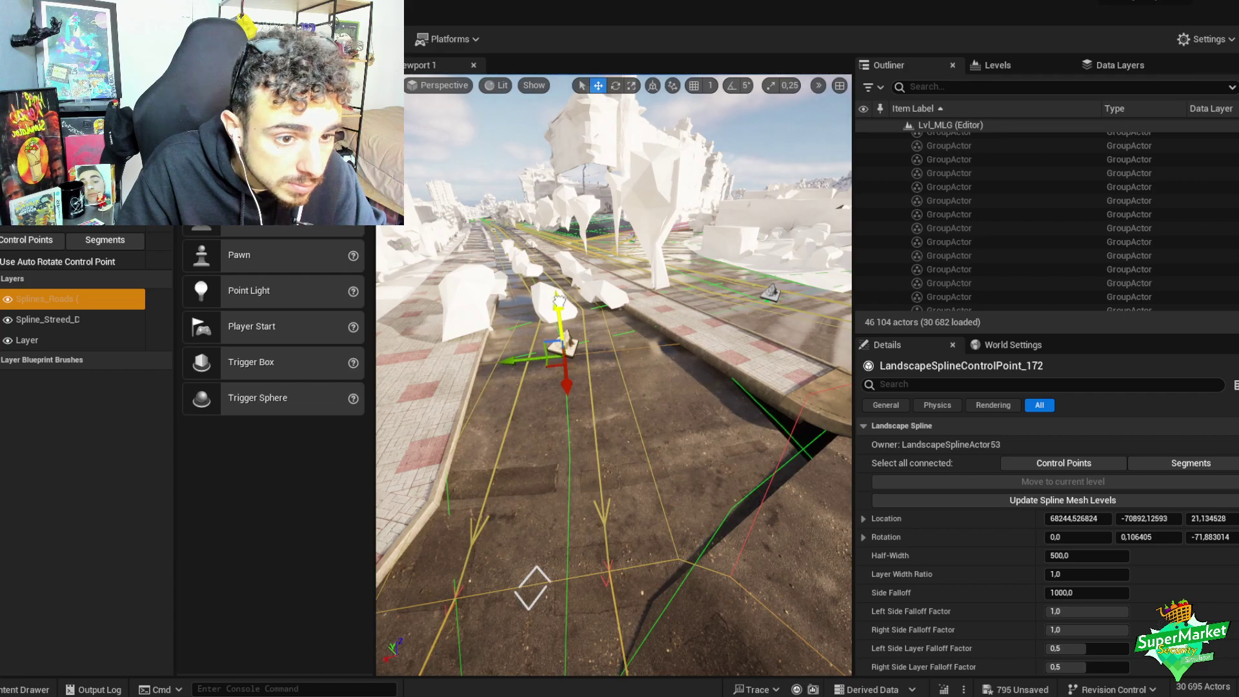
pyautogui.moveTo(559, 300); pyautogui.dragTo(559, 299)
pyautogui.hotkey('ctrl', 'z')
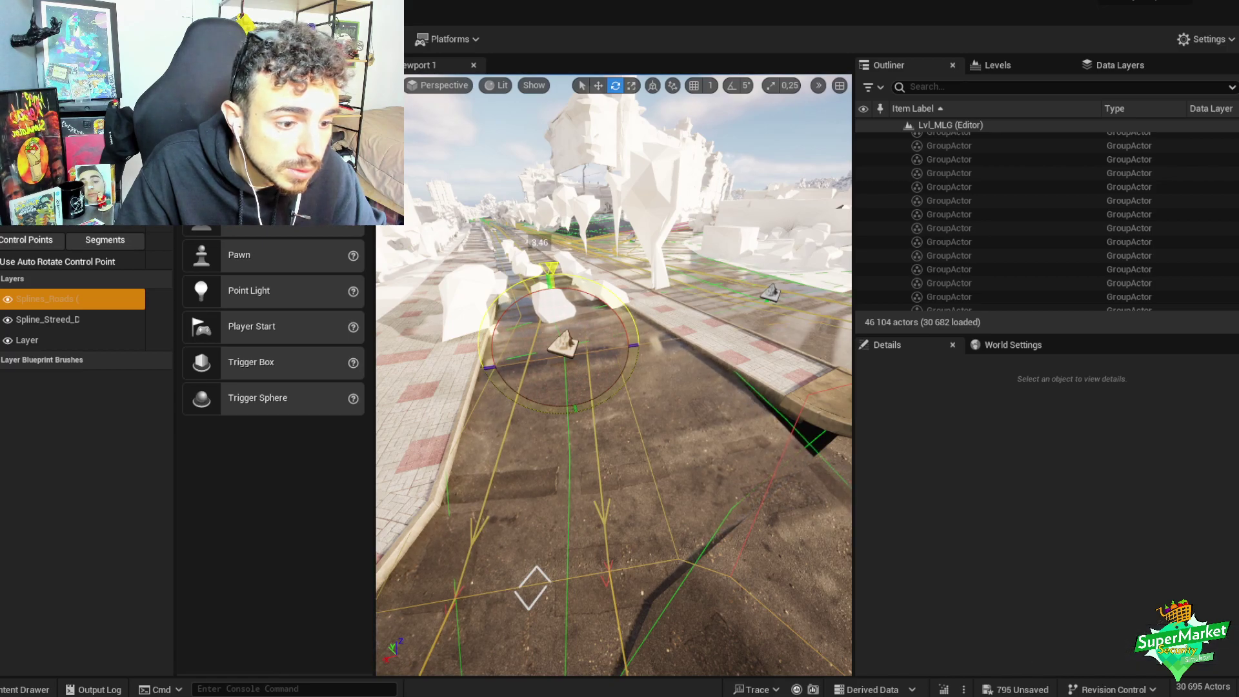
pyautogui.hotkey('ctrl', 'z')
pyautogui.moveTo(584, 282); pyautogui.dragTo(633, 294, button='right')
# - Move the road control point down-right to reshape the road near the median
pyautogui.press('w')
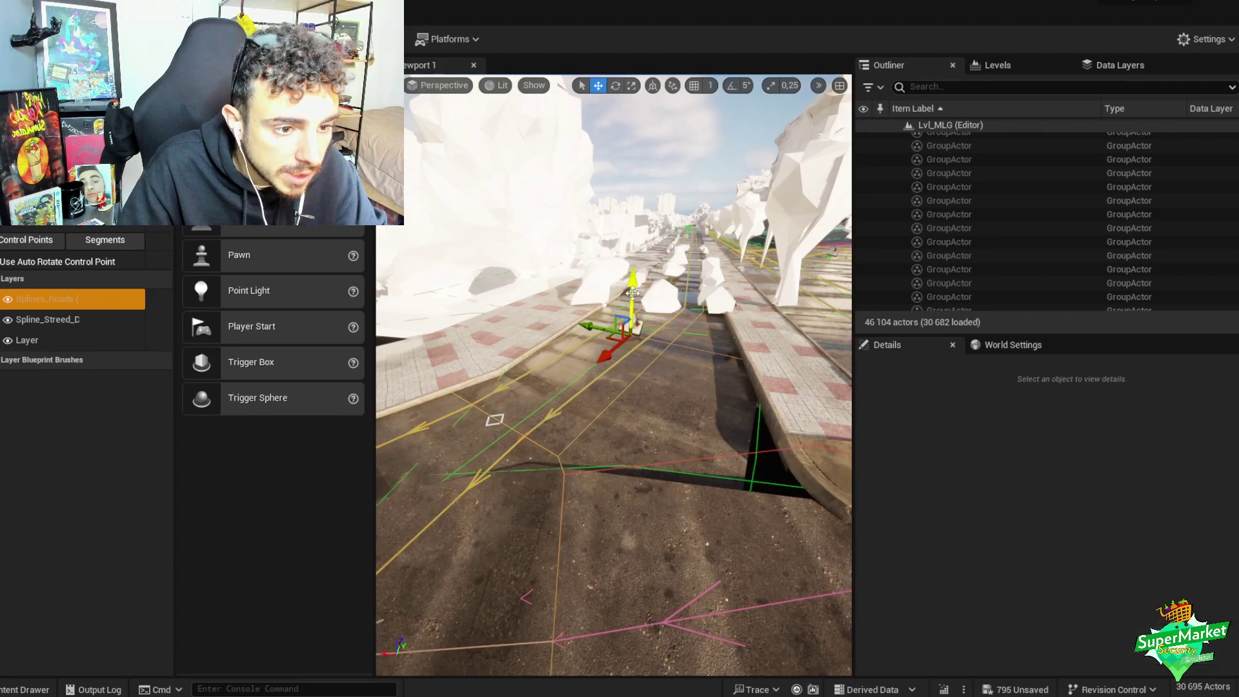
pyautogui.moveTo(635, 290); pyautogui.dragTo(635, 289)
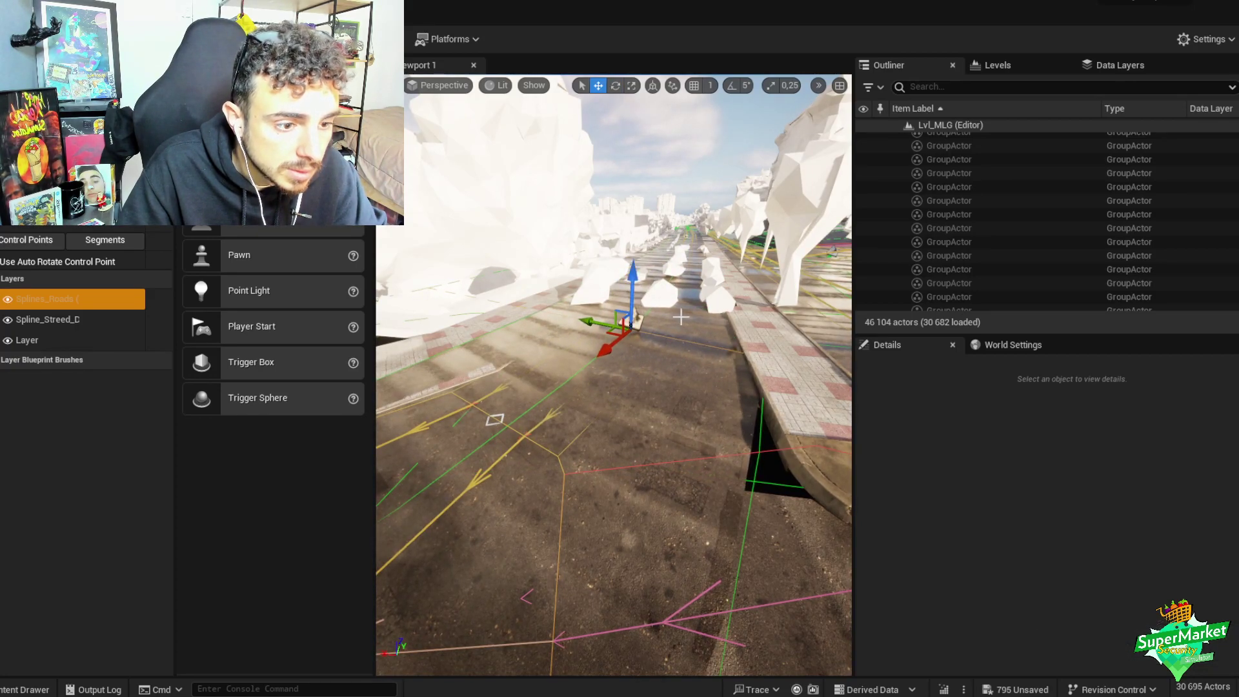
pyautogui.moveTo(709, 380); pyautogui.dragTo(729, 380, button='right')
pyautogui.scroll(-3, 709, 367)
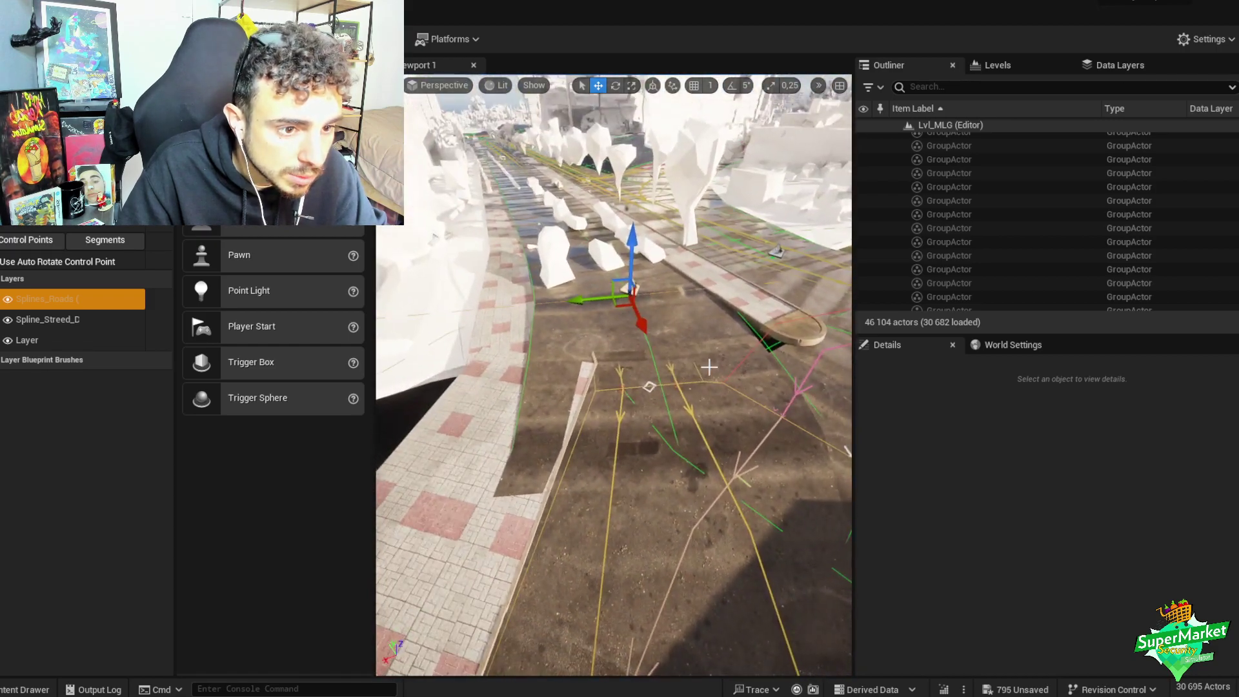
pyautogui.hotkey('ctrl', 'z')
pyautogui.moveTo(710, 367); pyautogui.dragTo(522, 290, button='right')
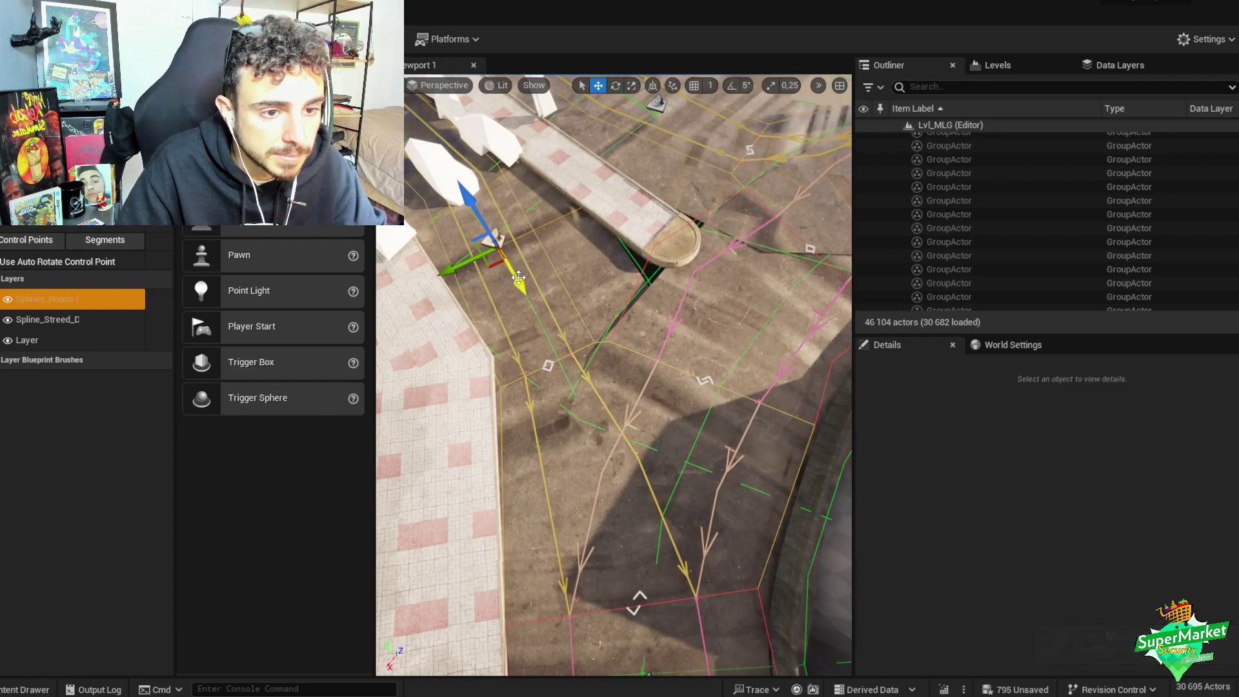
pyautogui.moveTo(521, 290); pyautogui.dragTo(532, 322)
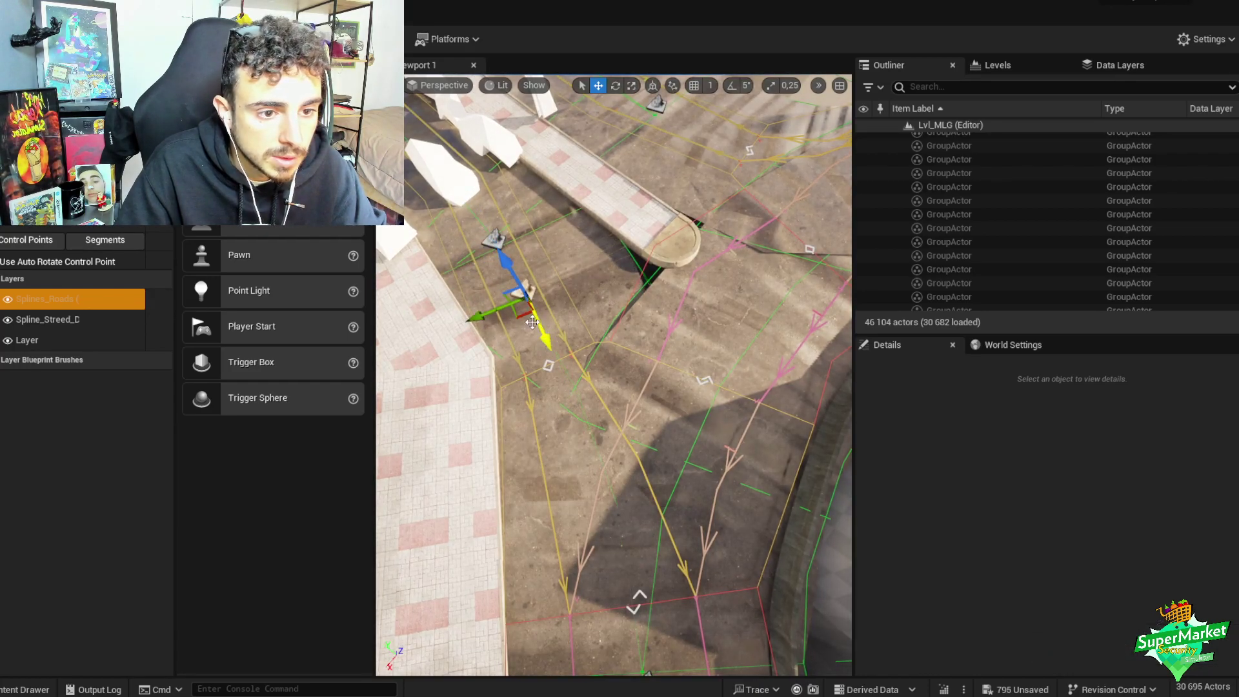
pyautogui.moveTo(640, 312); pyautogui.dragTo(832, 359, button='right')
# - Try Half-Width values 300 and 400 on LandscapeSplineControlPoint_379, undoing a sideways nudge
pyautogui.click(700, 314)
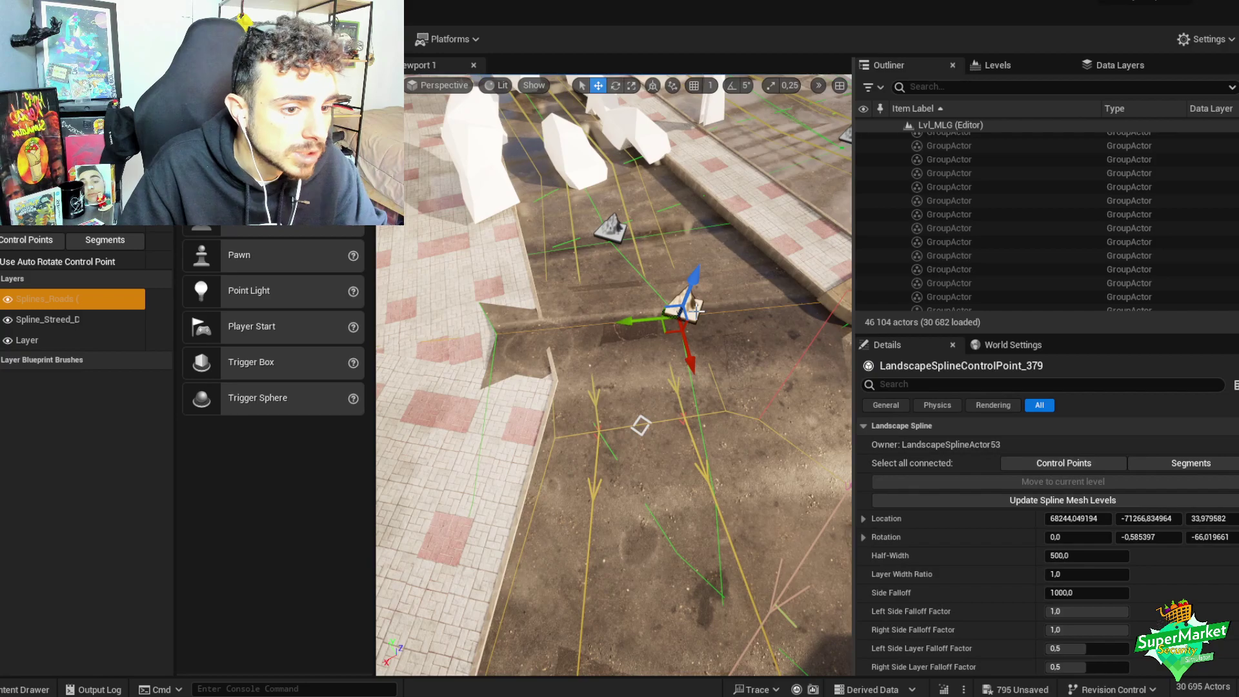
pyautogui.click(1073, 559)
pyautogui.write('300')
pyautogui.press('Return')
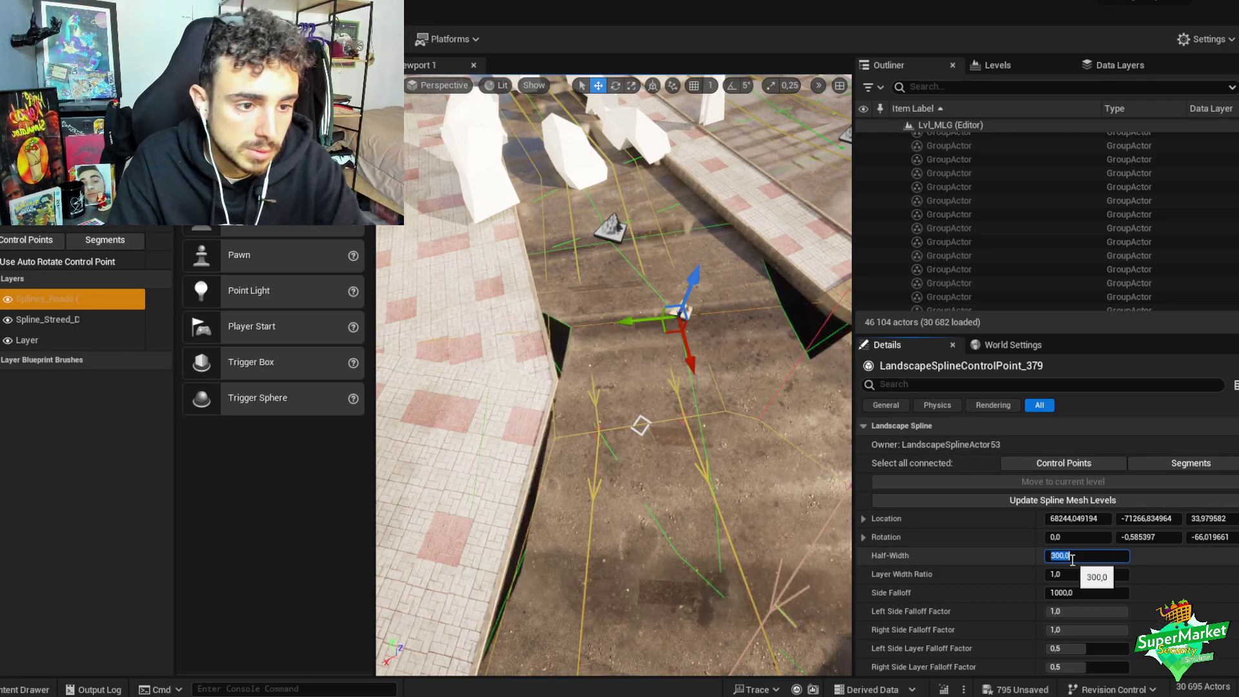
pyautogui.write('400')
pyautogui.press('Return')
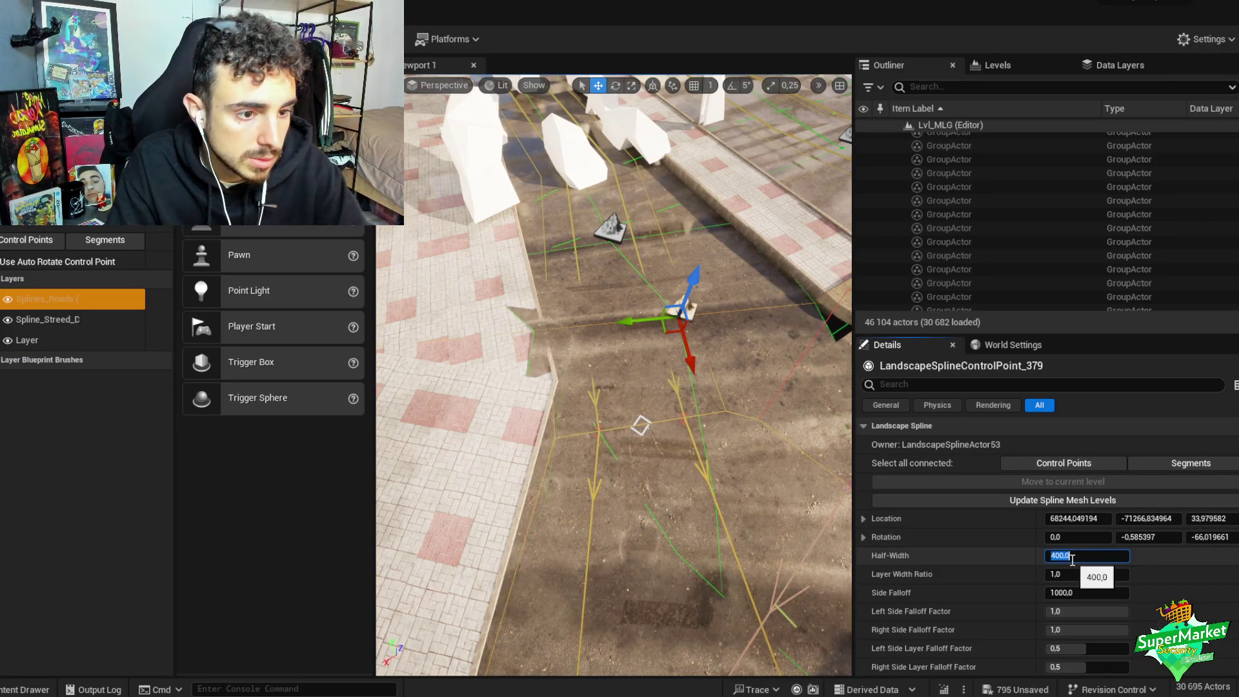
pyautogui.moveTo(613, 419); pyautogui.dragTo(635, 407, button='right')
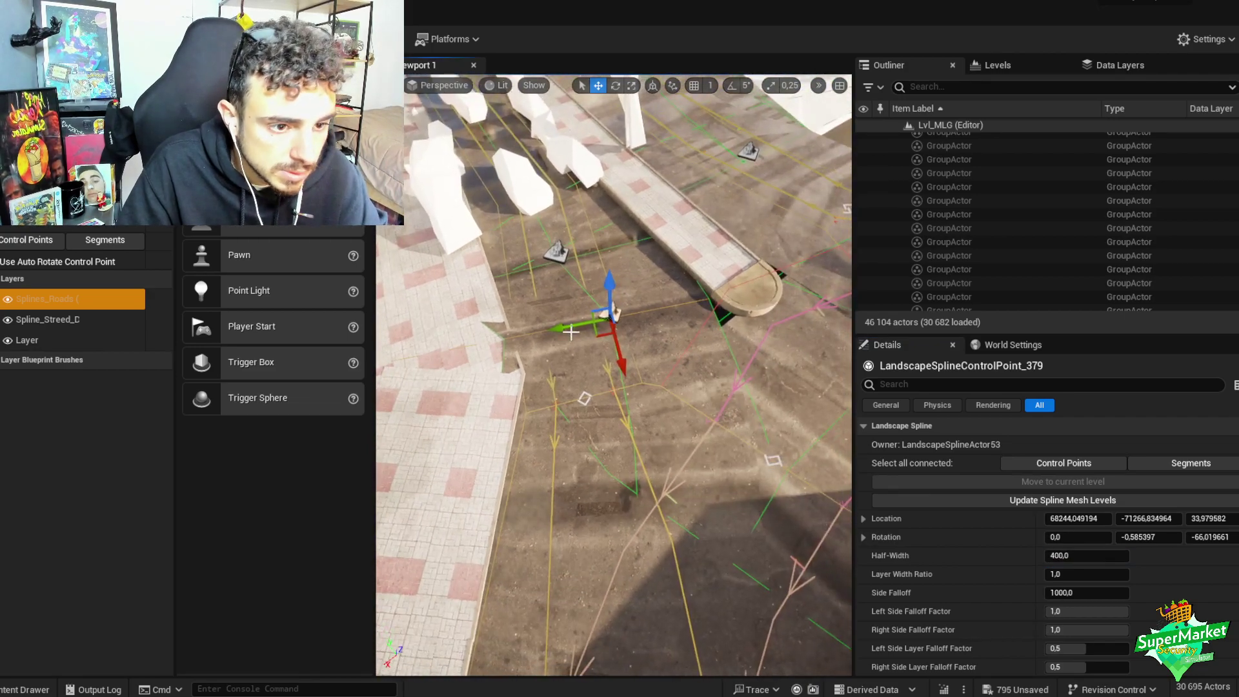
pyautogui.moveTo(571, 325); pyautogui.dragTo(618, 349)
pyautogui.hotkey('ctrl', 'z')
pyautogui.hotkey('ctrl', 'z')
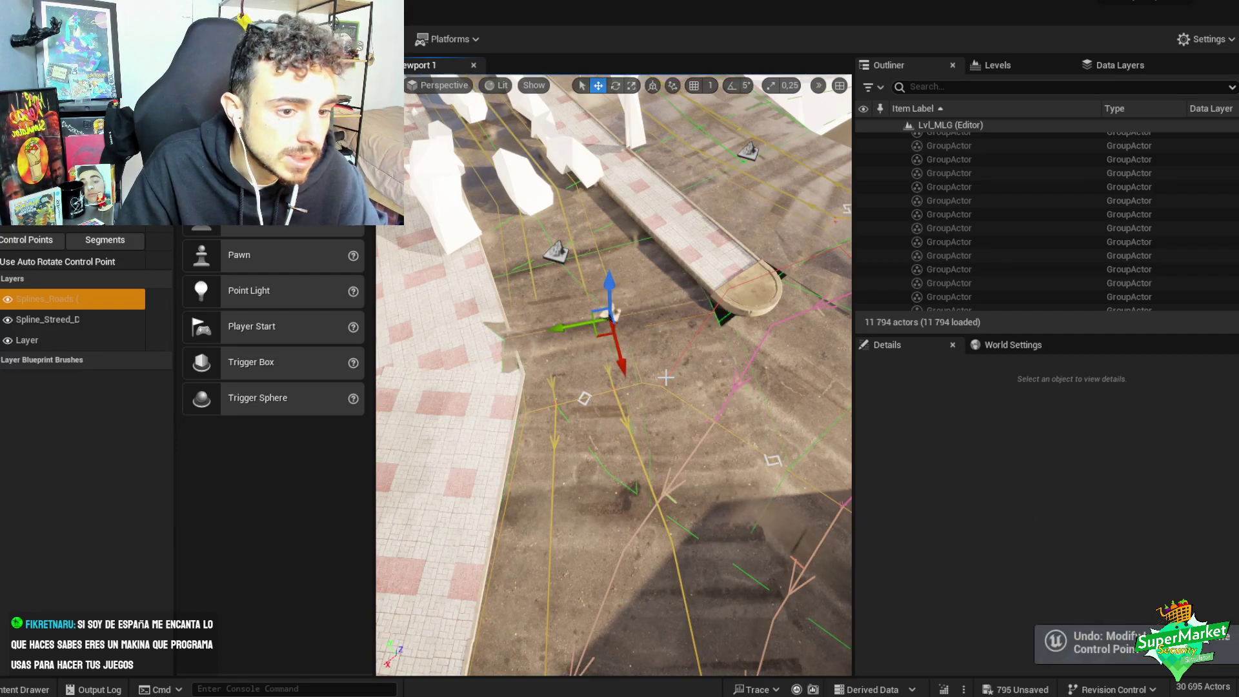
# - Restore Half-Width 500, then shift control point 379 sideways and lower it slightly
pyautogui.click(613, 315)
pyautogui.click(1081, 556)
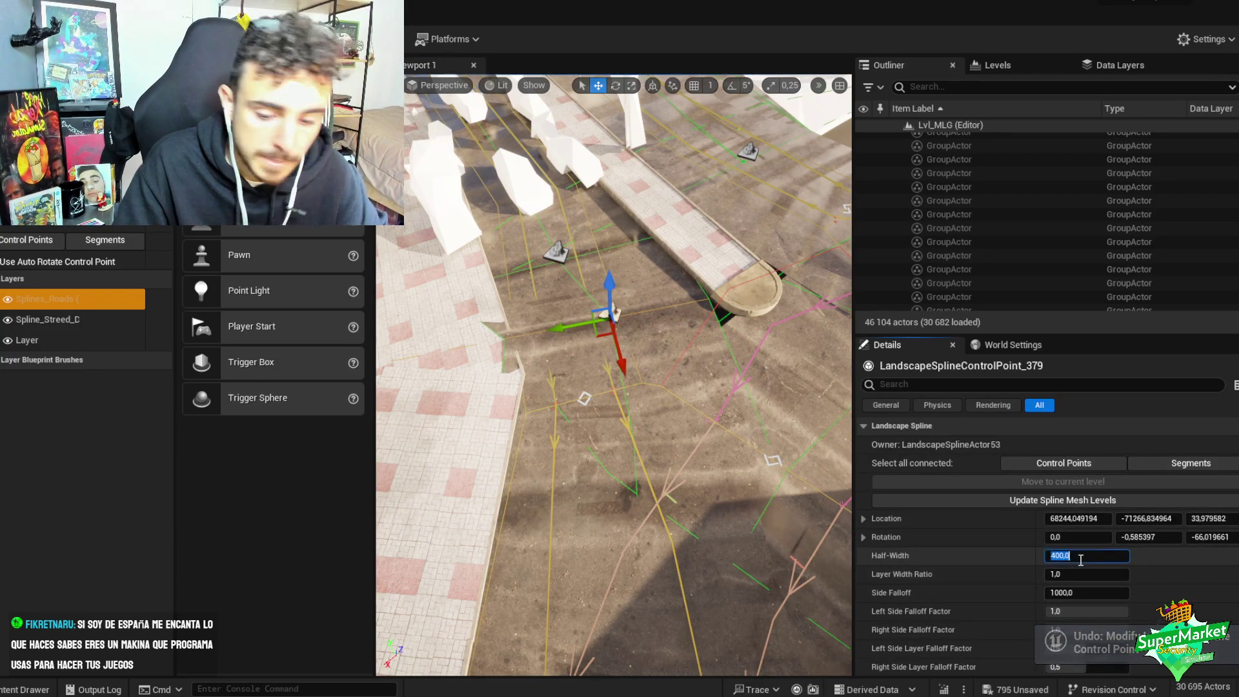
pyautogui.write('500')
pyautogui.press('Return')
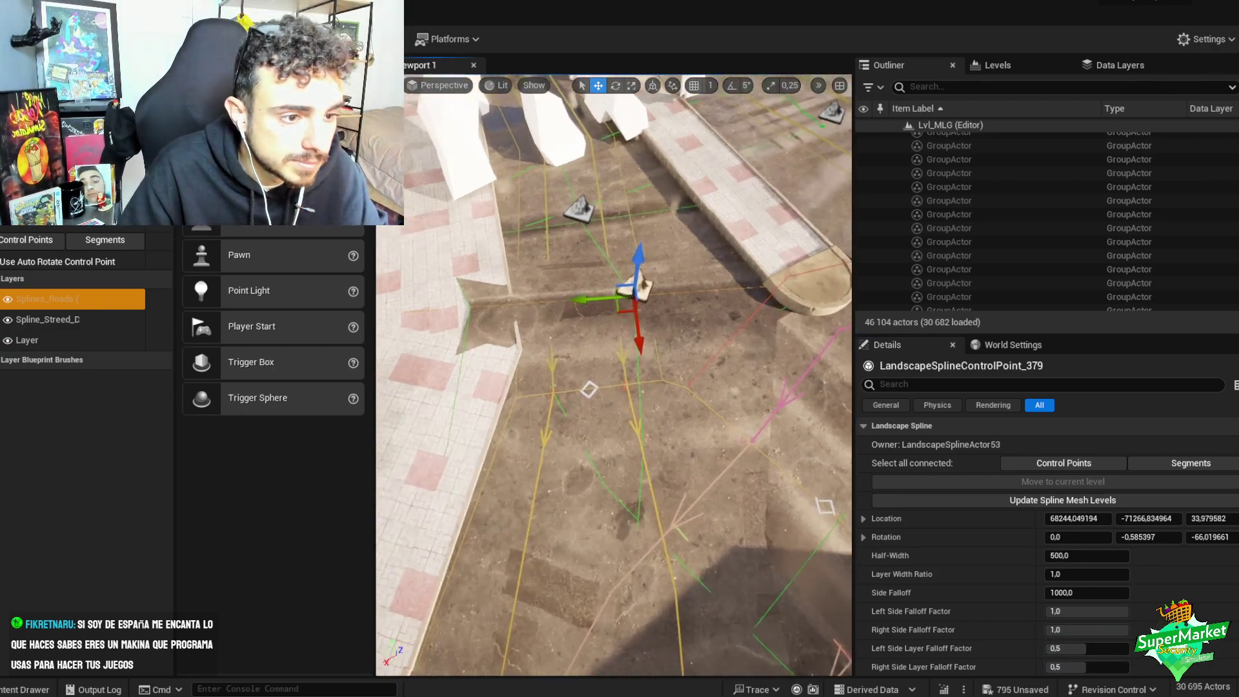
pyautogui.moveTo(592, 293); pyautogui.dragTo(635, 303)
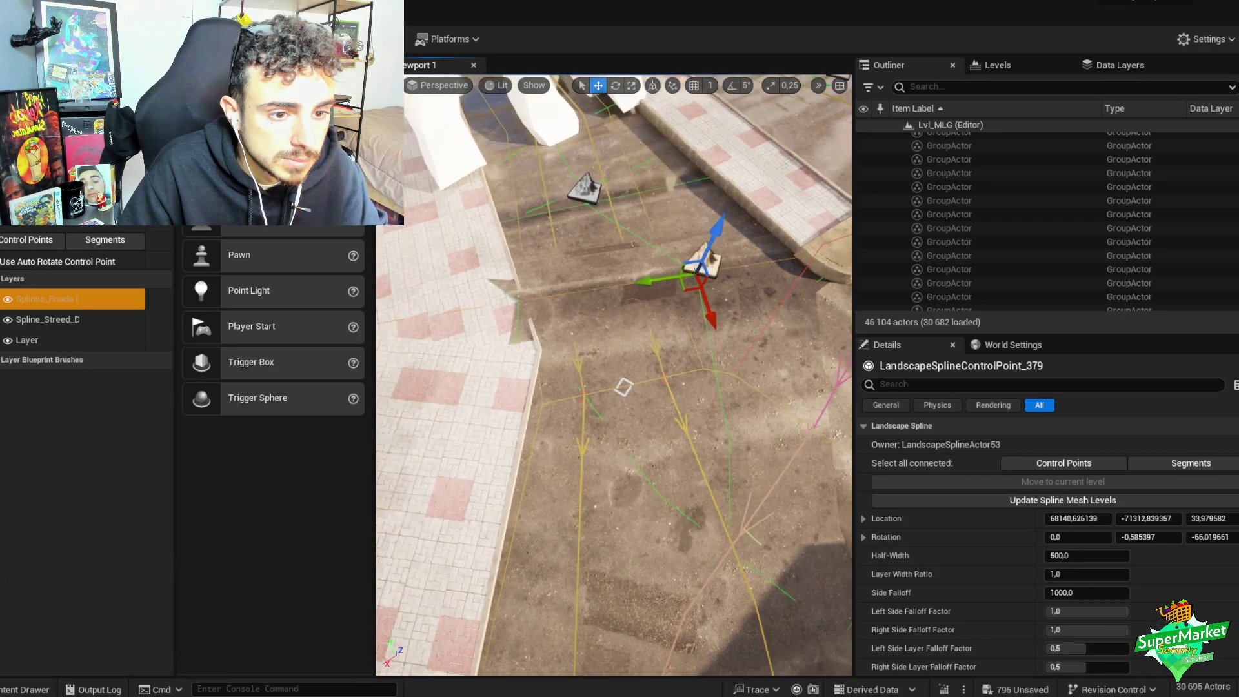
pyautogui.moveTo(635, 303); pyautogui.dragTo(470, 297, button='right')
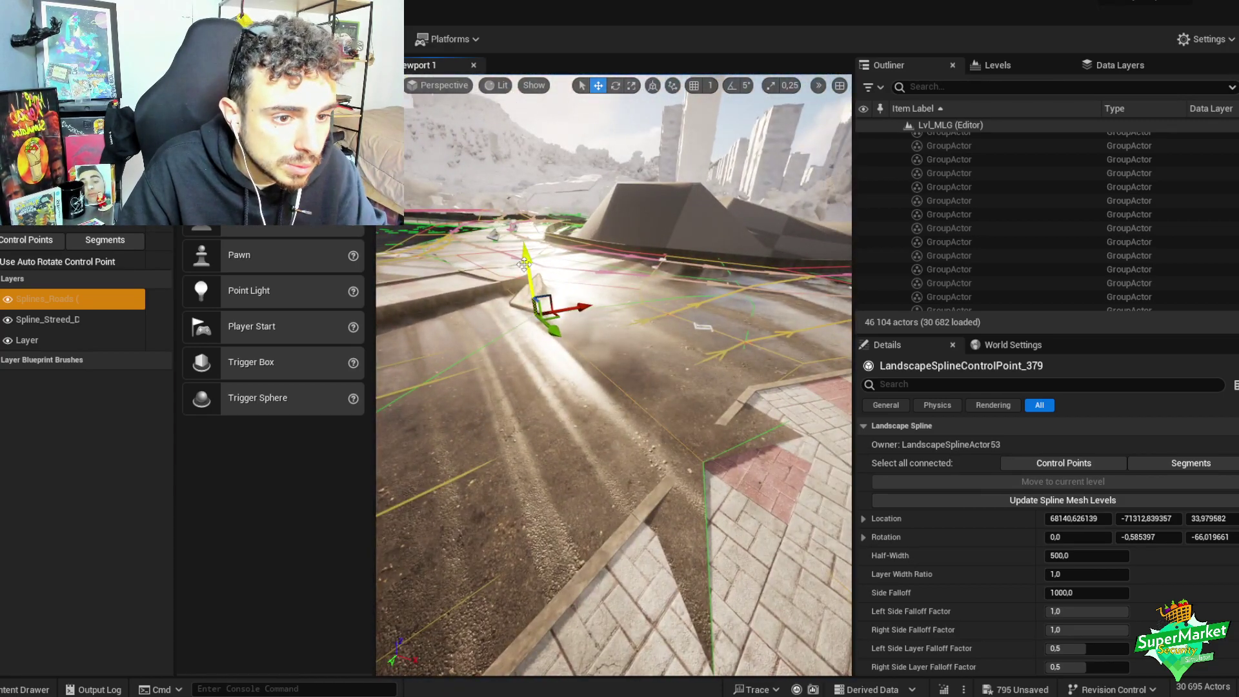
pyautogui.moveTo(524, 264); pyautogui.dragTo(528, 267)
pyautogui.moveTo(684, 298)
pyautogui.mouseDown(button='right')
pyautogui.moveTo(671, 298)
pyautogui.moveTo(685, 297)
pyautogui.mouseUp(button='right')
# - Tilt control point 379 slightly, to a first rotation value of about 1.05
pyautogui.press('e')
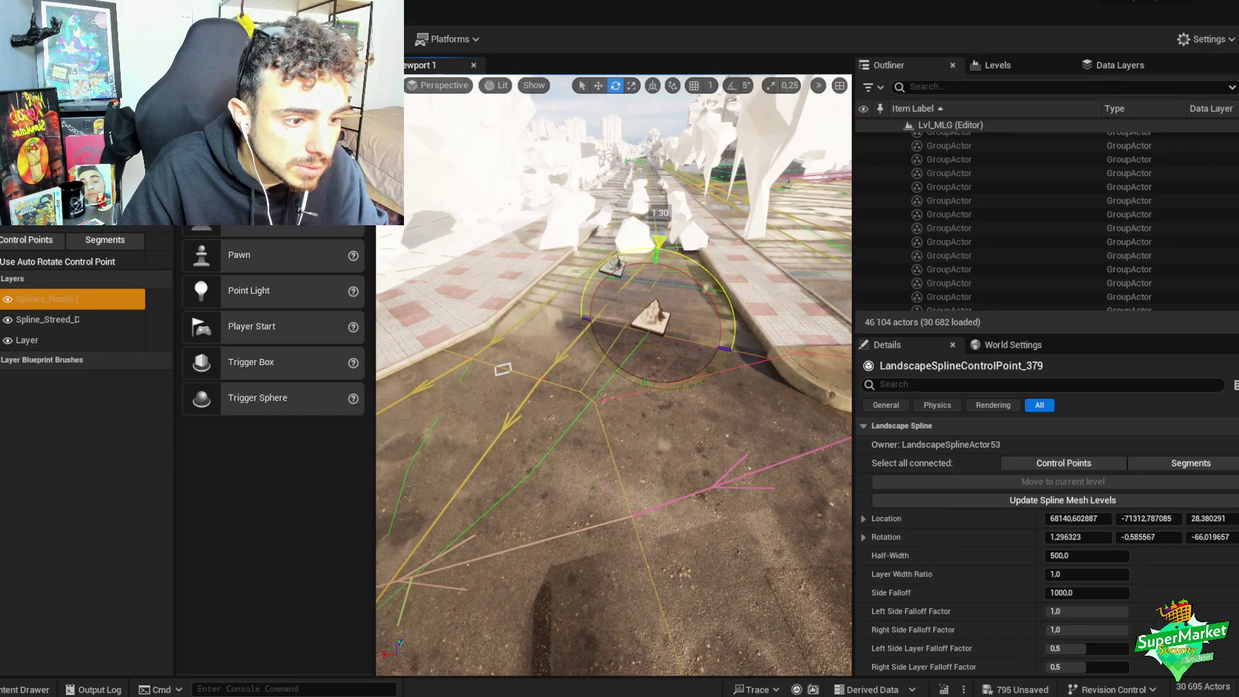
pyautogui.moveTo(694, 260); pyautogui.dragTo(690, 265, button='right')
pyautogui.press('w')
# - Undo the control point's rotation and move another road control point down-left
pyautogui.moveTo(710, 336); pyautogui.dragTo(711, 336, button='right')
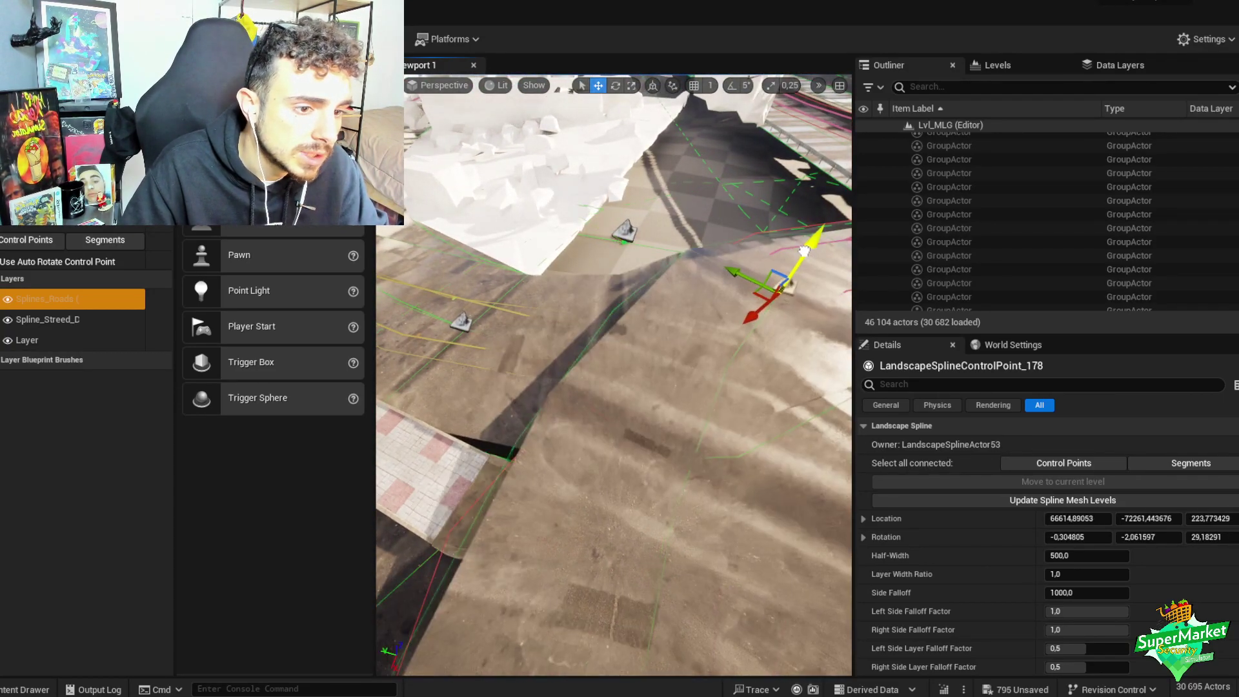
pyautogui.hotkey('ctrl', 'z')
pyautogui.click(569, 346)
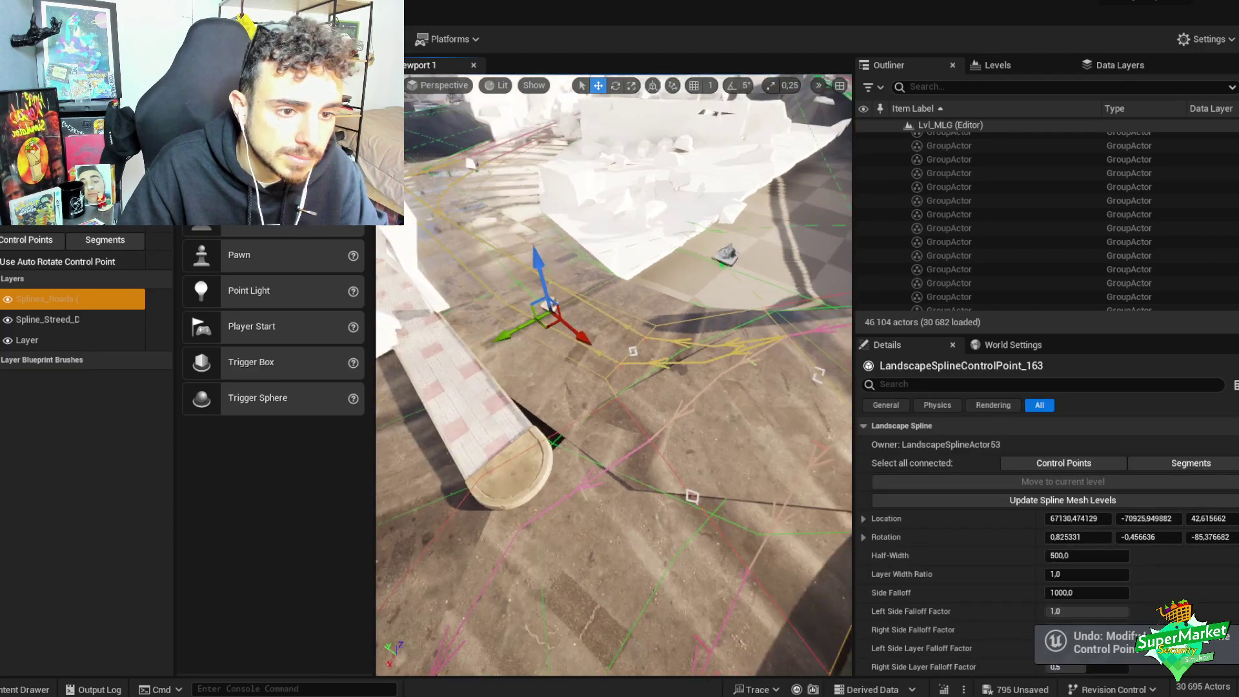
pyautogui.press('f')
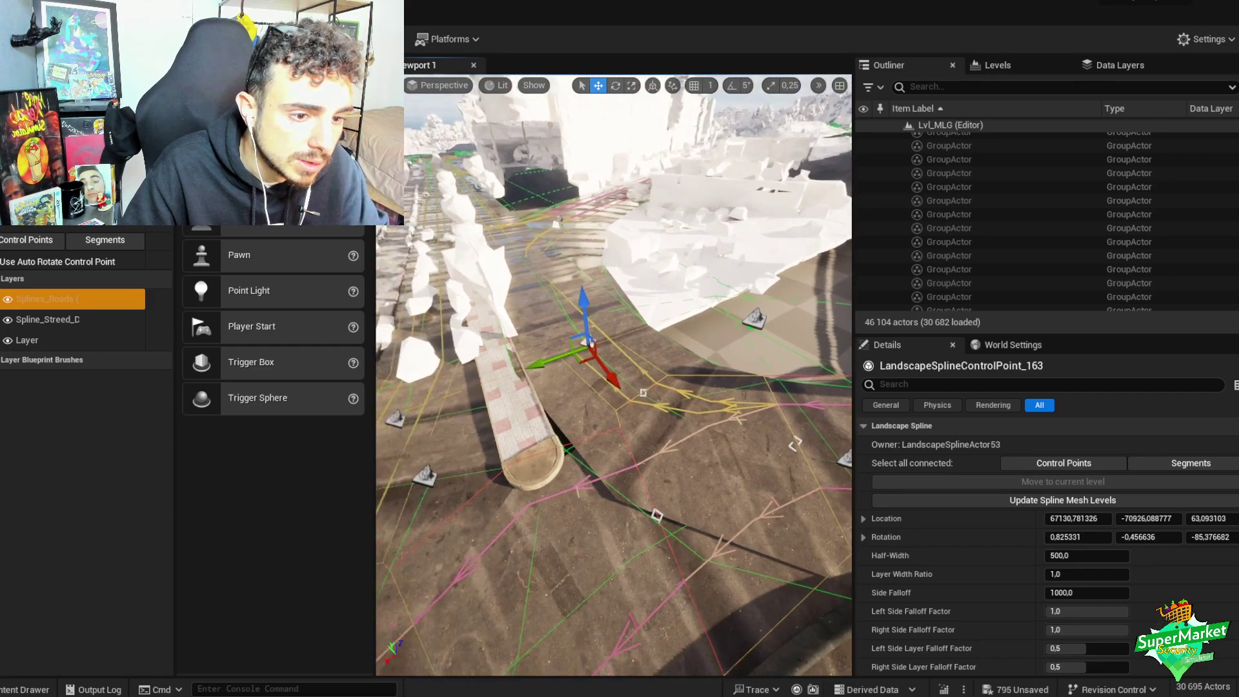
pyautogui.hotkey('ctrl', 'z')
pyautogui.moveTo(728, 334); pyautogui.dragTo(728, 334, button='right')
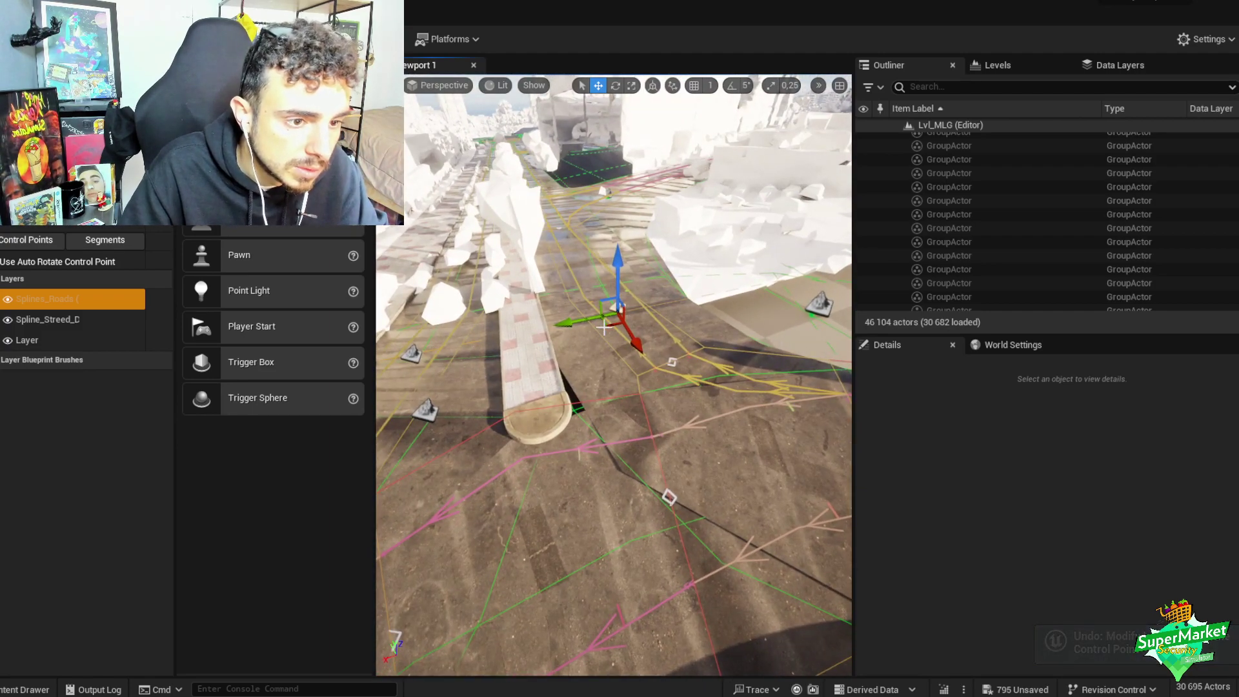
pyautogui.moveTo(603, 327); pyautogui.dragTo(595, 375)
pyautogui.moveTo(595, 375); pyautogui.dragTo(483, 344, button='right')
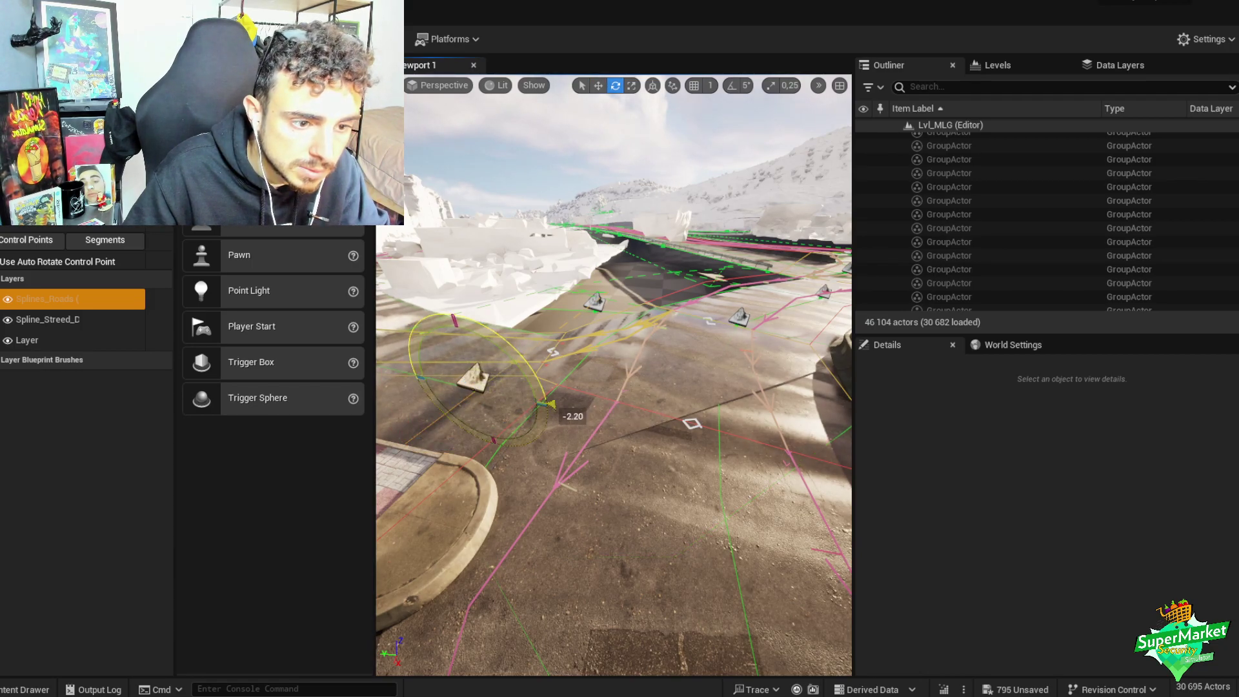
# - Undo trial rotations of the road control point, keeping its original orientation
pyautogui.hotkey('ctrl', 'z')
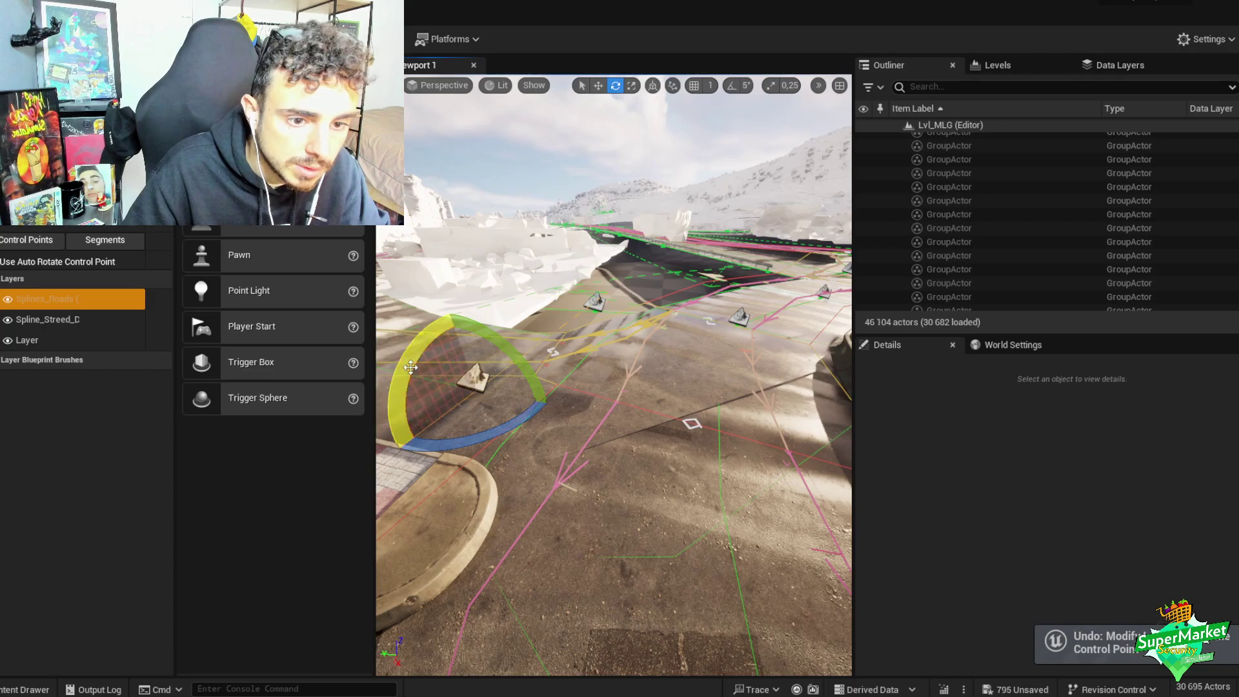
pyautogui.moveTo(444, 316); pyautogui.dragTo(448, 310)
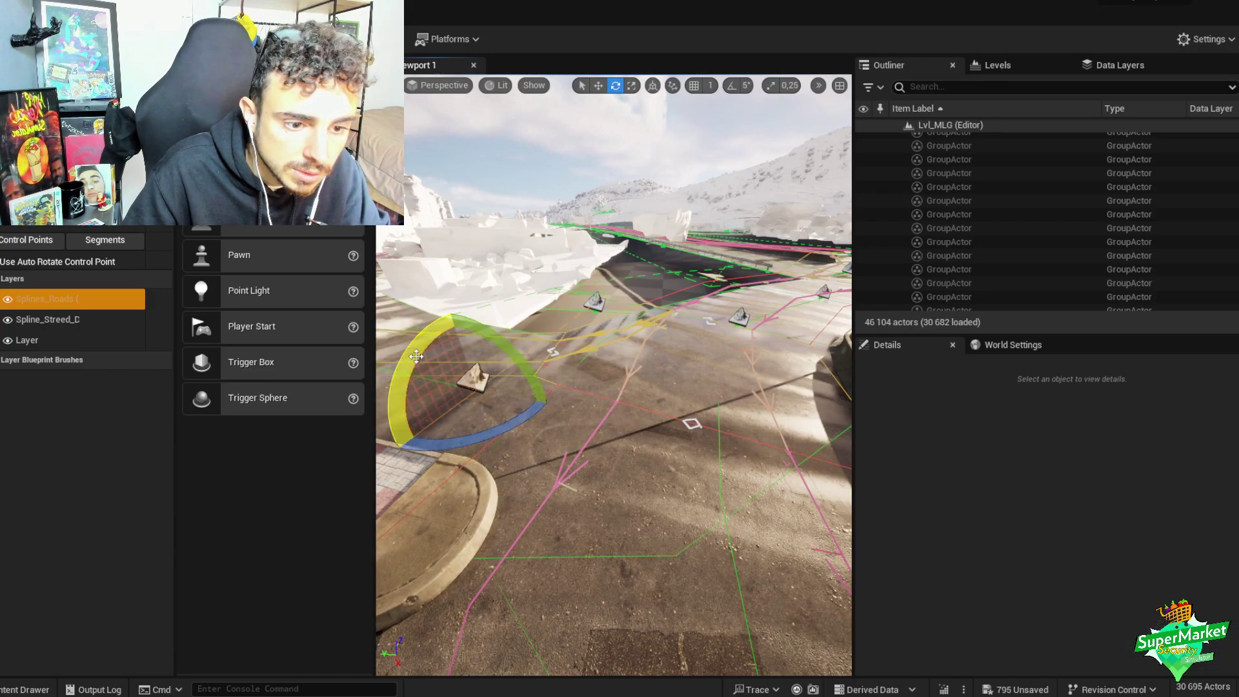
pyautogui.hotkey('ctrl', 'z')
pyautogui.press('w')
pyautogui.moveTo(677, 400); pyautogui.dragTo(639, 413, button='right')
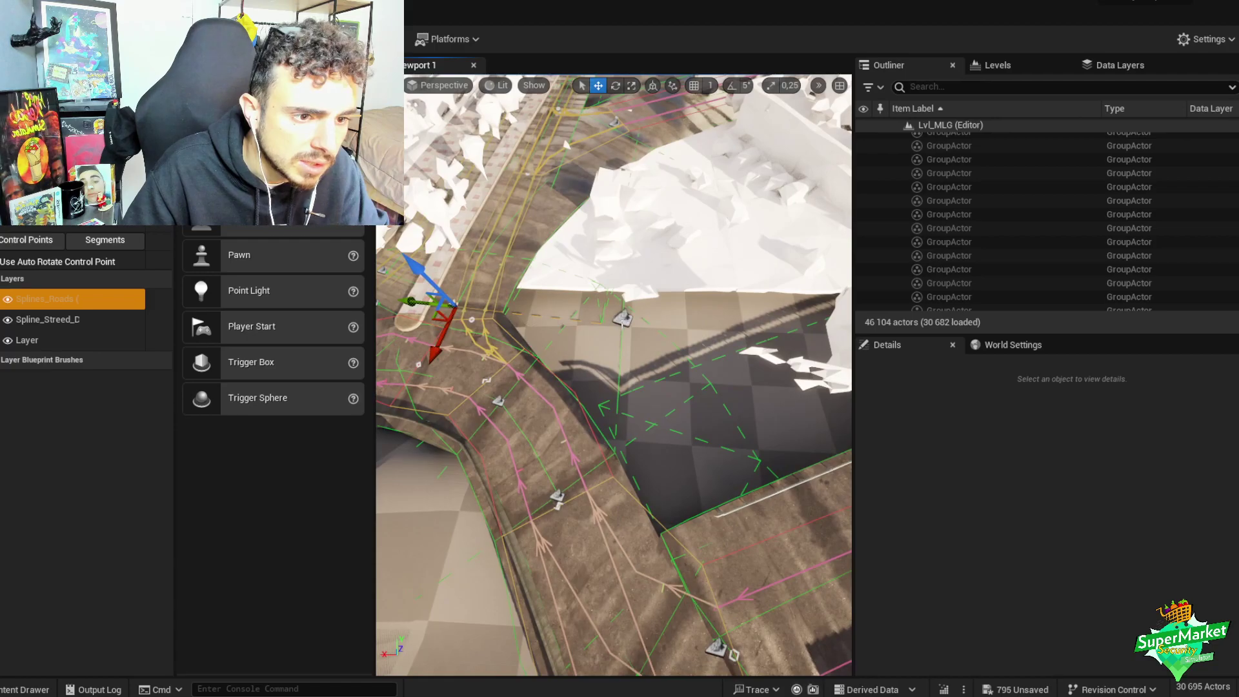
# - Check spline points at the bend and beside the roundabout junction, then deselect
pyautogui.click(624, 319)
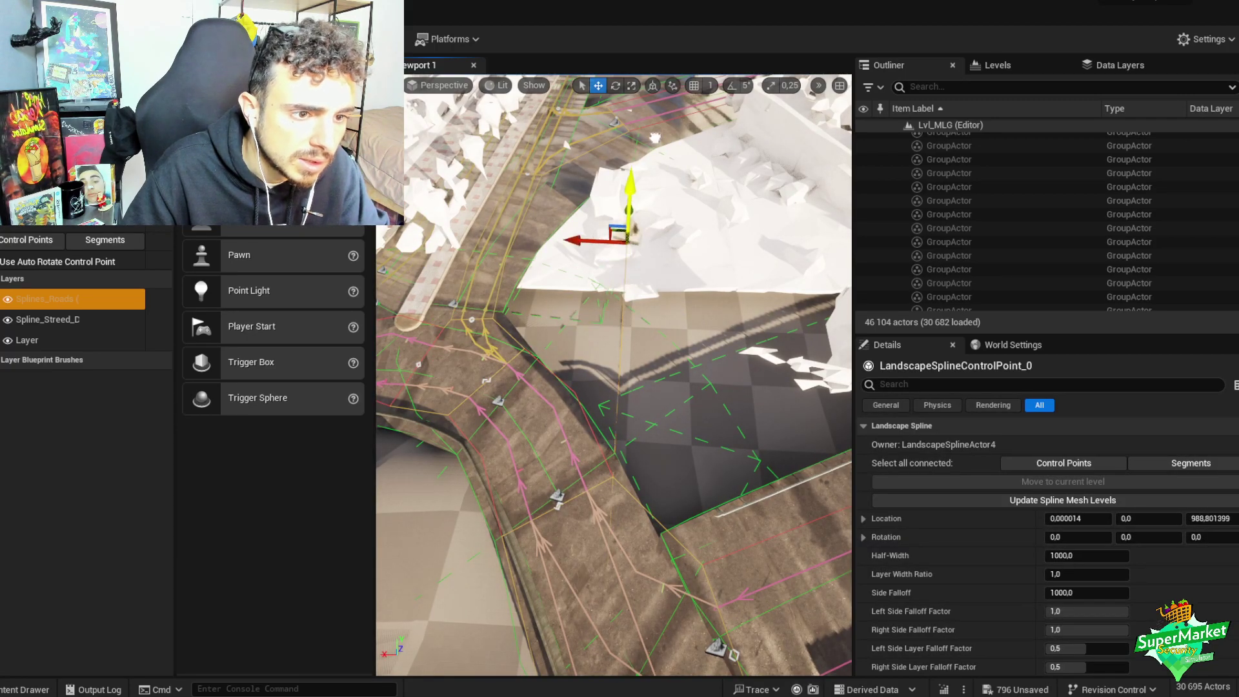
pyautogui.moveTo(658, 127); pyautogui.dragTo(642, 156, button='right')
pyautogui.moveTo(797, 399); pyautogui.dragTo(931, 372, button='right')
pyautogui.click(1161, 467)
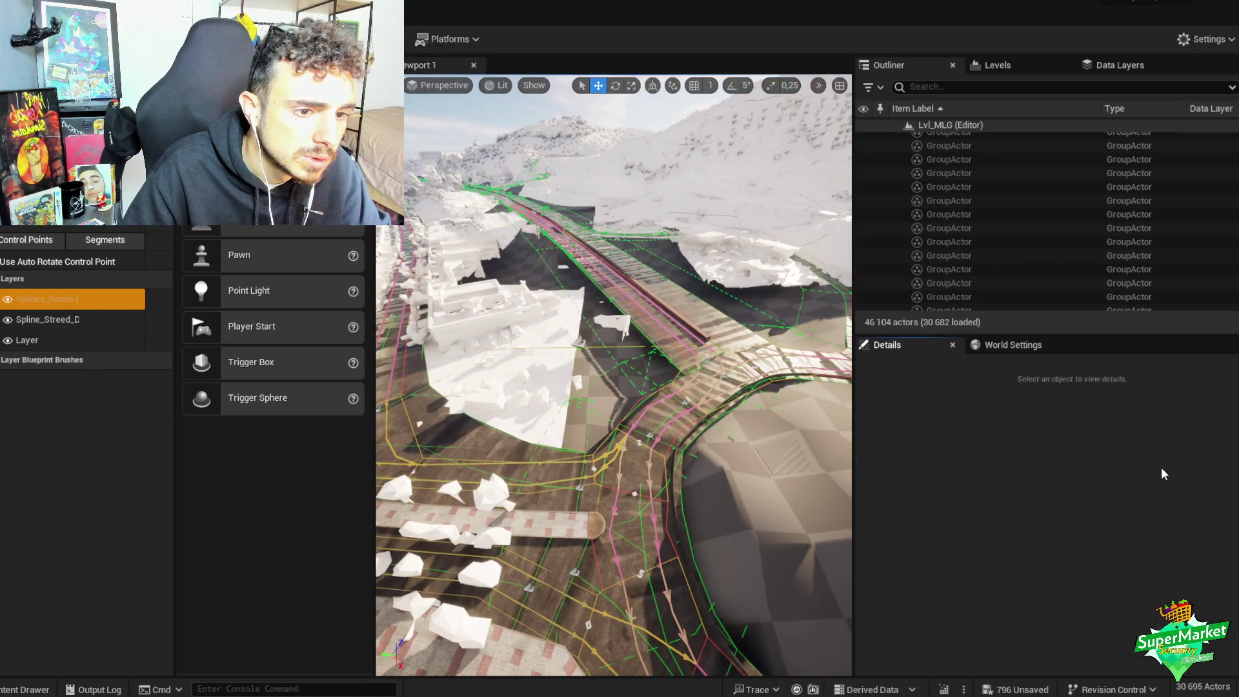
pyautogui.moveTo(599, 301); pyautogui.dragTo(633, 432, button='right')
pyautogui.click(509, 478)
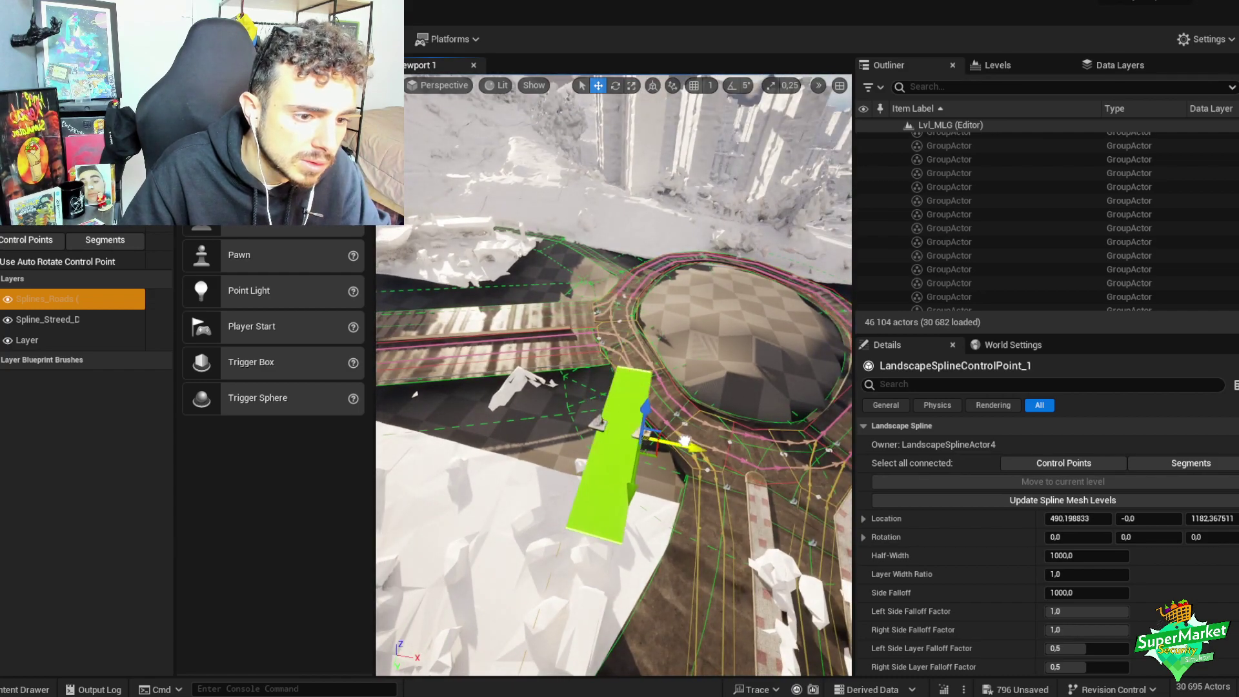
pyautogui.click(777, 455)
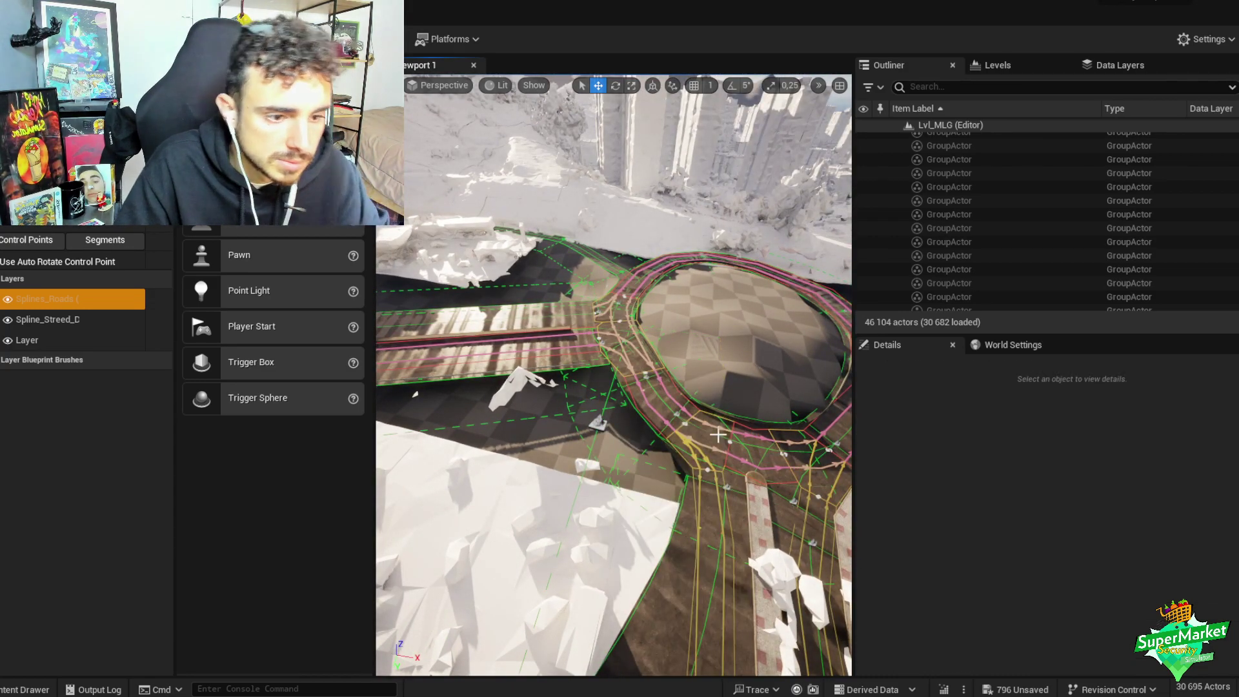
pyautogui.click(598, 422)
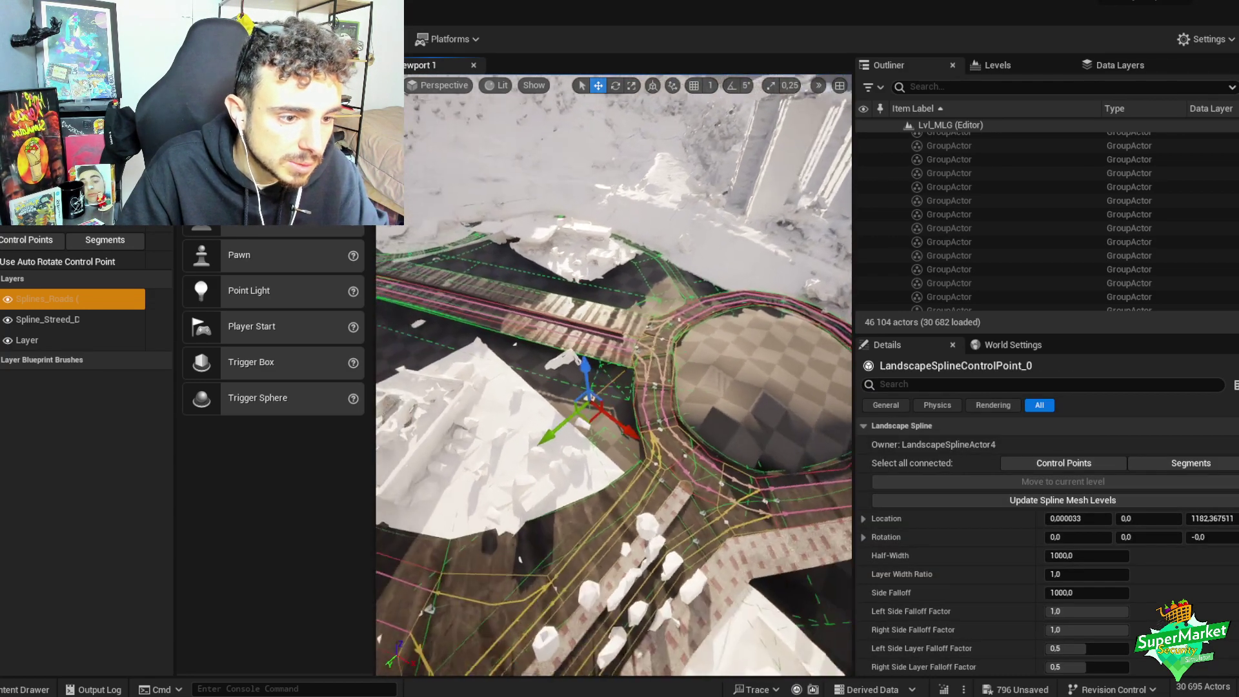
pyautogui.moveTo(613, 388); pyautogui.dragTo(588, 381, button='right')
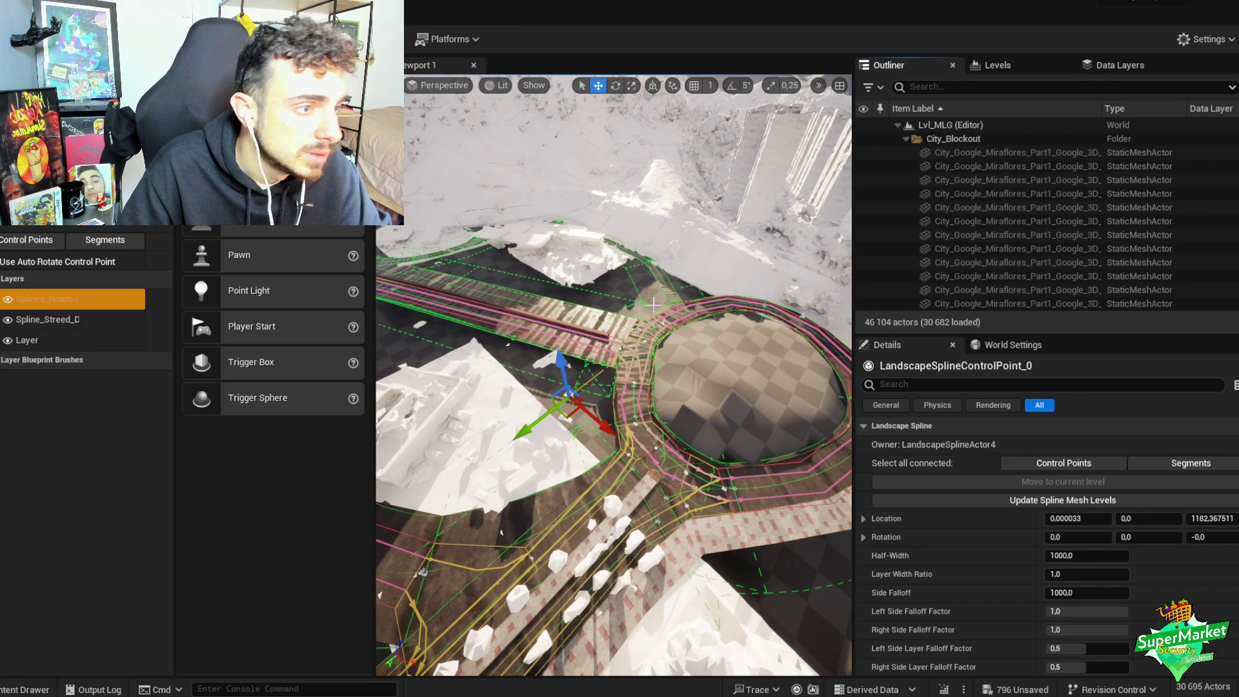
pyautogui.press('Escape')
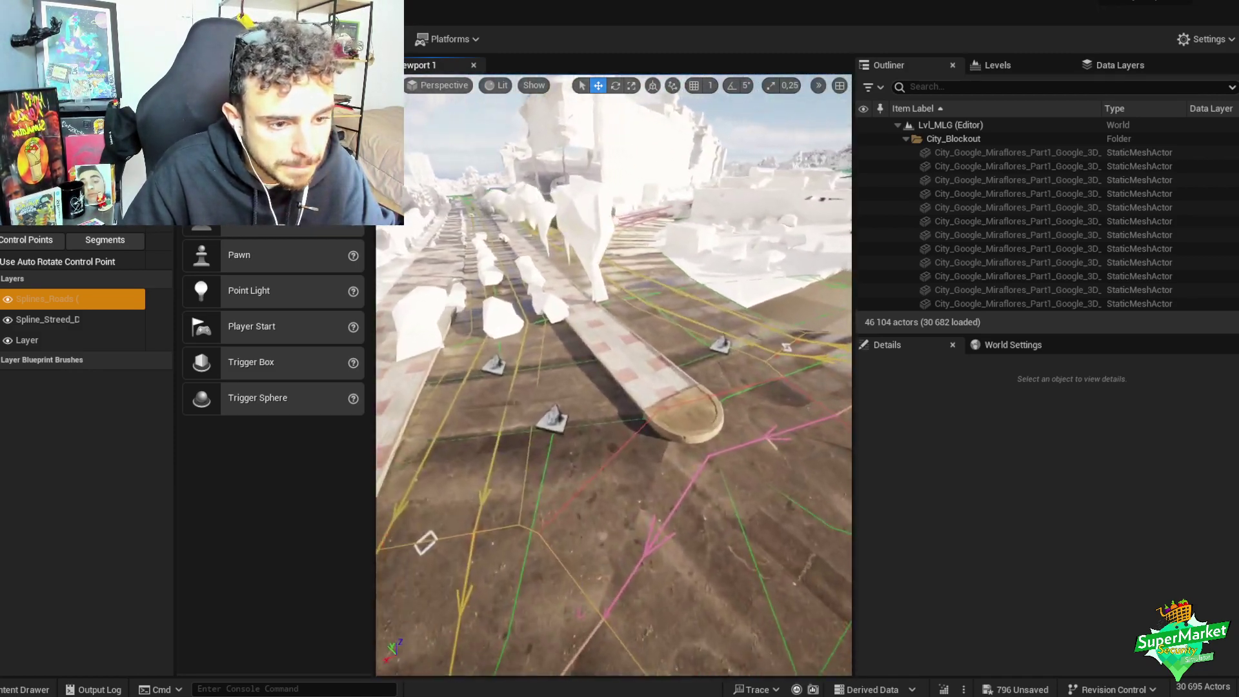
pyautogui.moveTo(613, 388); pyautogui.dragTo(603, 338, button='right')
# - Set control point 170's Half-Width to 550 and nudge it along the street
pyautogui.click(584, 323)
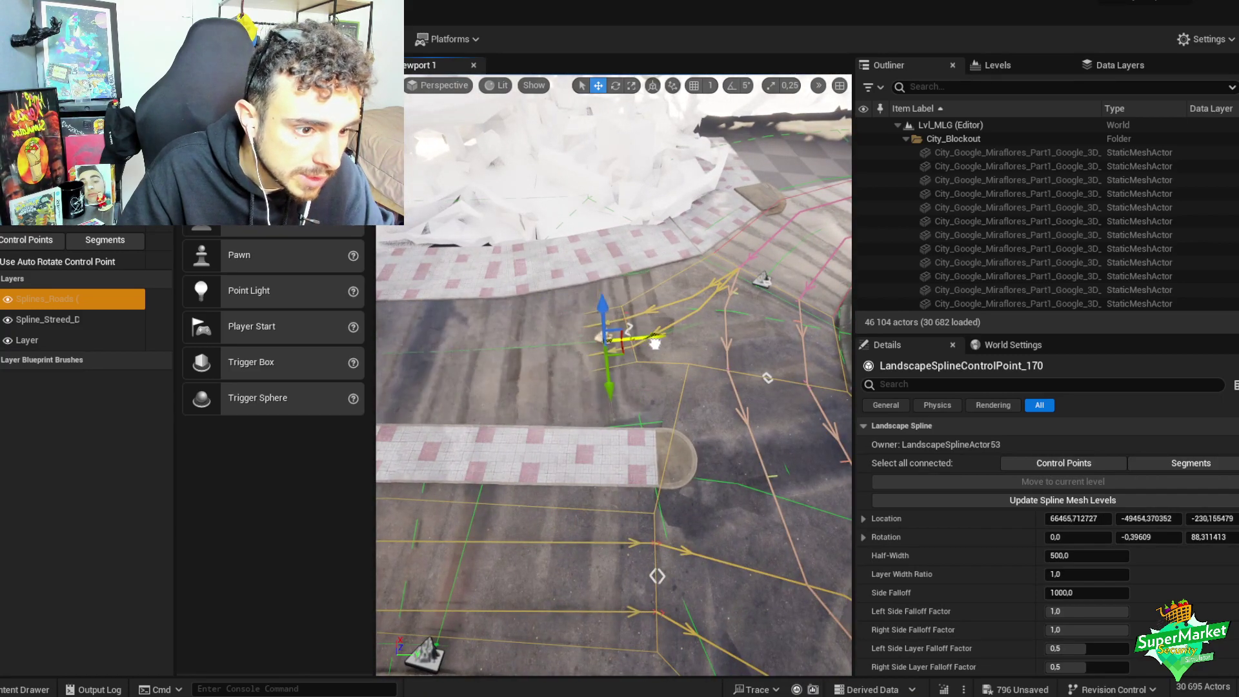
pyautogui.moveTo(689, 344); pyautogui.dragTo(701, 343, button='right')
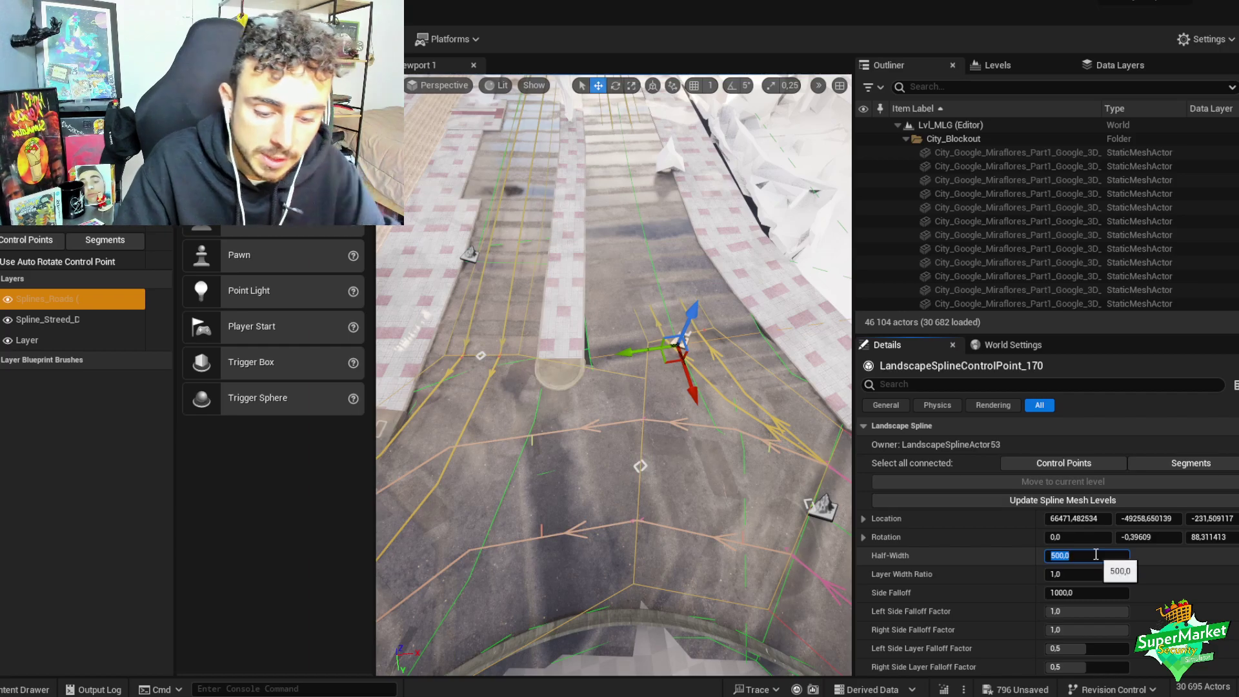
pyautogui.write('5')
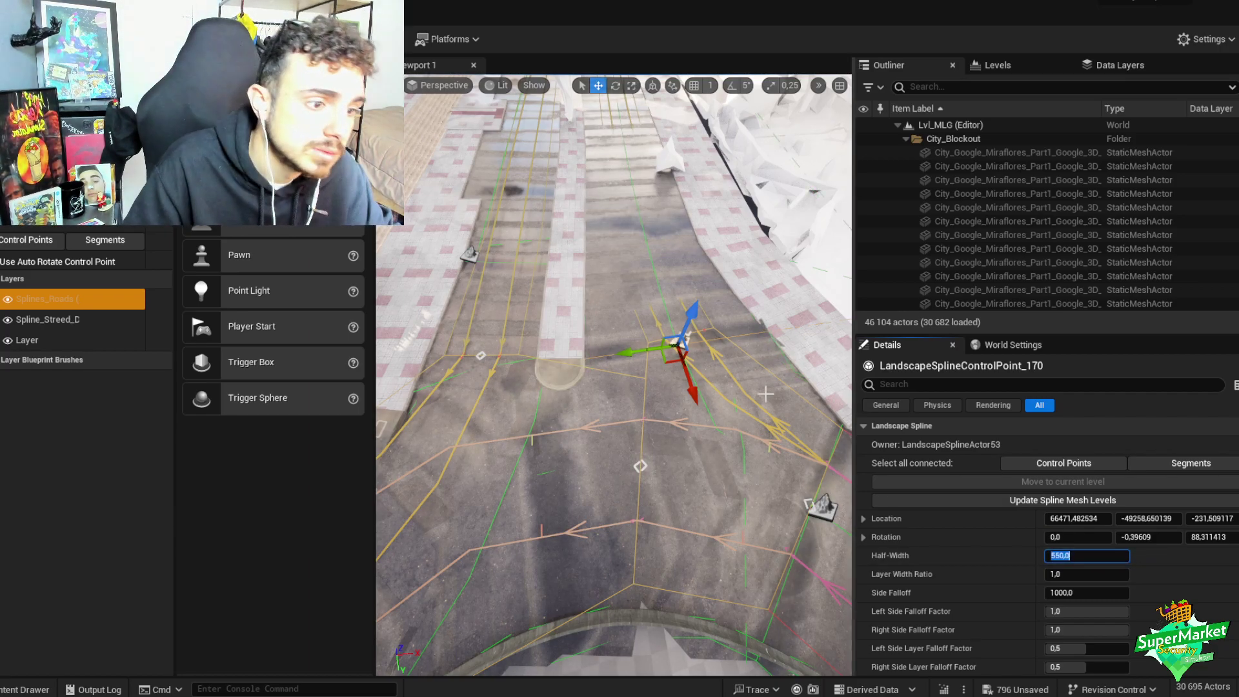
pyautogui.moveTo(646, 361); pyautogui.dragTo(645, 336, button='right')
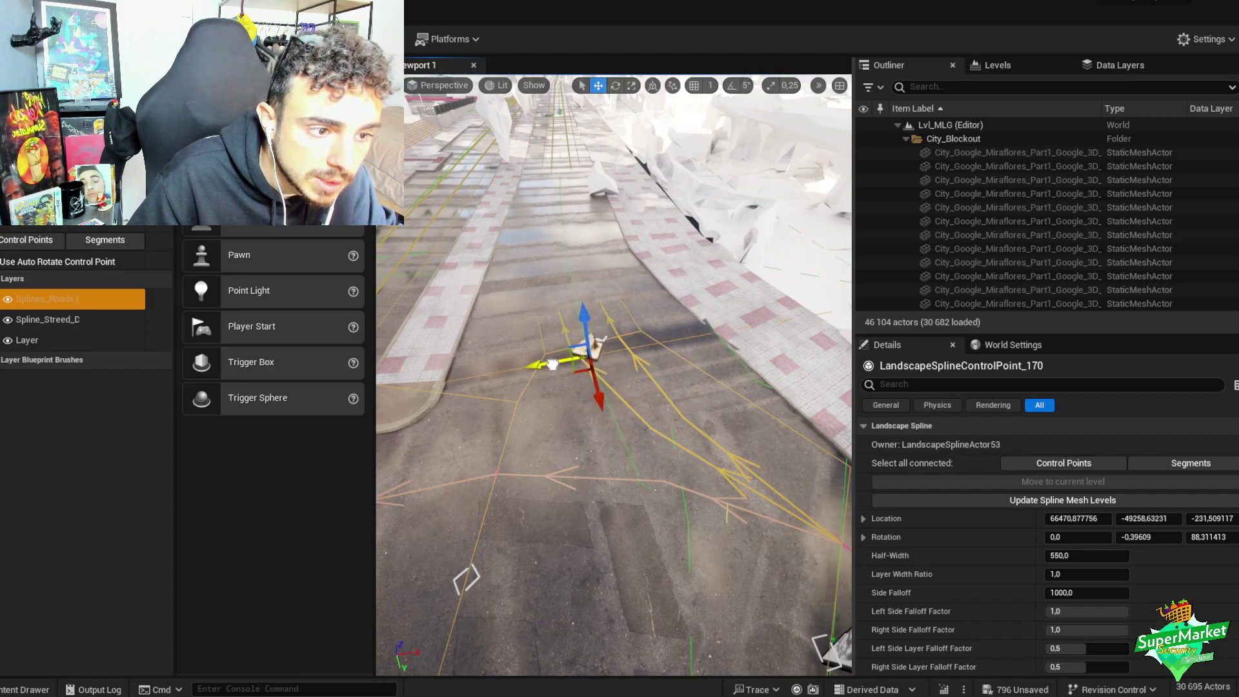
pyautogui.moveTo(552, 365); pyautogui.dragTo(550, 364)
pyautogui.moveTo(550, 364); pyautogui.dragTo(529, 267, button='right')
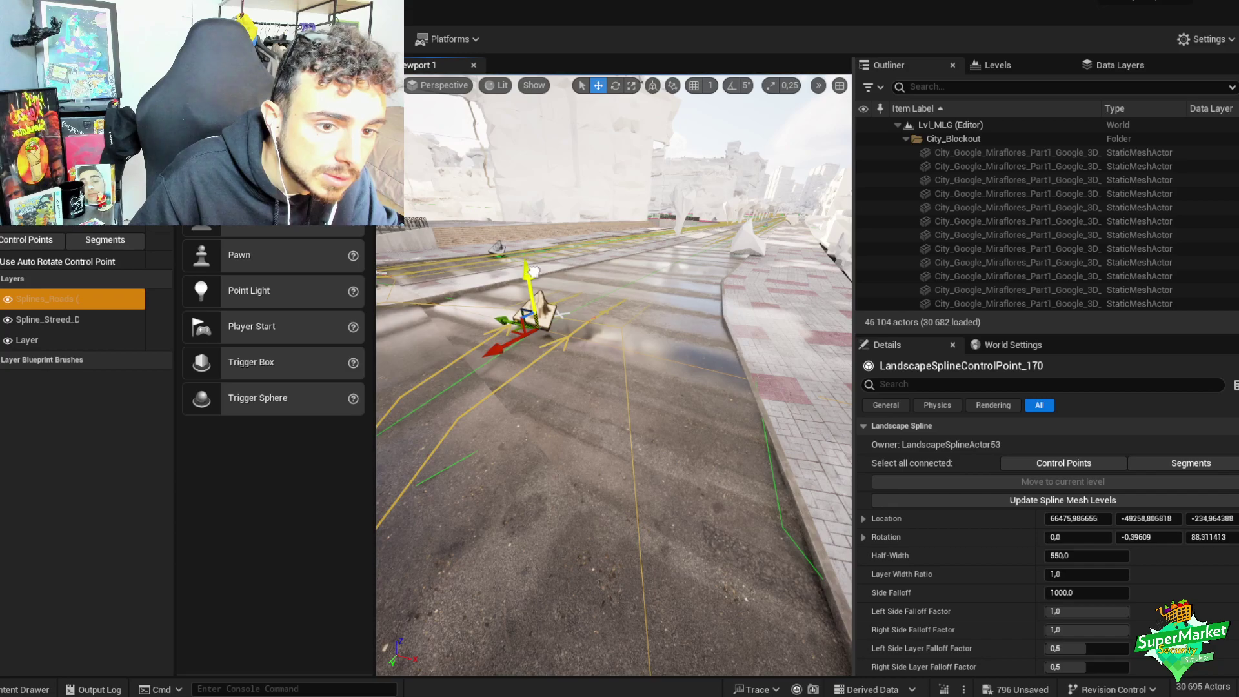
# - Undo the nudges to control point 170, restoring its position on the street
pyautogui.hotkey('ctrl', 'z')
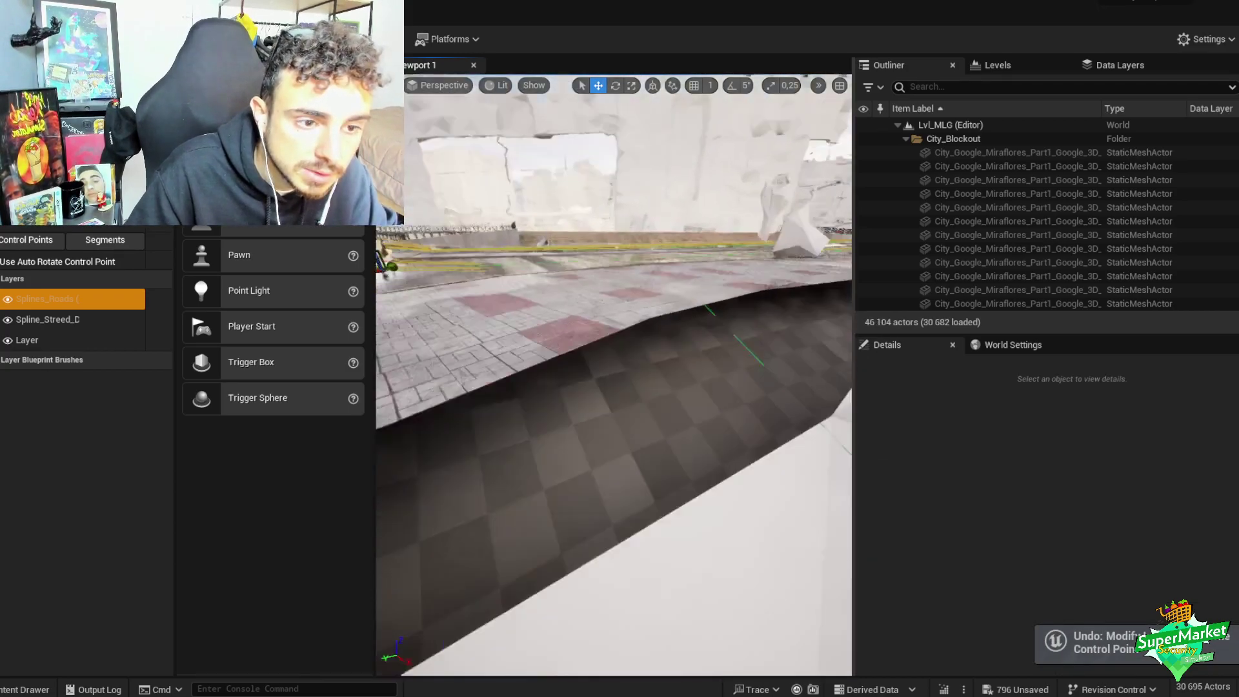
pyautogui.moveTo(613, 375)
pyautogui.mouseDown(button='right')
pyautogui.moveTo(600, 394)
pyautogui.moveTo(603, 381)
pyautogui.mouseUp(button='right')
pyautogui.moveTo(621, 273); pyautogui.dragTo(621, 273, button='right')
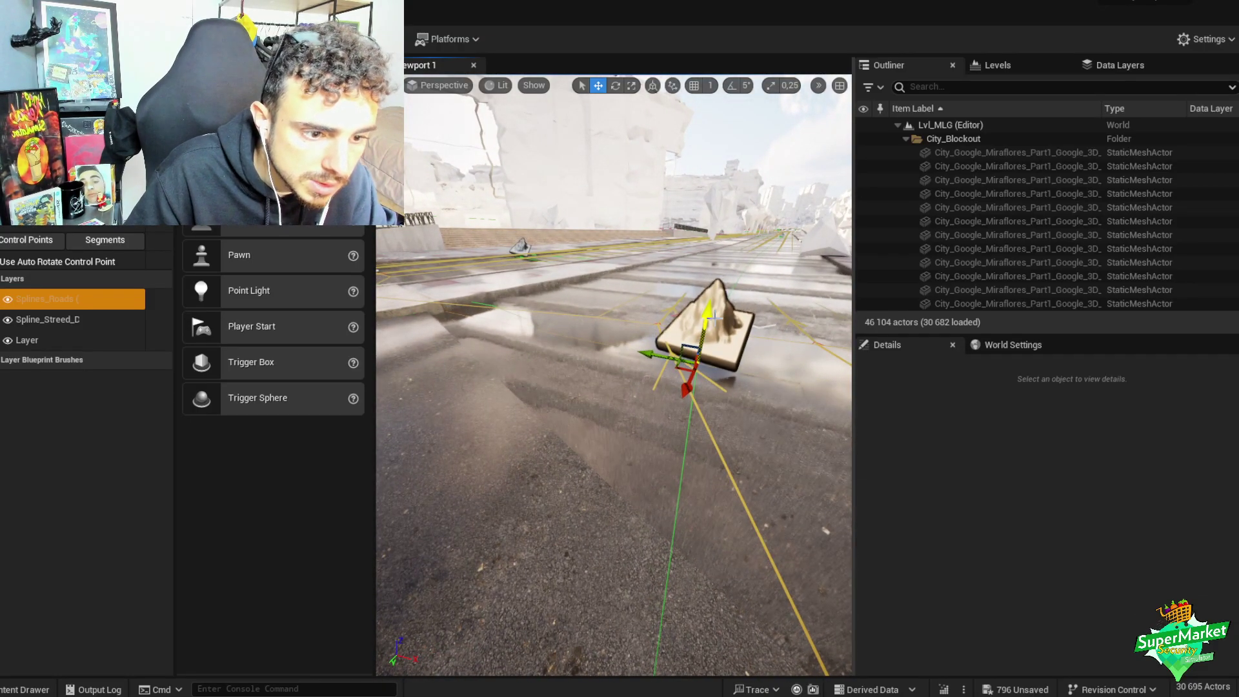
pyautogui.hotkey('ctrl', 'z')
pyautogui.moveTo(621, 273); pyautogui.dragTo(593, 295, button='right')
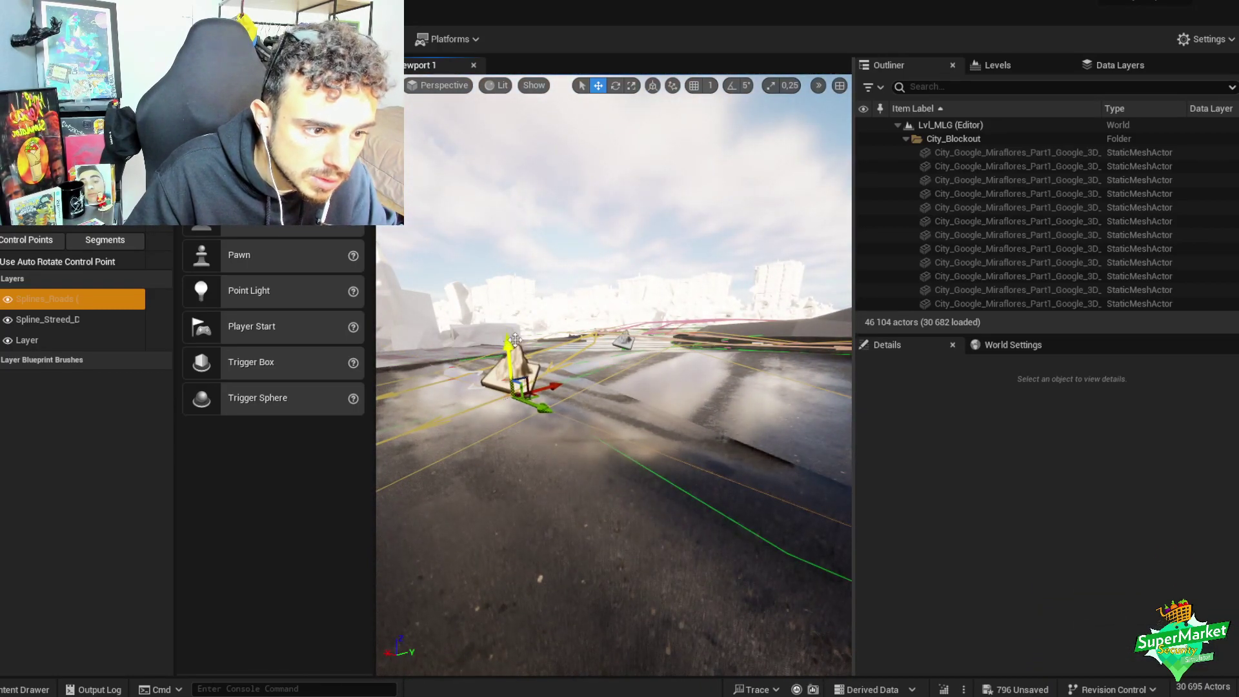
pyautogui.hotkey('ctrl', 'z')
pyautogui.moveTo(515, 339); pyautogui.dragTo(529, 336, button='right')
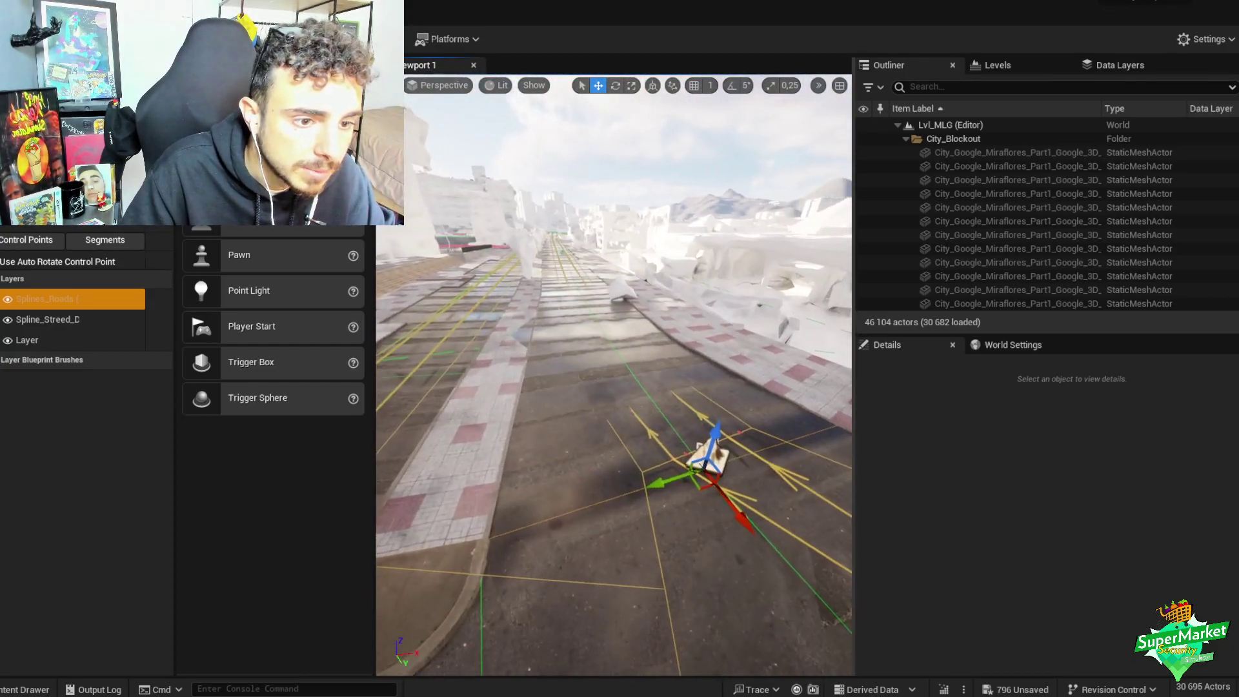
pyautogui.moveTo(465, 344); pyautogui.dragTo(465, 344, button='right')
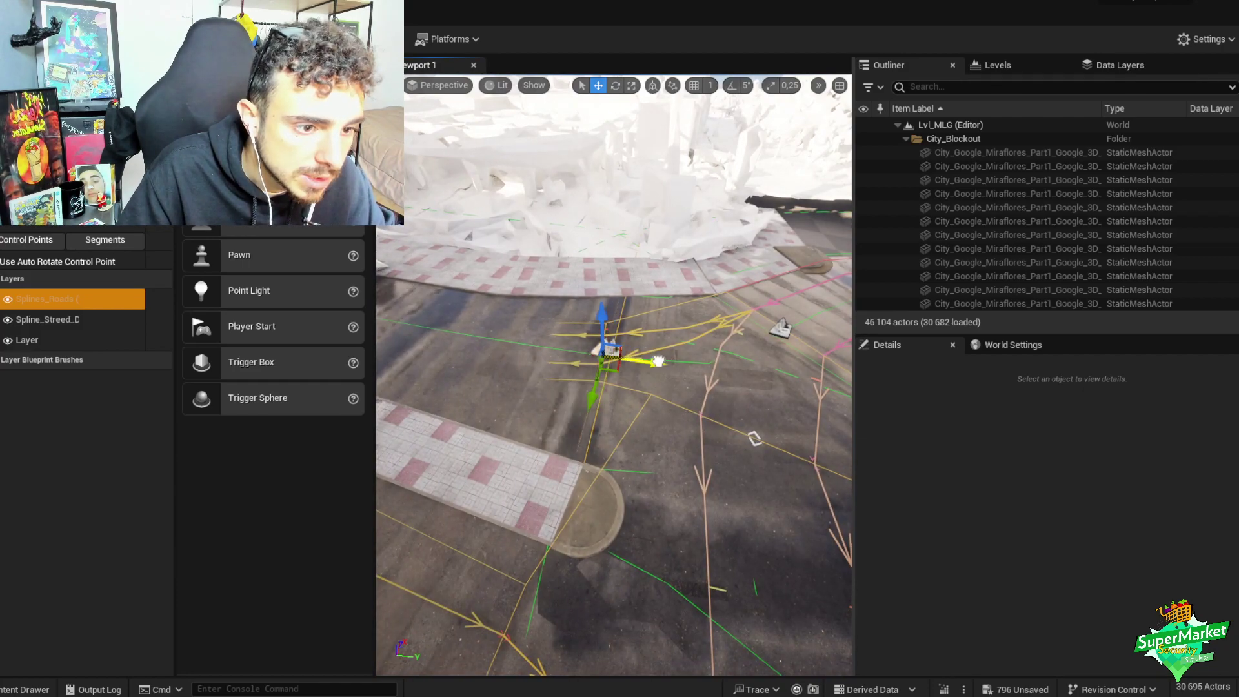
pyautogui.moveTo(568, 347); pyautogui.dragTo(740, 342, button='right')
# - Save the Lvl_MLG level with Ctrl+S
pyautogui.hotkey('ctrl', 's')
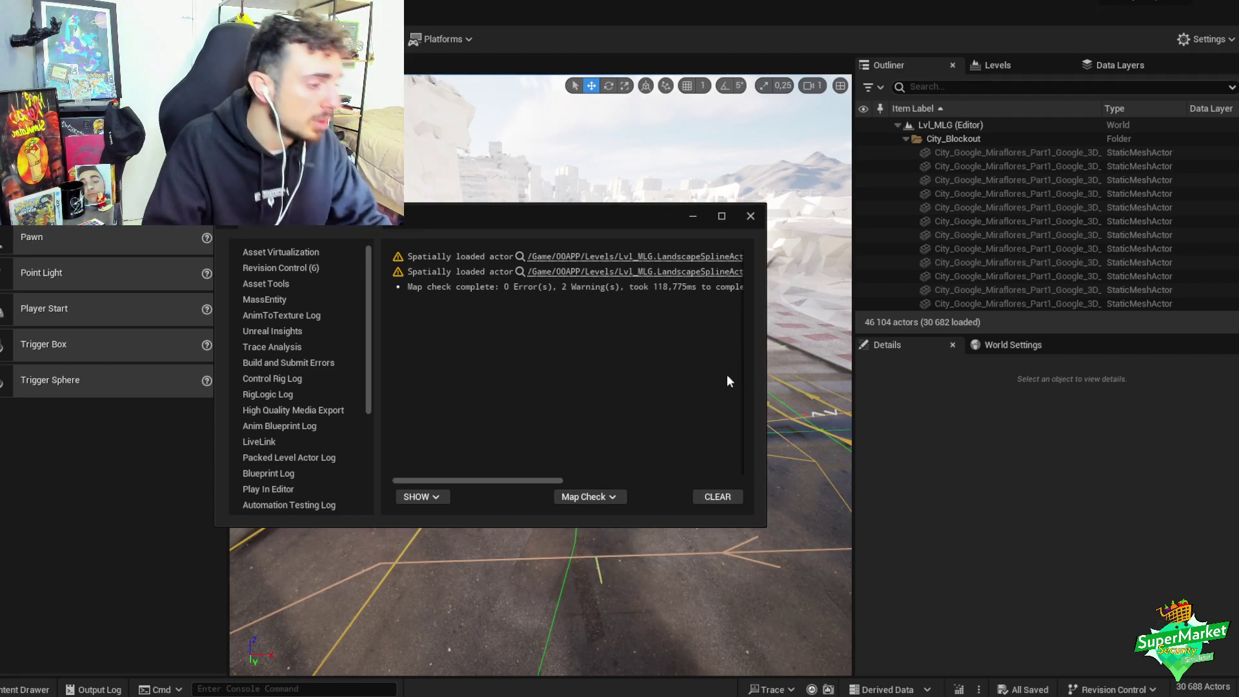
# - Close the Message Log, select the curbside sidewalk pieces and drop the benches from the selection
pyautogui.click(751, 215)
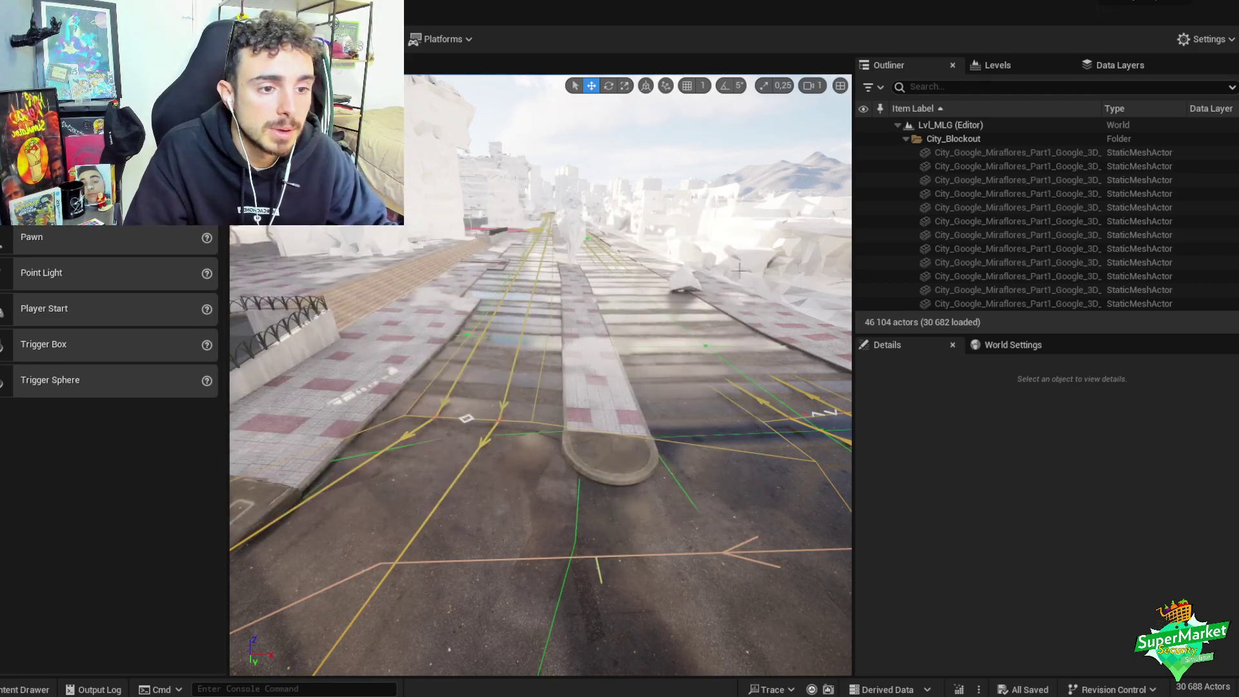
pyautogui.moveTo(751, 232); pyautogui.dragTo(567, 539, button='right')
pyautogui.scroll(3, 743, 367)
pyautogui.scroll(-1, 707, 597)
pyautogui.click(566, 539)
pyautogui.scroll(-3, 543, 471)
pyautogui.moveTo(553, 479); pyautogui.dragTo(516, 458, button='right')
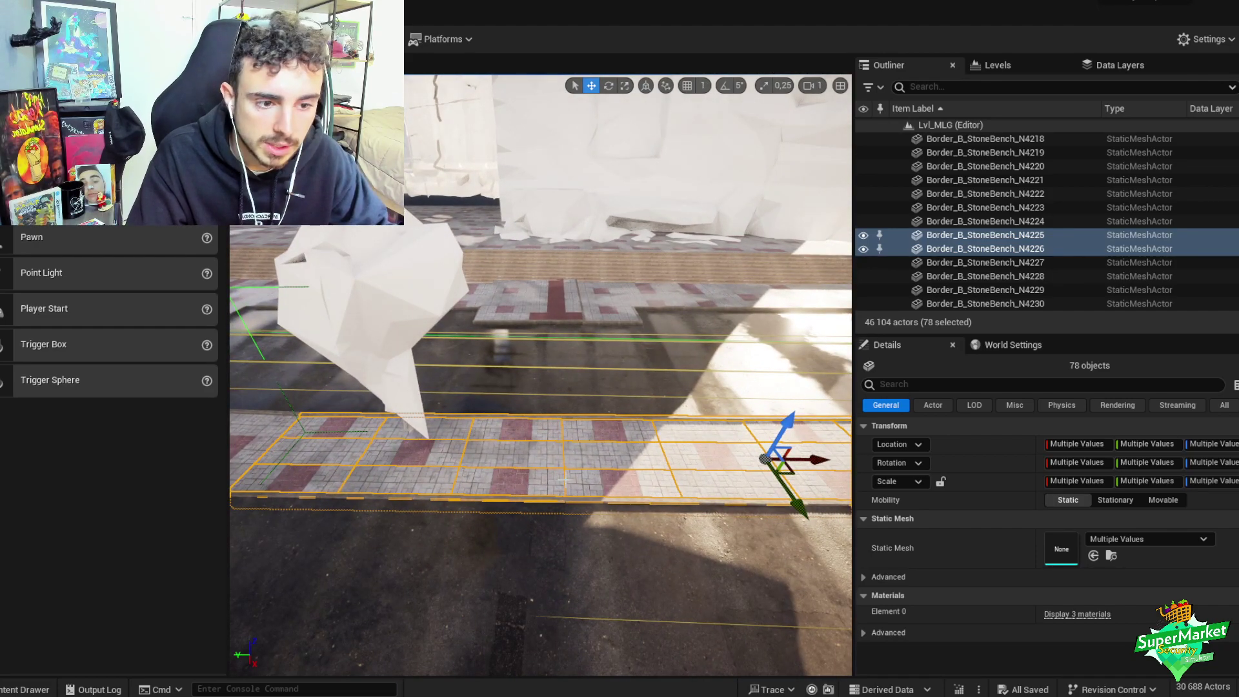
pyautogui.keyDown('ctrl'); pyautogui.click(540, 452); pyautogui.keyUp('ctrl')
pyautogui.keyDown('ctrl'); pyautogui.click(548, 485); pyautogui.keyUp('ctrl')
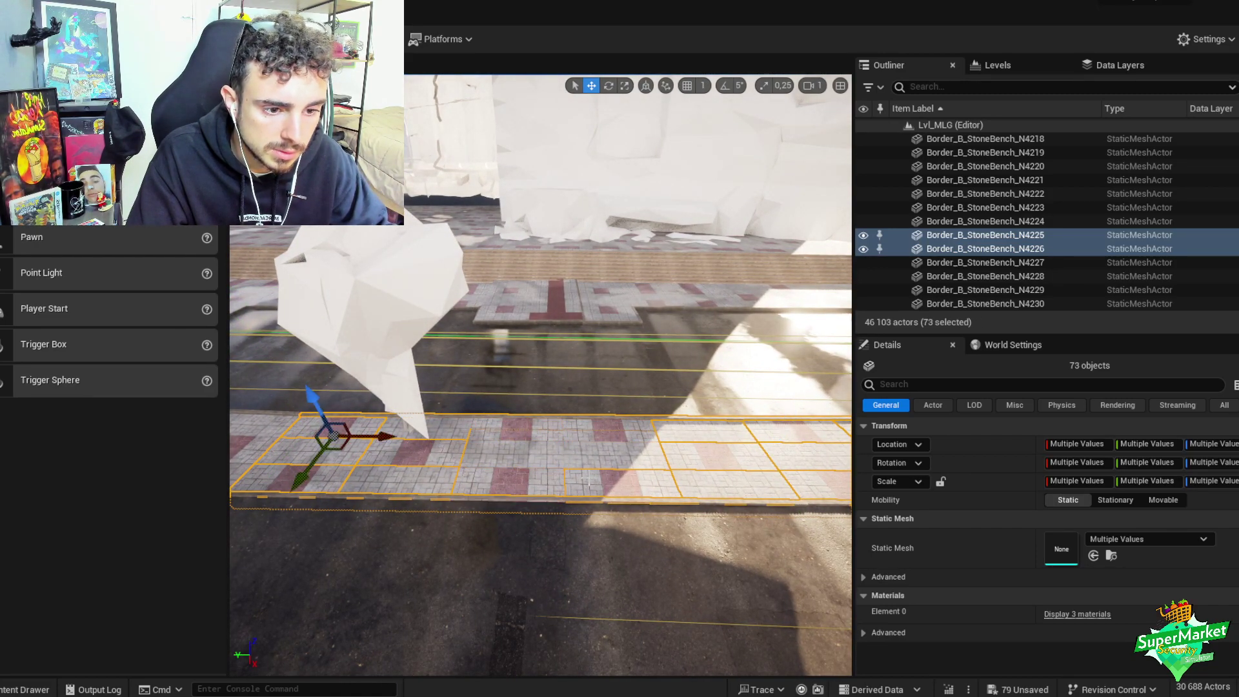
pyautogui.keyDown('ctrl'); pyautogui.click(589, 479); pyautogui.keyUp('ctrl')
# - Select six SM_Acera_Plane tiles at the front of the pavement
pyautogui.keyDown('ctrl'); pyautogui.click(581, 452); pyautogui.keyUp('ctrl')
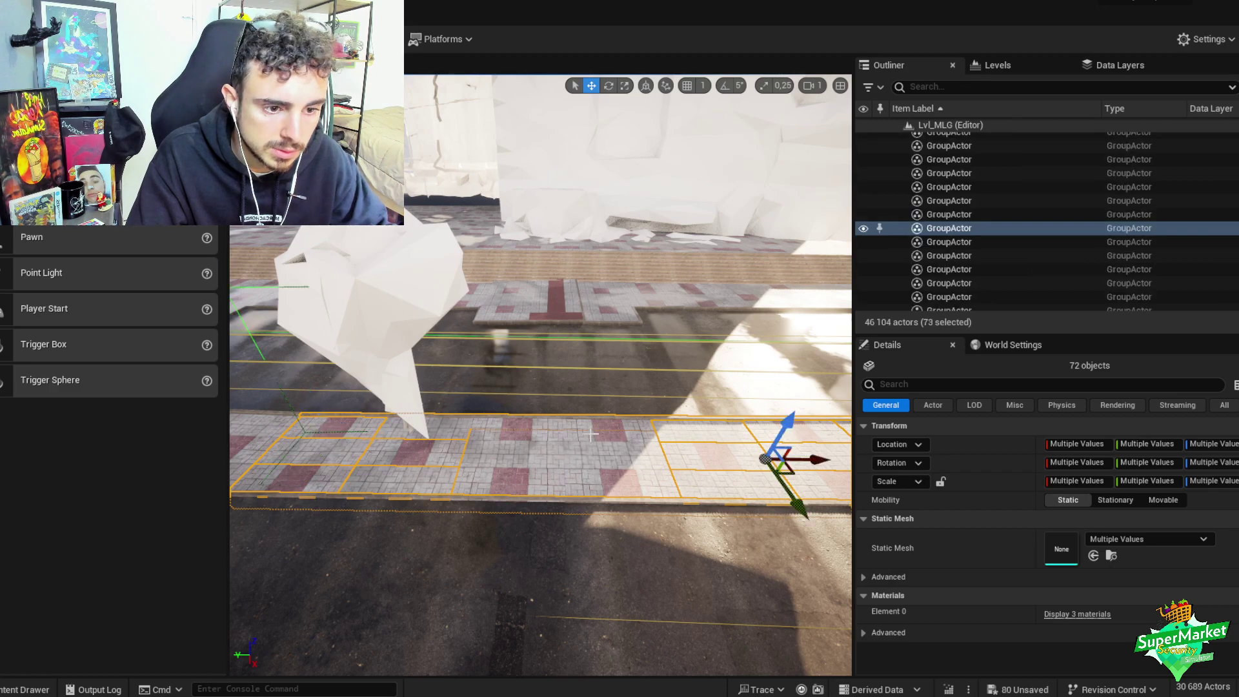
pyautogui.click(561, 446)
pyautogui.keyDown('ctrl'); pyautogui.click(510, 452); pyautogui.keyUp('ctrl')
pyautogui.keyDown('ctrl'); pyautogui.click(548, 481); pyautogui.keyUp('ctrl')
pyautogui.keyDown('ctrl'); pyautogui.click(506, 485); pyautogui.keyUp('ctrl')
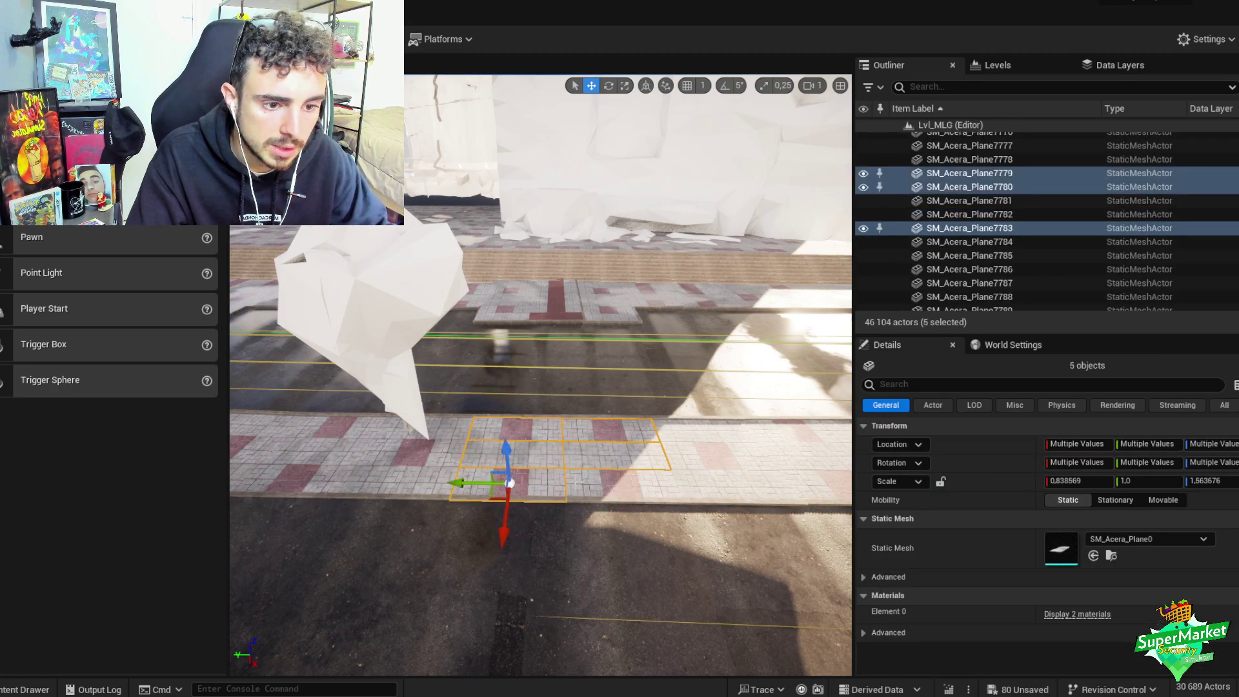
pyautogui.keyDown('ctrl'); pyautogui.click(646, 487); pyautogui.keyUp('ctrl')
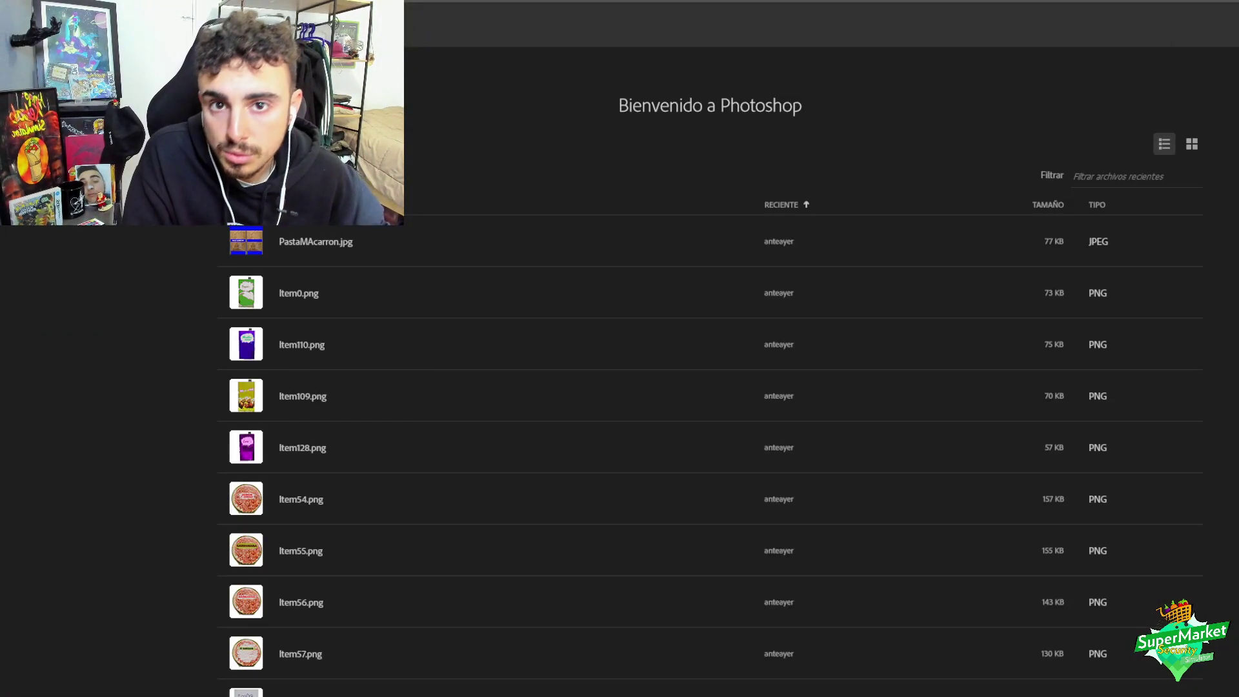
# - Create a new 184 × 103 px document at 150 ppi and zoom in on the blank canvas
pyautogui.hotkey('alt', 'a')
pyautogui.press('n')
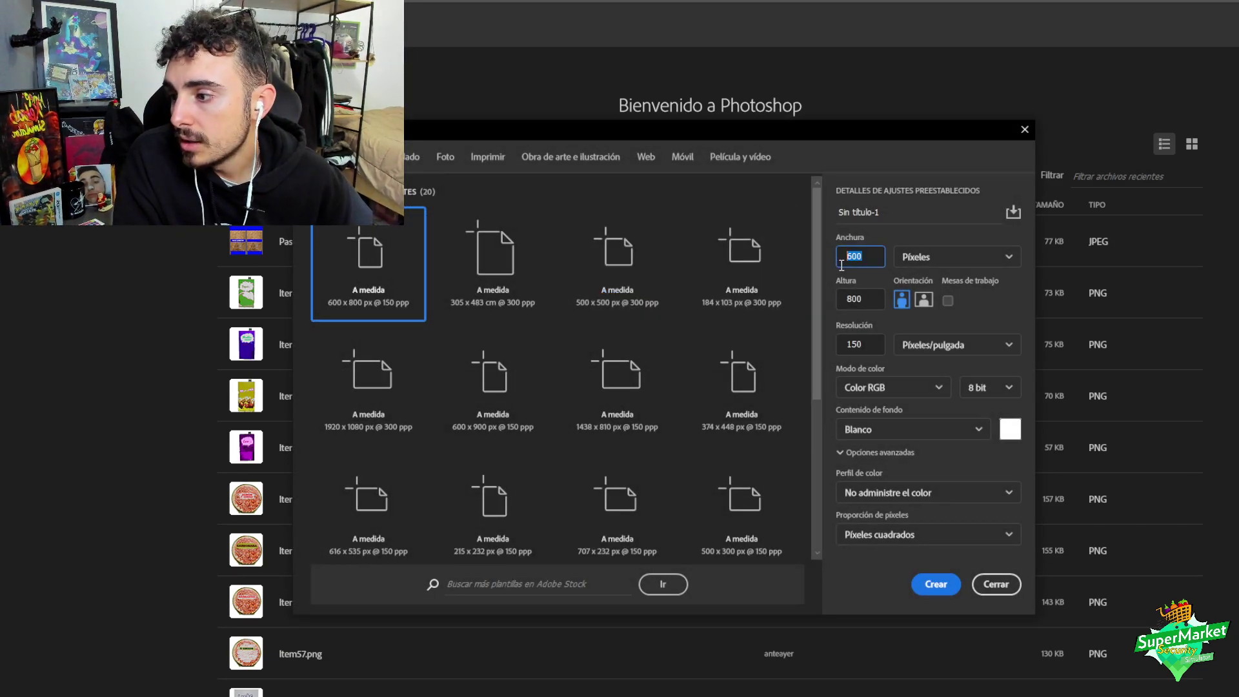
pyautogui.write('184')
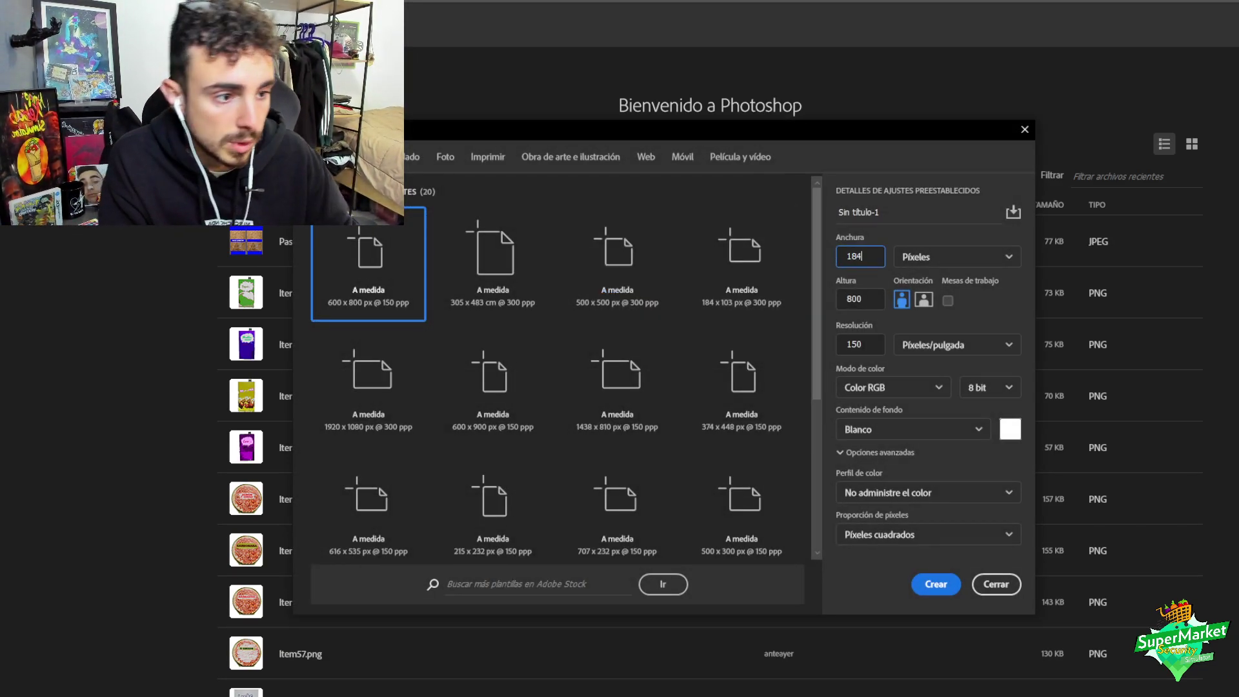
pyautogui.doubleClick(853, 297)
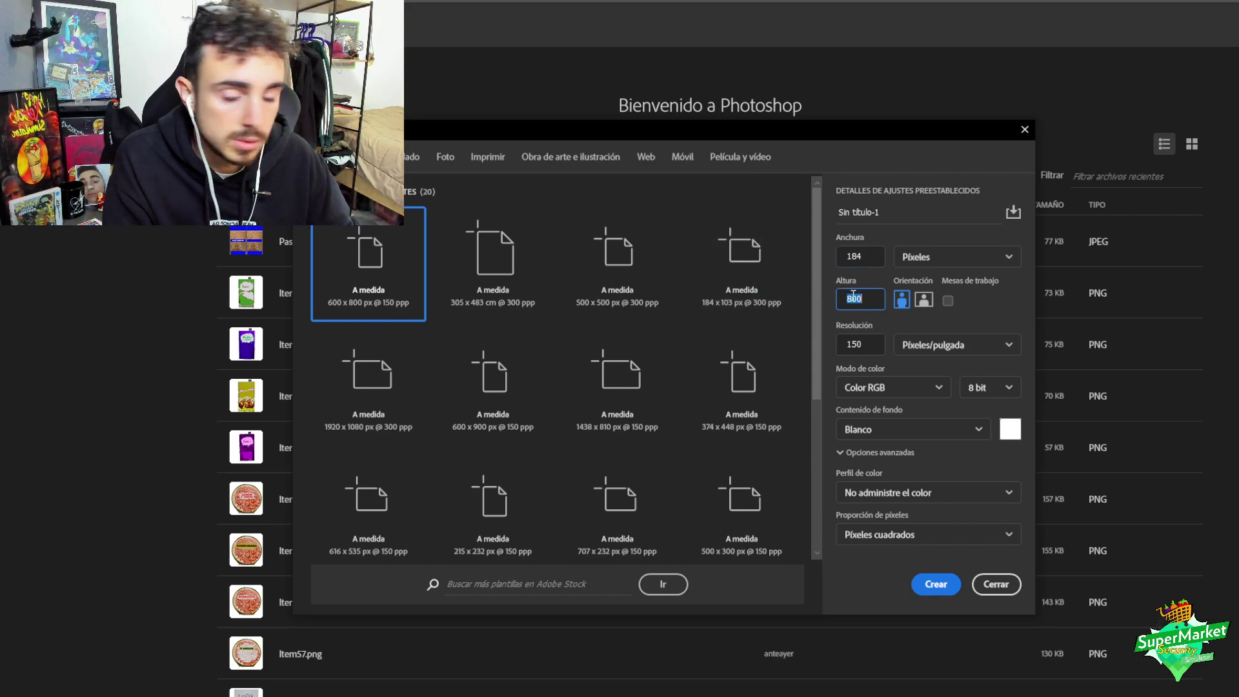
pyautogui.write('103')
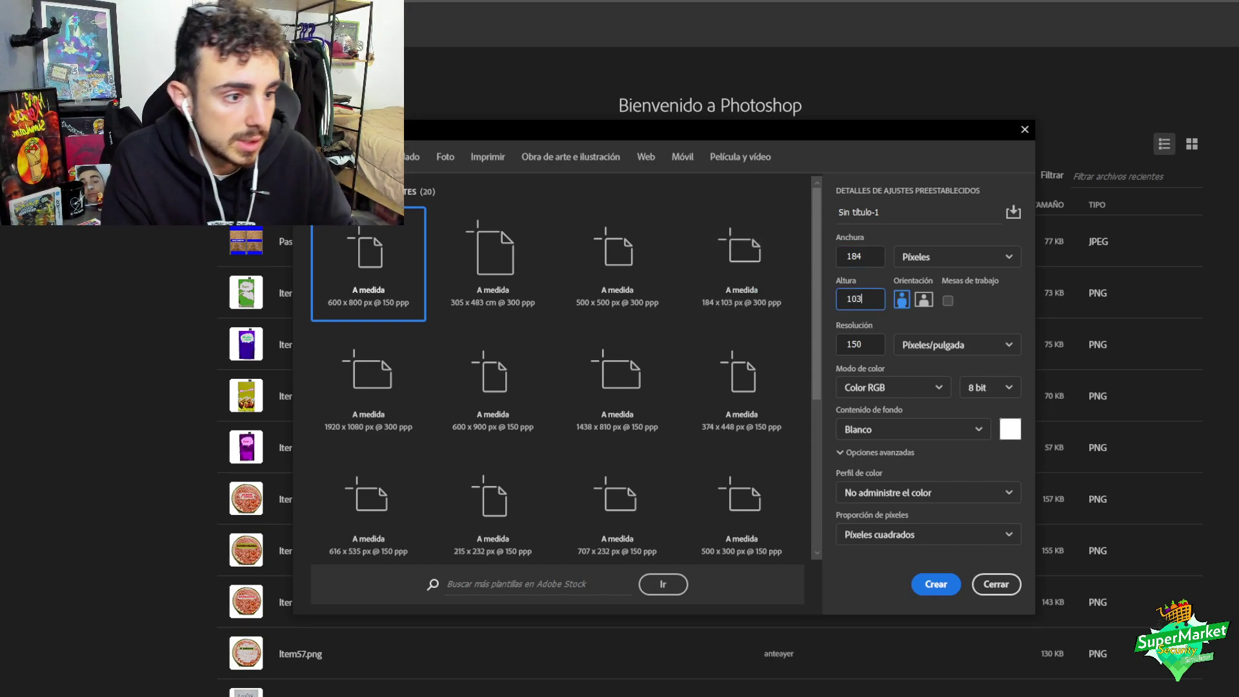
pyautogui.click(936, 584)
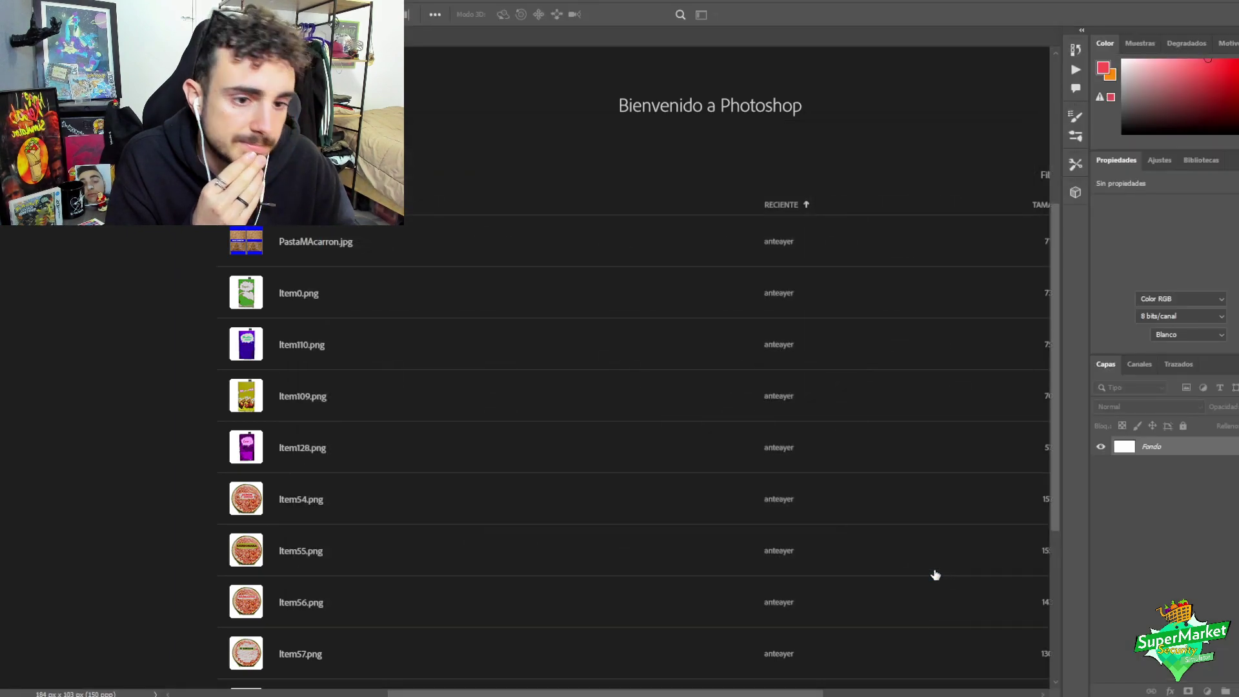
pyautogui.scroll(2, 562, 401)
pyautogui.scroll(-2, 556, 415)
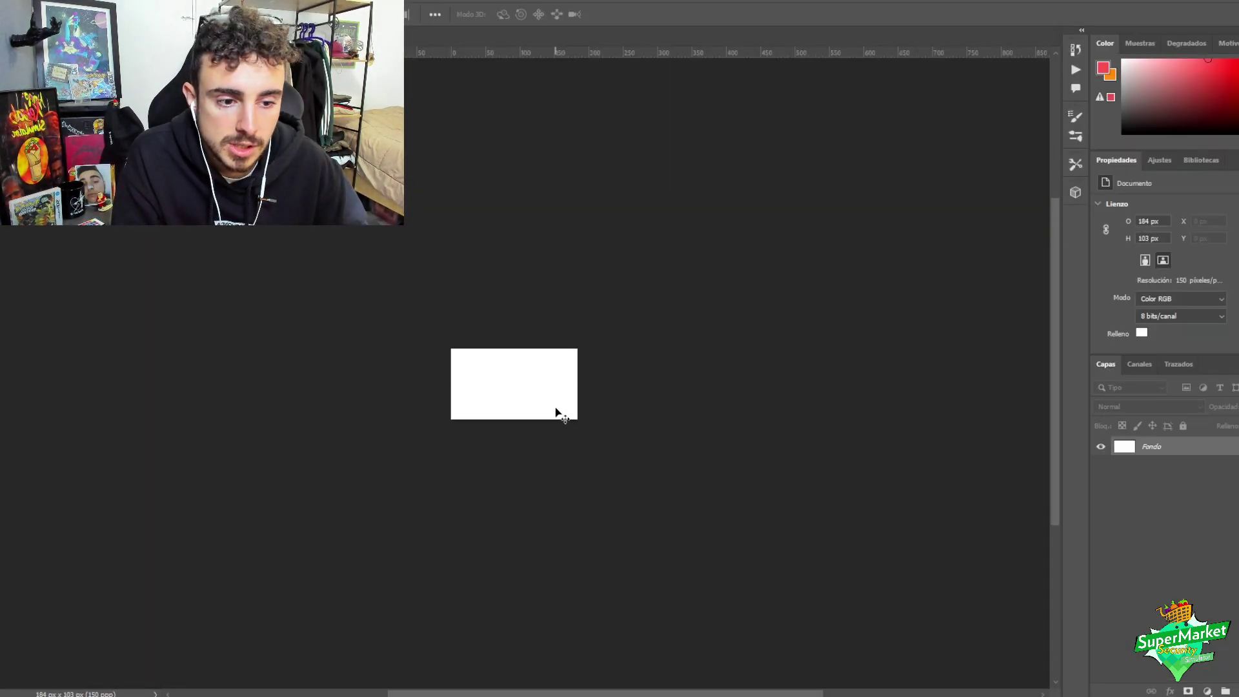
pyautogui.keyDown('alt'); pyautogui.scroll(3, 586, 426); pyautogui.keyUp('alt')
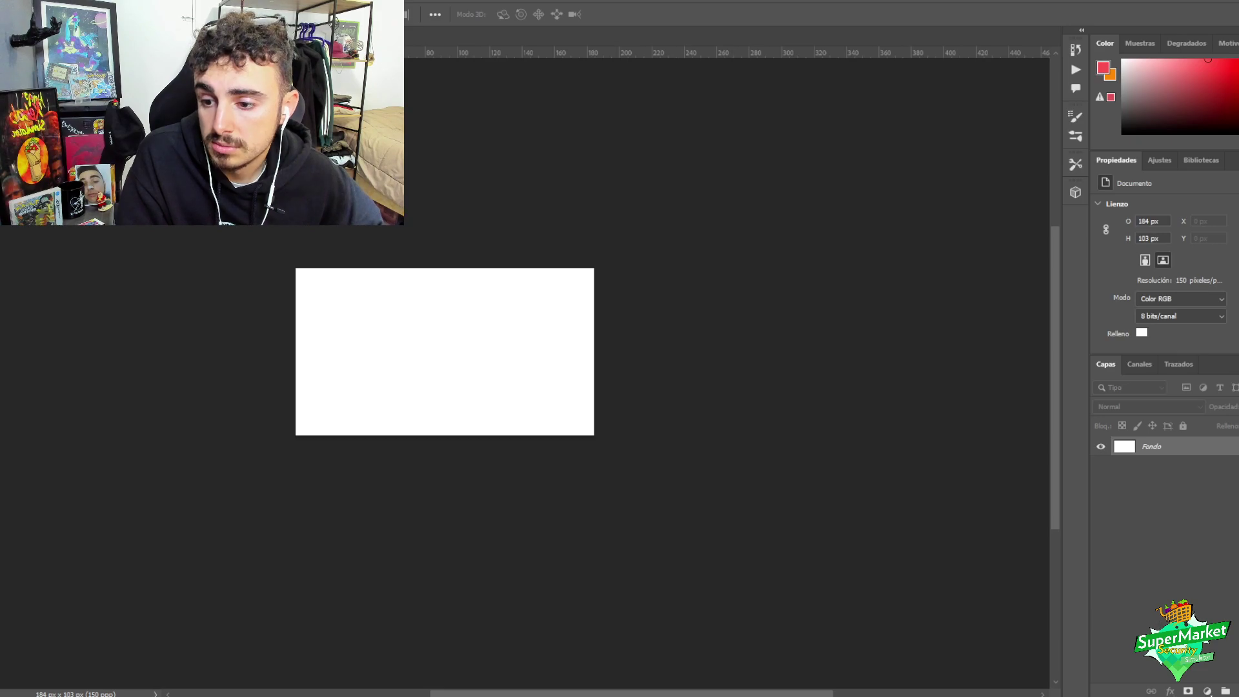
# - Move the thumbnail's logo, character and background layers into the new document and Free Transform them to fill it
pyautogui.hotkey('ctrl', 'Tab')
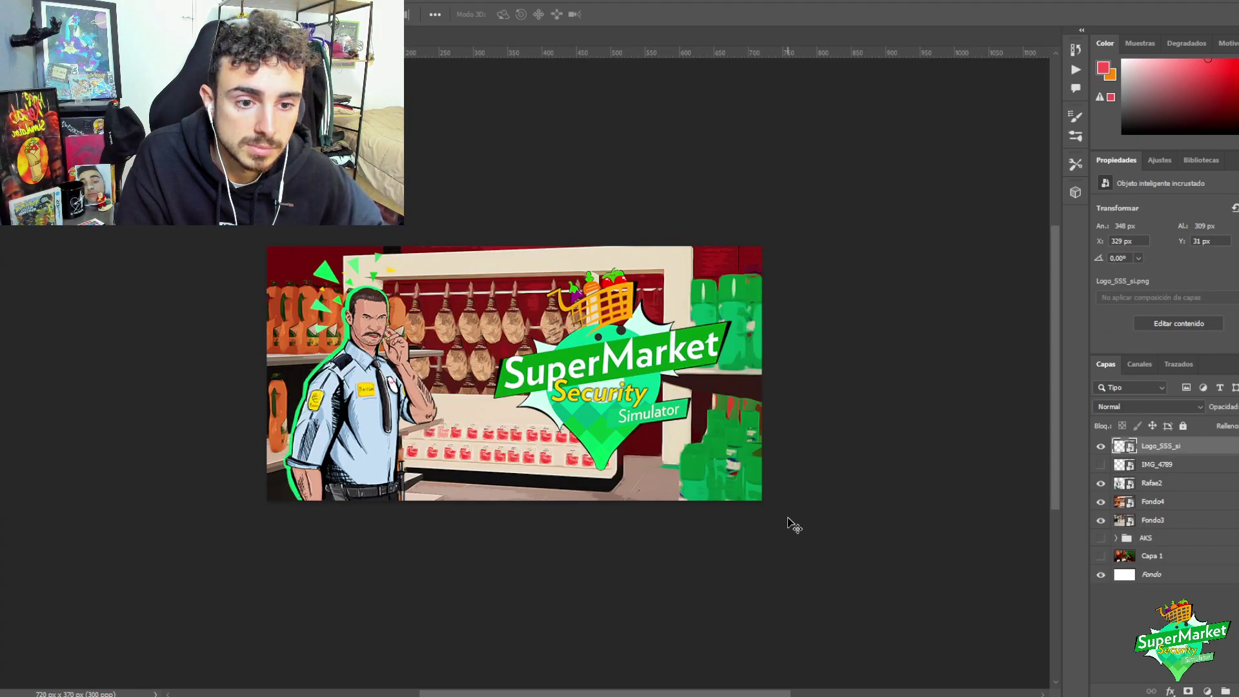
pyautogui.moveTo(835, 592); pyautogui.dragTo(426, 334)
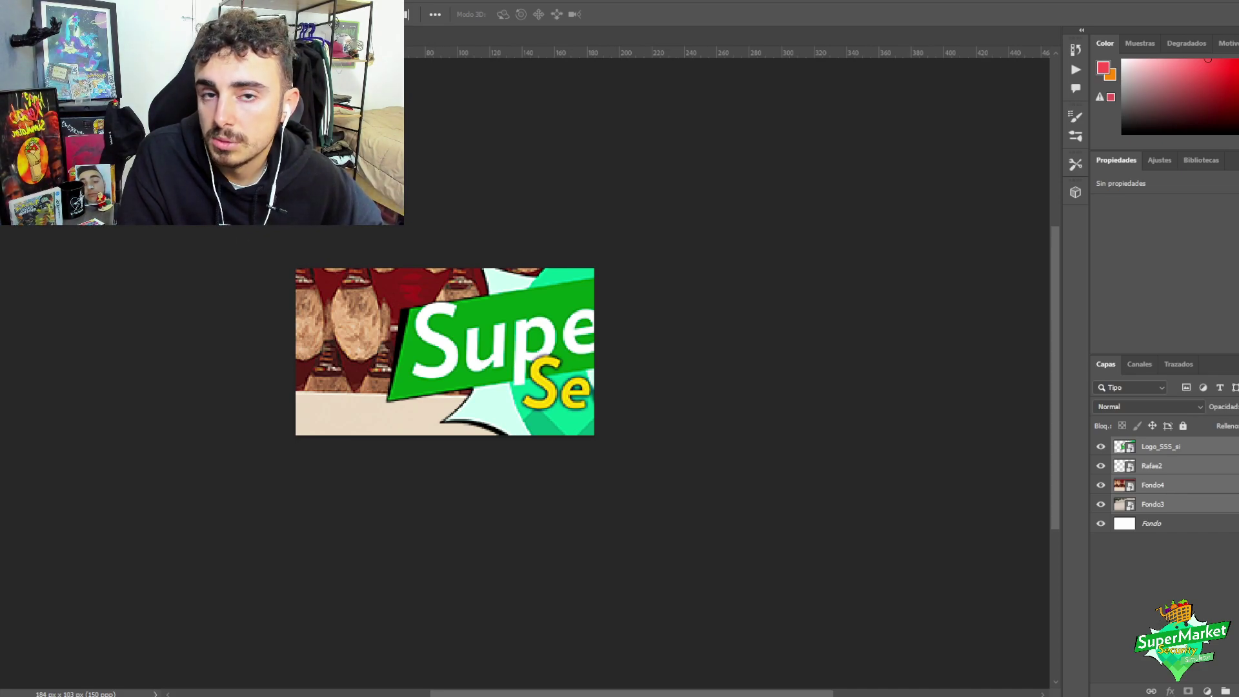
pyautogui.click(38, 1)
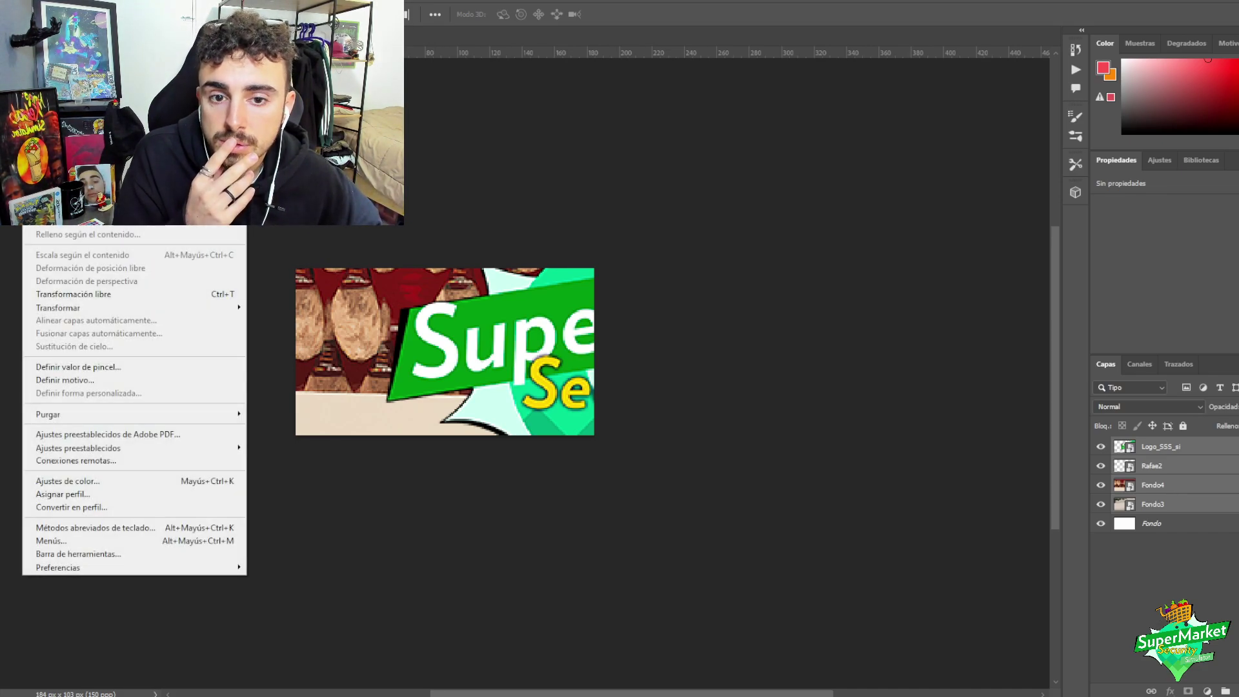
pyautogui.click(129, 294)
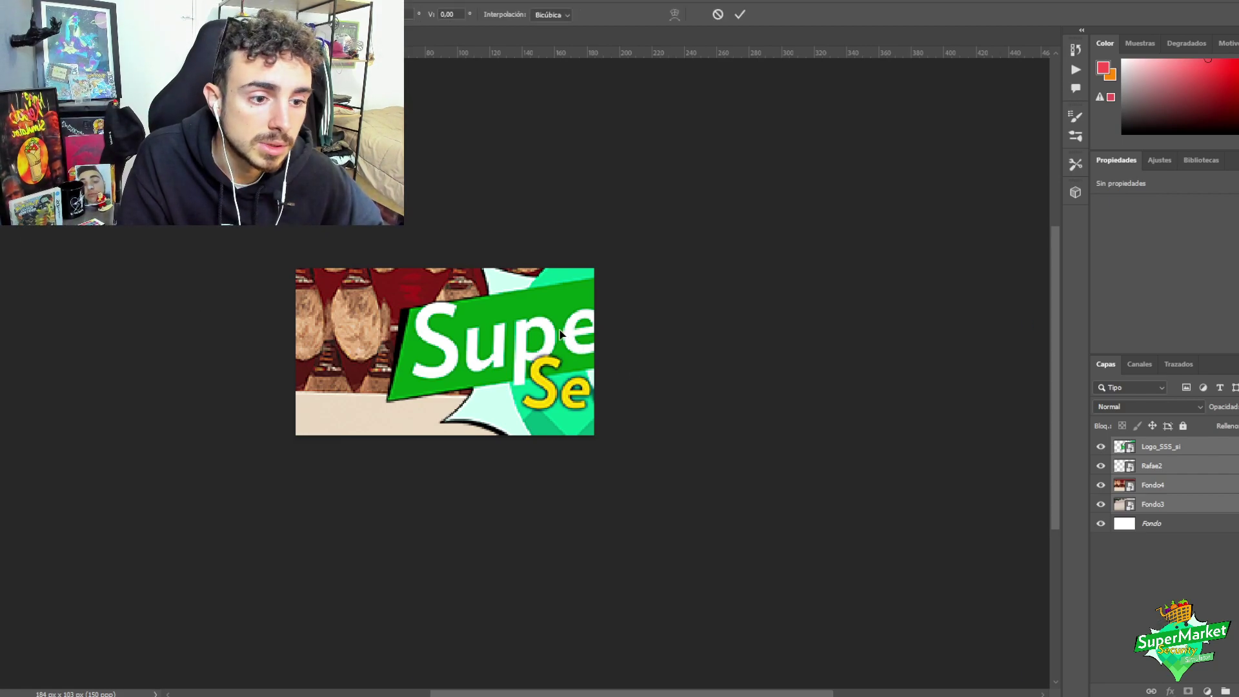
pyautogui.moveTo(559, 333); pyautogui.dragTo(525, 375)
pyautogui.moveTo(989, 362); pyautogui.dragTo(560, 347)
pyautogui.moveTo(455, 466); pyautogui.dragTo(455, 423)
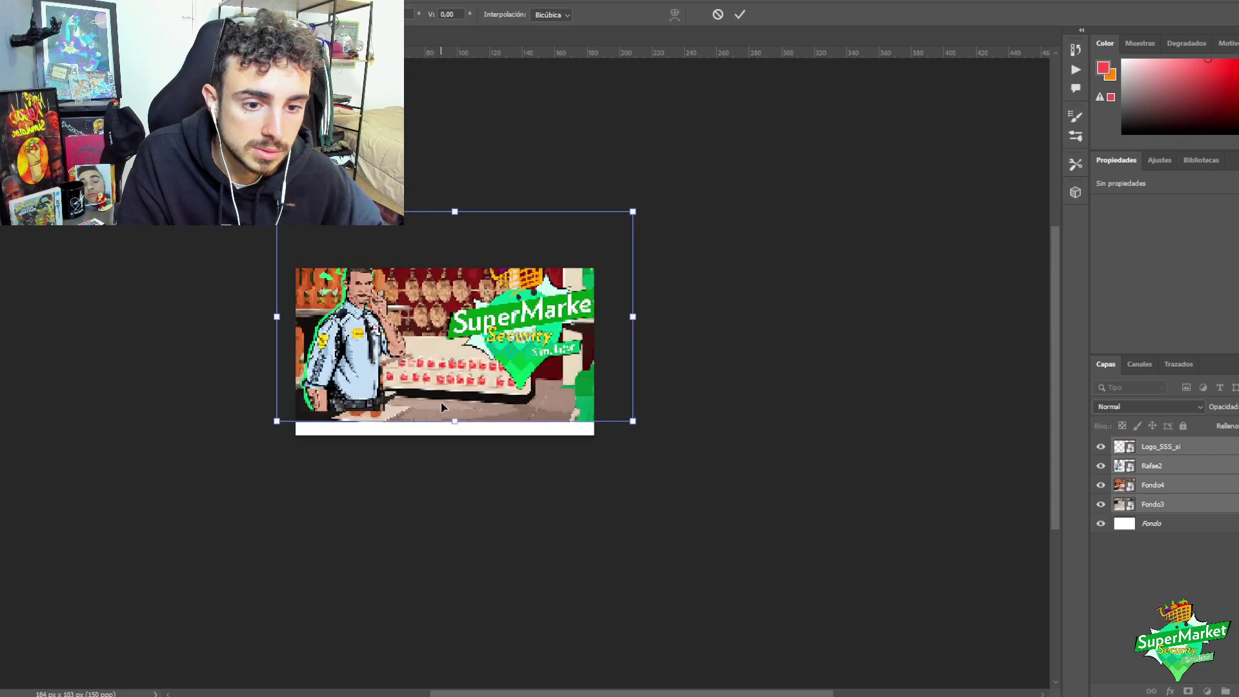
pyautogui.moveTo(442, 380)
pyautogui.mouseDown()
pyautogui.moveTo(439, 403)
pyautogui.moveTo(439, 388)
pyautogui.mouseUp()
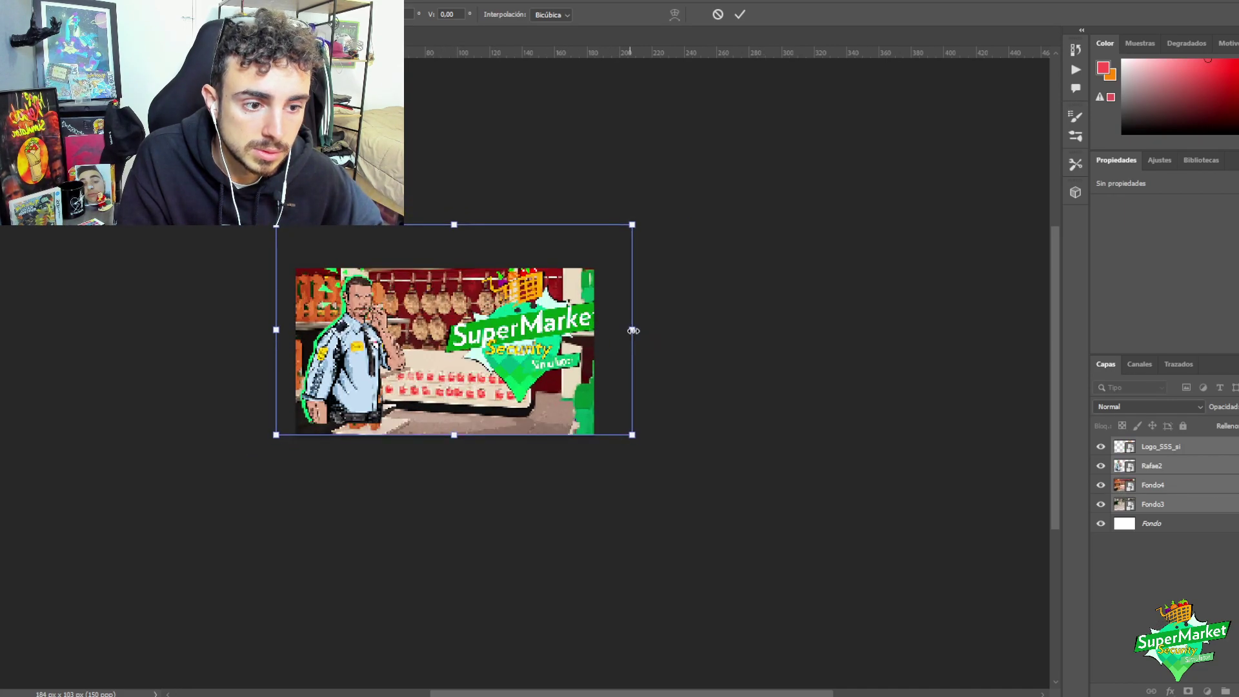
pyautogui.moveTo(630, 330); pyautogui.dragTo(594, 332)
pyautogui.moveTo(504, 363); pyautogui.dragTo(504, 374)
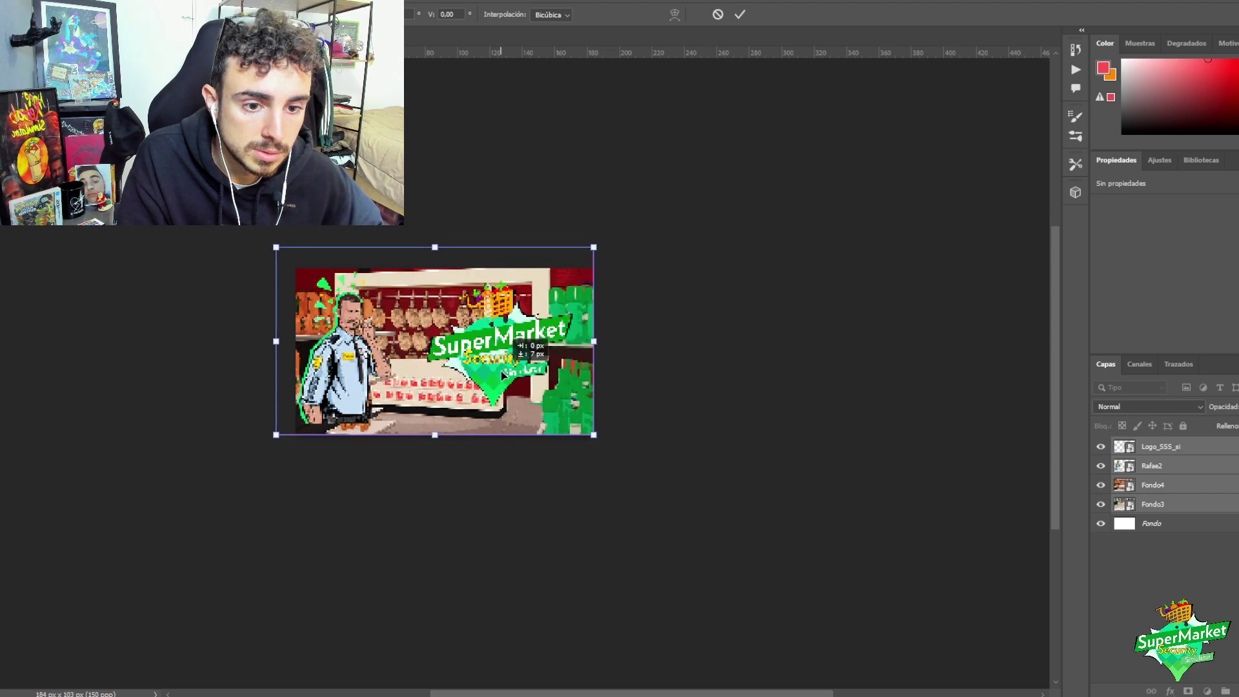
pyautogui.press('Return')
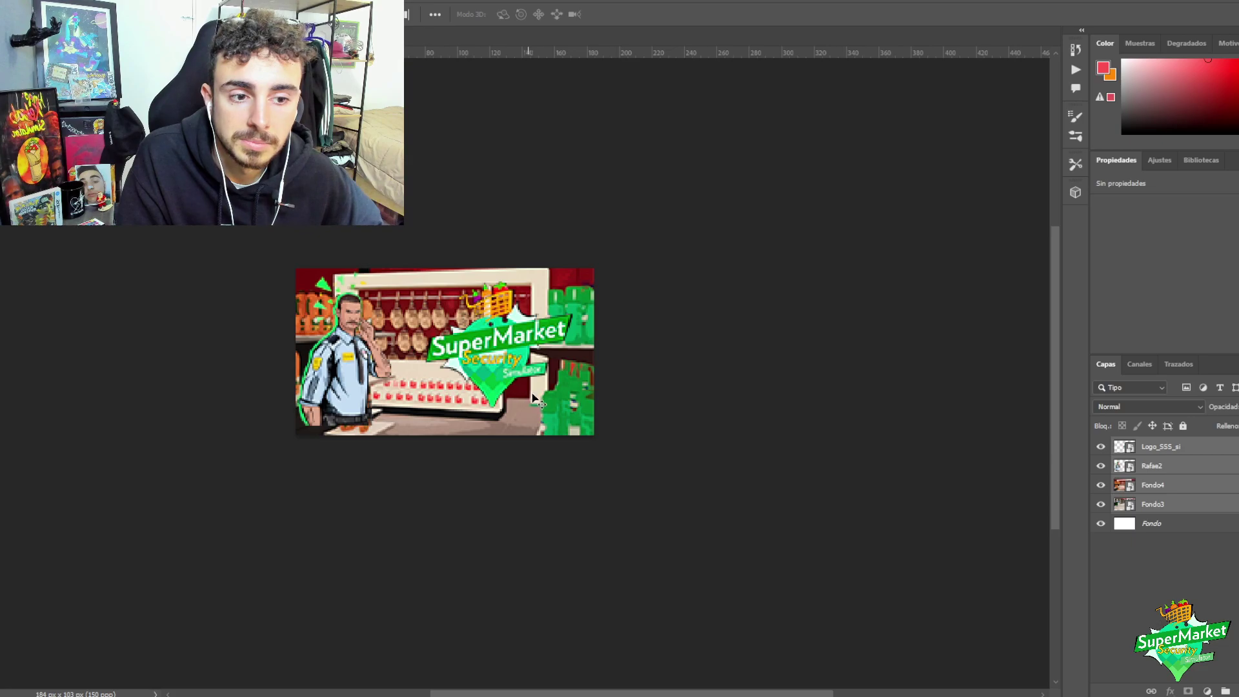
# - Nudge the logo layer left, then close the mock-up document without saving
pyautogui.click(675, 417)
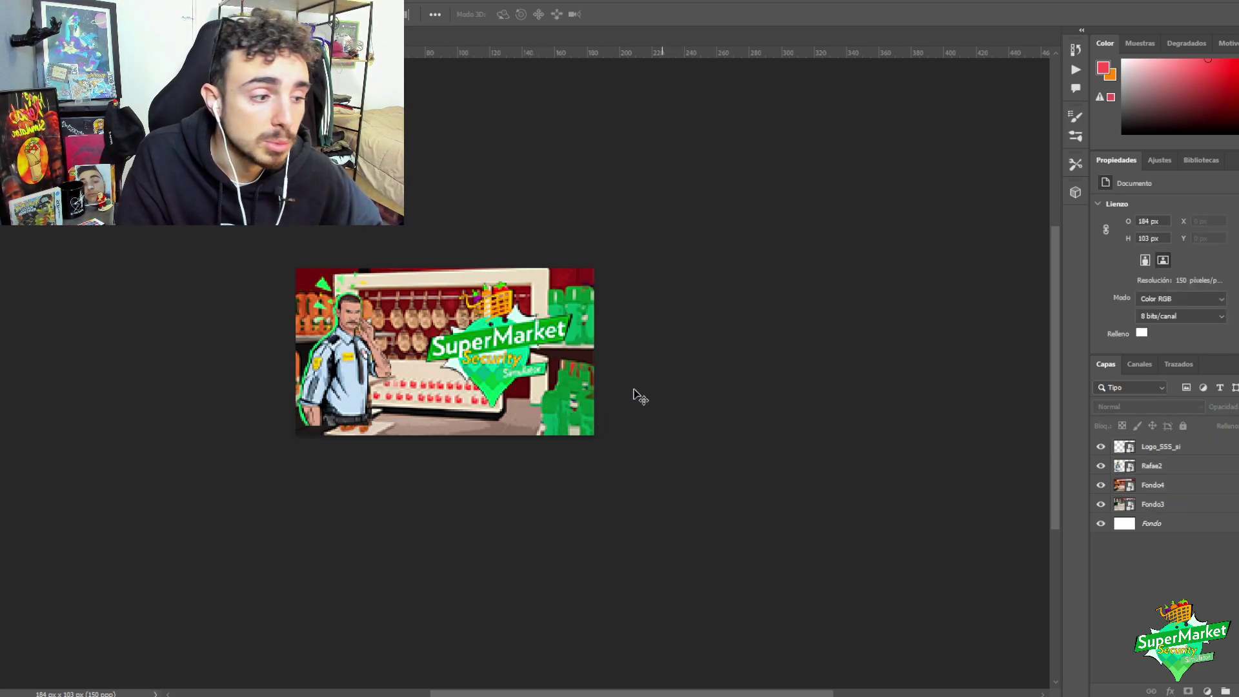
pyautogui.moveTo(514, 361)
pyautogui.mouseDown()
pyautogui.moveTo(476, 355)
pyautogui.moveTo(493, 369)
pyautogui.mouseUp()
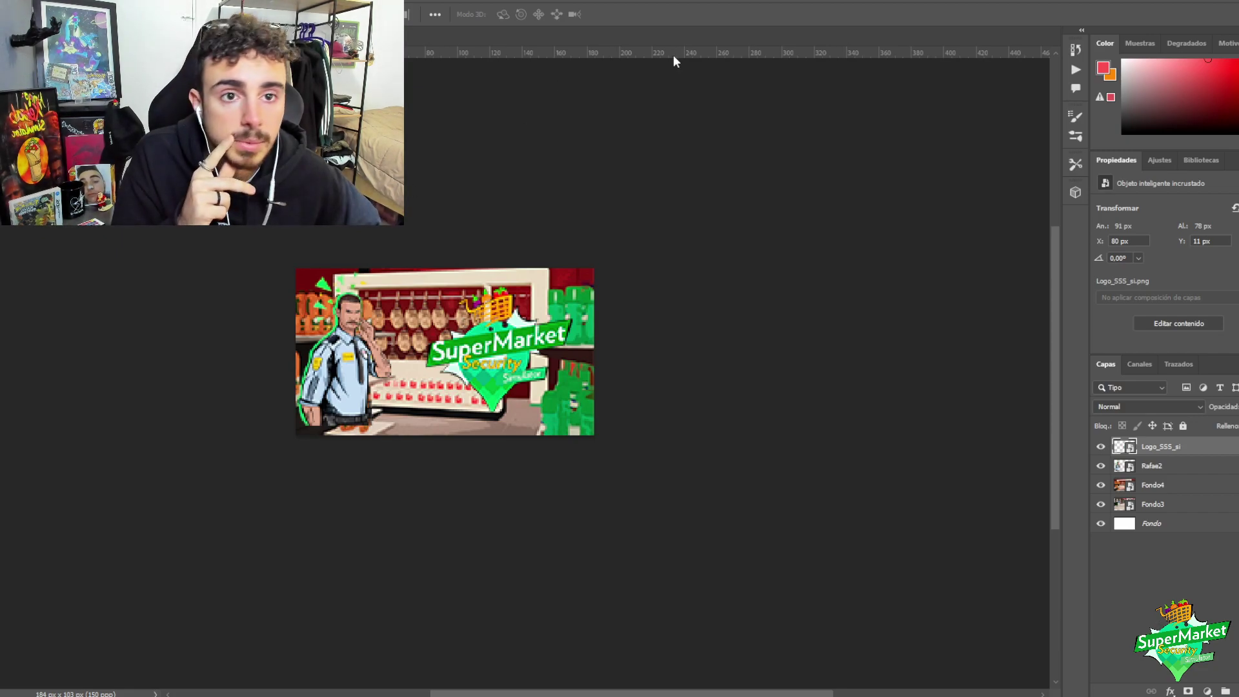
pyautogui.hotkey('ctrl', 'w')
pyautogui.click(647, 256)
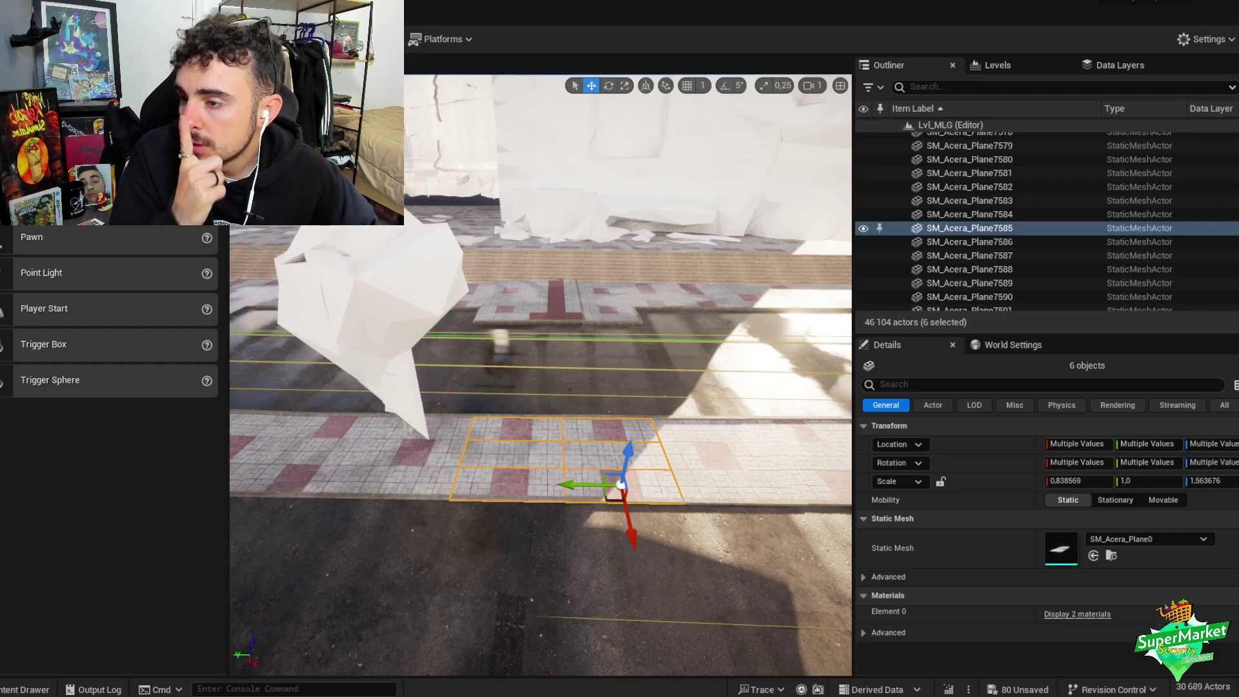
# - Check the Google Earth reference, then give four sidewalk tiles the M_Sidewalk_NoVT_MLG5_Inst material
pyautogui.hotkey('alt', 'Tab')
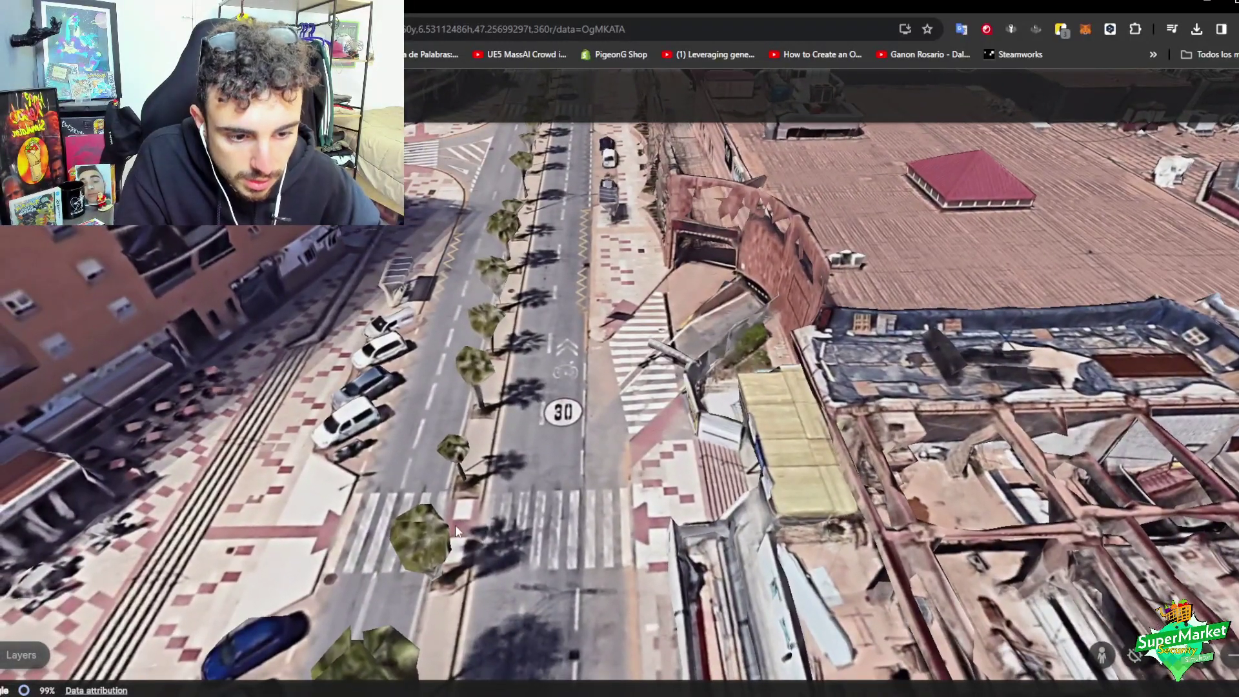
pyautogui.hotkey('alt', 'Tab')
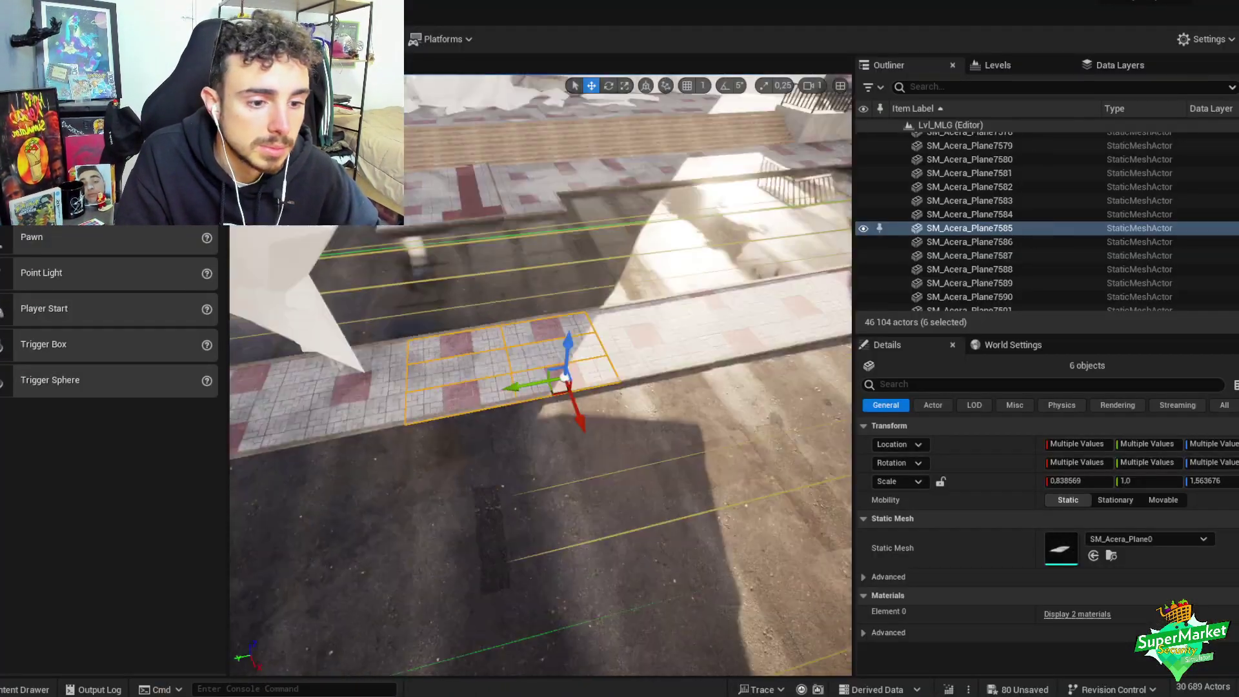
pyautogui.moveTo(581, 332); pyautogui.dragTo(581, 332, button='right')
pyautogui.keyDown('ctrl'); pyautogui.click(531, 408); pyautogui.keyUp('ctrl')
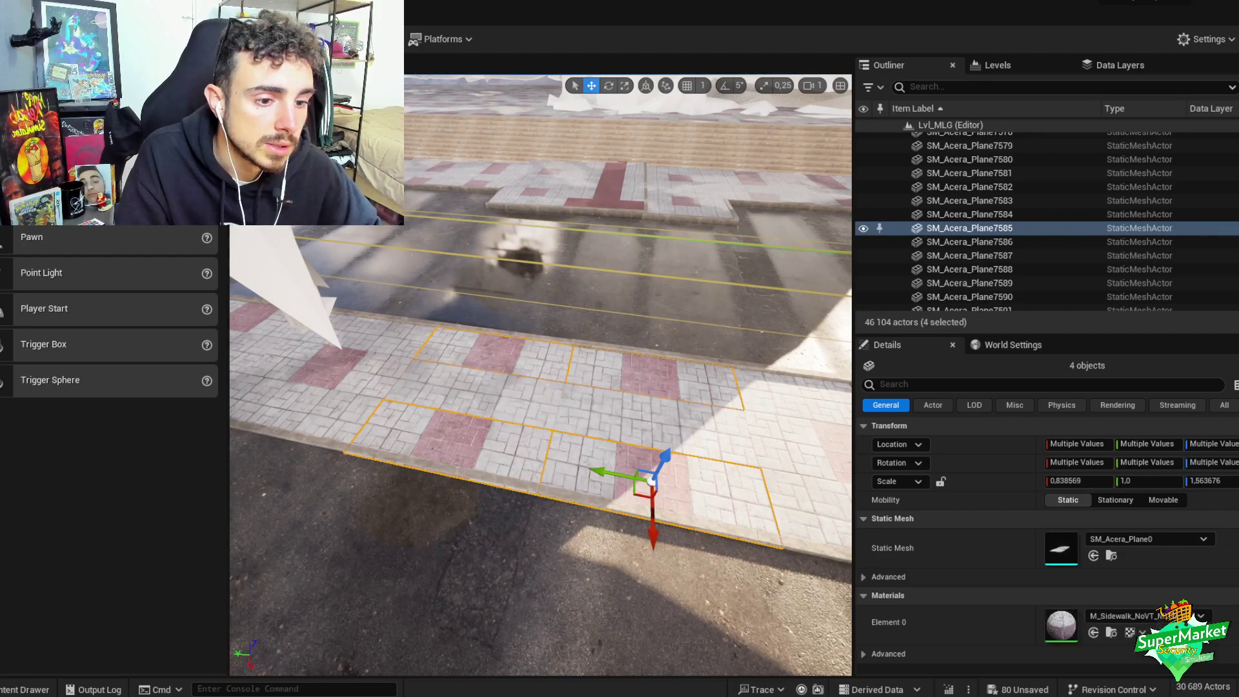
pyautogui.click(1098, 614)
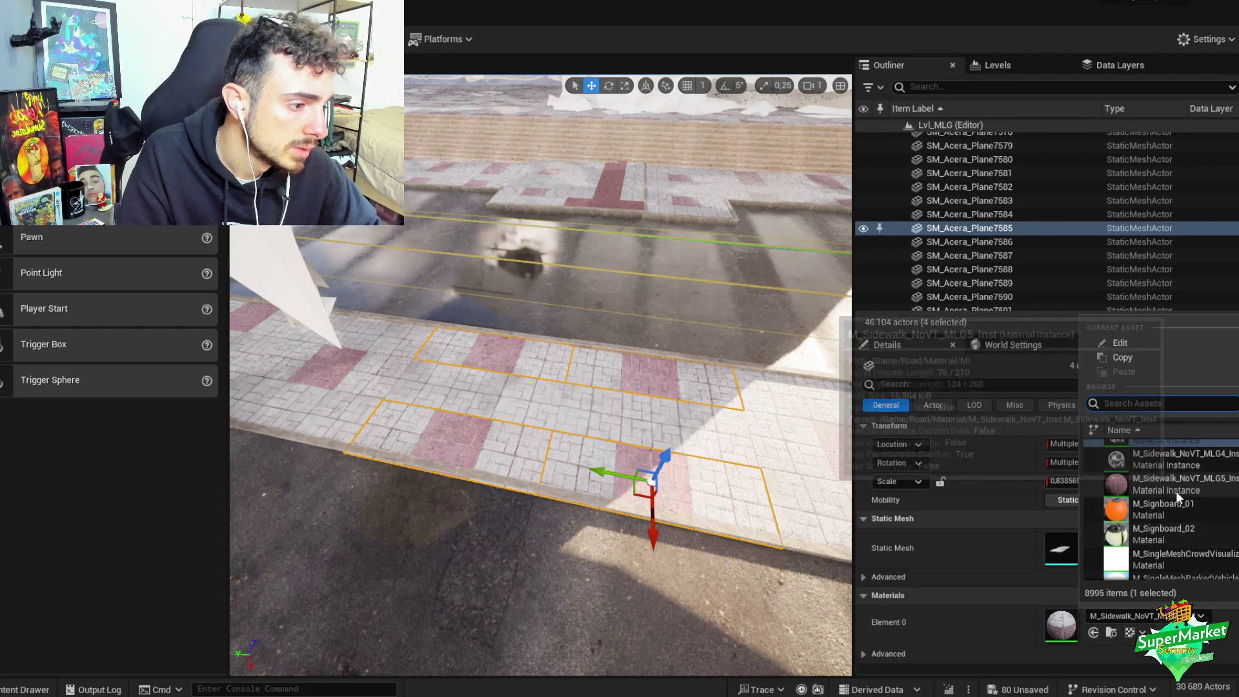
pyautogui.click(1176, 484)
# - Duplicate tile SM_Acera_Plane7585, rotate the copy 90° with angle snap, and lower it into place on the sidewalk
pyautogui.click(613, 476)
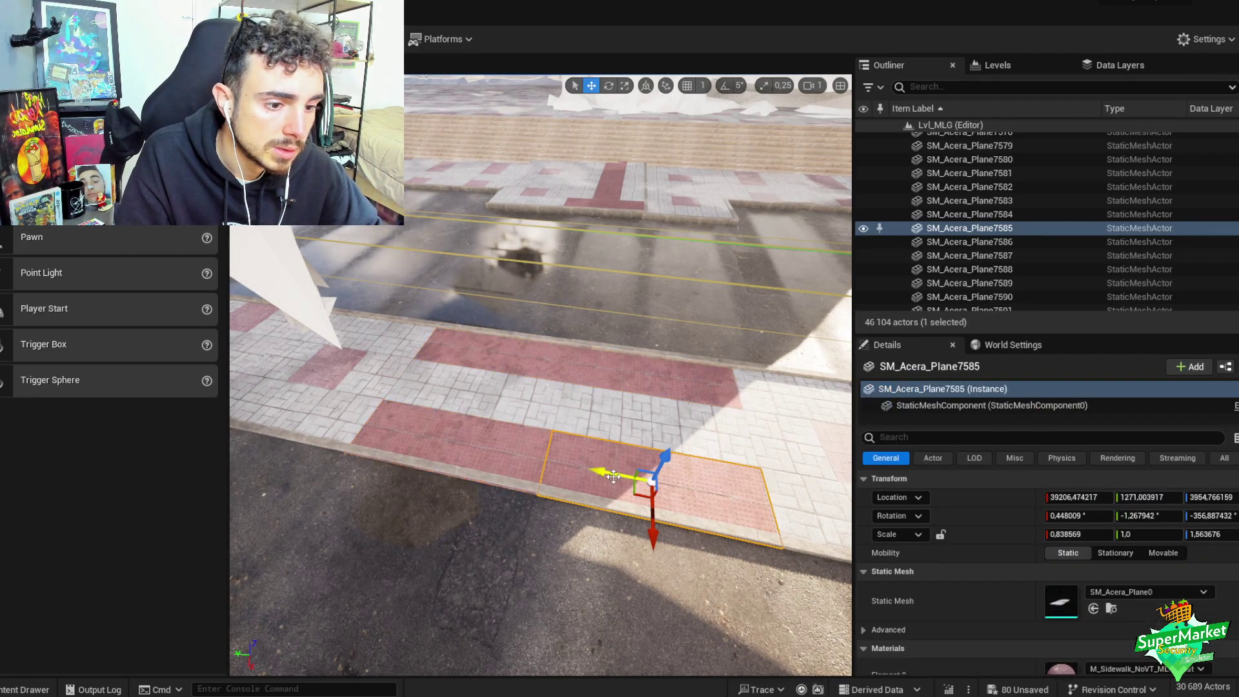
pyautogui.keyDown('alt'); pyautogui.moveTo(657, 456); pyautogui.dragTo(657, 451); pyautogui.keyUp('alt')
pyautogui.press('e')
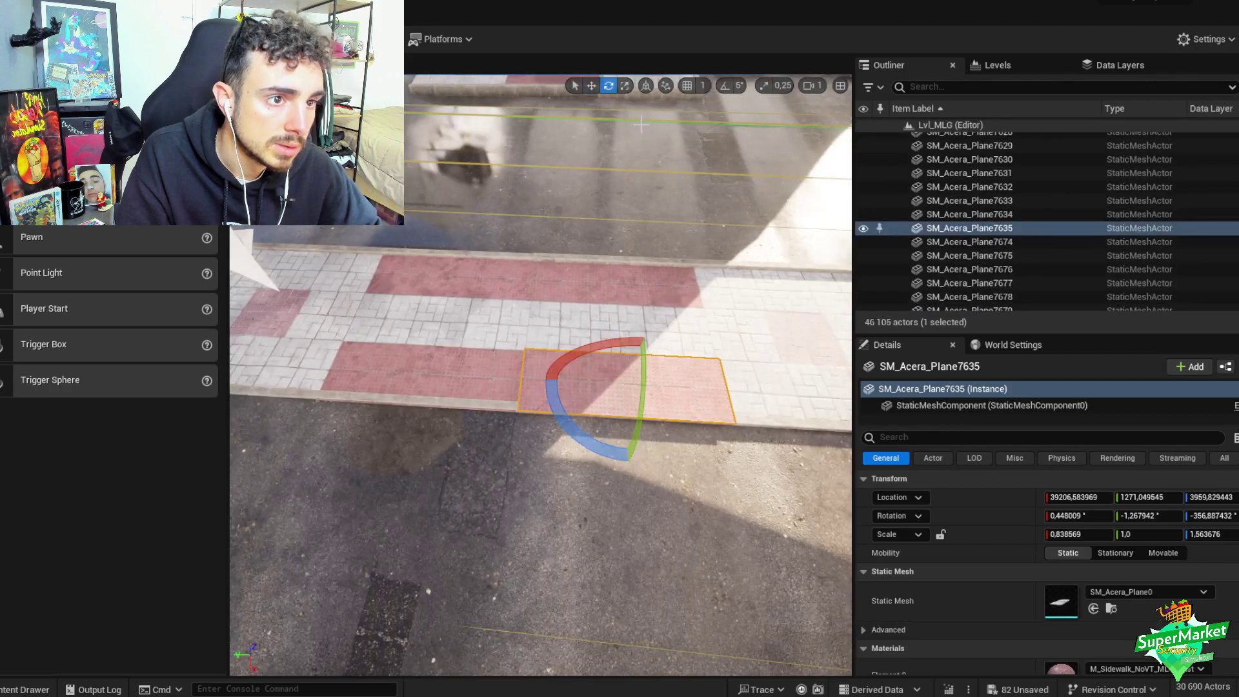
pyautogui.click(725, 85)
pyautogui.moveTo(558, 423); pyautogui.dragTo(629, 463)
pyautogui.press('w')
pyautogui.moveTo(628, 415); pyautogui.dragTo(507, 317)
pyautogui.moveTo(507, 317); pyautogui.dragTo(536, 346, button='right')
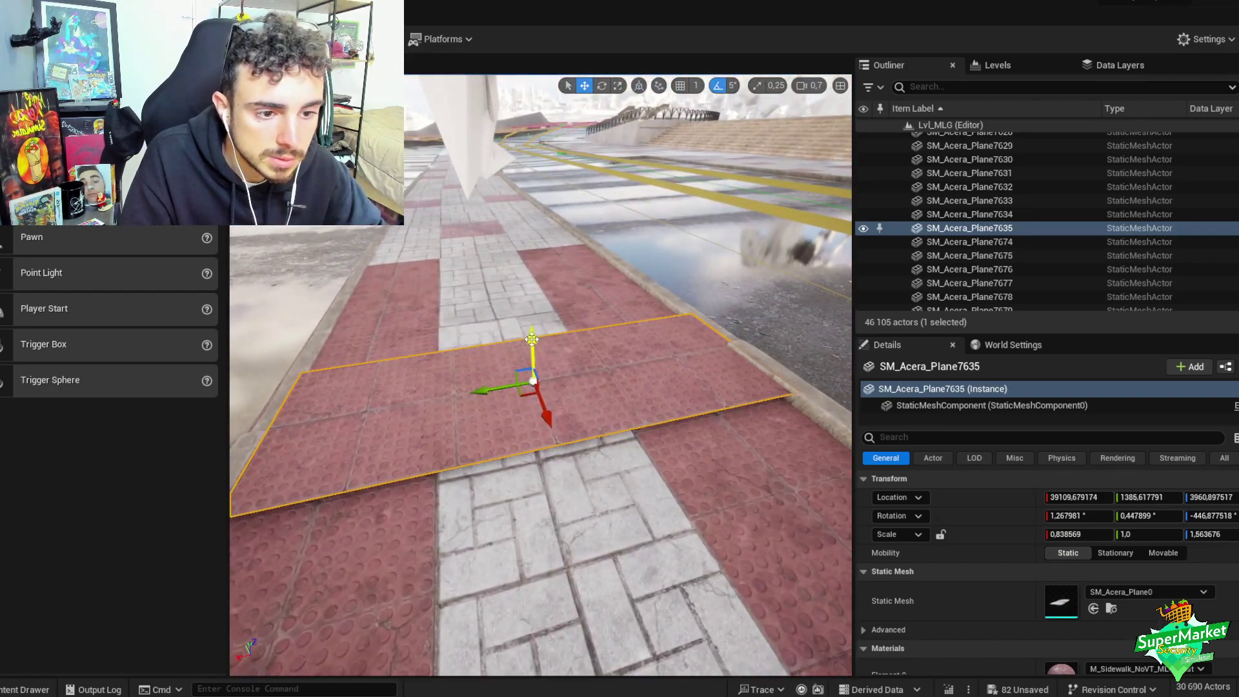
pyautogui.moveTo(536, 345); pyautogui.dragTo(540, 348)
pyautogui.moveTo(539, 348); pyautogui.dragTo(356, 393, button='right')
# - Add the neighbouring tiles, white tile area and curb to the selection
pyautogui.keyDown('ctrl'); pyautogui.click(355, 393); pyautogui.keyUp('ctrl')
pyautogui.keyDown('ctrl'); pyautogui.click(356, 393); pyautogui.keyUp('ctrl')
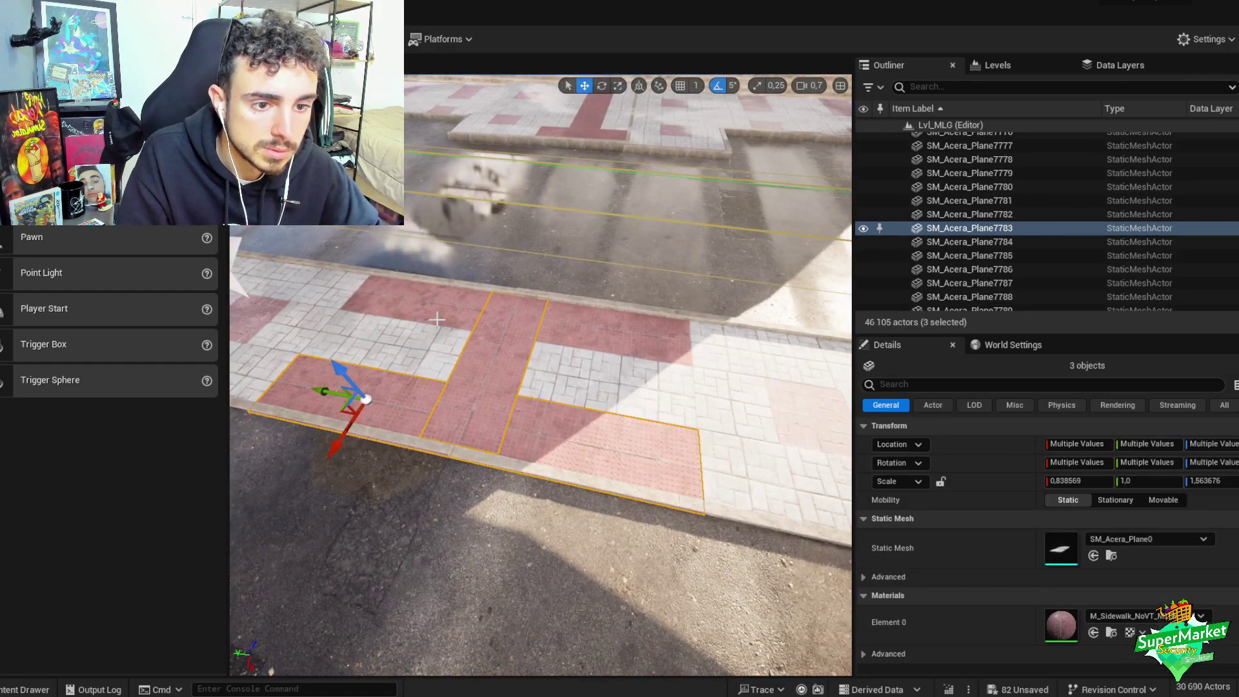
pyautogui.keyDown('ctrl'); pyautogui.click(446, 309); pyautogui.keyUp('ctrl')
pyautogui.keyDown('ctrl'); pyautogui.click(560, 331); pyautogui.keyUp('ctrl')
pyautogui.moveTo(561, 330); pyautogui.dragTo(537, 374, button='right')
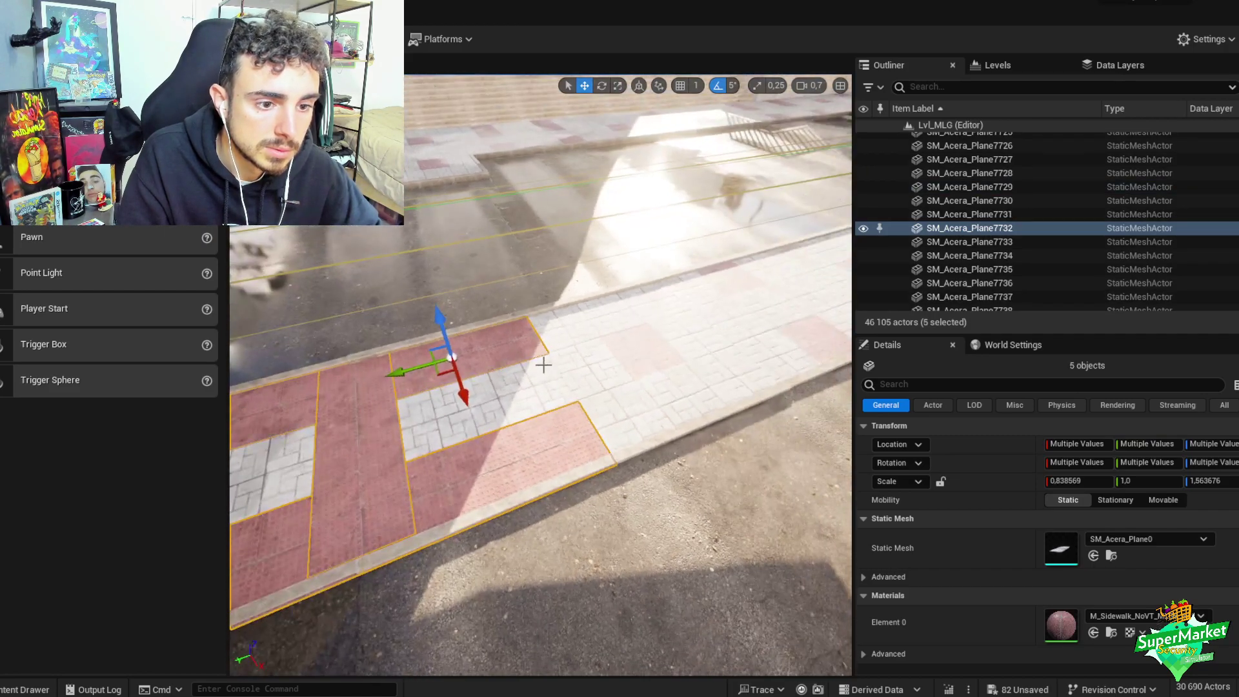
pyautogui.keyDown('ctrl'); pyautogui.click(537, 374); pyautogui.keyUp('ctrl')
pyautogui.keyDown('ctrl'); pyautogui.click(584, 387); pyautogui.keyUp('ctrl')
# - Extend the selection to the far sidewalk's tile group and fly over to view it from above
pyautogui.keyDown('ctrl'); pyautogui.click(599, 380); pyautogui.keyUp('ctrl')
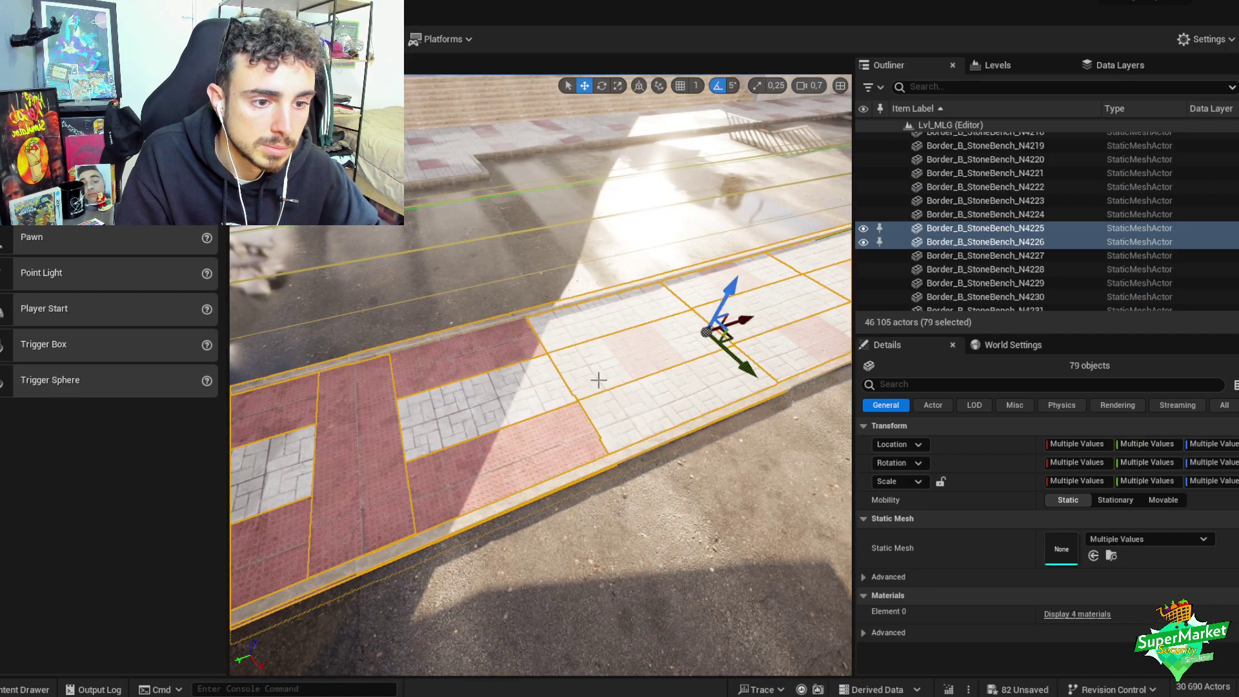
pyautogui.keyDown('ctrl'); pyautogui.click(465, 337); pyautogui.keyUp('ctrl')
pyautogui.moveTo(465, 337); pyautogui.dragTo(349, 363, button='right')
pyautogui.click(559, 229)
pyautogui.moveTo(559, 229); pyautogui.dragTo(550, 290, button='right')
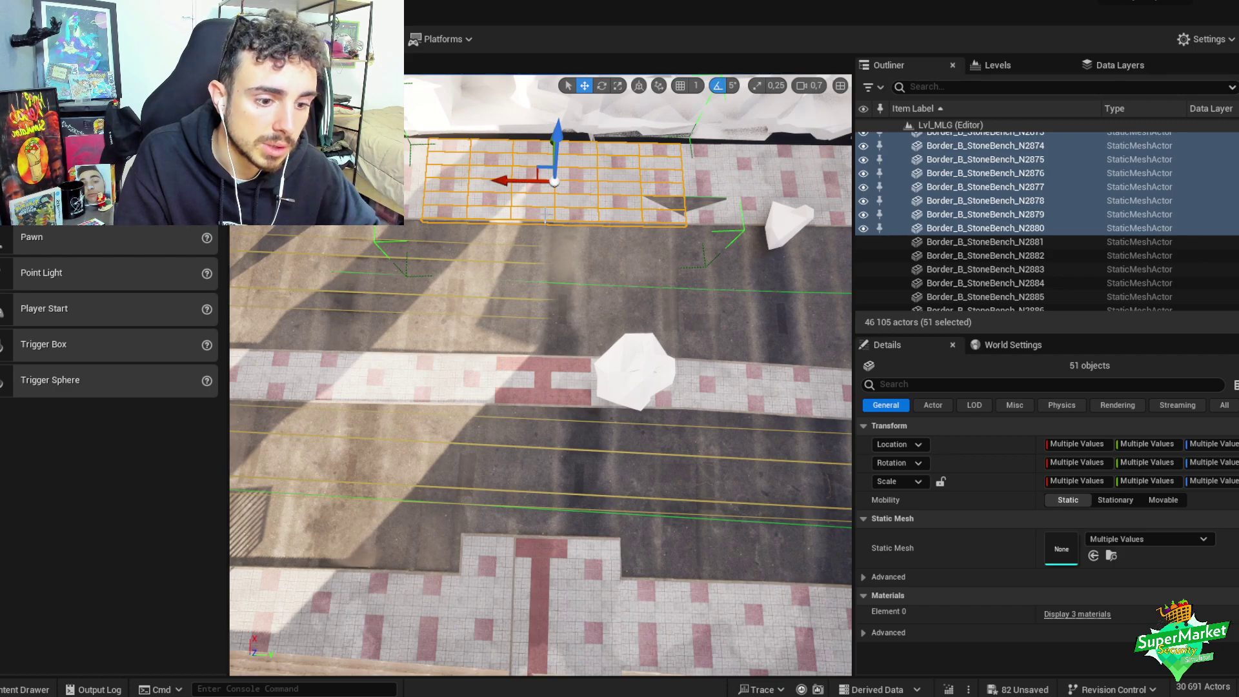
pyautogui.moveTo(541, 408); pyautogui.dragTo(541, 409, button='right')
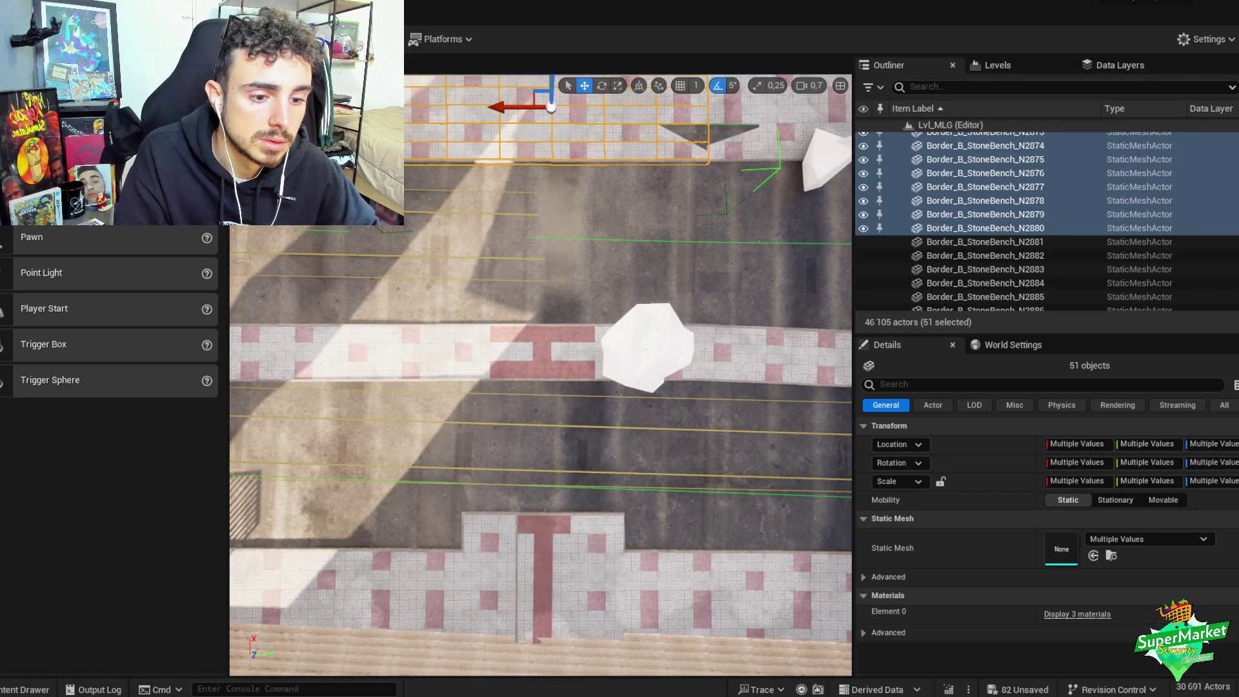
pyautogui.moveTo(569, 496); pyautogui.dragTo(570, 497, button='right')
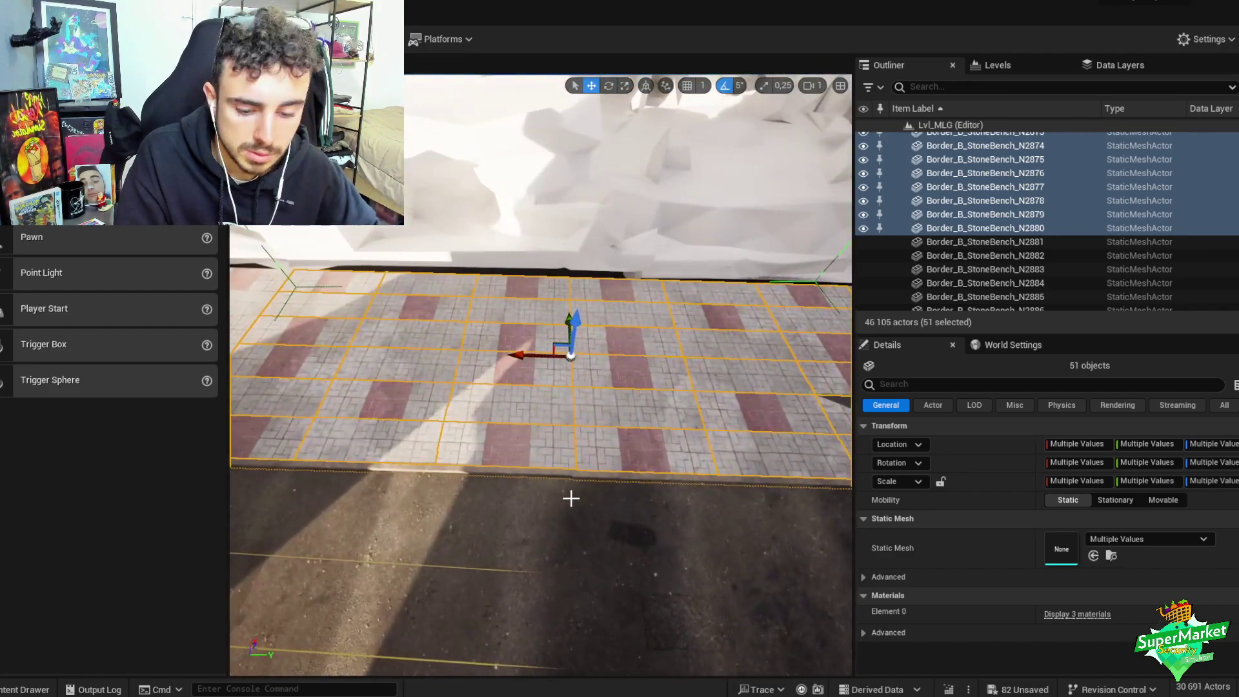
# - Duplicate a red tile, rotate the copy about 90°, and lower it into the strip position
pyautogui.click(535, 446)
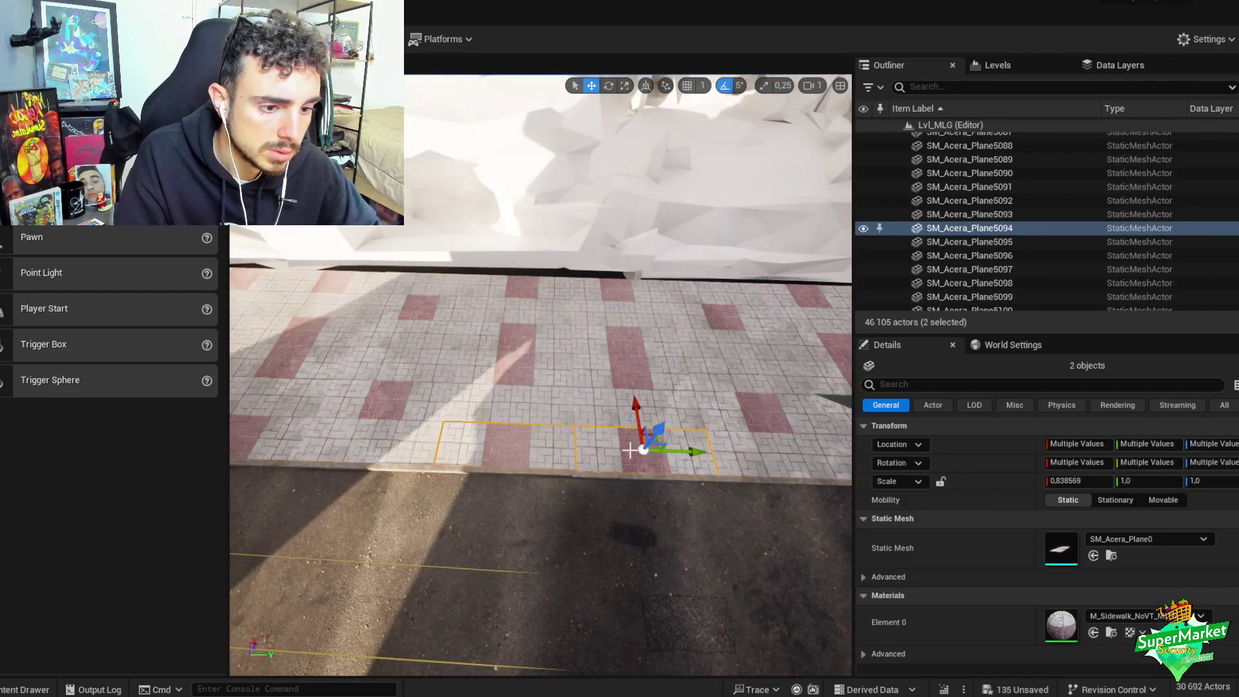
pyautogui.click(1101, 615)
pyautogui.click(641, 450)
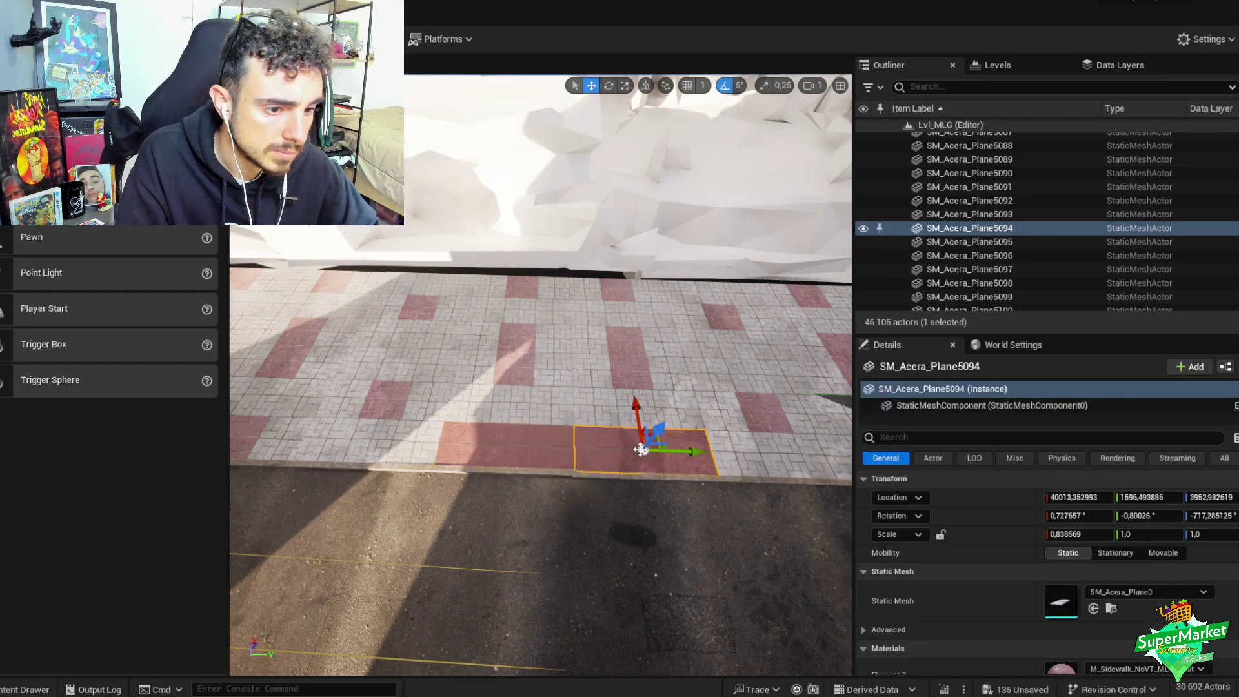
pyautogui.keyDown('alt'); pyautogui.moveTo(657, 431); pyautogui.dragTo(658, 426); pyautogui.keyUp('alt')
pyautogui.scroll(3, 658, 426)
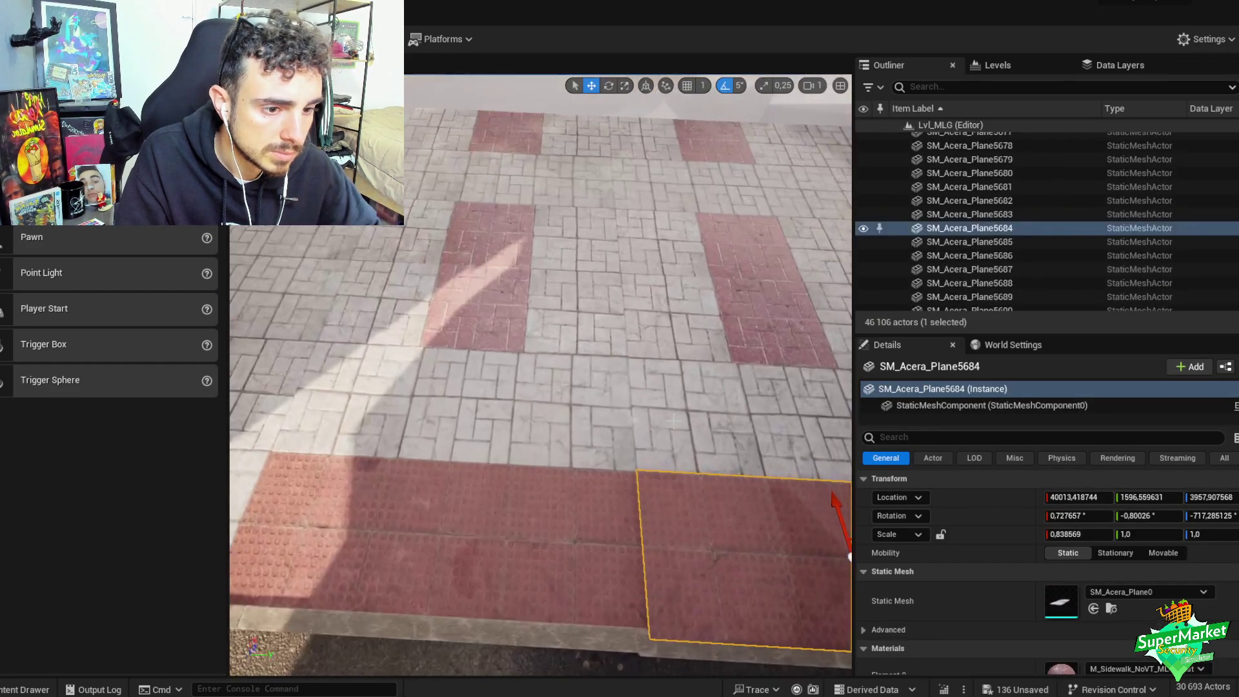
pyautogui.press('e')
pyautogui.scroll(-5, 657, 426)
pyautogui.moveTo(625, 476); pyautogui.dragTo(597, 452)
pyautogui.press('w')
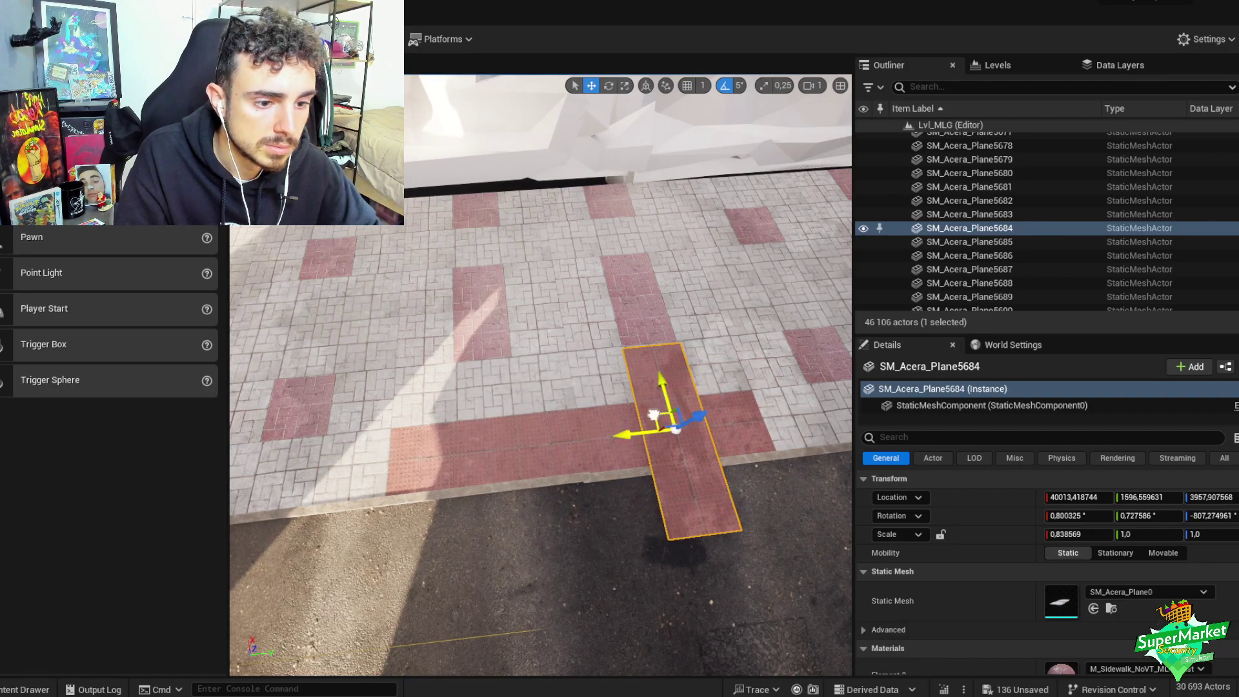
pyautogui.moveTo(654, 415); pyautogui.dragTo(596, 282)
pyautogui.moveTo(576, 368); pyautogui.dragTo(568, 369)
pyautogui.moveTo(510, 340); pyautogui.dragTo(510, 347)
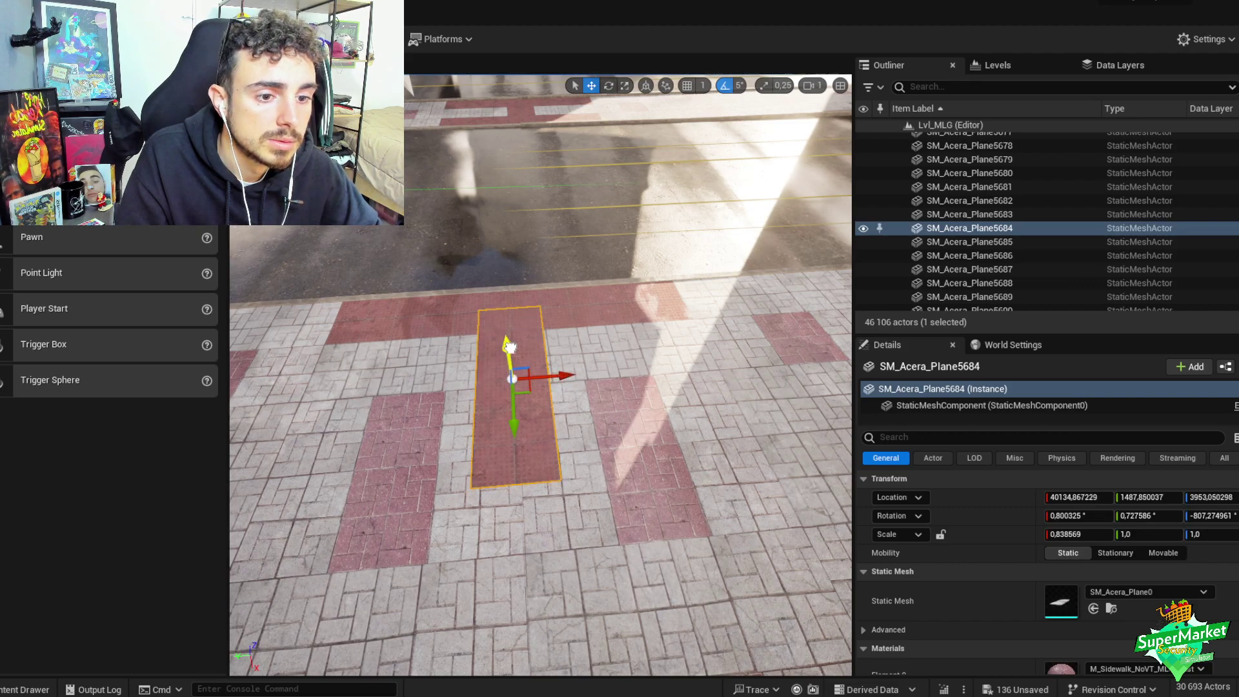
# - Select the 52 surrounding pavement tiles and group them with Ctrl+G
pyautogui.click(570, 321)
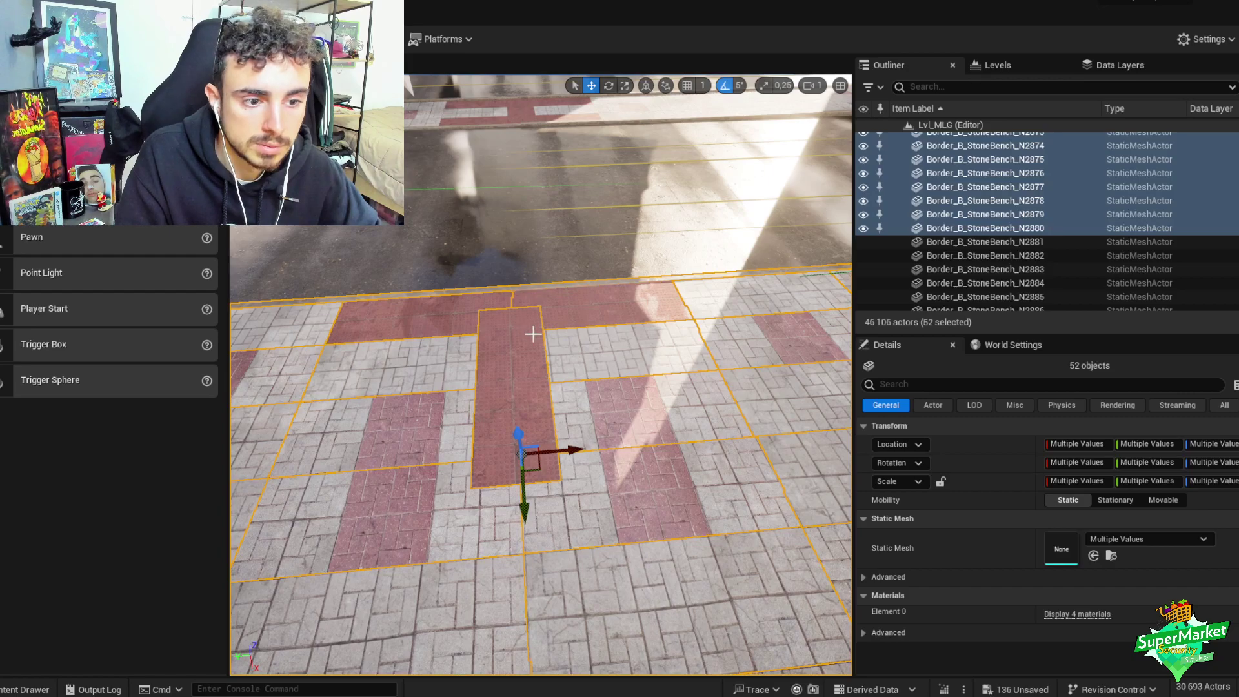
pyautogui.hotkey('ctrl', 'g')
pyautogui.moveTo(533, 334); pyautogui.dragTo(523, 206, button='right')
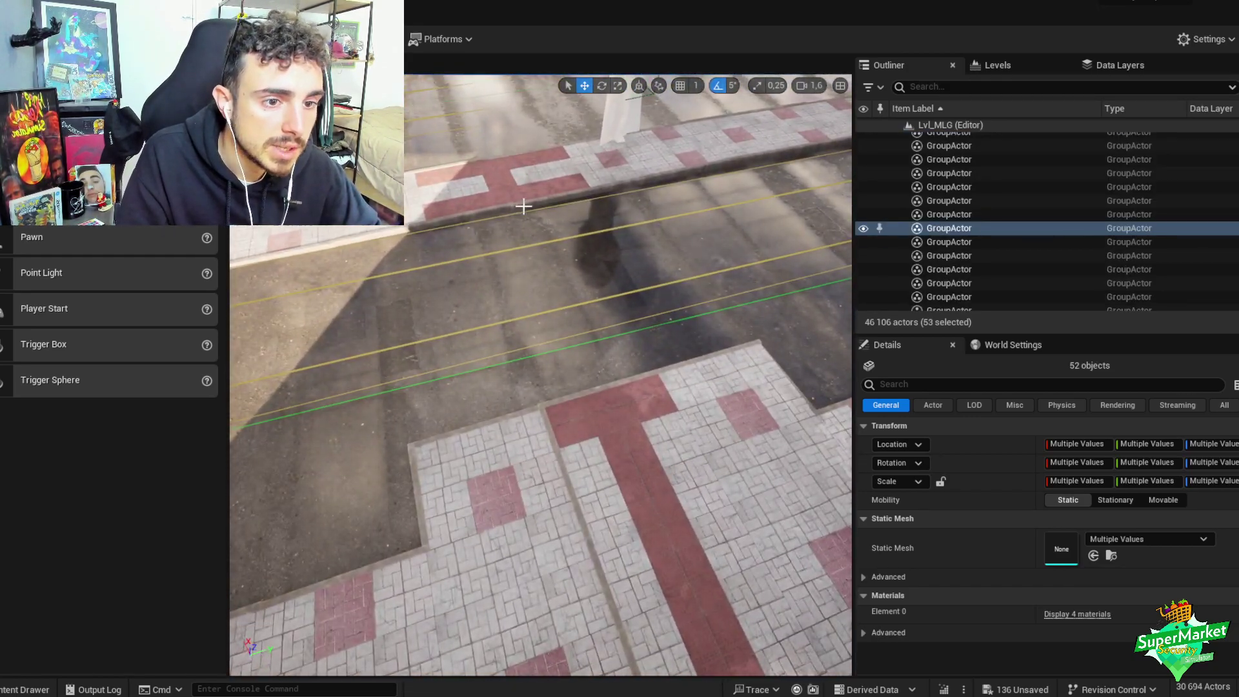
# - Open the Blq_Acera_17 sidewalk block via Level > Edit and select all its actors
pyautogui.click(583, 423)
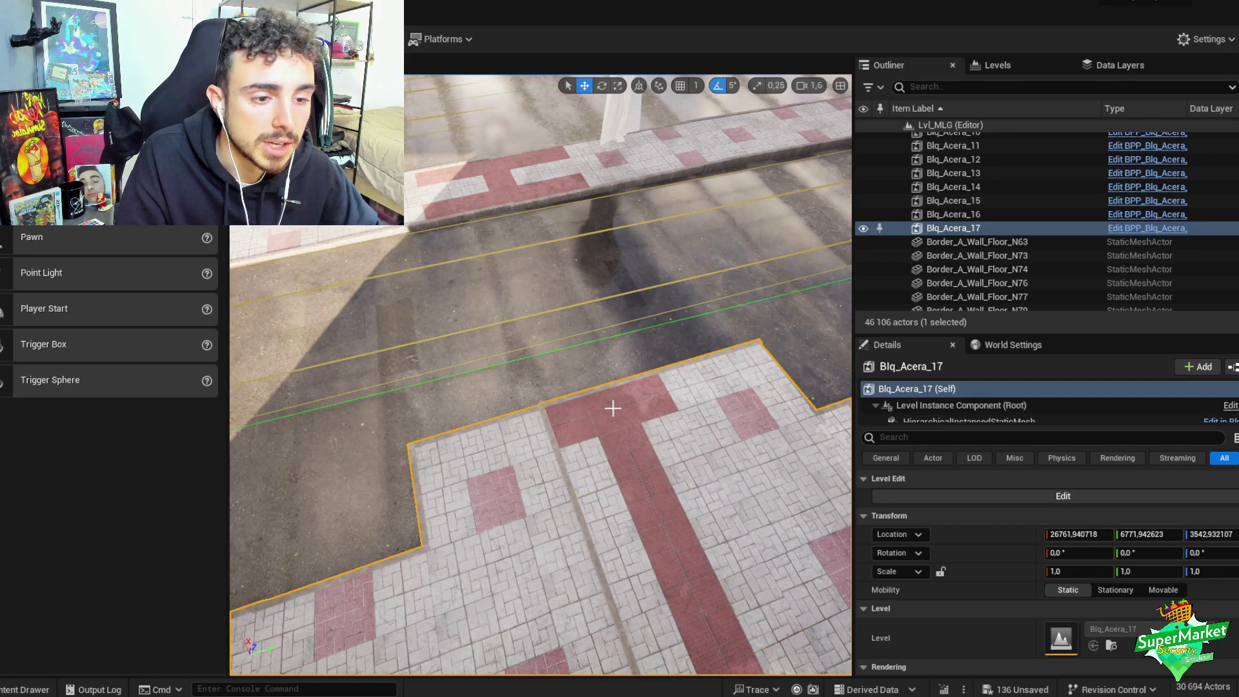
pyautogui.rightClick(614, 226)
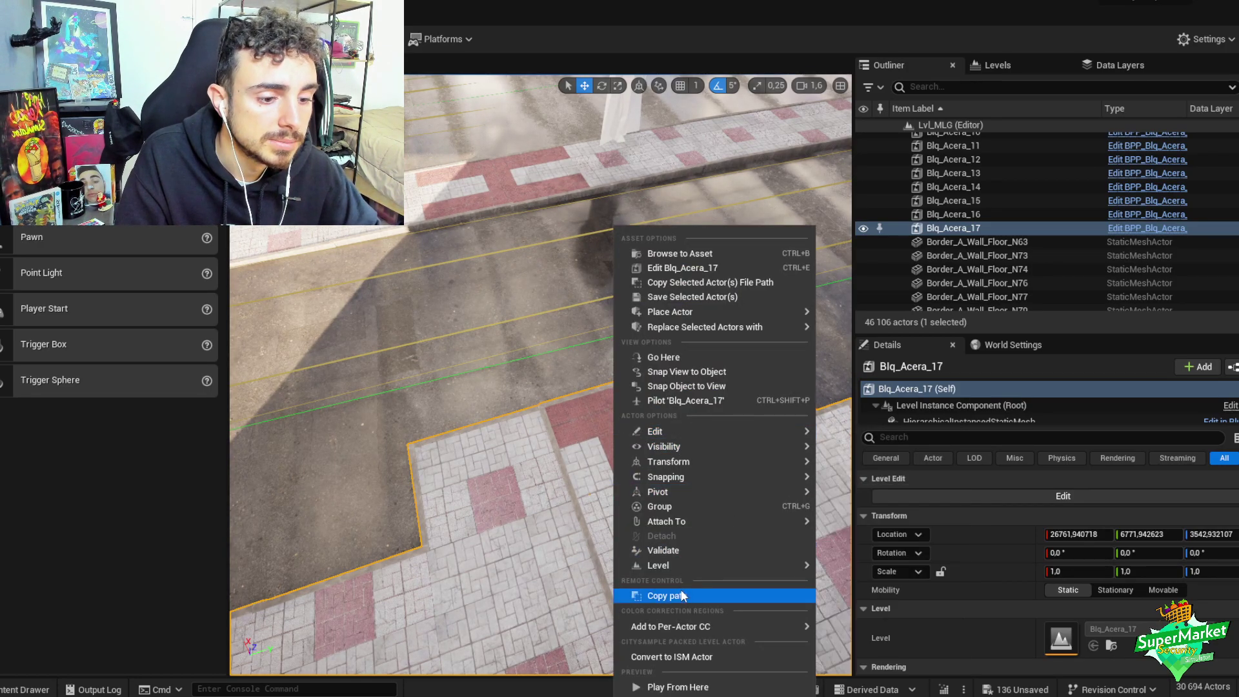
pyautogui.moveTo(775, 565)
pyautogui.click(842, 586)
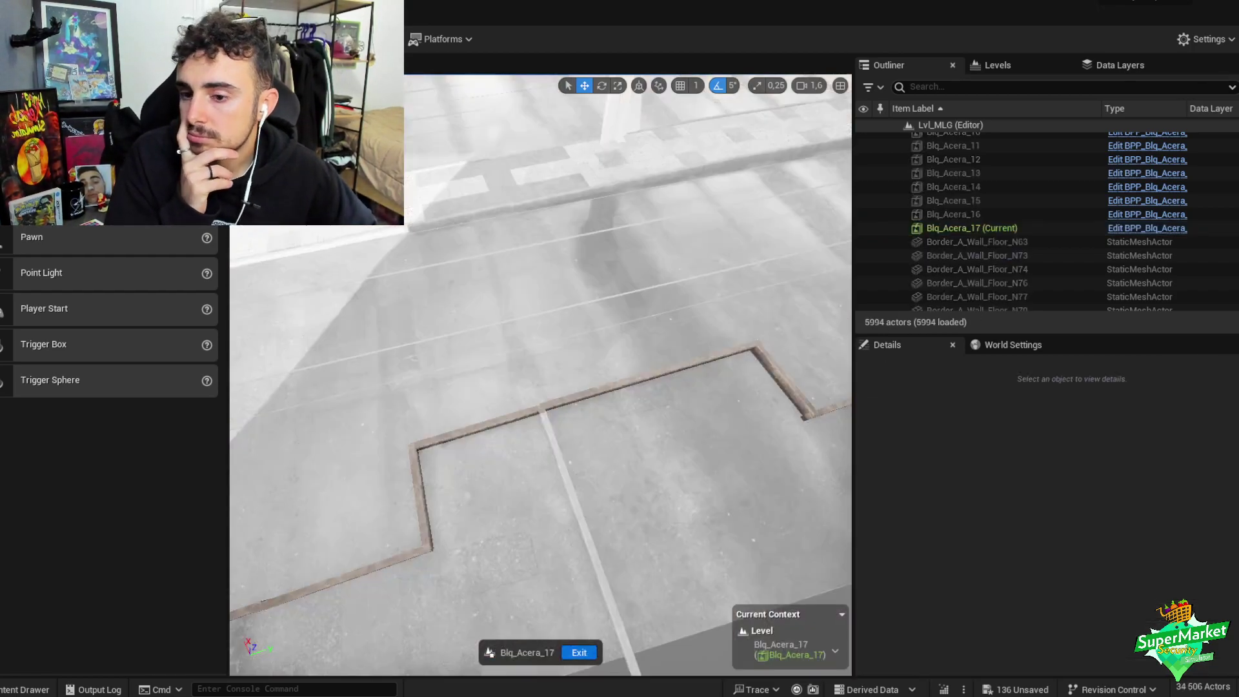
pyautogui.moveTo(664, 354)
pyautogui.mouseDown(button='right')
pyautogui.moveTo(685, 362)
pyautogui.moveTo(657, 365)
pyautogui.mouseUp(button='right')
pyautogui.hotkey('ctrl', 'a')
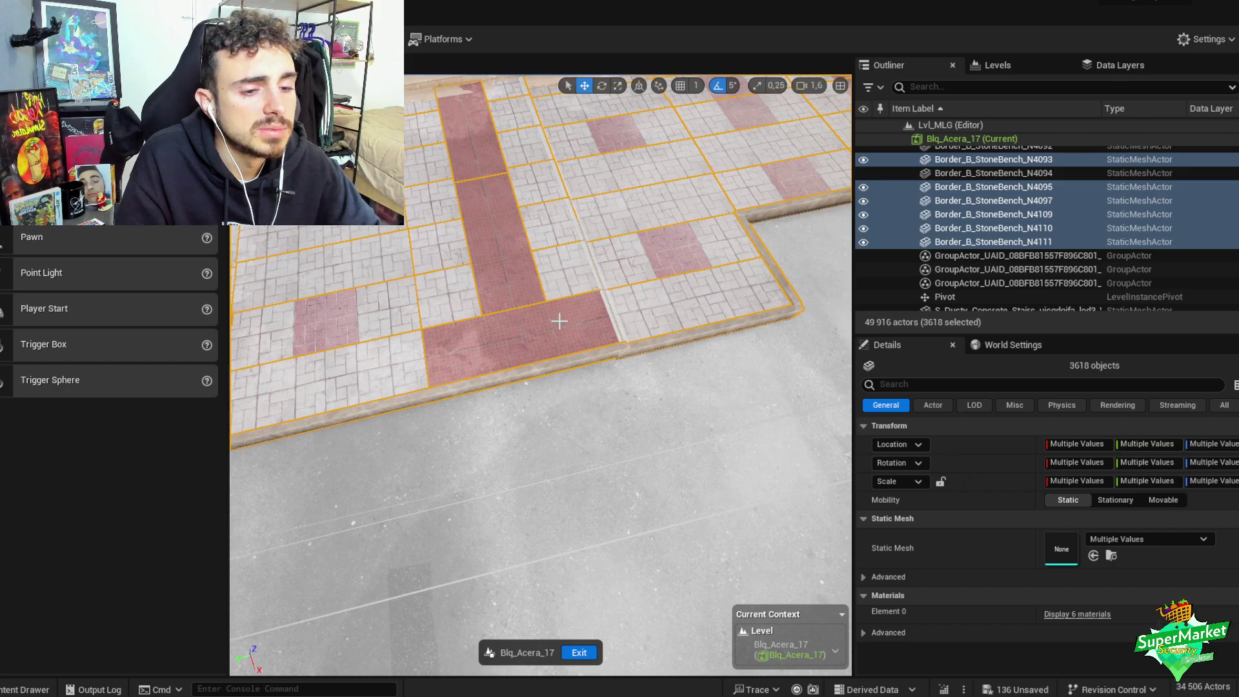
# - Group the instance's actors, then duplicate a red tile sideways and settle the copy onto the ground
pyautogui.hotkey('ctrl', 'g')
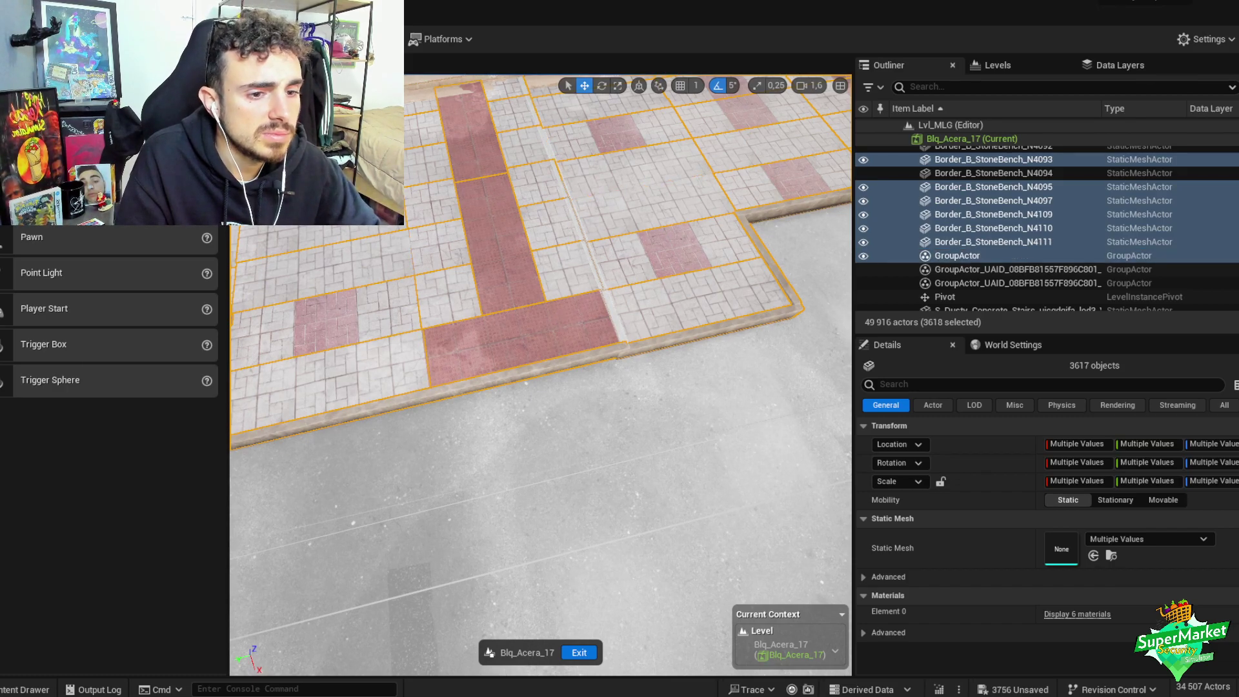
pyautogui.click(553, 321)
pyautogui.keyDown('alt'); pyautogui.moveTo(564, 326); pyautogui.dragTo(674, 243); pyautogui.keyUp('alt')
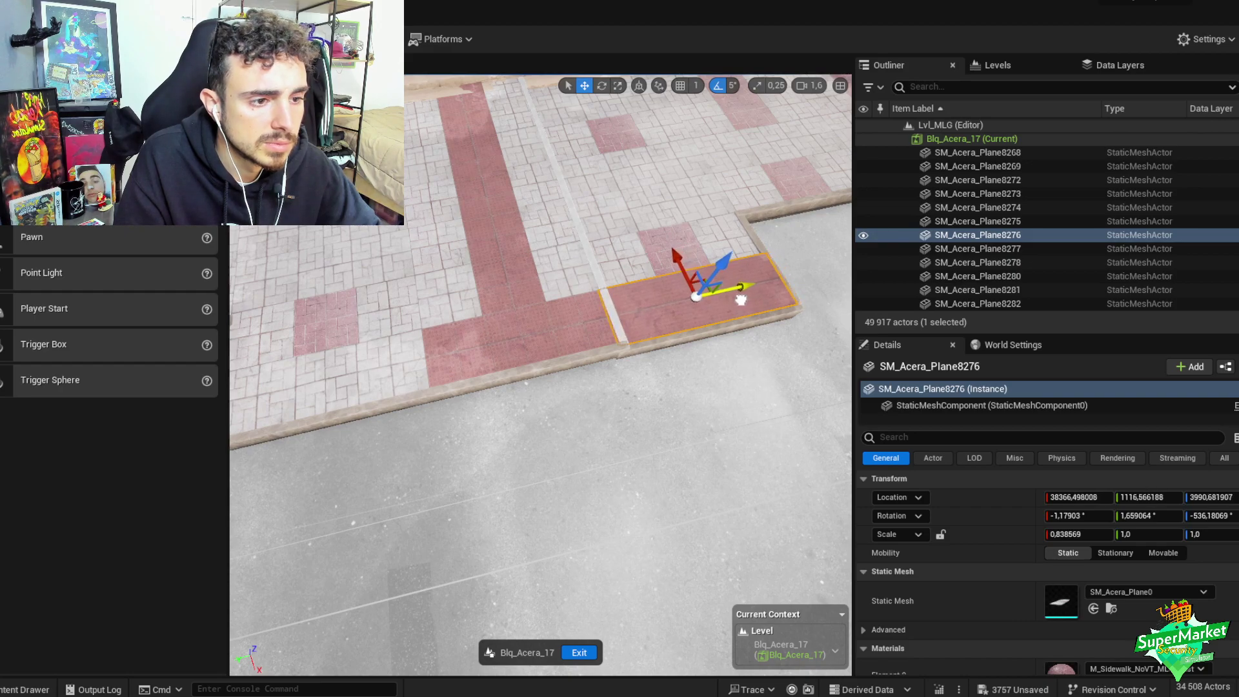
pyautogui.moveTo(671, 242); pyautogui.dragTo(608, 301, button='right')
pyautogui.moveTo(580, 309); pyautogui.dragTo(585, 319)
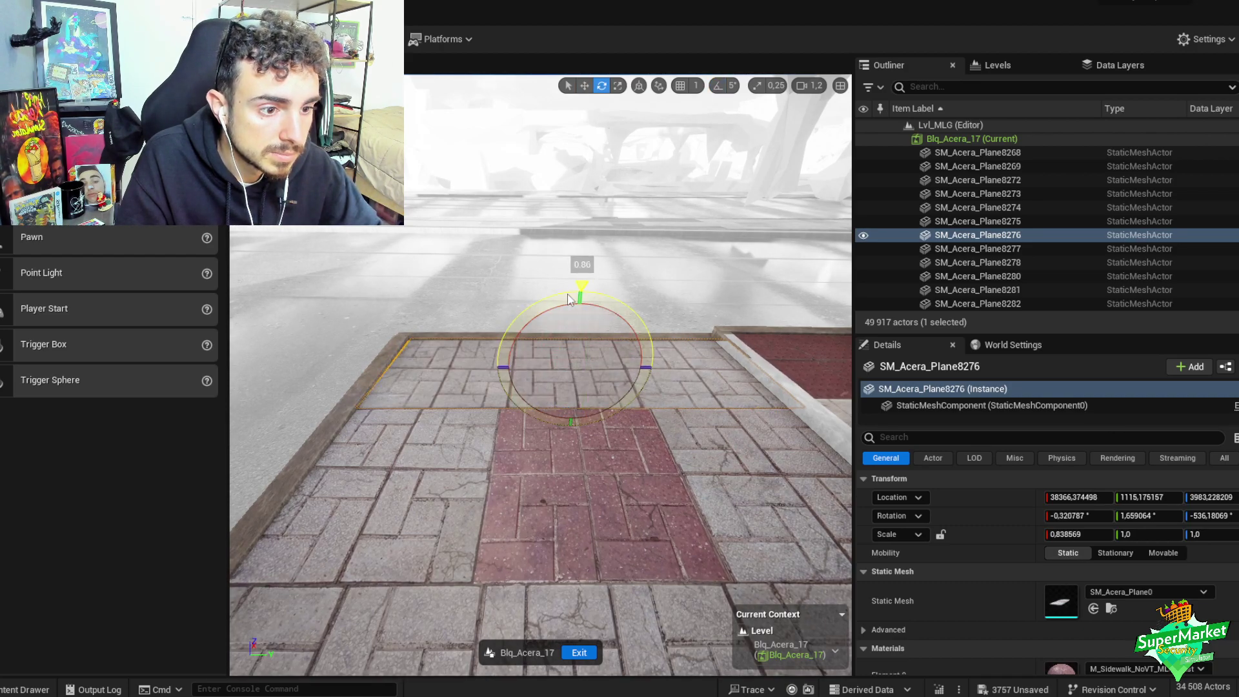
pyautogui.press('w')
pyautogui.moveTo(579, 312); pyautogui.dragTo(579, 311)
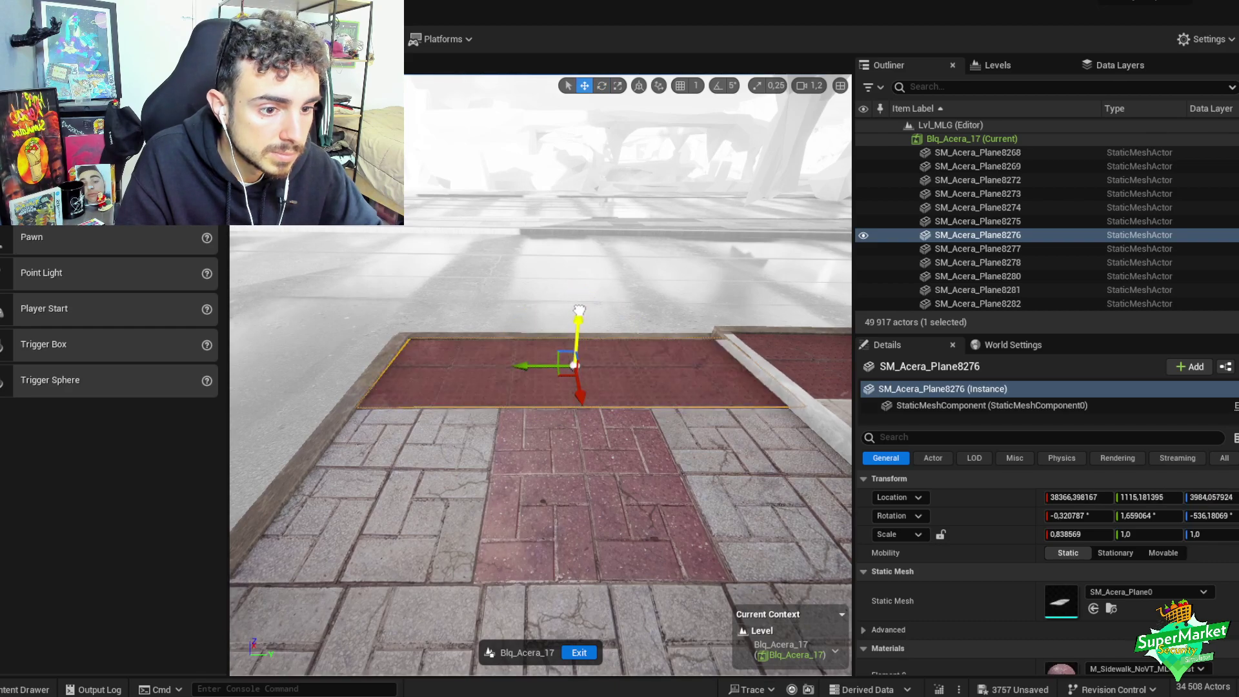
pyautogui.scroll(-5, 642, 342)
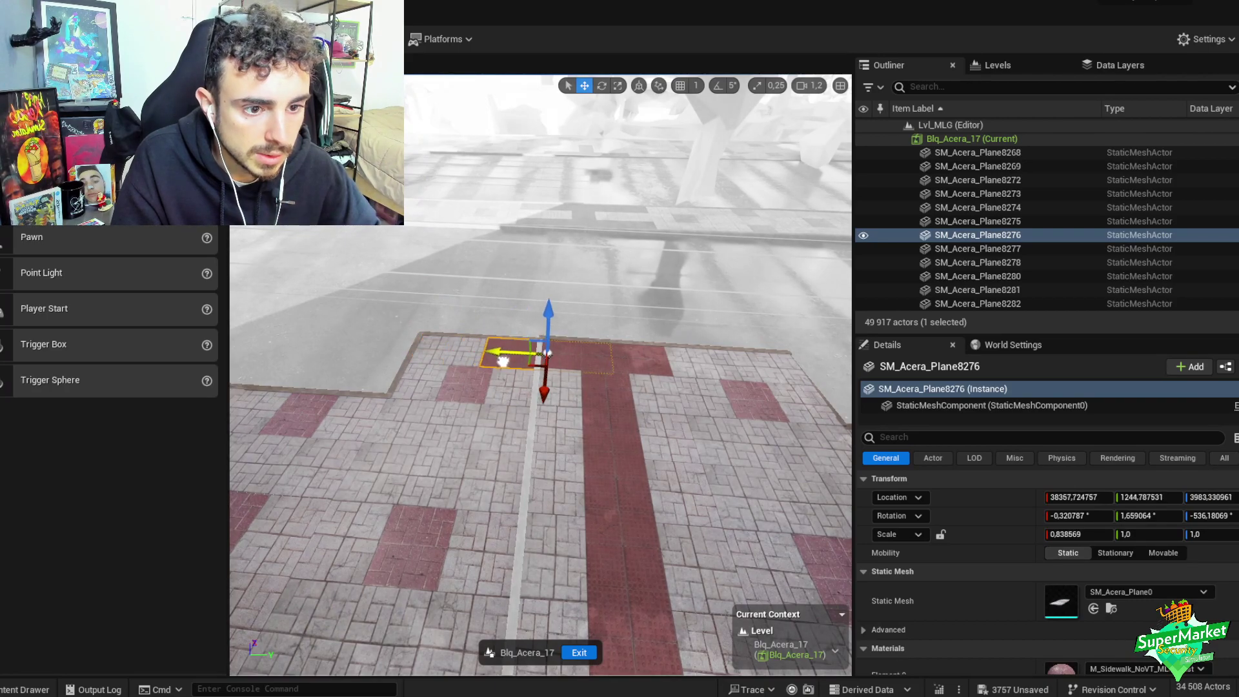
# - Duplicate the neighbouring red tile into the next gap at the strip's far end
pyautogui.click(620, 359)
pyautogui.moveTo(630, 354); pyautogui.dragTo(564, 348, button='right')
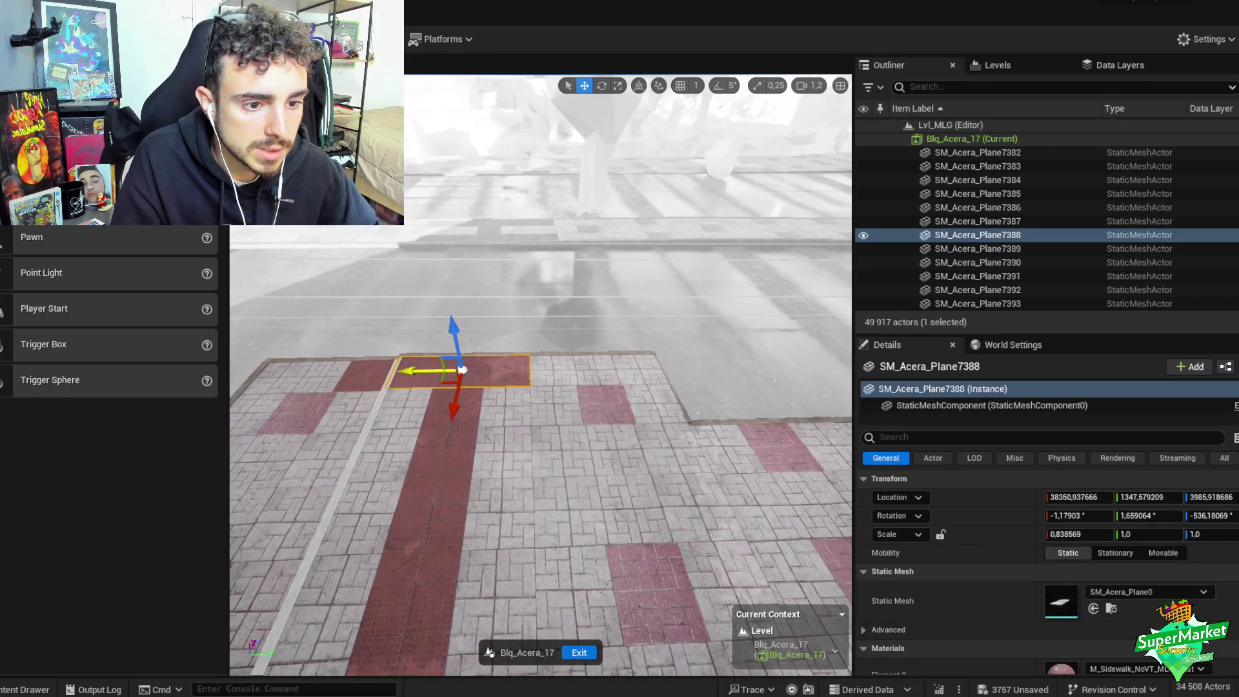
pyautogui.keyDown('alt'); pyautogui.moveTo(462, 369); pyautogui.dragTo(510, 370); pyautogui.keyUp('alt')
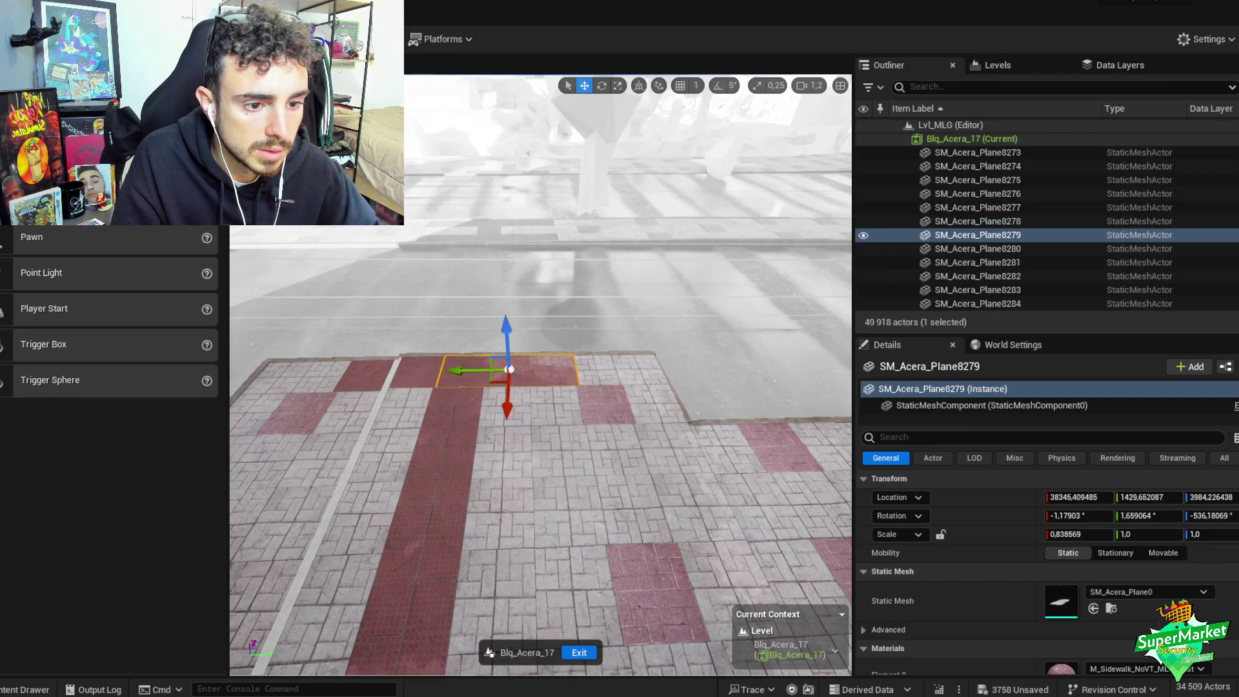
pyautogui.press('w')
pyautogui.scroll(-1, 510, 370)
pyautogui.moveTo(510, 370); pyautogui.dragTo(443, 312, button='right')
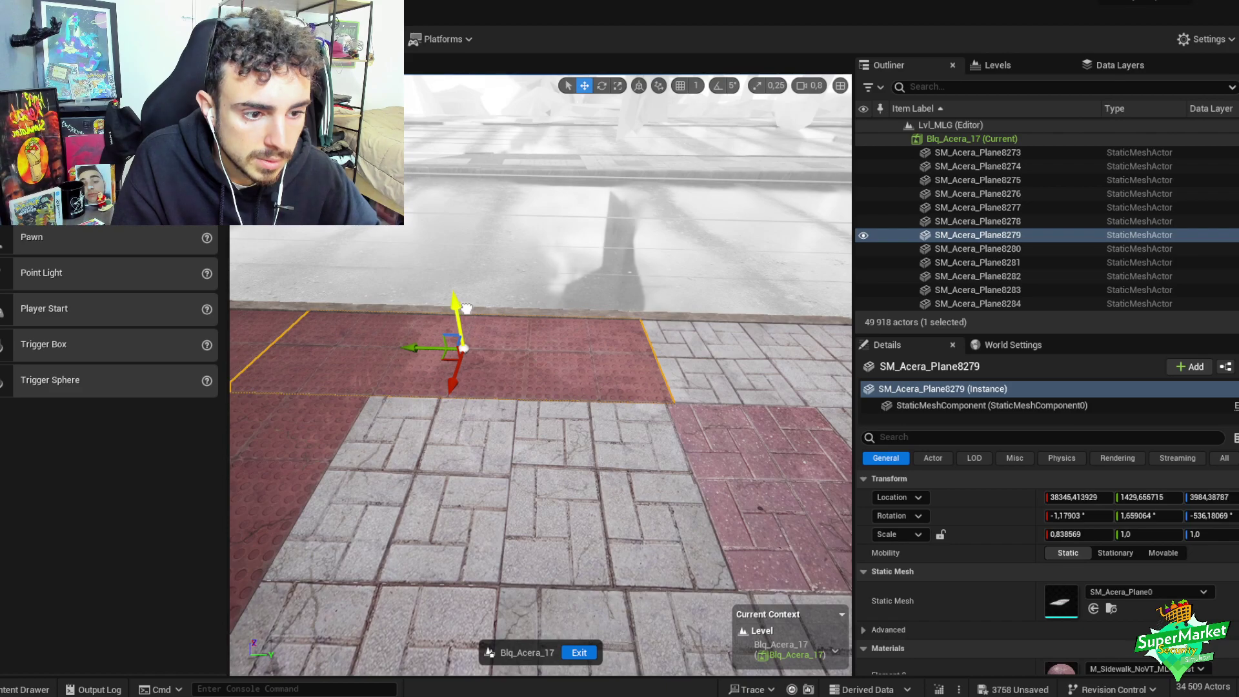
pyautogui.moveTo(477, 310); pyautogui.dragTo(548, 330, button='right')
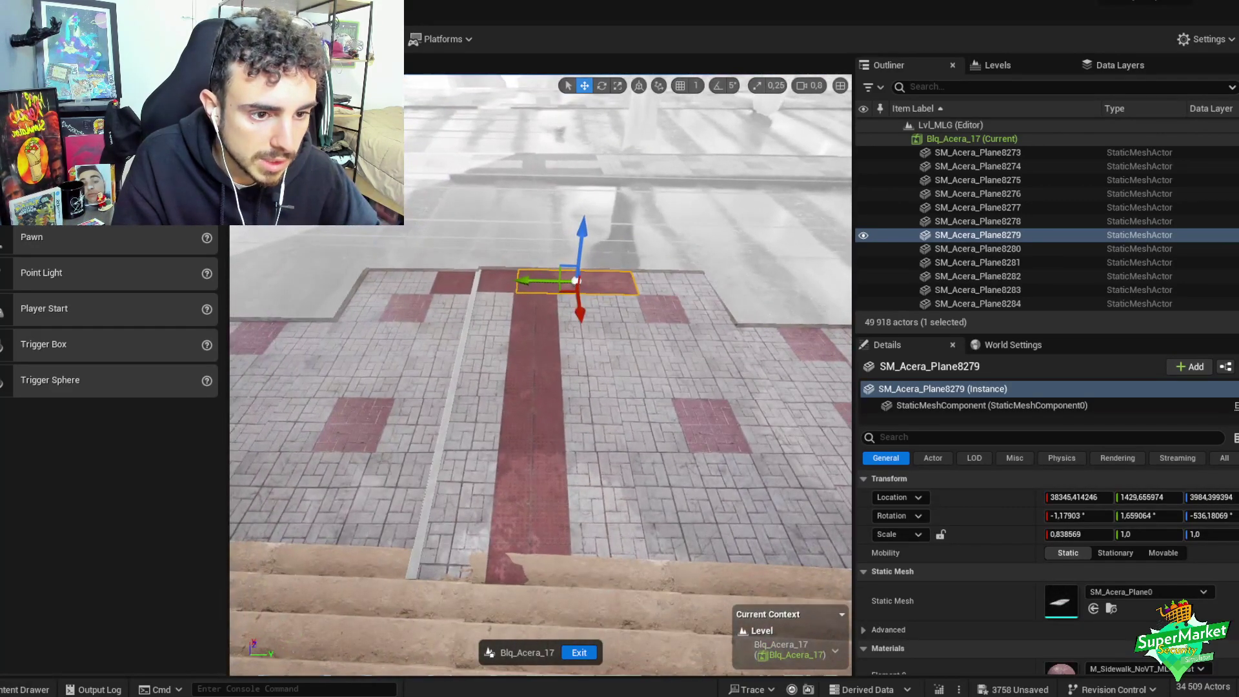
# - Ungroup all actors, undo trial moves of the central strip tiles, then exit Blq_Acera_17 saving changes
pyautogui.hotkey('ctrl', 'a')
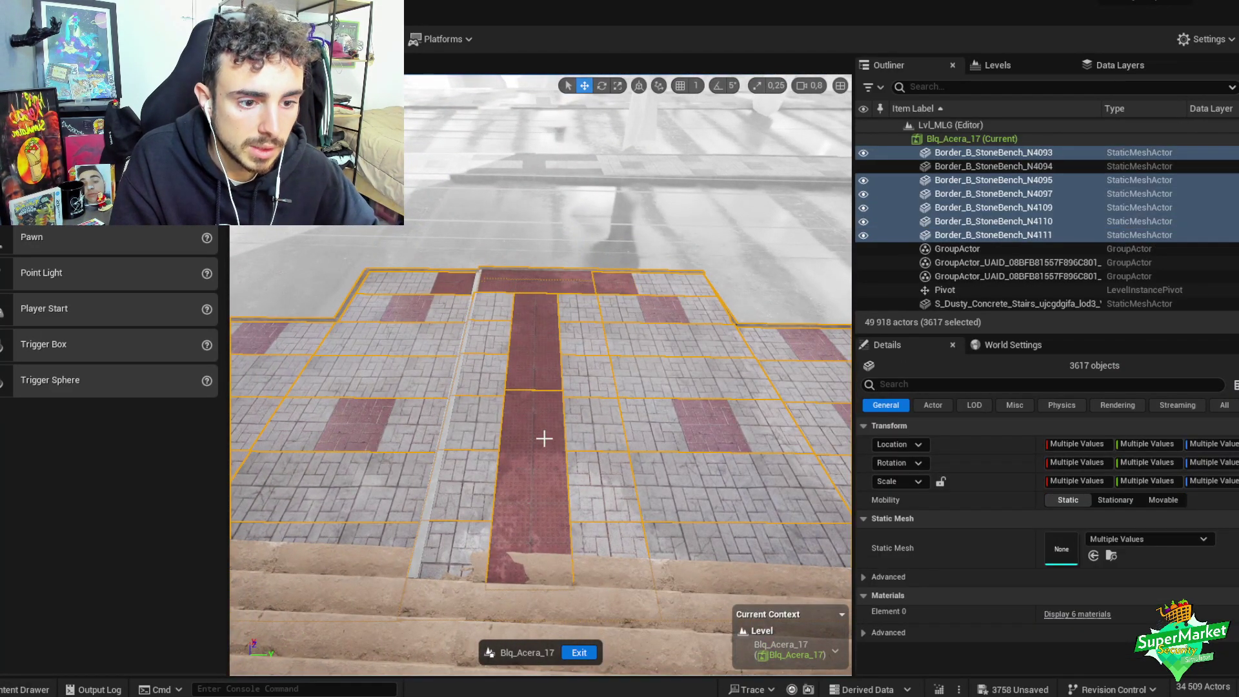
pyautogui.hotkey('shift', 'g')
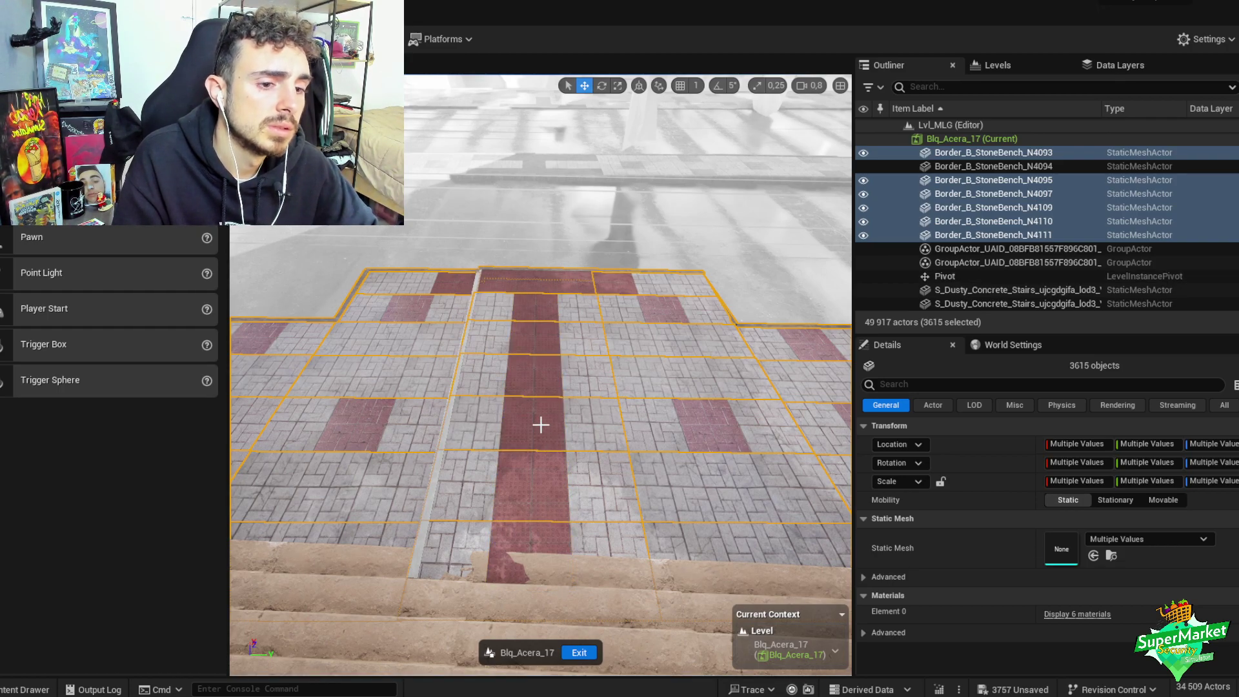
pyautogui.click(546, 472)
pyautogui.click(542, 380)
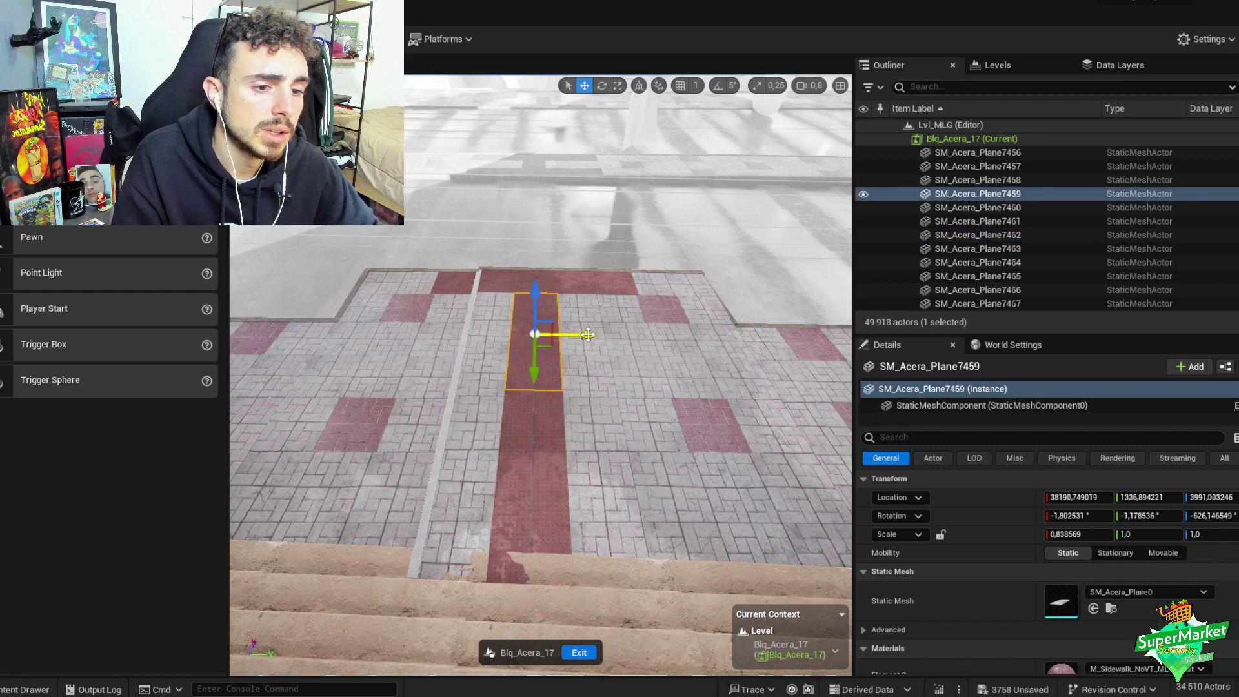
pyautogui.moveTo(587, 335); pyautogui.dragTo(601, 335)
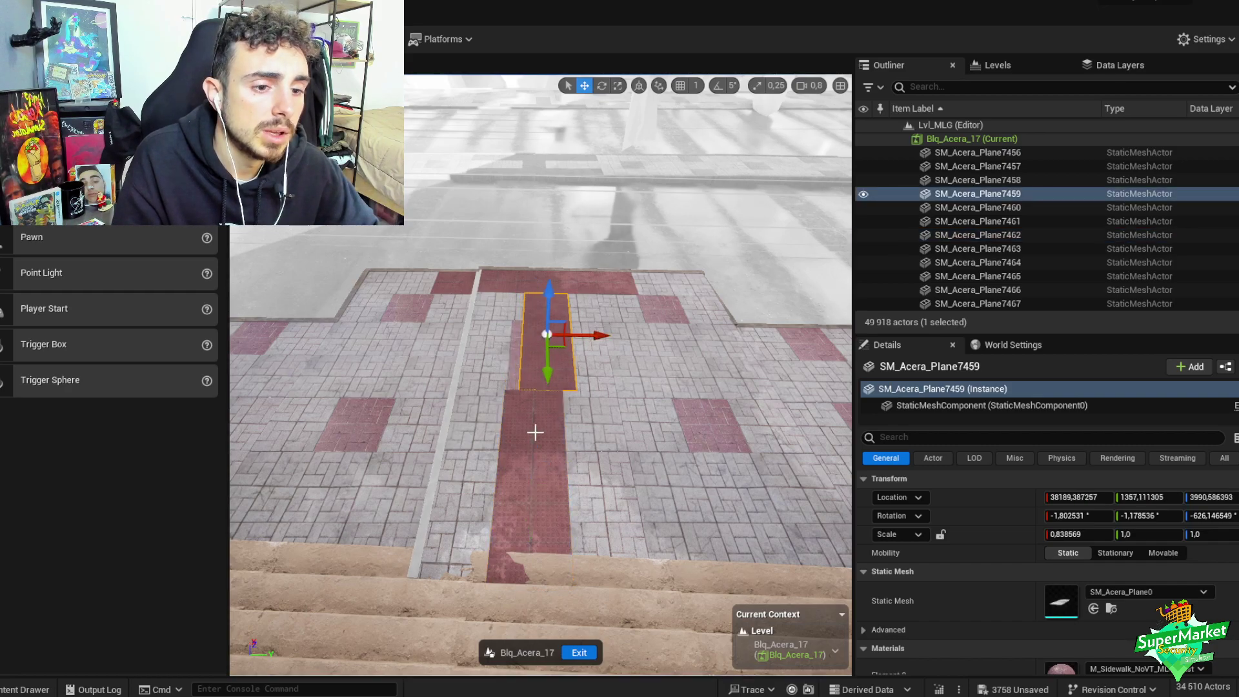
pyautogui.hotkey('ctrl', 'z')
pyautogui.keyDown('ctrl'); pyautogui.click(543, 471); pyautogui.keyUp('ctrl')
pyautogui.moveTo(584, 468)
pyautogui.mouseDown()
pyautogui.moveTo(598, 466)
pyautogui.moveTo(580, 468)
pyautogui.mouseUp()
pyautogui.hotkey('ctrl', 'z')
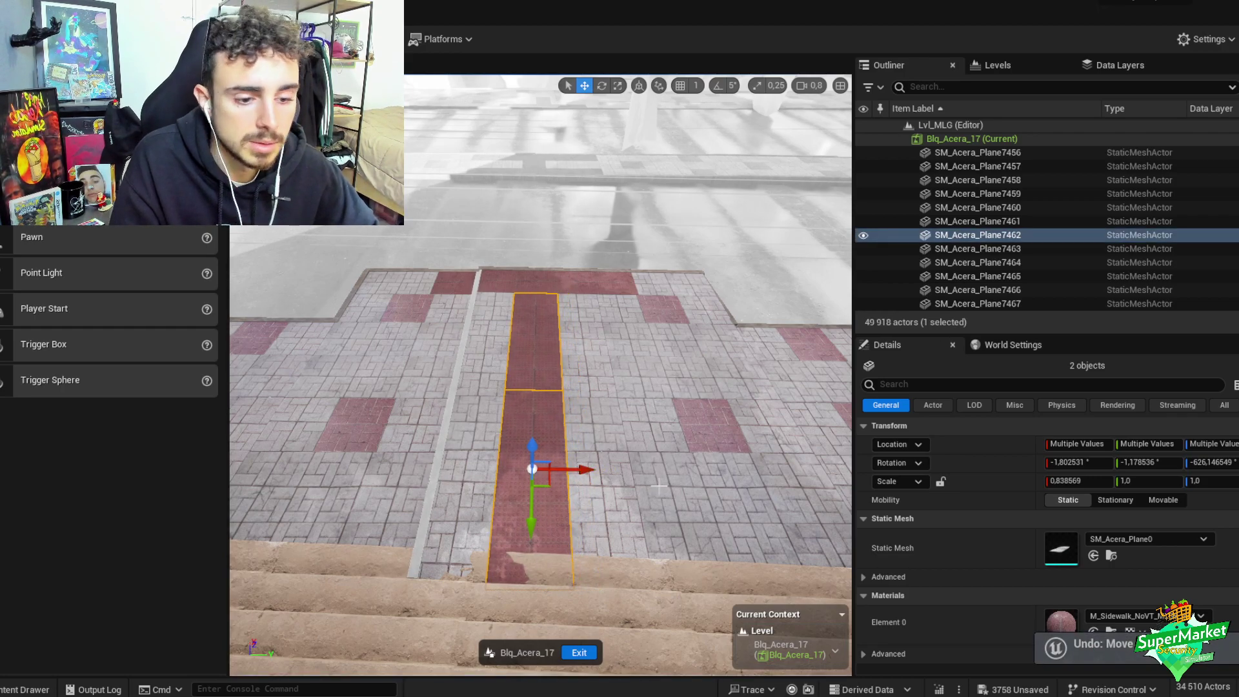
pyautogui.click(580, 653)
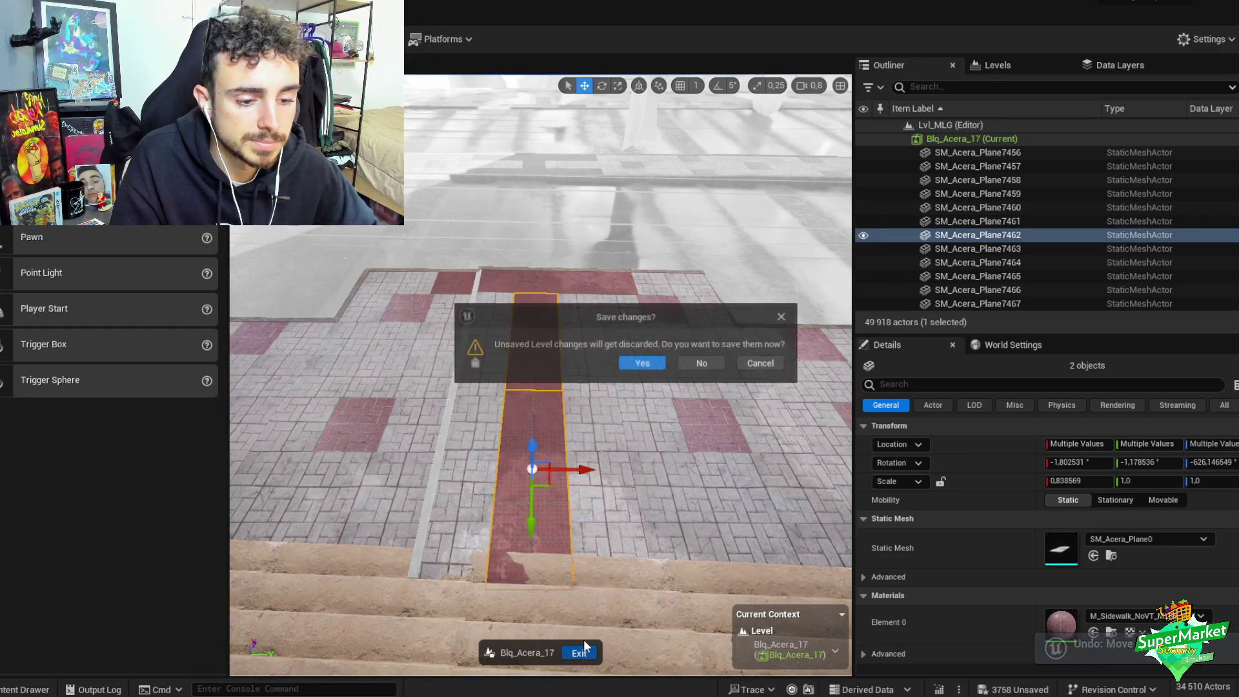
pyautogui.click(641, 365)
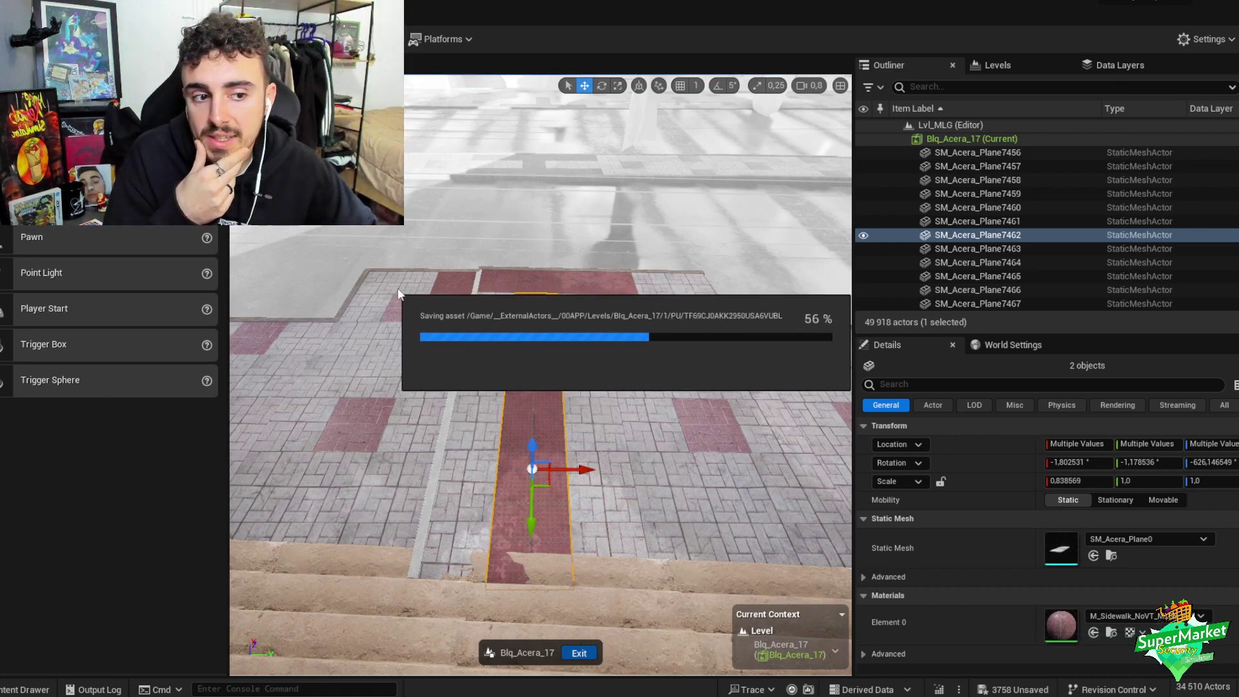
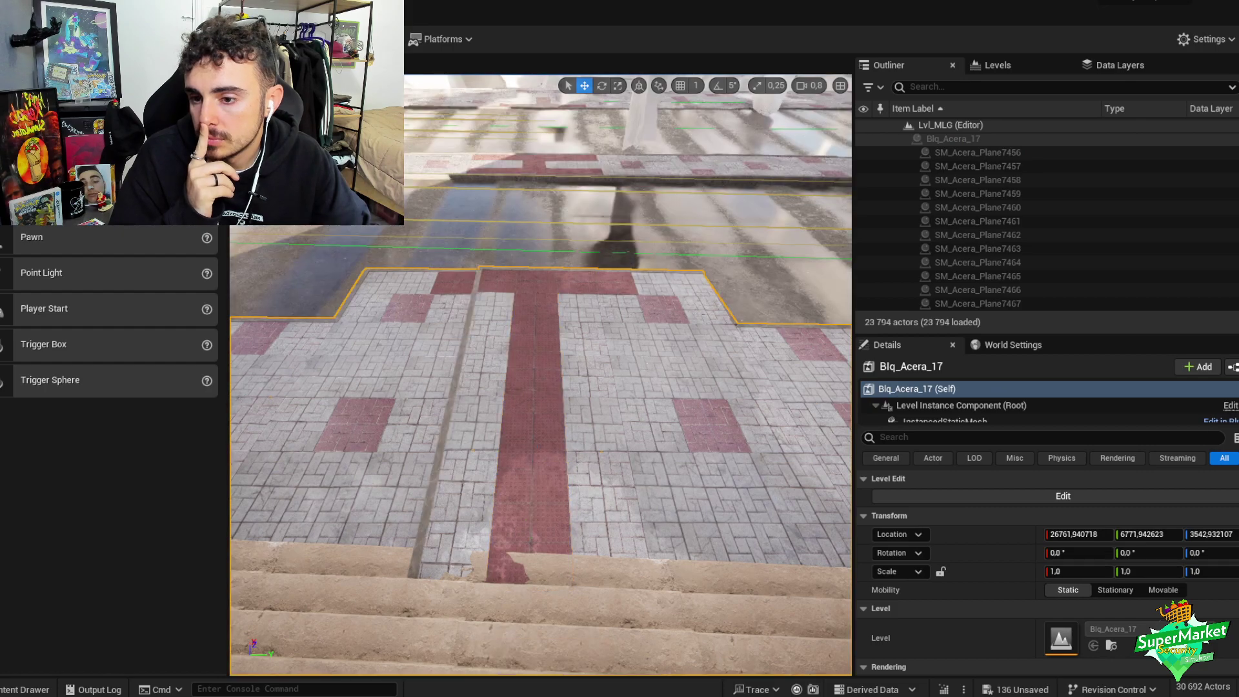
# - Fly down the long street and look down on the sidewalk corner gap from above
pyautogui.moveTo(451, 387); pyautogui.dragTo(187, 323, button='right')
pyautogui.scroll(3, 420, 374)
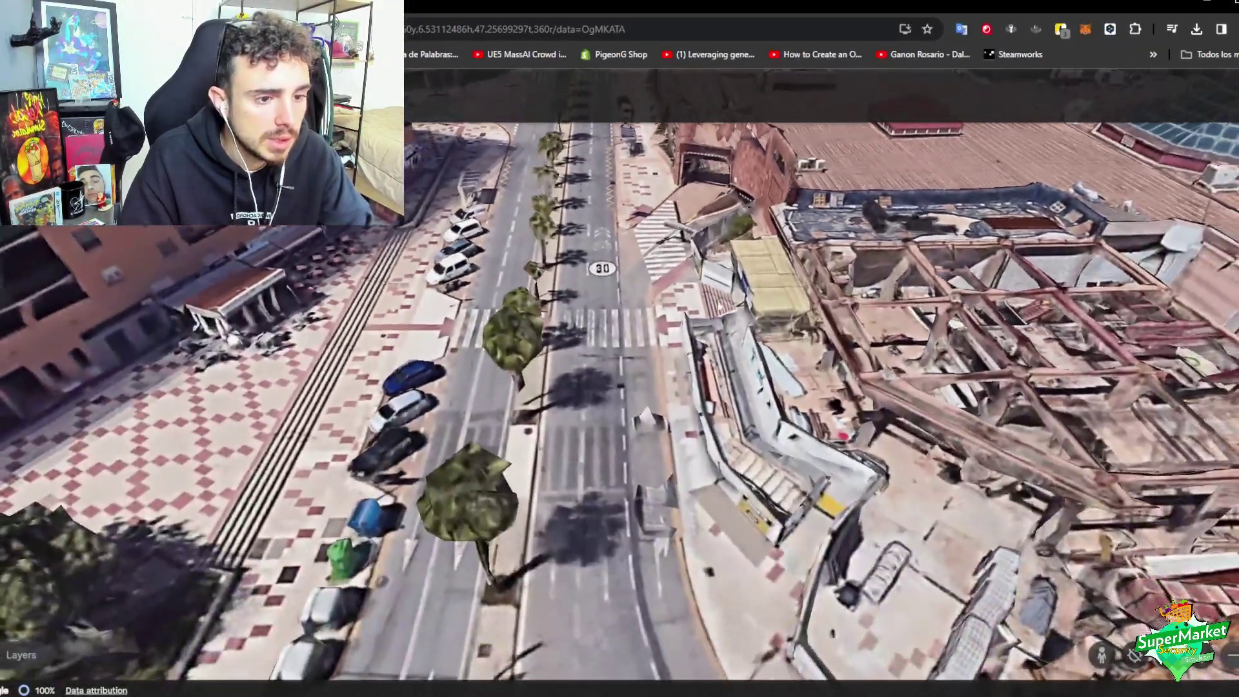
pyautogui.moveTo(718, 307); pyautogui.dragTo(623, 519)
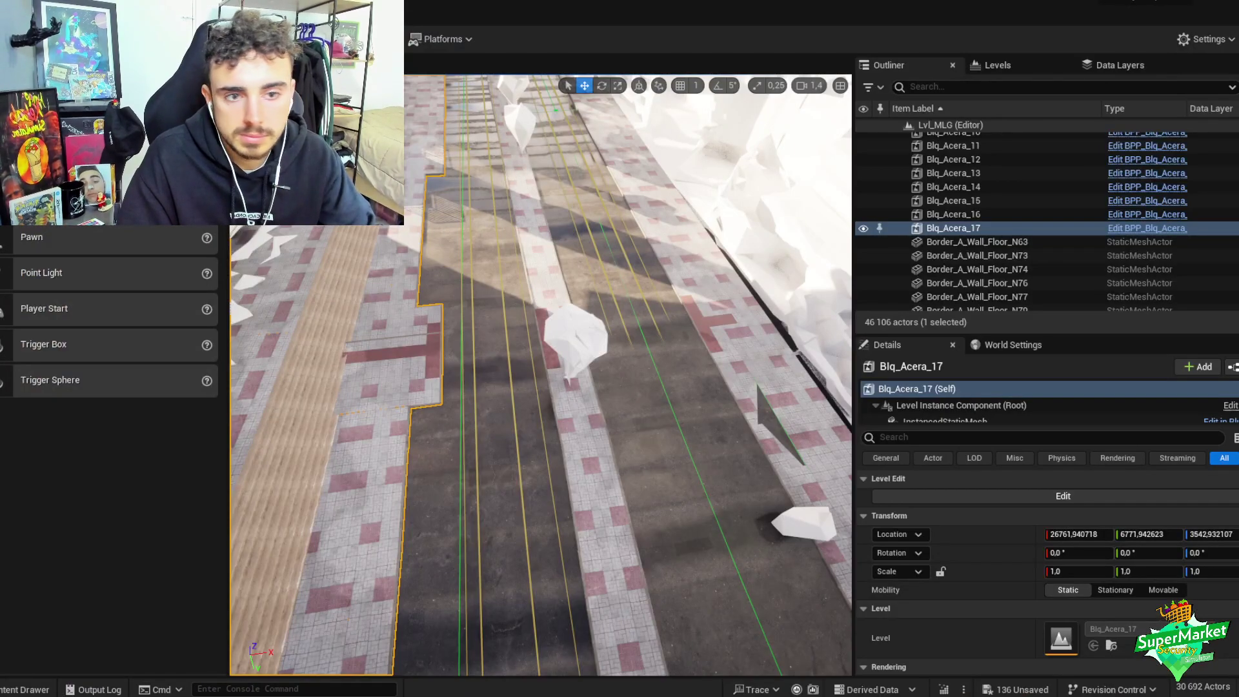
pyautogui.moveTo(365, 320); pyautogui.dragTo(365, 319, button='right')
pyautogui.moveTo(487, 357); pyautogui.dragTo(487, 358, button='right')
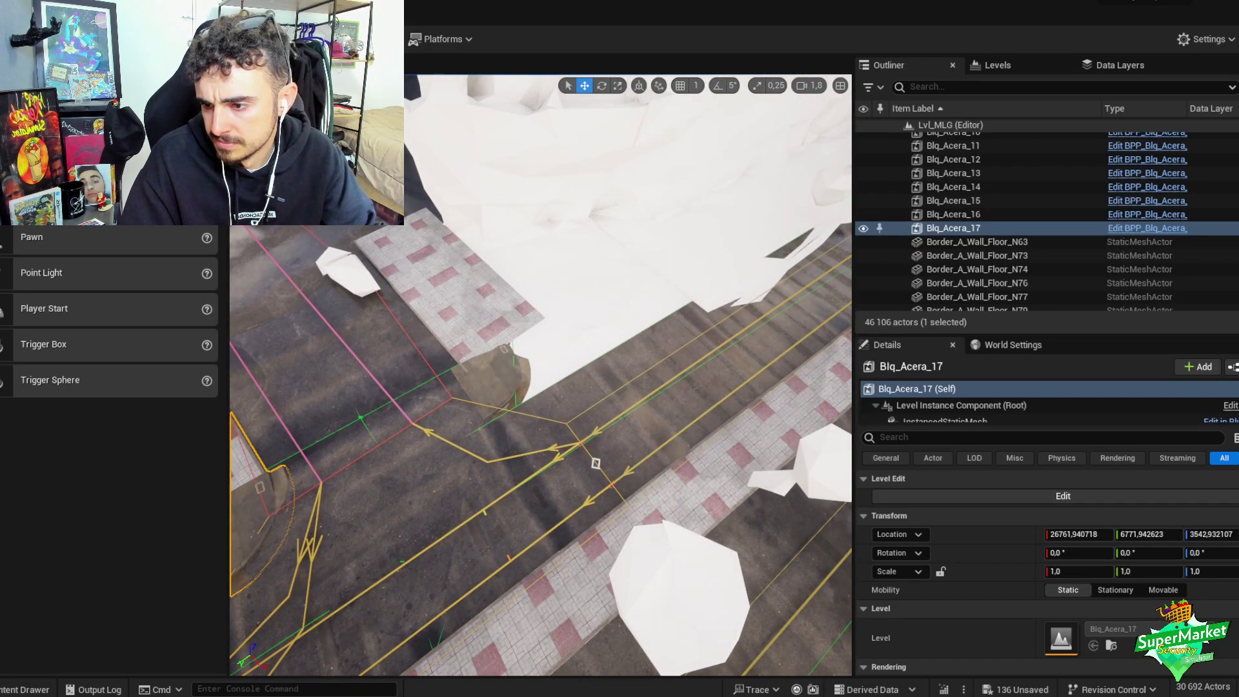
# - Select the uiswcahdw_LOD38 curb piece, turn it toward the corner and nudge it to the sidewalk edge
pyautogui.click(489, 385)
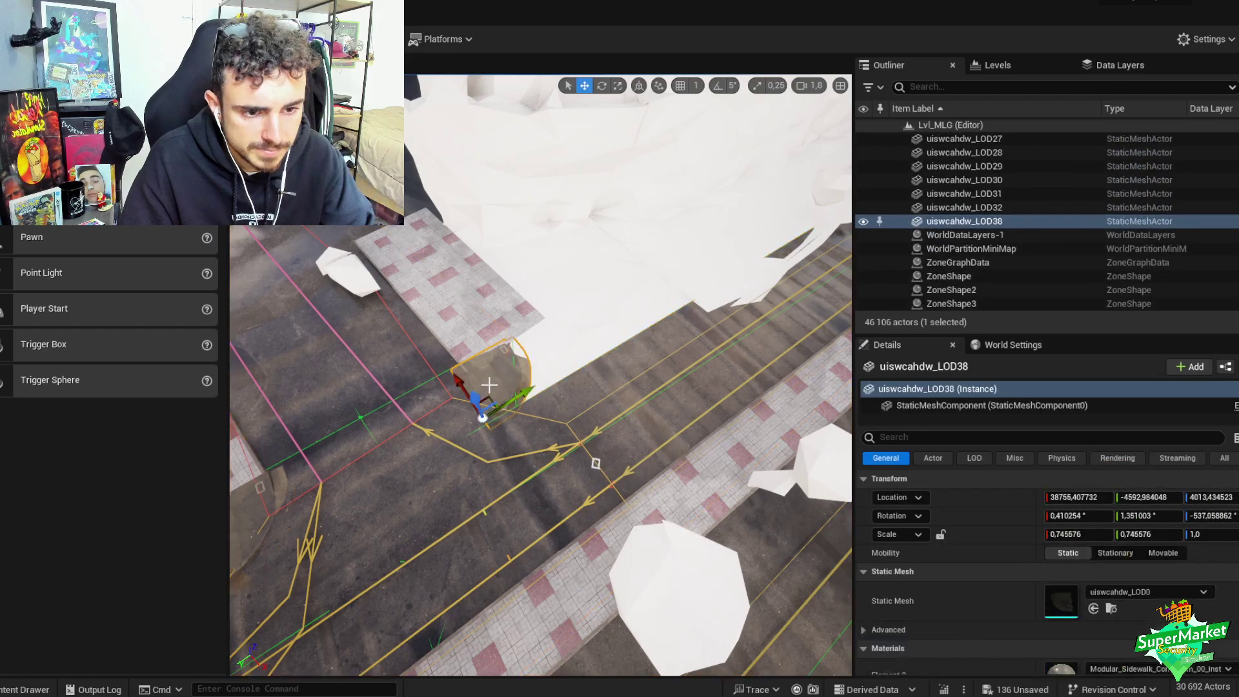
pyautogui.moveTo(483, 474); pyautogui.dragTo(482, 474, button='right')
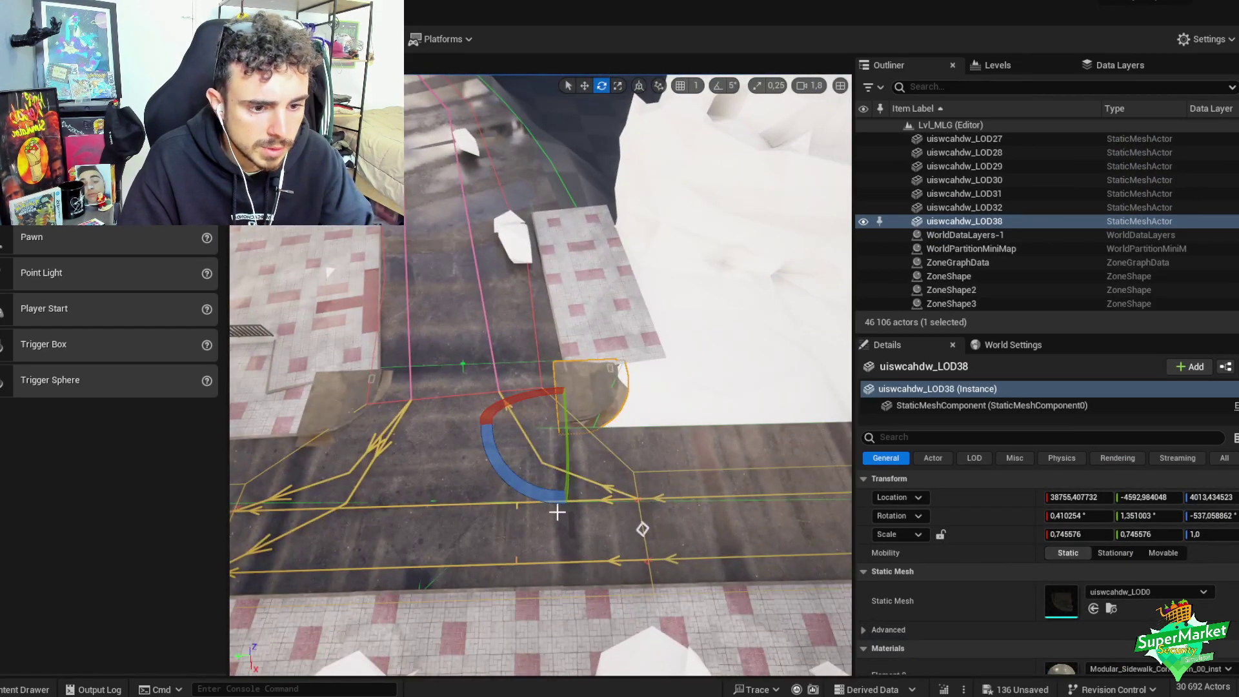
pyautogui.moveTo(557, 512); pyautogui.dragTo(566, 477)
pyautogui.press('w')
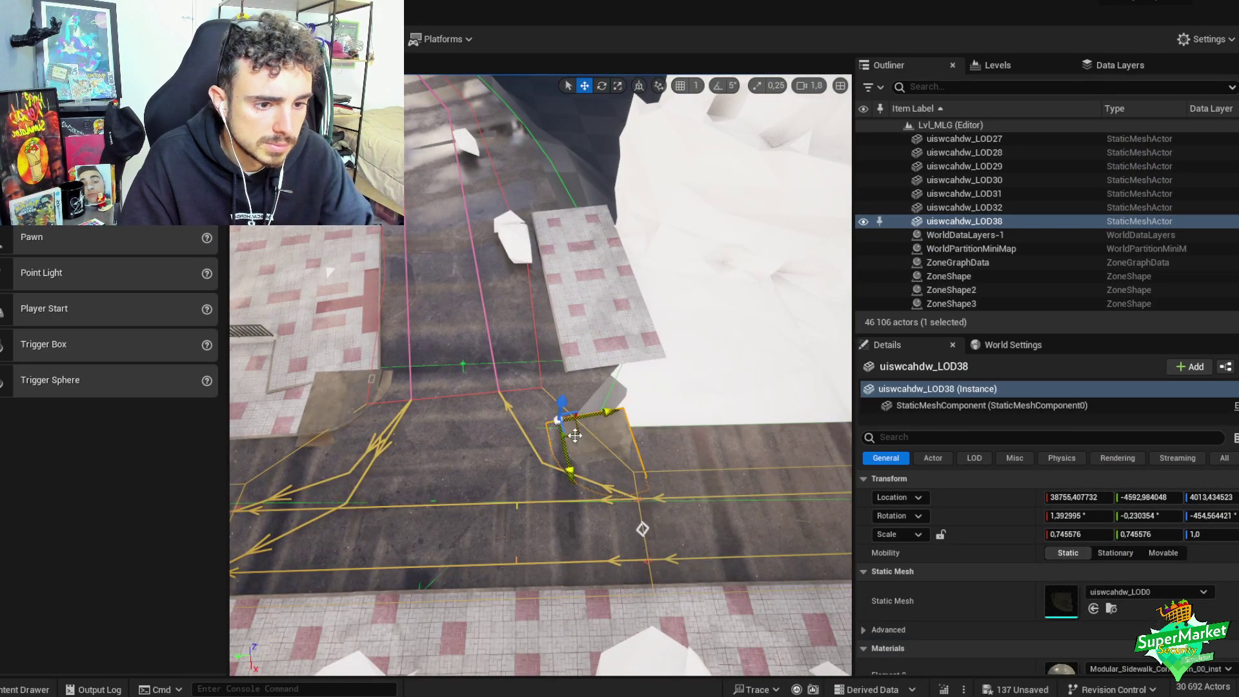
pyautogui.moveTo(582, 388); pyautogui.dragTo(646, 394, button='right')
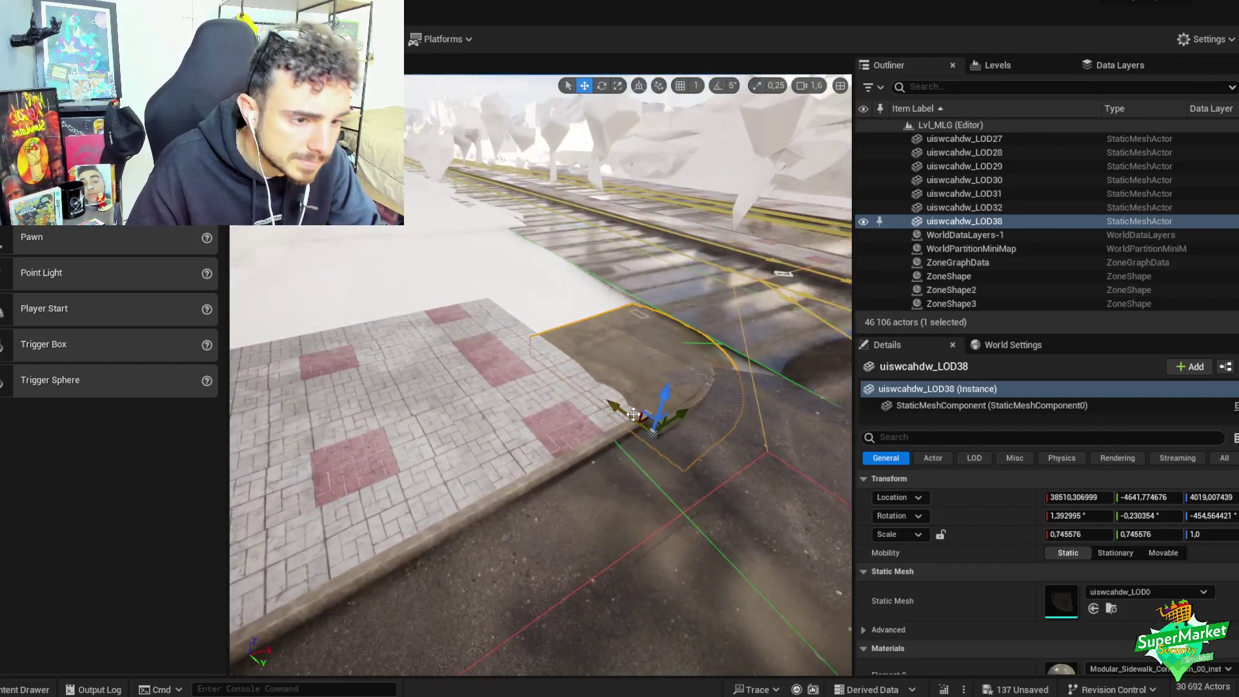
pyautogui.moveTo(647, 418); pyautogui.dragTo(641, 412)
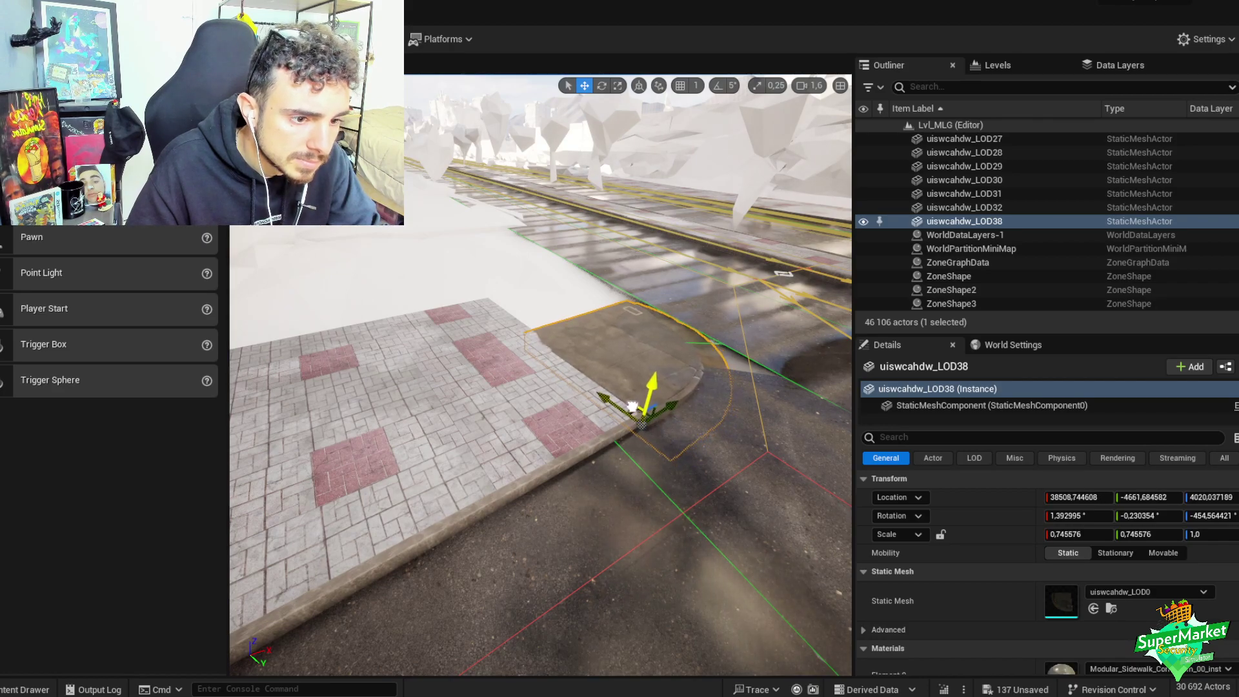
# - Rotate the curb corner piece further so it matches the curb's angle
pyautogui.moveTo(643, 396)
pyautogui.mouseDown(button='right')
pyautogui.moveTo(655, 393)
pyautogui.moveTo(631, 376)
pyautogui.mouseUp(button='right')
pyautogui.press('e')
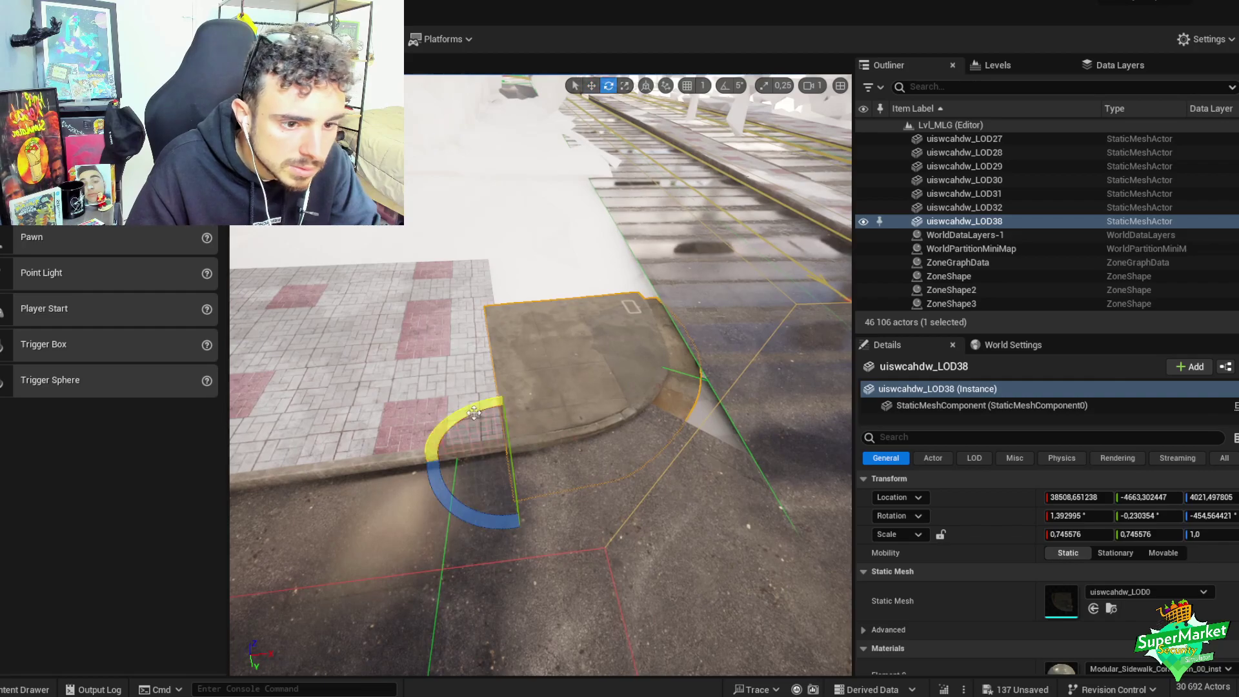
pyautogui.moveTo(541, 457); pyautogui.dragTo(541, 457, button='right')
pyautogui.press('e')
pyautogui.moveTo(541, 457); pyautogui.dragTo(569, 422)
pyautogui.press('w')
pyautogui.moveTo(632, 388); pyautogui.dragTo(632, 388, button='right')
# - Select the 42-piece tiled slab, tilt it about one degree and lower it onto the road
pyautogui.click(580, 343)
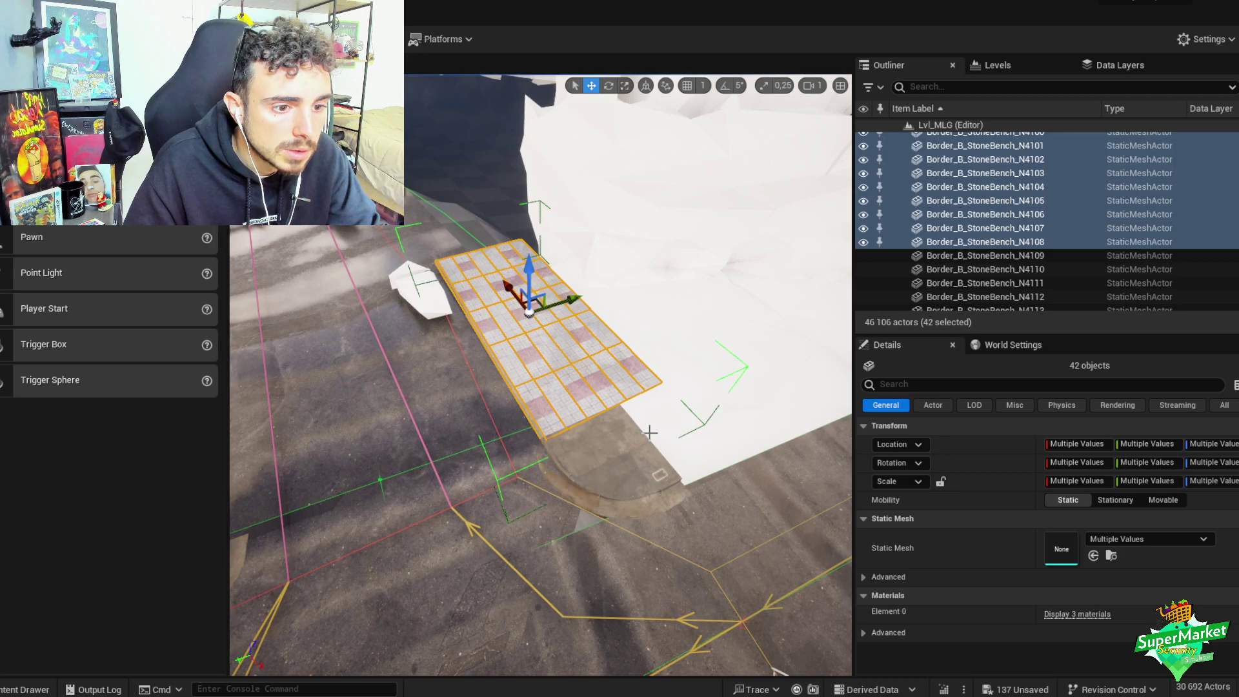
pyautogui.moveTo(650, 432); pyautogui.dragTo(650, 431, button='right')
pyautogui.moveTo(759, 415); pyautogui.dragTo(760, 415, button='right')
pyautogui.press('e')
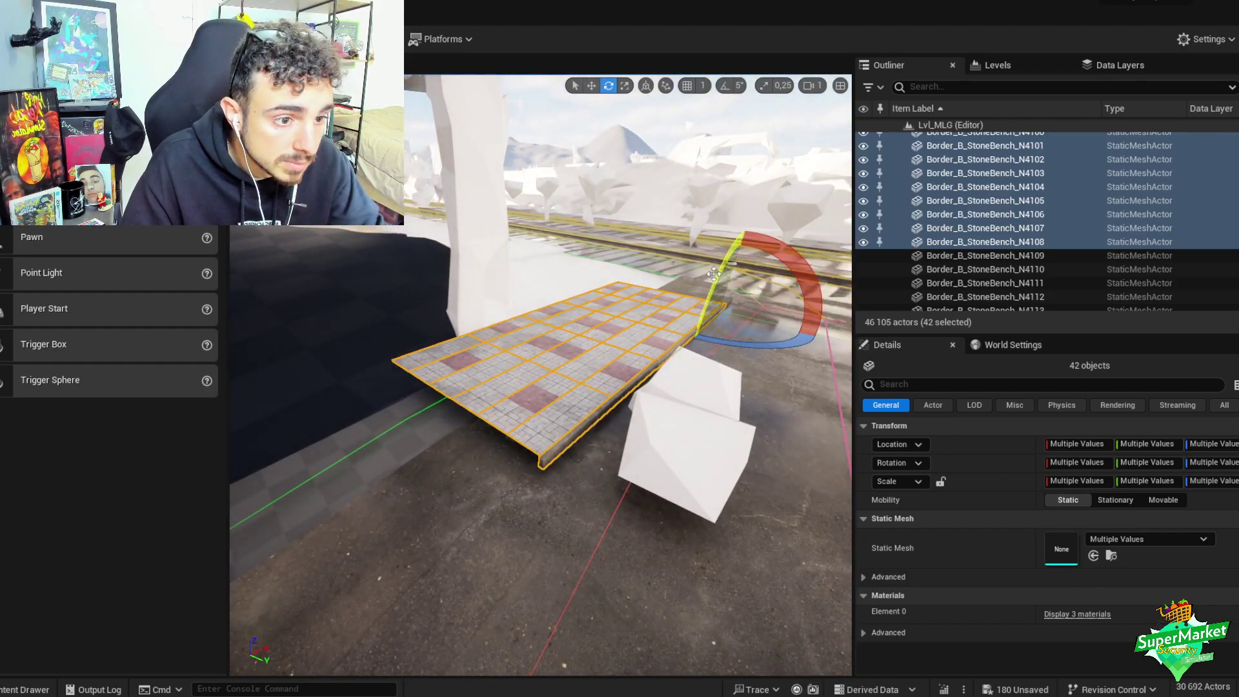
pyautogui.moveTo(714, 274); pyautogui.dragTo(713, 284)
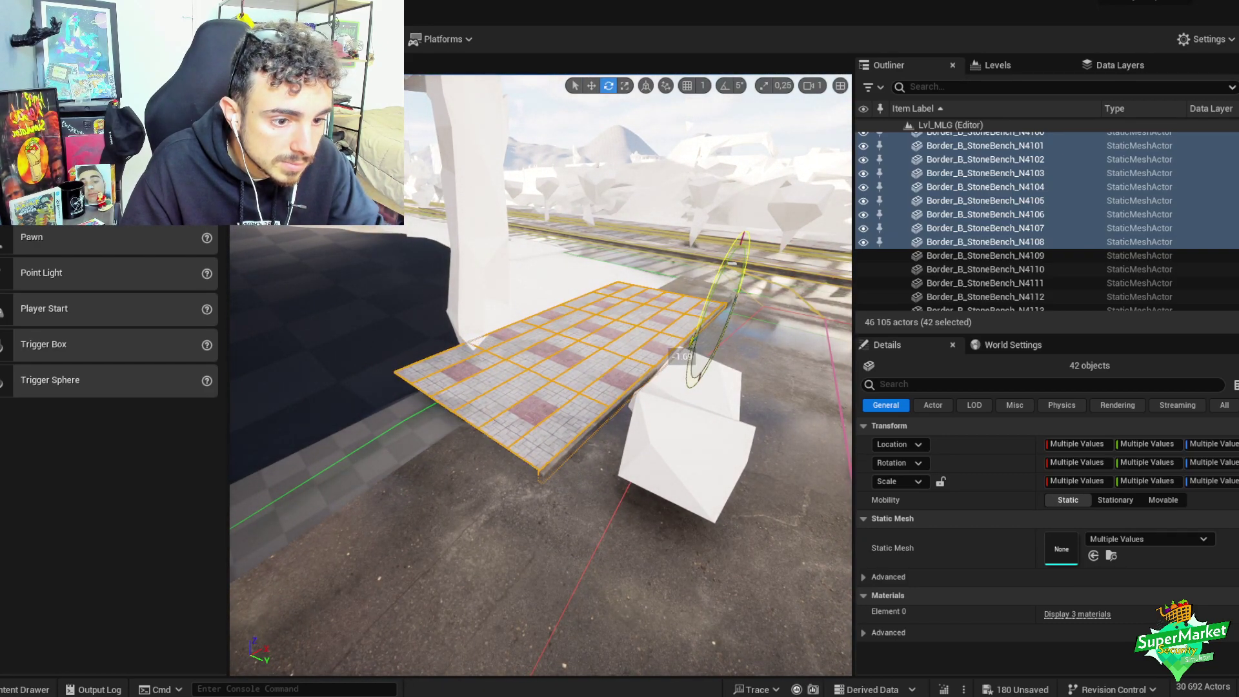
pyautogui.press('w')
pyautogui.moveTo(714, 284); pyautogui.dragTo(713, 285, button='right')
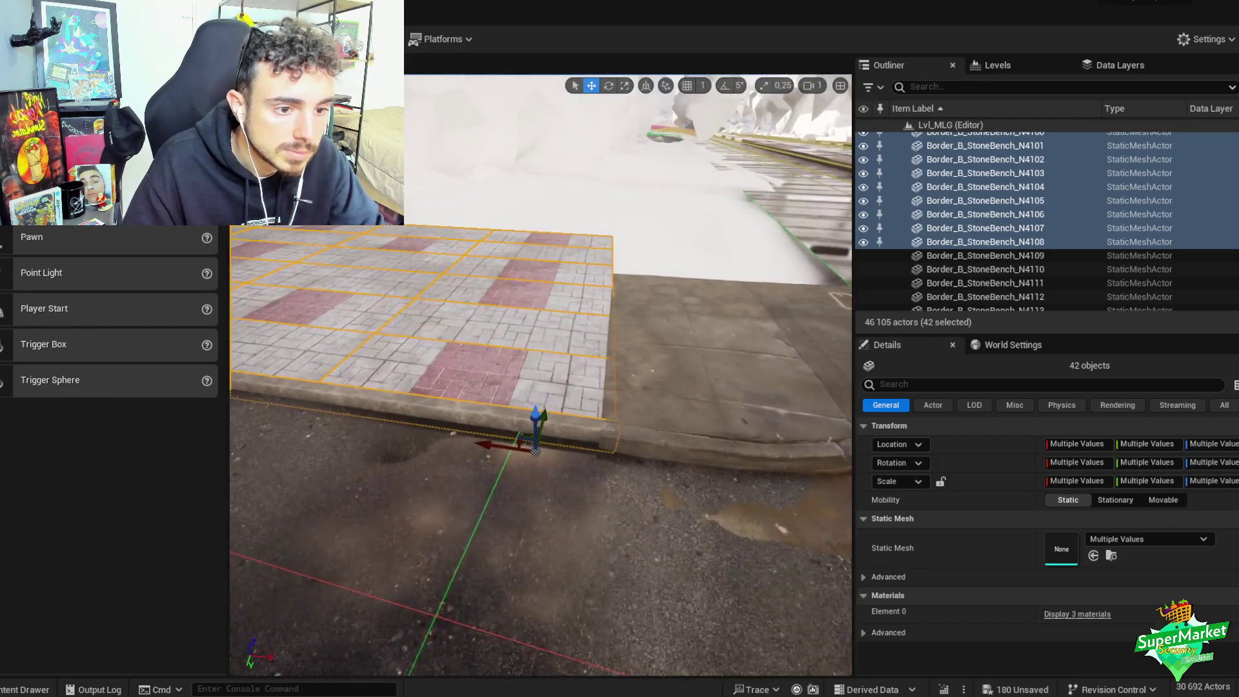
pyautogui.moveTo(533, 414); pyautogui.dragTo(536, 418)
# - Group the slab's pieces with Ctrl+G and duplicate the group
pyautogui.hotkey('ctrl', 'g')
pyautogui.moveTo(535, 418); pyautogui.dragTo(535, 418, button='right')
pyautogui.hotkey('ctrl', 'd')
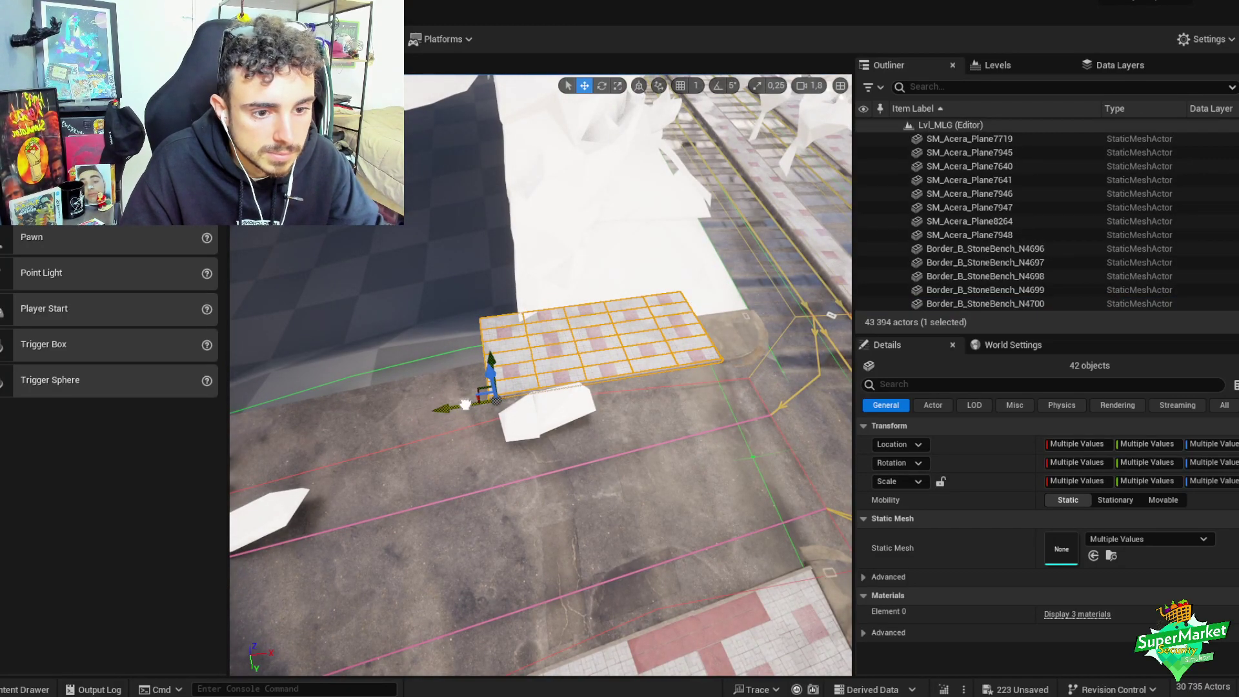
pyautogui.moveTo(536, 418); pyautogui.dragTo(535, 418, button='right')
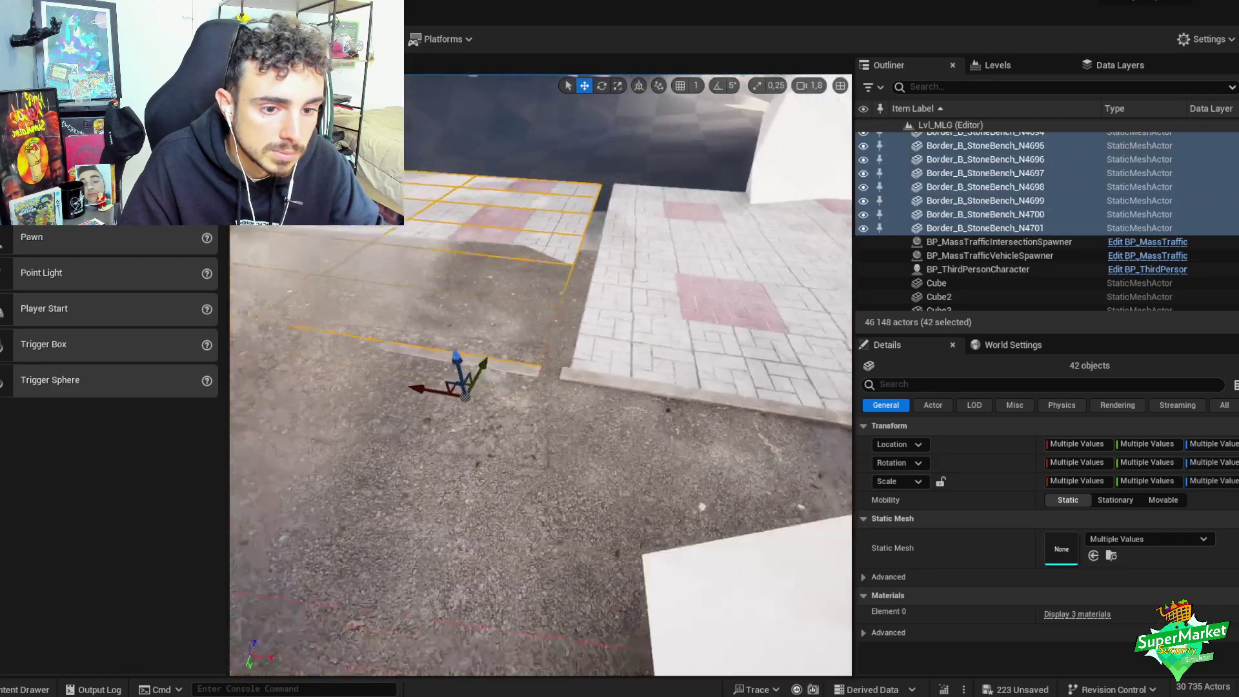
pyautogui.moveTo(459, 386); pyautogui.dragTo(459, 385, button='right')
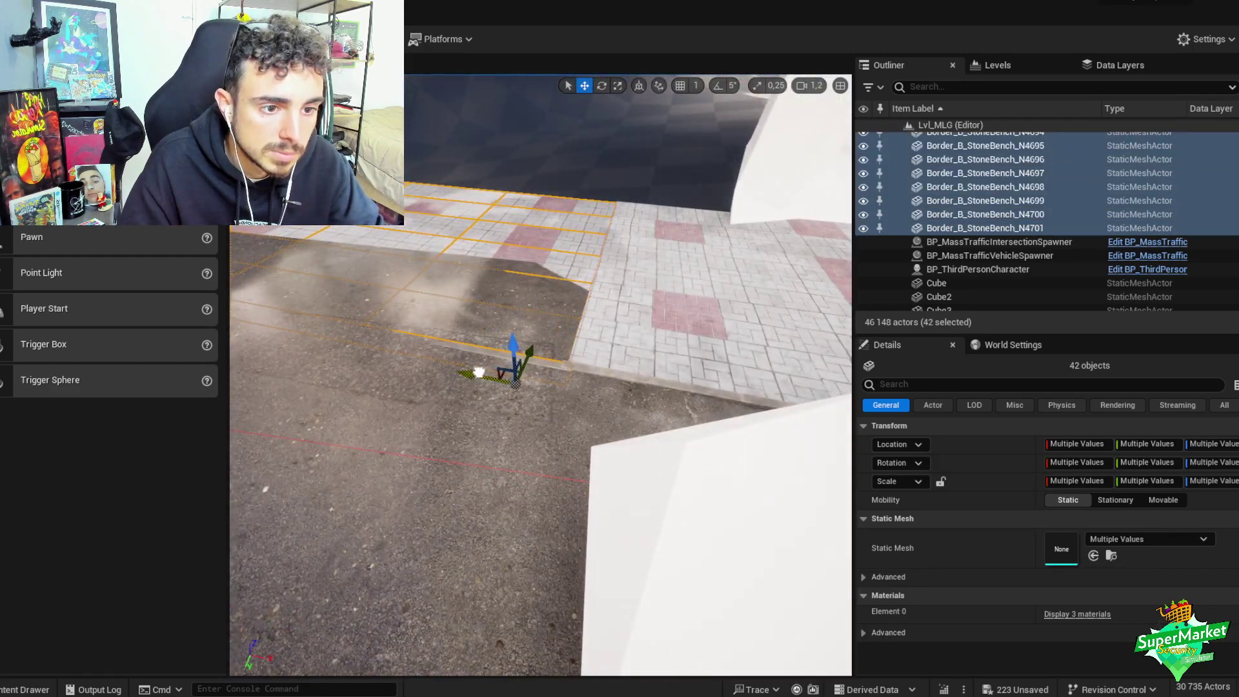
# - Check the copied slab beside the tile row and group its pieces
pyautogui.press('e')
pyautogui.moveTo(589, 319); pyautogui.dragTo(647, 356, button='right')
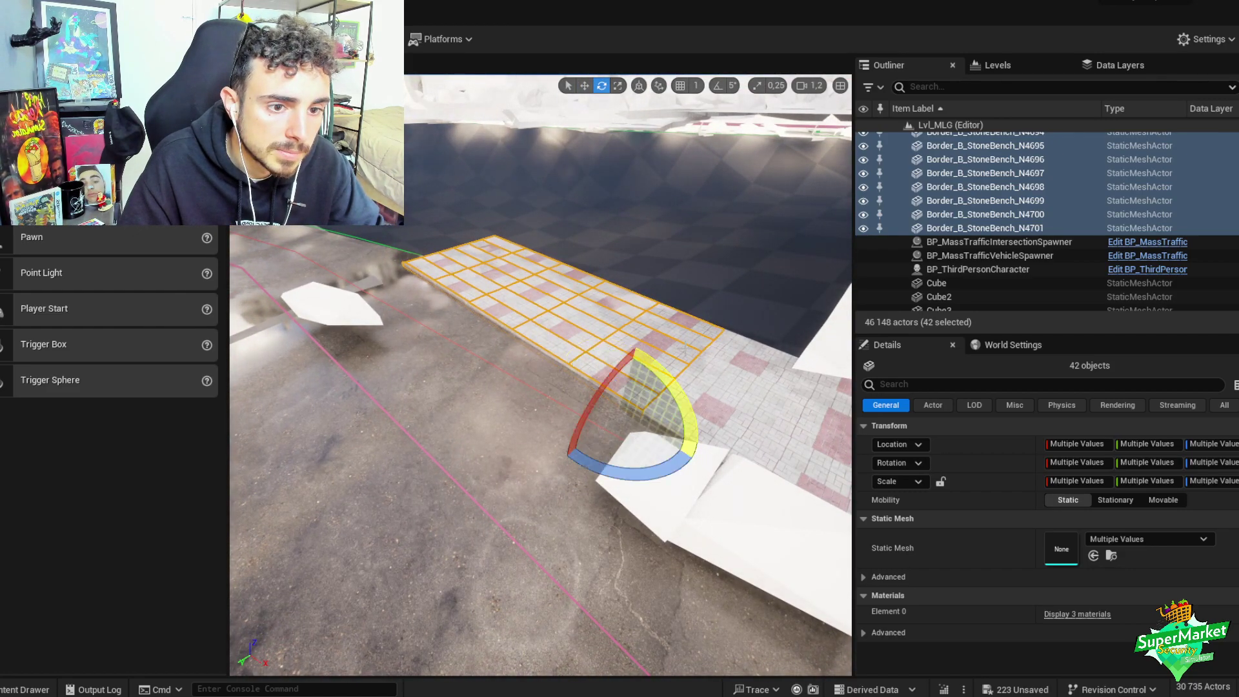
pyautogui.moveTo(620, 450); pyautogui.dragTo(555, 446, button='right')
pyautogui.press('w')
pyautogui.scroll(-3, 539, 449)
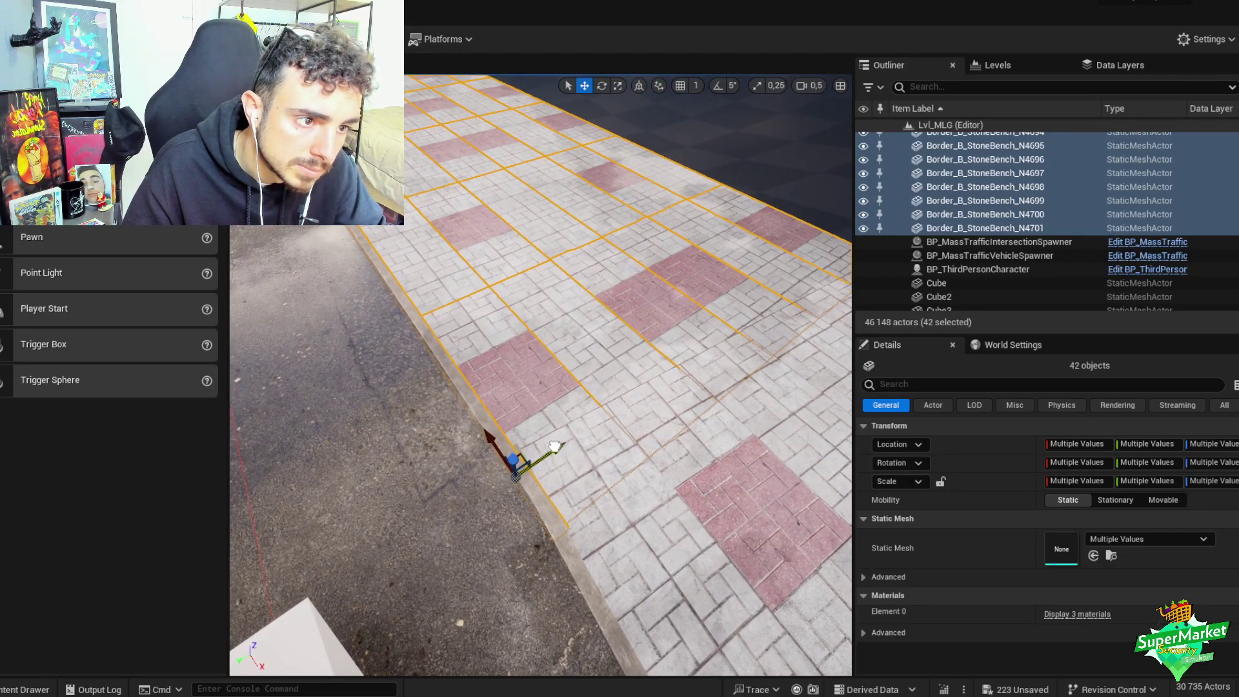
pyautogui.hotkey('ctrl', 'g')
pyautogui.moveTo(587, 407); pyautogui.dragTo(587, 407, button='right')
pyautogui.scroll(4, 587, 406)
pyautogui.moveTo(542, 335); pyautogui.dragTo(542, 335, button='right')
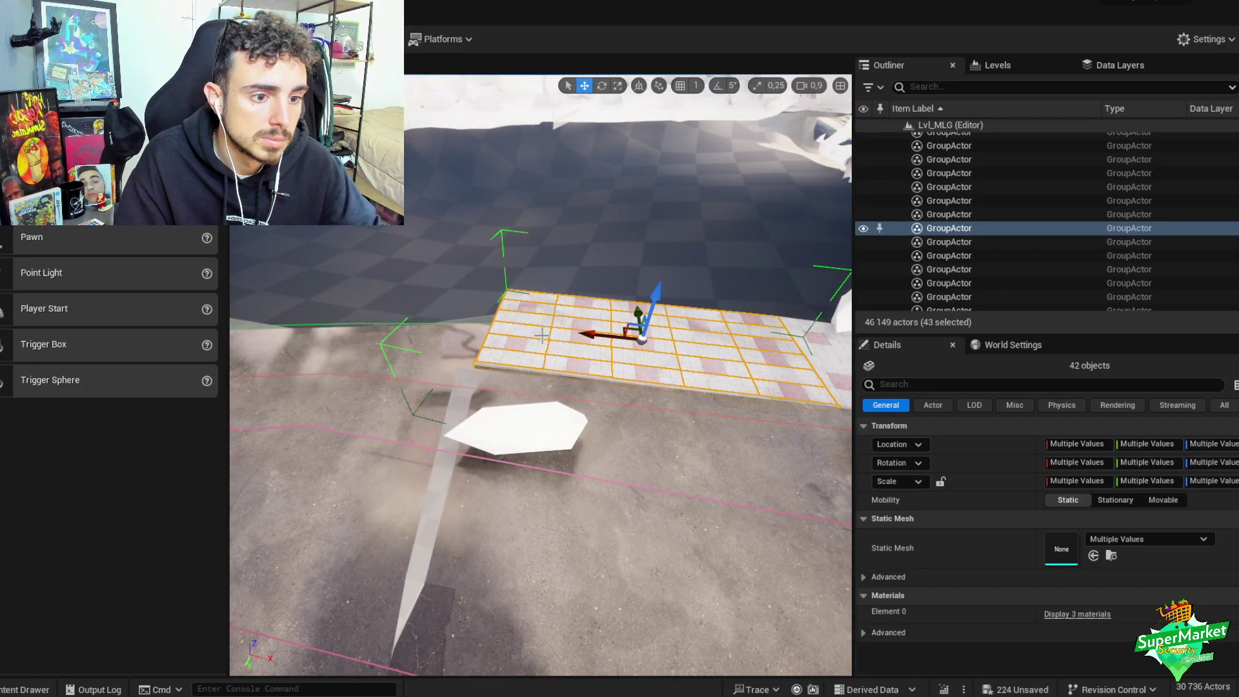
# - Slide the new slab copy along the road and shift it to line up with the curb
pyautogui.hotkey('ctrl', 'z')
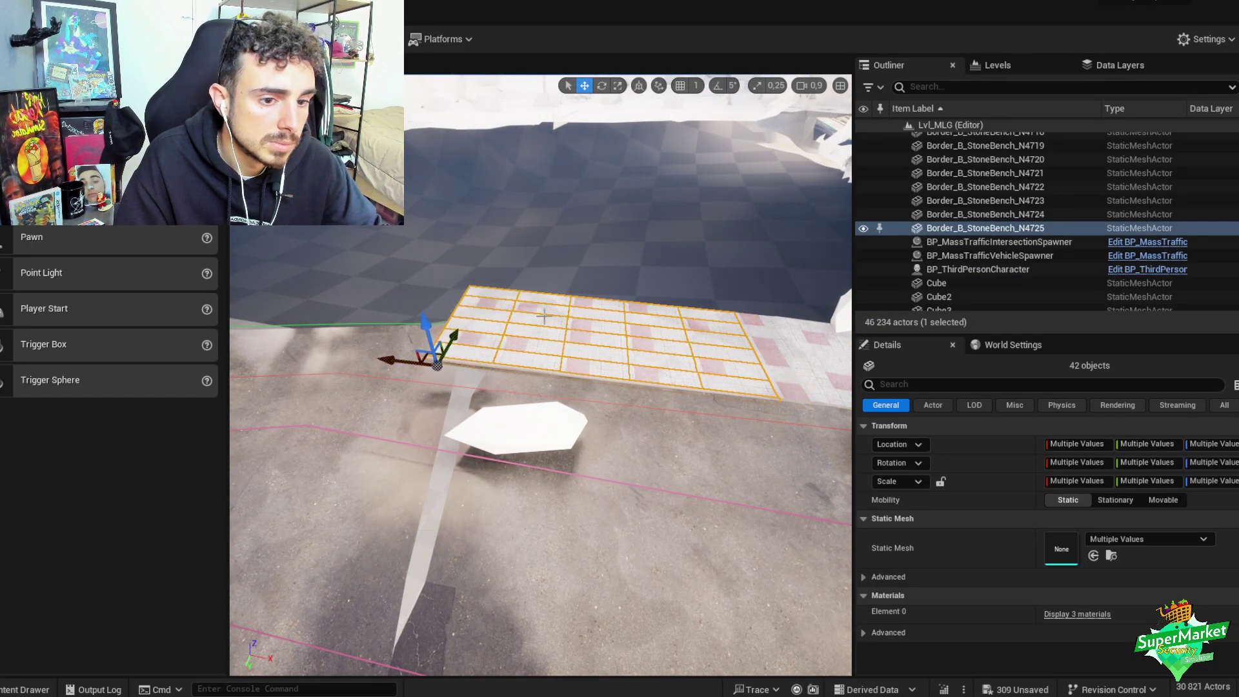
pyautogui.scroll(2, 544, 317)
pyautogui.moveTo(544, 316); pyautogui.dragTo(545, 316, button='right')
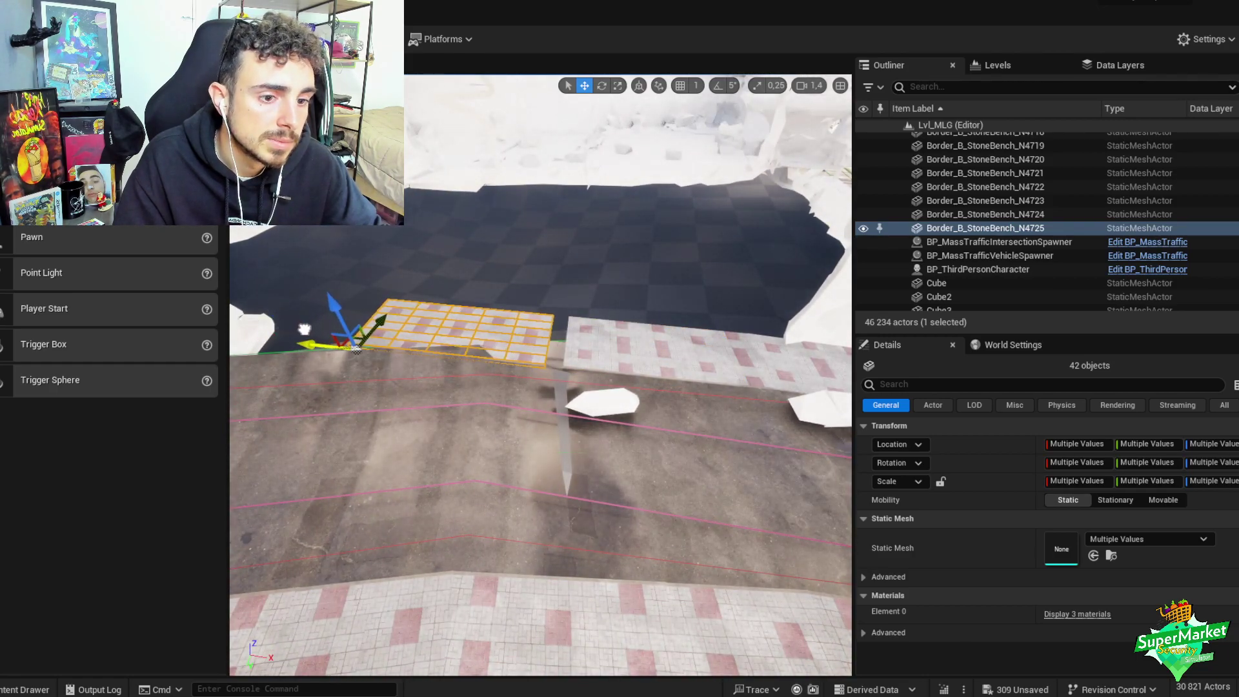
pyautogui.moveTo(521, 378); pyautogui.dragTo(522, 378, button='right')
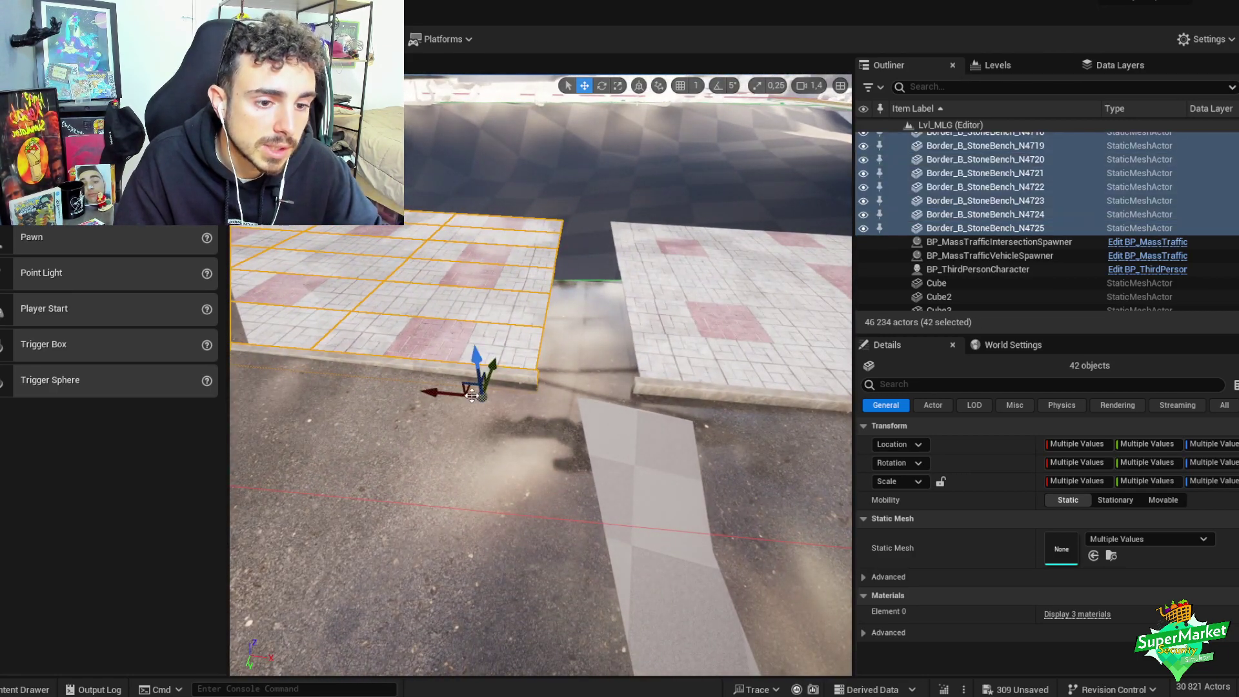
pyautogui.moveTo(471, 395); pyautogui.dragTo(547, 398)
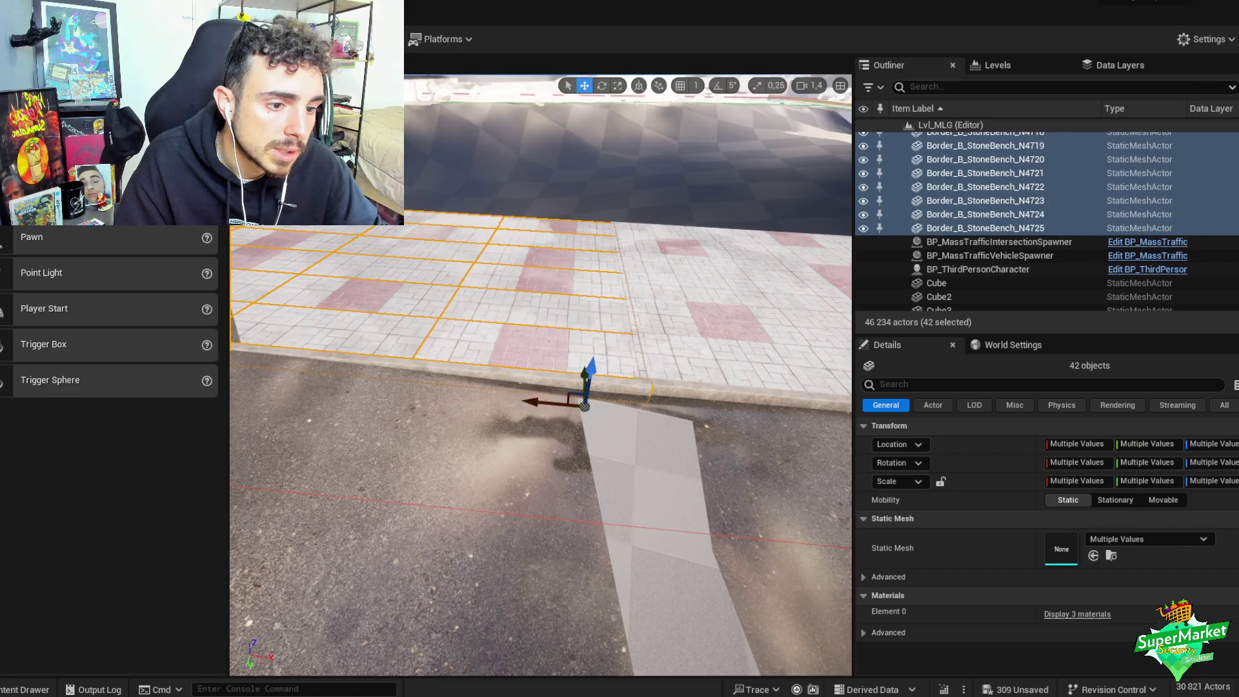
pyautogui.scroll(-2, 547, 400)
pyautogui.moveTo(547, 400); pyautogui.dragTo(547, 416, button='right')
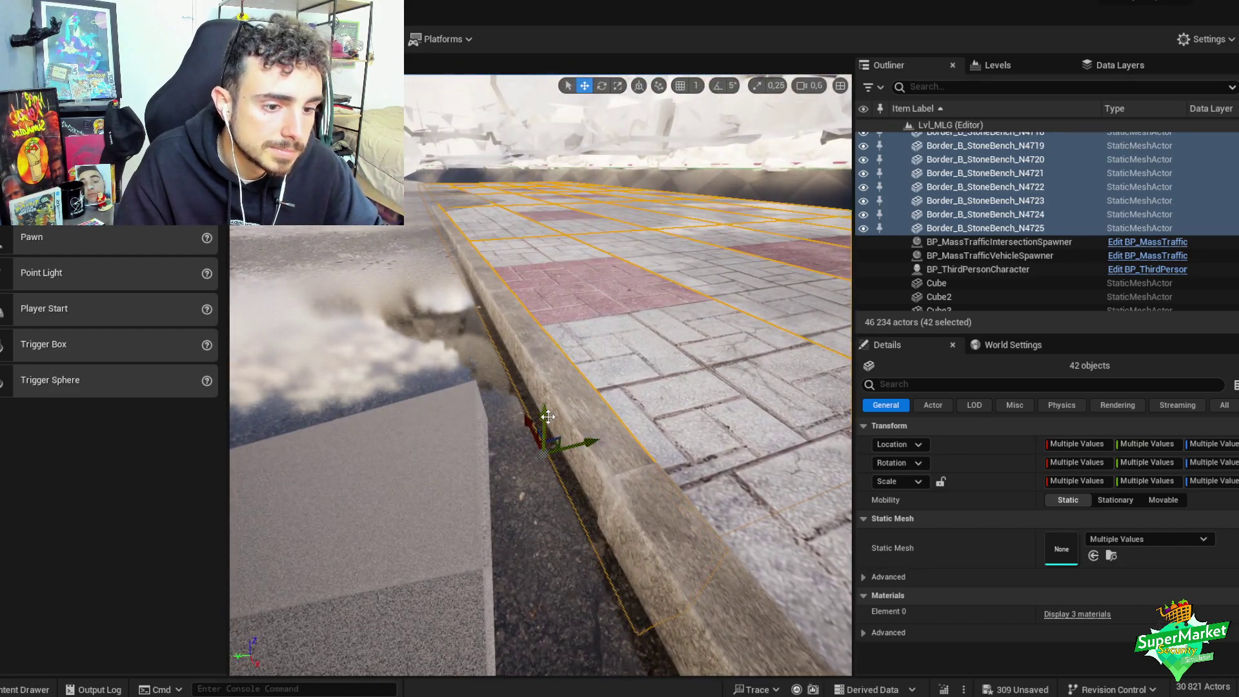
pyautogui.moveTo(547, 416); pyautogui.dragTo(550, 410)
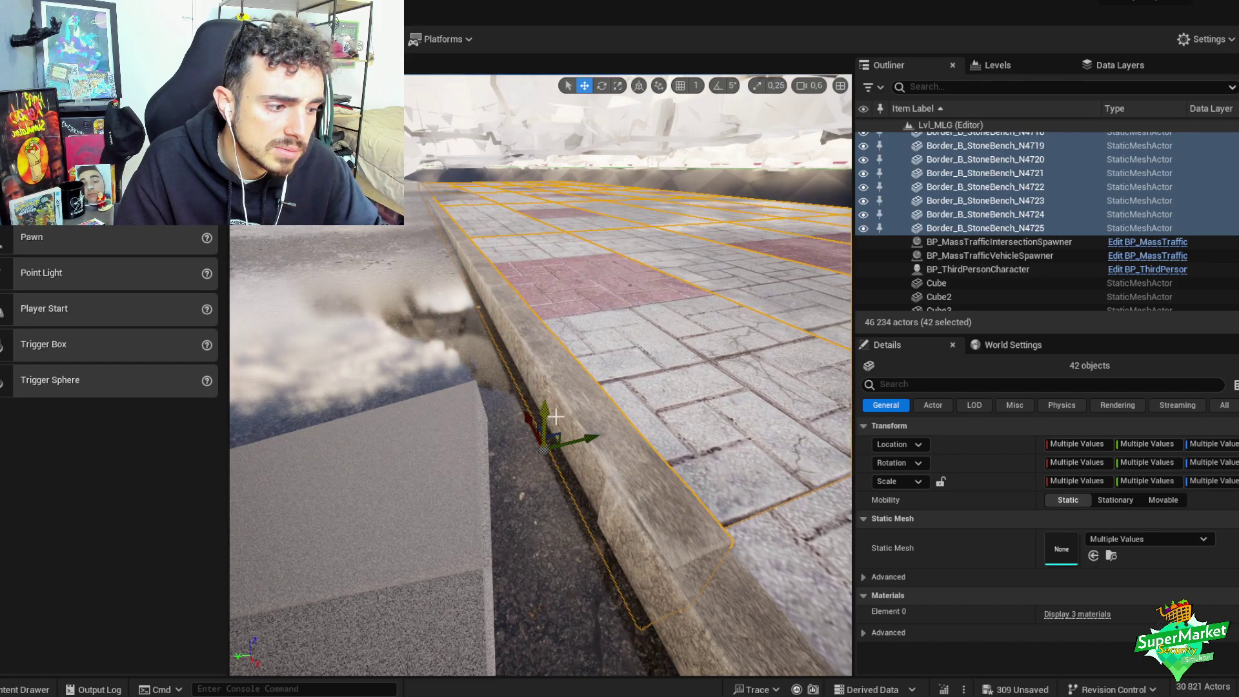
pyautogui.moveTo(588, 440); pyautogui.dragTo(625, 435, button='right')
# - Undo the accidental action applied to the sky sphere
pyautogui.rightClick(629, 435)
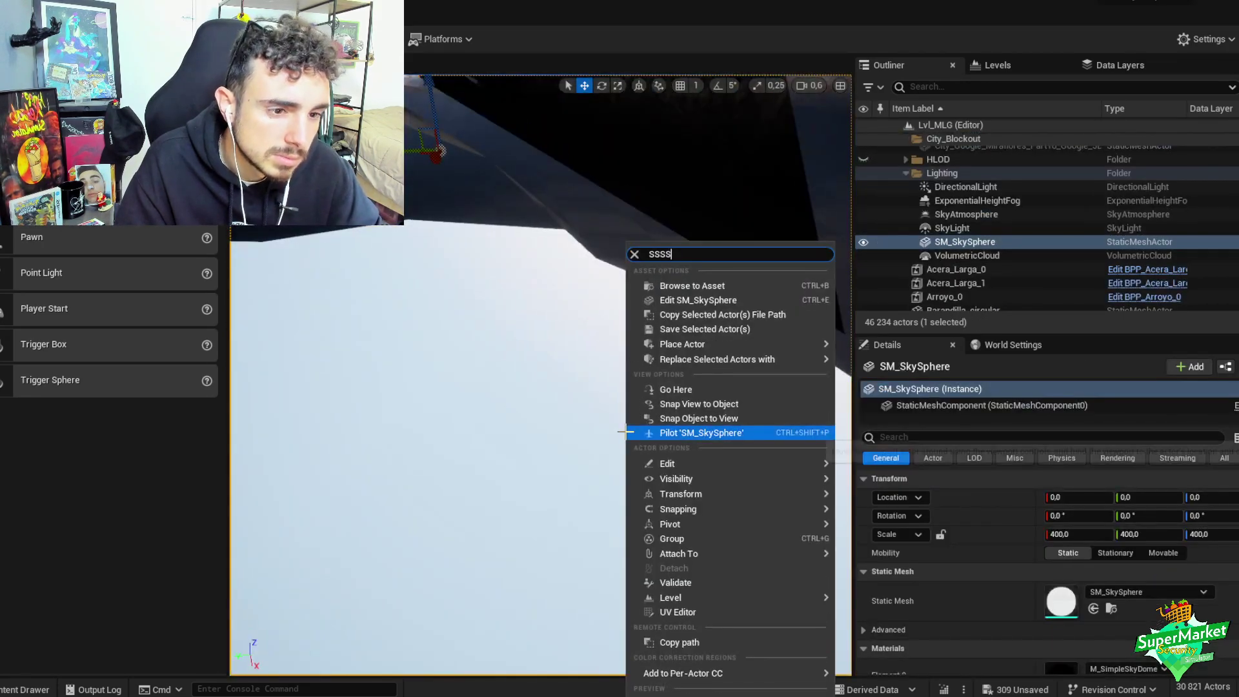
pyautogui.click(706, 435)
pyautogui.moveTo(529, 367); pyautogui.dragTo(487, 415, button='right')
pyautogui.hotkey('ctrl', 'z')
# - Review the selected sidewalk tiles from the side and group them together
pyautogui.press('e')
pyautogui.moveTo(492, 463); pyautogui.dragTo(581, 501, button='right')
pyautogui.press('w')
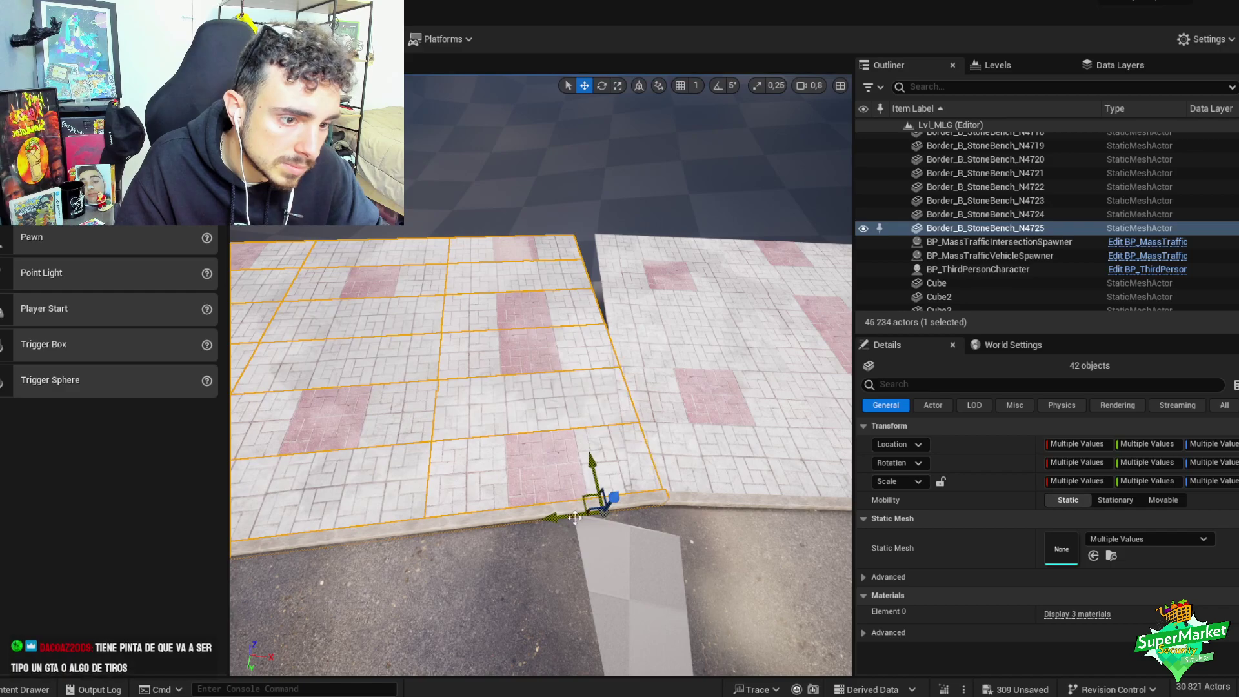
pyautogui.moveTo(629, 460); pyautogui.dragTo(655, 367, button='right')
pyautogui.hotkey('ctrl', 'g')
# - Duplicate the tile slab group, slide the copy along the road and select it
pyautogui.hotkey('ctrl', 'd')
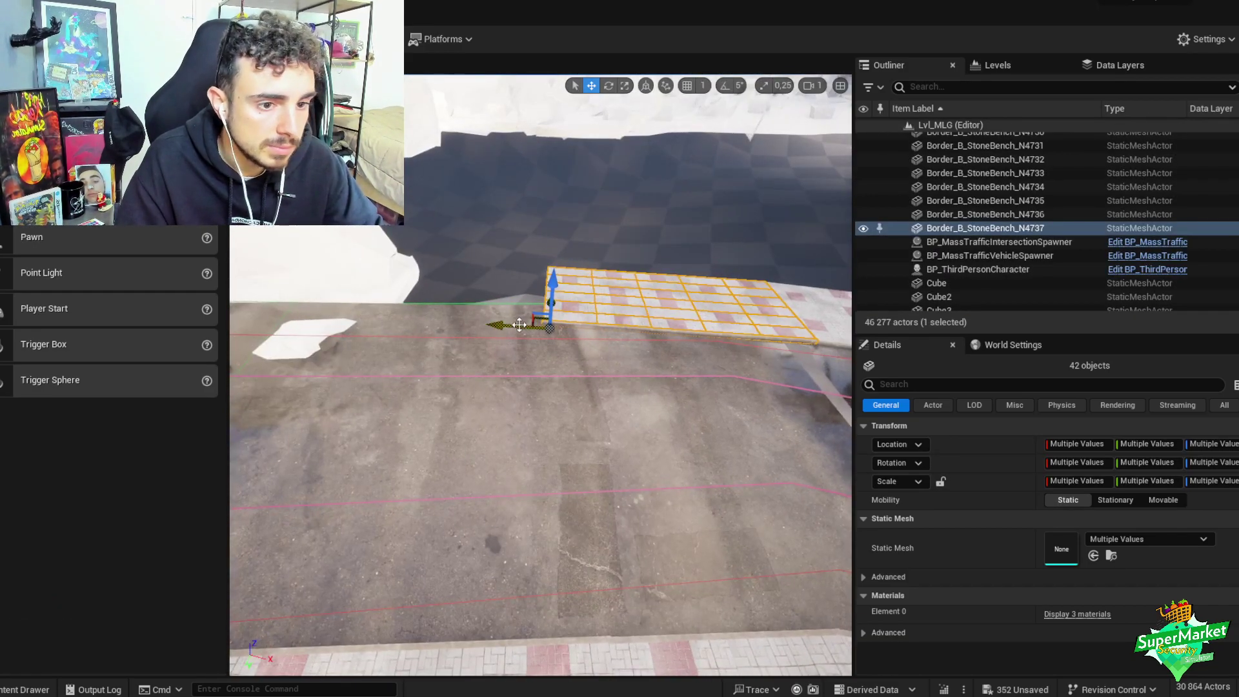
pyautogui.moveTo(519, 325); pyautogui.dragTo(247, 302)
pyautogui.moveTo(275, 290); pyautogui.dragTo(563, 394, button='right')
pyautogui.click(549, 350)
# - Rotate the slab group about -8.78° to follow the curve, close the gap and raise it to the curb
pyautogui.press('e')
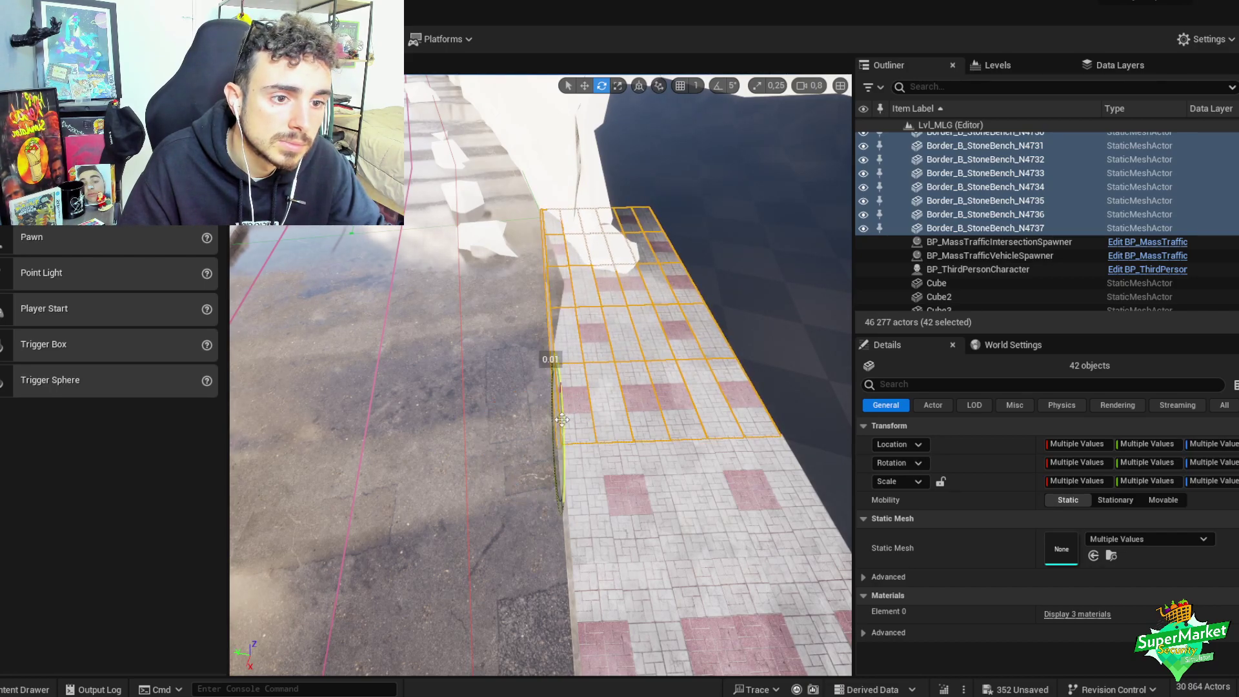
pyautogui.moveTo(530, 499); pyautogui.dragTo(519, 501)
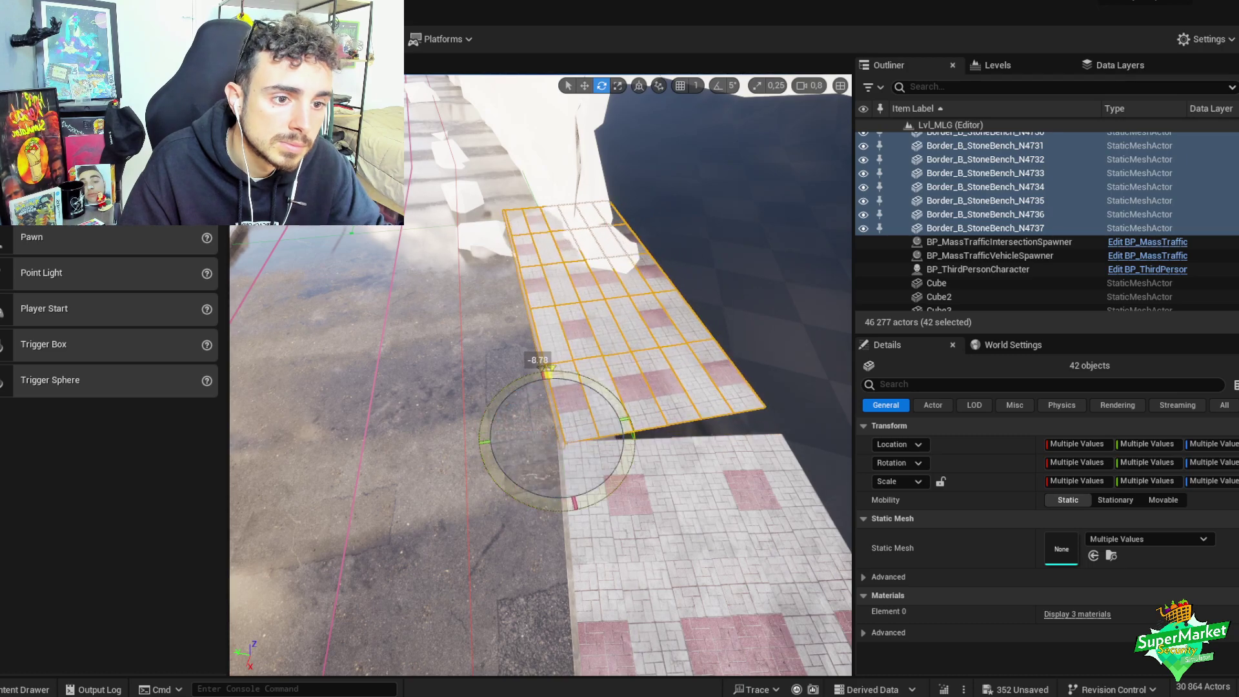
pyautogui.press('w')
pyautogui.moveTo(630, 450); pyautogui.dragTo(577, 508, button='right')
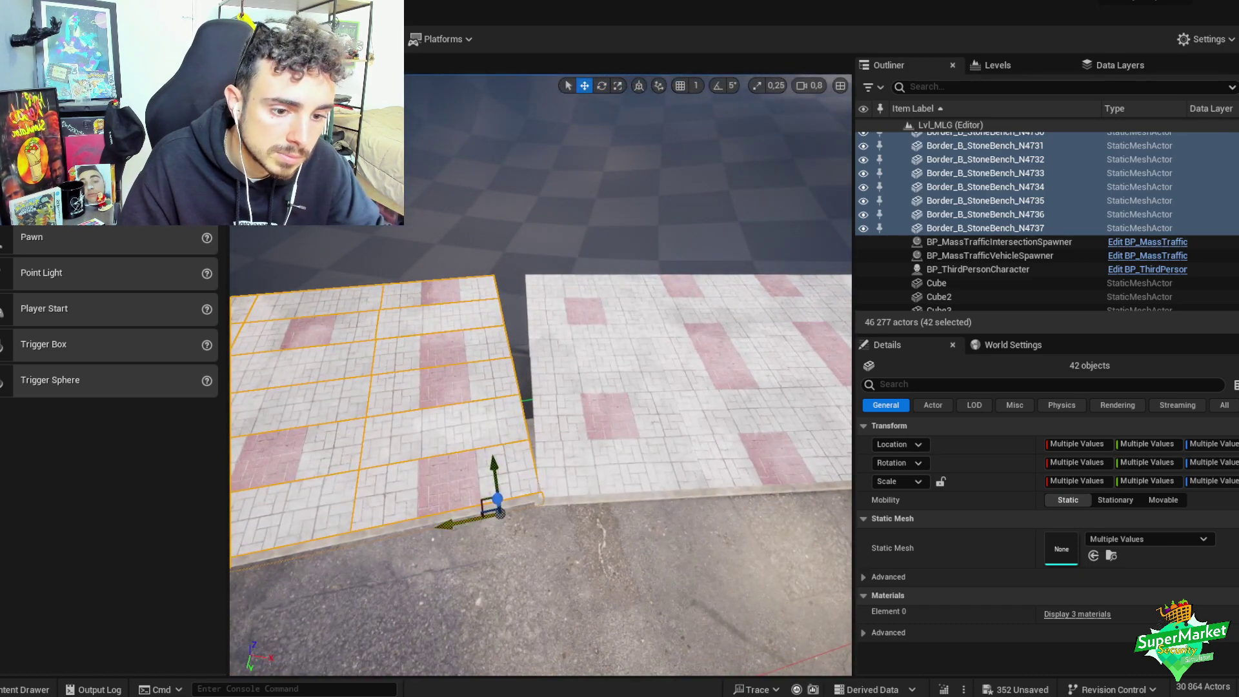
pyautogui.moveTo(494, 475); pyautogui.dragTo(568, 459)
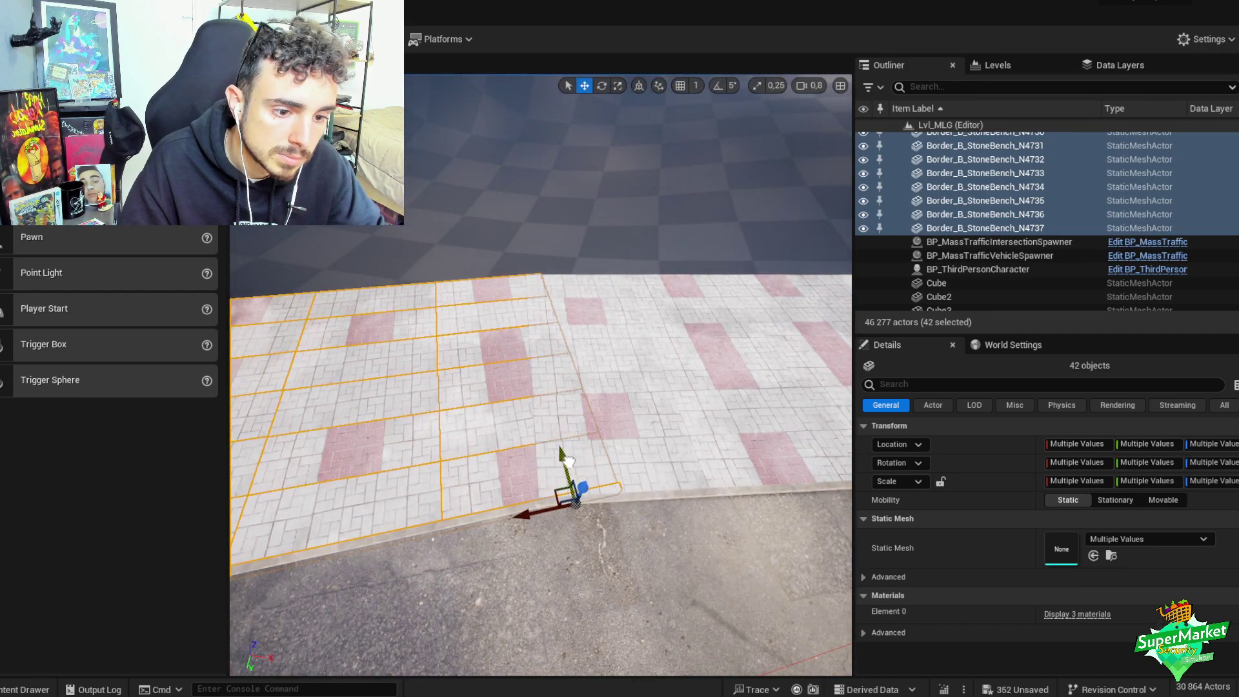
pyautogui.moveTo(568, 459); pyautogui.dragTo(674, 449, button='right')
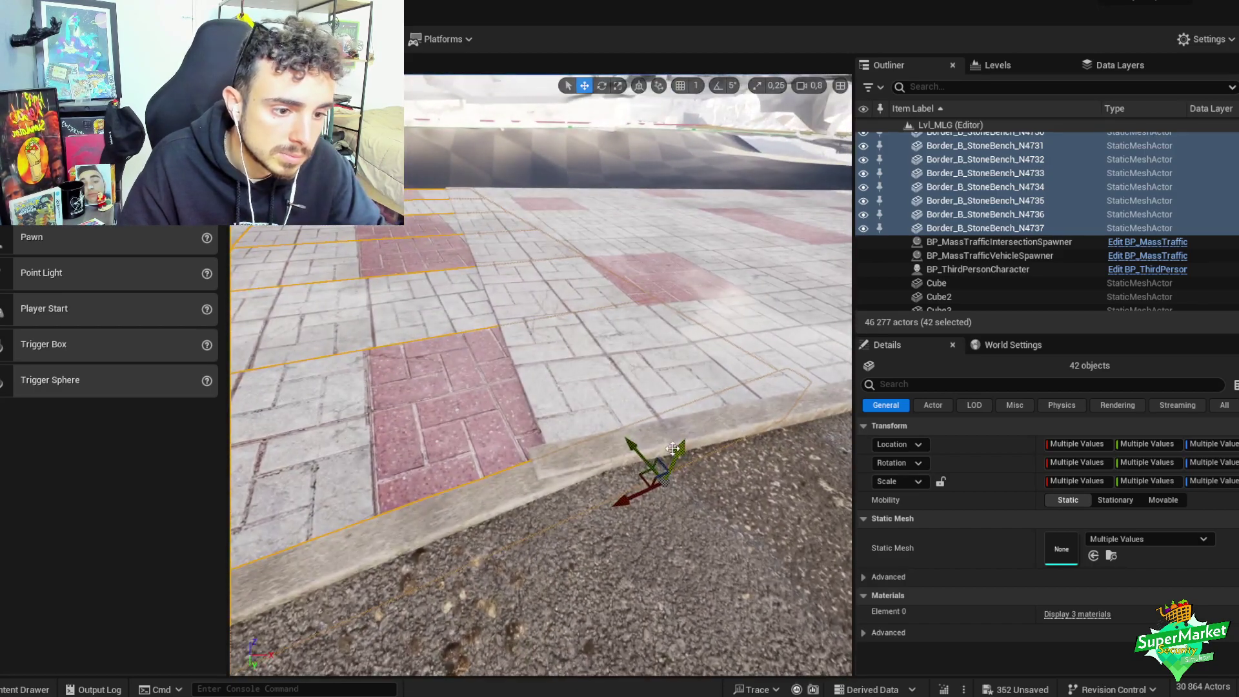
pyautogui.moveTo(673, 448); pyautogui.dragTo(688, 439)
pyautogui.moveTo(694, 415)
pyautogui.mouseDown(button='right')
pyautogui.moveTo(685, 406)
pyautogui.moveTo(697, 417)
pyautogui.mouseUp(button='right')
# - Group the 42 sidewalk pieces into one segment and bring up the content browser
pyautogui.hotkey('ctrl', 'g')
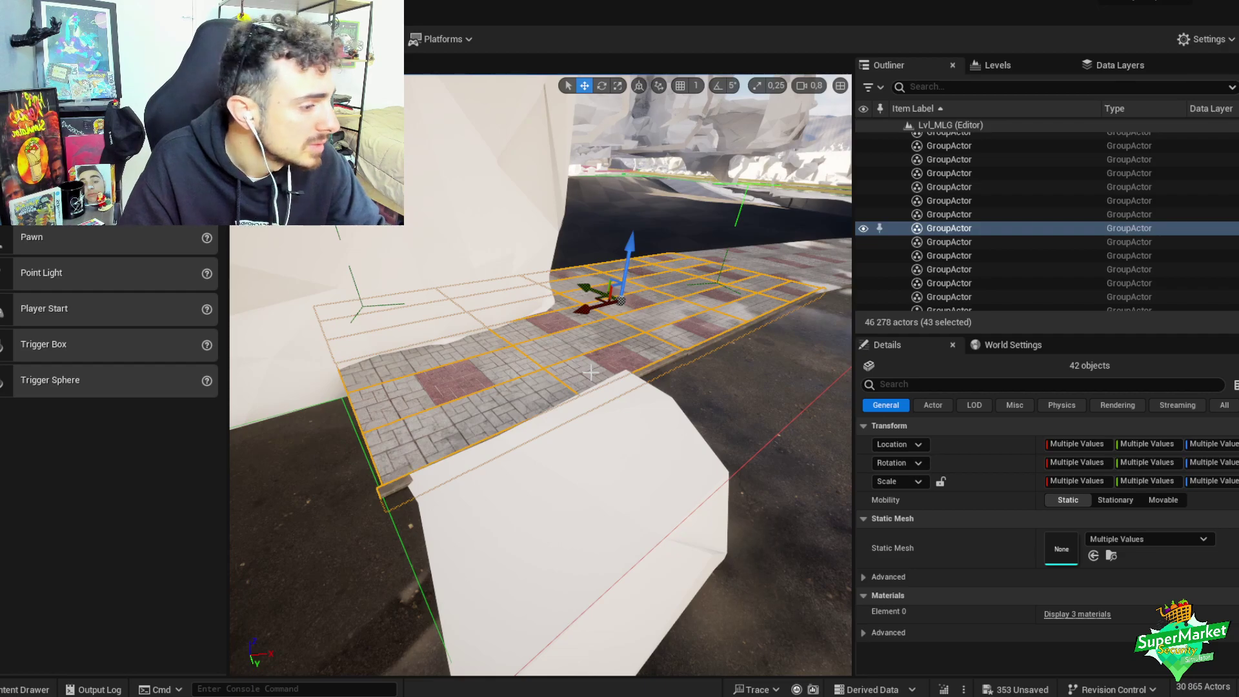
pyautogui.moveTo(317, 399); pyautogui.dragTo(314, 396, button='right')
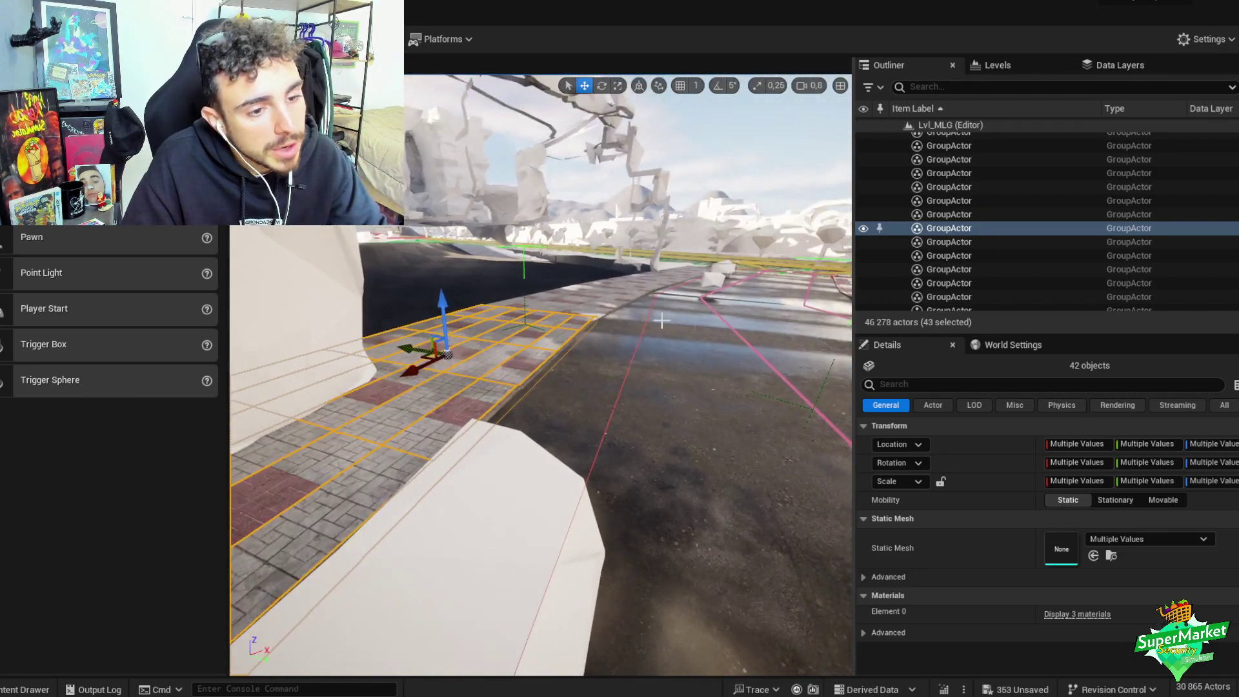
pyautogui.hotkey('ctrl', 'space')
# - Save the modified stone-bench content with Save Selected, then close the map check Message Log
pyautogui.click(126, 425)
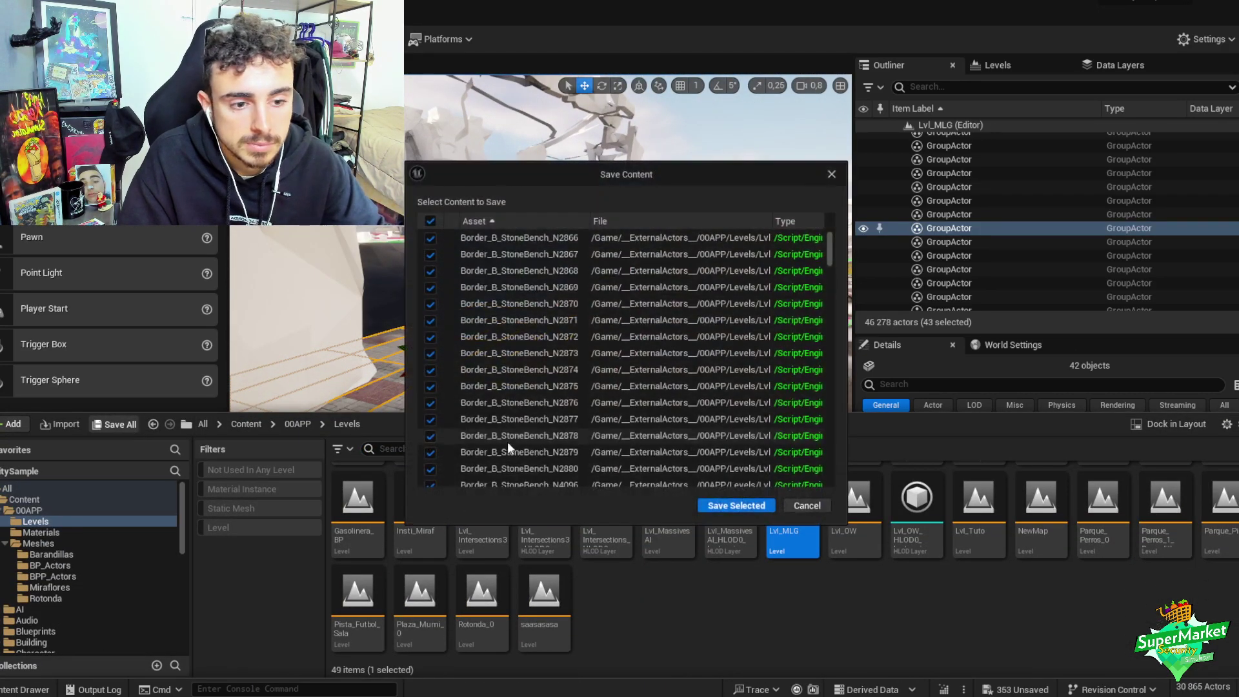
pyautogui.click(733, 506)
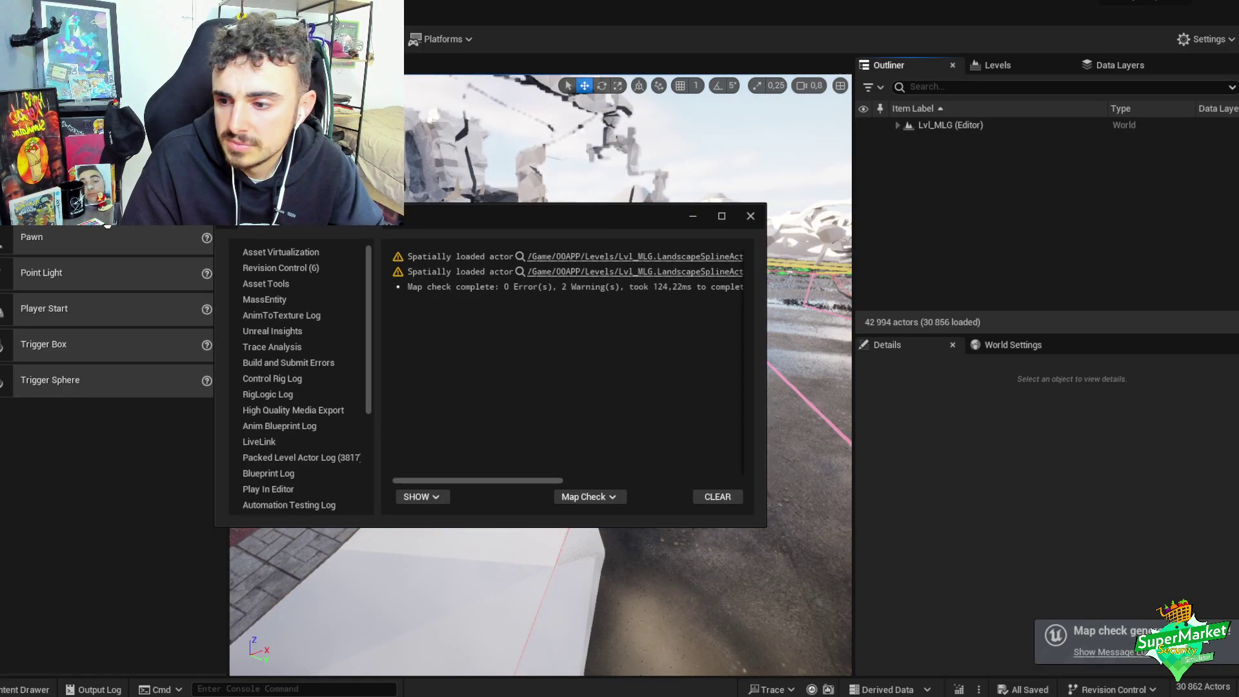
pyautogui.click(751, 217)
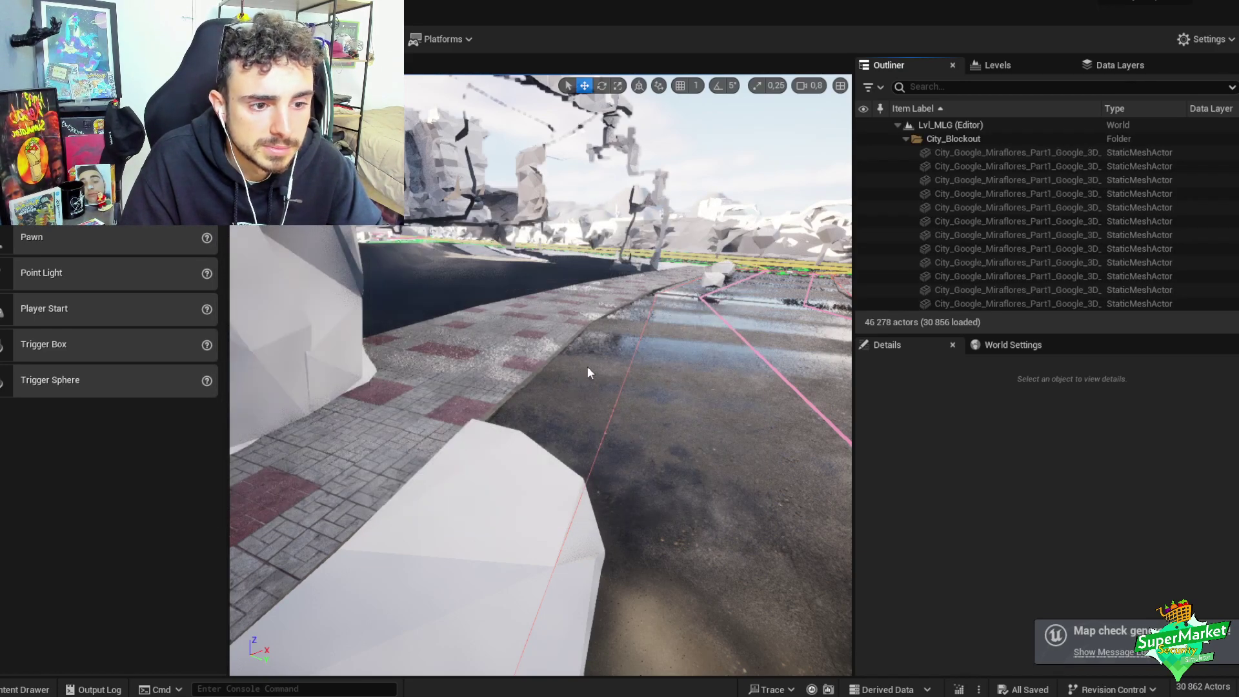
# - Duplicate the sidewalk segment and move the copy to the end of the sidewalk
pyautogui.moveTo(588, 366); pyautogui.dragTo(591, 402, button='right')
pyautogui.scroll(1, 626, 362)
pyautogui.click(555, 404)
pyautogui.keyDown('alt'); pyautogui.moveTo(591, 402); pyautogui.dragTo(249, 437); pyautogui.keyUp('alt')
pyautogui.press('f')
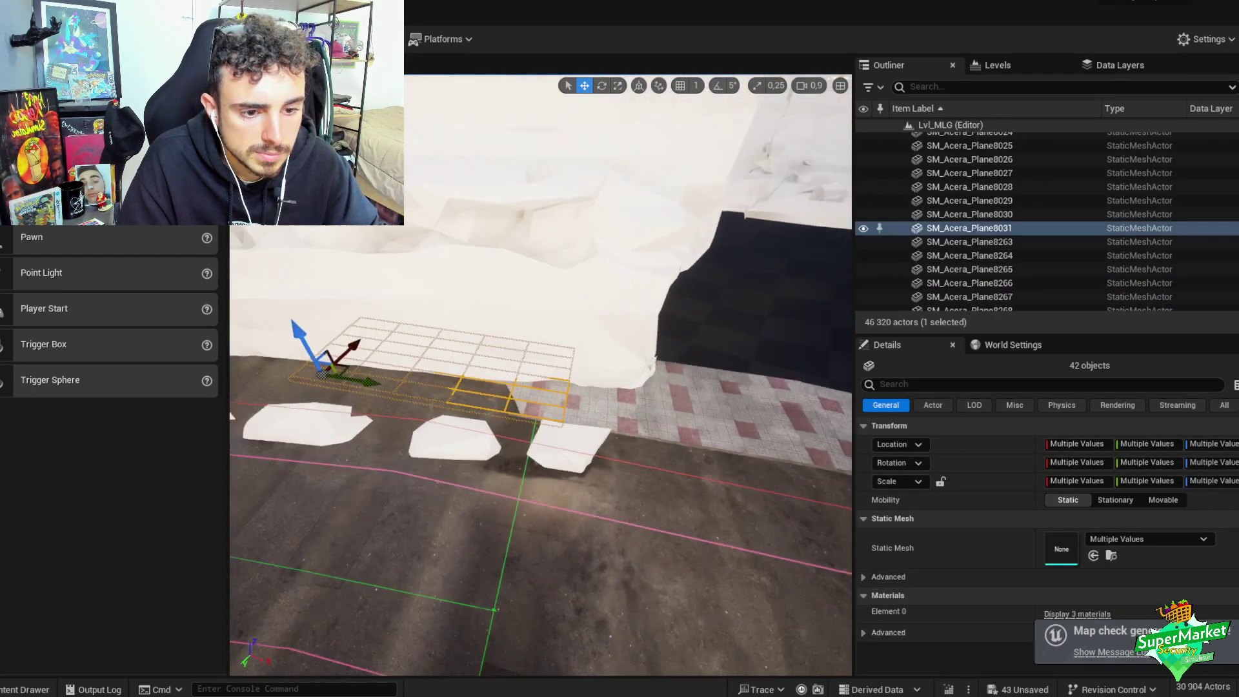
pyautogui.scroll(-1, 379, 369)
pyautogui.moveTo(379, 369); pyautogui.dragTo(428, 402, button='right')
pyautogui.moveTo(322, 399); pyautogui.dragTo(396, 426)
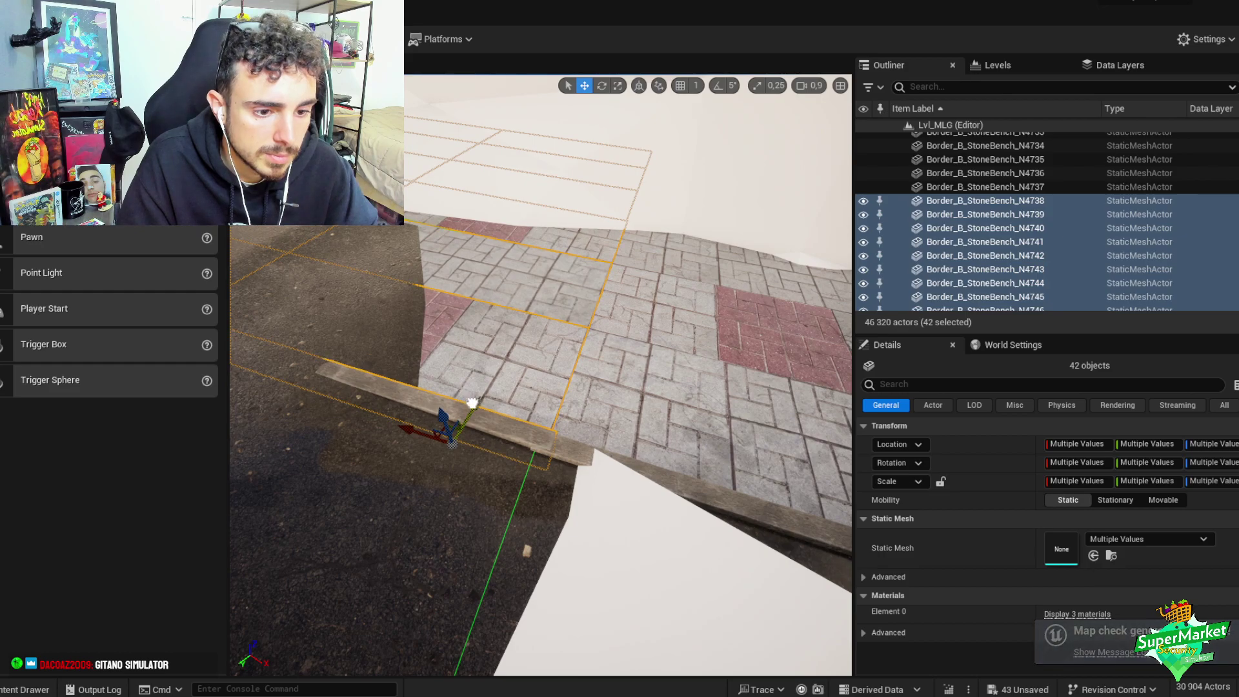
# - Close the curb joint, rotate the copy to follow the road, and group it
pyautogui.press('e')
pyautogui.press('f')
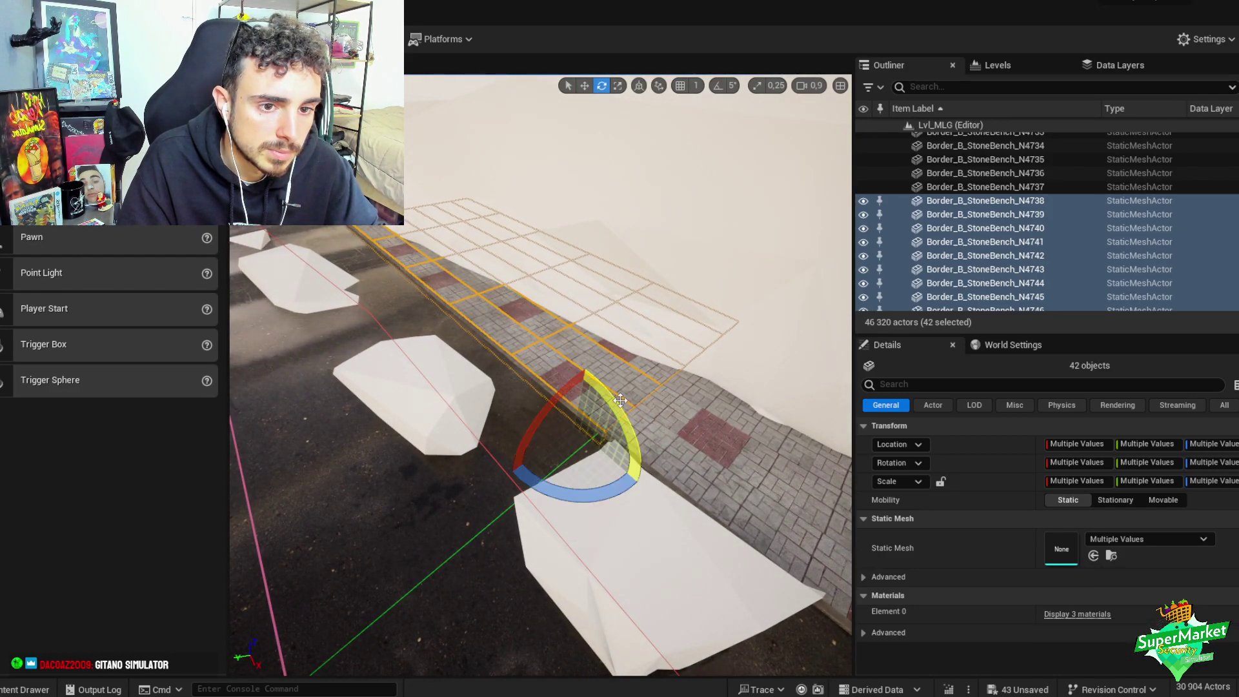
pyautogui.press('w')
pyautogui.moveTo(614, 400); pyautogui.dragTo(614, 400, button='right')
pyautogui.scroll(-2, 614, 400)
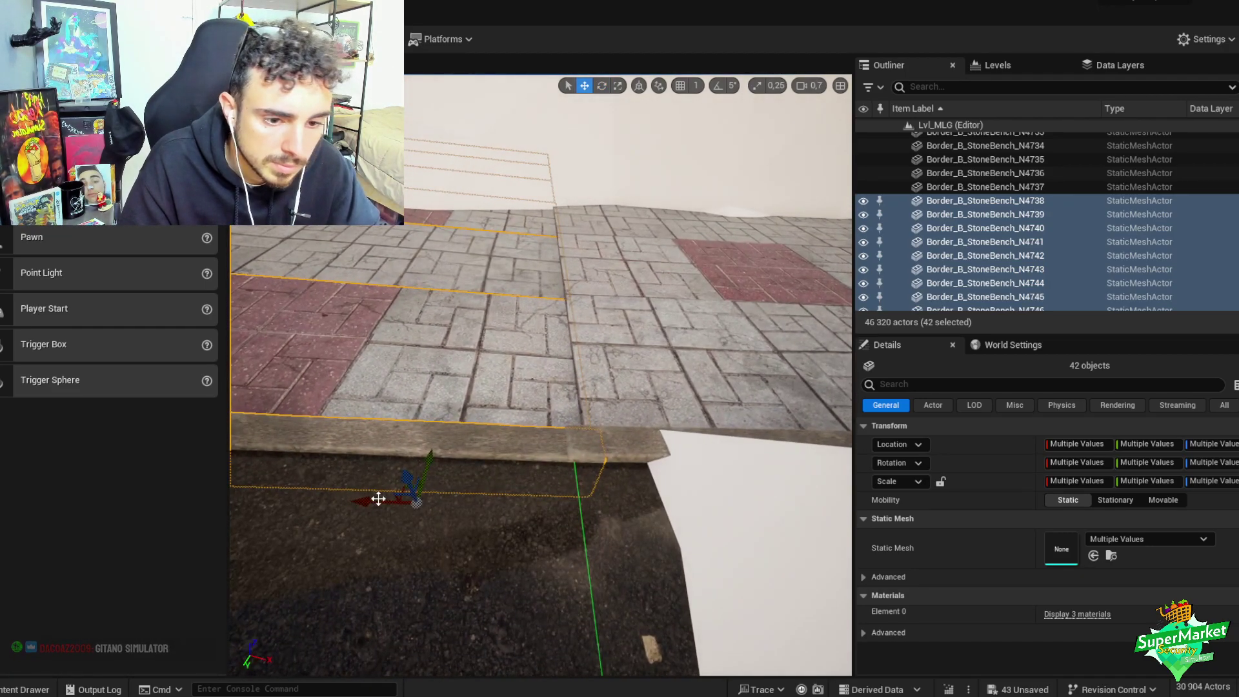
pyautogui.moveTo(378, 499); pyautogui.dragTo(432, 469)
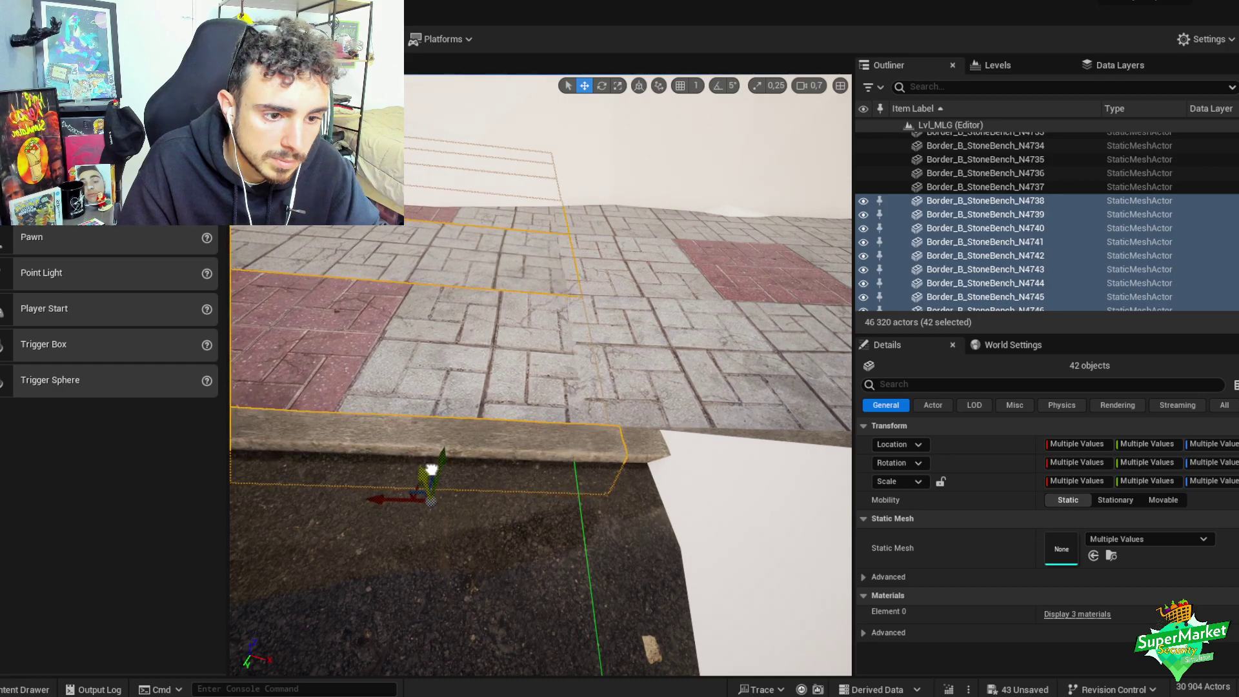
pyautogui.moveTo(442, 461); pyautogui.dragTo(531, 430, button='right')
pyautogui.press('e')
pyautogui.moveTo(503, 510); pyautogui.dragTo(559, 454)
pyautogui.press('w')
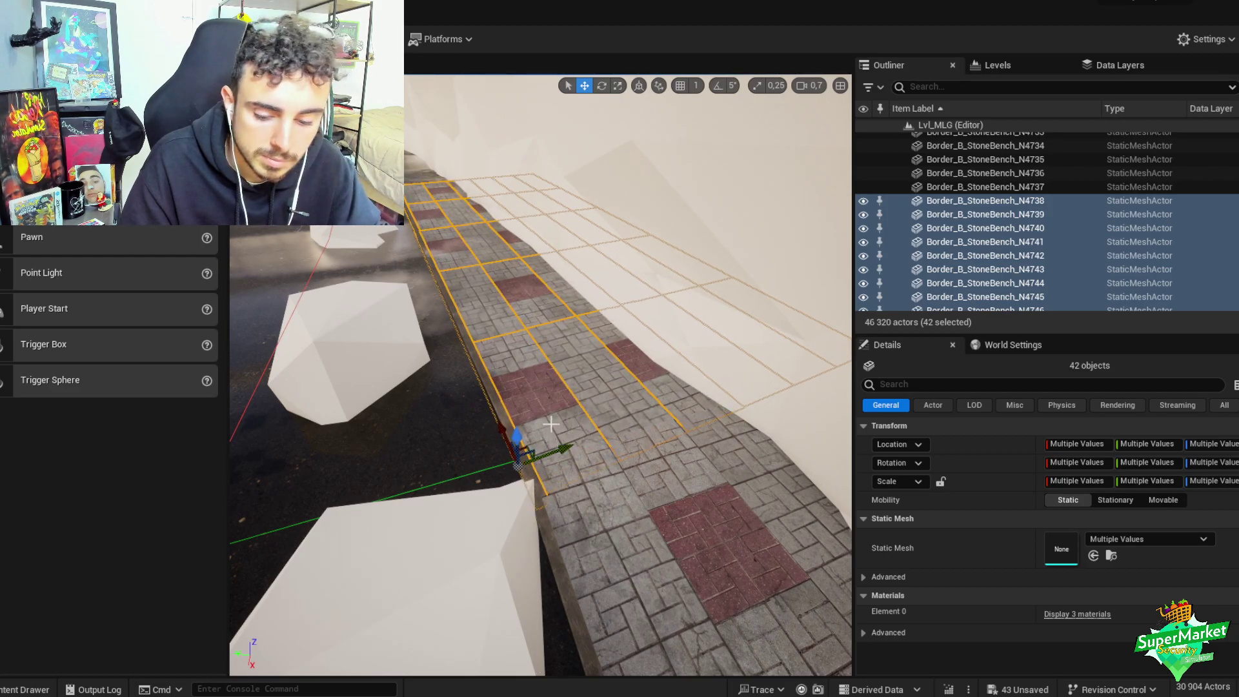
pyautogui.hotkey('ctrl', 'g')
# - Duplicate the grouped segment with Ctrl+D and slide the new copy along the road
pyautogui.moveTo(568, 418); pyautogui.dragTo(620, 374, button='right')
pyautogui.hotkey('ctrl', 'd')
pyautogui.moveTo(277, 258); pyautogui.dragTo(282, 253)
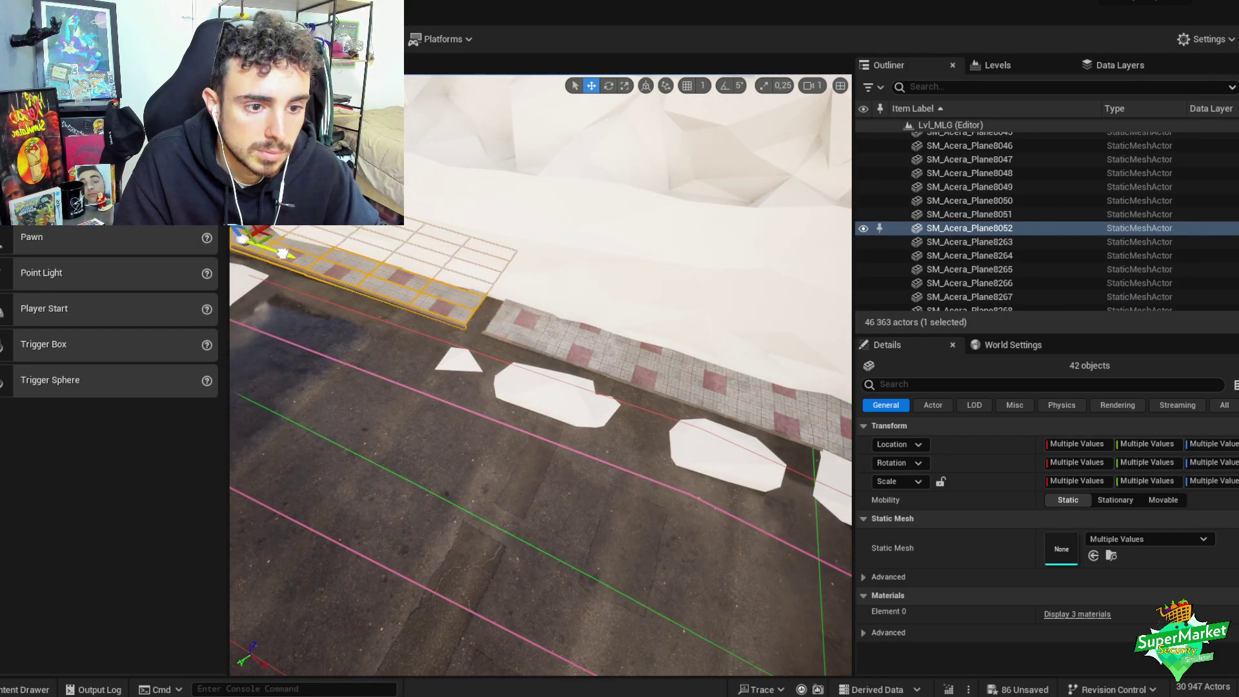
pyautogui.moveTo(255, 244); pyautogui.dragTo(697, 371, button='right')
pyautogui.scroll(-1, 671, 368)
pyautogui.scroll(-1, 560, 354)
pyautogui.moveTo(557, 350)
pyautogui.mouseDown(button='right')
pyautogui.moveTo(536, 352)
pyautogui.moveTo(555, 362)
pyautogui.mouseUp(button='right')
# - Rotate the second copy to follow the curve, nudge it to close the gap, and group it
pyautogui.press('e')
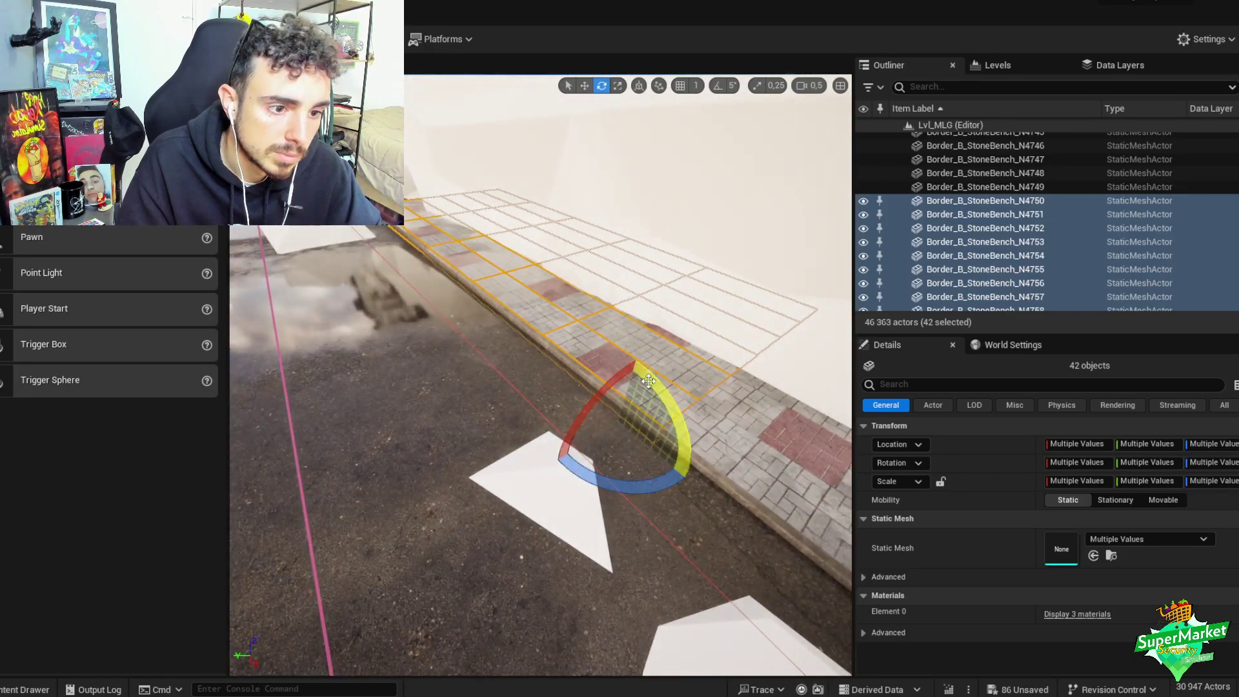
pyautogui.moveTo(571, 378); pyautogui.dragTo(570, 382)
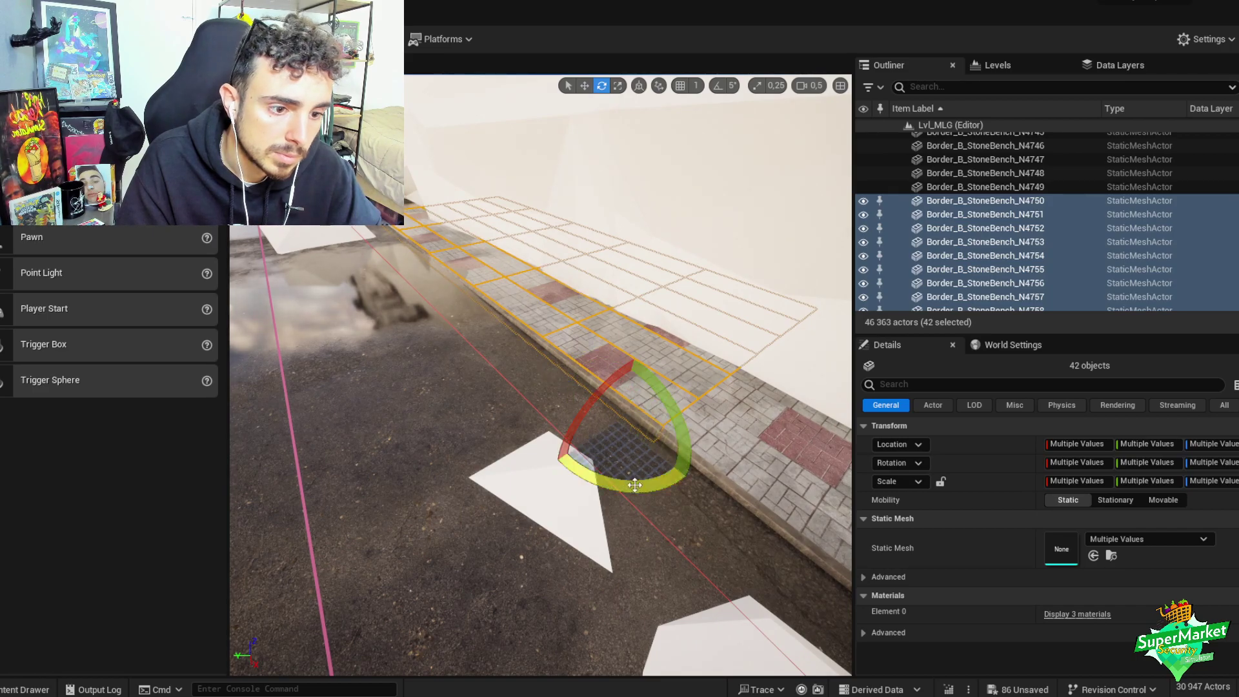
pyautogui.moveTo(635, 485); pyautogui.dragTo(623, 489)
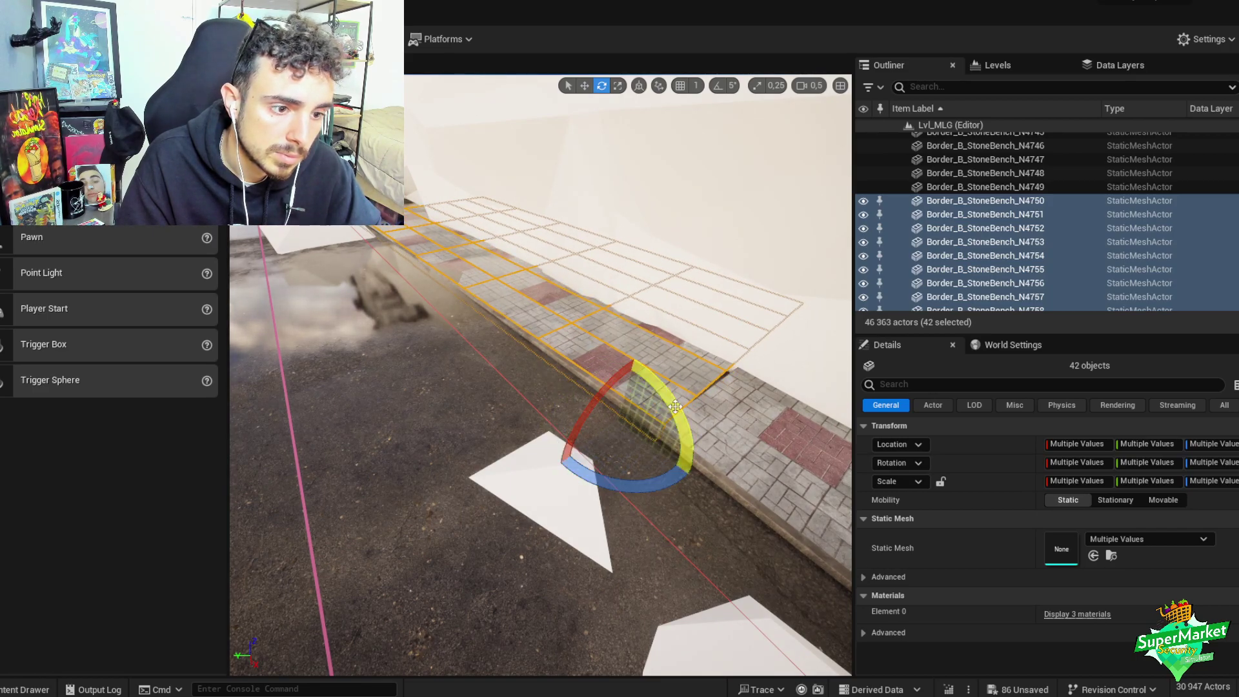
pyautogui.moveTo(676, 407); pyautogui.dragTo(676, 406)
pyautogui.press('w')
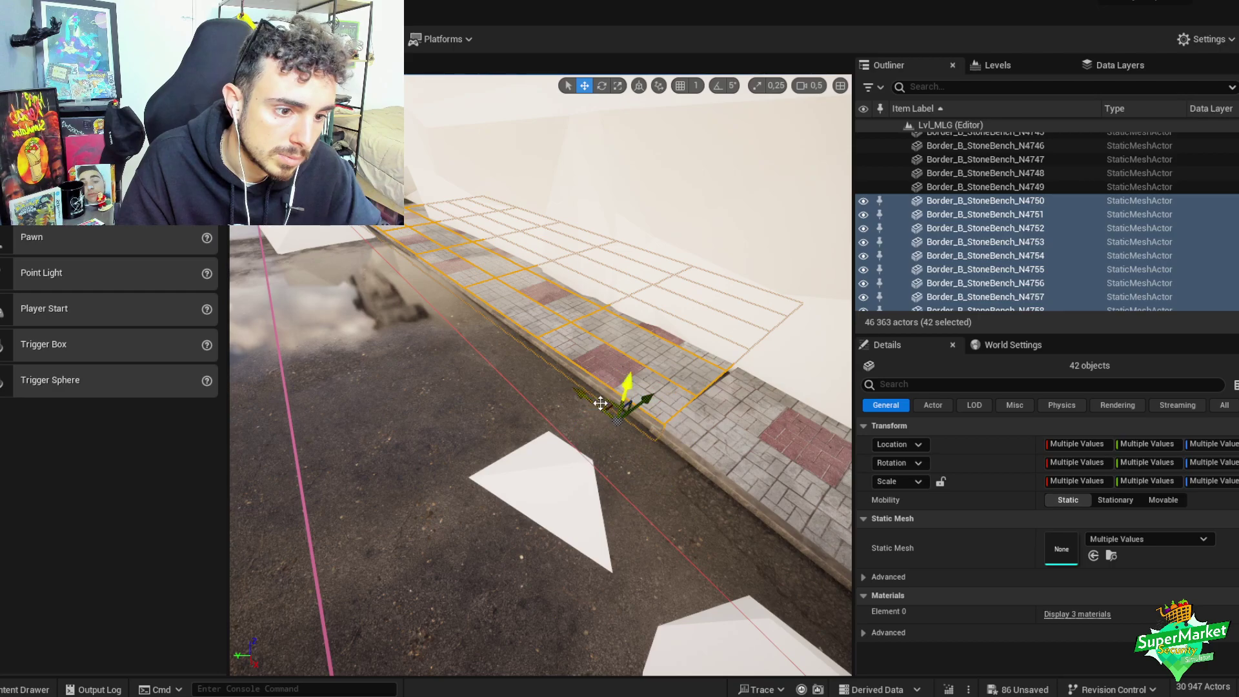
pyautogui.moveTo(541, 375); pyautogui.dragTo(510, 381, button='right')
pyautogui.moveTo(603, 421); pyautogui.dragTo(601, 422)
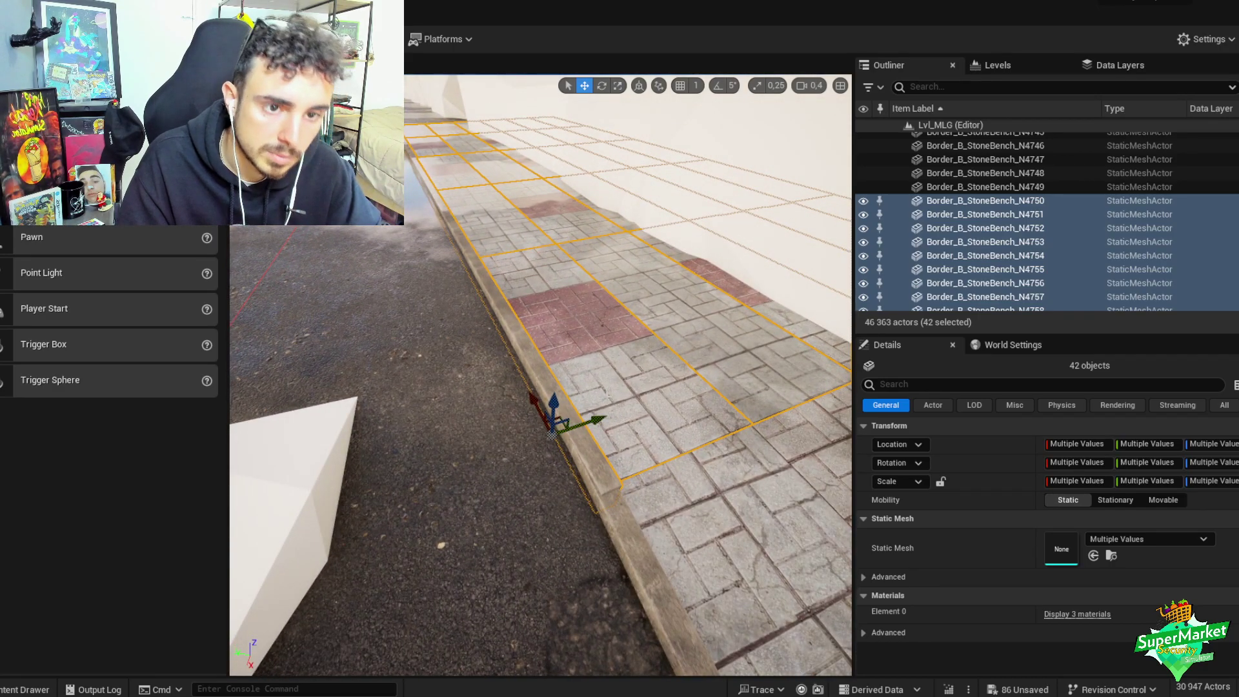
pyautogui.hotkey('ctrl', 'g')
# - Add a third copy along the road, align its rotation with the curb, and group it
pyautogui.moveTo(601, 422); pyautogui.dragTo(667, 360, button='right')
pyautogui.hotkey('shift', 'g')
pyautogui.moveTo(673, 393); pyautogui.dragTo(318, 320)
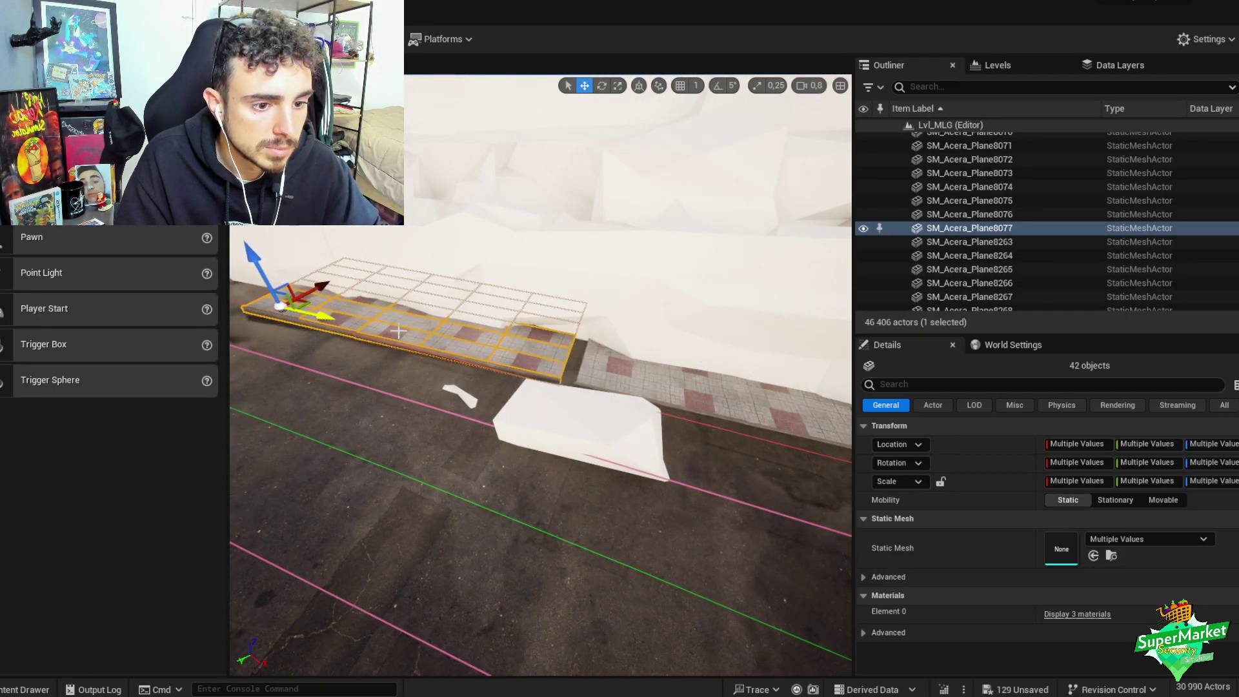
pyautogui.scroll(10, 398, 331)
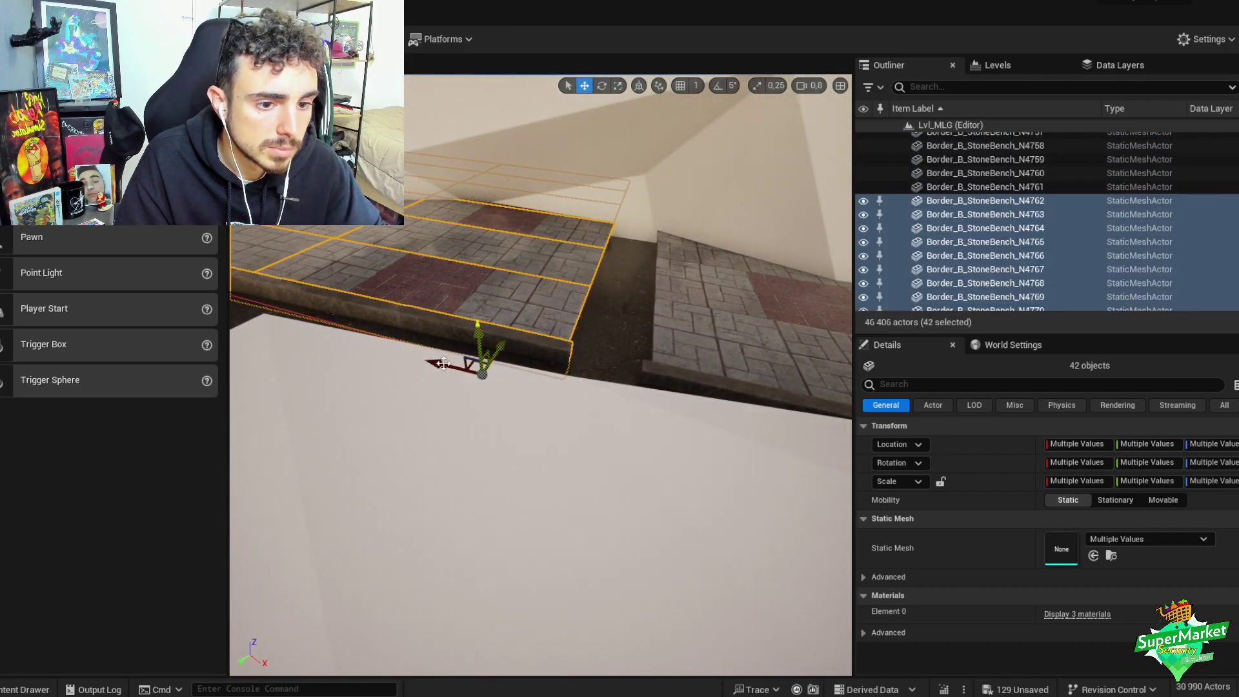
pyautogui.moveTo(511, 381); pyautogui.dragTo(509, 332, button='right')
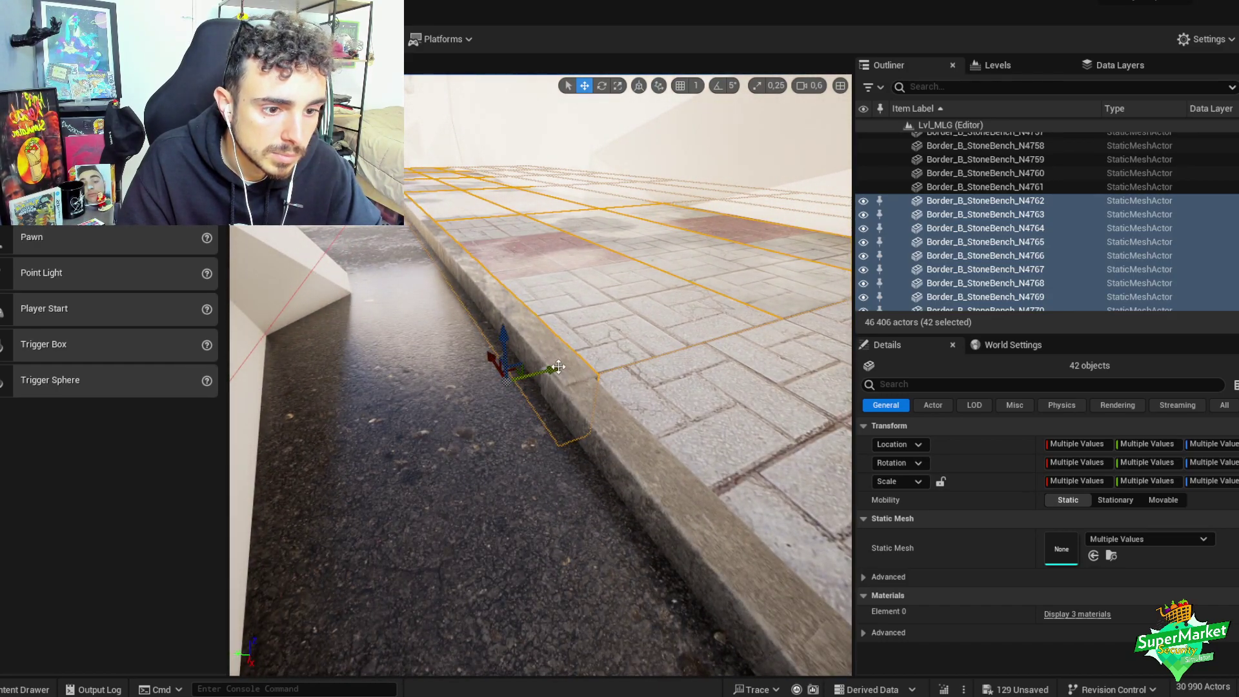
pyautogui.moveTo(555, 368); pyautogui.dragTo(570, 365, button='right')
pyautogui.press('e')
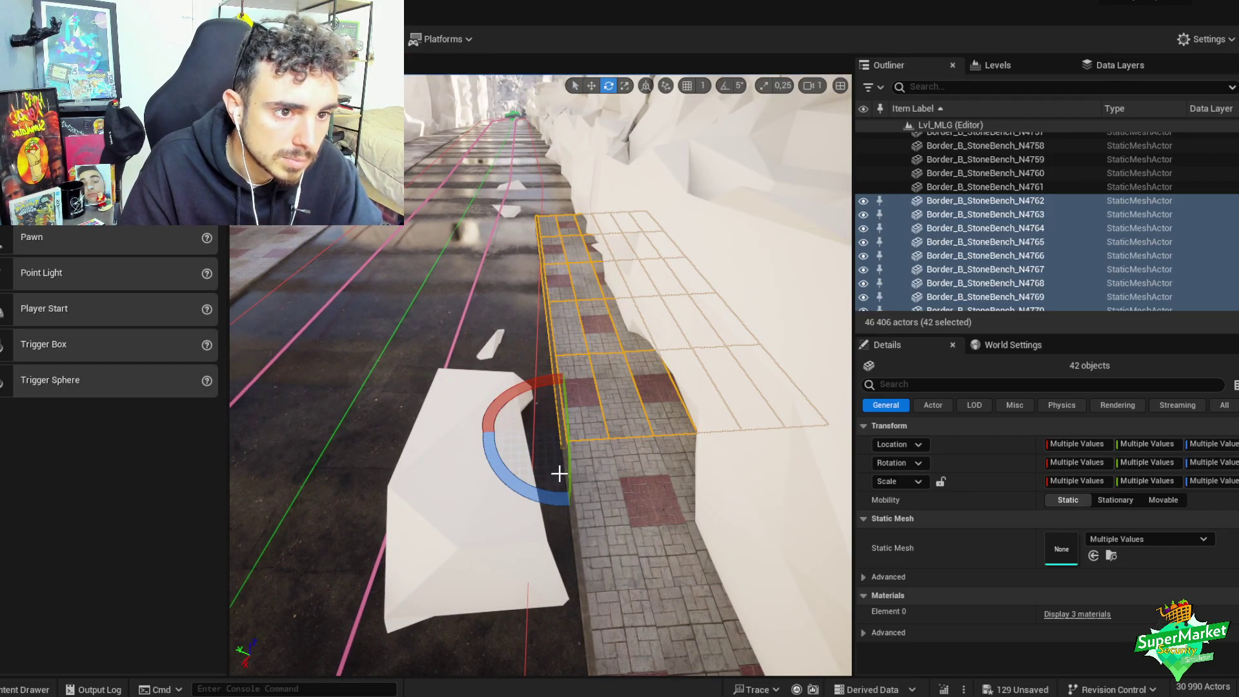
pyautogui.press('w')
pyautogui.moveTo(559, 474); pyautogui.dragTo(646, 462, button='right')
pyautogui.press('e')
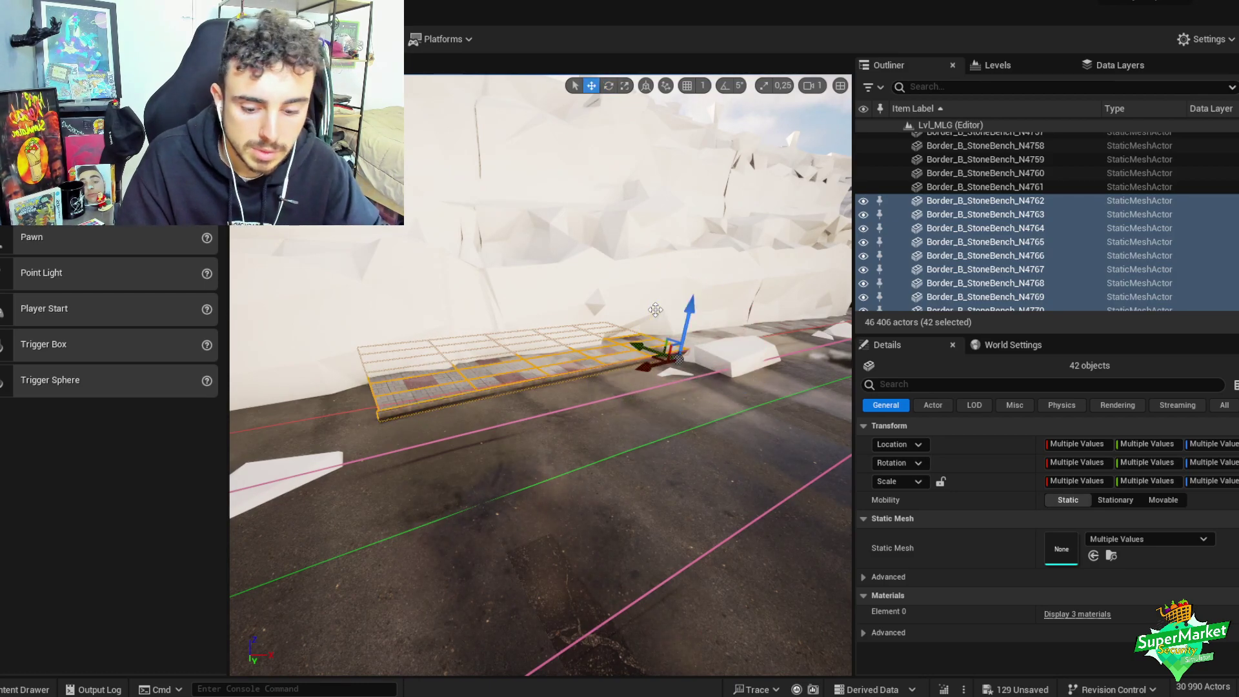
pyautogui.hotkey('ctrl', 'g')
# - Duplicate the group again and slide the copy to meet the previous curb piece
pyautogui.moveTo(655, 310); pyautogui.dragTo(439, 303, button='right')
pyautogui.keyDown('alt'); pyautogui.moveTo(439, 303); pyautogui.dragTo(613, 363); pyautogui.keyUp('alt')
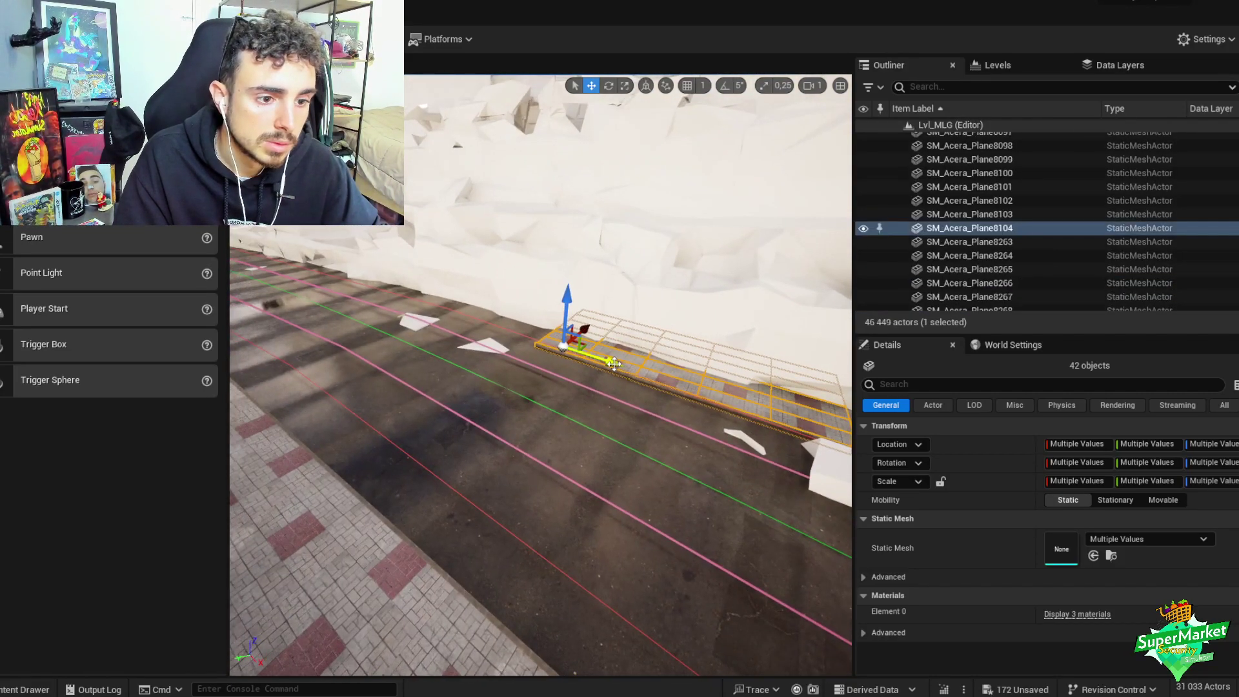
pyautogui.moveTo(465, 452); pyautogui.dragTo(484, 423, button='right')
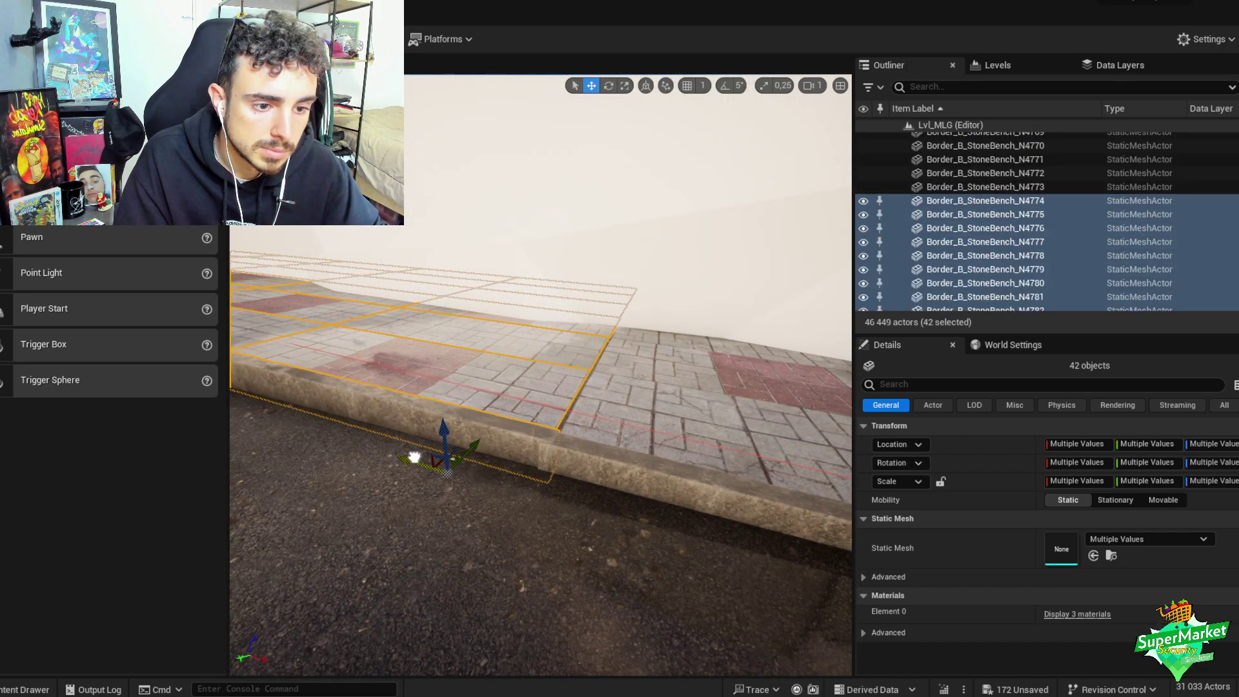
pyautogui.moveTo(420, 457); pyautogui.dragTo(403, 452, button='right')
pyautogui.scroll(-1, 407, 453)
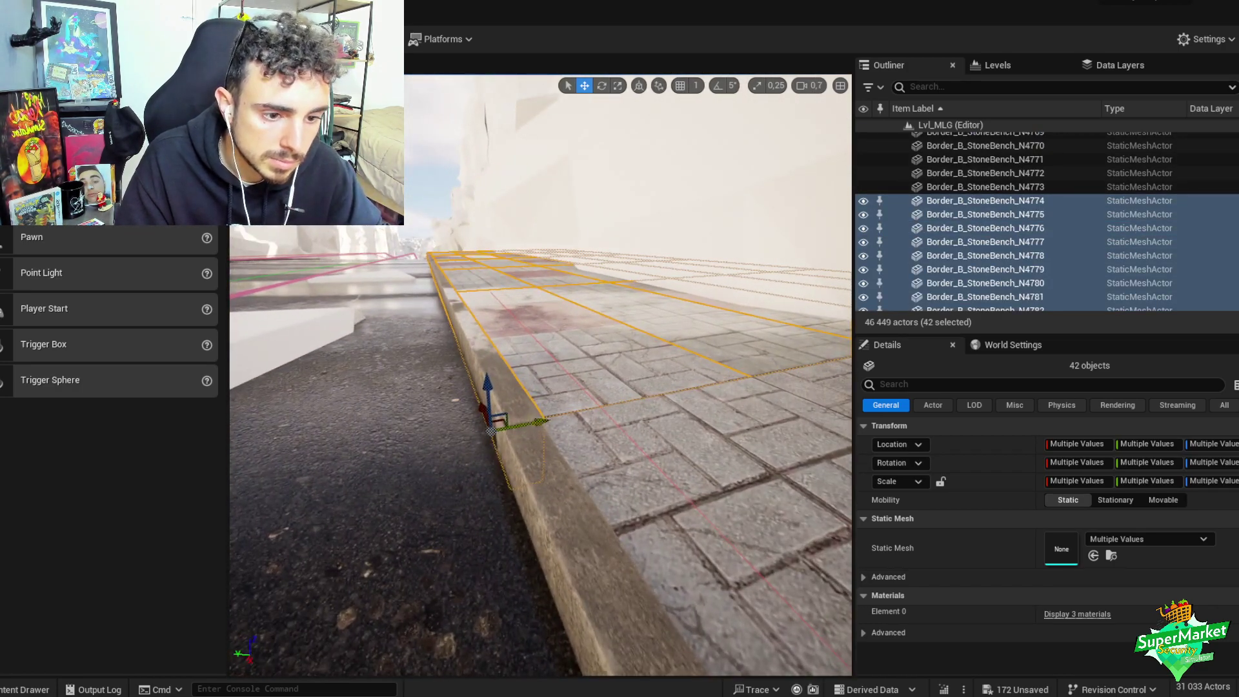
pyautogui.moveTo(487, 385); pyautogui.dragTo(487, 382)
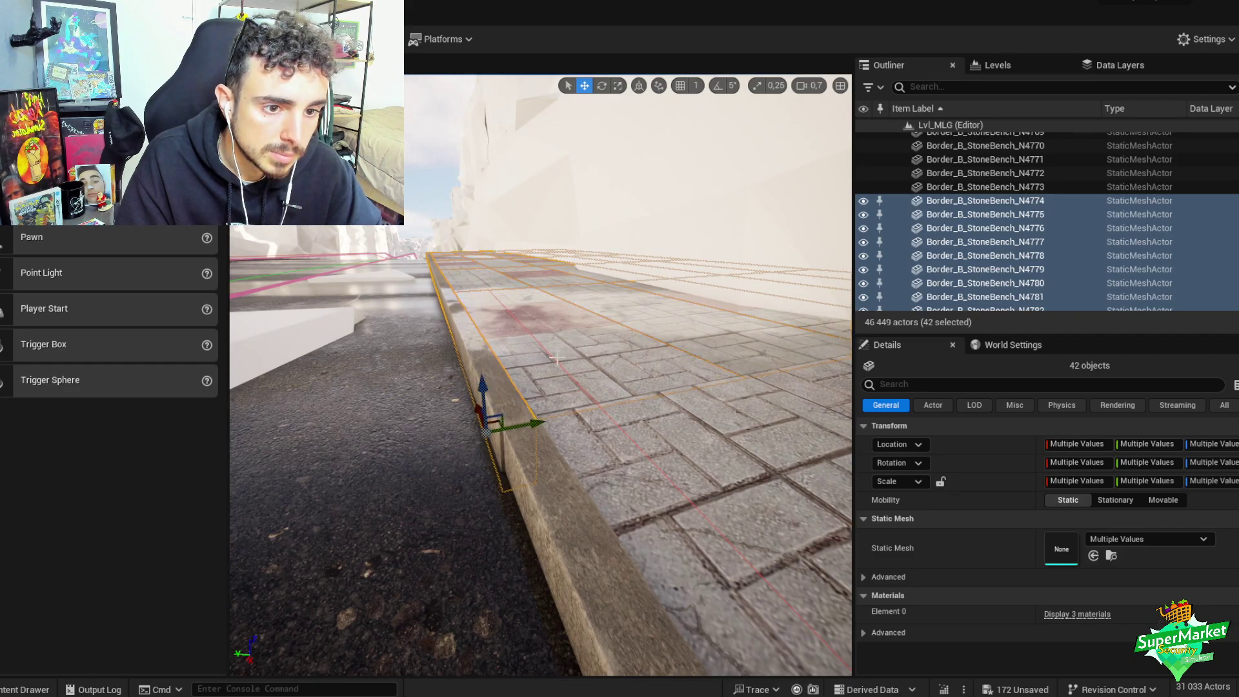
pyautogui.moveTo(557, 358); pyautogui.dragTo(597, 355, button='right')
pyautogui.scroll(2, 565, 357)
# - Fine-tune the fourth copy's rotation and position, then group its pieces
pyautogui.press('e')
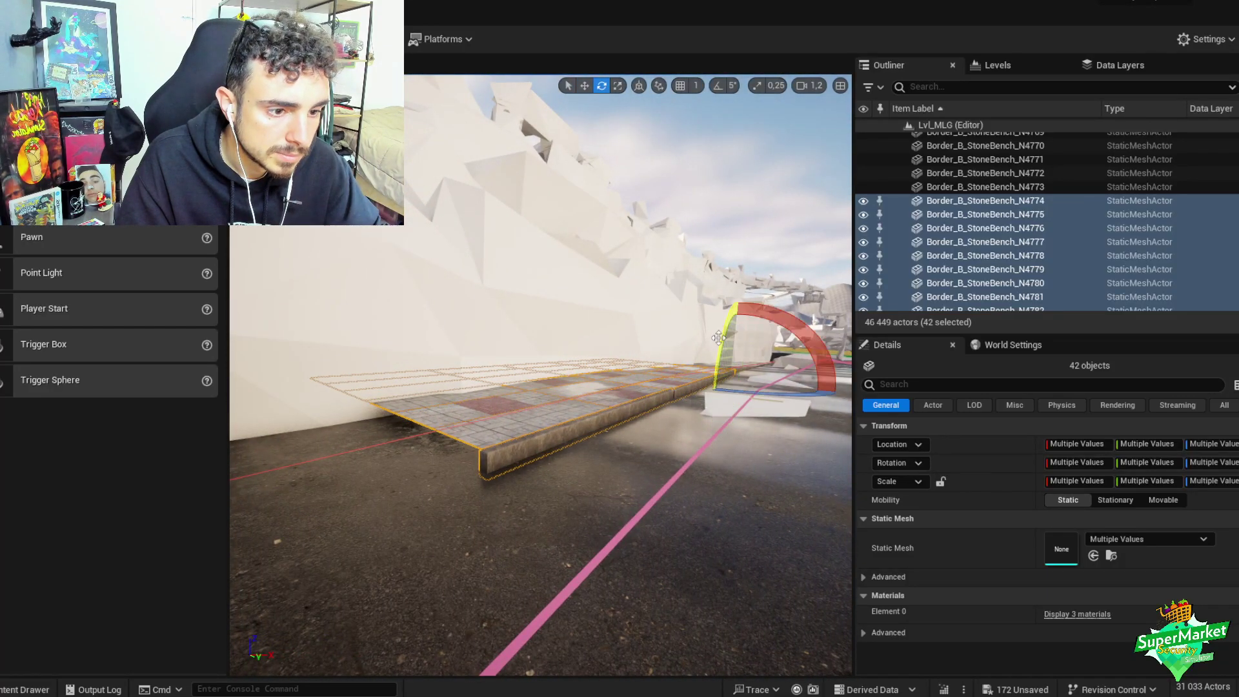
pyautogui.press('w')
pyautogui.moveTo(719, 338); pyautogui.dragTo(695, 344, button='right')
pyautogui.scroll(-2, 708, 340)
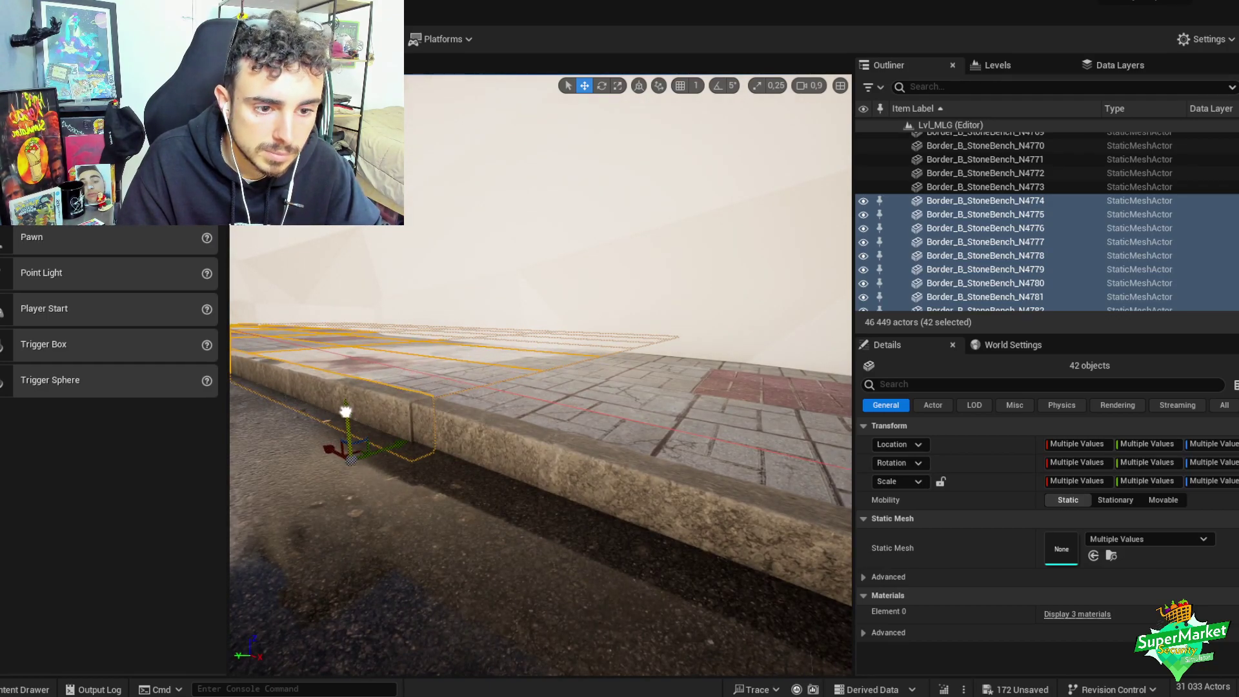
pyautogui.hotkey('ctrl', 'g')
pyautogui.moveTo(432, 390); pyautogui.dragTo(522, 416, button='right')
pyautogui.scroll(3, 477, 403)
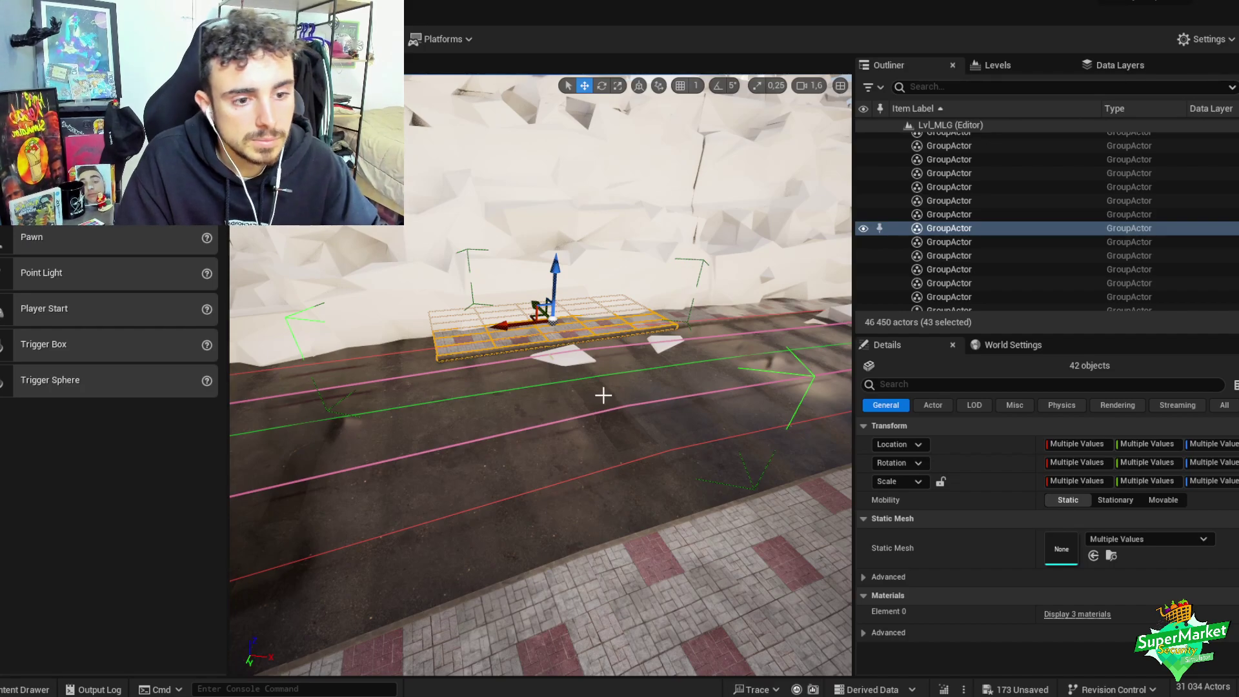
# - Duplicate the latest sidewalk segment and slide the copy along the road
pyautogui.hotkey('ctrl', 'd')
pyautogui.moveTo(604, 395); pyautogui.dragTo(637, 372, button='right')
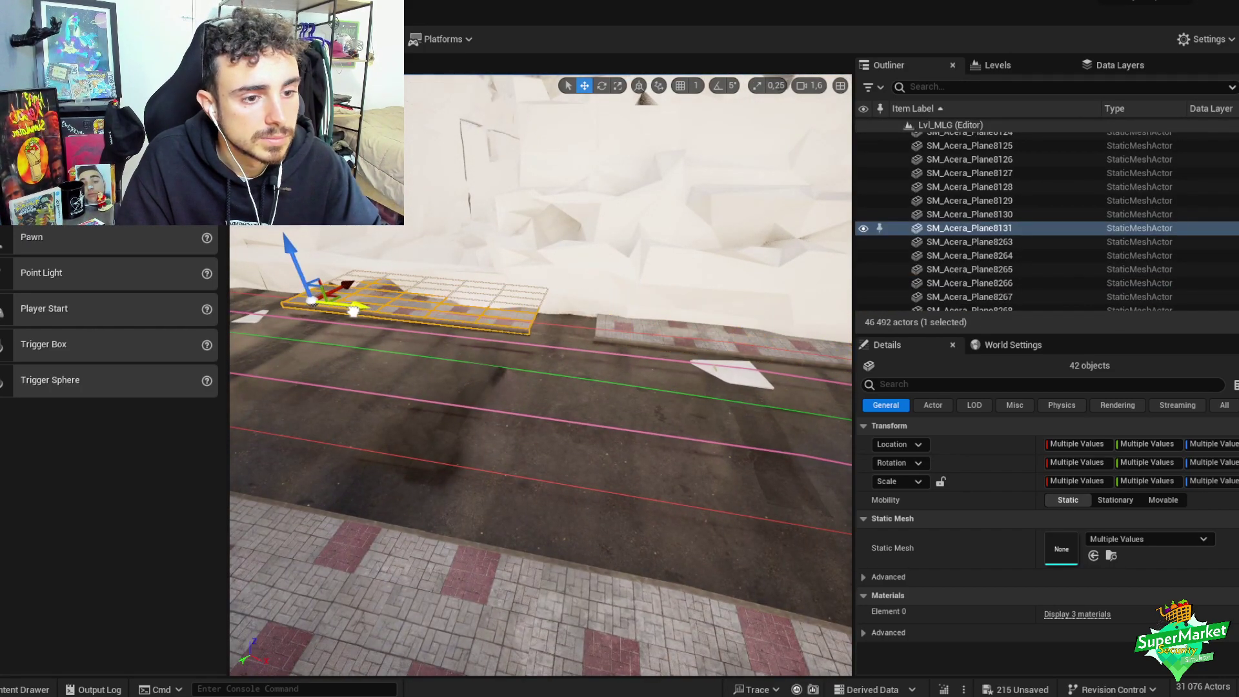
pyautogui.moveTo(397, 313); pyautogui.dragTo(579, 369, button='right')
pyautogui.scroll(-2, 488, 371)
pyautogui.scroll(-3, 568, 398)
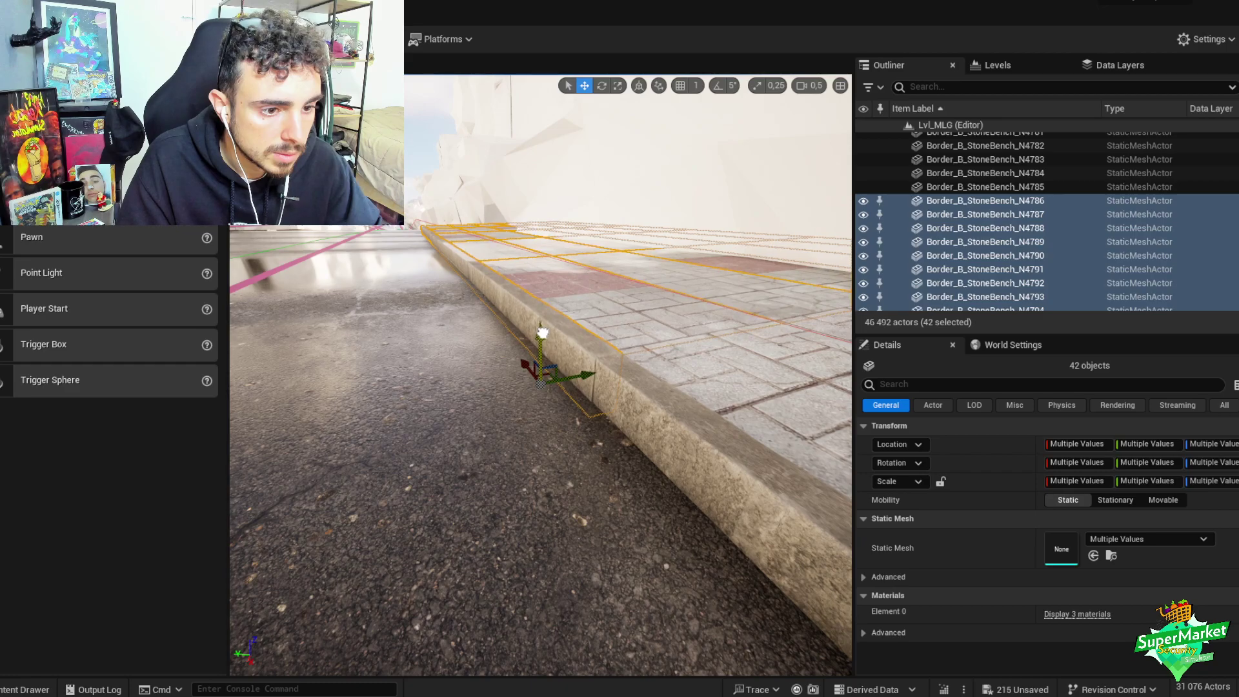
pyautogui.moveTo(541, 378); pyautogui.dragTo(721, 319, button='right')
pyautogui.scroll(1, 561, 378)
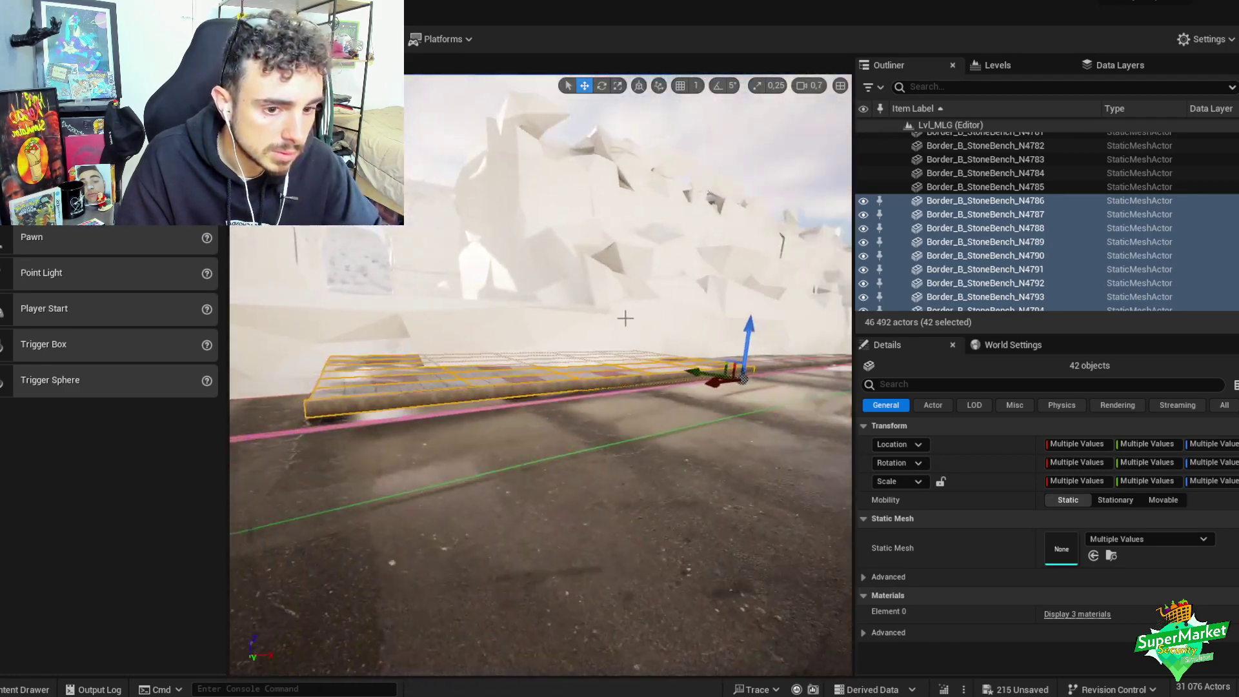
# - Rotate the copied curb pieces and group the 42 selected pieces
pyautogui.press('e')
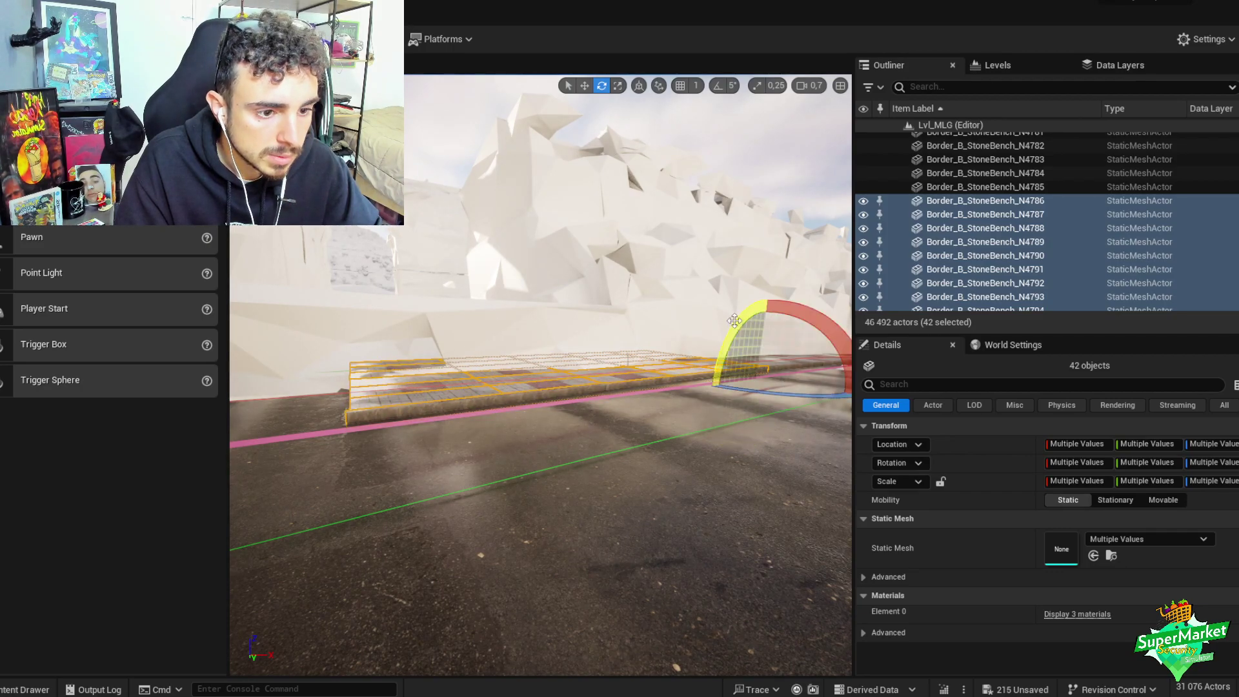
pyautogui.press('w')
pyautogui.moveTo(709, 385); pyautogui.dragTo(411, 392, button='right')
pyautogui.scroll(-1, 491, 389)
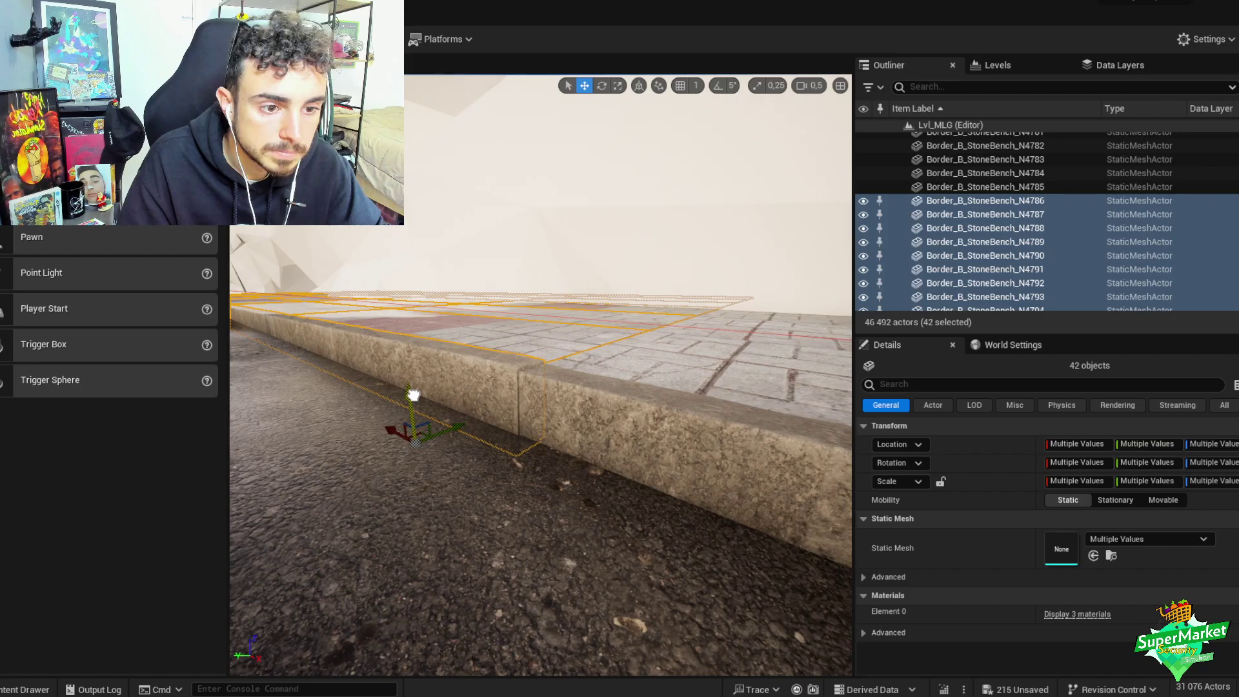
pyautogui.hotkey('ctrl', 'g')
pyautogui.moveTo(424, 395); pyautogui.dragTo(719, 413, button='right')
pyautogui.scroll(2, 464, 381)
# - Duplicate the segment again, turn it slightly to follow the road curve, and group it
pyautogui.hotkey('ctrl', 'd')
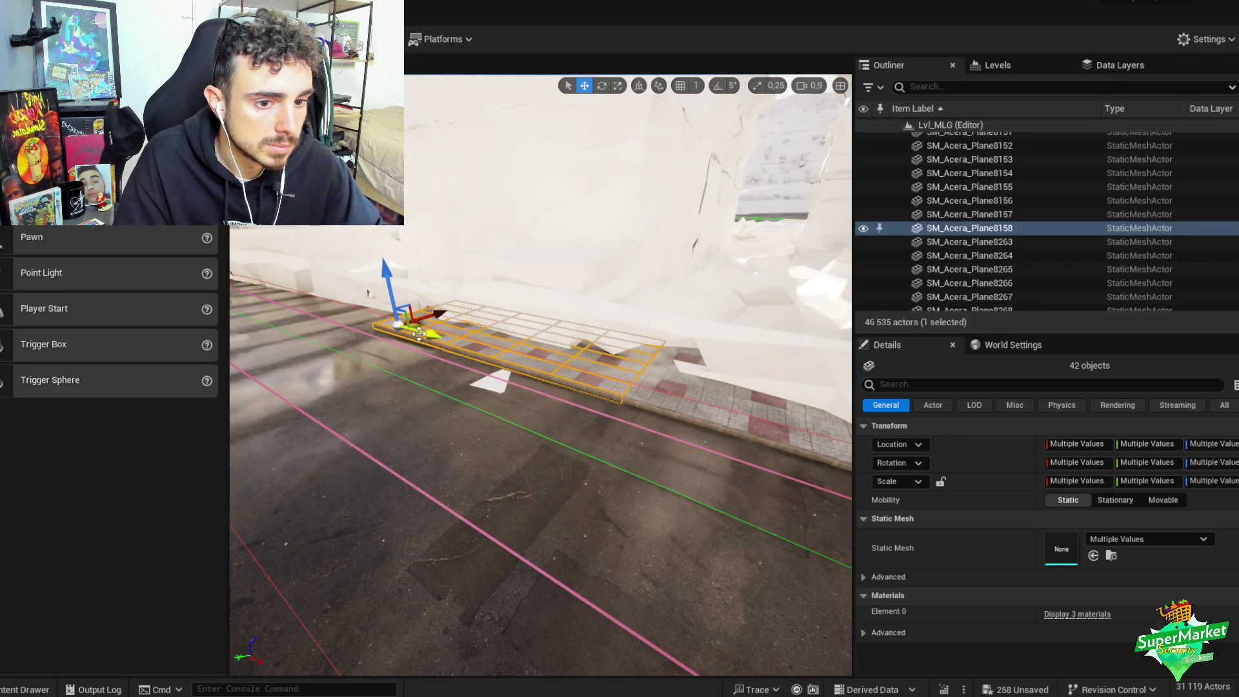
pyautogui.moveTo(418, 336); pyautogui.dragTo(586, 523, button='right')
pyautogui.scroll(-3, 572, 521)
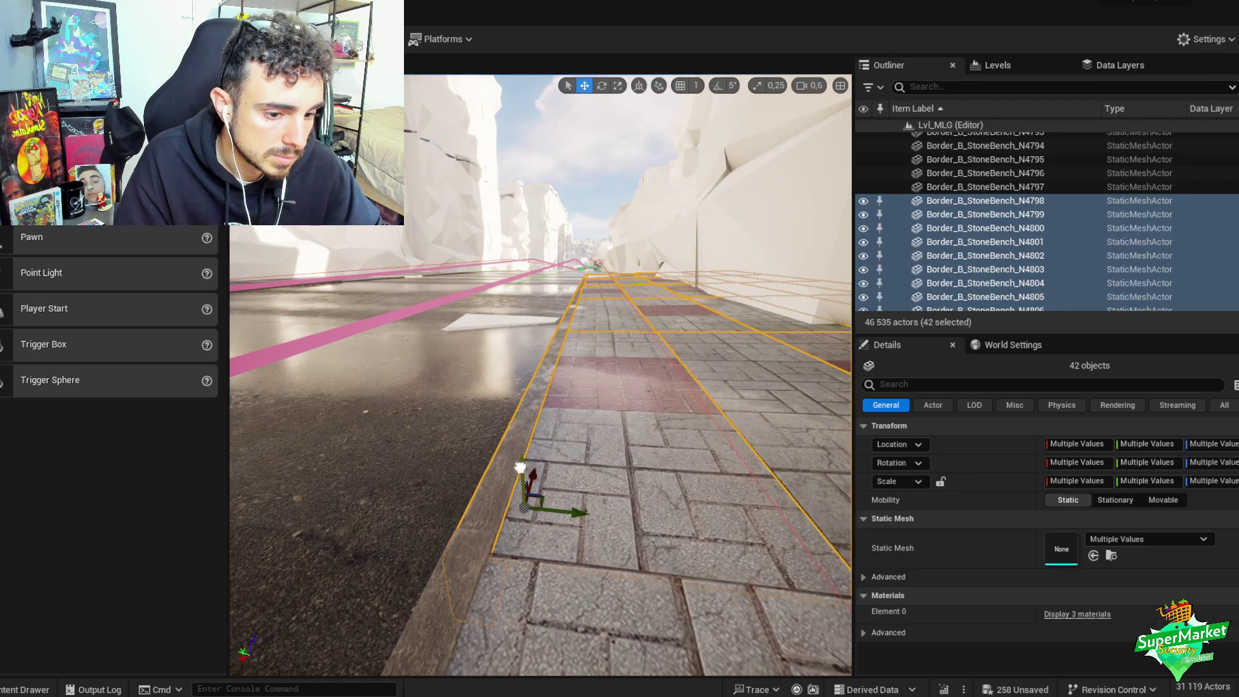
pyautogui.moveTo(523, 463); pyautogui.dragTo(530, 466, button='right')
pyautogui.scroll(2, 525, 464)
pyautogui.moveTo(541, 374); pyautogui.dragTo(544, 377, button='right')
pyautogui.press('e')
pyautogui.moveTo(709, 349); pyautogui.dragTo(678, 406)
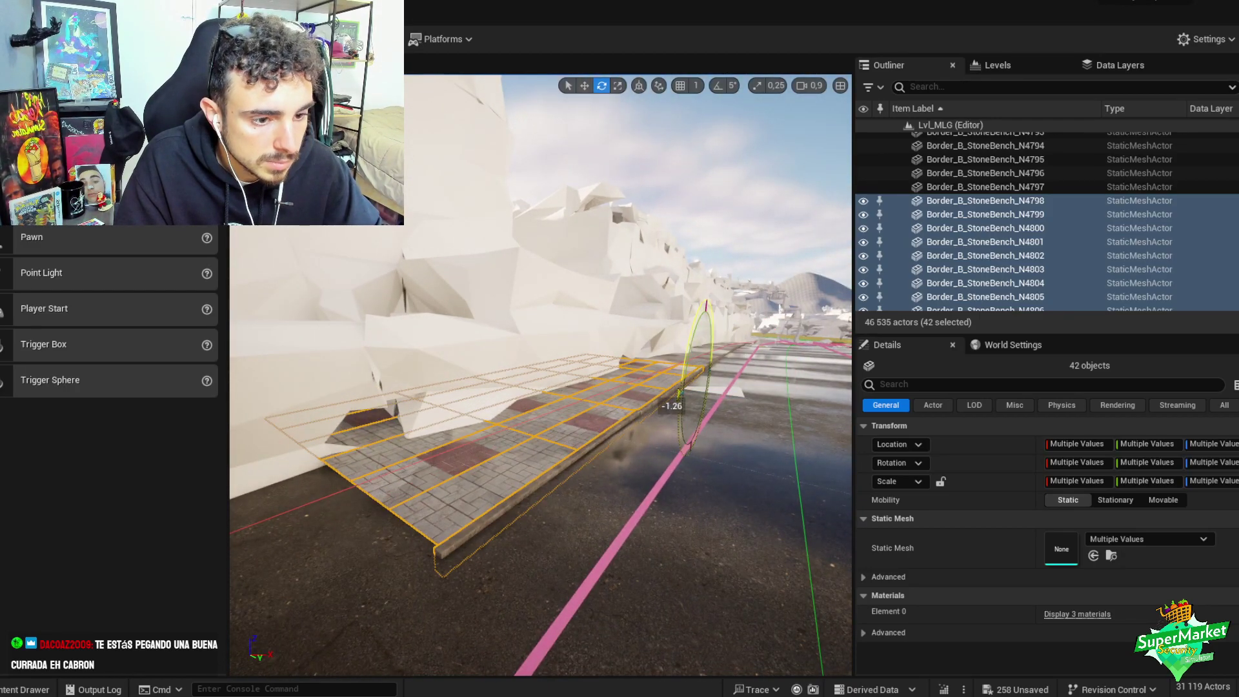
pyautogui.moveTo(621, 349); pyautogui.dragTo(403, 343, button='right')
pyautogui.scroll(-2, 620, 347)
pyautogui.hotkey('ctrl', 'g')
# - Add a third copy with its adjoining curb piece, nudge it to close the gap, and group it
pyautogui.scroll(2, 411, 351)
pyautogui.moveTo(488, 338); pyautogui.dragTo(488, 338, button='right')
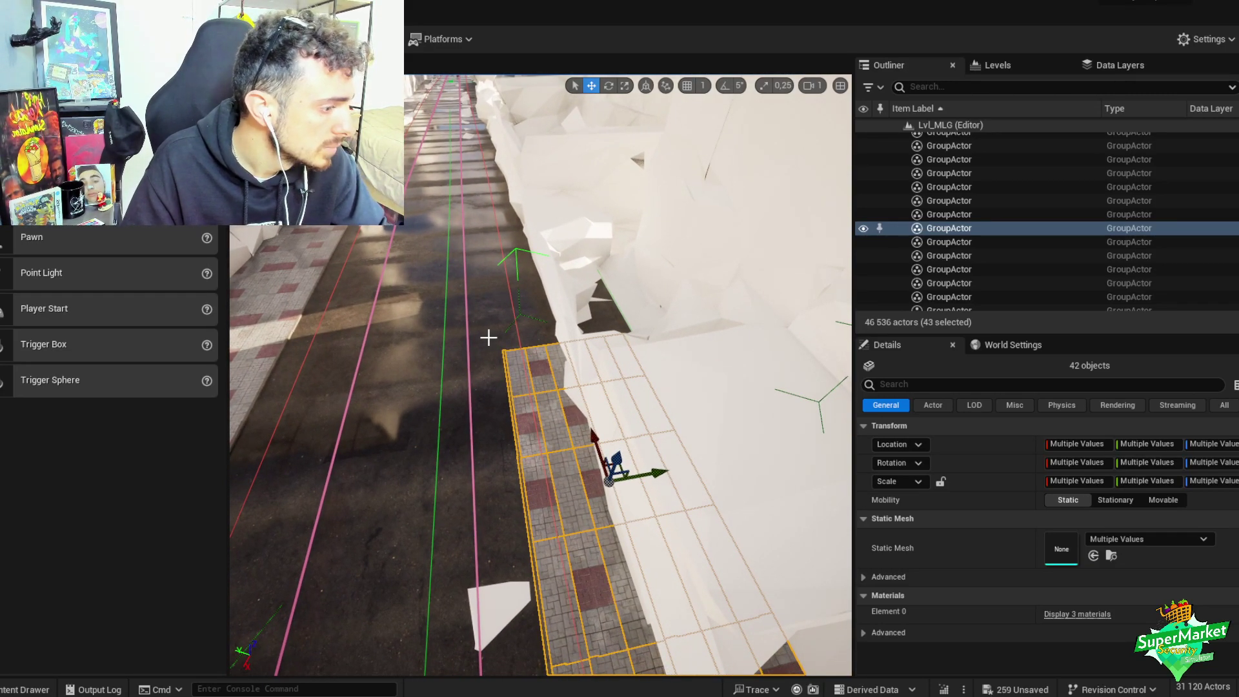
pyautogui.moveTo(490, 314); pyautogui.dragTo(494, 308, button='right')
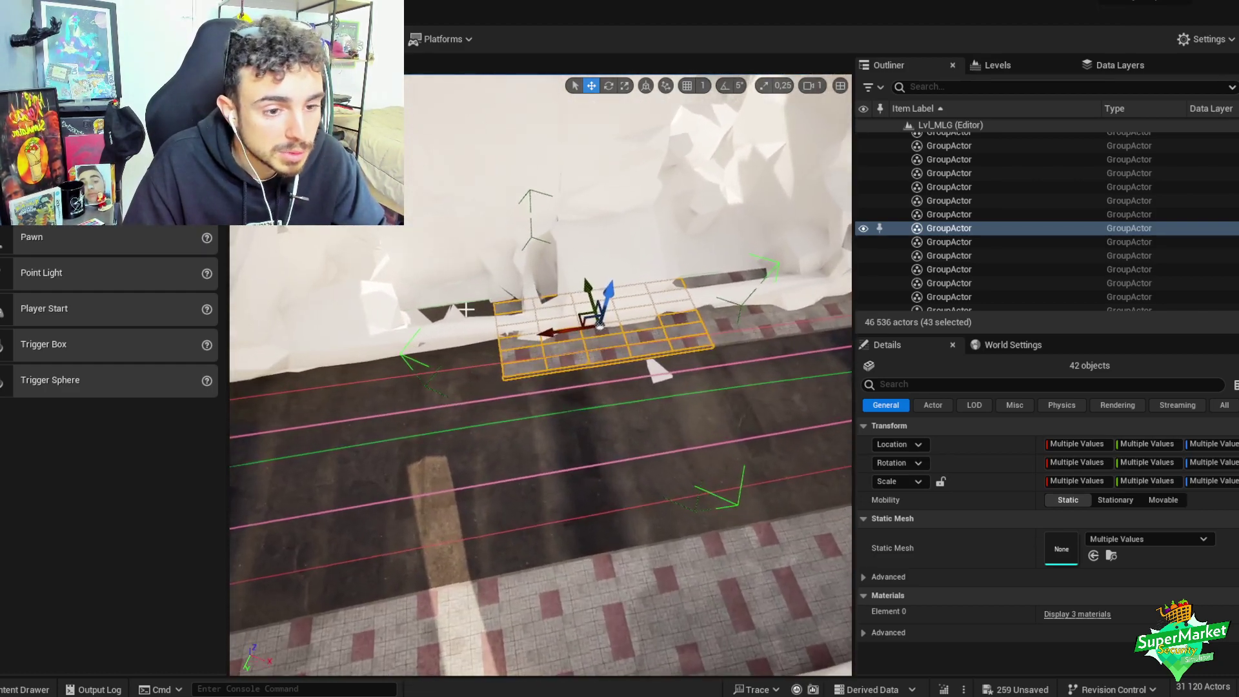
pyautogui.hotkey('ctrl', 'd')
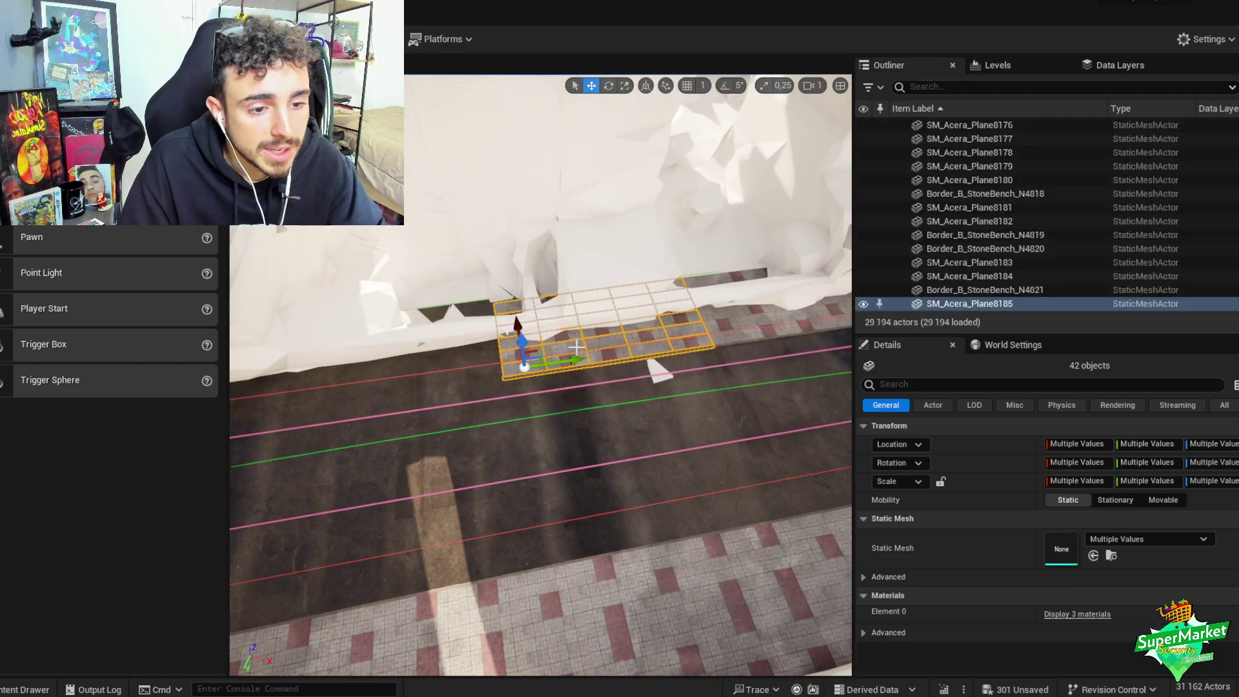
pyautogui.moveTo(494, 308); pyautogui.dragTo(261, 363)
pyautogui.moveTo(352, 363); pyautogui.dragTo(519, 484, button='right')
pyautogui.keyDown('ctrl'); pyautogui.click(459, 487); pyautogui.keyUp('ctrl')
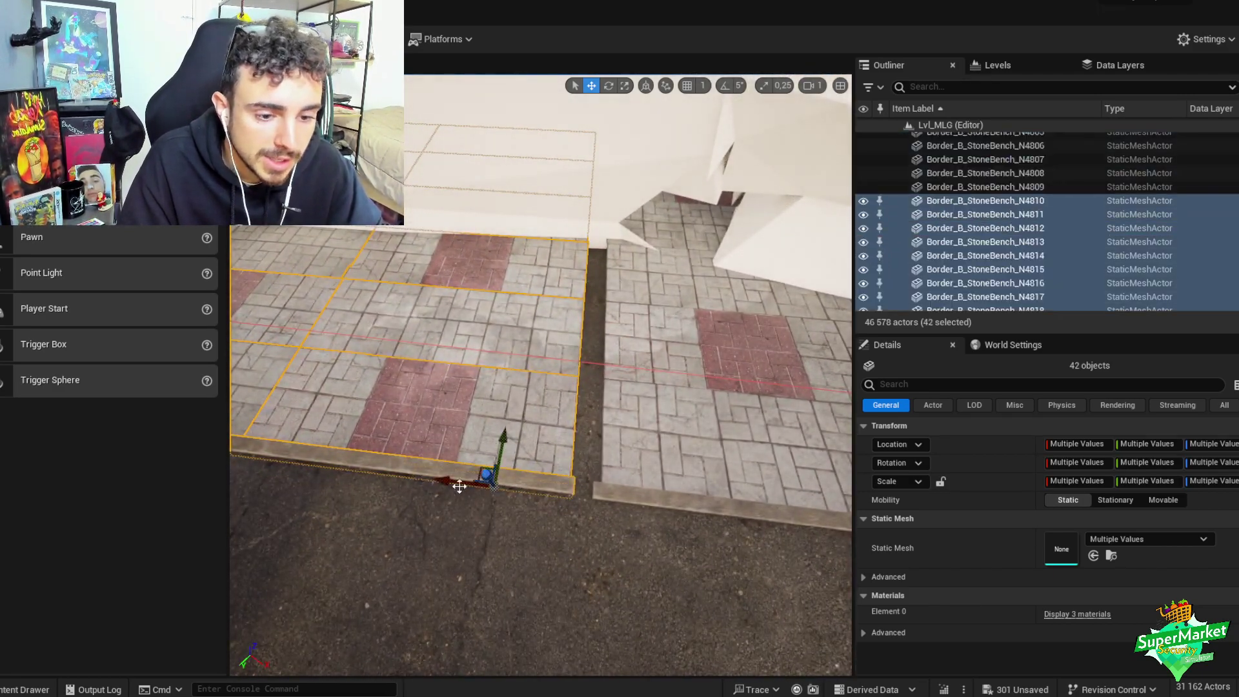
pyautogui.moveTo(447, 484); pyautogui.dragTo(476, 487)
pyautogui.scroll(-1, 541, 375)
pyautogui.moveTo(541, 374); pyautogui.dragTo(586, 402, button='right')
pyautogui.hotkey('ctrl', 'g')
pyautogui.keyDown('ctrl'); pyautogui.click(612, 442); pyautogui.keyUp('ctrl')
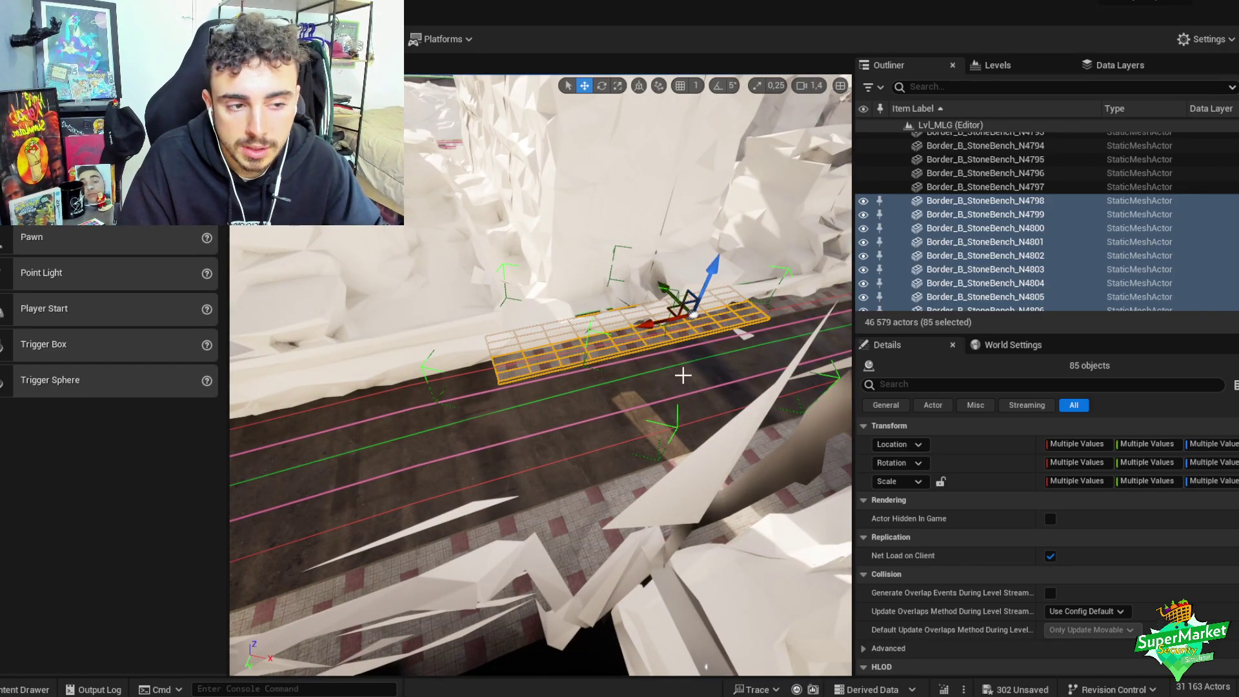
# - Alt-drag a copy of the segment further along the road and frame it
pyautogui.keyDown('alt'); pyautogui.moveTo(683, 375); pyautogui.dragTo(303, 423); pyautogui.keyUp('alt')
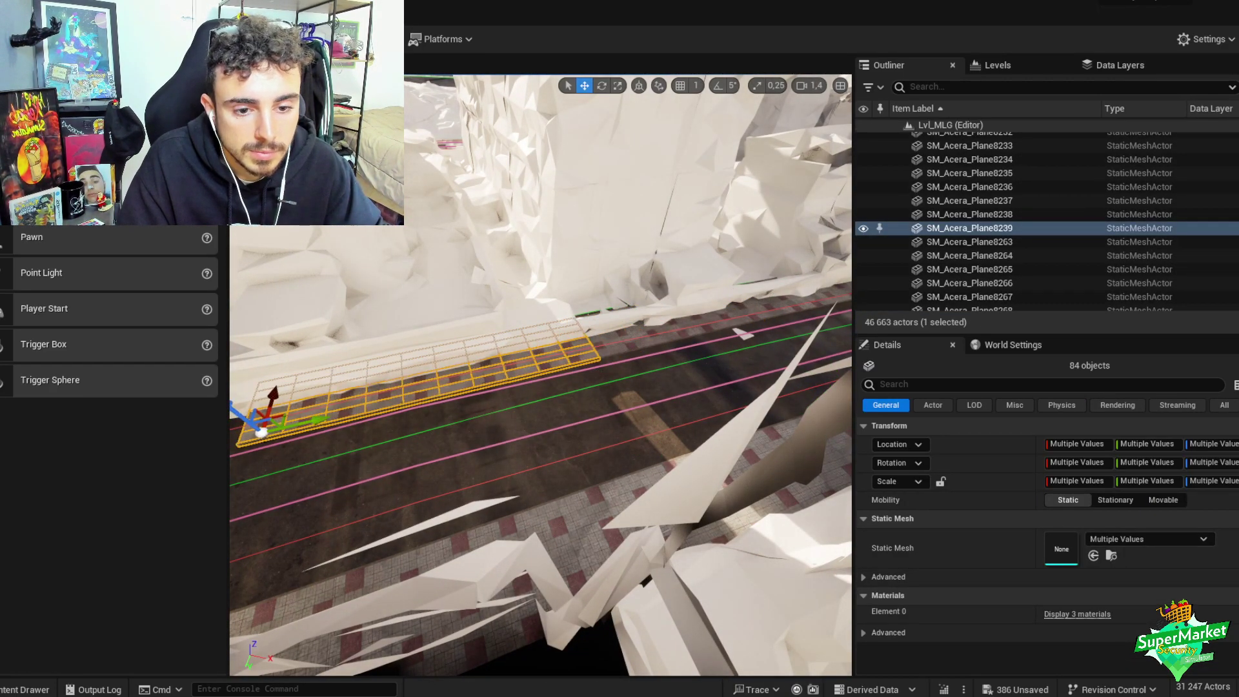
pyautogui.press('f')
pyautogui.moveTo(321, 381); pyautogui.dragTo(397, 458, button='right')
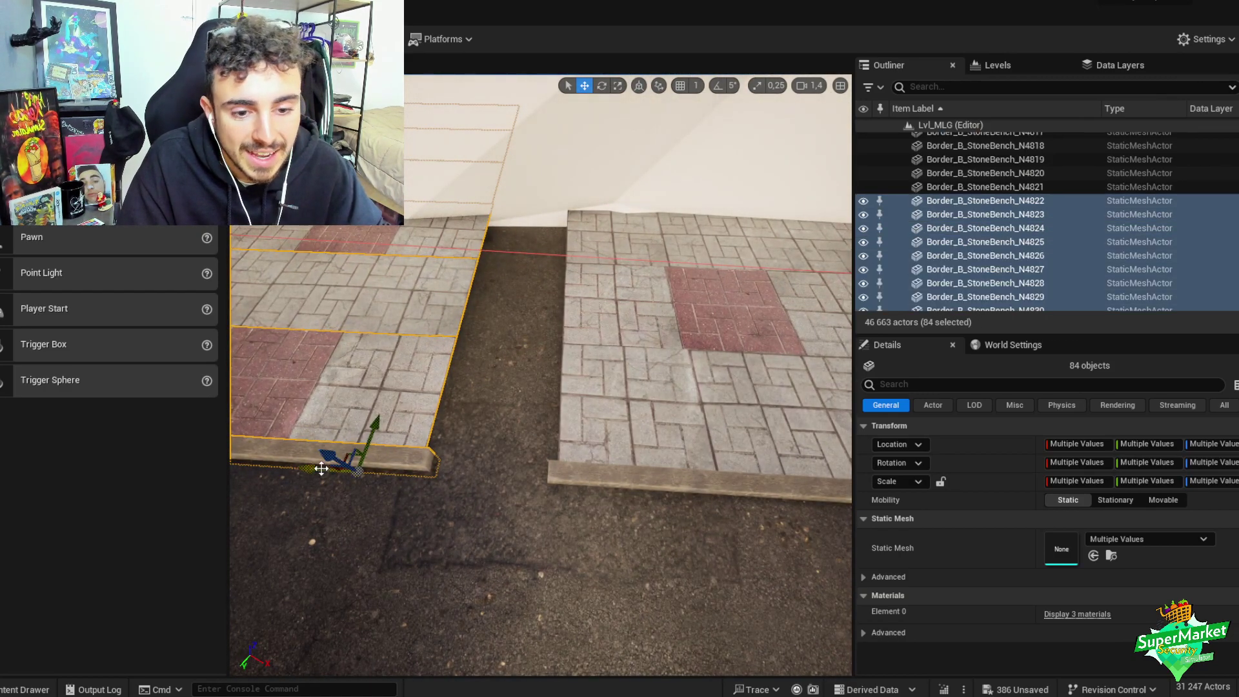
pyautogui.moveTo(470, 476); pyautogui.dragTo(729, 443, button='right')
pyautogui.scroll(2, 639, 448)
pyautogui.moveTo(638, 354)
pyautogui.mouseDown(button='right')
pyautogui.moveTo(652, 355)
pyautogui.moveTo(638, 353)
pyautogui.mouseUp(button='right')
# - Rotate the new copy to match the curb angle and group its pieces
pyautogui.press('e')
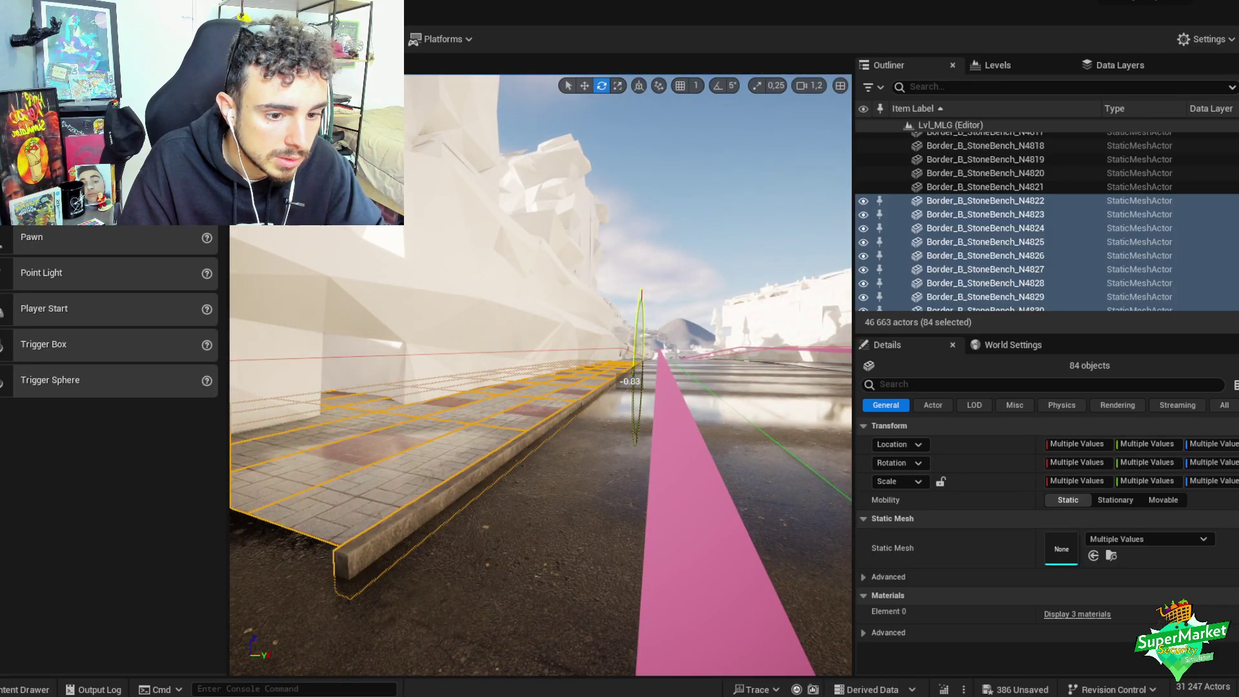
pyautogui.press('w')
pyautogui.scroll(-1, 652, 355)
pyautogui.moveTo(638, 354); pyautogui.dragTo(678, 355, button='right')
pyautogui.scroll(-1, 490, 439)
pyautogui.moveTo(474, 434); pyautogui.dragTo(519, 407, button='right')
pyautogui.hotkey('ctrl', 'g')
pyautogui.scroll(1, 485, 423)
pyautogui.scroll(1, 503, 413)
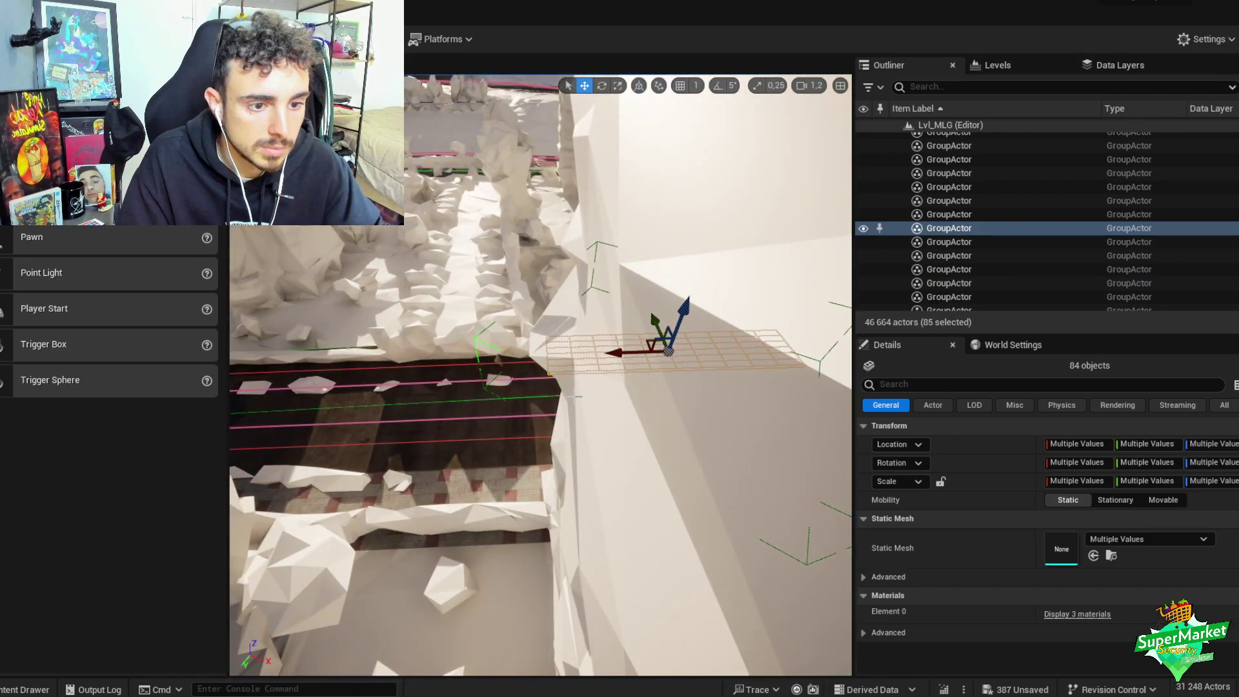
# - Duplicate the segment in place, rotate it to follow the curve, and group the 84 pieces
pyautogui.hotkey('ctrl', 'd')
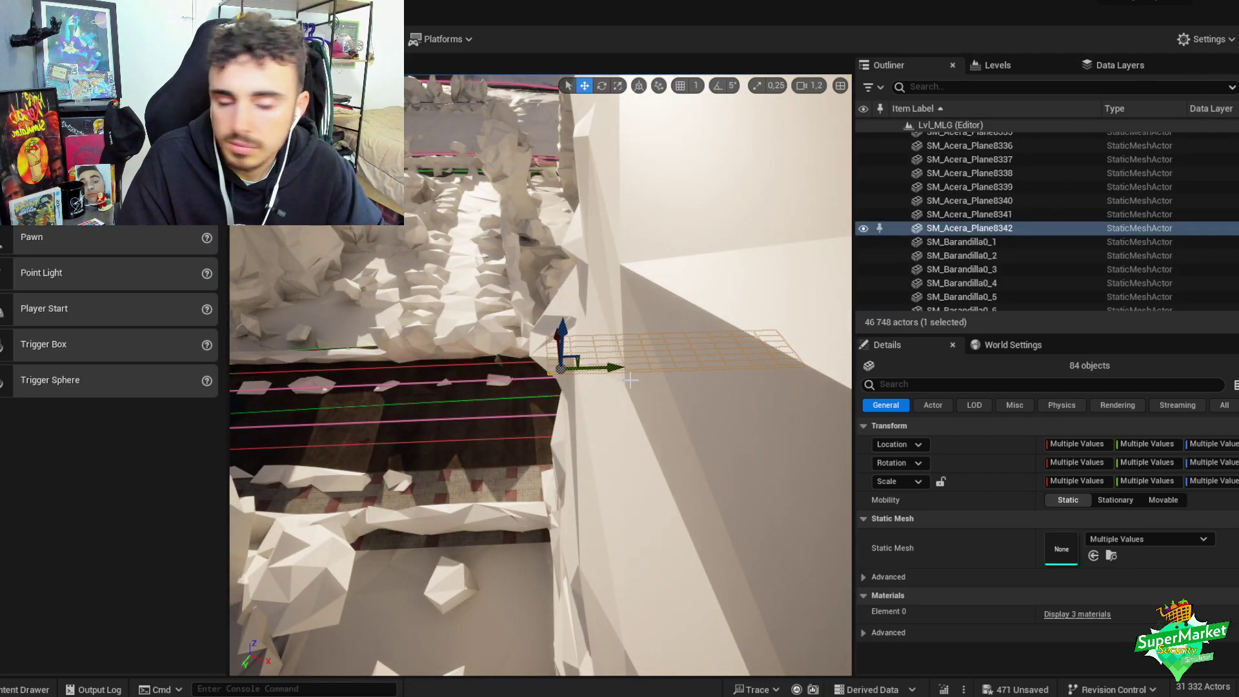
pyautogui.moveTo(395, 368); pyautogui.dragTo(500, 397, button='right')
pyautogui.scroll(-1, 492, 448)
pyautogui.scroll(-1, 497, 400)
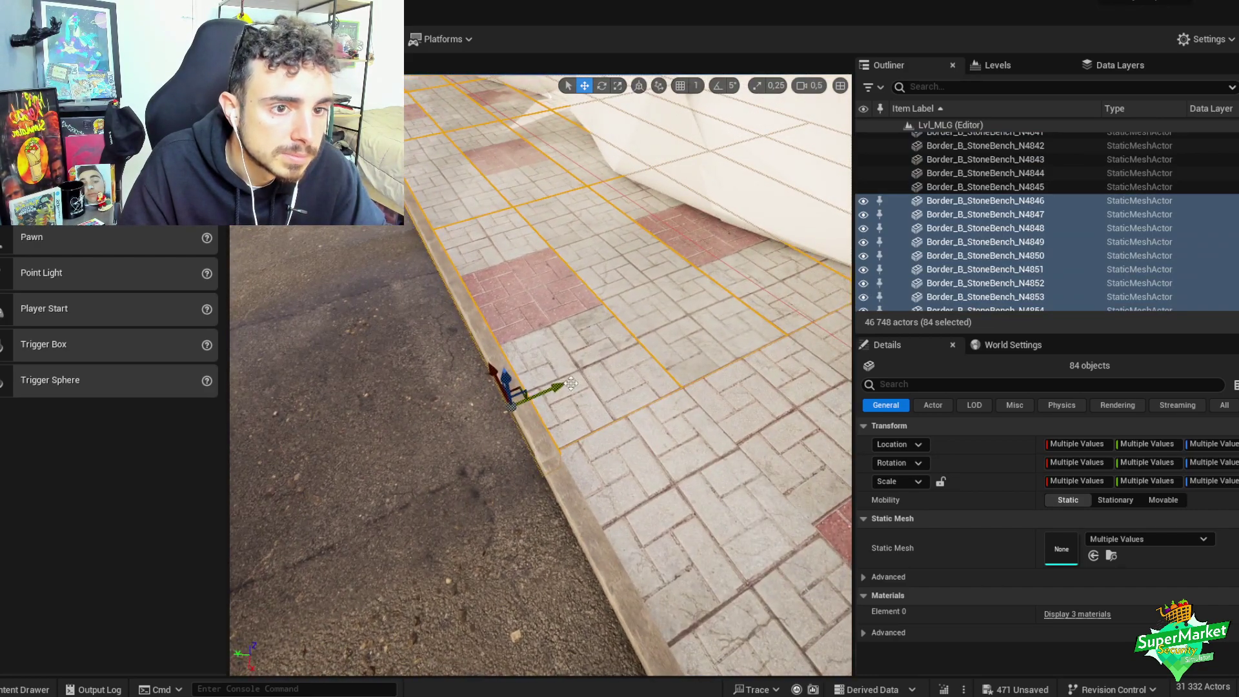
pyautogui.moveTo(571, 383); pyautogui.dragTo(565, 445, button='right')
pyautogui.scroll(1, 542, 391)
pyautogui.press('e')
pyautogui.press('w')
pyautogui.scroll(1, 594, 362)
pyautogui.scroll(-3, 571, 436)
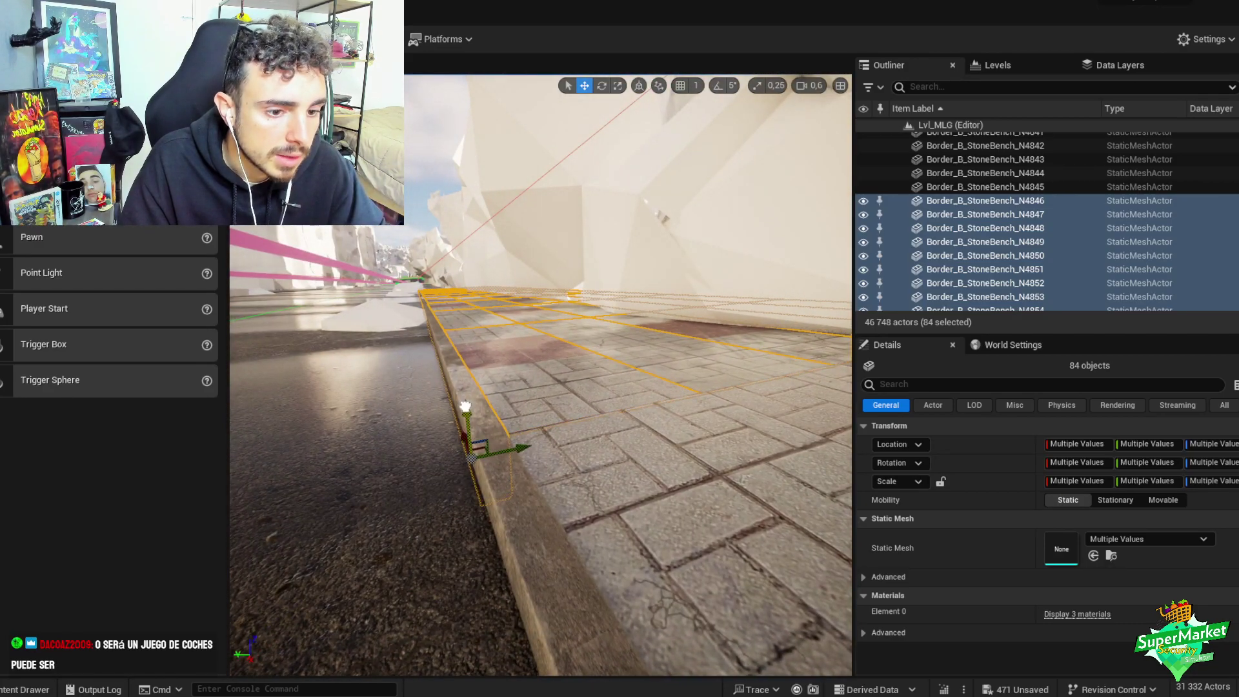
pyautogui.hotkey('ctrl', 'g')
pyautogui.moveTo(465, 405); pyautogui.dragTo(449, 349, button='right')
pyautogui.scroll(10, 455, 368)
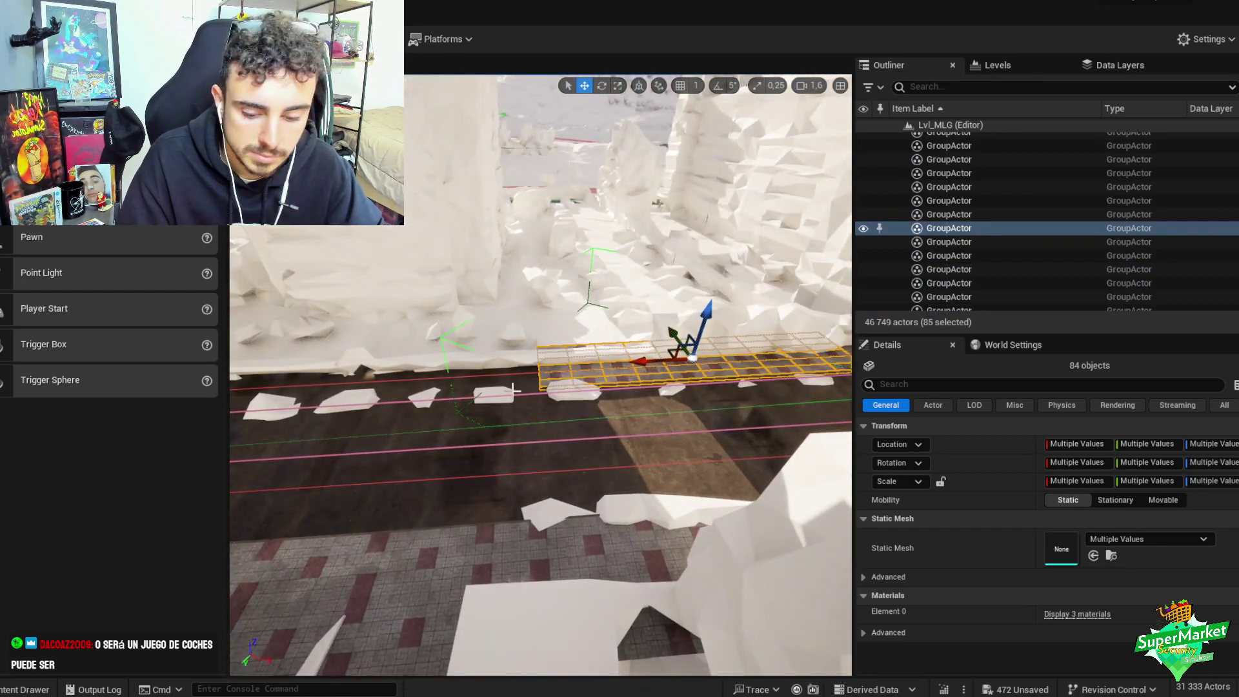
# - Alt-drag another copy along the road and group the new sidewalk pieces
pyautogui.keyDown('alt'); pyautogui.moveTo(606, 369); pyautogui.dragTo(241, 375); pyautogui.keyUp('alt')
pyautogui.scroll(-2, 562, 394)
pyautogui.moveTo(568, 386)
pyautogui.mouseDown(button='right')
pyautogui.moveTo(555, 413)
pyautogui.moveTo(568, 386)
pyautogui.mouseUp(button='right')
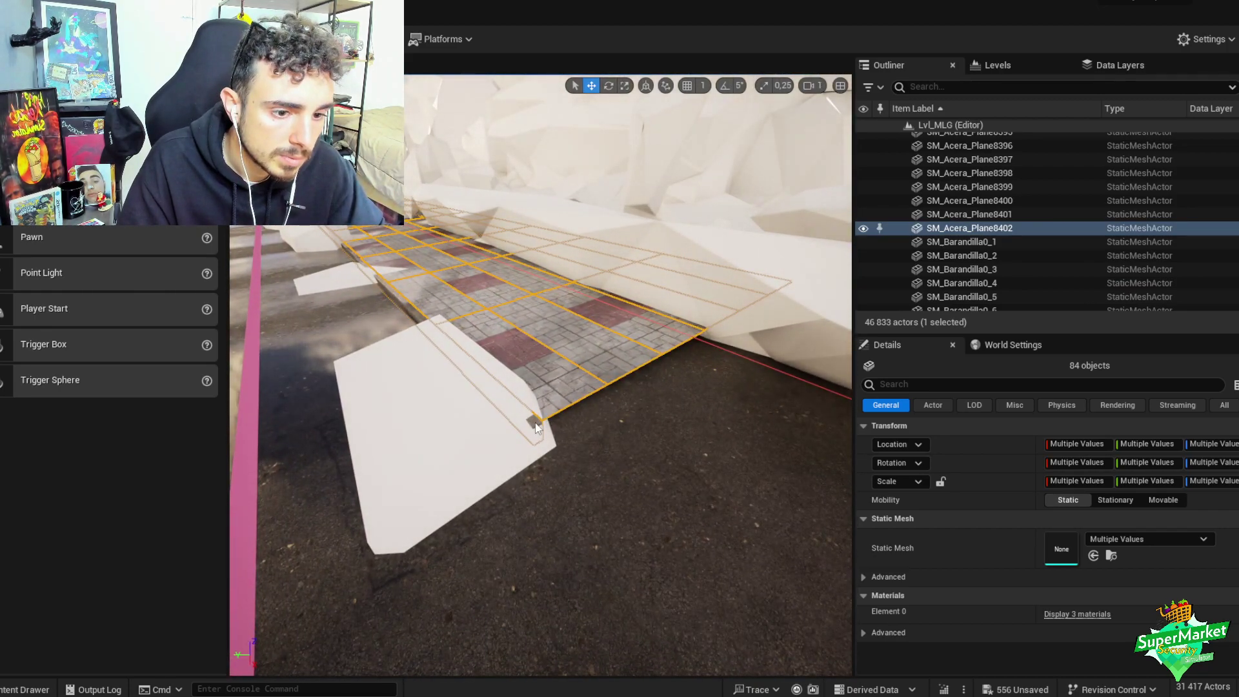
pyautogui.moveTo(536, 428); pyautogui.dragTo(415, 386, button='right')
pyautogui.scroll(-2, 520, 417)
pyautogui.scroll(-3, 414, 378)
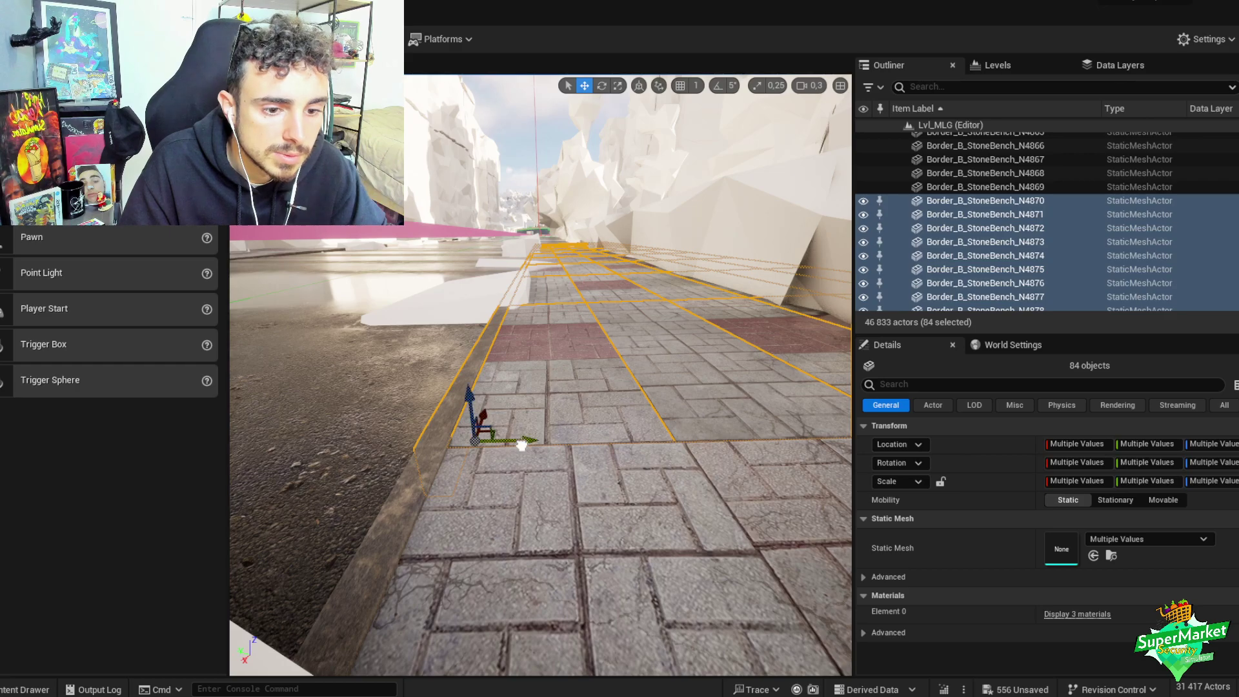
pyautogui.scroll(3, 524, 439)
pyautogui.moveTo(526, 444); pyautogui.dragTo(509, 420, button='right')
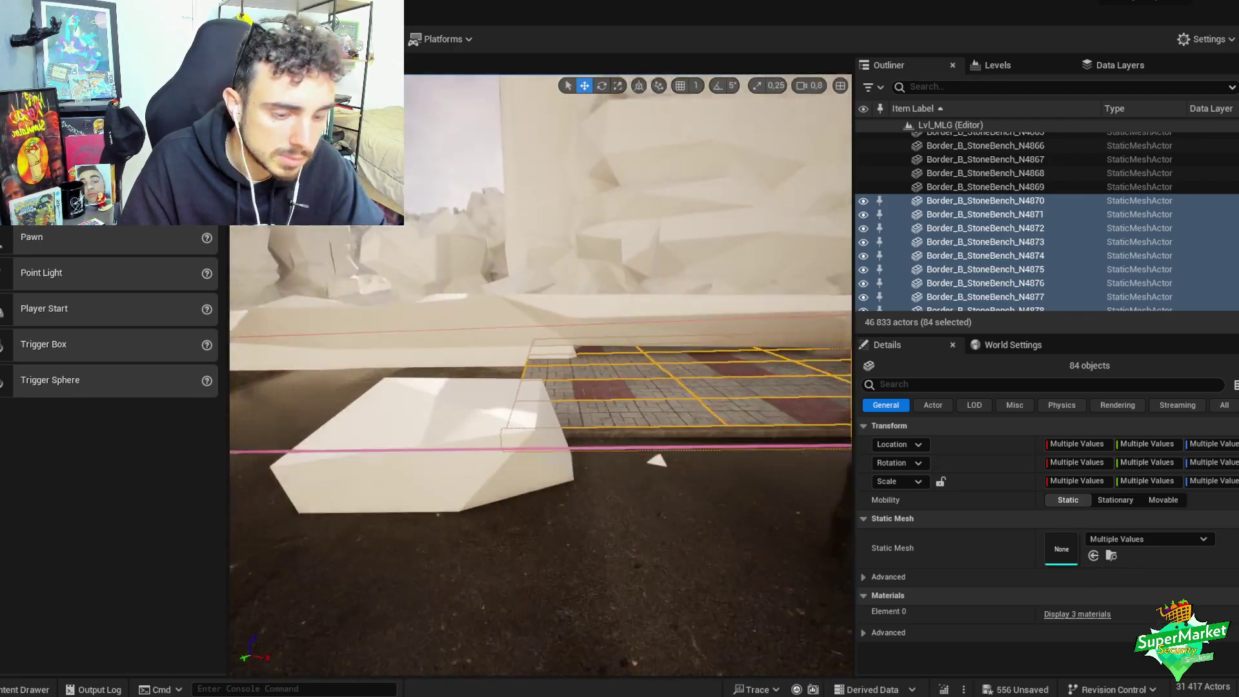
pyautogui.hotkey('ctrl', 'g')
pyautogui.moveTo(600, 433); pyautogui.dragTo(645, 409, button='right')
pyautogui.scroll(3, 631, 417)
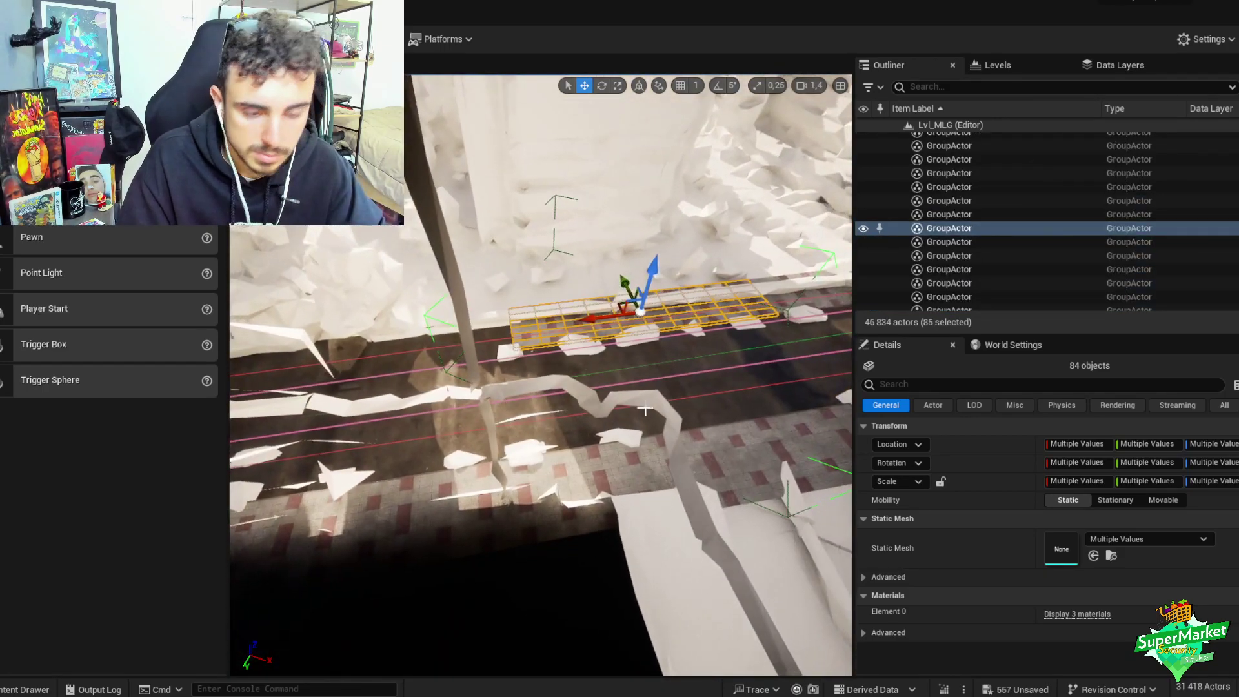
# - Duplicate the sidewalk segment, select the copied tile-and-curb pieces, rotate them, and group them
pyautogui.hotkey('ctrl', 'd')
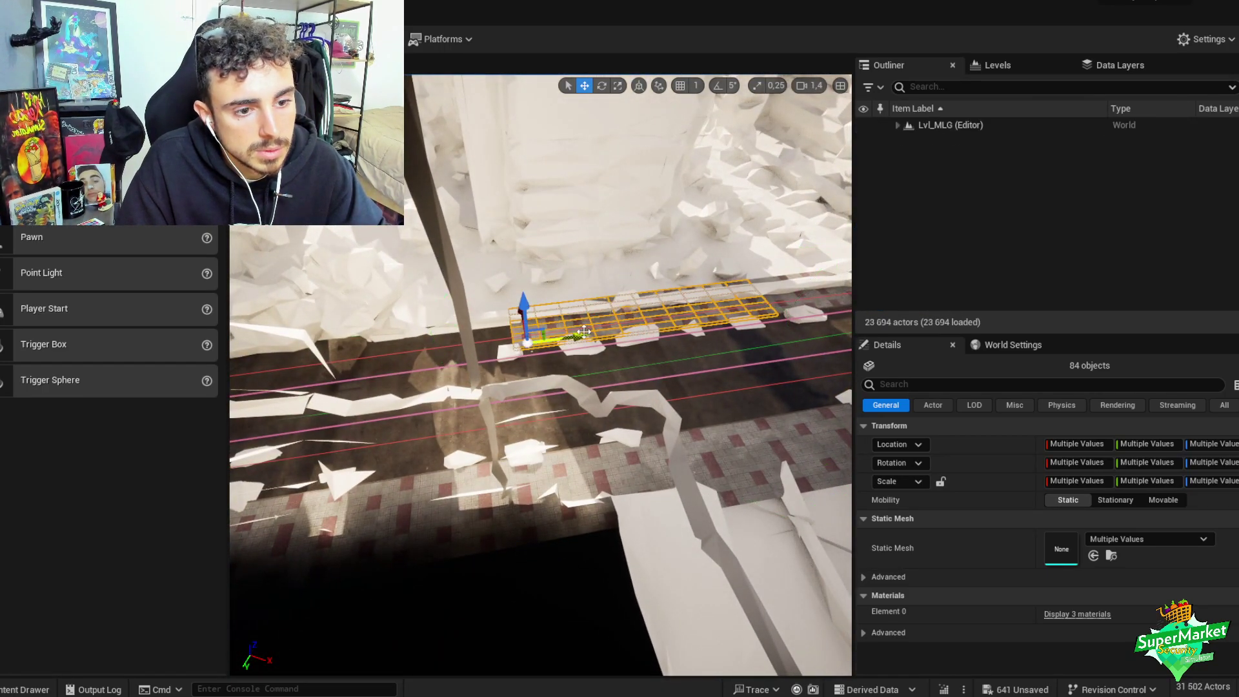
pyautogui.moveTo(519, 373); pyautogui.dragTo(405, 423, button='right')
pyautogui.click(503, 411)
pyautogui.scroll(-2, 452, 416)
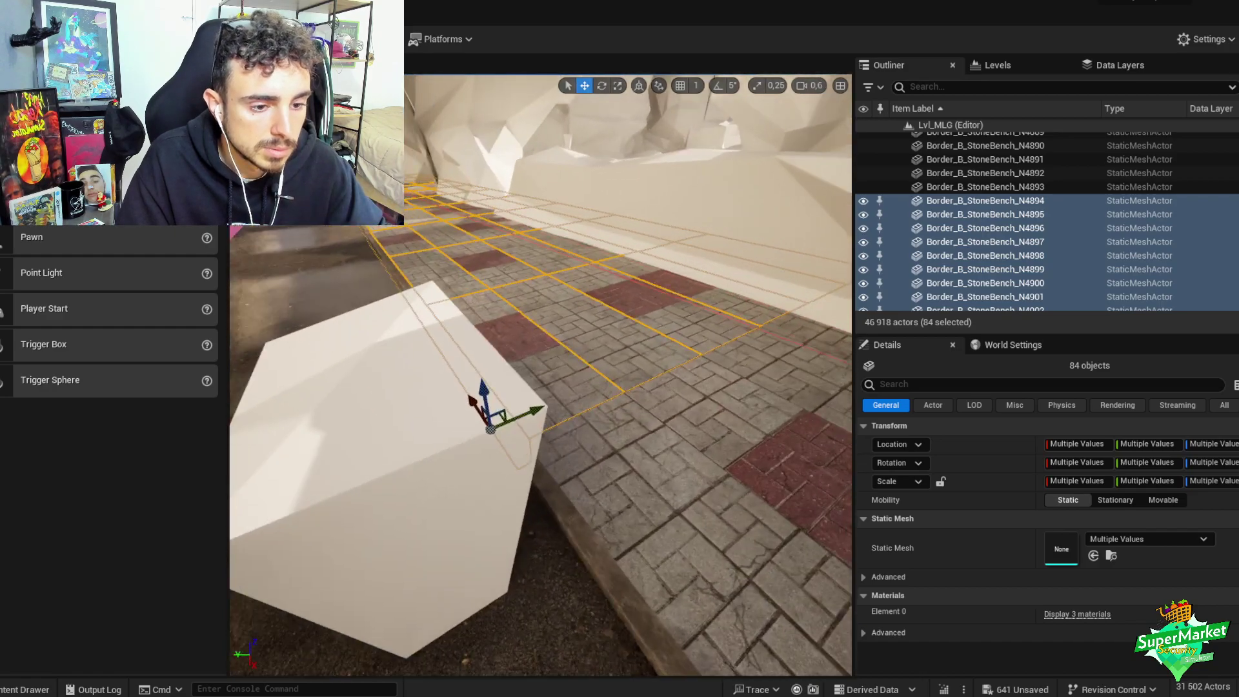
pyautogui.moveTo(581, 433); pyautogui.dragTo(602, 514, button='right')
pyautogui.scroll(2, 646, 536)
pyautogui.press('e')
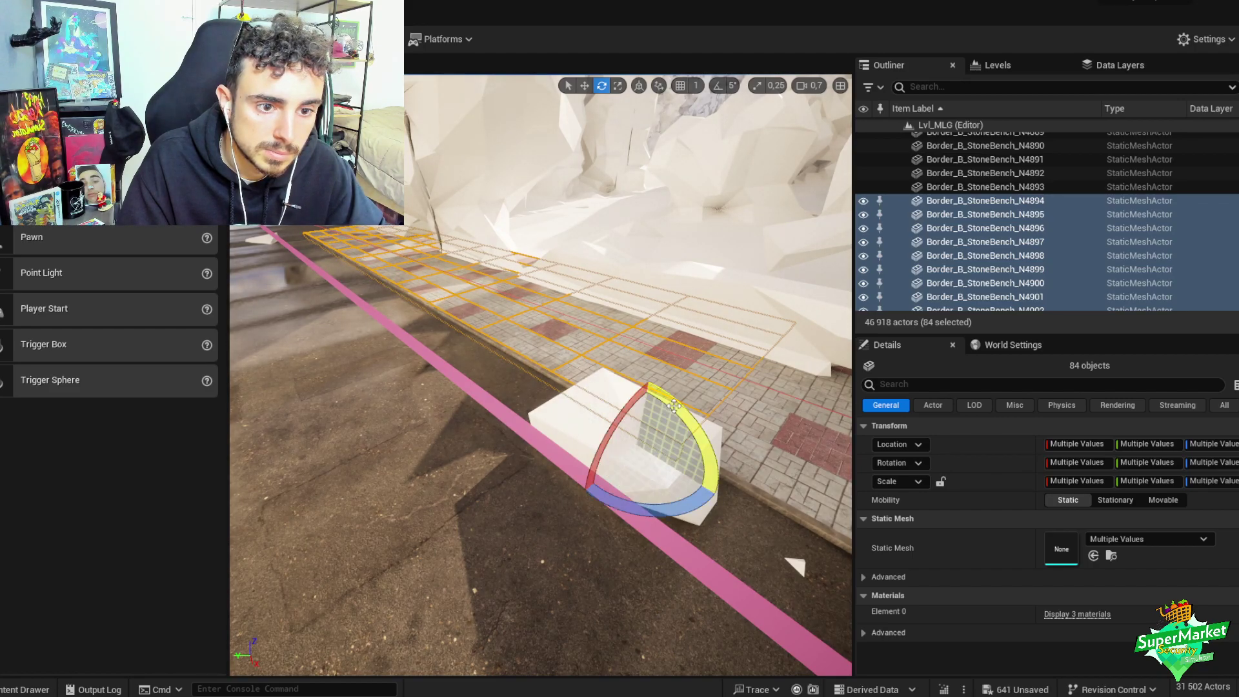
pyautogui.press('w')
pyautogui.moveTo(675, 405); pyautogui.dragTo(511, 404, button='right')
pyautogui.scroll(1, 668, 408)
pyautogui.scroll(-1, 619, 420)
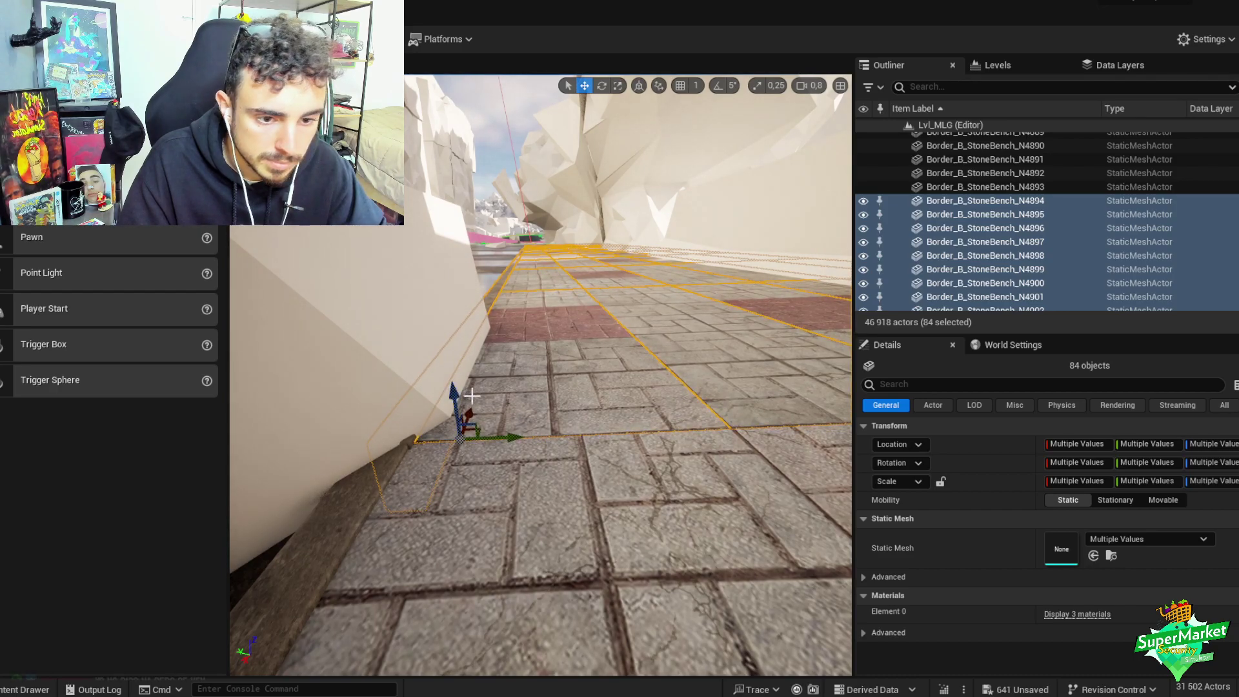
pyautogui.moveTo(472, 396); pyautogui.dragTo(562, 346, button='right')
pyautogui.hotkey('ctrl', 'g')
pyautogui.scroll(2, 565, 413)
# - Duplicate the segment once more, then delete the misplaced copy
pyautogui.hotkey('ctrl', 'd')
pyautogui.scroll(4, 561, 346)
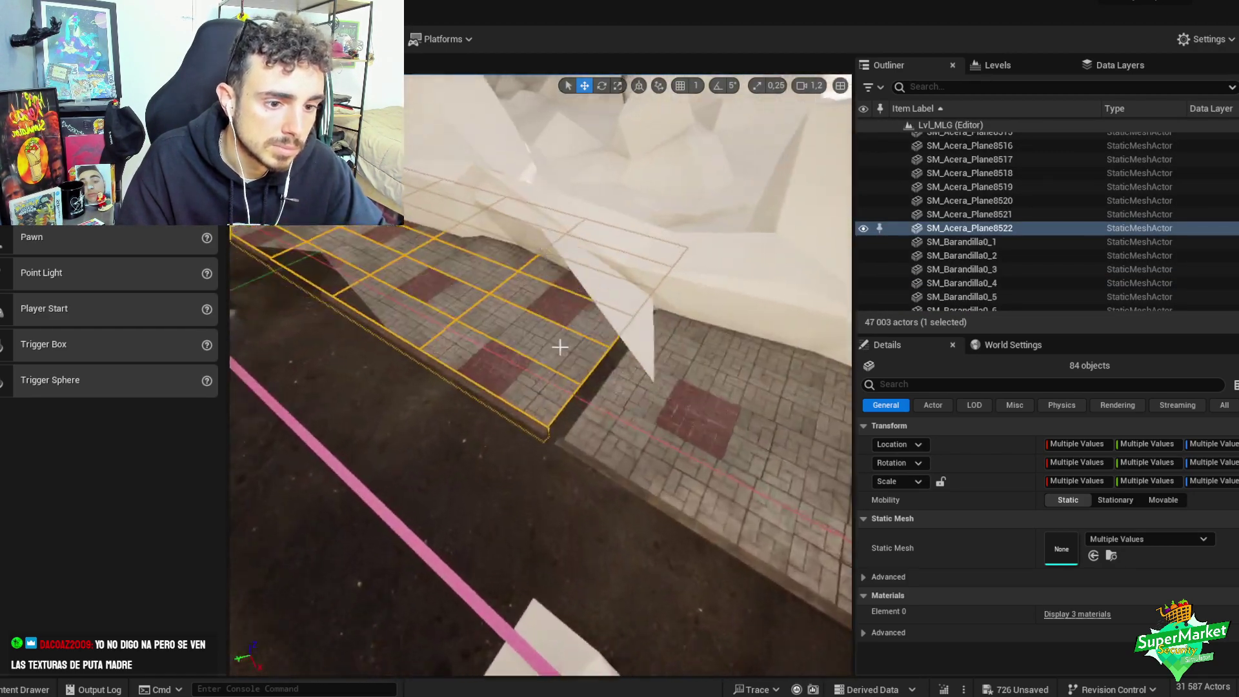
pyautogui.moveTo(539, 436); pyautogui.dragTo(664, 445, button='right')
pyautogui.scroll(-2, 472, 442)
pyautogui.scroll(-1, 394, 452)
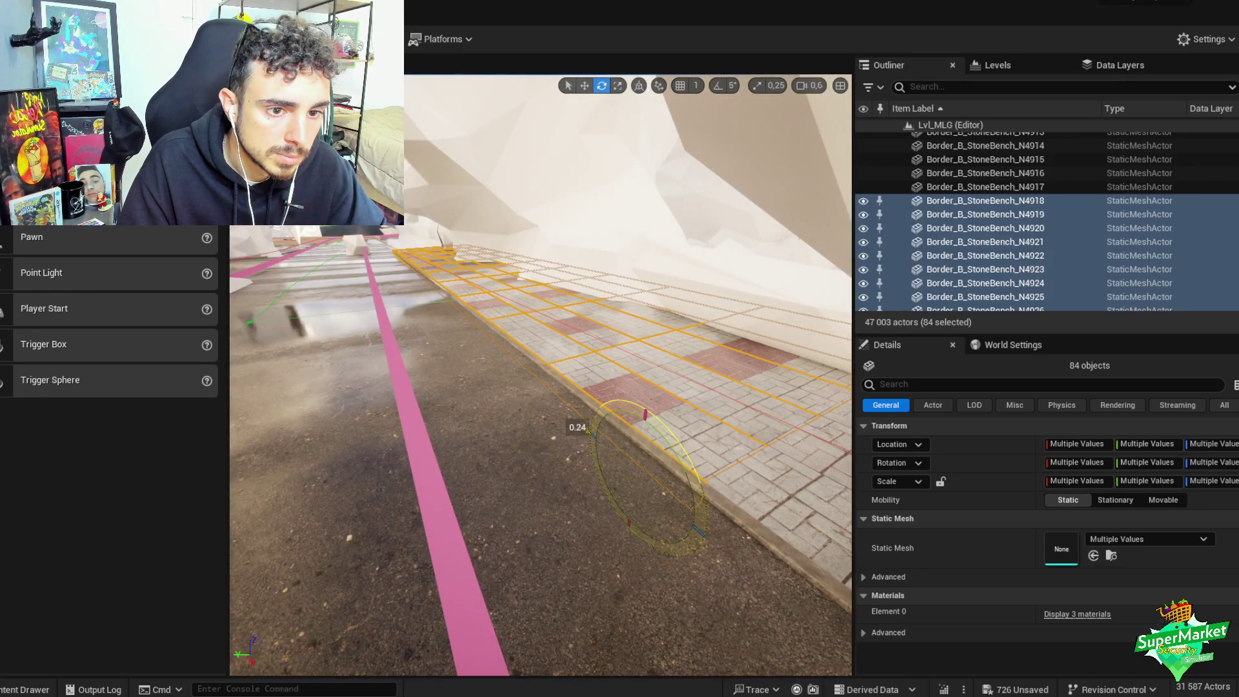
pyautogui.moveTo(664, 445); pyautogui.dragTo(636, 455, button='right')
pyautogui.press('w')
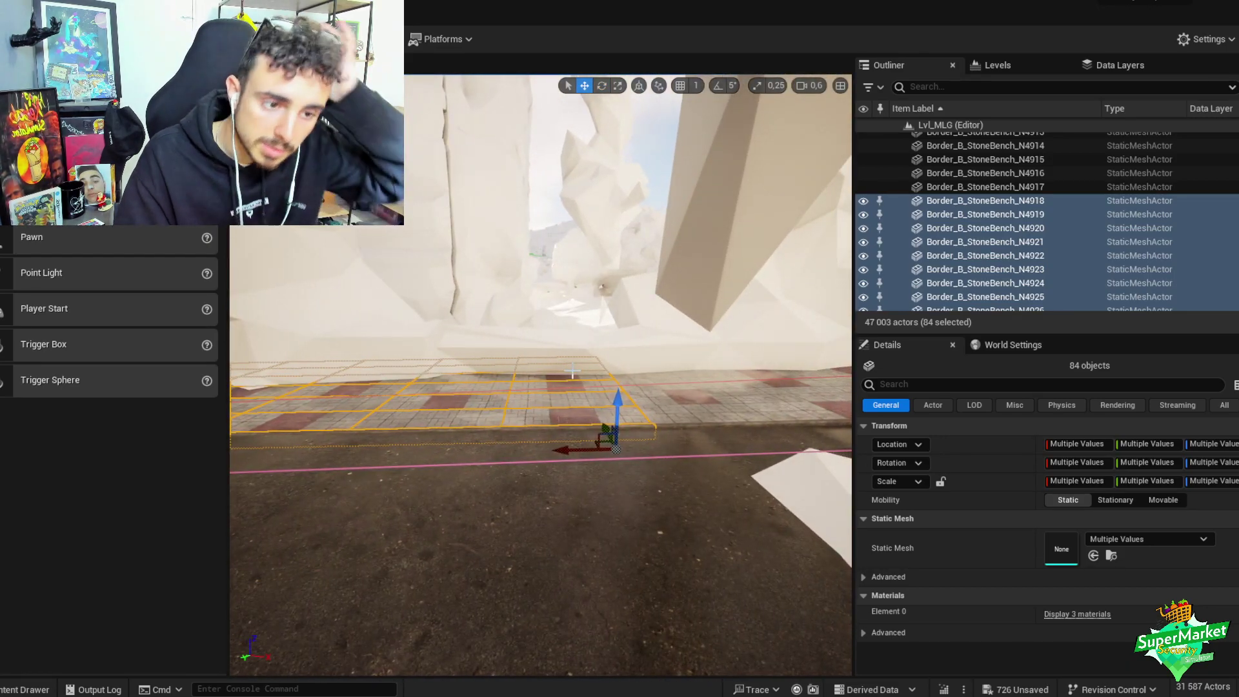
pyautogui.press('Delete')
# - Select an existing sidewalk group, inspect a single tile, and undo back to the 42-piece selection
pyautogui.moveTo(573, 372); pyautogui.dragTo(668, 386, button='right')
pyautogui.click(668, 386)
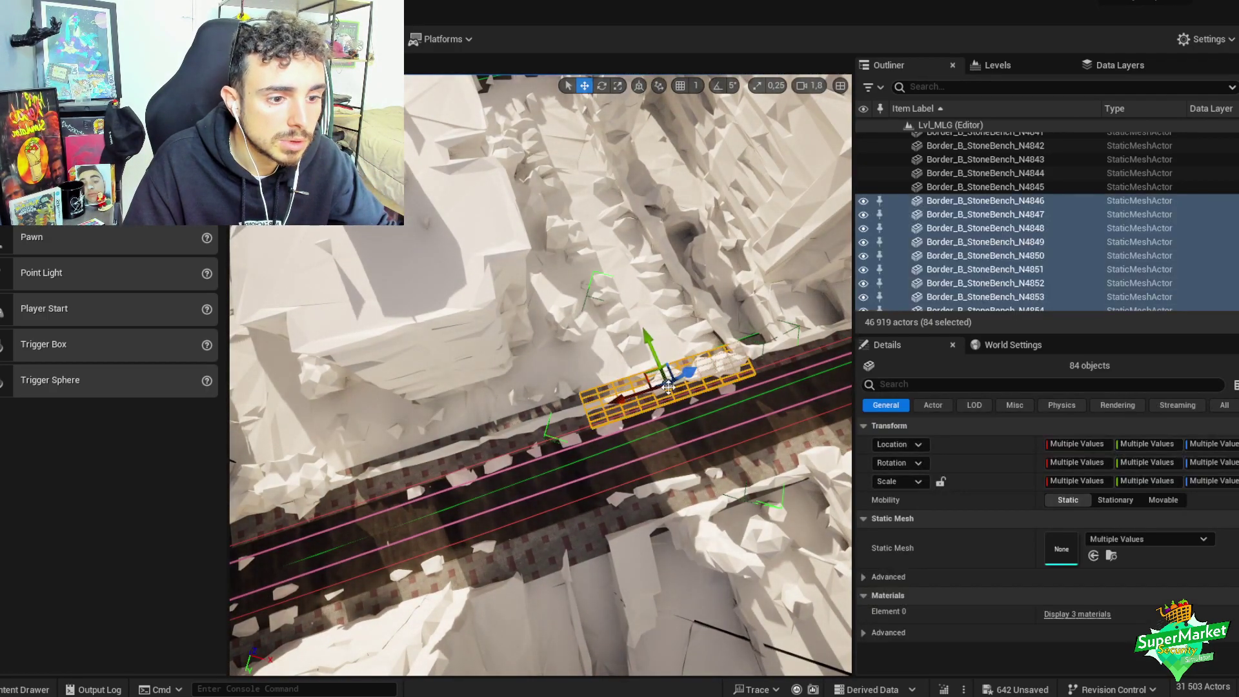
pyautogui.moveTo(767, 355); pyautogui.dragTo(738, 338, button='right')
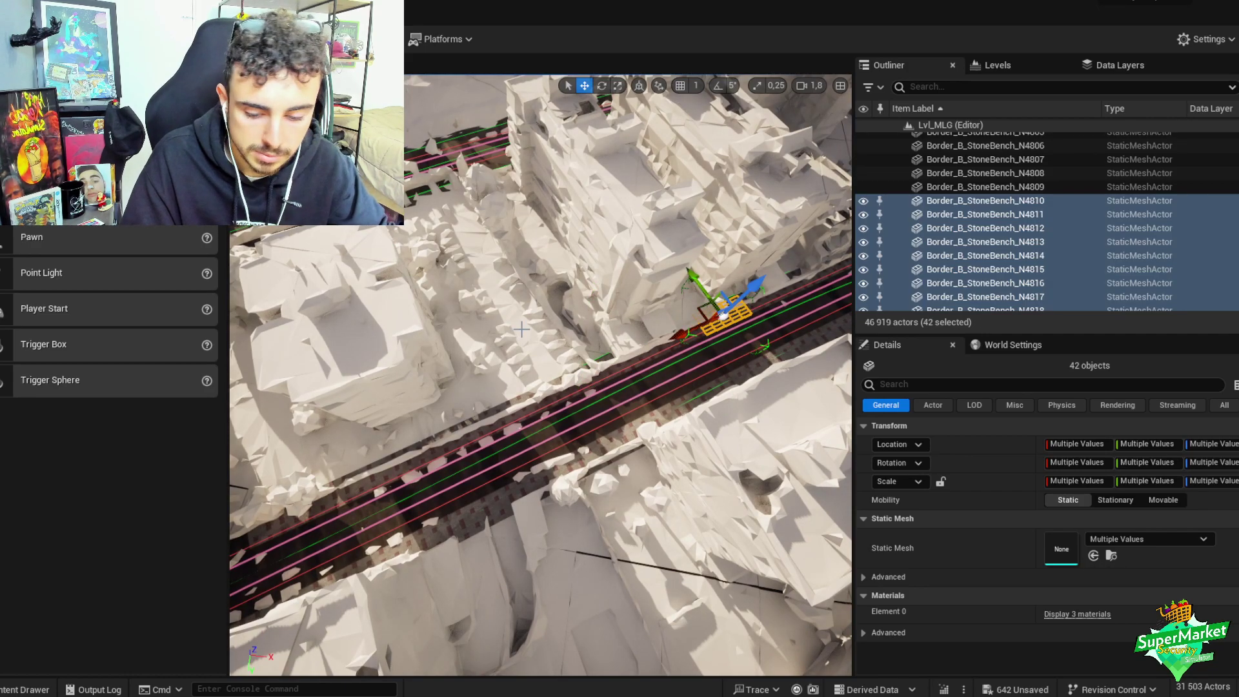
pyautogui.press('Delete')
pyautogui.click(753, 317)
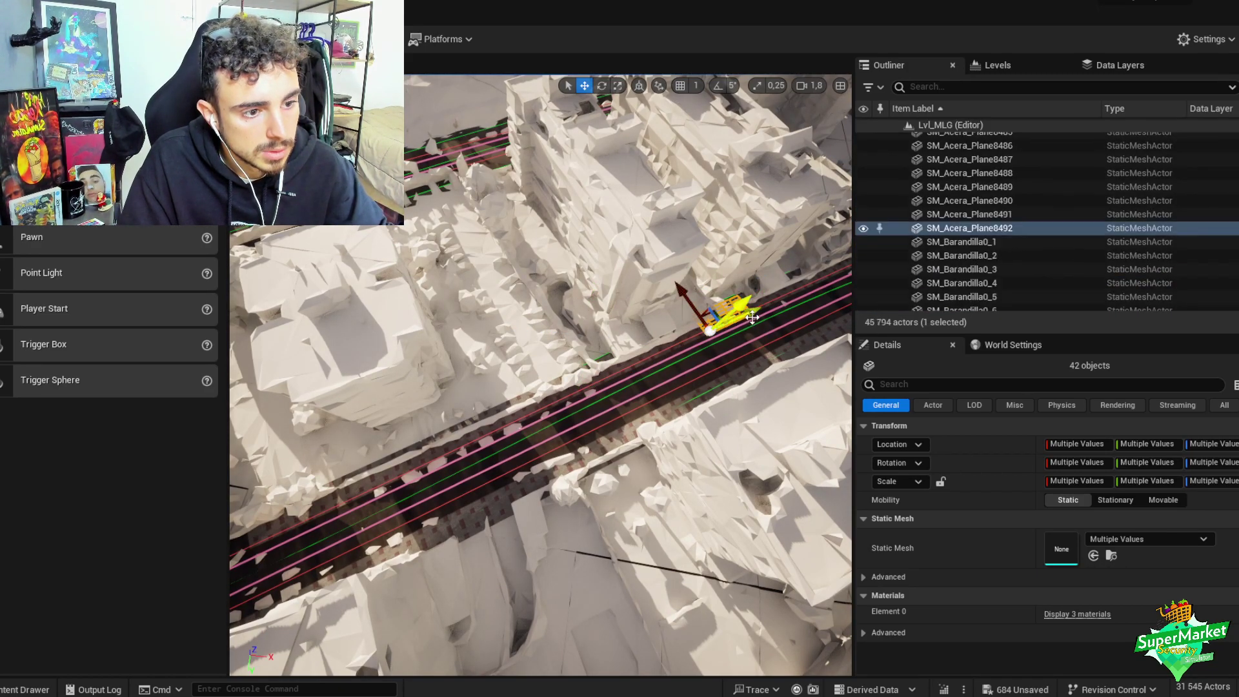
pyautogui.press('f')
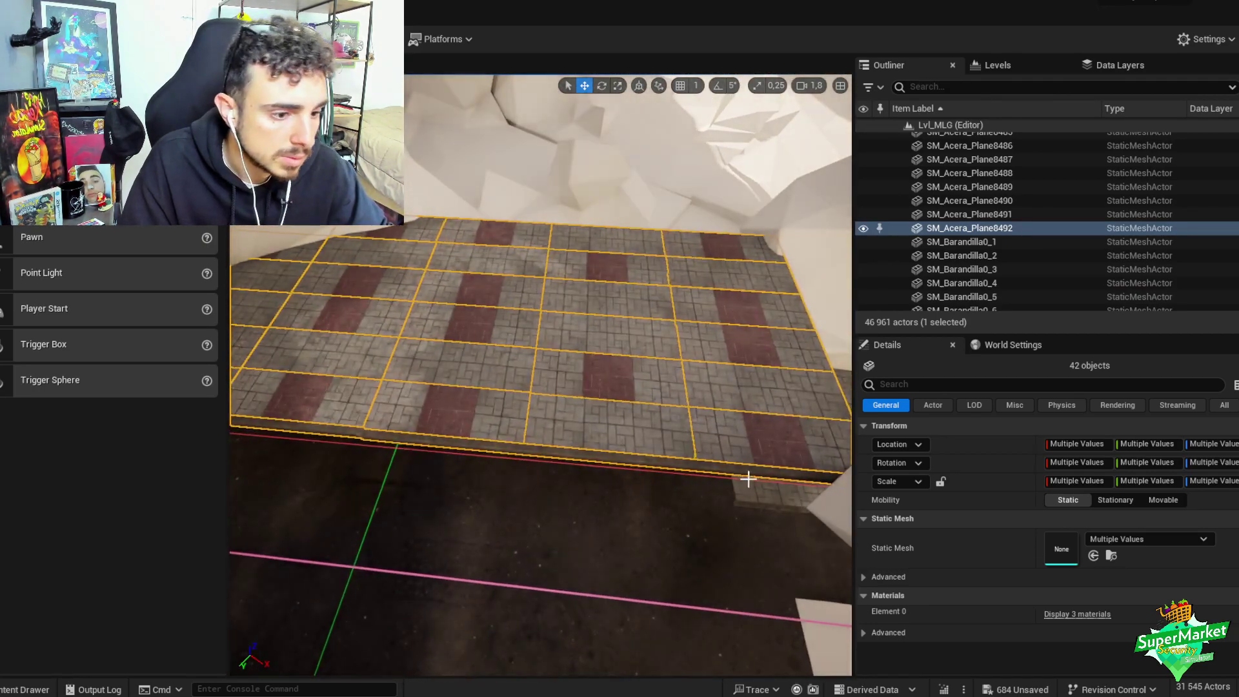
pyautogui.hotkey('ctrl', 'z')
# - Rotate the 42-piece segment about -1° to follow the curb and group it
pyautogui.keyDown('alt'); pyautogui.moveTo(511, 428); pyautogui.dragTo(503, 396); pyautogui.keyUp('alt')
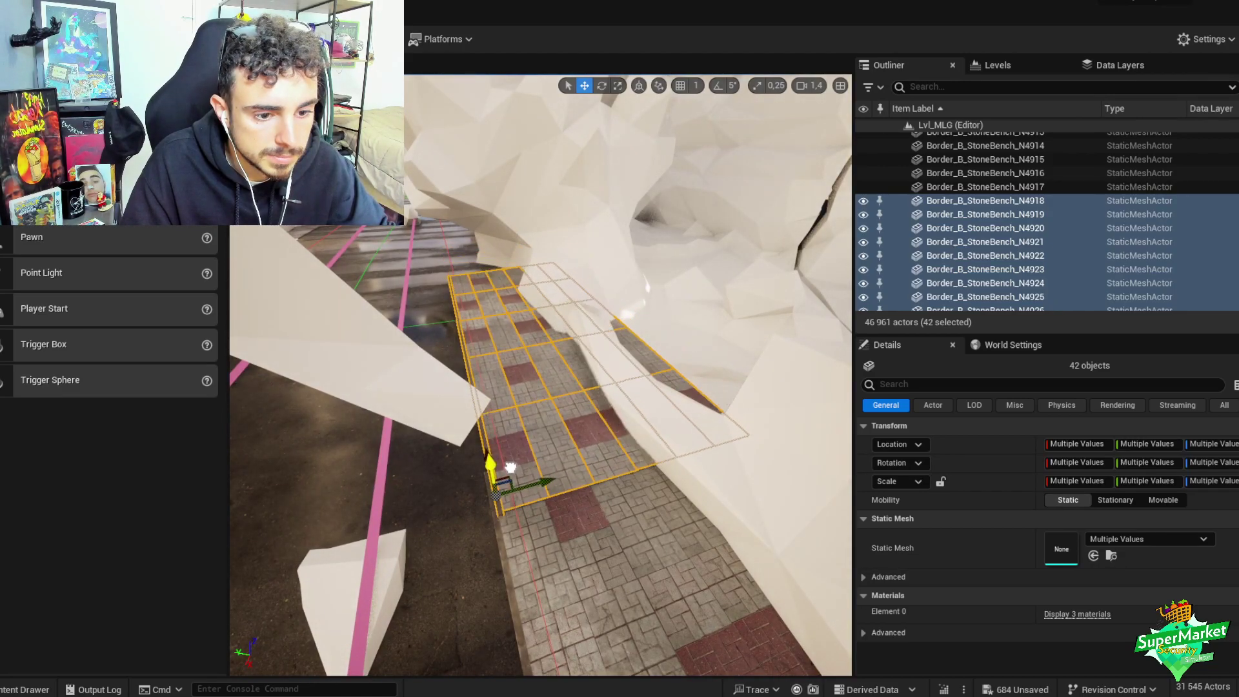
pyautogui.moveTo(512, 470)
pyautogui.mouseDown(button='right')
pyautogui.moveTo(508, 480)
pyautogui.moveTo(521, 473)
pyautogui.mouseUp(button='right')
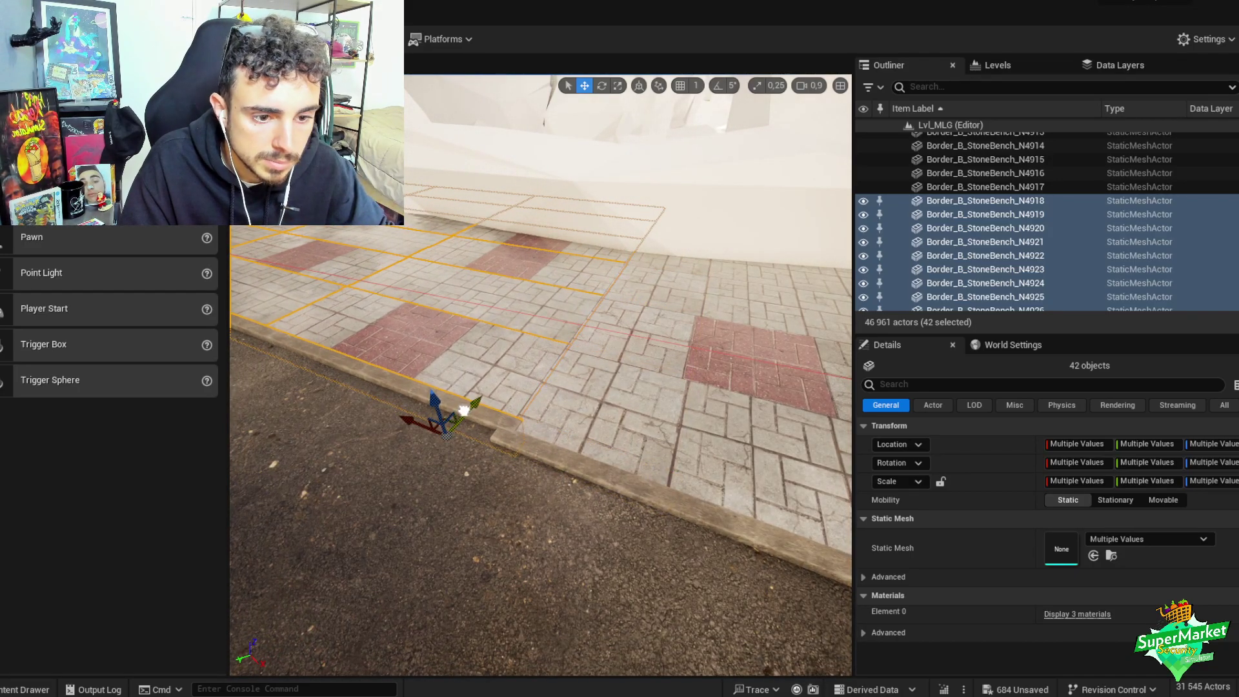
pyautogui.scroll(-2, 445, 419)
pyautogui.moveTo(455, 416); pyautogui.dragTo(420, 426, button='right')
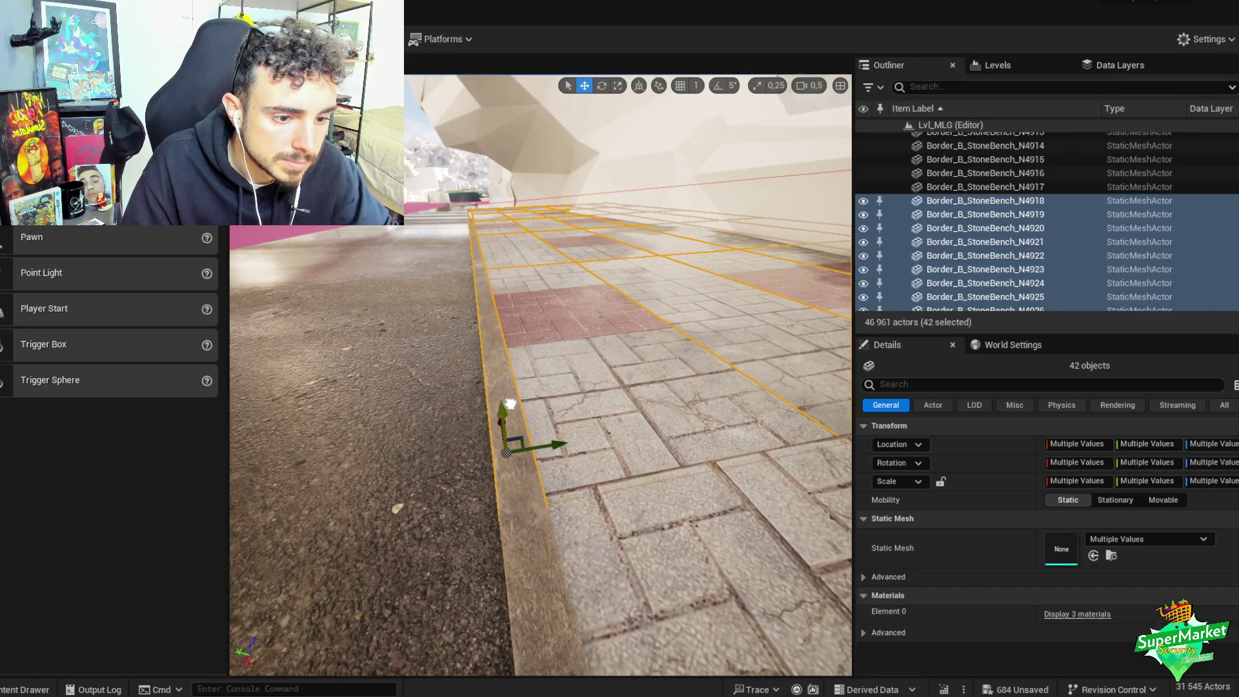
pyautogui.moveTo(512, 403); pyautogui.dragTo(623, 406, button='right')
pyautogui.scroll(2, 581, 406)
pyautogui.press('e')
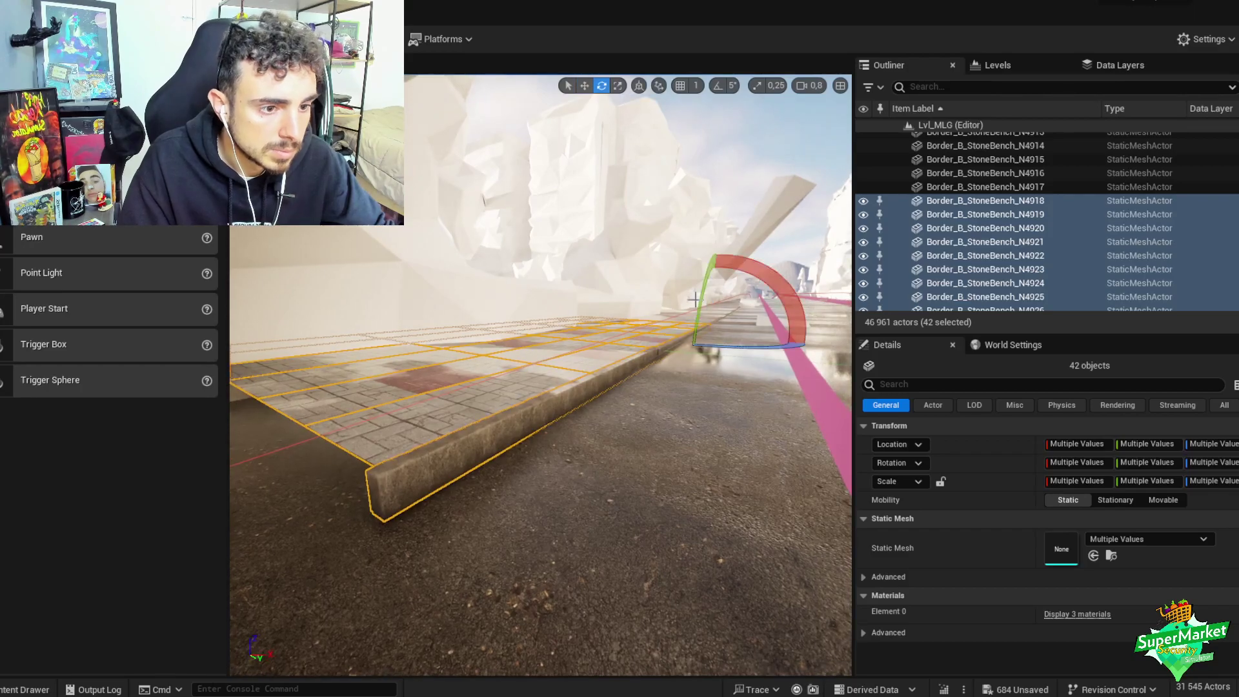
pyautogui.moveTo(710, 303)
pyautogui.mouseDown()
pyautogui.moveTo(707, 336)
pyautogui.moveTo(699, 299)
pyautogui.mouseUp()
pyautogui.hotkey('ctrl', 'g')
# - Alt-drag a new 42-piece copy along X, rotate it -0.78° to match the curve, and group it
pyautogui.moveTo(692, 304); pyautogui.dragTo(628, 338, button='right')
pyautogui.keyDown('alt'); pyautogui.moveTo(743, 292); pyautogui.dragTo(345, 350); pyautogui.keyUp('alt')
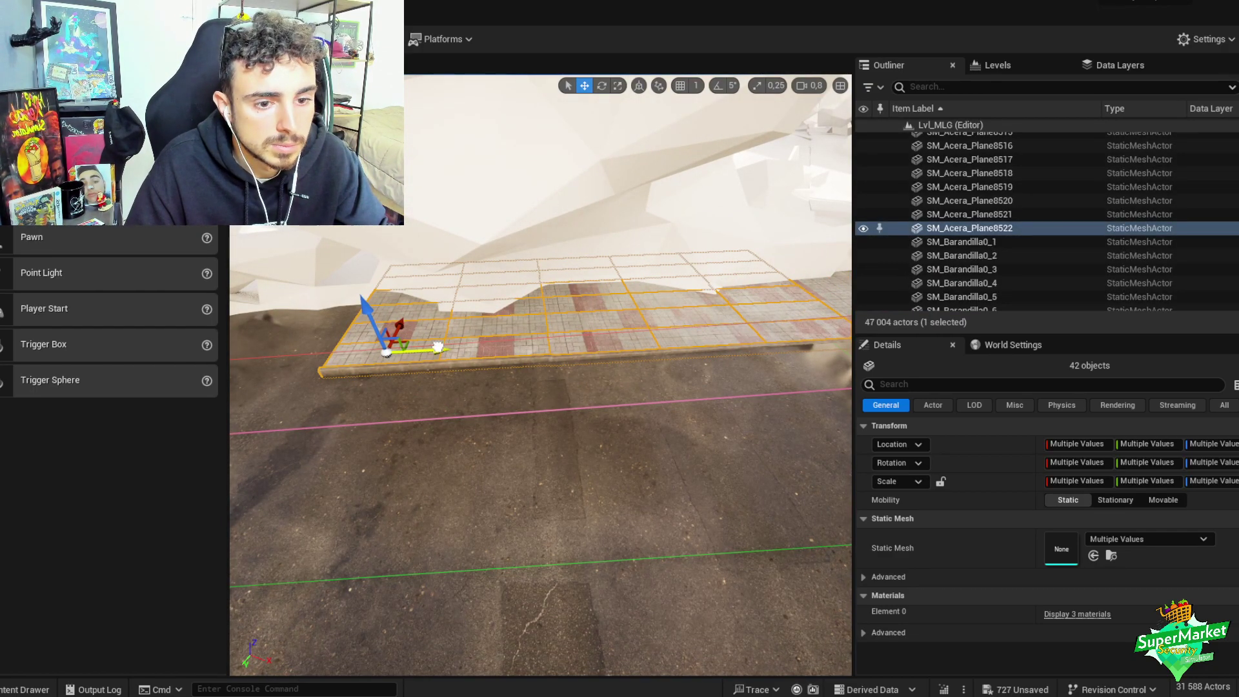
pyautogui.moveTo(437, 347); pyautogui.dragTo(359, 323, button='right')
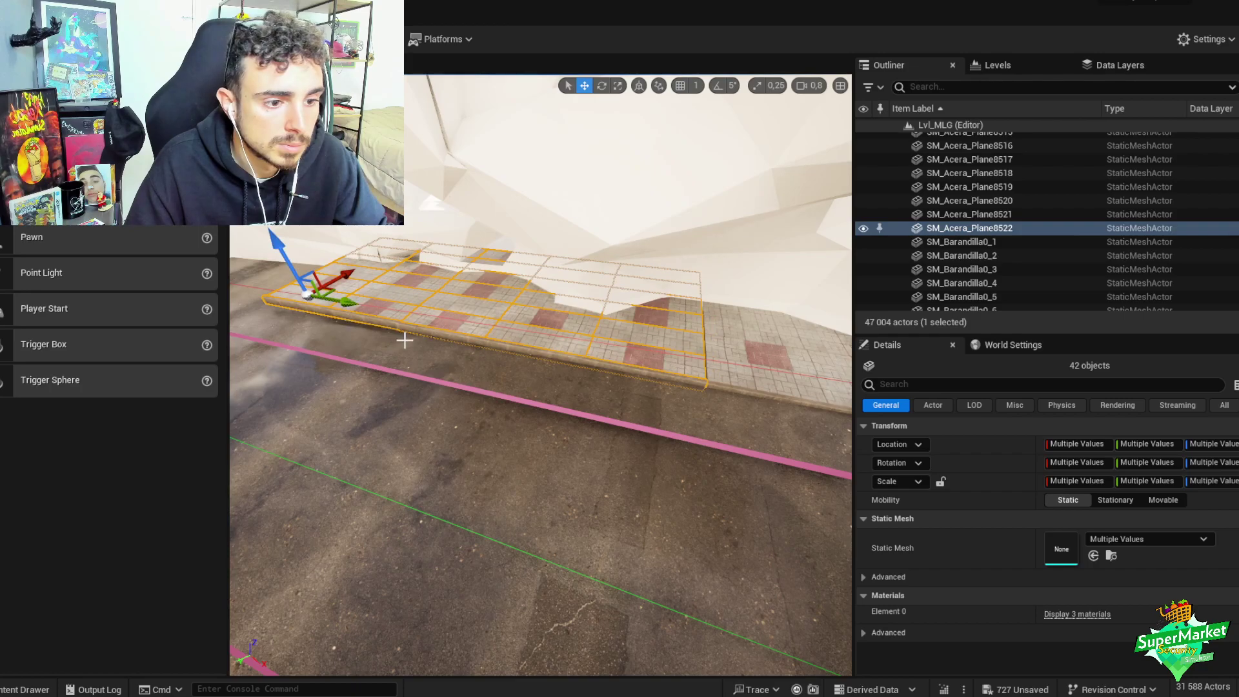
pyautogui.moveTo(698, 383); pyautogui.dragTo(561, 379, button='right')
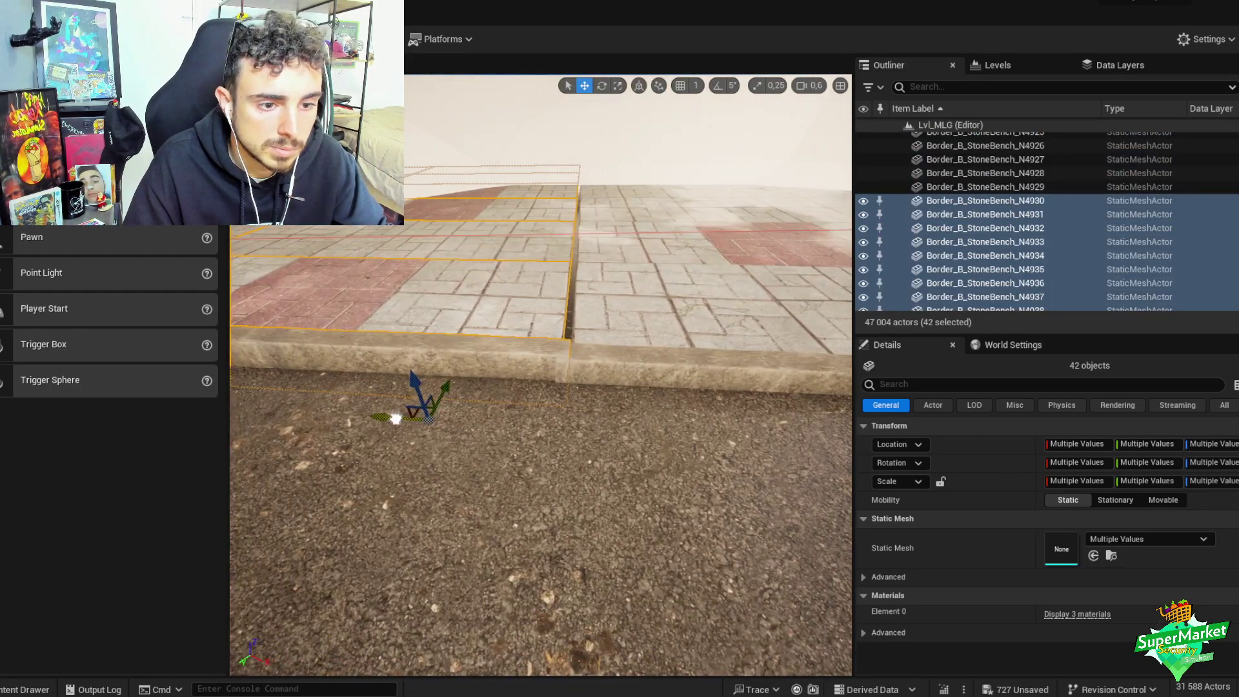
pyautogui.moveTo(405, 419); pyautogui.dragTo(777, 312, button='right')
pyautogui.press('e')
pyautogui.moveTo(776, 312); pyautogui.dragTo(768, 322)
pyautogui.press('w')
pyautogui.moveTo(768, 353); pyautogui.dragTo(559, 337, button='right')
pyautogui.scroll(2, 533, 365)
pyautogui.hotkey('ctrl', 'g')
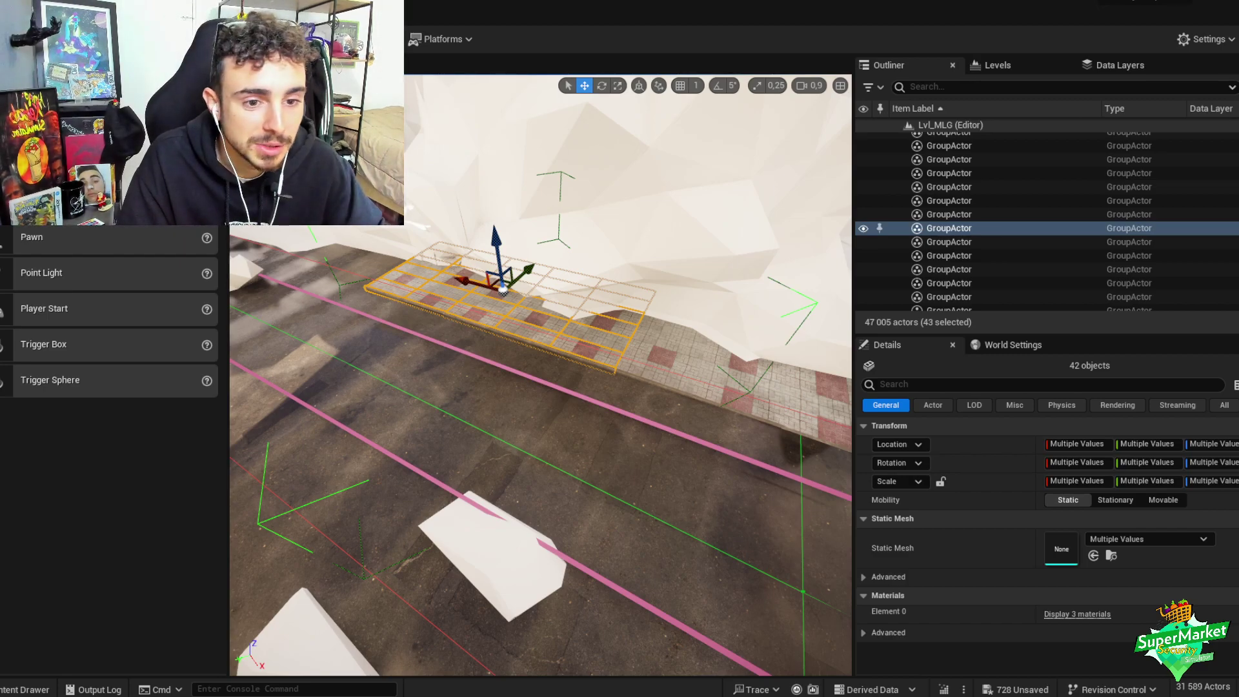
# - Duplicate the sidewalk segment and slide the copy along the road beside the curb
pyautogui.moveTo(514, 443); pyautogui.dragTo(451, 448, button='right')
pyautogui.press('f')
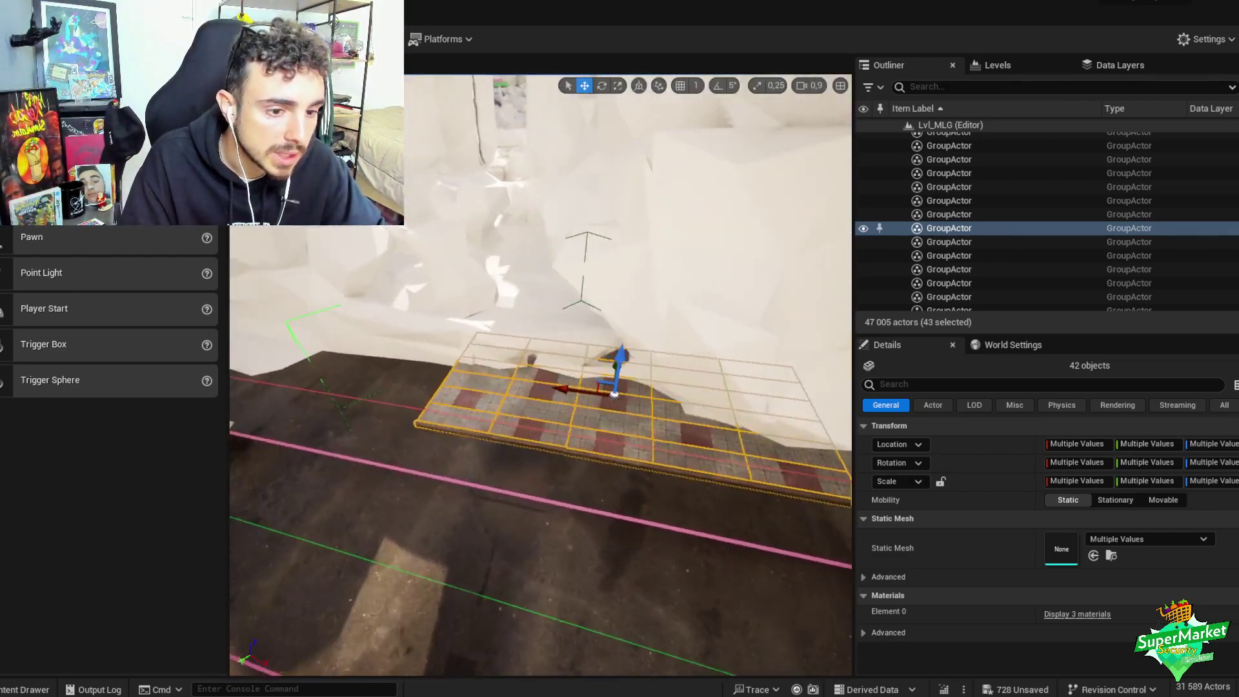
pyautogui.keyDown('alt'); pyautogui.moveTo(528, 399); pyautogui.dragTo(271, 419); pyautogui.keyUp('alt')
pyautogui.press('f')
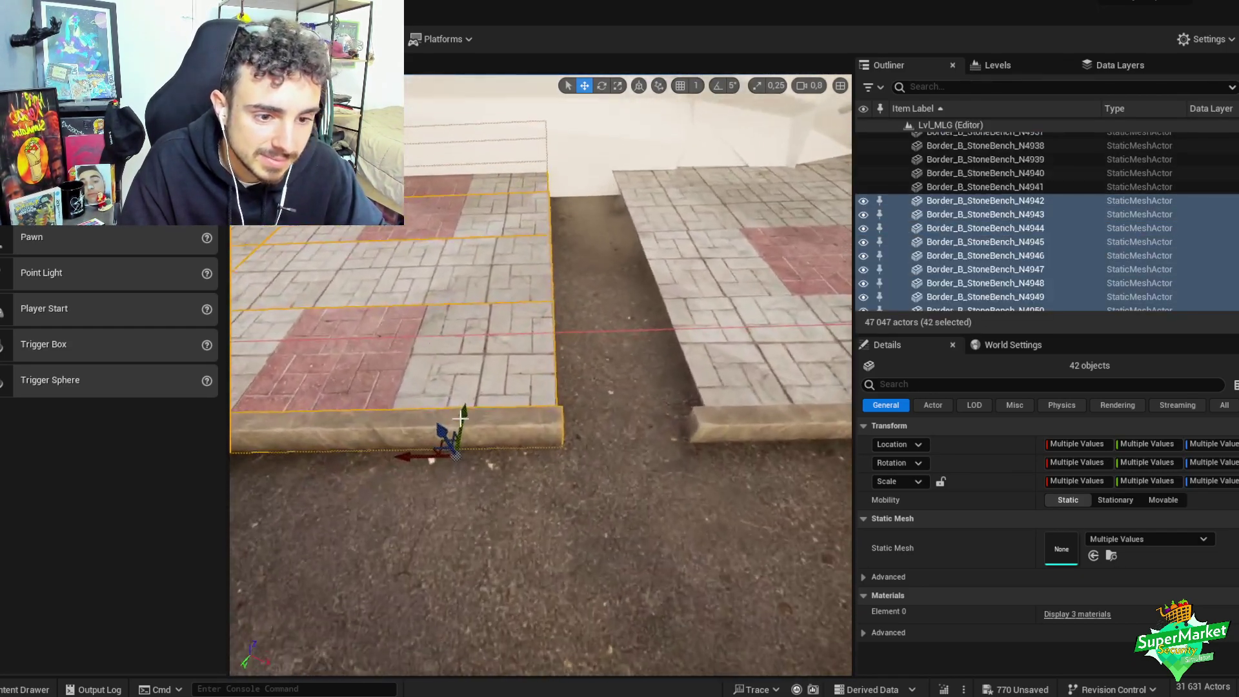
pyautogui.scroll(-2, 516, 460)
pyautogui.moveTo(538, 460); pyautogui.dragTo(426, 457, button='right')
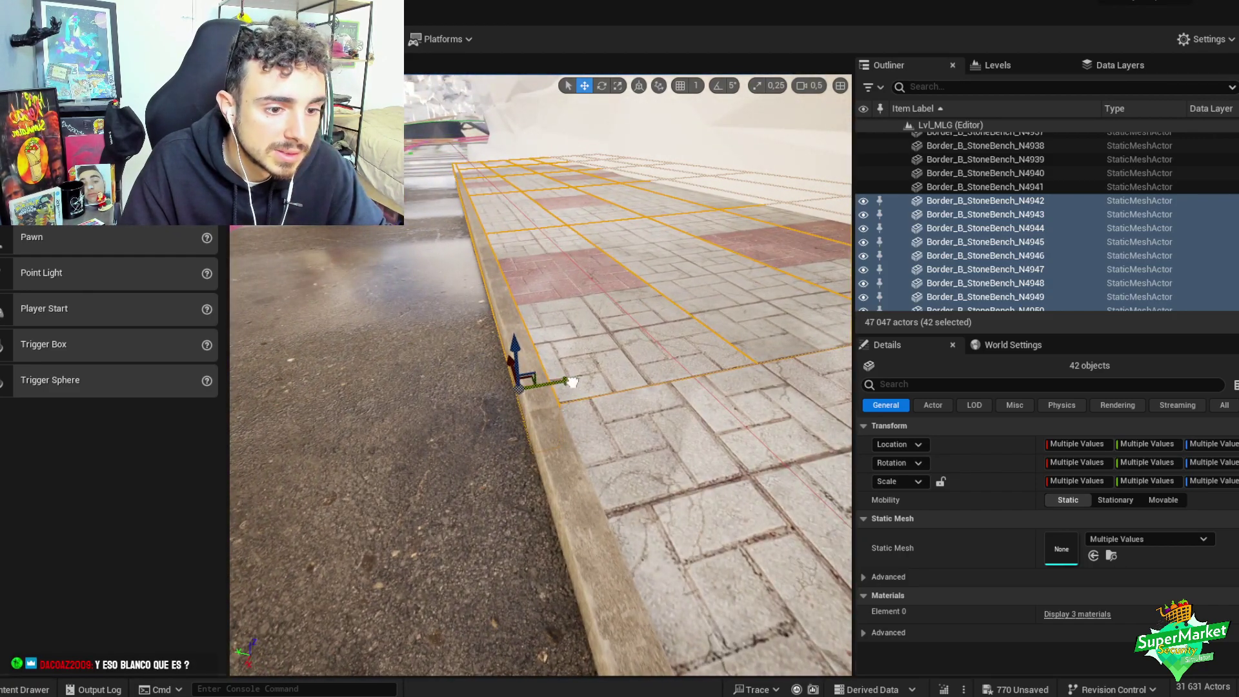
pyautogui.scroll(-1, 542, 362)
pyautogui.moveTo(573, 382); pyautogui.dragTo(479, 315, button='right')
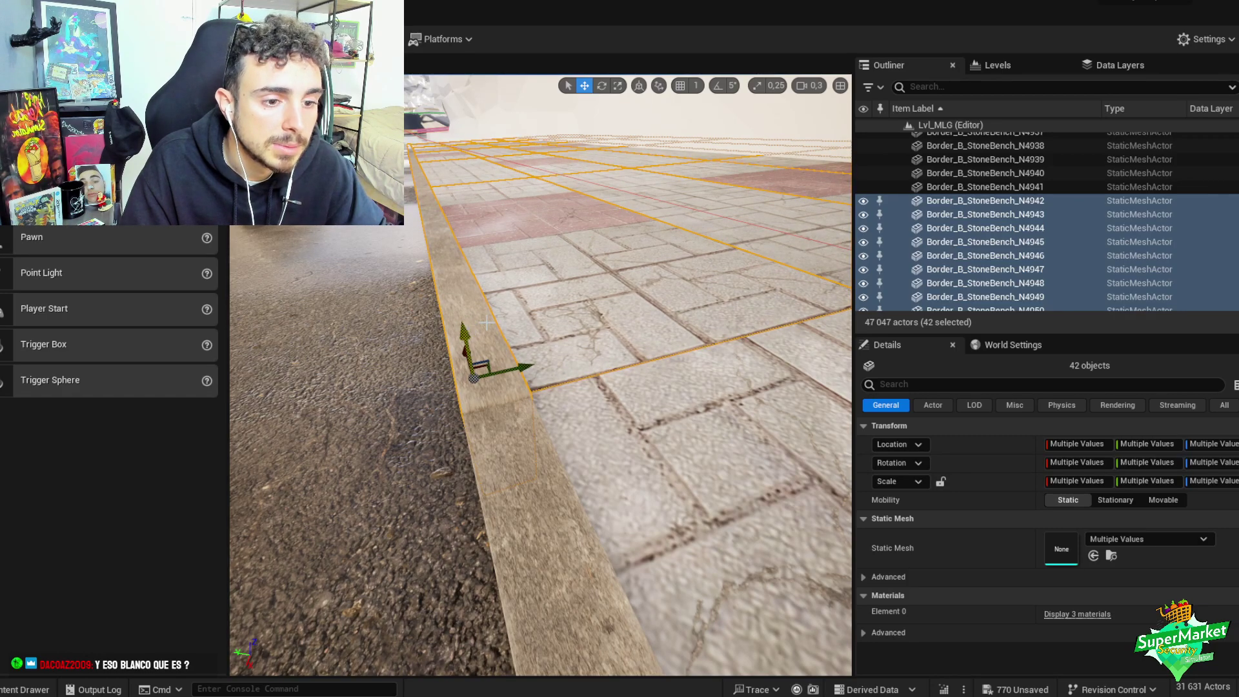
pyautogui.scroll(4, 478, 326)
pyautogui.moveTo(487, 323); pyautogui.dragTo(451, 343, button='right')
pyautogui.press('e')
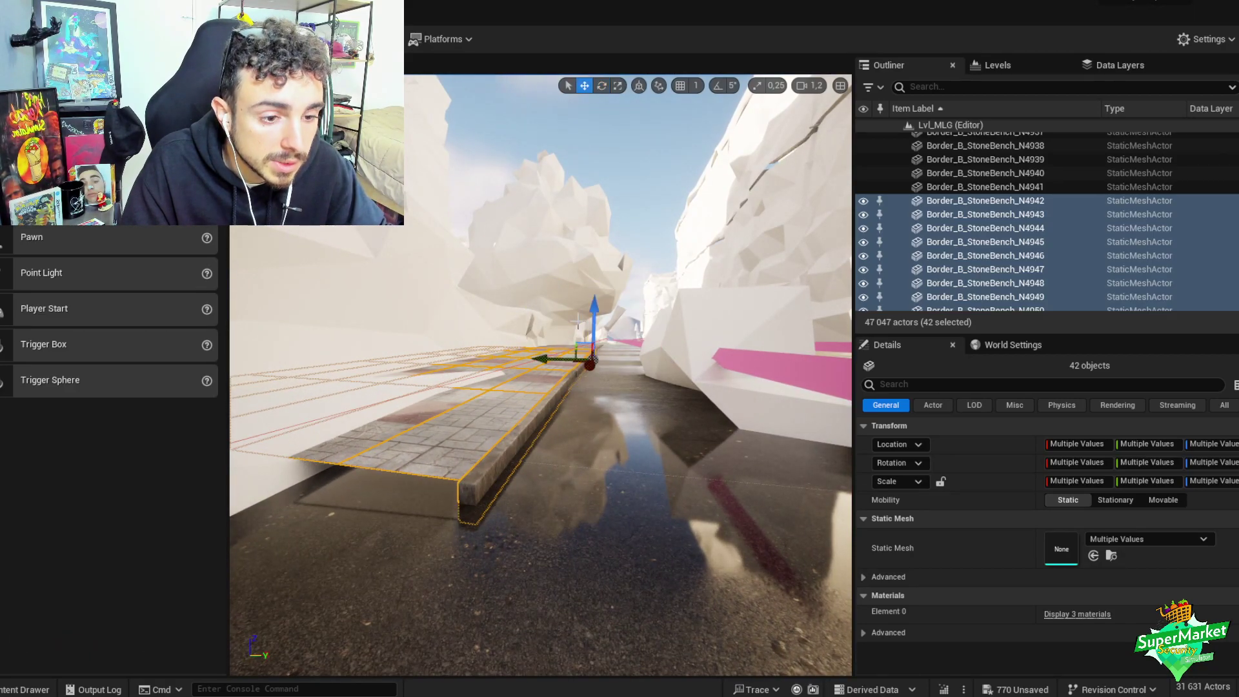
pyautogui.moveTo(451, 343); pyautogui.dragTo(519, 354, button='right')
pyautogui.scroll(-2, 458, 340)
pyautogui.scroll(2, 481, 375)
# - Group the pieces, copy the group further along the road, and nudge it to close the curb gap
pyautogui.hotkey('ctrl', 'g')
pyautogui.keyDown('alt'); pyautogui.moveTo(623, 359); pyautogui.dragTo(365, 379); pyautogui.keyUp('alt')
pyautogui.moveTo(393, 378); pyautogui.dragTo(504, 457, button='right')
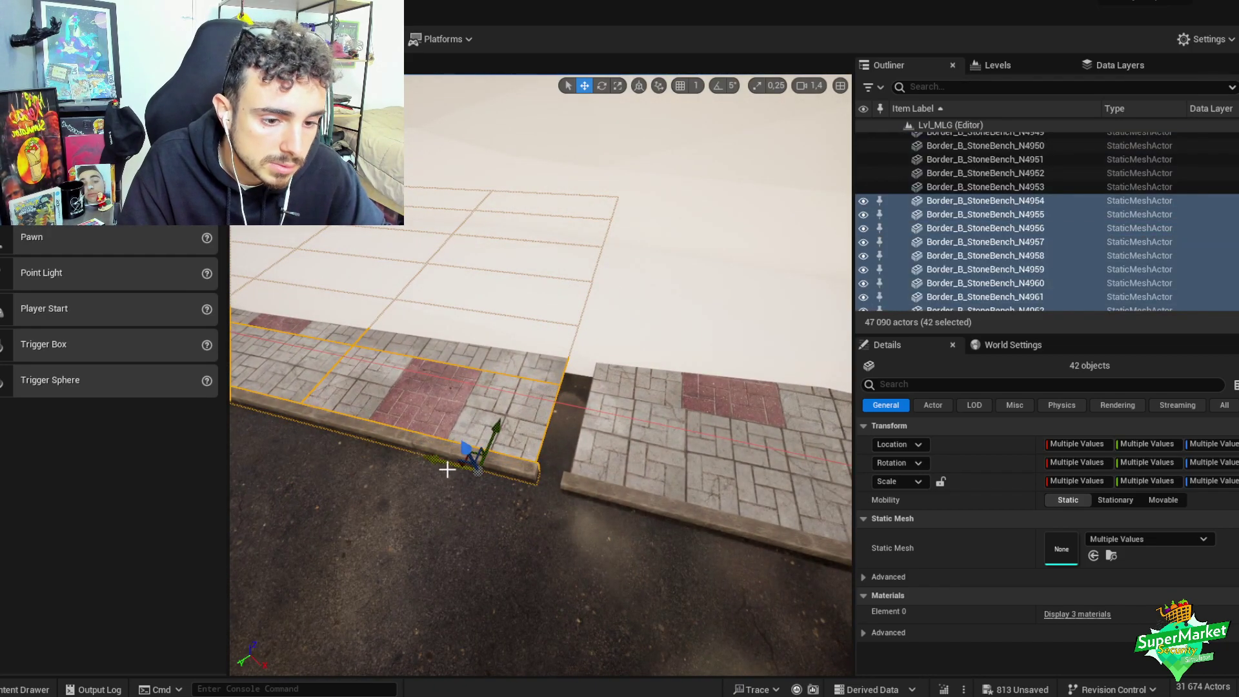
pyautogui.moveTo(445, 468); pyautogui.dragTo(473, 468)
pyautogui.moveTo(472, 468); pyautogui.dragTo(541, 477, button='right')
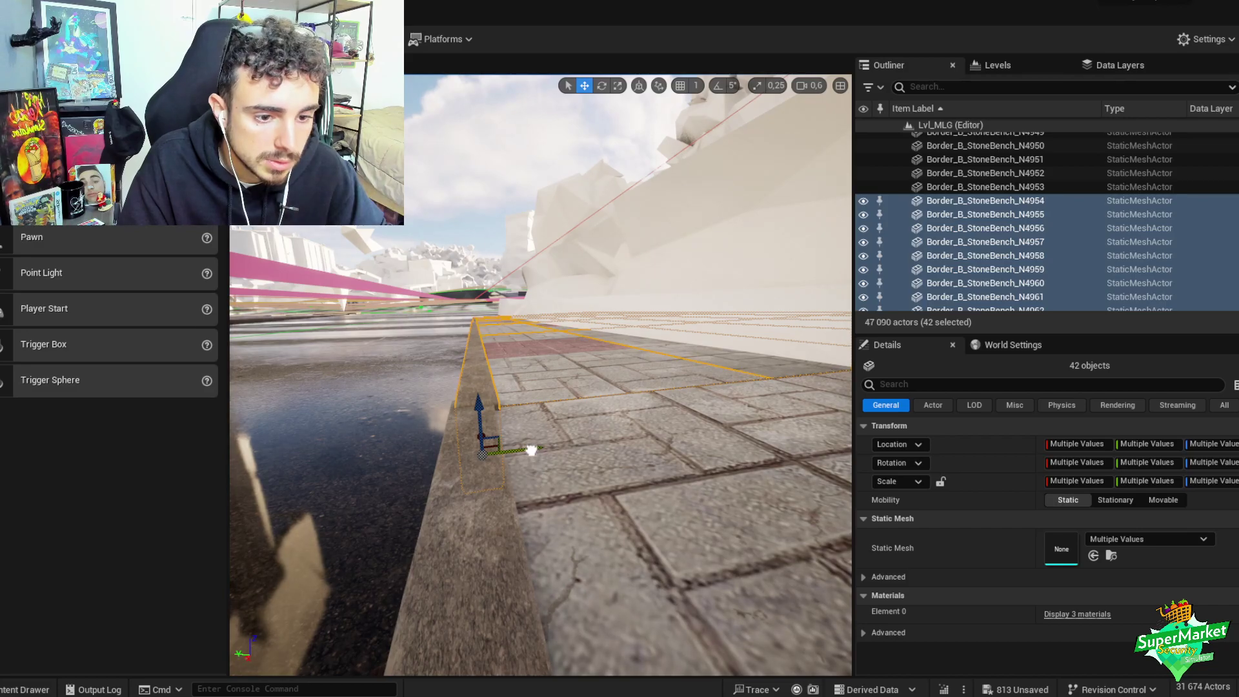
pyautogui.moveTo(531, 450); pyautogui.dragTo(500, 428)
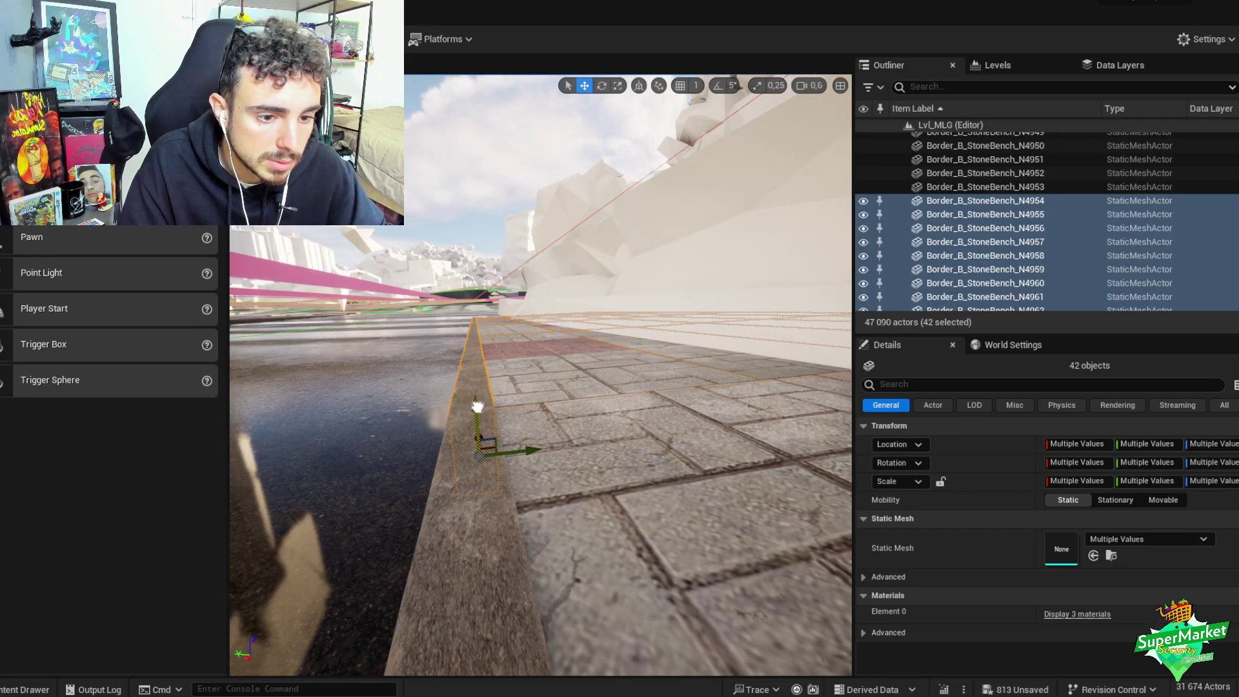
pyautogui.moveTo(476, 413); pyautogui.dragTo(500, 423, button='right')
# - Group the latest sidewalk segment and save all modified content with Save Selected
pyautogui.hotkey('ctrl', 'g')
pyautogui.hotkey('ctrl', 'space')
pyautogui.click(128, 425)
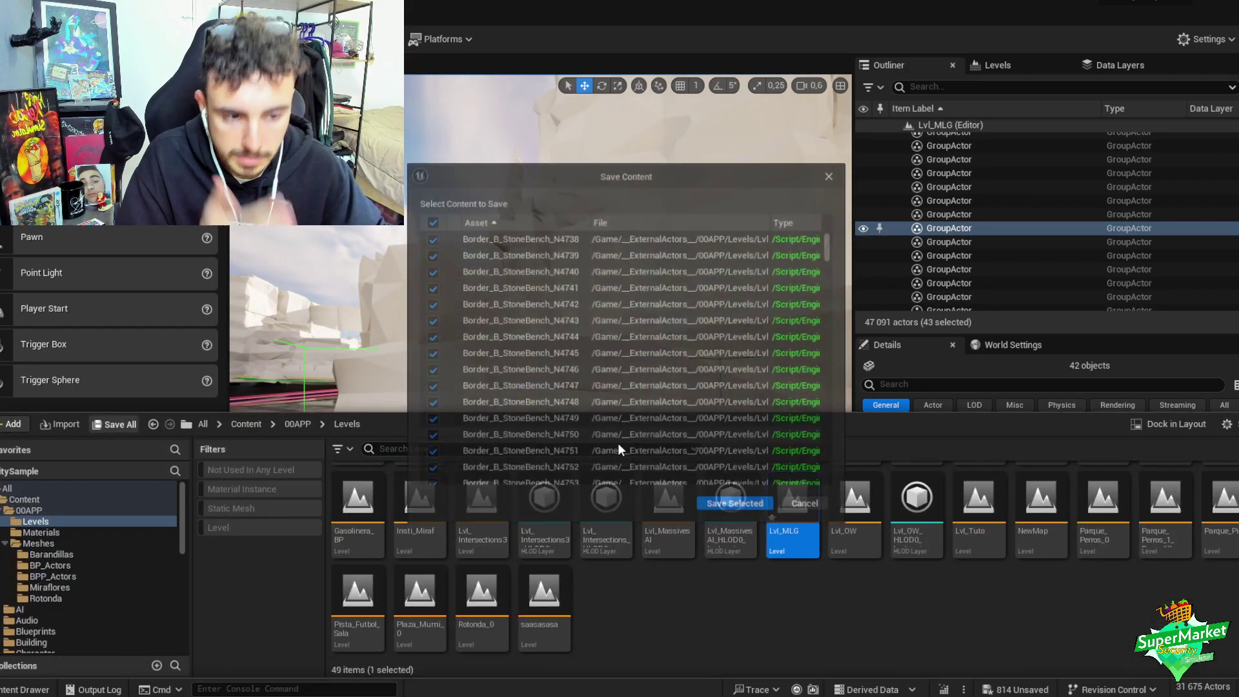
pyautogui.click(711, 500)
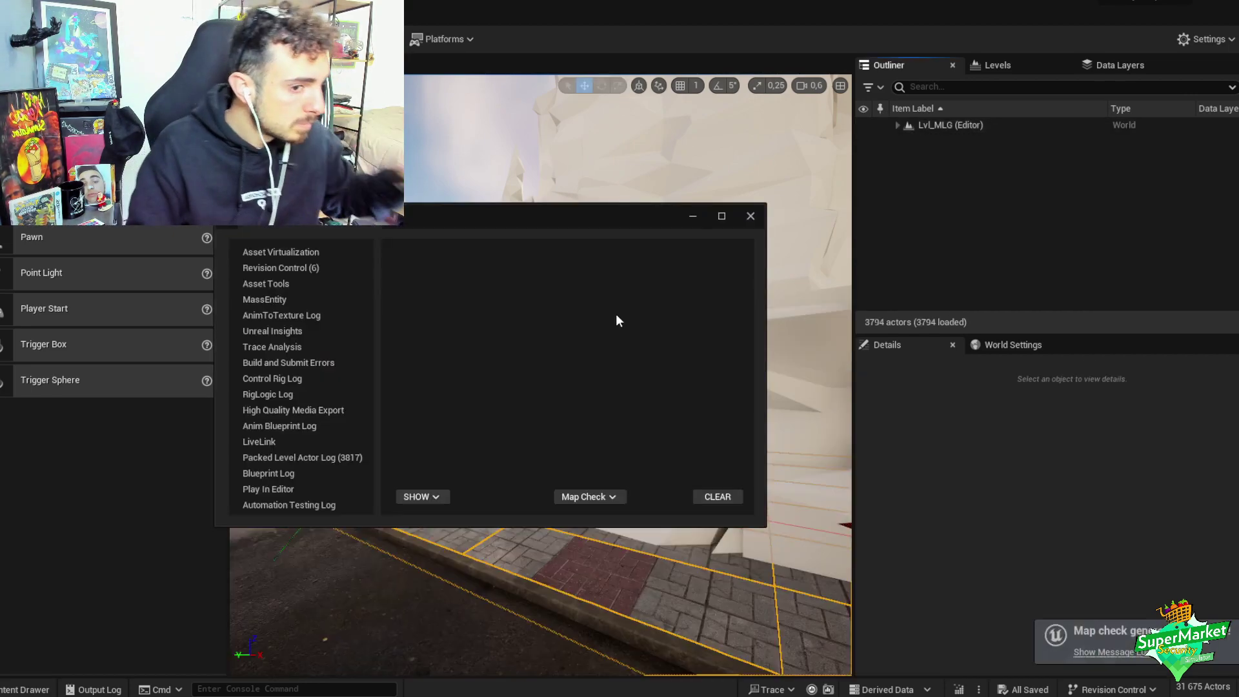
# - Close the map check log, then duplicate the sidewalk segment and slide the copy along the road
pyautogui.click(751, 215)
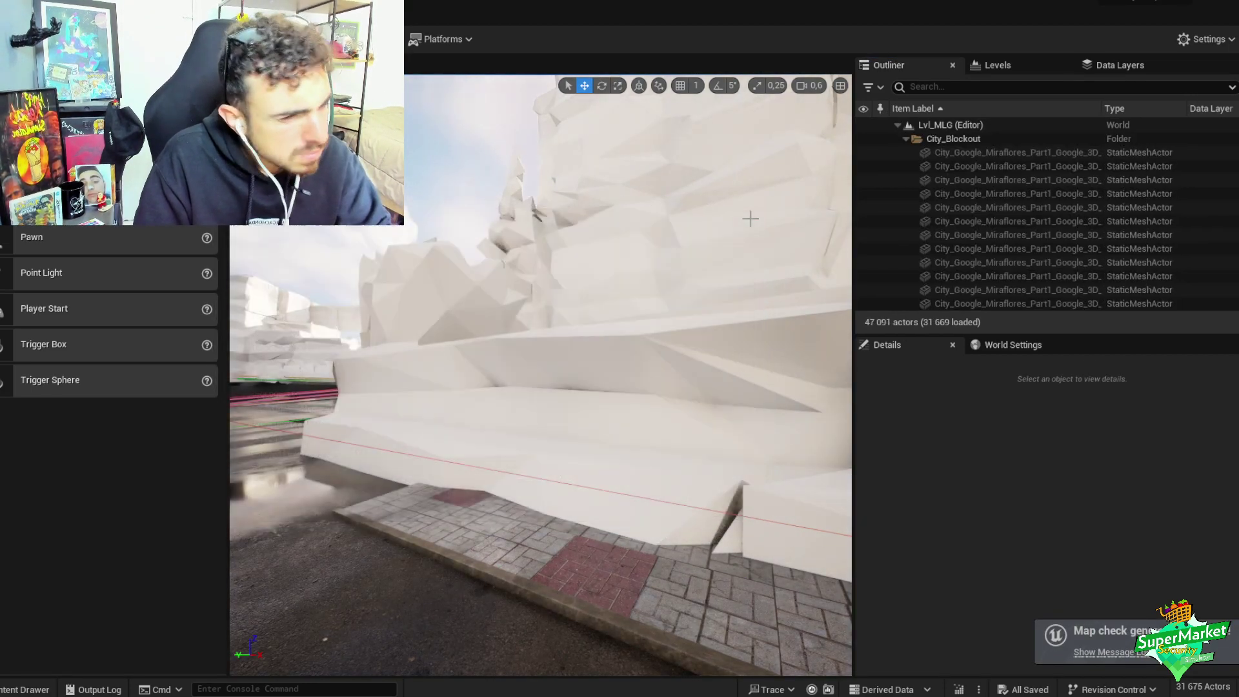
pyautogui.moveTo(541, 361); pyautogui.dragTo(602, 381, button='right')
pyautogui.click(542, 291)
pyautogui.click(602, 381)
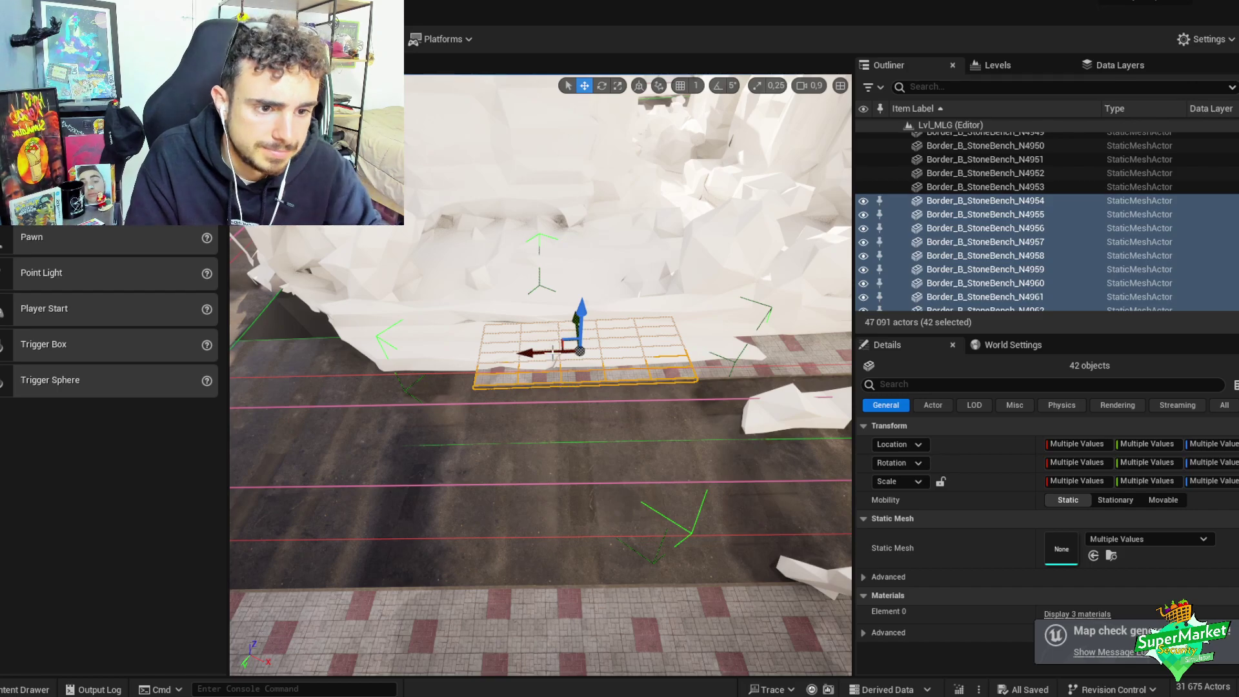
pyautogui.hotkey('ctrl', 'd')
pyautogui.moveTo(665, 336); pyautogui.dragTo(536, 349)
pyautogui.press('f')
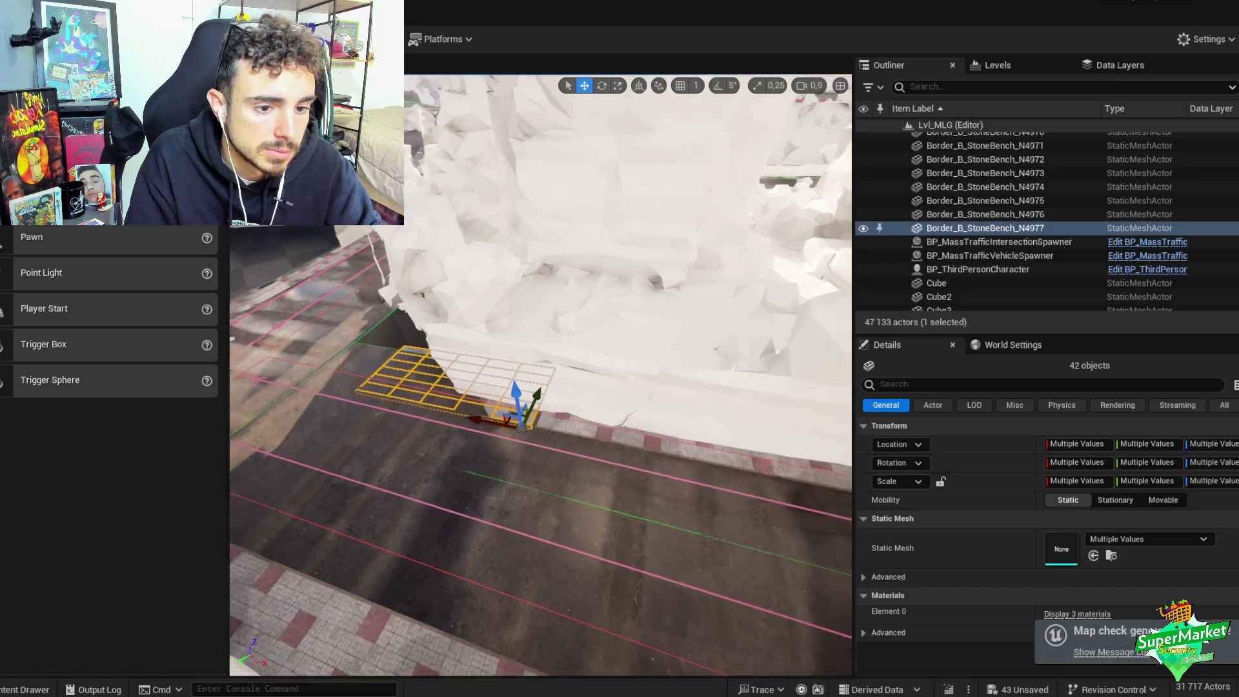
pyautogui.scroll(10, 373, 468)
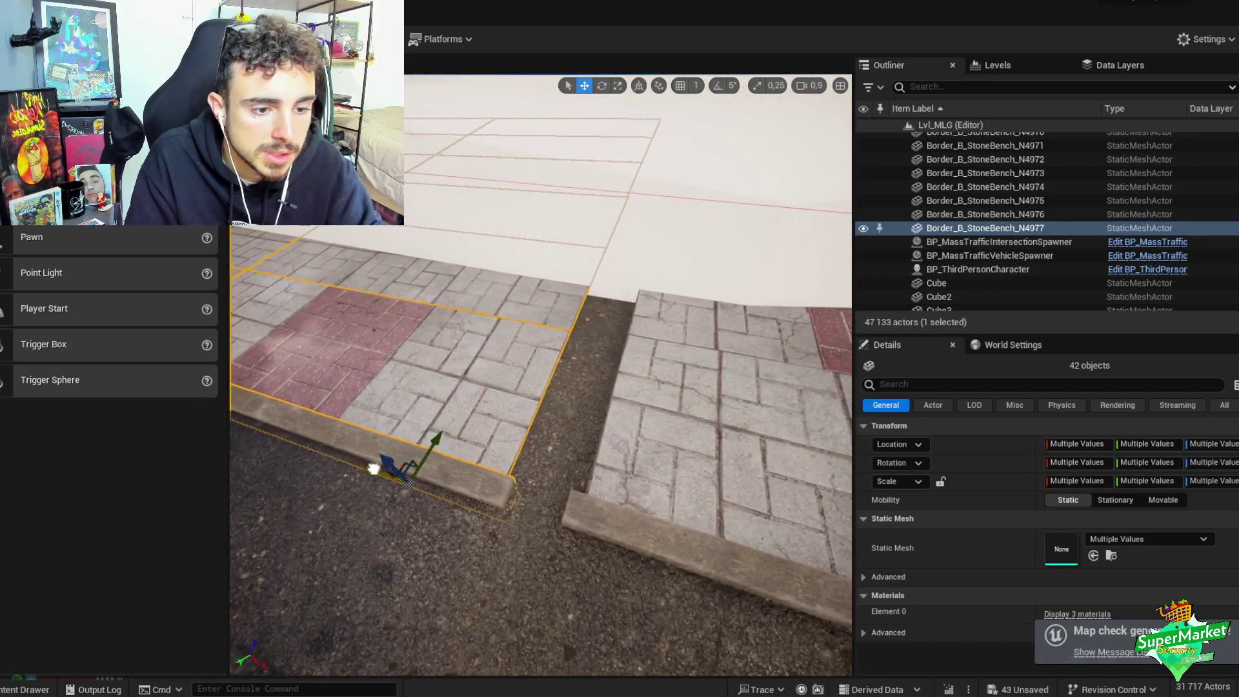
pyautogui.moveTo(374, 468); pyautogui.dragTo(341, 451, button='right')
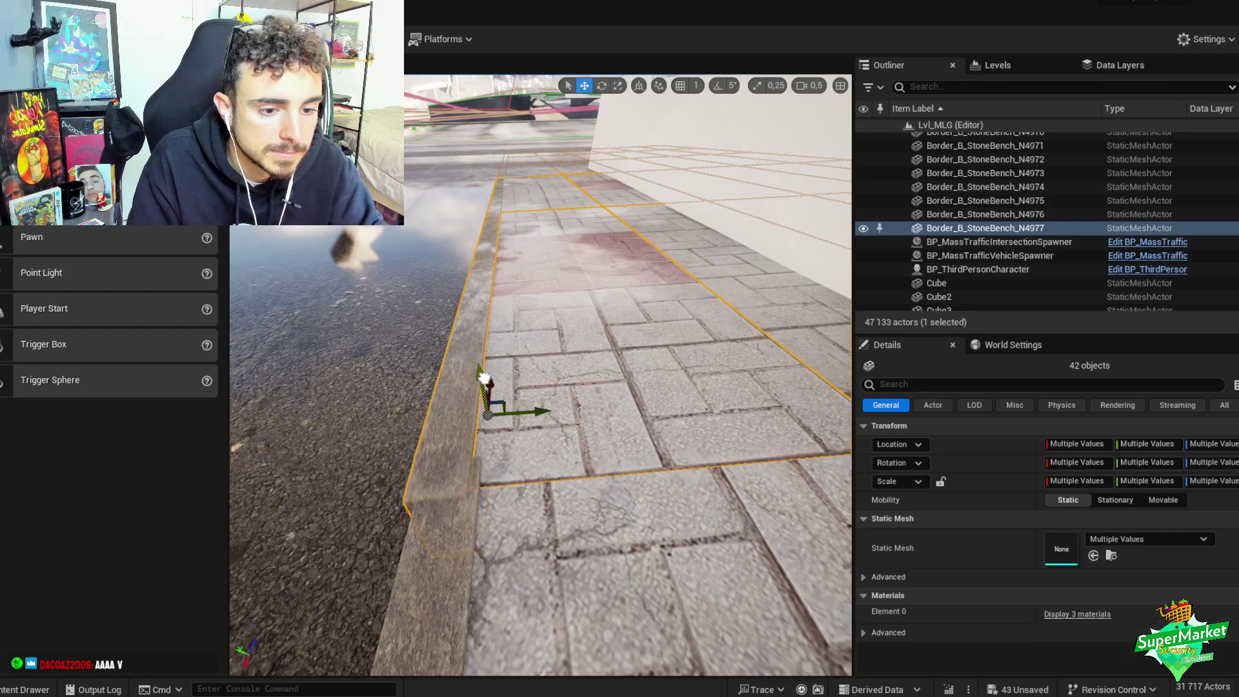
# - Rotate the copy about 1.13° to follow the curb and group it
pyautogui.press('e')
pyautogui.moveTo(546, 413); pyautogui.dragTo(625, 412, button='right')
pyautogui.moveTo(566, 400); pyautogui.dragTo(549, 385)
pyautogui.press('w')
pyautogui.moveTo(550, 386); pyautogui.dragTo(563, 359, button='right')
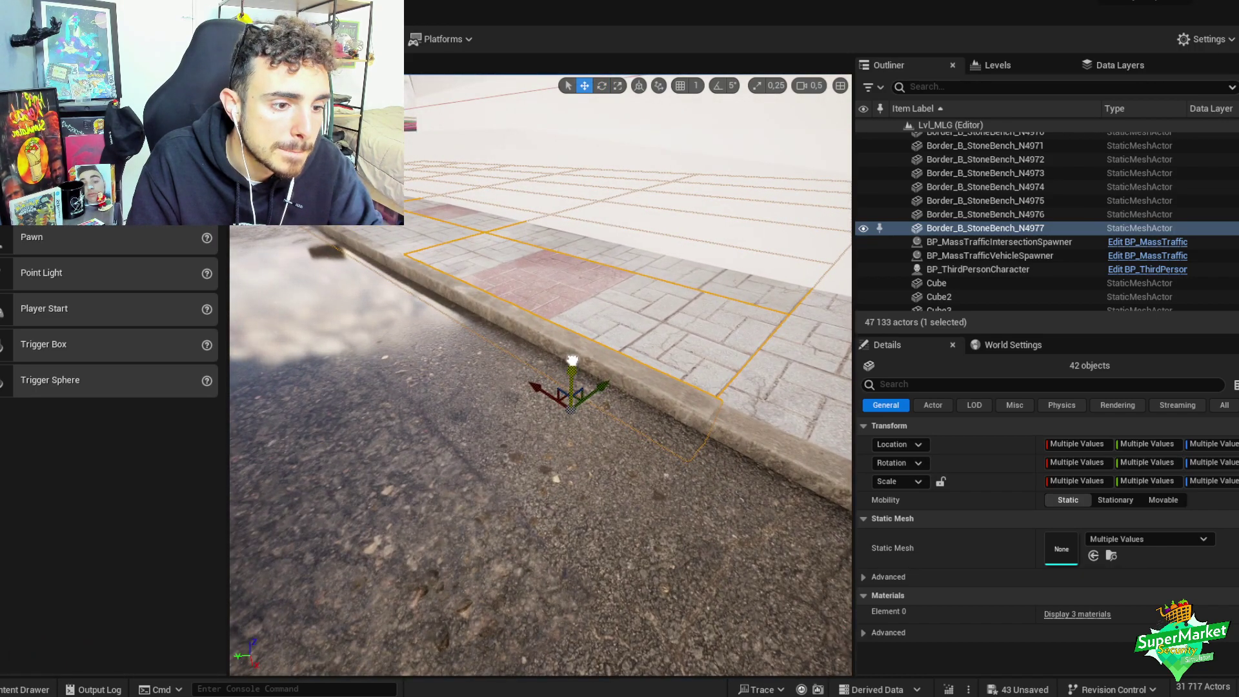
pyautogui.hotkey('ctrl', 'g')
pyautogui.moveTo(572, 359); pyautogui.dragTo(573, 360, button='right')
pyautogui.scroll(2, 573, 360)
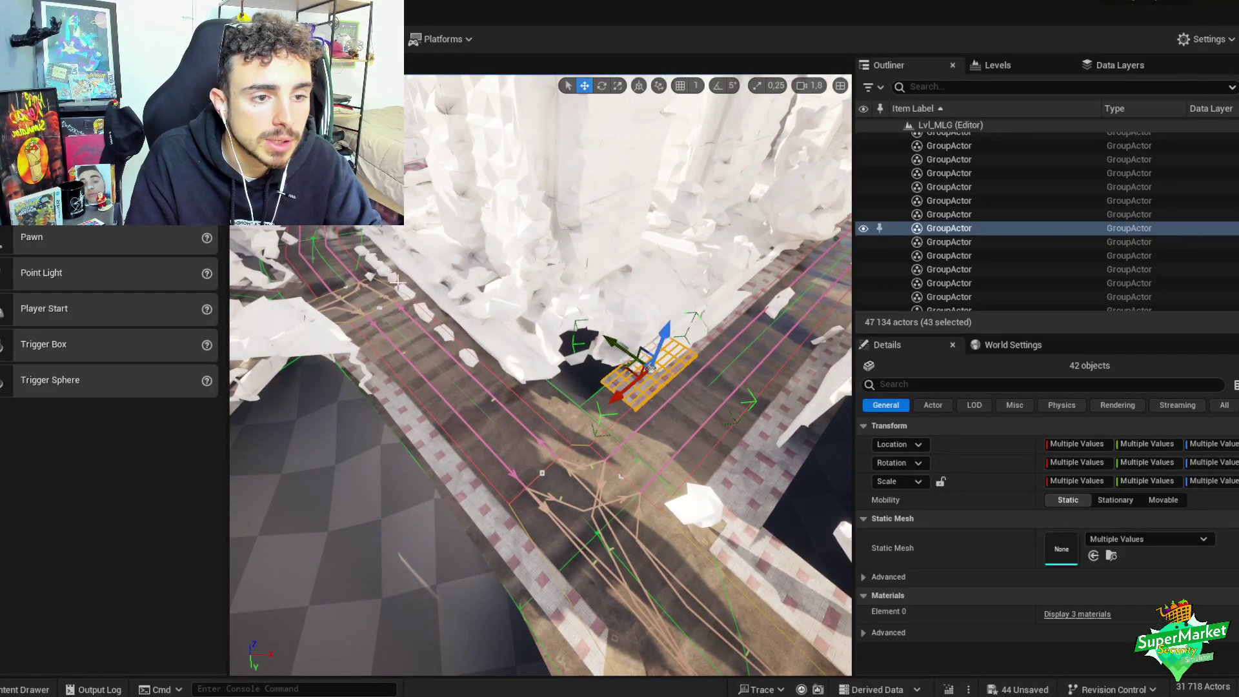
# - Copy the curved curb corner piece LOD39 to another corner and raise it
pyautogui.click(710, 535)
pyautogui.hotkey('ctrl', 'z')
pyautogui.scroll(3, 710, 534)
pyautogui.moveTo(710, 534); pyautogui.dragTo(710, 535, button='right')
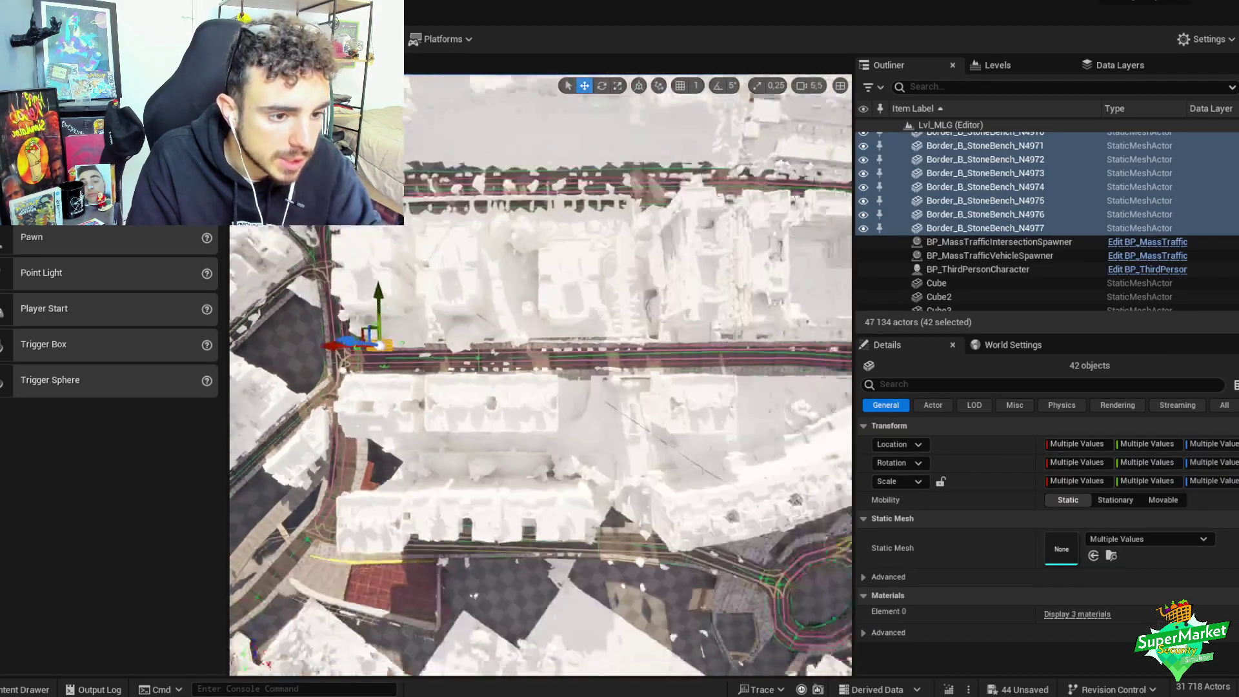
pyautogui.moveTo(689, 359); pyautogui.dragTo(690, 360, button='right')
pyautogui.scroll(1, 689, 359)
pyautogui.click(689, 360)
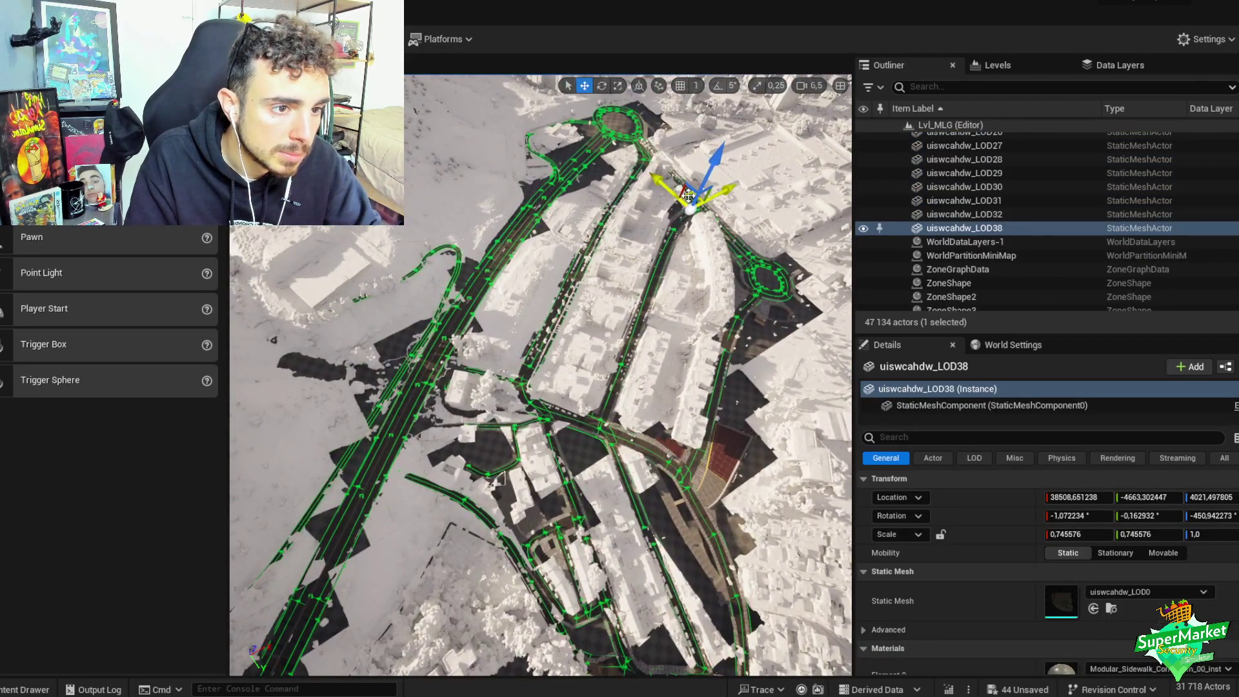
pyautogui.keyDown('alt'); pyautogui.moveTo(688, 205); pyautogui.dragTo(596, 396); pyautogui.keyUp('alt')
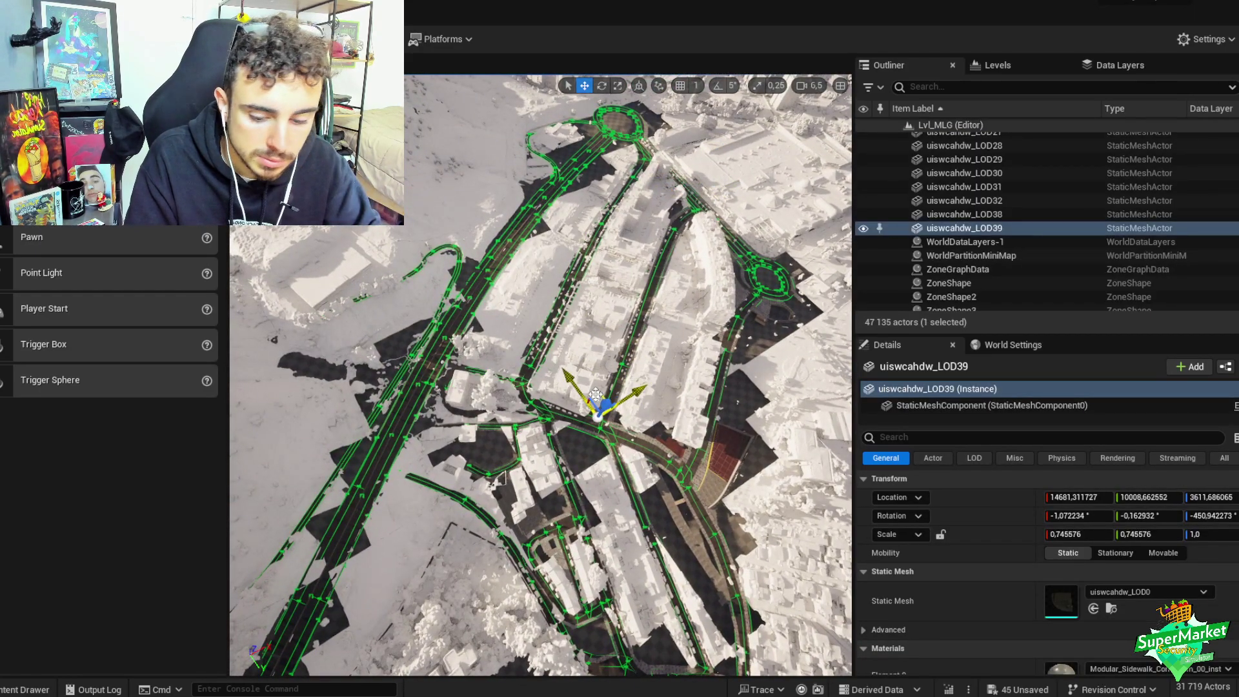
pyautogui.moveTo(596, 396); pyautogui.dragTo(596, 396, button='right')
pyautogui.scroll(-3, 596, 396)
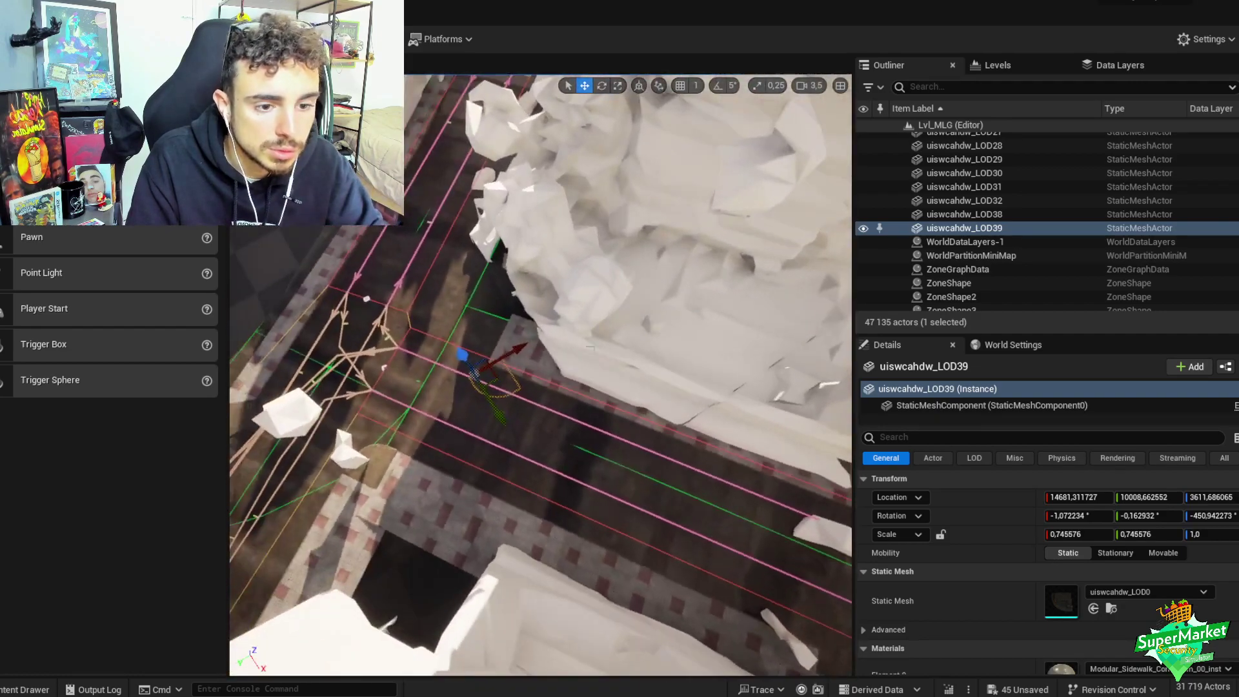
pyautogui.moveTo(463, 354); pyautogui.dragTo(455, 321)
# - Move the curved curb piece left along the ground and rotate it to match the corner
pyautogui.scroll(-3, 455, 321)
pyautogui.moveTo(454, 321); pyautogui.dragTo(454, 321, button='right')
pyautogui.moveTo(572, 354); pyautogui.dragTo(572, 353, button='right')
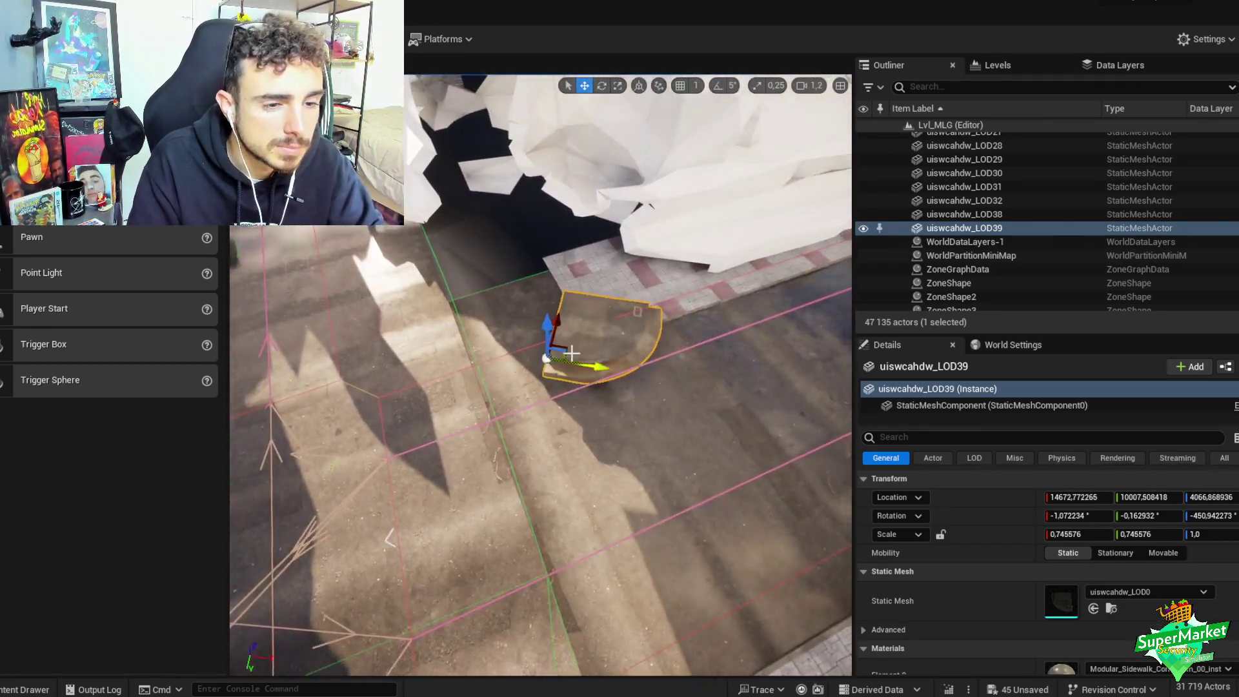
pyautogui.moveTo(569, 349); pyautogui.dragTo(390, 360)
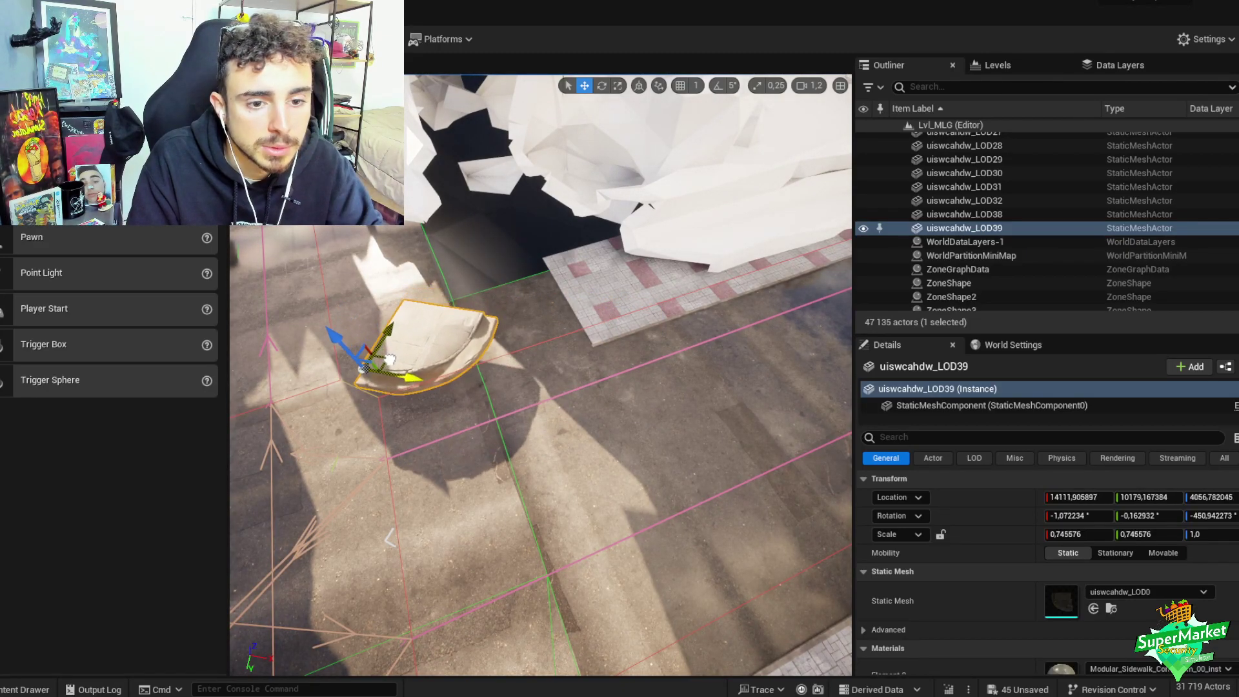
pyautogui.moveTo(415, 420); pyautogui.dragTo(368, 451)
pyautogui.press('w')
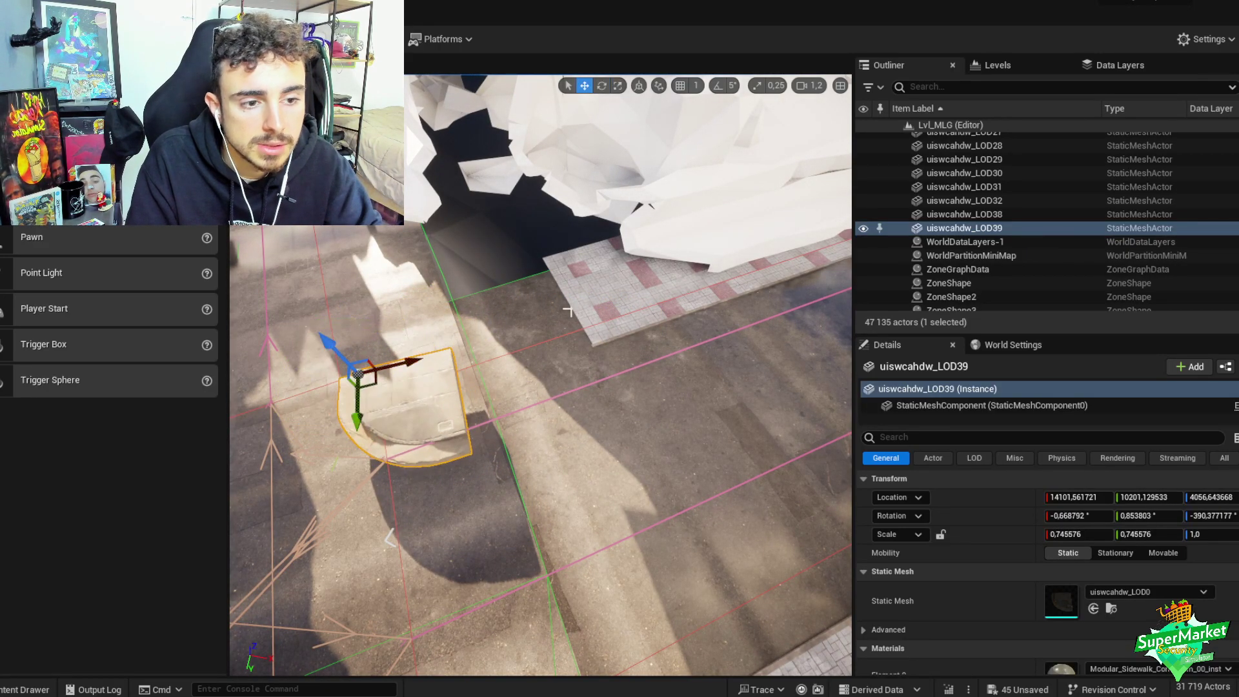
# - Duplicate the 42 sidewalk tile pieces and slide the copies further along the ledge
pyautogui.click(690, 271)
pyautogui.keyDown('alt'); pyautogui.moveTo(690, 264); pyautogui.dragTo(691, 302); pyautogui.keyUp('alt')
pyautogui.scroll(-2, 691, 287)
pyautogui.moveTo(691, 302); pyautogui.dragTo(691, 249, button='right')
pyautogui.moveTo(577, 378); pyautogui.dragTo(668, 366, button='right')
# - Nudge the copied sidewalk tiles slightly into line
pyautogui.press('e')
pyautogui.press('w')
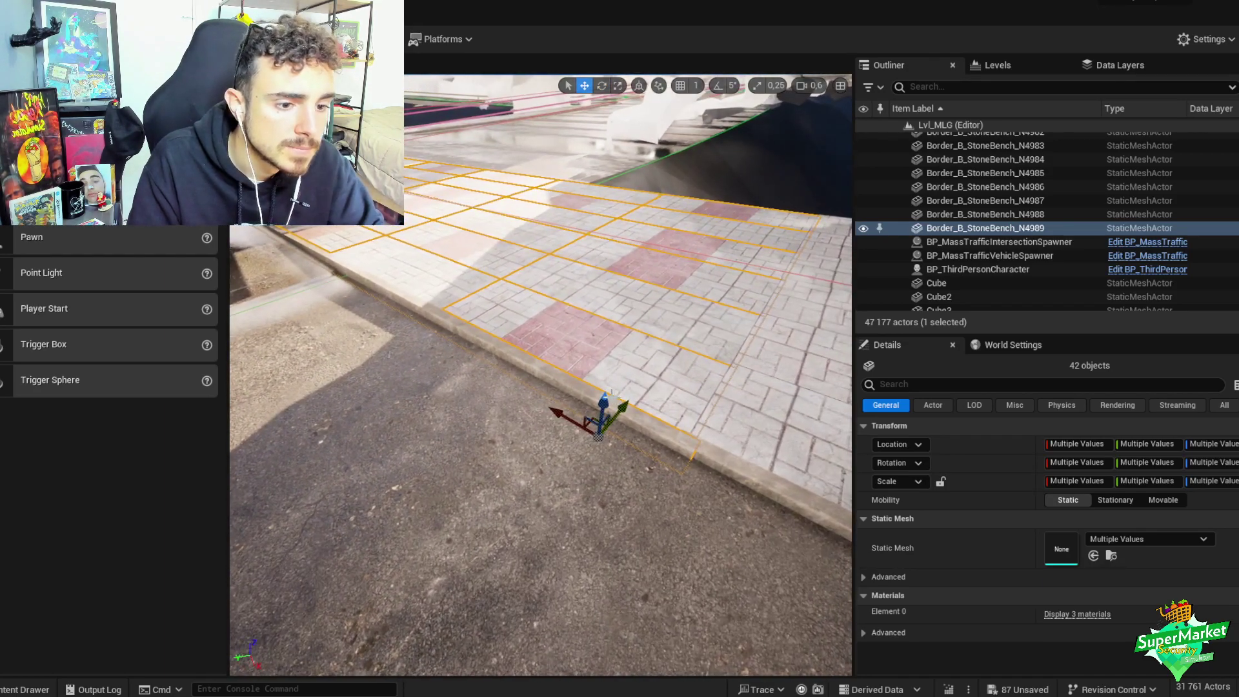
pyautogui.moveTo(615, 400); pyautogui.dragTo(628, 405)
# - Duplicate the curved curb corner piece LOD39 toward the next corner
pyautogui.moveTo(628, 404); pyautogui.dragTo(628, 404, button='right')
pyautogui.moveTo(734, 411); pyautogui.dragTo(734, 412, button='right')
pyautogui.hotkey('ctrl', 'v')
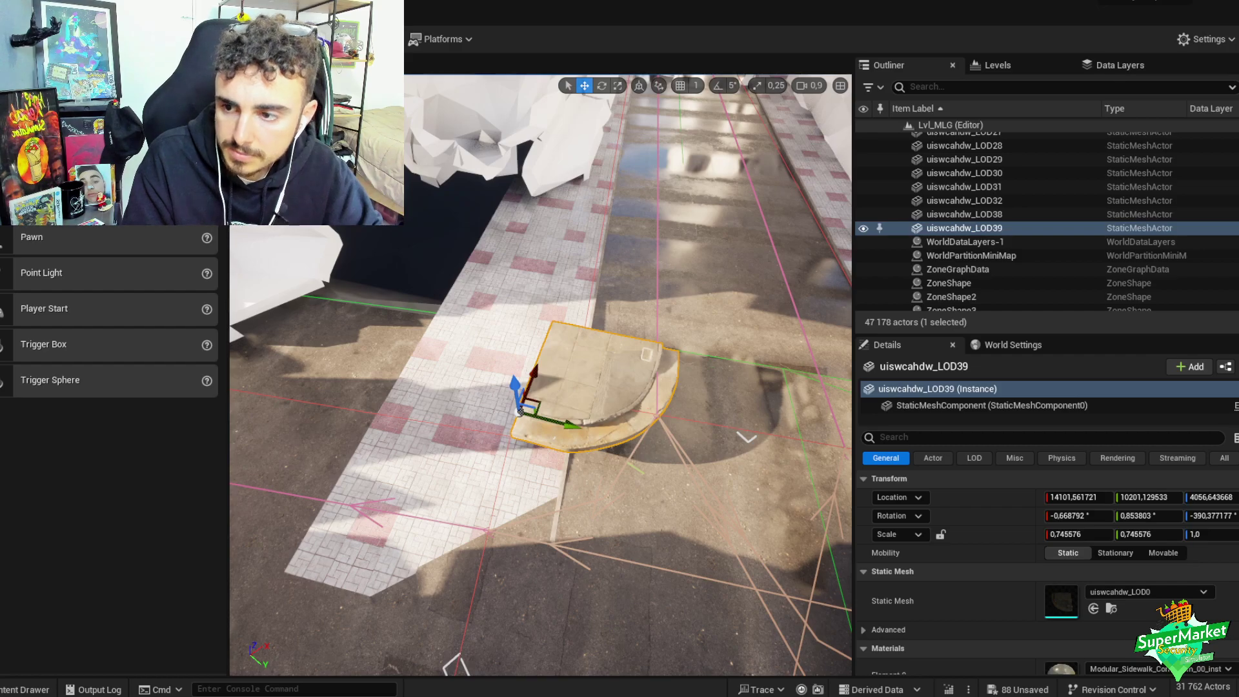
# - Rotate the curved curb corner piece −7° to fit the corner
pyautogui.moveTo(562, 322); pyautogui.dragTo(568, 419, button='right')
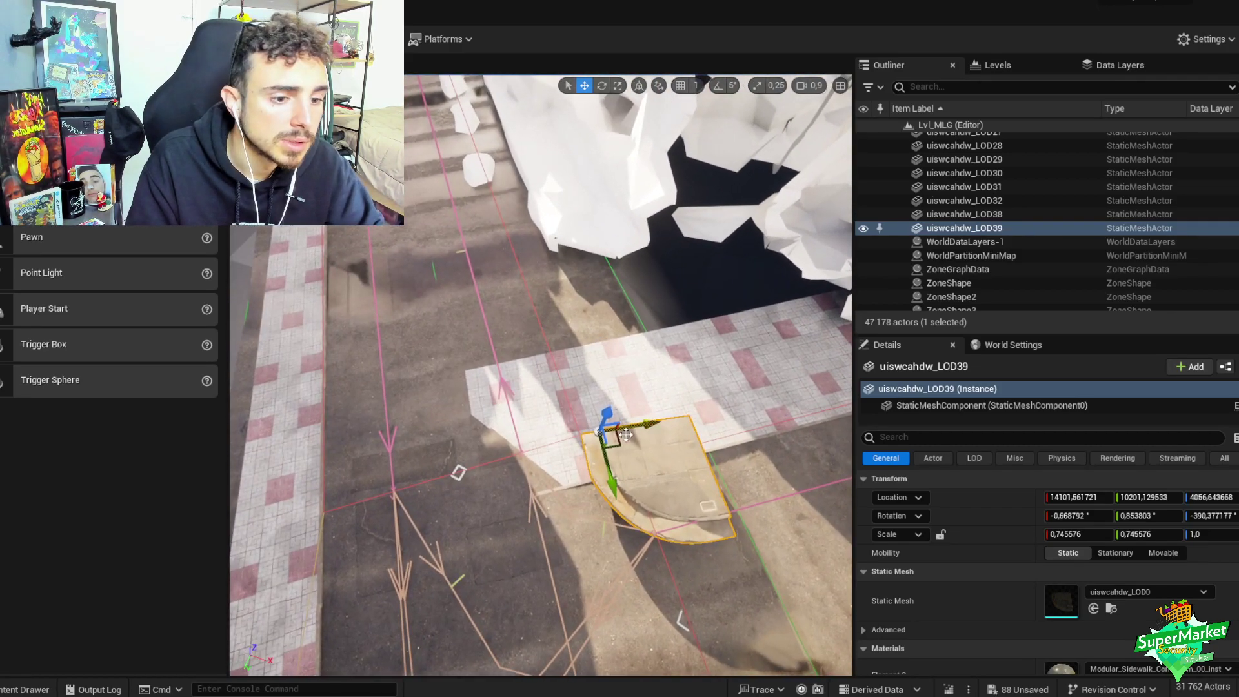
pyautogui.moveTo(571, 417); pyautogui.dragTo(527, 357)
pyautogui.click(602, 376)
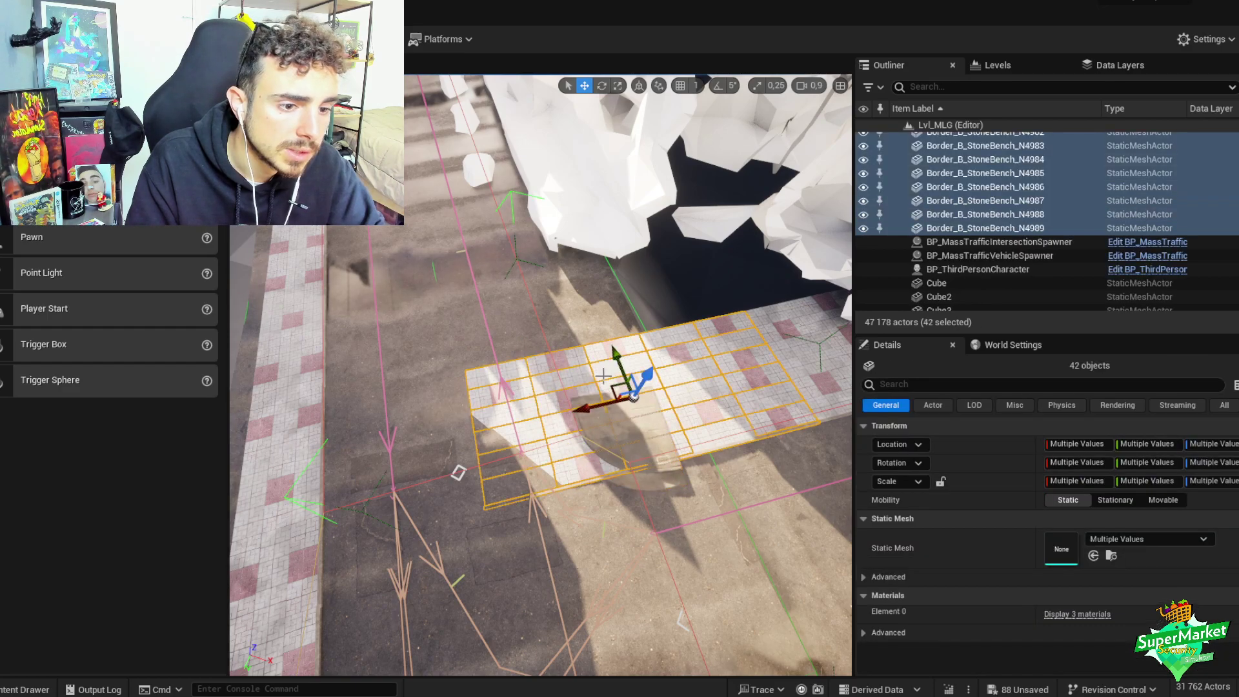
pyautogui.click(624, 420)
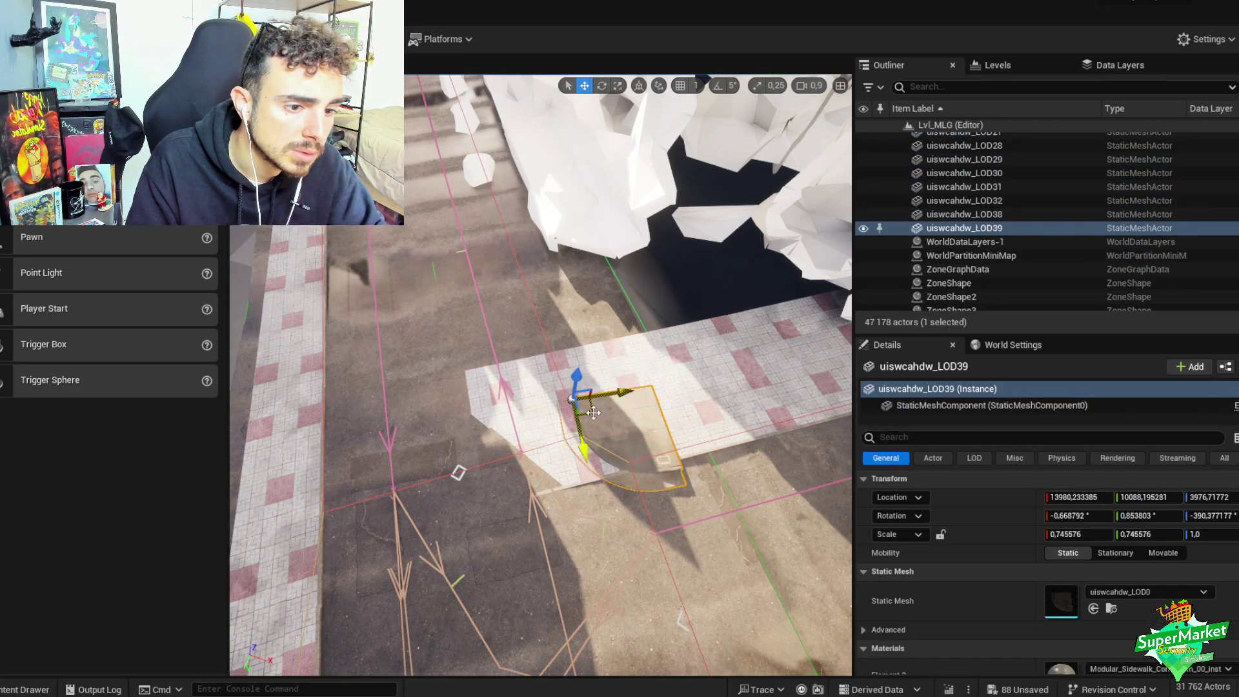
pyautogui.press('e')
pyautogui.moveTo(516, 426); pyautogui.dragTo(623, 376)
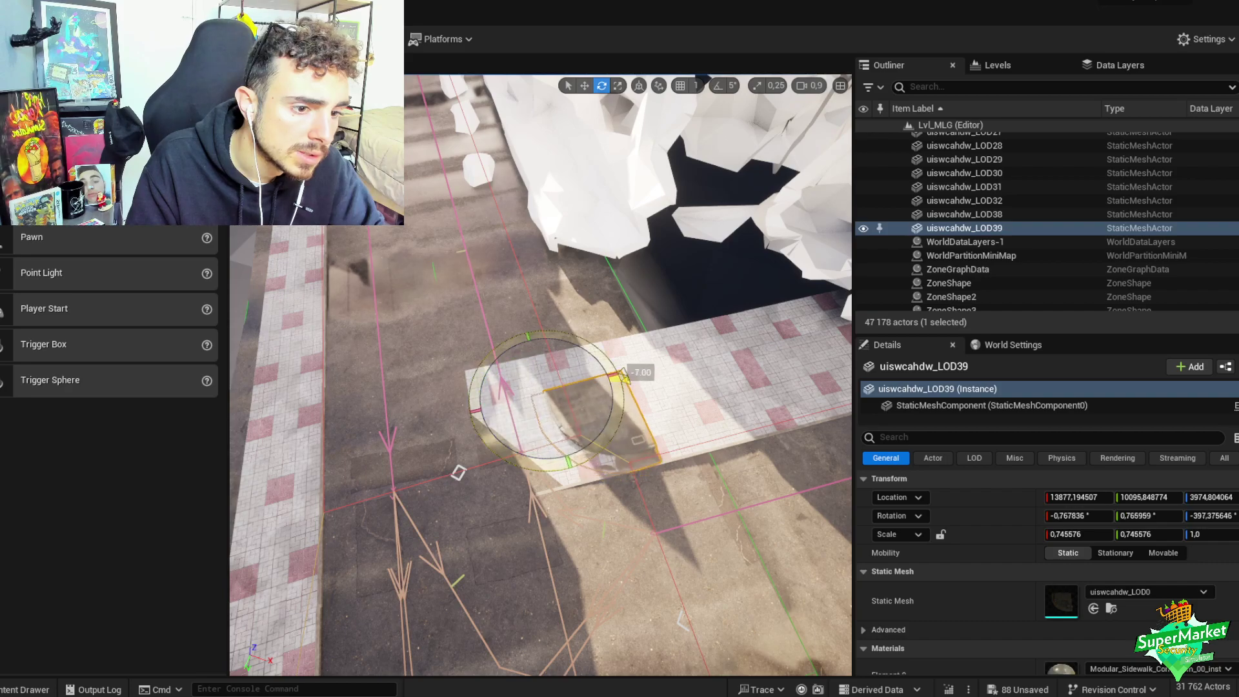
# - Slide the curb piece into the corner and tilt it level with the pavement
pyautogui.press('w')
pyautogui.moveTo(439, 408)
pyautogui.mouseDown(button='right')
pyautogui.moveTo(452, 387)
pyautogui.moveTo(439, 408)
pyautogui.mouseUp(button='right')
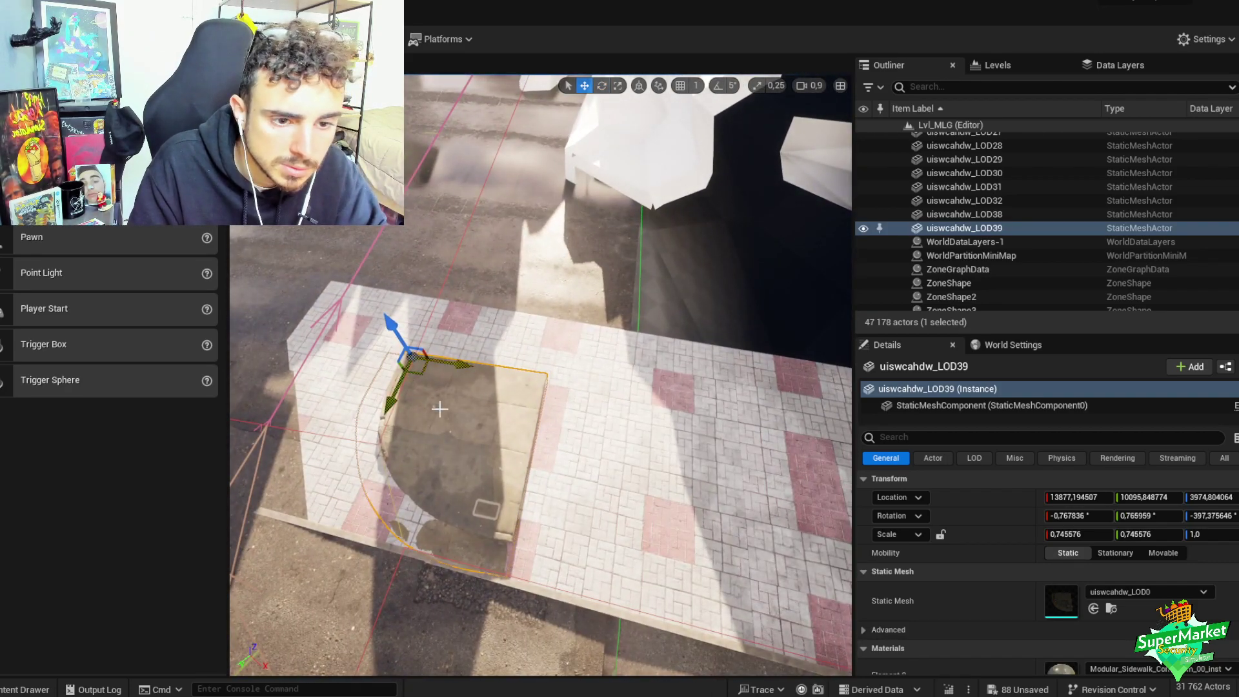
pyautogui.moveTo(429, 386); pyautogui.dragTo(375, 381)
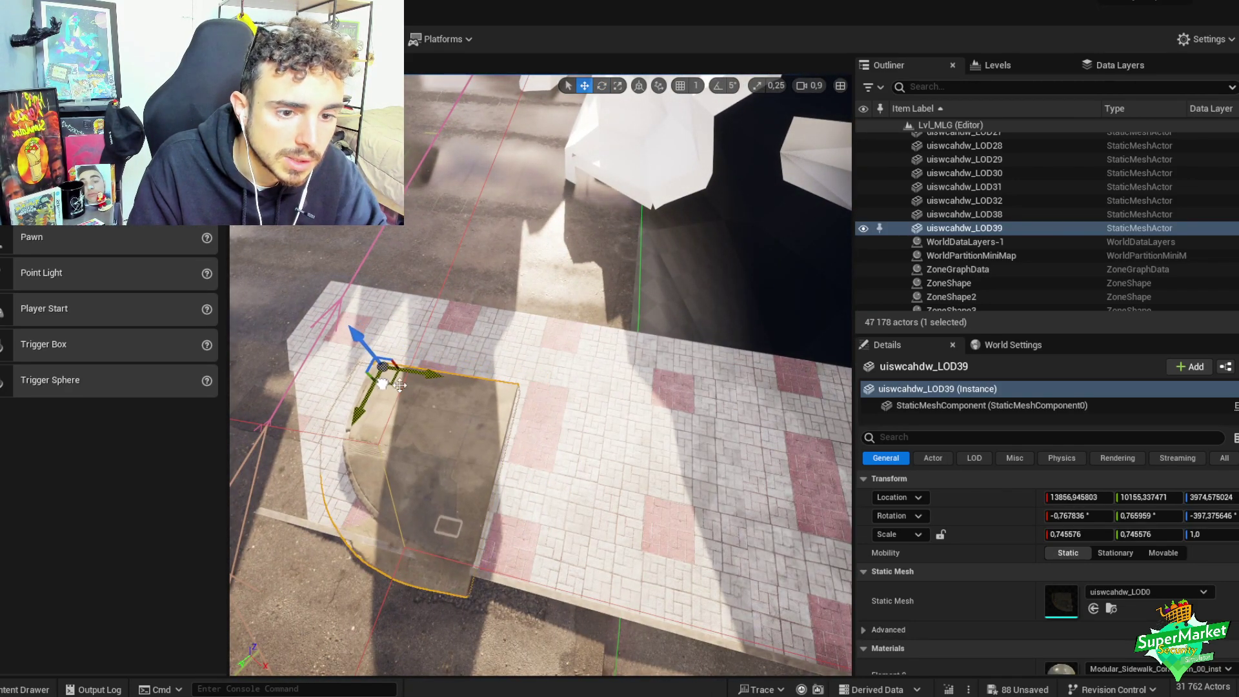
pyautogui.moveTo(375, 380)
pyautogui.mouseDown(button='right')
pyautogui.moveTo(387, 388)
pyautogui.moveTo(413, 355)
pyautogui.moveTo(395, 368)
pyautogui.mouseUp(button='right')
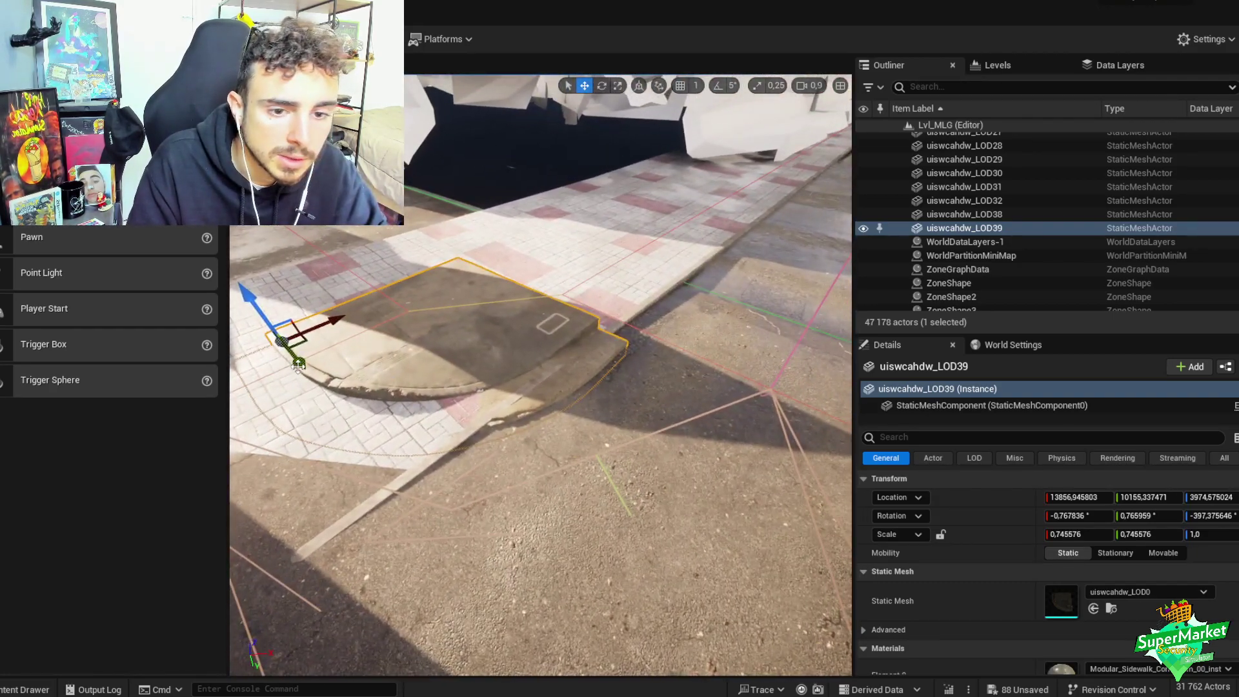
pyautogui.moveTo(298, 362); pyautogui.dragTo(308, 376)
pyautogui.moveTo(308, 377); pyautogui.dragTo(317, 368, button='right')
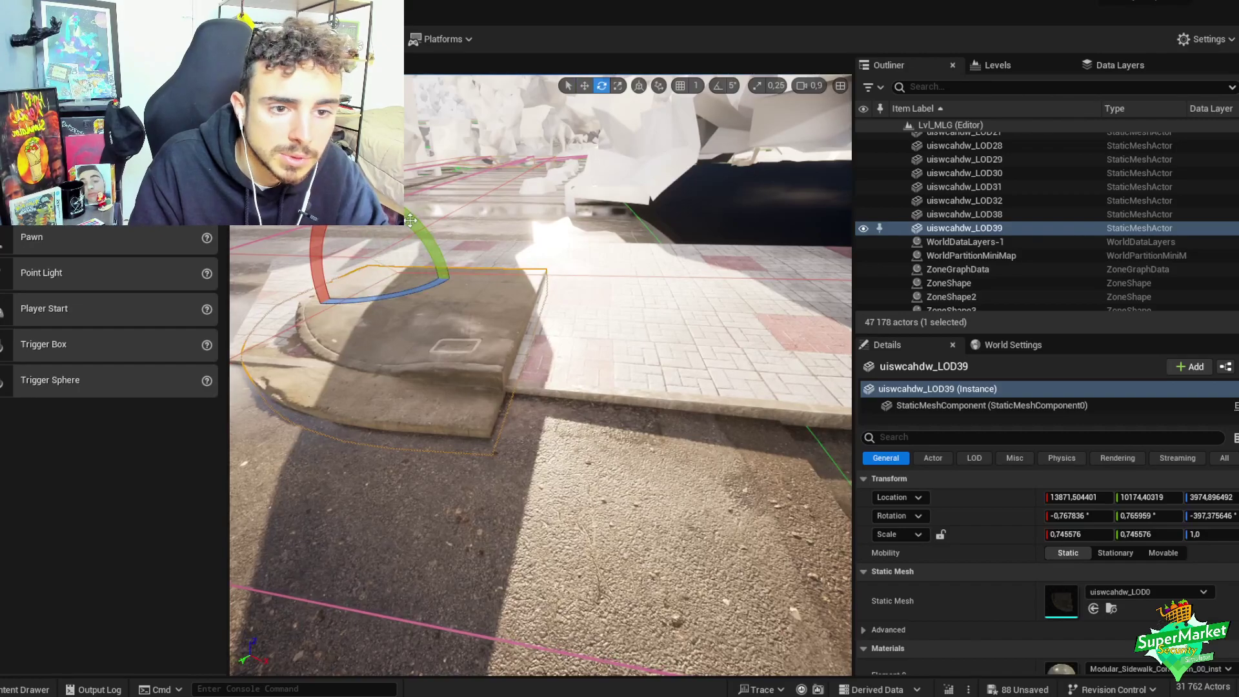
pyautogui.moveTo(410, 220); pyautogui.dragTo(454, 279)
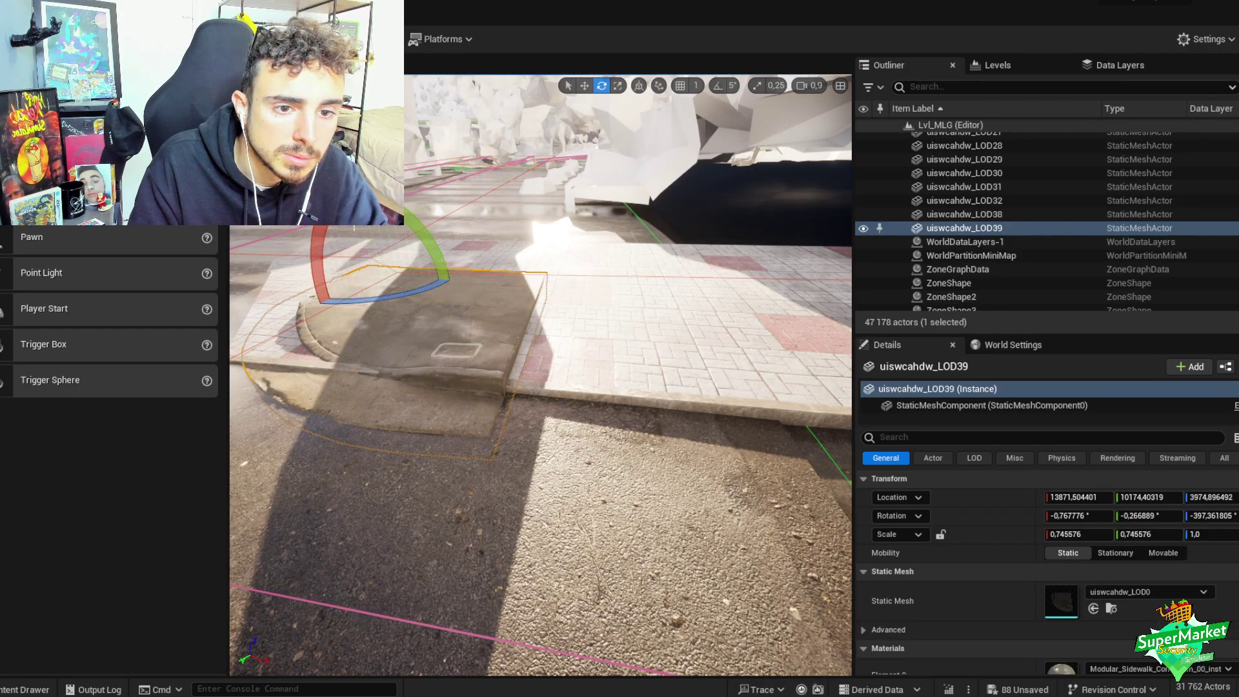
pyautogui.press('w')
pyautogui.press('f')
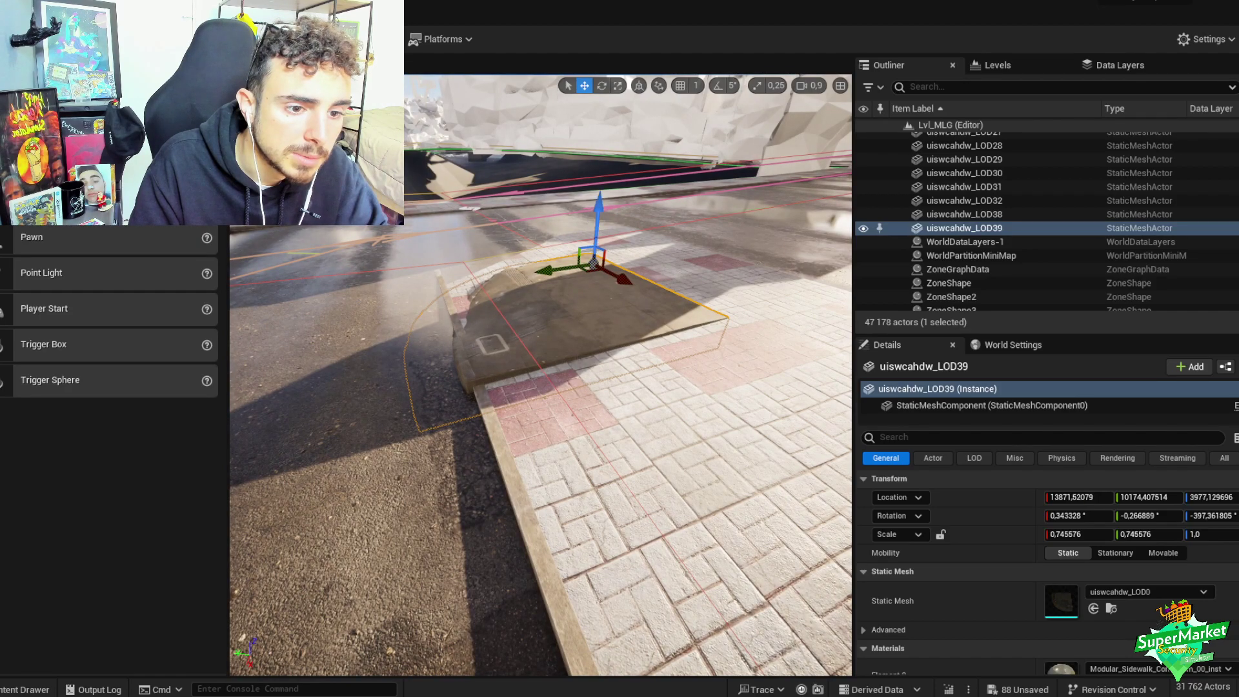
# - Narrow the sidewalk group selection to just the tiles and curbs overlapping the corner
pyautogui.moveTo(542, 387); pyautogui.dragTo(522, 459, button='right')
pyautogui.click(646, 304)
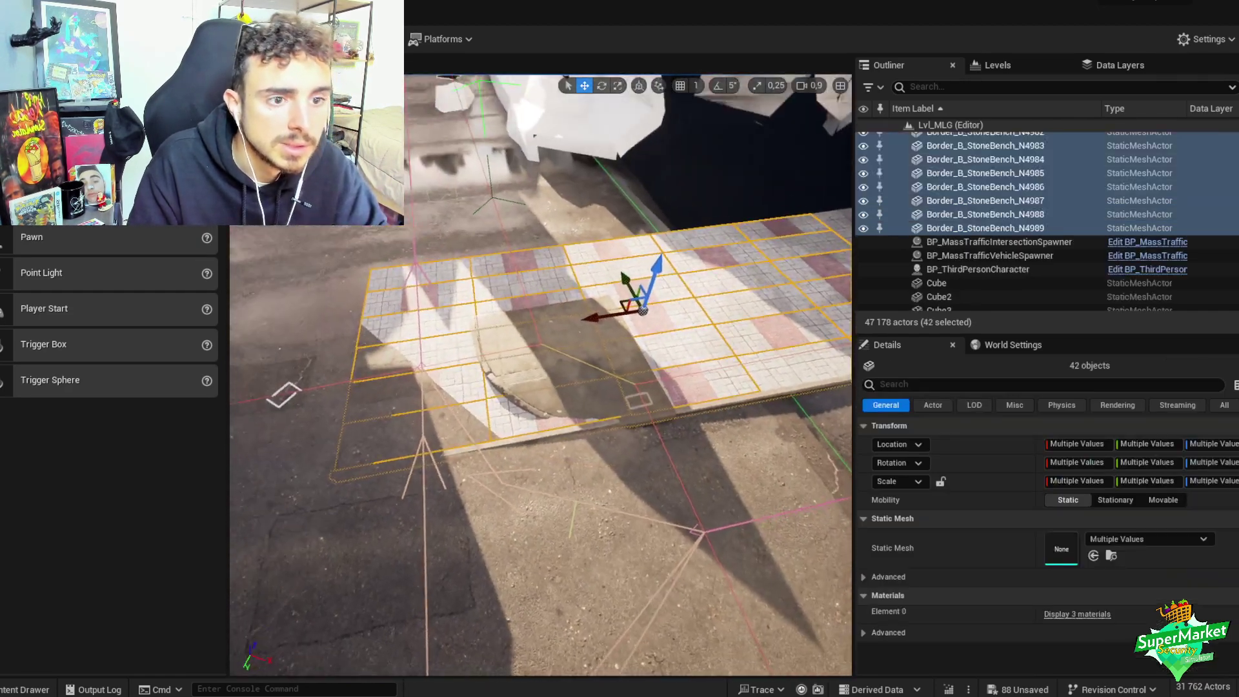
pyautogui.moveTo(542, 375); pyautogui.dragTo(432, 397, button='right')
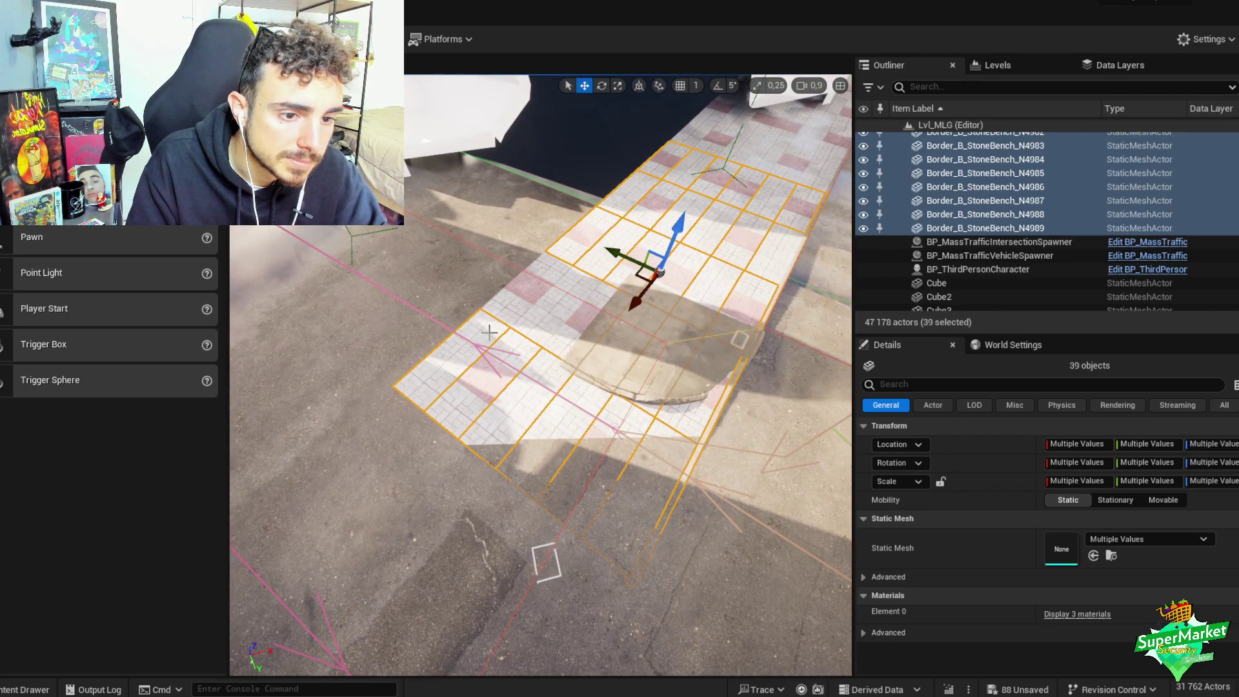
pyautogui.keyDown('ctrl'); pyautogui.click(597, 405); pyautogui.keyUp('ctrl')
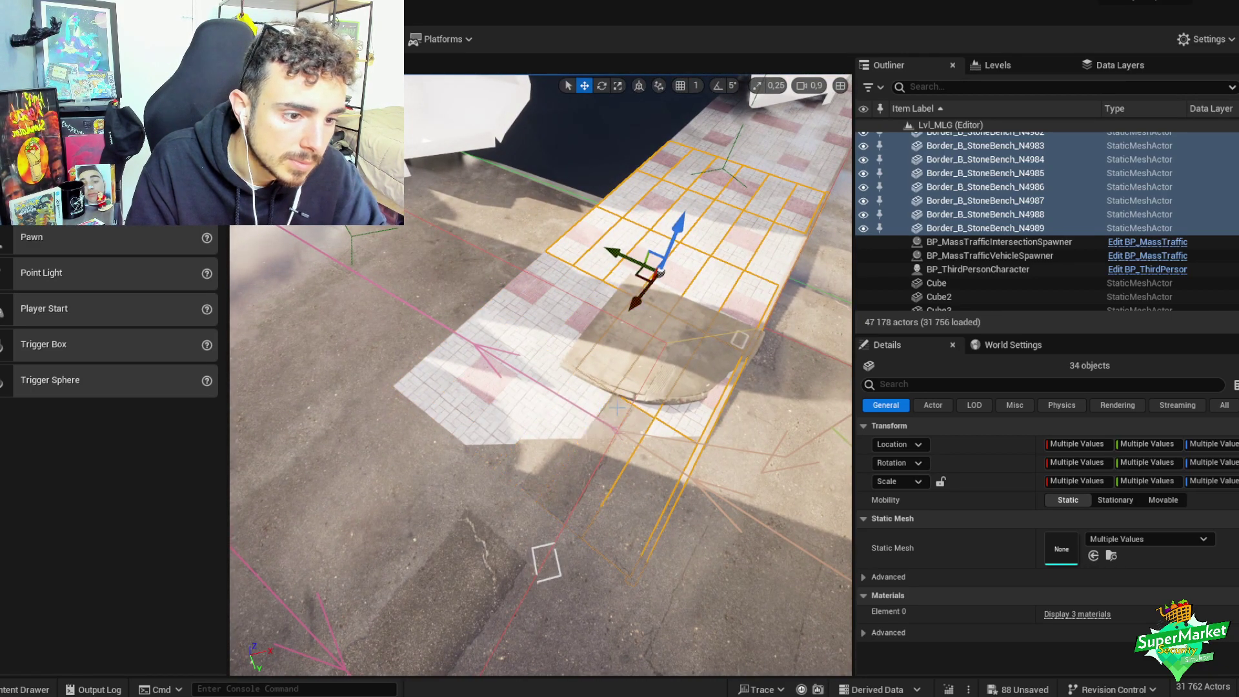
pyautogui.keyDown('ctrl'); pyautogui.click(651, 409); pyautogui.keyUp('ctrl')
pyautogui.keyDown('ctrl'); pyautogui.click(679, 417); pyautogui.keyUp('ctrl')
pyautogui.scroll(5, 679, 416)
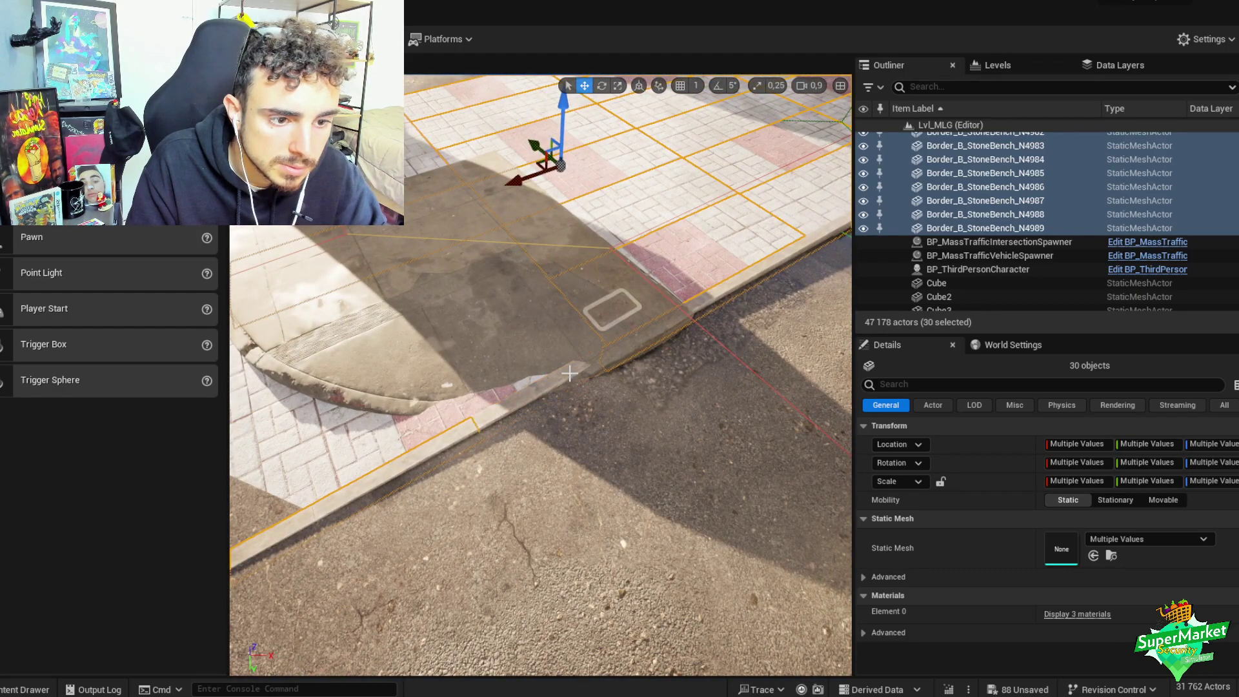
pyautogui.keyDown('ctrl'); pyautogui.click(477, 425); pyautogui.keyUp('ctrl')
pyautogui.moveTo(477, 424); pyautogui.dragTo(593, 437, button='right')
pyautogui.scroll(-2, 578, 424)
pyautogui.keyDown('ctrl'); pyautogui.click(501, 349); pyautogui.keyUp('ctrl')
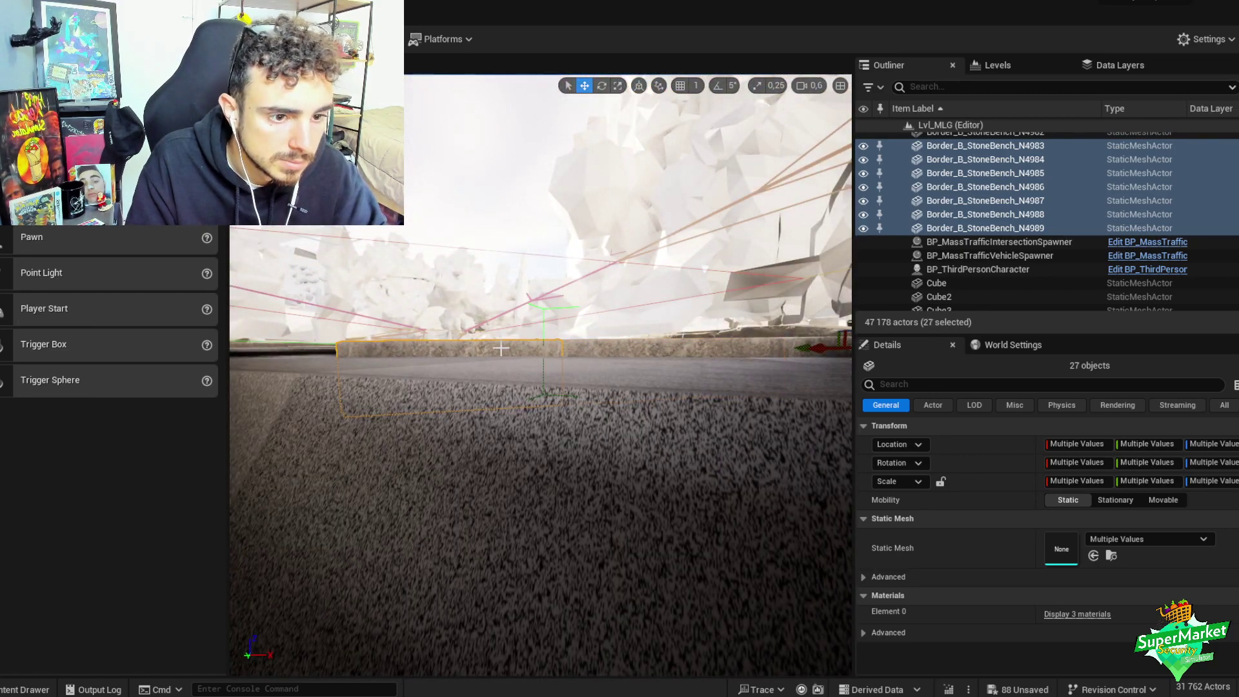
# - Delete the sixteen overlapping tile and curb pieces, confirming the referenced-actor warning
pyautogui.keyDown('ctrl'); pyautogui.click(499, 348); pyautogui.keyUp('ctrl')
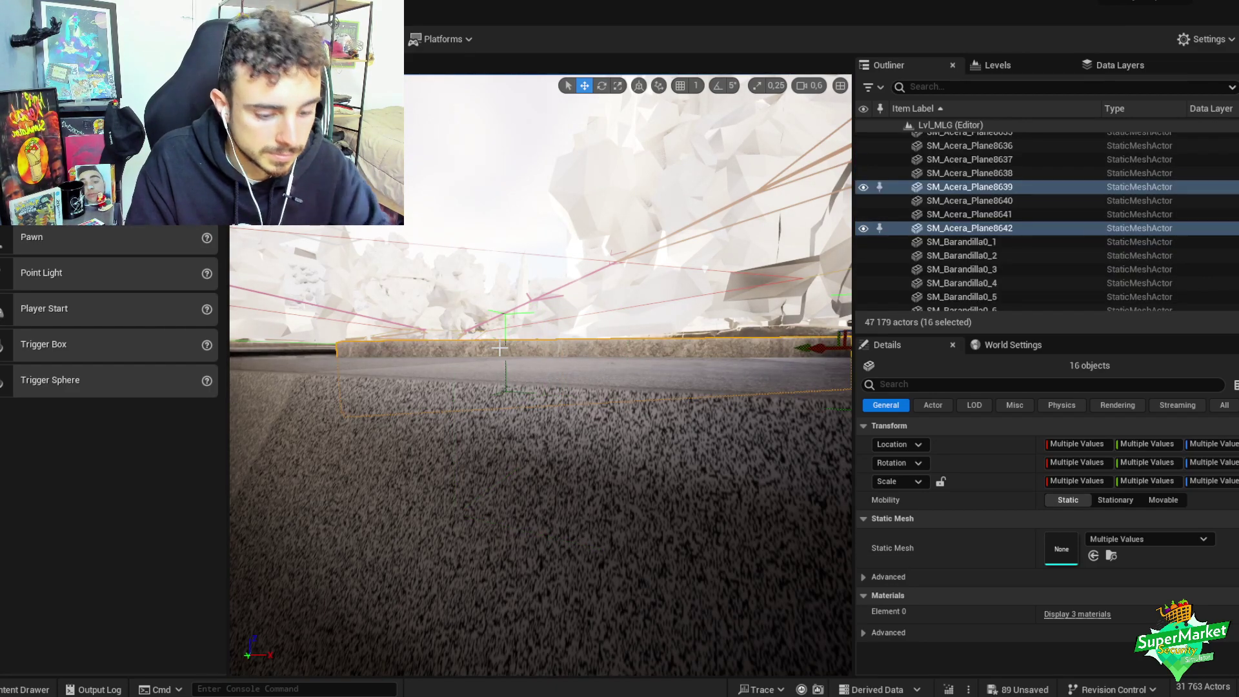
pyautogui.press('Delete')
pyautogui.click(709, 386)
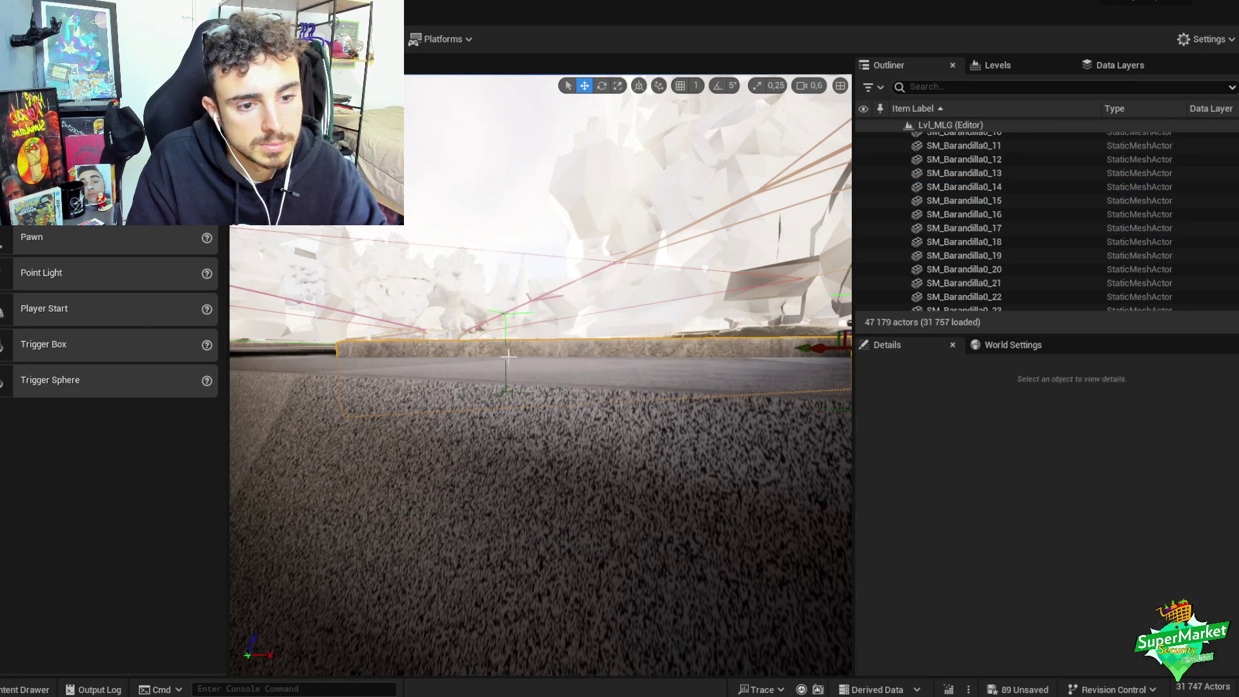
pyautogui.moveTo(698, 395); pyautogui.dragTo(697, 395, button='right')
pyautogui.moveTo(556, 318); pyautogui.dragTo(654, 306, button='right')
pyautogui.click(600, 325)
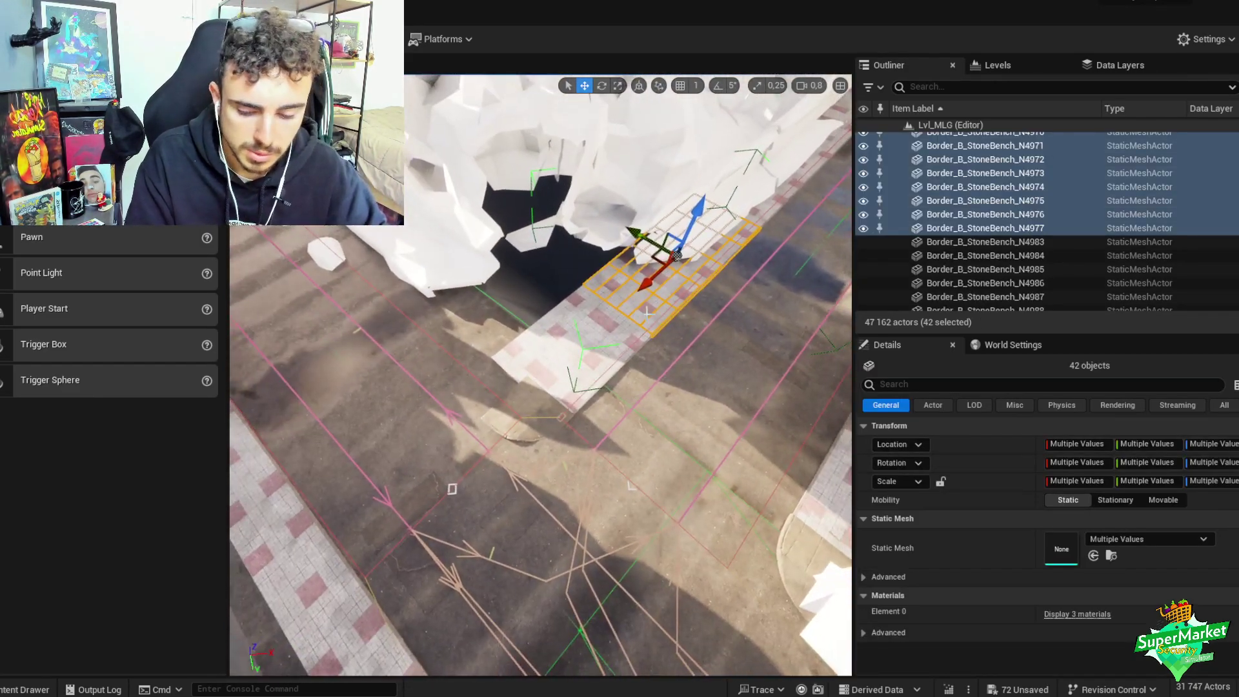
# - Rotate the new tile strip about 3° toward the road's curve and slide it sideways
pyautogui.hotkey('ctrl', 'd')
pyautogui.hotkey('ctrl', 'z')
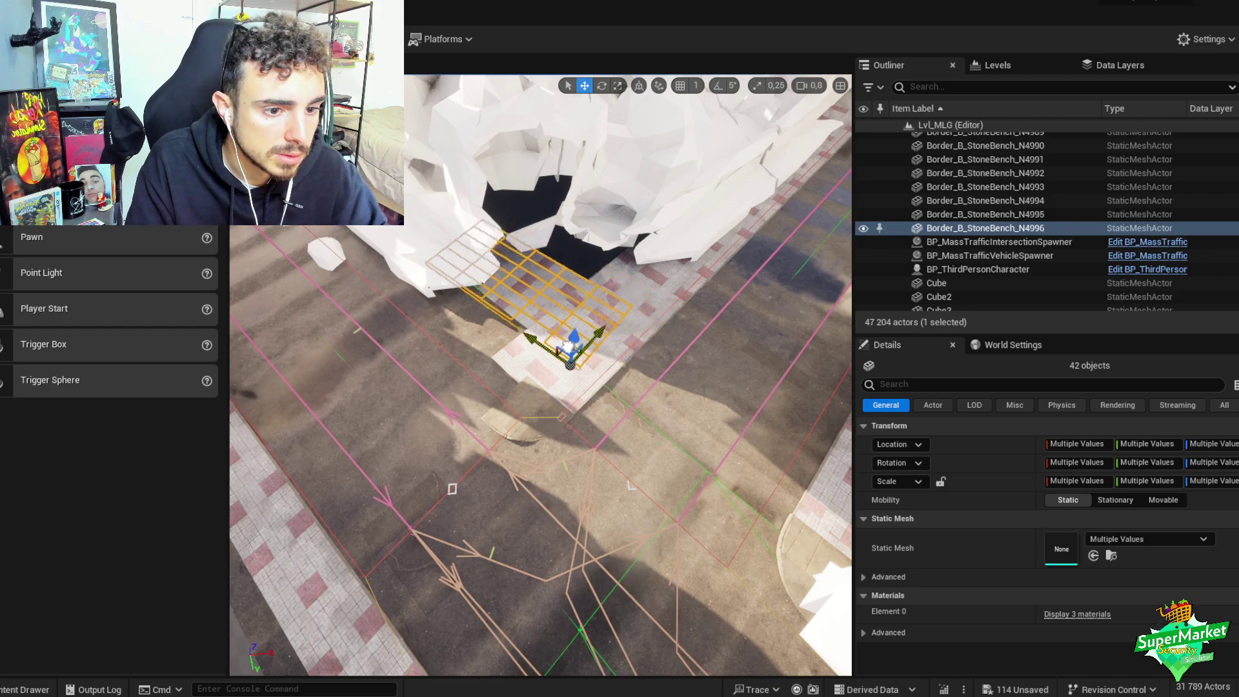
pyautogui.moveTo(539, 384); pyautogui.dragTo(539, 521, button='right')
pyautogui.press('e')
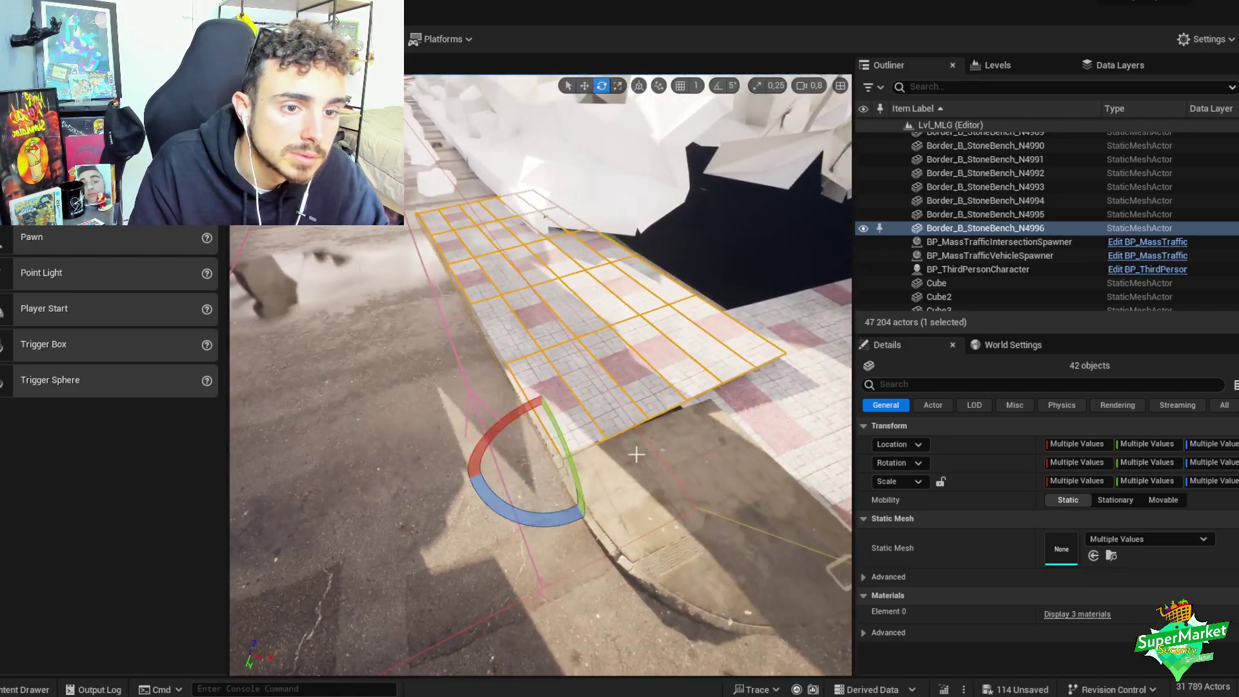
pyautogui.moveTo(512, 379); pyautogui.dragTo(504, 428, button='right')
pyautogui.moveTo(459, 434); pyautogui.dragTo(452, 452)
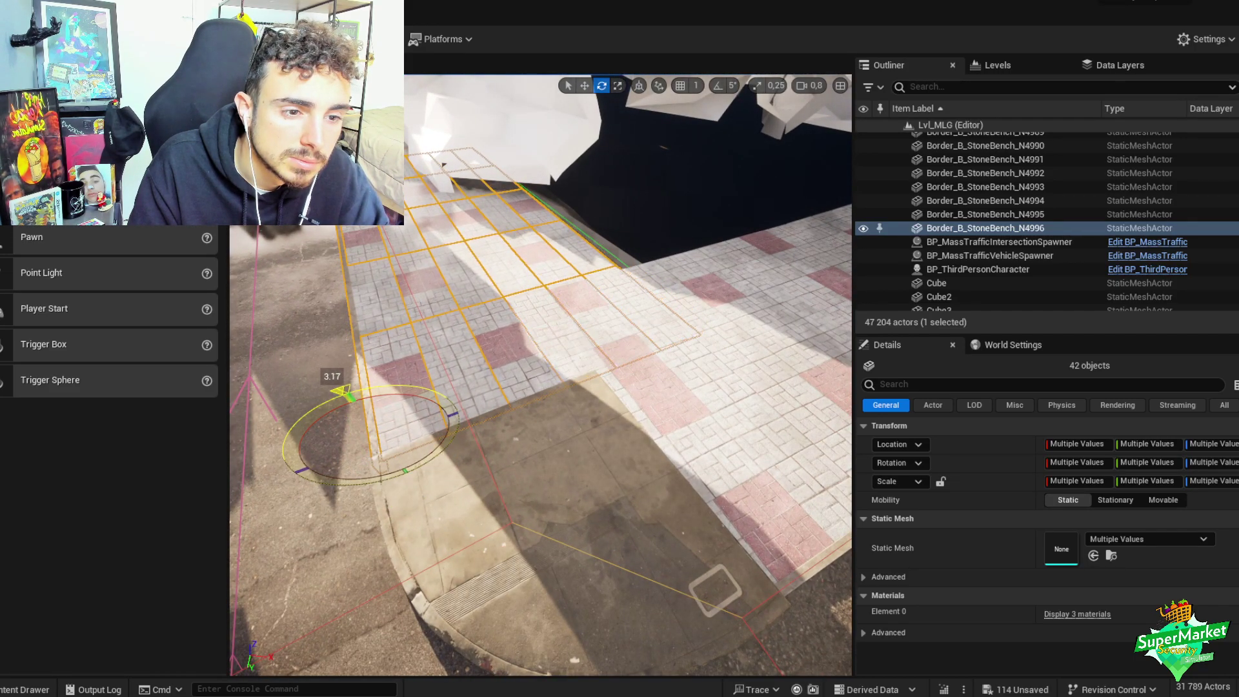
pyautogui.moveTo(536, 388); pyautogui.dragTo(533, 362, button='right')
pyautogui.press('w')
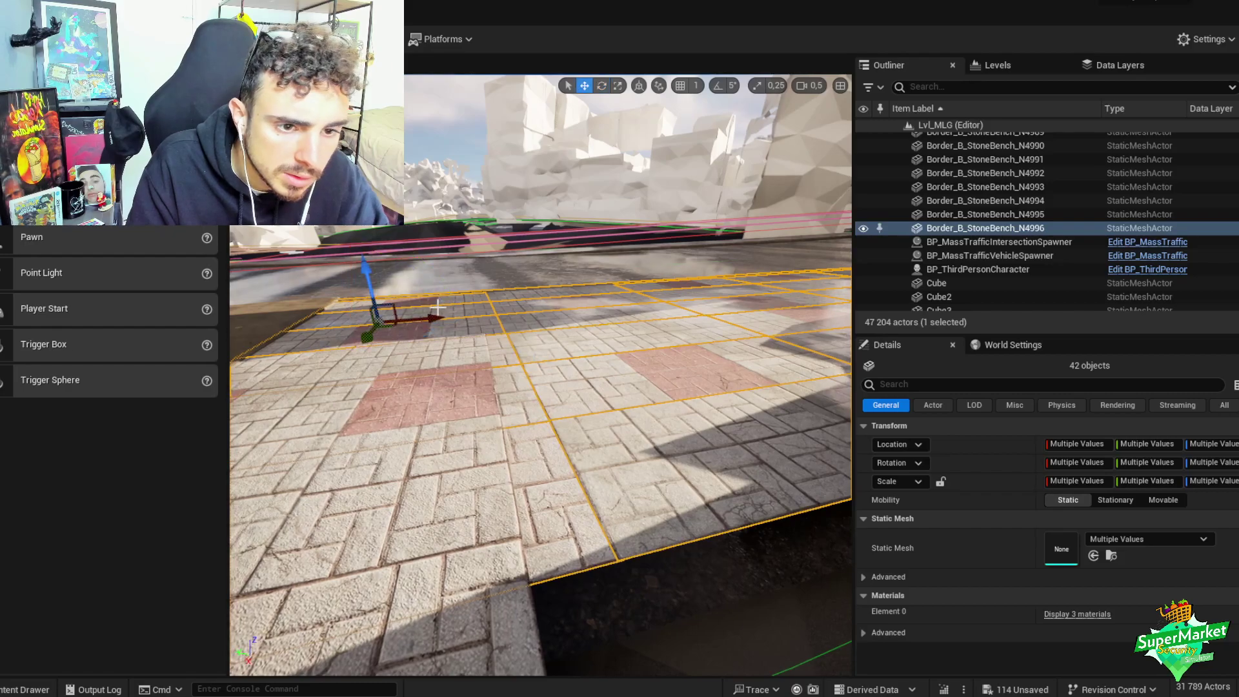
pyautogui.moveTo(434, 318); pyautogui.dragTo(416, 321)
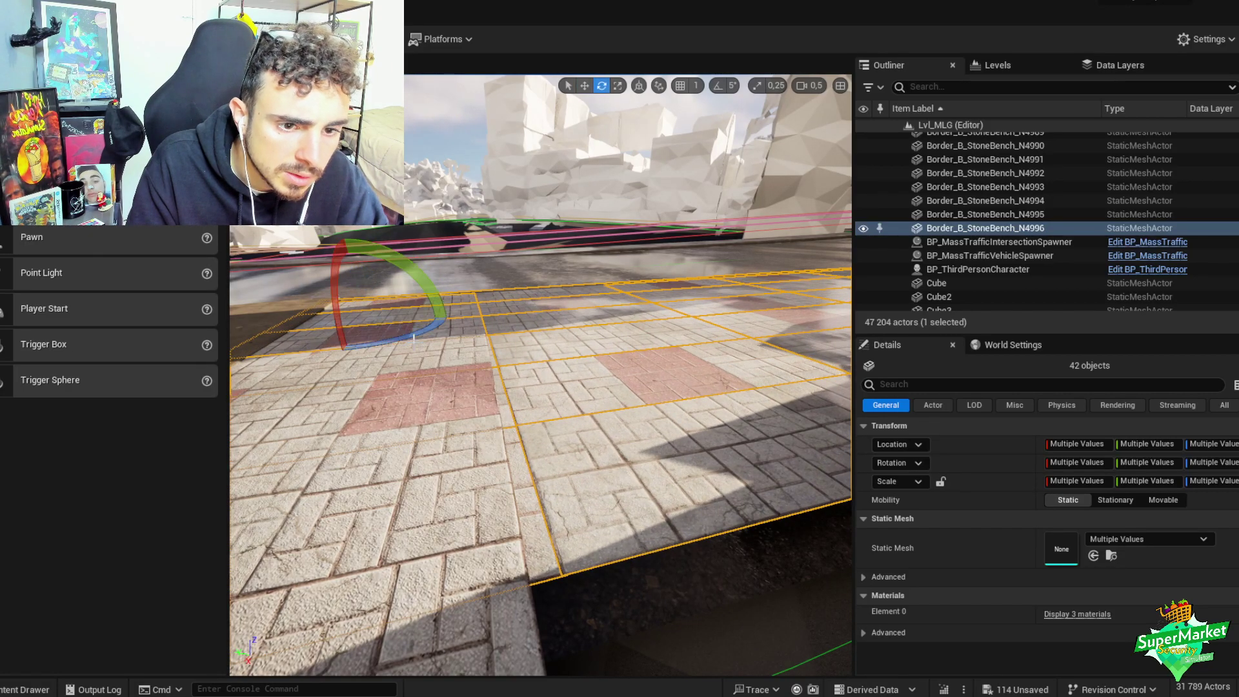
# - Fine-tune the strip's rotation to follow the curb, then group its tiles and curbs
pyautogui.moveTo(394, 343); pyautogui.dragTo(402, 321, button='right')
pyautogui.press('w')
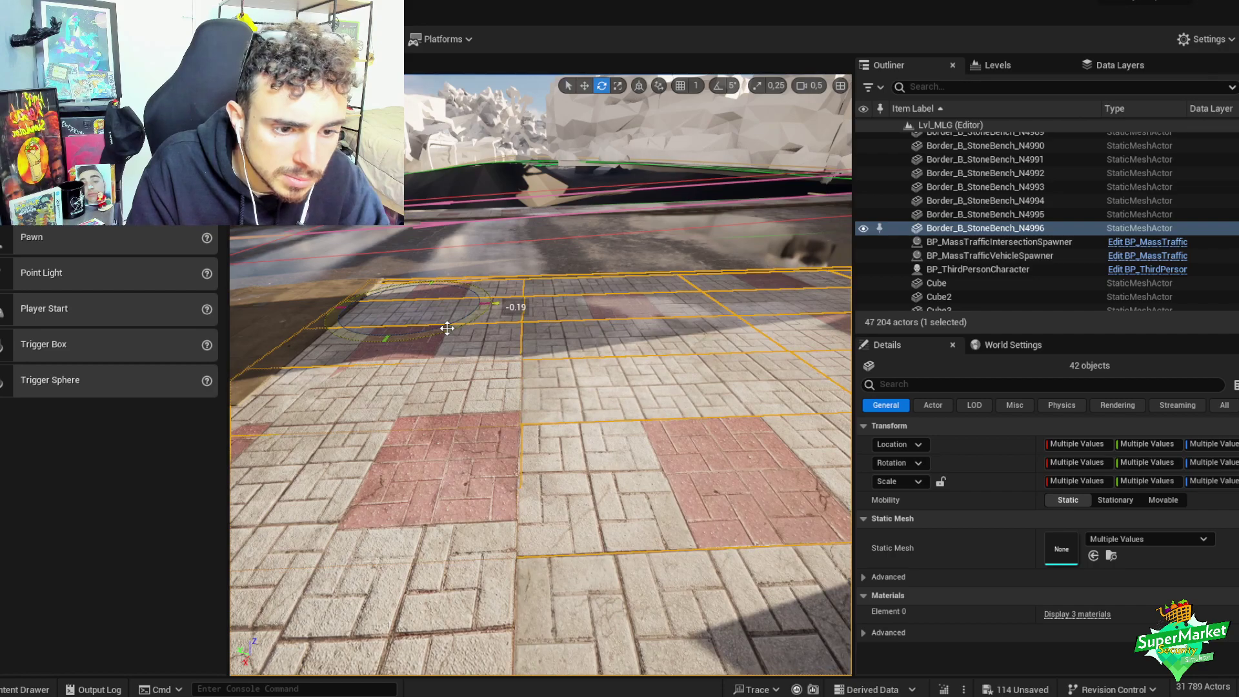
pyautogui.click(447, 328)
pyautogui.hotkey('ctrl', 'z')
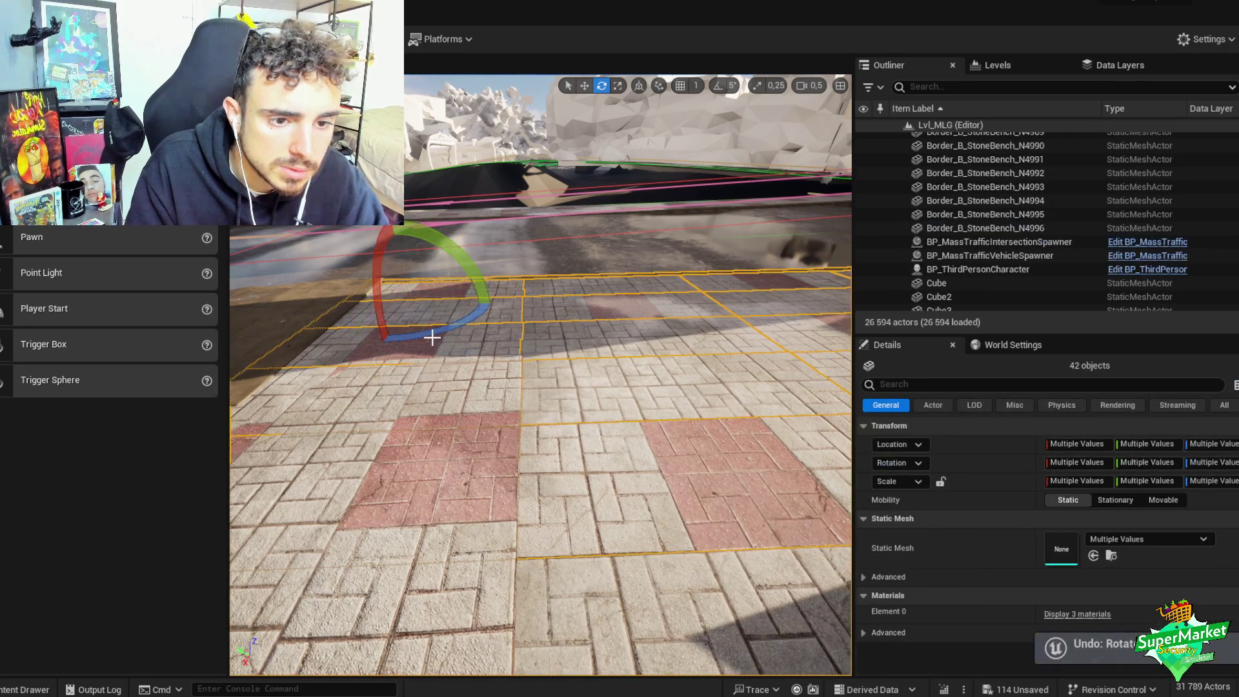
pyautogui.moveTo(432, 337); pyautogui.dragTo(427, 333)
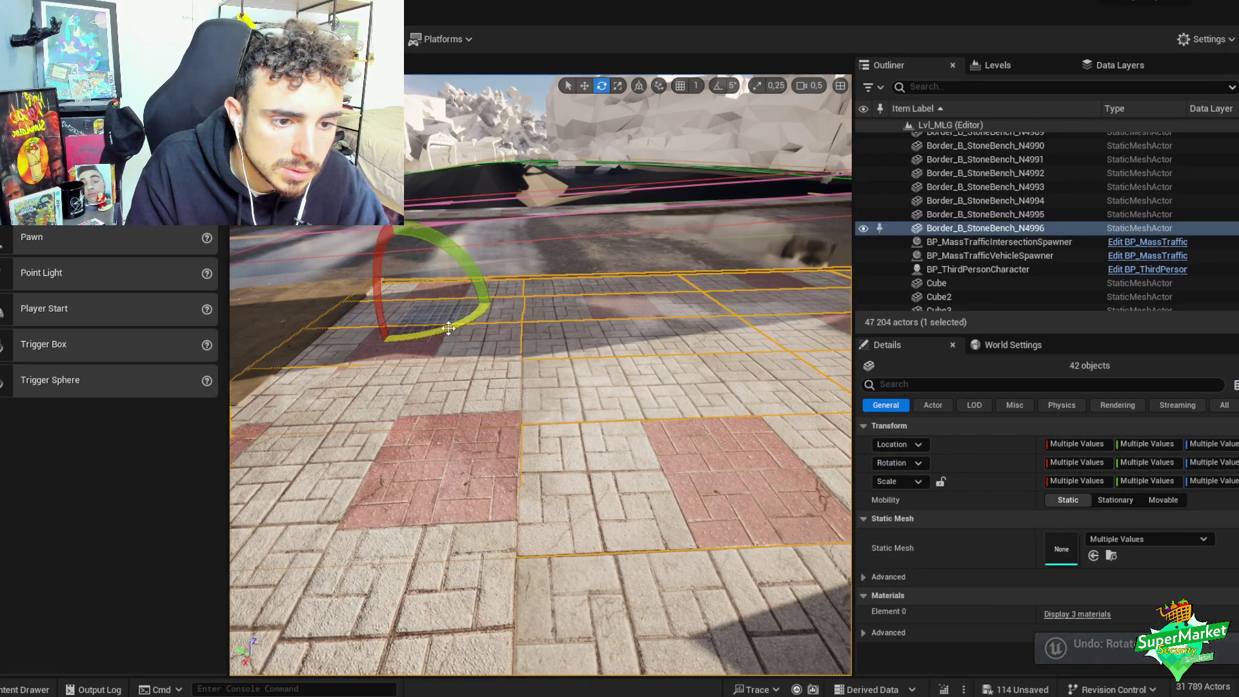
pyautogui.press('w')
pyautogui.press('e')
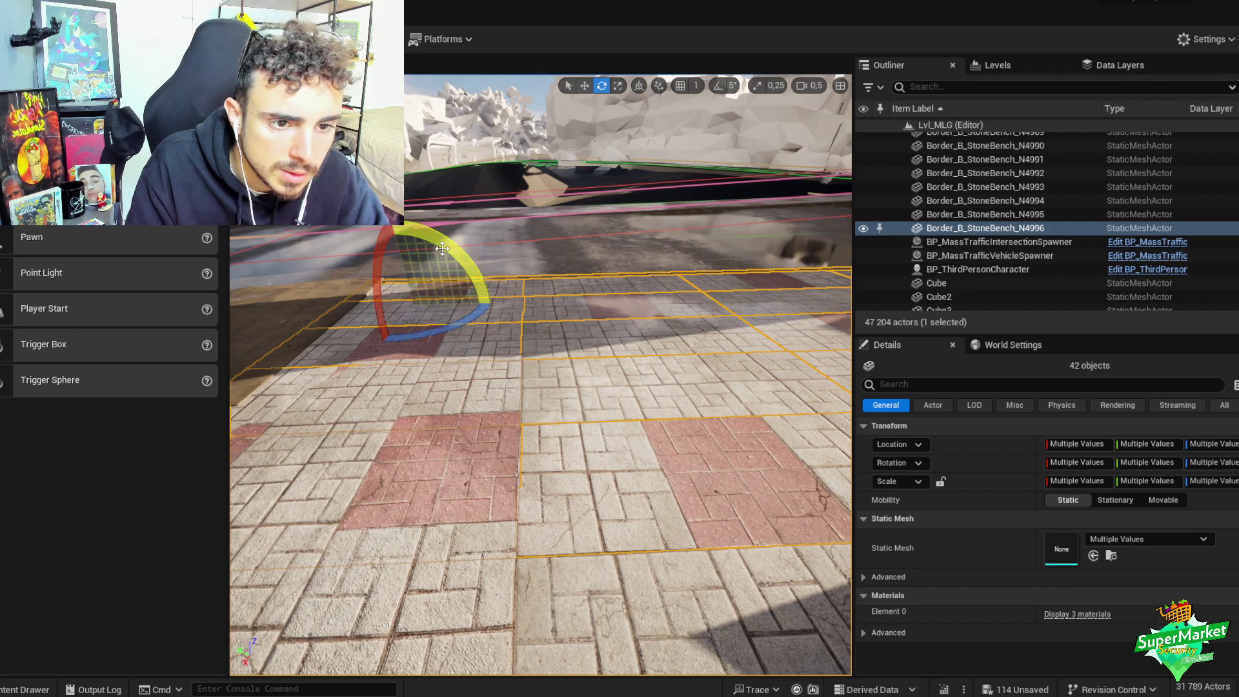
pyautogui.moveTo(442, 249); pyautogui.dragTo(448, 248)
pyautogui.moveTo(447, 248); pyautogui.dragTo(497, 270, button='right')
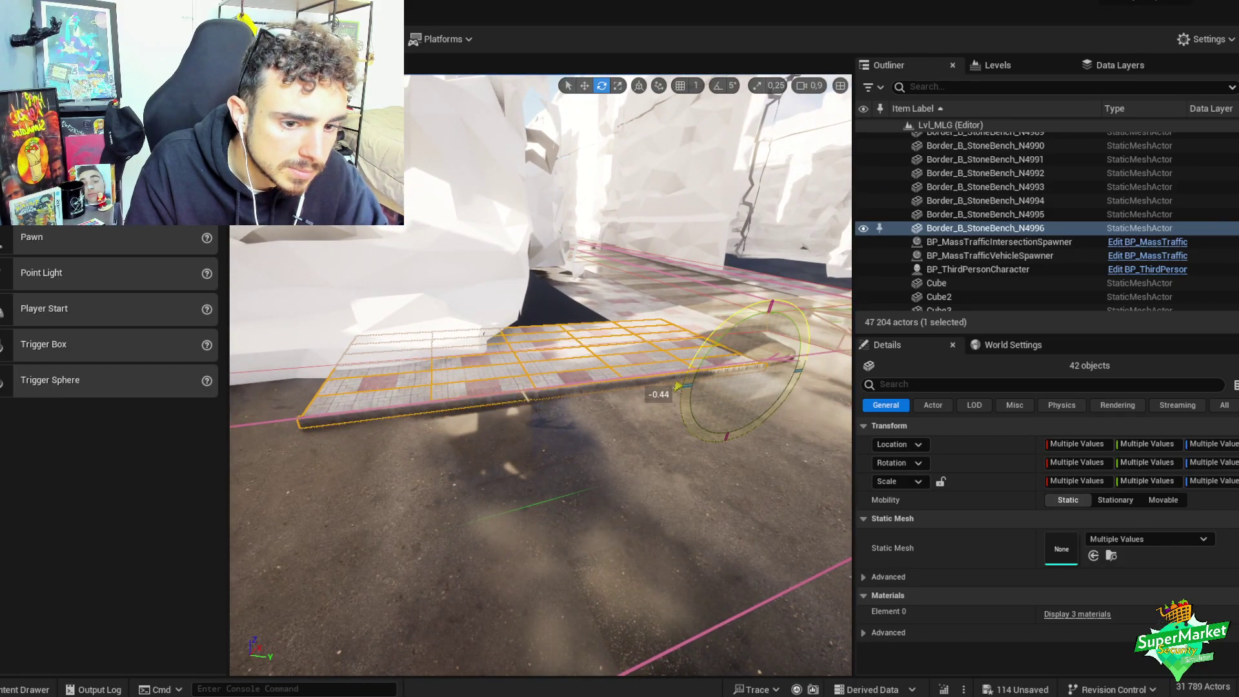
pyautogui.moveTo(497, 270); pyautogui.dragTo(520, 279, button='right')
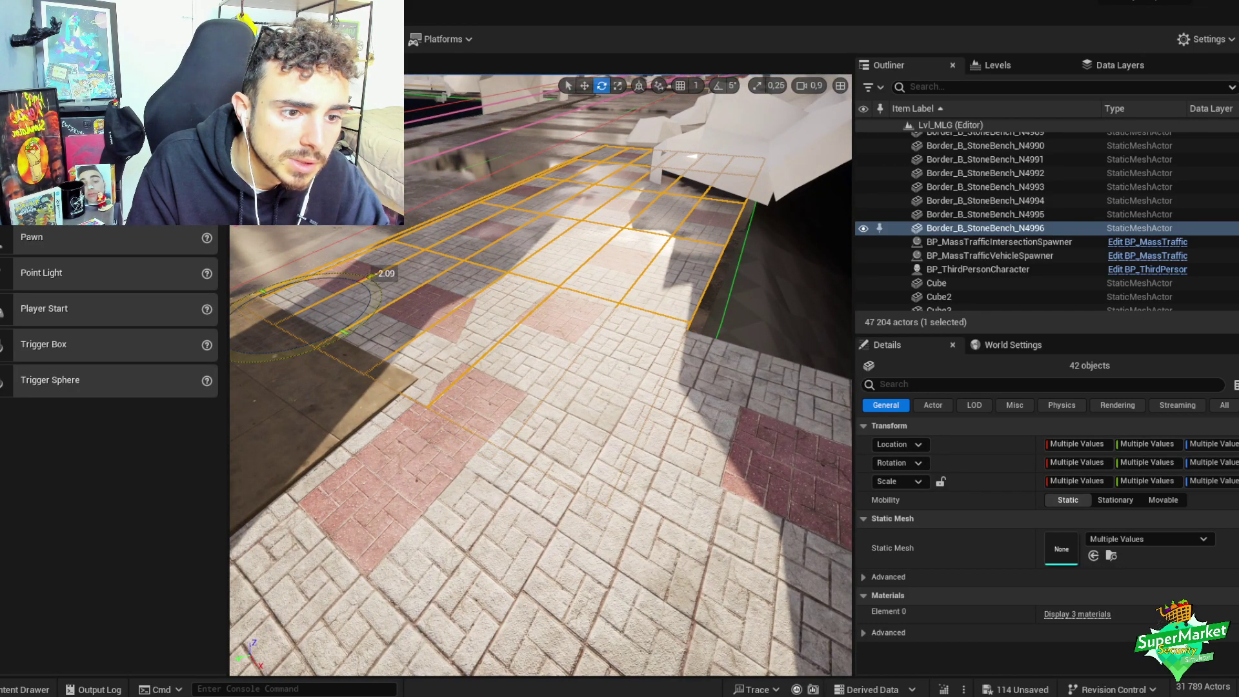
pyautogui.moveTo(520, 279); pyautogui.dragTo(521, 347, button='right')
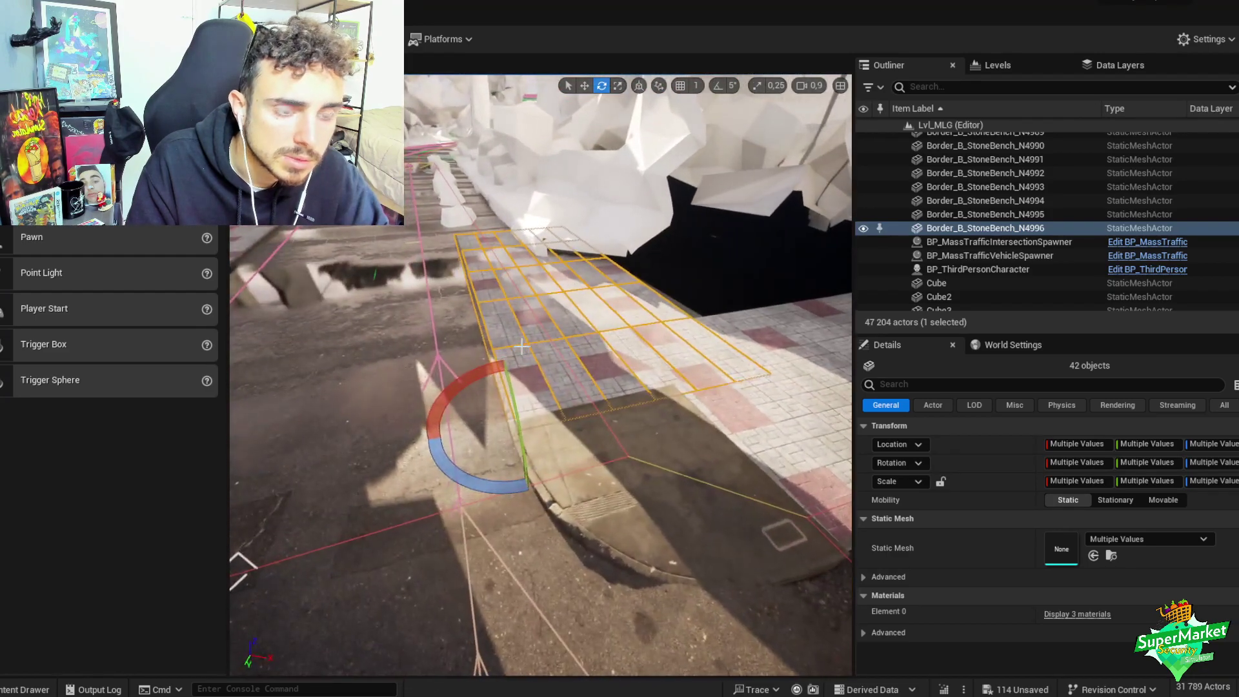
pyautogui.hotkey('ctrl', 'g')
pyautogui.moveTo(483, 301); pyautogui.dragTo(529, 300, button='right')
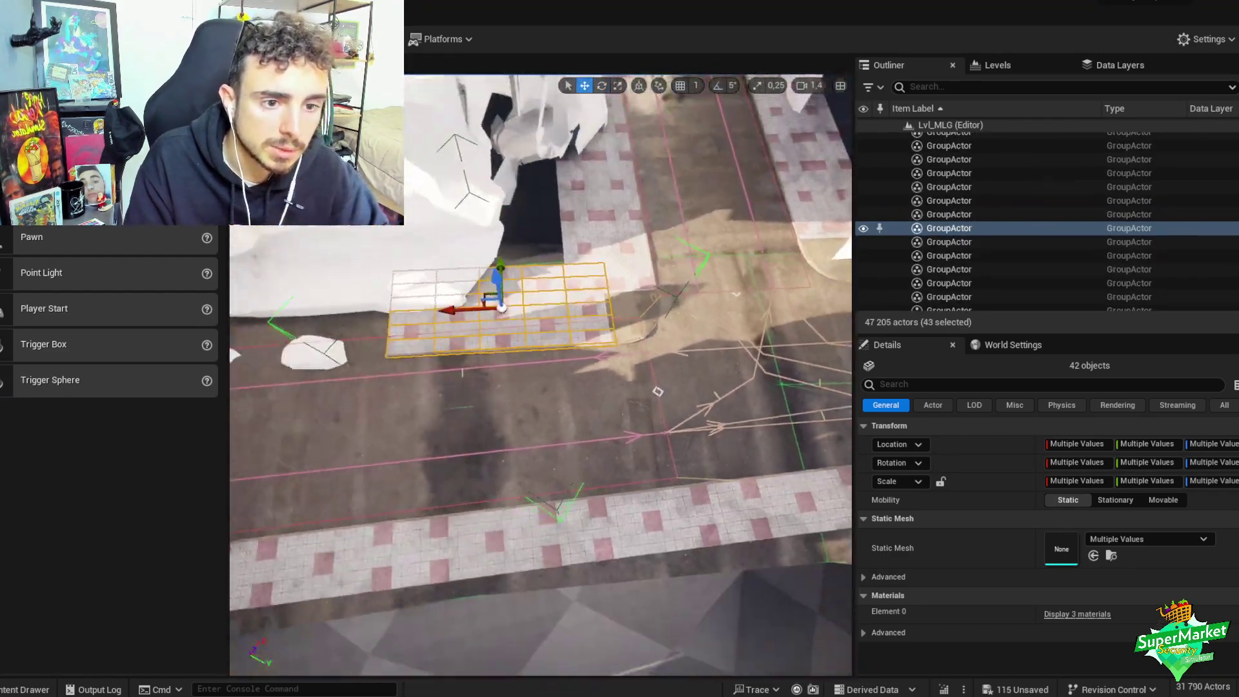
# - Alt-drag a copy of the grouped strip along the road, butt it against the curb, and group it
pyautogui.press('w')
pyautogui.keyDown('alt'); pyautogui.moveTo(542, 298); pyautogui.dragTo(358, 354); pyautogui.keyUp('alt')
pyautogui.moveTo(462, 361); pyautogui.dragTo(463, 322, button='right')
pyautogui.scroll(-6, 498, 451)
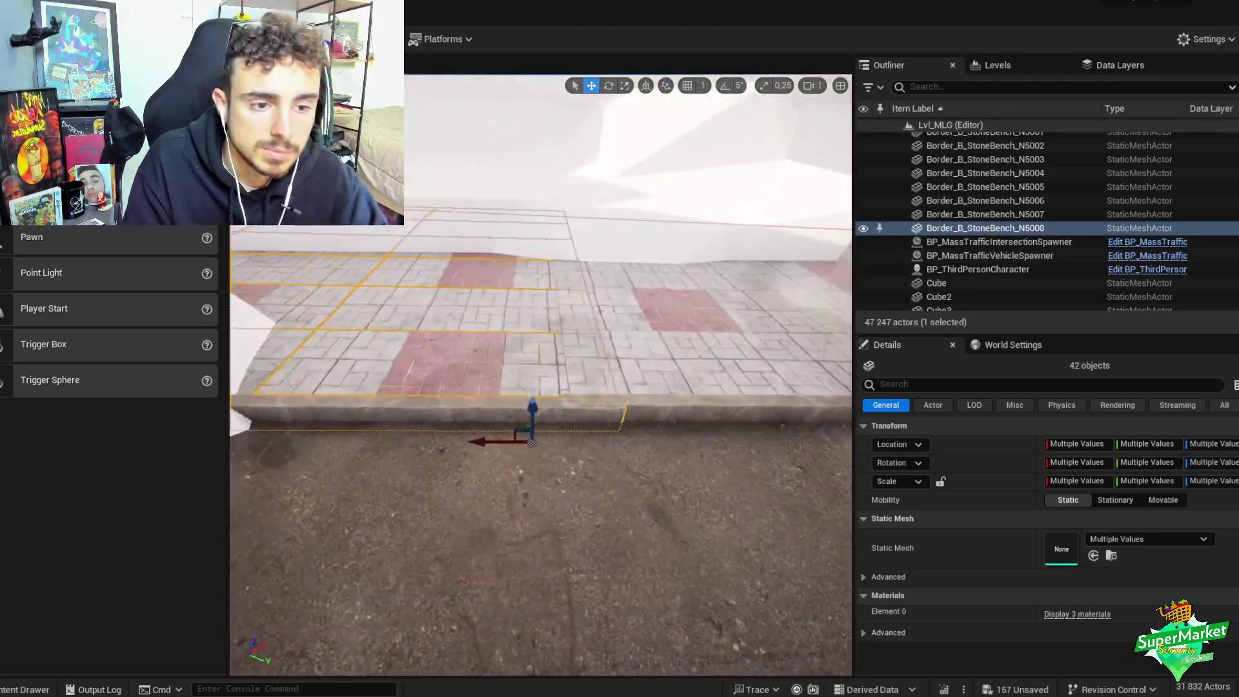
pyautogui.moveTo(398, 472); pyautogui.dragTo(636, 432)
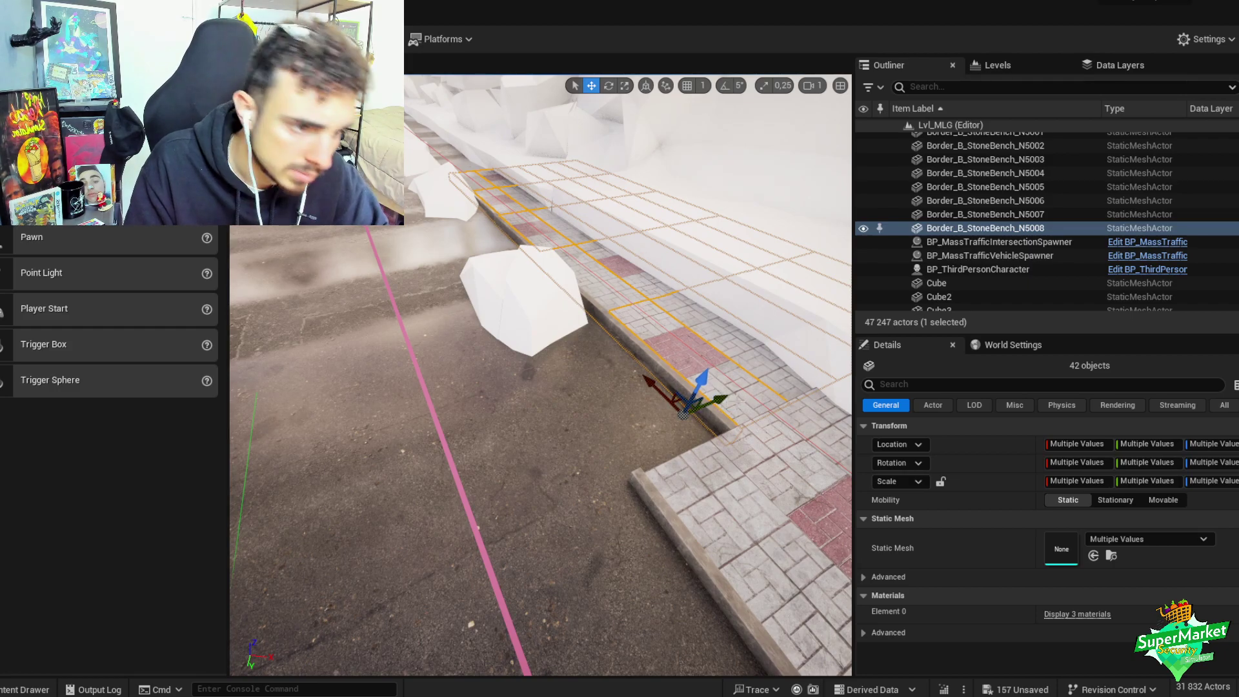
pyautogui.moveTo(726, 399); pyautogui.dragTo(583, 373, button='right')
pyautogui.scroll(2, 487, 393)
pyautogui.press('e')
pyautogui.scroll(-2, 429, 380)
pyautogui.press('w')
pyautogui.scroll(-2, 437, 377)
pyautogui.hotkey('ctrl', 'g')
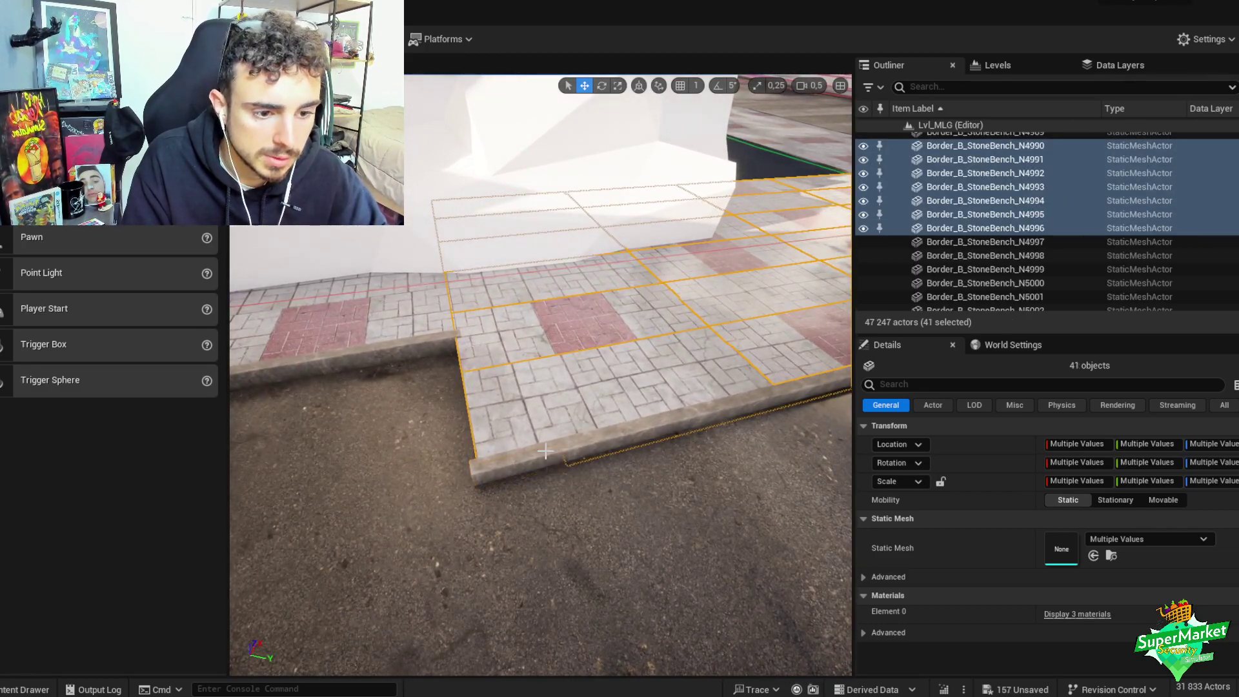
# - Alt-drag a copy of a curb piece, then rotate and slide it into the corner gap
pyautogui.click(517, 462)
pyautogui.keyDown('alt'); pyautogui.moveTo(484, 488); pyautogui.dragTo(460, 492); pyautogui.keyUp('alt')
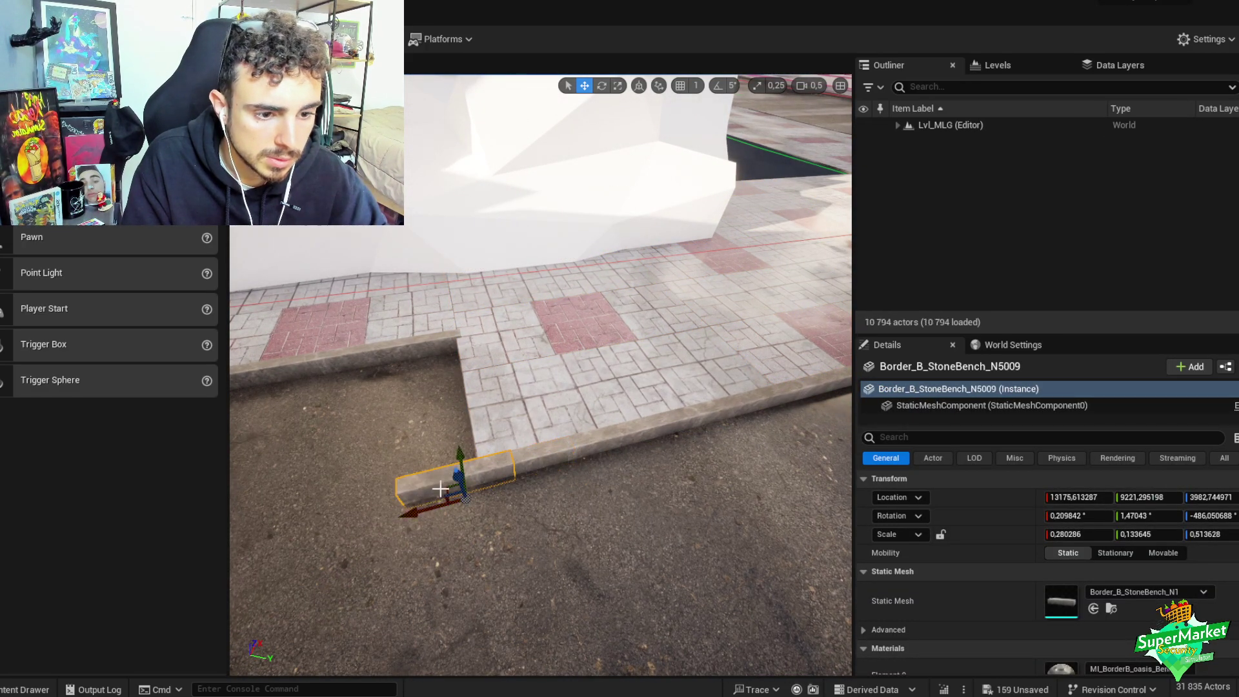
pyautogui.click(527, 464)
pyautogui.click(432, 482)
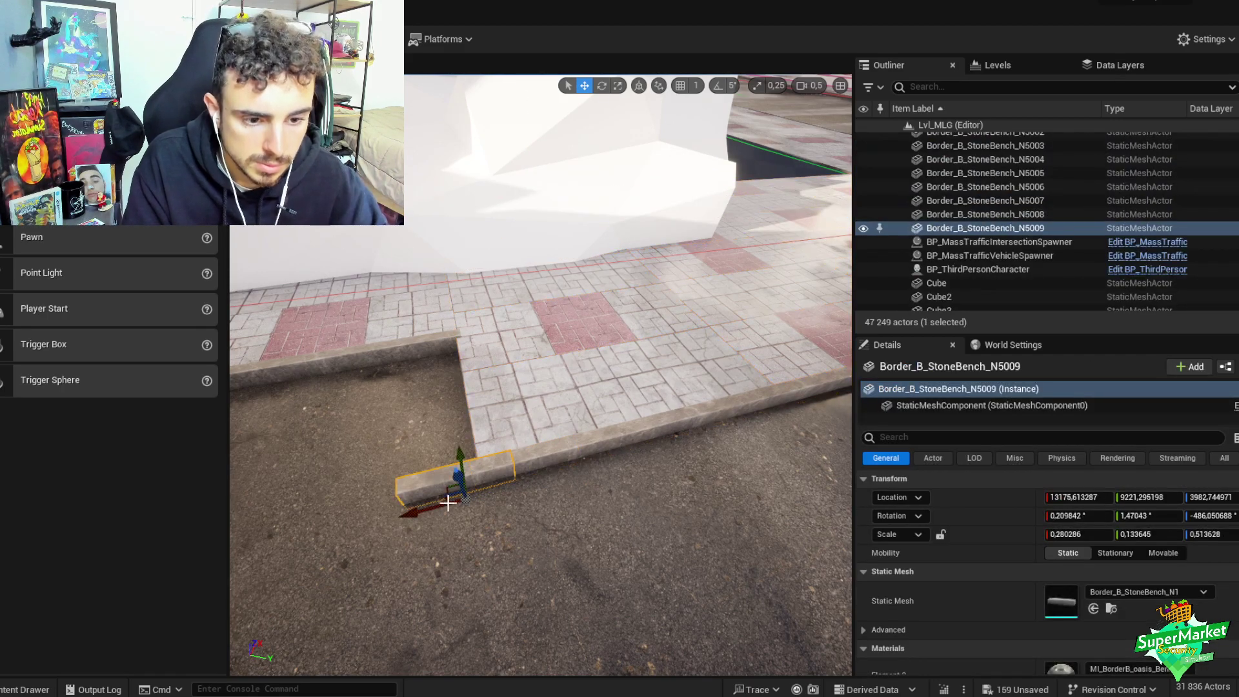
pyautogui.press('e')
pyautogui.moveTo(510, 517); pyautogui.dragTo(452, 426)
pyautogui.moveTo(529, 534); pyautogui.dragTo(553, 509)
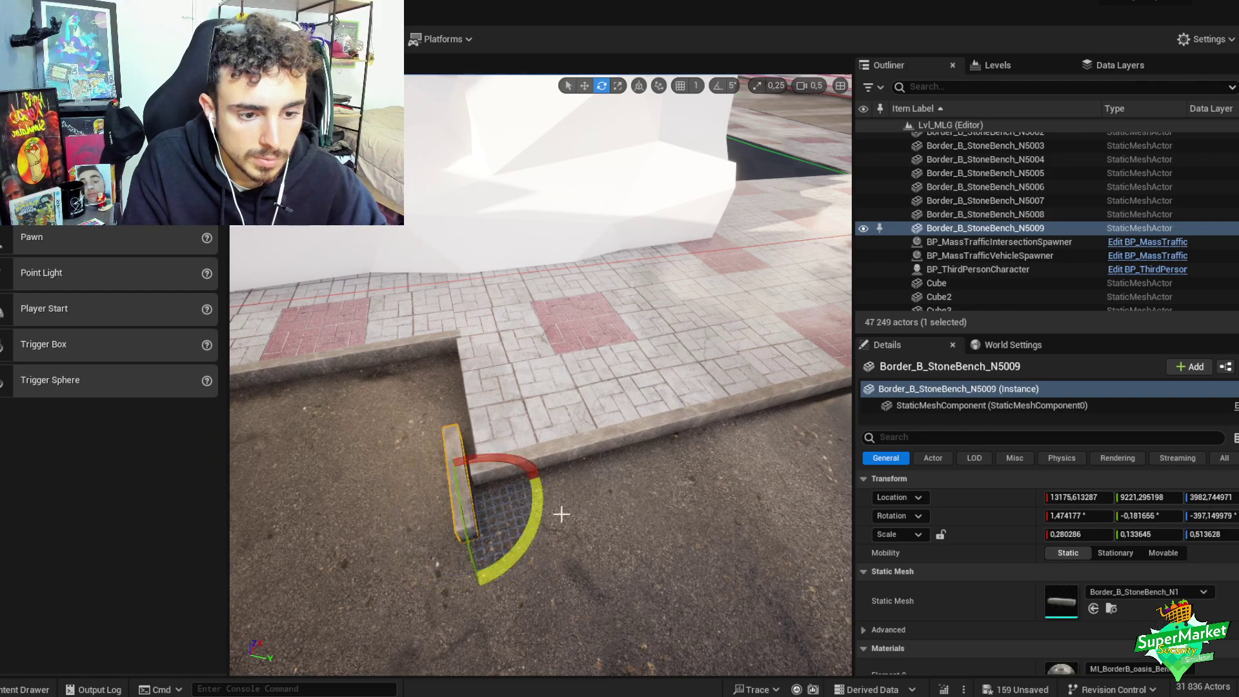
pyautogui.moveTo(464, 530); pyautogui.dragTo(464, 529, button='right')
pyautogui.press('w')
pyautogui.moveTo(464, 529); pyautogui.dragTo(429, 494)
pyautogui.moveTo(428, 494); pyautogui.dragTo(459, 514, button='right')
# - Add a second curb copy, angle both to close the gap, and group them with the strip
pyautogui.keyDown('alt'); pyautogui.moveTo(604, 478); pyautogui.dragTo(501, 499); pyautogui.keyUp('alt')
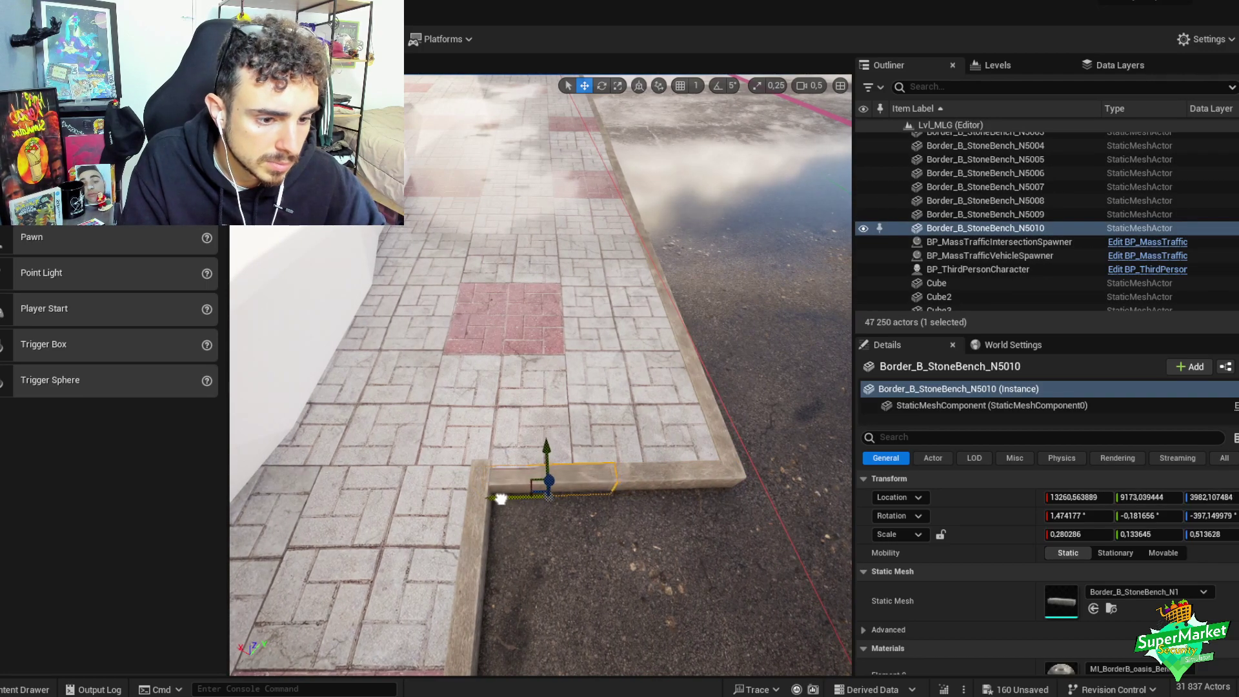
pyautogui.keyDown('ctrl'); pyautogui.click(648, 477); pyautogui.keyUp('ctrl')
pyautogui.press('e')
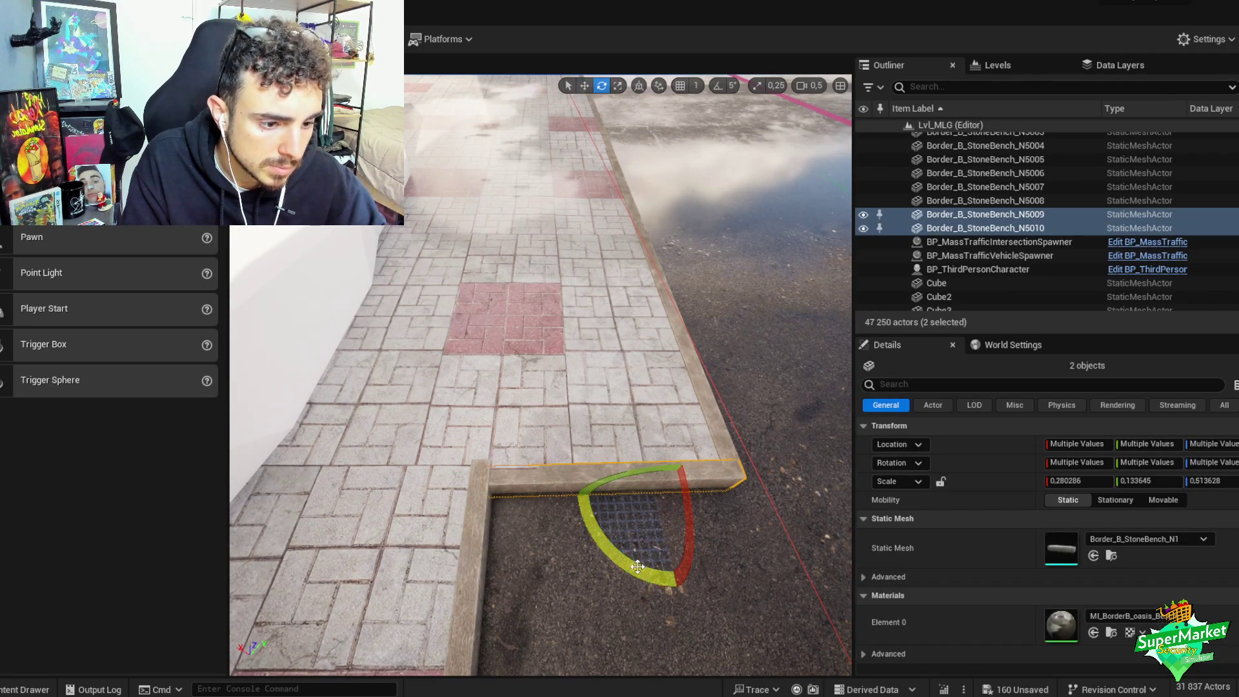
pyautogui.moveTo(638, 566); pyautogui.dragTo(655, 574)
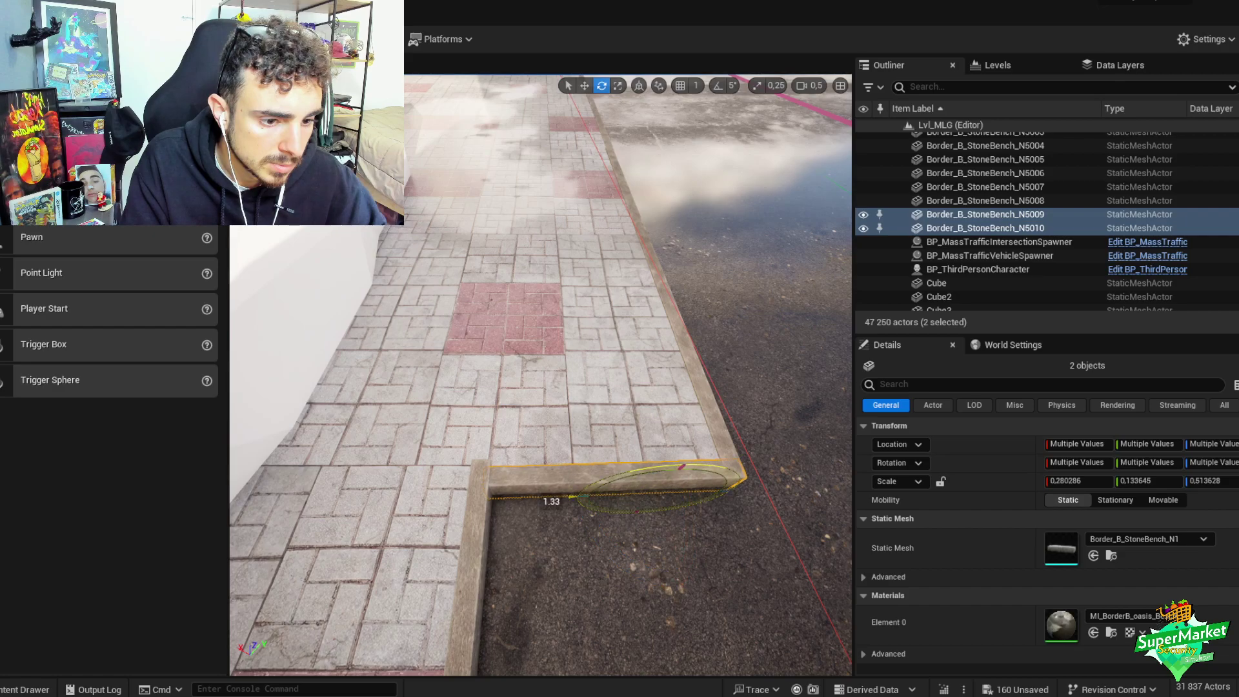
pyautogui.press('f')
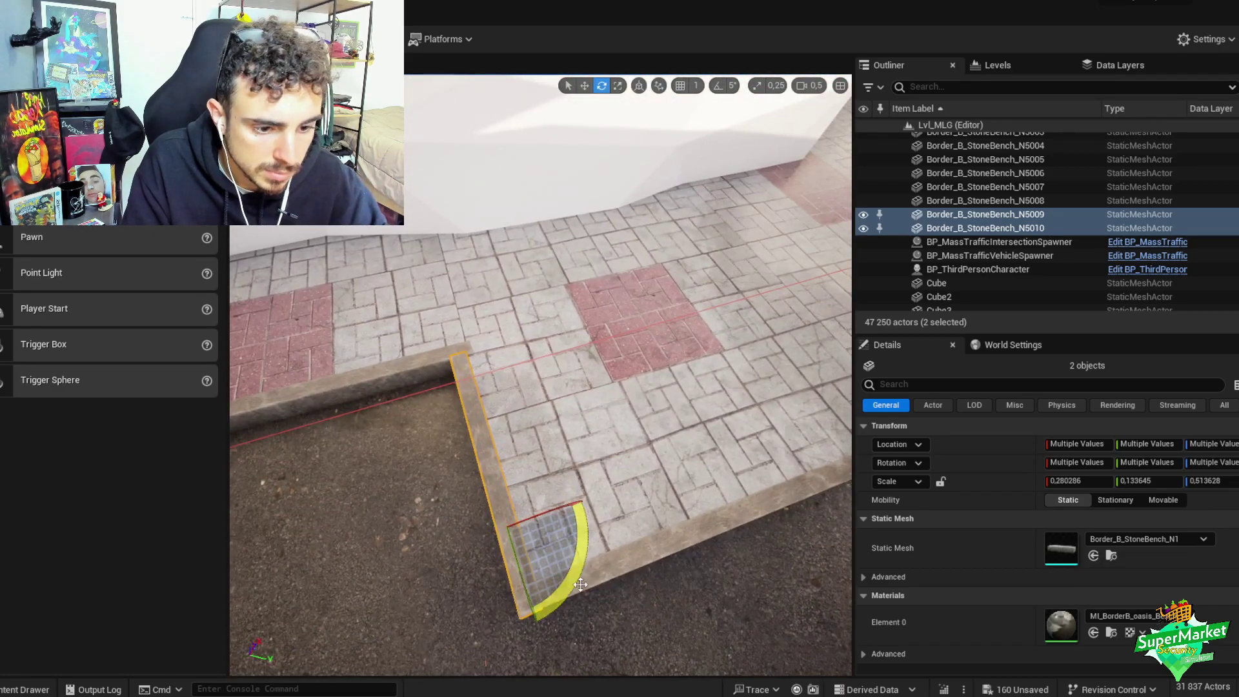
pyautogui.press('w')
pyautogui.moveTo(559, 514); pyautogui.dragTo(561, 514)
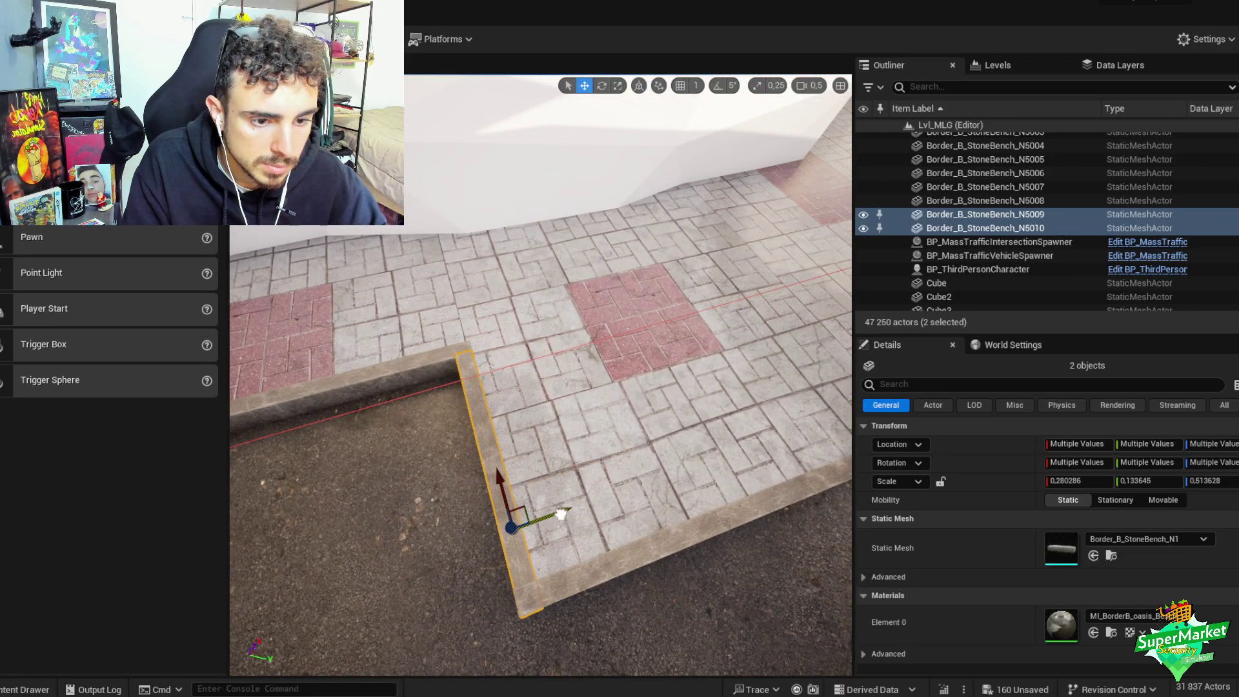
pyautogui.click(592, 566)
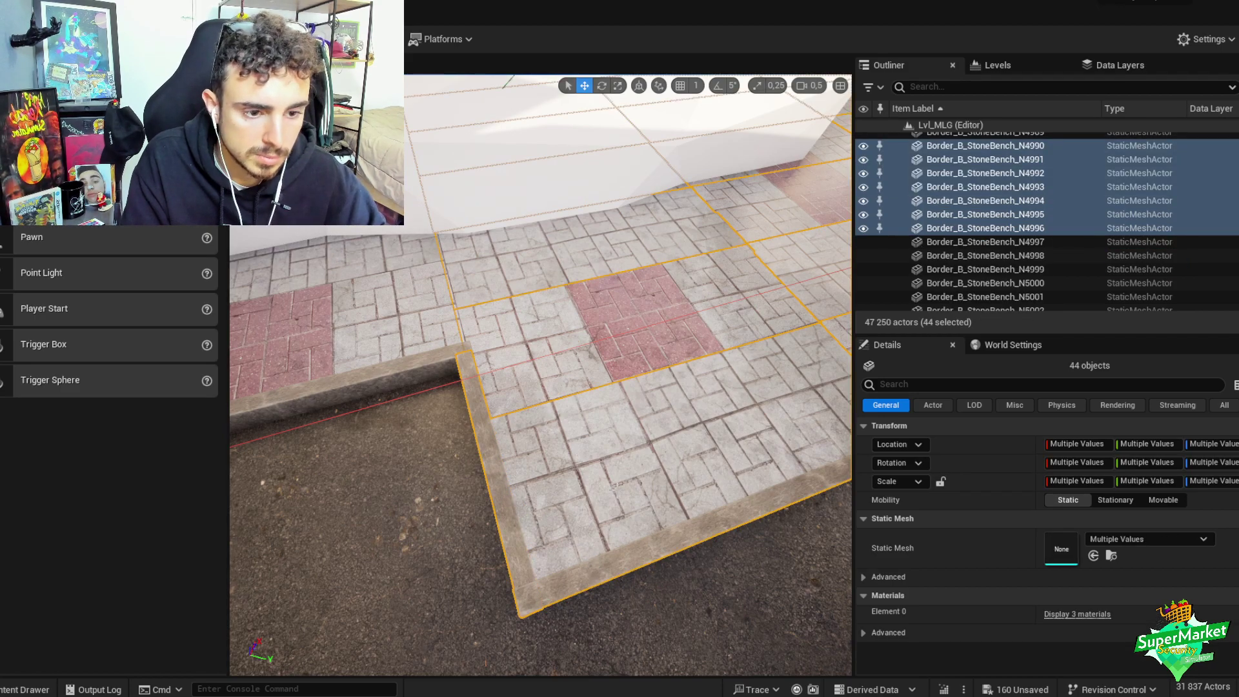
pyautogui.hotkey('ctrl', 'g')
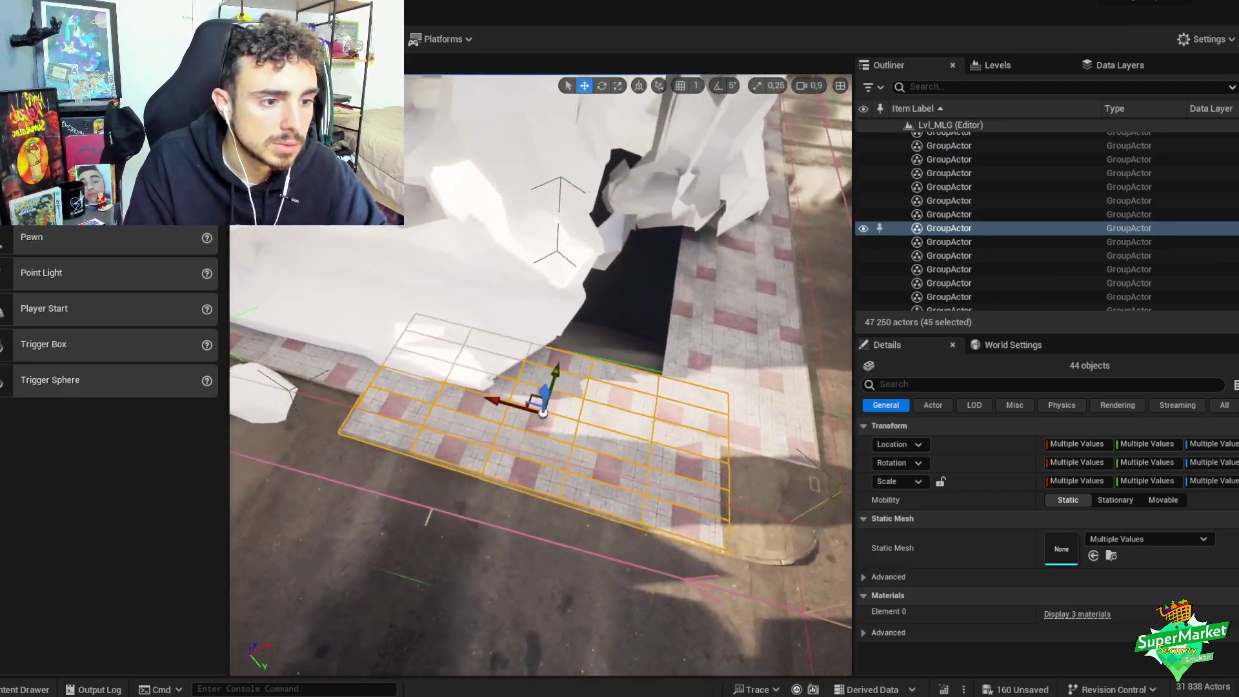
# - Save all modified assets with Save All and Save Selected, then close the Message Log
pyautogui.hotkey('ctrl', 'space')
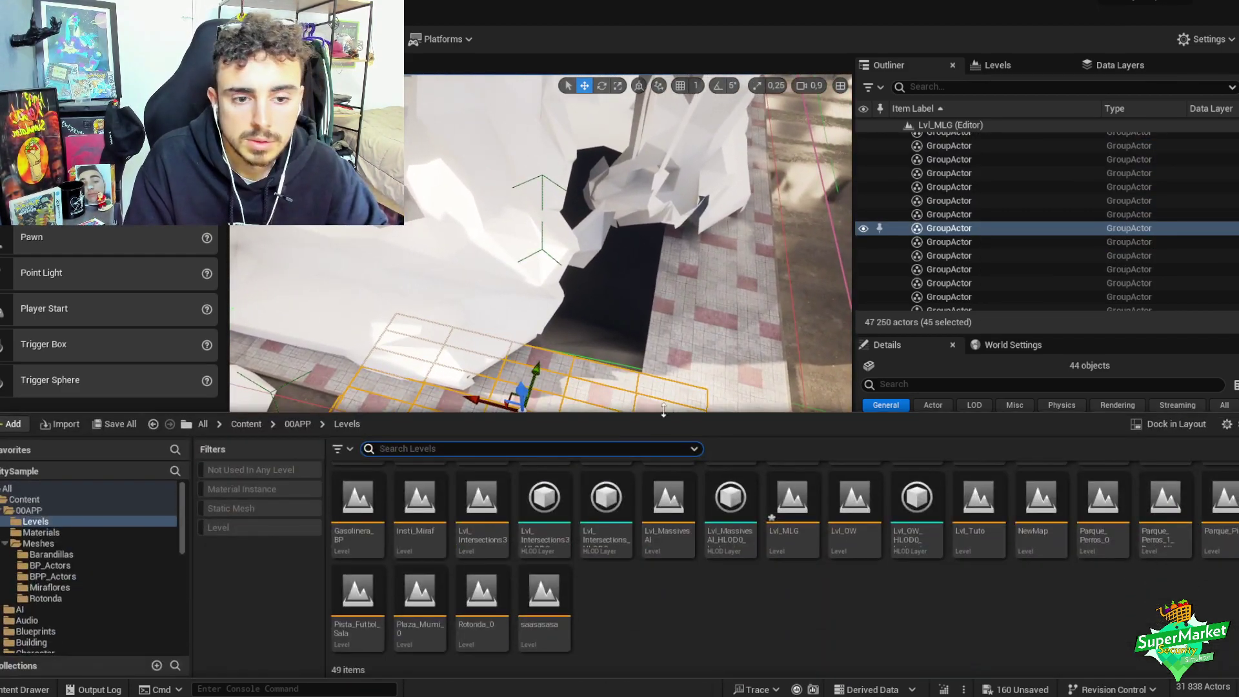
pyautogui.moveTo(664, 388); pyautogui.dragTo(664, 388, button='right')
pyautogui.hotkey('ctrl', 'space')
pyautogui.click(120, 424)
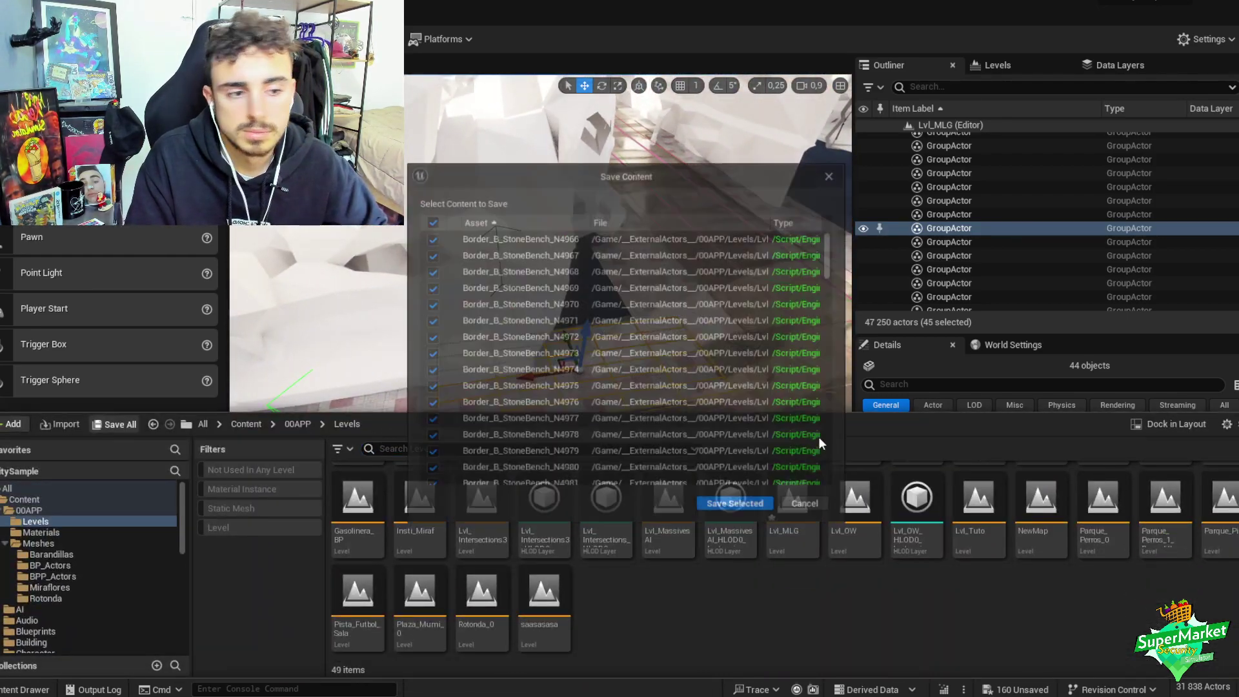
pyautogui.click(735, 503)
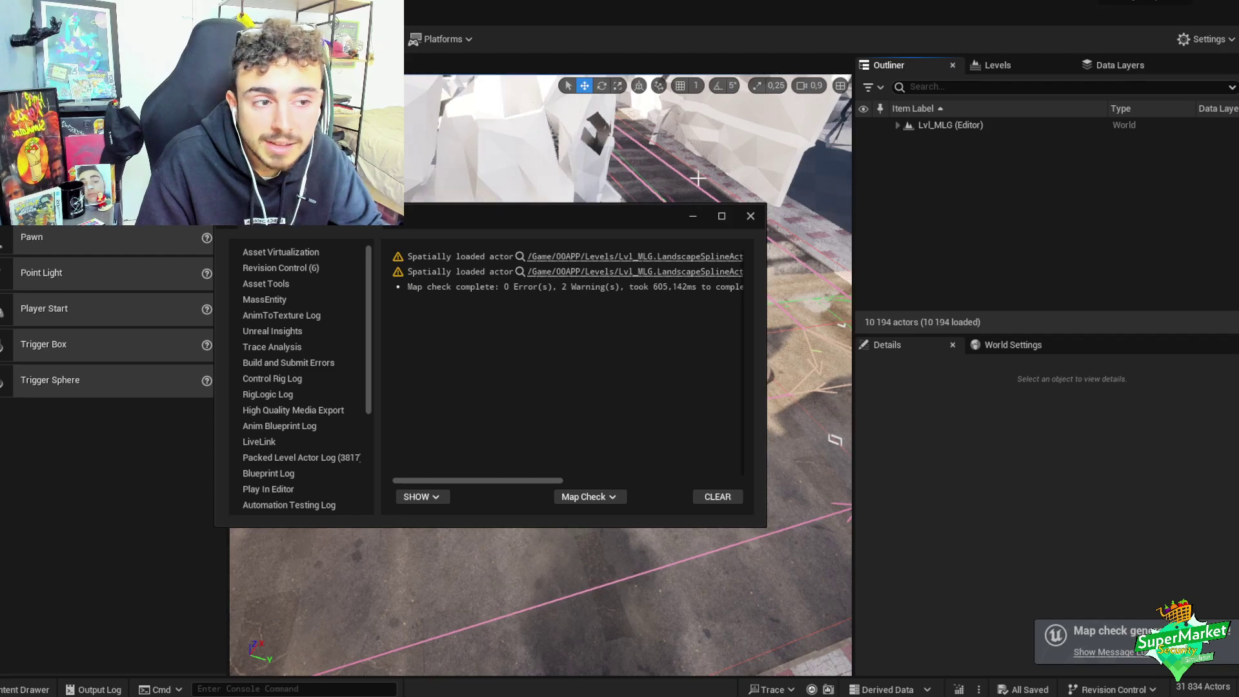
pyautogui.click(751, 216)
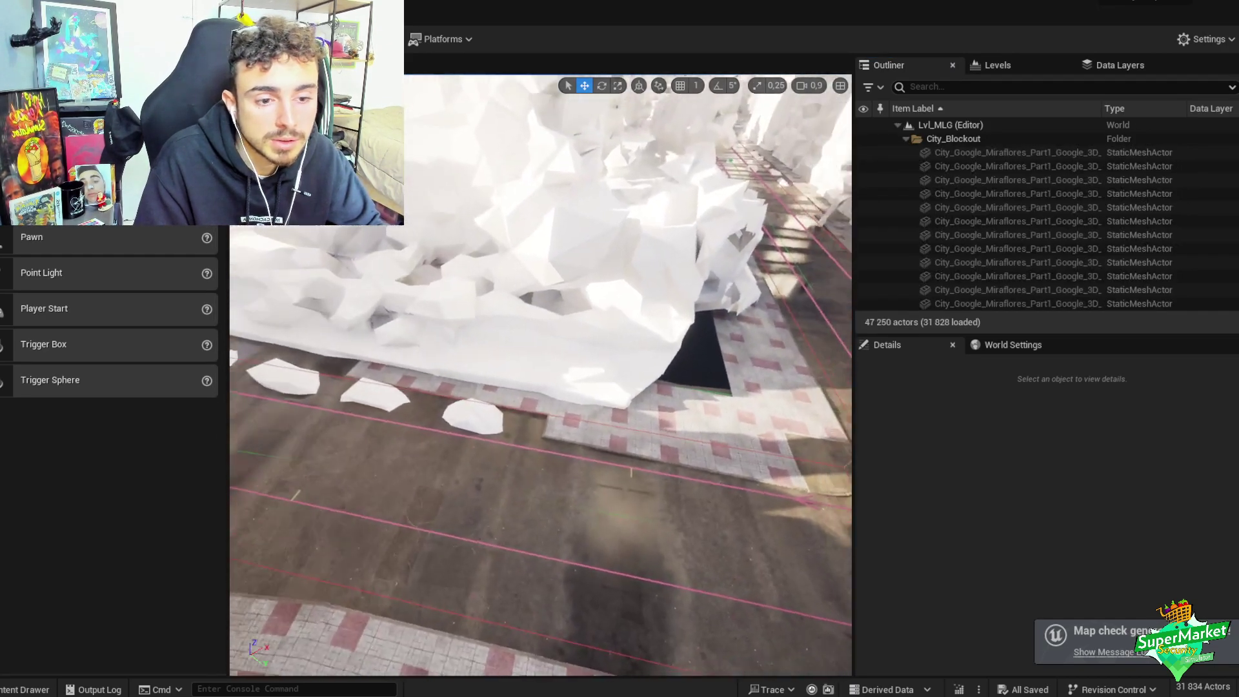
# - Copy a sidewalk strip further along the road and slide it to meet the curb
pyautogui.click(636, 409)
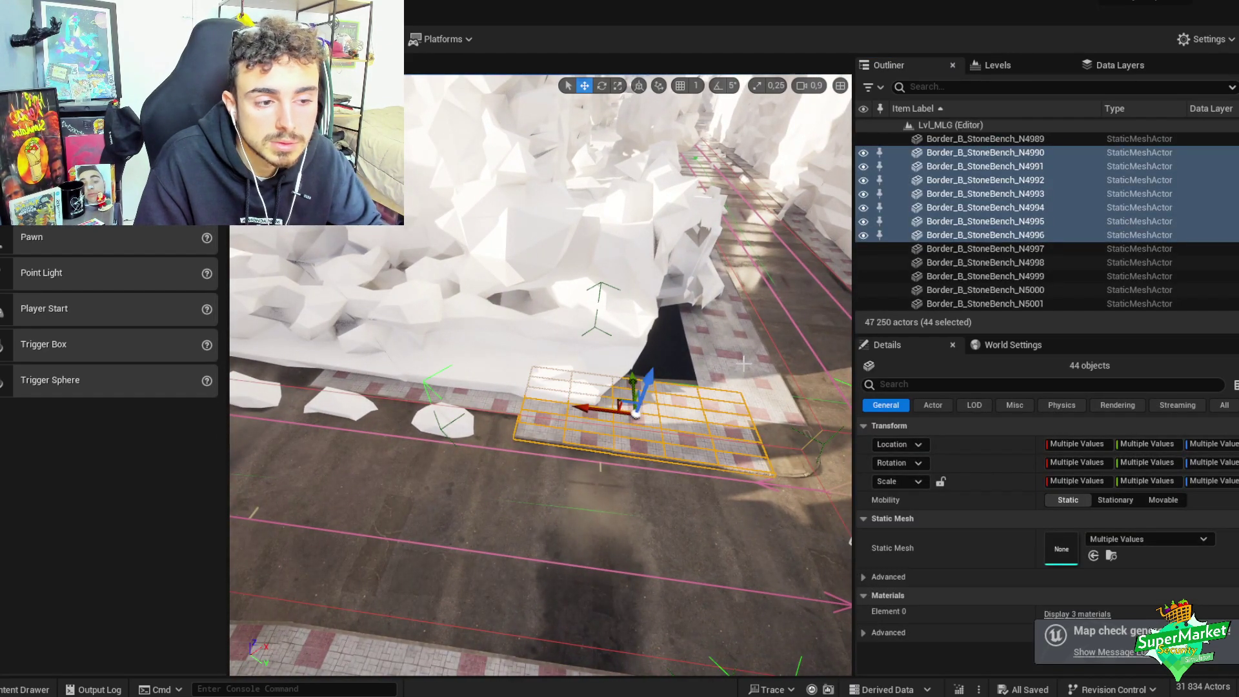
pyautogui.click(737, 202)
pyautogui.moveTo(736, 202); pyautogui.dragTo(736, 202, button='right')
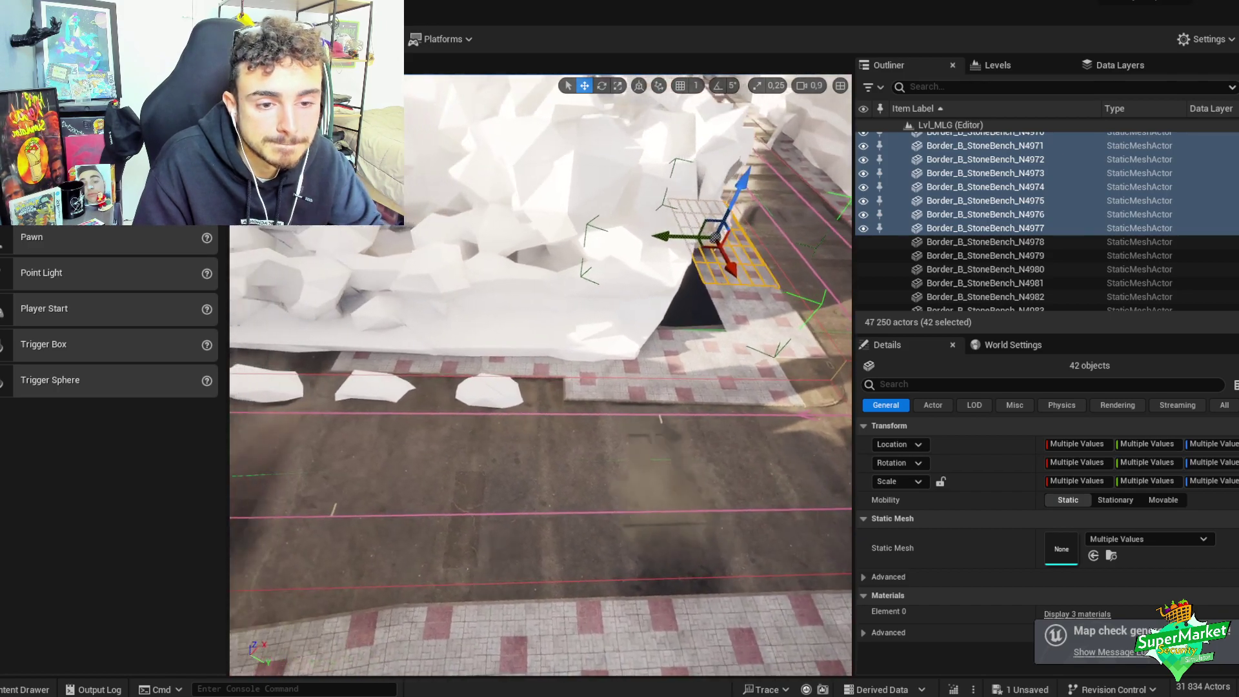
pyautogui.press('f')
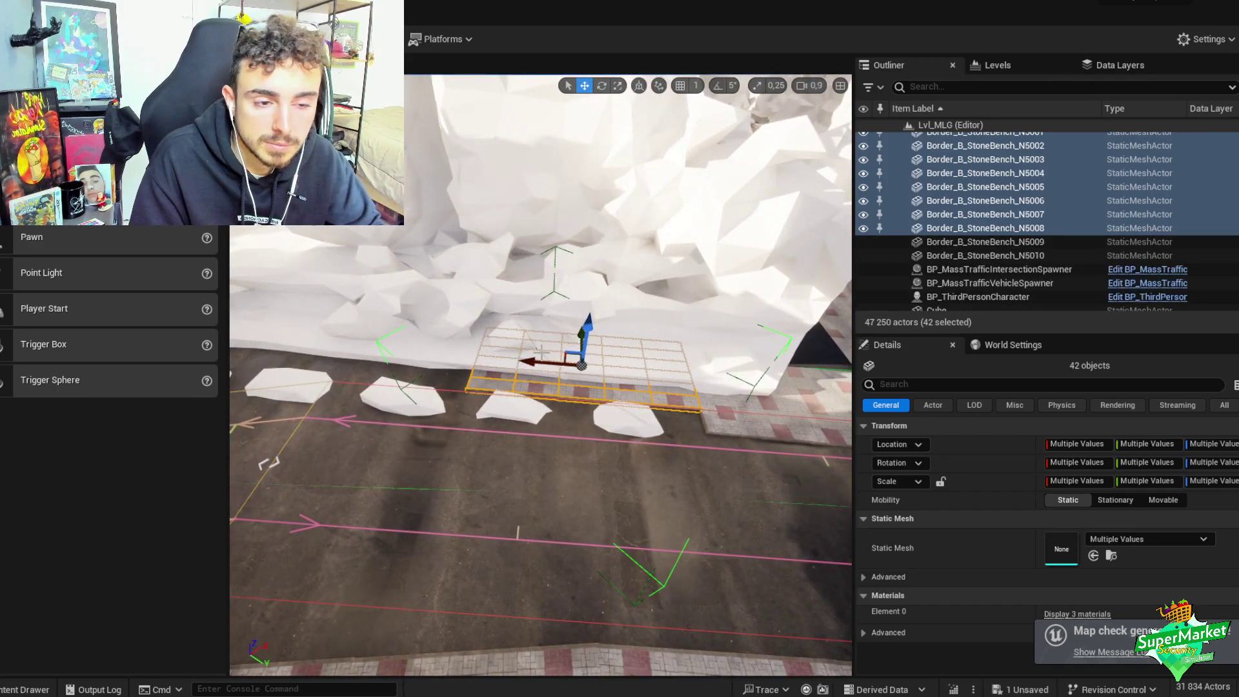
pyautogui.moveTo(653, 402); pyautogui.dragTo(654, 403, button='right')
pyautogui.moveTo(520, 362); pyautogui.dragTo(521, 363, button='right')
pyautogui.moveTo(430, 403); pyautogui.dragTo(511, 404)
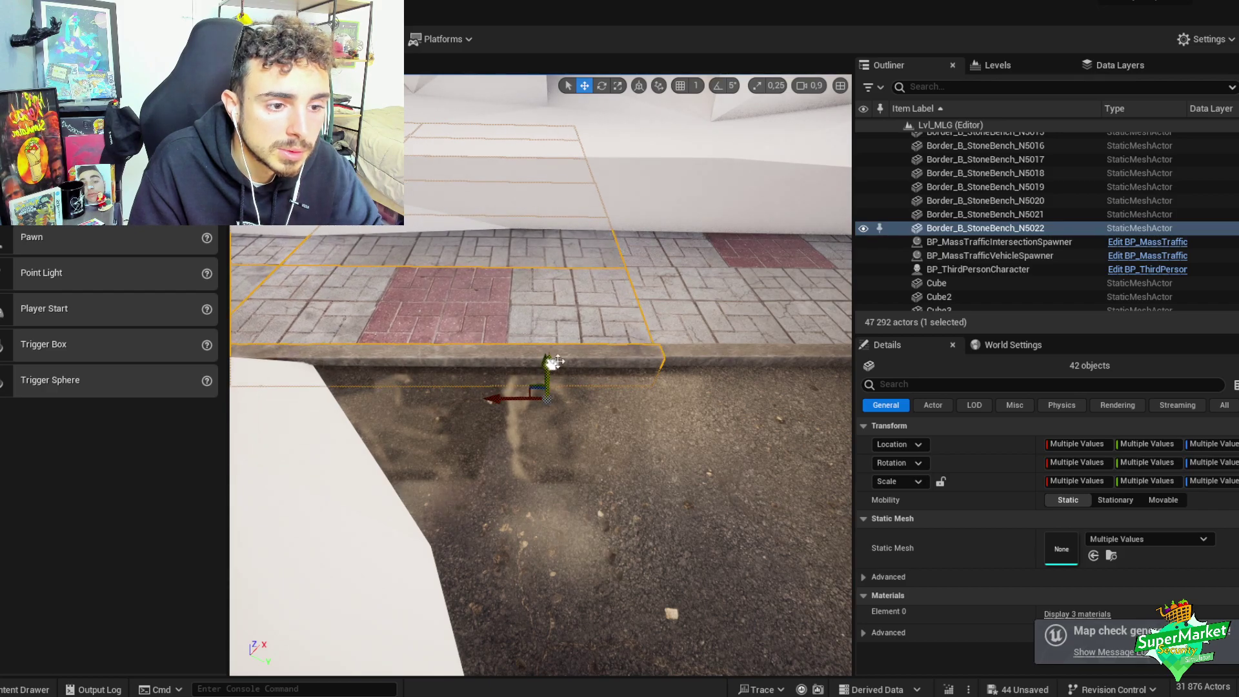
# - Rotate the copied strip slightly to follow the road and group its pieces
pyautogui.press('e')
pyautogui.moveTo(549, 367); pyautogui.dragTo(548, 367, button='right')
pyautogui.moveTo(694, 413); pyautogui.dragTo(697, 414)
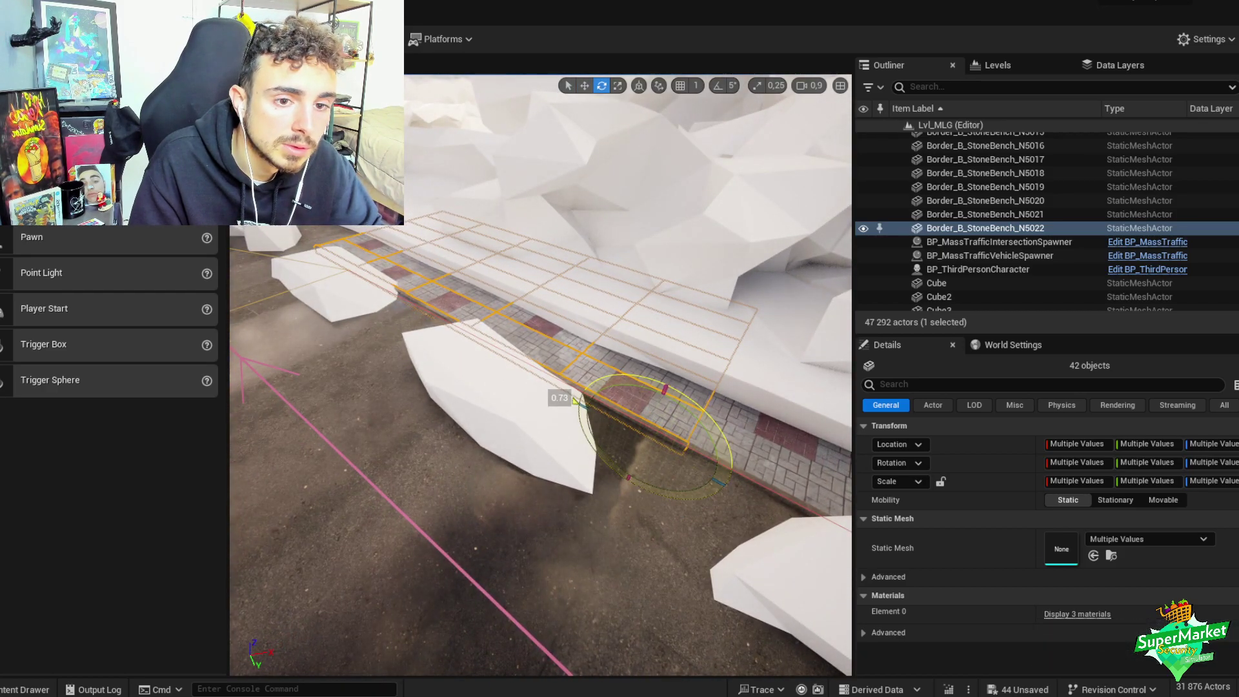
pyautogui.press('w')
pyautogui.moveTo(577, 401); pyautogui.dragTo(599, 374, button='right')
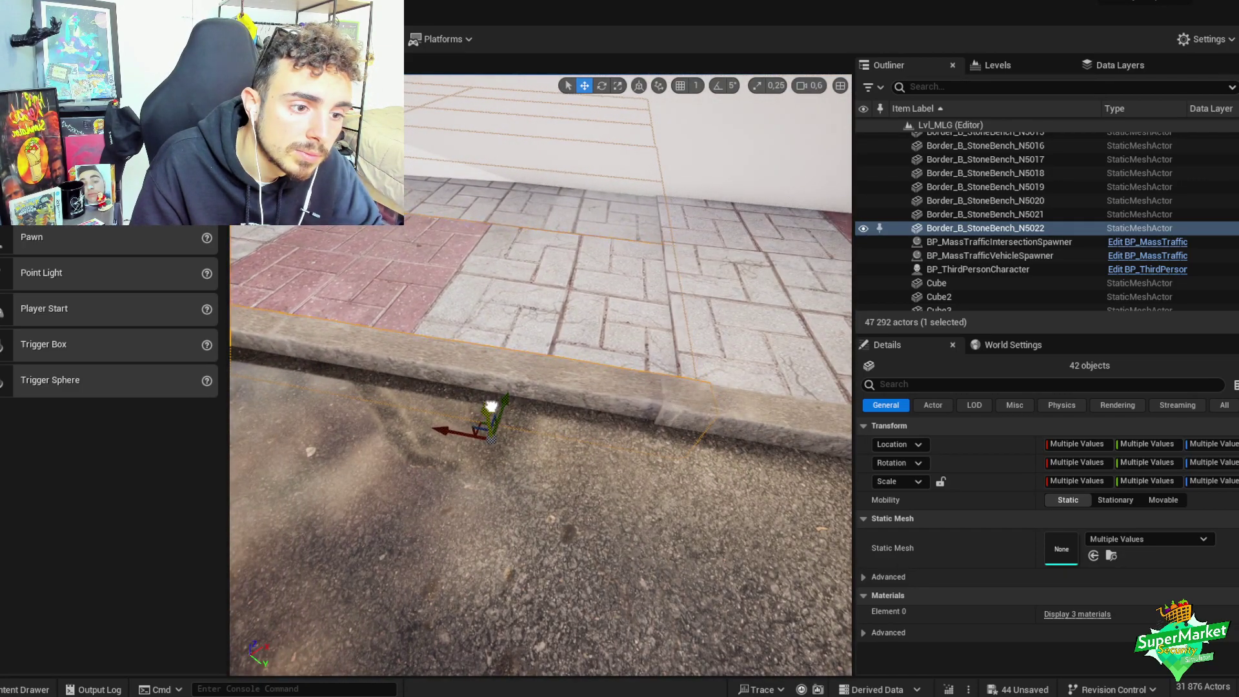
pyautogui.hotkey('ctrl', 'g')
pyautogui.moveTo(615, 392); pyautogui.dragTo(706, 393, button='right')
# - Duplicate the grouped strip, rotate it to the road's curve, and regroup it
pyautogui.hotkey('ctrl', 'd')
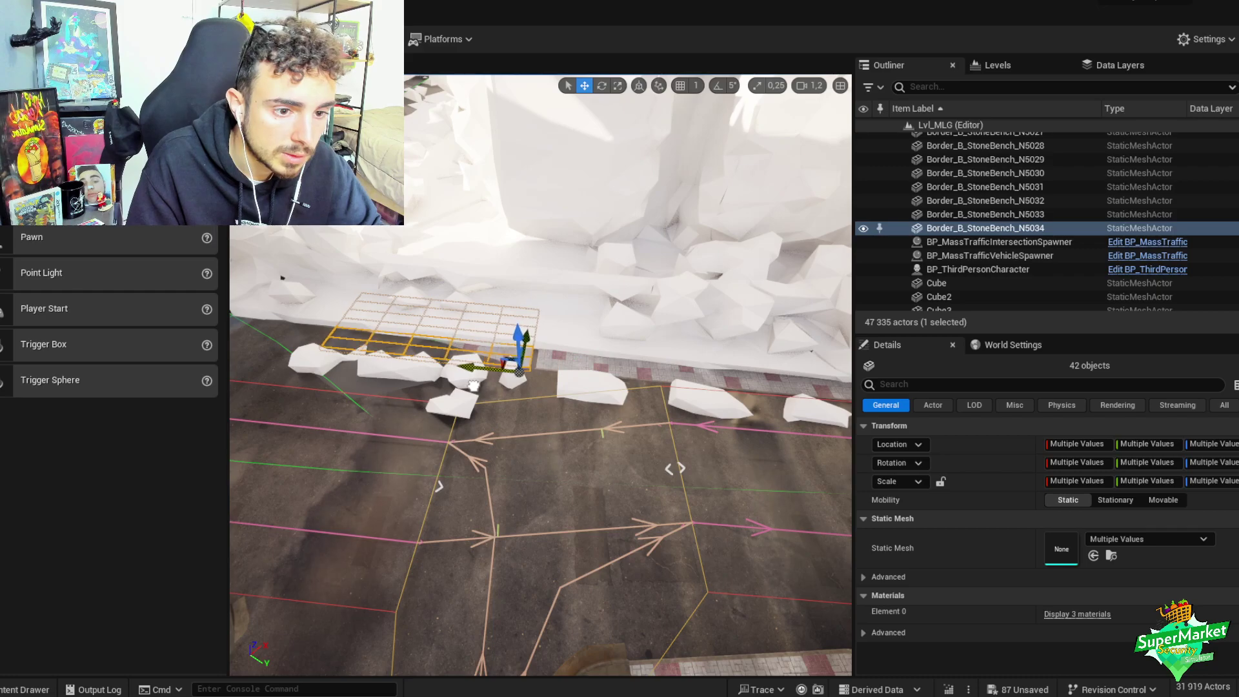
pyautogui.scroll(8, 475, 386)
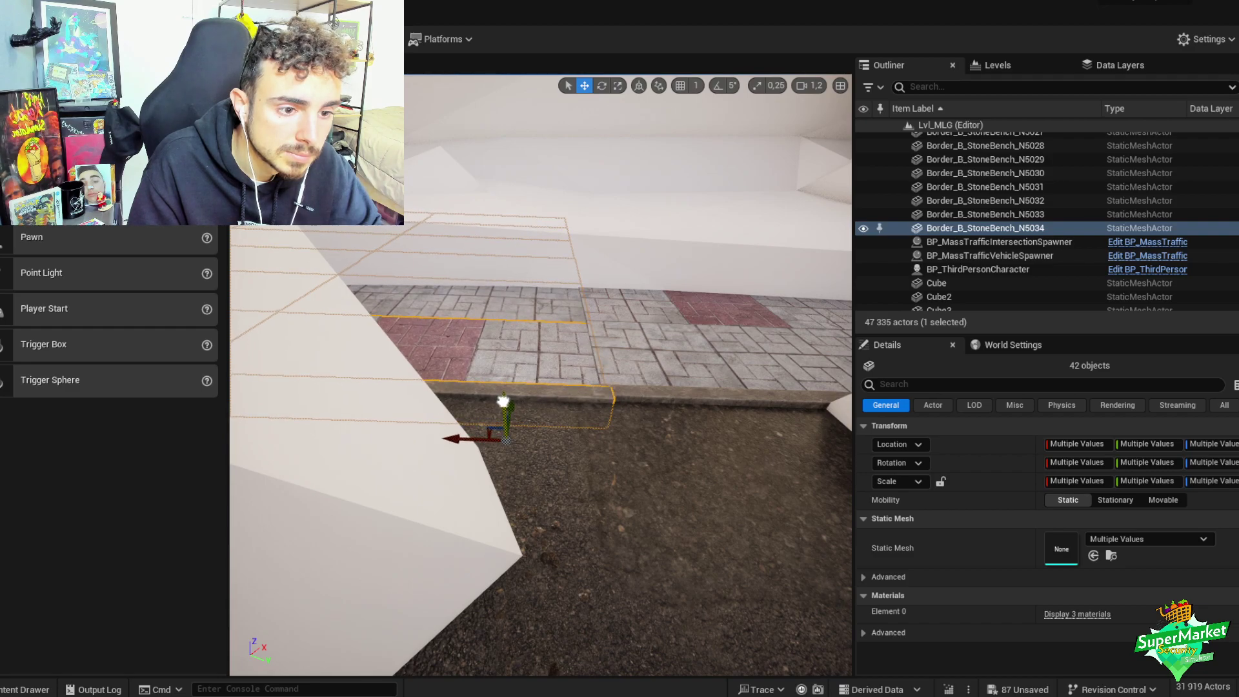
pyautogui.moveTo(504, 399); pyautogui.dragTo(660, 442, button='right')
pyautogui.press('e')
pyautogui.moveTo(660, 442); pyautogui.dragTo(601, 481)
pyautogui.moveTo(601, 481); pyautogui.dragTo(581, 394, button='right')
pyautogui.scroll(-2, 581, 497)
pyautogui.press('w')
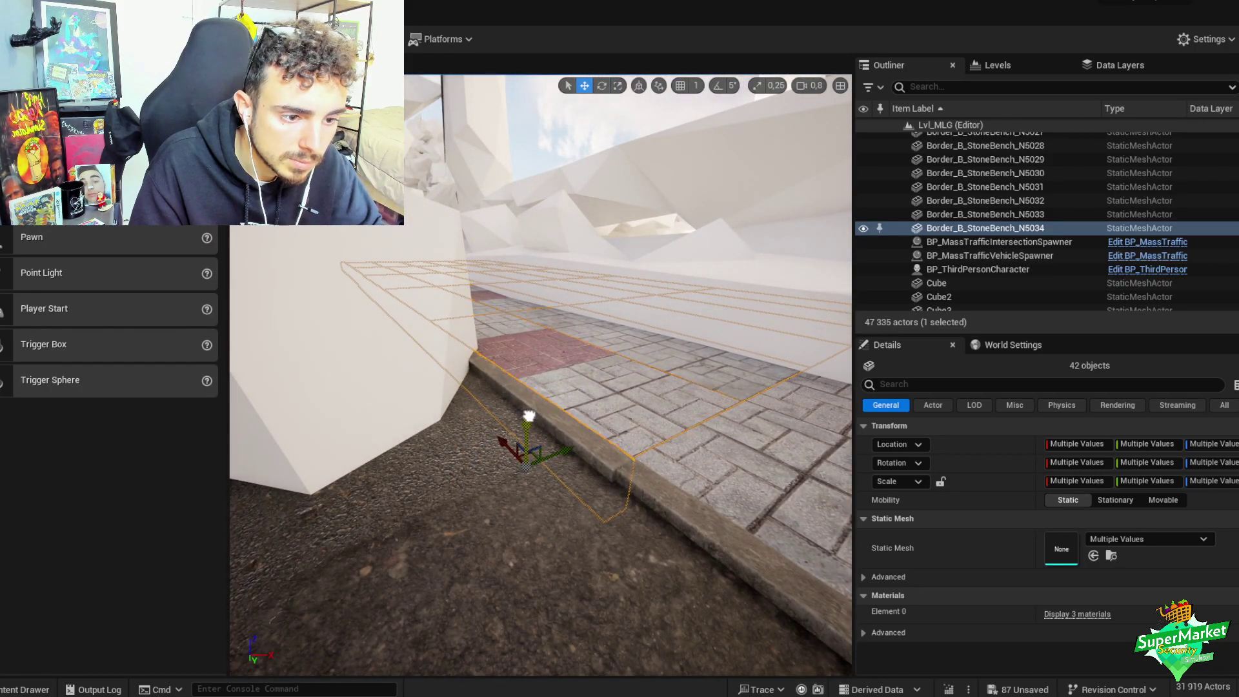
pyautogui.click(528, 416)
pyautogui.hotkey('ctrl', 'z')
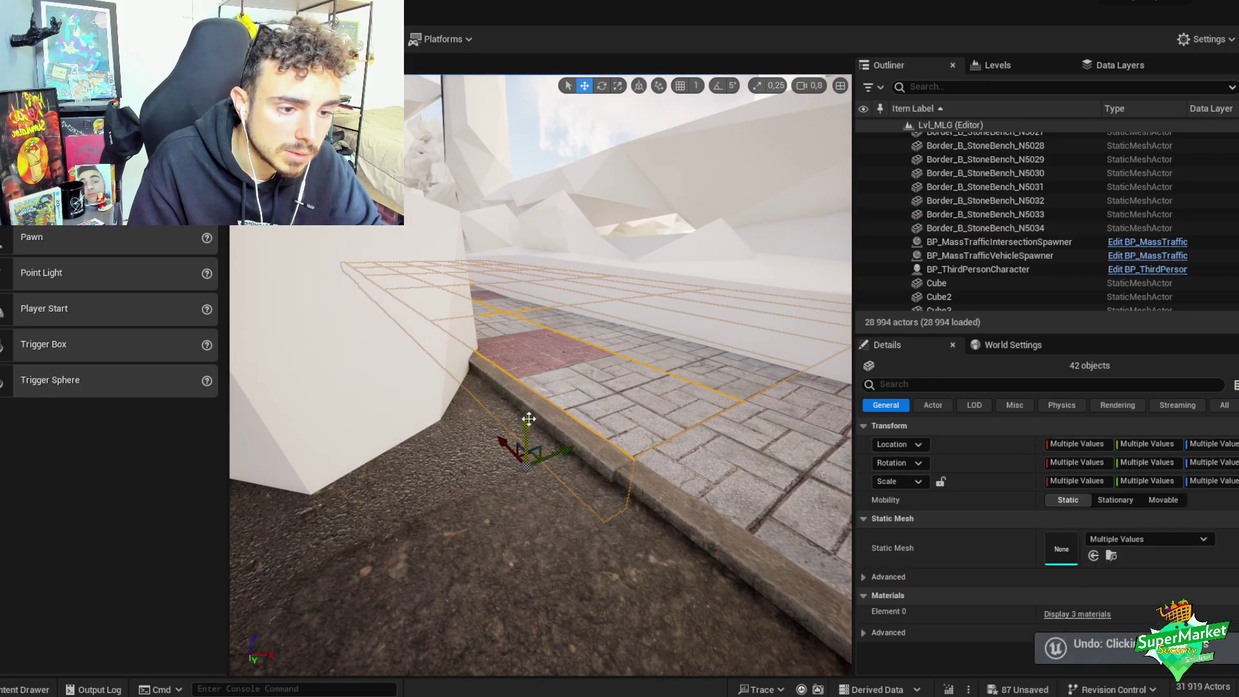
pyautogui.hotkey('ctrl', 'g')
pyautogui.press('f')
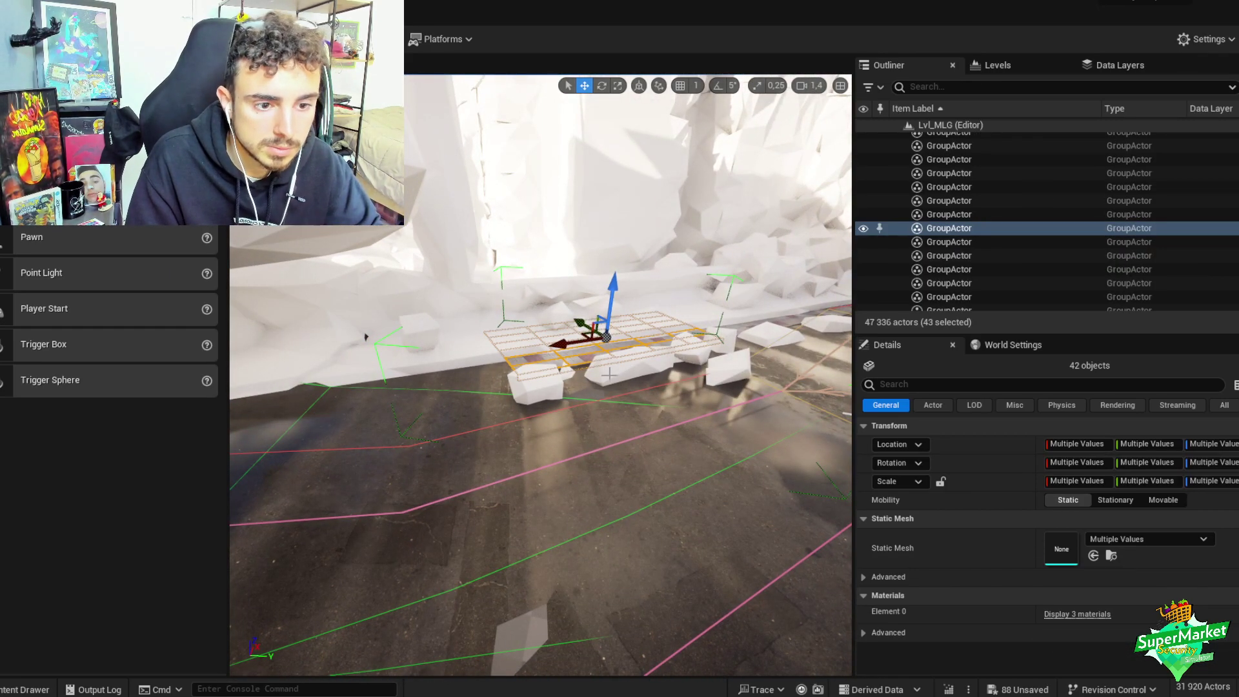
# - Duplicate the group again, undo a bad move, and turn it about 0.7° along the curb
pyautogui.hotkey('ctrl', 'd')
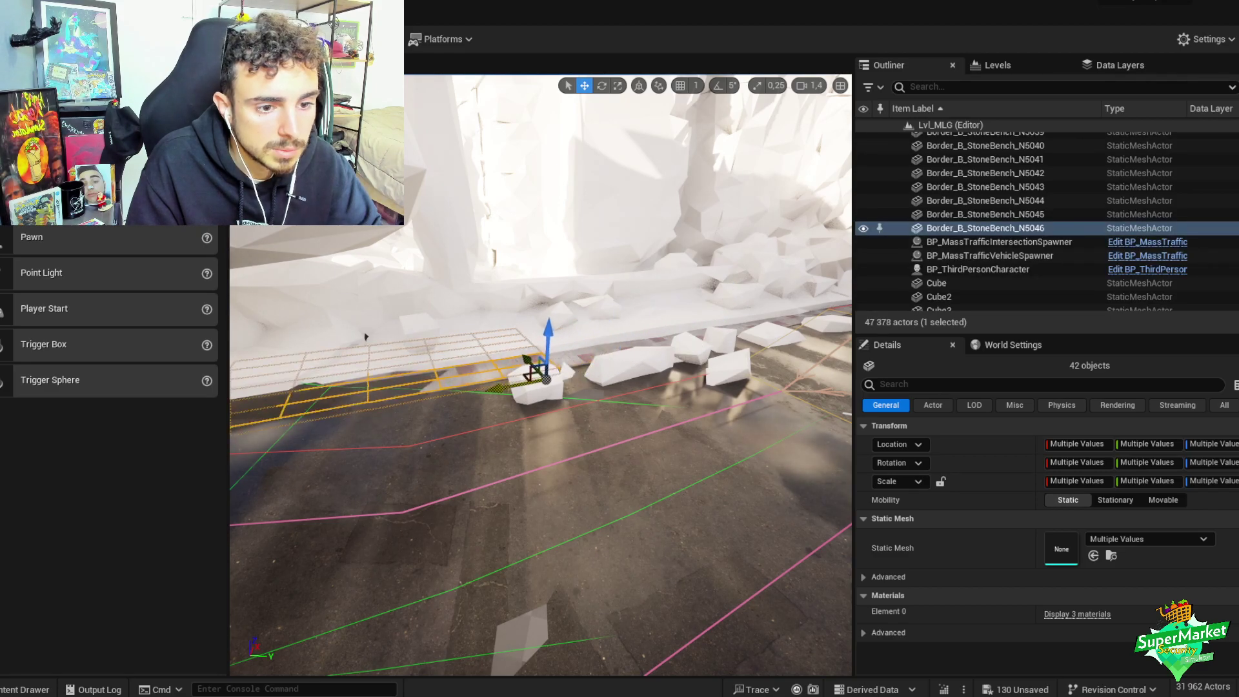
pyautogui.scroll(5, 365, 337)
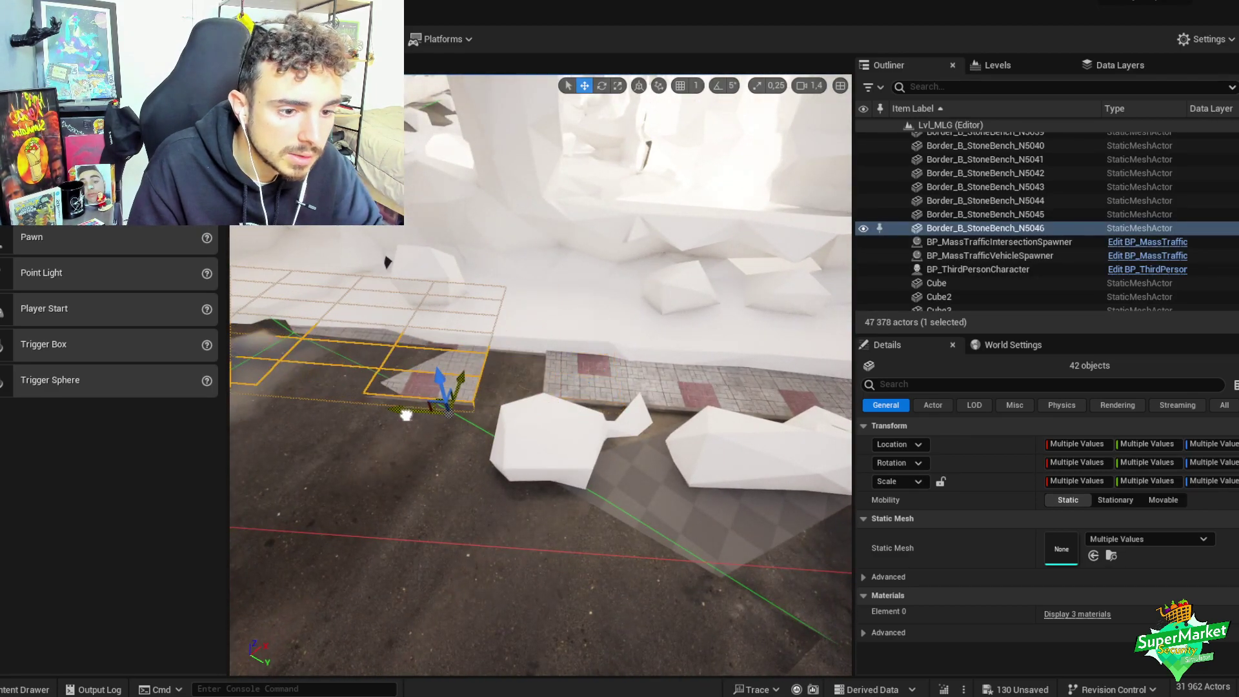
pyautogui.moveTo(406, 415); pyautogui.dragTo(472, 414)
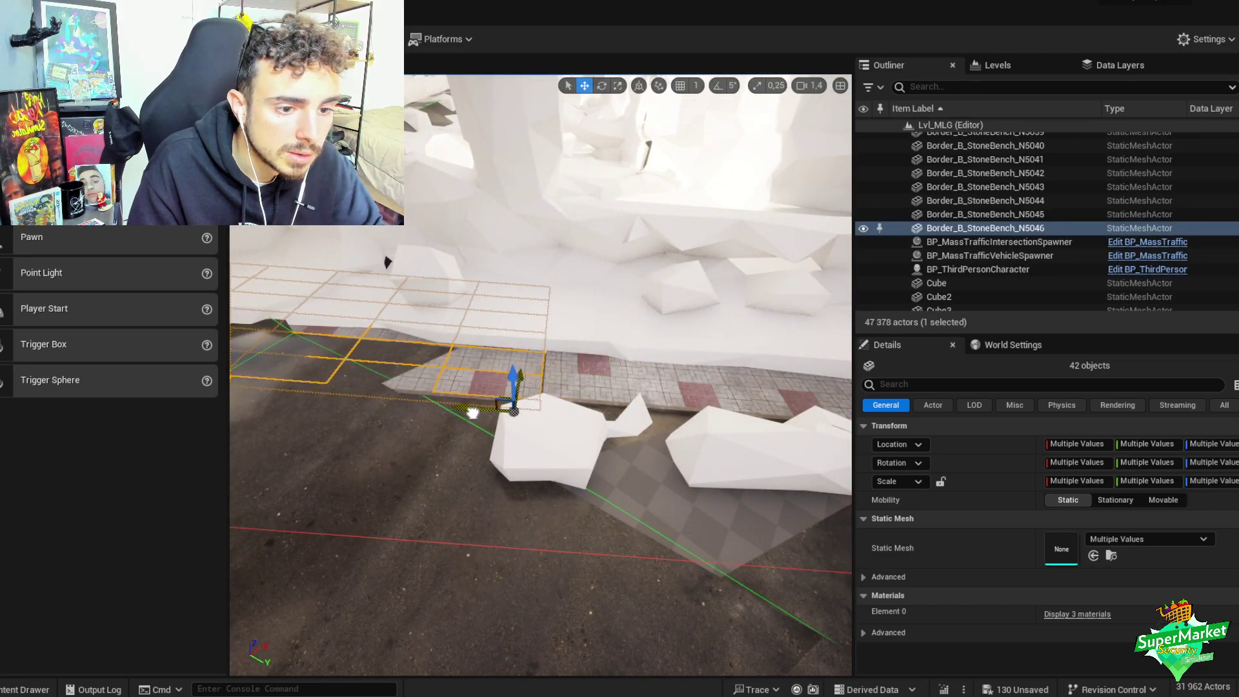
pyautogui.hotkey('ctrl', 'z')
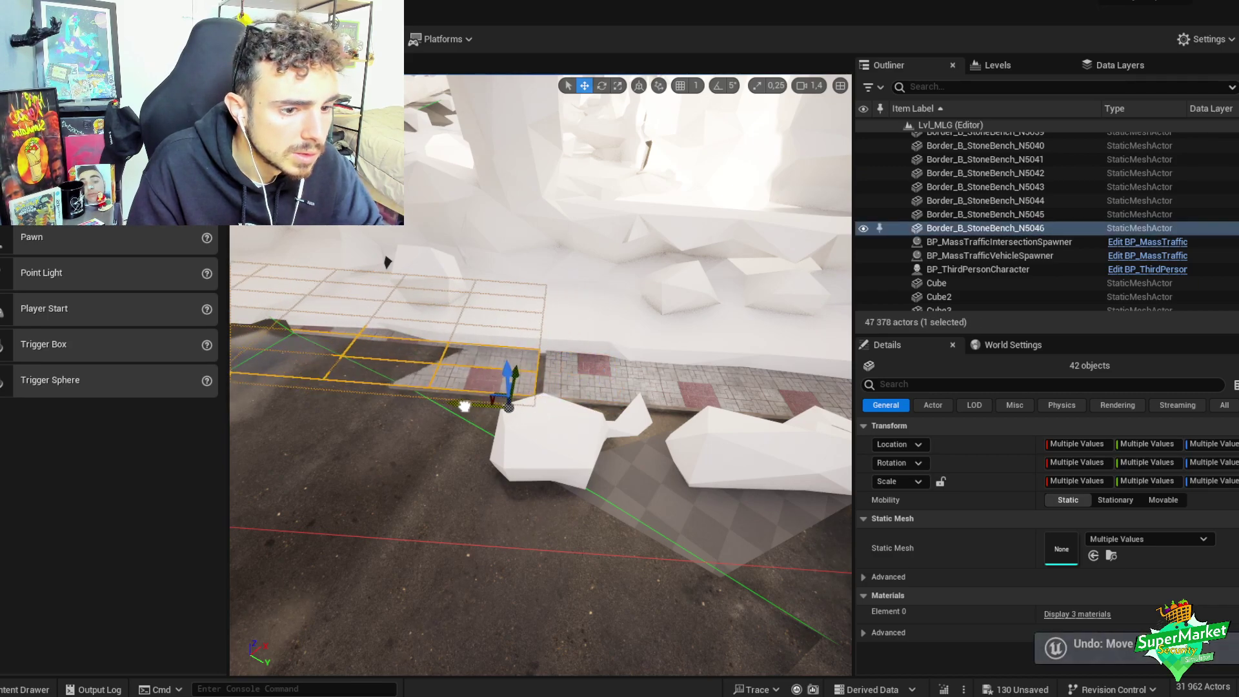
pyautogui.moveTo(480, 410); pyautogui.dragTo(482, 421, button='right')
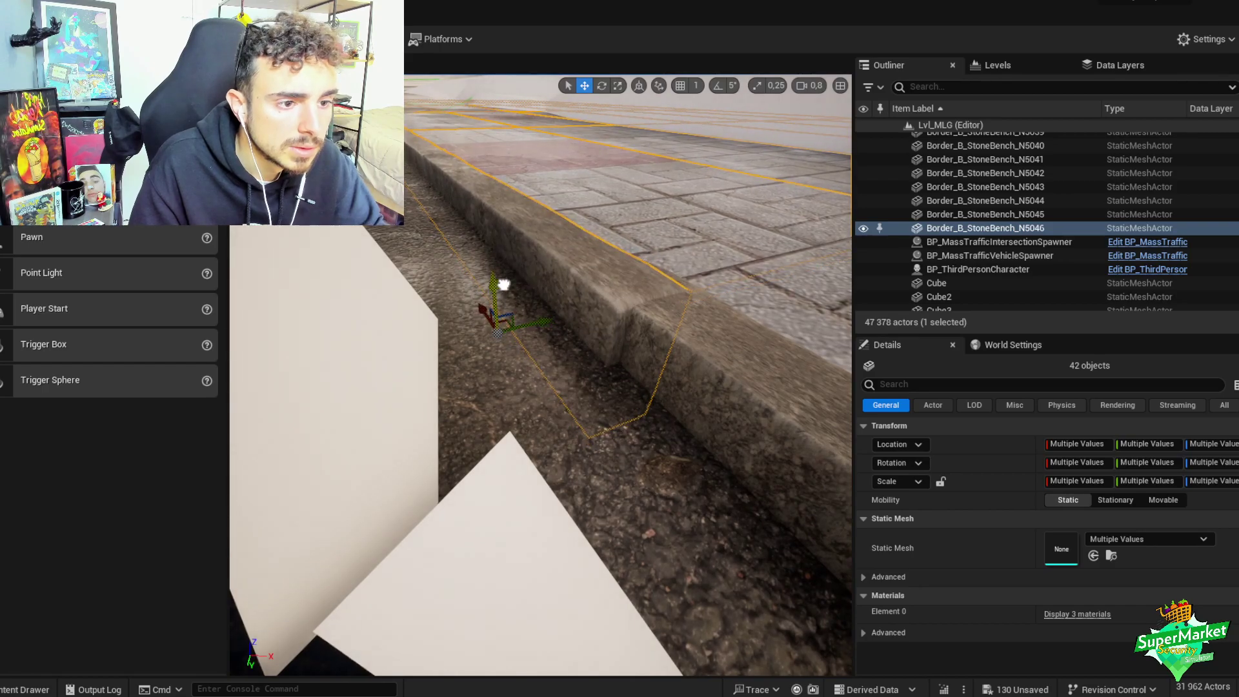
pyautogui.moveTo(506, 282); pyautogui.dragTo(601, 348, button='right')
pyautogui.scroll(-1, 581, 289)
pyautogui.press('e')
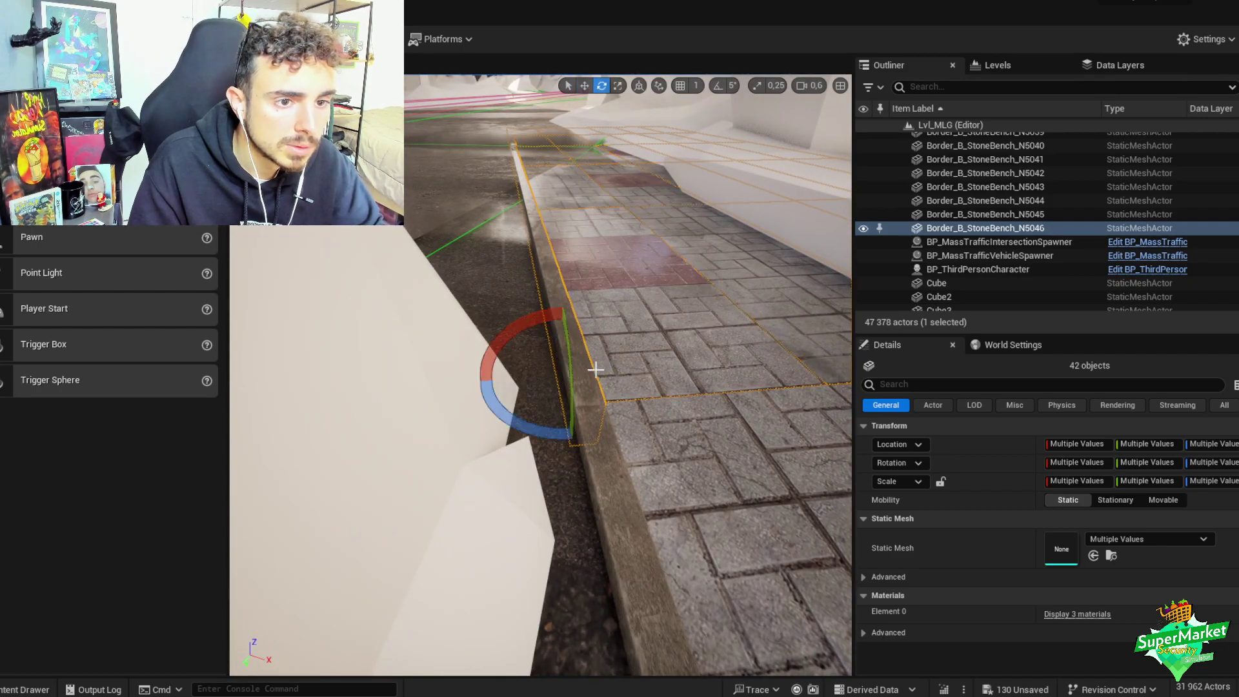
pyautogui.moveTo(572, 370); pyautogui.dragTo(574, 358)
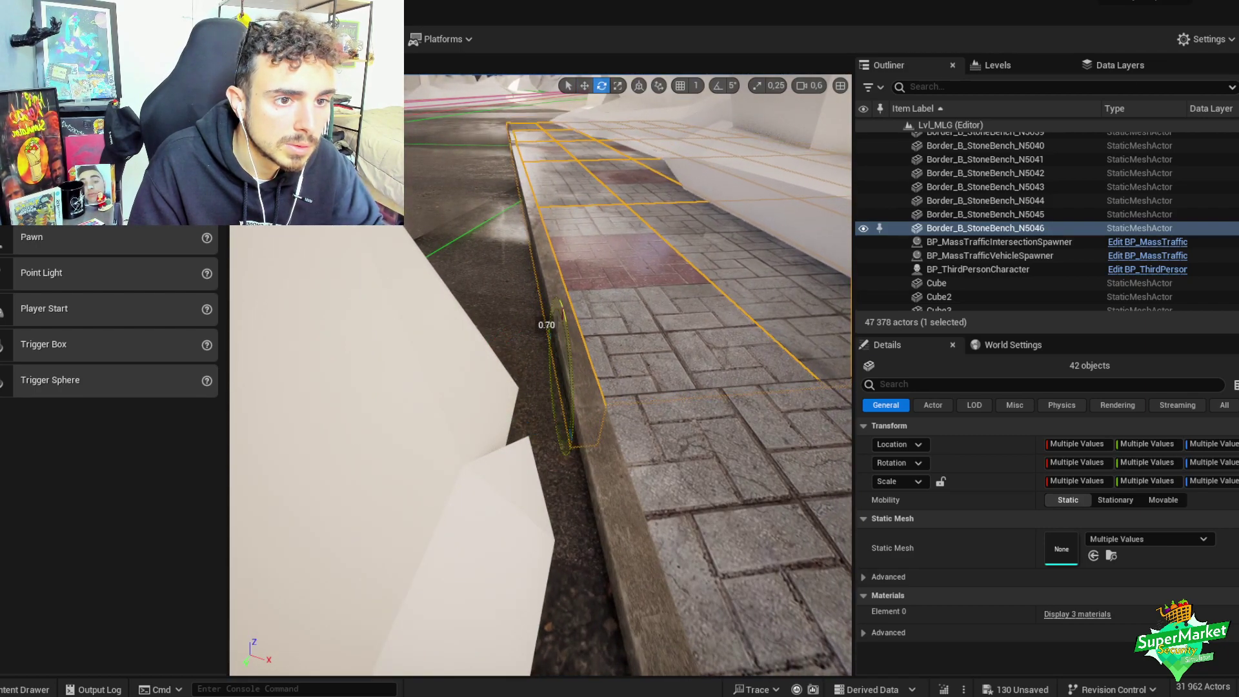
pyautogui.click(596, 373)
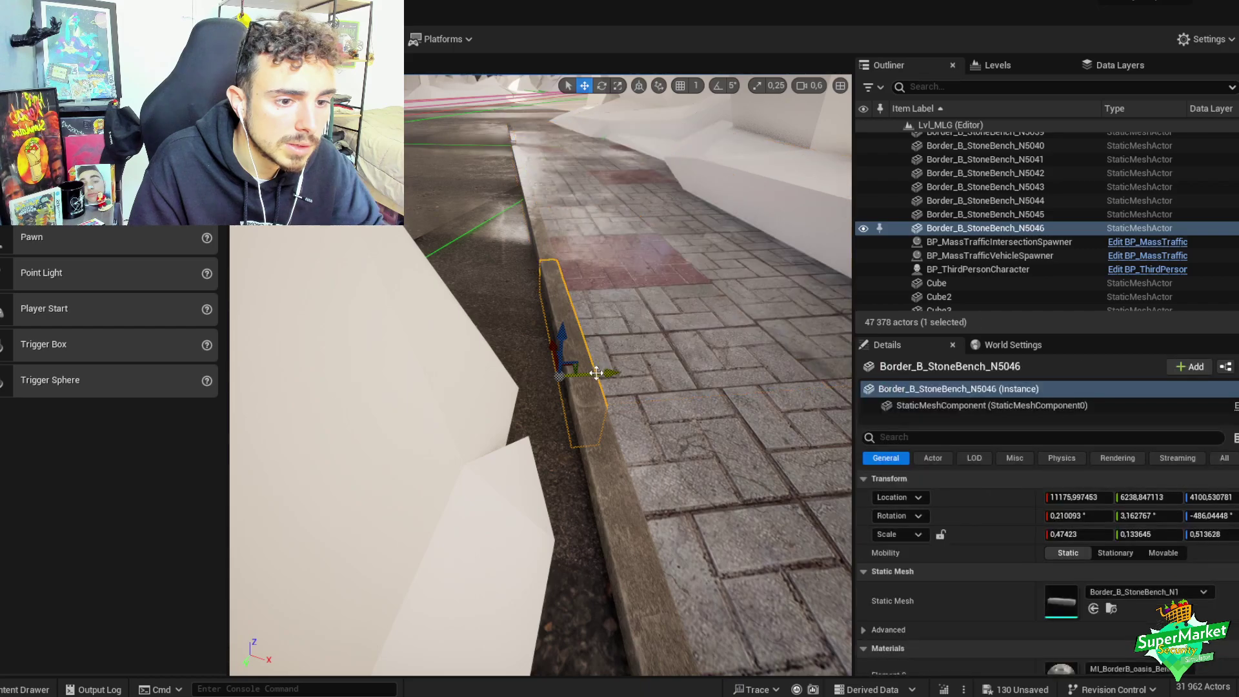
pyautogui.hotkey('ctrl', 'z')
pyautogui.moveTo(609, 374); pyautogui.dragTo(667, 238, button='right')
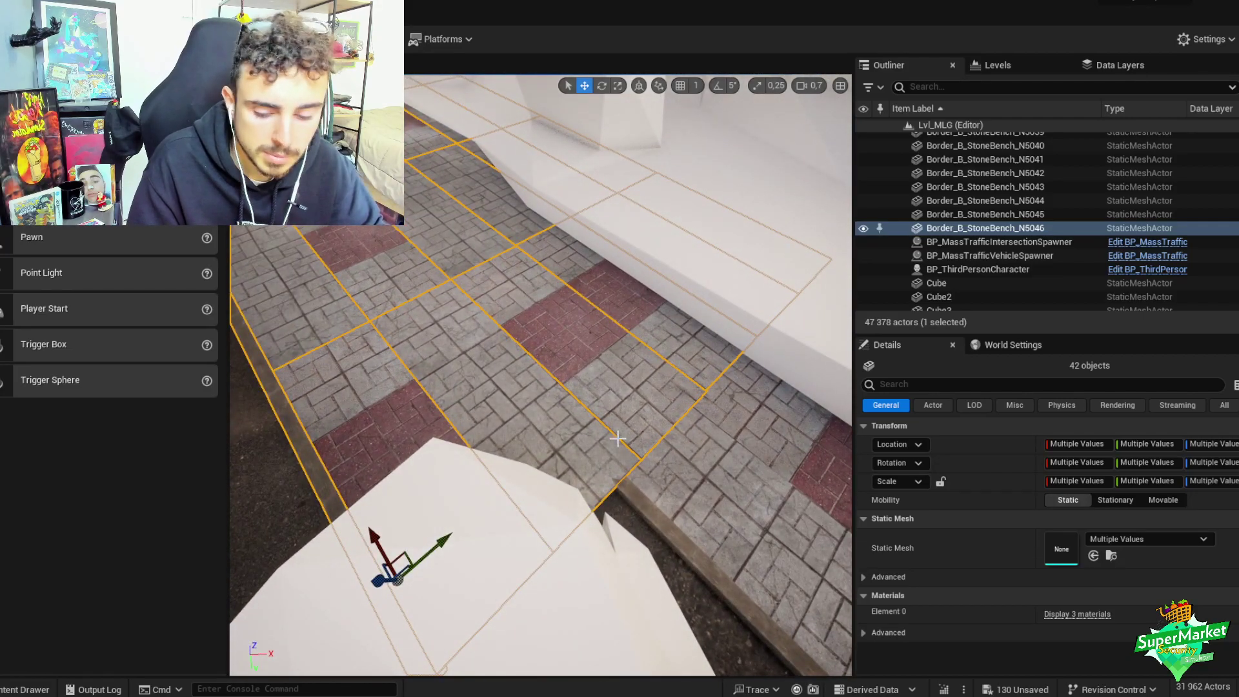
# - Delete the Google Miraflores city tile mesh
pyautogui.hotkey('ctrl', 'z')
pyautogui.moveTo(638, 498); pyautogui.dragTo(638, 498, button='right')
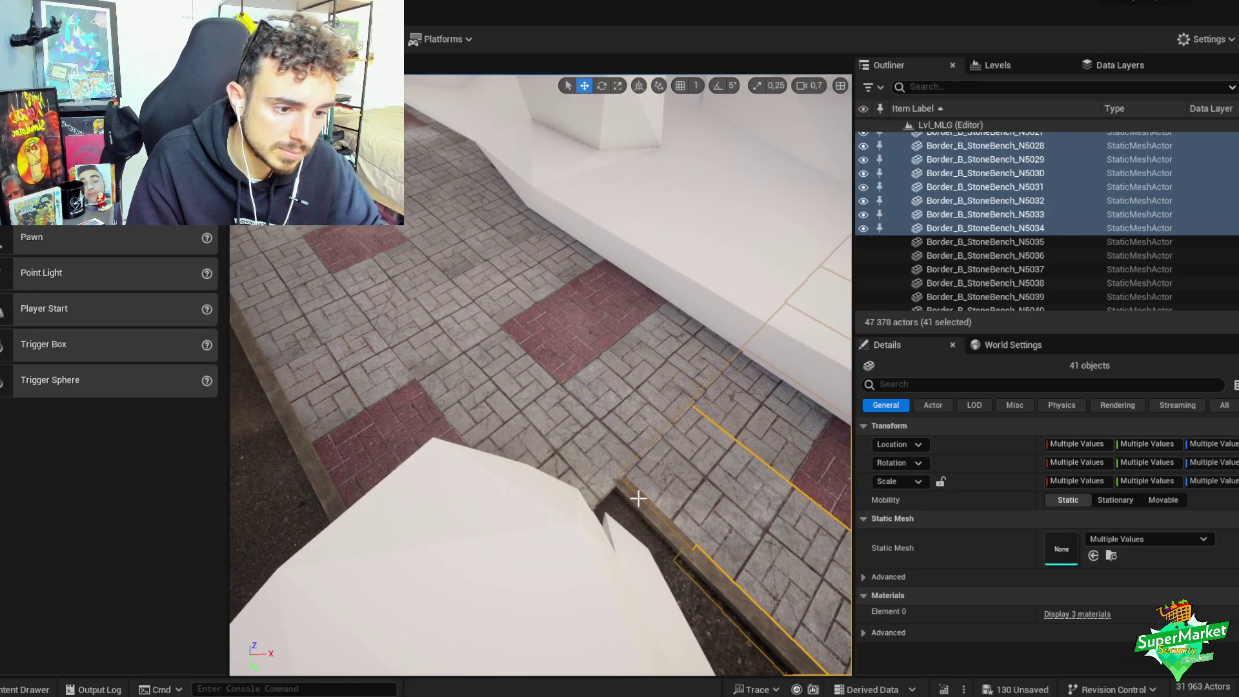
pyautogui.click(638, 498)
pyautogui.click(542, 466)
pyautogui.moveTo(542, 466); pyautogui.dragTo(542, 466, button='right')
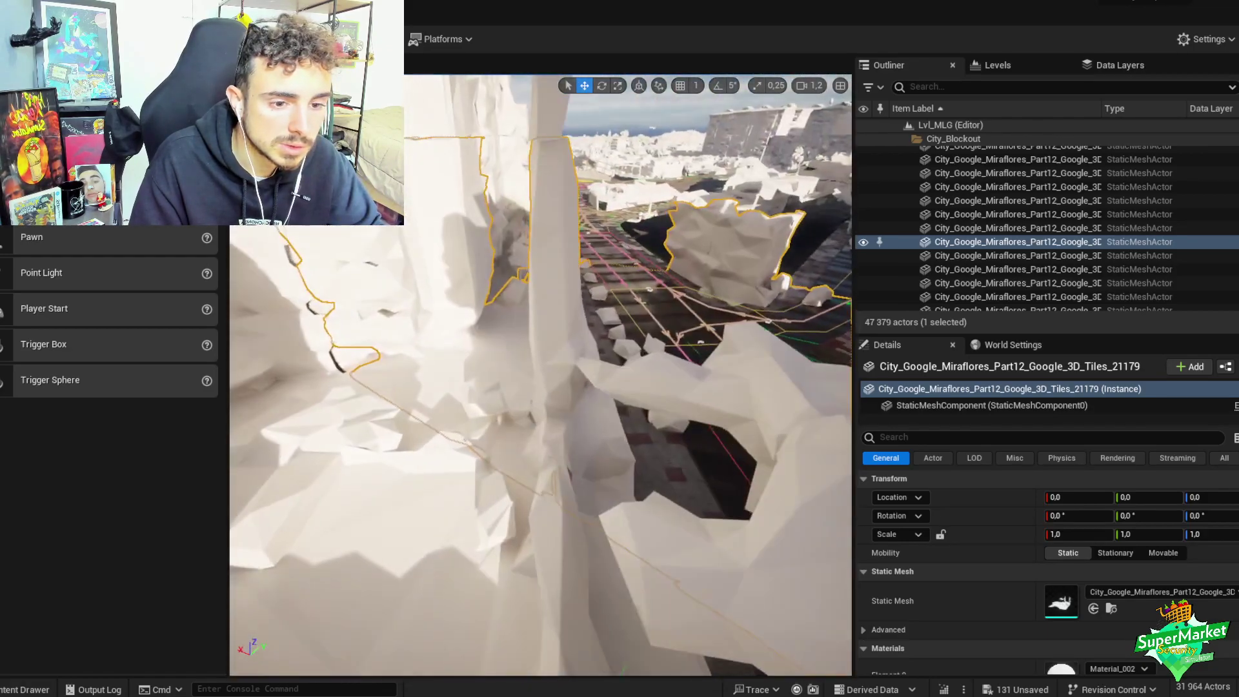
pyautogui.moveTo(555, 462); pyautogui.dragTo(581, 477, button='right')
pyautogui.press('Delete')
# - Copy curb piece Border_B_StoneBench_N5024 and rotate the new N5047 along the corner edge
pyautogui.click(581, 476)
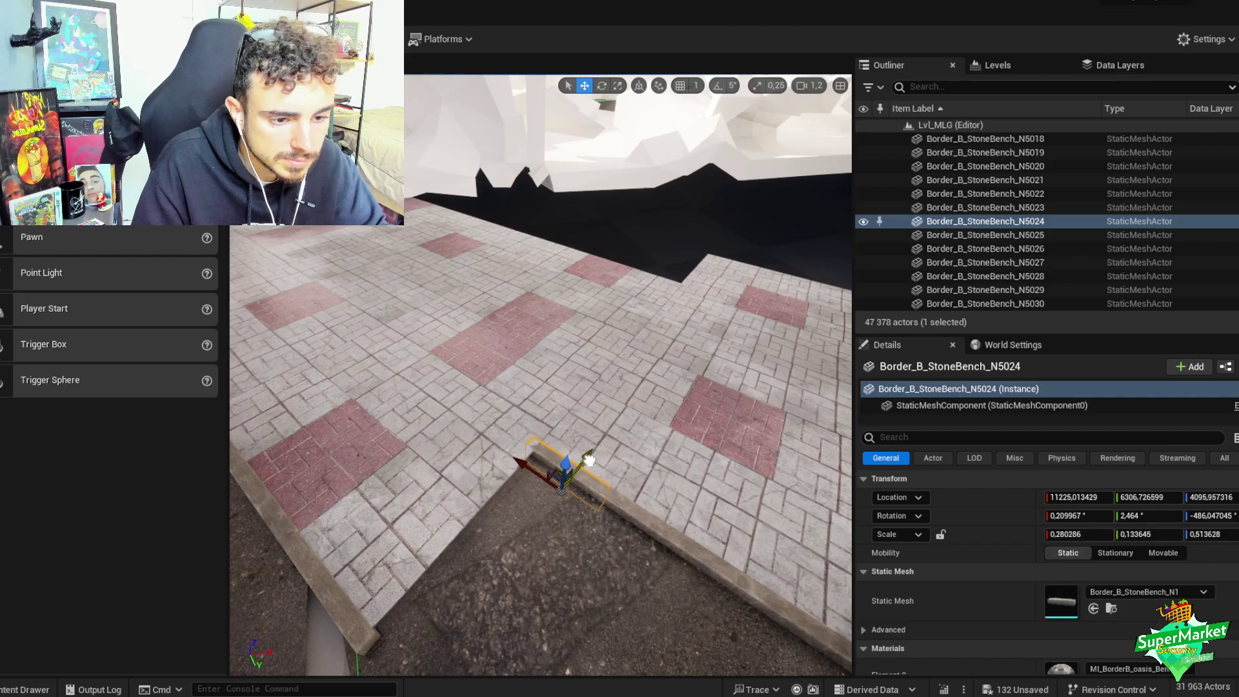
pyautogui.keyDown('alt'); pyautogui.moveTo(589, 459); pyautogui.dragTo(612, 496); pyautogui.keyUp('alt')
pyautogui.hotkey('shift', 'e')
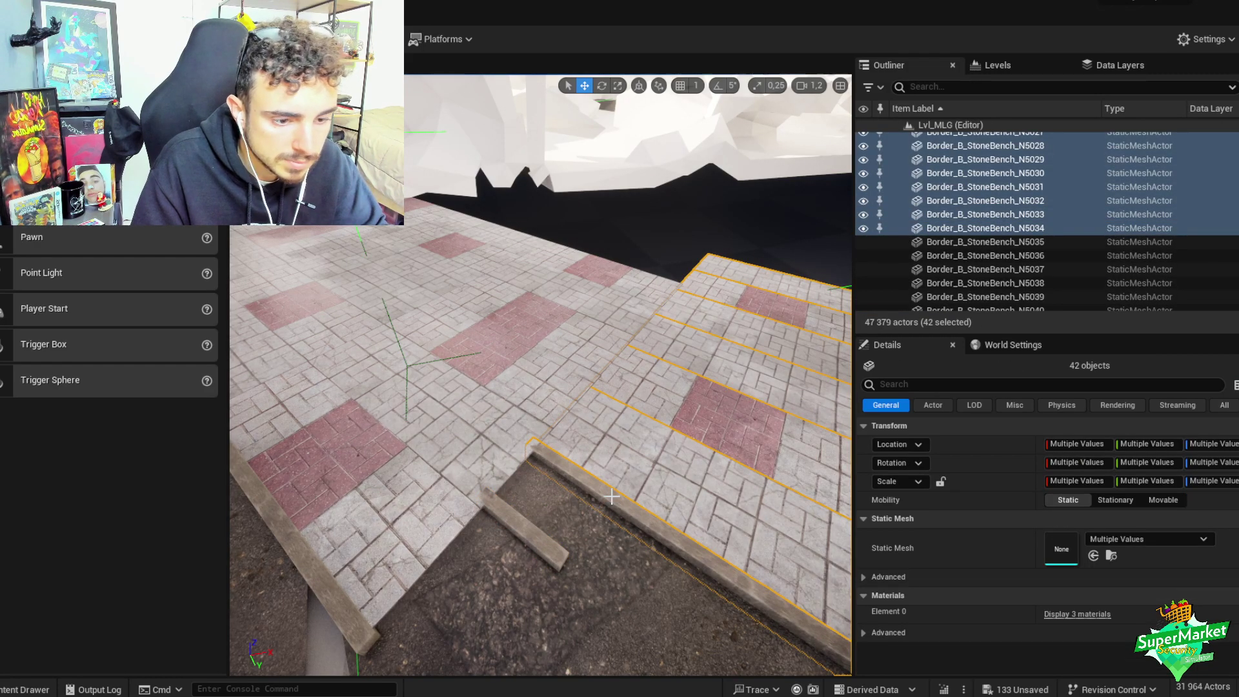
pyautogui.click(533, 512)
pyautogui.press('e')
pyautogui.moveTo(451, 568); pyautogui.dragTo(452, 535)
pyautogui.press('w')
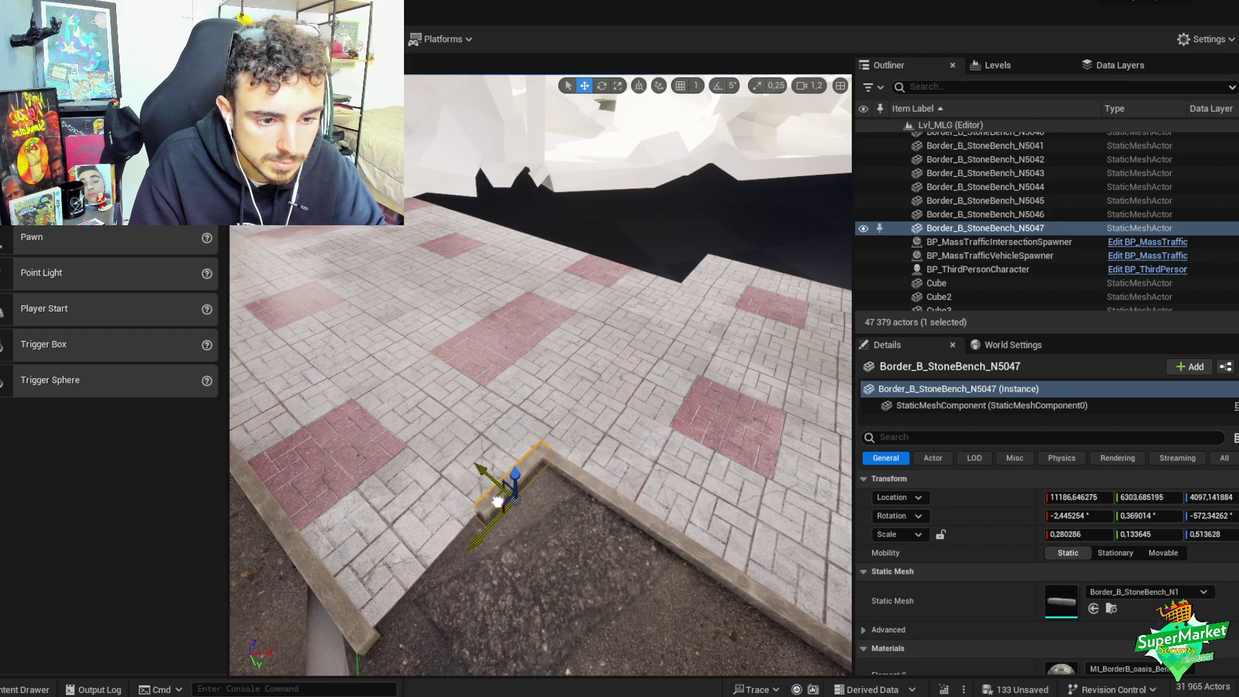
pyautogui.press('e')
pyautogui.moveTo(515, 572); pyautogui.dragTo(395, 630)
pyautogui.press('w')
# - Stretch the corner curb piece longer, then reselect only the sidewalk group
pyautogui.press('r')
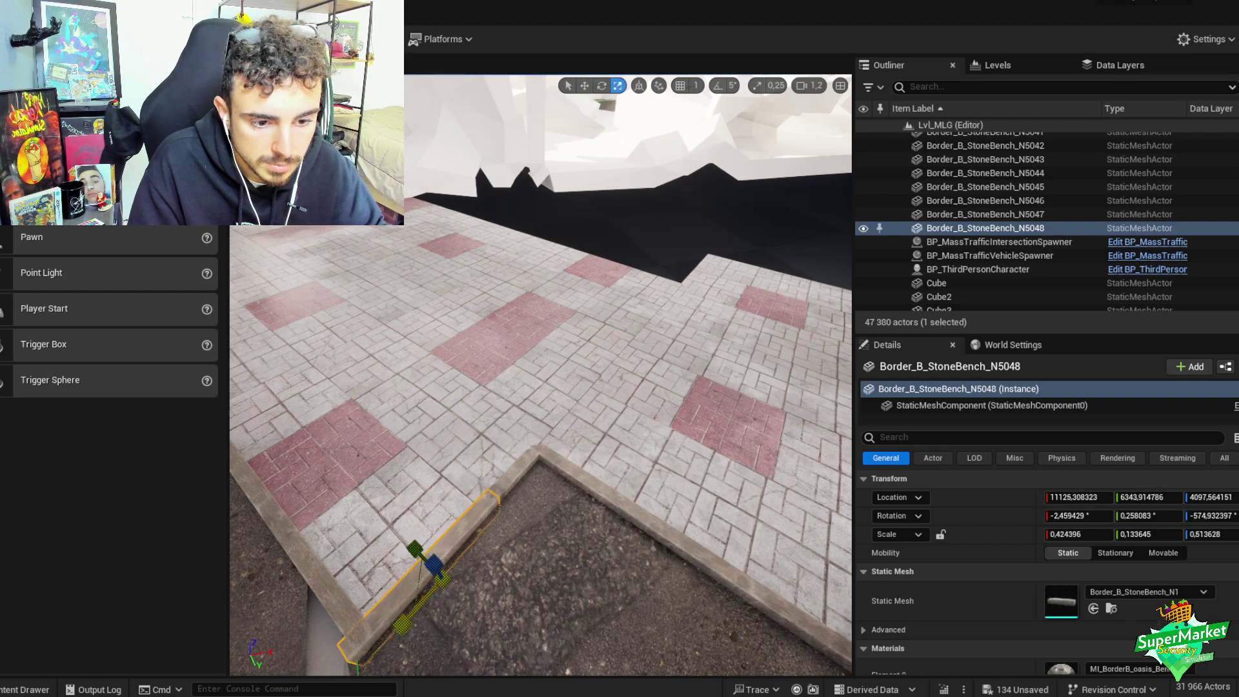
pyautogui.keyDown('ctrl'); pyautogui.click(499, 489); pyautogui.keyUp('ctrl')
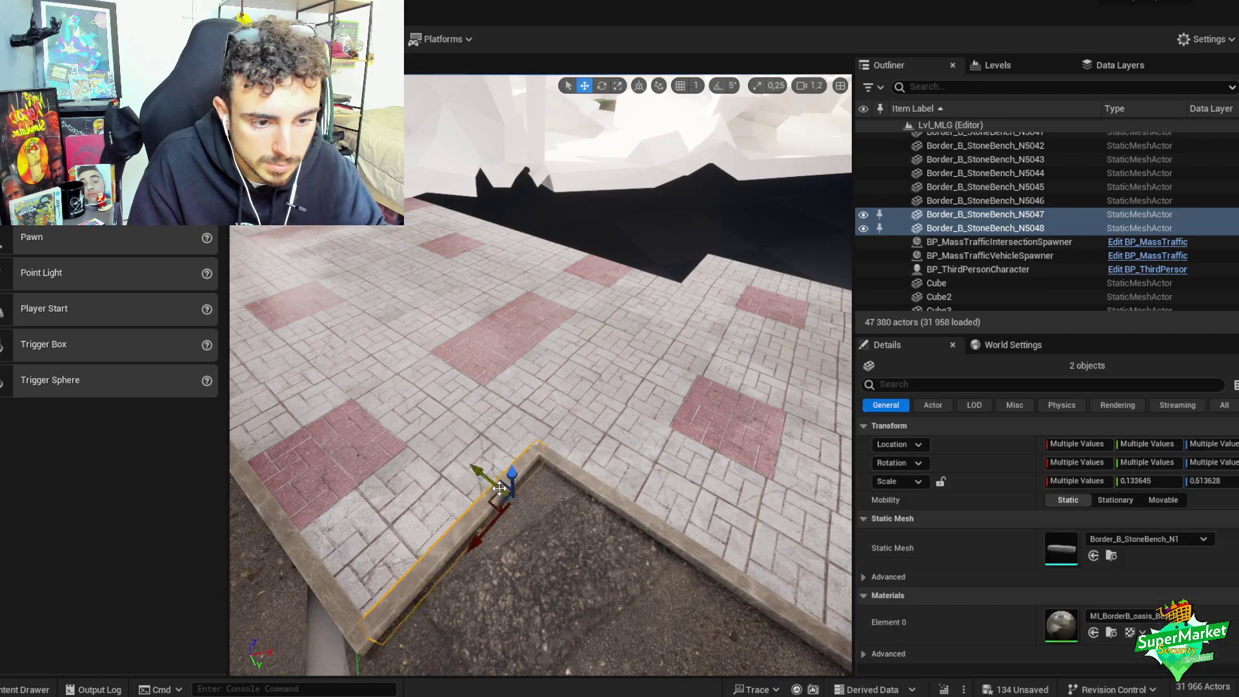
pyautogui.keyDown('ctrl'); pyautogui.click(564, 472); pyautogui.keyUp('ctrl')
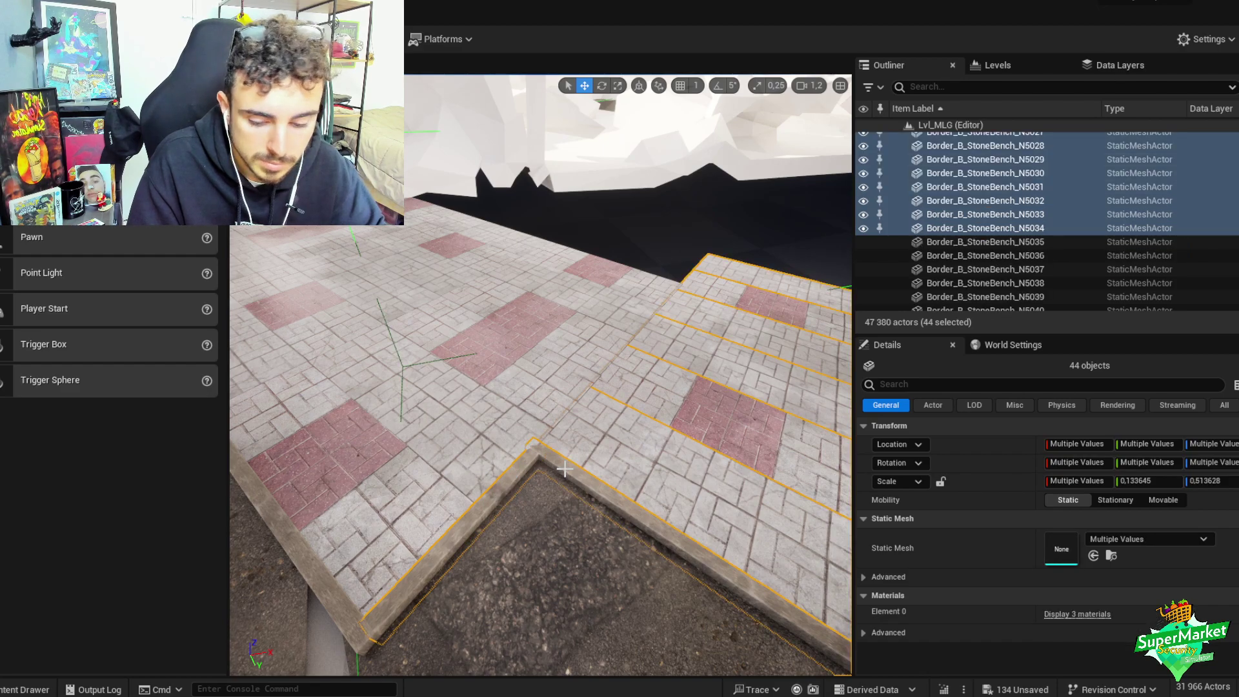
pyautogui.keyDown('ctrl'); pyautogui.click(564, 471); pyautogui.keyUp('ctrl')
pyautogui.moveTo(564, 472); pyautogui.dragTo(563, 471, button='right')
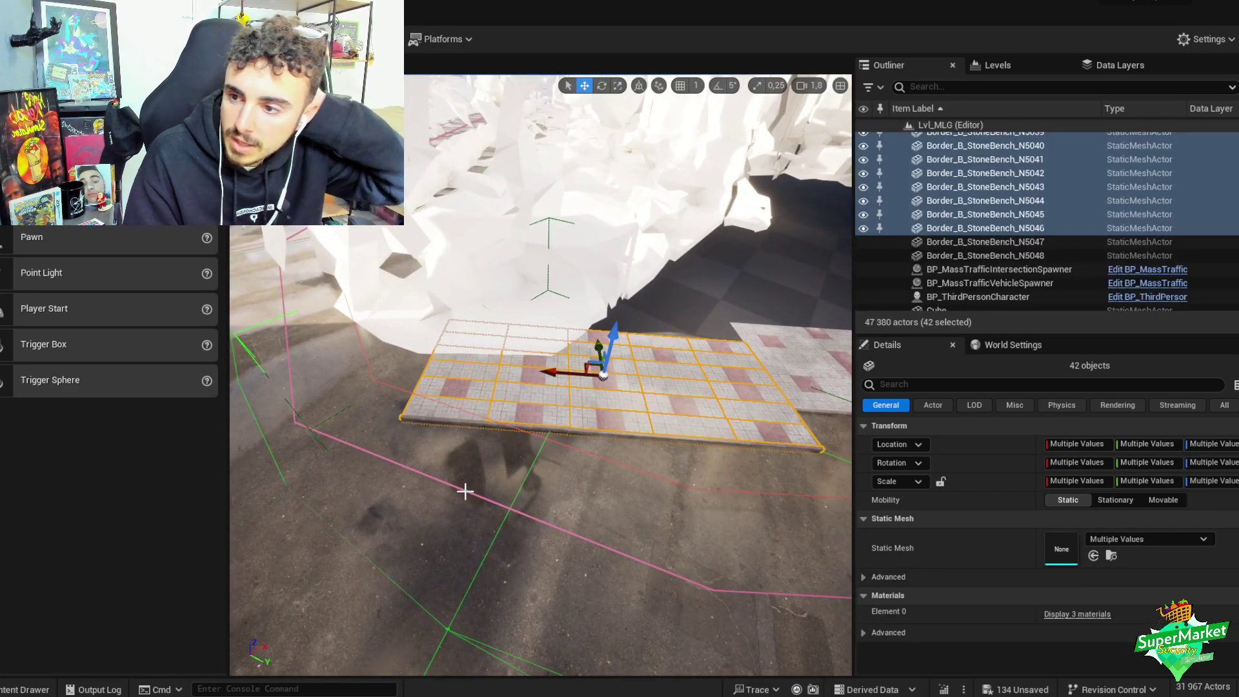
# - Nudge the sidewalk tile group slightly sideways along its Y axis
pyautogui.moveTo(464, 492); pyautogui.dragTo(464, 491, button='right')
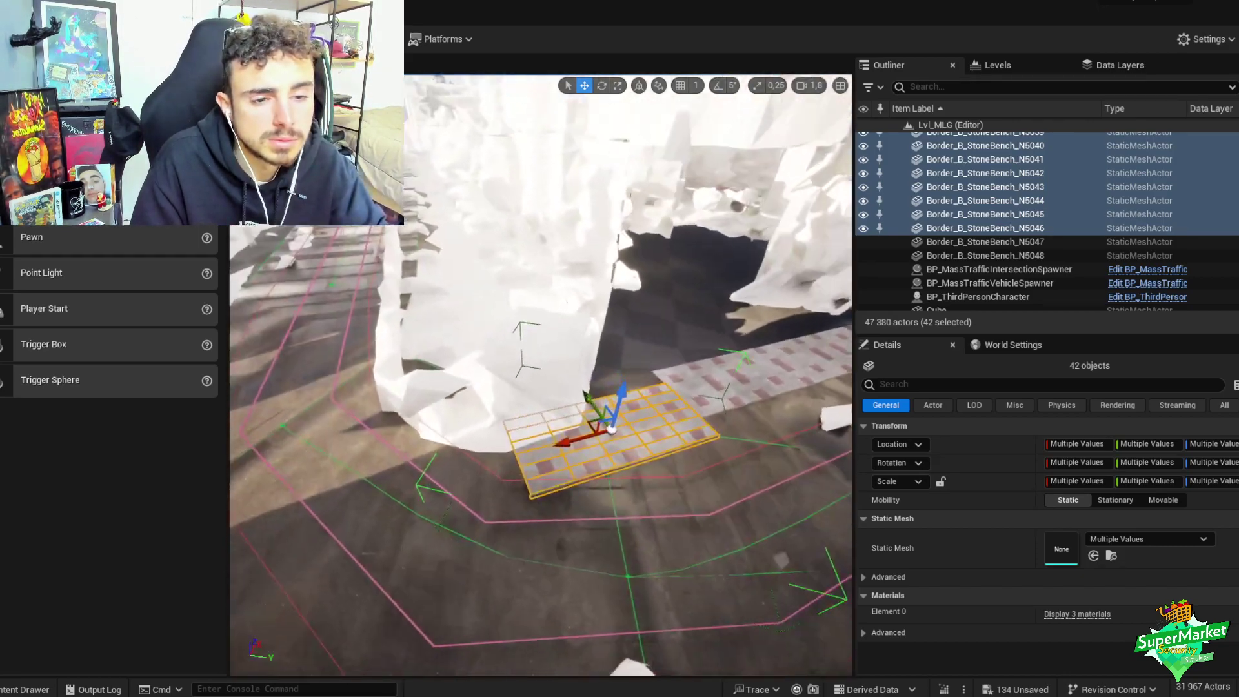
pyautogui.moveTo(510, 416); pyautogui.dragTo(510, 416, button='right')
pyautogui.moveTo(591, 395); pyautogui.dragTo(592, 394, button='right')
pyautogui.moveTo(614, 439); pyautogui.dragTo(614, 440, button='right')
pyautogui.scroll(-2, 614, 440)
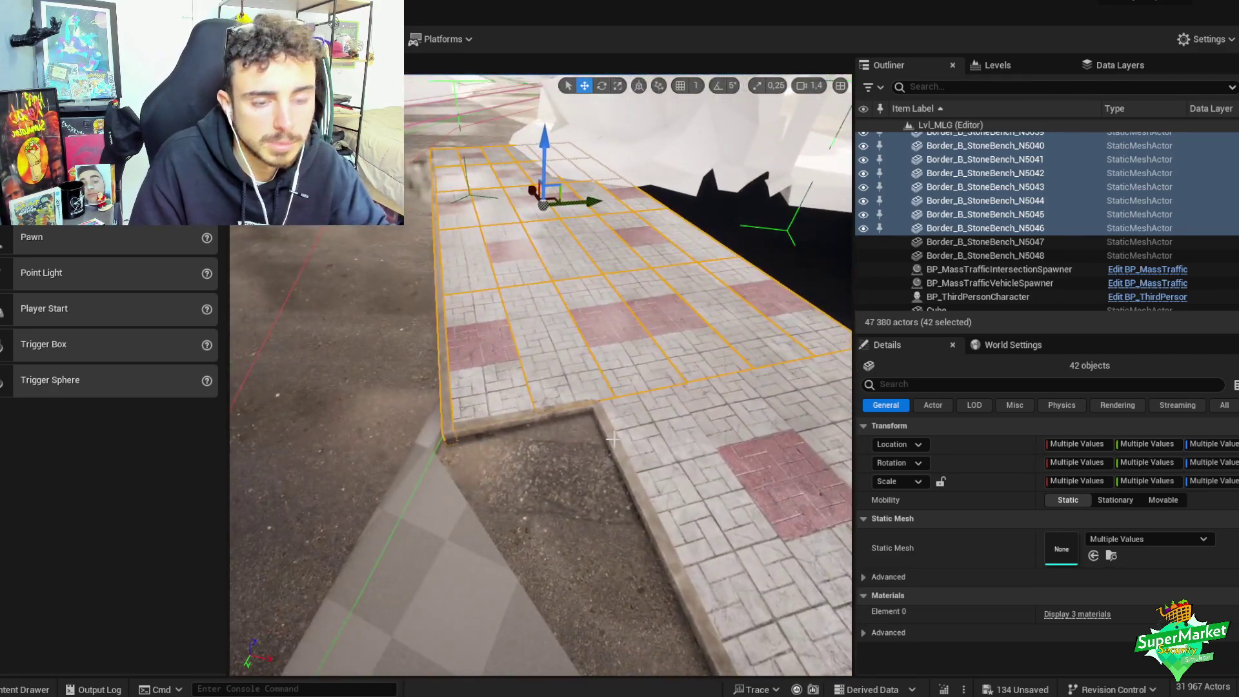
pyautogui.moveTo(593, 204); pyautogui.dragTo(610, 202, button='right')
pyautogui.moveTo(610, 202); pyautogui.dragTo(608, 203)
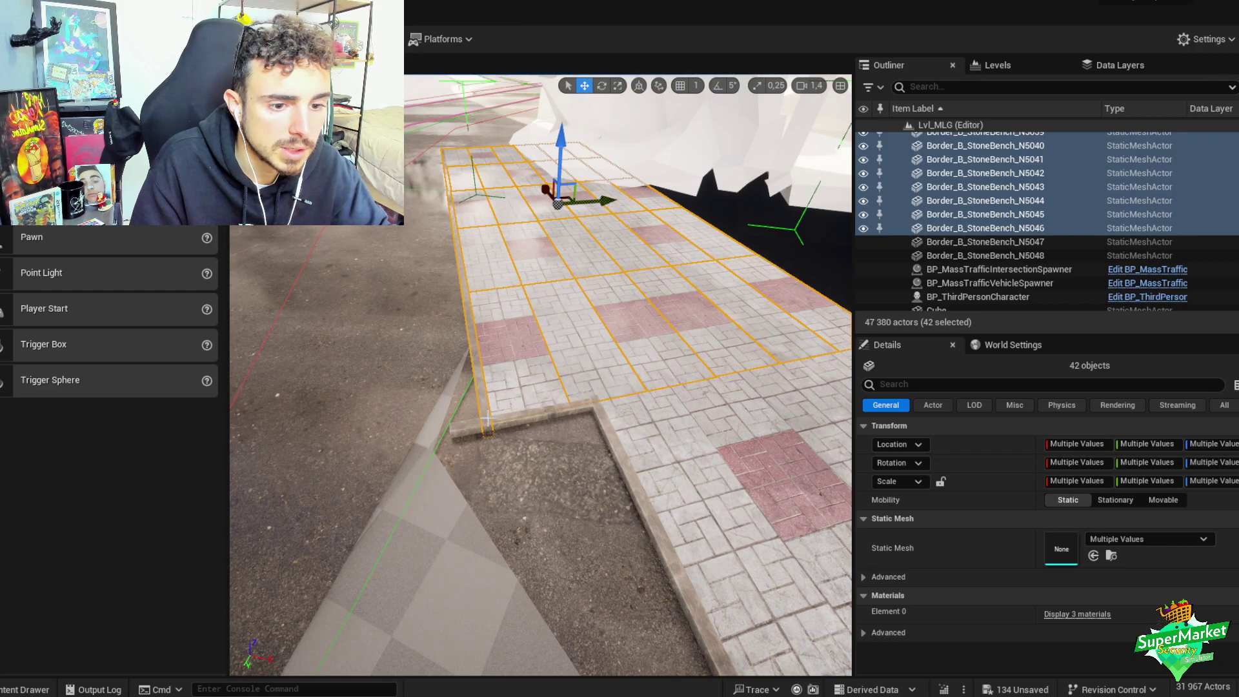
# - Reduce the X scale of corner curb piece Border_B_StoneBench_N5048, then reselect the group
pyautogui.click(470, 426)
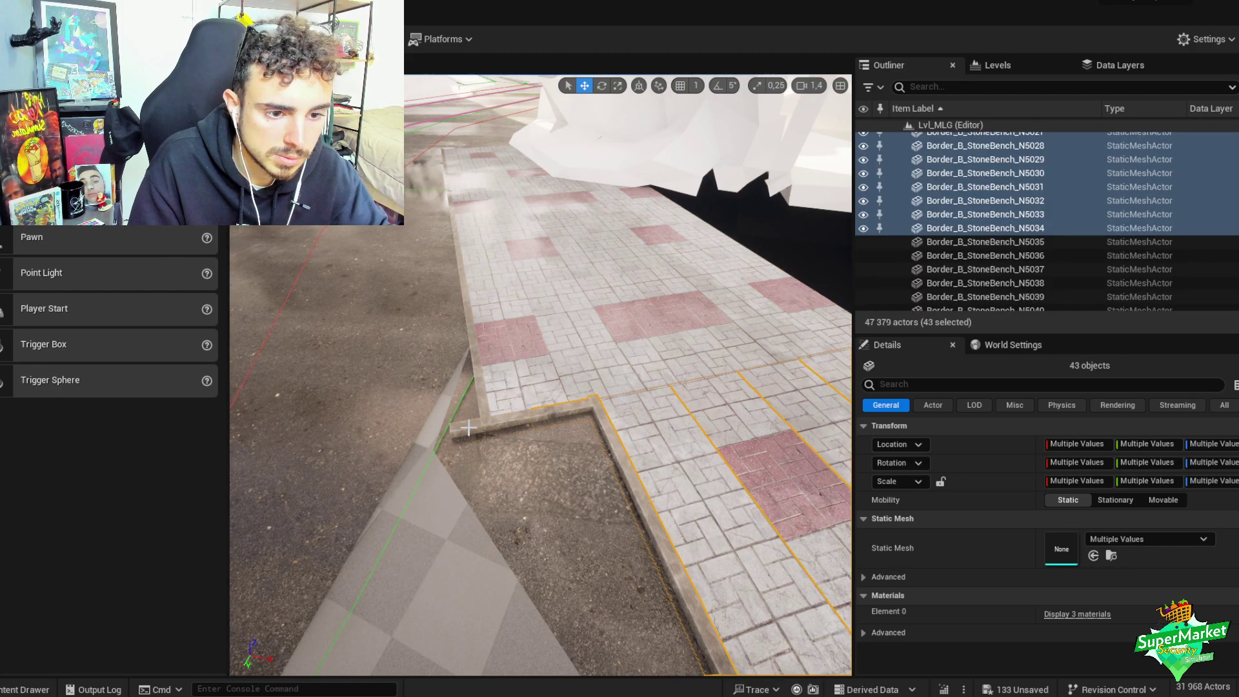
pyautogui.click(477, 441)
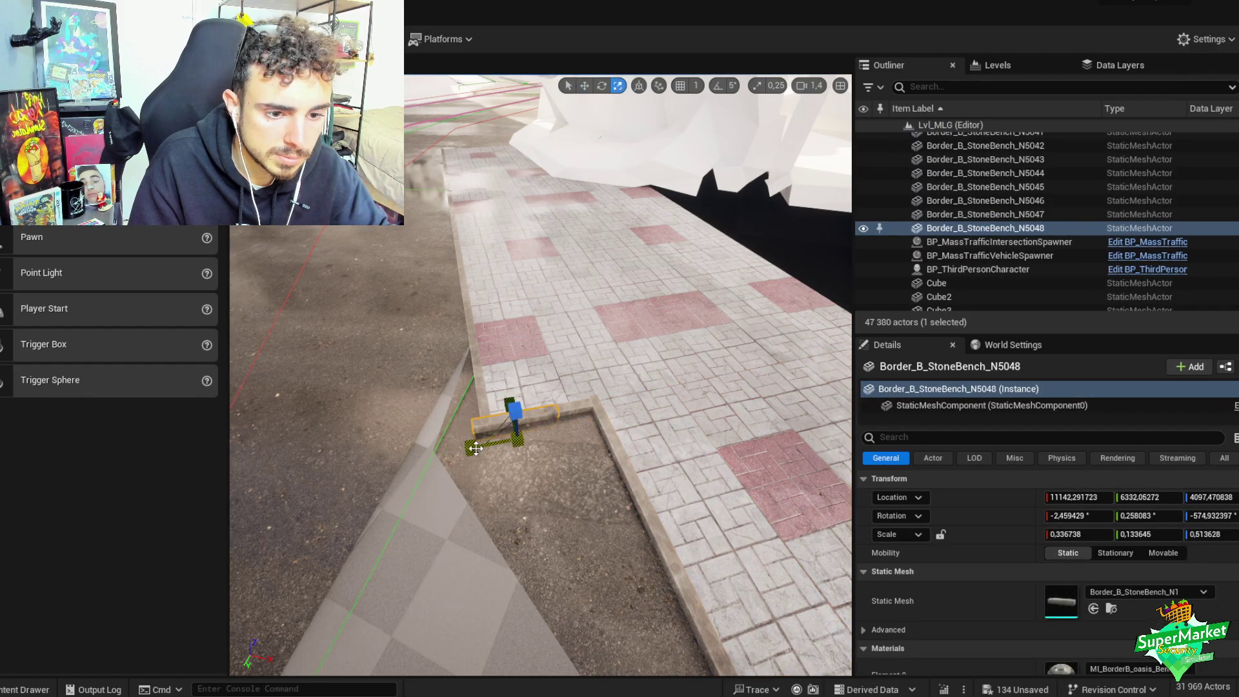
pyautogui.click(565, 411)
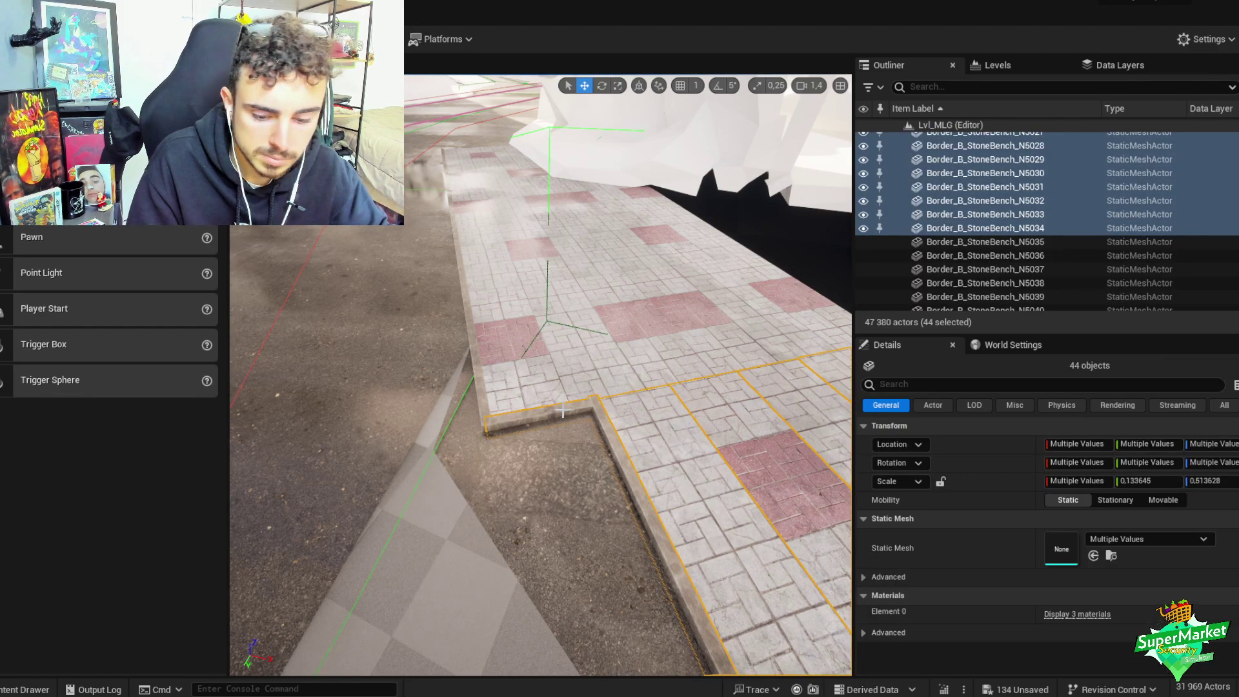
pyautogui.click(563, 411)
pyautogui.moveTo(563, 411); pyautogui.dragTo(491, 475, button='right')
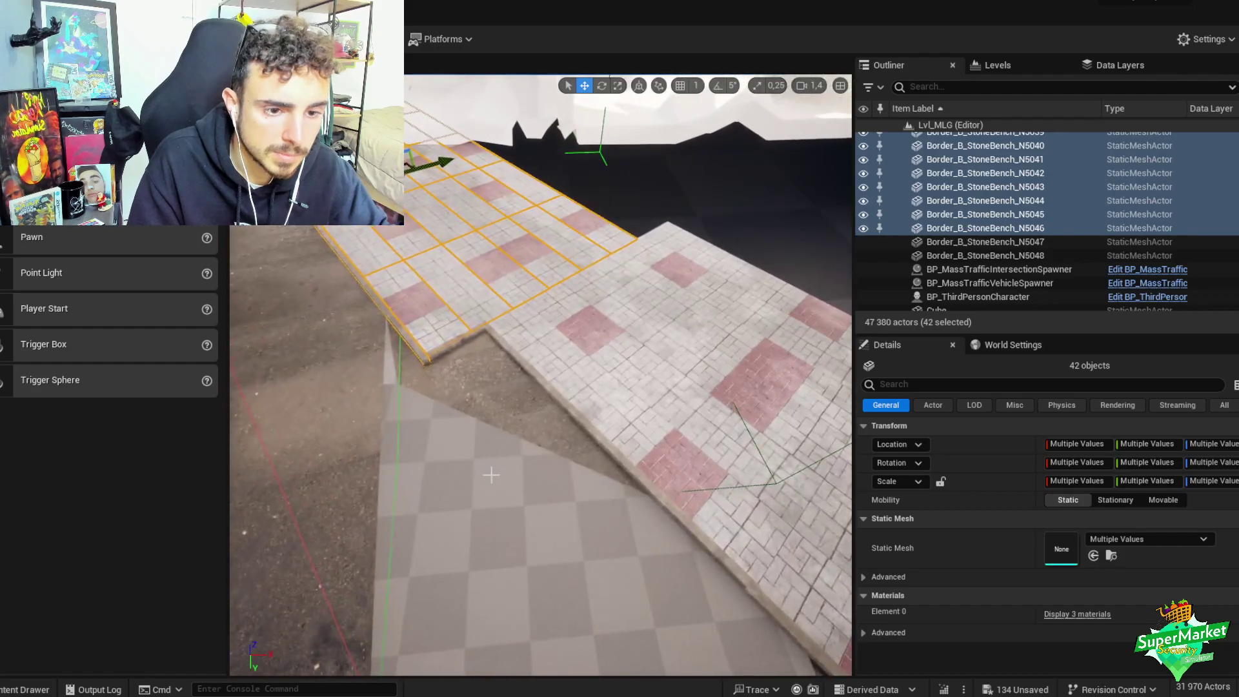
# - Inspect the road's landscape spline segment in Landscape mode, then reselect the sidewalk group
pyautogui.click(476, 396)
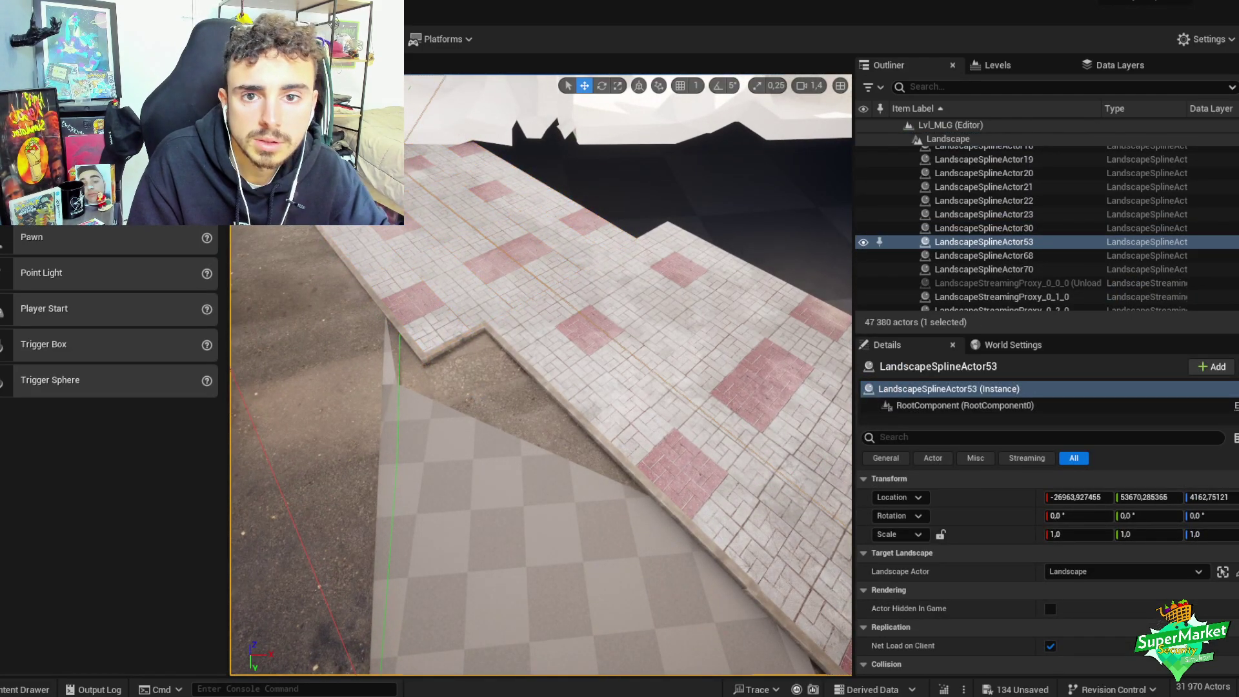
pyautogui.hotkey('shift', '2')
pyautogui.click(542, 419)
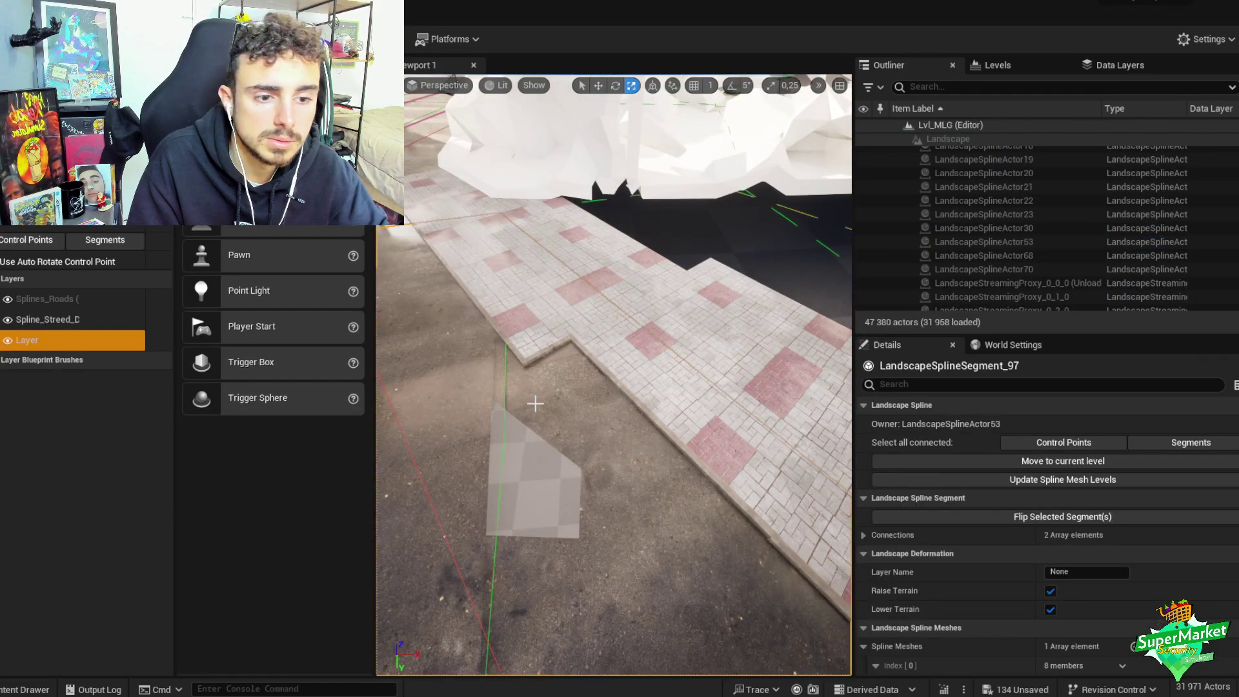
pyautogui.moveTo(568, 419)
pyautogui.mouseDown(button='right')
pyautogui.moveTo(533, 408)
pyautogui.moveTo(570, 404)
pyautogui.mouseUp(button='right')
pyautogui.hotkey('shift', '1')
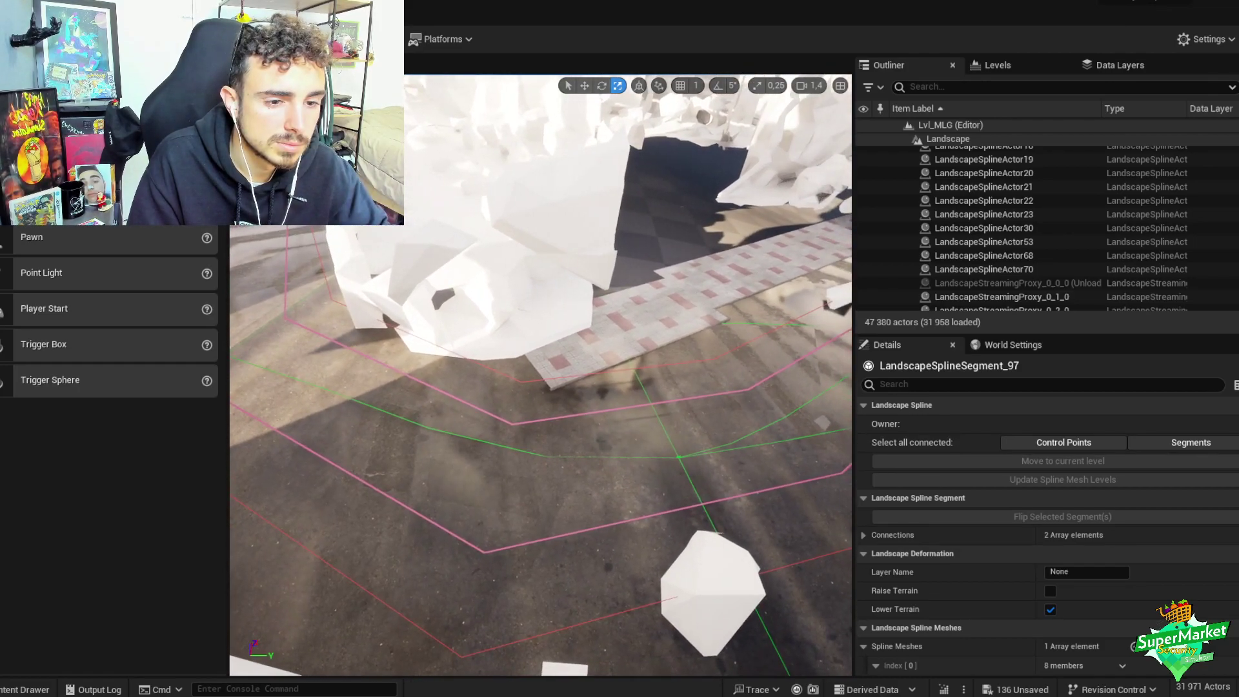
pyautogui.click(666, 366)
# - Duplicate the sidewalk group and slide the copy to meet the previous segment
pyautogui.press('f')
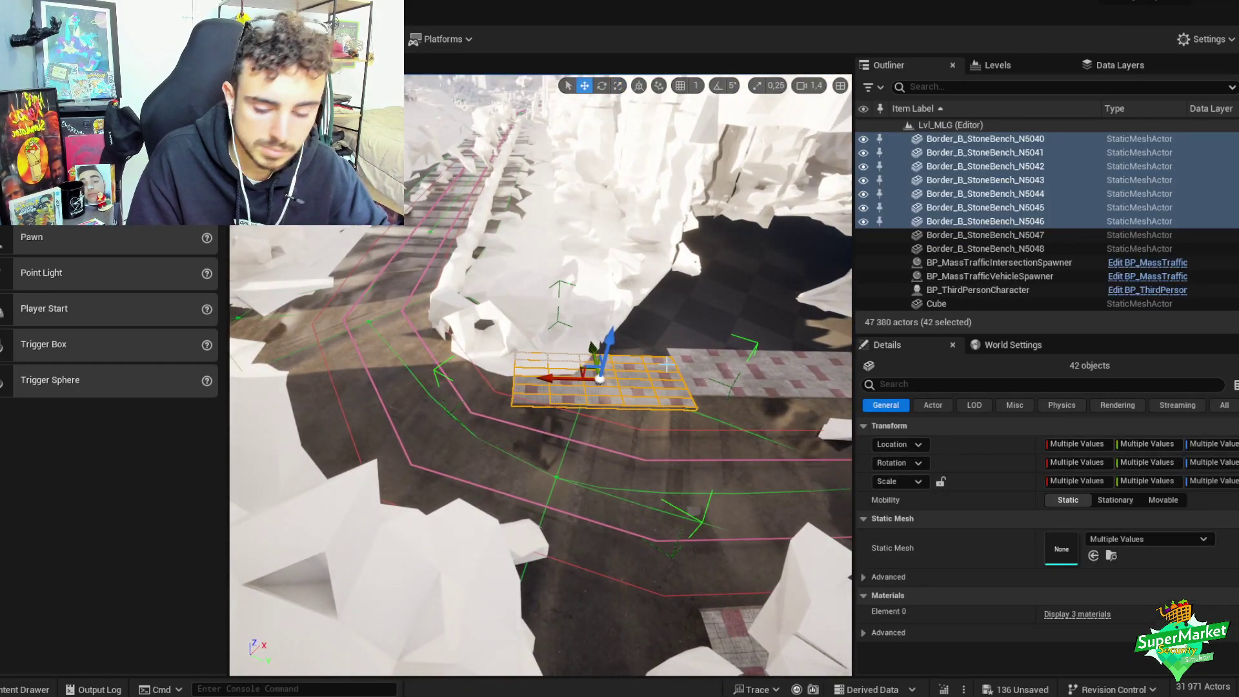
pyautogui.keyDown('alt'); pyautogui.moveTo(568, 380); pyautogui.dragTo(410, 411); pyautogui.keyUp('alt')
pyautogui.scroll(-2, 471, 426)
pyautogui.moveTo(454, 412); pyautogui.dragTo(519, 465, button='right')
pyautogui.moveTo(518, 465)
pyautogui.mouseDown()
pyautogui.moveTo(541, 473)
pyautogui.moveTo(510, 484)
pyautogui.mouseUp()
pyautogui.press('e')
pyautogui.moveTo(576, 435); pyautogui.dragTo(533, 422, button='right')
pyautogui.press('w')
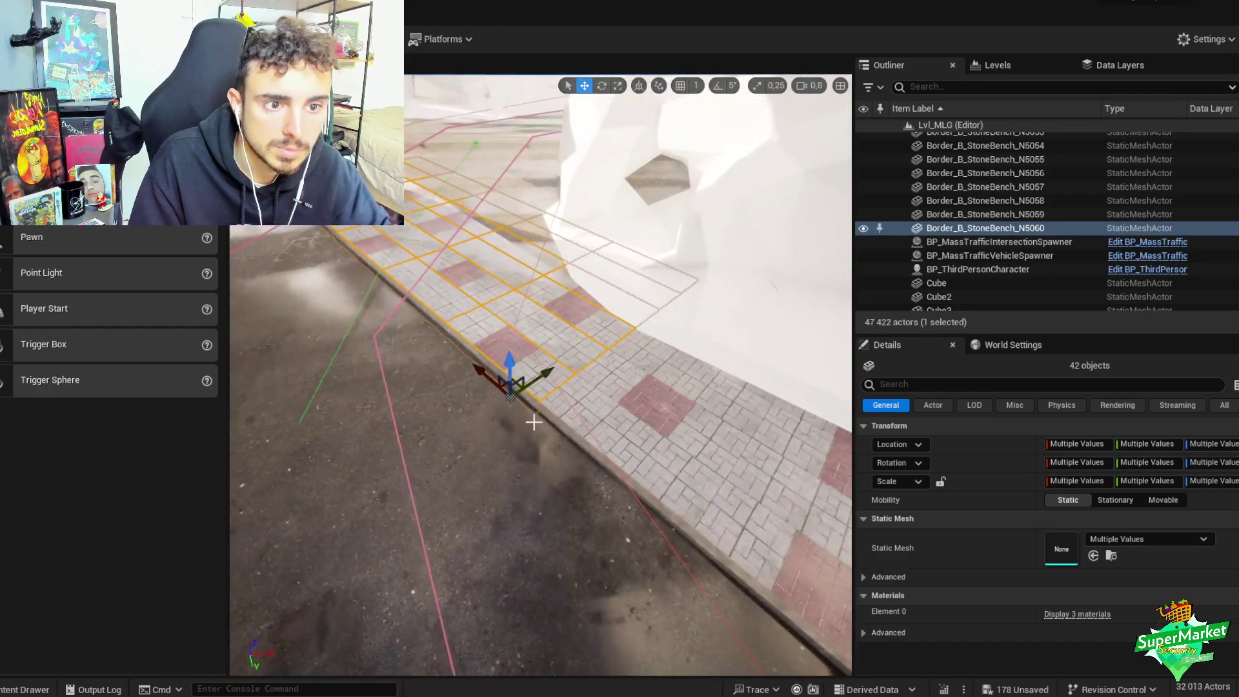
# - Rotate the copy to follow the road's curve and group its pieces
pyautogui.press('e')
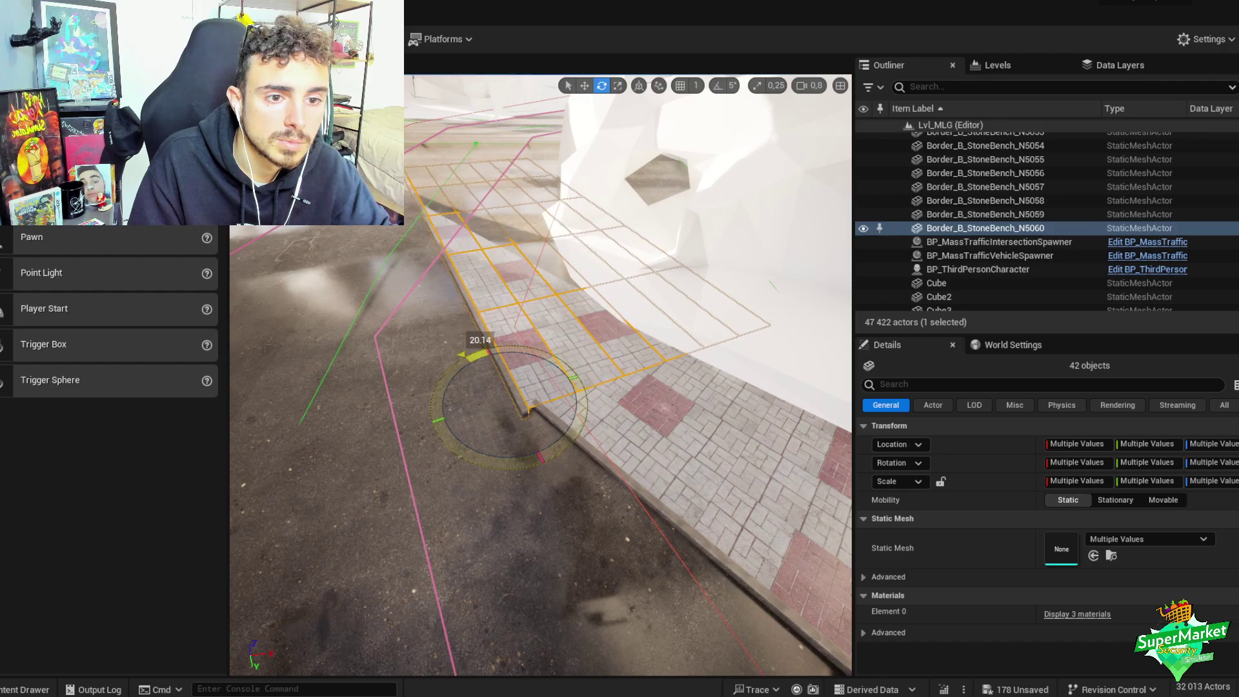
pyautogui.moveTo(533, 391); pyautogui.dragTo(568, 399, button='right')
pyautogui.press('e')
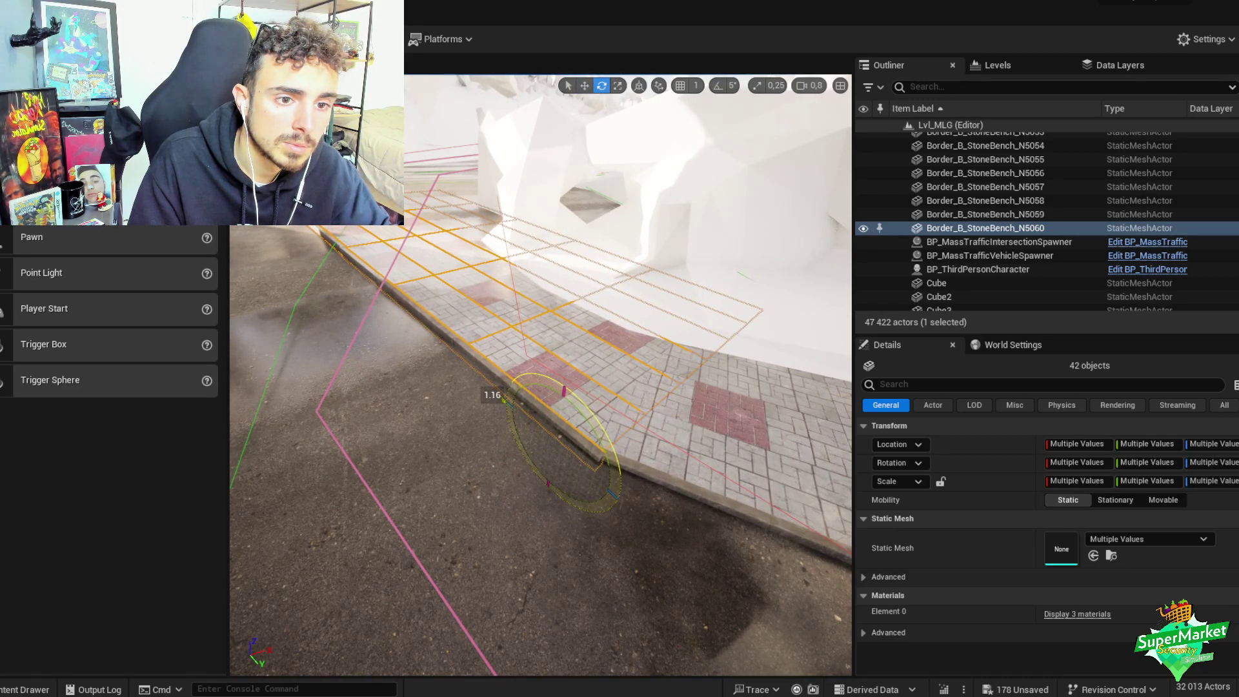
pyautogui.moveTo(540, 409); pyautogui.dragTo(540, 409, button='right')
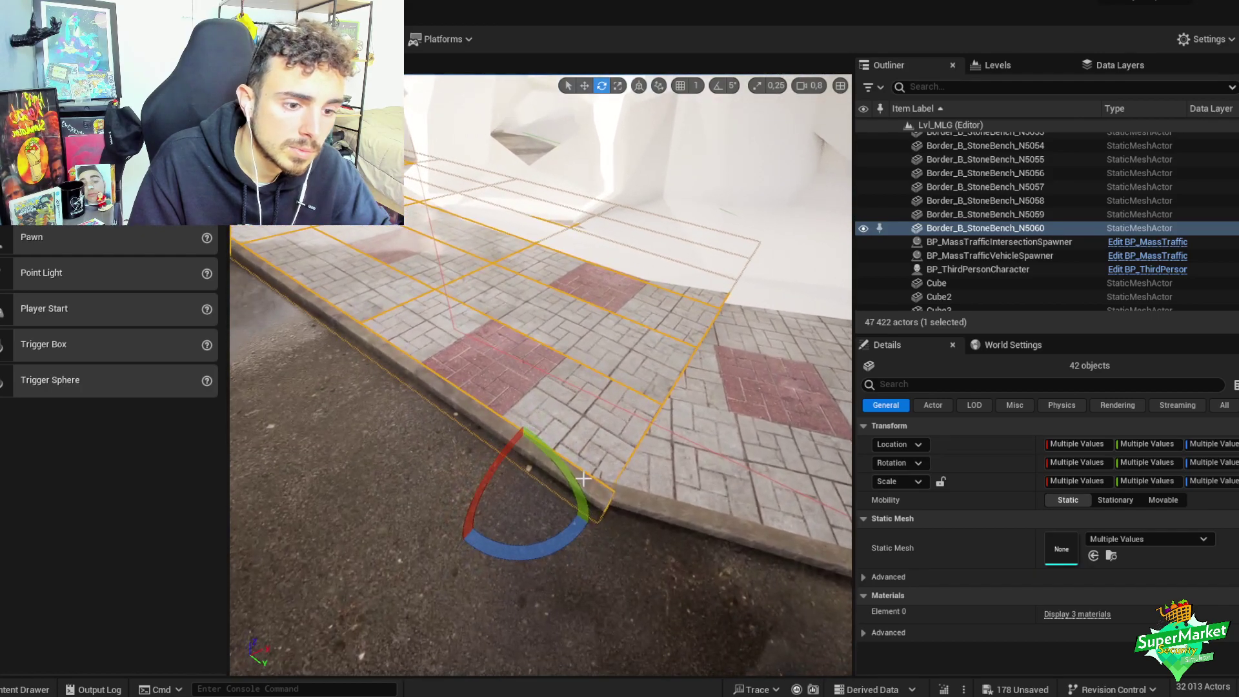
pyautogui.moveTo(483, 444); pyautogui.dragTo(484, 444, button='right')
pyautogui.scroll(-3, 483, 444)
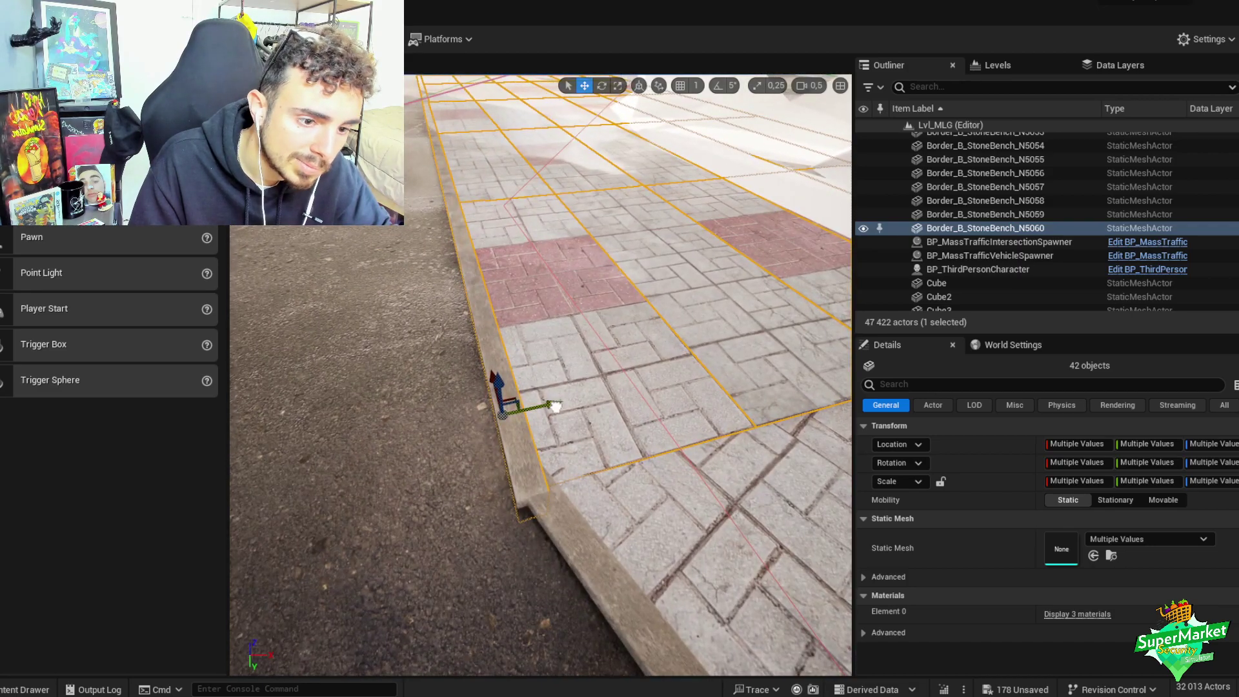
pyautogui.moveTo(555, 405); pyautogui.dragTo(555, 405, button='right')
pyautogui.scroll(2, 555, 406)
pyautogui.hotkey('ctrl', 'g')
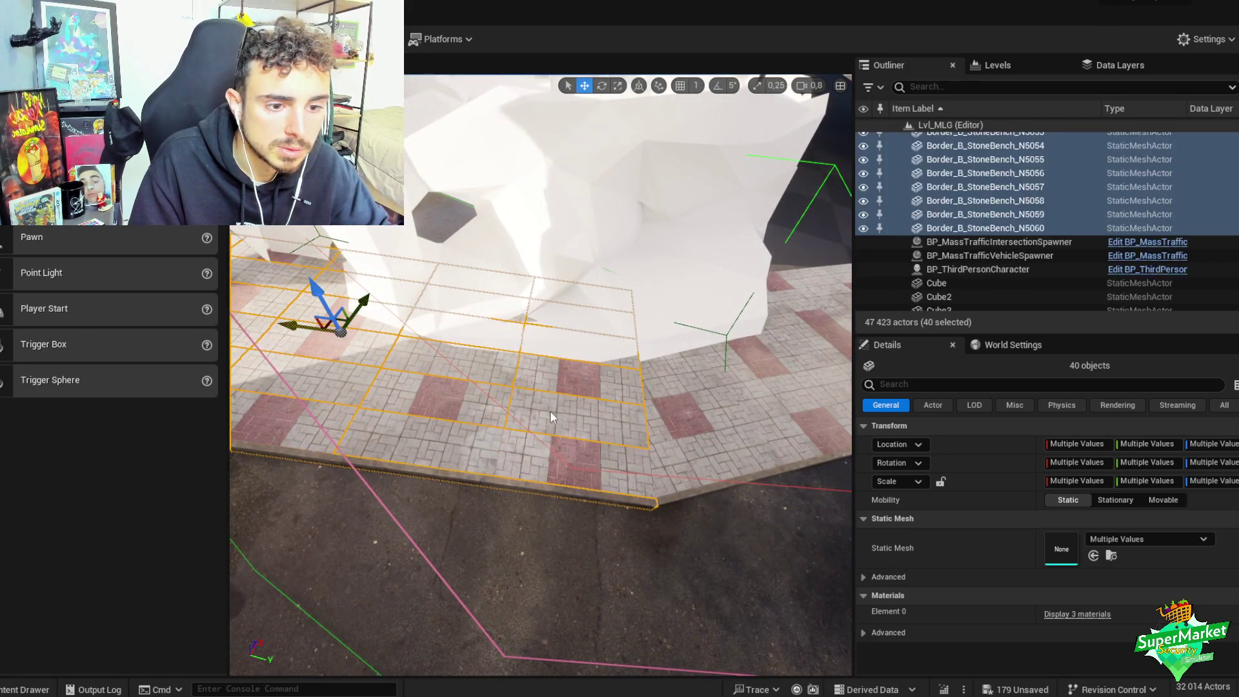
# - Deselect extra tiles and curb pieces, leaving 25 sidewalk pieces selected
pyautogui.keyDown('ctrl'); pyautogui.click(540, 381); pyautogui.keyUp('ctrl')
pyautogui.moveTo(539, 382); pyautogui.dragTo(589, 447, button='right')
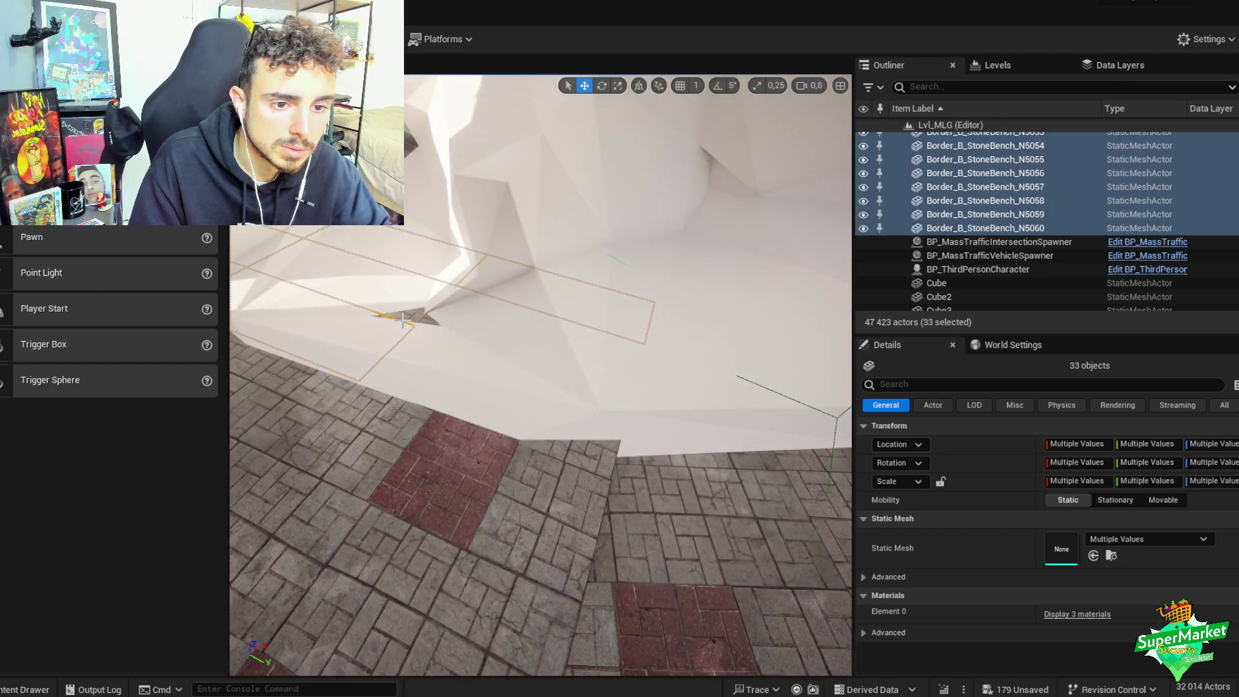
pyautogui.keyDown('ctrl'); pyautogui.click(381, 323); pyautogui.keyUp('ctrl')
pyautogui.moveTo(380, 322); pyautogui.dragTo(412, 400, button='right')
pyautogui.keyDown('ctrl'); pyautogui.click(407, 341); pyautogui.keyUp('ctrl')
pyautogui.keyDown('ctrl'); pyautogui.click(423, 430); pyautogui.keyUp('ctrl')
pyautogui.keyDown('ctrl'); pyautogui.click(507, 426); pyautogui.keyUp('ctrl')
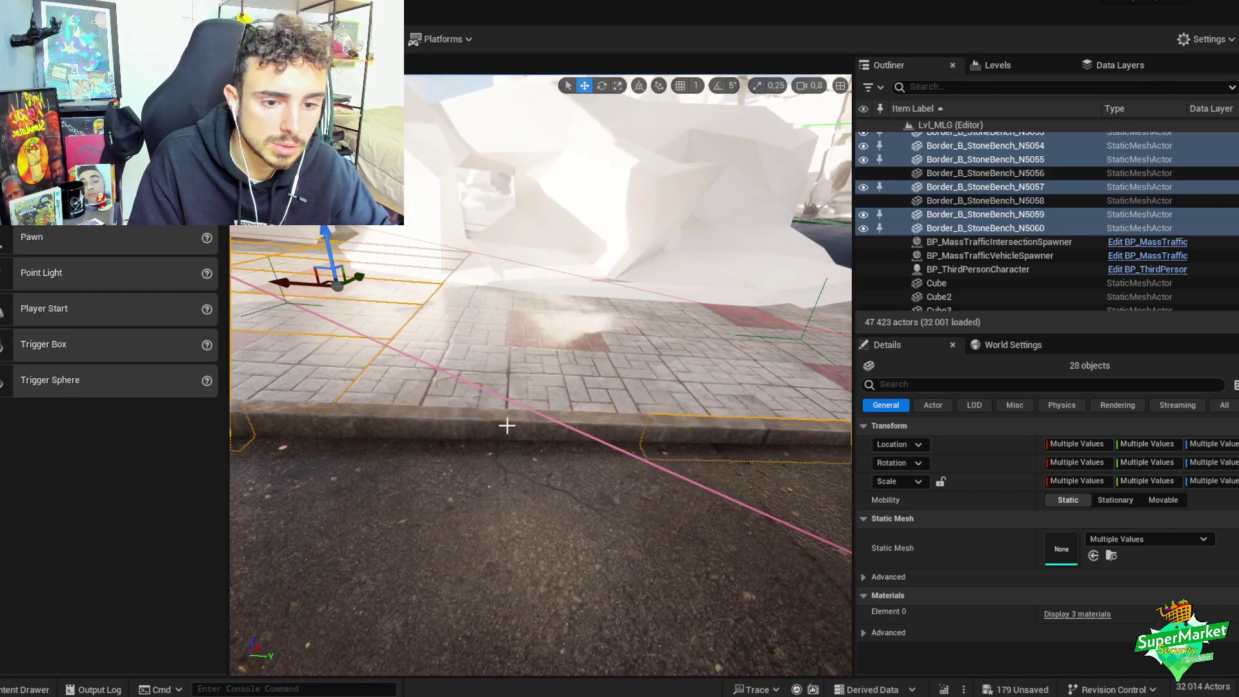
pyautogui.keyDown('ctrl'); pyautogui.click(733, 425); pyautogui.keyUp('ctrl')
pyautogui.moveTo(733, 424); pyautogui.dragTo(607, 402, button='right')
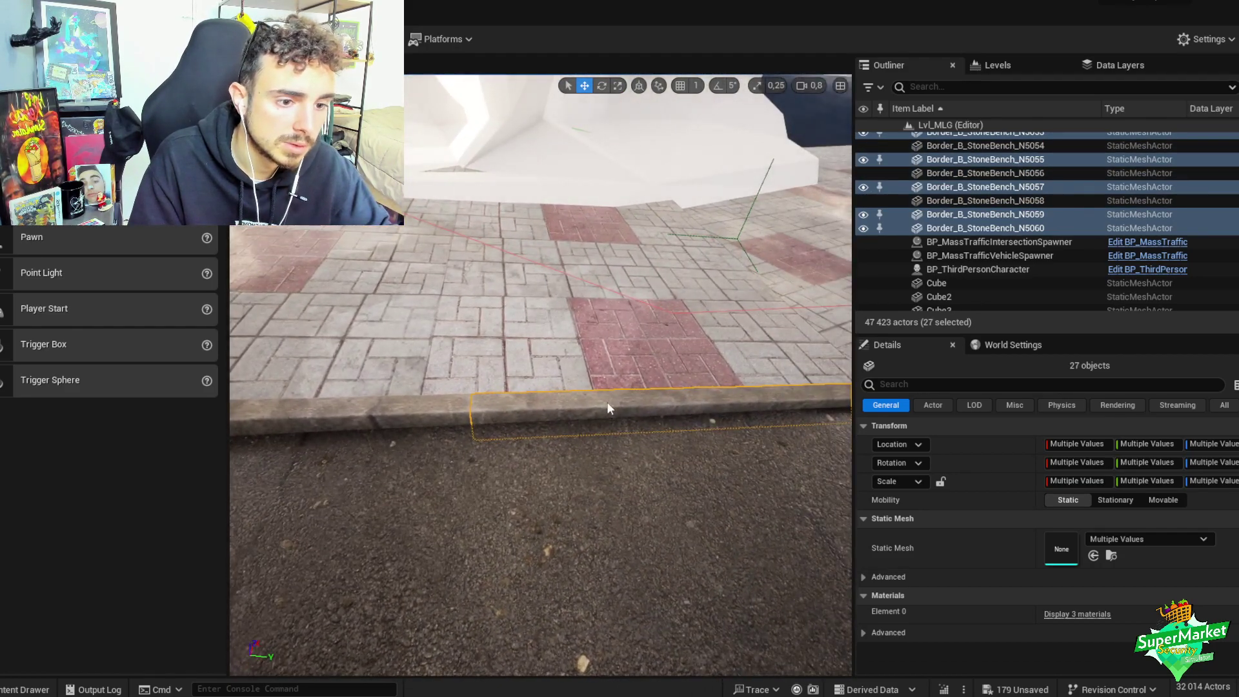
pyautogui.keyDown('ctrl'); pyautogui.click(479, 426); pyautogui.keyUp('ctrl')
pyautogui.keyDown('ctrl'); pyautogui.click(741, 405); pyautogui.keyUp('ctrl')
pyautogui.moveTo(740, 404); pyautogui.dragTo(595, 409, button='right')
# - Try a roughly 25° rotation of the selection, then undo it
pyautogui.press('e')
pyautogui.moveTo(595, 410)
pyautogui.mouseDown()
pyautogui.moveTo(613, 413)
pyautogui.moveTo(603, 397)
pyautogui.mouseUp()
pyautogui.moveTo(604, 397); pyautogui.dragTo(590, 378, button='right')
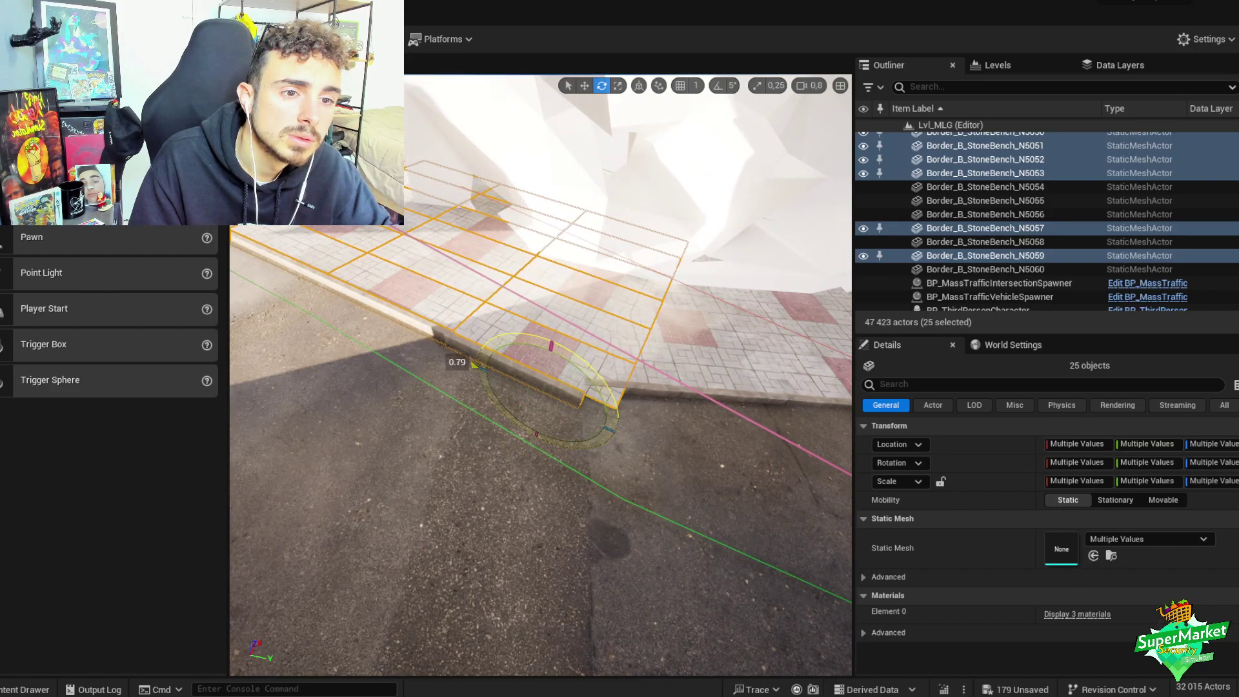
pyautogui.moveTo(588, 370); pyautogui.dragTo(590, 373)
pyautogui.hotkey('ctrl', 'z')
pyautogui.moveTo(590, 373); pyautogui.dragTo(516, 401, button='right')
pyautogui.press('w')
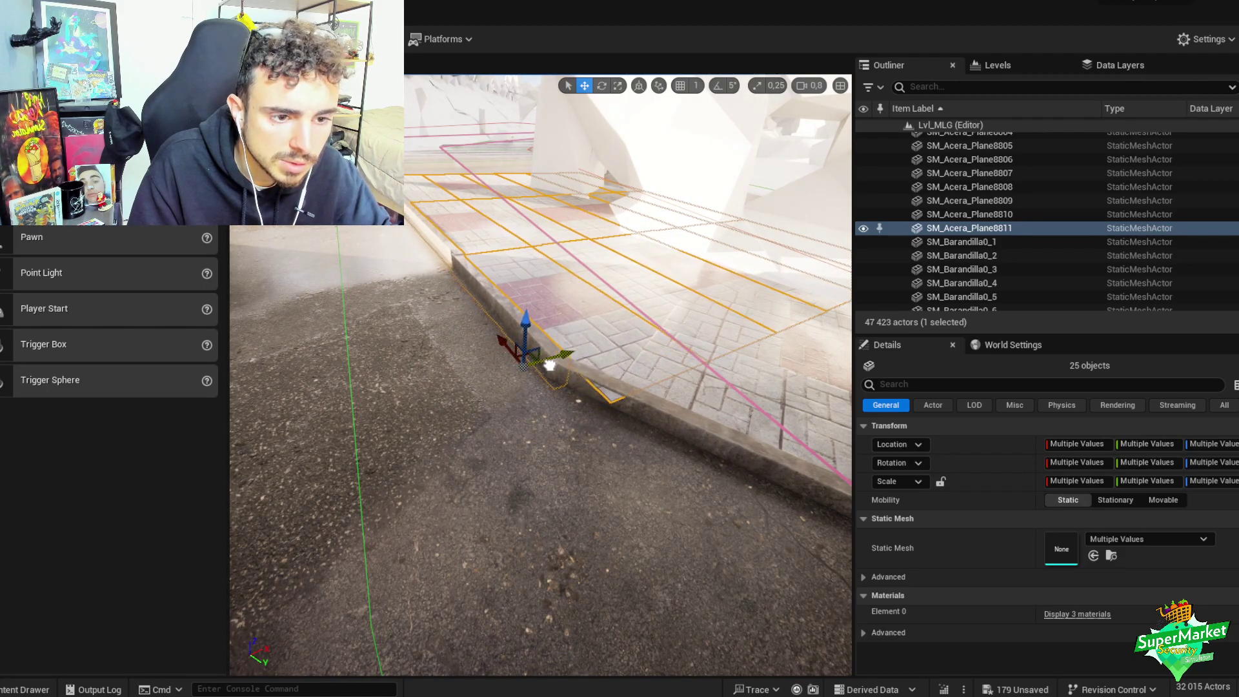
# - Duplicate slab SM_Acera_Plane8784, then rotate and move the copy into the curb's corner gap
pyautogui.moveTo(575, 369); pyautogui.dragTo(530, 393, button='right')
pyautogui.press('e')
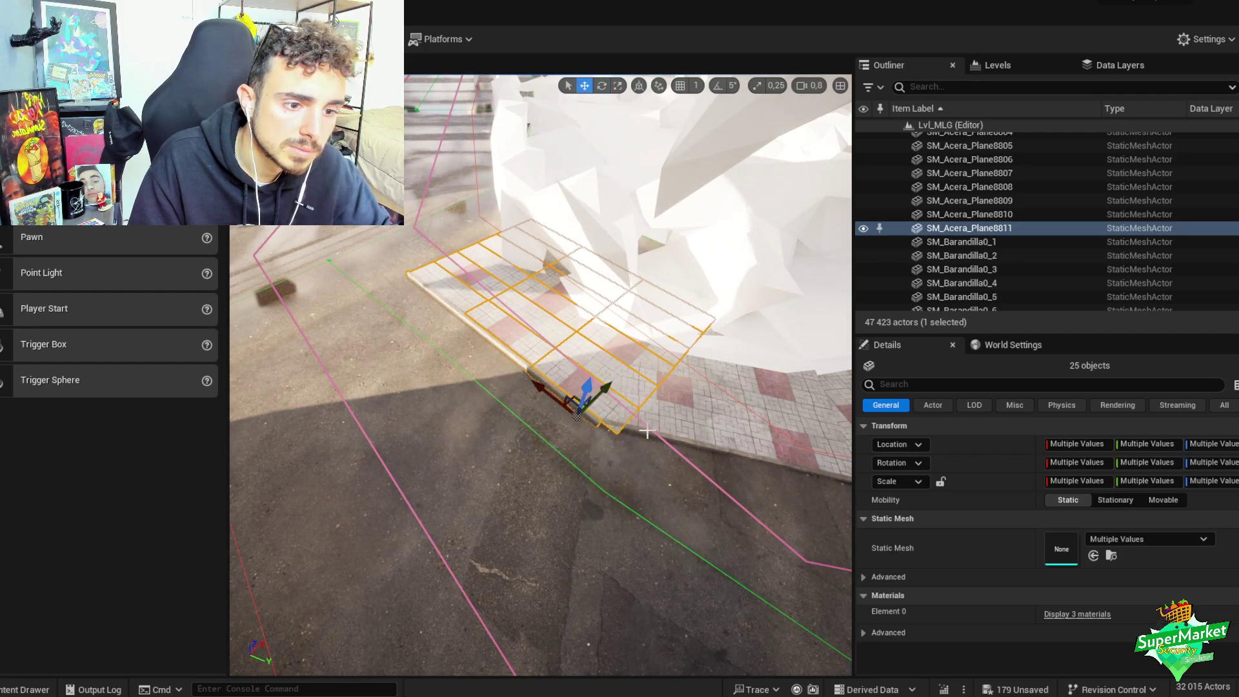
pyautogui.moveTo(647, 432); pyautogui.dragTo(491, 340, button='right')
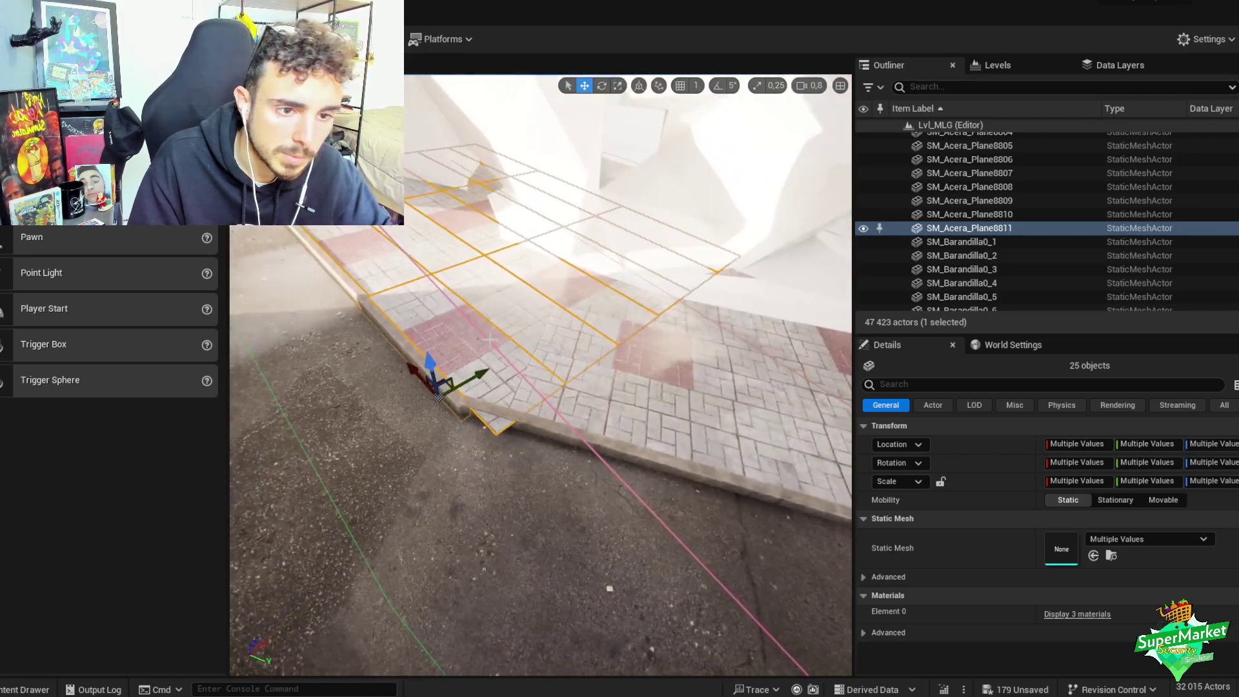
pyautogui.click(459, 348)
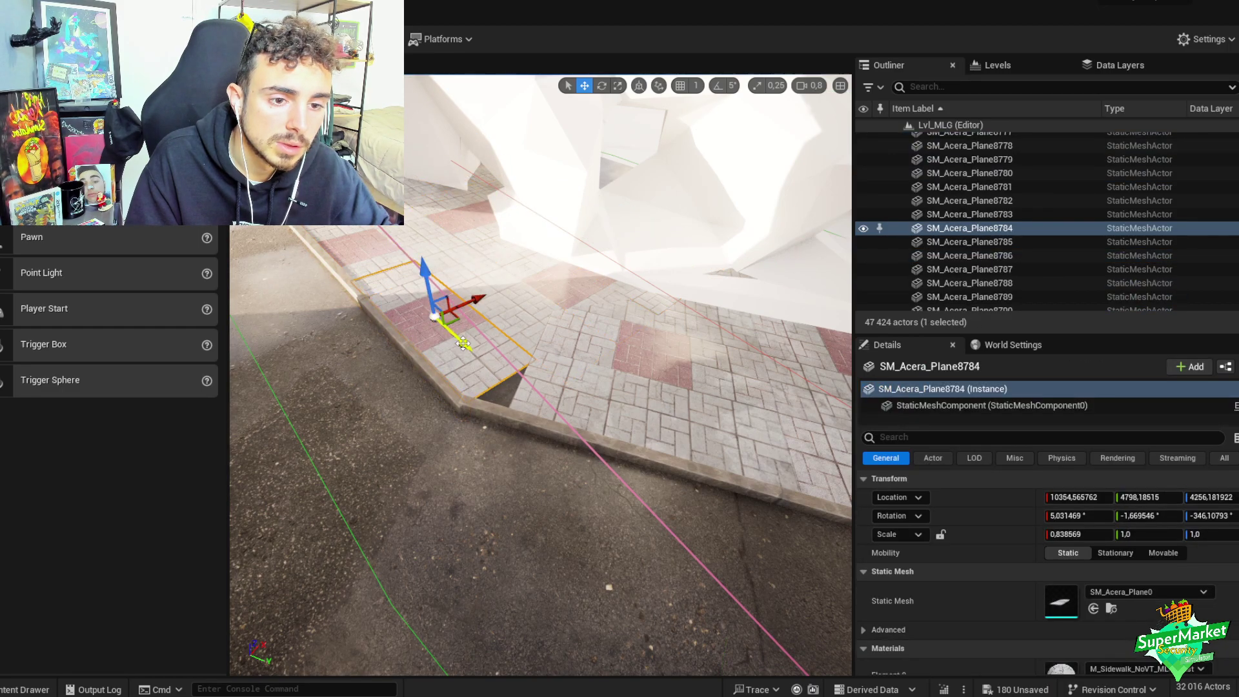
pyautogui.keyDown('alt'); pyautogui.moveTo(464, 344); pyautogui.dragTo(521, 404); pyautogui.keyUp('alt')
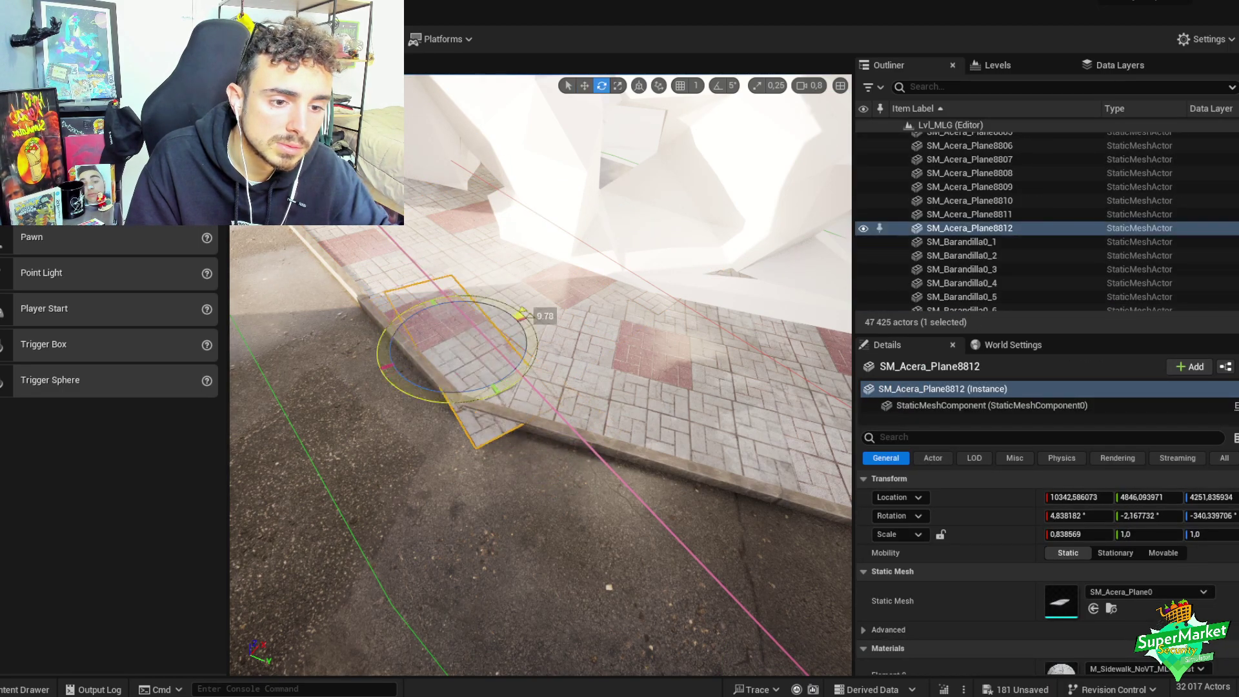
pyautogui.moveTo(521, 314); pyautogui.dragTo(529, 372)
pyautogui.moveTo(455, 354); pyautogui.dragTo(559, 334)
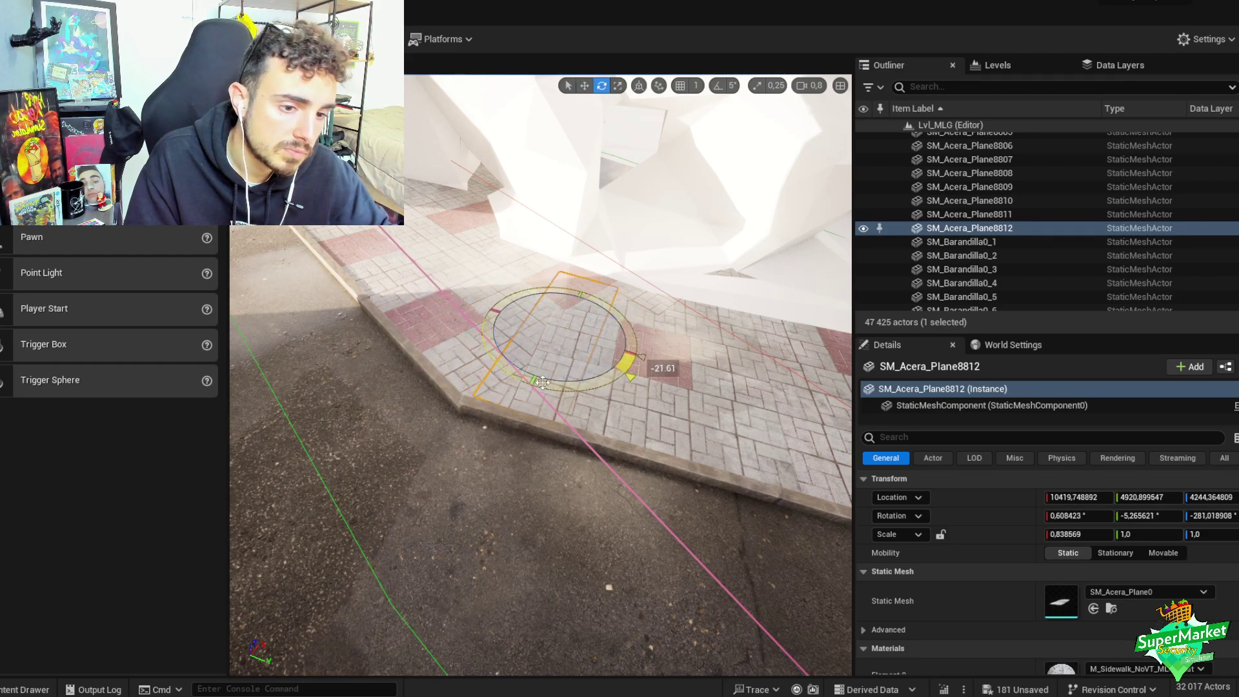
# - Select the sidewalk section's 26 pieces and group them with Ctrl+G
pyautogui.keyDown('alt'); pyautogui.moveTo(563, 347); pyautogui.dragTo(486, 380); pyautogui.keyUp('alt')
pyautogui.click(450, 392)
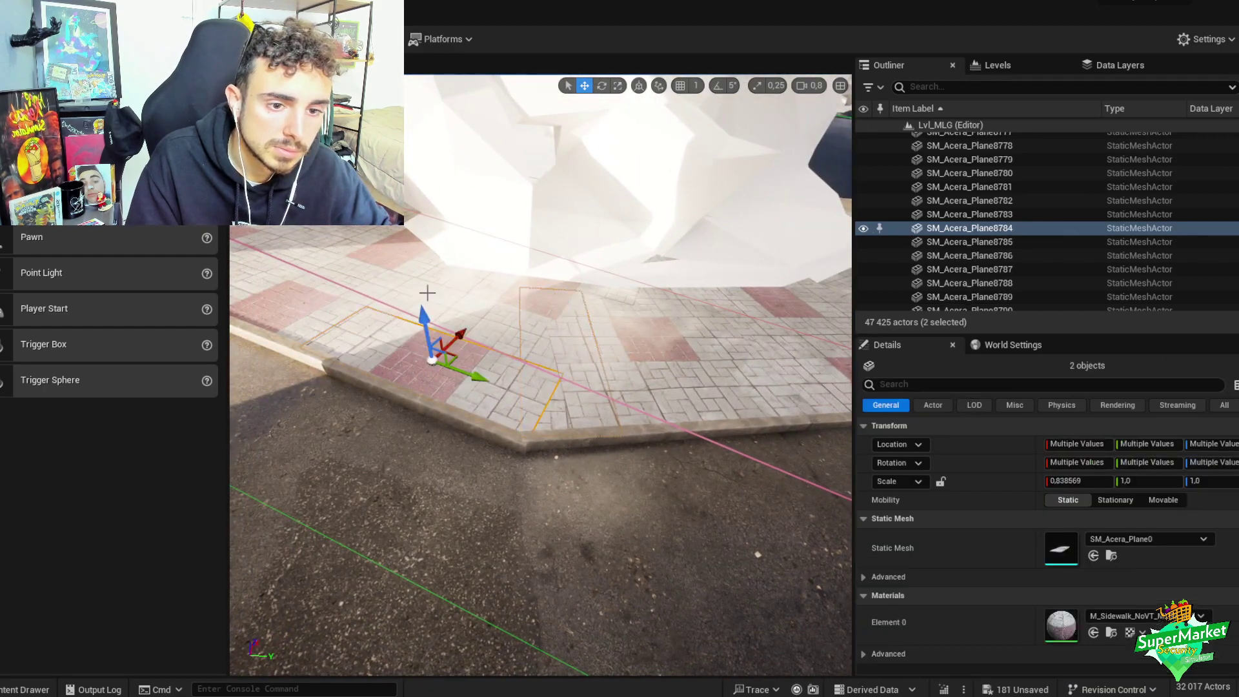
pyautogui.hotkey('ctrl', 'g')
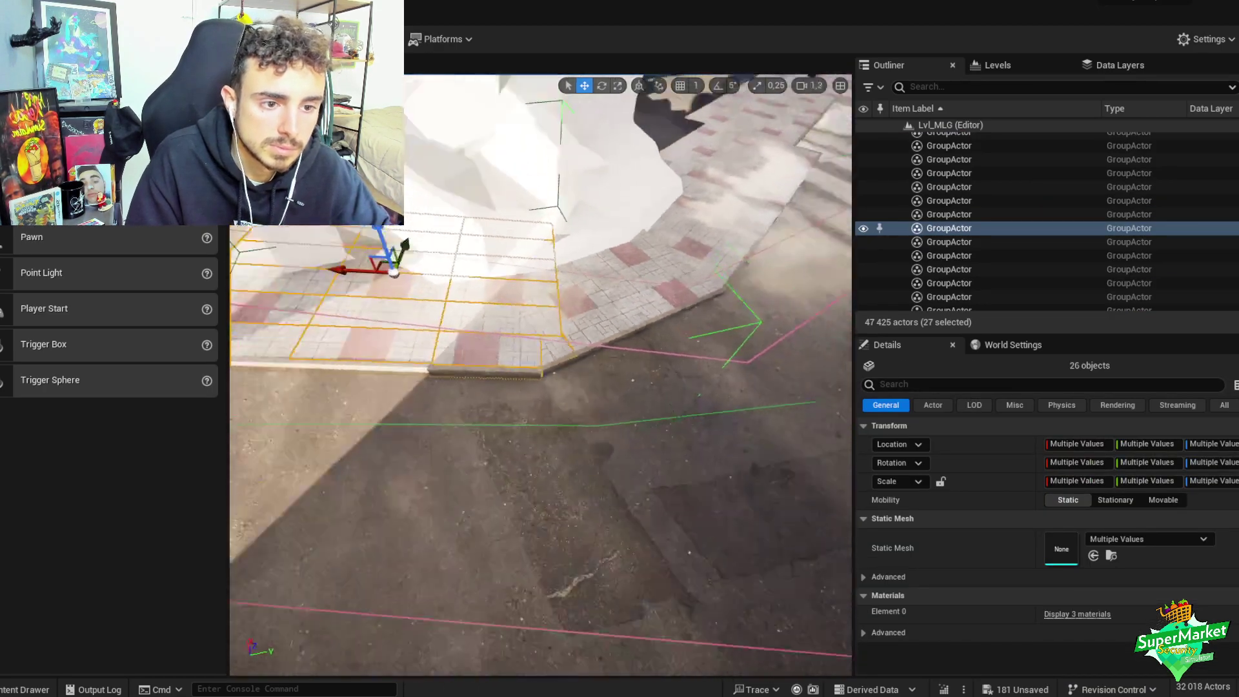
# - Select the 42 pieces of the new sidewalk section copy
pyautogui.press('f')
pyautogui.keyDown('alt'); pyautogui.moveTo(593, 398); pyautogui.dragTo(452, 300); pyautogui.keyUp('alt')
pyautogui.keyDown('alt'); pyautogui.moveTo(541, 294); pyautogui.dragTo(446, 282); pyautogui.keyUp('alt')
pyautogui.click(645, 426)
pyautogui.keyDown('alt'); pyautogui.moveTo(646, 426); pyautogui.dragTo(783, 419); pyautogui.keyUp('alt')
pyautogui.keyDown('ctrl'); pyautogui.click(702, 426); pyautogui.keyUp('ctrl')
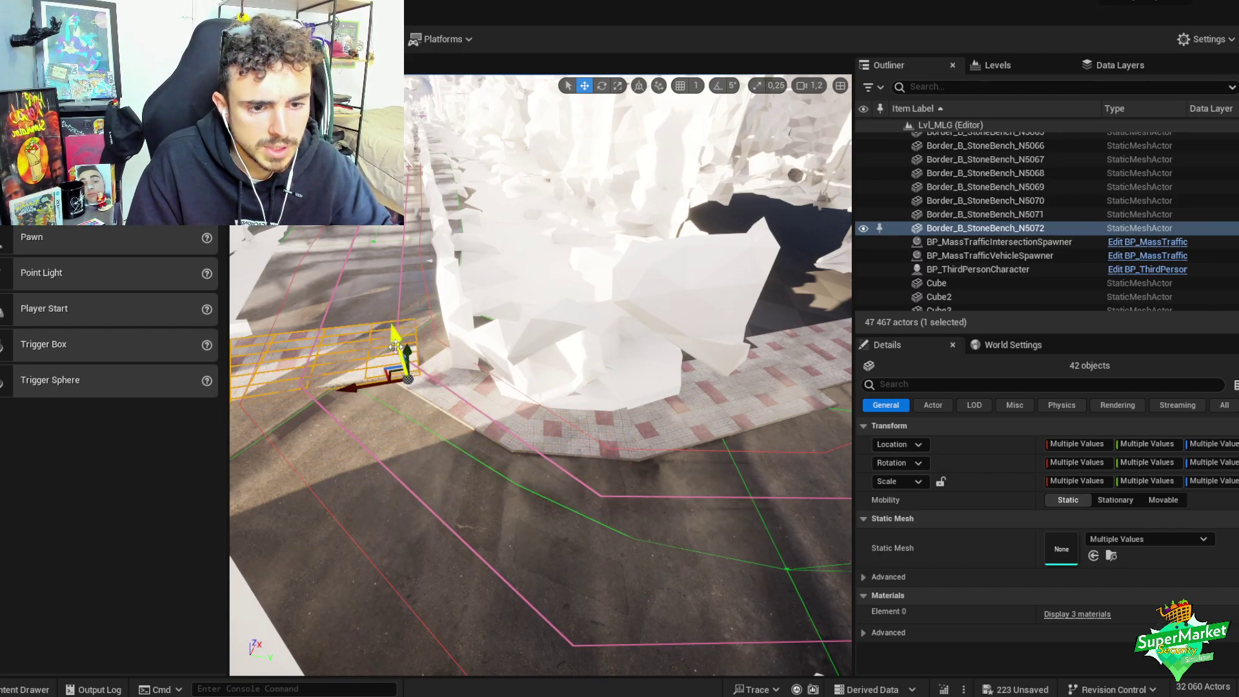
# - Rotate the section about 95° to follow the road, then refine it by about 2°
pyautogui.moveTo(315, 394); pyautogui.dragTo(413, 337)
pyautogui.press('w')
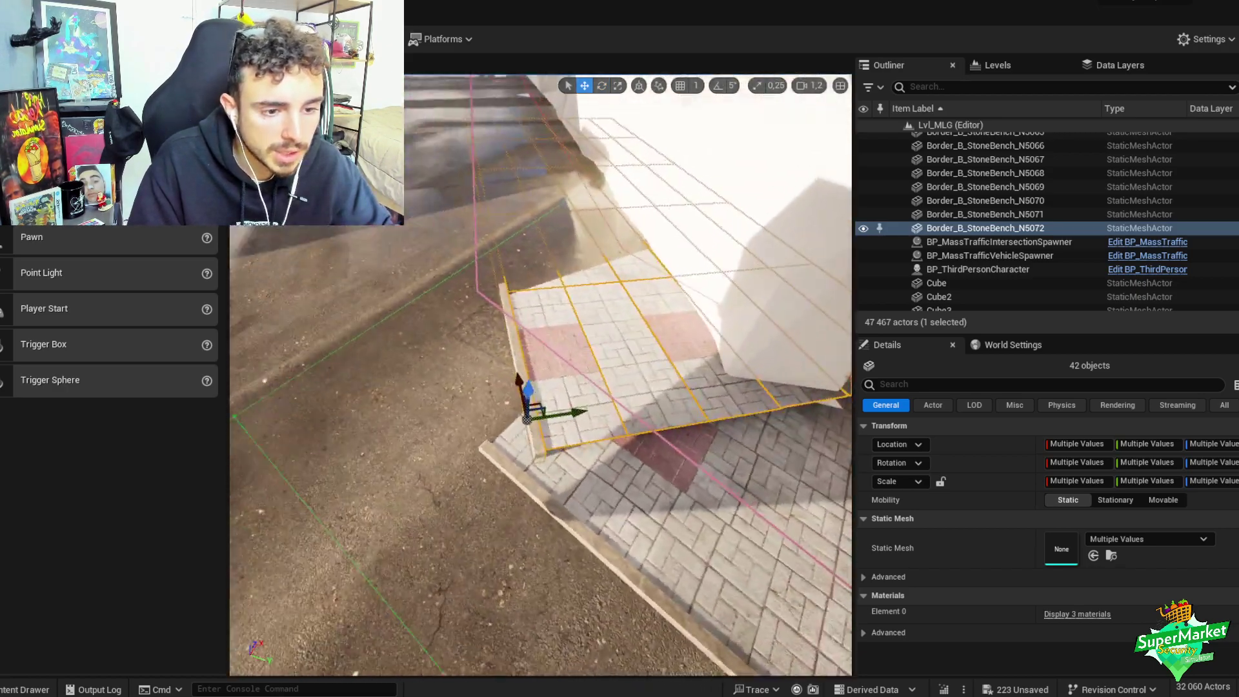
pyautogui.moveTo(382, 410); pyautogui.dragTo(383, 410, button='right')
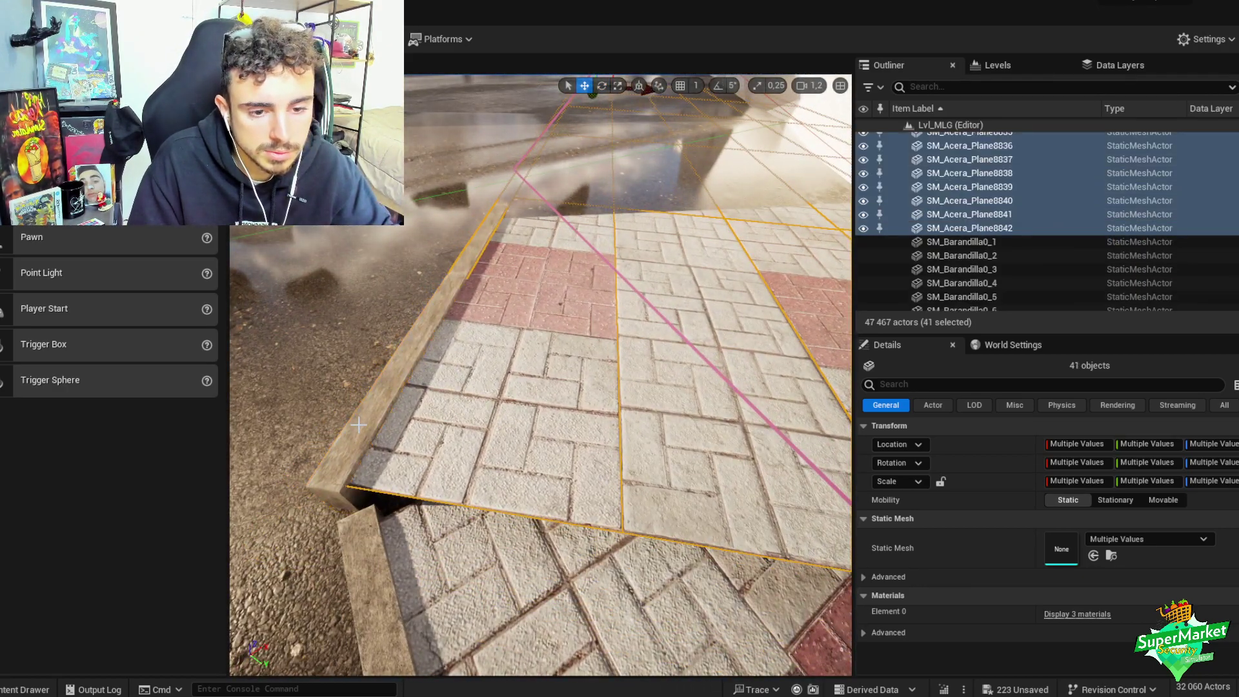
pyautogui.moveTo(458, 398); pyautogui.dragTo(471, 431, button='right')
pyautogui.press('e')
pyautogui.moveTo(430, 452); pyautogui.dragTo(501, 452)
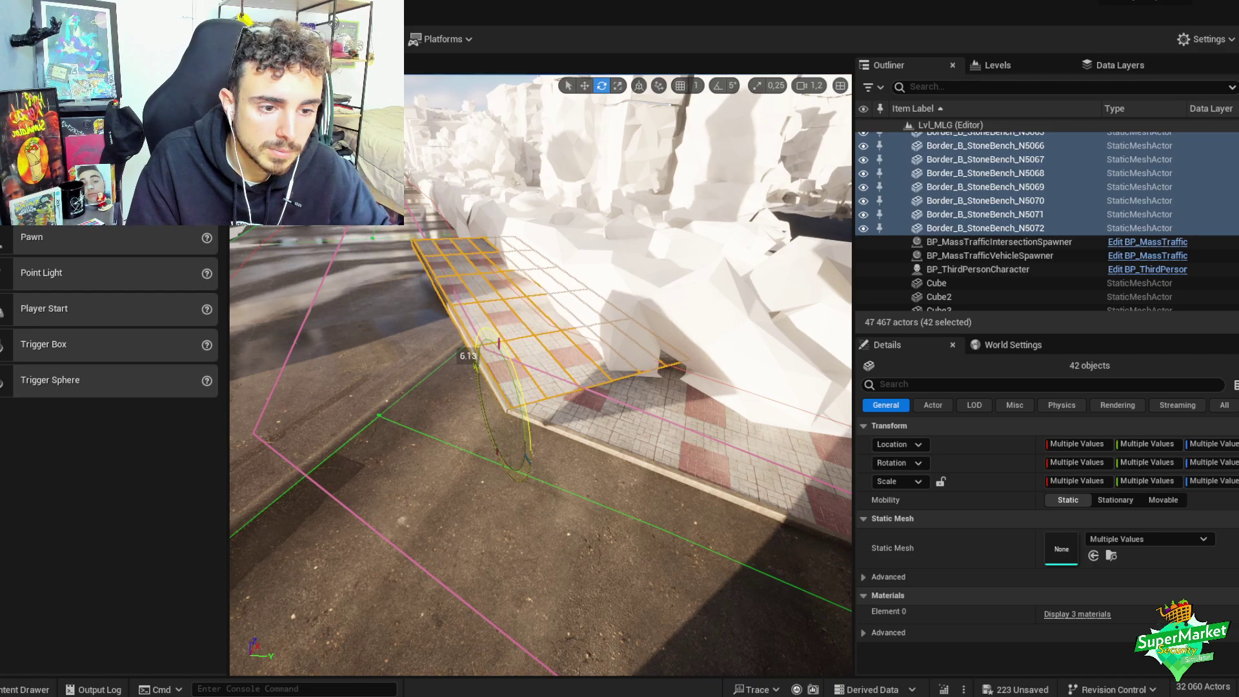
pyautogui.press('w')
pyautogui.moveTo(471, 432); pyautogui.dragTo(471, 431, button='right')
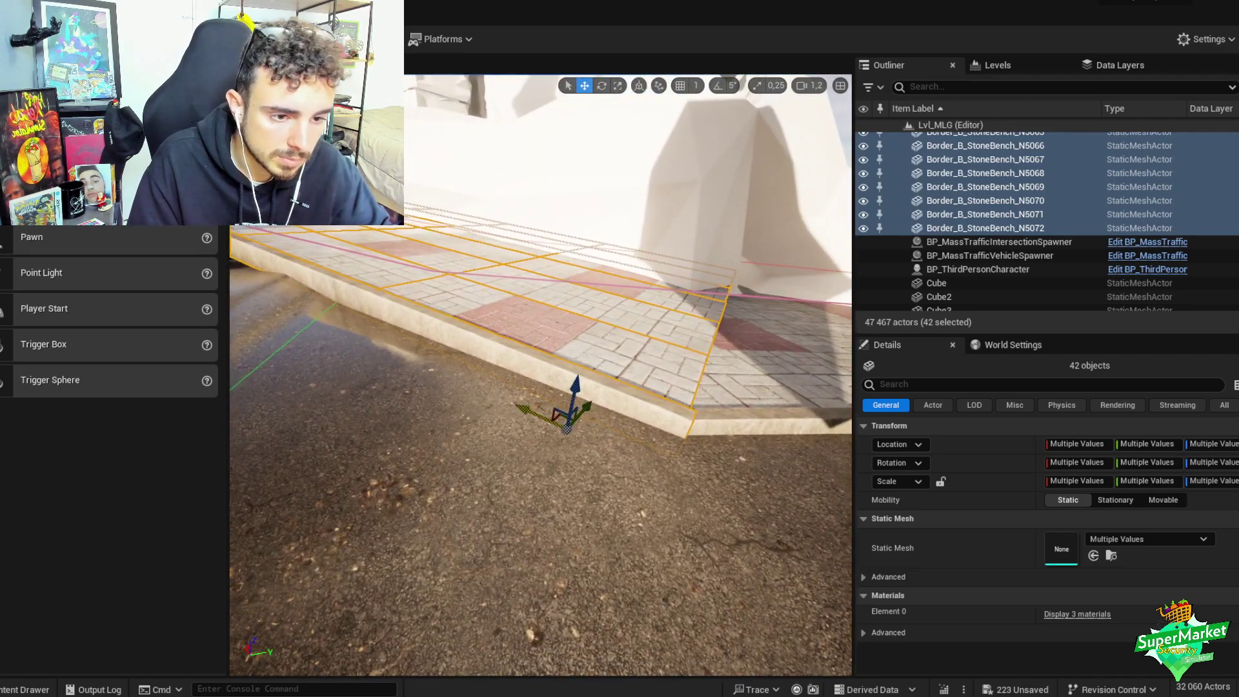
pyautogui.moveTo(545, 426); pyautogui.dragTo(526, 410, button='right')
pyautogui.scroll(-2, 544, 385)
# - Turn the section back about -1.9°, nudge it in line with the curb, and group the 42 pieces
pyautogui.moveTo(513, 481); pyautogui.dragTo(503, 483)
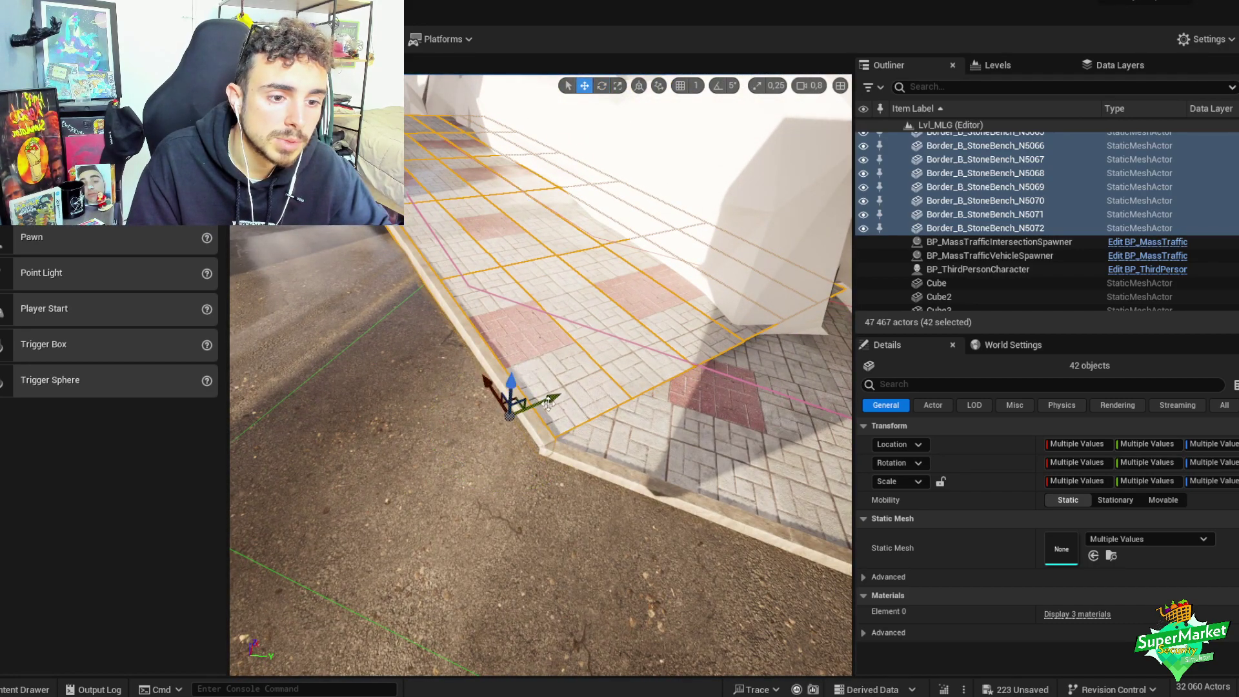
pyautogui.moveTo(547, 405); pyautogui.dragTo(548, 405, button='right')
pyautogui.press('e')
pyautogui.moveTo(415, 500); pyautogui.dragTo(415, 500, button='right')
pyautogui.press('w')
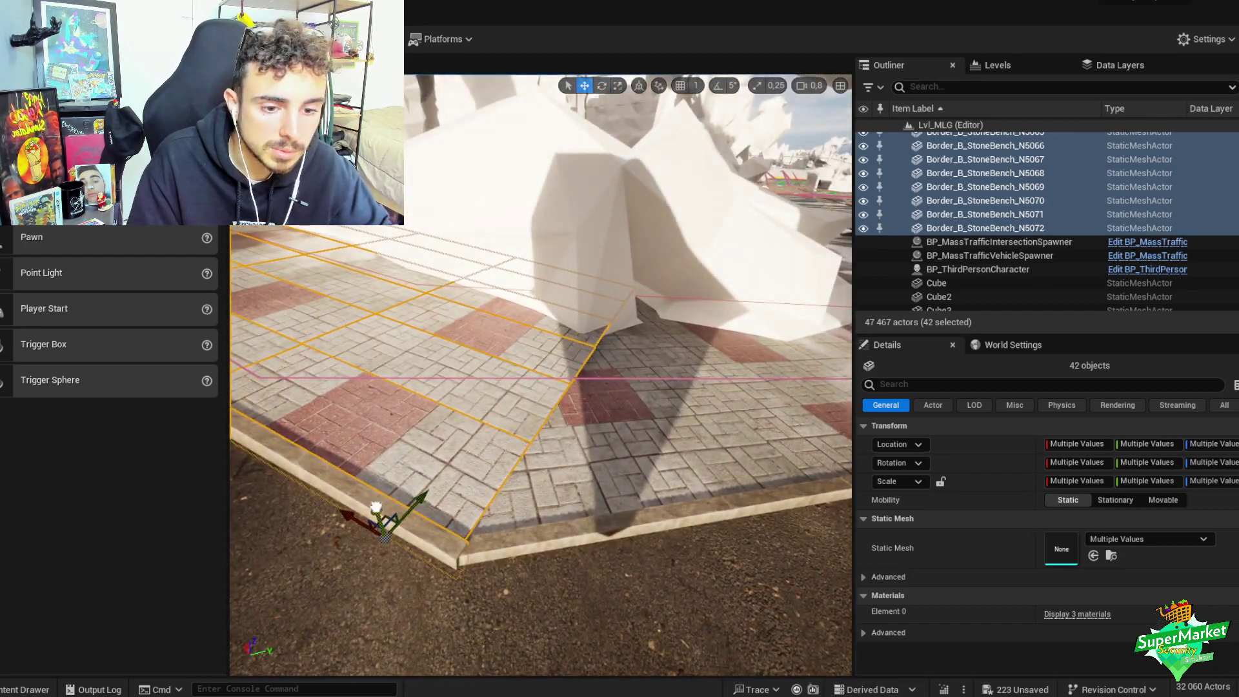
pyautogui.moveTo(375, 507); pyautogui.dragTo(379, 513)
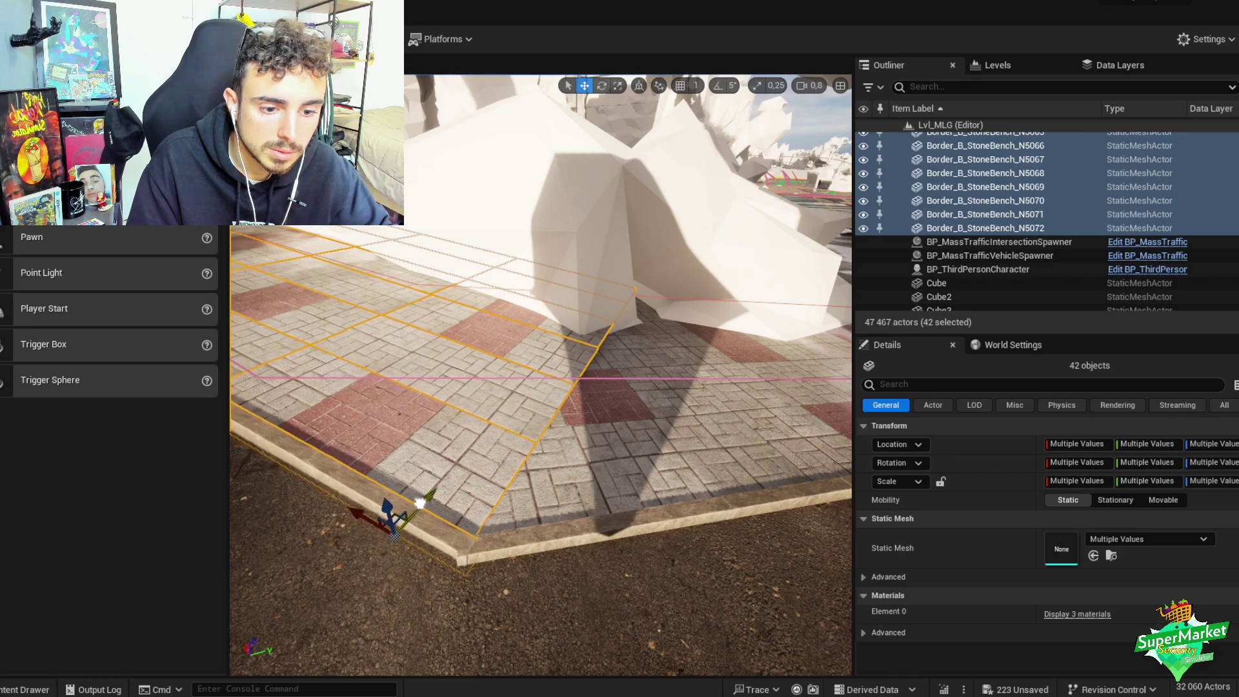
pyautogui.moveTo(421, 503); pyautogui.dragTo(399, 442, button='right')
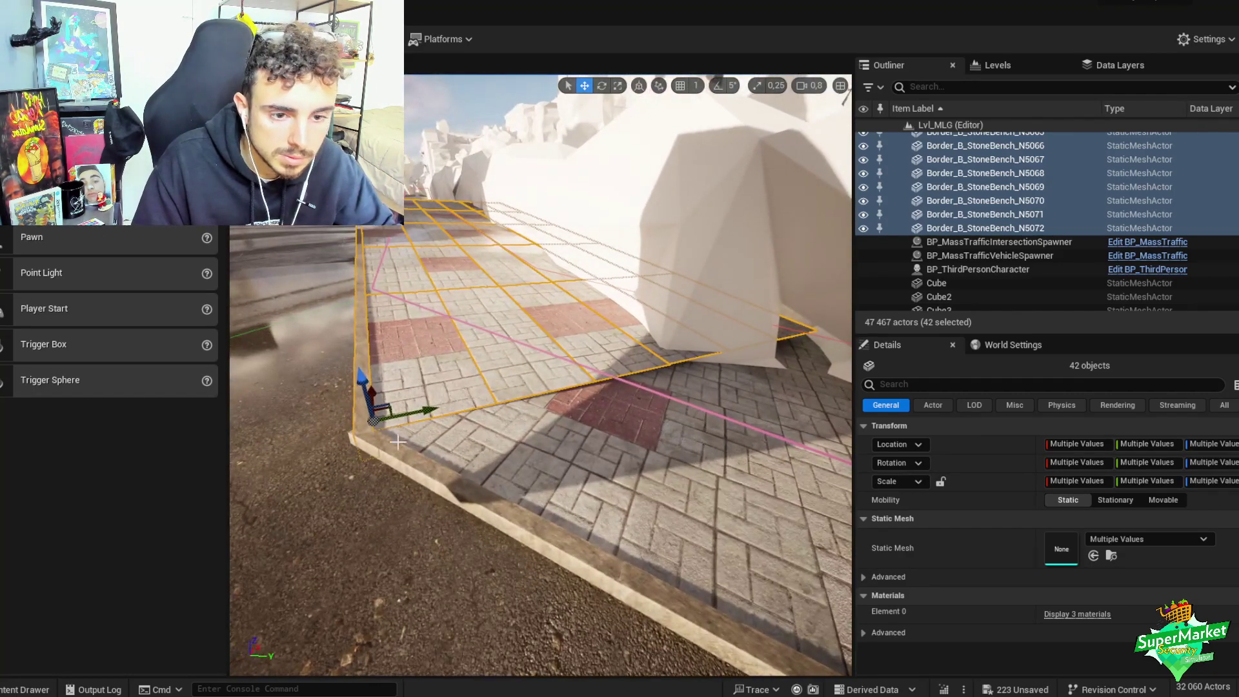
pyautogui.moveTo(378, 388); pyautogui.dragTo(378, 388, button='right')
pyautogui.press('e')
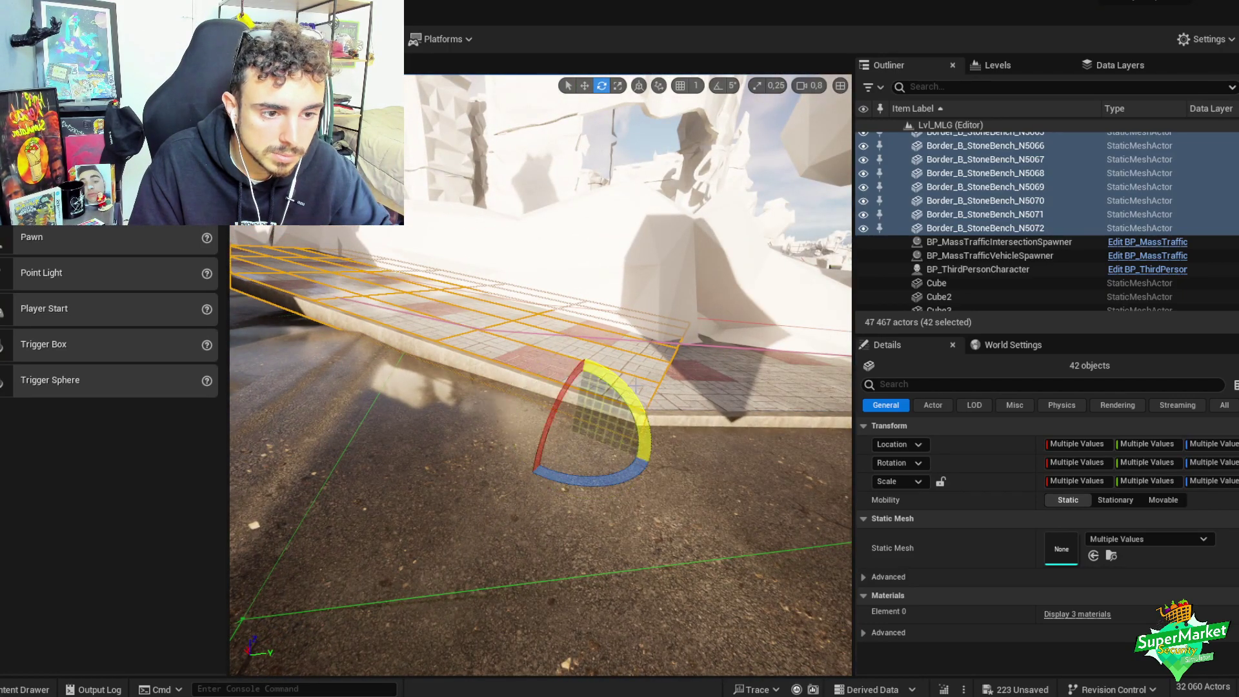
pyautogui.moveTo(523, 402); pyautogui.dragTo(542, 424, button='right')
pyautogui.press('w')
pyautogui.hotkey('ctrl', 'g')
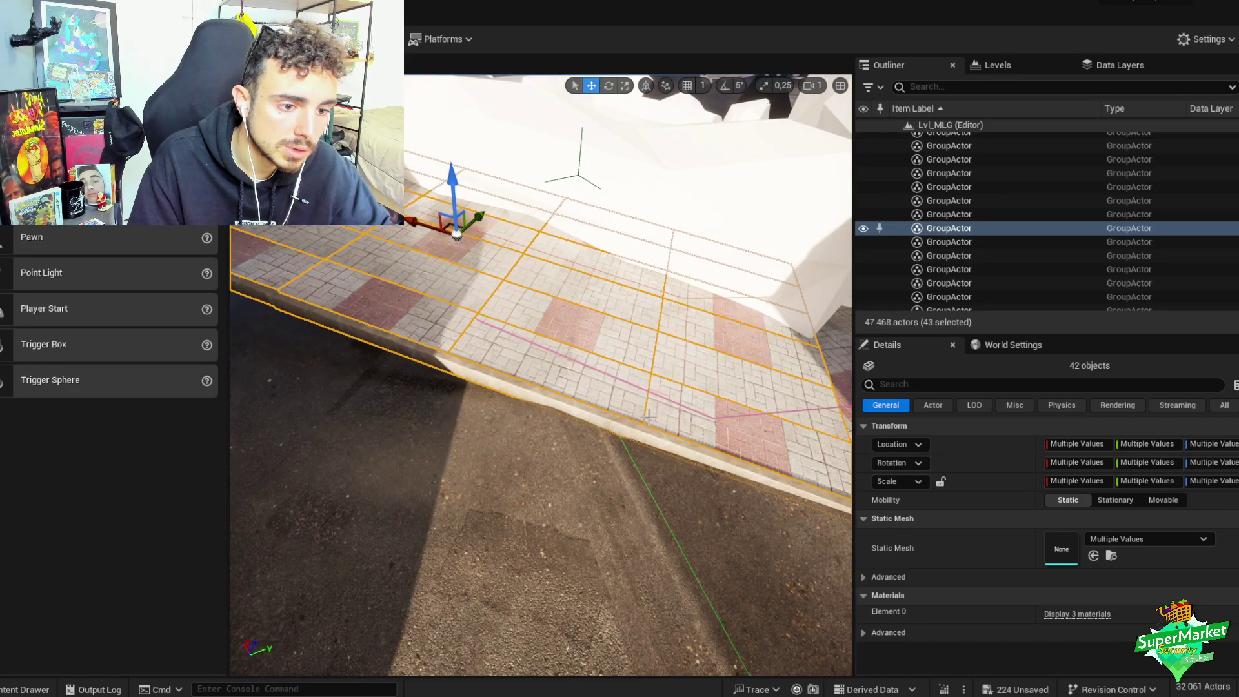
# - Duplicate the grouped sidewalk section with Ctrl+D and rotate the copy about 10 degrees
pyautogui.moveTo(648, 417); pyautogui.dragTo(648, 417, button='right')
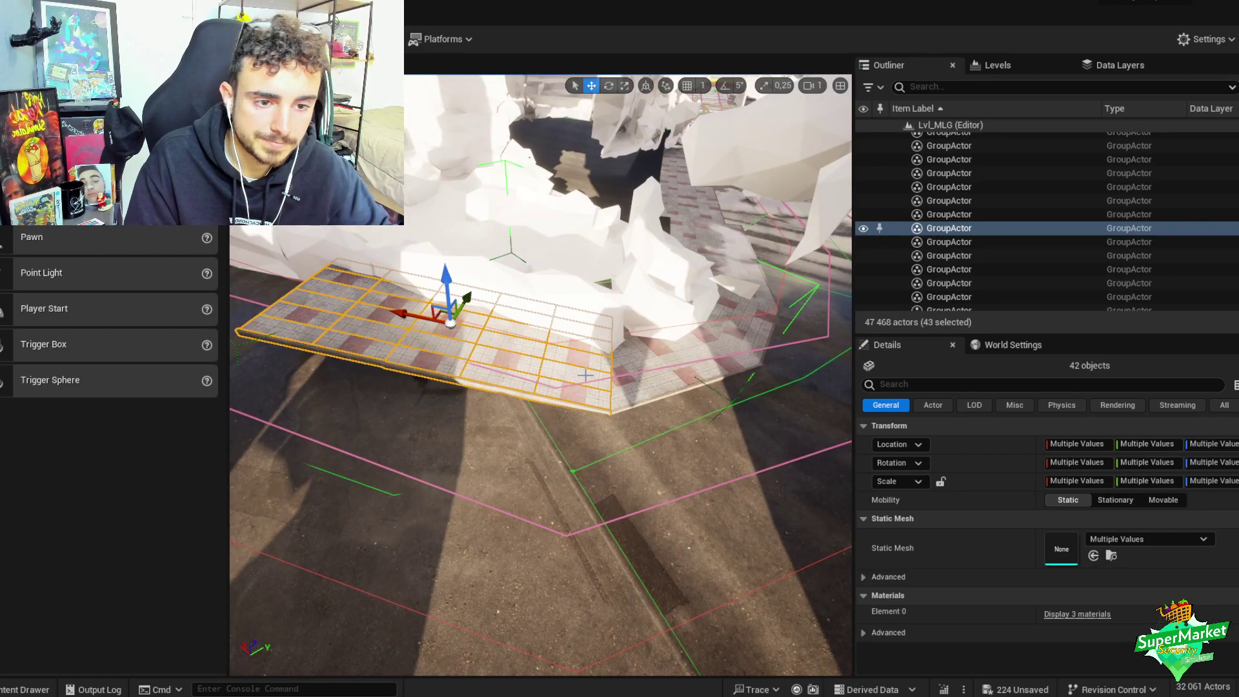
pyautogui.hotkey('ctrl', 'd')
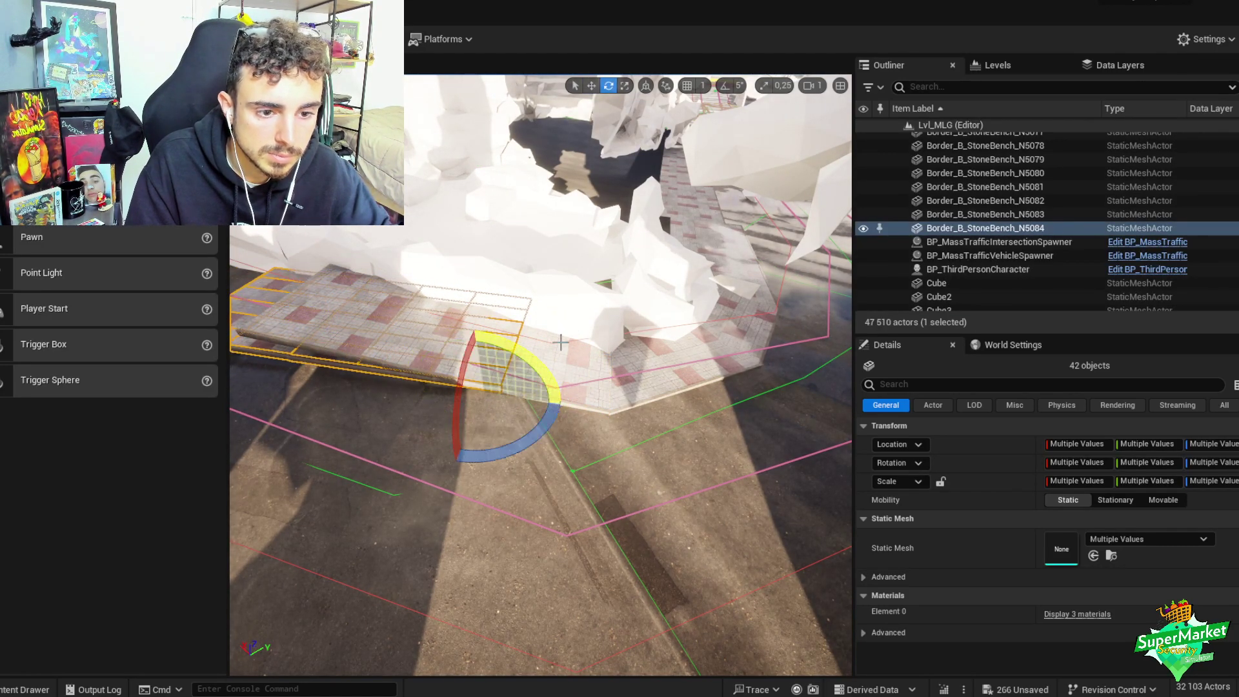
pyautogui.moveTo(561, 342); pyautogui.dragTo(561, 342, button='right')
pyautogui.moveTo(617, 426); pyautogui.dragTo(619, 408)
pyautogui.press('w')
pyautogui.moveTo(596, 432); pyautogui.dragTo(524, 403, button='right')
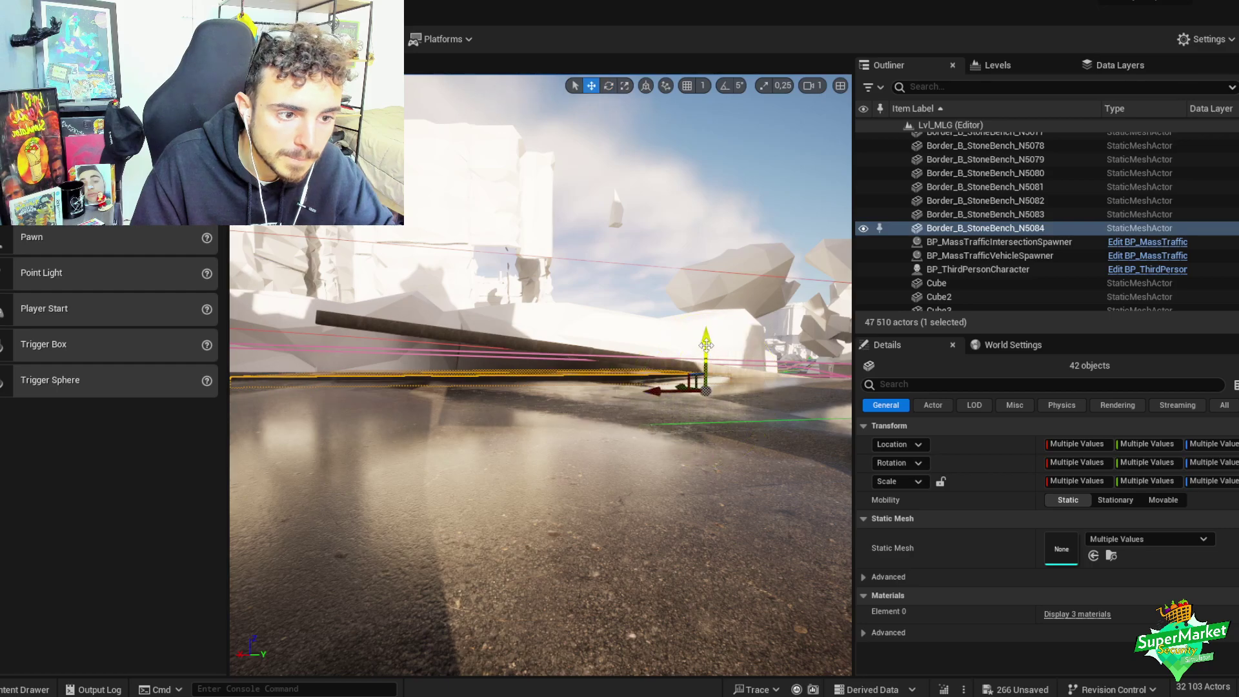
# - Slide the copied sidewalk pieces along the road edge until they line up with the curb
pyautogui.moveTo(739, 348); pyautogui.dragTo(738, 359, button='right')
pyautogui.moveTo(476, 339); pyautogui.dragTo(527, 352)
pyautogui.moveTo(521, 354); pyautogui.dragTo(614, 383, button='right')
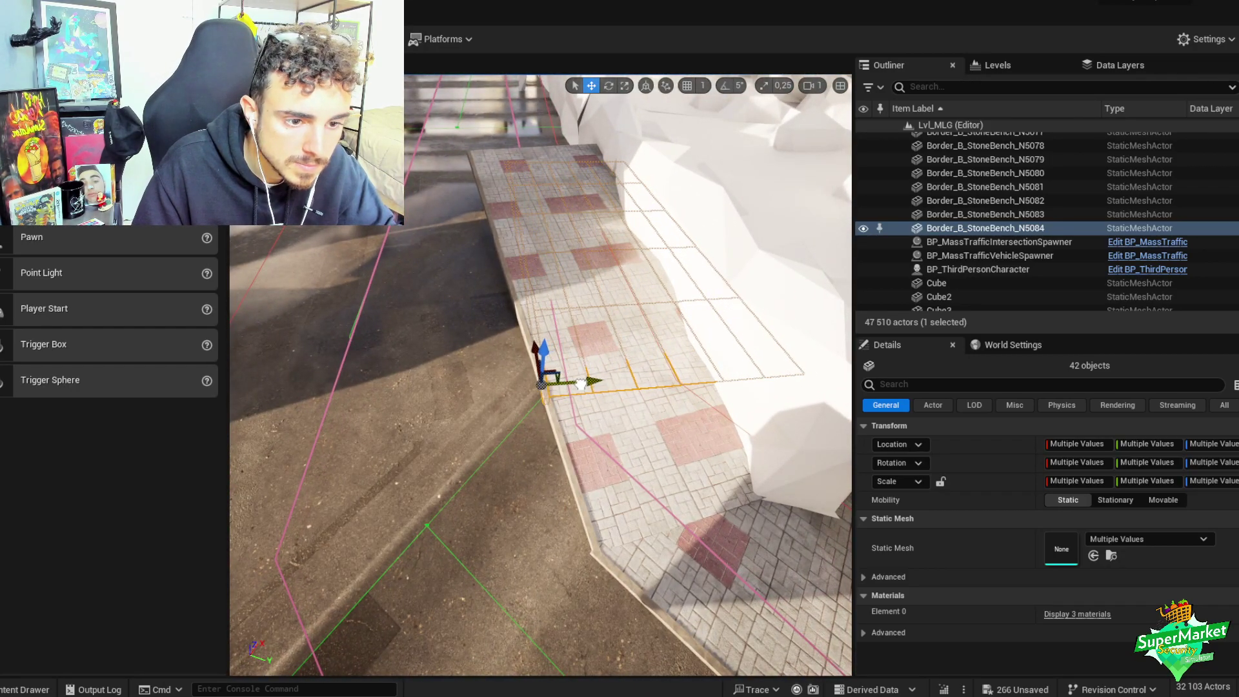
pyautogui.moveTo(601, 371); pyautogui.dragTo(613, 352, button='right')
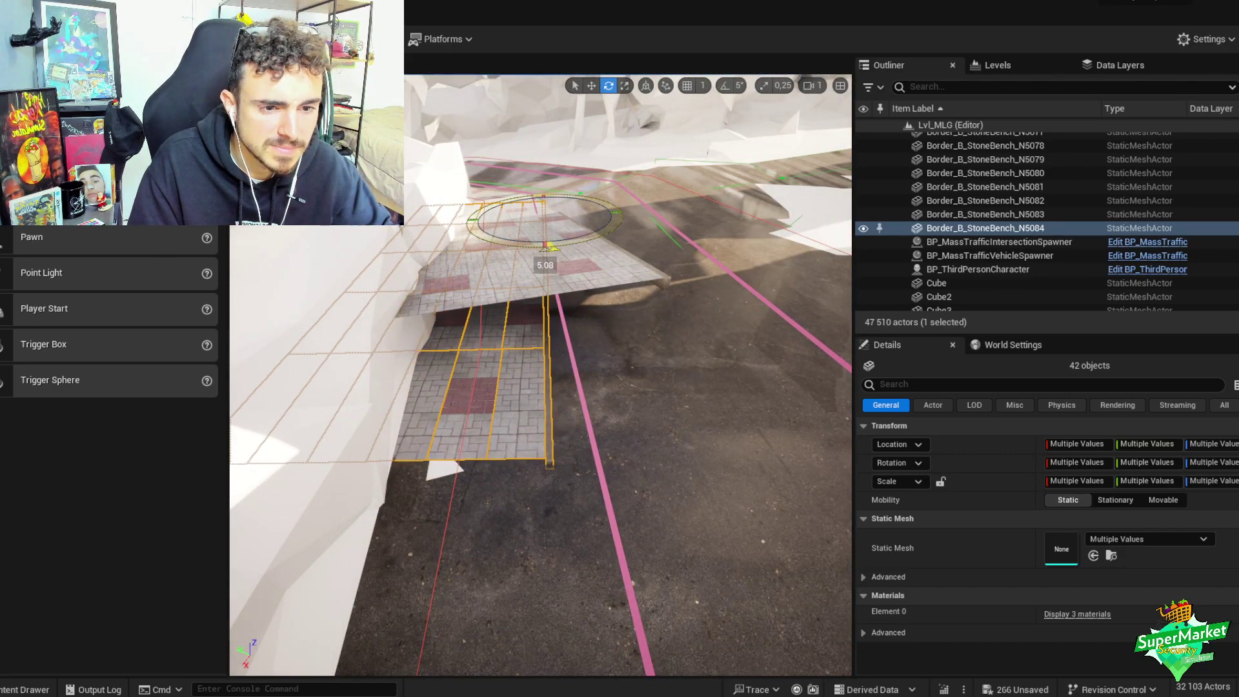
pyautogui.press('w')
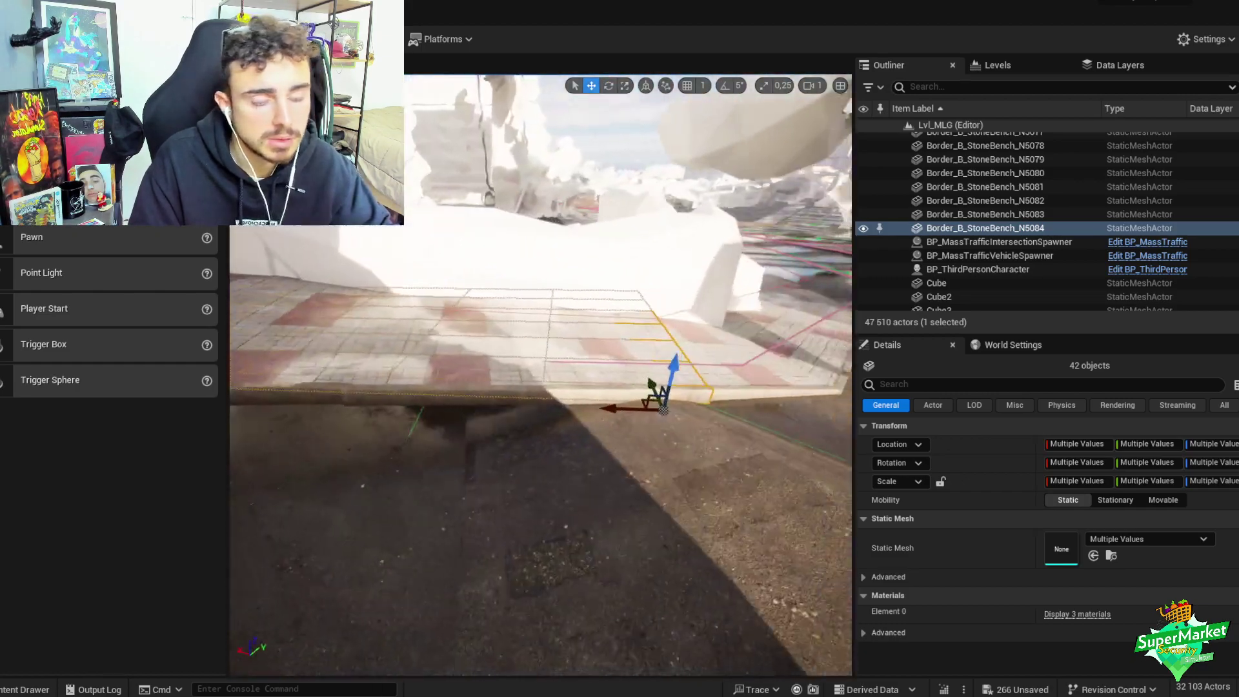
pyautogui.moveTo(541, 452); pyautogui.dragTo(346, 396, button='right')
pyautogui.scroll(-1, 510, 439)
pyautogui.moveTo(347, 395); pyautogui.dragTo(315, 364)
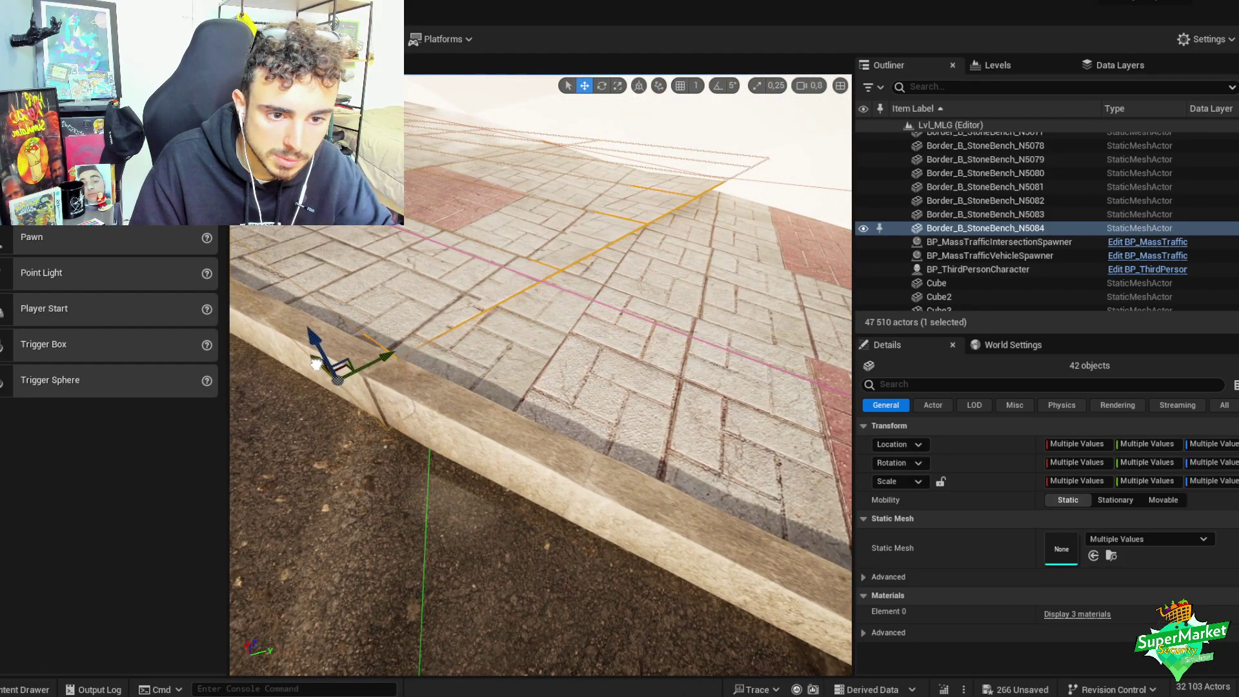
pyautogui.moveTo(440, 338); pyautogui.dragTo(440, 338, button='right')
pyautogui.moveTo(405, 202); pyautogui.dragTo(406, 202, button='right')
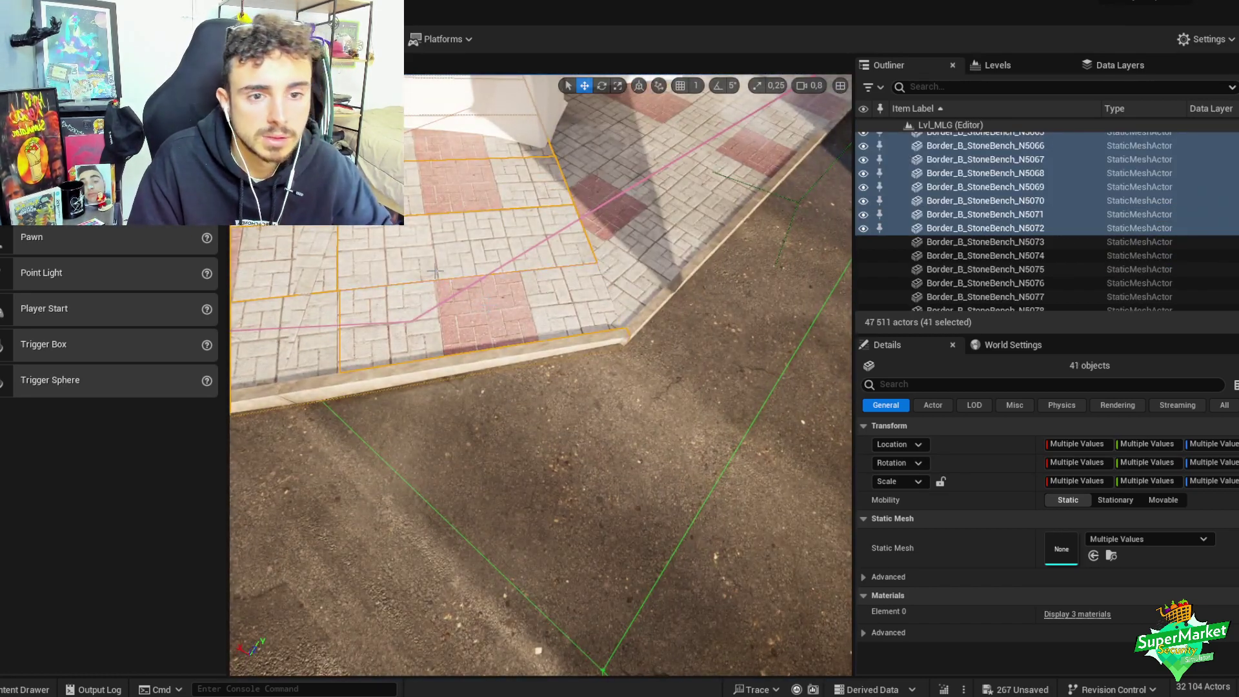
pyautogui.moveTo(421, 155); pyautogui.dragTo(421, 155, button='right')
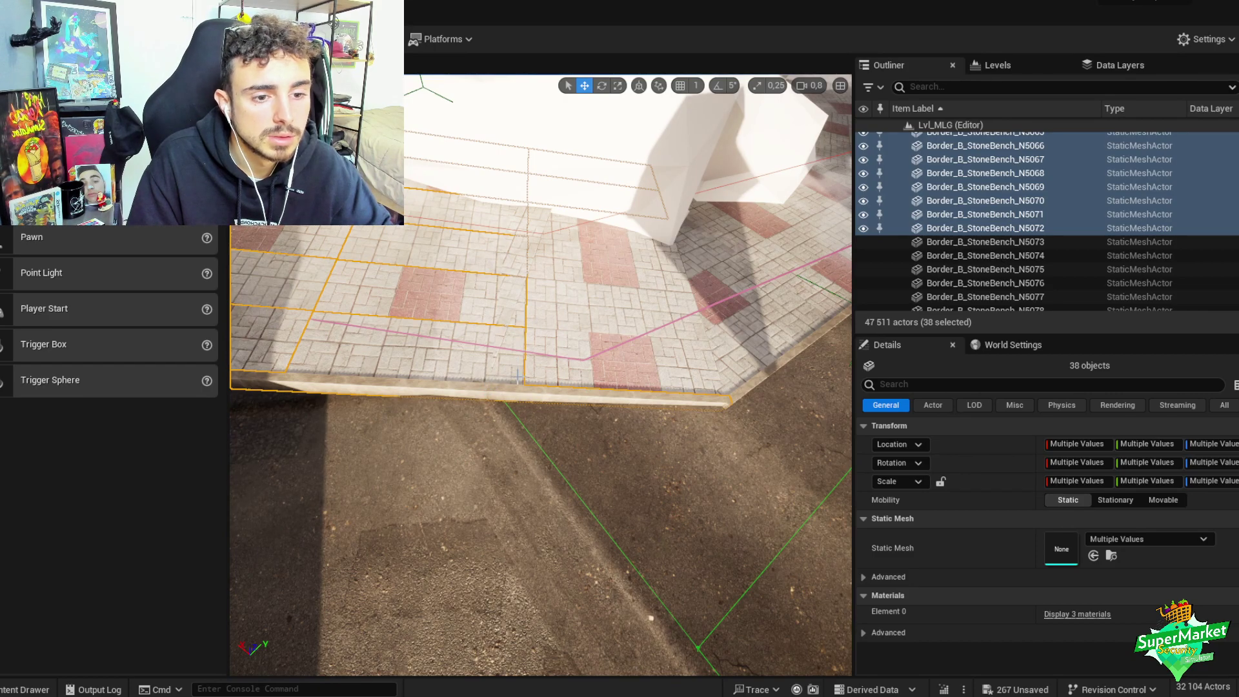
# - Deselect three curb pieces, group the remaining overlapping sidewalk pieces, and delete them after confirming
pyautogui.keyDown('ctrl'); pyautogui.click(513, 399); pyautogui.keyUp('ctrl')
pyautogui.keyDown('ctrl'); pyautogui.click(573, 399); pyautogui.keyUp('ctrl')
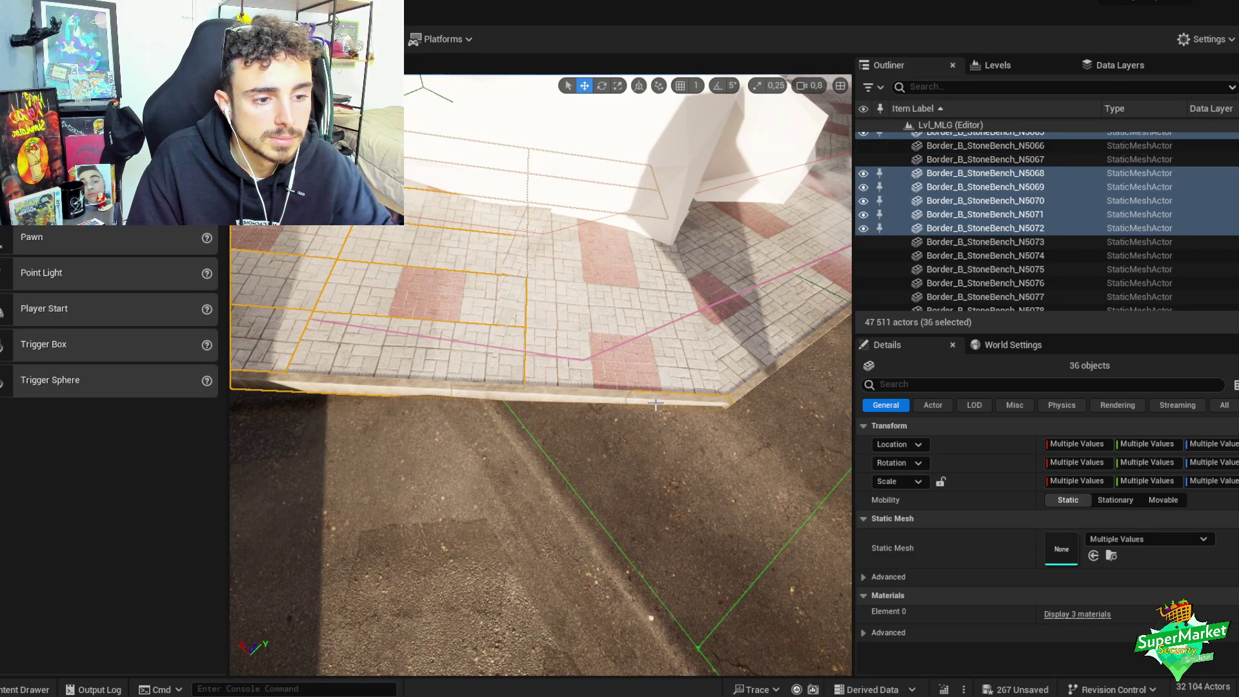
pyautogui.keyDown('ctrl'); pyautogui.click(656, 404); pyautogui.keyUp('ctrl')
pyautogui.hotkey('ctrl', 'g')
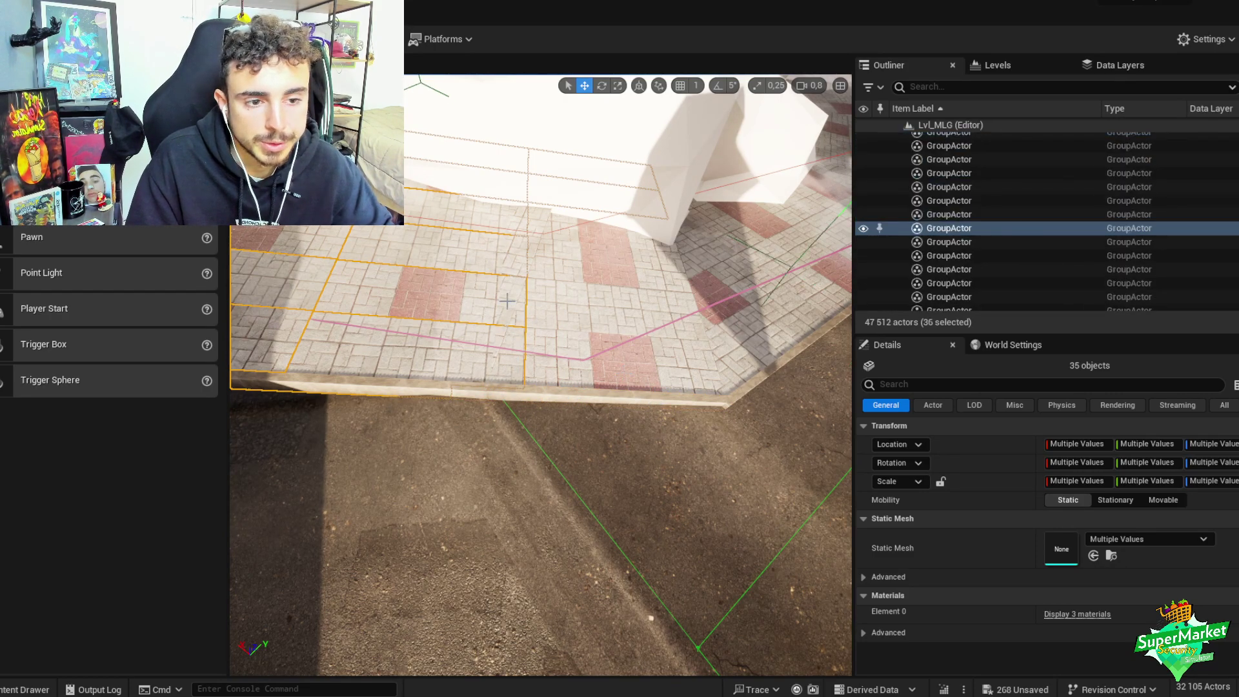
pyautogui.moveTo(334, 250); pyautogui.dragTo(333, 250, button='right')
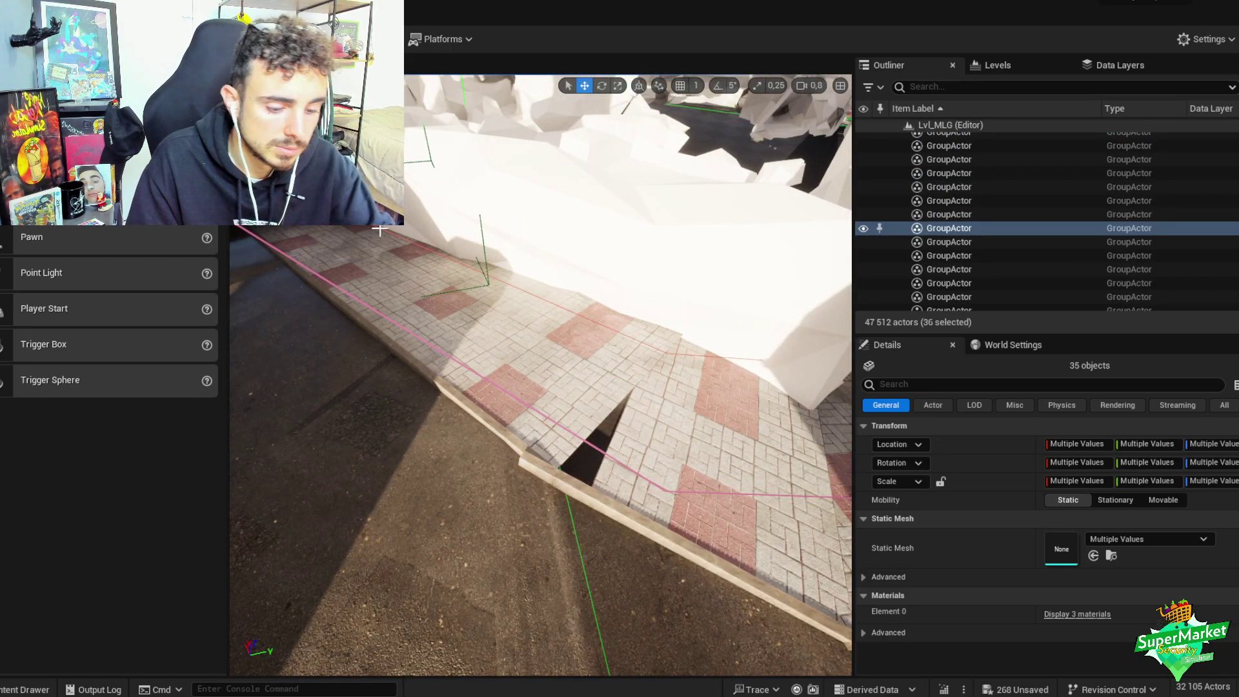
pyautogui.press('Delete')
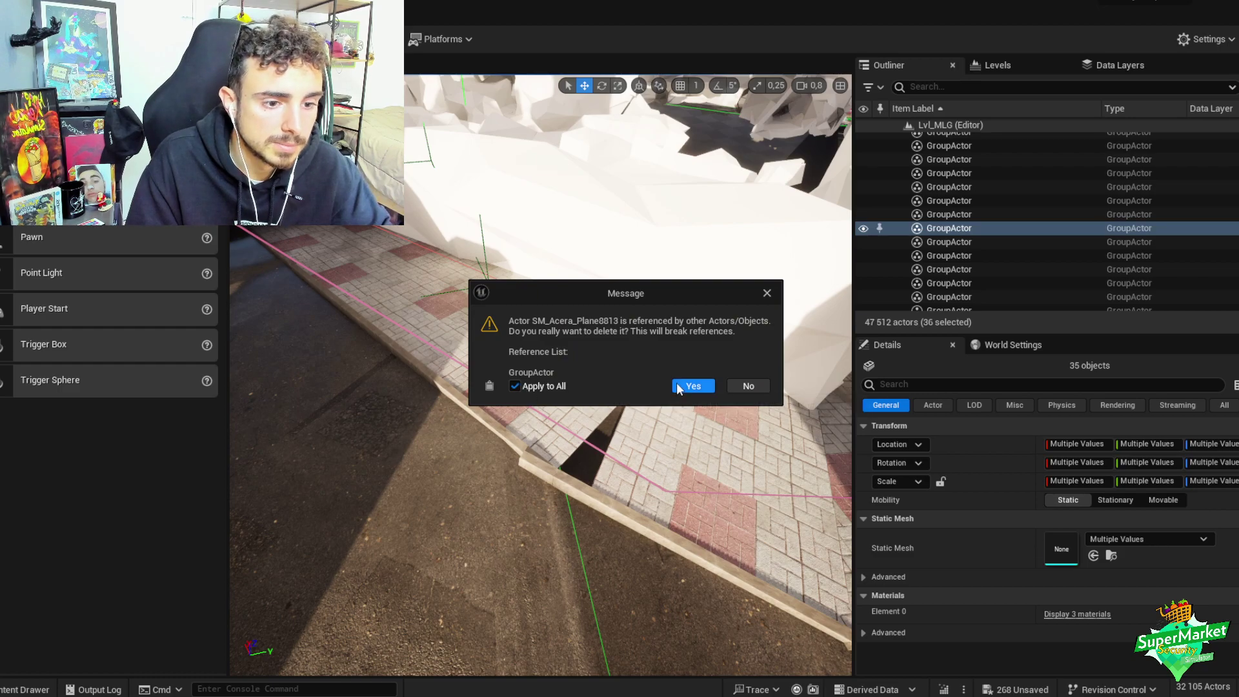
pyautogui.click(689, 385)
# - Frame the seven curb pieces along the bend and select only the one at the gap
pyautogui.moveTo(541, 374); pyautogui.dragTo(540, 375, button='right')
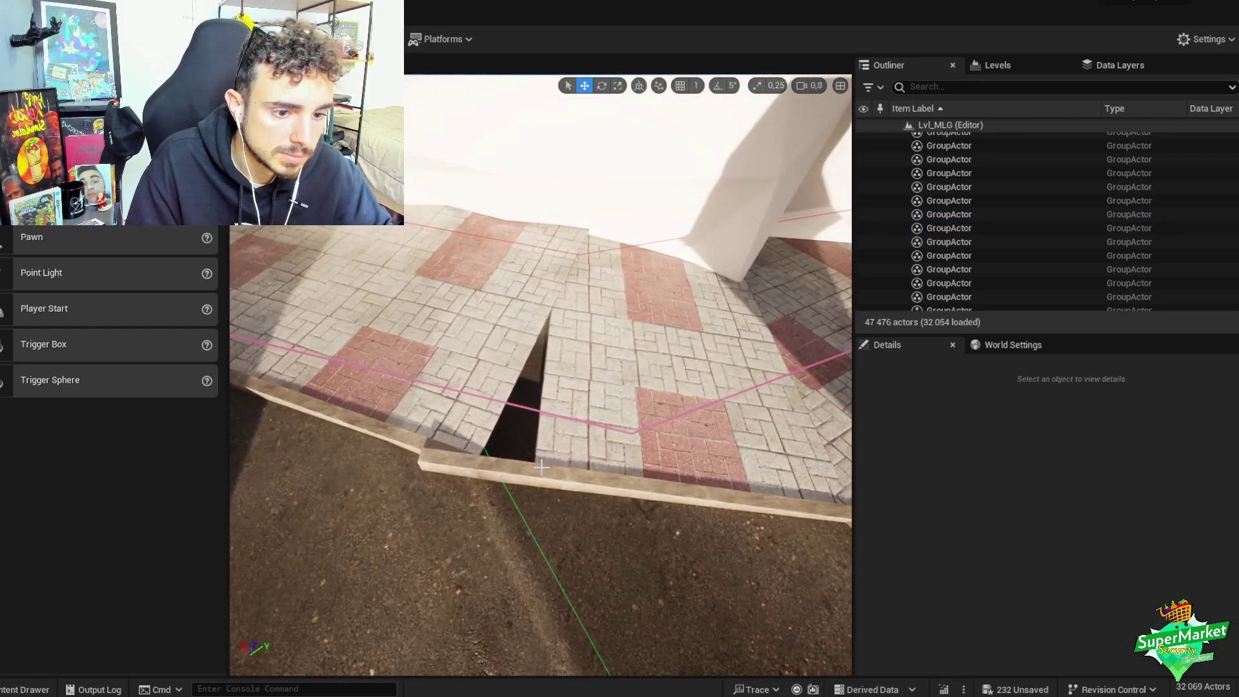
pyautogui.click(646, 271)
pyautogui.press('f')
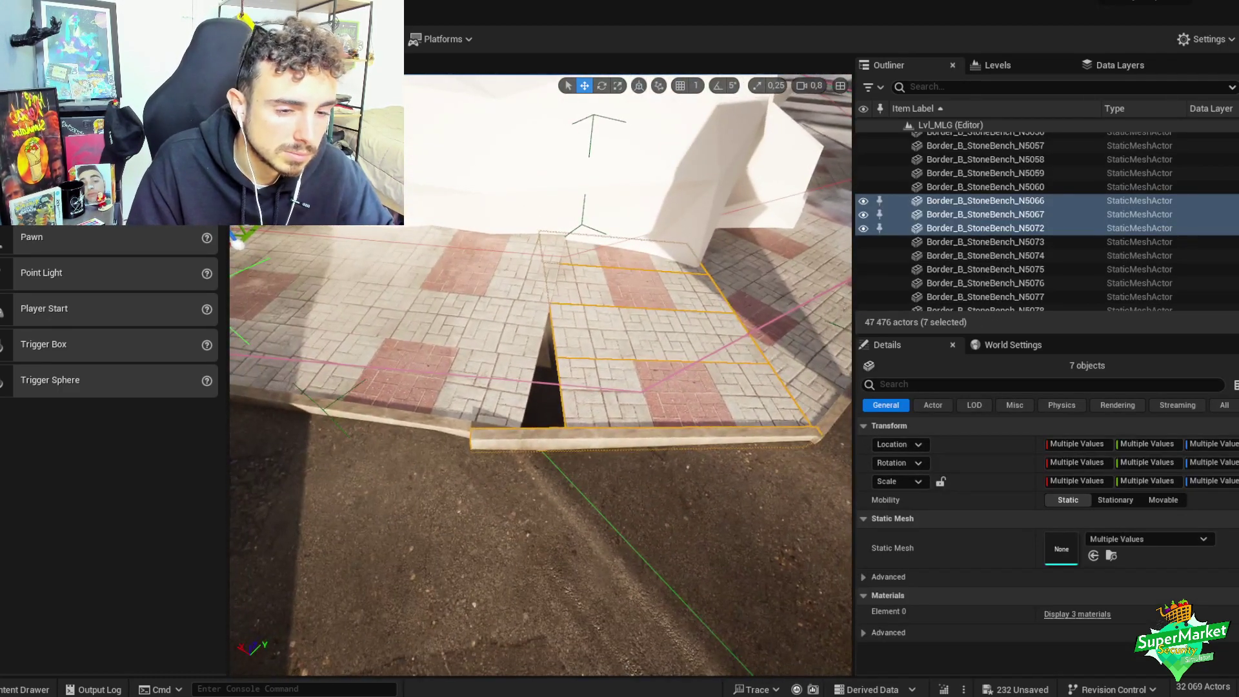
pyautogui.moveTo(552, 415); pyautogui.dragTo(522, 421, button='right')
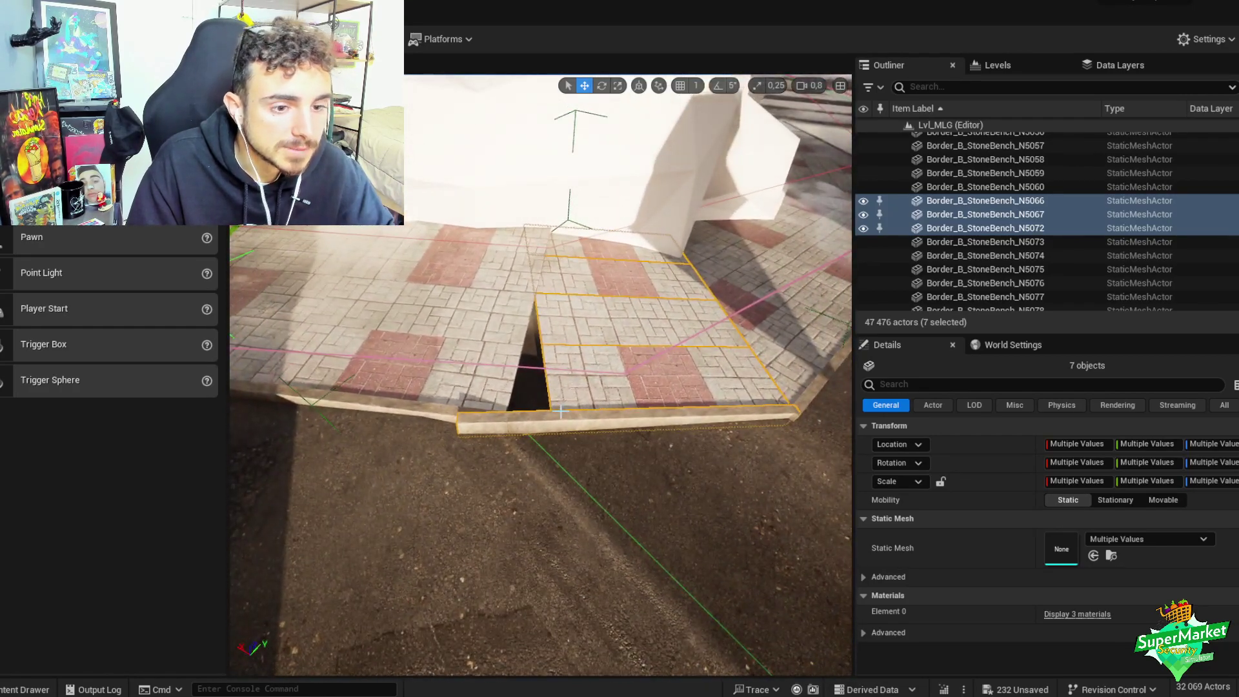
pyautogui.click(522, 421)
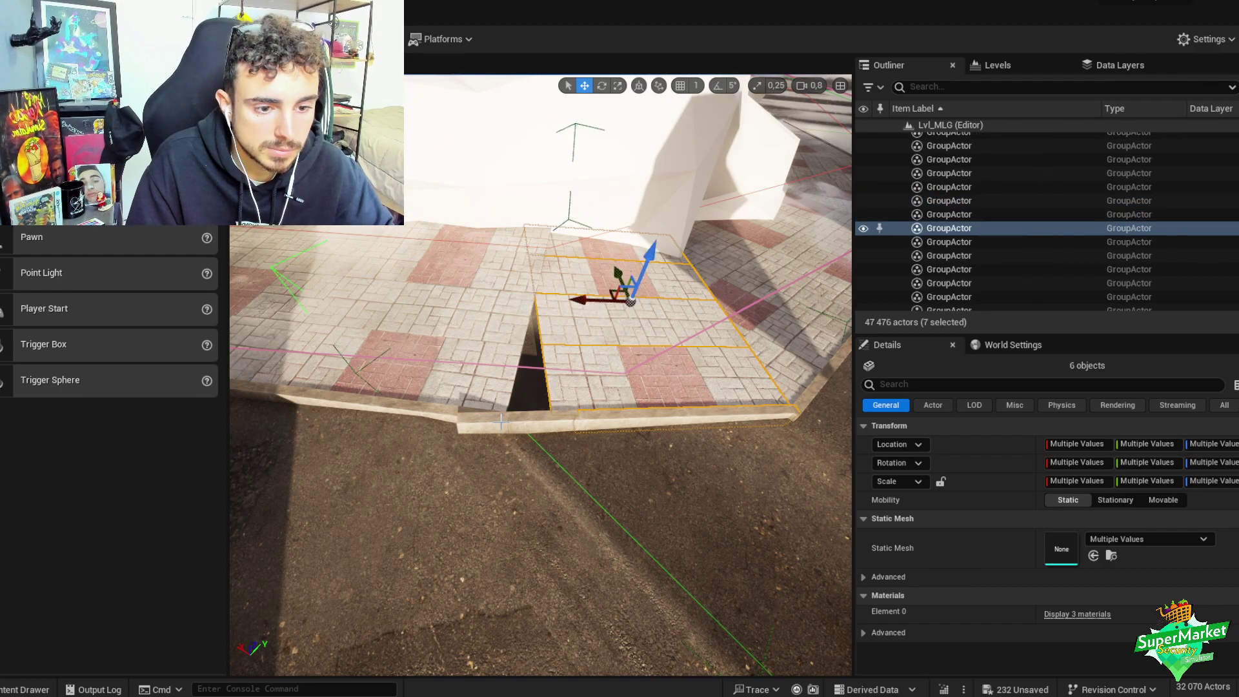
pyautogui.moveTo(536, 439); pyautogui.dragTo(598, 456, button='right')
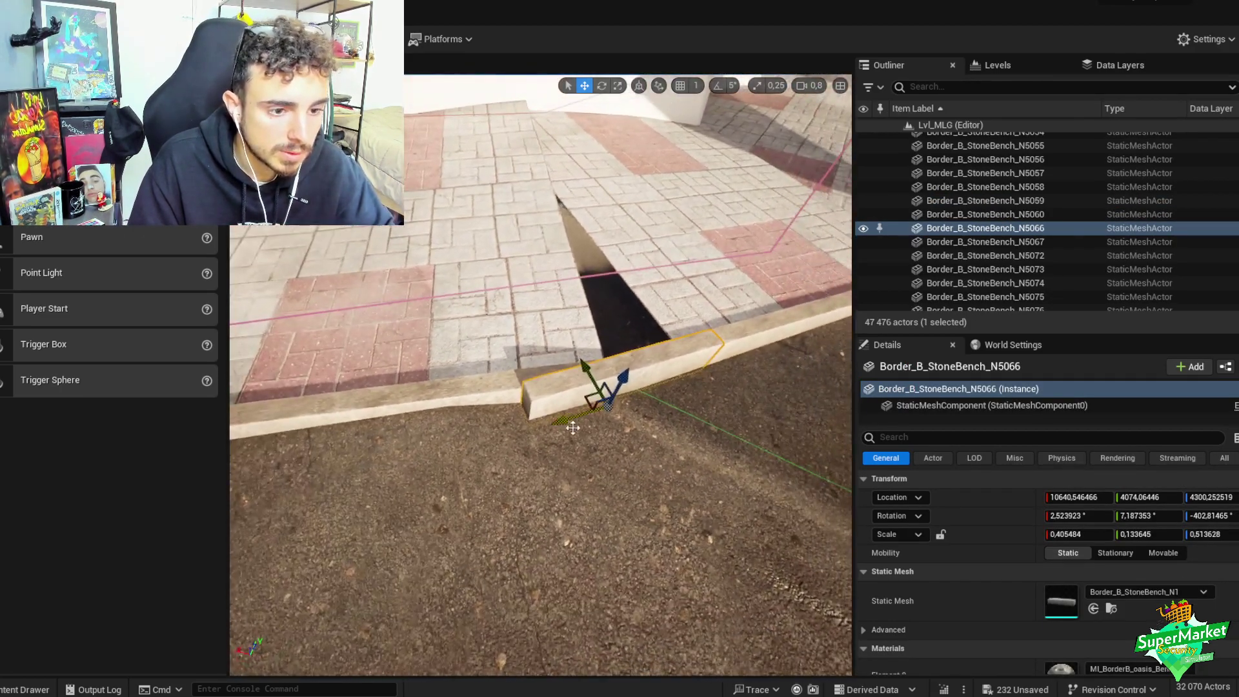
# - Rotate the curb piece to follow the bend and move it into the gap
pyautogui.press('e')
pyautogui.moveTo(597, 456)
pyautogui.mouseDown()
pyautogui.moveTo(581, 462)
pyautogui.moveTo(592, 465)
pyautogui.mouseUp()
pyautogui.press('w')
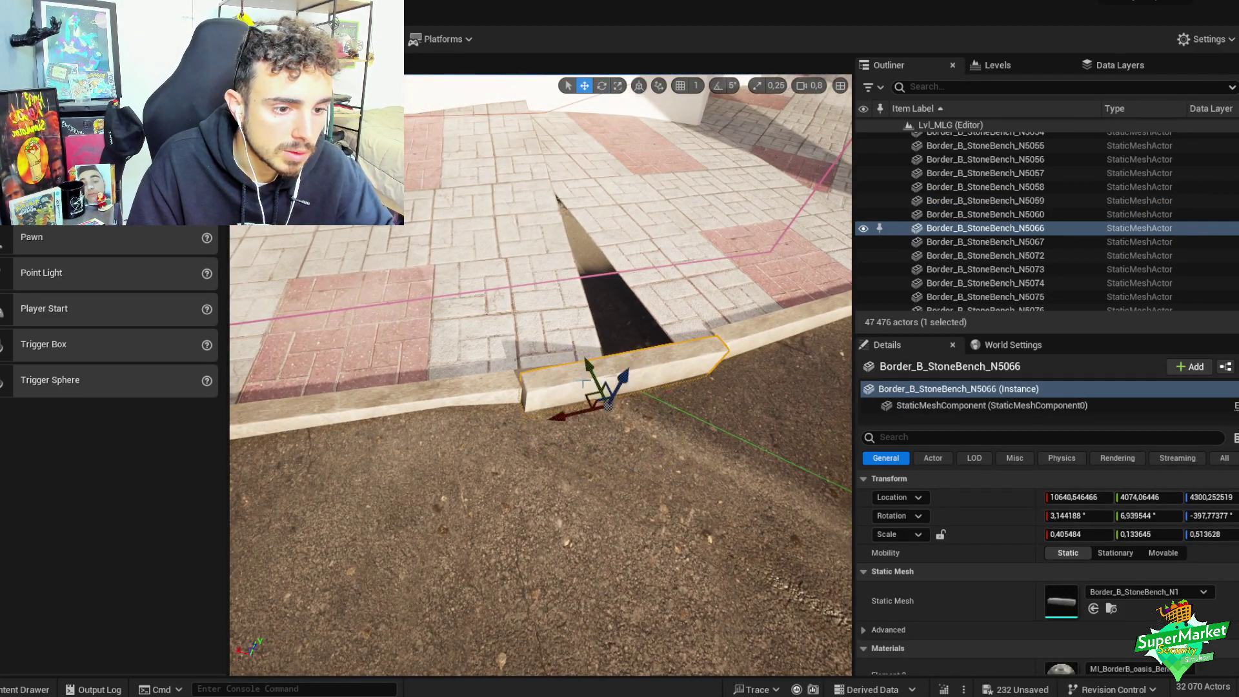
pyautogui.moveTo(590, 369); pyautogui.dragTo(590, 381)
pyautogui.moveTo(590, 380); pyautogui.dragTo(471, 367, button='right')
pyautogui.moveTo(472, 366); pyautogui.dragTo(466, 368)
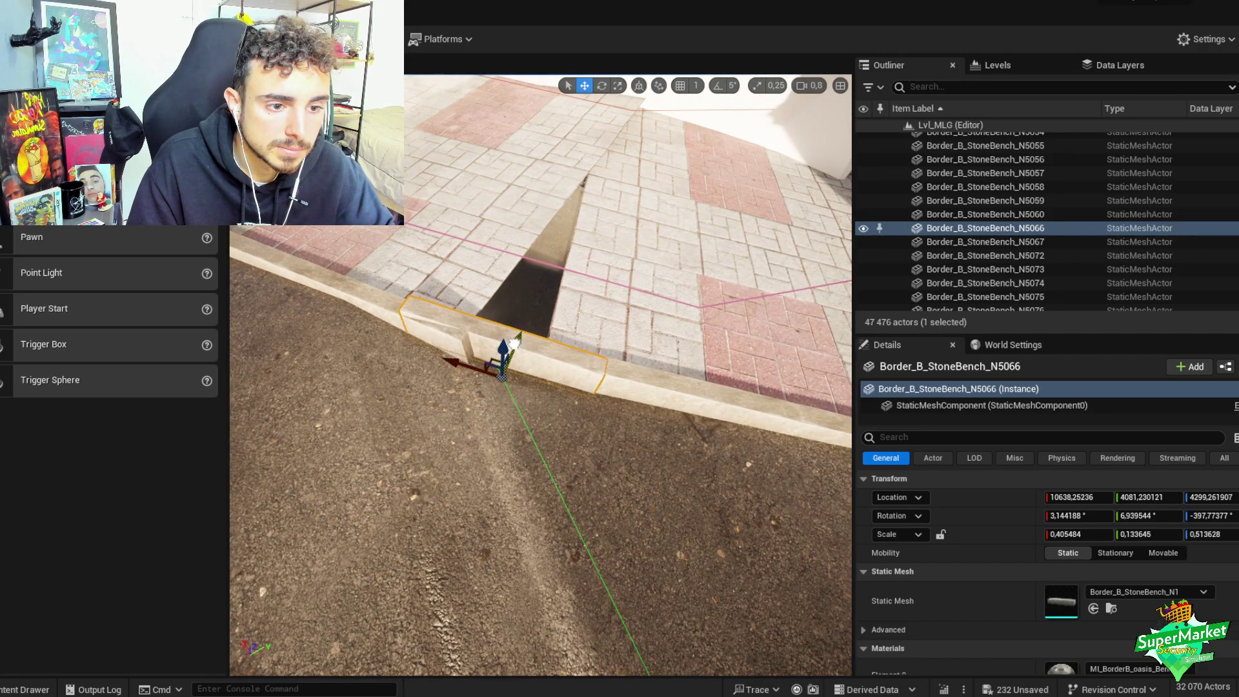
pyautogui.moveTo(466, 368); pyautogui.dragTo(568, 476, button='right')
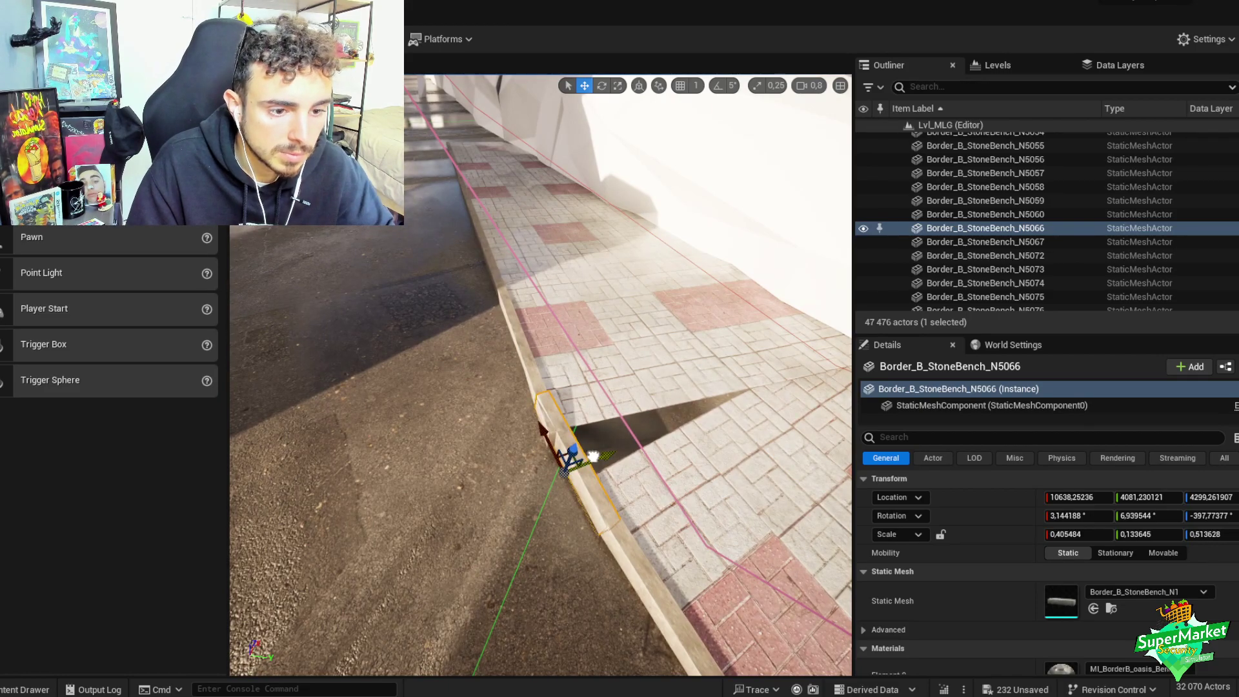
# - Alt-drag two more copies of the curb piece into the gap beside it
pyautogui.keyDown('alt'); pyautogui.moveTo(568, 476); pyautogui.dragTo(597, 413); pyautogui.keyUp('alt')
pyautogui.press('e')
pyautogui.press('w')
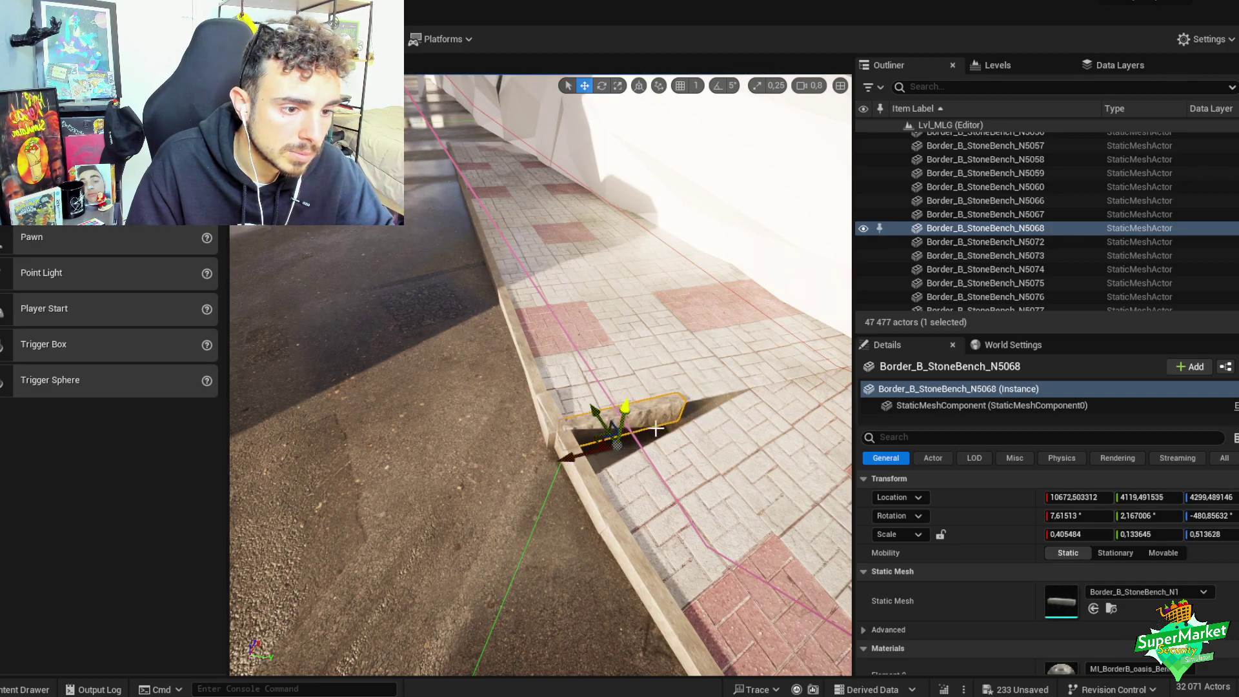
pyautogui.moveTo(597, 413); pyautogui.dragTo(581, 432, button='right')
pyautogui.keyDown('alt'); pyautogui.moveTo(409, 430); pyautogui.dragTo(743, 436); pyautogui.keyUp('alt')
# - Select four curb pieces, rotate them slightly, and shift them sideways into the gap
pyautogui.keyDown('ctrl'); pyautogui.click(670, 404); pyautogui.keyUp('ctrl')
pyautogui.keyDown('ctrl'); pyautogui.click(561, 405); pyautogui.keyUp('ctrl')
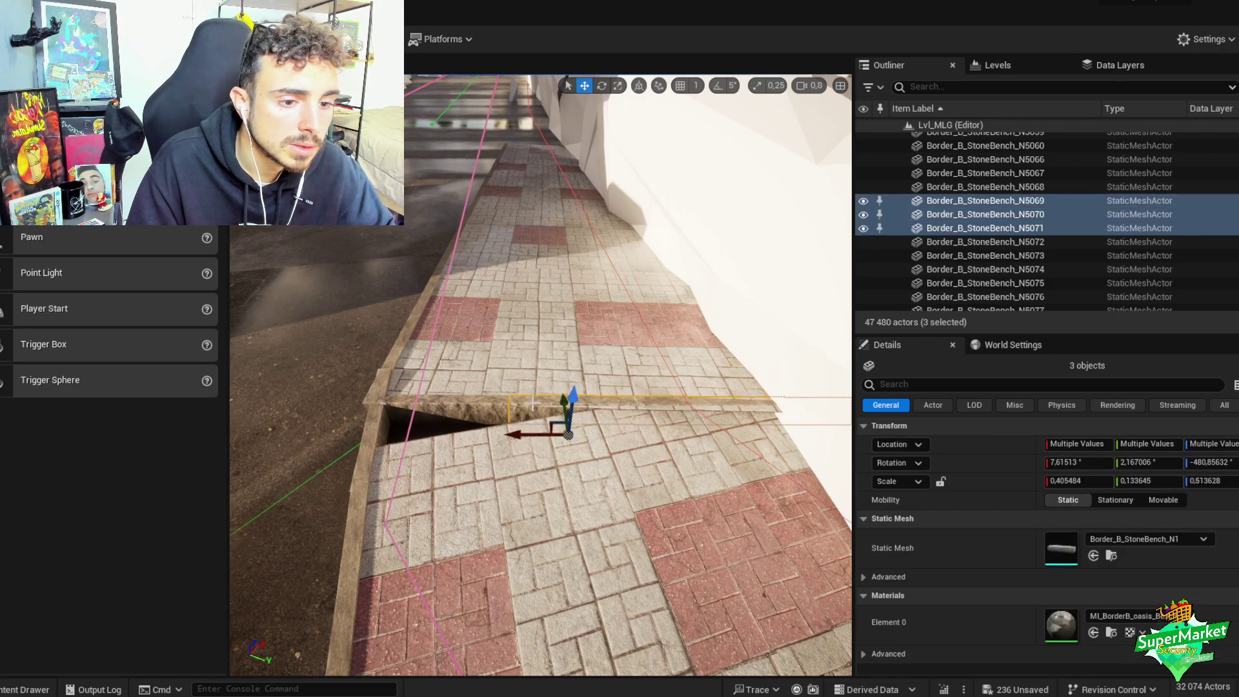
pyautogui.keyDown('ctrl'); pyautogui.click(452, 406); pyautogui.keyUp('ctrl')
pyautogui.moveTo(452, 406); pyautogui.dragTo(452, 406, button='right')
pyautogui.press('e')
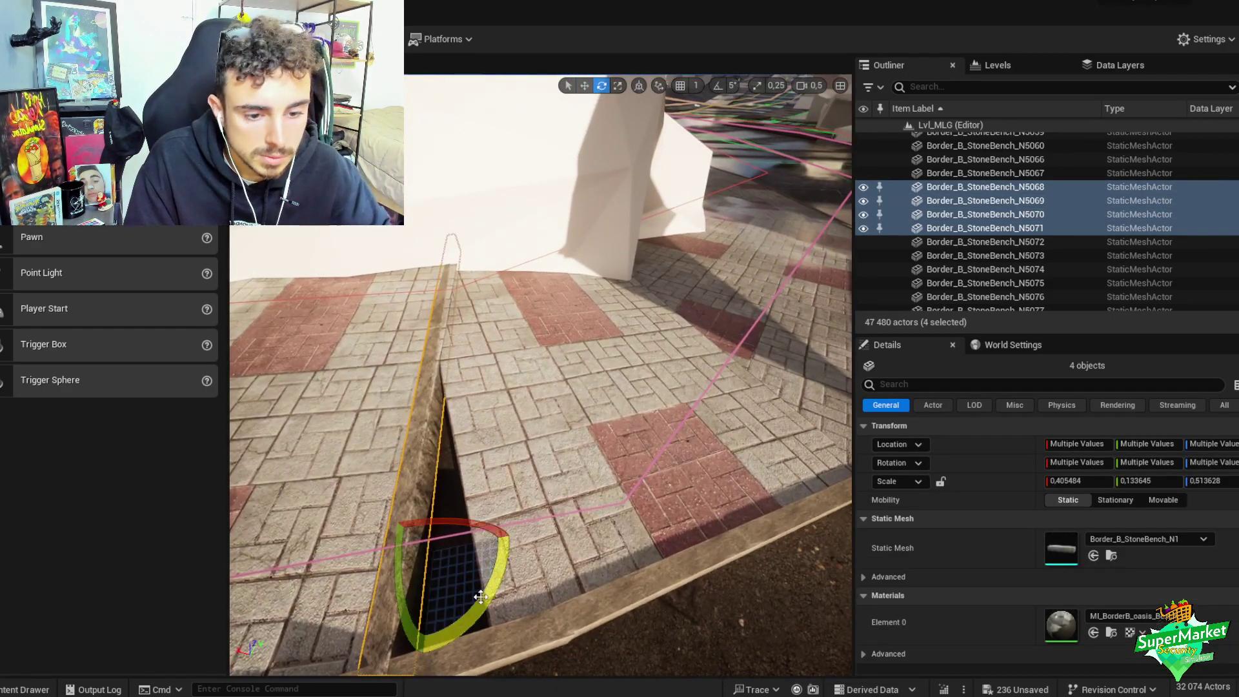
pyautogui.moveTo(500, 548); pyautogui.dragTo(497, 572)
pyautogui.moveTo(497, 571); pyautogui.dragTo(557, 488, button='right')
pyautogui.press('w')
pyautogui.moveTo(557, 489); pyautogui.dragTo(531, 506)
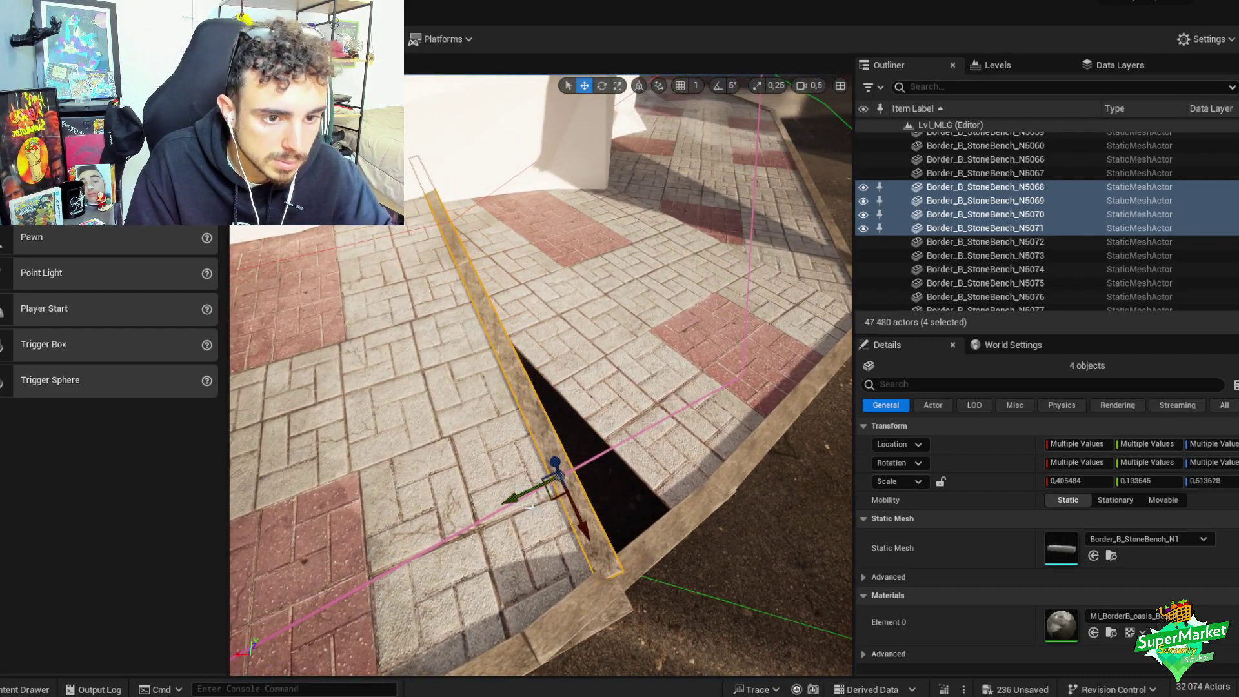
pyautogui.moveTo(531, 506); pyautogui.dragTo(531, 506, button='right')
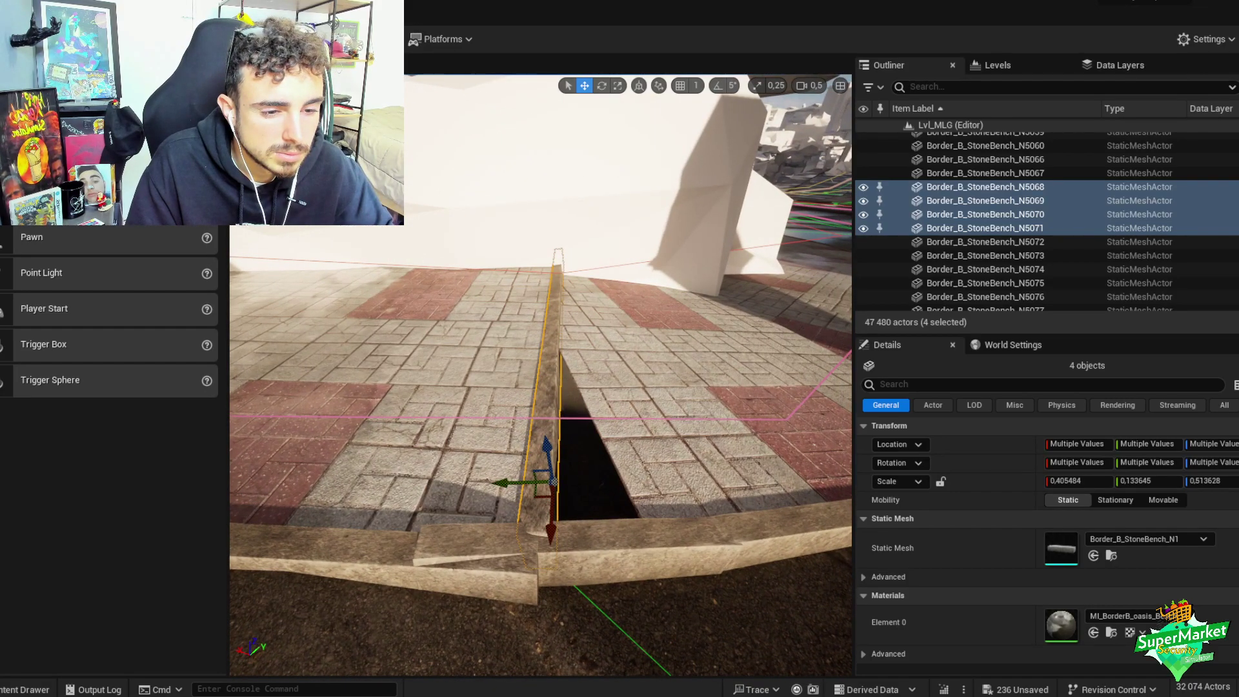
pyautogui.moveTo(648, 482); pyautogui.dragTo(613, 501, button='right')
# - Select curb piece Border_B_StoneBench_N5085 and rotate it to lie across the gap
pyautogui.click(614, 500)
pyautogui.moveTo(611, 439); pyautogui.dragTo(612, 439, button='right')
pyautogui.press('e')
pyautogui.moveTo(507, 452); pyautogui.dragTo(613, 407)
pyautogui.press('r')
pyautogui.press('w')
# - Scale the curb piece wider to cover the gap, then lower and tilt it slightly
pyautogui.moveTo(614, 406); pyautogui.dragTo(548, 367, button='right')
pyautogui.press('r')
pyautogui.moveTo(610, 481); pyautogui.dragTo(636, 474)
pyautogui.moveTo(559, 447); pyautogui.dragTo(533, 470, button='right')
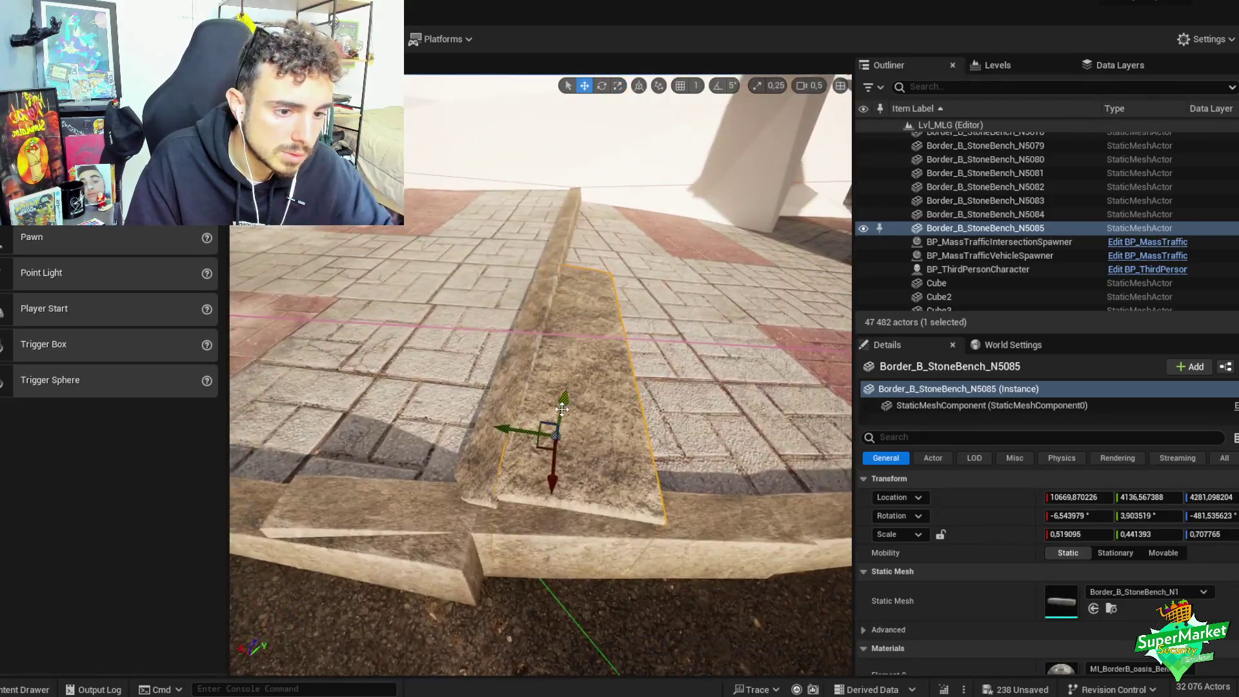
pyautogui.press('w')
pyautogui.moveTo(563, 408); pyautogui.dragTo(564, 415)
pyautogui.press('e')
pyautogui.moveTo(564, 414); pyautogui.dragTo(562, 428, button='right')
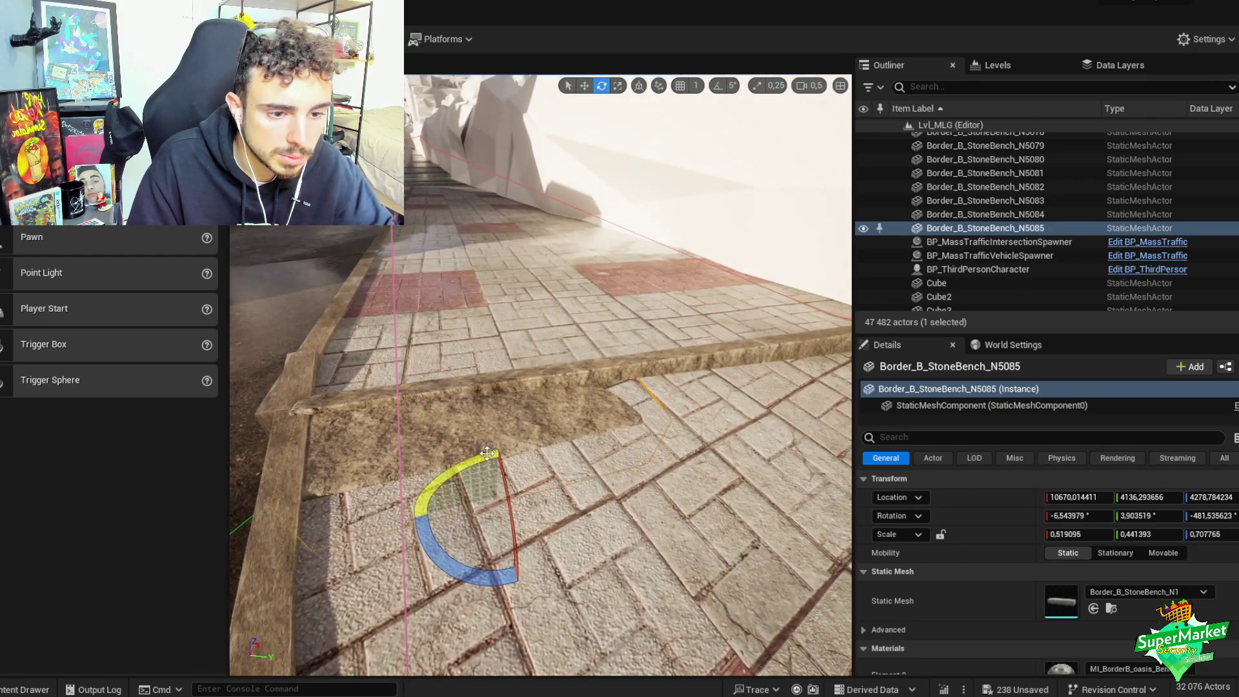
pyautogui.moveTo(489, 455); pyautogui.dragTo(486, 453)
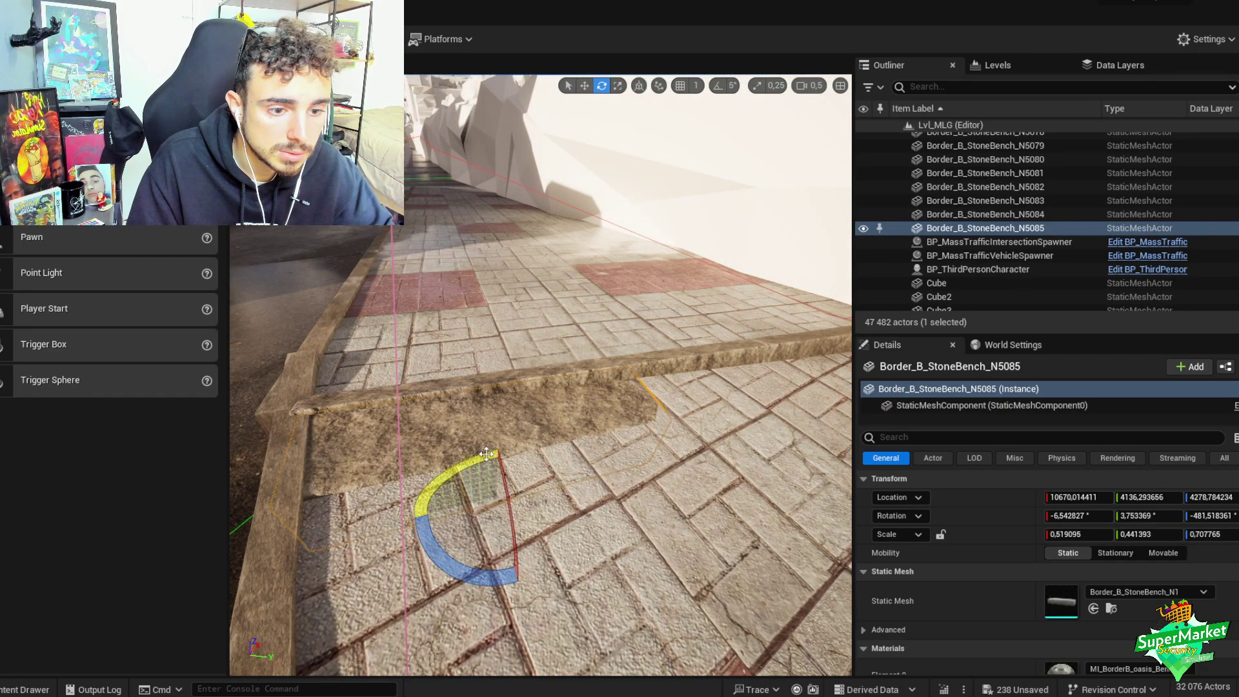
pyautogui.press('w')
# - Group the six patch curb pieces, then regroup them with the sidewalk segment
pyautogui.moveTo(490, 452); pyautogui.dragTo(509, 440, button='right')
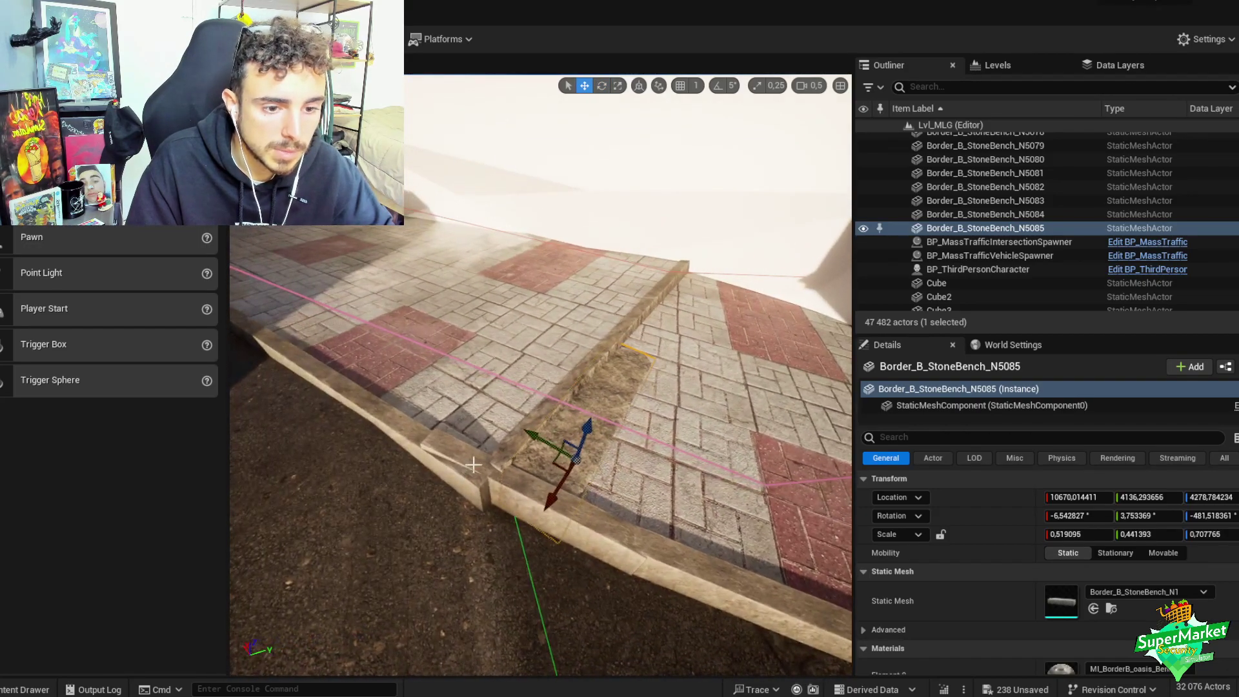
pyautogui.keyDown('ctrl'); pyautogui.click(509, 439); pyautogui.keyUp('ctrl')
pyautogui.keyDown('ctrl'); pyautogui.click(529, 435); pyautogui.keyUp('ctrl')
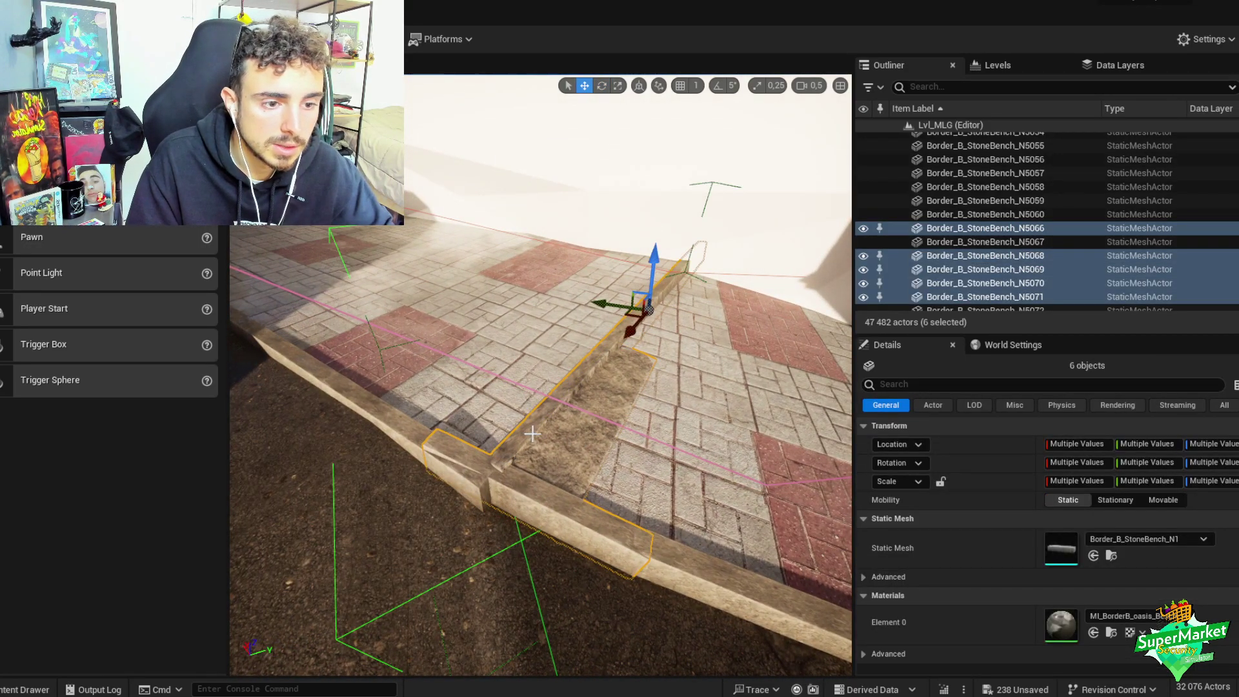
pyautogui.hotkey('ctrl', 'g')
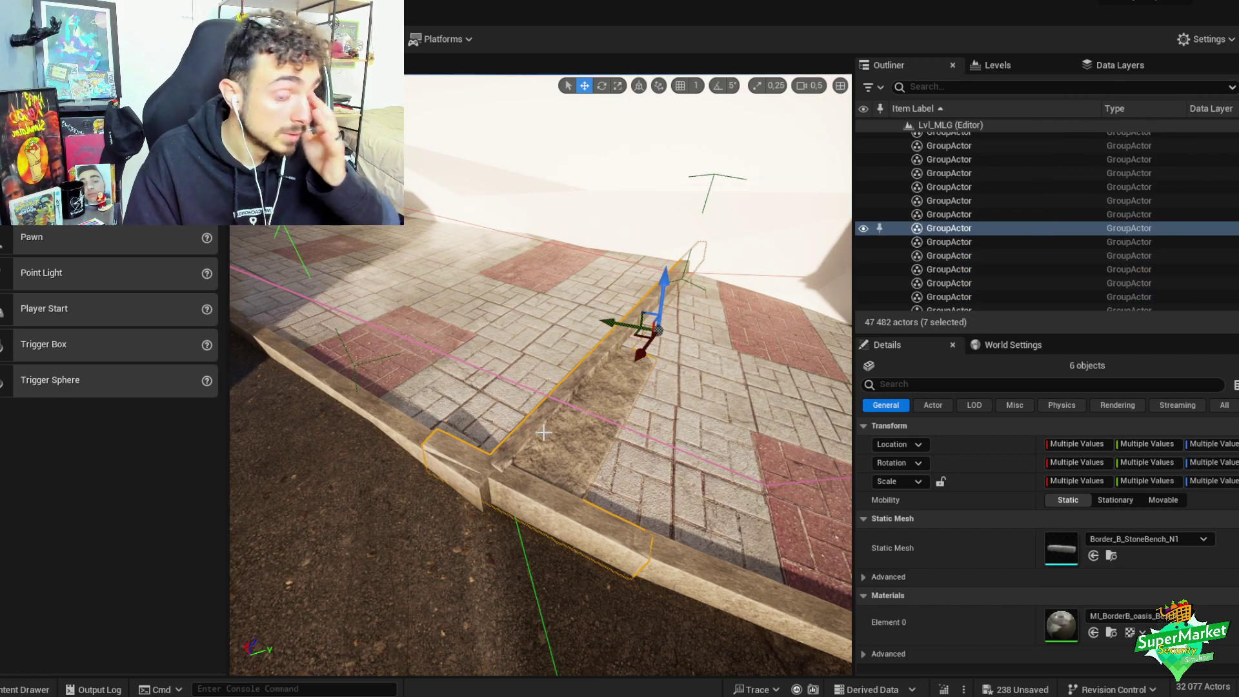
pyautogui.keyDown('ctrl'); pyautogui.click(615, 397); pyautogui.keyUp('ctrl')
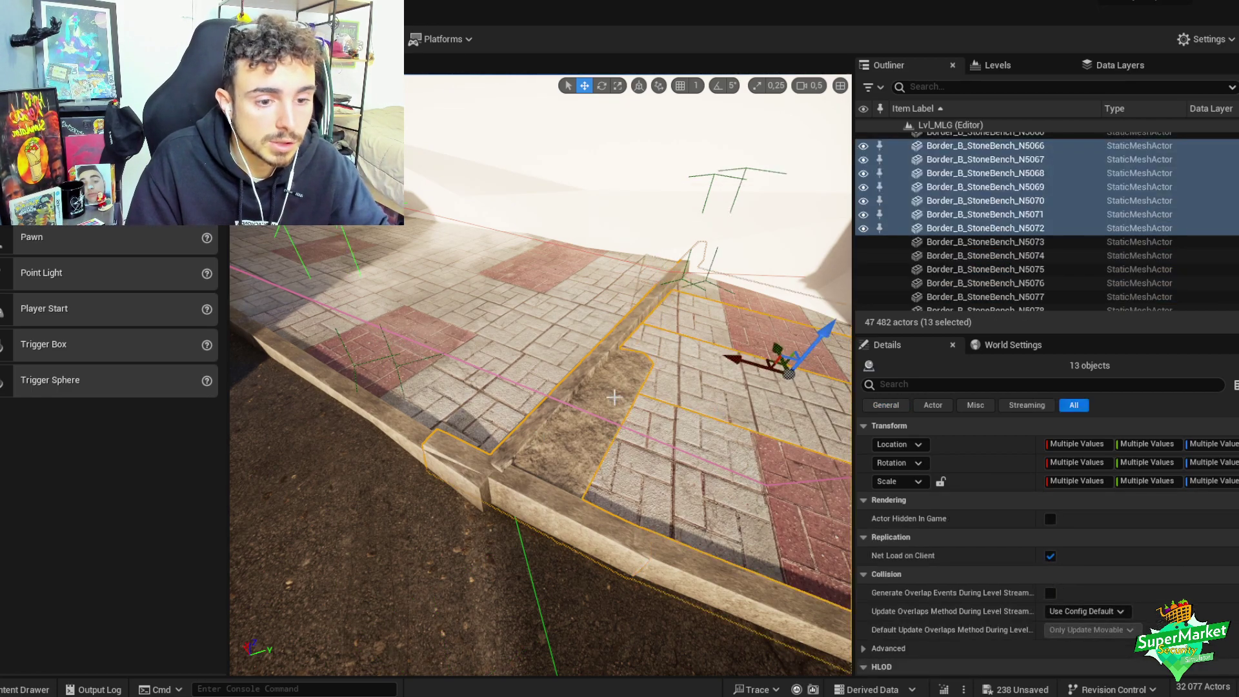
pyautogui.hotkey('ctrl', 'g')
pyautogui.moveTo(614, 398); pyautogui.dragTo(581, 386, button='right')
pyautogui.hotkey('shift', 'g')
pyautogui.press('f')
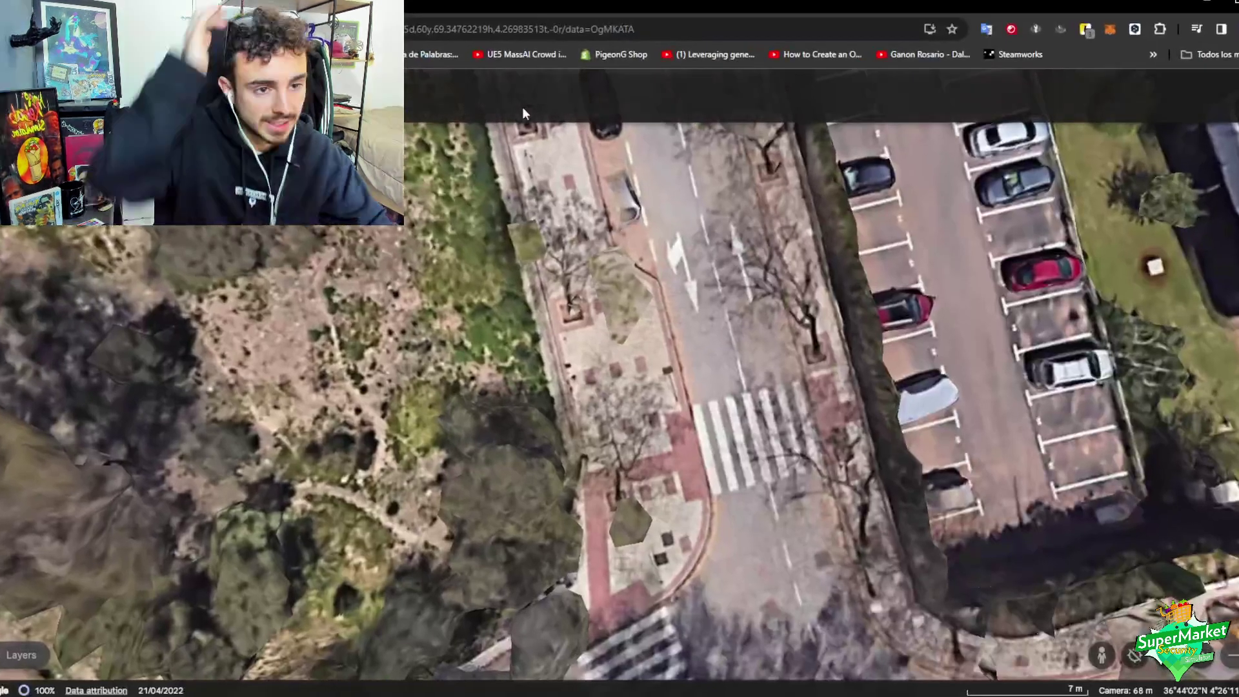
pyautogui.scroll(-2, 773, 377)
pyautogui.scroll(3, 805, 420)
pyautogui.scroll(-3, 806, 419)
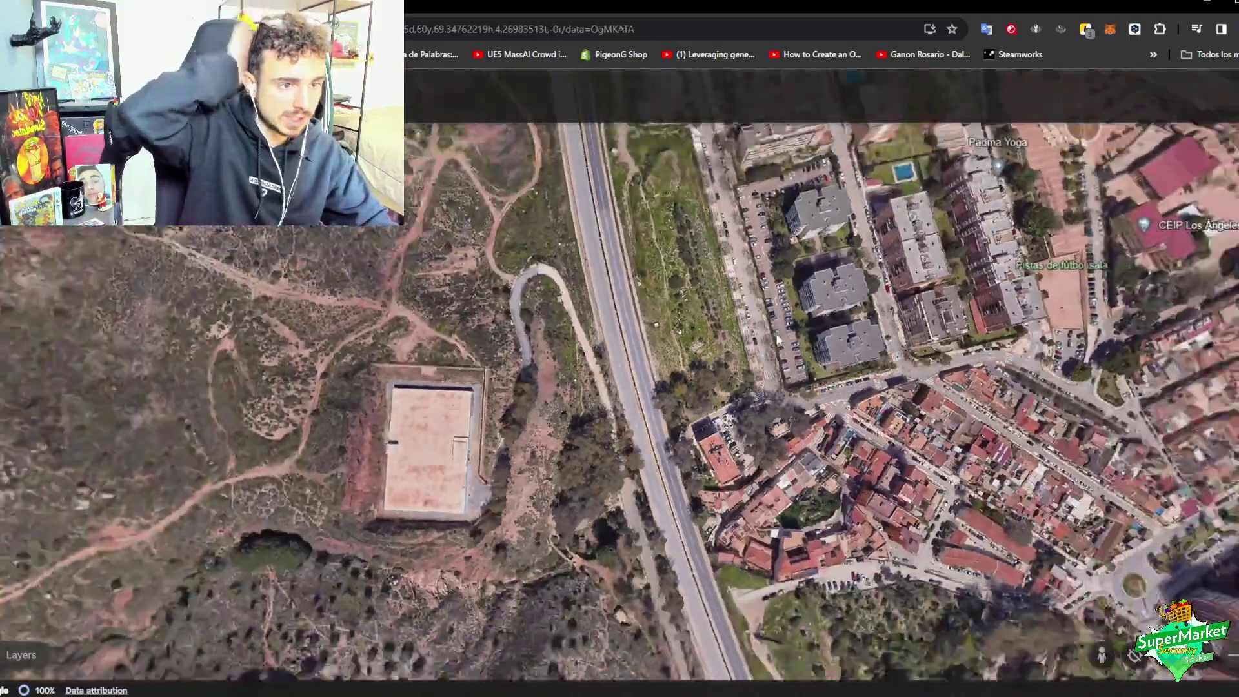
pyautogui.moveTo(785, 407); pyautogui.dragTo(613, 481)
pyautogui.scroll(3, 784, 600)
pyautogui.scroll(5, 613, 483)
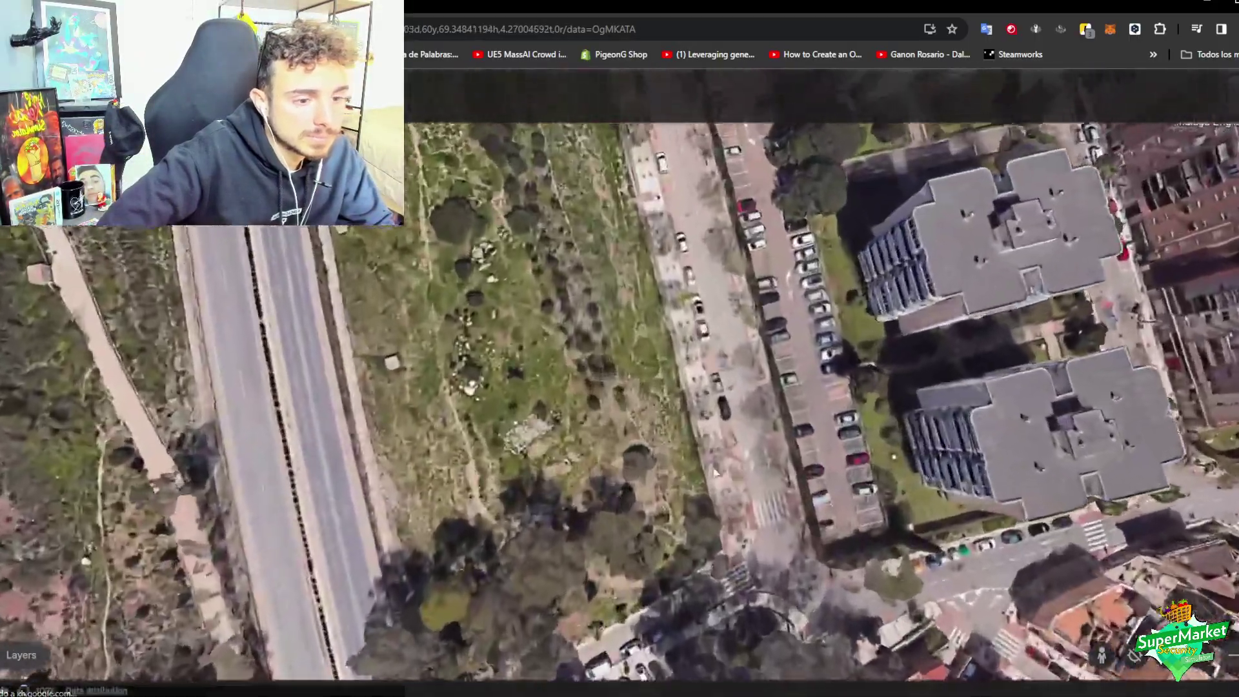
pyautogui.press('super+Down')
pyautogui.press('super+Down')
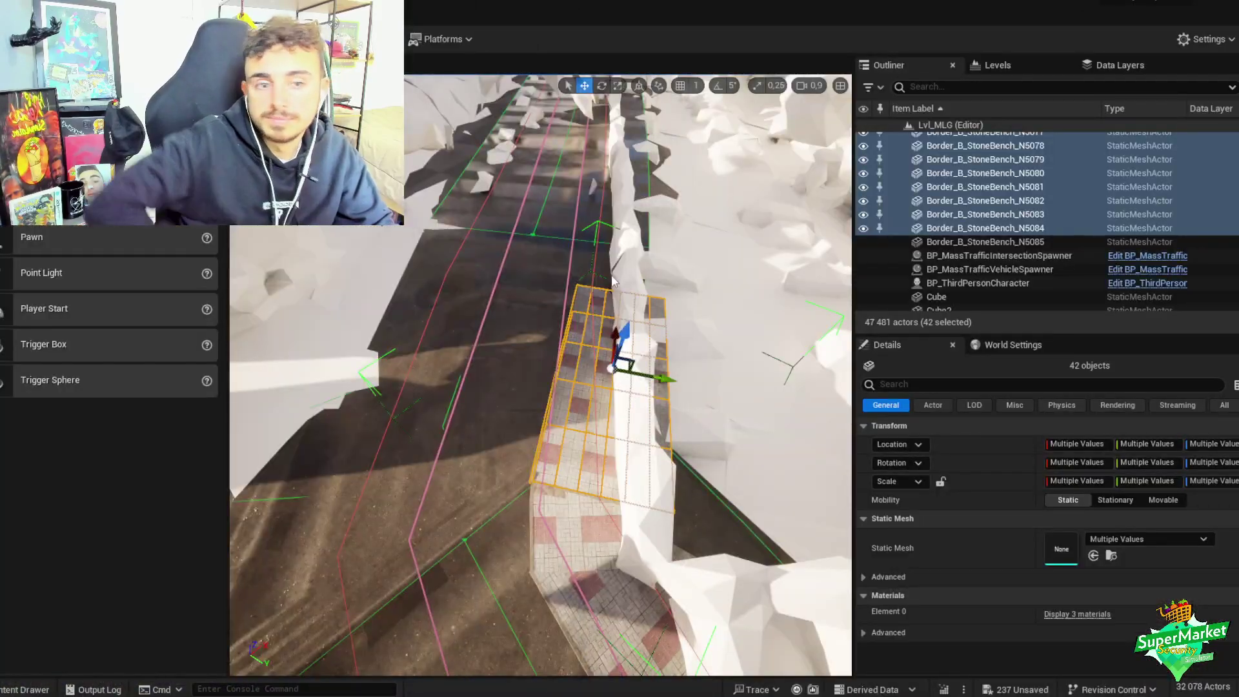
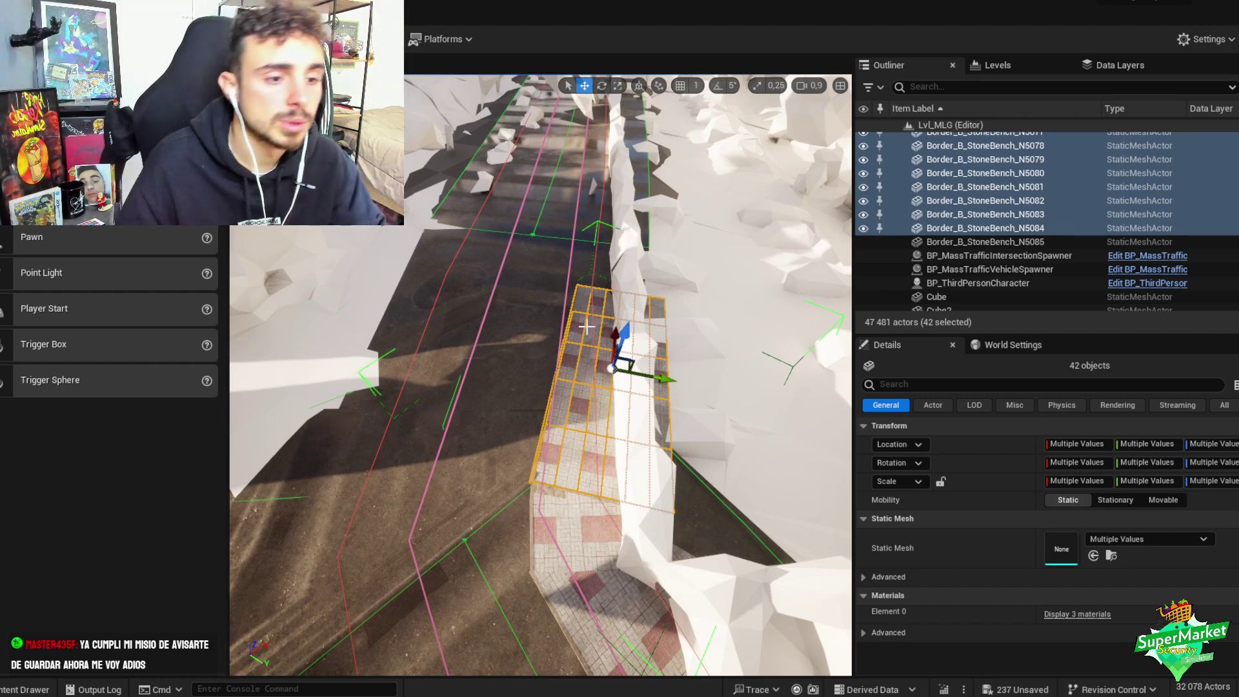
# - Alt-drag a copy of the sidewalk-and-curb row along the road and rotate it about 1°
pyautogui.moveTo(541, 375); pyautogui.dragTo(592, 343, button='right')
pyautogui.keyDown('alt'); pyautogui.moveTo(591, 348); pyautogui.dragTo(439, 361); pyautogui.keyUp('alt')
pyautogui.moveTo(464, 376); pyautogui.dragTo(464, 377, button='right')
pyautogui.scroll(-3, 464, 376)
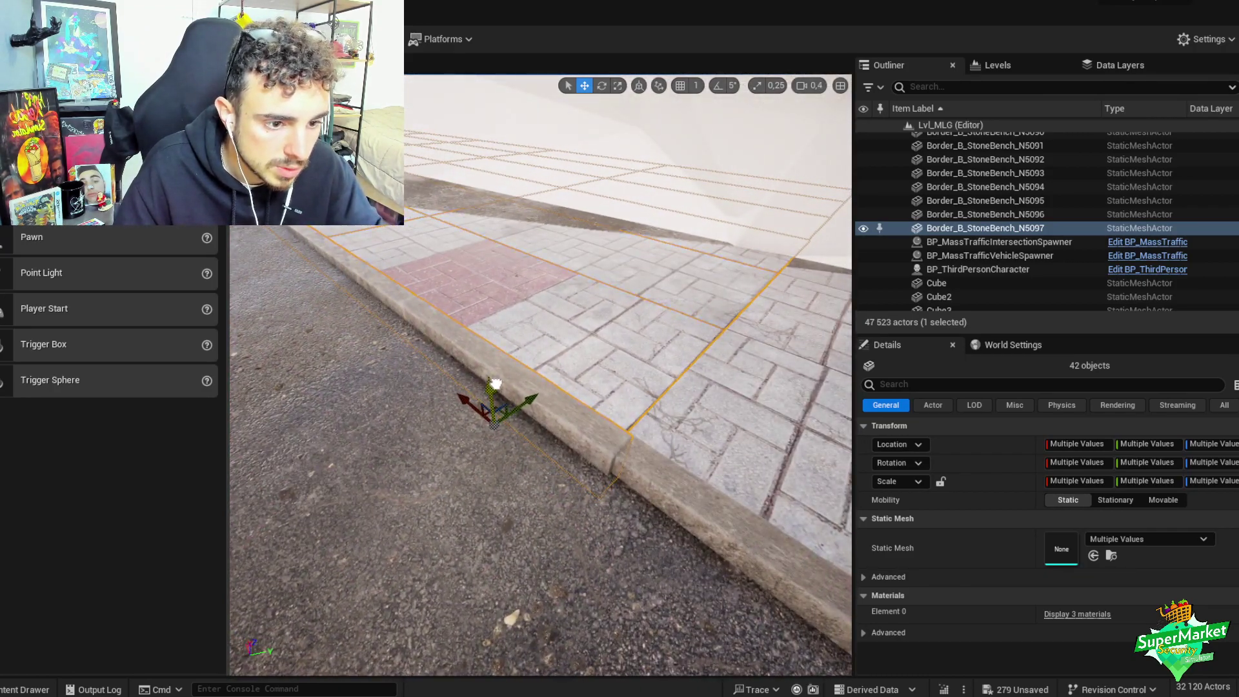
pyautogui.moveTo(499, 386); pyautogui.dragTo(499, 386, button='right')
pyautogui.press('e')
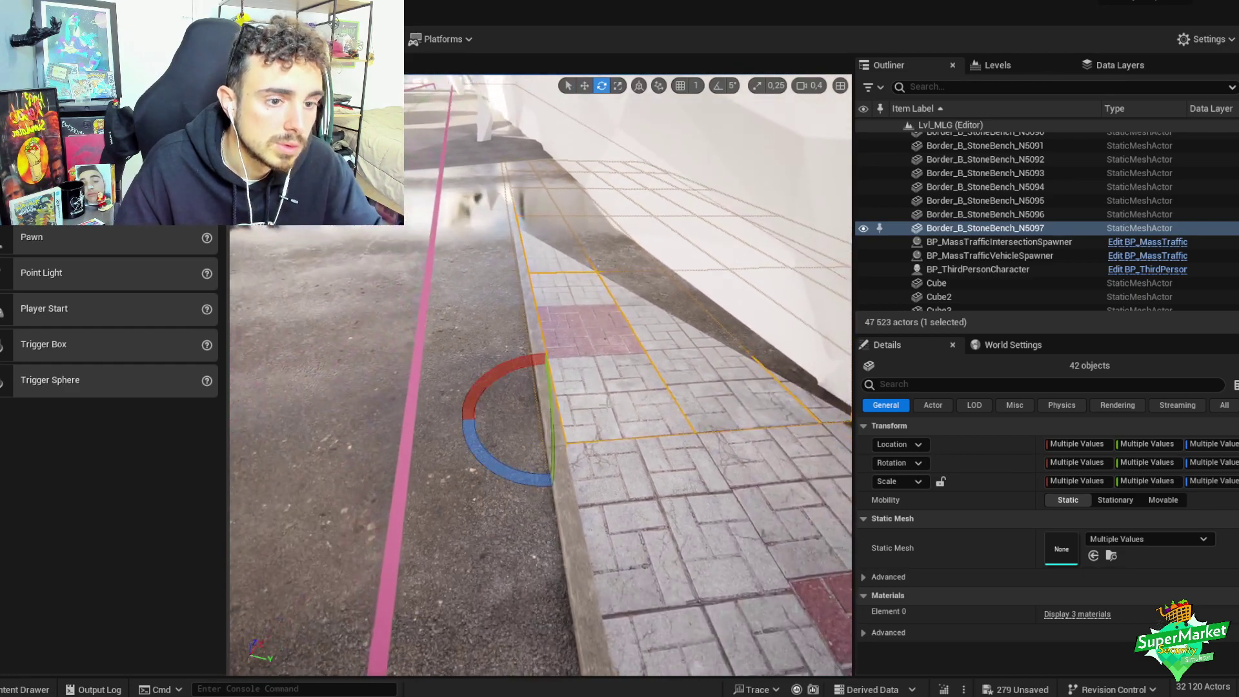
pyautogui.moveTo(546, 387); pyautogui.dragTo(550, 382)
pyautogui.press('w')
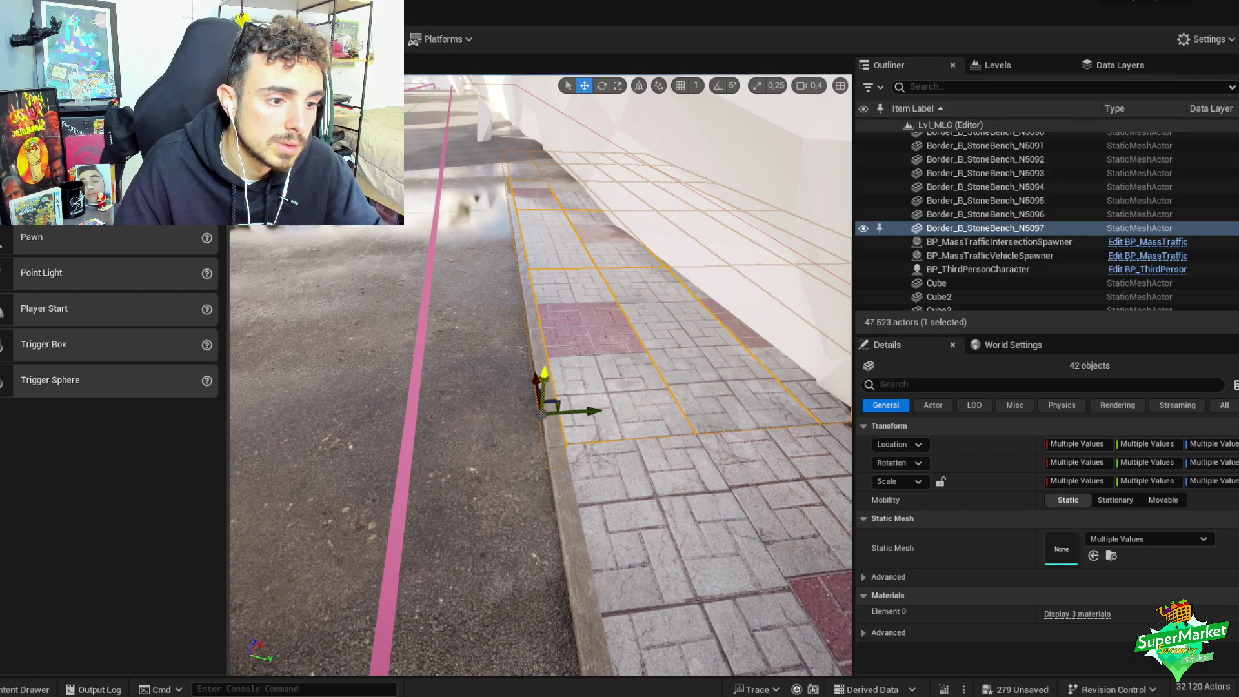
# - Restore the full row selection, rotate it to line up with the curb, and group the 42 pieces
pyautogui.moveTo(379, 504); pyautogui.dragTo(380, 504, button='right')
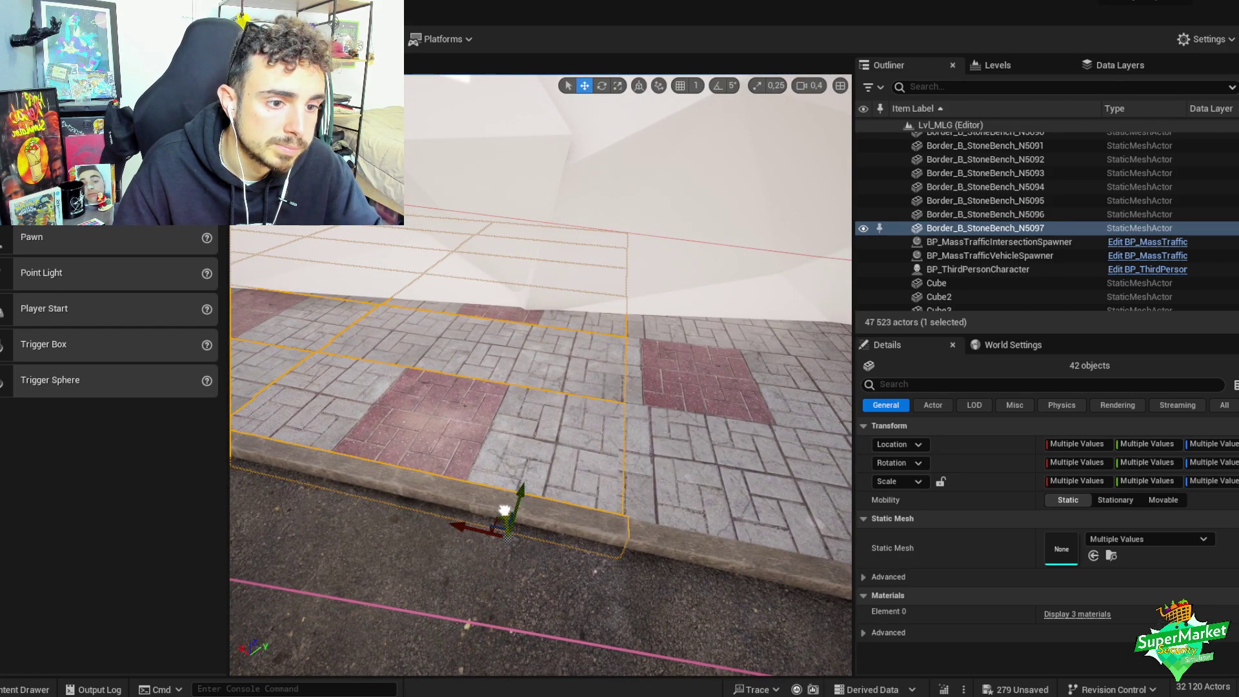
pyautogui.click(503, 511)
pyautogui.moveTo(502, 511); pyautogui.dragTo(471, 409, button='right')
pyautogui.hotkey('ctrl', 'z')
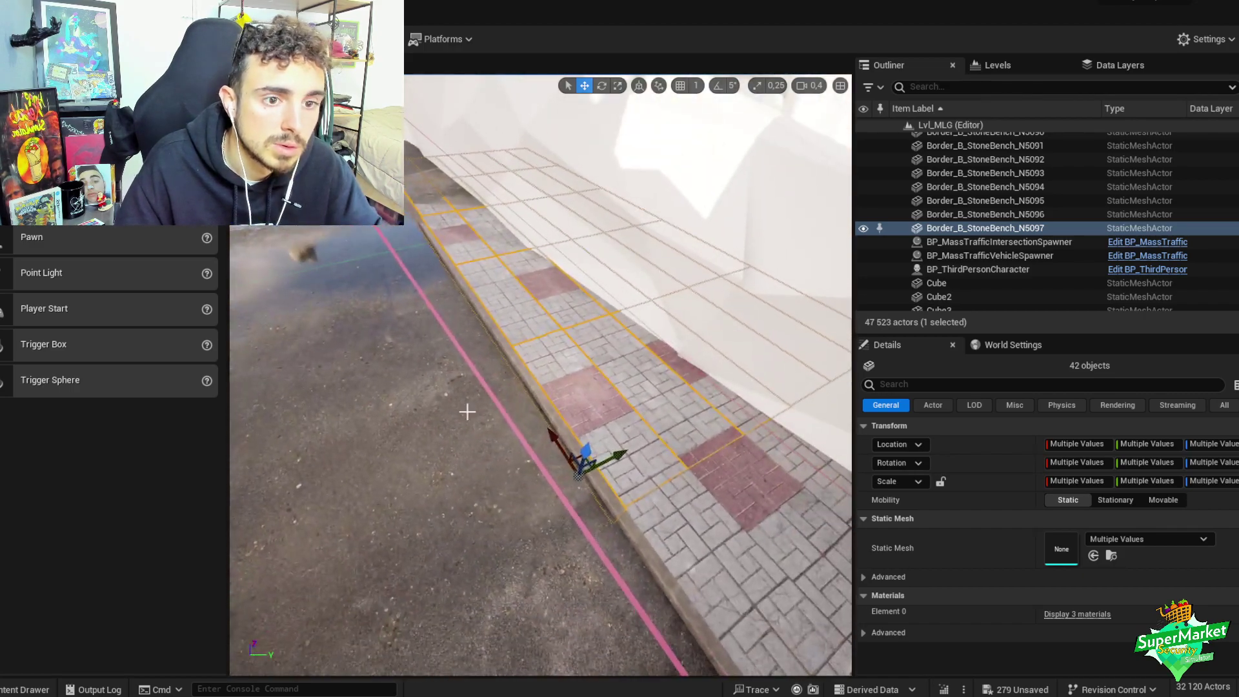
pyautogui.press('e')
pyautogui.moveTo(625, 504); pyautogui.dragTo(568, 497)
pyautogui.hotkey('ctrl', 'g')
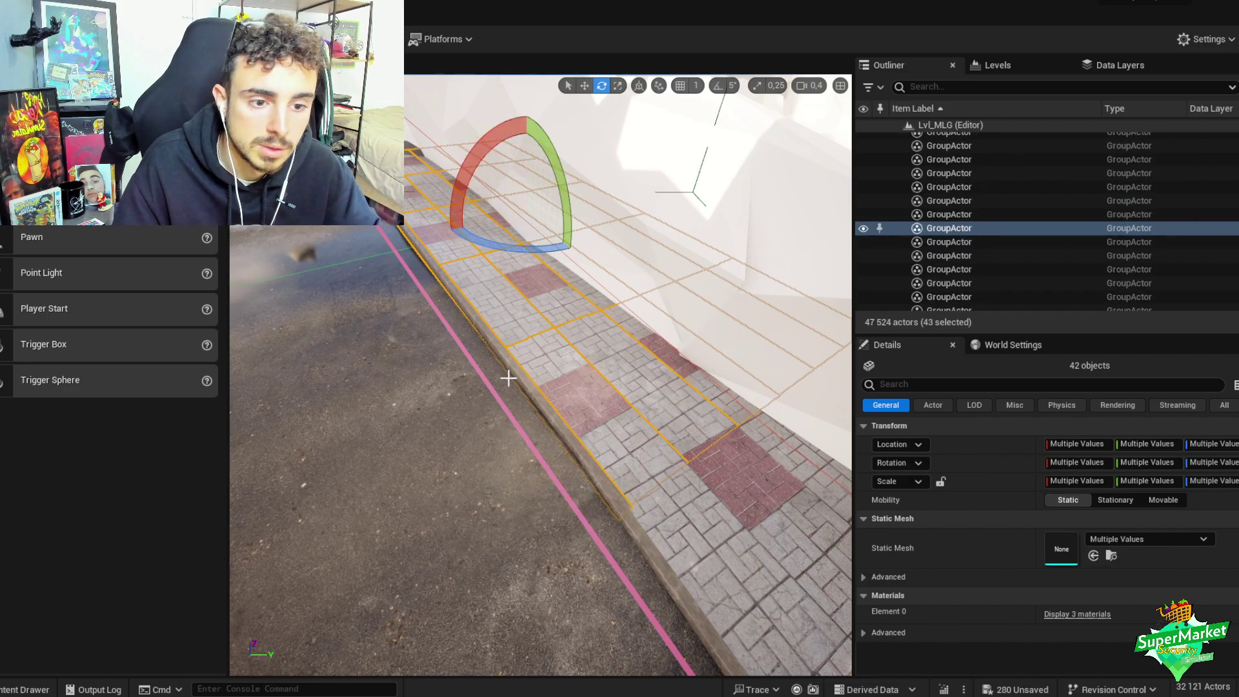
pyautogui.moveTo(506, 368)
pyautogui.mouseDown(button='right')
pyautogui.moveTo(490, 387)
pyautogui.moveTo(503, 376)
pyautogui.mouseUp(button='right')
pyautogui.press('w')
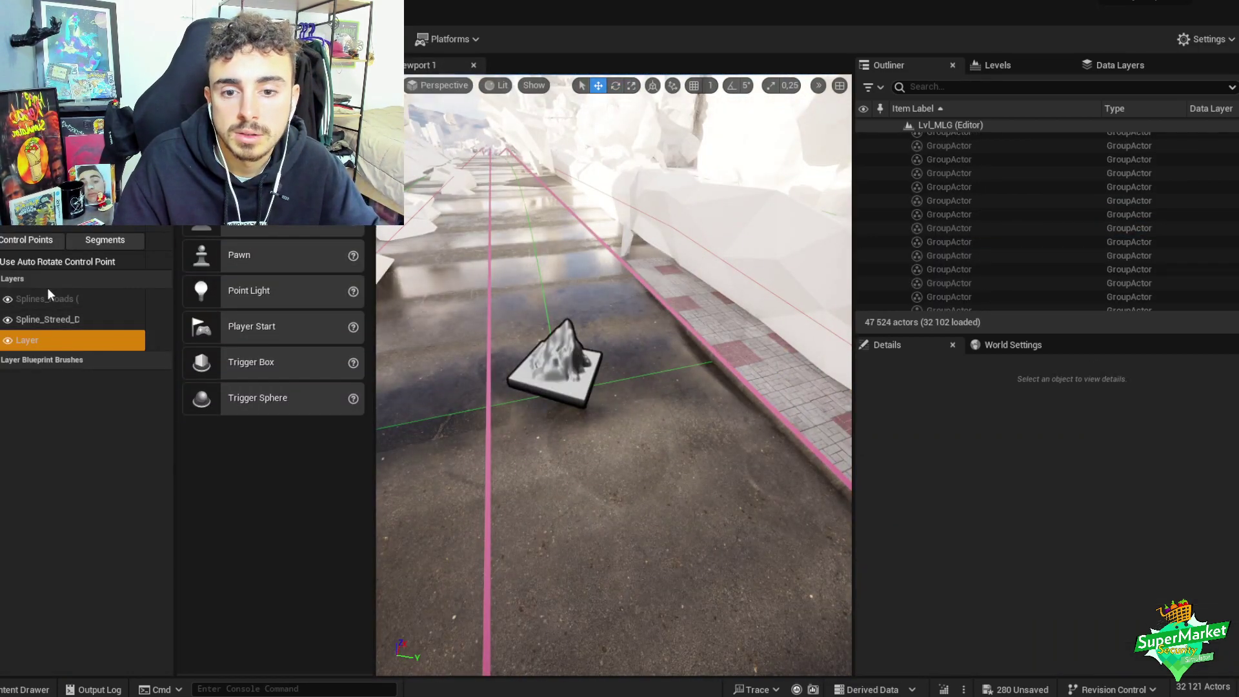
# - Switch to Landscape Splines editing on the Splines_Roads layer
pyautogui.click(47, 288)
pyautogui.click(26, 278)
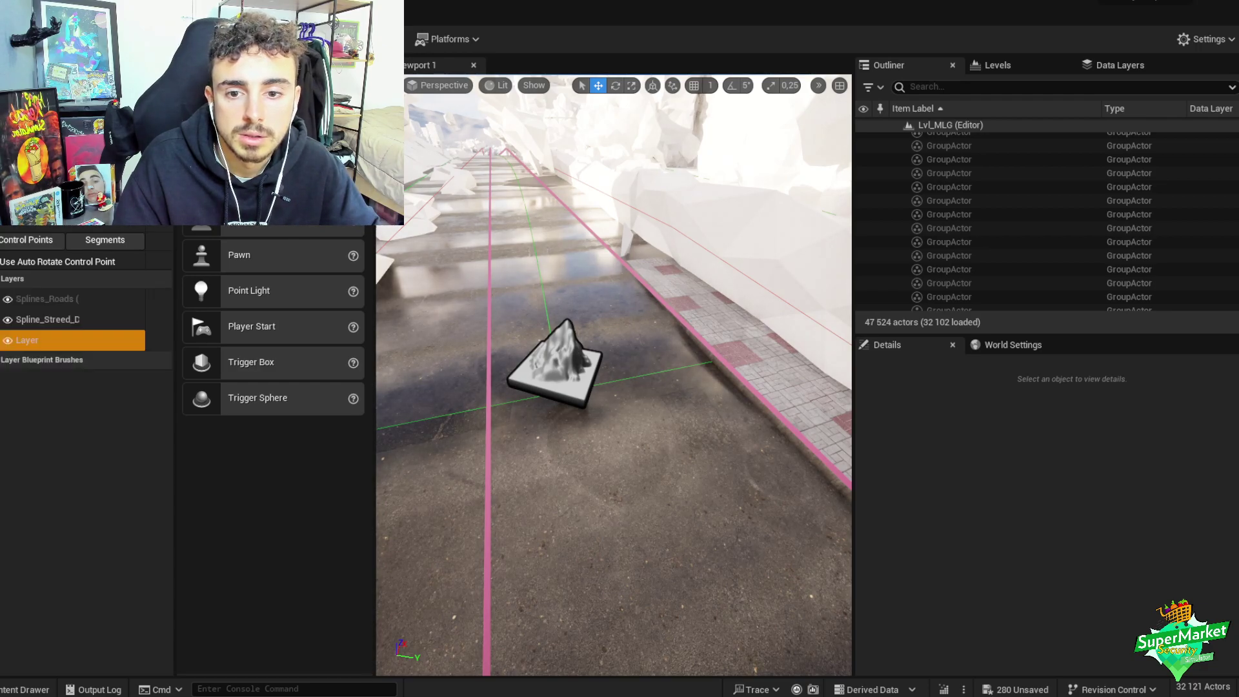
pyautogui.click(25, 341)
pyautogui.click(45, 298)
# - Turn off Raise Terrain on road spline segment 94 and check the adjoining segment 95
pyautogui.click(526, 290)
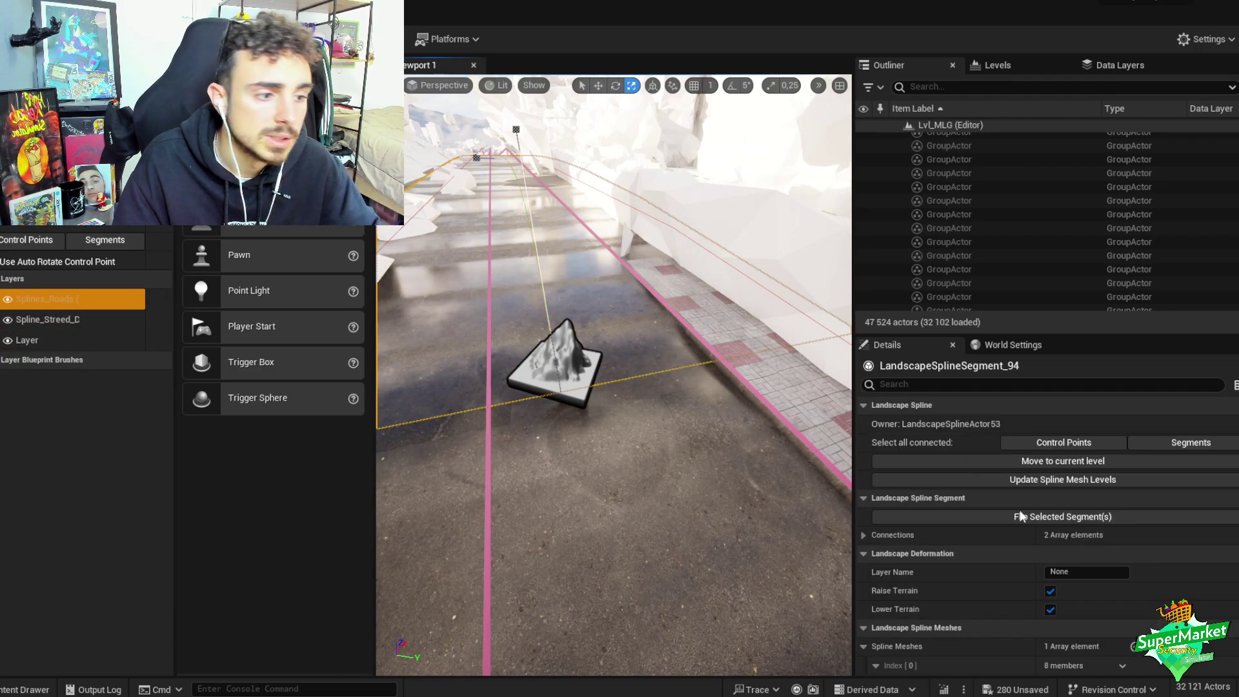
pyautogui.click(1051, 591)
pyautogui.moveTo(613, 387); pyautogui.dragTo(663, 443, button='right')
pyautogui.click(662, 465)
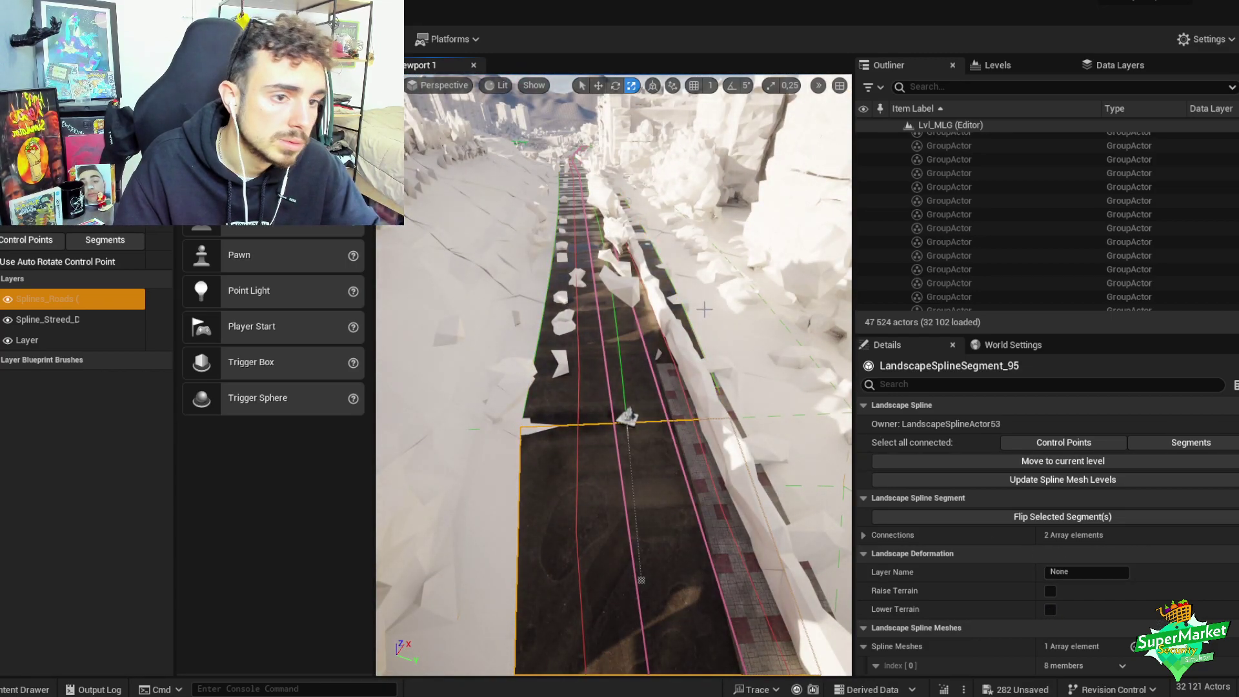
pyautogui.moveTo(627, 416); pyautogui.dragTo(594, 397, button='right')
pyautogui.click(602, 410)
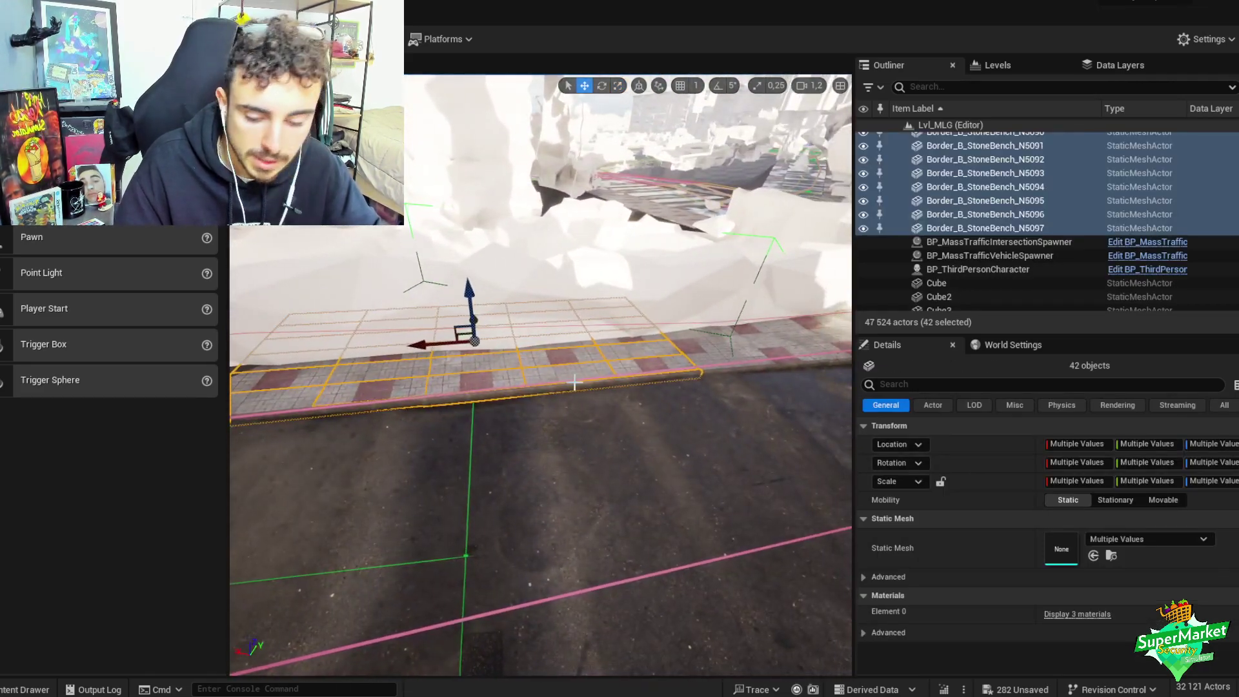
# - Reselect the sidewalk bench tiles, undo a trial move, and group them with Ctrl+G
pyautogui.click(670, 374)
pyautogui.keyDown('ctrl'); pyautogui.click(666, 374); pyautogui.keyUp('ctrl')
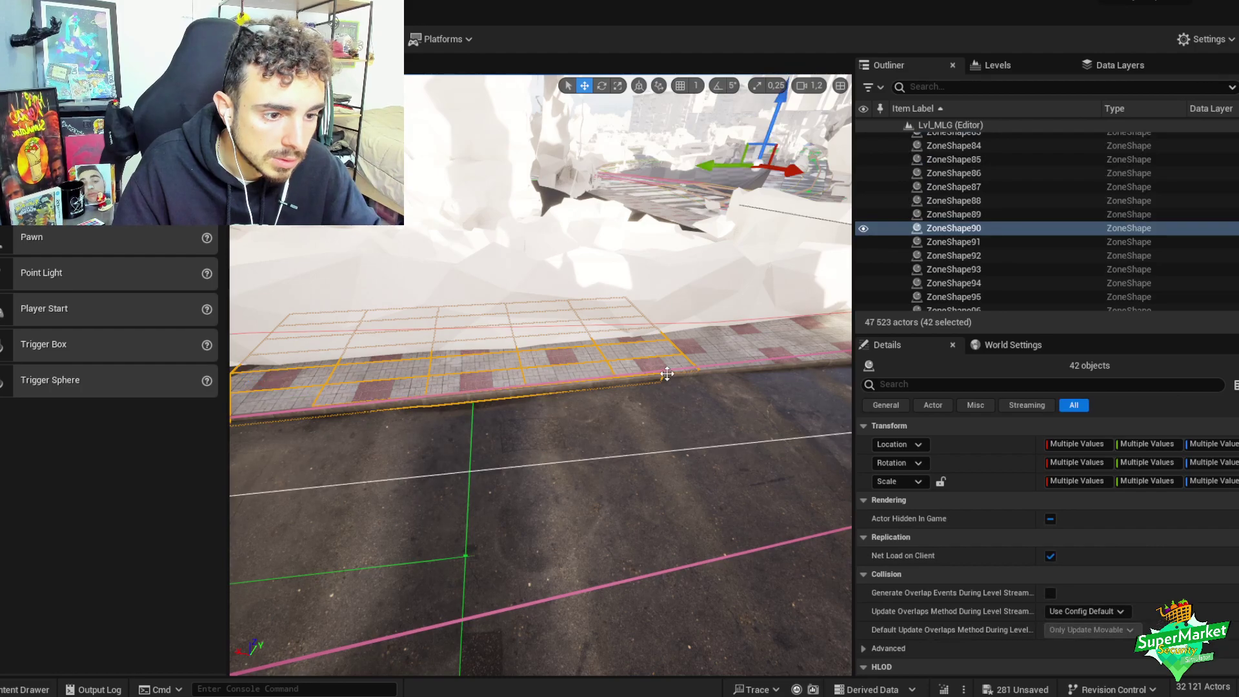
pyautogui.hotkey('ctrl', 'z')
pyautogui.hotkey('ctrl', 'z')
pyautogui.press('e')
pyautogui.moveTo(650, 381); pyautogui.dragTo(650, 381, button='right')
pyautogui.moveTo(651, 381); pyautogui.dragTo(669, 381)
pyautogui.press('w')
pyautogui.moveTo(669, 381); pyautogui.dragTo(647, 382, button='right')
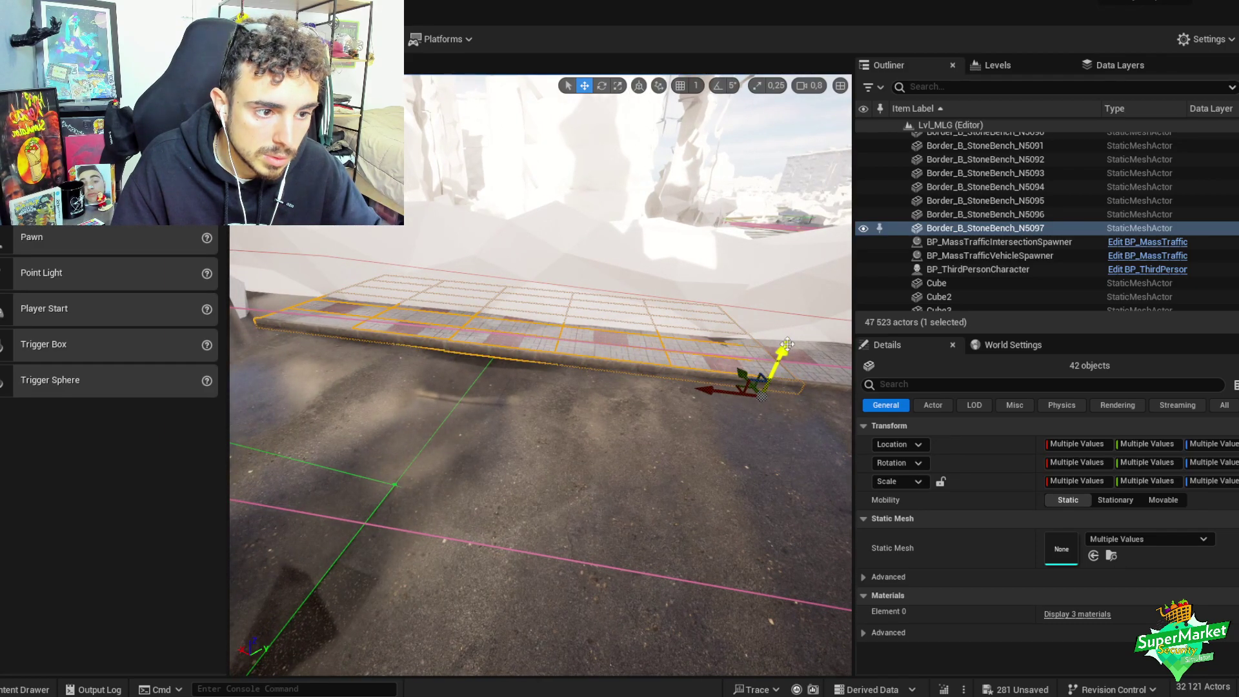
pyautogui.hotkey('ctrl', 'z')
pyautogui.moveTo(768, 362); pyautogui.dragTo(766, 360, button='right')
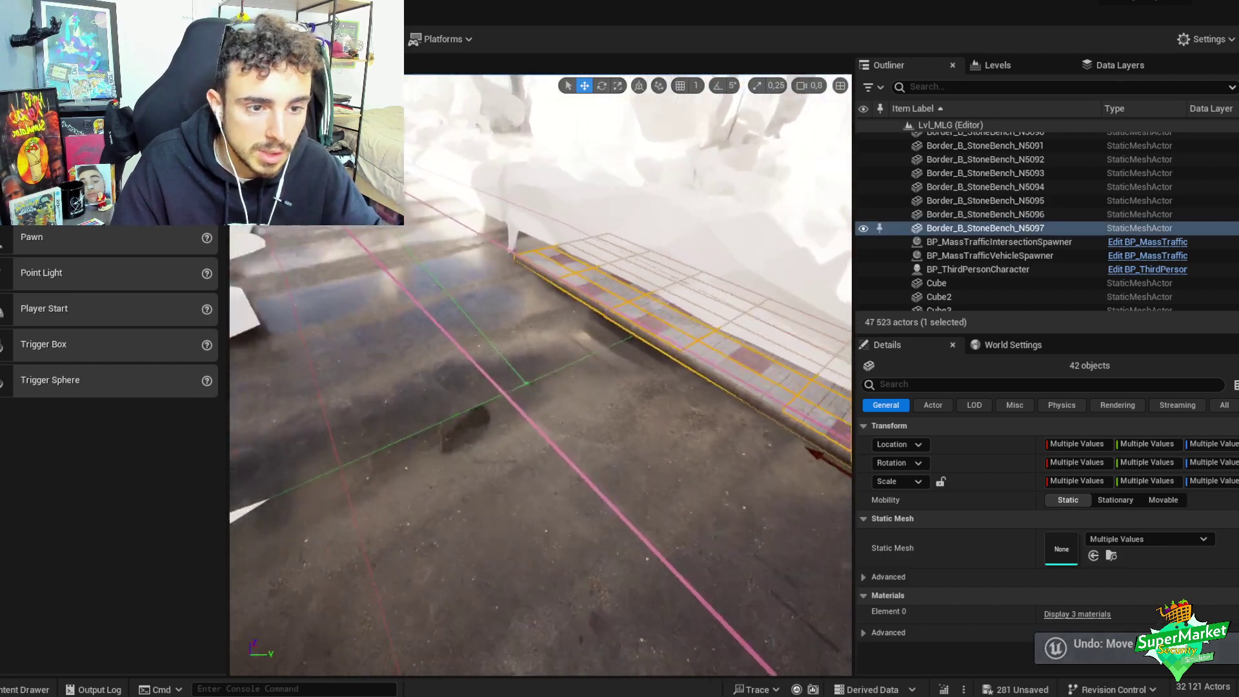
pyautogui.moveTo(458, 354); pyautogui.dragTo(458, 354, button='right')
pyautogui.hotkey('ctrl', 'g')
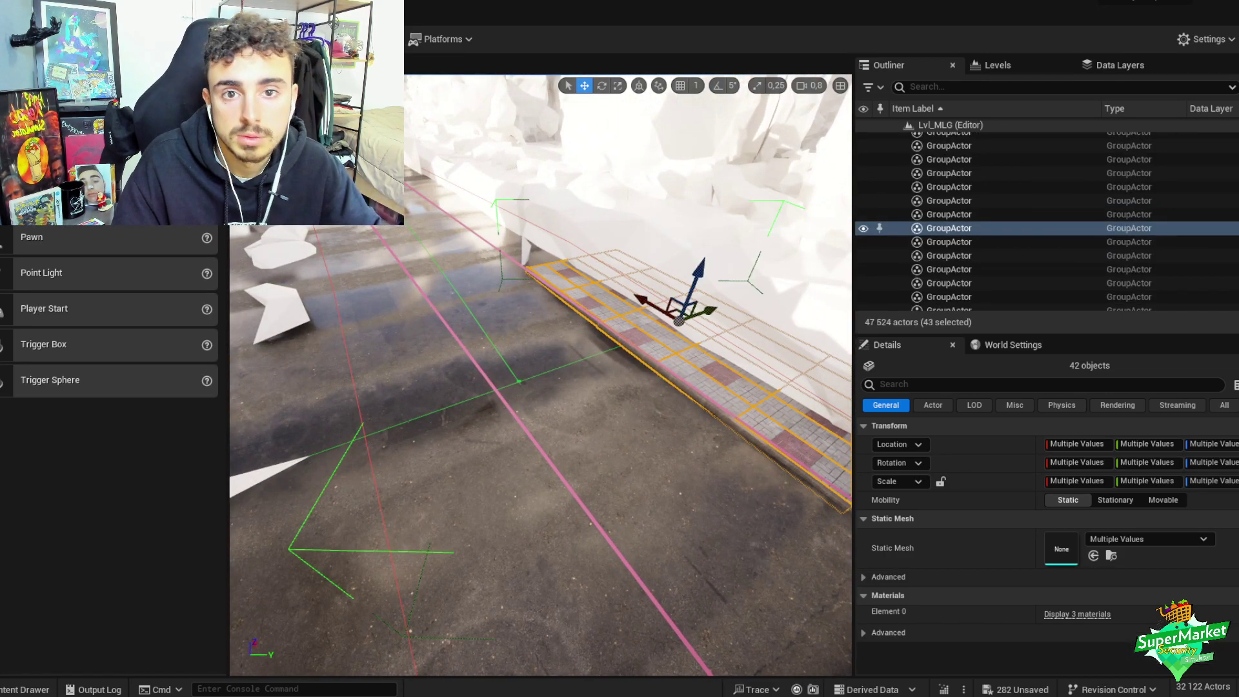
# - Raise road spline control point 93 to Z 178.79 and tilt it about 2.8°
pyautogui.hotkey('shift', '2')
pyautogui.click(595, 351)
pyautogui.moveTo(631, 363); pyautogui.dragTo(568, 330, button='right')
pyautogui.moveTo(528, 342); pyautogui.dragTo(528, 332)
pyautogui.moveTo(528, 332); pyautogui.dragTo(636, 334, button='right')
pyautogui.press('e')
pyautogui.moveTo(636, 334); pyautogui.dragTo(648, 416)
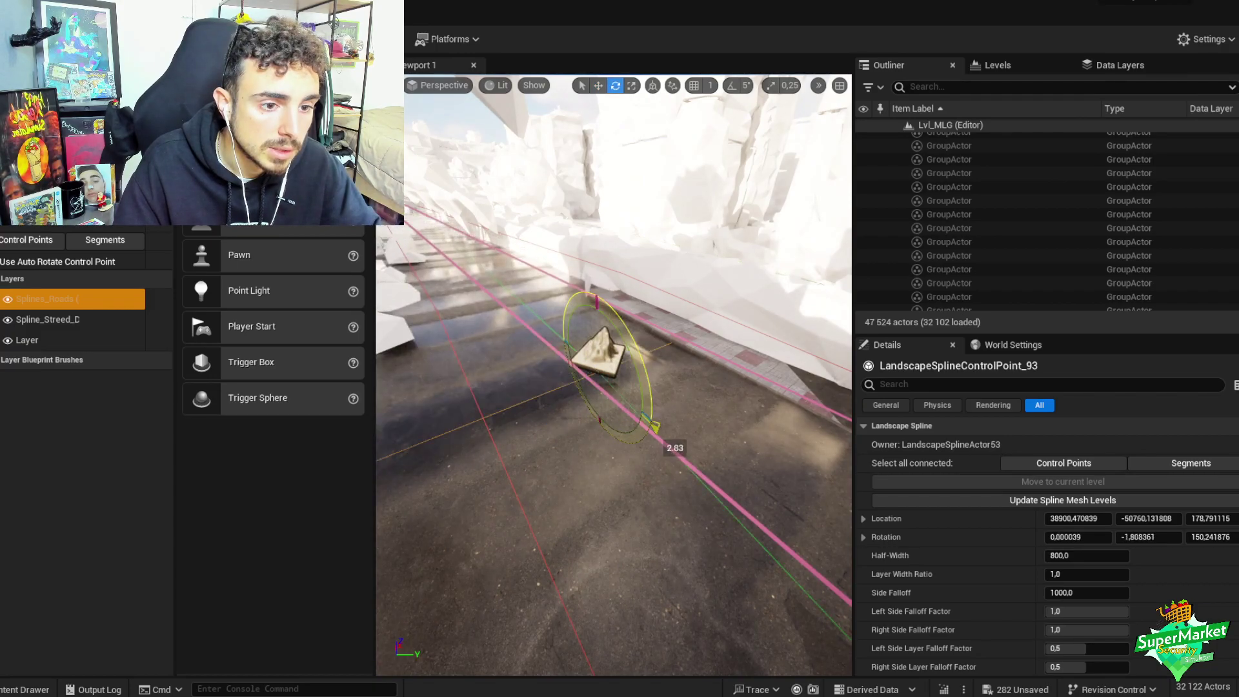
pyautogui.press('w')
pyautogui.moveTo(680, 349); pyautogui.dragTo(658, 349, button='right')
pyautogui.click(709, 283)
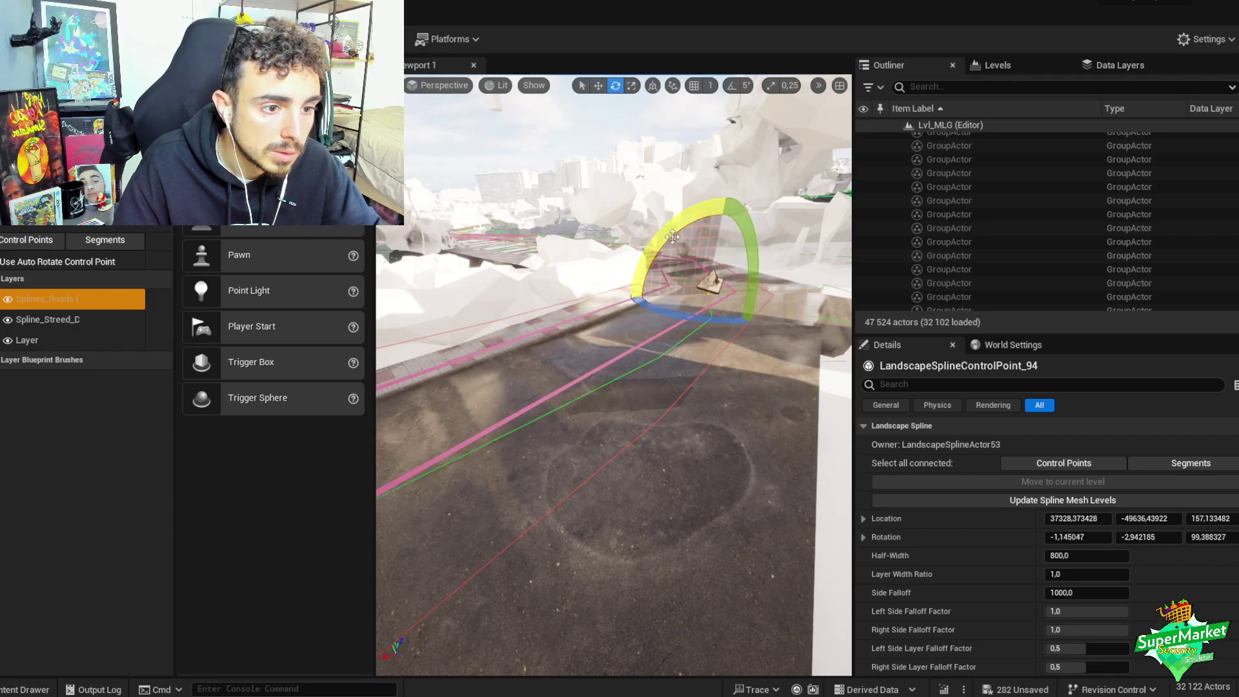
pyautogui.press('w')
pyautogui.moveTo(673, 237); pyautogui.dragTo(653, 251, button='right')
# - Duplicate the grouped sidewalk row with Ctrl+D, nudge it along the road, and group it
pyautogui.hotkey('shift', '1')
pyautogui.click(635, 374)
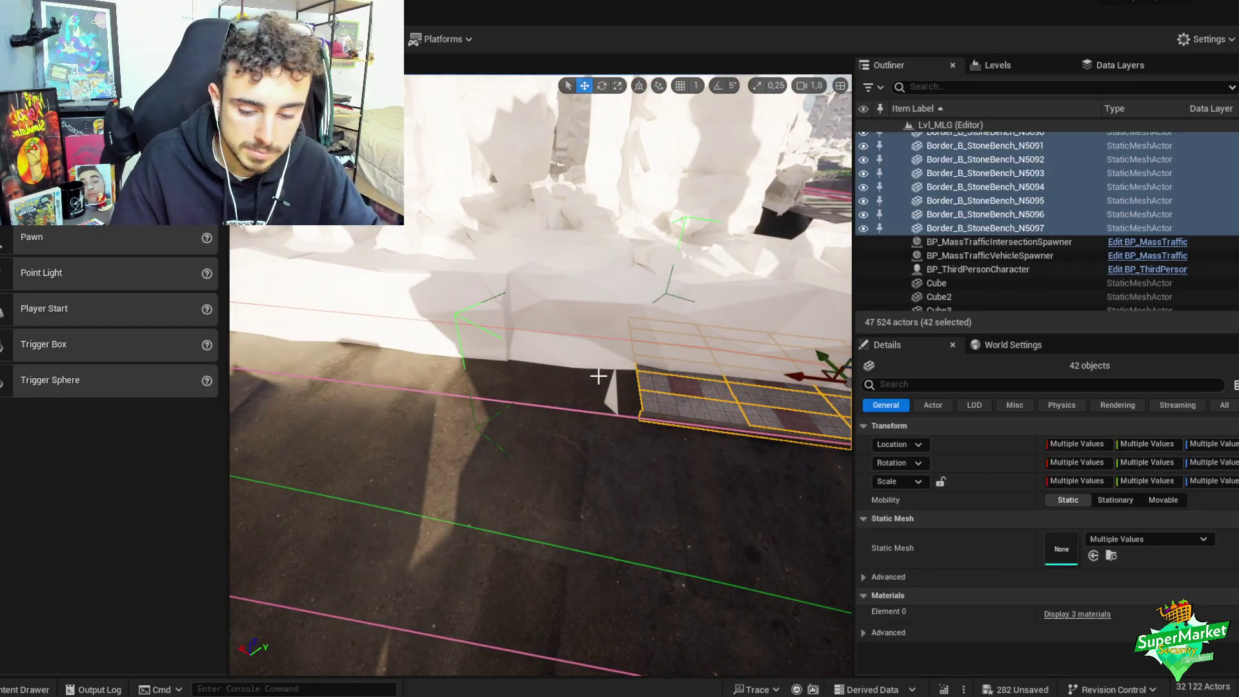
pyautogui.hotkey('ctrl', 'd')
pyautogui.moveTo(800, 387); pyautogui.dragTo(443, 395, button='right')
pyautogui.moveTo(444, 394); pyautogui.dragTo(454, 395)
pyautogui.moveTo(552, 373); pyautogui.dragTo(617, 405, button='right')
pyautogui.press('e')
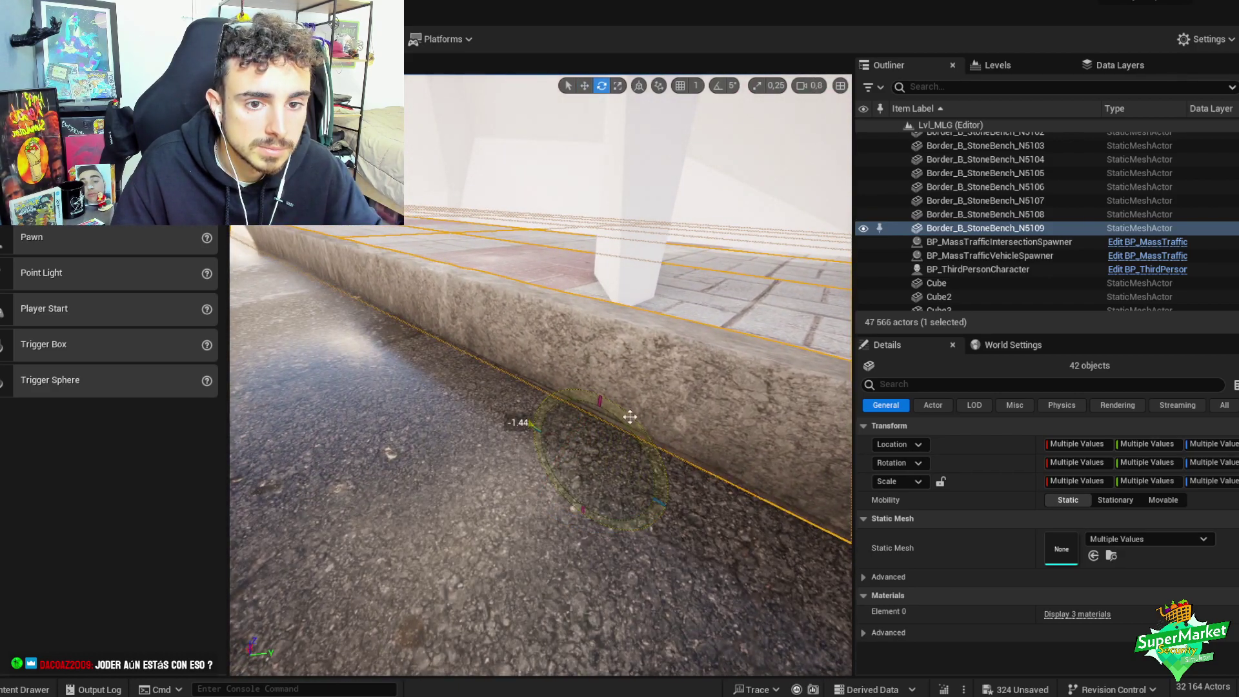
pyautogui.press('w')
pyautogui.scroll(-3, 628, 415)
pyautogui.moveTo(521, 393); pyautogui.dragTo(546, 351, button='right')
pyautogui.scroll(-1, 535, 397)
pyautogui.scroll(3, 529, 381)
pyautogui.hotkey('ctrl', 'g')
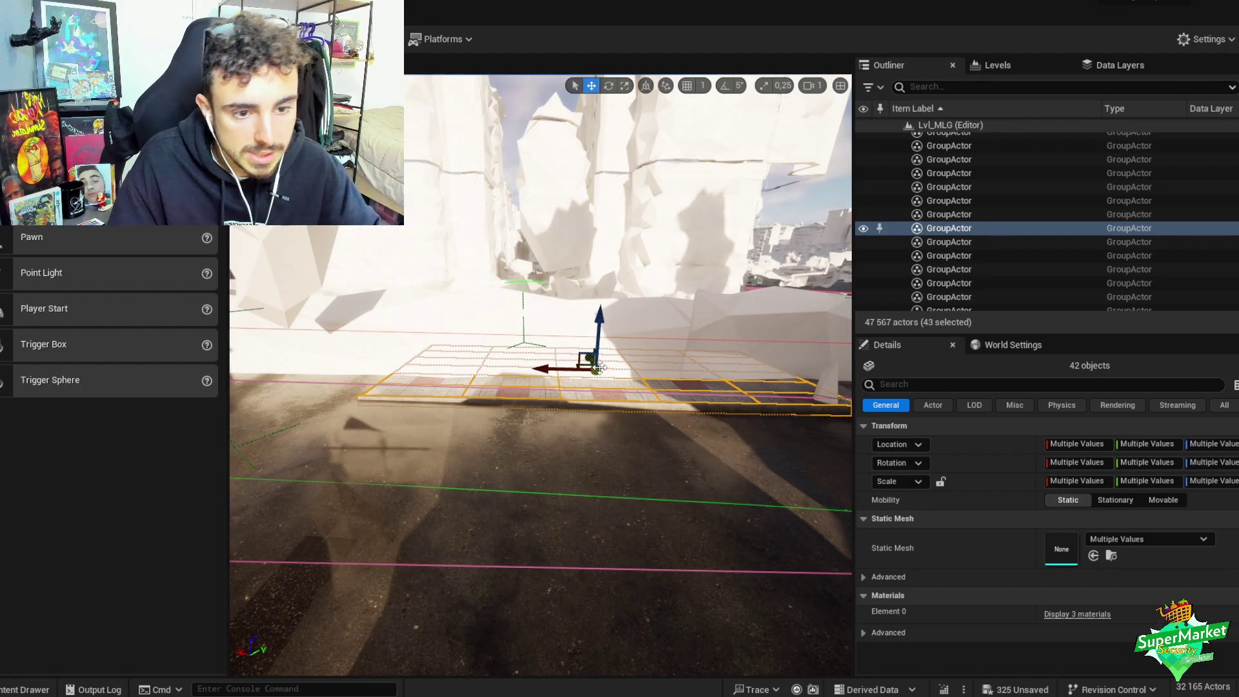
# - Add another row further along, close the curb gap, then duplicate both rows along the road
pyautogui.keyDown('alt'); pyautogui.moveTo(603, 368); pyautogui.dragTo(575, 424); pyautogui.keyUp('alt')
pyautogui.moveTo(522, 400)
pyautogui.mouseDown(button='right')
pyautogui.moveTo(529, 442)
pyautogui.moveTo(539, 413)
pyautogui.mouseUp(button='right')
pyautogui.scroll(-2, 528, 436)
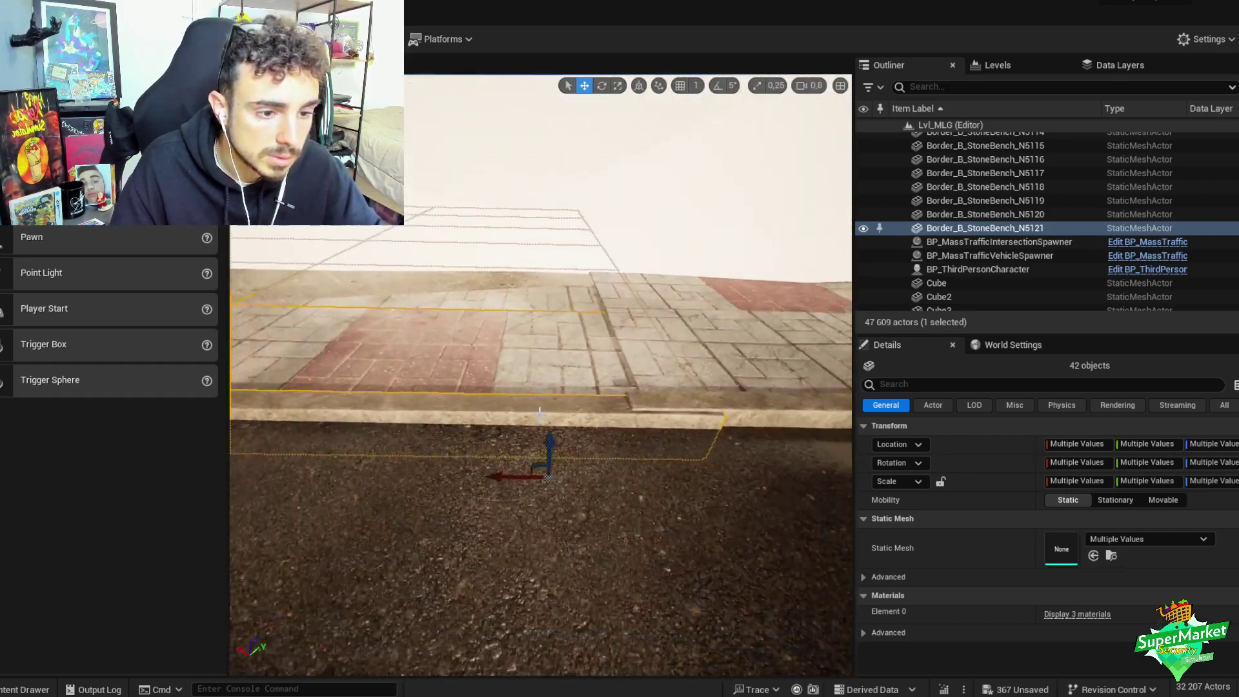
pyautogui.moveTo(513, 475); pyautogui.dragTo(533, 462, button='right')
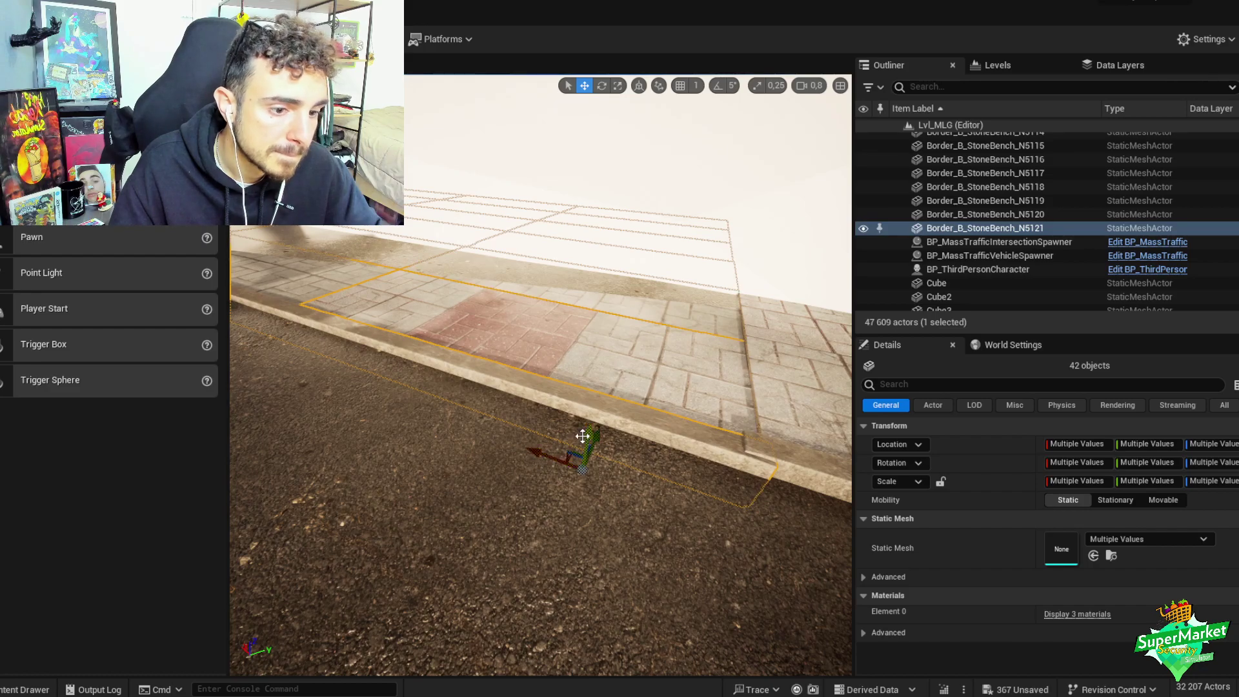
pyautogui.moveTo(583, 437); pyautogui.dragTo(586, 431)
pyautogui.moveTo(587, 431); pyautogui.dragTo(399, 450, button='right')
pyautogui.press('e')
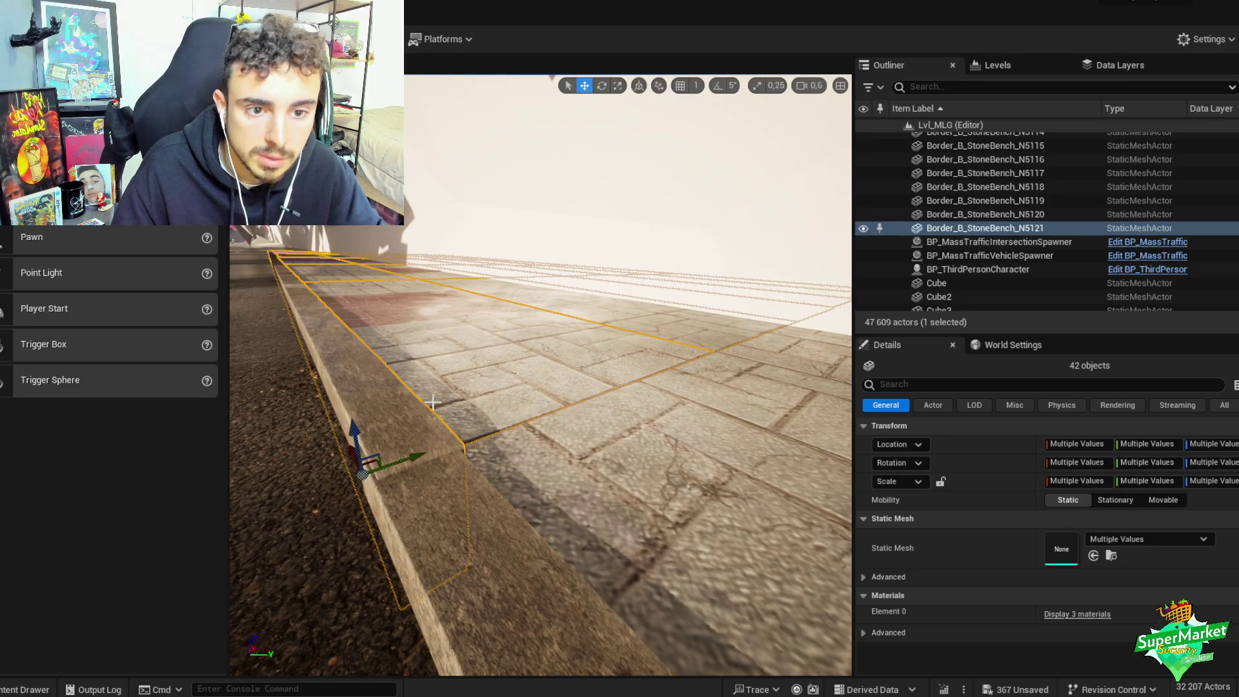
pyautogui.moveTo(432, 403); pyautogui.dragTo(581, 353, button='right')
pyautogui.hotkey('shift', 'e')
pyautogui.keyDown('ctrl'); pyautogui.keyDown('alt'); pyautogui.moveTo(587, 354); pyautogui.dragTo(355, 314); pyautogui.keyUp('alt'); pyautogui.keyUp('ctrl')
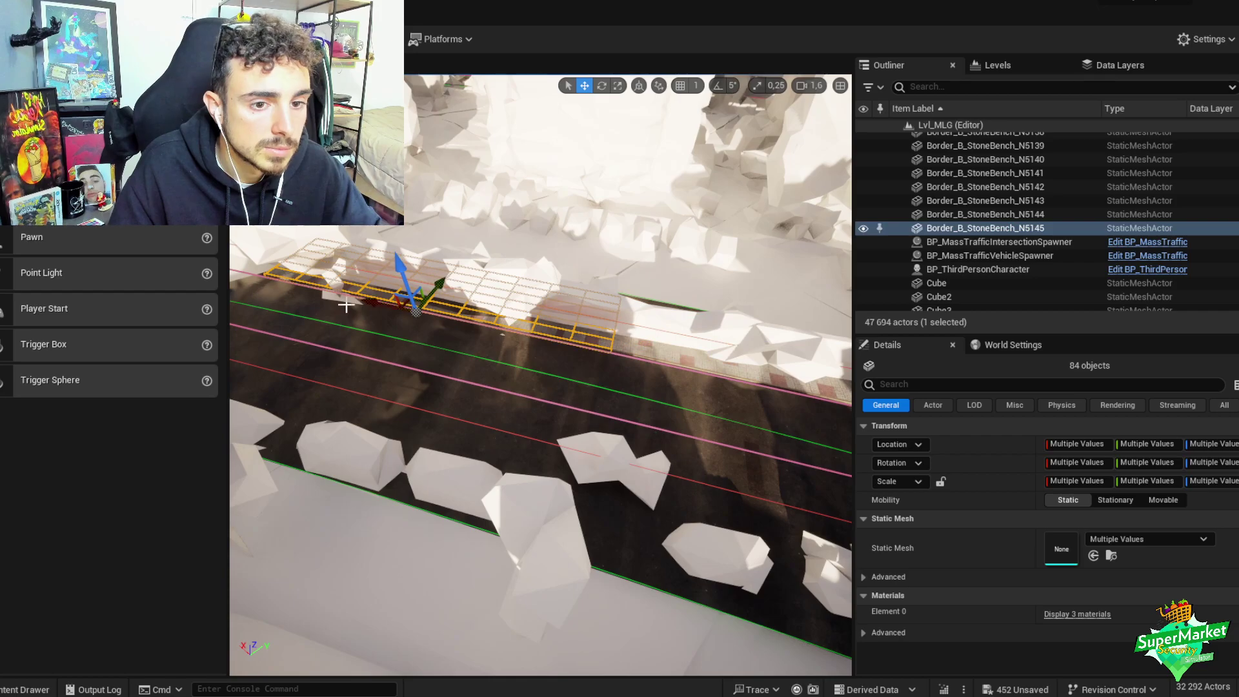
# - Slide the two copied rows further along the road toward the wall
pyautogui.moveTo(347, 305); pyautogui.dragTo(362, 317, button='right')
pyautogui.moveTo(601, 402); pyautogui.dragTo(418, 386)
pyautogui.scroll(-2, 433, 386)
pyautogui.moveTo(442, 387); pyautogui.dragTo(374, 379, button='right')
pyautogui.scroll(-1, 388, 381)
pyautogui.moveTo(489, 521); pyautogui.dragTo(489, 521, button='right')
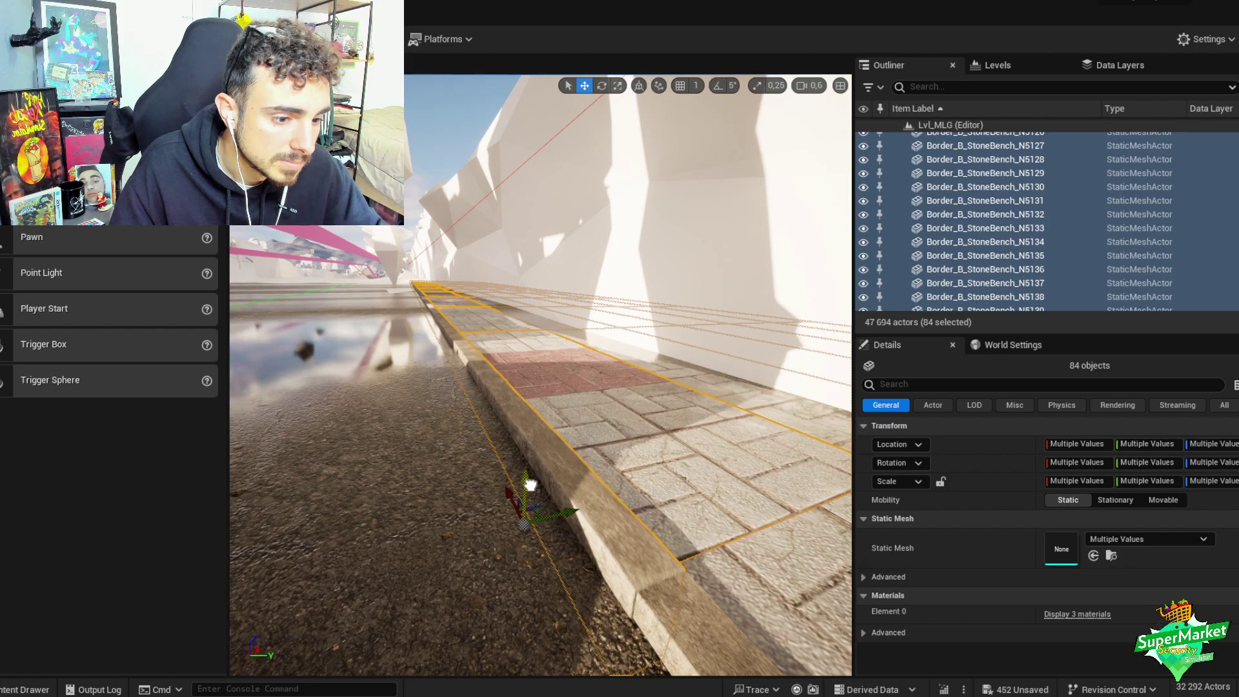
pyautogui.moveTo(531, 486); pyautogui.dragTo(344, 406, button='right')
# - Shift the copies along the sidewalk once more, then delete all 84 stone-bench pieces
pyautogui.moveTo(344, 407); pyautogui.dragTo(423, 420)
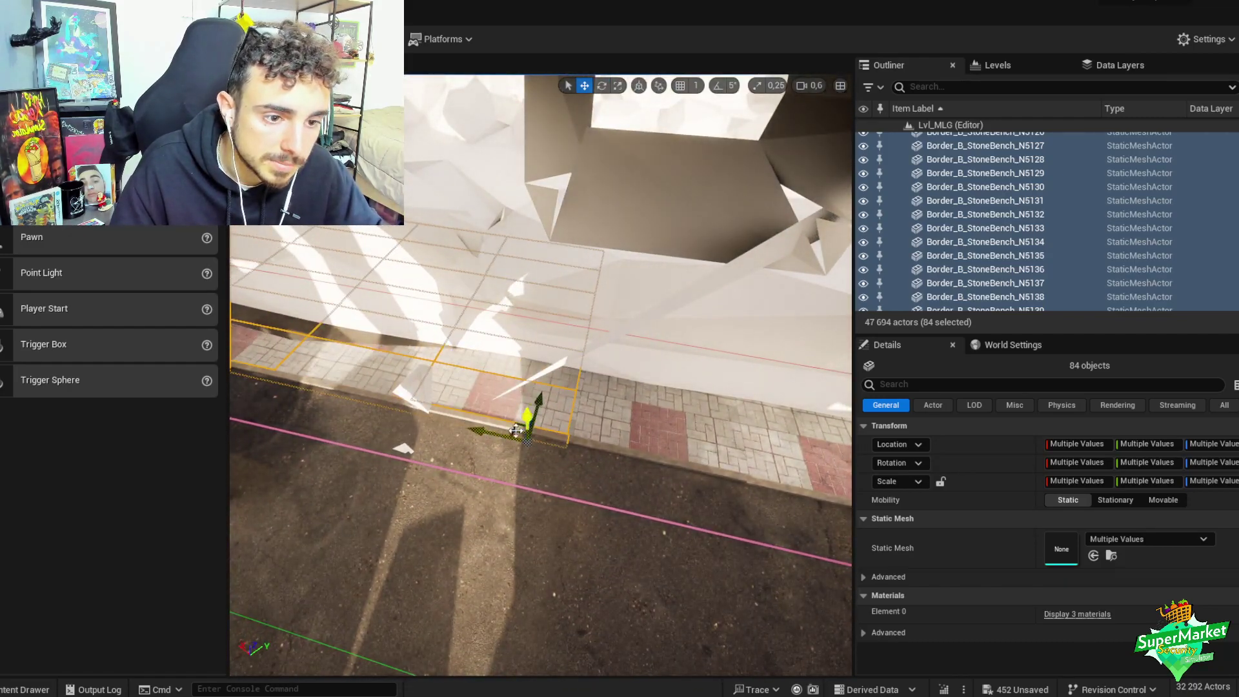
pyautogui.moveTo(515, 430); pyautogui.dragTo(596, 428, button='right')
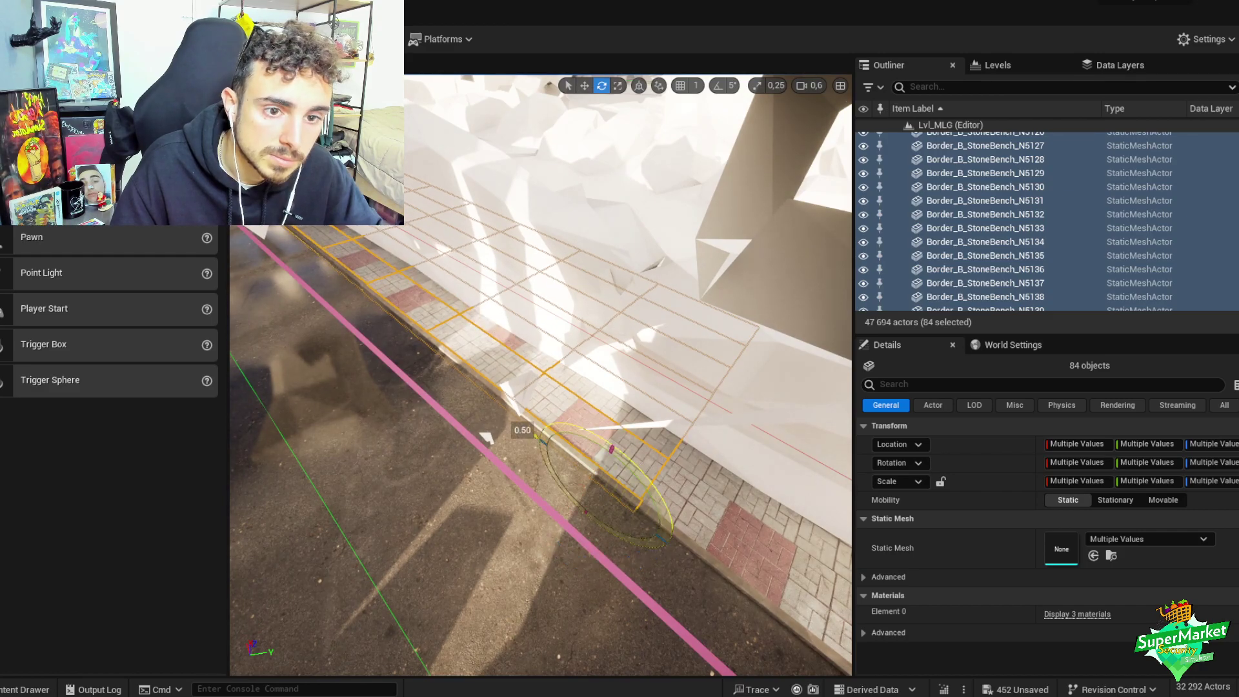
pyautogui.moveTo(484, 437); pyautogui.dragTo(485, 437, button='right')
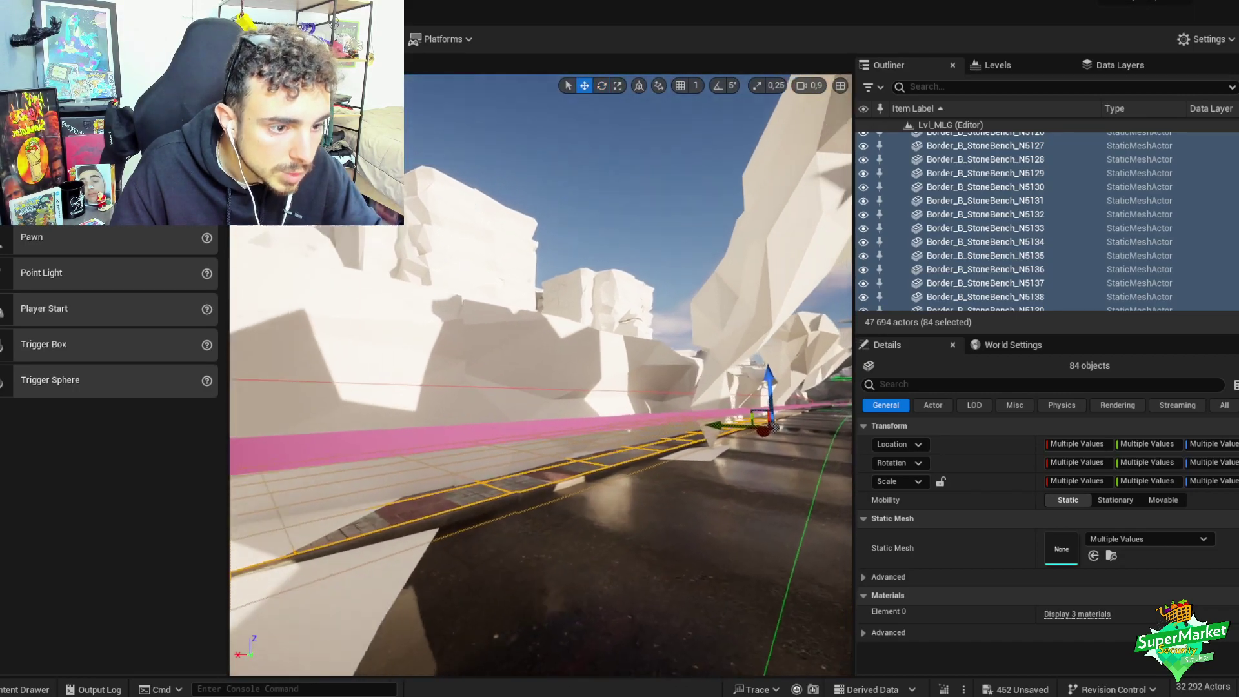
pyautogui.moveTo(484, 437); pyautogui.dragTo(485, 437, button='right')
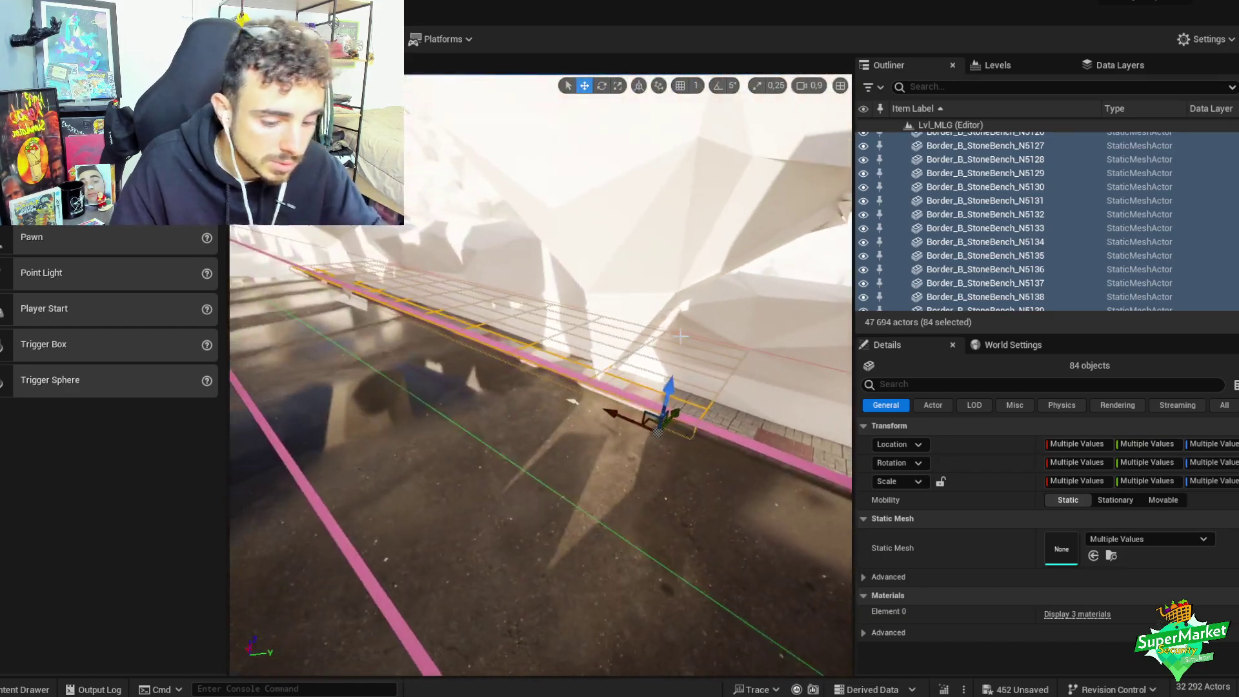
pyautogui.press('Delete')
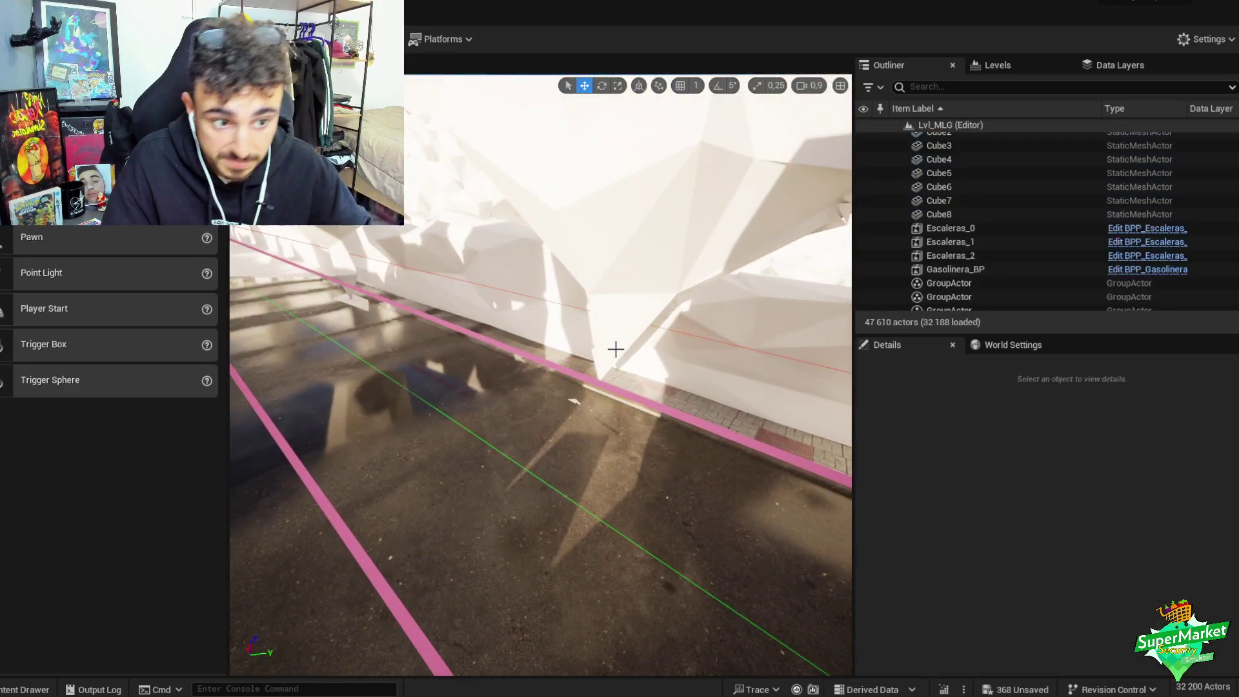
# - Select and frame the 42-piece stone-bench curb section, then group it
pyautogui.click(648, 386)
pyautogui.press('f')
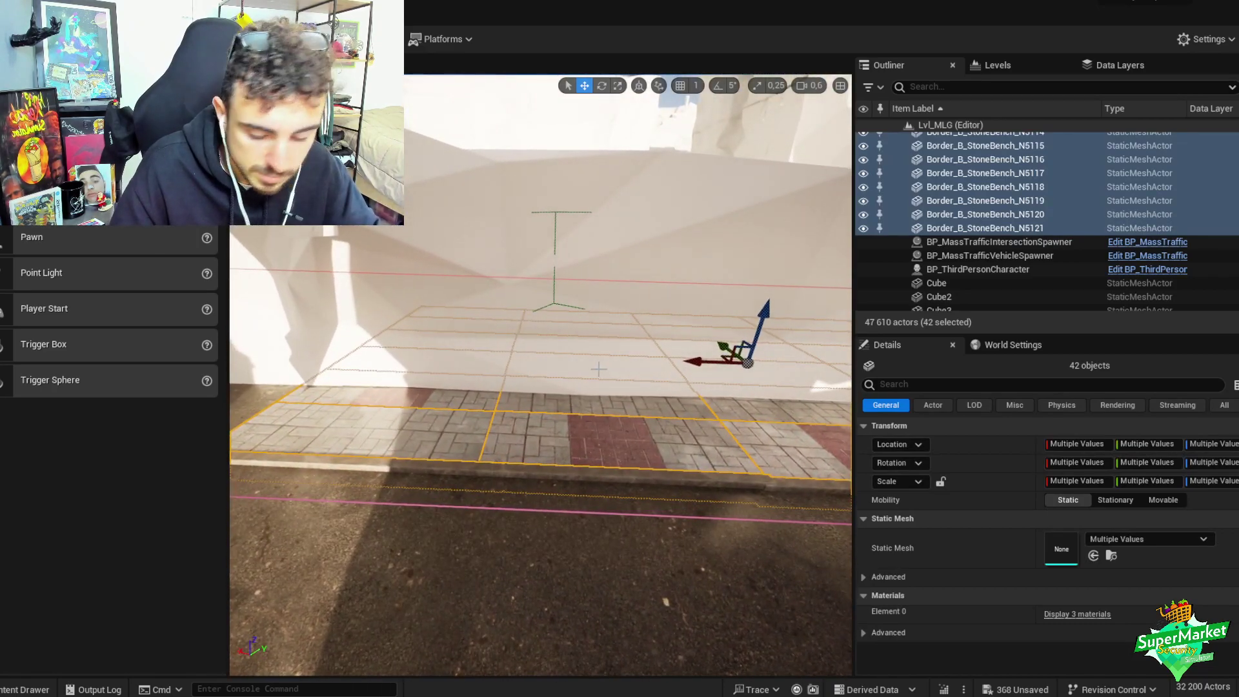
pyautogui.moveTo(598, 356); pyautogui.dragTo(598, 355, button='right')
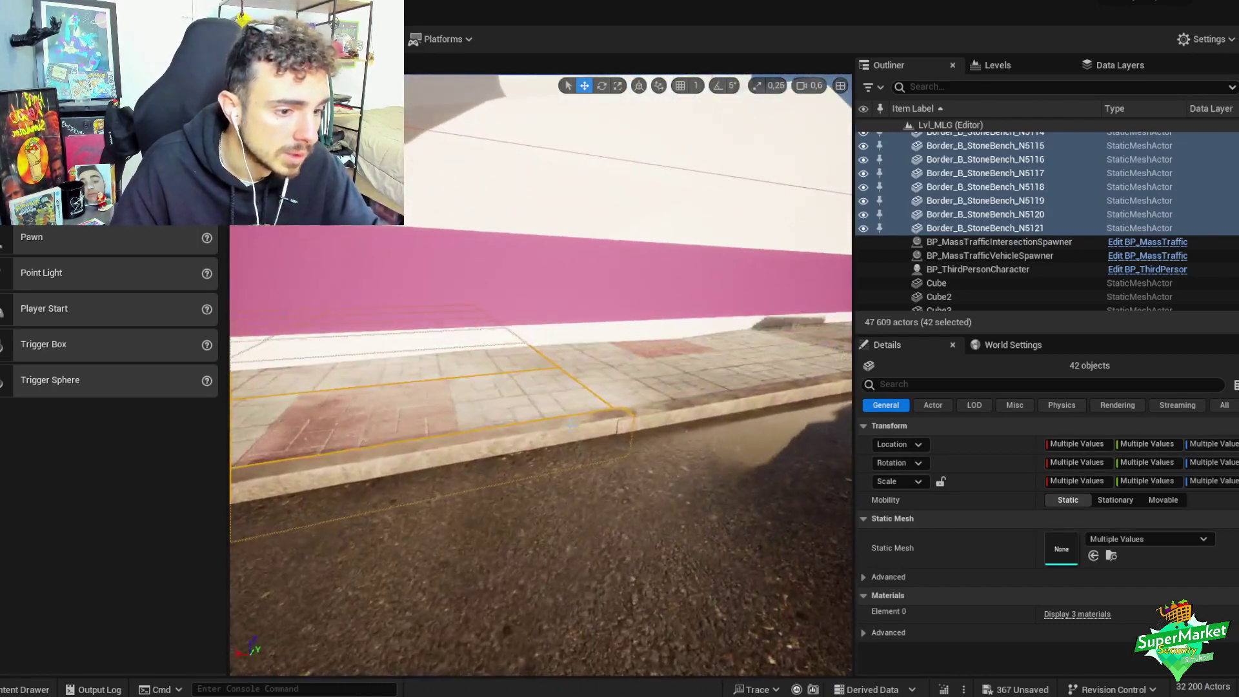
pyautogui.click(555, 431)
pyautogui.click(655, 482)
pyautogui.press('e')
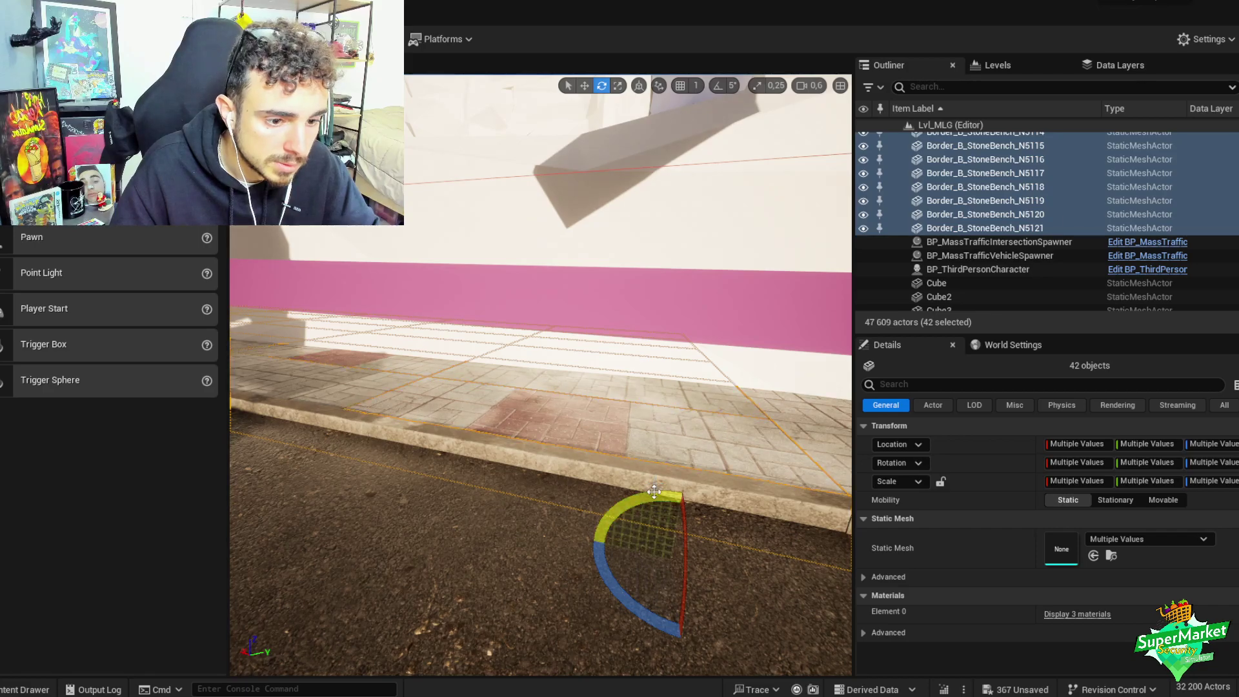
pyautogui.moveTo(598, 356); pyautogui.dragTo(598, 356, button='right')
pyautogui.moveTo(677, 434); pyautogui.dragTo(678, 434, button='right')
pyautogui.press('e')
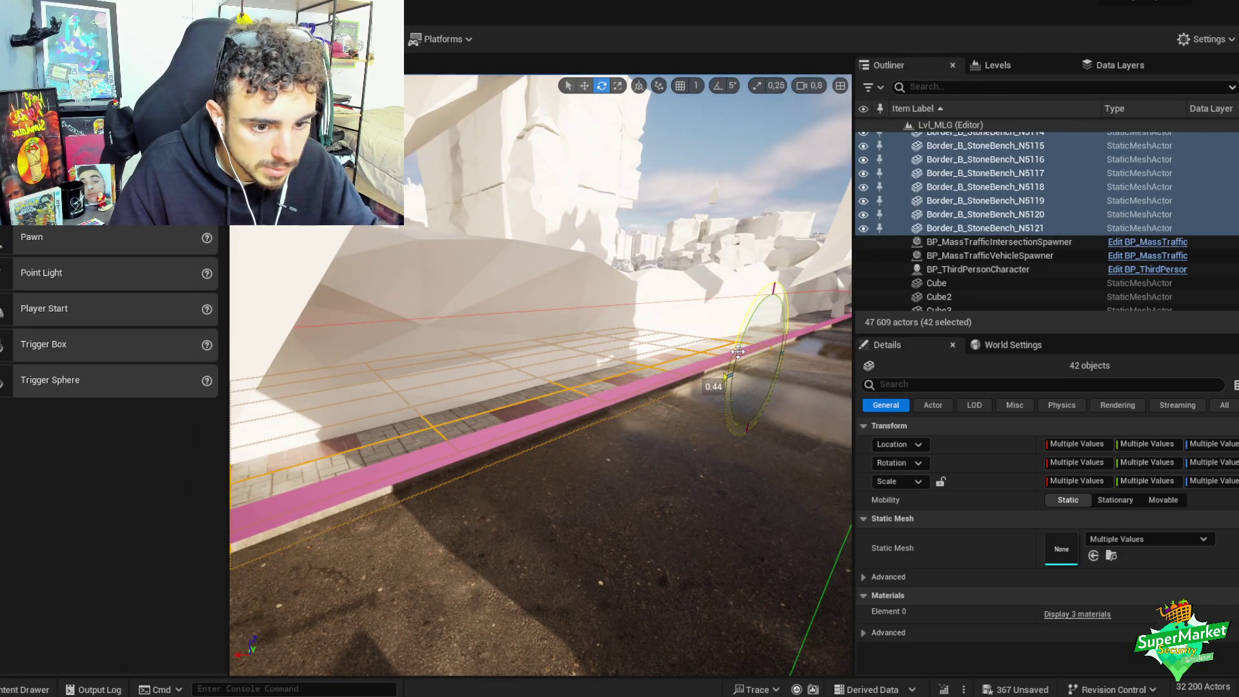
pyautogui.moveTo(650, 340); pyautogui.dragTo(665, 343, button='right')
pyautogui.press('w')
pyautogui.hotkey('ctrl', 'g')
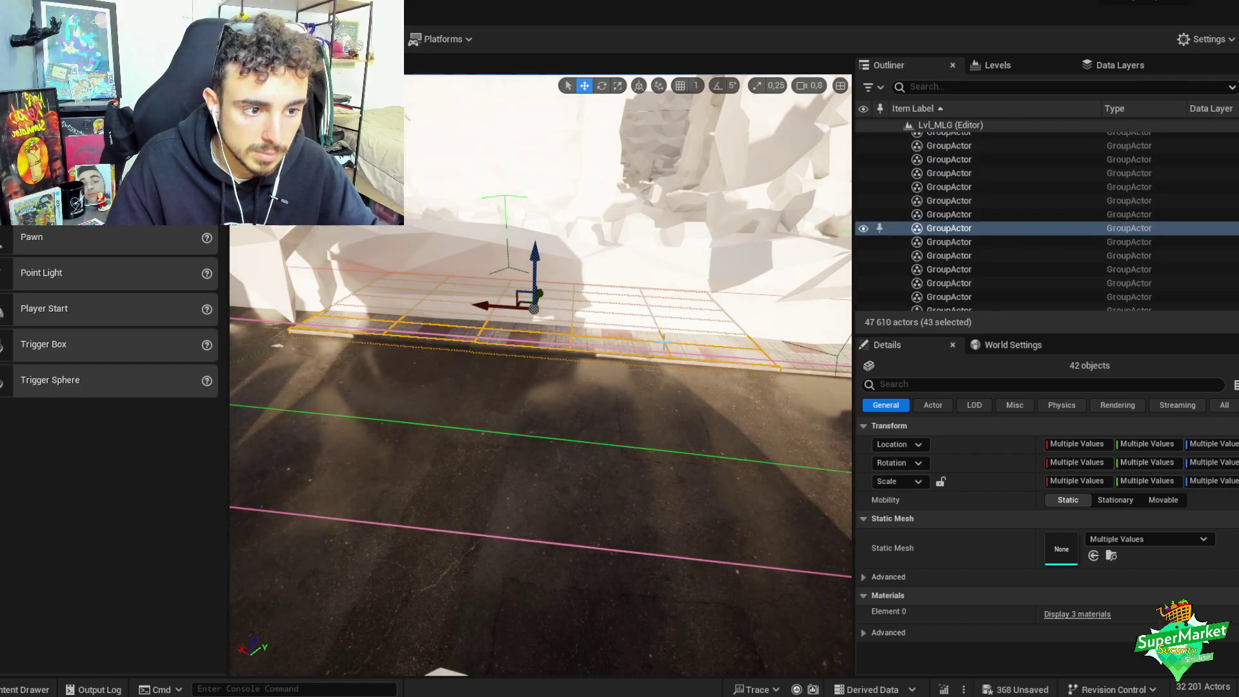
# - Alt-drag a copy along the road, rotate it slightly to follow the road, and group it
pyautogui.keyDown('alt'); pyautogui.moveTo(654, 342); pyautogui.dragTo(365, 380); pyautogui.keyUp('alt')
pyautogui.moveTo(508, 365); pyautogui.dragTo(492, 359, button='right')
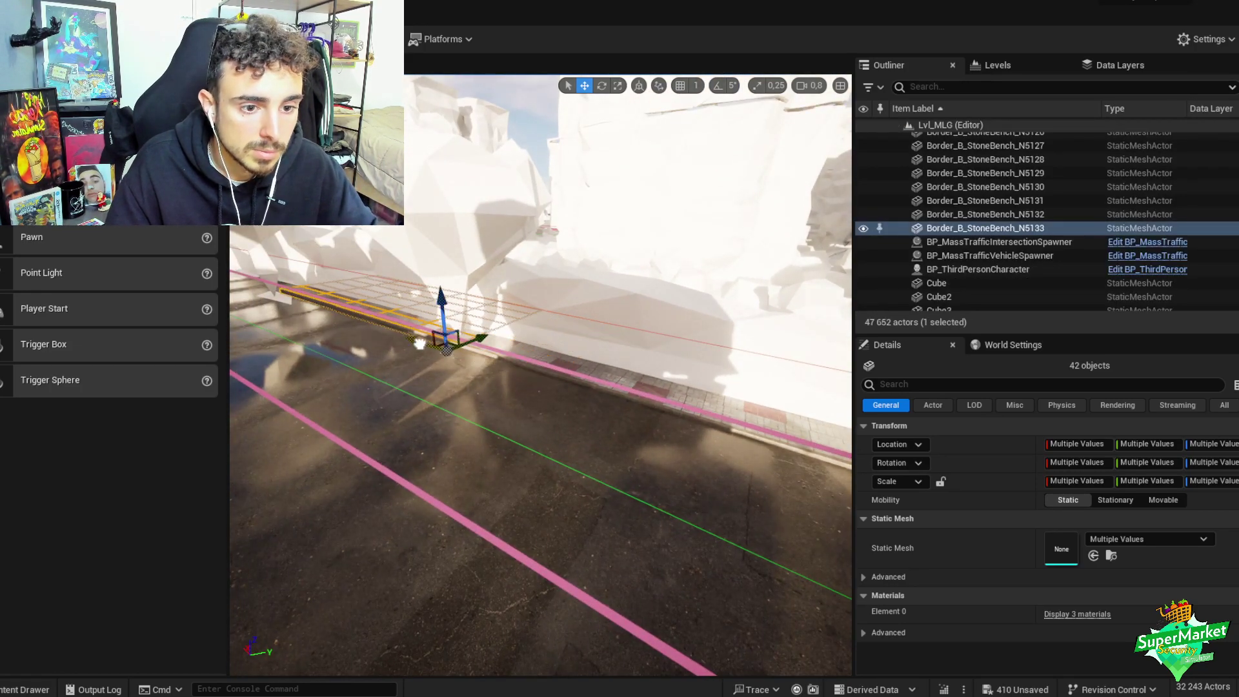
pyautogui.moveTo(389, 342); pyautogui.dragTo(521, 429, button='right')
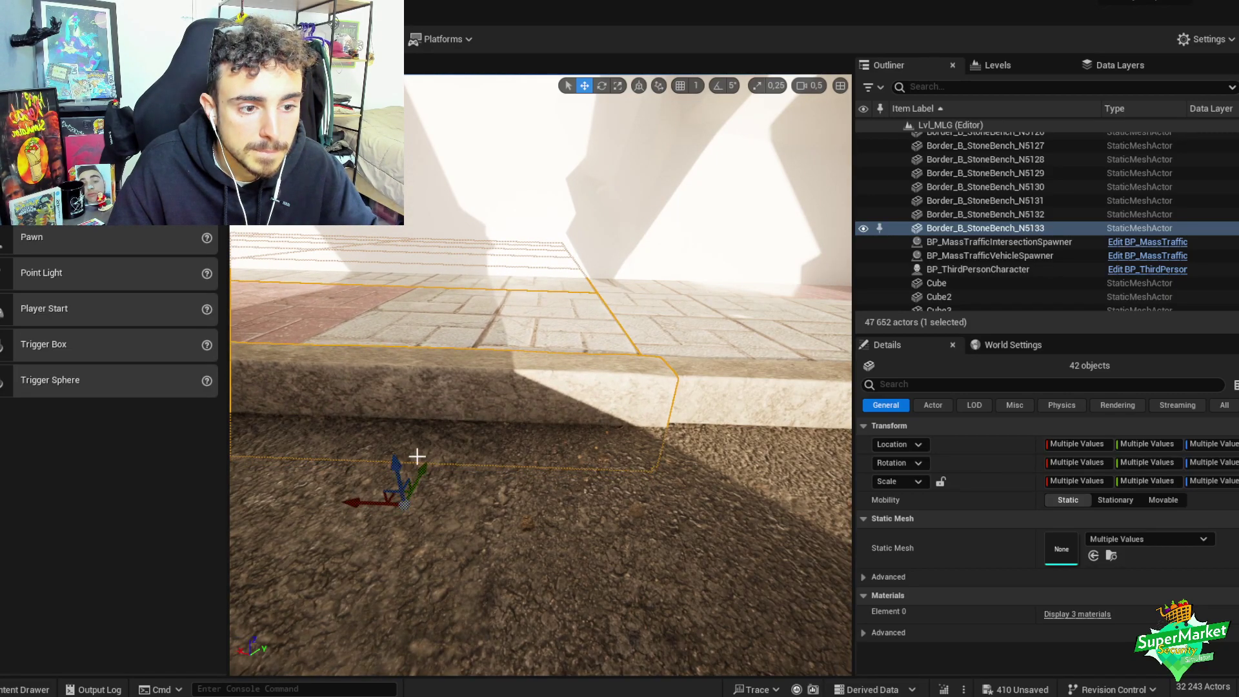
pyautogui.moveTo(417, 456); pyautogui.dragTo(622, 275, button='right')
pyautogui.scroll(2, 510, 362)
pyautogui.press('e')
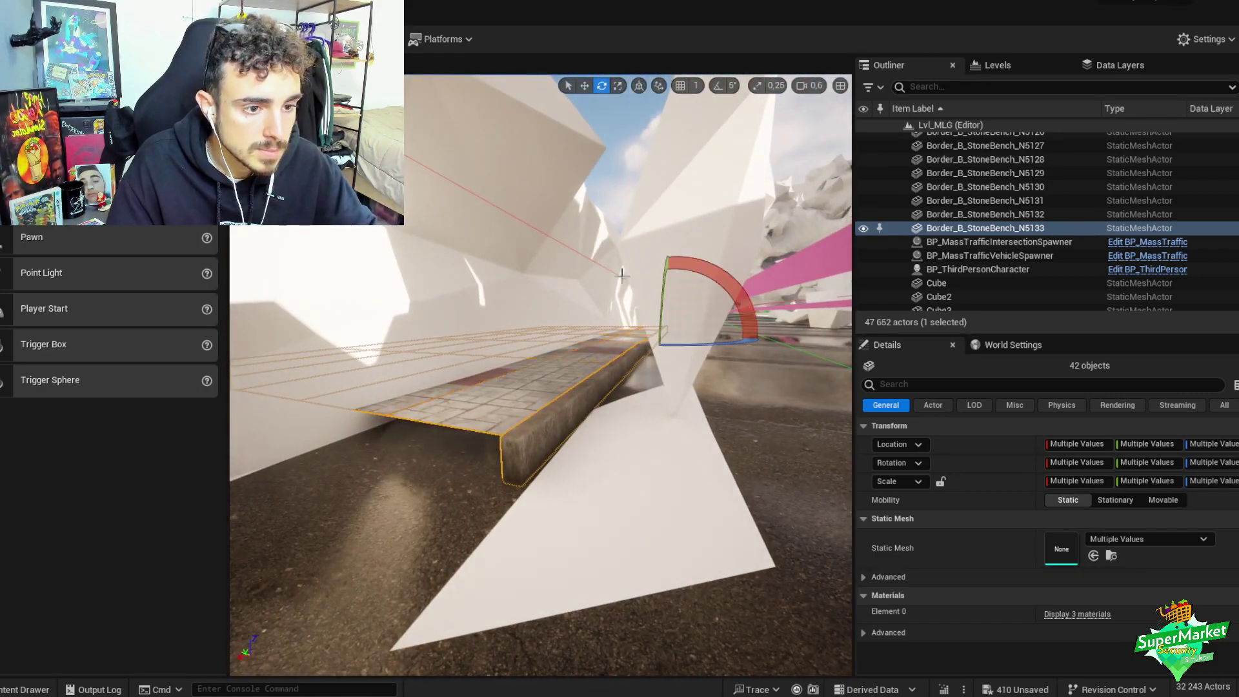
pyautogui.moveTo(662, 299); pyautogui.dragTo(662, 298)
pyautogui.press('w')
pyautogui.moveTo(662, 299); pyautogui.dragTo(533, 380, button='right')
pyautogui.hotkey('ctrl', 'g')
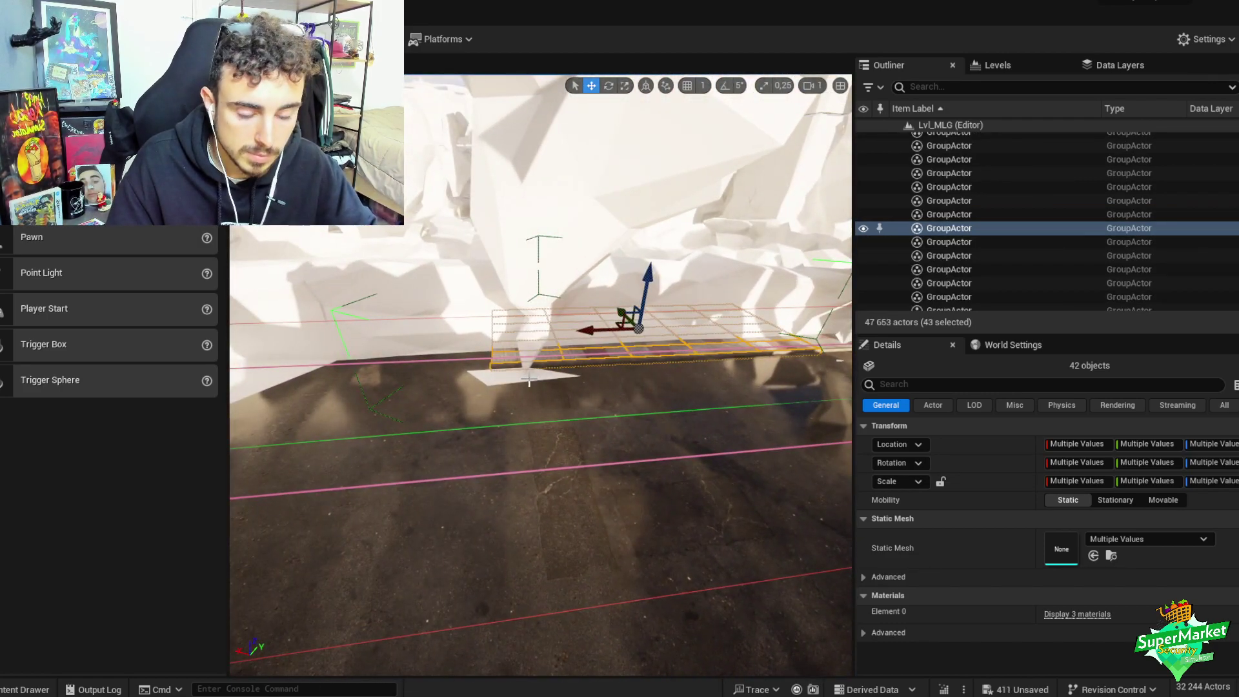
# - Alt-drag another copy of the curb group along the road, align it, and group it
pyautogui.keyDown('alt'); pyautogui.moveTo(574, 375); pyautogui.dragTo(458, 380); pyautogui.keyUp('alt')
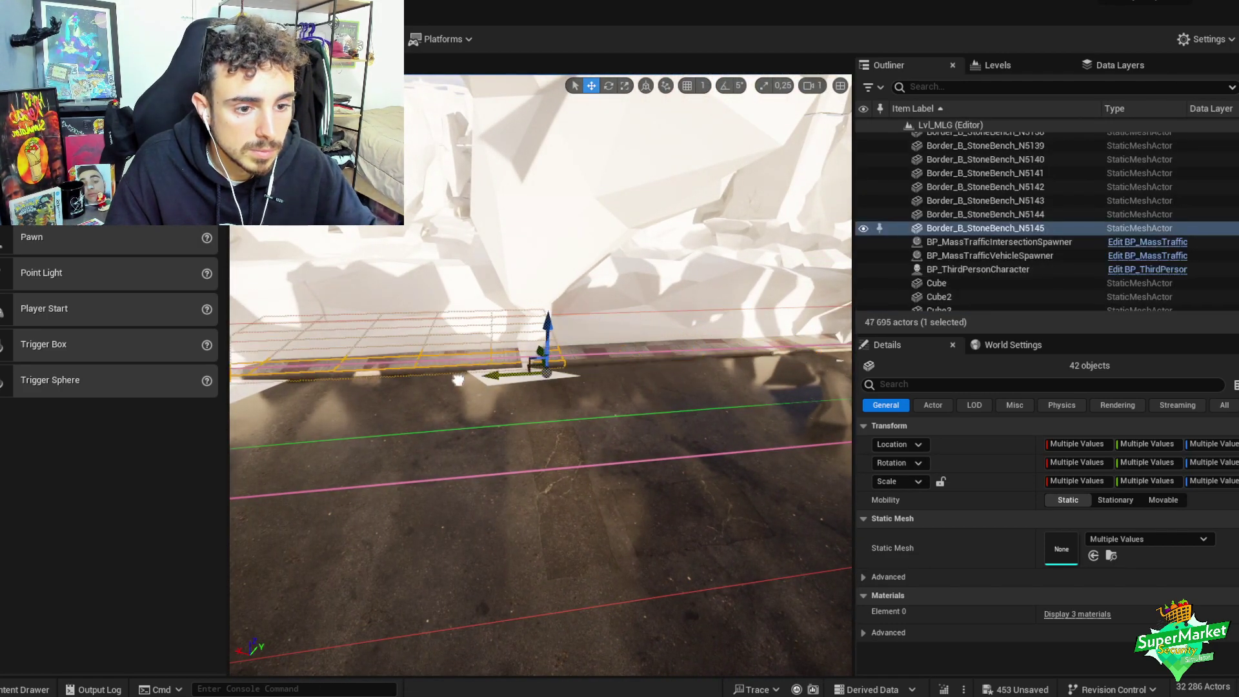
pyautogui.moveTo(452, 378)
pyautogui.mouseDown(button='right')
pyautogui.moveTo(408, 397)
pyautogui.moveTo(430, 374)
pyautogui.mouseUp(button='right')
pyautogui.scroll(-3, 416, 388)
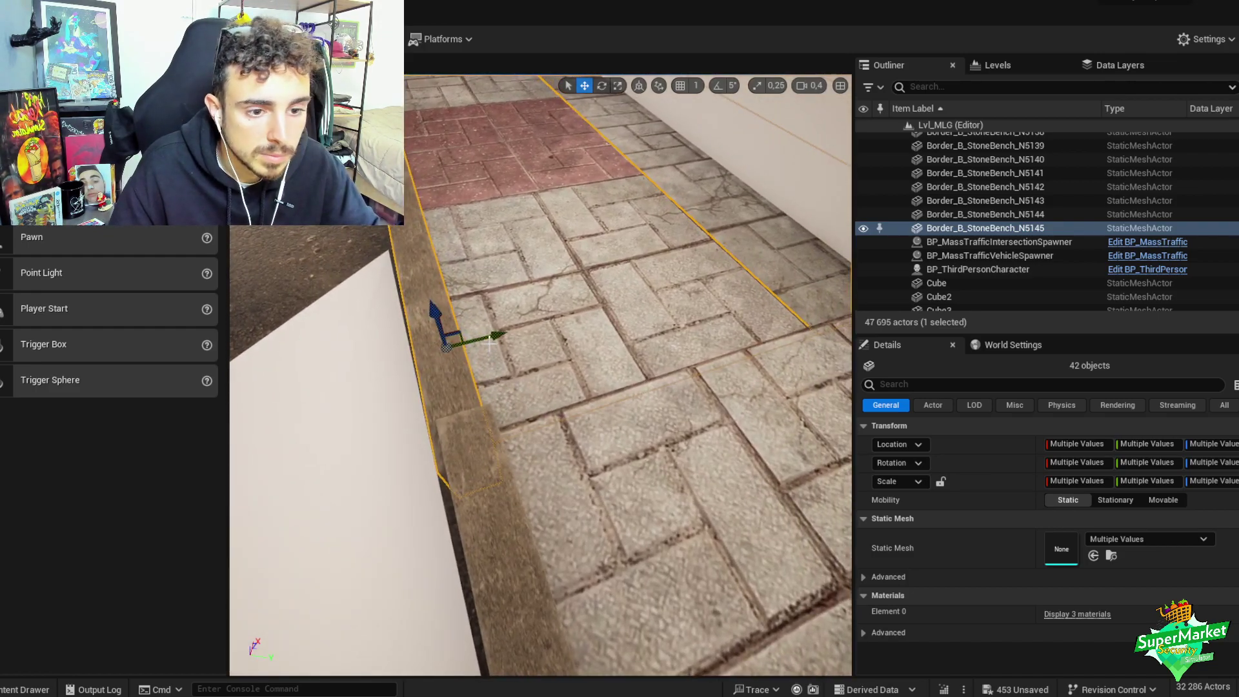
pyautogui.moveTo(494, 341); pyautogui.dragTo(524, 322, button='right')
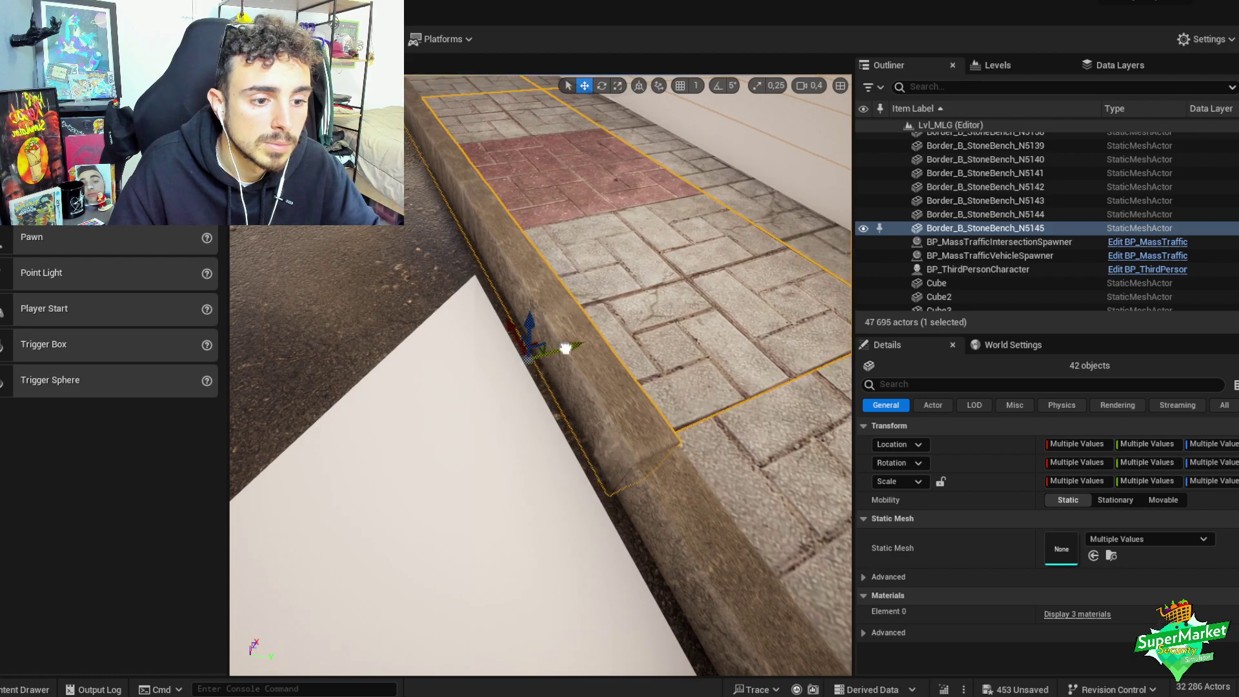
pyautogui.scroll(3, 555, 316)
pyautogui.moveTo(563, 348); pyautogui.dragTo(549, 284, button='right')
pyautogui.moveTo(639, 327); pyautogui.dragTo(612, 311, button='right')
pyautogui.press('w')
pyautogui.scroll(3, 630, 304)
pyautogui.scroll(-2, 616, 303)
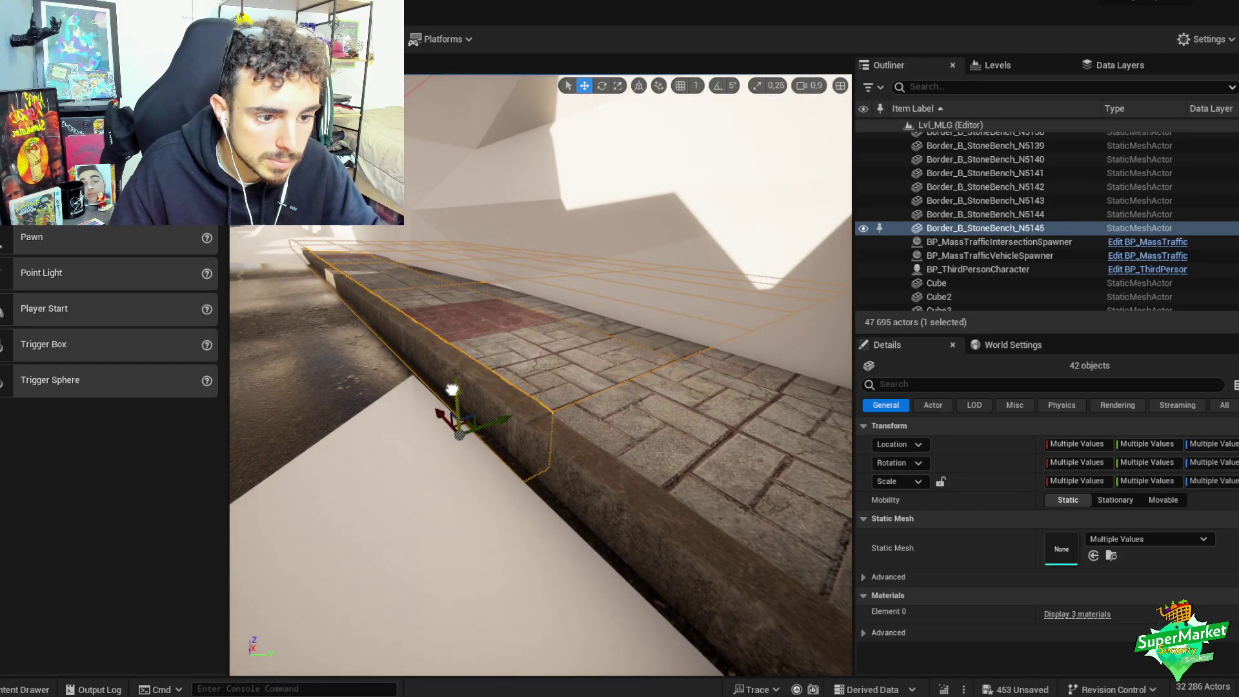
pyautogui.hotkey('ctrl', 'g')
# - Delete Google 3D tile 21266 covering the road
pyautogui.moveTo(462, 383); pyautogui.dragTo(462, 384, button='right')
pyautogui.scroll(3, 462, 384)
pyautogui.scroll(3, 543, 338)
pyautogui.moveTo(542, 339); pyautogui.dragTo(543, 339, button='right')
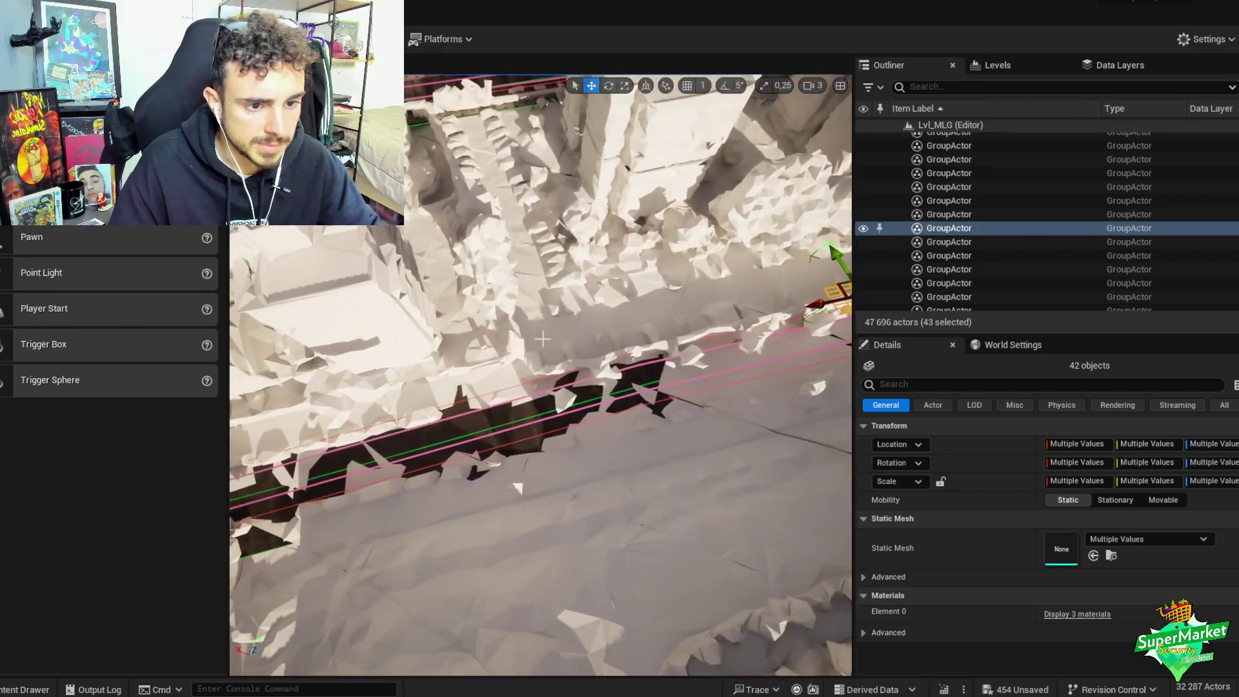
pyautogui.moveTo(633, 384); pyautogui.dragTo(633, 384, button='right')
pyautogui.click(633, 383)
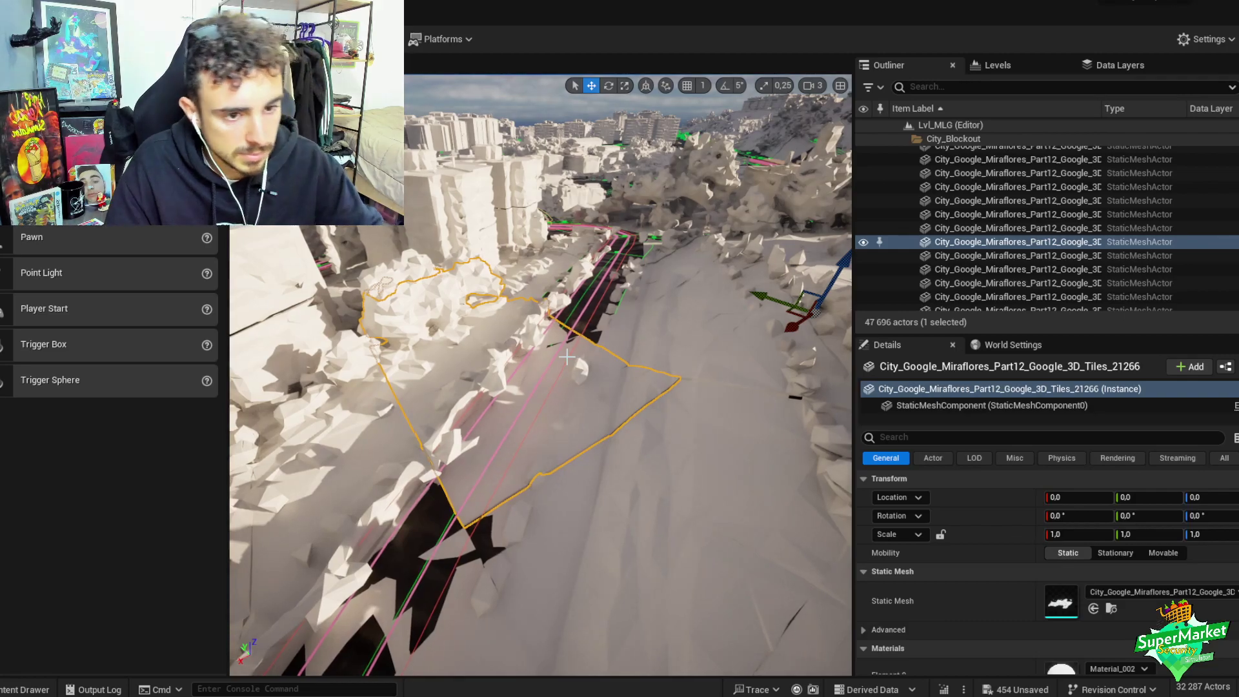
pyautogui.press('Delete')
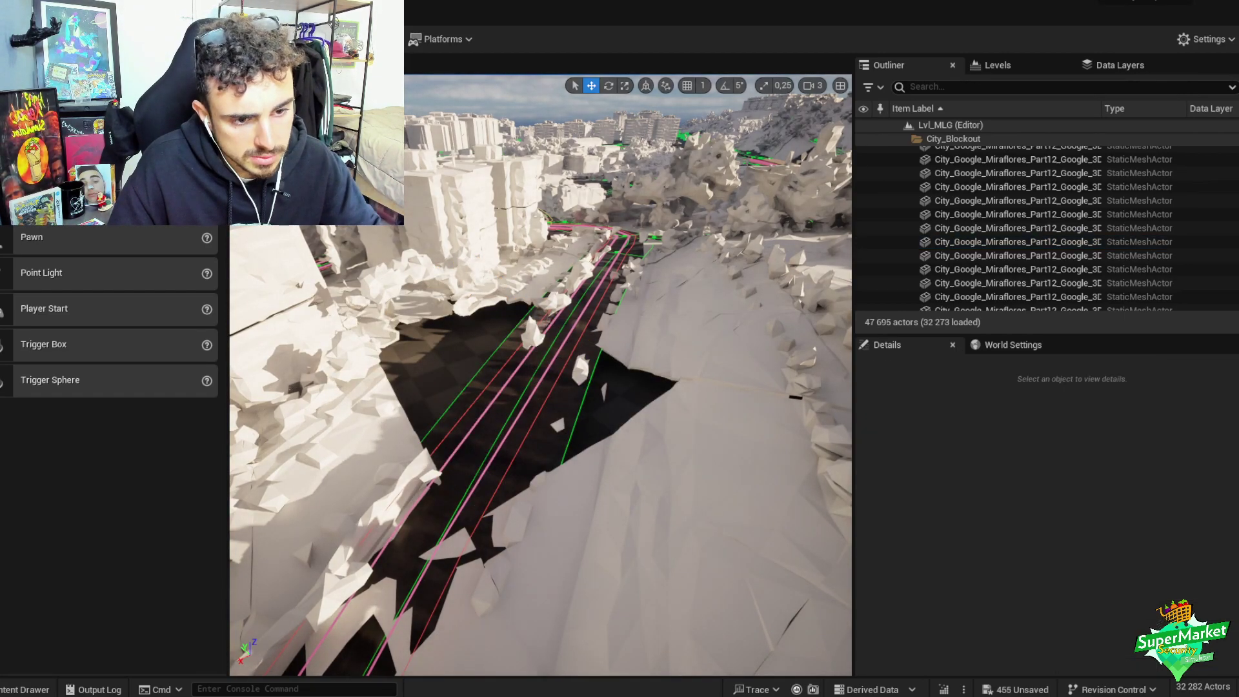
# - Alt-drag a copy of the 42-piece curb section along the road and group it
pyautogui.click(604, 332)
pyautogui.press('f')
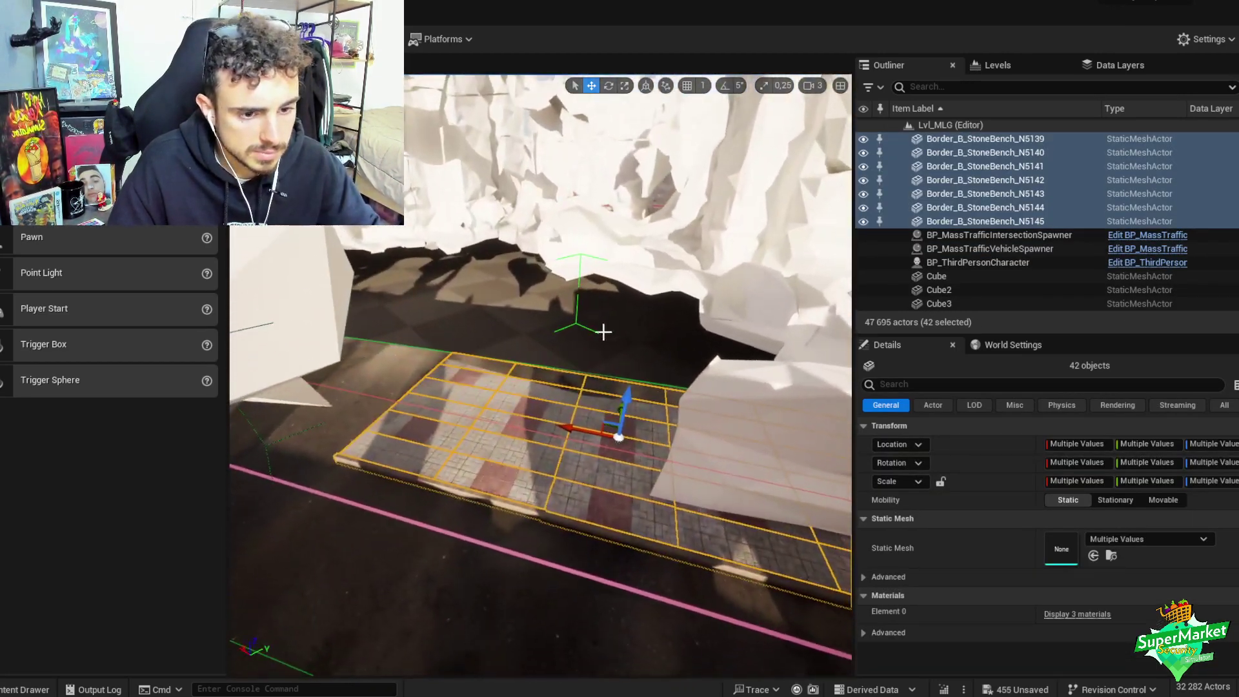
pyautogui.keyDown('alt'); pyautogui.keyDown('shift'); pyautogui.moveTo(622, 404); pyautogui.dragTo(621, 446); pyautogui.keyUp('shift'); pyautogui.keyUp('alt')
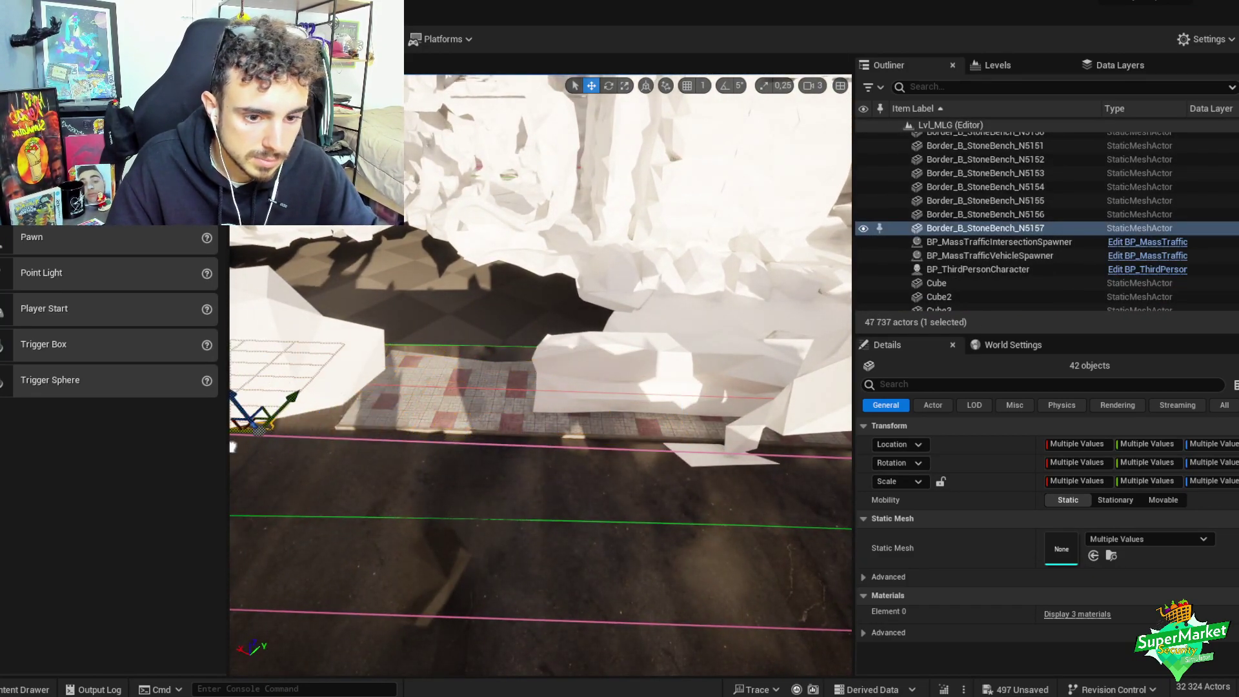
pyautogui.scroll(-3, 265, 449)
pyautogui.moveTo(264, 450); pyautogui.dragTo(265, 450, button='right')
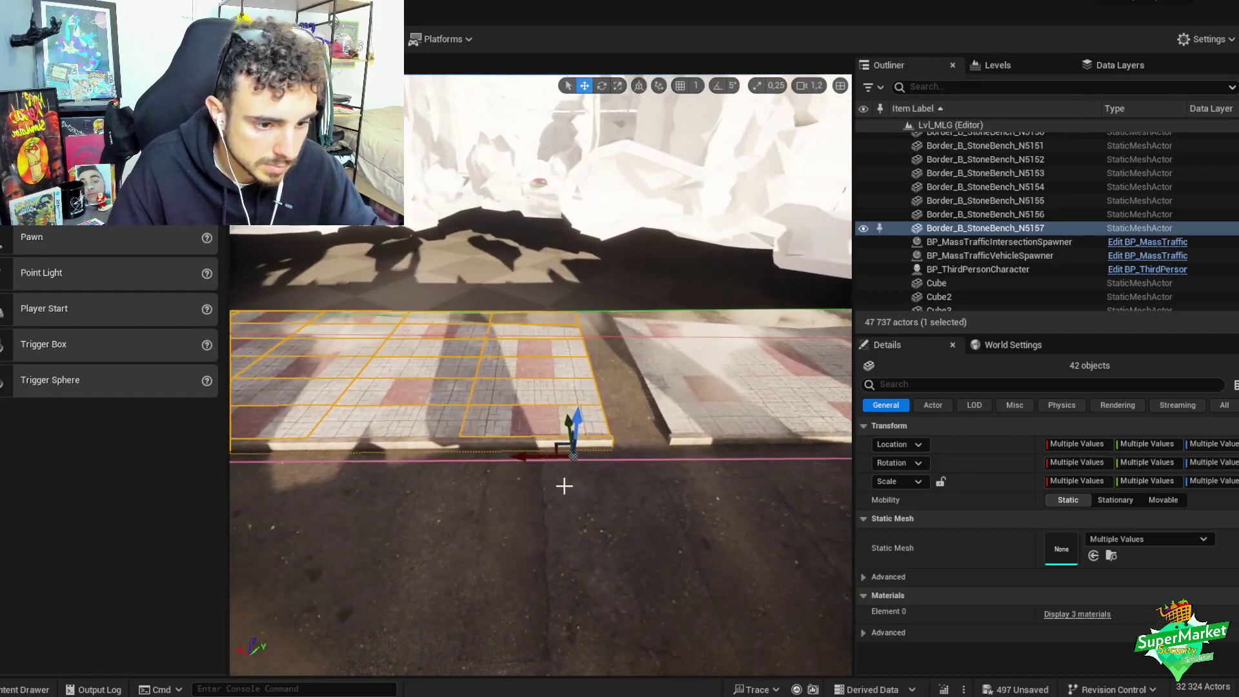
pyautogui.scroll(-1, 594, 460)
pyautogui.moveTo(594, 460); pyautogui.dragTo(484, 393, button='right')
pyautogui.scroll(-1, 465, 362)
pyautogui.scroll(1, 459, 392)
pyautogui.press('e')
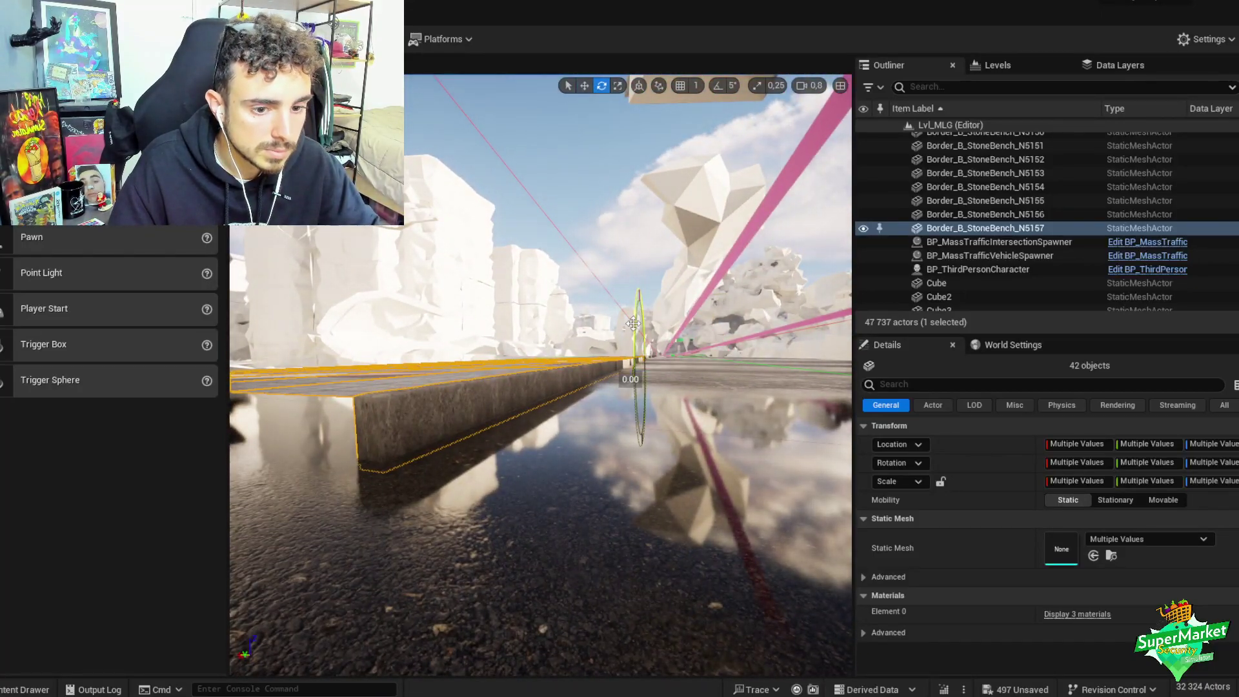
pyautogui.press('w')
pyautogui.moveTo(633, 324); pyautogui.dragTo(633, 324, button='right')
pyautogui.scroll(-1, 633, 324)
pyautogui.moveTo(548, 385); pyautogui.dragTo(549, 385, button='right')
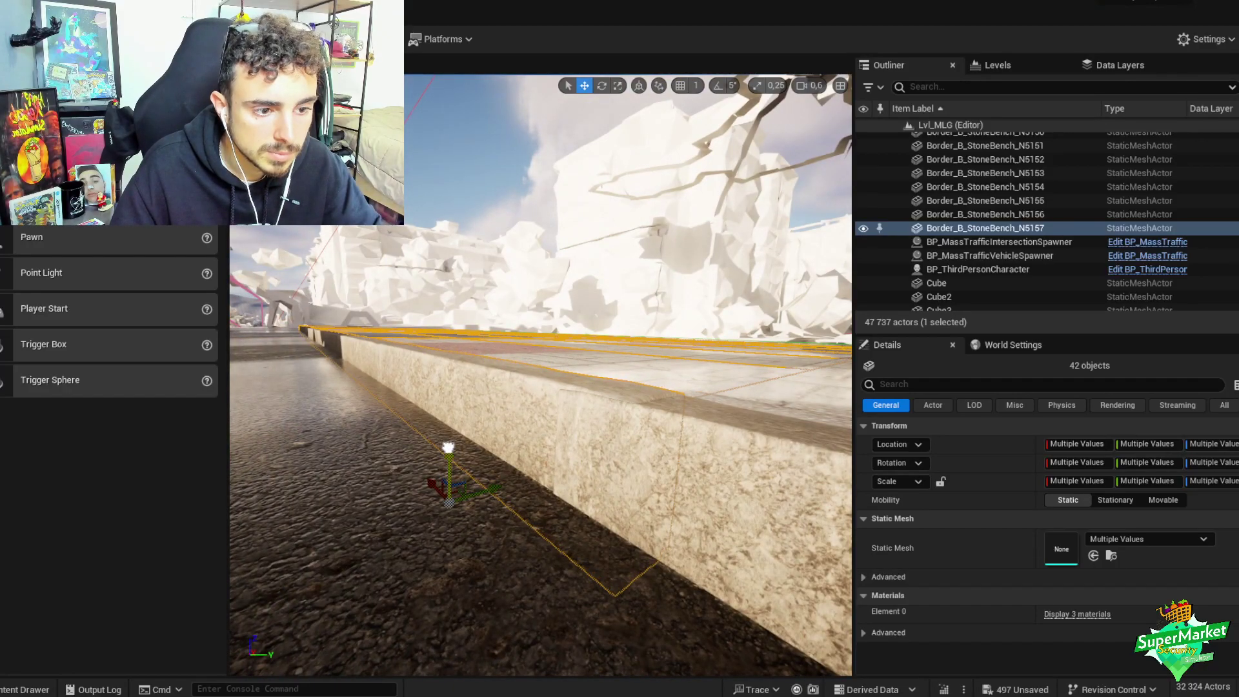
pyautogui.hotkey('ctrl', 'g')
pyautogui.moveTo(486, 435); pyautogui.dragTo(487, 435, button='right')
# - Duplicate the grouped section again, slide it flush to close the gap, and group it
pyautogui.hotkey('ctrl', 'd')
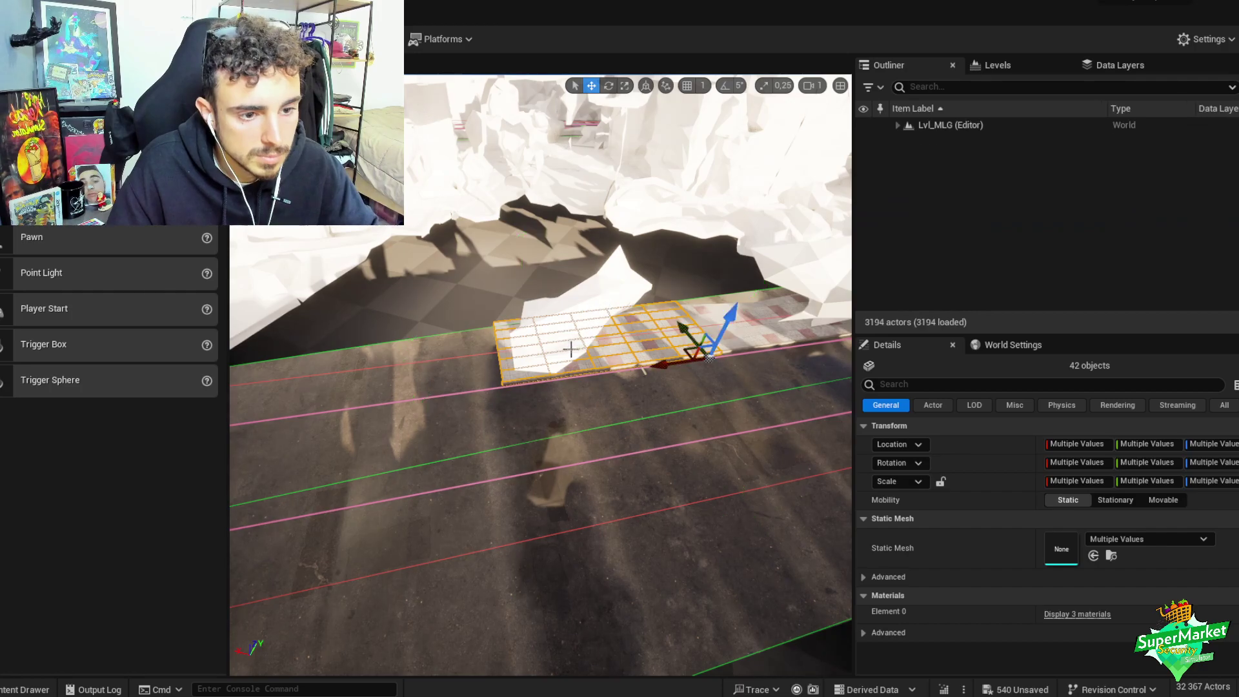
pyautogui.moveTo(665, 362); pyautogui.dragTo(375, 390)
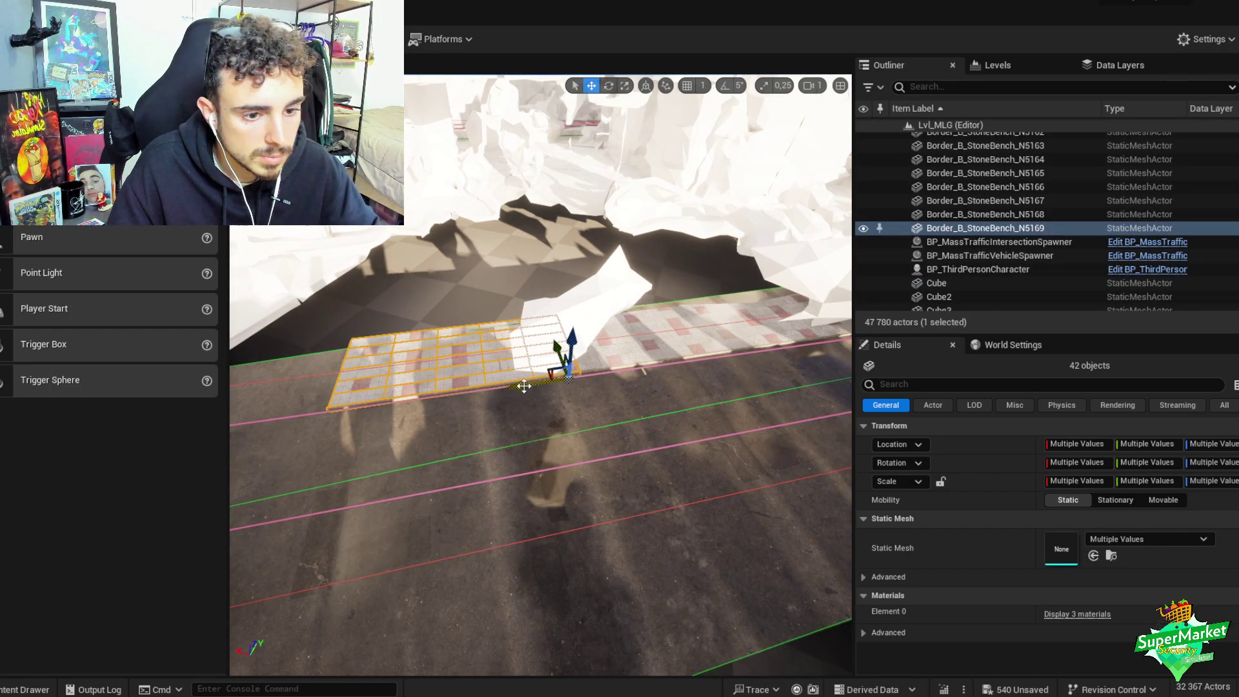
pyautogui.moveTo(446, 397); pyautogui.dragTo(471, 387, button='right')
pyautogui.scroll(-1, 452, 394)
pyautogui.moveTo(355, 374); pyautogui.dragTo(372, 386)
pyautogui.scroll(-2, 498, 312)
pyautogui.moveTo(498, 312); pyautogui.dragTo(499, 313, button='right')
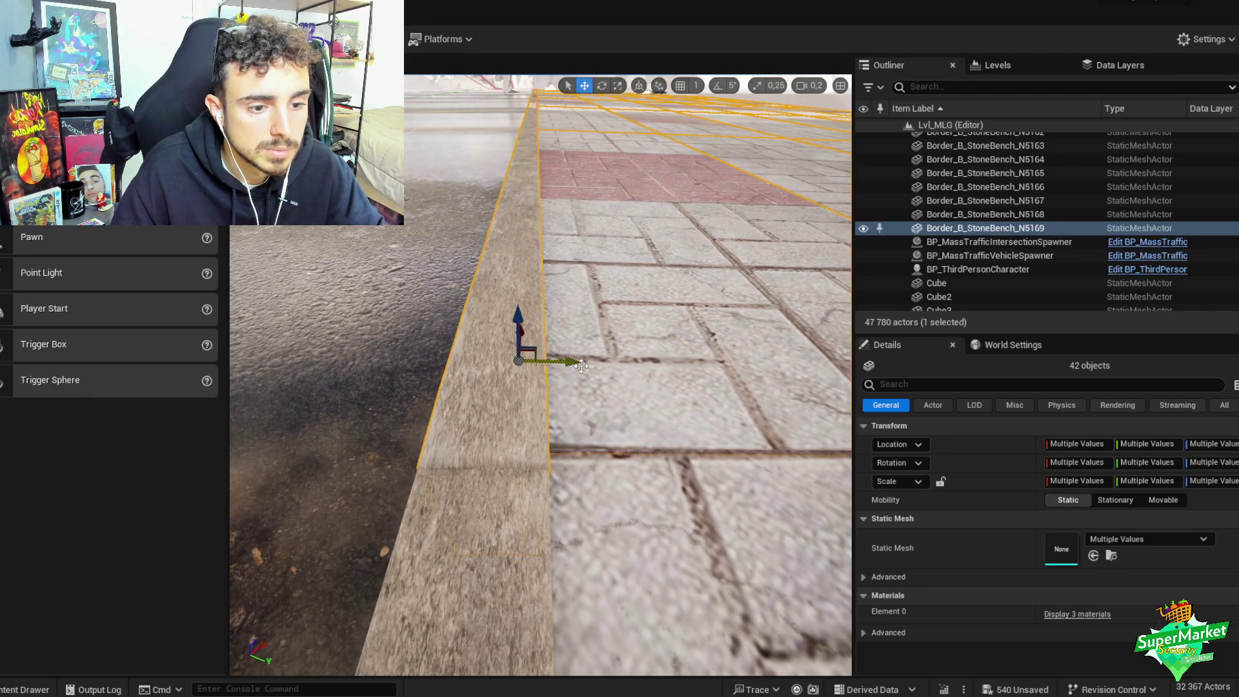
pyautogui.moveTo(582, 366); pyautogui.dragTo(611, 366, button='right')
pyautogui.scroll(3, 582, 366)
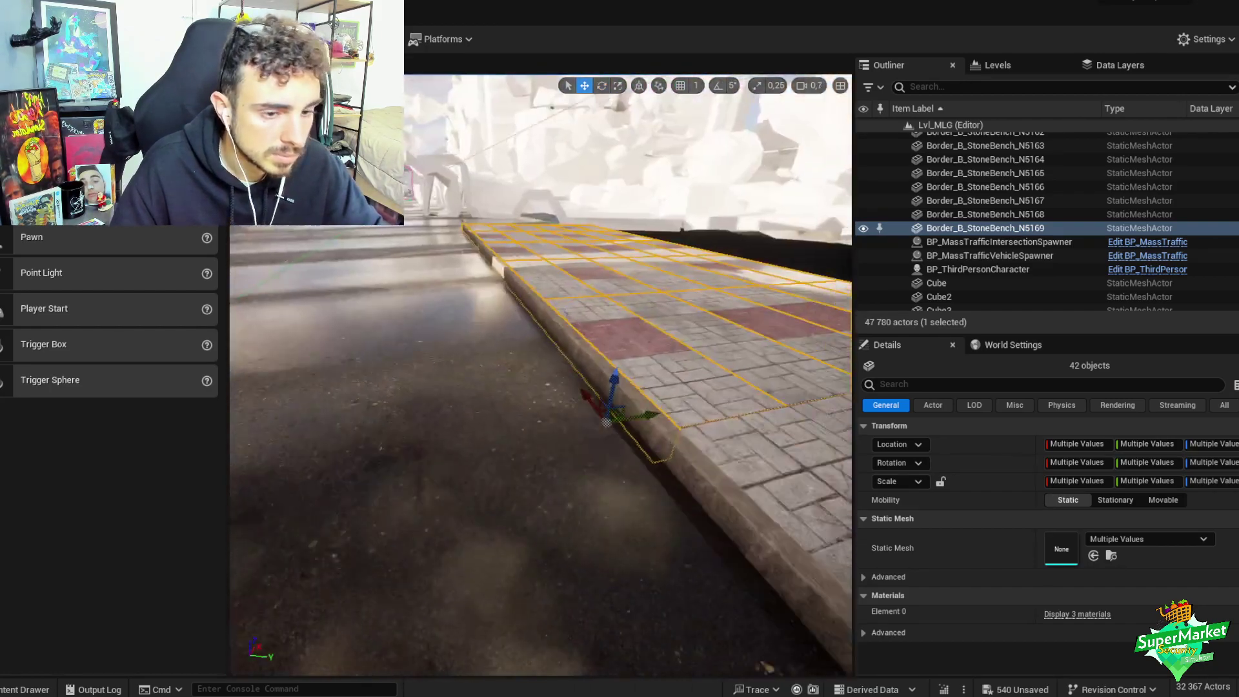
pyautogui.moveTo(610, 366); pyautogui.dragTo(611, 366, button='right')
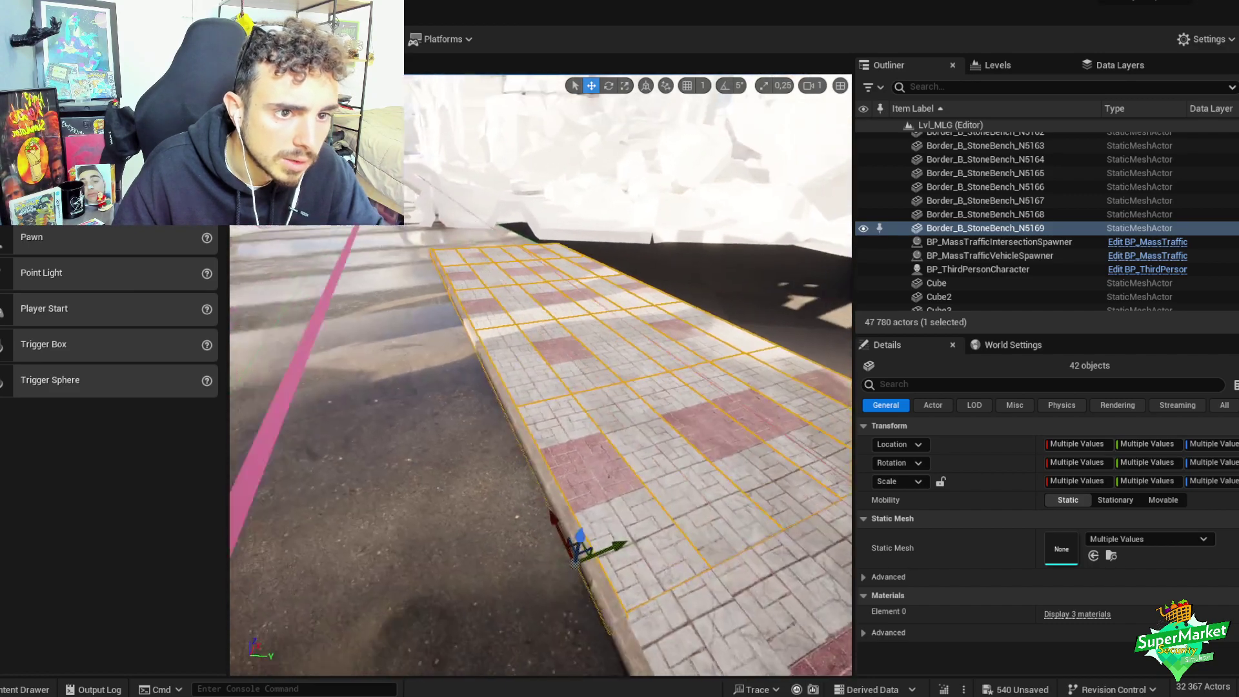
pyautogui.hotkey('ctrl', 'g')
pyautogui.moveTo(577, 456); pyautogui.dragTo(576, 456, button='right')
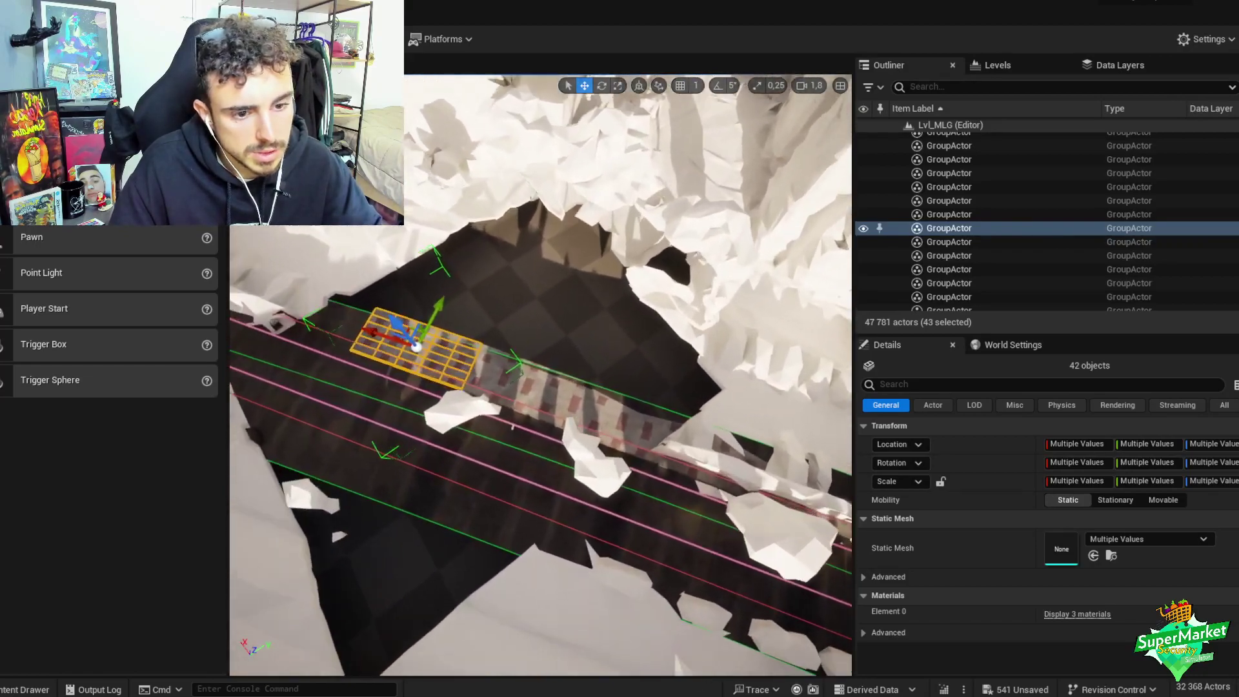
# - Duplicate the curb section, nudge and rotate it to follow the road, then group it
pyautogui.hotkey('ctrl', 'd')
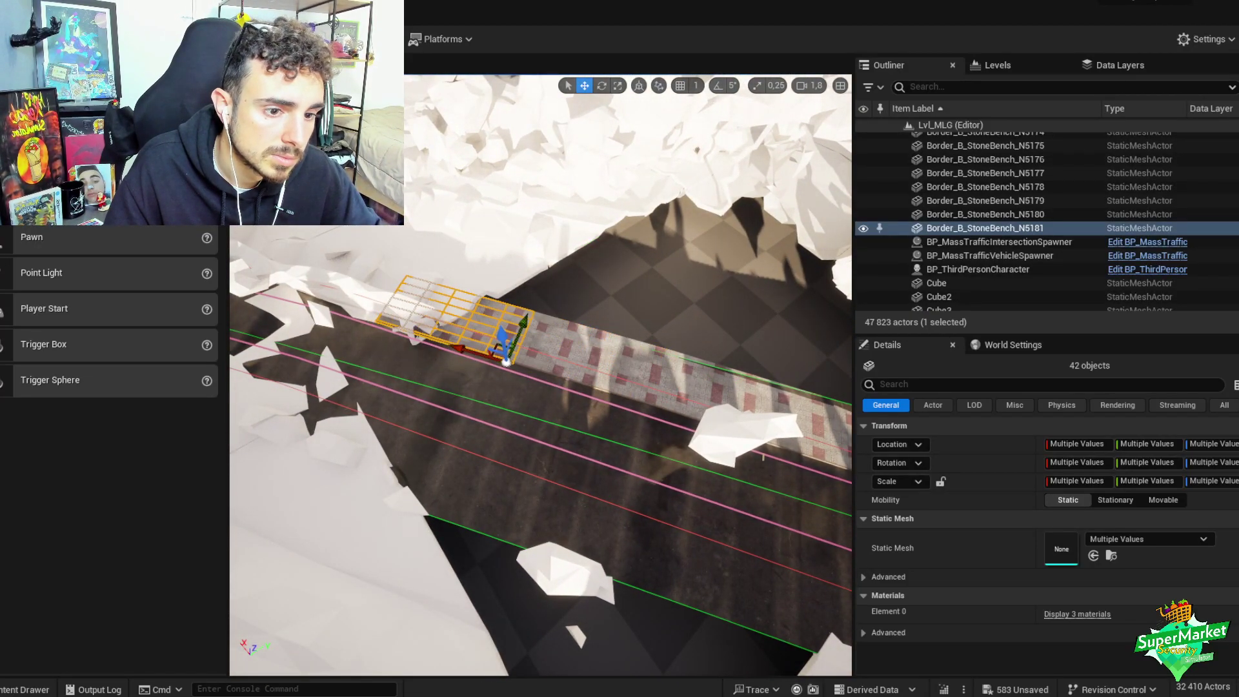
pyautogui.moveTo(507, 361); pyautogui.dragTo(507, 361, button='right')
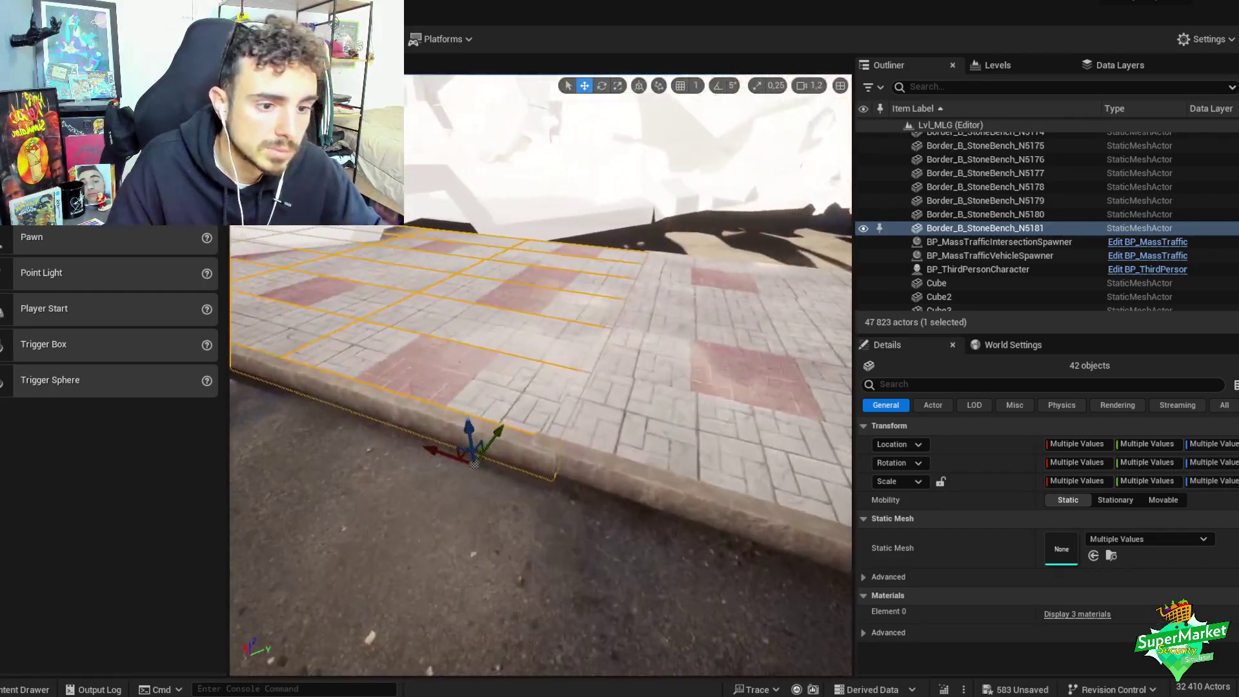
pyautogui.moveTo(439, 451); pyautogui.dragTo(453, 403, button='right')
pyautogui.scroll(-2, 452, 445)
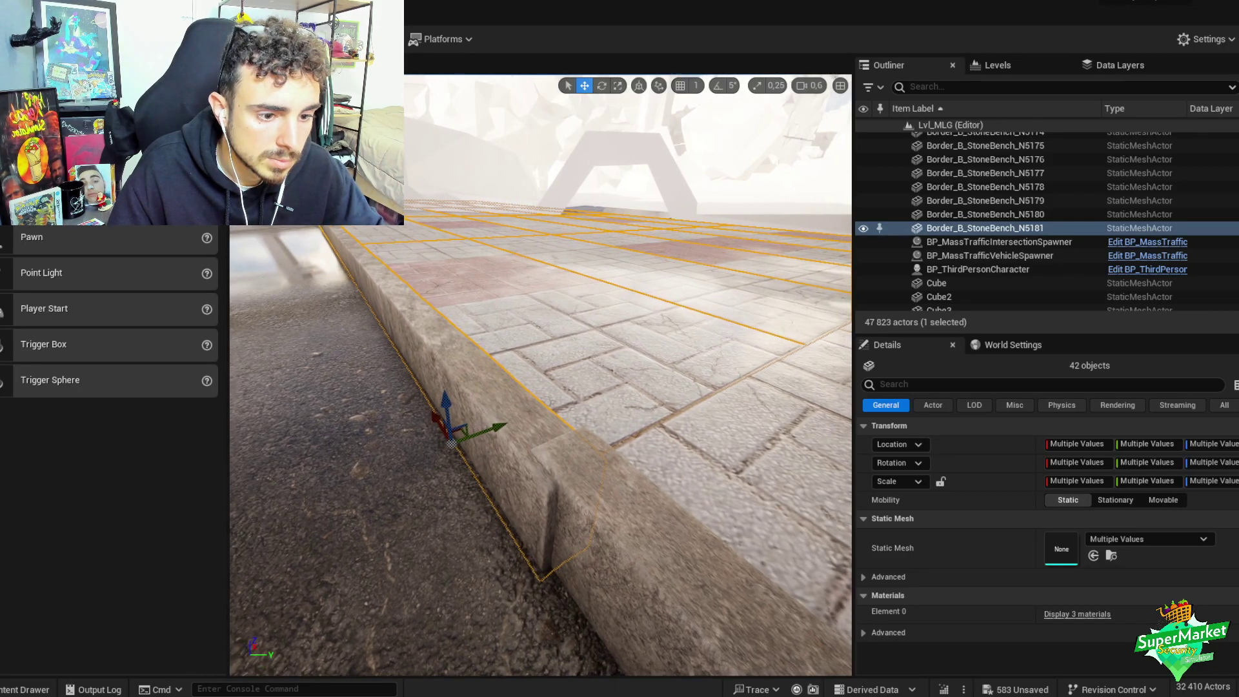
pyautogui.moveTo(439, 421); pyautogui.dragTo(456, 411)
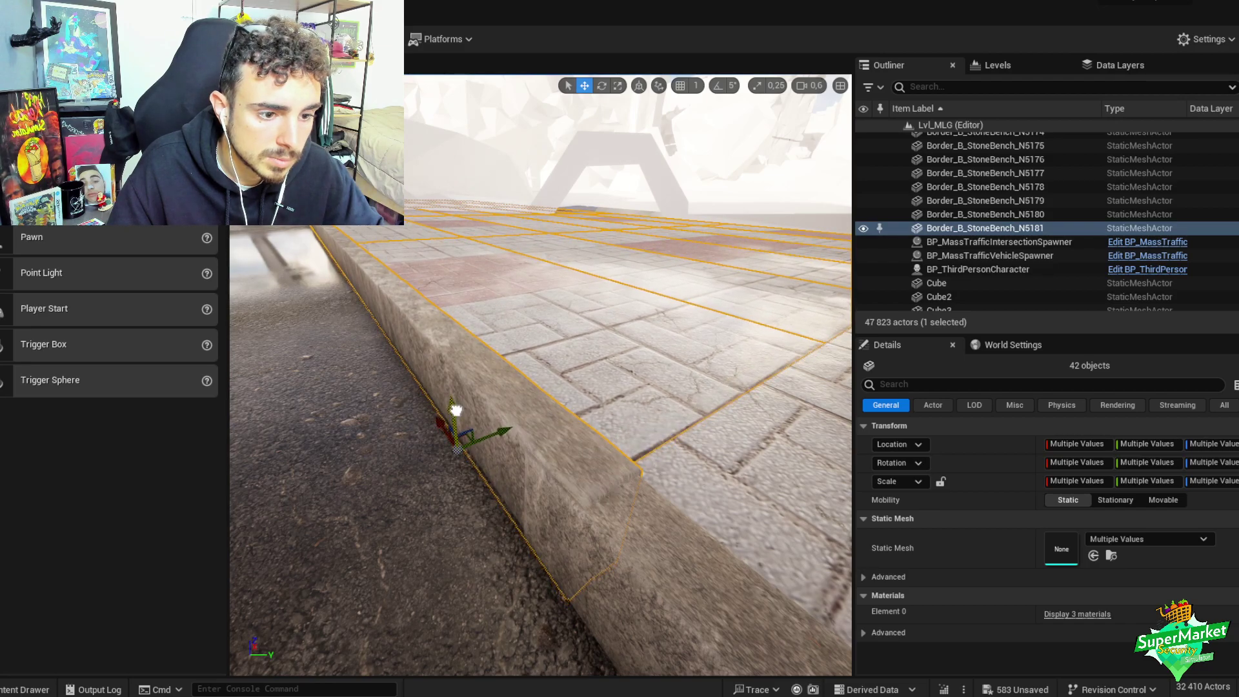
pyautogui.moveTo(455, 413); pyautogui.dragTo(426, 431, button='right')
pyautogui.scroll(2, 432, 431)
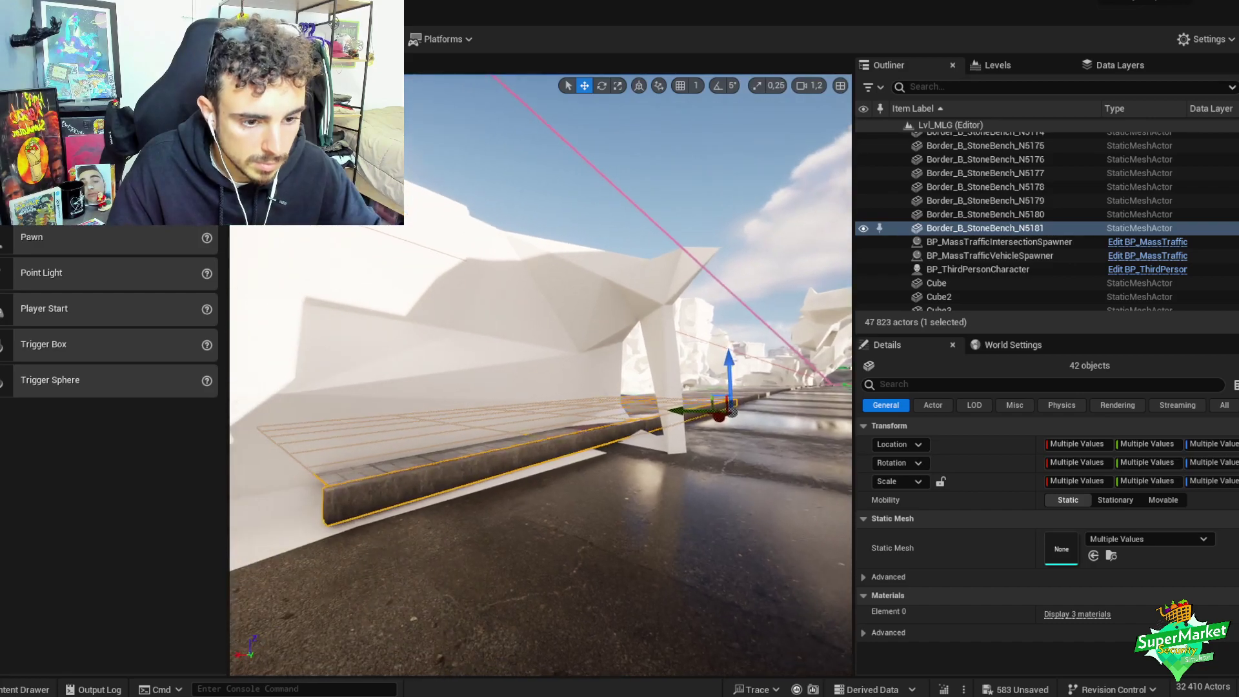
pyautogui.press('e')
pyautogui.moveTo(729, 452); pyautogui.dragTo(732, 444)
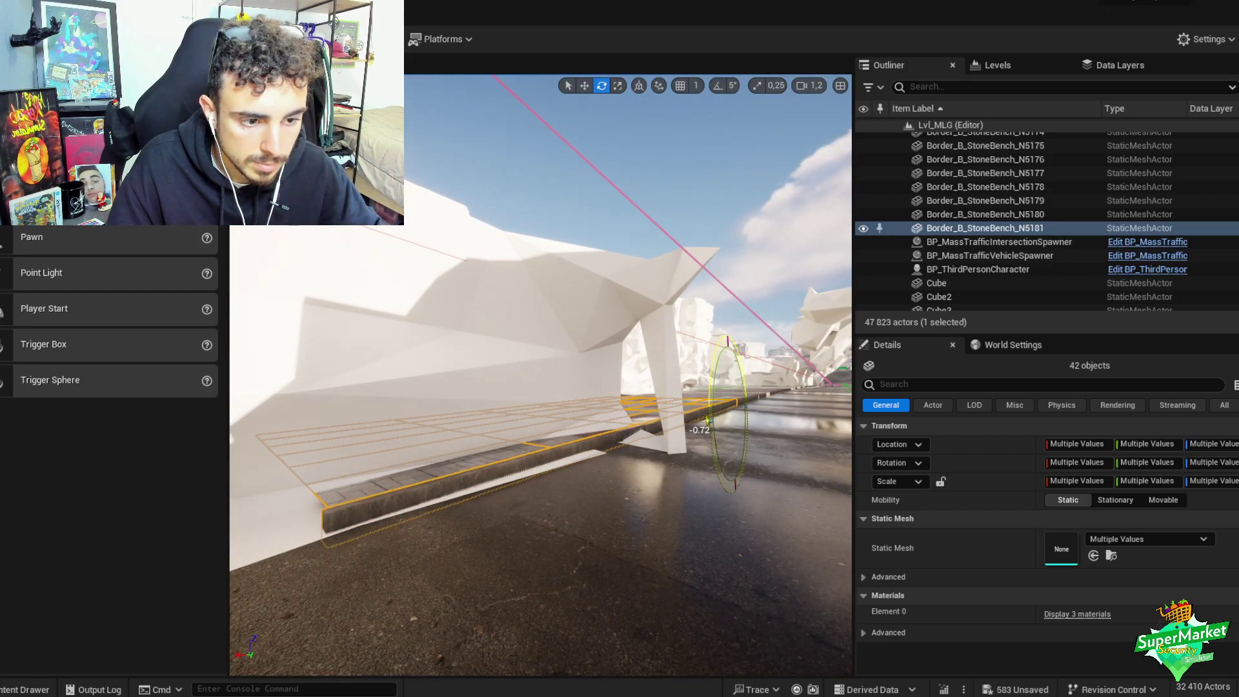
pyautogui.press('w')
pyautogui.press('f')
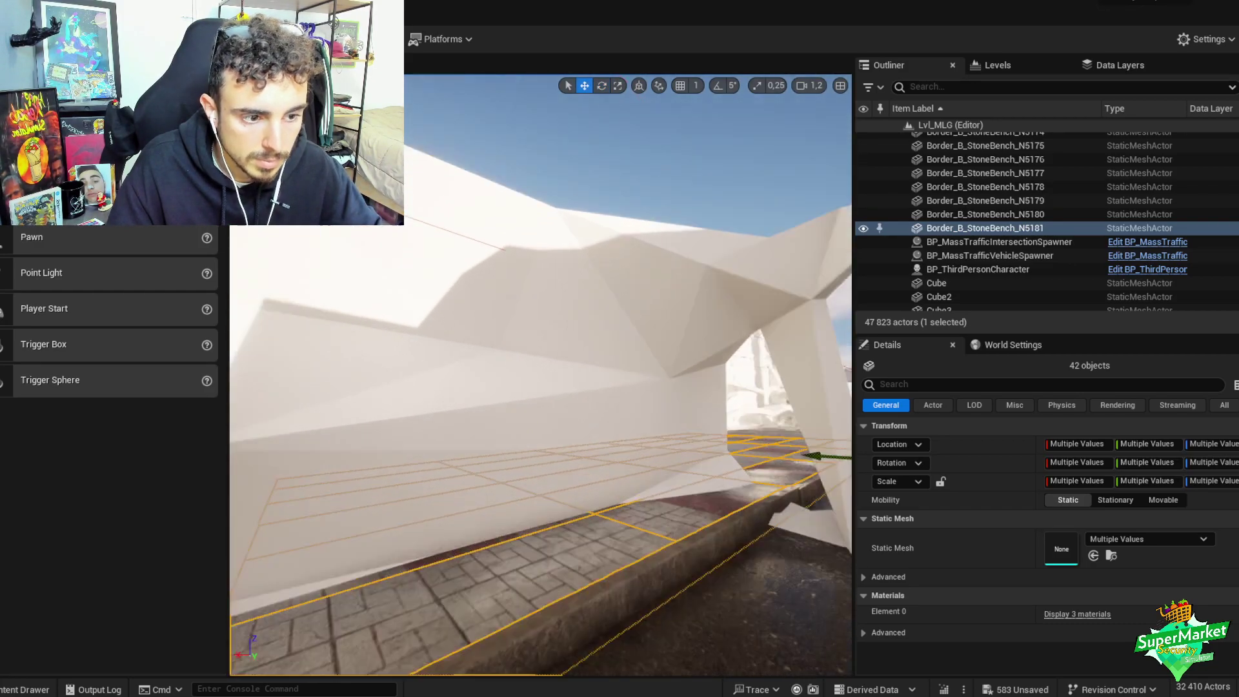
pyautogui.scroll(-2, 465, 490)
pyautogui.moveTo(465, 490); pyautogui.dragTo(594, 429, button='right')
pyautogui.scroll(-1, 498, 497)
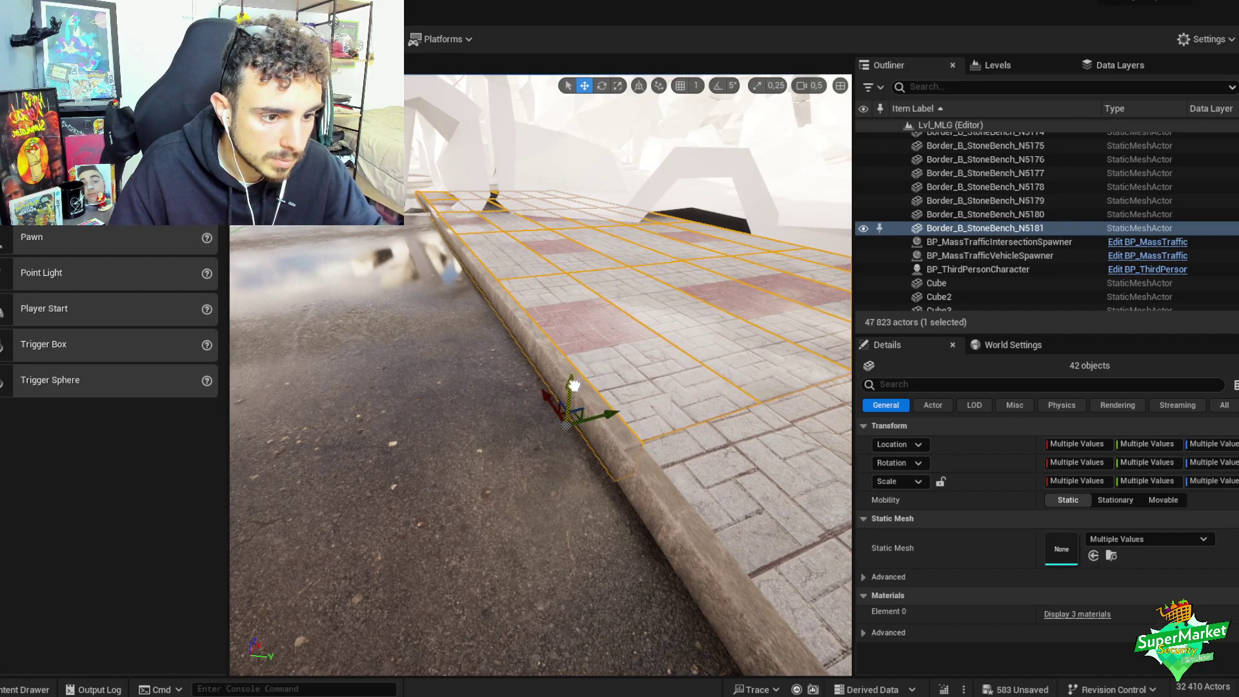
pyautogui.hotkey('ctrl', 'g')
pyautogui.scroll(1, 581, 387)
pyautogui.moveTo(566, 426); pyautogui.dragTo(600, 327, button='right')
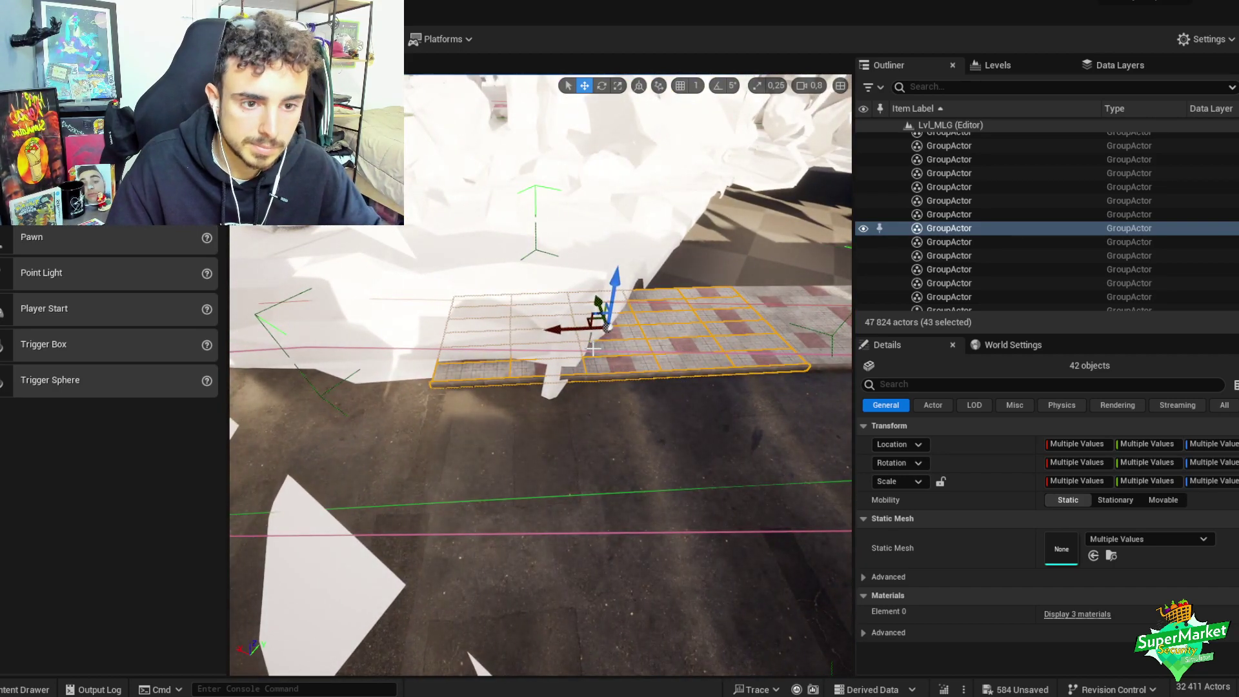
# - Place another copy of the sidewalk section further along the road and group its pieces
pyautogui.hotkey('ctrl', 'd')
pyautogui.moveTo(733, 373); pyautogui.dragTo(533, 386)
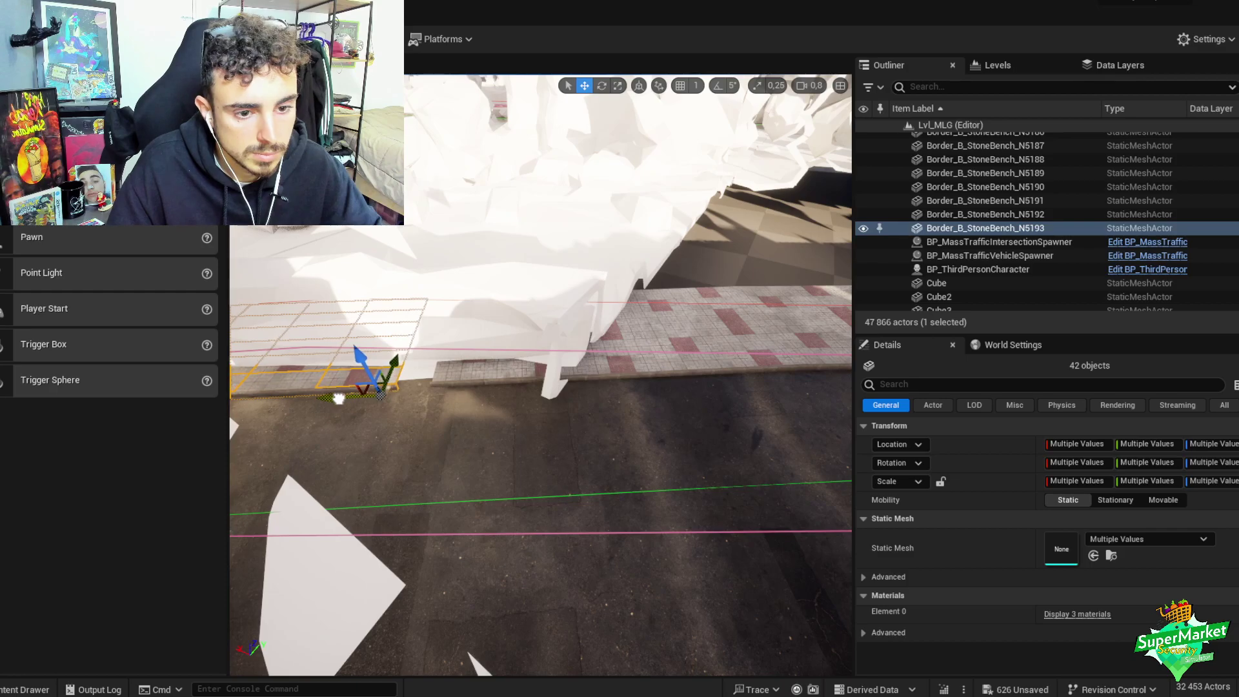
pyautogui.moveTo(369, 399); pyautogui.dragTo(590, 388, button='right')
pyautogui.scroll(-2, 387, 395)
pyautogui.scroll(-2, 471, 422)
pyautogui.scroll(4, 455, 452)
pyautogui.scroll(2, 491, 411)
pyautogui.hotkey('ctrl', 'g')
pyautogui.scroll(1, 556, 385)
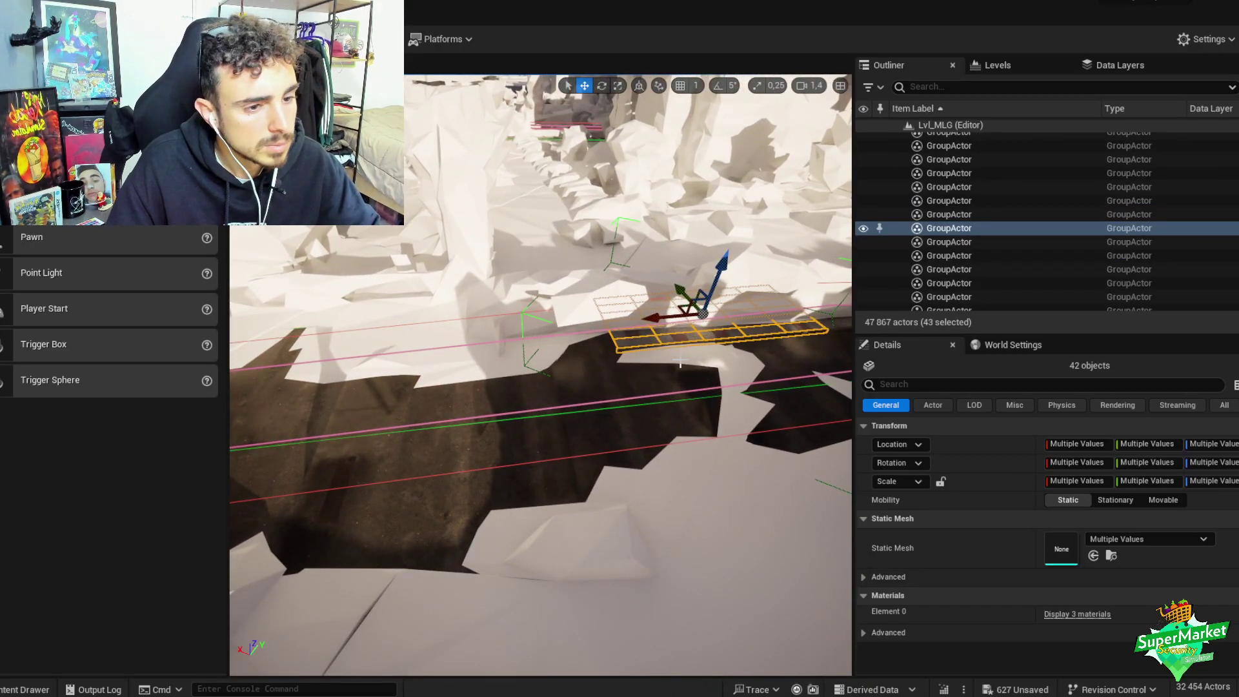
# - Alt-drag a new sidewalk copy further along the road, check its curb joint, and group it
pyautogui.keyDown('alt'); pyautogui.moveTo(672, 317); pyautogui.dragTo(561, 354); pyautogui.keyUp('alt')
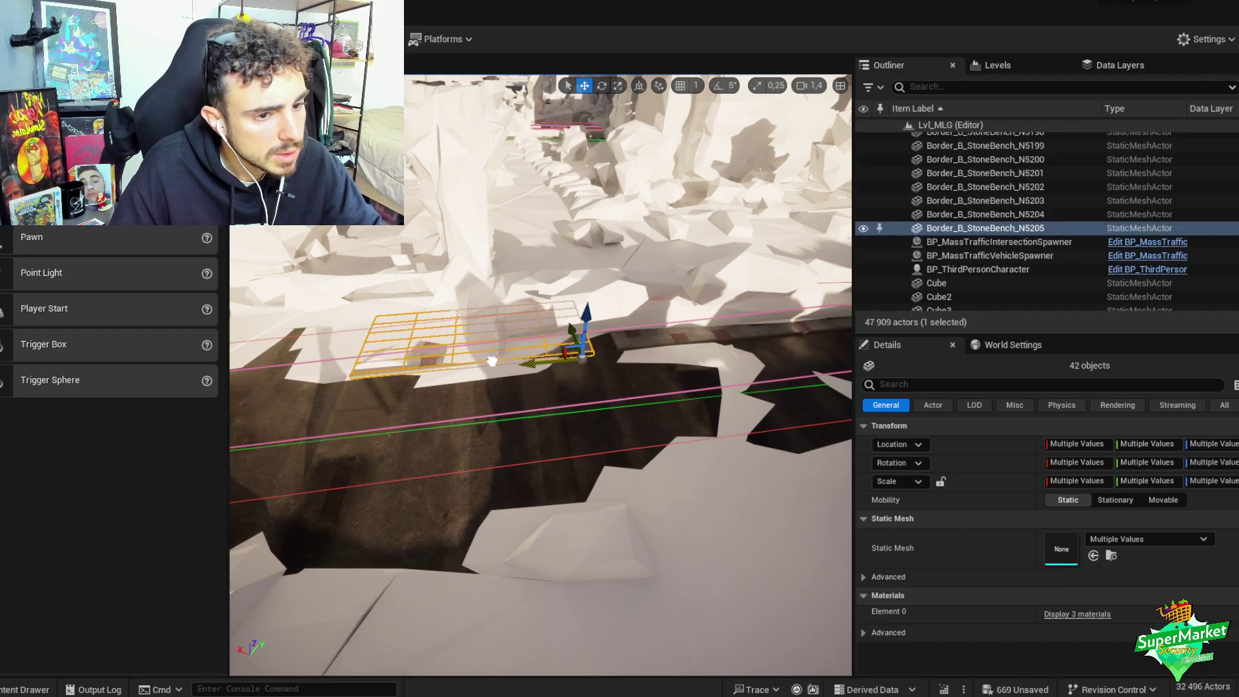
pyautogui.scroll(-3, 514, 357)
pyautogui.moveTo(514, 359); pyautogui.dragTo(545, 403, button='right')
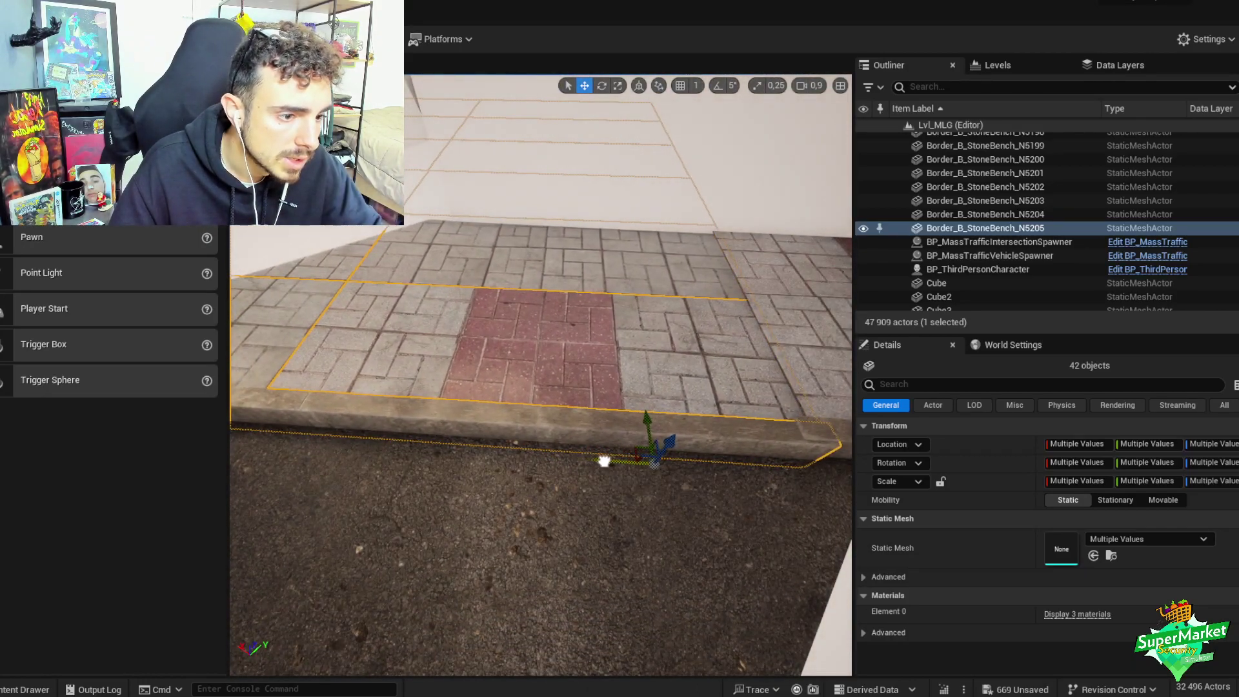
pyautogui.scroll(-2, 657, 450)
pyautogui.moveTo(657, 450); pyautogui.dragTo(664, 423, button='right')
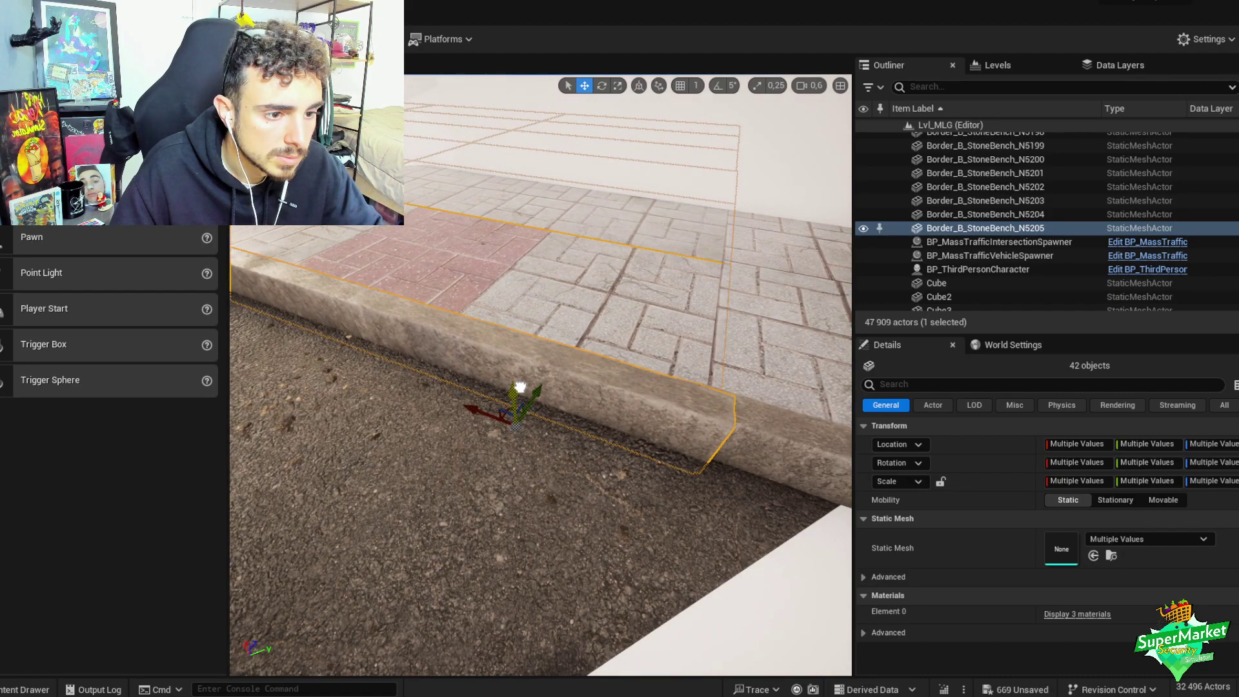
pyautogui.moveTo(521, 386); pyautogui.dragTo(581, 347, button='right')
pyautogui.scroll(2, 551, 368)
pyautogui.scroll(-3, 569, 399)
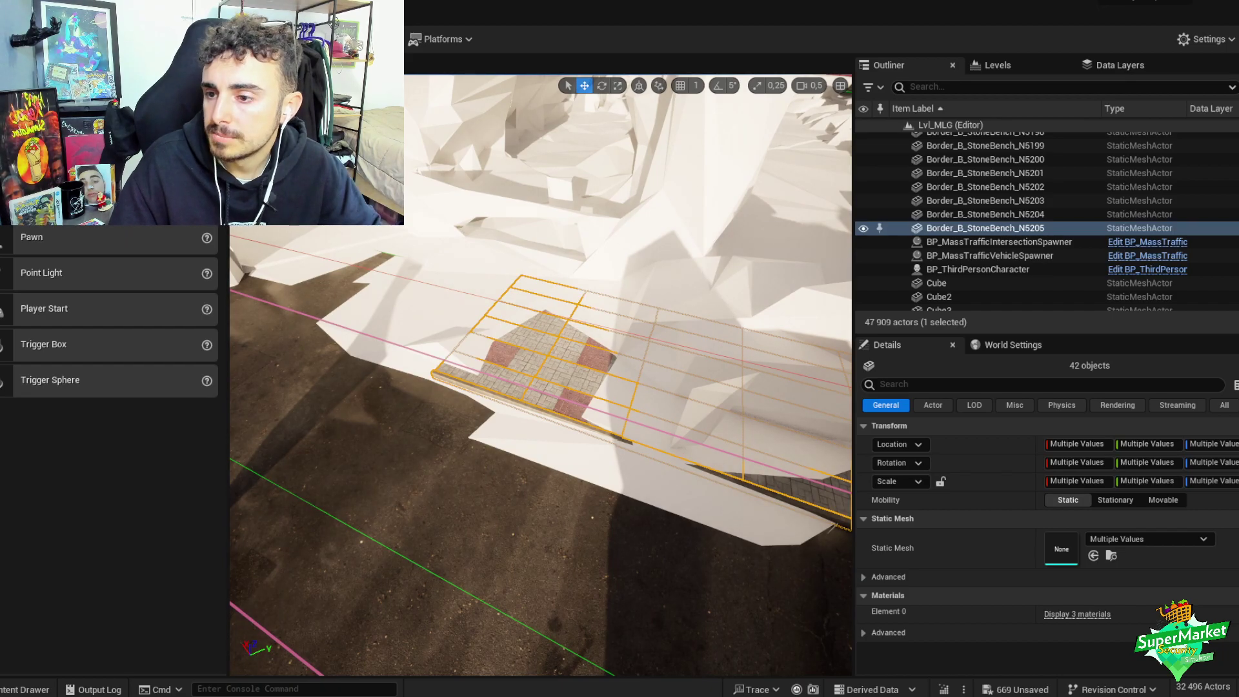
pyautogui.moveTo(580, 347); pyautogui.dragTo(606, 339, button='right')
pyautogui.hotkey('ctrl', 'g')
pyautogui.scroll(2, 597, 344)
pyautogui.scroll(1, 605, 339)
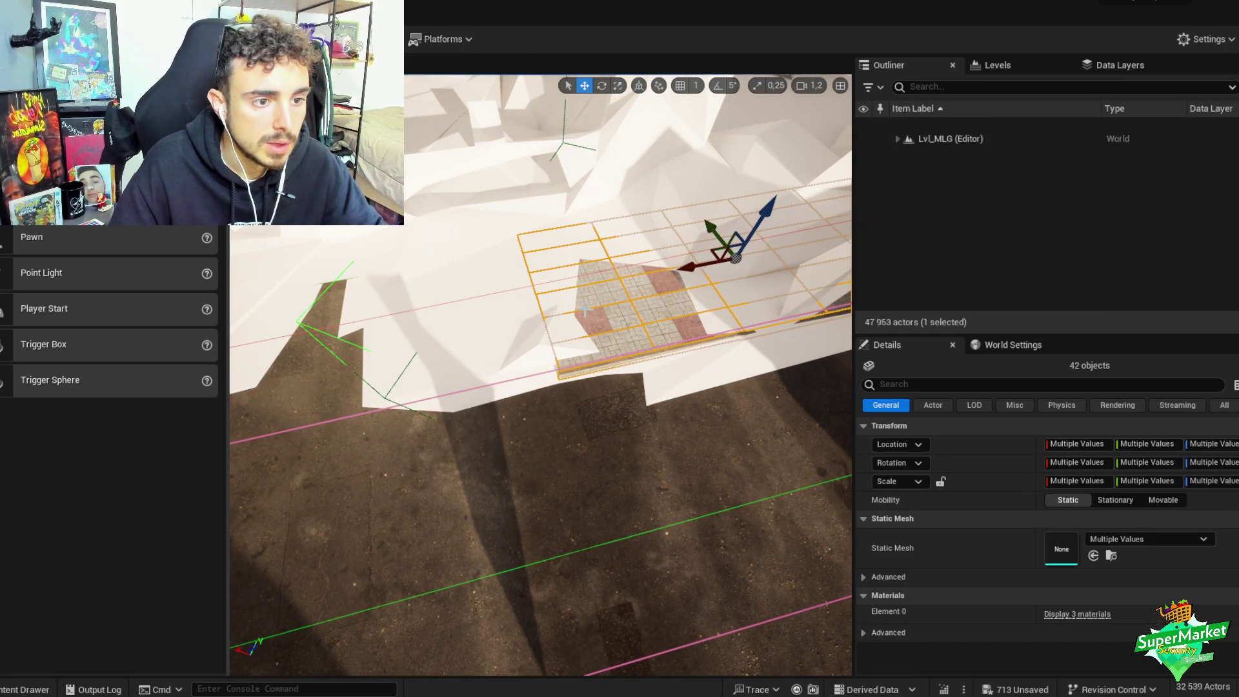
# - Fly down to inspect the new copy's curb joint side-on at ground level
pyautogui.moveTo(506, 310); pyautogui.dragTo(508, 308, button='right')
pyautogui.moveTo(620, 351); pyautogui.dragTo(622, 350, button='right')
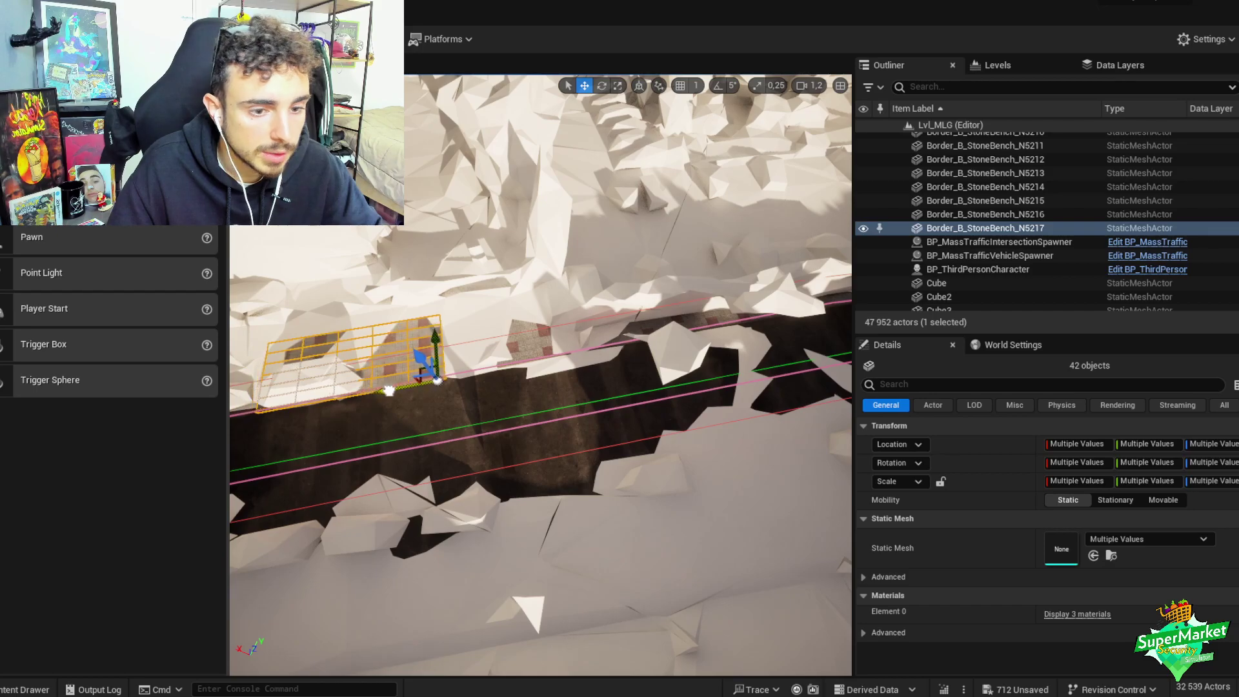
pyautogui.moveTo(389, 390); pyautogui.dragTo(420, 407, button='right')
pyautogui.scroll(-1, 413, 402)
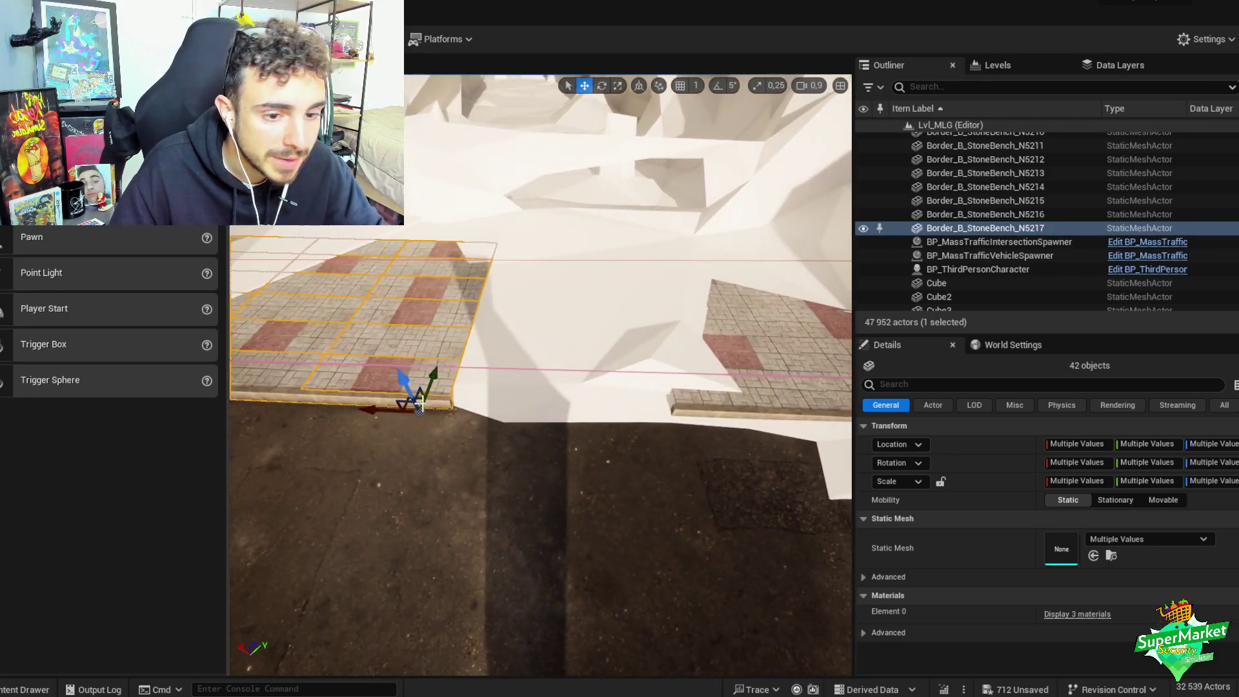
pyautogui.moveTo(575, 422); pyautogui.dragTo(477, 575, button='right')
pyautogui.scroll(-1, 526, 498)
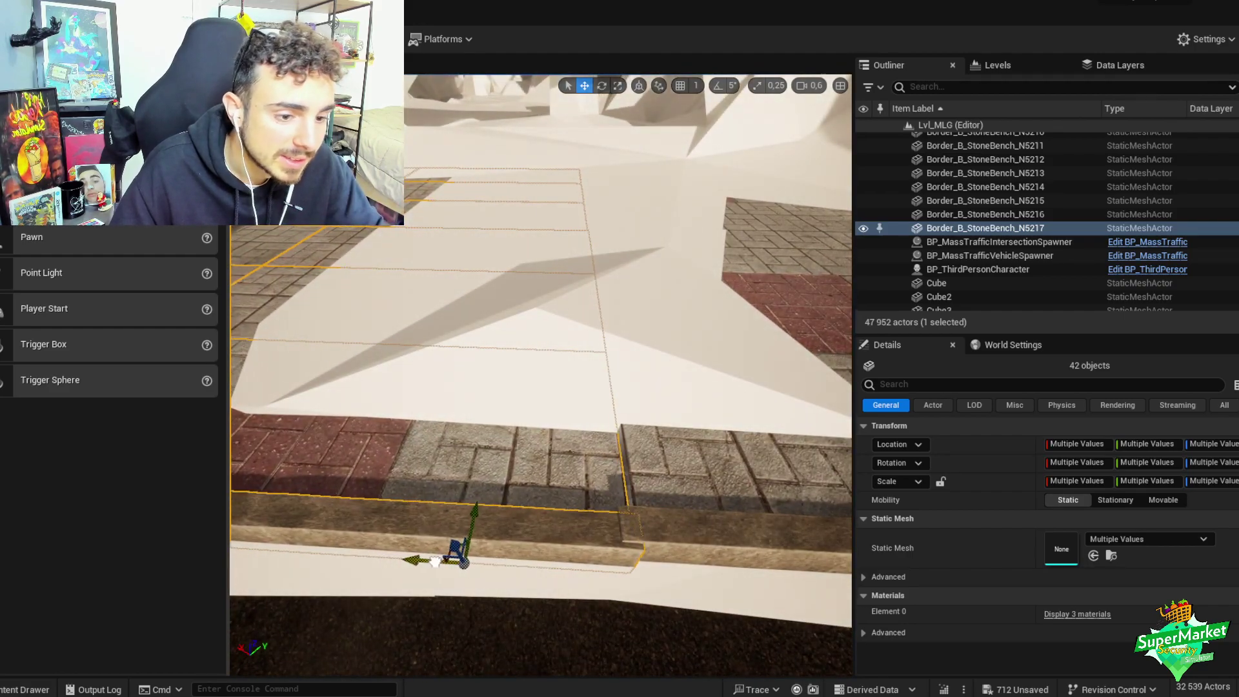
pyautogui.moveTo(598, 532); pyautogui.dragTo(602, 457, button='right')
pyautogui.scroll(-1, 601, 476)
pyautogui.moveTo(559, 413); pyautogui.dragTo(645, 418, button='right')
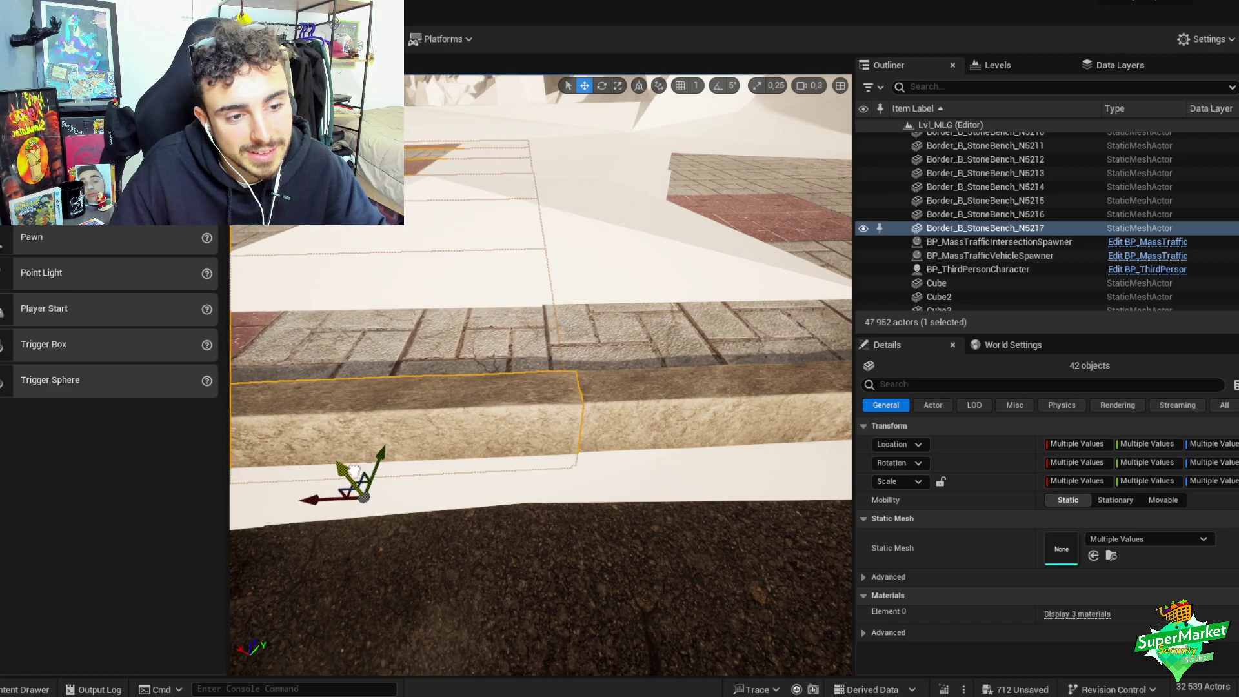
pyautogui.moveTo(645, 418); pyautogui.dragTo(515, 353, button='right')
pyautogui.scroll(4, 645, 403)
# - Rotate and move the pieces to align the curb with its neighbour, then regroup them
pyautogui.press('e')
pyautogui.scroll(-1, 636, 378)
pyautogui.scroll(-1, 619, 381)
pyautogui.press('w')
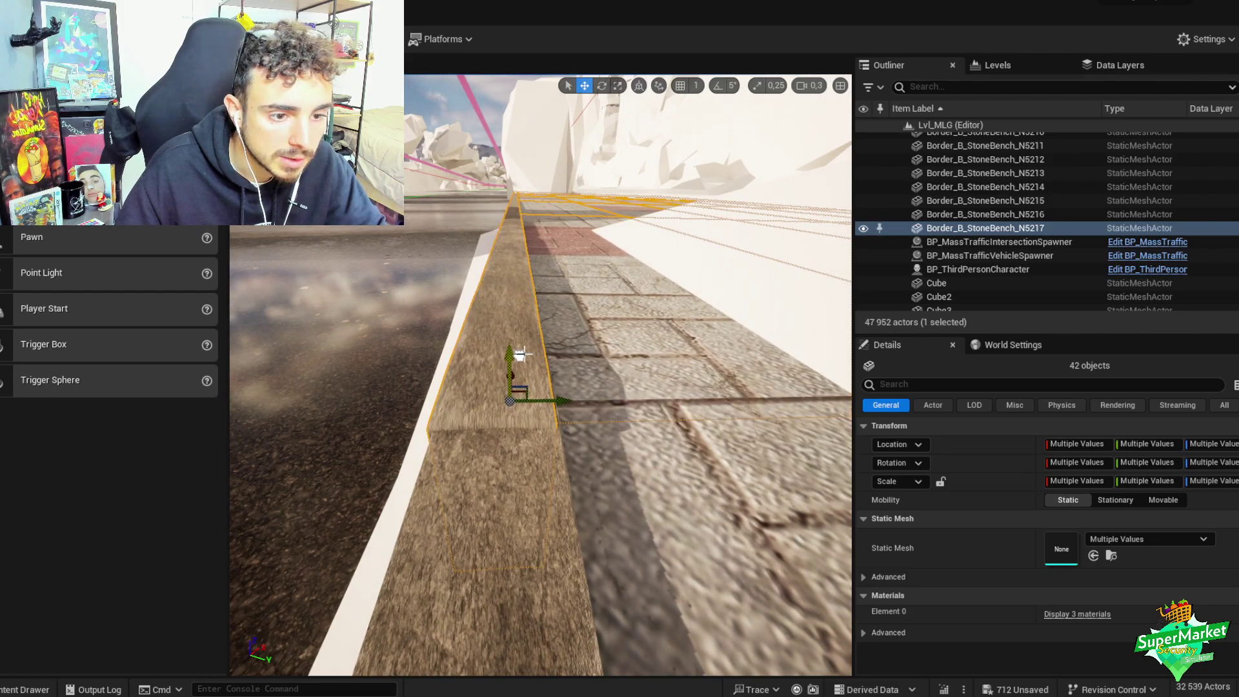
pyautogui.scroll(2, 543, 350)
pyautogui.moveTo(521, 353); pyautogui.dragTo(563, 346, button='right')
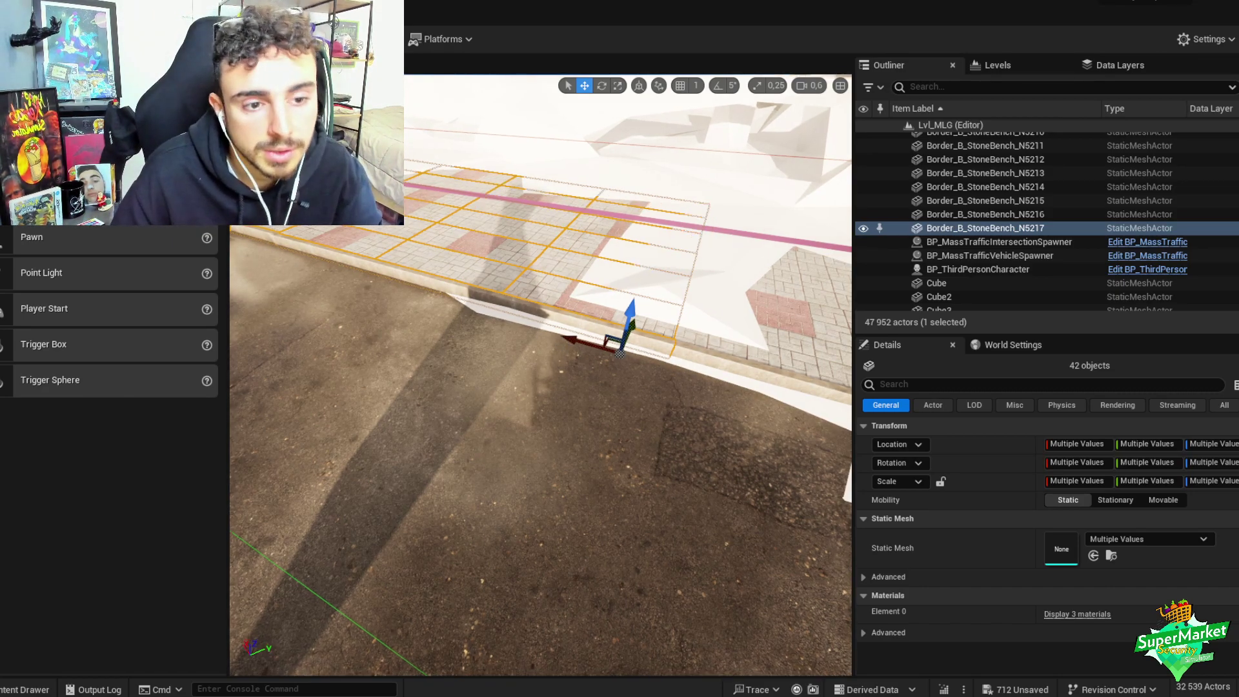
pyautogui.moveTo(563, 347); pyautogui.dragTo(624, 319, button='right')
pyautogui.hotkey('ctrl', 'g')
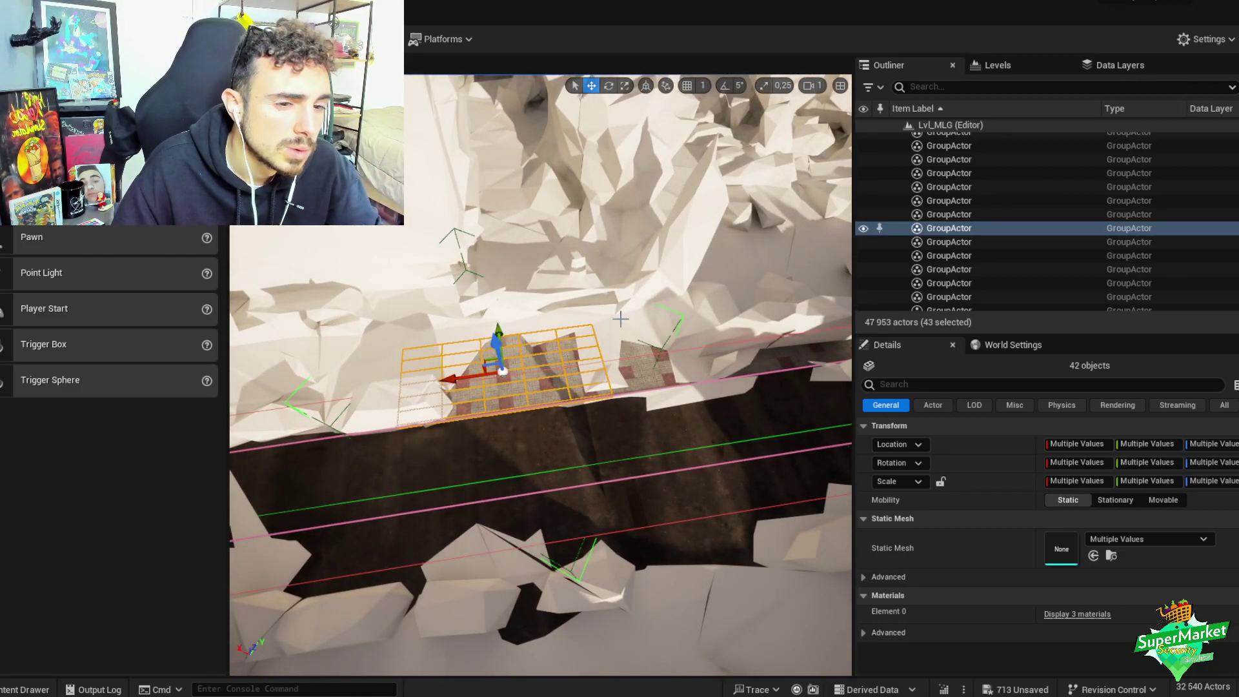
# - Delete the scanned city mesh tile blocking the view of the road
pyautogui.click(623, 319)
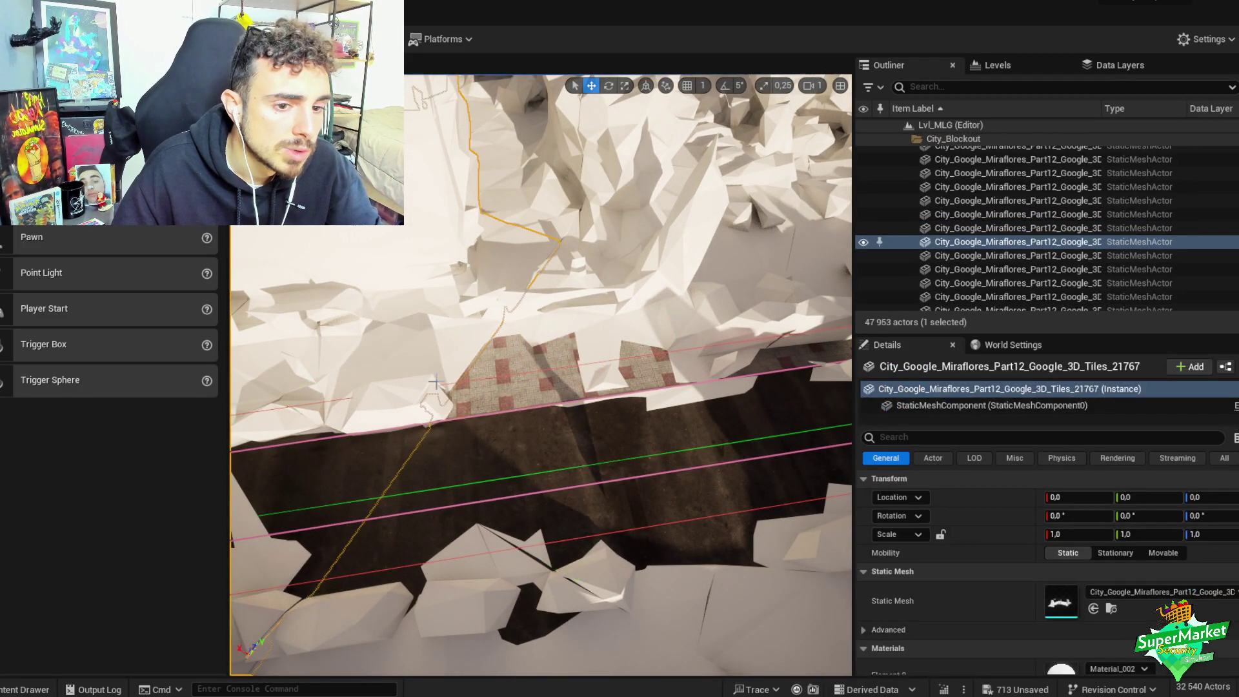
pyautogui.moveTo(624, 318); pyautogui.dragTo(624, 319, button='right')
pyautogui.moveTo(437, 382); pyautogui.dragTo(438, 382, button='right')
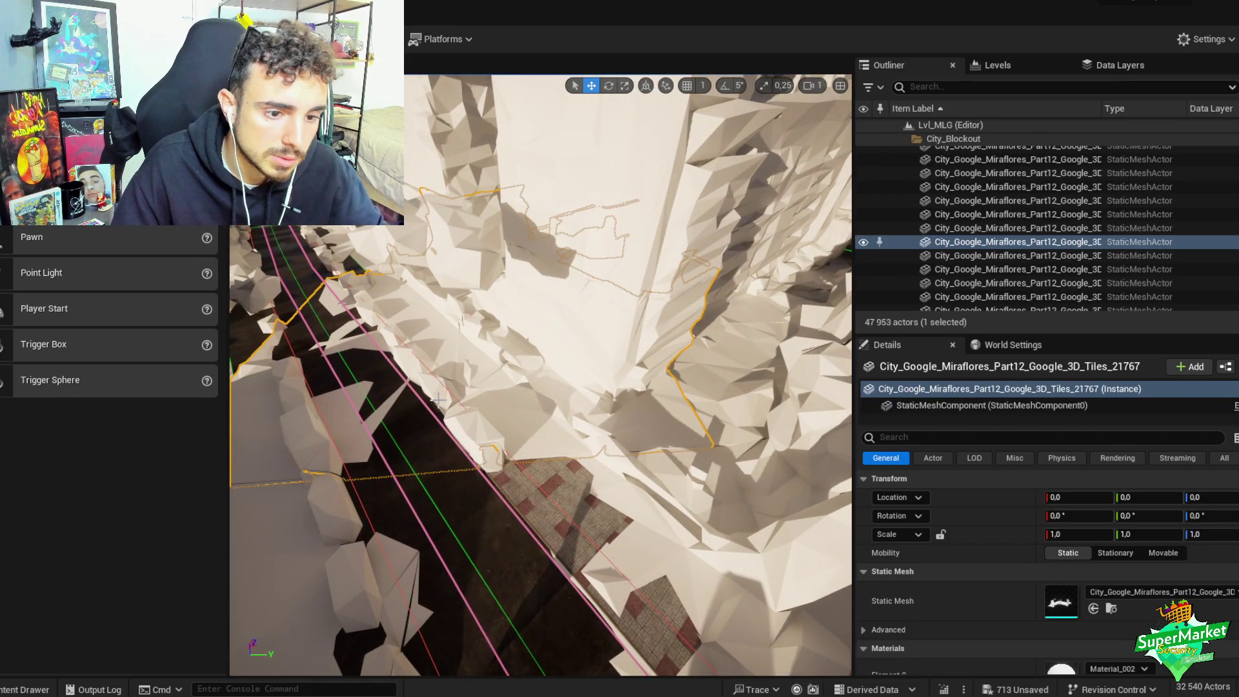
pyautogui.press('Delete')
# - Duplicate the 42-piece sidewalk section and slide it further along the road
pyautogui.click(560, 479)
pyautogui.moveTo(560, 479); pyautogui.dragTo(560, 479, button='right')
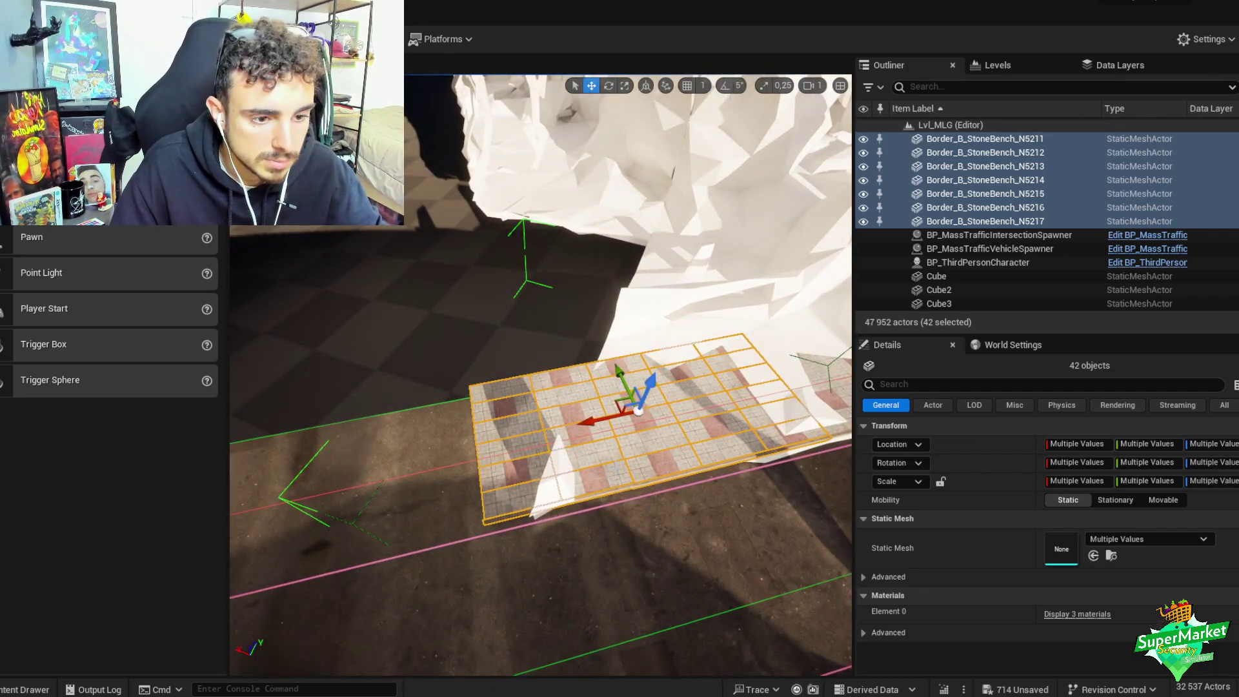
pyautogui.keyDown('alt'); pyautogui.moveTo(605, 424); pyautogui.dragTo(767, 457); pyautogui.keyUp('alt')
pyautogui.moveTo(609, 493); pyautogui.dragTo(609, 493, button='right')
pyautogui.scroll(-2, 610, 493)
pyautogui.moveTo(401, 423); pyautogui.dragTo(401, 423, button='right')
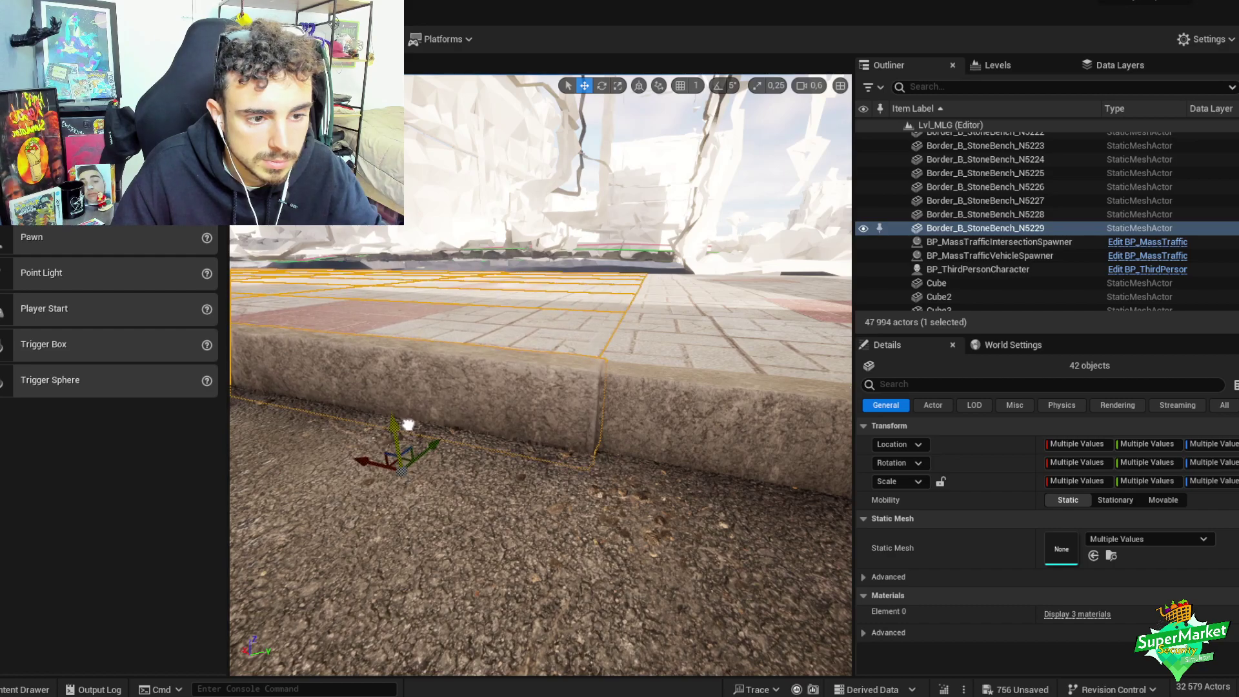
pyautogui.moveTo(510, 400); pyautogui.dragTo(510, 399, button='right')
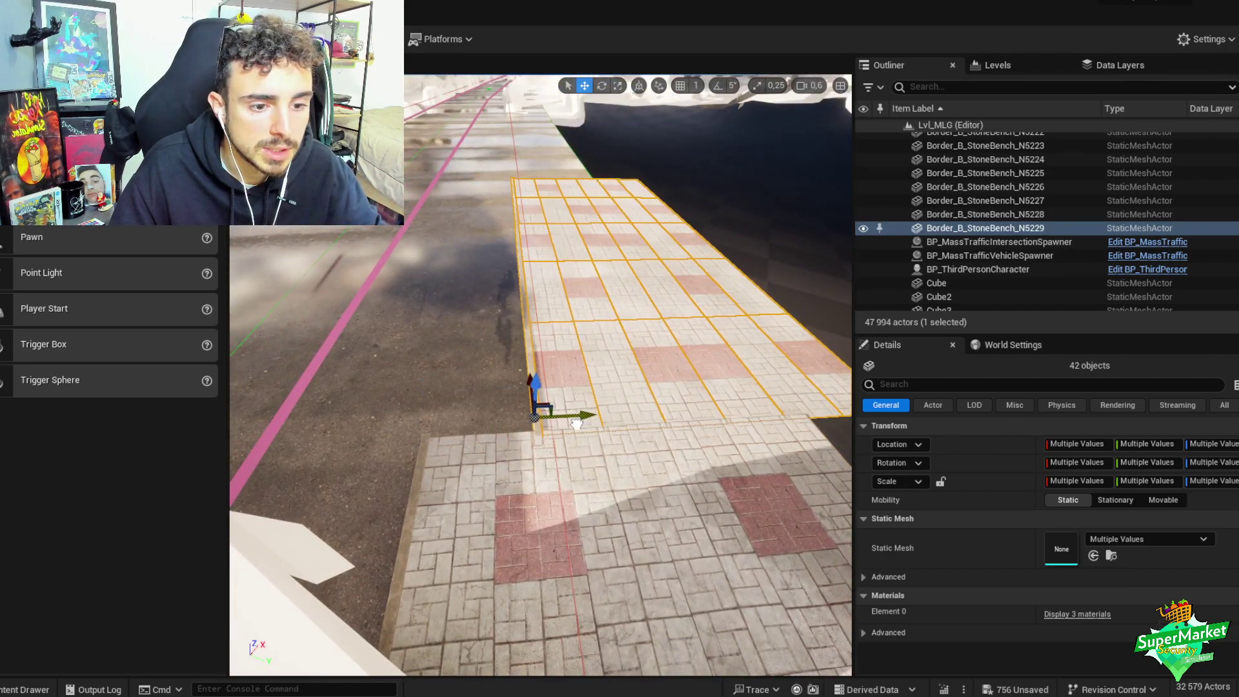
pyautogui.moveTo(599, 427); pyautogui.dragTo(614, 392, button='right')
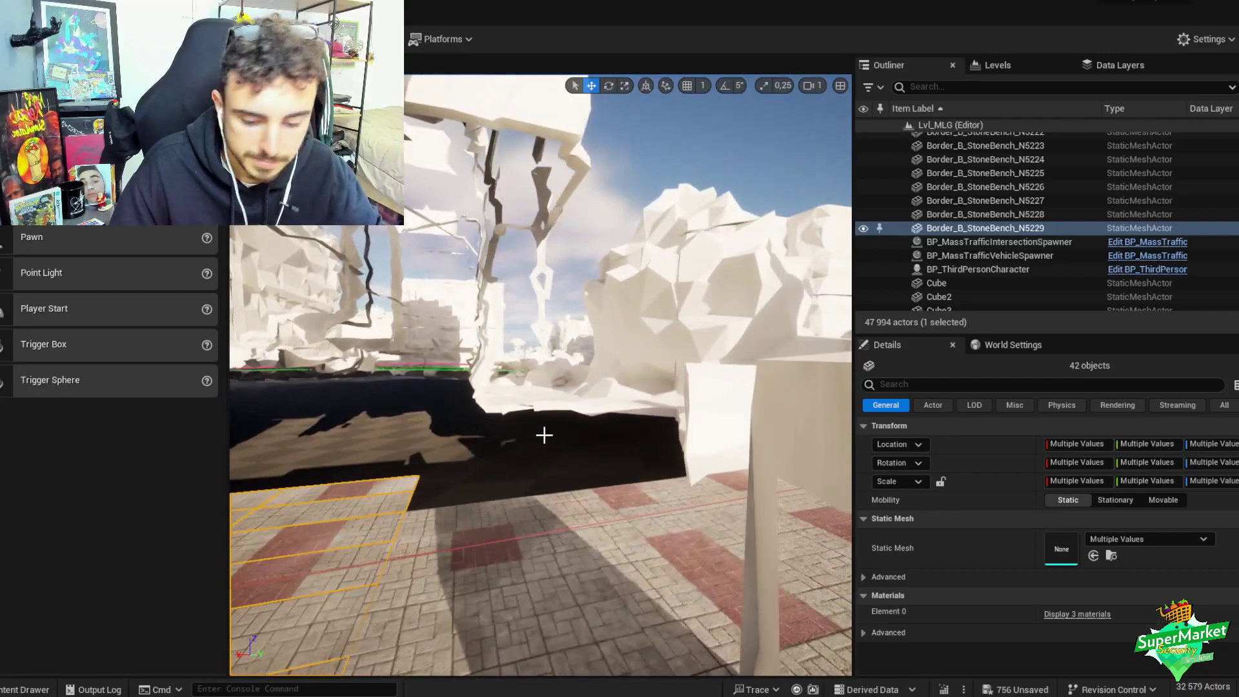
# - Group the new sidewalk pieces, then undo to leave them ungrouped
pyautogui.hotkey('ctrl', 'g')
pyautogui.moveTo(544, 435); pyautogui.dragTo(544, 435, button='right')
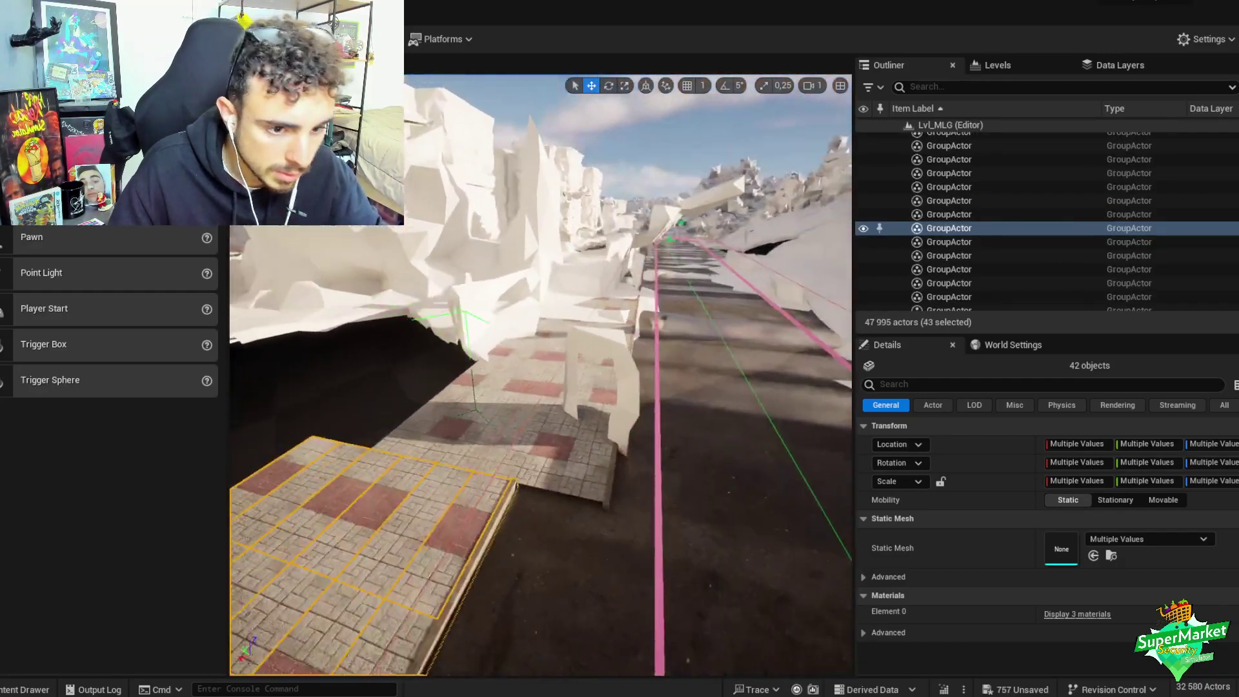
pyautogui.hotkey('ctrl', 'z')
pyautogui.moveTo(627, 445); pyautogui.dragTo(618, 455, button='right')
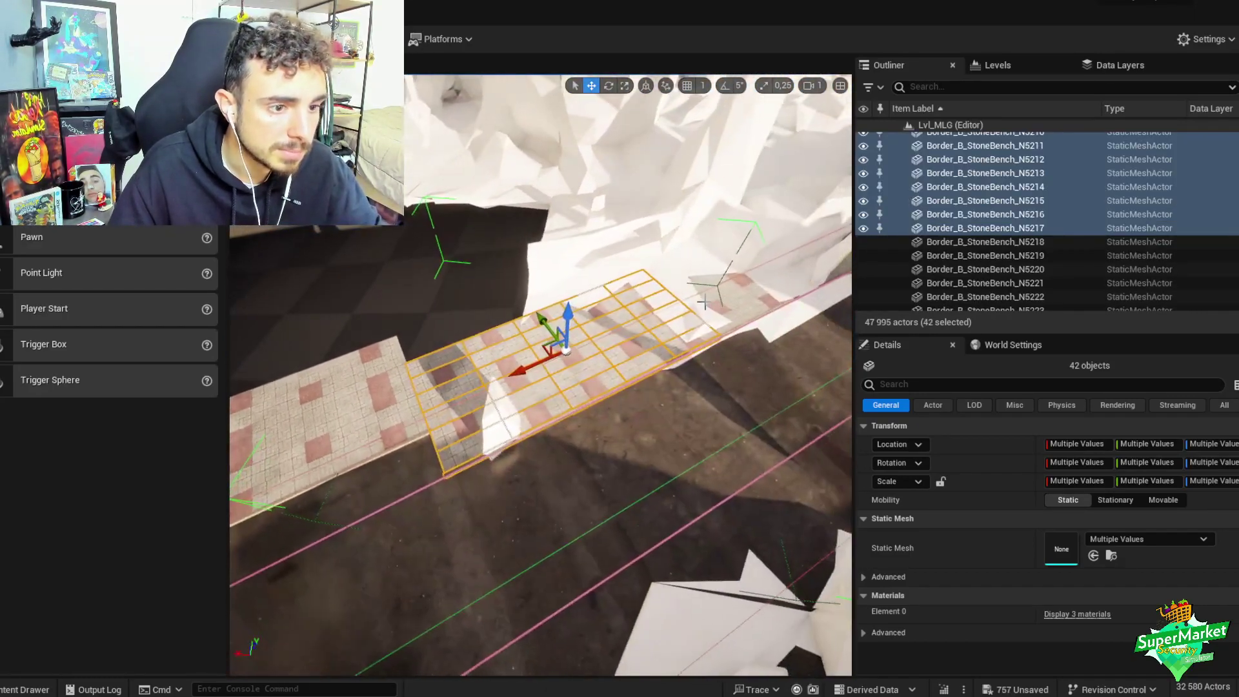
# - Duplicate the single 42-piece sidewalk section and group the selected pieces
pyautogui.moveTo(541, 374); pyautogui.dragTo(541, 374, button='right')
pyautogui.keyDown('ctrl'); pyautogui.click(517, 387); pyautogui.keyUp('ctrl')
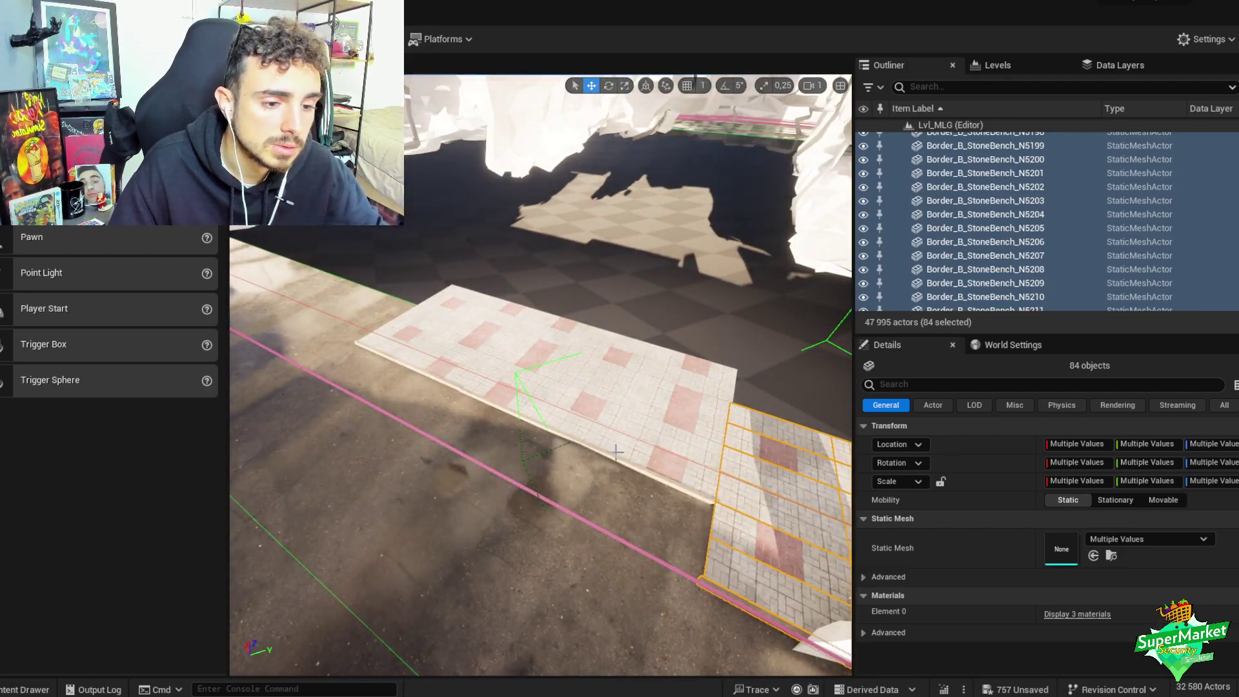
pyautogui.hotkey('ctrl', 'z')
pyautogui.moveTo(646, 401); pyautogui.dragTo(665, 383, button='right')
pyautogui.hotkey('ctrl', 'd')
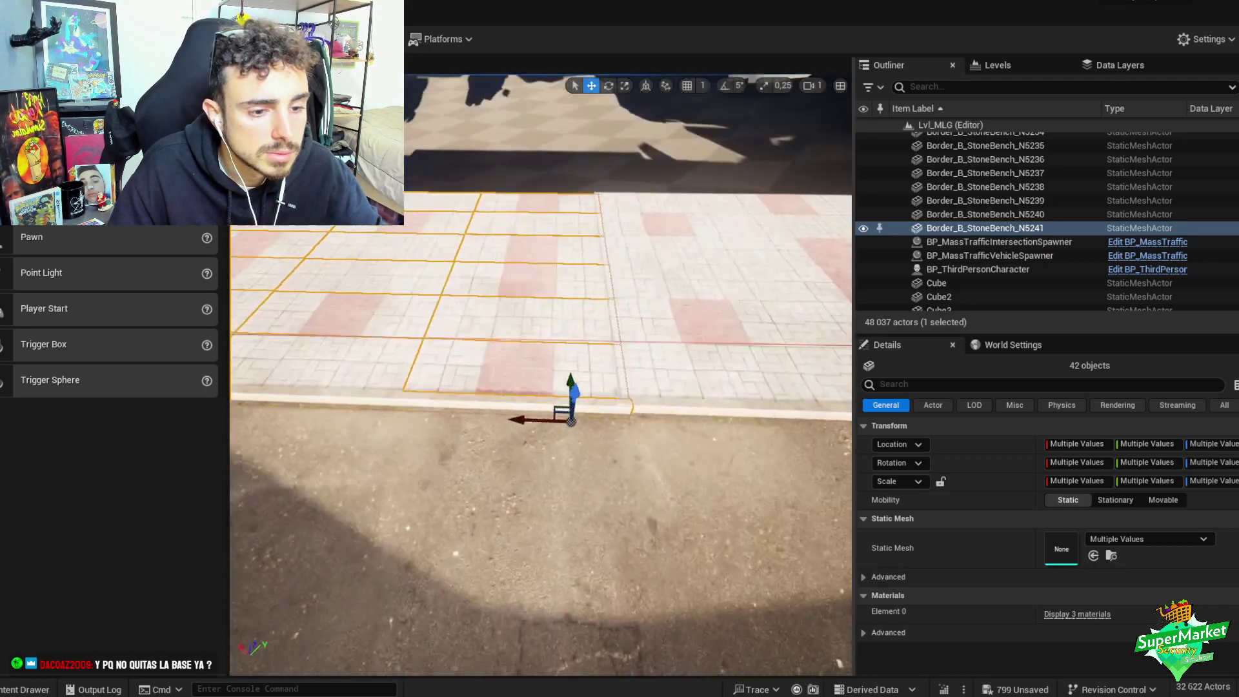
pyautogui.moveTo(646, 401); pyautogui.dragTo(646, 400, button='right')
pyautogui.moveTo(572, 406); pyautogui.dragTo(572, 405, button='right')
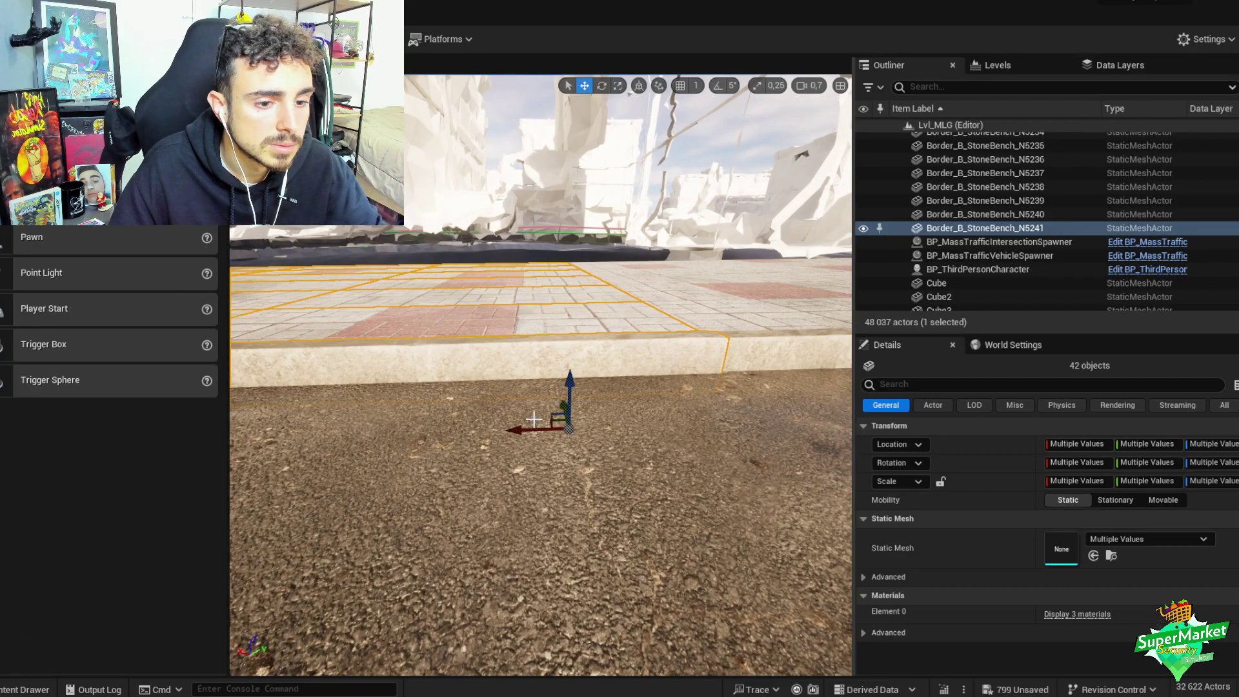
pyautogui.moveTo(523, 428); pyautogui.dragTo(523, 427, button='right')
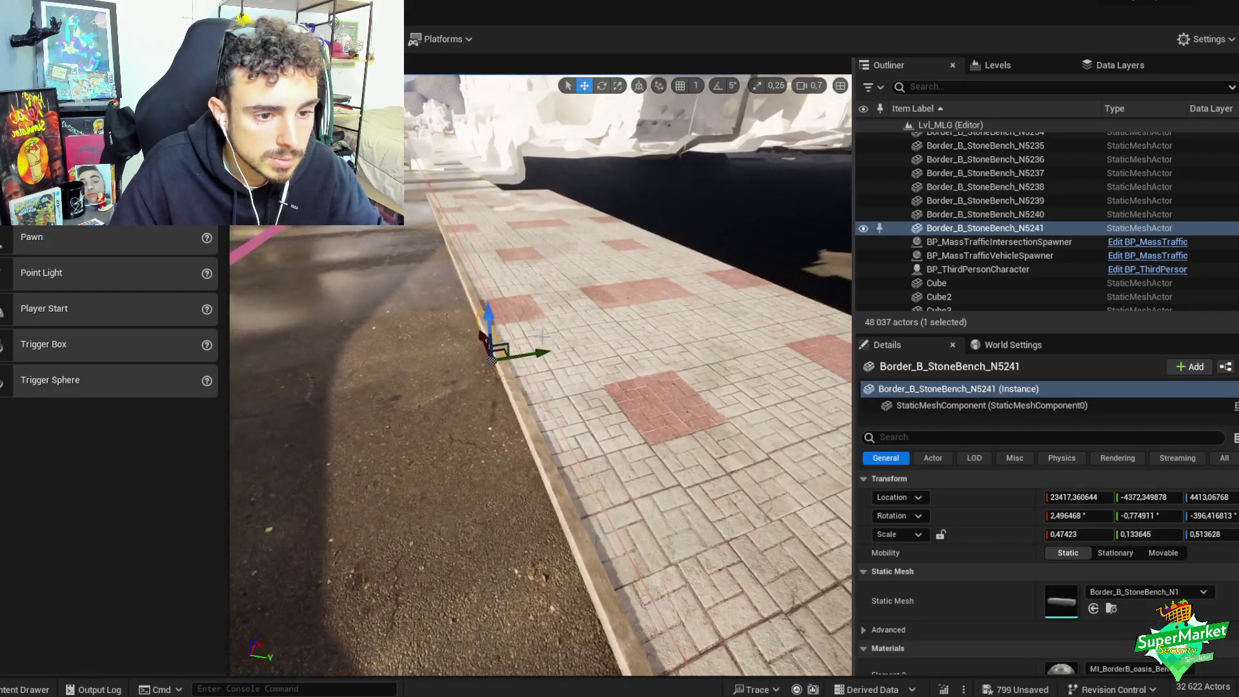
pyautogui.hotkey('ctrl', 'z')
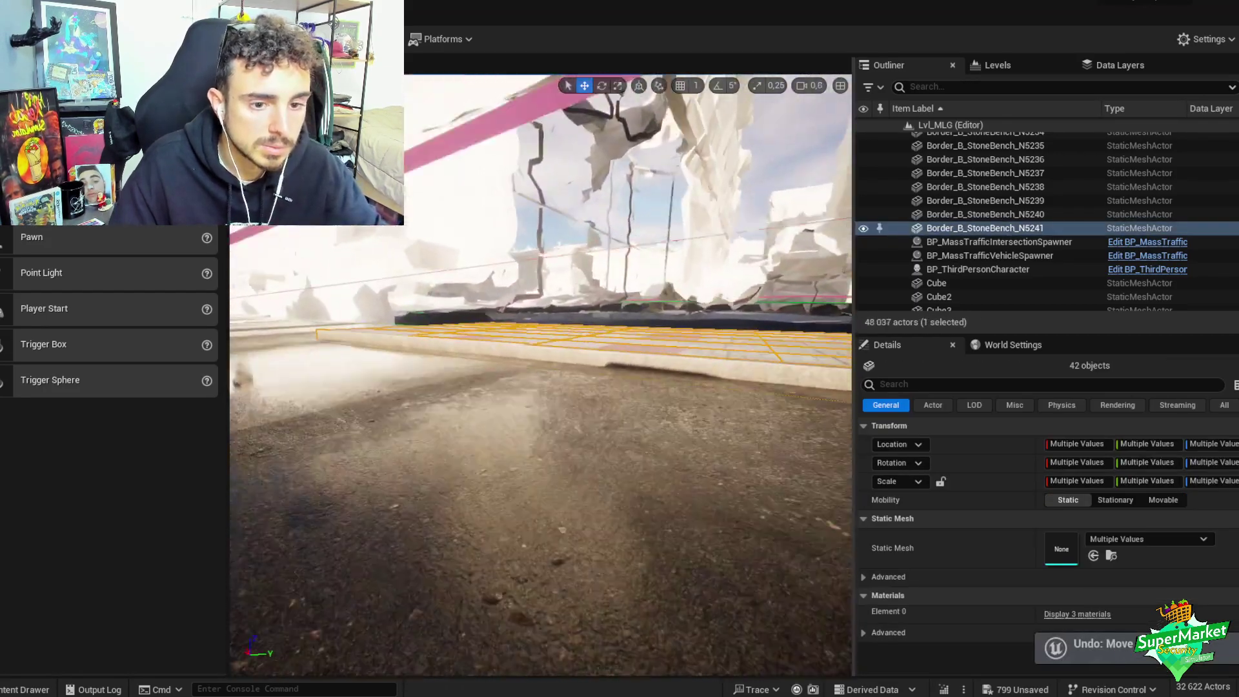
pyautogui.moveTo(556, 327); pyautogui.dragTo(582, 300, button='right')
pyautogui.hotkey('ctrl', 'g')
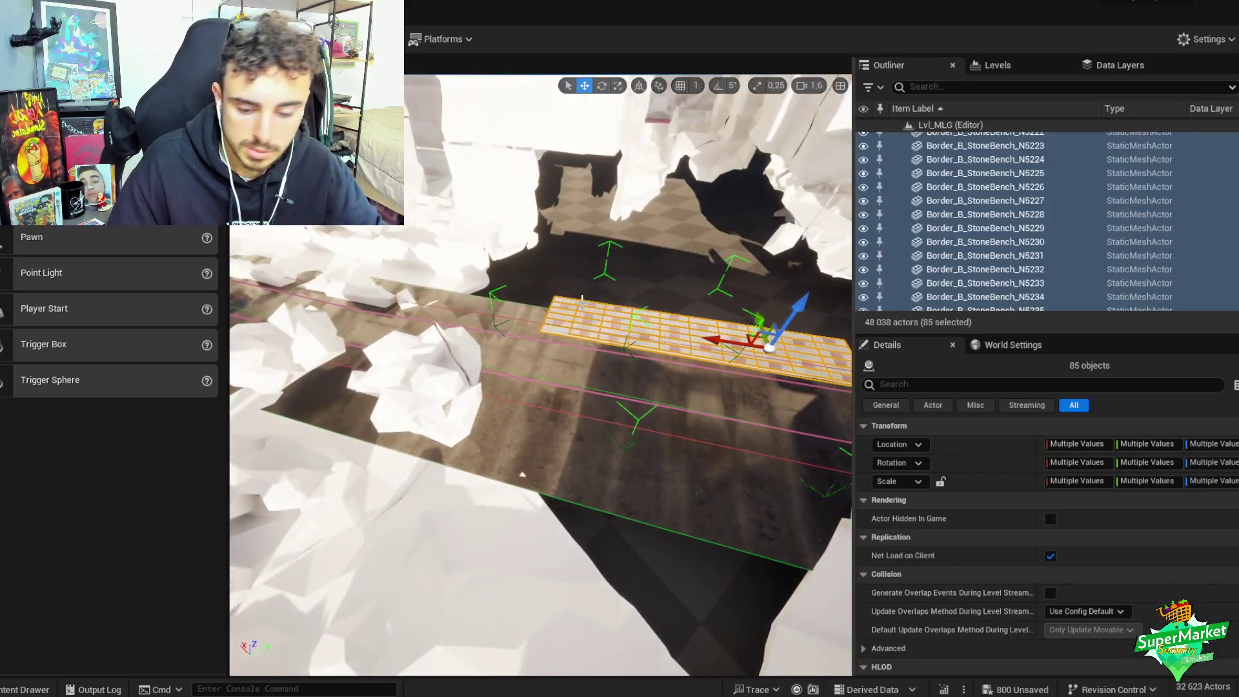
# - Alt-drag the 84-piece selection along the road, rotate it to the curb, and group it
pyautogui.keyDown('alt'); pyautogui.moveTo(723, 340); pyautogui.dragTo(308, 277); pyautogui.keyUp('alt')
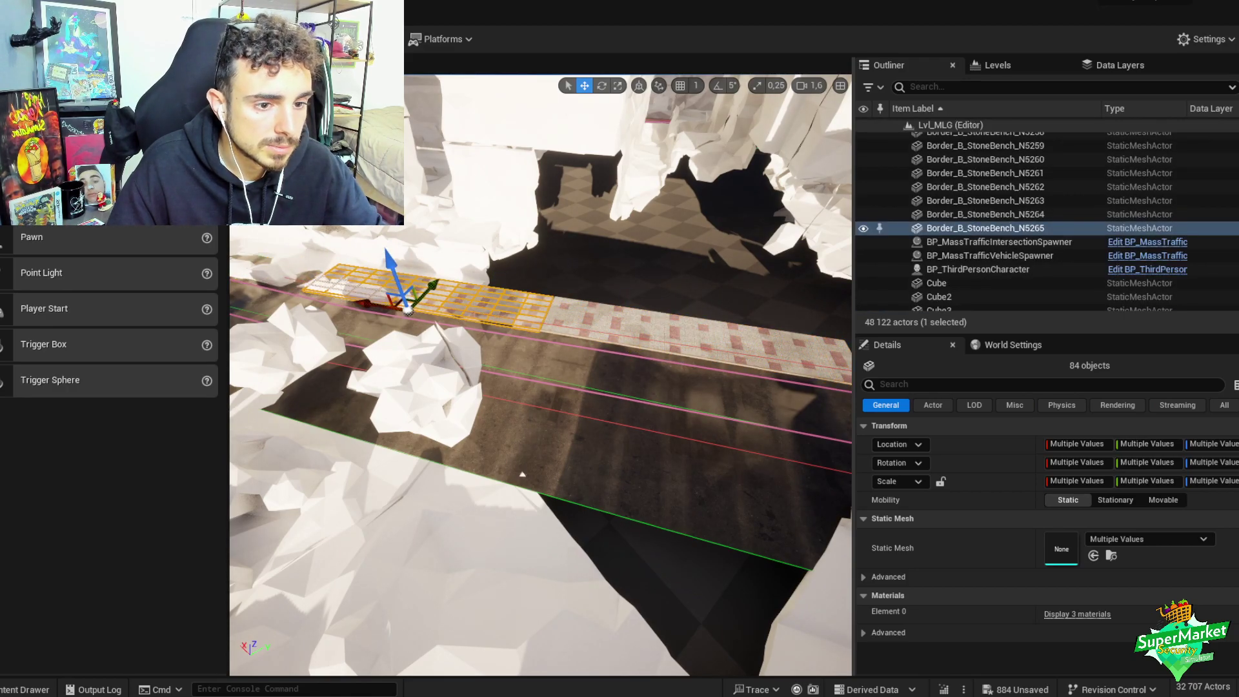
pyautogui.press('f')
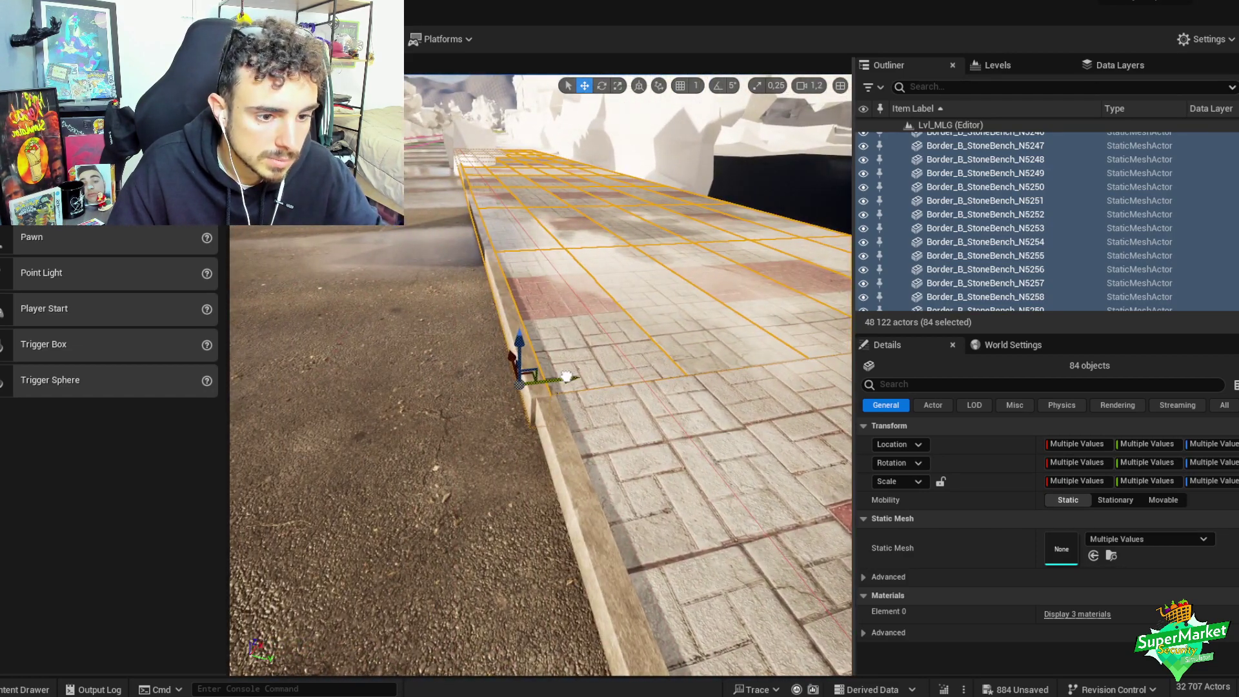
pyautogui.moveTo(571, 376); pyautogui.dragTo(329, 402, button='right')
pyautogui.press('e')
pyautogui.moveTo(347, 473); pyautogui.dragTo(348, 473, button='right')
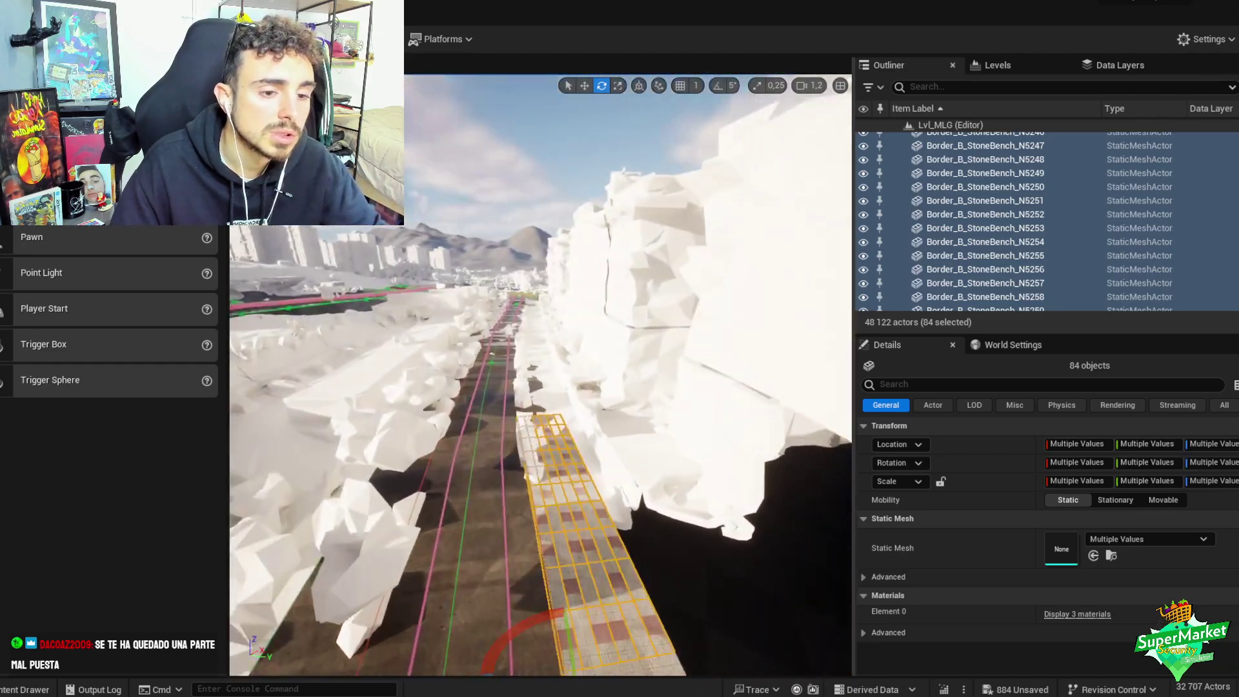
pyautogui.moveTo(562, 340); pyautogui.dragTo(562, 341, button='right')
pyautogui.press('w')
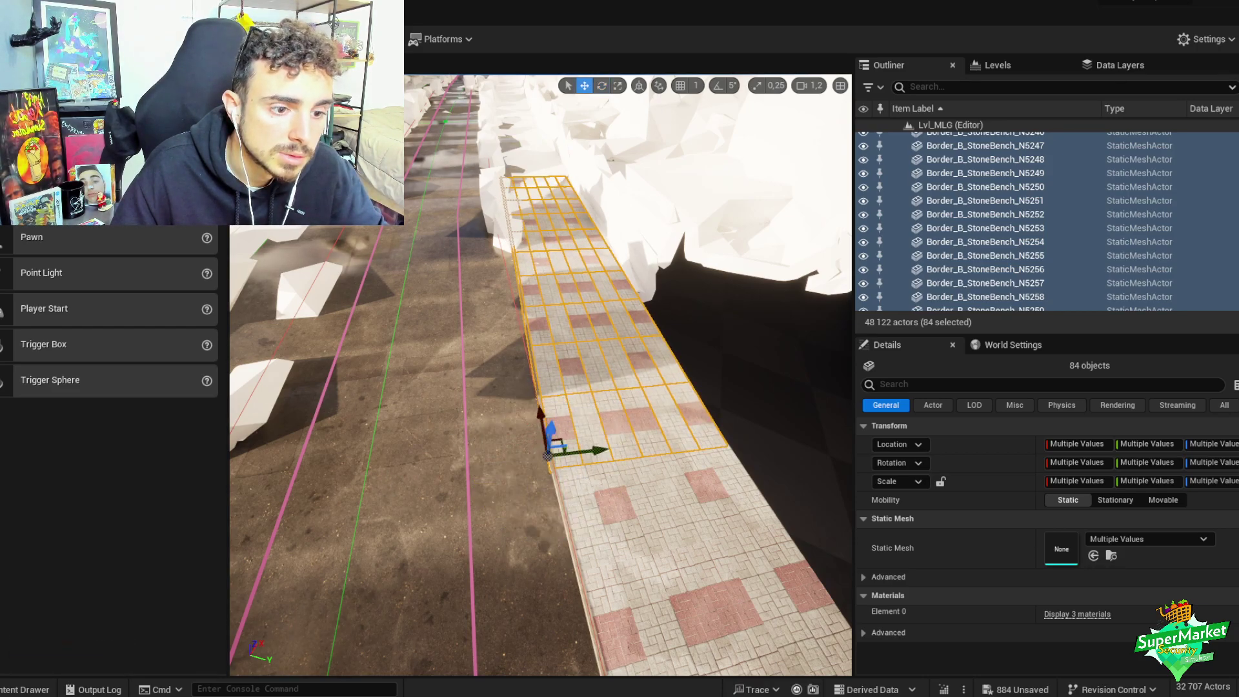
pyautogui.moveTo(541, 374); pyautogui.dragTo(503, 399, button='right')
pyautogui.scroll(-2, 504, 399)
pyautogui.moveTo(499, 447); pyautogui.dragTo(555, 455, button='right')
pyautogui.hotkey('ctrl', 'g')
pyautogui.scroll(2, 510, 446)
pyautogui.moveTo(452, 294); pyautogui.dragTo(467, 302, button='right')
# - Duplicate the 84 sidewalk pieces, slide the copy further along the road, and add the curb piece
pyautogui.hotkey('ctrl', 'd')
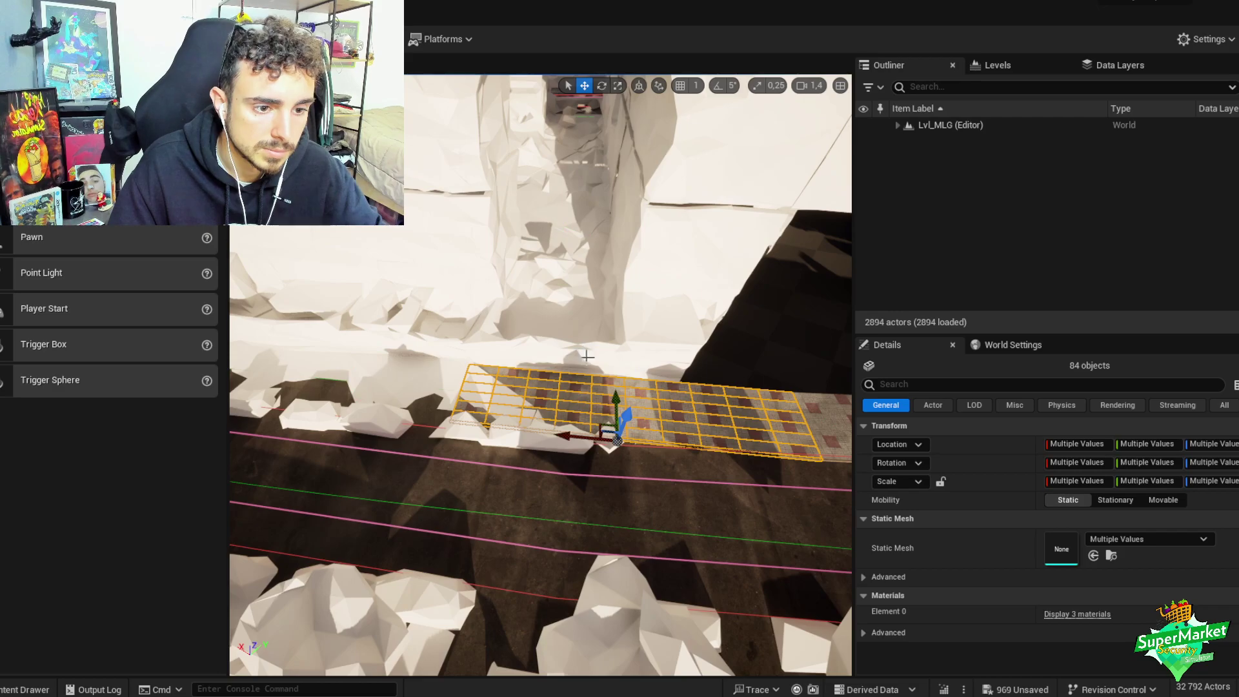
pyautogui.moveTo(581, 402); pyautogui.dragTo(413, 420)
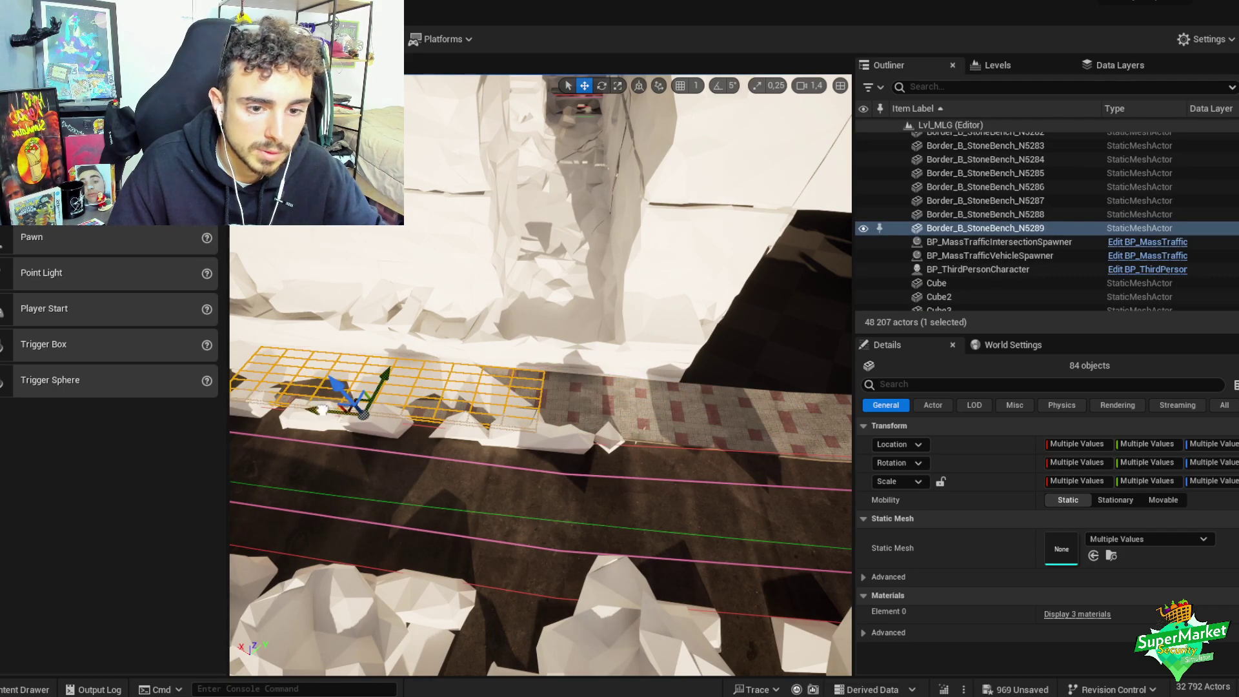
pyautogui.scroll(8, 315, 408)
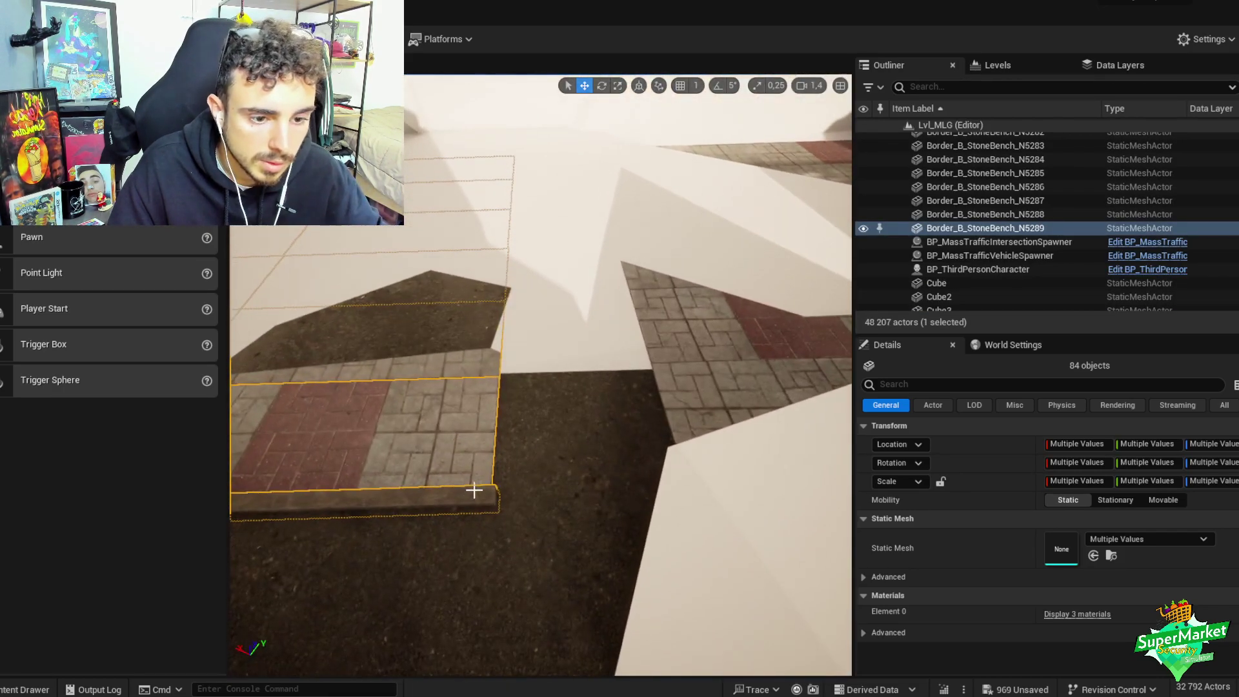
pyautogui.keyDown('ctrl'); pyautogui.click(468, 496); pyautogui.keyUp('ctrl')
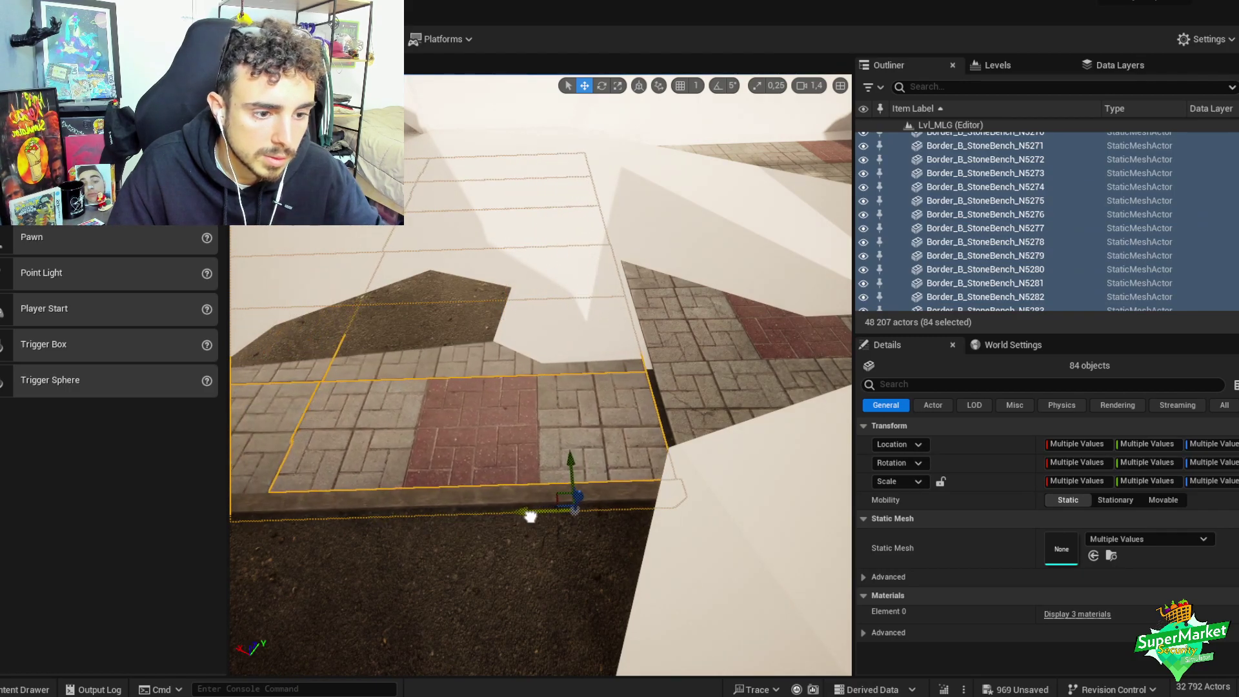
pyautogui.scroll(-3, 529, 511)
pyautogui.moveTo(558, 515); pyautogui.dragTo(445, 502, button='right')
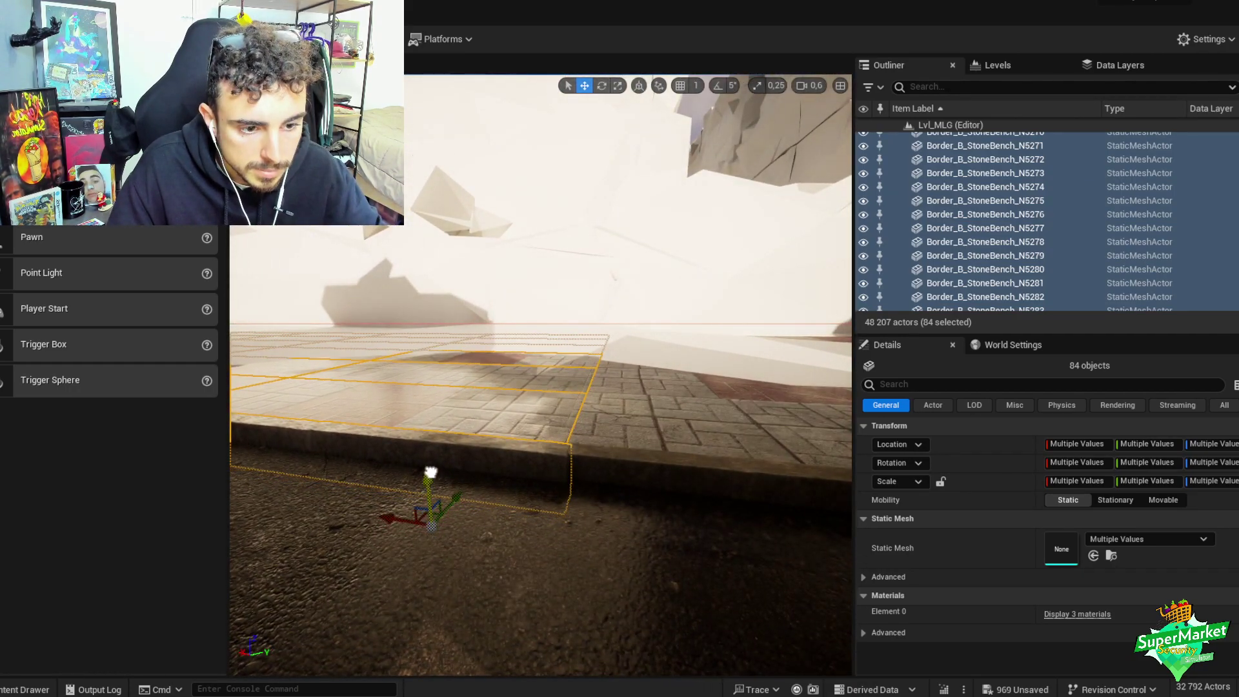
# - Line the copy's curb up with the previous section and group the 84 pieces
pyautogui.moveTo(531, 459); pyautogui.dragTo(530, 459, button='right')
pyautogui.moveTo(429, 469); pyautogui.dragTo(451, 468, button='right')
pyautogui.scroll(-1, 437, 471)
pyautogui.moveTo(555, 407); pyautogui.dragTo(555, 407, button='right')
pyautogui.scroll(2, 555, 407)
pyautogui.scroll(-1, 555, 407)
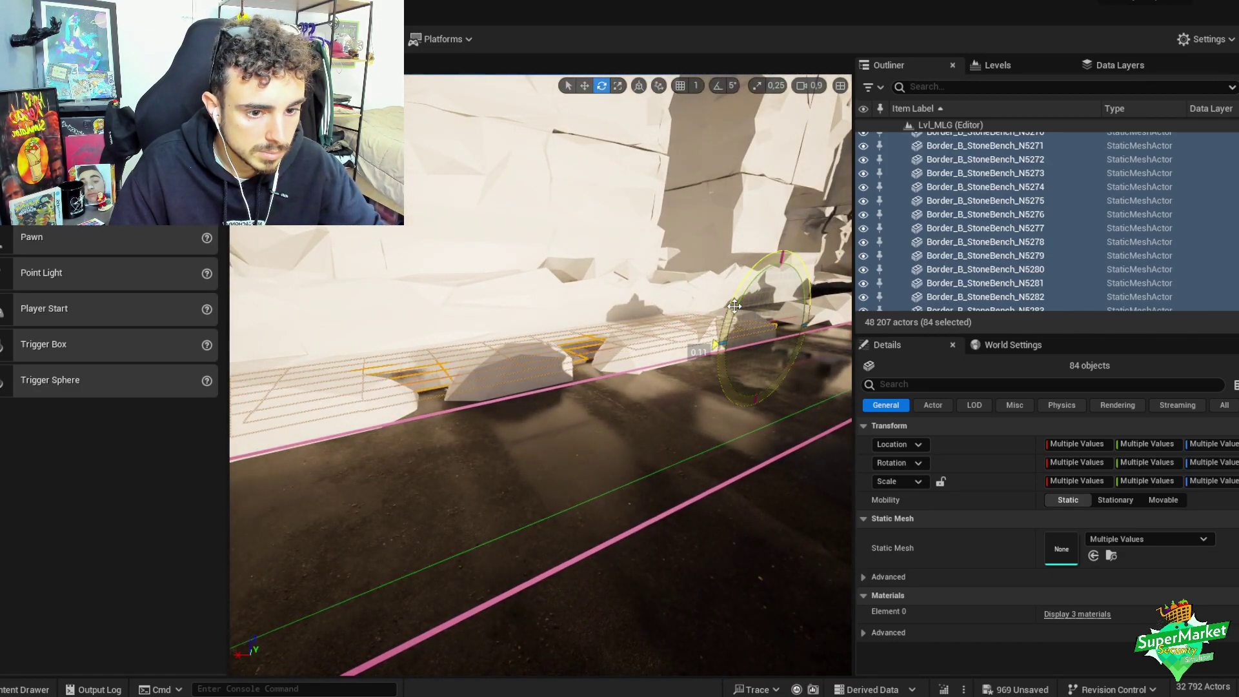
pyautogui.moveTo(734, 306); pyautogui.dragTo(589, 308, button='right')
pyautogui.press('w')
pyautogui.scroll(-2, 735, 306)
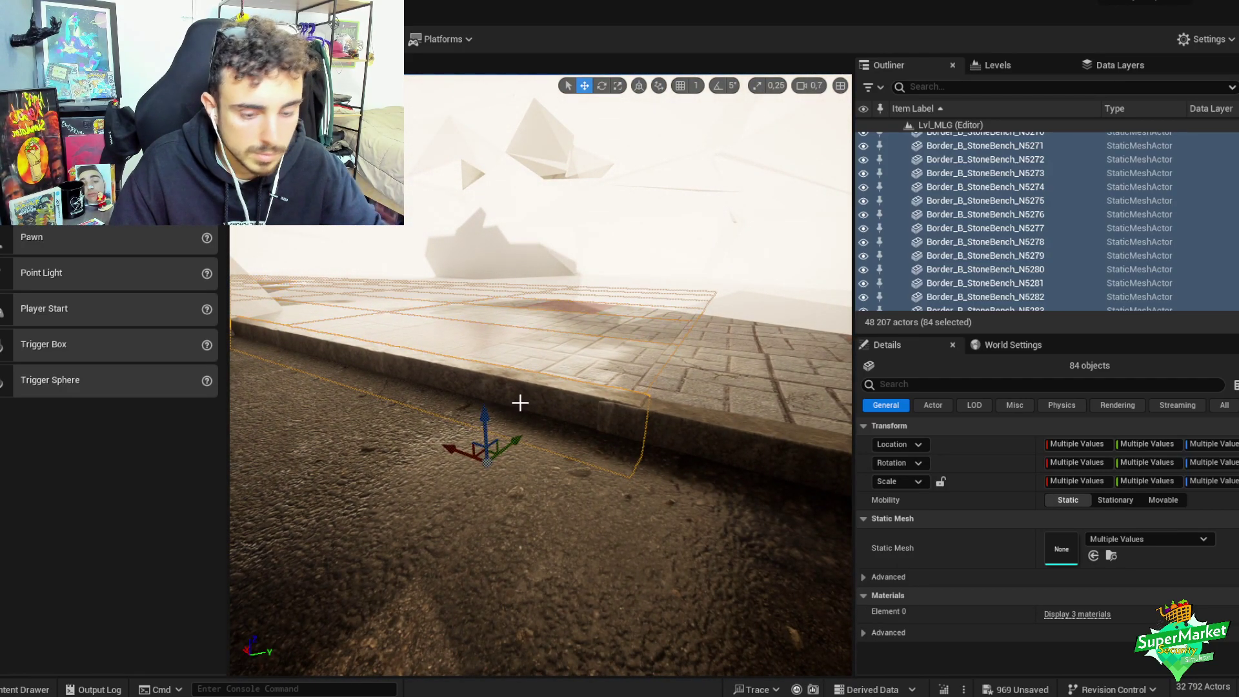
pyautogui.hotkey('ctrl', 'g')
pyautogui.moveTo(531, 386); pyautogui.dragTo(537, 367, button='right')
pyautogui.scroll(3, 531, 385)
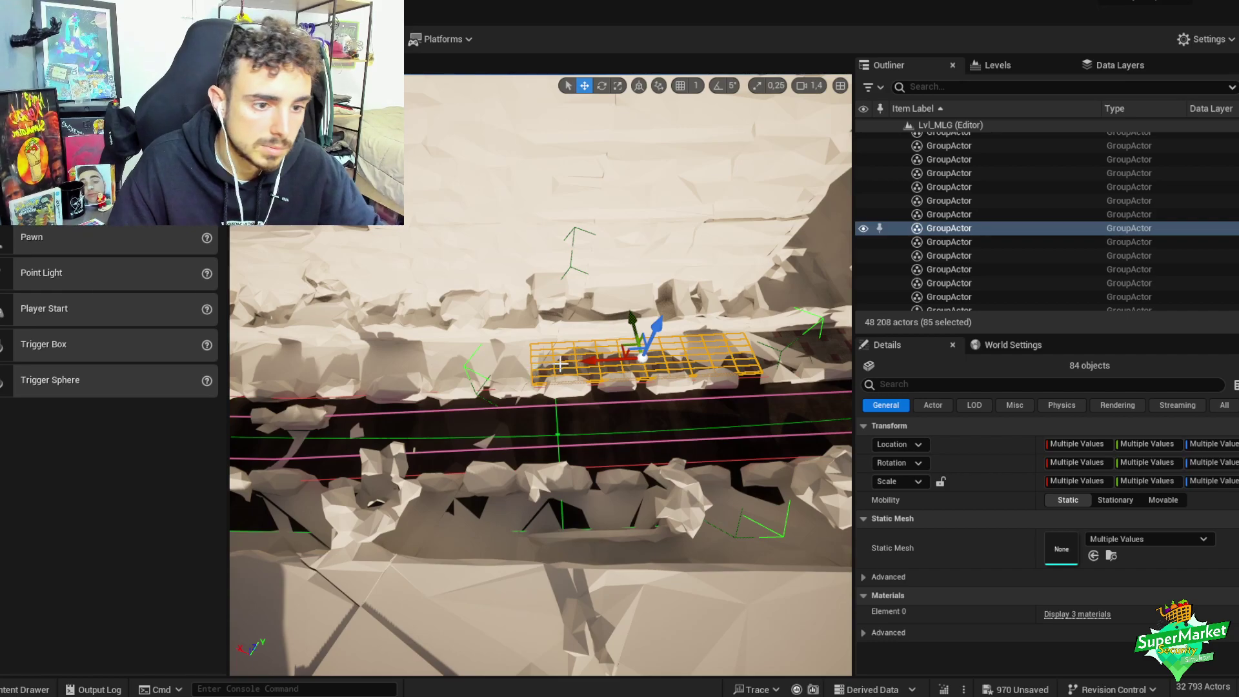
# - Alt-drag another copy of the sidewalk section along the road and inspect its curb edge
pyautogui.keyDown('alt'); pyautogui.moveTo(605, 368); pyautogui.dragTo(605, 382); pyautogui.keyUp('alt')
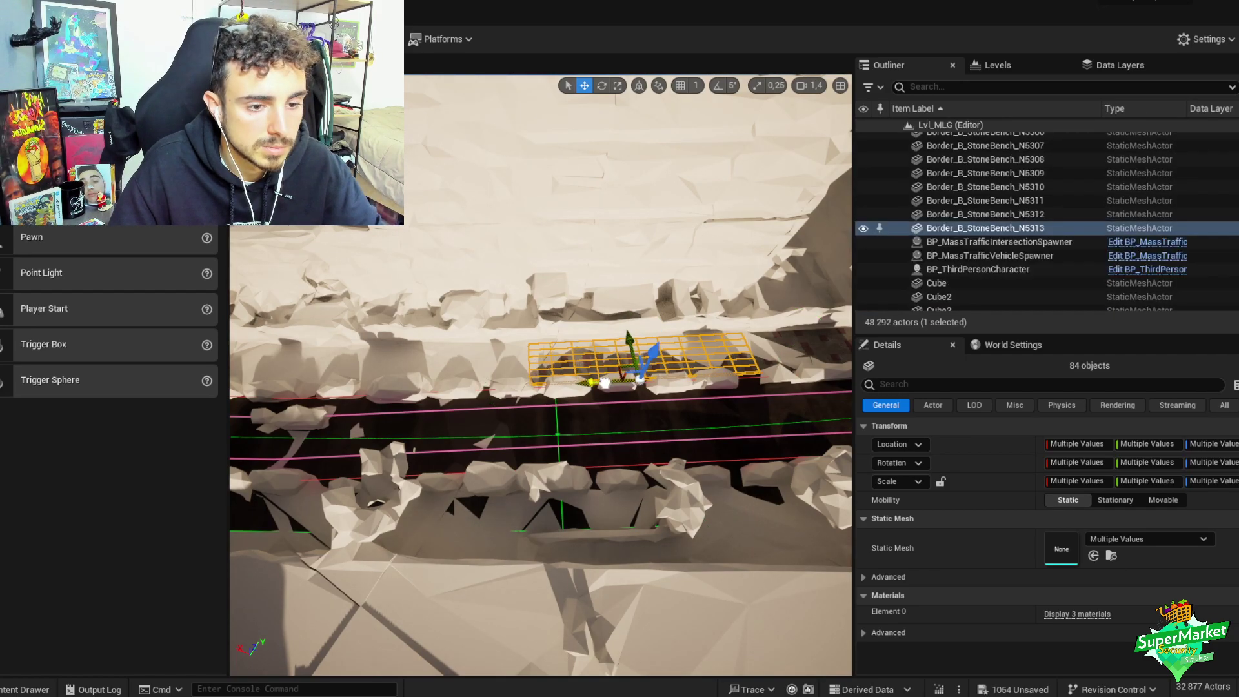
pyautogui.moveTo(477, 404); pyautogui.dragTo(316, 360, button='right')
pyautogui.scroll(-2, 477, 405)
pyautogui.scroll(-2, 455, 437)
pyautogui.moveTo(485, 403); pyautogui.dragTo(524, 440, button='right')
pyautogui.scroll(-3, 504, 421)
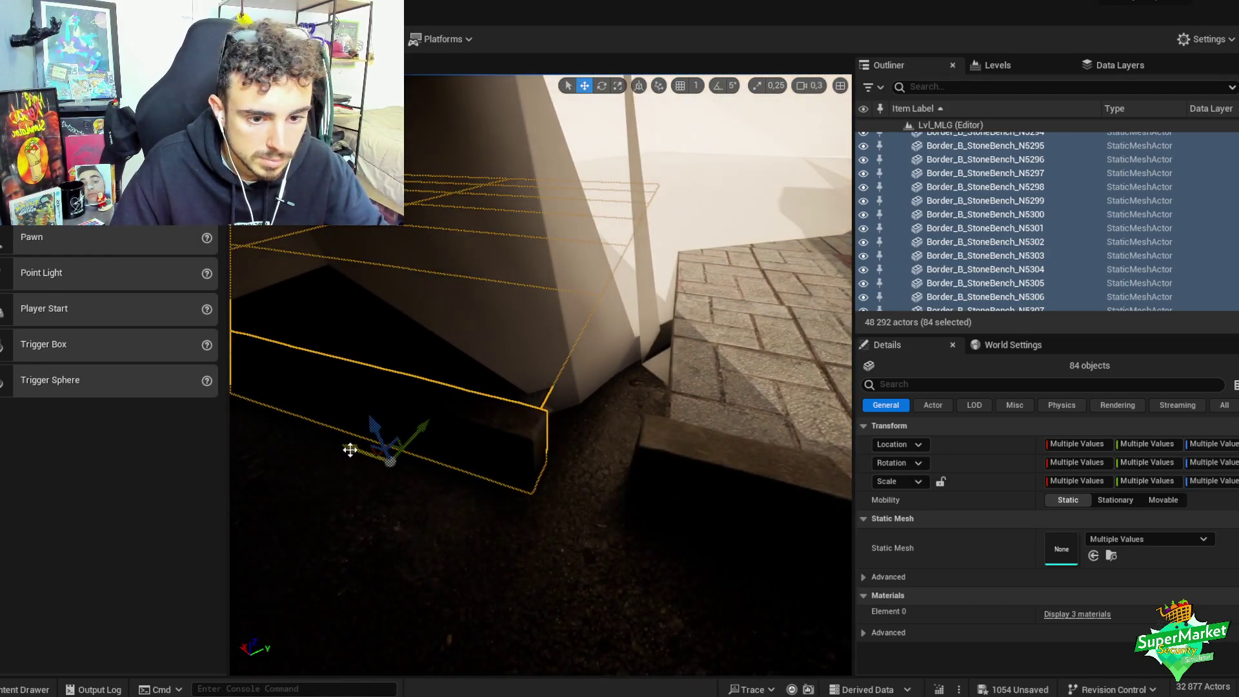
pyautogui.moveTo(424, 465); pyautogui.dragTo(469, 435, button='right')
pyautogui.scroll(-2, 587, 465)
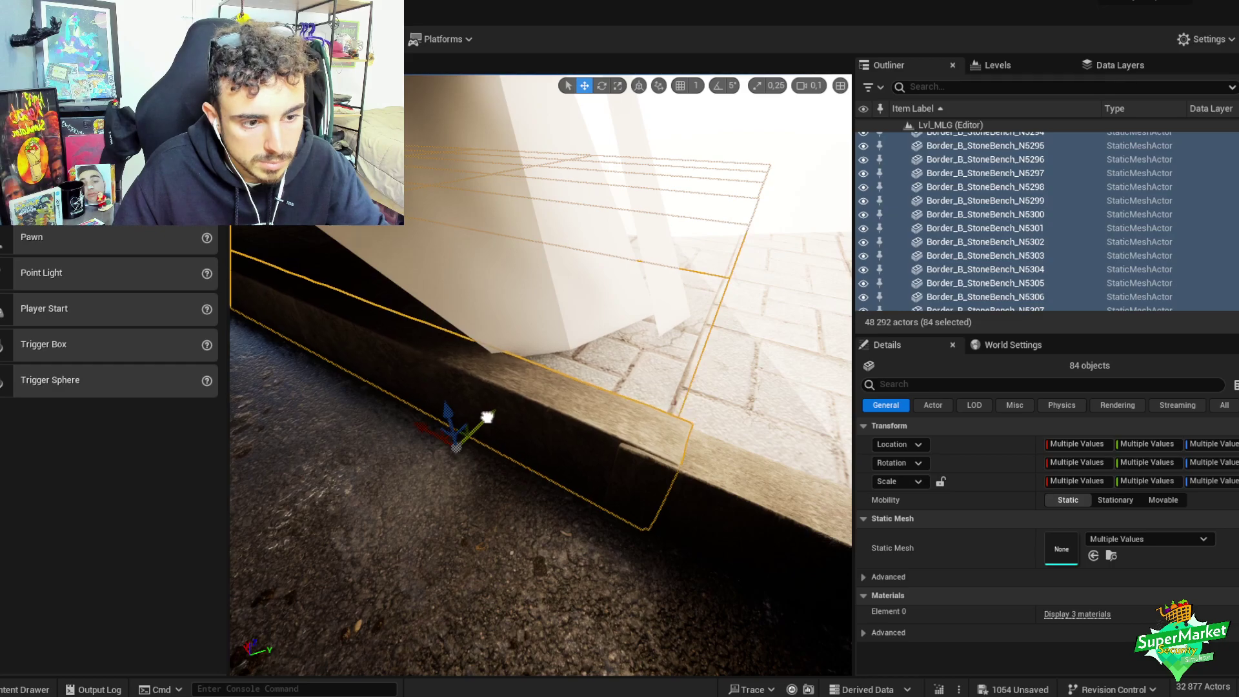
pyautogui.moveTo(470, 435); pyautogui.dragTo(490, 426, button='right')
pyautogui.scroll(3, 474, 432)
pyautogui.scroll(2, 479, 434)
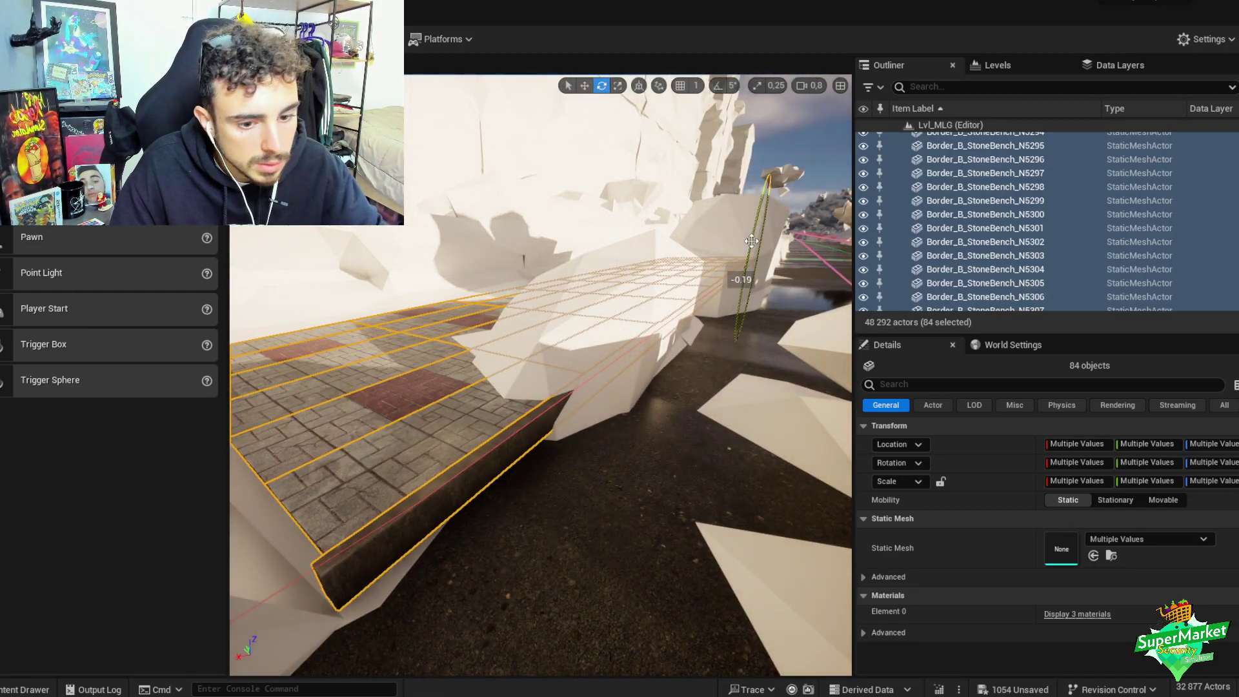
# - Adjust the copy so it follows the curb, then group its 84 pieces
pyautogui.press('w')
pyautogui.moveTo(751, 241); pyautogui.dragTo(752, 241, button='right')
pyautogui.scroll(2, 751, 241)
pyautogui.scroll(-2, 751, 242)
pyautogui.scroll(-1, 751, 241)
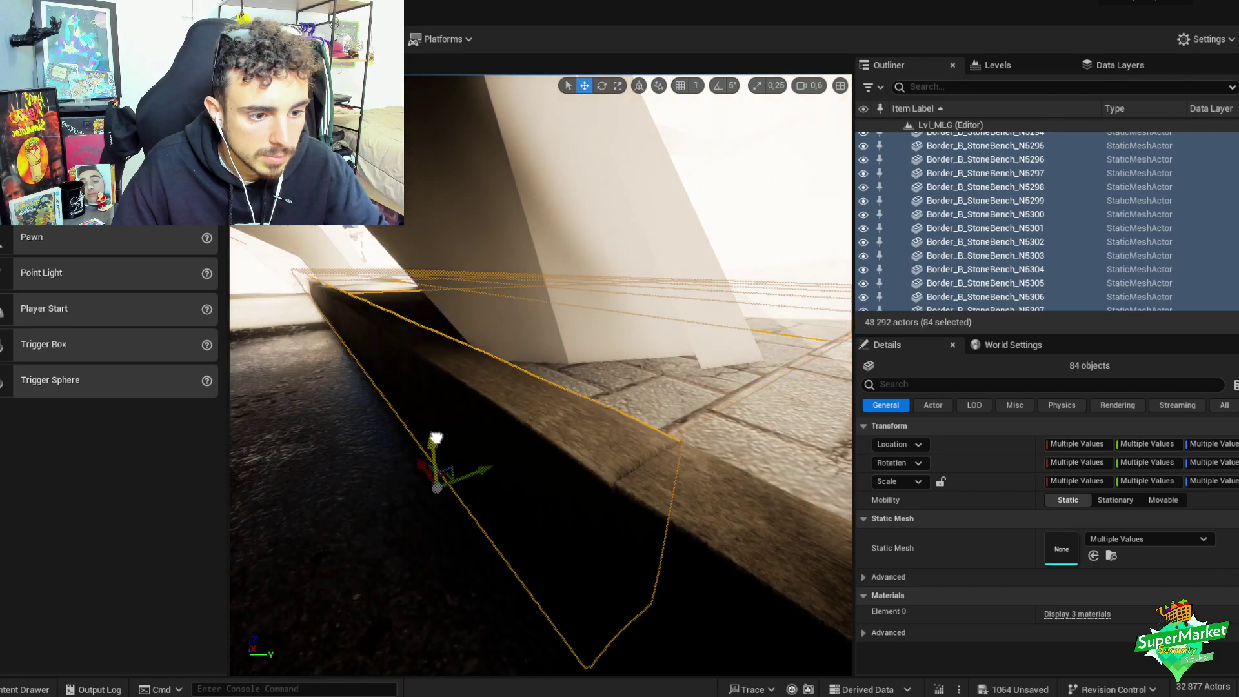
pyautogui.moveTo(504, 420); pyautogui.dragTo(503, 420, button='right')
pyautogui.scroll(2, 504, 421)
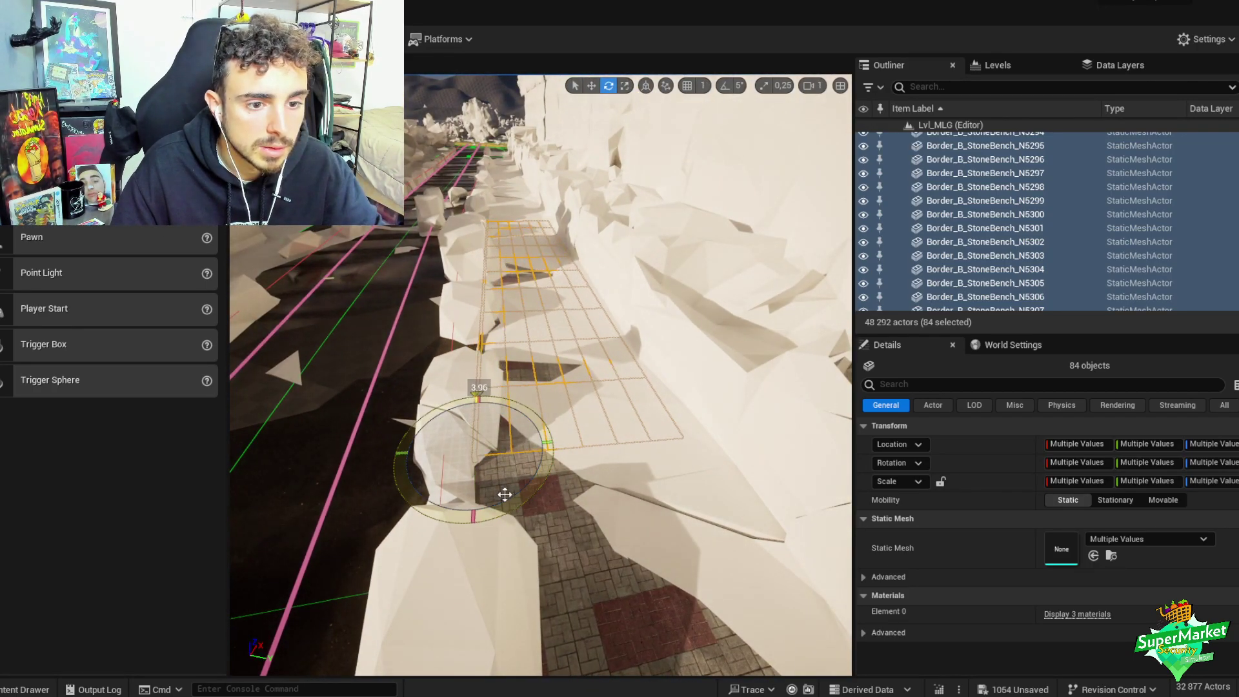
pyautogui.press('w')
pyautogui.moveTo(504, 494); pyautogui.dragTo(505, 494, button='right')
pyautogui.scroll(-1, 505, 495)
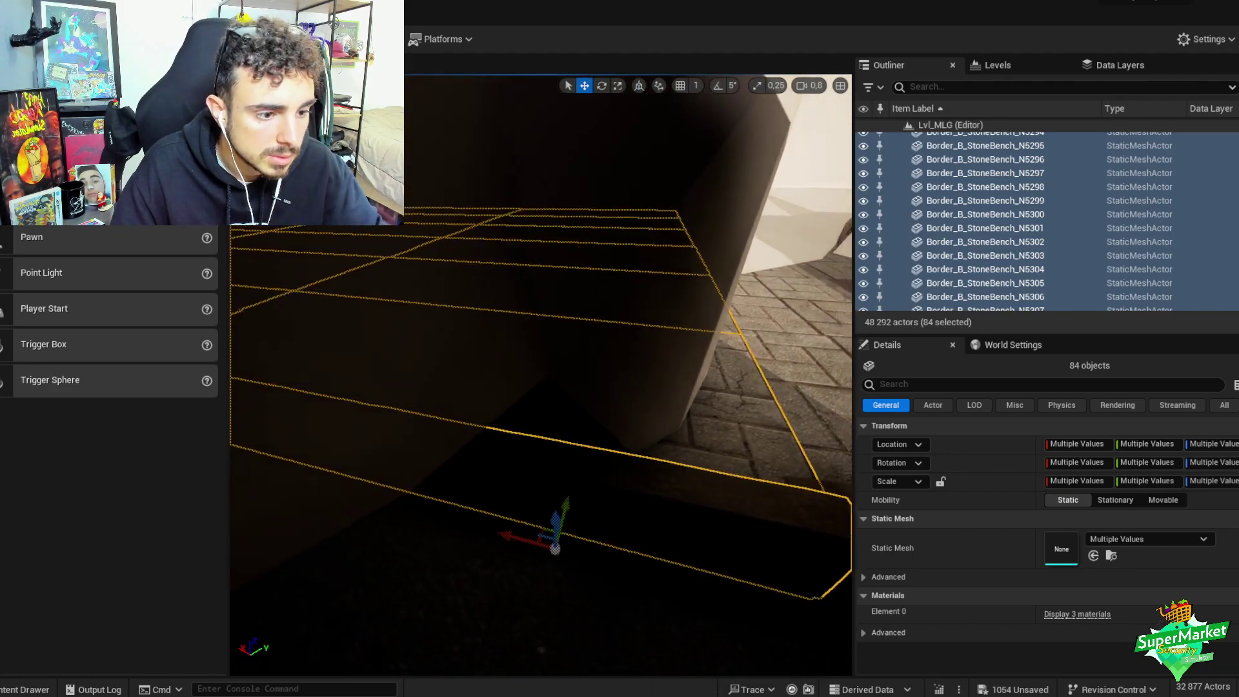
pyautogui.moveTo(572, 448); pyautogui.dragTo(567, 424, button='right')
pyautogui.hotkey('ctrl', 'g')
pyautogui.scroll(3, 566, 423)
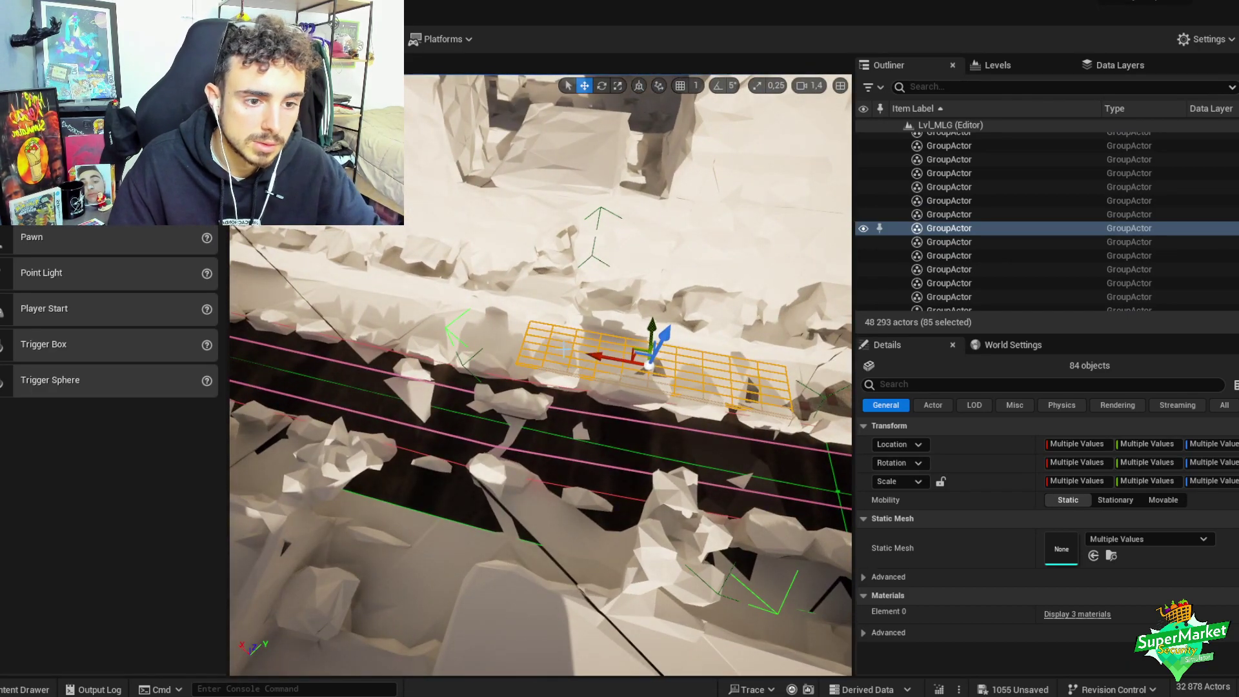
# - Duplicate the sidewalk section along the road and group the copy
pyautogui.keyDown('alt'); pyautogui.moveTo(599, 357); pyautogui.dragTo(450, 353); pyautogui.keyUp('alt')
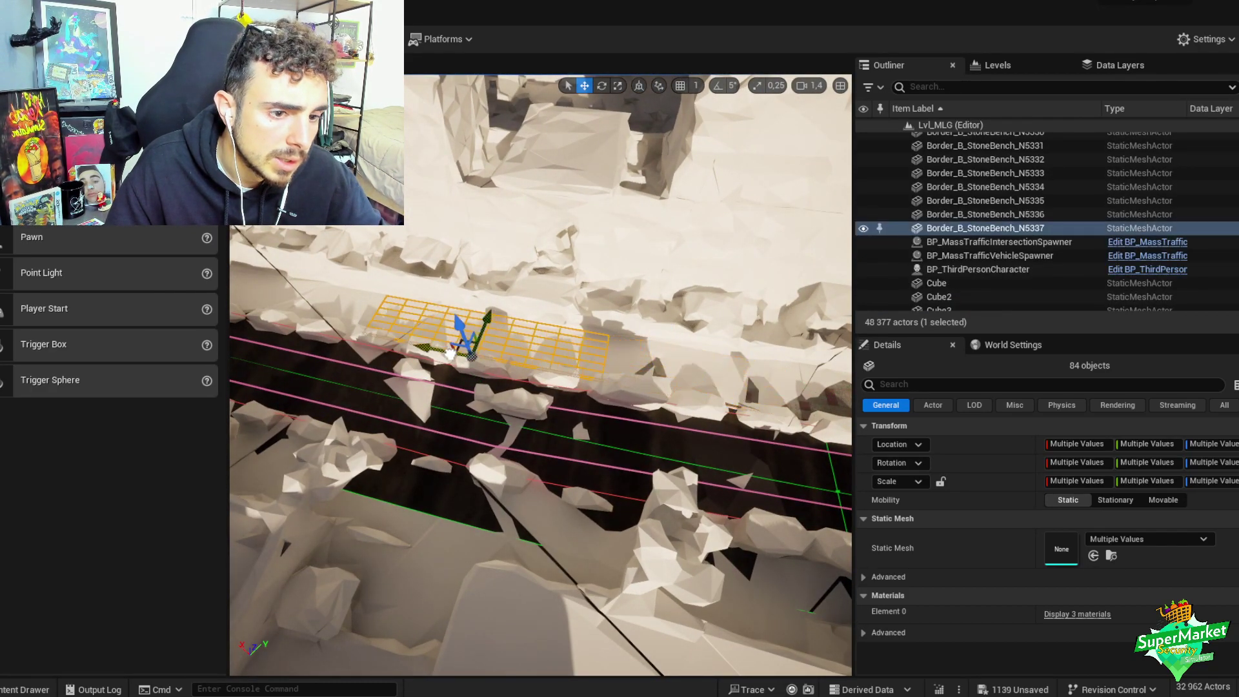
pyautogui.hotkey('ctrl', 'g')
pyautogui.moveTo(491, 321); pyautogui.dragTo(496, 363, button='right')
# - Delete the two city tiles covering the road, then delete the selected sidewalk section
pyautogui.click(596, 387)
pyautogui.keyDown('ctrl'); pyautogui.click(448, 343); pyautogui.keyUp('ctrl')
pyautogui.press('Delete')
pyautogui.click(362, 362)
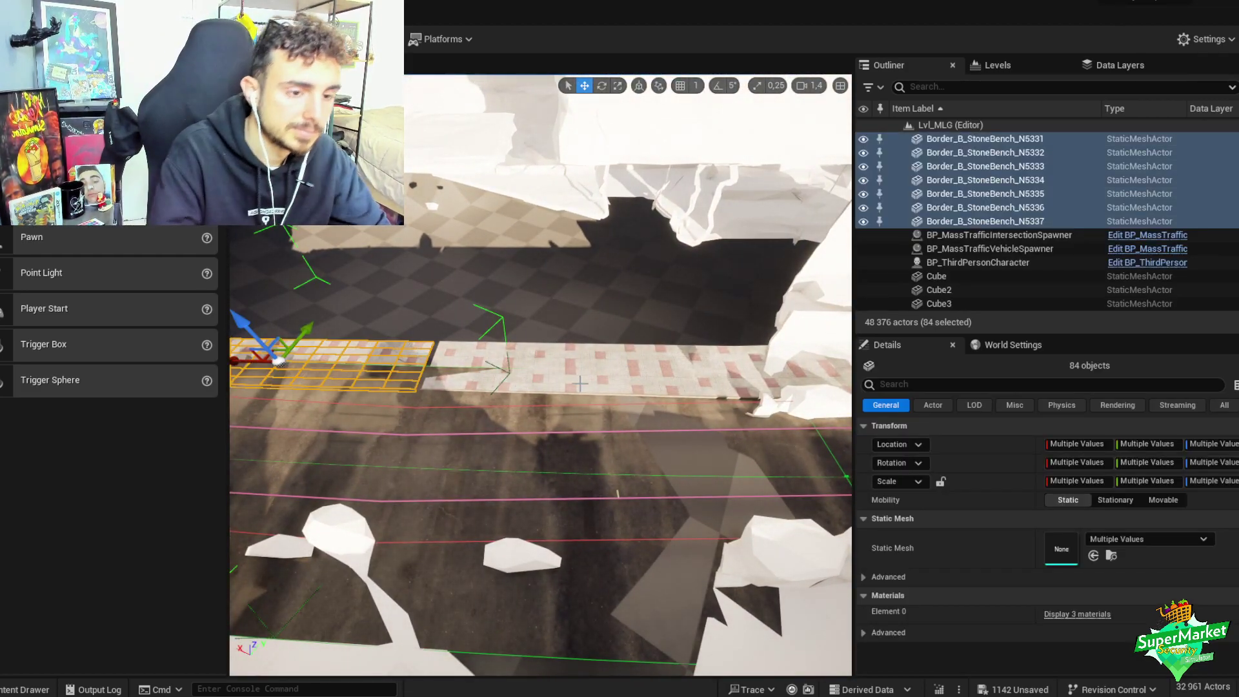
pyautogui.press('Delete')
pyautogui.click(693, 386)
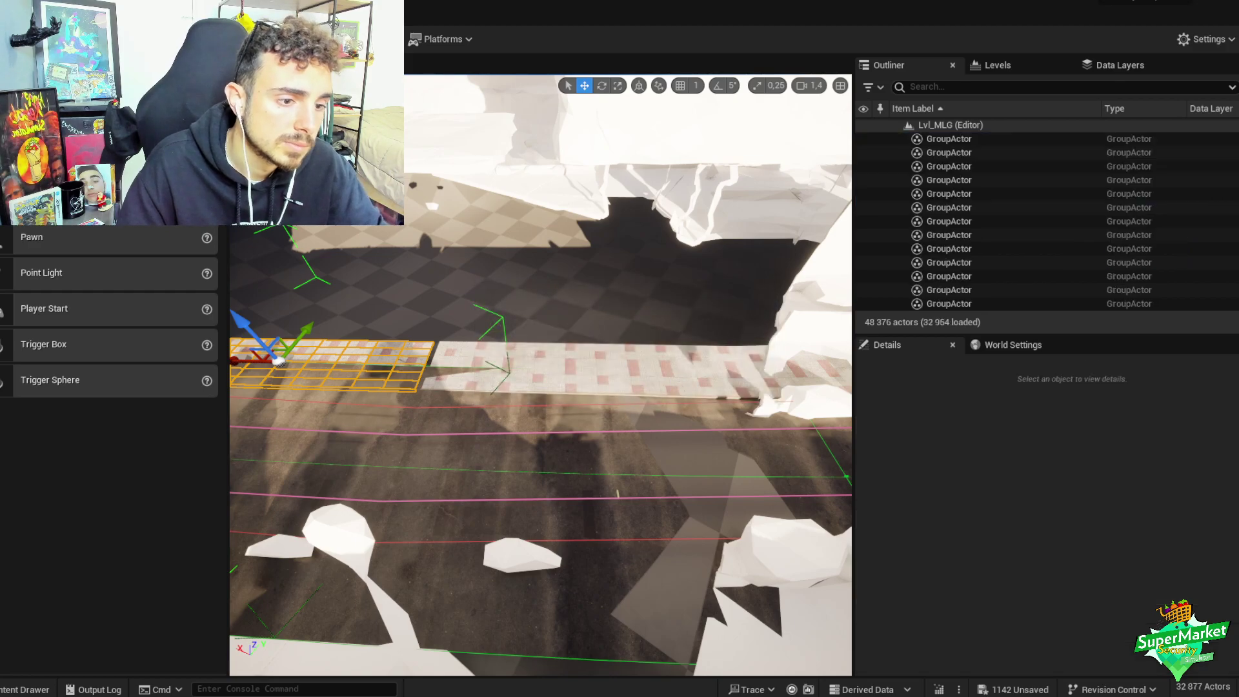
# - Rotate the pavement strip slightly to follow the road and group its pieces
pyautogui.scroll(5, 702, 372)
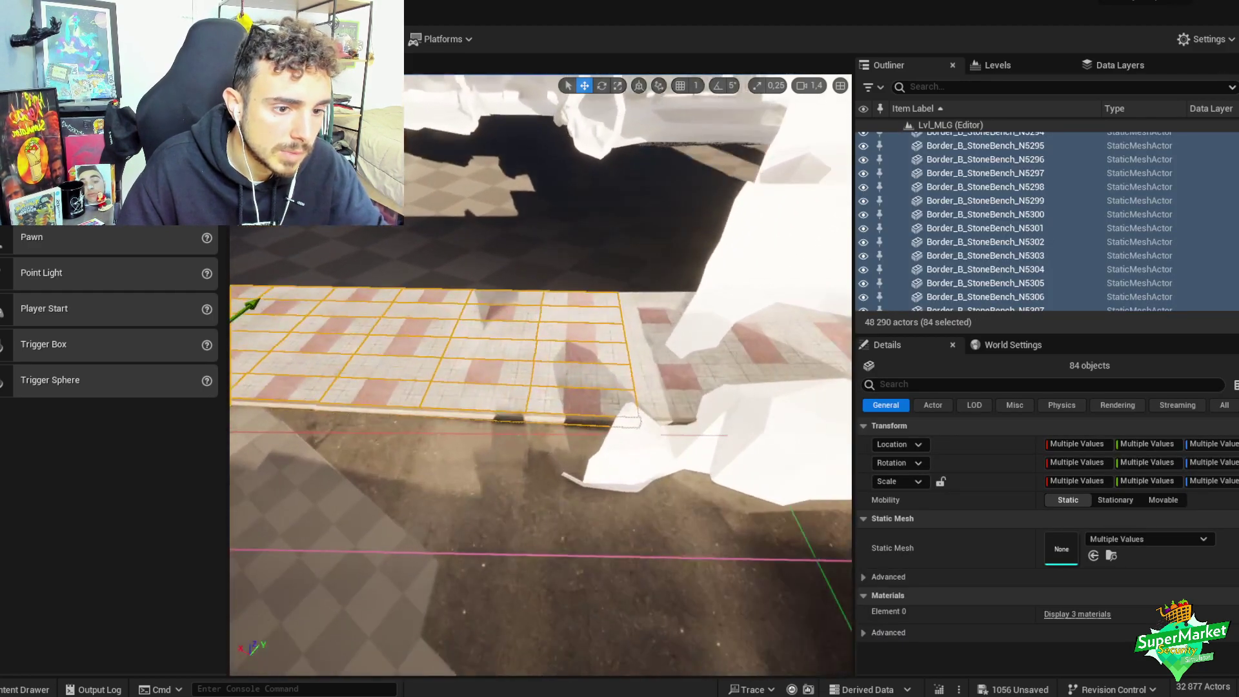
pyautogui.scroll(-5, 702, 377)
pyautogui.press('e')
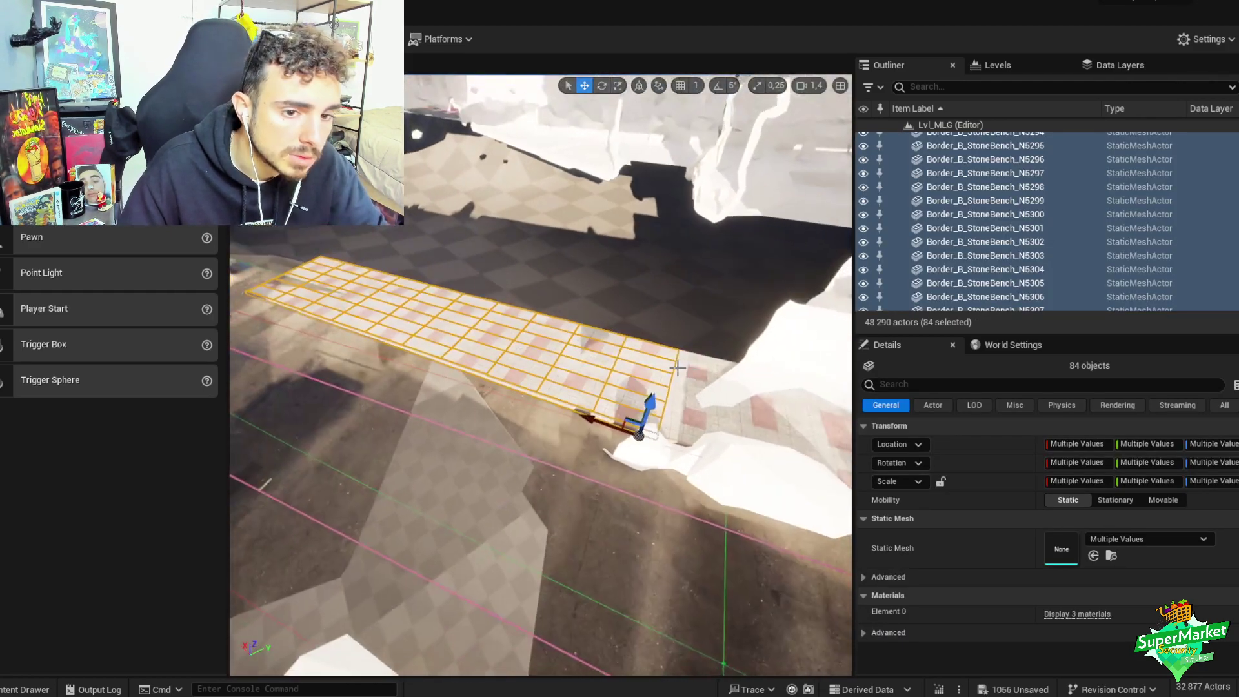
pyautogui.moveTo(631, 384); pyautogui.dragTo(629, 383)
pyautogui.press('w')
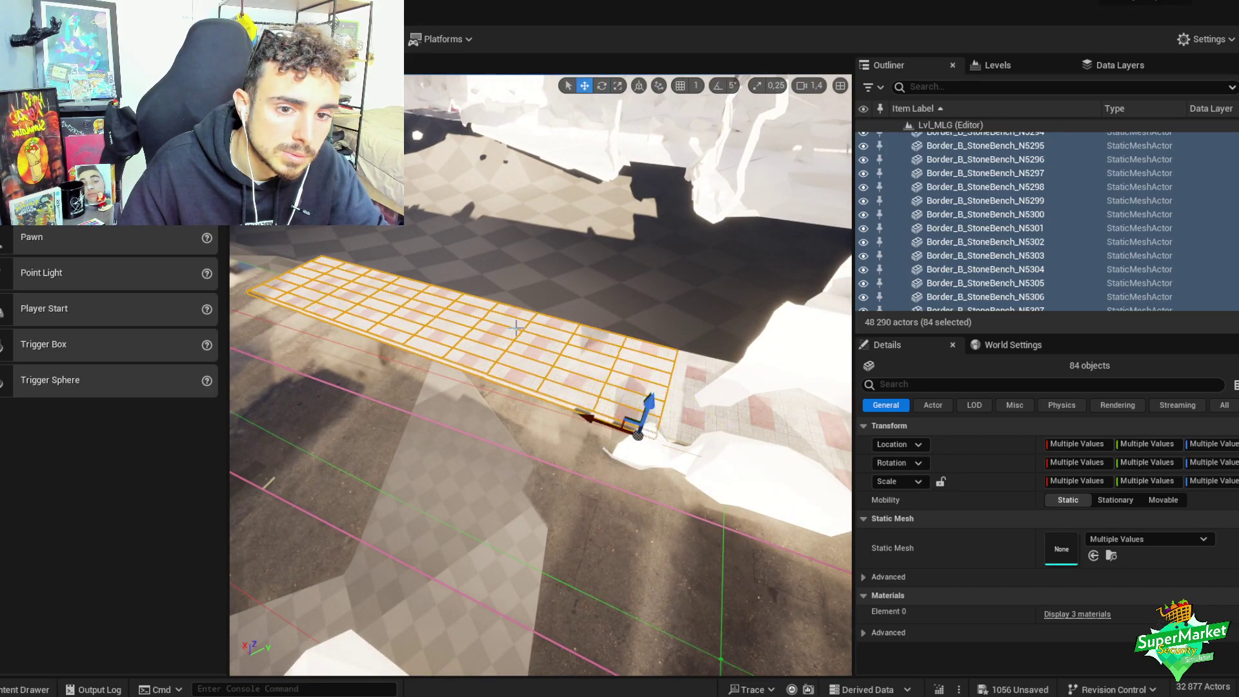
pyautogui.moveTo(630, 384); pyautogui.dragTo(477, 305, button='right')
pyautogui.hotkey('ctrl', 'g')
pyautogui.scroll(2, 532, 352)
# - Alt-drag a copy of the pavement strip further along the road, align its edge, and group it
pyautogui.keyDown('alt'); pyautogui.moveTo(536, 329); pyautogui.dragTo(311, 391); pyautogui.keyUp('alt')
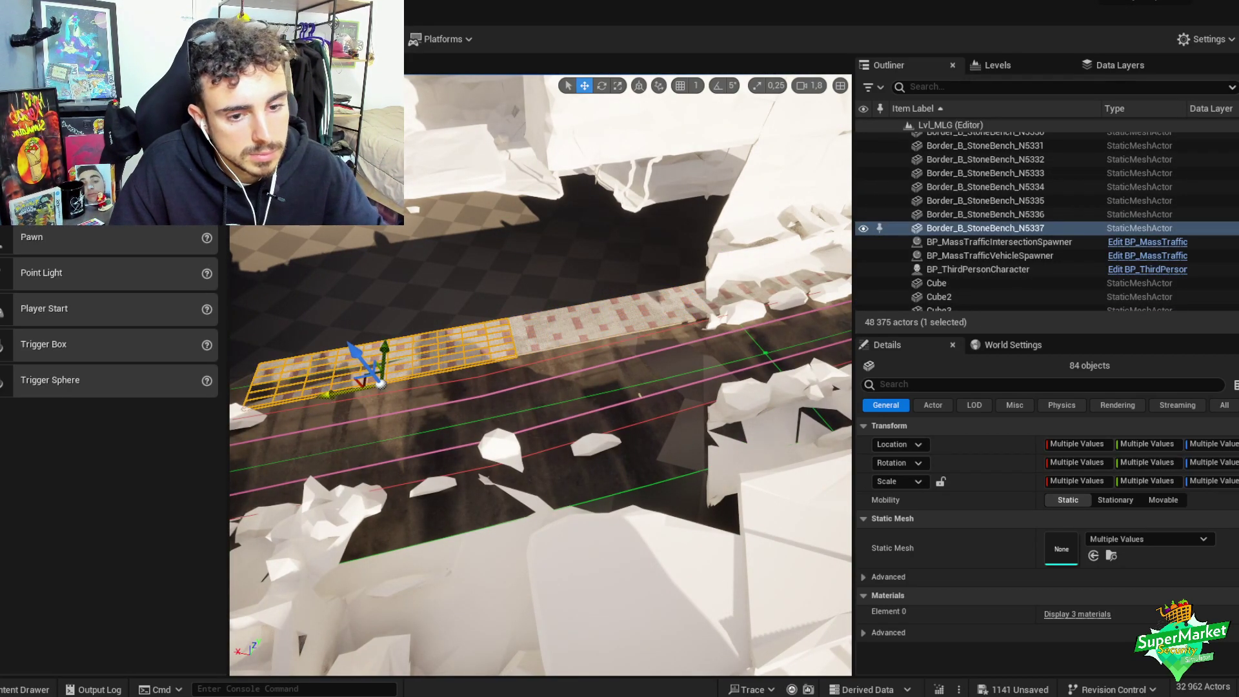
pyautogui.press('f')
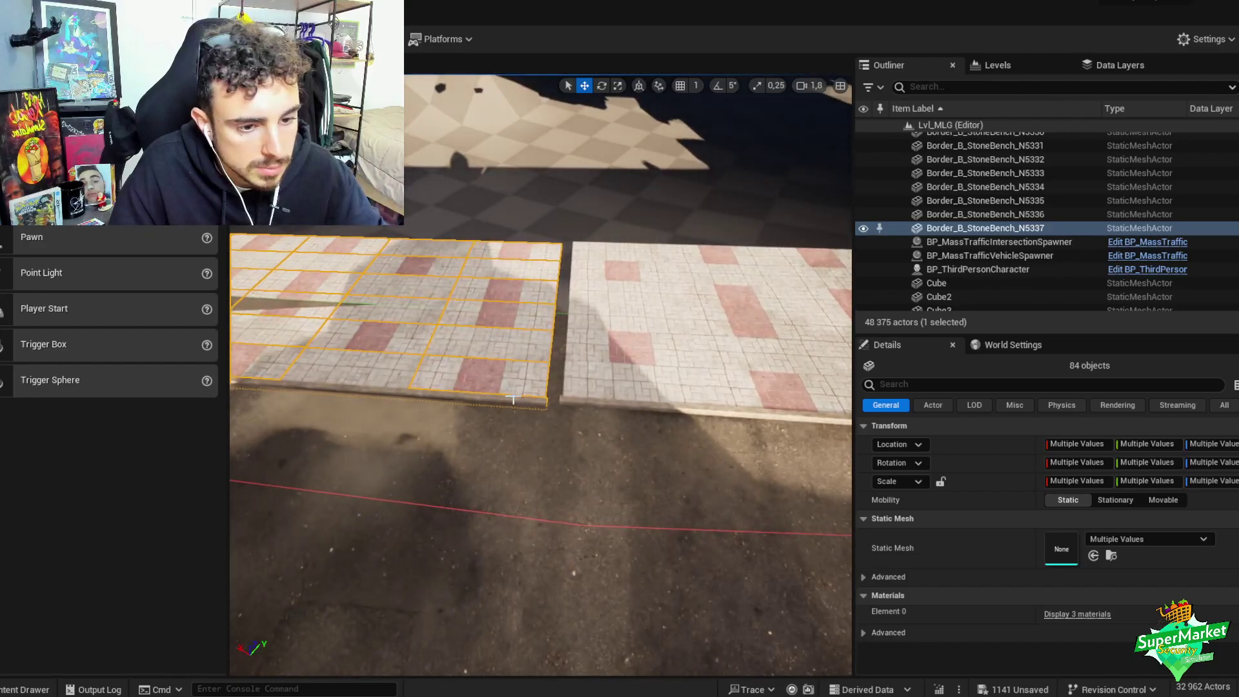
pyautogui.moveTo(519, 400); pyautogui.dragTo(494, 384, button='right')
pyautogui.scroll(-2, 490, 395)
pyautogui.scroll(-2, 497, 380)
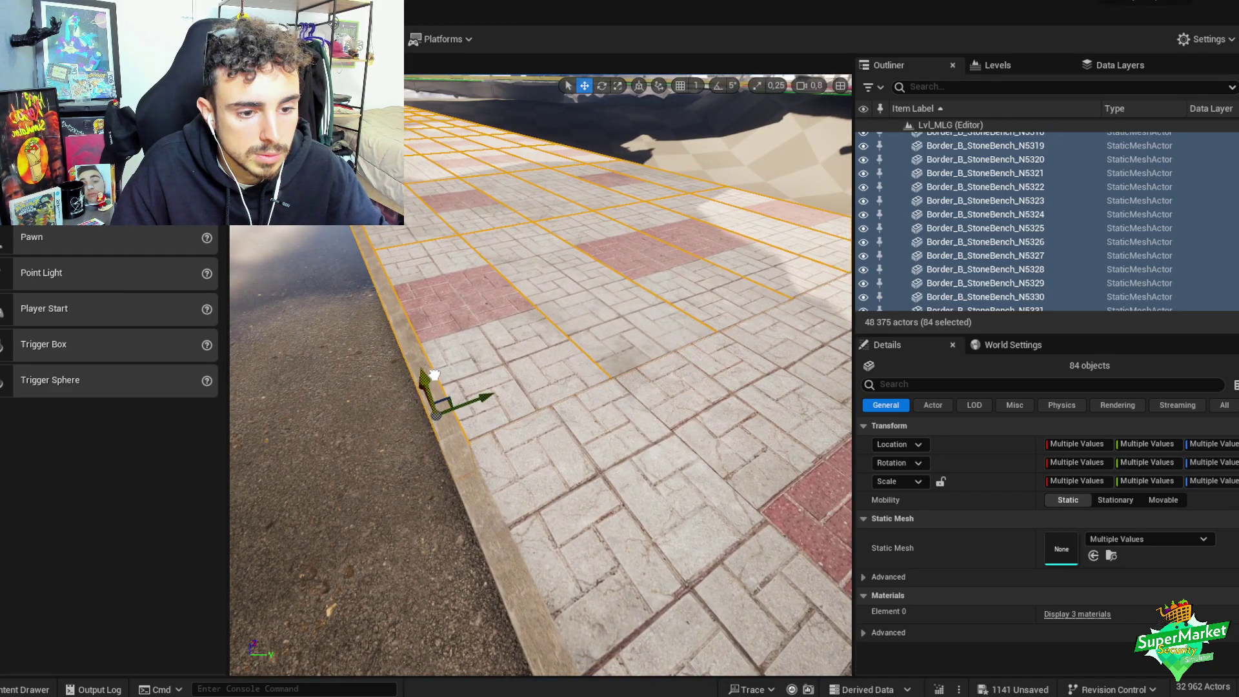
pyautogui.moveTo(548, 355); pyautogui.dragTo(540, 344, button='right')
pyautogui.scroll(2, 547, 353)
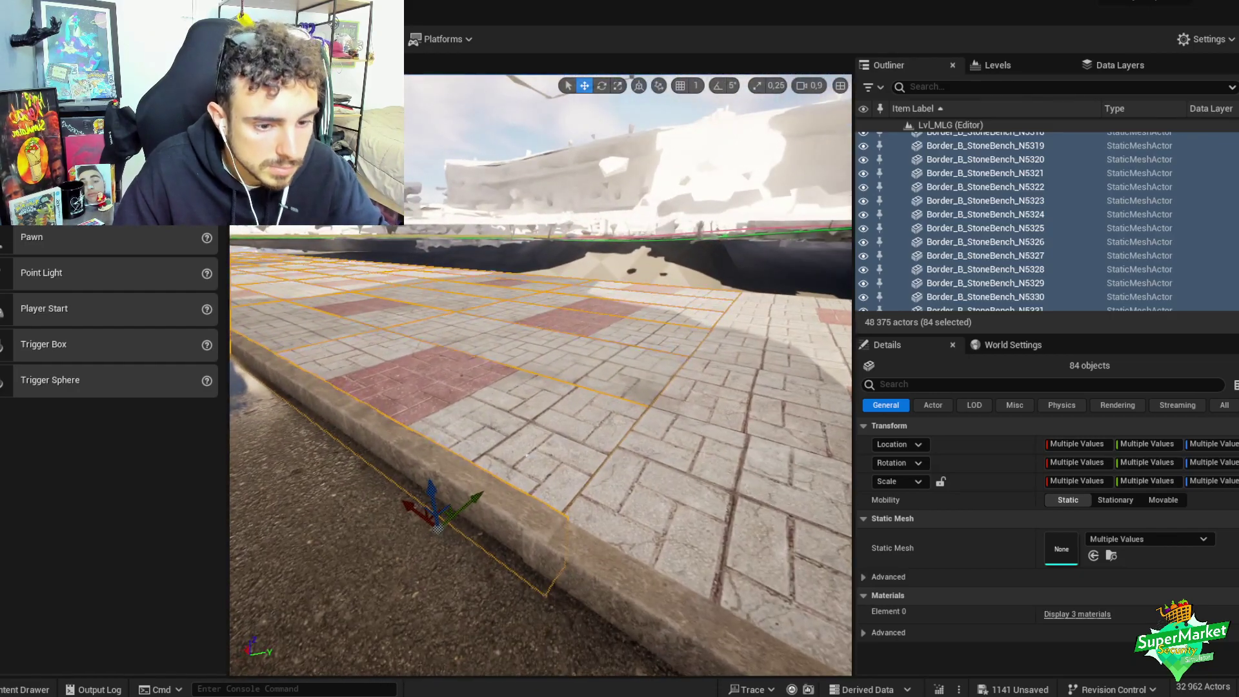
pyautogui.hotkey('ctrl', 'g')
pyautogui.moveTo(548, 455); pyautogui.dragTo(548, 456, button='right')
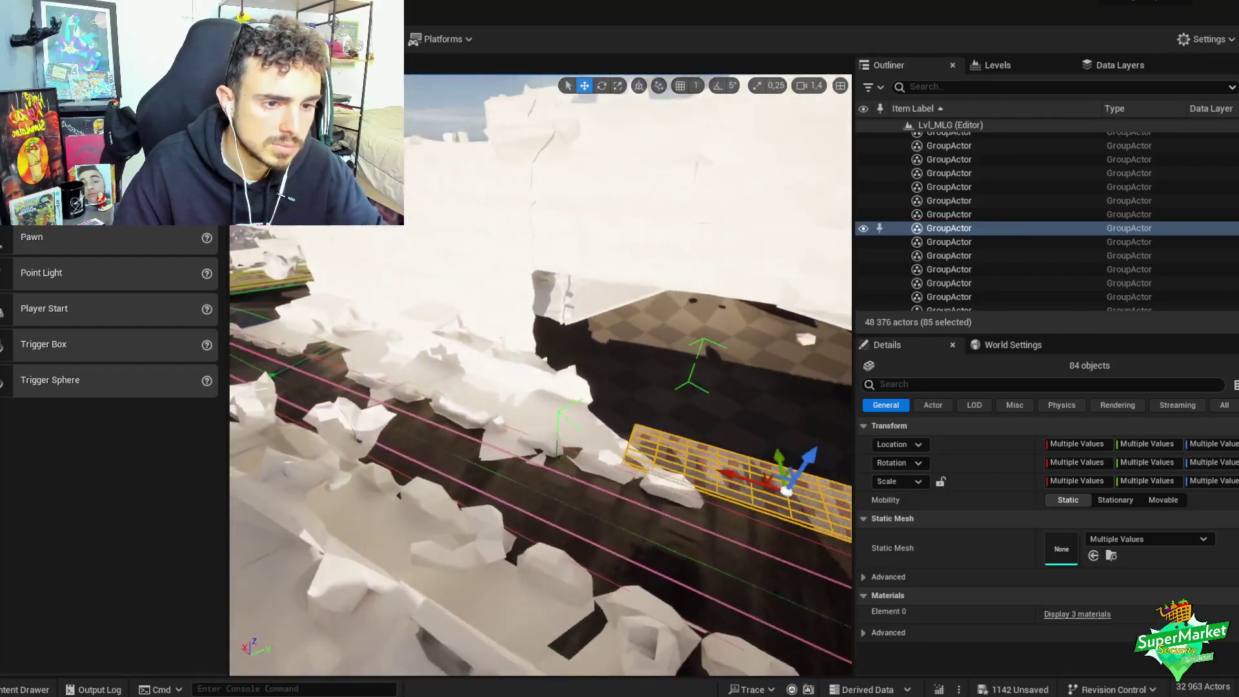
# - Delete the city tile blocking the road and duplicate the stone bench paving strip further along
pyautogui.click(516, 366)
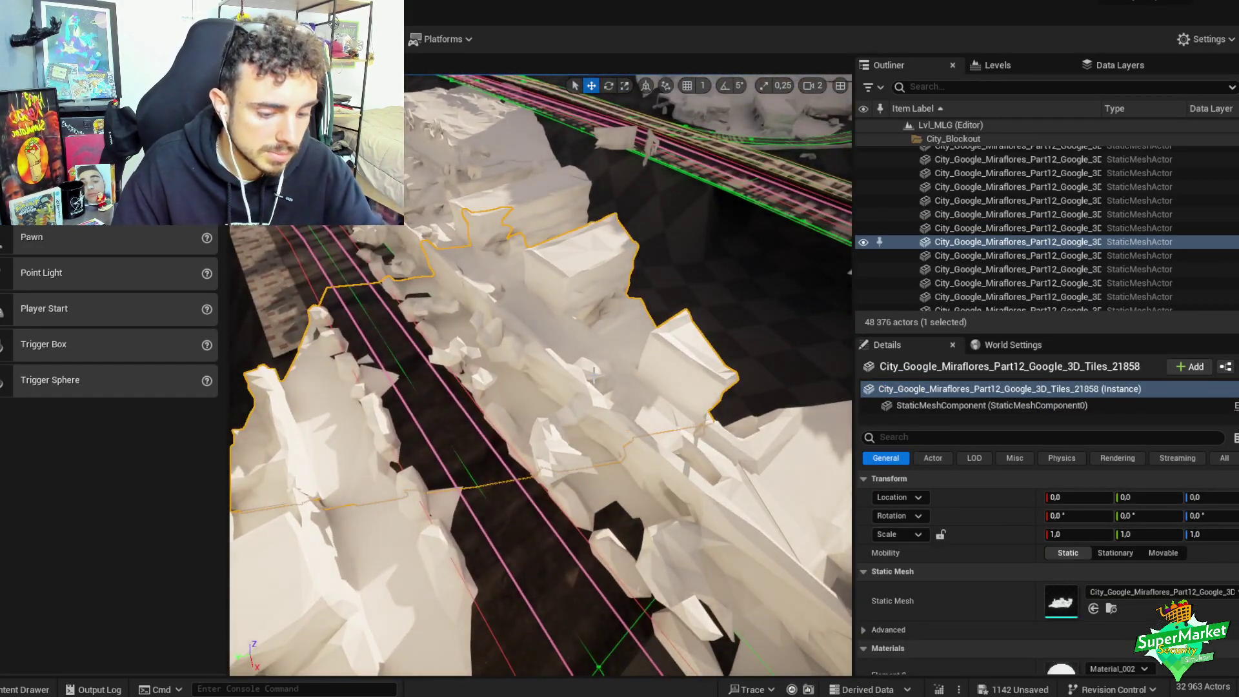
pyautogui.press('Delete')
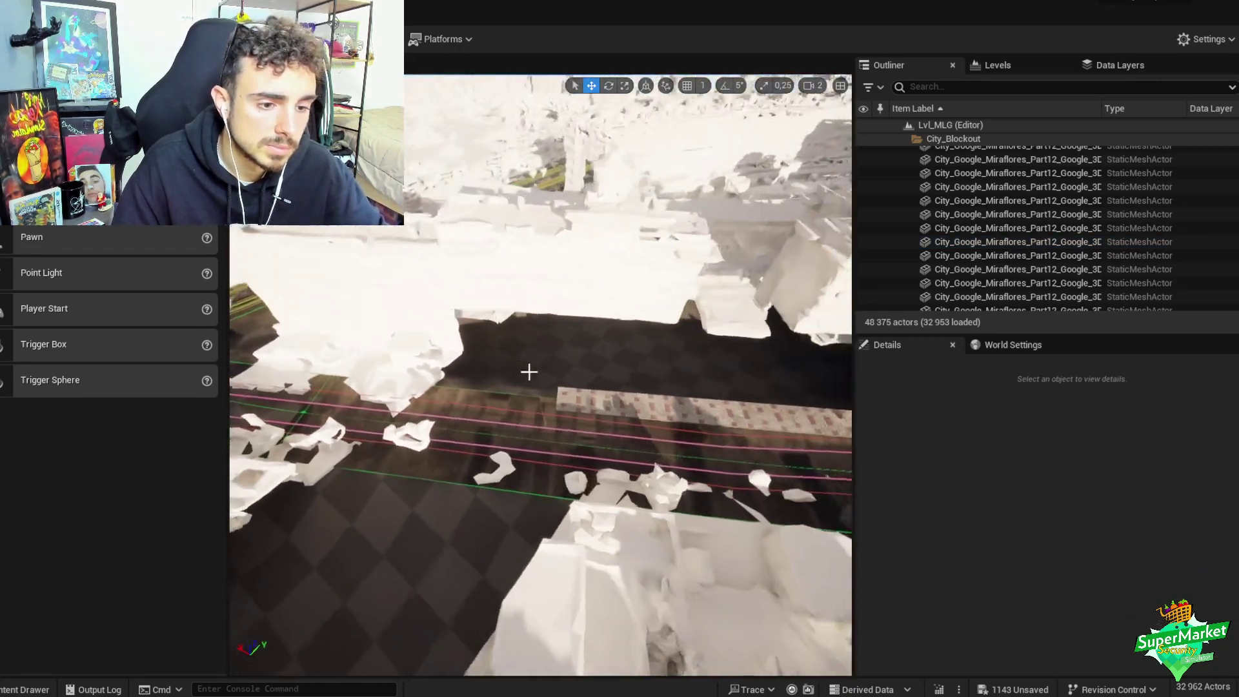
pyautogui.click(595, 397)
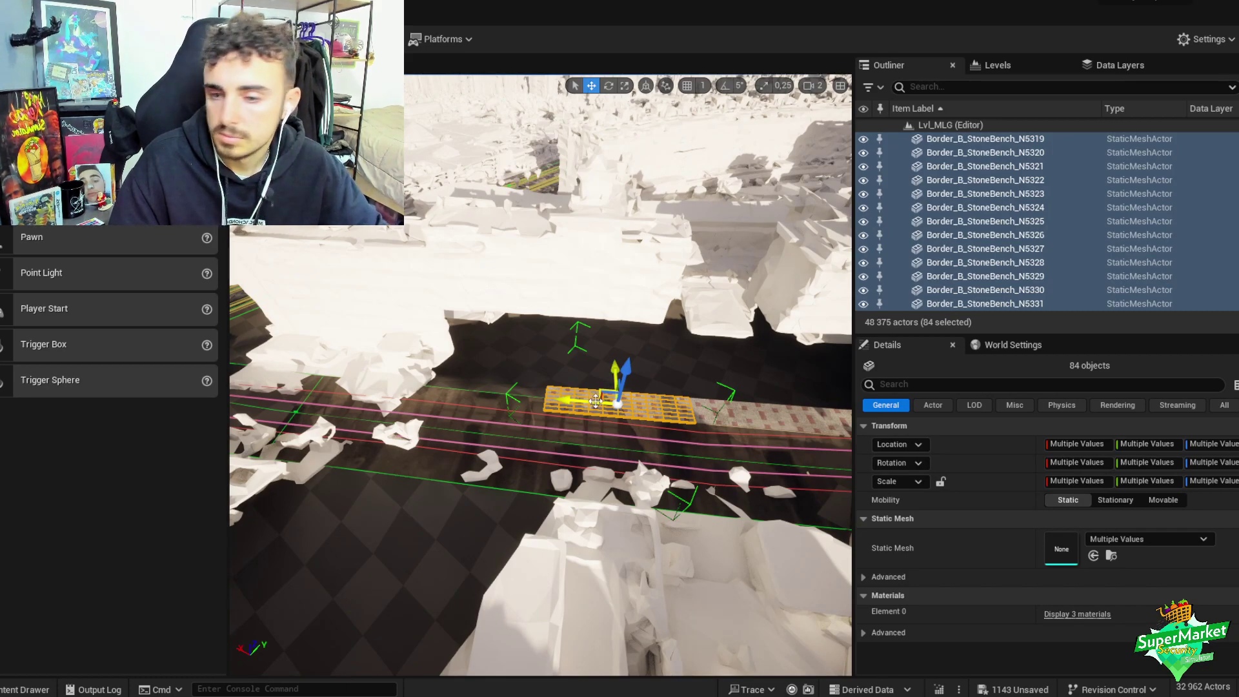
pyautogui.keyDown('alt'); pyautogui.moveTo(599, 401); pyautogui.dragTo(576, 412); pyautogui.keyUp('alt')
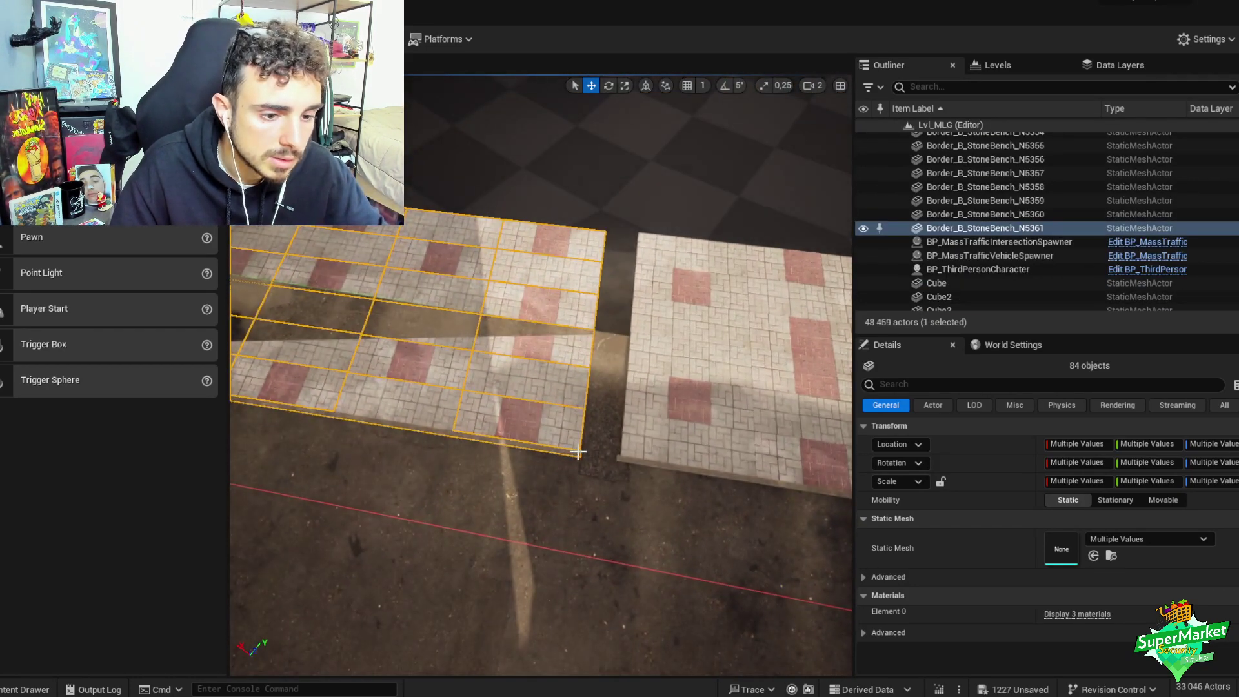
pyautogui.moveTo(577, 453); pyautogui.dragTo(533, 415, button='right')
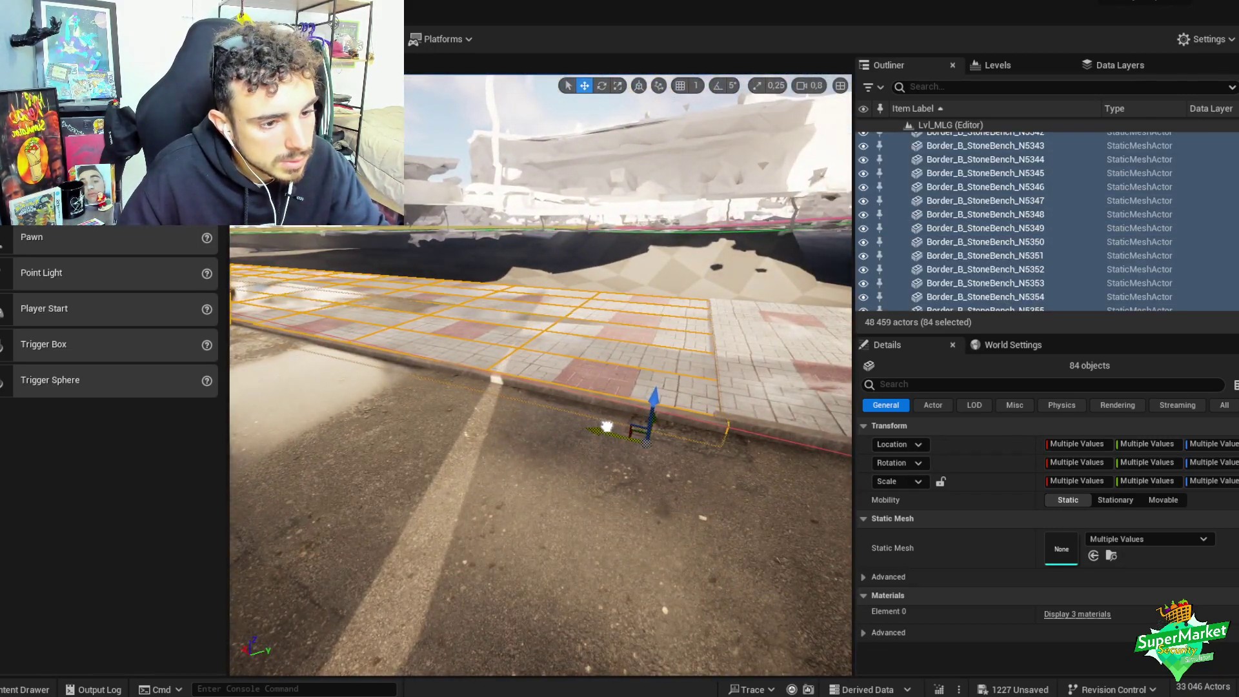
pyautogui.moveTo(607, 426); pyautogui.dragTo(449, 484, button='right')
pyautogui.scroll(-2, 497, 465)
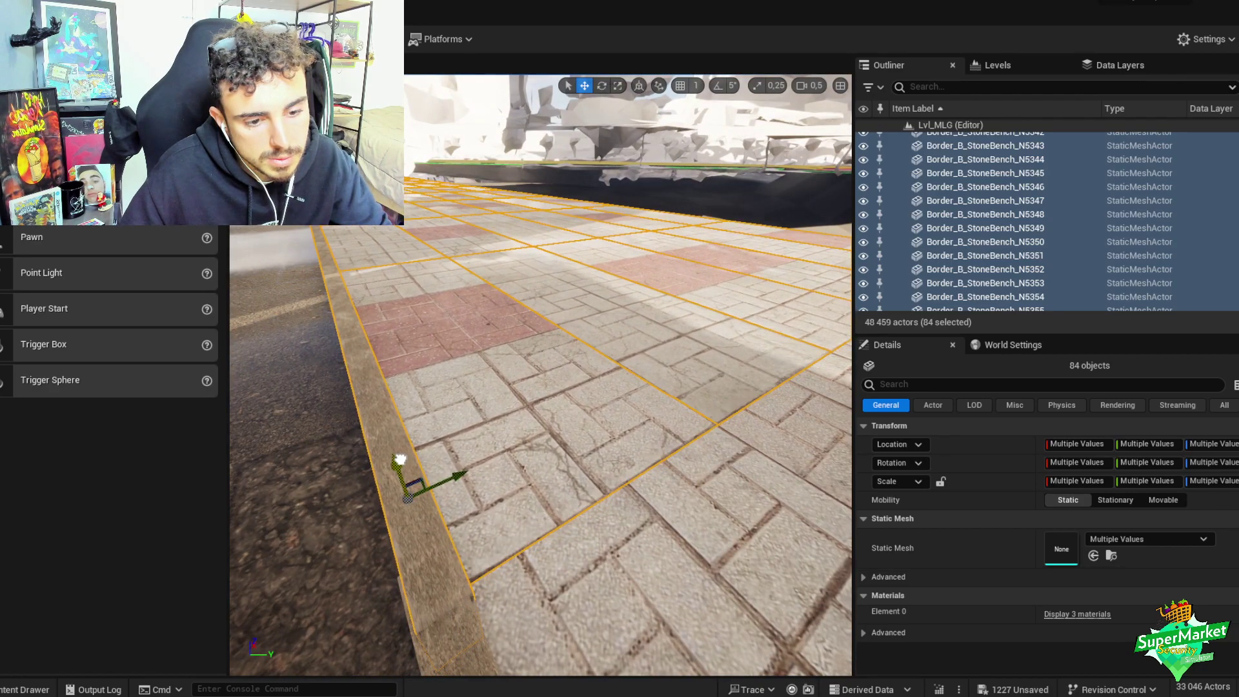
pyautogui.moveTo(448, 484); pyautogui.dragTo(695, 372, button='right')
pyautogui.scroll(2, 400, 471)
# - Align the copied pavement, group its pieces, and delete another city tile in the way
pyautogui.press('e')
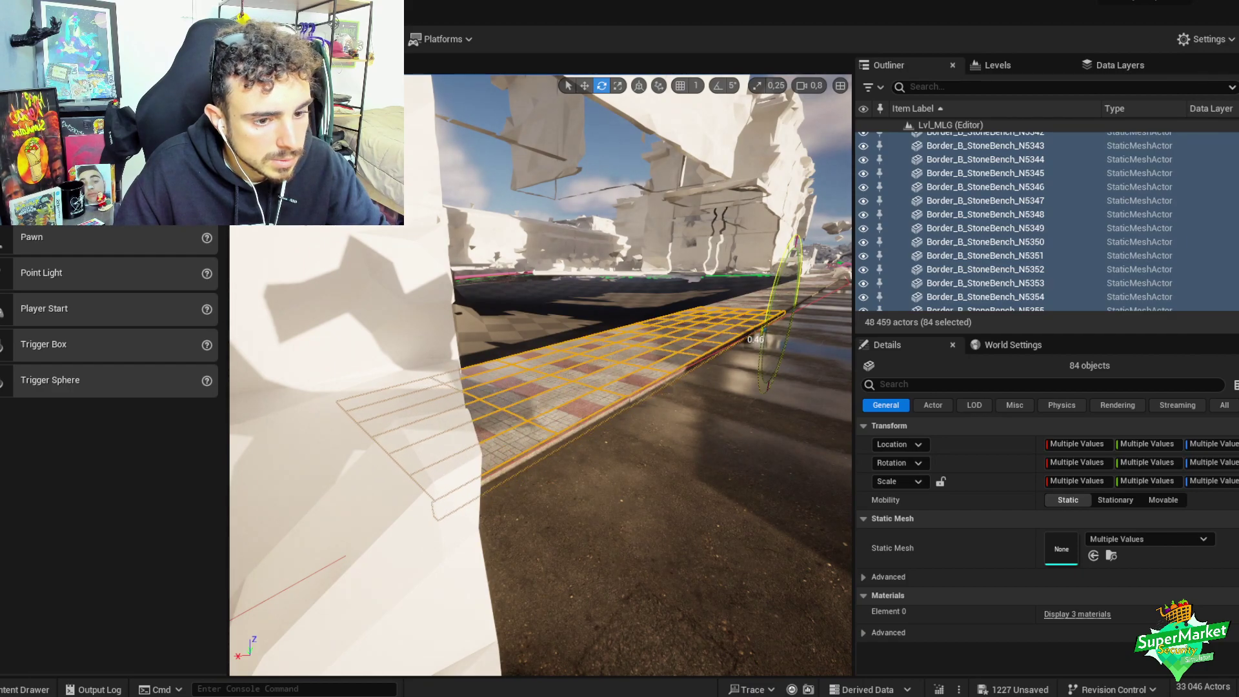
pyautogui.press('w')
pyautogui.moveTo(695, 372); pyautogui.dragTo(620, 471, button='right')
pyautogui.scroll(3, 620, 471)
pyautogui.hotkey('ctrl', 'g')
pyautogui.moveTo(615, 283); pyautogui.dragTo(611, 291, button='right')
pyautogui.click(615, 283)
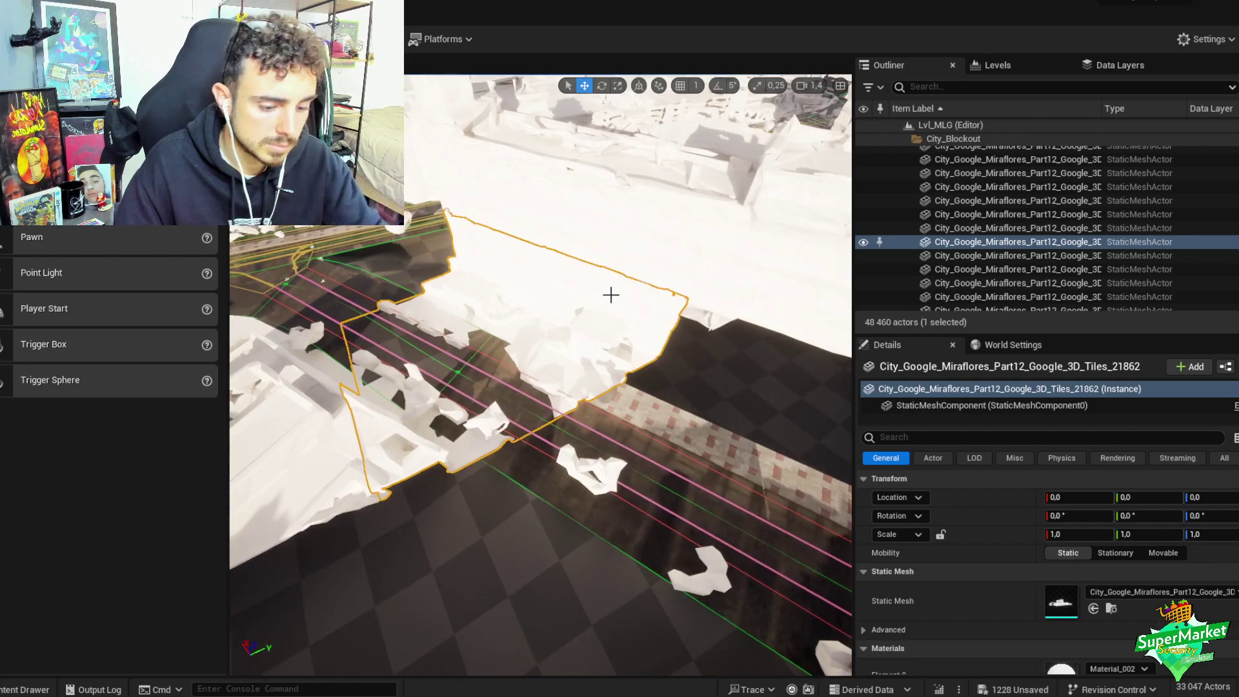
pyautogui.press('Delete')
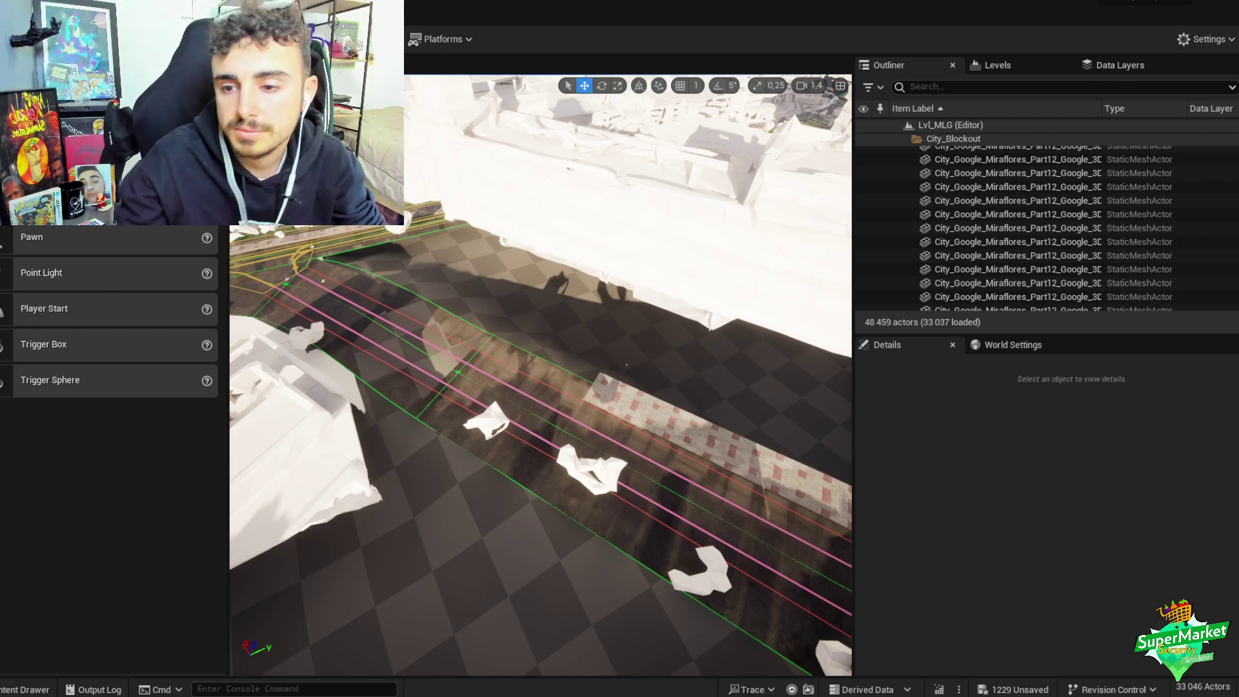
# - Alt-drag a copy of the stone bench paving strip along the road, rotate to align, and group it
pyautogui.moveTo(398, 374); pyautogui.dragTo(510, 339, button='right')
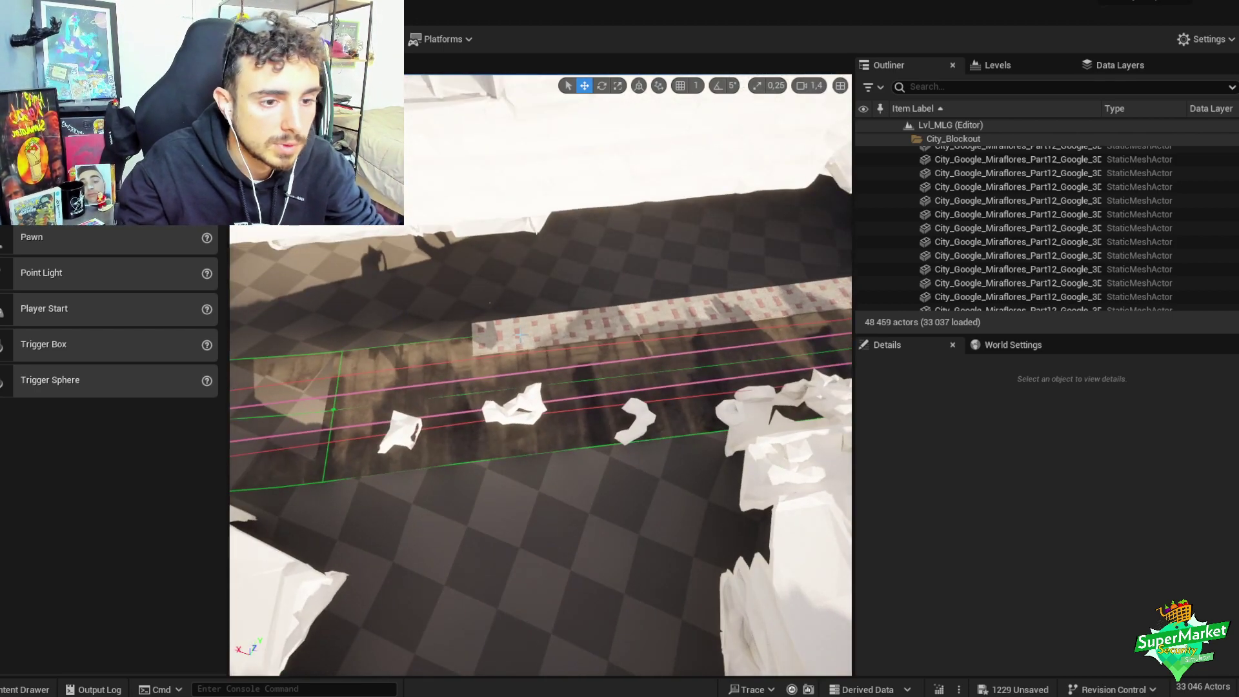
pyautogui.click(522, 333)
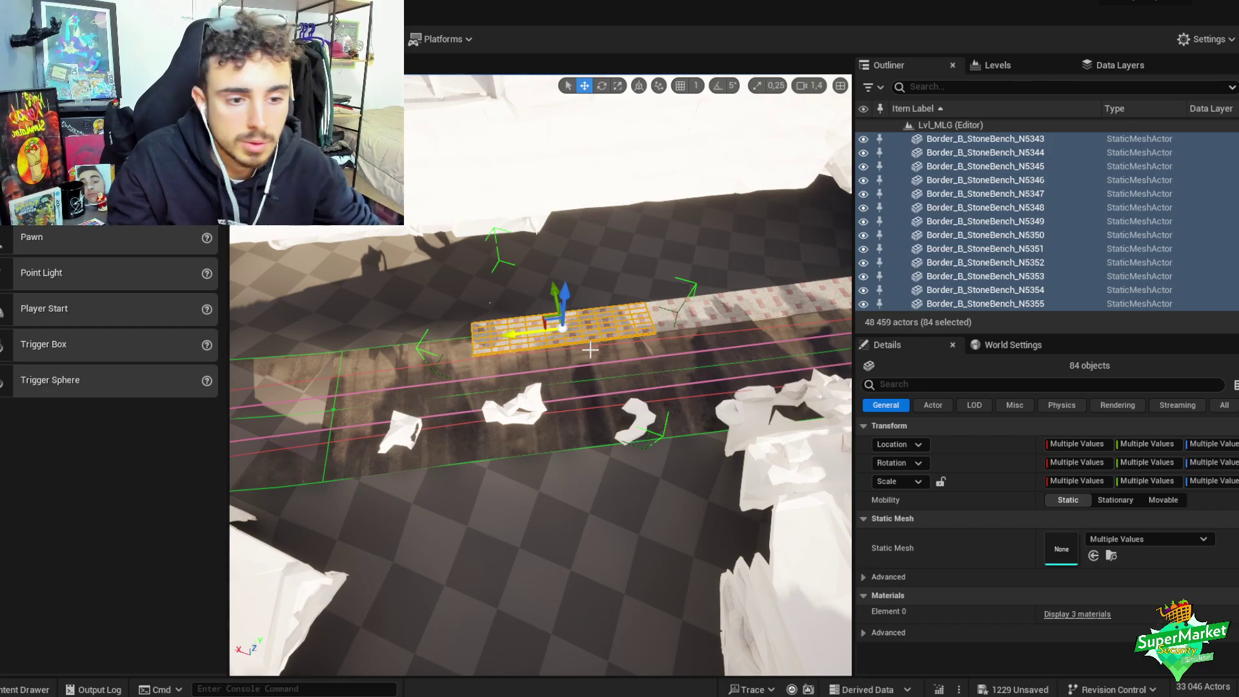
pyautogui.keyDown('alt'); pyautogui.moveTo(590, 349); pyautogui.dragTo(415, 353); pyautogui.keyUp('alt')
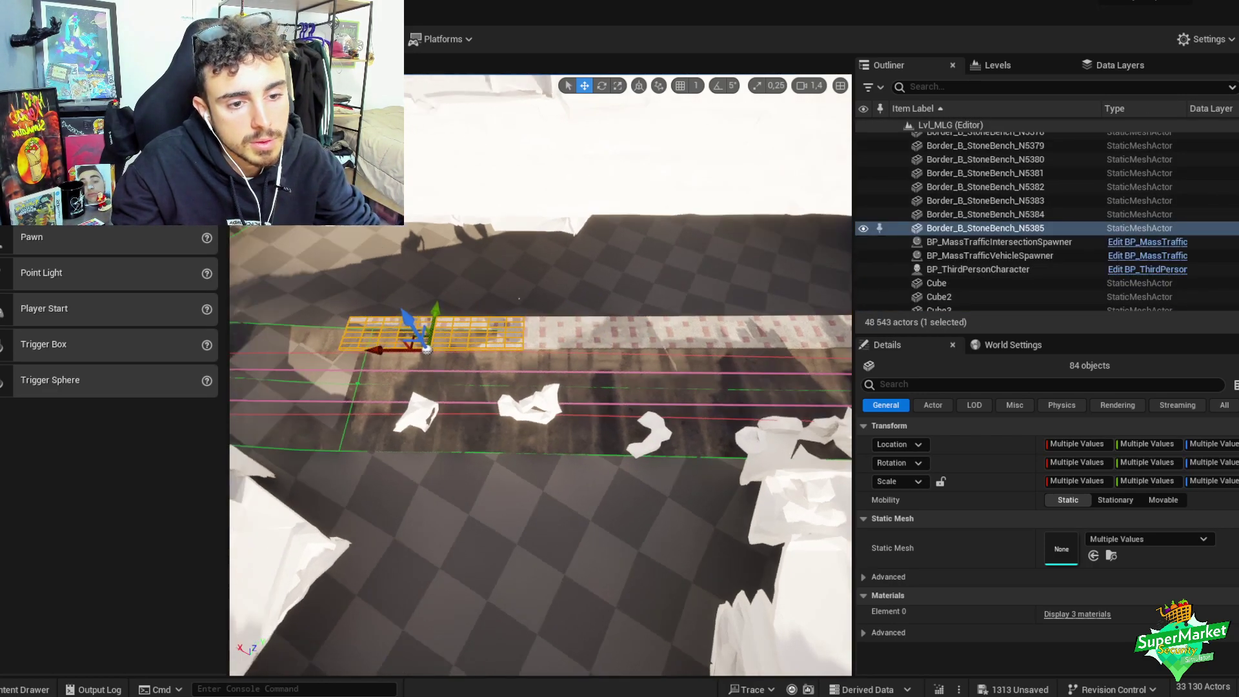
pyautogui.moveTo(426, 349); pyautogui.dragTo(249, 371, button='right')
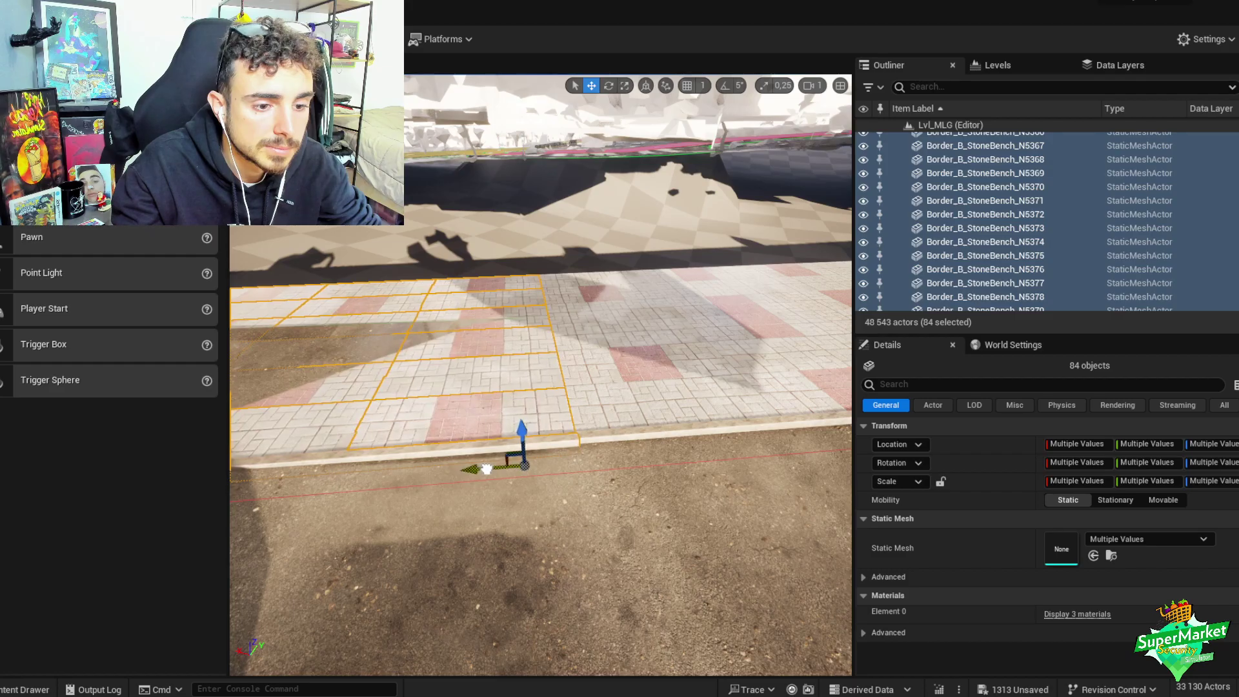
pyautogui.moveTo(487, 470); pyautogui.dragTo(308, 500, button='right')
pyautogui.press('e')
pyautogui.scroll(-2, 510, 365)
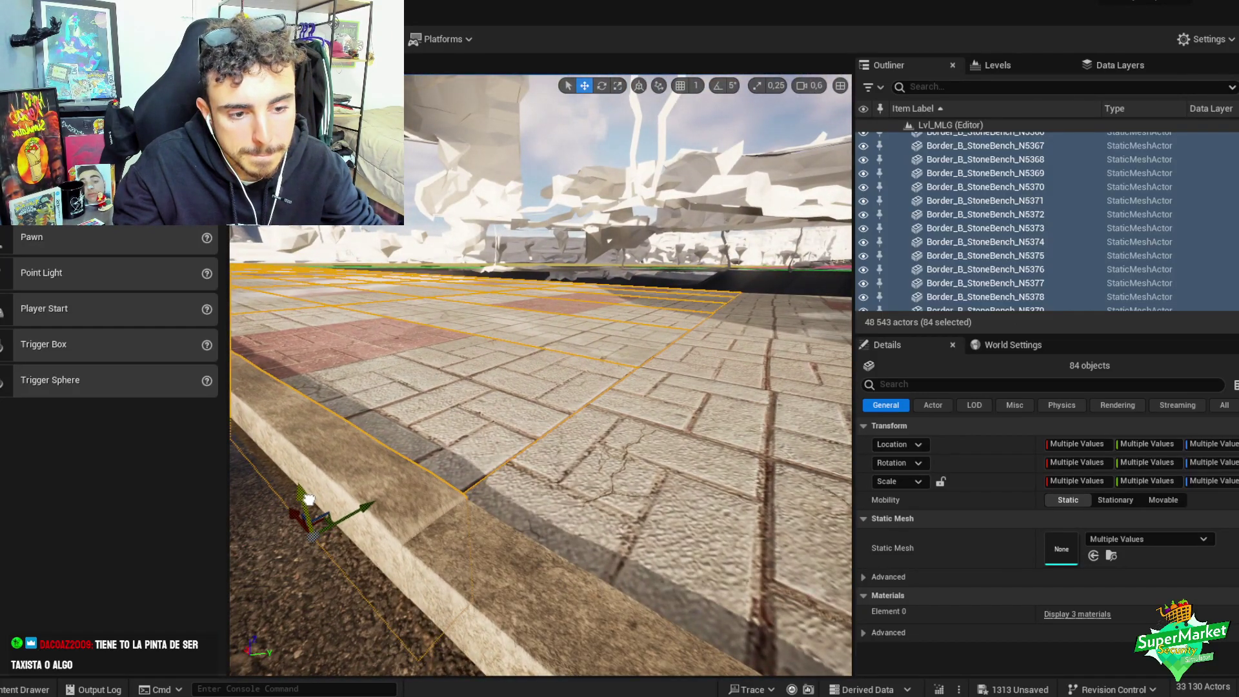
pyautogui.hotkey('ctrl', 'g')
pyautogui.moveTo(324, 498); pyautogui.dragTo(335, 490, button='right')
pyautogui.scroll(2, 329, 493)
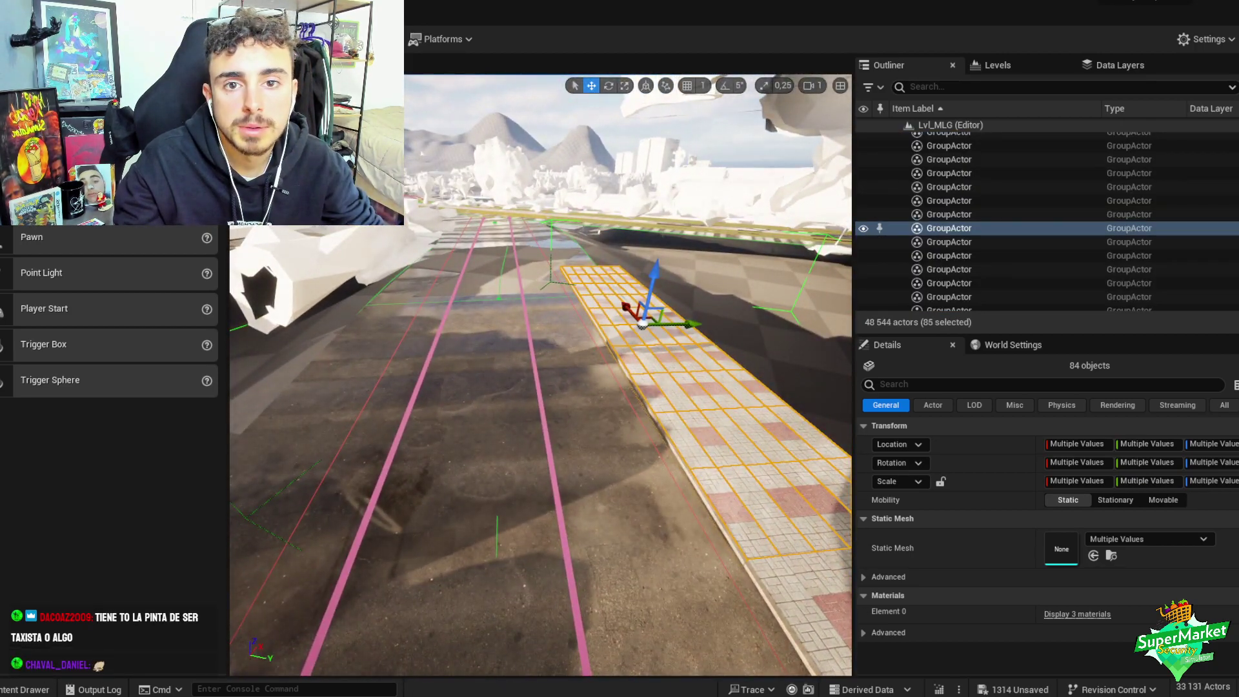
# - Inspect the road's landscape spline segment 92 in Landscape mode, then return to Selection mode
pyautogui.hotkey('shift', '2')
pyautogui.click(570, 302)
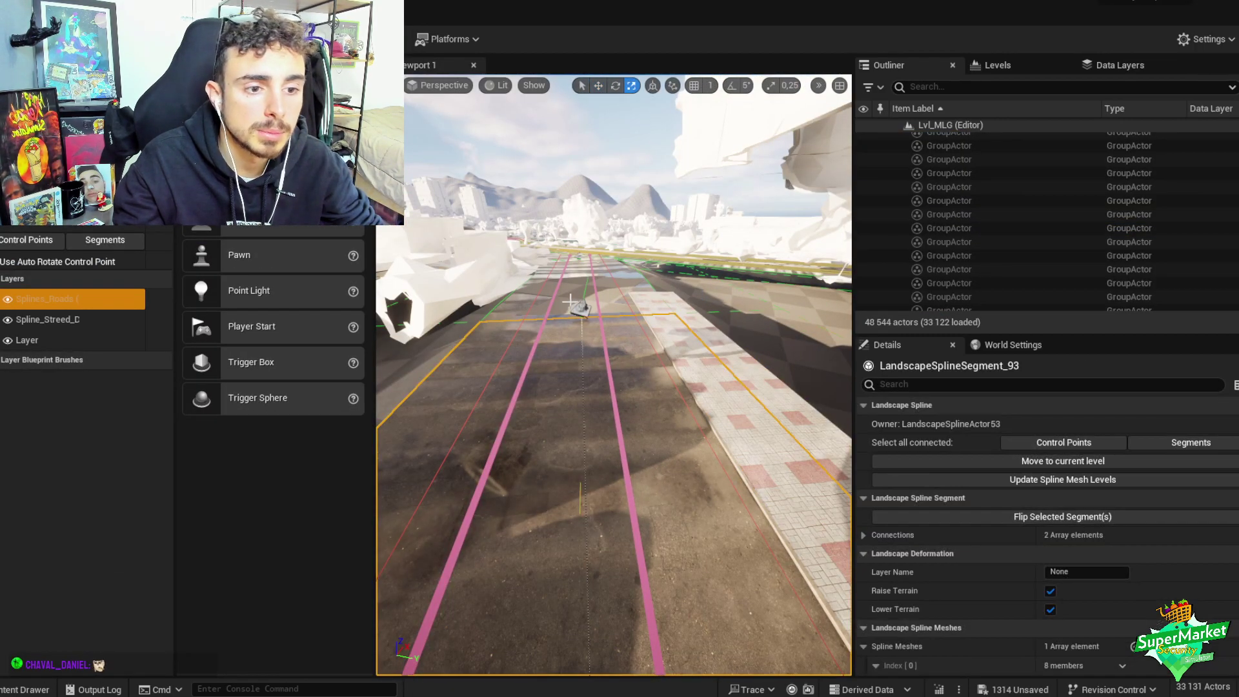
pyautogui.press('Escape')
pyautogui.click(581, 308)
pyautogui.press('f')
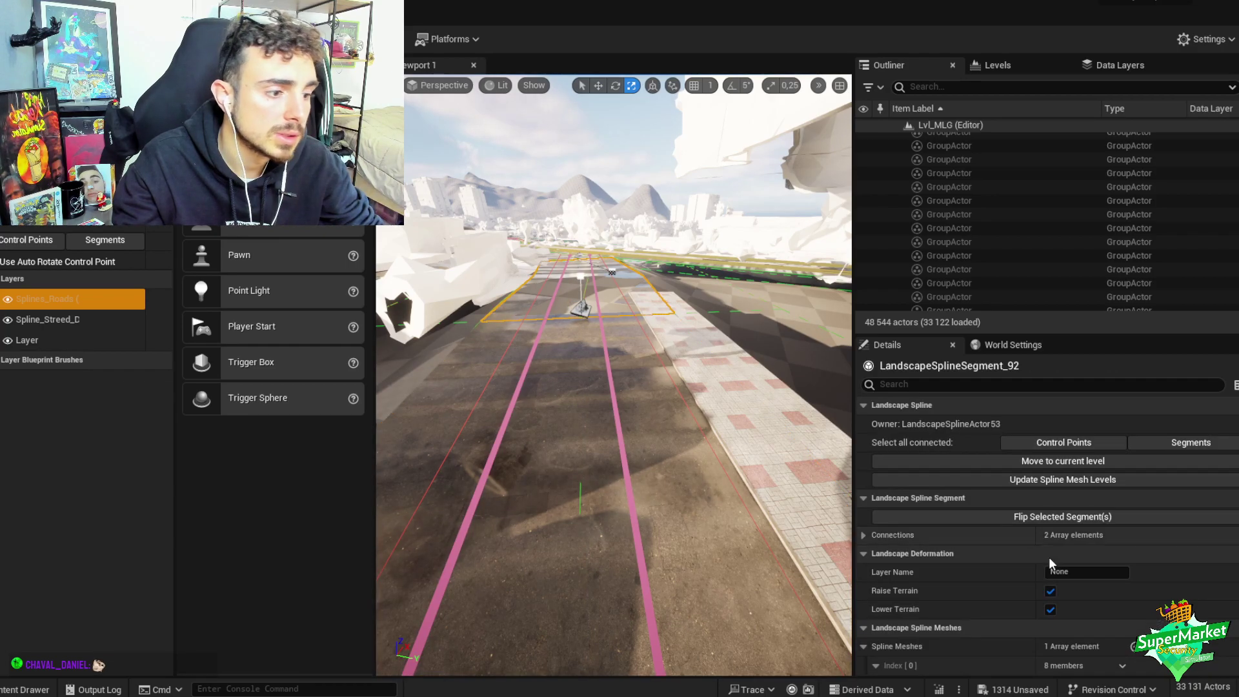
pyautogui.moveTo(777, 450); pyautogui.dragTo(477, 445, button='right')
pyautogui.hotkey('shift', '1')
pyautogui.scroll(2, 451, 452)
# - Select the curved corner curb piece uiswcahdw_LOD40 and Alt-drag a copy along the street
pyautogui.click(478, 445)
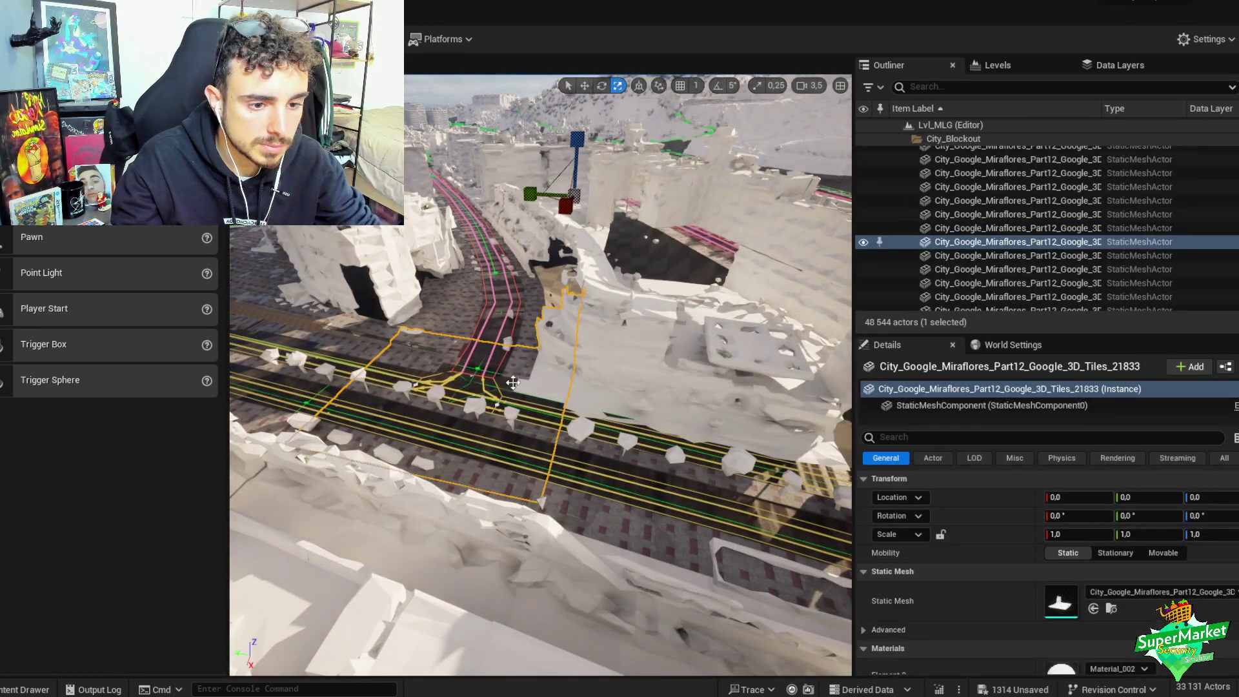
pyautogui.click(378, 345)
pyautogui.press('w')
pyautogui.moveTo(378, 345); pyautogui.dragTo(394, 360, button='right')
pyautogui.keyDown('alt'); pyautogui.moveTo(332, 352); pyautogui.dragTo(781, 483); pyautogui.keyUp('alt')
pyautogui.scroll(-2, 762, 483)
pyautogui.moveTo(786, 488); pyautogui.dragTo(702, 472, button='right')
# - Raise and rotate the corner piece, then slide it along the road into the corner
pyautogui.moveTo(576, 420); pyautogui.dragTo(578, 397)
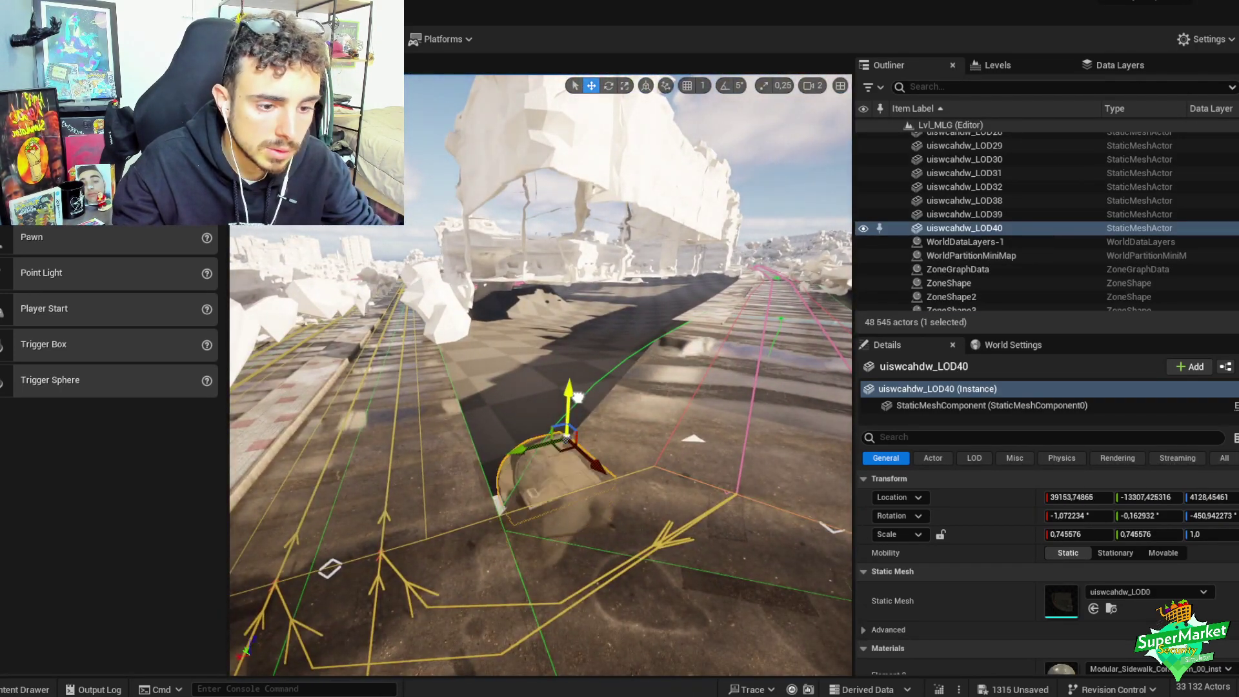
pyautogui.moveTo(639, 445); pyautogui.dragTo(636, 452)
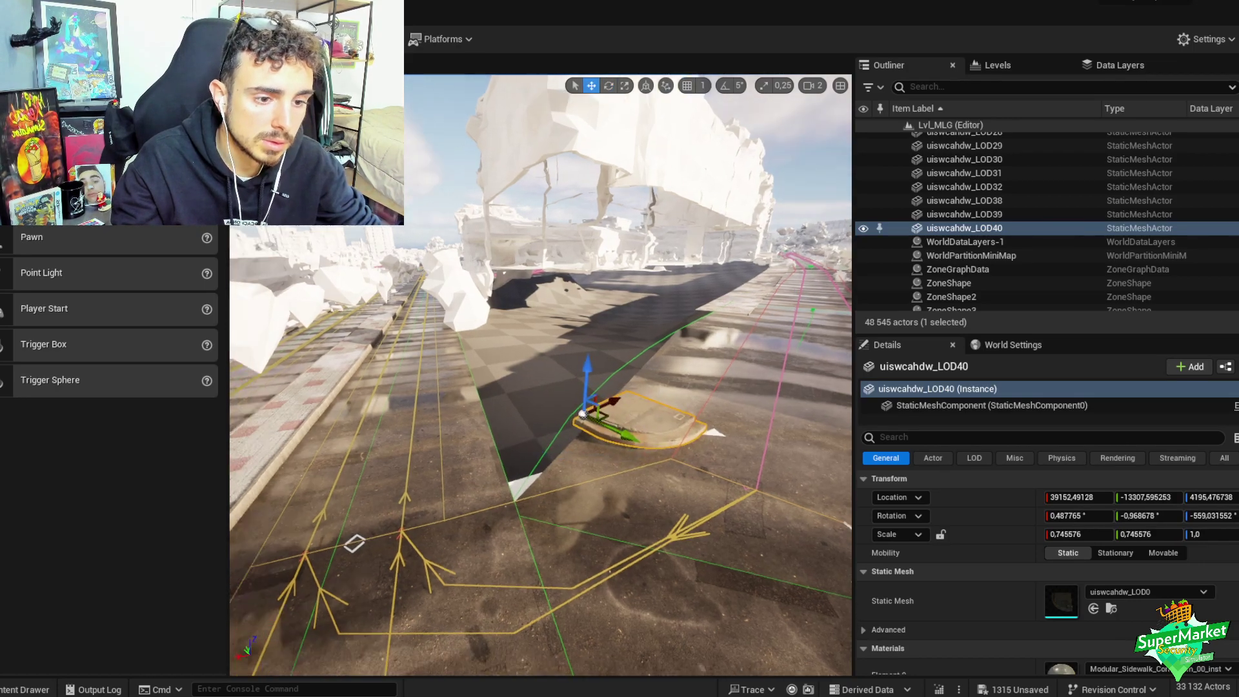
pyautogui.press('w')
pyautogui.press('f')
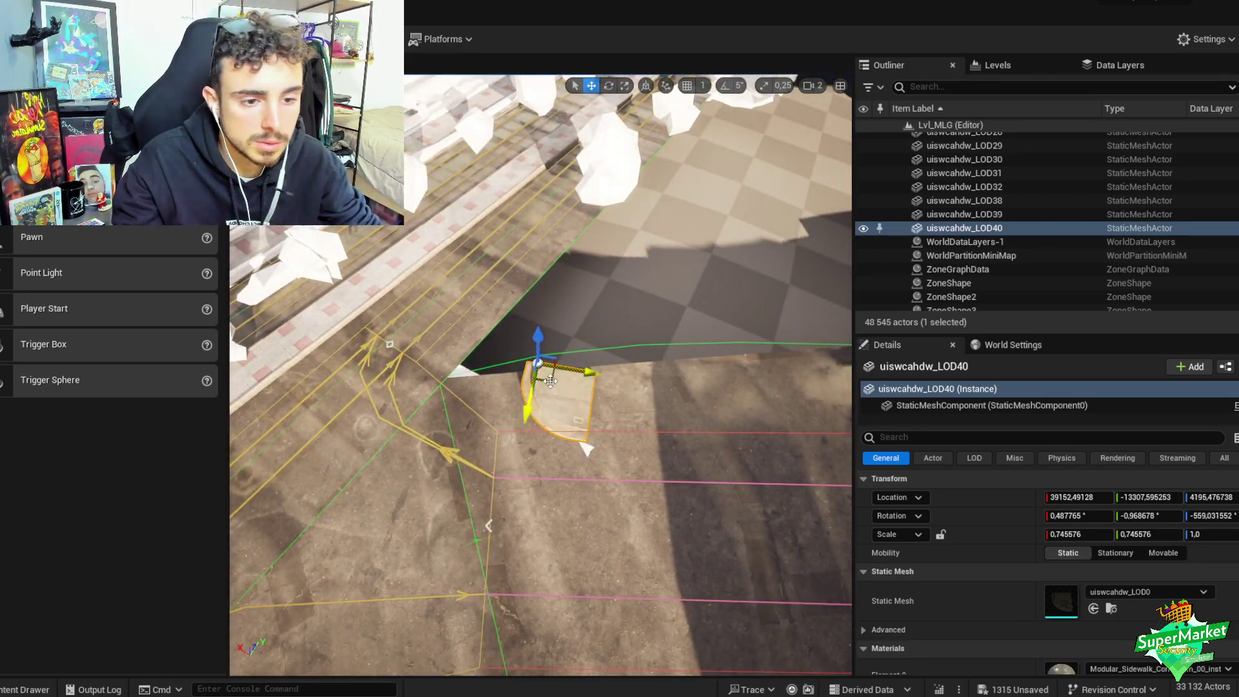
pyautogui.keyDown('alt'); pyautogui.moveTo(585, 447); pyautogui.dragTo(581, 297); pyautogui.keyUp('alt')
pyautogui.press('w')
pyautogui.scroll(-3, 581, 297)
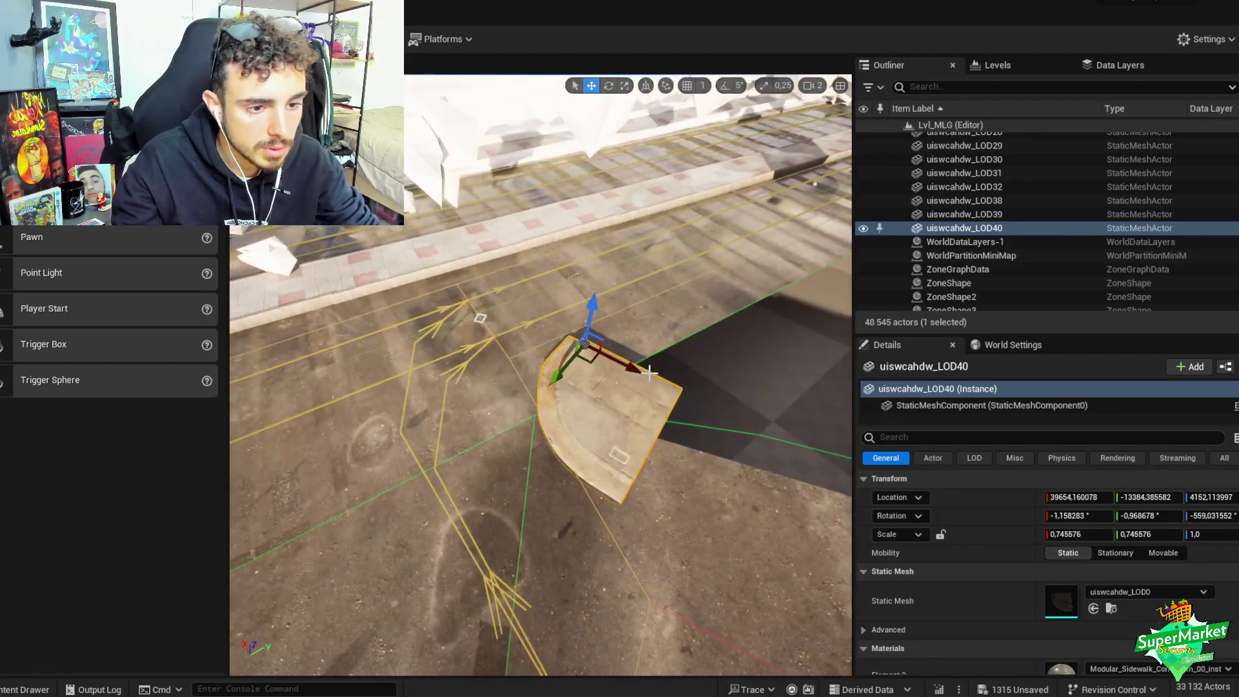
pyautogui.moveTo(596, 366)
pyautogui.mouseDown()
pyautogui.moveTo(646, 361)
pyautogui.moveTo(587, 355)
pyautogui.mouseUp()
pyautogui.moveTo(587, 354); pyautogui.dragTo(494, 217, button='right')
# - Lower the corner piece onto the road and tilt it until it sits flat
pyautogui.click(595, 333)
pyautogui.moveTo(595, 331); pyautogui.dragTo(635, 387, button='right')
pyautogui.moveTo(635, 387); pyautogui.dragTo(635, 395)
pyautogui.moveTo(635, 395)
pyautogui.mouseDown(button='right')
pyautogui.moveTo(619, 378)
pyautogui.moveTo(658, 365)
pyautogui.moveTo(645, 374)
pyautogui.mouseUp(button='right')
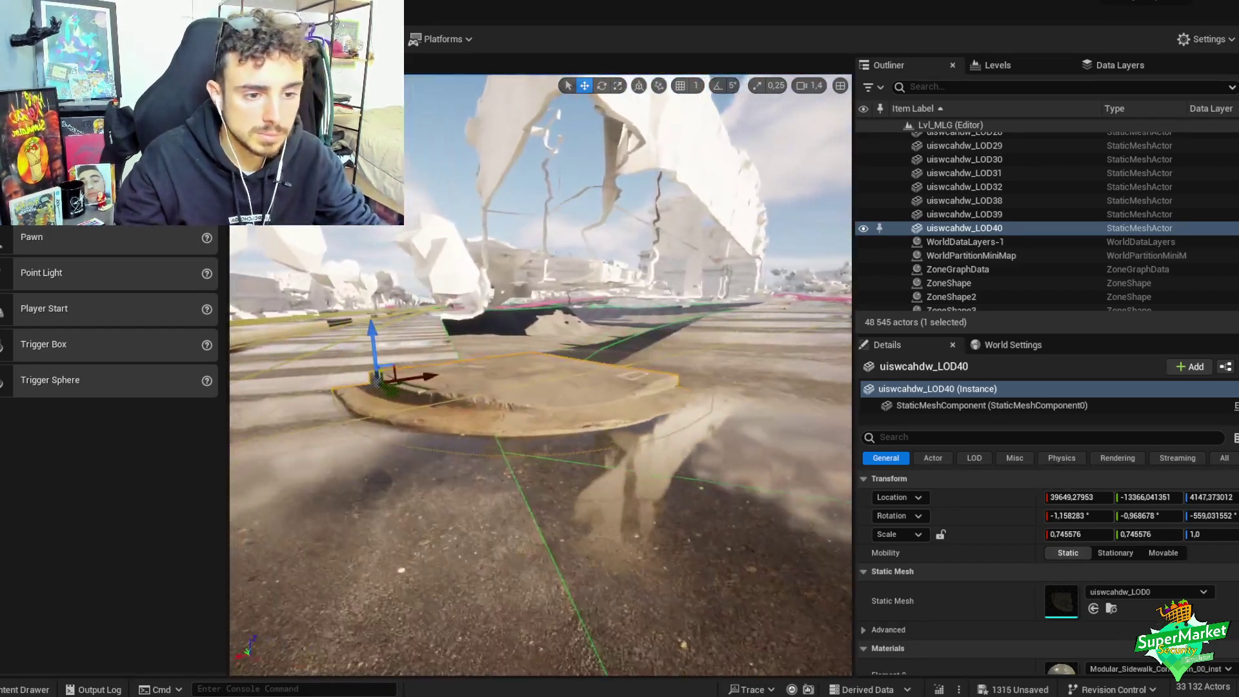
pyautogui.press('e')
pyautogui.moveTo(374, 310); pyautogui.dragTo(381, 336)
pyautogui.press('w')
pyautogui.moveTo(381, 336); pyautogui.dragTo(603, 520, button='right')
pyautogui.scroll(3, 583, 421)
pyautogui.moveTo(564, 484); pyautogui.dragTo(562, 459, button='right')
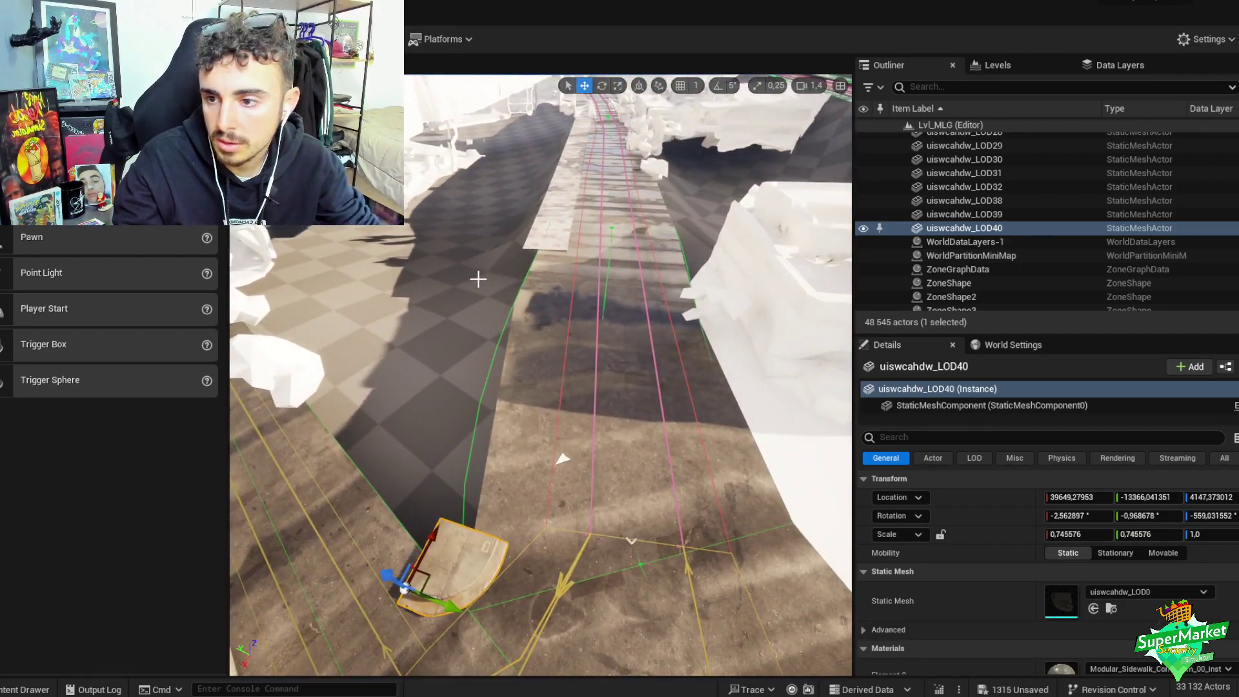
# - Duplicate the Border_B_StoneBench paving strip and slide the copy along the road
pyautogui.click(552, 222)
pyautogui.moveTo(452, 310); pyautogui.dragTo(265, 377, button='right')
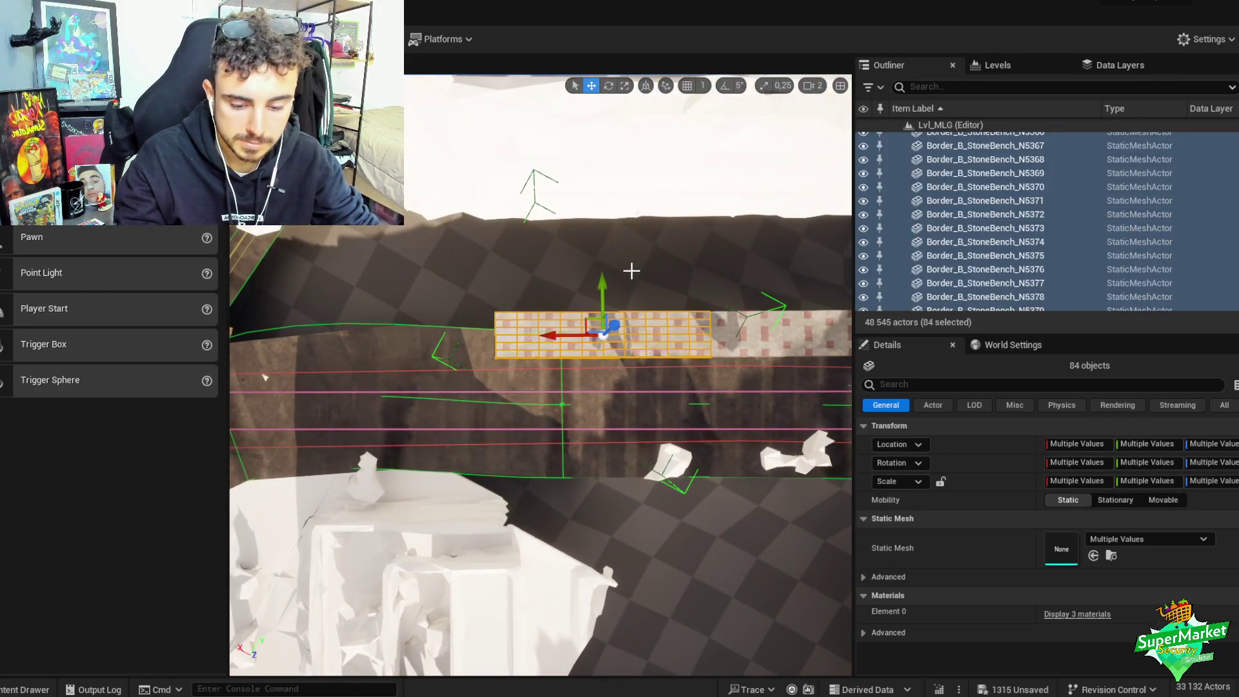
pyautogui.keyDown('alt'); pyautogui.moveTo(585, 342); pyautogui.dragTo(347, 343); pyautogui.keyUp('alt')
pyautogui.moveTo(265, 378); pyautogui.dragTo(548, 472, button='right')
# - Rotate the copied paving strip slightly so it follows the curb
pyautogui.press('e')
pyautogui.moveTo(837, 353); pyautogui.dragTo(841, 363)
pyautogui.press('w')
pyautogui.scroll(-2, 581, 452)
pyautogui.moveTo(581, 452); pyautogui.dragTo(632, 458, button='right')
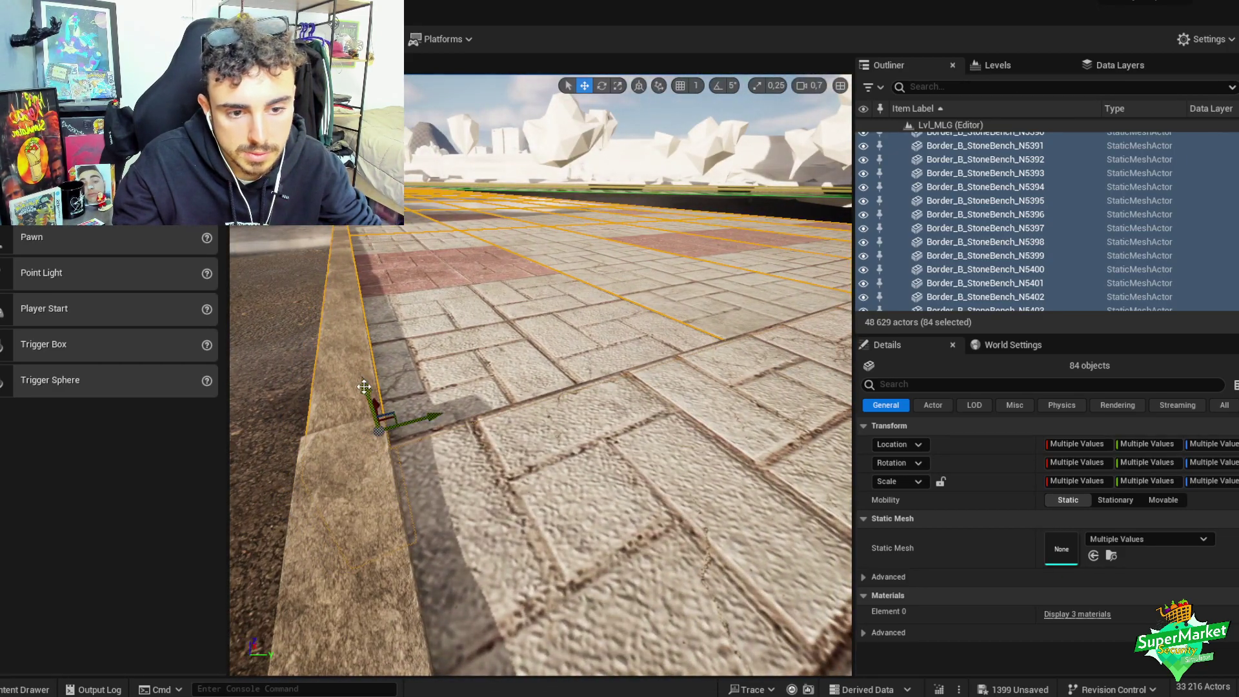
pyautogui.moveTo(633, 458); pyautogui.dragTo(677, 446, button='right')
# - Check the copy's curb edge from ground level and group its pieces with Ctrl+G
pyautogui.scroll(-1, 658, 446)
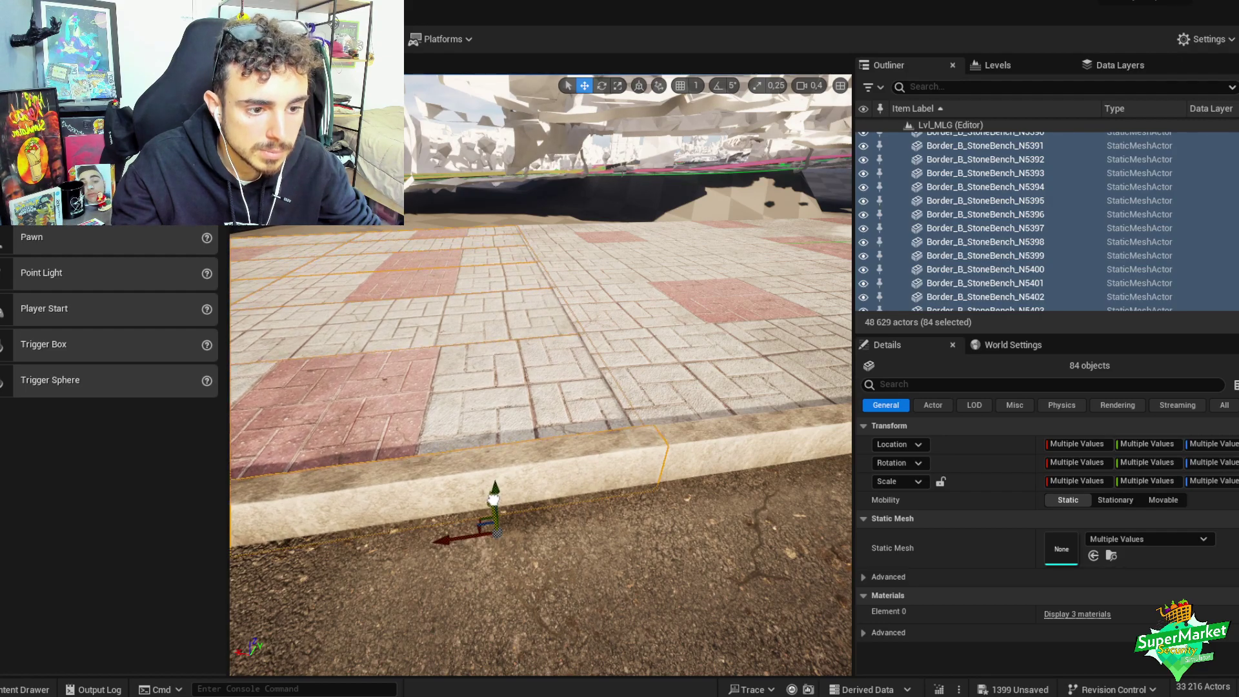
pyautogui.scroll(1, 486, 515)
pyautogui.moveTo(486, 523); pyautogui.dragTo(595, 512, button='right')
pyautogui.scroll(3, 477, 484)
pyautogui.scroll(-2, 517, 516)
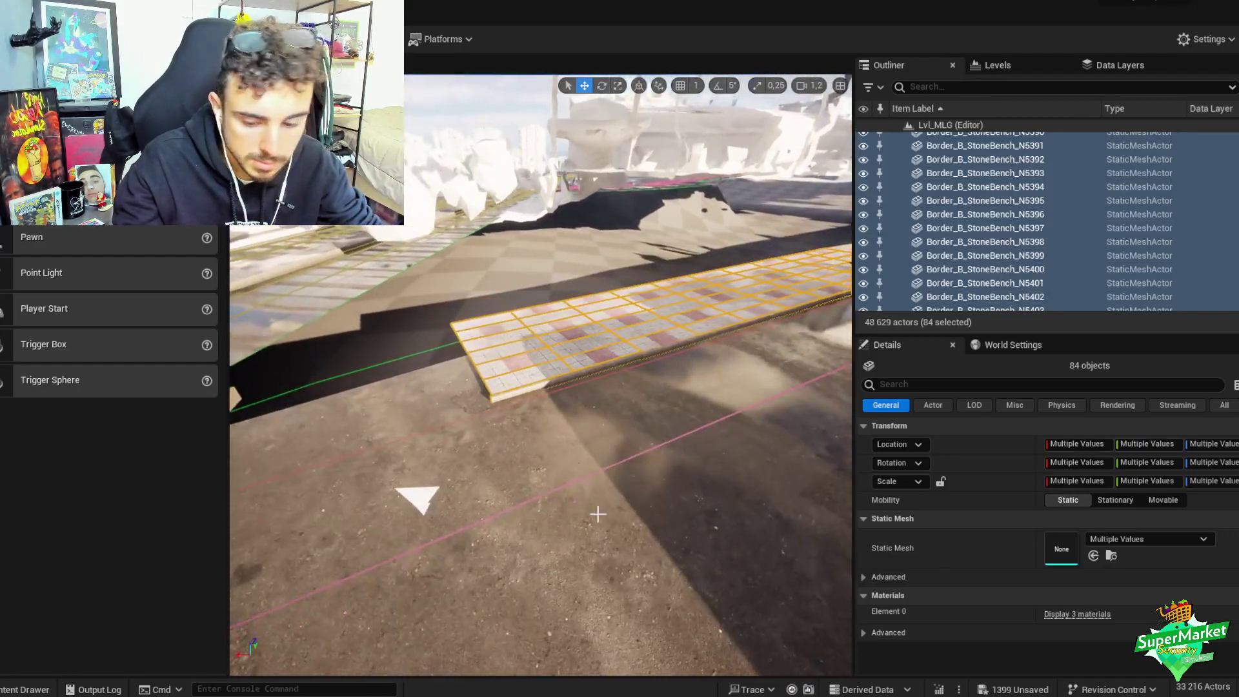
pyautogui.hotkey('ctrl', 'g')
pyautogui.moveTo(640, 426); pyautogui.dragTo(559, 395, button='right')
pyautogui.scroll(1, 604, 391)
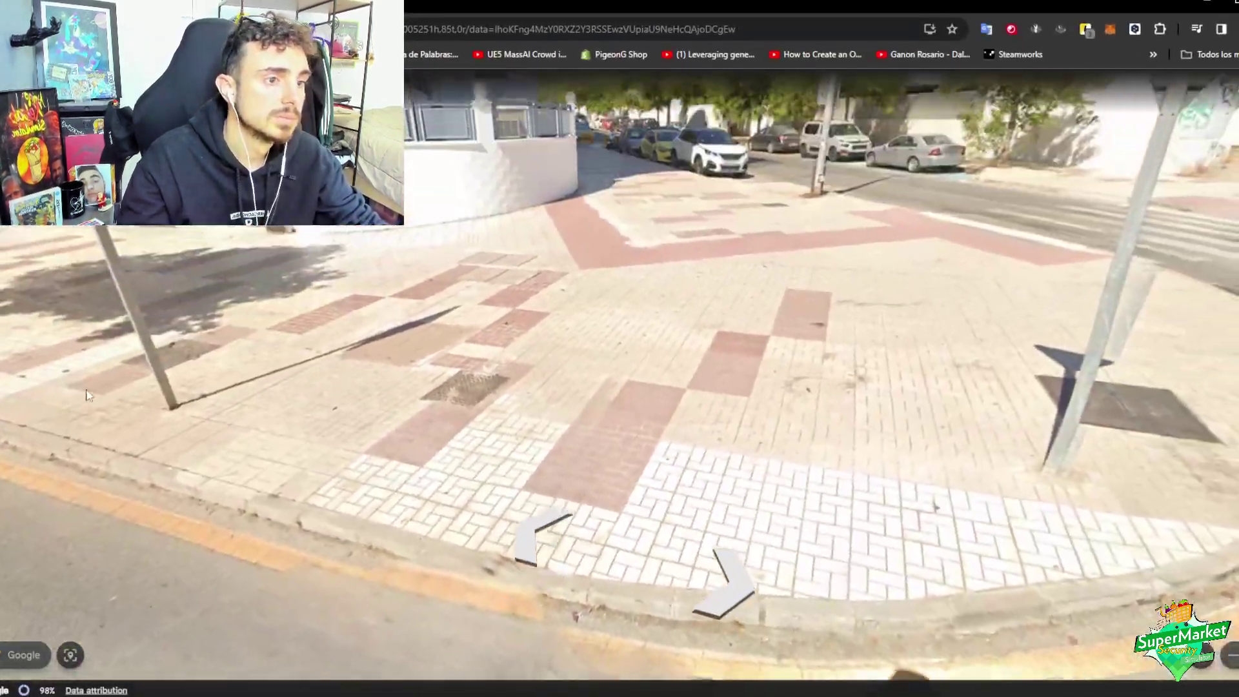
# - Advance through Street View to the rounded corner by the 30 sign, then return to Unreal
pyautogui.click(88, 395)
pyautogui.click(454, 377)
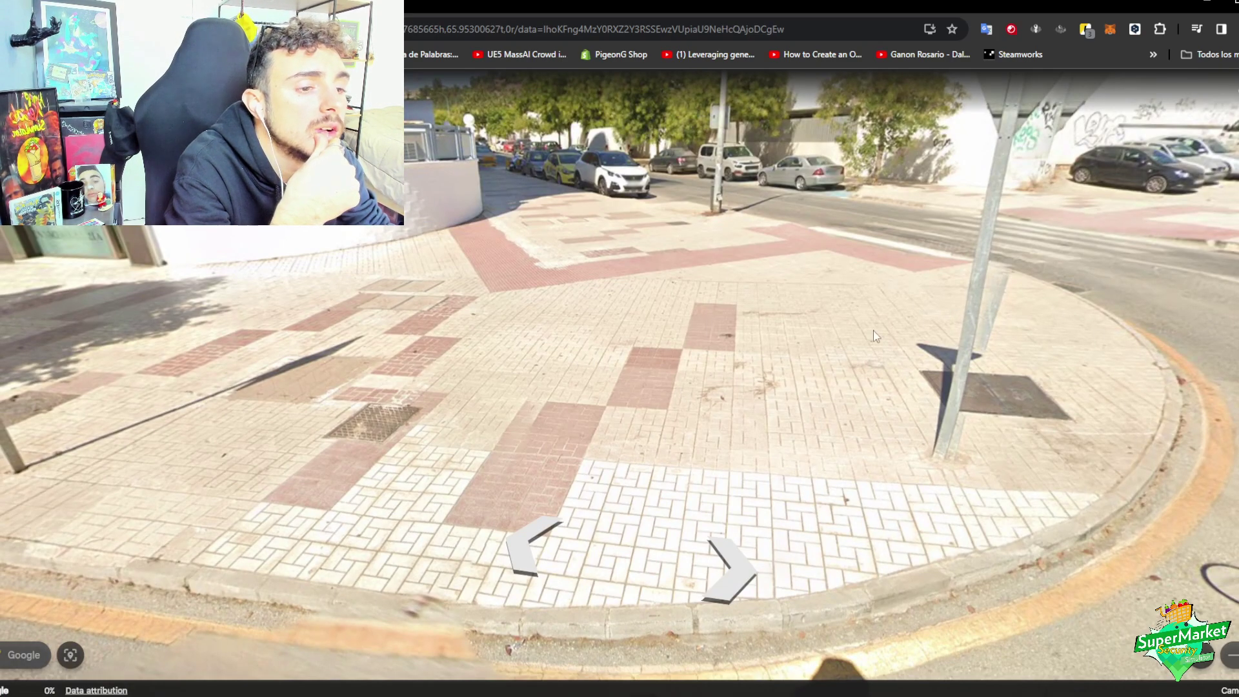
pyautogui.moveTo(577, 319); pyautogui.dragTo(661, 375)
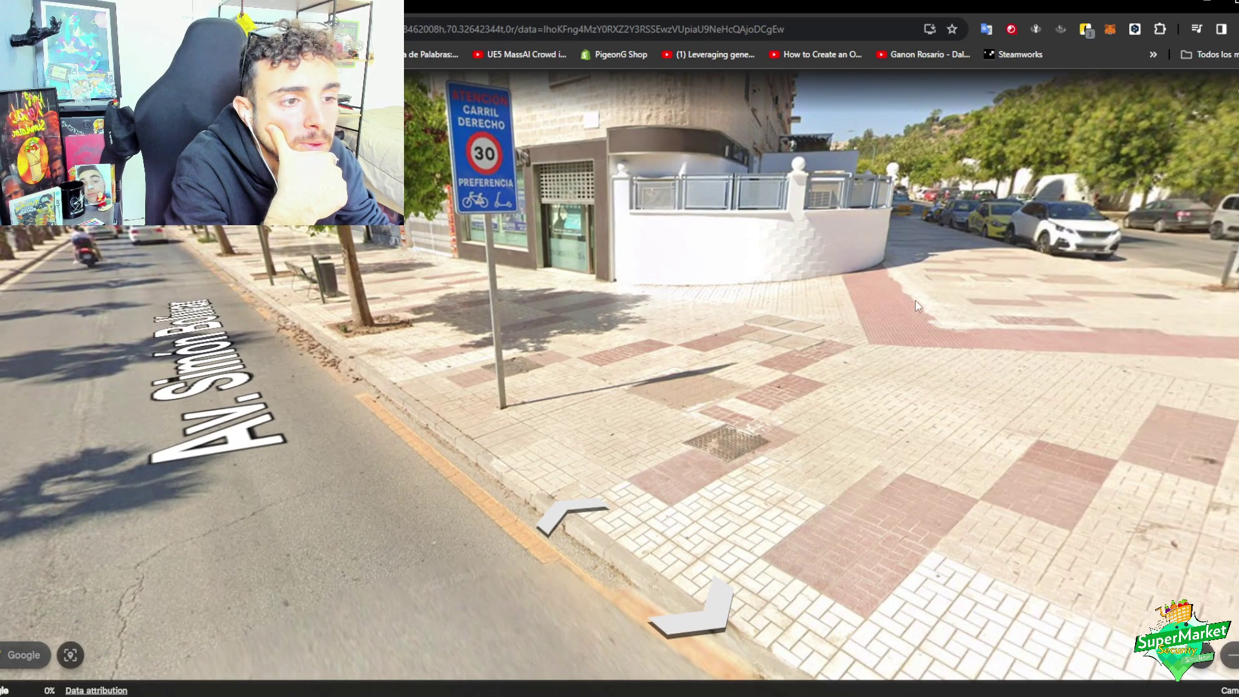
pyautogui.hotkey('alt', 'Tab')
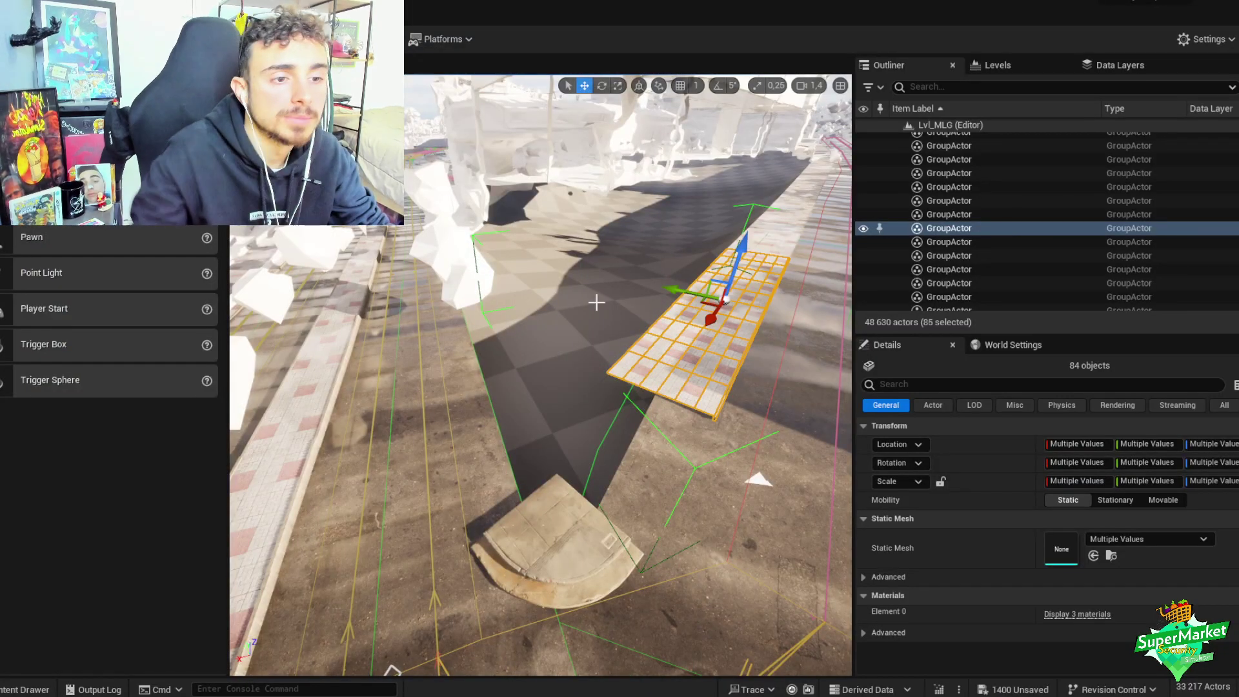
# - Duplicate the 42-piece Border_B_StoneBench paving strip and slide the copy toward the corner
pyautogui.scroll(3, 596, 302)
pyautogui.moveTo(597, 302); pyautogui.dragTo(597, 302, button='right')
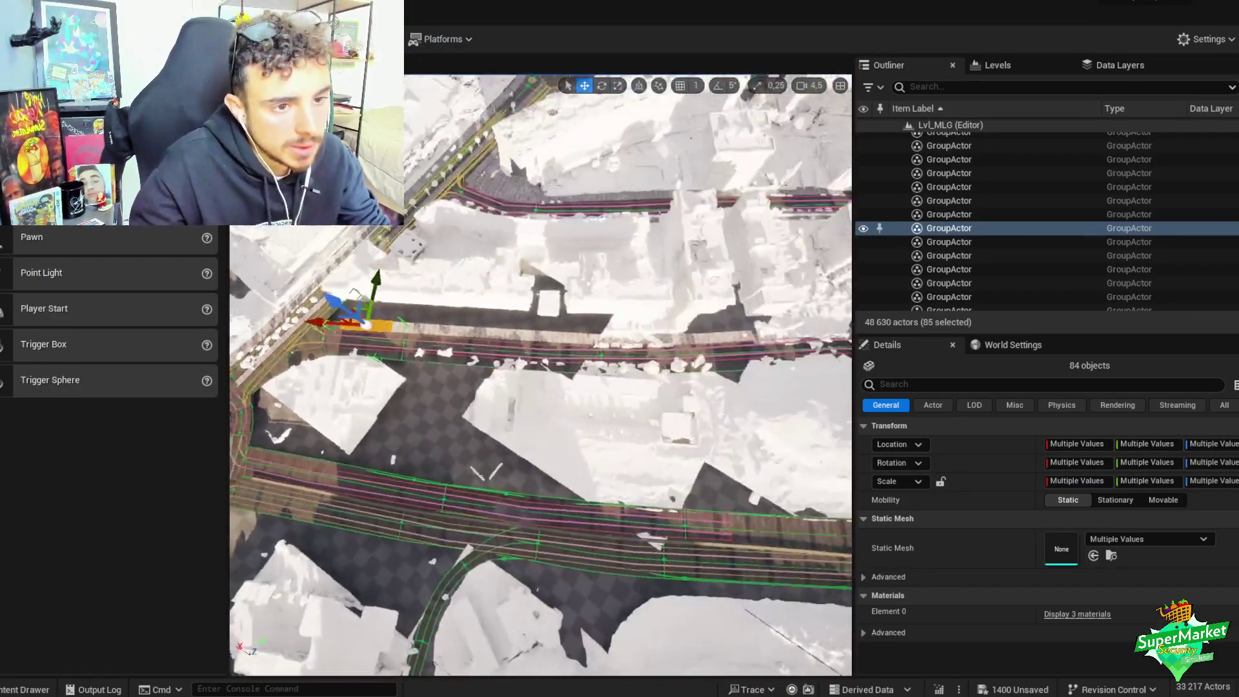
pyautogui.moveTo(689, 279); pyautogui.dragTo(734, 292, button='right')
pyautogui.click(733, 292)
pyautogui.click(528, 264)
pyautogui.moveTo(596, 286); pyautogui.dragTo(596, 286, button='right')
pyautogui.keyDown('alt'); pyautogui.moveTo(671, 265); pyautogui.dragTo(602, 302); pyautogui.keyUp('alt')
pyautogui.keyDown('alt'); pyautogui.moveTo(479, 353); pyautogui.dragTo(256, 470); pyautogui.keyUp('alt')
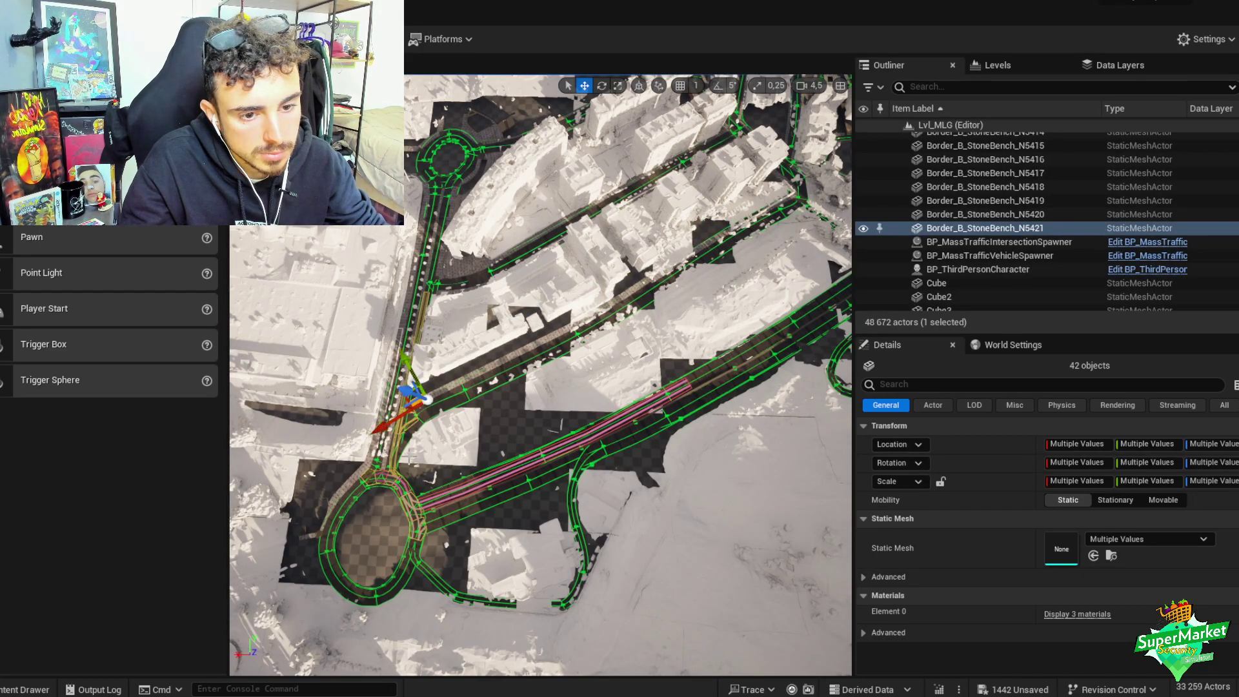
# - Lower the copy to ground level and butt it against the existing paving
pyautogui.press('f')
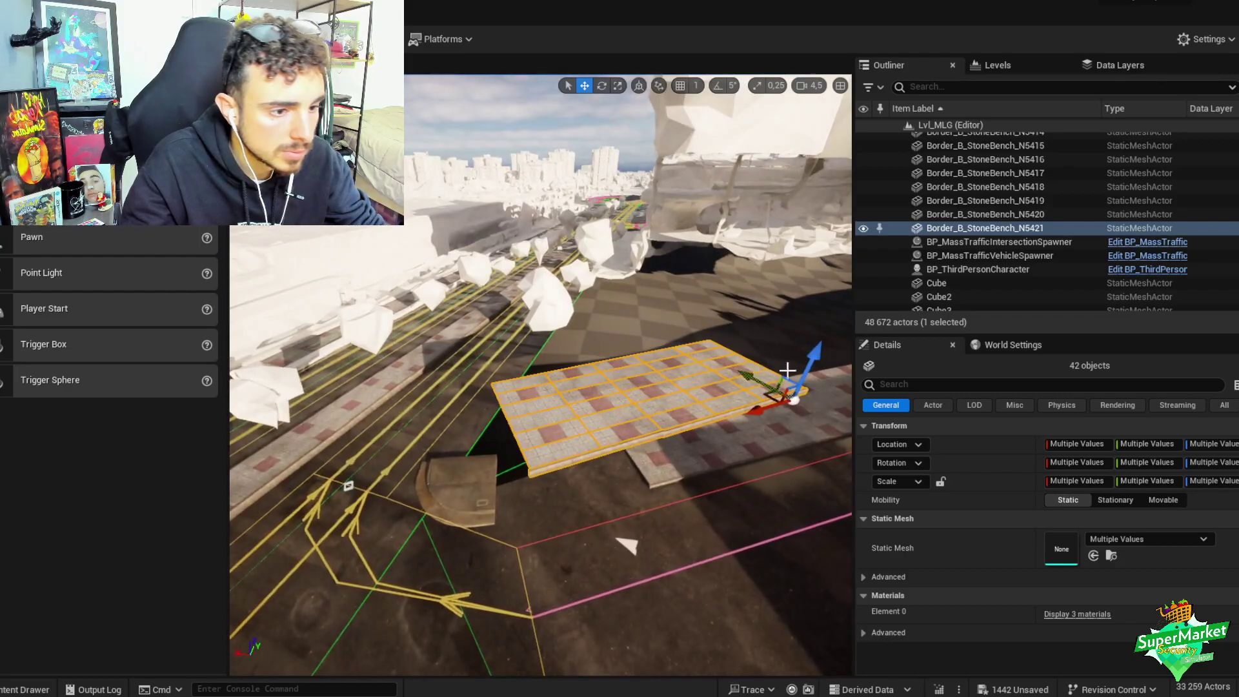
pyautogui.moveTo(787, 369); pyautogui.dragTo(622, 485)
pyautogui.moveTo(622, 484); pyautogui.dragTo(451, 587, button='right')
pyautogui.scroll(-2, 413, 490)
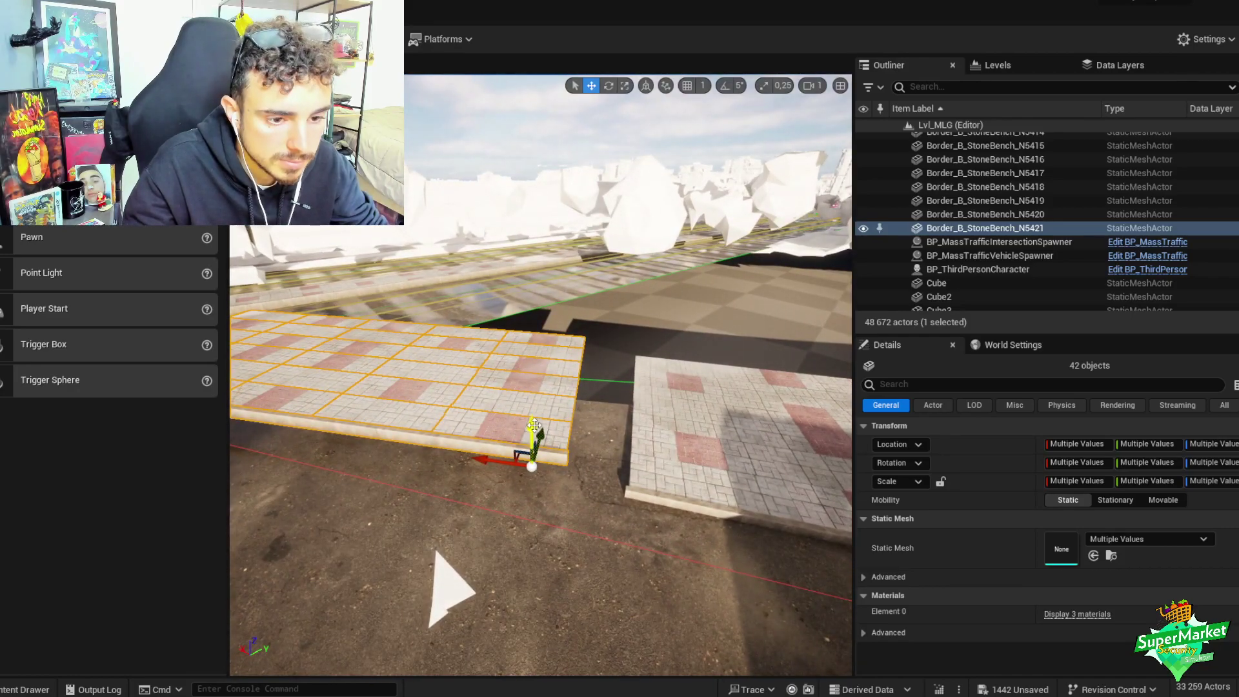
pyautogui.moveTo(534, 426); pyautogui.dragTo(559, 486)
pyautogui.moveTo(559, 485); pyautogui.dragTo(551, 559, button='right')
pyautogui.scroll(-1, 553, 517)
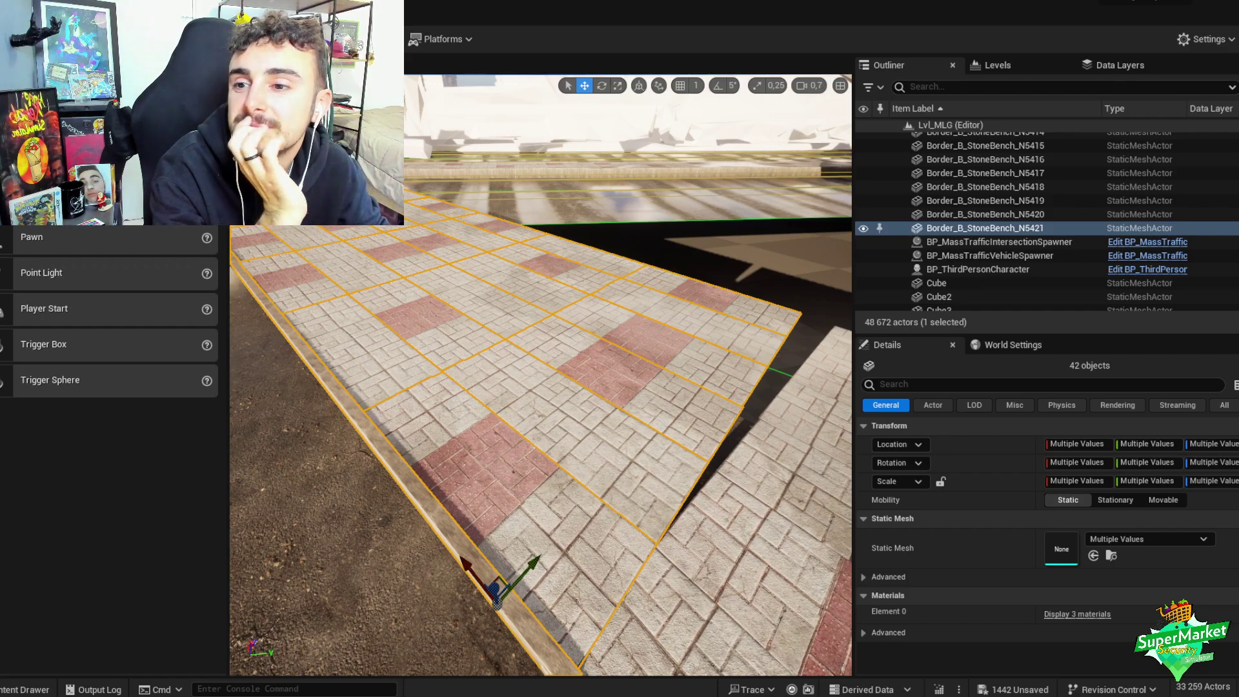
# - Turn the new paving strip about 3 degrees to match the road
pyautogui.moveTo(520, 449); pyautogui.dragTo(523, 456, button='right')
pyautogui.press('e')
pyautogui.moveTo(522, 456); pyautogui.dragTo(518, 468)
pyautogui.moveTo(529, 528); pyautogui.dragTo(538, 530)
pyautogui.moveTo(539, 531); pyautogui.dragTo(449, 502, button='right')
# - Slide the paving strip along the road to close the gap
pyautogui.press('w')
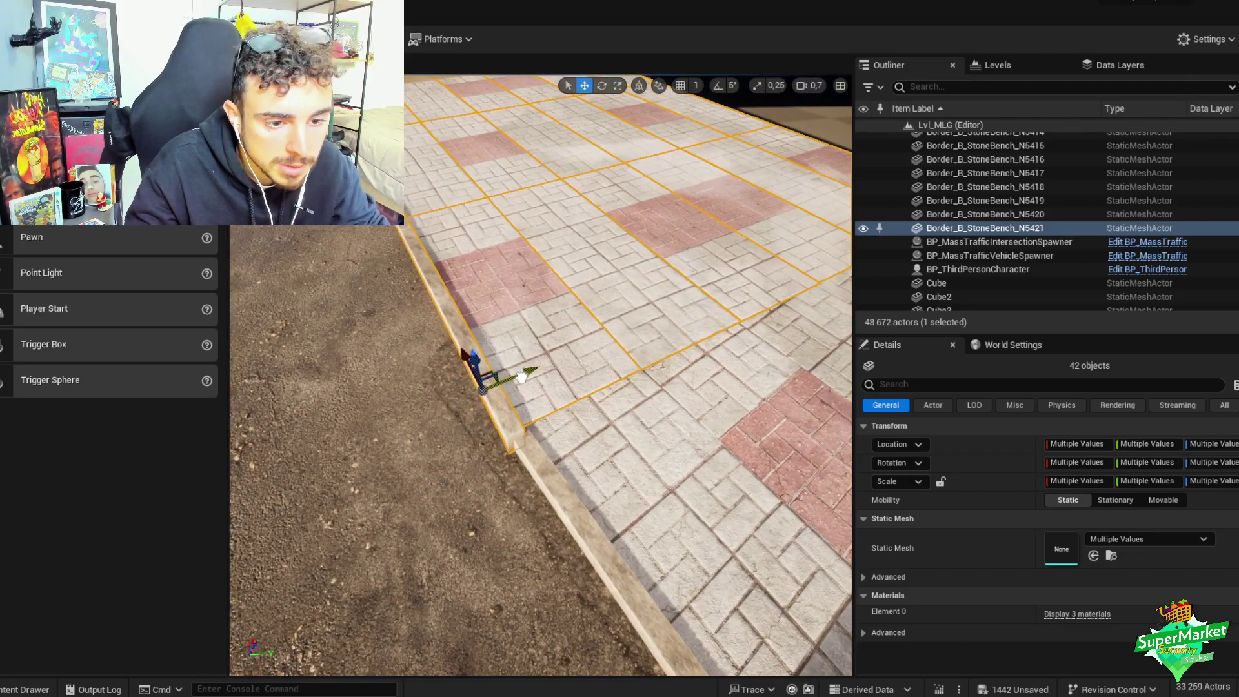
pyautogui.scroll(-1, 512, 379)
pyautogui.moveTo(512, 379); pyautogui.dragTo(484, 436, button='right')
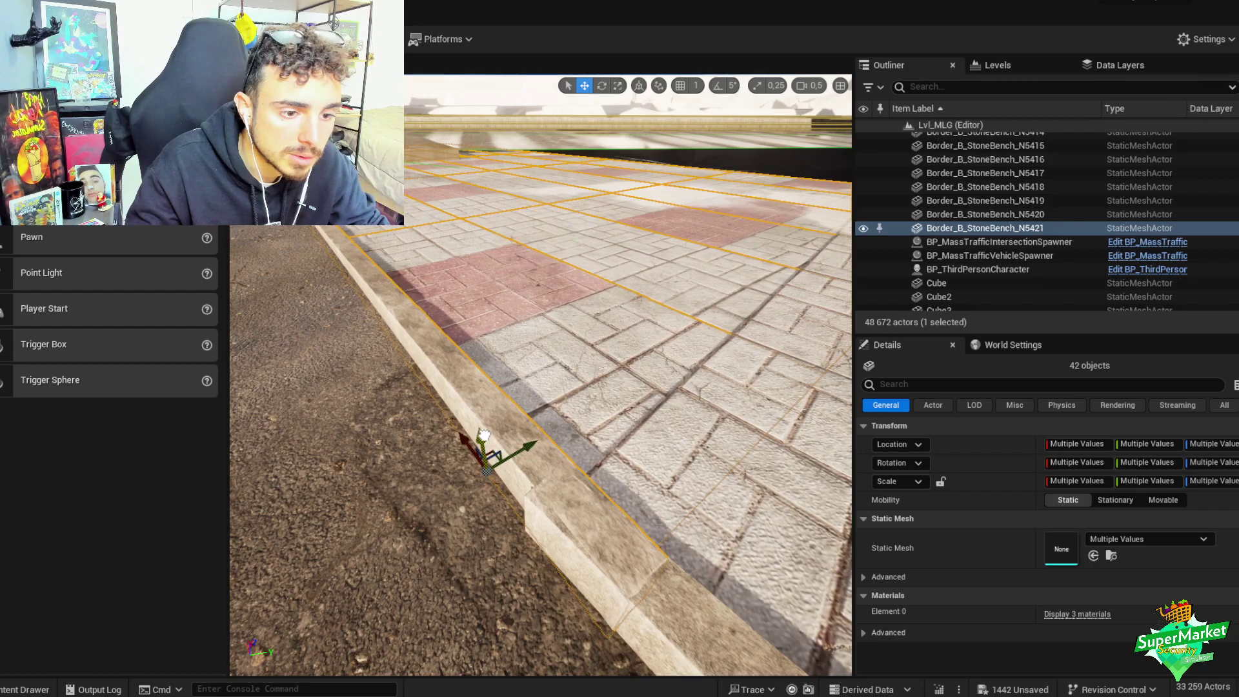
pyautogui.moveTo(473, 448); pyautogui.dragTo(455, 428)
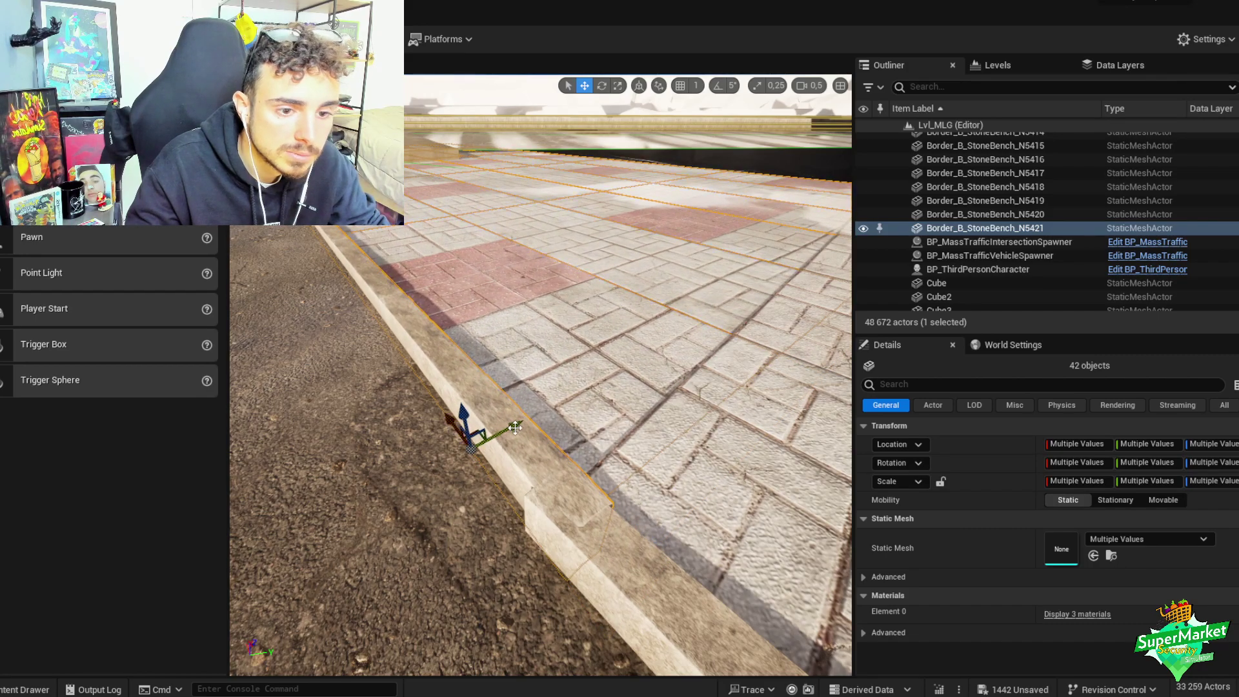
pyautogui.scroll(-5, 510, 428)
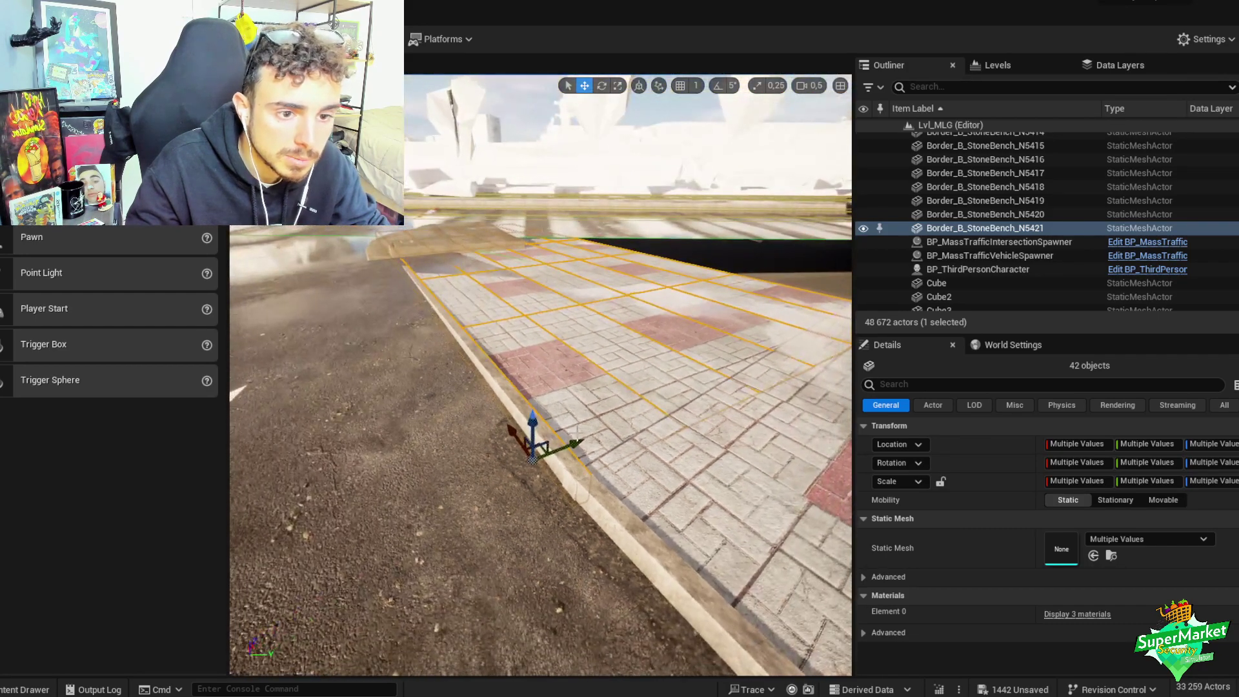
# - Fine-rotate the strip flush with the curb and group its pieces
pyautogui.press('e')
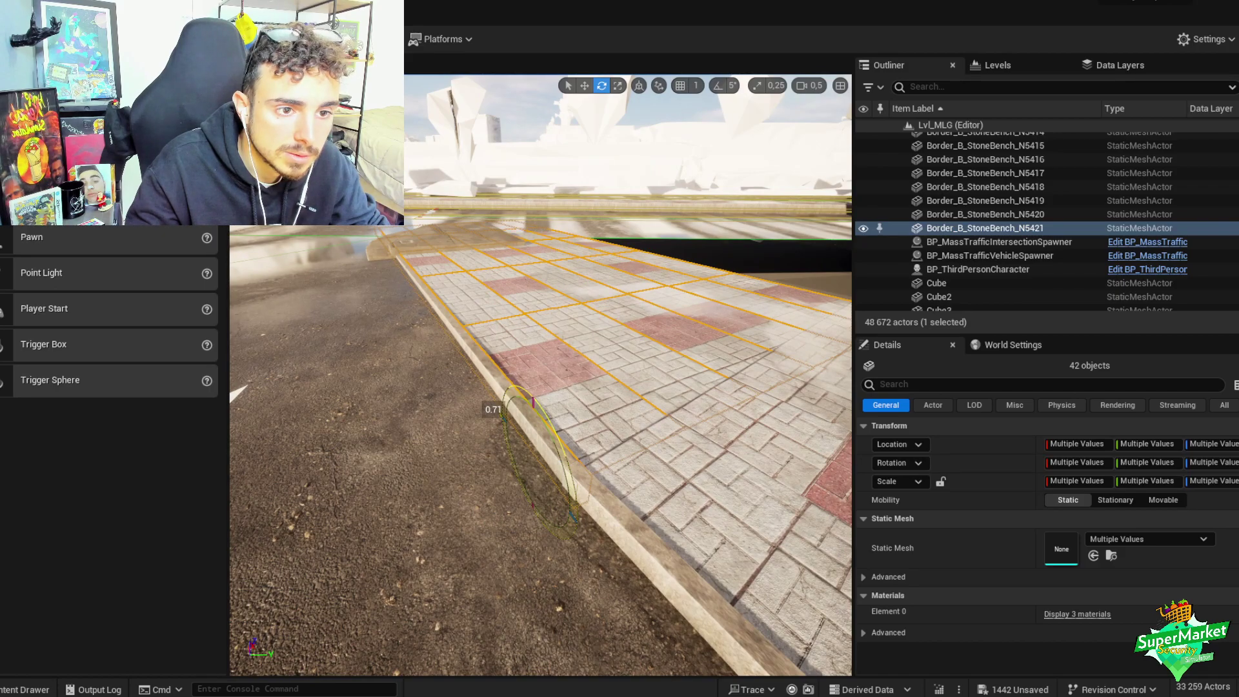
pyautogui.moveTo(565, 446); pyautogui.dragTo(530, 446, button='right')
pyautogui.moveTo(633, 431); pyautogui.dragTo(637, 432)
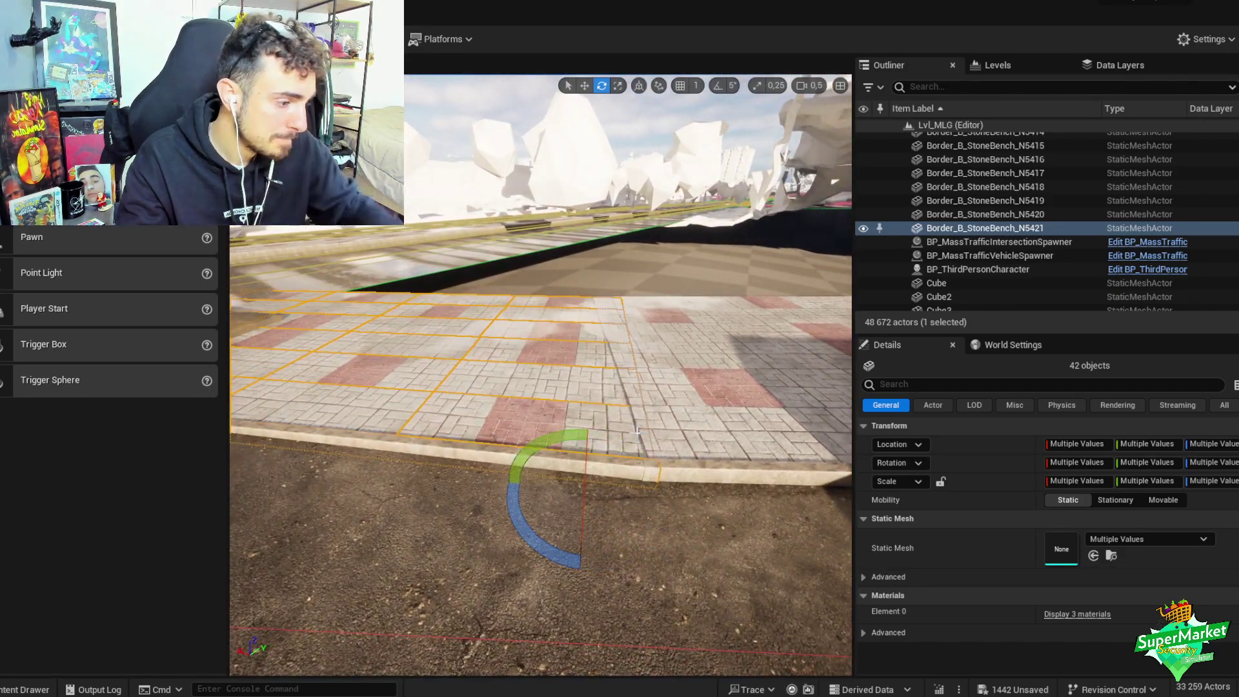
pyautogui.moveTo(636, 431); pyautogui.dragTo(584, 418, button='right')
pyautogui.hotkey('ctrl', 'g')
pyautogui.press('w')
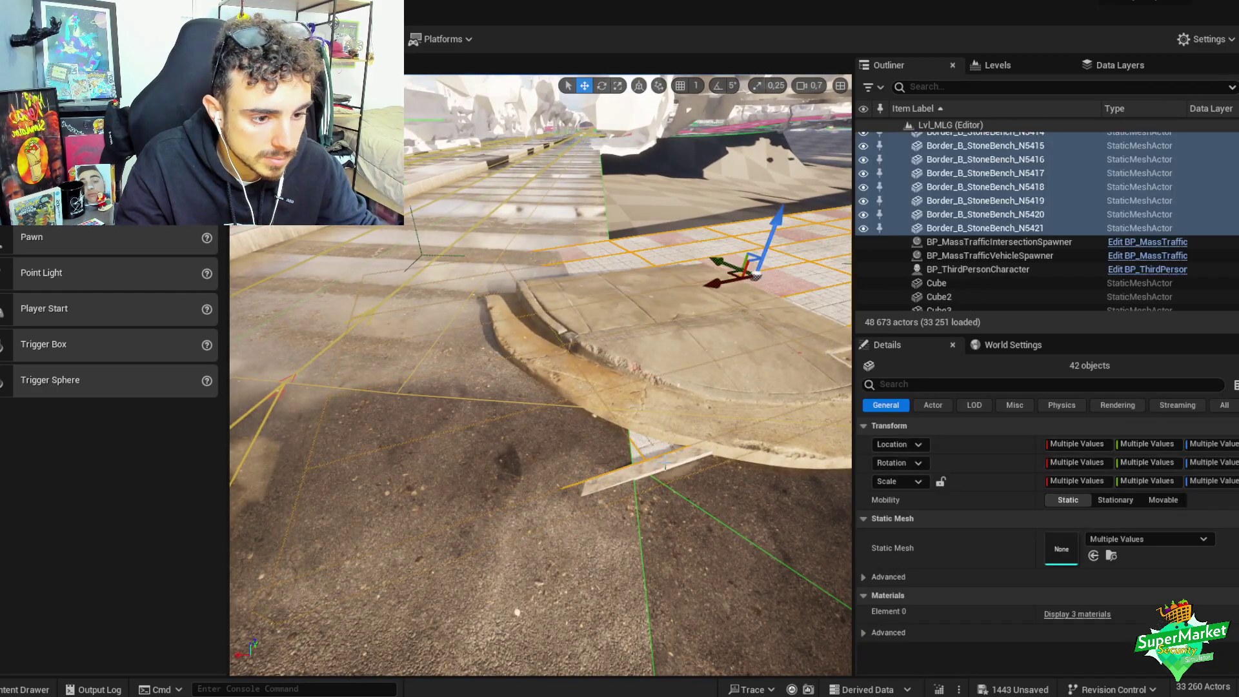
# - Ctrl+click pieces to refine the selection, dropping the long curb and adding sidewalk planes
pyautogui.keyDown('ctrl'); pyautogui.click(662, 446); pyautogui.keyUp('ctrl')
pyautogui.moveTo(663, 438); pyautogui.dragTo(596, 393, button='right')
pyautogui.keyDown('ctrl'); pyautogui.click(572, 347); pyautogui.keyUp('ctrl')
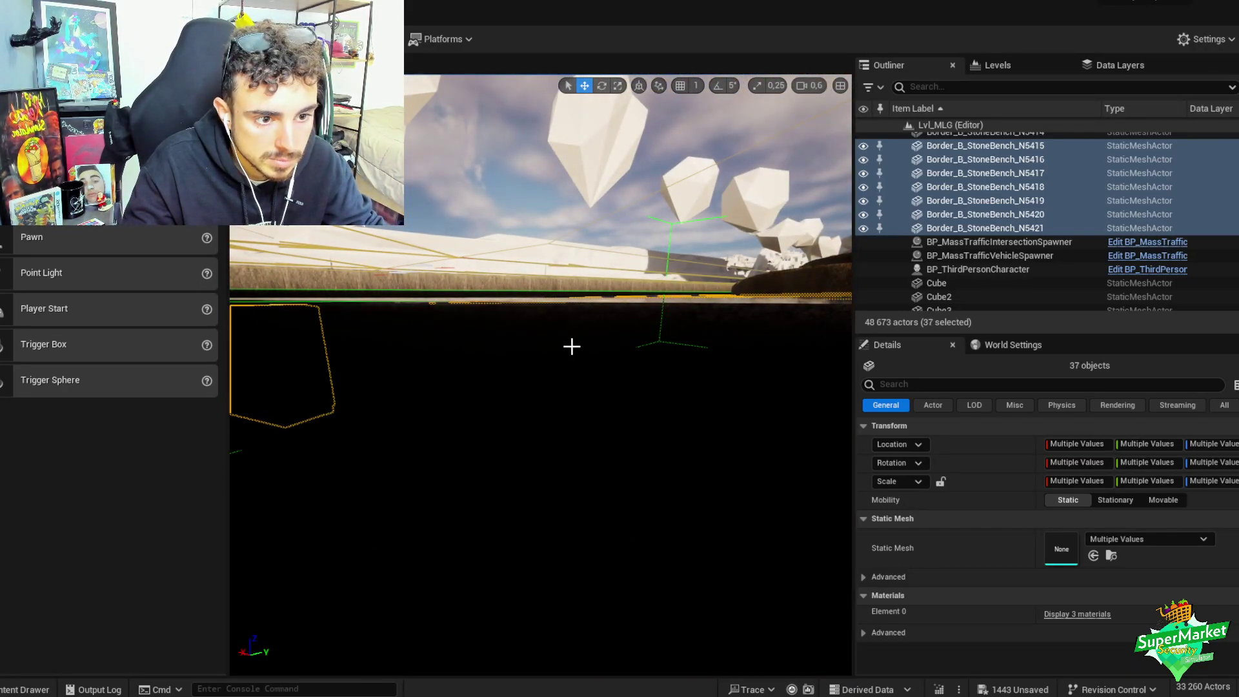
pyautogui.keyDown('ctrl'); pyautogui.click(268, 336); pyautogui.keyUp('ctrl')
pyautogui.moveTo(268, 336); pyautogui.dragTo(463, 335, button='right')
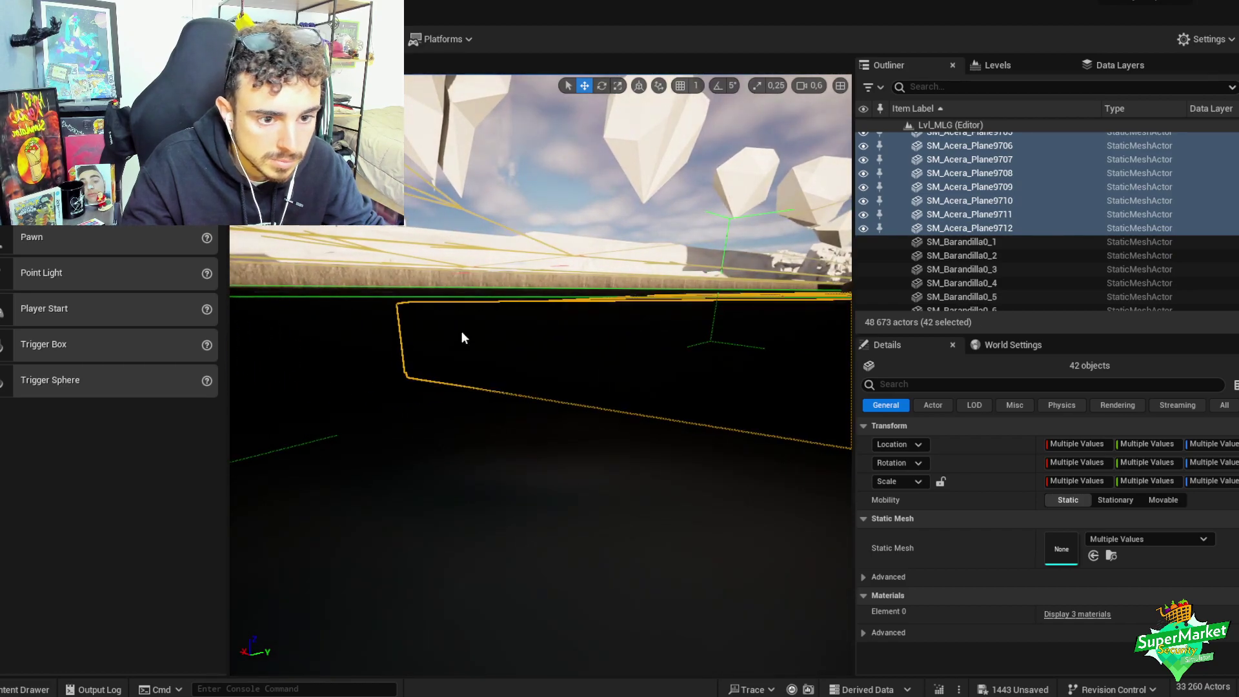
pyautogui.keyDown('ctrl'); pyautogui.click(683, 331); pyautogui.keyUp('ctrl')
pyautogui.moveTo(684, 331); pyautogui.dragTo(696, 415, button='right')
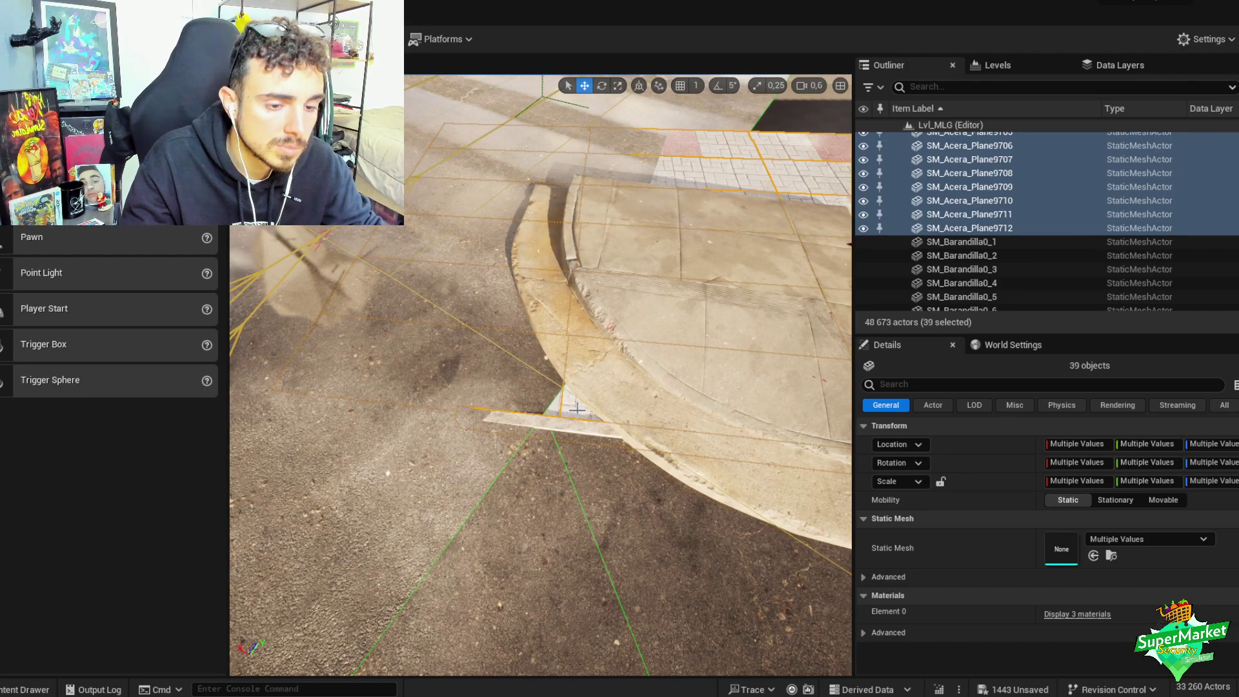
pyautogui.click(576, 409)
# - Undo mis-clicks until only the 11 stray SM_Acera_Plane duplicates remain selected
pyautogui.hotkey('ctrl', 'z')
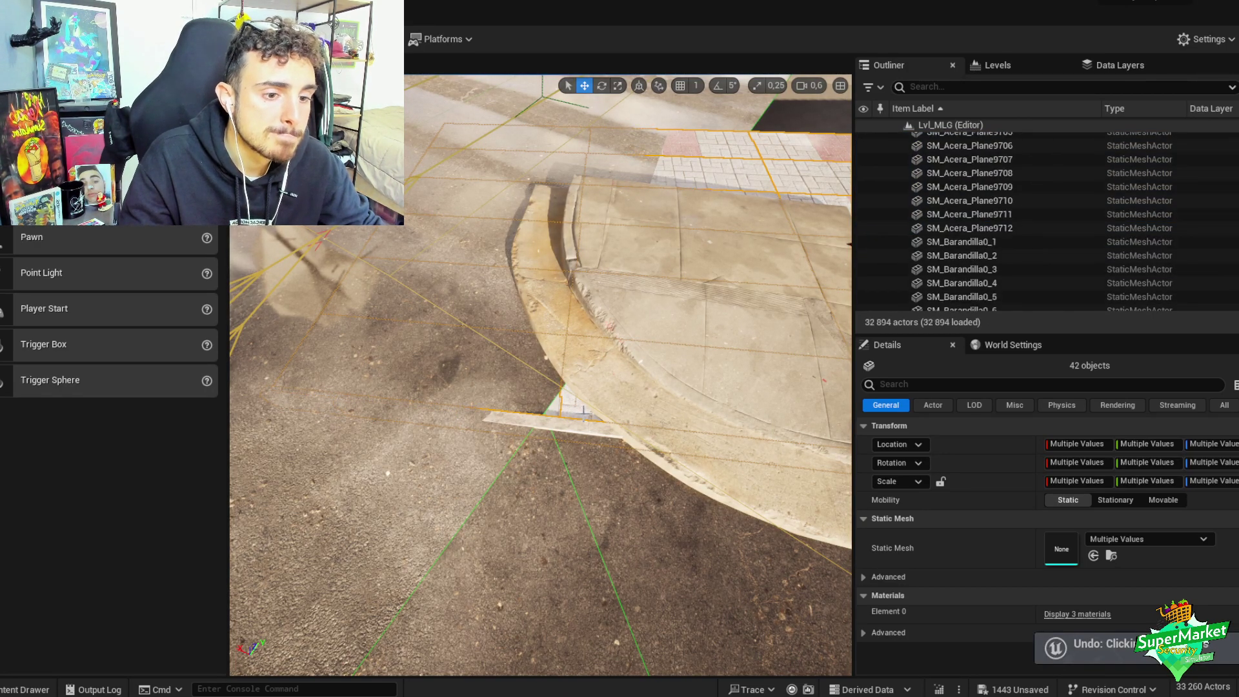
pyautogui.moveTo(583, 414); pyautogui.dragTo(570, 437, button='right')
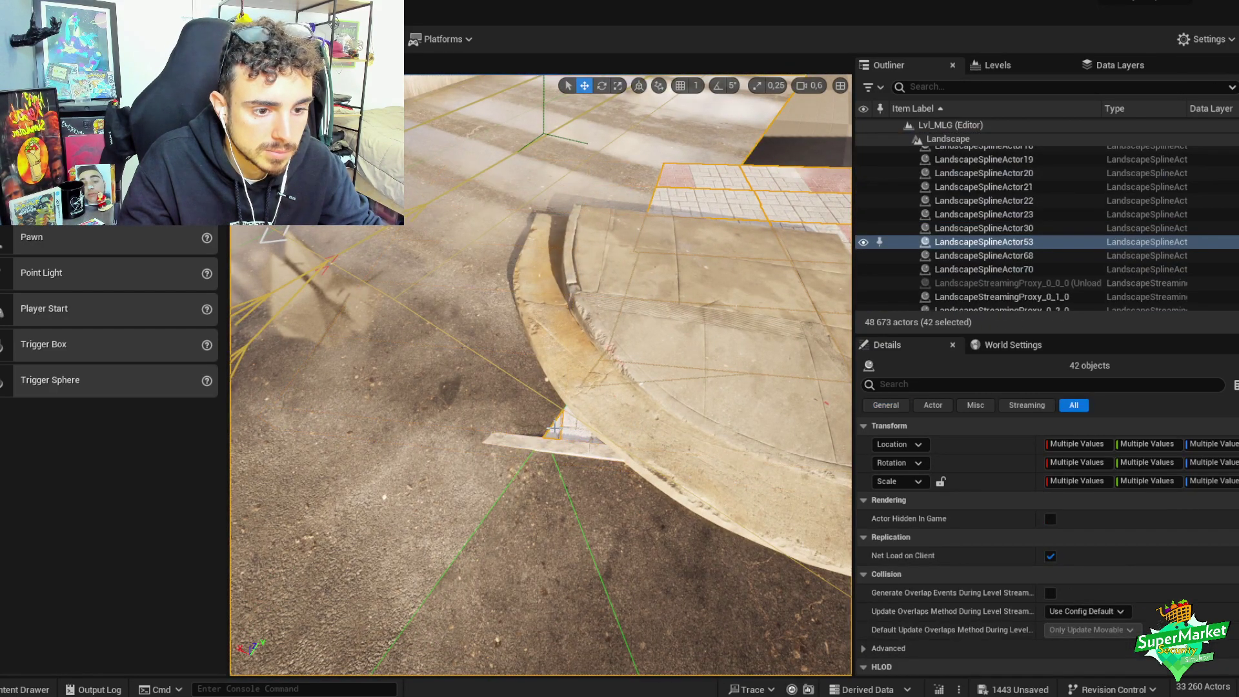
pyautogui.hotkey('ctrl', 'z')
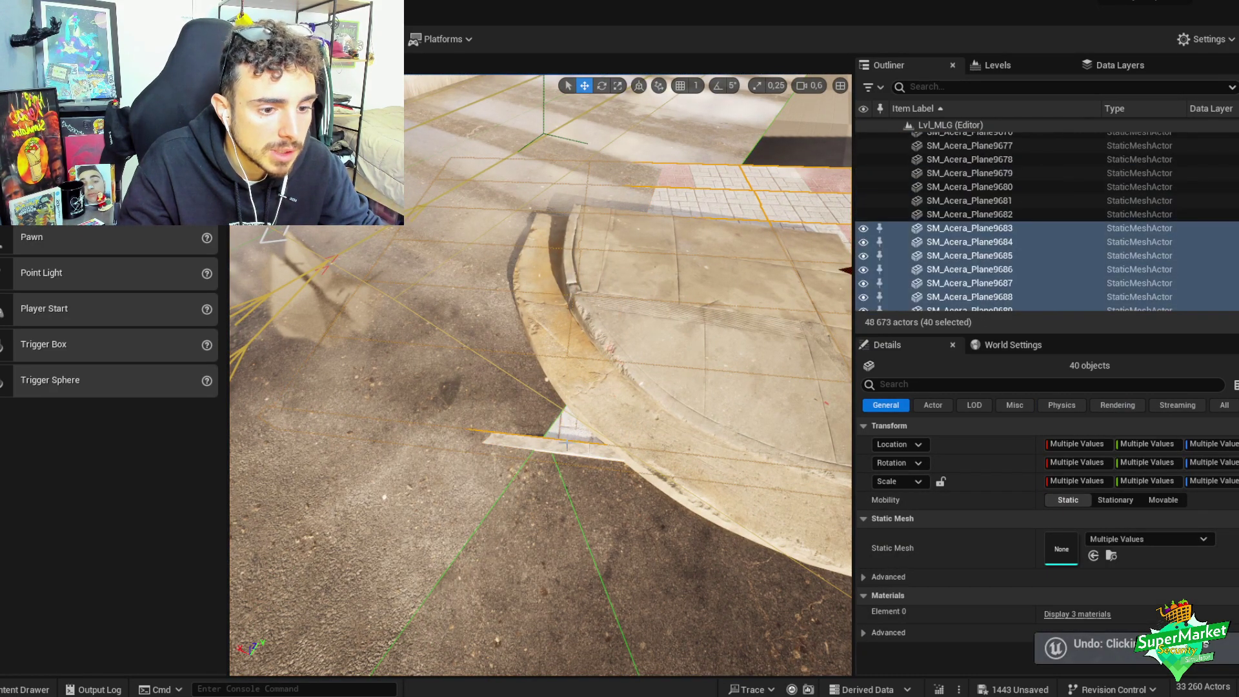
pyautogui.hotkey('ctrl', 'z')
pyautogui.moveTo(569, 445); pyautogui.dragTo(566, 465, button='right')
pyautogui.scroll(3, 628, 429)
pyautogui.hotkey('ctrl', 'z')
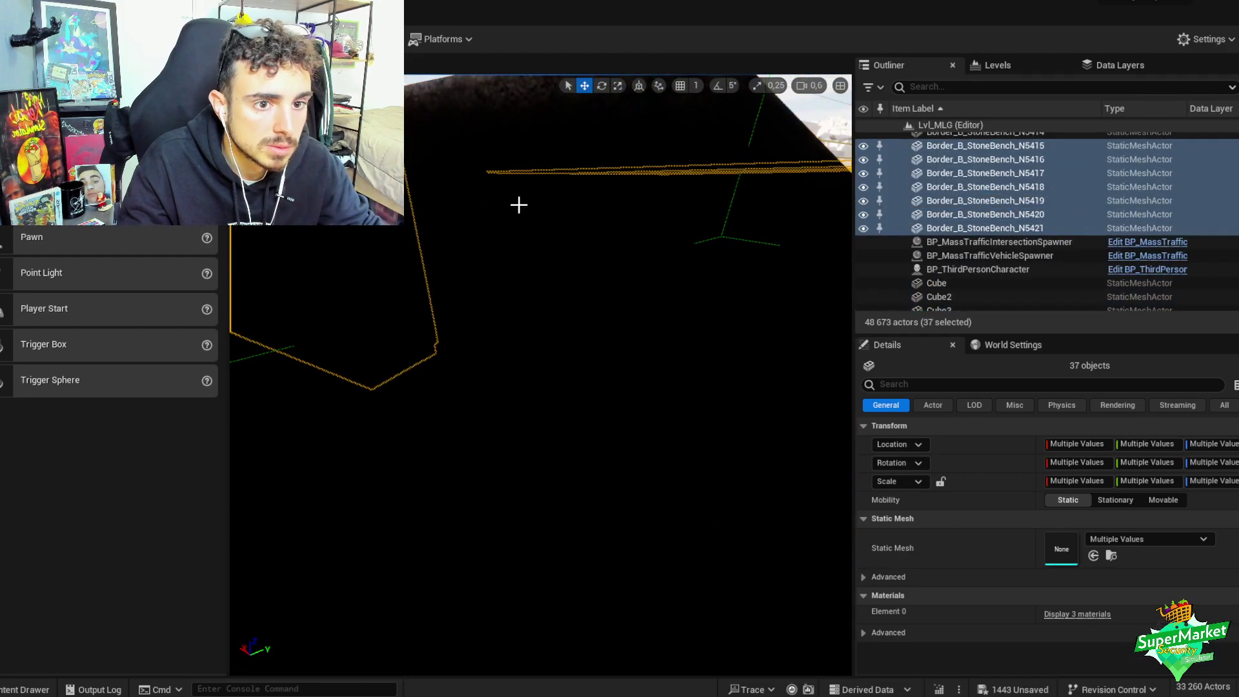
pyautogui.hotkey('ctrl', 'z')
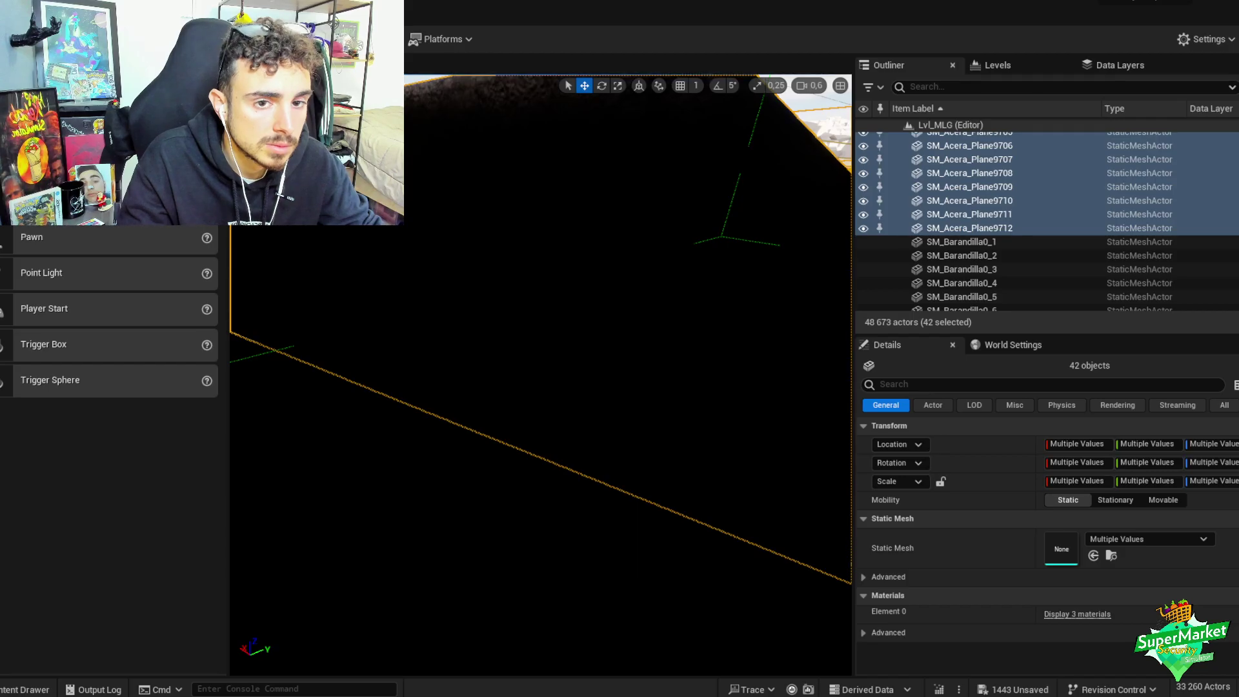
pyautogui.hotkey('ctrl', 'z')
pyautogui.scroll(-3, 506, 215)
pyautogui.hotkey('ctrl', 'z')
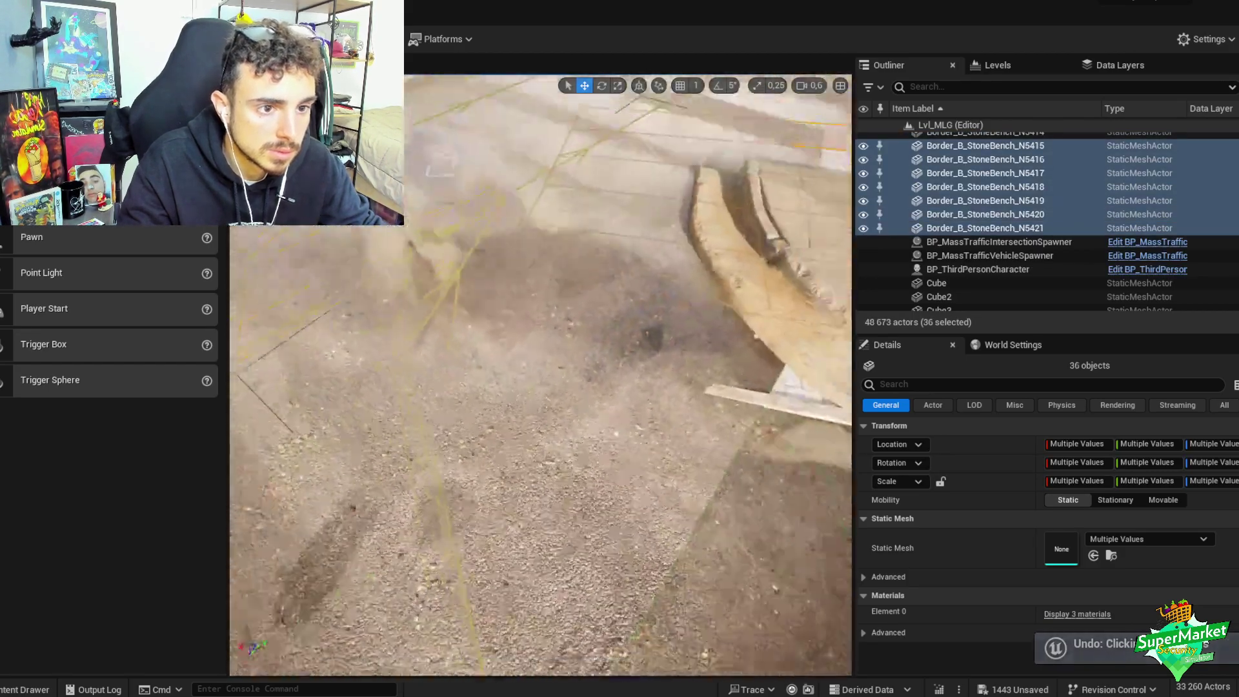
pyautogui.scroll(-3, 540, 374)
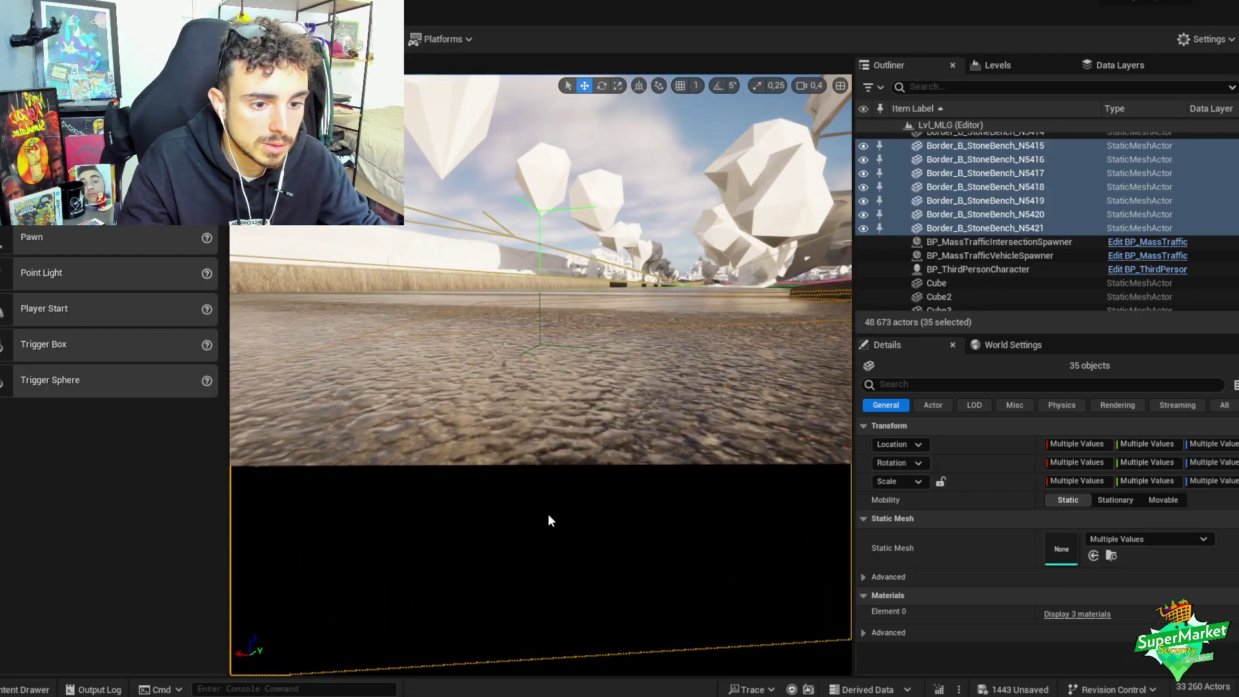
pyautogui.hotkey('ctrl', 'z')
pyautogui.moveTo(550, 521); pyautogui.dragTo(592, 440, button='right')
pyautogui.hotkey('ctrl', 'z')
pyautogui.hotkey('ctrl', 'z')
pyautogui.hotkey('ctrl', 'z')
pyautogui.hotkey('ctrl', 'z')
pyautogui.hotkey('ctrl', 'z')
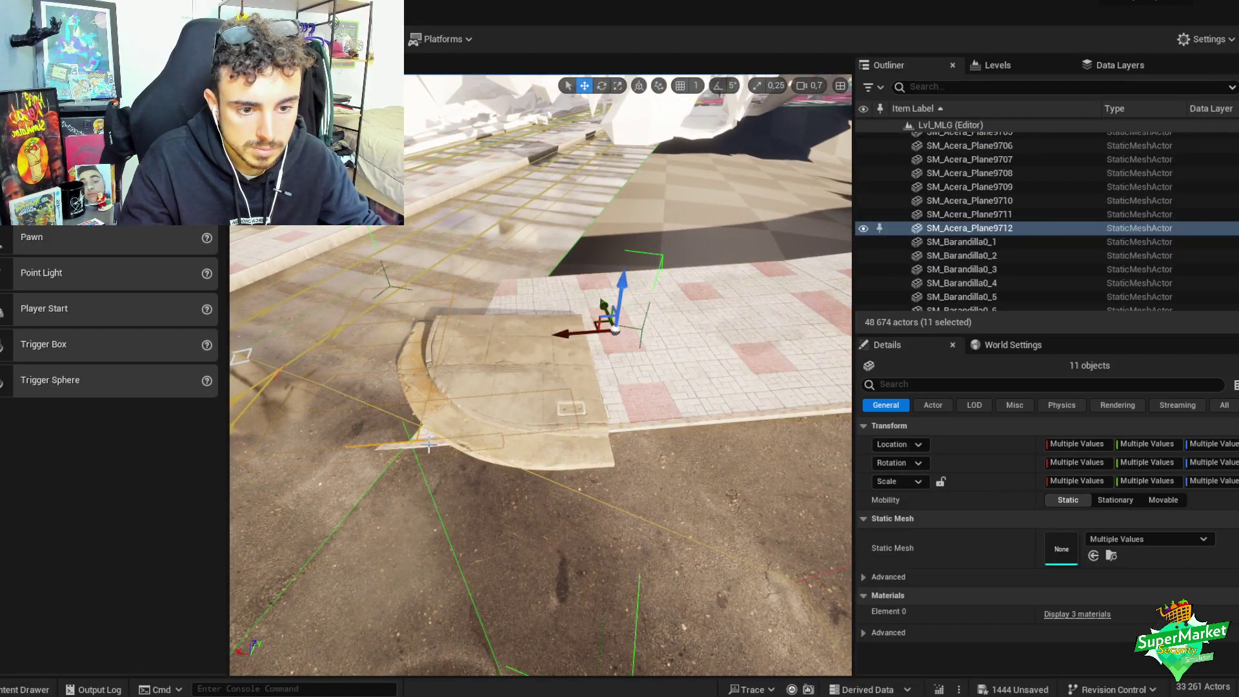
# - Delete the 11 stray SM_Acera_Plane duplicates for all references, then open the Content Drawer
pyautogui.press('Delete')
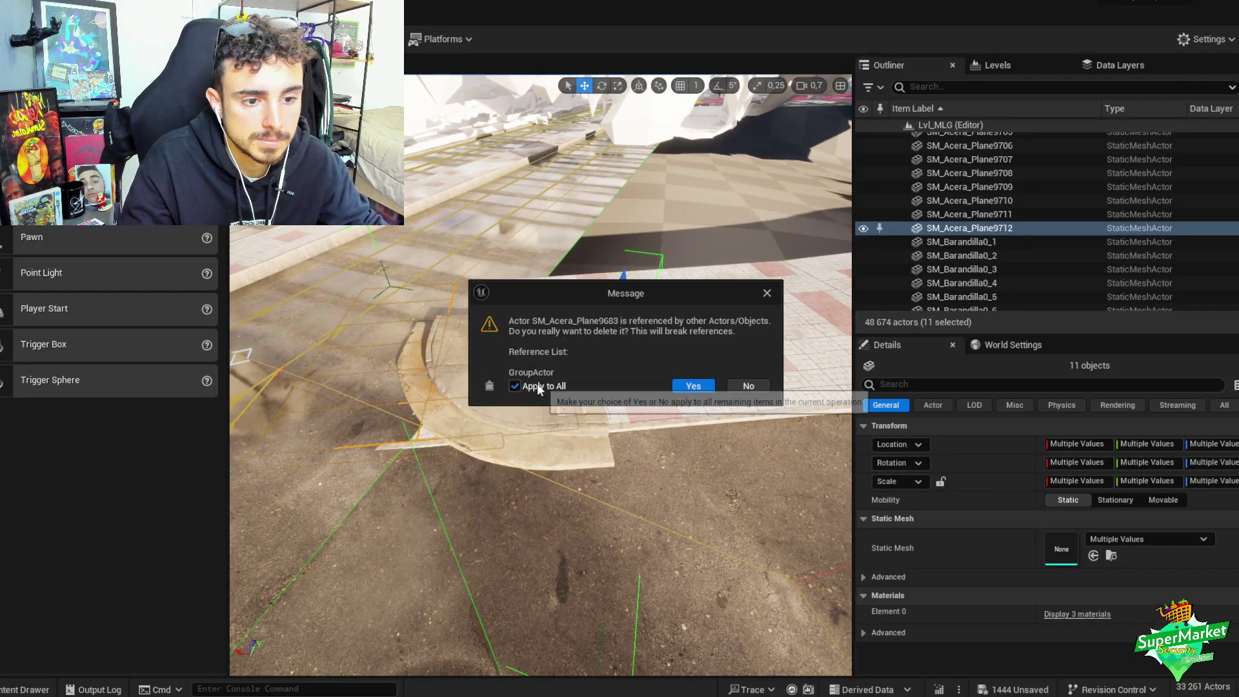
pyautogui.press('Escape')
pyautogui.press('Delete')
pyautogui.moveTo(592, 440); pyautogui.dragTo(602, 406, button='right')
pyautogui.scroll(1, 574, 455)
pyautogui.hotkey('ctrl', 'space')
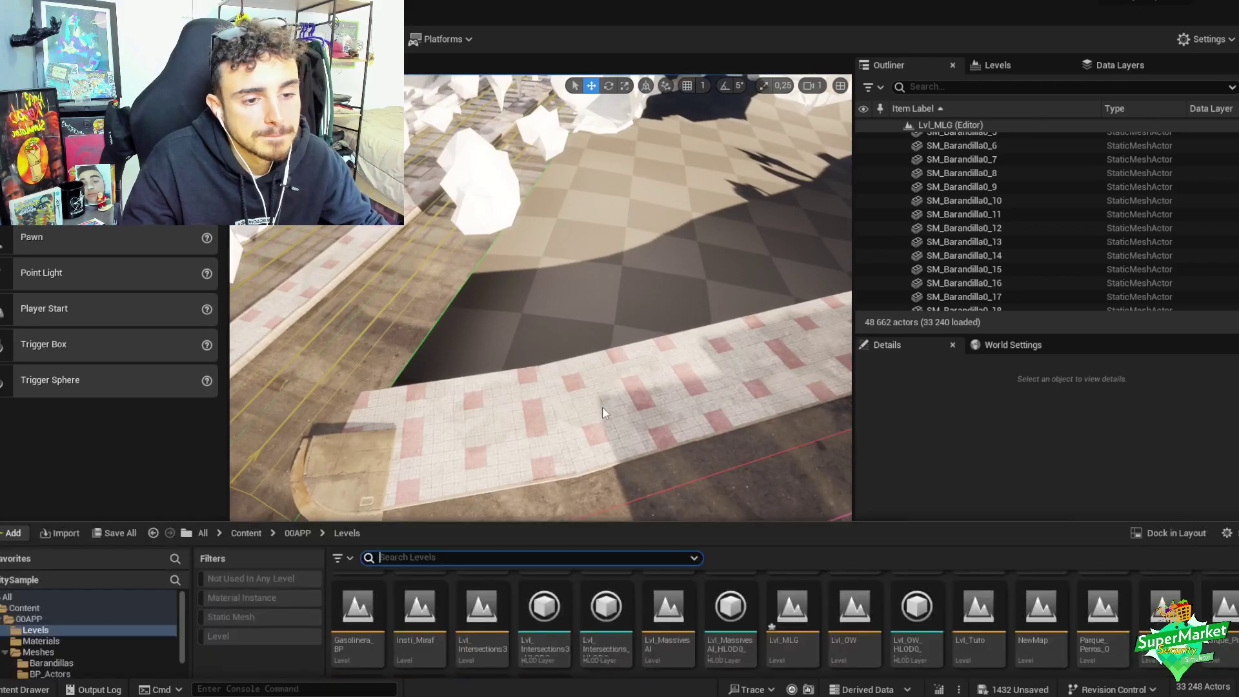
# - Save all modified level content with Save All and Save Selected
pyautogui.click(134, 425)
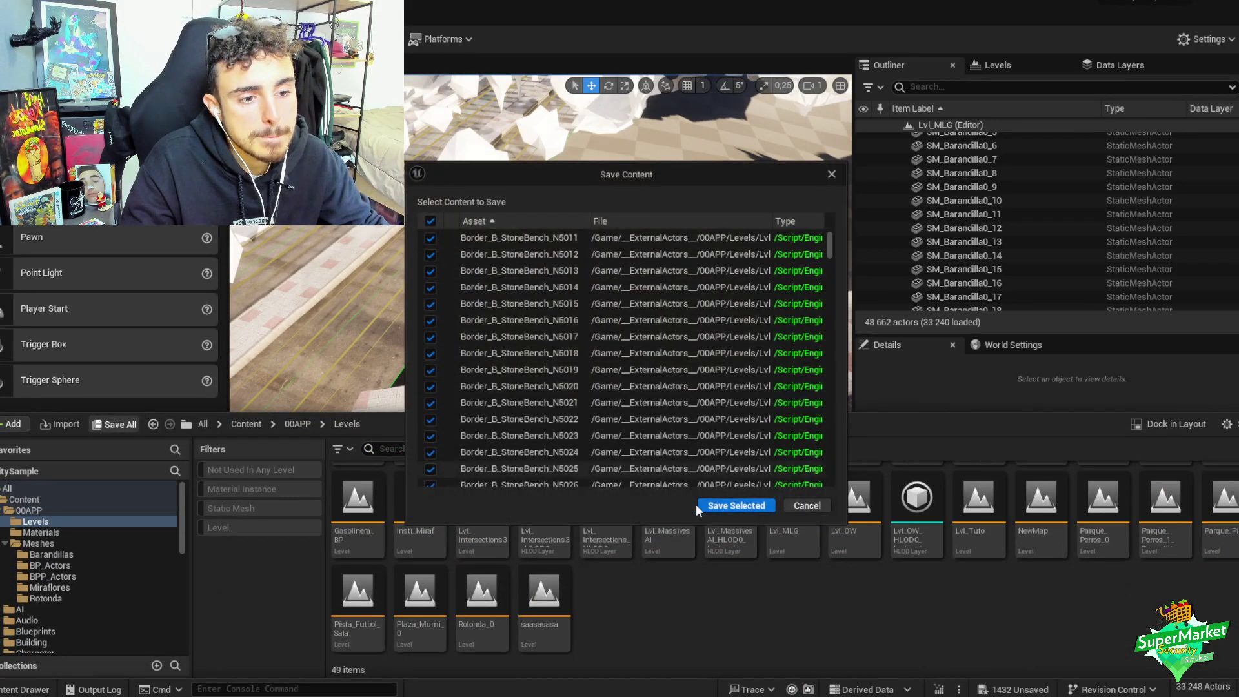
pyautogui.click(731, 506)
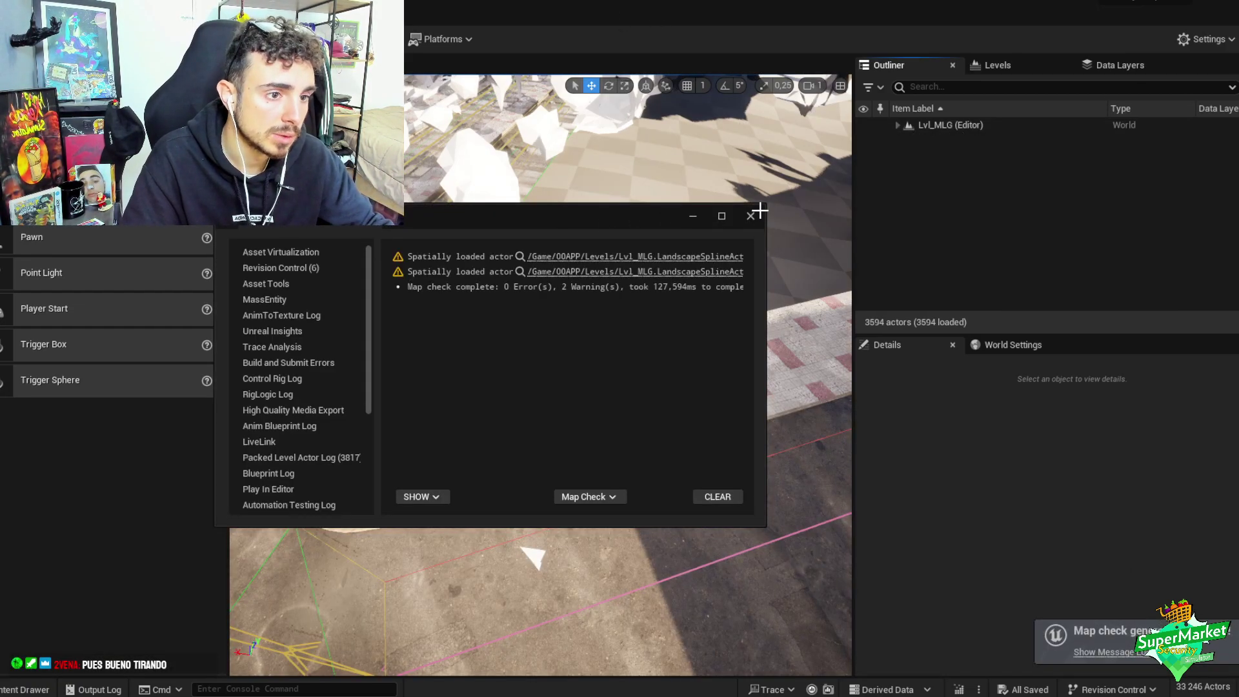
# - Close the Message Log, then duplicate the tiled sidewalk section onto the road
pyautogui.click(751, 215)
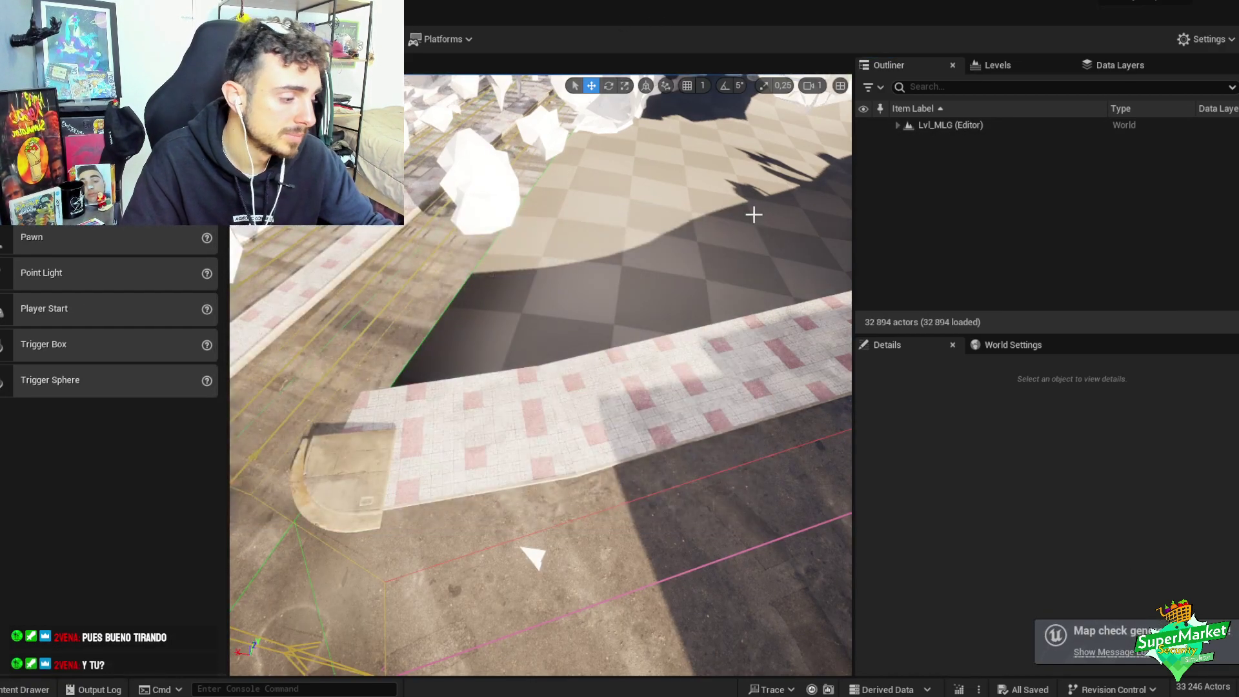
pyautogui.moveTo(567, 354); pyautogui.dragTo(553, 387, button='right')
pyautogui.click(588, 337)
pyautogui.scroll(2, 585, 333)
pyautogui.click(426, 374)
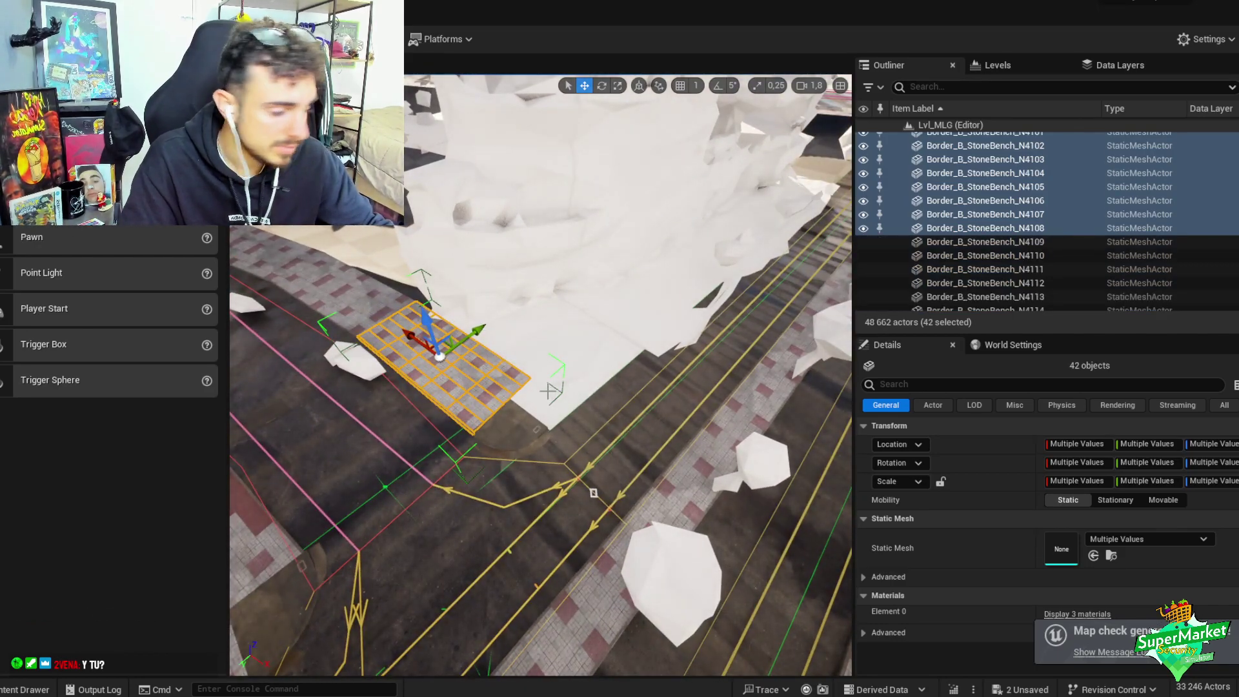
pyautogui.press('End')
pyautogui.moveTo(465, 413); pyautogui.dragTo(616, 517)
pyautogui.press('f')
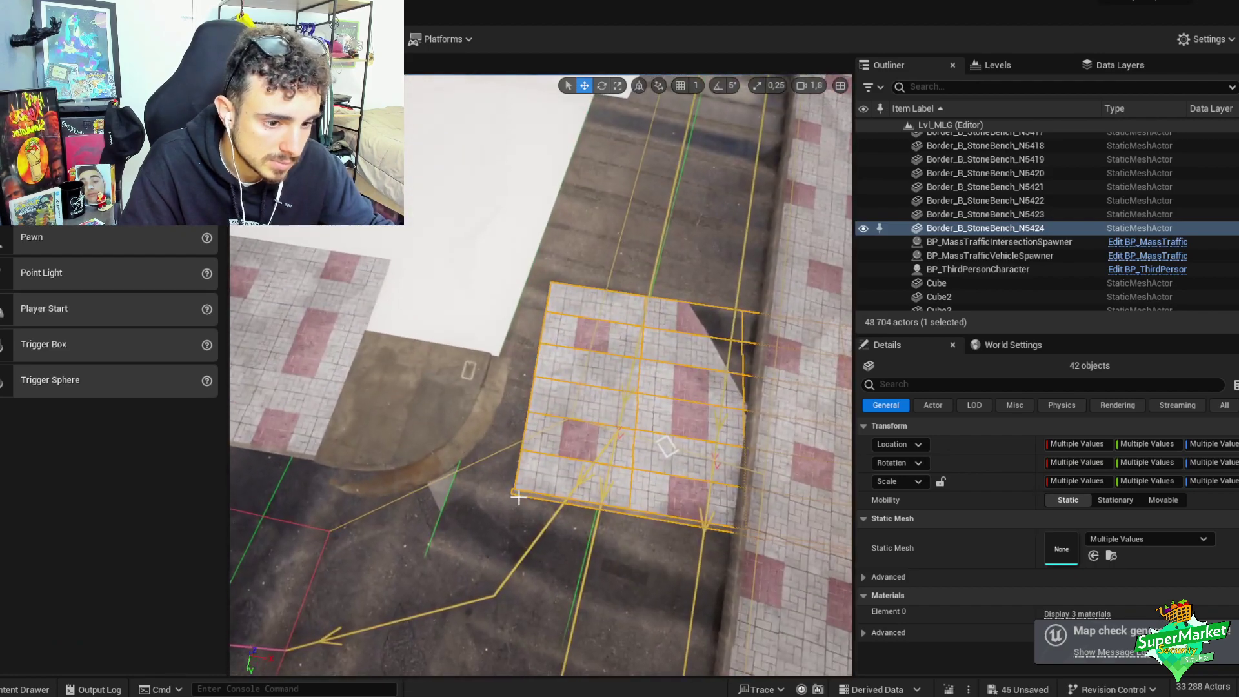
# - Rotate the copied tile section about -86.64° and slide it against the corner curb
pyautogui.moveTo(542, 387); pyautogui.dragTo(517, 362, button='right')
pyautogui.press('e')
pyautogui.moveTo(547, 436); pyautogui.dragTo(607, 501)
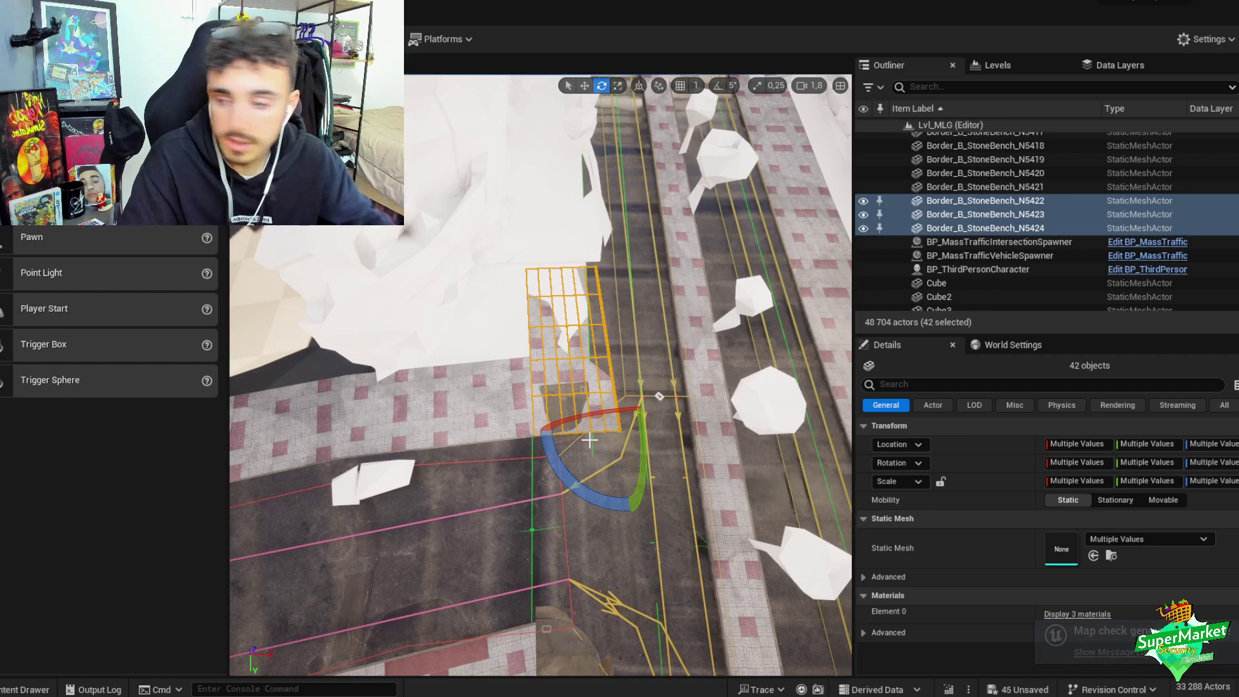
pyautogui.moveTo(555, 395); pyautogui.dragTo(392, 442, button='right')
pyautogui.press('w')
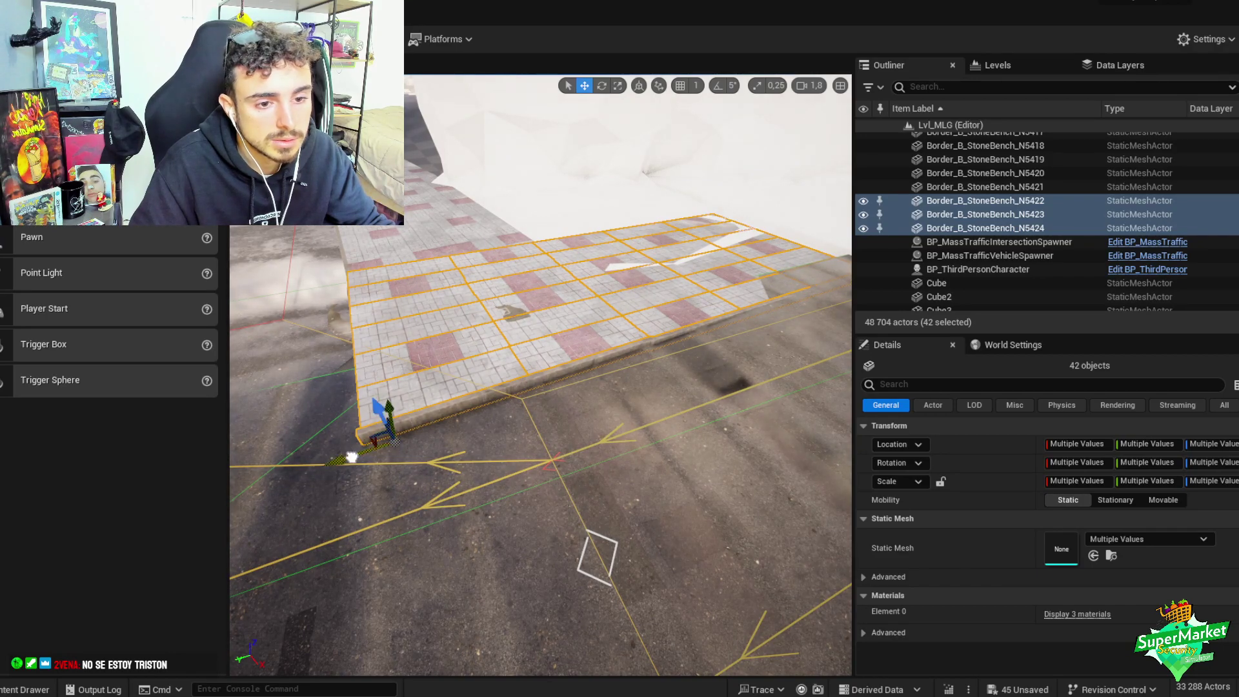
pyautogui.moveTo(357, 452); pyautogui.dragTo(567, 401)
pyautogui.moveTo(568, 401); pyautogui.dragTo(549, 370, button='right')
# - Fine-tune the tile section's angle to match the curb and group its pieces
pyautogui.scroll(-2, 601, 400)
pyautogui.scroll(-1, 517, 426)
pyautogui.scroll(-1, 516, 388)
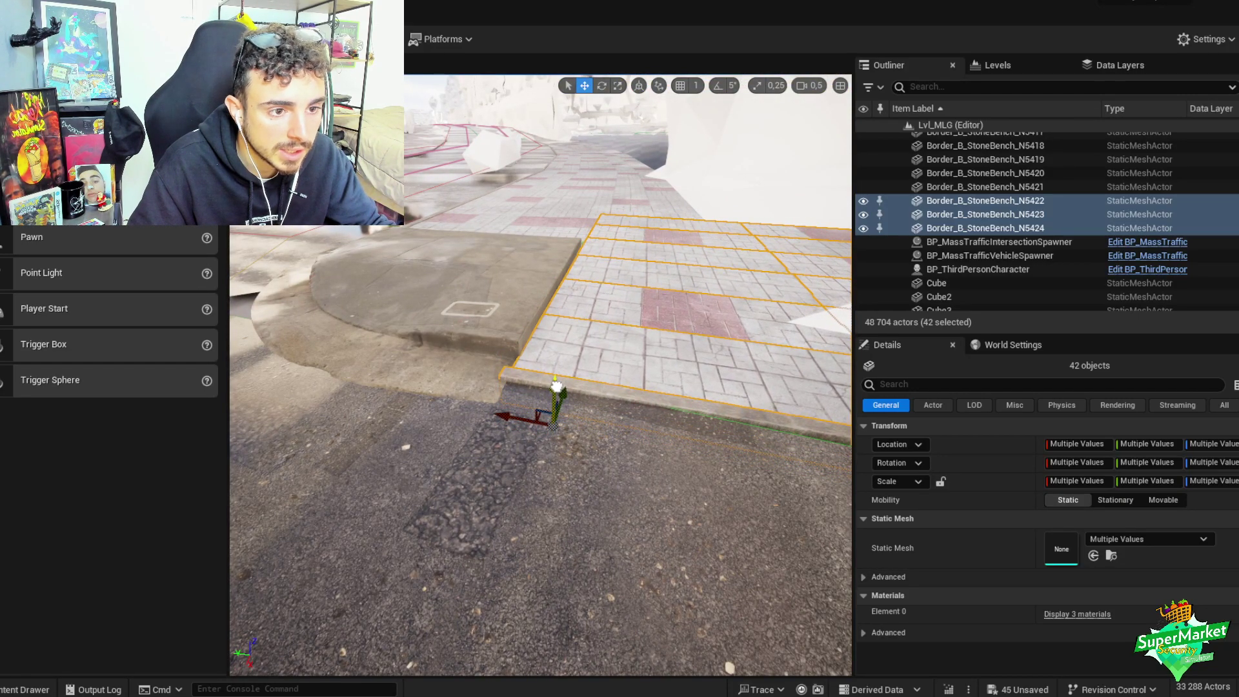
pyautogui.press('e')
pyautogui.moveTo(543, 387); pyautogui.dragTo(549, 368)
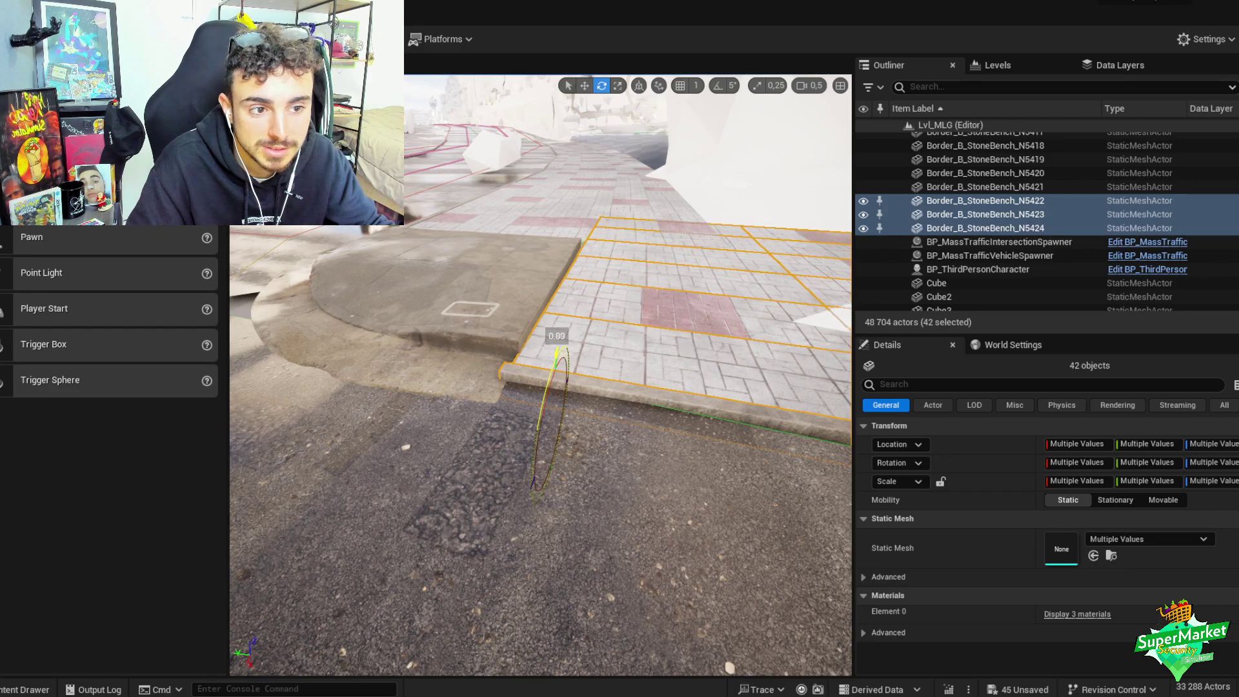
pyautogui.moveTo(559, 354); pyautogui.dragTo(559, 361)
pyautogui.moveTo(559, 361); pyautogui.dragTo(587, 404, button='right')
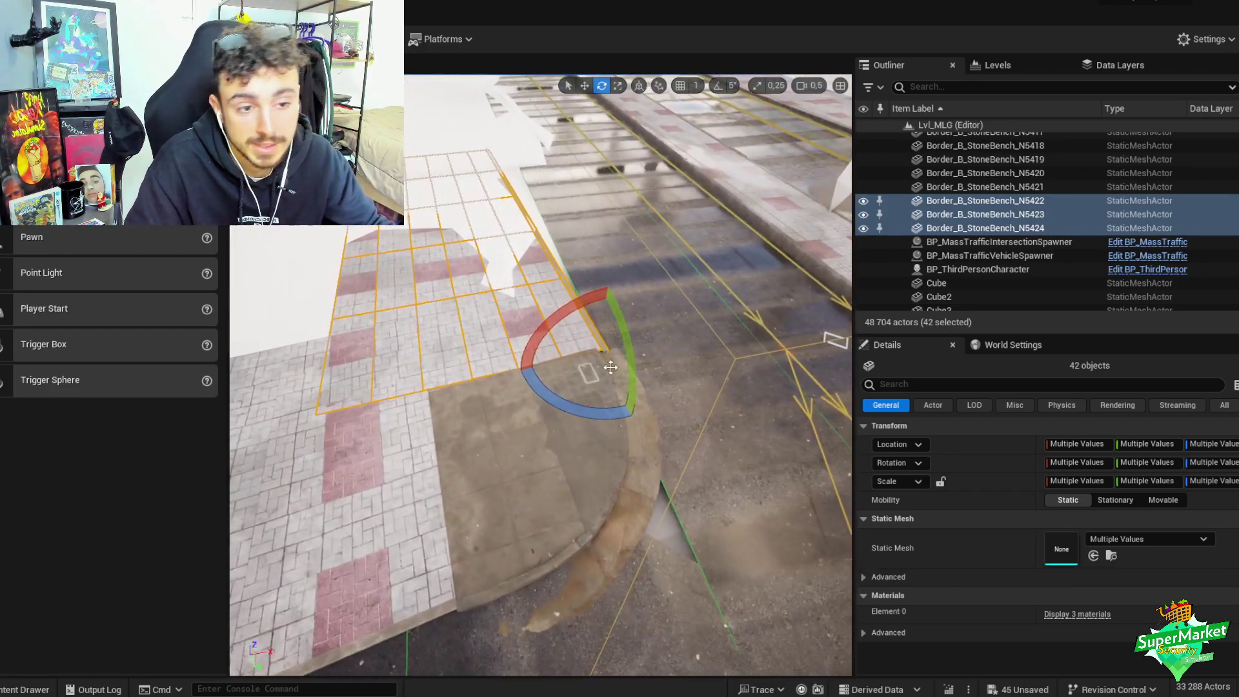
pyautogui.moveTo(588, 404); pyautogui.dragTo(592, 398)
pyautogui.moveTo(592, 398)
pyautogui.mouseDown(button='right')
pyautogui.moveTo(666, 359)
pyautogui.moveTo(611, 395)
pyautogui.mouseUp(button='right')
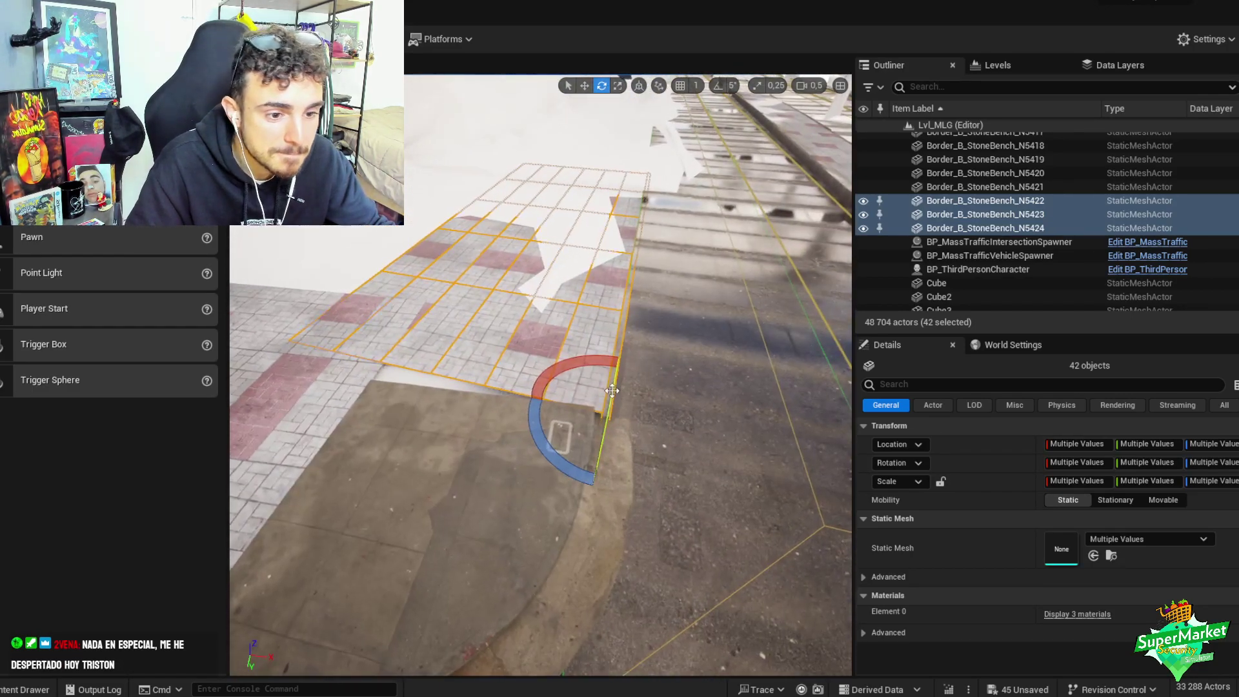
pyautogui.moveTo(611, 395); pyautogui.dragTo(611, 391)
pyautogui.press('w')
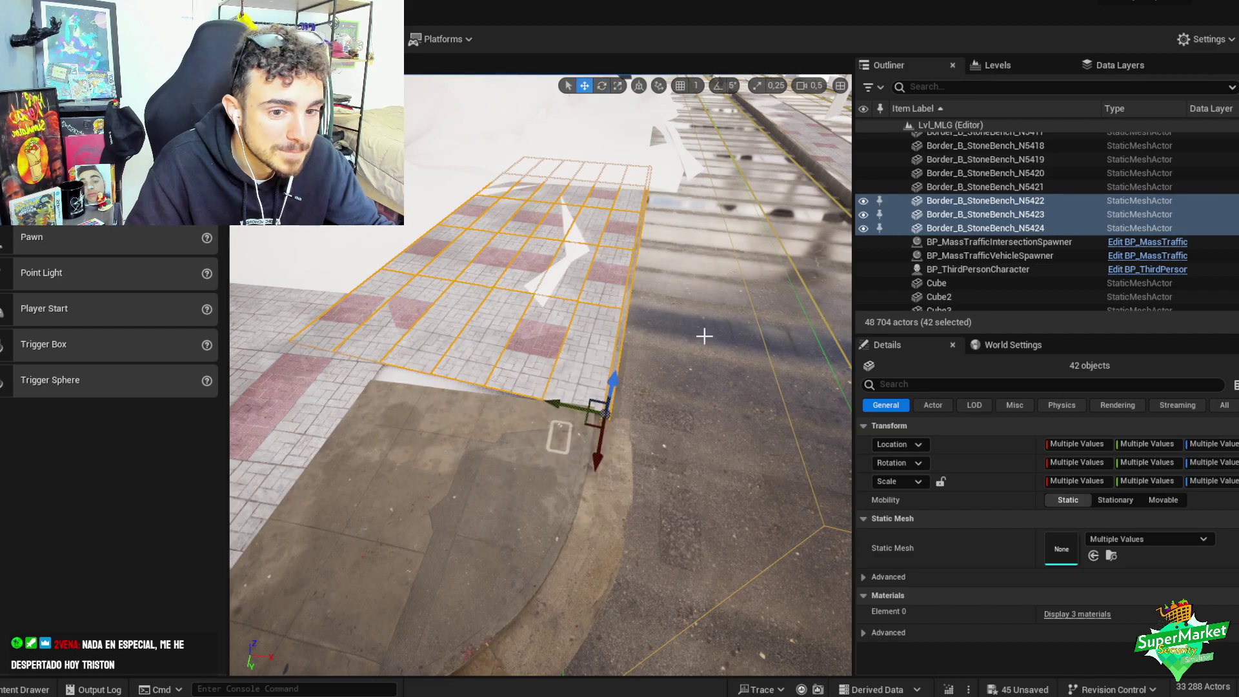
pyautogui.hotkey('ctrl', 'g')
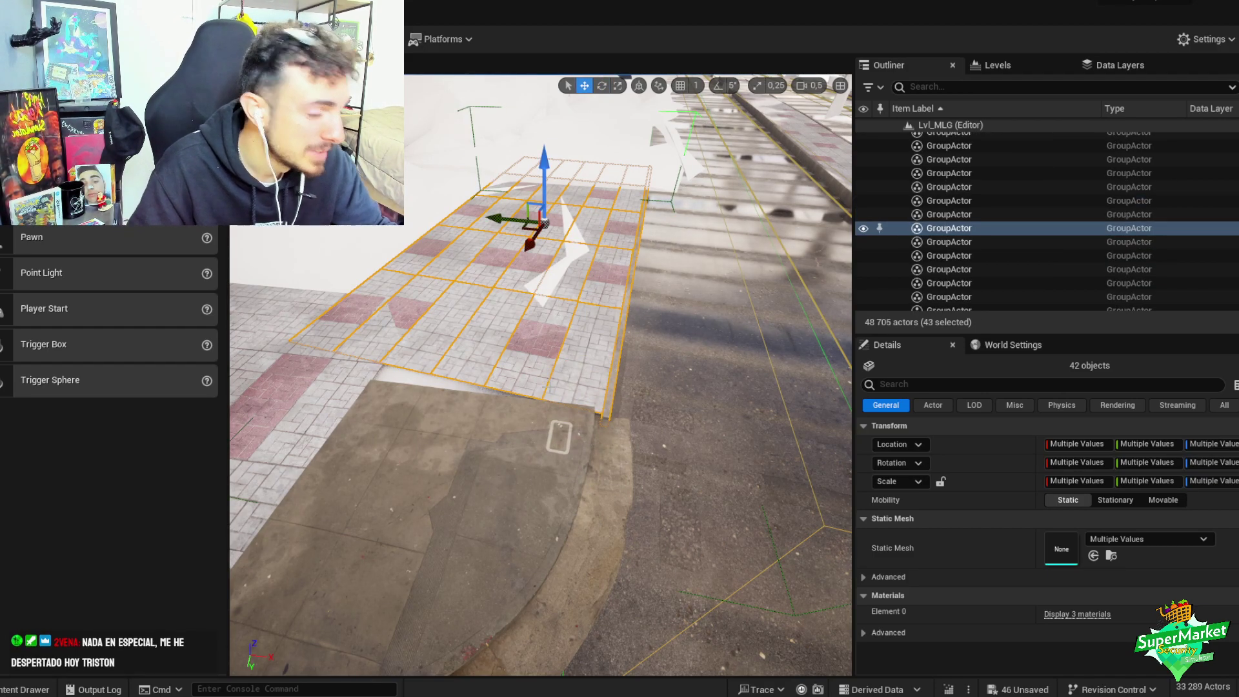
# - Scale the uiswcahdw_LOD38 corner curb to X 0,858927 and Y 0,828947, nudging it into place
pyautogui.click(530, 431)
pyautogui.moveTo(531, 431); pyautogui.dragTo(481, 359, button='right')
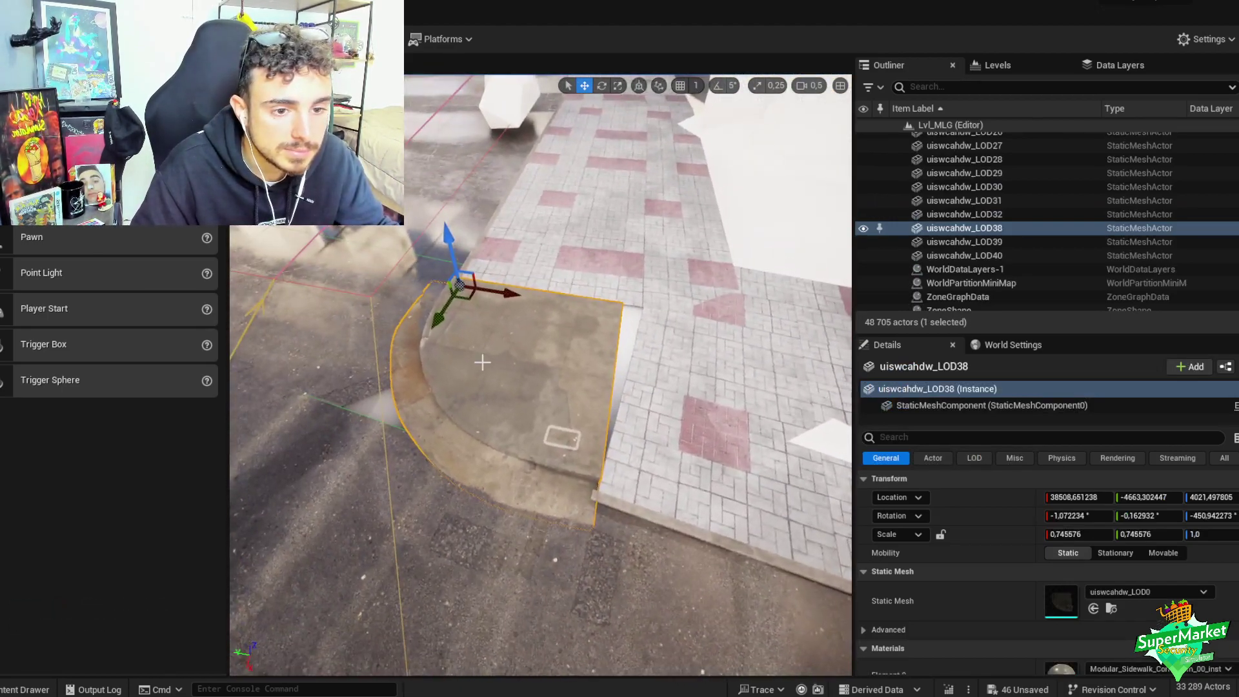
pyautogui.press('r')
pyautogui.moveTo(442, 314); pyautogui.dragTo(429, 335)
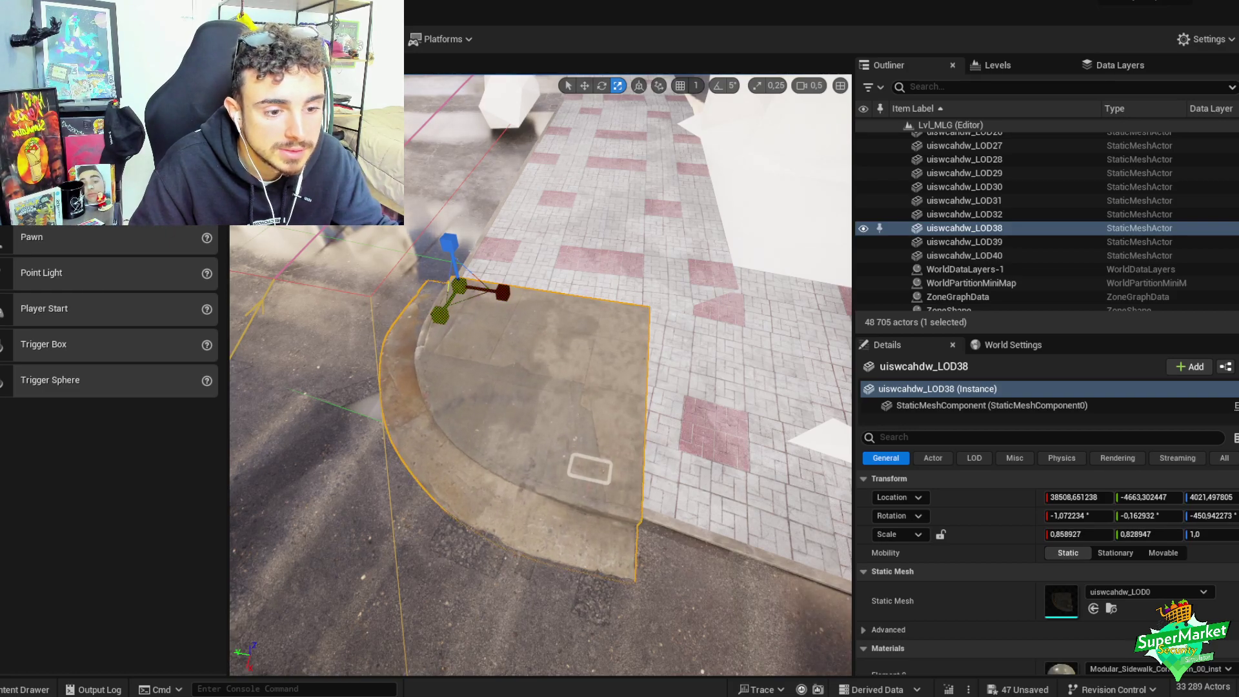
pyautogui.press('w')
pyautogui.moveTo(429, 335); pyautogui.dragTo(542, 289, button='right')
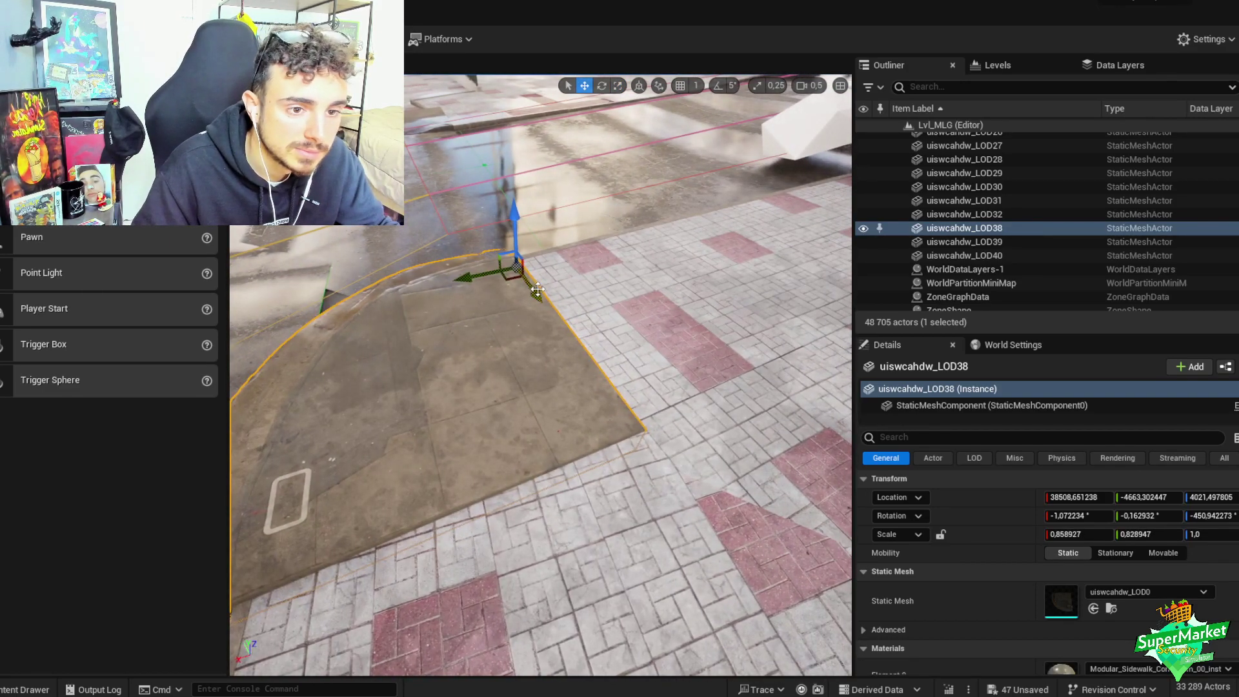
pyautogui.moveTo(487, 279); pyautogui.dragTo(483, 280)
pyautogui.moveTo(482, 280); pyautogui.dragTo(452, 360, button='right')
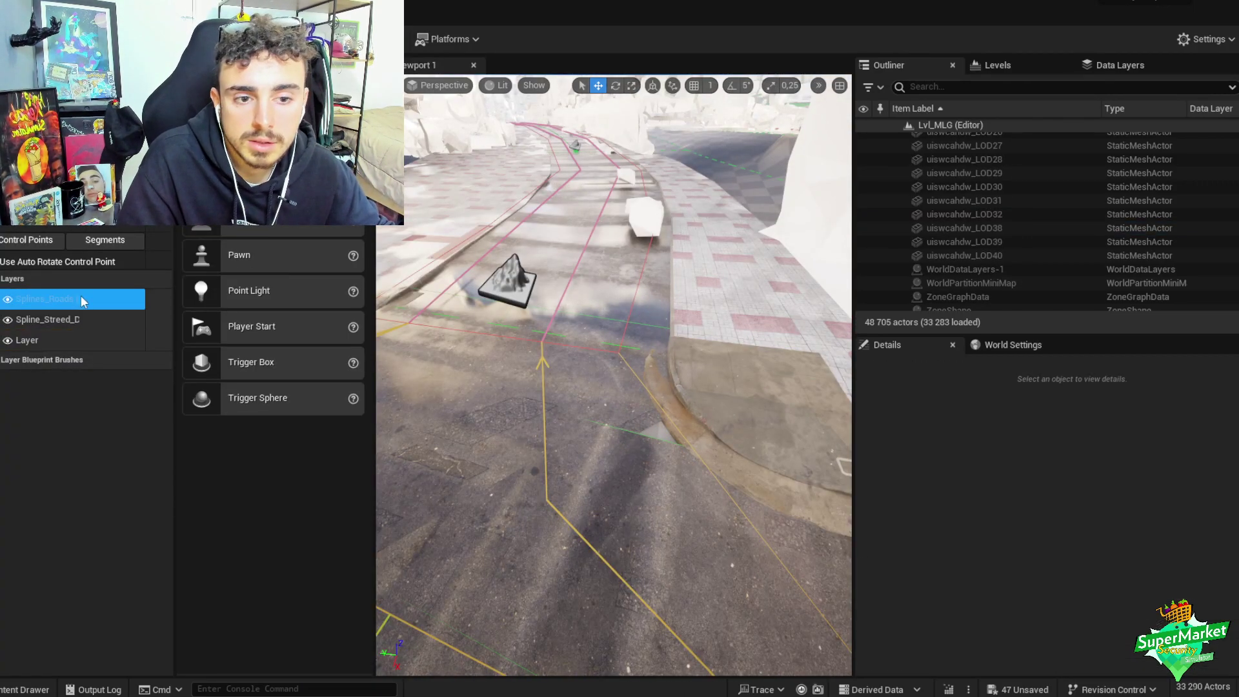
# - Move Splines_Roads control point 317 to X 65428.27, Y -57949.64, then exit Landscape mode
pyautogui.click(80, 298)
pyautogui.click(507, 281)
pyautogui.moveTo(614, 318)
pyautogui.mouseDown(button='right')
pyautogui.moveTo(607, 310)
pyautogui.moveTo(614, 318)
pyautogui.mouseUp(button='right')
pyautogui.moveTo(573, 326); pyautogui.dragTo(583, 330)
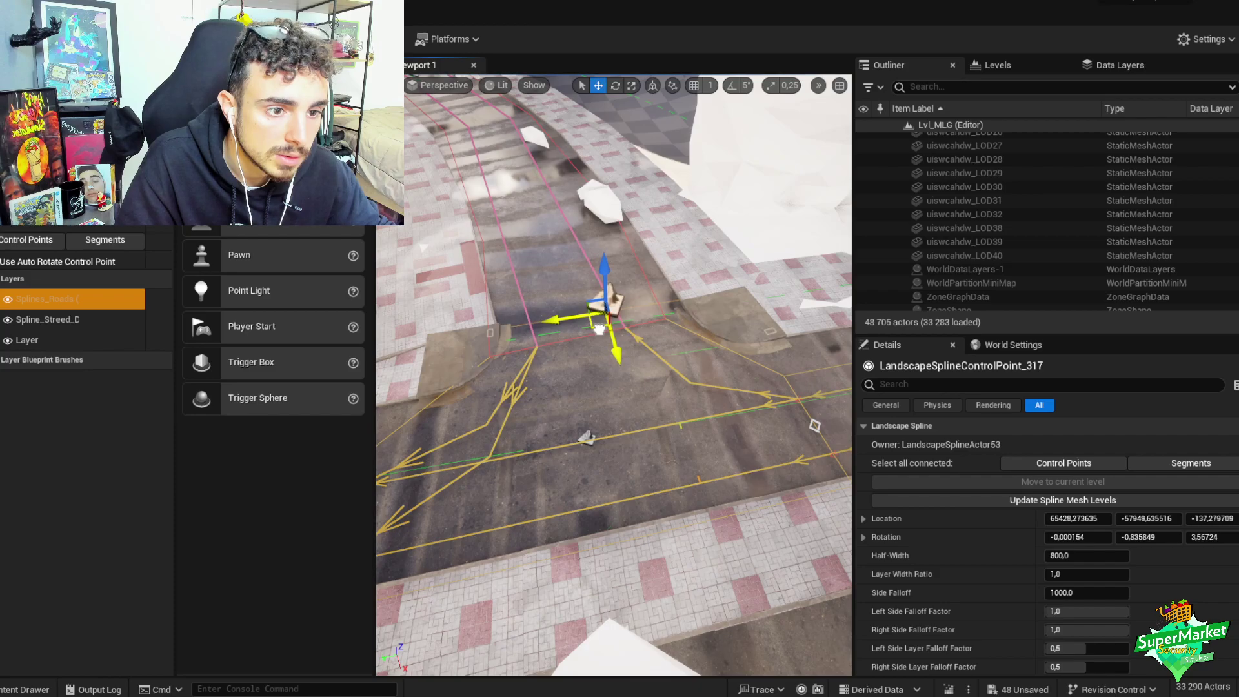
pyautogui.moveTo(600, 330); pyautogui.dragTo(589, 339, button='right')
pyautogui.hotkey('shift', '1')
# - Select the placed tile section and rotate it slightly
pyautogui.click(588, 339)
pyautogui.hotkey('ctrl', 'z')
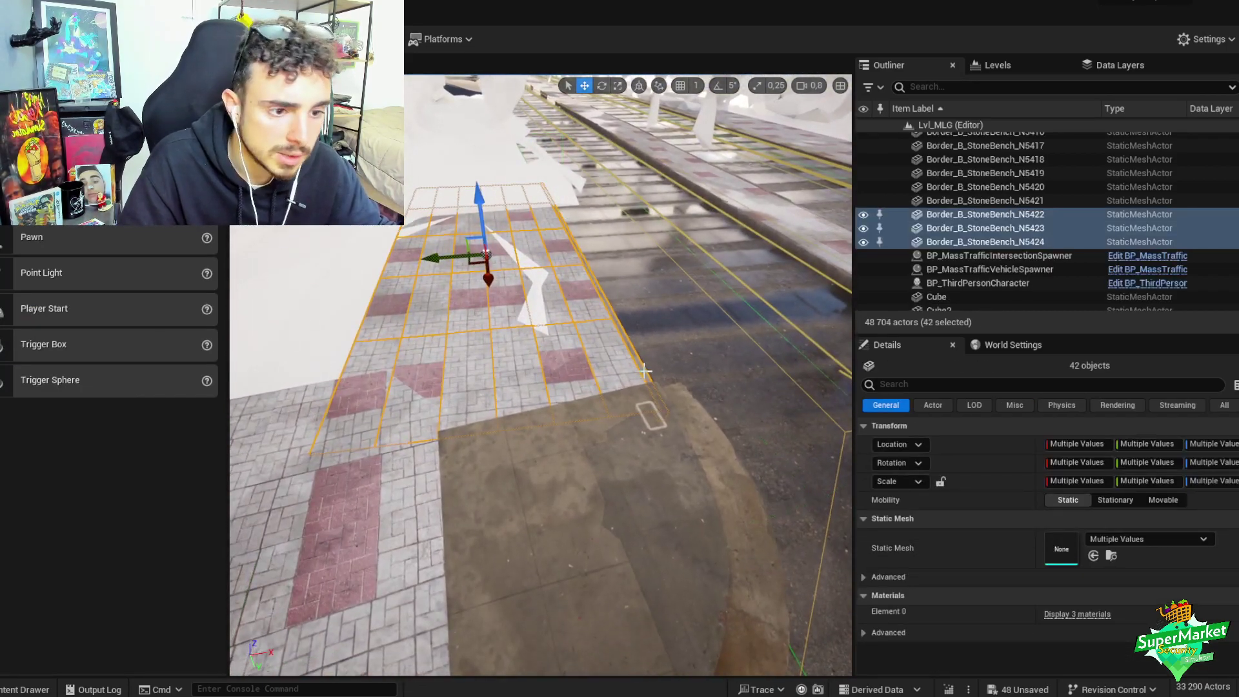
pyautogui.moveTo(632, 425); pyautogui.dragTo(642, 432)
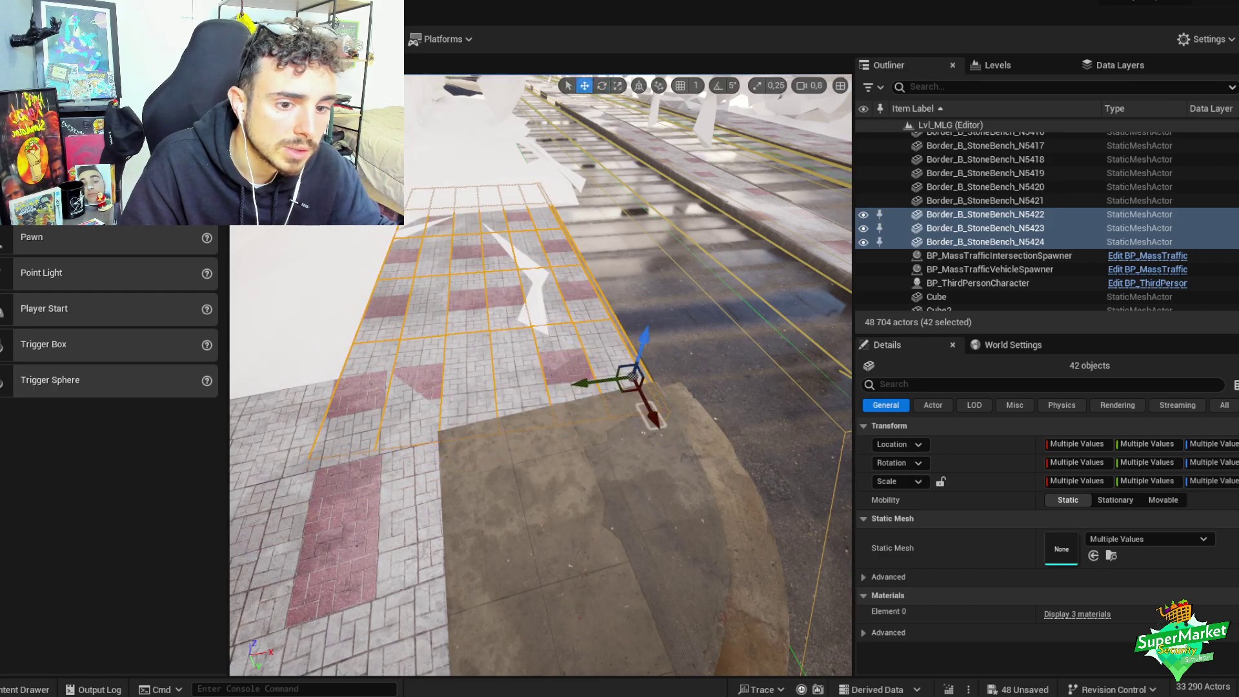
pyautogui.moveTo(588, 339); pyautogui.dragTo(513, 278, button='right')
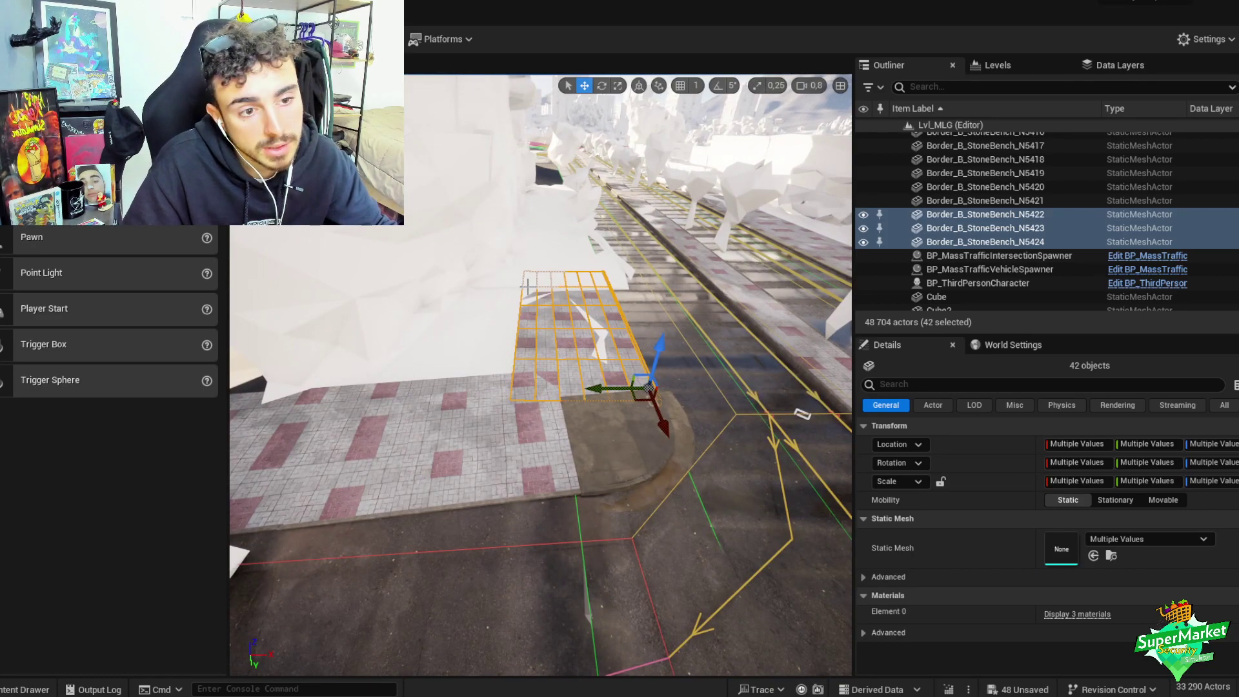
# - Group the 42 sidewalk pieces and Alt-drag a copy ahead along the road
pyautogui.hotkey('ctrl', 'g')
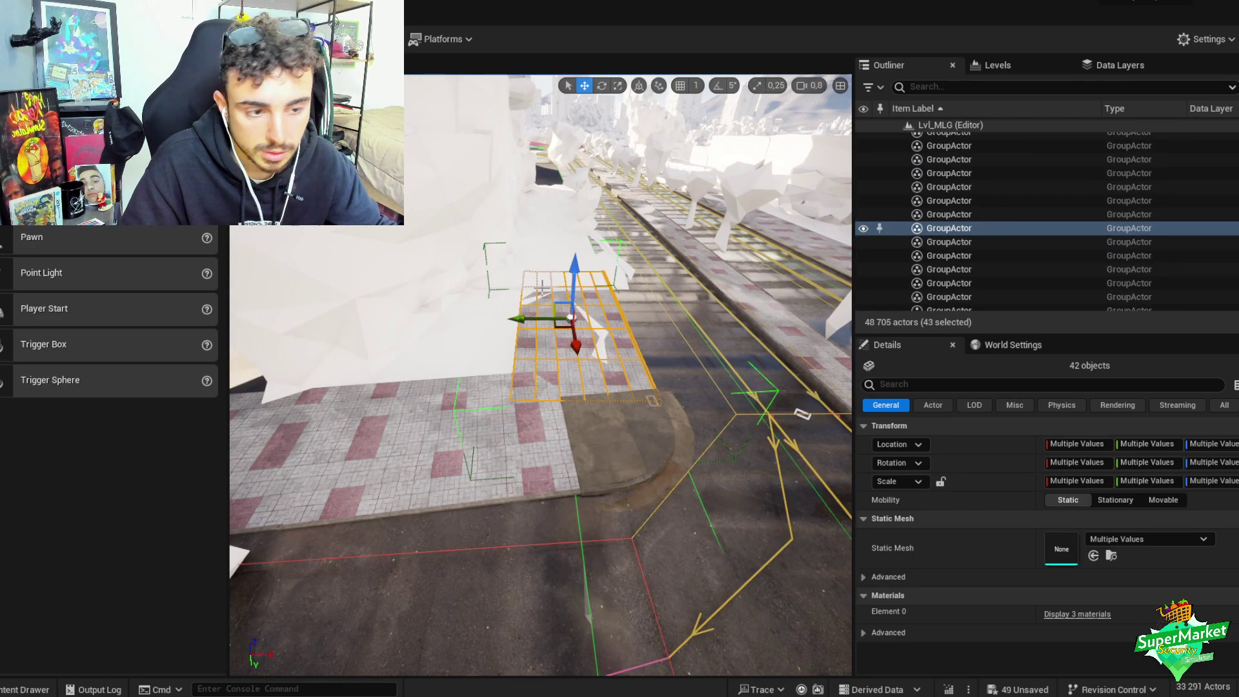
pyautogui.keyDown('alt'); pyautogui.moveTo(570, 317); pyautogui.dragTo(450, 282); pyautogui.keyUp('alt')
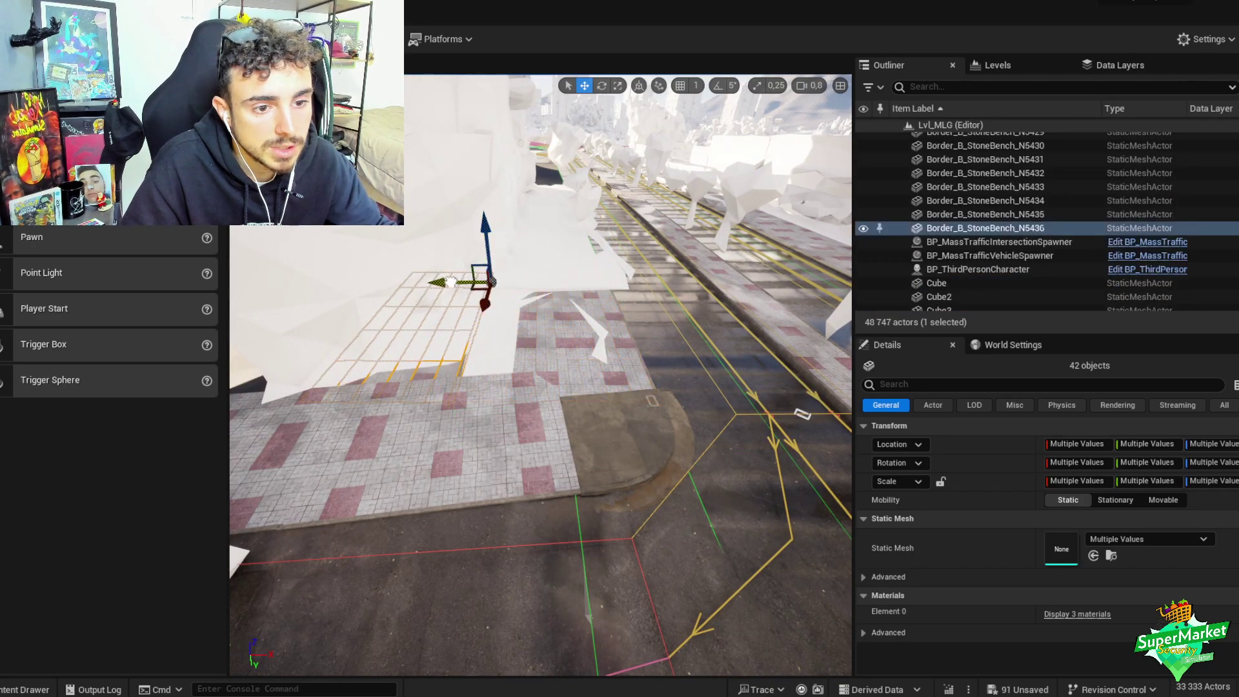
pyautogui.moveTo(495, 282); pyautogui.dragTo(664, 318, button='right')
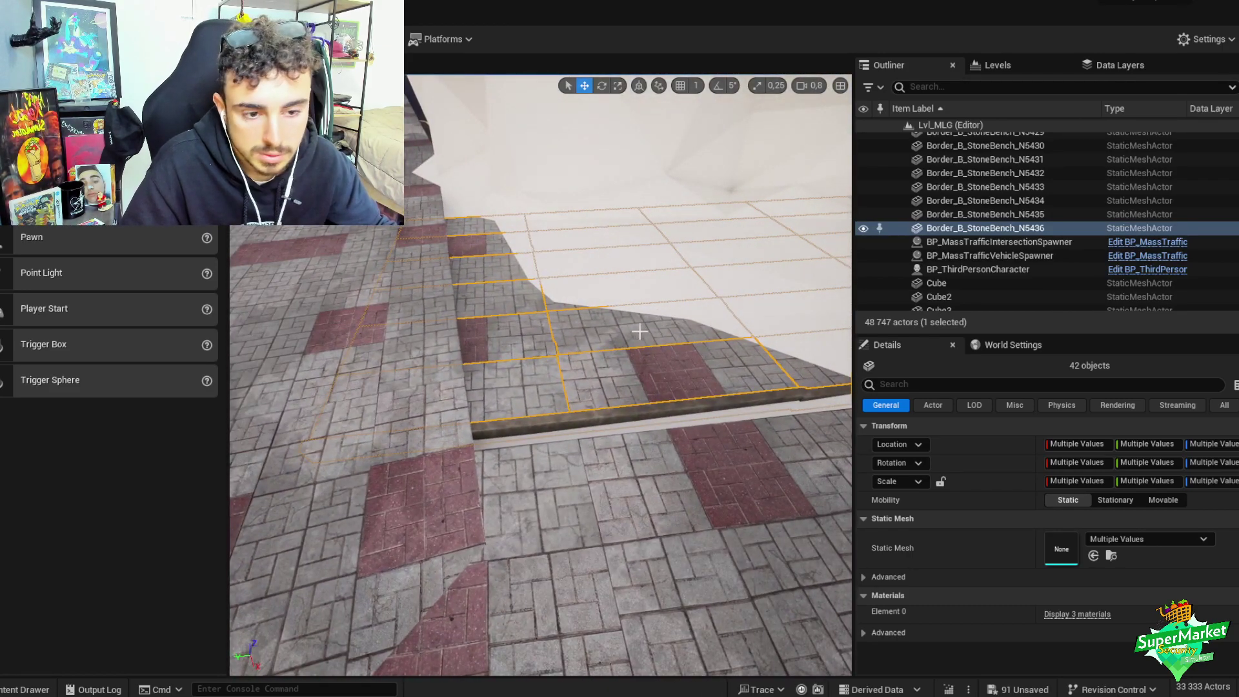
# - Reselect the 42 copied pieces and deselect curb pieces N5434 and N5433
pyautogui.click(499, 428)
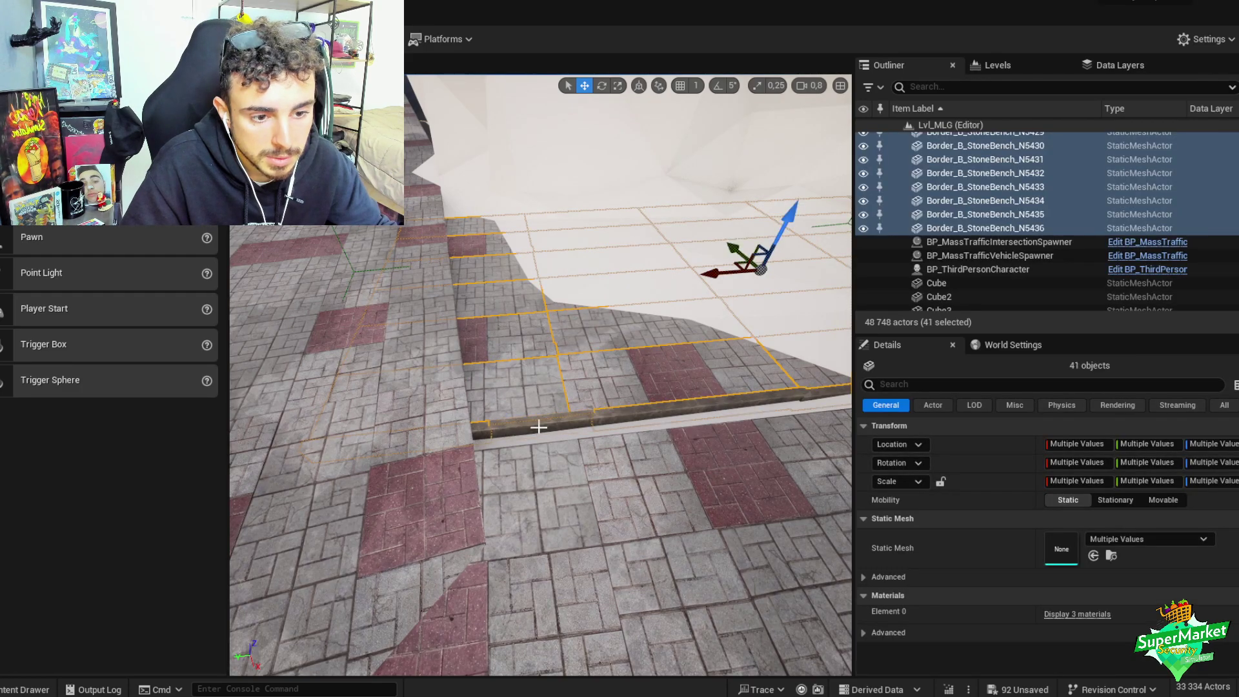
pyautogui.keyDown('ctrl'); pyautogui.click(489, 434); pyautogui.keyUp('ctrl')
pyautogui.moveTo(489, 434); pyautogui.dragTo(497, 452, button='right')
pyautogui.moveTo(697, 584); pyautogui.dragTo(758, 568, button='right')
pyautogui.keyDown('ctrl'); pyautogui.click(755, 586); pyautogui.keyUp('ctrl')
pyautogui.hotkey('ctrl', 'z')
pyautogui.hotkey('ctrl', 'z')
pyautogui.moveTo(566, 239); pyautogui.dragTo(566, 401, button='right')
pyautogui.keyDown('ctrl'); pyautogui.click(567, 401); pyautogui.keyUp('ctrl')
# - Deselect curb pieces N5432–N5430 and other kept pieces, then delete the 12 leftover curb pieces
pyautogui.moveTo(446, 571); pyautogui.dragTo(446, 570, button='right')
pyautogui.scroll(-2, 445, 570)
pyautogui.moveTo(522, 430); pyautogui.dragTo(485, 475, button='right')
pyautogui.keyDown('ctrl'); pyautogui.click(522, 431); pyautogui.keyUp('ctrl')
pyautogui.keyDown('ctrl'); pyautogui.click(485, 476); pyautogui.keyUp('ctrl')
pyautogui.moveTo(567, 501); pyautogui.dragTo(515, 502, button='right')
pyautogui.keyDown('ctrl'); pyautogui.click(516, 502); pyautogui.keyUp('ctrl')
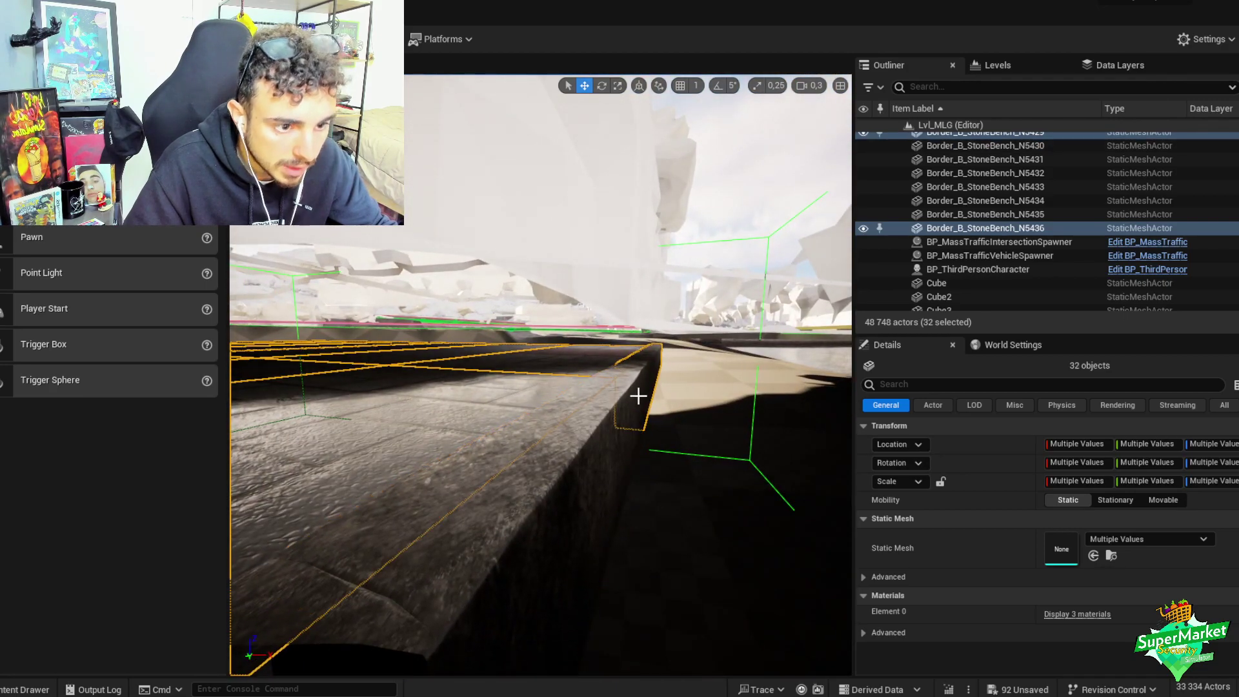
pyautogui.keyDown('ctrl'); pyautogui.click(642, 361); pyautogui.keyUp('ctrl')
pyautogui.moveTo(641, 360); pyautogui.dragTo(550, 380, button='right')
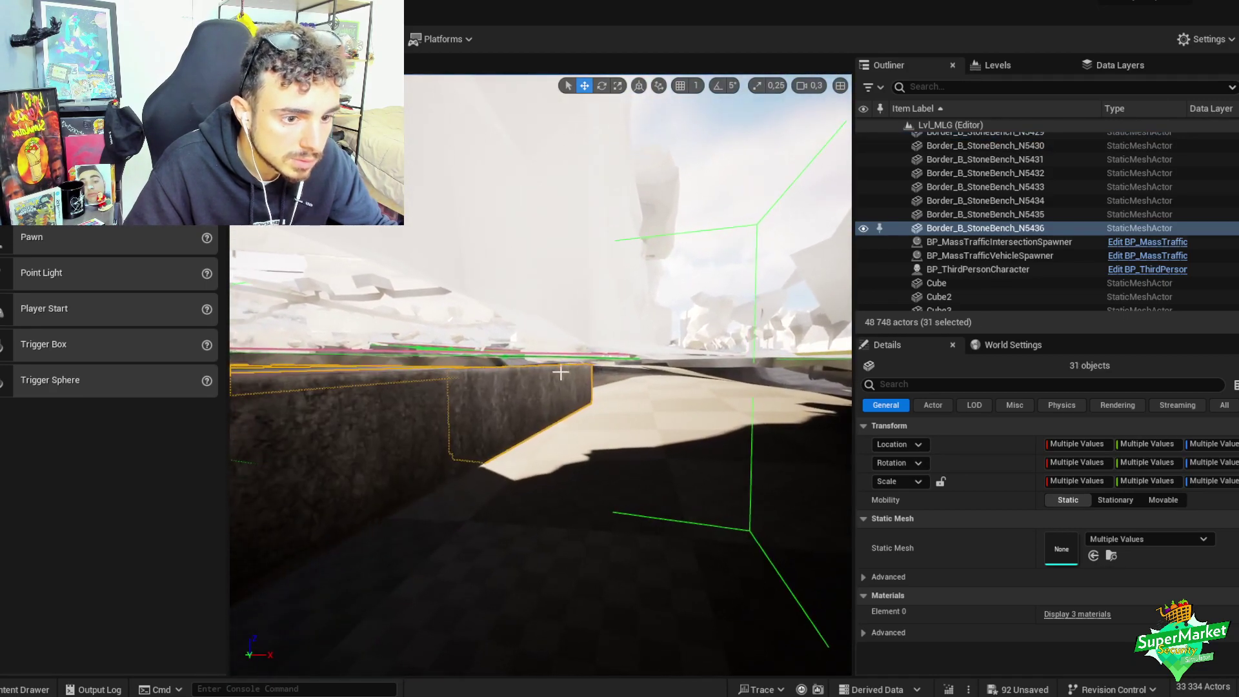
pyautogui.keyDown('ctrl'); pyautogui.click(550, 380); pyautogui.keyUp('ctrl')
pyautogui.keyDown('ctrl'); pyautogui.click(550, 381); pyautogui.keyUp('ctrl')
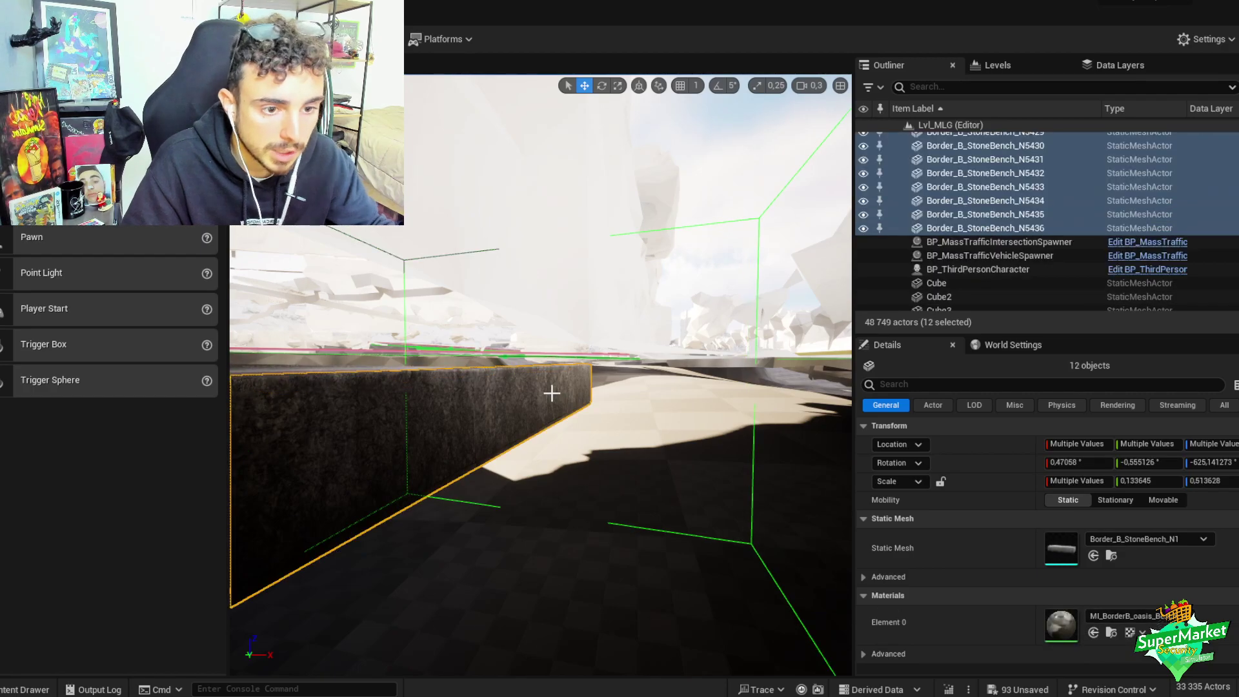
pyautogui.press('Delete')
pyautogui.click(721, 386)
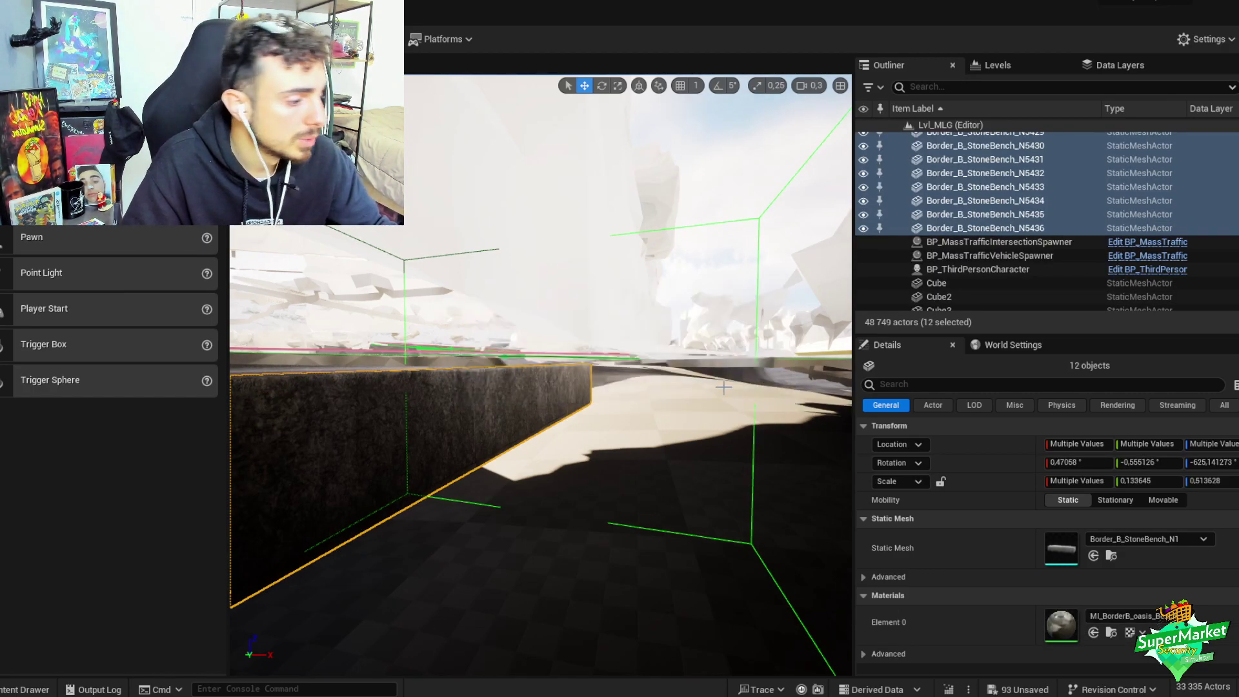
# - Select the 30-piece SM_Acera sidewalk strip and nudge it slightly along X
pyautogui.moveTo(724, 387); pyautogui.dragTo(475, 388, button='right')
pyautogui.click(469, 407)
pyautogui.click(407, 413)
pyautogui.moveTo(475, 388); pyautogui.dragTo(479, 387)
# - Undo back to the 72 selected sidewalk and curb pieces over the tiled floor
pyautogui.press('w')
pyautogui.moveTo(485, 393); pyautogui.dragTo(435, 216, button='right')
pyautogui.scroll(-2, 493, 262)
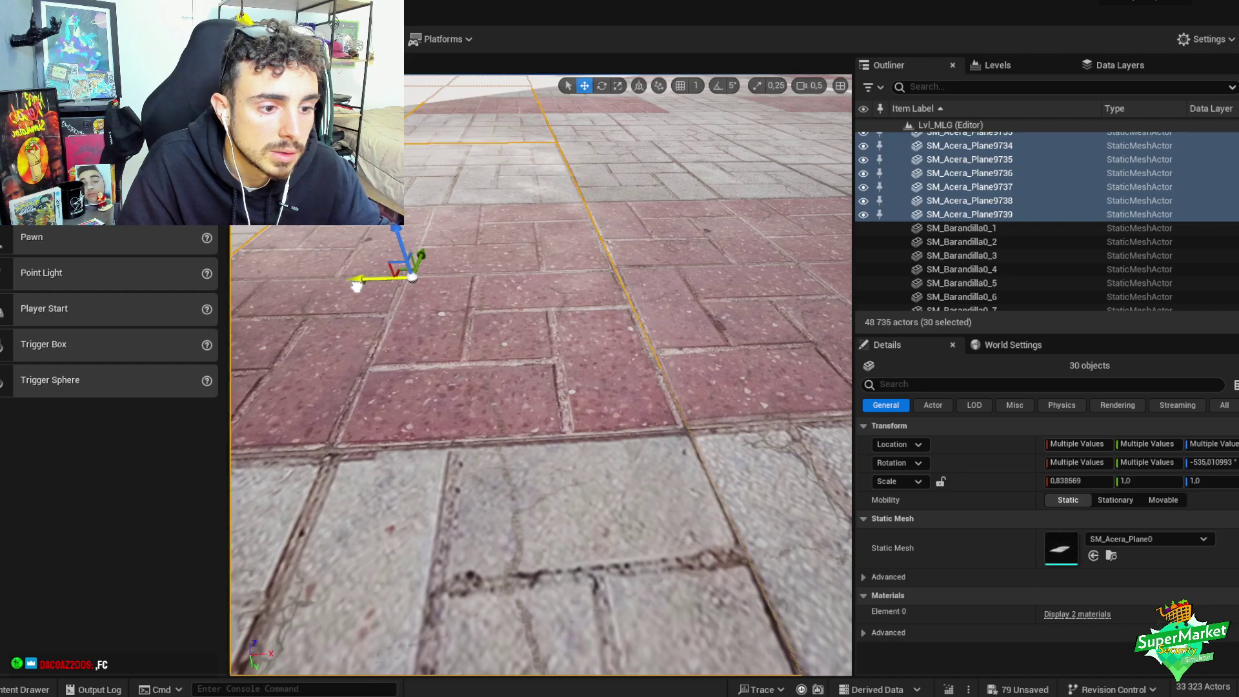
pyautogui.scroll(4, 357, 286)
pyautogui.moveTo(356, 286); pyautogui.dragTo(500, 327, button='right')
pyautogui.hotkey('ctrl', 'z')
pyautogui.hotkey('ctrl', 'z')
pyautogui.hotkey('ctrl', 'z')
pyautogui.hotkey('ctrl', 'z')
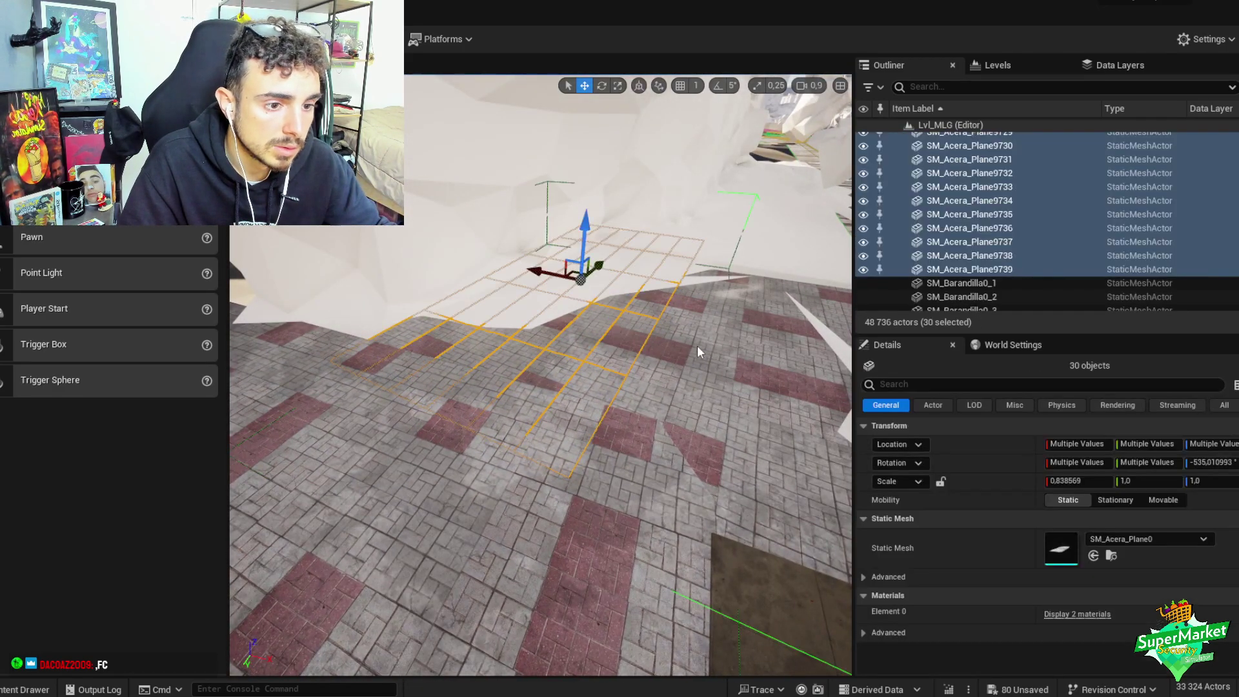
pyautogui.scroll(3, 678, 323)
pyautogui.moveTo(779, 315); pyautogui.dragTo(681, 441, button='right')
pyautogui.hotkey('ctrl', 'z')
pyautogui.hotkey('ctrl', 'z')
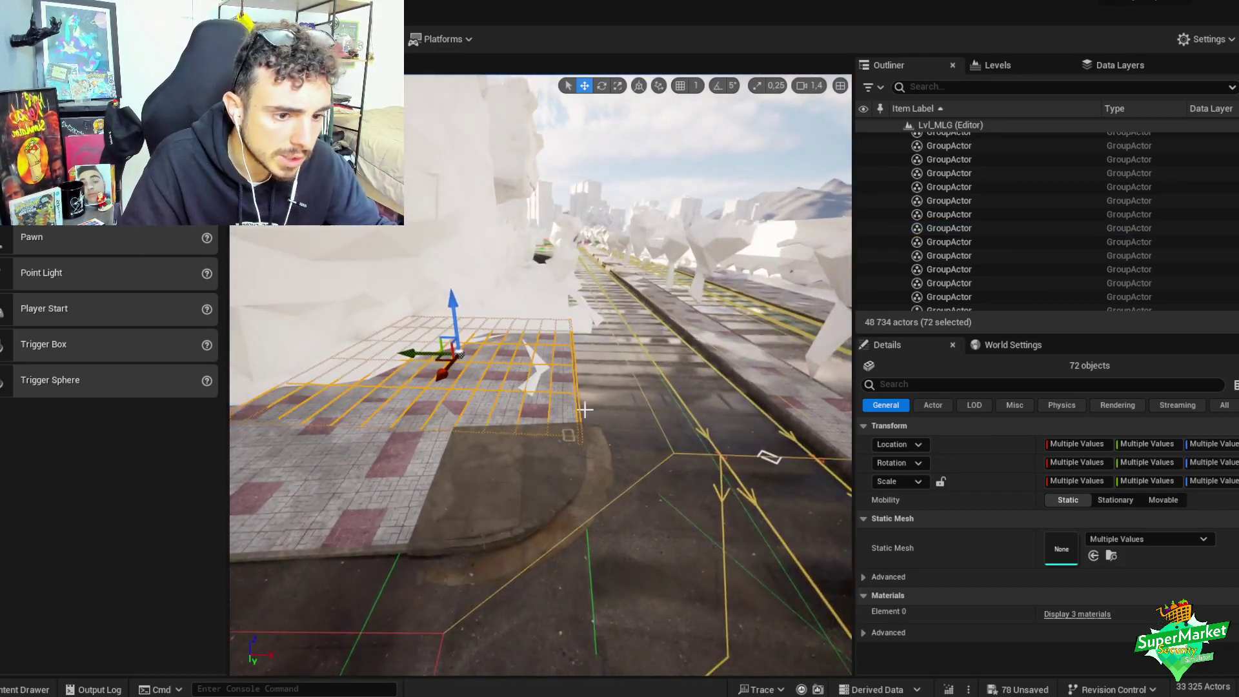
# - Rotate the 72-piece sidewalk section slightly to follow the road direction
pyautogui.press('e')
pyautogui.moveTo(579, 416); pyautogui.dragTo(691, 366, button='right')
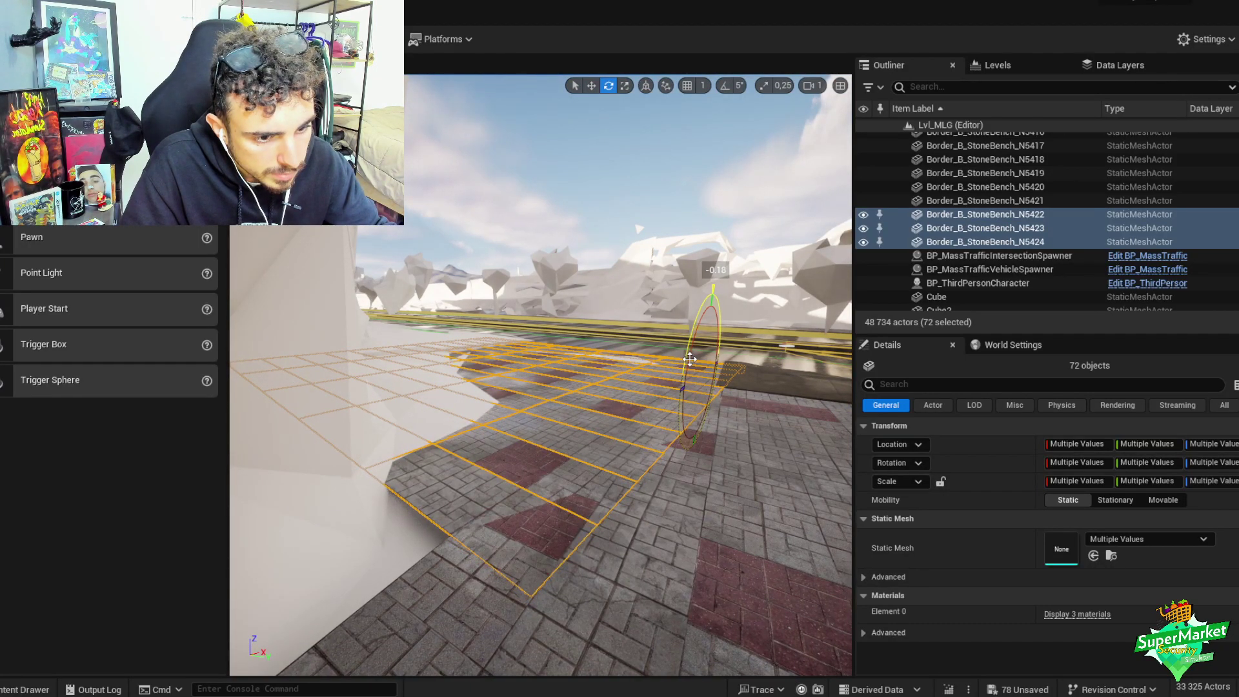
pyautogui.moveTo(690, 359); pyautogui.dragTo(690, 359)
pyautogui.moveTo(704, 395); pyautogui.dragTo(590, 282, button='right')
pyautogui.press('w')
# - Group the 72 pieces, Alt-drag a copy along the road, and rotate it into line
pyautogui.hotkey('ctrl', 'g')
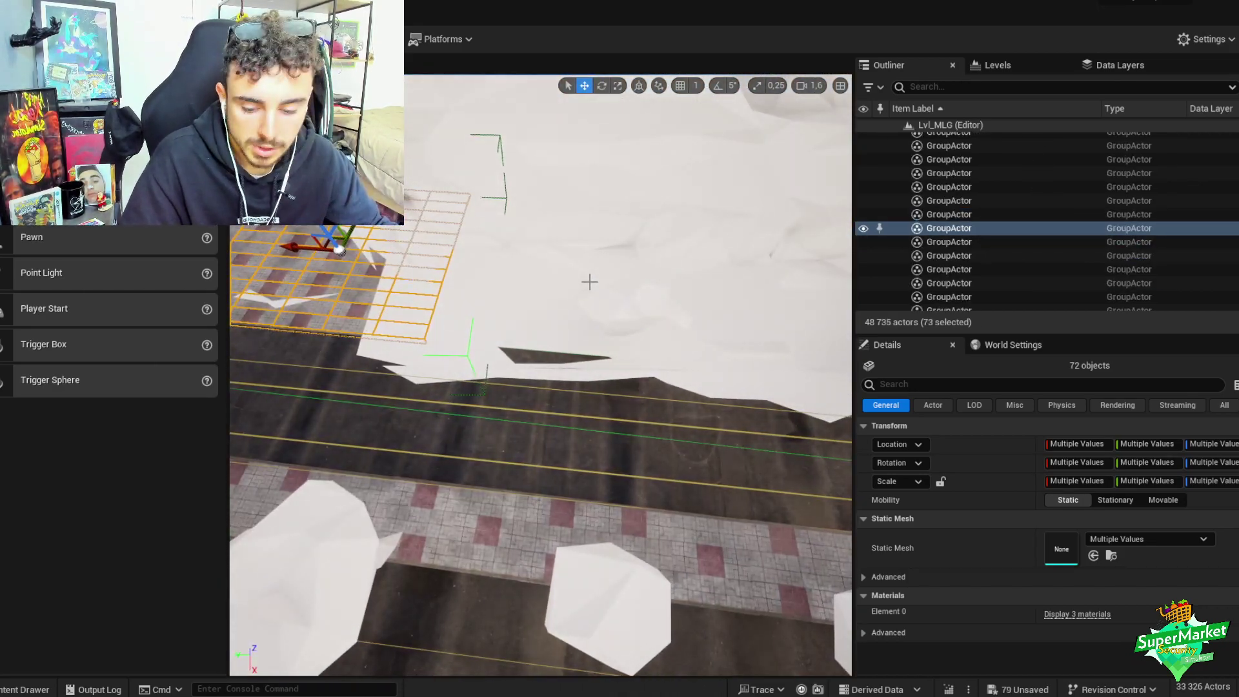
pyautogui.keyDown('alt'); pyautogui.moveTo(443, 276); pyautogui.dragTo(745, 284); pyautogui.keyUp('alt')
pyautogui.moveTo(745, 284); pyautogui.dragTo(737, 219, button='right')
pyautogui.scroll(-1, 740, 226)
pyautogui.scroll(-1, 737, 239)
pyautogui.scroll(-1, 519, 381)
pyautogui.moveTo(519, 386)
pyautogui.mouseDown(button='right')
pyautogui.moveTo(519, 361)
pyautogui.moveTo(519, 385)
pyautogui.moveTo(484, 389)
pyautogui.moveTo(533, 373)
pyautogui.mouseUp(button='right')
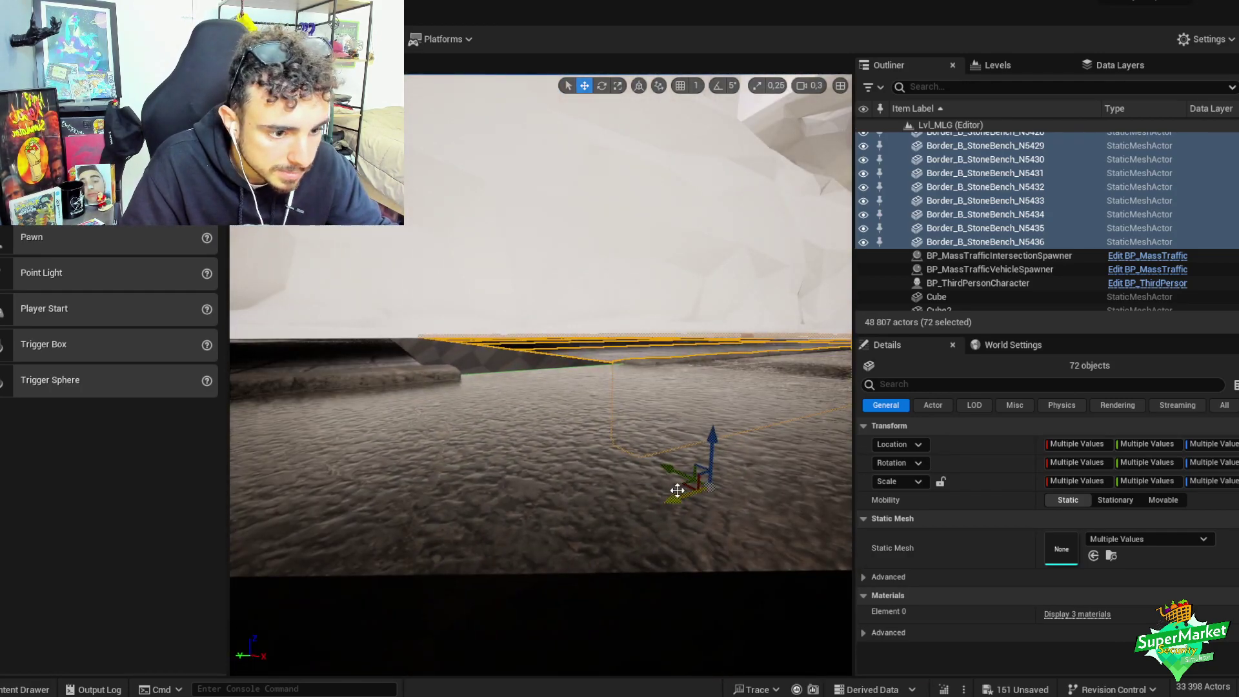
pyautogui.moveTo(647, 505); pyautogui.dragTo(556, 511, button='right')
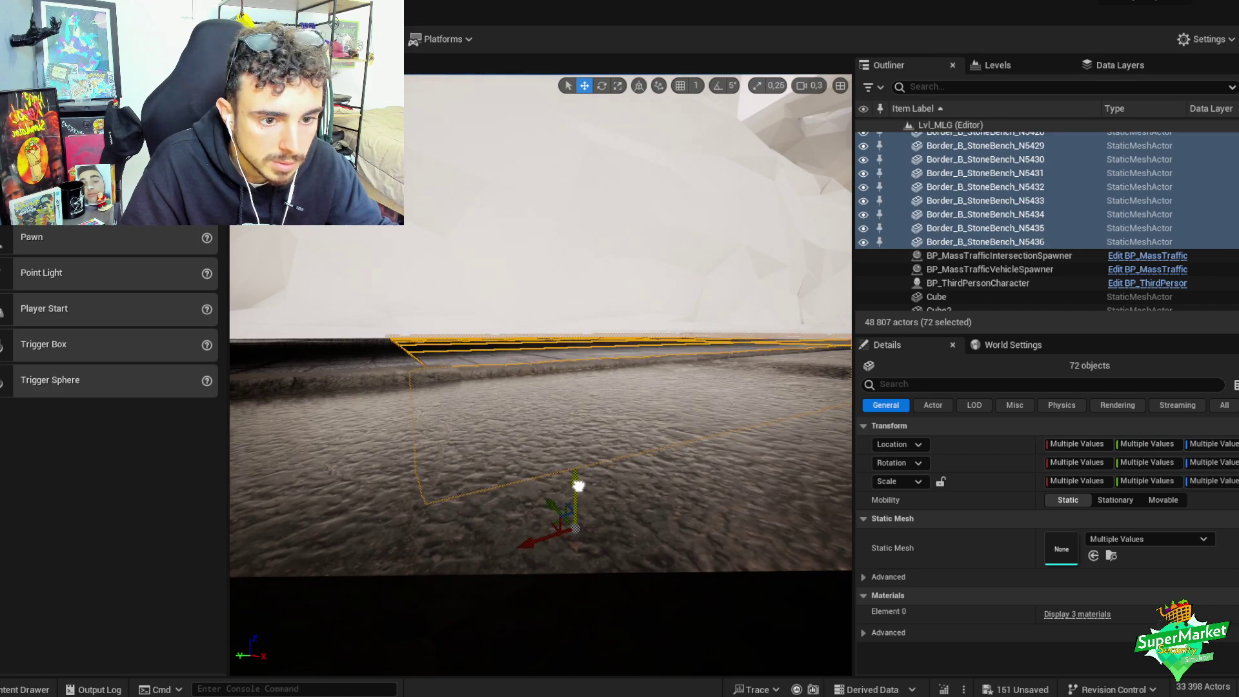
pyautogui.moveTo(563, 431); pyautogui.dragTo(540, 428, button='right')
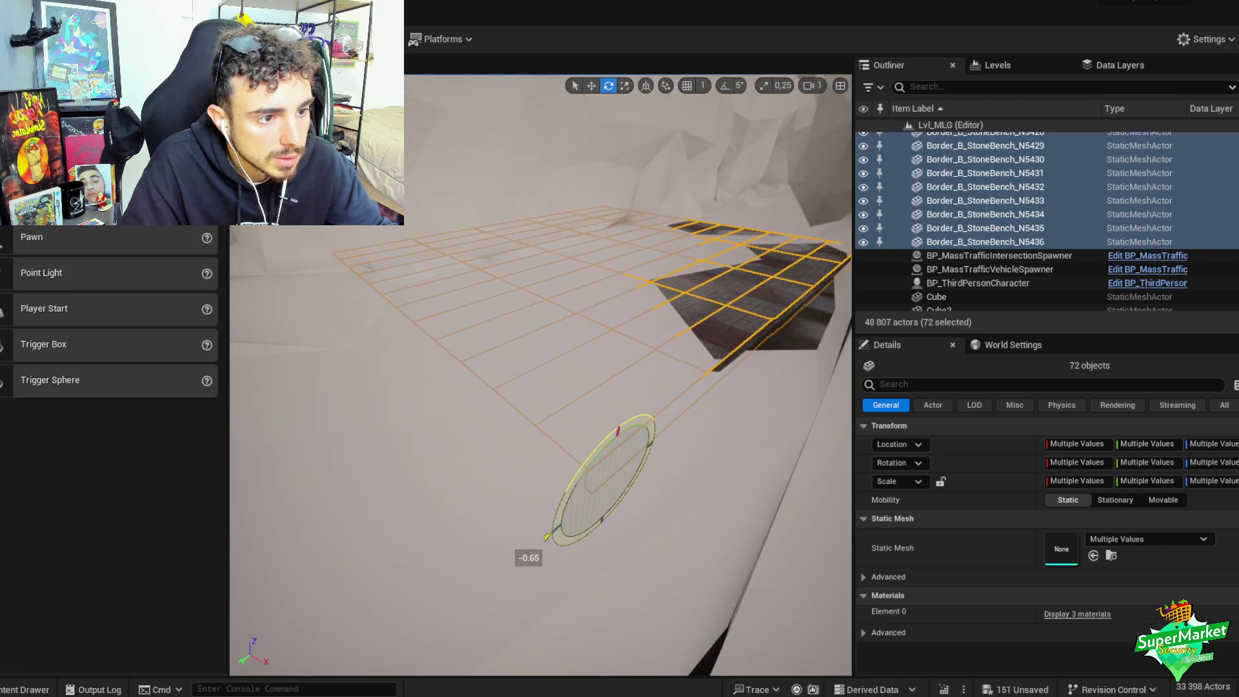
pyautogui.moveTo(539, 429); pyautogui.dragTo(537, 432, button='right')
# - Delete the City_Google mesh chunk covering the road
pyautogui.click(303, 673)
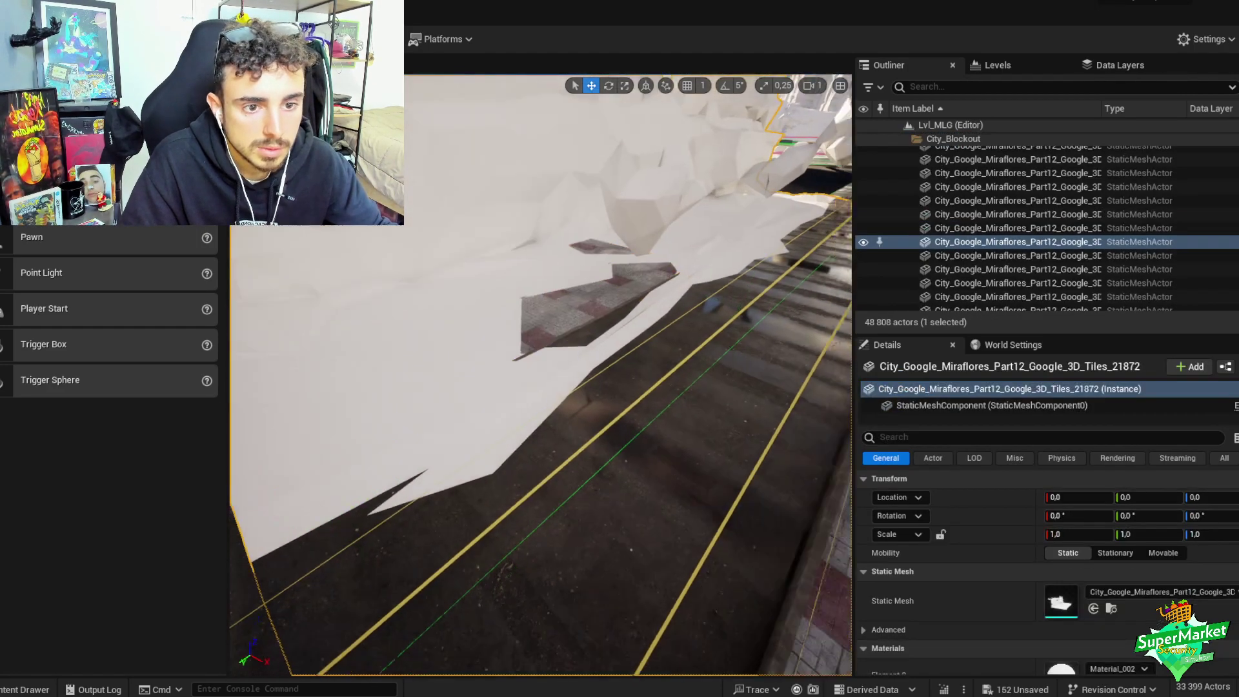
pyautogui.moveTo(303, 673); pyautogui.dragTo(303, 673, button='right')
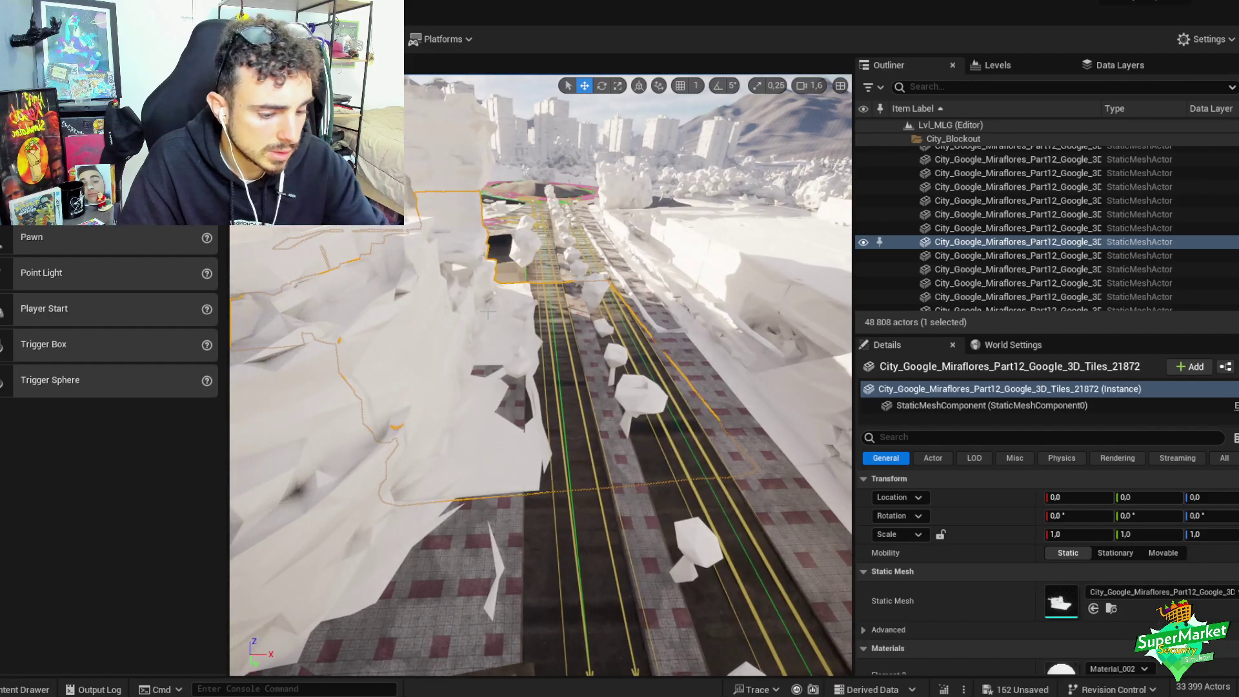
pyautogui.press('Delete')
# - Duplicate the 72-piece sidewalk section with Ctrl+D, move it along Y, and set its pivot at the near edge
pyautogui.moveTo(489, 317); pyautogui.dragTo(488, 317, button='right')
pyautogui.click(488, 317)
pyautogui.scroll(-1, 489, 317)
pyautogui.scroll(1, 488, 317)
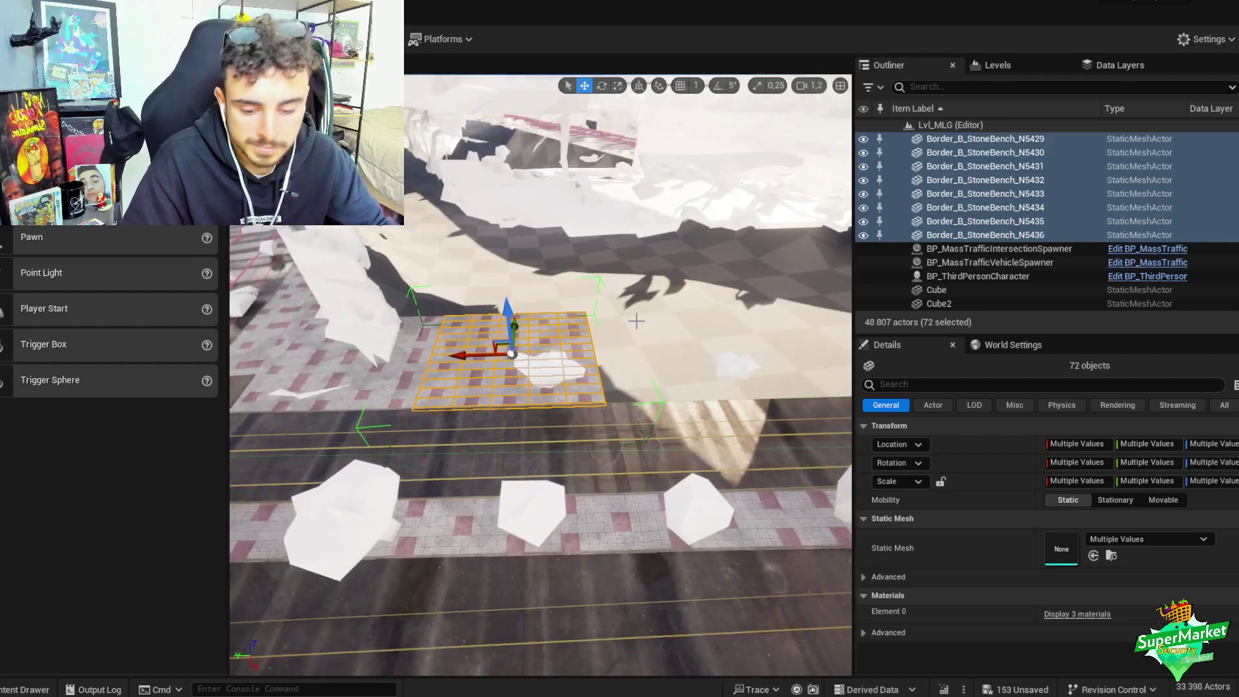
pyautogui.hotkey('ctrl', 'd')
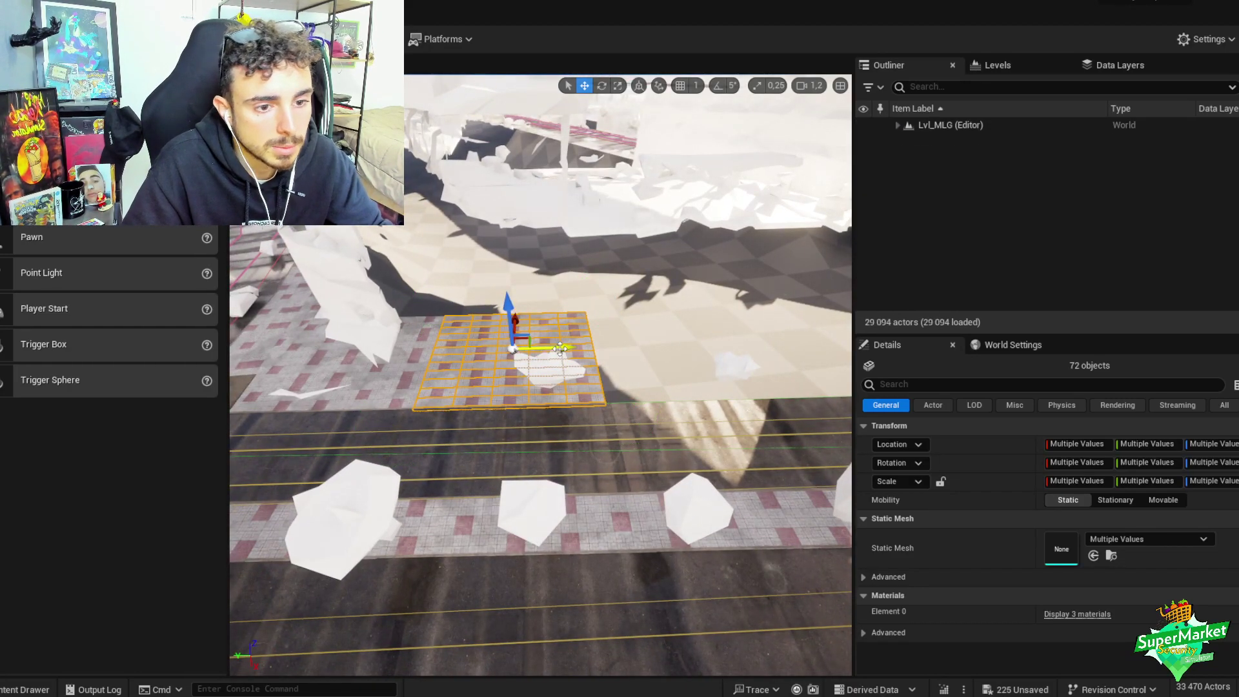
pyautogui.moveTo(560, 349); pyautogui.dragTo(816, 351)
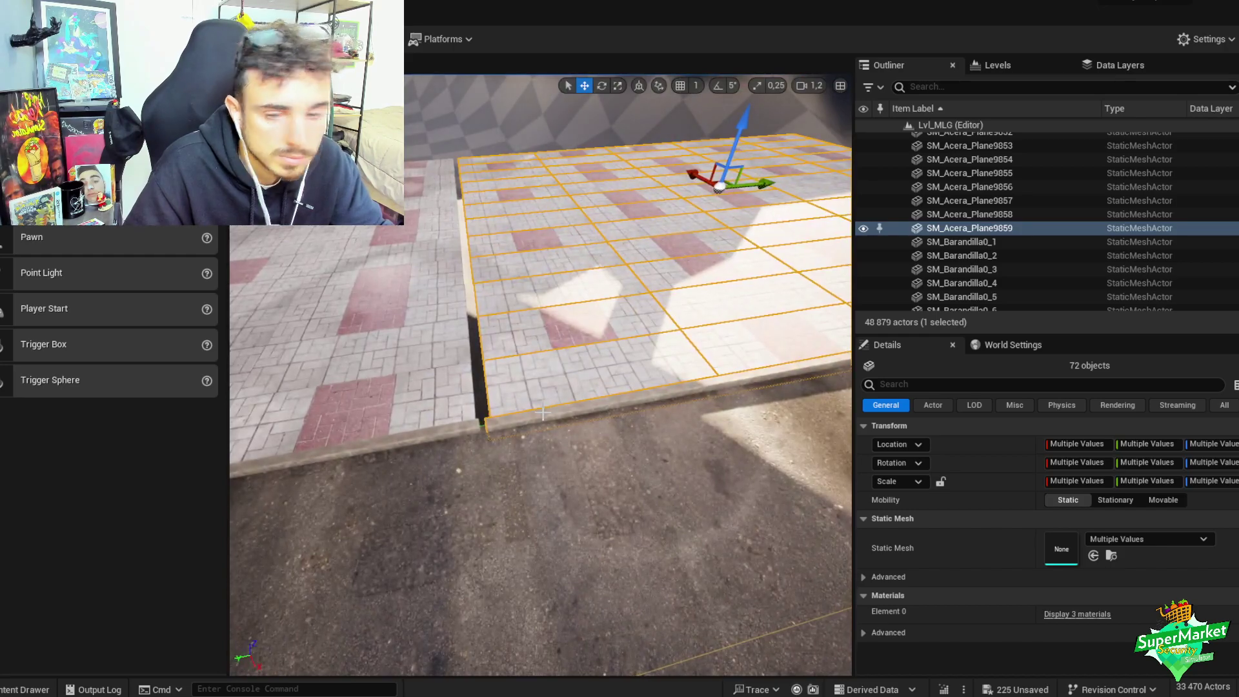
pyautogui.middleClick(528, 425)
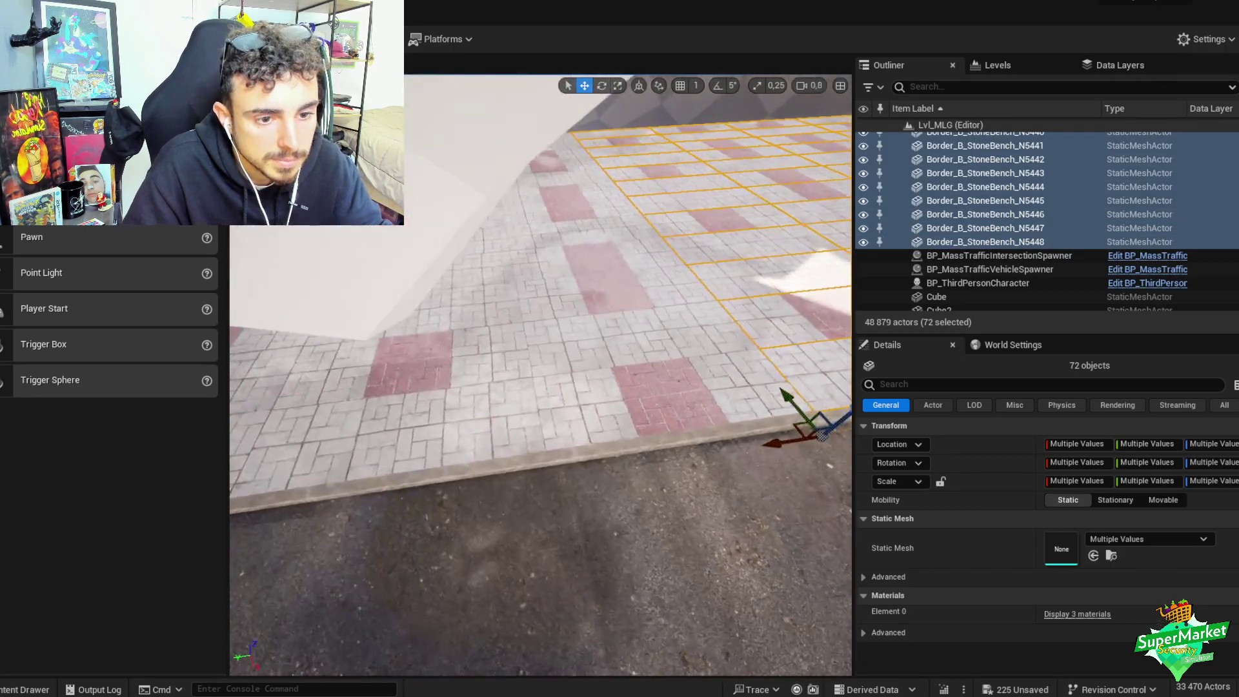
pyautogui.moveTo(528, 424); pyautogui.dragTo(452, 420, button='right')
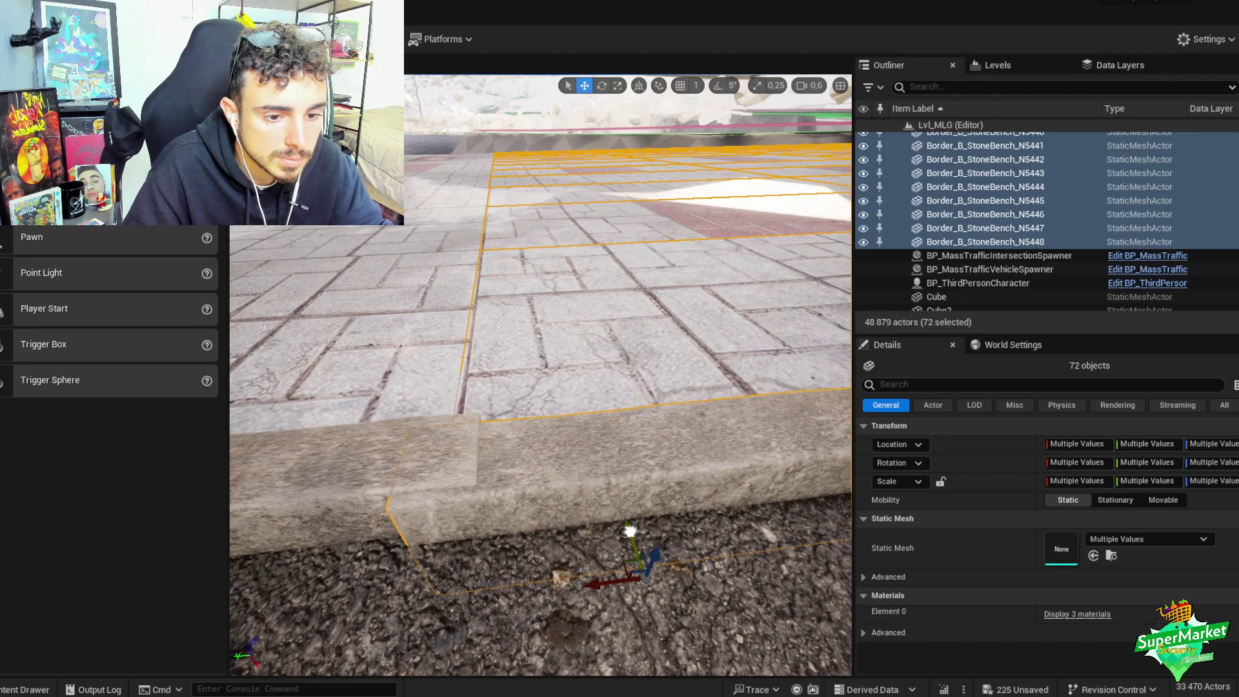
pyautogui.moveTo(569, 488); pyautogui.dragTo(569, 479, button='right')
# - Group the copied sidewalk pieces and Alt-drag another copy further along X
pyautogui.hotkey('ctrl', 'g')
pyautogui.moveTo(538, 421); pyautogui.dragTo(537, 417, button='right')
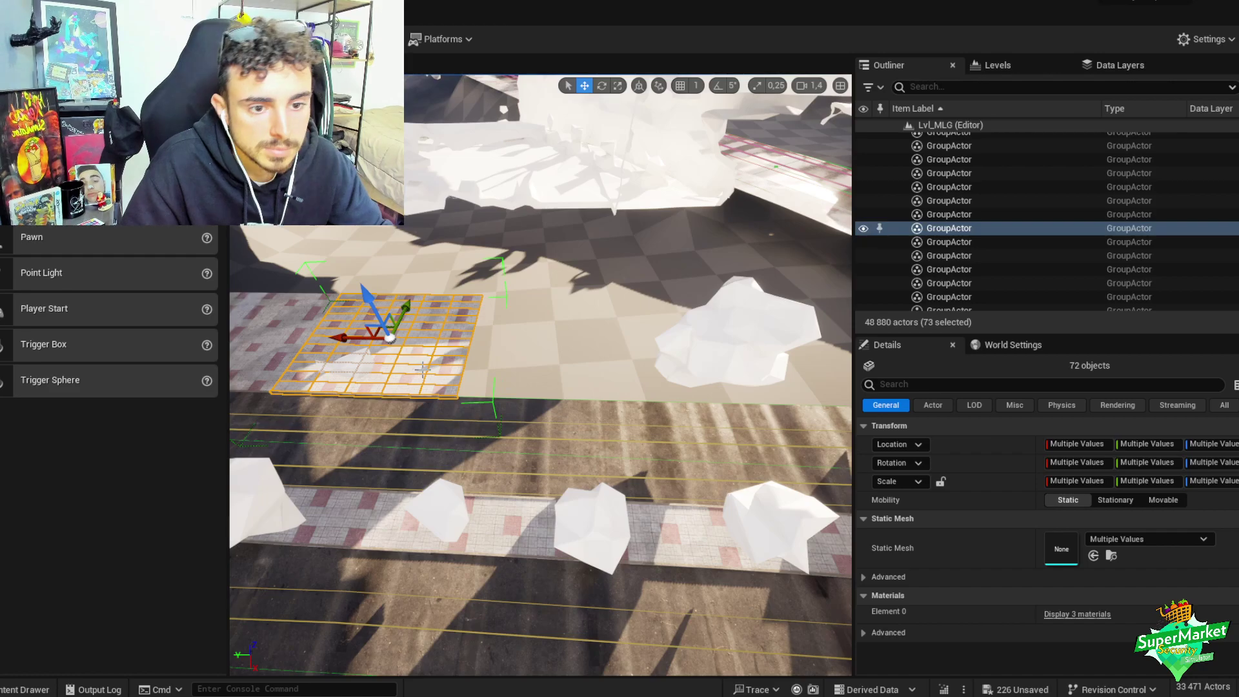
pyautogui.keyDown('alt'); pyautogui.moveTo(423, 368); pyautogui.dragTo(639, 344); pyautogui.keyUp('alt')
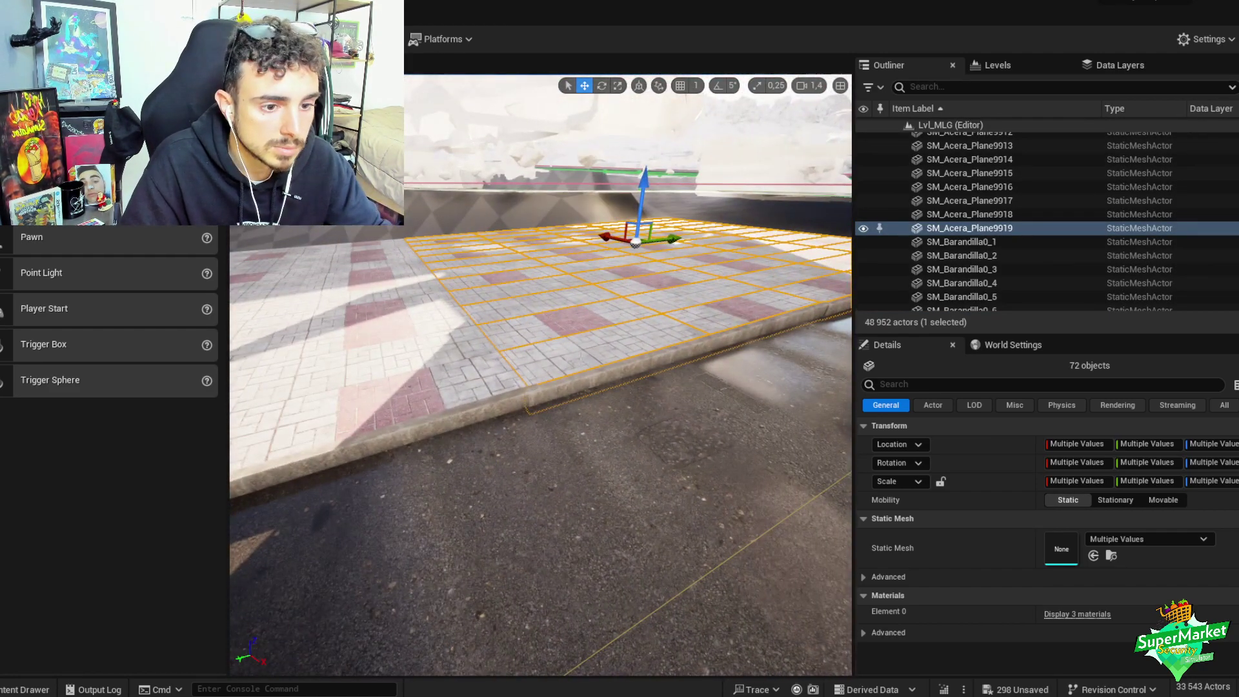
pyautogui.moveTo(636, 244); pyautogui.dragTo(636, 239, button='right')
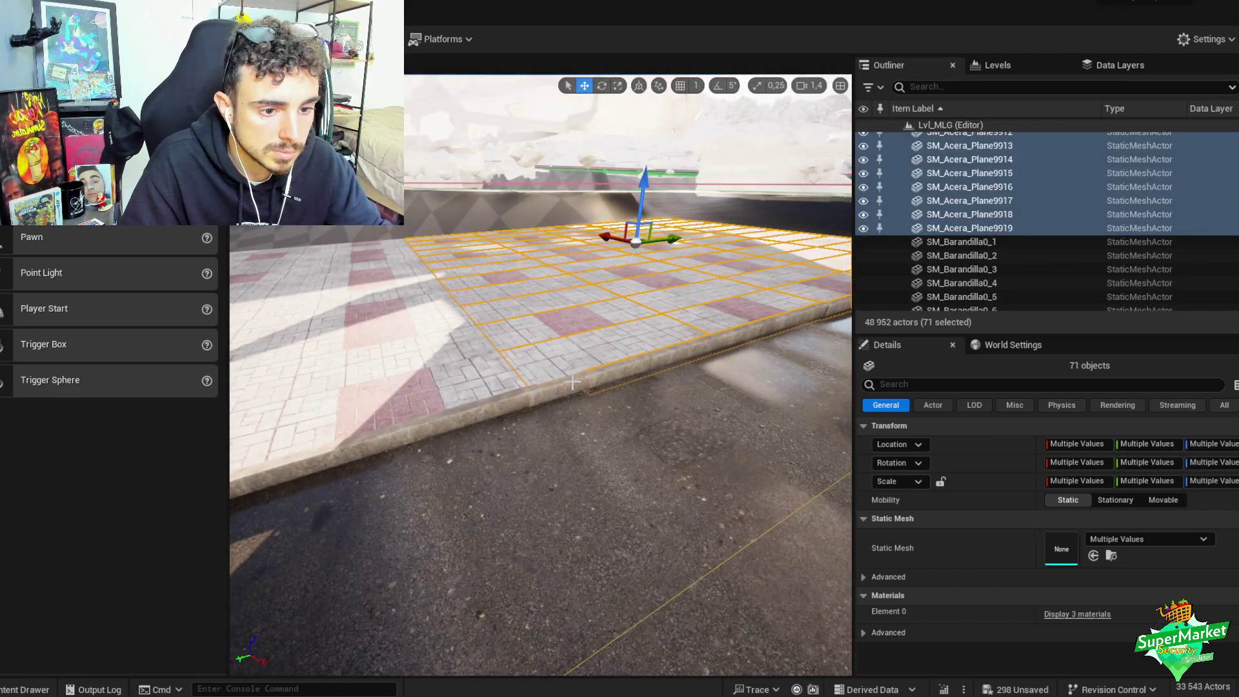
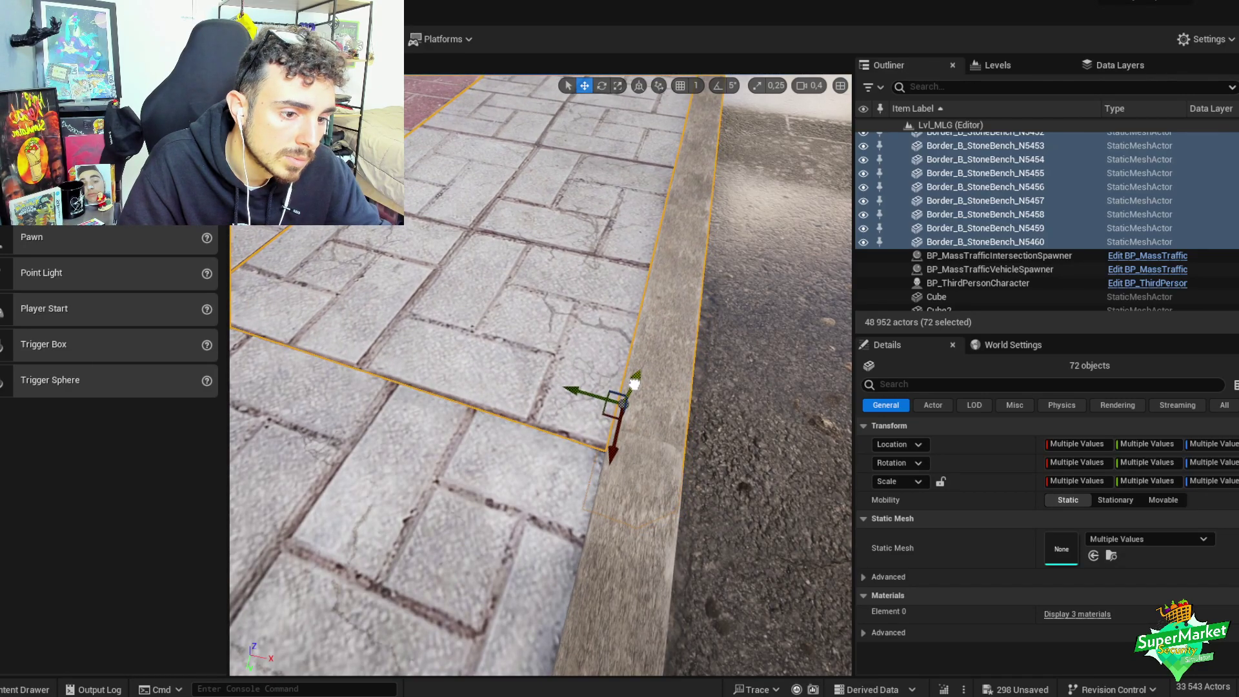
# - Frame the curbed paving section and group its 72 curb and paving pieces
pyautogui.press('s')
pyautogui.moveTo(635, 384); pyautogui.dragTo(568, 362, button='right')
pyautogui.scroll(3, 634, 378)
pyautogui.scroll(2, 568, 362)
pyautogui.press('e')
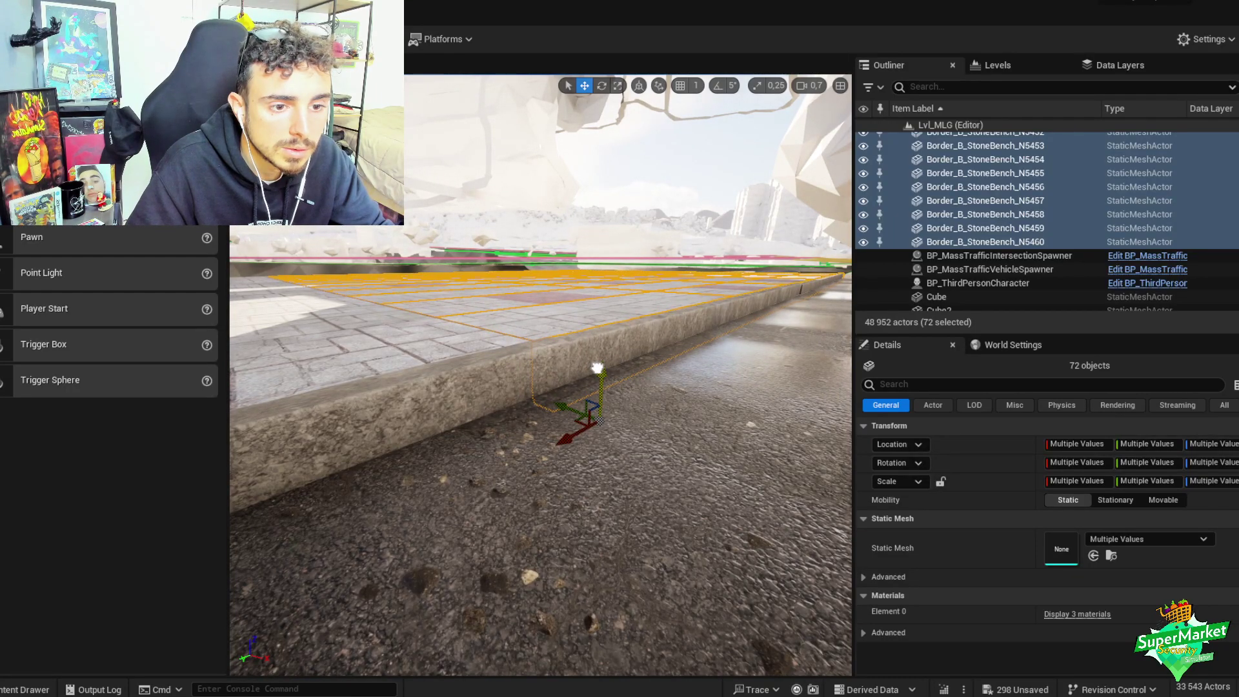
pyautogui.hotkey('ctrl', 'g')
# - Duplicate the grouped section and slide the copy along the road flush against the curb
pyautogui.moveTo(607, 365); pyautogui.dragTo(607, 365, button='right')
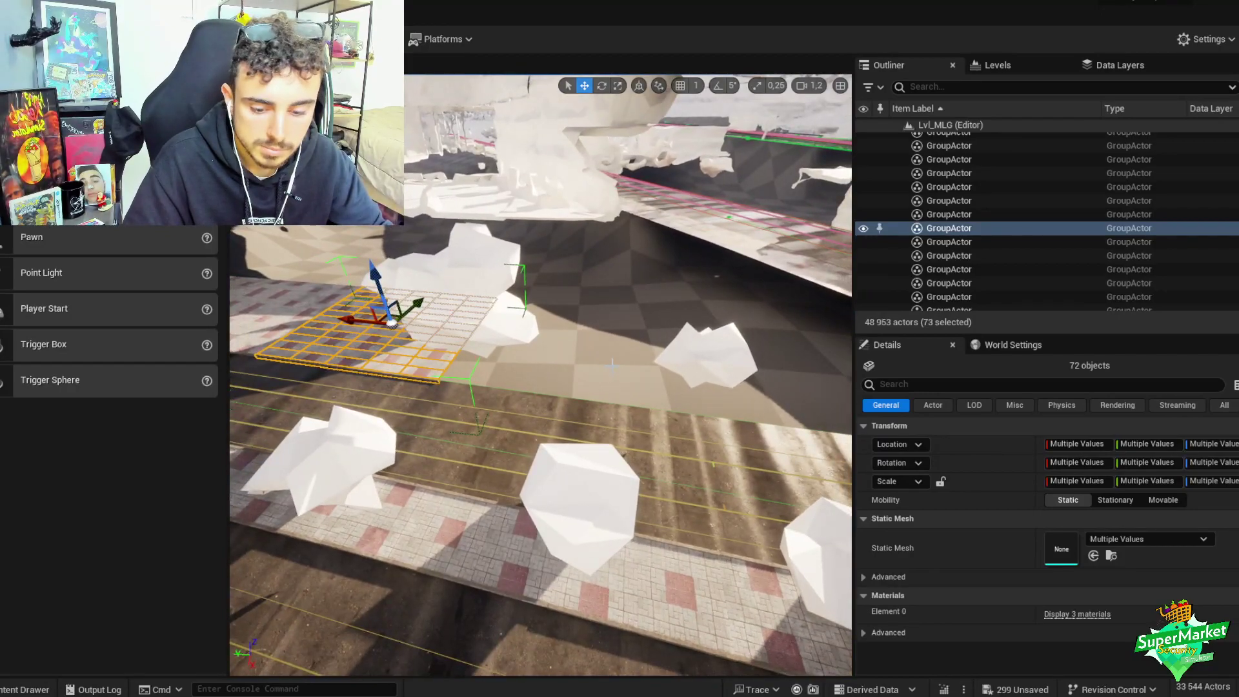
pyautogui.hotkey('ctrl', 'd')
pyautogui.moveTo(445, 325); pyautogui.dragTo(600, 326)
pyautogui.moveTo(600, 325); pyautogui.dragTo(601, 326, button='right')
pyautogui.scroll(-2, 671, 457)
pyautogui.moveTo(672, 456); pyautogui.dragTo(671, 456, button='right')
pyautogui.moveTo(671, 456); pyautogui.dragTo(622, 471)
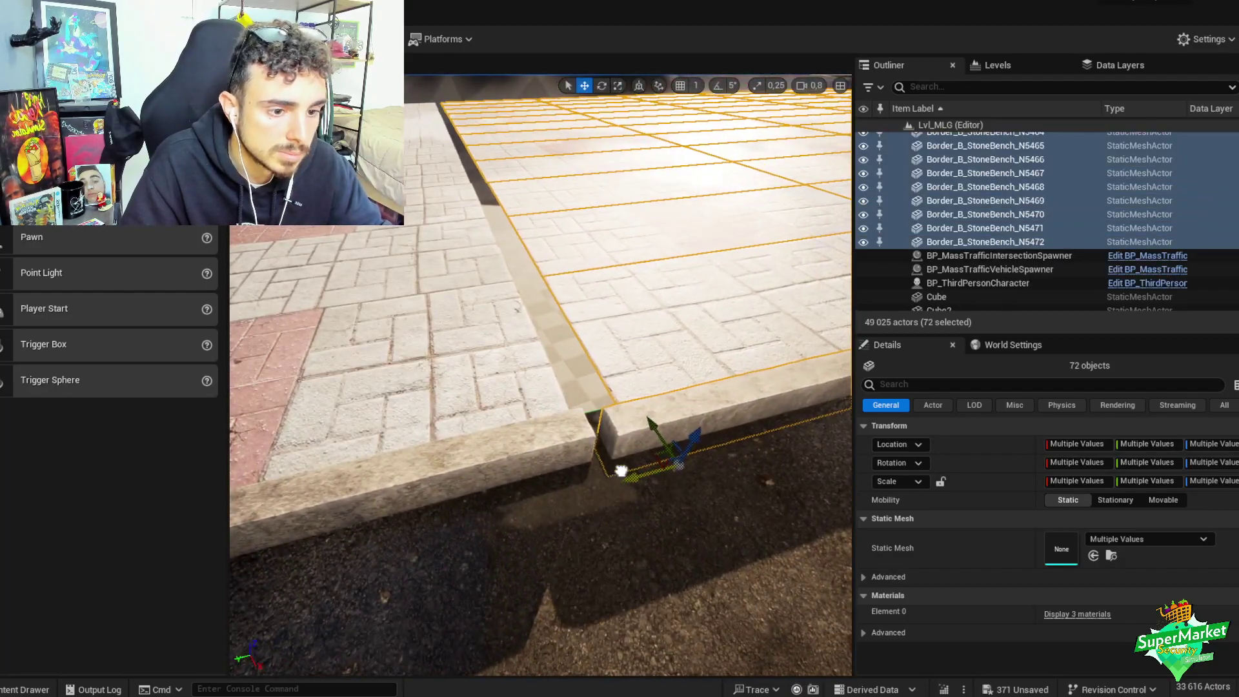
# - Regroup the section and make a second duplicate, checking its curb edge from above
pyautogui.moveTo(587, 478); pyautogui.dragTo(587, 479, button='right')
pyautogui.moveTo(637, 429); pyautogui.dragTo(618, 398, button='right')
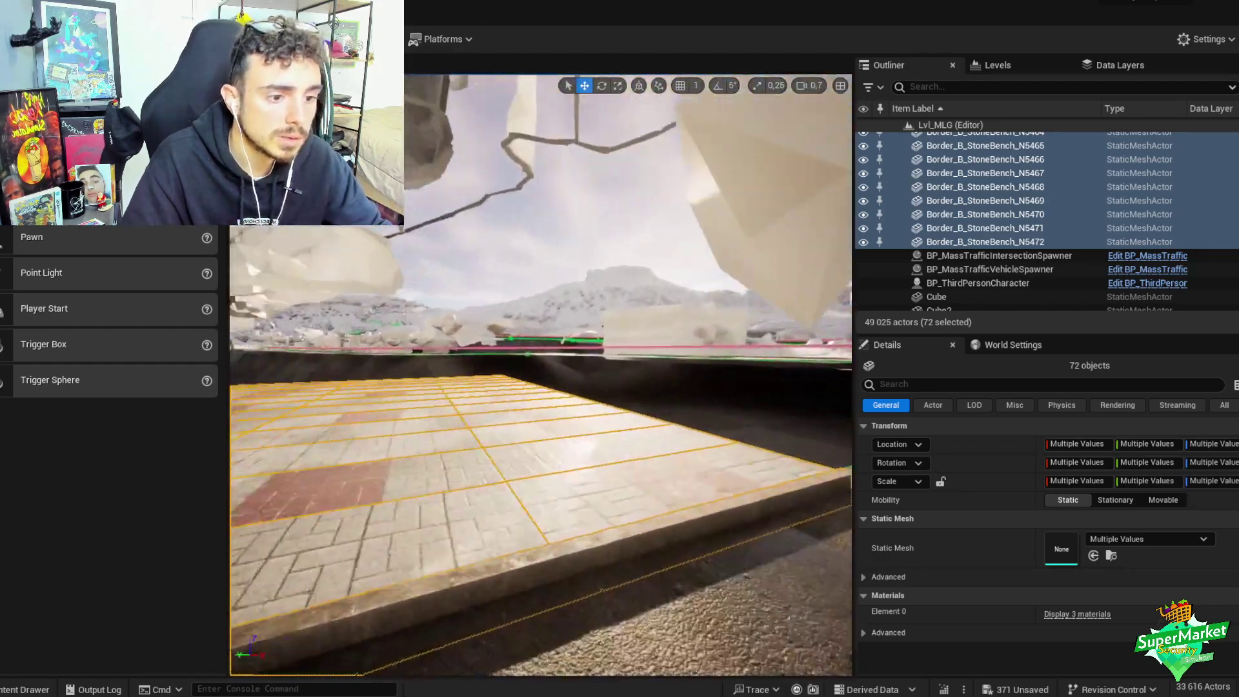
pyautogui.moveTo(618, 399); pyautogui.dragTo(613, 445, button='right')
pyautogui.hotkey('ctrl', 'g')
pyautogui.moveTo(592, 335); pyautogui.dragTo(592, 335, button='right')
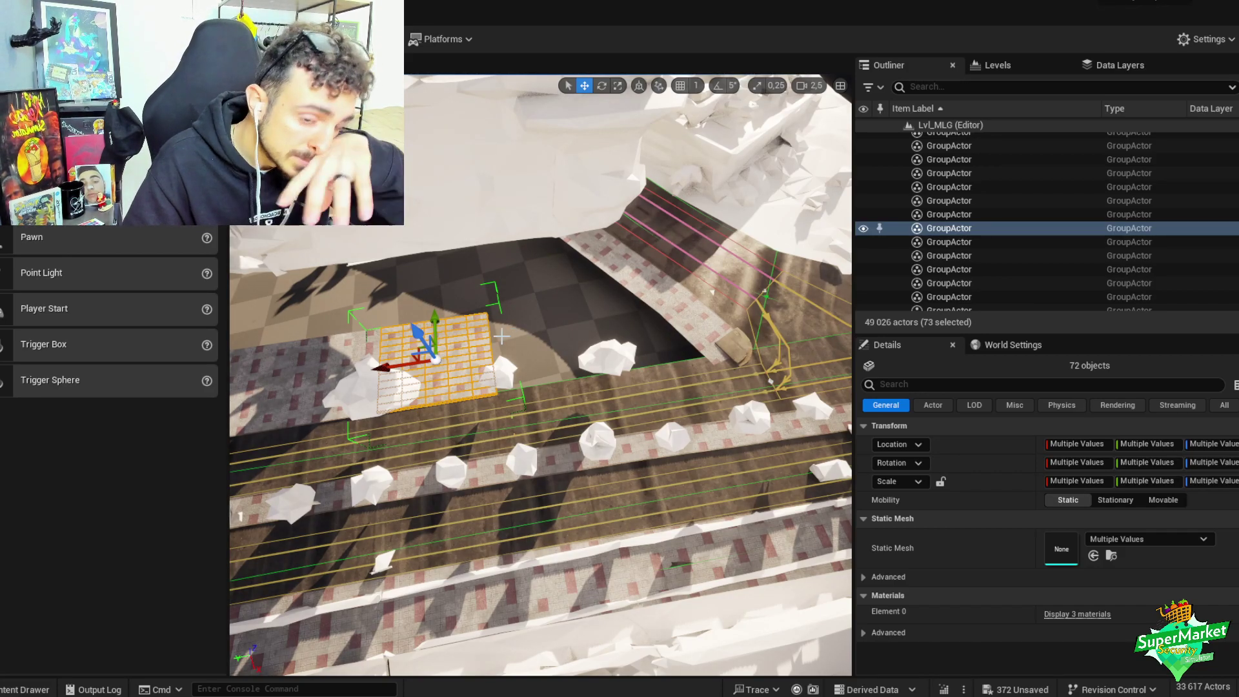
pyautogui.moveTo(492, 336); pyautogui.dragTo(645, 429, button='right')
pyautogui.hotkey('ctrl', 'd')
pyautogui.moveTo(548, 439); pyautogui.dragTo(548, 439, button='right')
pyautogui.moveTo(711, 530); pyautogui.dragTo(716, 529, button='right')
pyautogui.scroll(2, 715, 530)
# - Undo the accidental slight rotation of the selected paving section
pyautogui.moveTo(448, 302)
pyautogui.mouseDown(button='right')
pyautogui.moveTo(423, 230)
pyautogui.moveTo(448, 302)
pyautogui.mouseUp(button='right')
pyautogui.press('e')
pyautogui.moveTo(399, 282); pyautogui.dragTo(398, 280)
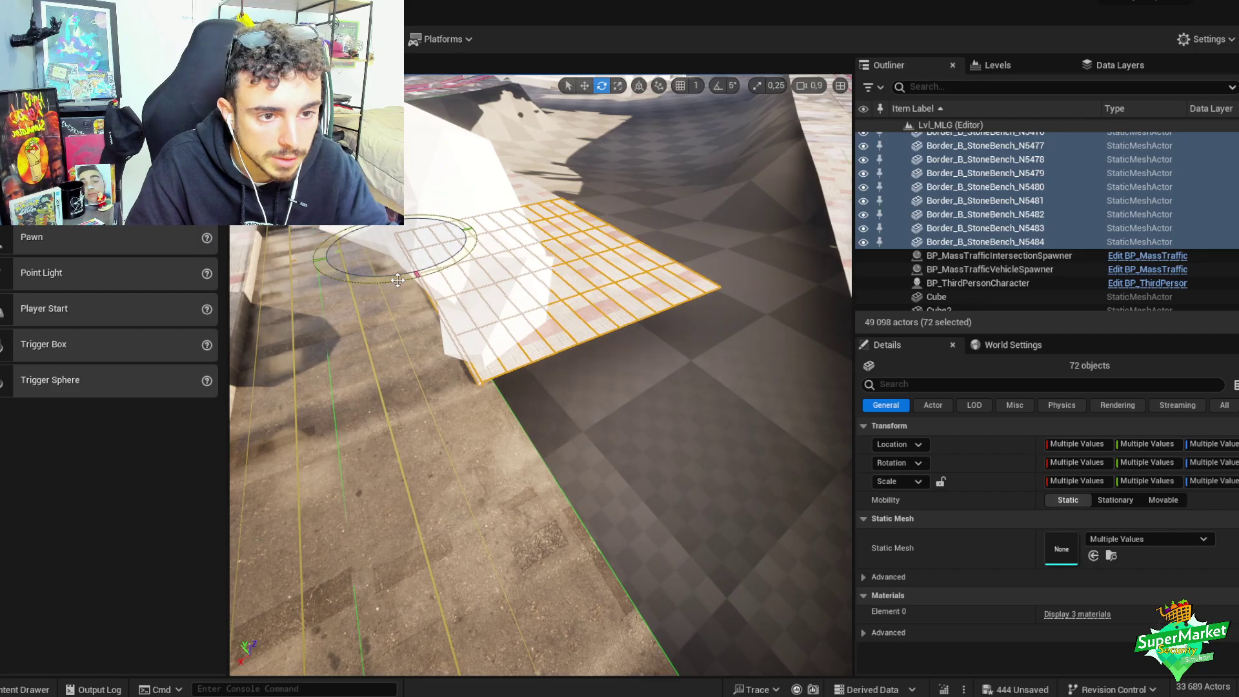
pyautogui.press('w')
pyautogui.click(486, 305)
pyautogui.hotkey('ctrl', 'z')
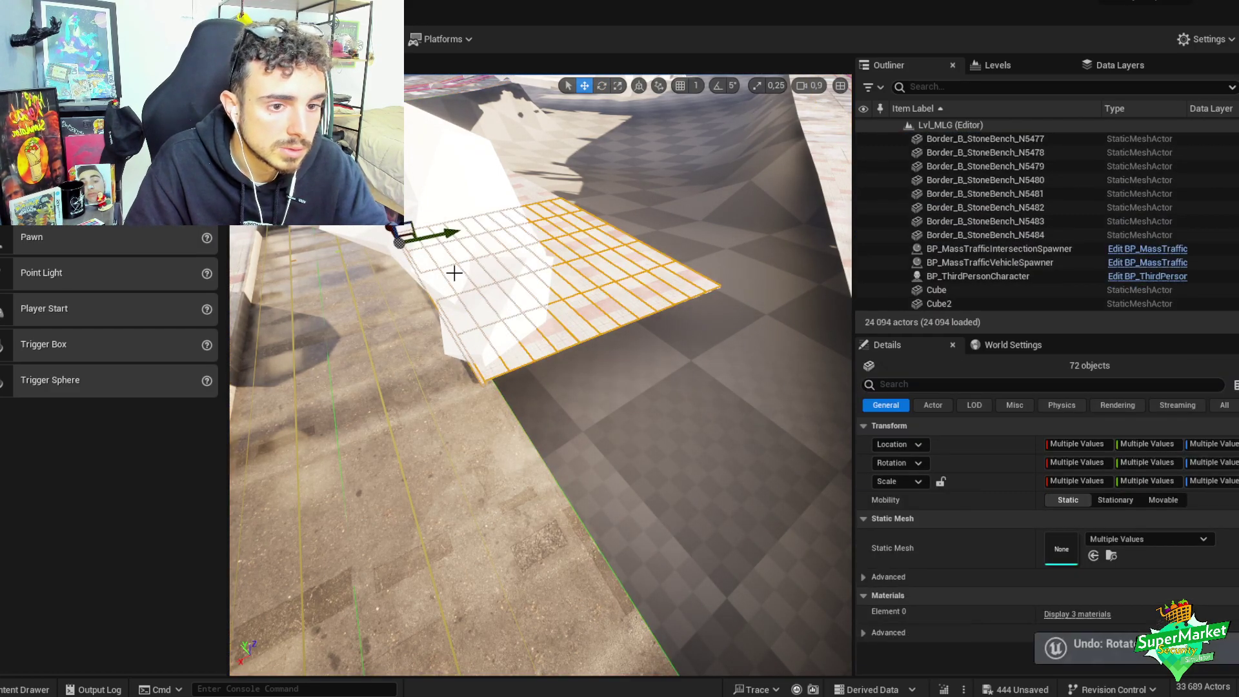
pyautogui.moveTo(523, 279); pyautogui.dragTo(523, 279, button='right')
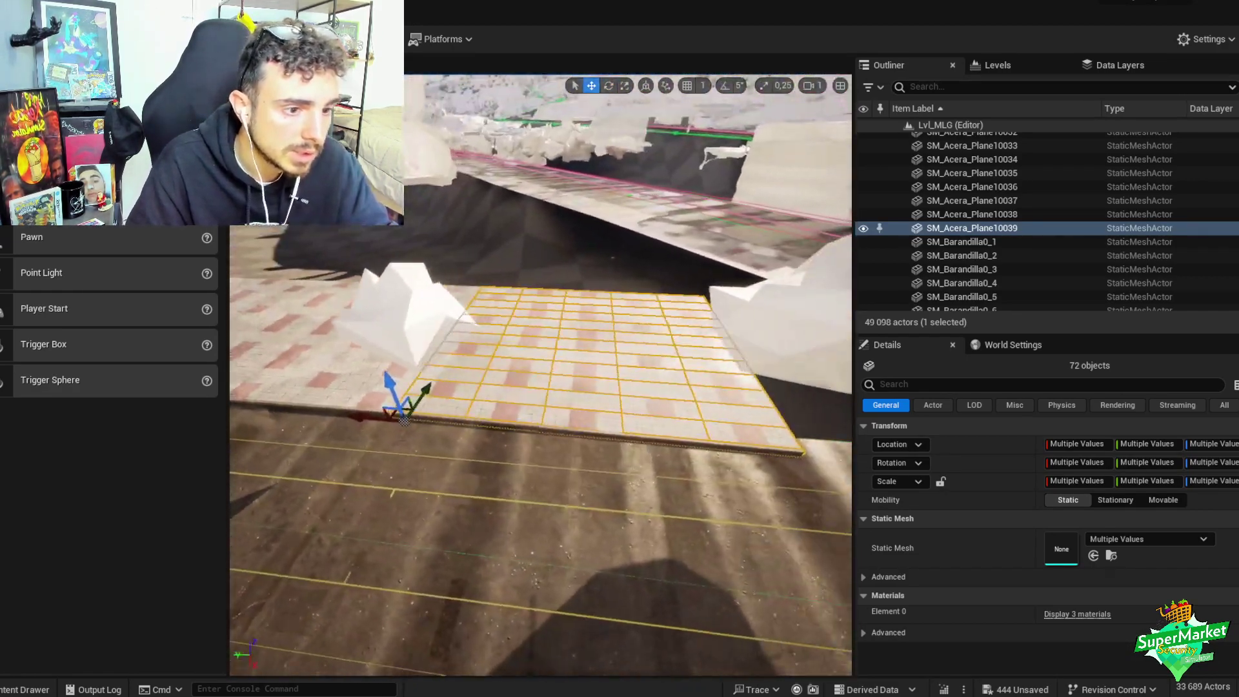
# - Group the section, drag a copy along the road, and set its pivot to the corner
pyautogui.hotkey('ctrl', 'g')
pyautogui.moveTo(588, 401); pyautogui.dragTo(588, 401, button='right')
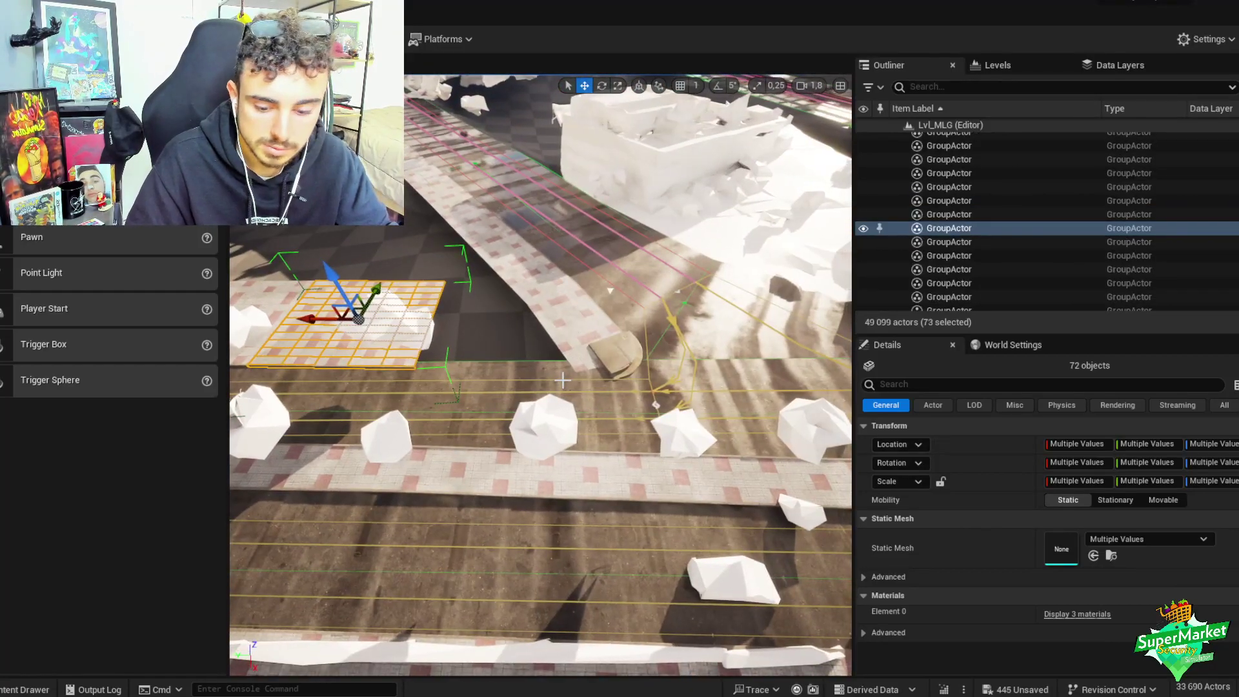
pyautogui.keyDown('alt'); pyautogui.moveTo(336, 319); pyautogui.dragTo(584, 342); pyautogui.keyUp('alt')
pyautogui.moveTo(563, 345); pyautogui.dragTo(505, 409, button='right')
pyautogui.keyDown('alt'); pyautogui.middleClick(473, 413); pyautogui.keyUp('alt')
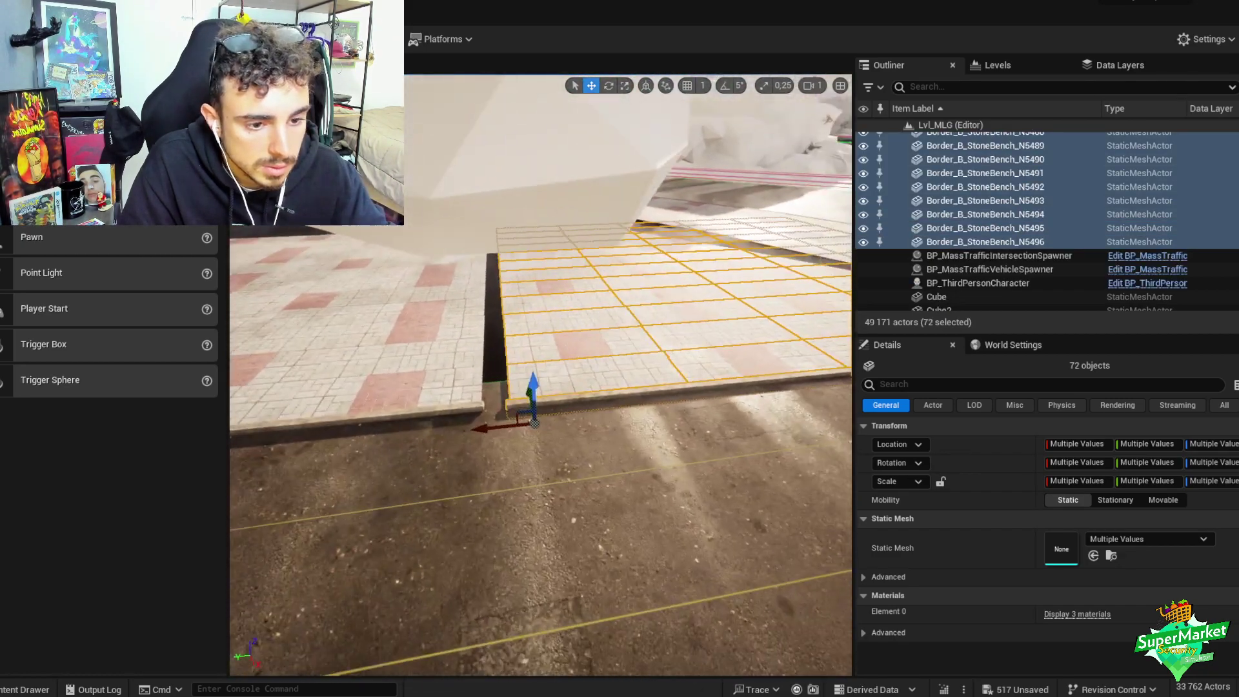
pyautogui.scroll(2, 559, 472)
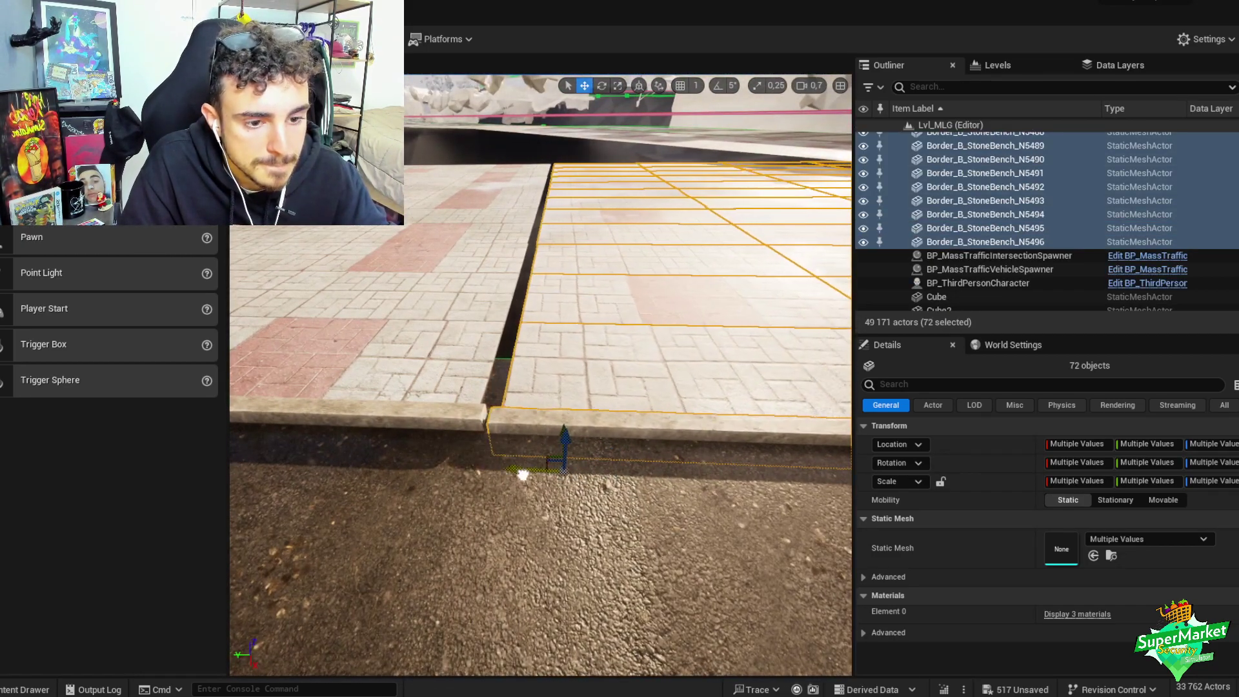
pyautogui.moveTo(506, 475); pyautogui.dragTo(571, 470, button='right')
# - Regroup and pull a second copy of the section toward the corner curb ramp
pyautogui.press('e')
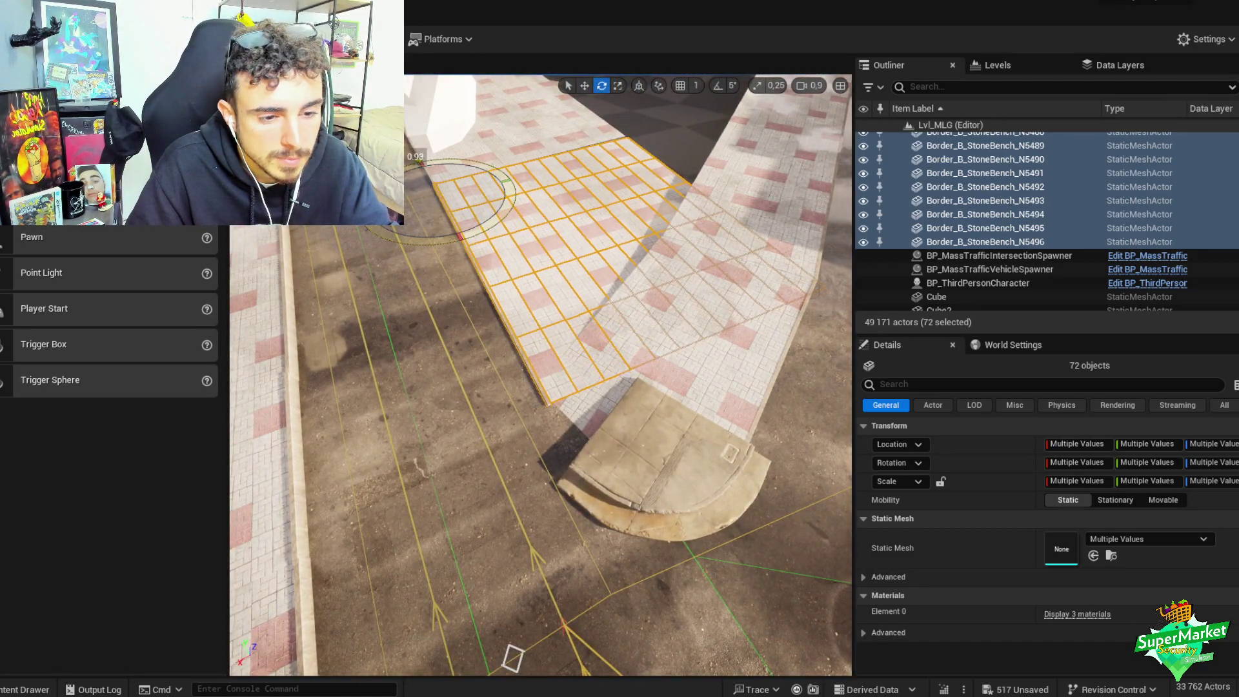
pyautogui.press('w')
pyautogui.moveTo(536, 304)
pyautogui.mouseDown(button='right')
pyautogui.moveTo(535, 289)
pyautogui.moveTo(556, 296)
pyautogui.mouseUp(button='right')
pyautogui.hotkey('ctrl', 'g')
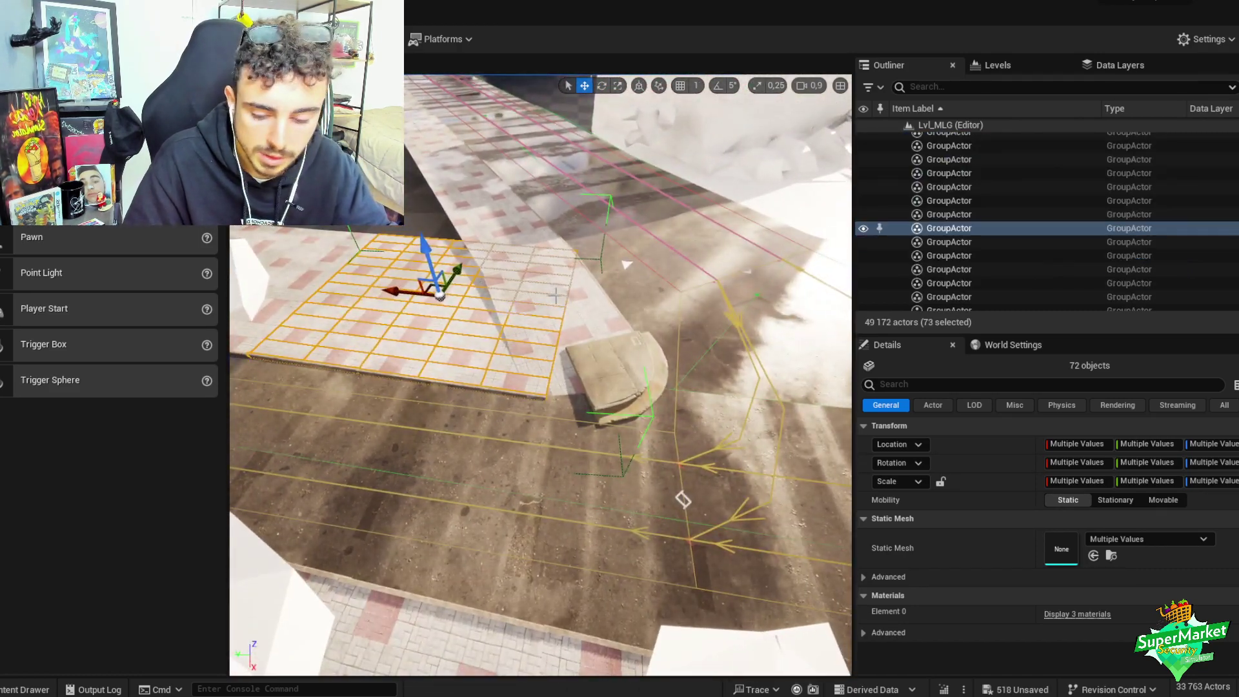
pyautogui.keyDown('alt'); pyautogui.moveTo(455, 272); pyautogui.dragTo(548, 303); pyautogui.keyUp('alt')
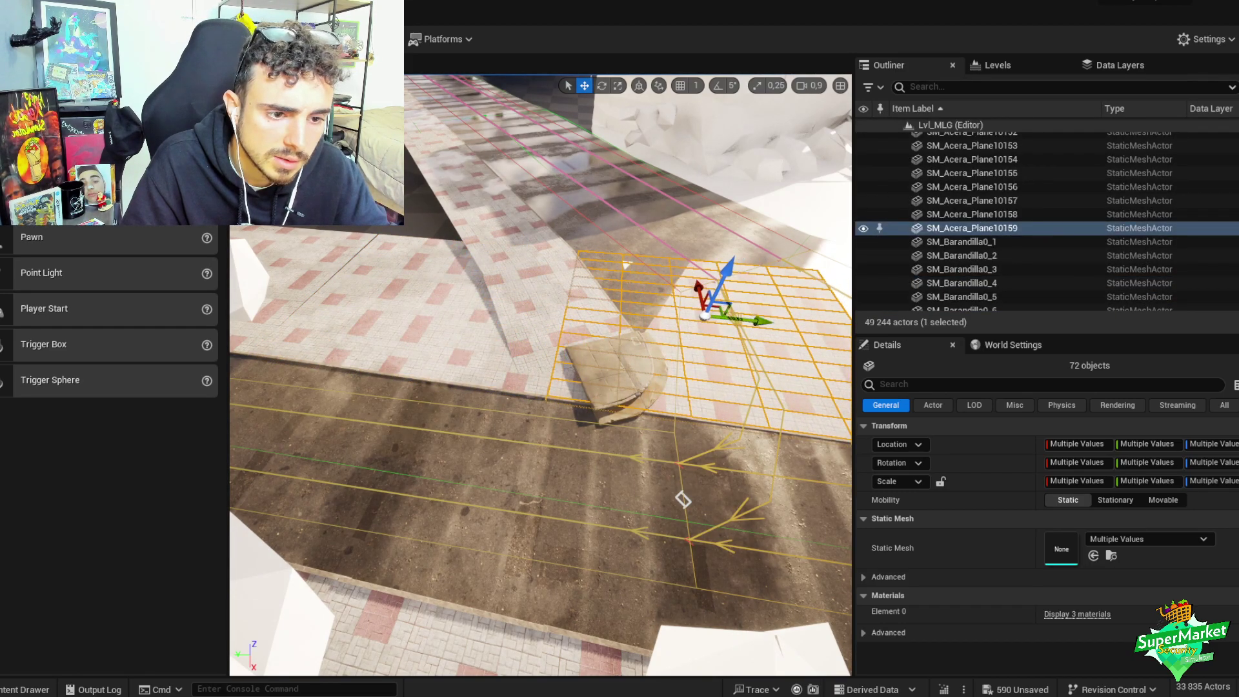
pyautogui.moveTo(548, 303); pyautogui.dragTo(644, 336, button='right')
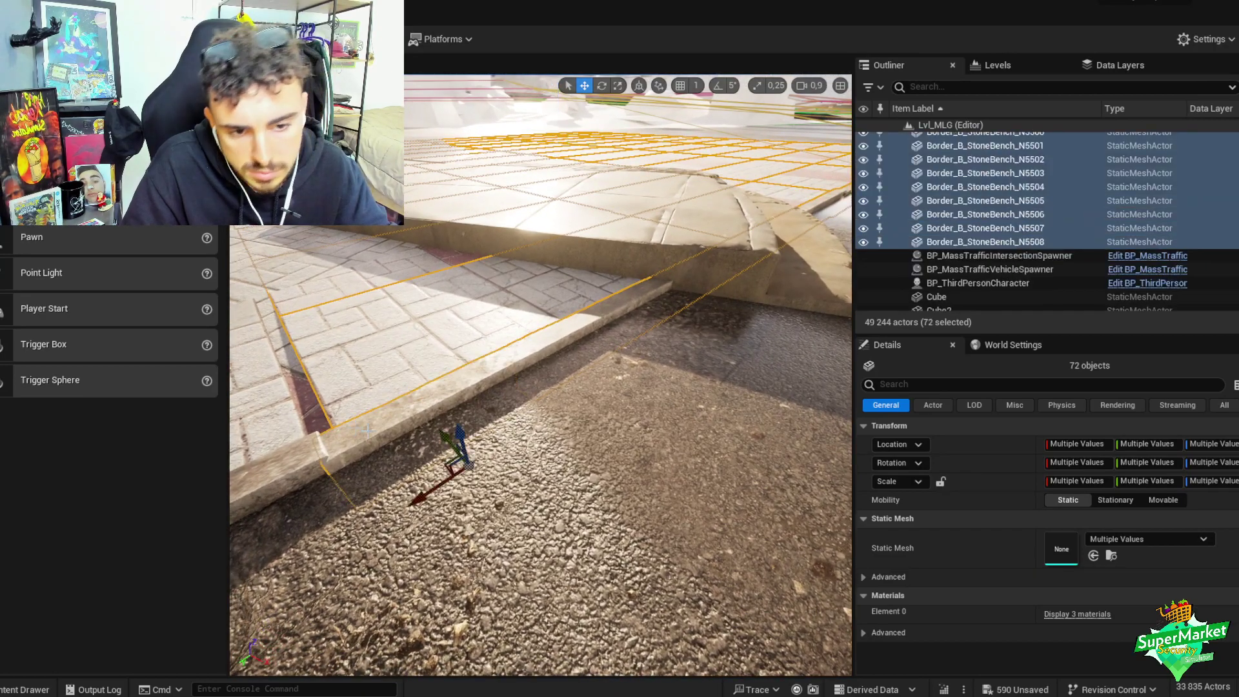
pyautogui.moveTo(433, 479); pyautogui.dragTo(708, 542, button='right')
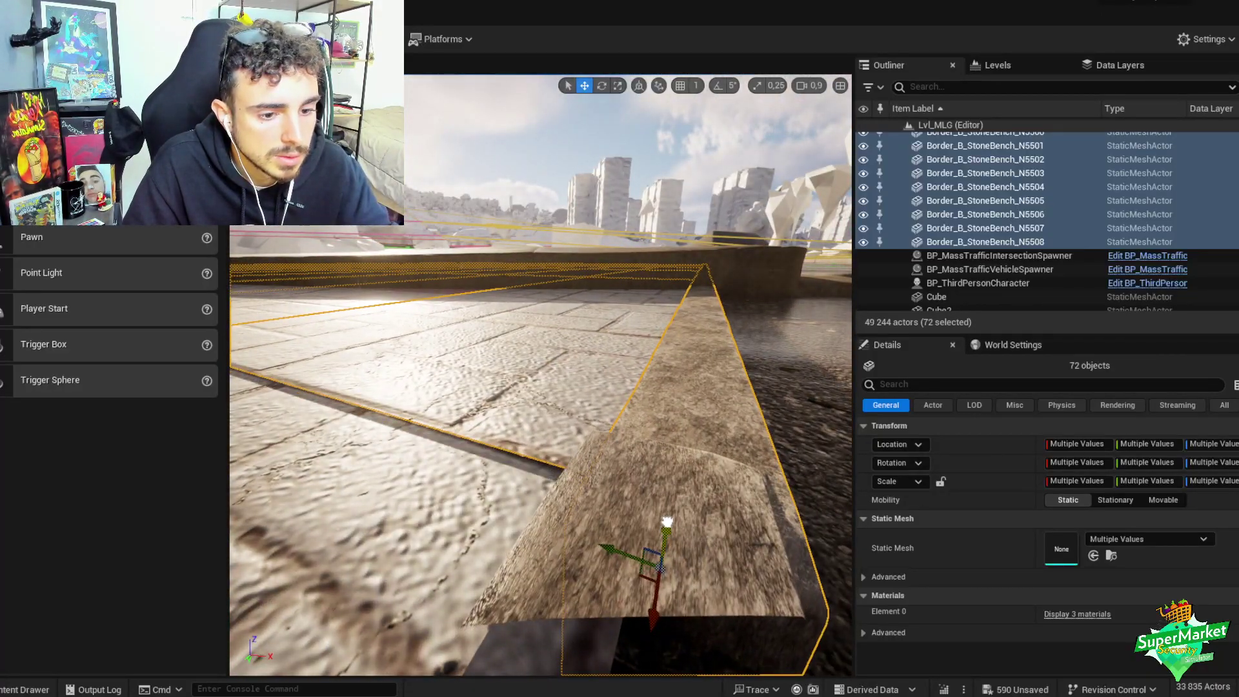
pyautogui.moveTo(631, 472); pyautogui.dragTo(585, 477, button='right')
pyautogui.hotkey('ctrl', 'g')
pyautogui.moveTo(583, 393); pyautogui.dragTo(583, 392, button='right')
# - Deselect two curb pieces, then delete the overlapping paving copy, confirming despite references
pyautogui.hotkey('ctrl', 'z')
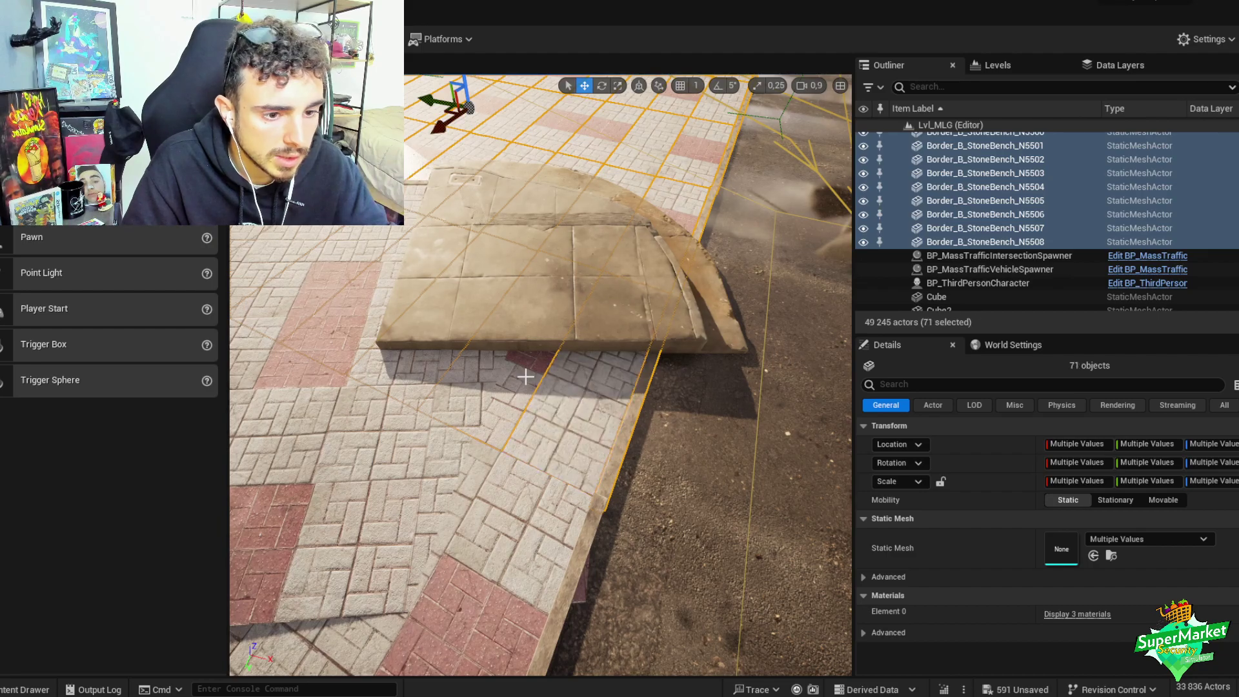
pyautogui.keyDown('ctrl'); pyautogui.click(645, 373); pyautogui.keyUp('ctrl')
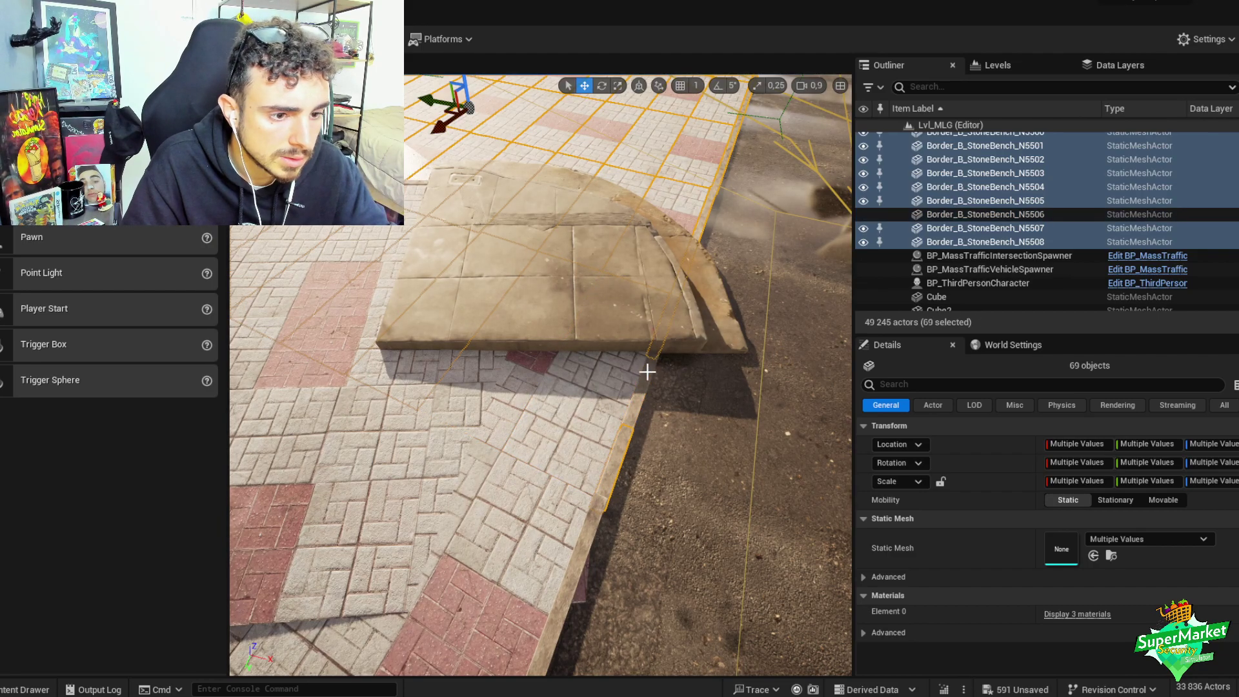
pyautogui.keyDown('ctrl'); pyautogui.click(622, 447); pyautogui.keyUp('ctrl')
pyautogui.hotkey('ctrl', 'g')
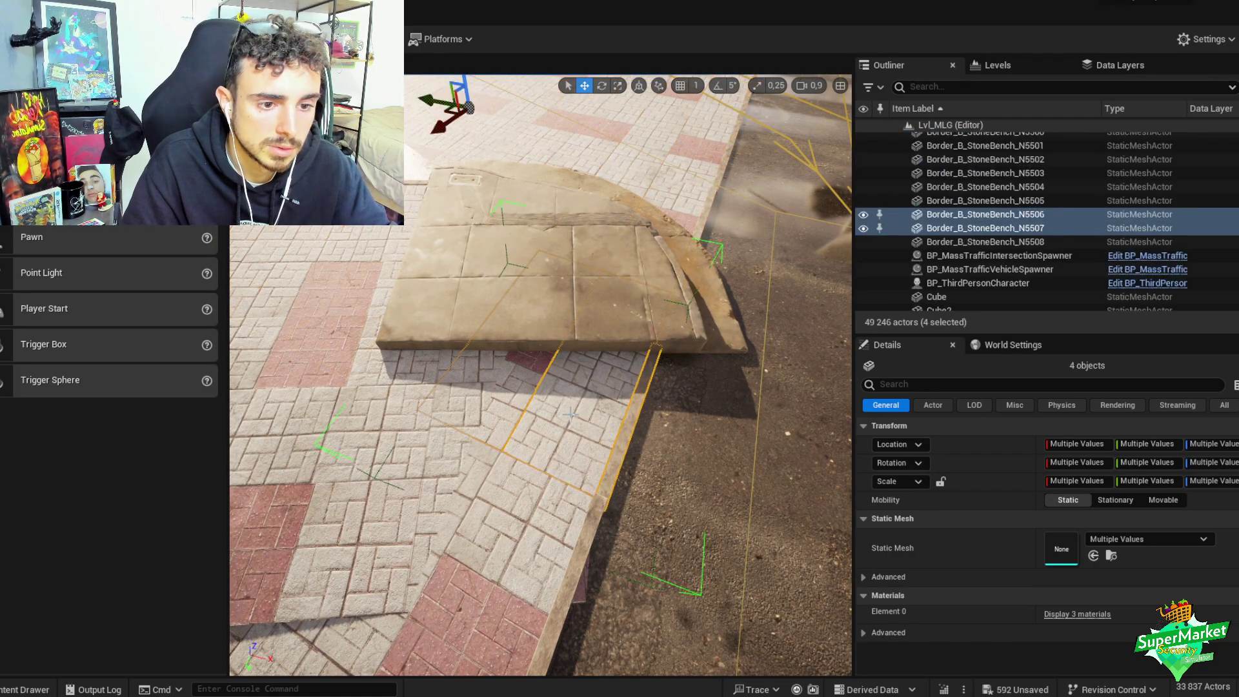
pyautogui.hotkey('ctrl', 'z')
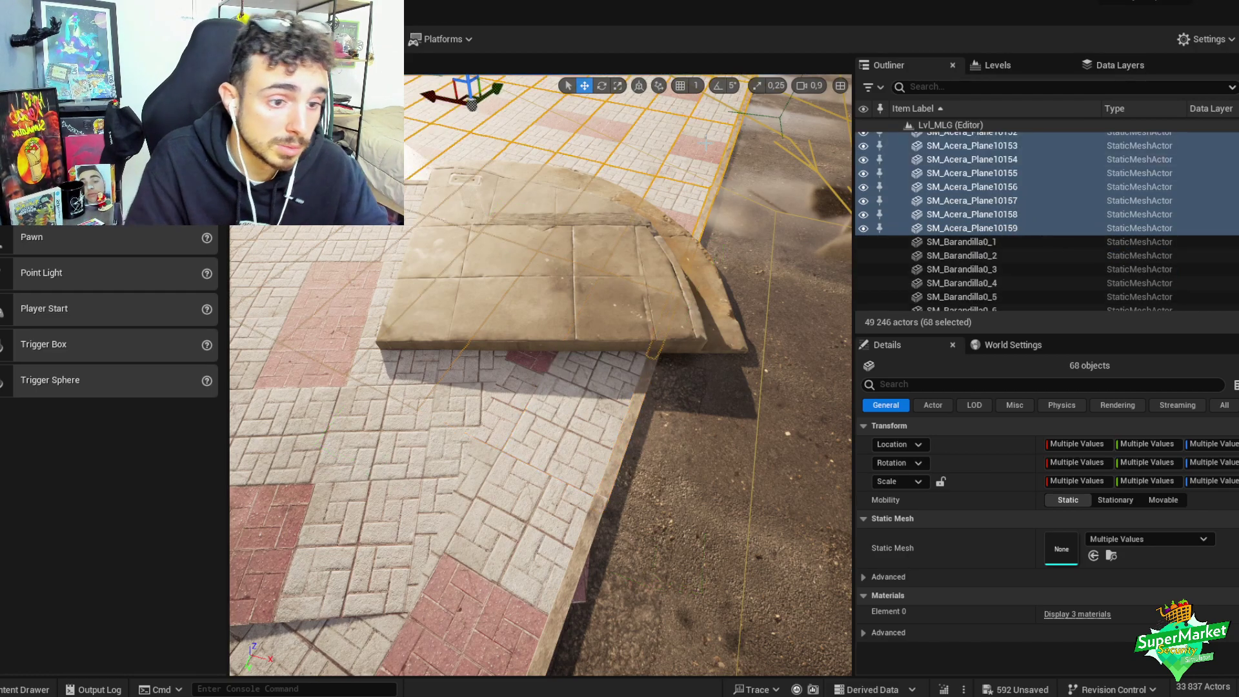
pyautogui.press('Delete')
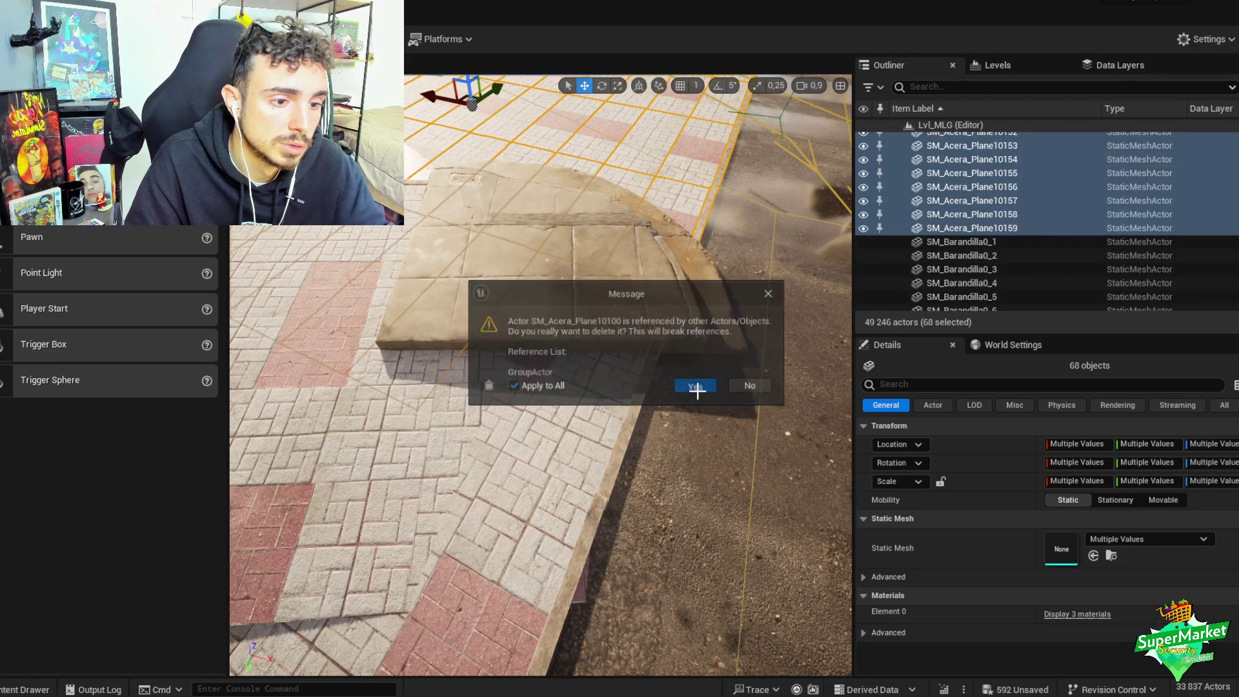
pyautogui.click(697, 386)
pyautogui.moveTo(686, 375); pyautogui.dragTo(619, 413, button='right')
pyautogui.scroll(2, 636, 410)
# - Check the Street View corner reference, then select and frame the tile block by the ramp
pyautogui.hotkey('alt', 'Tab')
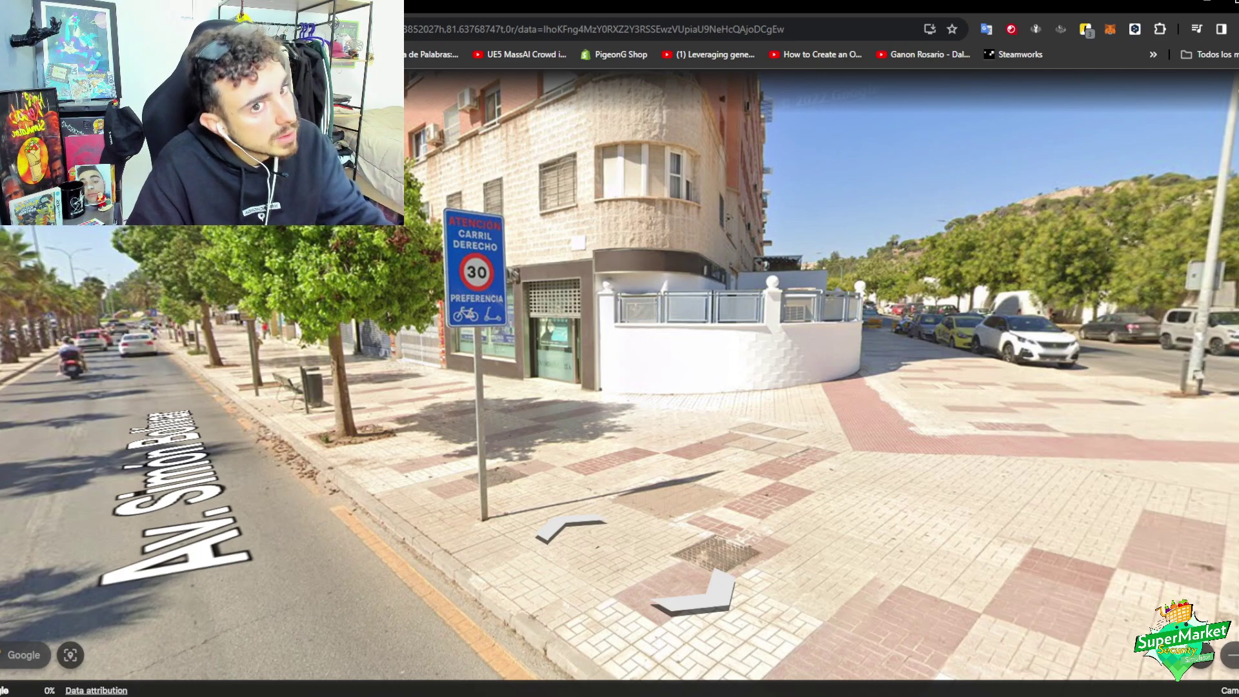
pyautogui.hotkey('alt', 'Tab')
pyautogui.moveTo(618, 413); pyautogui.dragTo(693, 349, button='right')
pyautogui.click(774, 387)
pyautogui.scroll(2, 726, 374)
pyautogui.press('f')
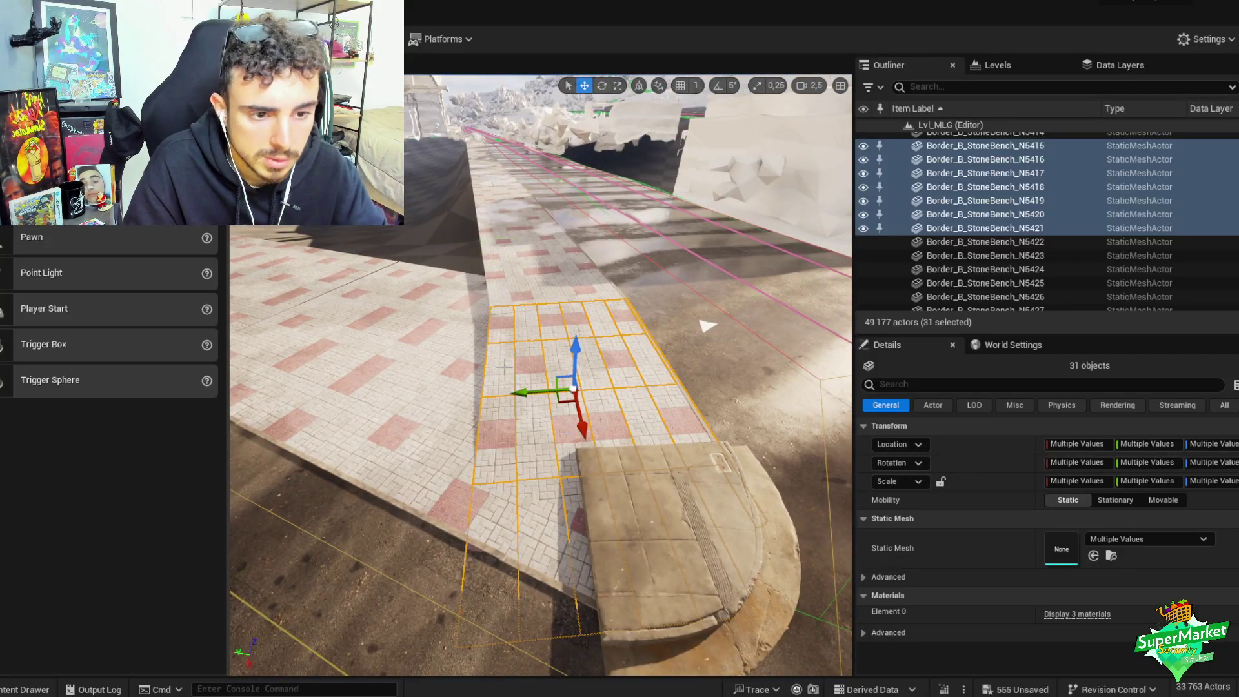
# - Select the strip of four paving tile planes and group them
pyautogui.keyDown('ctrl'); pyautogui.click(498, 334); pyautogui.keyUp('ctrl')
pyautogui.keyDown('ctrl'); pyautogui.click(502, 371); pyautogui.keyUp('ctrl')
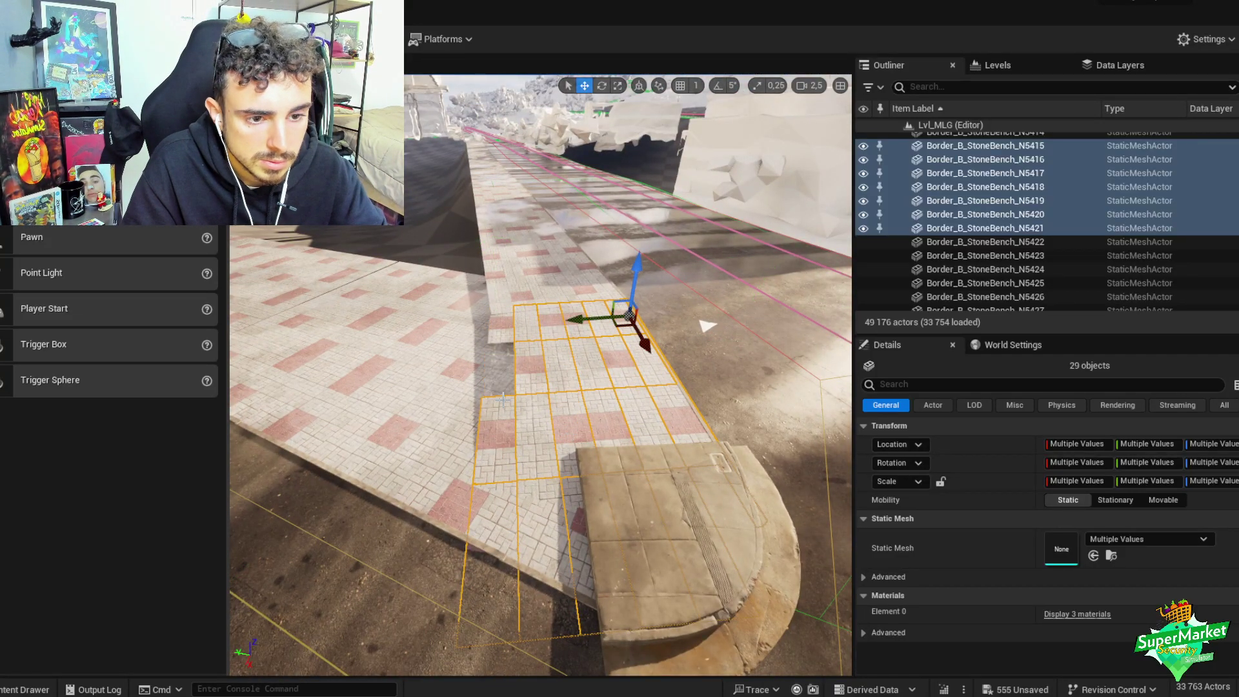
pyautogui.click(508, 485)
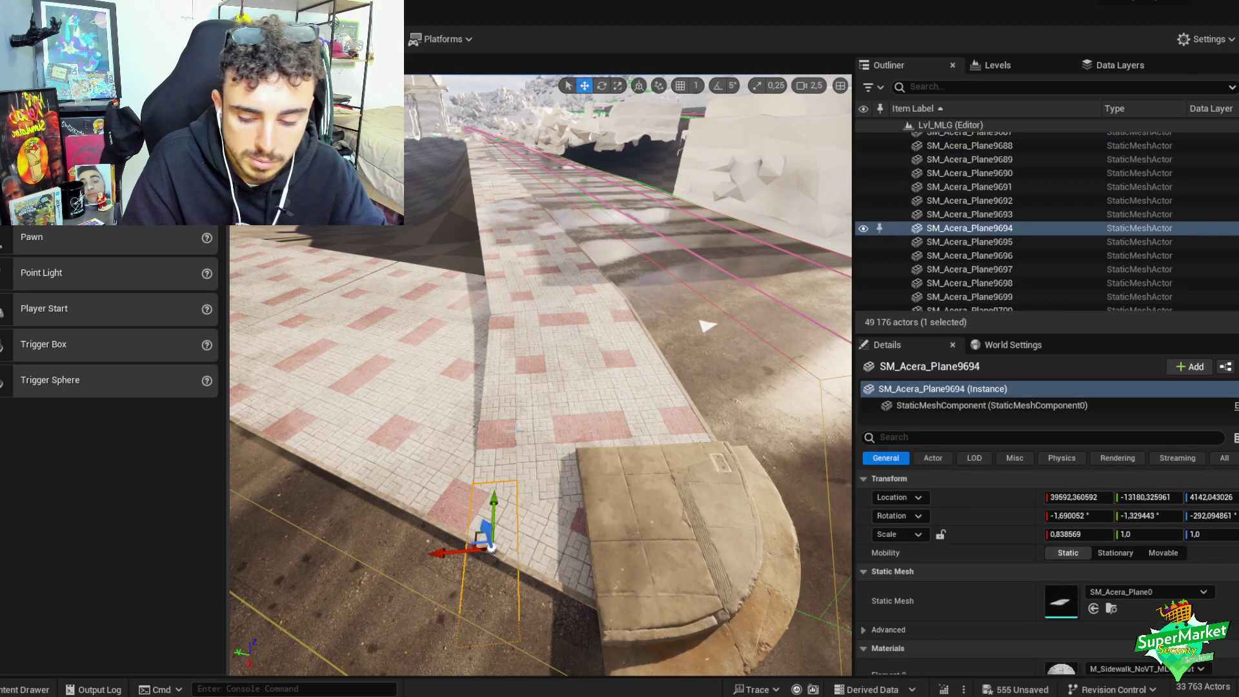
pyautogui.hotkey('ctrl', 'z')
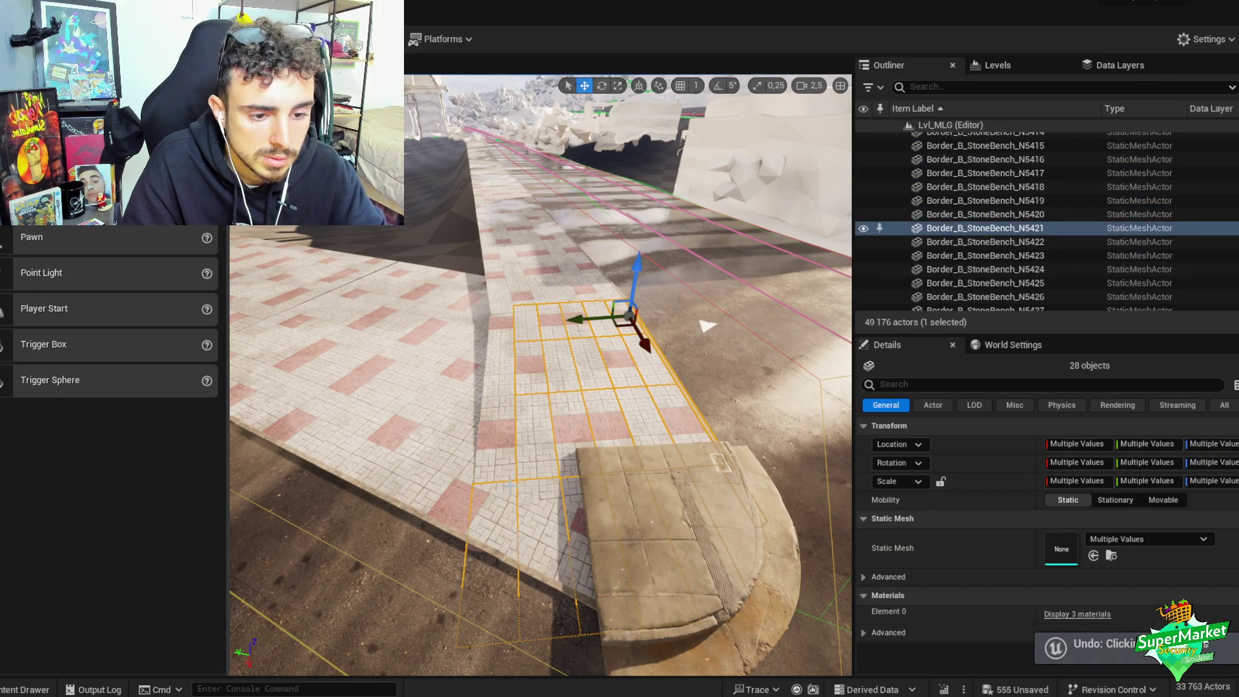
pyautogui.click(504, 331)
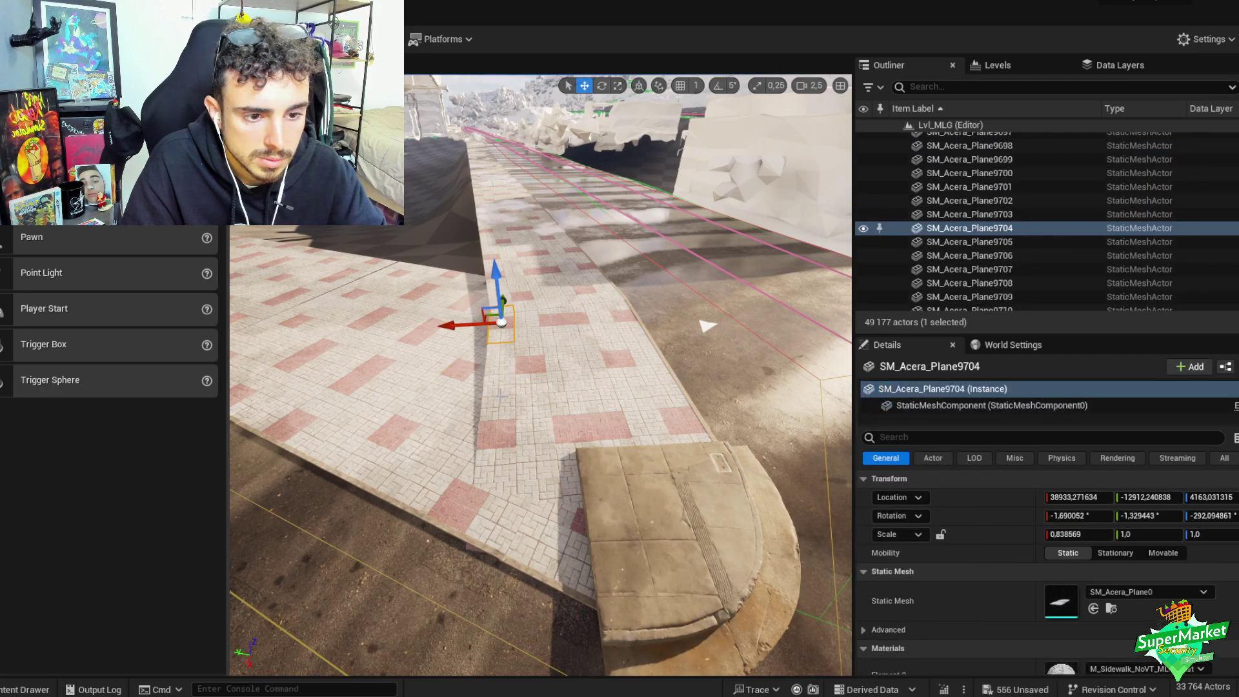
pyautogui.keyDown('ctrl'); pyautogui.click(500, 372); pyautogui.keyUp('ctrl')
pyautogui.keyDown('ctrl'); pyautogui.click(497, 433); pyautogui.keyUp('ctrl')
pyautogui.keyDown('ctrl'); pyautogui.click(492, 548); pyautogui.keyUp('ctrl')
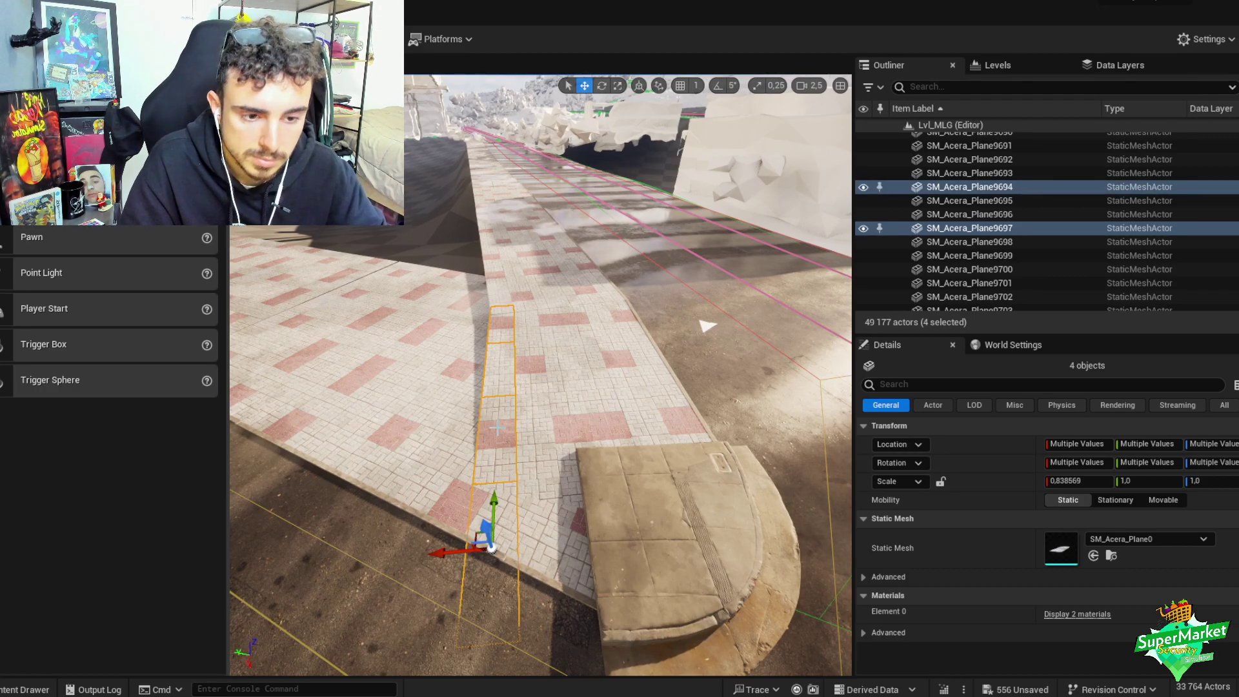
pyautogui.hotkey('ctrl', 'g')
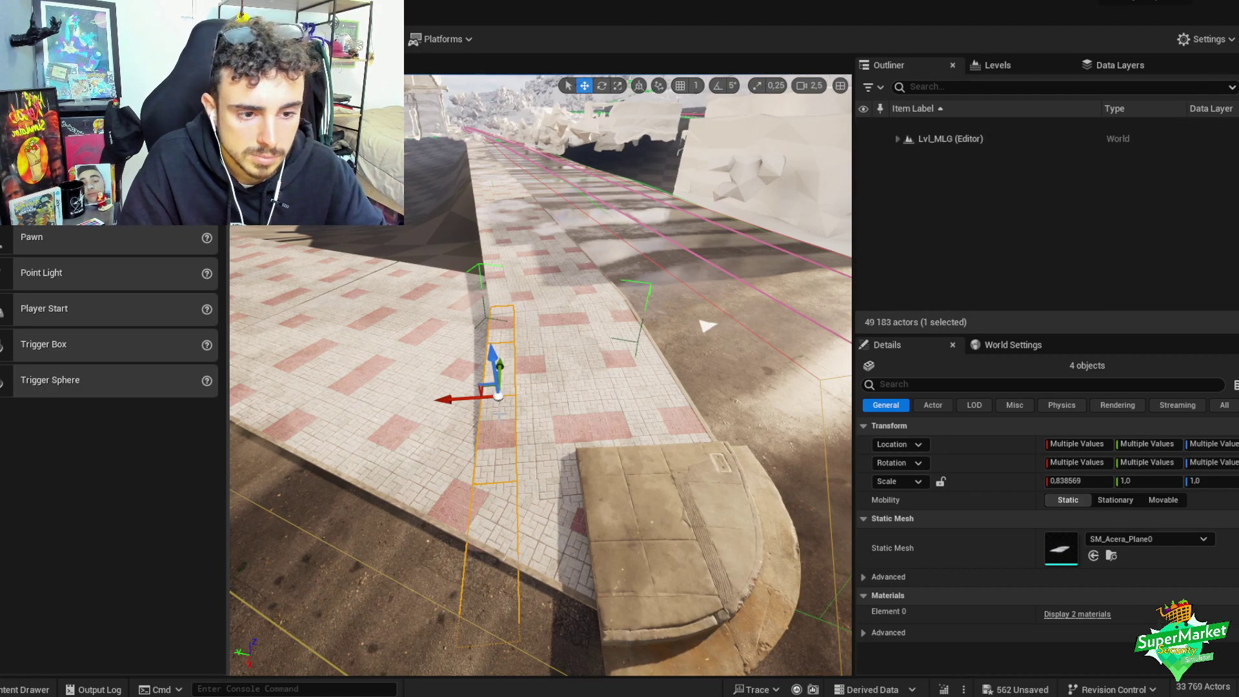
# - Pull out a copy of the four tiles, undoing a stray sideways move
pyautogui.keyDown('alt'); pyautogui.moveTo(495, 364); pyautogui.dragTo(498, 286); pyautogui.keyUp('alt')
pyautogui.scroll(5, 516, 387)
pyautogui.scroll(-3, 742, 387)
pyautogui.moveTo(541, 375)
pyautogui.mouseDown(button='right')
pyautogui.moveTo(741, 388)
pyautogui.moveTo(819, 415)
pyautogui.moveTo(501, 268)
pyautogui.moveTo(520, 279)
pyautogui.mouseUp(button='right')
pyautogui.scroll(-2, 697, 349)
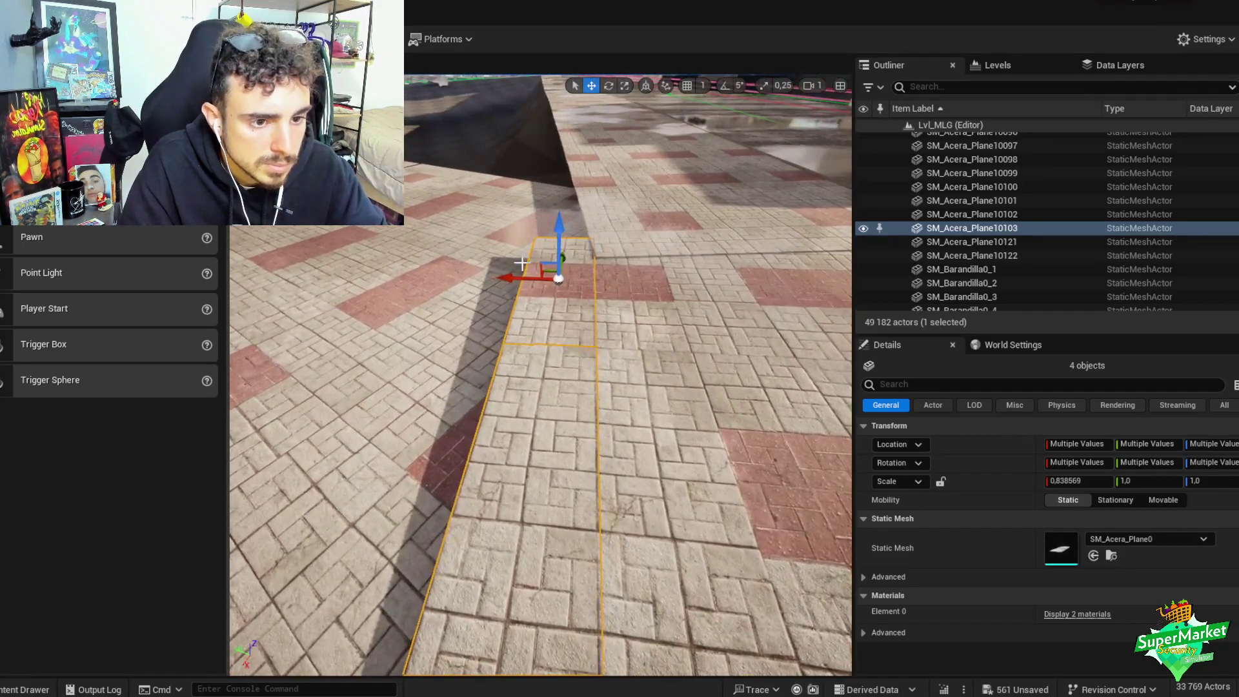
pyautogui.keyDown('alt'); pyautogui.moveTo(520, 279); pyautogui.dragTo(371, 271); pyautogui.keyUp('alt')
pyautogui.hotkey('ctrl', 'z')
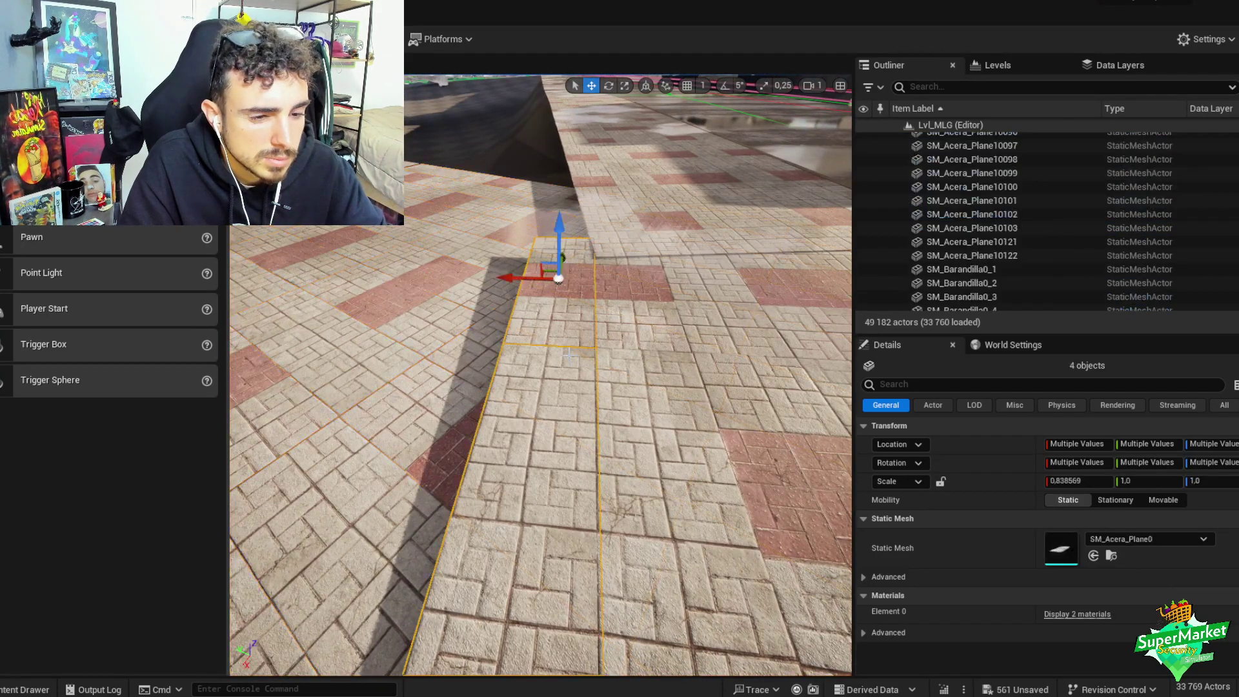
pyautogui.moveTo(519, 279); pyautogui.dragTo(536, 287, button='right')
# - Rotate the copied tiles by -3.5° and remove the stray duplicate tile
pyautogui.press('e')
pyautogui.moveTo(516, 284); pyautogui.dragTo(507, 290)
pyautogui.press('w')
pyautogui.moveTo(507, 291)
pyautogui.mouseDown(button='right')
pyautogui.moveTo(517, 284)
pyautogui.moveTo(503, 290)
pyautogui.mouseUp(button='right')
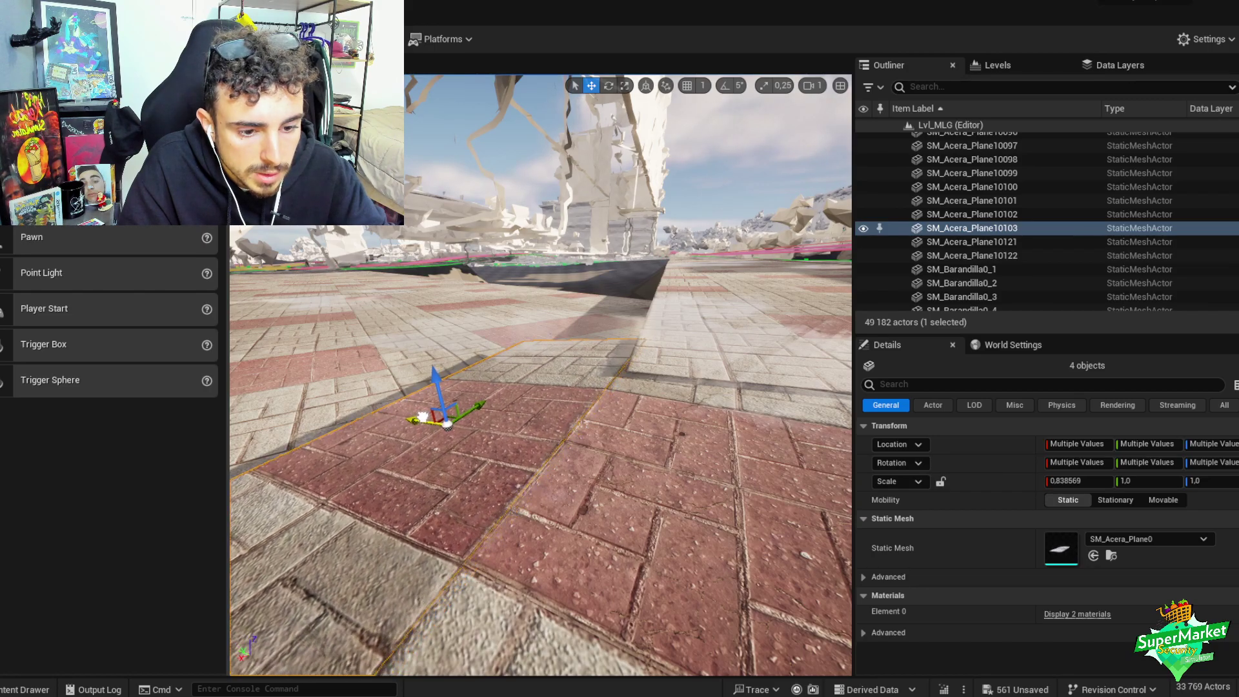
pyautogui.moveTo(423, 418); pyautogui.dragTo(444, 409, button='right')
pyautogui.hotkey('ctrl', 'z')
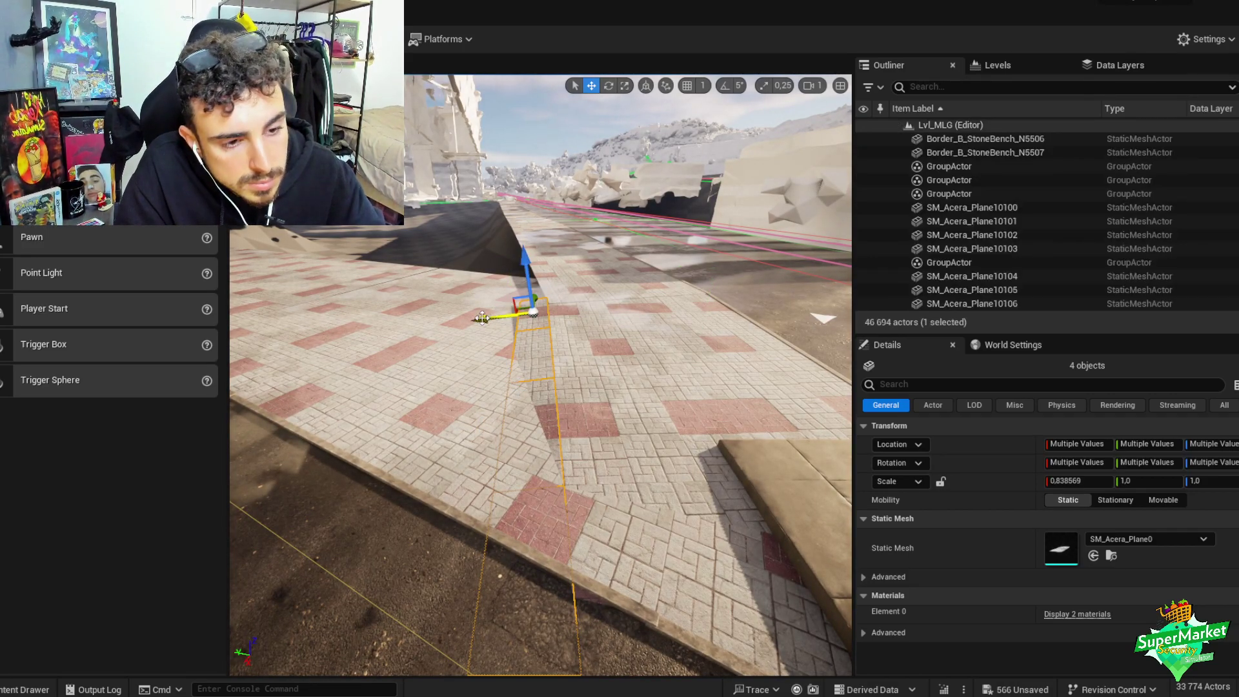
pyautogui.moveTo(452, 330); pyautogui.dragTo(470, 338, button='right')
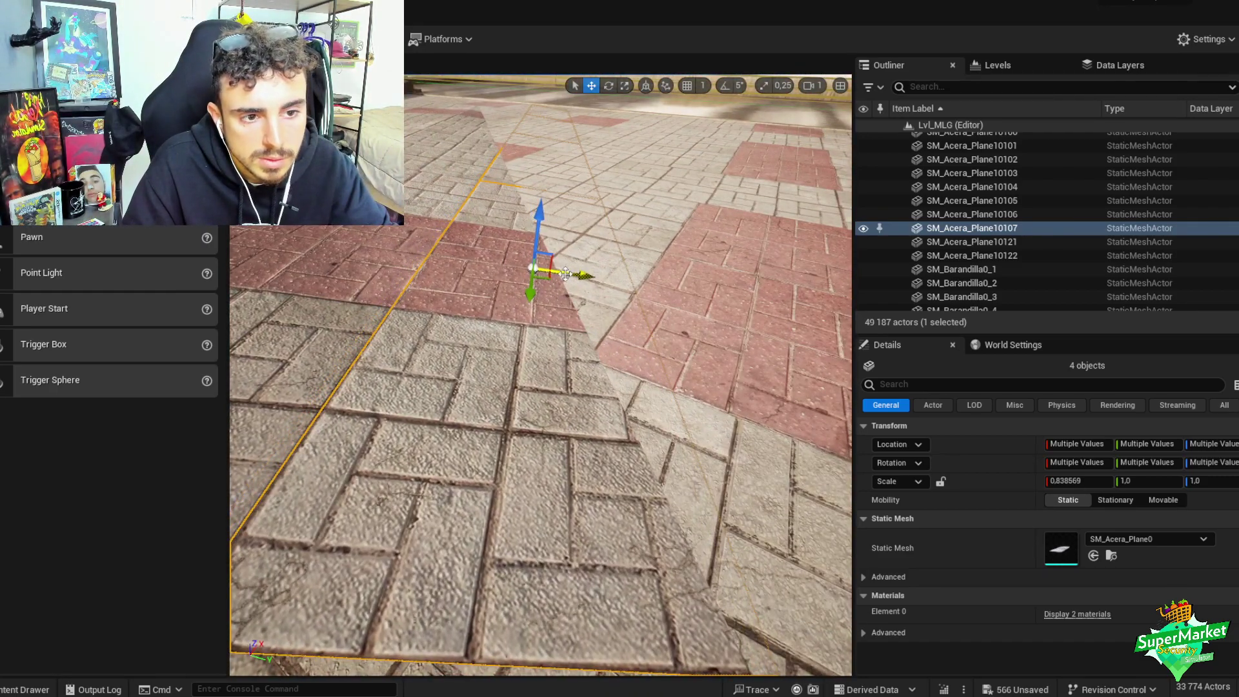
# - Select the overlapping duplicate tile planes at the joint, dropping extra tiles from the selection
pyautogui.moveTo(565, 273); pyautogui.dragTo(621, 318, button='right')
pyautogui.moveTo(551, 386); pyautogui.dragTo(639, 363, button='right')
pyautogui.keyDown('ctrl'); pyautogui.click(671, 389); pyautogui.keyUp('ctrl')
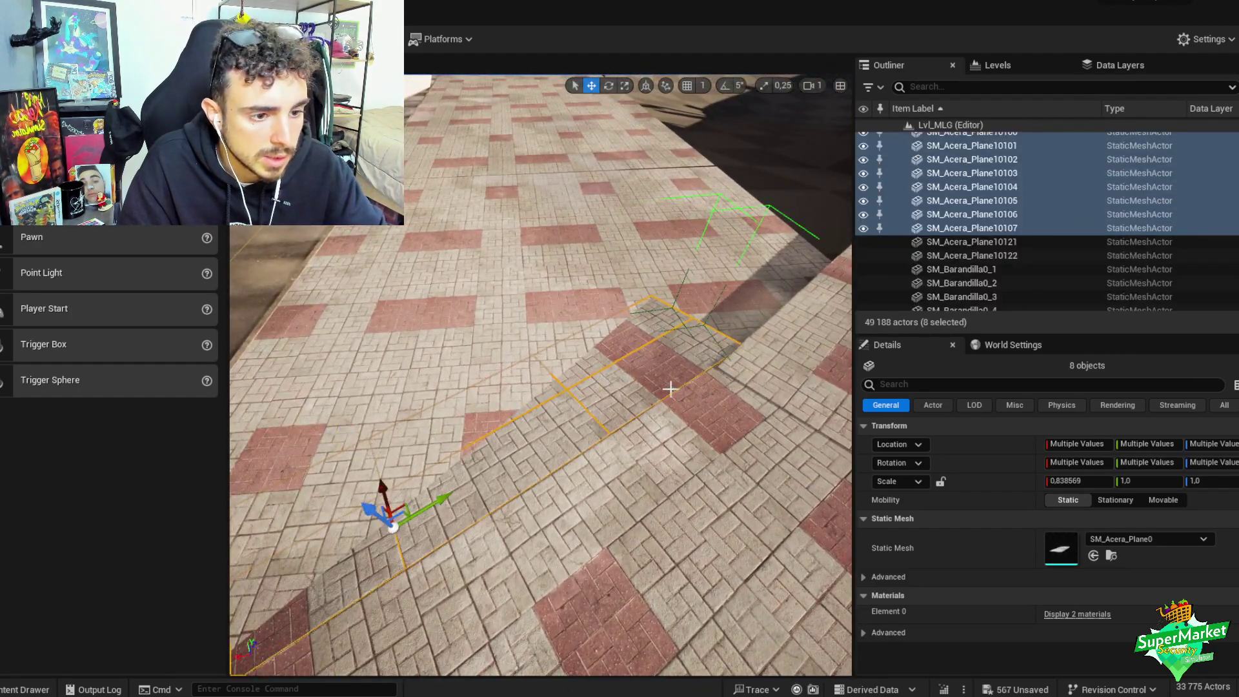
pyautogui.keyDown('ctrl'); pyautogui.click(686, 405); pyautogui.keyUp('ctrl')
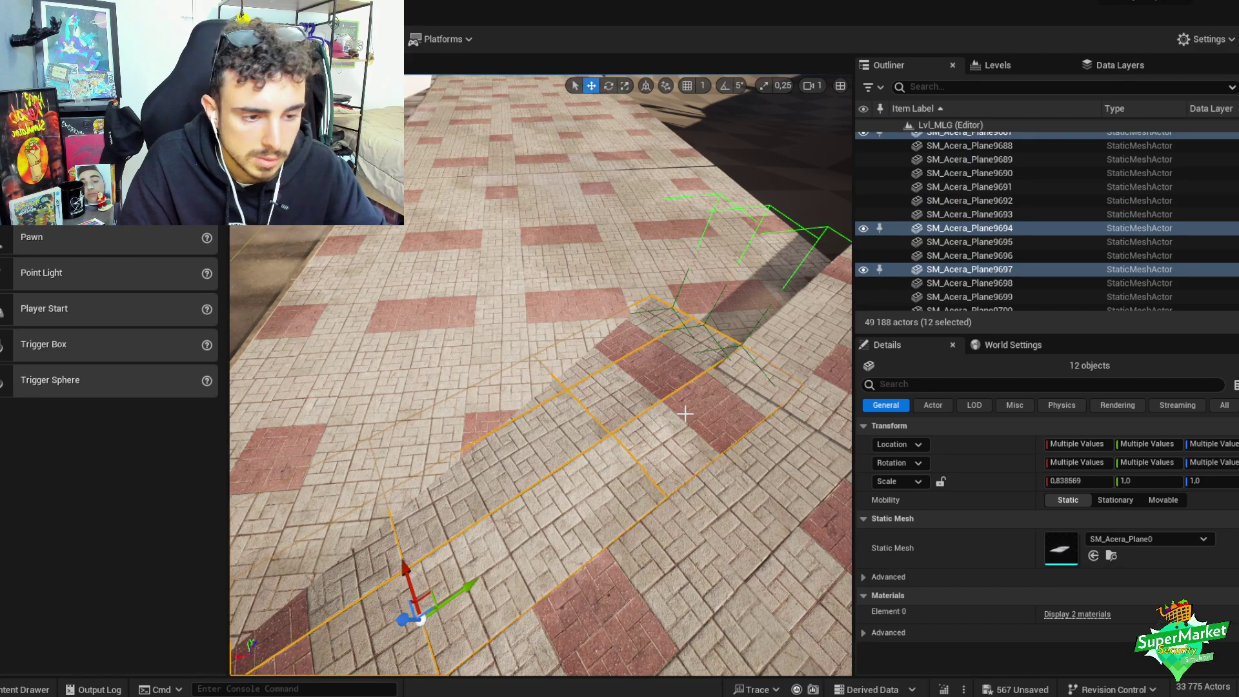
pyautogui.hotkey('ctrl', 'z')
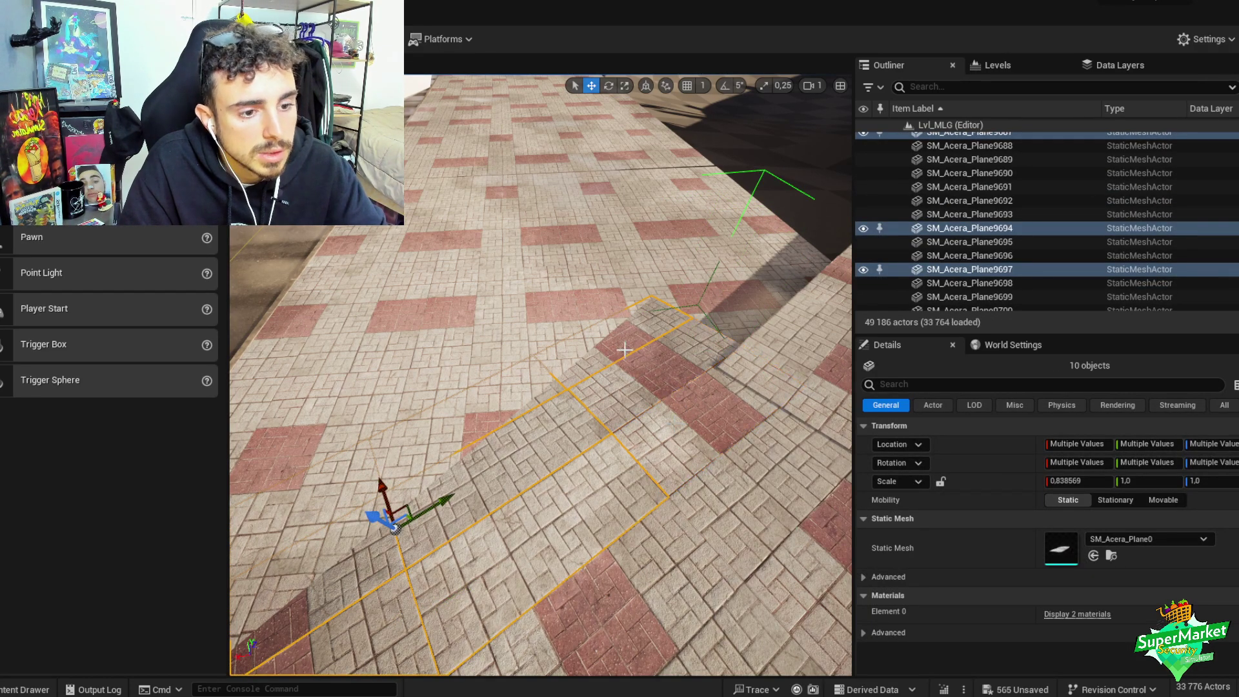
pyautogui.keyDown('ctrl'); pyautogui.click(583, 483); pyautogui.keyUp('ctrl')
pyautogui.press('f')
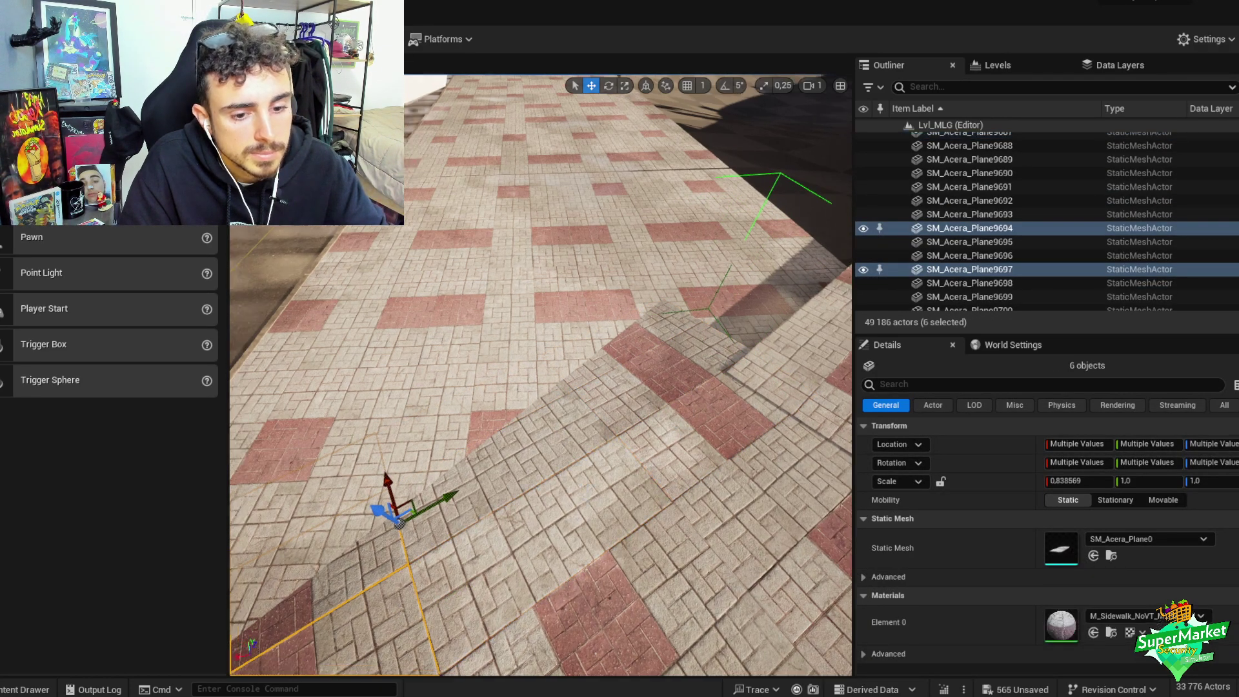
pyautogui.keyDown('ctrl'); pyautogui.click(469, 411); pyautogui.keyUp('ctrl')
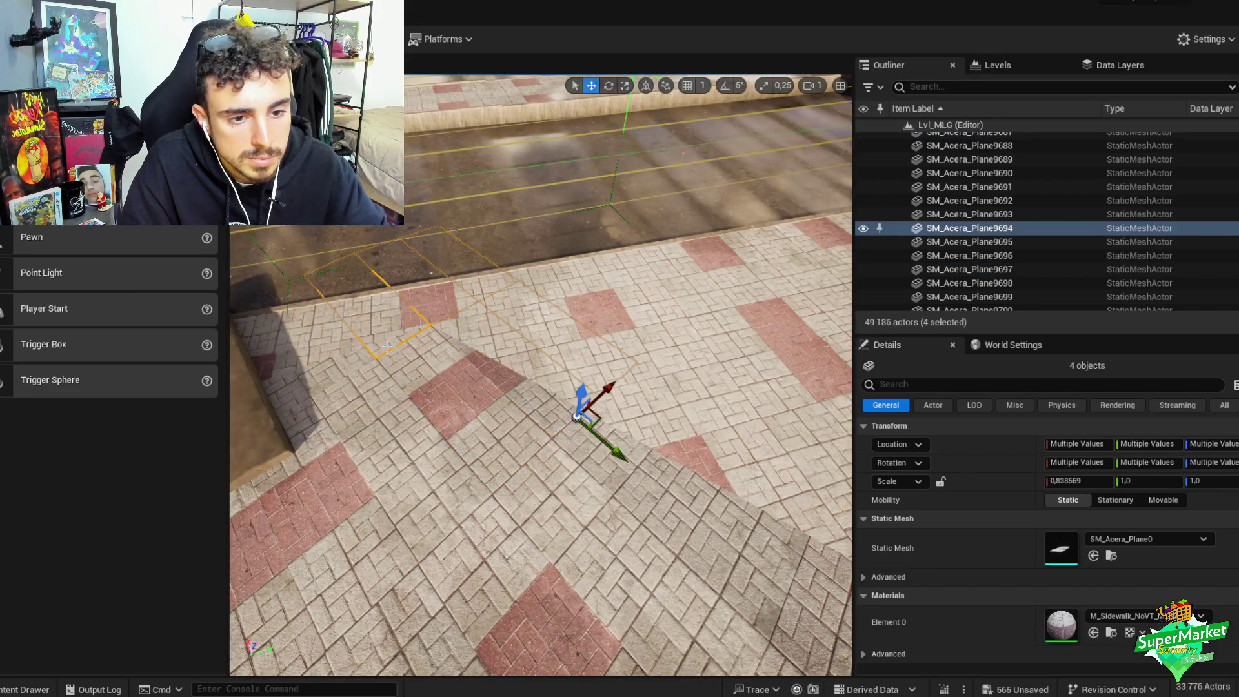
pyautogui.keyDown('ctrl'); pyautogui.click(387, 347); pyautogui.keyUp('ctrl')
pyautogui.moveTo(490, 328); pyautogui.dragTo(491, 328, button='right')
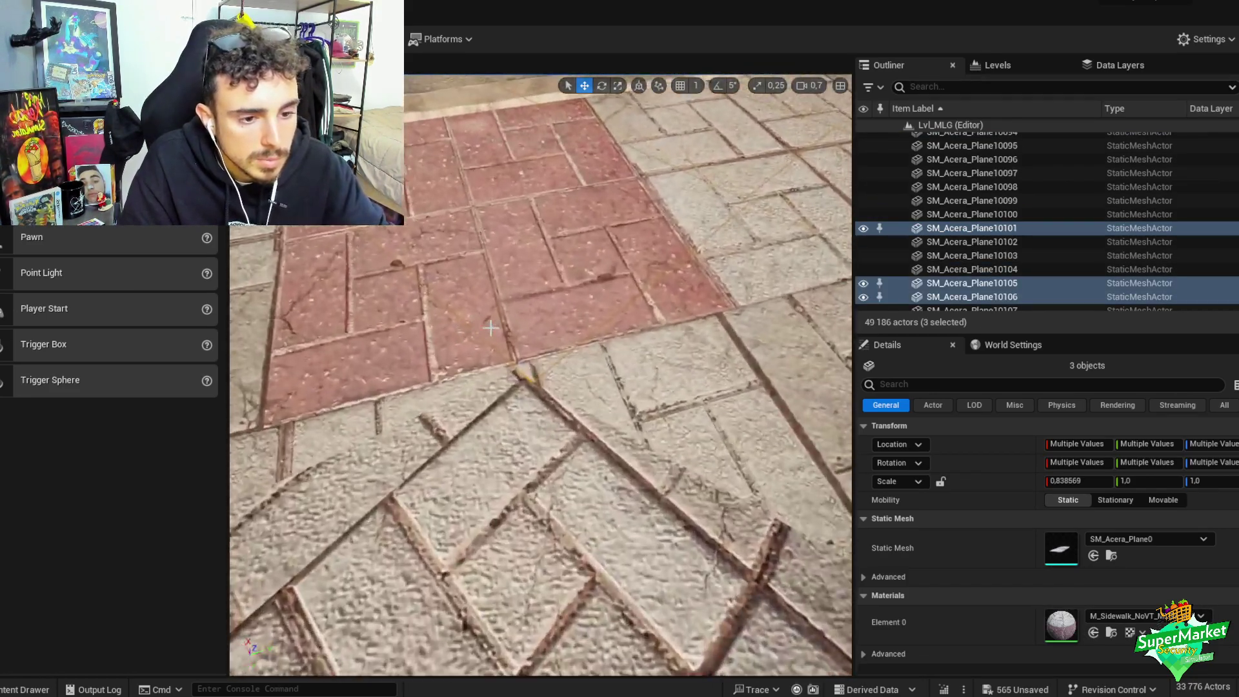
pyautogui.click(526, 360)
pyautogui.hotkey('ctrl', 'z')
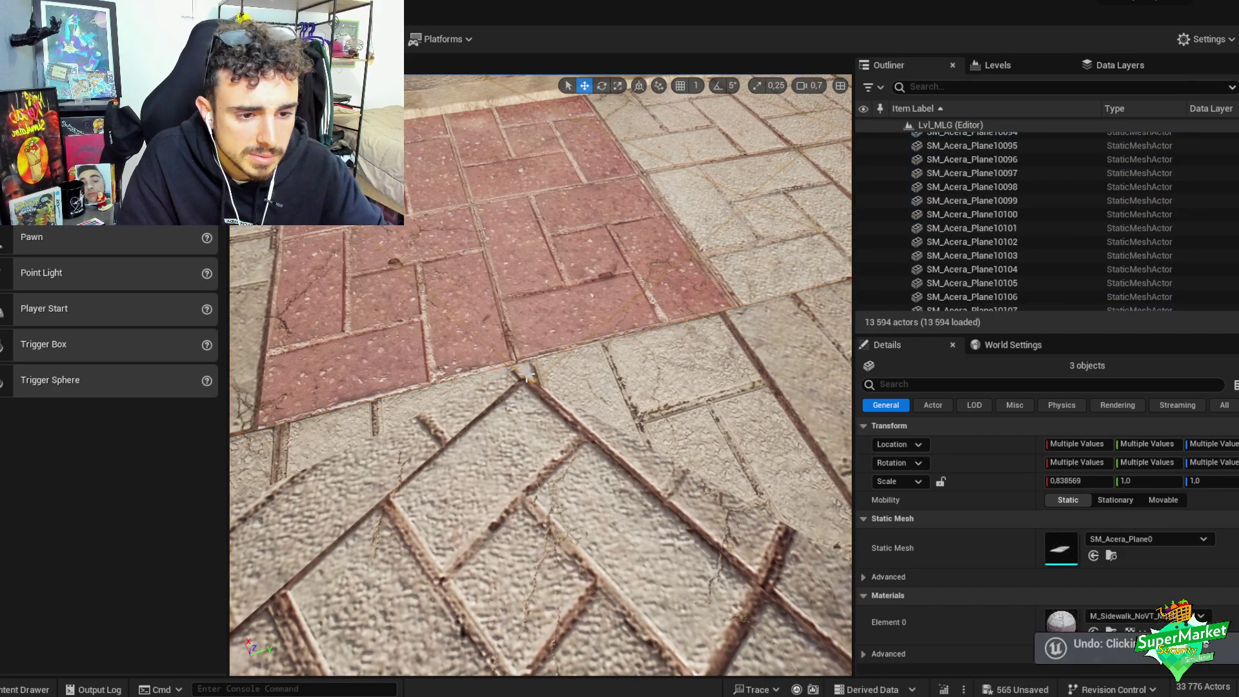
pyautogui.hotkey('ctrl', 'y')
pyautogui.hotkey('ctrl', 'z')
# - Group and delete the overlapping duplicate tiles, confirming despite references
pyautogui.moveTo(527, 371); pyautogui.dragTo(565, 355, button='right')
pyautogui.hotkey('ctrl', 'z')
pyautogui.hotkey('ctrl', 'g')
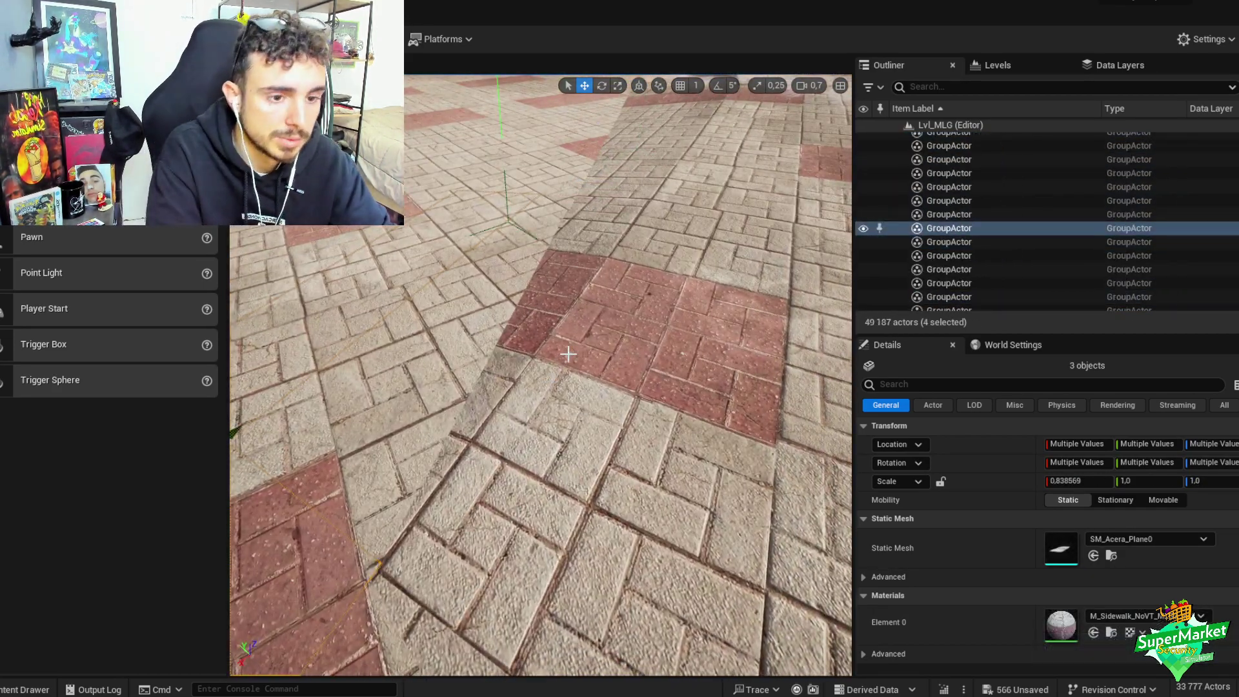
pyautogui.press('Delete')
pyautogui.click(695, 386)
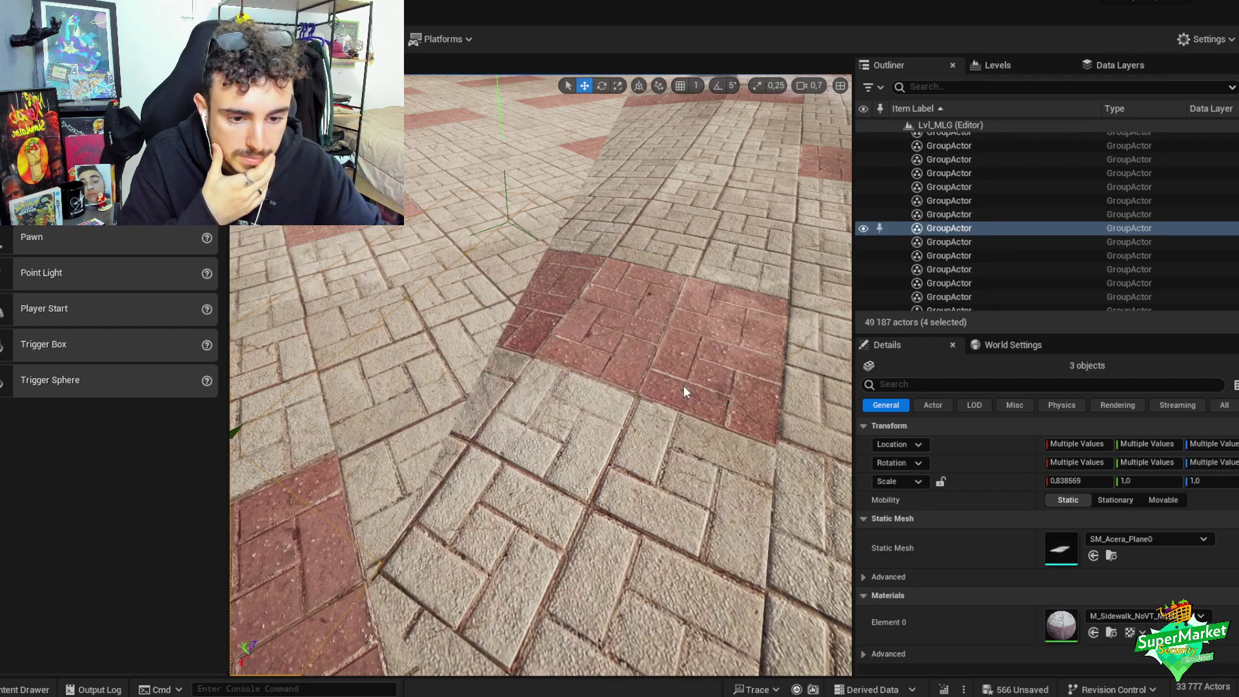
pyautogui.moveTo(684, 386); pyautogui.dragTo(592, 445, button='right')
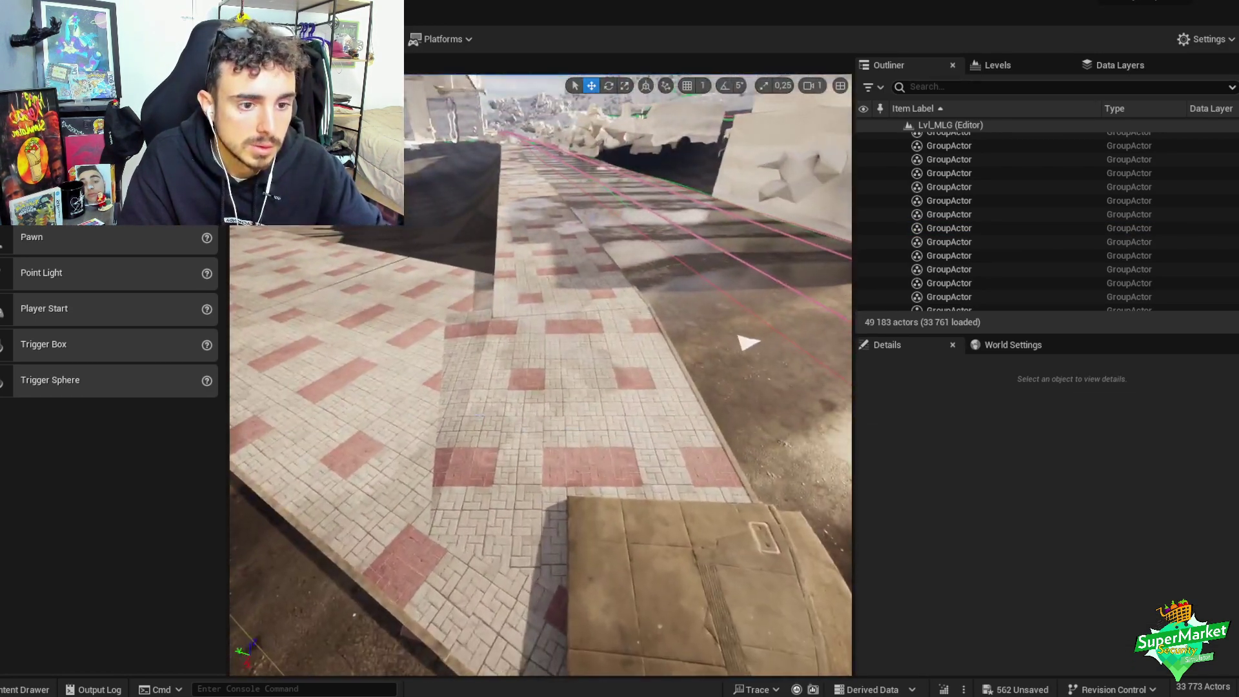
# - Select this stretch's sidewalk tiles and curb stones and group them together
pyautogui.click(593, 445)
pyautogui.keyDown('ctrl'); pyautogui.click(592, 444); pyautogui.keyUp('ctrl')
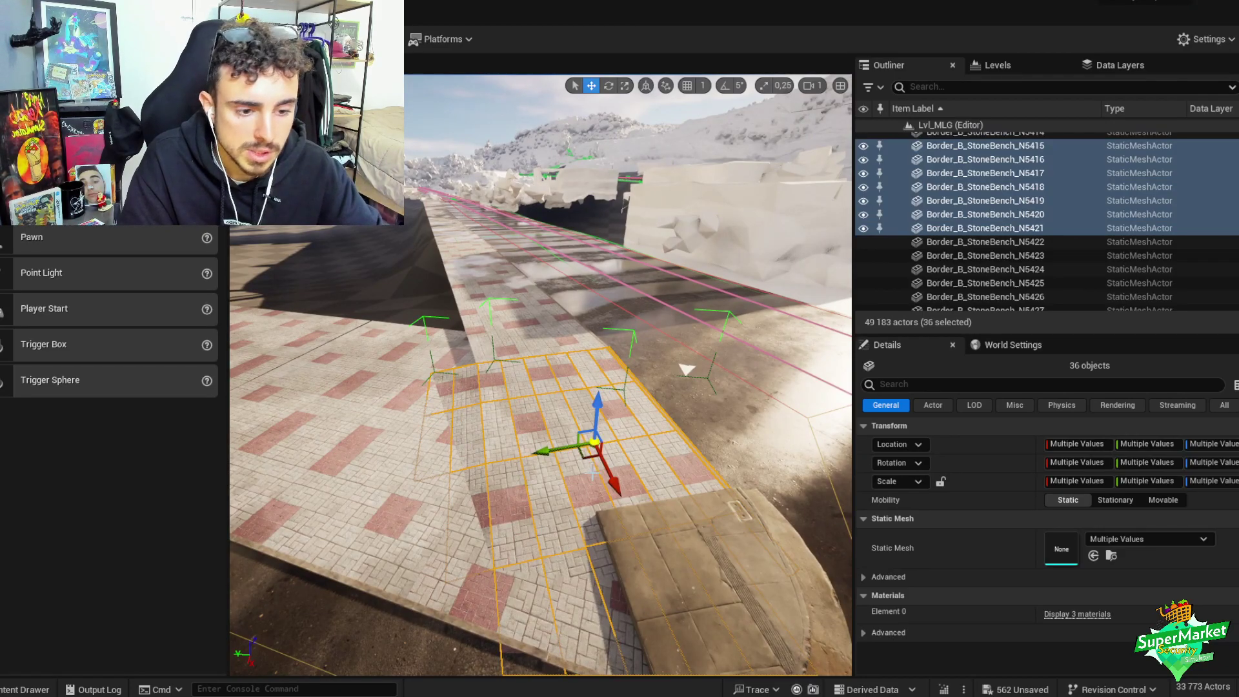
pyautogui.hotkey('ctrl', 'g')
pyautogui.moveTo(687, 369); pyautogui.dragTo(650, 395, button='right')
pyautogui.hotkey('ctrl', 'z')
pyautogui.keyDown('ctrl'); pyautogui.click(646, 448); pyautogui.keyUp('ctrl')
pyautogui.moveTo(645, 449); pyautogui.dragTo(640, 436, button='right')
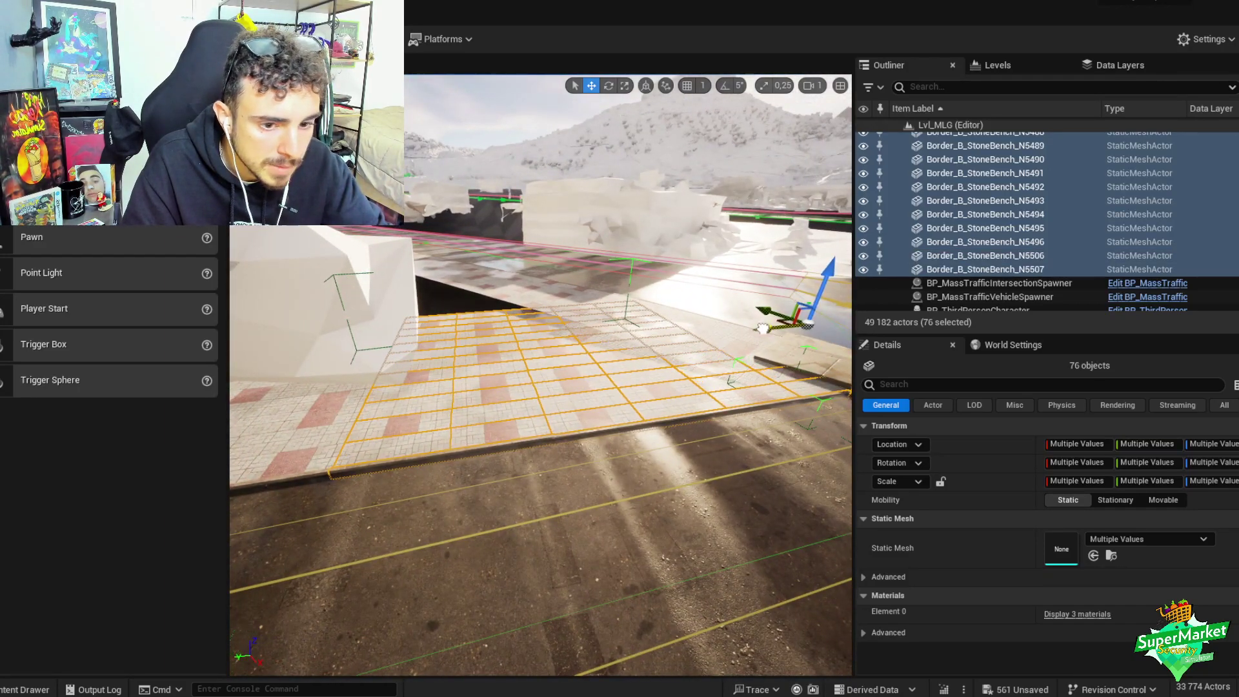
# - Select the curb stones and paving slab along the road edge and group the curb stones
pyautogui.moveTo(762, 330); pyautogui.dragTo(664, 429, button='right')
pyautogui.click(589, 413)
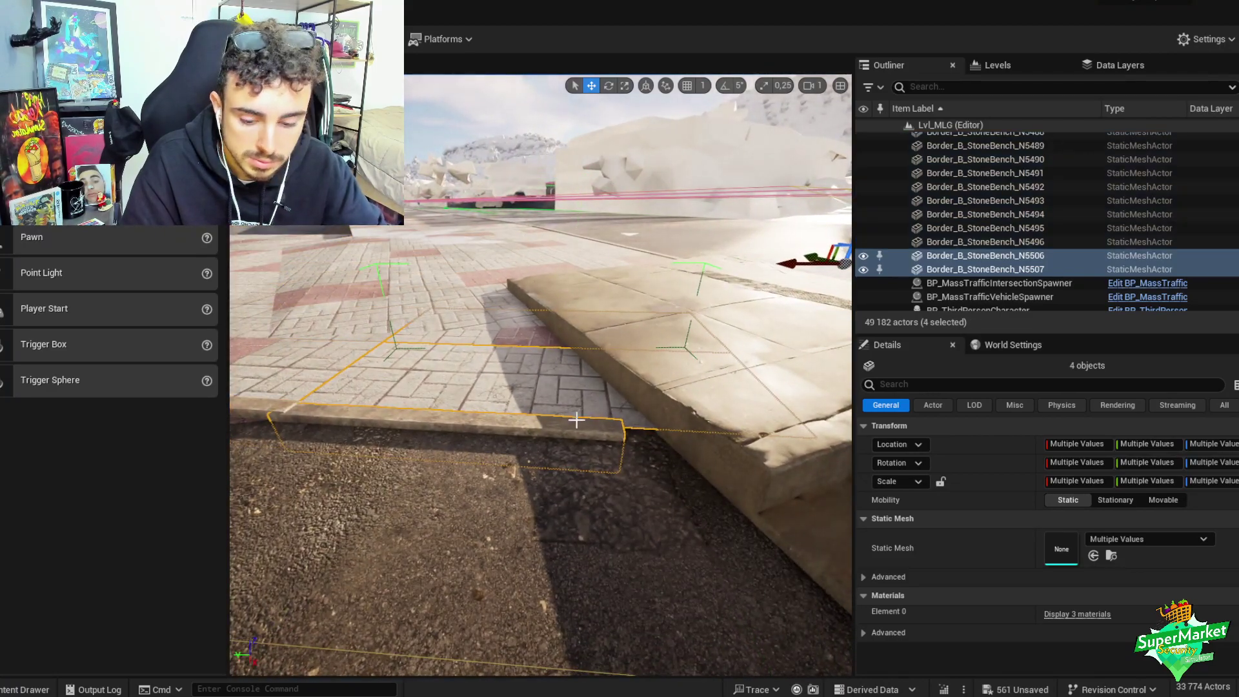
pyautogui.click(565, 427)
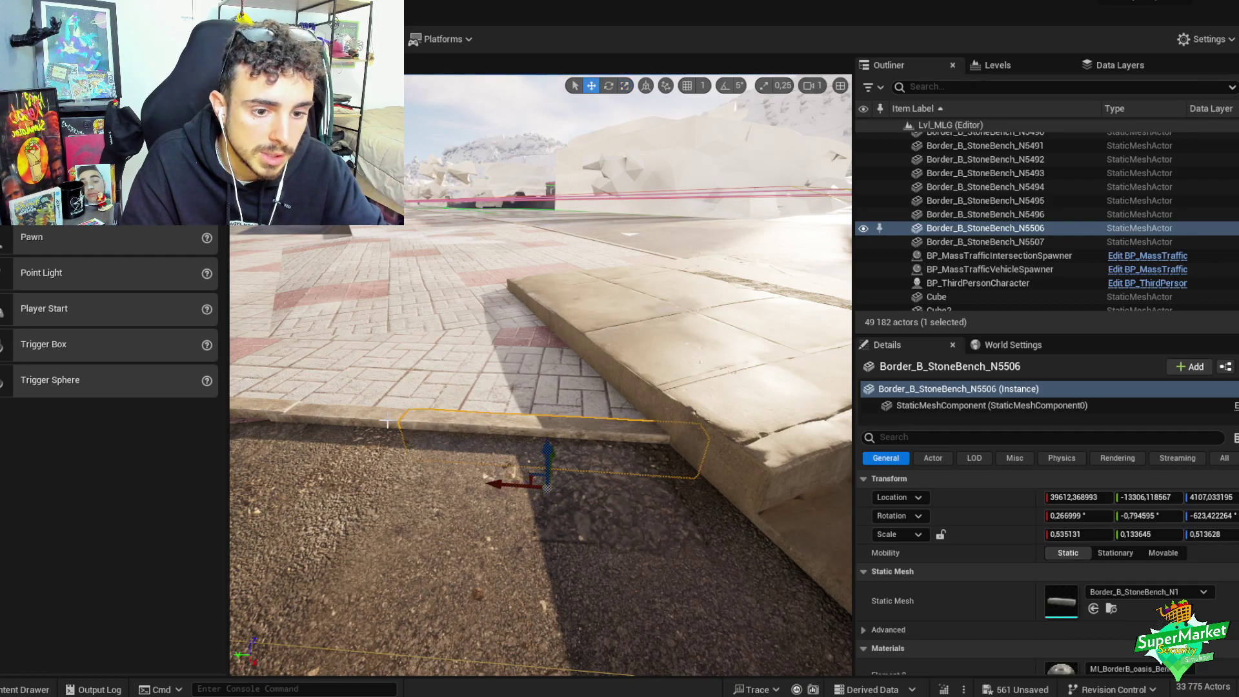
pyautogui.click(437, 387)
pyautogui.keyDown('ctrl'); pyautogui.click(397, 384); pyautogui.keyUp('ctrl')
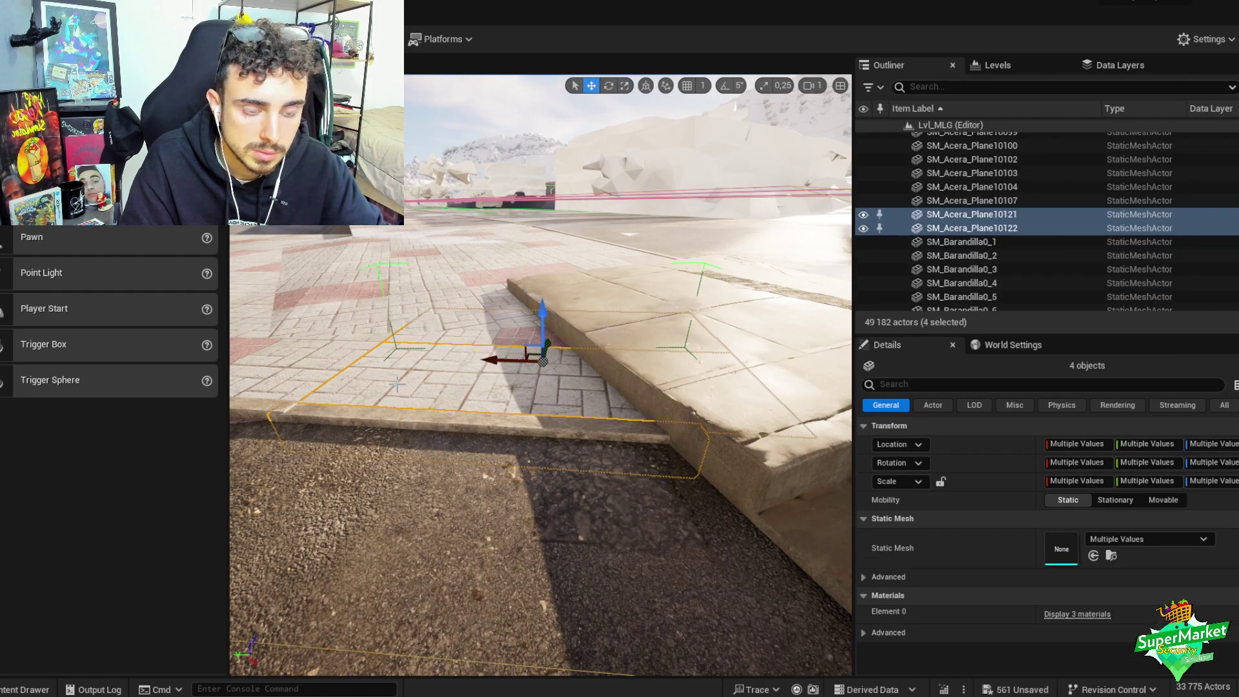
pyautogui.moveTo(501, 360); pyautogui.dragTo(600, 387, button='right')
pyautogui.click(600, 388)
pyautogui.hotkey('ctrl', 'z')
pyautogui.scroll(2, 615, 439)
pyautogui.moveTo(615, 439); pyautogui.dragTo(615, 439, button='right')
pyautogui.scroll(-2, 614, 439)
pyautogui.scroll(-2, 545, 488)
pyautogui.moveTo(544, 489); pyautogui.dragTo(545, 489, button='right')
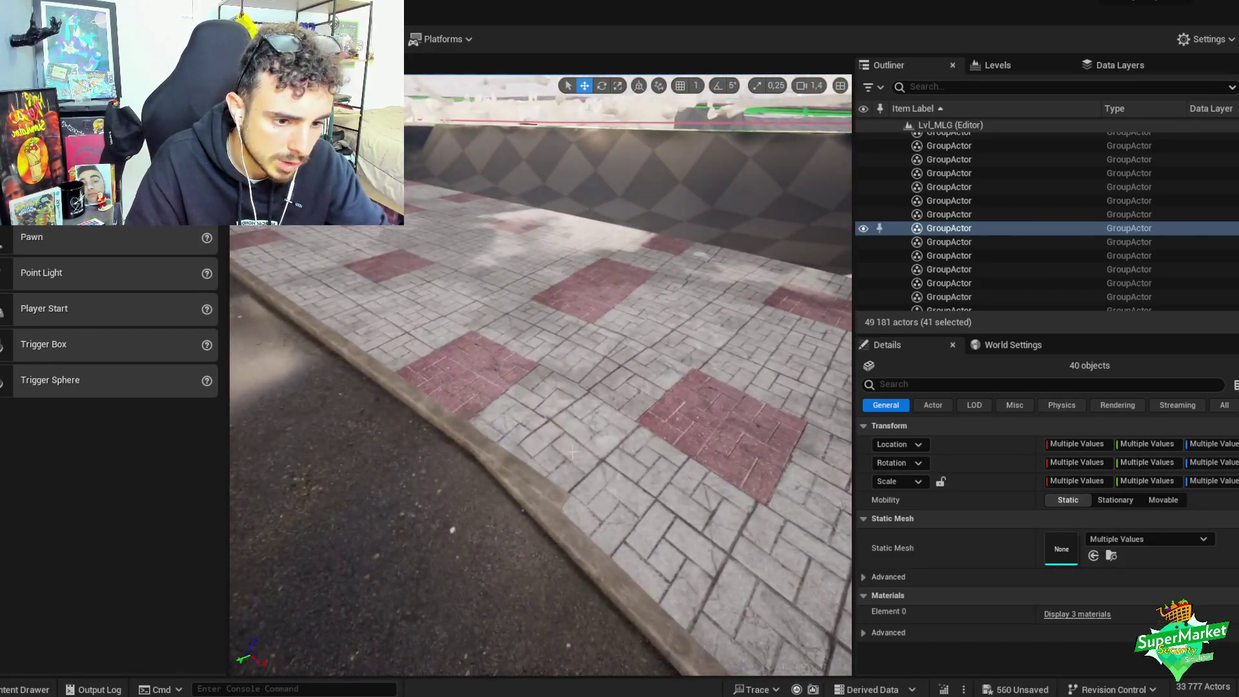
# - Slide one Border_B_StoneBench curb stone along the road edge and regroup the curb stones
pyautogui.click(545, 488)
pyautogui.click(539, 485)
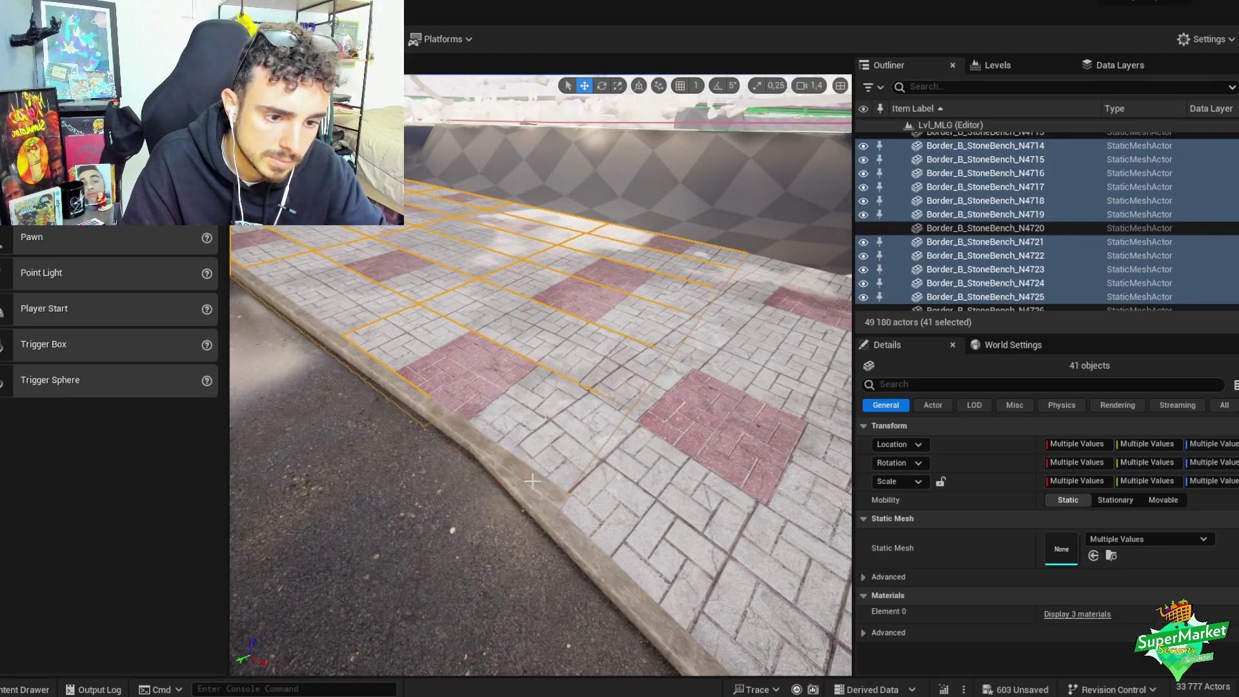
pyautogui.moveTo(469, 470); pyautogui.dragTo(382, 406)
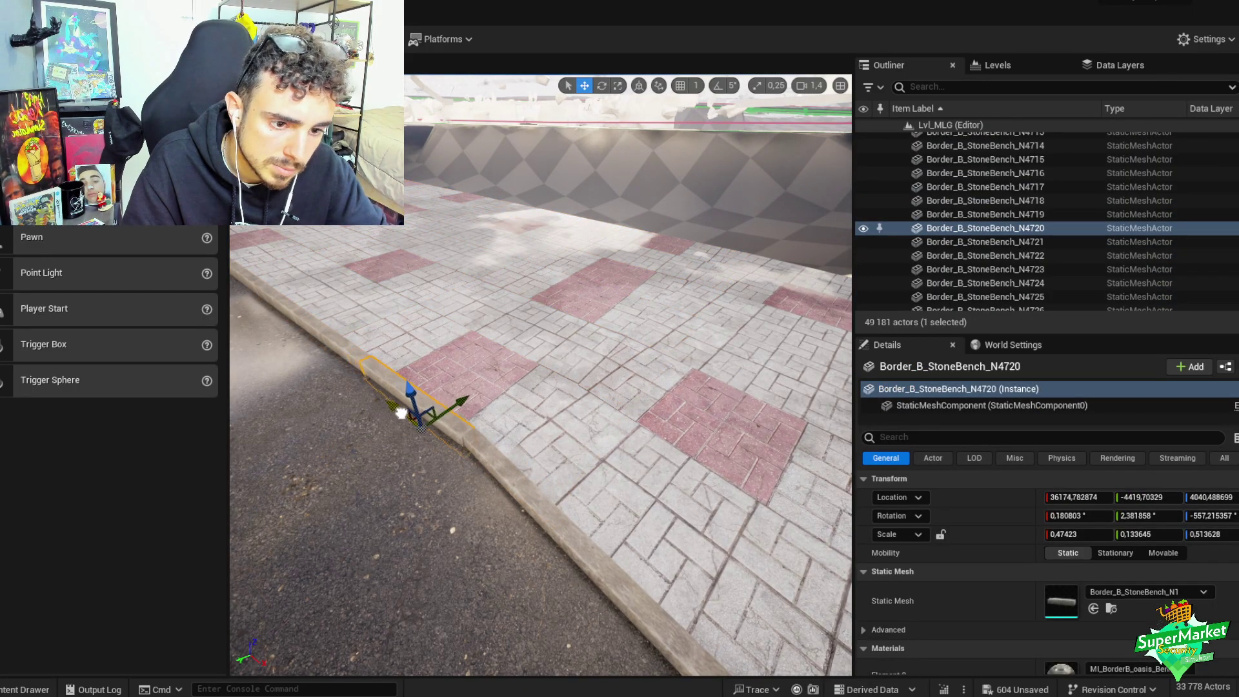
pyautogui.hotkey('shift', 'e')
pyautogui.hotkey('ctrl', 'g')
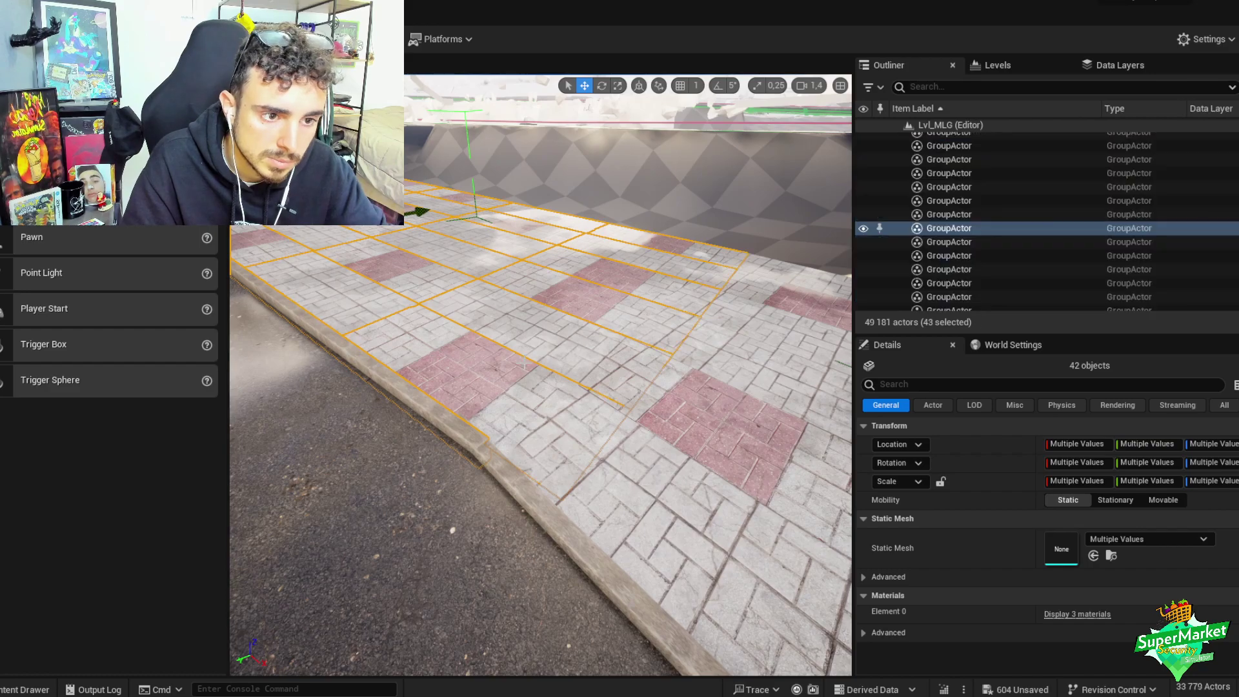
# - Make the curb stones individually selectable and delete the surplus curb piece
pyautogui.moveTo(540, 420); pyautogui.dragTo(541, 420, button='right')
pyautogui.moveTo(576, 459); pyautogui.dragTo(575, 459, button='right')
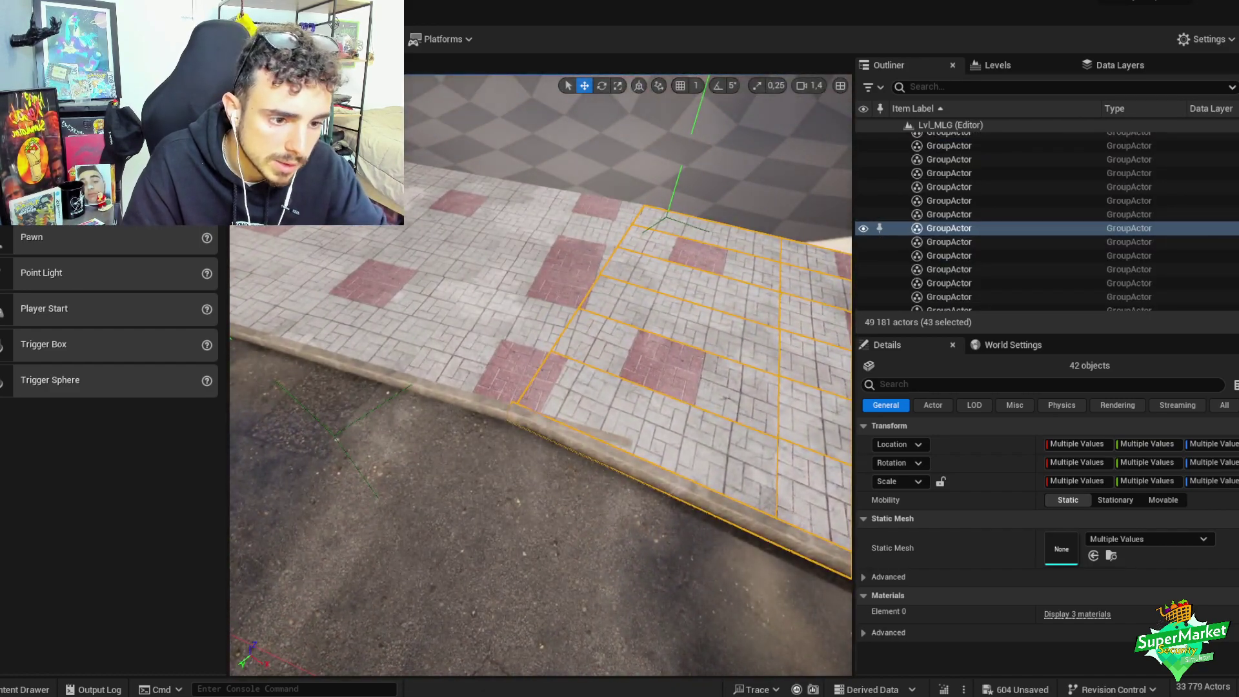
pyautogui.hotkey('shift', 'g')
pyautogui.click(607, 436)
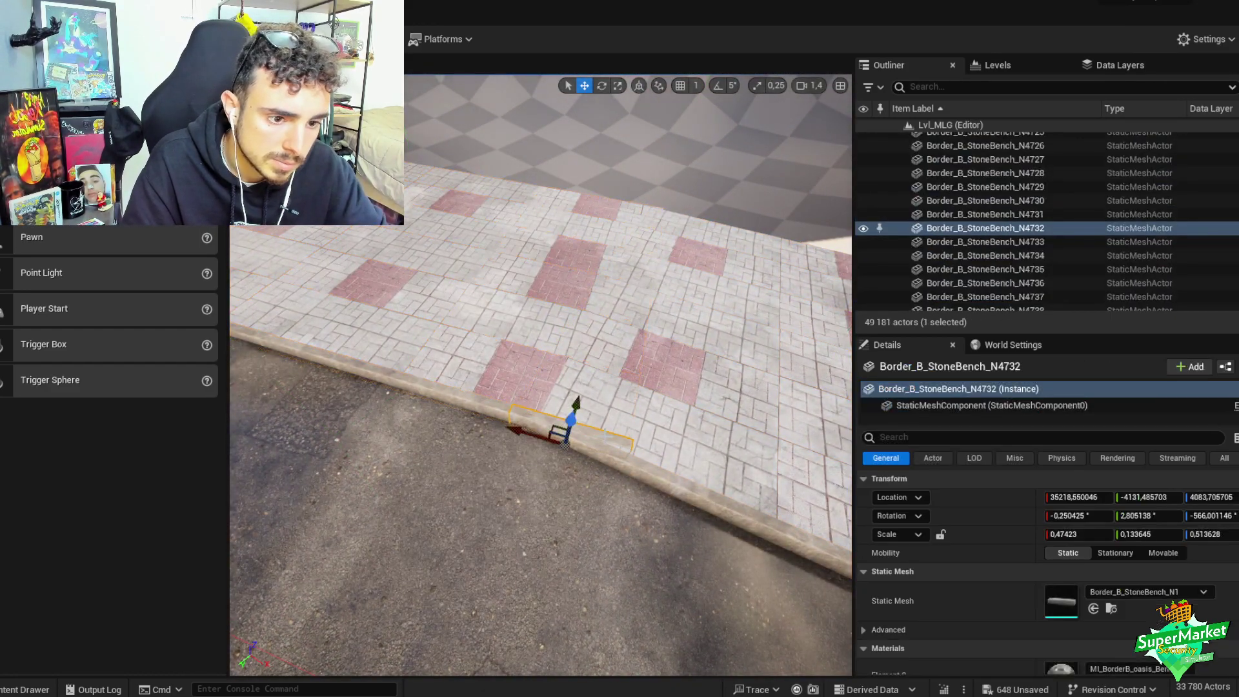
pyautogui.moveTo(544, 436); pyautogui.dragTo(600, 456)
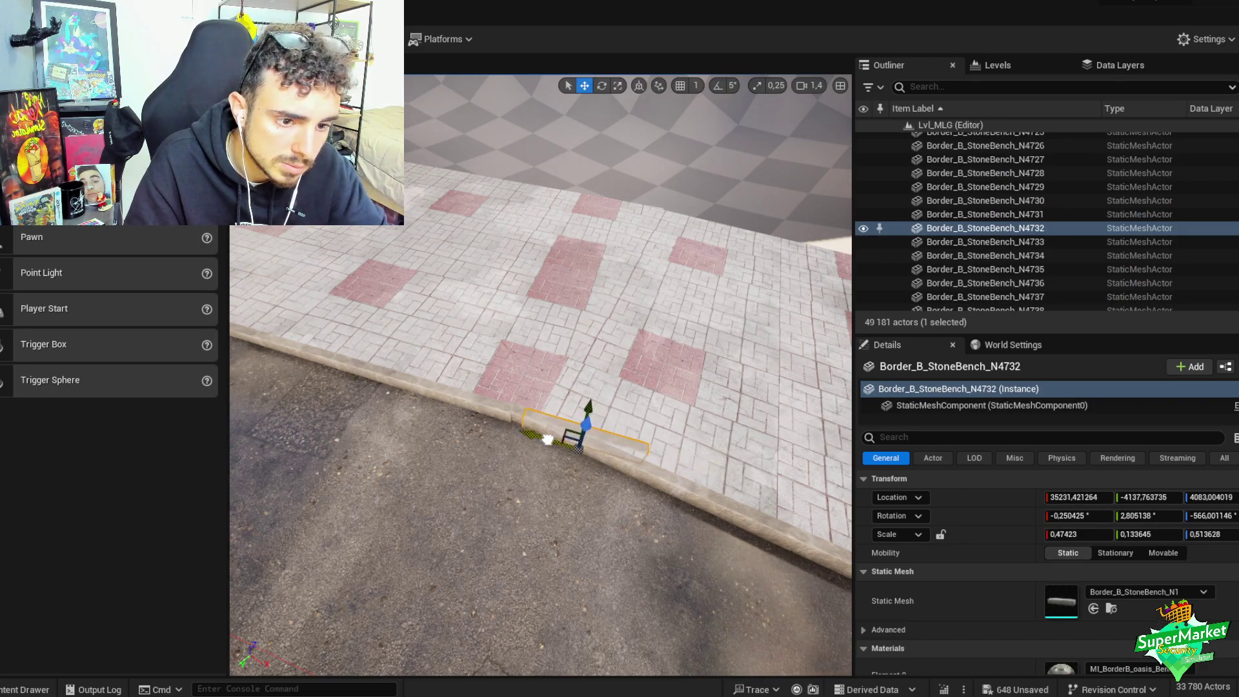
pyautogui.press('Delete')
# - Group the sidewalk paving pieces together with the stone curb pieces
pyautogui.moveTo(619, 414); pyautogui.dragTo(619, 414, button='right')
pyautogui.moveTo(590, 481); pyautogui.dragTo(590, 481, button='right')
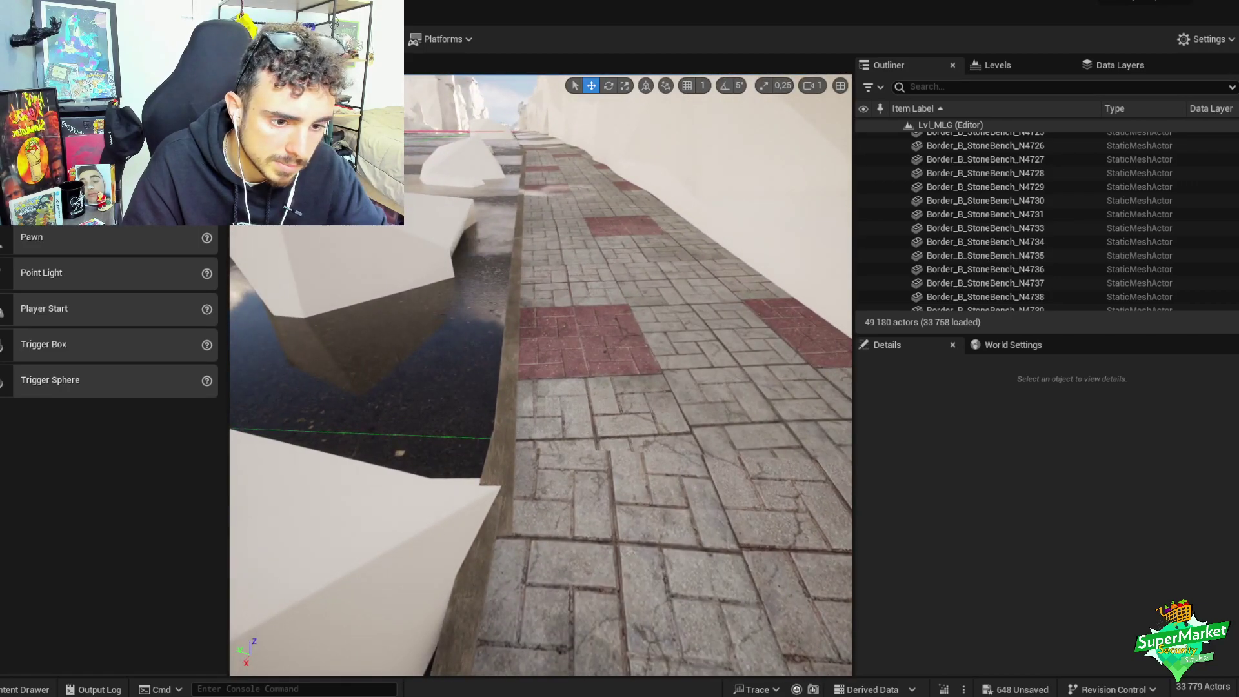
pyautogui.click(516, 484)
pyautogui.keyDown('ctrl'); pyautogui.click(500, 402); pyautogui.keyUp('ctrl')
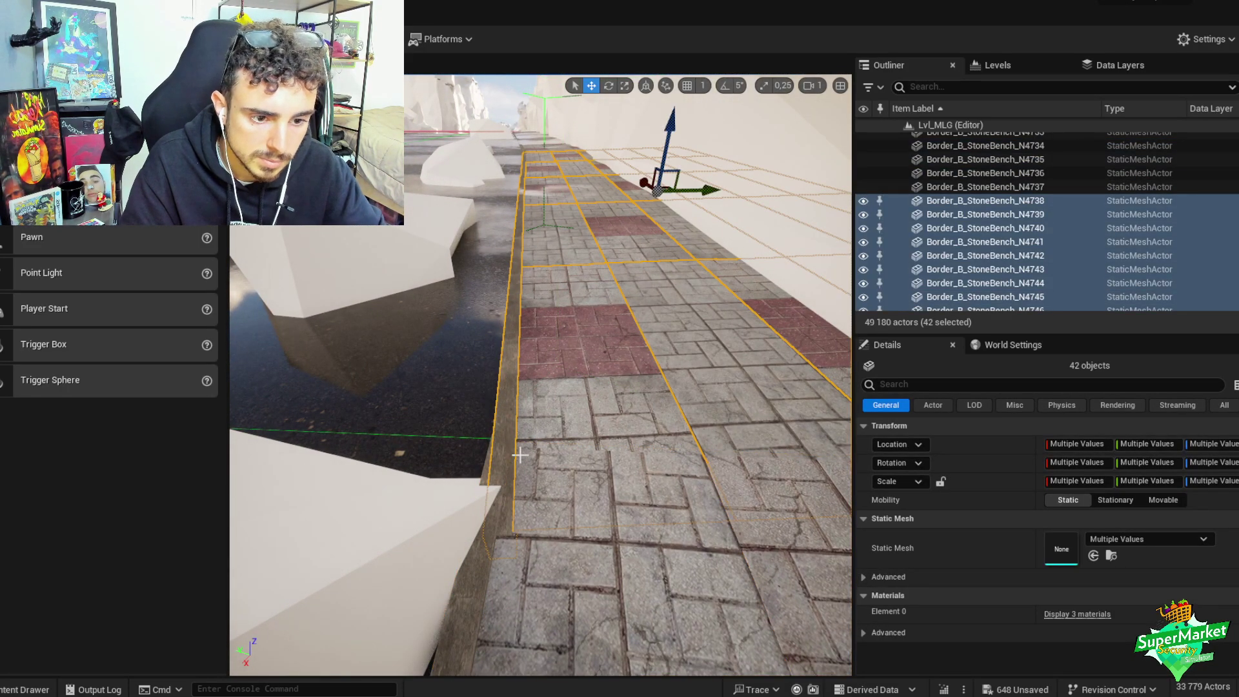
pyautogui.click(512, 480)
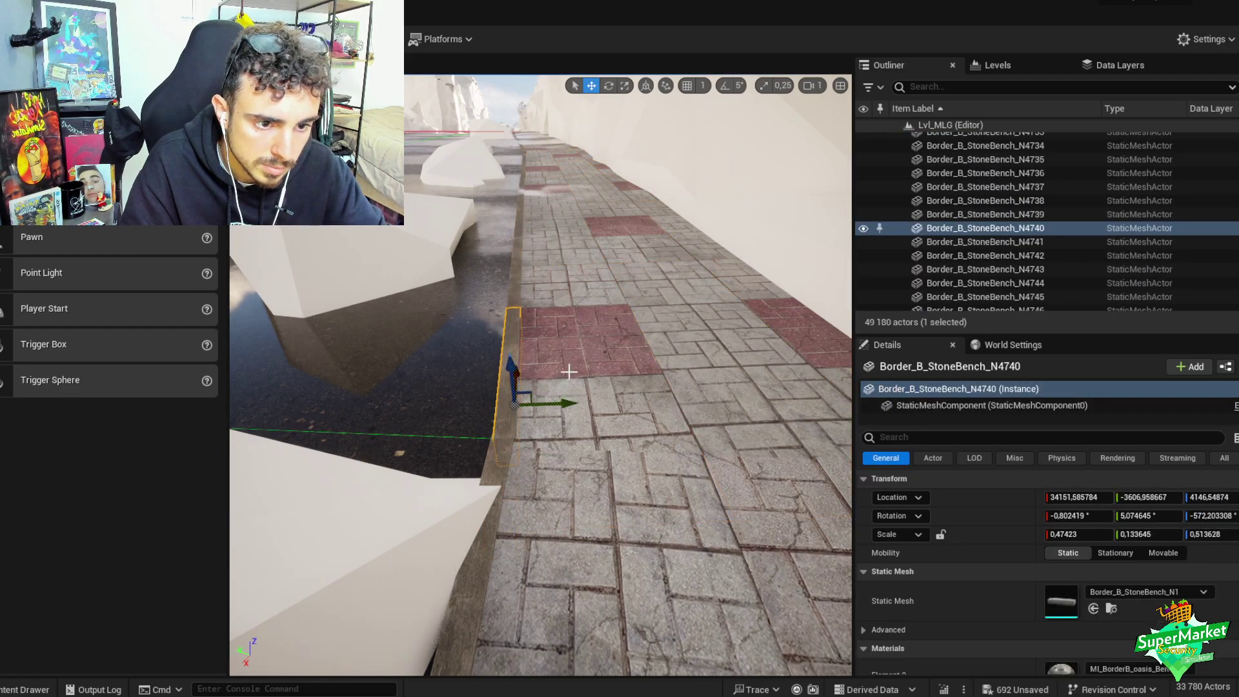
pyautogui.hotkey('ctrl', 'z')
pyautogui.hotkey('ctrl', 'g')
pyautogui.moveTo(569, 372); pyautogui.dragTo(491, 339, button='right')
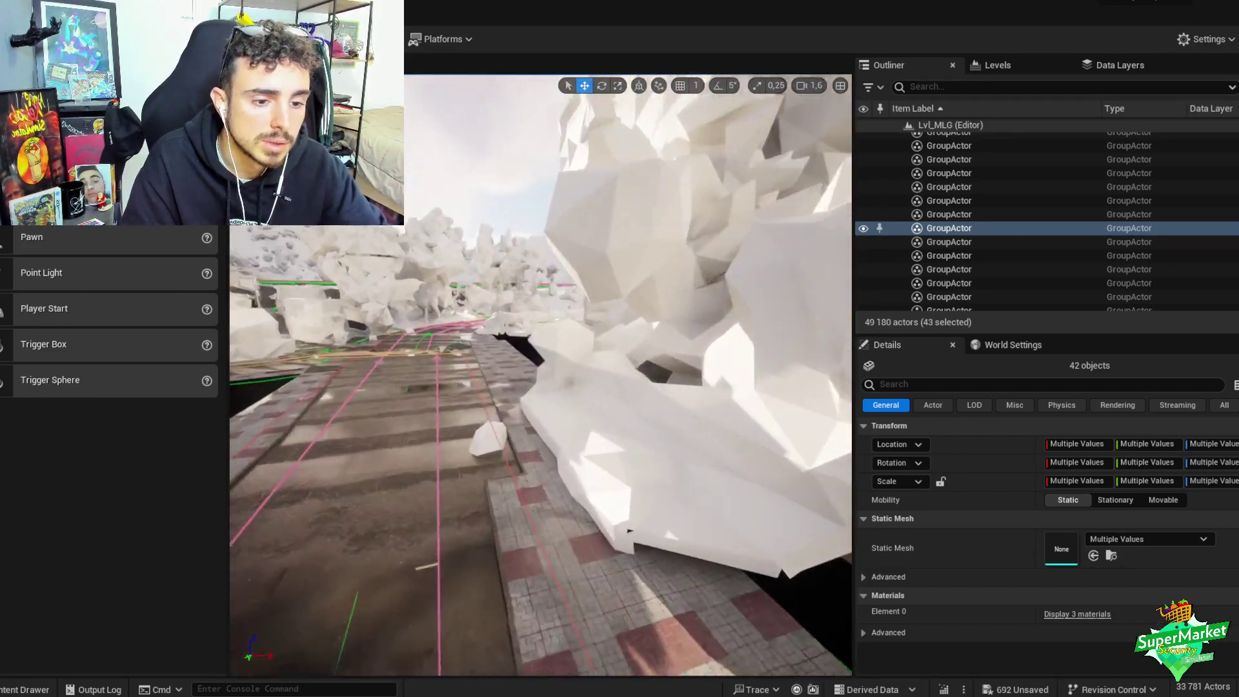
# - Fly down to the rock on the asphalt and orbit around the rock wall
pyautogui.moveTo(491, 339)
pyautogui.mouseDown(button='right')
pyautogui.moveTo(477, 359)
pyautogui.moveTo(480, 319)
pyautogui.mouseUp(button='right')
pyautogui.scroll(-2, 481, 355)
pyautogui.scroll(-1, 477, 358)
pyautogui.scroll(3, 480, 319)
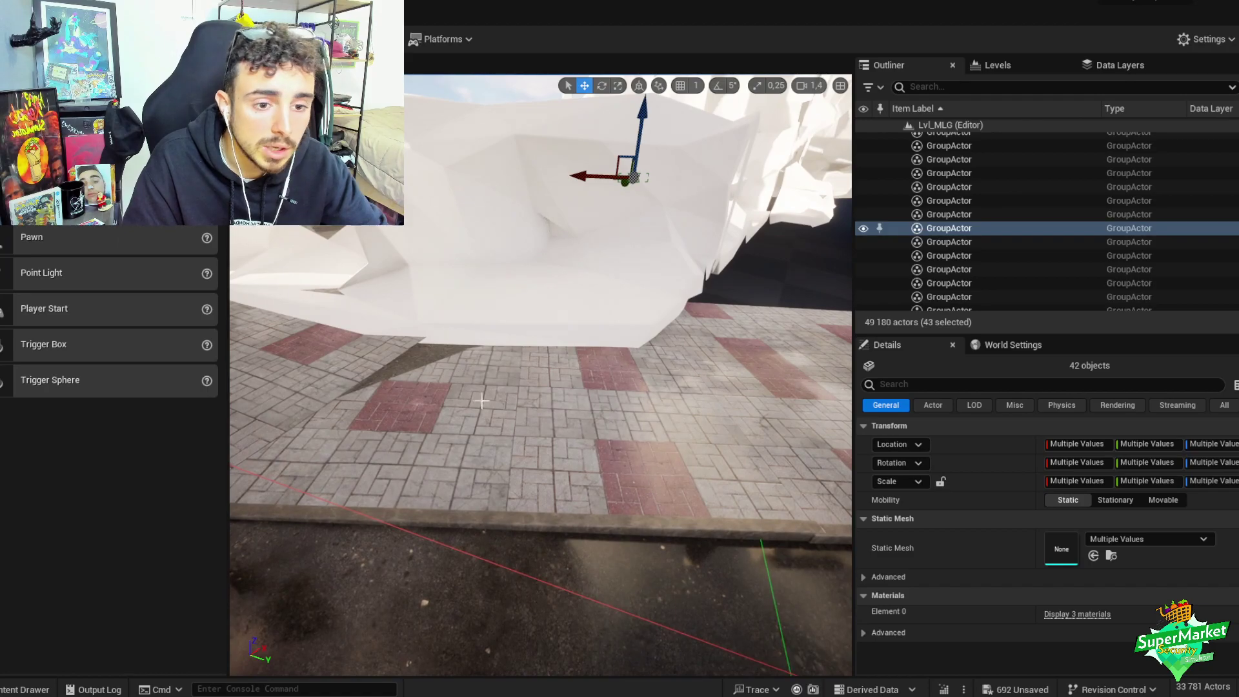
pyautogui.moveTo(481, 402); pyautogui.dragTo(614, 396, button='right')
# - Select a road spline control point, follow the road to the sidewalk, then exit spline editing
pyautogui.hotkey('shift', '2')
pyautogui.click(596, 402)
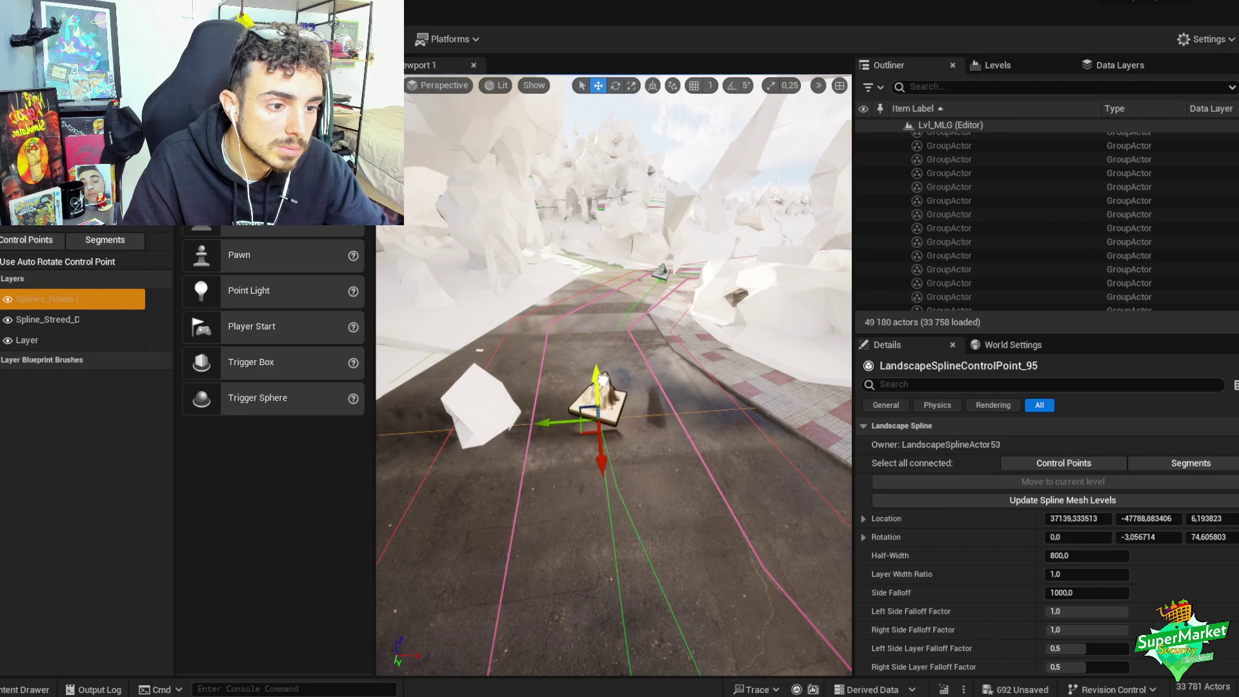
pyautogui.moveTo(645, 379); pyautogui.dragTo(713, 390, button='right')
pyautogui.hotkey('shift', '1')
pyautogui.scroll(-2, 707, 382)
# - Place a single stone curb piece onto the sidewalk corner and tilt it to sit level
pyautogui.click(610, 422)
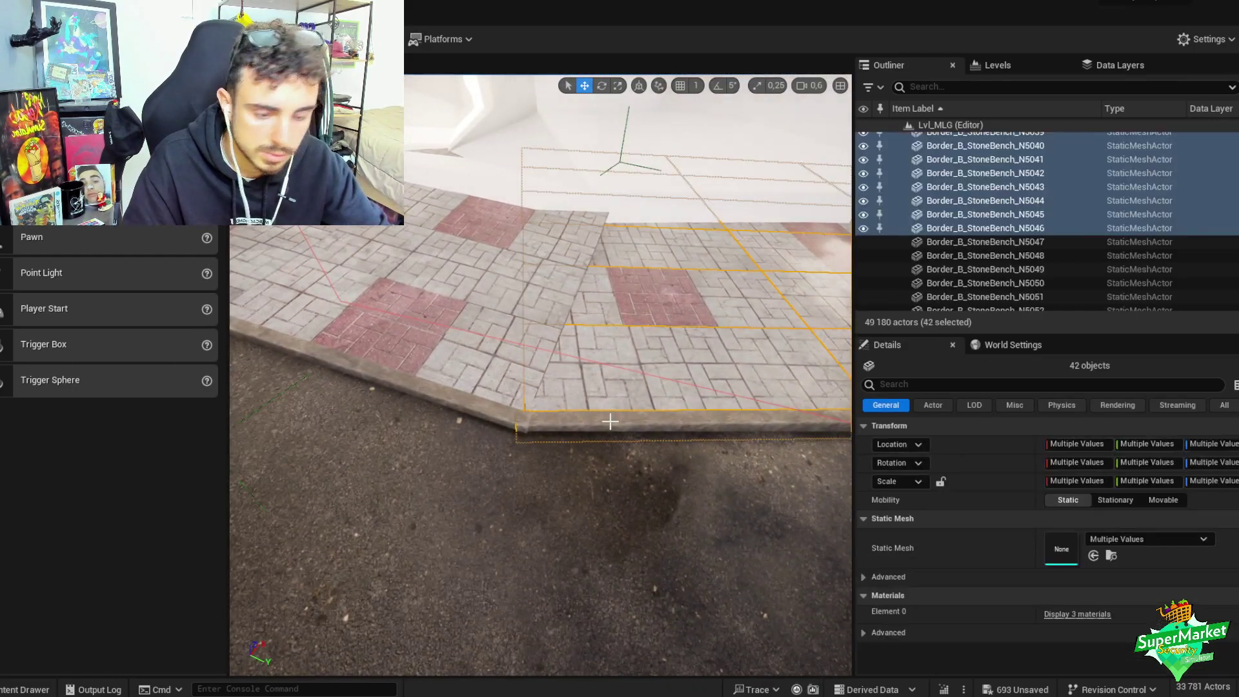
pyautogui.click(580, 422)
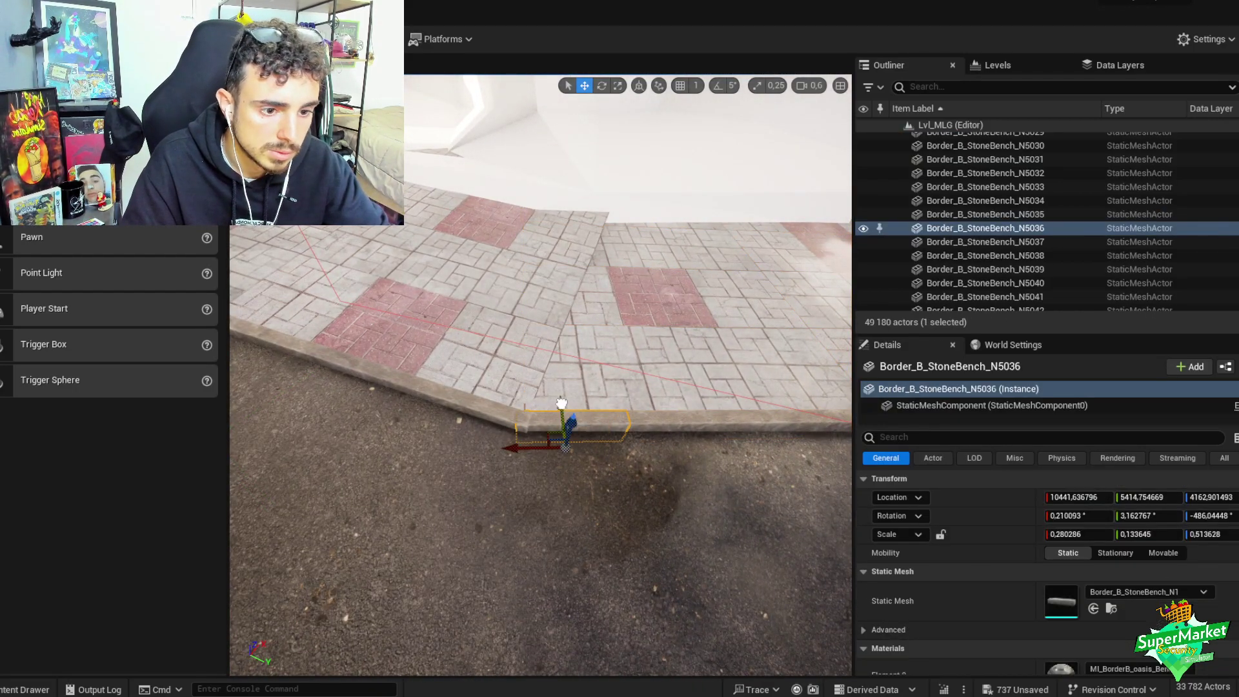
pyautogui.hotkey('ctrl', 'z')
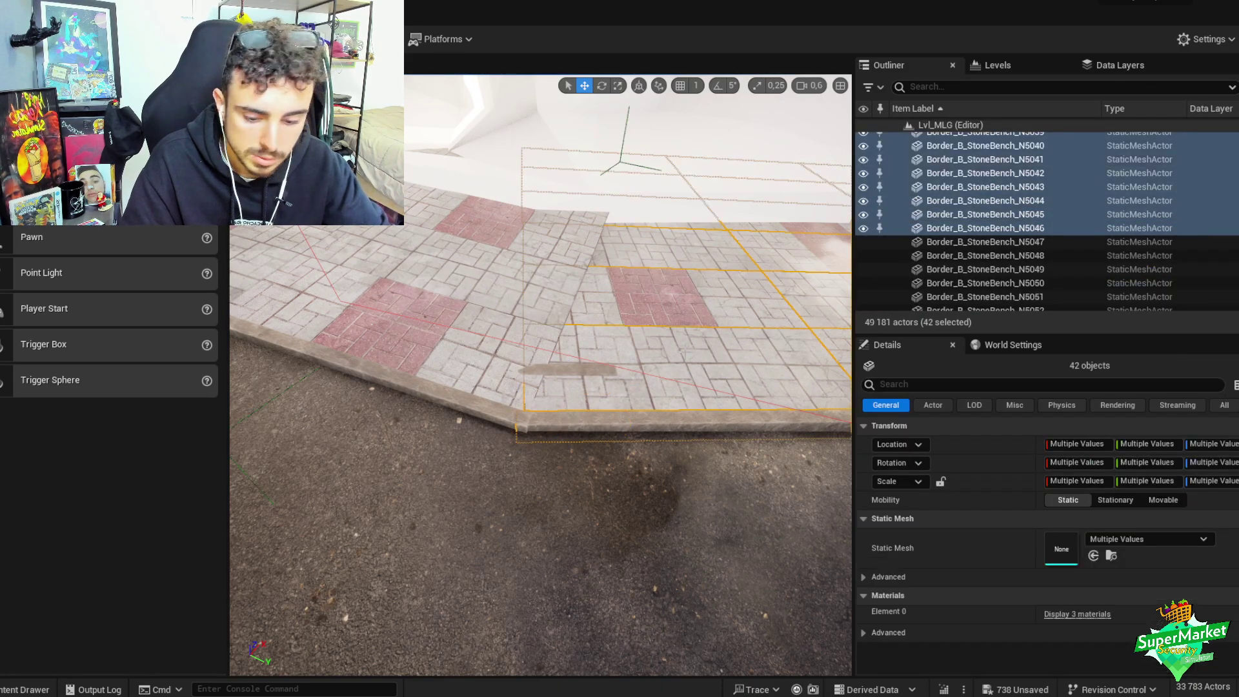
pyautogui.click(560, 413)
pyautogui.press('e')
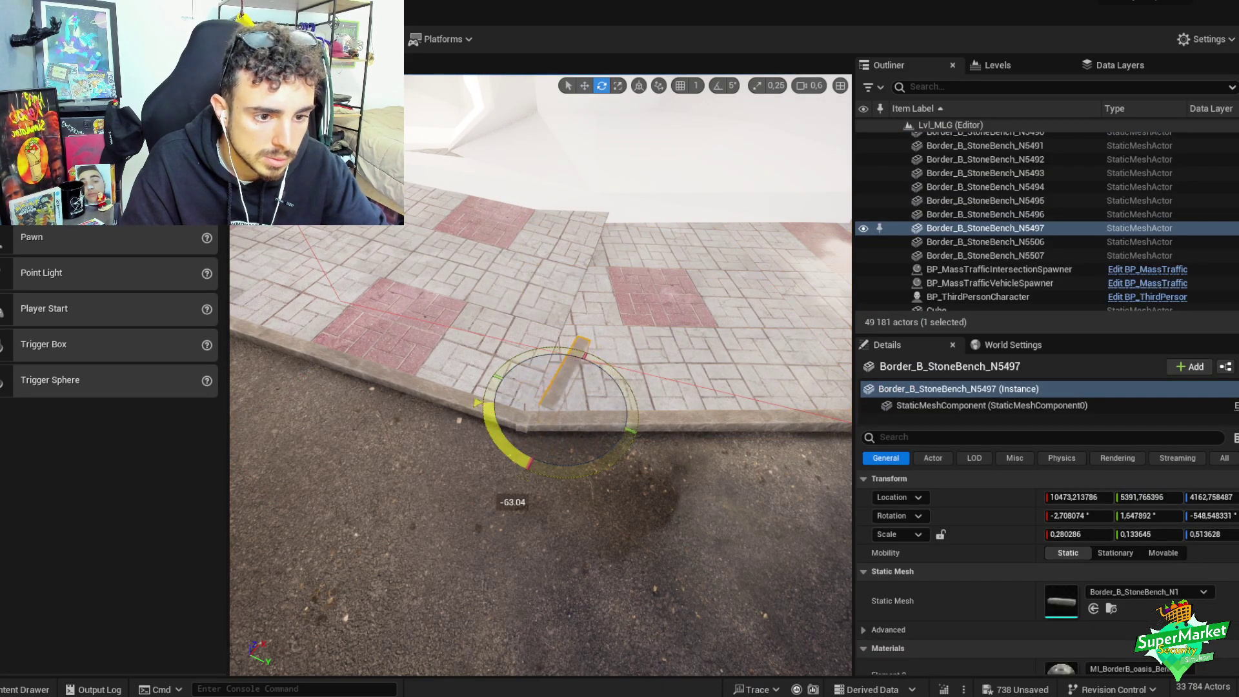
pyautogui.moveTo(548, 403); pyautogui.dragTo(529, 413)
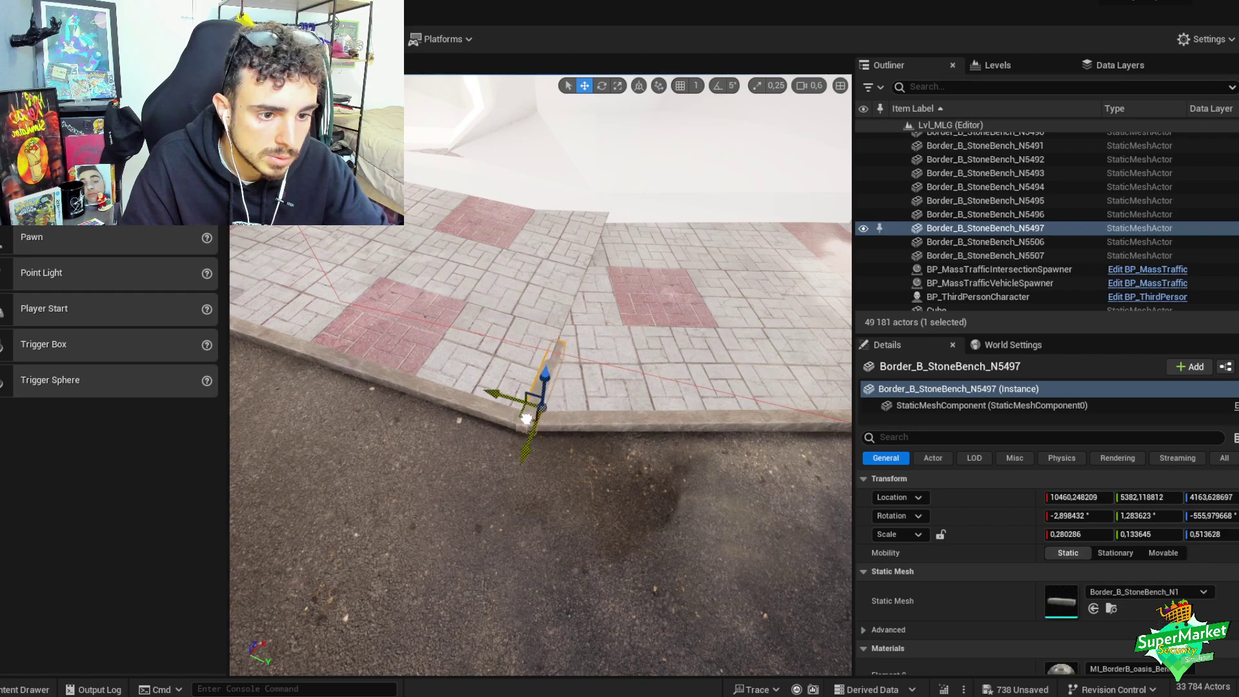
pyautogui.moveTo(526, 418); pyautogui.dragTo(450, 381, button='right')
pyautogui.press('e')
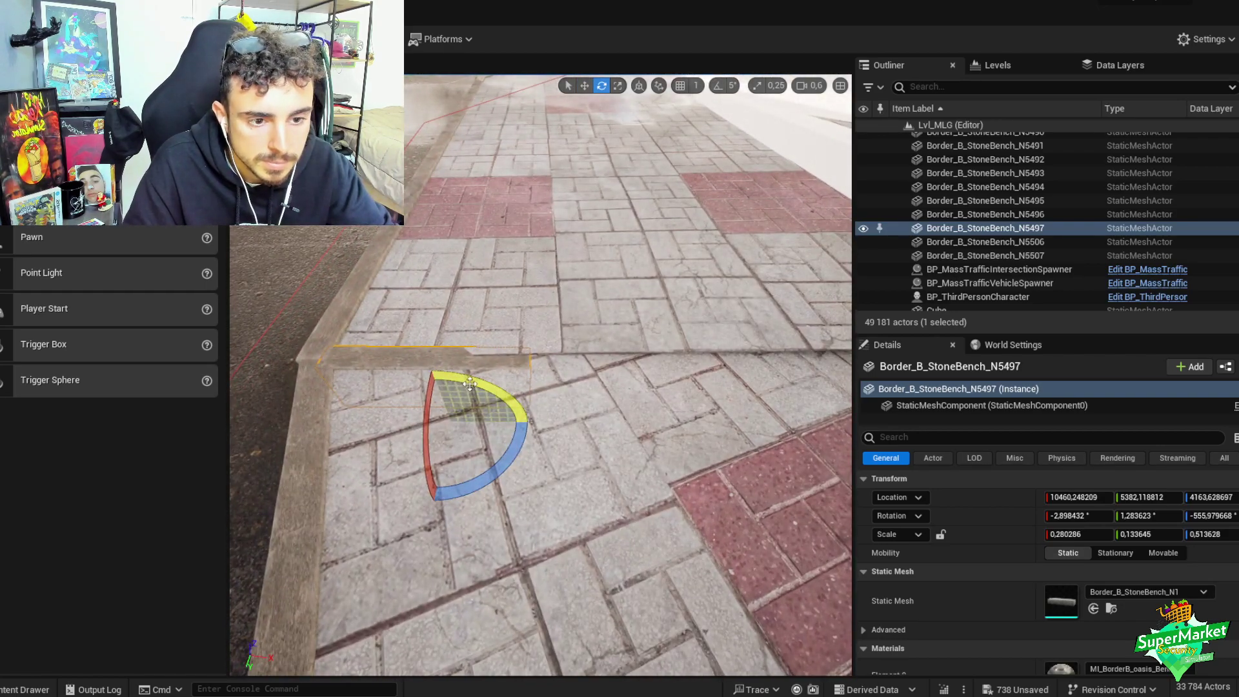
pyautogui.press('w')
pyautogui.press('e')
pyautogui.moveTo(470, 384); pyautogui.dragTo(431, 392)
# - Copy curb pieces along the sidewalk's side edge and group the new copies
pyautogui.press('w')
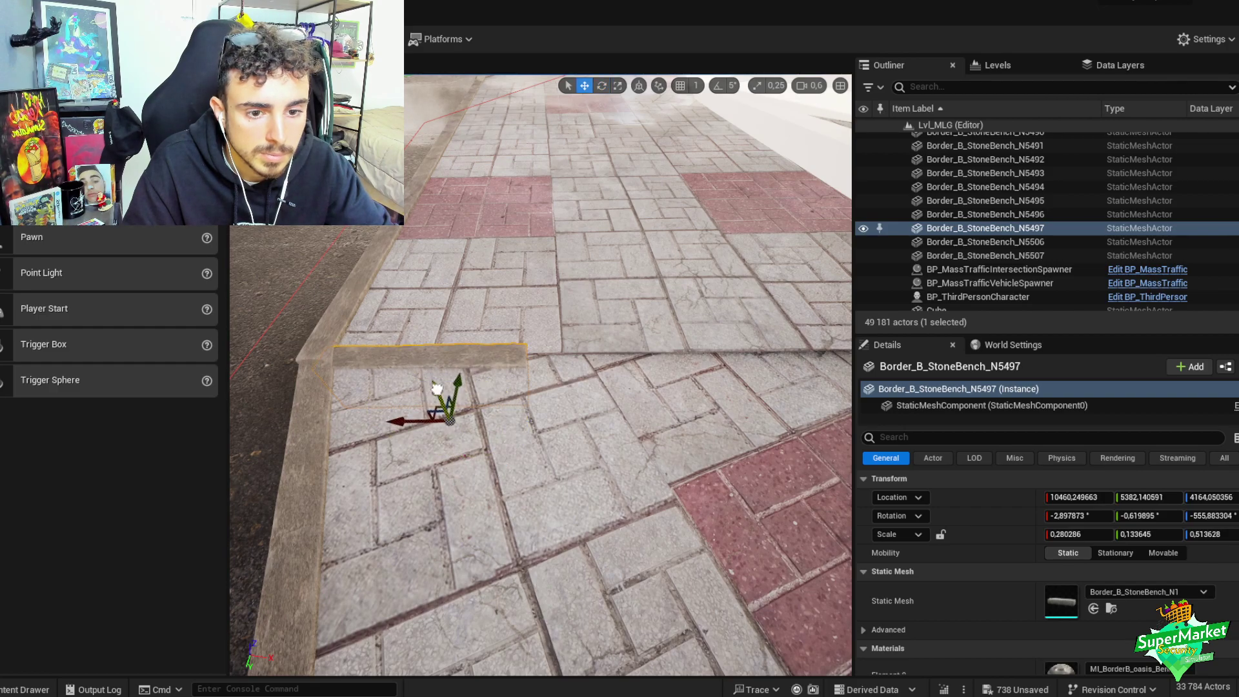
pyautogui.moveTo(468, 372); pyautogui.dragTo(426, 400, button='right')
pyautogui.keyDown('alt'); pyautogui.moveTo(394, 413); pyautogui.dragTo(502, 405); pyautogui.keyUp('alt')
pyautogui.keyDown('ctrl'); pyautogui.click(458, 367); pyautogui.keyUp('ctrl')
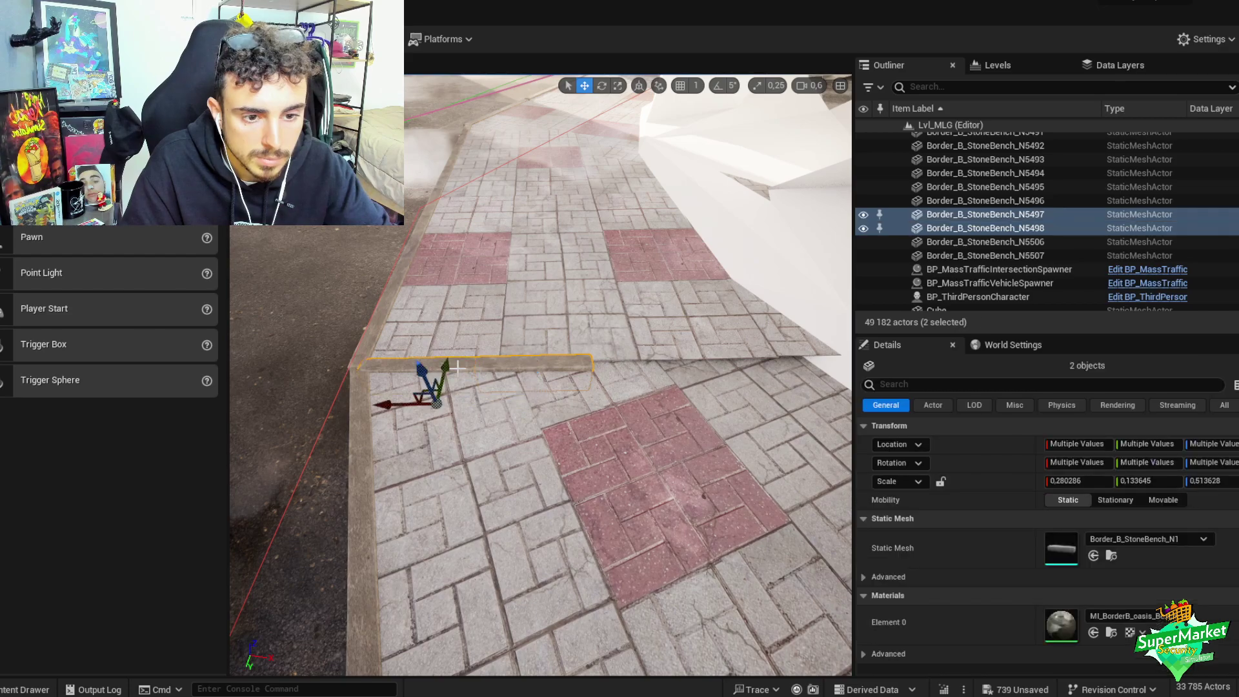
pyautogui.click(457, 367)
pyautogui.keyDown('alt'); pyautogui.moveTo(458, 367); pyautogui.dragTo(654, 378); pyautogui.keyUp('alt')
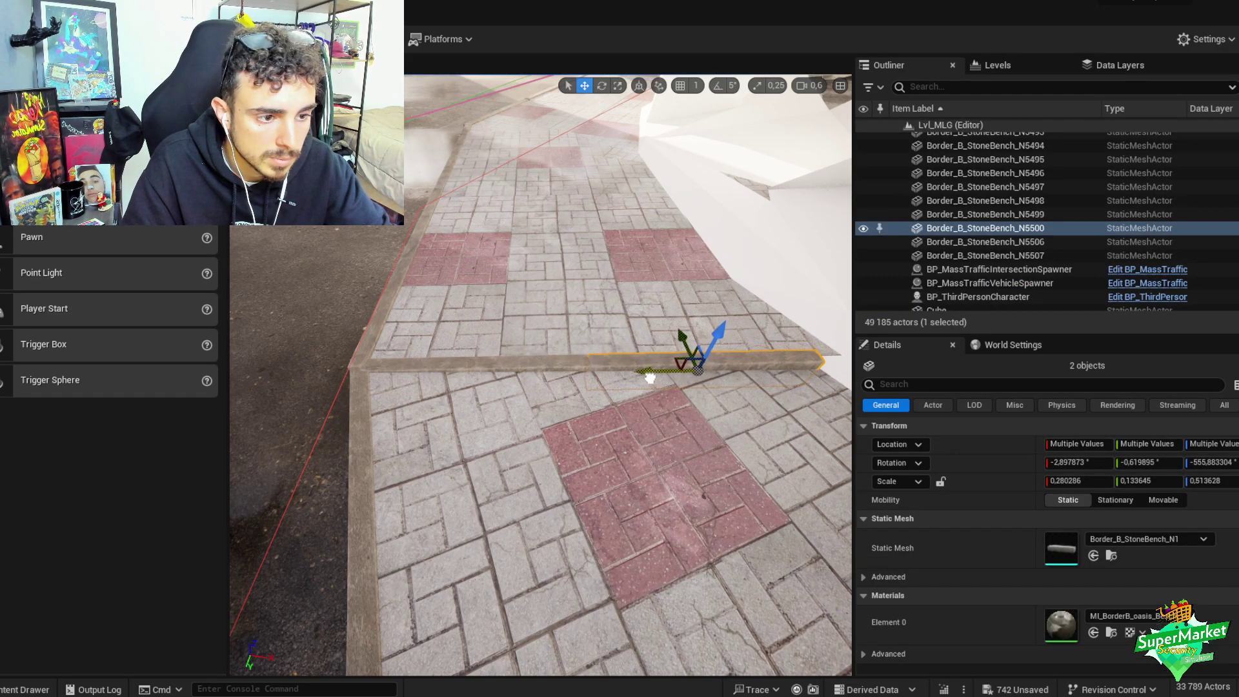
pyautogui.hotkey('ctrl', 'g')
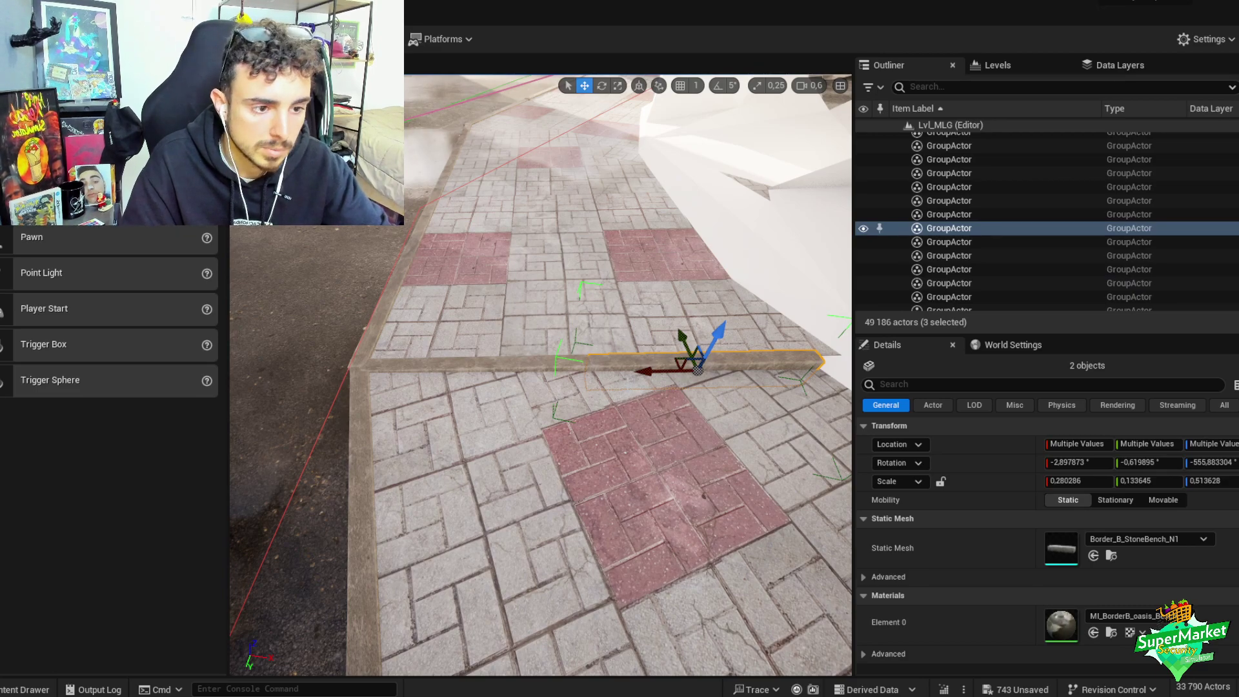
pyautogui.keyDown('alt'); pyautogui.keyDown('shift'); pyautogui.moveTo(698, 370); pyautogui.dragTo(736, 377); pyautogui.keyUp('shift'); pyautogui.keyUp('alt')
# - Group the six new curb pieces with the sidewalk paving tiles
pyautogui.click(413, 352)
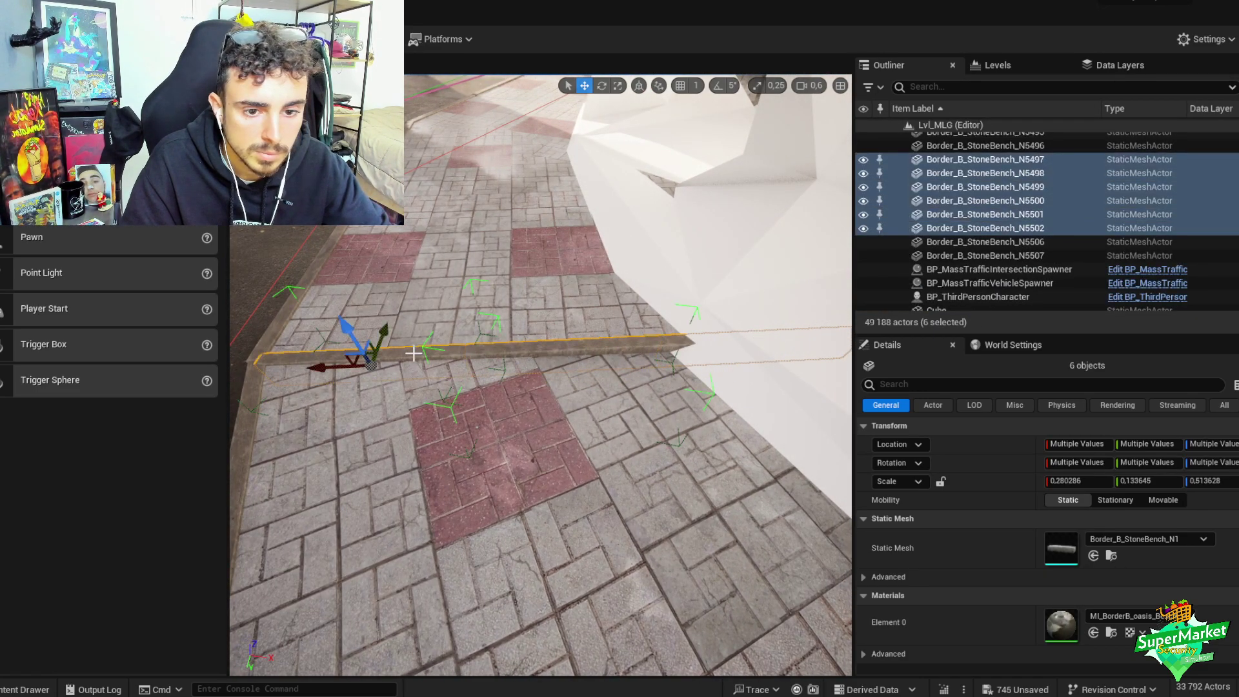
pyautogui.click(250, 388)
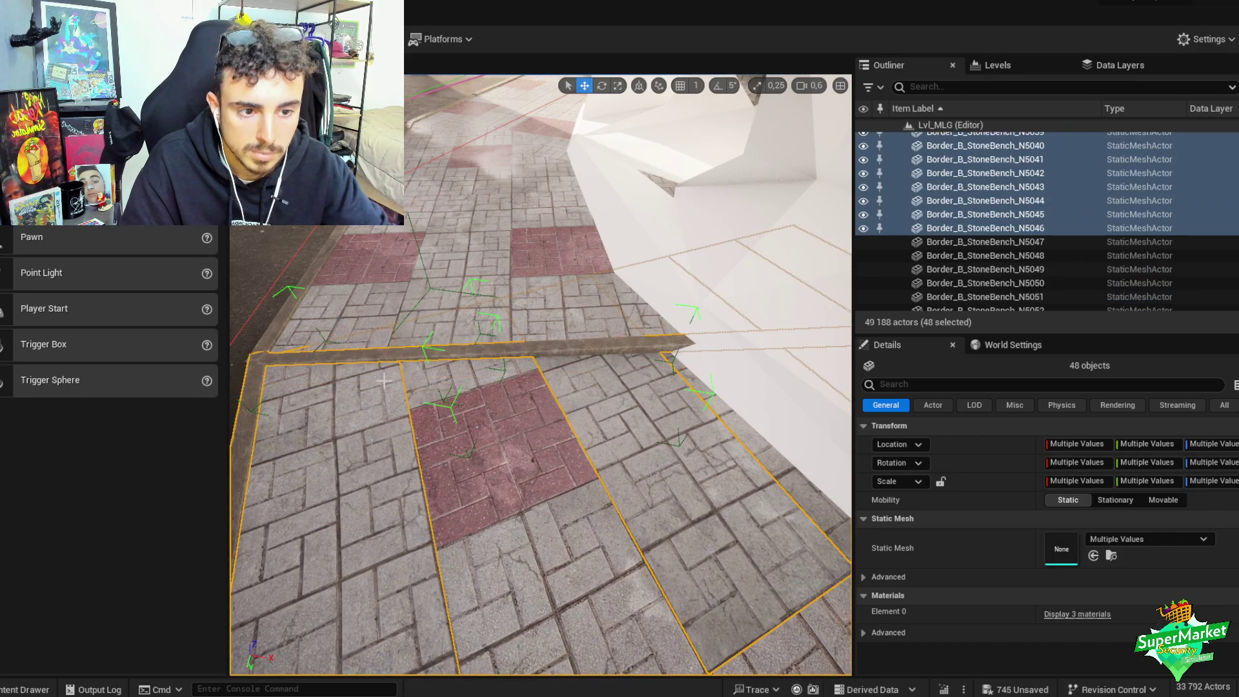
pyautogui.hotkey('ctrl', 'g')
pyautogui.moveTo(384, 381); pyautogui.dragTo(384, 381, button='right')
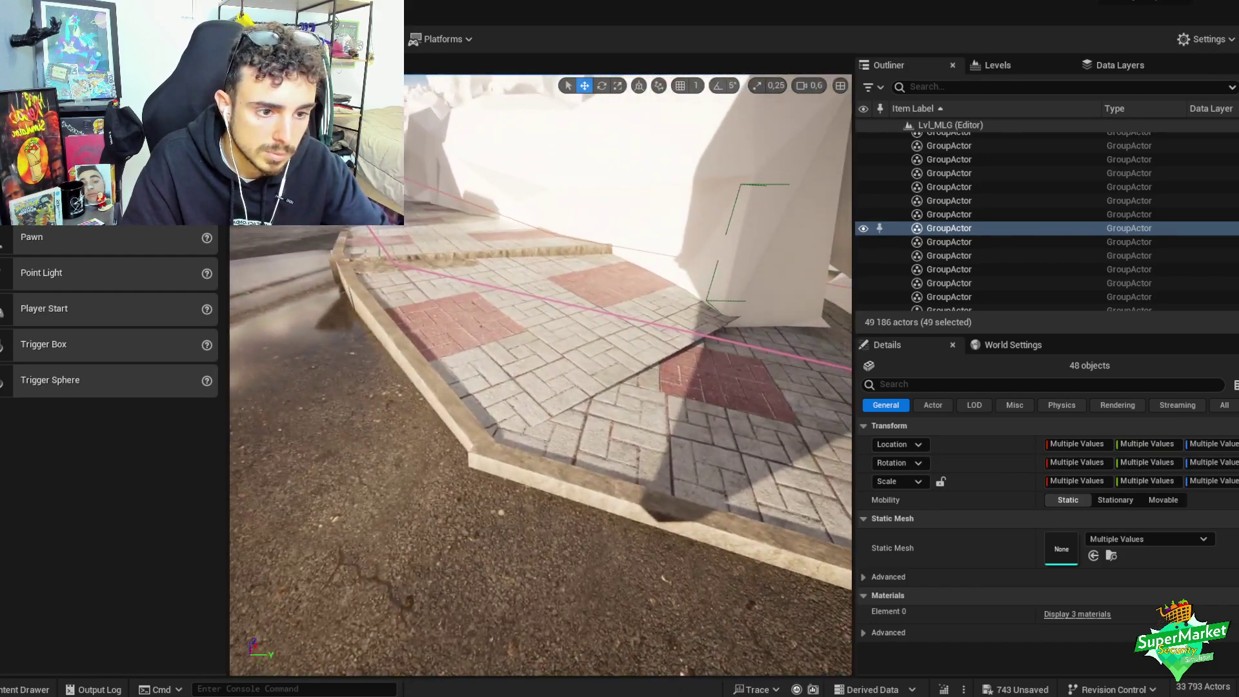
# - Copy a front-edge curb piece up the path, rotating and nudging it to follow the edge
pyautogui.moveTo(411, 460); pyautogui.dragTo(412, 460, button='right')
pyautogui.click(494, 263)
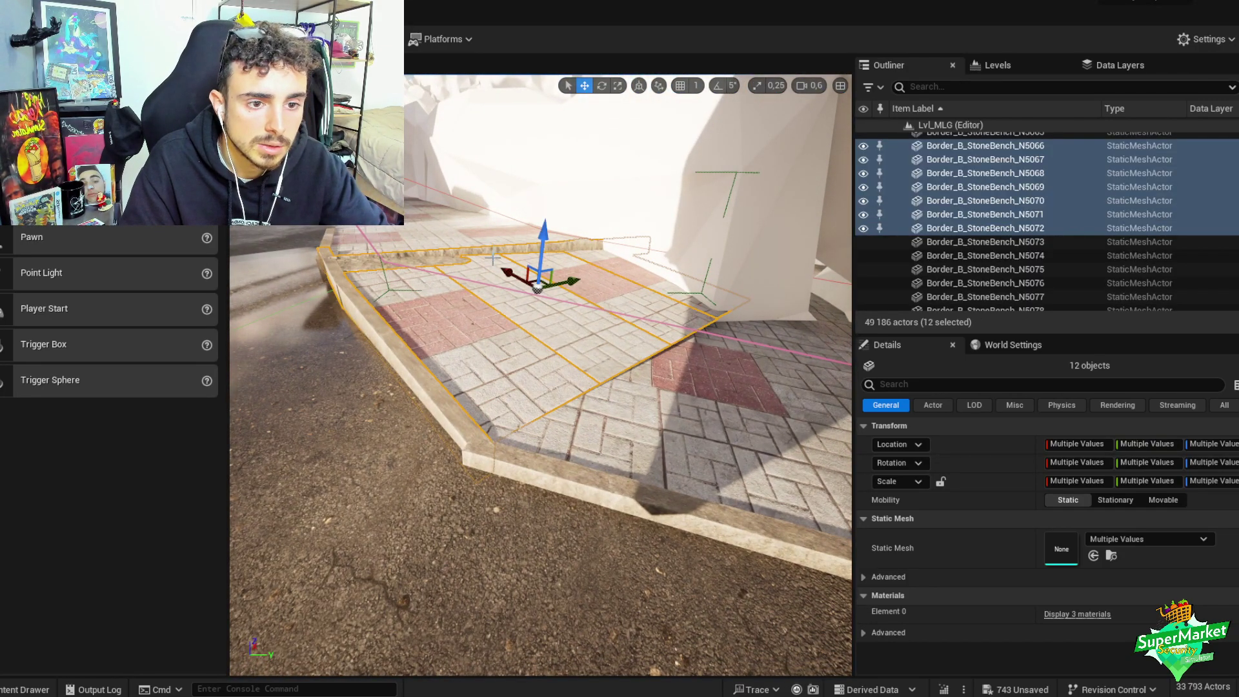
pyautogui.keyDown('ctrl'); pyautogui.click(515, 460); pyautogui.keyUp('ctrl')
pyautogui.moveTo(521, 467); pyautogui.dragTo(817, 301, button='right')
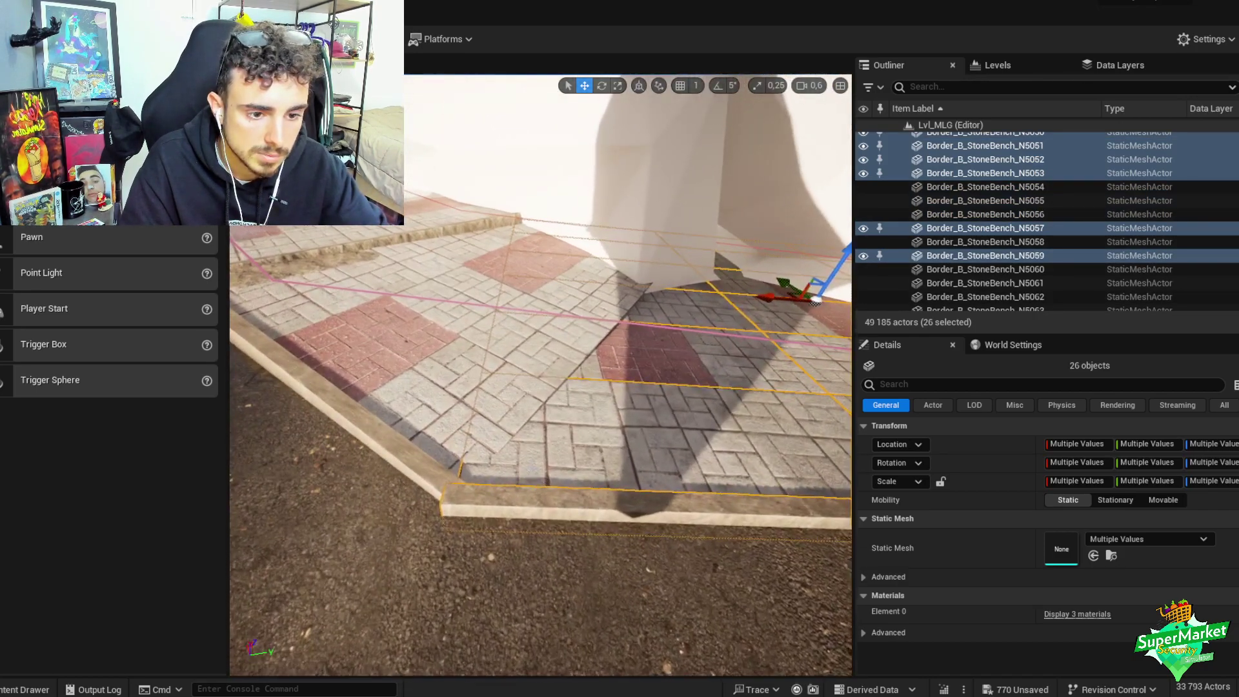
pyautogui.click(528, 508)
pyautogui.keyDown('alt'); pyautogui.moveTo(528, 508); pyautogui.dragTo(517, 455); pyautogui.keyUp('alt')
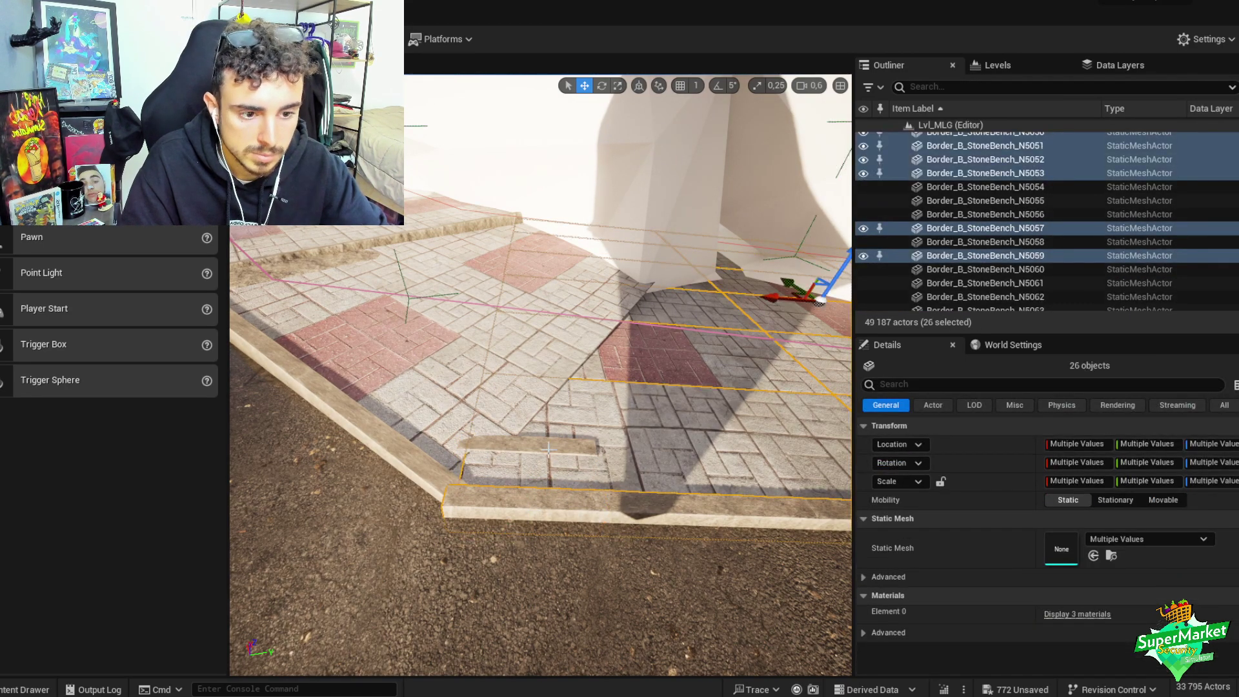
pyautogui.press('e')
pyautogui.moveTo(452, 510); pyautogui.dragTo(449, 571)
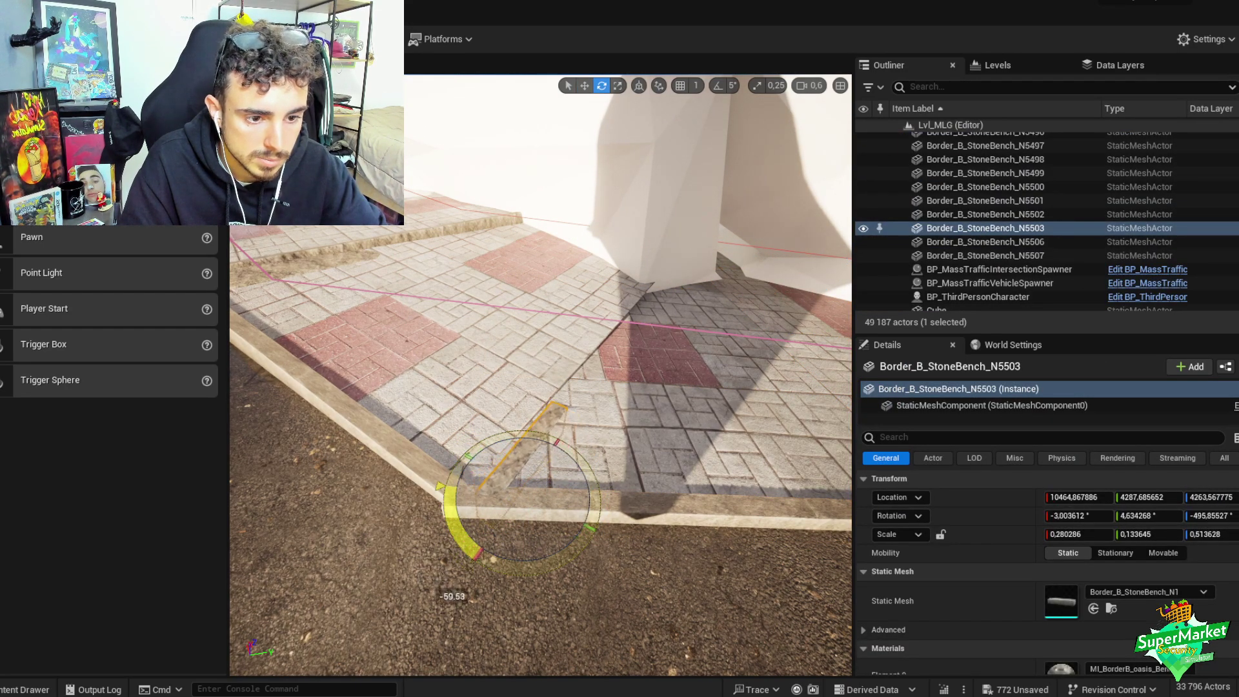
pyautogui.press('w')
pyautogui.moveTo(500, 483); pyautogui.dragTo(456, 565)
pyautogui.press('e')
pyautogui.press('w')
# - Copy curb pieces further along the walkway and group the new run, undoing the last copy
pyautogui.moveTo(455, 565); pyautogui.dragTo(479, 481, button='right')
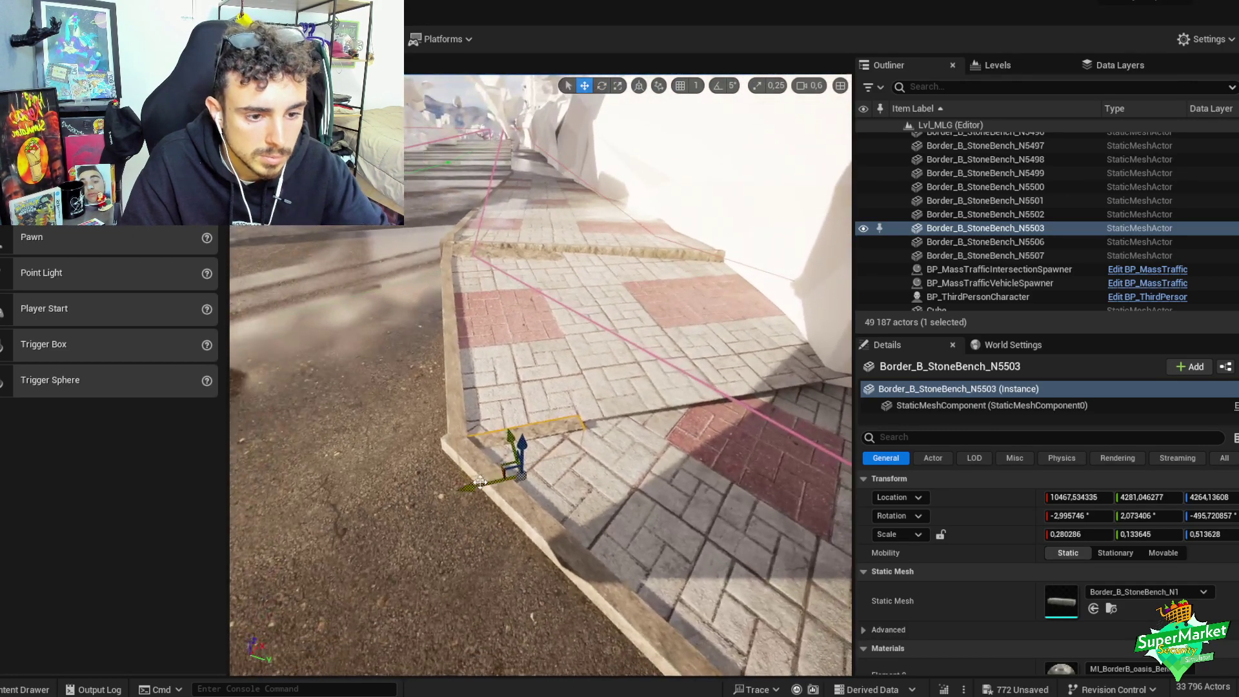
pyautogui.keyDown('alt'); pyautogui.moveTo(470, 489); pyautogui.dragTo(574, 459); pyautogui.keyUp('alt')
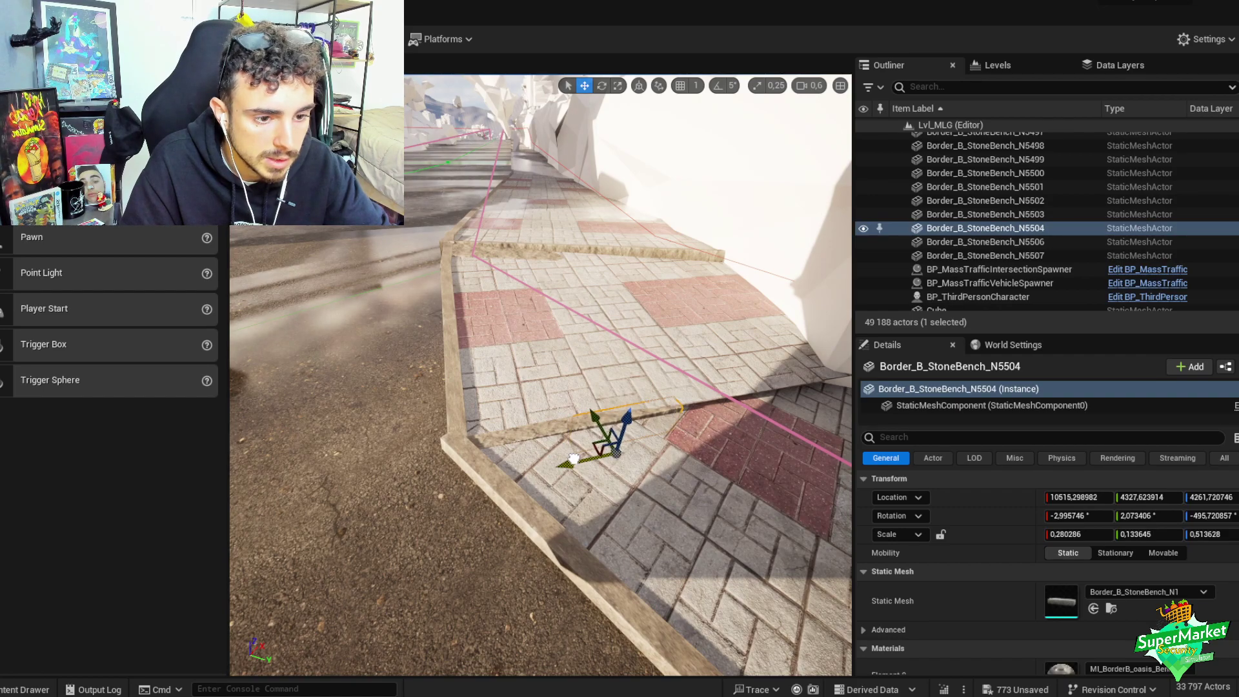
pyautogui.keyDown('ctrl'); pyautogui.click(556, 428); pyautogui.keyUp('ctrl')
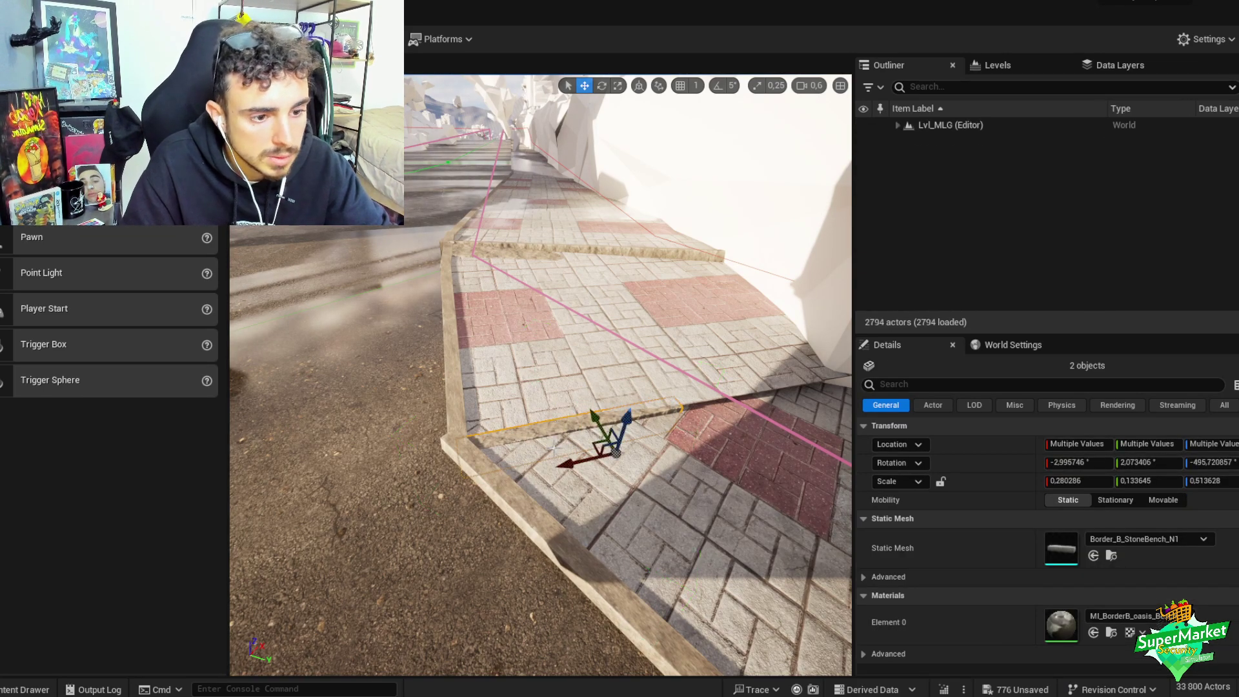
pyautogui.keyDown('alt'); pyautogui.moveTo(571, 463); pyautogui.dragTo(774, 412); pyautogui.keyUp('alt')
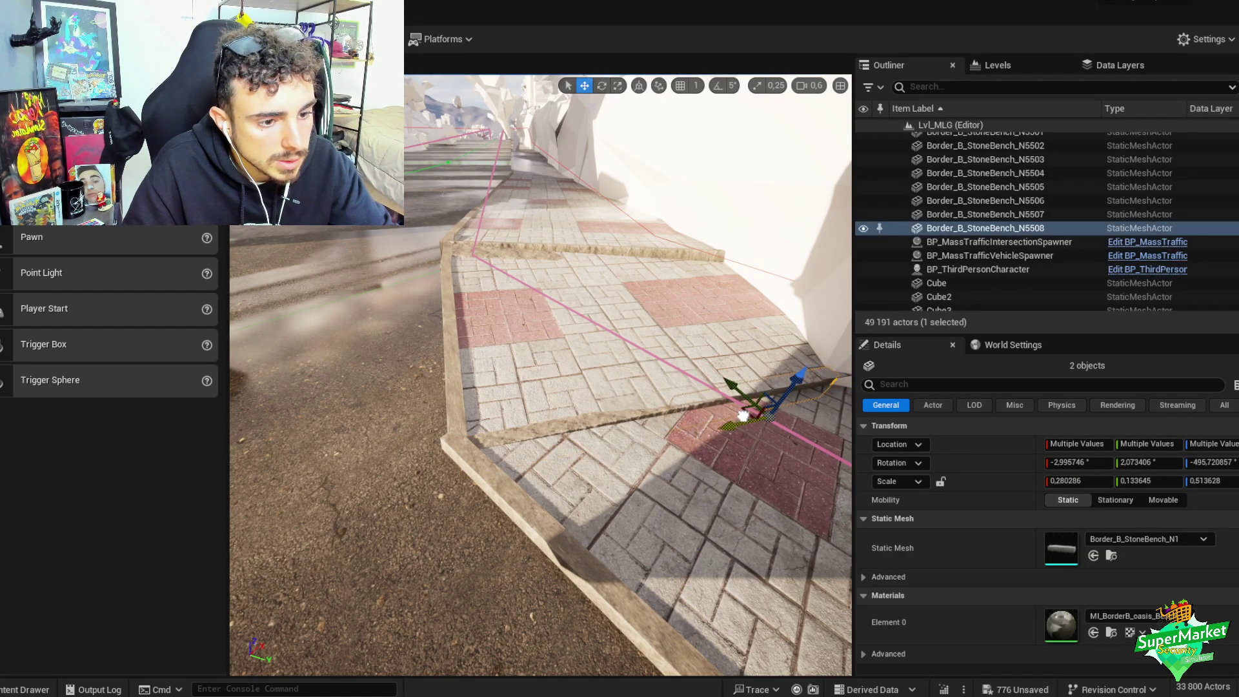
pyautogui.press('f')
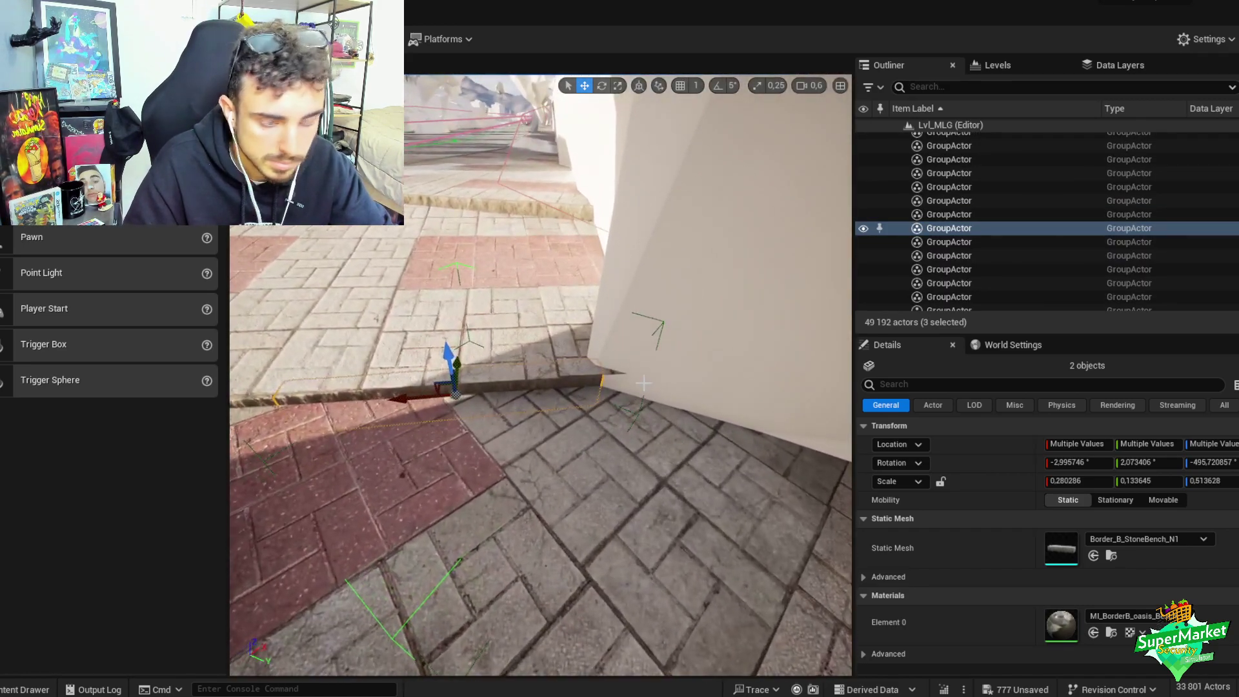
pyautogui.keyDown('alt'); pyautogui.moveTo(401, 395); pyautogui.dragTo(760, 389); pyautogui.keyUp('alt')
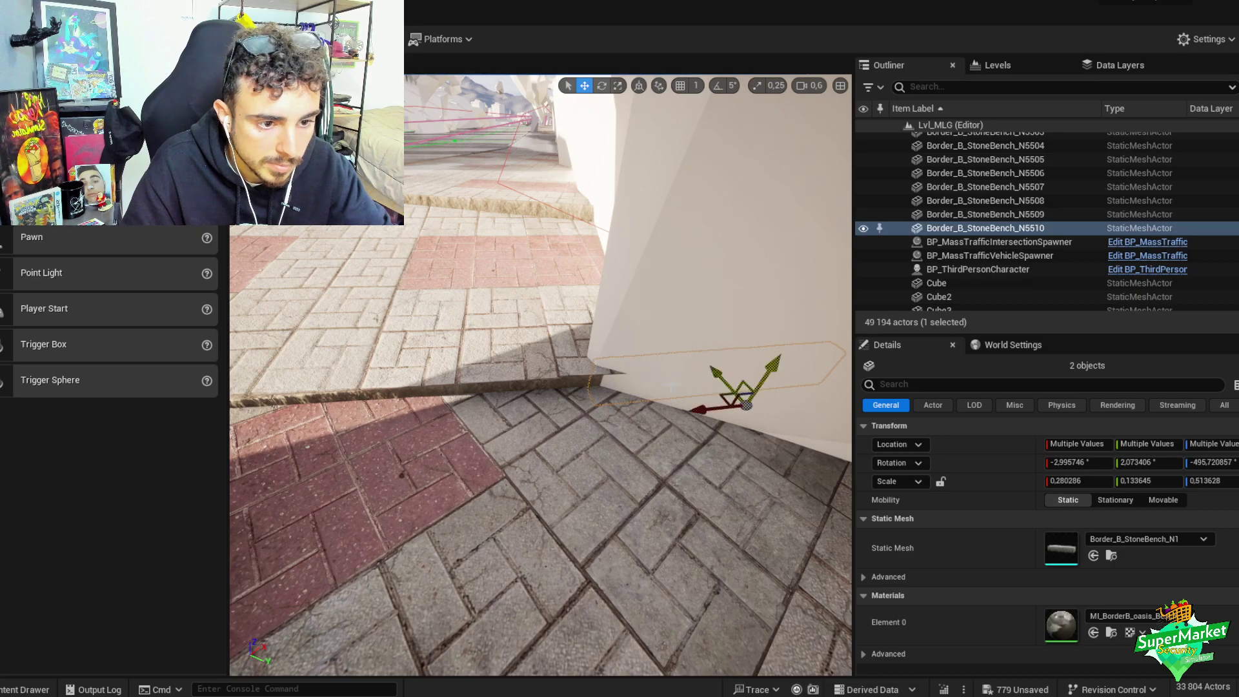
pyautogui.keyDown('ctrl'); pyautogui.click(552, 387); pyautogui.keyUp('ctrl')
pyautogui.keyDown('ctrl'); pyautogui.click(426, 391); pyautogui.keyUp('ctrl')
pyautogui.hotkey('ctrl', 'g')
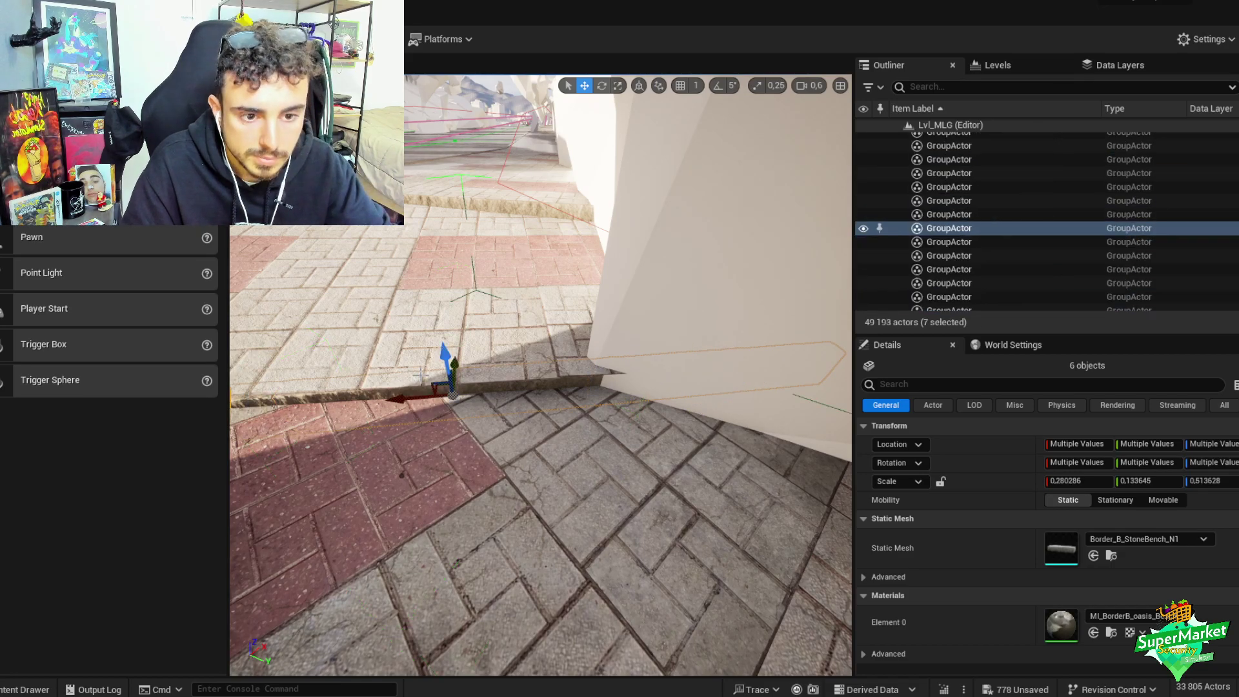
pyautogui.press('f')
pyautogui.hotkey('shift', 'g')
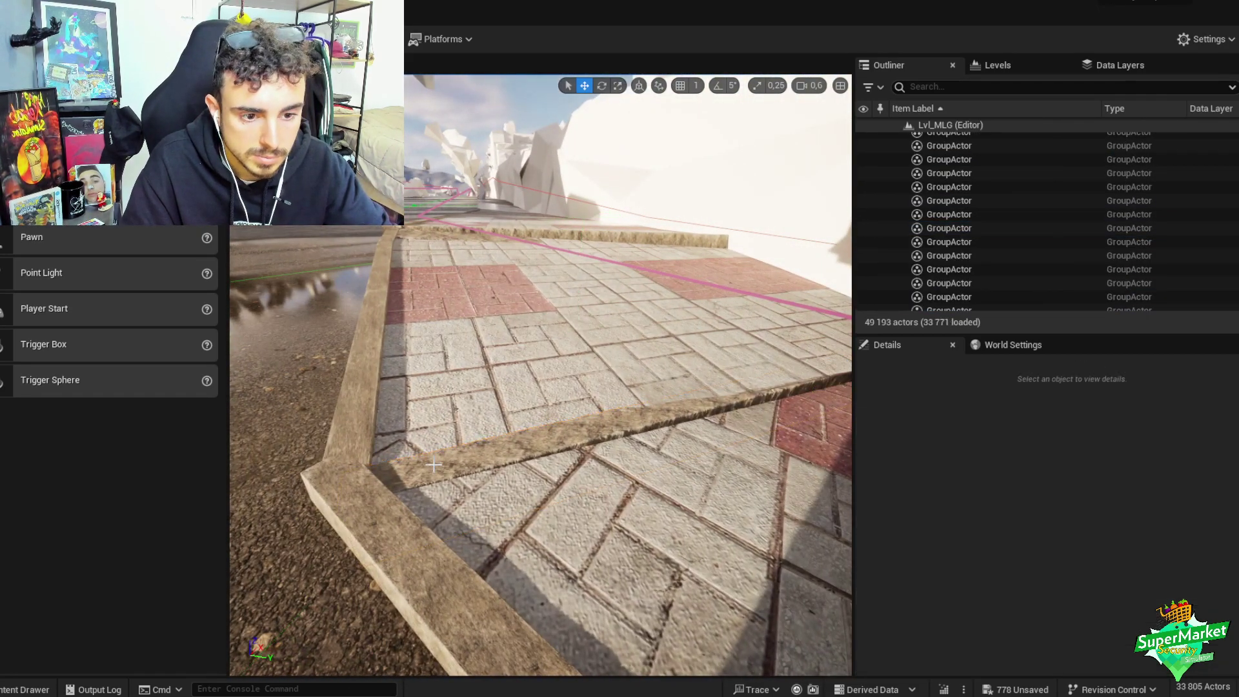
pyautogui.hotkey('ctrl', 'z')
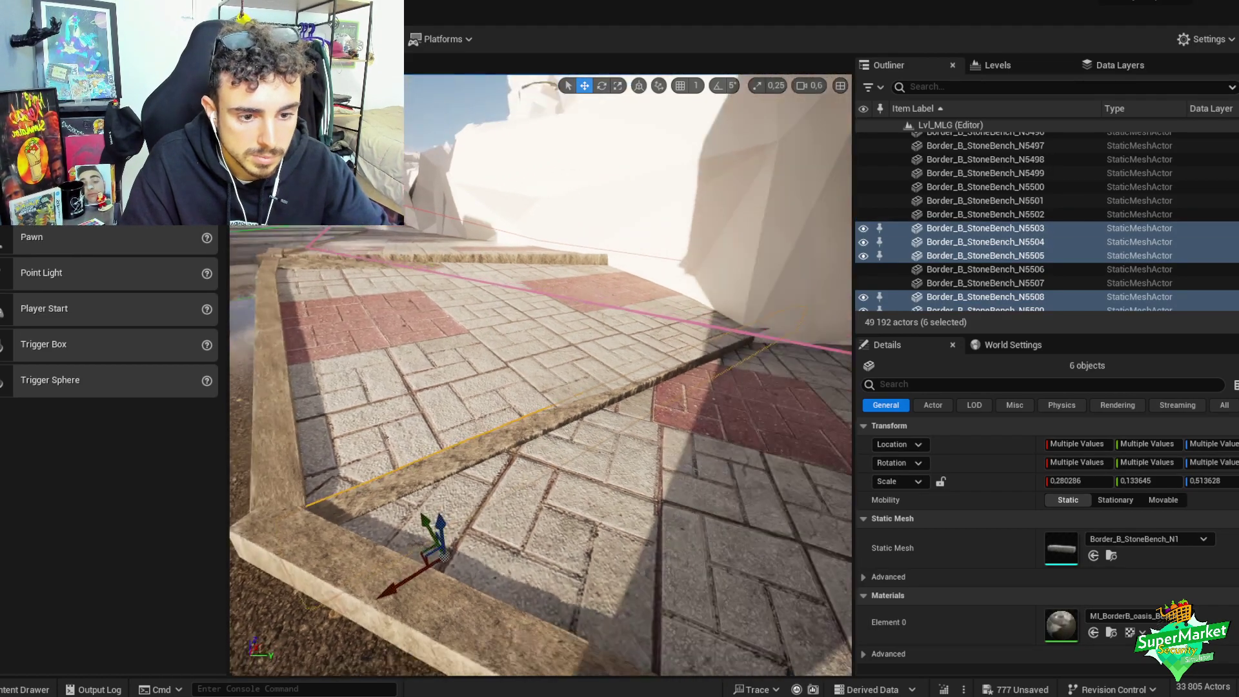
pyautogui.press('f')
# - Shift and slightly rotate the curb pieces into line, then group the corner's curb and paving
pyautogui.moveTo(466, 510); pyautogui.dragTo(446, 517)
pyautogui.press('e')
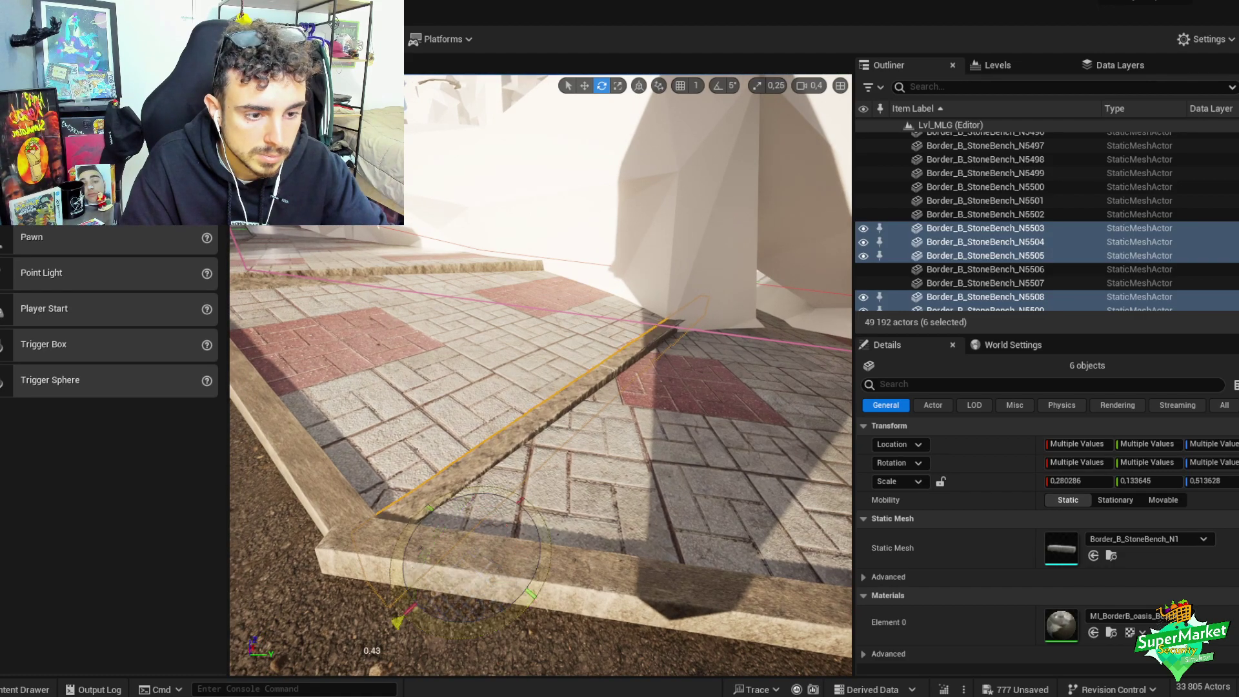
pyautogui.moveTo(452, 630); pyautogui.dragTo(466, 634)
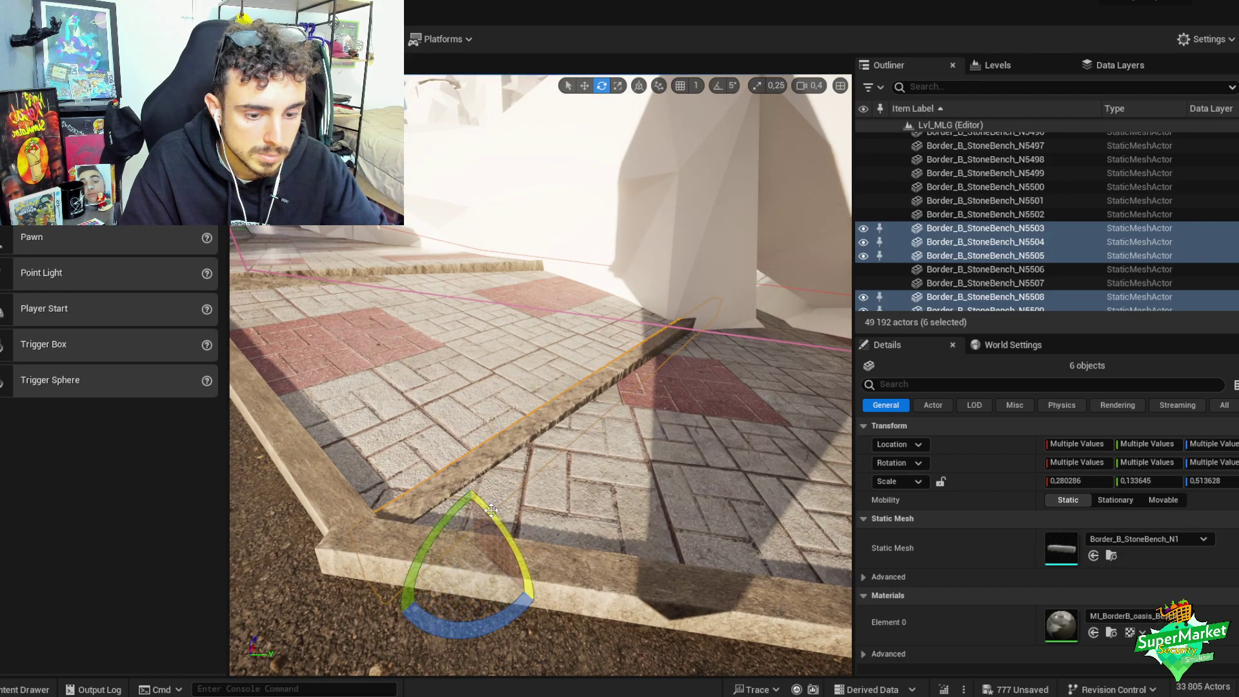
pyautogui.click(526, 561)
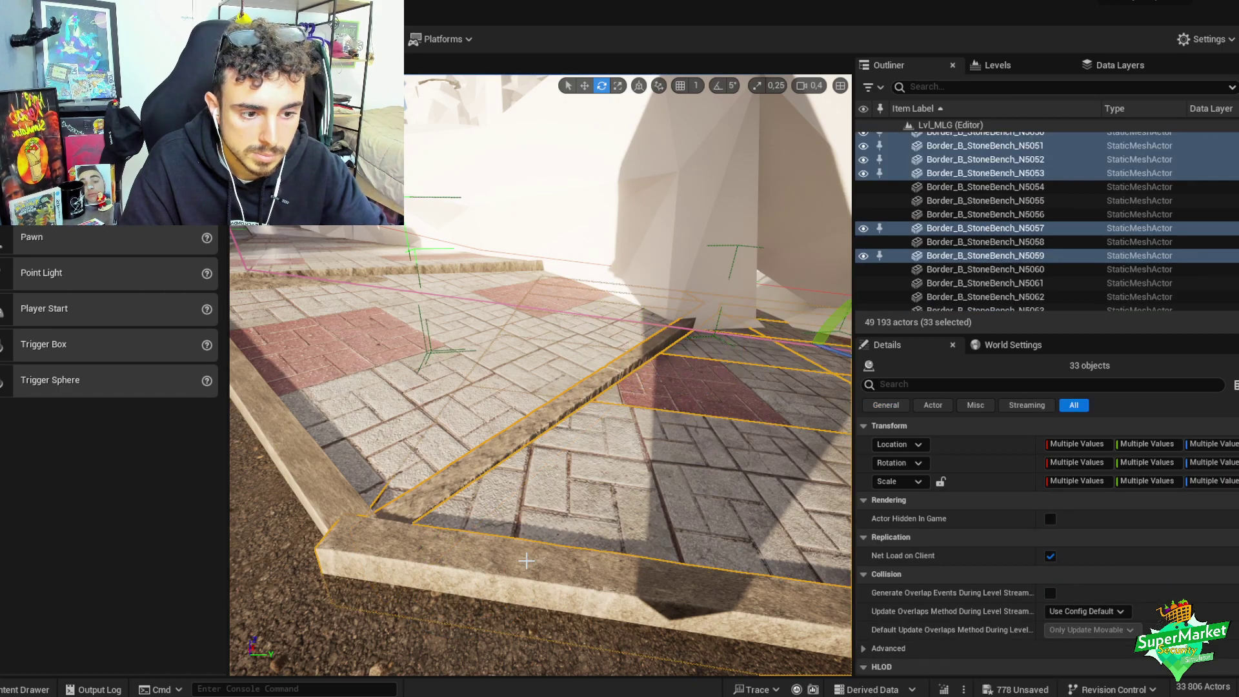
pyautogui.hotkey('ctrl', 'g')
pyautogui.press('w')
pyautogui.moveTo(548, 556); pyautogui.dragTo(523, 562, button='right')
pyautogui.moveTo(584, 463); pyautogui.dragTo(591, 488, button='right')
# - Move and rotate curb piece Border_B_StoneBench_N5066 to close the gap along the sidewalk edge
pyautogui.click(584, 463)
pyautogui.click(591, 488)
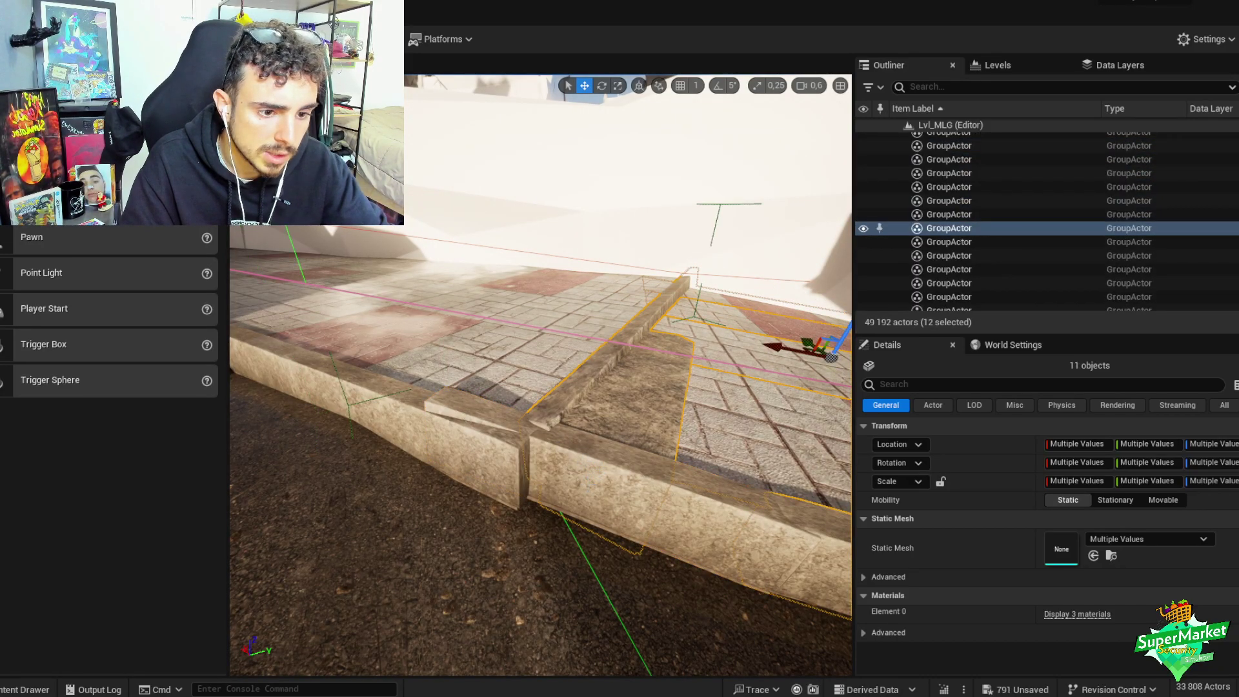
pyautogui.moveTo(544, 526); pyautogui.dragTo(475, 522, button='right')
pyautogui.moveTo(476, 521); pyautogui.dragTo(564, 539)
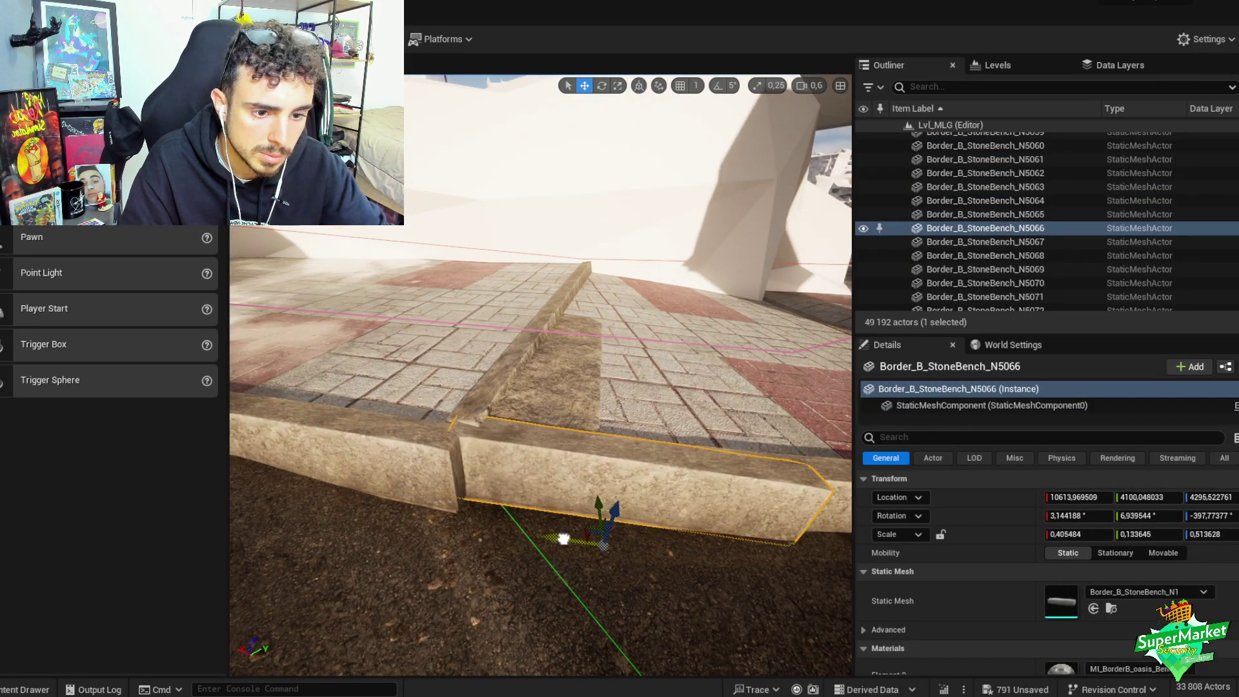
pyautogui.moveTo(563, 539); pyautogui.dragTo(546, 475, button='right')
pyautogui.press('e')
pyautogui.moveTo(546, 474); pyautogui.dragTo(516, 445)
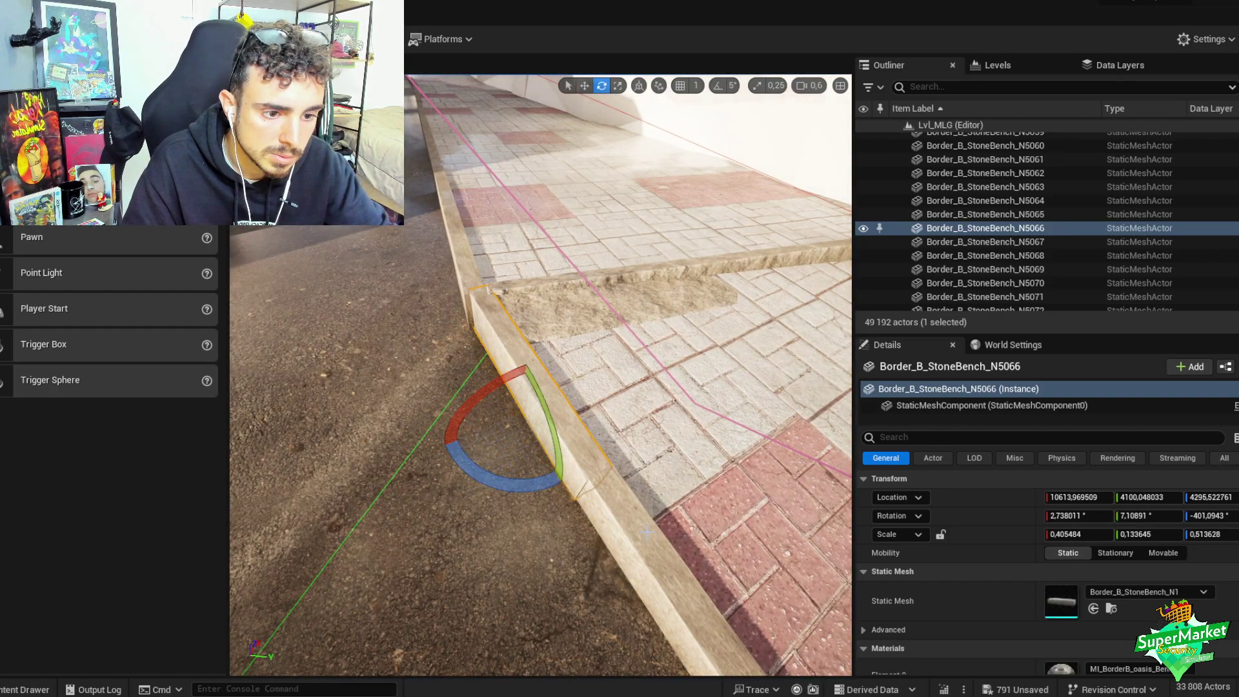
pyautogui.hotkey('ctrl', 'z')
pyautogui.hotkey('ctrl', 'z')
pyautogui.hotkey('ctrl', 'z')
pyautogui.hotkey('ctrl', 'z')
# - Pick out curb piece Border_B_StoneBench_N5097 from the run and switch to the Scale tool
pyautogui.moveTo(595, 348); pyautogui.dragTo(584, 424, button='right')
pyautogui.scroll(2, 578, 326)
pyautogui.click(594, 420)
pyautogui.click(581, 426)
pyautogui.press('r')
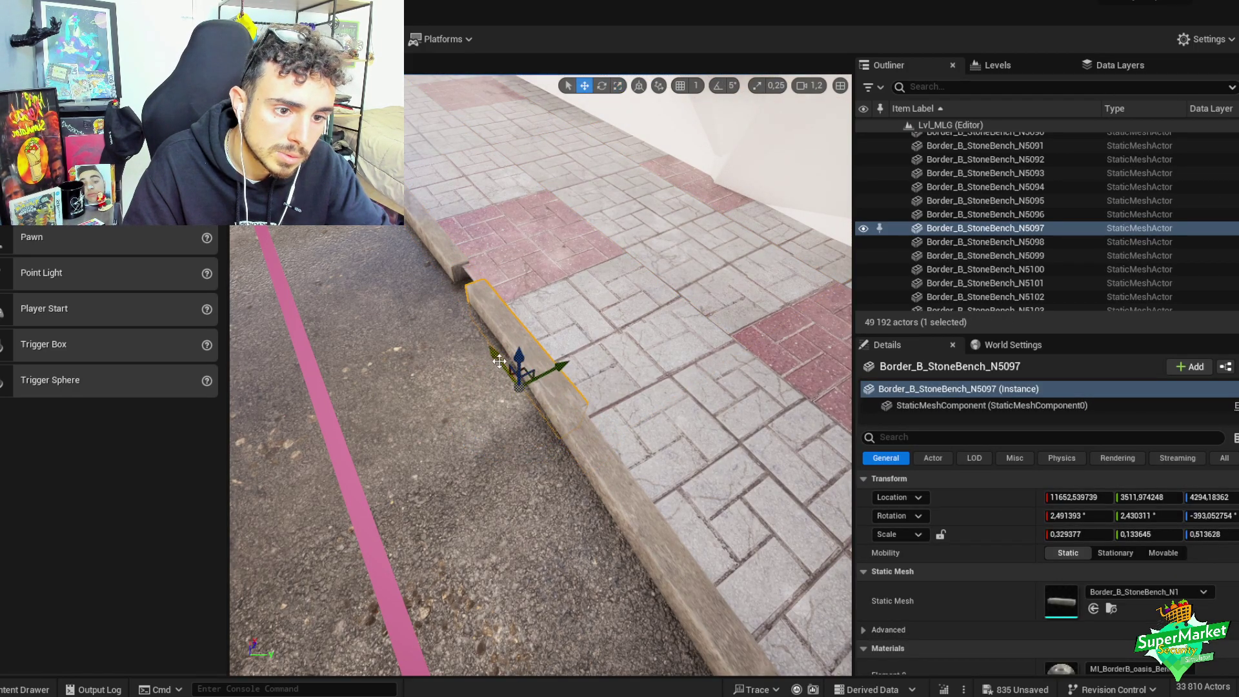
# - Group the sidewalk tiles along this stretch
pyautogui.click(583, 333)
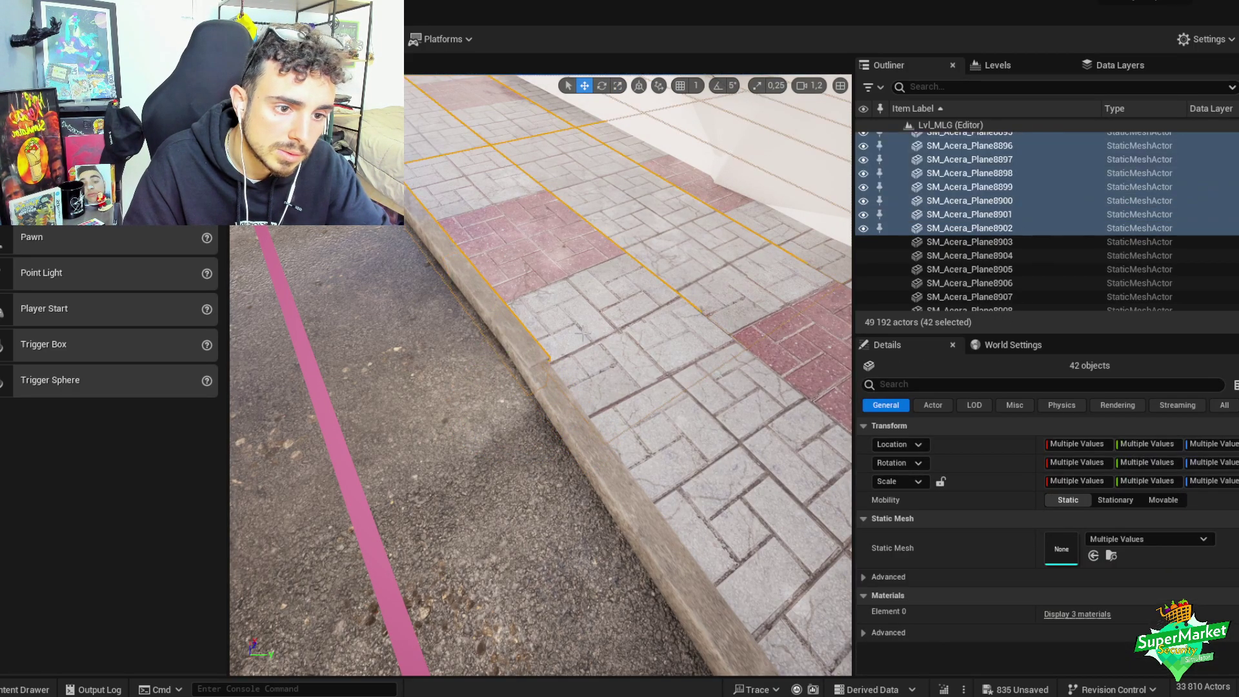
pyautogui.hotkey('ctrl', 'g')
pyautogui.moveTo(561, 333); pyautogui.dragTo(607, 433, button='right')
# - Select curb piece N5511 at the sidewalk's end and trial-move it toward the end
pyautogui.click(599, 425)
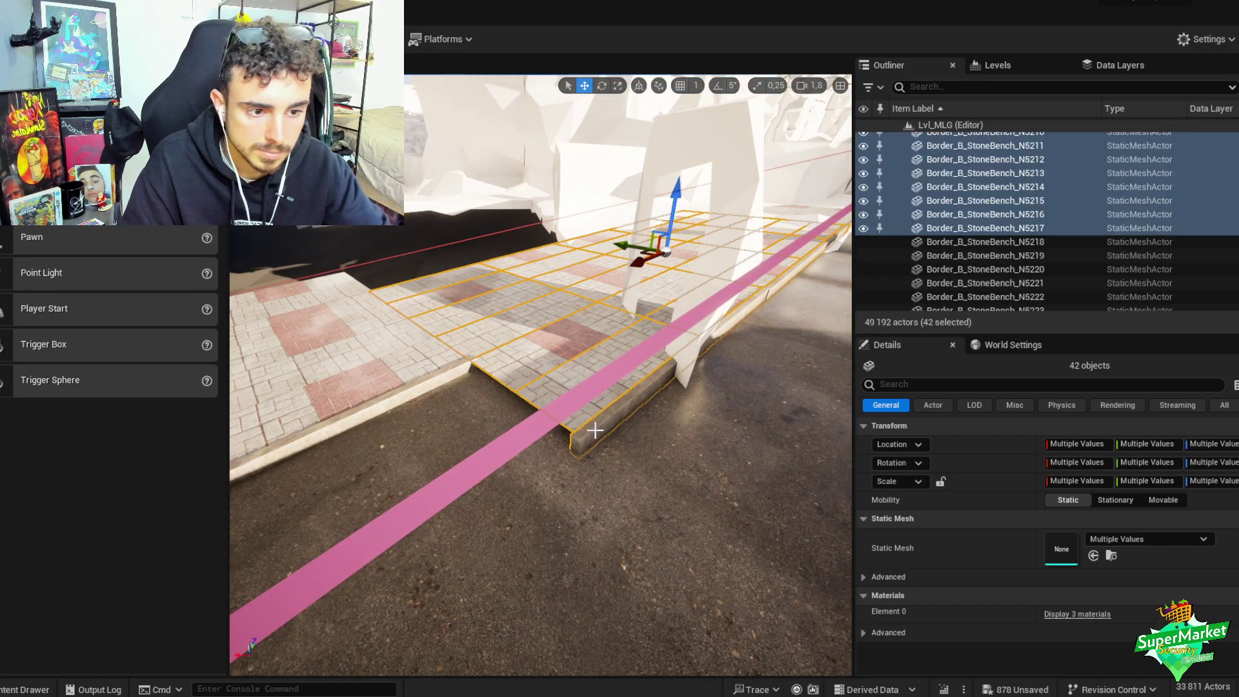
pyautogui.click(594, 428)
pyautogui.press('f')
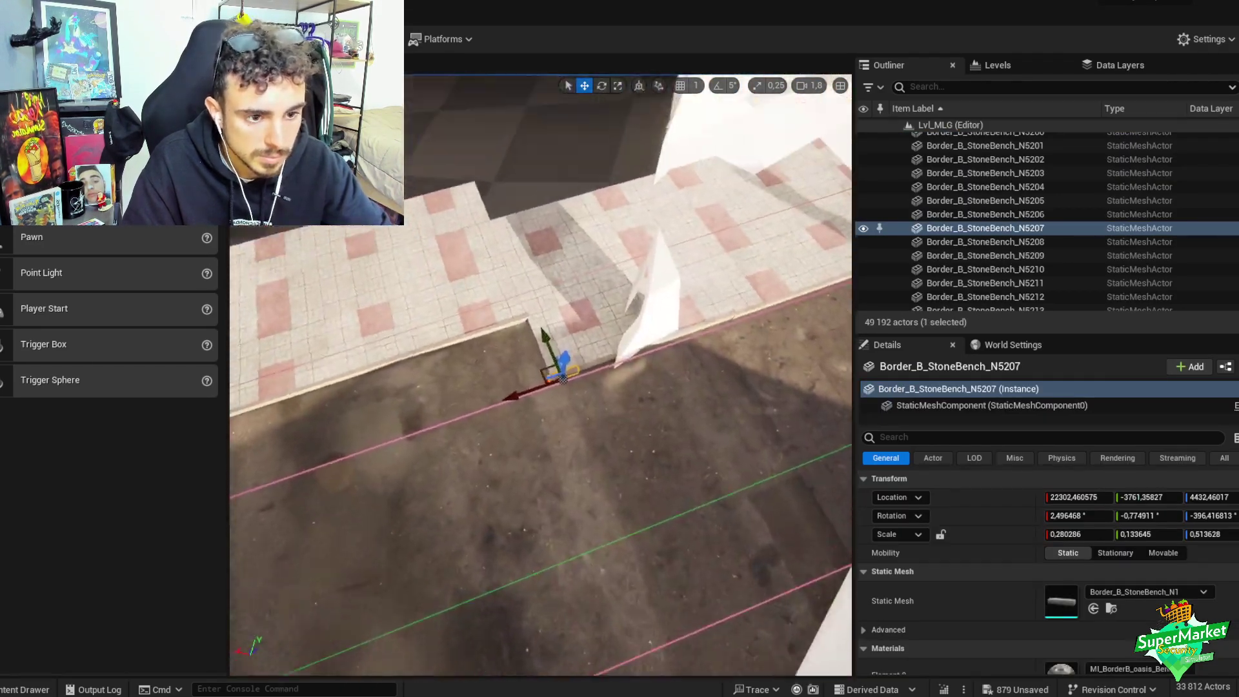
pyautogui.click(450, 257)
pyautogui.moveTo(450, 257); pyautogui.dragTo(492, 301)
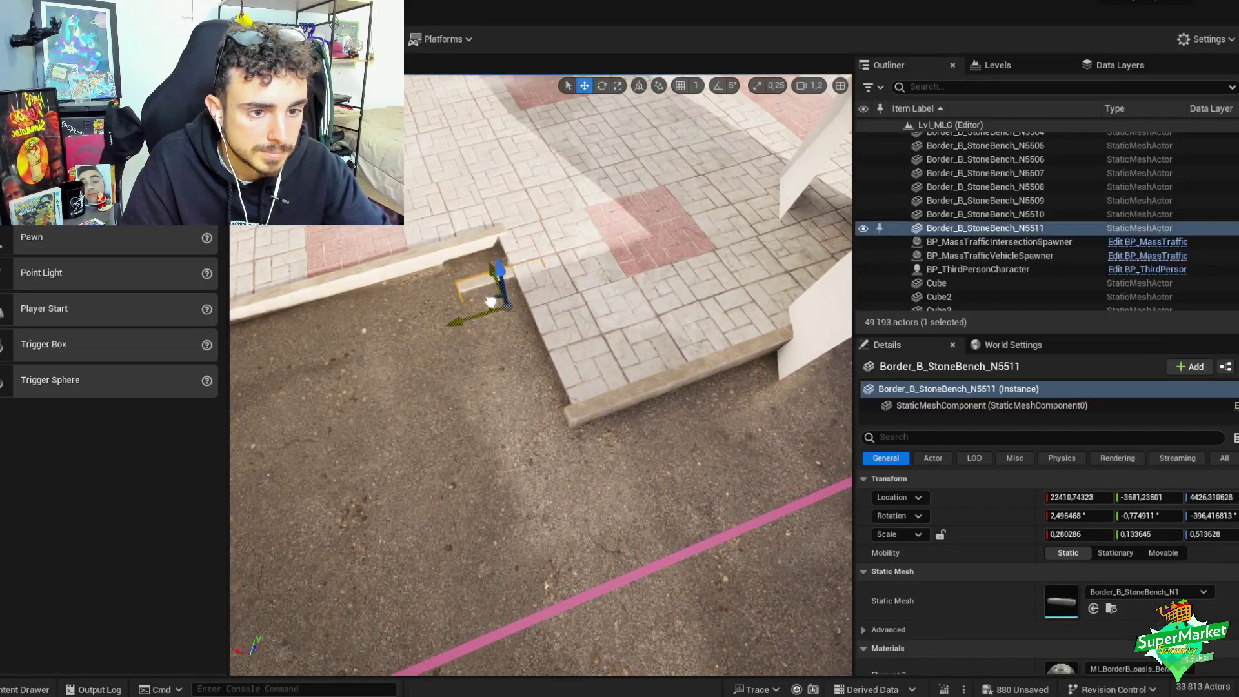
pyautogui.click(615, 410)
pyautogui.click(561, 362)
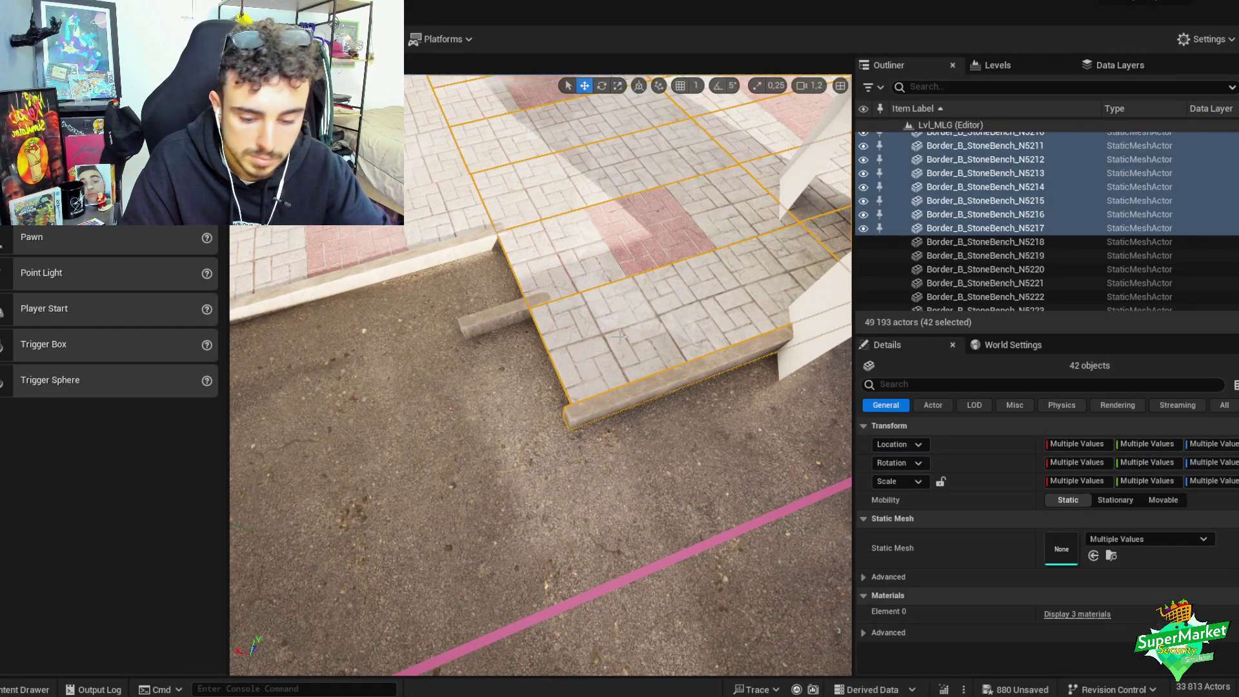
pyautogui.hotkey('ctrl', 'z')
pyautogui.hotkey('ctrl', 'z')
# - Duplicate curb N5511 and turn both pieces about 91° across the sidewalk end, tilted 1.64°
pyautogui.keyDown('alt'); pyautogui.moveTo(456, 360); pyautogui.dragTo(373, 375); pyautogui.keyUp('alt')
pyautogui.keyDown('ctrl'); pyautogui.click(501, 271); pyautogui.keyUp('ctrl')
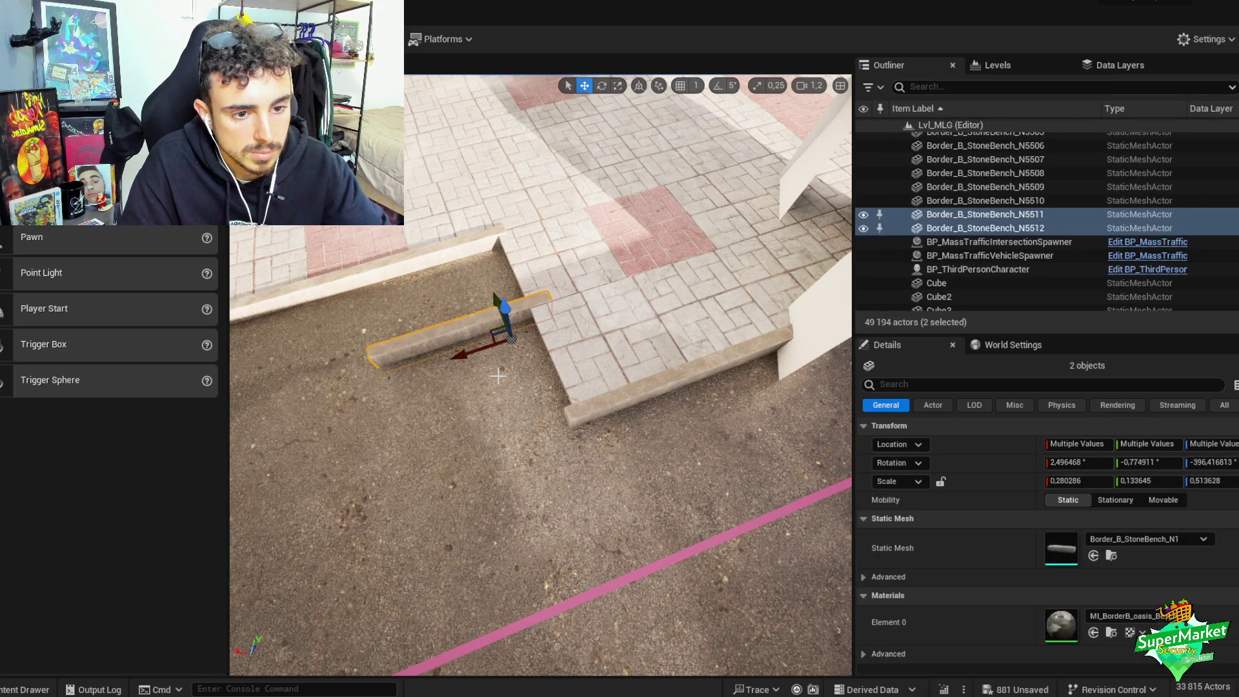
pyautogui.press('e')
pyautogui.moveTo(452, 387); pyautogui.dragTo(485, 262)
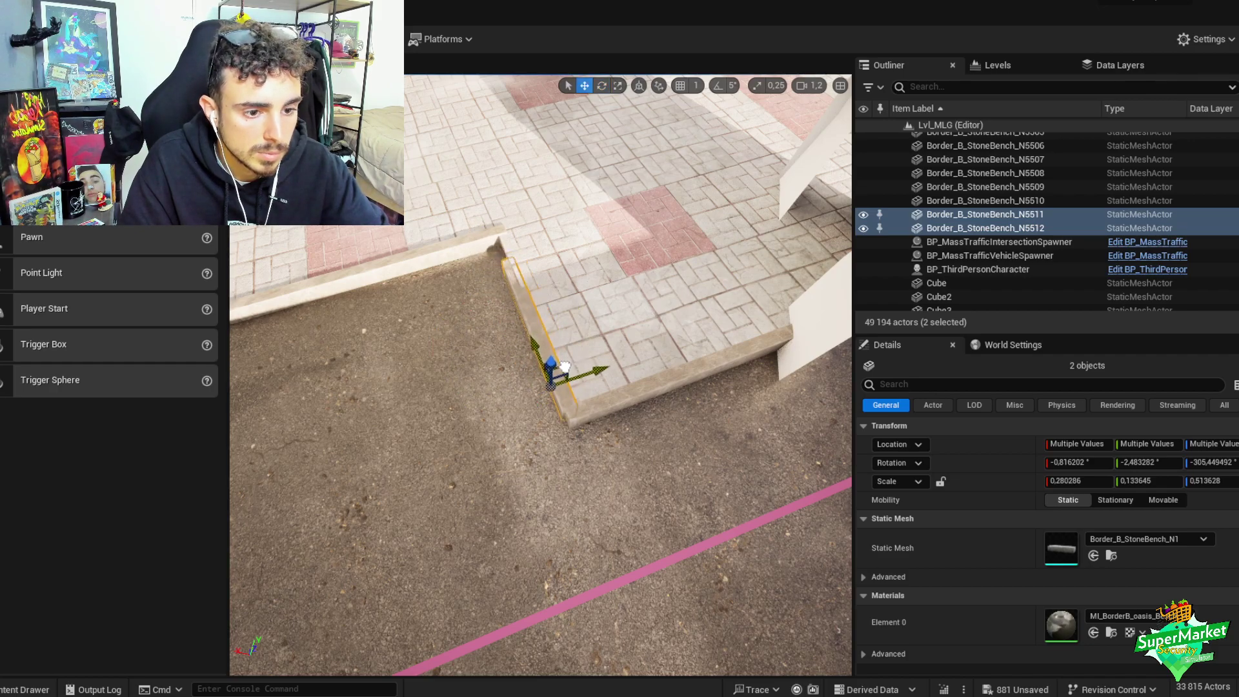
pyautogui.moveTo(570, 372); pyautogui.dragTo(712, 363, button='right')
pyautogui.press('e')
pyautogui.moveTo(642, 397); pyautogui.dragTo(632, 412)
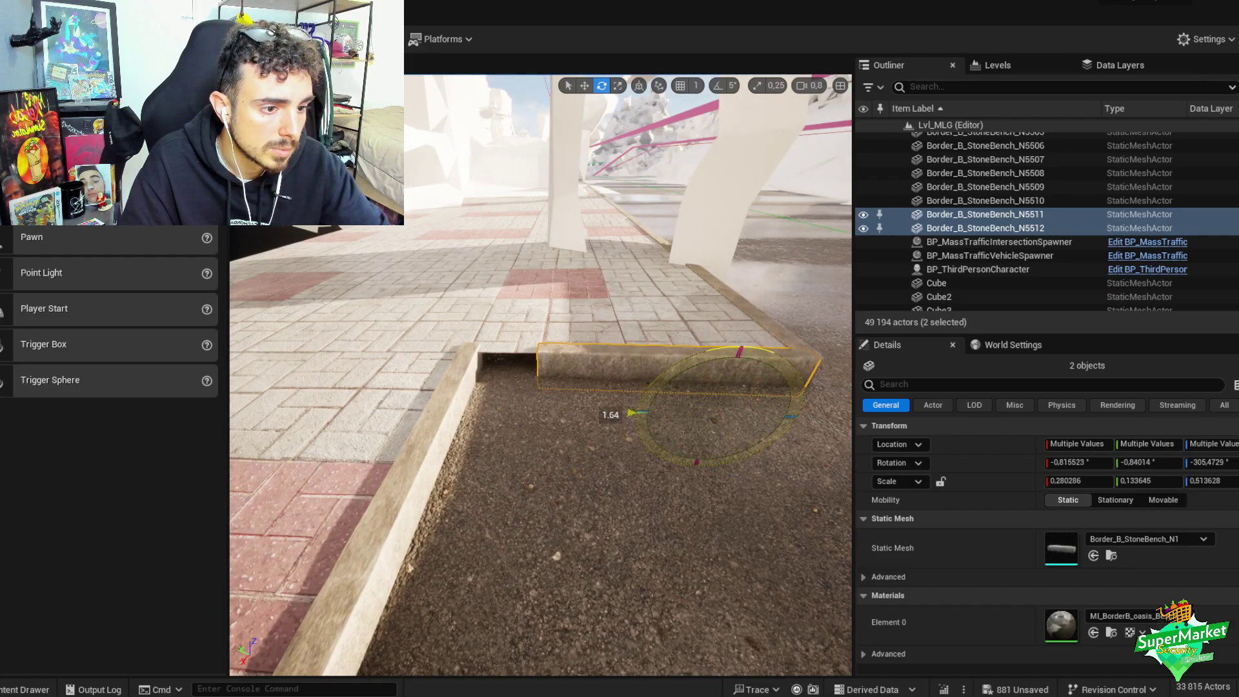
pyautogui.press('w')
pyautogui.moveTo(712, 359); pyautogui.dragTo(621, 335, button='right')
pyautogui.scroll(-3, 664, 316)
# - Group the corner sidewalk tiles with the new curb pieces, including copy N5512
pyautogui.click(621, 336)
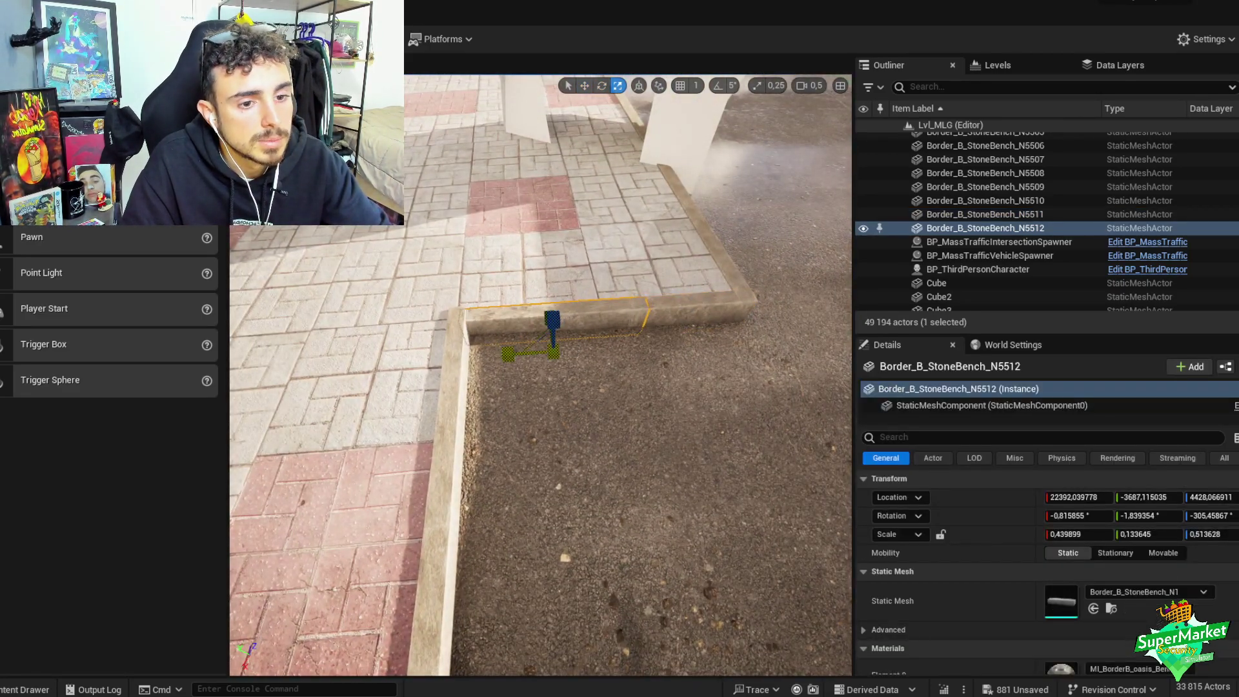
pyautogui.click(673, 311)
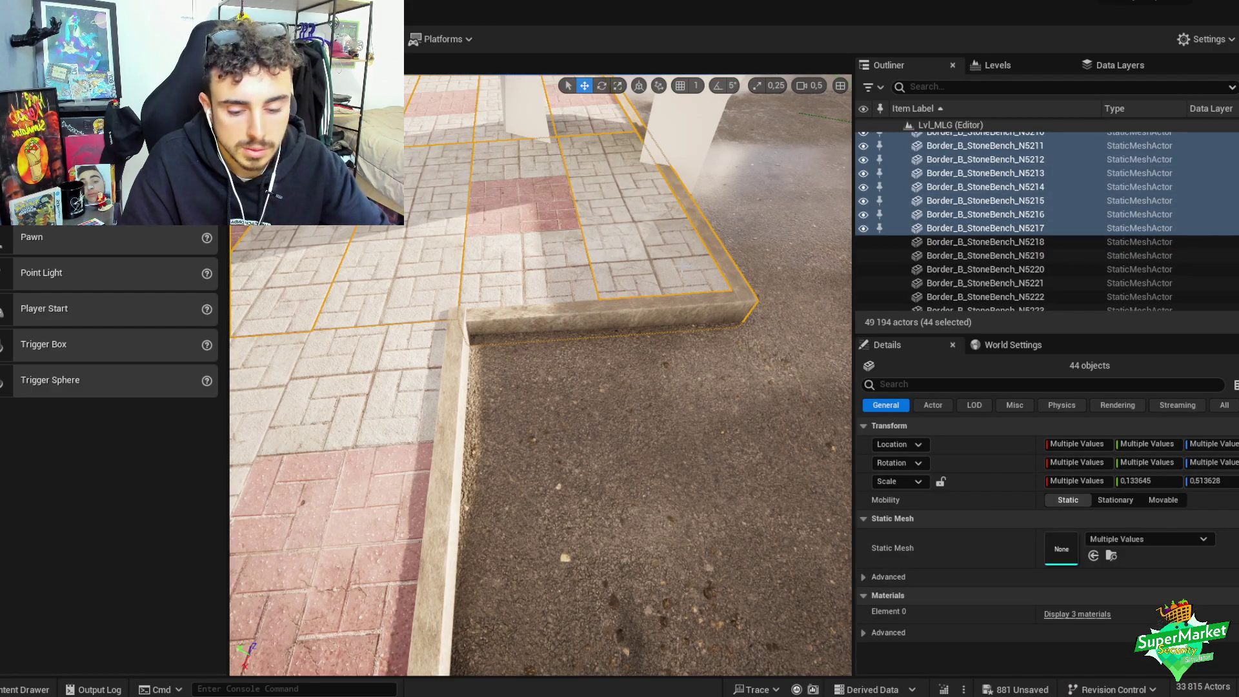
pyautogui.hotkey('ctrl', 'g')
pyautogui.moveTo(540, 374); pyautogui.dragTo(517, 342, button='right')
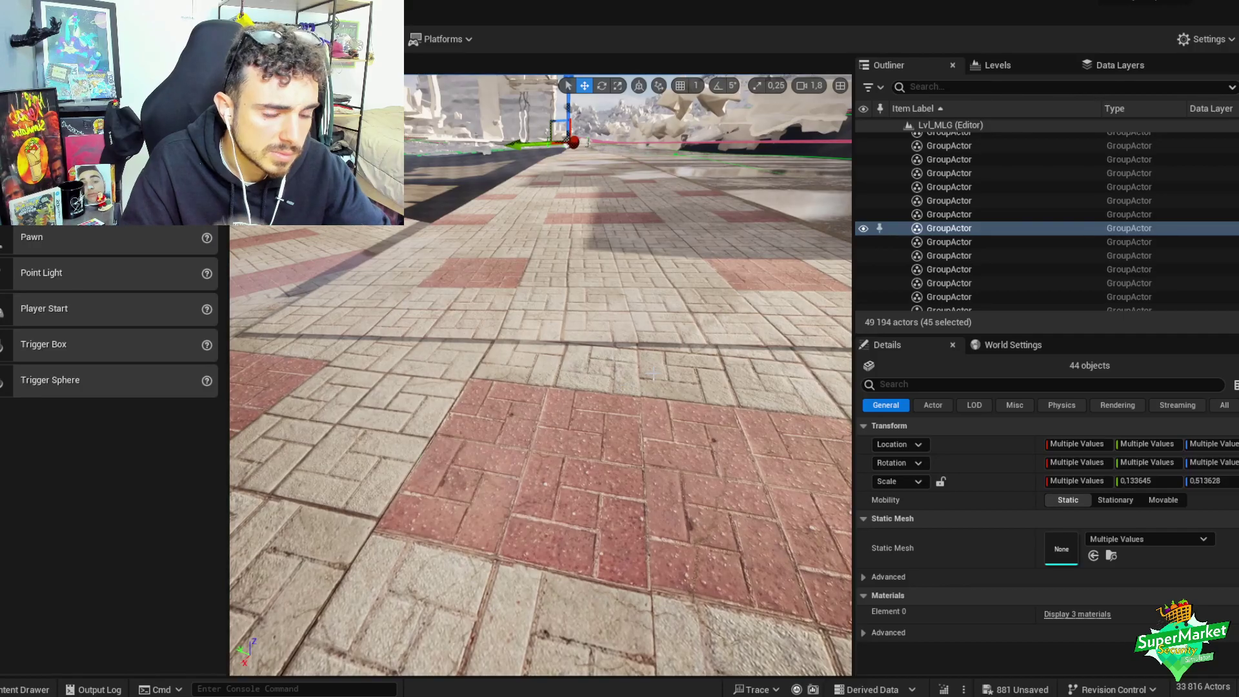
# - Select the 84 StoneBench curb pieces and rotate the run very slightly to follow the sidewalk
pyautogui.click(601, 291)
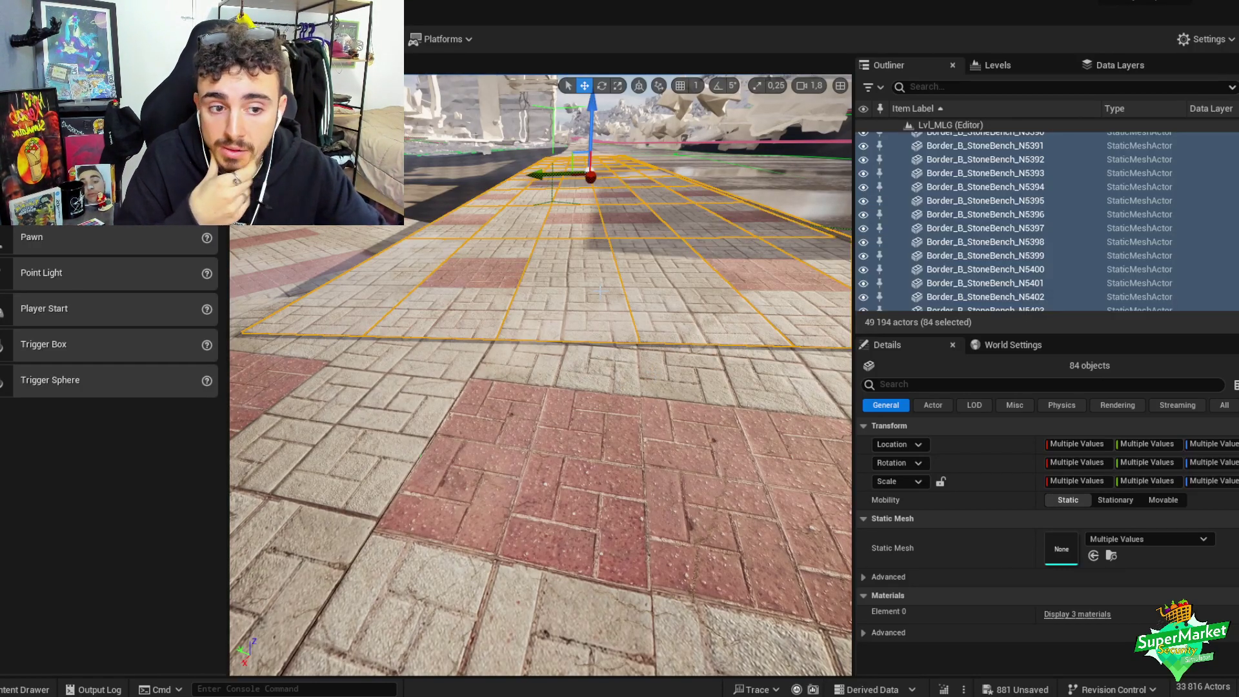
pyautogui.moveTo(601, 291); pyautogui.dragTo(588, 374, button='right')
pyautogui.scroll(-2, 594, 368)
pyautogui.press('e')
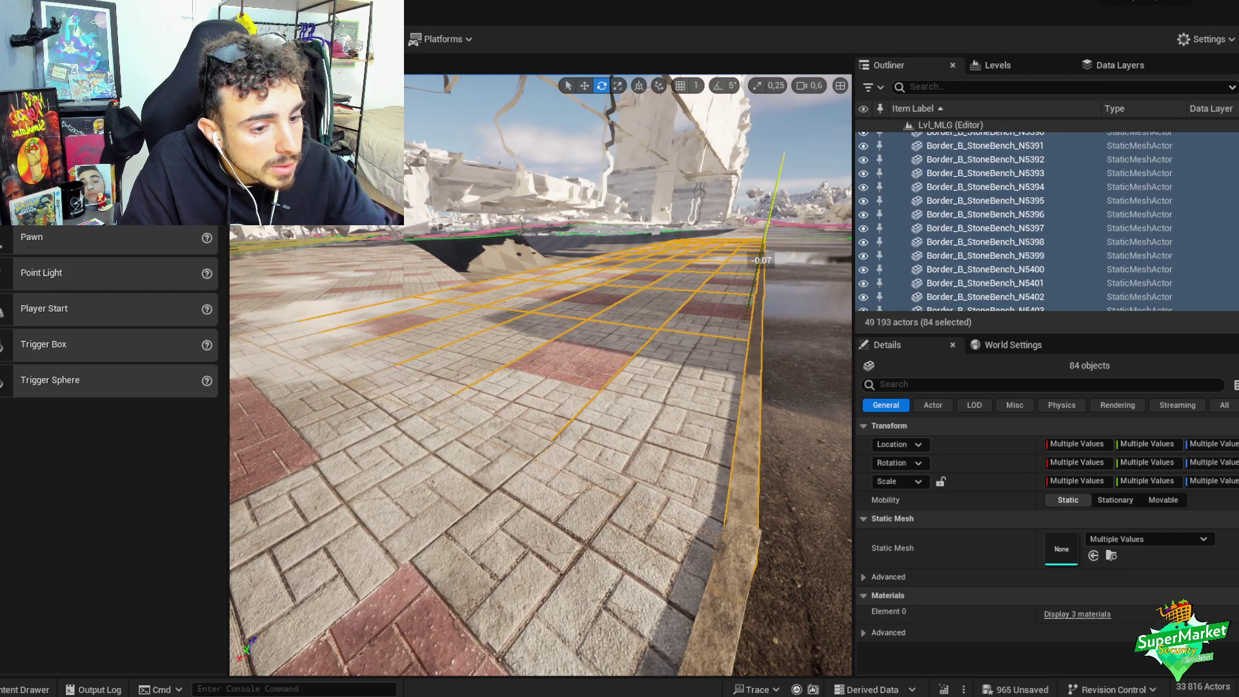
pyautogui.moveTo(762, 259); pyautogui.dragTo(573, 301)
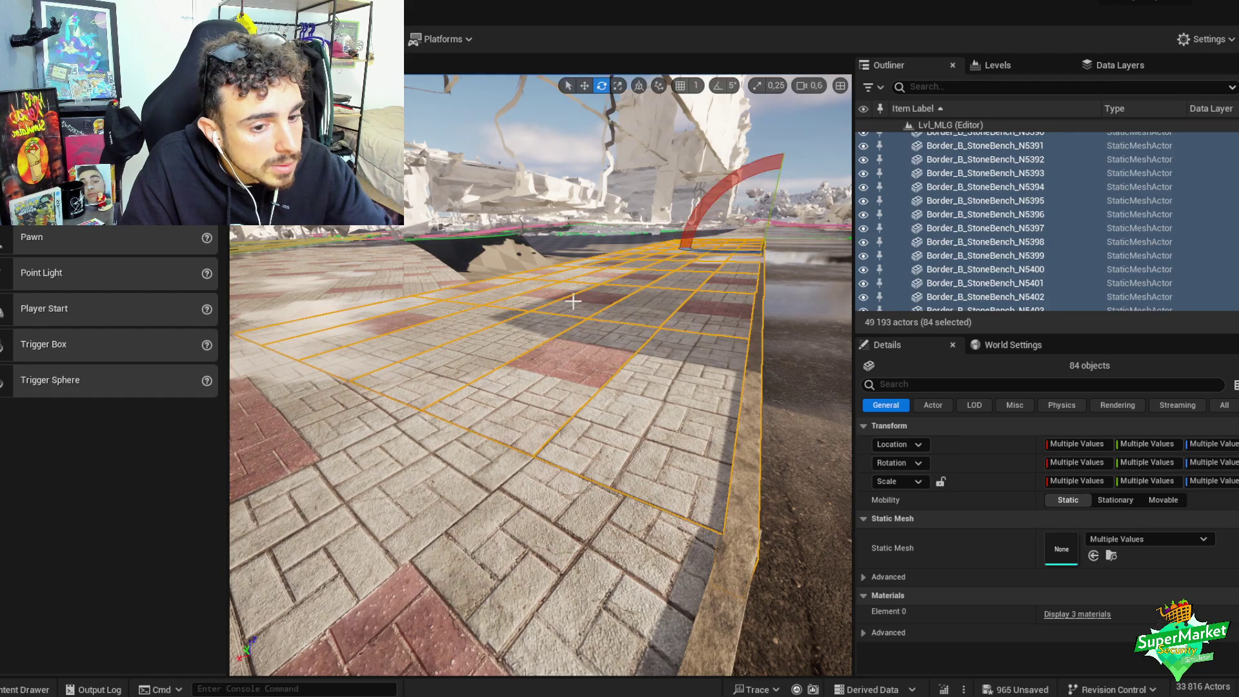
pyautogui.hotkey('ctrl', 'z')
# - Trim the selection back to the curb pieces and group the 40 along this stretch
pyautogui.moveTo(515, 328); pyautogui.dragTo(578, 423, button='right')
pyautogui.scroll(2, 646, 371)
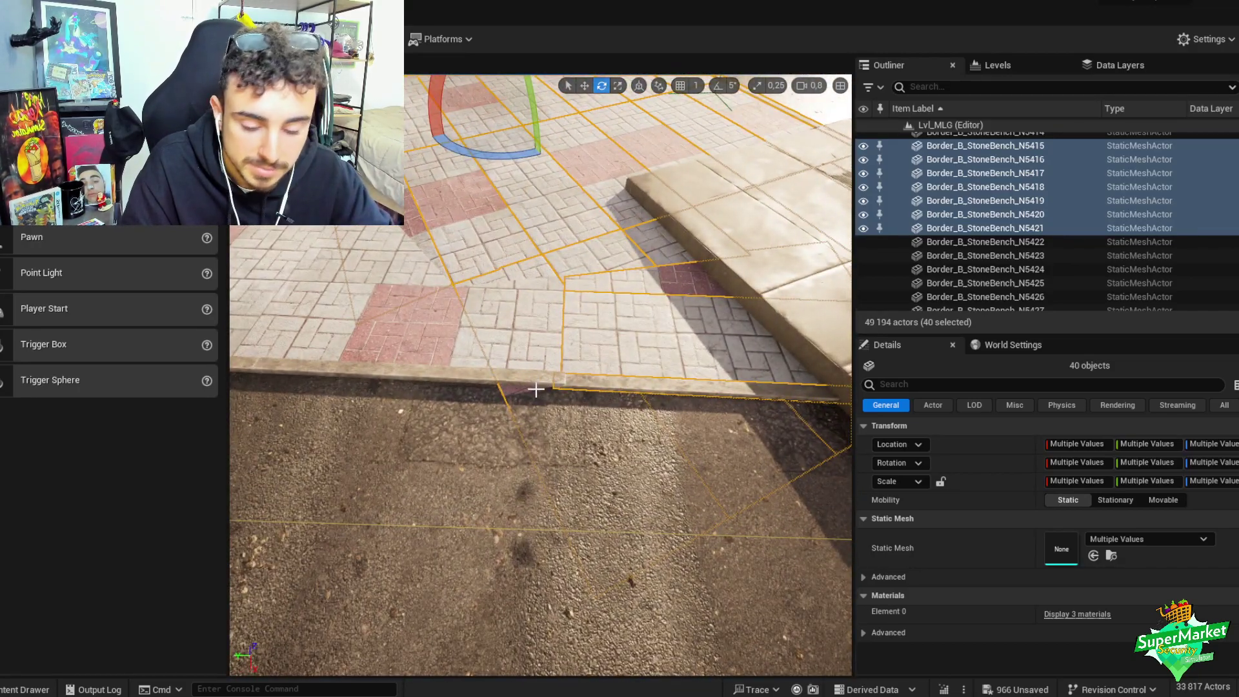
pyautogui.keyDown('ctrl'); pyautogui.click(513, 391); pyautogui.keyUp('ctrl')
pyautogui.click(511, 391)
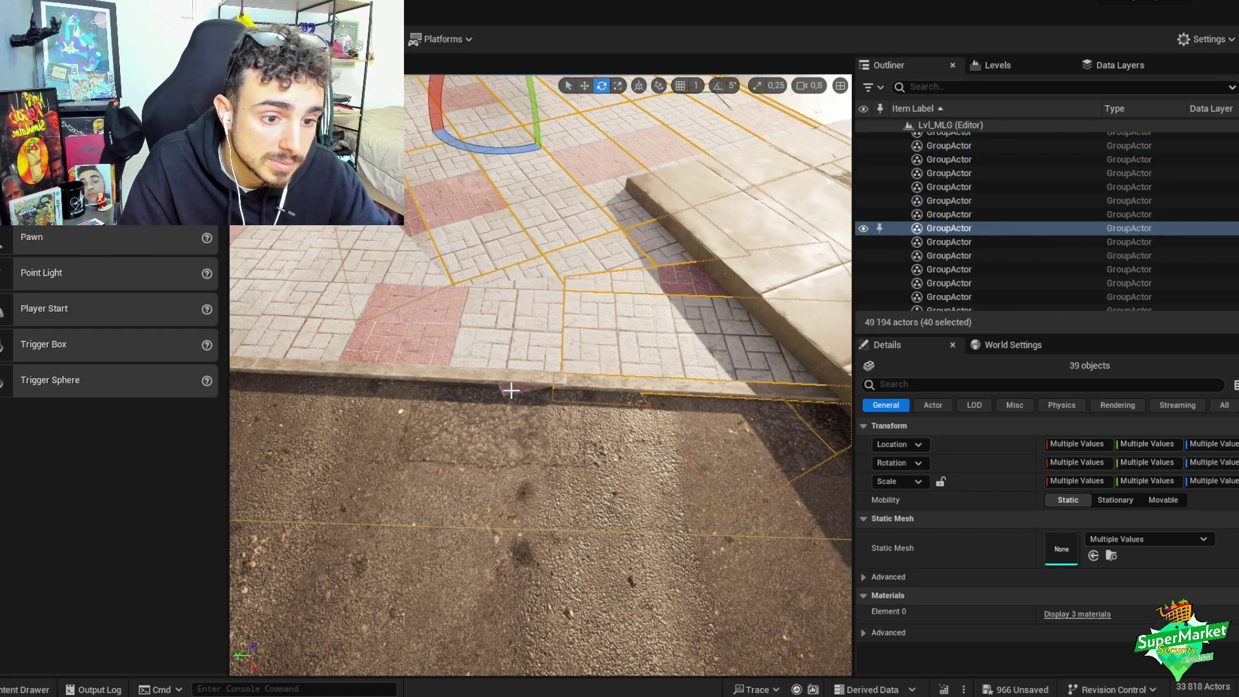
pyautogui.moveTo(511, 390); pyautogui.dragTo(572, 431, button='right')
pyautogui.press('w')
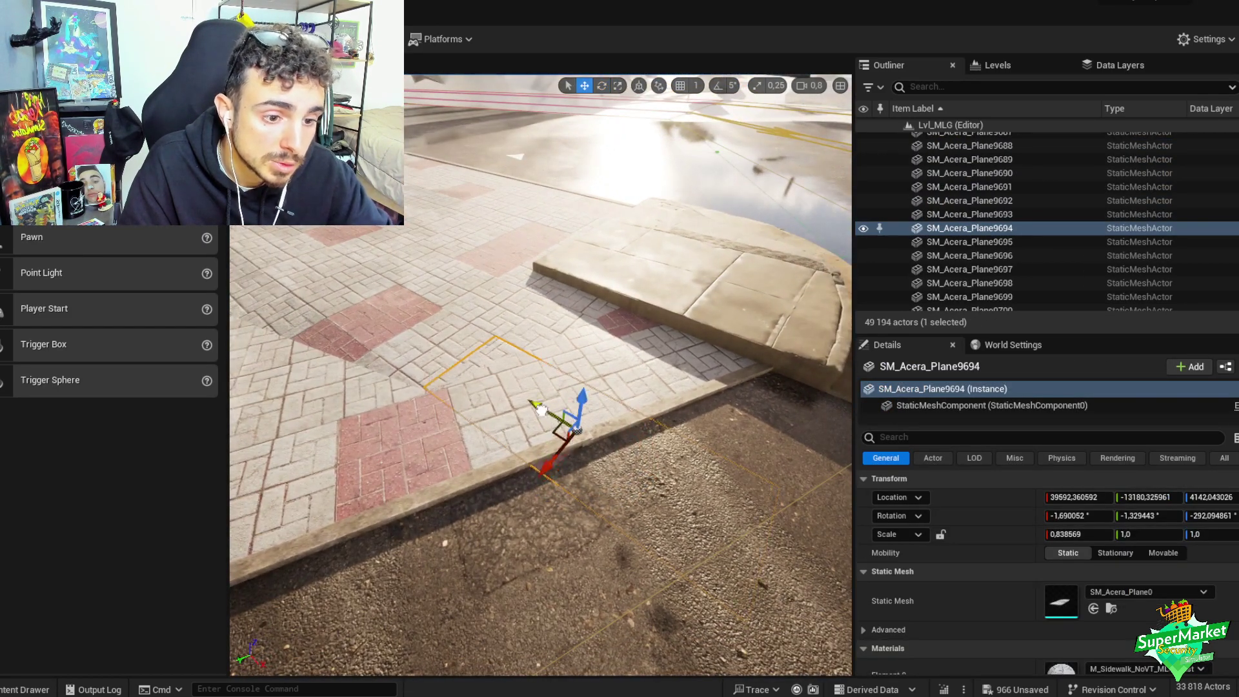
pyautogui.moveTo(428, 339); pyautogui.dragTo(537, 368, button='right')
pyautogui.hotkey('ctrl', 'z')
pyautogui.hotkey('ctrl', 'z')
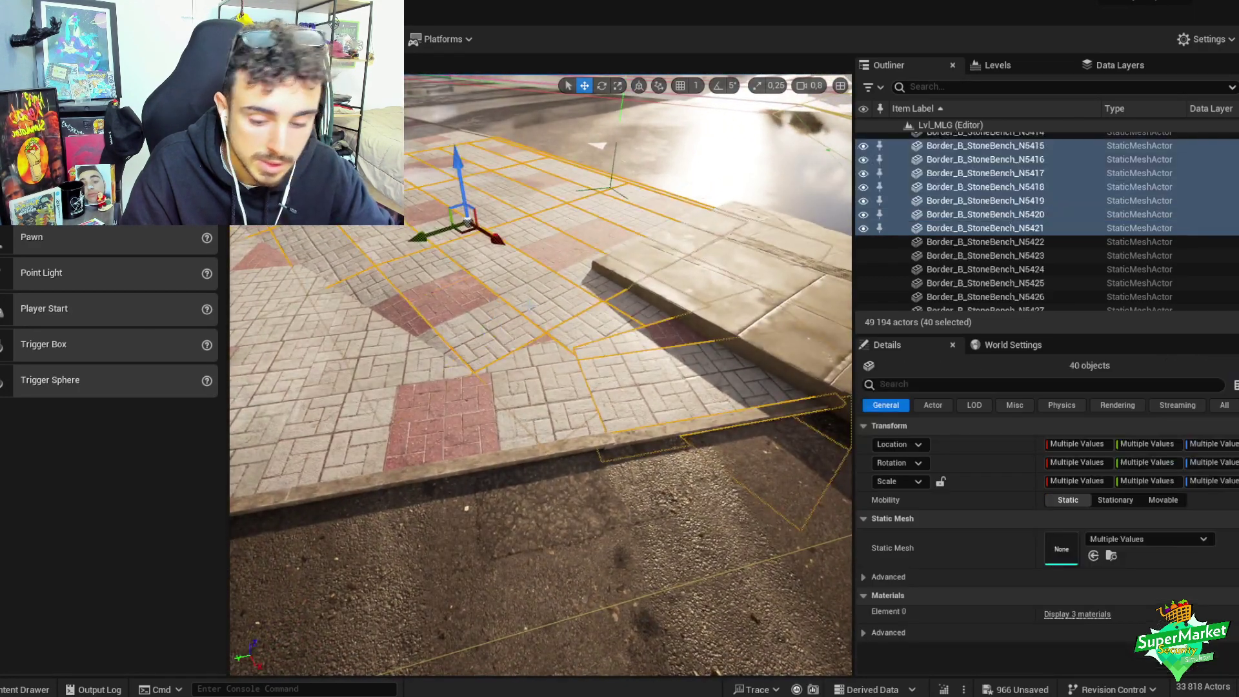
pyautogui.hotkey('ctrl', 'g')
pyautogui.moveTo(531, 310); pyautogui.dragTo(521, 345, button='right')
pyautogui.scroll(2, 531, 361)
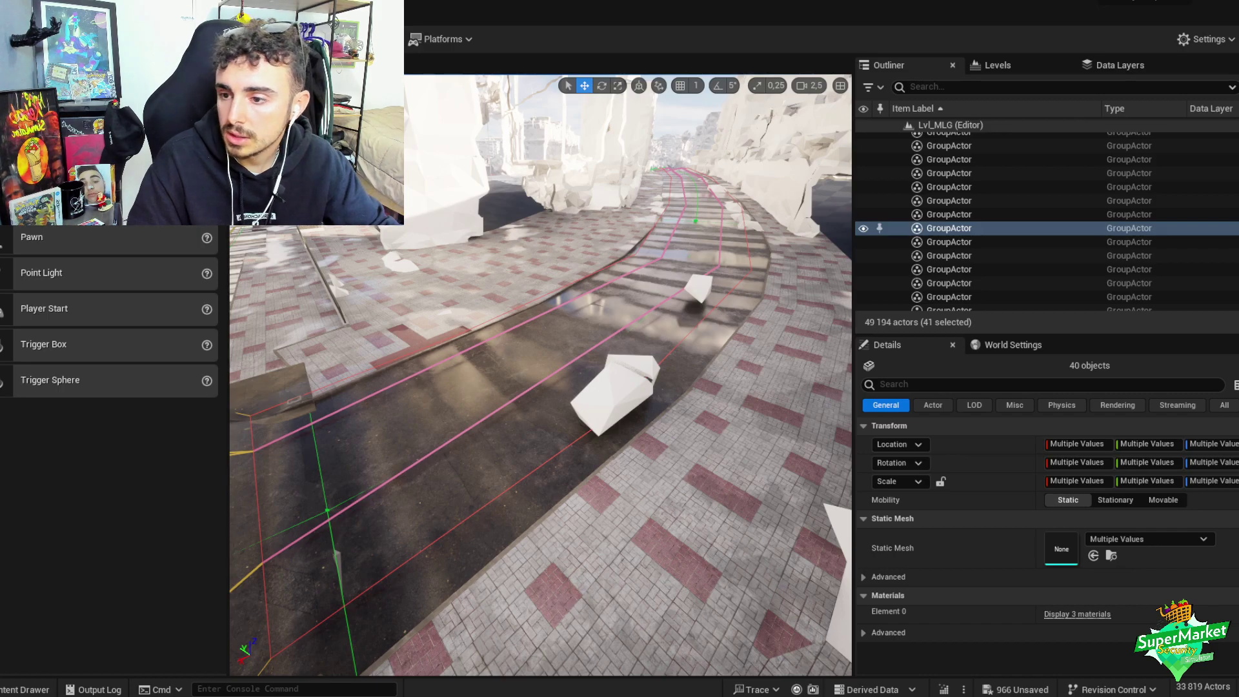
# - Select two neighbouring sidewalk tiles at the edge of the crossing
pyautogui.moveTo(522, 345)
pyautogui.mouseDown(button='right')
pyautogui.moveTo(478, 323)
pyautogui.moveTo(517, 343)
pyautogui.mouseUp(button='right')
pyautogui.scroll(-2, 503, 336)
pyautogui.keyDown('ctrl'); pyautogui.click(516, 452); pyautogui.keyUp('ctrl')
pyautogui.scroll(2, 536, 439)
pyautogui.moveTo(517, 452); pyautogui.dragTo(557, 423, button='right')
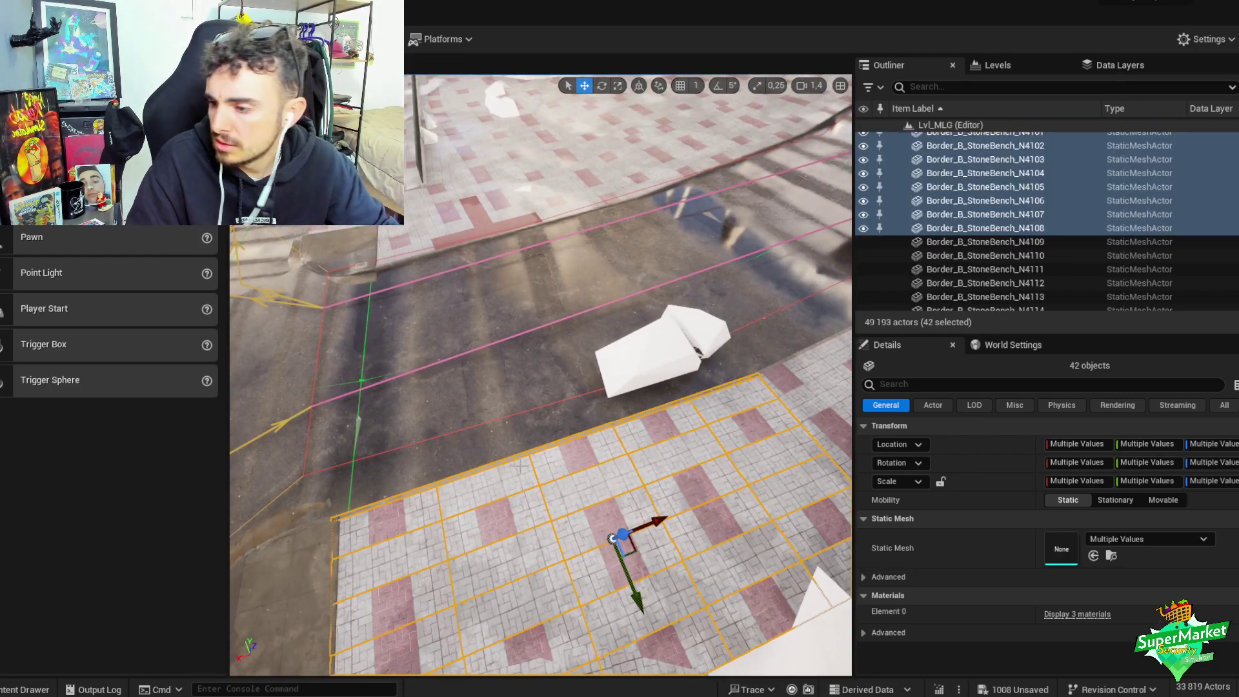
pyautogui.keyDown('ctrl'); pyautogui.click(551, 461); pyautogui.keyUp('ctrl')
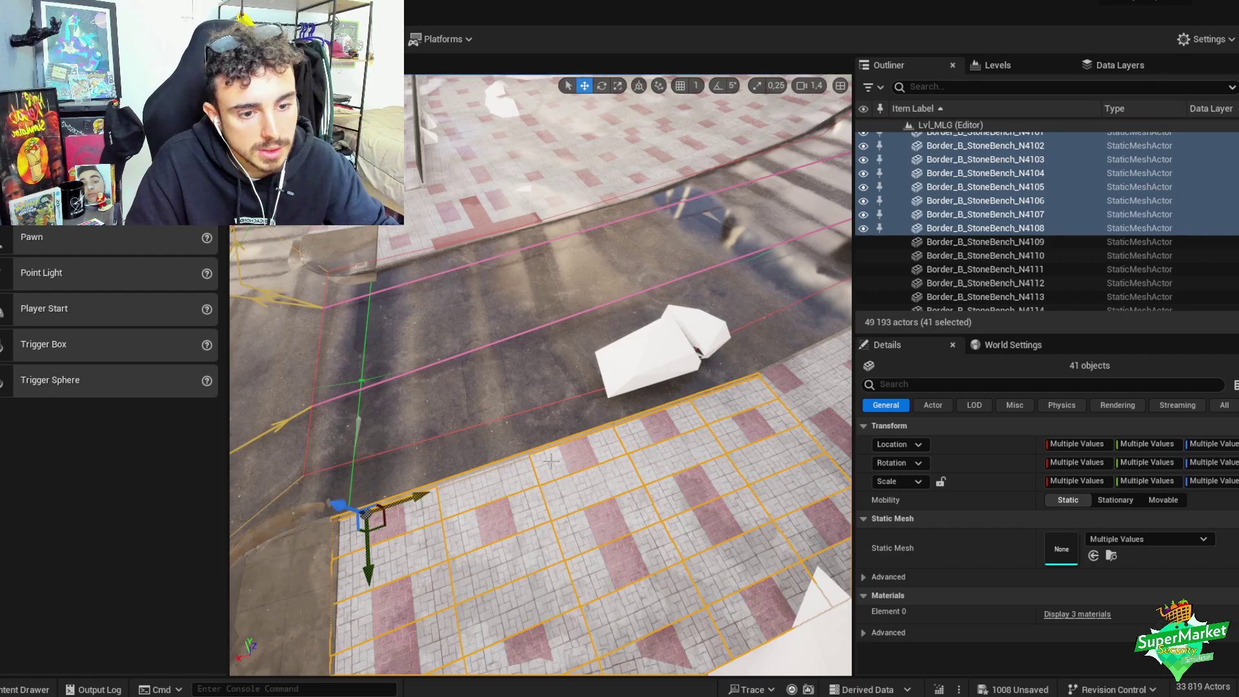
pyautogui.keyDown('ctrl'); pyautogui.click(559, 463); pyautogui.keyUp('ctrl')
pyautogui.click(559, 466)
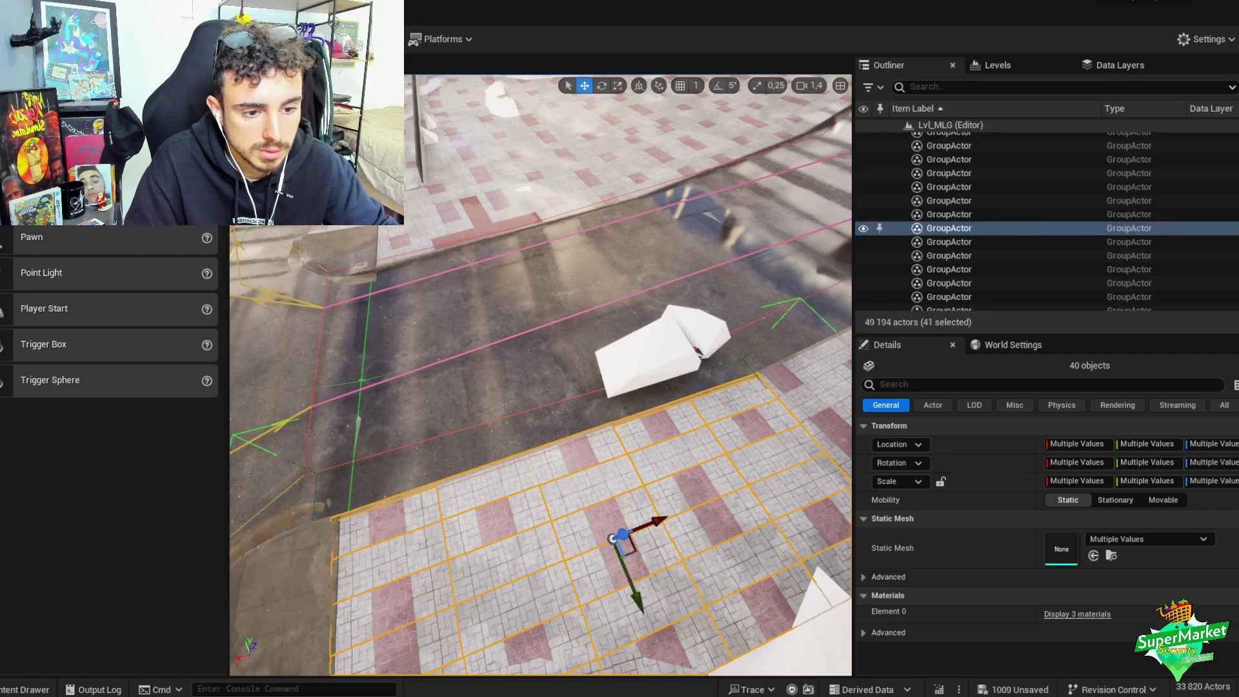
pyautogui.click(517, 497)
pyautogui.keyDown('ctrl'); pyautogui.click(581, 452); pyautogui.keyUp('ctrl')
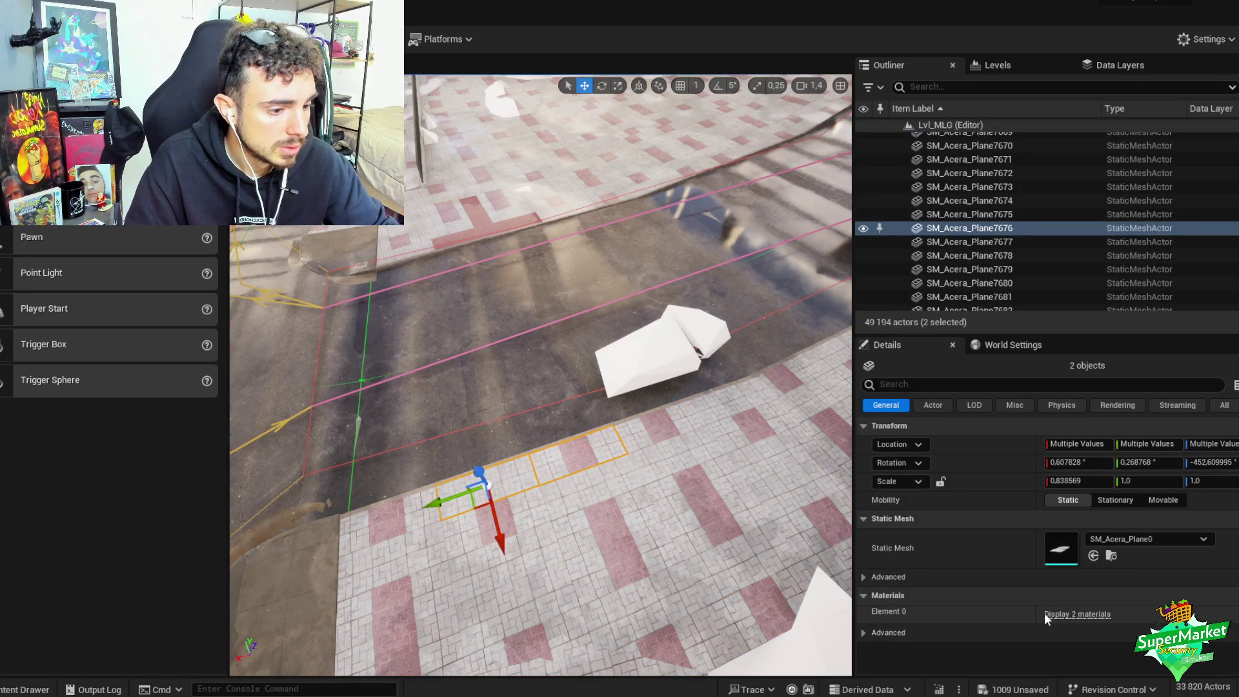
# - Give both material slots of the two tiles the reddish sidewalk material
pyautogui.click(1065, 614)
pyautogui.scroll(-1, 1104, 600)
pyautogui.click(1132, 588)
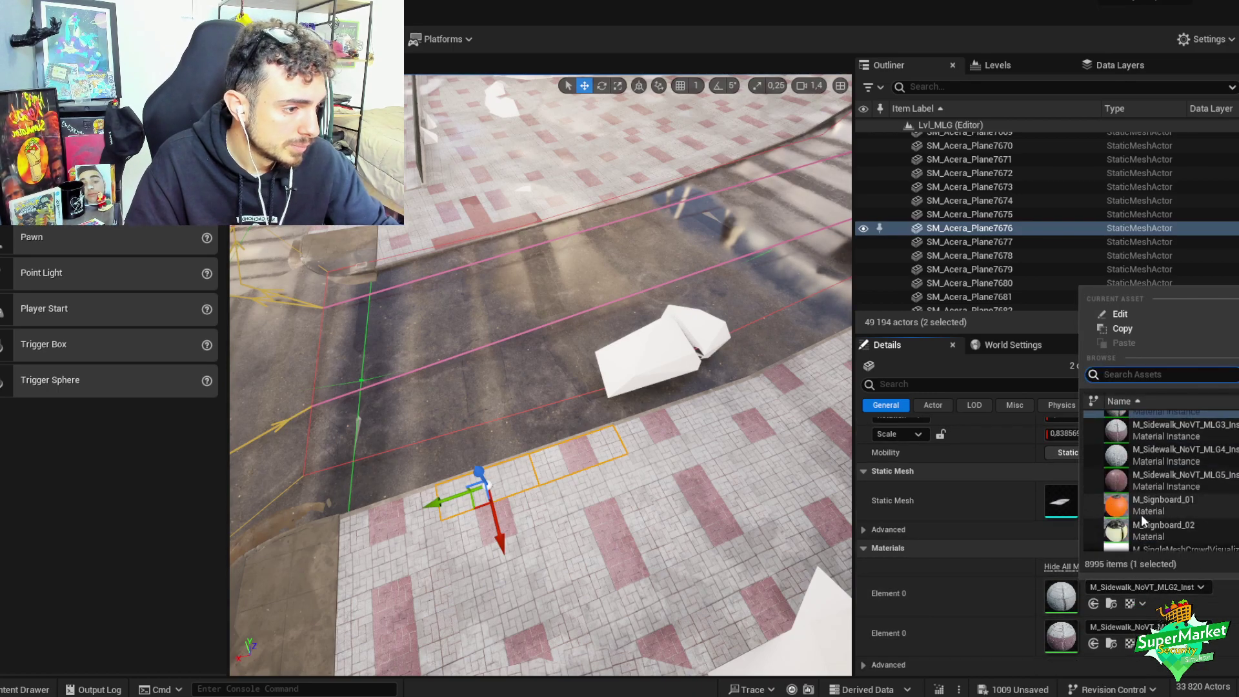
pyautogui.click(1141, 514)
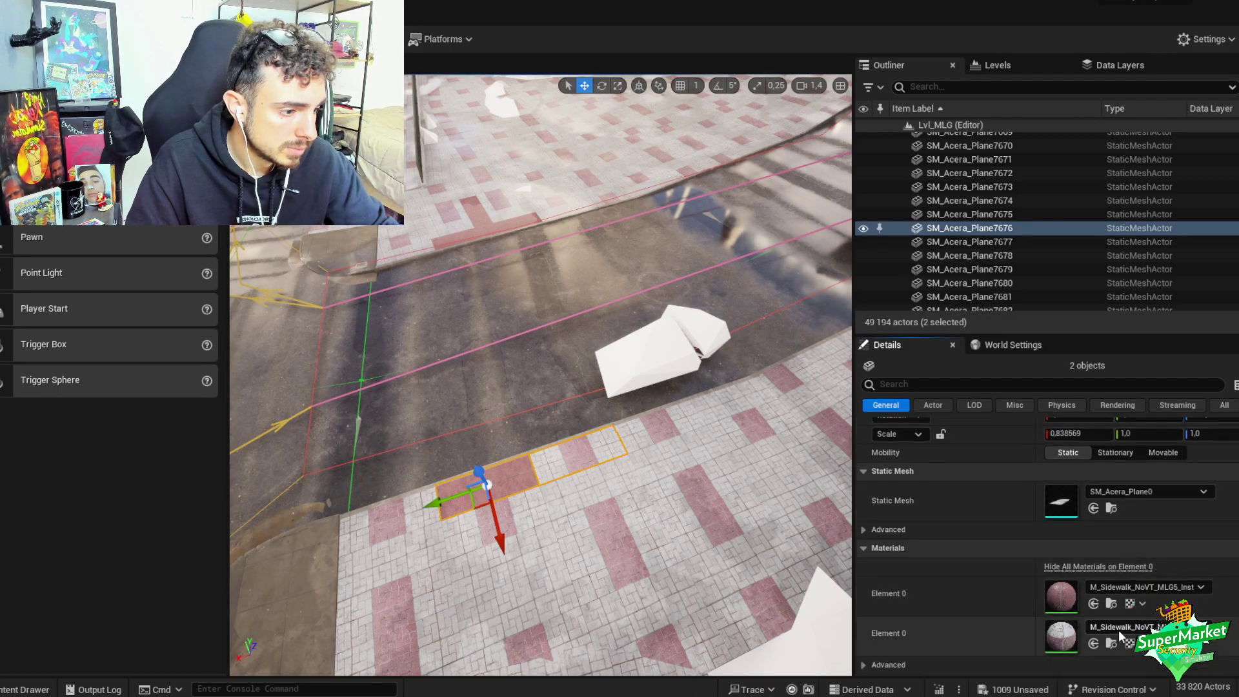
pyautogui.click(1118, 630)
pyautogui.click(1110, 571)
# - Duplicate the two red slabs and turn the copies 90 degrees
pyautogui.moveTo(542, 400); pyautogui.dragTo(452, 436, button='right')
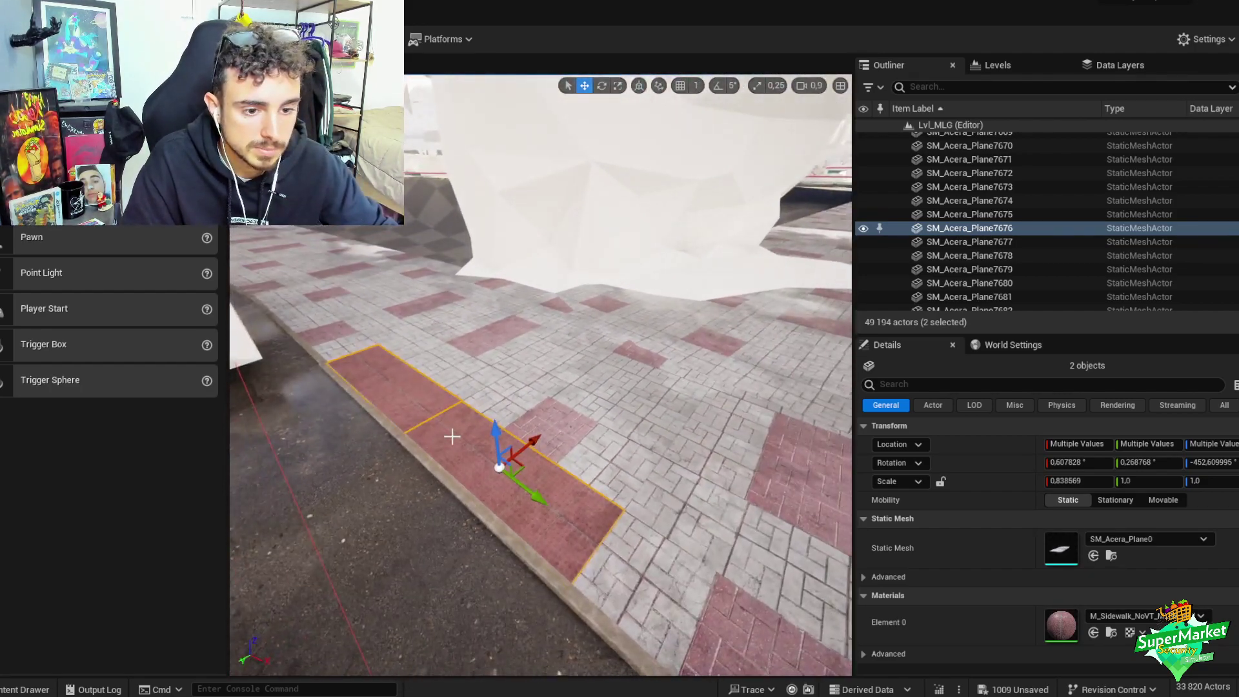
pyautogui.hotkey('ctrl', 'd')
pyautogui.press('e')
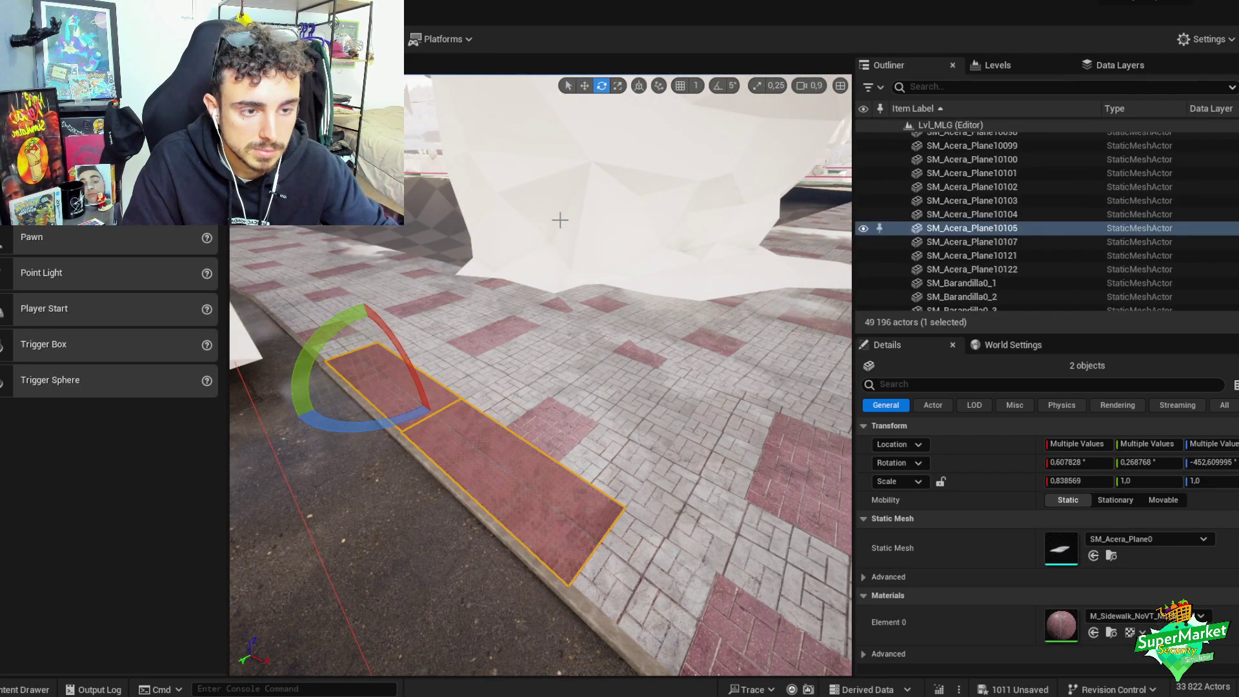
pyautogui.moveTo(387, 421); pyautogui.dragTo(381, 411)
# - Slide the copied red slabs across the sidewalk and lower them toward the pavement
pyautogui.press('w')
pyautogui.moveTo(381, 411); pyautogui.dragTo(430, 387, button='right')
pyautogui.moveTo(565, 349); pyautogui.dragTo(590, 370)
pyautogui.moveTo(590, 371)
pyautogui.mouseDown(button='right')
pyautogui.moveTo(579, 386)
pyautogui.moveTo(591, 362)
pyautogui.mouseUp(button='right')
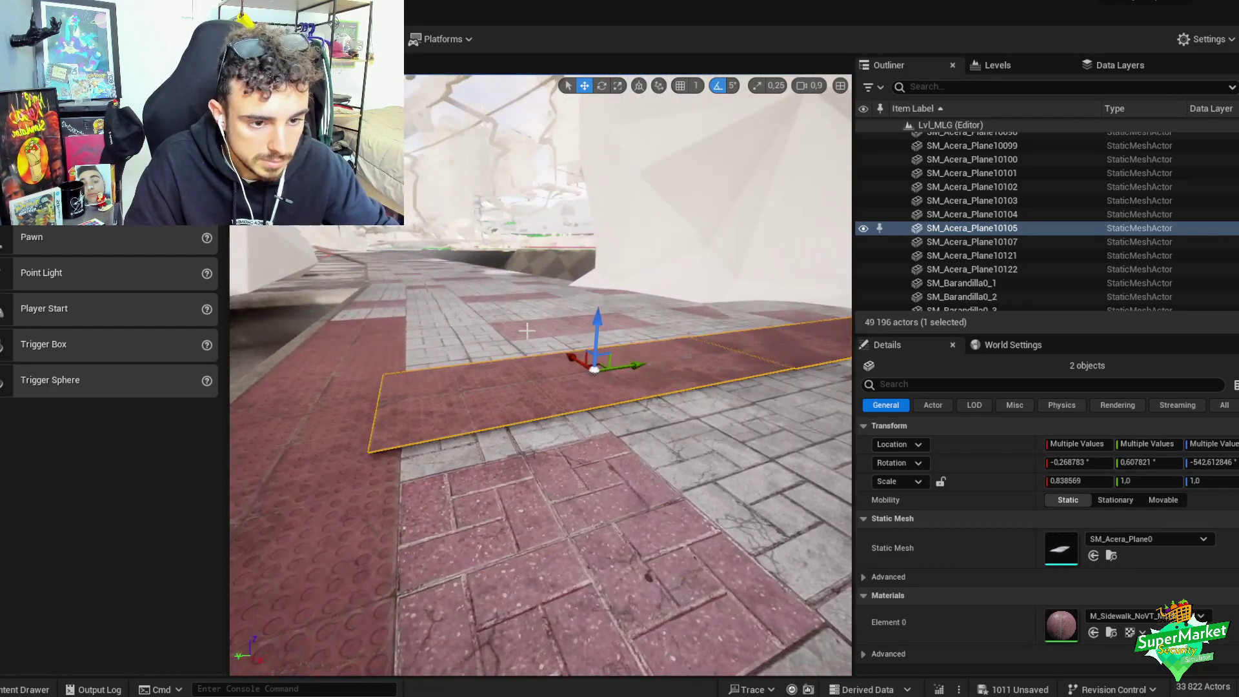
pyautogui.moveTo(601, 329); pyautogui.dragTo(604, 332)
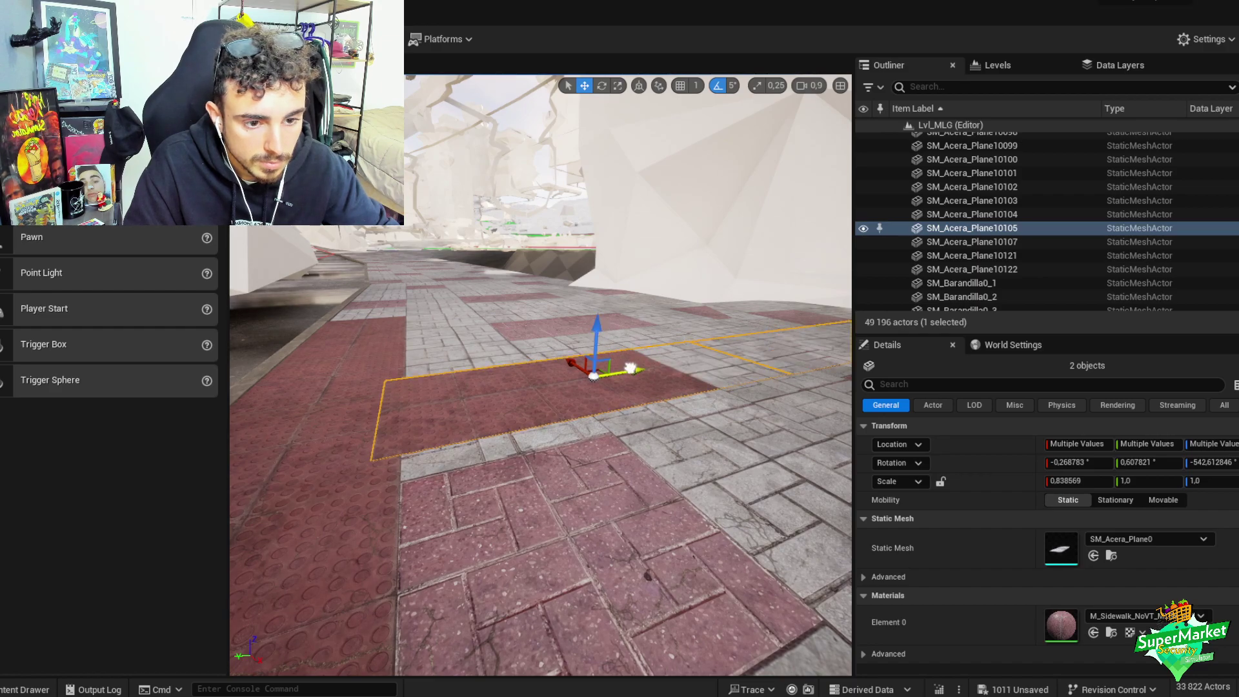
pyautogui.moveTo(638, 368); pyautogui.dragTo(813, 322, button='right')
pyautogui.scroll(-3, 794, 322)
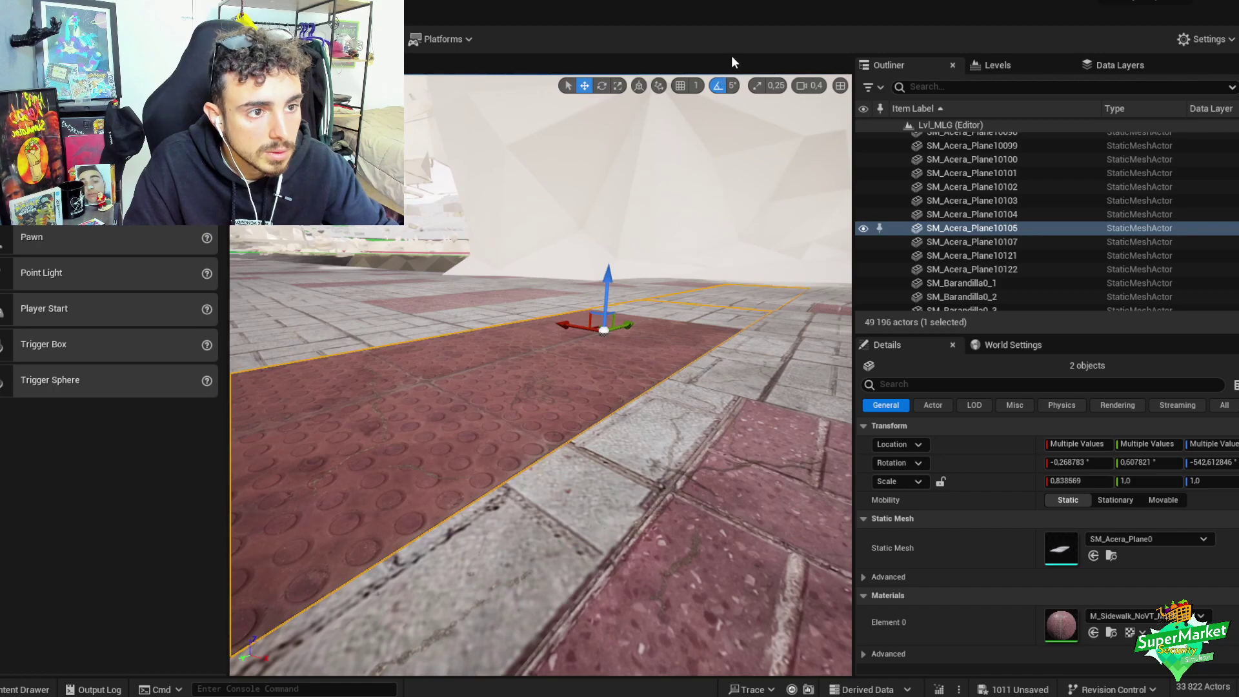
# - Tilt the red slabs slightly to match the slope and raise them just above the paving
pyautogui.press('e')
pyautogui.moveTo(602, 267); pyautogui.dragTo(595, 258)
pyautogui.press('w')
pyautogui.scroll(-3, 631, 259)
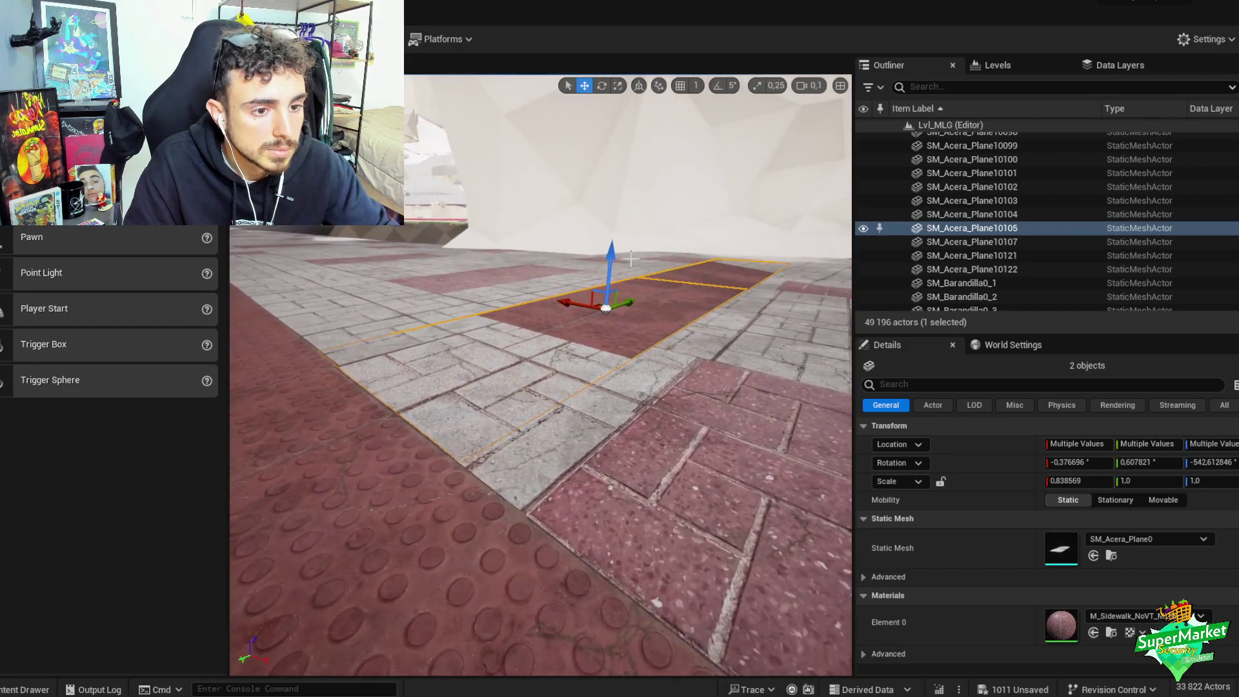
pyautogui.moveTo(631, 259); pyautogui.dragTo(606, 257, button='right')
pyautogui.moveTo(606, 257); pyautogui.dragTo(610, 258)
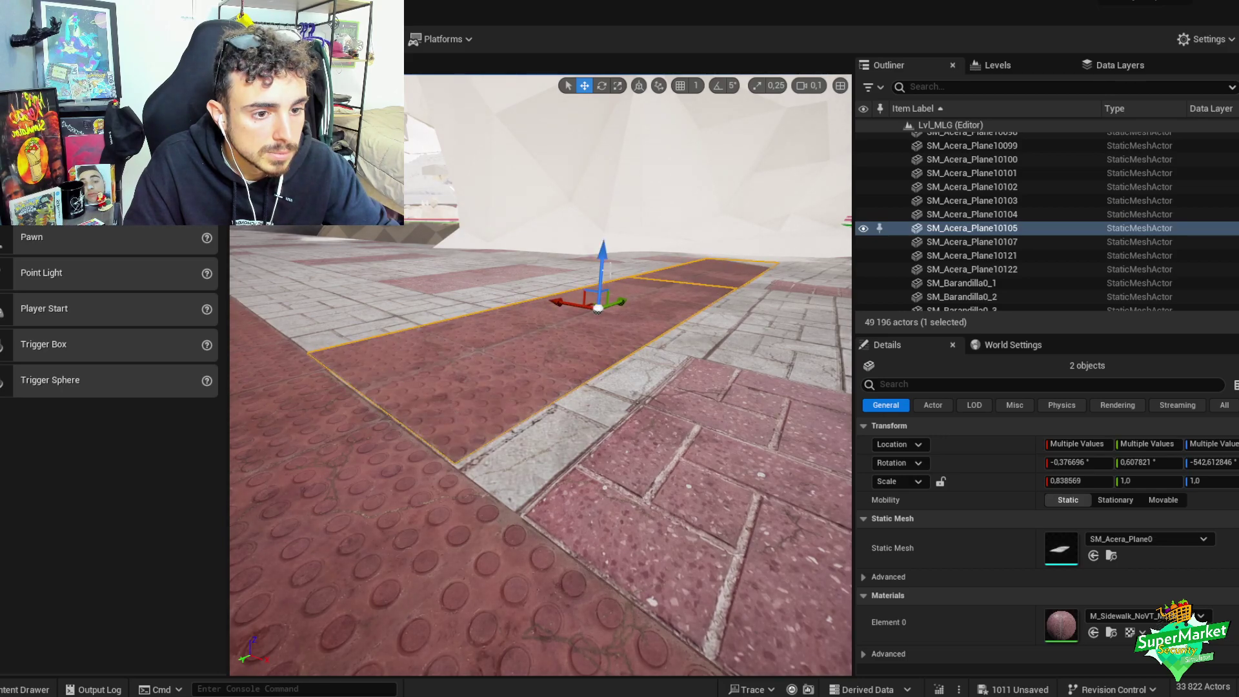
pyautogui.moveTo(618, 300)
pyautogui.mouseDown(button='right')
pyautogui.moveTo(618, 339)
pyautogui.moveTo(611, 304)
pyautogui.mouseUp(button='right')
# - Lower a single red slab into the paving and tilt it to follow the ground slope
pyautogui.click(612, 304)
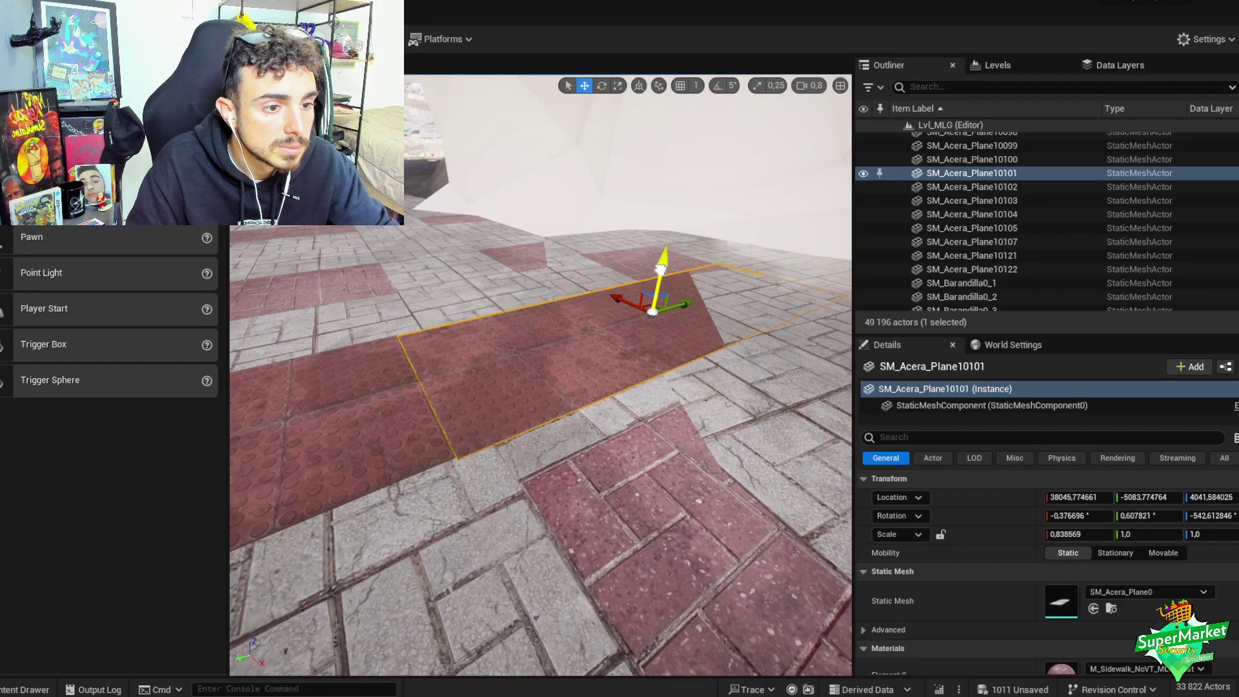
pyautogui.moveTo(662, 268); pyautogui.dragTo(662, 269)
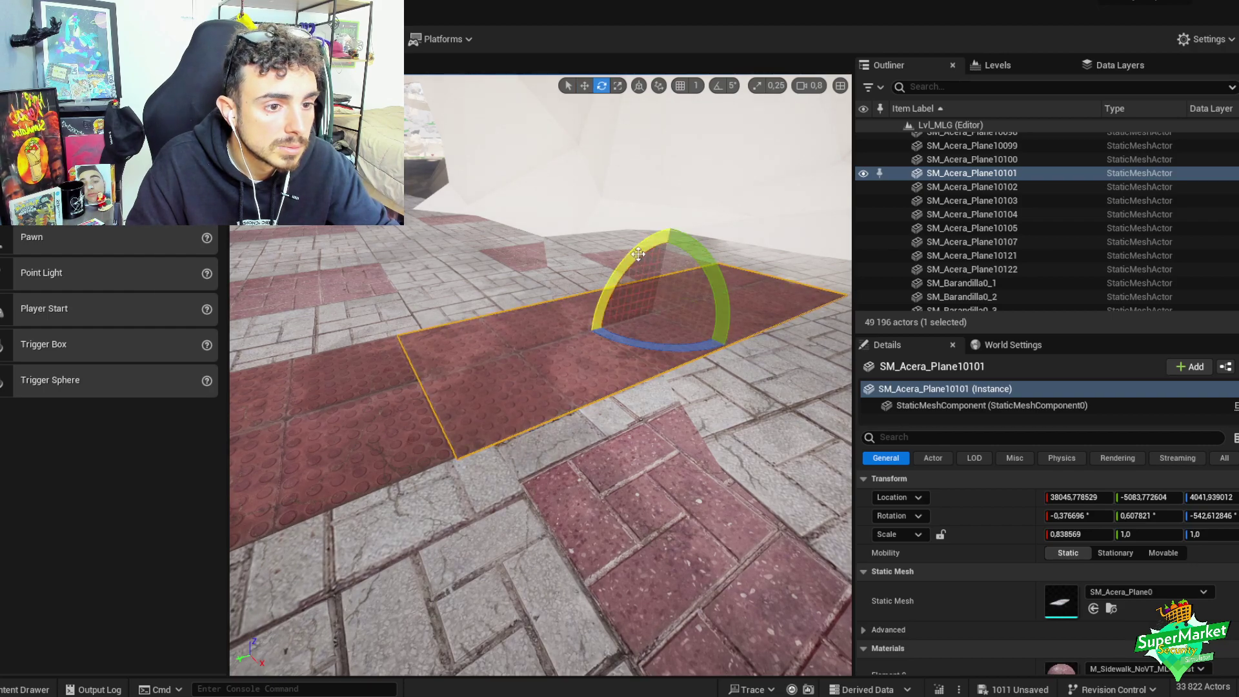
pyautogui.moveTo(638, 254); pyautogui.dragTo(637, 254)
pyautogui.press('w')
# - Select the red slabs on another part of the crossing
pyautogui.moveTo(638, 310); pyautogui.dragTo(554, 409, button='right')
pyautogui.keyDown('ctrl'); pyautogui.click(553, 410); pyautogui.keyUp('ctrl')
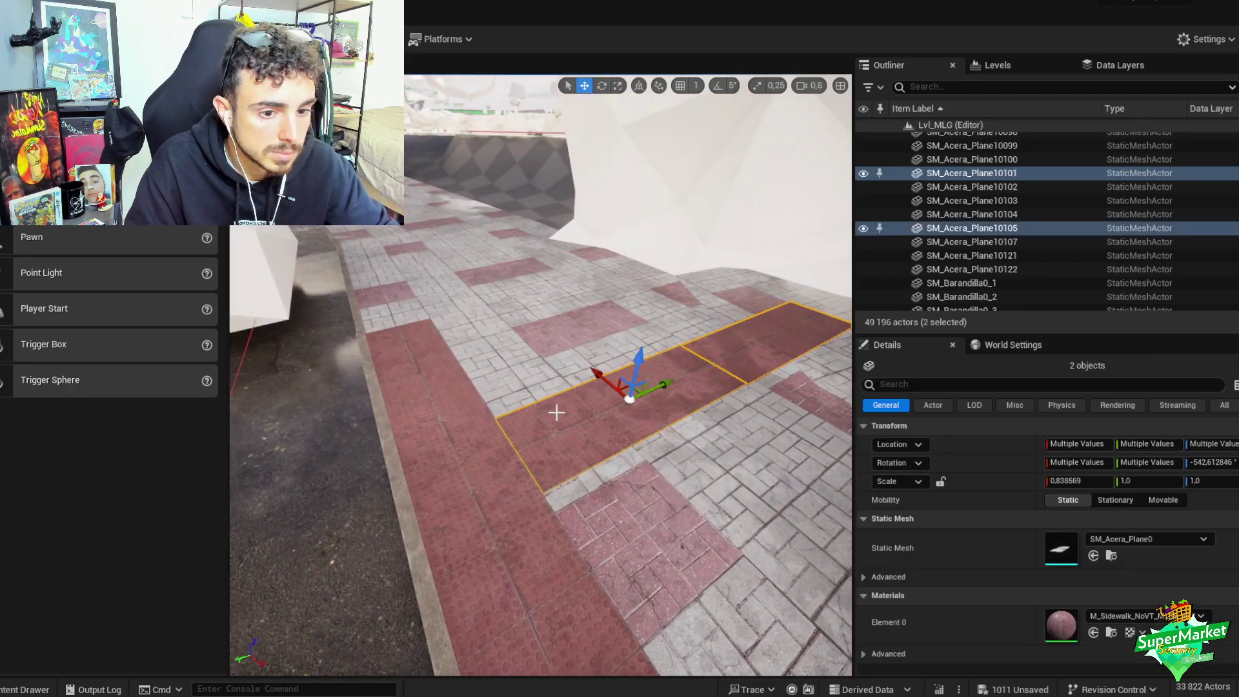
pyautogui.keyDown('ctrl'); pyautogui.click(515, 510); pyautogui.keyUp('ctrl')
pyautogui.moveTo(526, 510); pyautogui.dragTo(510, 413, button='right')
# - Group the plaza paving tiles with Ctrl+G
pyautogui.click(509, 402)
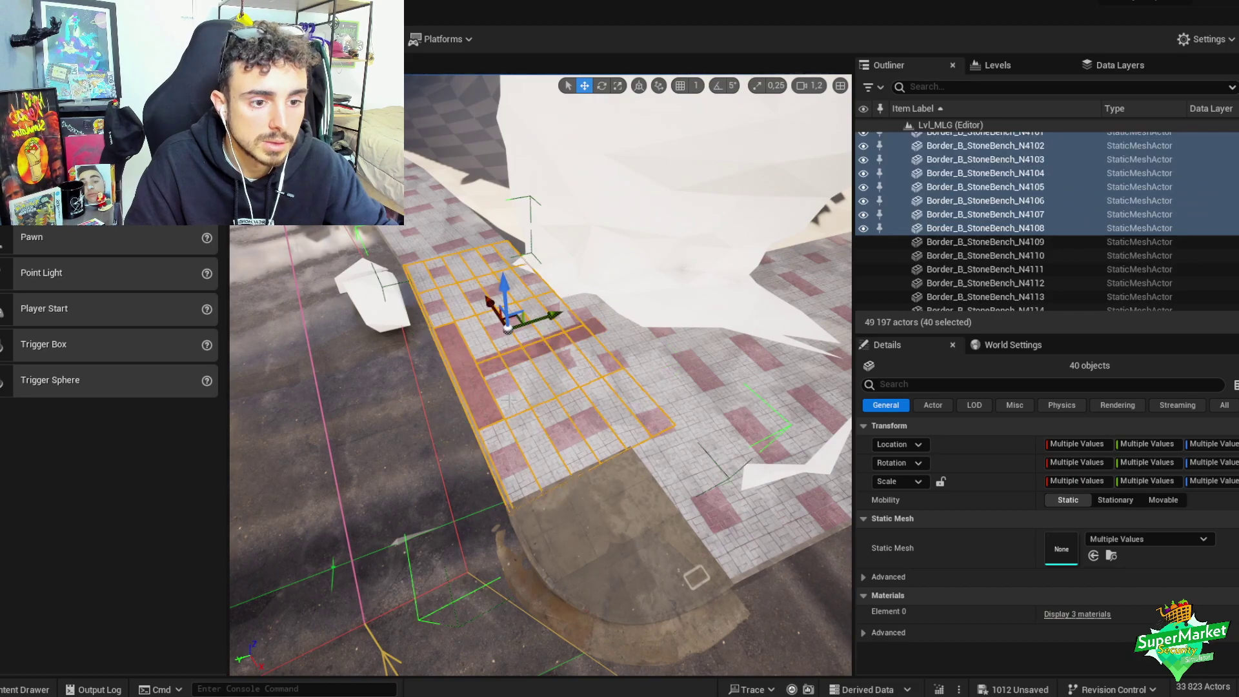
pyautogui.keyDown('ctrl'); pyautogui.click(461, 375); pyautogui.keyUp('ctrl')
pyautogui.hotkey('ctrl', 'g')
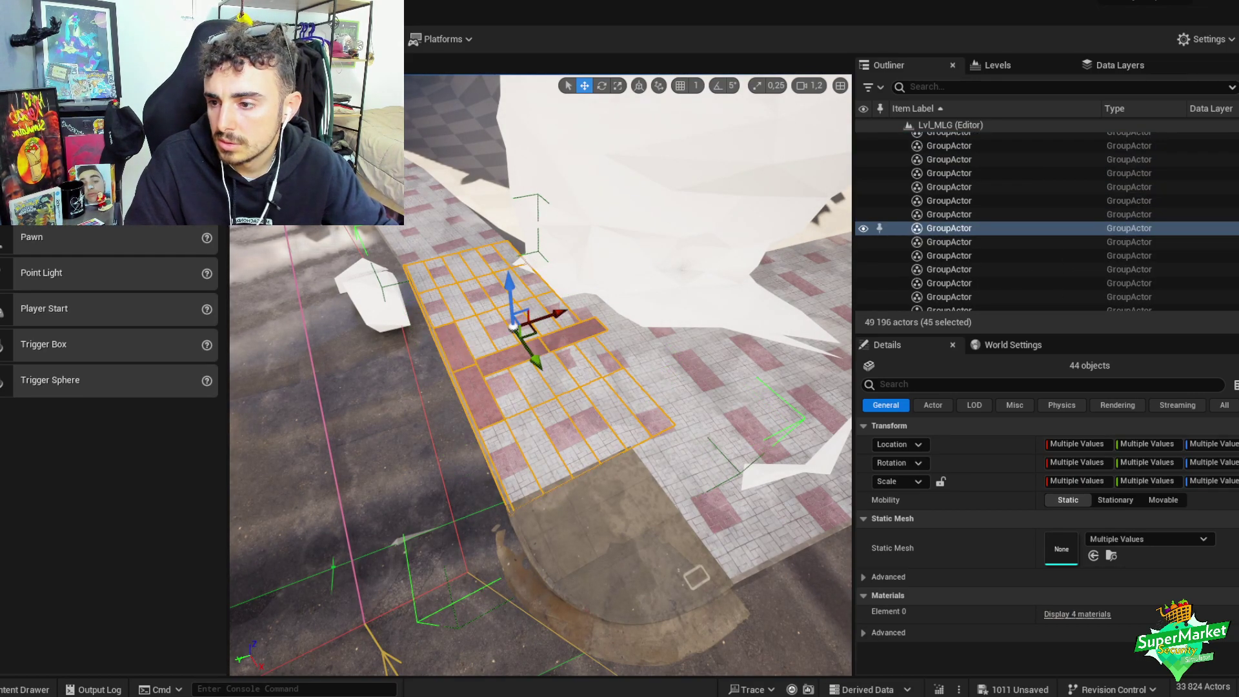
pyautogui.moveTo(261, 386); pyautogui.dragTo(277, 377, button='right')
# - Apply M_Sidewalk_NoVT_MLG3_Inst to two paving tiles beside the road
pyautogui.click(555, 279)
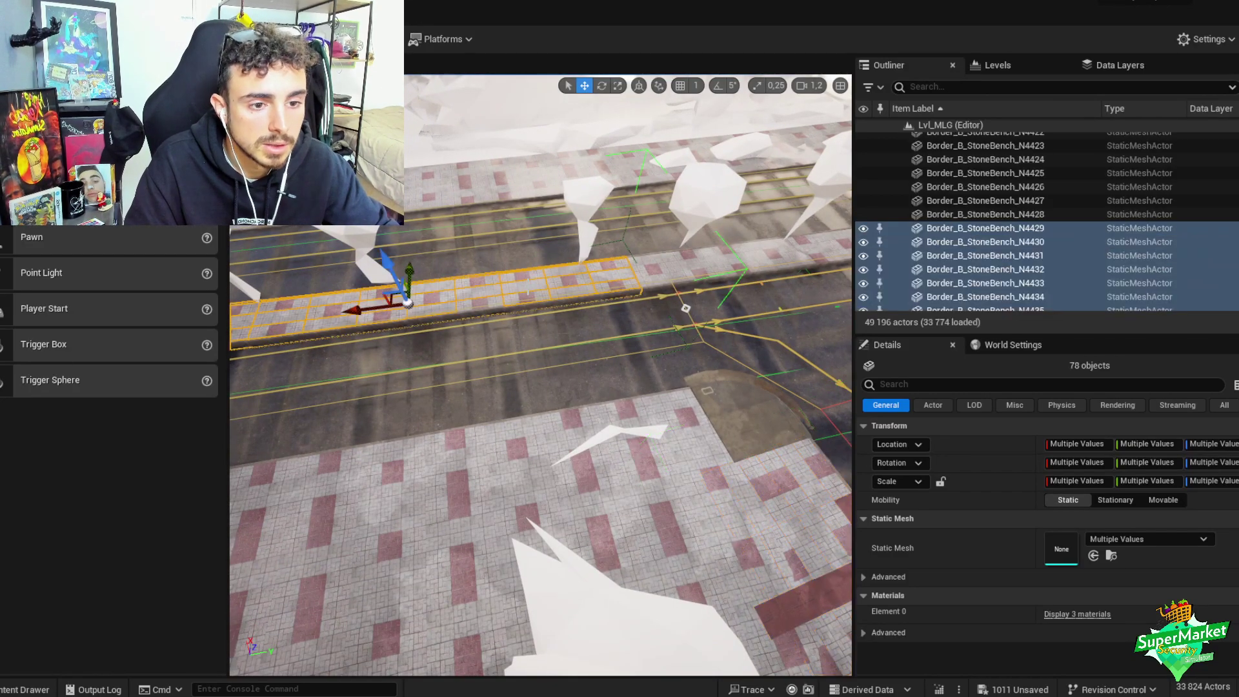
pyautogui.moveTo(555, 279); pyautogui.dragTo(555, 274, button='right')
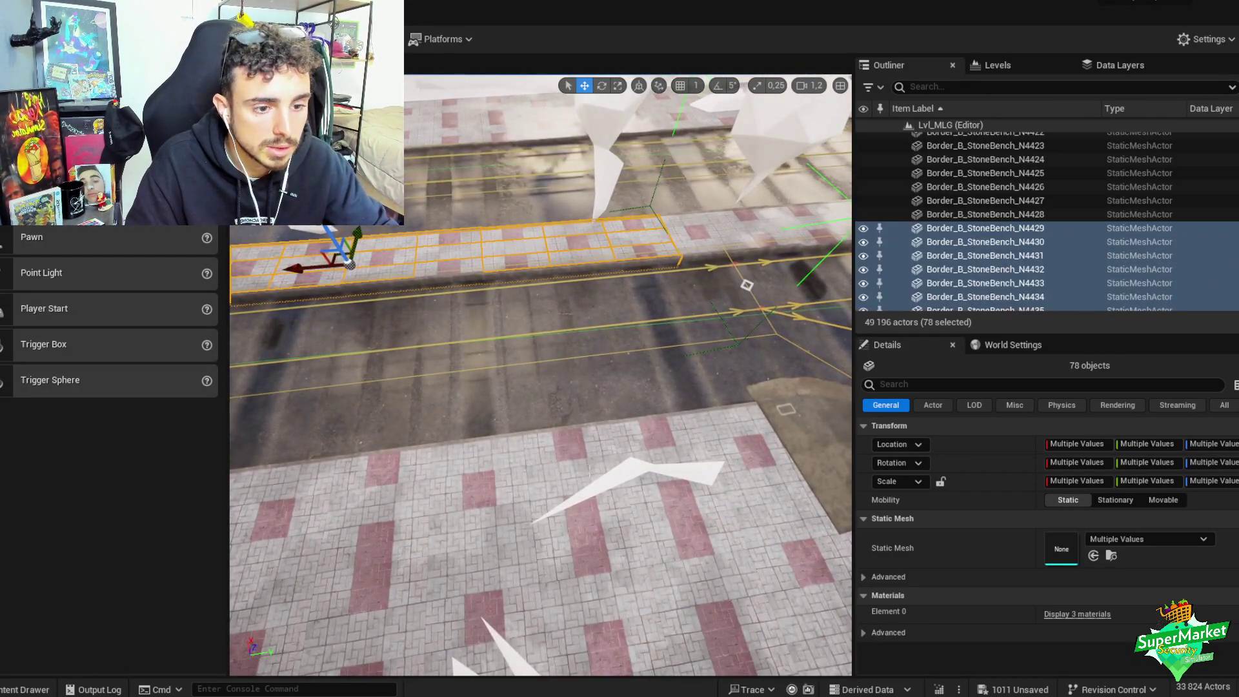
pyautogui.click(574, 442)
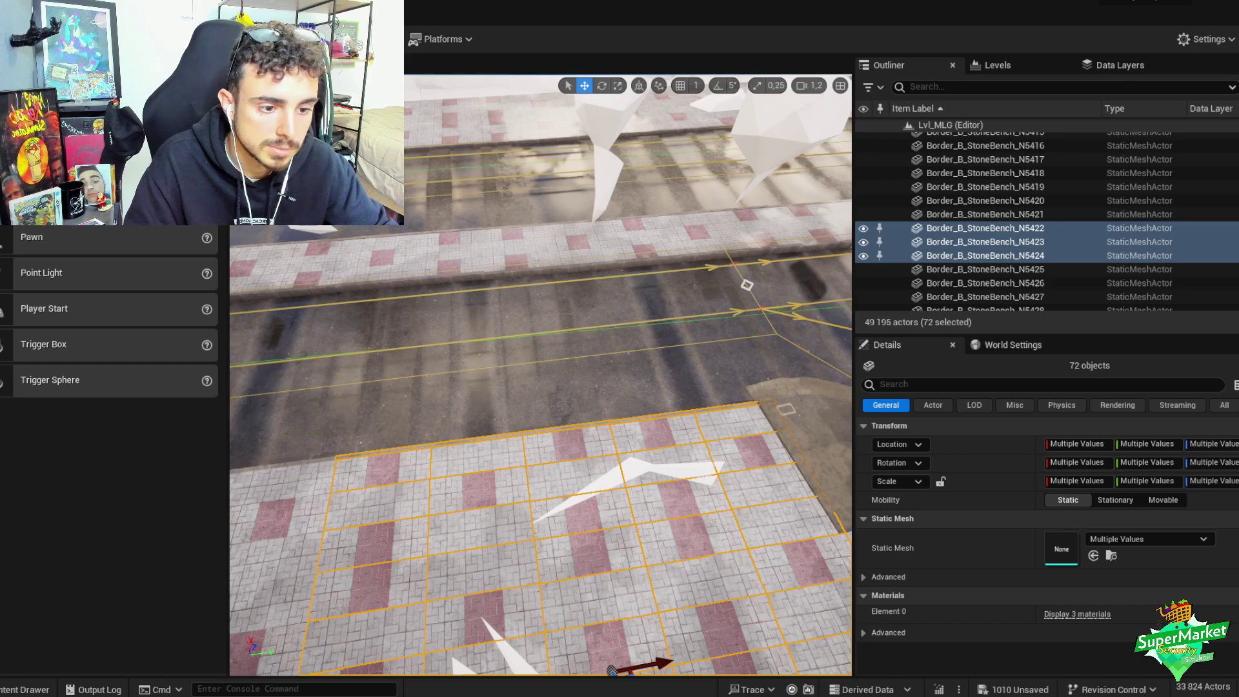
pyautogui.click(652, 438)
pyautogui.keyDown('ctrl'); pyautogui.click(545, 449); pyautogui.keyUp('ctrl')
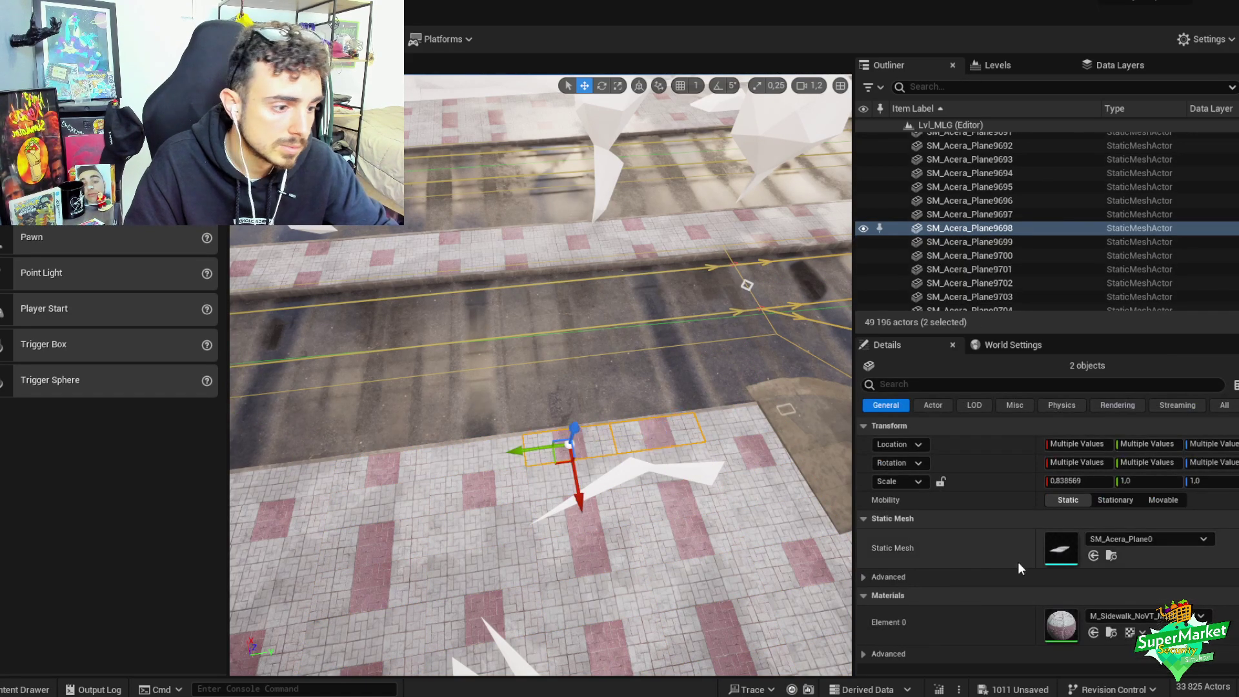
pyautogui.click(1136, 614)
pyautogui.click(1169, 526)
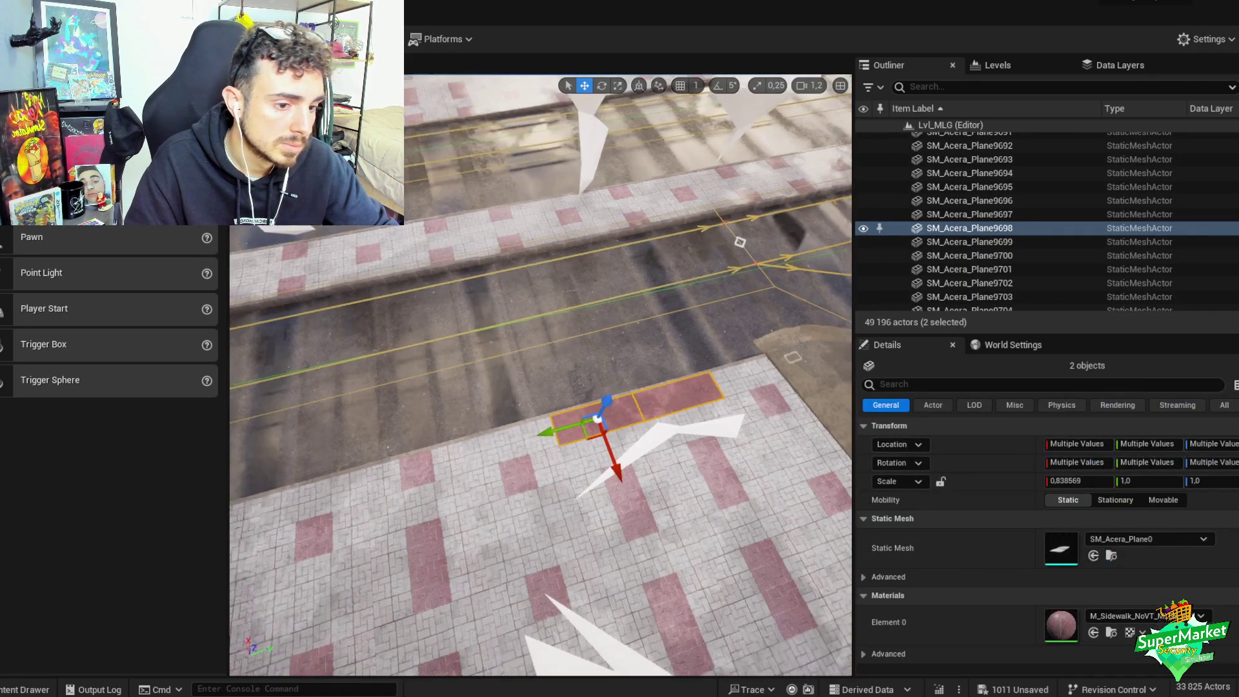
pyautogui.moveTo(581, 388); pyautogui.dragTo(581, 335, button='right')
pyautogui.moveTo(542, 447); pyautogui.dragTo(542, 472, button='right')
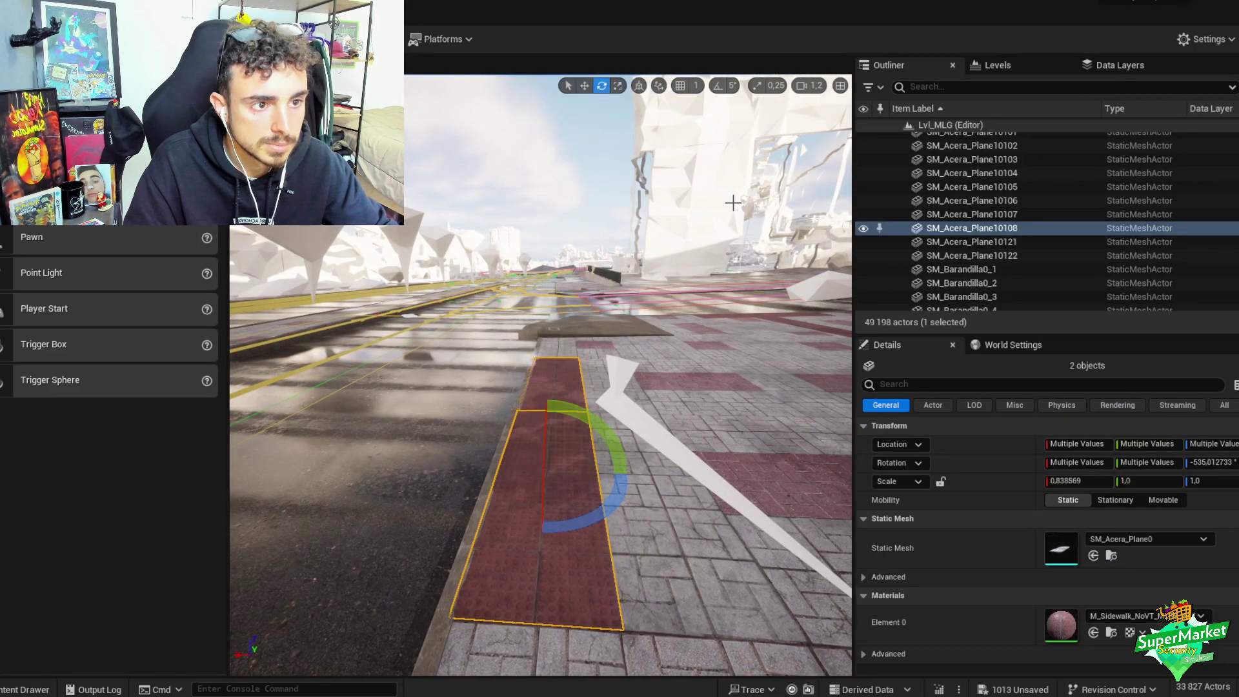
# - Rotate the two red tiles -85° on Z and set them flush into the sidewalk
pyautogui.moveTo(573, 516); pyautogui.dragTo(510, 516)
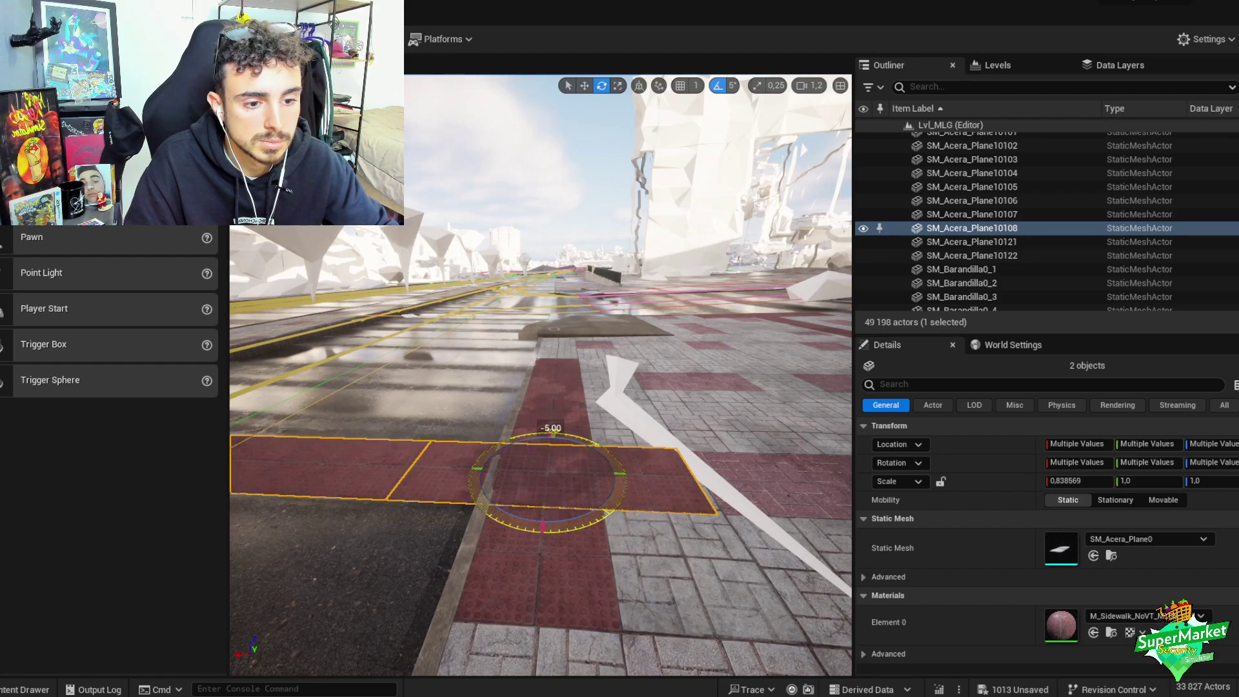
pyautogui.press('w')
pyautogui.moveTo(520, 310); pyautogui.dragTo(520, 306, button='right')
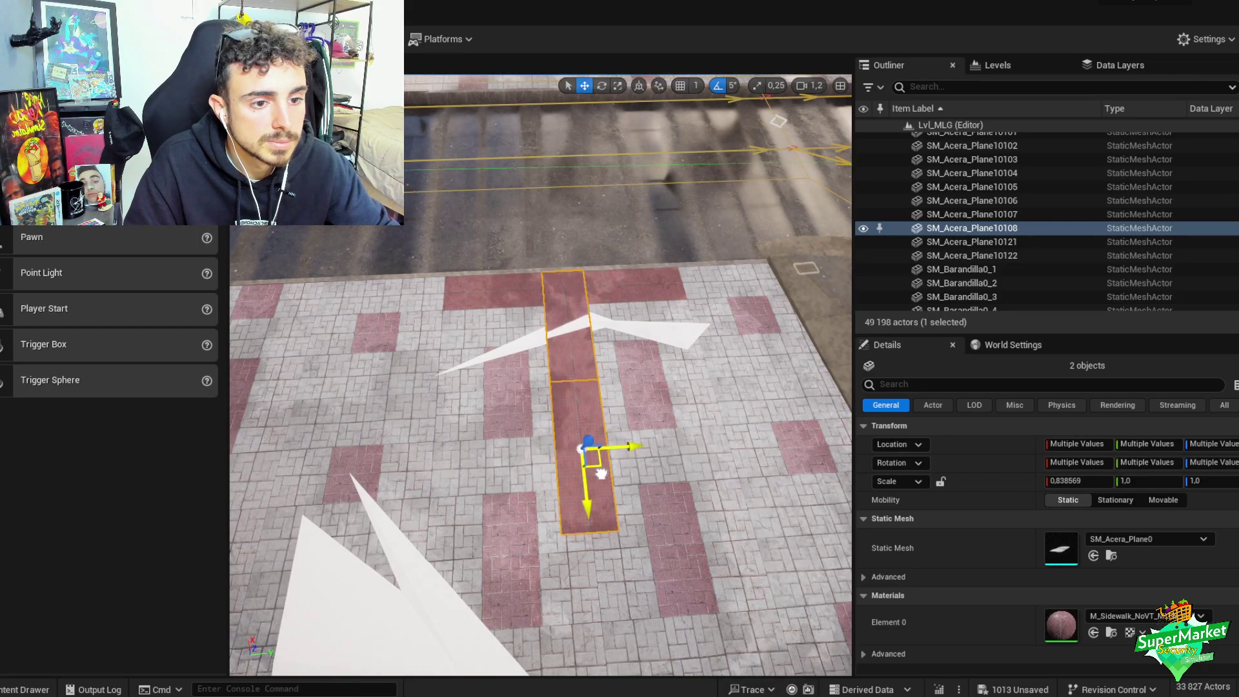
pyautogui.scroll(-2, 582, 432)
pyautogui.moveTo(582, 456); pyautogui.dragTo(582, 423, button='right')
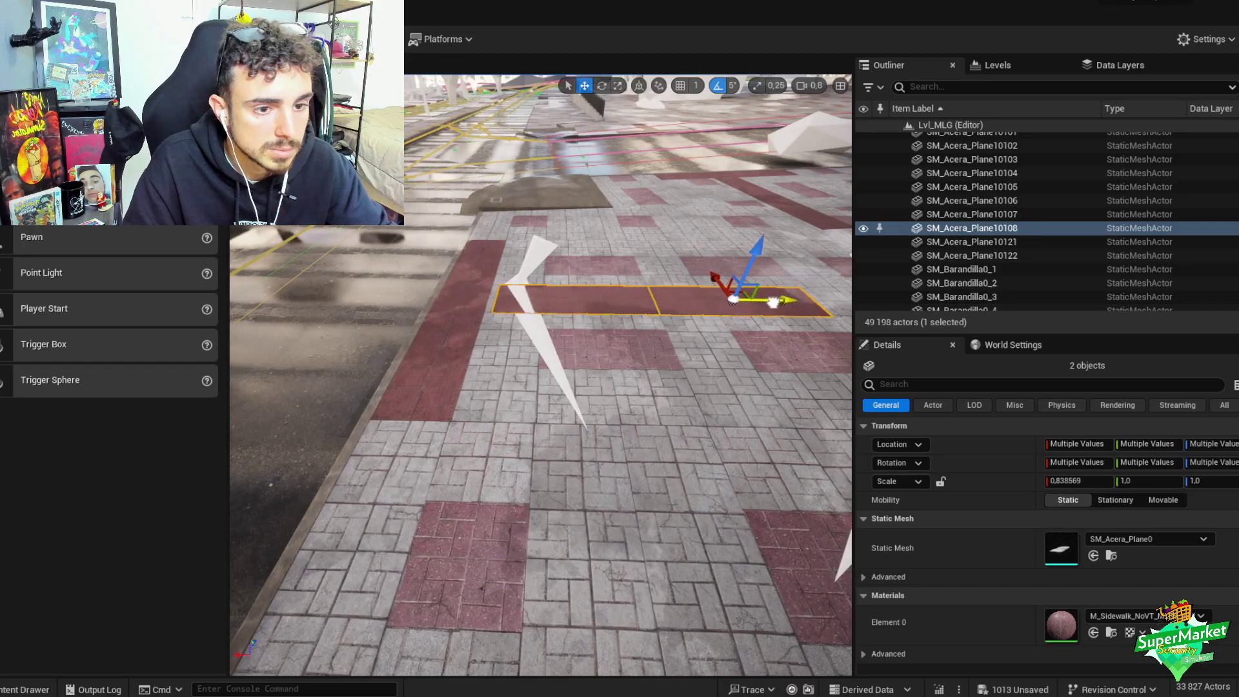
pyautogui.moveTo(766, 303); pyautogui.dragTo(779, 263, button='right')
pyautogui.scroll(-1, 766, 284)
pyautogui.scroll(-2, 773, 265)
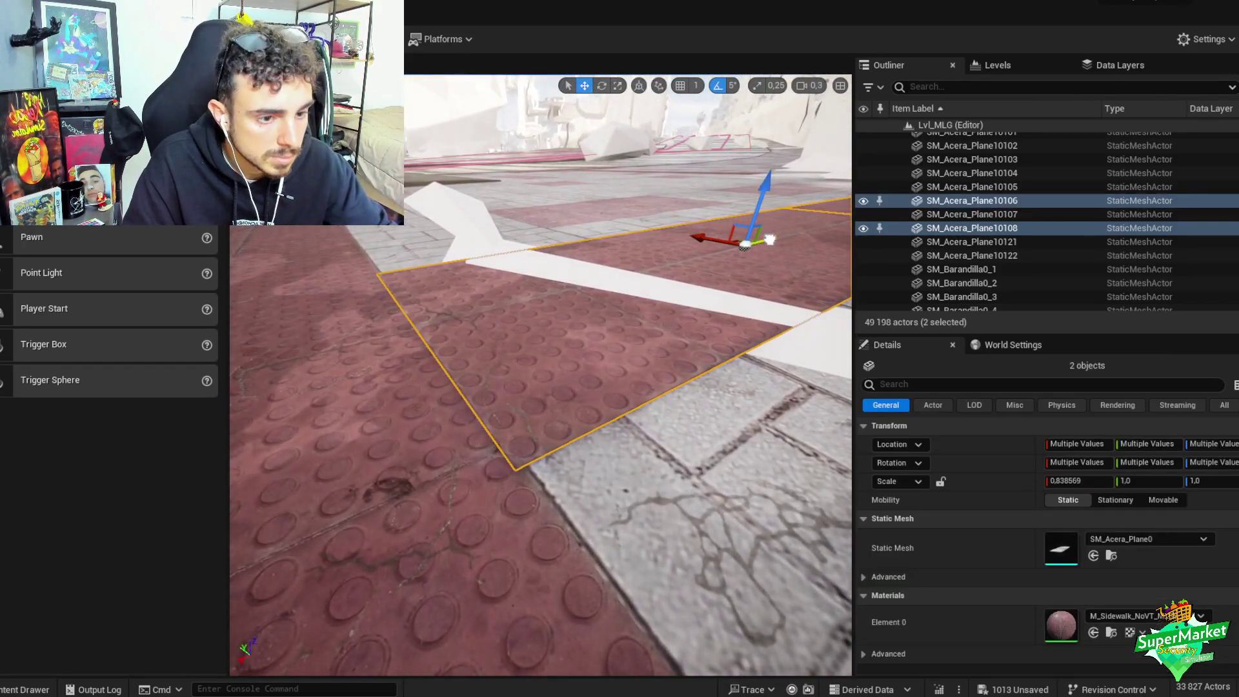
pyautogui.moveTo(773, 239); pyautogui.dragTo(771, 240)
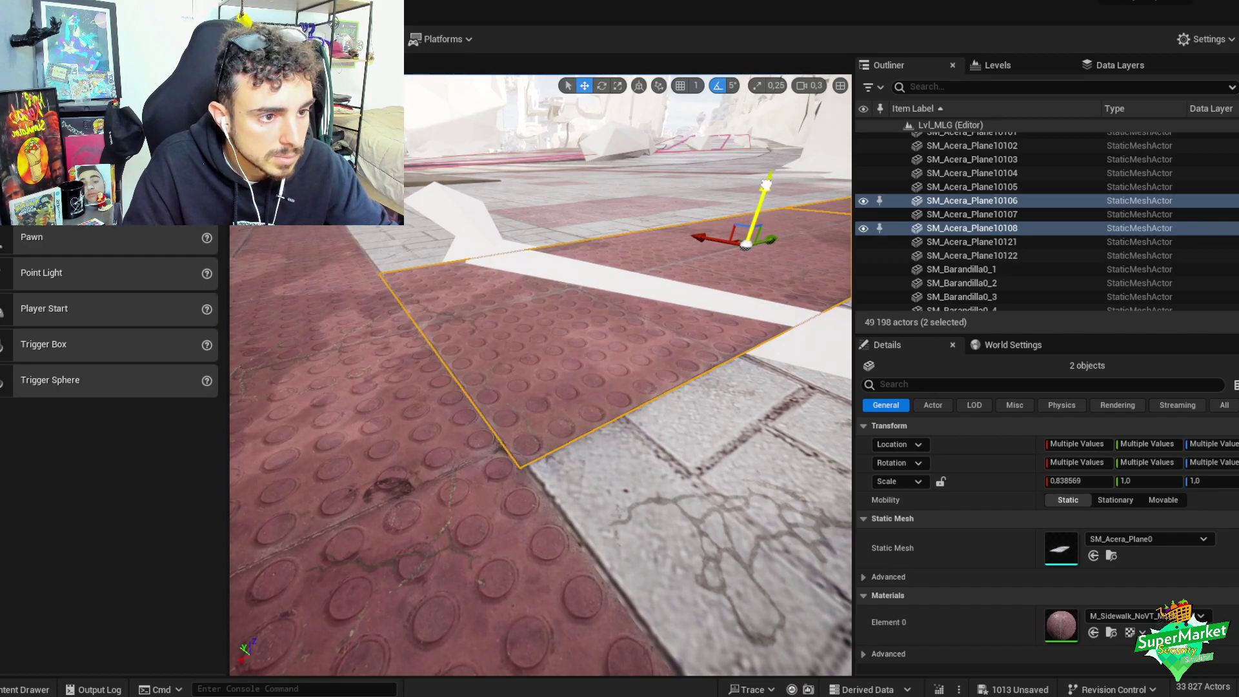
pyautogui.moveTo(766, 185); pyautogui.dragTo(766, 186)
pyautogui.moveTo(766, 186); pyautogui.dragTo(515, 230, button='right')
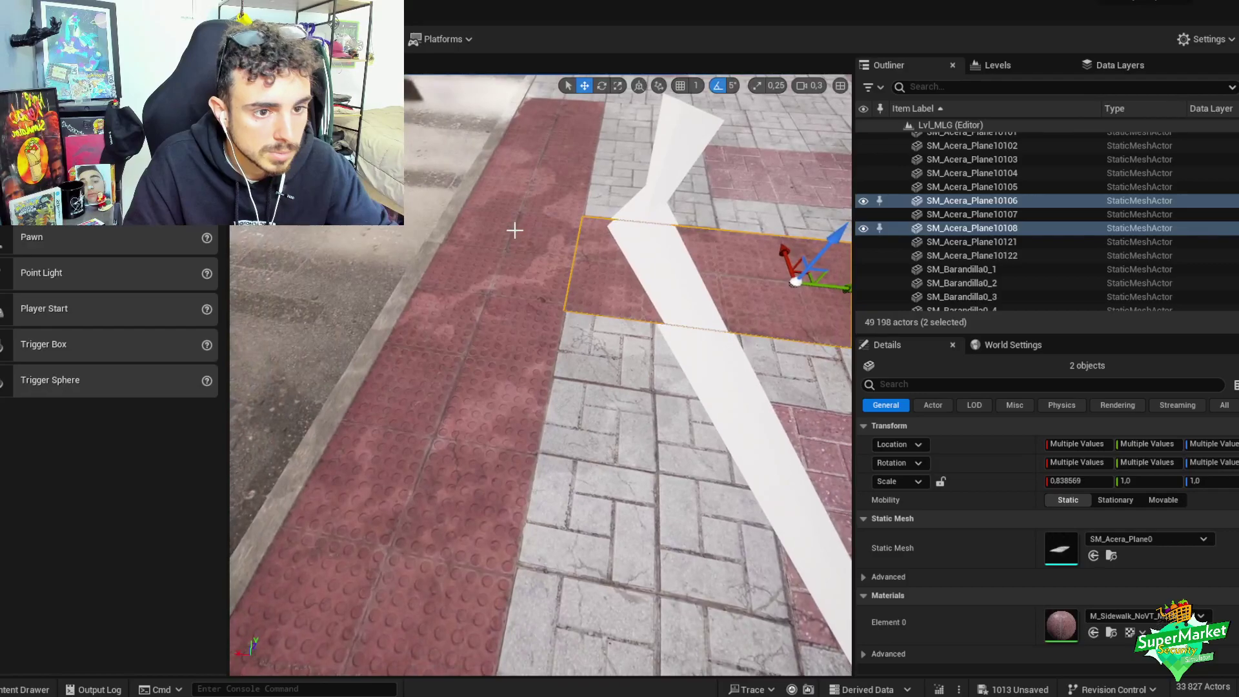
pyautogui.keyDown('ctrl'); pyautogui.click(515, 230); pyautogui.keyUp('ctrl')
# - Group the Border_B_StoneBench curb pieces with Ctrl+G
pyautogui.moveTo(510, 334); pyautogui.dragTo(571, 294, button='right')
pyautogui.click(588, 275)
pyautogui.hotkey('ctrl', 'g')
pyautogui.keyDown('ctrl'); pyautogui.click(710, 168); pyautogui.keyUp('ctrl')
# - Give three curb-strip tiles the red MLG5 material in both material slots
pyautogui.moveTo(710, 168); pyautogui.dragTo(704, 174, button='right')
pyautogui.moveTo(568, 355); pyautogui.dragTo(568, 355, button='right')
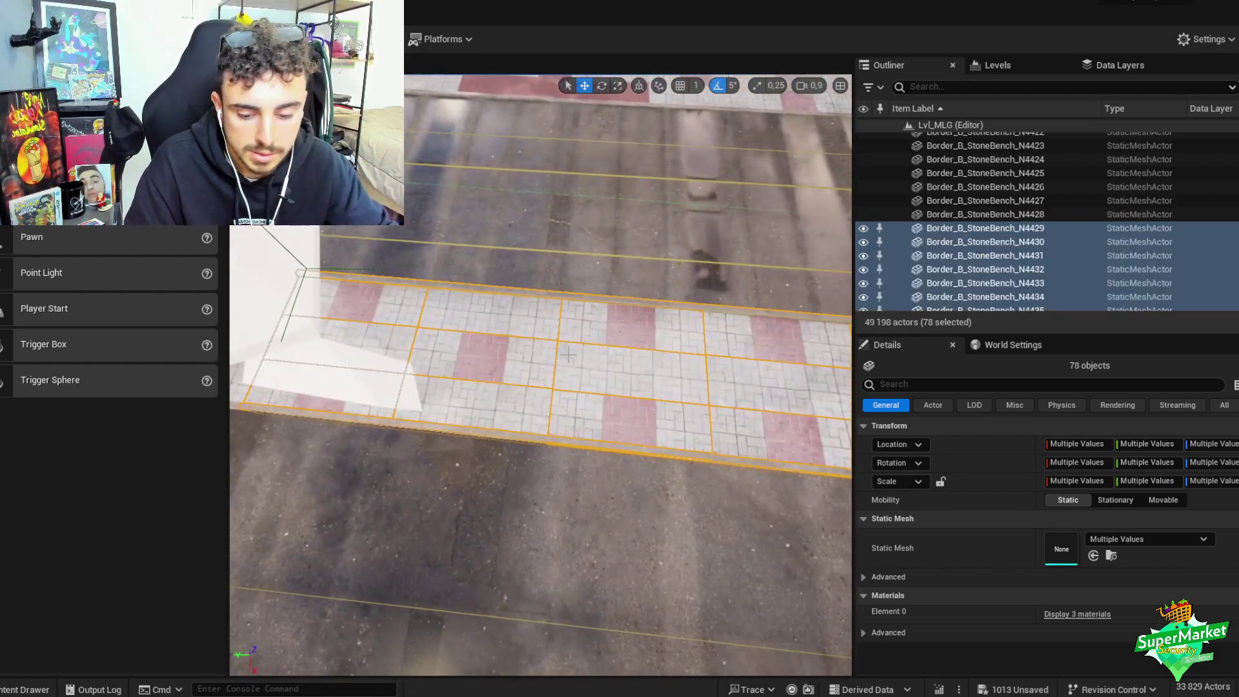
pyautogui.click(539, 330)
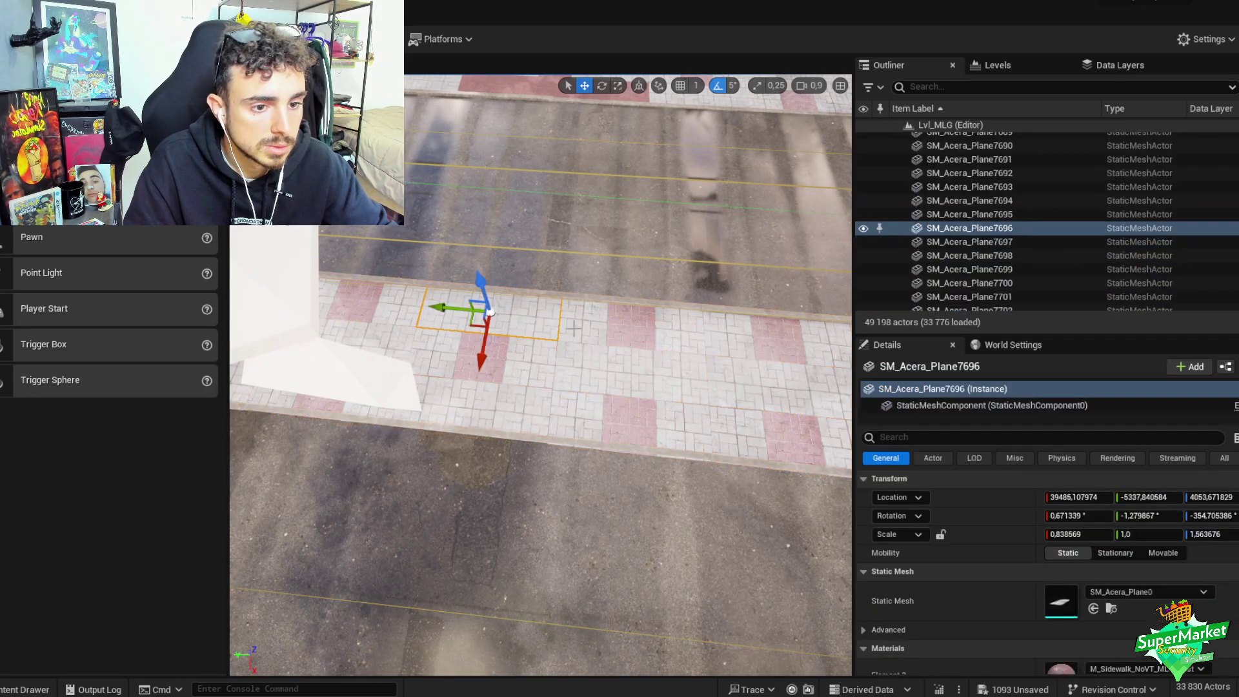
pyautogui.keyDown('ctrl'); pyautogui.click(629, 423); pyautogui.keyUp('ctrl')
pyautogui.keyDown('ctrl'); pyautogui.click(475, 410); pyautogui.keyUp('ctrl')
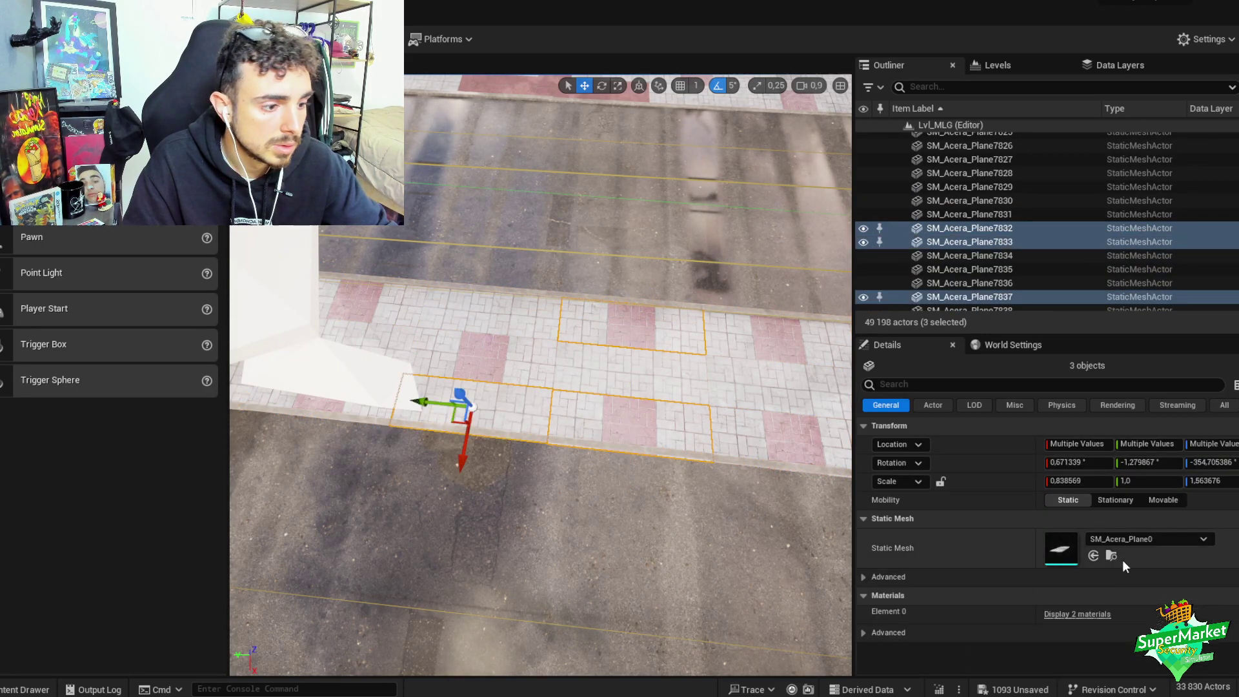
pyautogui.click(1090, 617)
pyautogui.click(1149, 586)
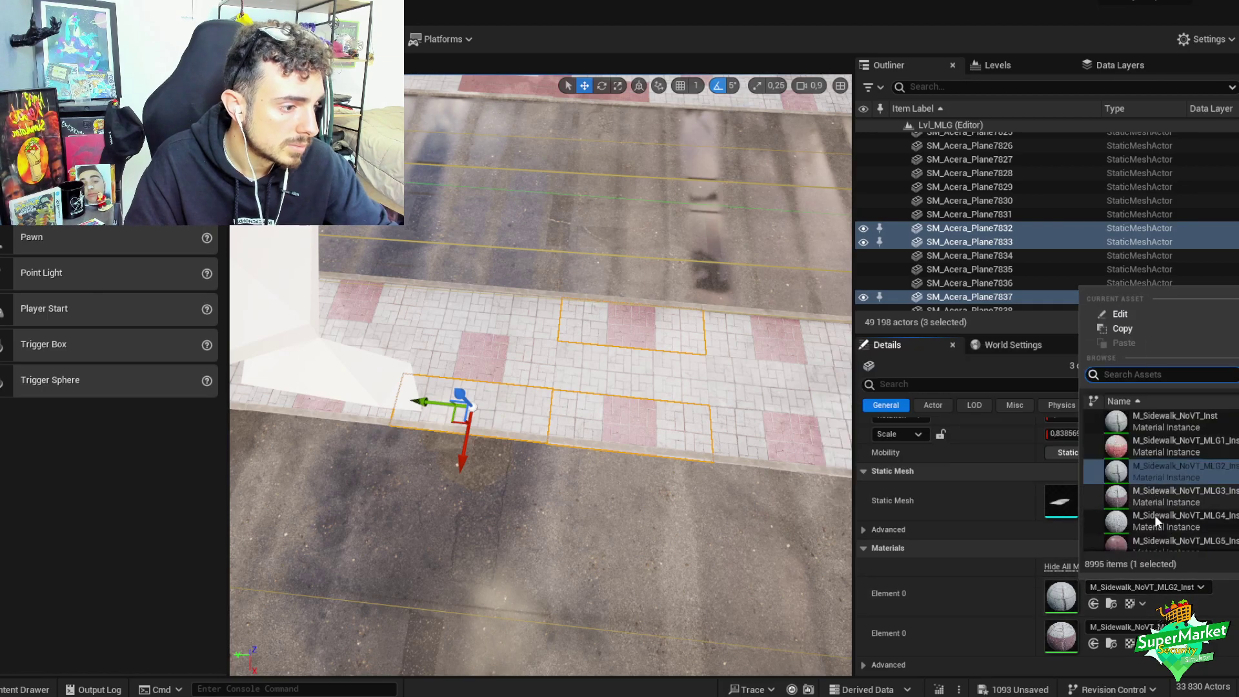
pyautogui.click(1154, 510)
pyautogui.click(1096, 617)
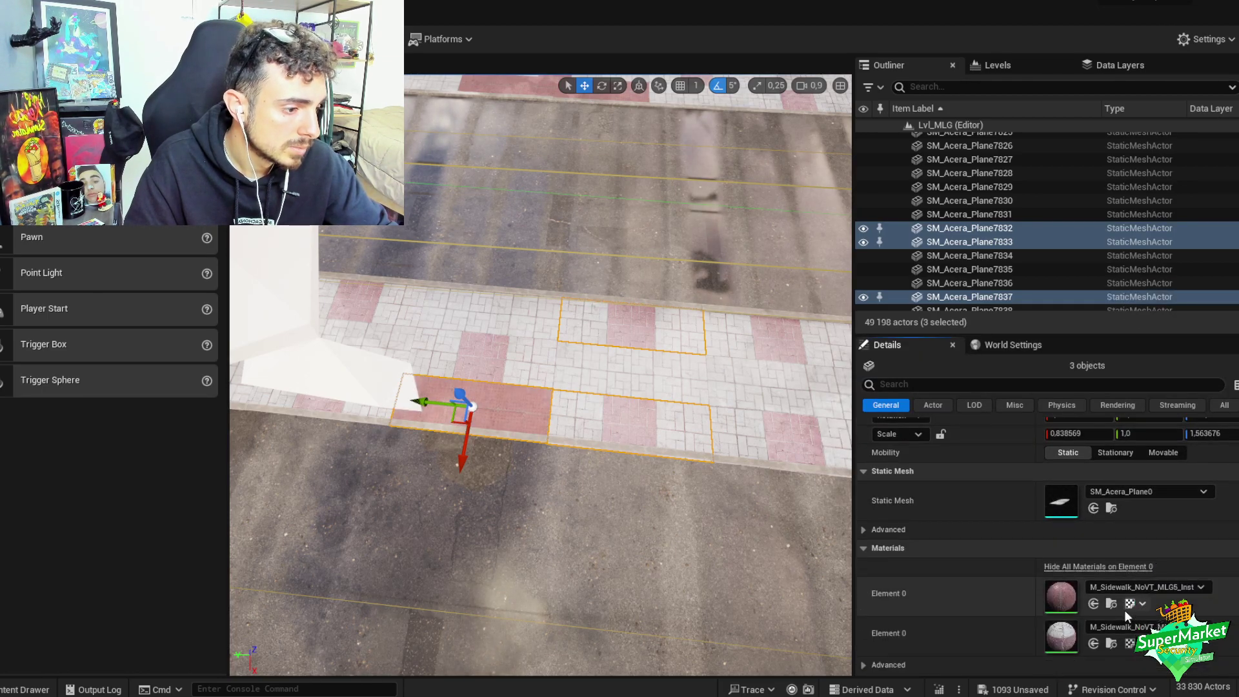
pyautogui.click(1133, 625)
pyautogui.click(1152, 514)
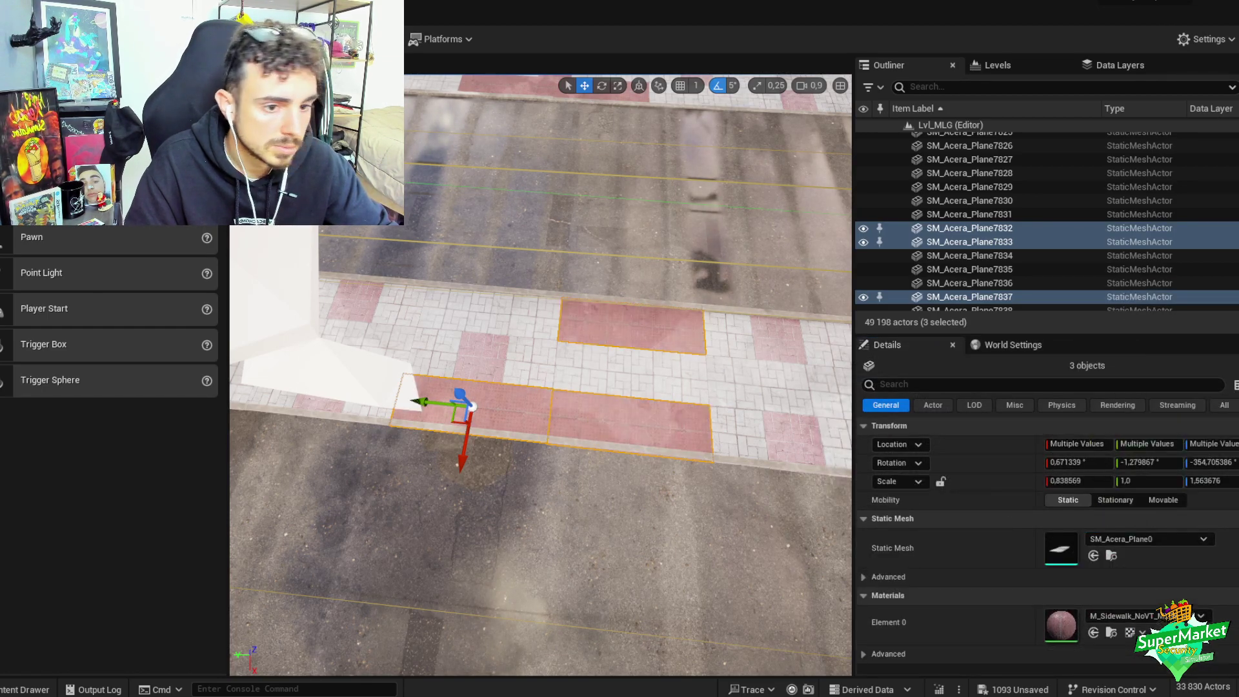
# - Apply the red MLG5 material to one more tile on the curb strip
pyautogui.moveTo(542, 388); pyautogui.dragTo(490, 362, button='right')
pyautogui.click(523, 355)
pyautogui.scroll(-2, 1117, 617)
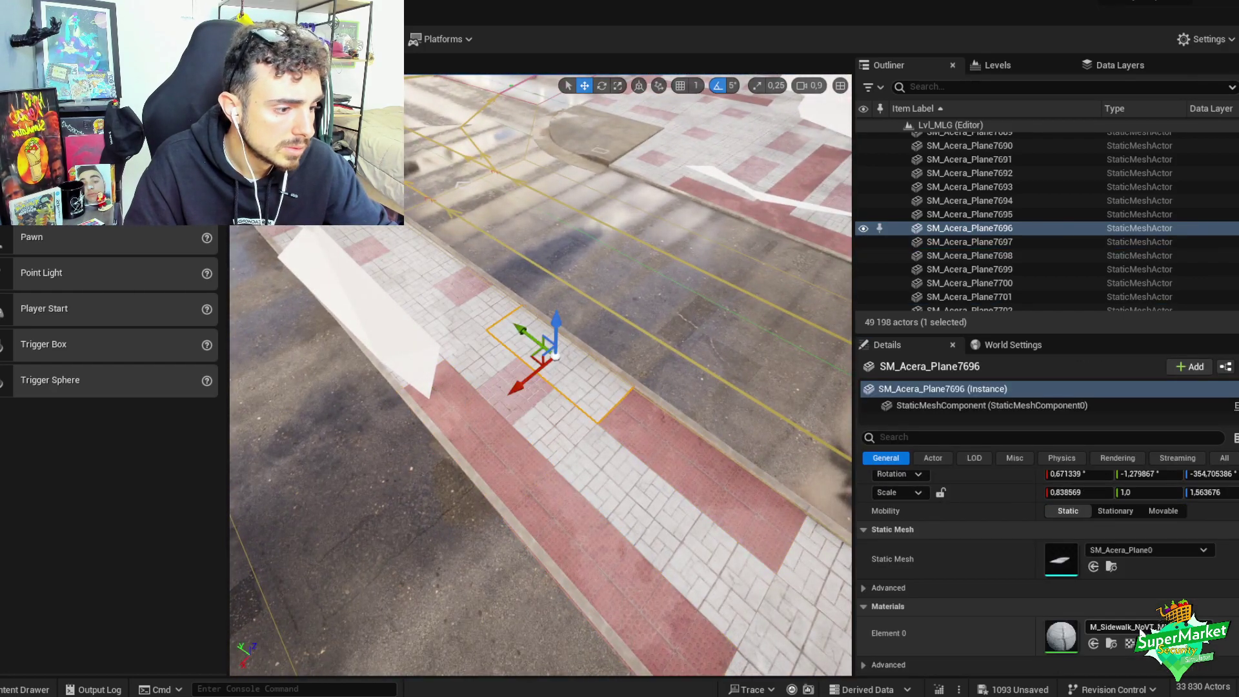
pyautogui.click(1120, 626)
pyautogui.click(1155, 524)
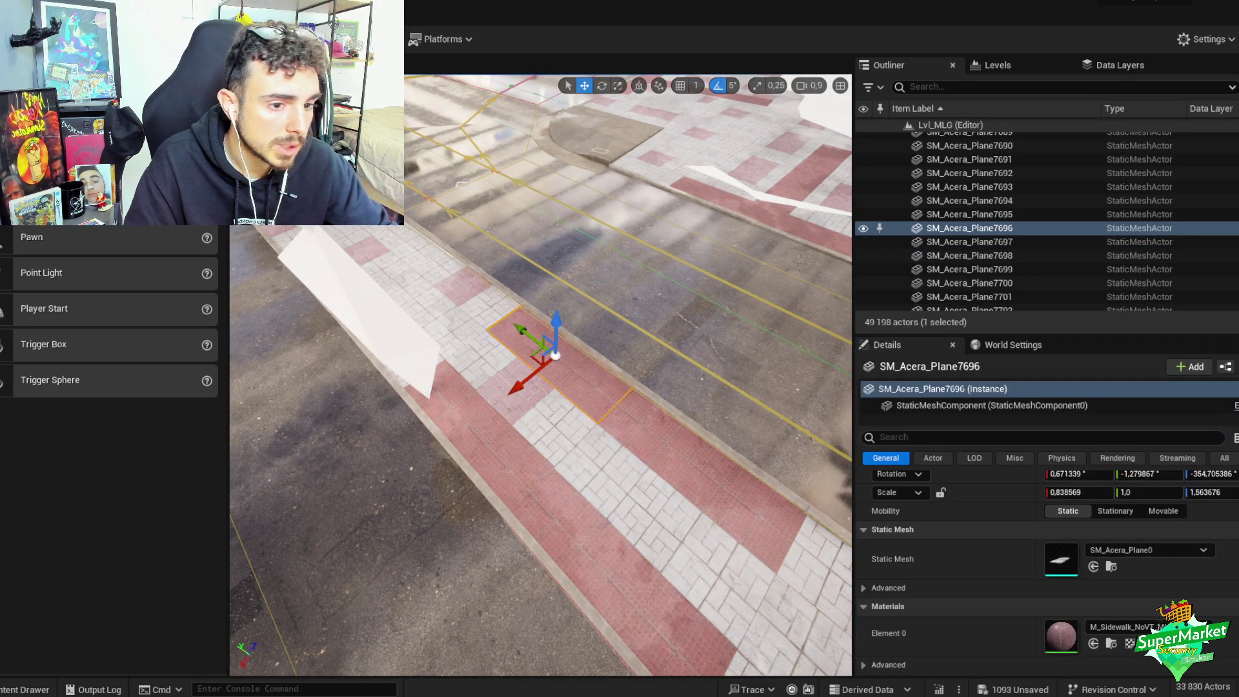
# - Duplicate the red tile, rotate the copy 85 degrees, and slide it along the sidewalk
pyautogui.moveTo(597, 285)
pyautogui.mouseDown(button='right')
pyautogui.moveTo(587, 278)
pyautogui.moveTo(597, 284)
pyautogui.mouseUp(button='right')
pyautogui.hotkey('ctrl', 'd')
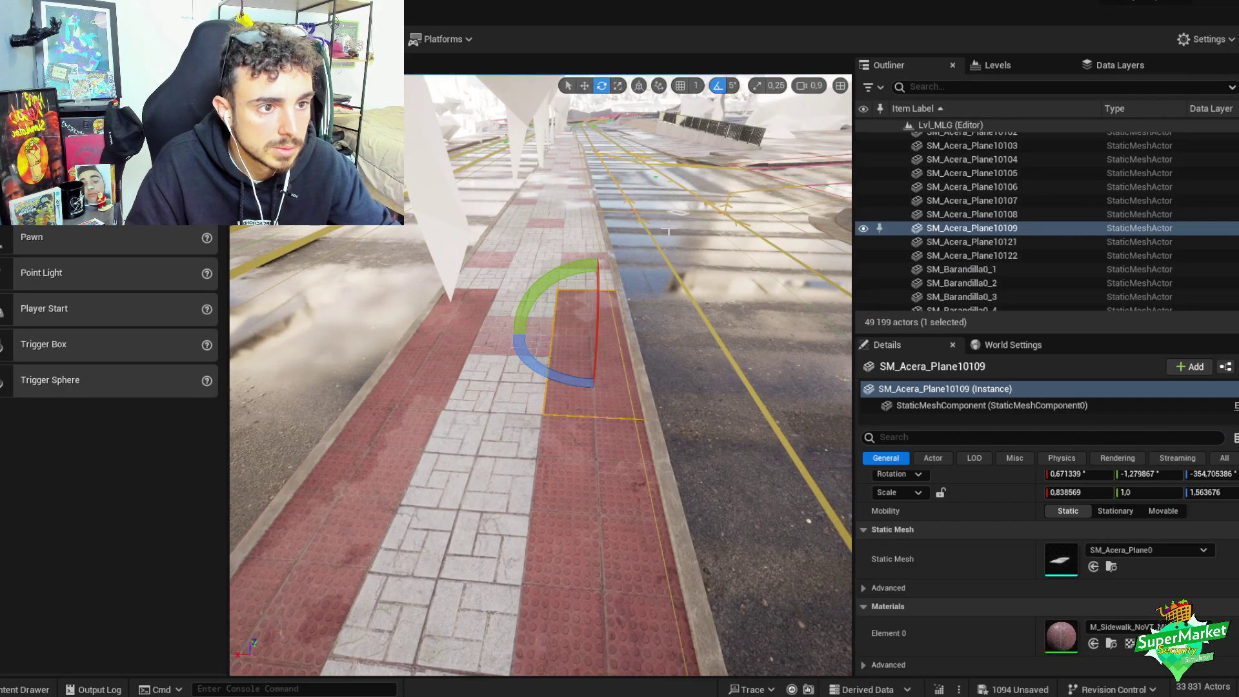
pyautogui.moveTo(557, 384); pyautogui.dragTo(633, 390)
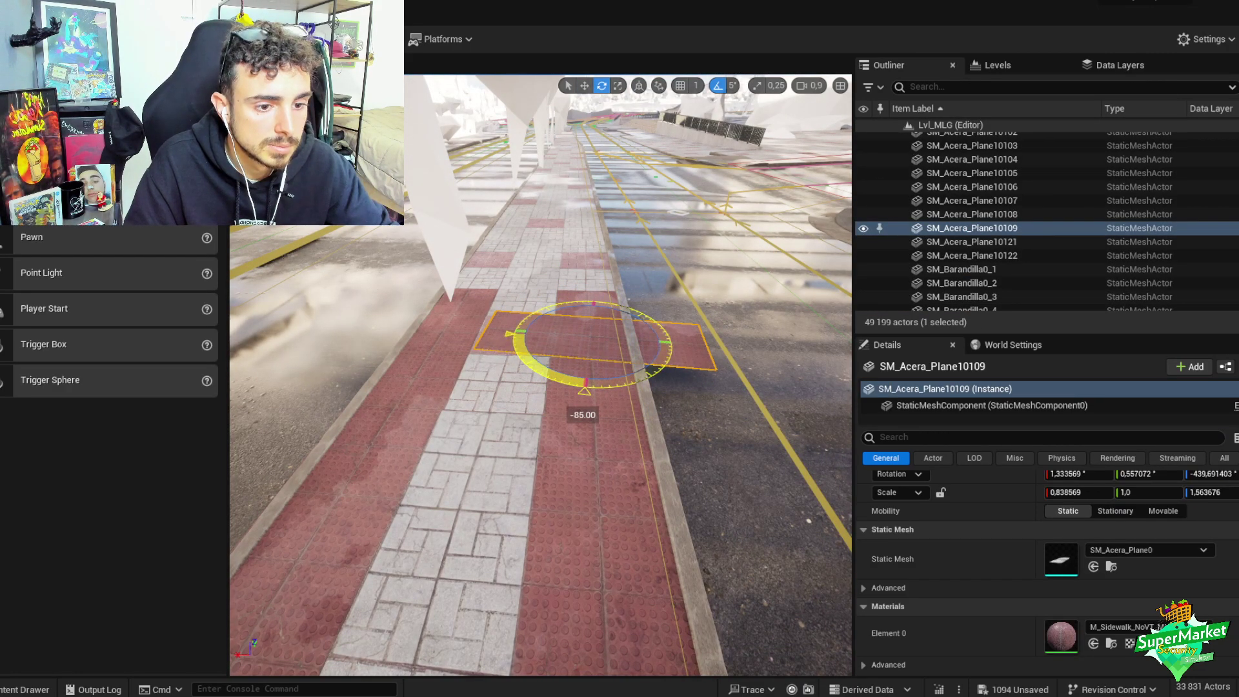
pyautogui.moveTo(579, 342); pyautogui.dragTo(479, 424)
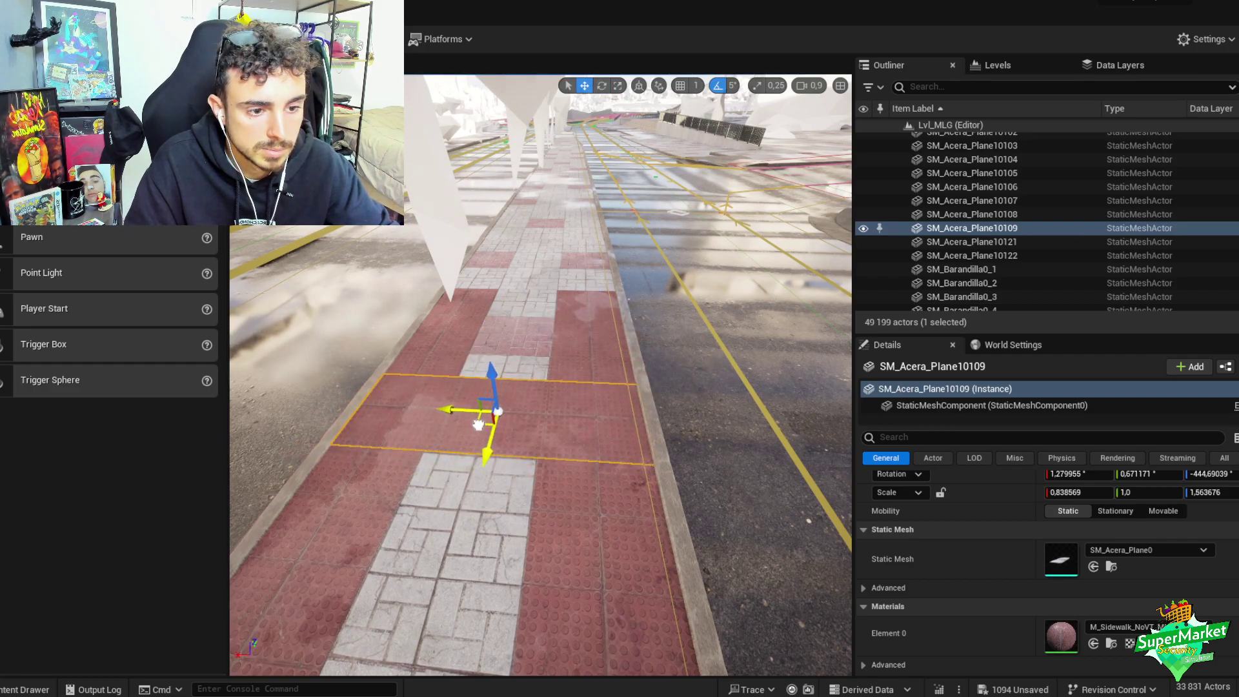
pyautogui.moveTo(477, 425); pyautogui.dragTo(539, 355, button='right')
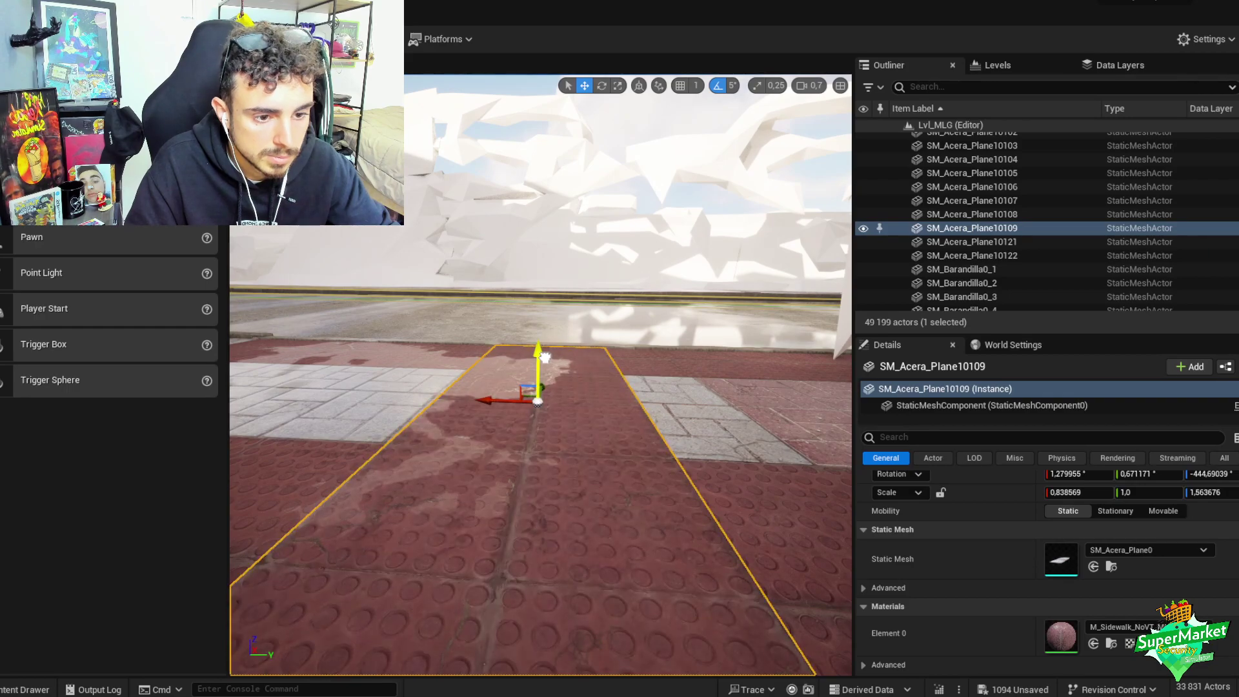
# - Group the duplicated red tile with its four neighbouring sidewalk tiles
pyautogui.moveTo(539, 401); pyautogui.dragTo(672, 390, button='right')
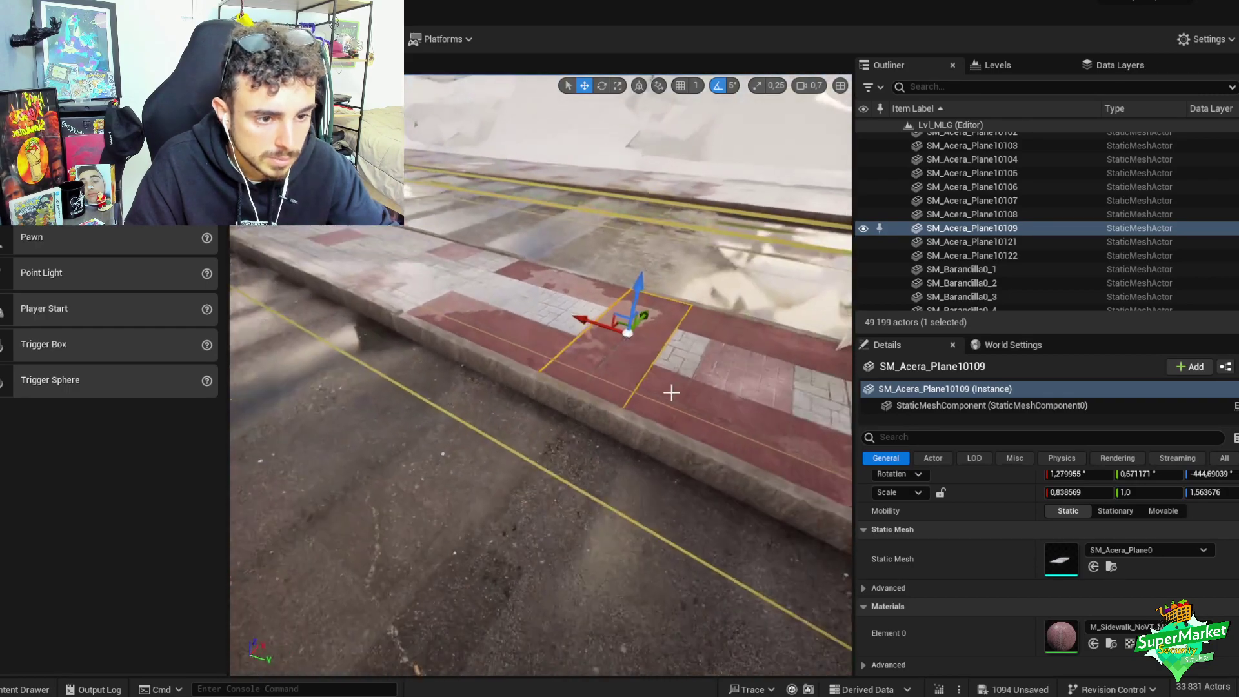
pyautogui.keyDown('ctrl'); pyautogui.click(563, 347); pyautogui.keyUp('ctrl')
pyautogui.keyDown('ctrl'); pyautogui.click(585, 289); pyautogui.keyUp('ctrl')
pyautogui.keyDown('ctrl'); pyautogui.click(719, 332); pyautogui.keyUp('ctrl')
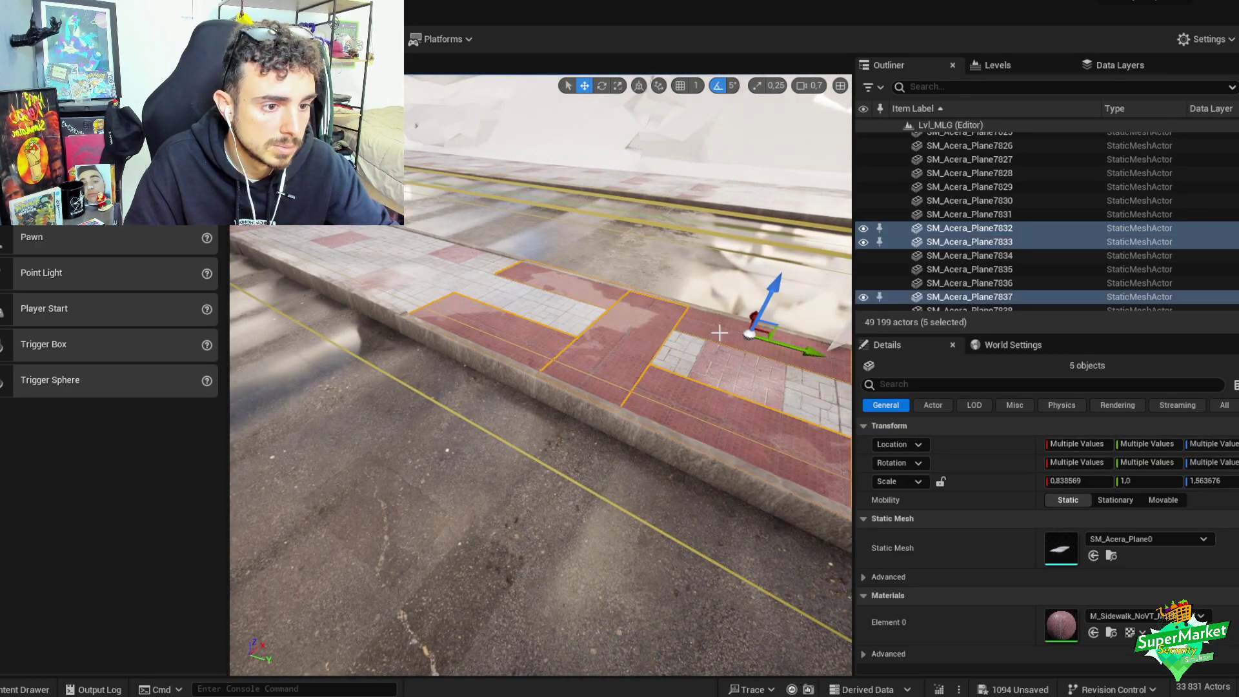
pyautogui.hotkey('ctrl', 'g')
pyautogui.moveTo(720, 333); pyautogui.dragTo(632, 383, button='right')
pyautogui.scroll(2, 691, 368)
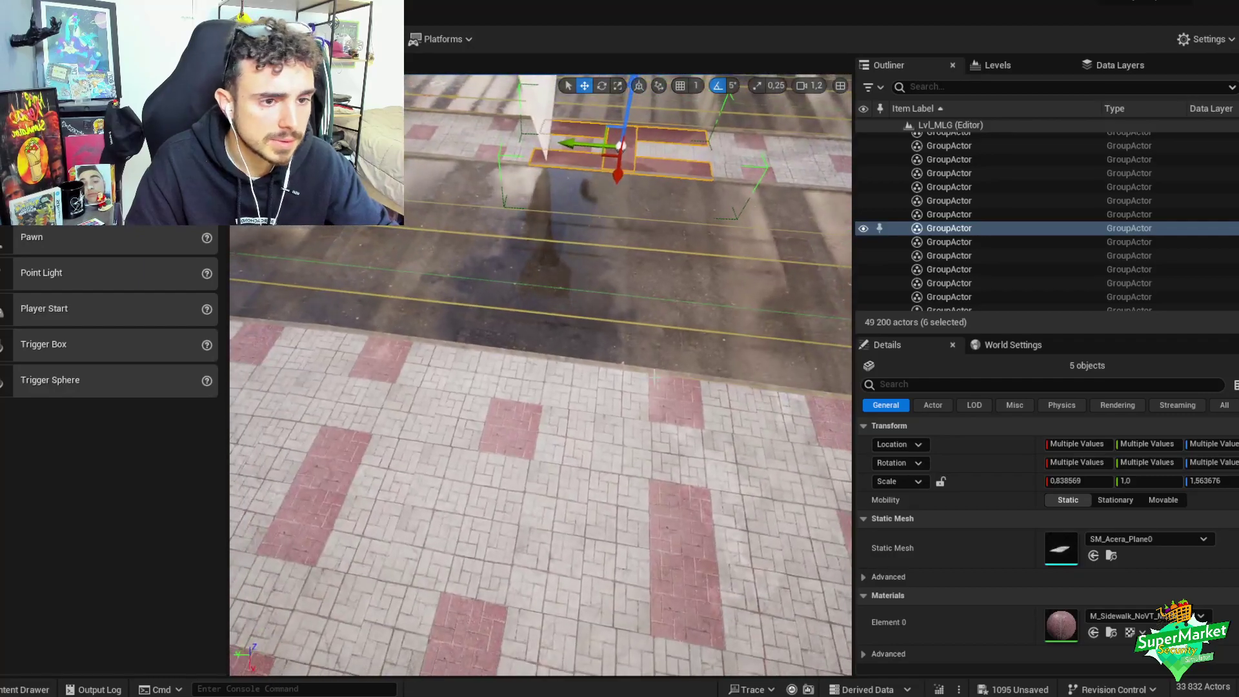
# - Give two sidewalk tiles the red sidewalk material instance
pyautogui.click(632, 382)
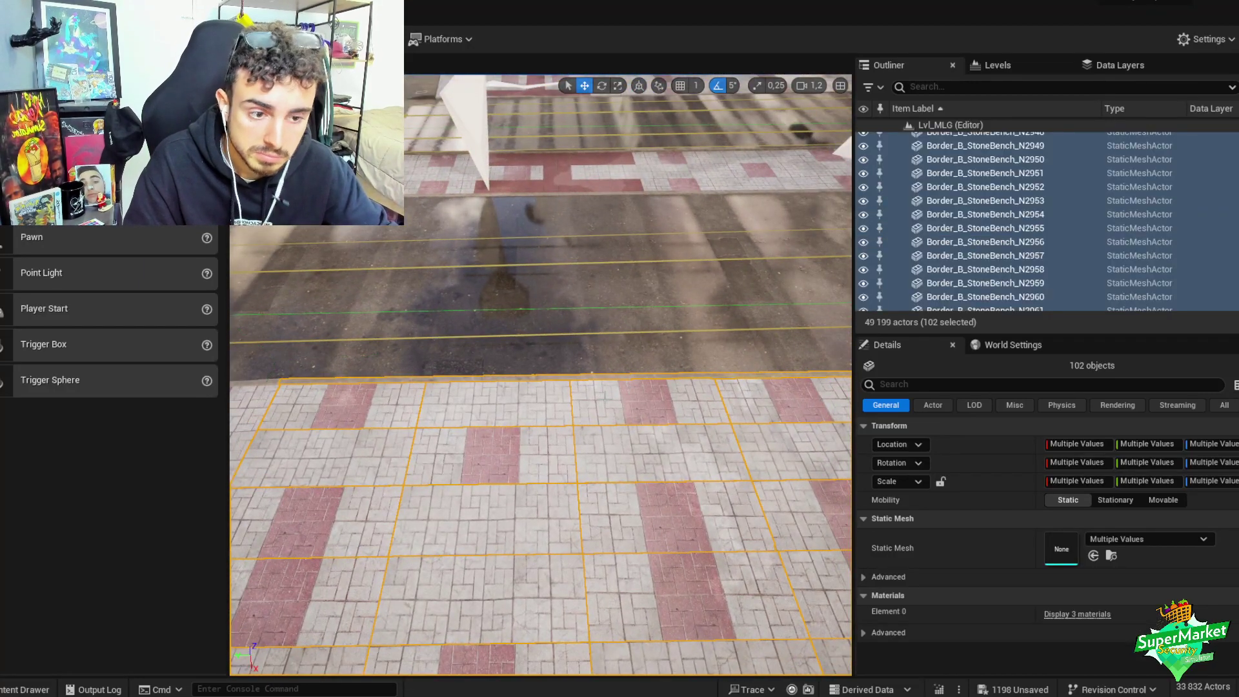
pyautogui.moveTo(632, 382); pyautogui.dragTo(630, 384, button='right')
pyautogui.click(638, 407)
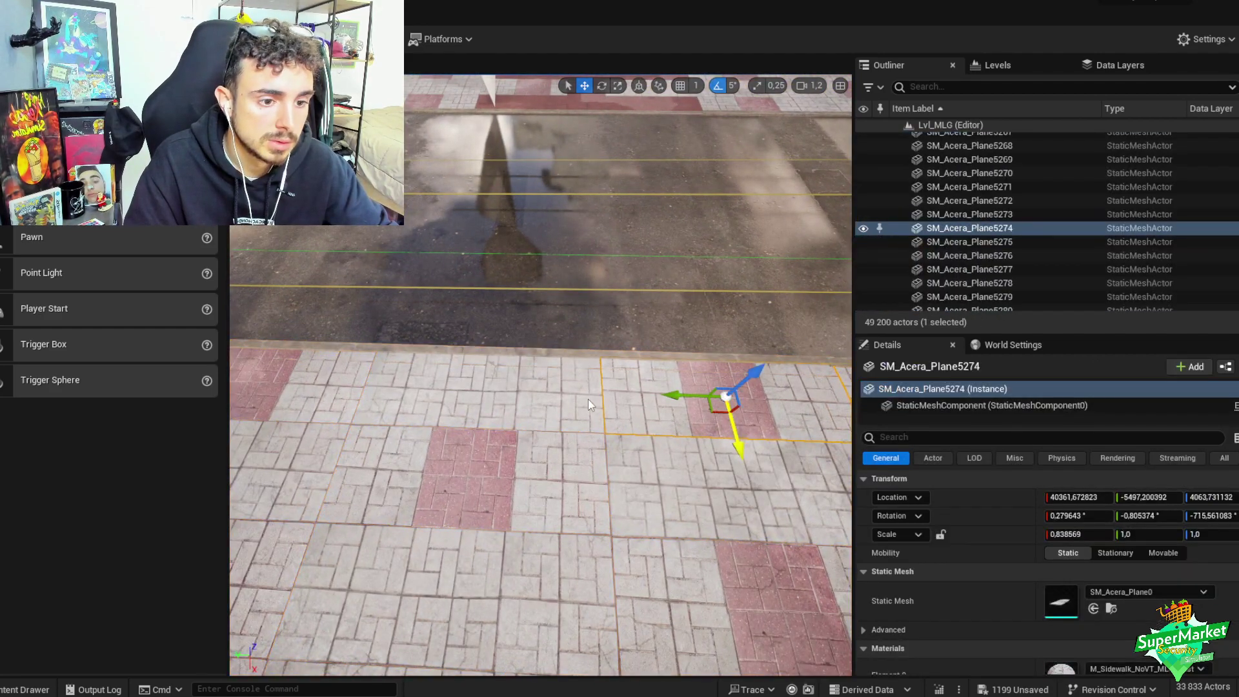
pyautogui.keyDown('ctrl'); pyautogui.click(588, 399); pyautogui.keyUp('ctrl')
pyautogui.click(1131, 537)
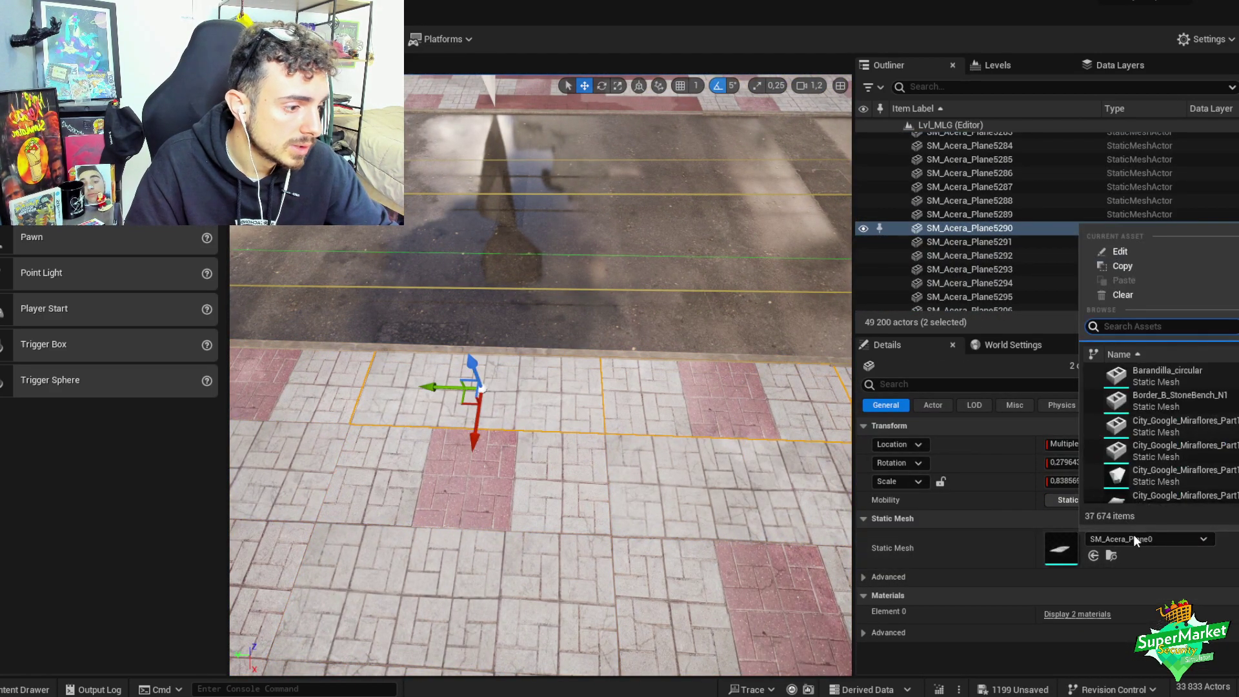
pyautogui.click(1077, 614)
pyautogui.scroll(-1, 1137, 602)
pyautogui.click(1142, 627)
pyautogui.click(1155, 583)
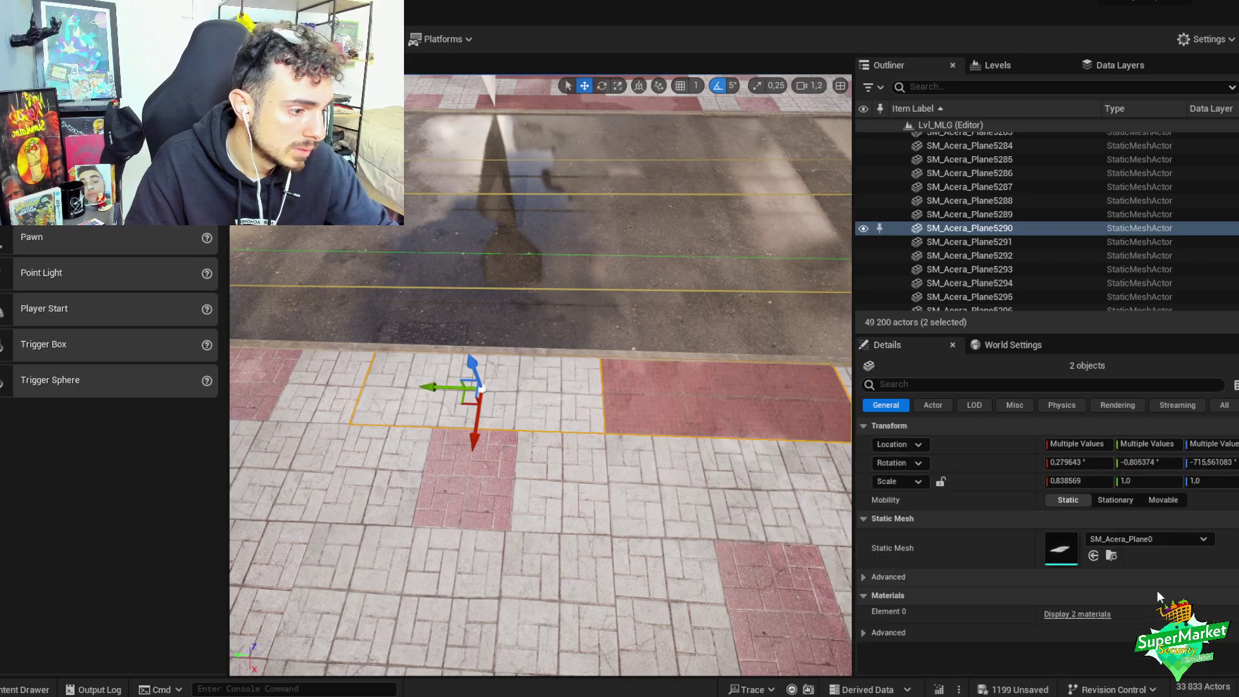
pyautogui.click(1128, 631)
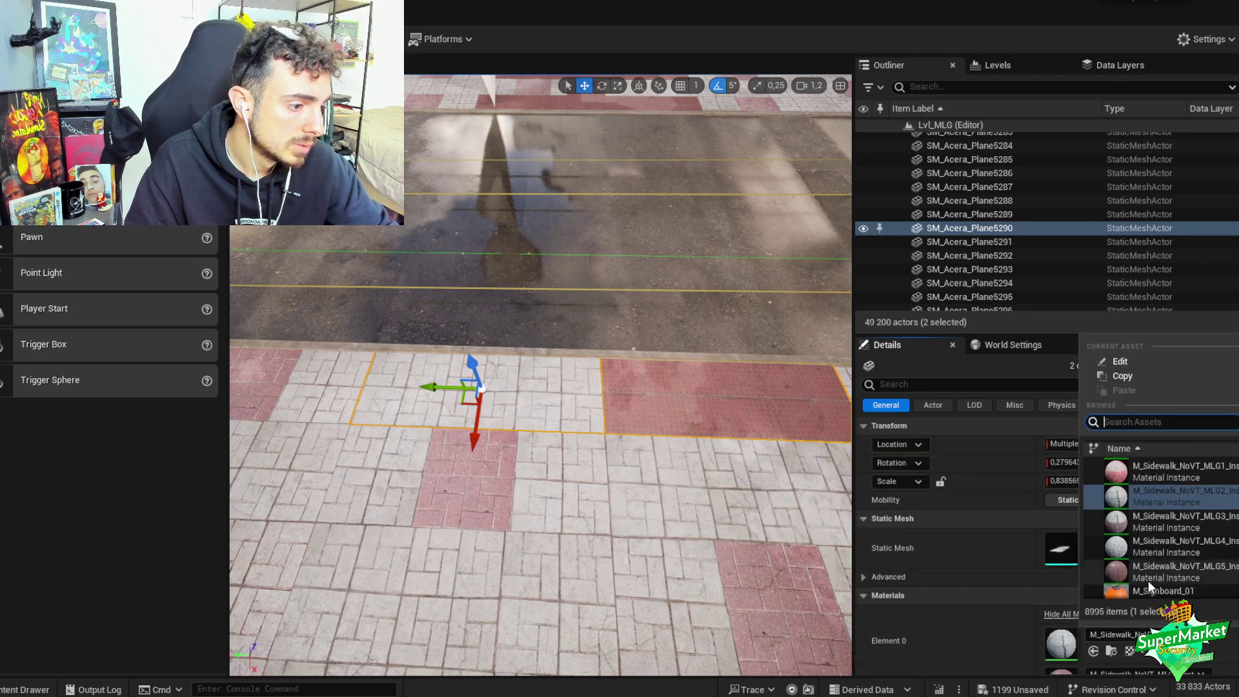
pyautogui.click(1151, 567)
# - Turn the red tile to lie across the sidewalk and slide it toward the curb
pyautogui.moveTo(646, 420); pyautogui.dragTo(582, 249, button='right')
pyautogui.press('e')
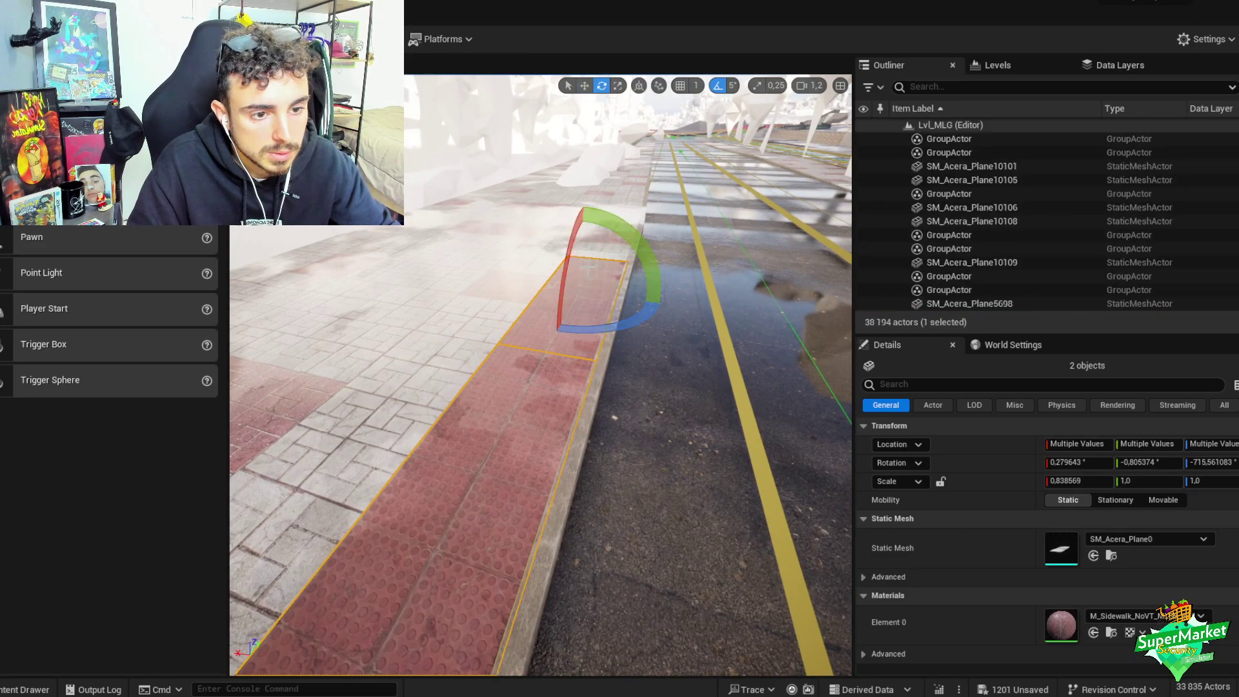
pyautogui.moveTo(507, 294); pyautogui.dragTo(541, 332)
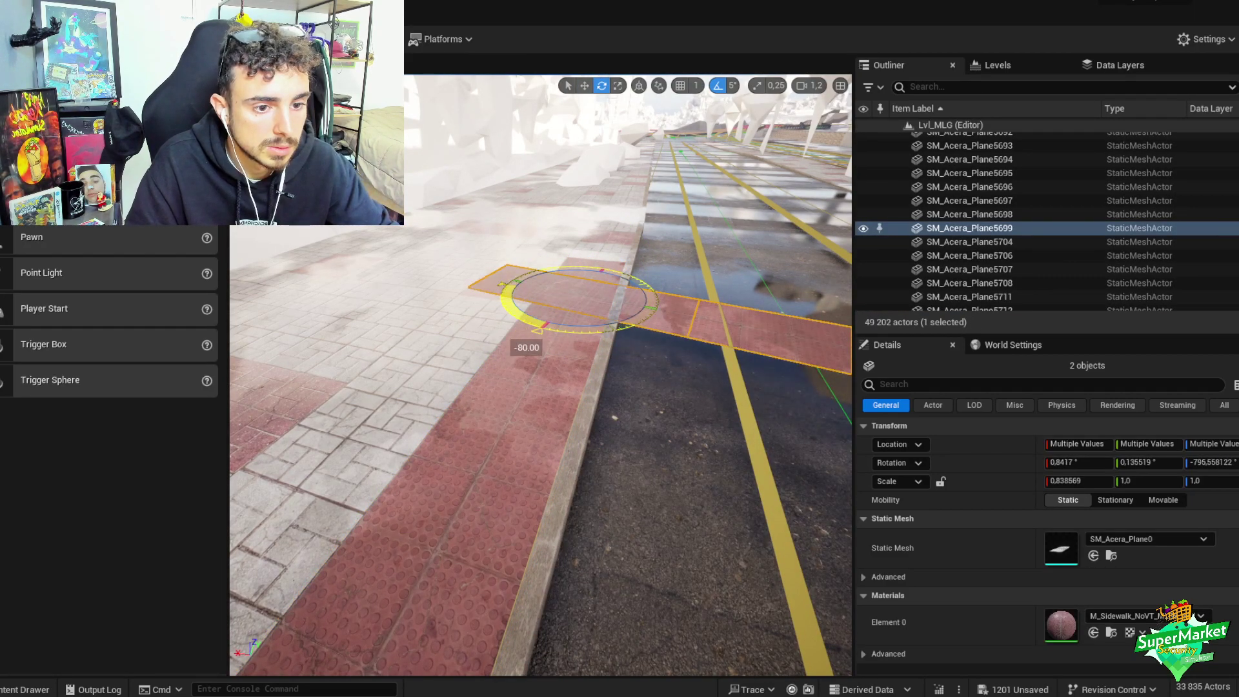
pyautogui.moveTo(579, 292); pyautogui.dragTo(580, 372, button='right')
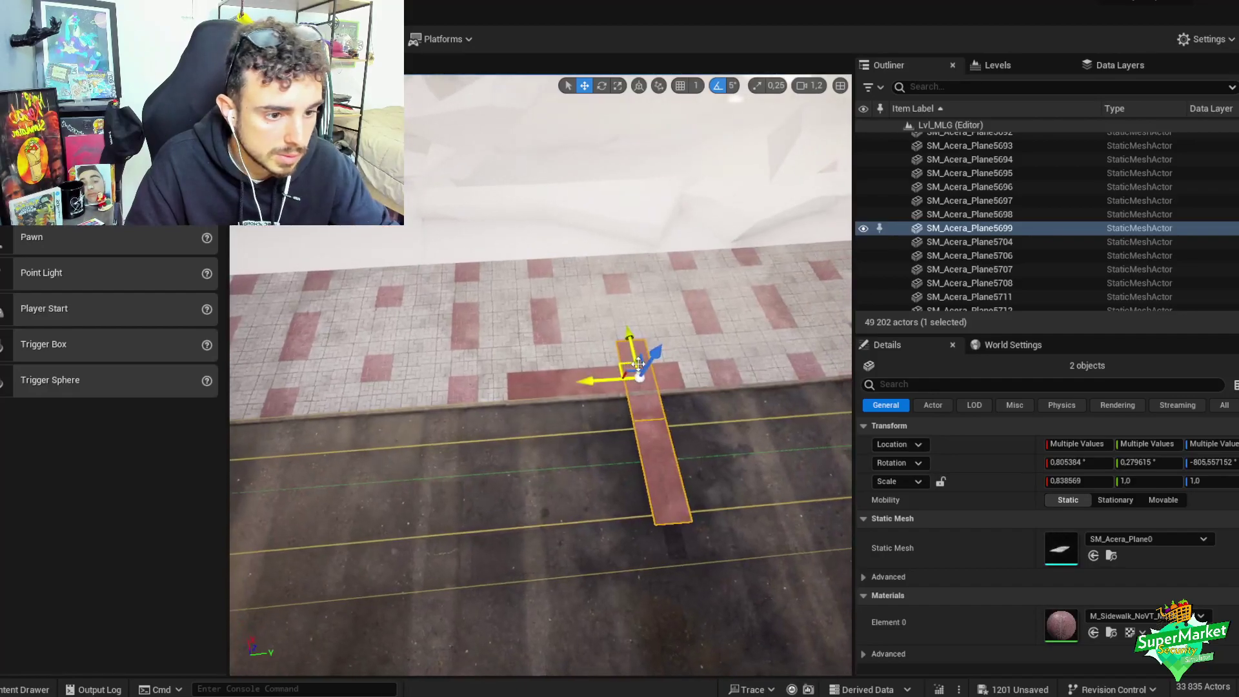
pyautogui.moveTo(580, 372); pyautogui.dragTo(566, 272)
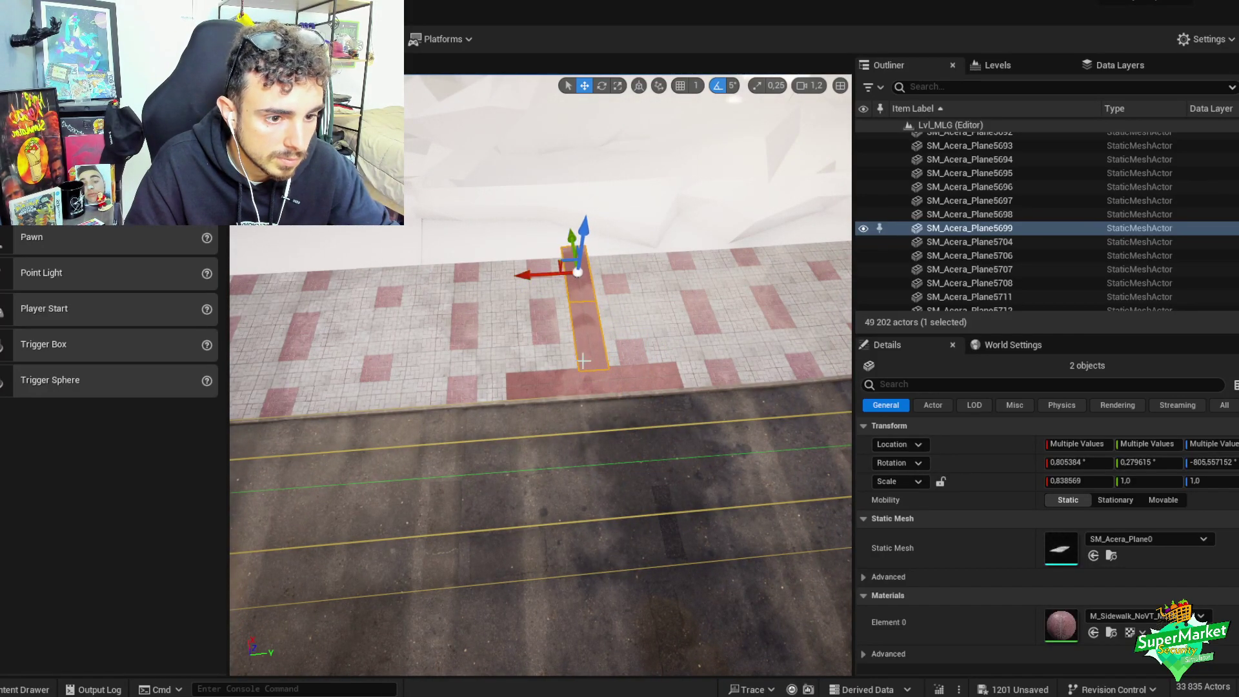
# - Set the red strip's height level with the surrounding paving
pyautogui.scroll(-2, 583, 387)
pyautogui.moveTo(584, 361)
pyautogui.mouseDown(button='right')
pyautogui.moveTo(583, 388)
pyautogui.moveTo(583, 349)
pyautogui.moveTo(584, 361)
pyautogui.mouseUp(button='right')
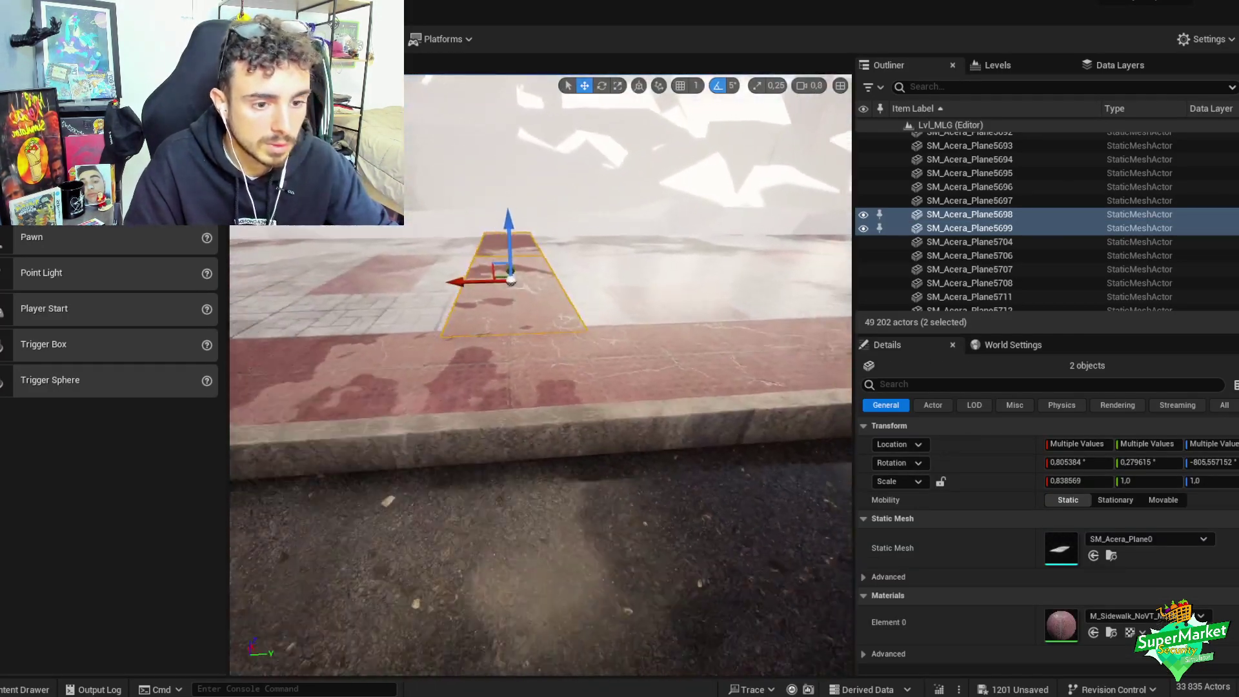
pyautogui.moveTo(508, 285); pyautogui.dragTo(650, 351, button='right')
pyautogui.scroll(-1, 650, 351)
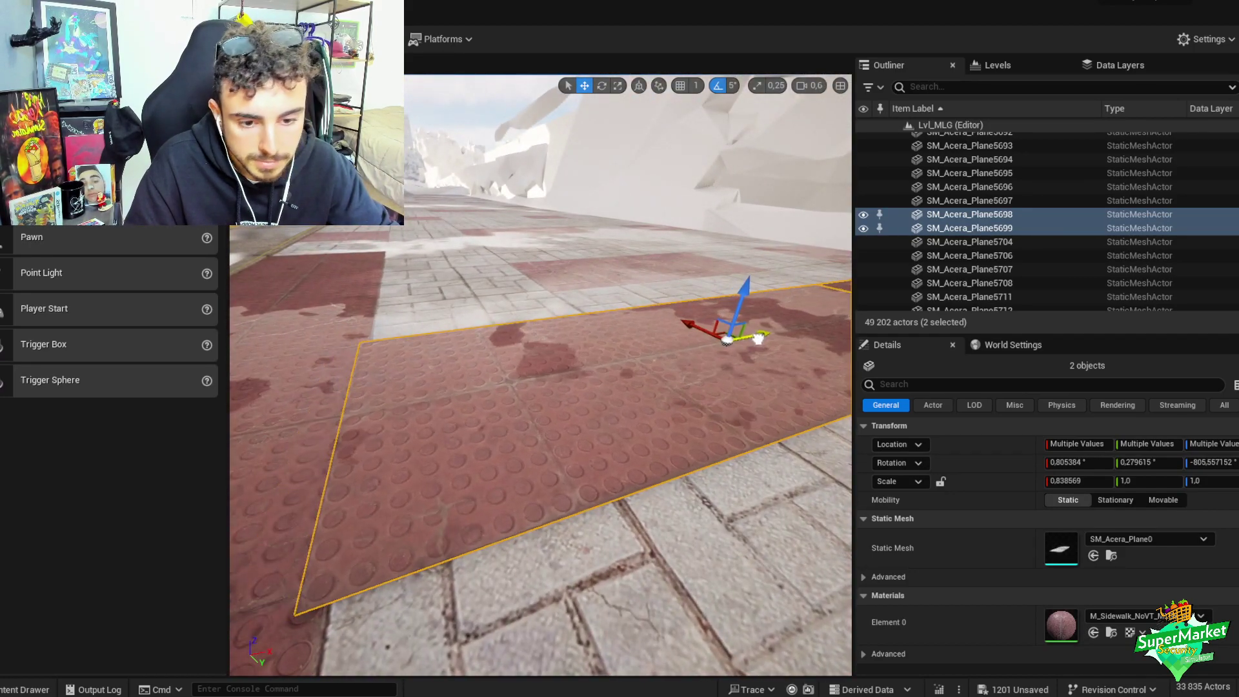
pyautogui.scroll(-1, 652, 292)
pyautogui.moveTo(652, 292); pyautogui.dragTo(652, 292, button='right')
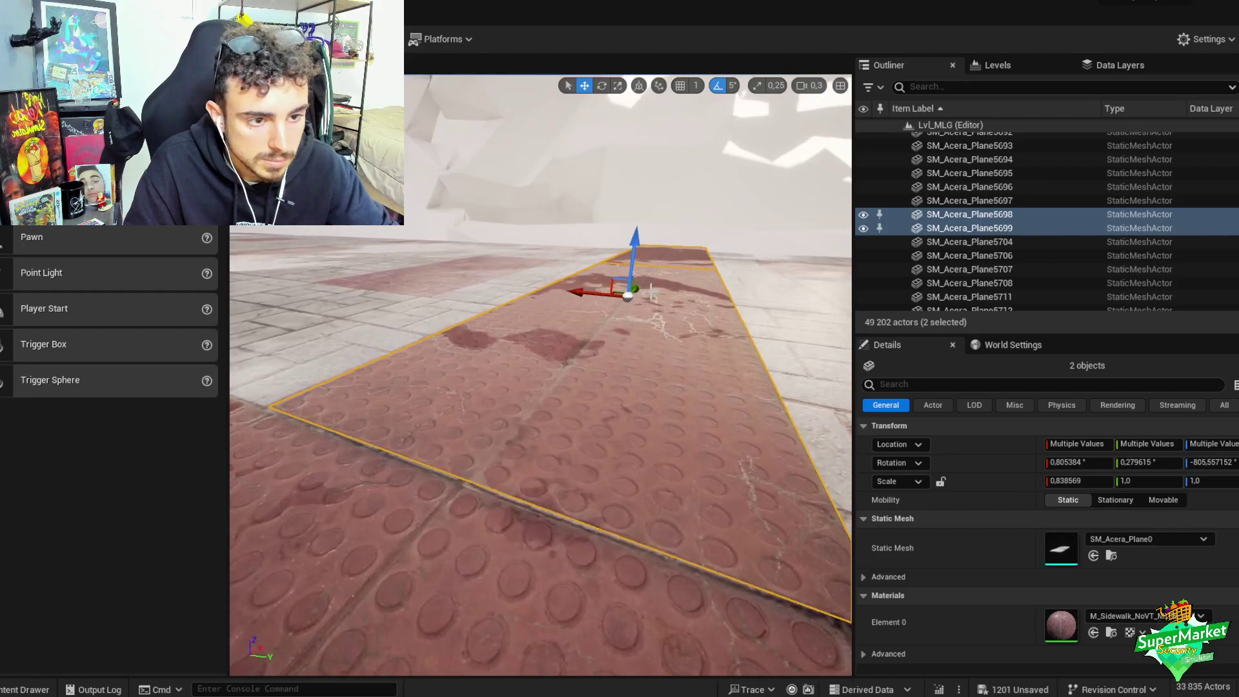
pyautogui.moveTo(637, 246); pyautogui.dragTo(642, 249)
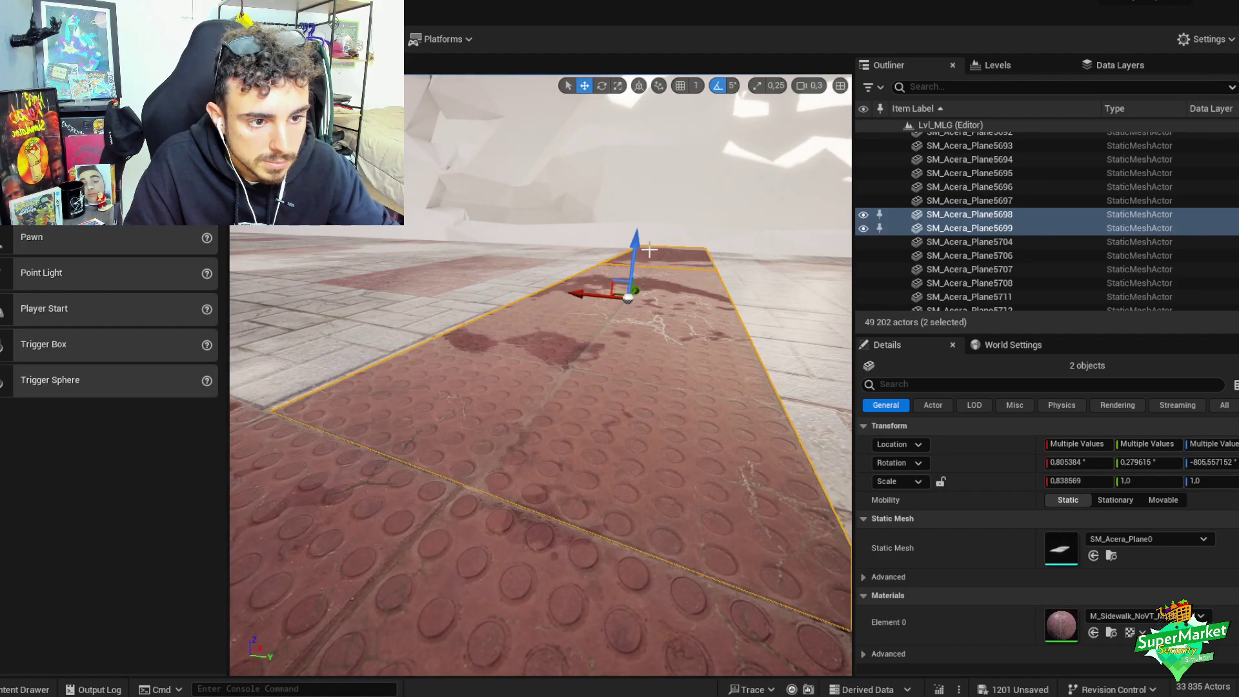
pyautogui.moveTo(650, 250); pyautogui.dragTo(694, 247, button='right')
pyautogui.scroll(1, 665, 249)
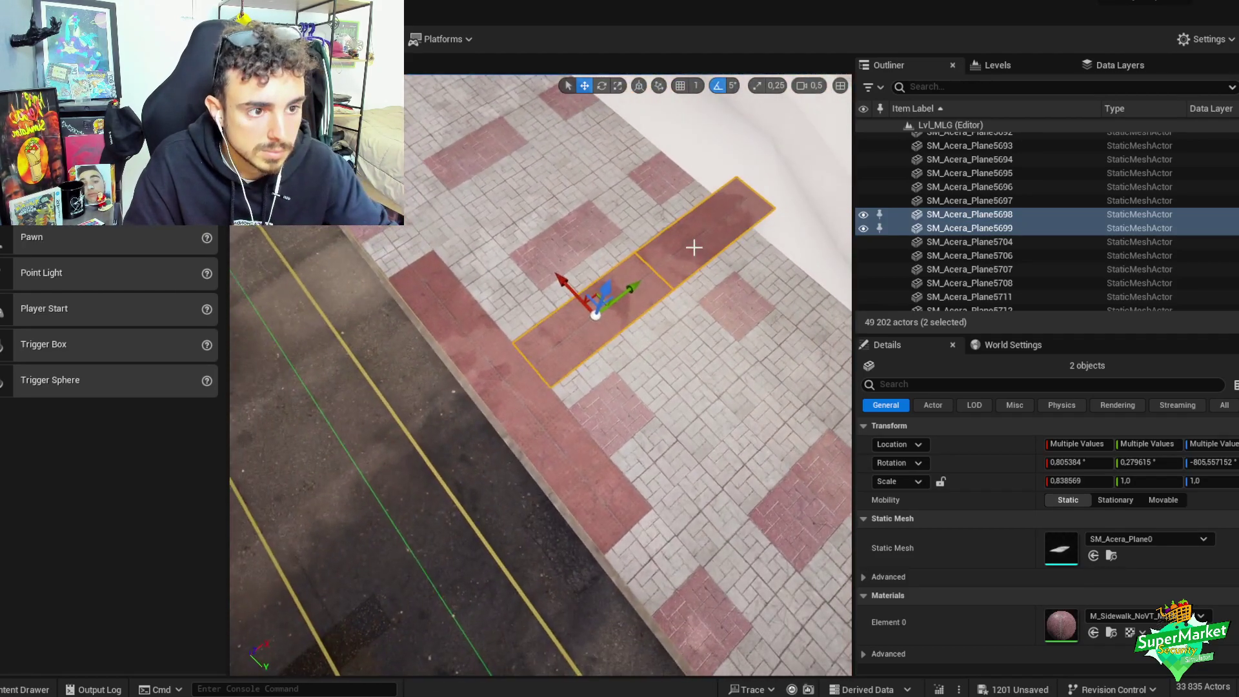
# - Select the curb stones along the sidewalk and group them with Ctrl+G
pyautogui.keyDown('ctrl'); pyautogui.click(433, 320); pyautogui.keyUp('ctrl')
pyautogui.scroll(-3, 533, 404)
pyautogui.click(552, 288)
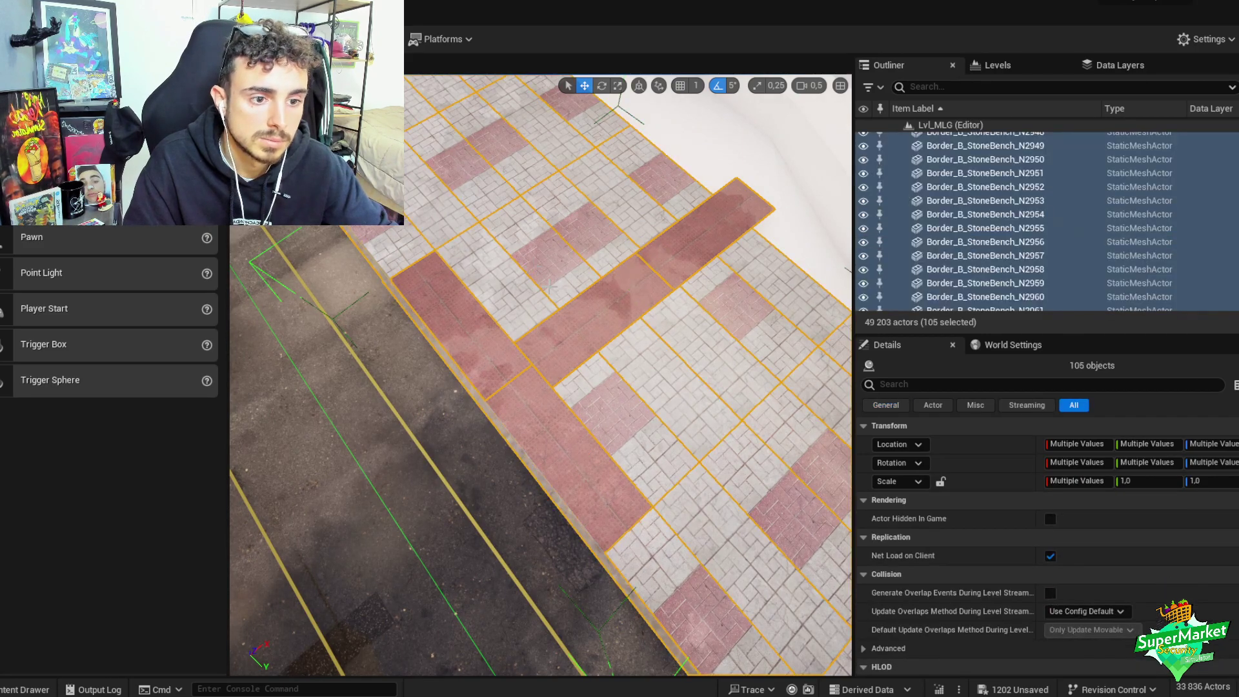
pyautogui.moveTo(574, 315); pyautogui.dragTo(500, 441, button='right')
pyautogui.click(481, 275)
pyautogui.click(487, 277)
pyautogui.hotkey('ctrl', 'g')
pyautogui.scroll(3, 519, 279)
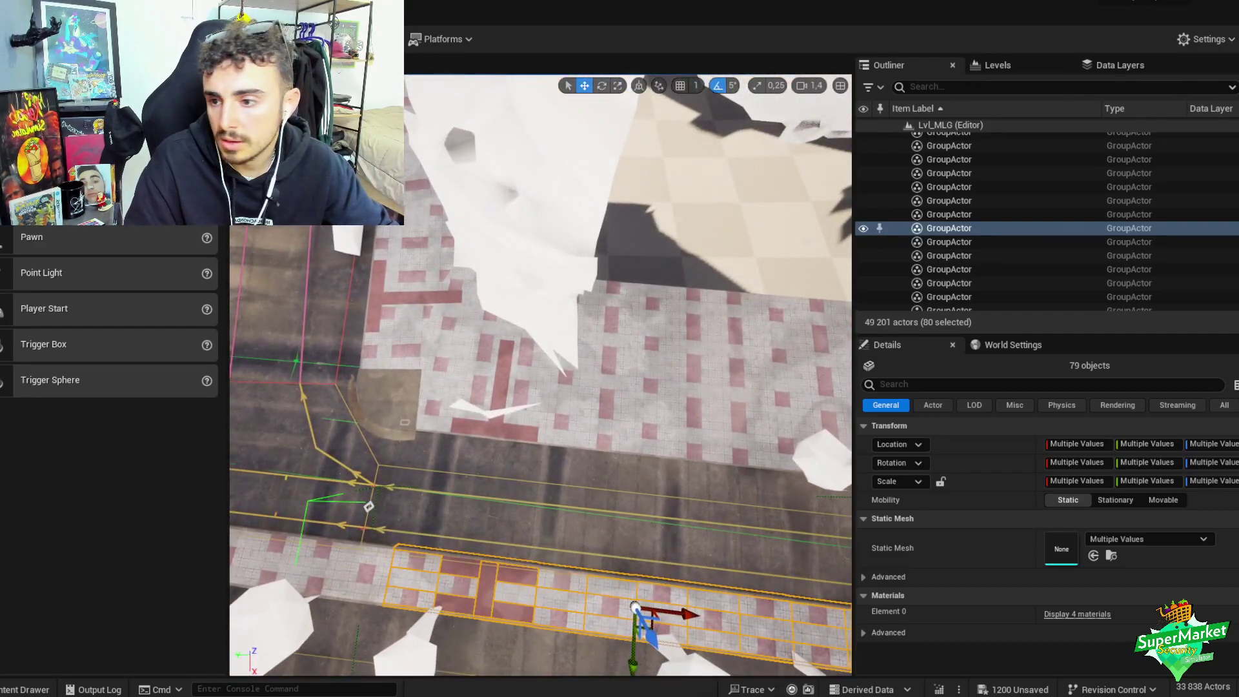
# - Select two sidewalk tiles at the crossing and apply the red material to them
pyautogui.scroll(1, 450, 324)
pyautogui.moveTo(451, 324); pyautogui.dragTo(451, 324, button='right')
pyautogui.moveTo(375, 461); pyautogui.dragTo(544, 262, button='right')
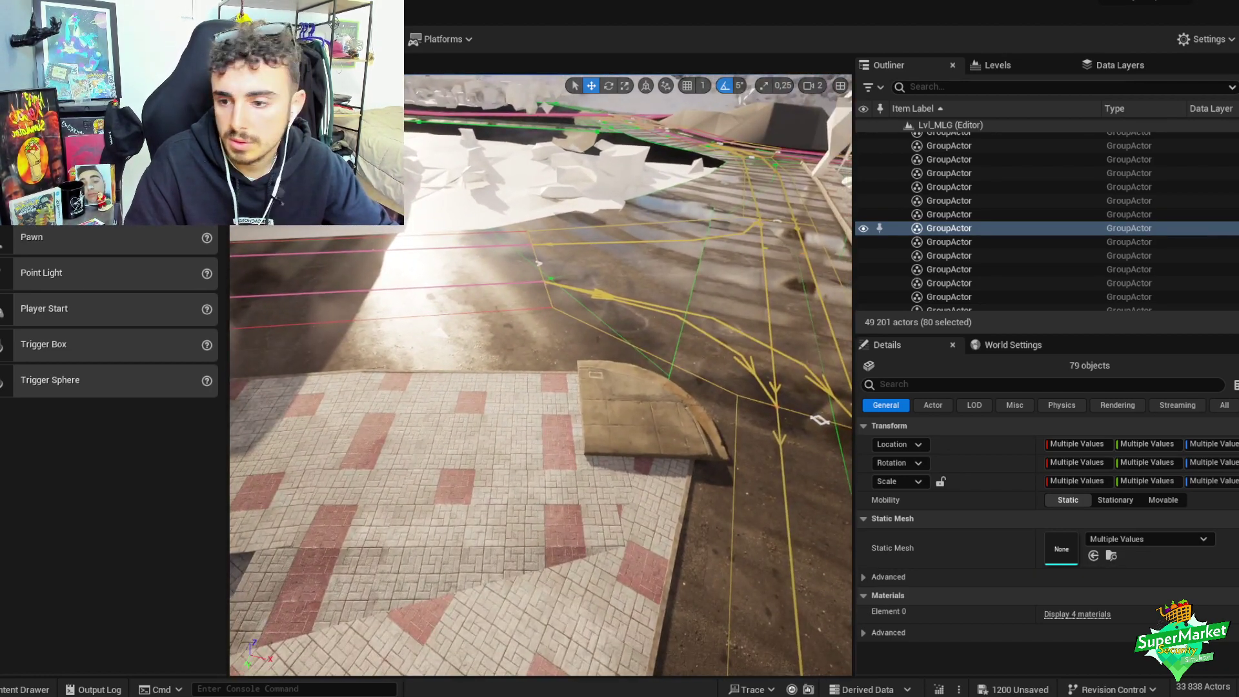
pyautogui.click(521, 398)
pyautogui.moveTo(521, 398); pyautogui.dragTo(569, 408, button='right')
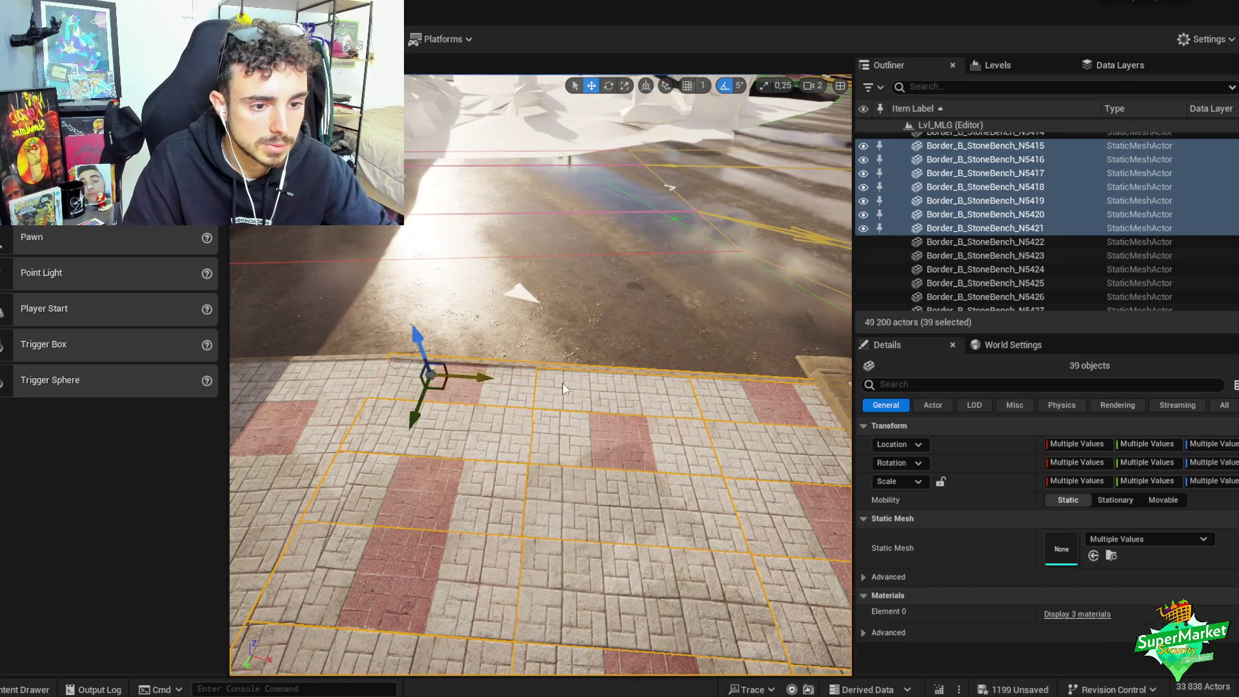
pyautogui.click(452, 387)
pyautogui.keyDown('ctrl'); pyautogui.click(616, 394); pyautogui.keyUp('ctrl')
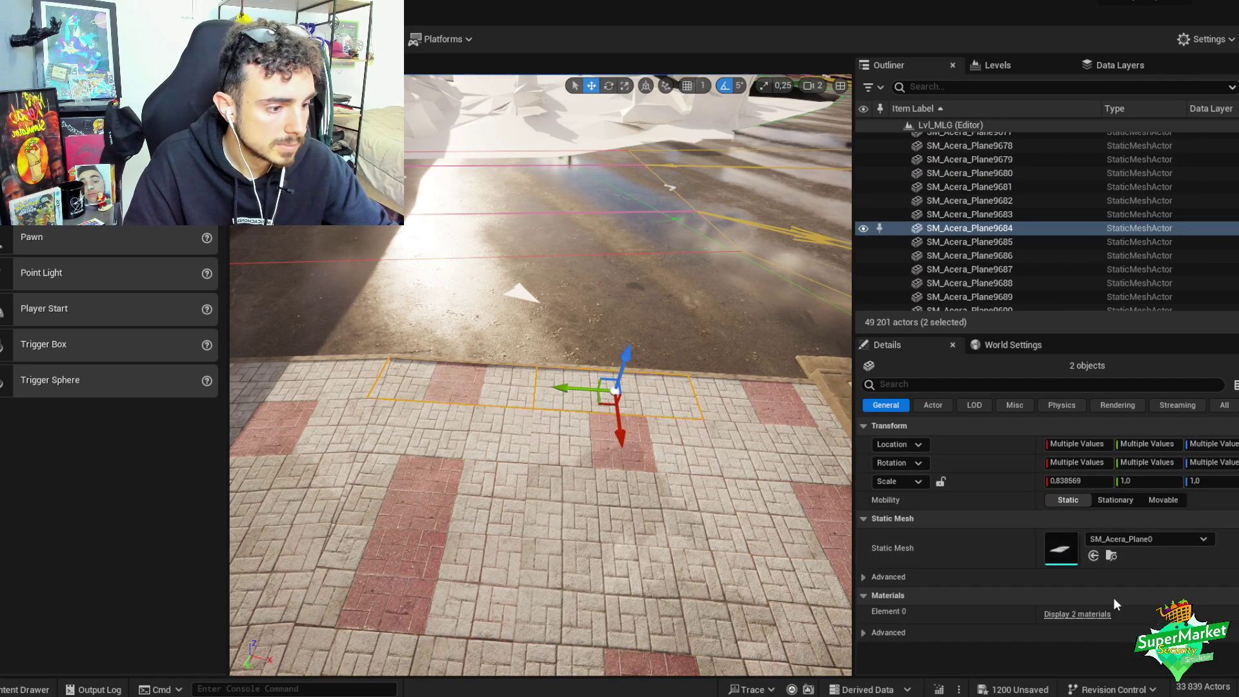
pyautogui.click(1101, 614)
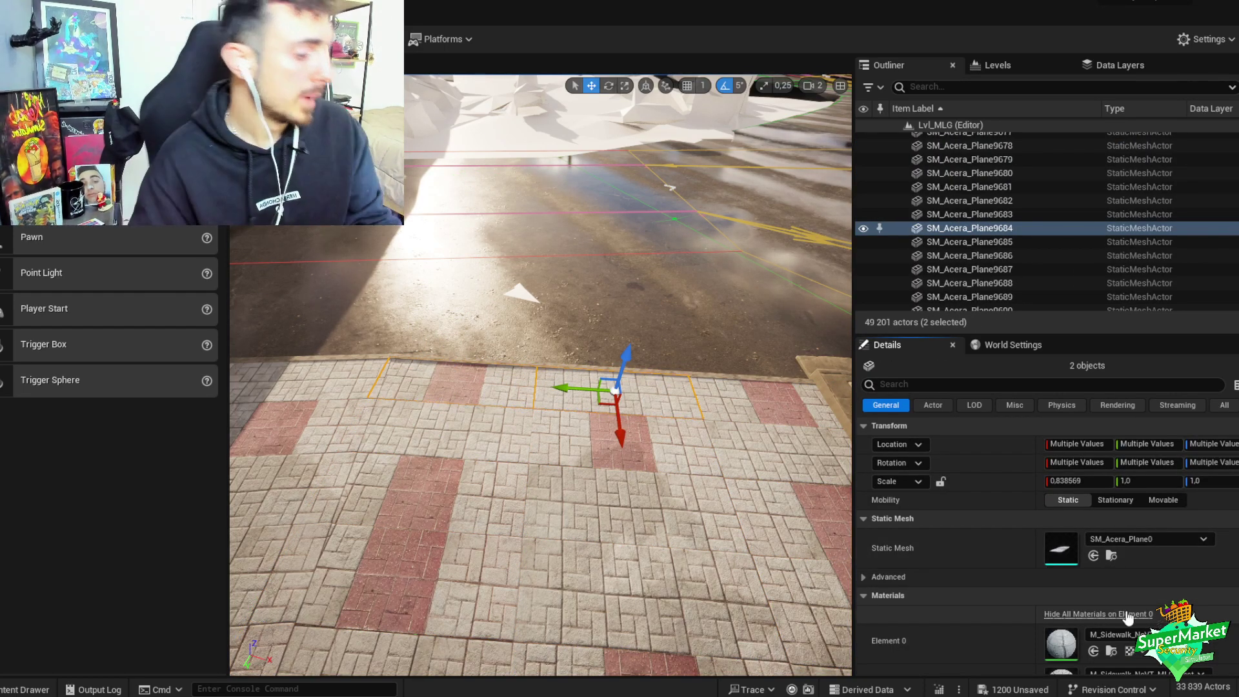
pyautogui.scroll(-2, 1126, 600)
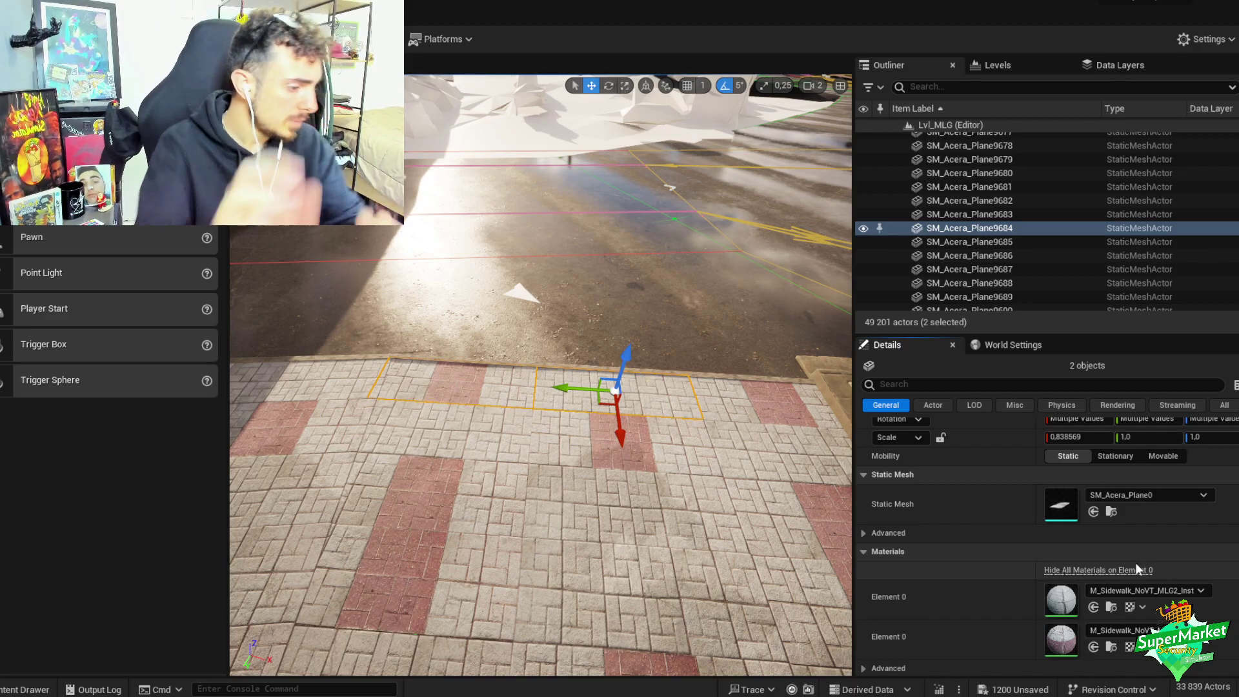
pyautogui.click(1165, 591)
pyautogui.click(1155, 492)
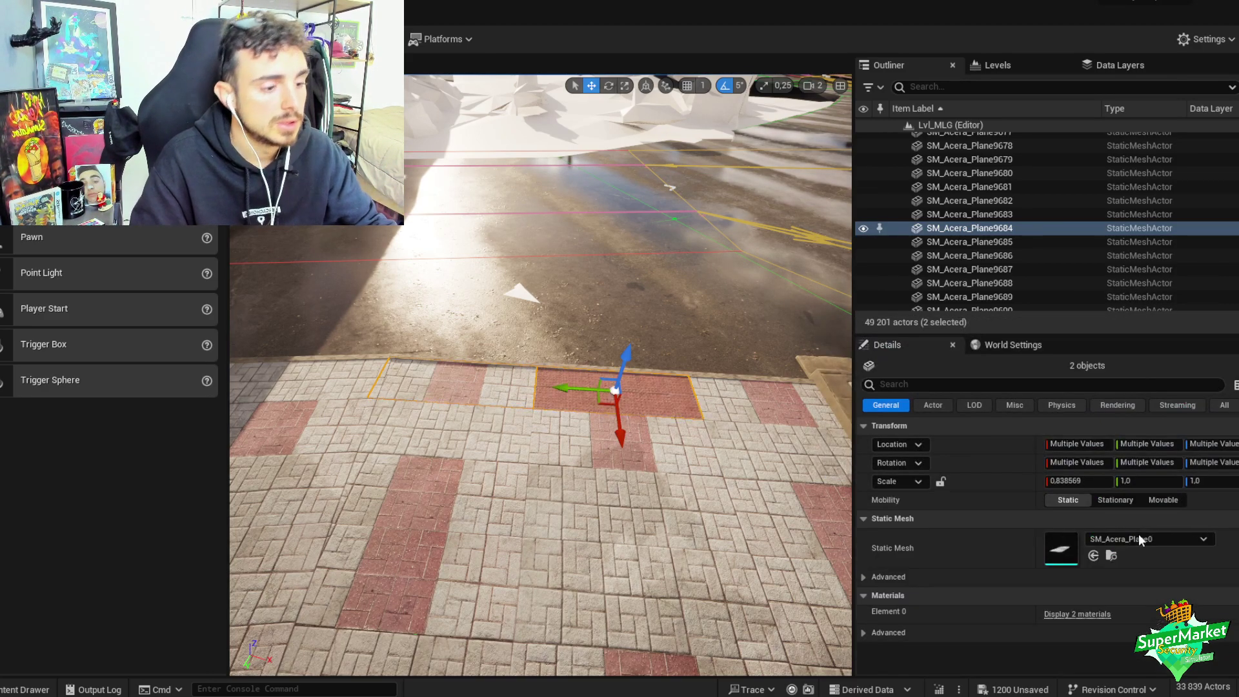
# - Apply the MLG5 red material to the second tile's material slot
pyautogui.click(1101, 612)
pyautogui.scroll(-1, 1133, 578)
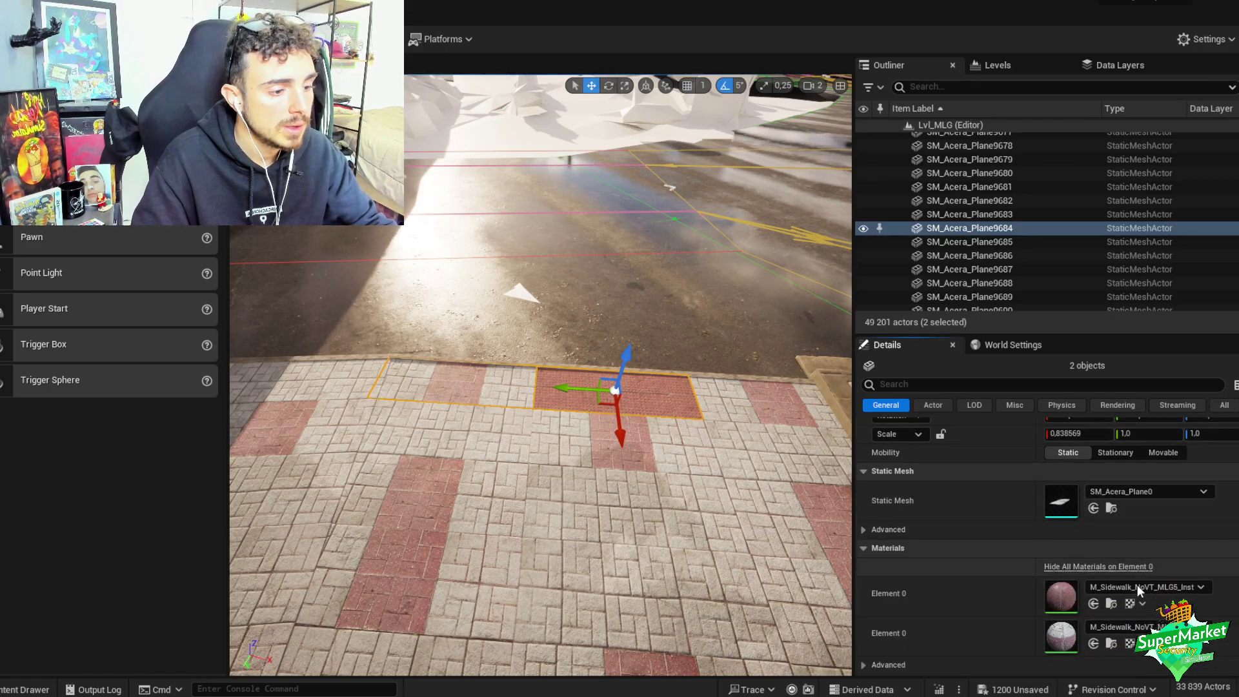
pyautogui.click(1132, 627)
pyautogui.click(1183, 578)
# - Duplicate the red pieces, turn them to -75 degrees and slide them along the crossing
pyautogui.moveTo(581, 388); pyautogui.dragTo(502, 286, button='right')
pyautogui.scroll(-1, 713, 374)
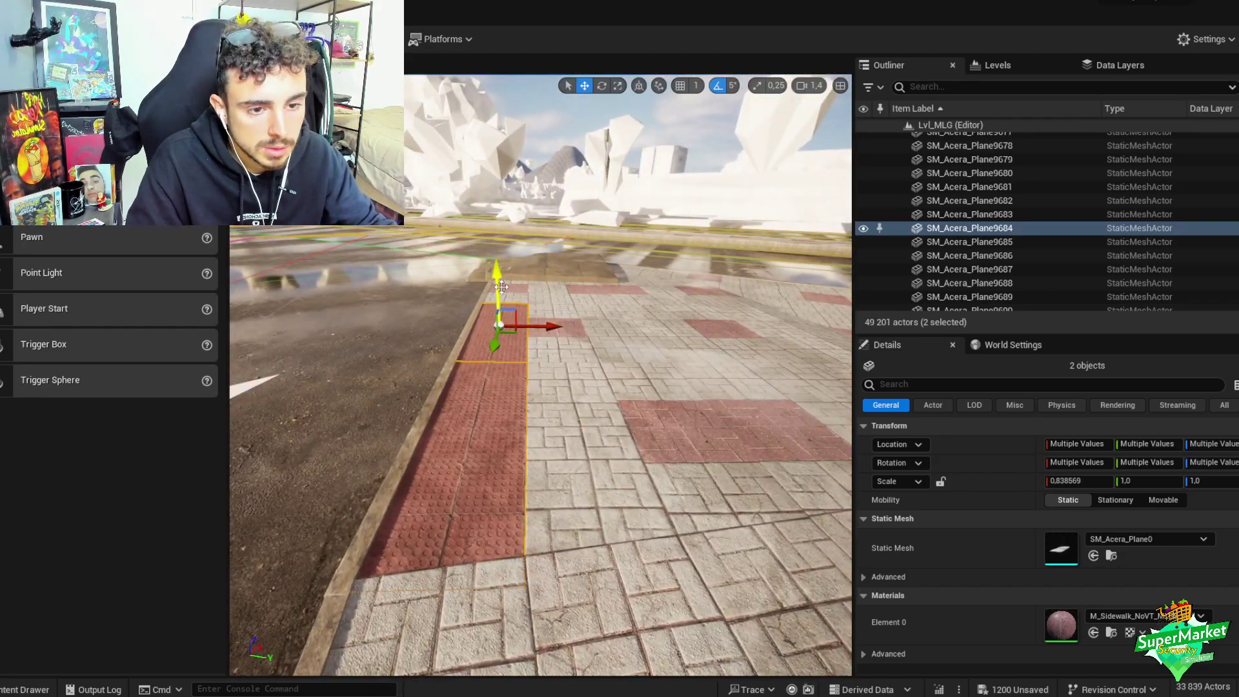
pyautogui.hotkey('ctrl', 'd')
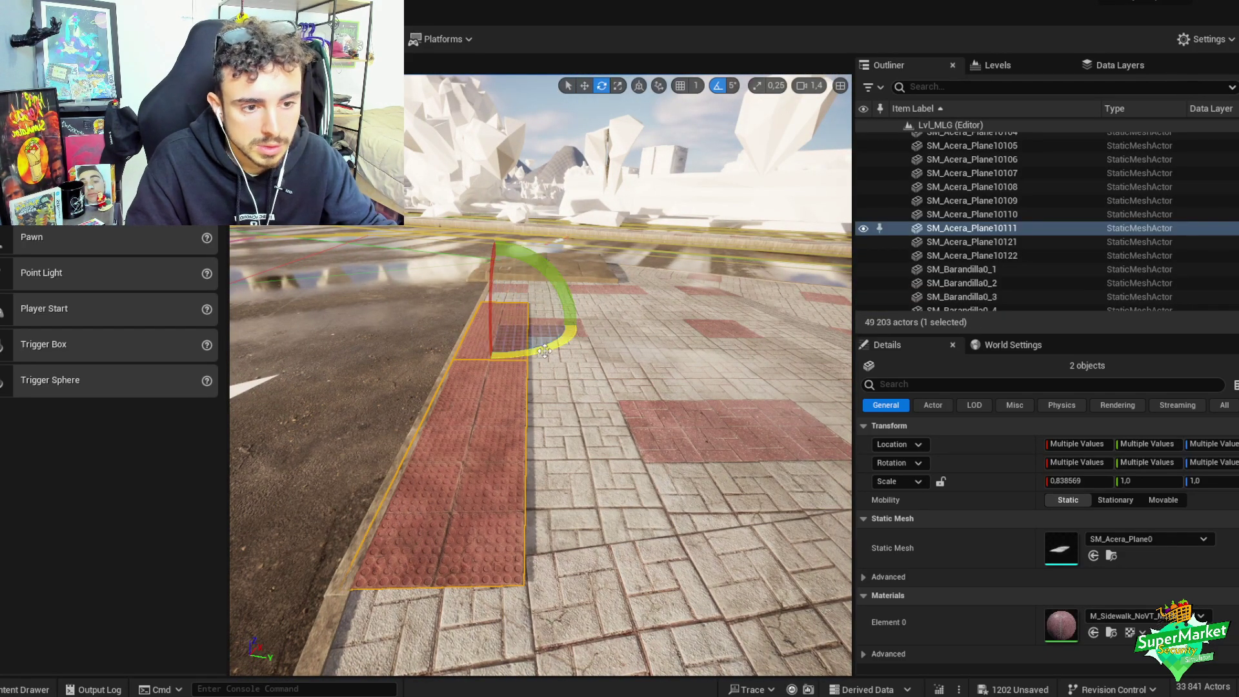
pyautogui.moveTo(545, 350); pyautogui.dragTo(571, 331)
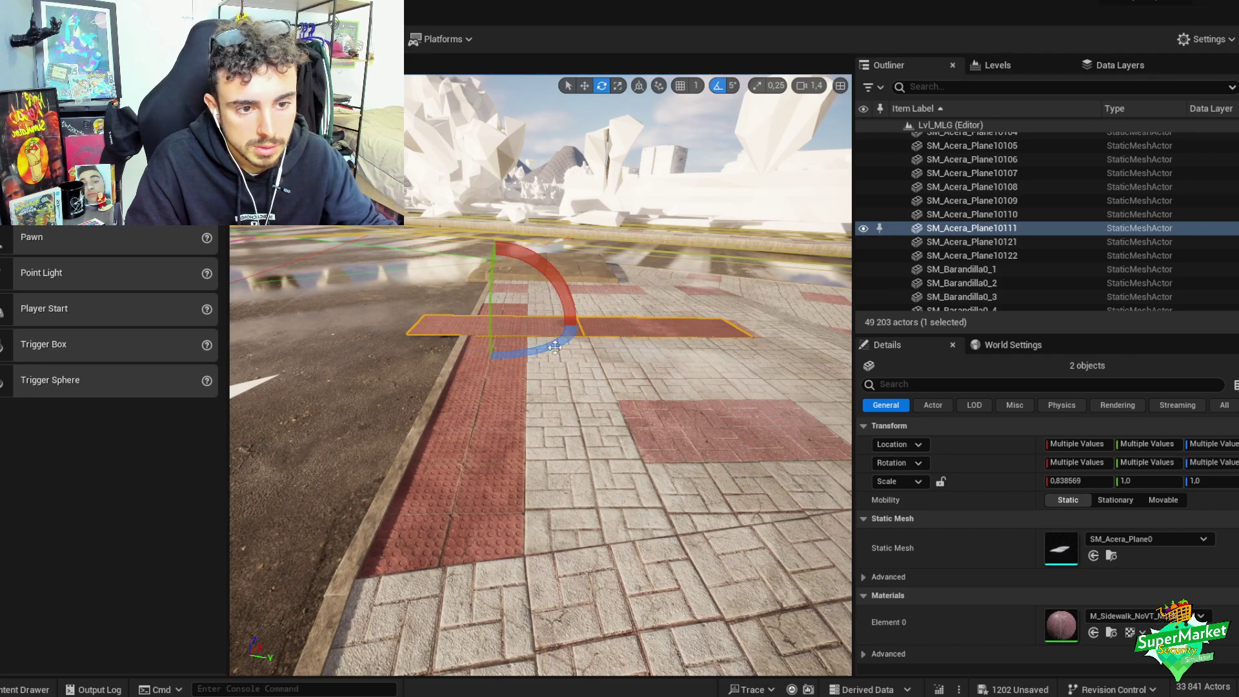
pyautogui.press('w')
pyautogui.moveTo(555, 348); pyautogui.dragTo(500, 447, button='right')
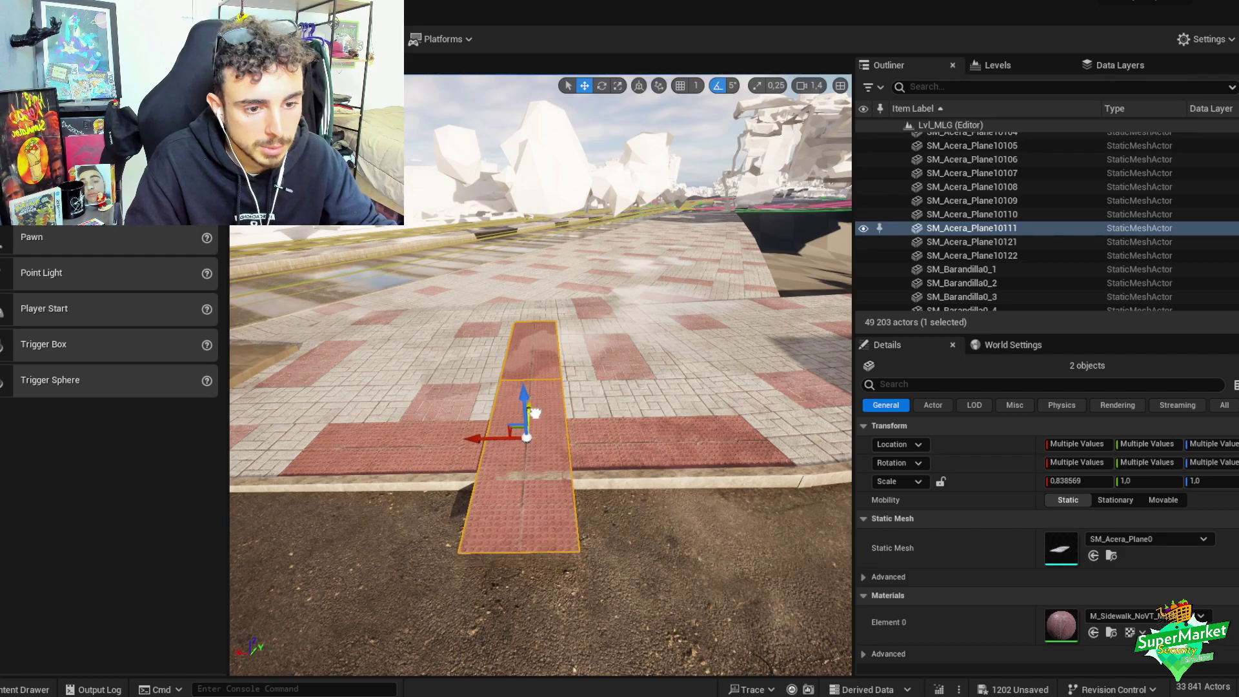
pyautogui.moveTo(535, 413); pyautogui.dragTo(537, 349)
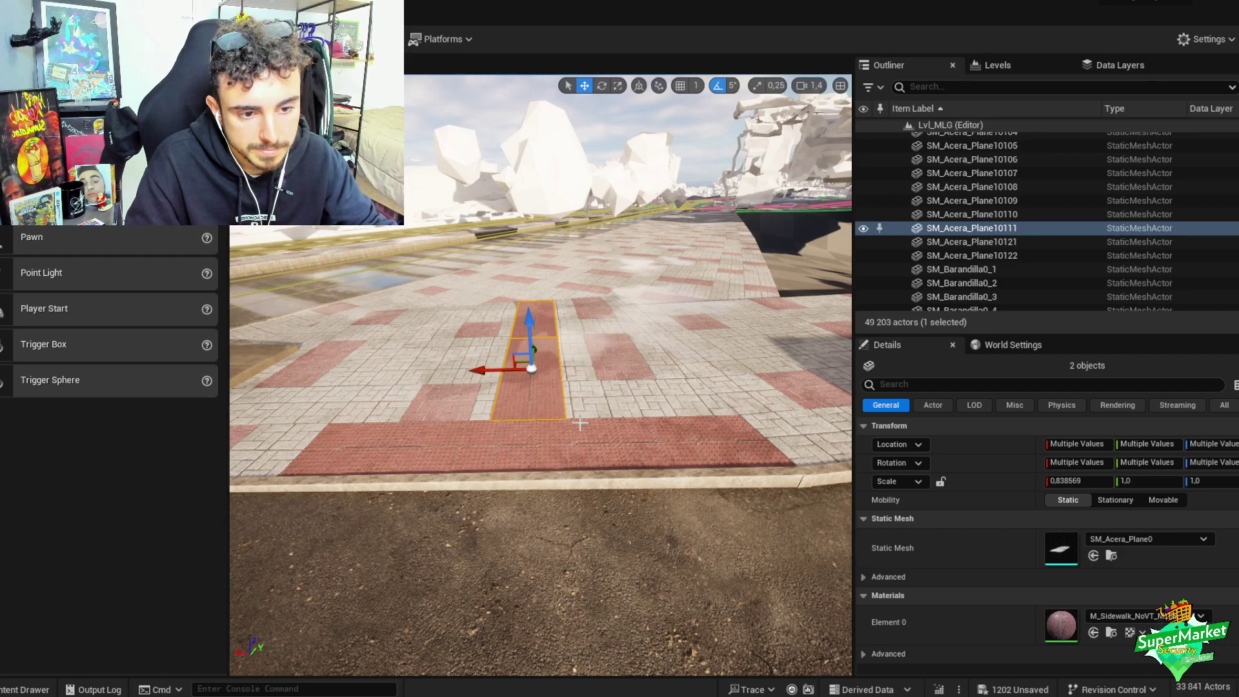
# - Raise both red tactile strips slightly and tilt them to sit flush with the paving
pyautogui.click(580, 423)
pyautogui.keyDown('ctrl'); pyautogui.click(539, 320); pyautogui.keyUp('ctrl')
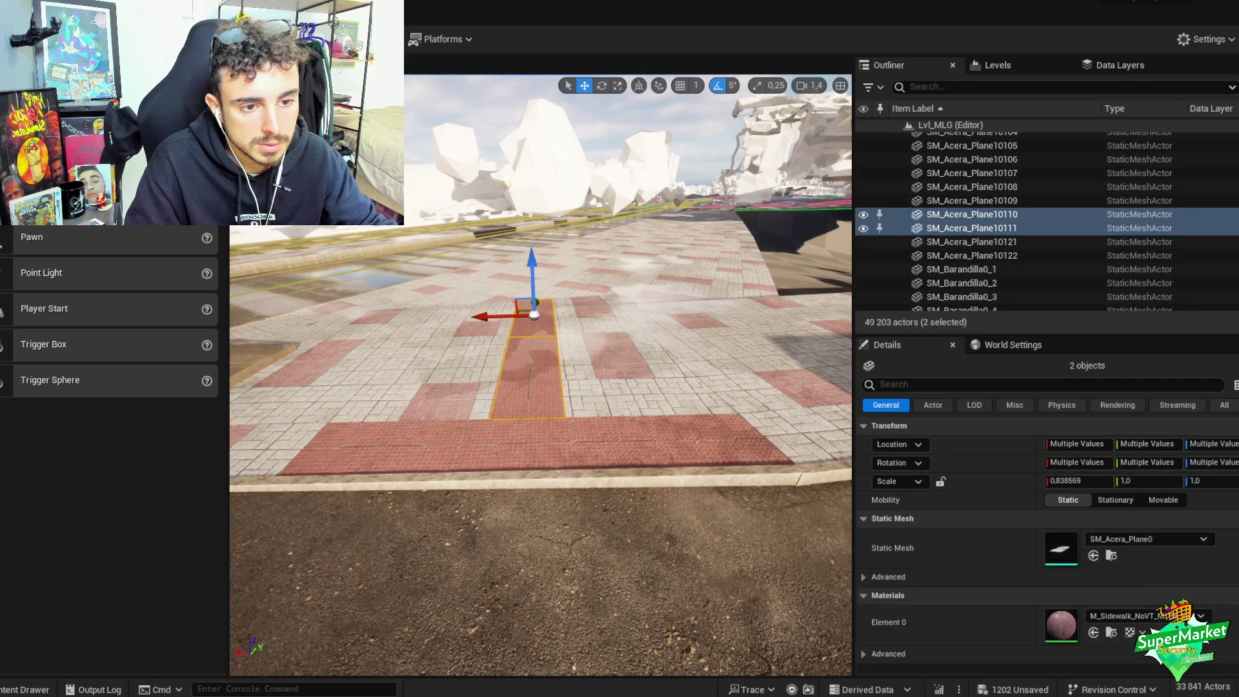
pyautogui.moveTo(539, 319); pyautogui.dragTo(672, 244, button='right')
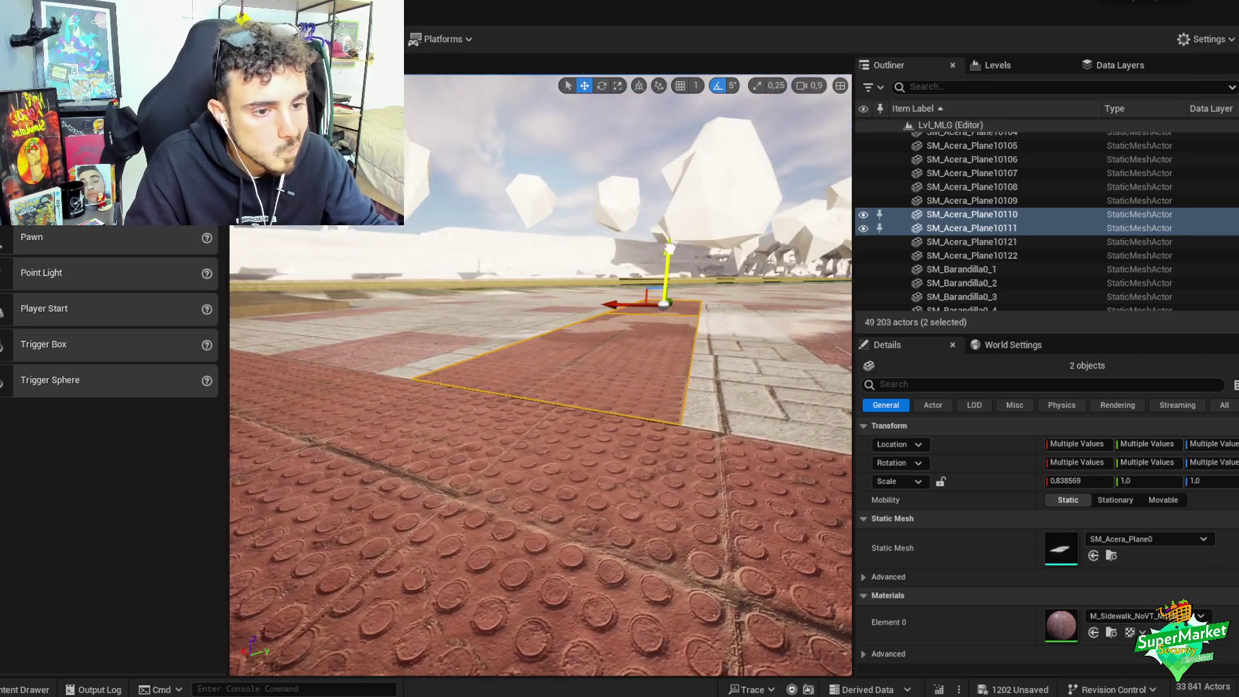
pyautogui.moveTo(670, 247); pyautogui.dragTo(673, 249)
pyautogui.moveTo(579, 342)
pyautogui.mouseDown(button='right')
pyautogui.moveTo(583, 384)
pyautogui.moveTo(579, 342)
pyautogui.mouseUp(button='right')
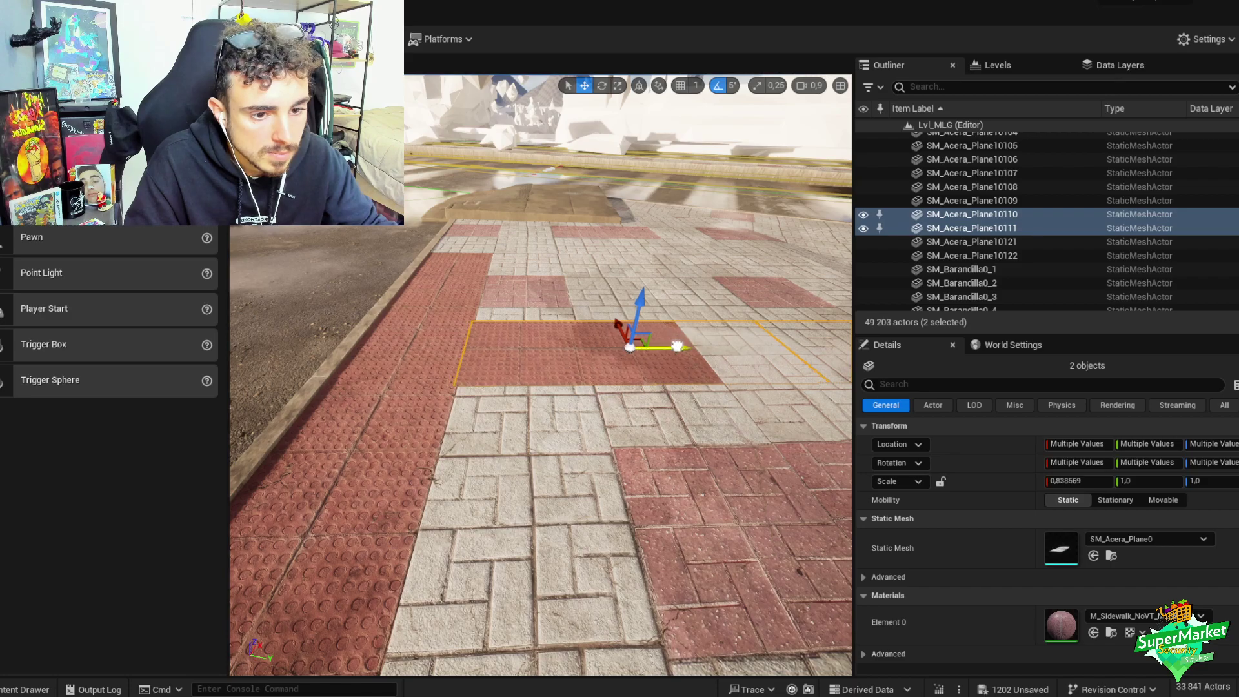
pyautogui.moveTo(678, 347); pyautogui.dragTo(613, 284, button='right')
pyautogui.press('e')
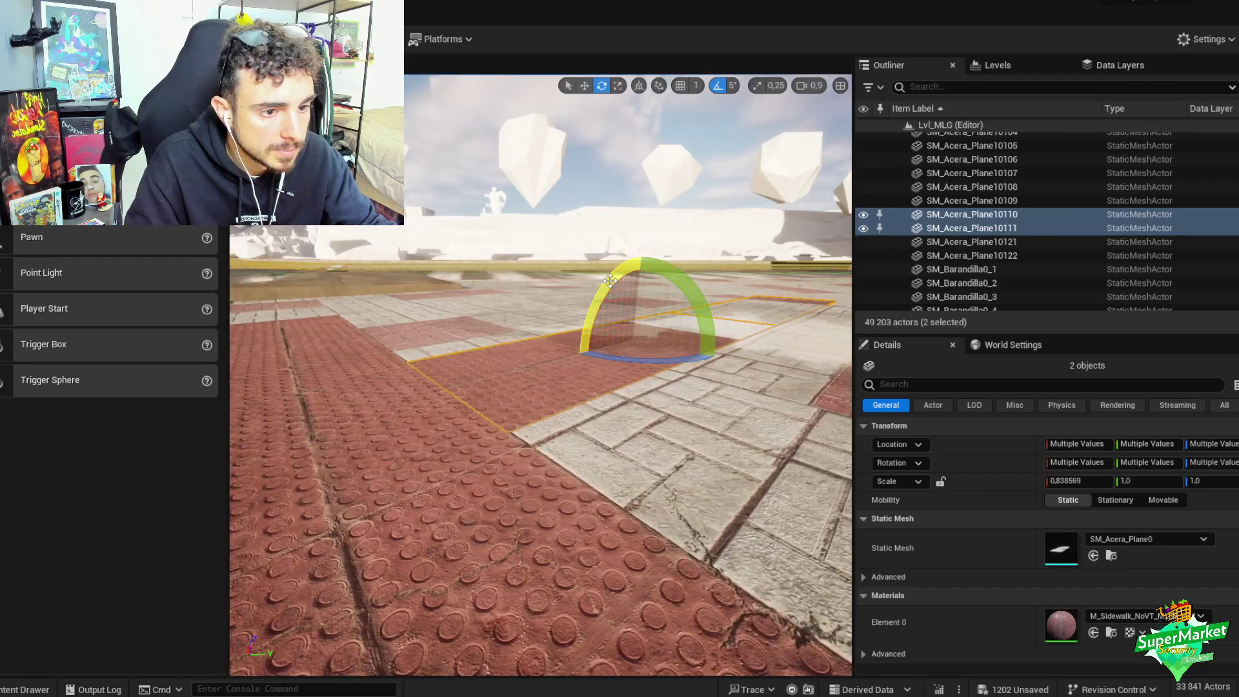
pyautogui.moveTo(609, 281); pyautogui.dragTo(610, 280)
pyautogui.click(719, 93)
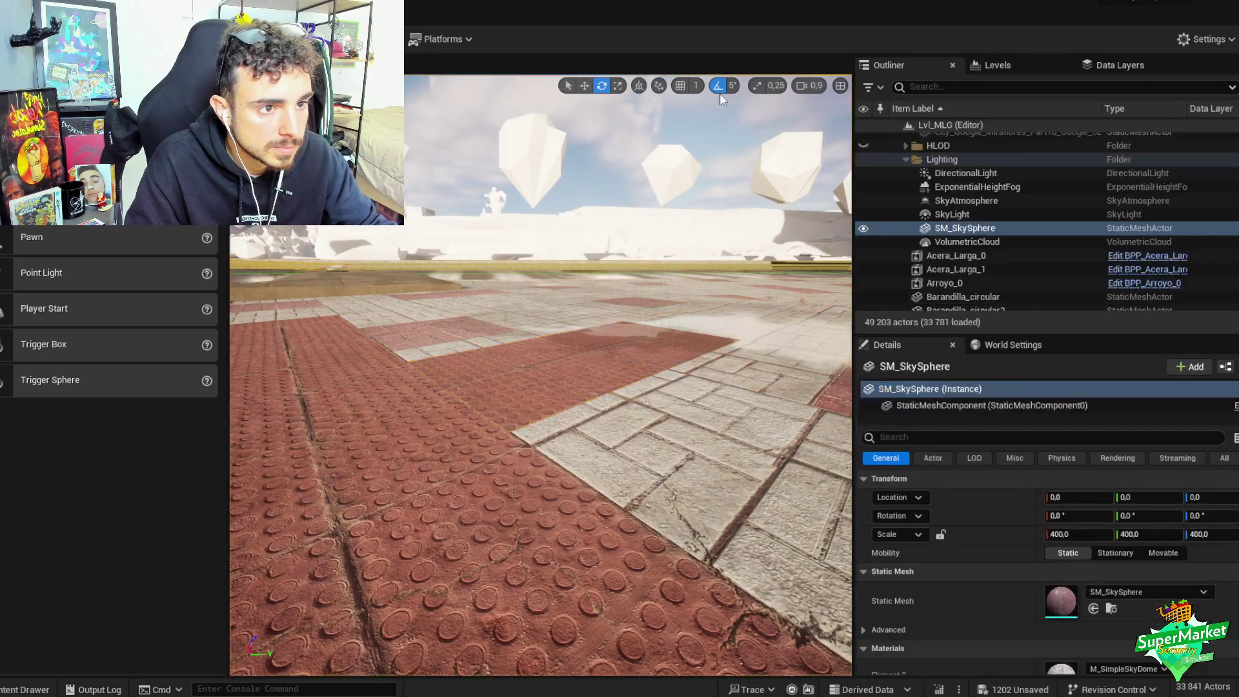
pyautogui.hotkey('ctrl', 'z')
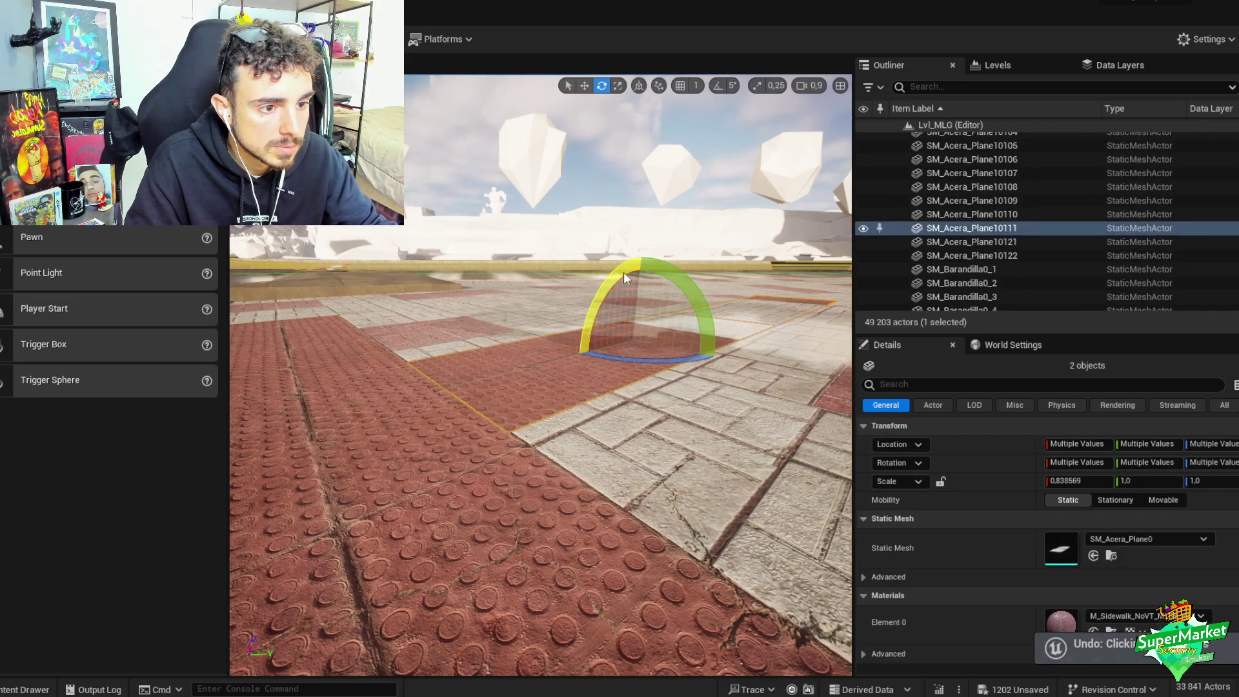
pyautogui.moveTo(624, 271); pyautogui.dragTo(626, 279)
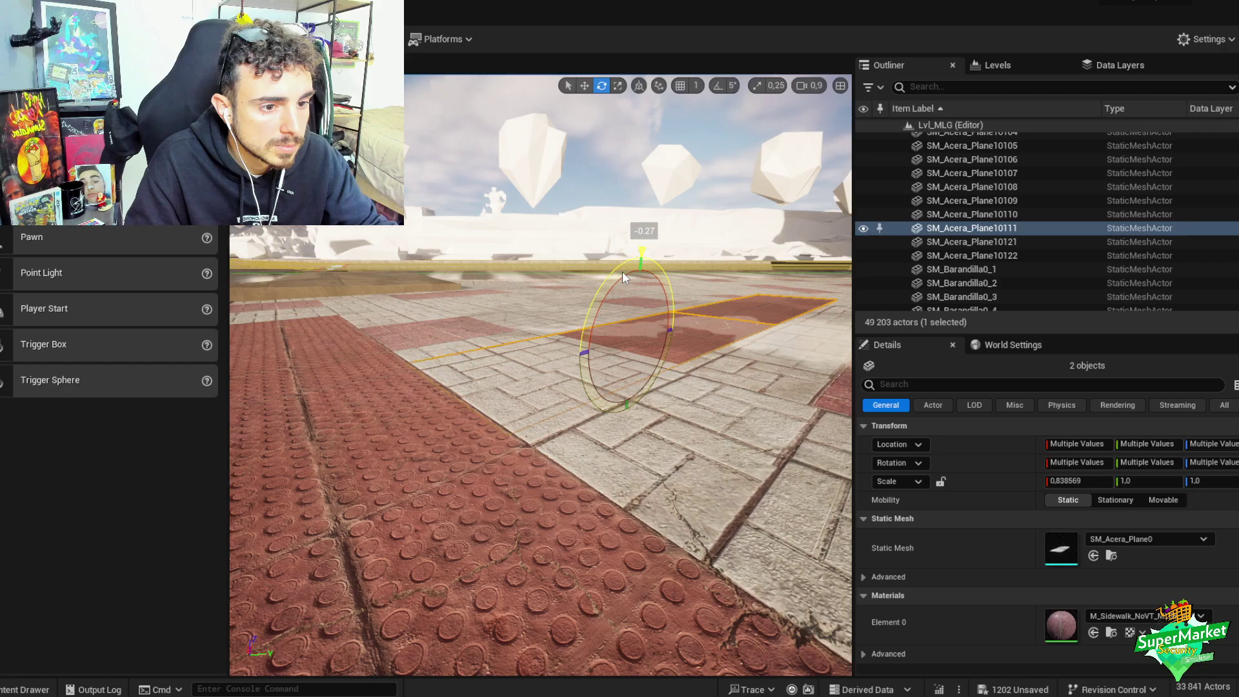
pyautogui.moveTo(622, 271); pyautogui.dragTo(624, 273)
# - Undo the last tilt changes and move one strip against the adjacent red band
pyautogui.press('w')
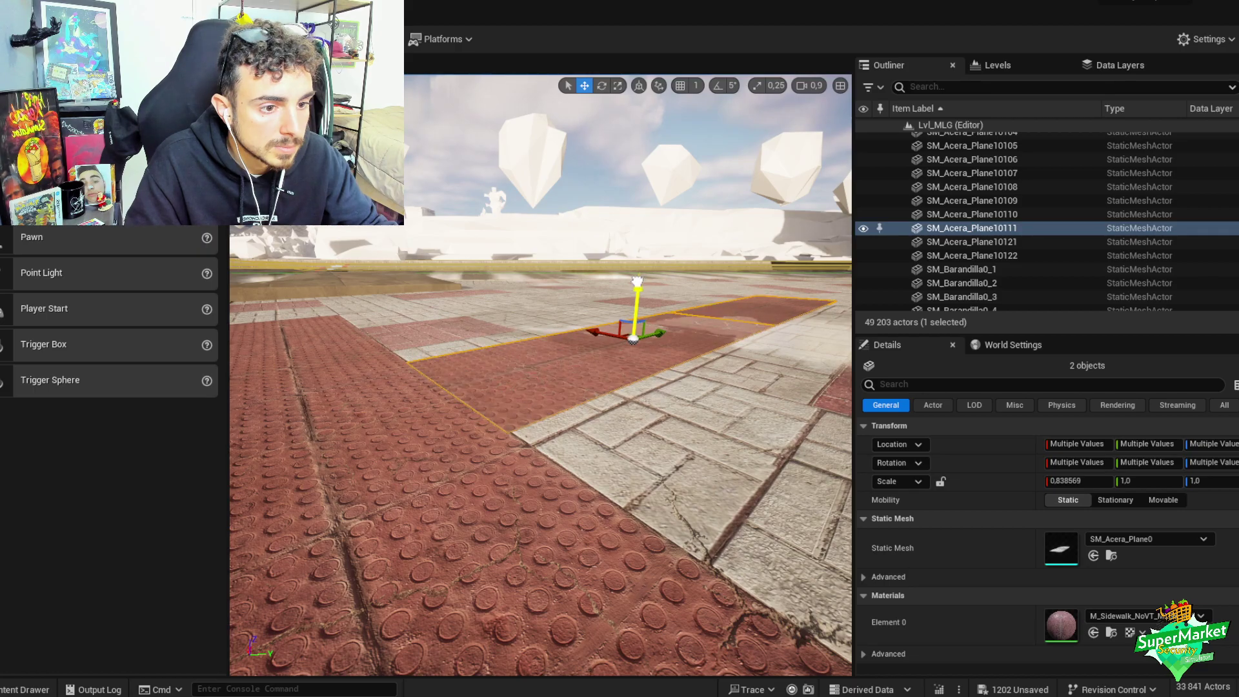
pyautogui.hotkey('ctrl', 'z')
pyautogui.moveTo(638, 281); pyautogui.dragTo(637, 281, button='right')
pyautogui.hotkey('ctrl', 'z')
pyautogui.scroll(3, 637, 281)
pyautogui.moveTo(510, 327); pyautogui.dragTo(509, 327, button='right')
pyautogui.click(509, 326)
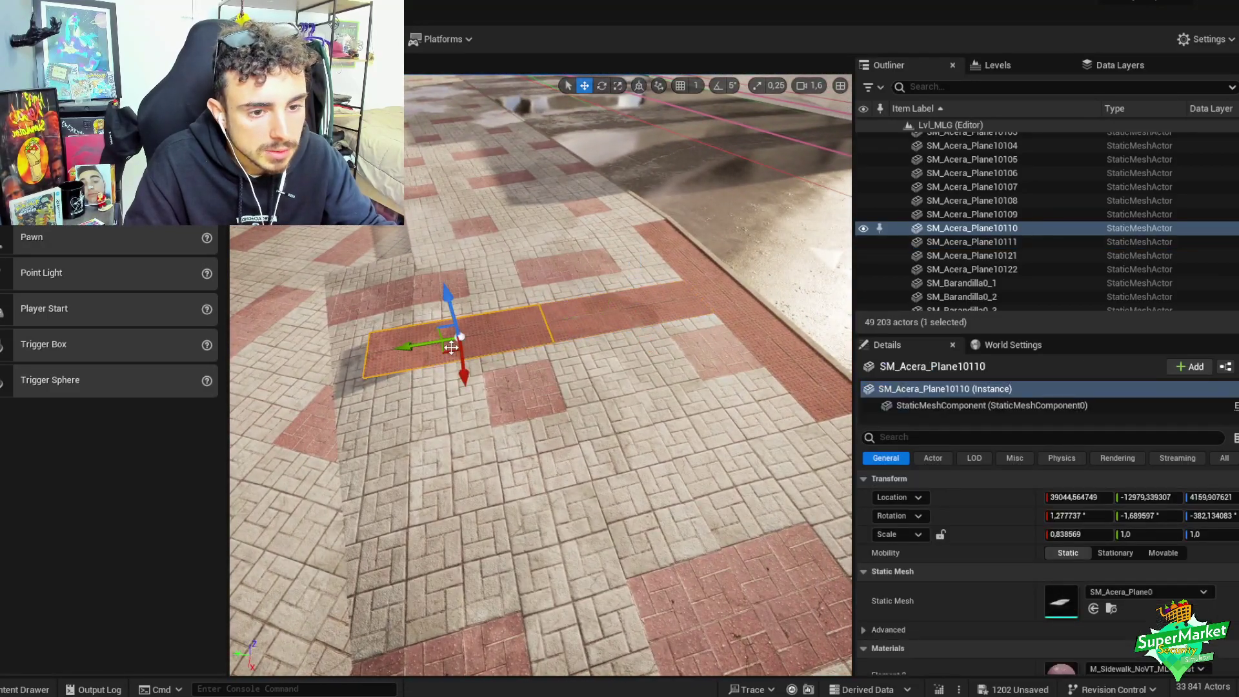
pyautogui.moveTo(447, 342); pyautogui.dragTo(468, 342)
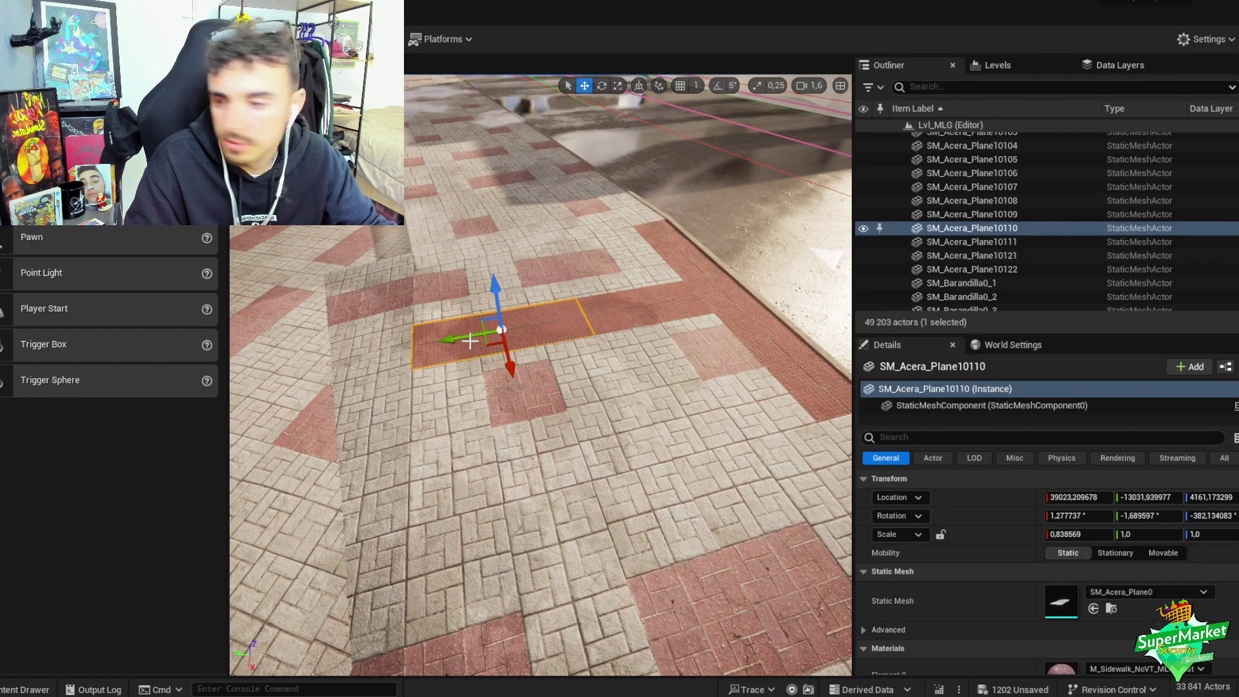
# - Select the second strip and then all of the corner's sidewalk tiles
pyautogui.moveTo(466, 323); pyautogui.dragTo(466, 323, button='right')
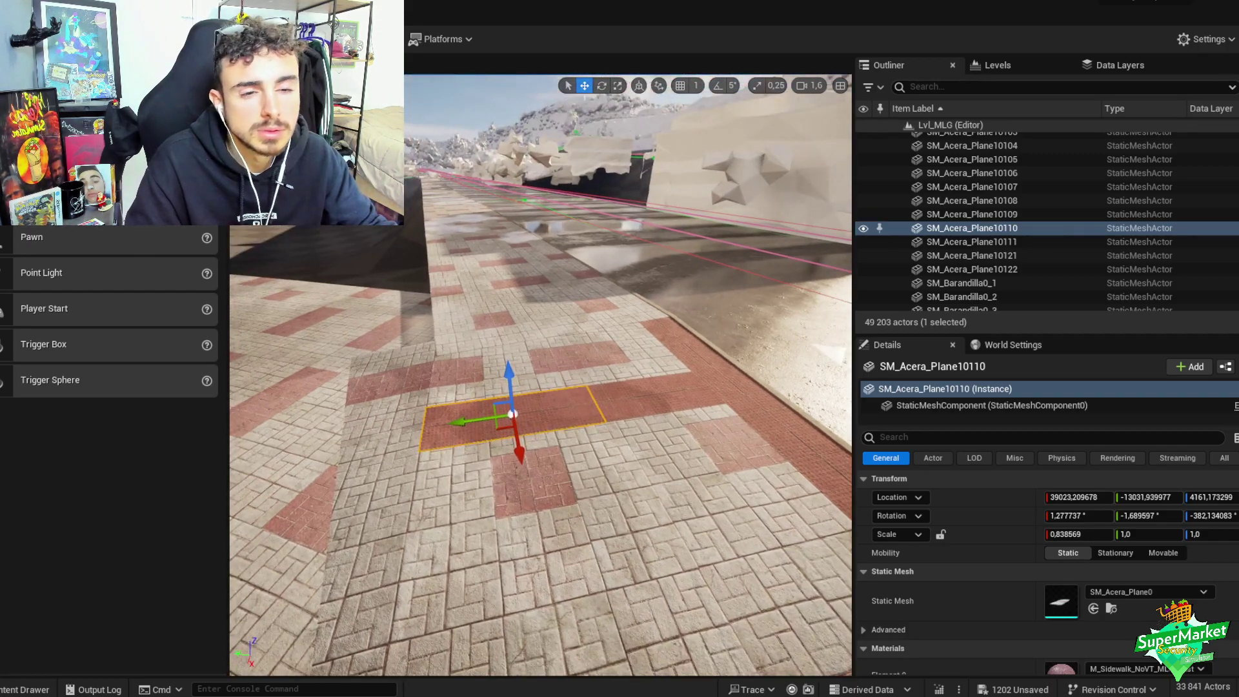
pyautogui.moveTo(478, 370); pyautogui.dragTo(459, 343, button='right')
pyautogui.keyDown('ctrl'); pyautogui.click(483, 370); pyautogui.keyUp('ctrl')
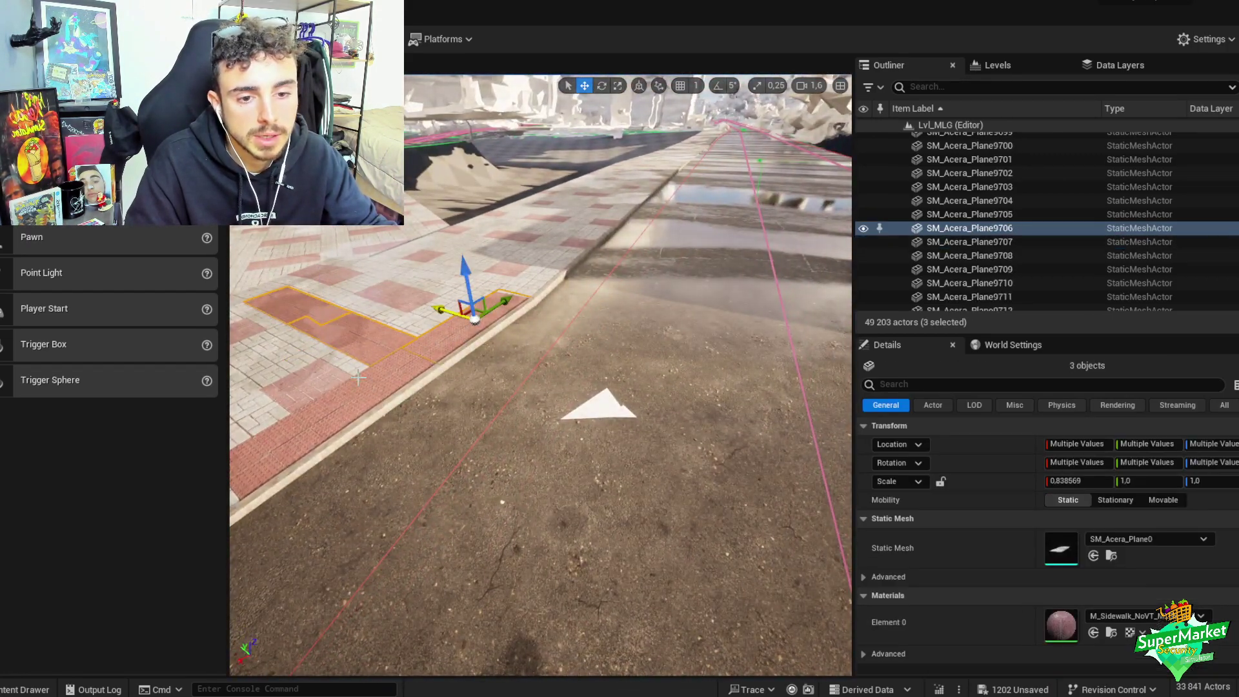
pyautogui.keyDown('ctrl'); pyautogui.click(318, 365); pyautogui.keyUp('ctrl')
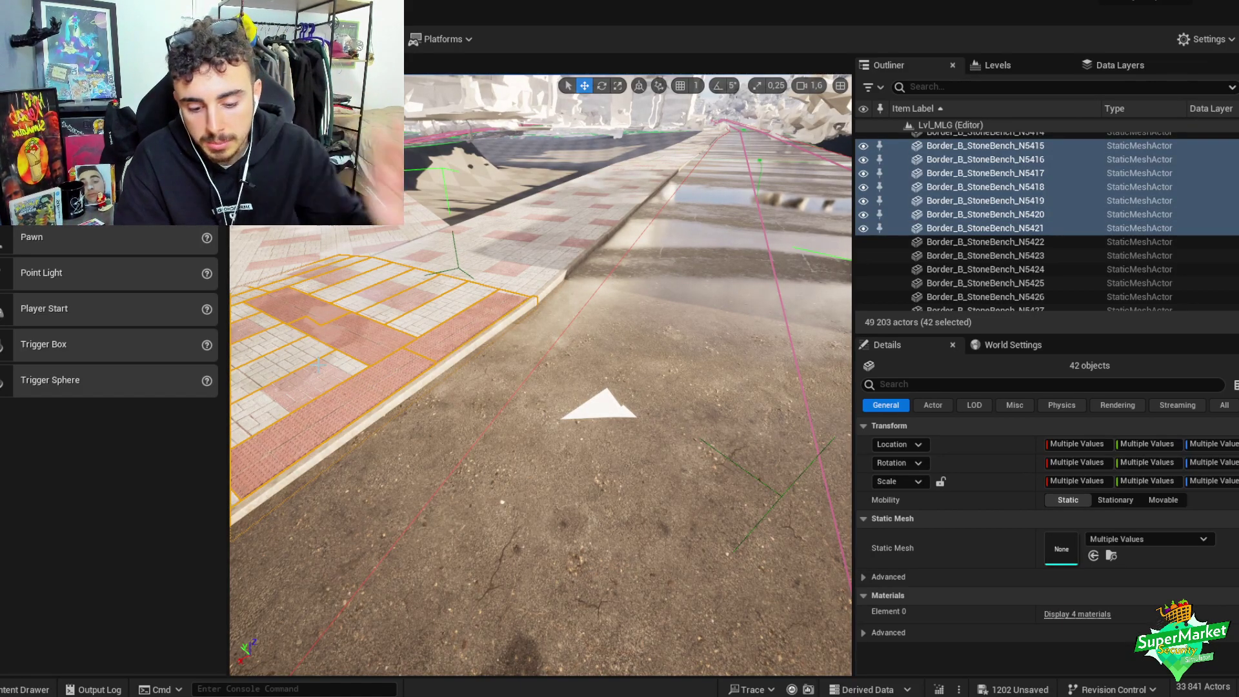
# - Group the selected corner tiles, then pan the Google Earth aerial view to the corner crossing
pyautogui.hotkey('ctrl', 'g')
pyautogui.hotkey('alt', 'Tab')
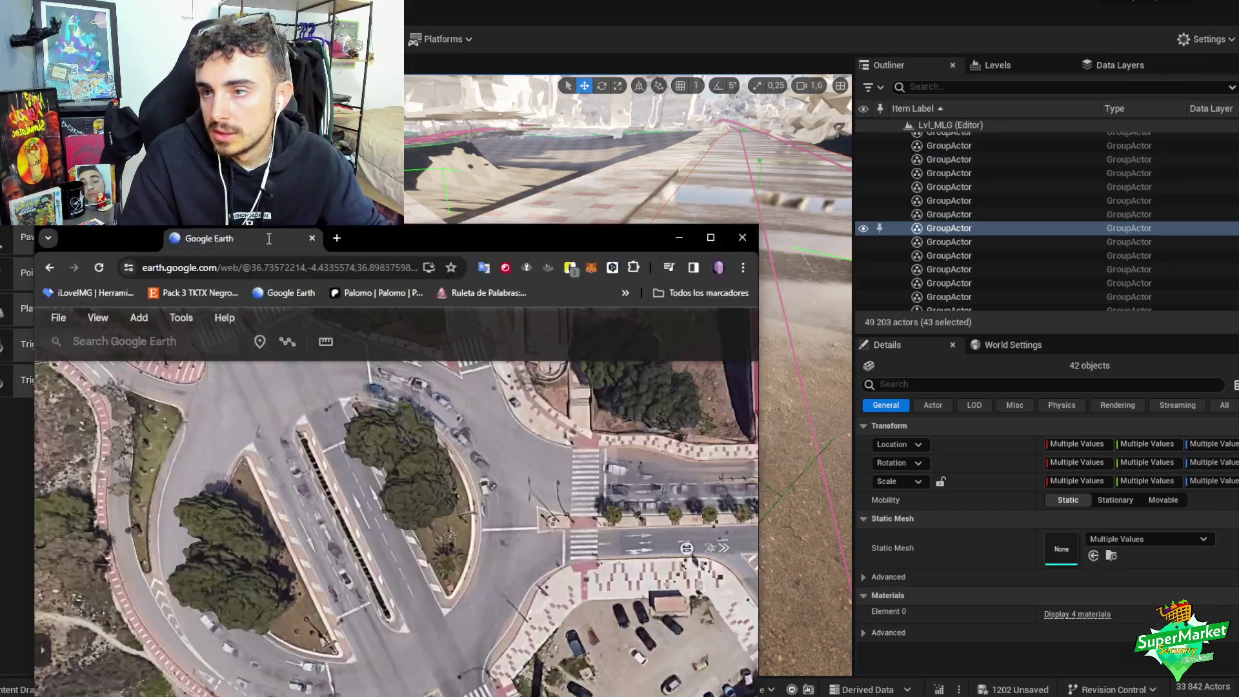
pyautogui.scroll(5, 346, 382)
pyautogui.moveTo(346, 382); pyautogui.dragTo(155, 397)
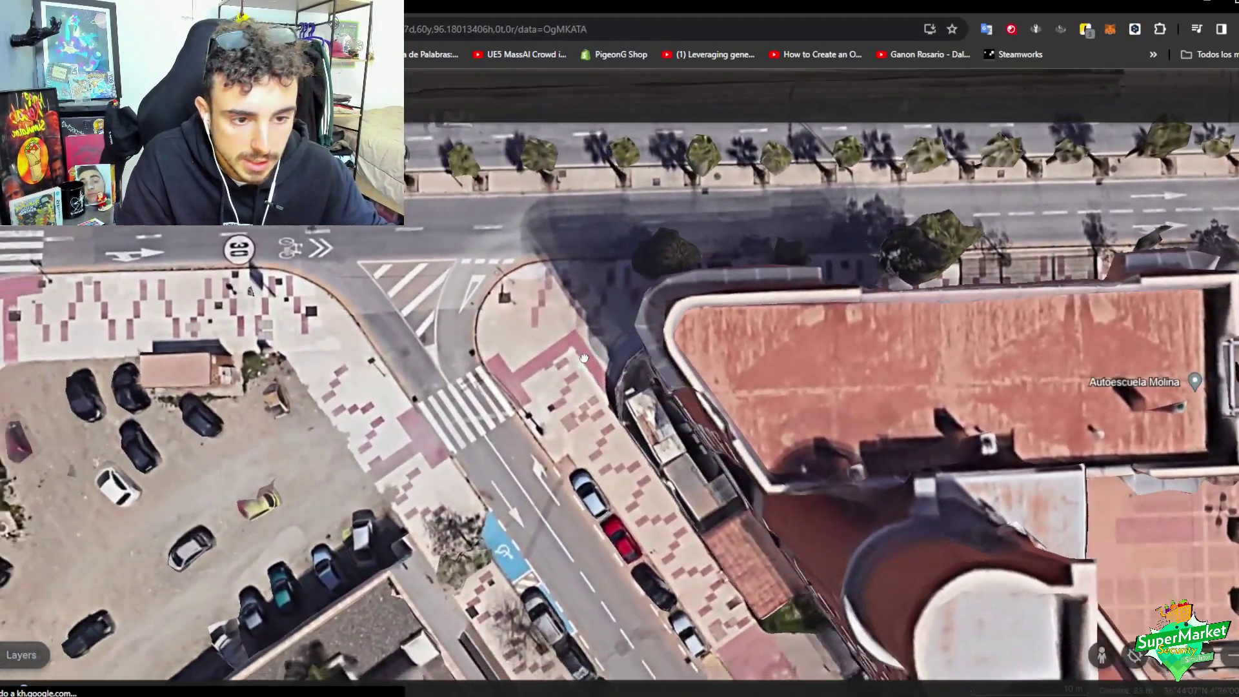
pyautogui.moveTo(584, 358); pyautogui.dragTo(638, 333)
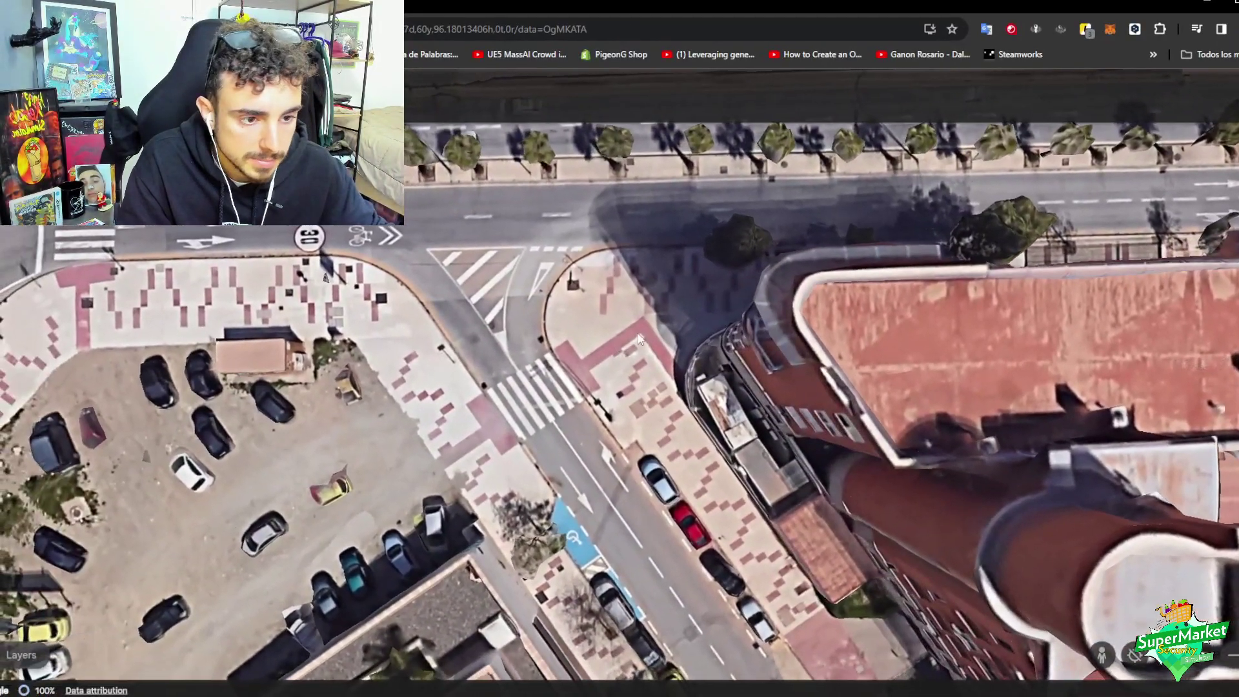
pyautogui.hotkey('alt', 'Tab')
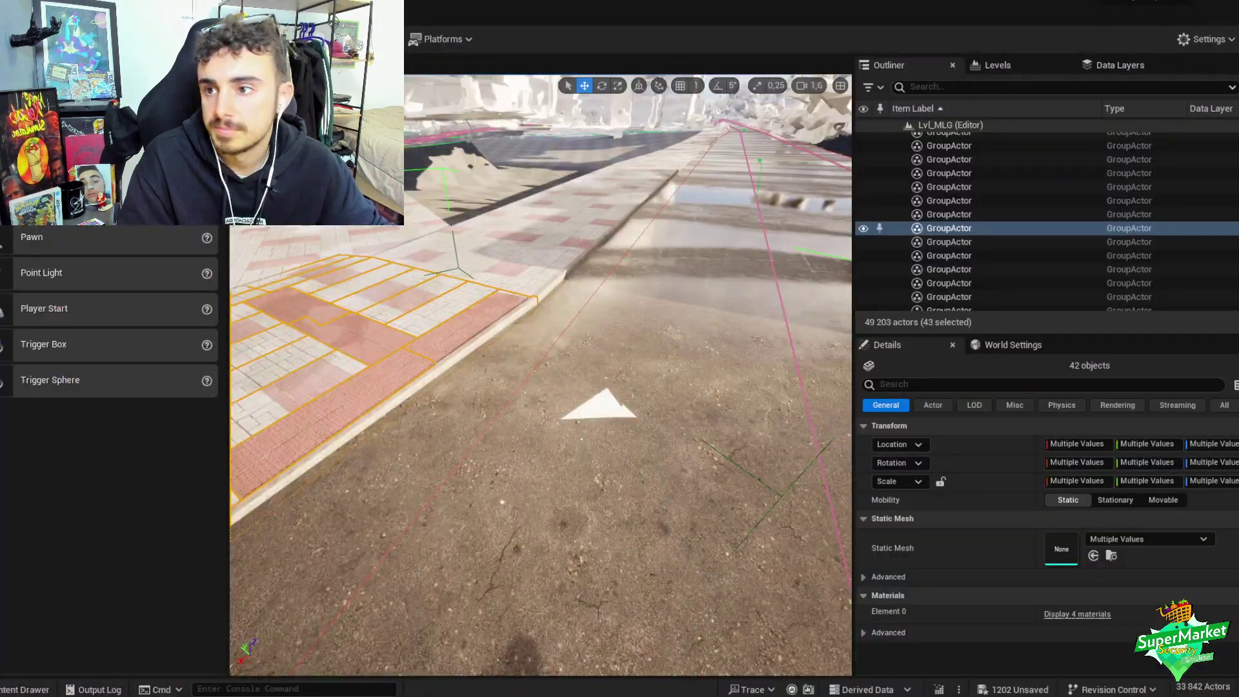
# - Duplicate the grouped corner tiles, turn the copy around and slide it to the opposite corner
pyautogui.press('f')
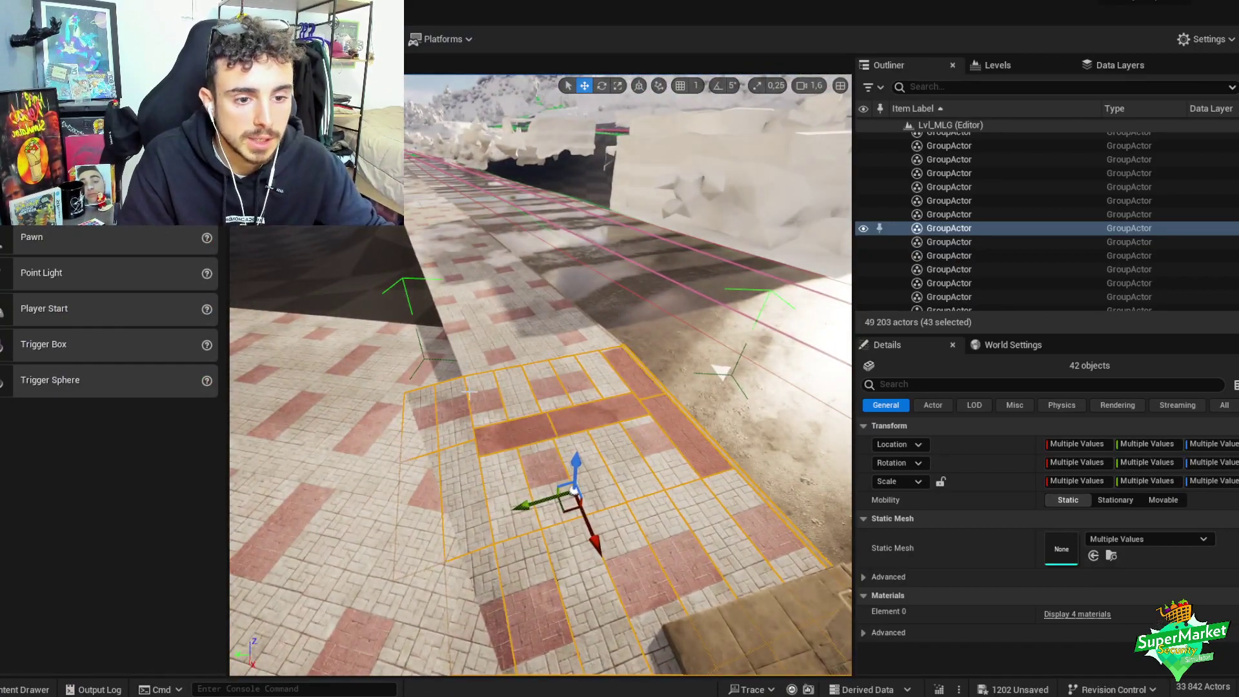
pyautogui.keyDown('alt'); pyautogui.moveTo(573, 490); pyautogui.dragTo(528, 428); pyautogui.keyUp('alt')
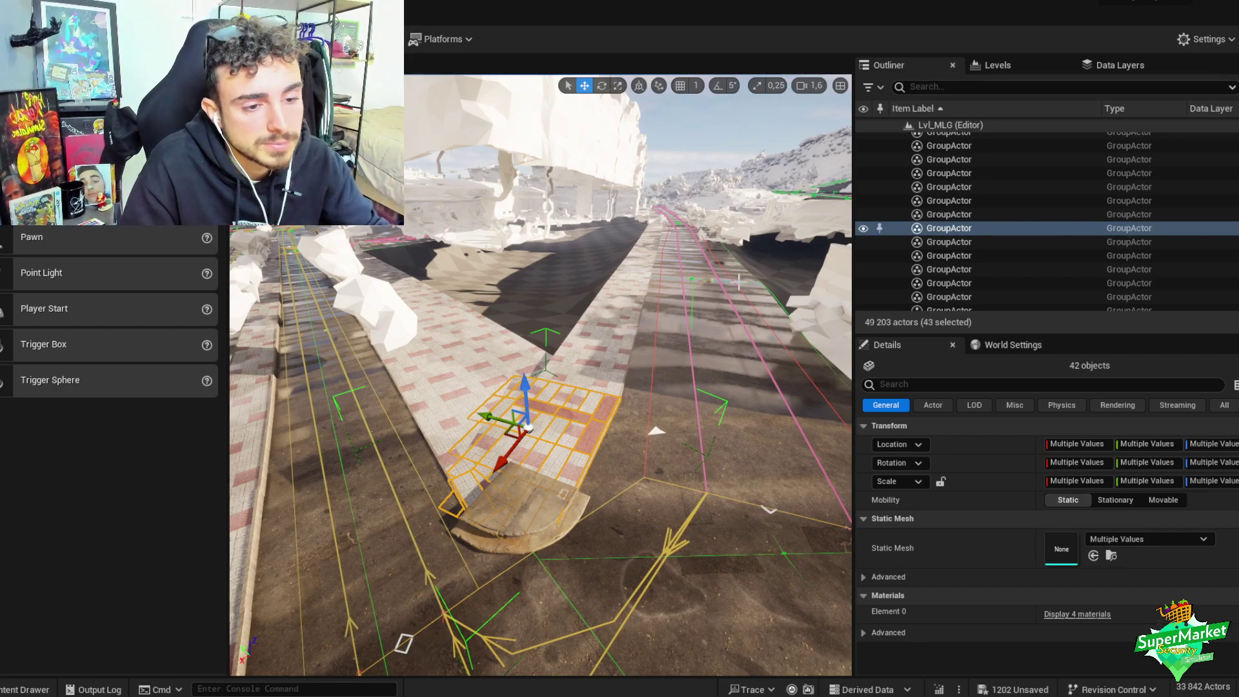
pyautogui.moveTo(581, 348); pyautogui.dragTo(646, 348, button='right')
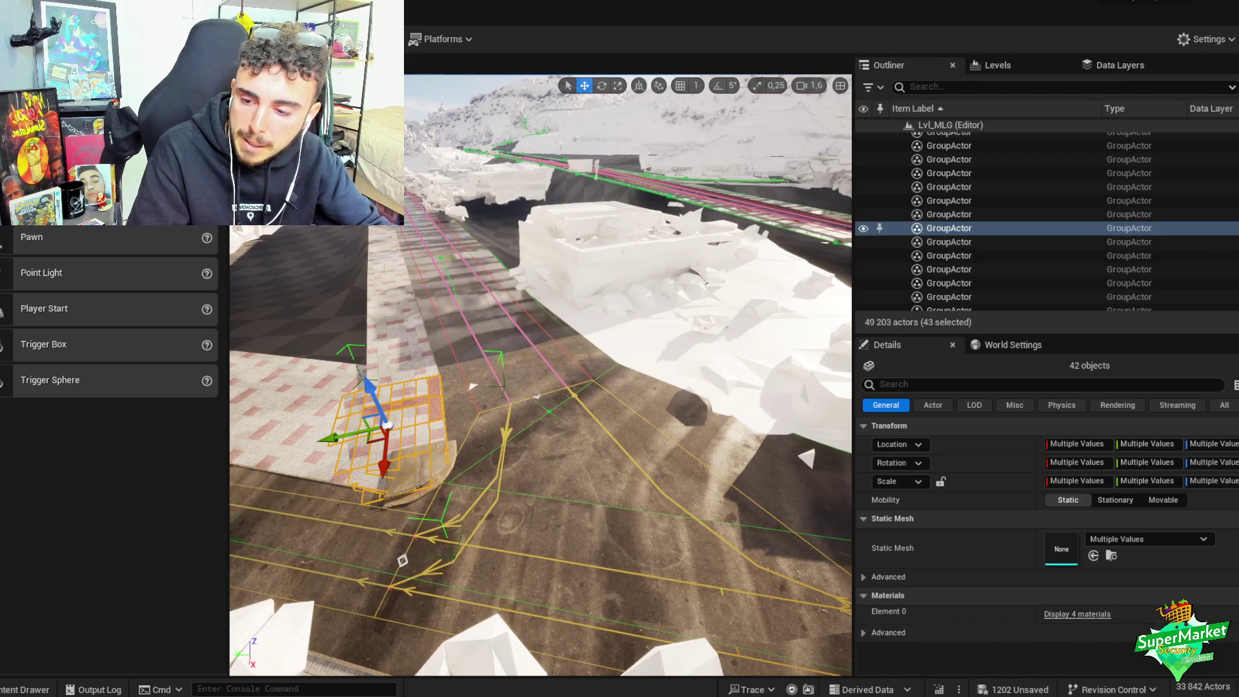
pyautogui.moveTo(333, 361); pyautogui.dragTo(397, 363, button='right')
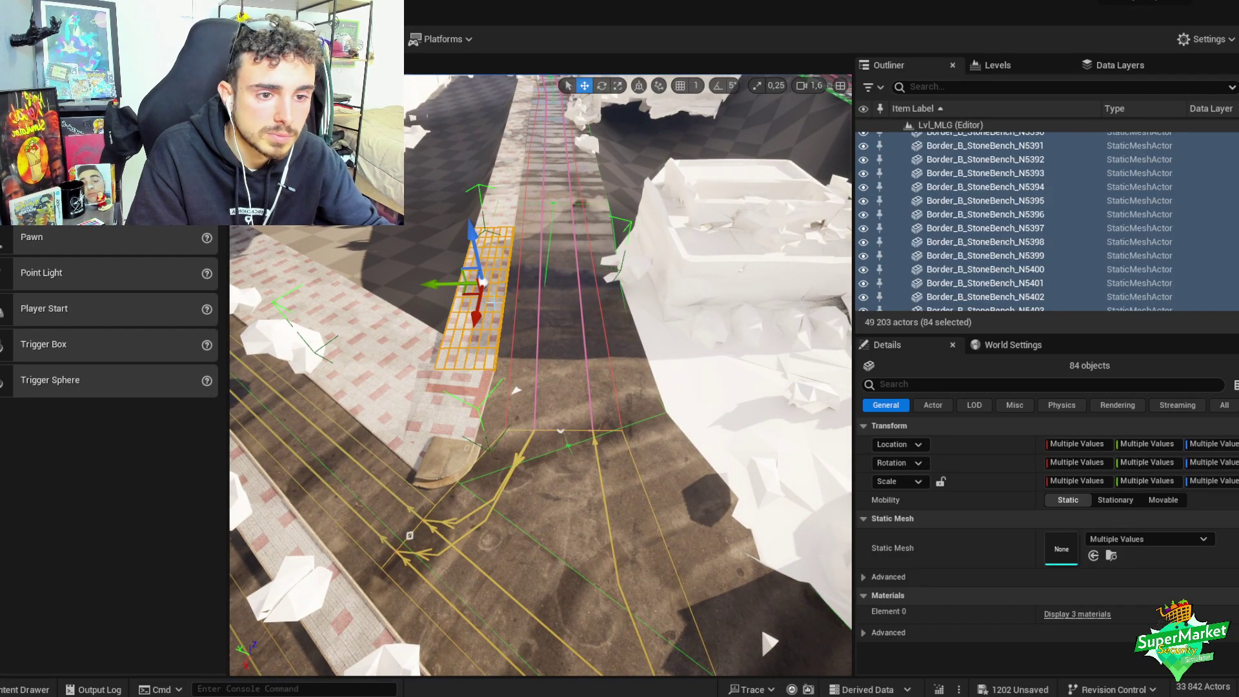
pyautogui.keyDown('alt'); pyautogui.moveTo(452, 284); pyautogui.dragTo(606, 276); pyautogui.keyUp('alt')
pyautogui.press('e')
pyautogui.press('w')
pyautogui.moveTo(610, 224); pyautogui.dragTo(633, 420)
pyautogui.moveTo(633, 420); pyautogui.dragTo(581, 326, button='right')
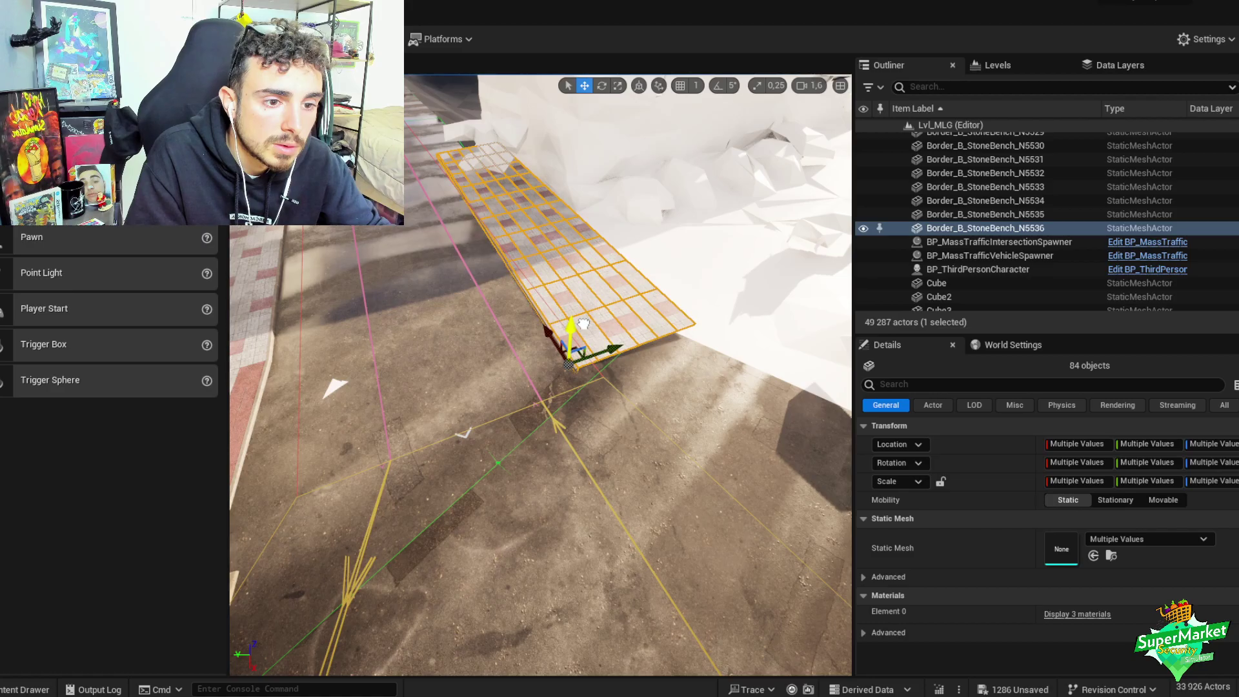
# - Rotate the copy slightly to follow the kerb, nudge it into place and group it
pyautogui.moveTo(611, 313); pyautogui.dragTo(604, 353, button='right')
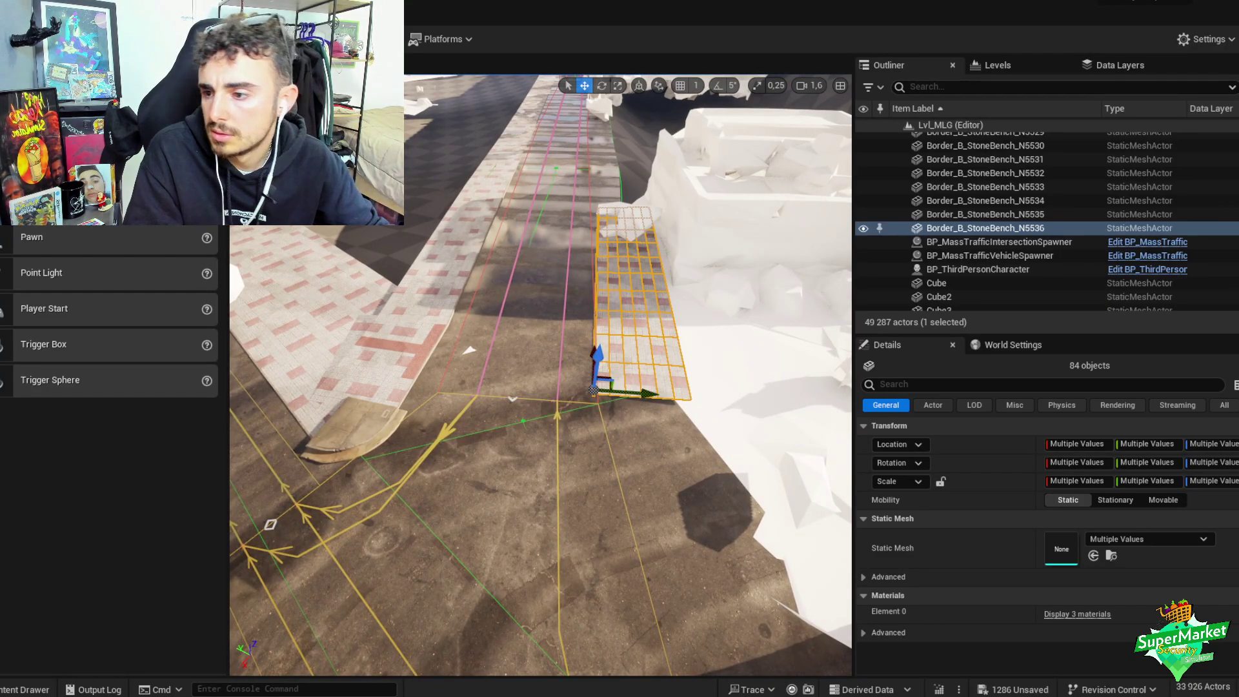
pyautogui.moveTo(405, 343); pyautogui.dragTo(588, 299, button='right')
pyautogui.press('e')
pyautogui.moveTo(427, 321); pyautogui.dragTo(431, 324)
pyautogui.press('w')
pyautogui.moveTo(625, 368); pyautogui.dragTo(625, 368, button='right')
pyautogui.moveTo(625, 368); pyautogui.dragTo(626, 369)
pyautogui.moveTo(626, 369)
pyautogui.mouseDown(button='right')
pyautogui.moveTo(626, 345)
pyautogui.moveTo(630, 374)
pyautogui.moveTo(620, 355)
pyautogui.moveTo(674, 368)
pyautogui.moveTo(675, 379)
pyautogui.moveTo(641, 376)
pyautogui.mouseUp(button='right')
pyautogui.scroll(3, 629, 356)
pyautogui.hotkey('ctrl', 'g')
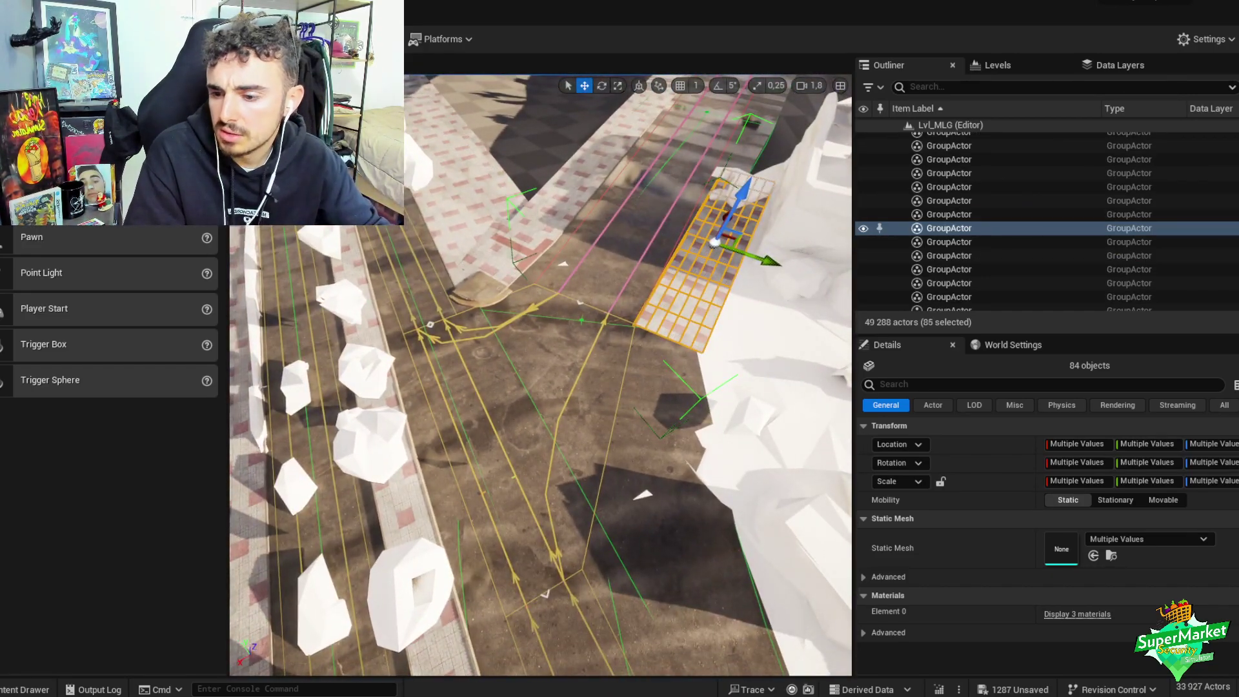
# - Duplicate the curb ramp piece and place the copy against the opposite sidewalk edge
pyautogui.click(477, 294)
pyautogui.moveTo(478, 293); pyautogui.dragTo(484, 310, button='right')
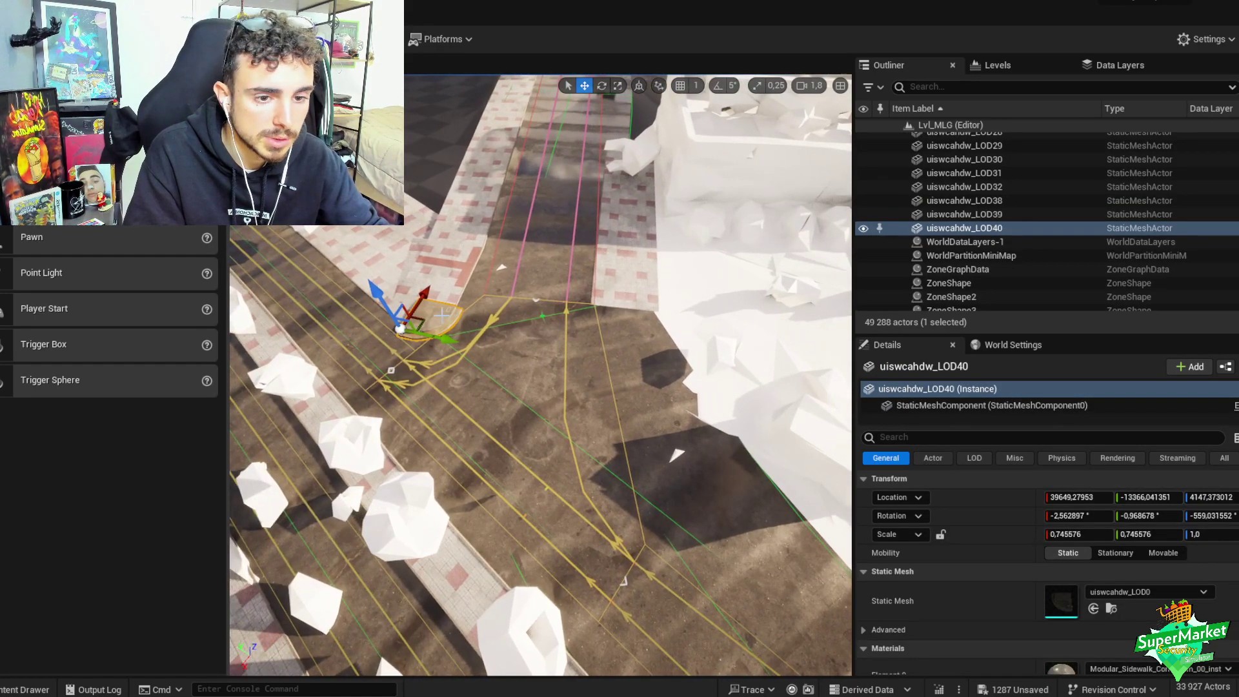
pyautogui.keyDown('alt'); pyautogui.moveTo(425, 323); pyautogui.dragTo(611, 351); pyautogui.keyUp('alt')
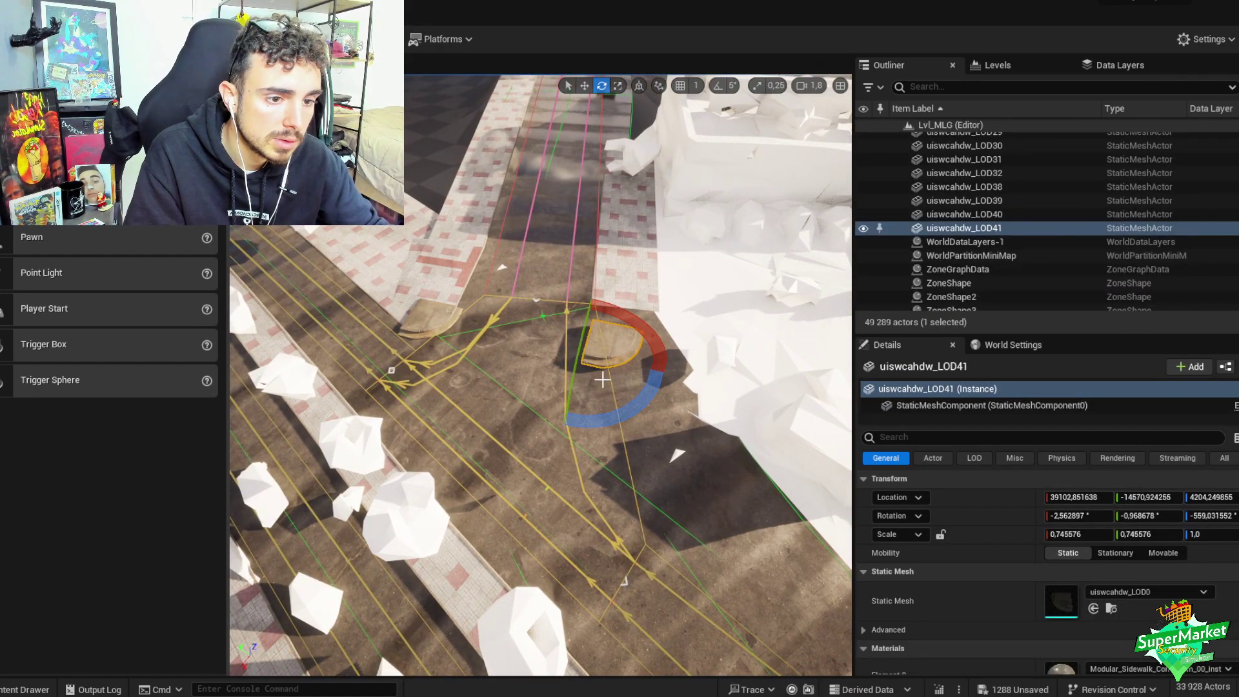
pyautogui.press('w')
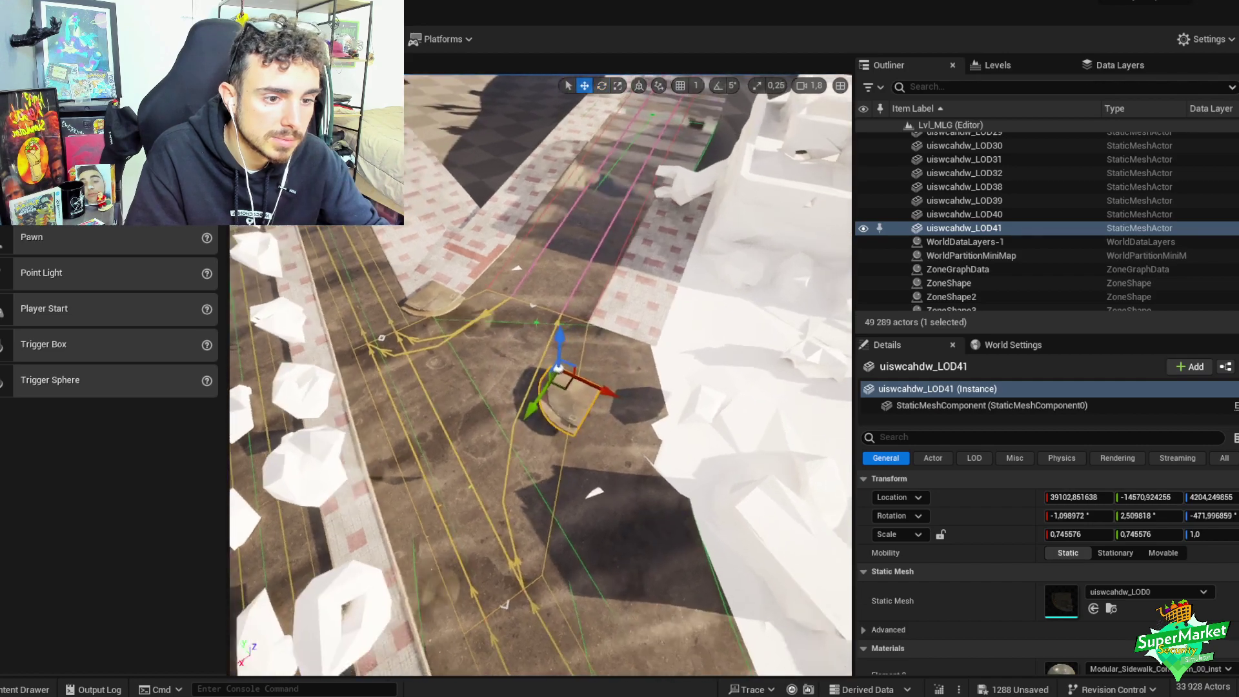
pyautogui.moveTo(535, 361); pyautogui.dragTo(530, 389, button='right')
pyautogui.moveTo(531, 389); pyautogui.dragTo(631, 344)
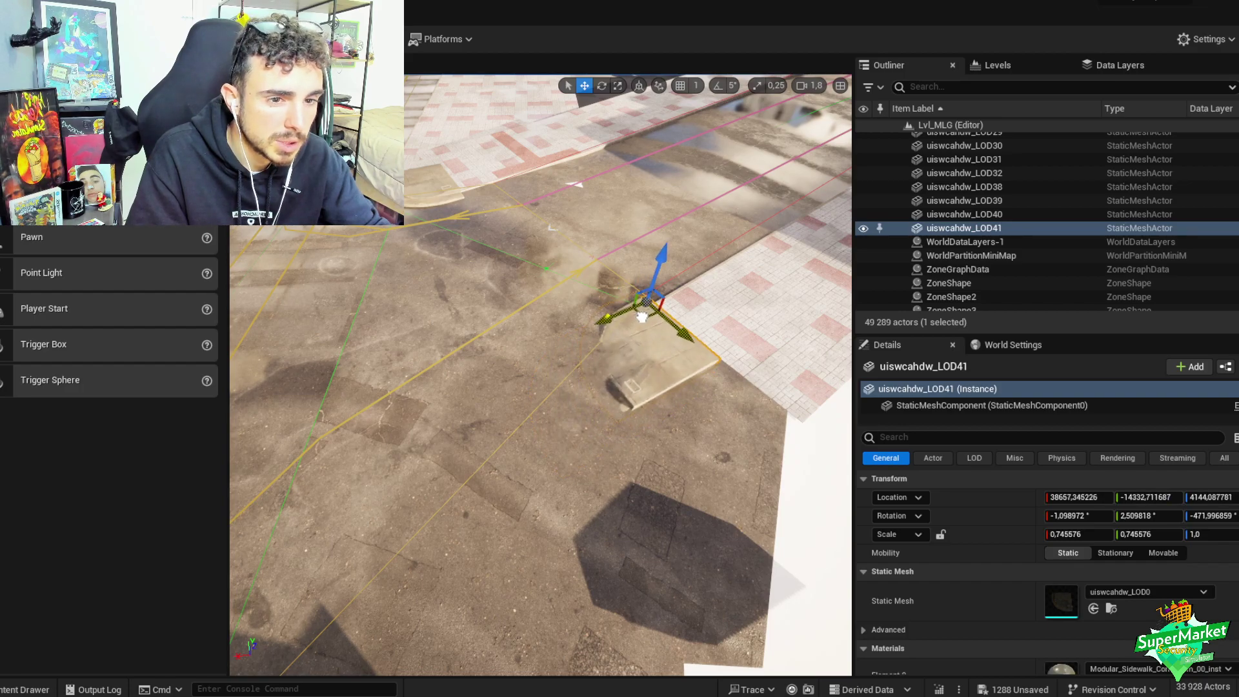
pyautogui.moveTo(642, 316); pyautogui.dragTo(573, 474, button='right')
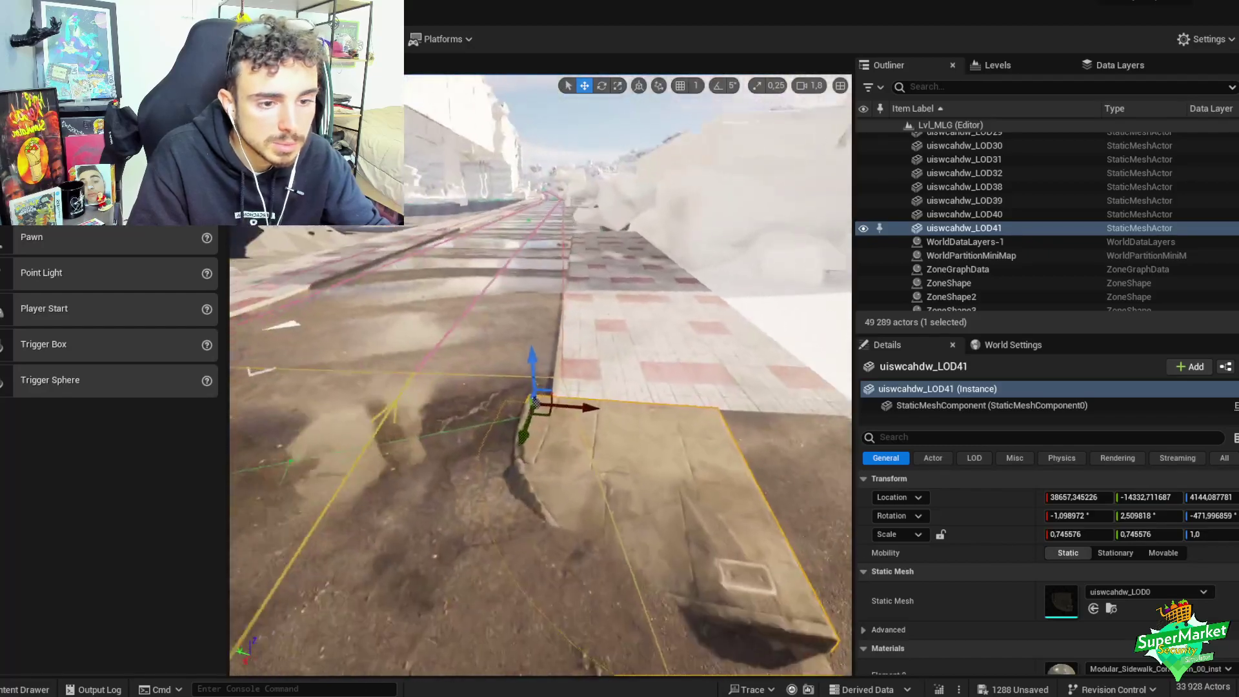
pyautogui.moveTo(537, 403); pyautogui.dragTo(554, 368)
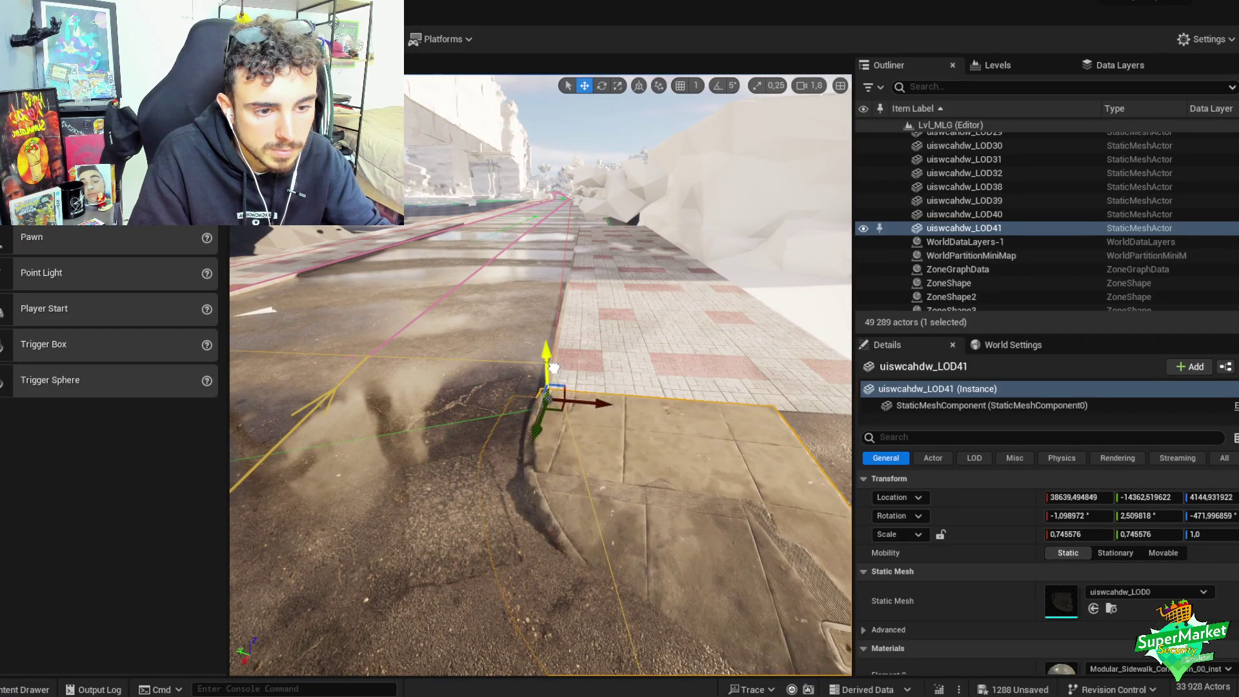
# - Rotate the curb piece to match the road and slide it into place at the corner
pyautogui.press('e')
pyautogui.moveTo(554, 368); pyautogui.dragTo(559, 373, button='right')
pyautogui.moveTo(559, 373); pyautogui.dragTo(568, 371)
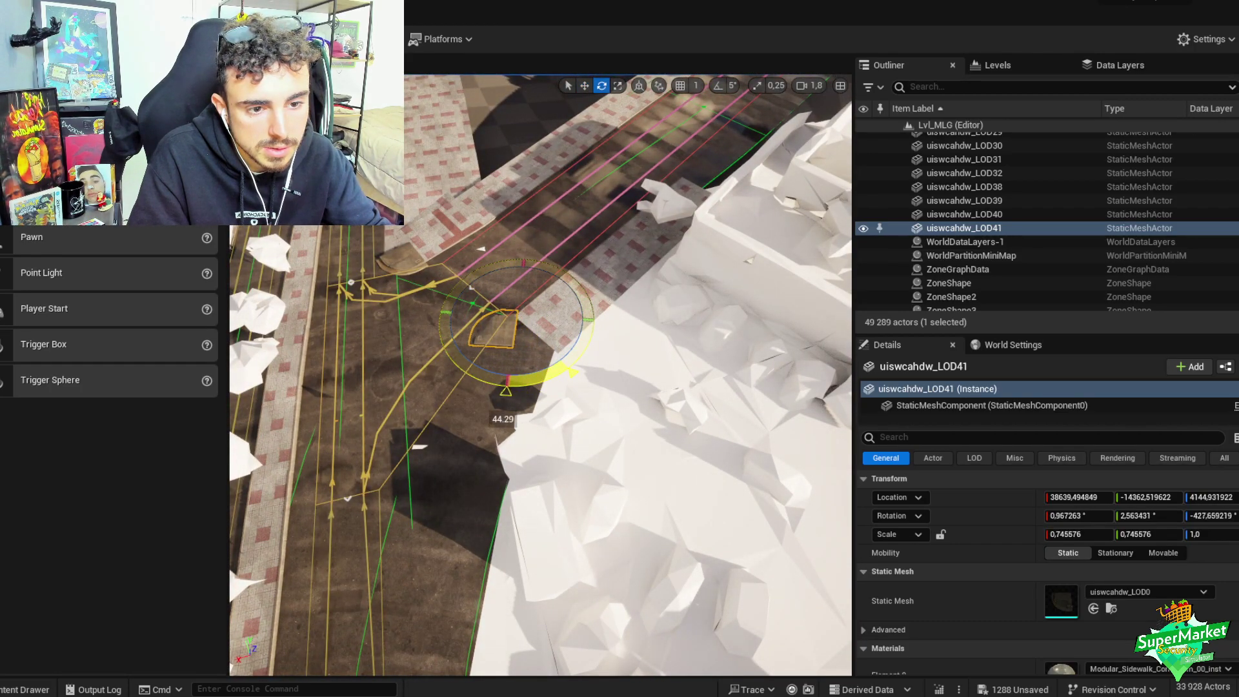
pyautogui.press('w')
pyautogui.moveTo(504, 413); pyautogui.dragTo(658, 258, button='right')
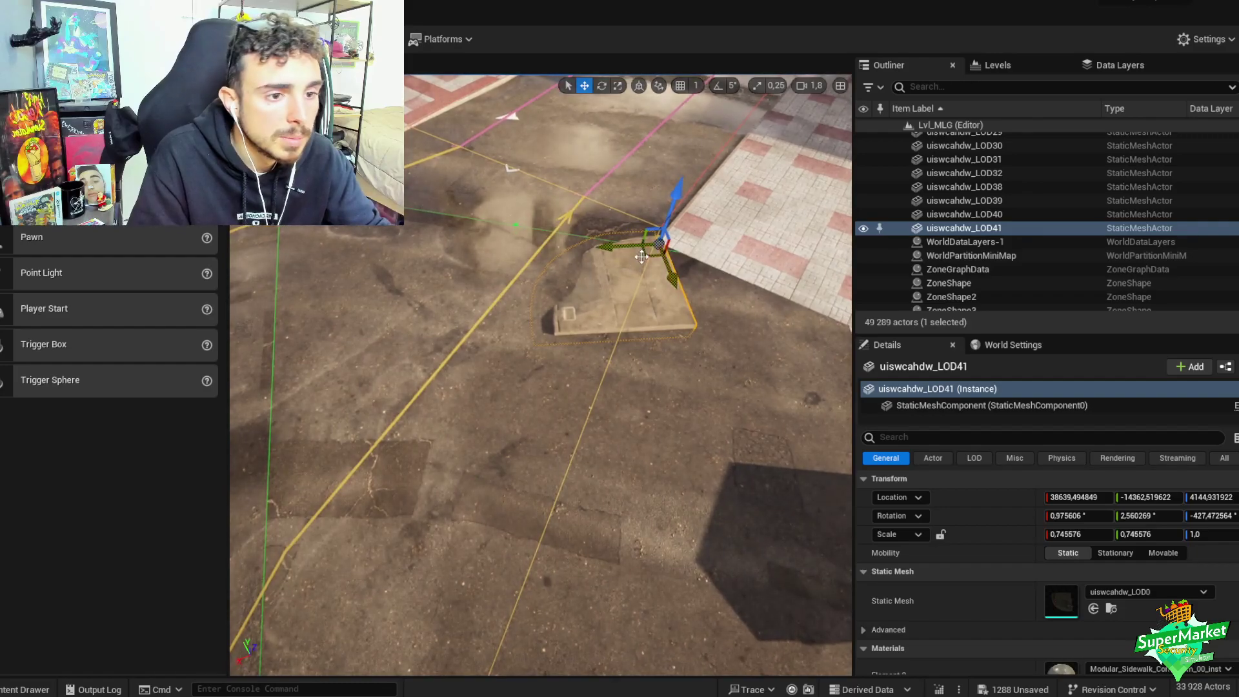
pyautogui.moveTo(658, 259)
pyautogui.mouseDown()
pyautogui.moveTo(674, 252)
pyautogui.moveTo(661, 264)
pyautogui.mouseUp()
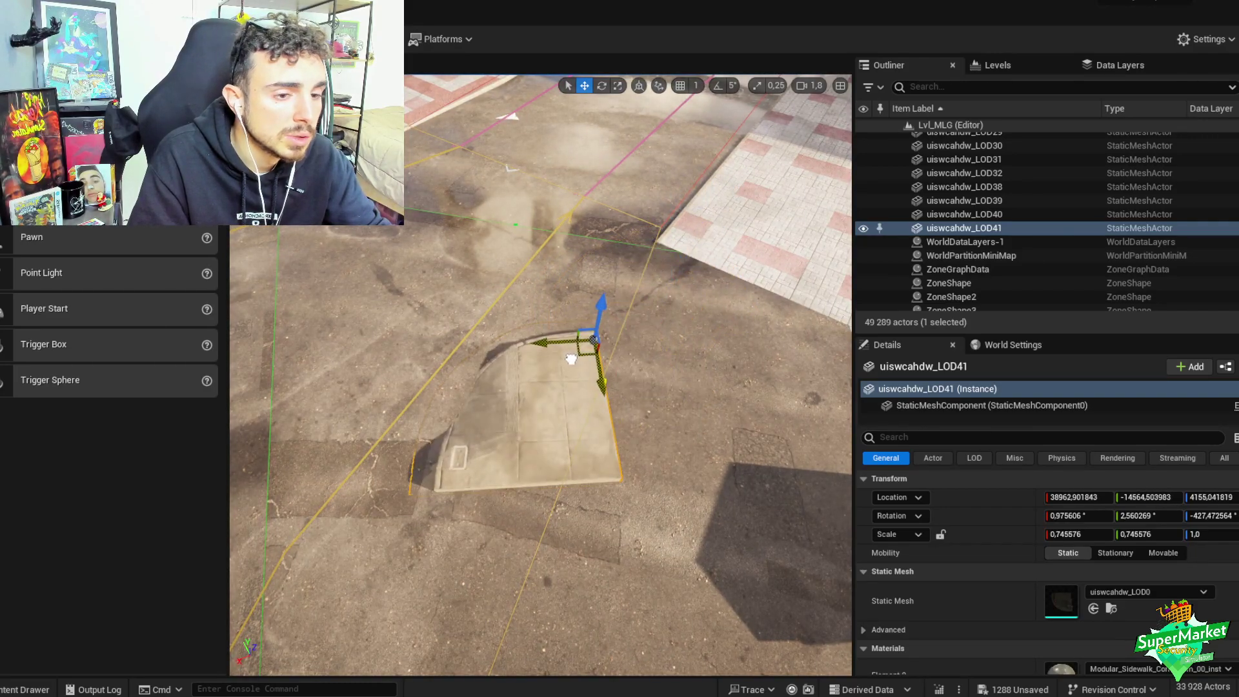
pyautogui.hotkey('ctrl', 'z')
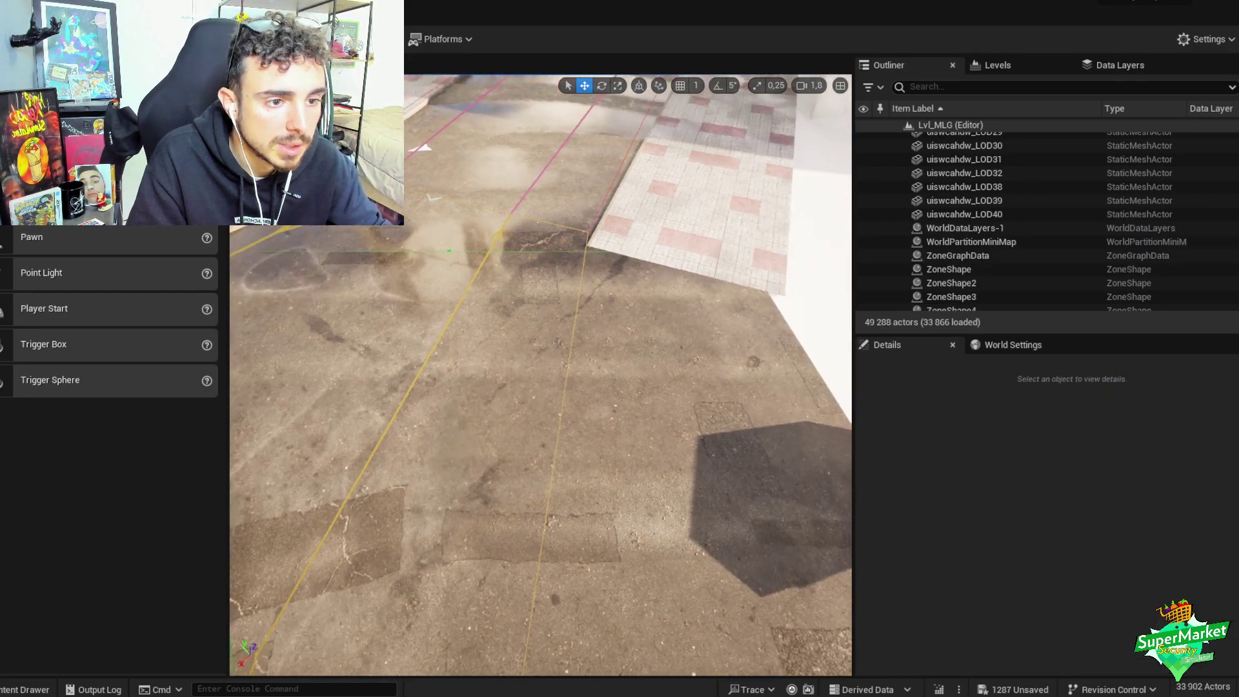
pyautogui.press('f')
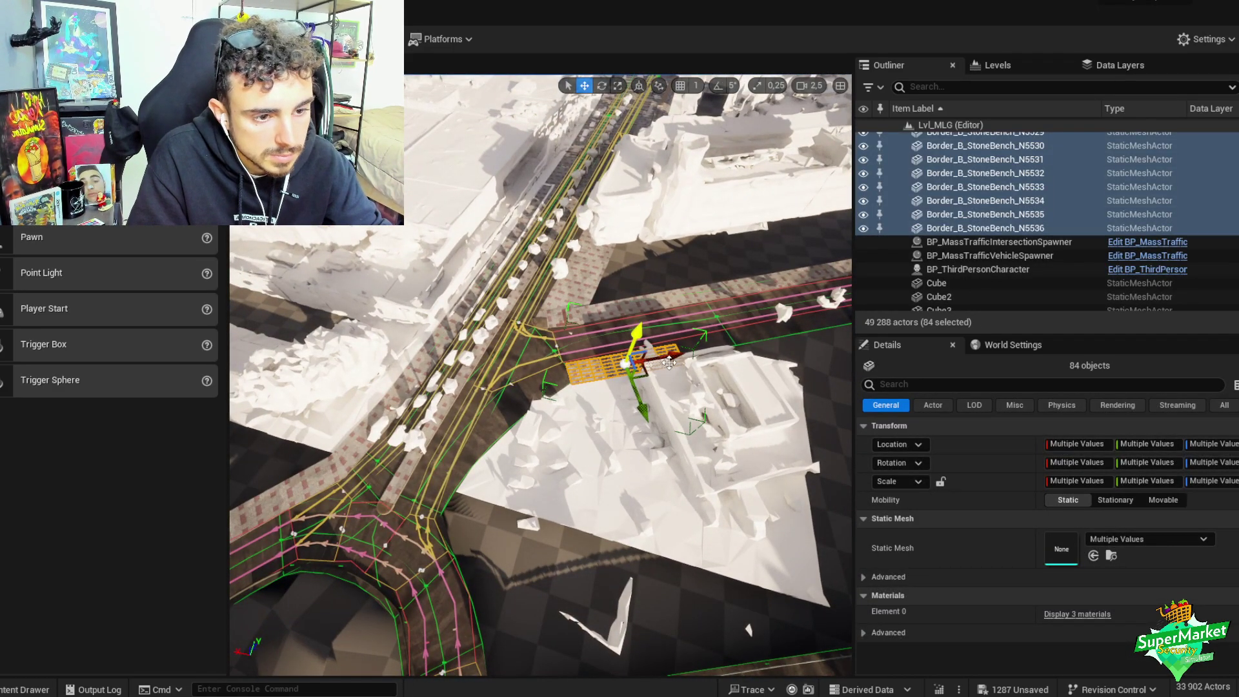
pyautogui.keyDown('alt'); pyautogui.moveTo(669, 363); pyautogui.dragTo(434, 396); pyautogui.keyUp('alt')
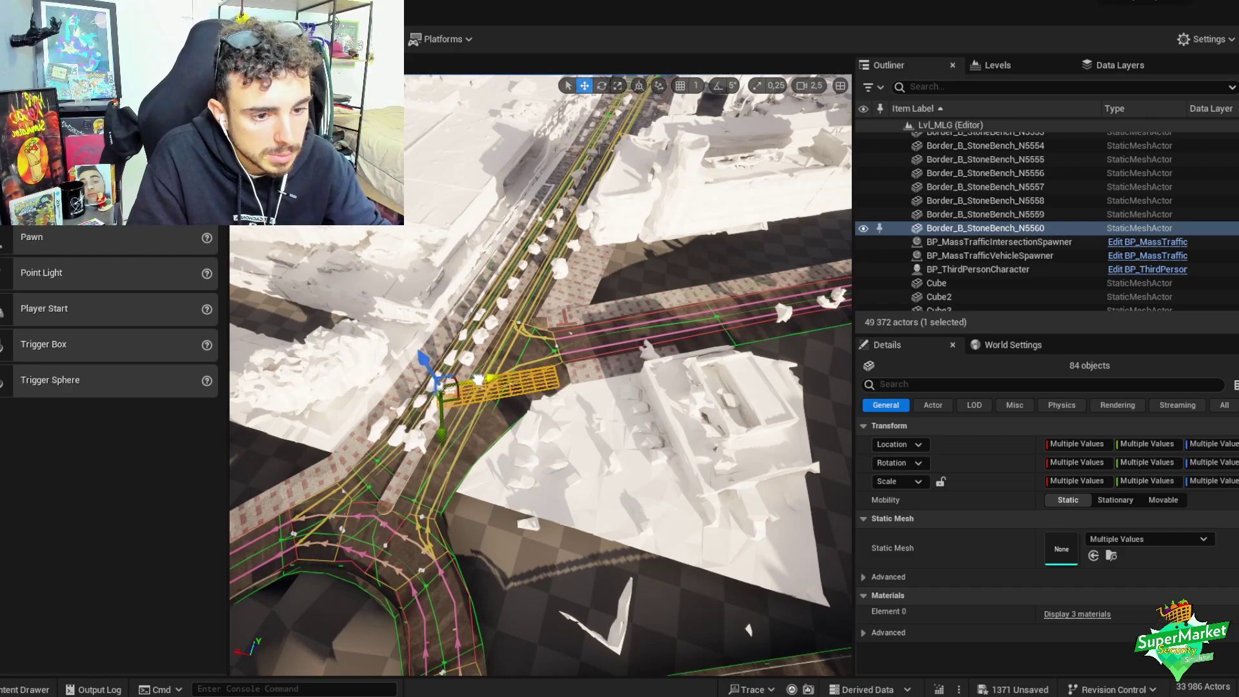
pyautogui.press('f')
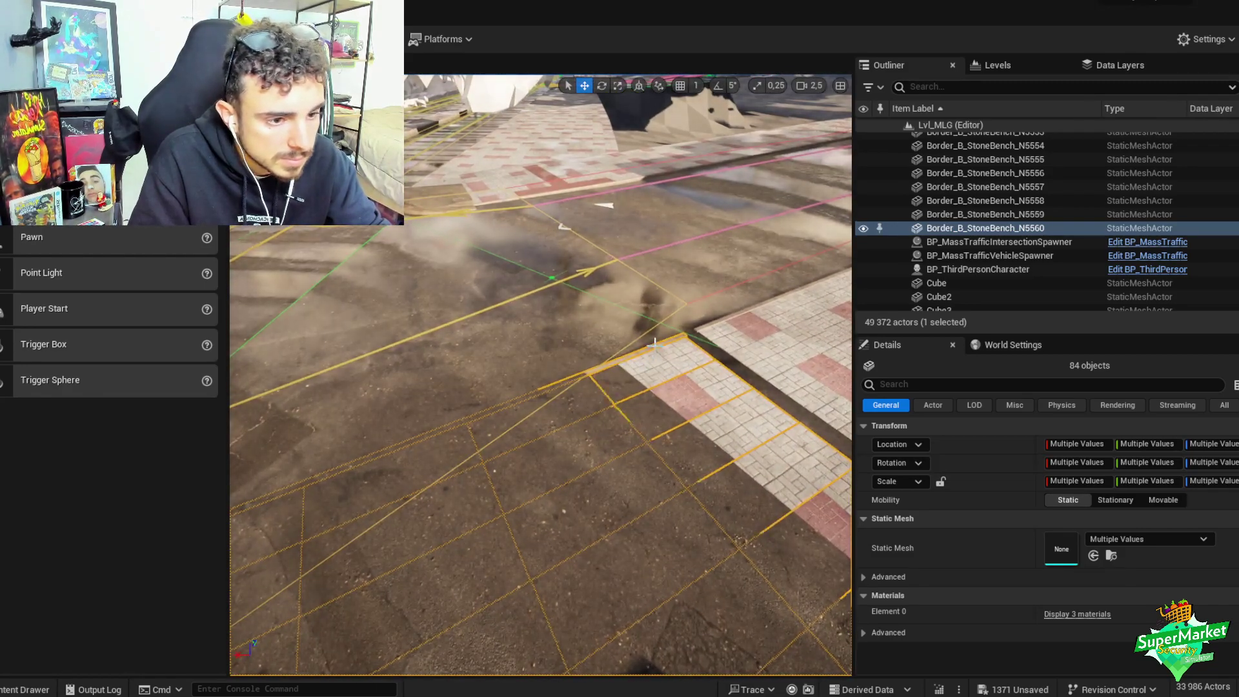
pyautogui.moveTo(653, 342); pyautogui.dragTo(603, 357, button='right')
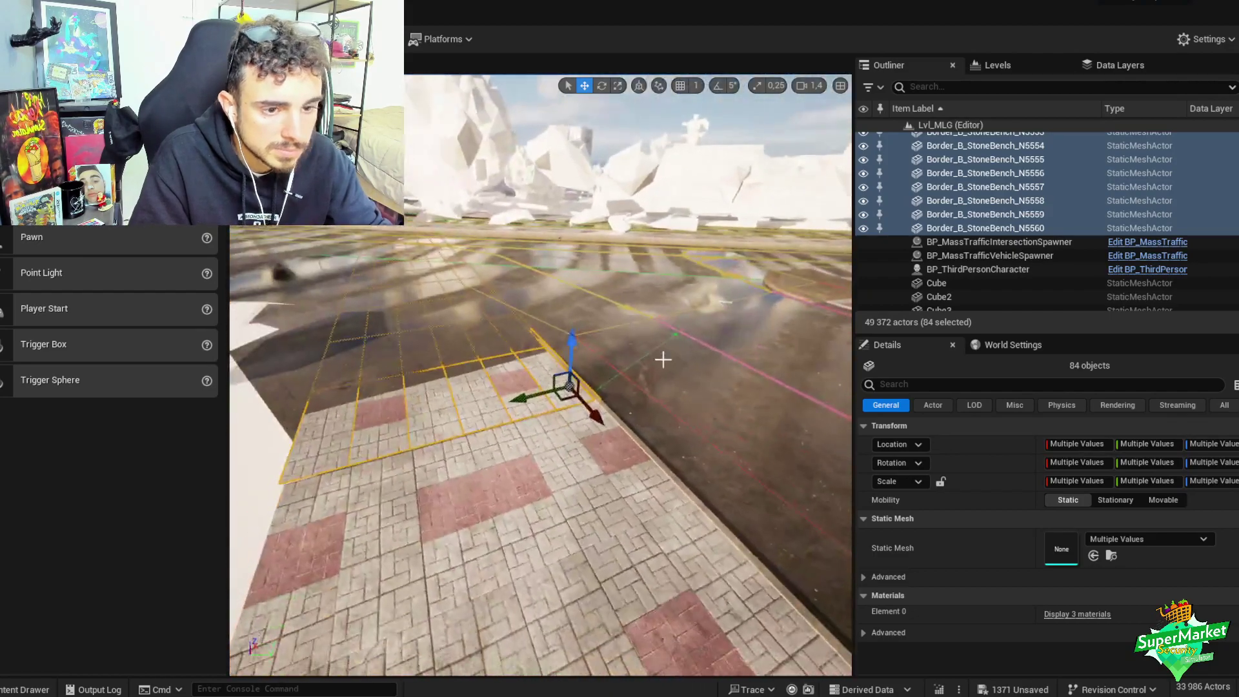
pyautogui.press('e')
pyautogui.moveTo(601, 357); pyautogui.dragTo(617, 439)
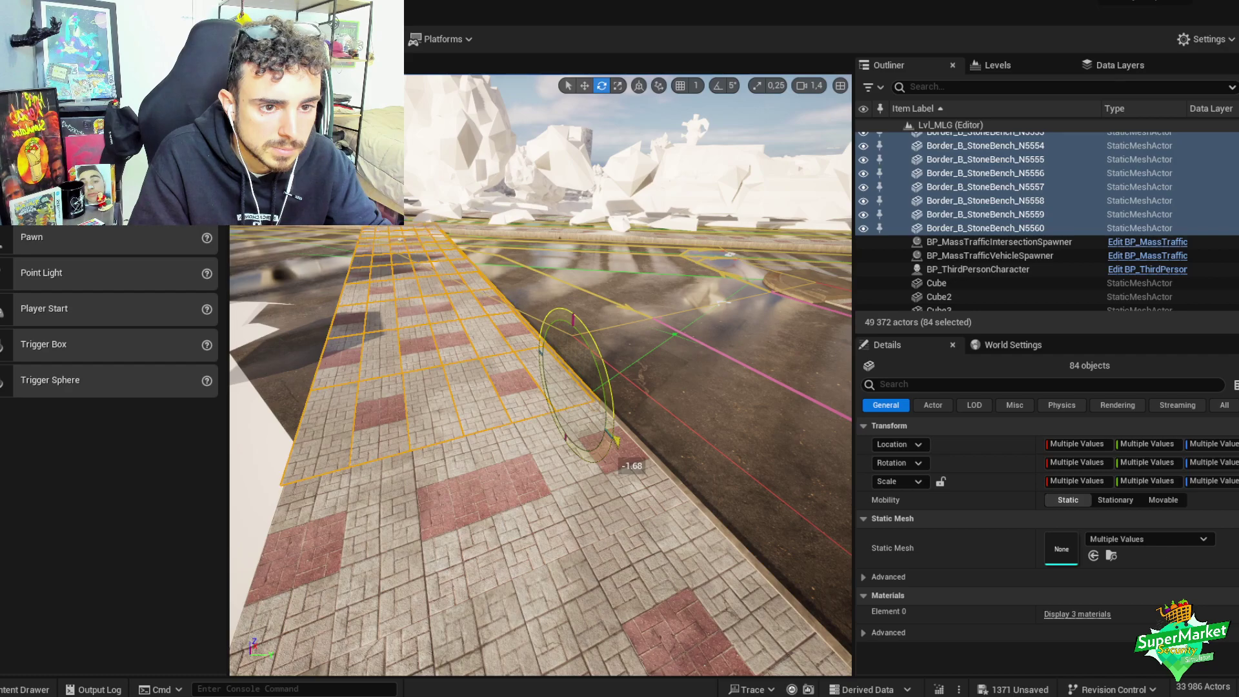
pyautogui.moveTo(687, 363); pyautogui.dragTo(603, 434, button='right')
pyautogui.moveTo(604, 435); pyautogui.dragTo(549, 483)
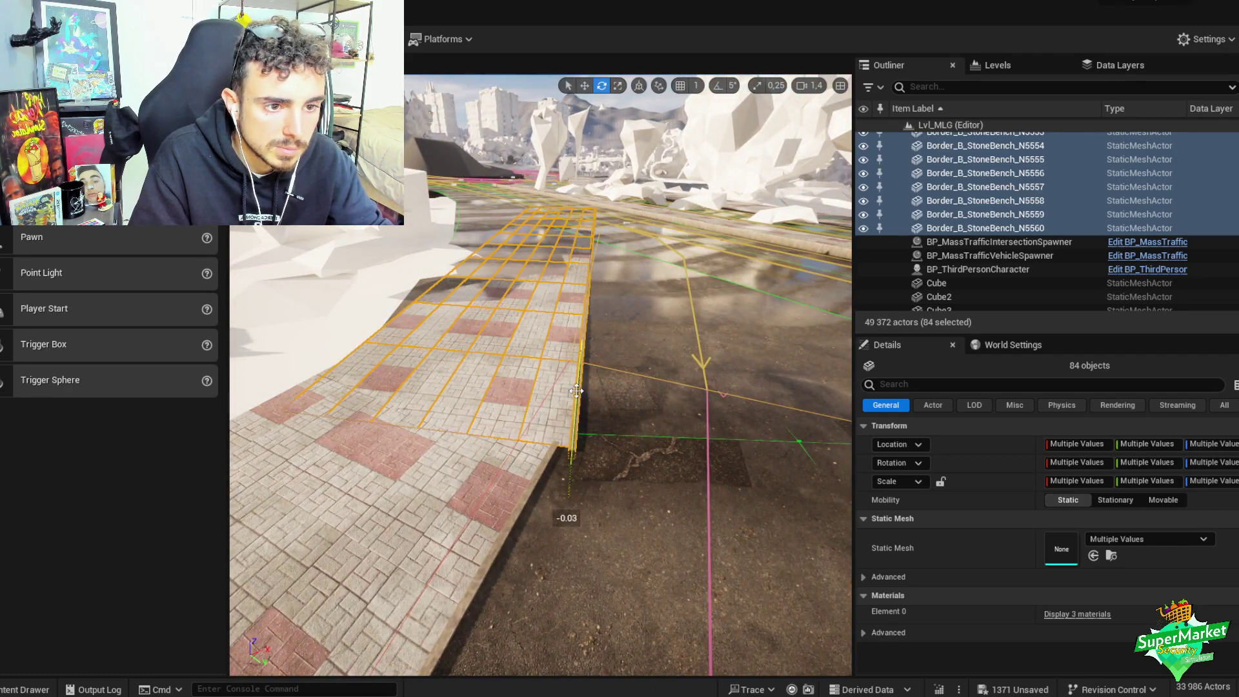
pyautogui.moveTo(581, 400); pyautogui.dragTo(630, 354, button='right')
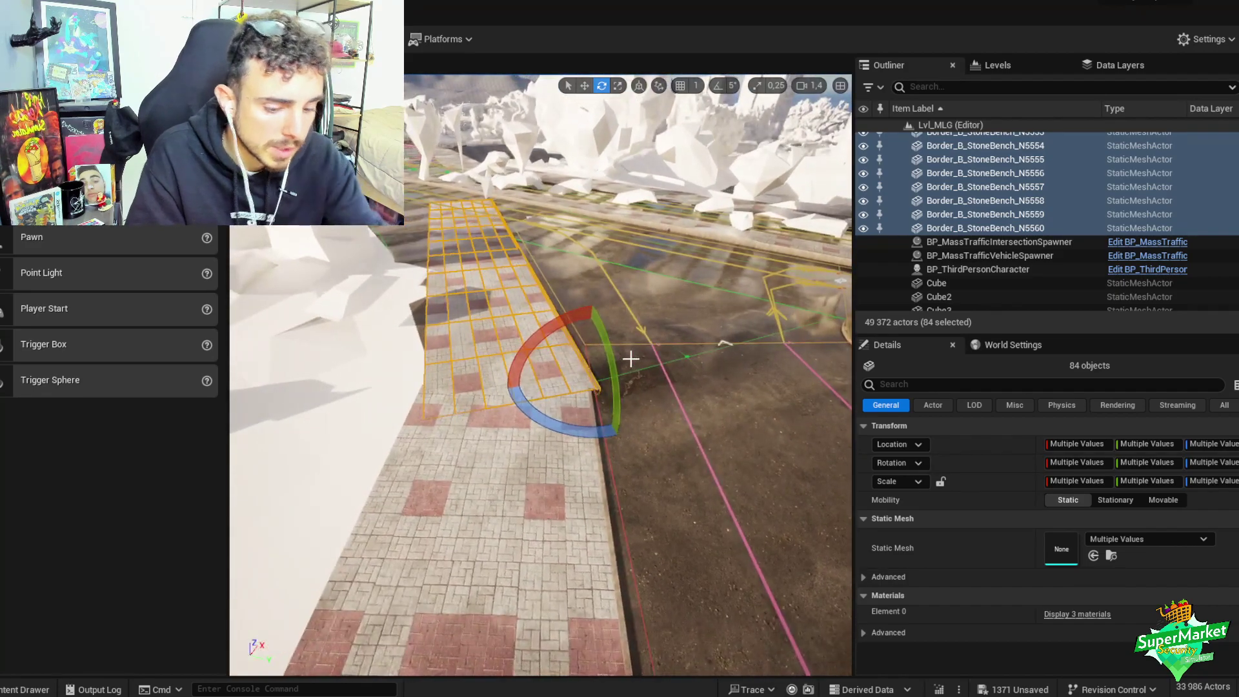
pyautogui.press('Delete')
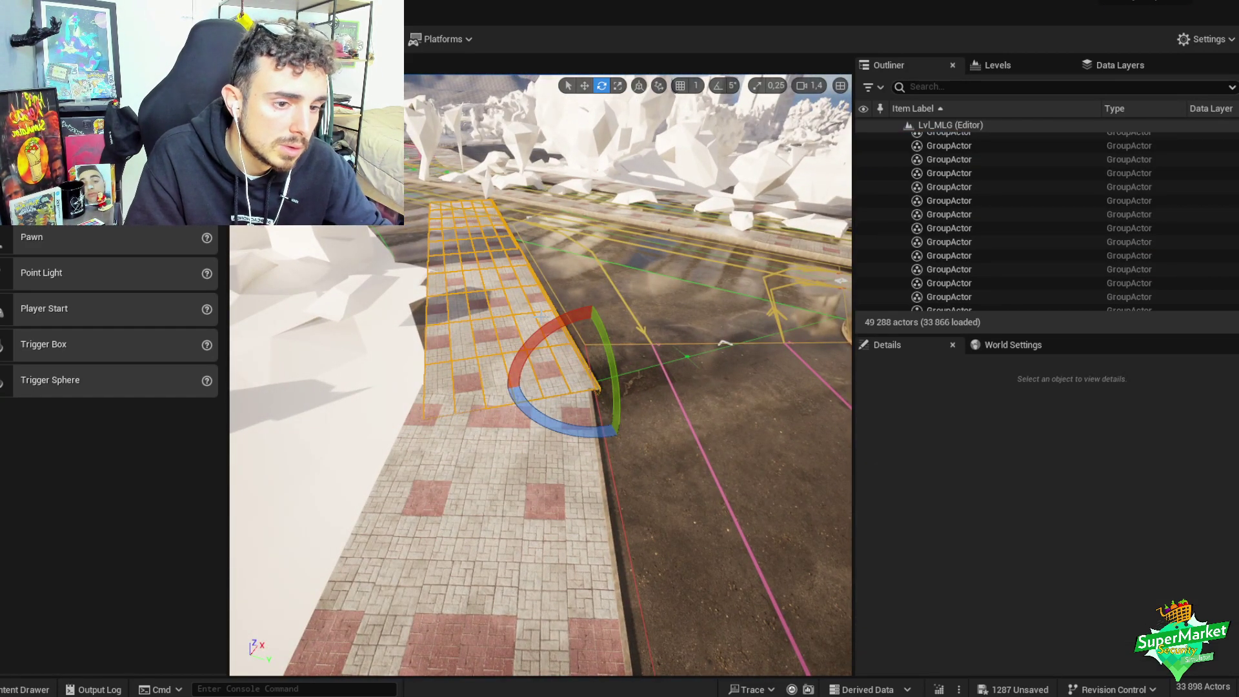
pyautogui.moveTo(510, 318); pyautogui.dragTo(518, 399, button='right')
pyautogui.hotkey('ctrl', 'z')
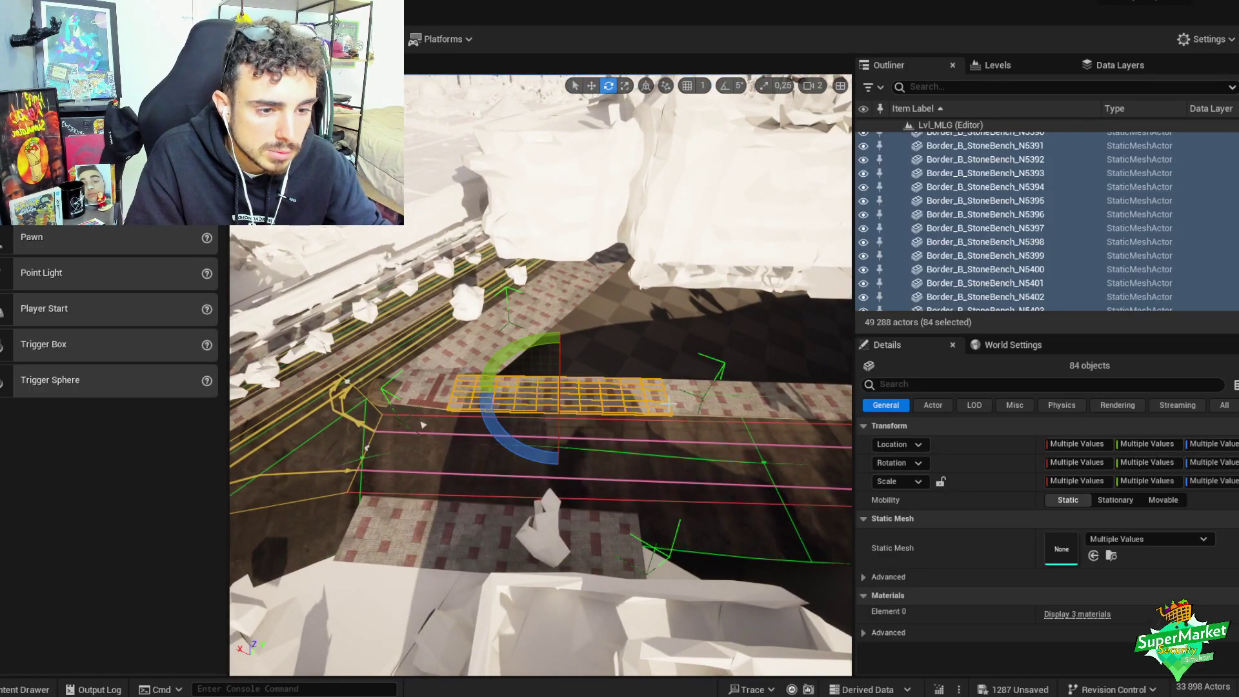
pyautogui.click(723, 398)
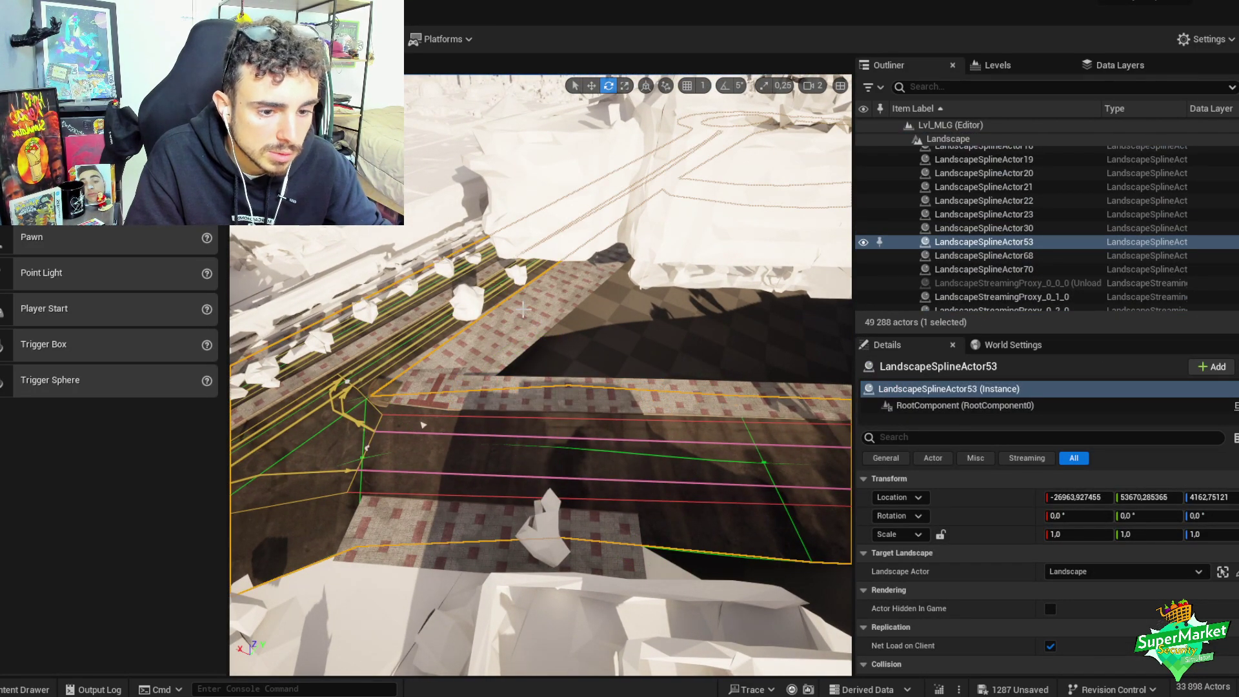
pyautogui.hotkey('ctrl', 'z')
pyautogui.moveTo(423, 425); pyautogui.dragTo(555, 309, button='right')
pyautogui.scroll(2, 452, 400)
pyautogui.hotkey('ctrl', 'z')
# - Duplicate the 42 paving pieces to a new spot near the street corner
pyautogui.press('w')
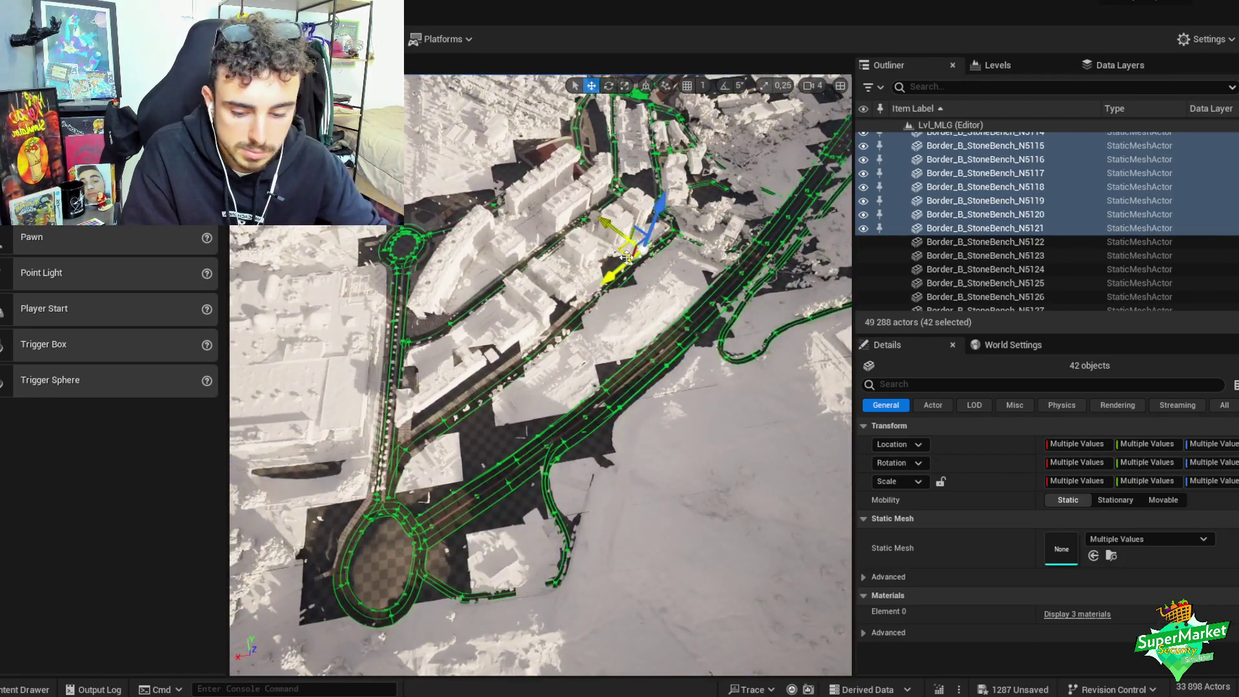
pyautogui.keyDown('alt'); pyautogui.moveTo(626, 257); pyautogui.dragTo(638, 236); pyautogui.keyUp('alt')
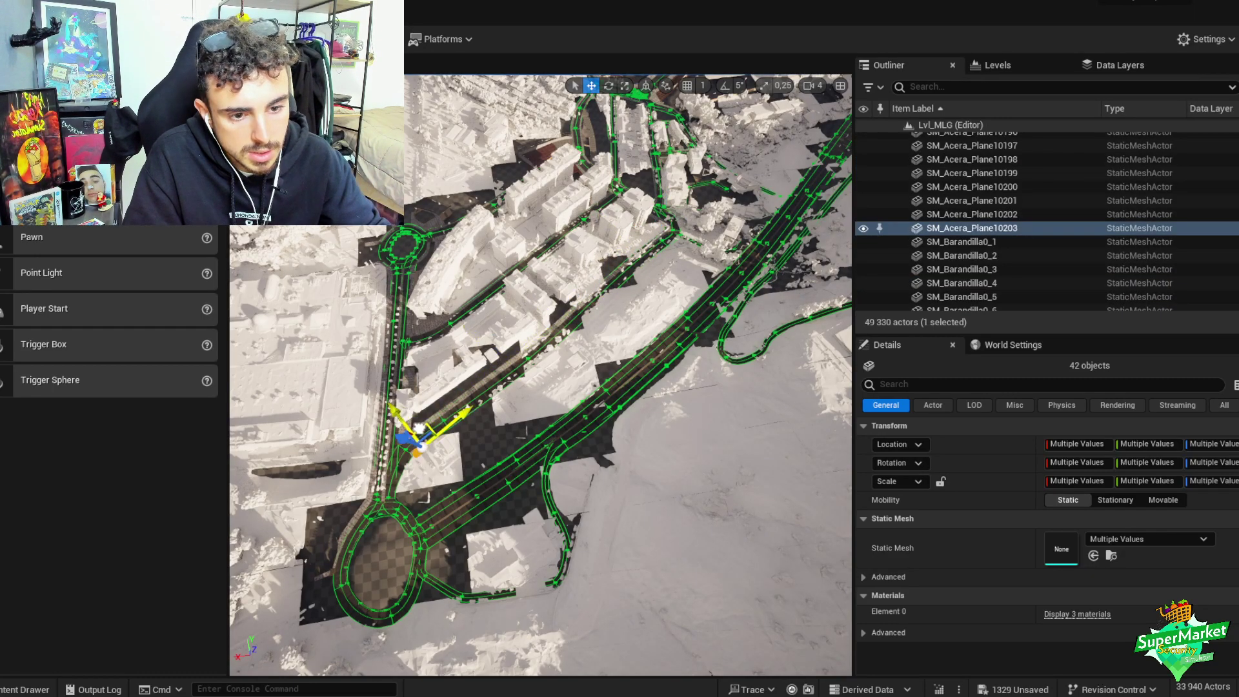
pyautogui.moveTo(564, 413); pyautogui.dragTo(584, 337, button='right')
pyautogui.press('e')
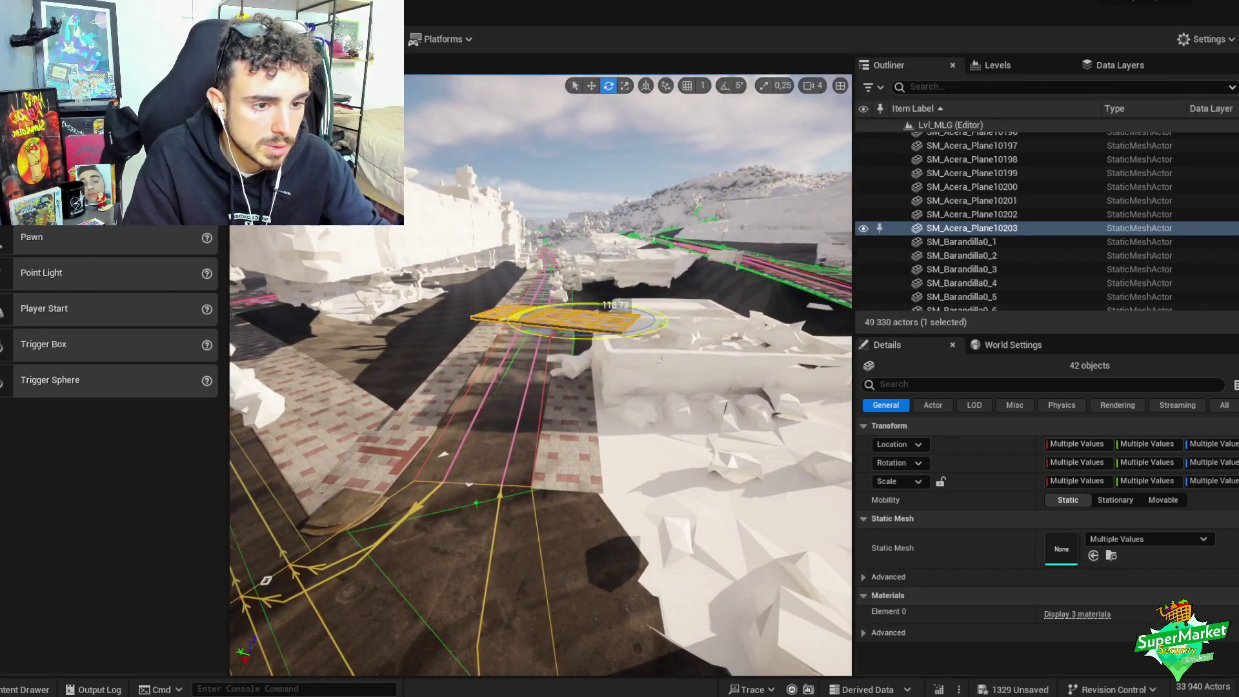
pyautogui.press('w')
pyautogui.moveTo(508, 438); pyautogui.dragTo(508, 439, button='right')
# - Set the copied slab's pivot to its corner and inspect its edge above the asphalt
pyautogui.middleClick(530, 460)
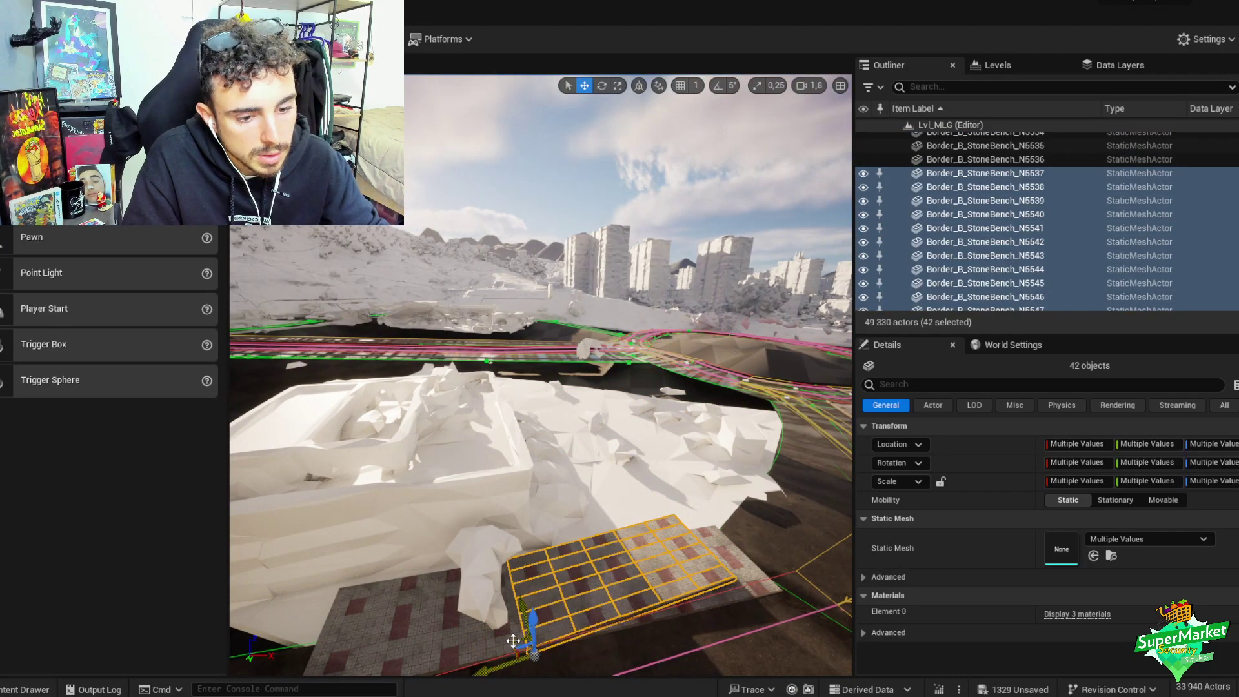
pyautogui.scroll(-2, 513, 641)
pyautogui.moveTo(513, 641); pyautogui.dragTo(513, 641, button='right')
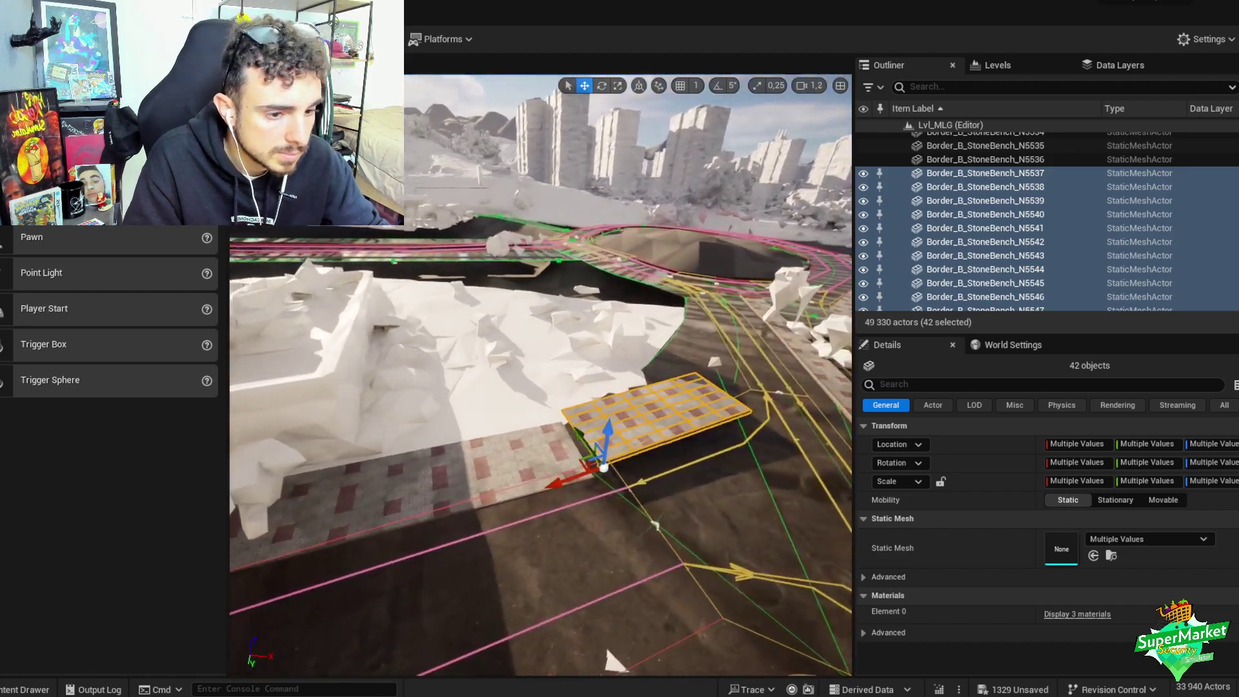
pyautogui.moveTo(632, 458); pyautogui.dragTo(632, 457, button='right')
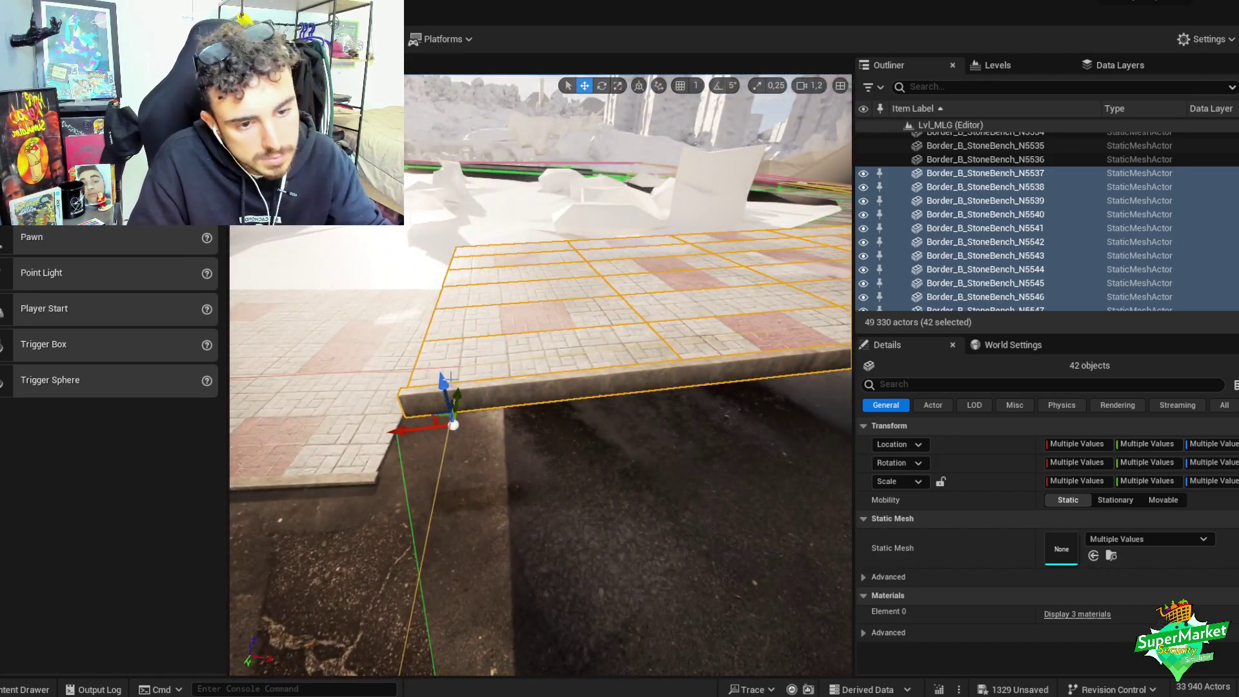
pyautogui.scroll(-2, 449, 450)
pyautogui.moveTo(450, 450); pyautogui.dragTo(502, 460, button='right')
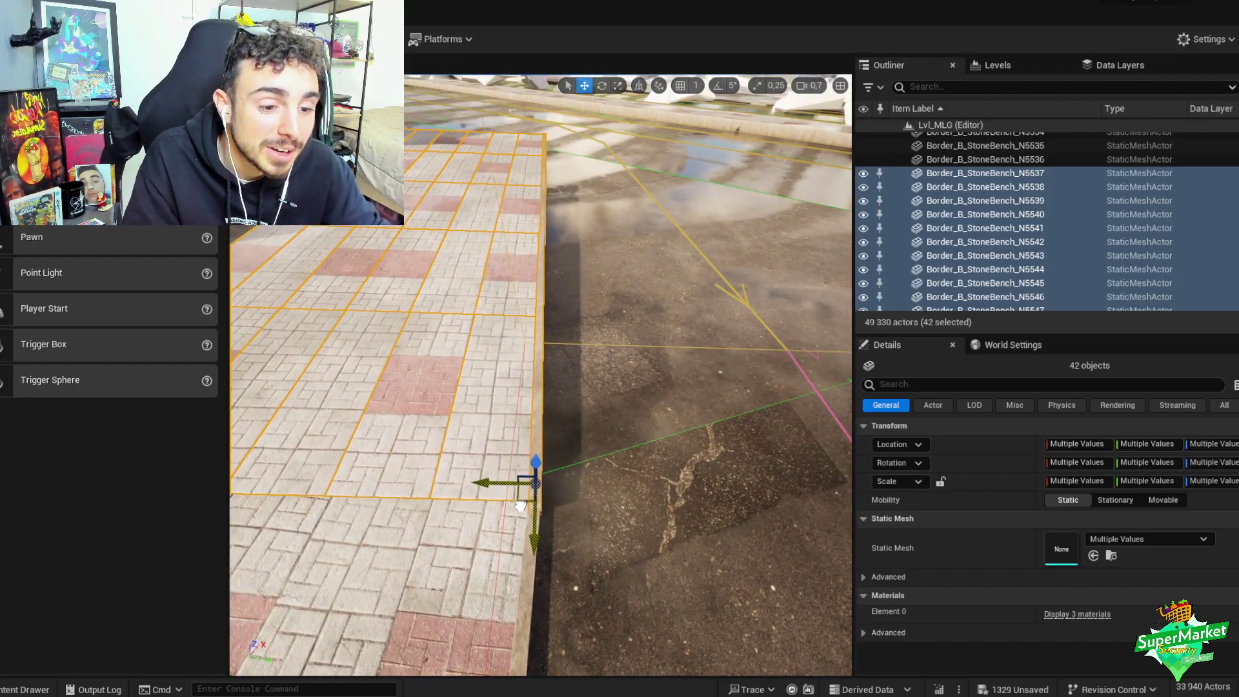
pyautogui.moveTo(521, 506); pyautogui.dragTo(521, 506, button='right')
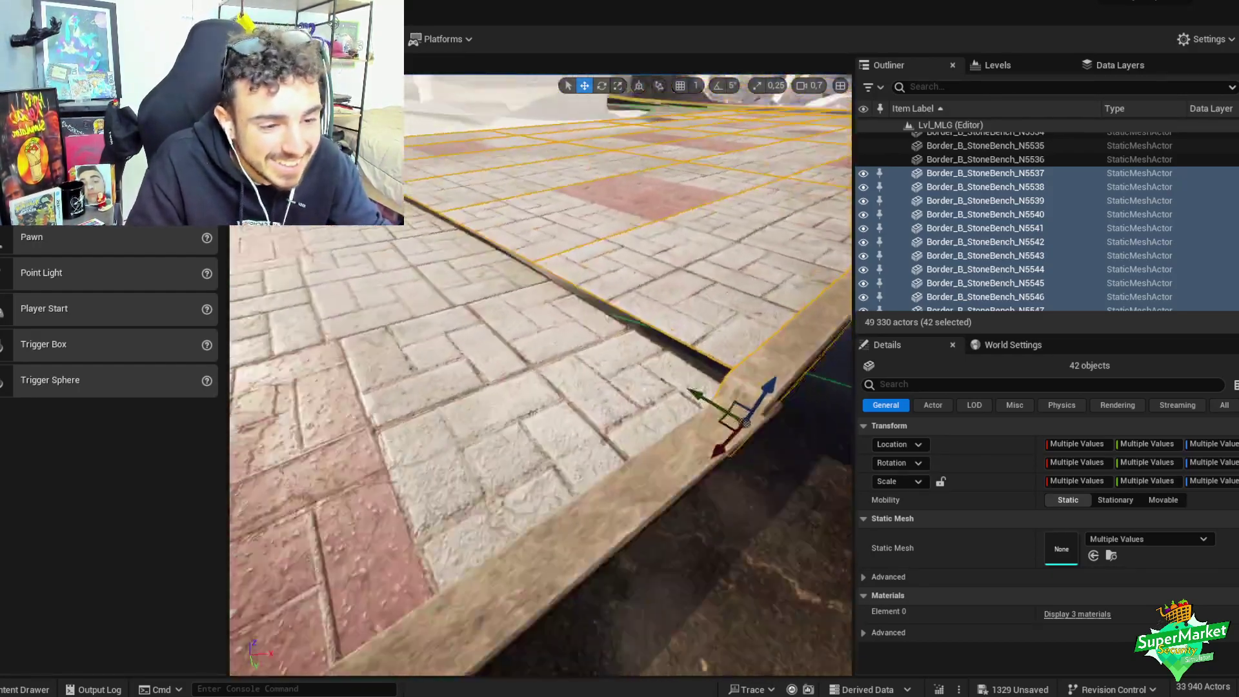
pyautogui.moveTo(616, 478); pyautogui.dragTo(616, 478, button='right')
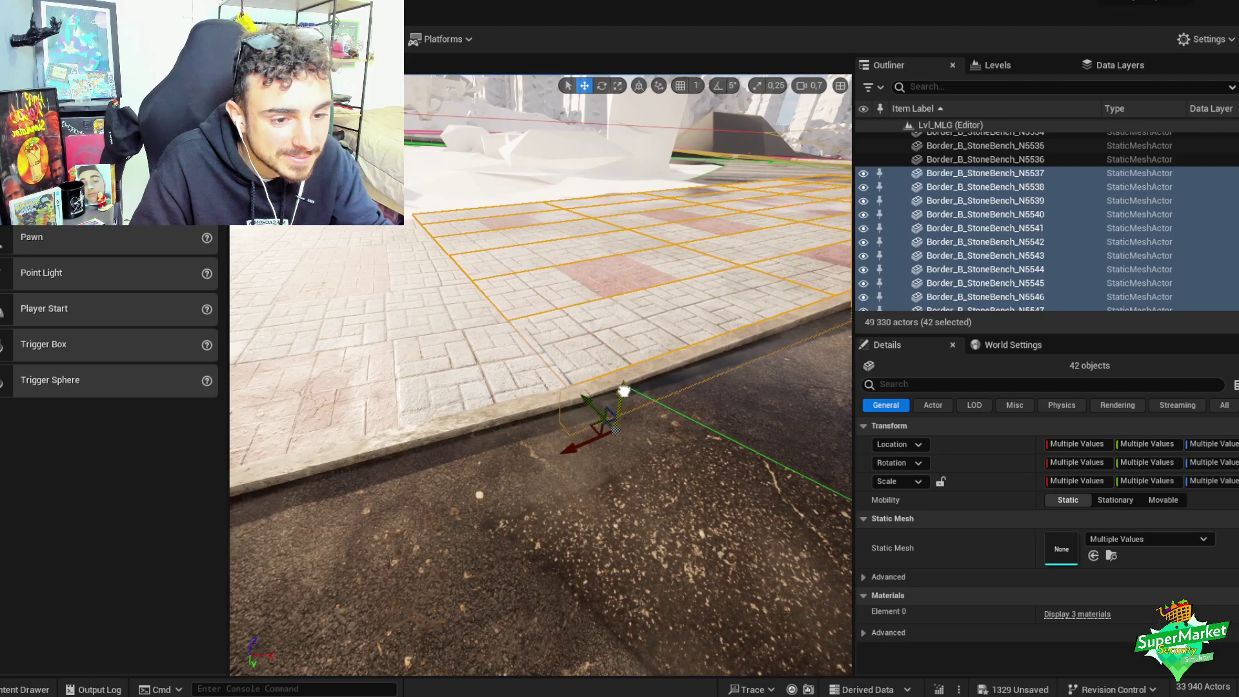
pyautogui.moveTo(624, 388); pyautogui.dragTo(652, 407, button='right')
pyautogui.scroll(2, 652, 407)
# - Rotate the copied paving to follow the street edge and group its pieces
pyautogui.press('e')
pyautogui.moveTo(378, 430); pyautogui.dragTo(365, 421)
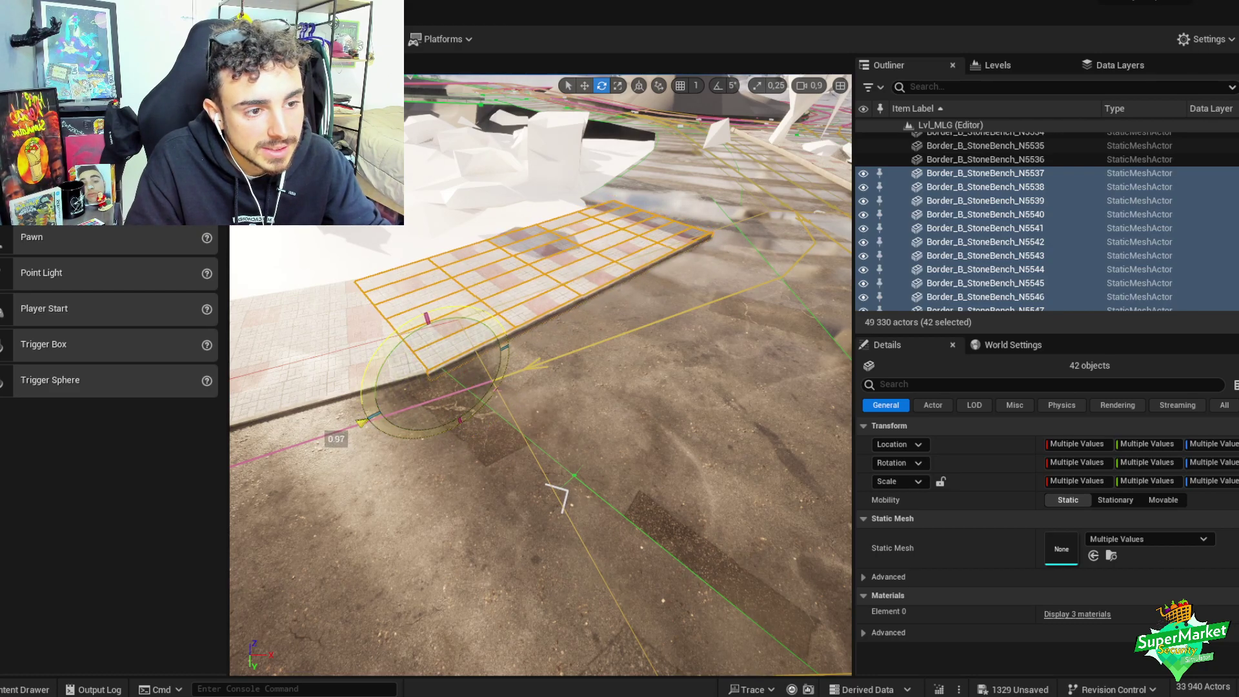
pyautogui.moveTo(541, 375); pyautogui.dragTo(575, 377, button='right')
pyautogui.press('w')
pyautogui.scroll(-2, 562, 390)
pyautogui.scroll(5, 682, 403)
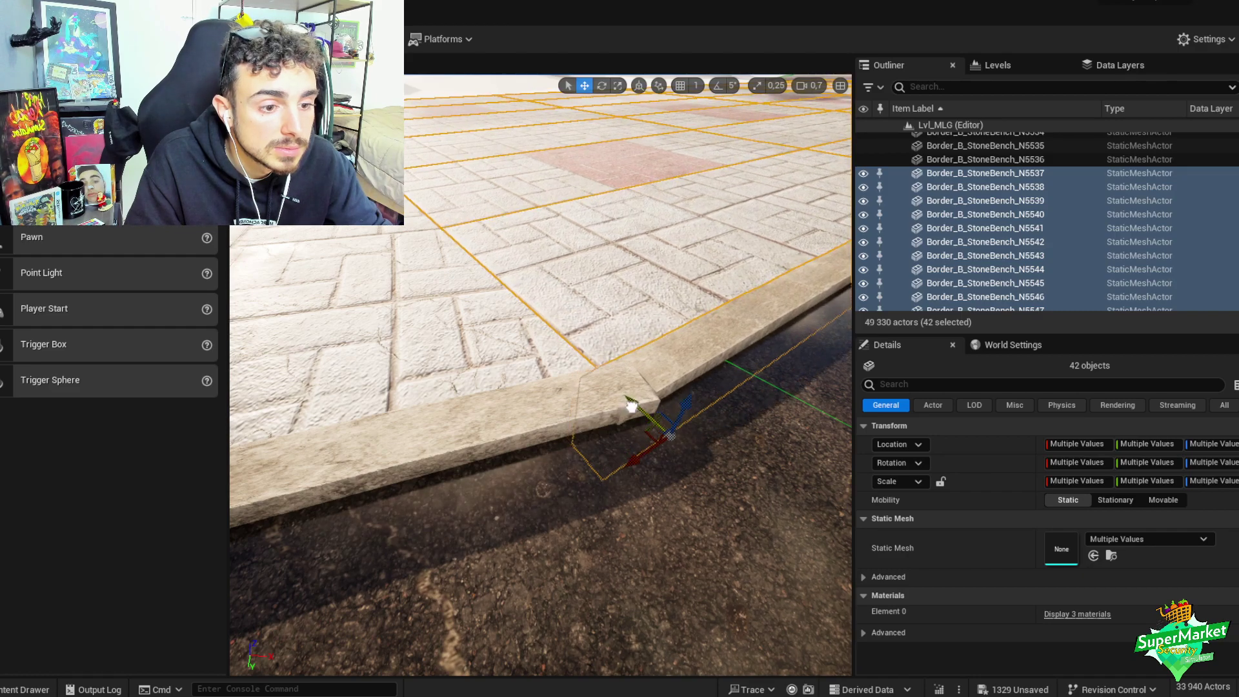
pyautogui.scroll(-1, 632, 405)
pyautogui.moveTo(647, 390); pyautogui.dragTo(631, 407, button='right')
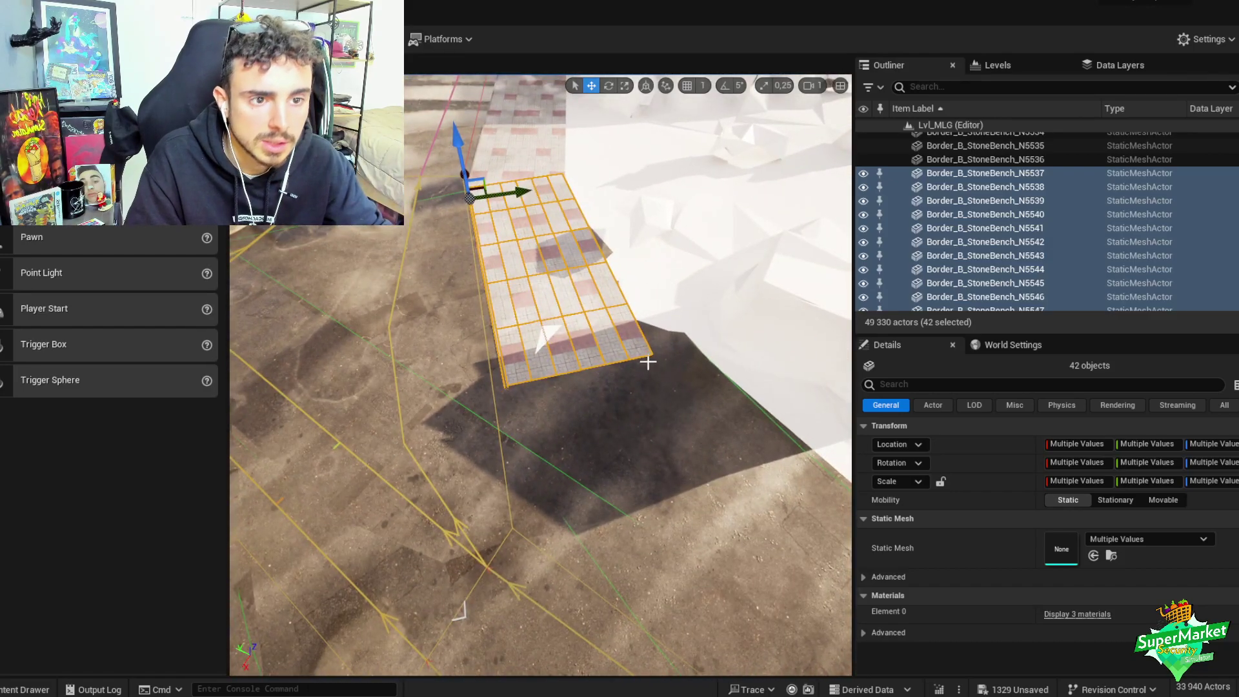
pyautogui.hotkey('ctrl', 'g')
pyautogui.moveTo(648, 362); pyautogui.dragTo(641, 373, button='right')
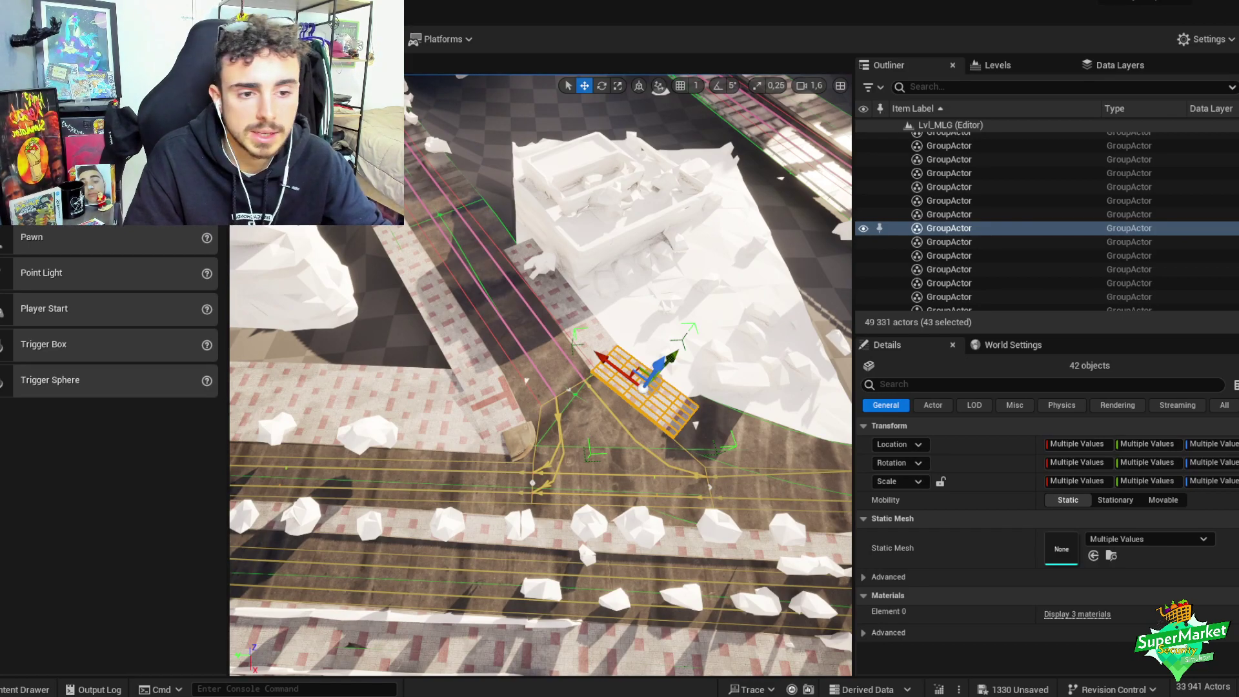
# - From a top-down view, start selecting the SM_Acera paving pieces along the footpath
pyautogui.moveTo(461, 385); pyautogui.dragTo(457, 392, button='right')
pyautogui.scroll(5, 691, 277)
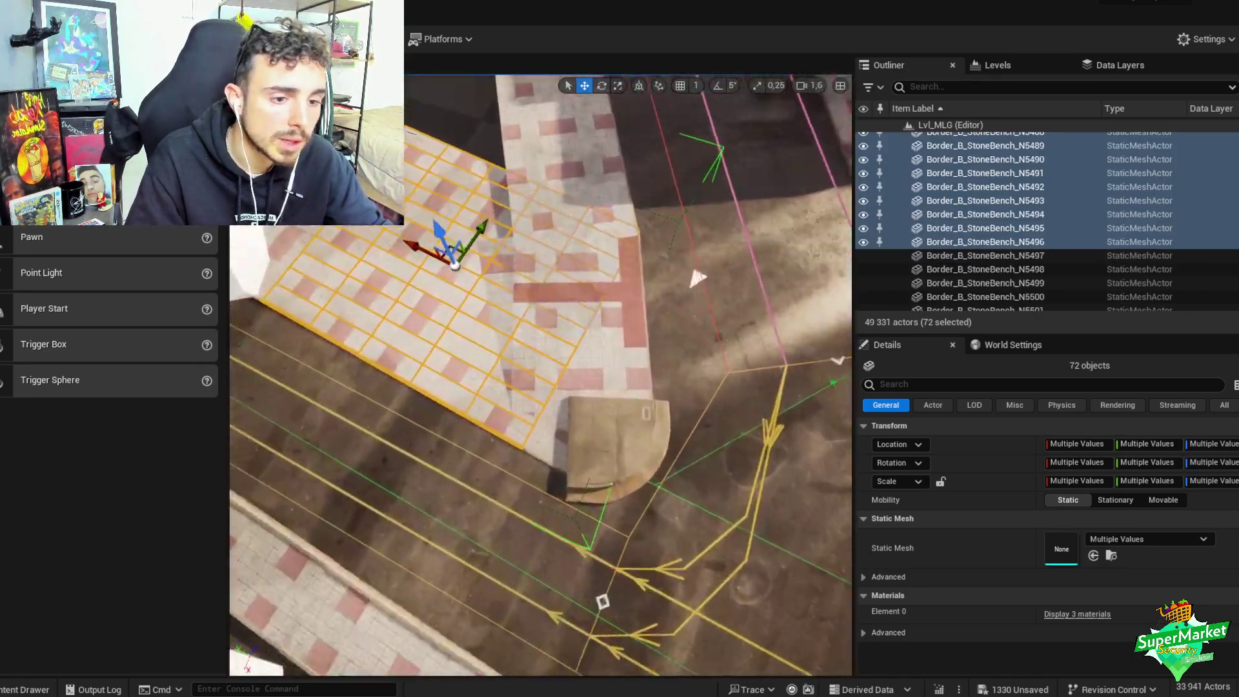
pyautogui.click(729, 259)
pyautogui.moveTo(600, 400); pyautogui.dragTo(600, 401, button='right')
pyautogui.keyDown('ctrl'); pyautogui.click(601, 400); pyautogui.keyUp('ctrl')
pyautogui.keyDown('ctrl'); pyautogui.click(439, 341); pyautogui.keyUp('ctrl')
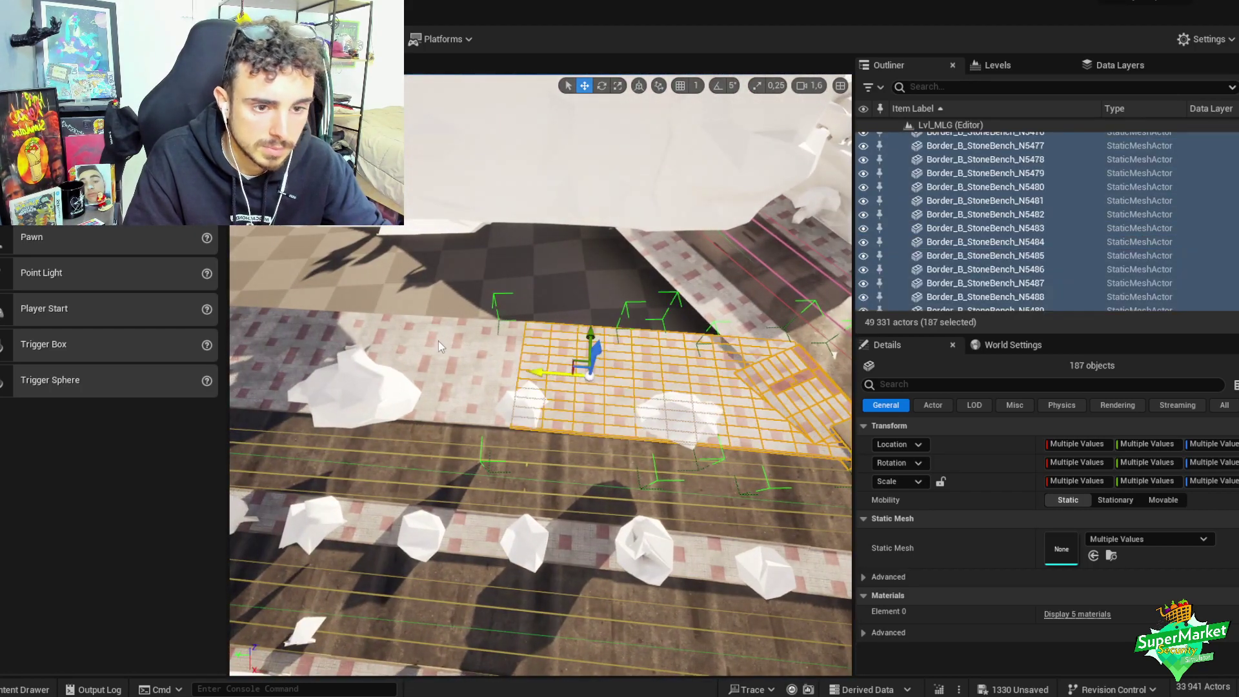
# - Extend the selection with more paving and Border_B_StoneBench curb pieces down the street
pyautogui.moveTo(439, 341); pyautogui.dragTo(439, 341, button='right')
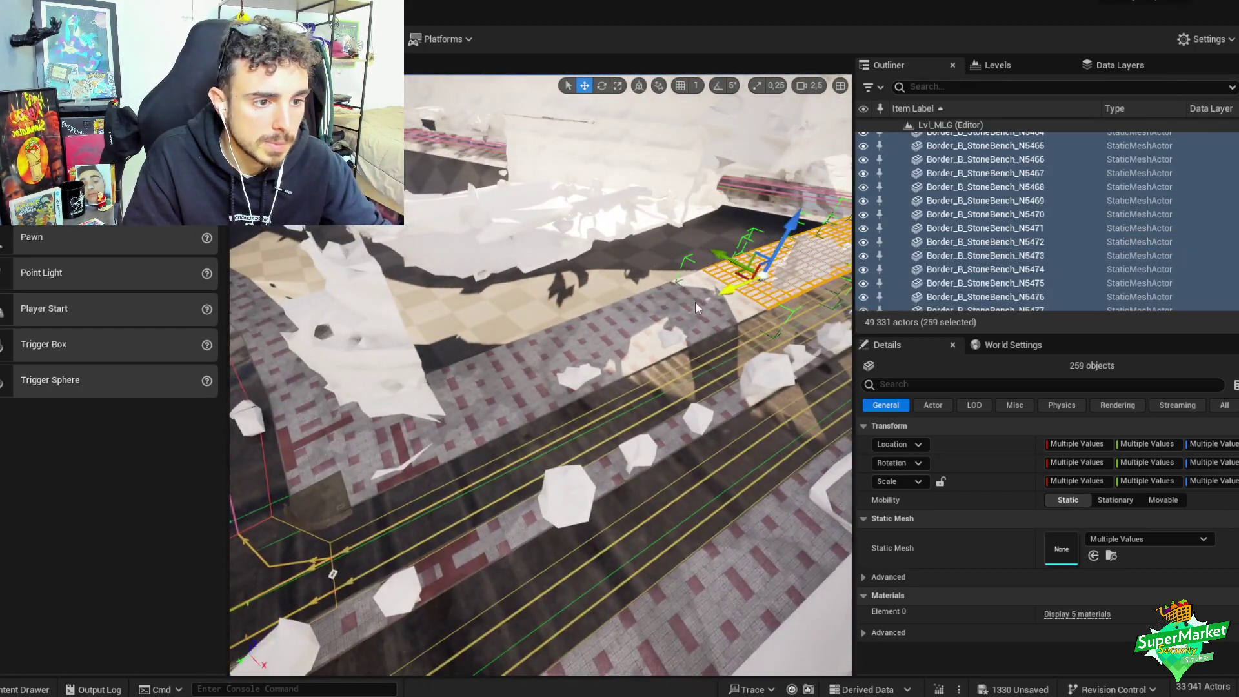
pyautogui.keyDown('ctrl'); pyautogui.click(695, 301); pyautogui.keyUp('ctrl')
pyautogui.keyDown('ctrl'); pyautogui.click(620, 323); pyautogui.keyUp('ctrl')
pyautogui.keyDown('ctrl'); pyautogui.click(498, 395); pyautogui.keyUp('ctrl')
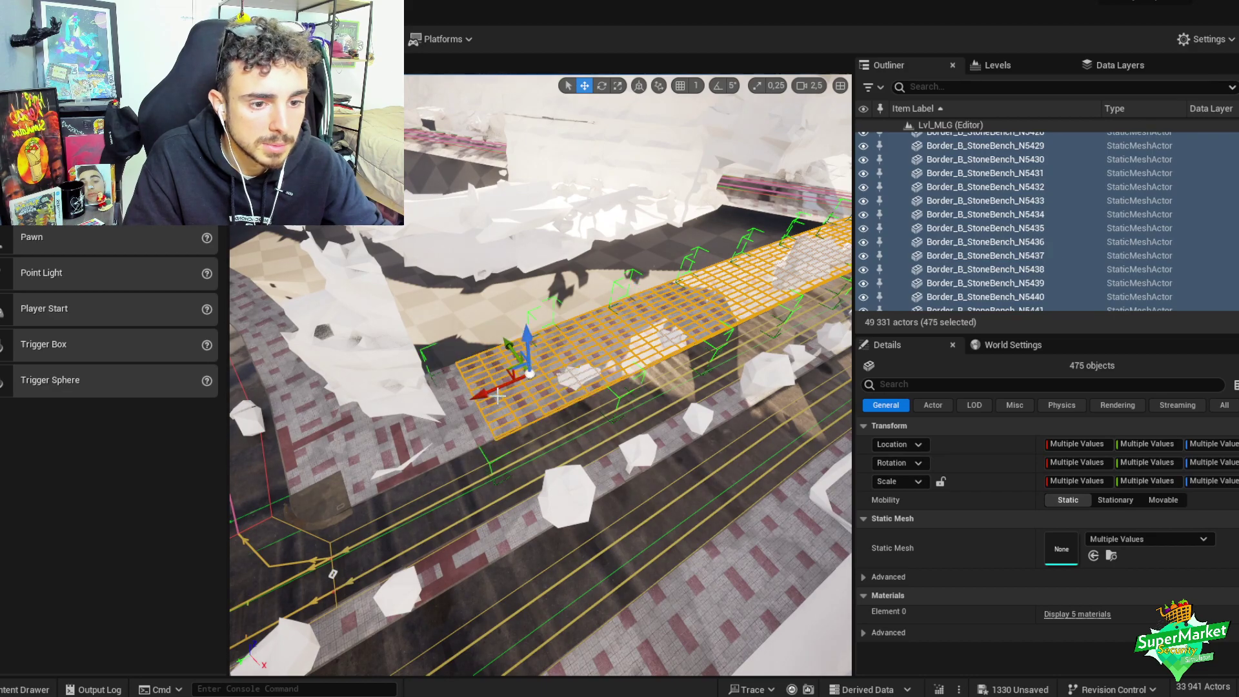
pyautogui.keyDown('ctrl'); pyautogui.click(466, 417); pyautogui.keyUp('ctrl')
pyautogui.moveTo(466, 417); pyautogui.dragTo(547, 487, button='right')
# - Add the next sidewalk planes and stone curb runs along the street to the selection
pyautogui.keyDown('ctrl'); pyautogui.click(498, 428); pyautogui.keyUp('ctrl')
pyautogui.keyDown('ctrl'); pyautogui.click(487, 464); pyautogui.keyUp('ctrl')
pyautogui.keyDown('ctrl'); pyautogui.click(466, 459); pyautogui.keyUp('ctrl')
pyautogui.keyDown('ctrl'); pyautogui.click(456, 480); pyautogui.keyUp('ctrl')
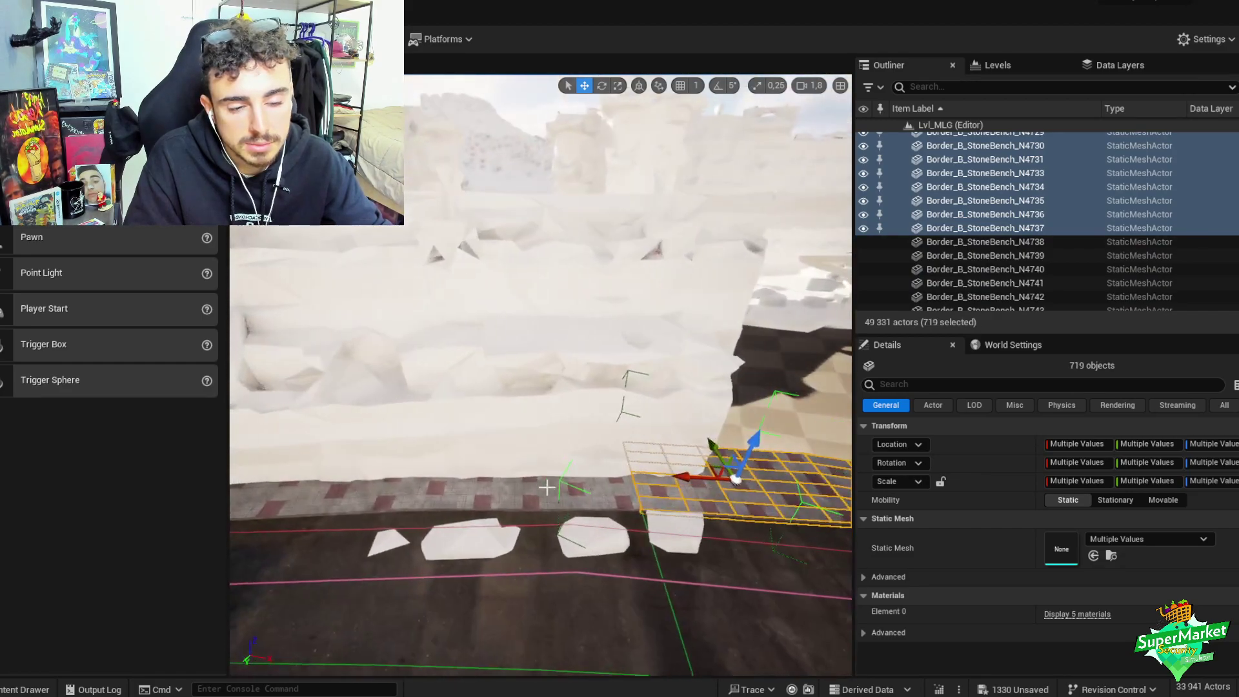
pyautogui.keyDown('ctrl'); pyautogui.click(490, 501); pyautogui.keyUp('ctrl')
pyautogui.keyDown('ctrl'); pyautogui.click(400, 498); pyautogui.keyUp('ctrl')
pyautogui.moveTo(401, 499); pyautogui.dragTo(581, 456, button='right')
# - Add five more curb sections along the road to the selection
pyautogui.keyDown('ctrl'); pyautogui.click(417, 515); pyautogui.keyUp('ctrl')
pyautogui.keyDown('ctrl'); pyautogui.click(477, 499); pyautogui.keyUp('ctrl')
pyautogui.keyDown('ctrl'); pyautogui.click(580, 479); pyautogui.keyUp('ctrl')
pyautogui.keyDown('ctrl'); pyautogui.click(428, 456); pyautogui.keyUp('ctrl')
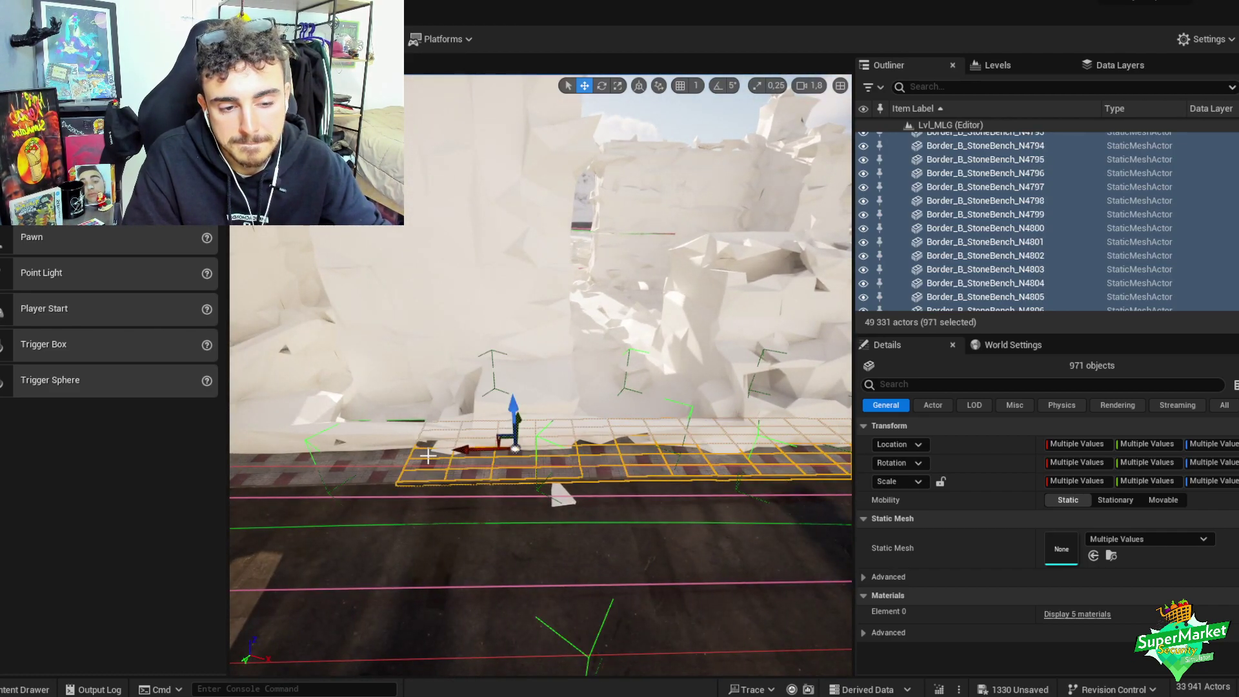
pyautogui.keyDown('ctrl'); pyautogui.click(404, 455); pyautogui.keyUp('ctrl')
pyautogui.moveTo(403, 456); pyautogui.dragTo(560, 390, button='right')
# - Add further floor strips and curb pieces farther along the street
pyautogui.keyDown('ctrl'); pyautogui.click(580, 496); pyautogui.keyUp('ctrl')
pyautogui.keyDown('ctrl'); pyautogui.click(434, 482); pyautogui.keyUp('ctrl')
pyautogui.keyDown('ctrl'); pyautogui.click(532, 390); pyautogui.keyUp('ctrl')
pyautogui.keyDown('ctrl'); pyautogui.click(561, 389); pyautogui.keyUp('ctrl')
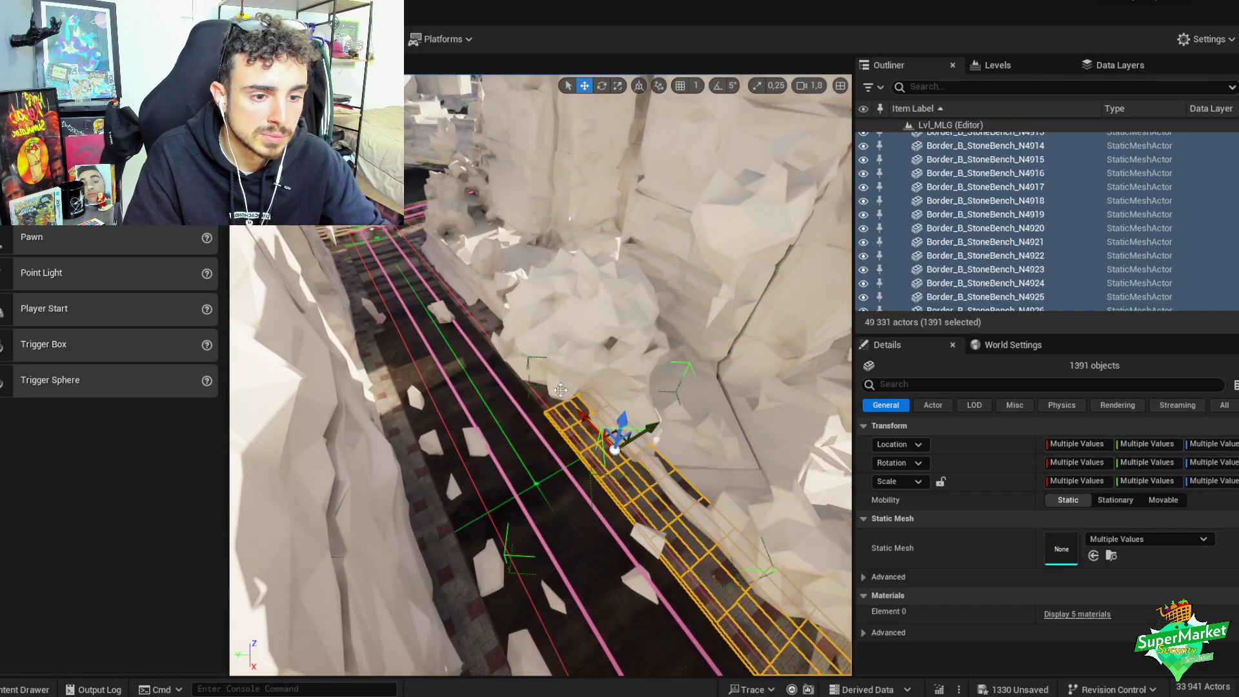
pyautogui.keyDown('ctrl'); pyautogui.click(536, 391); pyautogui.keyUp('ctrl')
pyautogui.keyDown('ctrl'); pyautogui.click(471, 313); pyautogui.keyUp('ctrl')
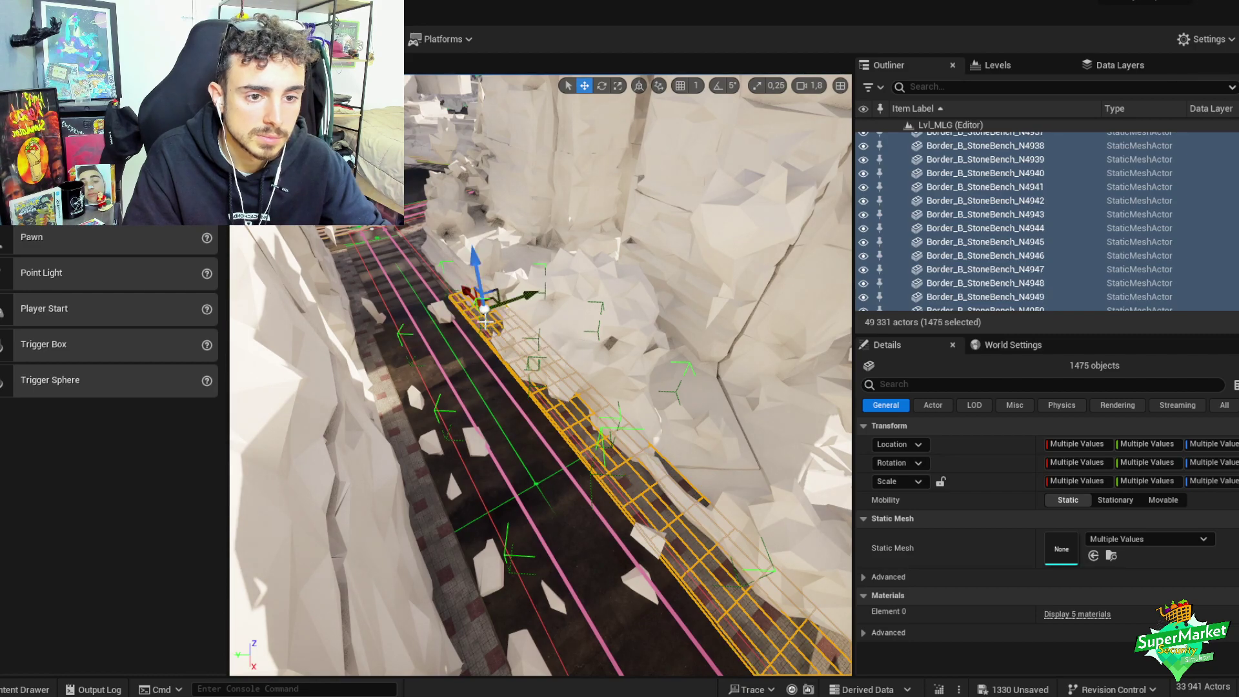
pyautogui.moveTo(471, 313); pyautogui.dragTo(614, 531, button='right')
pyautogui.keyDown('ctrl'); pyautogui.click(614, 531); pyautogui.keyUp('ctrl')
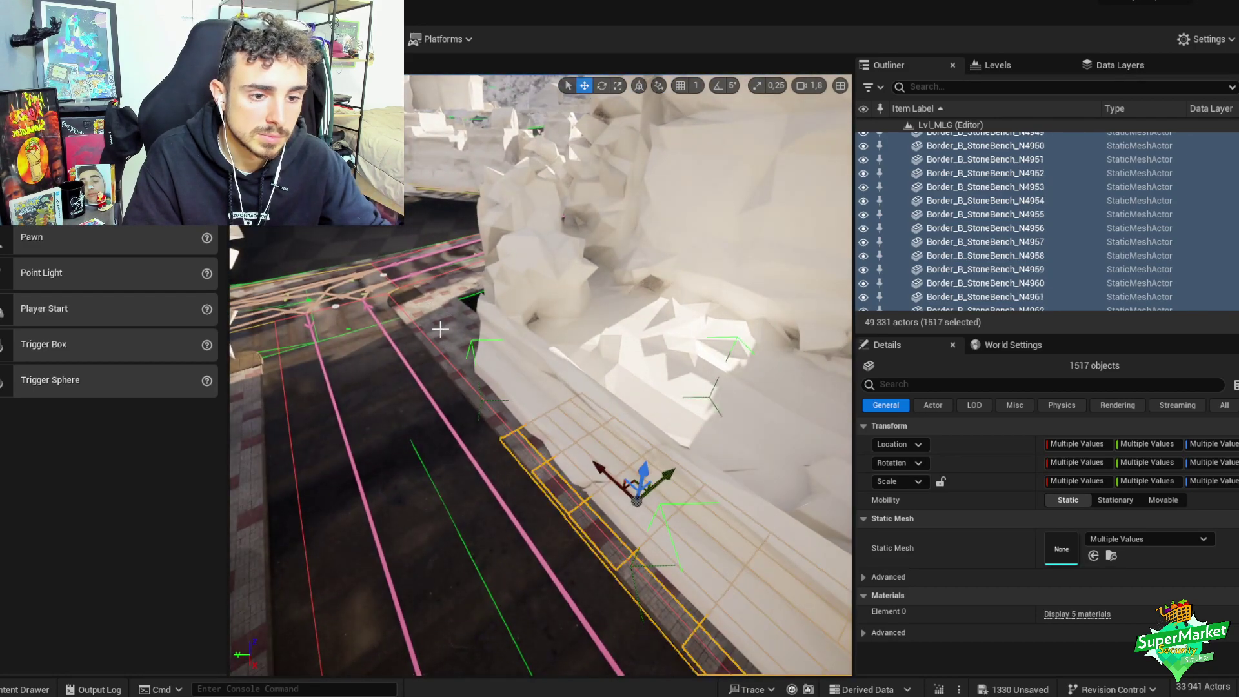
pyautogui.keyDown('ctrl'); pyautogui.click(457, 308); pyautogui.keyUp('ctrl')
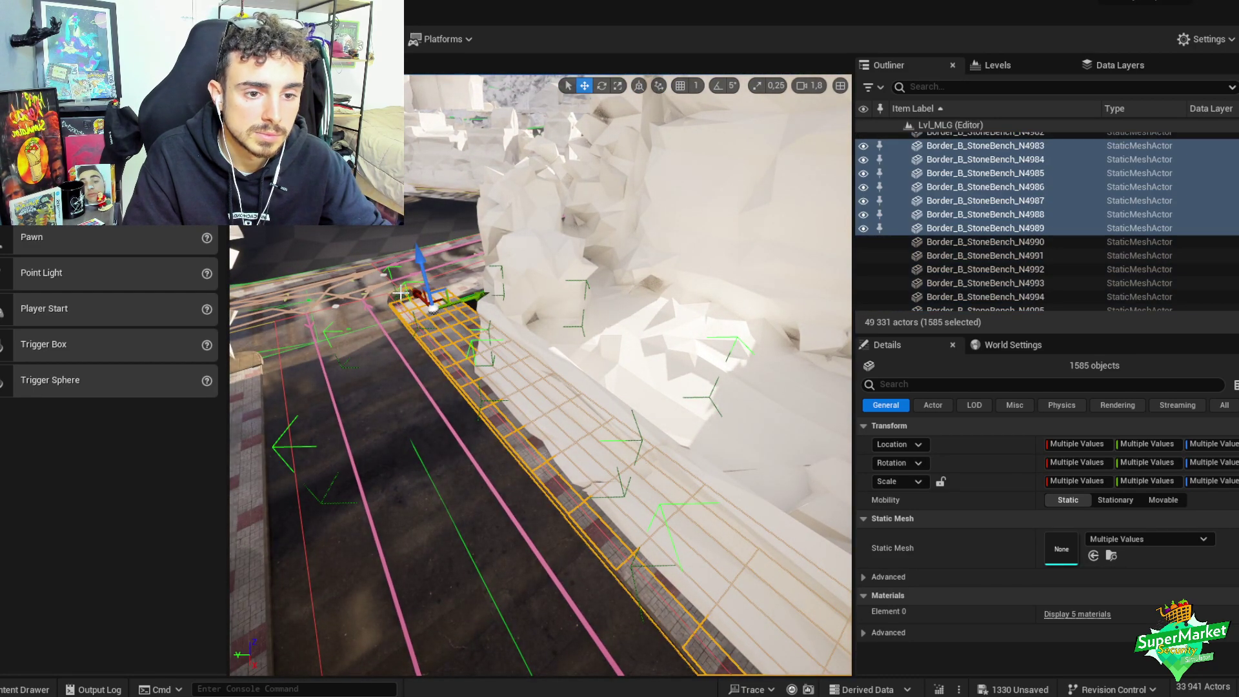
pyautogui.moveTo(457, 309); pyautogui.dragTo(522, 351, button='right')
# - Undo the stray extra pick and add tiled sidewalk pieces near the rock mesh
pyautogui.hotkey('ctrl', 'z')
pyautogui.keyDown('ctrl'); pyautogui.click(304, 517); pyautogui.keyUp('ctrl')
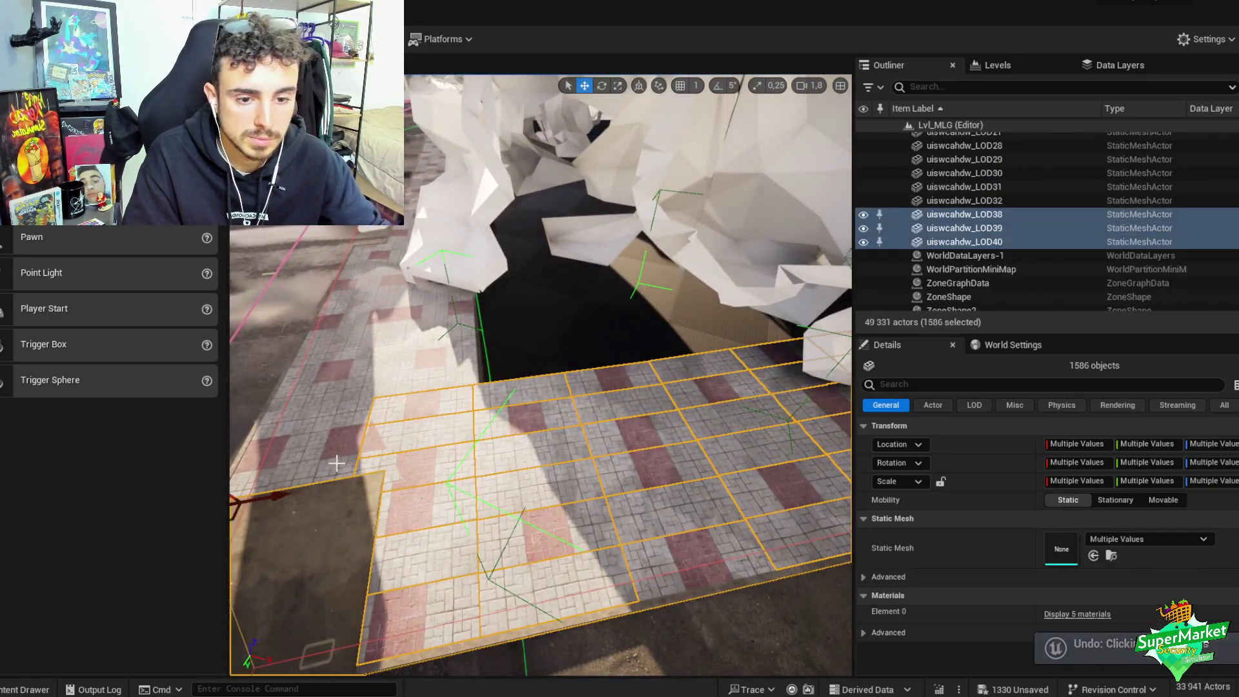
pyautogui.moveTo(447, 451); pyautogui.dragTo(584, 439, button='right')
pyautogui.keyDown('ctrl'); pyautogui.click(480, 431); pyautogui.keyUp('ctrl')
pyautogui.keyDown('ctrl'); pyautogui.click(495, 463); pyautogui.keyUp('ctrl')
# - Add the next run of floor, curb and sidewalk pieces to the selection
pyautogui.keyDown('ctrl'); pyautogui.click(506, 459); pyautogui.keyUp('ctrl')
pyautogui.keyDown('ctrl'); pyautogui.click(604, 457); pyautogui.keyUp('ctrl')
pyautogui.keyDown('ctrl'); pyautogui.click(542, 436); pyautogui.keyUp('ctrl')
pyautogui.keyDown('ctrl'); pyautogui.click(541, 438); pyautogui.keyUp('ctrl')
pyautogui.keyDown('ctrl'); pyautogui.click(574, 452); pyautogui.keyUp('ctrl')
pyautogui.keyDown('ctrl'); pyautogui.click(619, 451); pyautogui.keyUp('ctrl')
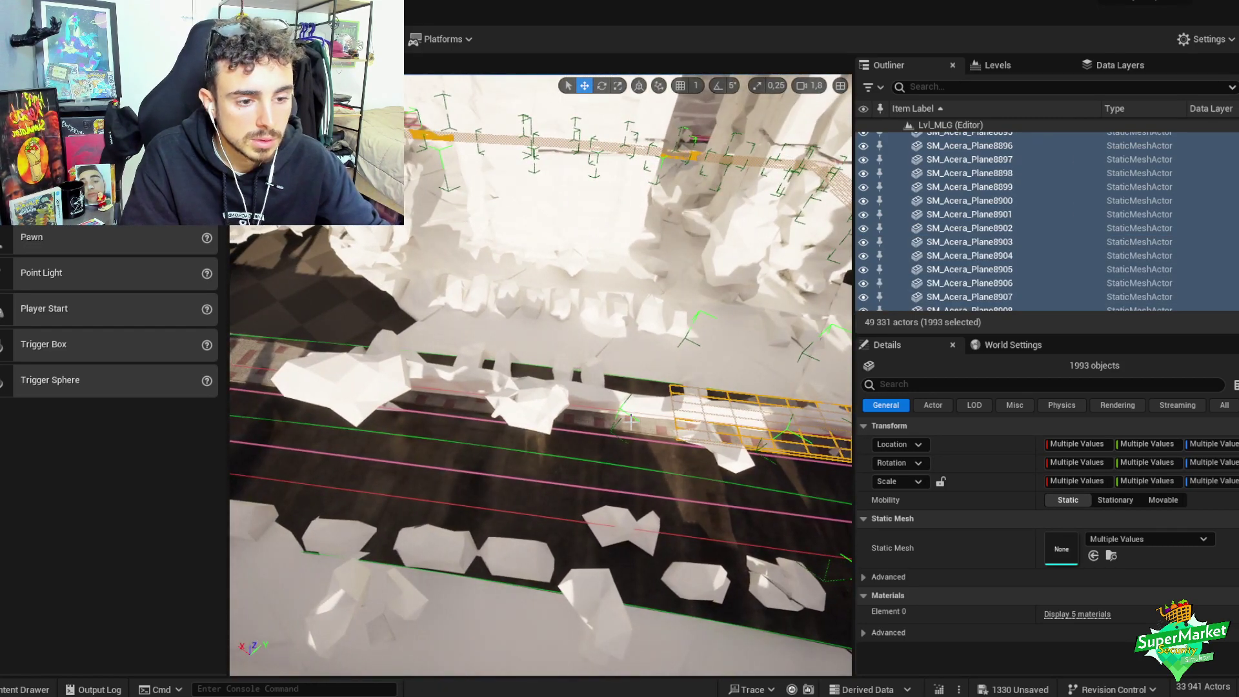
pyautogui.keyDown('ctrl'); pyautogui.click(513, 416); pyautogui.keyUp('ctrl')
pyautogui.keyDown('ctrl'); pyautogui.click(463, 405); pyautogui.keyUp('ctrl')
# - Add more curb and floor pieces, undoing an accidental ZoneShape90 road-shape pick
pyautogui.moveTo(463, 405); pyautogui.dragTo(630, 410, button='right')
pyautogui.keyDown('ctrl'); pyautogui.click(630, 411); pyautogui.keyUp('ctrl')
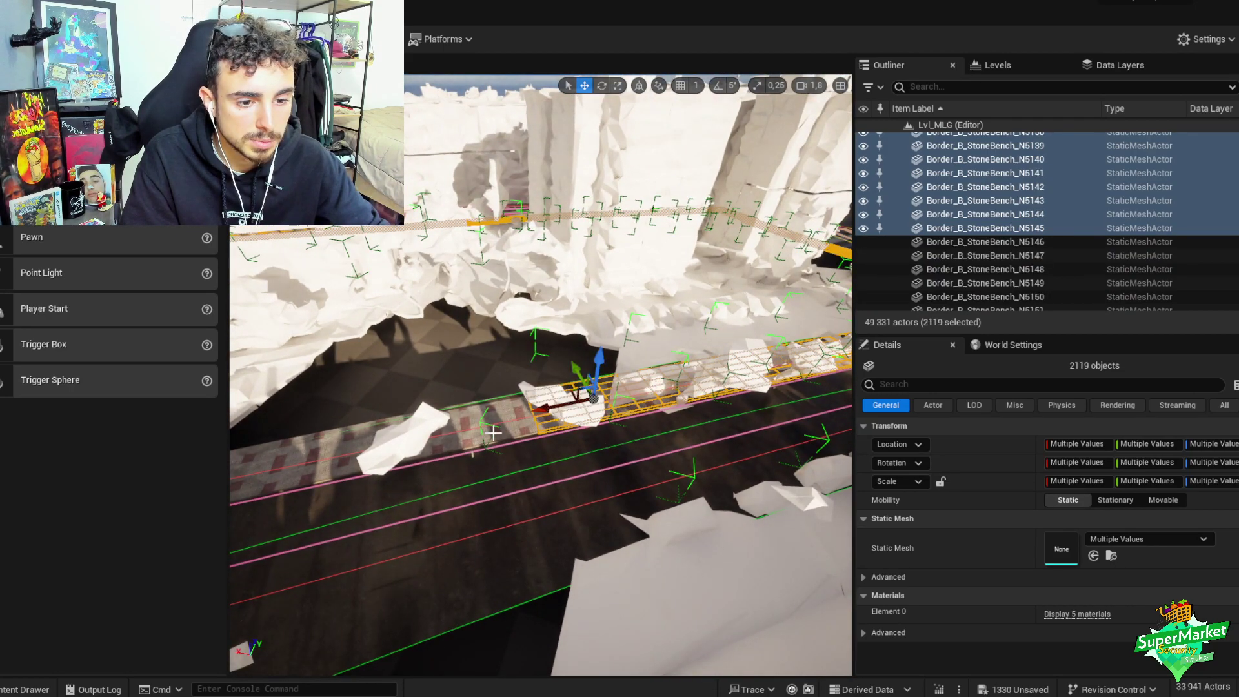
pyautogui.keyDown('ctrl'); pyautogui.click(435, 445); pyautogui.keyUp('ctrl')
pyautogui.scroll(2, 420, 445)
pyautogui.moveTo(342, 465); pyautogui.dragTo(571, 404, button='right')
pyautogui.keyDown('ctrl'); pyautogui.click(570, 404); pyautogui.keyUp('ctrl')
pyautogui.keyDown('ctrl'); pyautogui.click(568, 404); pyautogui.keyUp('ctrl')
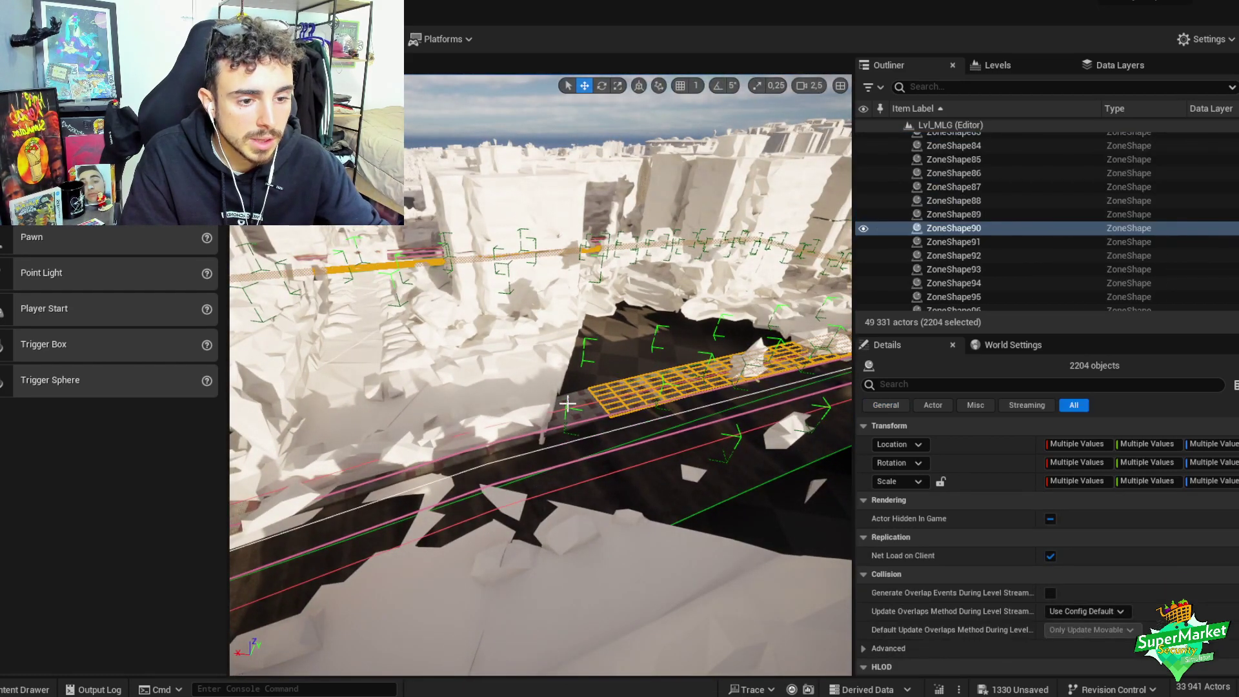
pyautogui.hotkey('ctrl', 'z')
pyautogui.hotkey('ctrl', 'z')
pyautogui.hotkey('ctrl', 'z')
# - Add the stone curb rows and following curb sections along the curb
pyautogui.moveTo(577, 396); pyautogui.dragTo(646, 419, button='right')
pyautogui.keyDown('ctrl'); pyautogui.click(583, 451); pyautogui.keyUp('ctrl')
pyautogui.keyDown('ctrl'); pyautogui.click(648, 420); pyautogui.keyUp('ctrl')
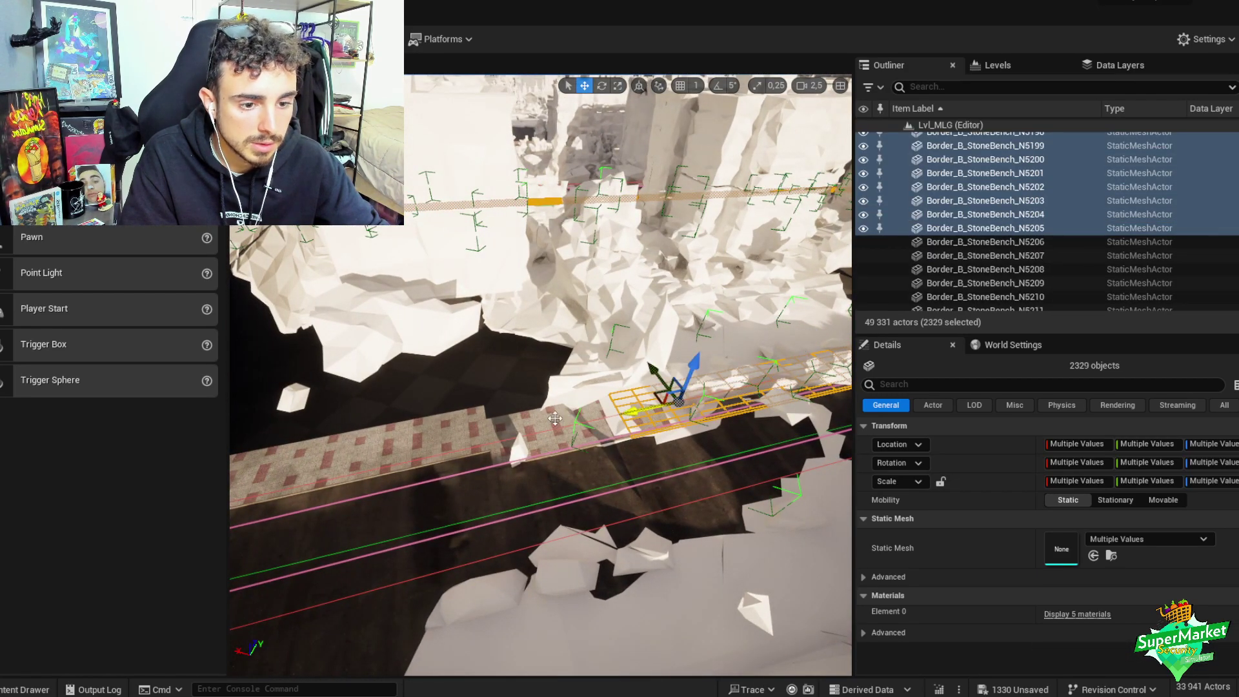
pyautogui.keyDown('ctrl'); pyautogui.click(555, 418); pyautogui.keyUp('ctrl')
pyautogui.moveTo(555, 418); pyautogui.dragTo(663, 415, button='right')
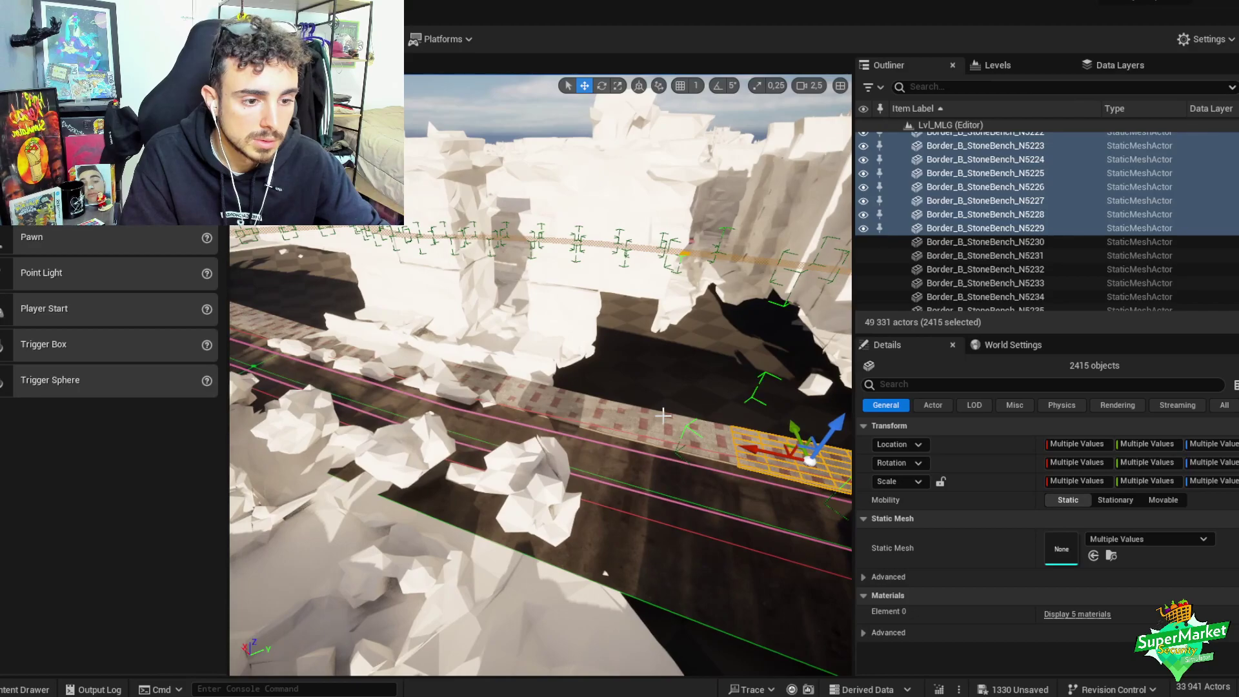
pyautogui.keyDown('ctrl'); pyautogui.click(664, 415); pyautogui.keyUp('ctrl')
pyautogui.keyDown('ctrl'); pyautogui.click(544, 397); pyautogui.keyUp('ctrl')
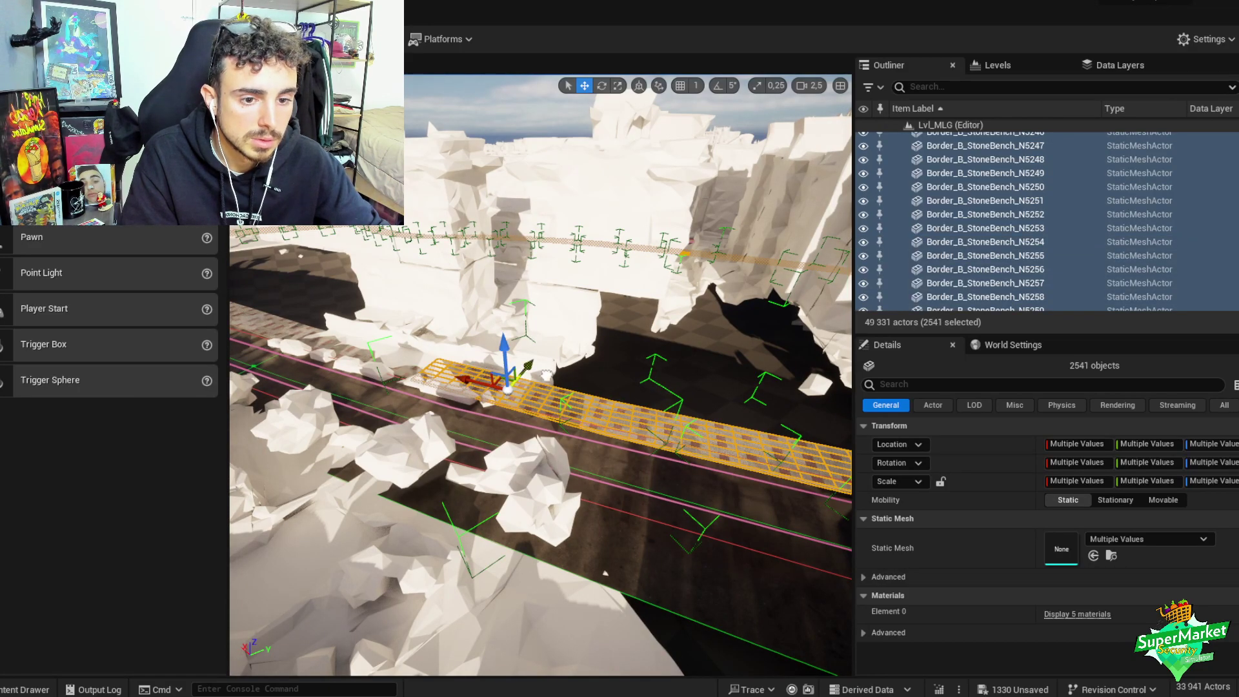
# - Add four more curb sections farther along the street
pyautogui.moveTo(547, 374); pyautogui.dragTo(553, 381, button='right')
pyautogui.keyDown('ctrl'); pyautogui.click(552, 379); pyautogui.keyUp('ctrl')
pyautogui.keyDown('ctrl'); pyautogui.click(402, 437); pyautogui.keyUp('ctrl')
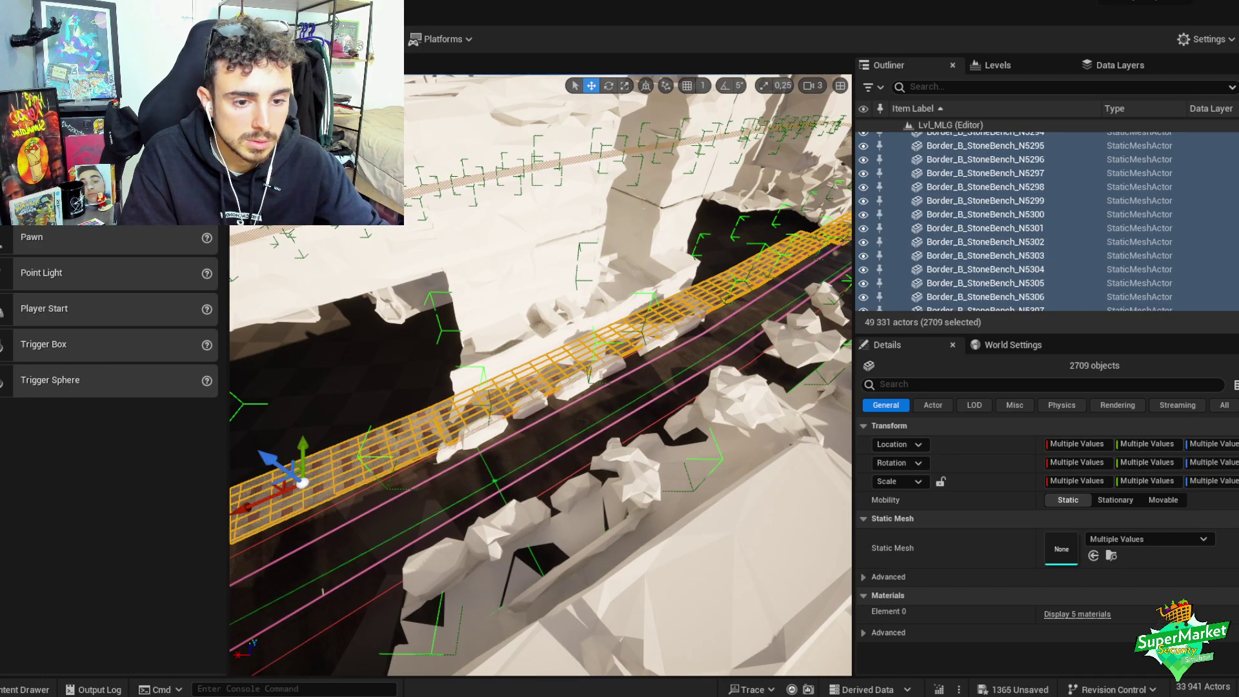
pyautogui.moveTo(681, 422)
pyautogui.mouseDown(button='right')
pyautogui.moveTo(672, 420)
pyautogui.moveTo(681, 422)
pyautogui.mouseUp(button='right')
pyautogui.keyDown('ctrl'); pyautogui.click(689, 435); pyautogui.keyUp('ctrl')
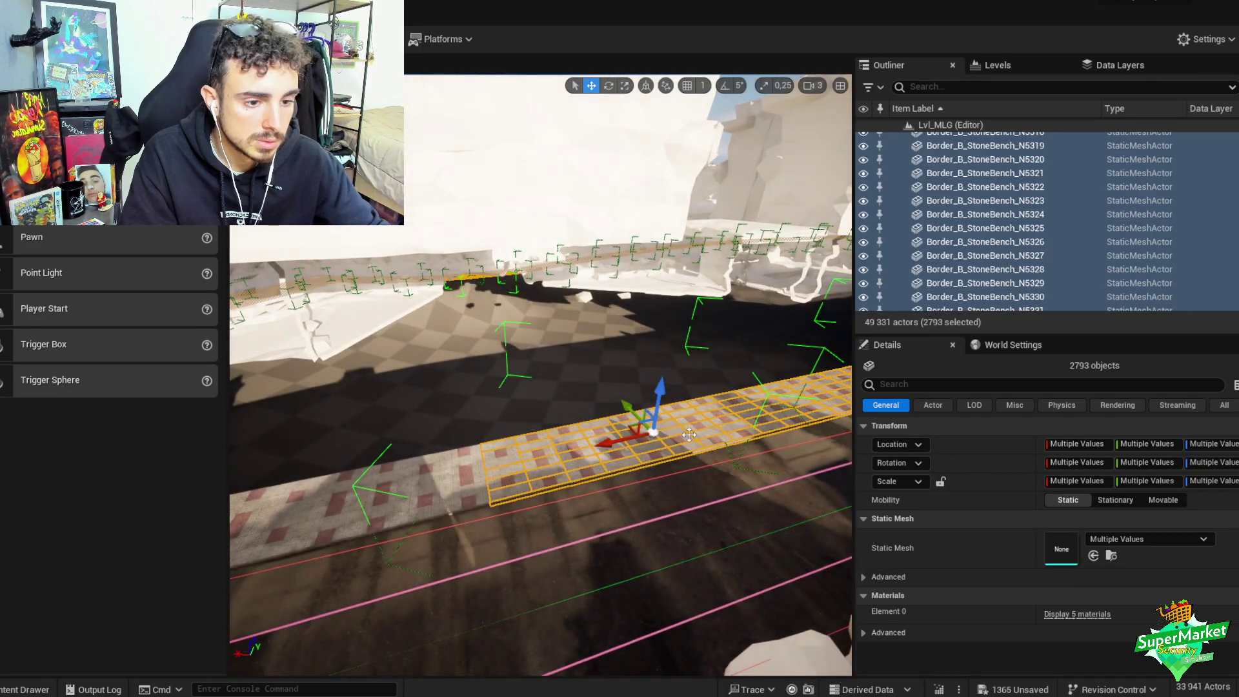
pyautogui.keyDown('ctrl'); pyautogui.click(485, 481); pyautogui.keyUp('ctrl')
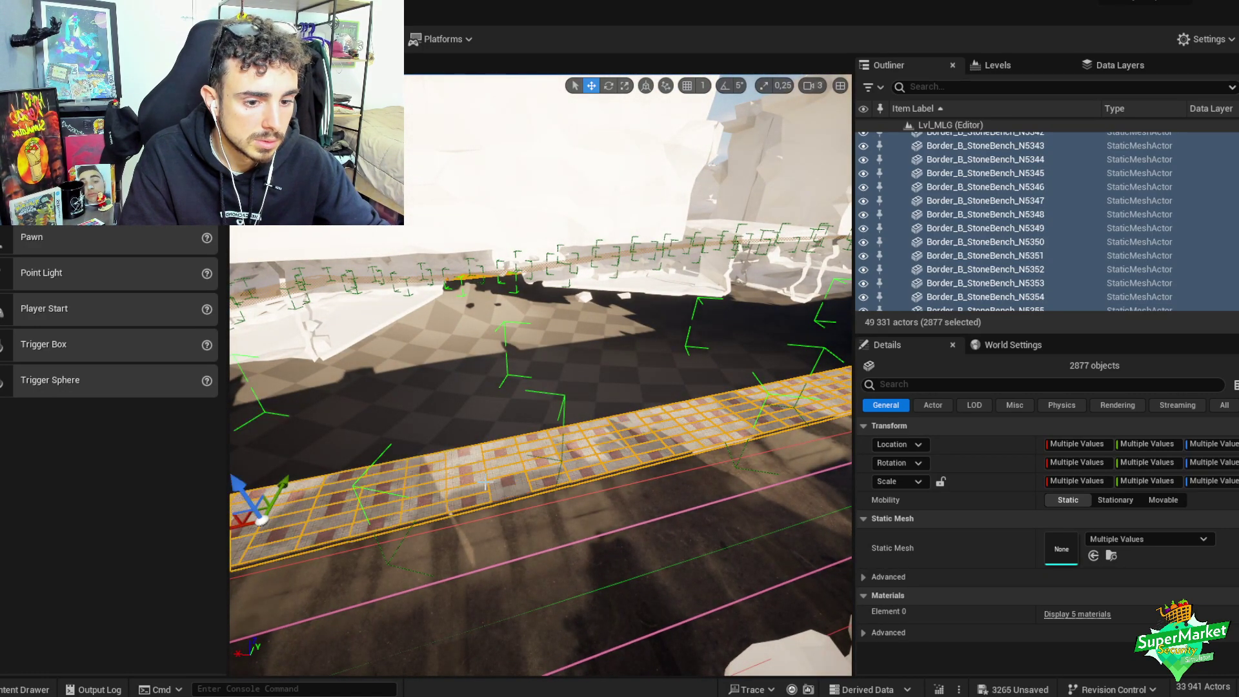
pyautogui.moveTo(485, 481); pyautogui.dragTo(478, 479, button='right')
# - Add the last curb section and sidewalk strip, undoing an accidental landscape spline pick
pyautogui.keyDown('ctrl'); pyautogui.click(677, 459); pyautogui.keyUp('ctrl')
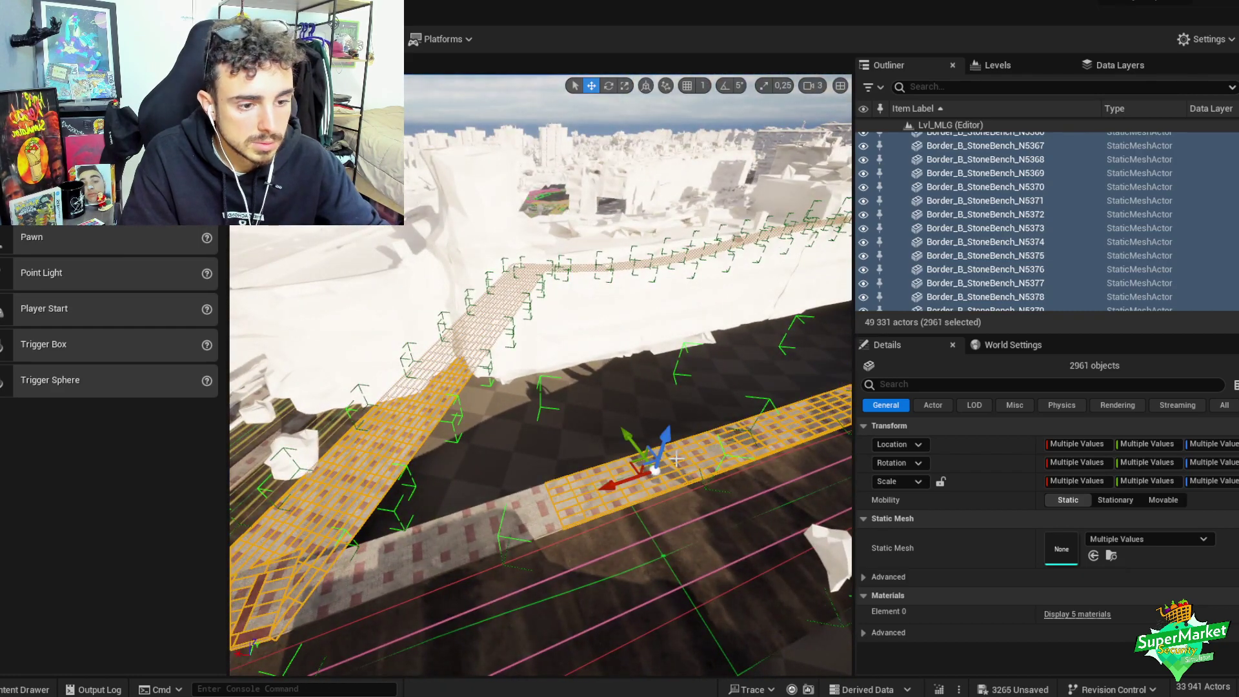
pyautogui.keyDown('ctrl'); pyautogui.click(499, 511); pyautogui.keyUp('ctrl')
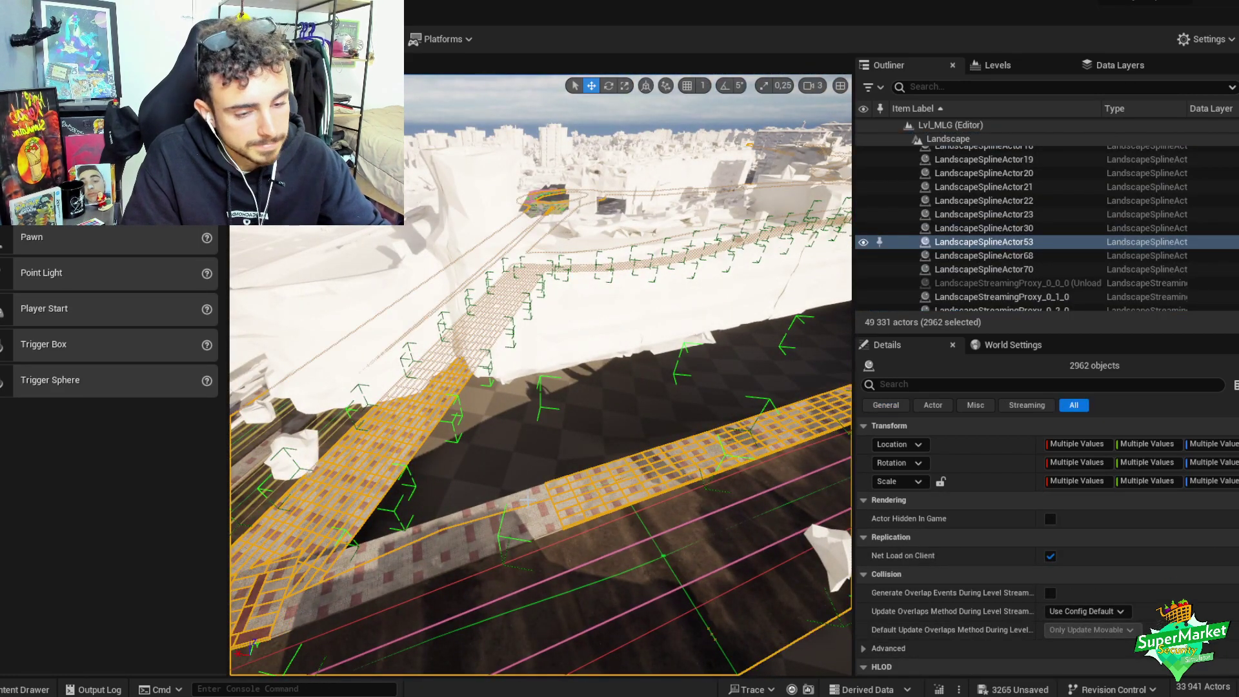
pyautogui.hotkey('ctrl', 'z')
pyautogui.keyDown('ctrl'); pyautogui.click(525, 507); pyautogui.keyUp('ctrl')
pyautogui.moveTo(534, 476); pyautogui.dragTo(378, 492, button='right')
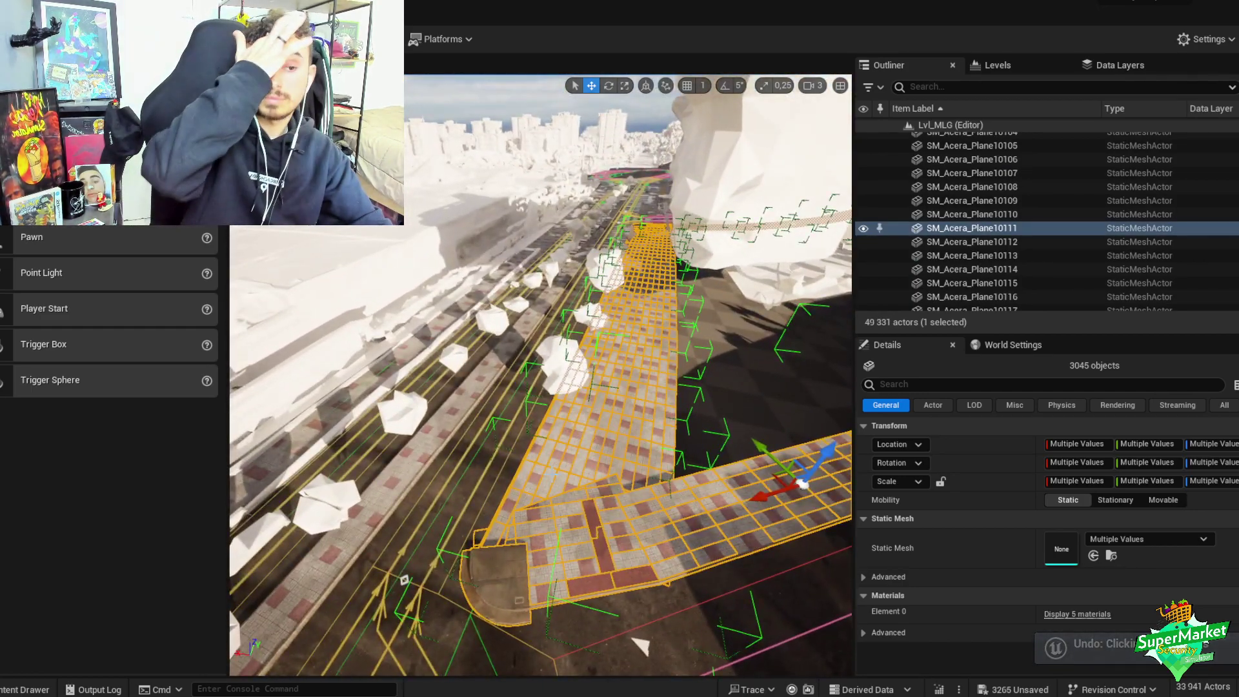
# - Group the selected curb and sidewalk pieces with Ctrl+G, then Save All and Save Selected
pyautogui.hotkey('ctrl', 'g')
pyautogui.hotkey('ctrl', 'space')
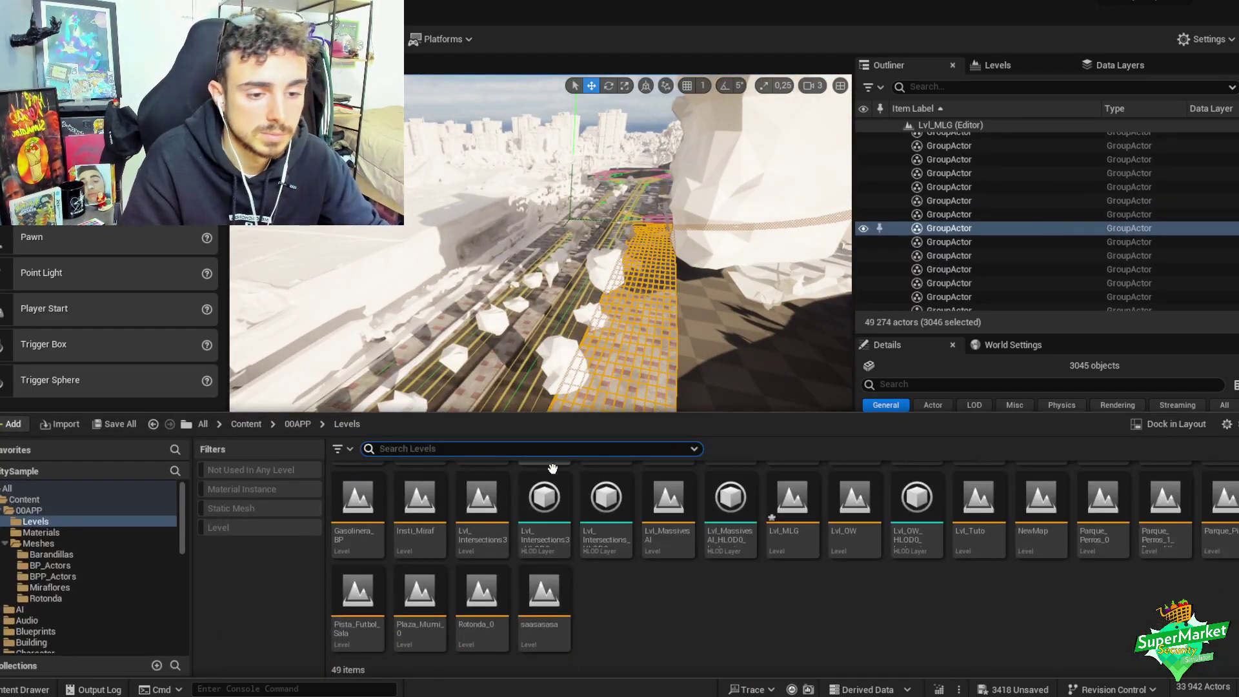
pyautogui.click(115, 424)
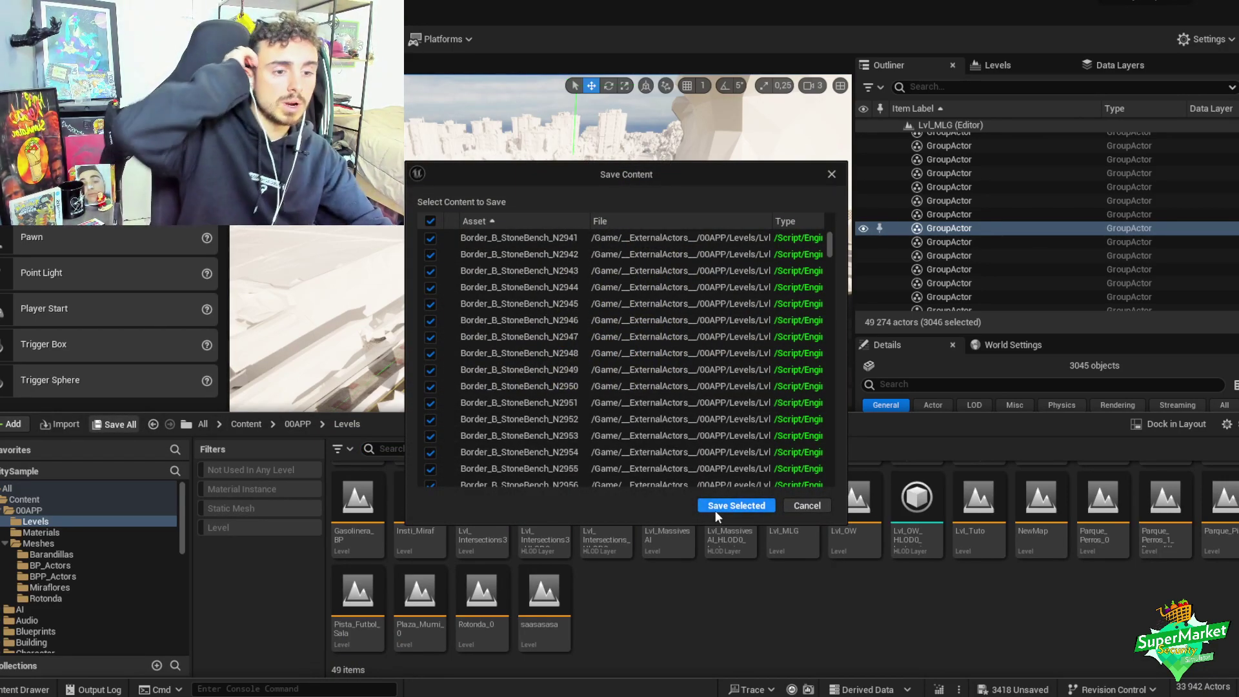
pyautogui.click(715, 510)
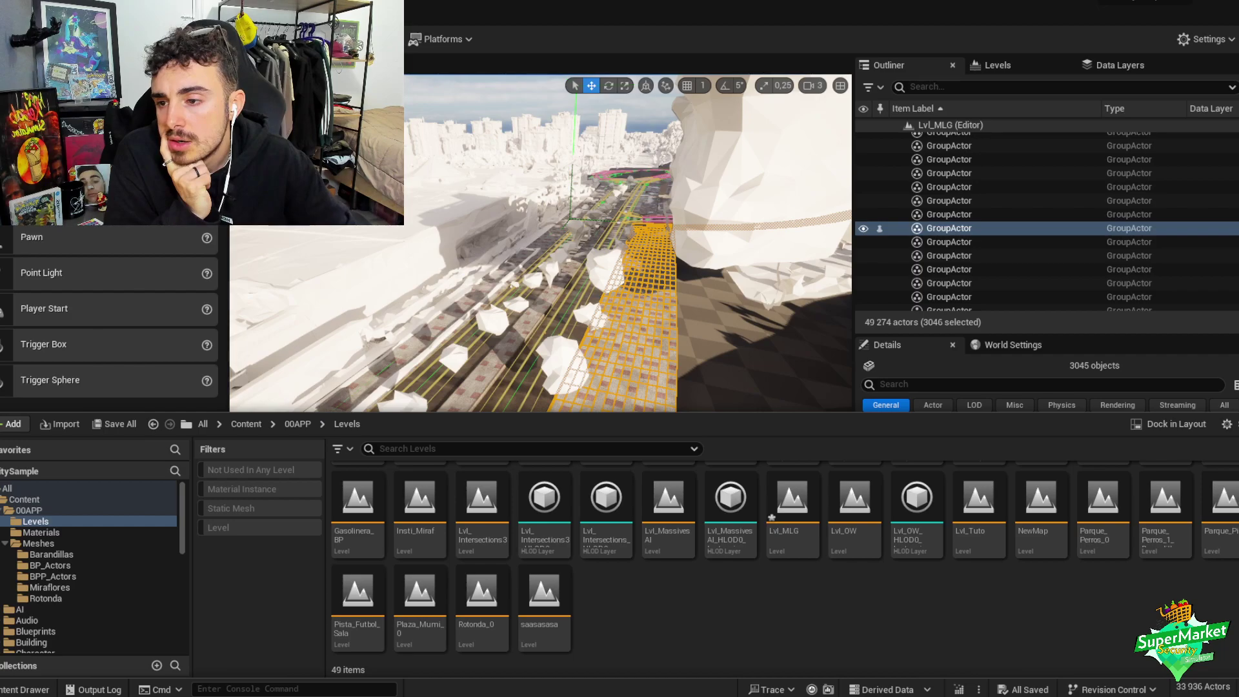
pyautogui.rightClick(644, 362)
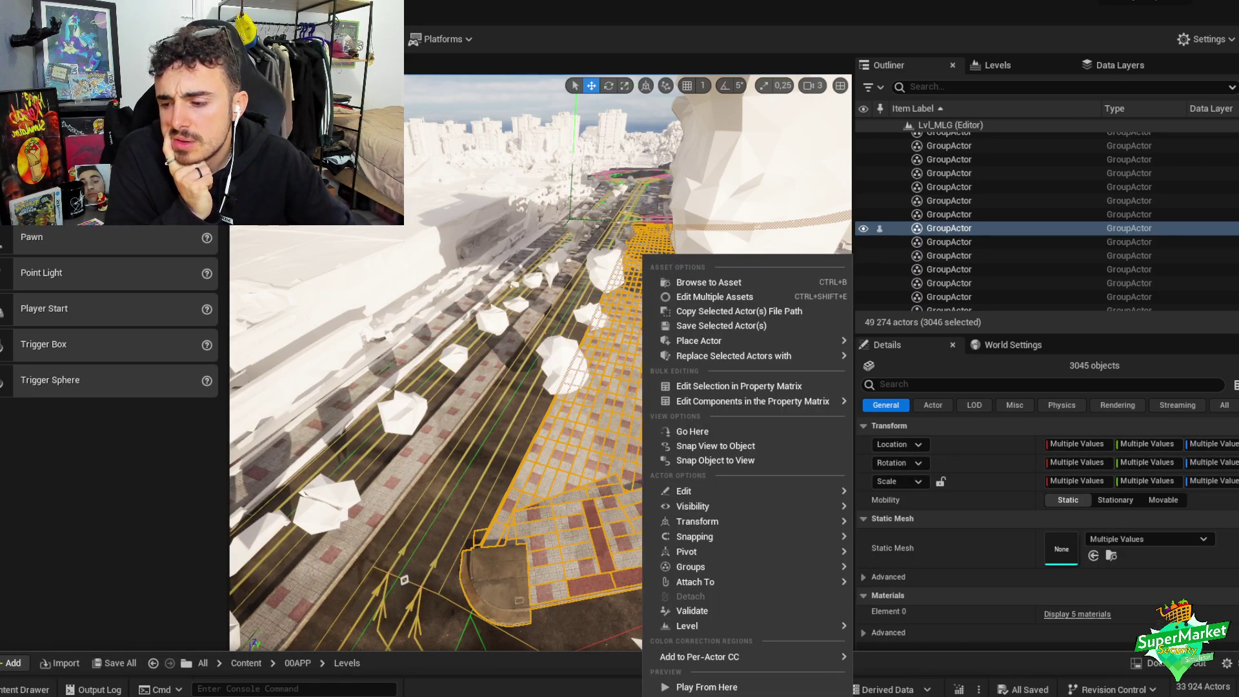
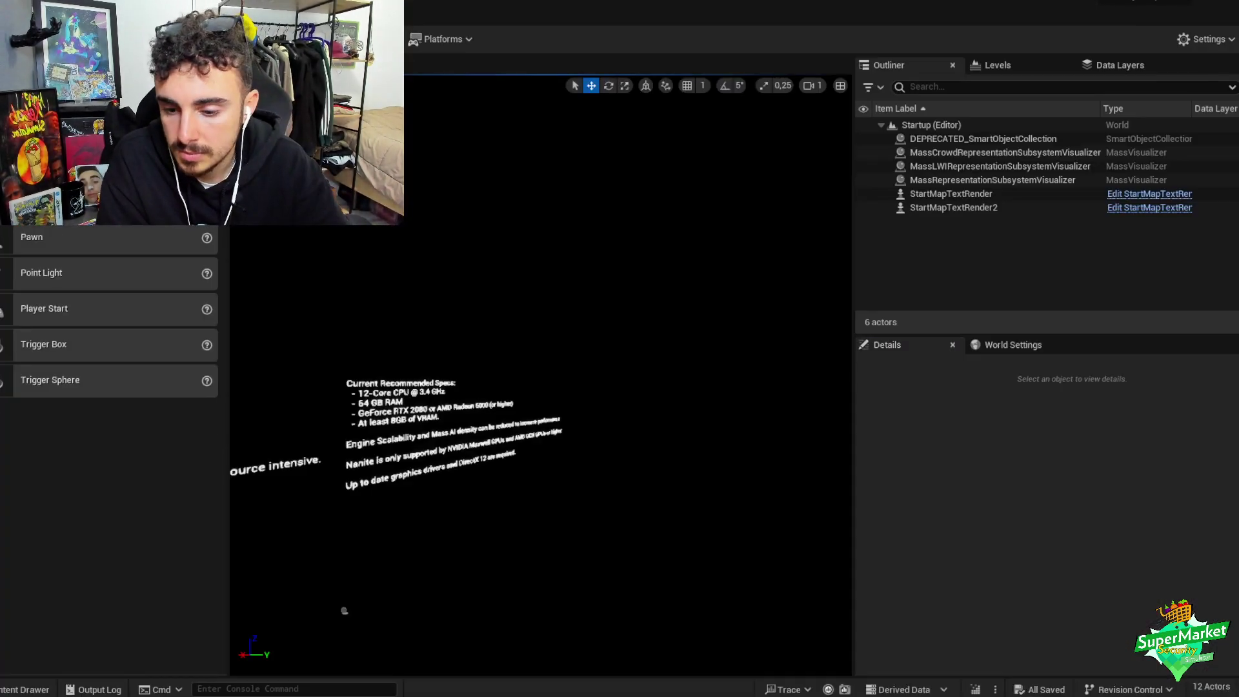
# - Load the Lvl_MLG level from Content/00APP/Levels after dismissing the Recovery Hub
pyautogui.hotkey('ctrl', 'space')
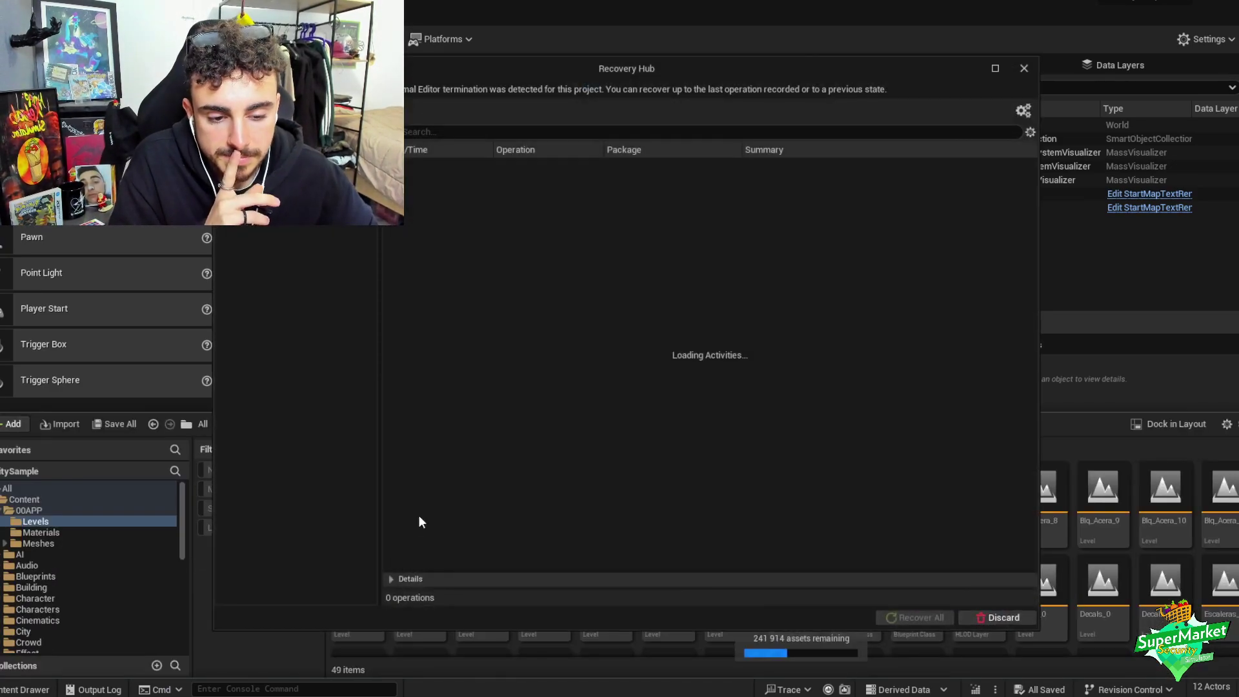
pyautogui.click(1019, 67)
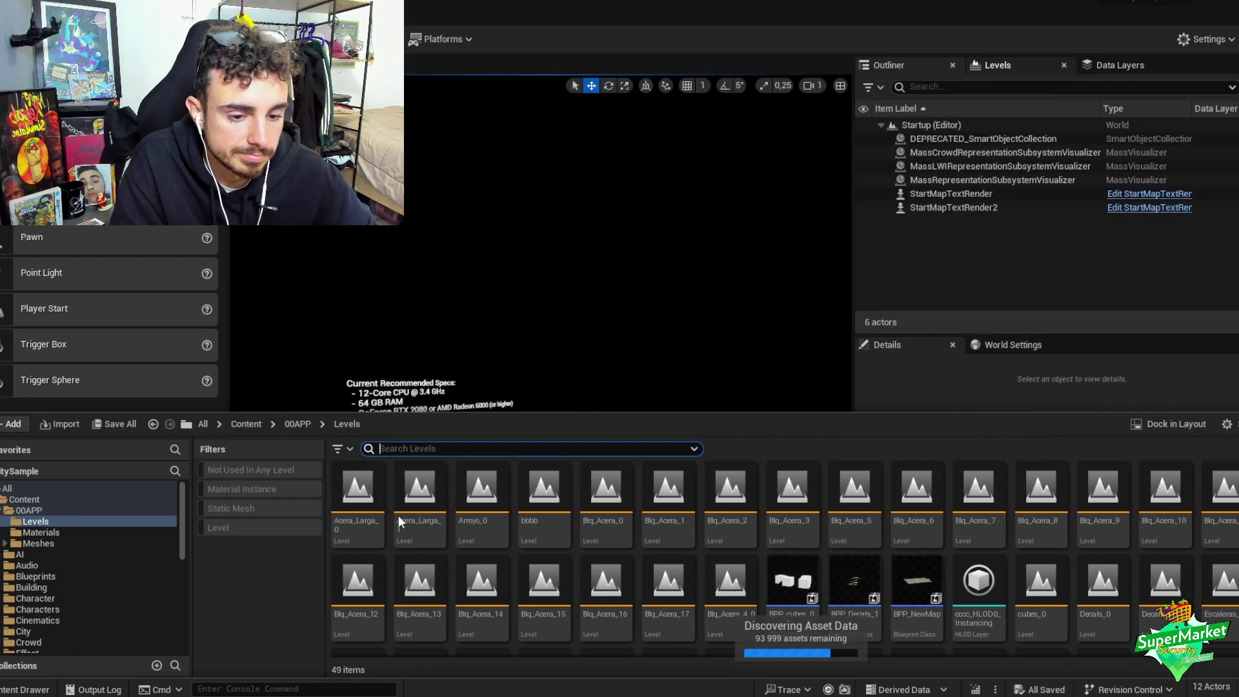
pyautogui.scroll(-2, 695, 524)
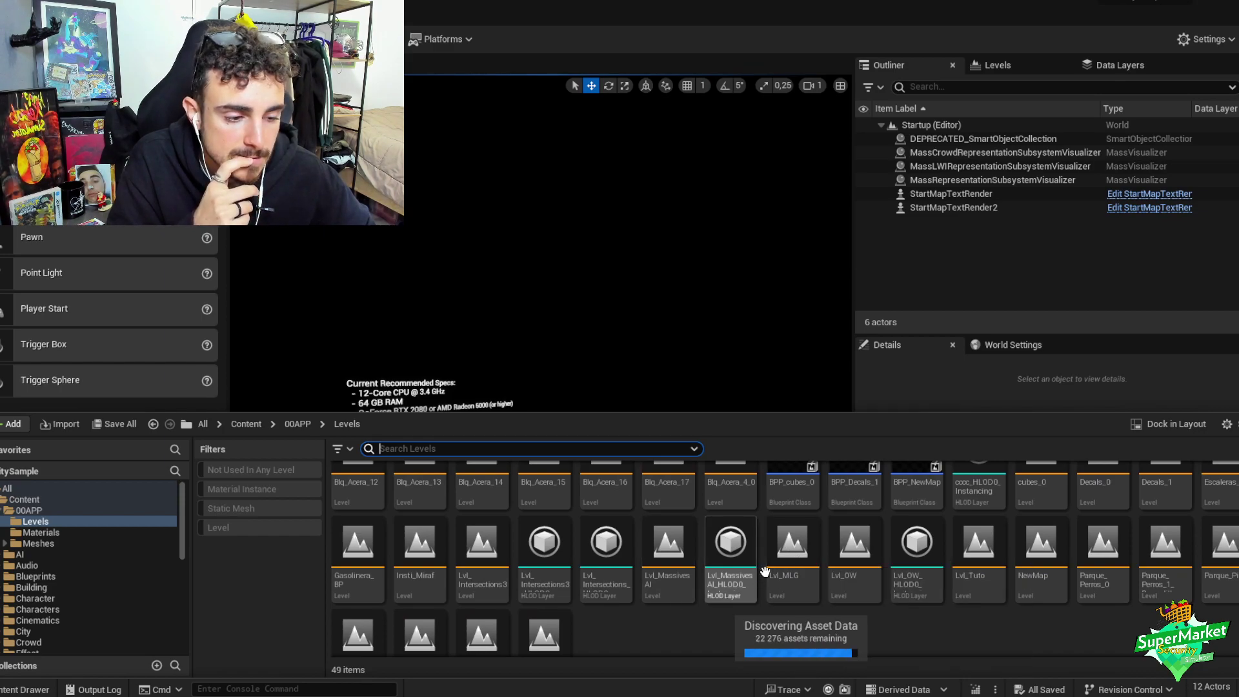
pyautogui.doubleClick(788, 566)
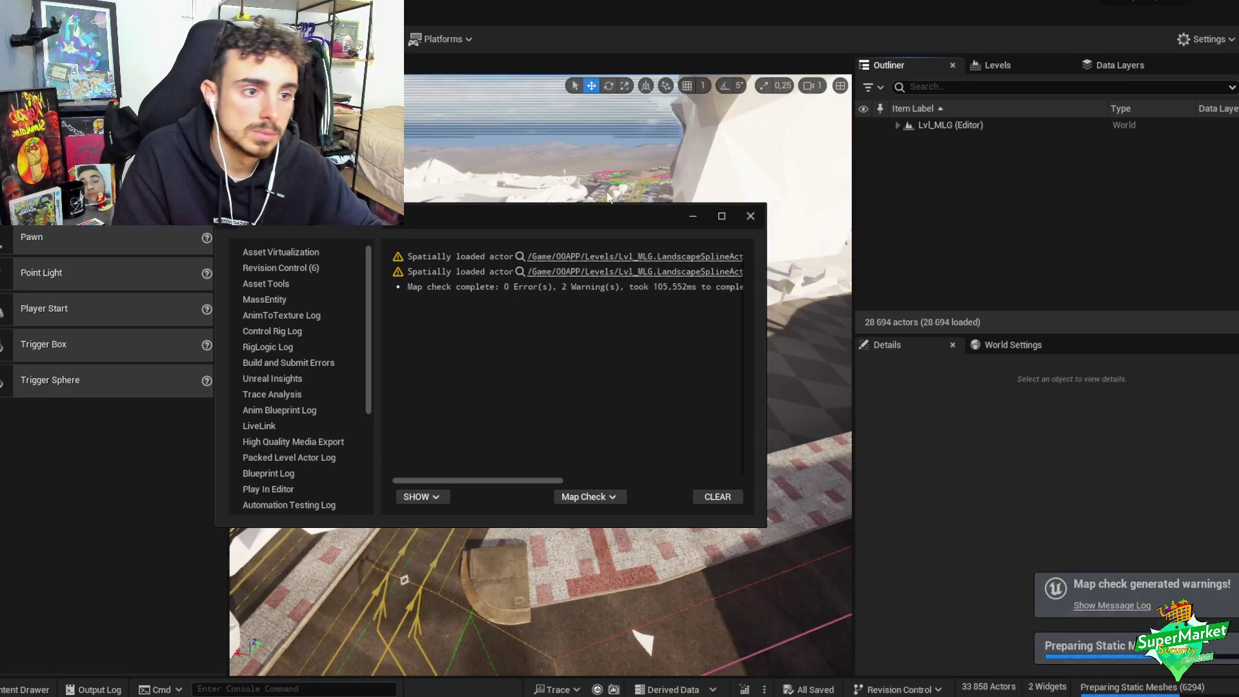
# - Close the Message Log, select the 3045 stone border pieces and fly along the path
pyautogui.click(751, 216)
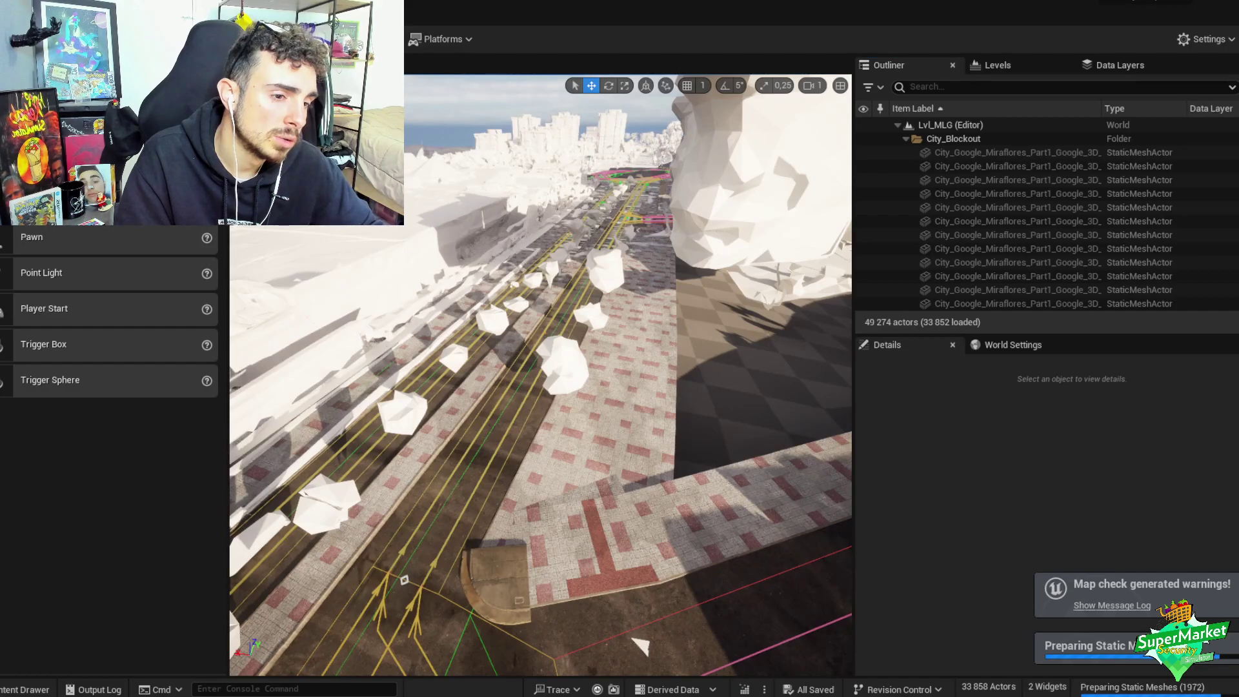
pyautogui.click(641, 645)
pyautogui.moveTo(641, 645); pyautogui.dragTo(419, 288, button='right')
pyautogui.scroll(2, 455, 613)
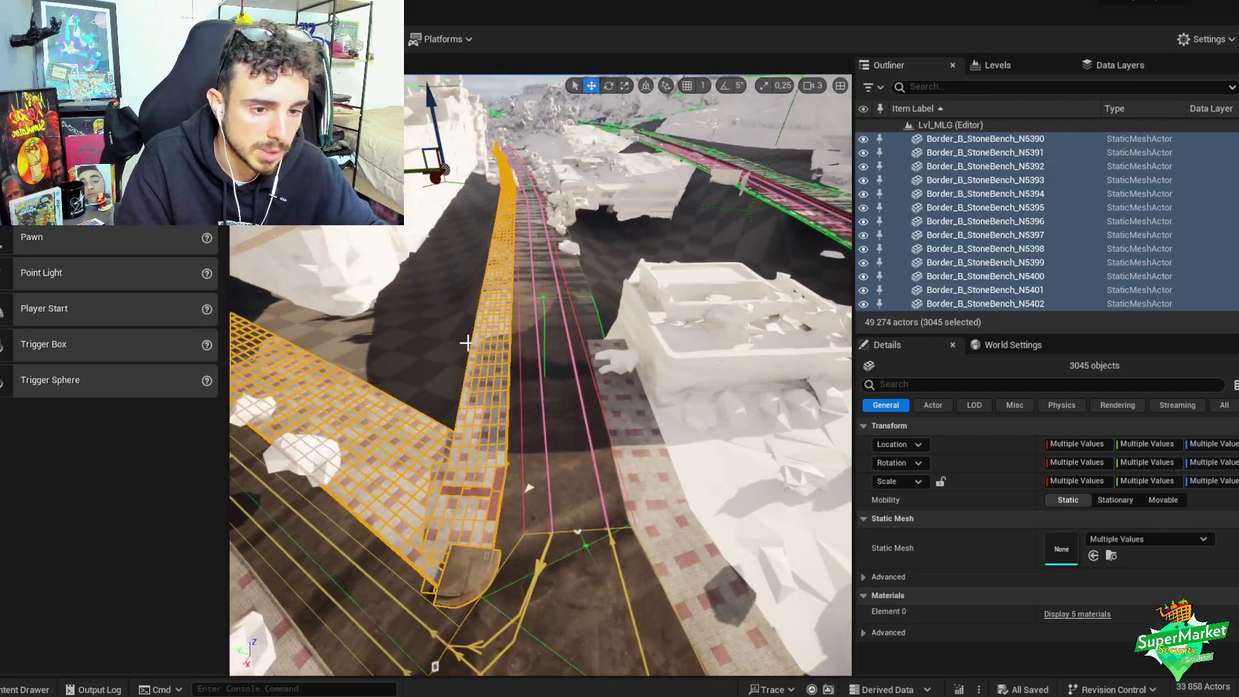
# - Create a level instance from the selection, saved as Blq_Acera_18 in 00APP/Levels
pyautogui.rightClick(483, 343)
pyautogui.moveTo(628, 614)
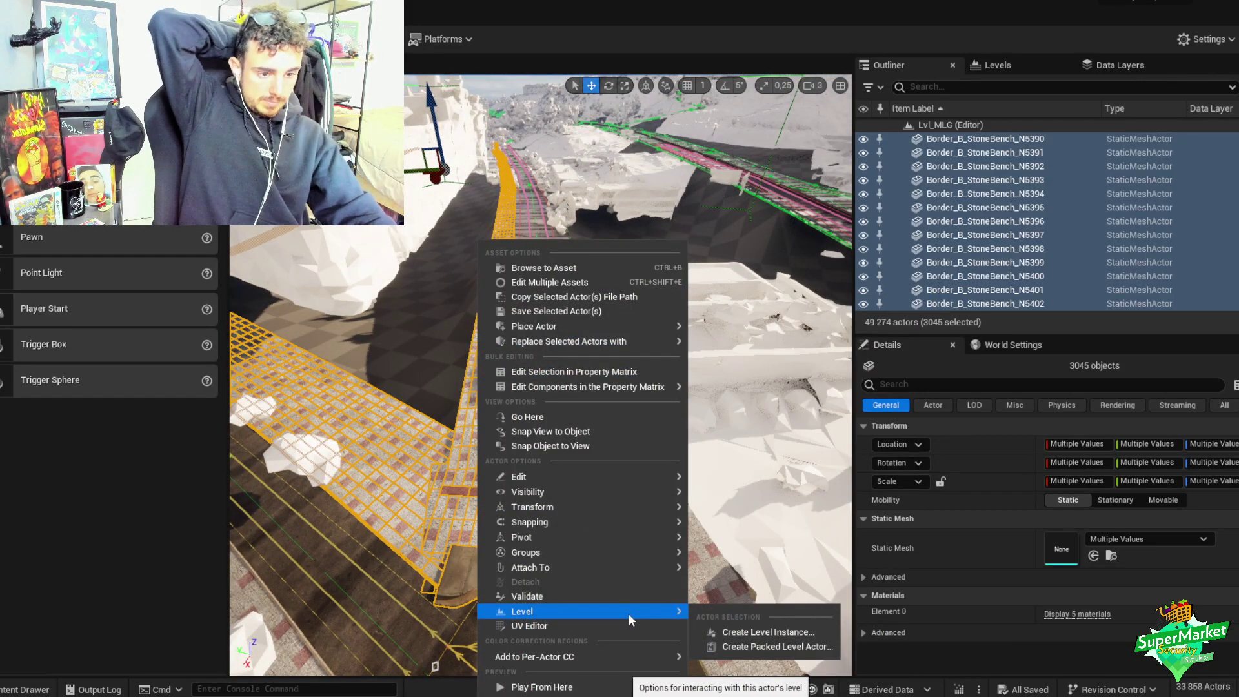
pyautogui.click(738, 639)
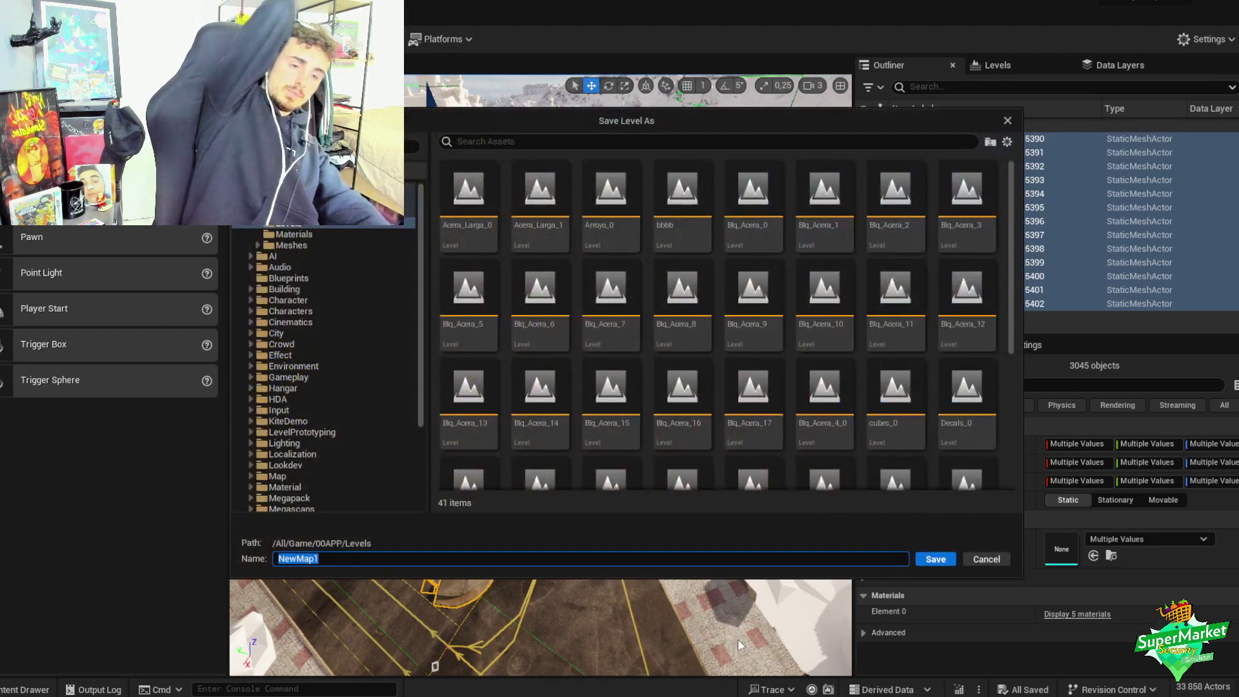
pyautogui.scroll(-3, 656, 411)
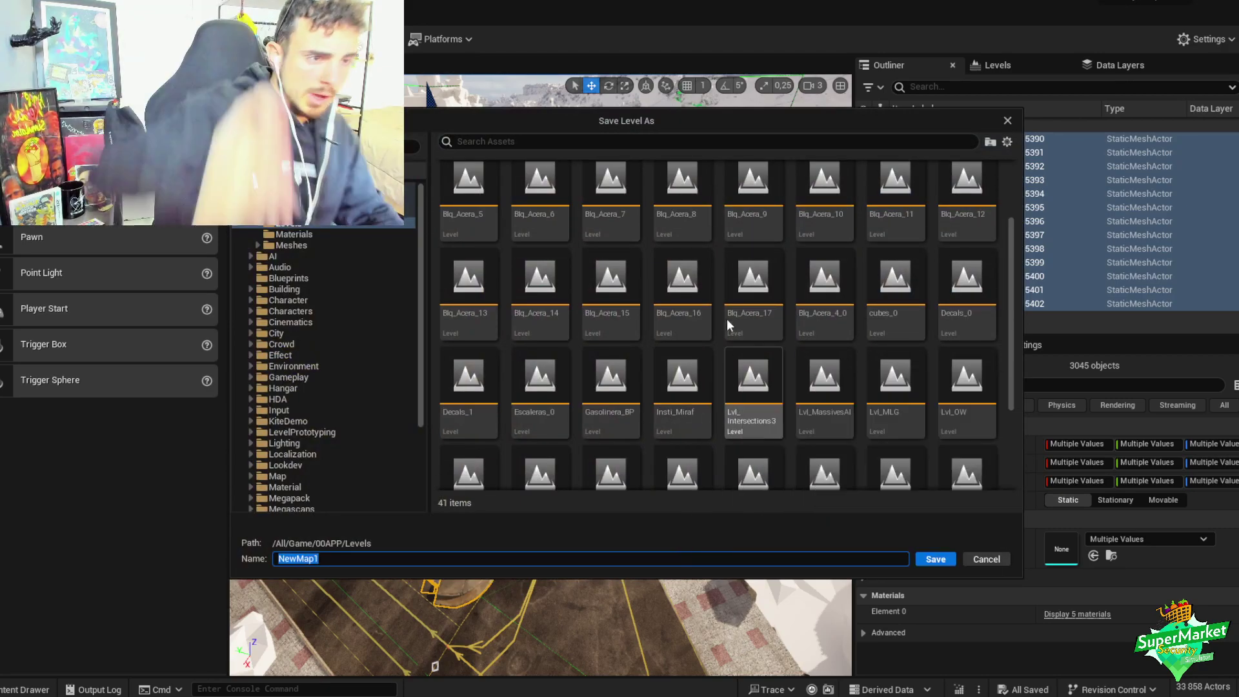
pyautogui.click(742, 296)
pyautogui.click(407, 559)
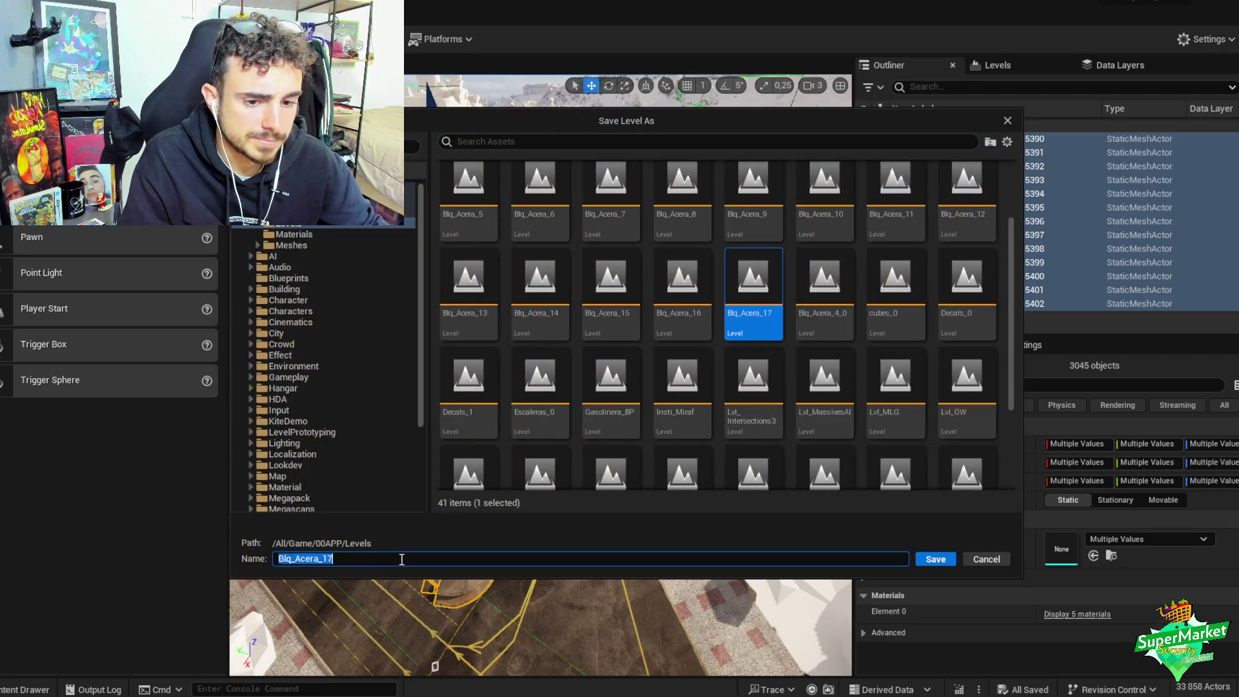
pyautogui.click(407, 559)
pyautogui.press('BackSpace')
pyautogui.write('8')
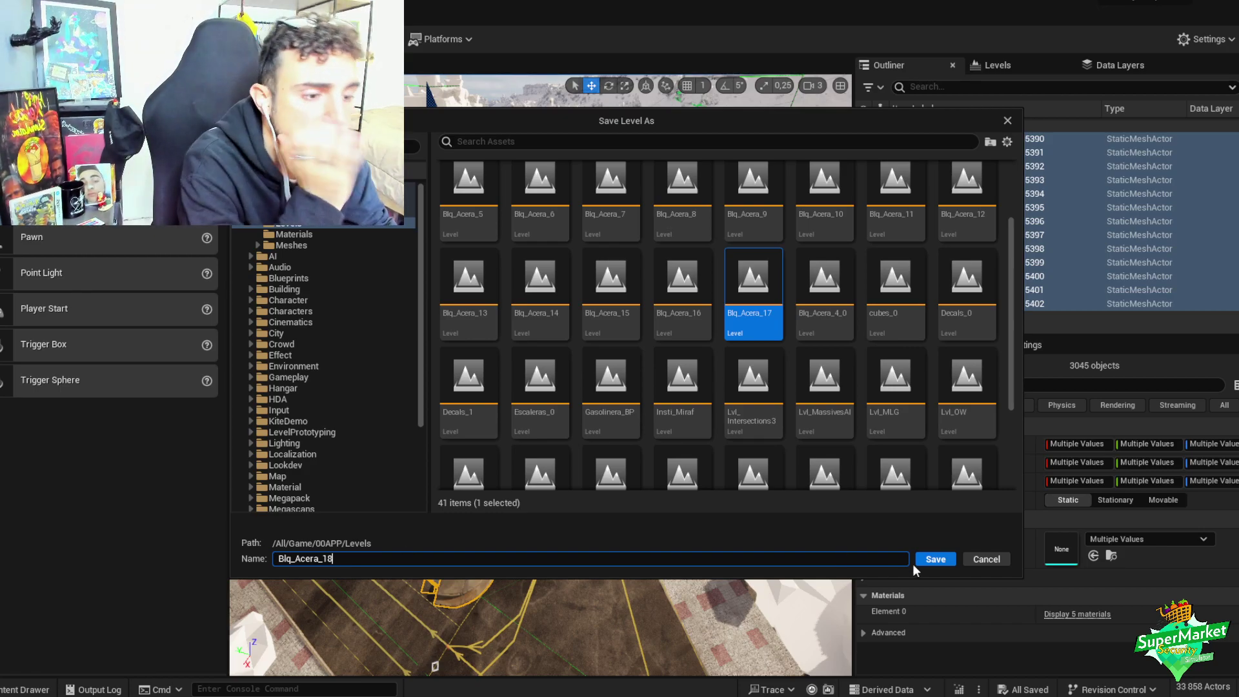
pyautogui.click(929, 558)
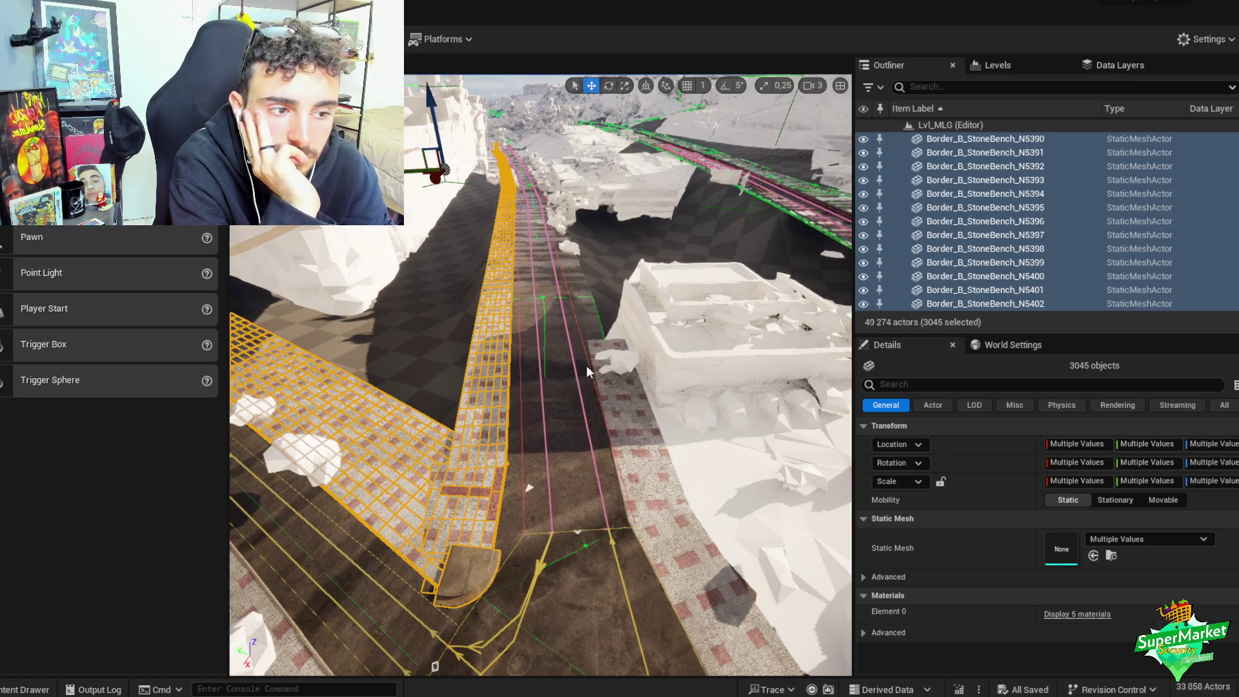
# - Delete the referenced sidewalk actors, paste the stone border actors, then switch to Google Earth
pyautogui.press('Delete')
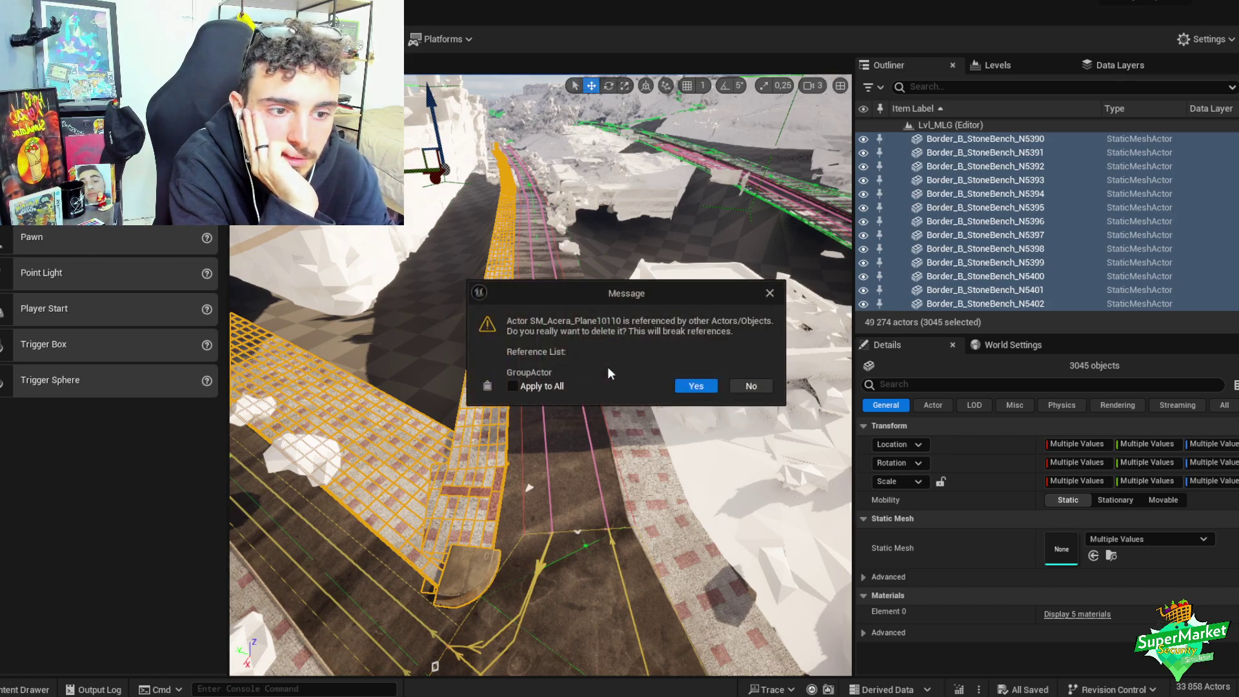
pyautogui.click(685, 385)
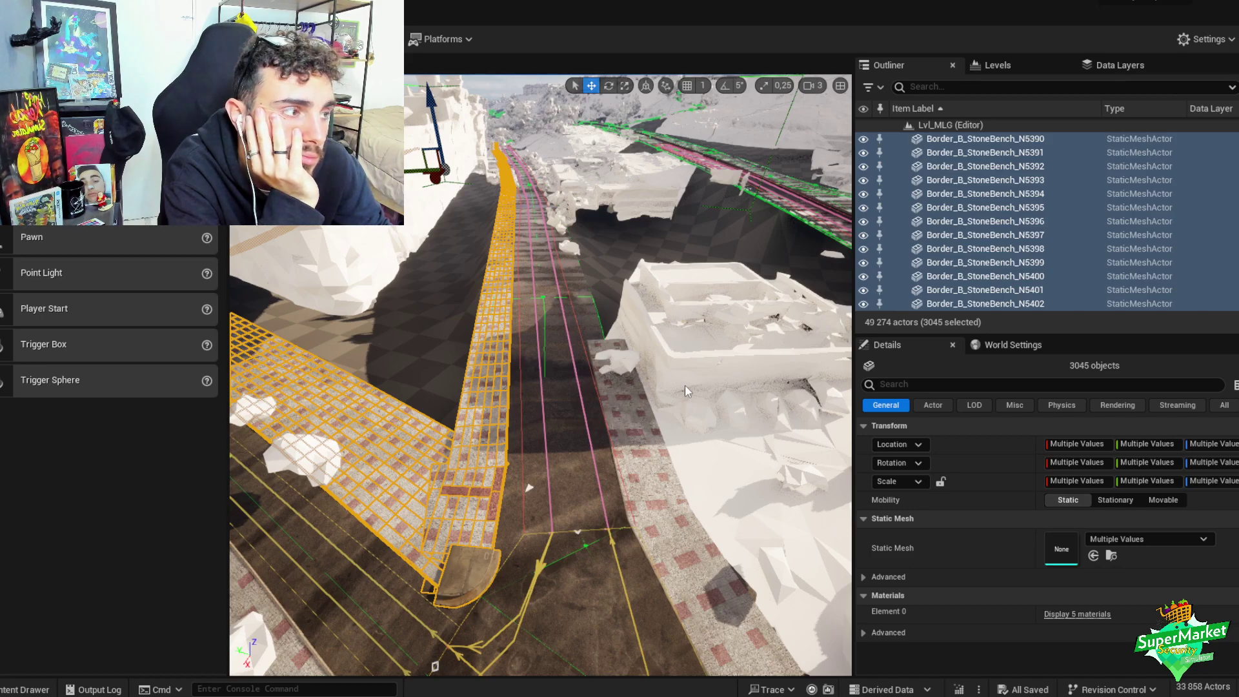
pyautogui.hotkey('ctrl', 'v')
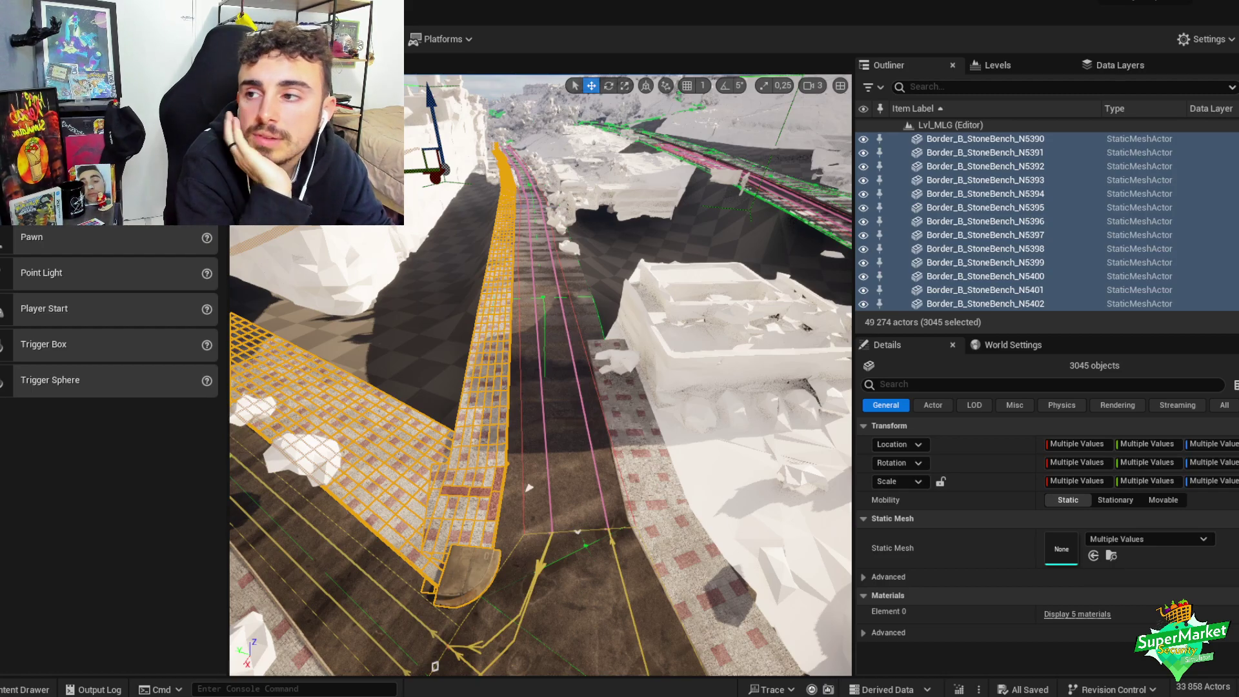
pyautogui.hotkey('alt', 'Tab')
# - Pan Google Earth from the roundabout over the tower blocks to the fútbol sala court
pyautogui.scroll(3, 820, 505)
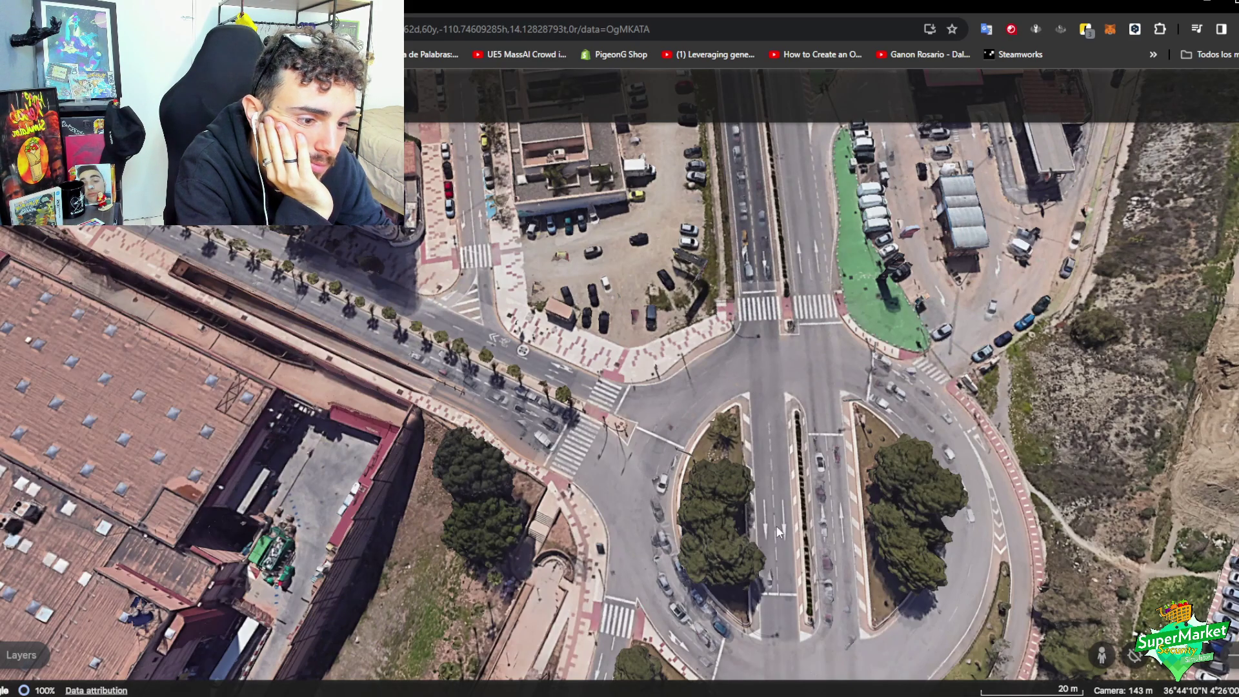
pyautogui.moveTo(710, 335); pyautogui.dragTo(725, 444)
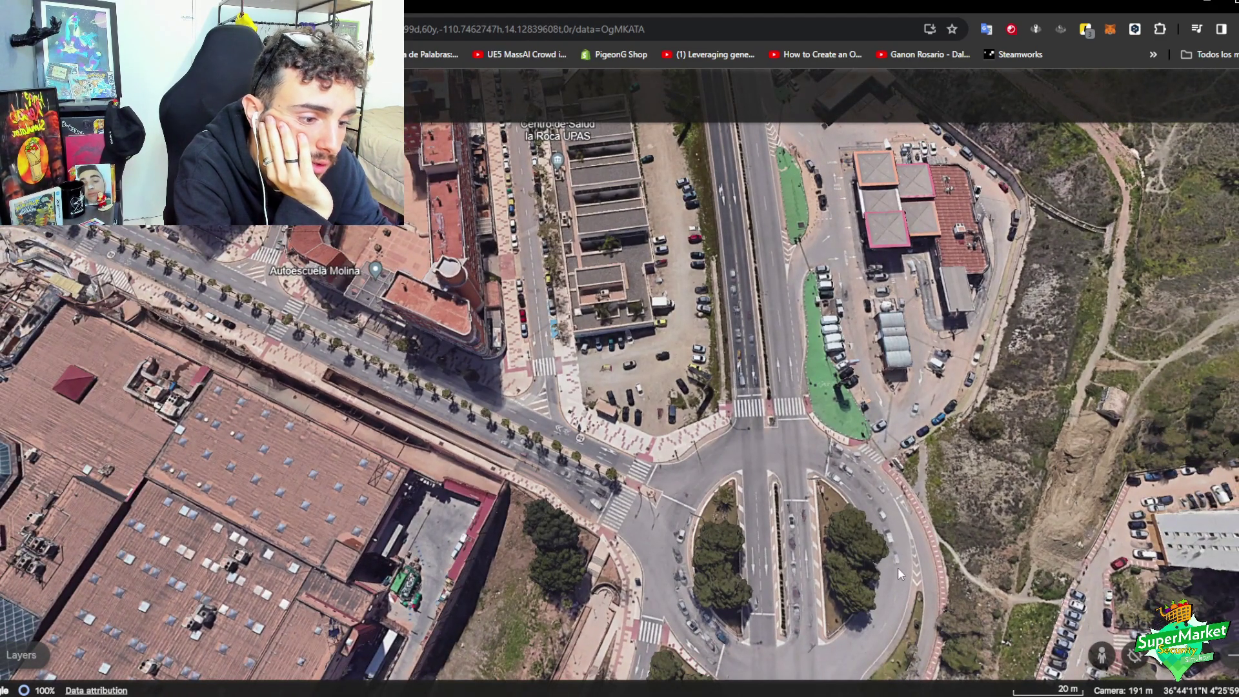
pyautogui.moveTo(759, 535); pyautogui.dragTo(402, 384)
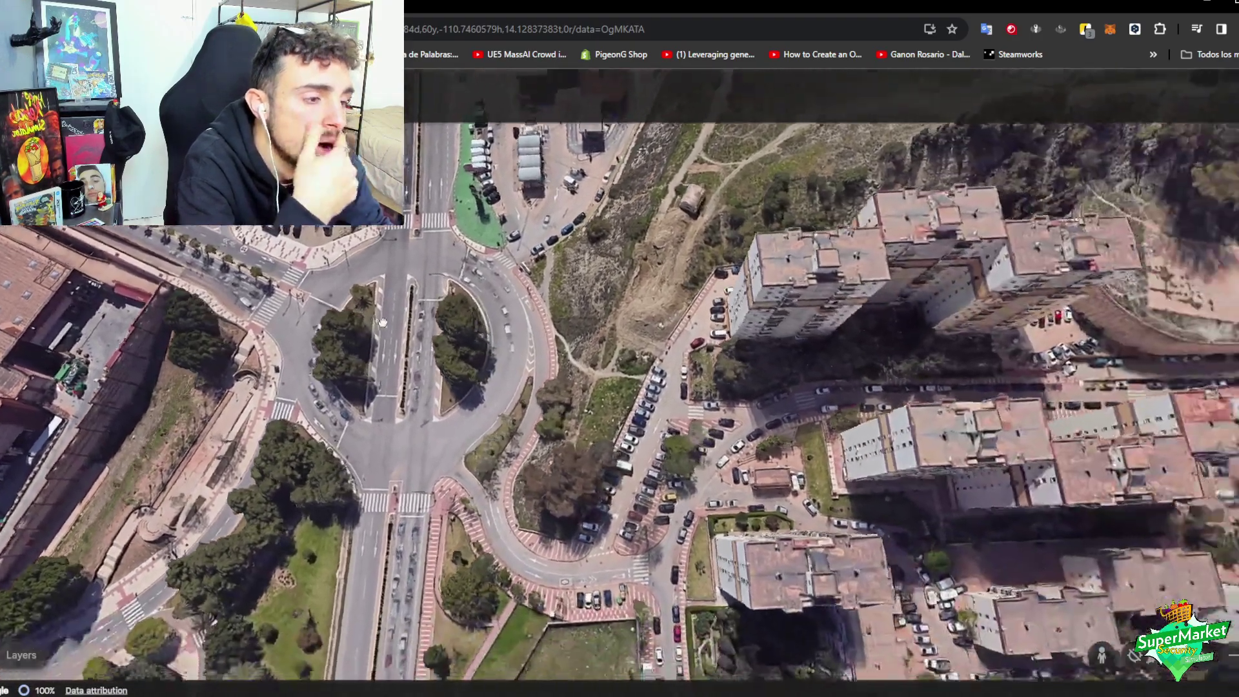
pyautogui.moveTo(757, 385); pyautogui.dragTo(568, 310)
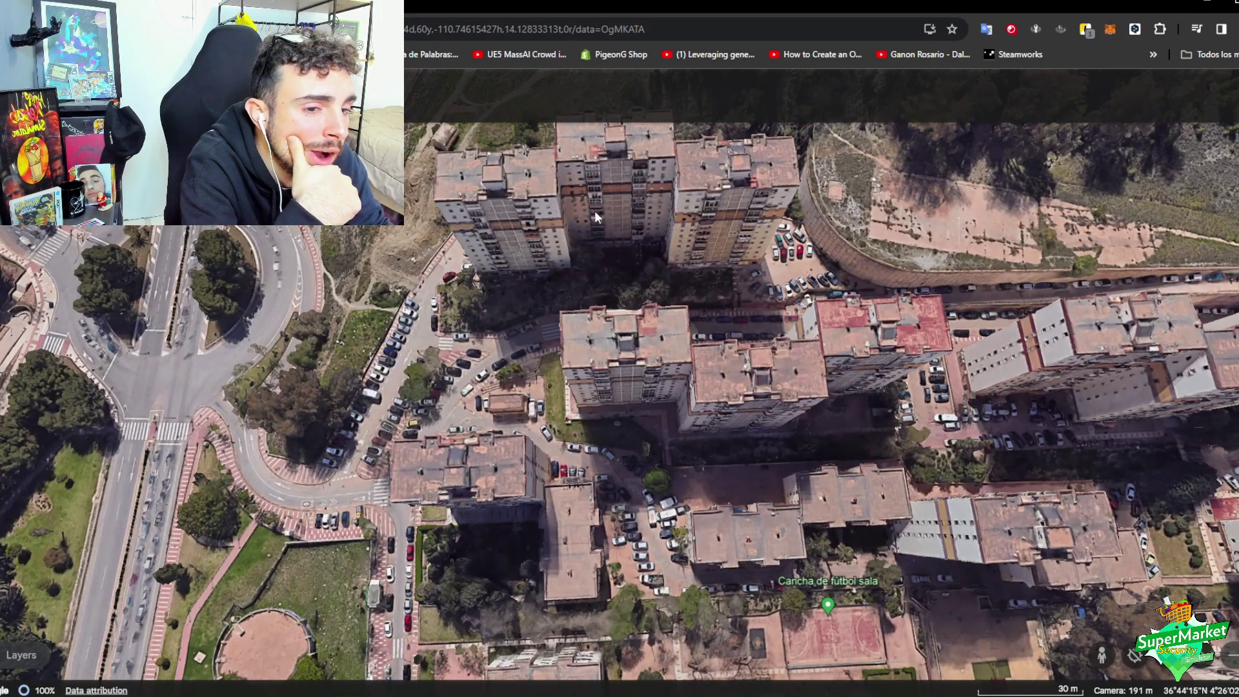
pyautogui.moveTo(625, 260); pyautogui.dragTo(640, 318)
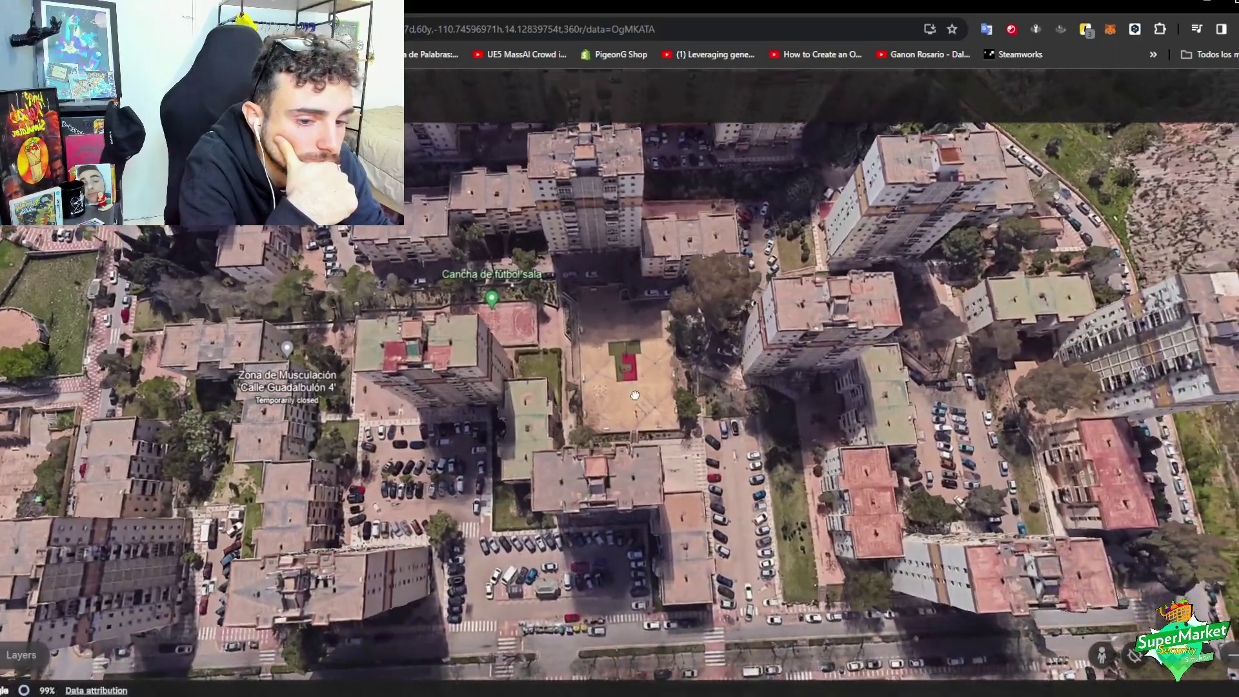
pyautogui.moveTo(636, 396); pyautogui.dragTo(833, 246)
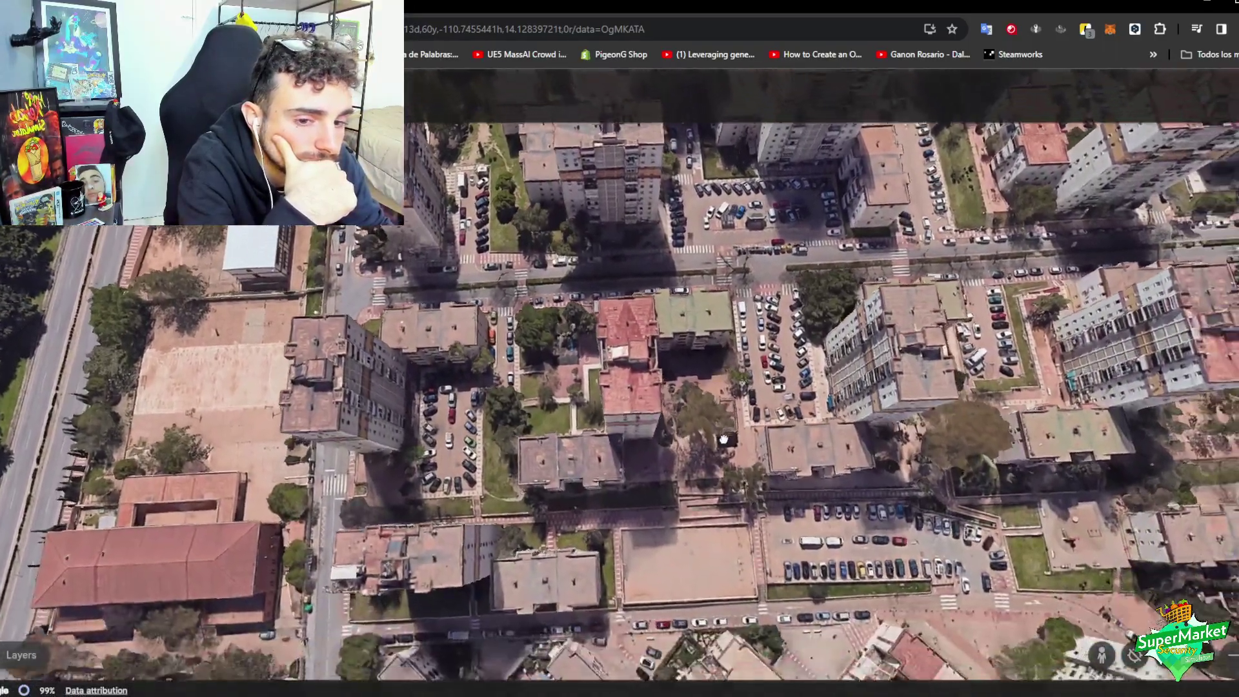
# - Continue past the field and green-roofed building to the red-roofed housing by the library
pyautogui.scroll(3, 571, 561)
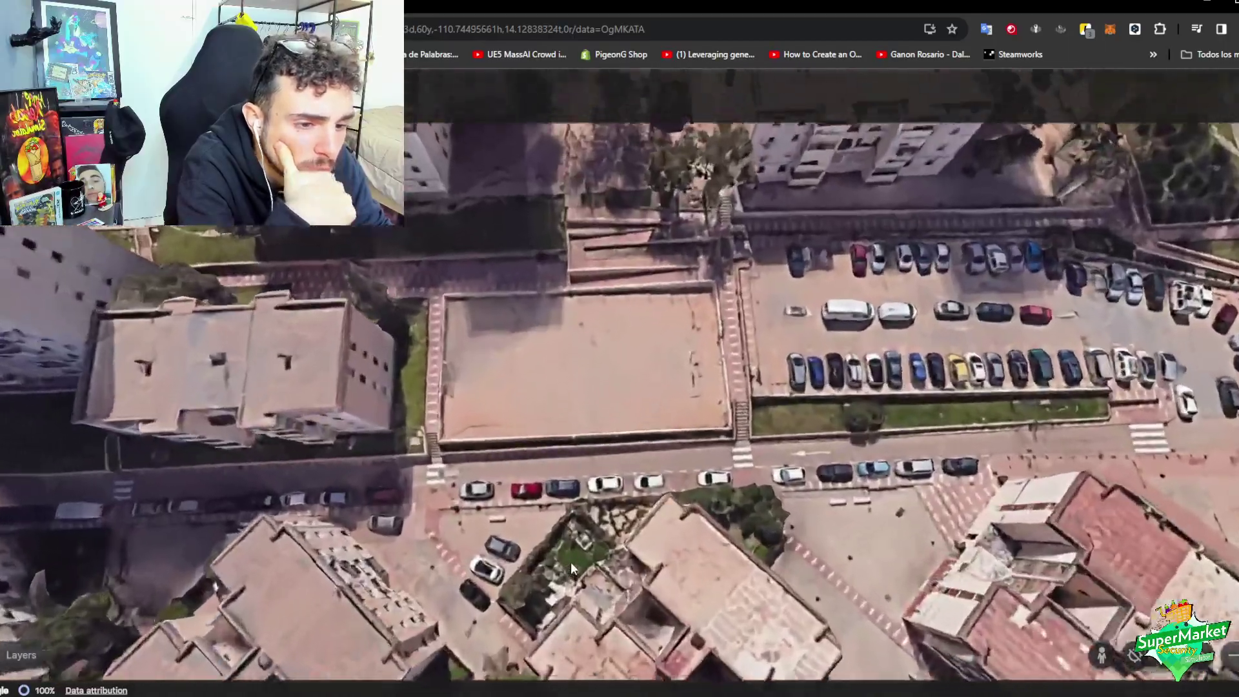
pyautogui.scroll(-5, 754, 432)
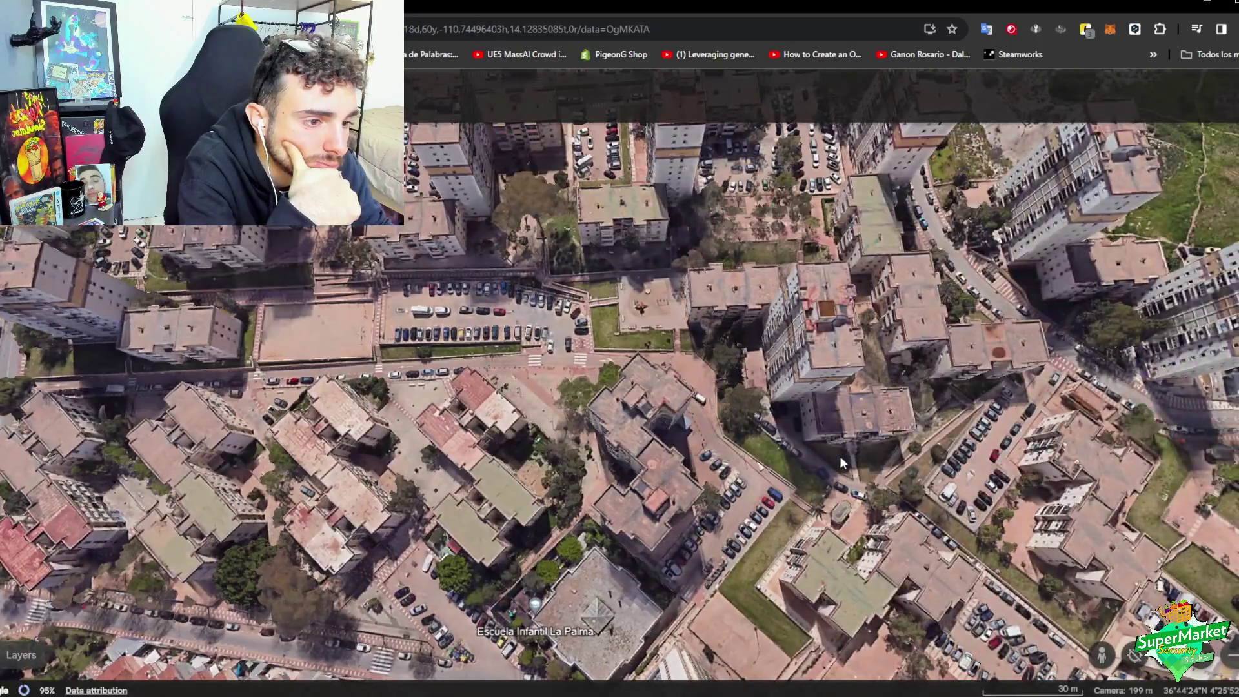
pyautogui.moveTo(839, 456); pyautogui.dragTo(653, 419)
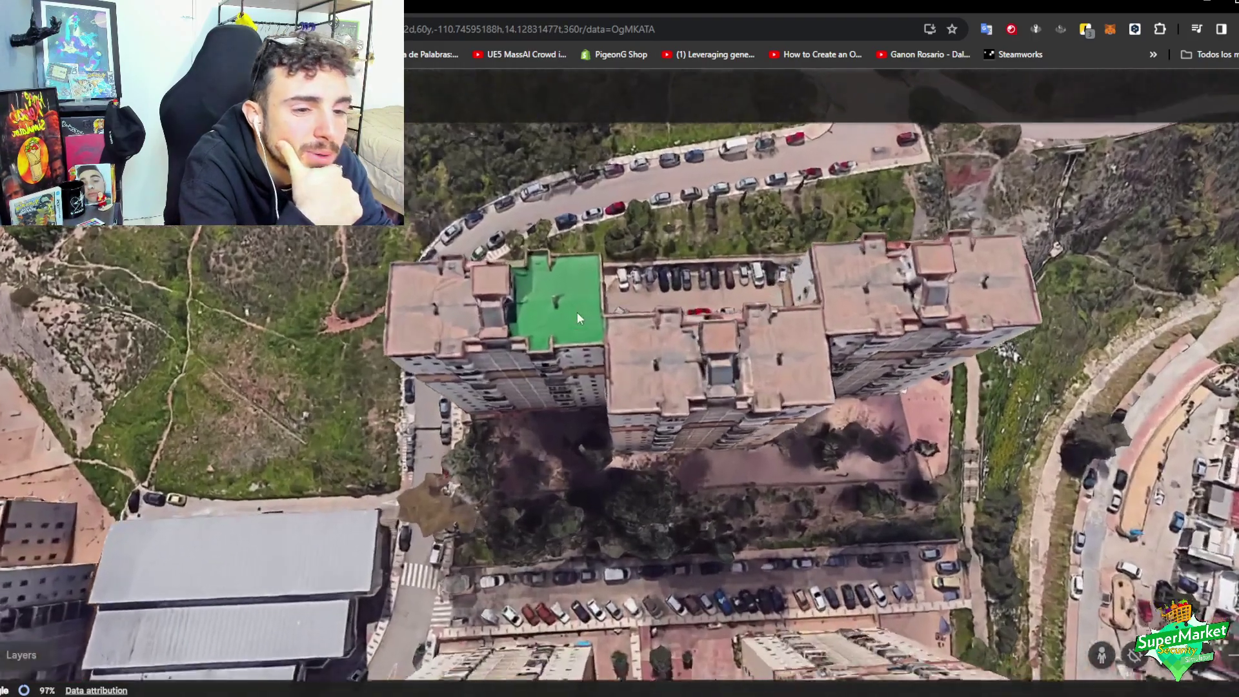
pyautogui.scroll(5, 577, 312)
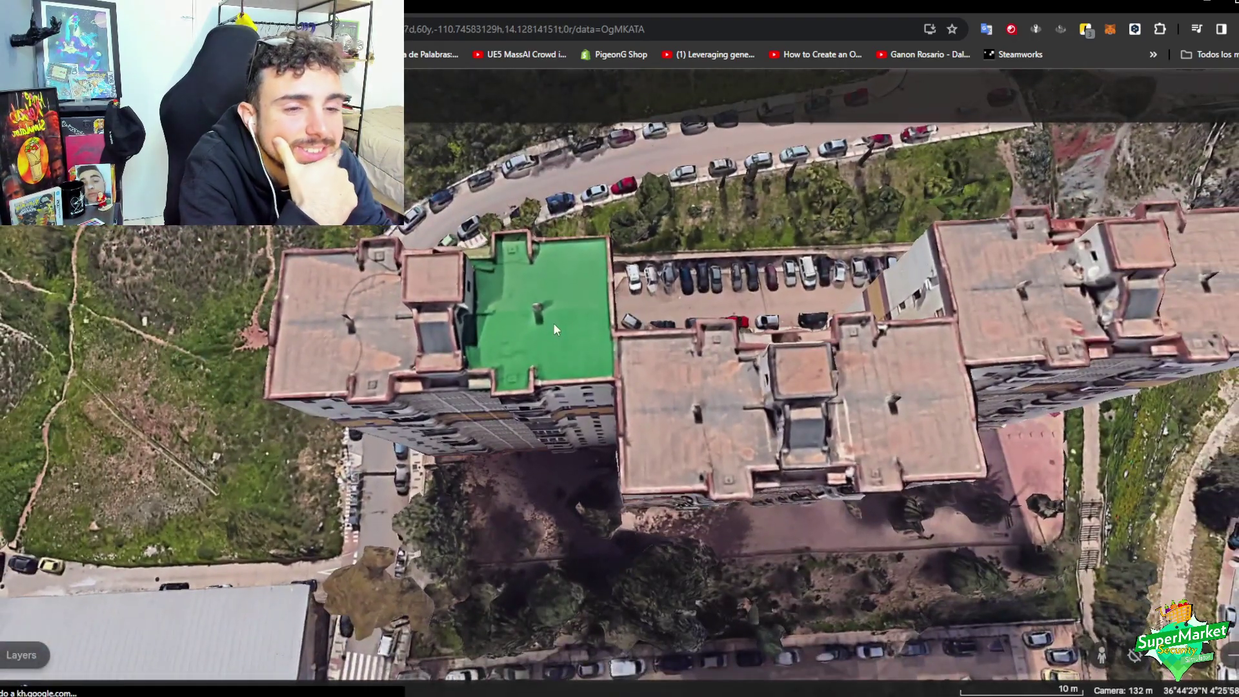
pyautogui.scroll(-5, 581, 373)
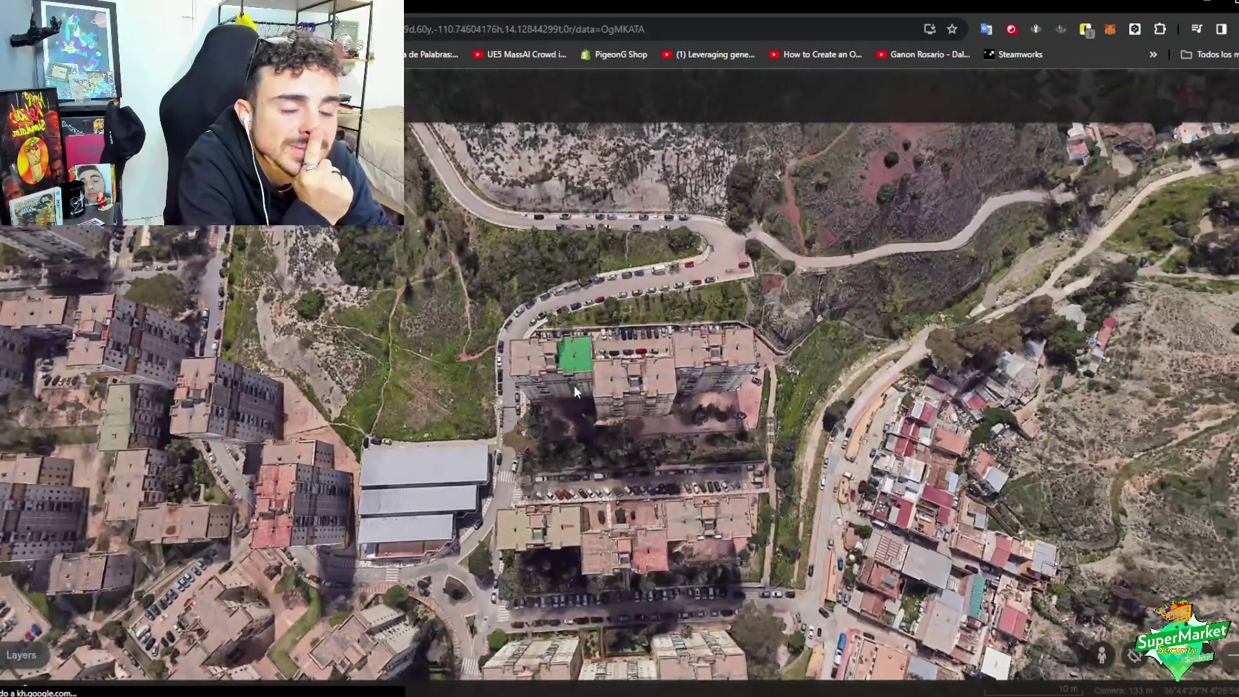
pyautogui.moveTo(569, 392); pyautogui.dragTo(842, 236)
pyautogui.scroll(5, 586, 286)
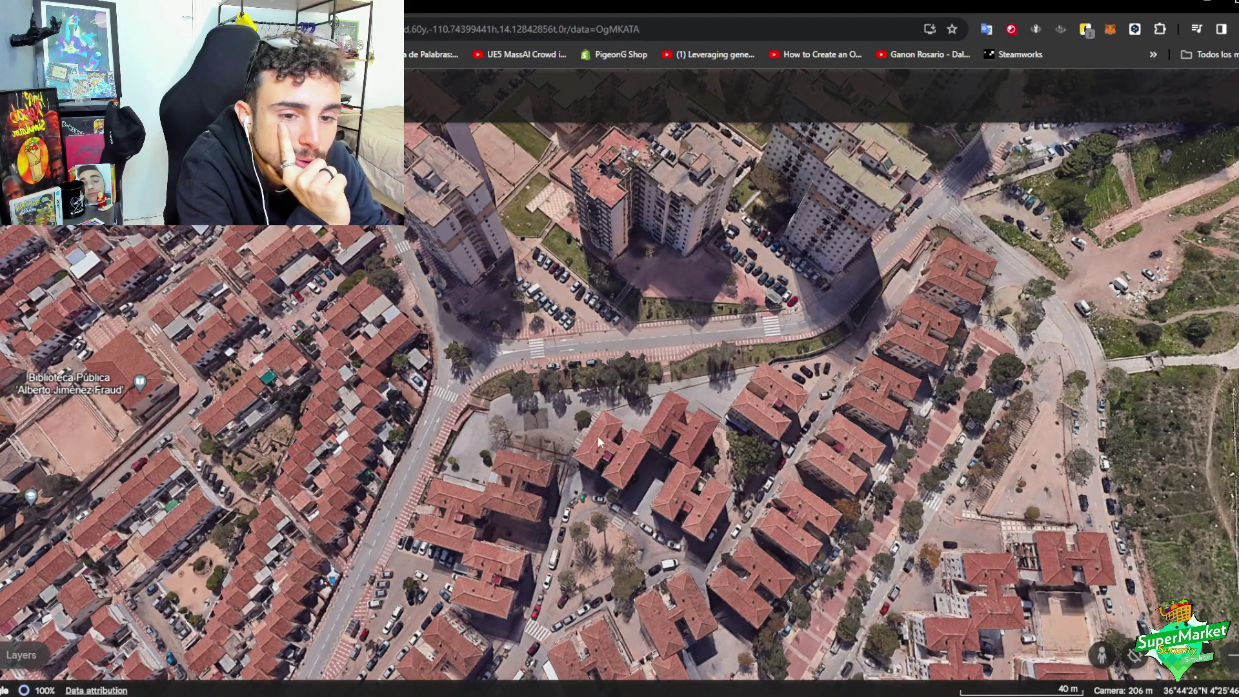
# - Survey the red-roofed housing, CEPER La Palma school and Palma-Palmilla district
pyautogui.moveTo(598, 436); pyautogui.dragTo(790, 334)
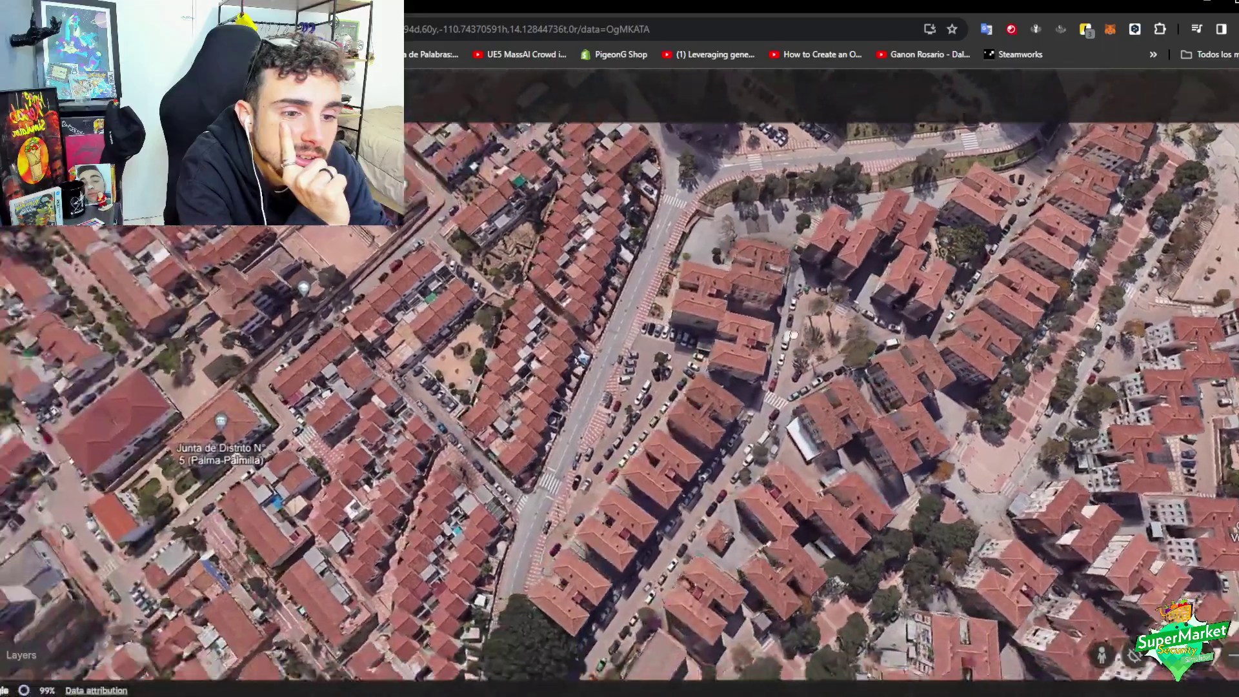
pyautogui.scroll(-5, 785, 444)
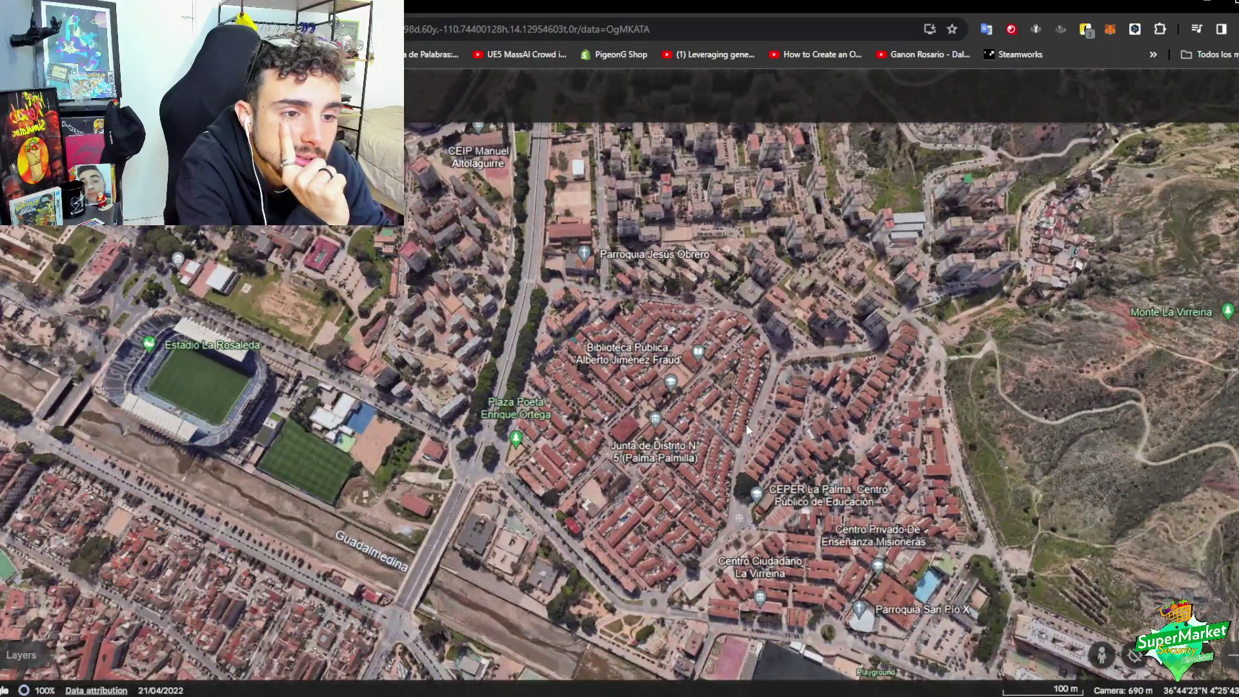
pyautogui.scroll(5, 757, 427)
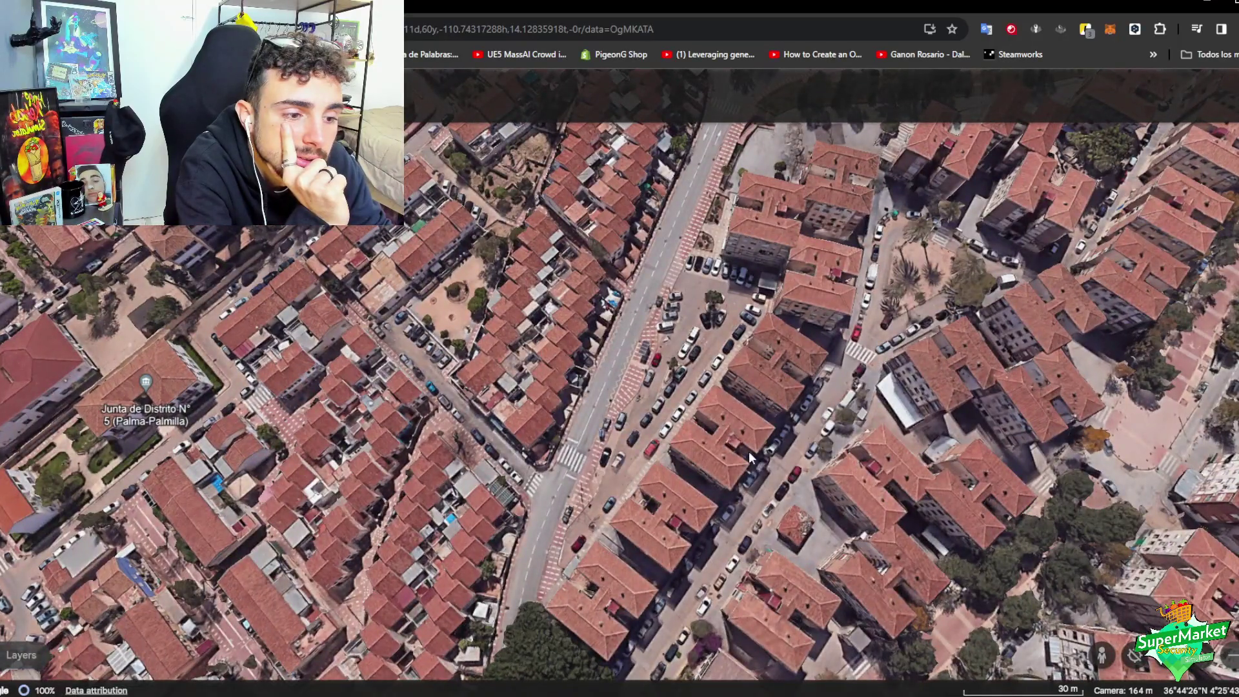
pyautogui.moveTo(757, 498); pyautogui.dragTo(839, 504)
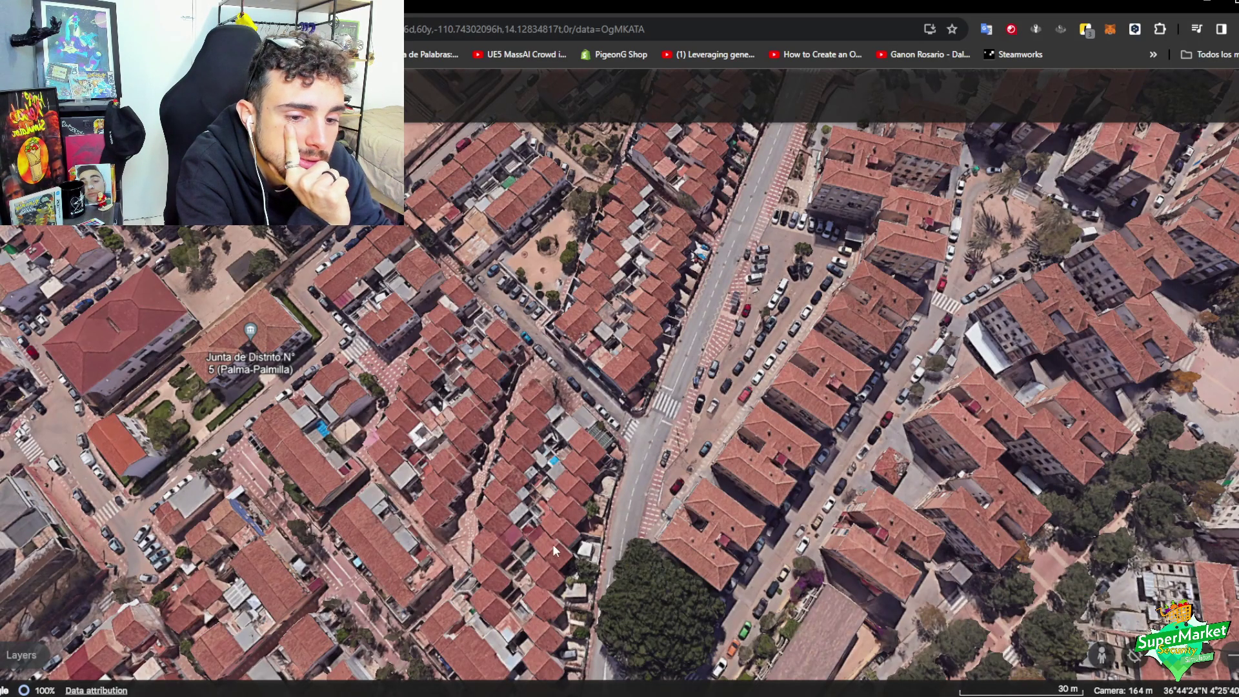
pyautogui.moveTo(540, 610); pyautogui.dragTo(714, 400)
pyautogui.scroll(10, 718, 397)
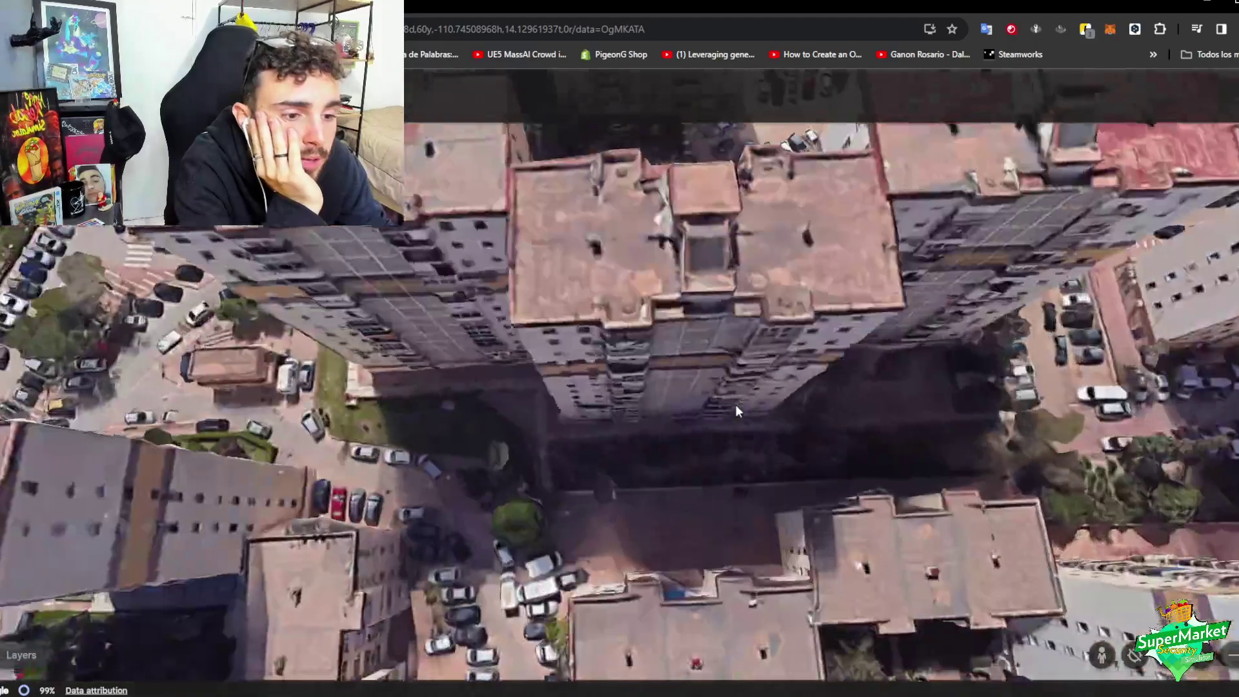
pyautogui.scroll(-2, 710, 331)
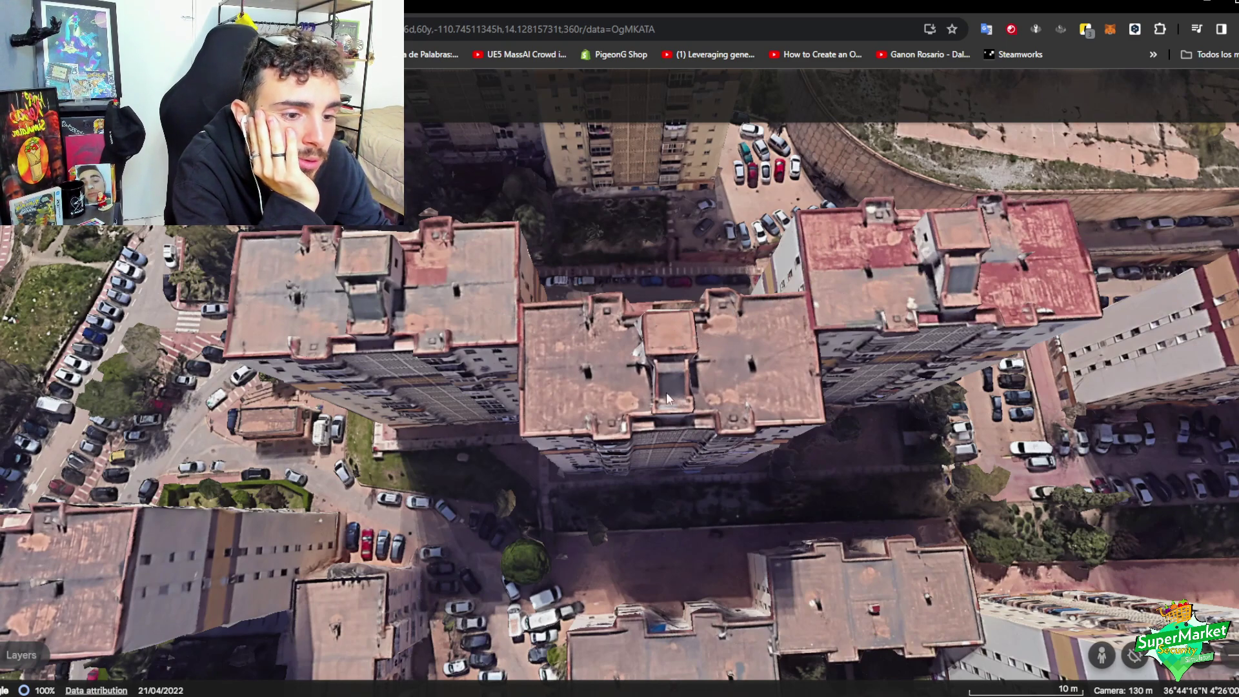
pyautogui.scroll(5, 646, 429)
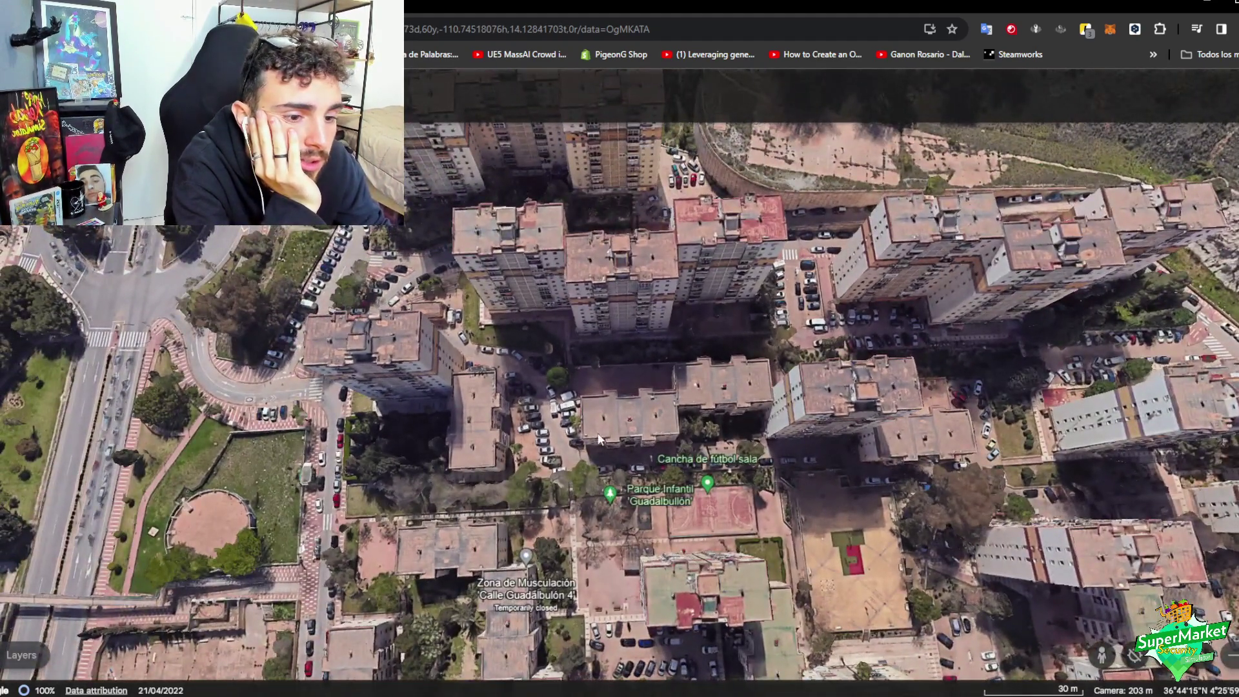
pyautogui.scroll(5, 652, 462)
pyautogui.scroll(-6, 652, 462)
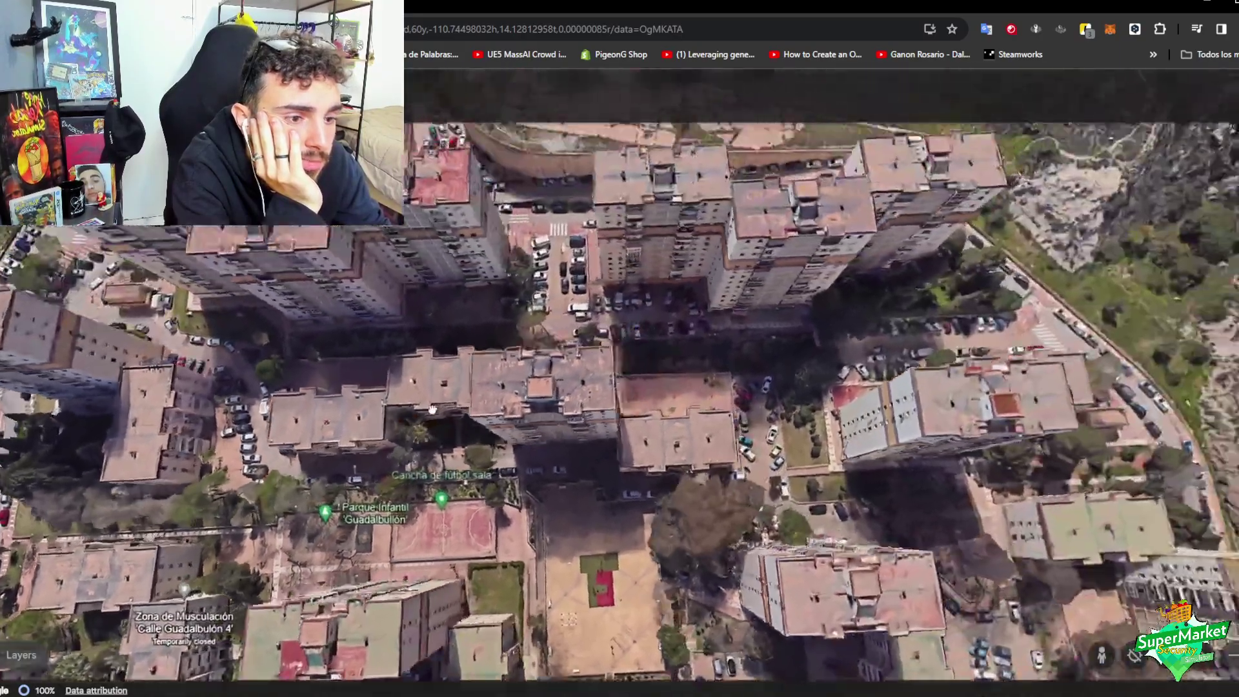
# - Pan north and west past the tower blocks toward the roundabout and Autoescuela Molina block
pyautogui.press('Up')
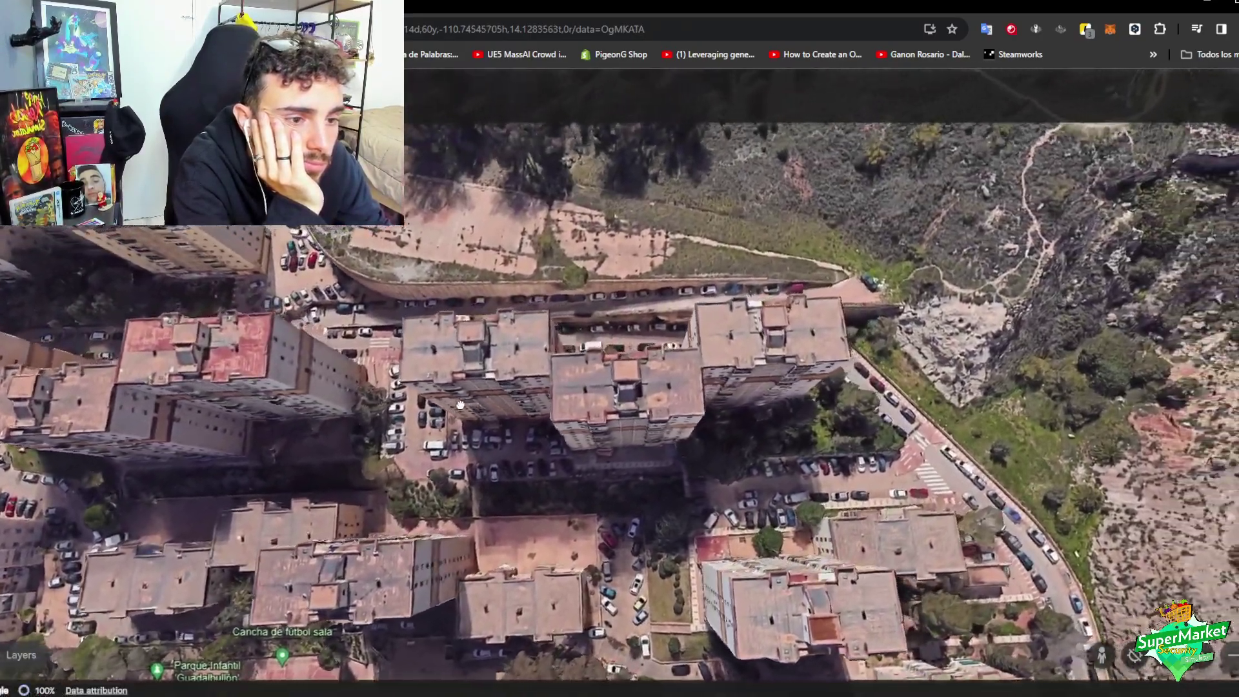
pyautogui.press('Up')
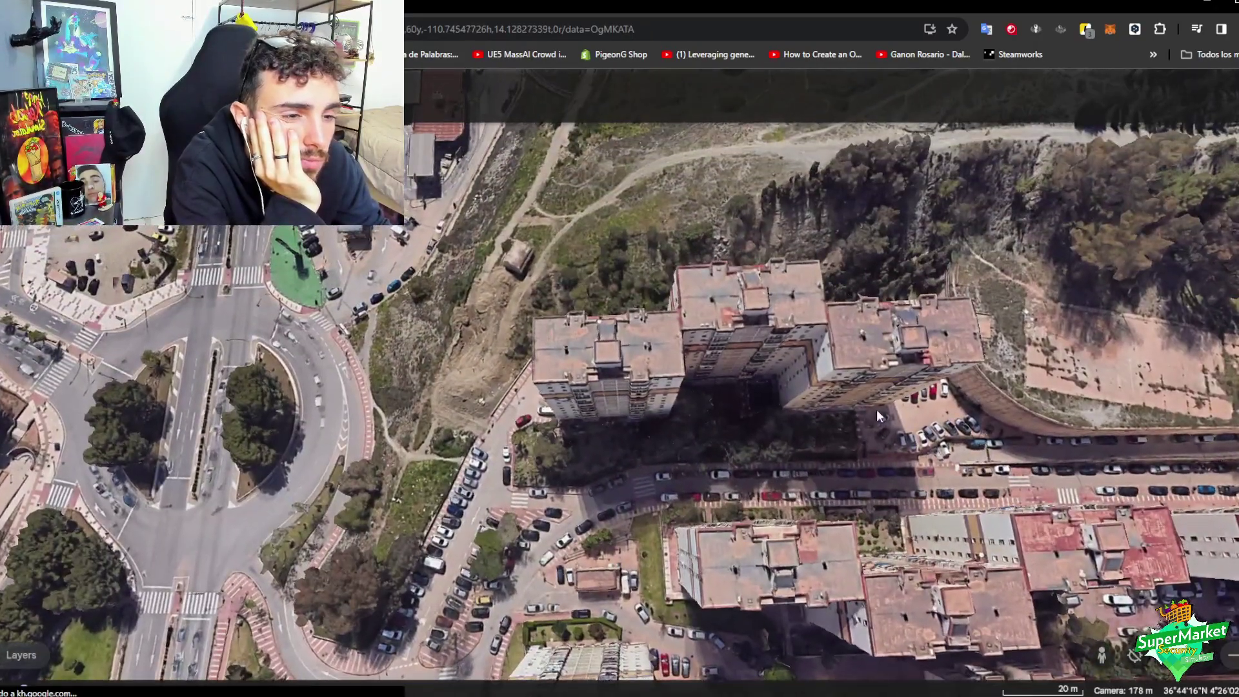
pyautogui.press('Left')
pyautogui.press('Left')
pyautogui.scroll(-3, 790, 570)
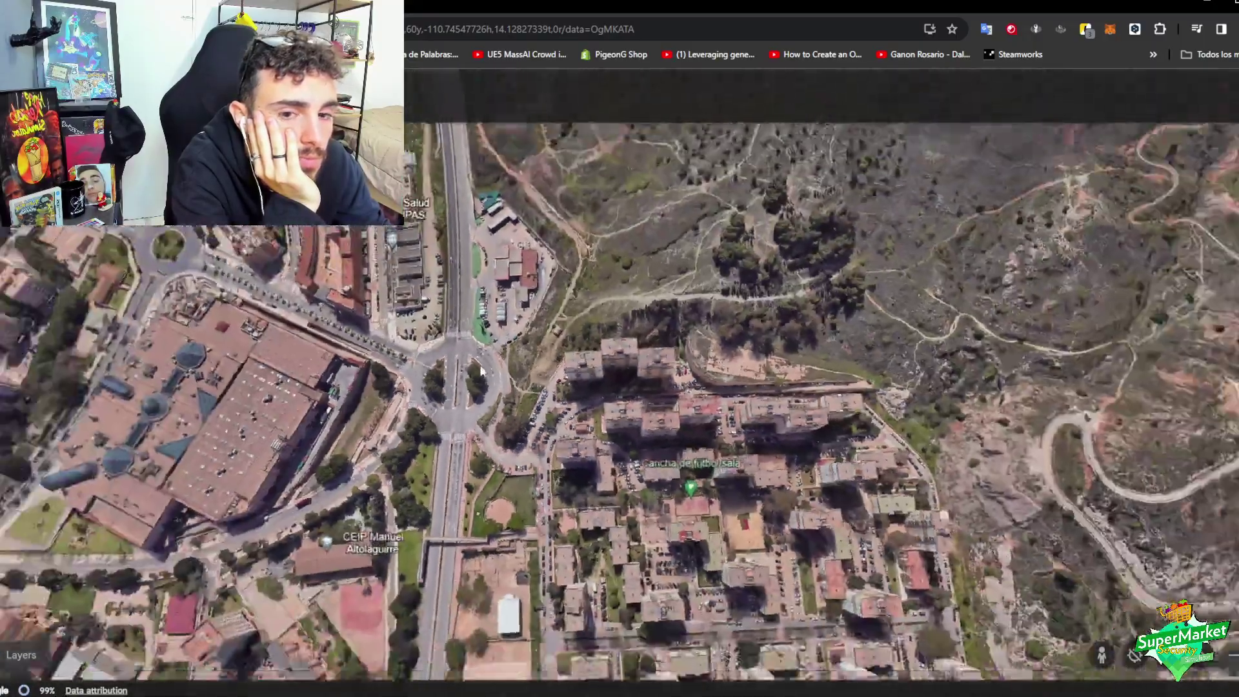
pyautogui.scroll(5, 566, 384)
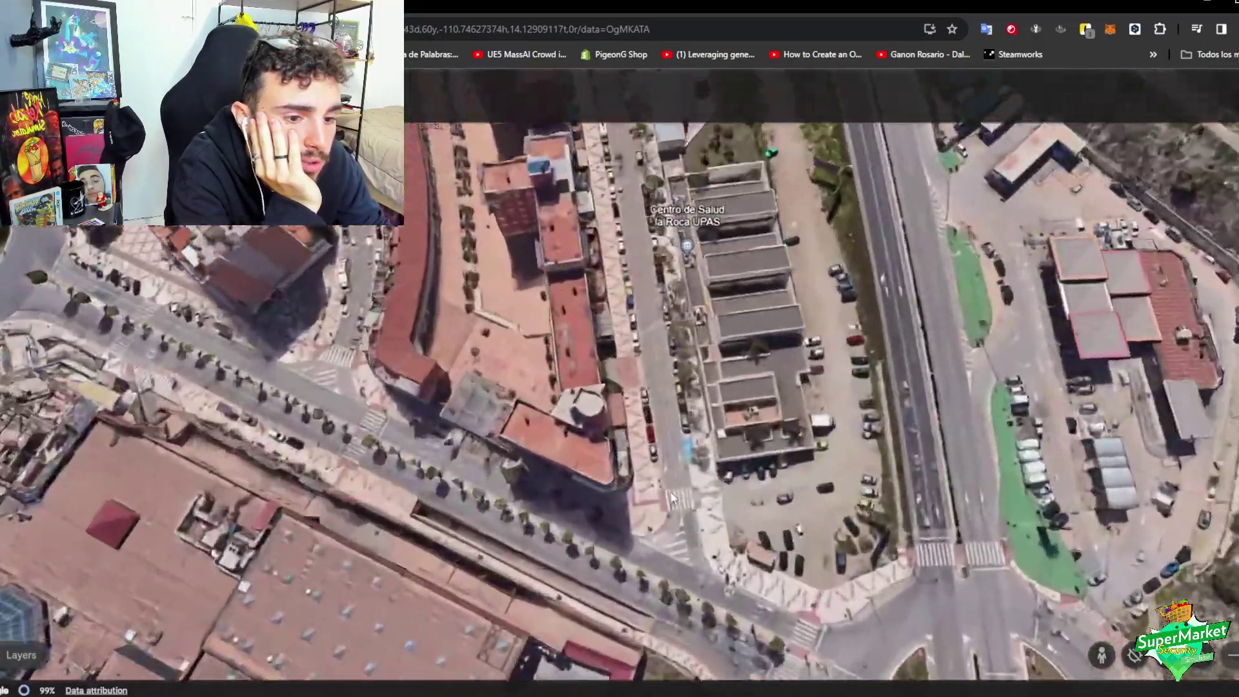
pyautogui.press('Left')
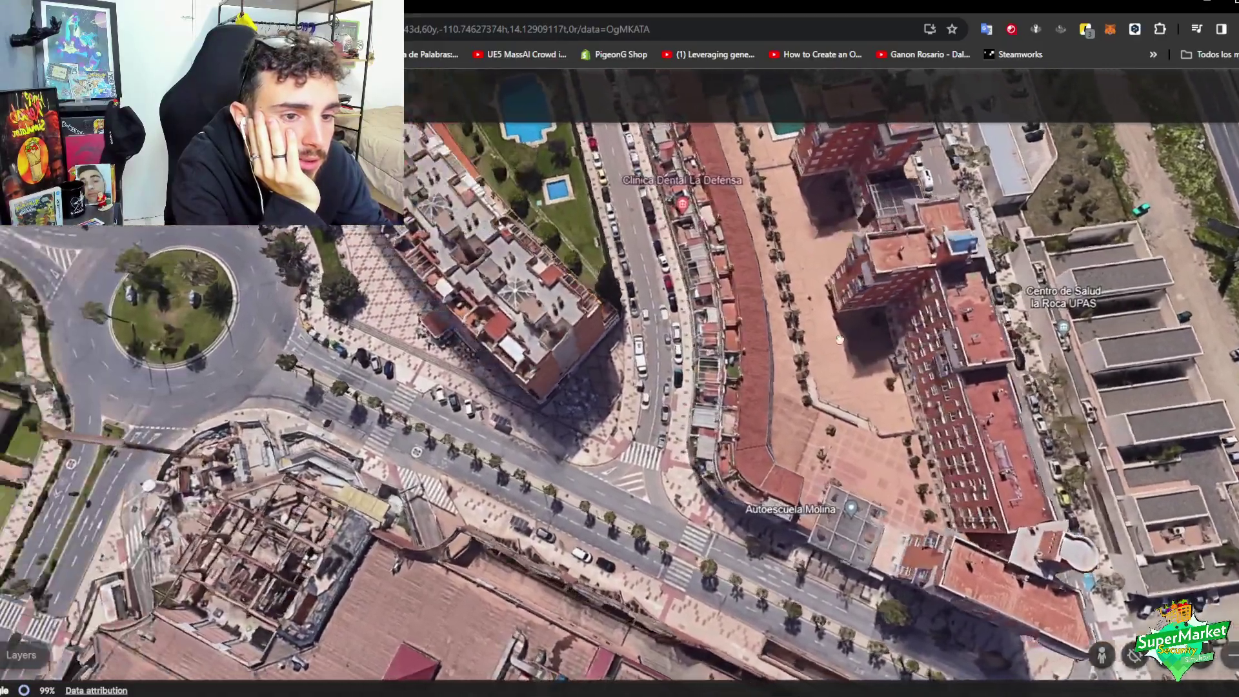
pyautogui.scroll(5, 916, 388)
pyautogui.scroll(-3, 917, 388)
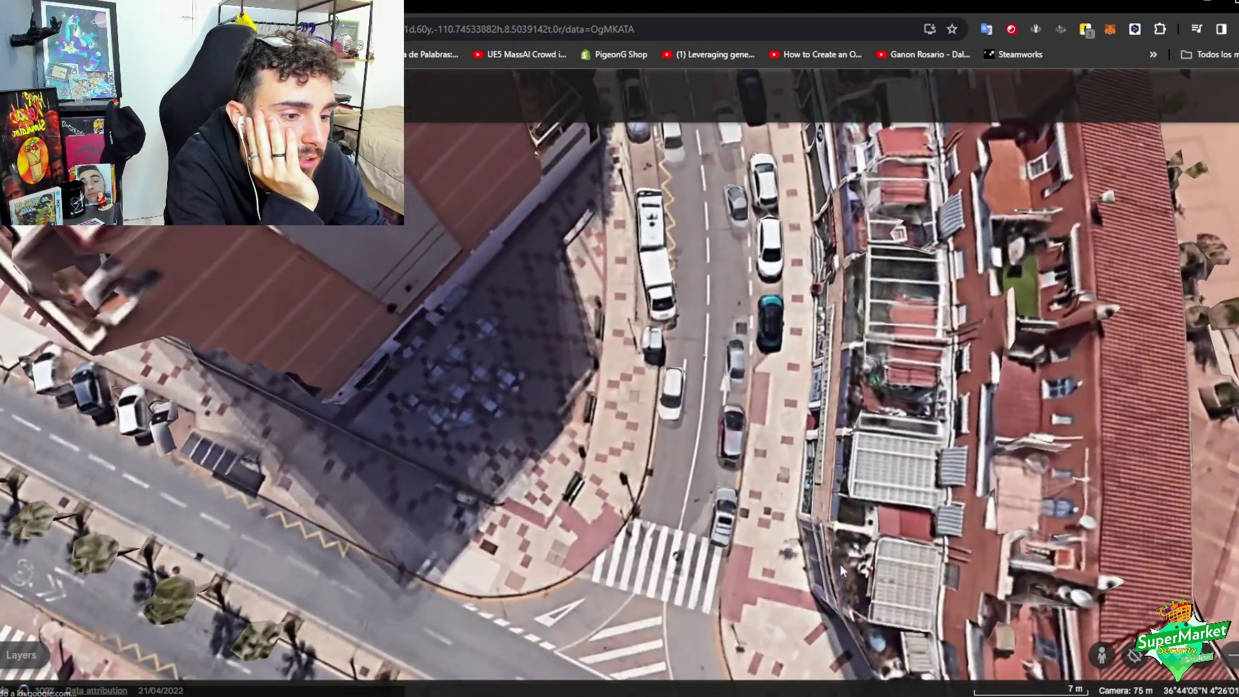
pyautogui.scroll(-5, 843, 297)
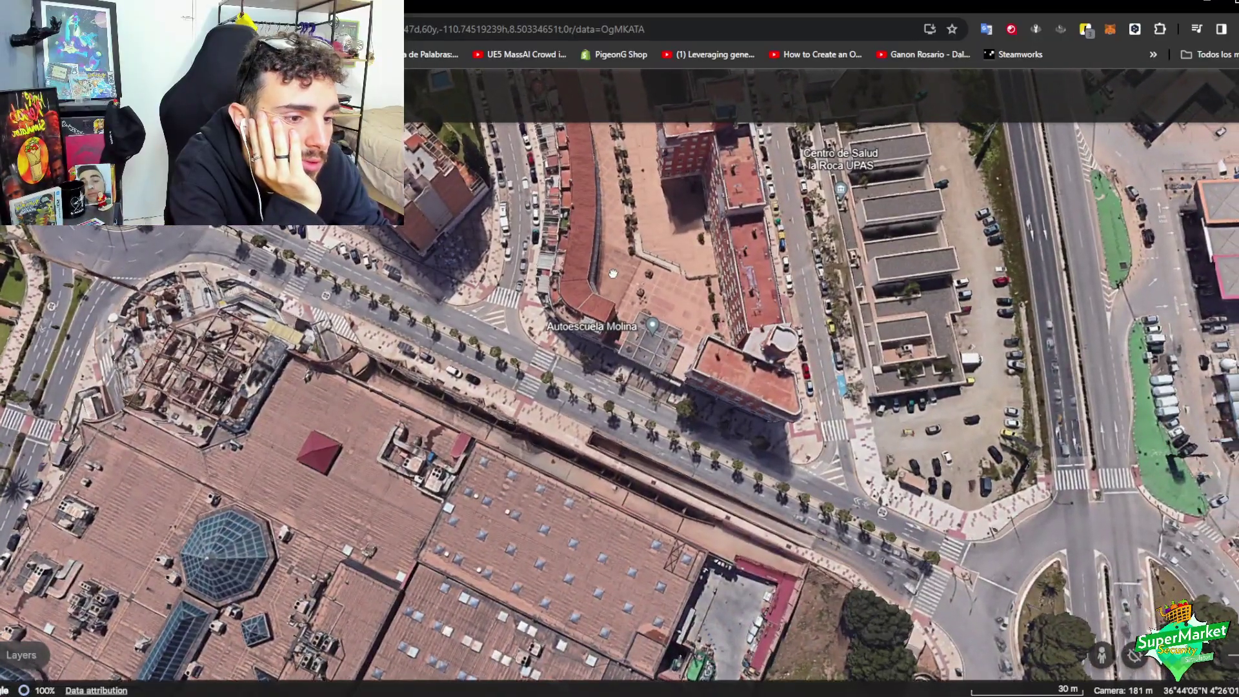
# - Recentre on the roundabout and tilt into 3D at the Centro de Salud la Roca UPAS street
pyautogui.moveTo(708, 312); pyautogui.dragTo(868, 564)
pyautogui.moveTo(530, 422); pyautogui.dragTo(649, 491)
pyautogui.scroll(6, 648, 491)
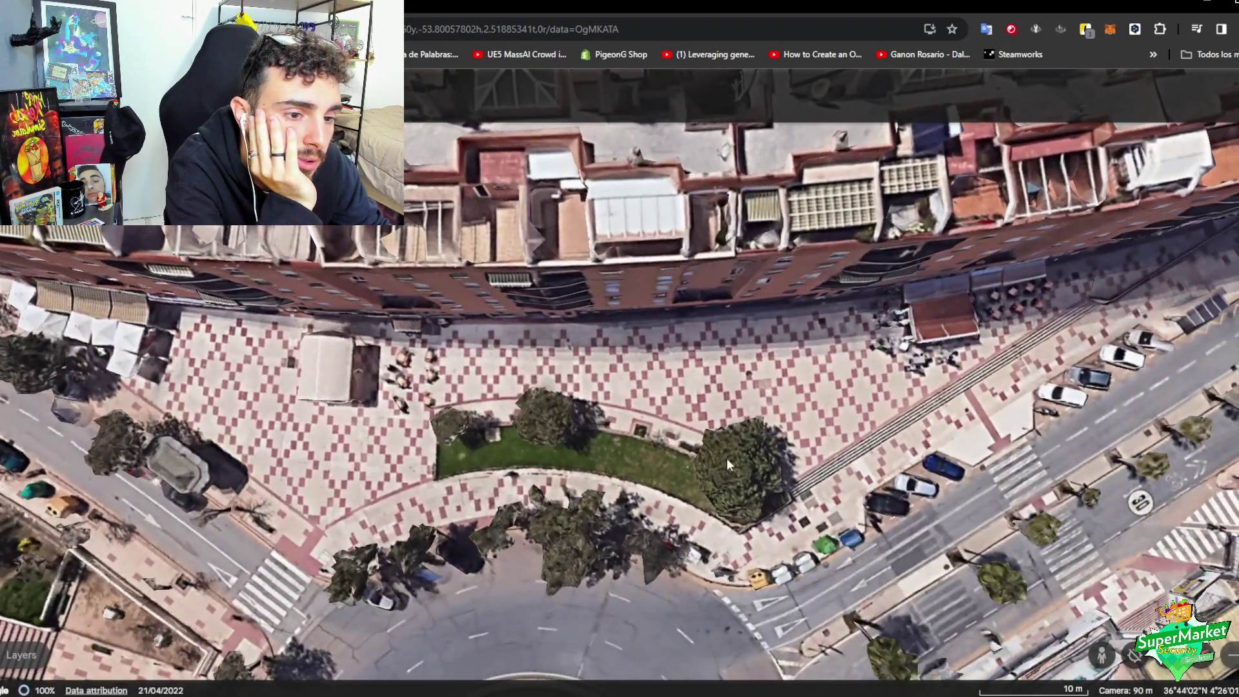
pyautogui.scroll(-5, 727, 458)
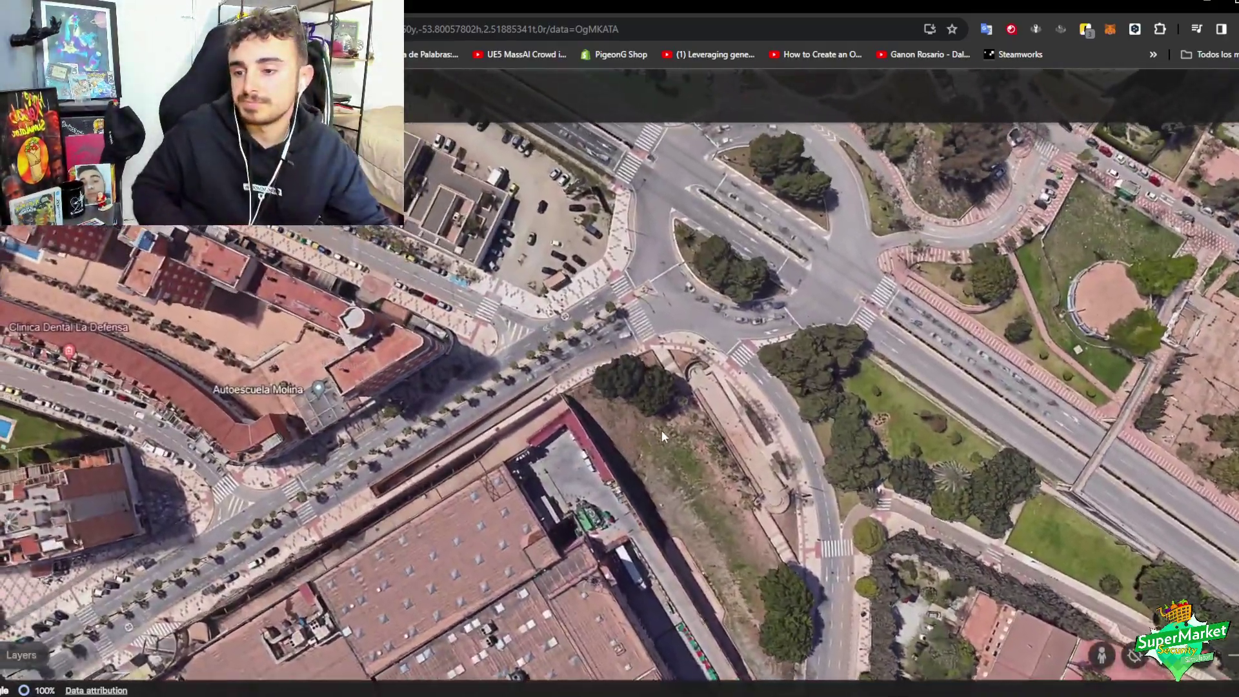
pyautogui.keyDown('shift'); pyautogui.moveTo(661, 430); pyautogui.dragTo(559, 439); pyautogui.keyUp('shift')
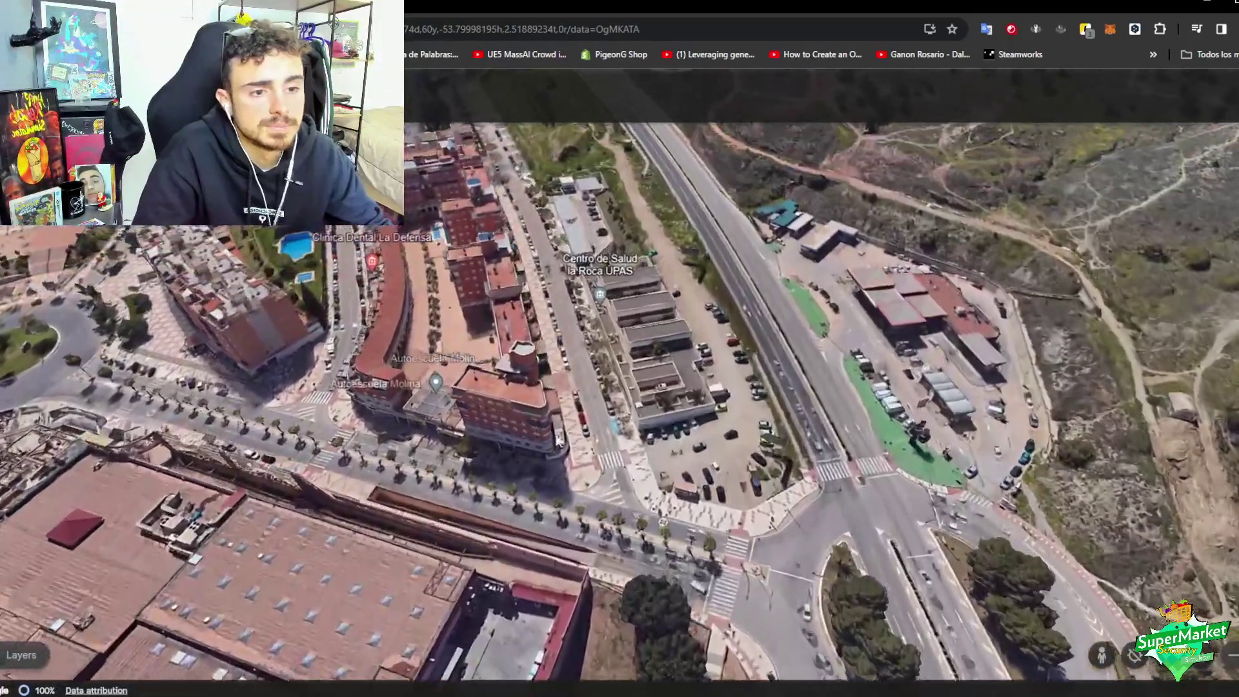
pyautogui.scroll(3, 559, 439)
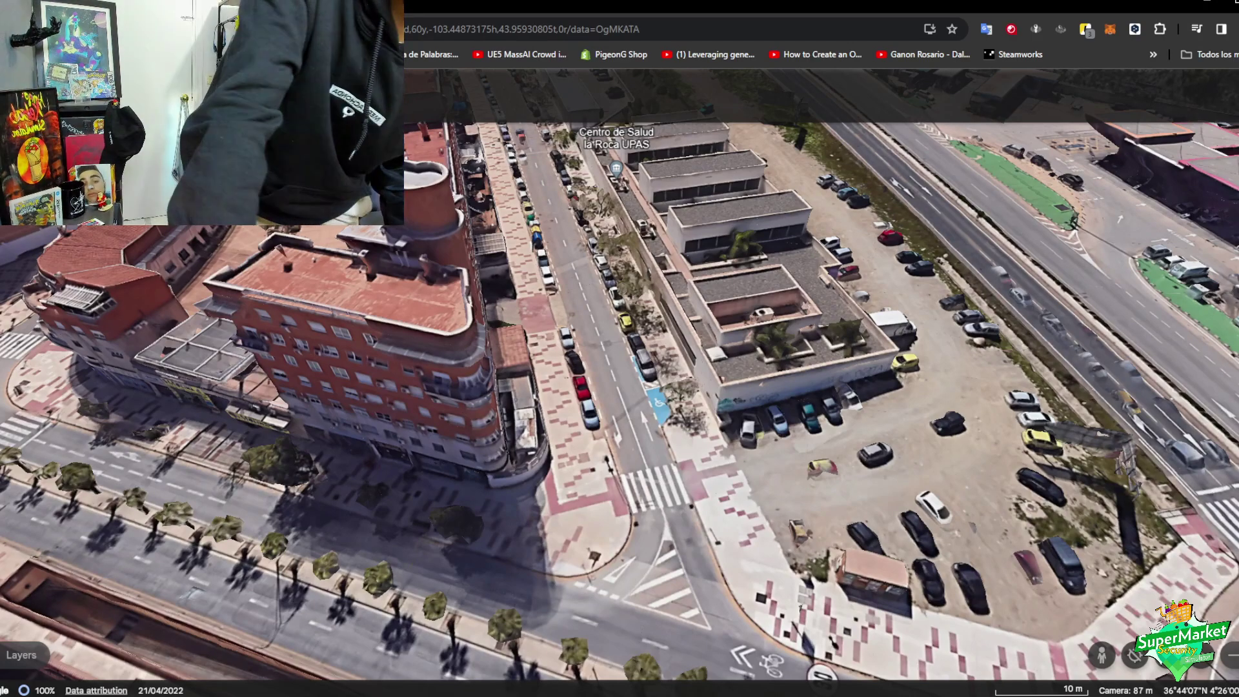
# - Return to Unreal's Save Asset As dialog holding the name BPP_Blq_Acera_18
pyautogui.hotkey('alt', 'Tab')
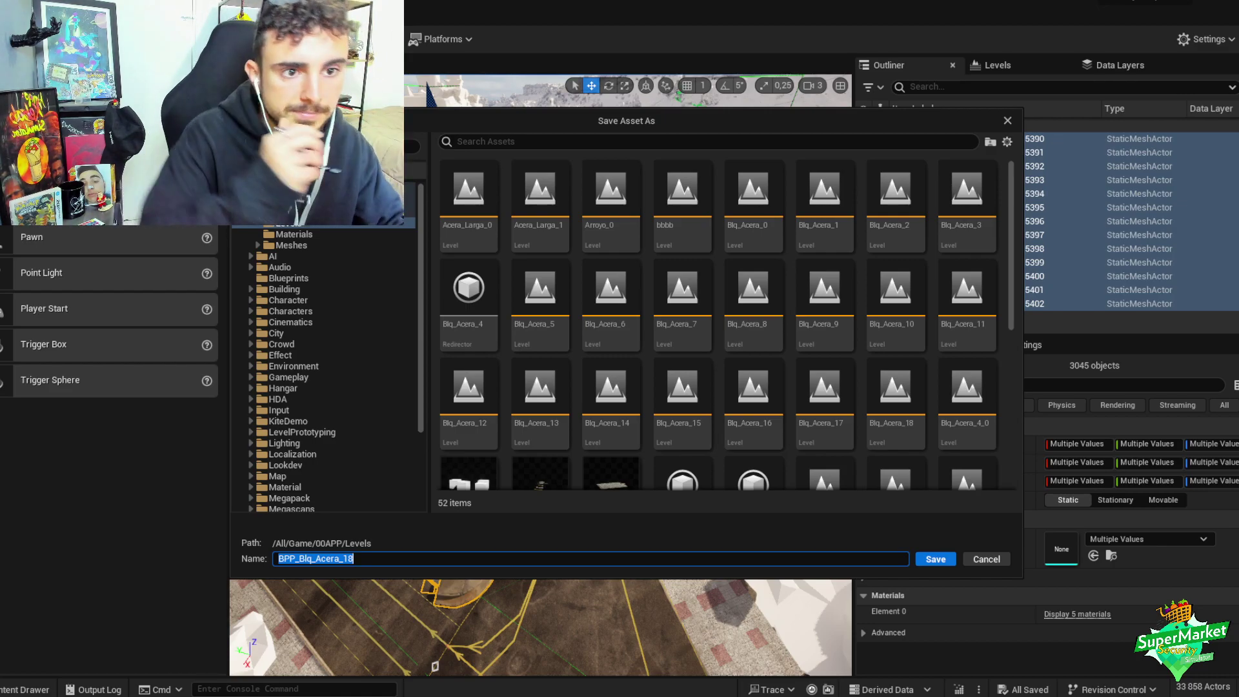
# - Save BPP_Blq_Acera_18 into the 00APP/Meshes/BPP_Actors folder
pyautogui.click(339, 246)
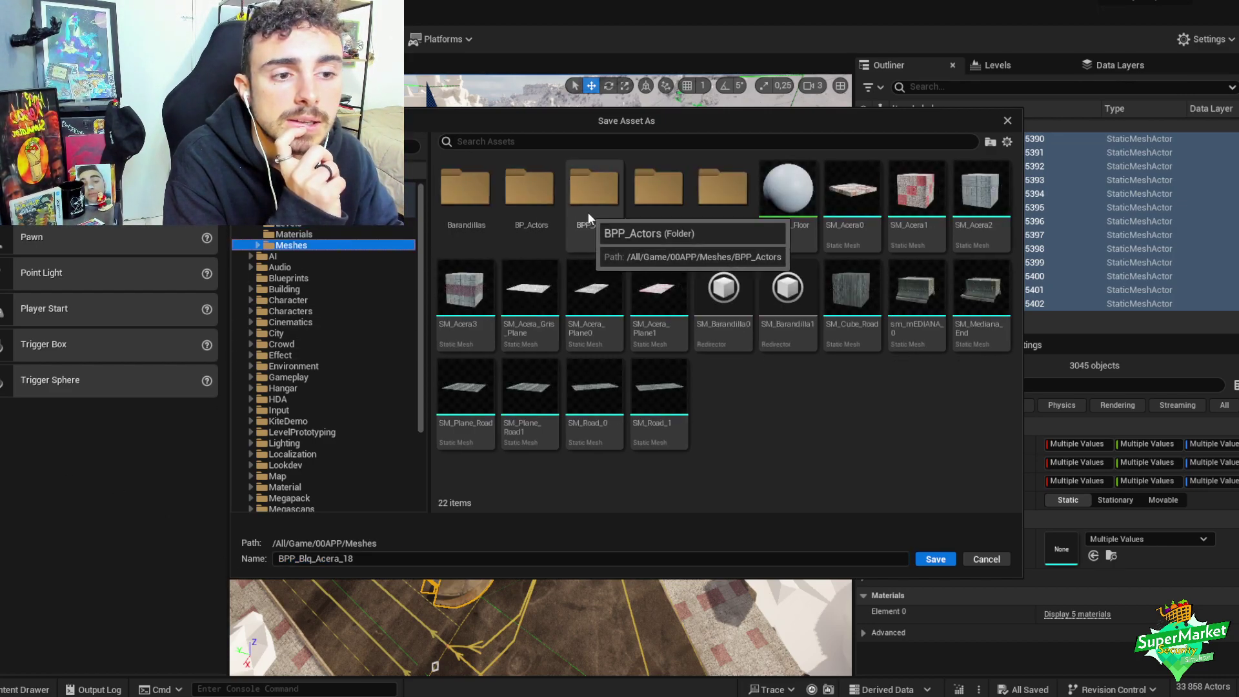
pyautogui.doubleClick(606, 233)
pyautogui.click(930, 561)
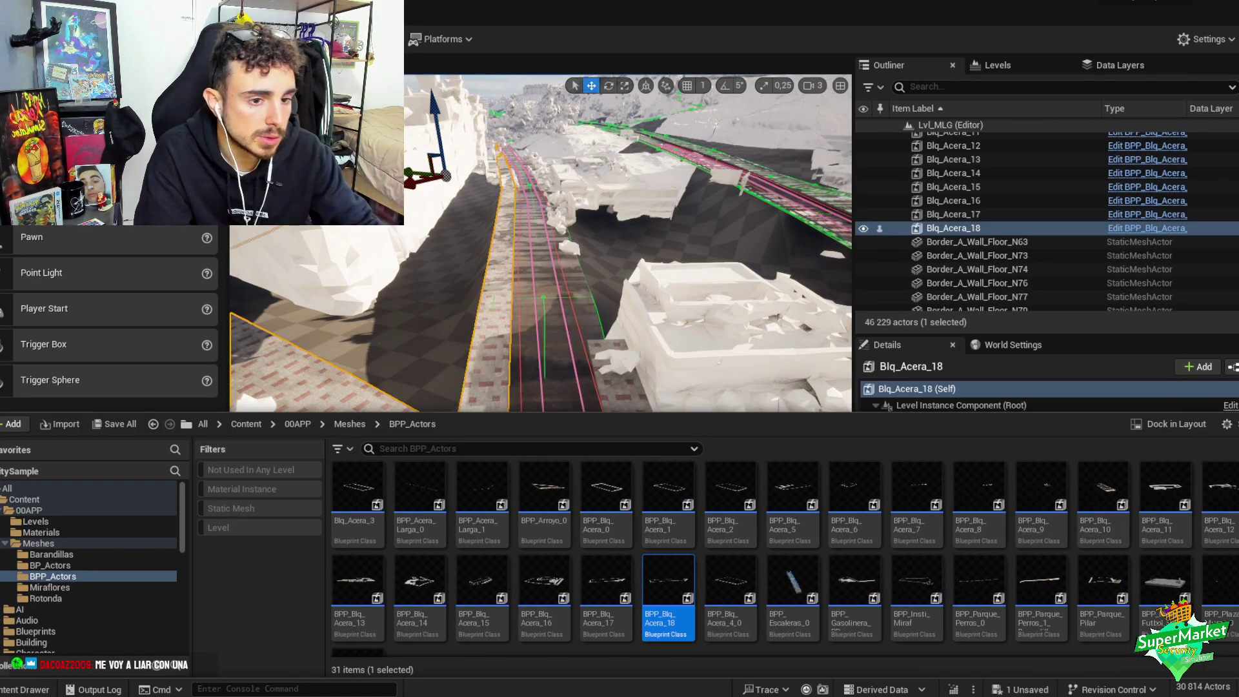
# - Fly the viewport over the Blq_Acera_18 sidewalk block along the road, checking the Google Earth reference
pyautogui.moveTo(591, 368); pyautogui.dragTo(502, 398, button='right')
pyautogui.scroll(1, 502, 398)
pyautogui.scroll(-1, 502, 398)
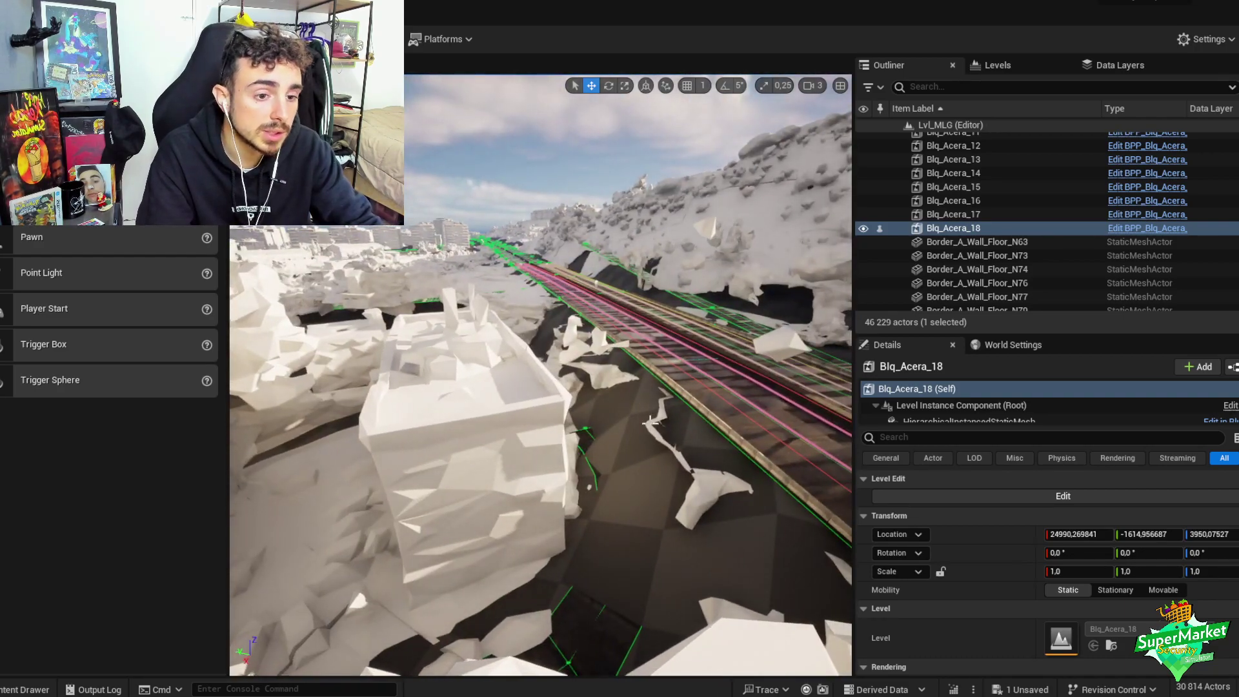
pyautogui.moveTo(690, 406); pyautogui.dragTo(650, 408, button='right')
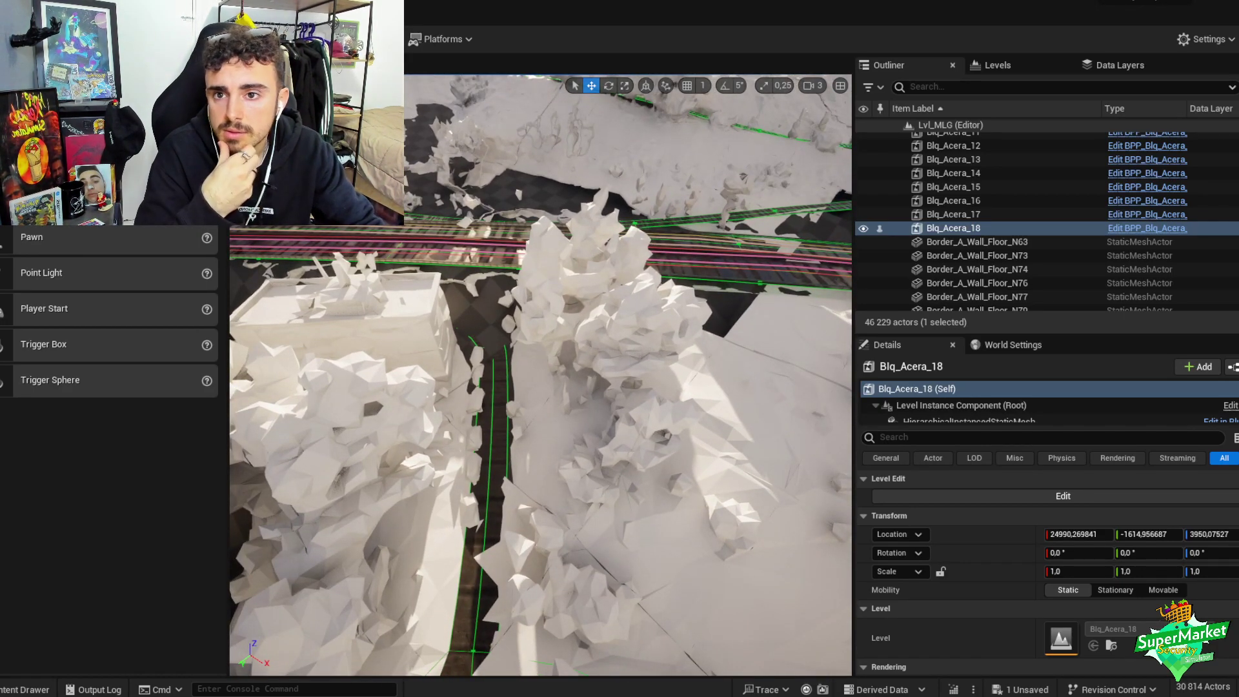
pyautogui.hotkey('alt', 'Tab')
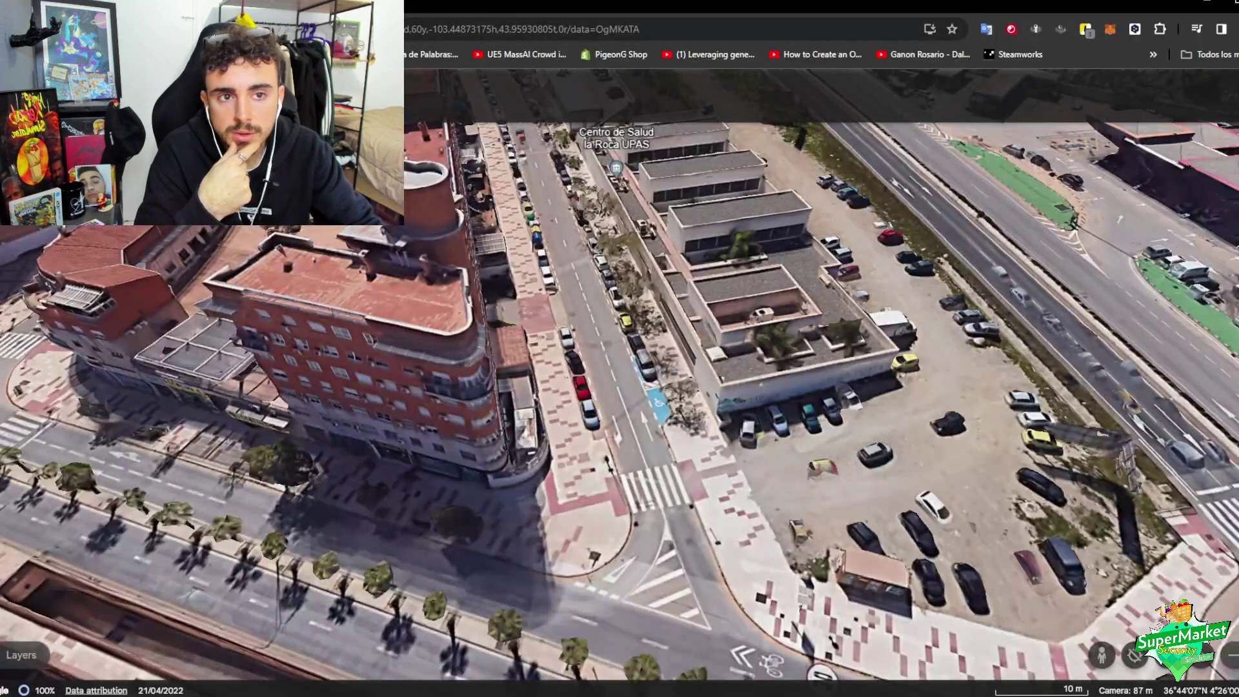
pyautogui.hotkey('alt', 'Tab')
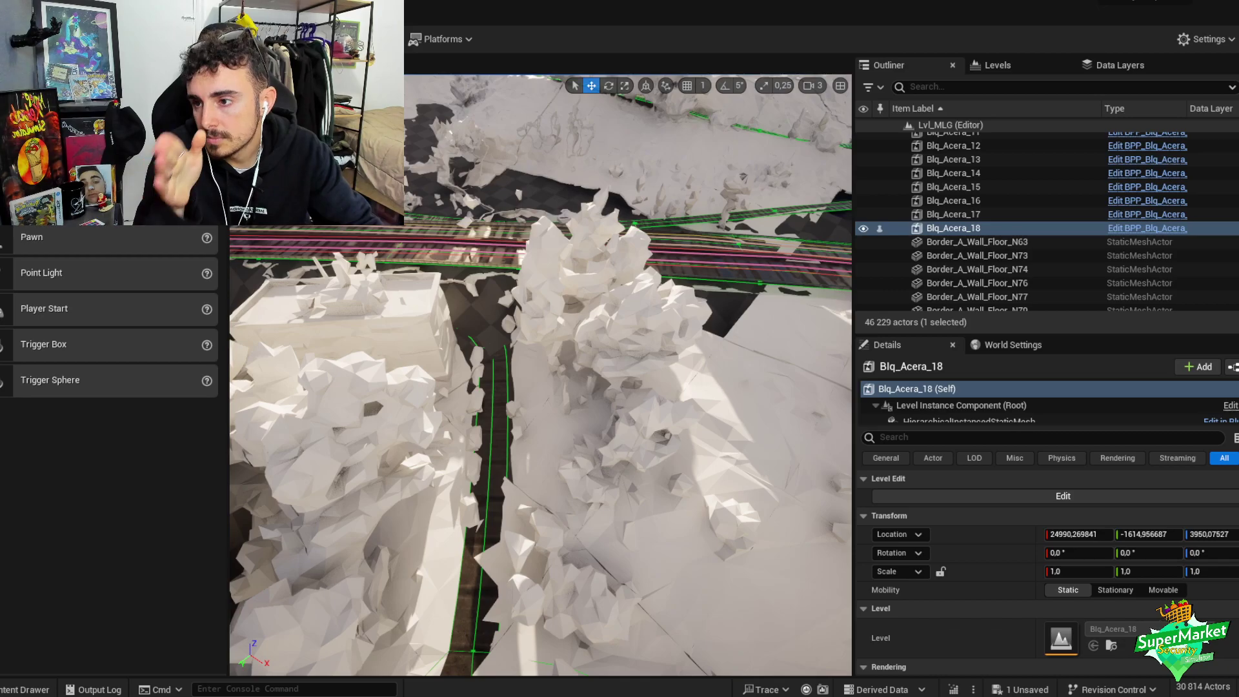
pyautogui.moveTo(488, 426); pyautogui.dragTo(514, 539, button='right')
# - Duplicate the 84-piece paving tile grid and move the copy along the road edge
pyautogui.click(510, 503)
pyautogui.moveTo(575, 401)
pyautogui.mouseDown(button='right')
pyautogui.moveTo(574, 413)
pyautogui.moveTo(574, 402)
pyautogui.mouseUp(button='right')
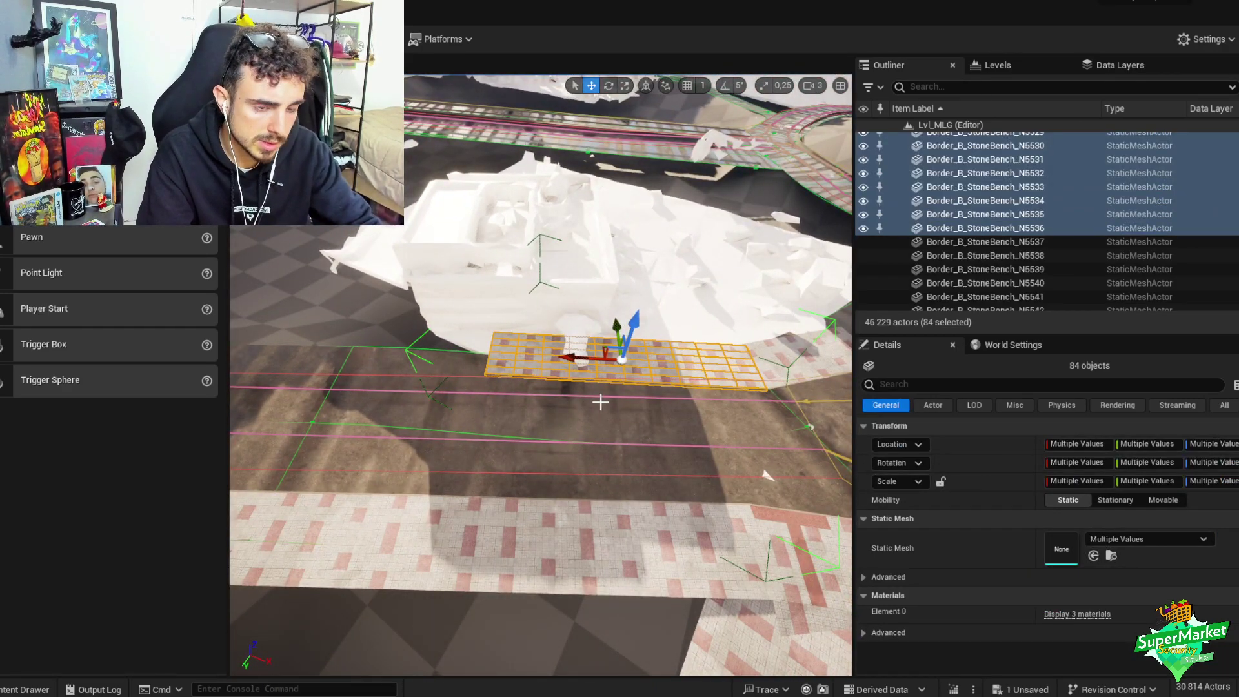
pyautogui.hotkey('ctrl', 'd')
pyautogui.moveTo(601, 401); pyautogui.dragTo(441, 387)
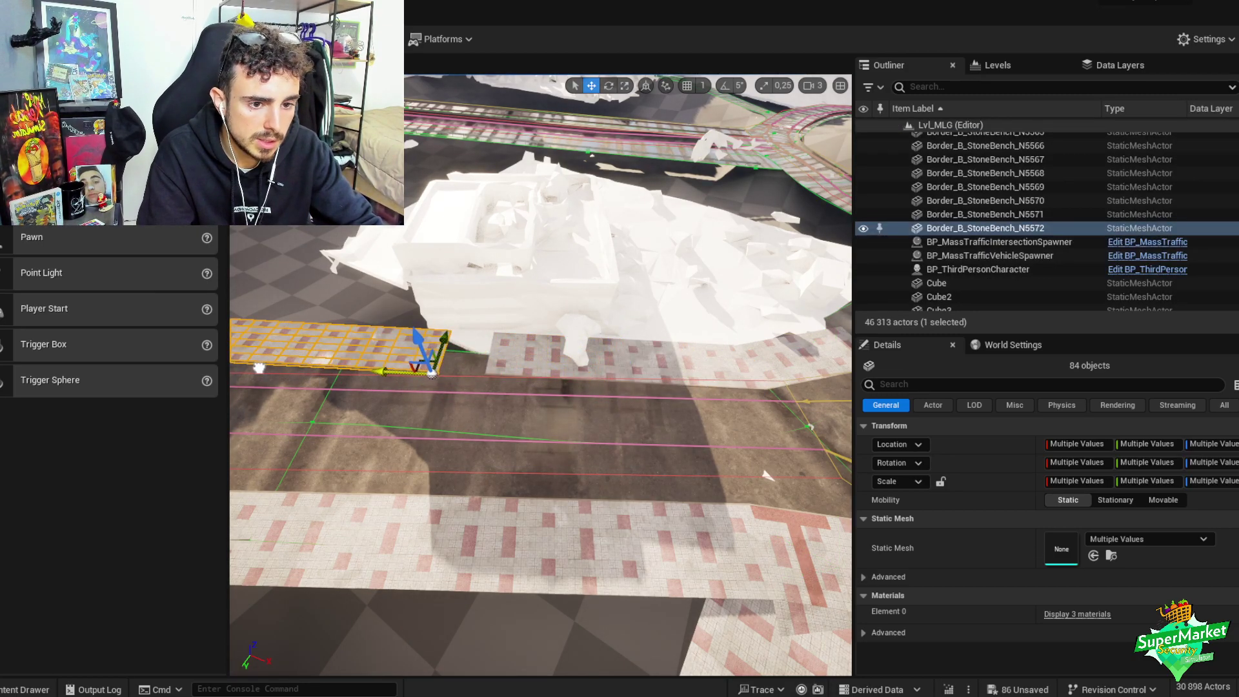
pyautogui.scroll(-3, 516, 379)
pyautogui.moveTo(502, 366); pyautogui.dragTo(531, 491, button='right')
pyautogui.scroll(-2, 562, 419)
pyautogui.scroll(-1, 551, 458)
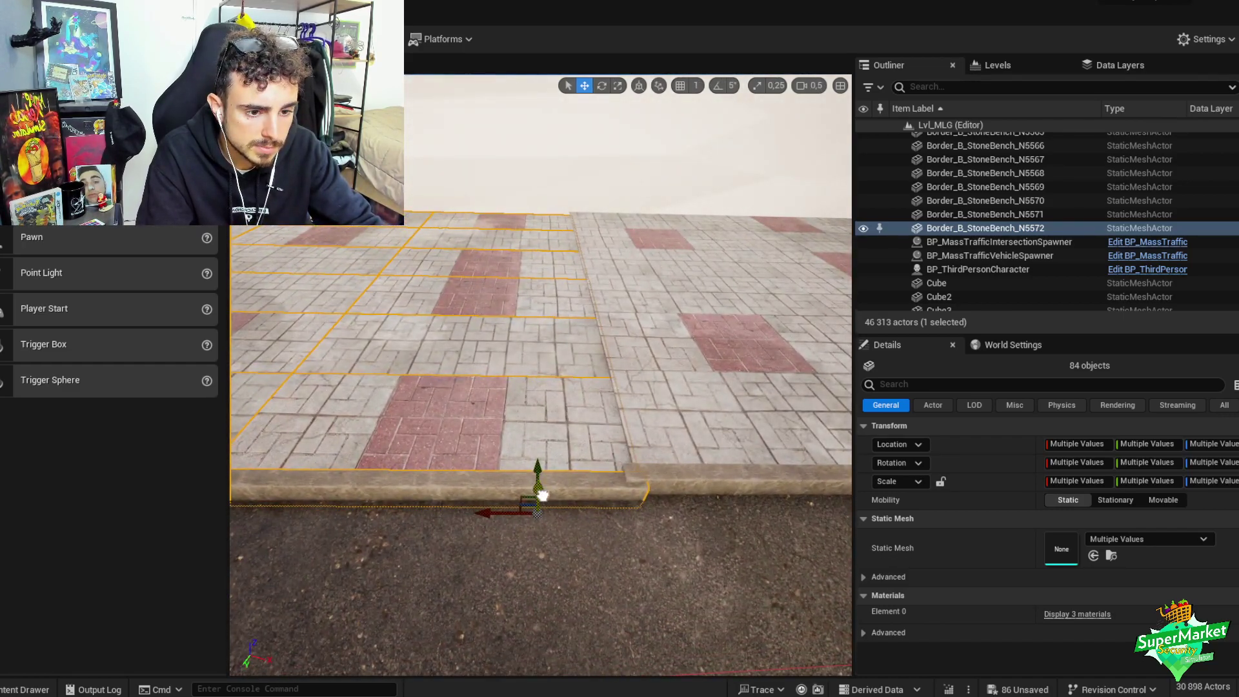
# - Align the copied paving strip with the curb, shifting and rotating it slightly
pyautogui.moveTo(543, 495); pyautogui.dragTo(545, 488)
pyautogui.moveTo(545, 487); pyautogui.dragTo(570, 481, button='right')
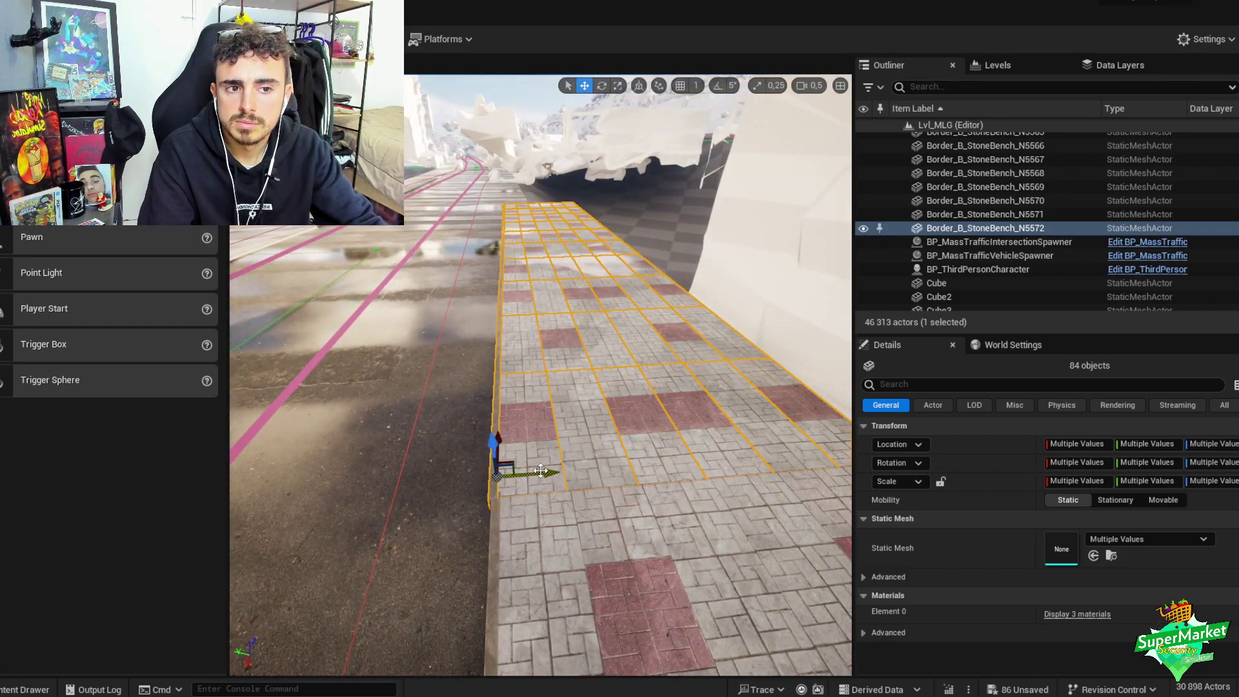
pyautogui.moveTo(542, 471); pyautogui.dragTo(638, 478)
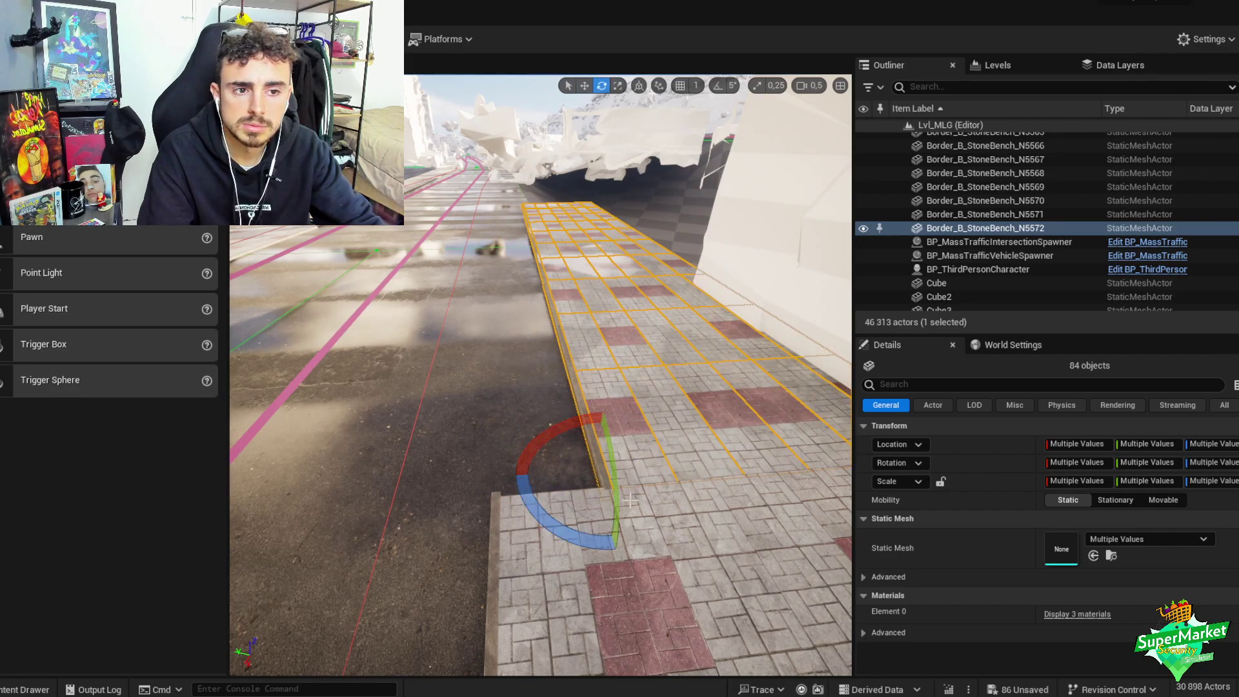
pyautogui.moveTo(576, 524); pyautogui.dragTo(585, 525, button='right')
pyautogui.moveTo(556, 526); pyautogui.dragTo(564, 527)
pyautogui.press('w')
pyautogui.moveTo(568, 516); pyautogui.dragTo(755, 348, button='right')
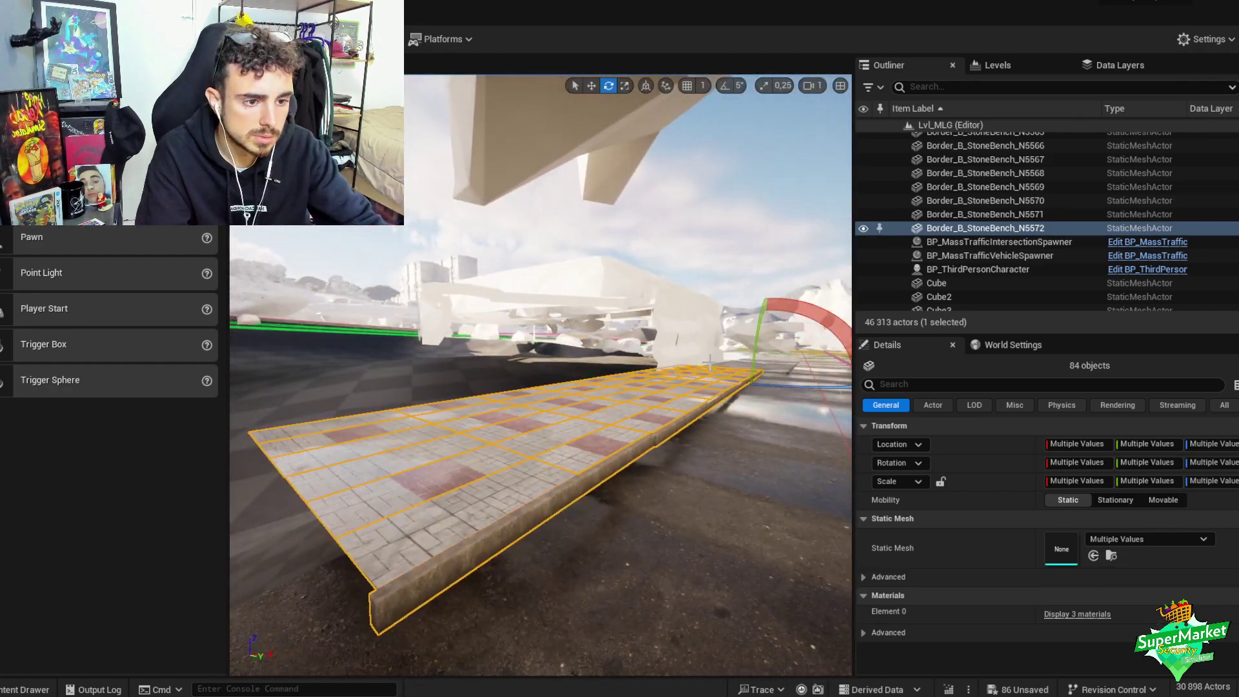
# - Tilt the paving strip to follow the slope and slide it to meet the sidewalk
pyautogui.press('e')
pyautogui.moveTo(754, 347); pyautogui.dragTo(757, 373)
pyautogui.press('w')
pyautogui.moveTo(757, 374); pyautogui.dragTo(505, 394, button='right')
pyautogui.scroll(-1, 684, 413)
pyautogui.scroll(-1, 574, 416)
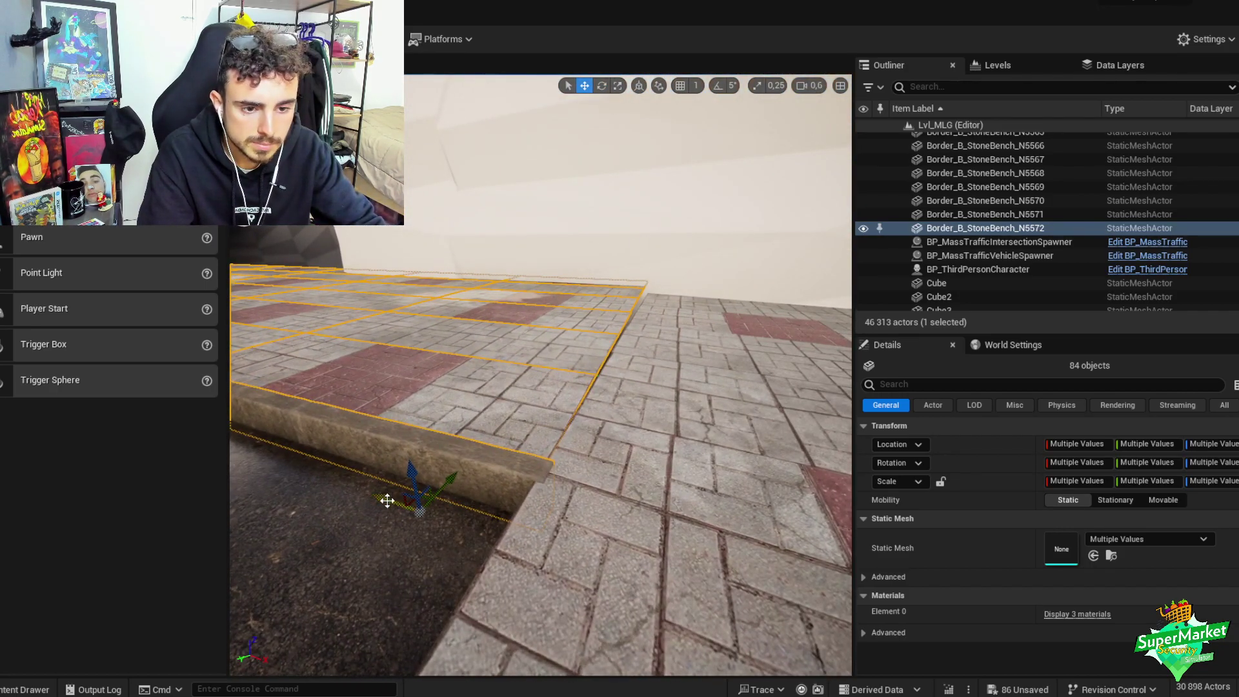
pyautogui.moveTo(388, 500); pyautogui.dragTo(437, 481)
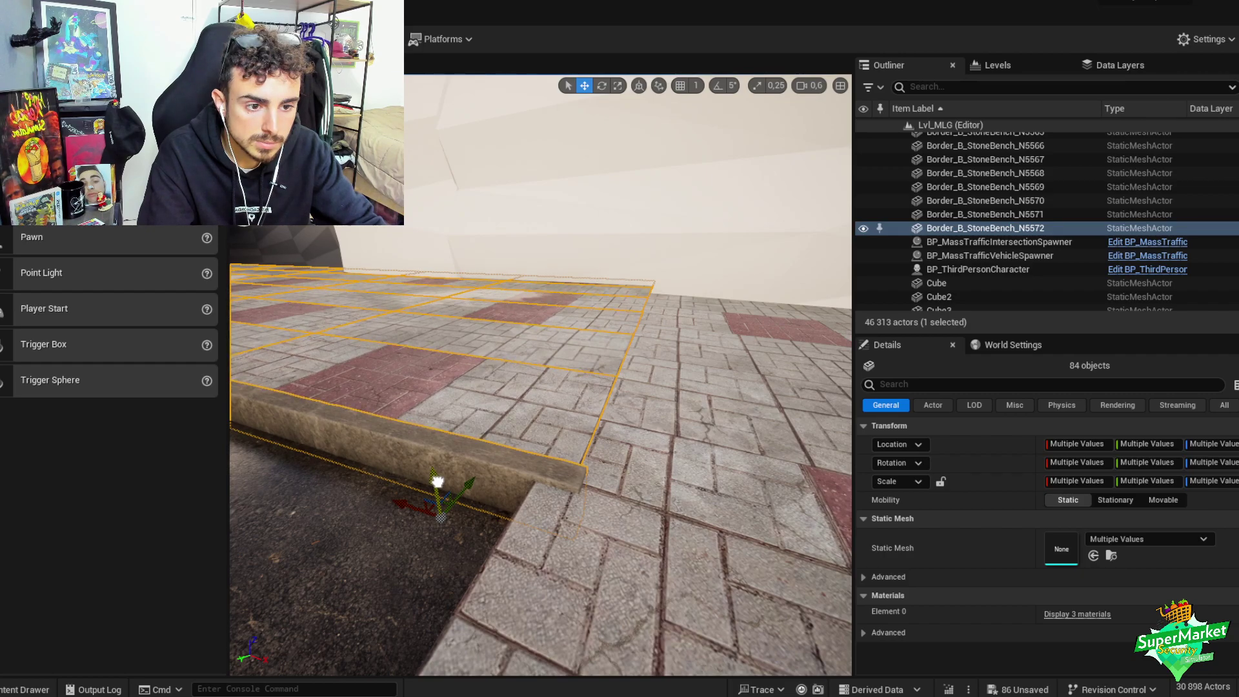
# - Undo the last strip move, group the 84 tiles and curbs, and select the front paving strip
pyautogui.hotkey('ctrl', 'z')
pyautogui.hotkey('ctrl', 'z')
pyautogui.hotkey('ctrl', 'z')
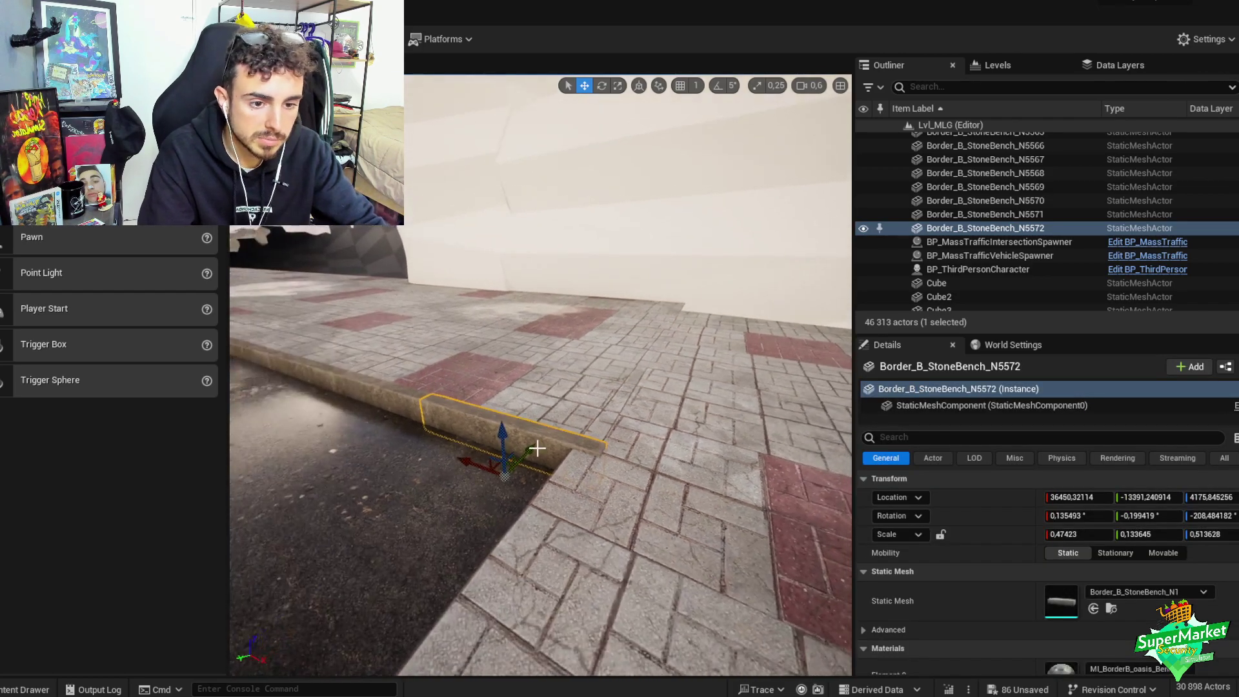
pyautogui.moveTo(555, 441); pyautogui.dragTo(512, 416, button='right')
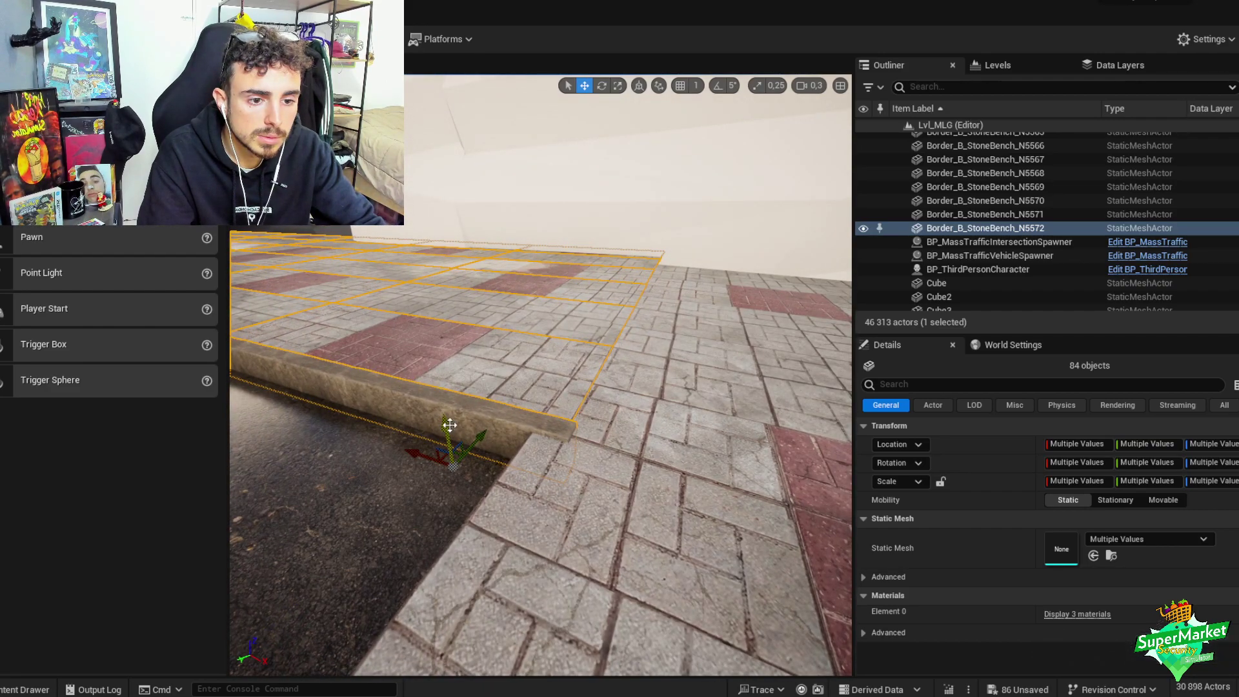
pyautogui.hotkey('ctrl', 'g')
pyautogui.scroll(4, 509, 420)
pyautogui.moveTo(481, 426); pyautogui.dragTo(538, 483, button='right')
pyautogui.click(538, 482)
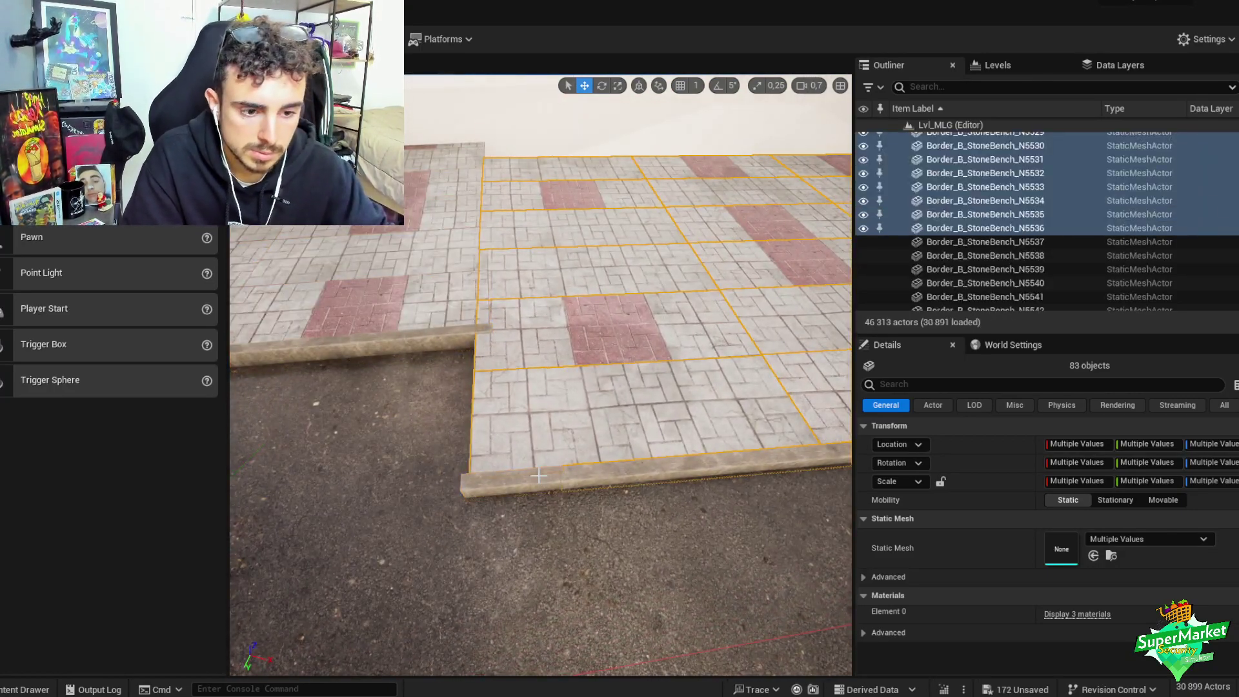
# - Duplicate a curb piece twice, rotating the first copy to run along the paving's side
pyautogui.click(512, 493)
pyautogui.keyDown('alt'); pyautogui.moveTo(503, 483); pyautogui.dragTo(446, 381); pyautogui.keyUp('alt')
pyautogui.press('e')
pyautogui.moveTo(394, 413)
pyautogui.mouseDown()
pyautogui.moveTo(386, 392)
pyautogui.moveTo(397, 433)
pyautogui.mouseUp()
pyautogui.press('w')
pyautogui.keyDown('alt'); pyautogui.moveTo(470, 416); pyautogui.dragTo(476, 500); pyautogui.keyUp('alt')
# - Push the two new curbs against the pavement edge and group all 85 section pieces
pyautogui.moveTo(475, 501); pyautogui.dragTo(420, 458, button='right')
pyautogui.keyDown('ctrl'); pyautogui.click(361, 388); pyautogui.keyUp('ctrl')
pyautogui.moveTo(348, 445); pyautogui.dragTo(474, 461)
pyautogui.press('e')
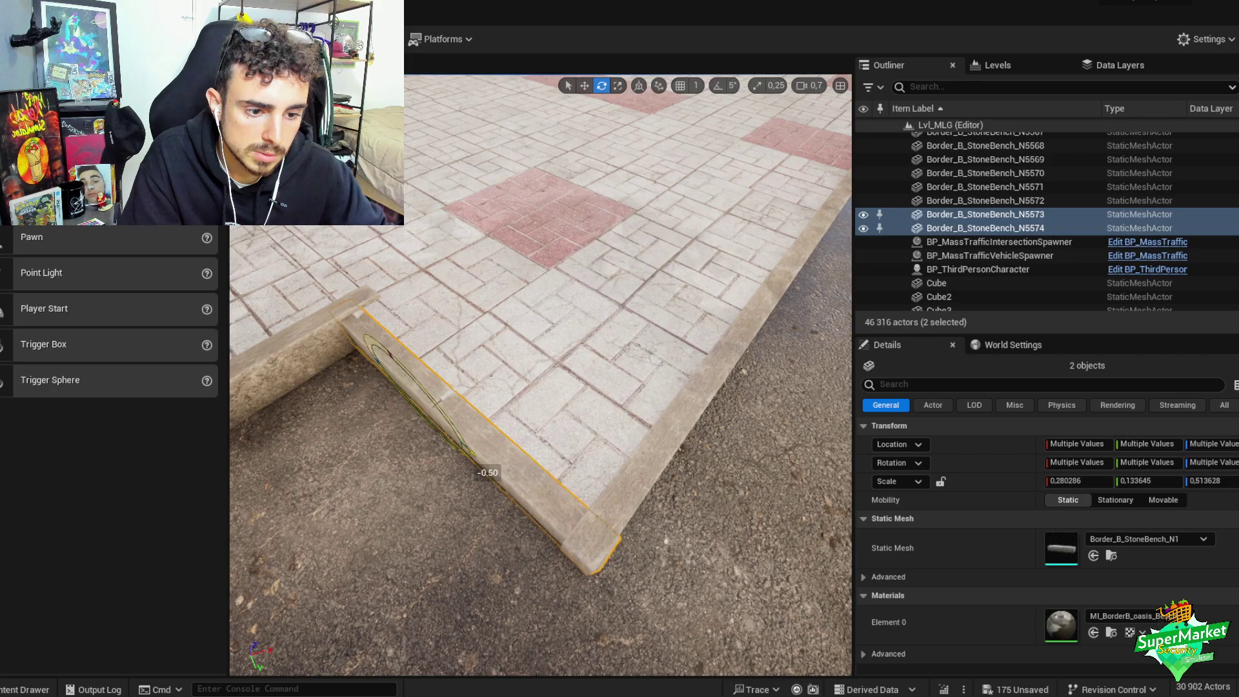
pyautogui.press('w')
pyautogui.moveTo(407, 374); pyautogui.dragTo(409, 377)
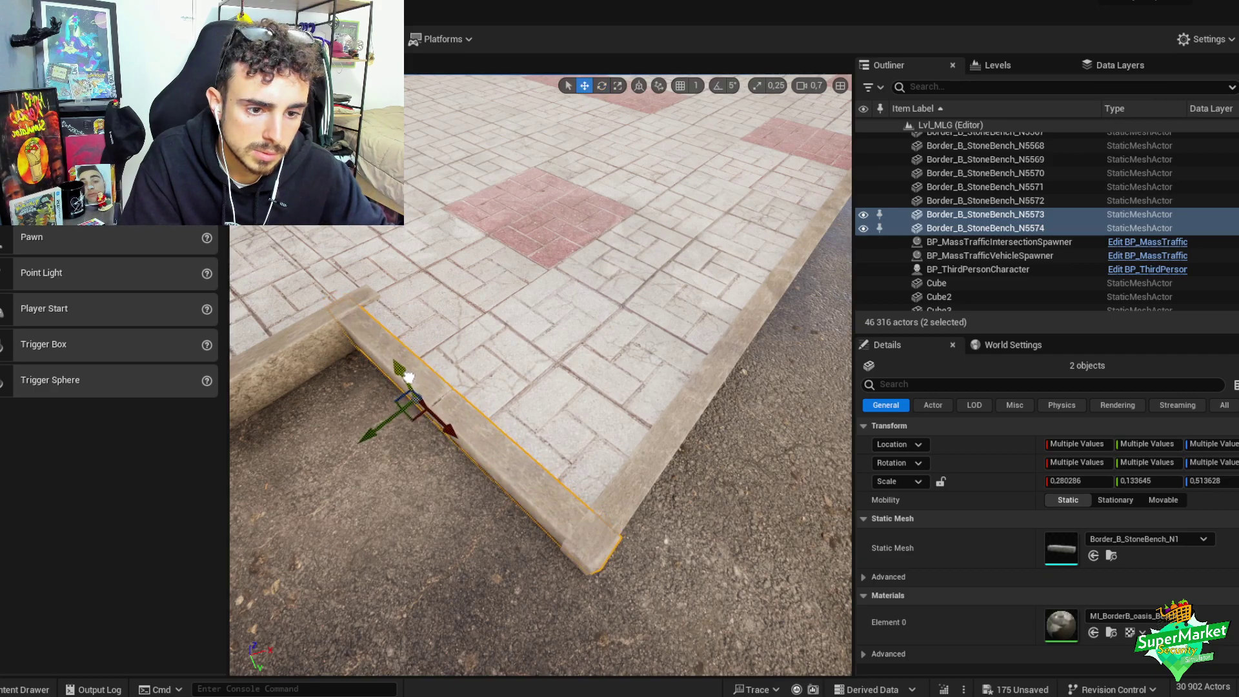
pyautogui.keyDown('ctrl'); pyautogui.click(611, 497); pyautogui.keyUp('ctrl')
pyautogui.click(570, 420)
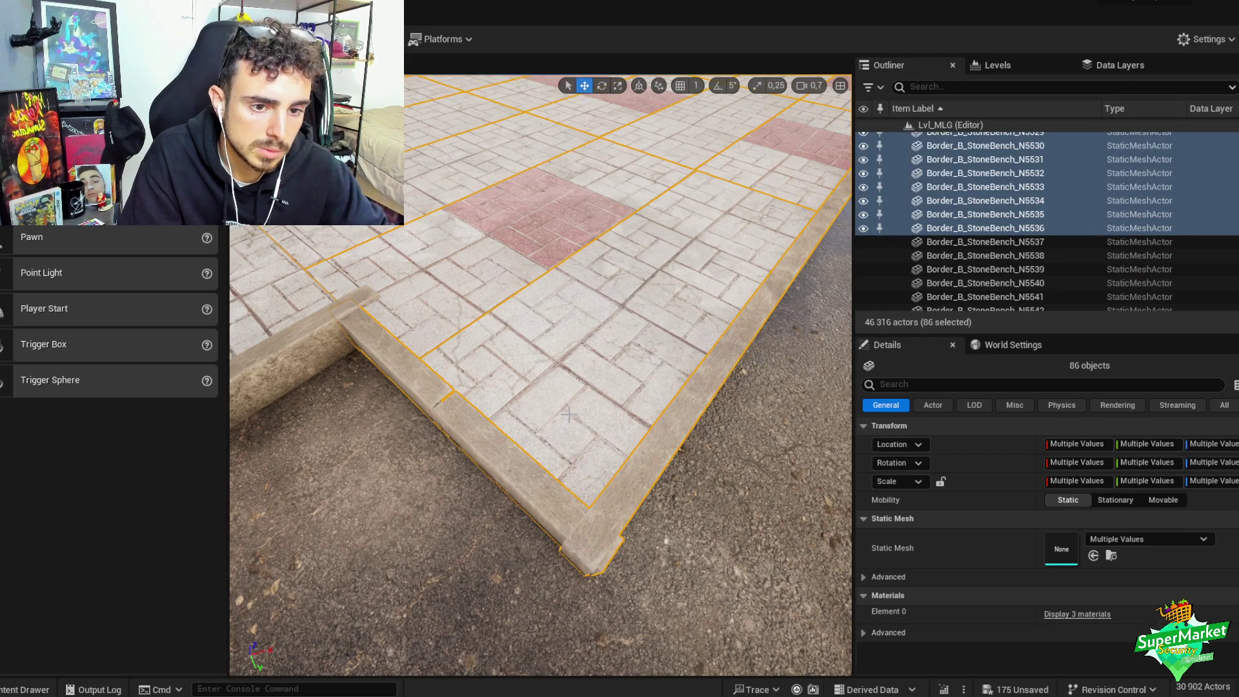
pyautogui.hotkey('ctrl', 'z')
pyautogui.hotkey('ctrl', 'z')
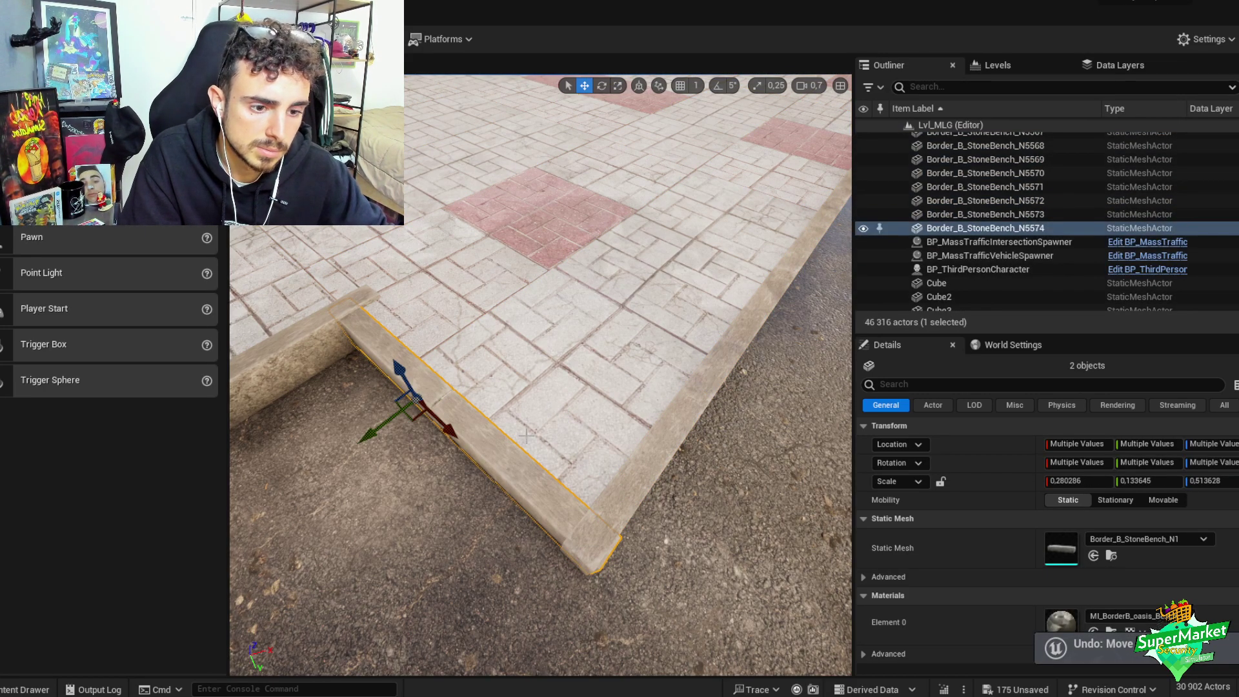
pyautogui.hotkey('ctrl', 'z')
pyautogui.hotkey('shift', 'e')
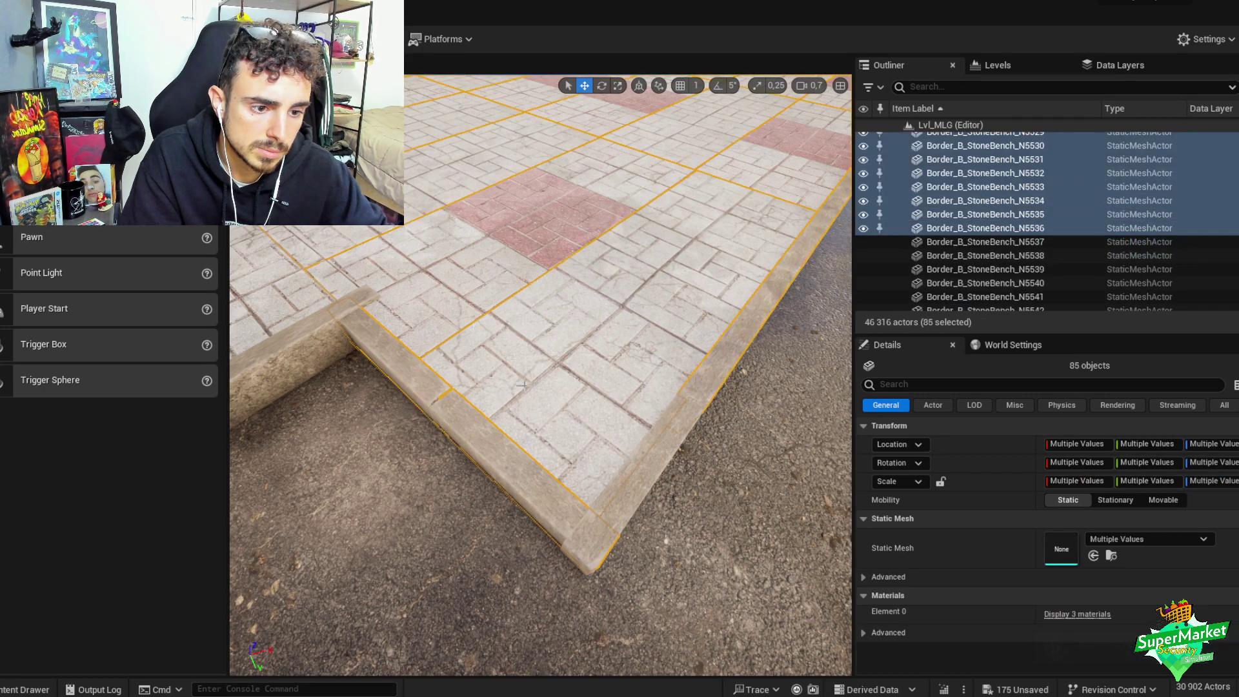
pyautogui.hotkey('ctrl', 'g')
# - Alt-drag a copy of the 84 paving tiles further along the road on X
pyautogui.moveTo(655, 452); pyautogui.dragTo(547, 401, button='right')
pyautogui.click(547, 400)
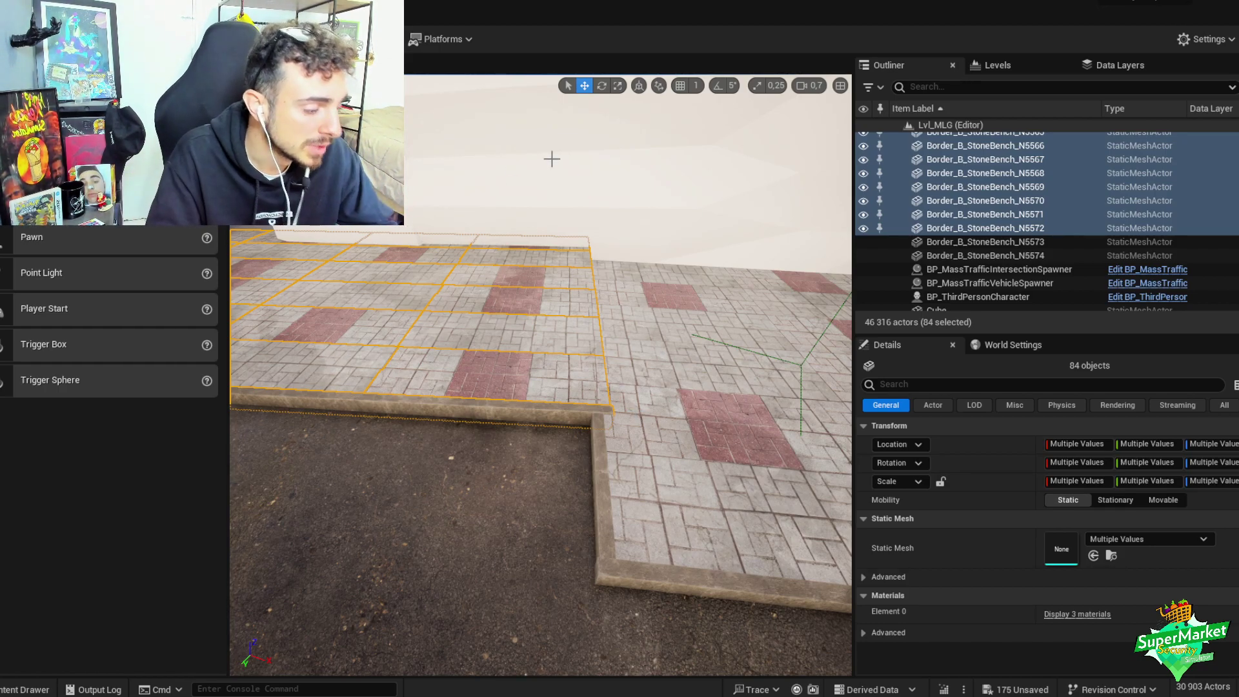
pyautogui.scroll(2, 573, 249)
pyautogui.moveTo(572, 221); pyautogui.dragTo(572, 277, button='right')
pyautogui.moveTo(611, 314); pyautogui.dragTo(612, 315, button='right')
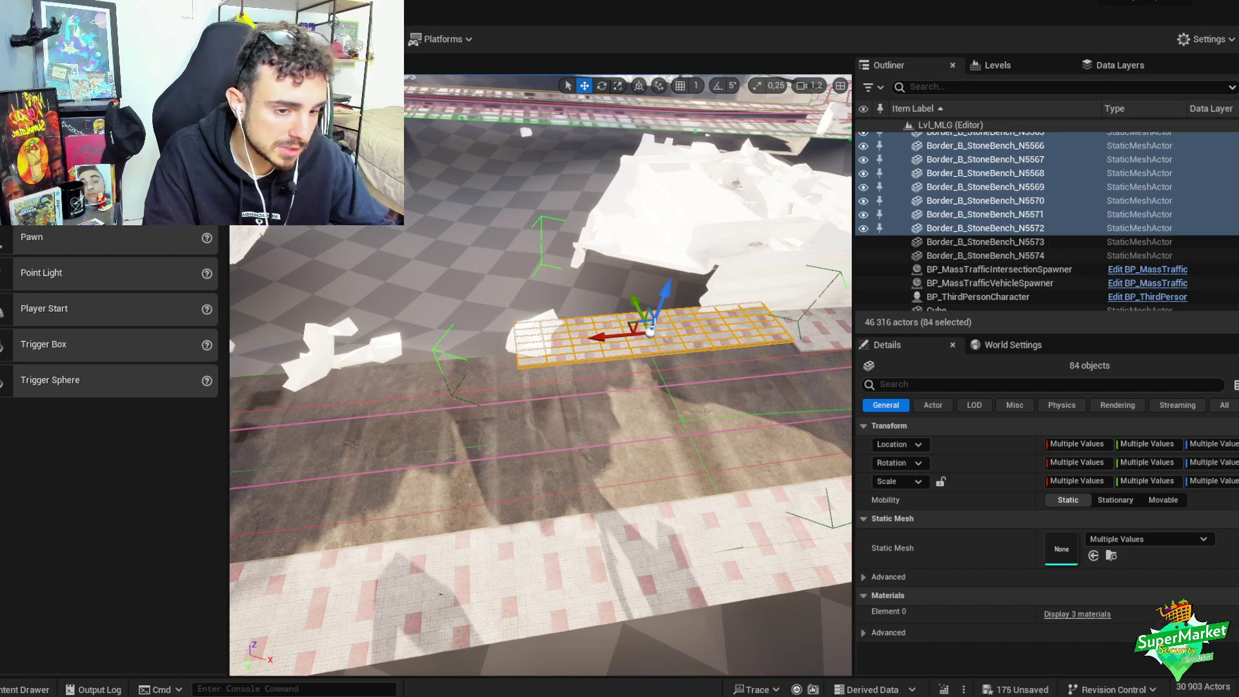
pyautogui.keyDown('alt'); pyautogui.moveTo(650, 331); pyautogui.dragTo(472, 375); pyautogui.keyUp('alt')
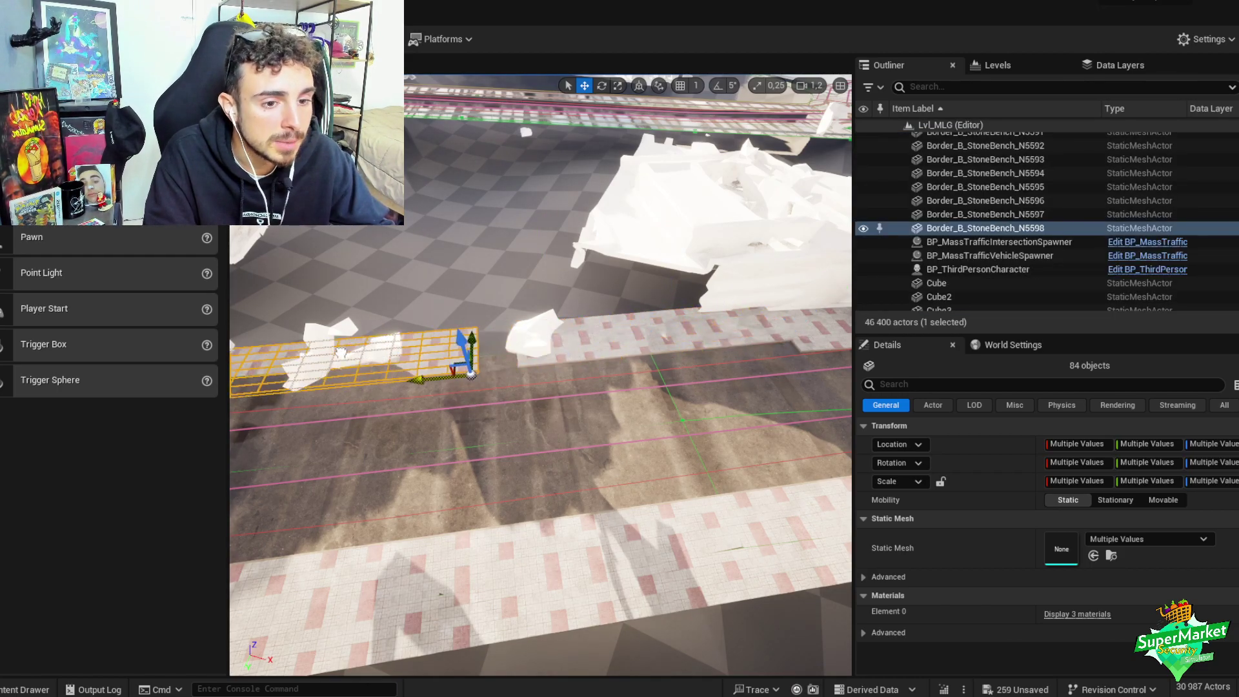
pyautogui.moveTo(472, 375); pyautogui.dragTo(472, 374, button='right')
pyautogui.scroll(-2, 472, 375)
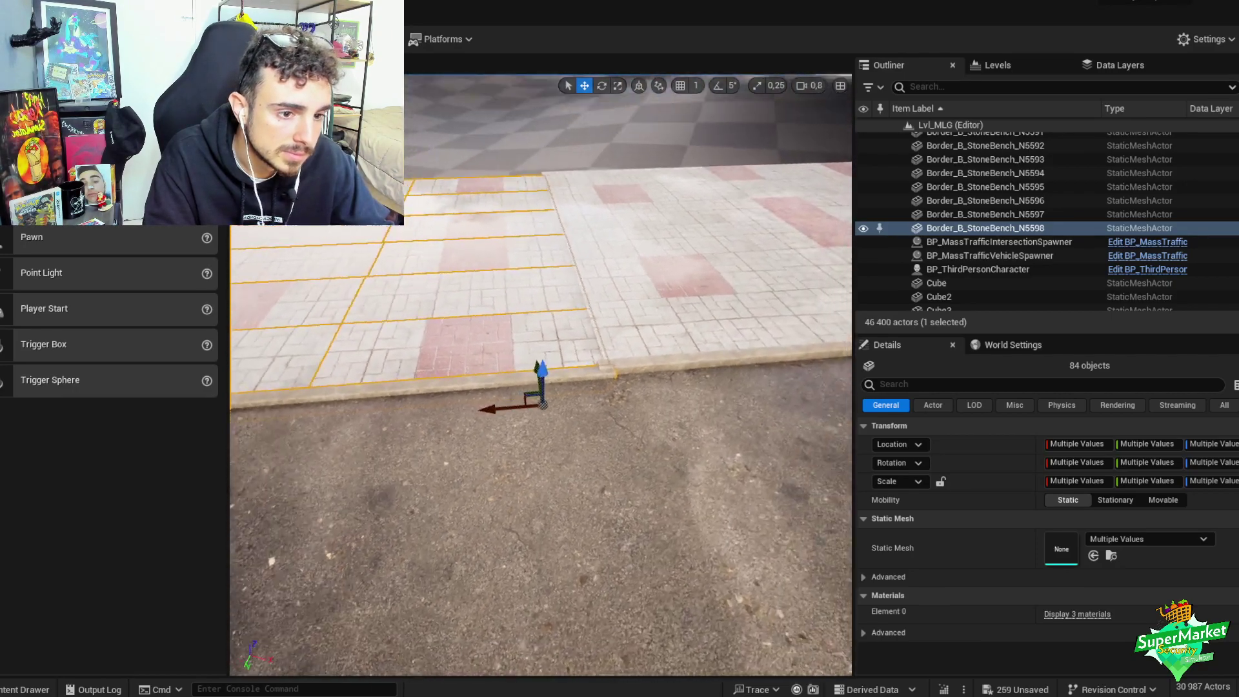
pyautogui.scroll(-1, 519, 438)
pyautogui.moveTo(519, 438); pyautogui.dragTo(520, 438, button='right')
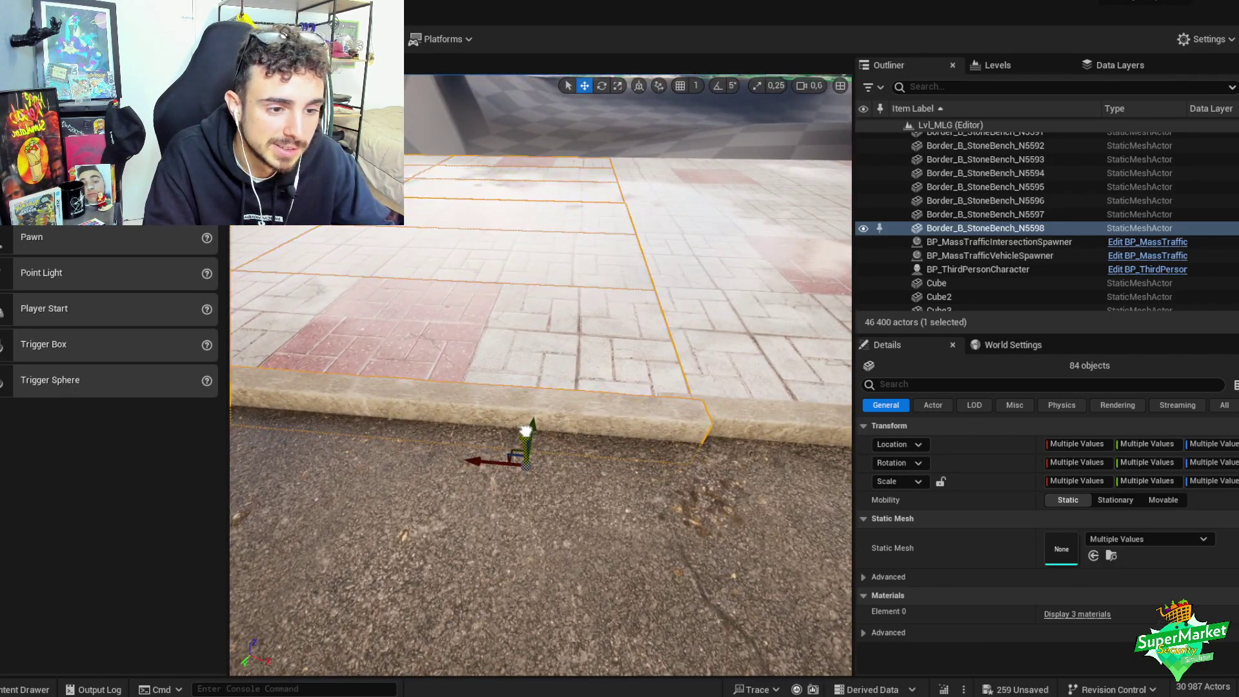
pyautogui.moveTo(614, 426); pyautogui.dragTo(623, 424, button='right')
pyautogui.scroll(2, 623, 424)
# - Tilt the copied paving about 1.68° to the slope, nudge it into place, and group it
pyautogui.press('e')
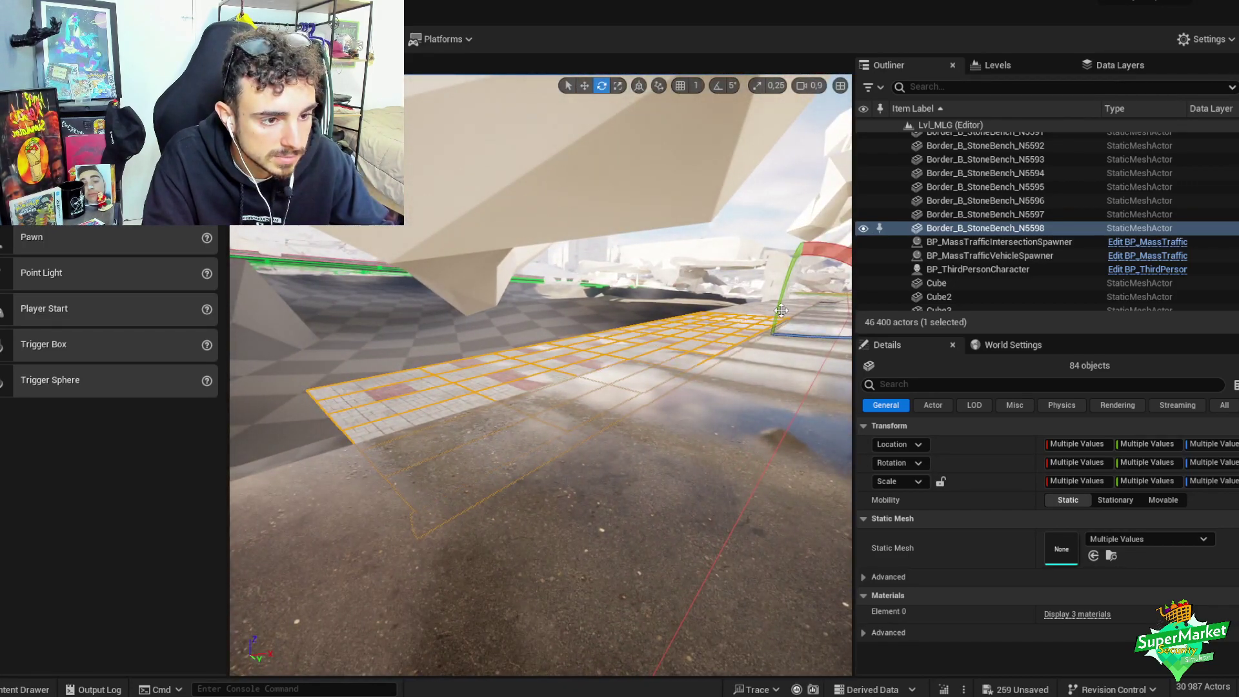
pyautogui.moveTo(784, 311); pyautogui.dragTo(781, 319)
pyautogui.moveTo(541, 374); pyautogui.dragTo(372, 410, button='right')
pyautogui.scroll(-2, 465, 388)
pyautogui.press('w')
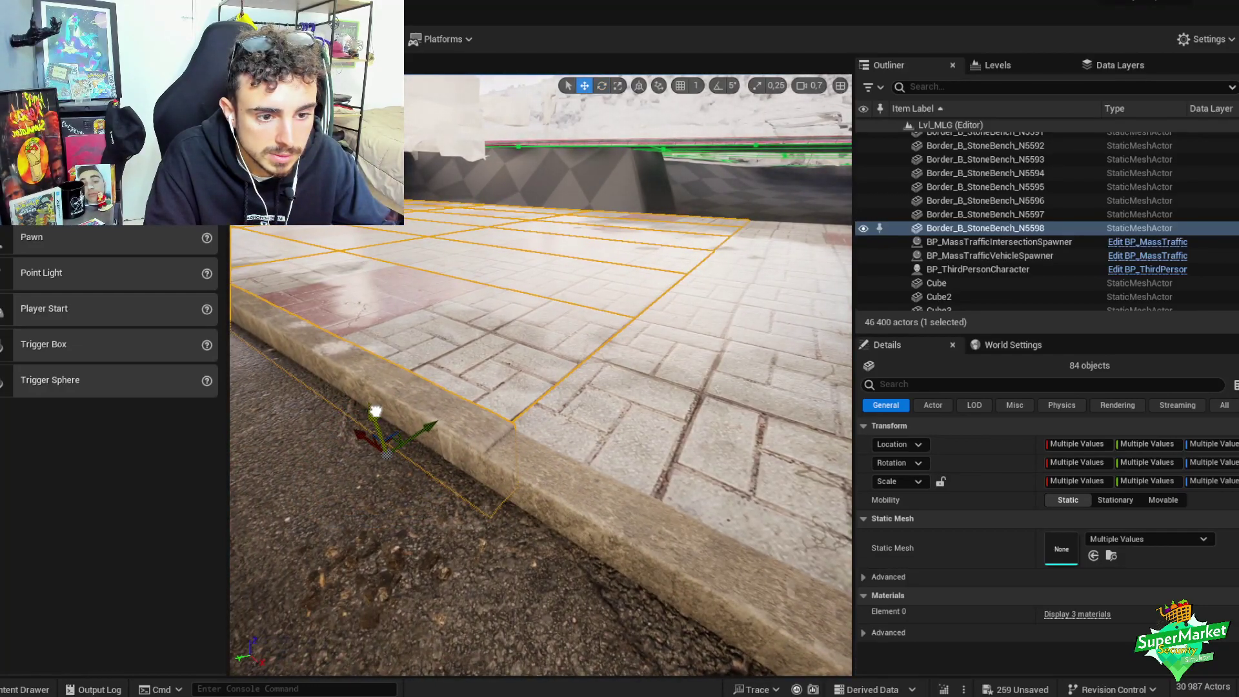
pyautogui.moveTo(372, 410); pyautogui.dragTo(375, 413)
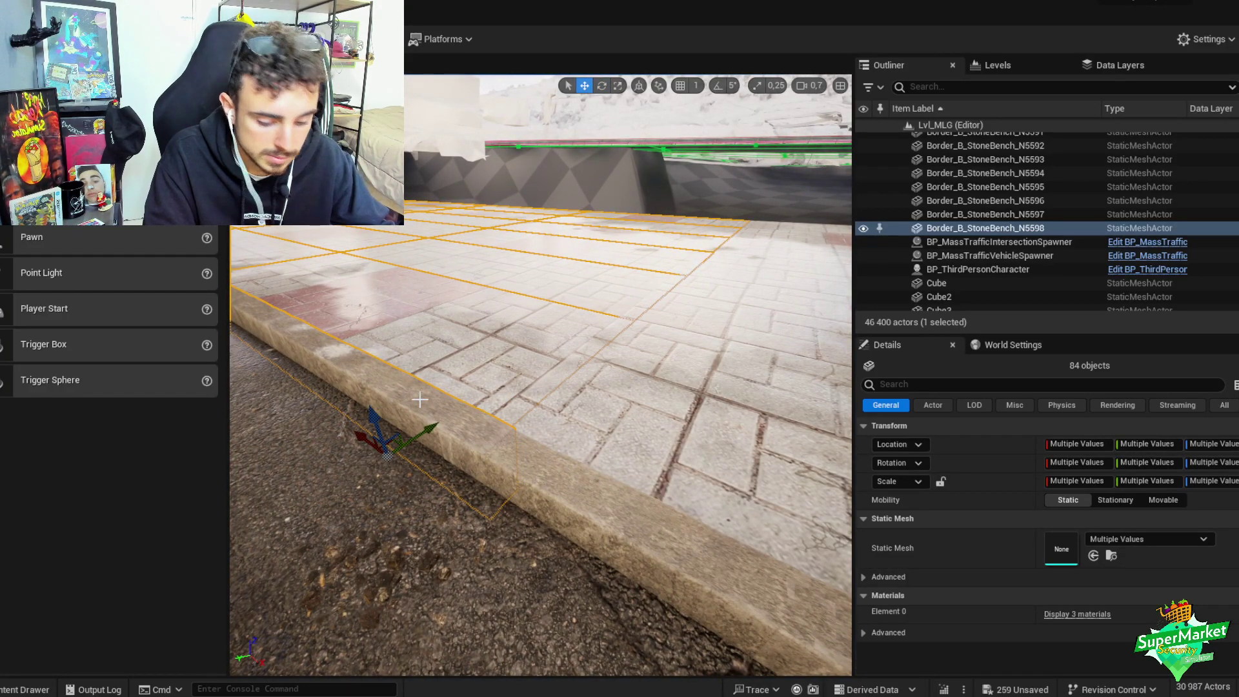
pyautogui.hotkey('ctrl', 'g')
pyautogui.scroll(2, 445, 395)
pyautogui.moveTo(419, 400); pyautogui.dragTo(494, 388, button='right')
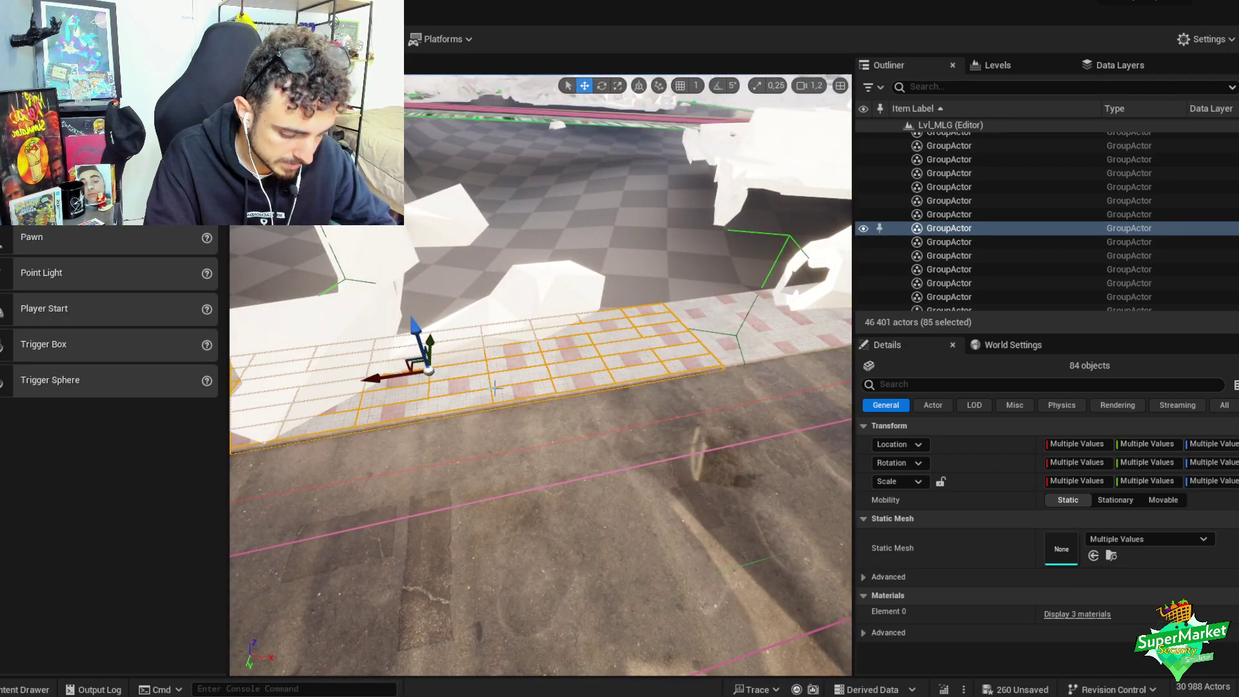
# - Duplicate the paving group with Ctrl+D and move the copy further along the road
pyautogui.moveTo(494, 388); pyautogui.dragTo(566, 384, button='right')
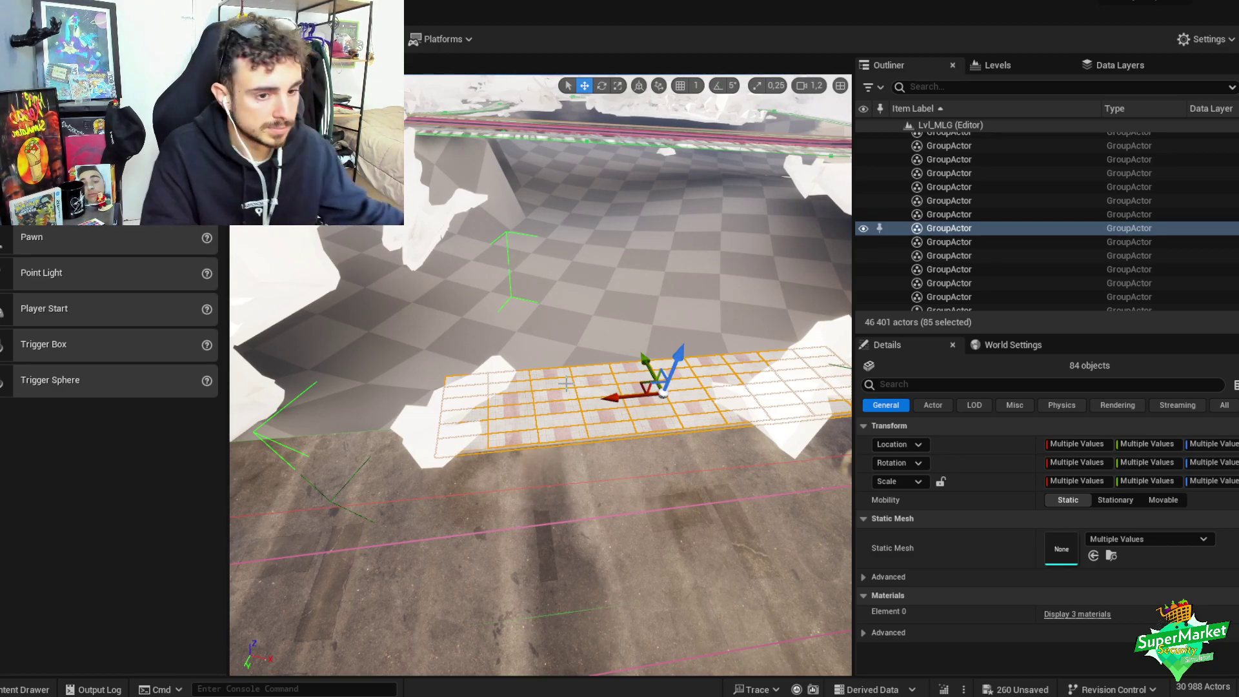
pyautogui.moveTo(580, 386)
pyautogui.mouseDown(button='right')
pyautogui.moveTo(580, 374)
pyautogui.moveTo(580, 385)
pyautogui.mouseUp(button='right')
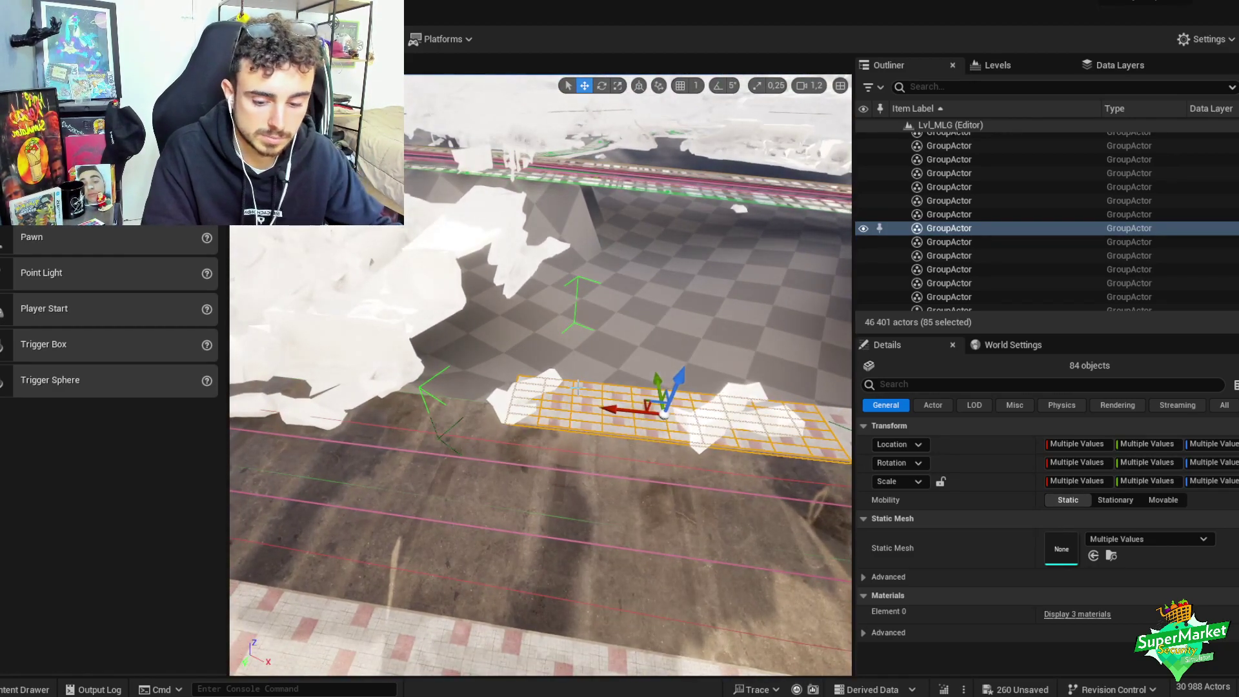
pyautogui.hotkey('ctrl', 'd')
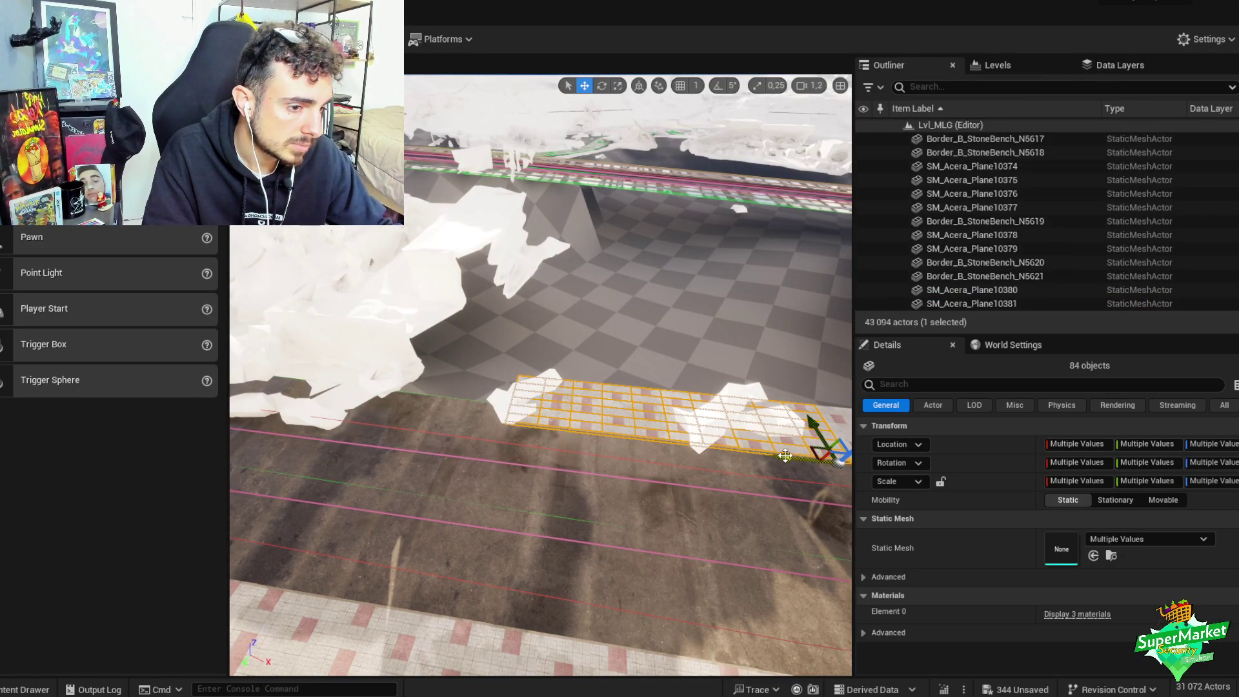
pyautogui.moveTo(839, 464); pyautogui.dragTo(476, 491)
pyautogui.moveTo(476, 490)
pyautogui.mouseDown(button='right')
pyautogui.moveTo(484, 483)
pyautogui.moveTo(465, 490)
pyautogui.moveTo(455, 478)
pyautogui.mouseUp(button='right')
pyautogui.scroll(-2, 485, 483)
pyautogui.moveTo(296, 471); pyautogui.dragTo(521, 360, button='right')
pyautogui.scroll(-1, 520, 355)
pyautogui.moveTo(559, 404); pyautogui.dragTo(565, 405)
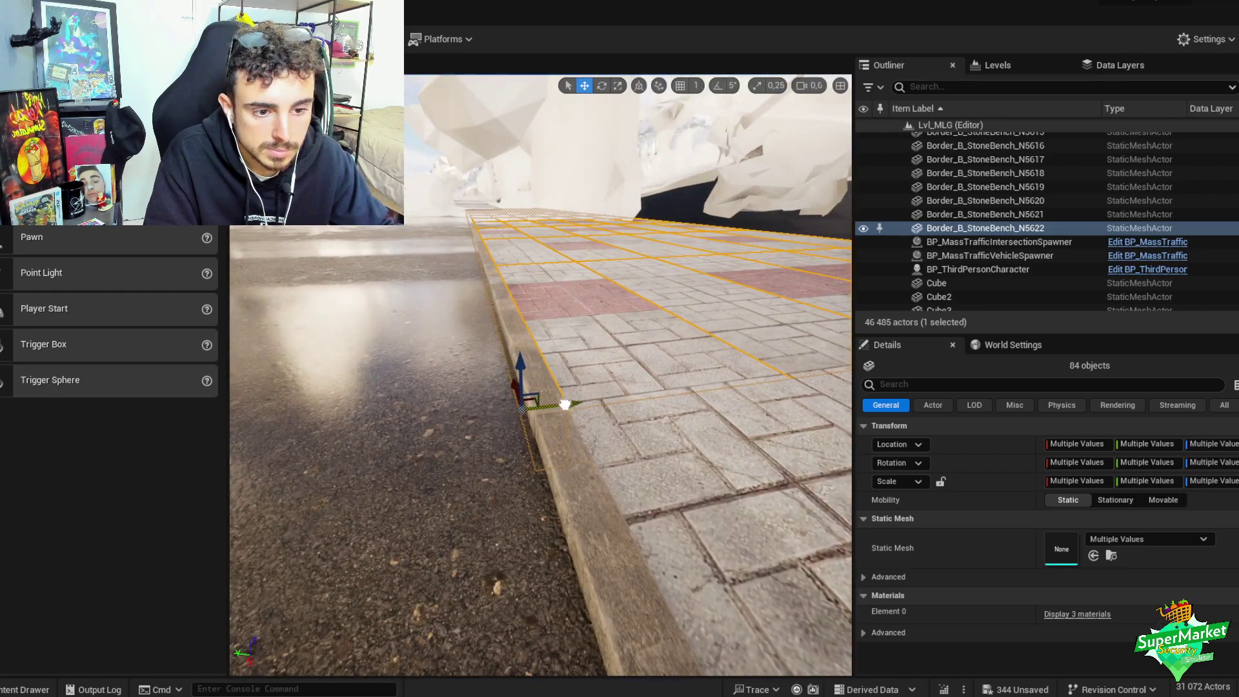
pyautogui.moveTo(586, 417); pyautogui.dragTo(667, 373, button='right')
pyautogui.scroll(3, 586, 413)
# - Tilt the new paving copy slightly to the street slope and group it
pyautogui.press('e')
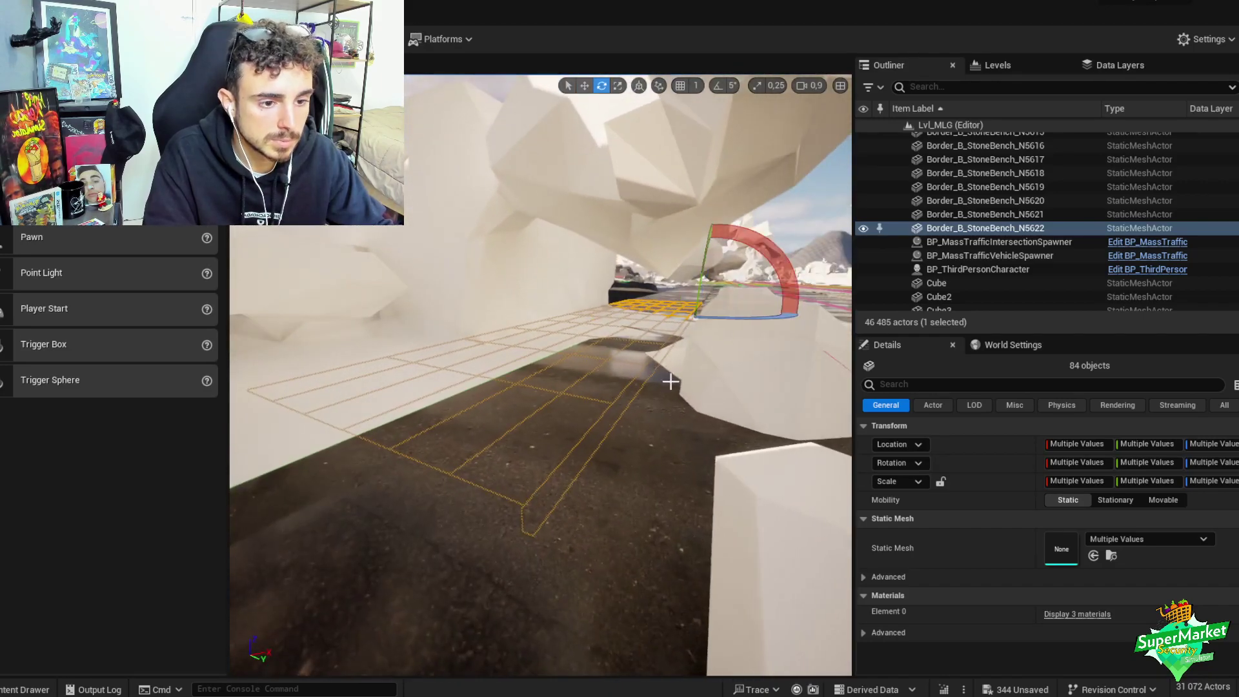
pyautogui.moveTo(694, 295); pyautogui.dragTo(699, 295)
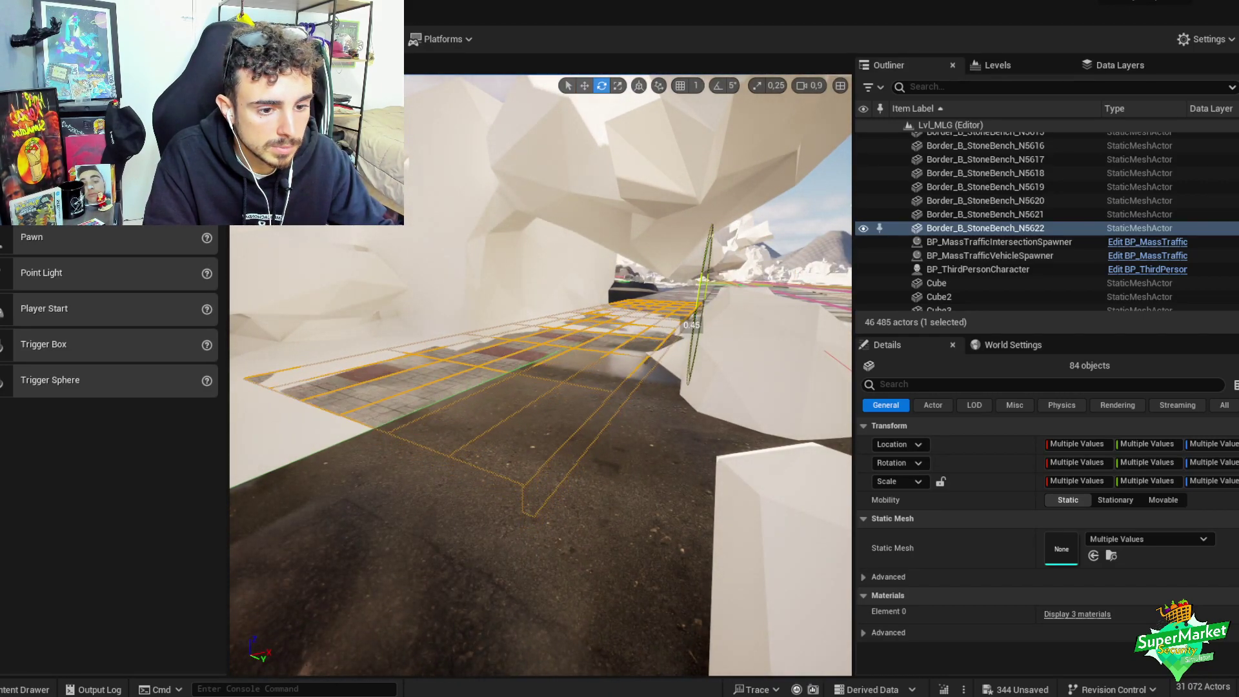
pyautogui.press('w')
pyautogui.moveTo(700, 295); pyautogui.dragTo(618, 305, button='right')
pyautogui.hotkey('ctrl', 'g')
pyautogui.scroll(3, 660, 319)
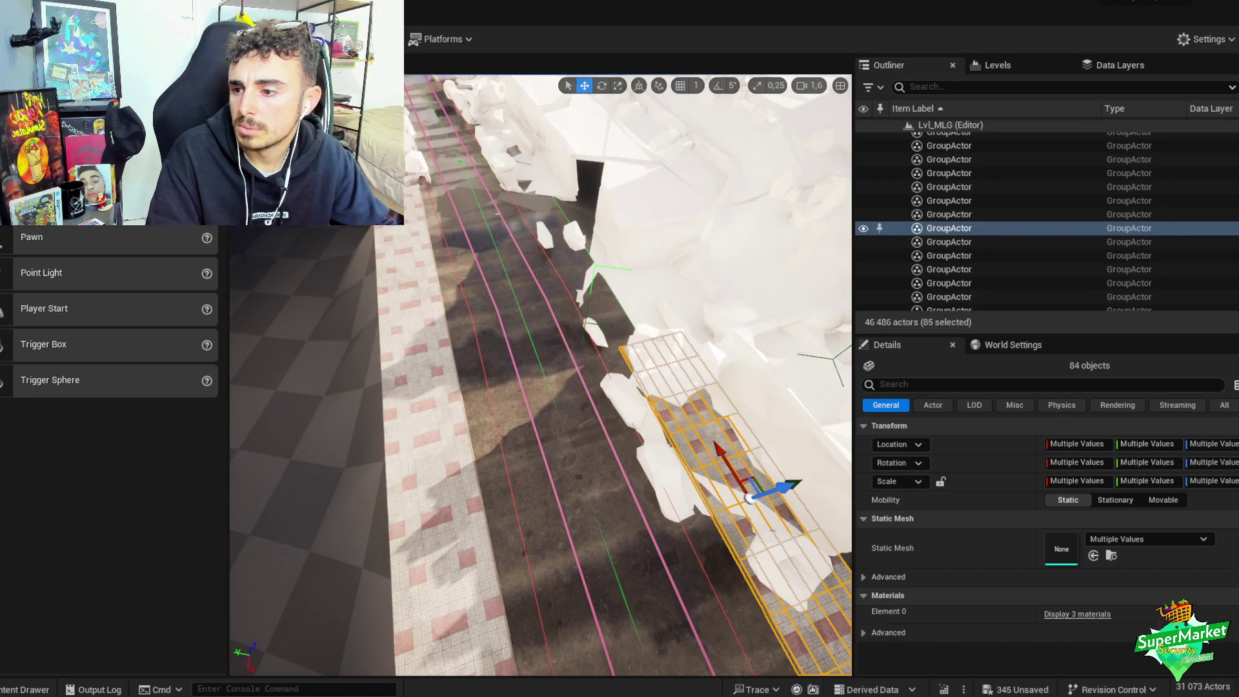
# - Duplicate the paving group, tilt it to the road, align it with the previous section, and group it
pyautogui.moveTo(656, 387); pyautogui.dragTo(684, 391, button='right')
pyautogui.hotkey('shift', 'g')
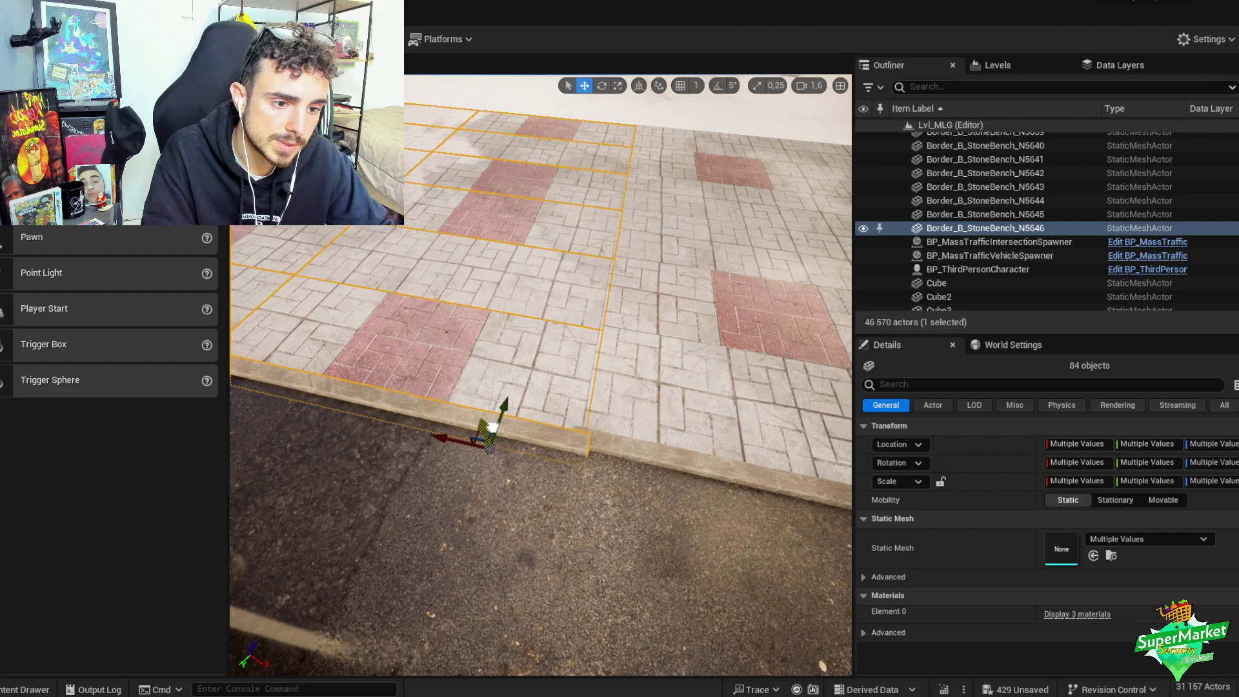
pyautogui.moveTo(496, 424); pyautogui.dragTo(496, 424, button='right')
pyautogui.press('e')
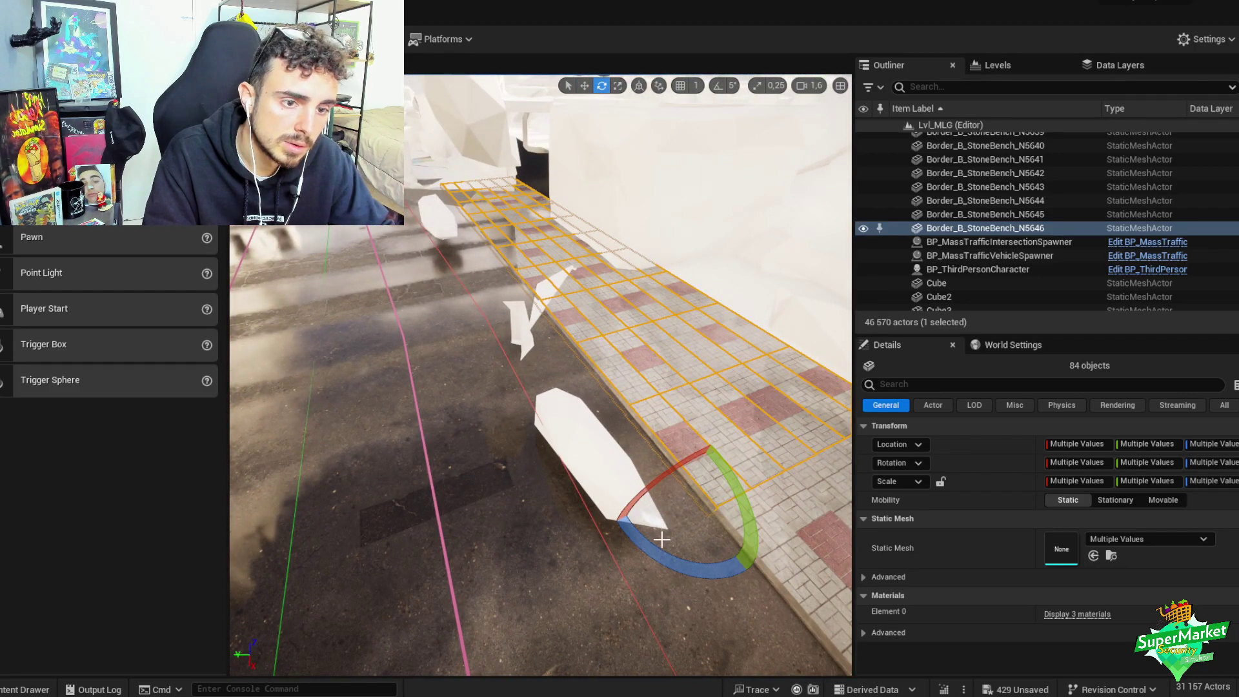
pyautogui.moveTo(659, 551); pyautogui.dragTo(736, 488)
pyautogui.press('w')
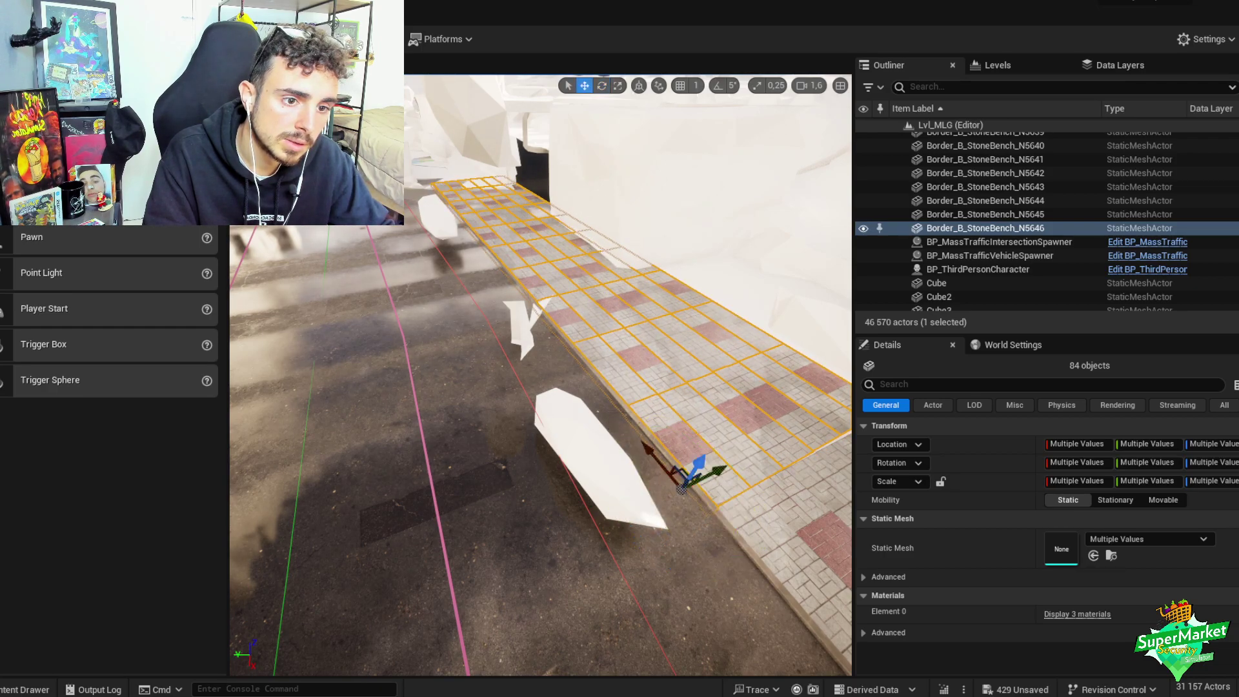
pyautogui.moveTo(736, 488); pyautogui.dragTo(723, 458, button='right')
pyautogui.moveTo(635, 503); pyautogui.dragTo(634, 503, button='right')
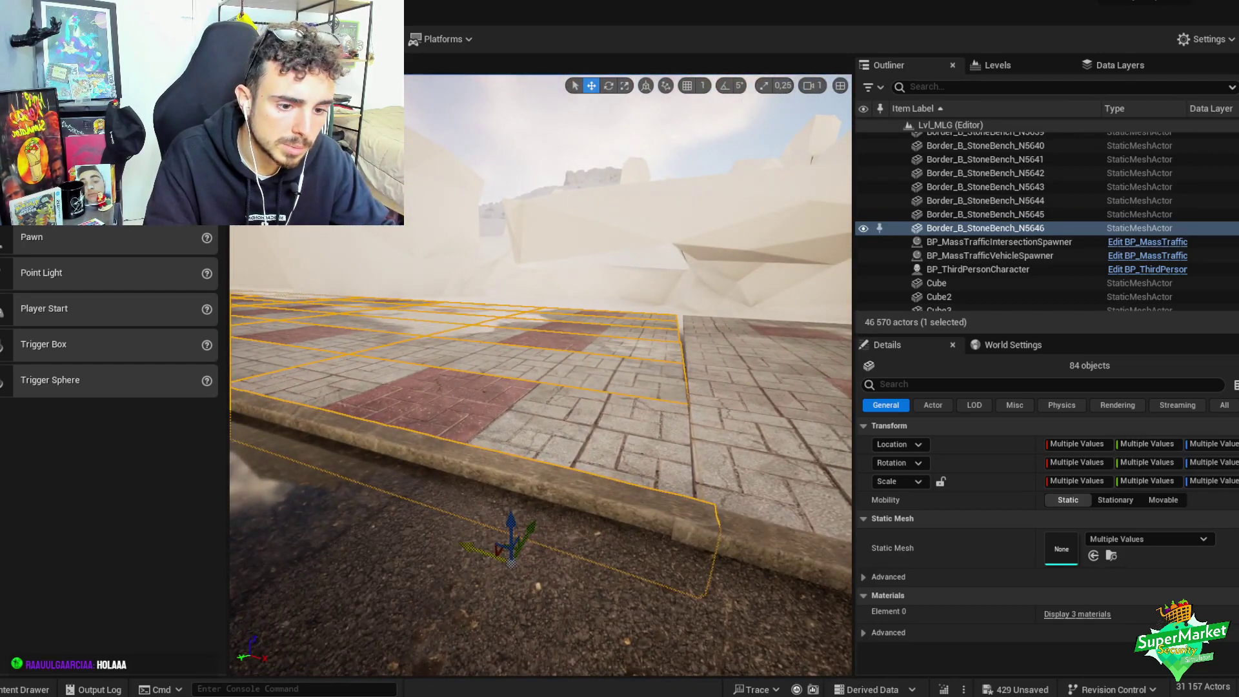
pyautogui.moveTo(477, 539); pyautogui.dragTo(560, 539)
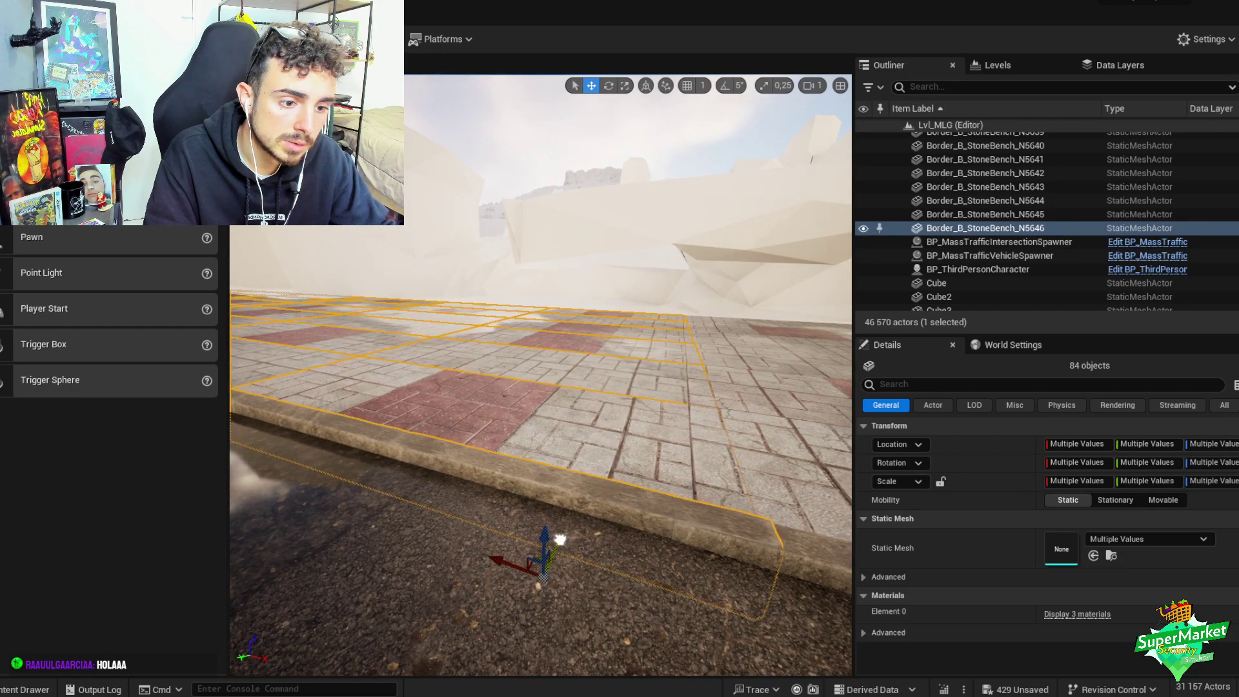
pyautogui.hotkey('ctrl', 'g')
pyautogui.moveTo(575, 512); pyautogui.dragTo(546, 520, button='right')
pyautogui.scroll(2, 555, 510)
# - Uncheck Raise Terrain on road spline LandscapeSplineSegment_93, then select the sidewalk tile group
pyautogui.hotkey('shift', '2')
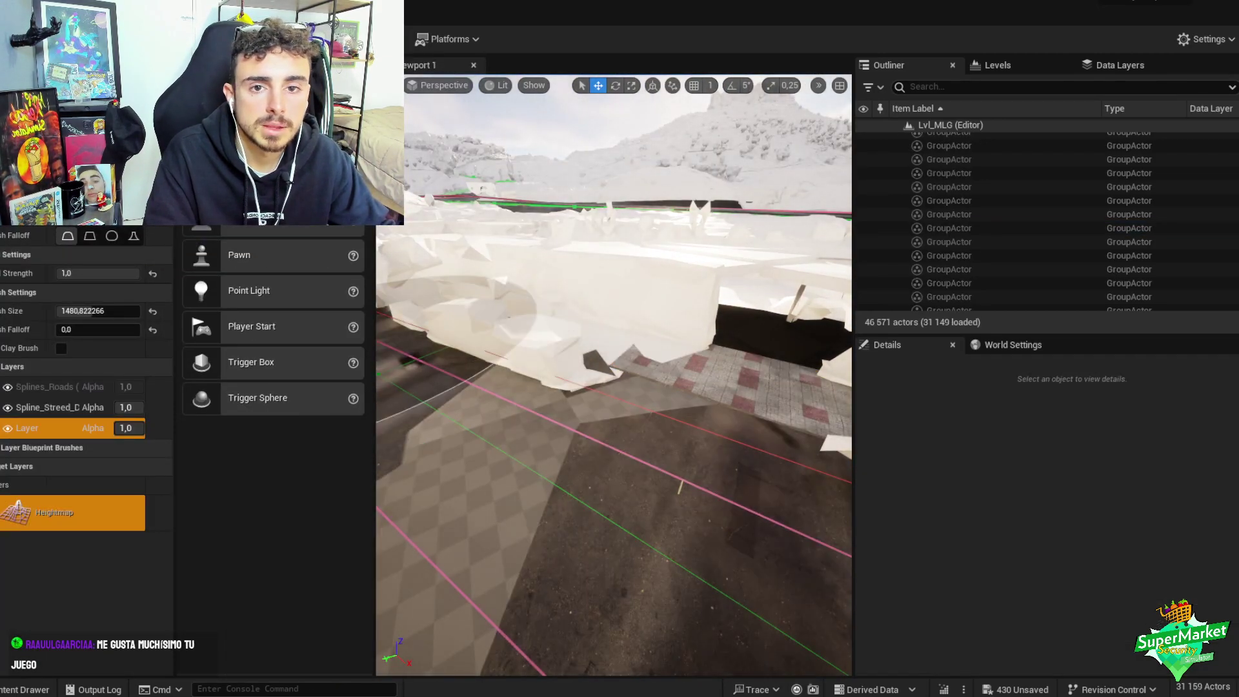
pyautogui.click(624, 509)
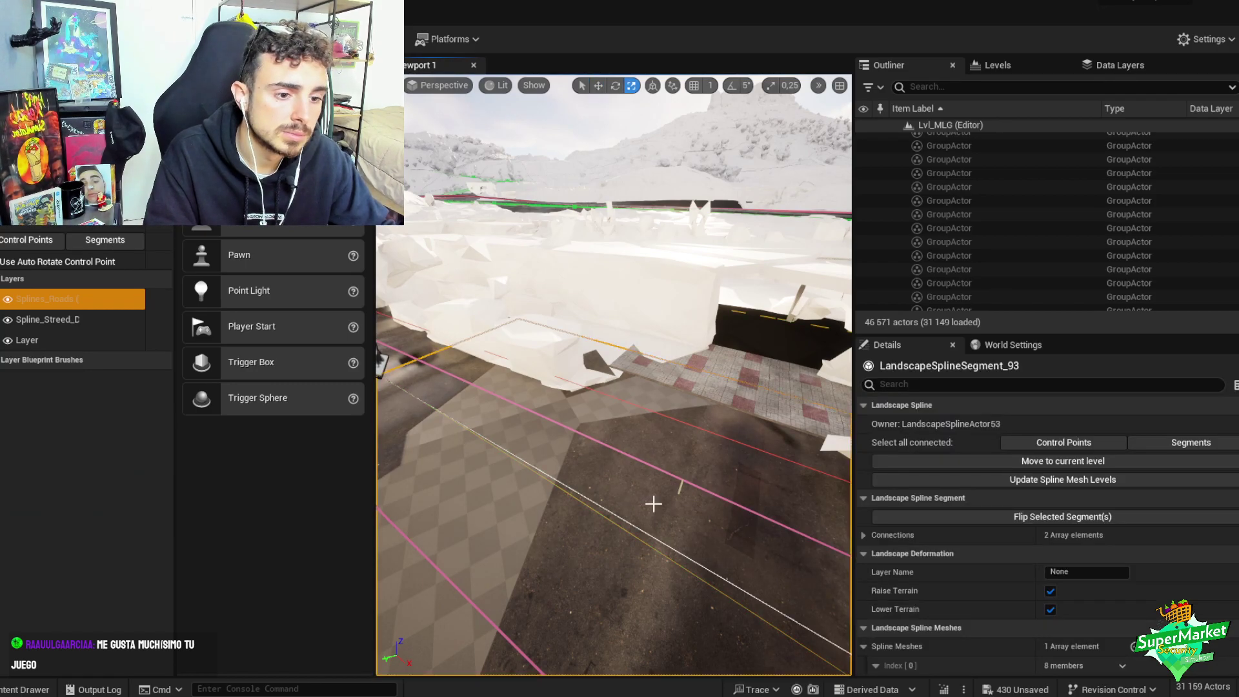
pyautogui.click(1050, 591)
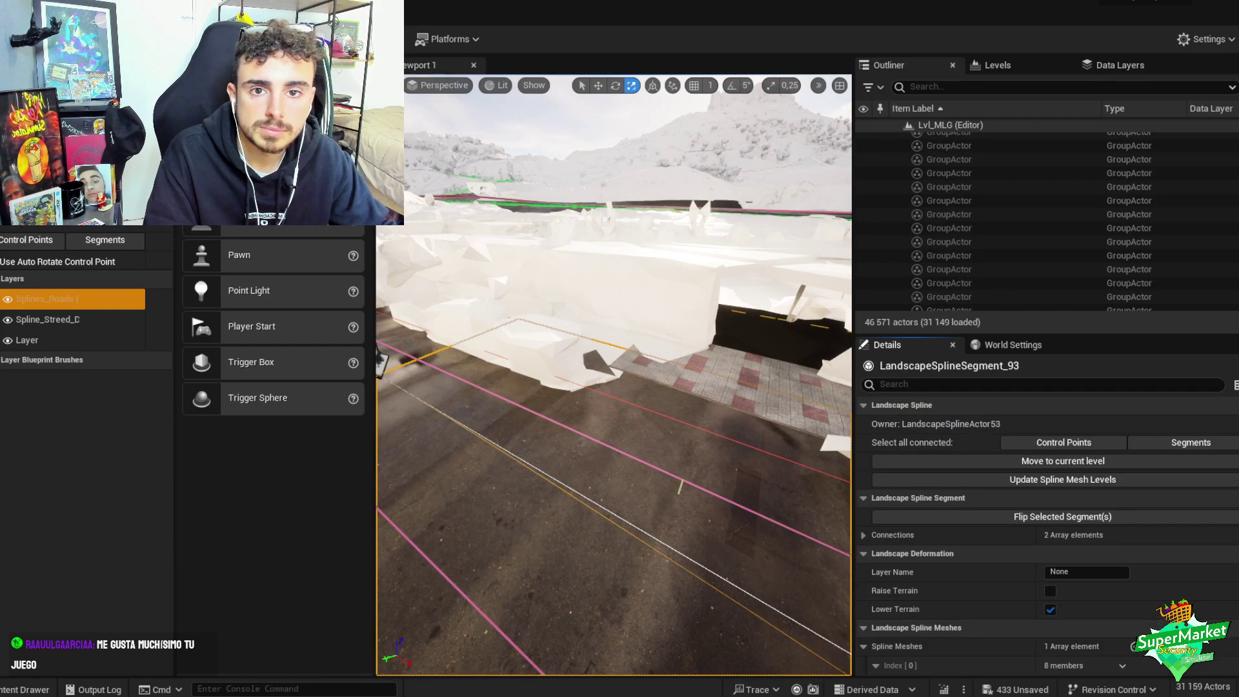
pyautogui.hotkey('shift', '1')
pyautogui.click(710, 362)
pyautogui.moveTo(710, 372); pyautogui.dragTo(711, 372, button='right')
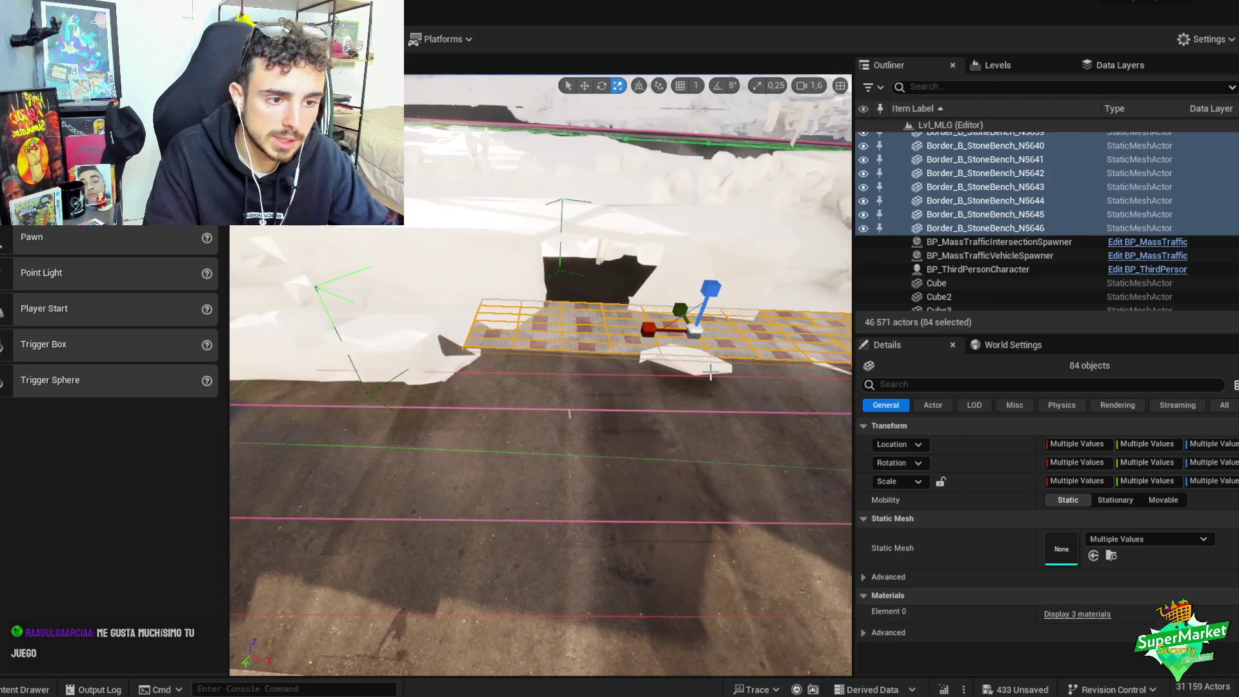
# - Duplicate the sidewalk tile group and slide the copy along the road beside the original
pyautogui.hotkey('ctrl', 'd')
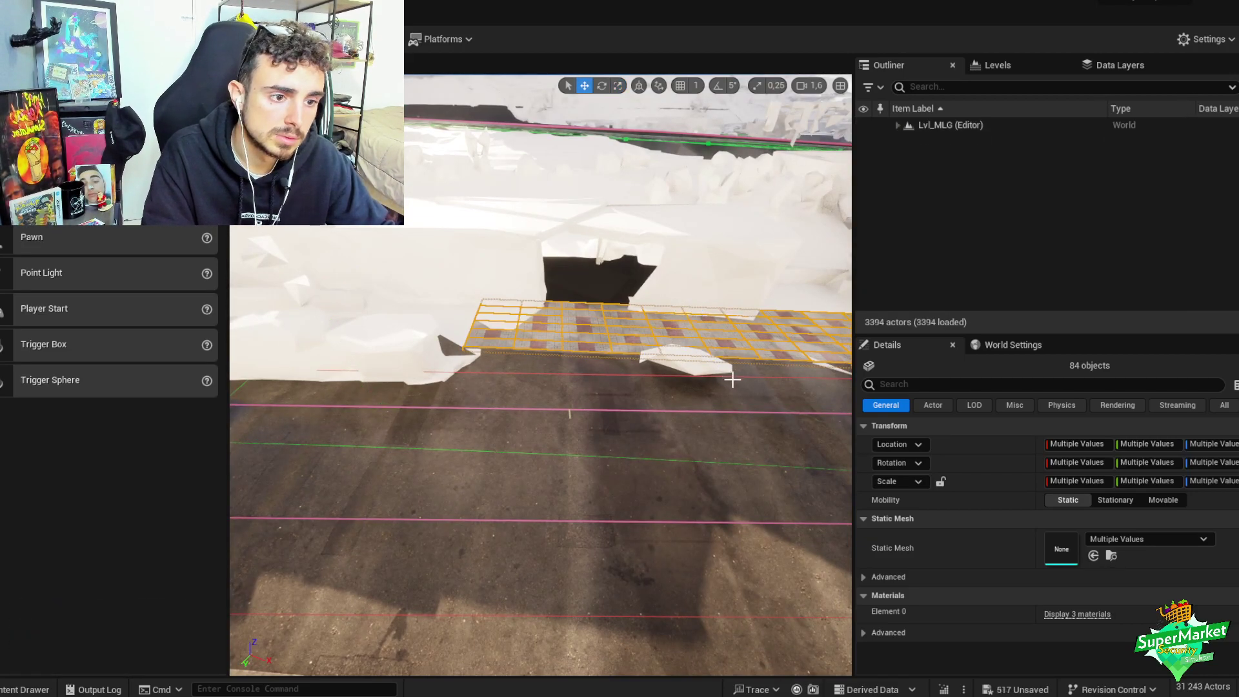
pyautogui.scroll(-3, 774, 361)
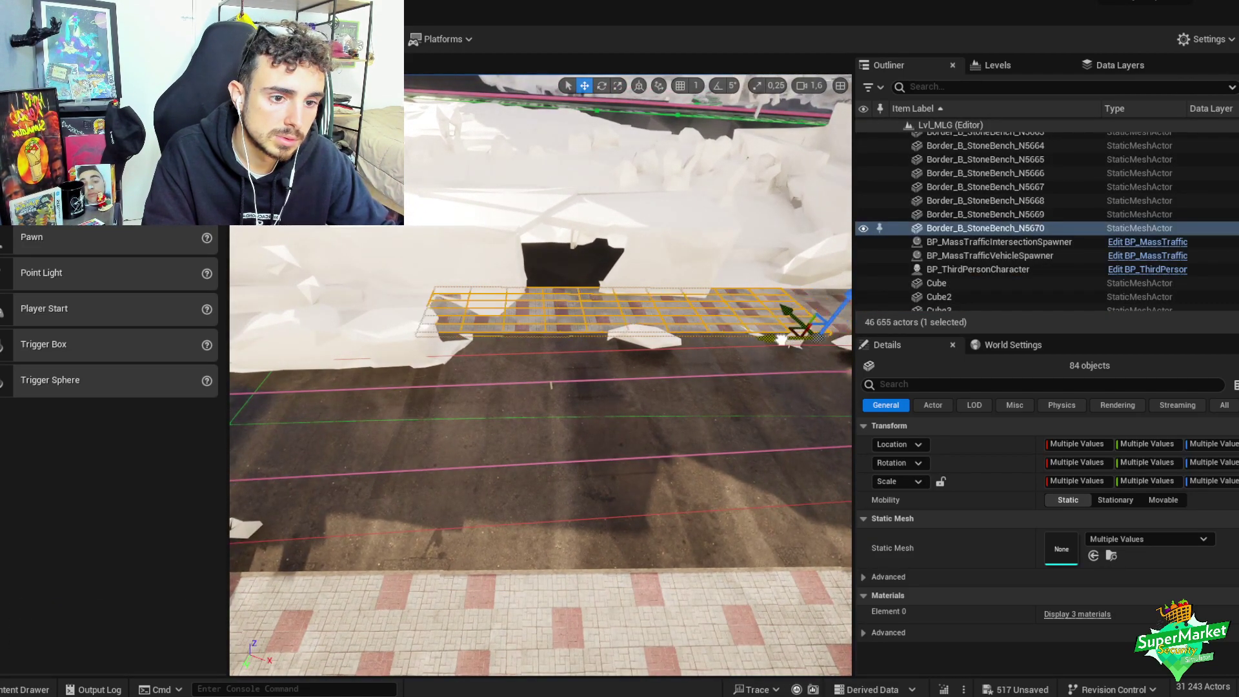
pyautogui.moveTo(782, 340); pyautogui.dragTo(414, 341)
pyautogui.moveTo(564, 363); pyautogui.dragTo(564, 364, button='right')
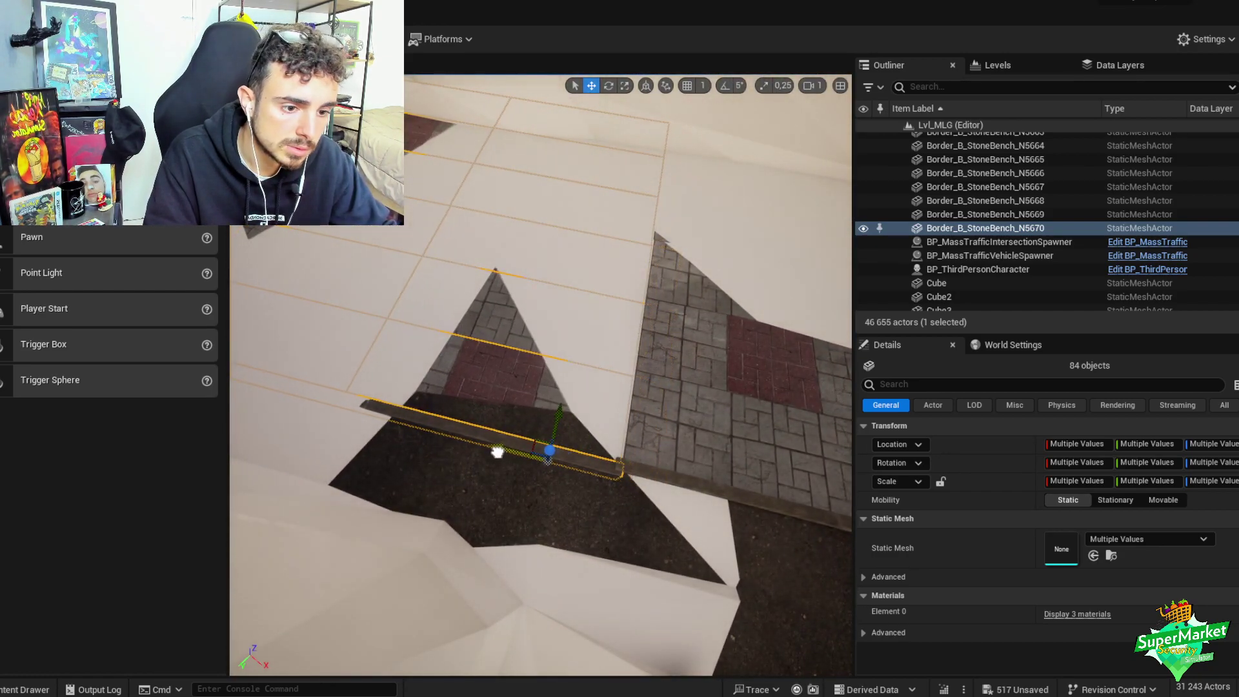
pyautogui.moveTo(497, 452); pyautogui.dragTo(527, 363, button='right')
pyautogui.scroll(-1, 517, 413)
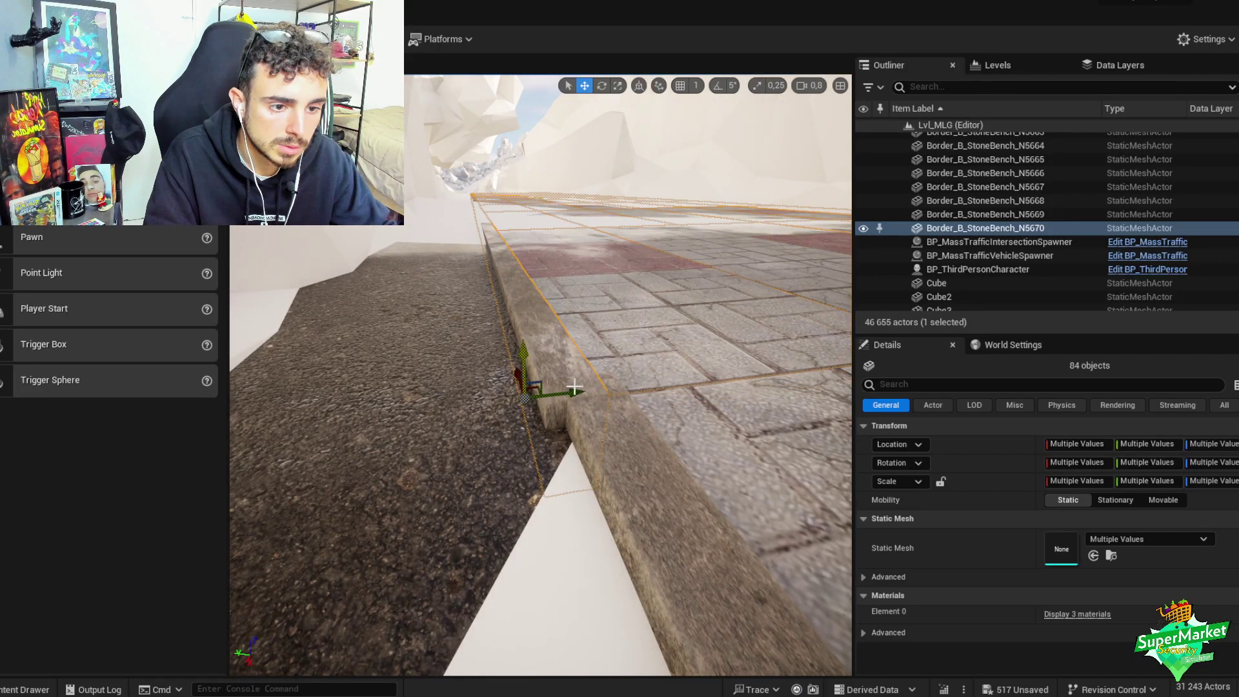
pyautogui.moveTo(569, 392); pyautogui.dragTo(542, 452, button='right')
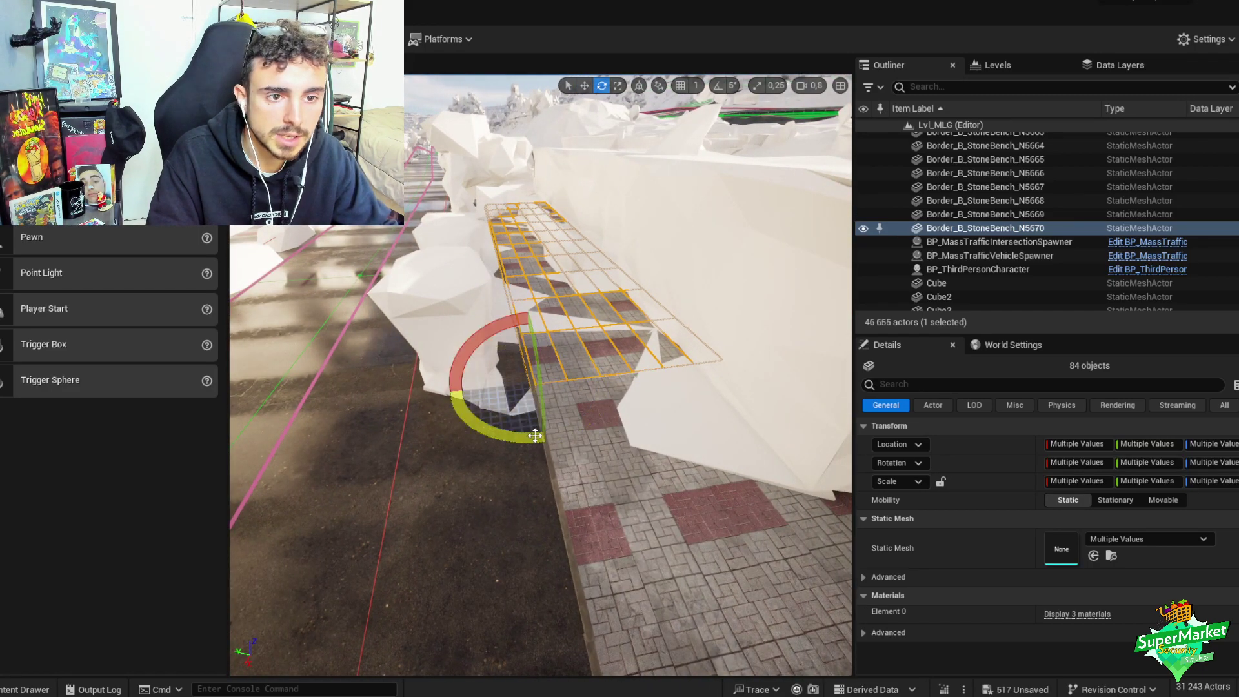
# - Adjust the copy's position and rotation so its kerb meets the road edge
pyautogui.press('w')
pyautogui.moveTo(535, 436); pyautogui.dragTo(528, 242, button='right')
pyautogui.scroll(-1, 565, 471)
pyautogui.press('e')
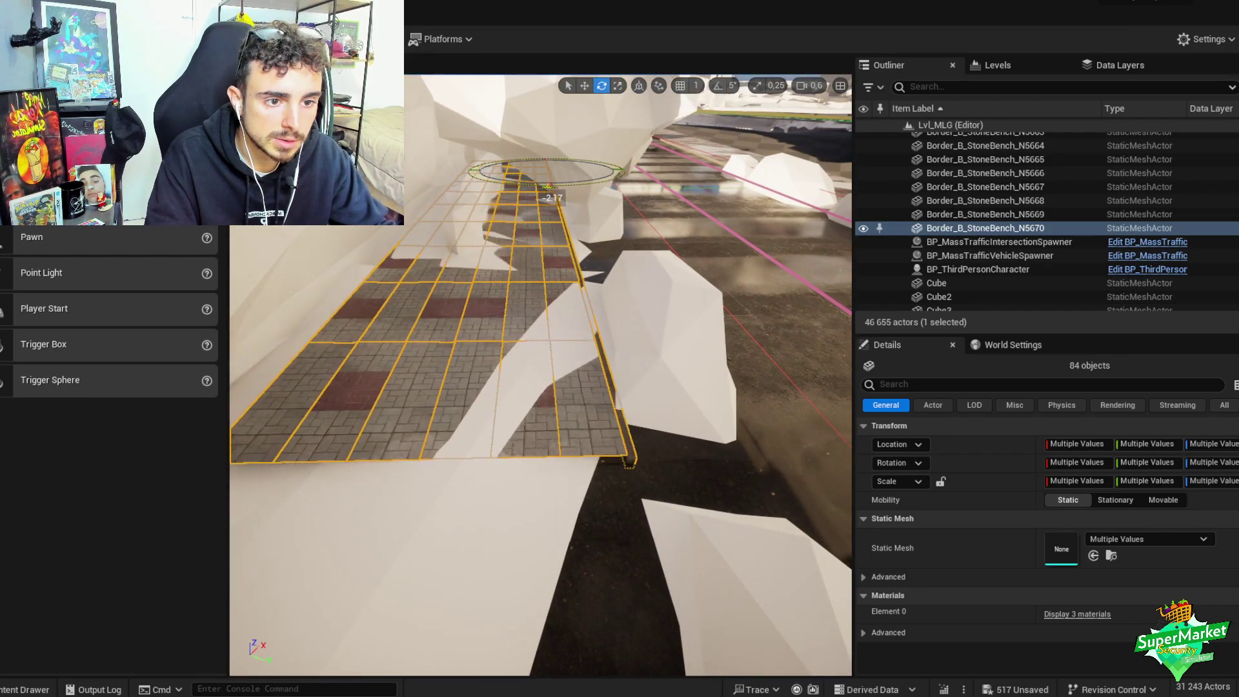
pyautogui.press('w')
pyautogui.scroll(2, 535, 290)
pyautogui.moveTo(529, 242); pyautogui.dragTo(598, 265, button='right')
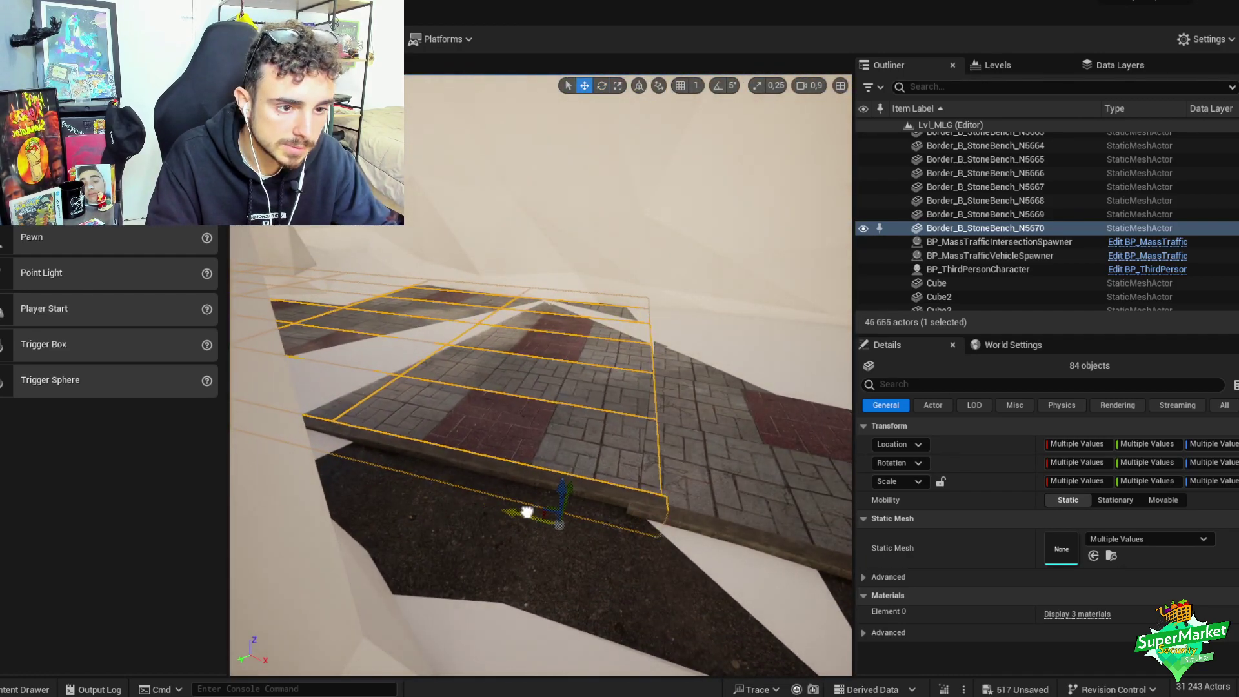
pyautogui.scroll(-2, 581, 503)
pyautogui.moveTo(584, 520); pyautogui.dragTo(568, 451, button='right')
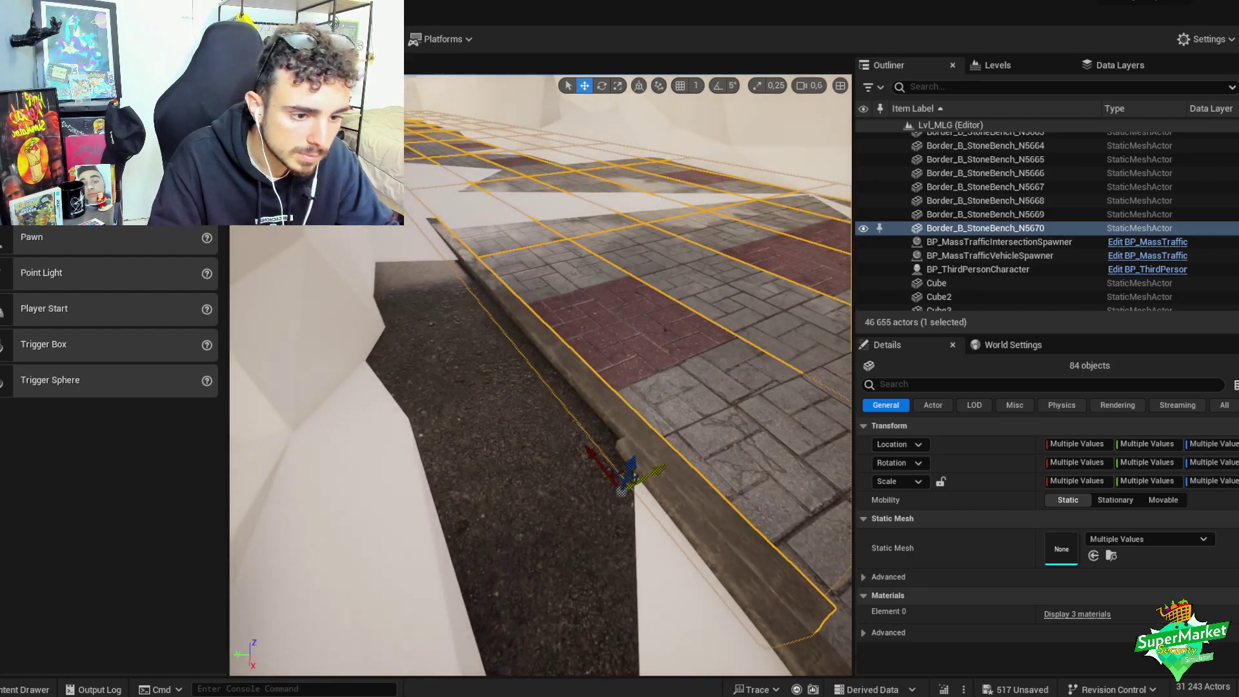
pyautogui.moveTo(658, 443); pyautogui.dragTo(578, 453, button='right')
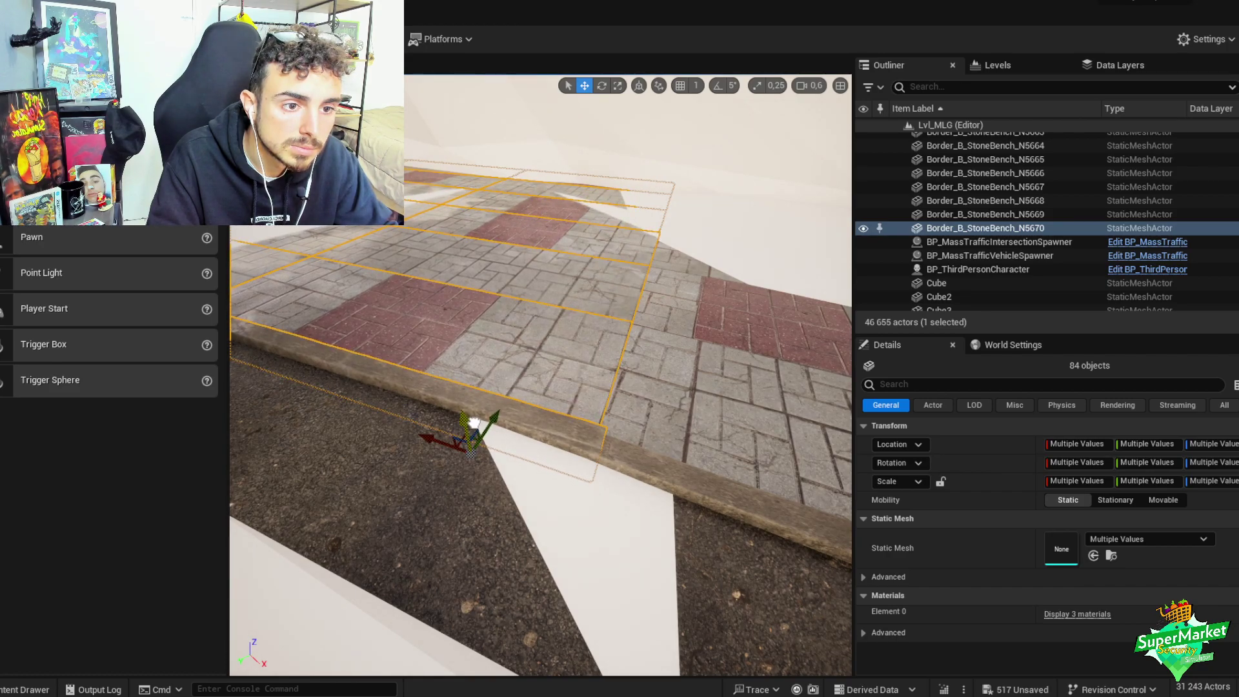
# - Group the placed sidewalk tiles, then duplicate the group for the next stretch of road
pyautogui.hotkey('ctrl', 'g')
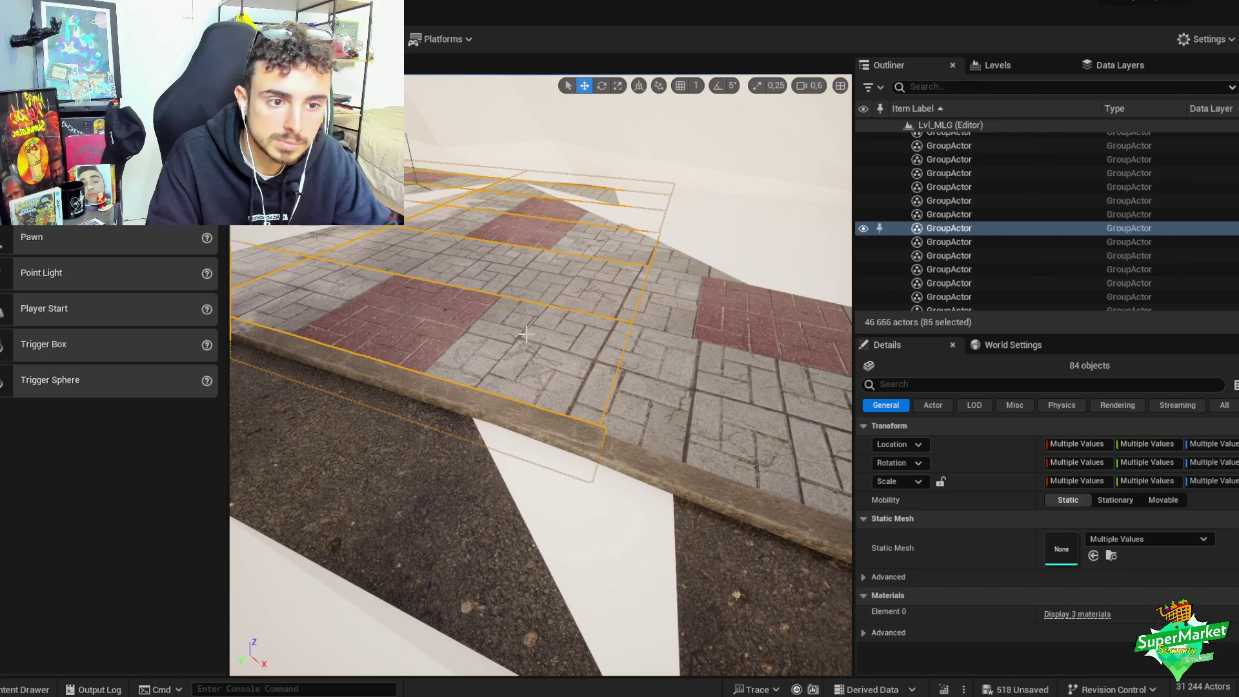
pyautogui.moveTo(501, 392); pyautogui.dragTo(532, 331, button='right')
pyautogui.hotkey('ctrl', 'd')
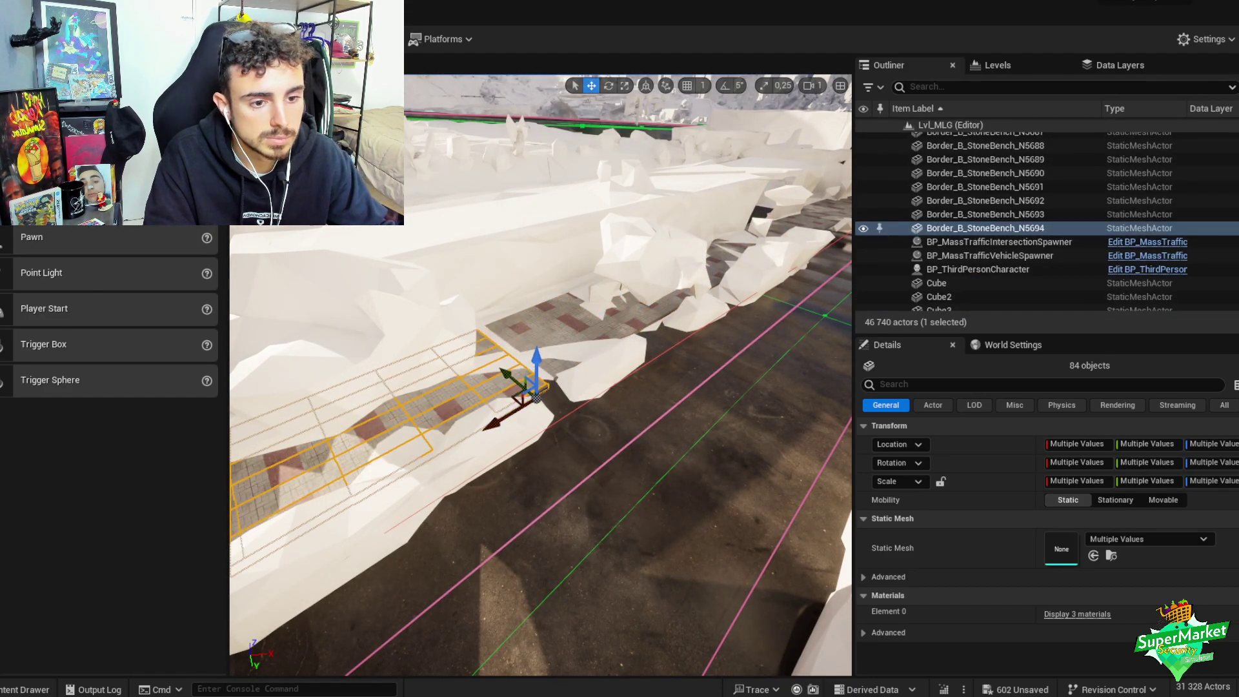
pyautogui.scroll(-1, 532, 349)
pyautogui.moveTo(532, 332); pyautogui.dragTo(547, 522, button='right')
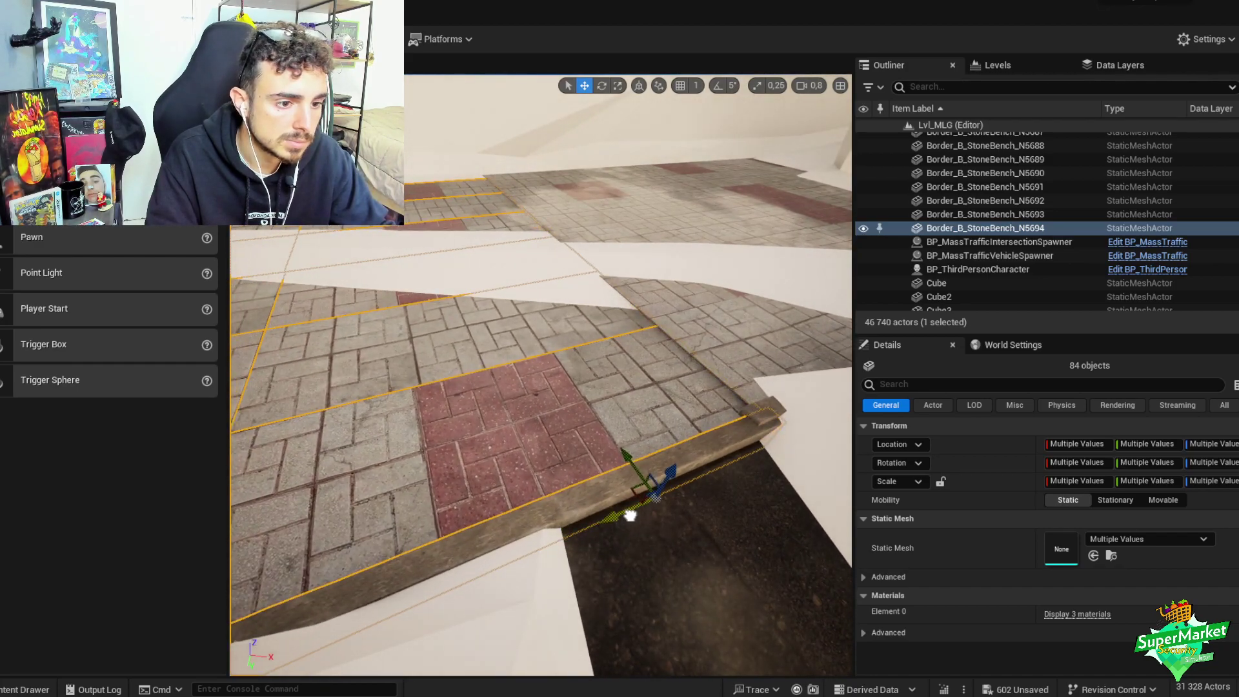
pyautogui.scroll(-2, 652, 477)
pyautogui.moveTo(709, 500); pyautogui.dragTo(604, 456, button='right')
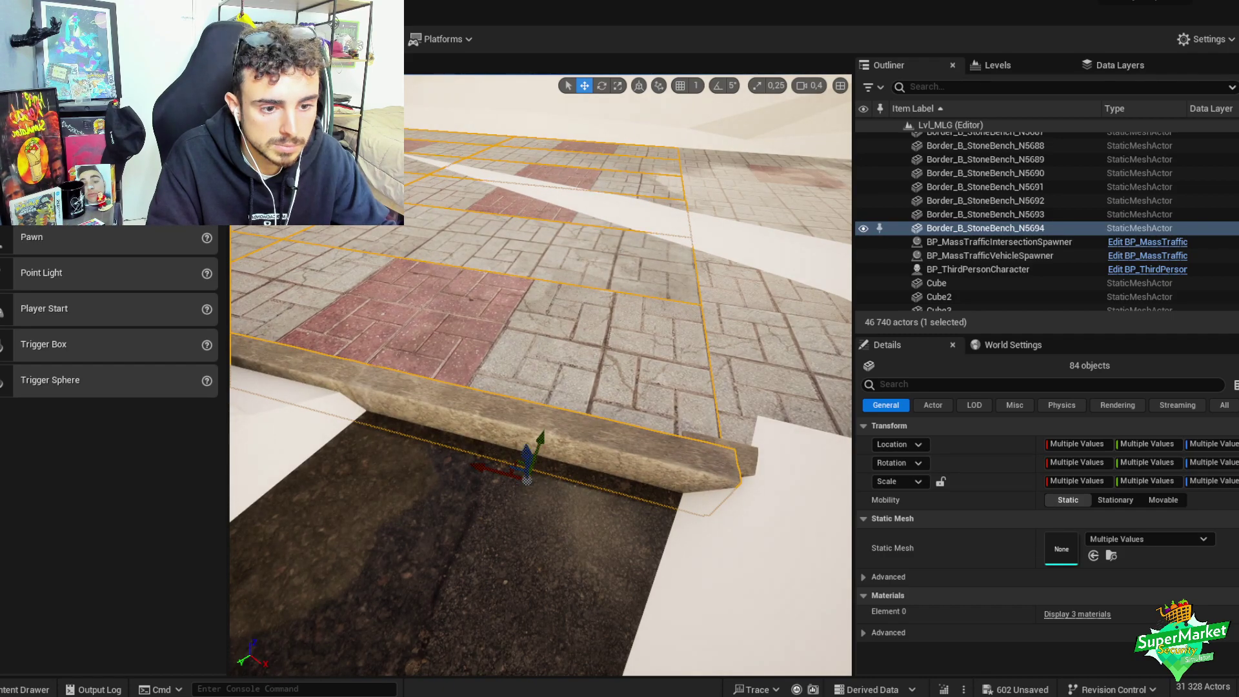
# - Rotate and position the new copy so its curb follows the road edge, then group it
pyautogui.moveTo(535, 437)
pyautogui.mouseDown(button='right')
pyautogui.moveTo(517, 446)
pyautogui.moveTo(545, 434)
pyautogui.mouseUp(button='right')
pyautogui.scroll(2, 545, 434)
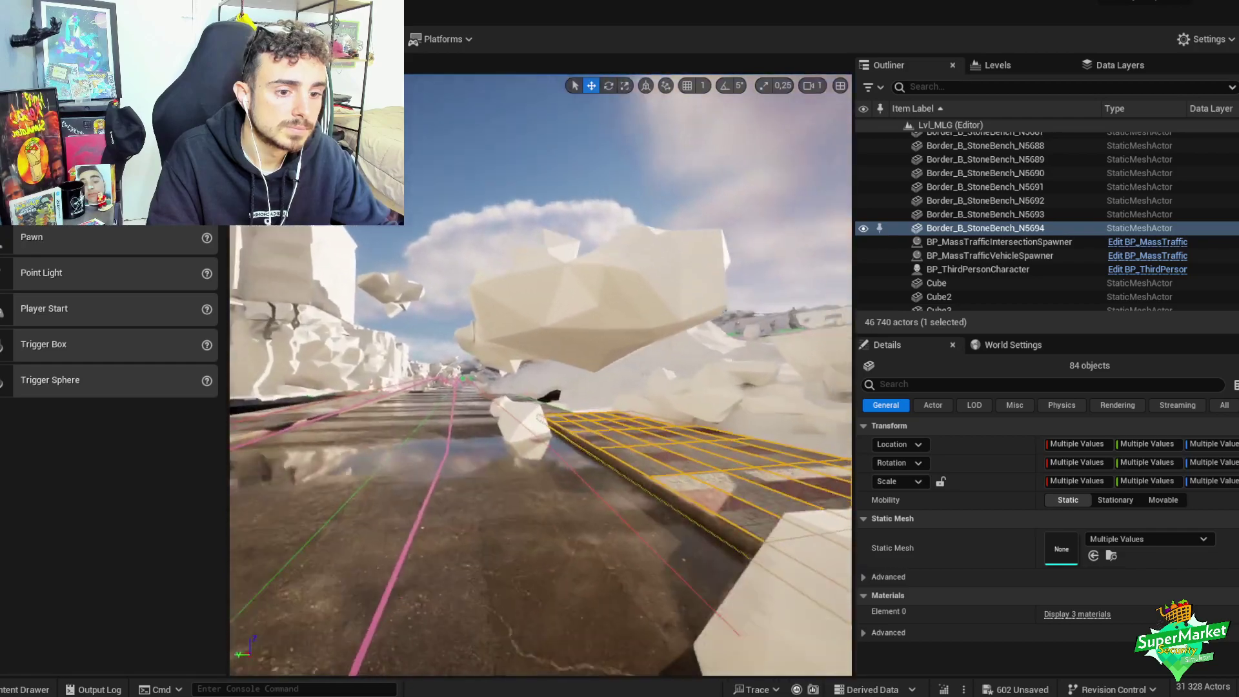
pyautogui.moveTo(643, 405); pyautogui.dragTo(643, 404, button='right')
pyautogui.scroll(-1, 643, 405)
pyautogui.press('e')
pyautogui.scroll(-1, 642, 405)
pyautogui.press('w')
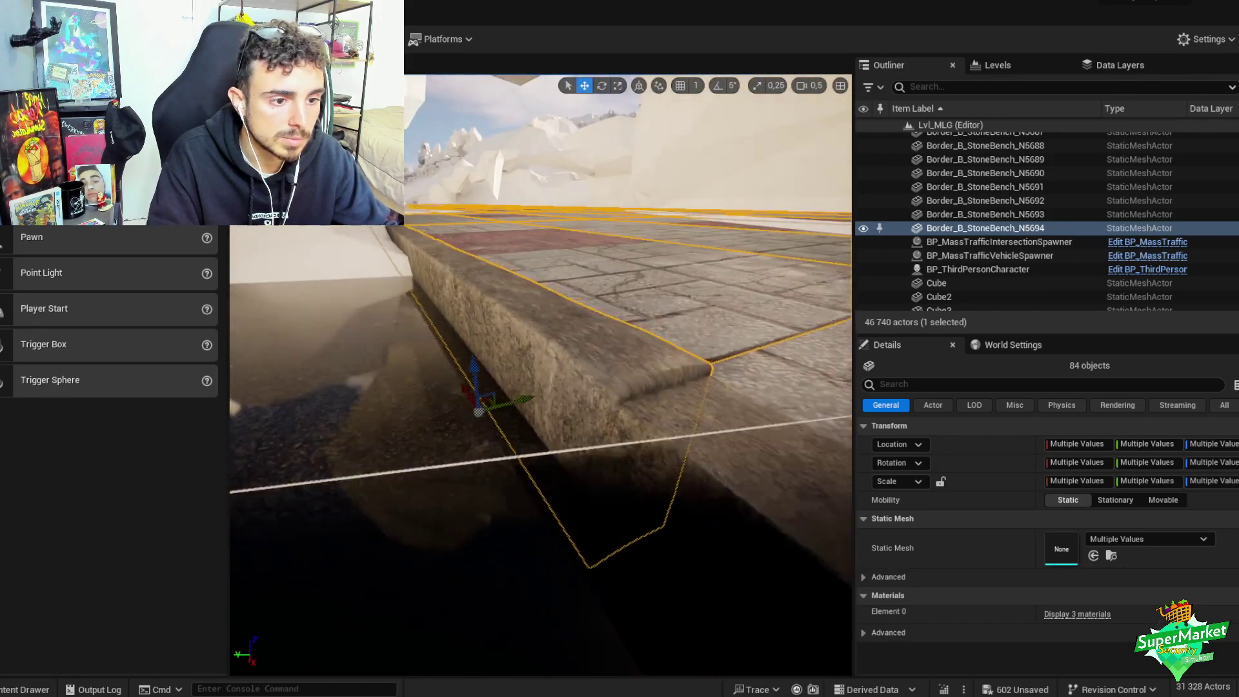
pyautogui.moveTo(488, 305); pyautogui.dragTo(488, 305, button='right')
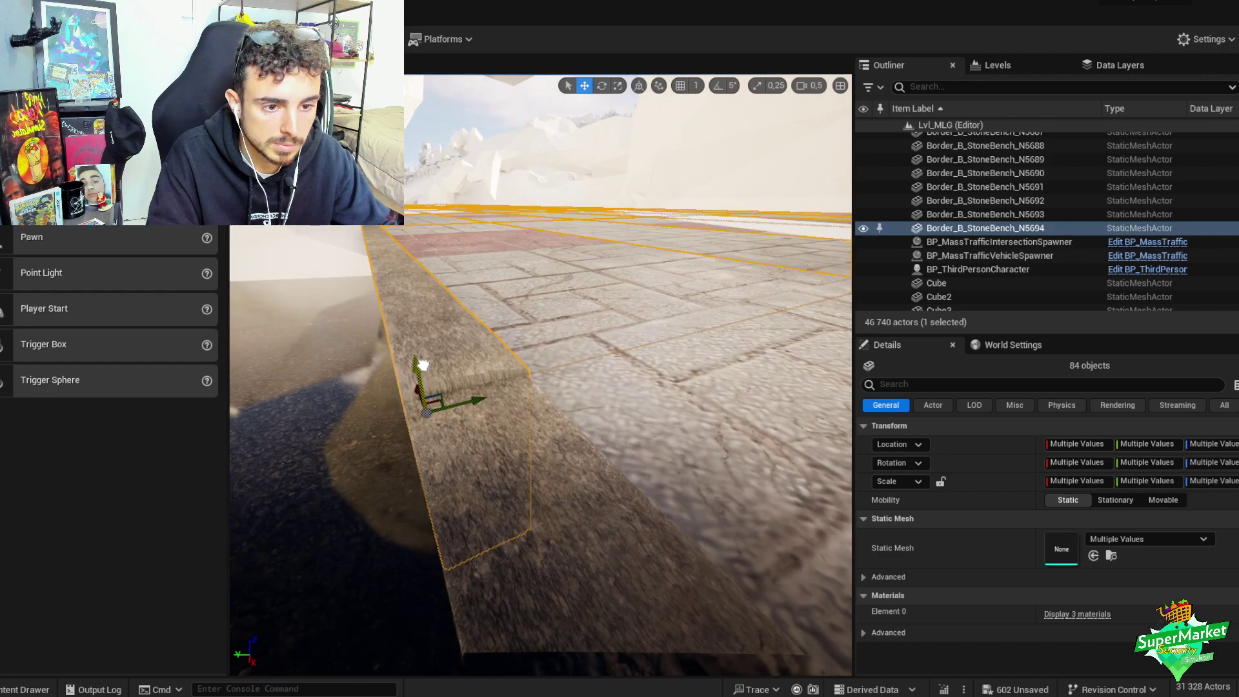
pyautogui.moveTo(424, 366); pyautogui.dragTo(424, 366, button='right')
pyautogui.scroll(2, 424, 366)
pyautogui.hotkey('ctrl', 'g')
pyautogui.moveTo(510, 330); pyautogui.dragTo(510, 330, button='right')
pyautogui.scroll(3, 510, 330)
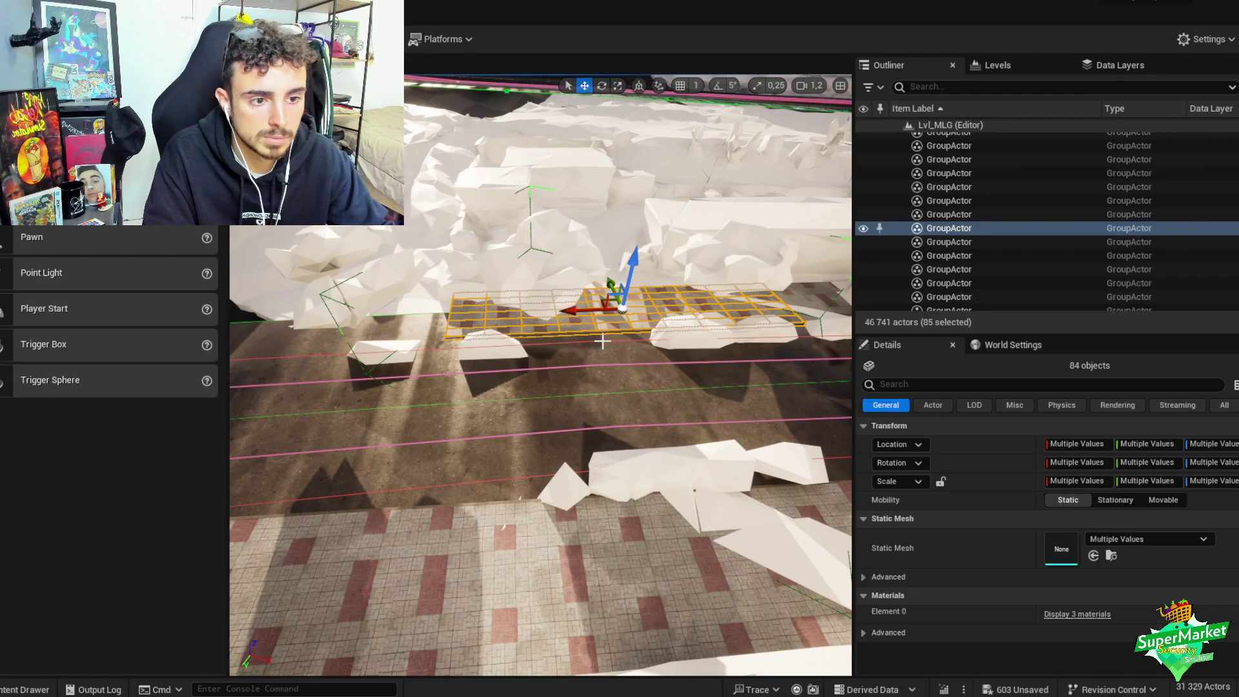
# - Alt-drag a copy of the tile group to the left along the road
pyautogui.keyDown('alt'); pyautogui.moveTo(603, 341); pyautogui.dragTo(349, 328); pyautogui.keyUp('alt')
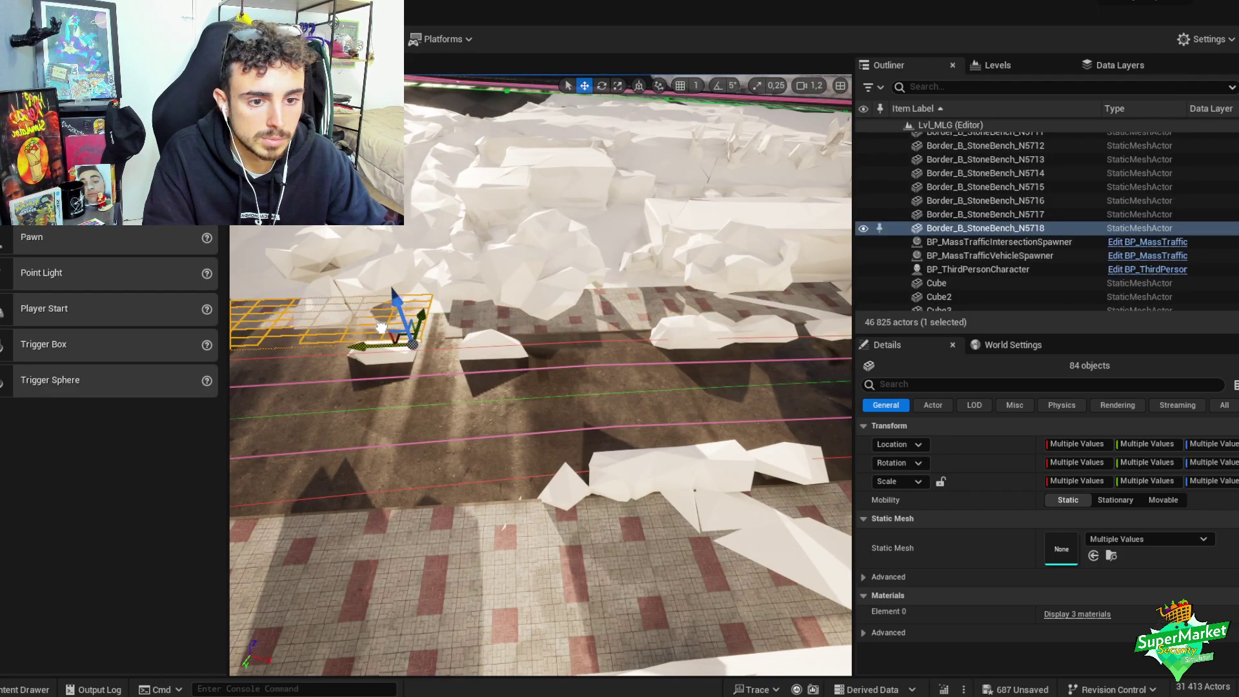
pyautogui.moveTo(400, 328); pyautogui.dragTo(475, 332, button='right')
pyautogui.scroll(-2, 520, 359)
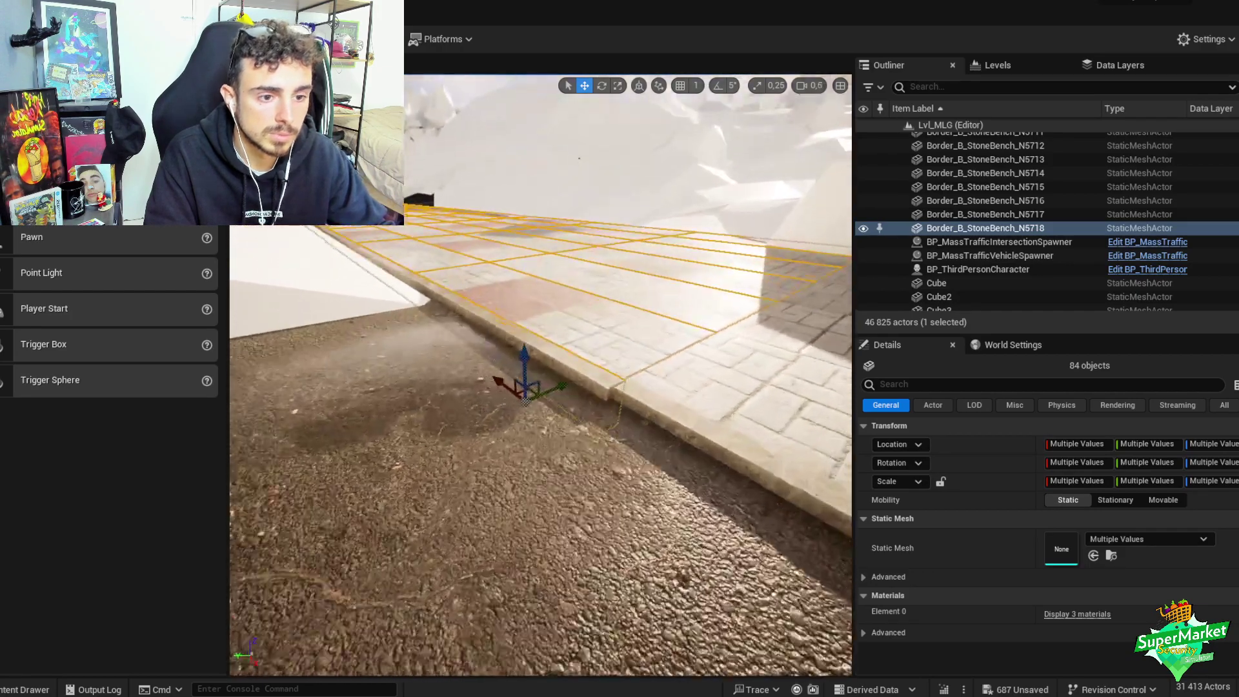
pyautogui.scroll(-1, 475, 334)
pyautogui.moveTo(476, 332); pyautogui.dragTo(469, 339, button='right')
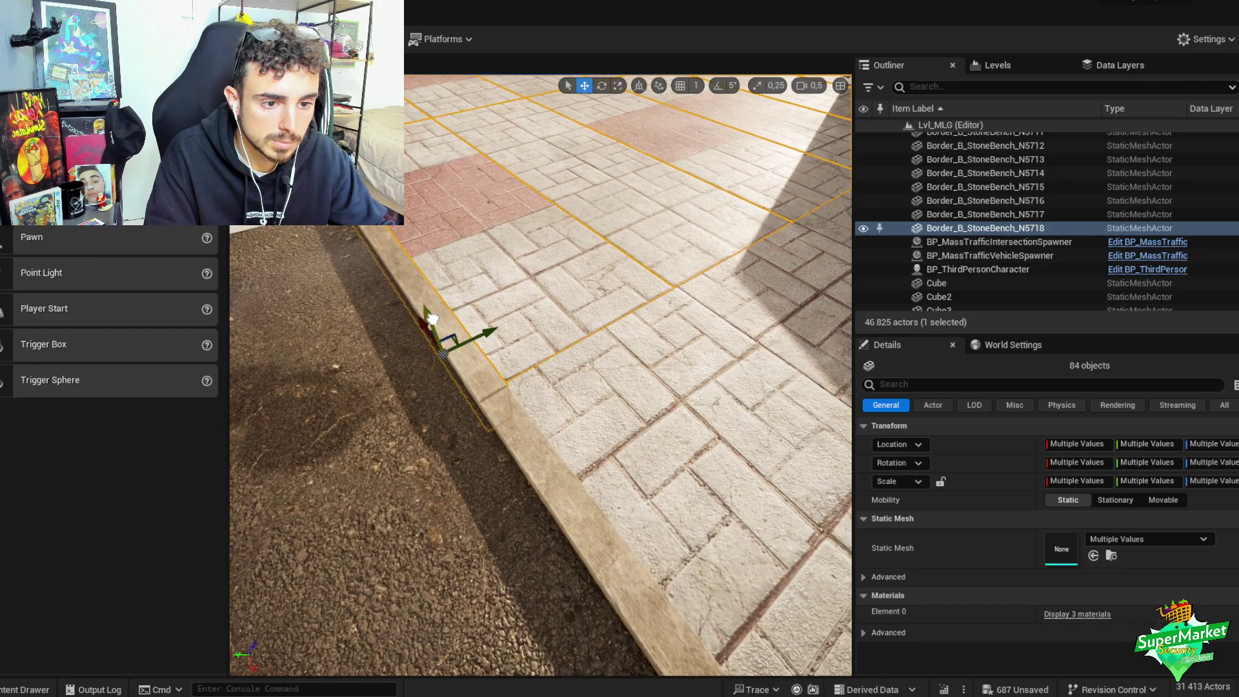
pyautogui.moveTo(433, 319); pyautogui.dragTo(566, 282, button='right')
pyautogui.scroll(2, 431, 310)
pyautogui.scroll(3, 425, 281)
# - Rotate the copy so its curb lines up with the asphalt, and group it
pyautogui.press('e')
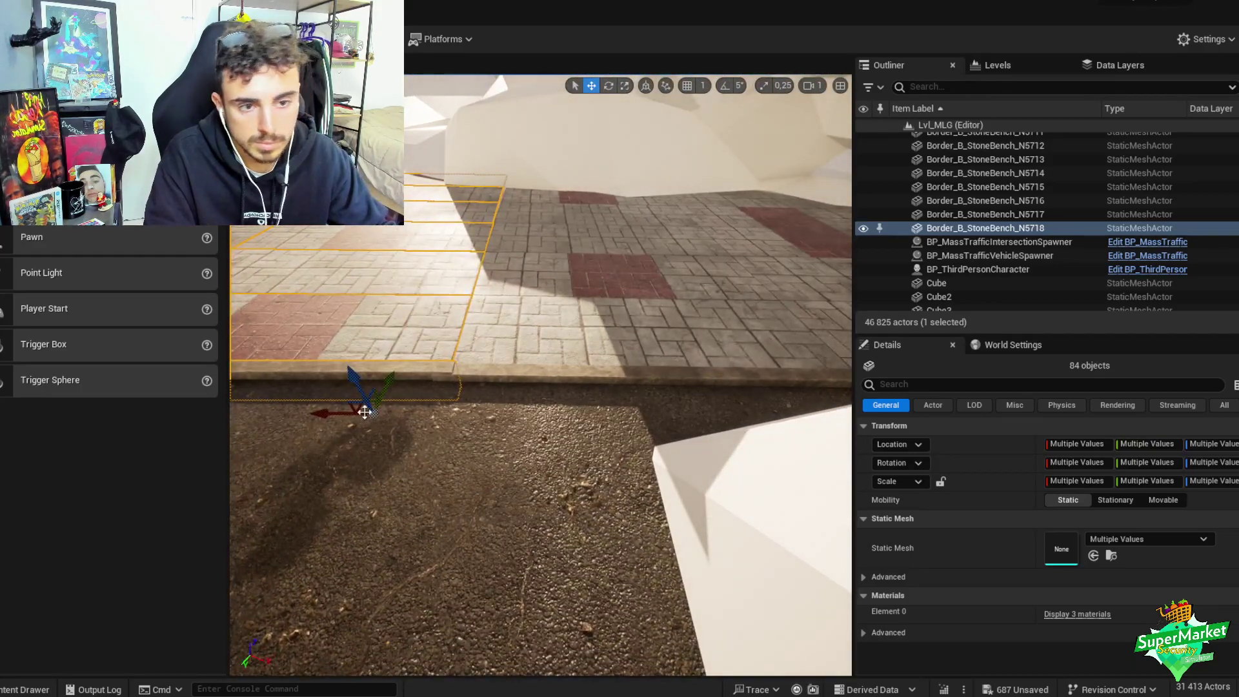
pyautogui.moveTo(349, 411); pyautogui.dragTo(551, 337, button='right')
pyautogui.hotkey('ctrl', 'g')
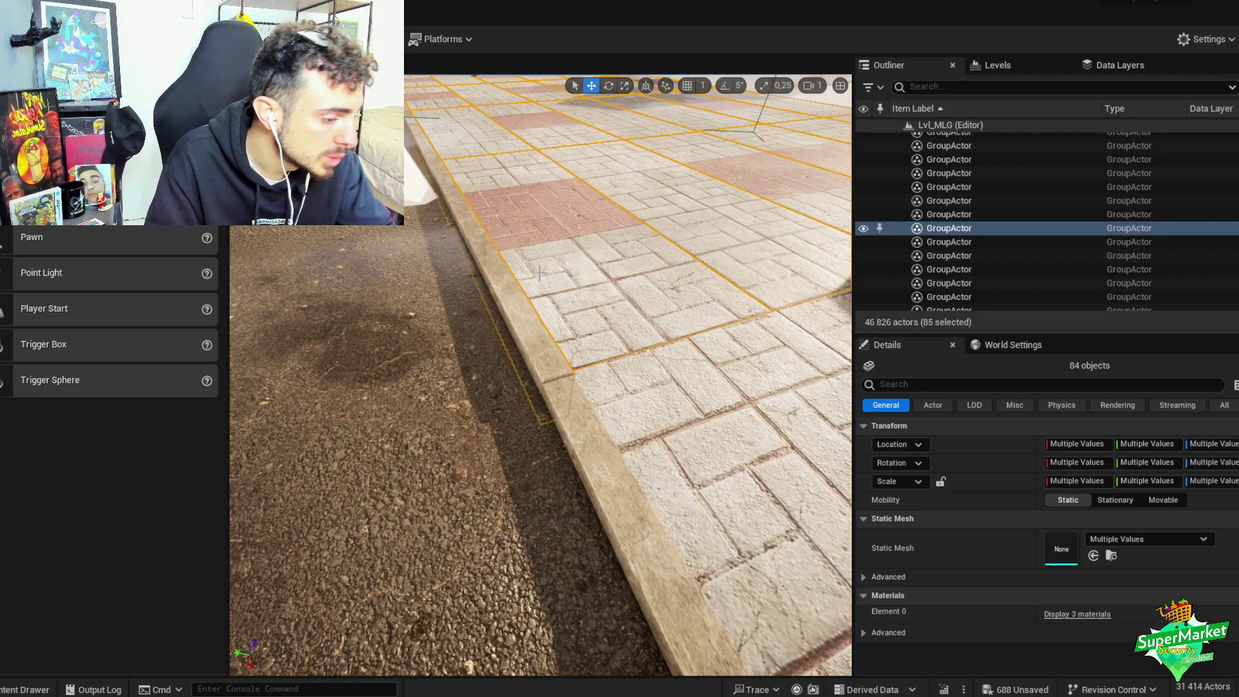
pyautogui.moveTo(541, 375); pyautogui.dragTo(540, 278, button='right')
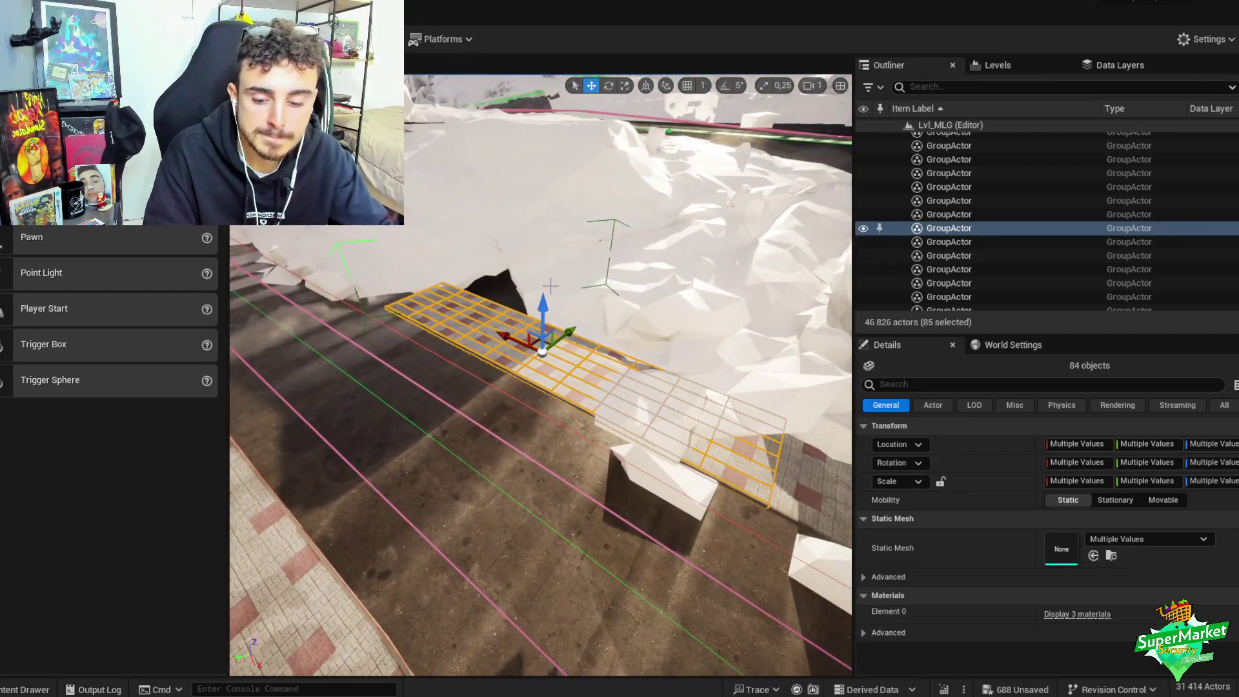
# - Place another tile copy further along the walkway and nudge it slightly down
pyautogui.keyDown('alt'); pyautogui.moveTo(553, 297); pyautogui.dragTo(428, 282); pyautogui.keyUp('alt')
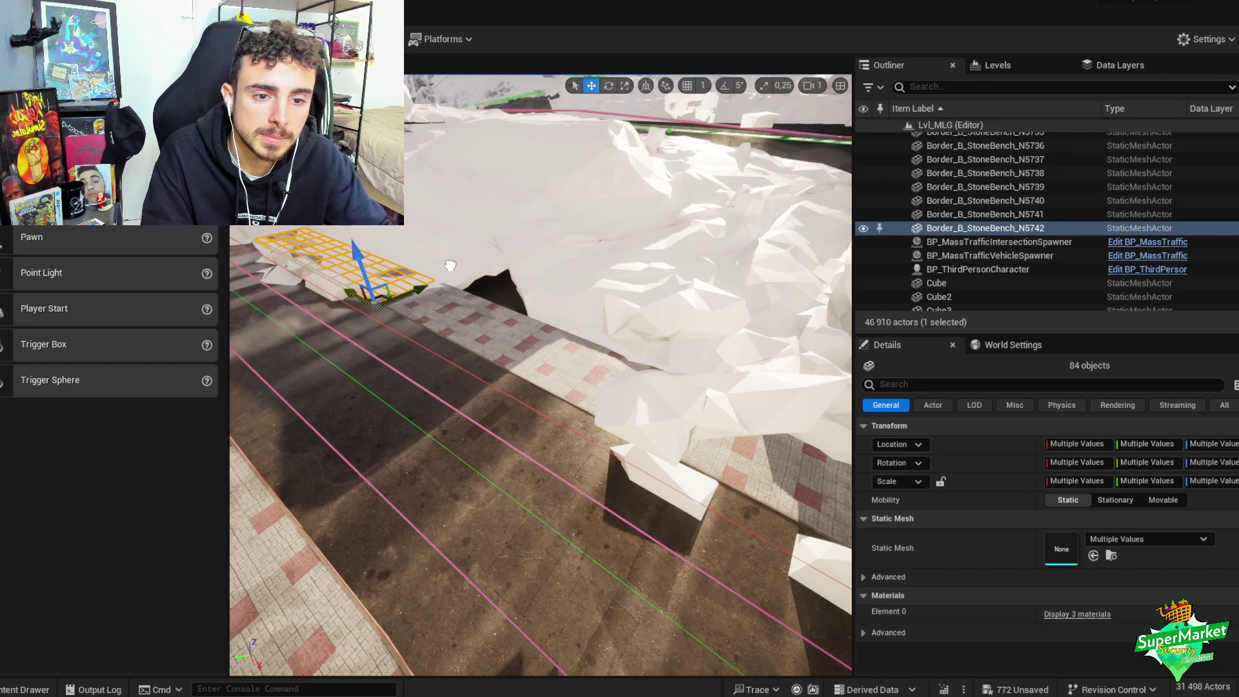
pyautogui.moveTo(450, 266); pyautogui.dragTo(457, 287, button='right')
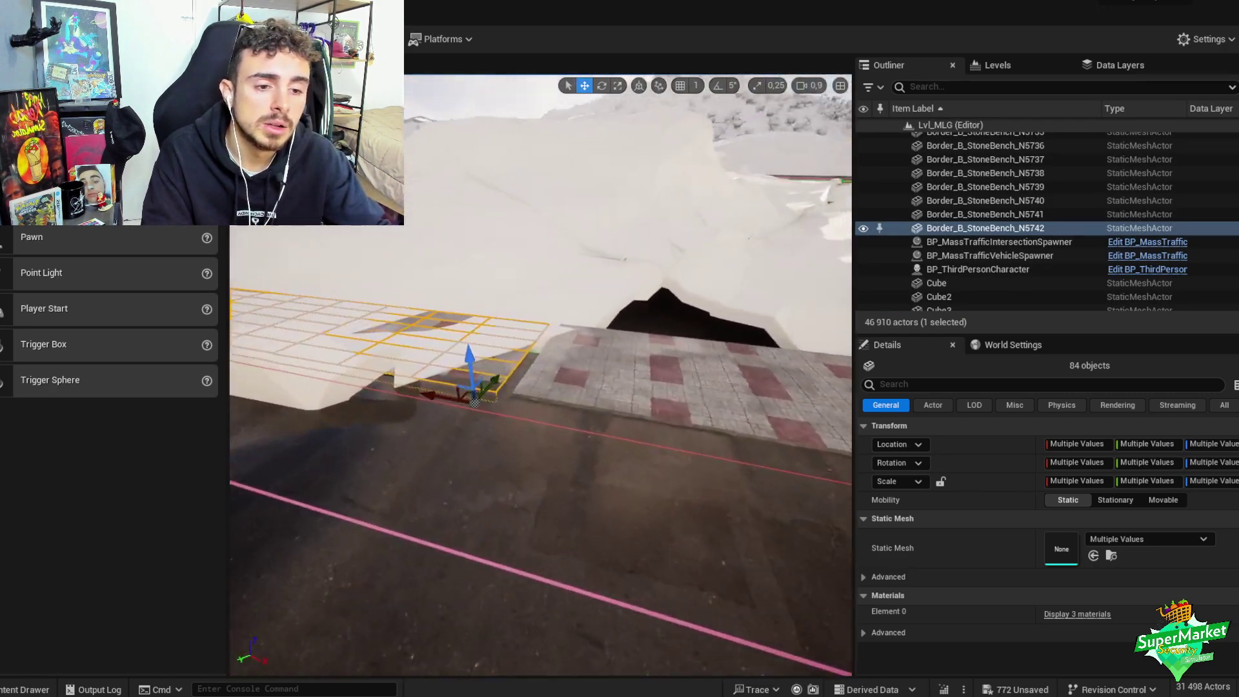
pyautogui.moveTo(439, 387); pyautogui.dragTo(554, 399, button='right')
pyautogui.scroll(-2, 465, 413)
pyautogui.scroll(-3, 470, 405)
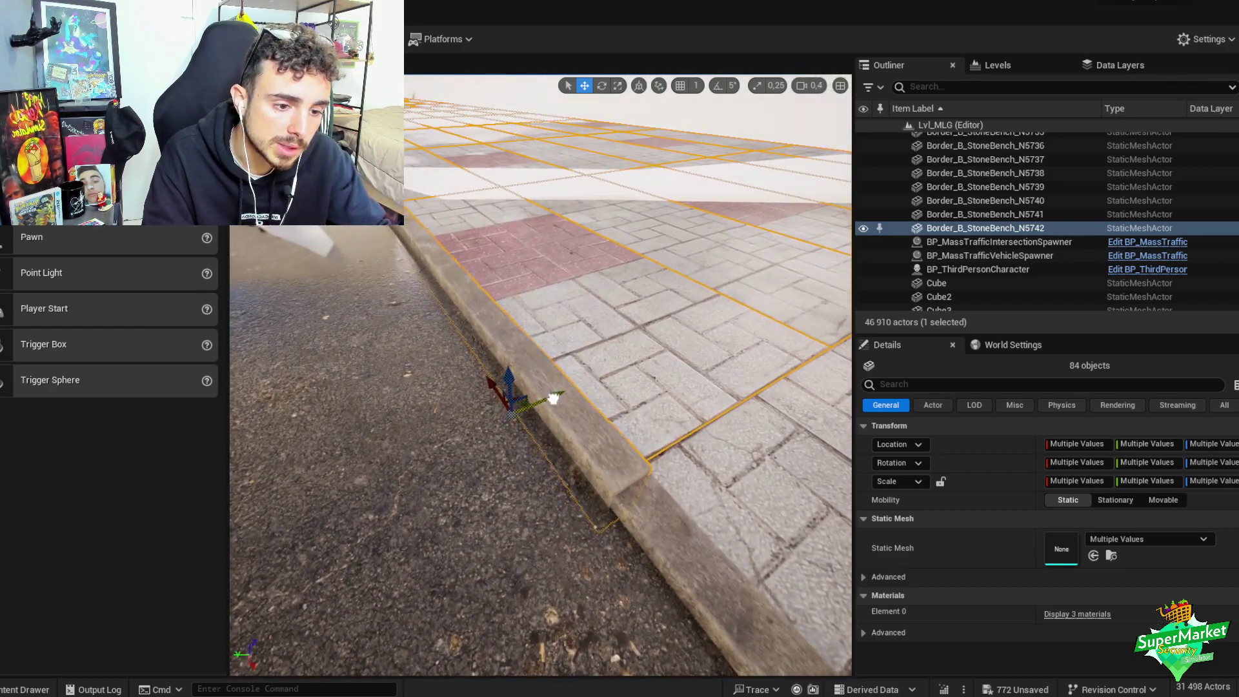
pyautogui.moveTo(510, 374); pyautogui.dragTo(511, 378)
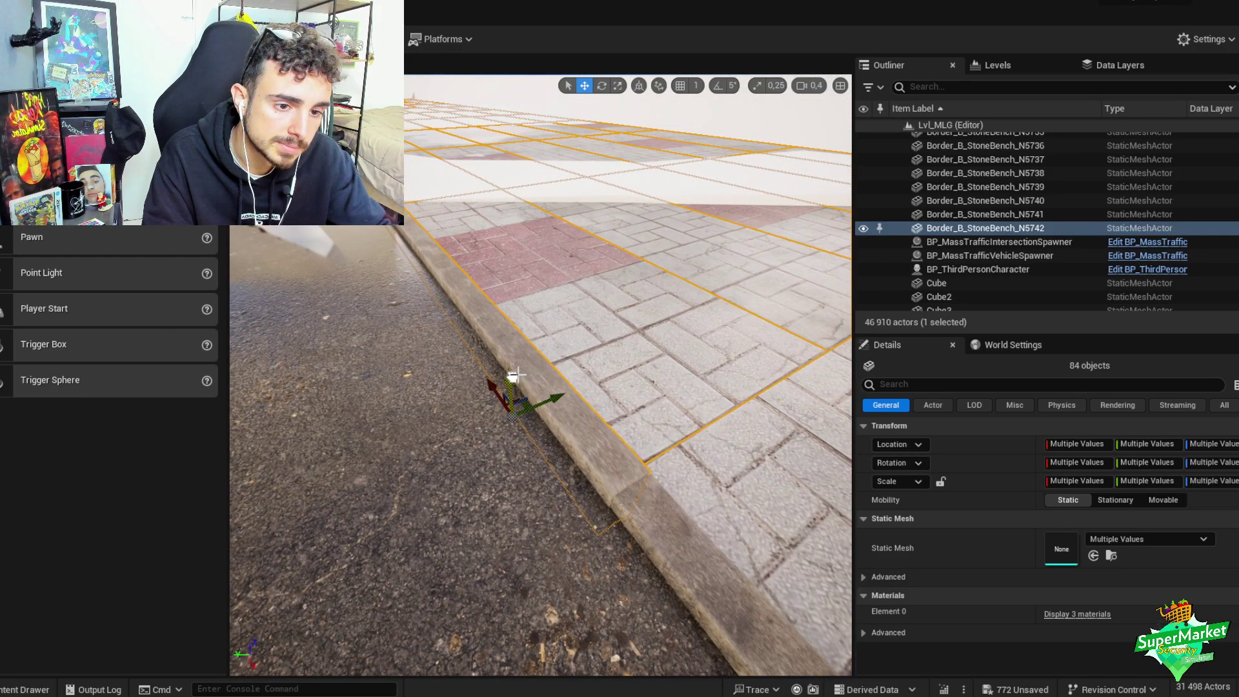
pyautogui.moveTo(513, 375); pyautogui.dragTo(578, 352, button='right')
pyautogui.scroll(3, 507, 348)
# - Tilt the copy to the slope, undo a stray selection, and group its 84 pieces
pyautogui.press('e')
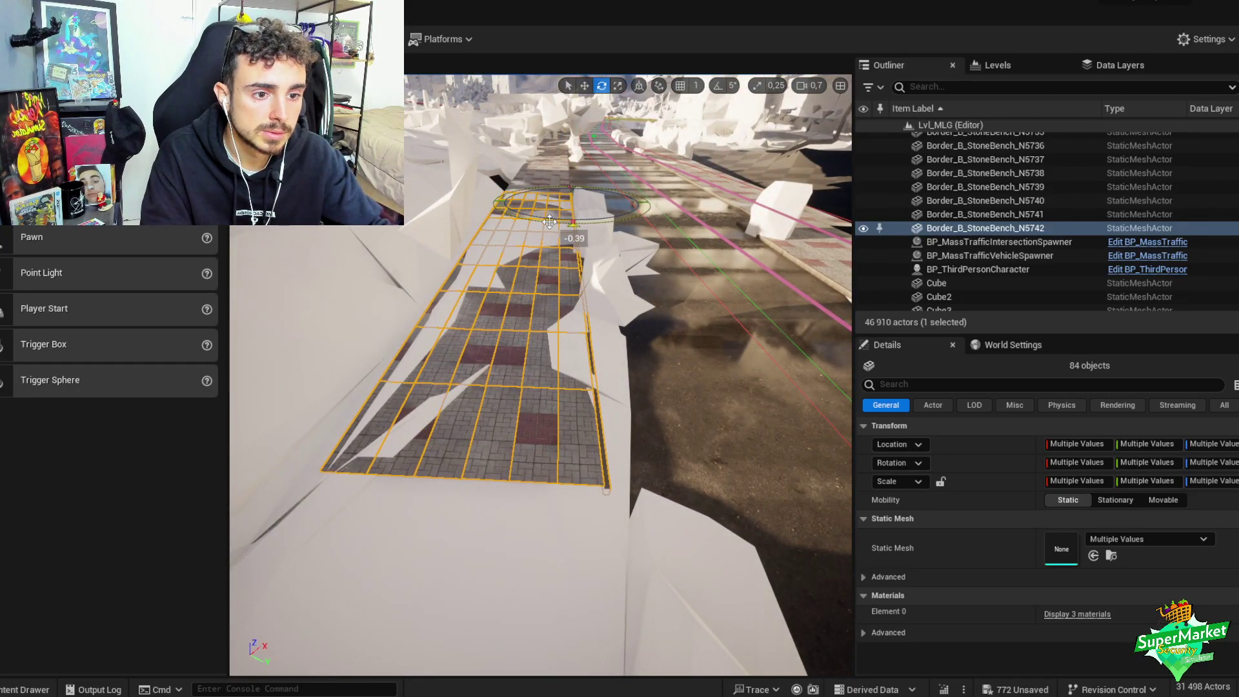
pyautogui.click(549, 222)
pyautogui.hotkey('ctrl', 'z')
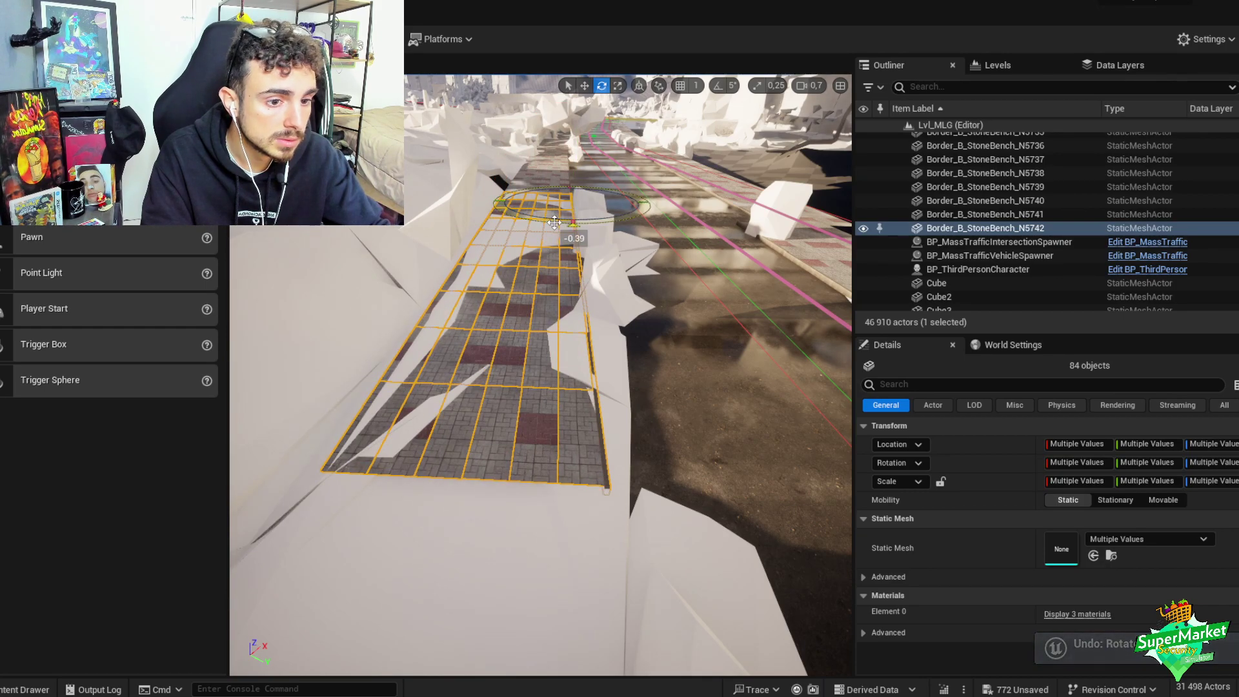
pyautogui.moveTo(541, 388); pyautogui.dragTo(540, 316, button='right')
pyautogui.moveTo(427, 402); pyautogui.dragTo(427, 452, button='right')
pyautogui.press('w')
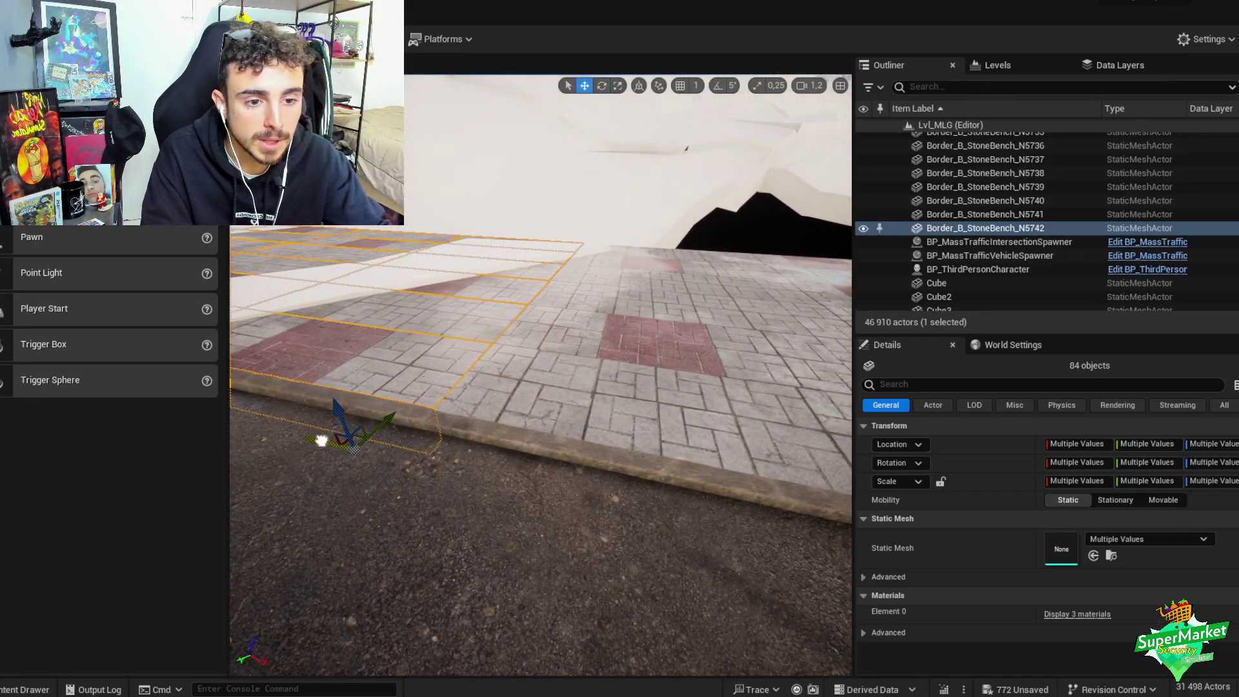
pyautogui.moveTo(446, 410); pyautogui.dragTo(475, 362, button='right')
pyautogui.hotkey('ctrl', 'g')
pyautogui.moveTo(560, 388); pyautogui.dragTo(559, 406, button='right')
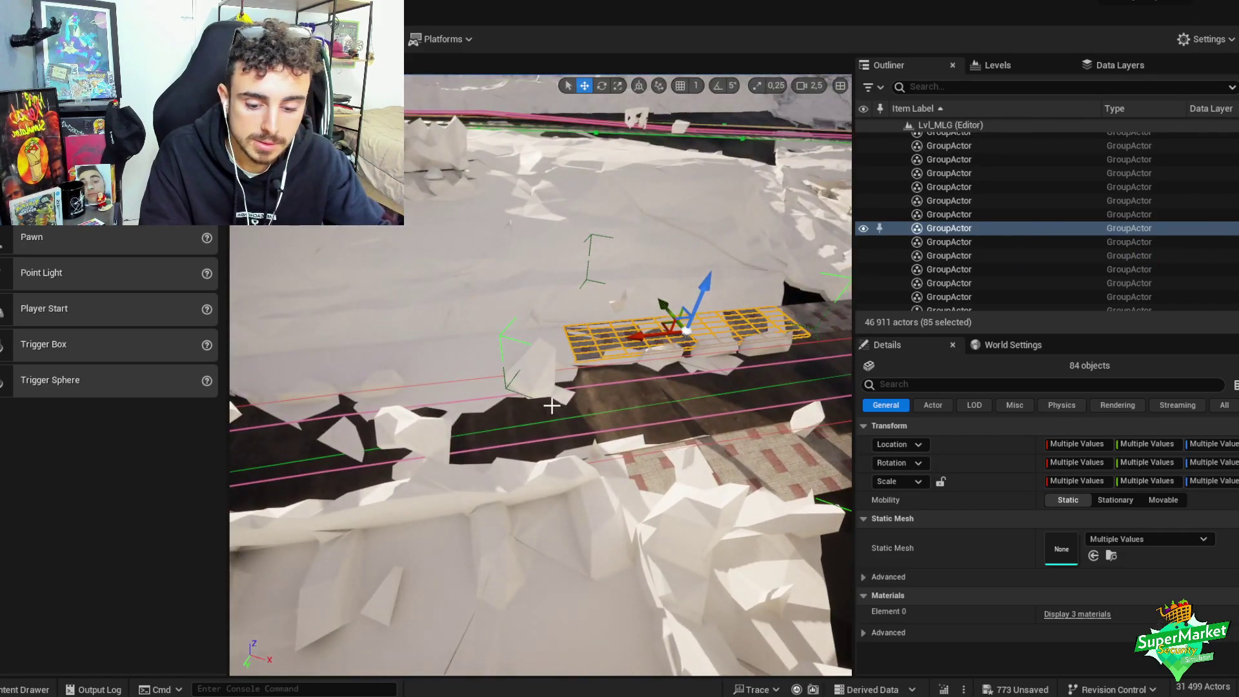
# - Alt-drag a copy of the grouped sidewalk tile alongside the previous tile
pyautogui.keyDown('alt'); pyautogui.moveTo(672, 334); pyautogui.dragTo(512, 371); pyautogui.keyUp('alt')
pyautogui.moveTo(445, 377); pyautogui.dragTo(490, 429, button='right')
pyautogui.scroll(-3, 446, 391)
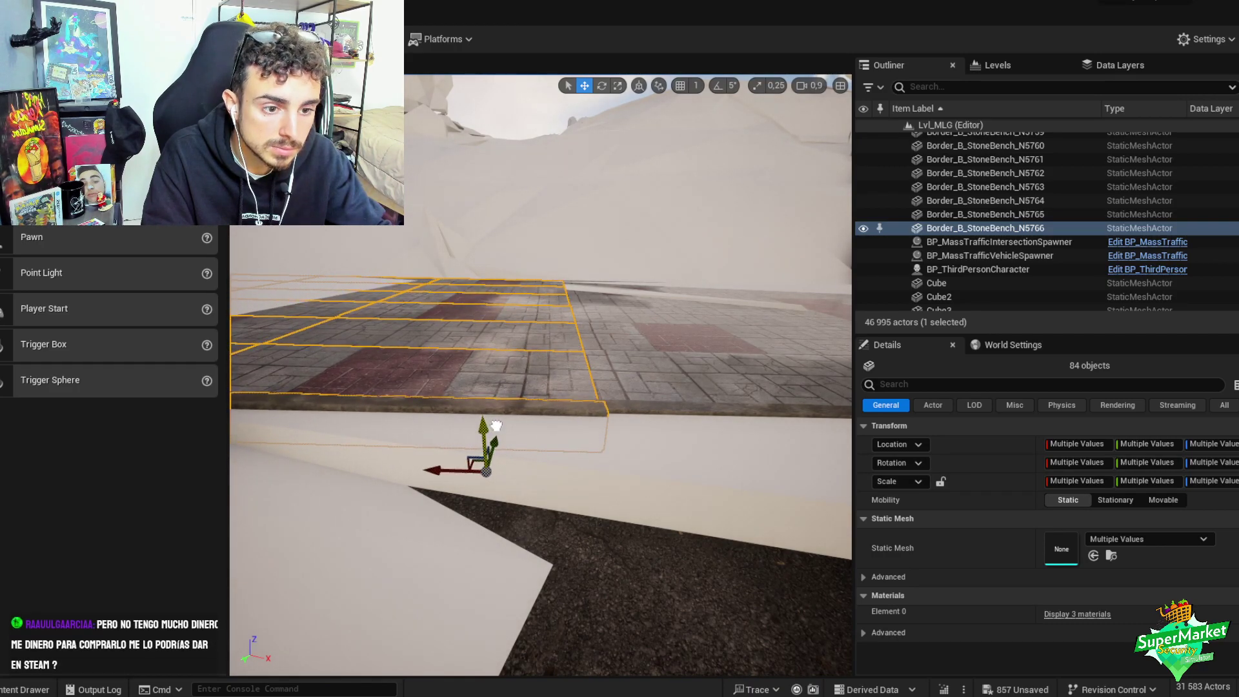
pyautogui.moveTo(391, 474); pyautogui.dragTo(568, 439, button='right')
pyautogui.scroll(-1, 452, 466)
# - Tilt the copy about -0.32° to follow the slope and regroup its pieces
pyautogui.press('e')
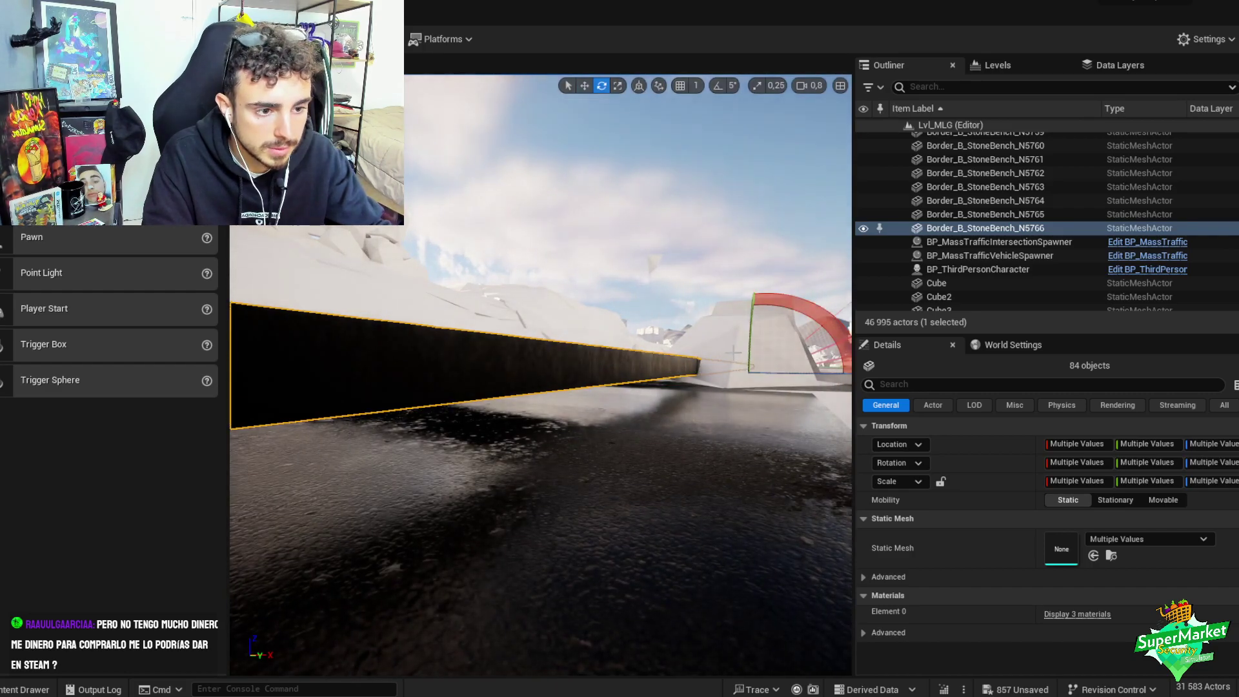
pyautogui.moveTo(753, 300); pyautogui.dragTo(754, 339)
pyautogui.scroll(-1, 541, 378)
pyautogui.moveTo(541, 375); pyautogui.dragTo(569, 404, button='right')
pyautogui.scroll(-1, 554, 420)
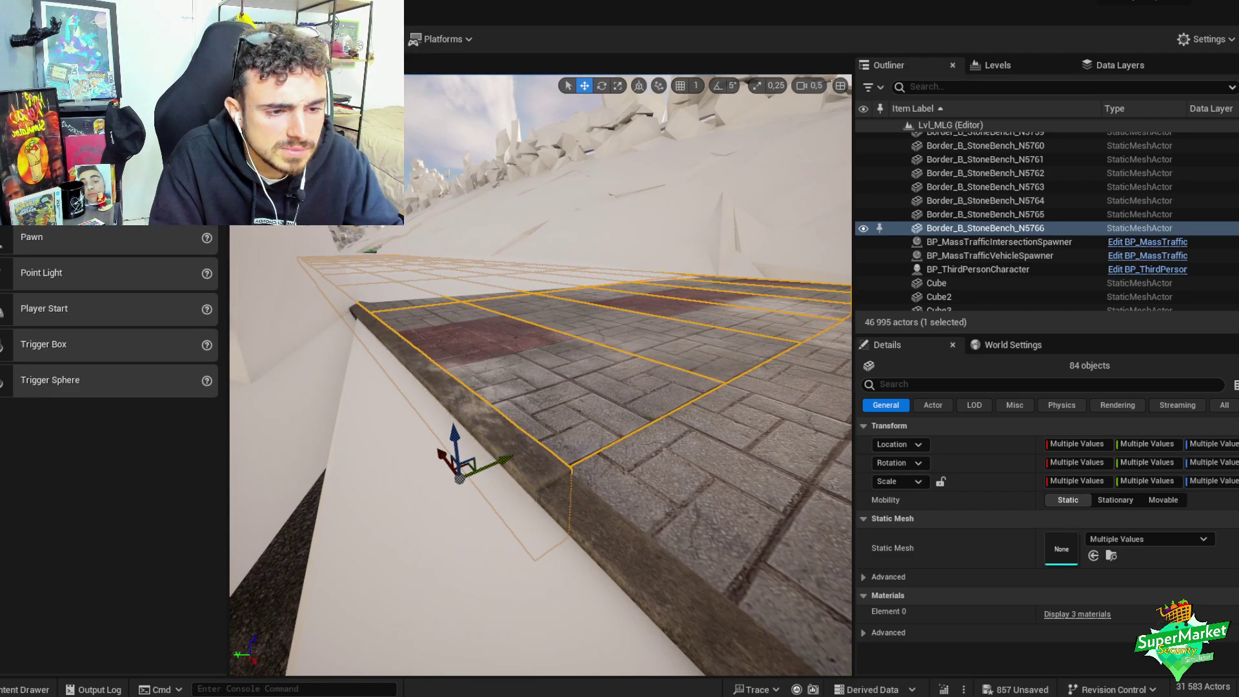
pyautogui.moveTo(569, 404); pyautogui.dragTo(539, 481, button='right')
pyautogui.scroll(3, 568, 413)
pyautogui.hotkey('ctrl', 'g')
pyautogui.scroll(2, 564, 400)
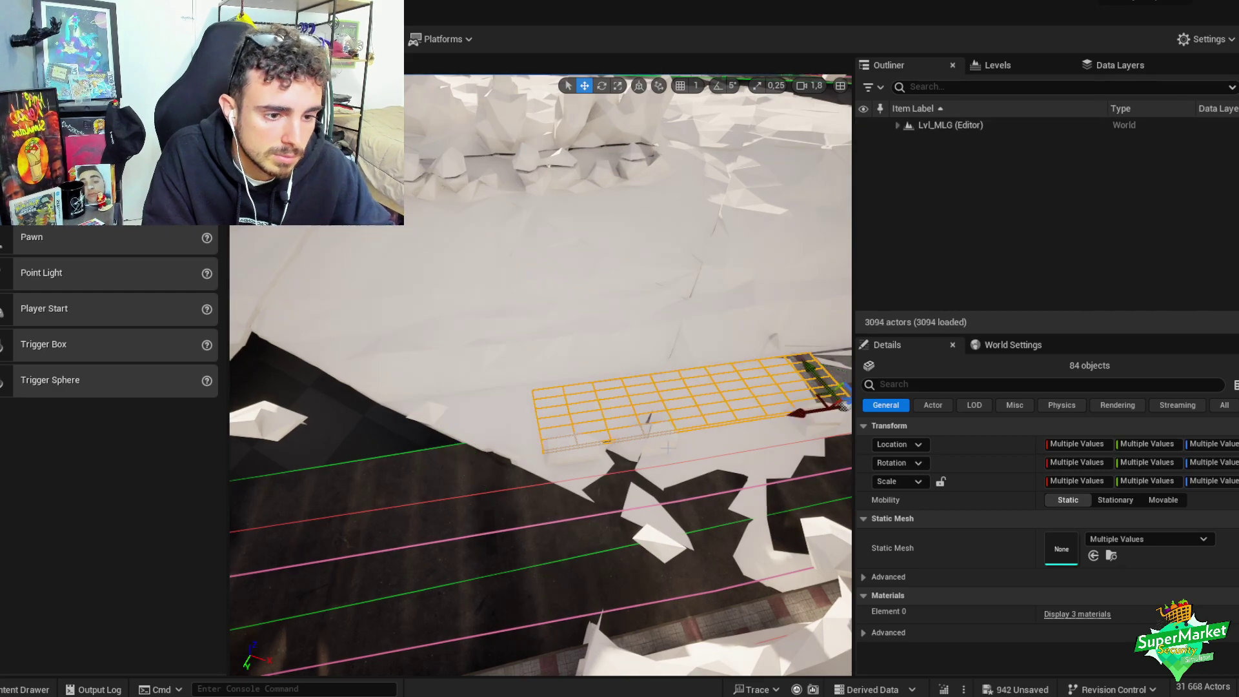
# - Duplicate the tile group along the road and raise the copy slightly on Z
pyautogui.moveTo(792, 414); pyautogui.dragTo(312, 503, button='middle')
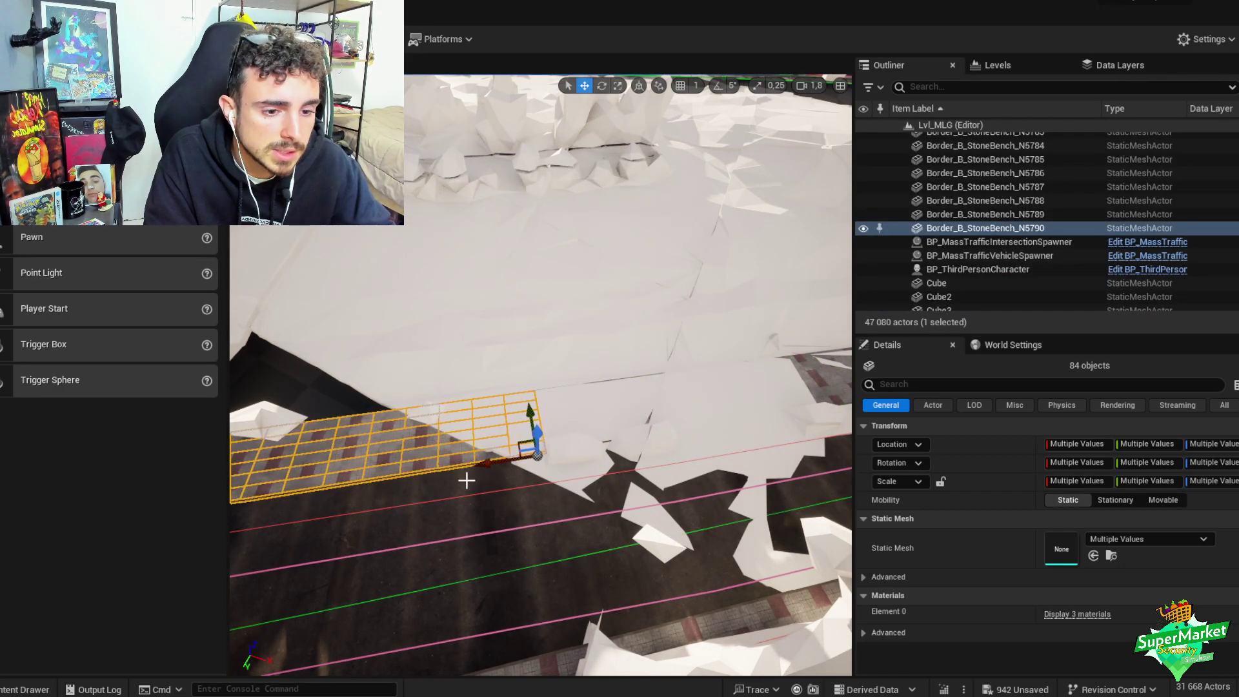
pyautogui.scroll(3, 471, 476)
pyautogui.moveTo(542, 387)
pyautogui.mouseDown(button='right')
pyautogui.moveTo(536, 400)
pyautogui.moveTo(522, 384)
pyautogui.mouseUp(button='right')
pyautogui.scroll(-3, 529, 387)
pyautogui.moveTo(448, 484); pyautogui.dragTo(446, 481, button='right')
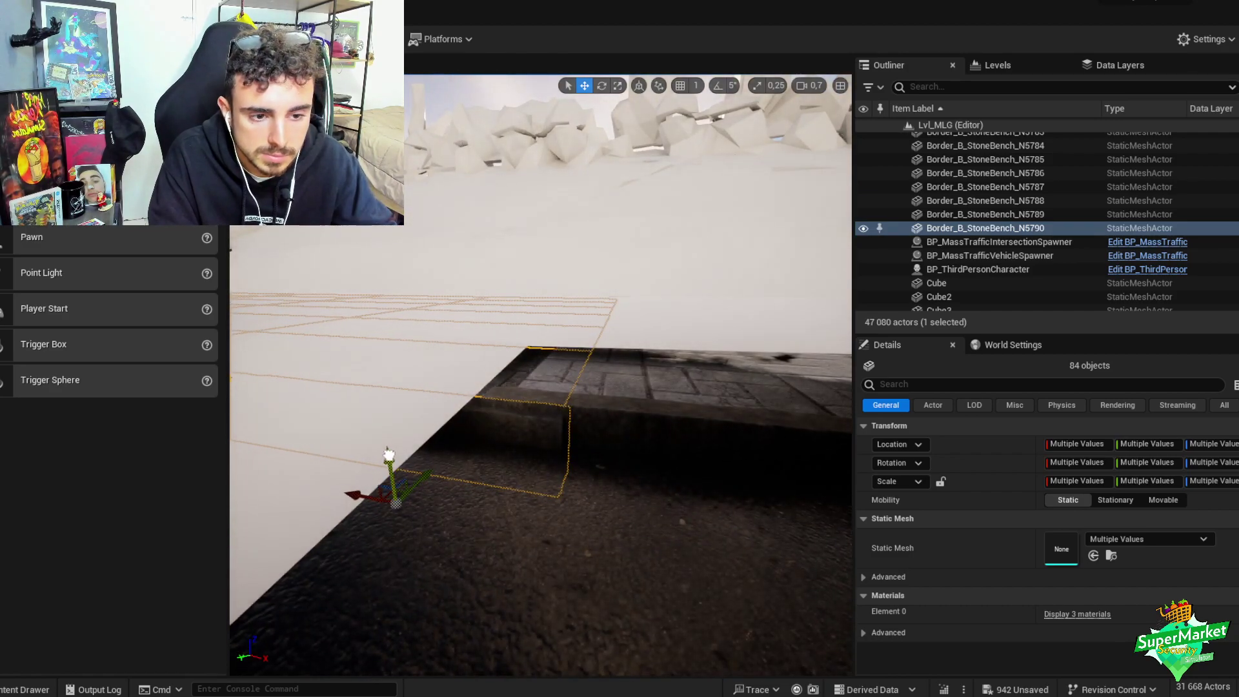
pyautogui.moveTo(388, 448); pyautogui.dragTo(389, 443)
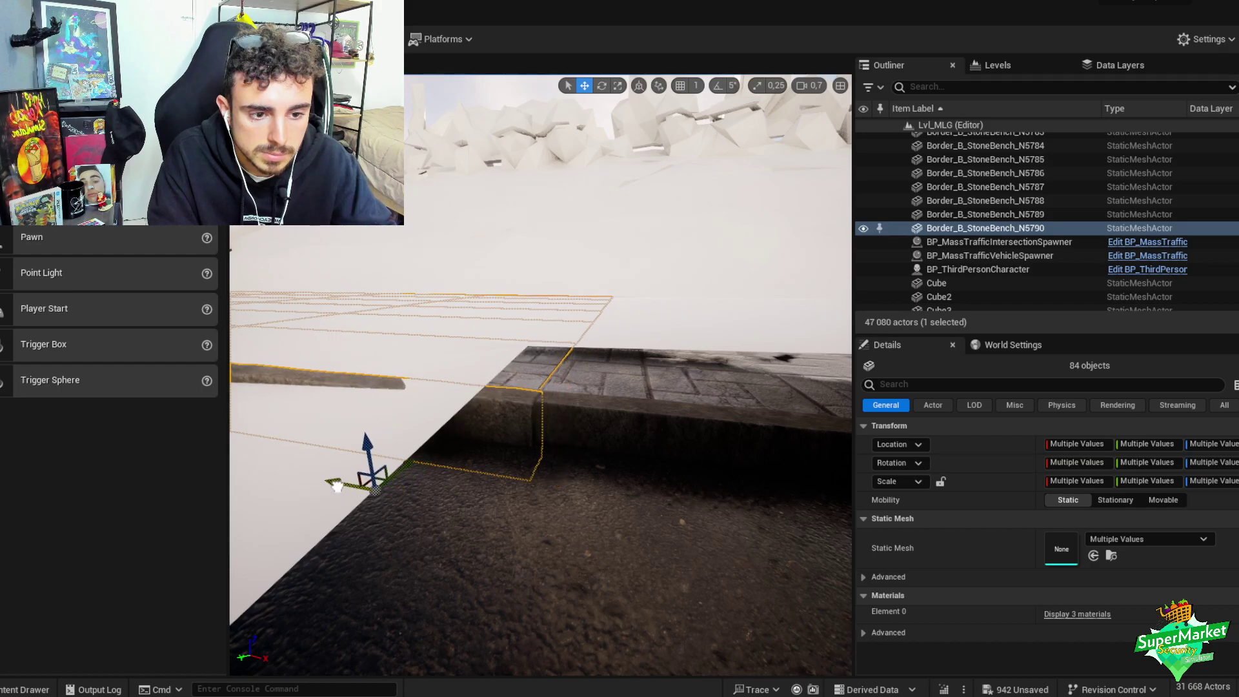
pyautogui.moveTo(497, 463); pyautogui.dragTo(511, 443, button='right')
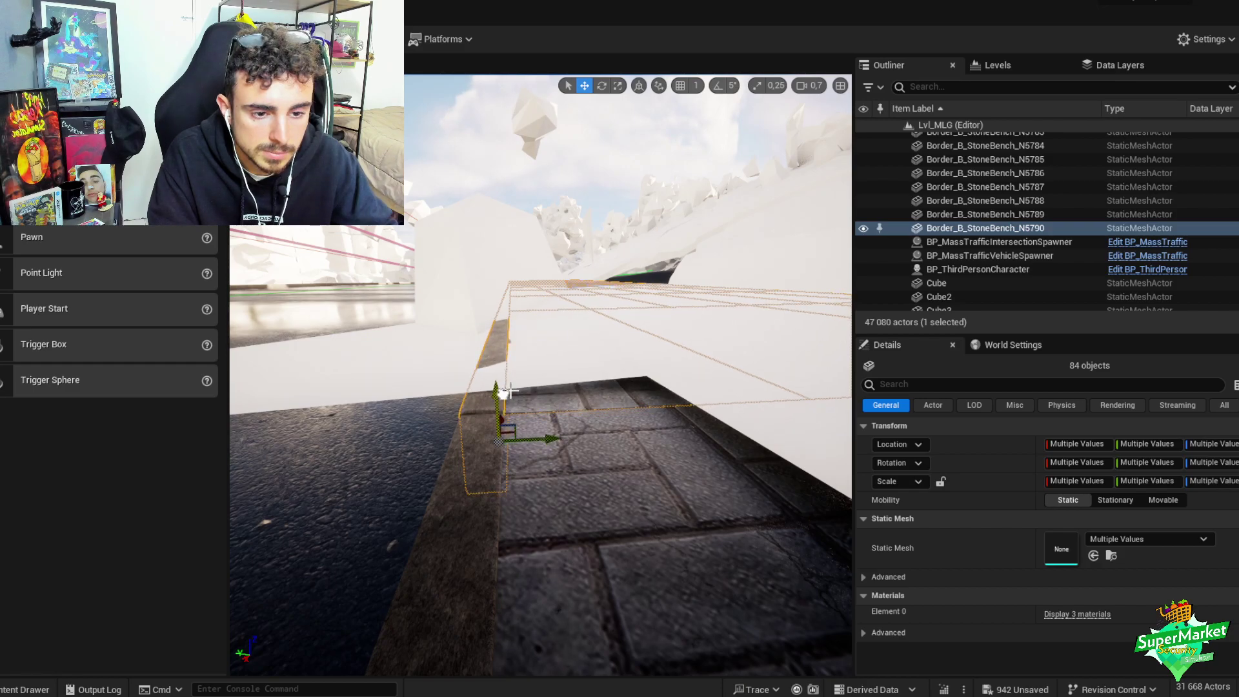
pyautogui.moveTo(504, 392); pyautogui.dragTo(504, 392, button='right')
# - Undo the stray city-tile selection and group the new tile's pieces
pyautogui.press('e')
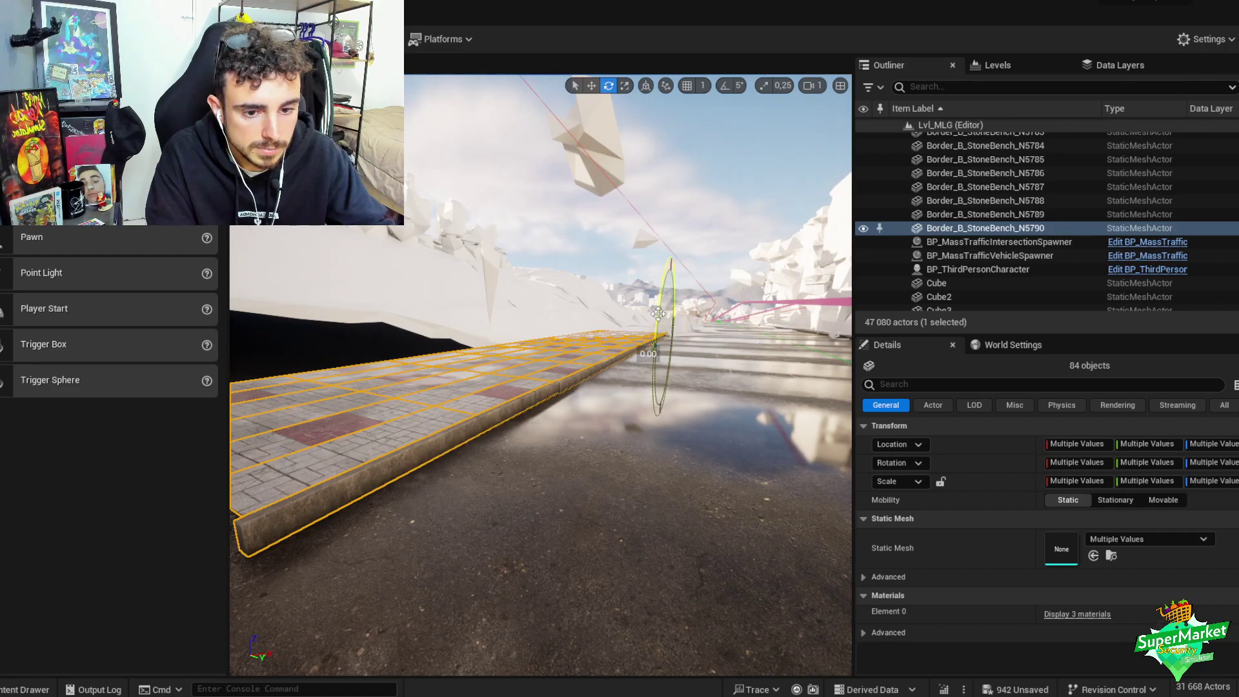
pyautogui.click(638, 317)
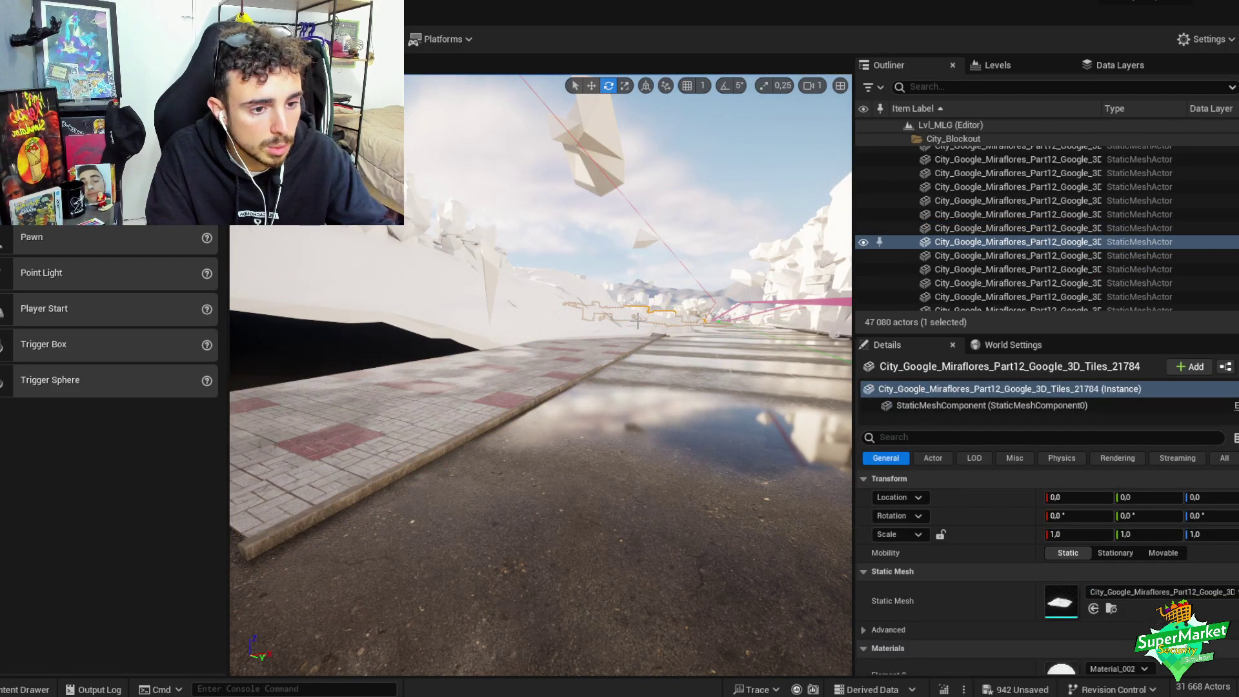
pyautogui.hotkey('ctrl', 'z')
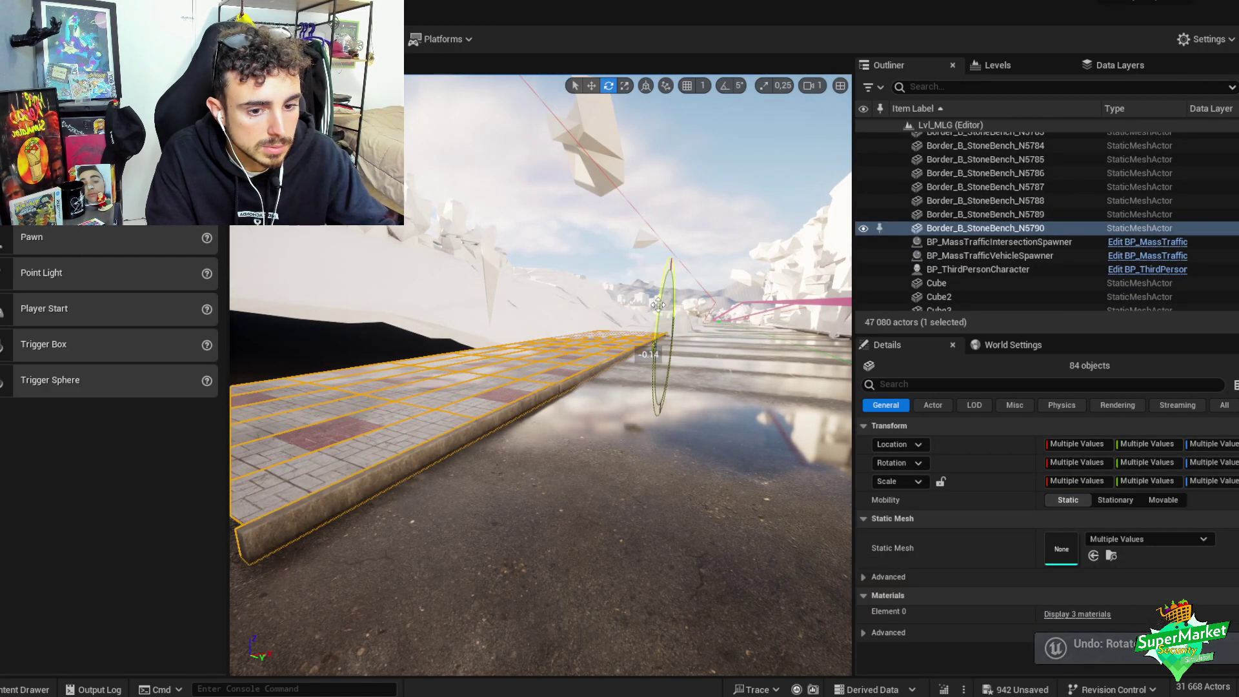
pyautogui.scroll(-1, 504, 392)
pyautogui.moveTo(505, 392); pyautogui.dragTo(504, 392, button='right')
pyautogui.press('w')
pyautogui.hotkey('ctrl', 'g')
pyautogui.scroll(2, 504, 392)
pyautogui.moveTo(587, 333); pyautogui.dragTo(587, 333, button='right')
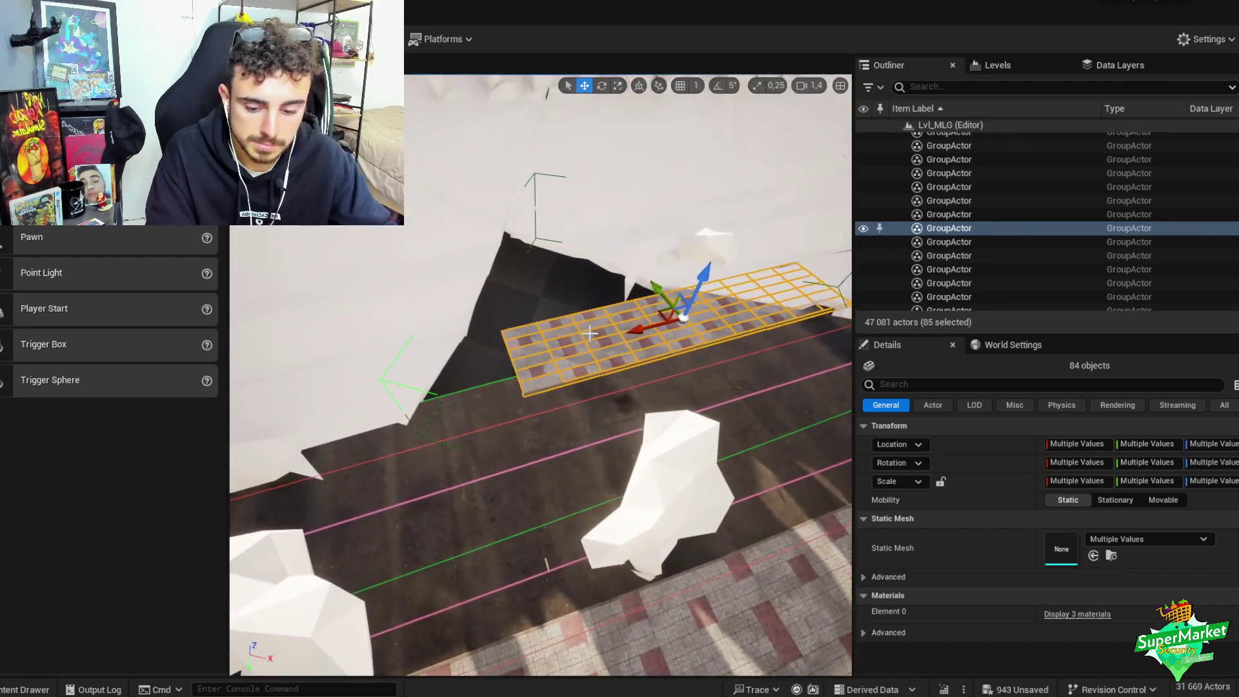
# - Duplicate the tile again and slide it flush against the kerb and its neighbour
pyautogui.keyDown('alt'); pyautogui.moveTo(645, 326); pyautogui.dragTo(416, 439); pyautogui.keyUp('alt')
pyautogui.moveTo(253, 481); pyautogui.dragTo(254, 481, button='right')
pyautogui.scroll(-2, 254, 481)
pyautogui.moveTo(461, 508); pyautogui.dragTo(461, 508, button='right')
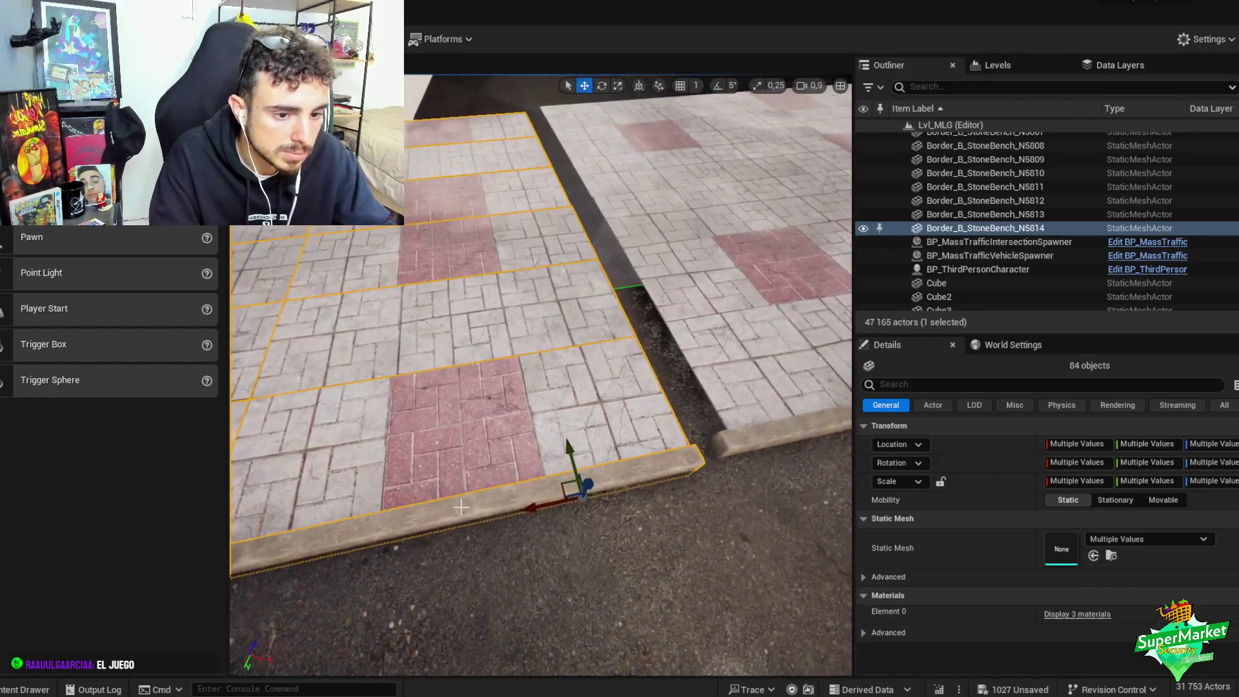
pyautogui.moveTo(539, 506); pyautogui.dragTo(575, 497)
pyautogui.moveTo(578, 497); pyautogui.dragTo(597, 458, button='right')
pyautogui.scroll(-1, 585, 484)
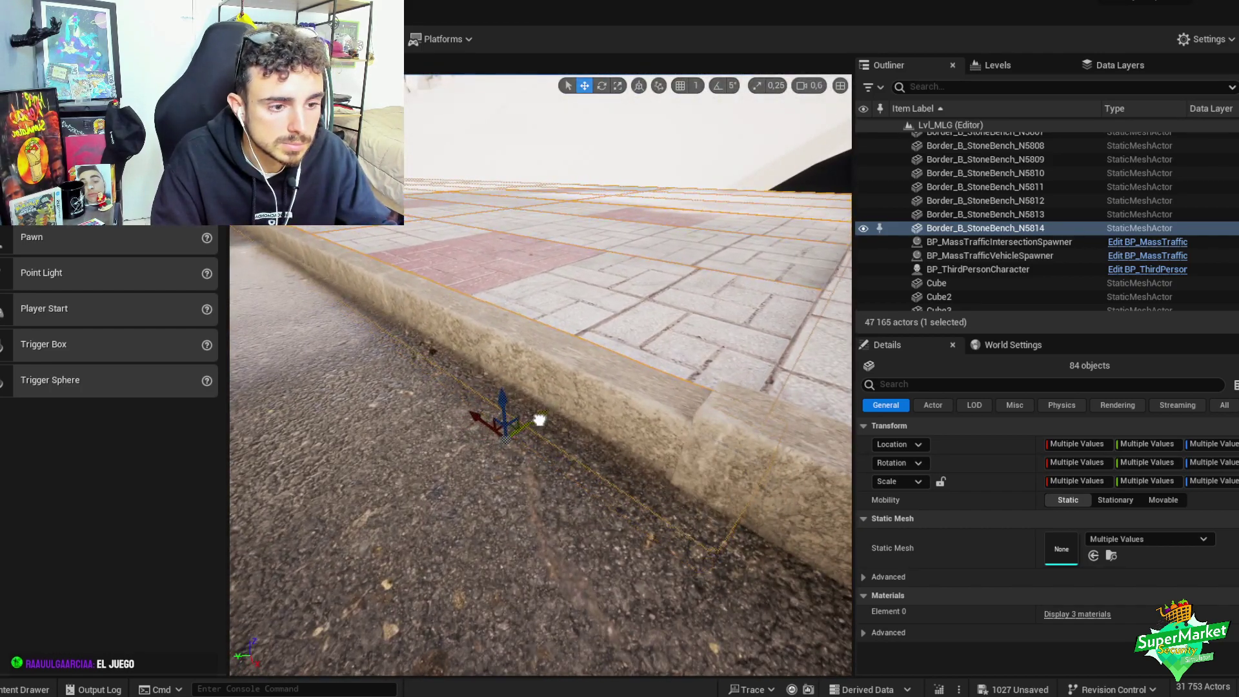
pyautogui.moveTo(540, 420)
pyautogui.mouseDown()
pyautogui.moveTo(515, 396)
pyautogui.moveTo(530, 408)
pyautogui.mouseUp()
pyautogui.moveTo(532, 408); pyautogui.dragTo(503, 395, button='right')
pyautogui.scroll(1, 519, 404)
# - Check the copy's curb alignment and group its pieces
pyautogui.press('e')
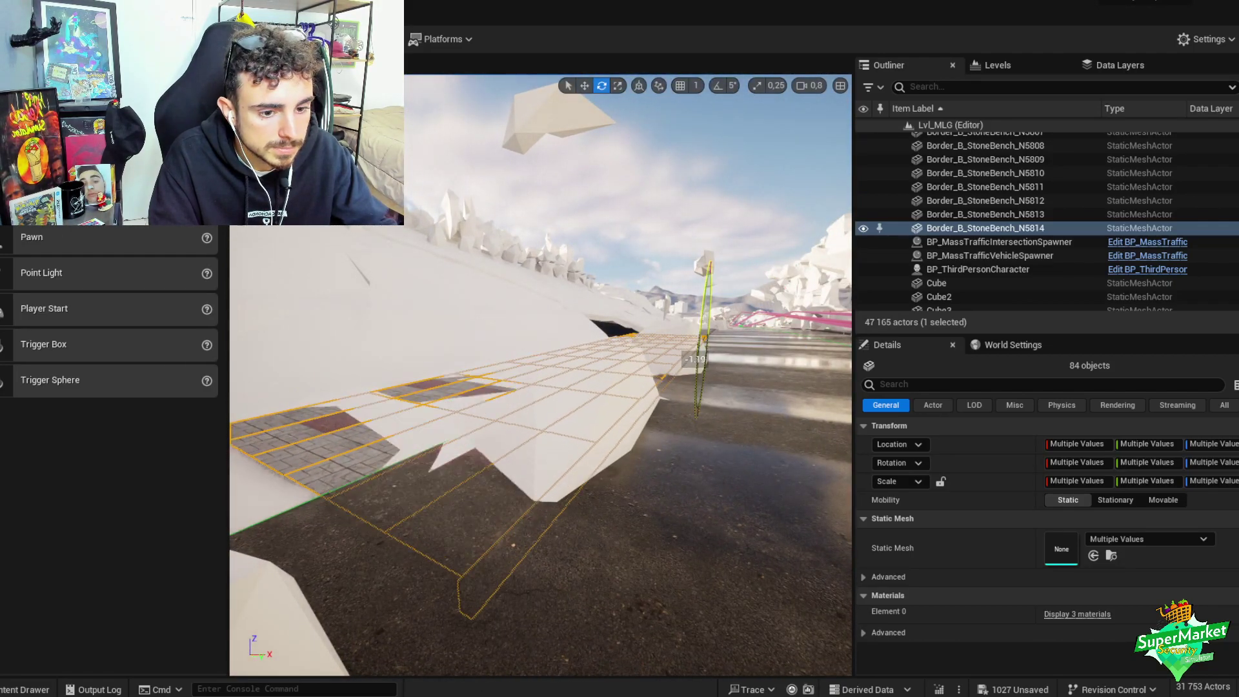
pyautogui.moveTo(504, 395); pyautogui.dragTo(481, 395, button='right')
pyautogui.press('w')
pyautogui.scroll(-2, 494, 392)
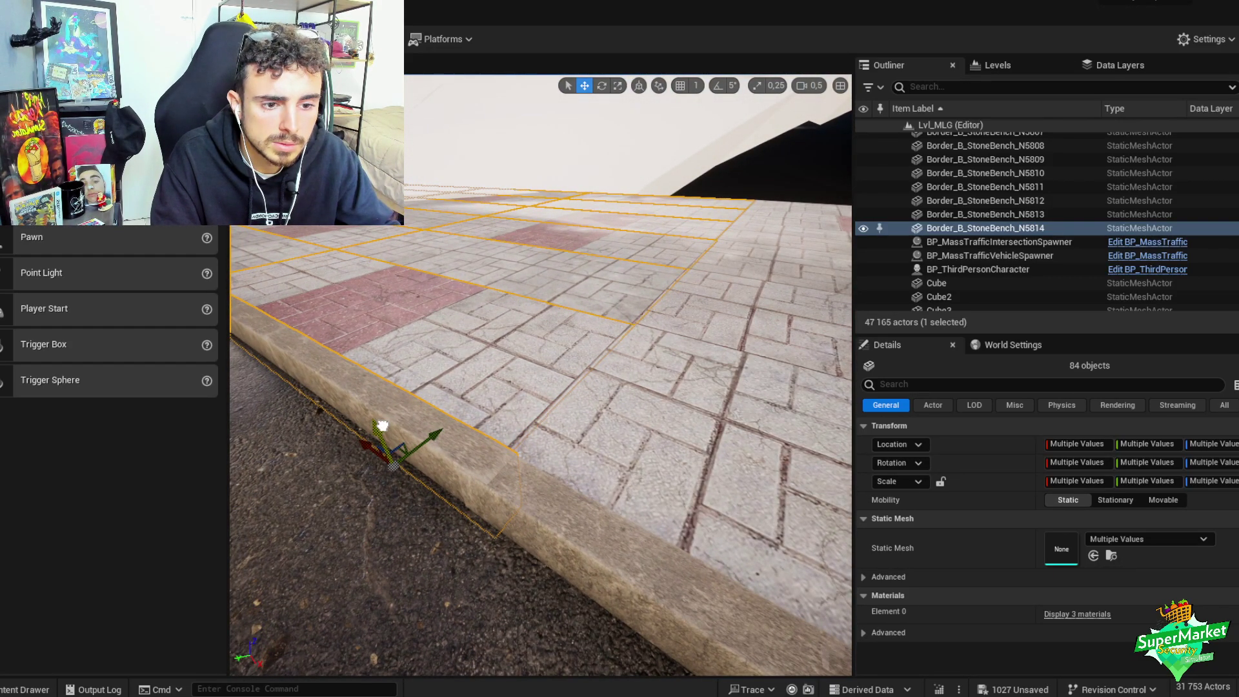
pyautogui.hotkey('ctrl', 'g')
pyautogui.moveTo(462, 399); pyautogui.dragTo(439, 380, button='right')
pyautogui.scroll(2, 457, 395)
pyautogui.scroll(2, 446, 384)
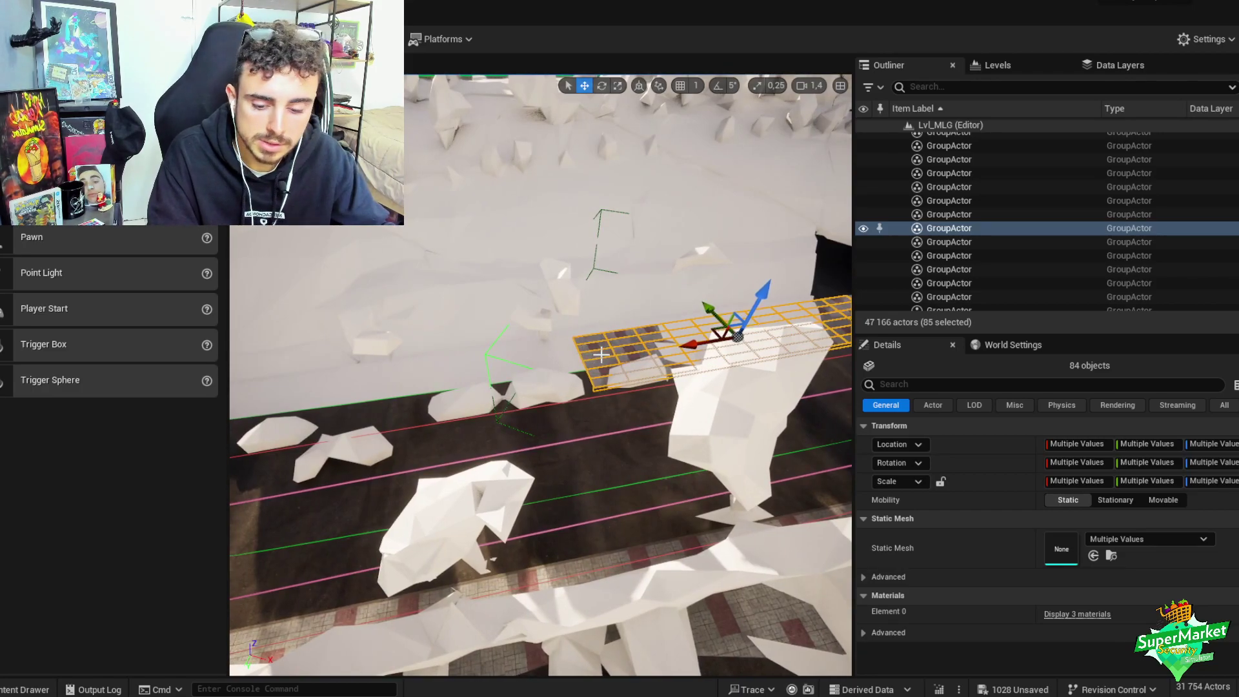
# - Duplicate the tile group for the next section of curb
pyautogui.hotkey('ctrl', 'z')
pyautogui.hotkey('ctrl', 'z')
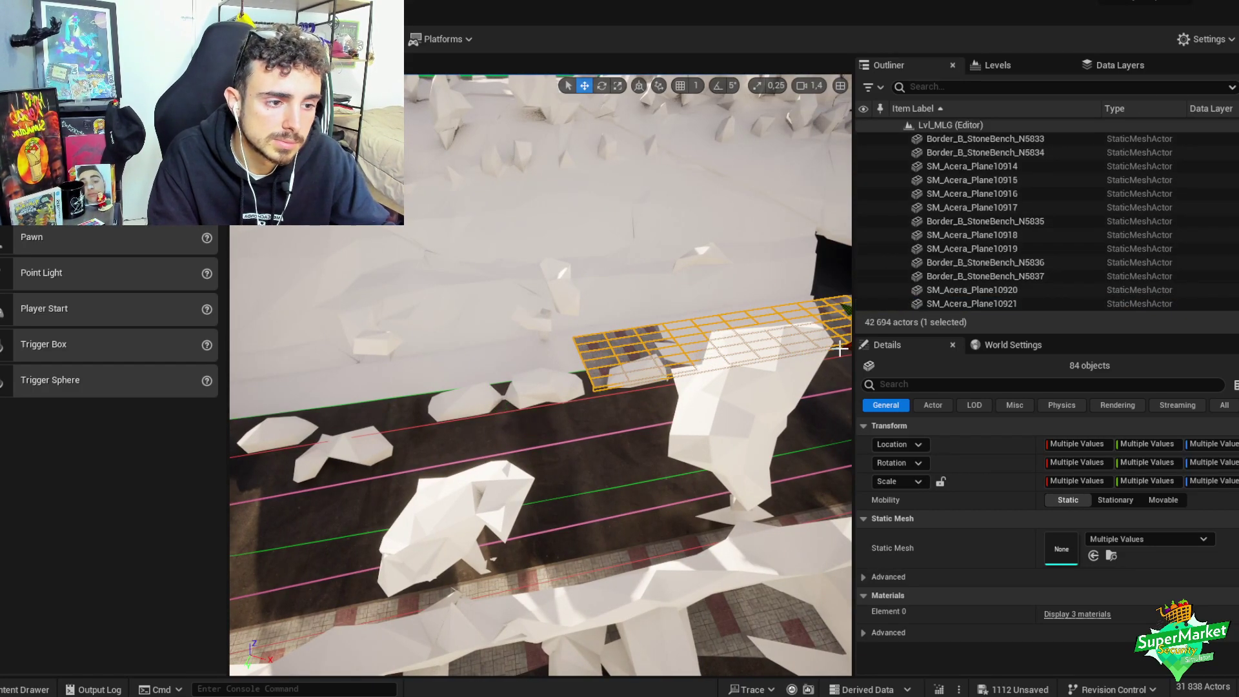
pyautogui.moveTo(490, 418); pyautogui.dragTo(475, 408, button='right')
pyautogui.scroll(-2, 487, 414)
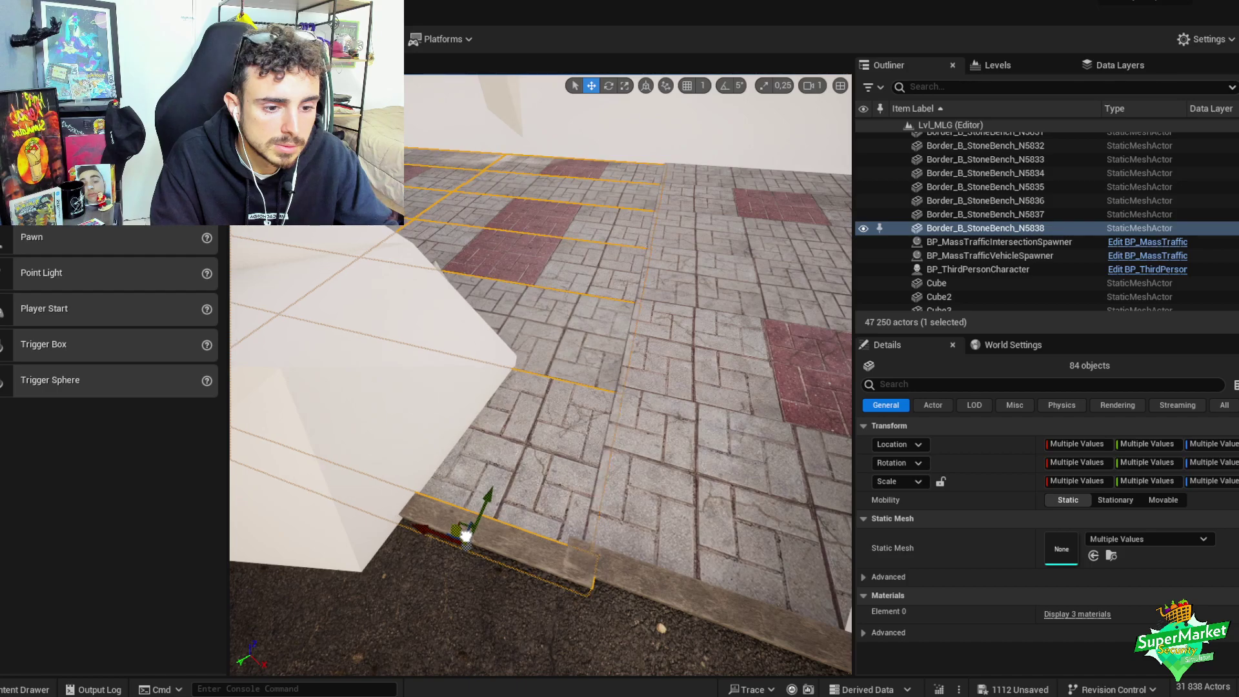
pyautogui.moveTo(466, 535); pyautogui.dragTo(539, 457, button='right')
pyautogui.scroll(-1, 465, 535)
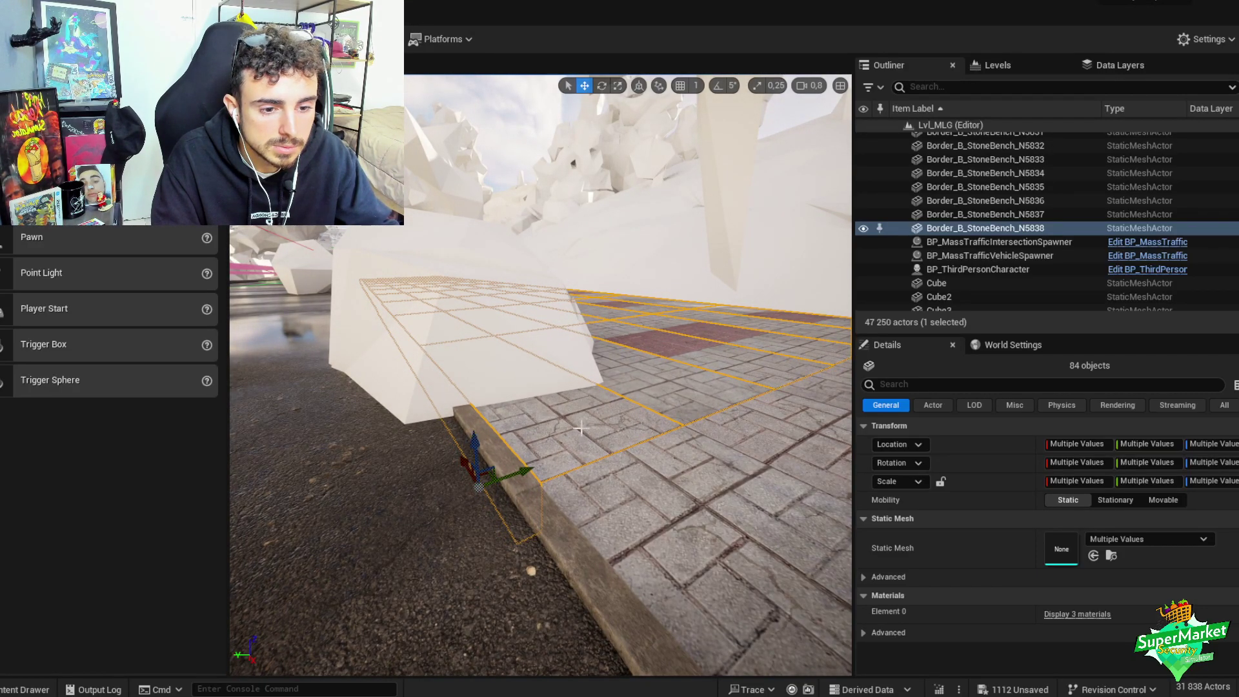
pyautogui.moveTo(581, 428); pyautogui.dragTo(553, 495, button='right')
# - Confirm the new tile sits flush with the road edge and group its pieces
pyautogui.press('e')
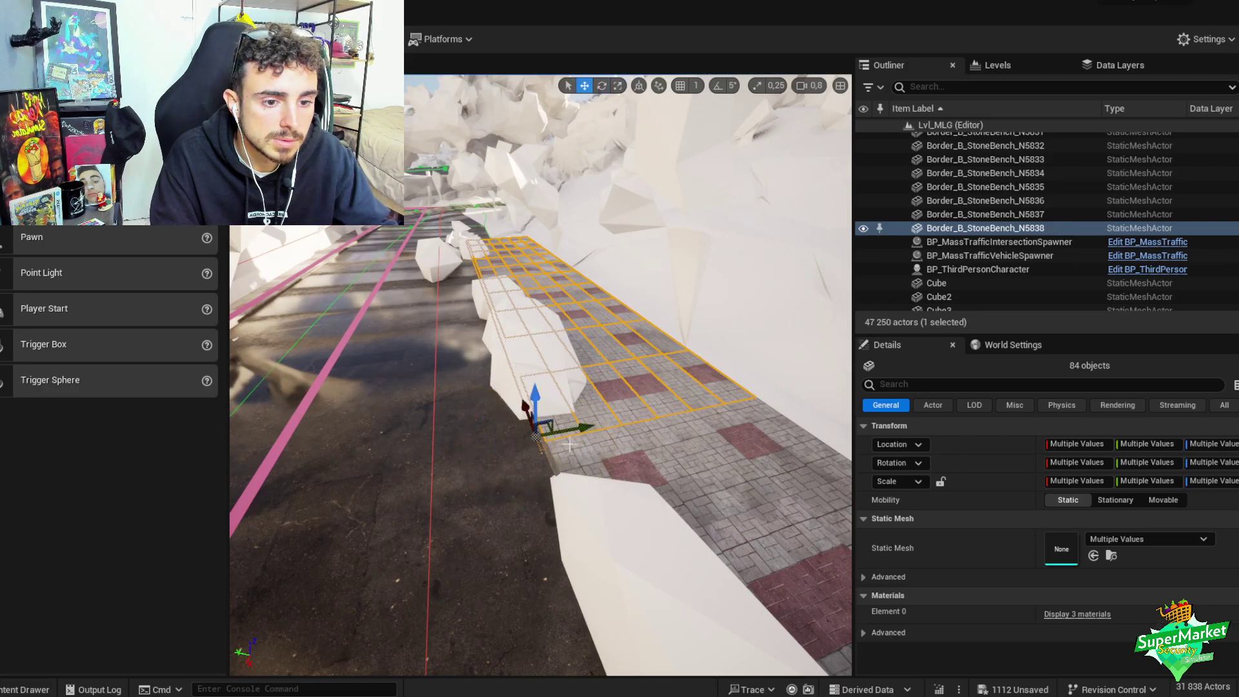
pyautogui.scroll(5, 568, 444)
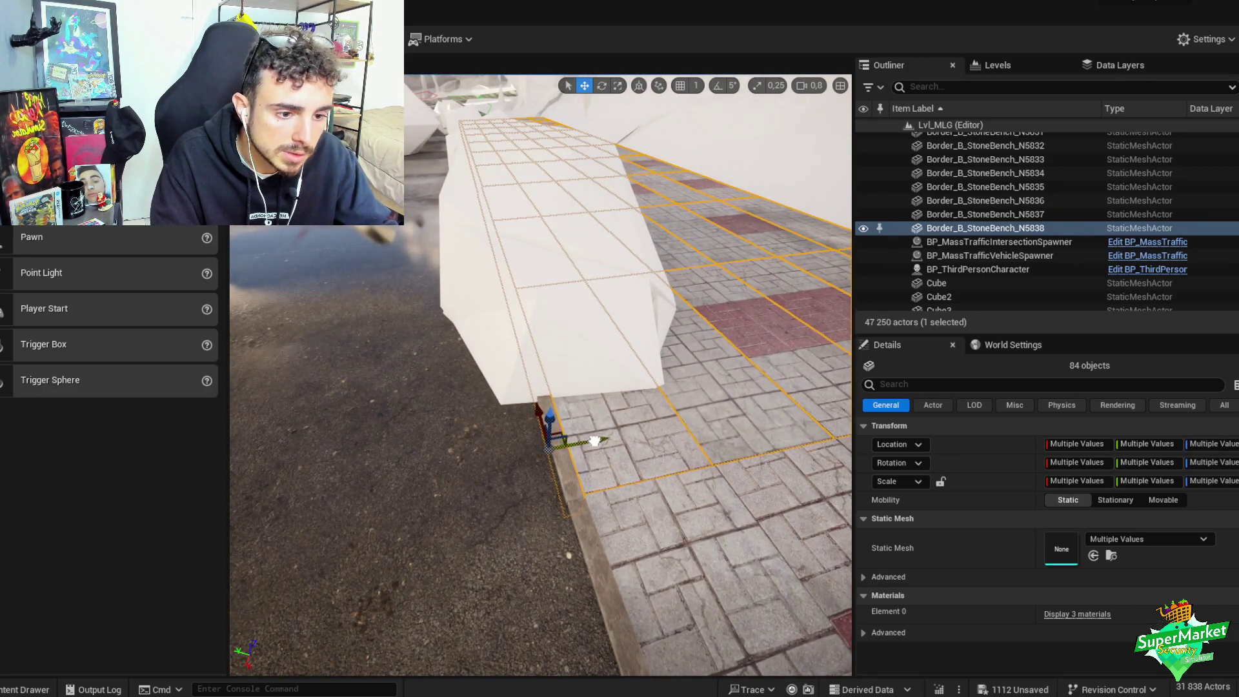
pyautogui.moveTo(607, 443); pyautogui.dragTo(546, 452, button='right')
pyautogui.scroll(2, 601, 439)
pyautogui.scroll(-2, 571, 433)
pyautogui.scroll(-1, 558, 447)
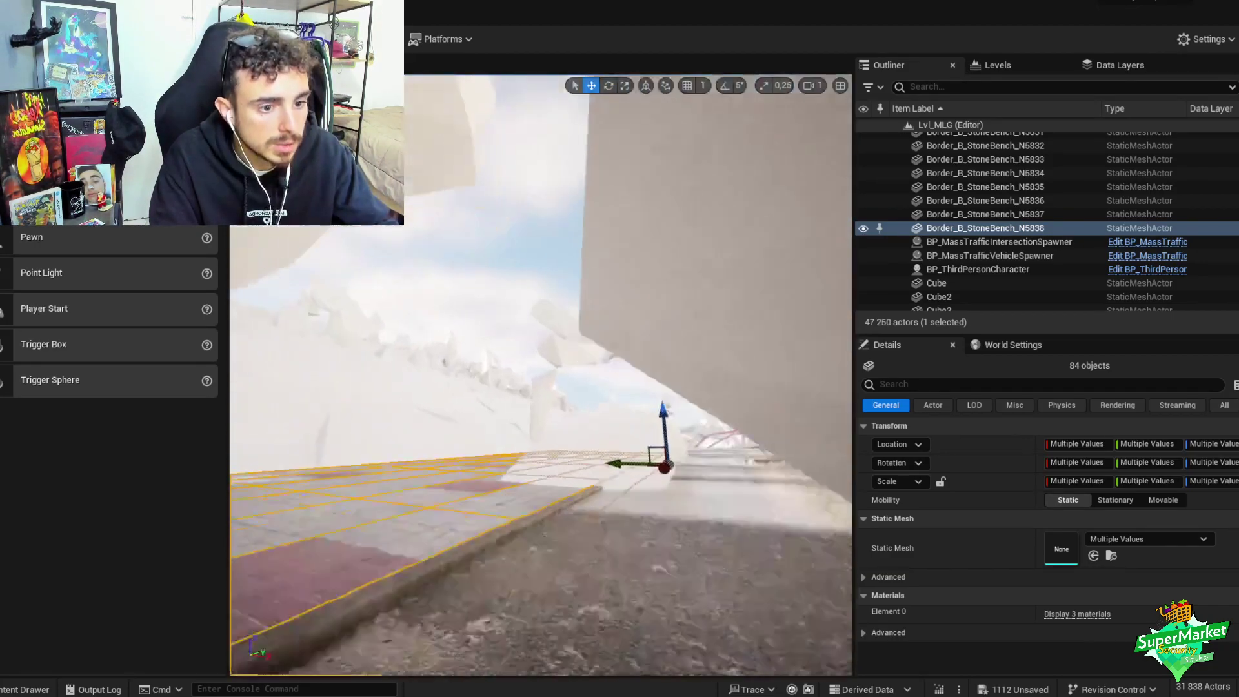
pyautogui.scroll(-2, 542, 455)
pyautogui.moveTo(545, 452); pyautogui.dragTo(507, 475, button='right')
pyautogui.scroll(2, 529, 463)
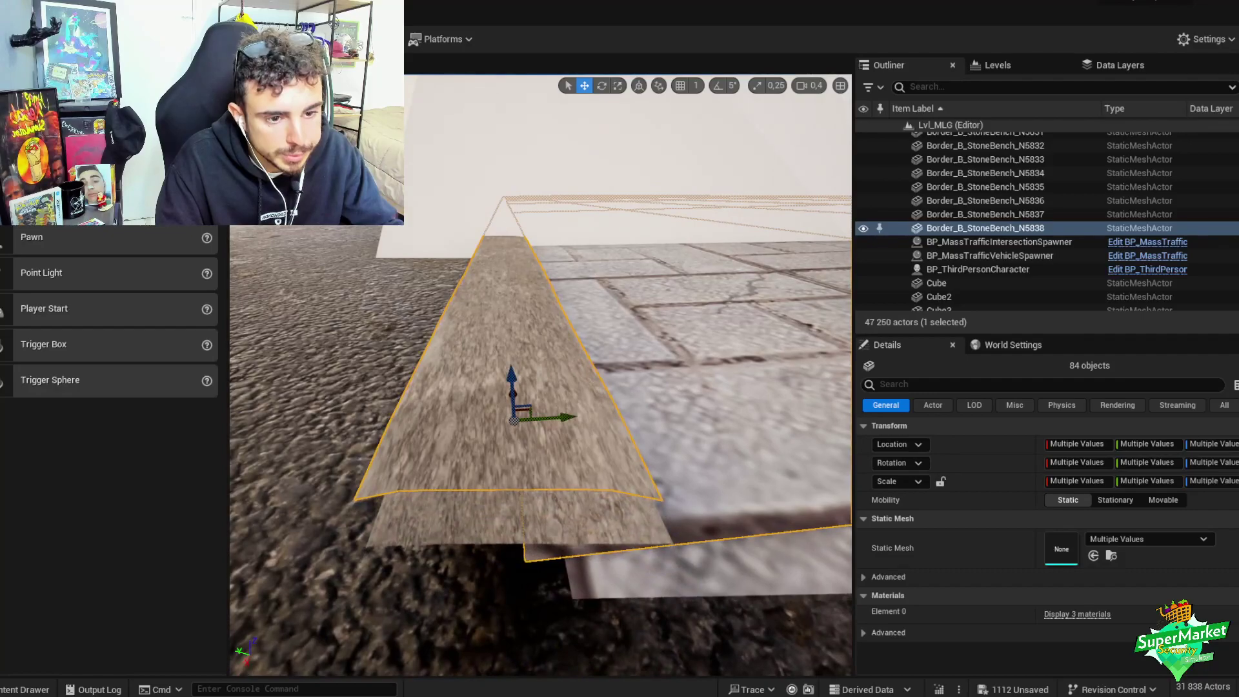
pyautogui.moveTo(514, 373); pyautogui.dragTo(514, 373, button='right')
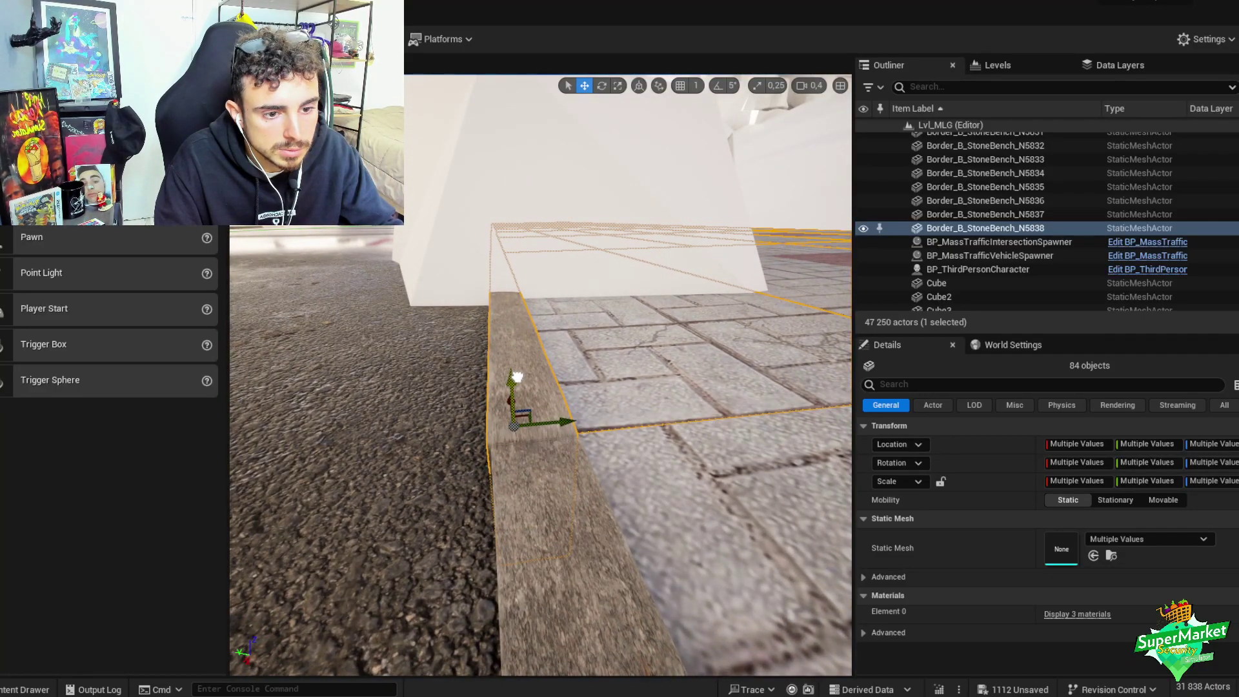
pyautogui.hotkey('ctrl', 'g')
pyautogui.scroll(2, 536, 323)
pyautogui.moveTo(539, 321); pyautogui.dragTo(566, 310, button='right')
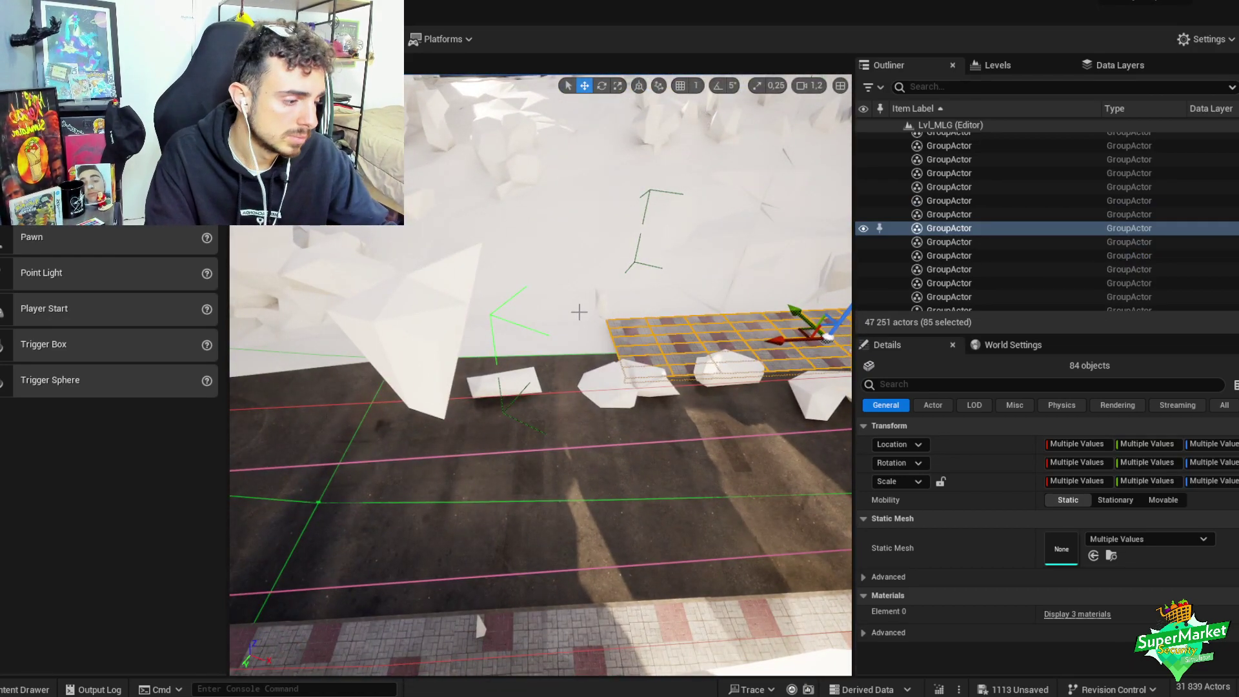
# - Duplicate the tile strip for the next section of road
pyautogui.hotkey('shift', 'g')
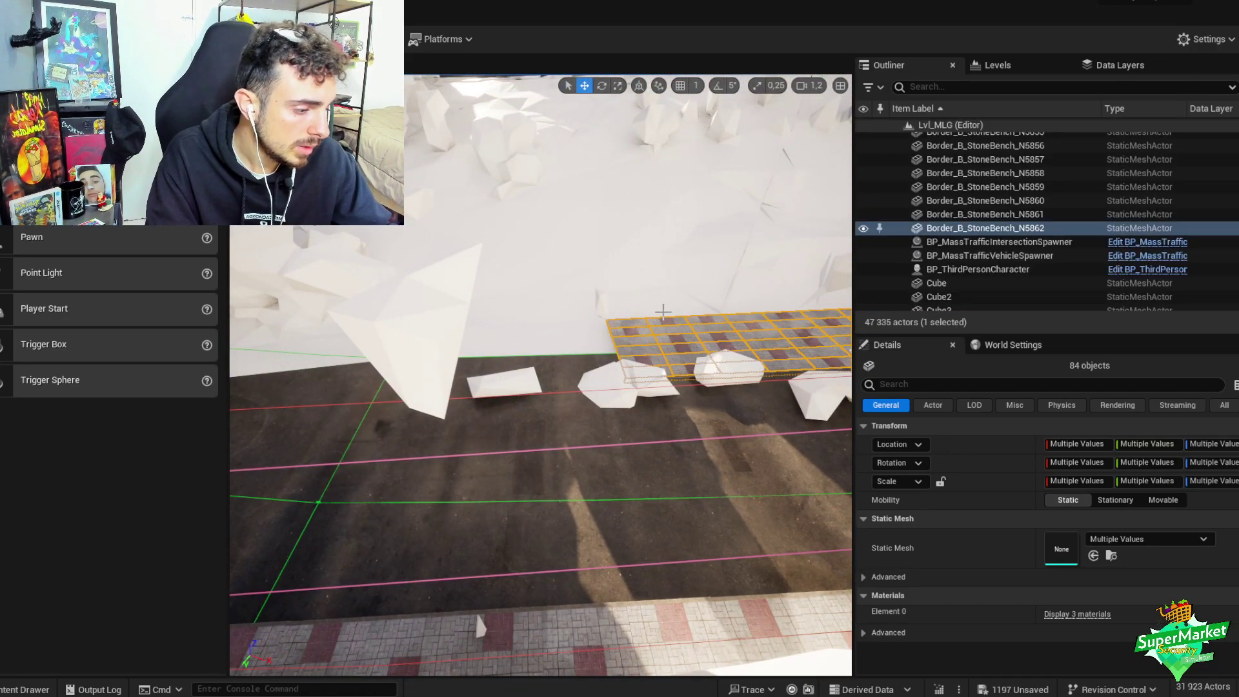
pyautogui.moveTo(754, 319); pyautogui.dragTo(724, 322, button='right')
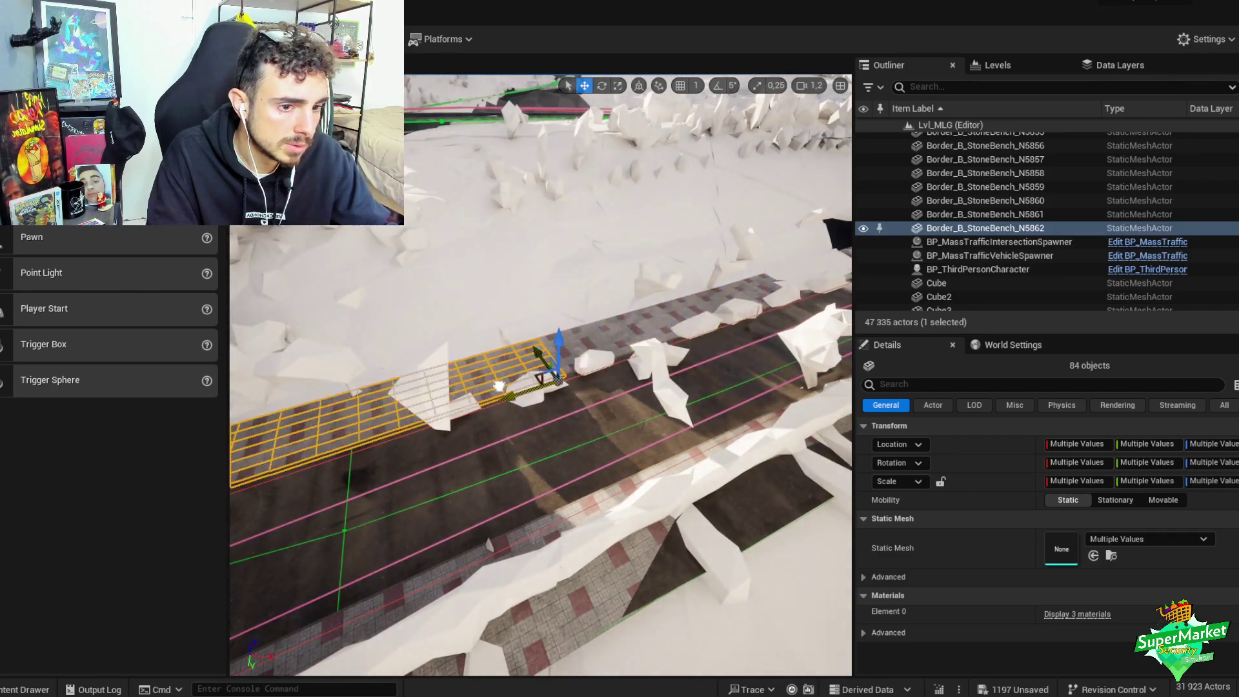
pyautogui.moveTo(456, 407); pyautogui.dragTo(354, 411, button='right')
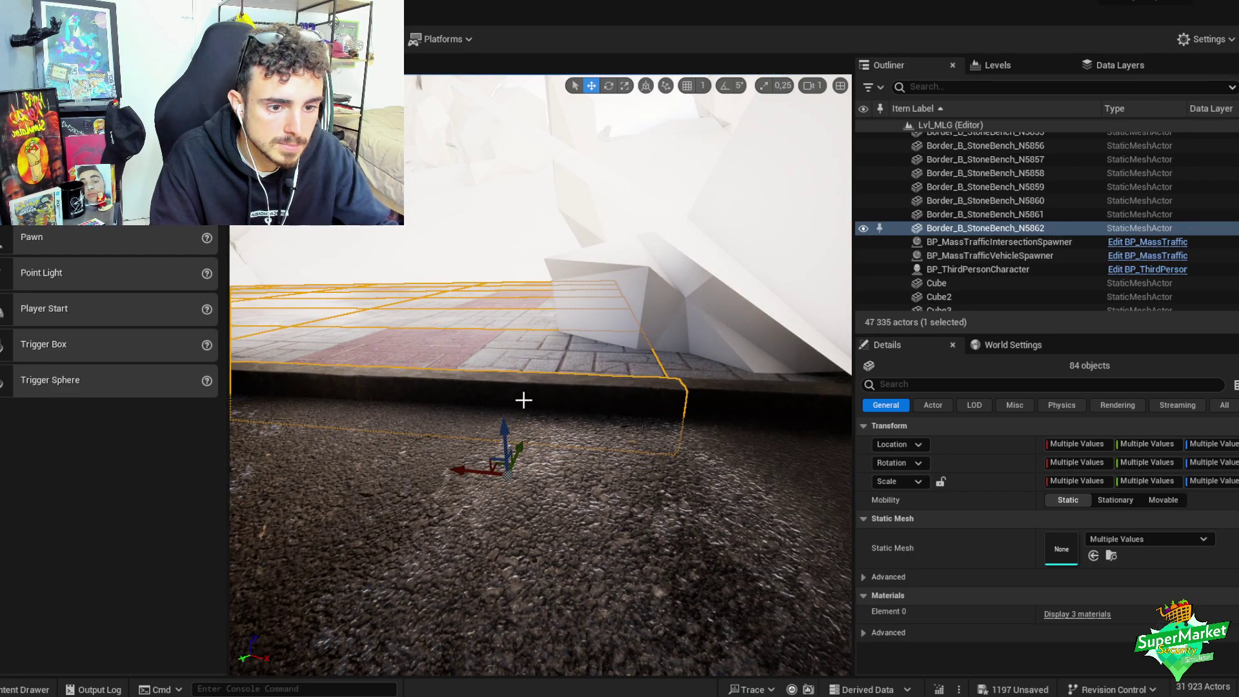
pyautogui.moveTo(523, 401); pyautogui.dragTo(485, 392, button='right')
pyautogui.scroll(-1, 504, 396)
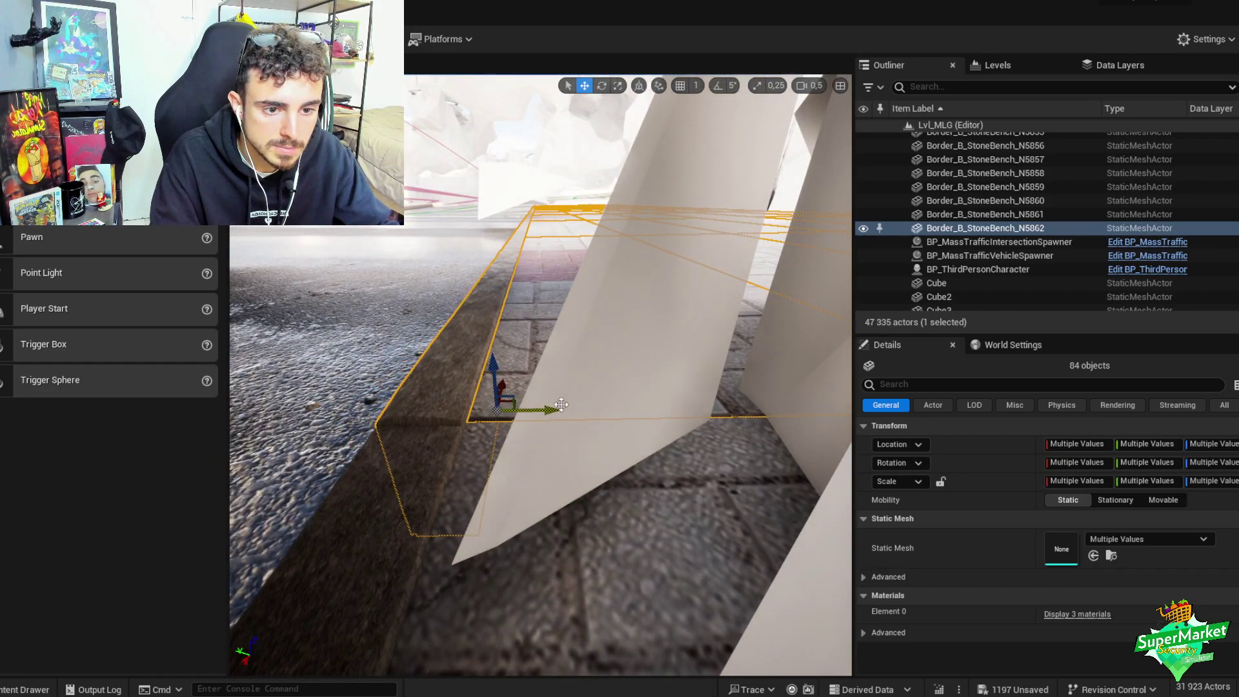
pyautogui.scroll(1, 559, 400)
pyautogui.moveTo(562, 405); pyautogui.dragTo(544, 375, button='right')
# - Rotate the strip to follow the road, group its 84 tiles, and select uiswcahdw_LOD13
pyautogui.press('e')
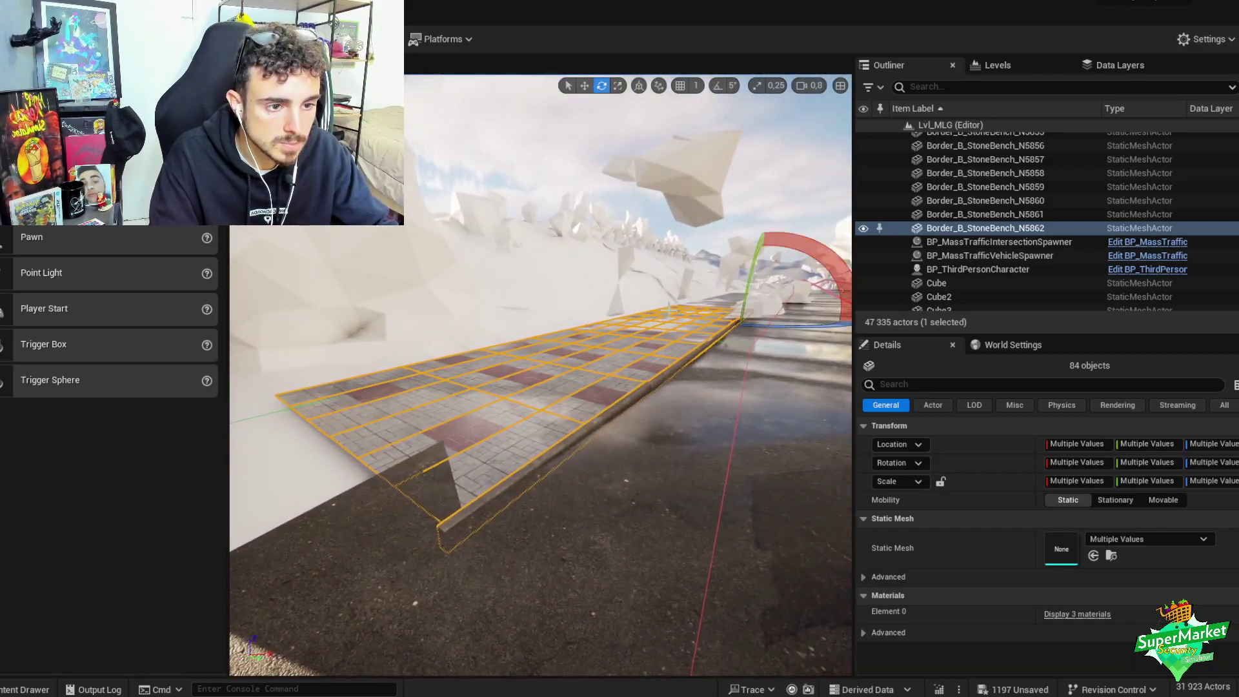
pyautogui.moveTo(743, 289); pyautogui.dragTo(750, 289)
pyautogui.press('w')
pyautogui.scroll(2, 746, 287)
pyautogui.moveTo(750, 290); pyautogui.dragTo(678, 293, button='right')
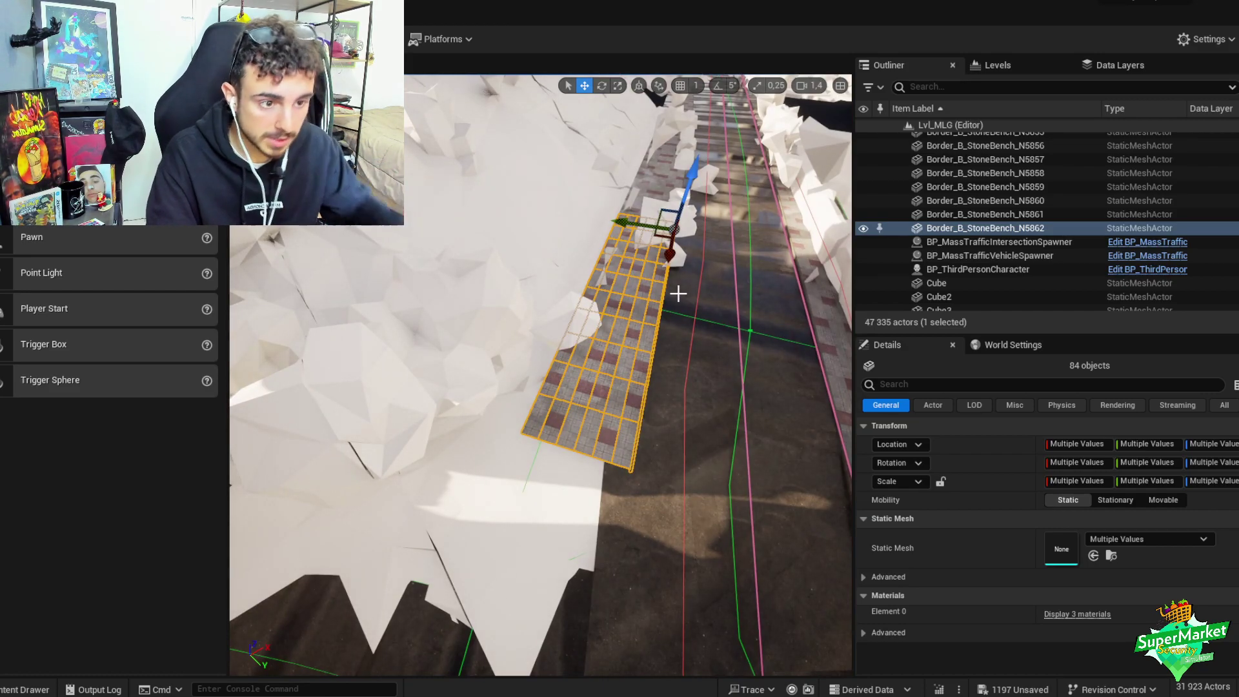
pyautogui.hotkey('ctrl', 'g')
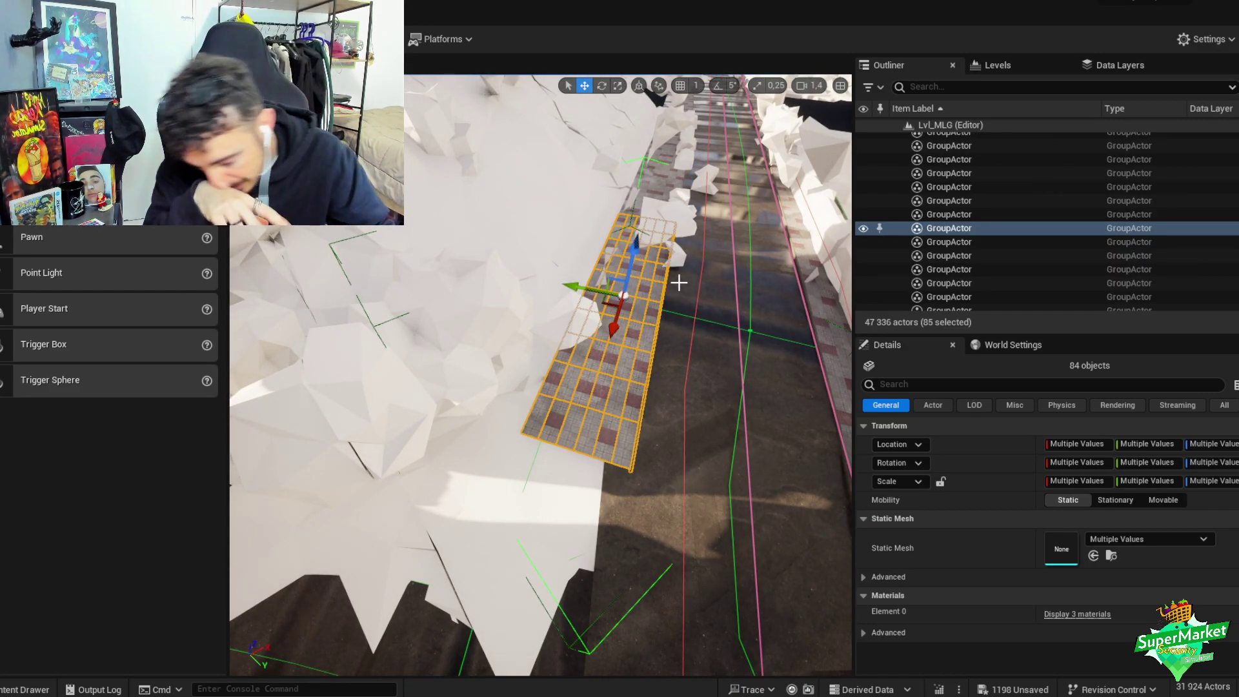
pyautogui.moveTo(628, 346); pyautogui.dragTo(491, 460, button='right')
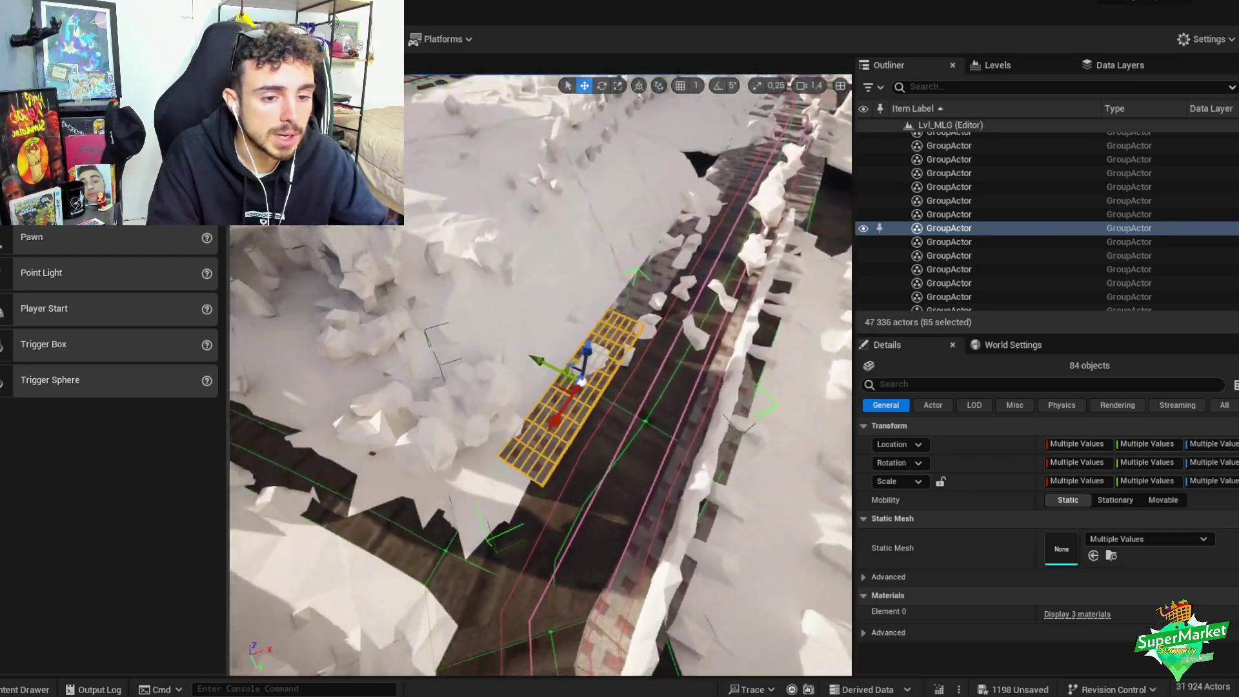
pyautogui.moveTo(543, 388); pyautogui.dragTo(490, 375, button='right')
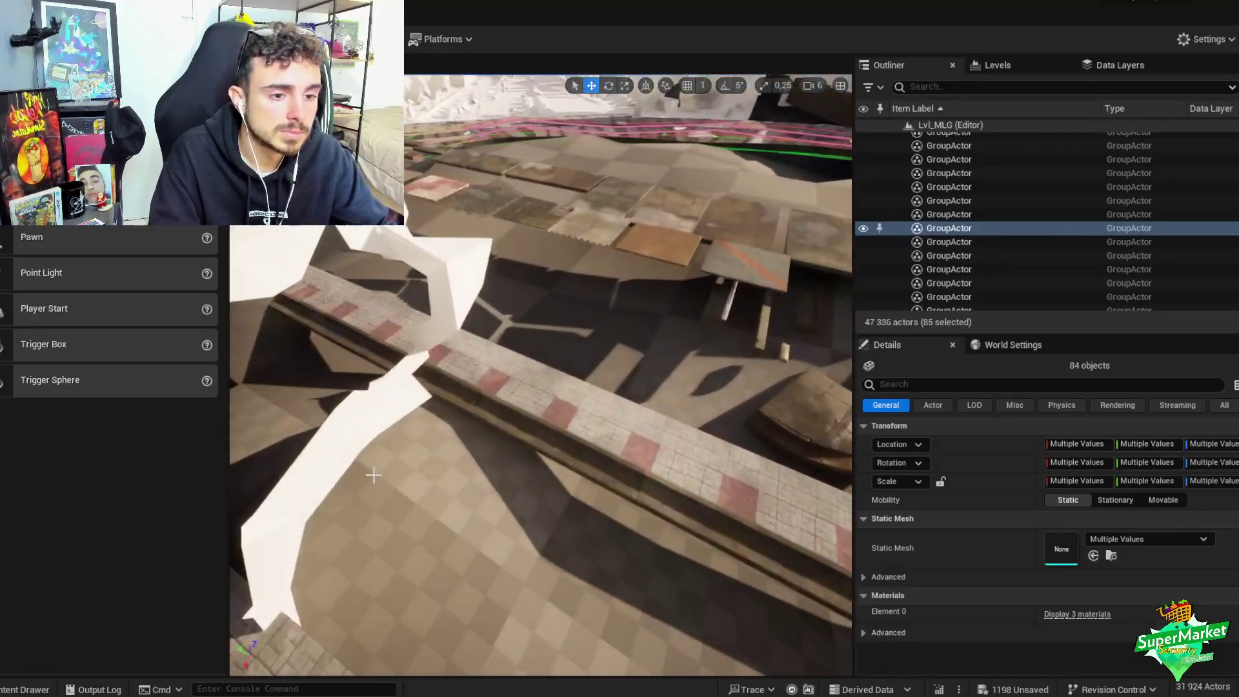
pyautogui.click(768, 413)
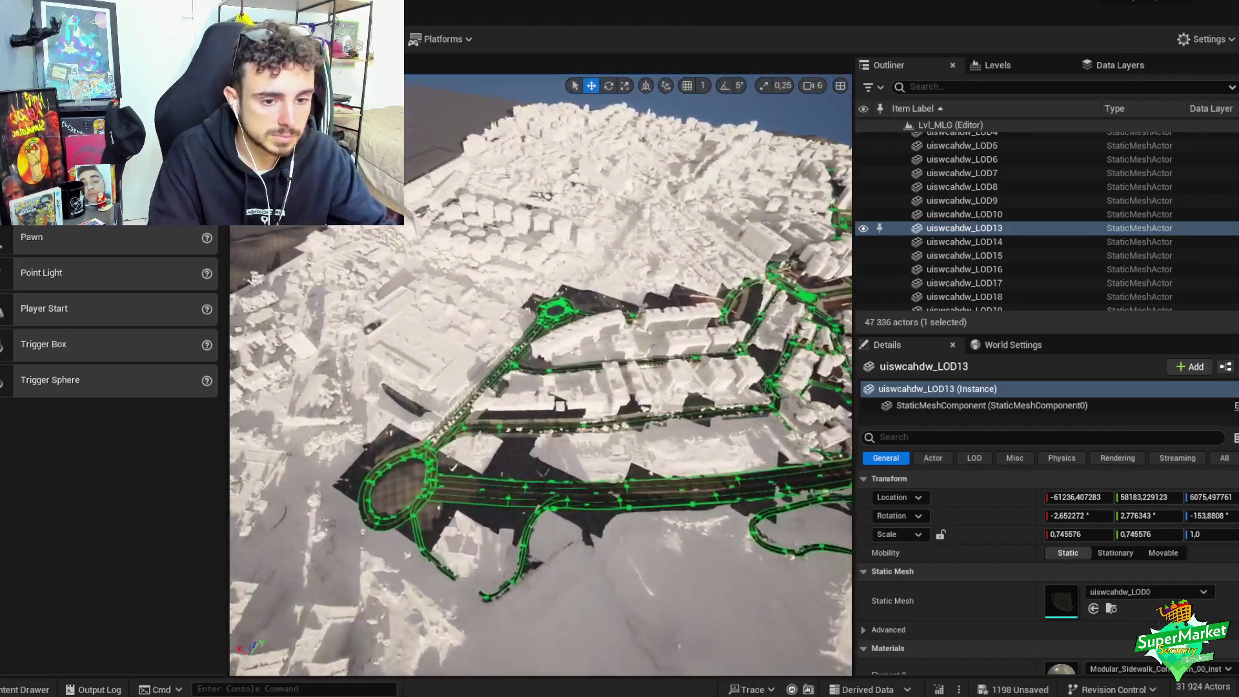
# - Duplicate uiswcahdw_LOD13 onto the road by the stairs and drop it to the ground
pyautogui.moveTo(541, 374); pyautogui.dragTo(491, 362, button='right')
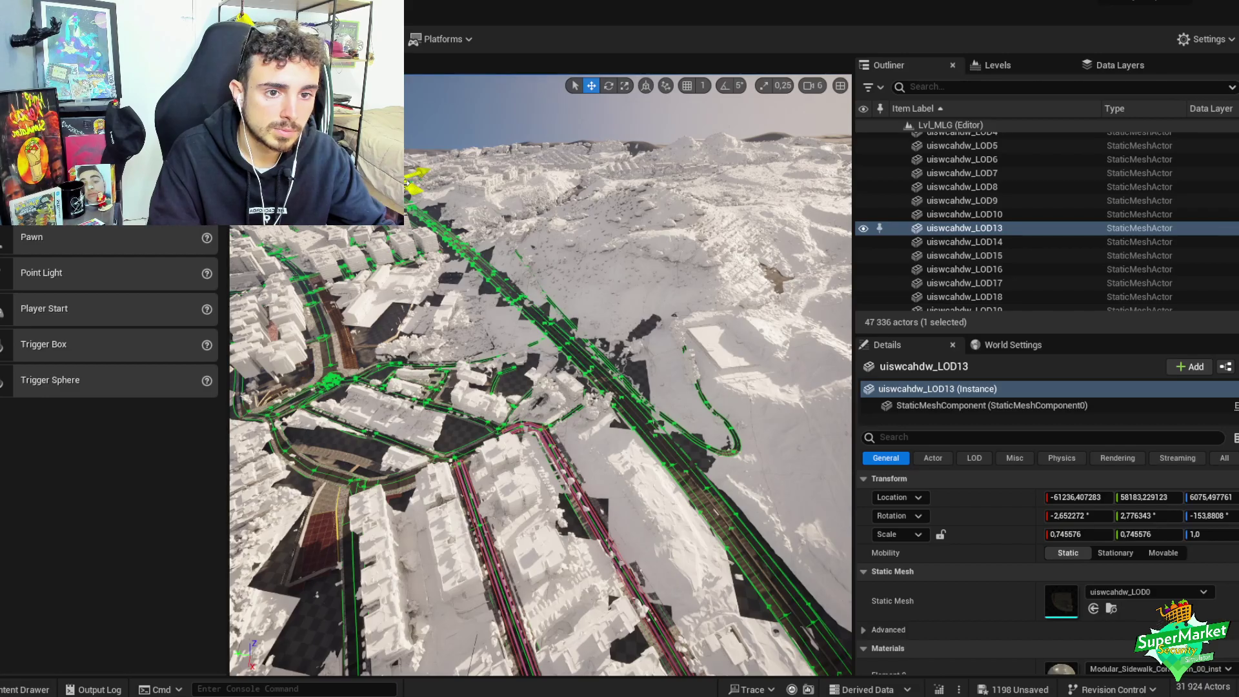
pyautogui.keyDown('alt'); pyautogui.moveTo(420, 175); pyautogui.dragTo(639, 438); pyautogui.keyUp('alt')
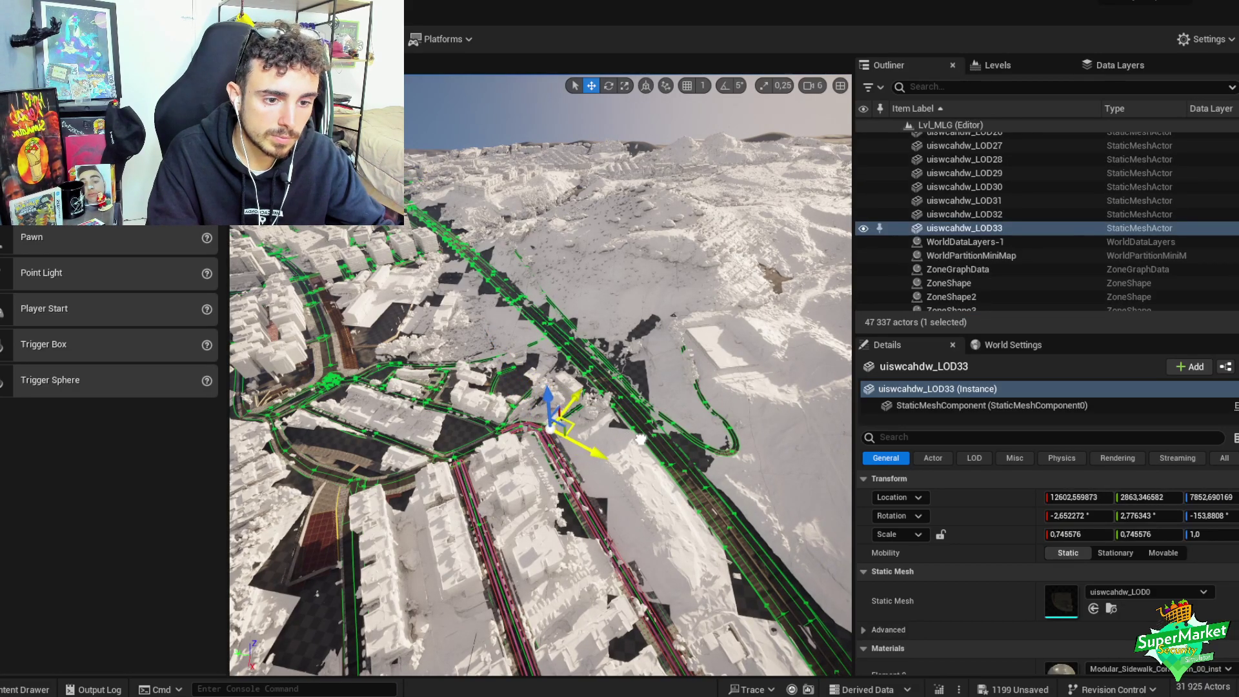
pyautogui.press('End')
pyautogui.moveTo(640, 438); pyautogui.dragTo(620, 452, button='right')
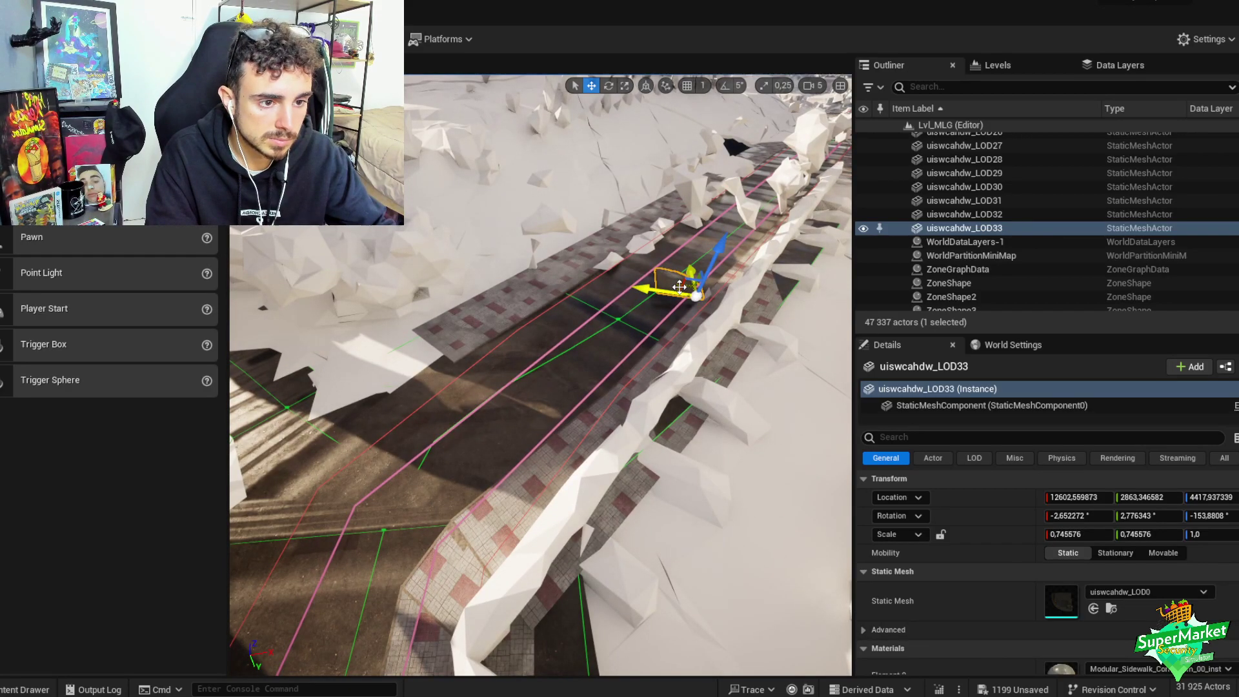
pyautogui.press('f')
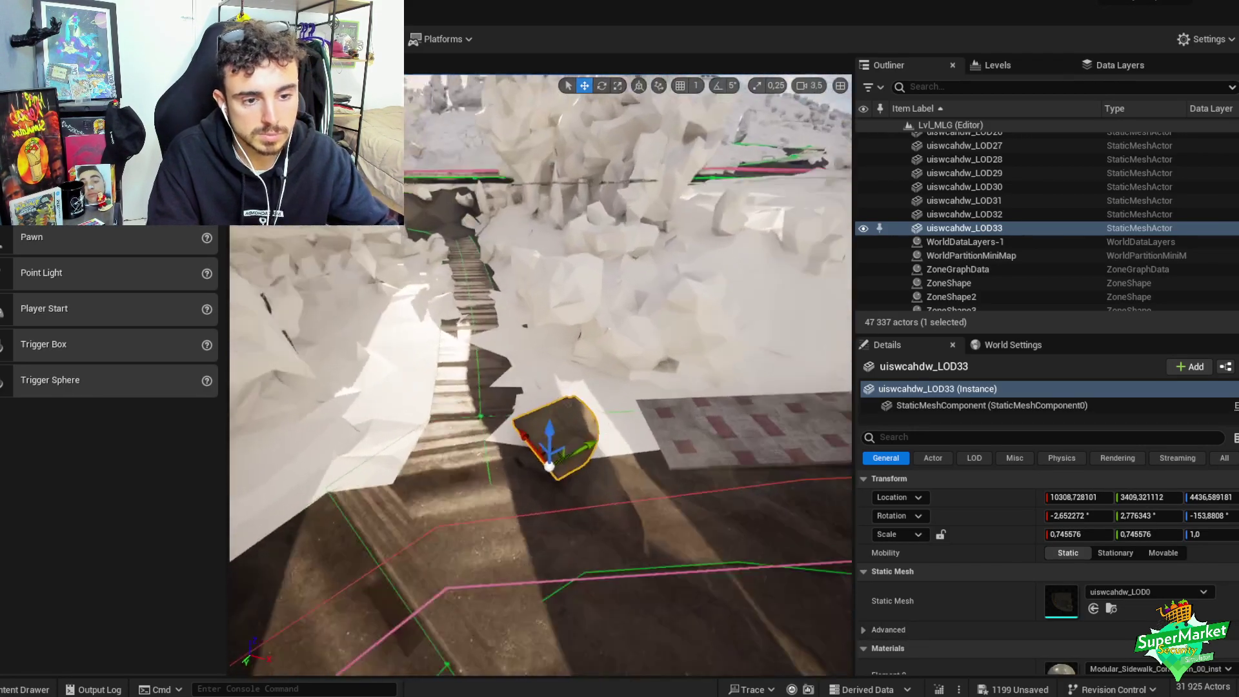
# - Rotate and move the copied ground patch until it fits the road surface
pyautogui.press('e')
pyautogui.moveTo(546, 391); pyautogui.dragTo(550, 417)
pyautogui.press('e')
pyautogui.moveTo(544, 518); pyautogui.dragTo(594, 502)
pyautogui.moveTo(569, 459); pyautogui.dragTo(512, 388)
pyautogui.scroll(-3, 504, 413)
pyautogui.moveTo(512, 387); pyautogui.dragTo(565, 392, button='right')
pyautogui.moveTo(553, 391); pyautogui.dragTo(548, 388)
pyautogui.moveTo(549, 389); pyautogui.dragTo(602, 518, button='right')
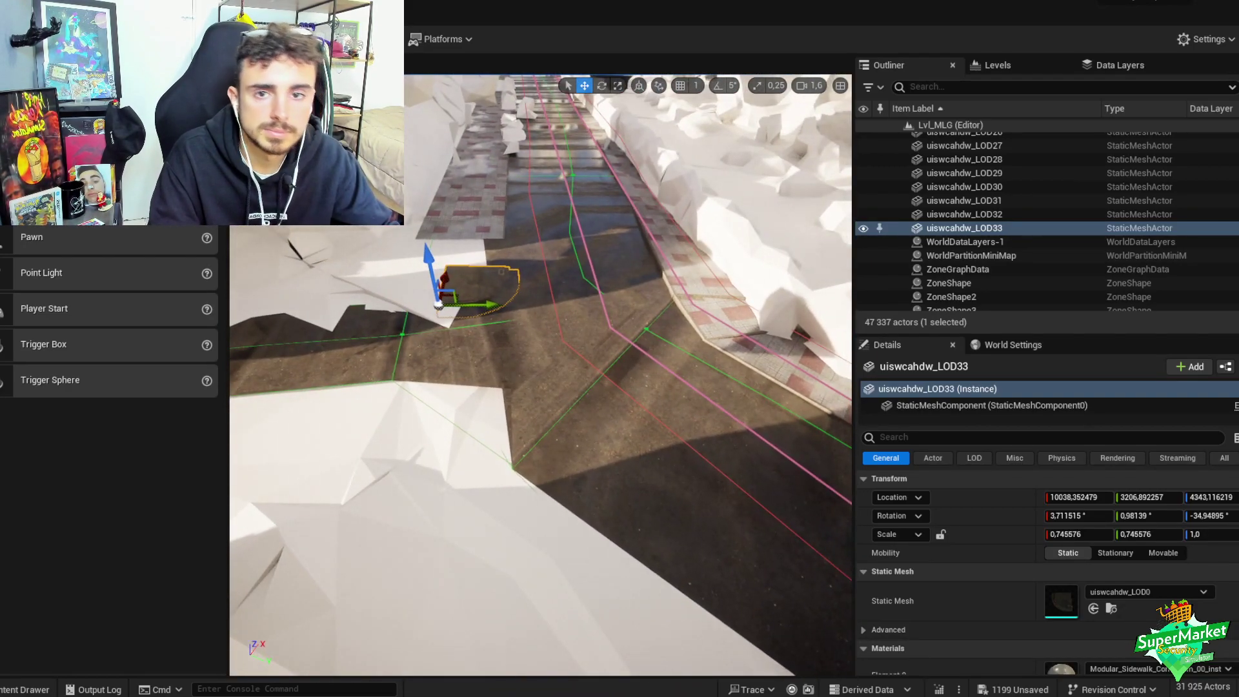
# - In Landscape mode, raise road spline control point 318 slightly on Z
pyautogui.hotkey('shift', '2')
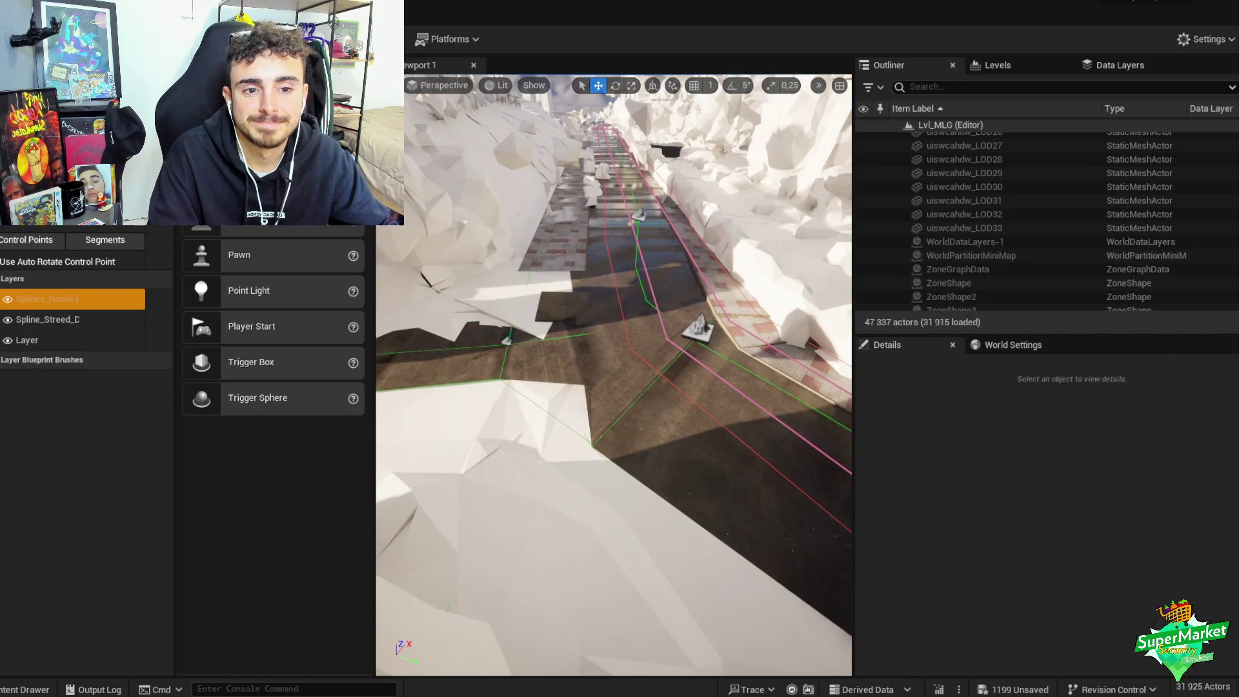
pyautogui.click(528, 338)
pyautogui.press('f')
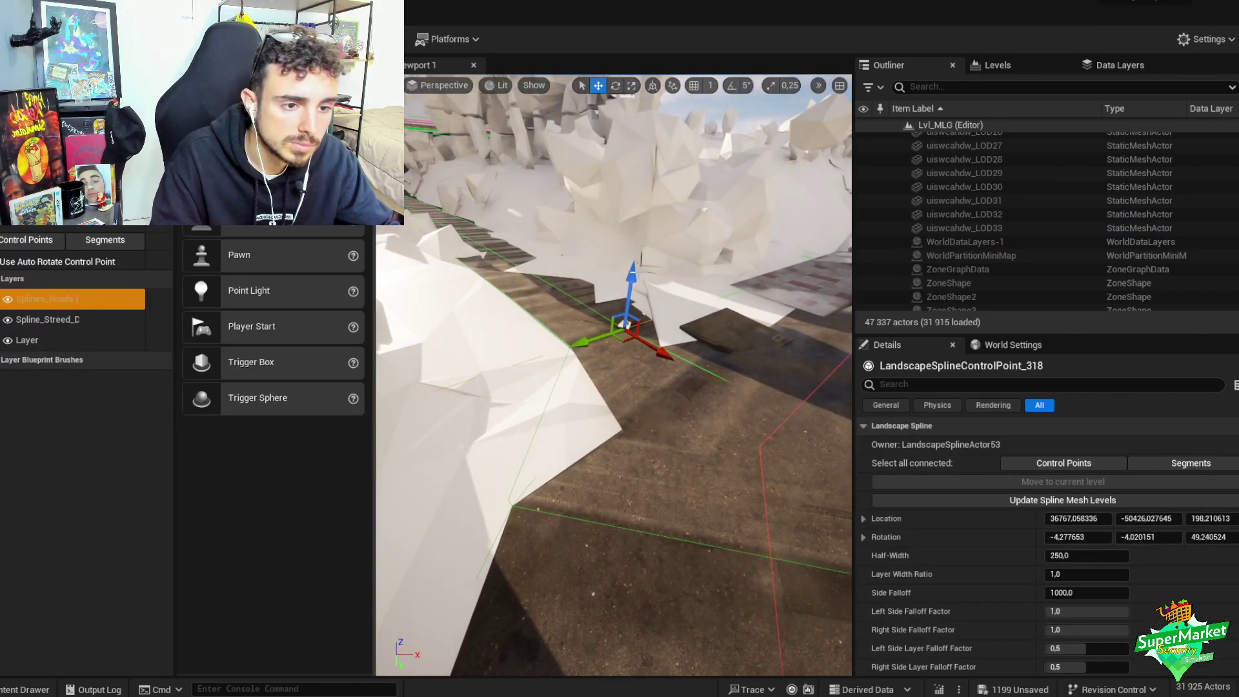
pyautogui.moveTo(636, 281); pyautogui.dragTo(638, 271)
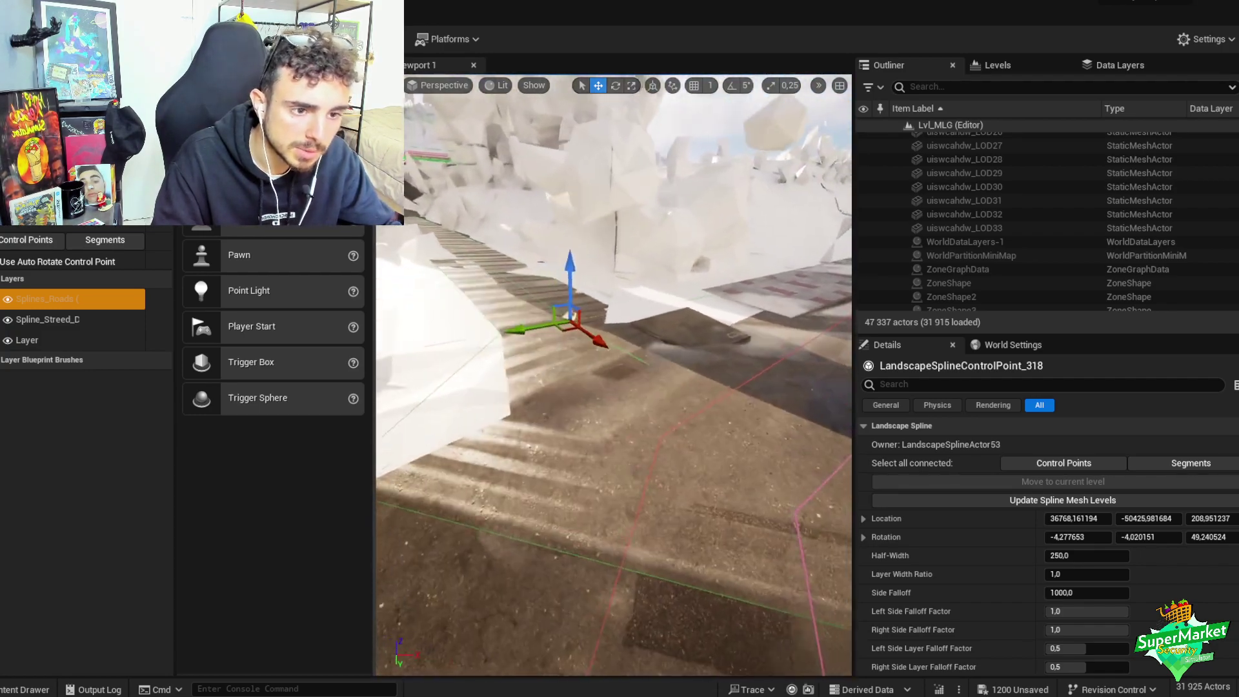
pyautogui.hotkey('shift', '1')
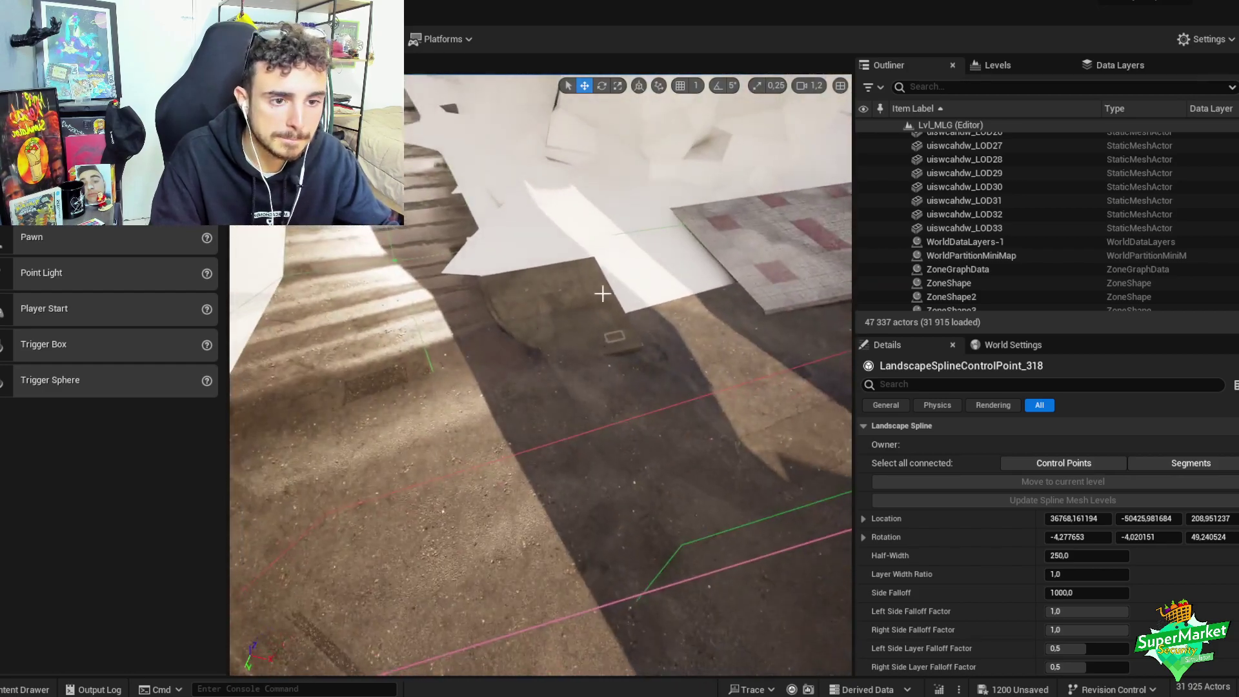
# - Reselect the copied ground patch and its static mesh component
pyautogui.click(603, 294)
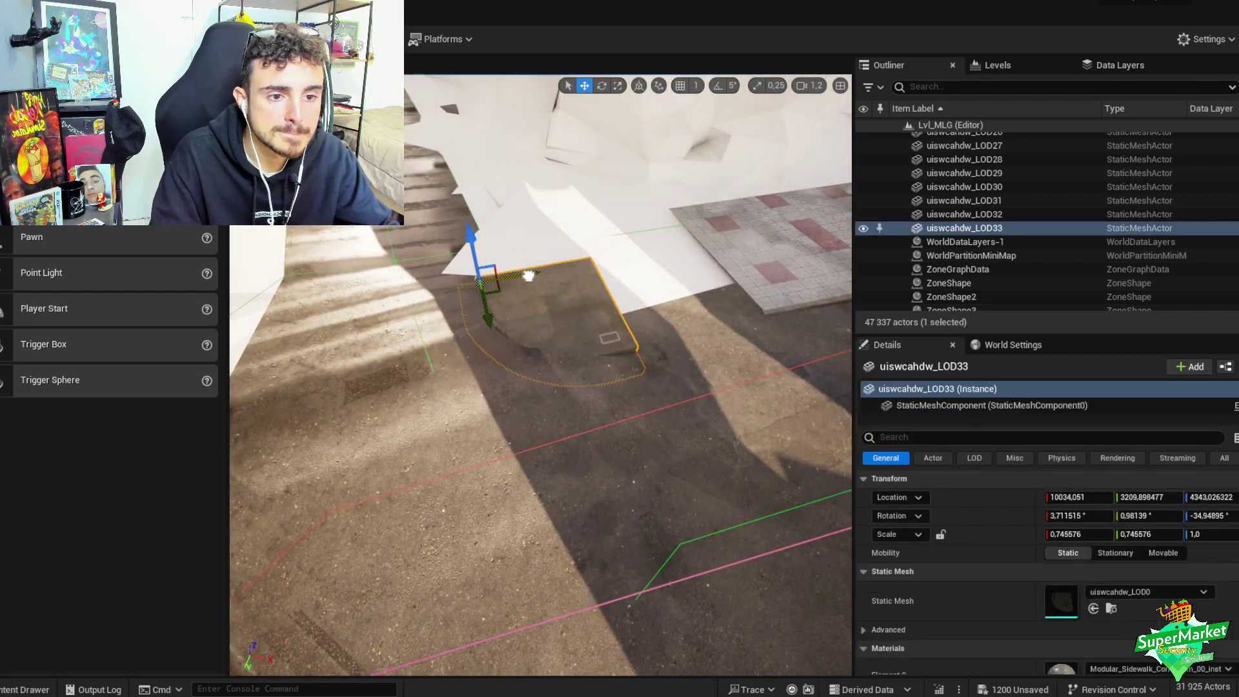
pyautogui.rightClick(609, 288)
pyautogui.click(678, 299)
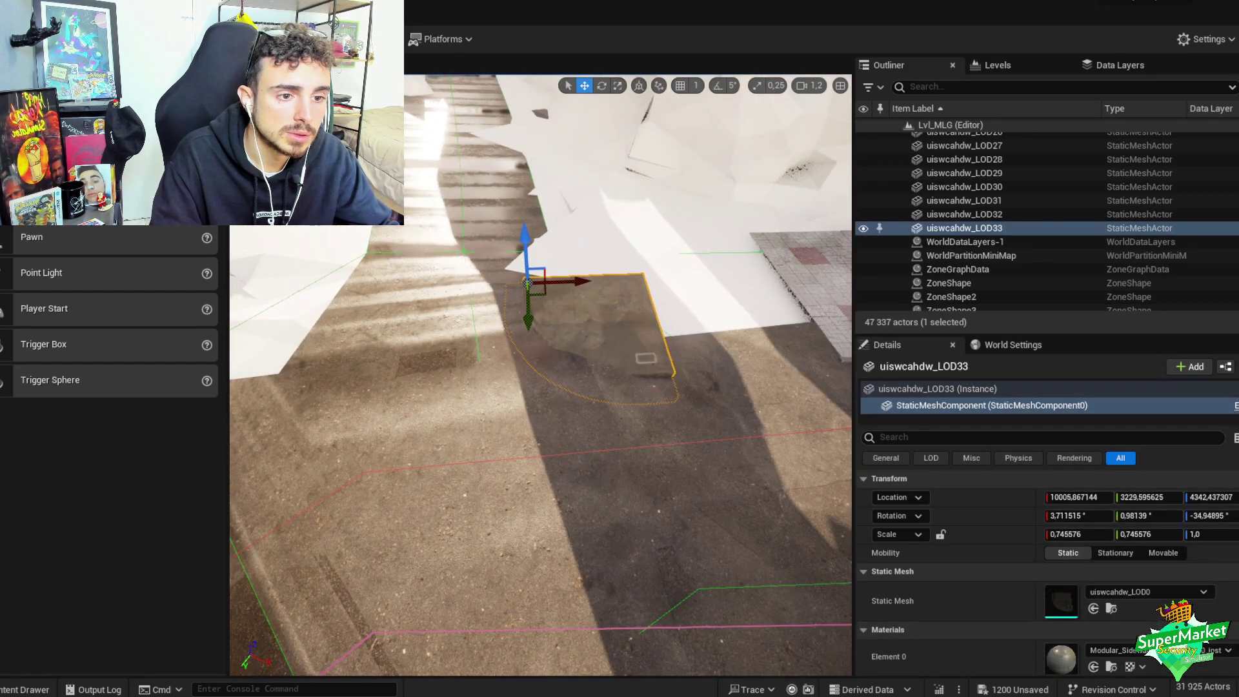
pyautogui.moveTo(678, 299); pyautogui.dragTo(743, 299, button='right')
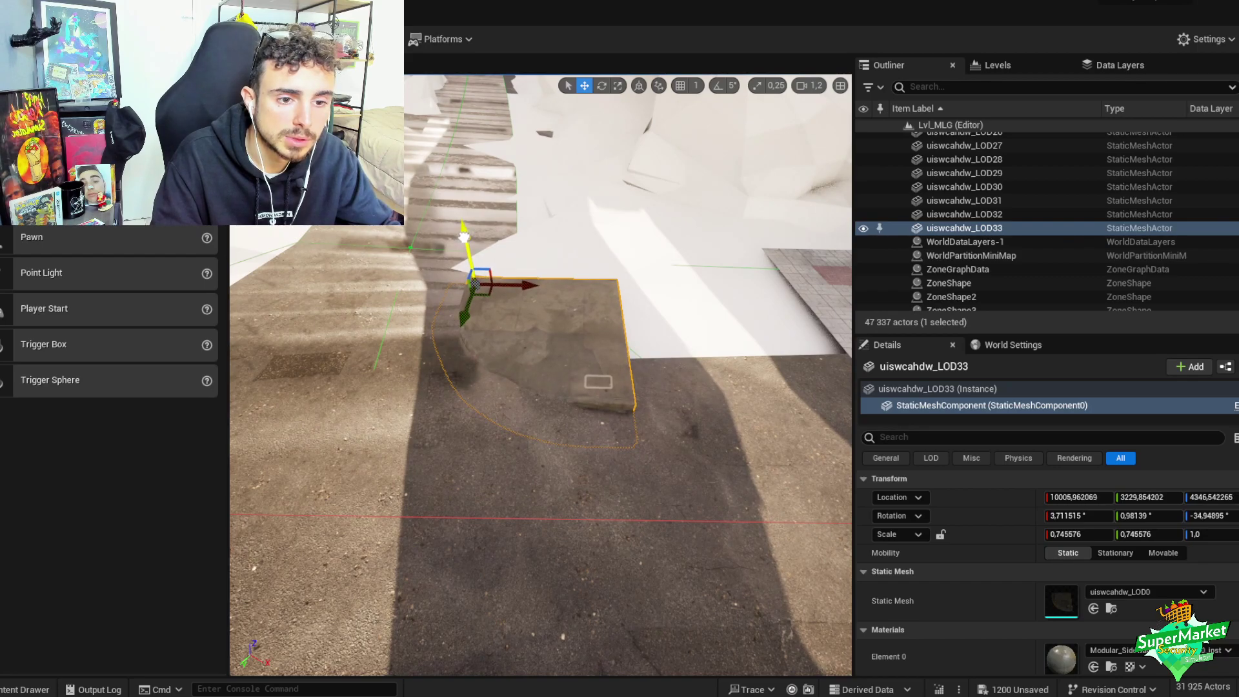
pyautogui.press('e')
pyautogui.press('w')
pyautogui.moveTo(493, 221); pyautogui.dragTo(549, 291, button='right')
# - Duplicate the Border_B_StoneBench tile strip onto the walkway along the curb
pyautogui.click(636, 362)
pyautogui.moveTo(656, 376)
pyautogui.mouseDown(button='right')
pyautogui.moveTo(656, 388)
pyautogui.moveTo(656, 376)
pyautogui.mouseUp(button='right')
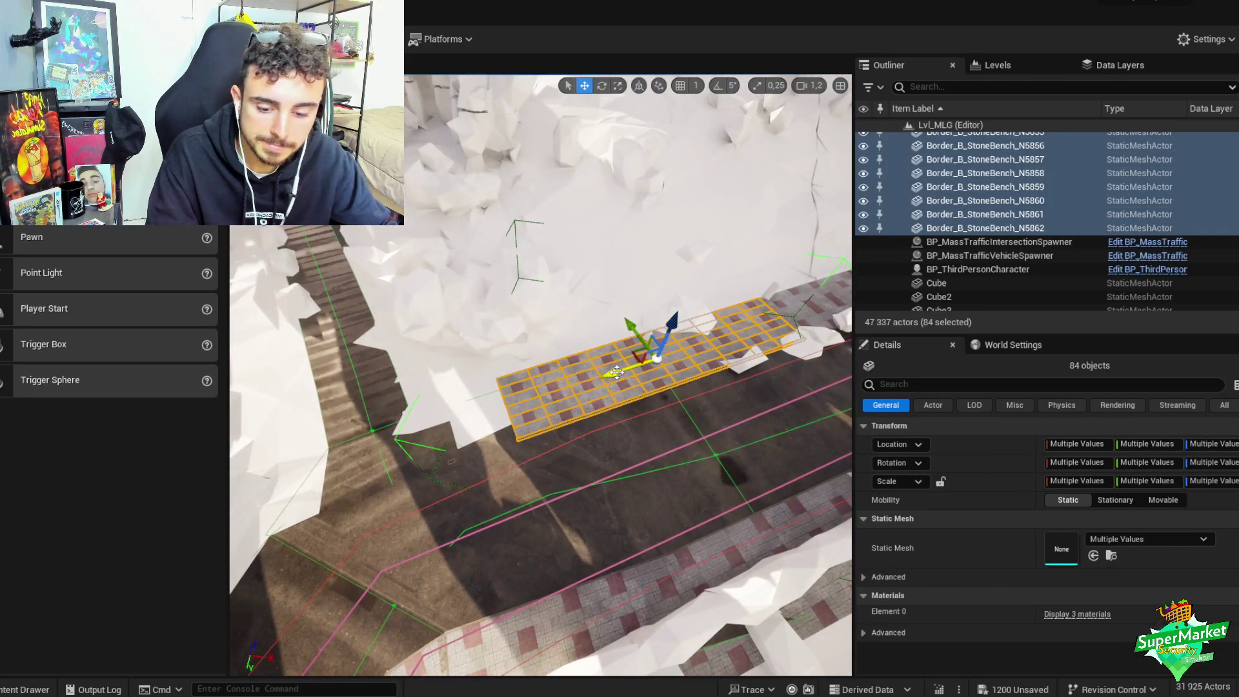
pyautogui.keyDown('alt'); pyautogui.moveTo(656, 376); pyautogui.dragTo(247, 476); pyautogui.keyUp('alt')
pyautogui.moveTo(247, 476); pyautogui.dragTo(247, 475, button='right')
pyautogui.scroll(-2, 248, 475)
# - Rotate the copied tiles slightly to align with the curb, undoing a premature grouping
pyautogui.press('e')
pyautogui.moveTo(613, 395); pyautogui.dragTo(478, 409)
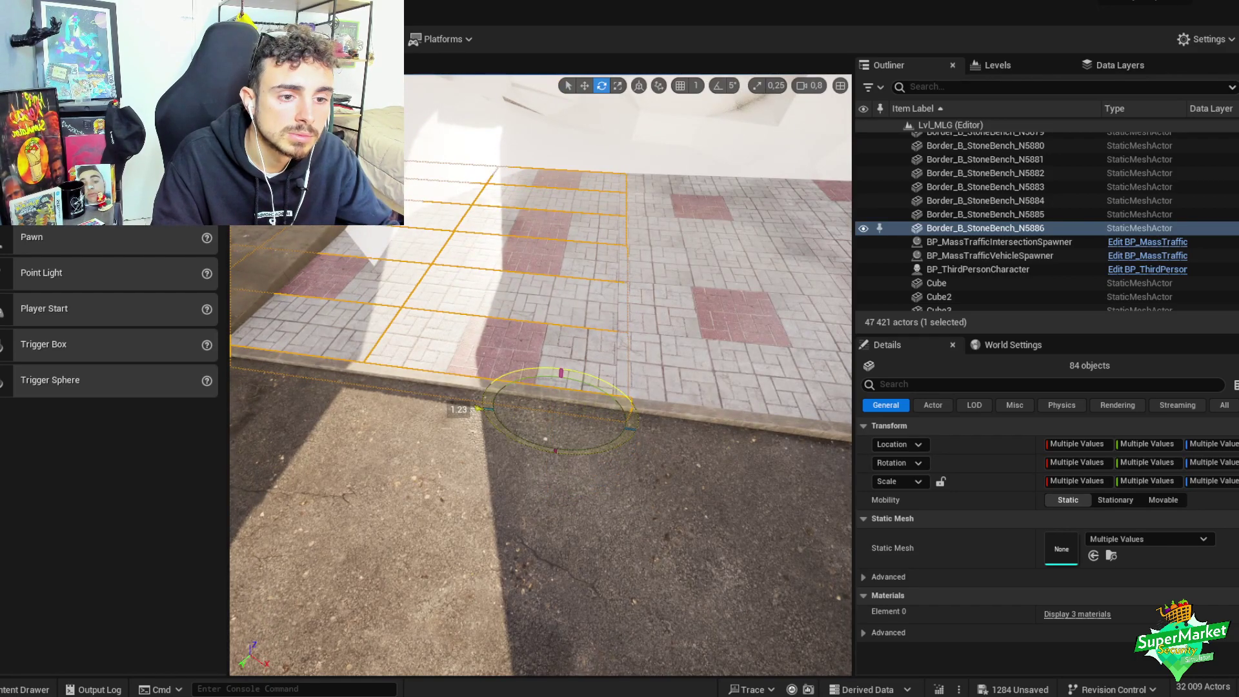
pyautogui.moveTo(479, 409); pyautogui.dragTo(479, 409, button='right')
pyautogui.press('w')
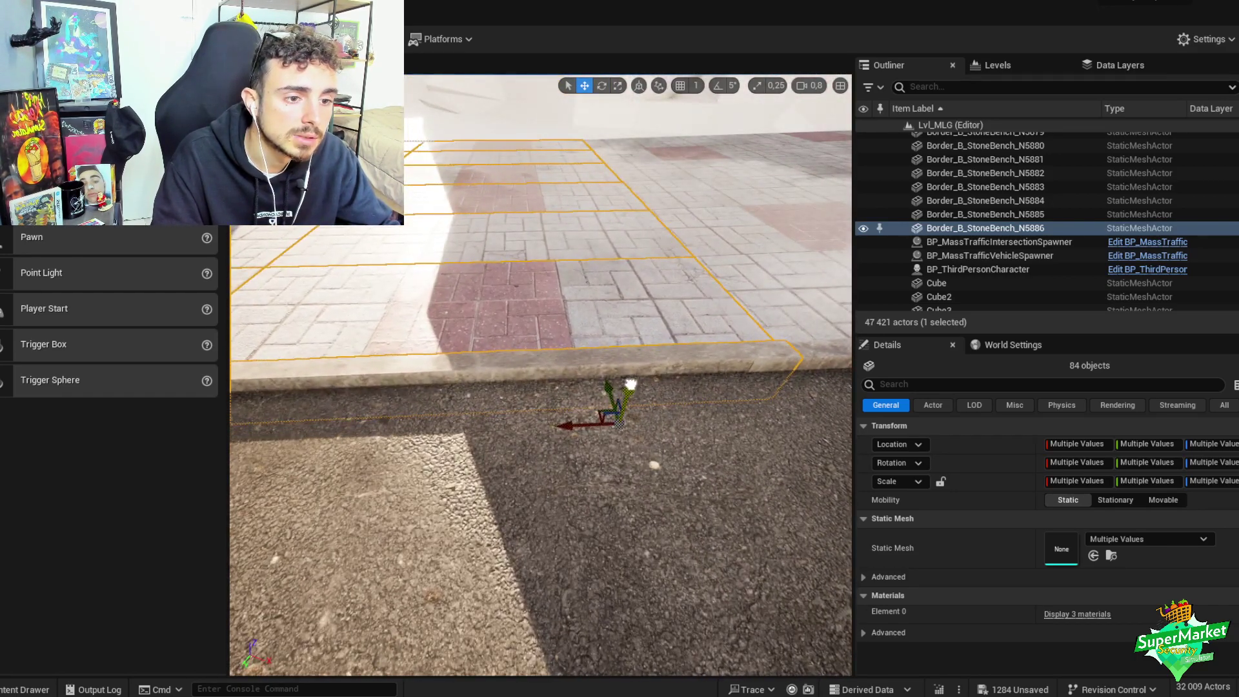
pyautogui.moveTo(630, 385); pyautogui.dragTo(630, 386, button='right')
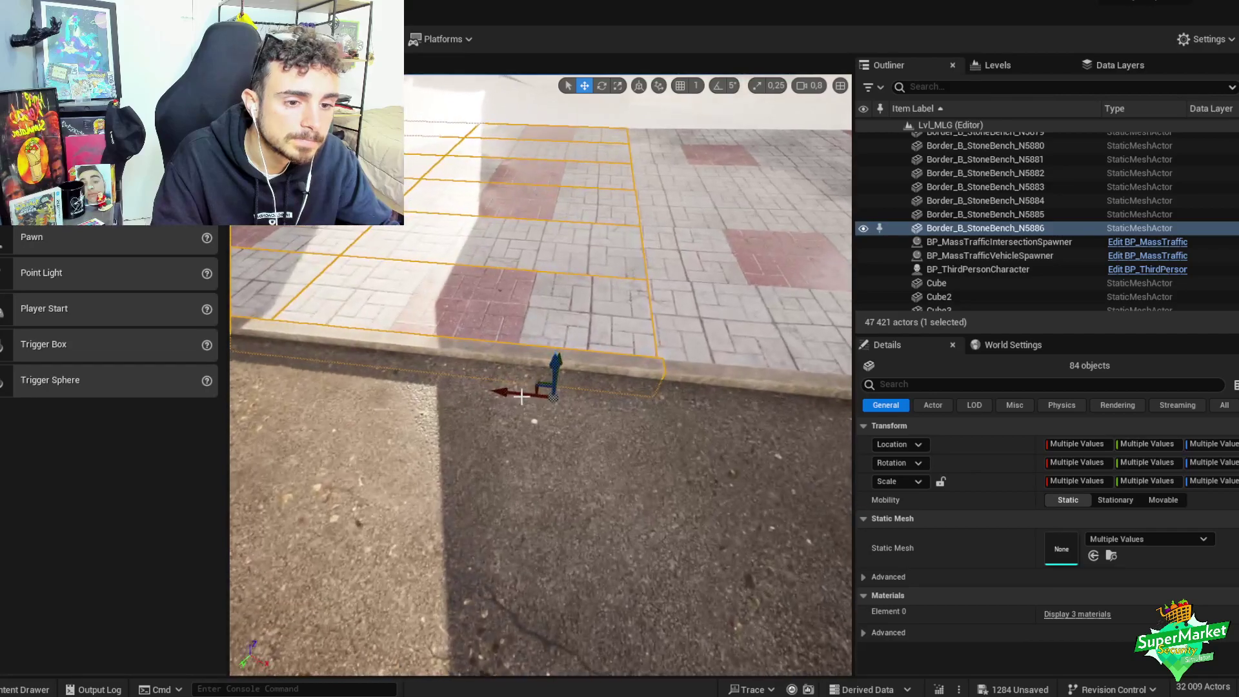
pyautogui.moveTo(552, 392); pyautogui.dragTo(552, 392, button='right')
pyautogui.hotkey('ctrl', 'g')
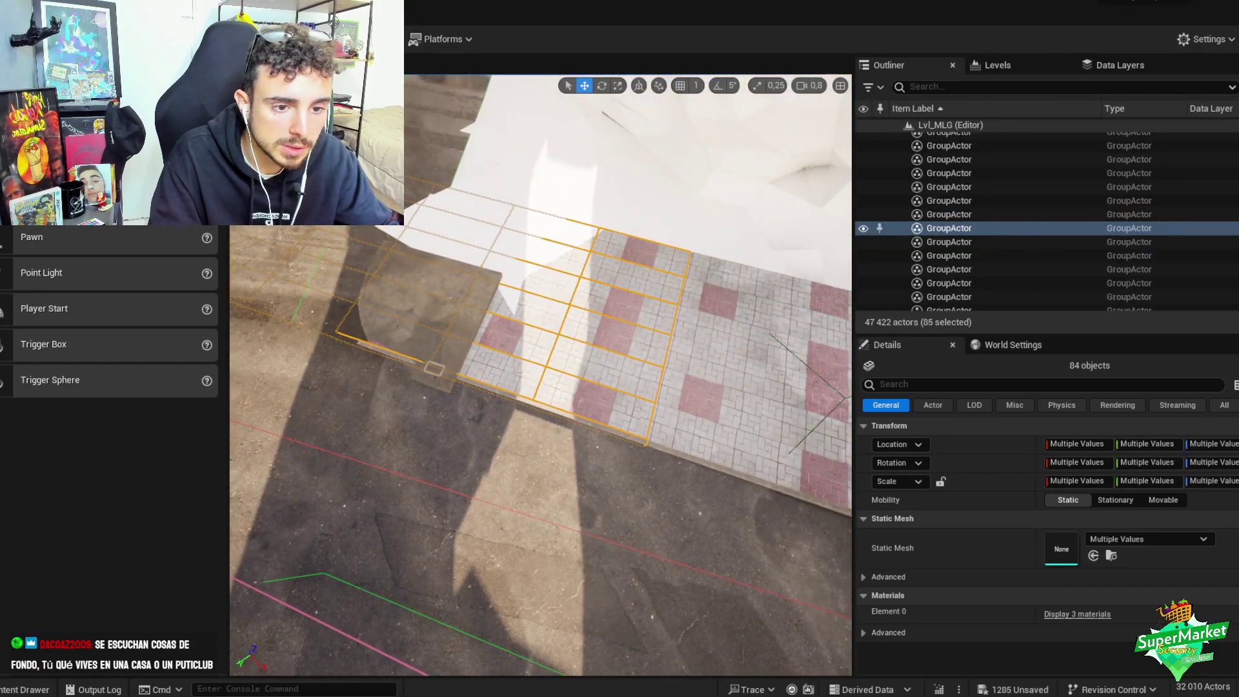
pyautogui.hotkey('ctrl', 'z')
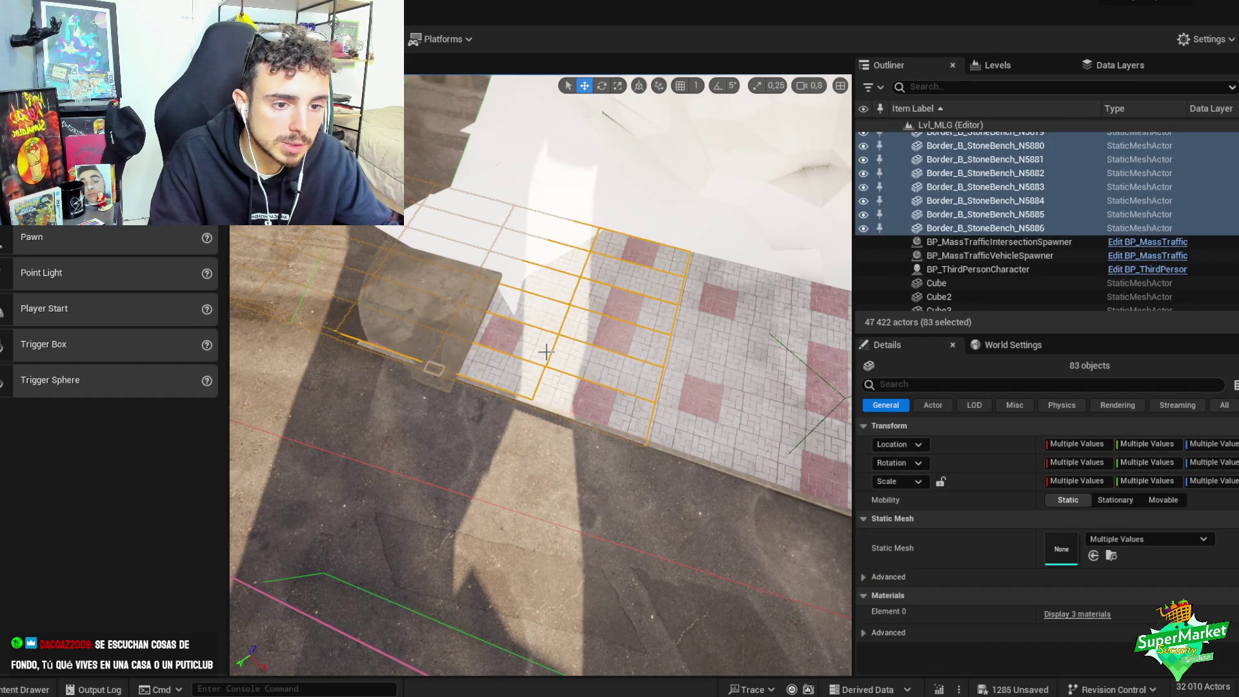
# - Deselect 13 edge tiles and group the remaining 68 copied tiles
pyautogui.keyDown('ctrl'); pyautogui.click(567, 380); pyautogui.keyUp('ctrl')
pyautogui.keyDown('ctrl'); pyautogui.click(561, 342); pyautogui.keyUp('ctrl')
pyautogui.keyDown('ctrl'); pyautogui.click(556, 316); pyautogui.keyUp('ctrl')
pyautogui.keyDown('ctrl'); pyautogui.click(565, 289); pyautogui.keyUp('ctrl')
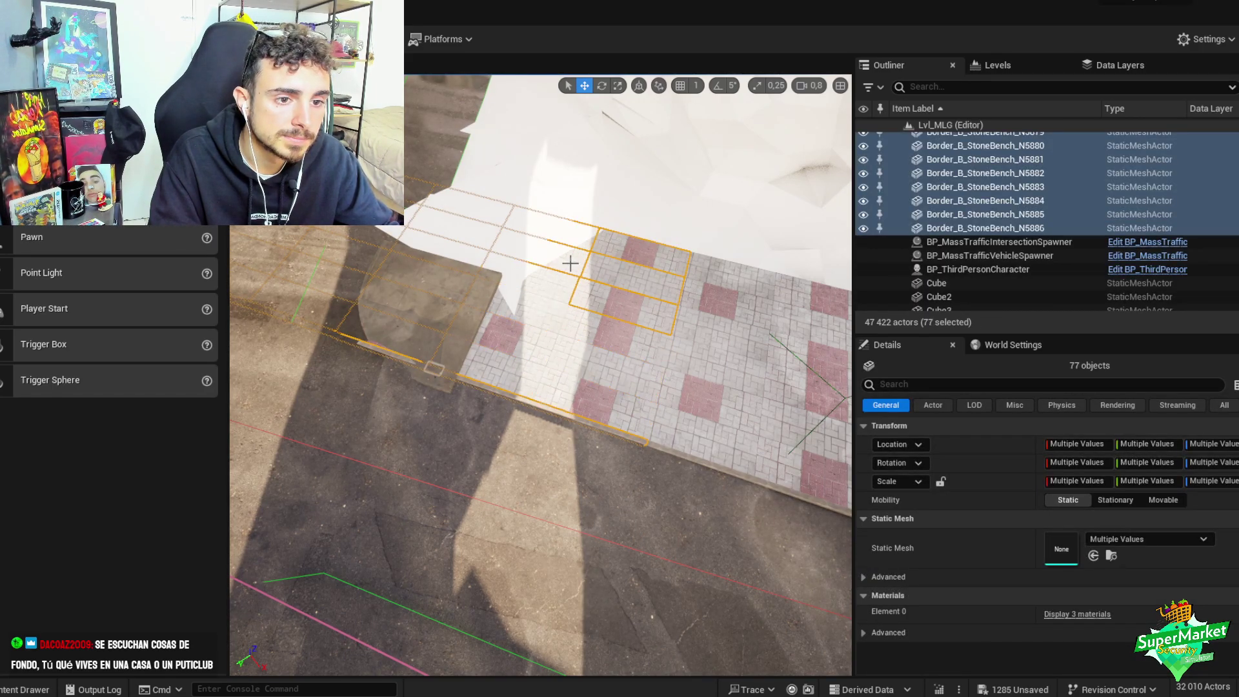
pyautogui.keyDown('ctrl'); pyautogui.click(577, 260); pyautogui.keyUp('ctrl')
pyautogui.keyDown('ctrl'); pyautogui.click(584, 240); pyautogui.keyUp('ctrl')
pyautogui.keyDown('ctrl'); pyautogui.click(619, 256); pyautogui.keyUp('ctrl')
pyautogui.keyDown('ctrl'); pyautogui.click(603, 276); pyautogui.keyUp('ctrl')
pyautogui.keyDown('ctrl'); pyautogui.click(603, 303); pyautogui.keyUp('ctrl')
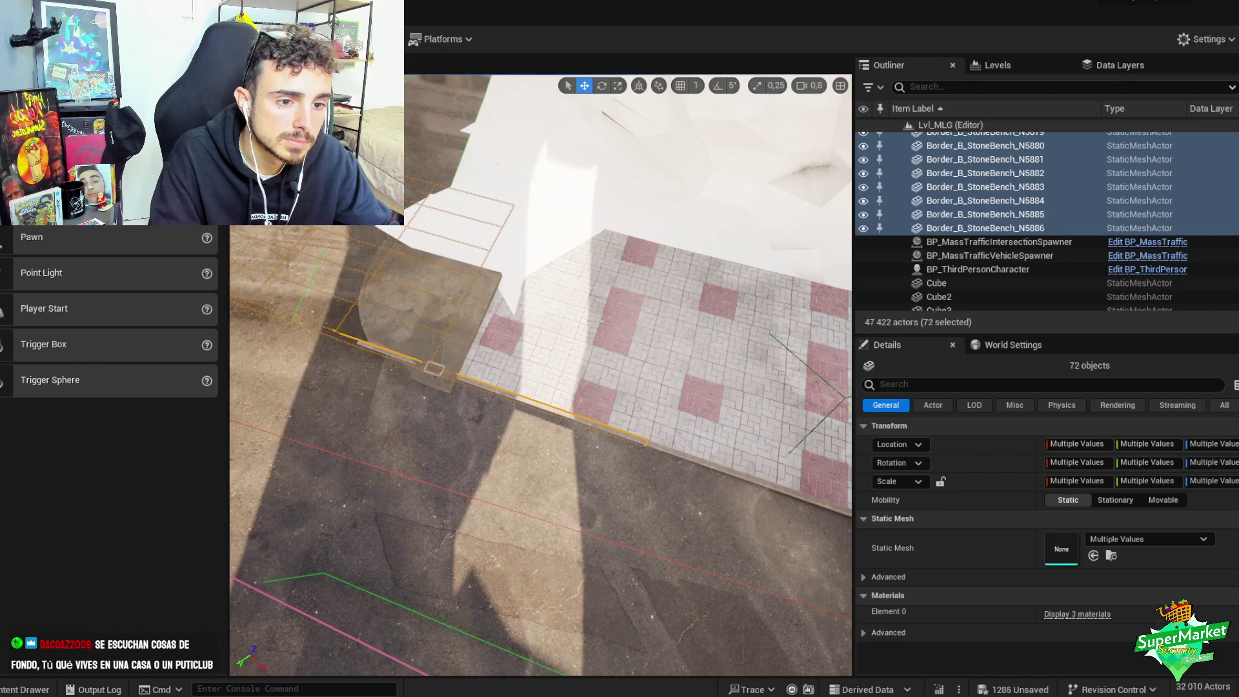
pyautogui.keyDown('ctrl'); pyautogui.click(614, 433); pyautogui.keyUp('ctrl')
pyautogui.keyDown('ctrl'); pyautogui.click(579, 420); pyautogui.keyUp('ctrl')
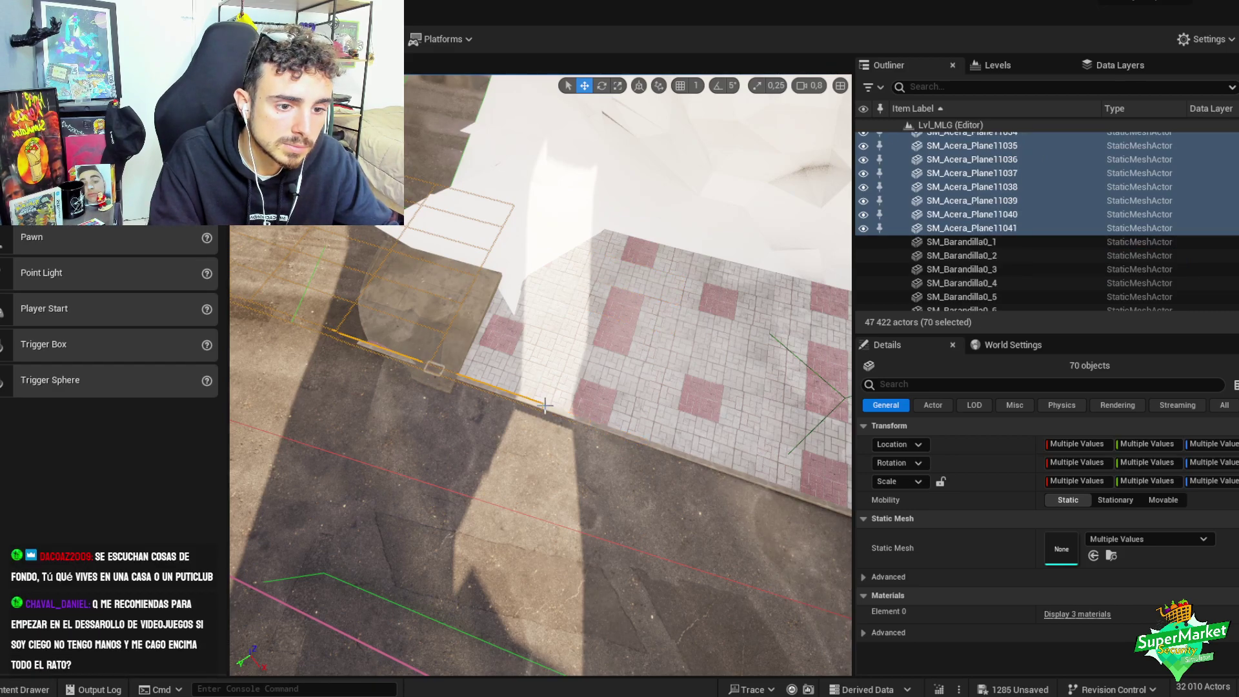
pyautogui.keyDown('ctrl'); pyautogui.click(546, 405); pyautogui.keyUp('ctrl')
pyautogui.keyDown('ctrl'); pyautogui.click(481, 386); pyautogui.keyUp('ctrl')
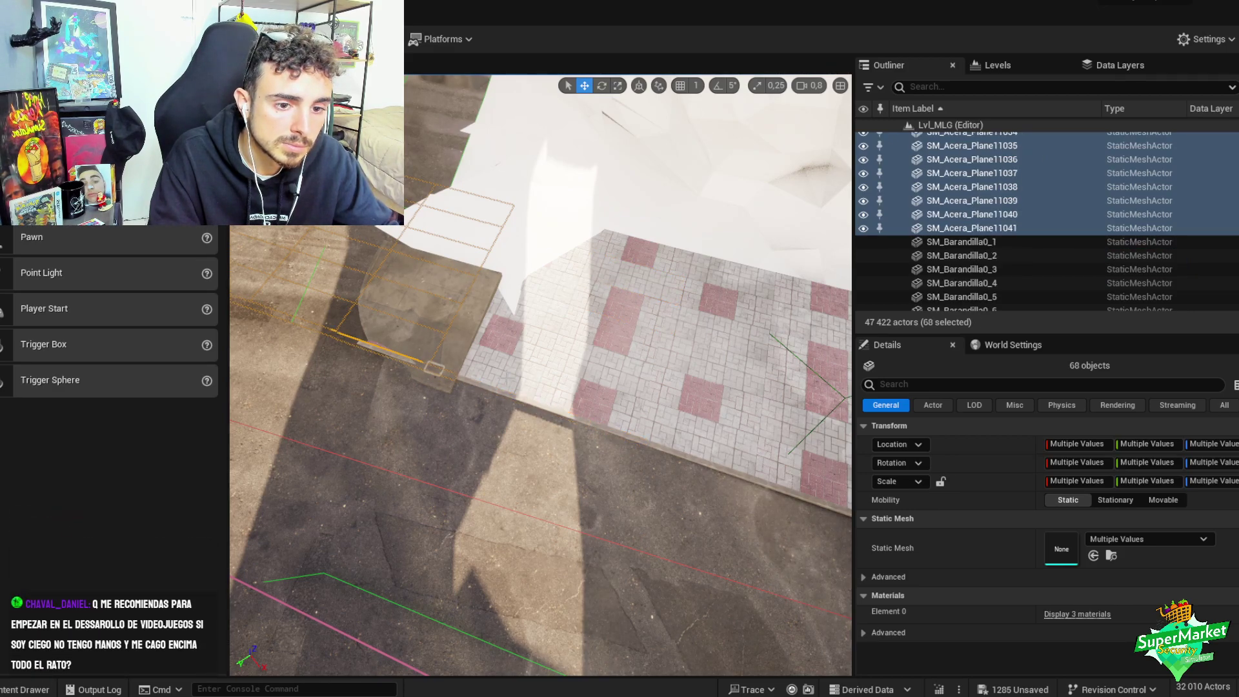
pyautogui.hotkey('ctrl', 'g')
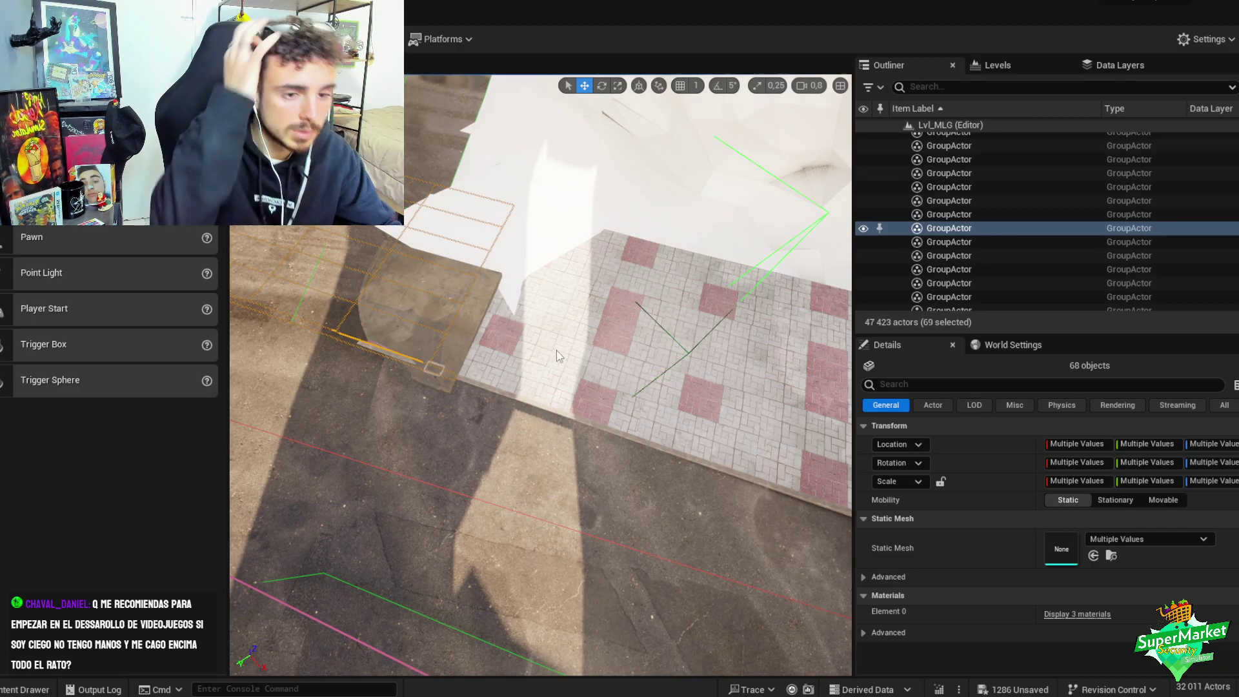
# - Delete the grouped tiles, then save all modified Lvl_MLG content and review the two map check warnings
pyautogui.press('Delete')
pyautogui.click(680, 386)
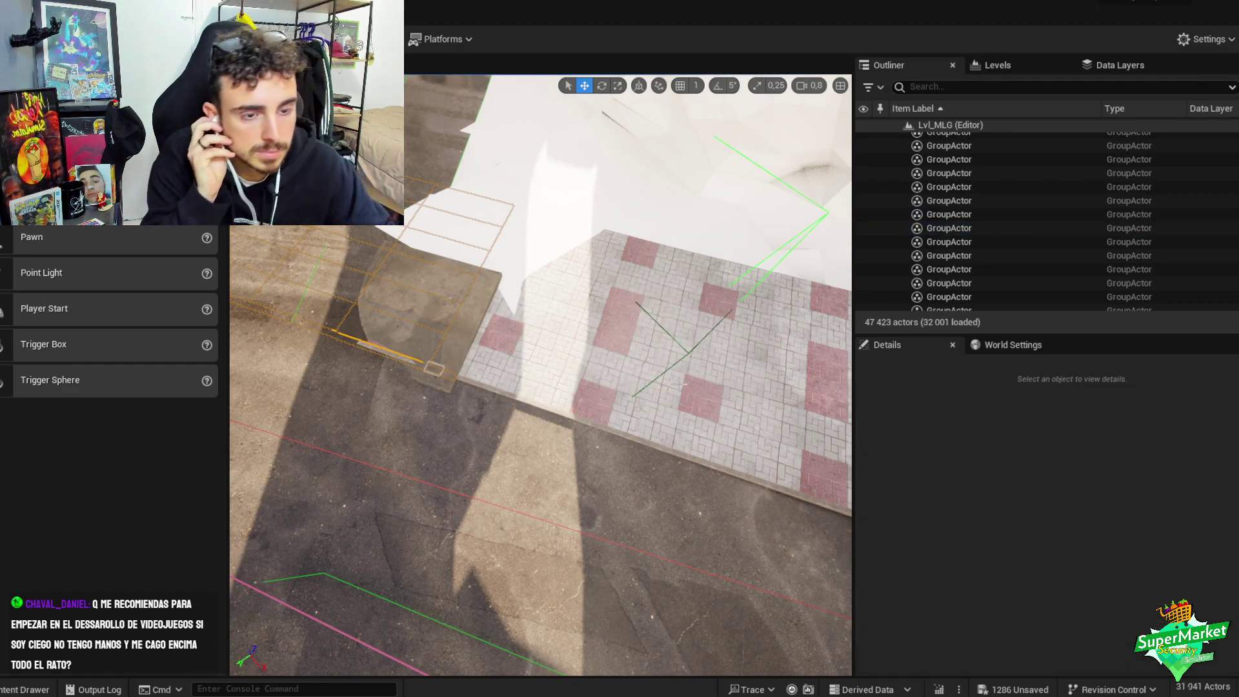
pyautogui.hotkey('ctrl', 'space')
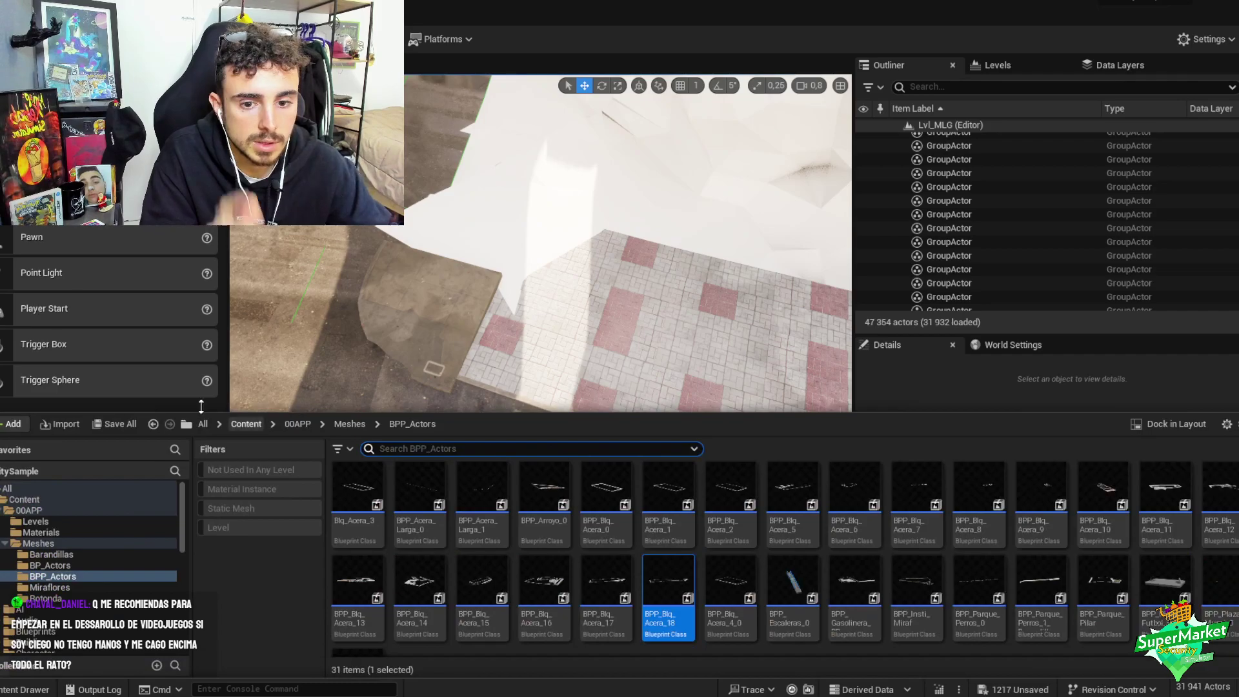
pyautogui.click(110, 424)
pyautogui.click(740, 498)
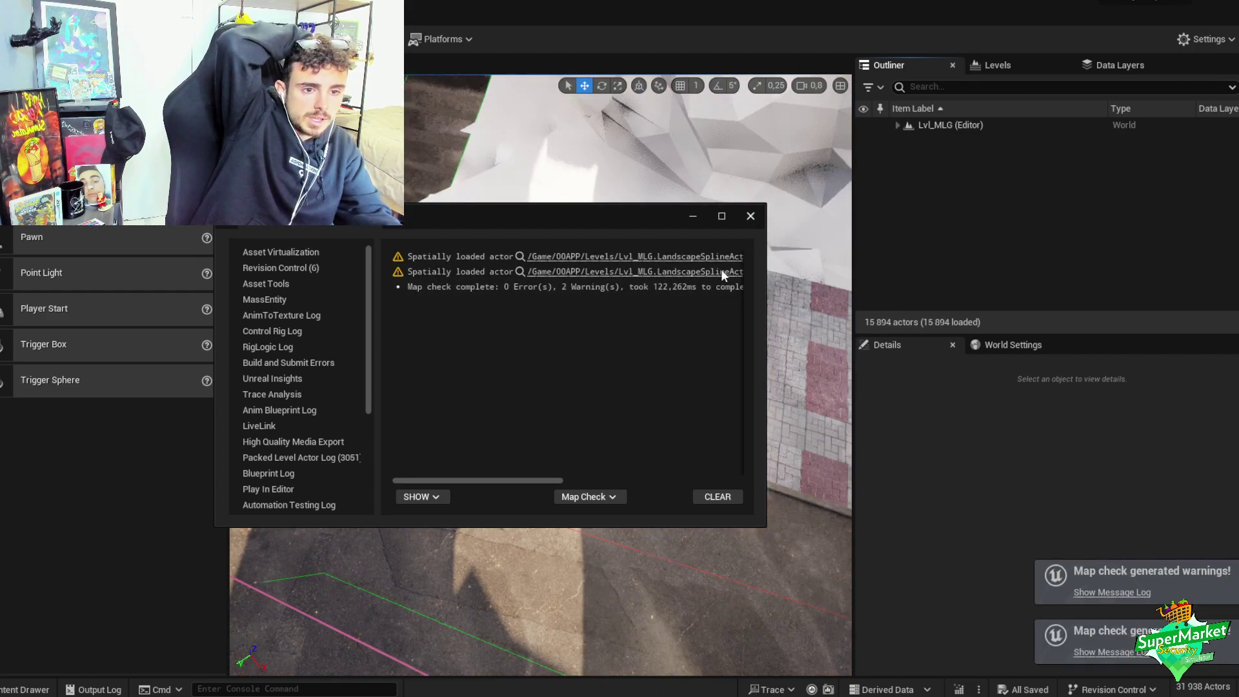
# - Close the map check log and select the 84-piece paved sidewalk strip beside the curb
pyautogui.click(751, 215)
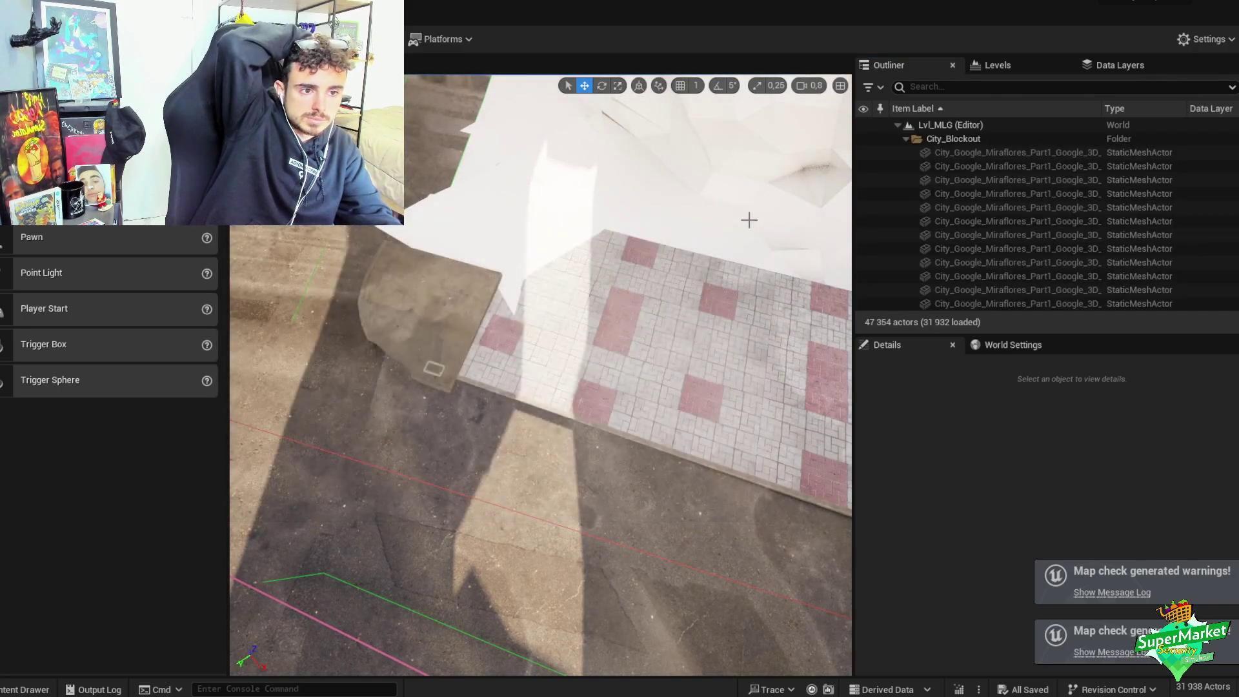
pyautogui.moveTo(541, 374); pyautogui.dragTo(605, 282, button='right')
pyautogui.click(516, 374)
pyautogui.click(634, 293)
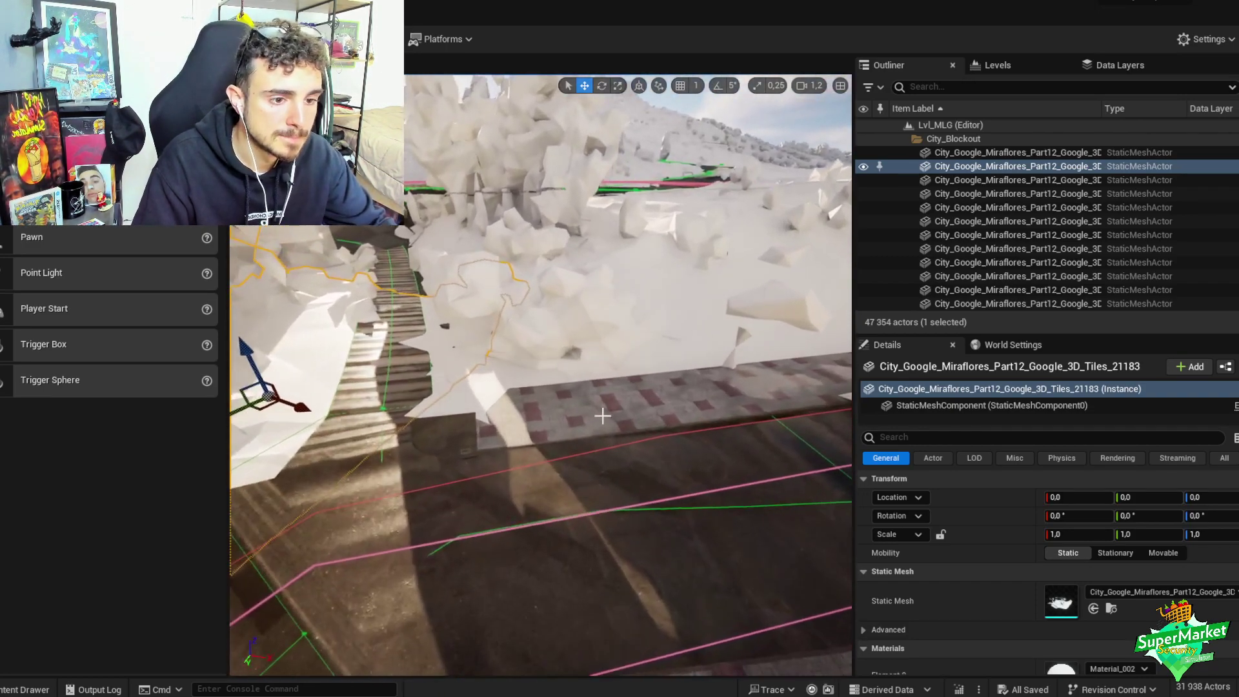
pyautogui.click(603, 416)
pyautogui.moveTo(603, 416); pyautogui.dragTo(619, 395, button='right')
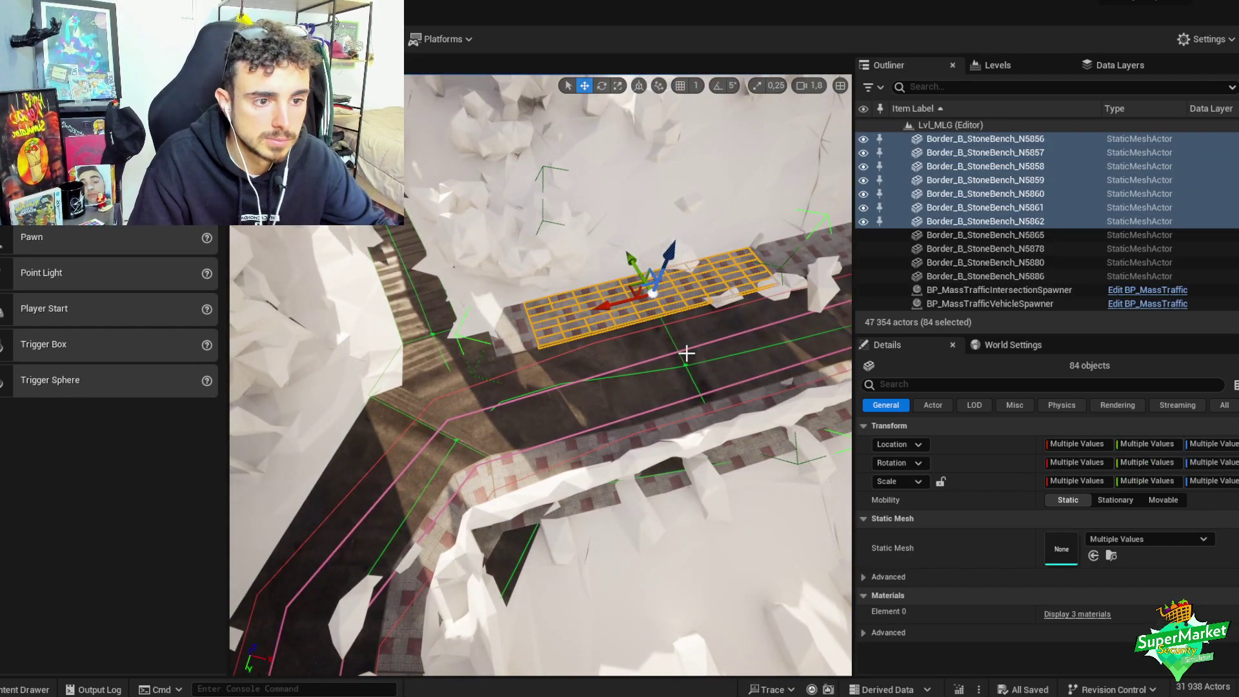
# - Duplicate the paved sidewalk strip, turn the copy about 90° and move it toward the curb
pyautogui.hotkey('ctrl', 'd')
pyautogui.moveTo(581, 319); pyautogui.dragTo(415, 367)
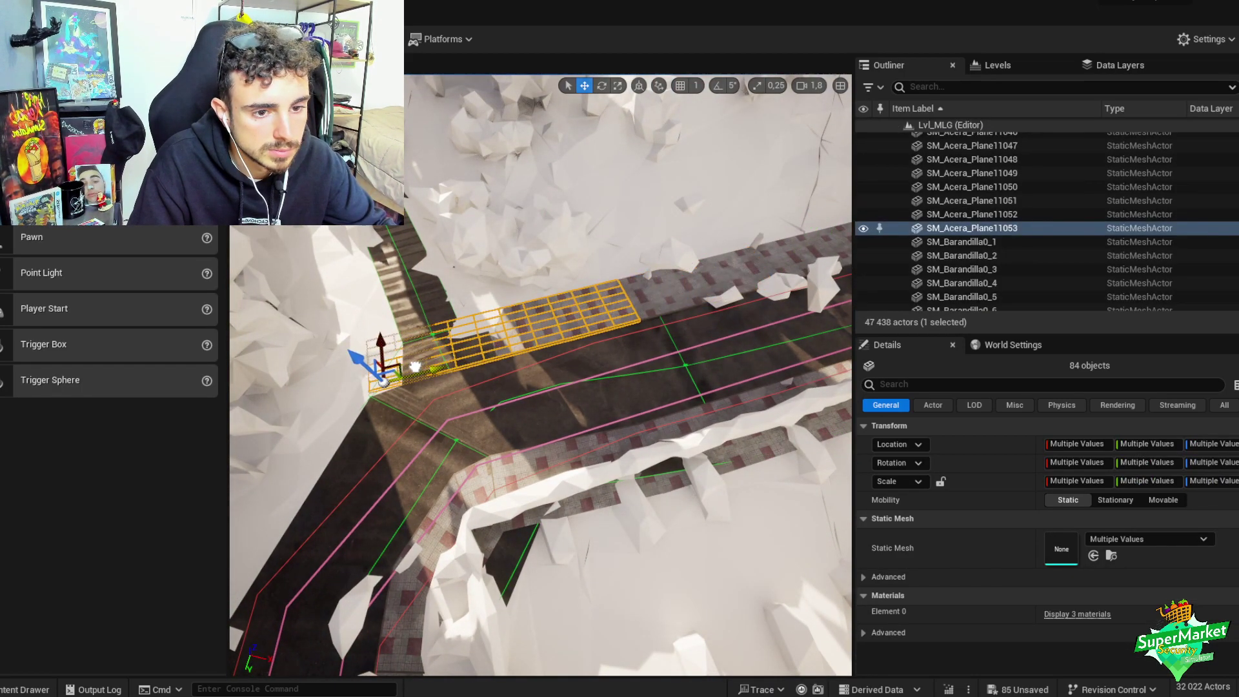
pyautogui.moveTo(360, 337); pyautogui.dragTo(664, 393, button='right')
pyautogui.press('e')
pyautogui.moveTo(664, 394); pyautogui.dragTo(637, 392)
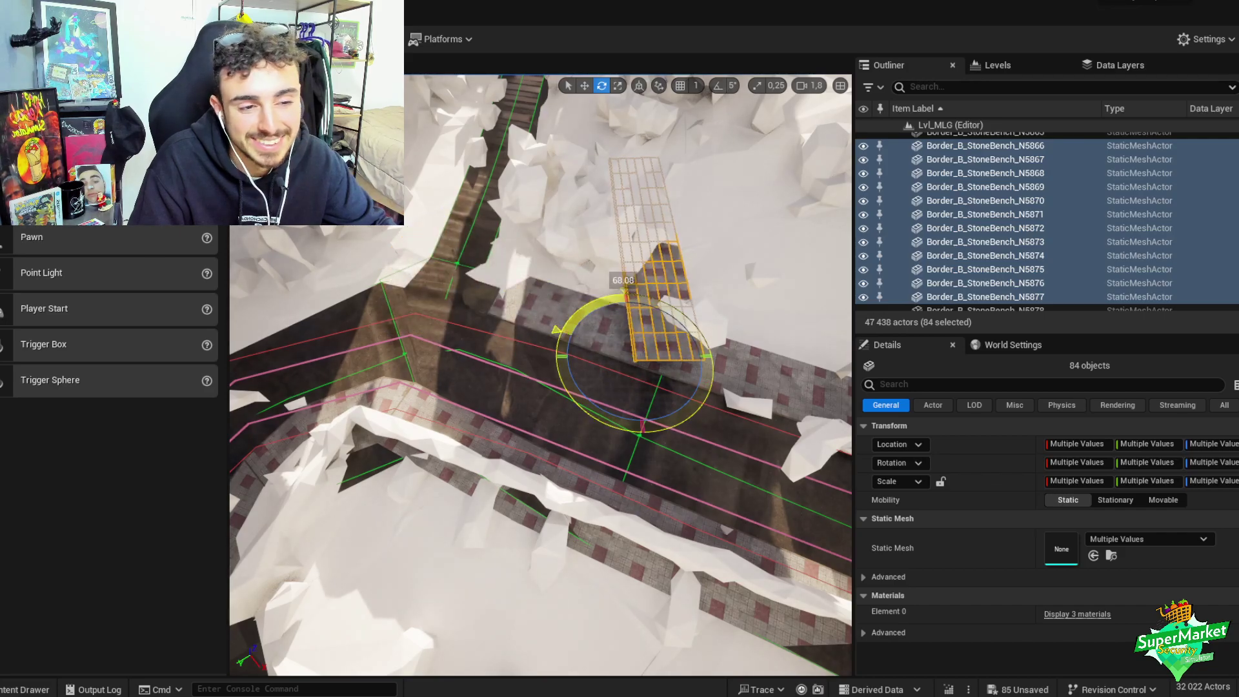
pyautogui.press('w')
pyautogui.moveTo(652, 347); pyautogui.dragTo(450, 249)
pyautogui.moveTo(458, 316); pyautogui.dragTo(458, 315, button='right')
pyautogui.moveTo(517, 429); pyautogui.dragTo(517, 429, button='right')
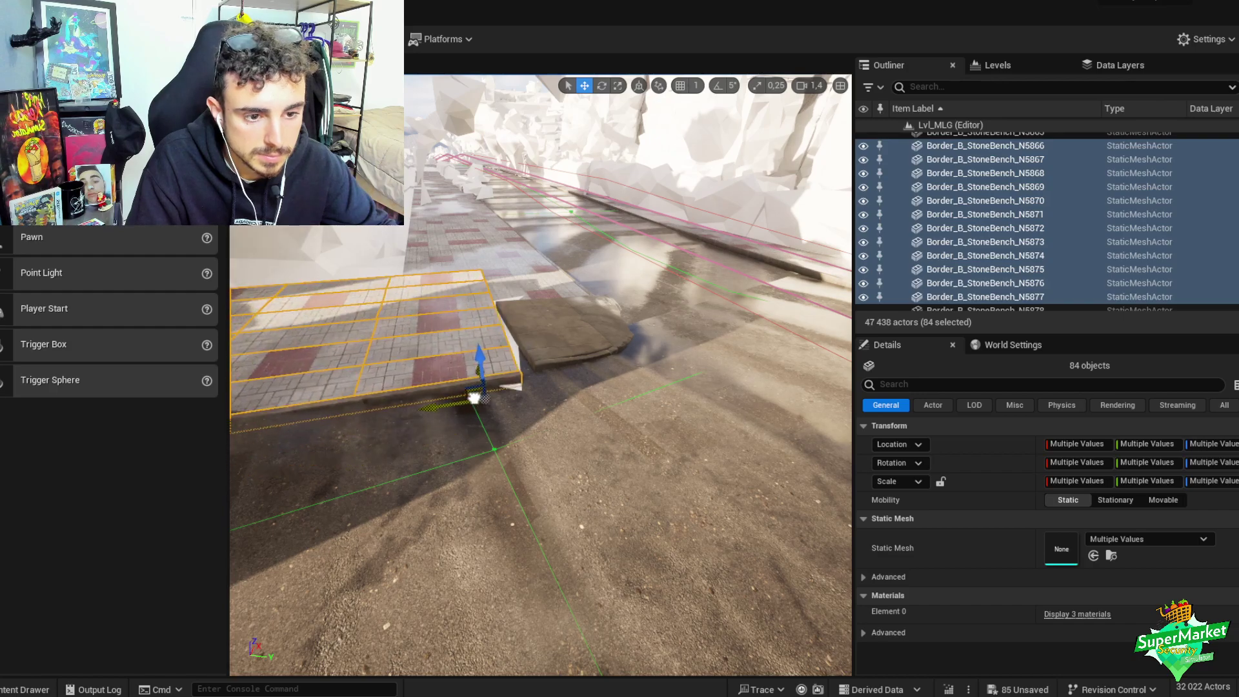
pyautogui.moveTo(503, 374)
pyautogui.mouseDown(button='right')
pyautogui.moveTo(547, 422)
pyautogui.moveTo(529, 437)
pyautogui.moveTo(518, 390)
pyautogui.mouseUp(button='right')
# - Slide the copied strip sideways to fit along the curb and group its pieces
pyautogui.press('e')
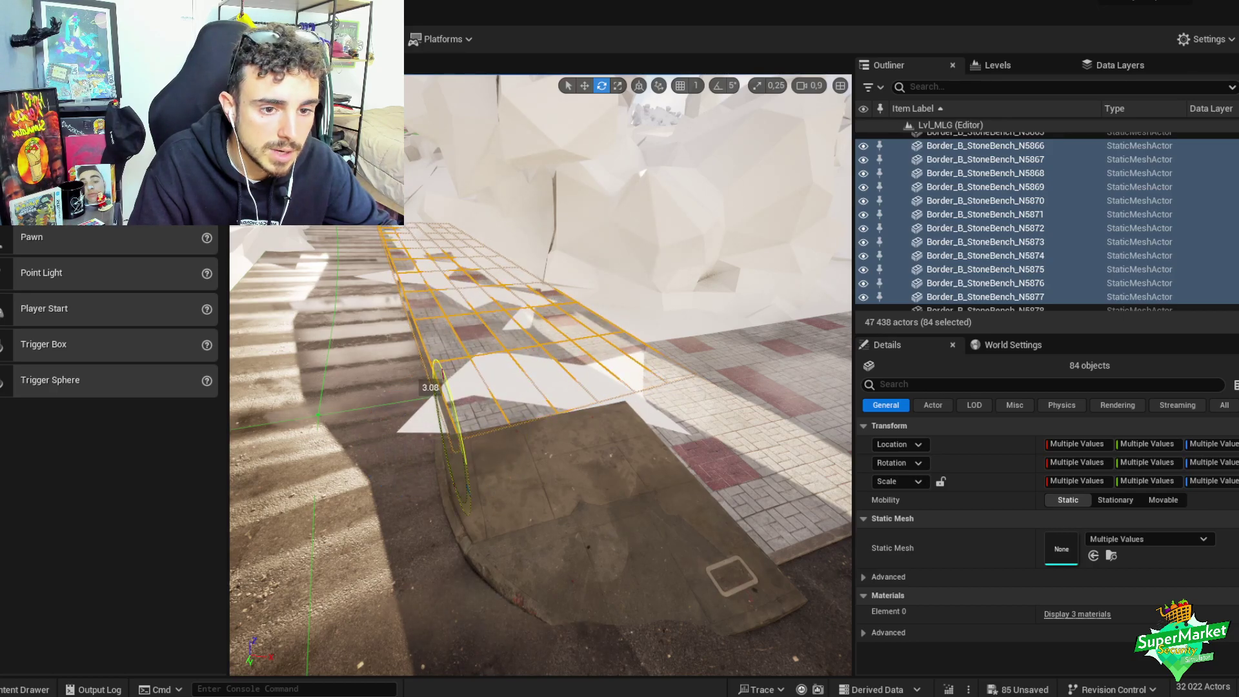
pyautogui.scroll(3, 518, 391)
pyautogui.moveTo(517, 390); pyautogui.dragTo(518, 390, button='right')
pyautogui.moveTo(652, 256); pyautogui.dragTo(651, 256, button='right')
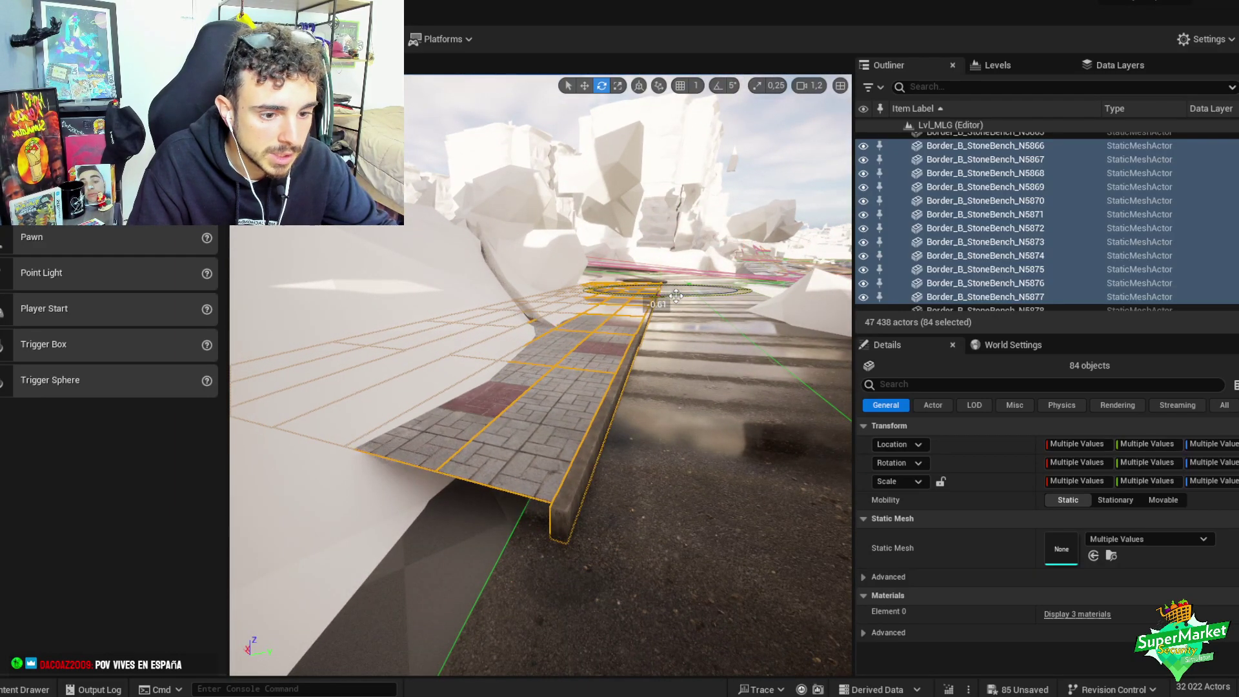
pyautogui.press('w')
pyautogui.scroll(-1, 677, 295)
pyautogui.moveTo(676, 296); pyautogui.dragTo(676, 295, button='right')
pyautogui.scroll(-1, 478, 405)
pyautogui.moveTo(477, 405); pyautogui.dragTo(478, 405, button='right')
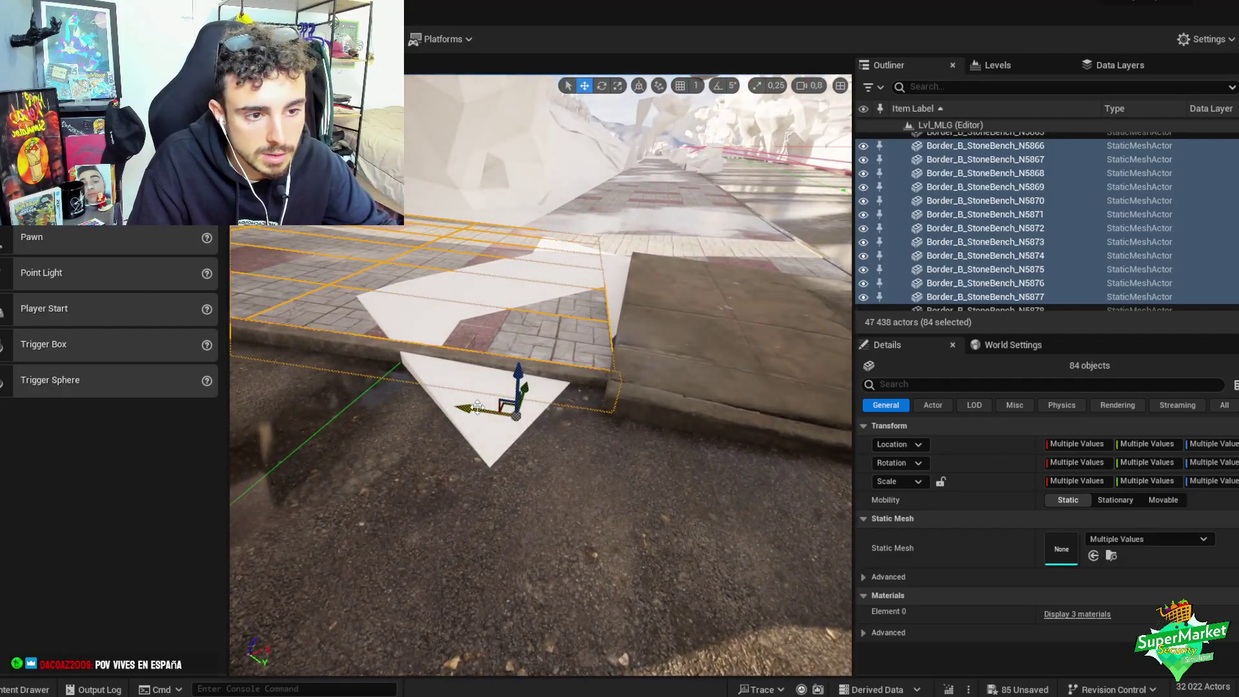
pyautogui.moveTo(554, 408); pyautogui.dragTo(617, 383)
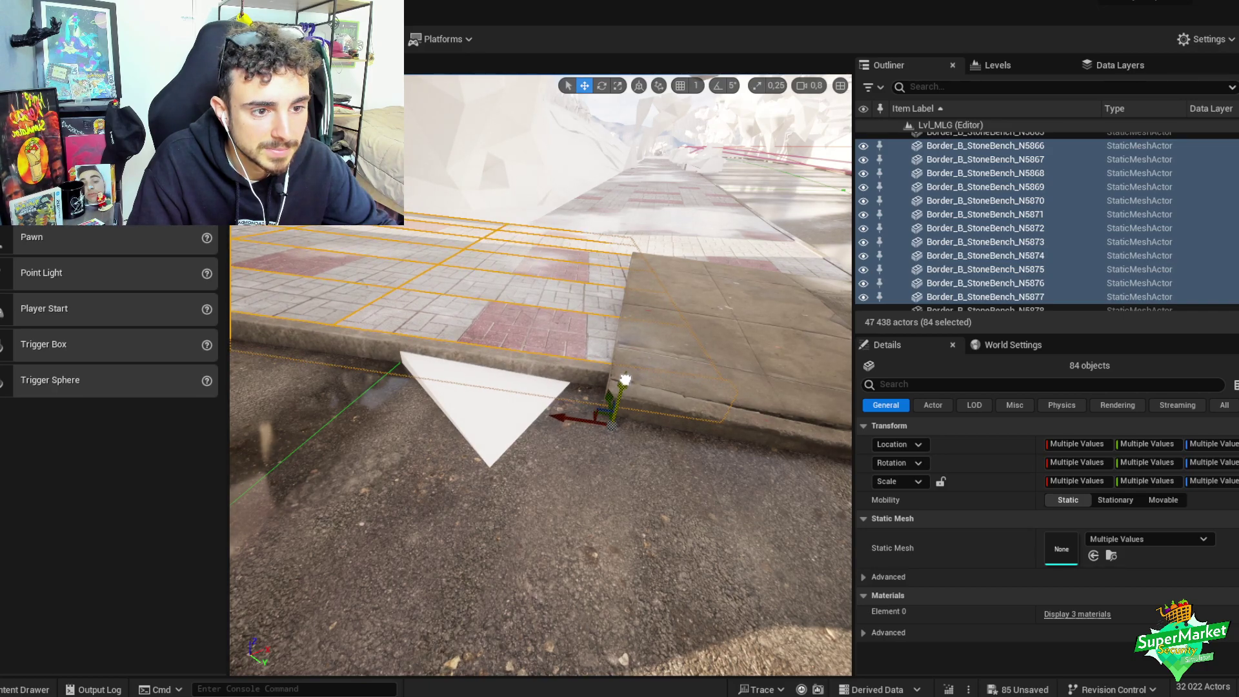
pyautogui.moveTo(642, 362); pyautogui.dragTo(642, 361, button='right')
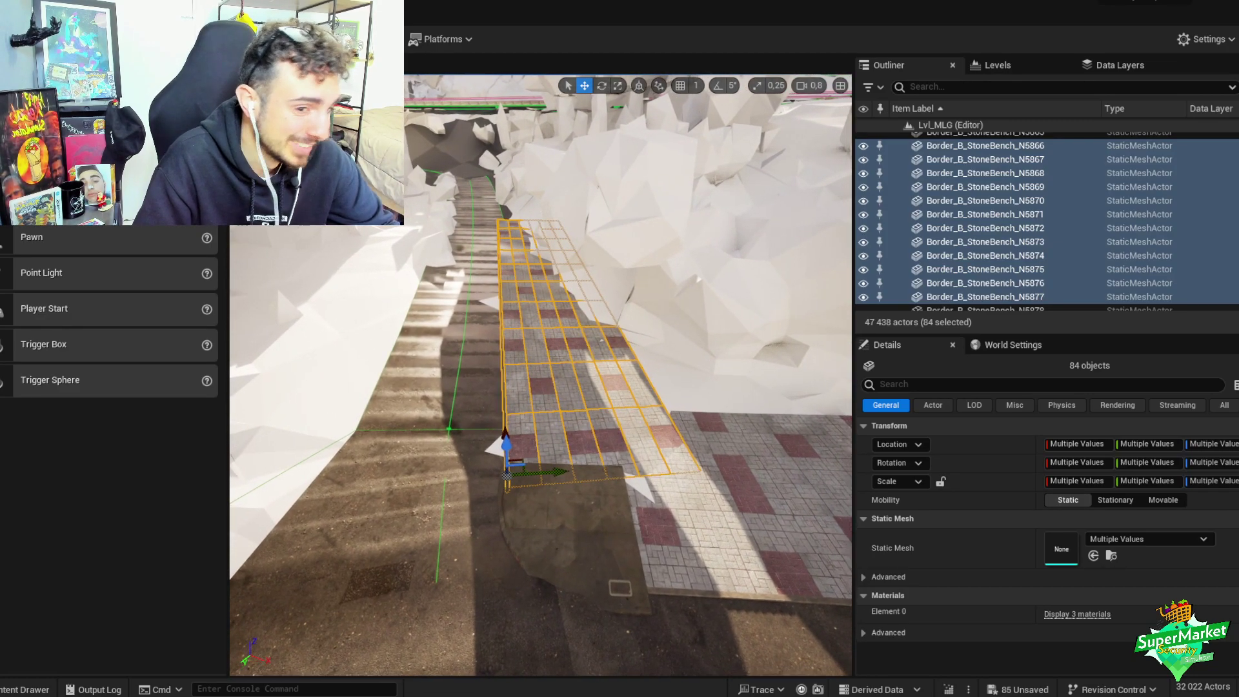
pyautogui.hotkey('ctrl', 'g')
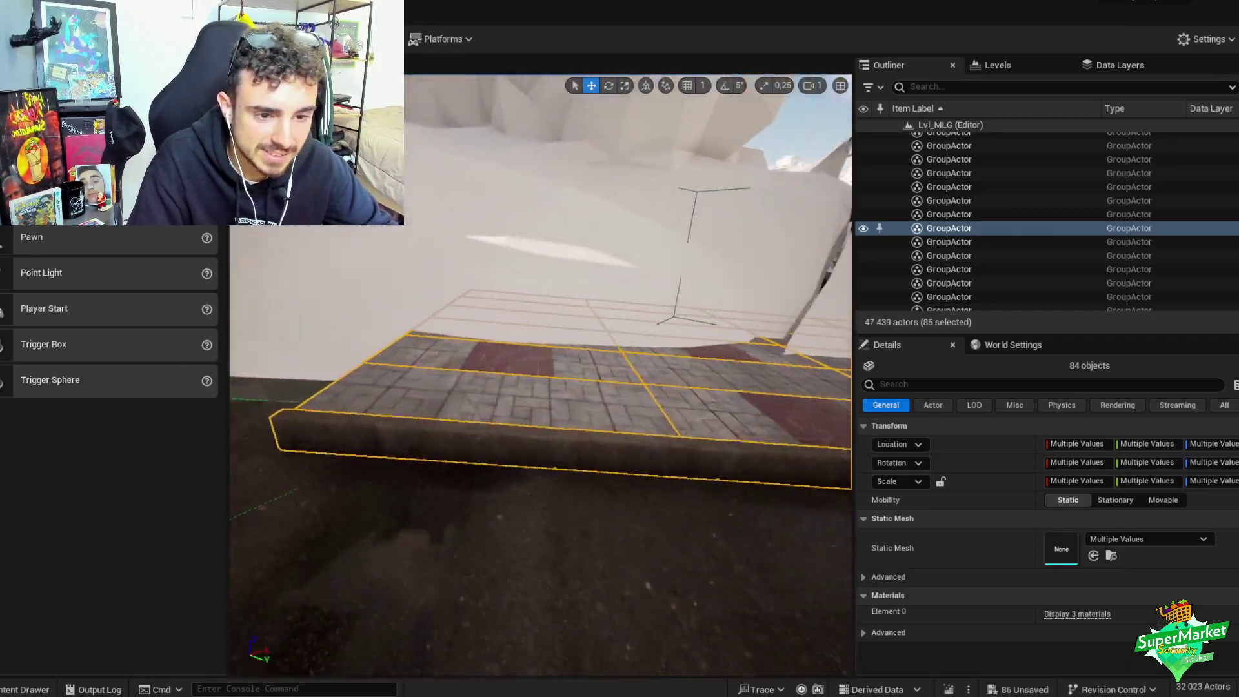
# - Regroup the sidewalk strip and Alt-drag a copy further along the narrow street
pyautogui.hotkey('ctrl', 'z')
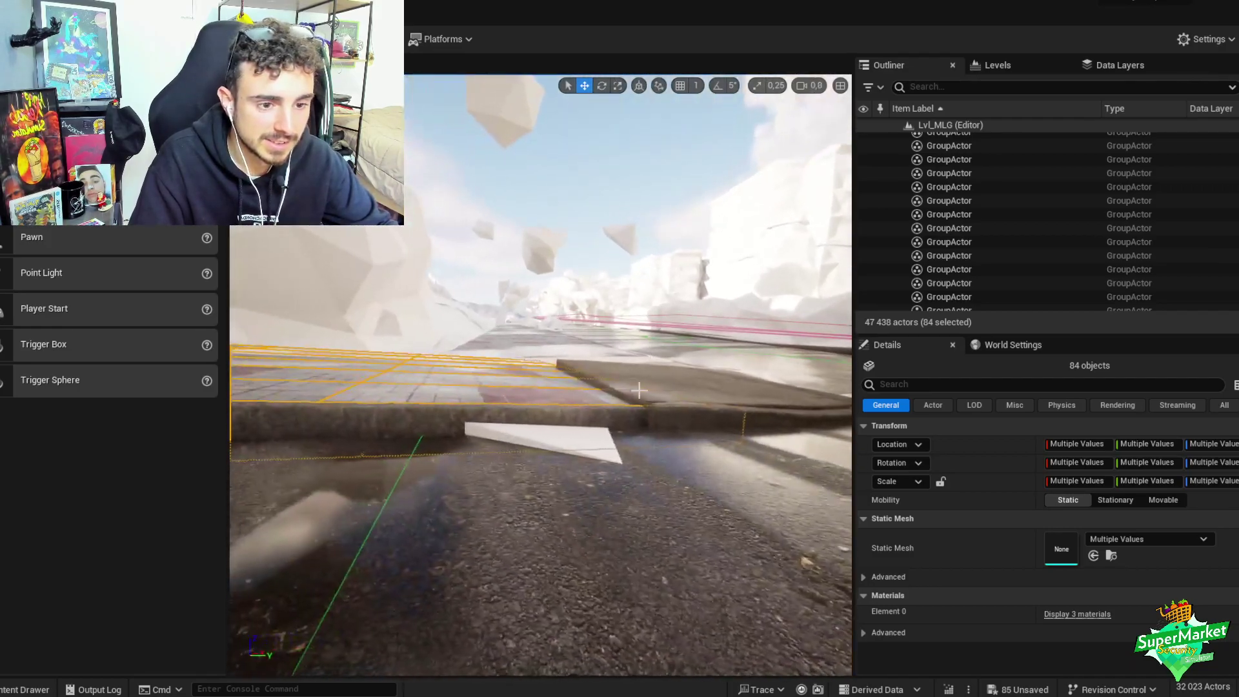
pyautogui.moveTo(632, 412); pyautogui.dragTo(581, 426, button='right')
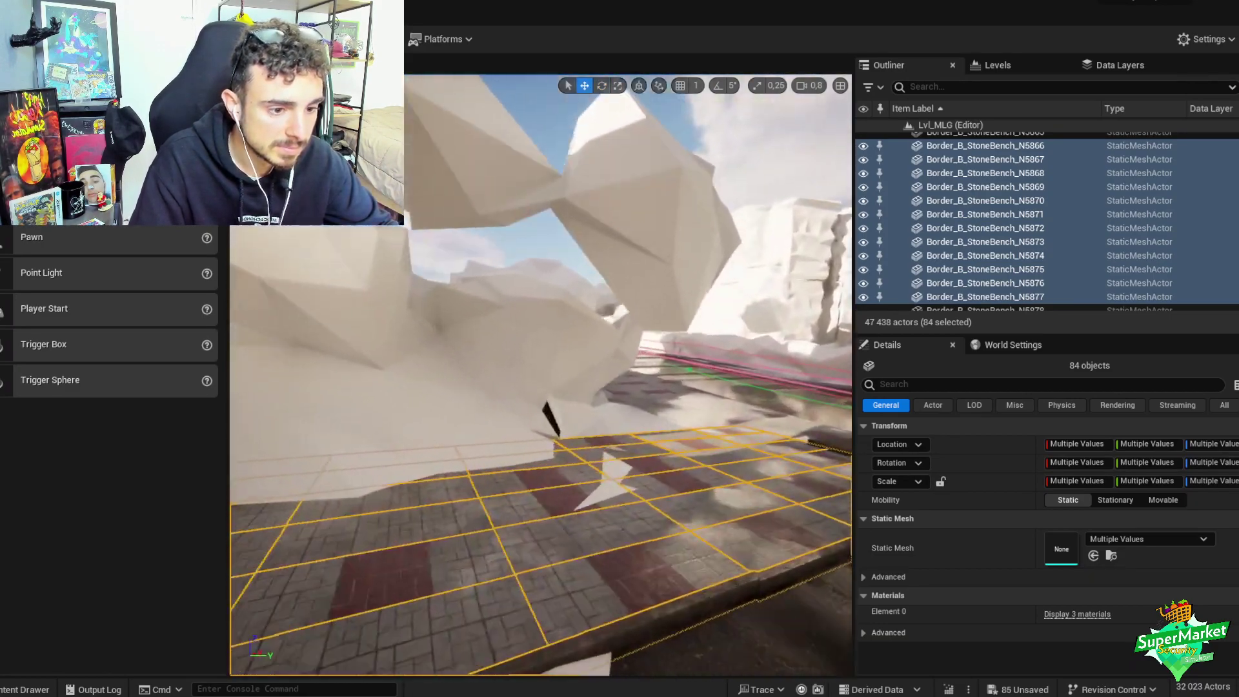
pyautogui.moveTo(581, 426); pyautogui.dragTo(494, 394, button='right')
pyautogui.hotkey('ctrl', 'g')
pyautogui.keyDown('alt'); pyautogui.moveTo(646, 397); pyautogui.dragTo(290, 428); pyautogui.keyUp('alt')
pyautogui.moveTo(291, 428); pyautogui.dragTo(592, 424, button='right')
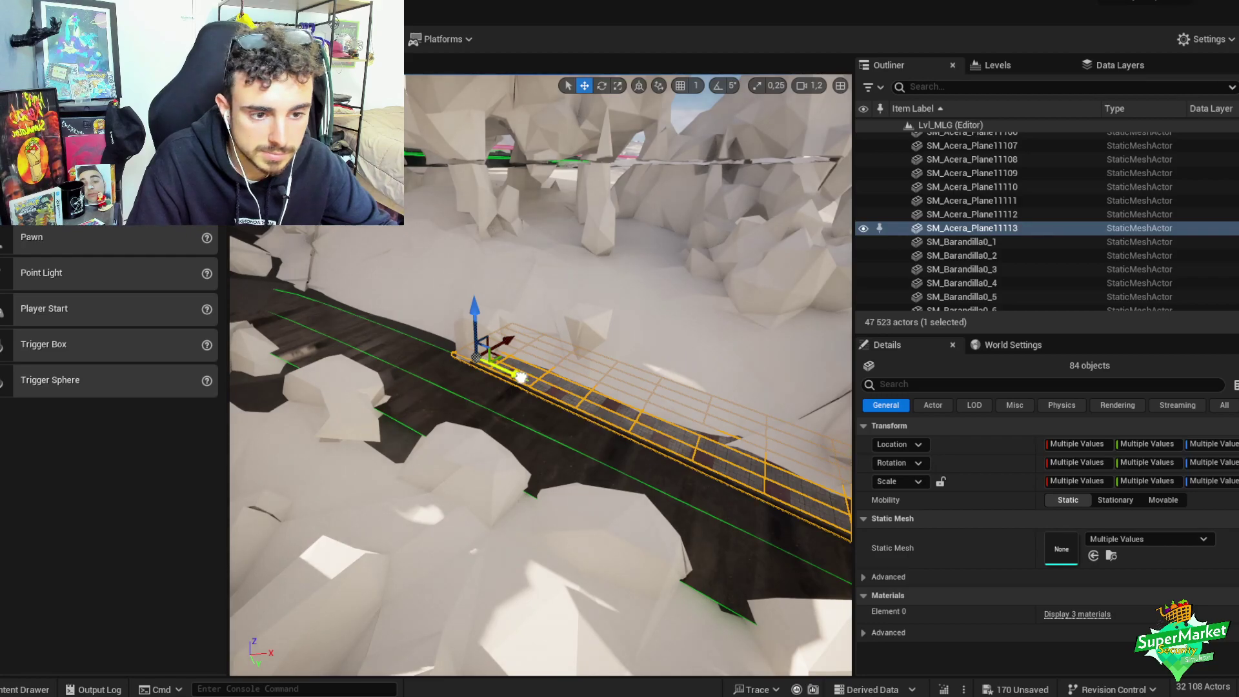
pyautogui.press('f')
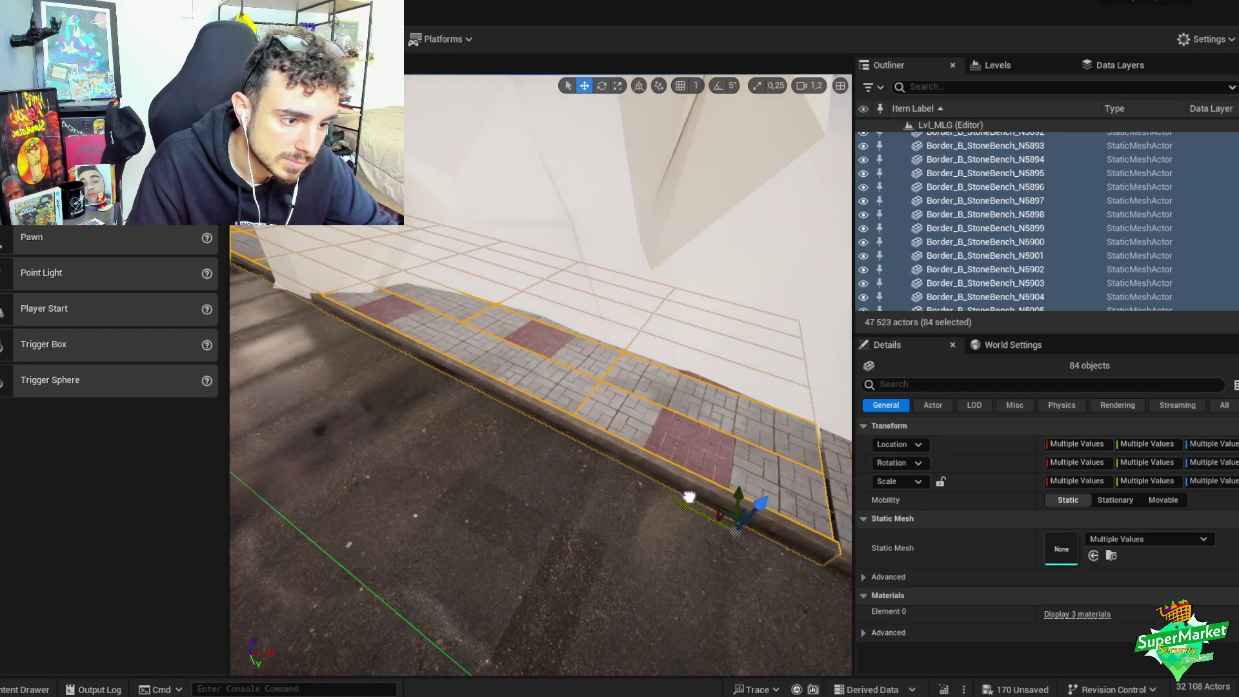
# - Rotate the new strip copy to follow the curb, check its alignment, and group its pieces
pyautogui.moveTo(694, 501); pyautogui.dragTo(387, 443, button='right')
pyautogui.scroll(-2, 671, 497)
pyautogui.moveTo(387, 442); pyautogui.dragTo(390, 447)
pyautogui.moveTo(390, 447); pyautogui.dragTo(381, 439, button='right')
pyautogui.scroll(2, 385, 443)
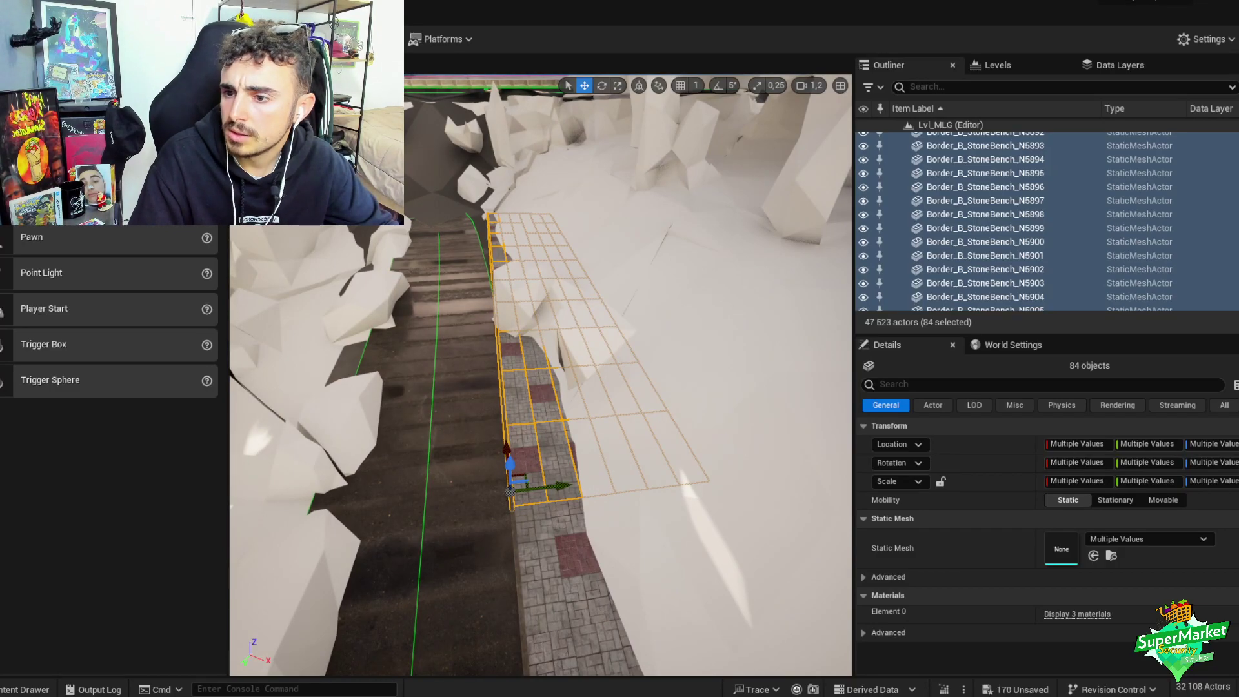
pyautogui.moveTo(514, 419); pyautogui.dragTo(517, 541, button='right')
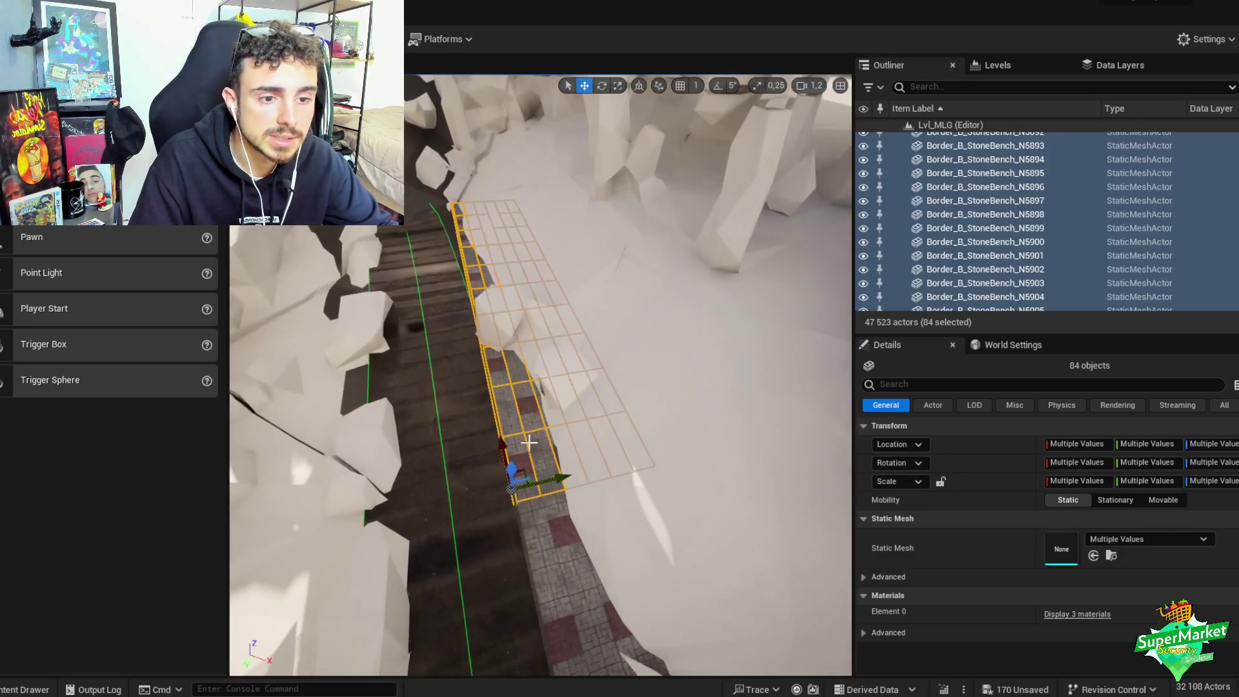
pyautogui.press('e')
pyautogui.moveTo(507, 560); pyautogui.dragTo(511, 569)
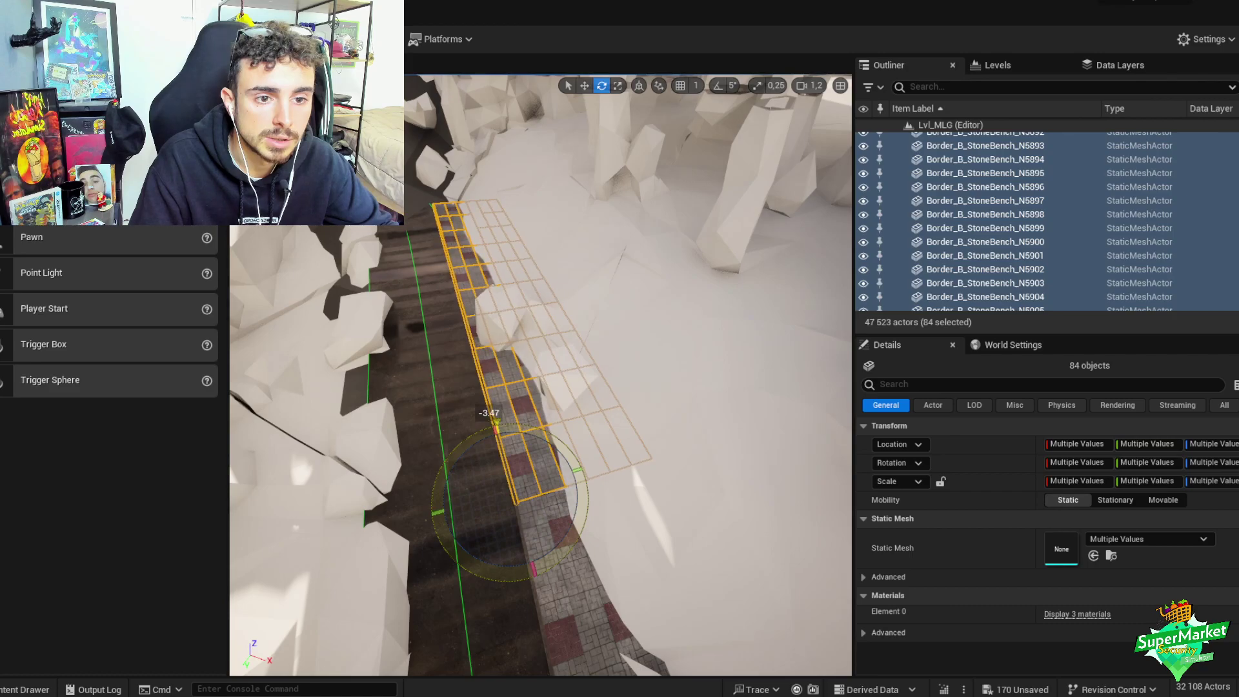
pyautogui.moveTo(511, 569); pyautogui.dragTo(658, 373, button='right')
pyautogui.press('w')
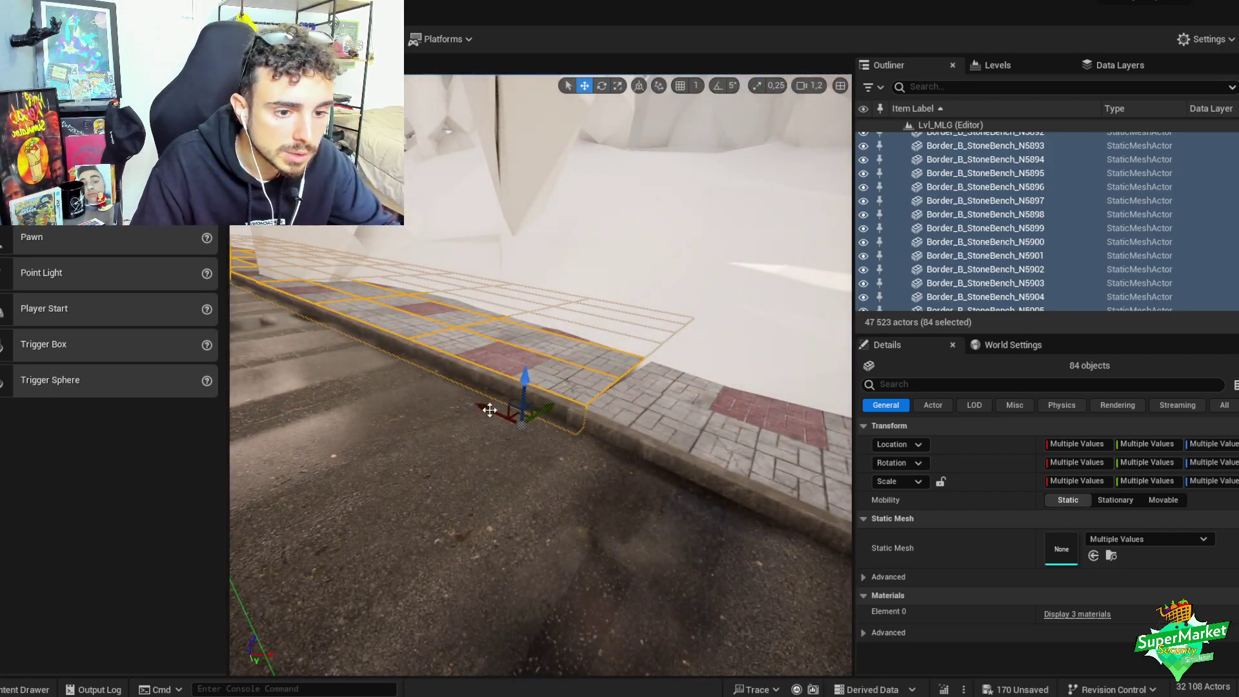
pyautogui.moveTo(510, 426); pyautogui.dragTo(562, 406, button='right')
pyautogui.scroll(-2, 528, 439)
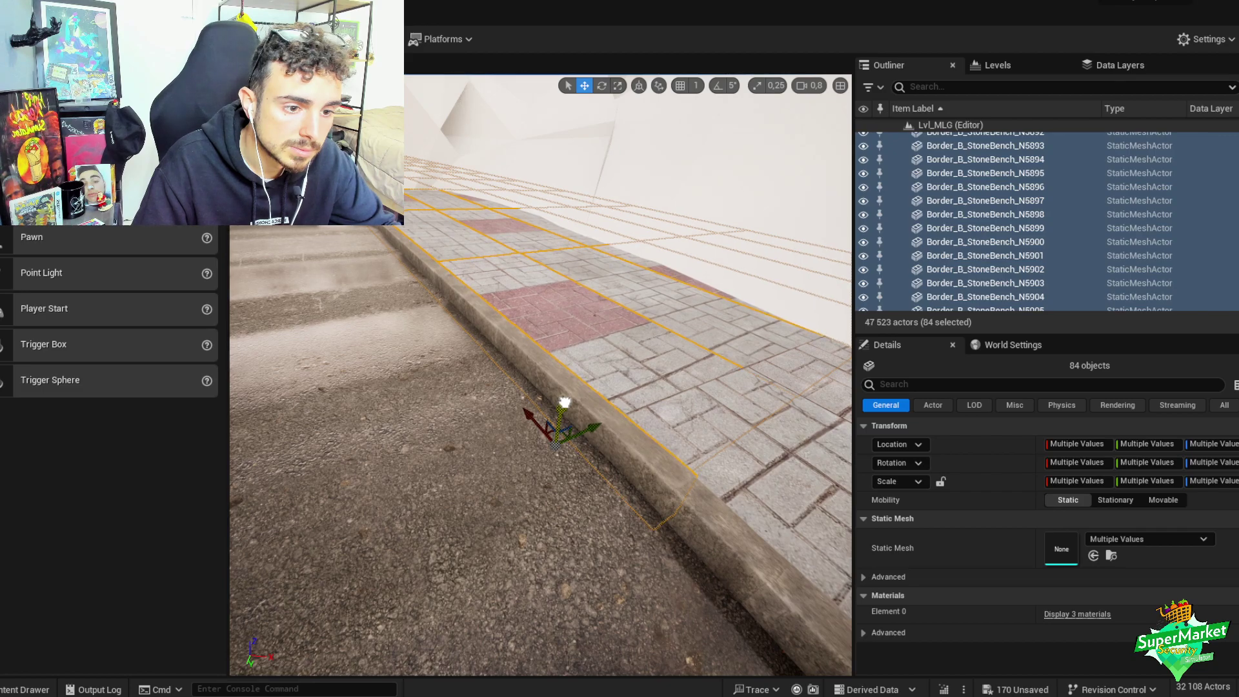
pyautogui.hotkey('ctrl', 'g')
pyautogui.moveTo(565, 338)
pyautogui.mouseDown(button='right')
pyautogui.moveTo(556, 420)
pyautogui.moveTo(571, 452)
pyautogui.moveTo(565, 343)
pyautogui.mouseUp(button='right')
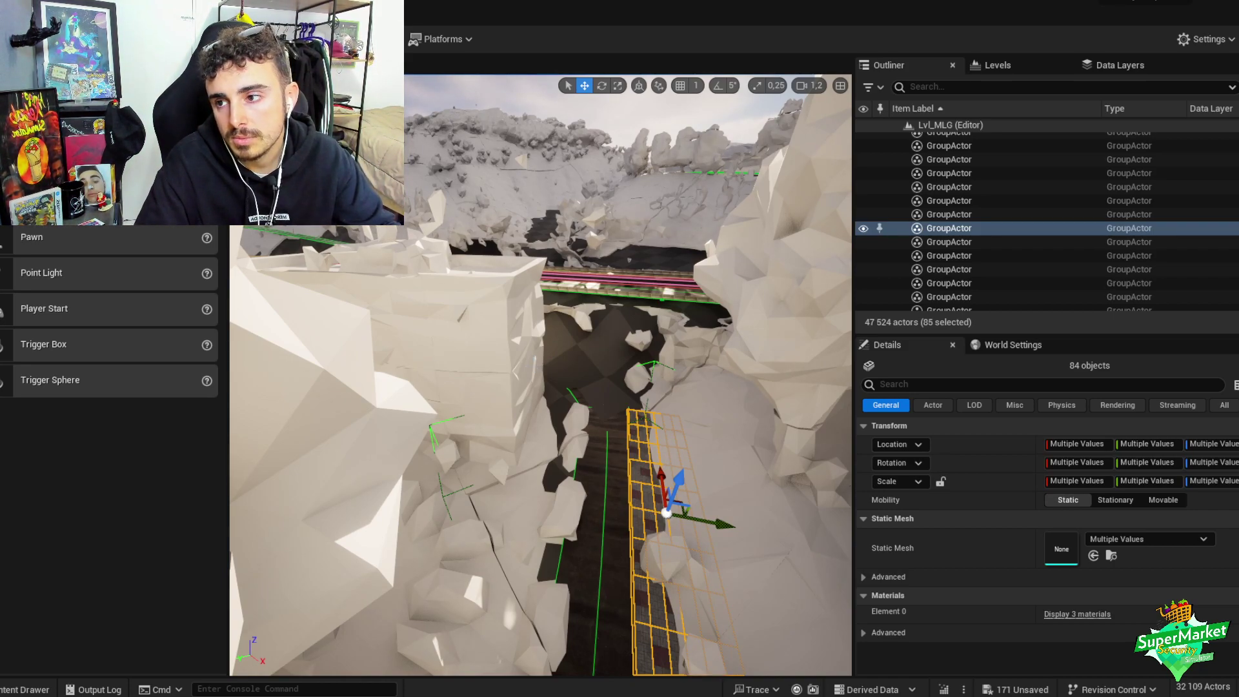
# - Select road spline LandscapeSplineActor53 and switch to Landscape mode with Shift+2
pyautogui.scroll(2, 541, 374)
pyautogui.moveTo(541, 374); pyautogui.dragTo(470, 422, button='right')
pyautogui.click(418, 415)
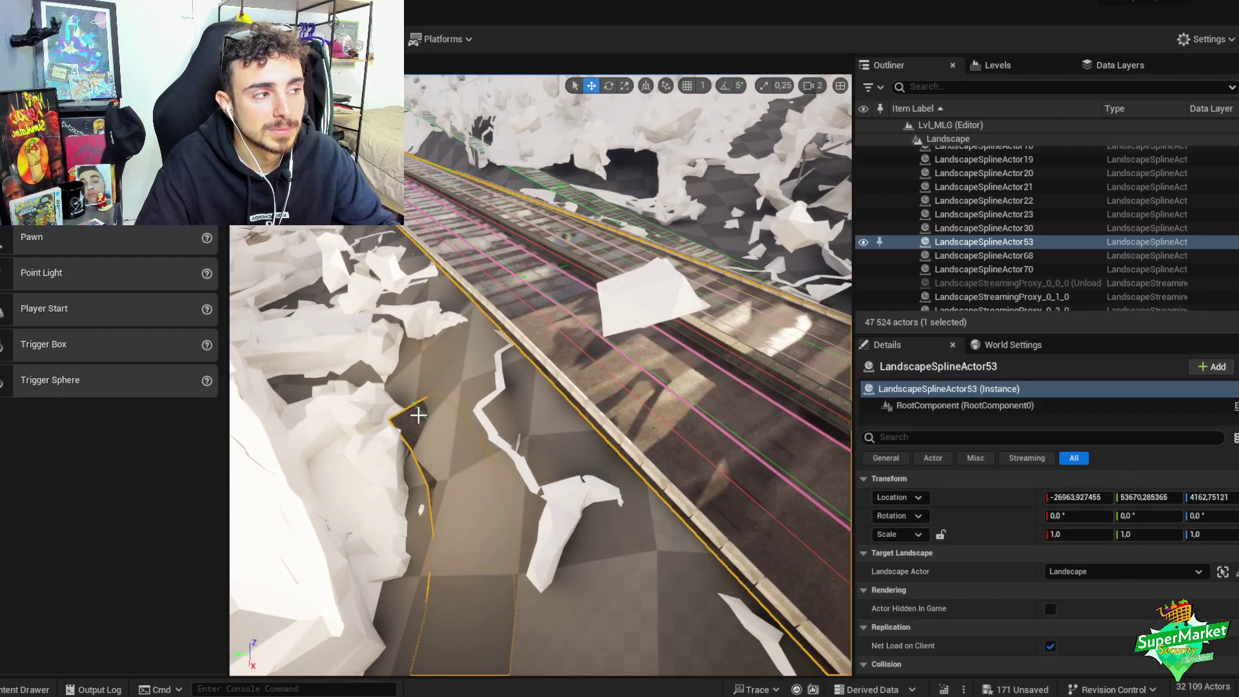
pyautogui.moveTo(532, 325); pyautogui.dragTo(585, 323, button='right')
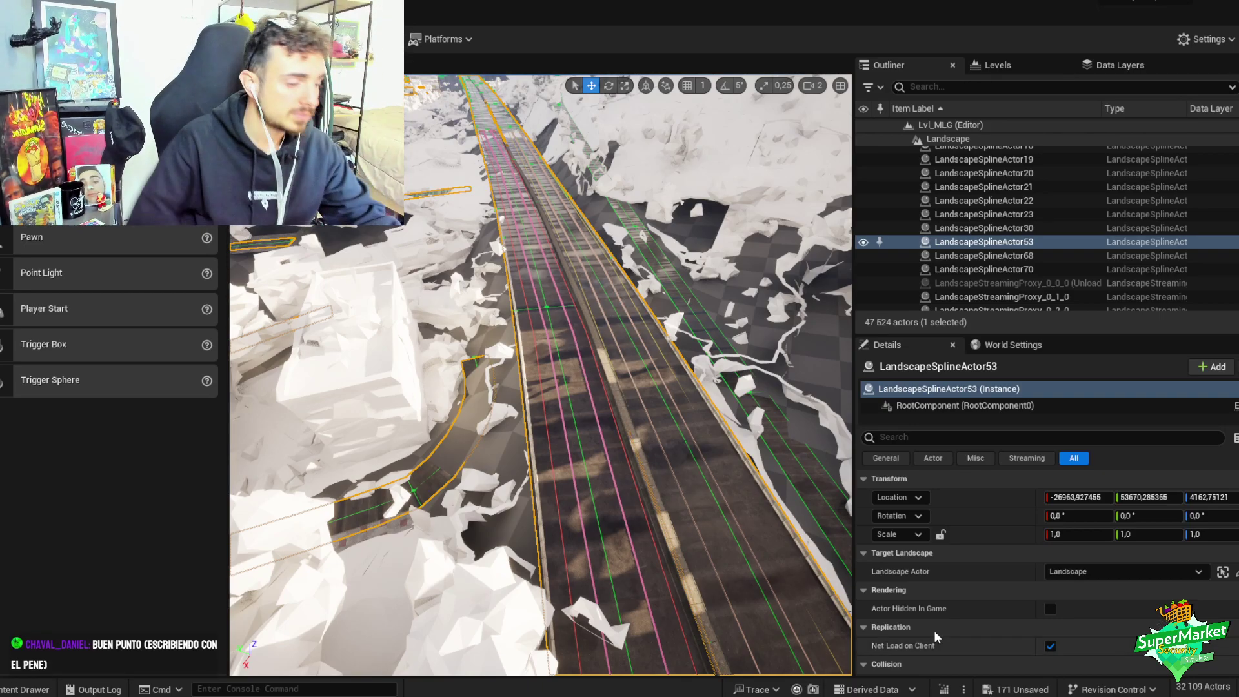
pyautogui.moveTo(541, 374); pyautogui.dragTo(472, 424, button='right')
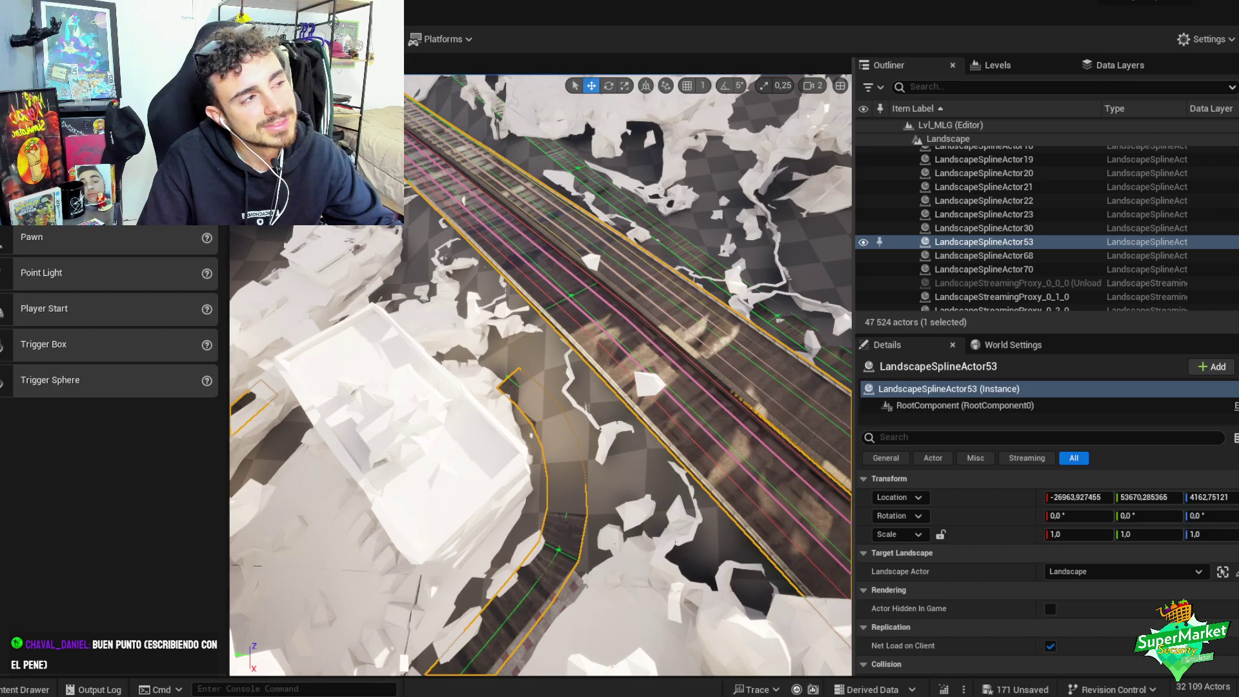
pyautogui.moveTo(472, 425); pyautogui.dragTo(496, 466, button='right')
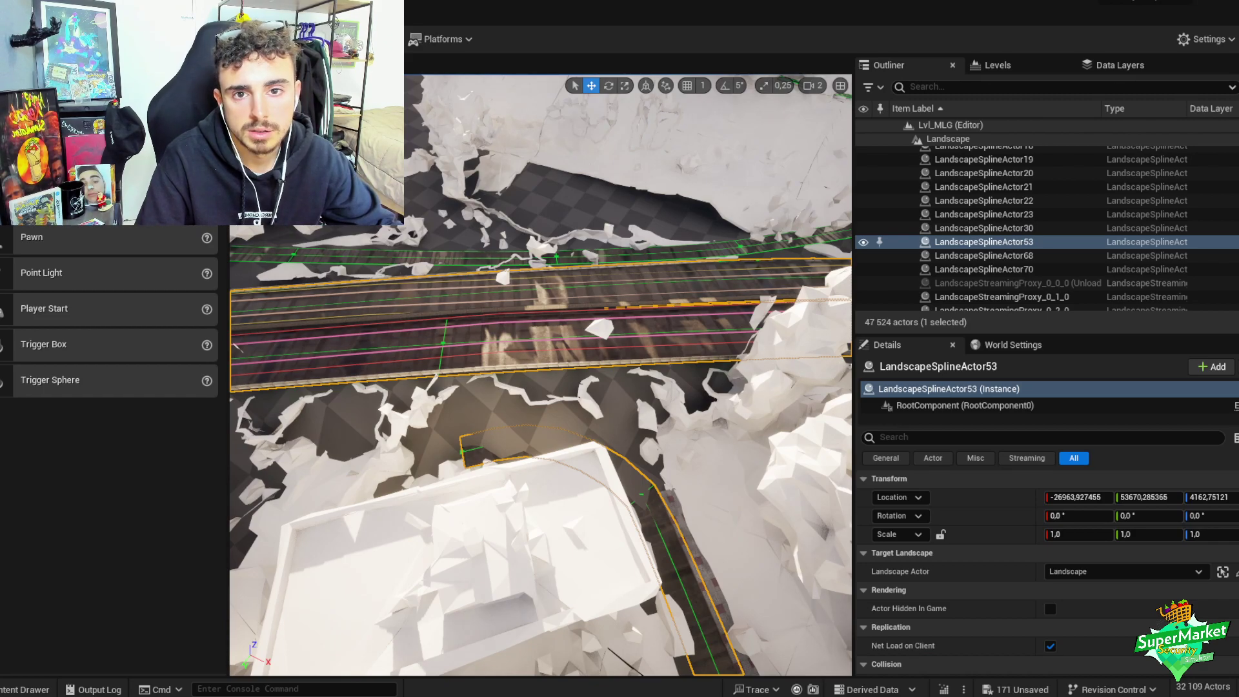
pyautogui.hotkey('shift', '2')
# - Pick the Splines_Roads layer and toggle Raise/Lower Terrain on the road segment near the building
pyautogui.click(102, 300)
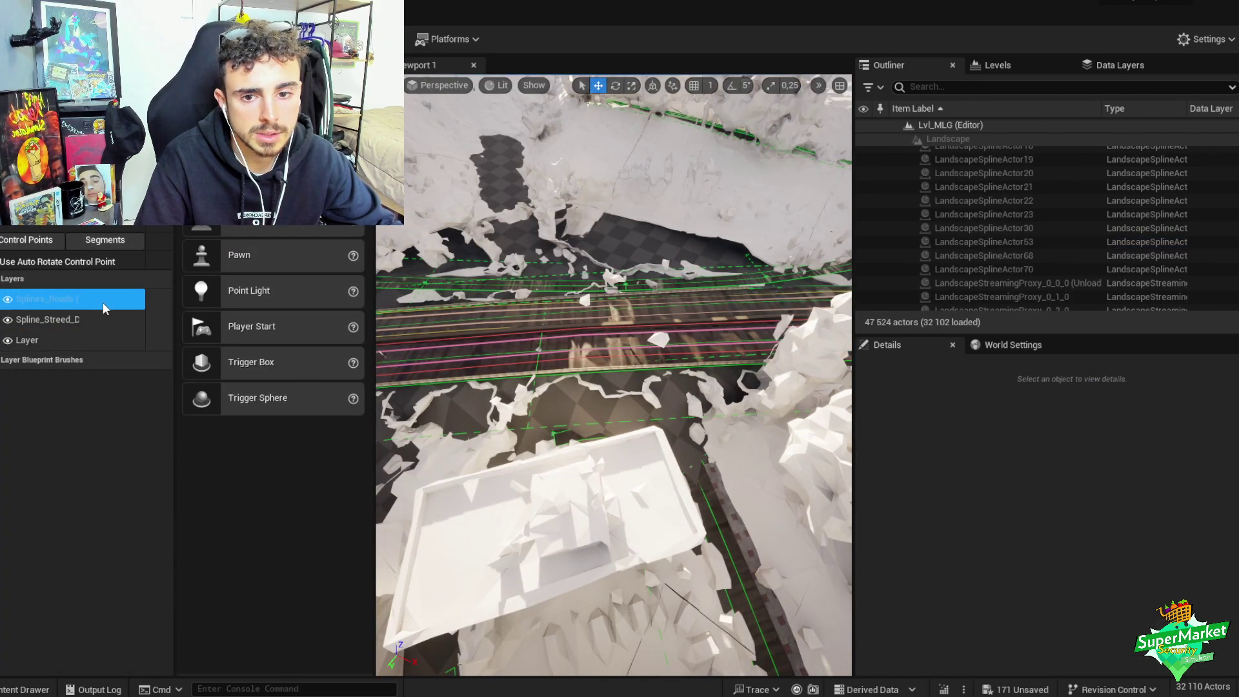
pyautogui.click(542, 388)
pyautogui.press('f')
pyautogui.press('r')
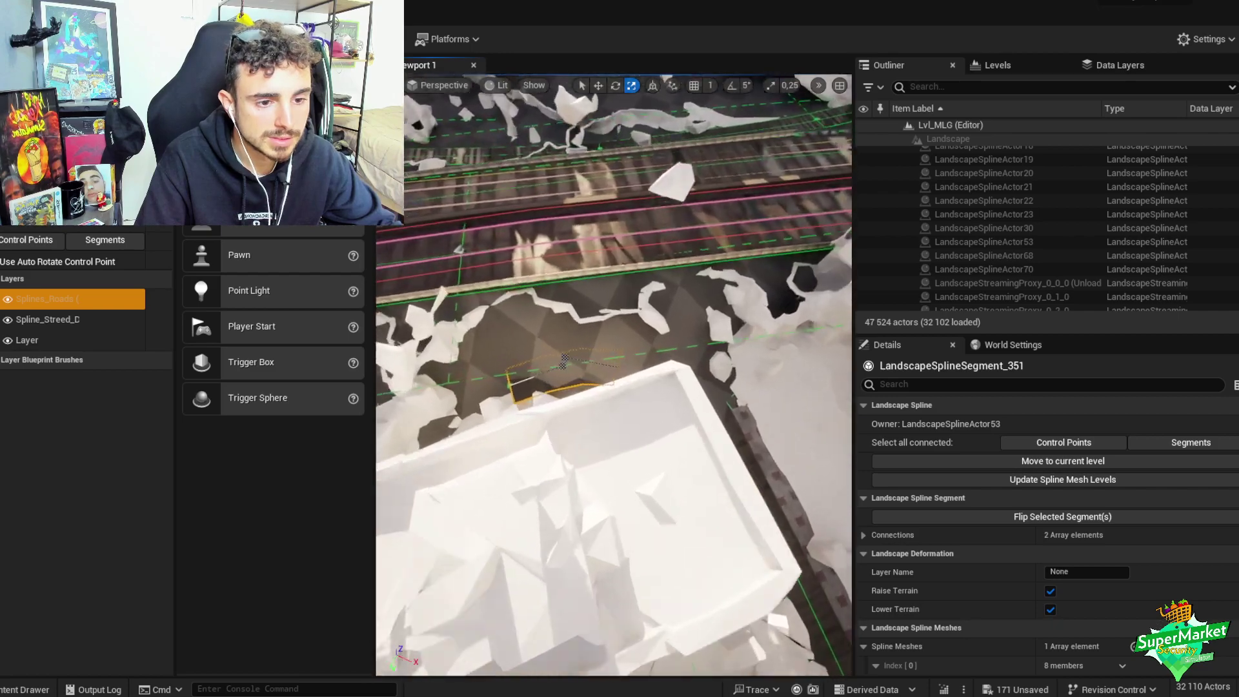
pyautogui.moveTo(542, 388); pyautogui.dragTo(587, 409, button='right')
pyautogui.click(1051, 609)
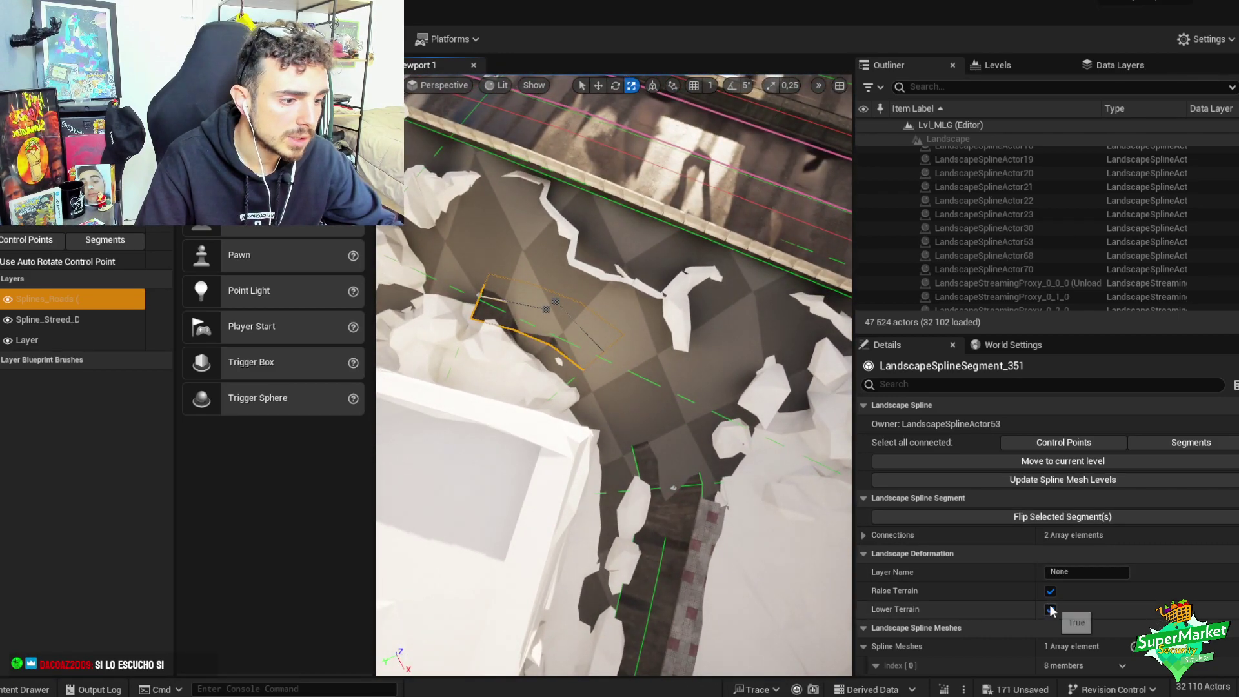
pyautogui.click(1051, 609)
pyautogui.click(1051, 591)
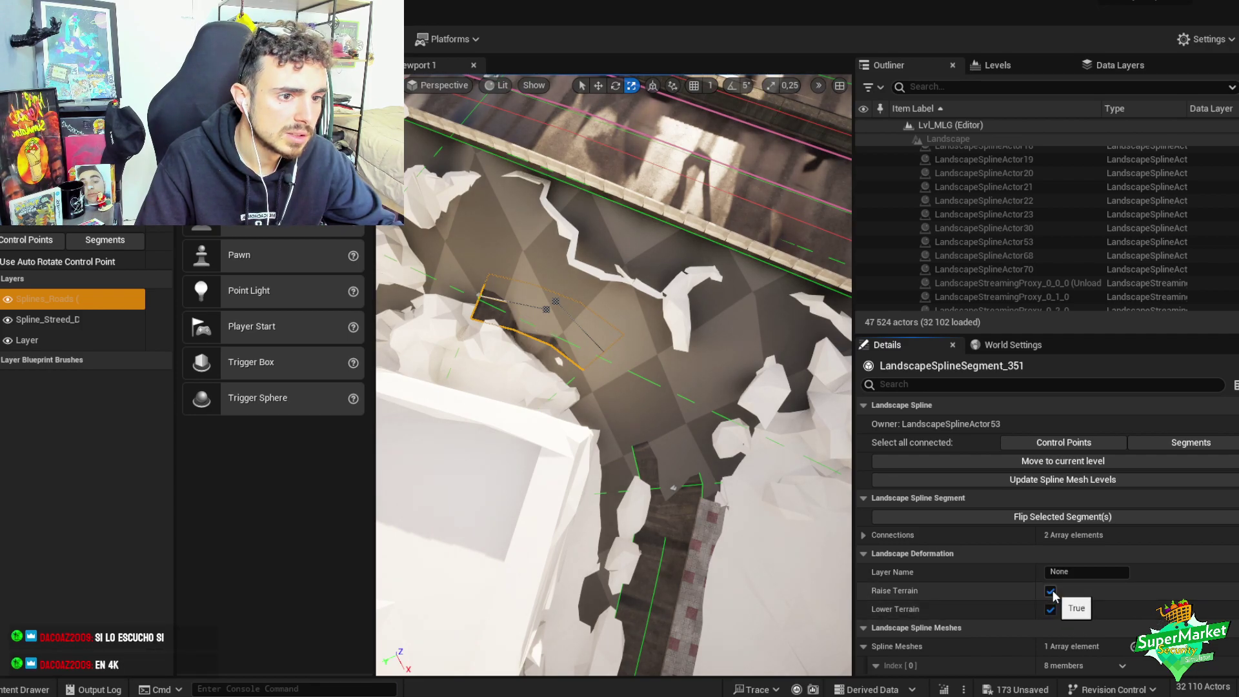
pyautogui.click(1050, 592)
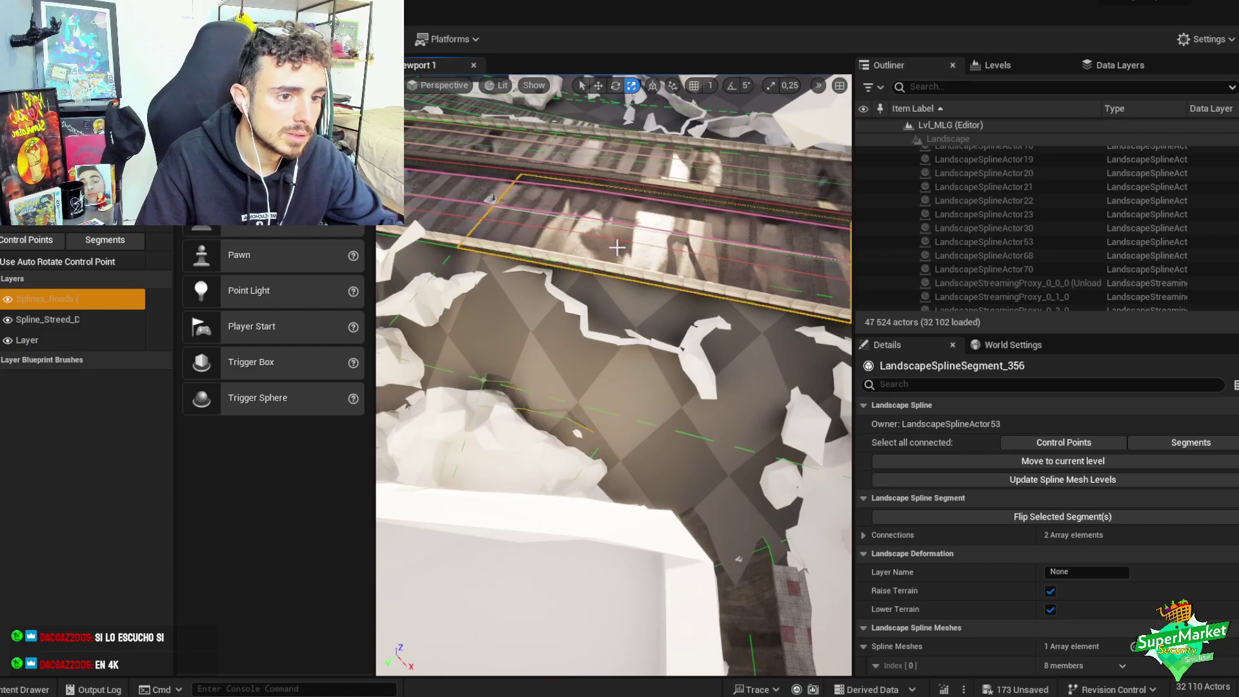
pyautogui.click(1051, 609)
pyautogui.click(1051, 610)
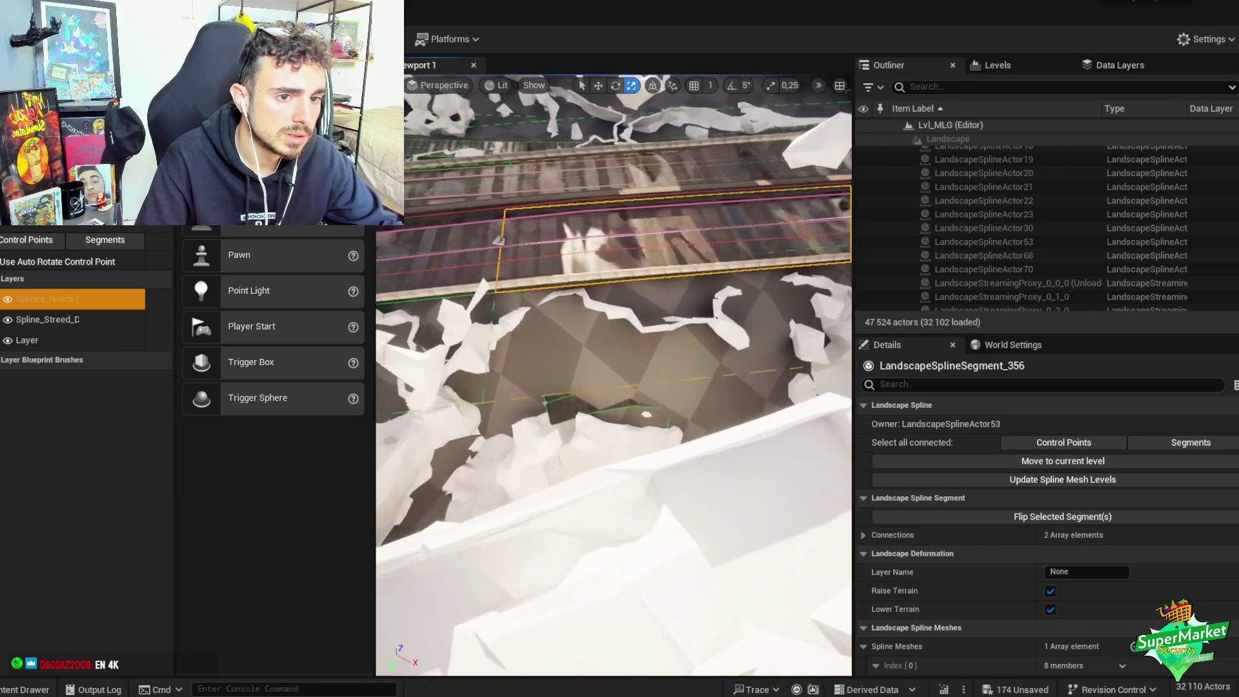
# - Select road segment 147 plus a second segment, undoing the stray landscape edits
pyautogui.moveTo(617, 364); pyautogui.dragTo(617, 363, button='right')
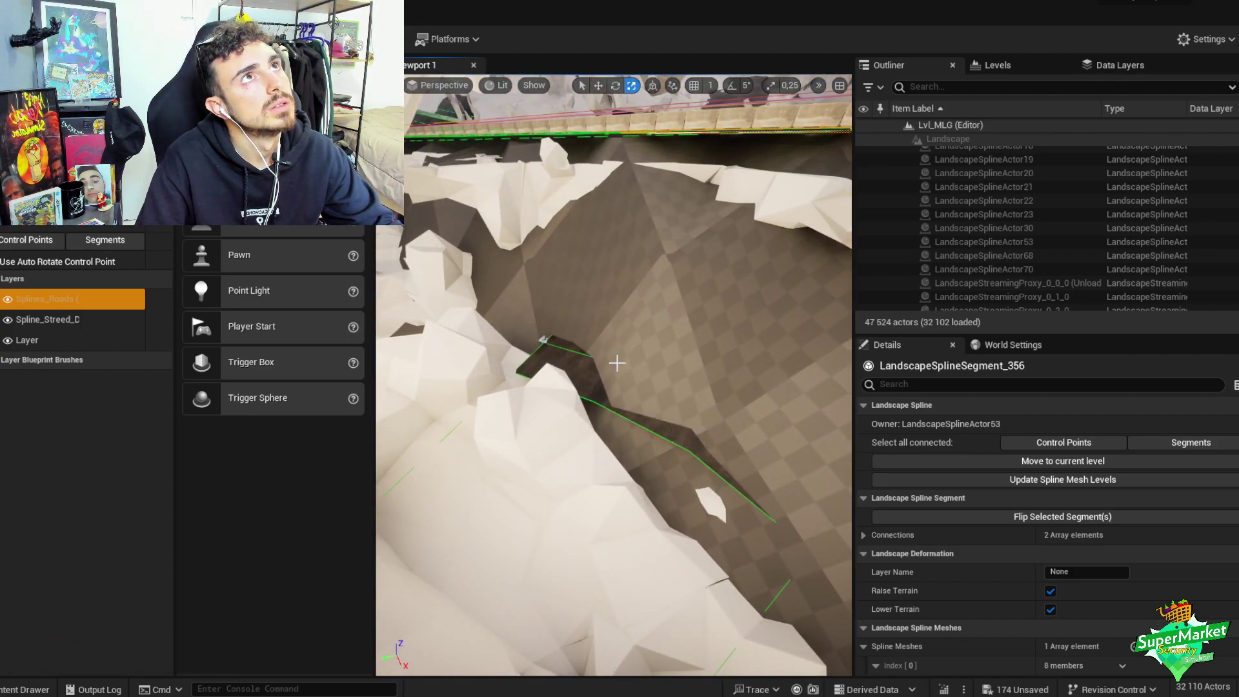
pyautogui.moveTo(617, 363); pyautogui.dragTo(617, 363, button='right')
pyautogui.moveTo(621, 255); pyautogui.dragTo(621, 254, button='right')
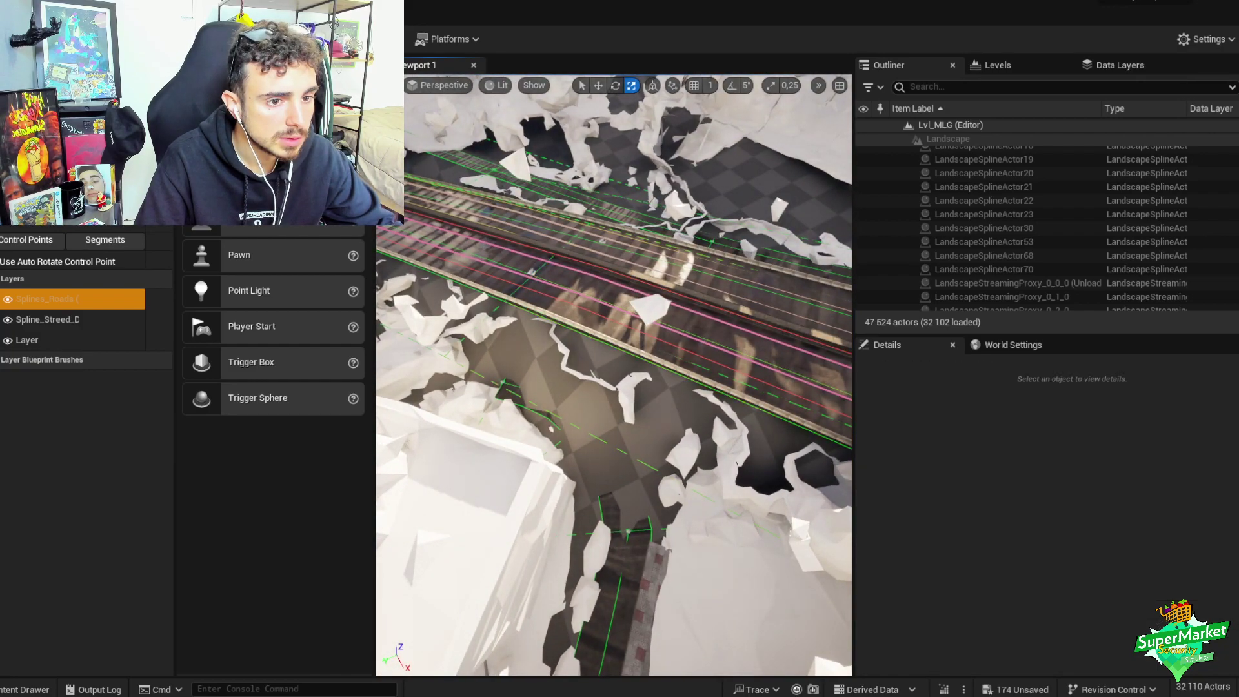
pyautogui.click(621, 254)
pyautogui.click(624, 276)
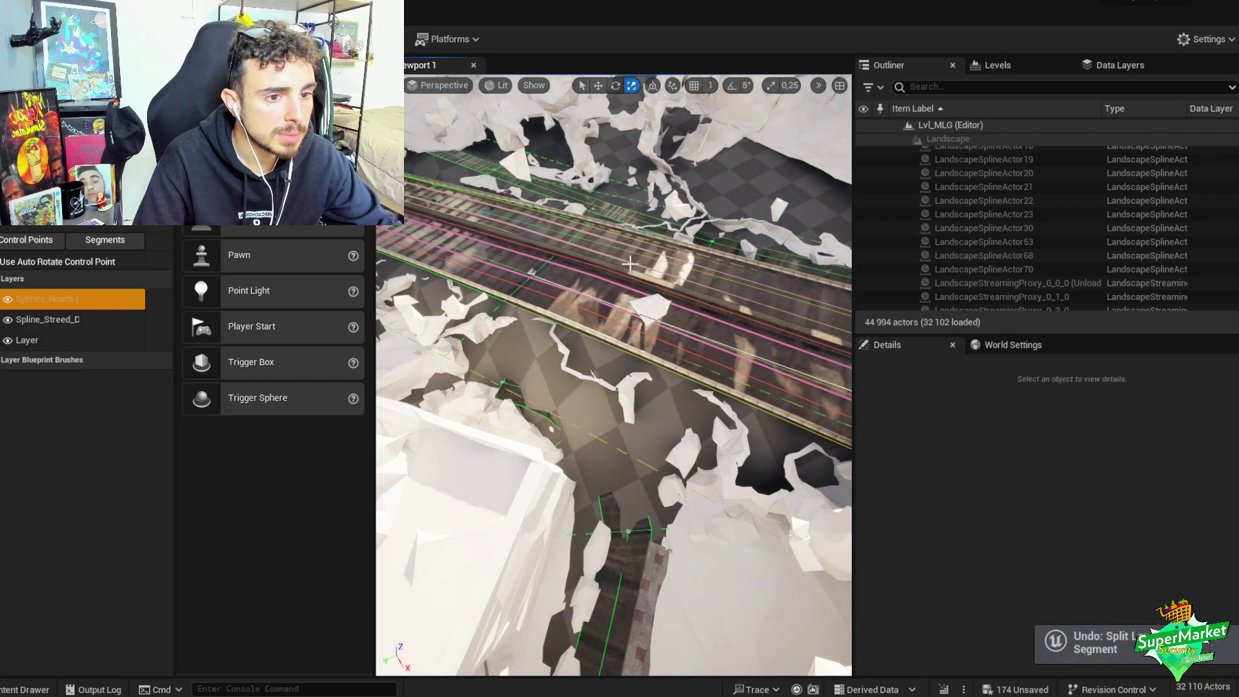
pyautogui.click(630, 262)
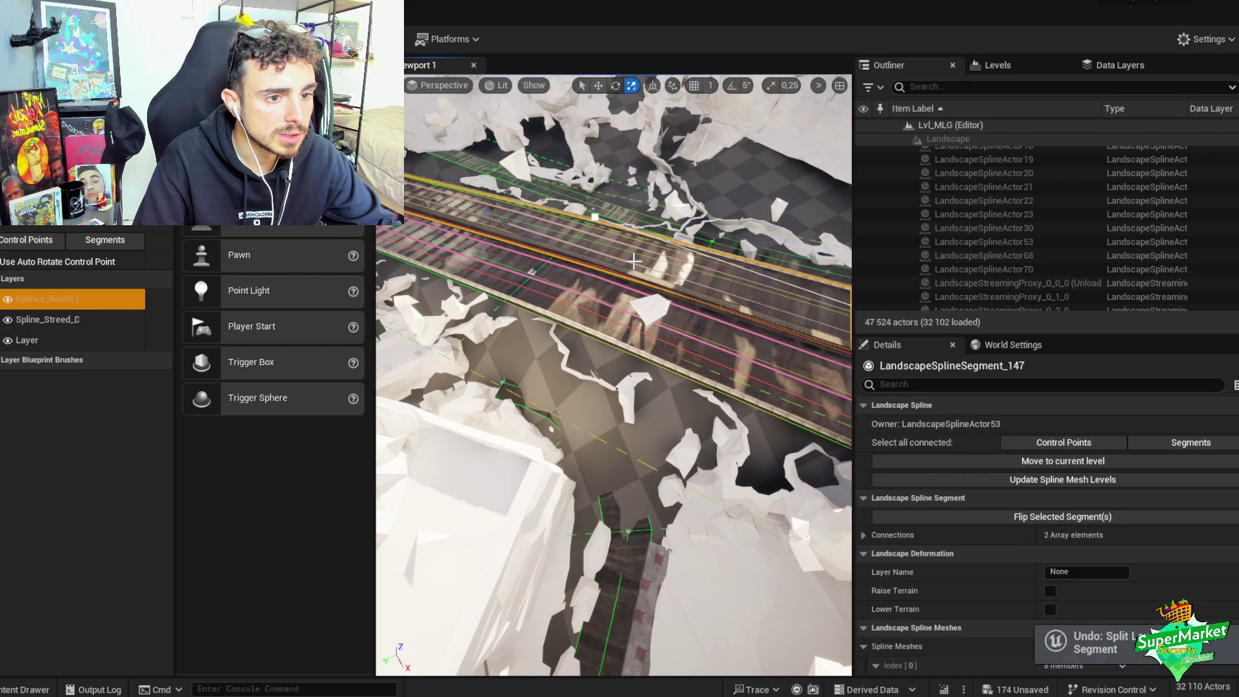
pyautogui.keyDown('shift'); pyautogui.click(579, 300); pyautogui.keyUp('shift')
pyautogui.press('Escape')
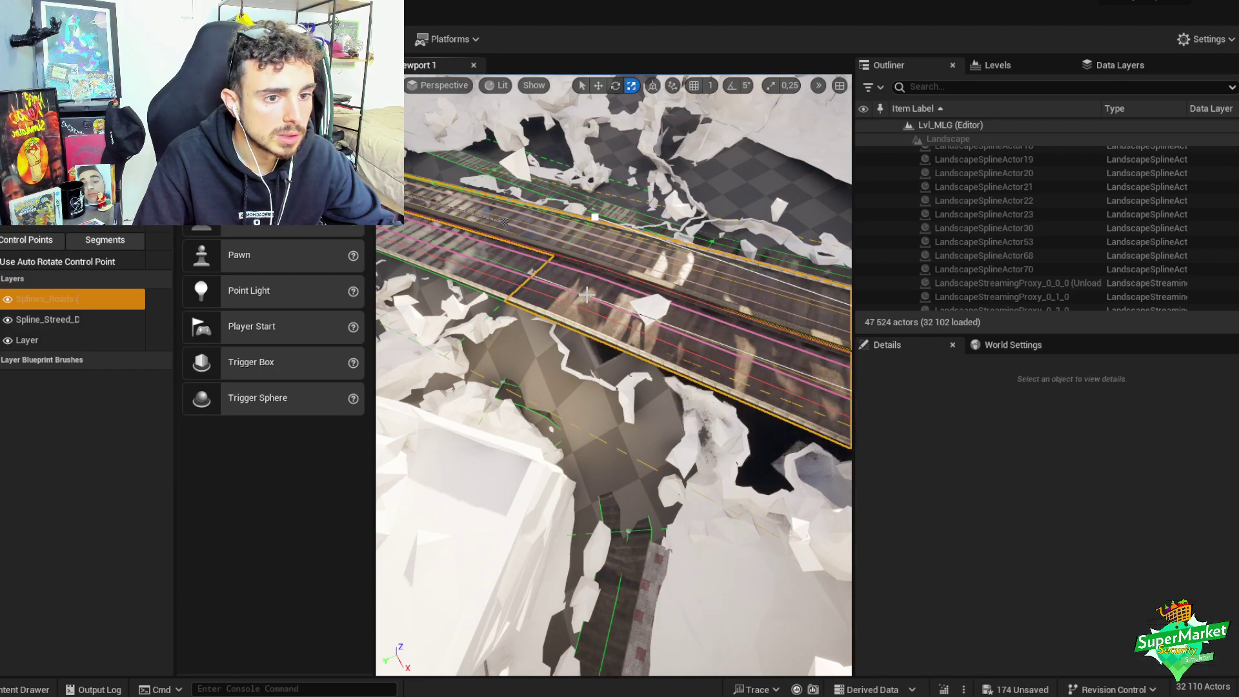
pyautogui.moveTo(616, 284); pyautogui.dragTo(616, 282, button='right')
pyautogui.hotkey('ctrl', 'z')
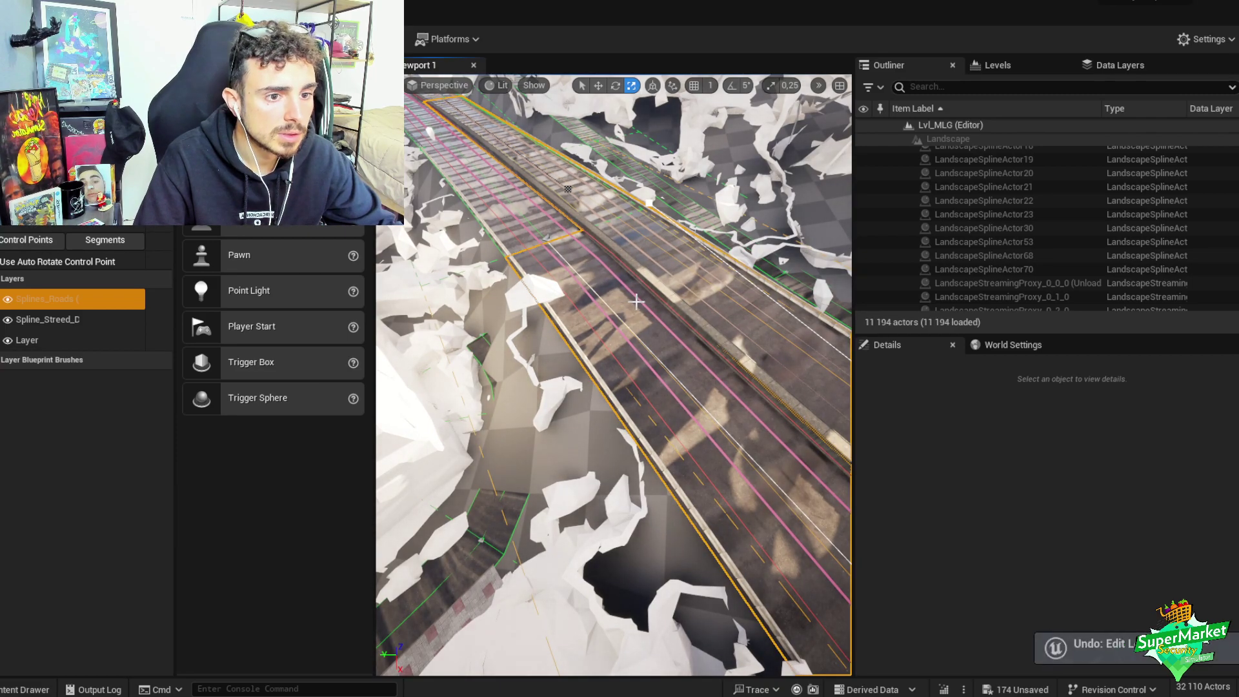
# - Turn off Raise Terrain on road segment 356, then select segments 147 and 351
pyautogui.click(653, 248)
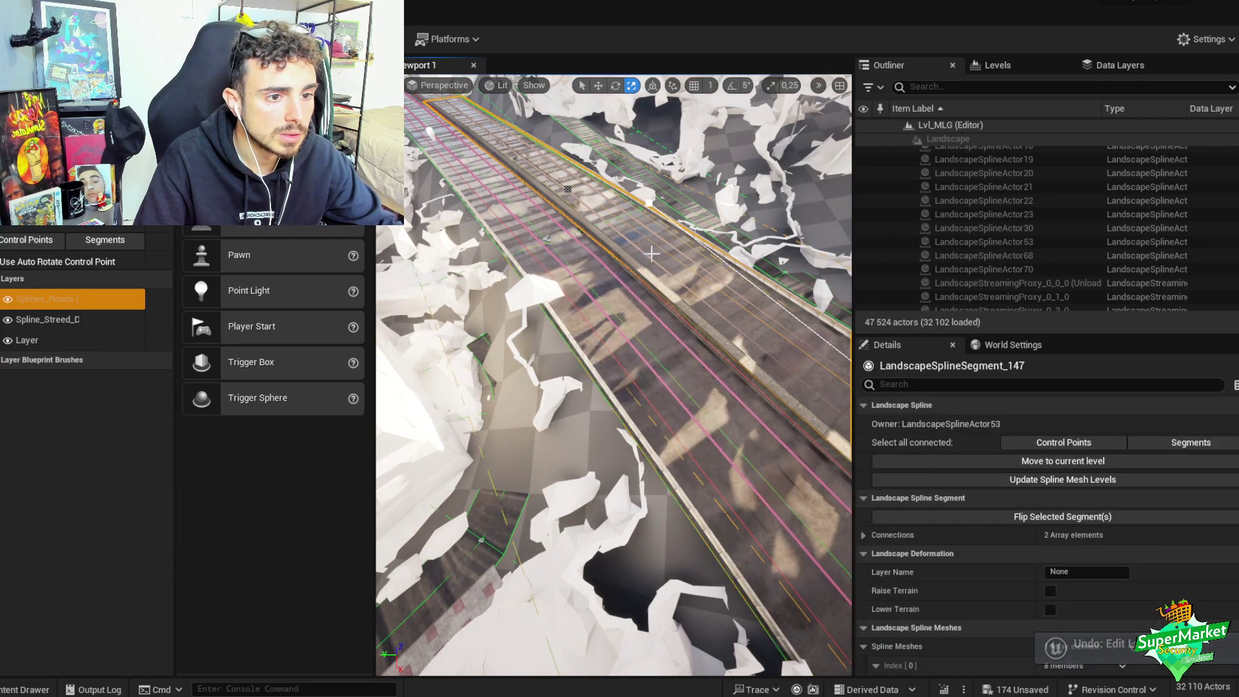
pyautogui.moveTo(653, 248); pyautogui.dragTo(653, 249, button='right')
pyautogui.moveTo(589, 292); pyautogui.dragTo(589, 292, button='right')
pyautogui.click(589, 291)
pyautogui.click(1051, 591)
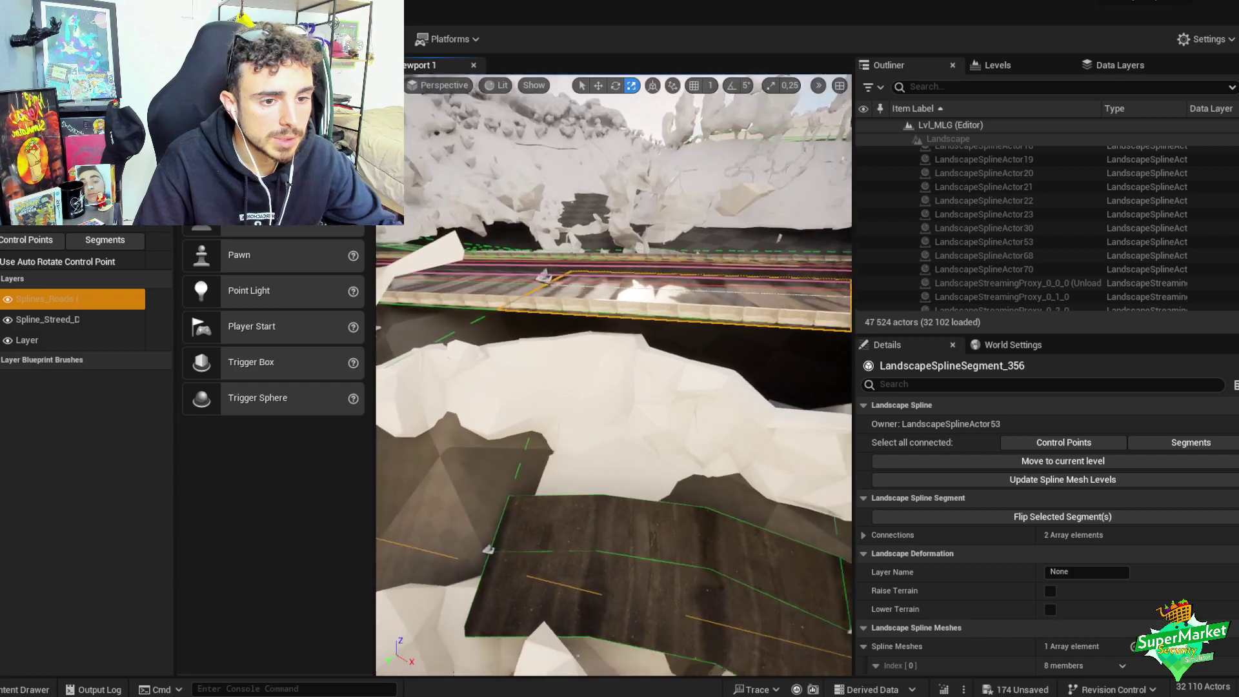
pyautogui.moveTo(589, 292); pyautogui.dragTo(588, 292, button='right')
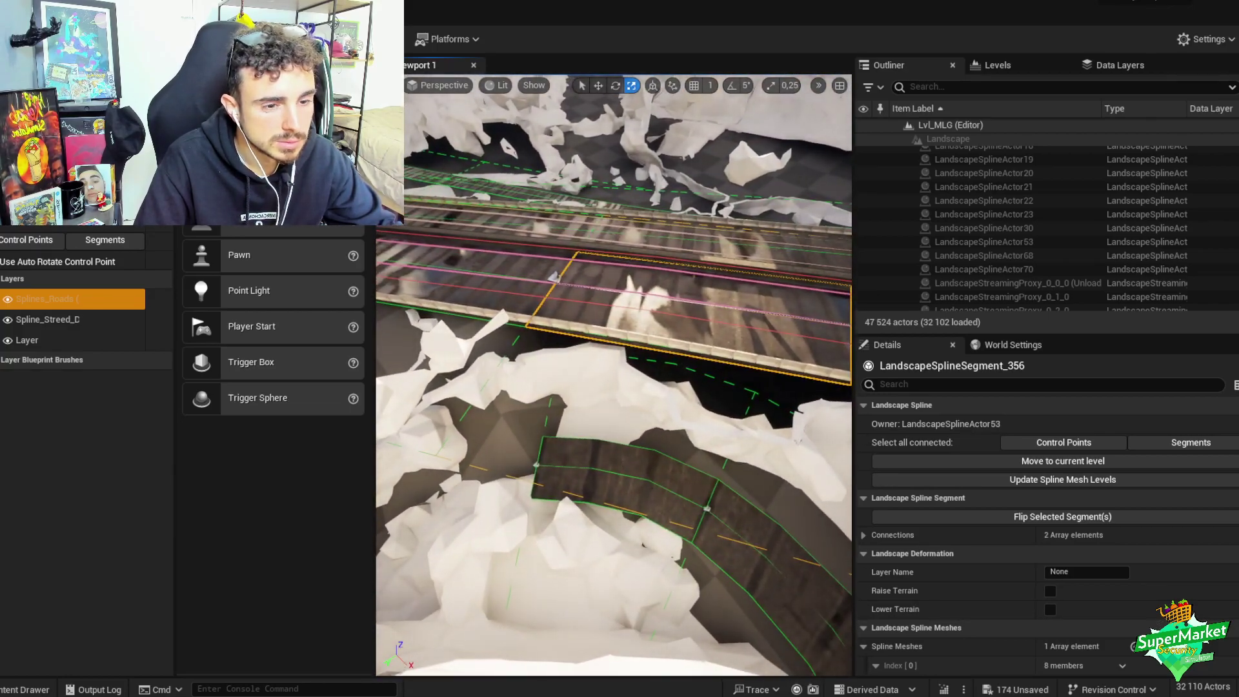
pyautogui.moveTo(589, 291); pyautogui.dragTo(588, 292, button='right')
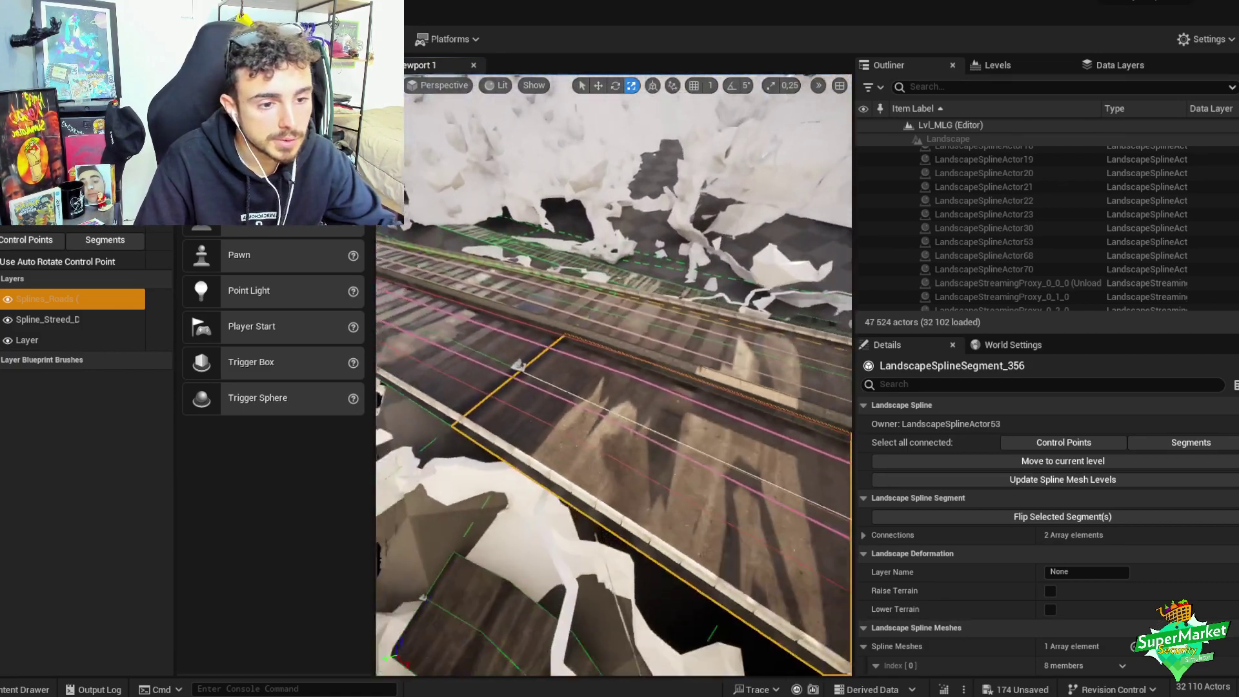
pyautogui.click(665, 344)
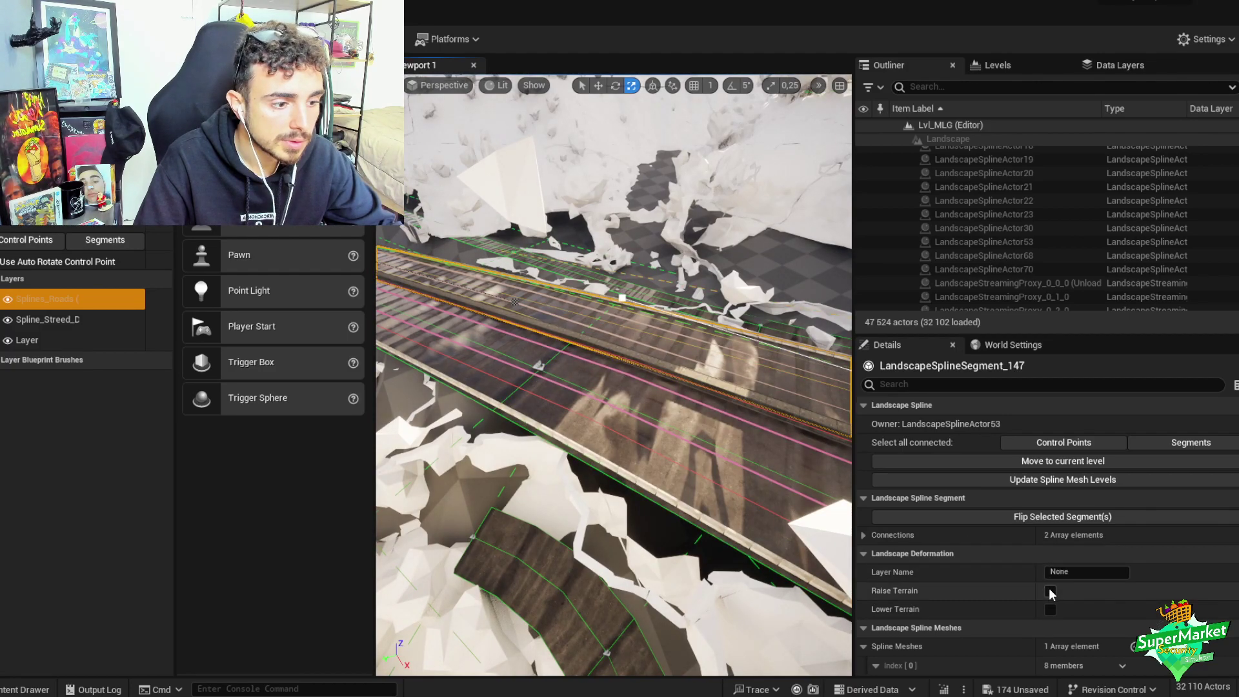
pyautogui.moveTo(645, 387); pyautogui.dragTo(646, 387, button='right')
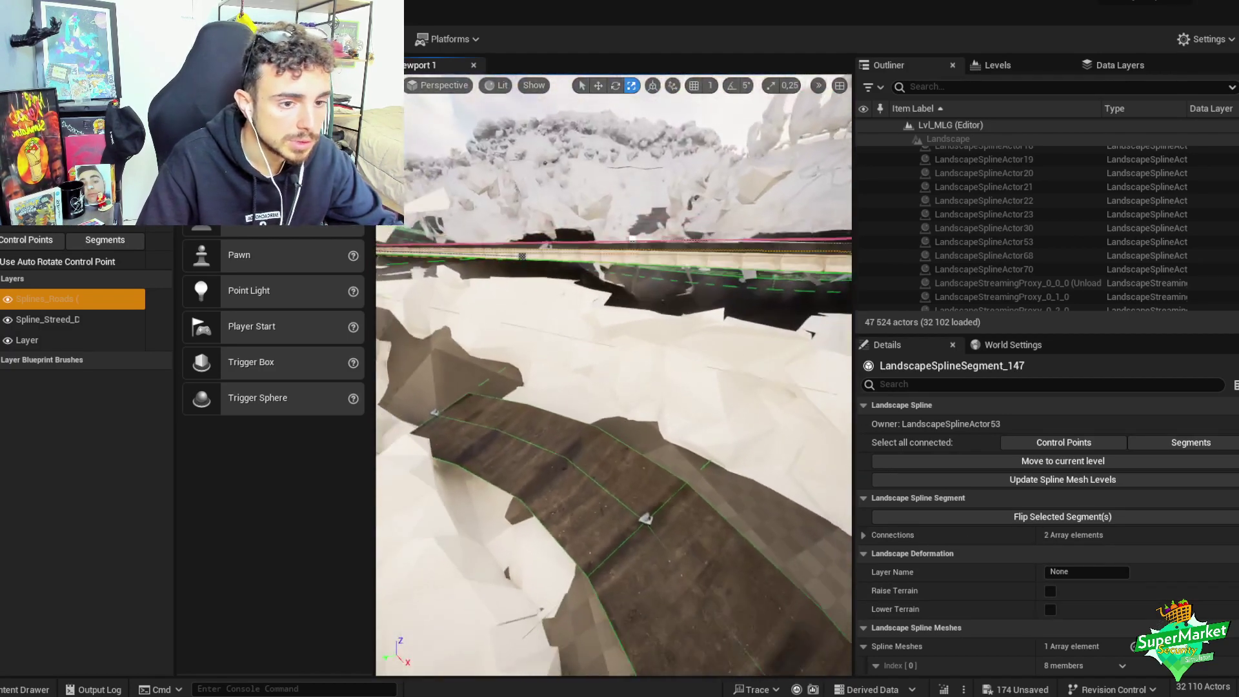
pyautogui.moveTo(619, 388); pyautogui.dragTo(620, 387, button='right')
pyautogui.click(600, 432)
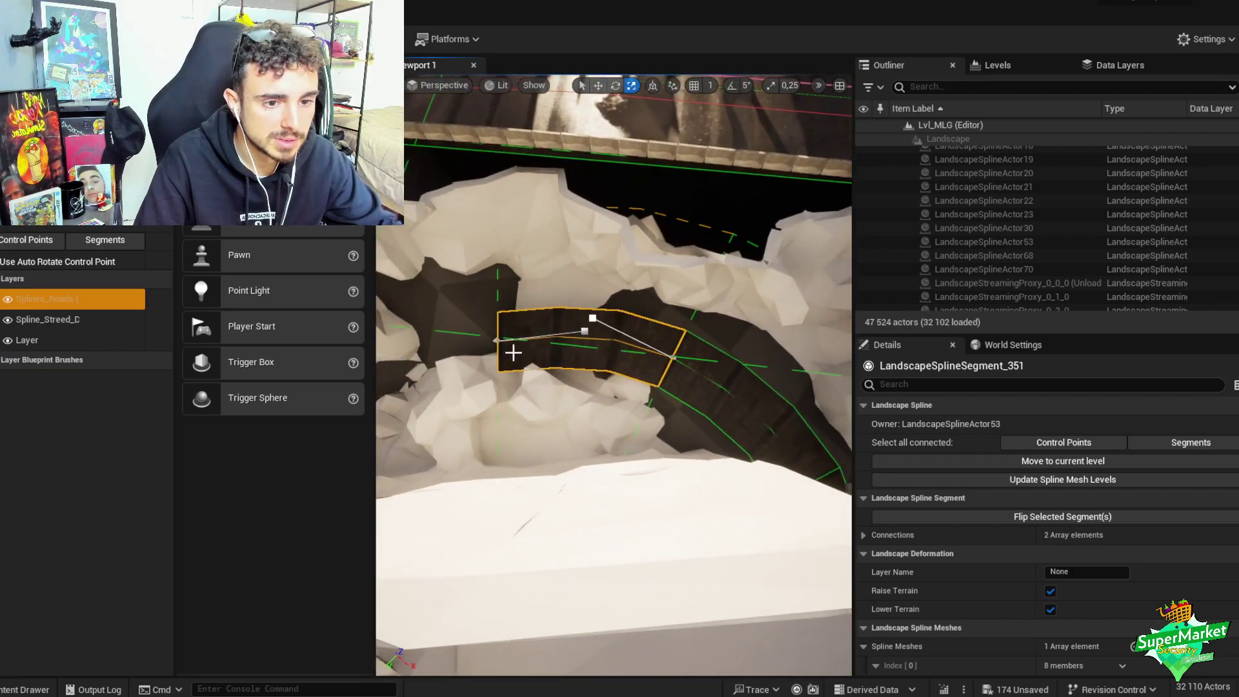
# - Connect the side road to control point 320 and rotate that point about 38° around vertical
pyautogui.click(498, 341)
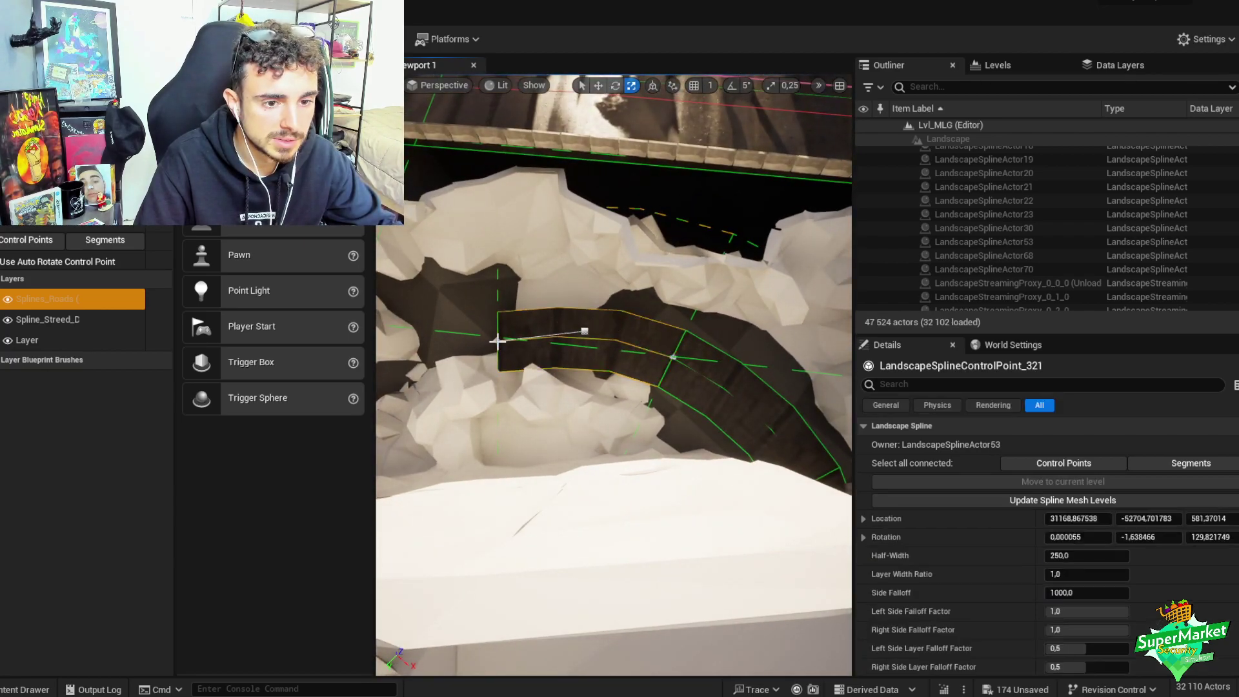
pyautogui.click(671, 336)
pyautogui.press('w')
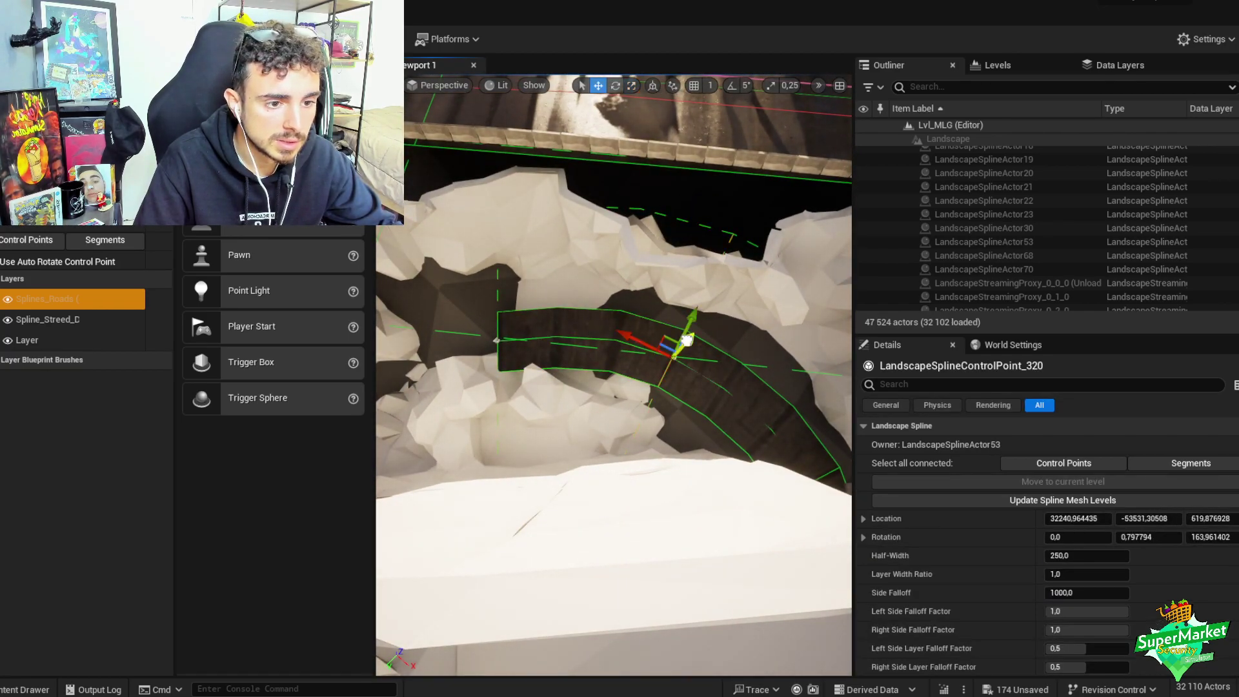
pyautogui.press('f')
pyautogui.moveTo(613, 374); pyautogui.dragTo(628, 422, button='right')
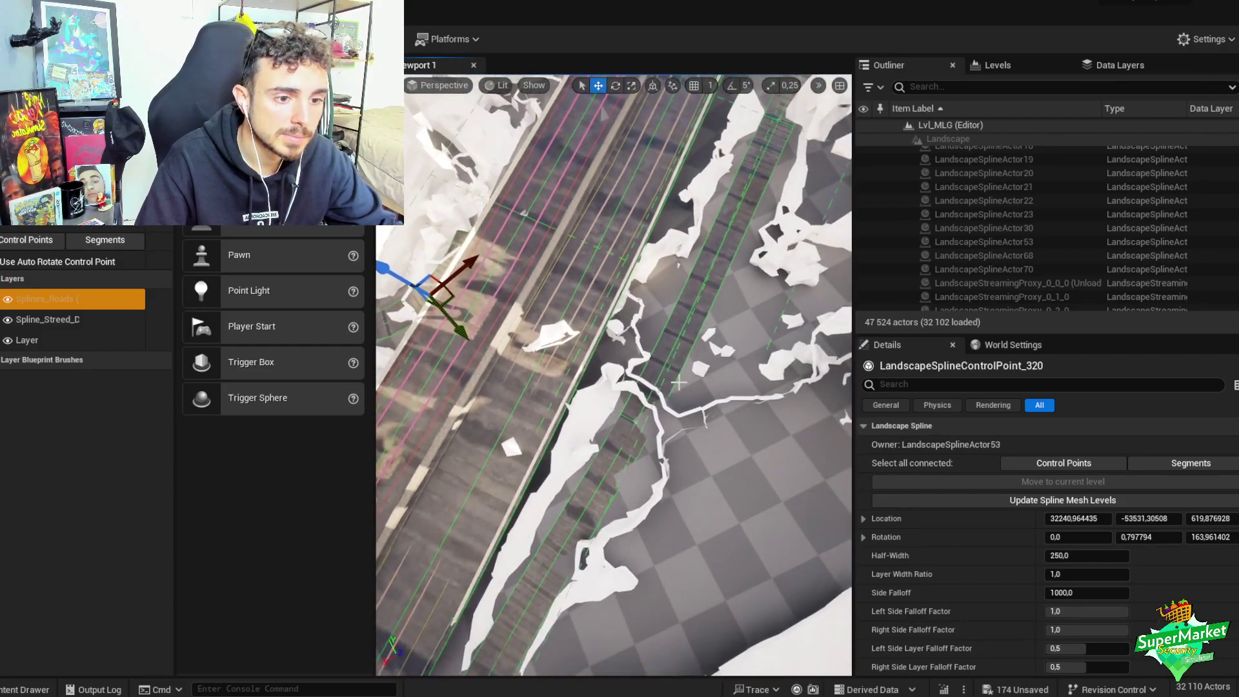
pyautogui.keyDown('ctrl'); pyautogui.click(639, 392); pyautogui.keyUp('ctrl')
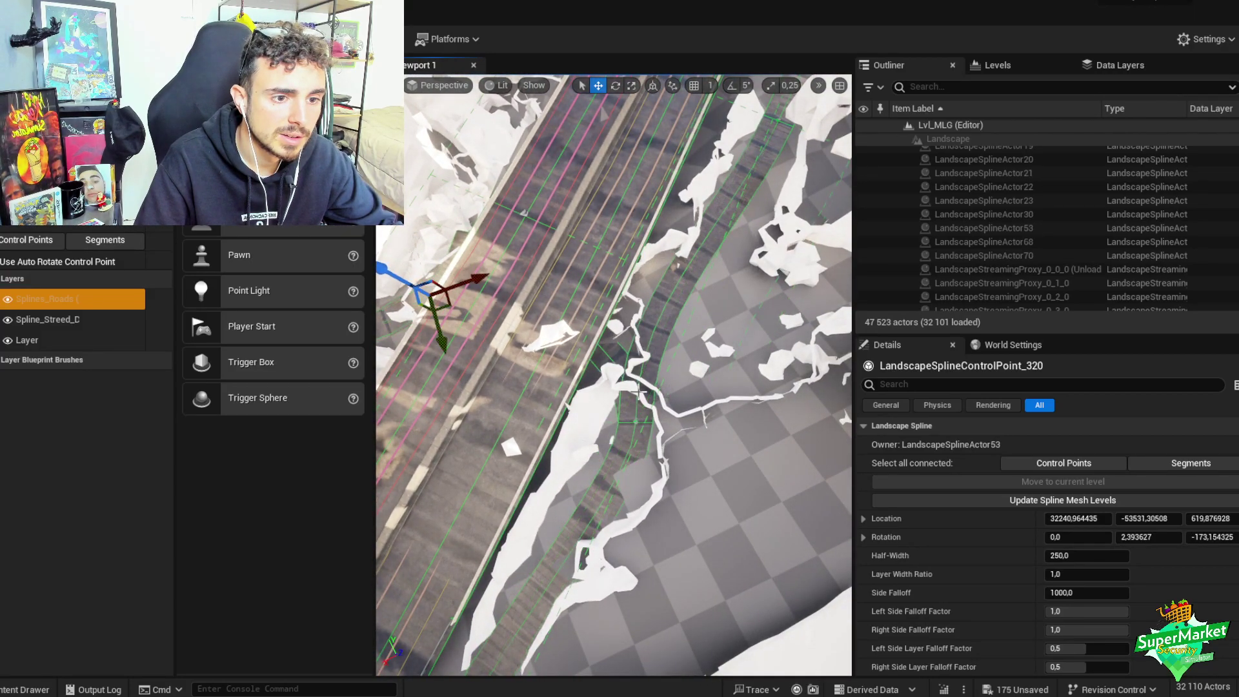
pyautogui.press('f')
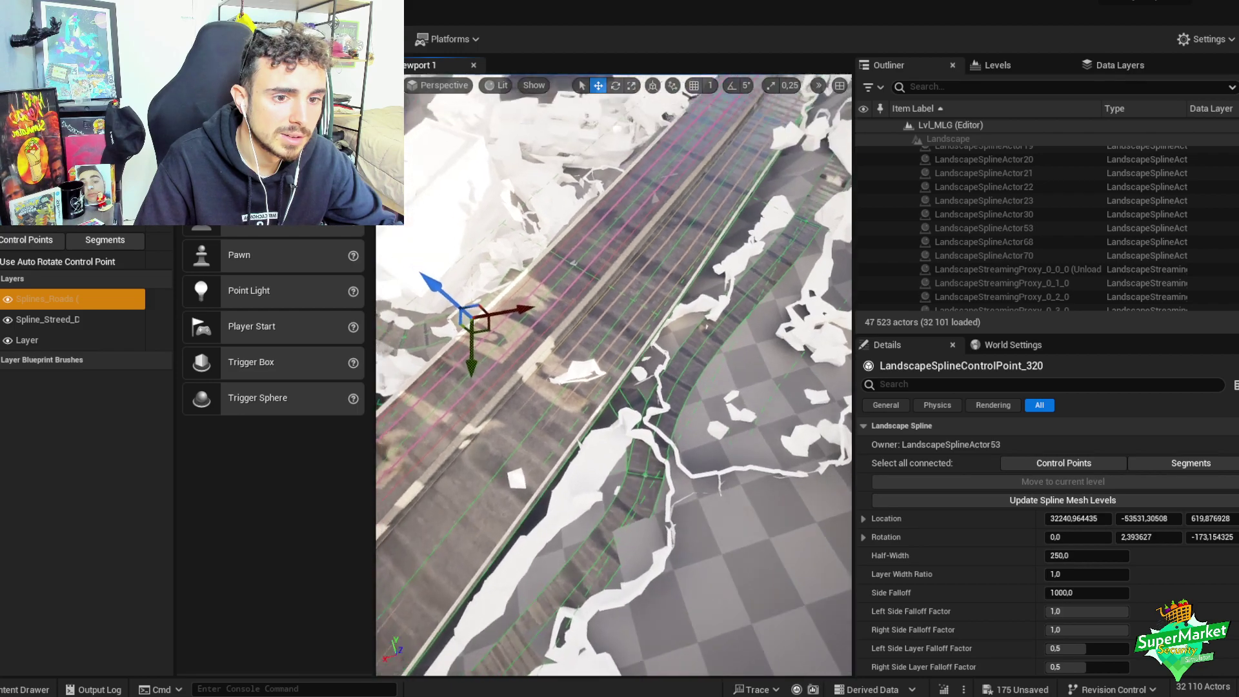
pyautogui.scroll(-3, 623, 420)
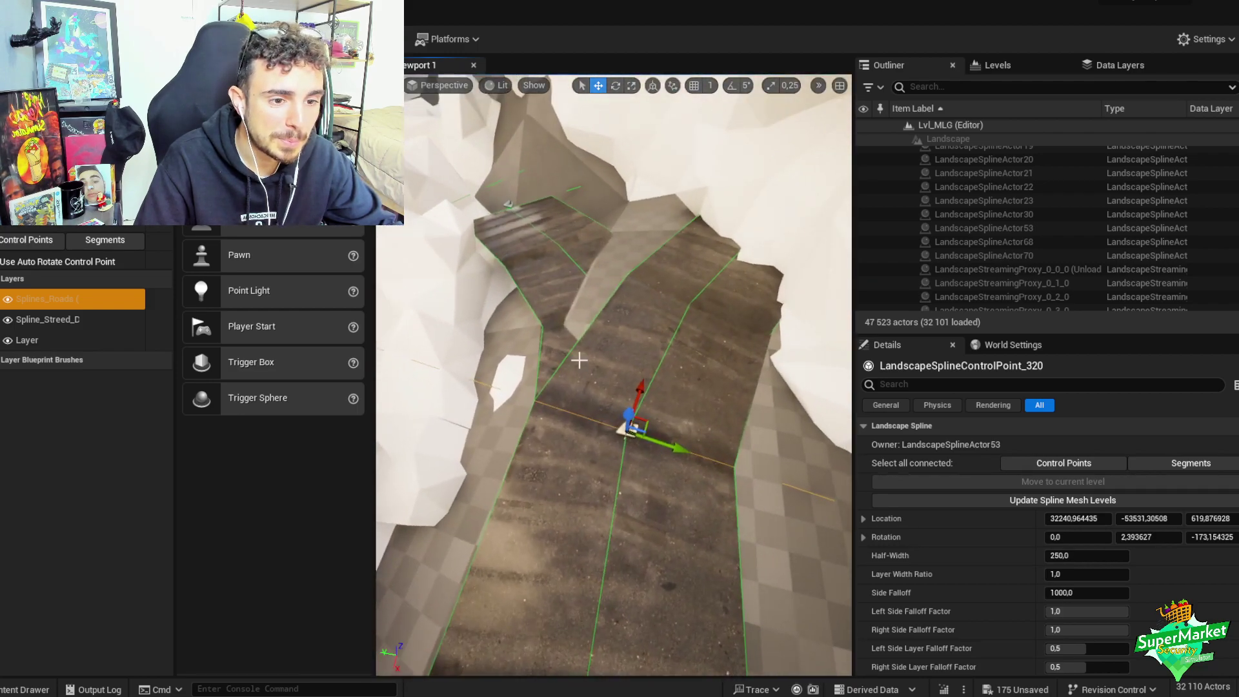
pyautogui.scroll(-4, 644, 435)
pyautogui.press('e')
pyautogui.moveTo(644, 434); pyautogui.dragTo(610, 436)
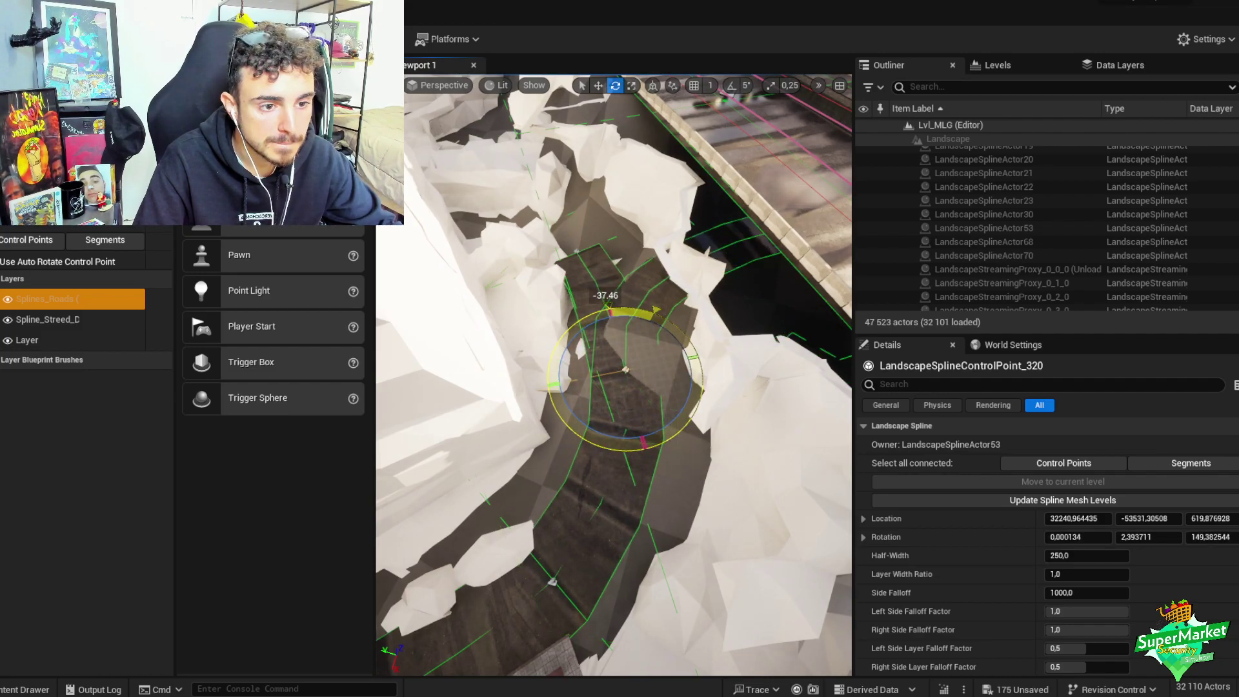
pyautogui.press('w')
pyautogui.moveTo(610, 437); pyautogui.dragTo(653, 335, button='right')
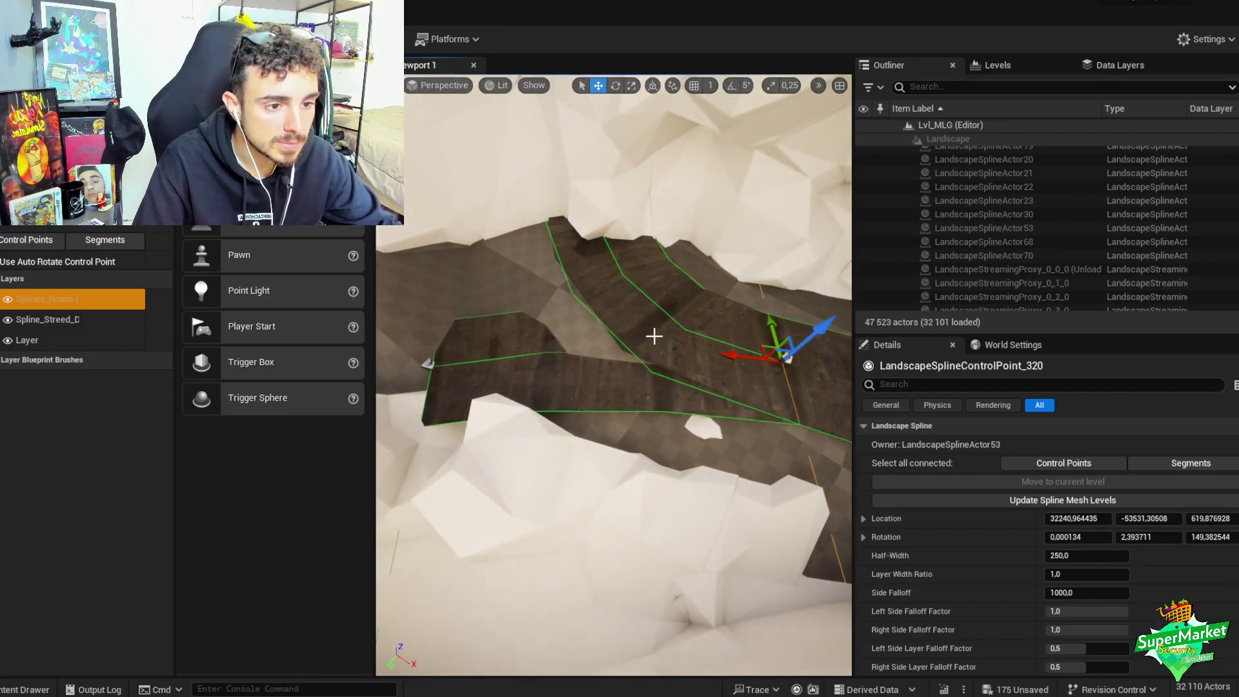
# - Turn off terrain raising and lowering on segment 437 and select the road's left-end control point
pyautogui.click(672, 343)
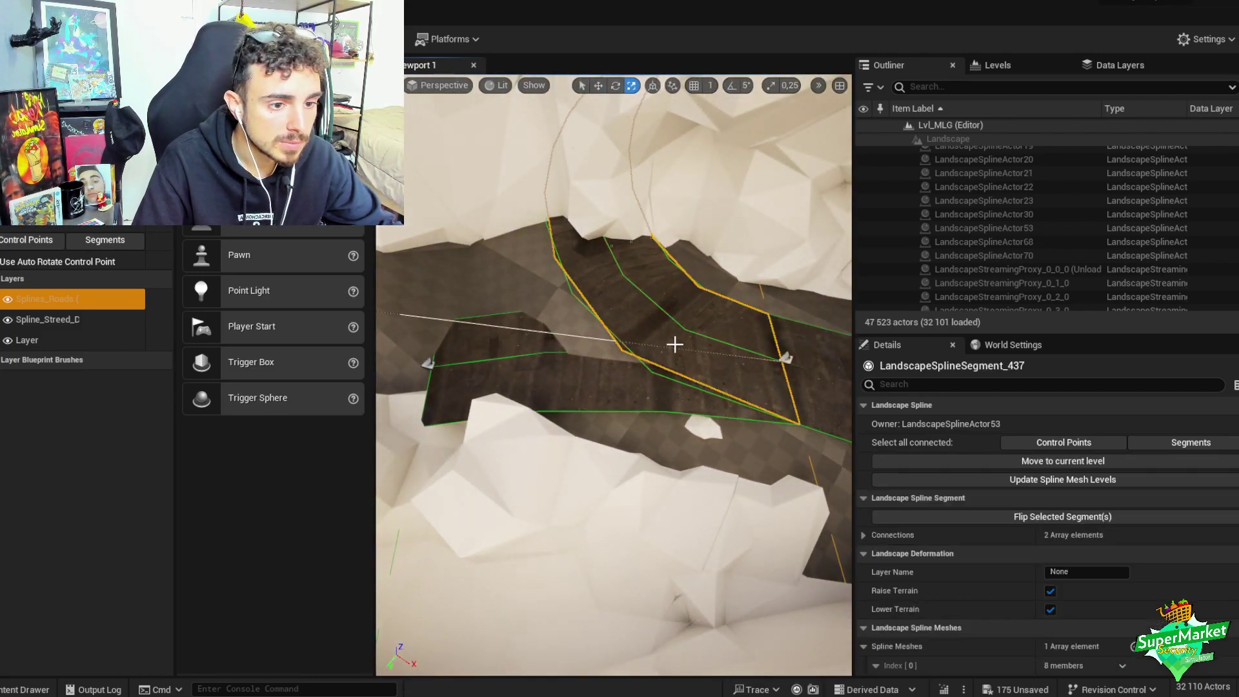
pyautogui.click(1051, 591)
pyautogui.click(1051, 609)
pyautogui.click(786, 358)
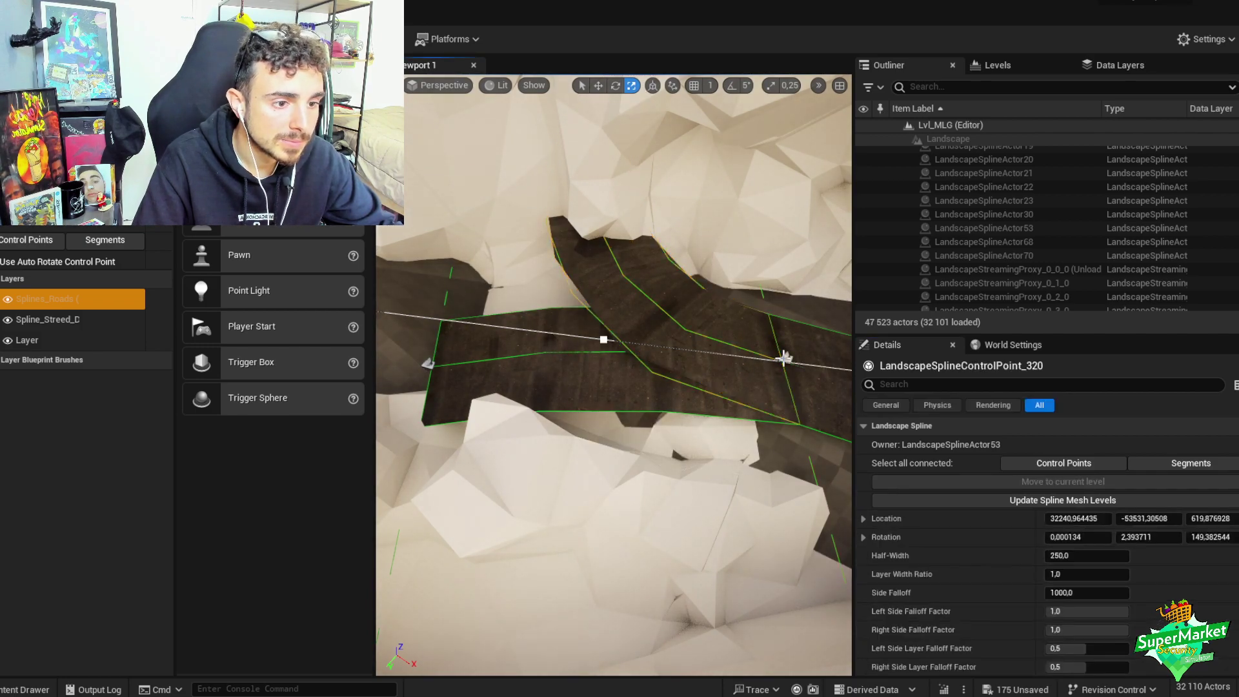
pyautogui.moveTo(788, 357); pyautogui.dragTo(504, 320, button='right')
pyautogui.click(553, 319)
# - Raise the left-end control point, tilt its pitch slightly and turn it about 12° around vertical
pyautogui.press('w')
pyautogui.moveTo(503, 319); pyautogui.dragTo(515, 283)
pyautogui.press('e')
pyautogui.press('w')
pyautogui.moveTo(613, 374)
pyautogui.mouseDown(button='right')
pyautogui.moveTo(600, 362)
pyautogui.moveTo(613, 348)
pyautogui.moveTo(620, 388)
pyautogui.moveTo(604, 355)
pyautogui.mouseUp(button='right')
pyautogui.press('e')
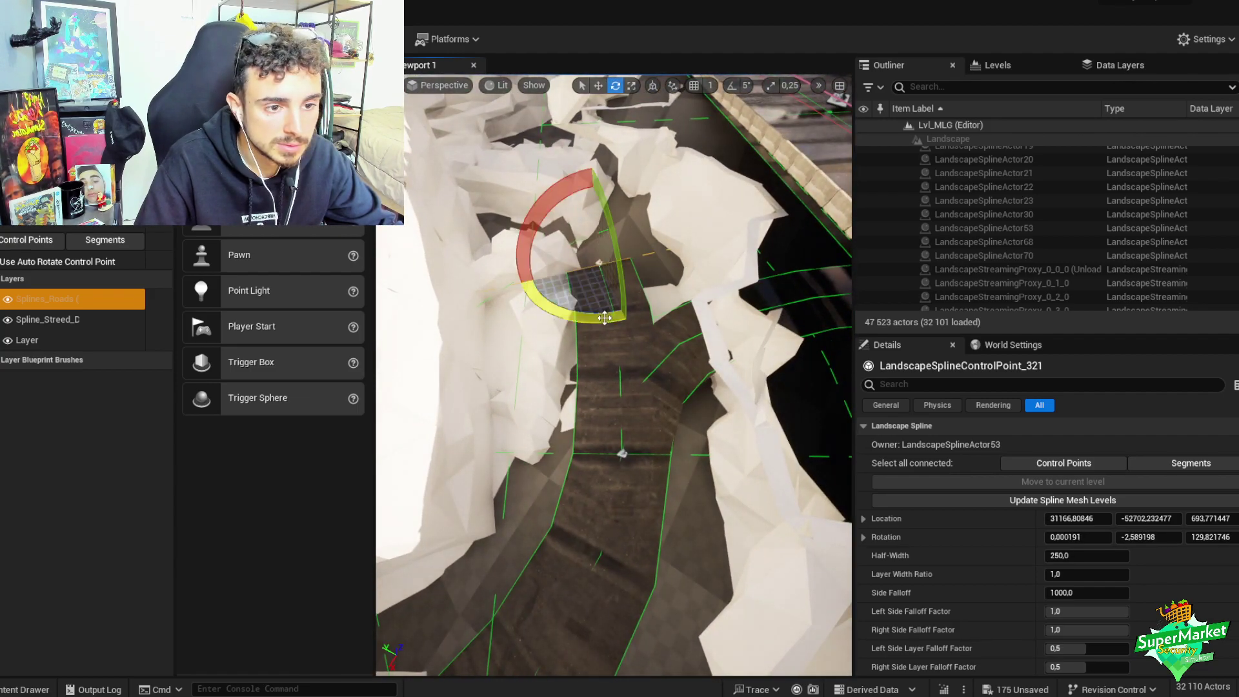
pyautogui.moveTo(591, 193); pyautogui.dragTo(629, 205)
pyautogui.press('w')
pyautogui.moveTo(613, 375); pyautogui.dragTo(591, 387, button='right')
# - Rotate control point 382 to face the road and move it to X 29101.8, Y -56122.1, Z 983.0
pyautogui.click(512, 346)
pyautogui.moveTo(586, 450)
pyautogui.mouseDown(button='right')
pyautogui.moveTo(568, 427)
pyautogui.moveTo(585, 450)
pyautogui.mouseUp(button='right')
pyautogui.press('e')
pyautogui.moveTo(586, 450); pyautogui.dragTo(620, 446)
pyautogui.press('w')
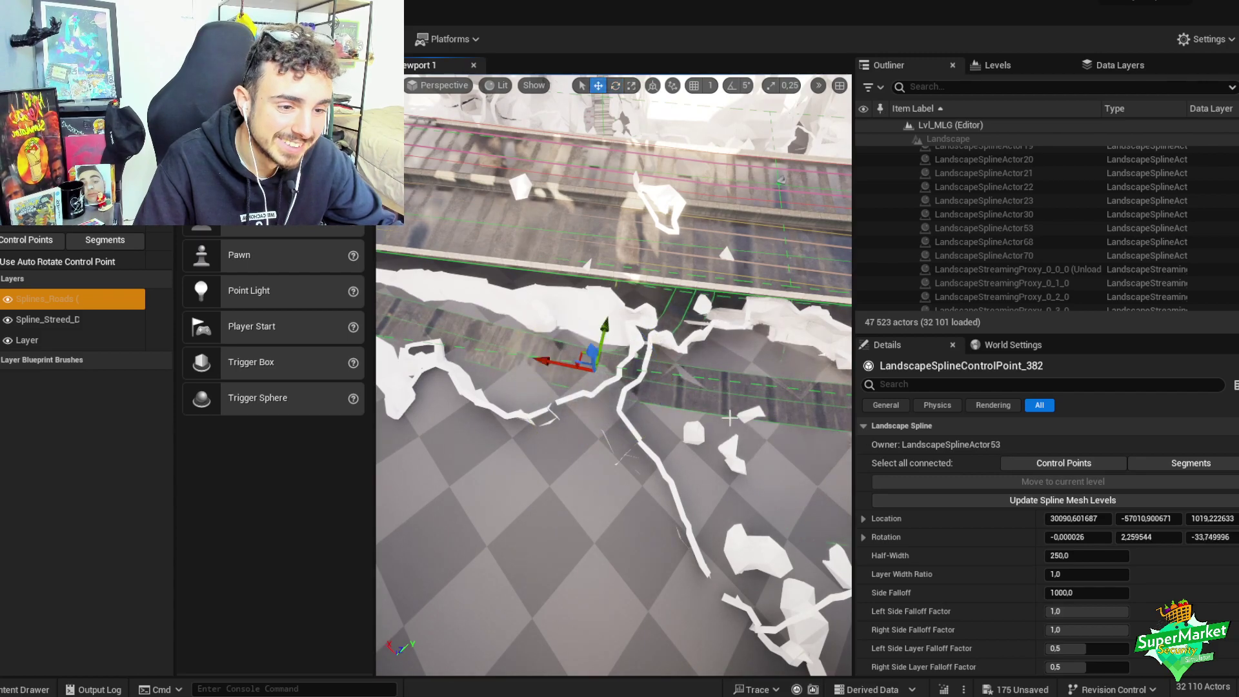
pyautogui.moveTo(586, 445); pyautogui.dragTo(581, 423, button='right')
pyautogui.moveTo(572, 431); pyautogui.dragTo(594, 401)
pyautogui.moveTo(594, 401); pyautogui.dragTo(594, 342, button='right')
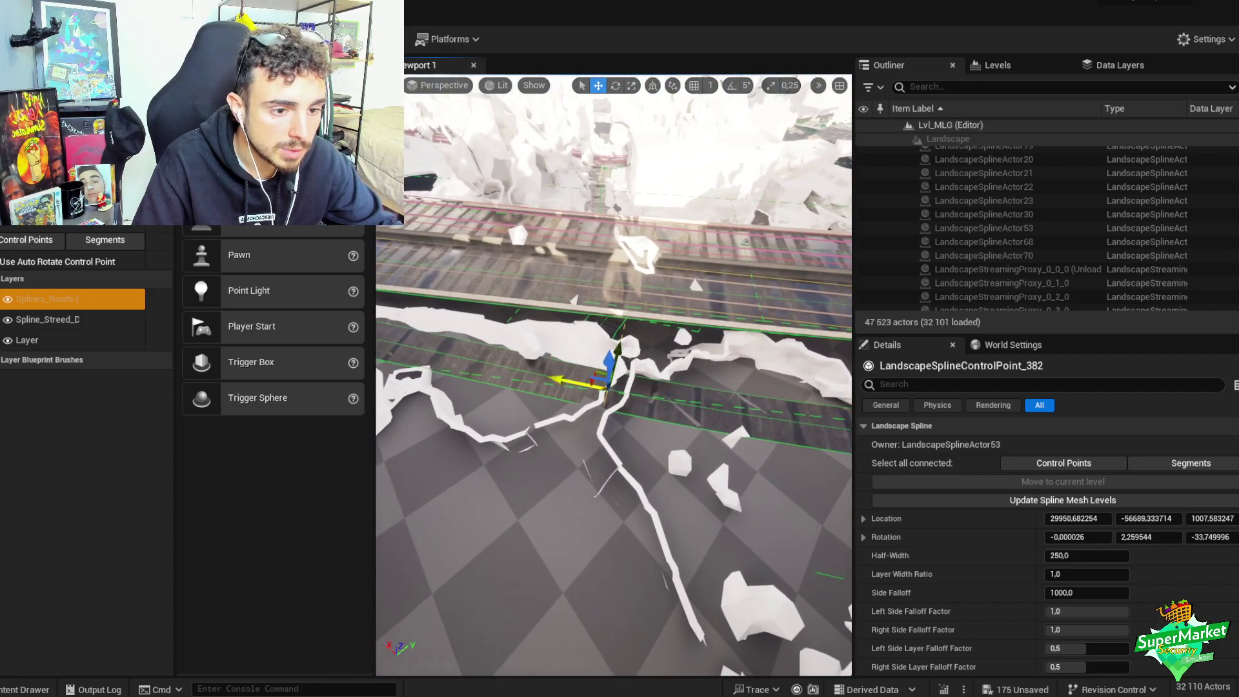
pyautogui.moveTo(594, 368); pyautogui.dragTo(606, 392)
pyautogui.moveTo(649, 378); pyautogui.dragTo(639, 371, button='right')
pyautogui.press('e')
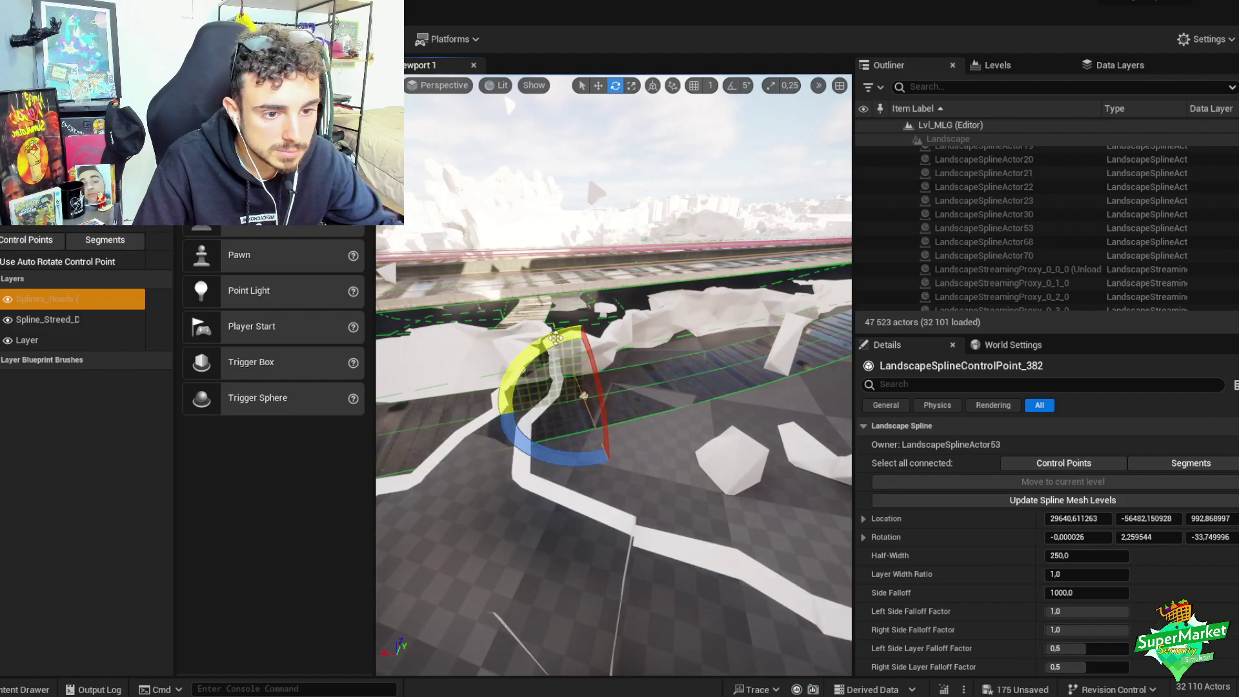
pyautogui.moveTo(500, 412); pyautogui.dragTo(494, 418)
pyautogui.press('w')
pyautogui.moveTo(639, 371); pyautogui.dragTo(597, 420, button='right')
pyautogui.moveTo(592, 416); pyautogui.dragTo(765, 391)
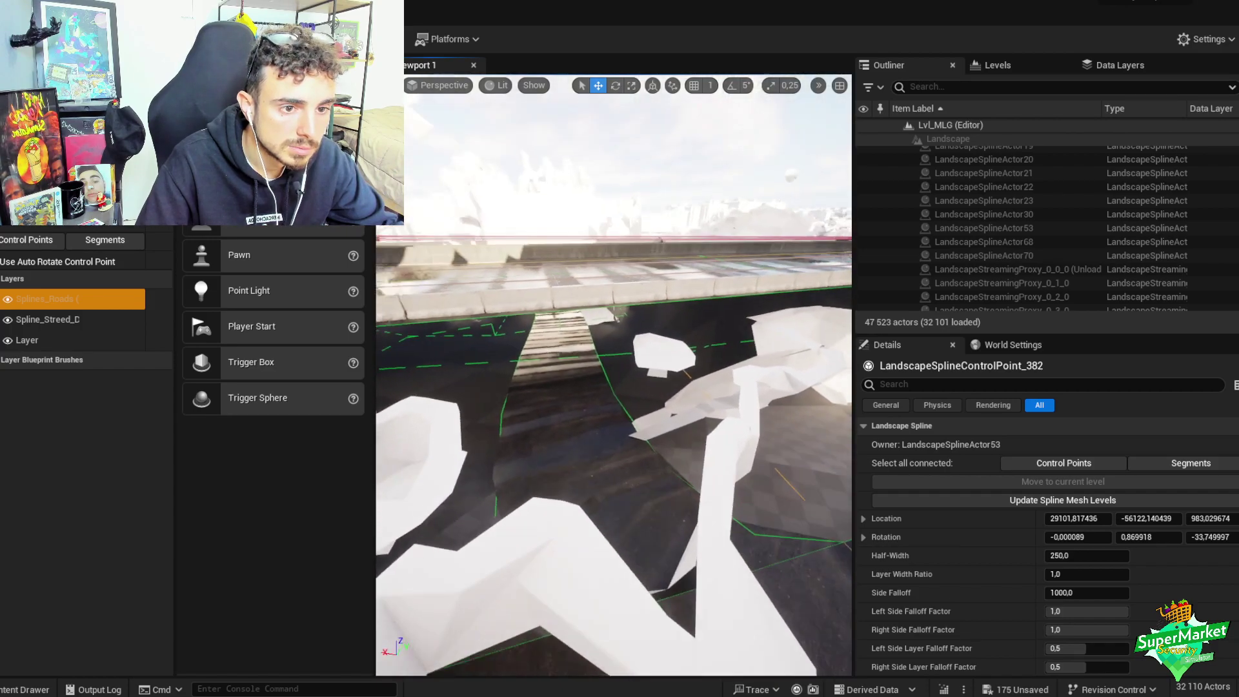
# - Add a new control point extending the road spline from an existing point
pyautogui.moveTo(668, 376); pyautogui.dragTo(668, 376, button='right')
pyautogui.scroll(2, 668, 376)
pyautogui.click(648, 370)
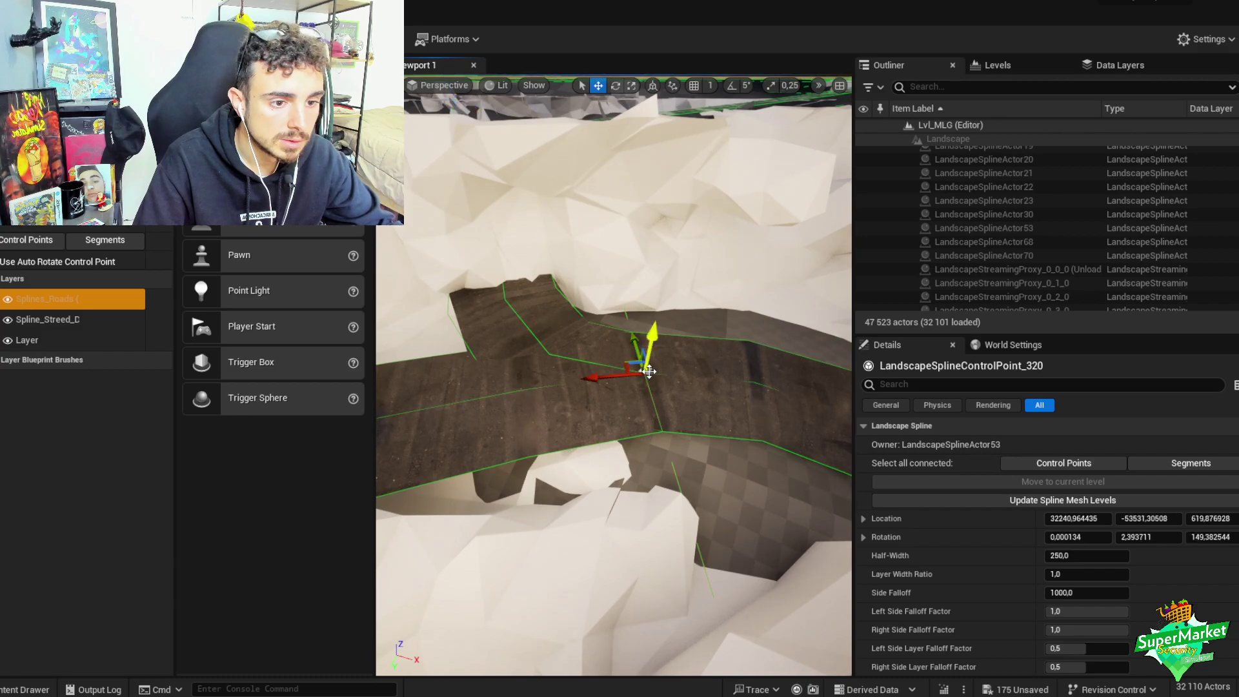
pyautogui.keyDown('ctrl'); pyautogui.click(544, 323); pyautogui.keyUp('ctrl')
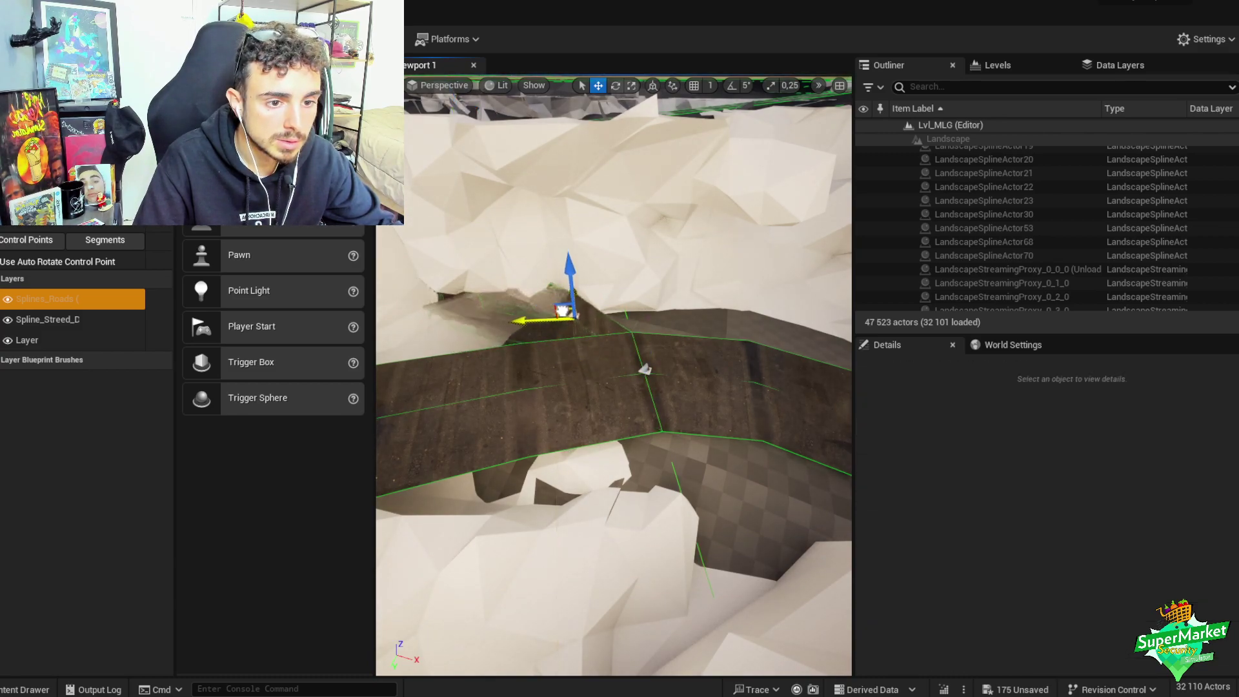
pyautogui.press('e')
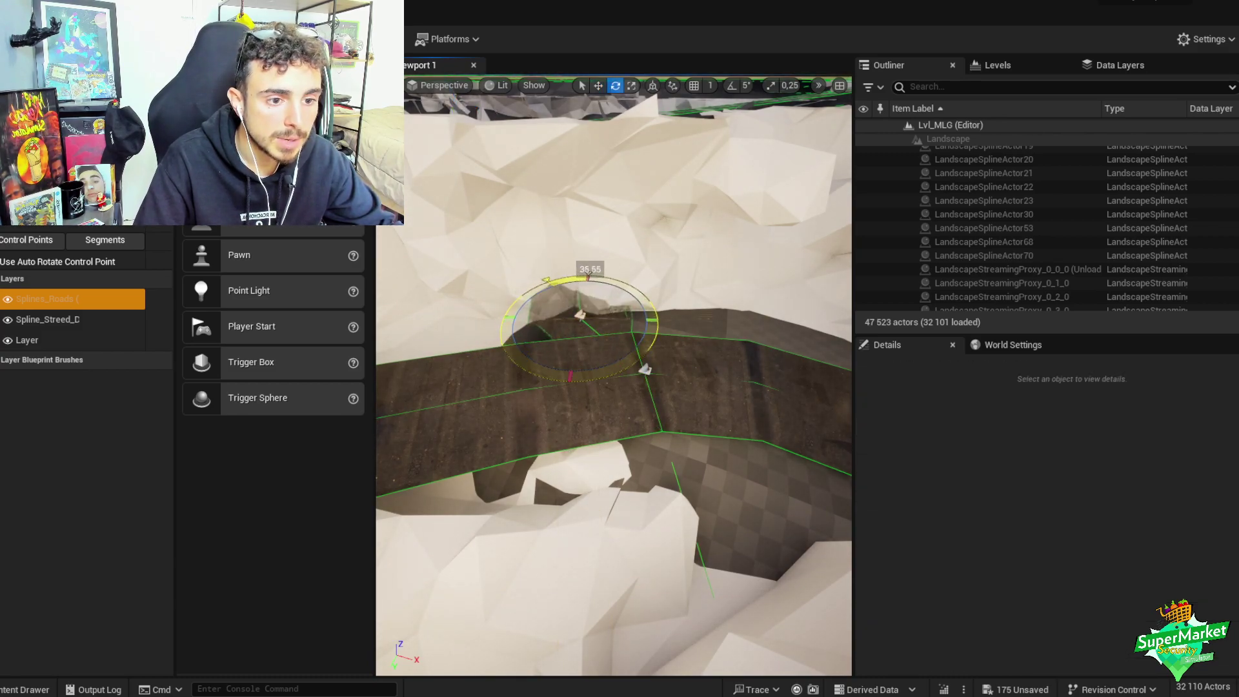
pyautogui.press('w')
# - Raise the new control point and shift it onto the ledge so the road meets the terrain
pyautogui.moveTo(614, 375)
pyautogui.mouseDown(button='right')
pyautogui.moveTo(600, 361)
pyautogui.moveTo(613, 375)
pyautogui.mouseUp(button='right')
pyautogui.moveTo(717, 380); pyautogui.dragTo(716, 380, button='right')
pyautogui.moveTo(709, 323); pyautogui.dragTo(713, 293)
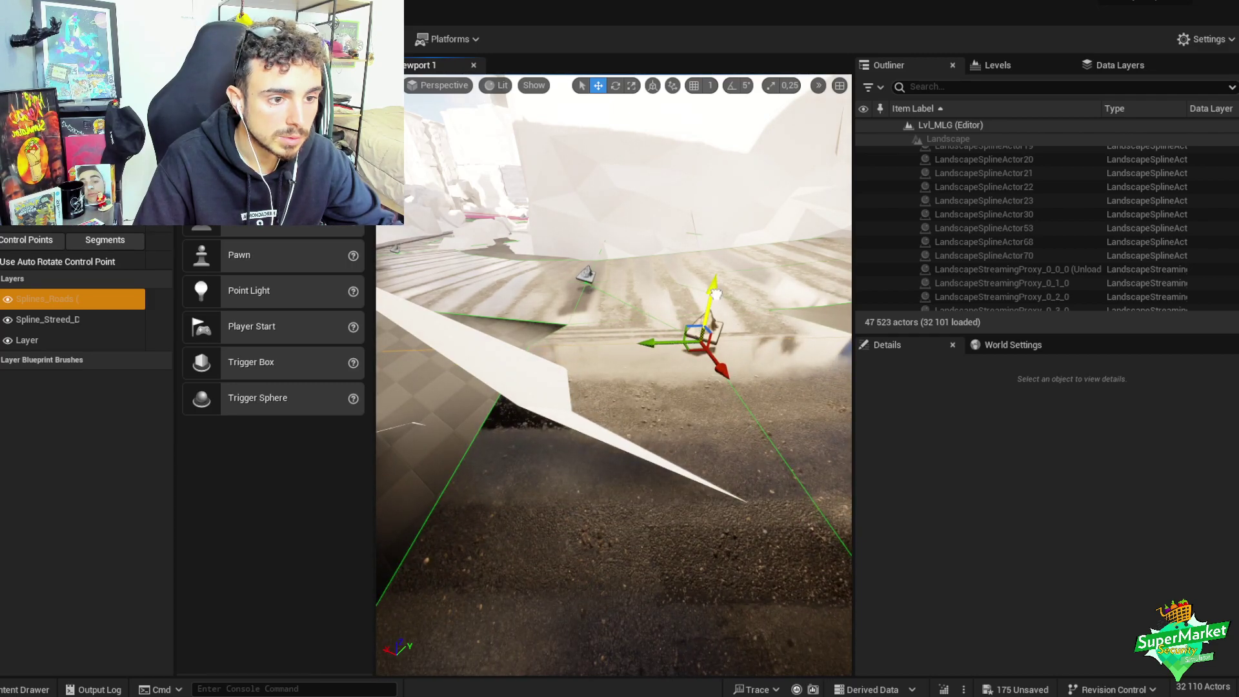
pyautogui.moveTo(717, 294); pyautogui.dragTo(671, 297, button='right')
pyautogui.moveTo(653, 316); pyautogui.dragTo(590, 288)
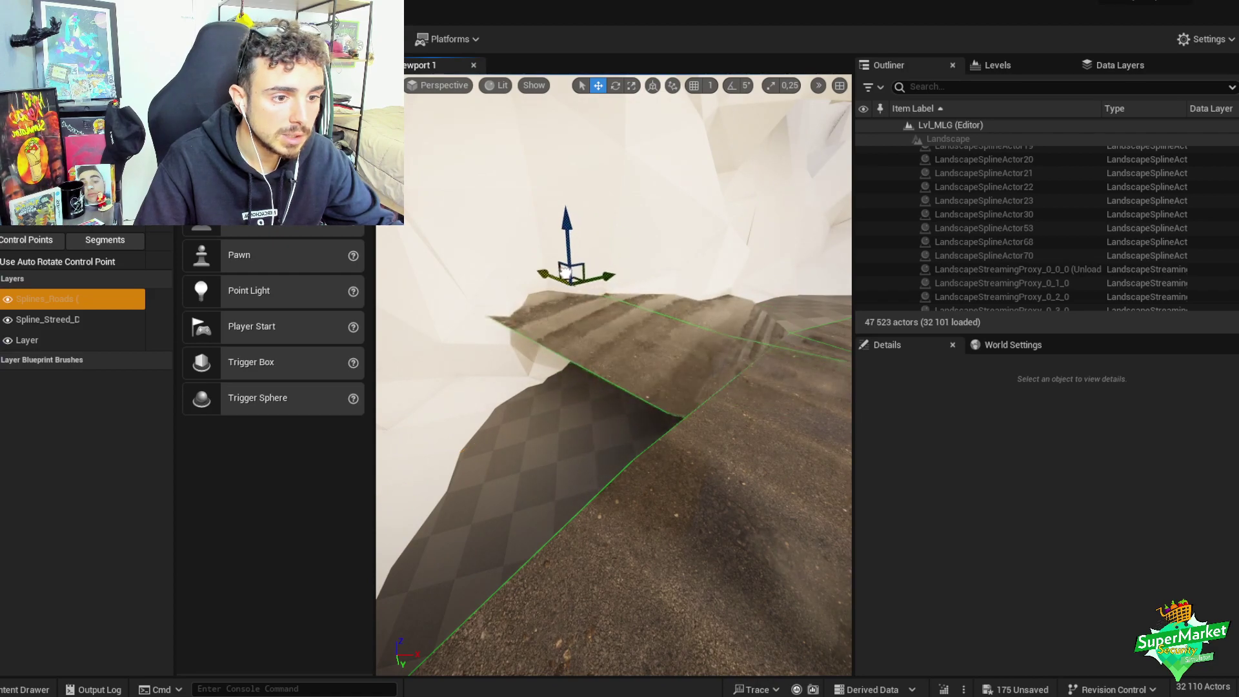
pyautogui.moveTo(647, 329); pyautogui.dragTo(663, 338)
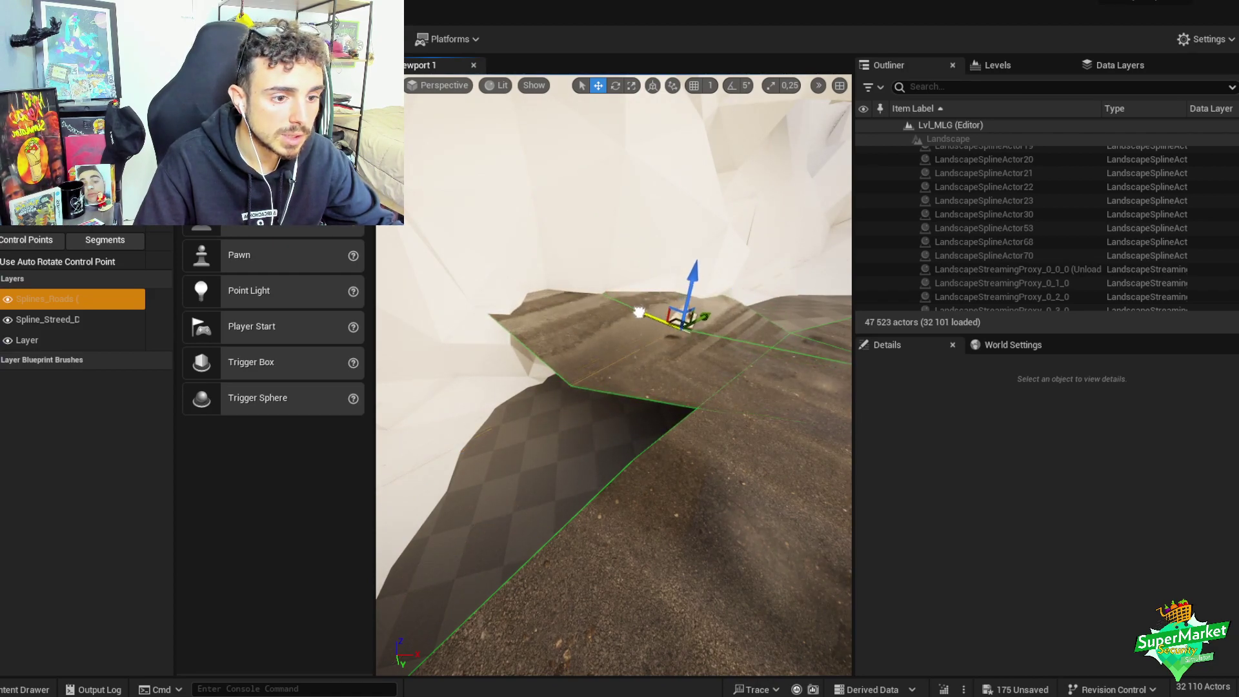
pyautogui.moveTo(637, 311); pyautogui.dragTo(595, 272, button='right')
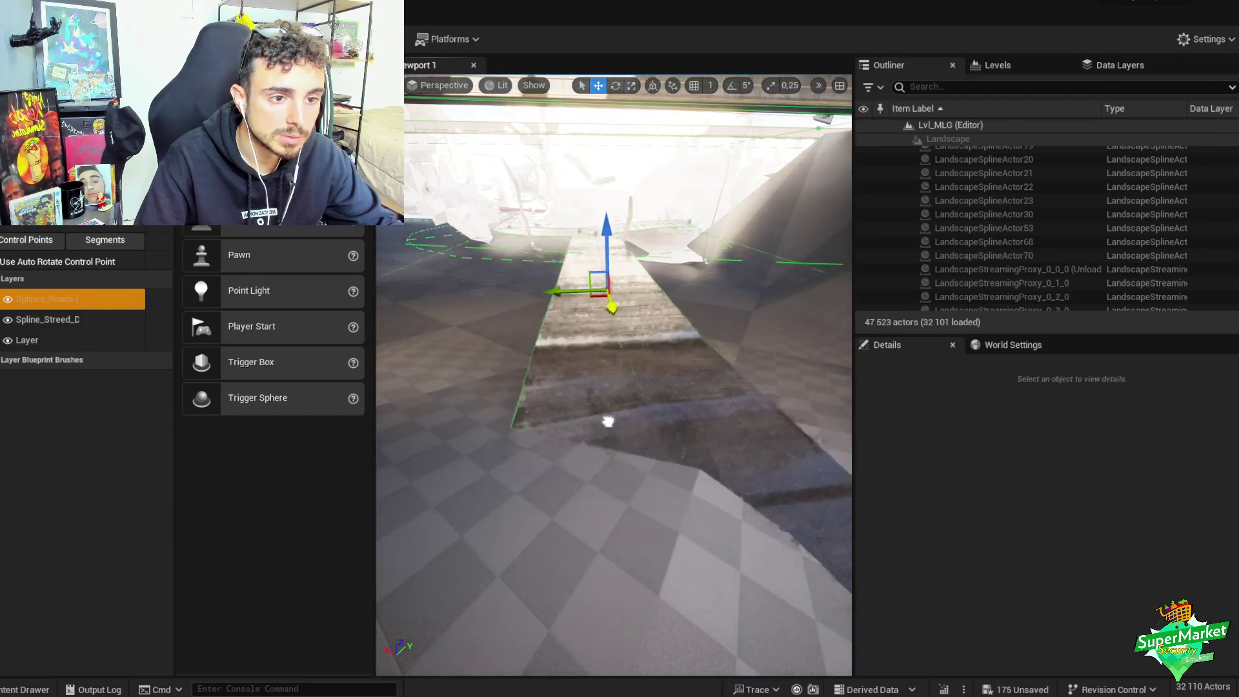
# - Try moving another road control point, then undo the move
pyautogui.moveTo(570, 447); pyautogui.dragTo(542, 443, button='right')
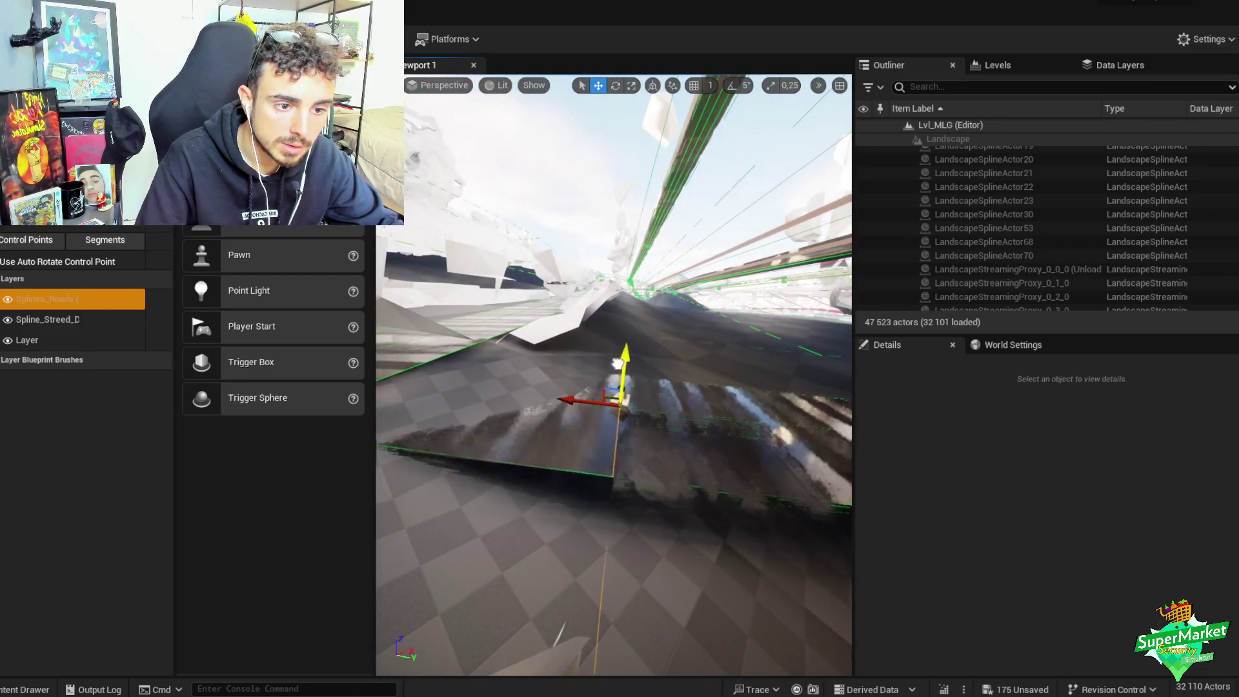
pyautogui.moveTo(614, 375); pyautogui.dragTo(594, 355, button='right')
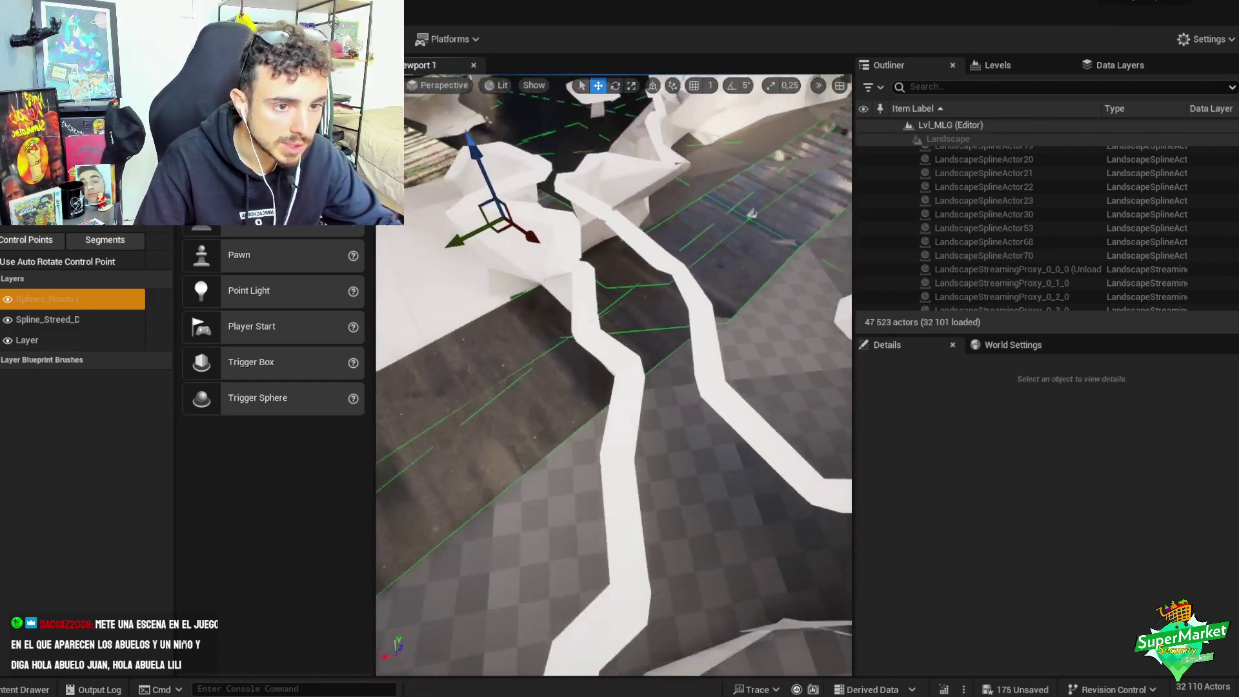
pyautogui.moveTo(543, 297); pyautogui.dragTo(543, 297, button='right')
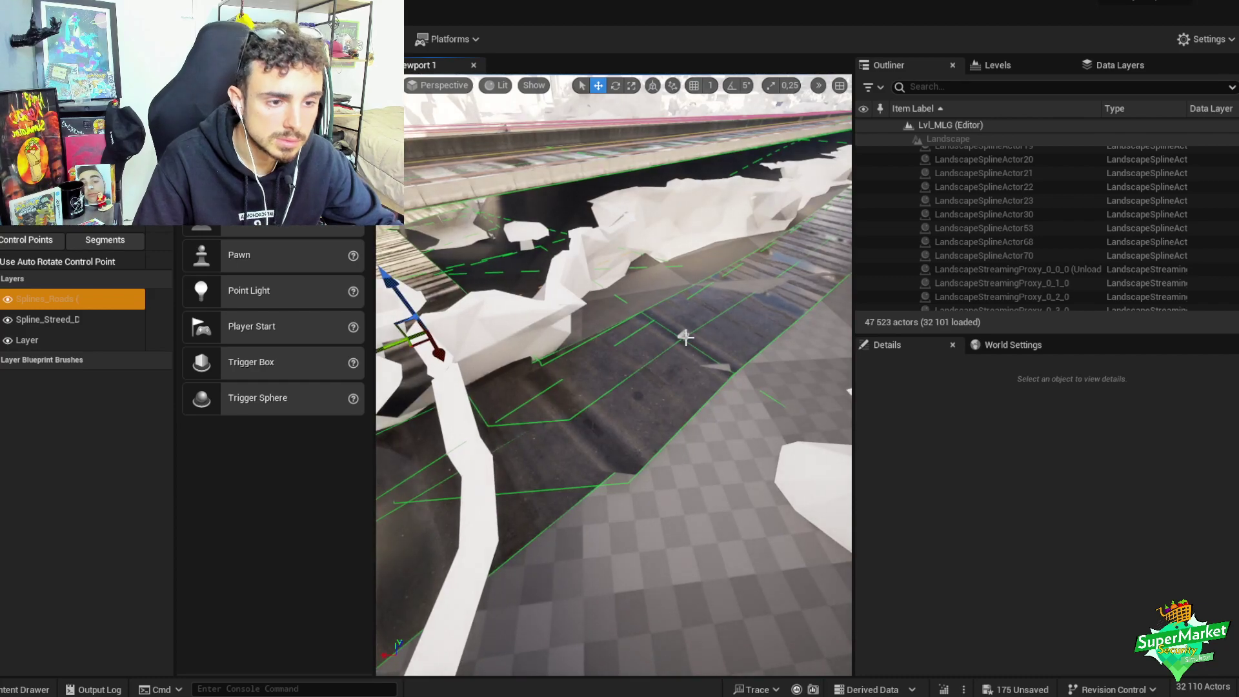
pyautogui.click(685, 336)
pyautogui.moveTo(661, 323); pyautogui.dragTo(588, 354)
pyautogui.hotkey('ctrl', 'z')
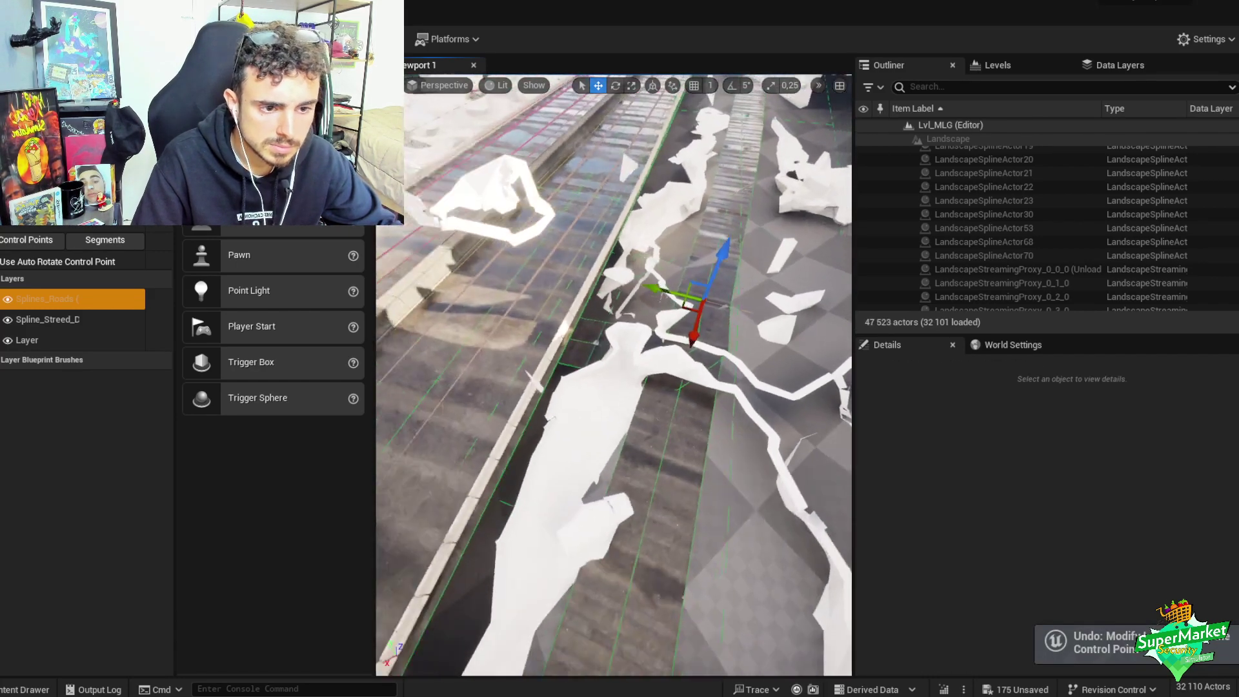
pyautogui.moveTo(650, 356); pyautogui.dragTo(650, 355, button='right')
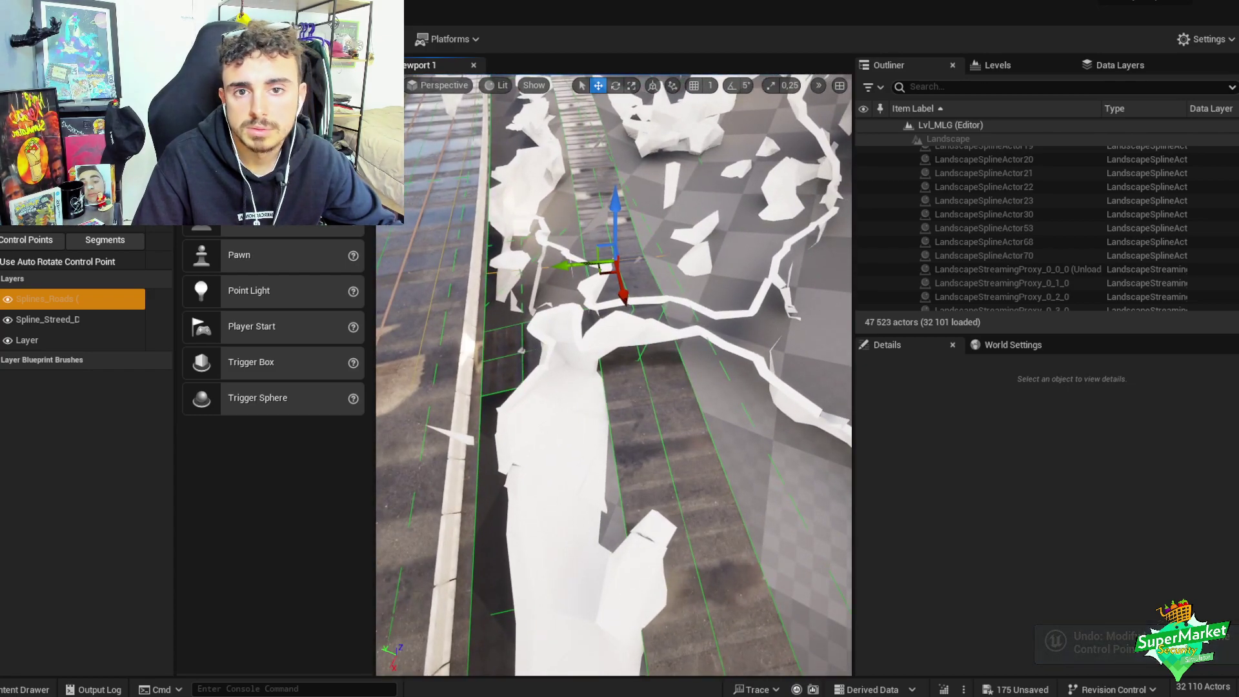
# - Leave landscape spline editing and delete a City_Google_Miraflores_Part12 3D tile mesh
pyautogui.hotkey('shift', '1')
pyautogui.click(650, 356)
pyautogui.moveTo(650, 355); pyautogui.dragTo(650, 355, button='right')
pyautogui.moveTo(559, 312); pyautogui.dragTo(559, 312, button='right')
pyautogui.press('Delete')
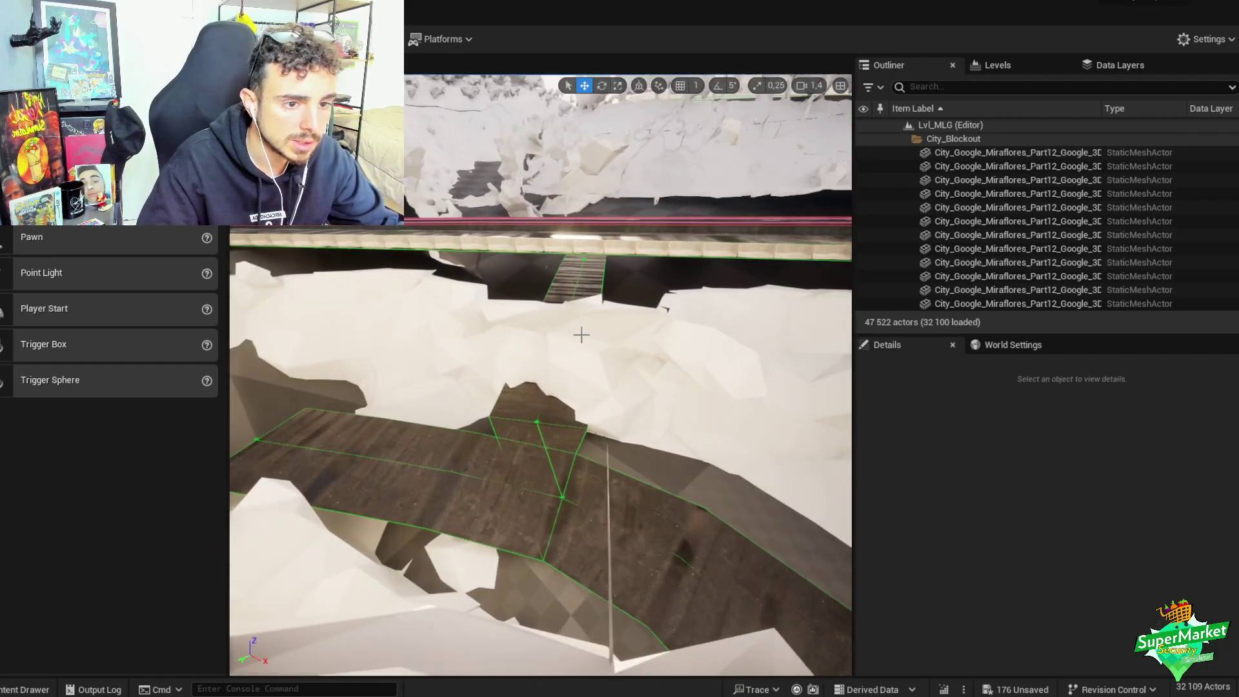
# - Delete the Google 3D tile mesh City_Google_Miraflores_Part12_Google_3D_Tiles_21236 covering the road
pyautogui.click(581, 335)
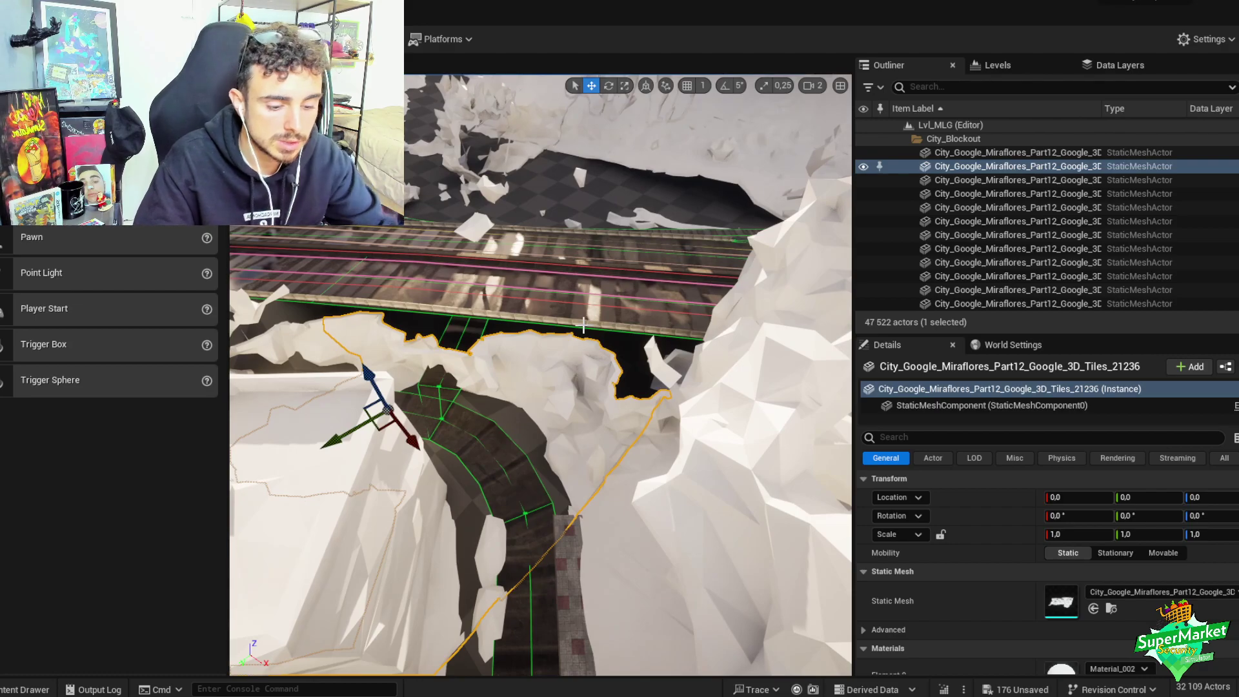
pyautogui.press('Delete')
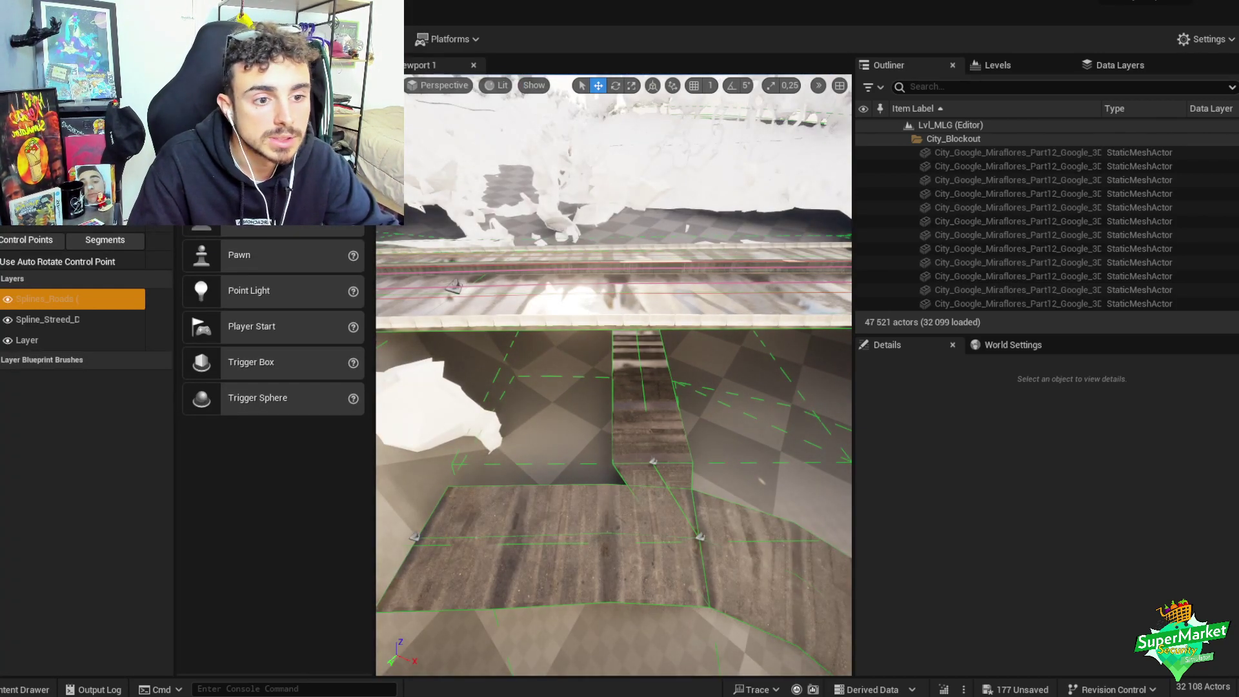
# - On a road spline segment, toggle Raise Terrain and Lower Terrain on and off, leaving both unchecked
pyautogui.click(783, 379)
pyautogui.press('r')
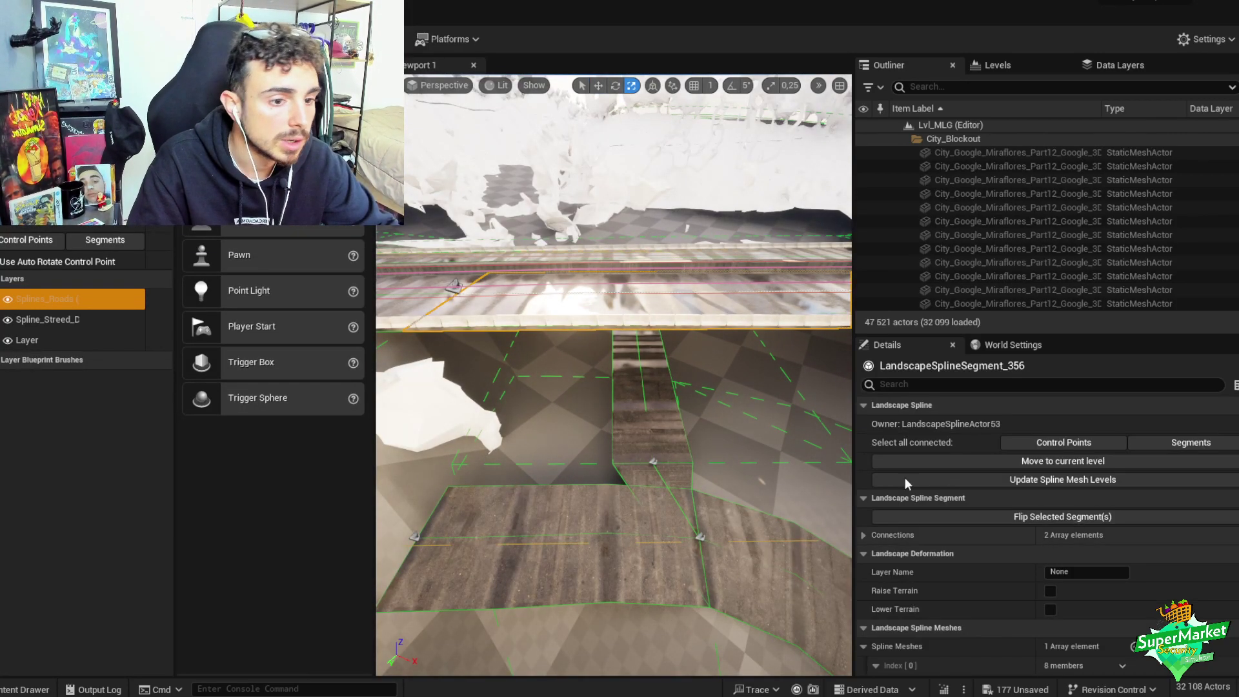
pyautogui.click(1050, 591)
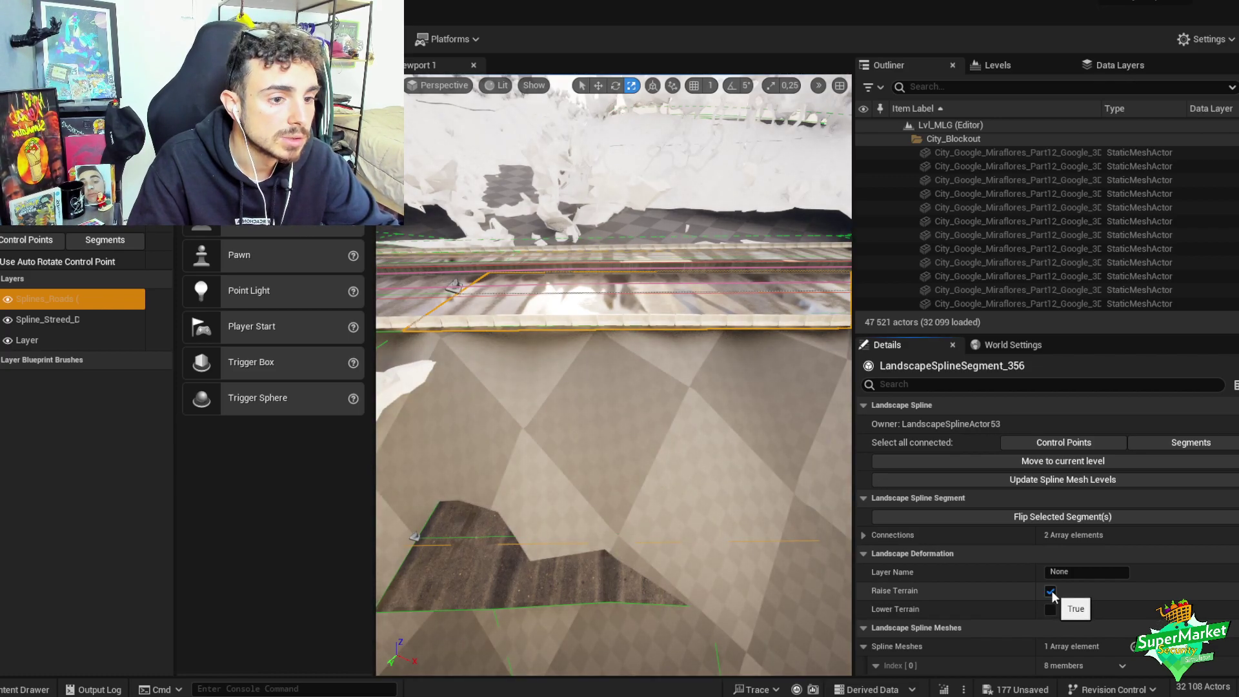
pyautogui.click(1050, 591)
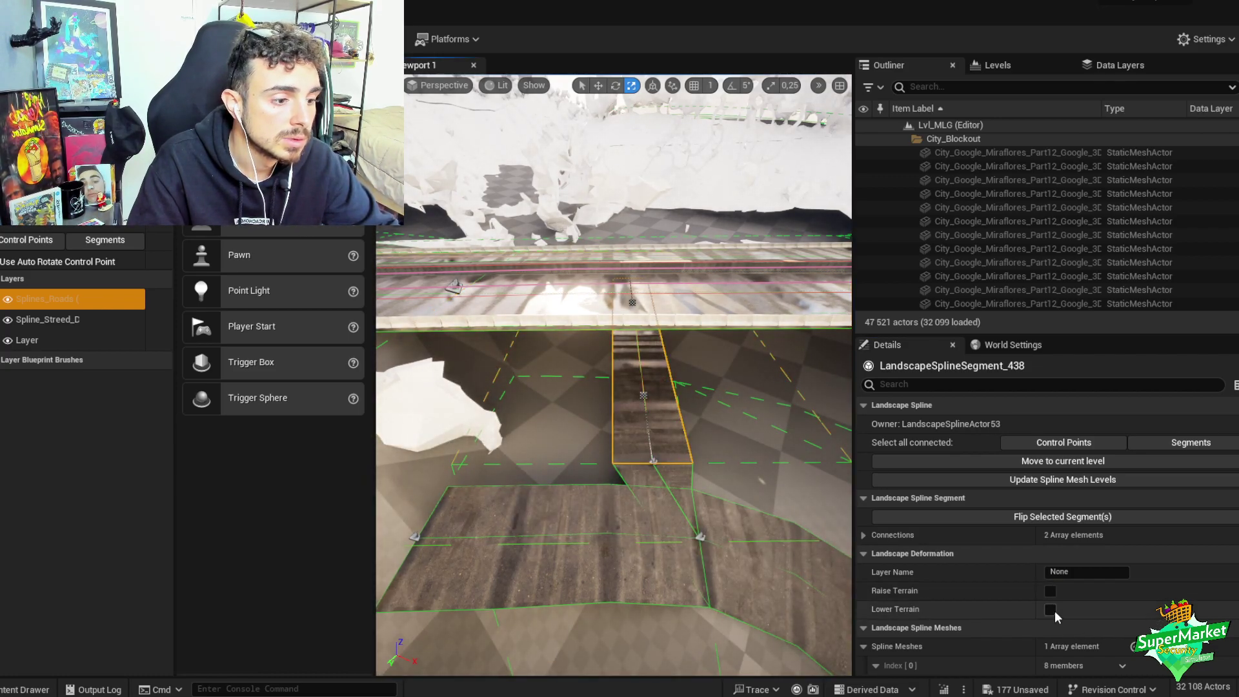
pyautogui.click(1051, 610)
pyautogui.click(1051, 610)
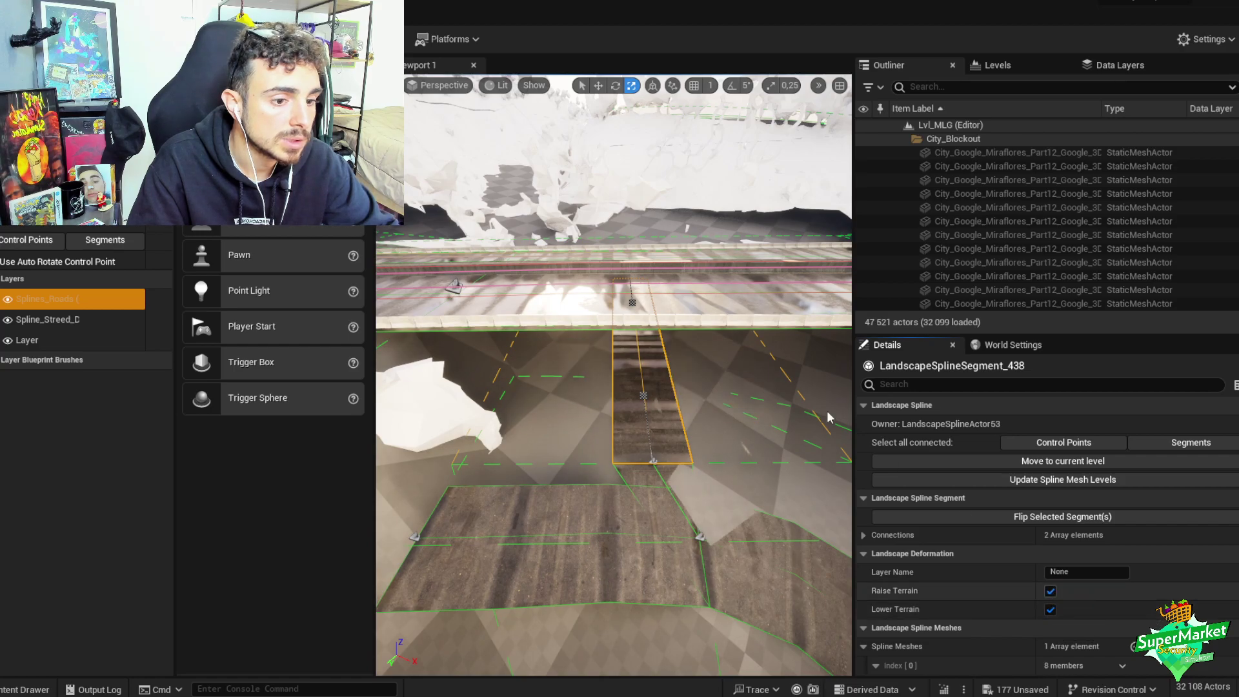
pyautogui.click(1050, 591)
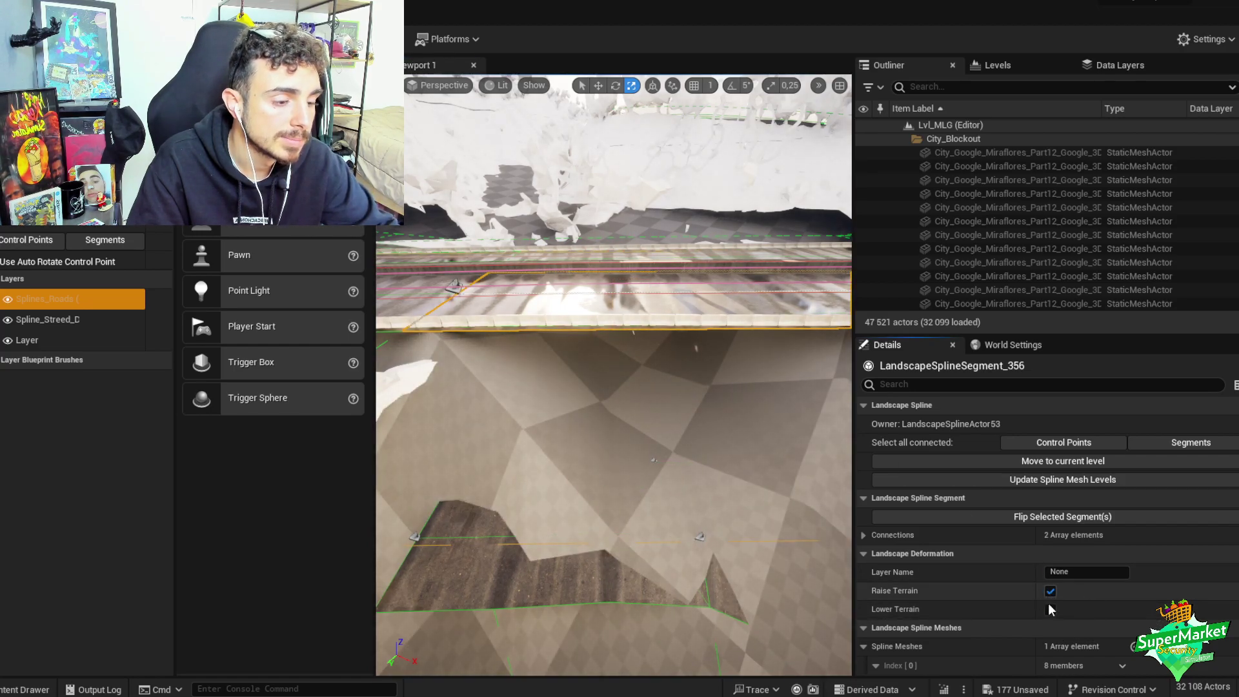
pyautogui.click(1050, 592)
pyautogui.click(1051, 610)
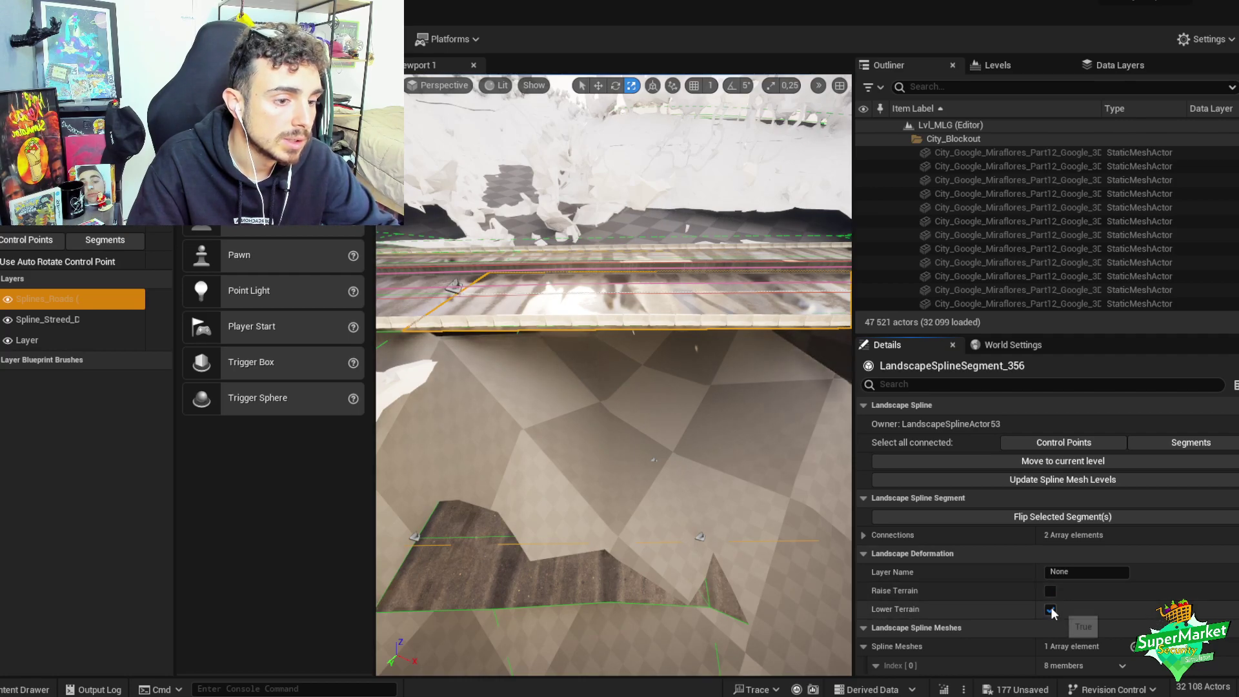
pyautogui.click(1051, 610)
# - Uncheck Raise Terrain and Lower Terrain on the narrow segment joining the road
pyautogui.moveTo(613, 452); pyautogui.dragTo(613, 452, button='right')
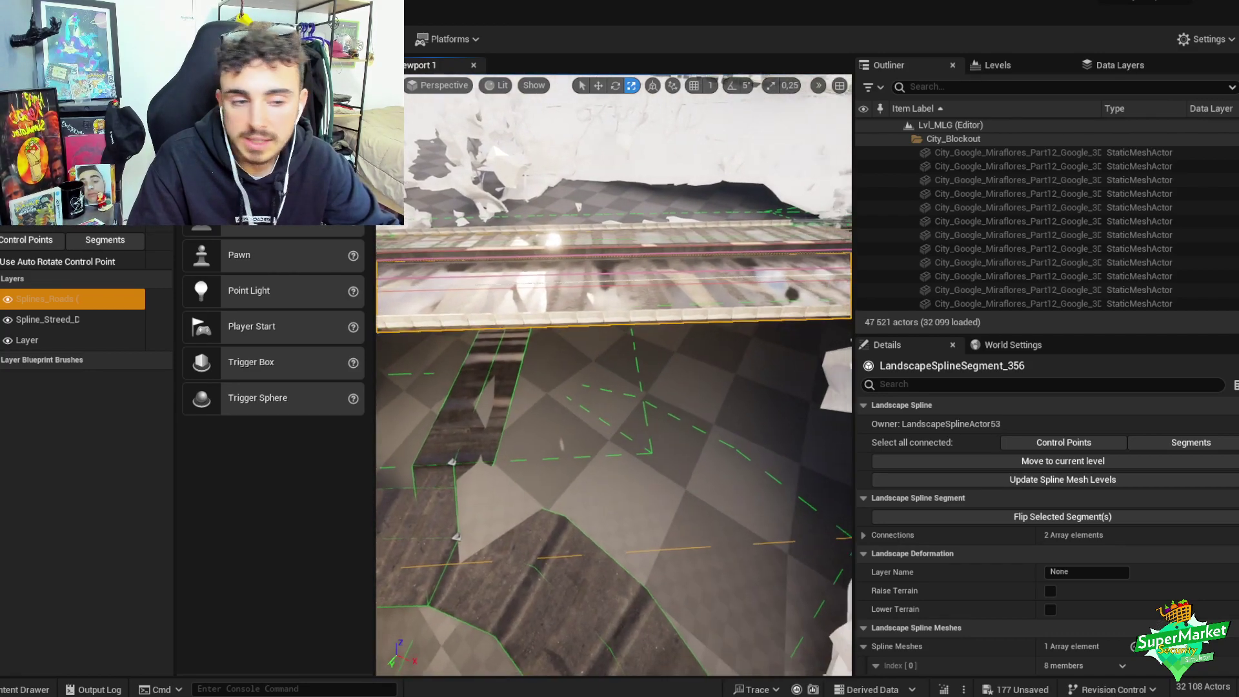
pyautogui.moveTo(599, 358); pyautogui.dragTo(567, 381, button='right')
pyautogui.click(567, 382)
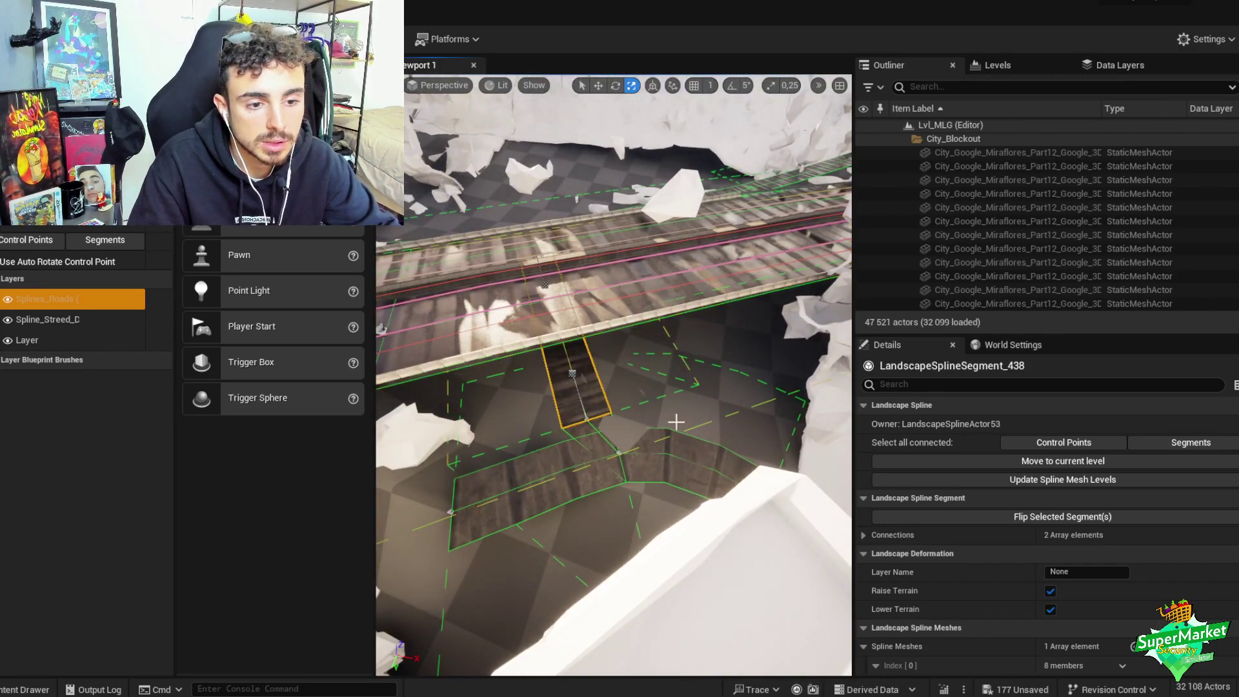
pyautogui.click(1050, 591)
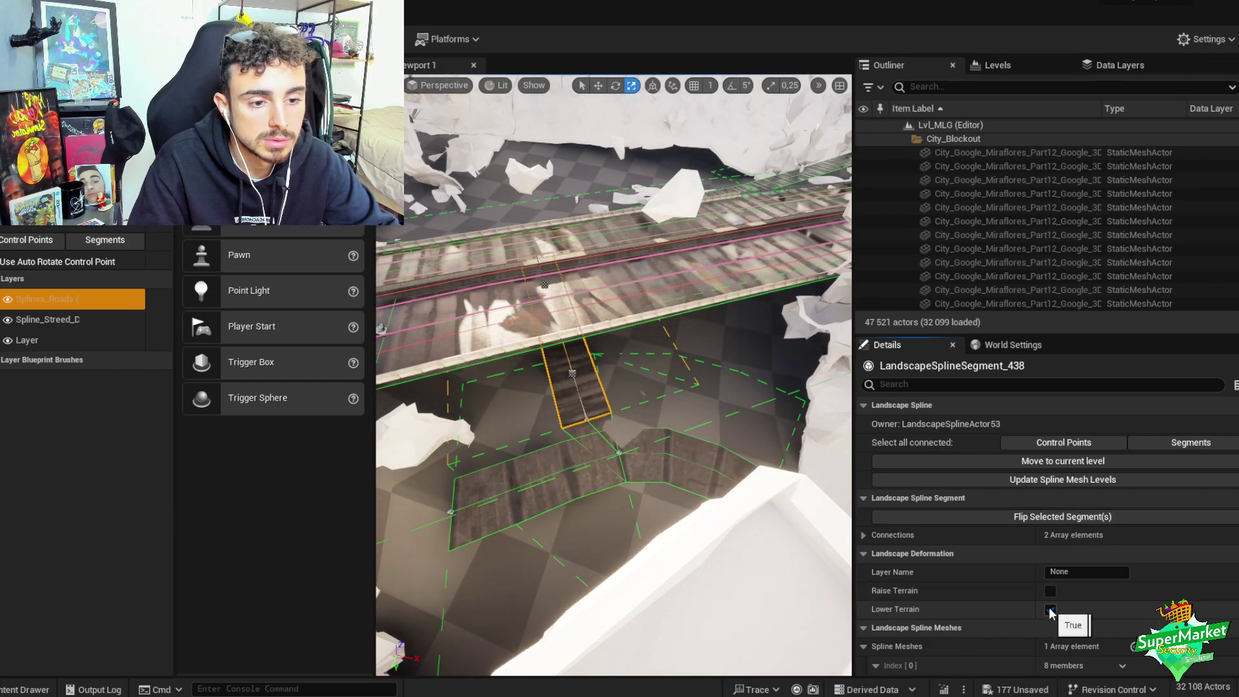
pyautogui.click(1050, 609)
pyautogui.moveTo(613, 387); pyautogui.dragTo(617, 394, button='right')
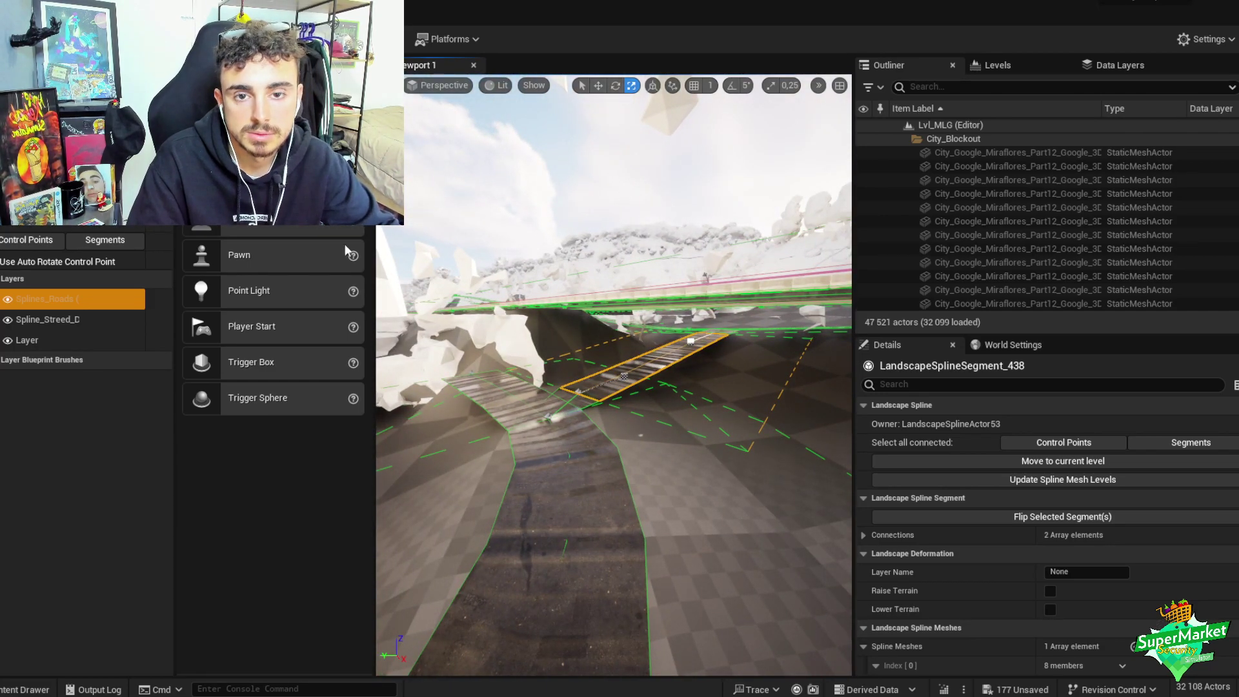
pyautogui.hotkey('ctrl', 'space')
# - Save all modified content including Lvl_MLG, then open the BPP_Blq_Acera_2 sidewalk blueprint
pyautogui.click(114, 424)
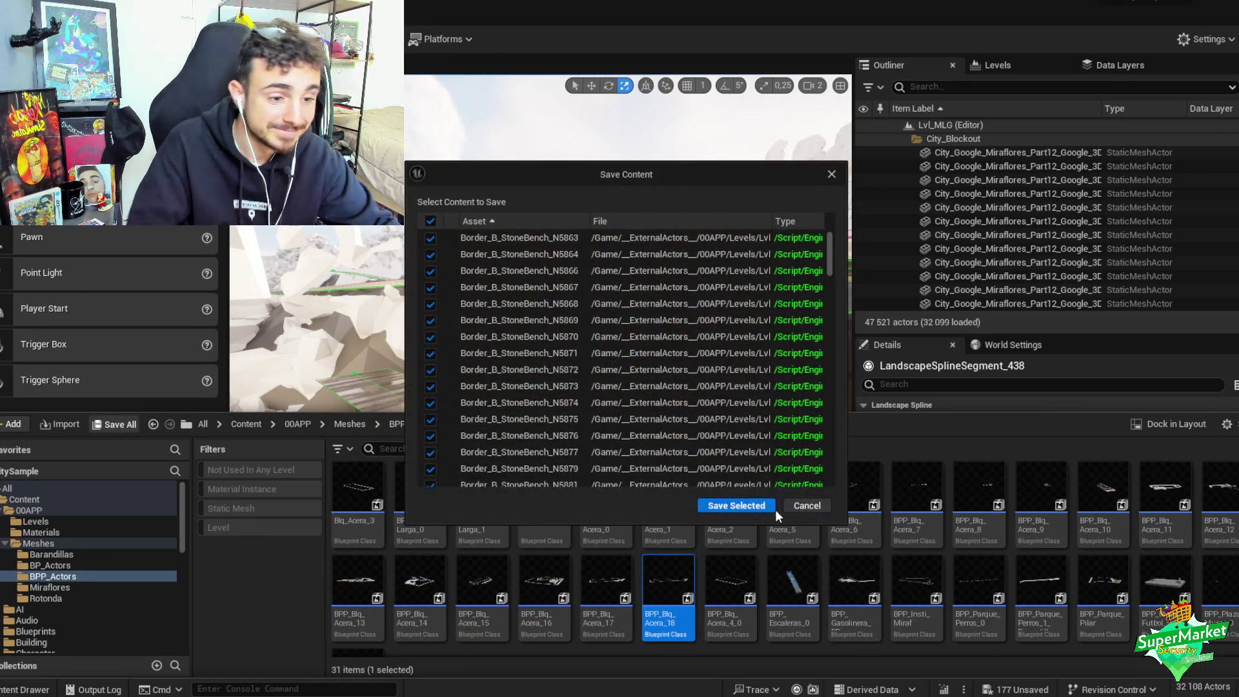
pyautogui.click(754, 504)
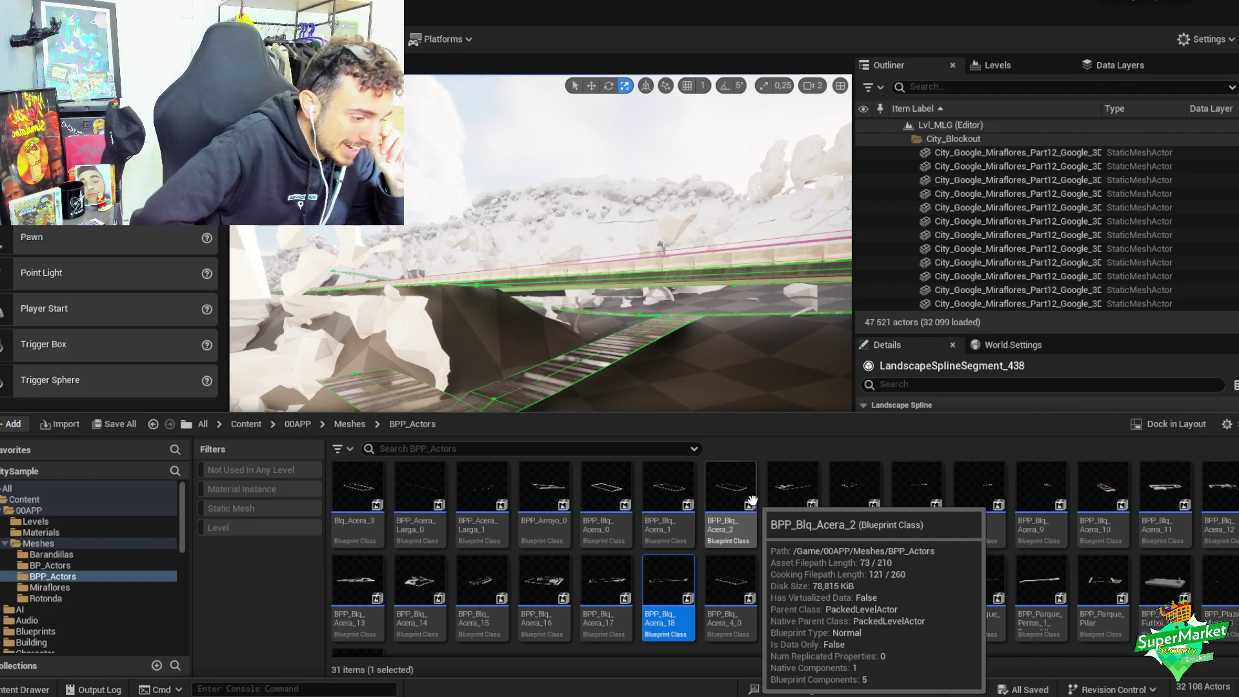
pyautogui.doubleClick(752, 500)
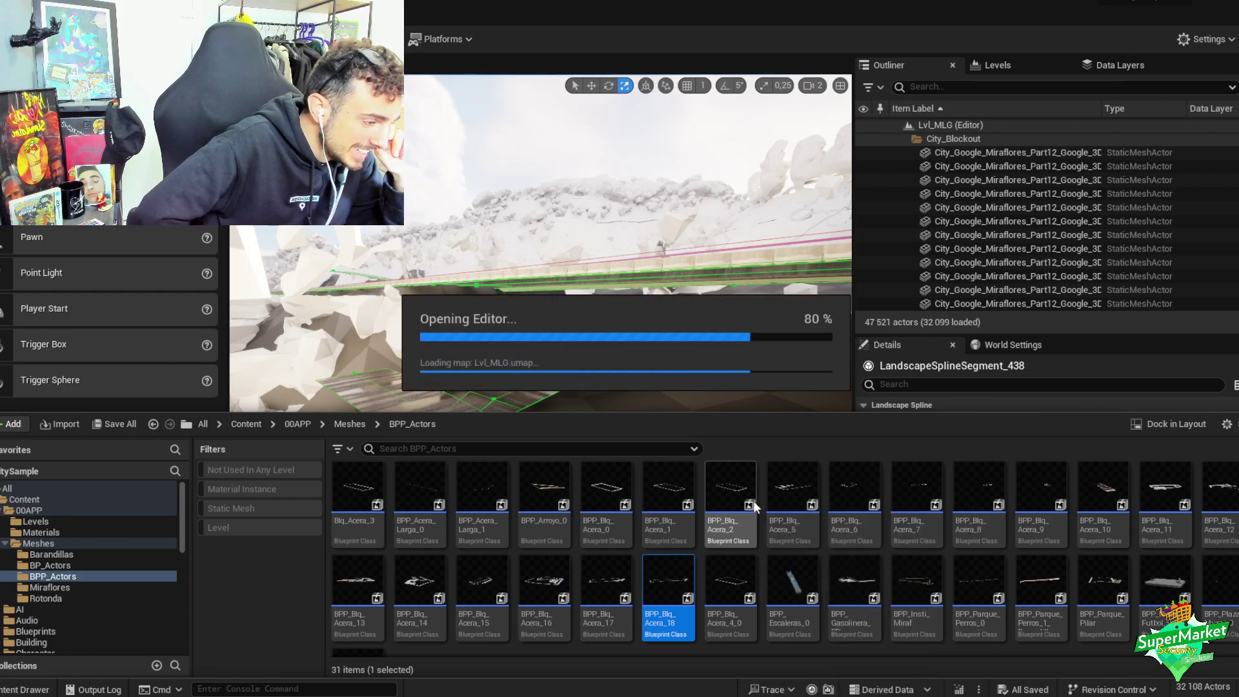
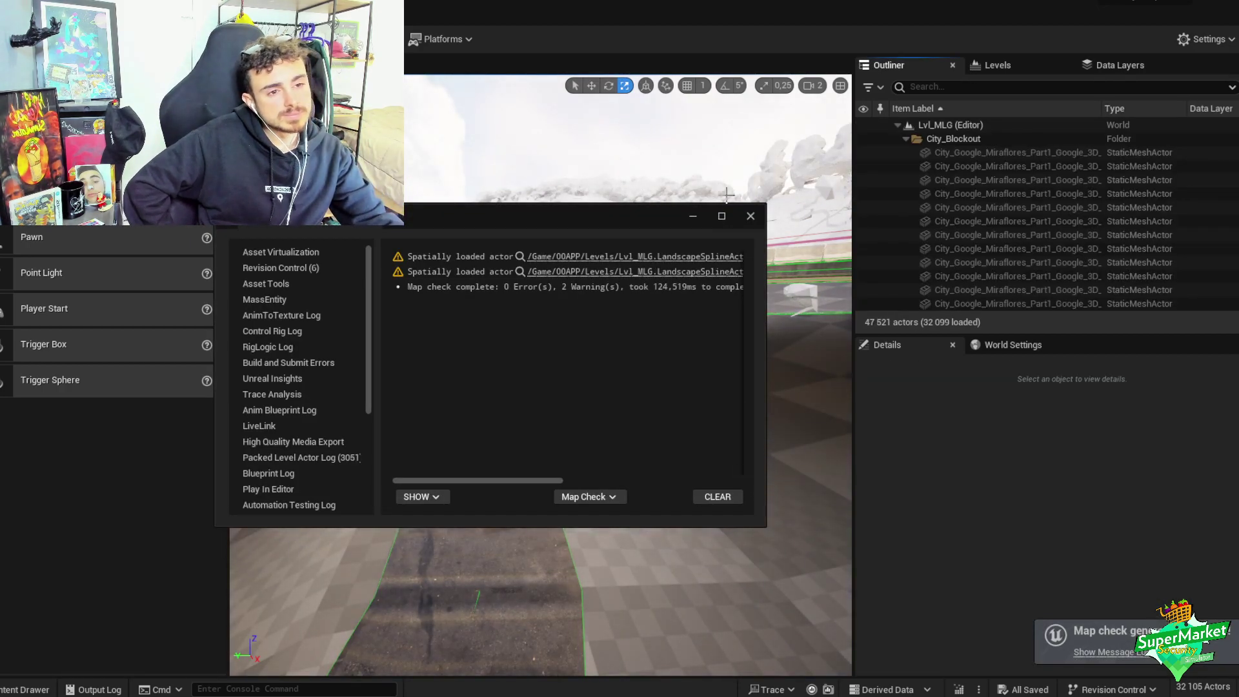
# - Close the map check Message Log and switch to the Google Maps 3D view
pyautogui.click(750, 217)
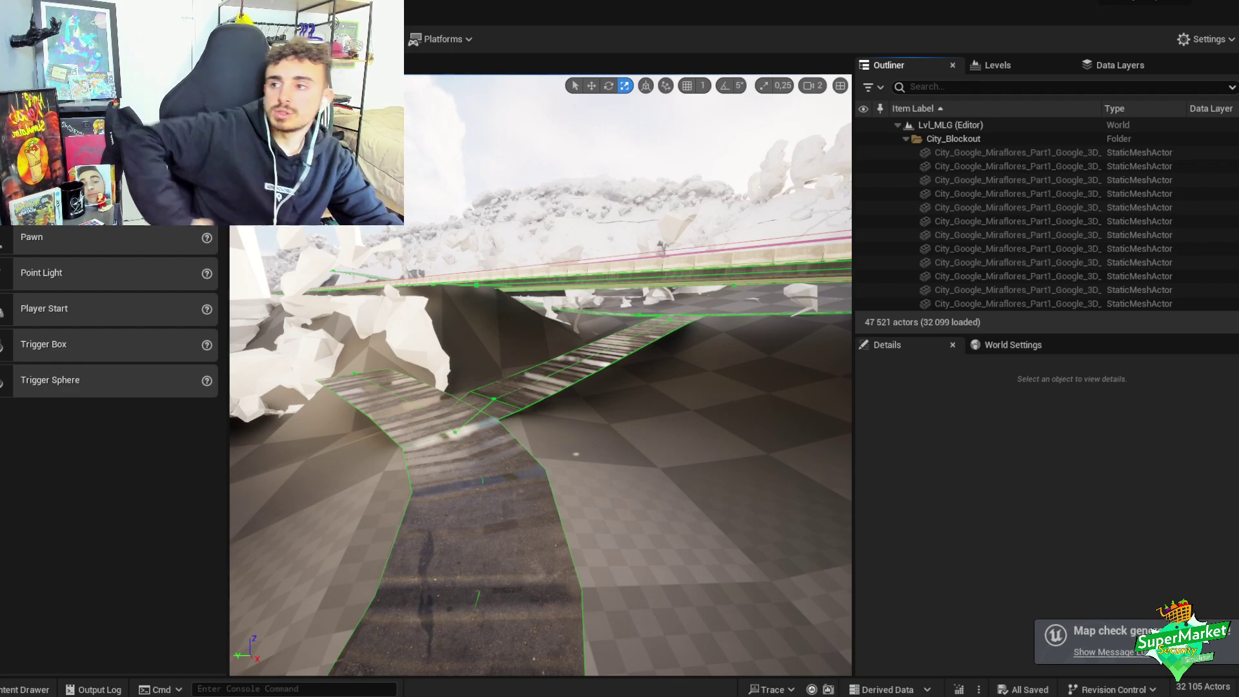
pyautogui.hotkey('alt', 'Tab')
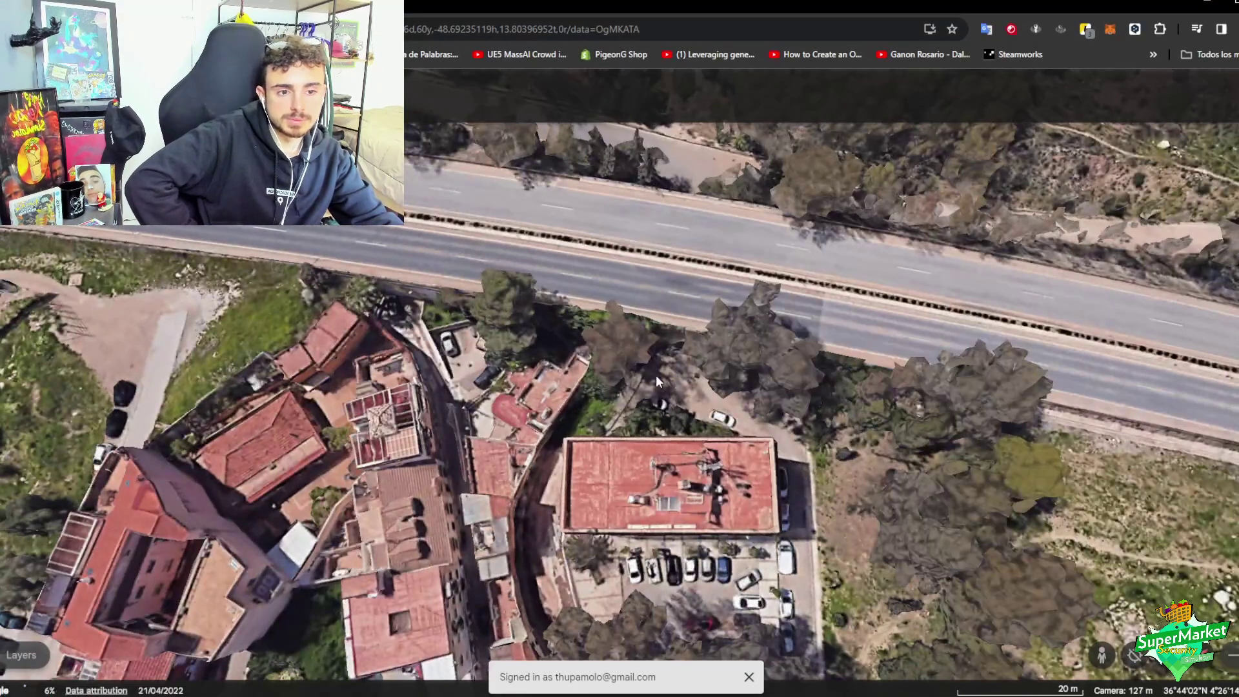
# - Enter Street View on C. Pedro Gómez Sancho and walk through the mural underpass
pyautogui.click(1098, 656)
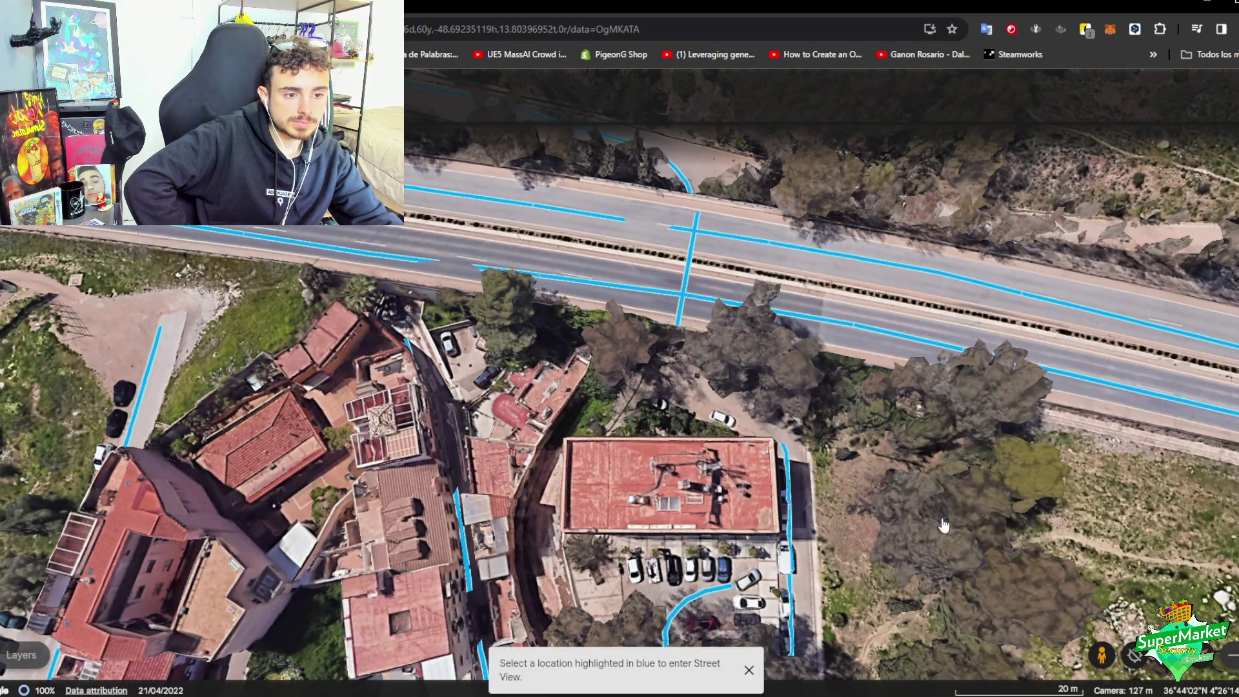
pyautogui.click(783, 444)
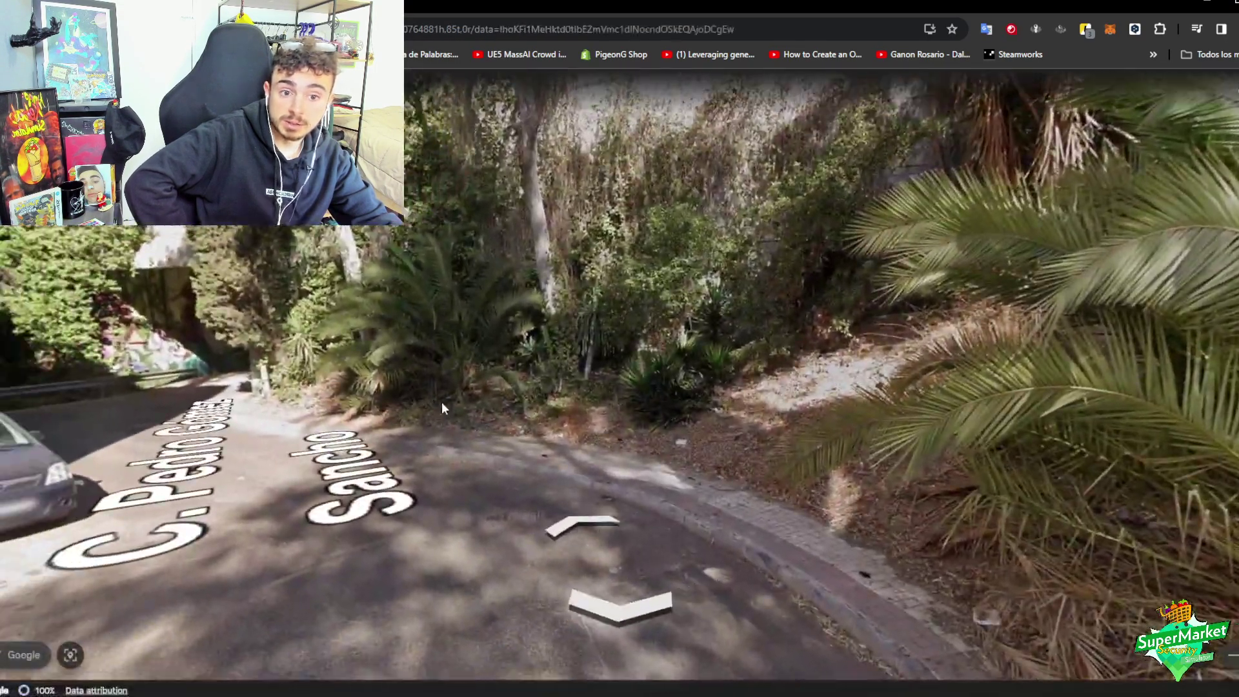
pyautogui.moveTo(442, 402); pyautogui.dragTo(513, 475)
pyautogui.click(516, 474)
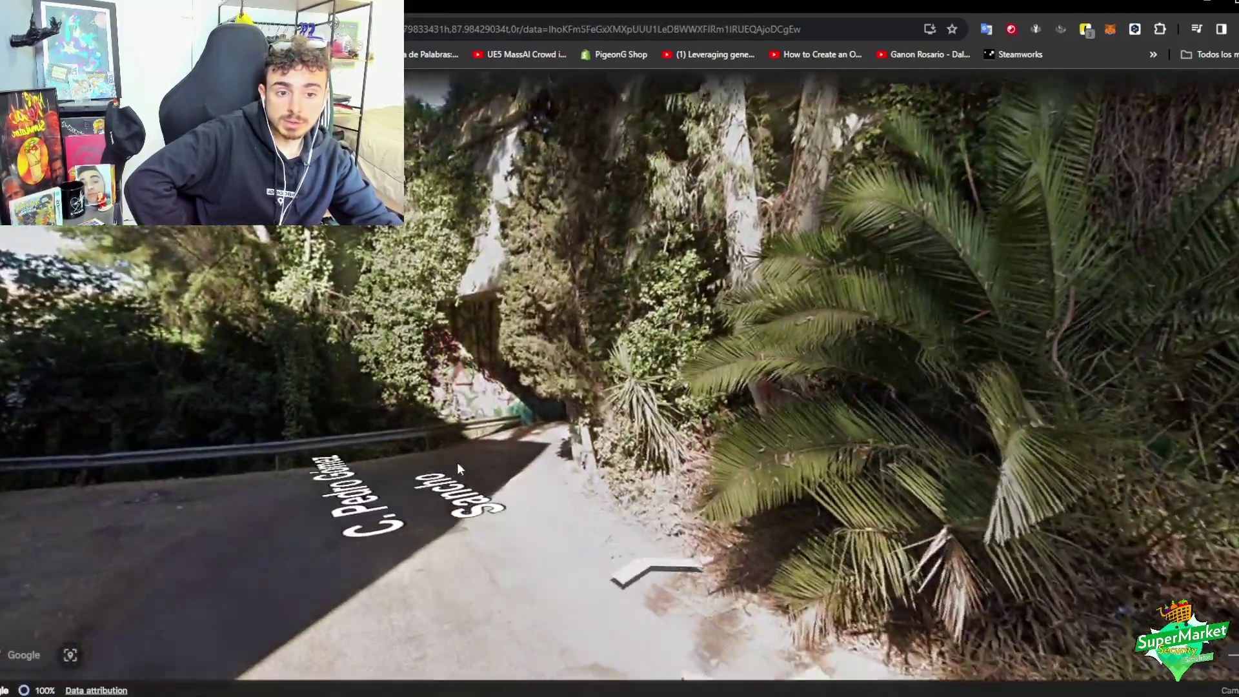
pyautogui.click(457, 462)
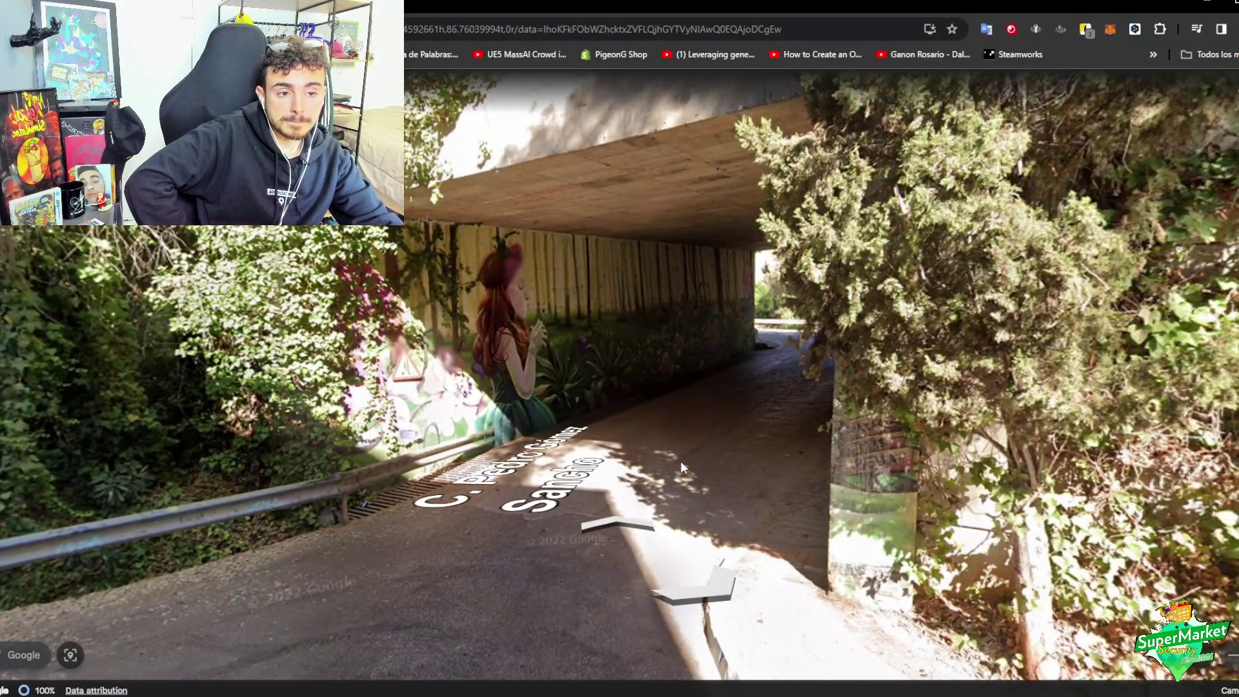
pyautogui.click(680, 461)
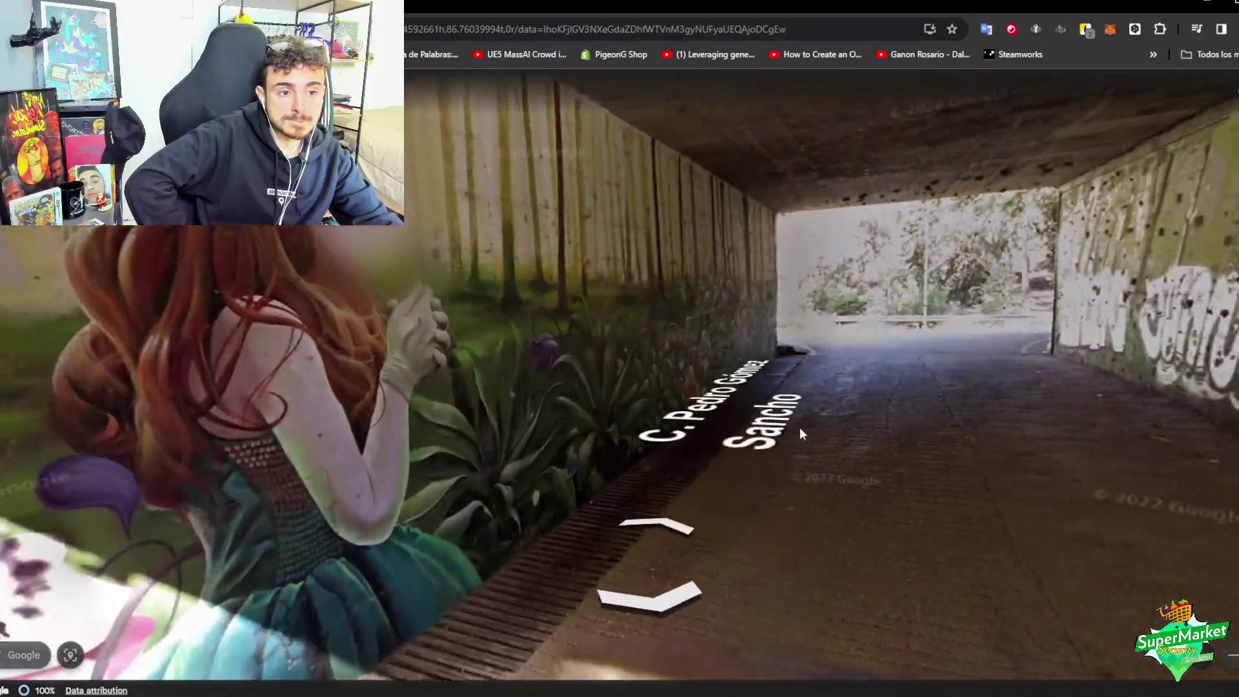
pyautogui.moveTo(800, 427); pyautogui.dragTo(487, 442)
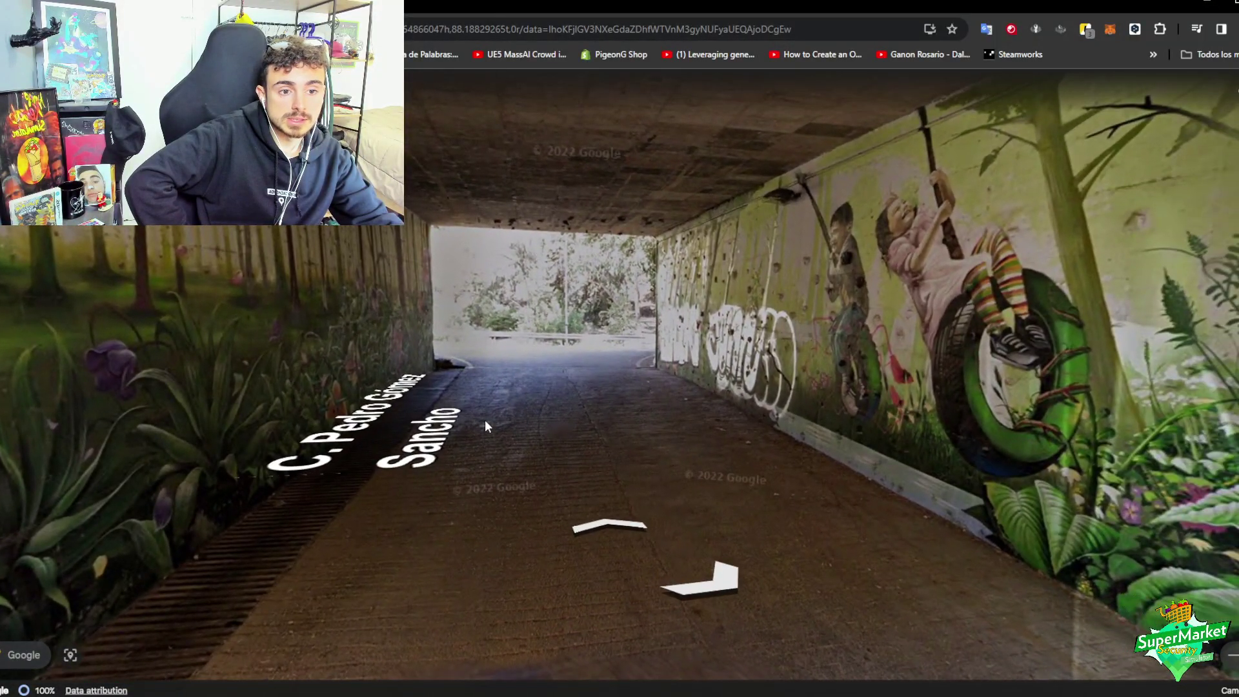
pyautogui.click(551, 378)
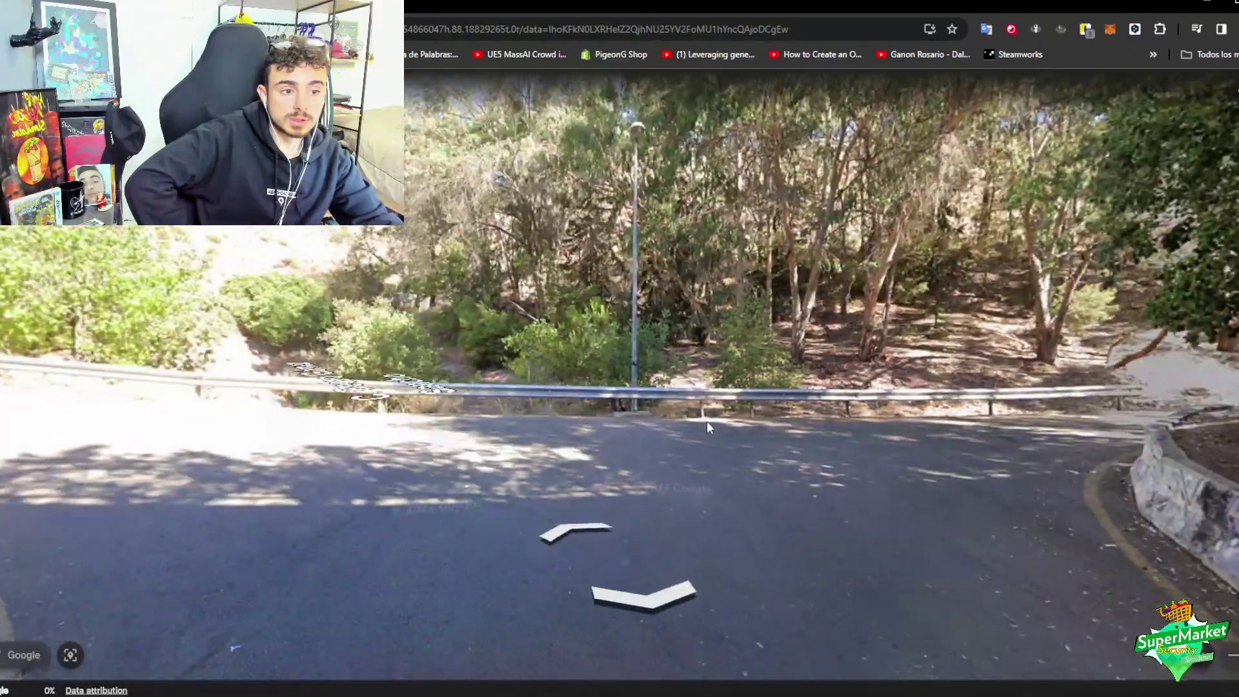
pyautogui.click(559, 463)
# - Walk up the road toward the white building and stop by the gate
pyautogui.moveTo(559, 463); pyautogui.dragTo(939, 320)
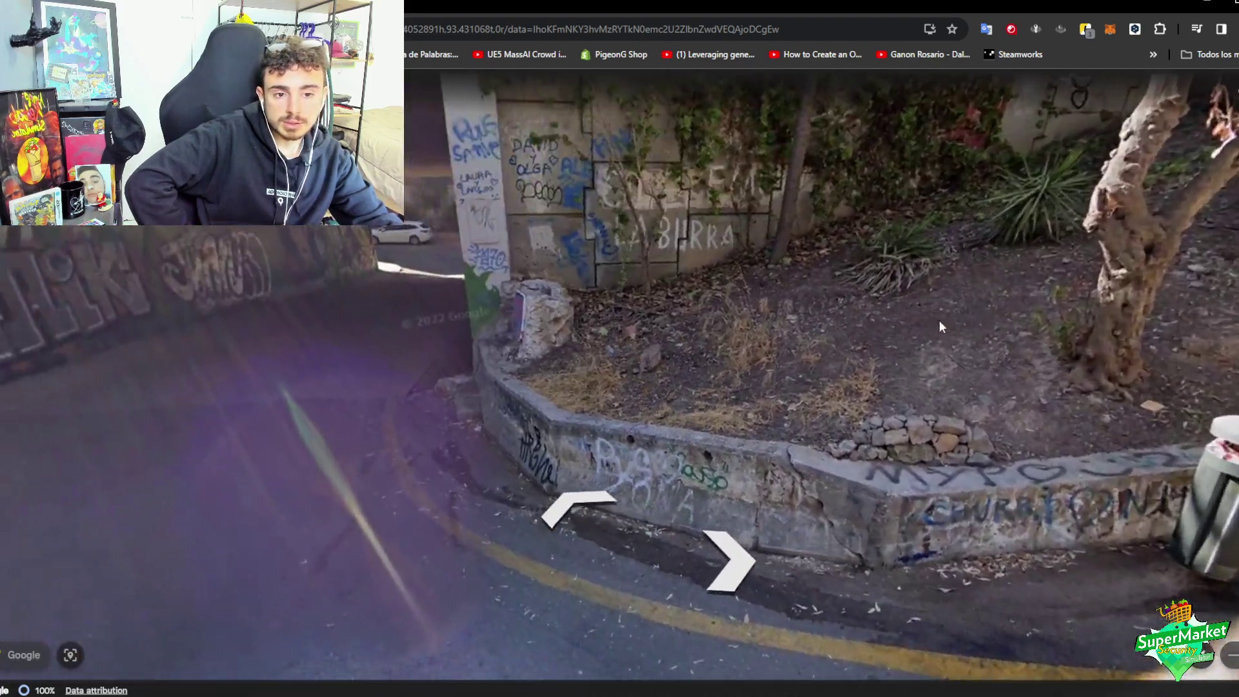
pyautogui.moveTo(884, 377); pyautogui.dragTo(589, 243)
pyautogui.click(588, 243)
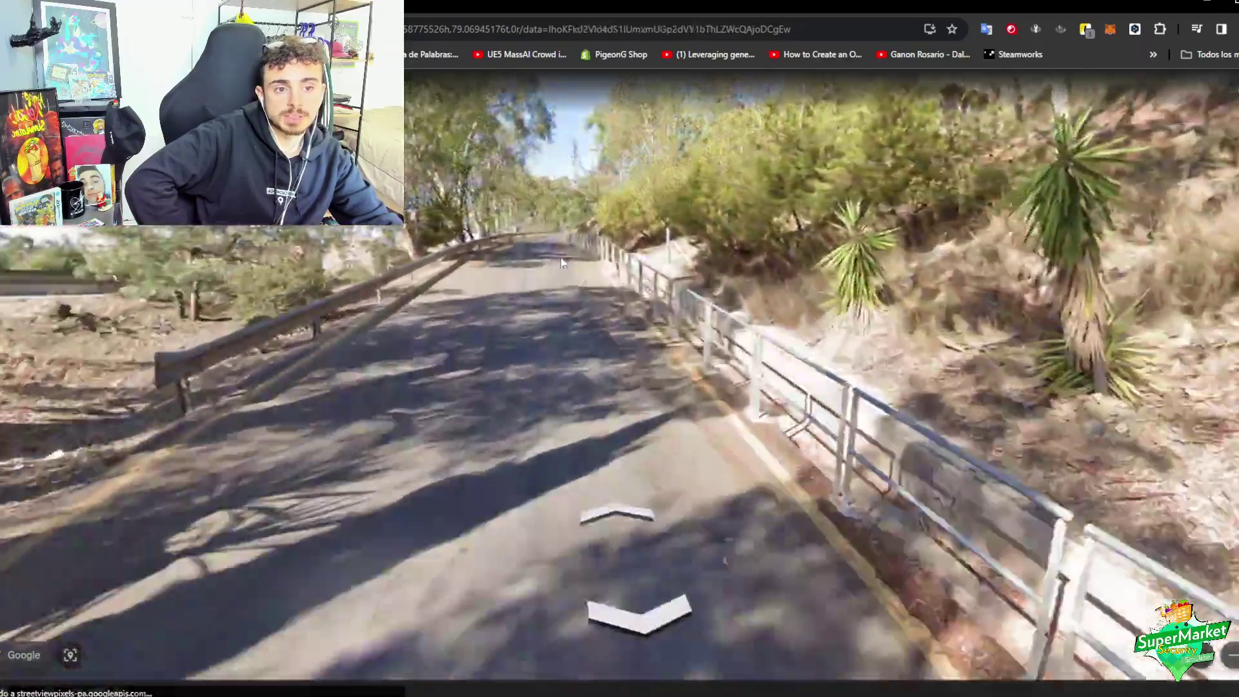
pyautogui.click(585, 245)
pyautogui.click(556, 247)
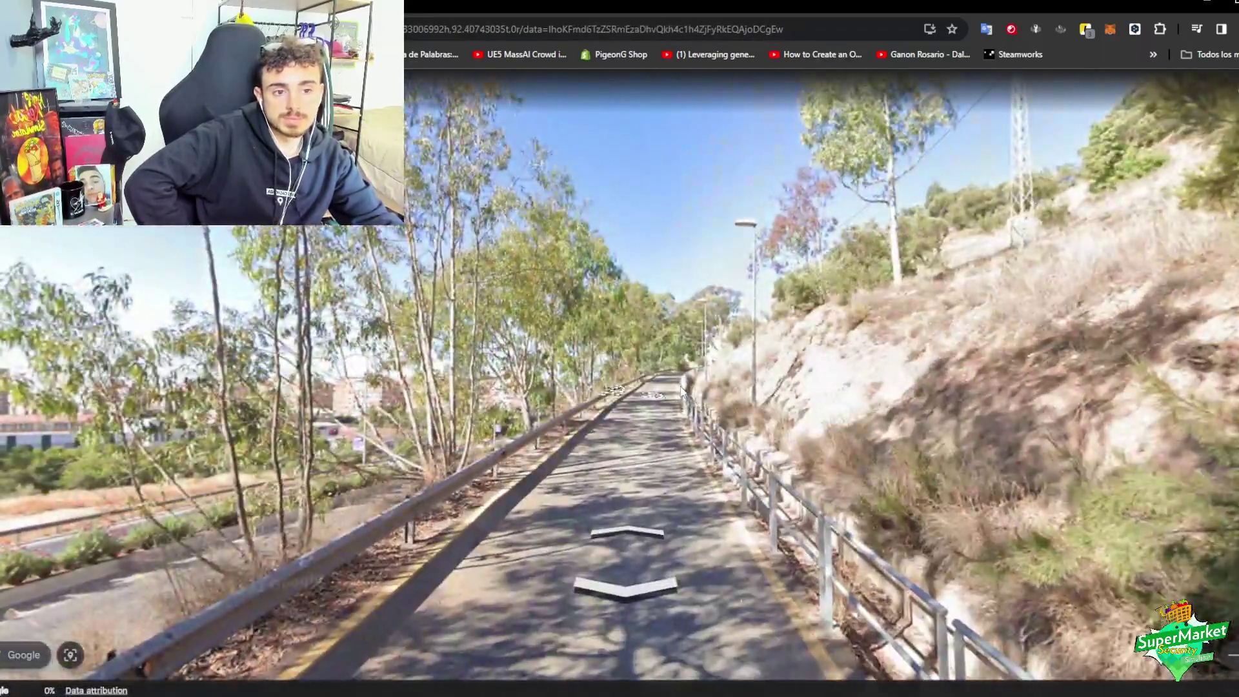
pyautogui.click(730, 416)
pyautogui.click(714, 395)
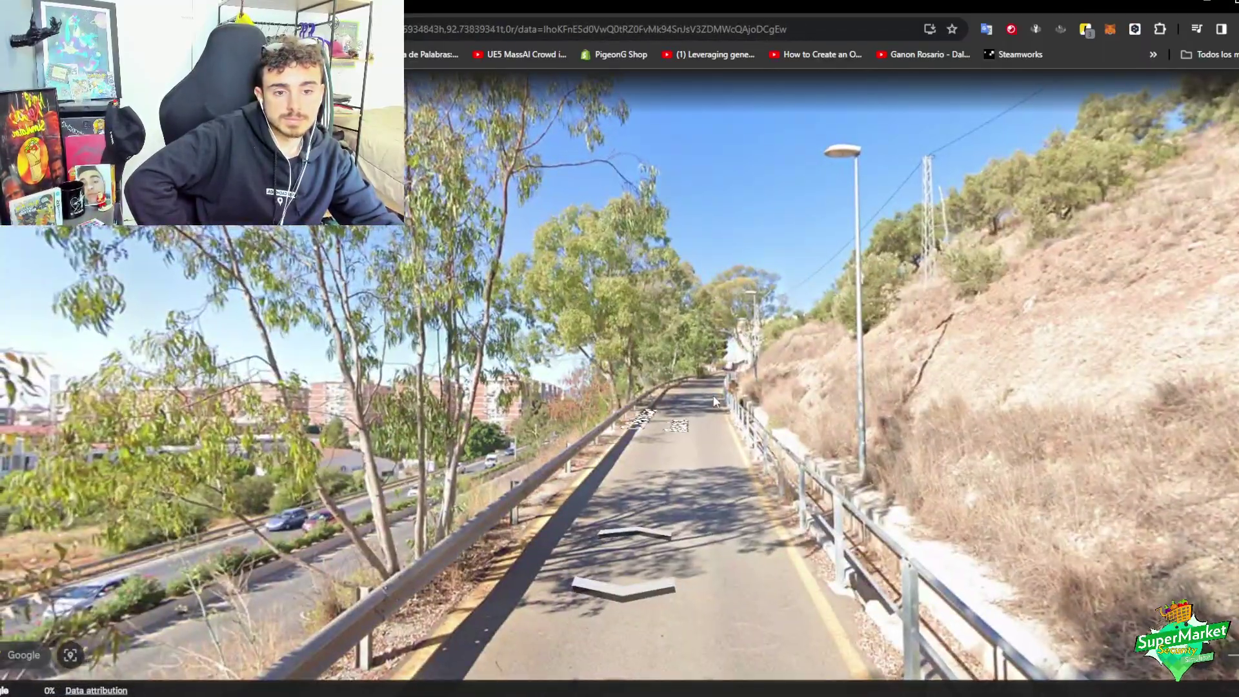
pyautogui.click(716, 394)
pyautogui.click(748, 395)
pyautogui.click(756, 393)
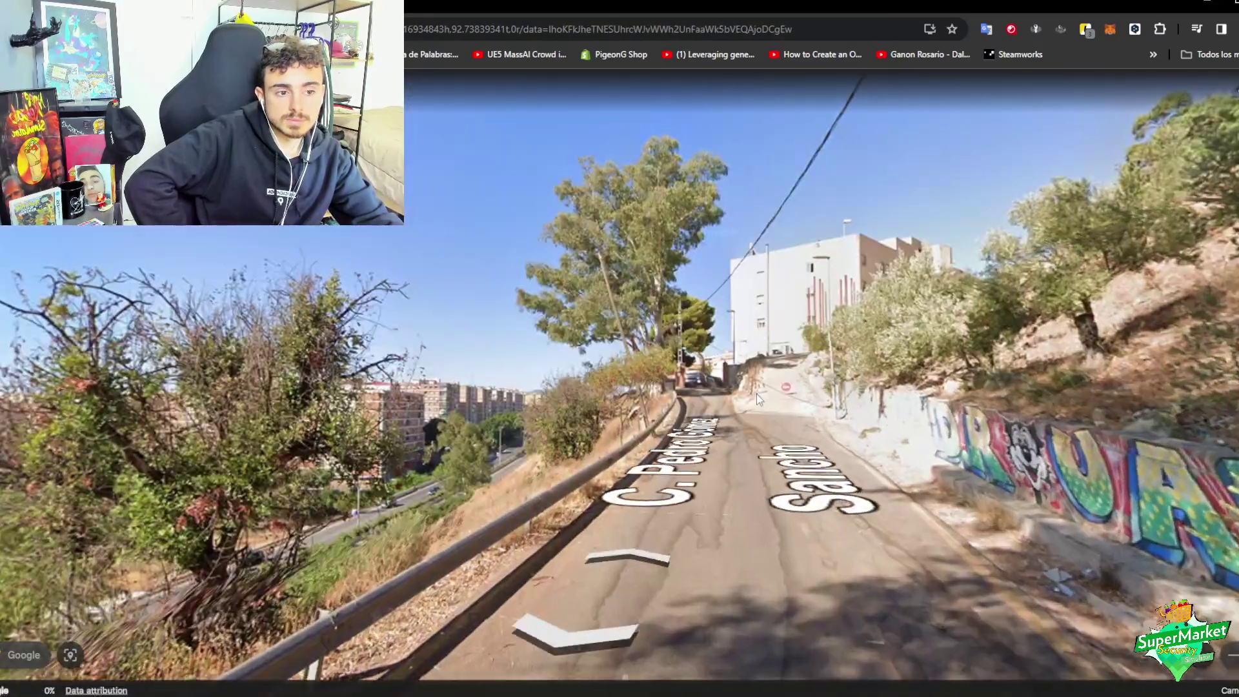
pyautogui.click(757, 394)
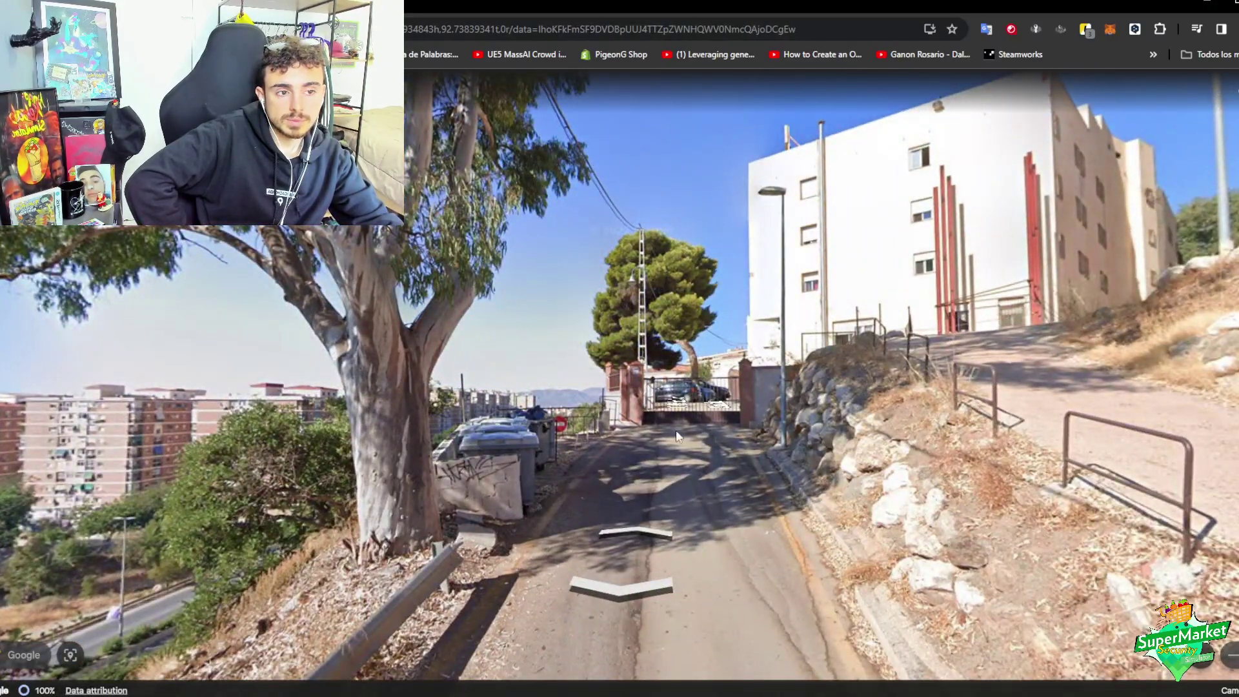
# - Look out over the highway hillside toward the city
pyautogui.moveTo(711, 417); pyautogui.dragTo(1098, 413)
pyautogui.moveTo(472, 411); pyautogui.dragTo(733, 378)
pyautogui.moveTo(219, 333); pyautogui.dragTo(576, 409)
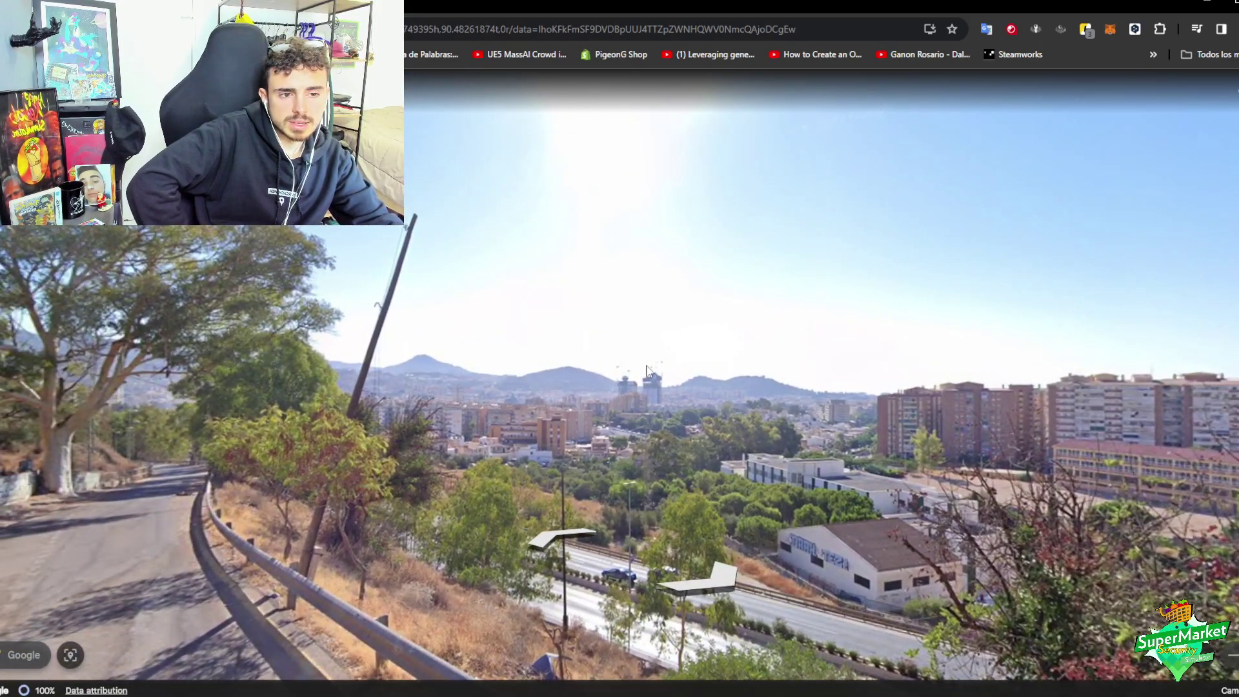
pyautogui.scroll(3, 639, 385)
pyautogui.scroll(-3, 588, 345)
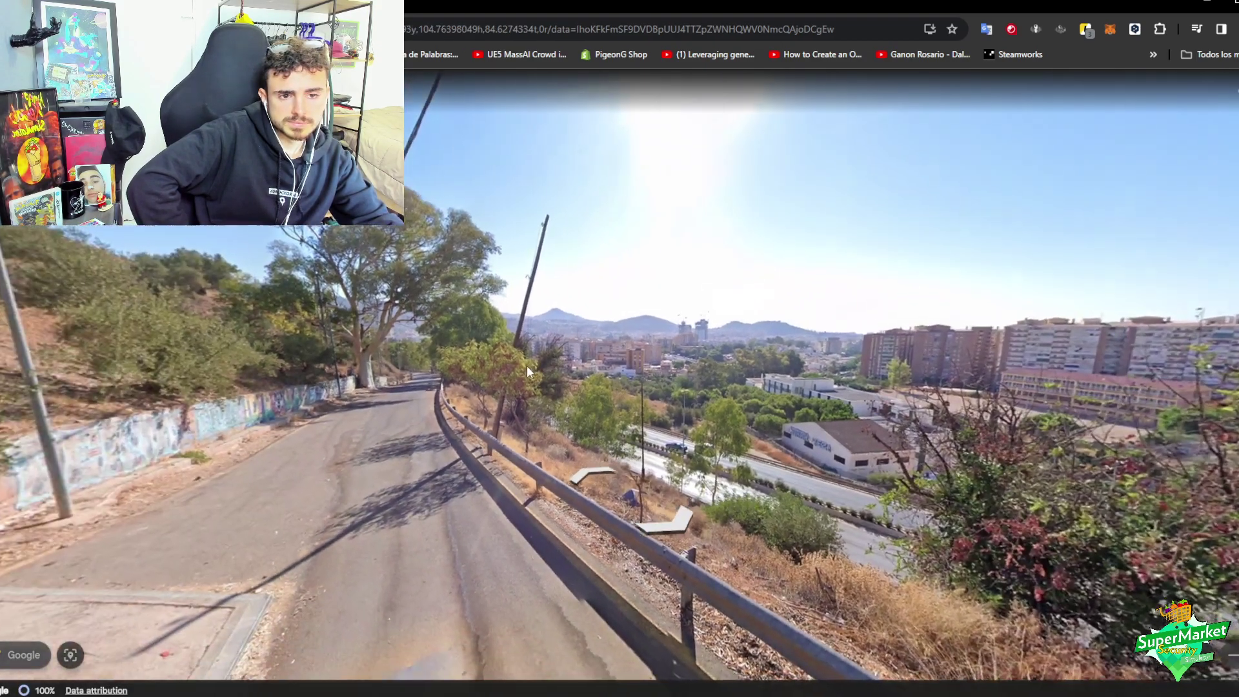
pyautogui.moveTo(527, 366); pyautogui.dragTo(534, 364)
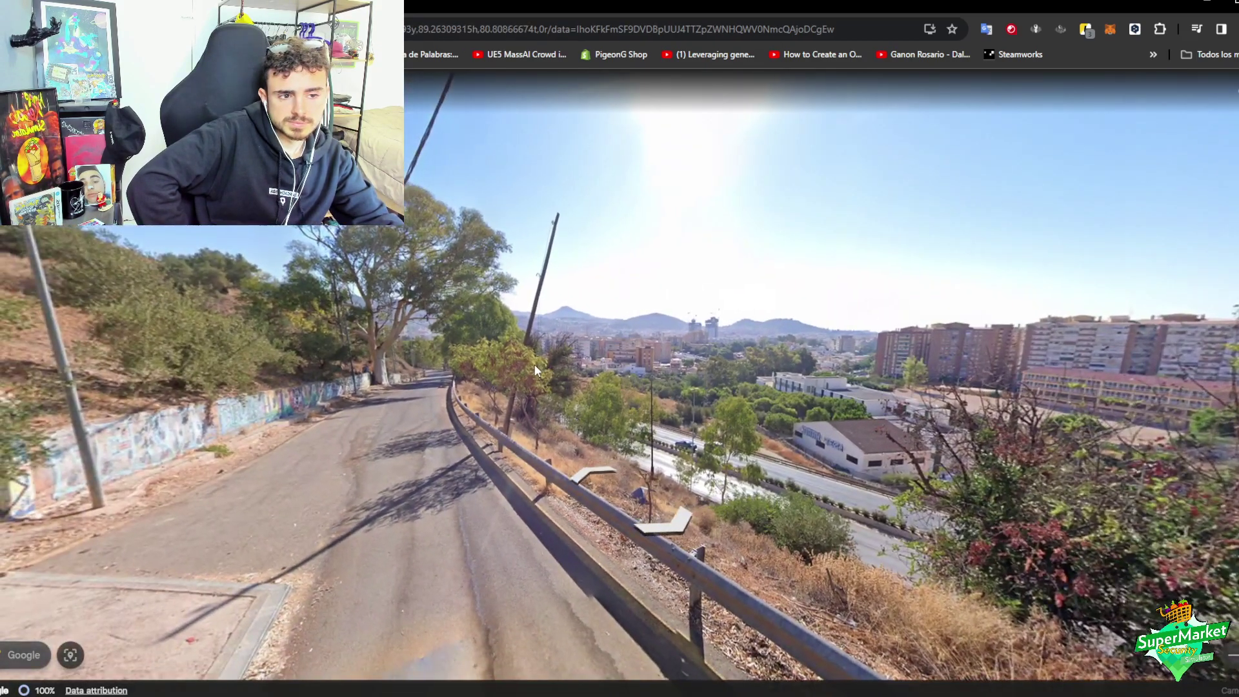
# - Walk through the graffiti underpass, jump back to the mural underpass, then return to Unreal
pyautogui.click(430, 378)
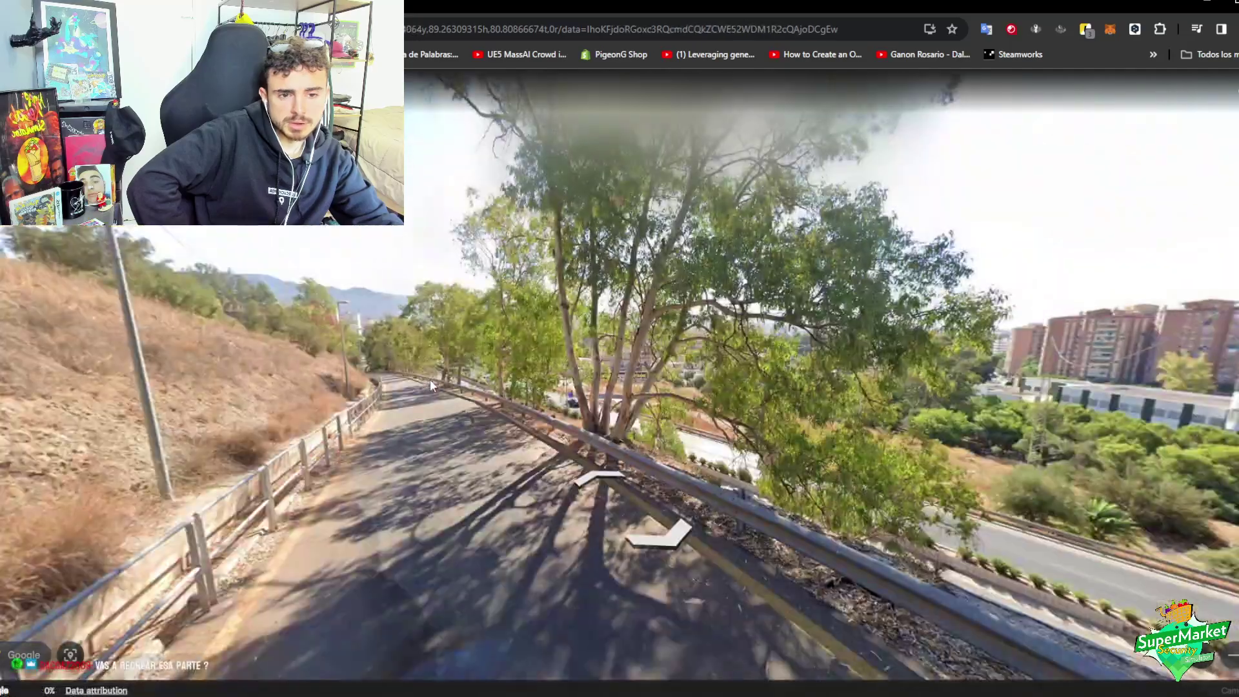
pyautogui.click(409, 380)
pyautogui.click(381, 385)
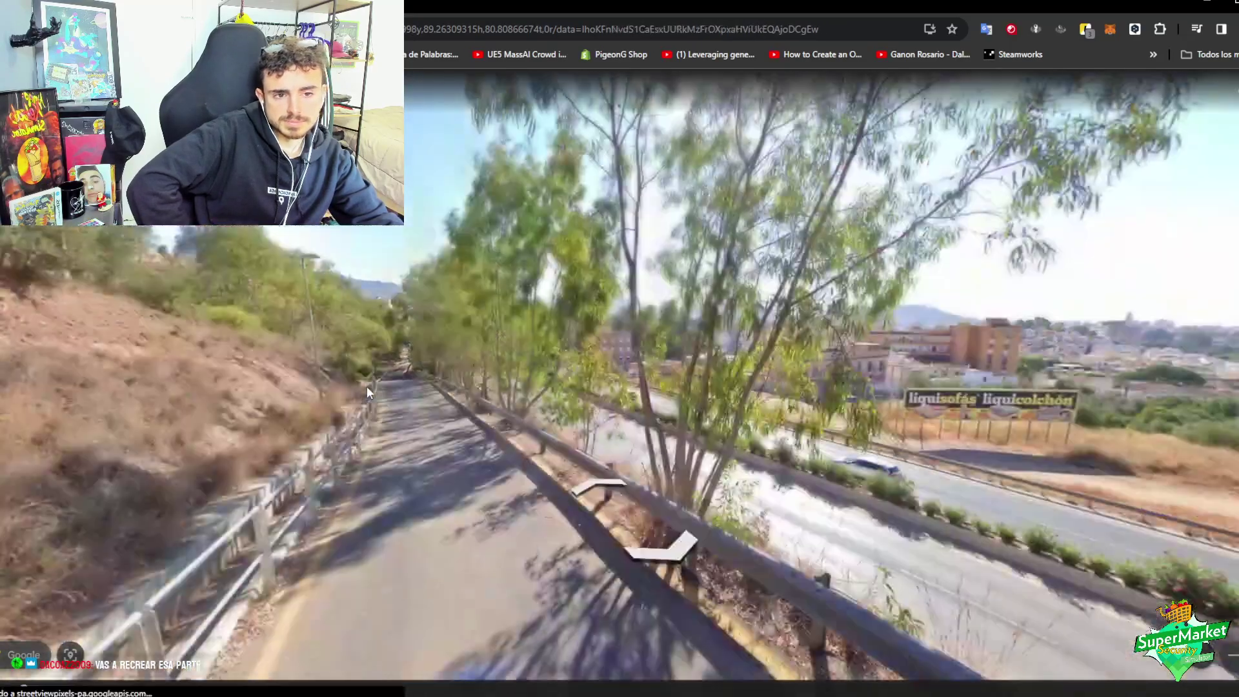
pyautogui.click(397, 385)
pyautogui.click(443, 404)
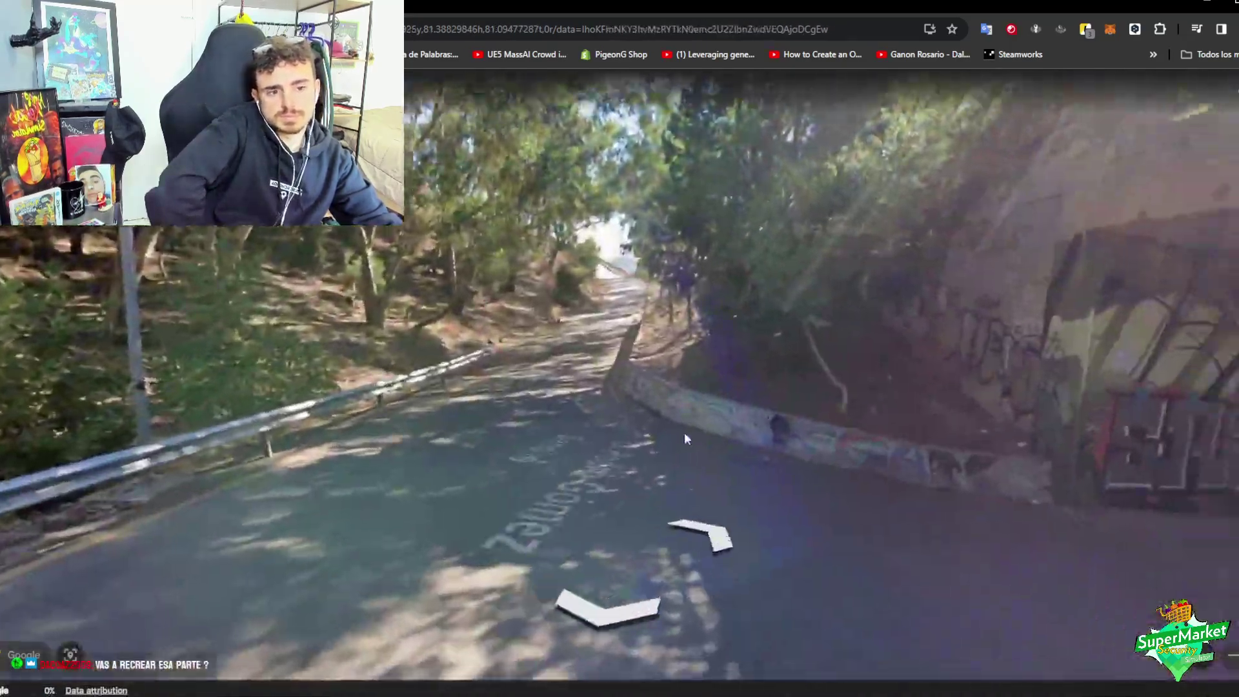
pyautogui.click(646, 361)
pyautogui.click(675, 305)
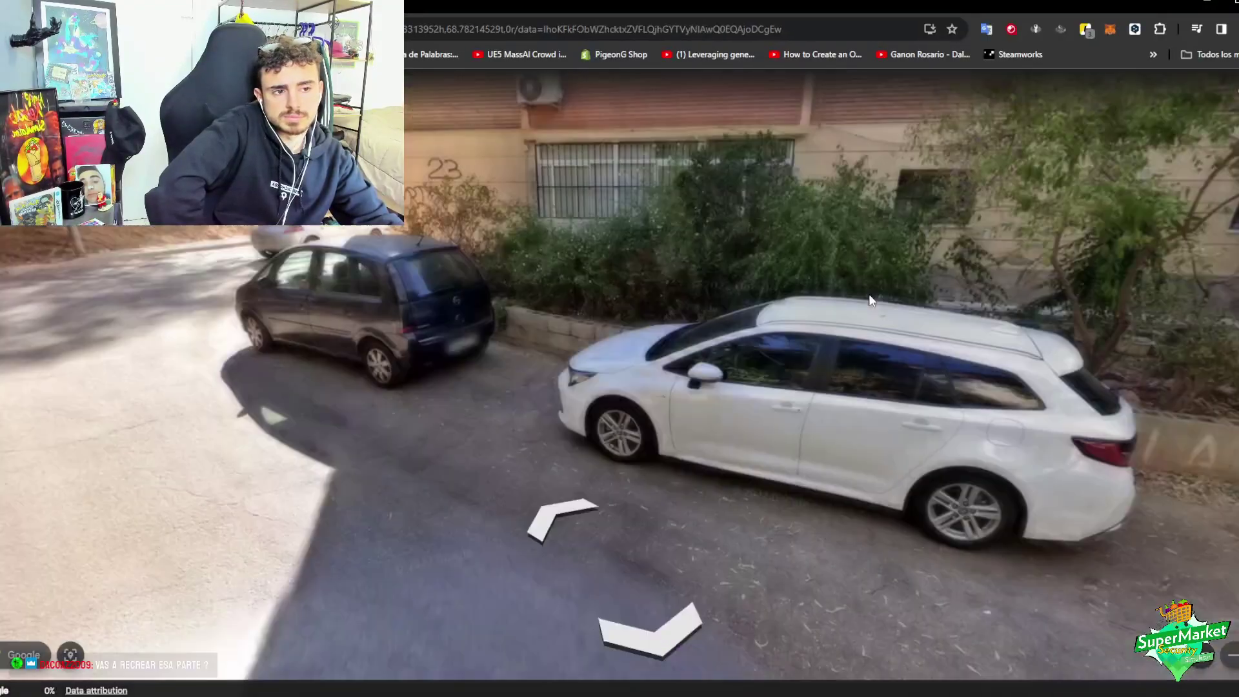
pyautogui.moveTo(787, 305); pyautogui.dragTo(127, 270)
pyautogui.click(276, 293)
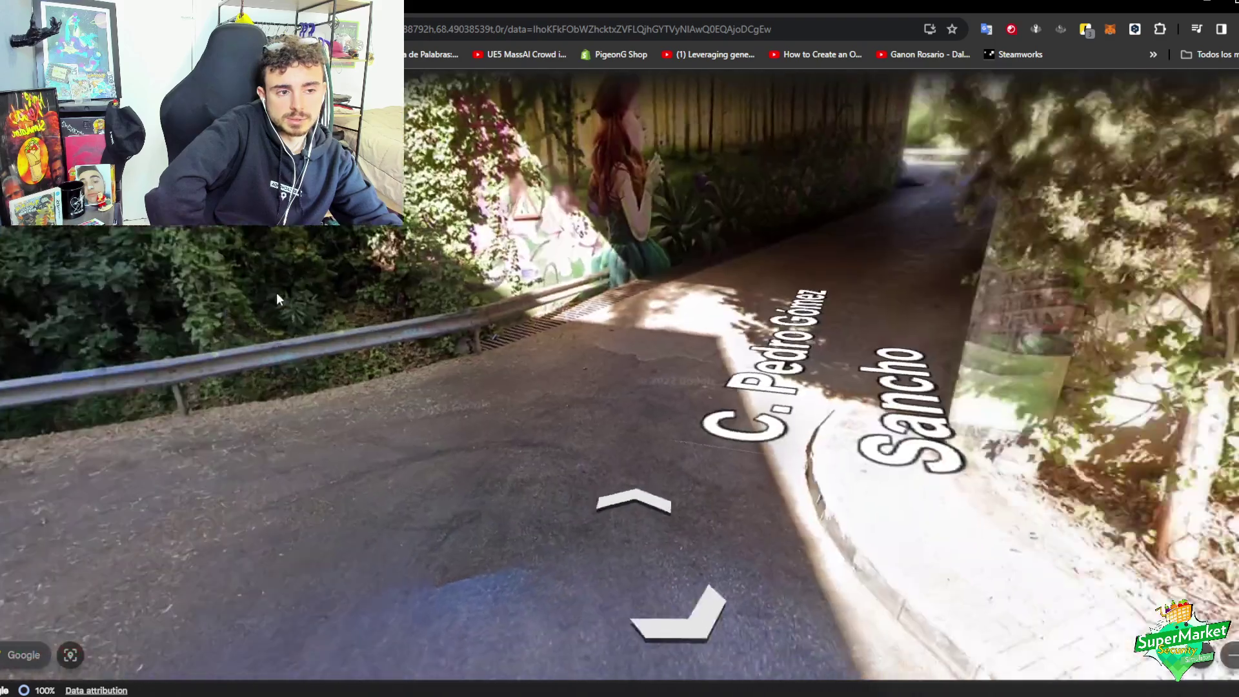
pyautogui.hotkey('alt', 'Tab')
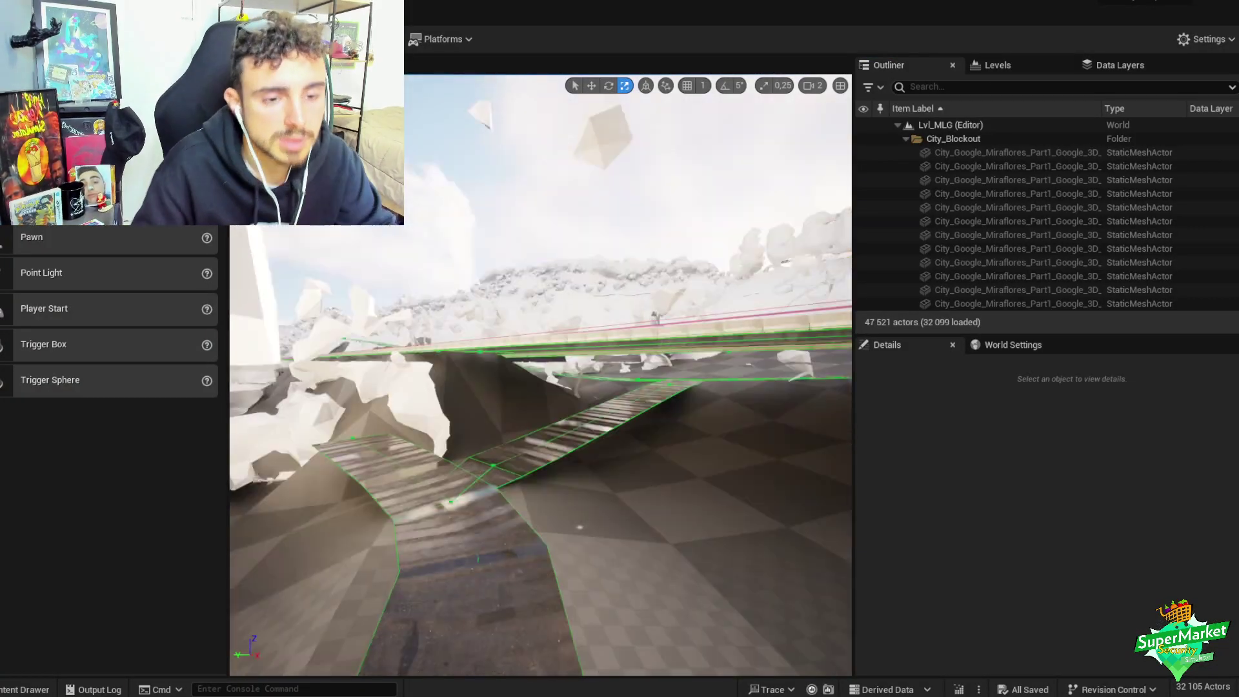
# - In spline editing mode, select the road's control point and reposition it along the slope
pyautogui.moveTo(416, 351); pyautogui.dragTo(416, 351, button='right')
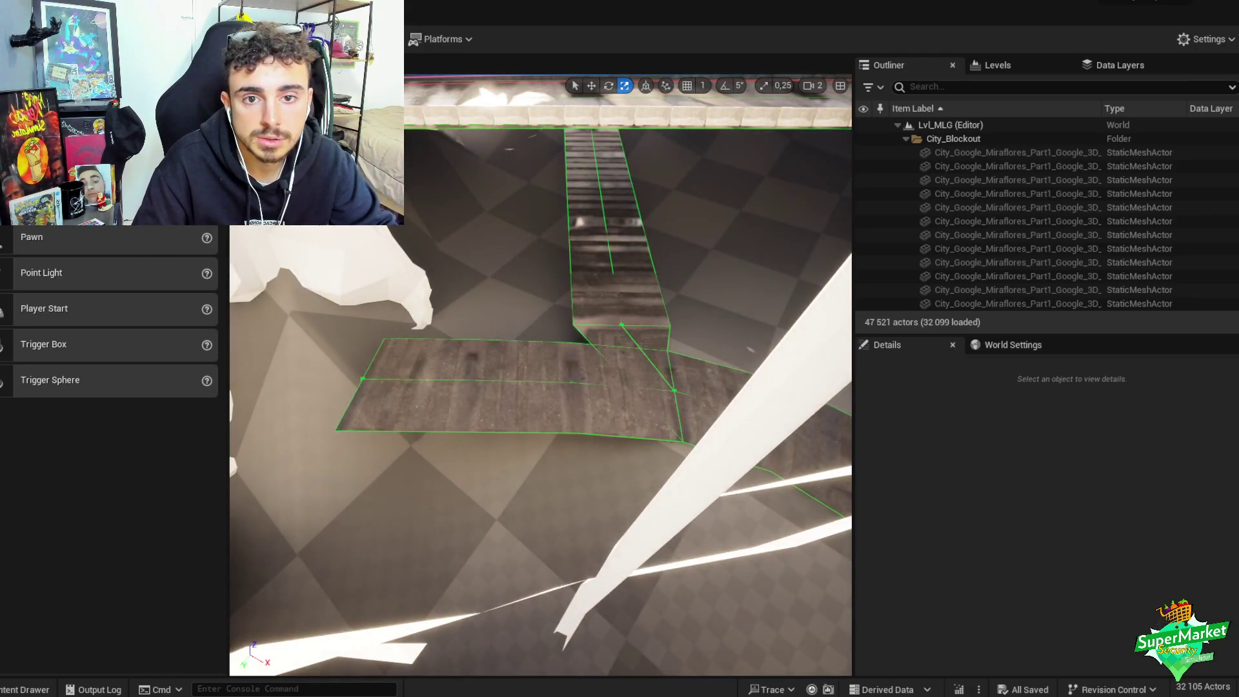
pyautogui.hotkey('shift', '2')
pyautogui.click(478, 377)
pyautogui.press('w')
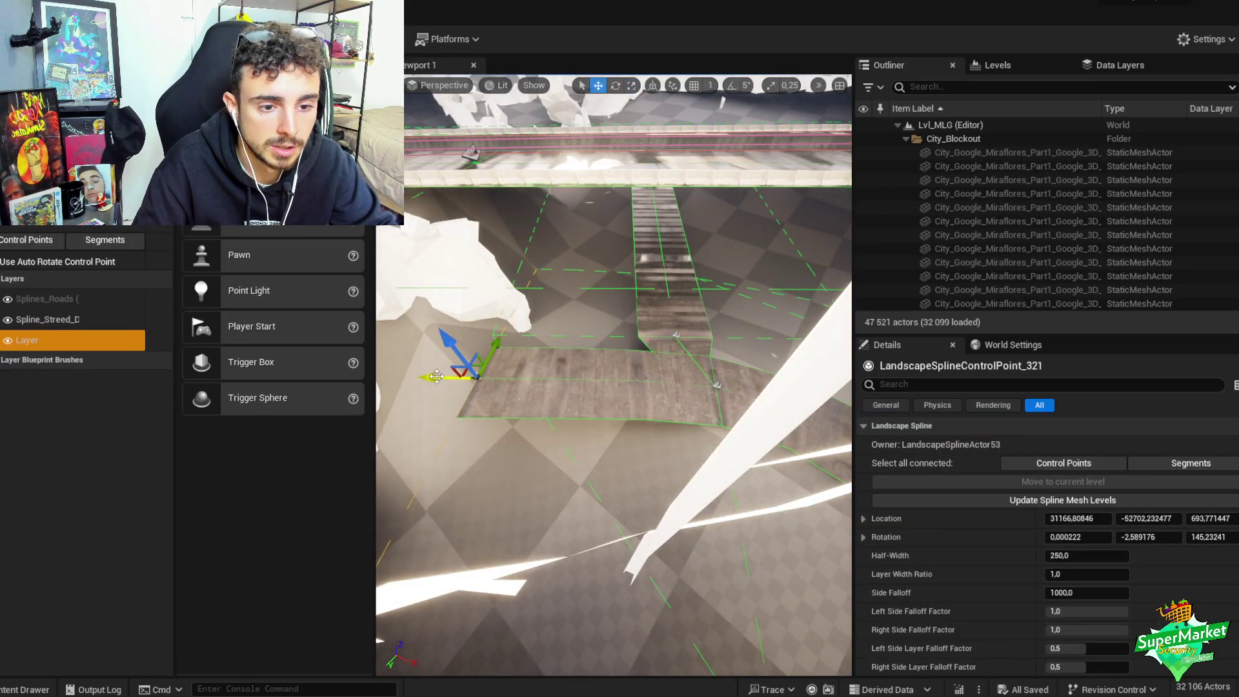
pyautogui.moveTo(435, 379); pyautogui.dragTo(564, 378)
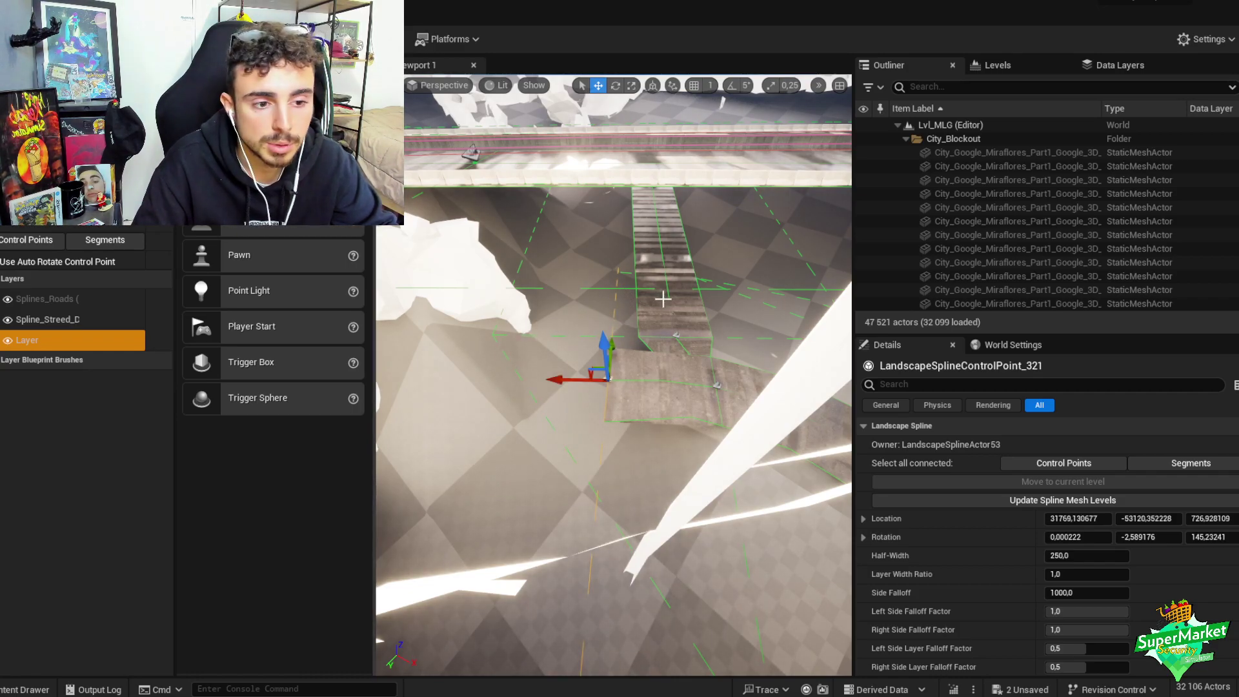
pyautogui.scroll(8, 663, 299)
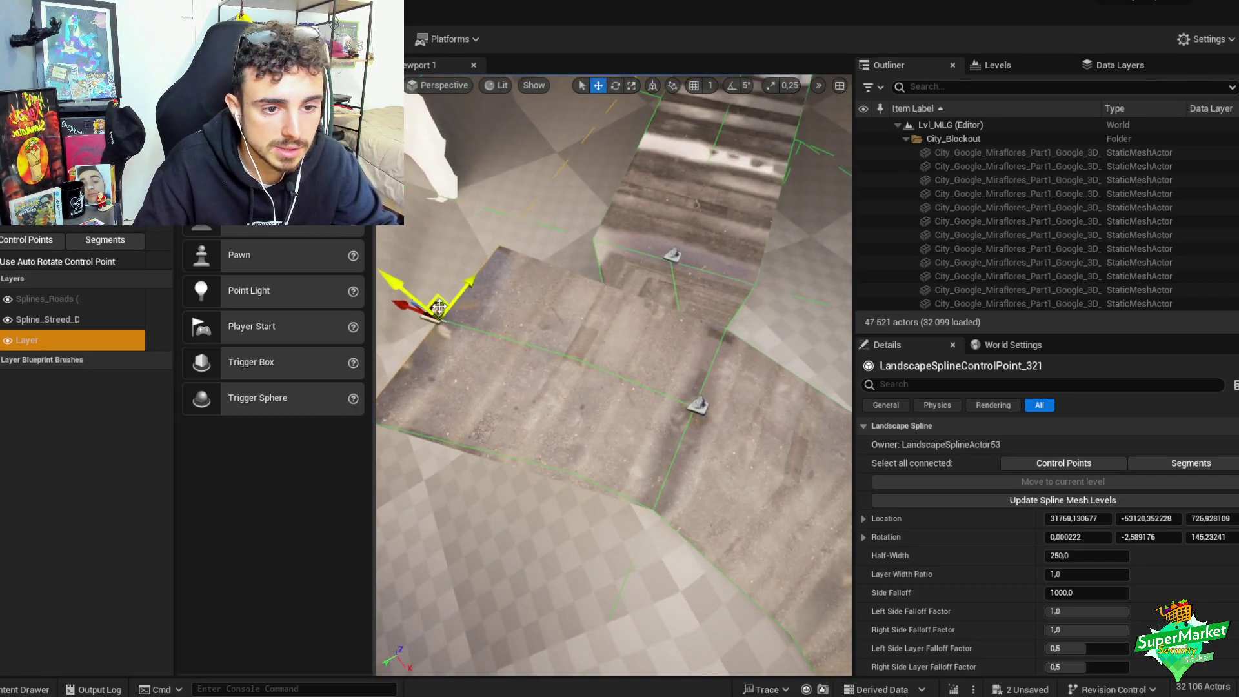
pyautogui.moveTo(439, 305); pyautogui.dragTo(556, 292)
pyautogui.moveTo(555, 292); pyautogui.dragTo(555, 245, button='right')
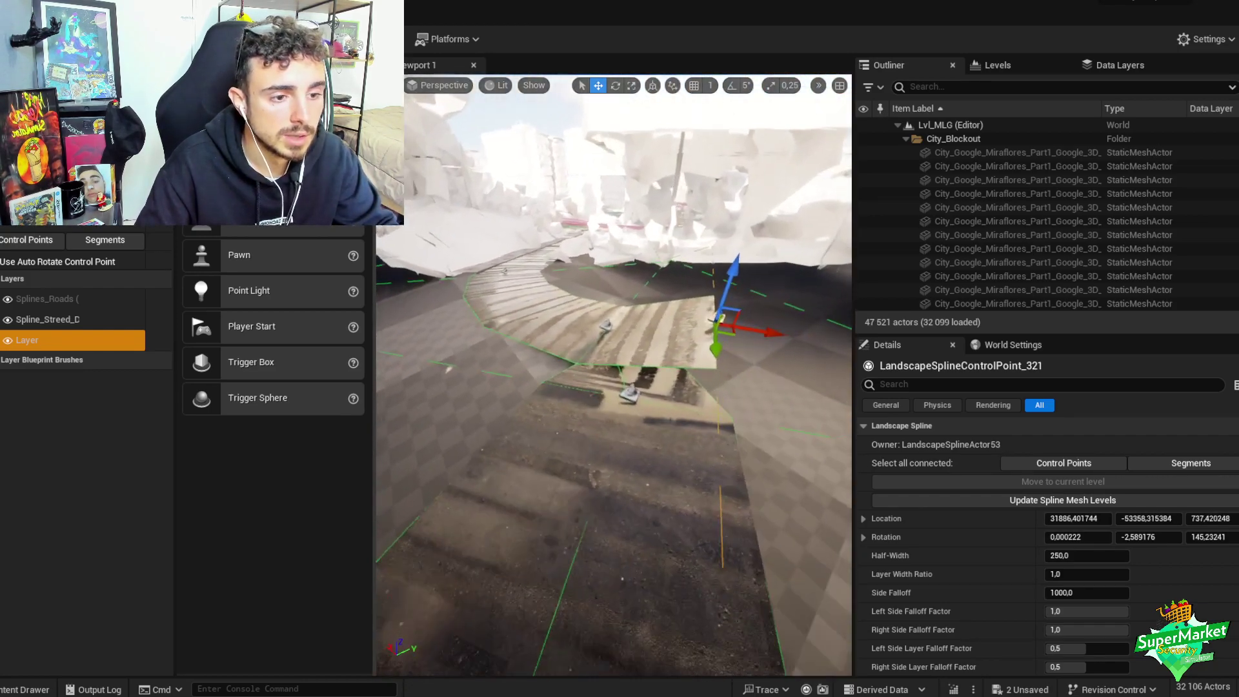
pyautogui.moveTo(672, 265); pyautogui.dragTo(685, 265, button='right')
pyautogui.moveTo(653, 295); pyautogui.dragTo(654, 299)
pyautogui.moveTo(654, 298); pyautogui.dragTo(653, 329, button='right')
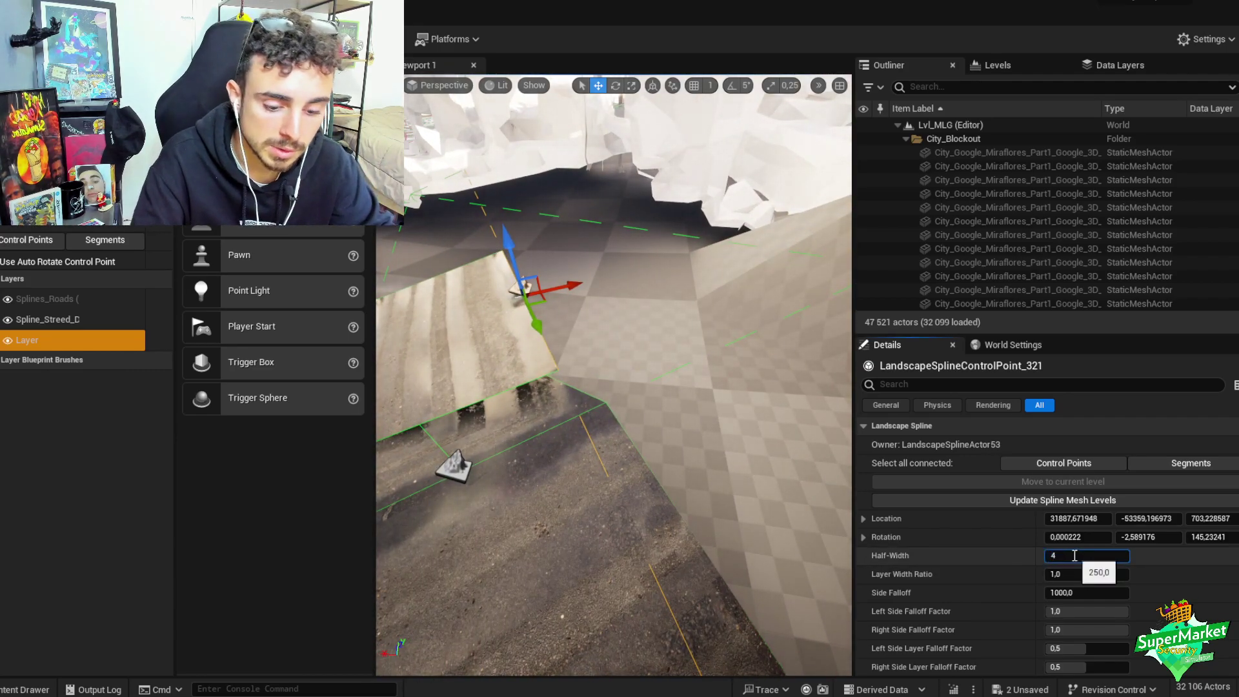
# - Set the control point's Half-Width to 400, lower it slightly, and deselect it
pyautogui.write('400')
pyautogui.press('Return')
pyautogui.moveTo(600, 271); pyautogui.dragTo(599, 234, button='right')
pyautogui.moveTo(605, 255); pyautogui.dragTo(628, 280)
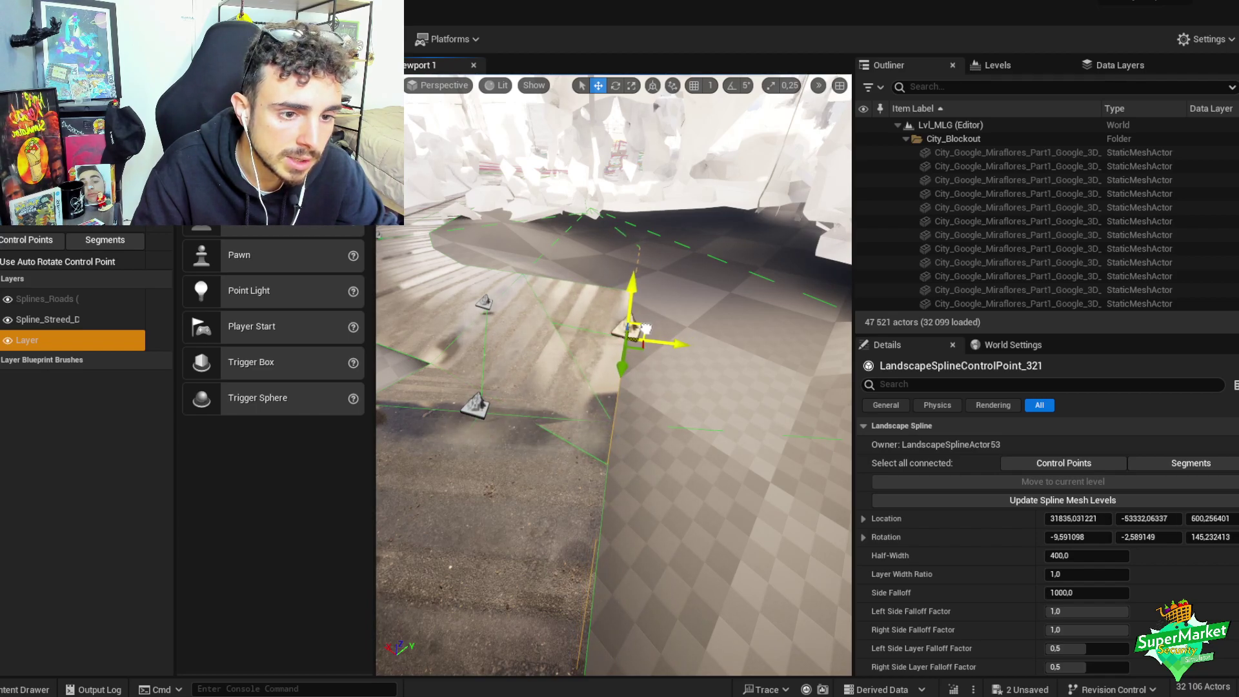
pyautogui.moveTo(667, 320); pyautogui.dragTo(666, 321, button='right')
pyautogui.press('Escape')
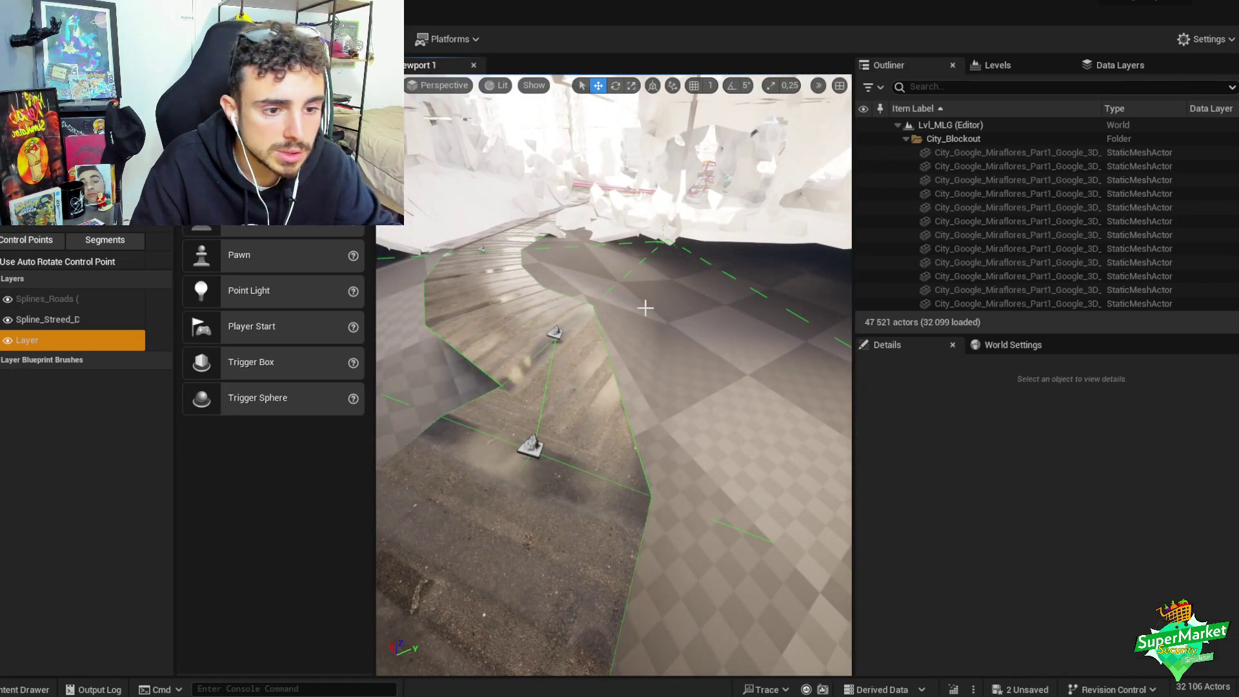
# - Set spline control point 381's Half-Width to 500
pyautogui.click(558, 333)
pyautogui.moveTo(593, 349); pyautogui.dragTo(654, 362)
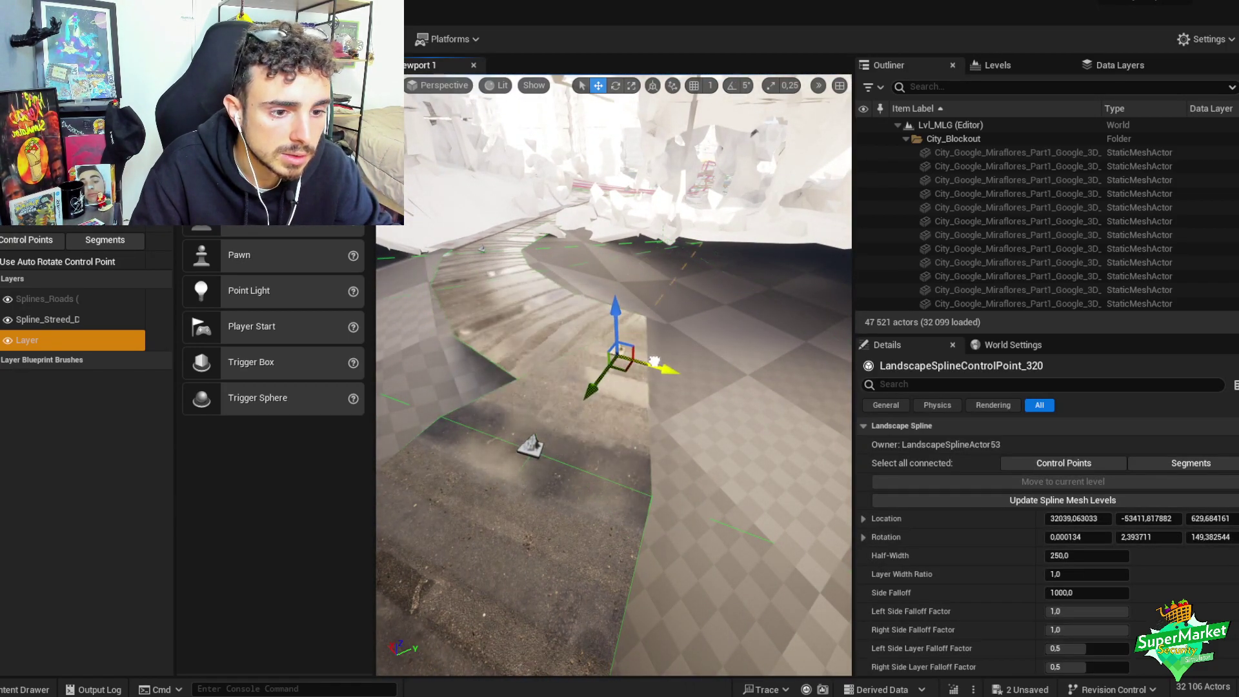
pyautogui.hotkey('ctrl', 'z')
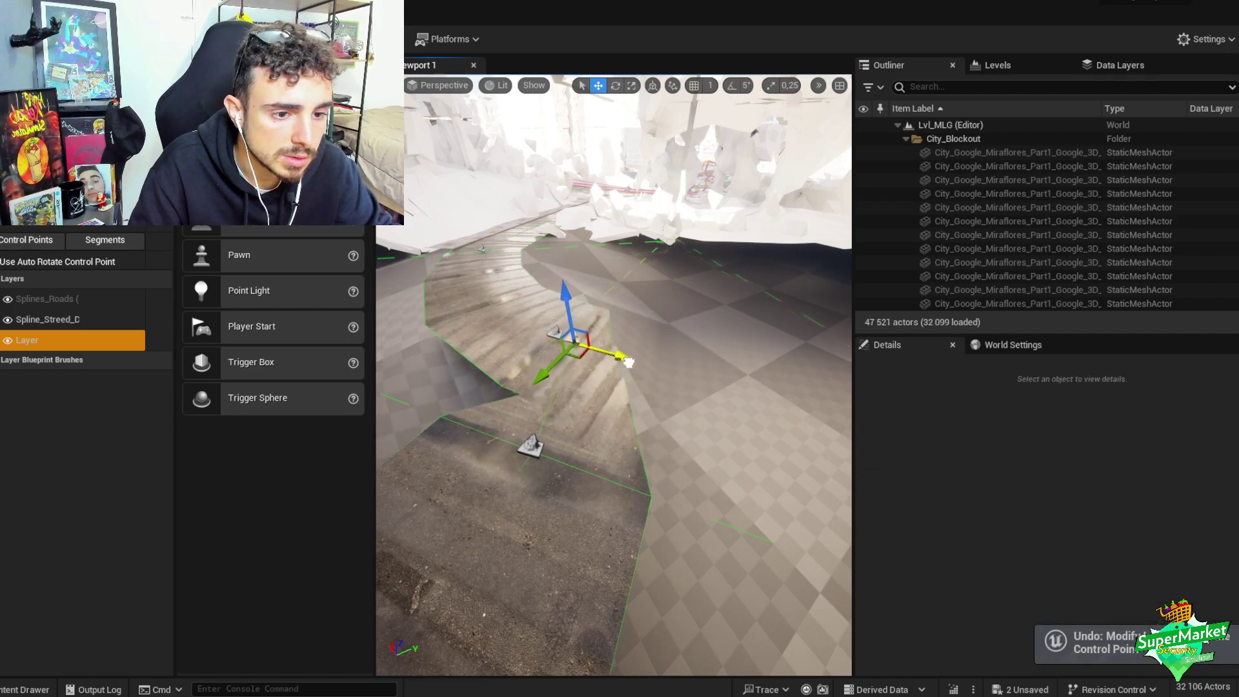
pyautogui.press('e')
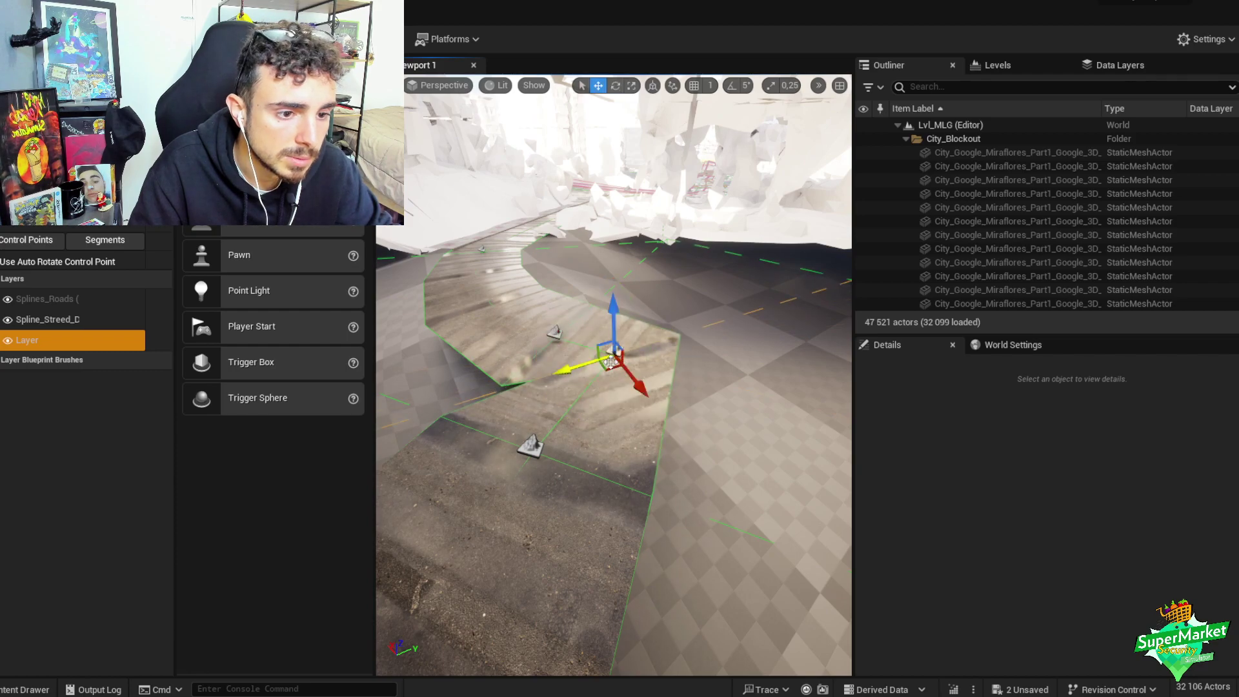
pyautogui.click(617, 347)
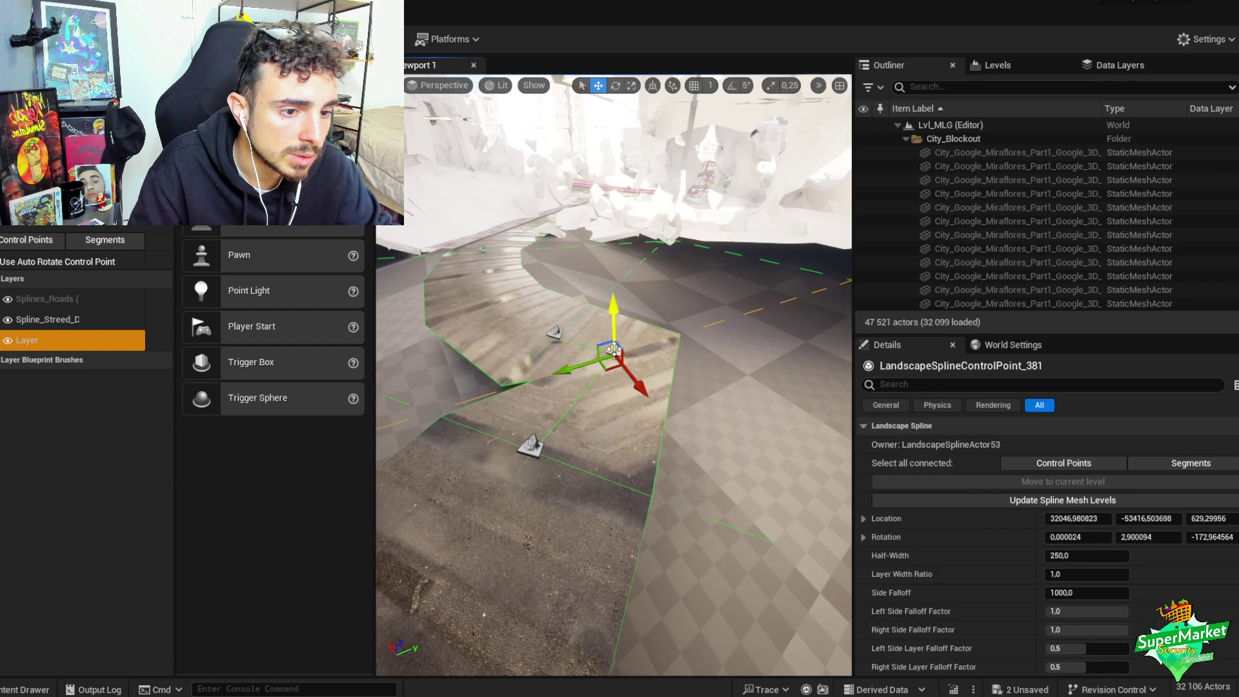
pyautogui.click(1055, 553)
pyautogui.write('500')
pyautogui.press('Return')
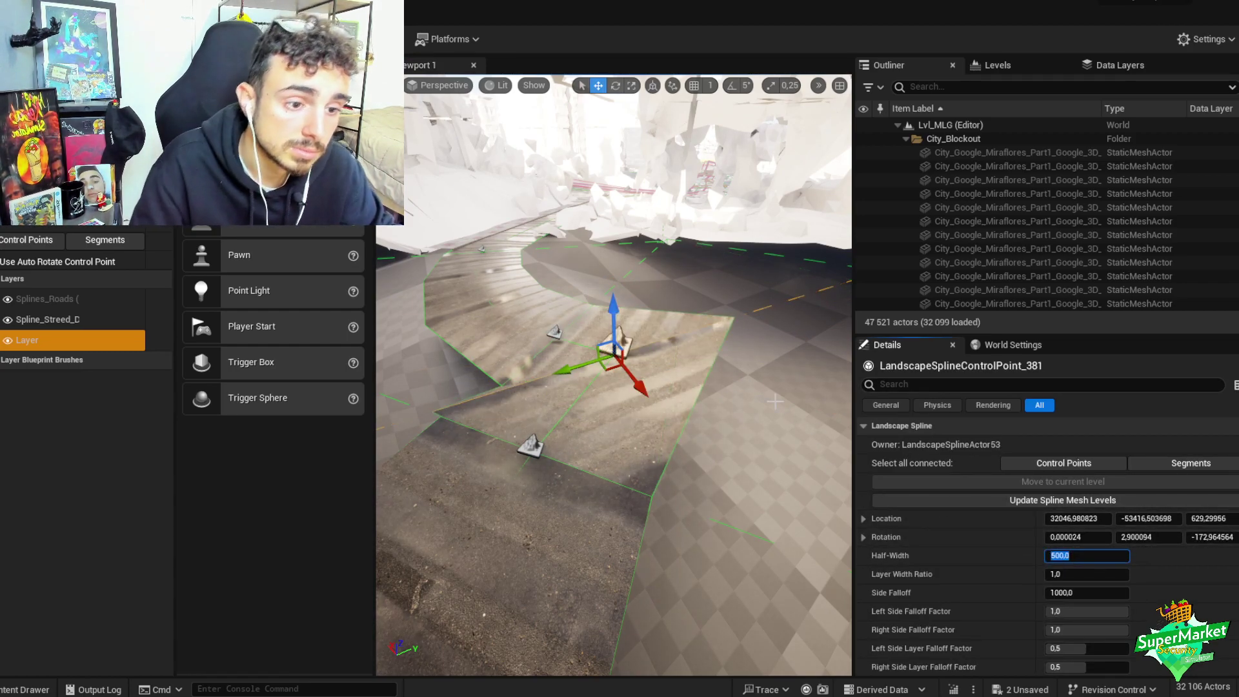
pyautogui.press('f')
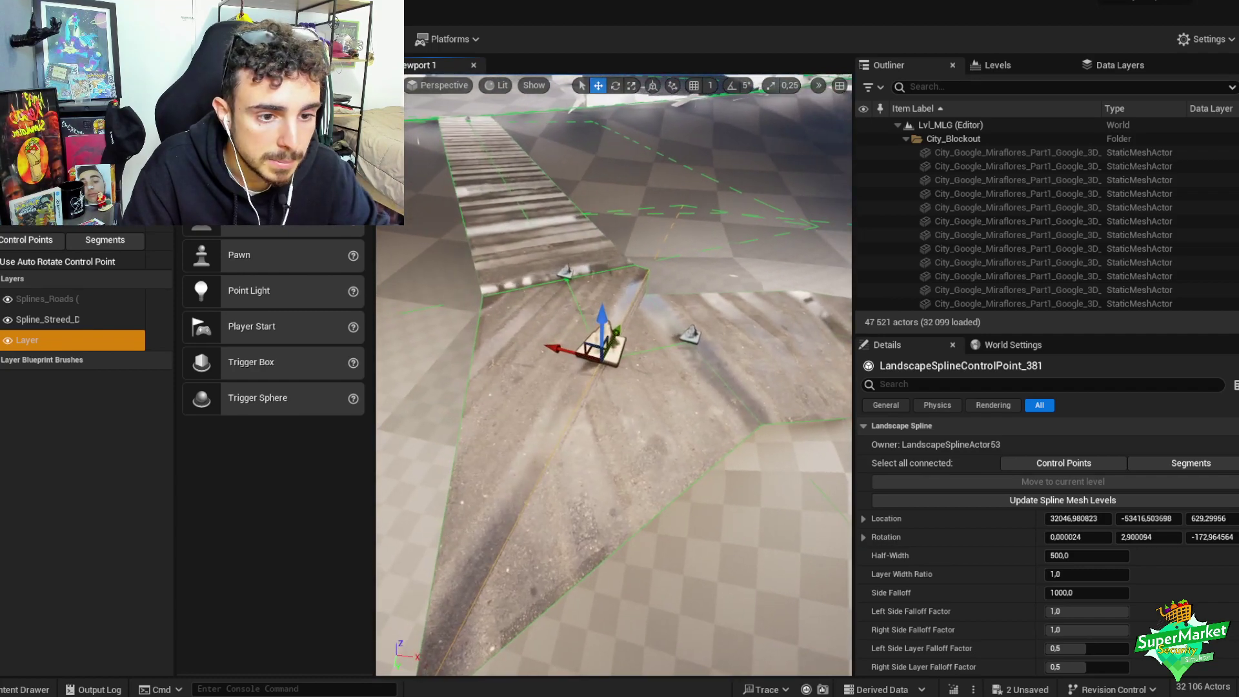
# - Rotate point 381 about 15°, lower it slightly, and exit Landscape mode
pyautogui.press('e')
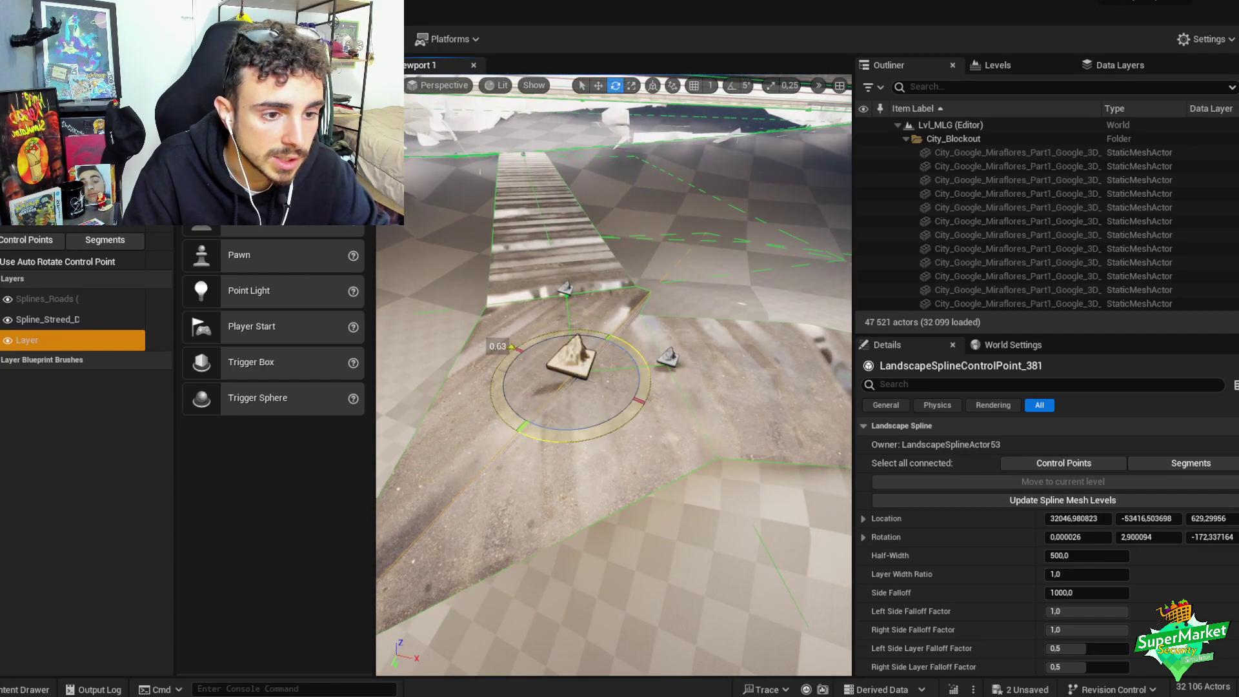
pyautogui.moveTo(511, 348); pyautogui.dragTo(524, 342)
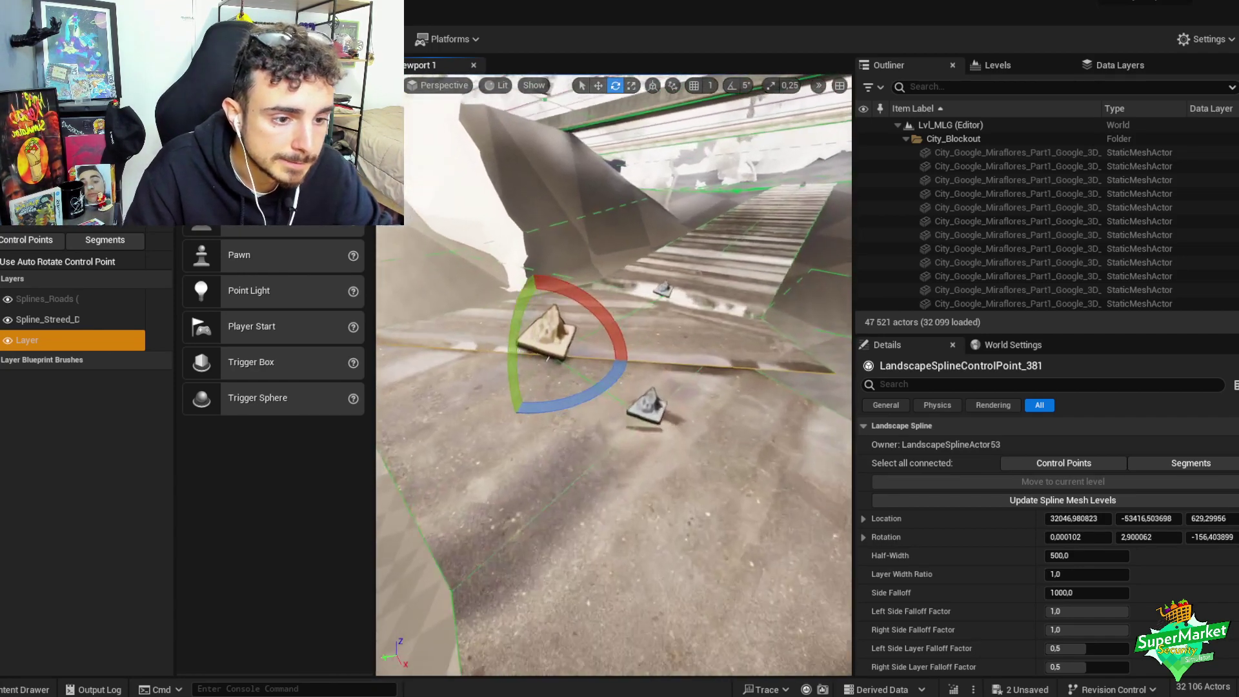
pyautogui.press('w')
pyautogui.moveTo(525, 309); pyautogui.dragTo(524, 313)
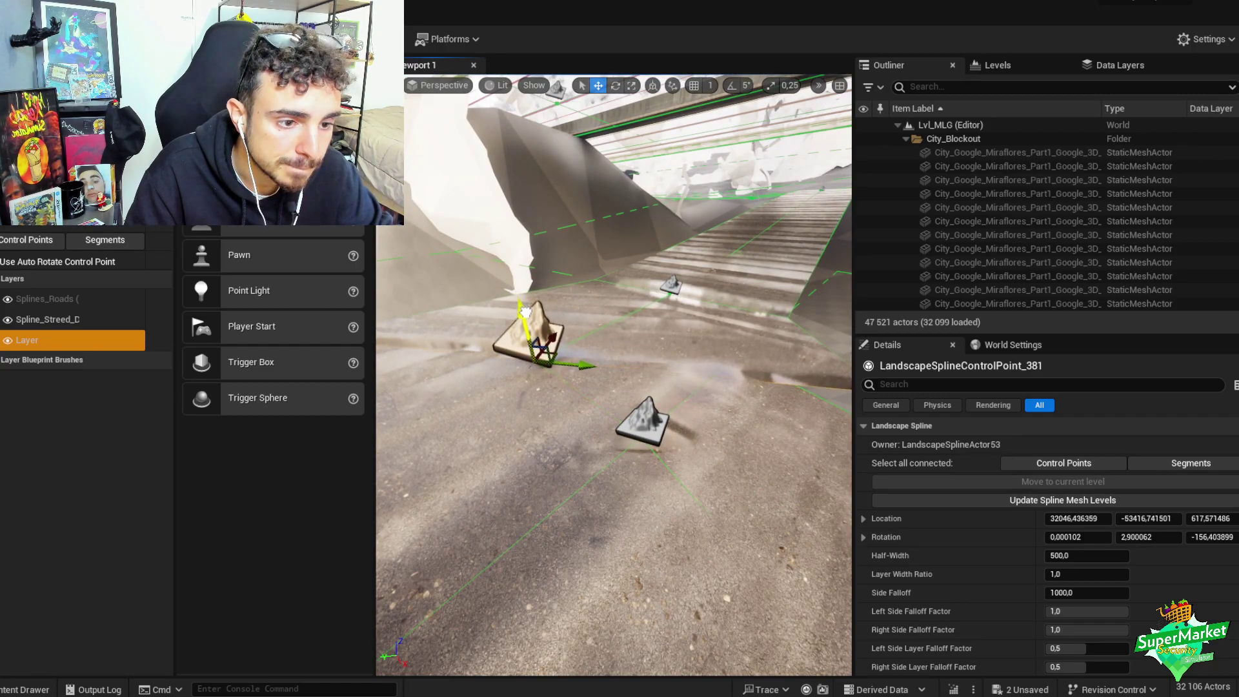
pyautogui.press('f')
pyautogui.keyDown('alt'); pyautogui.moveTo(613, 387); pyautogui.dragTo(552, 388); pyautogui.keyUp('alt')
pyautogui.hotkey('shift', '1')
pyautogui.moveTo(552, 388); pyautogui.dragTo(552, 373, button='right')
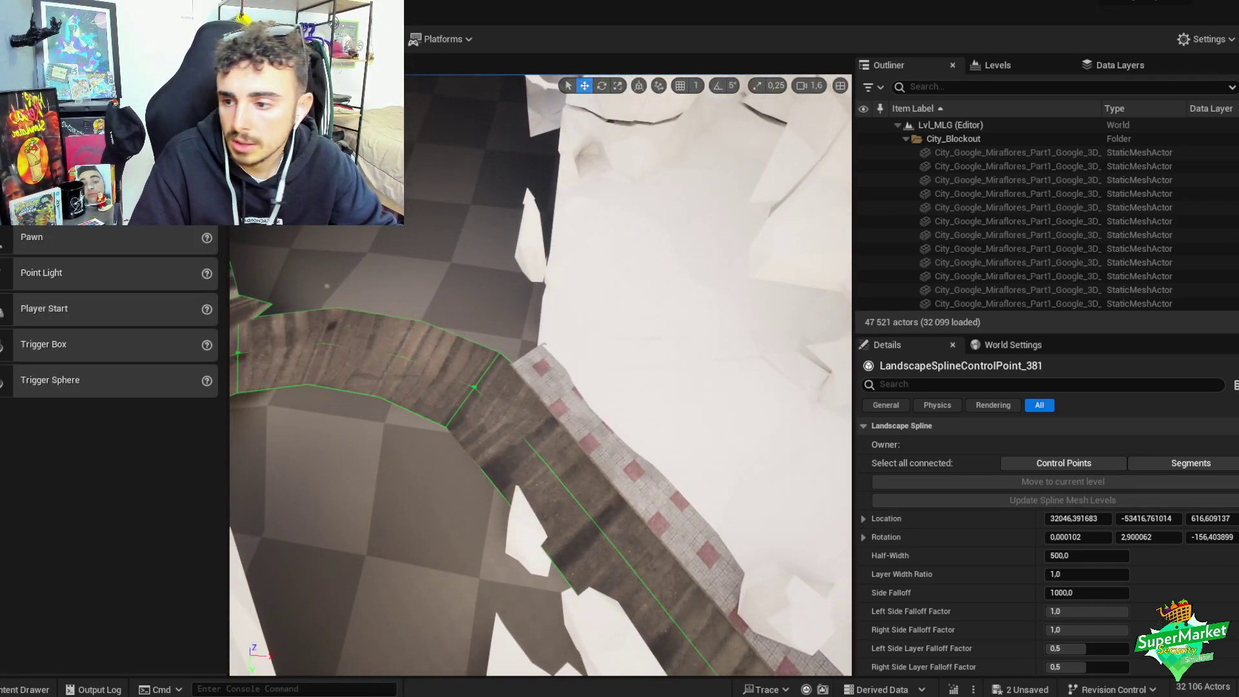
# - Duplicate the StoneBench sidewalk strip and slide the copy along the road edge
pyautogui.click(702, 469)
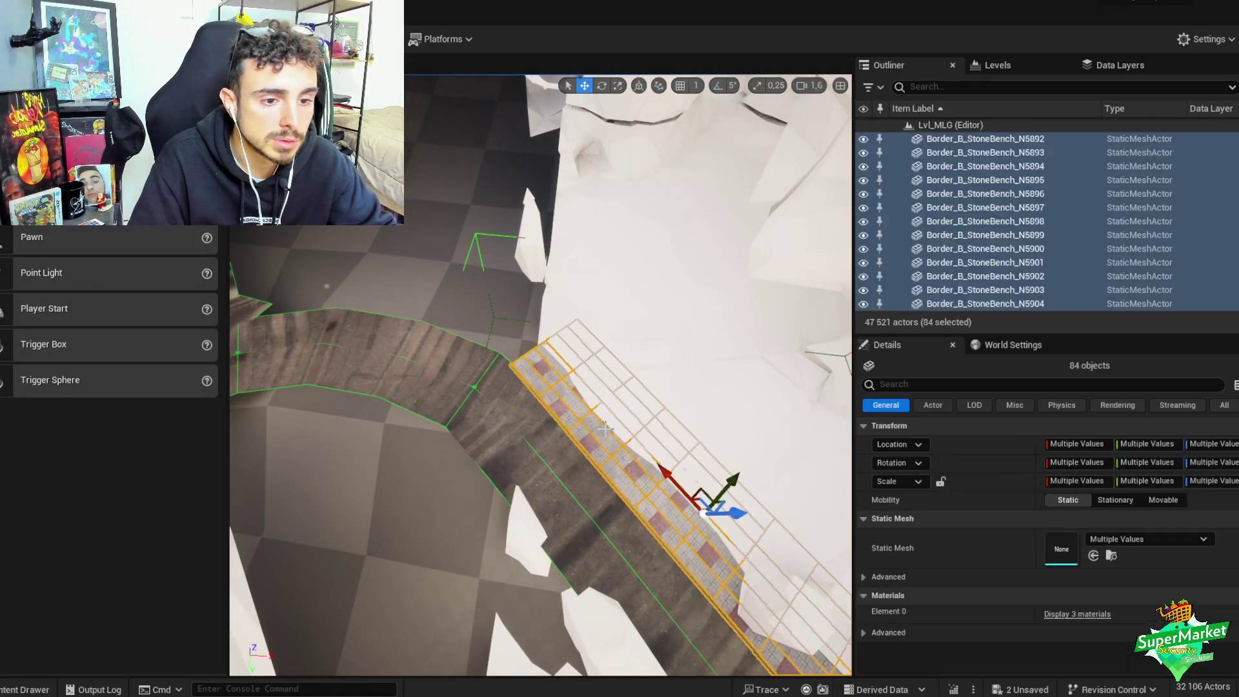
pyautogui.press('f')
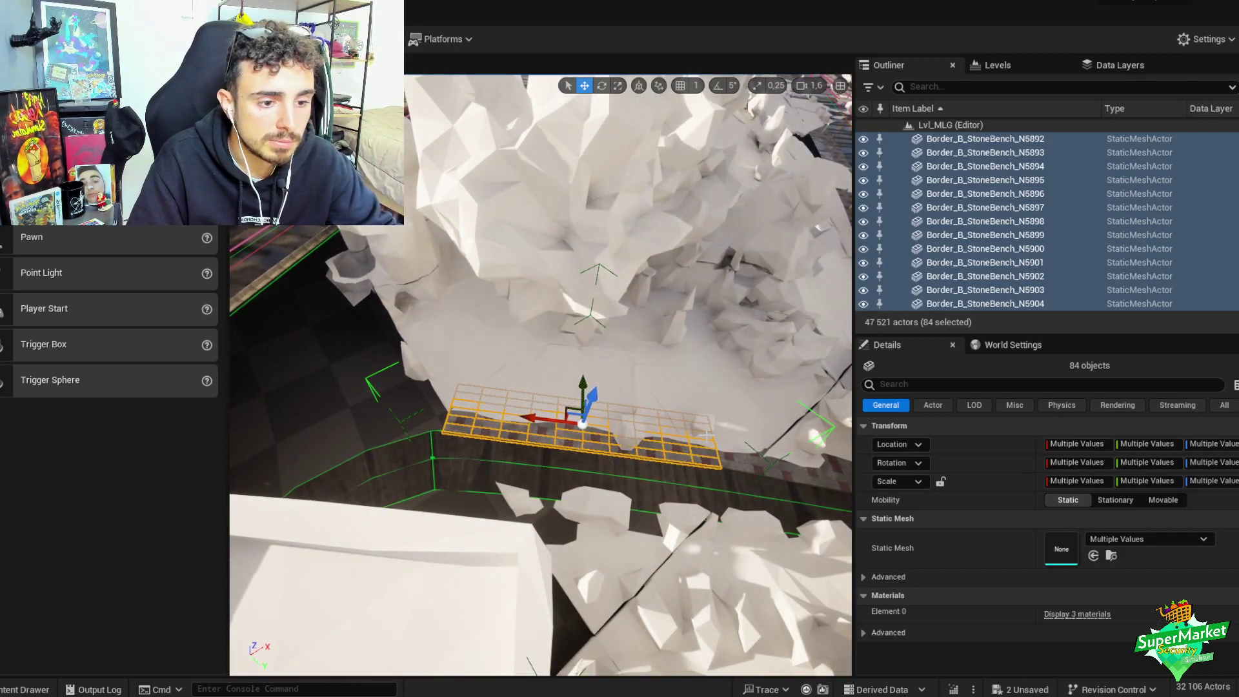
pyautogui.keyDown('alt'); pyautogui.moveTo(669, 435); pyautogui.dragTo(386, 402); pyautogui.keyUp('alt')
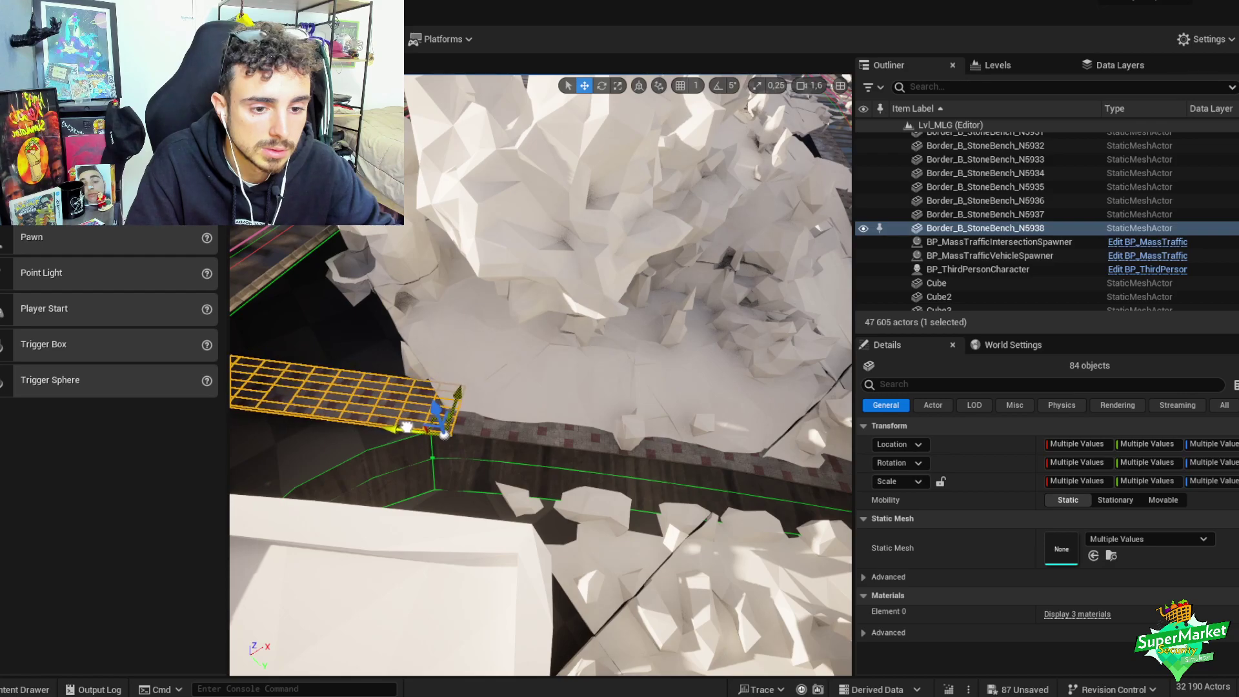
pyautogui.moveTo(541, 432)
pyautogui.mouseDown(button='right')
pyautogui.moveTo(529, 413)
pyautogui.moveTo(541, 433)
pyautogui.mouseUp(button='right')
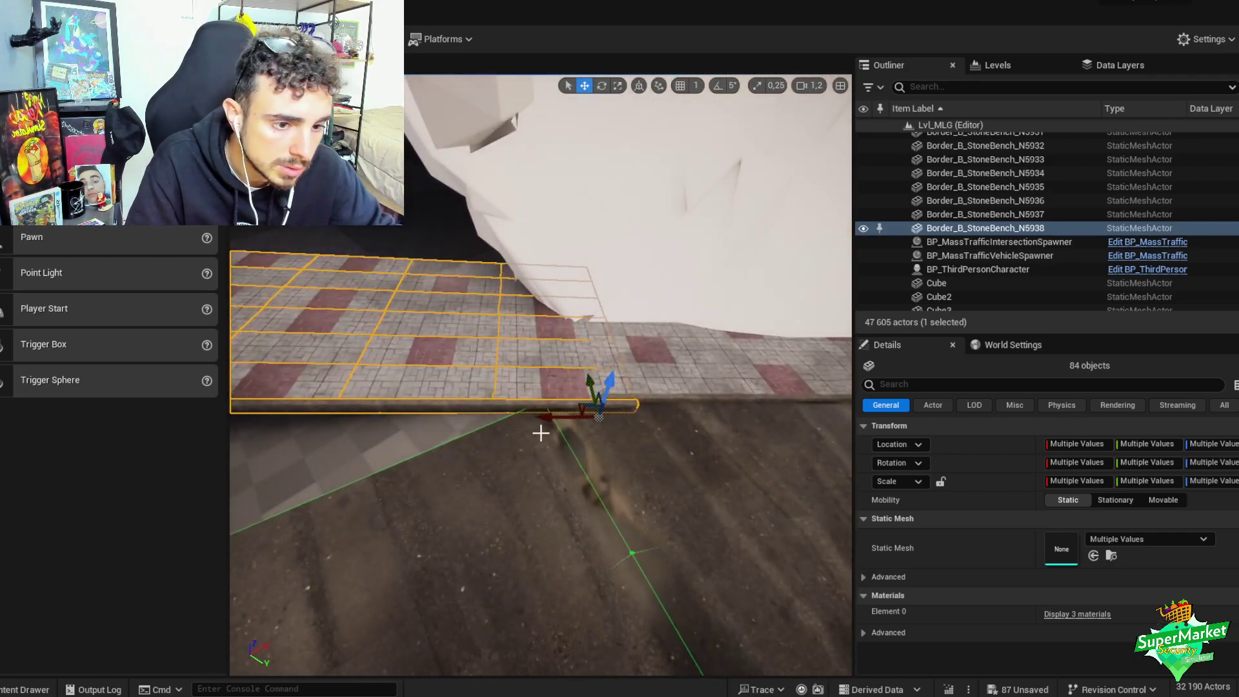
pyautogui.moveTo(546, 414); pyautogui.dragTo(473, 415)
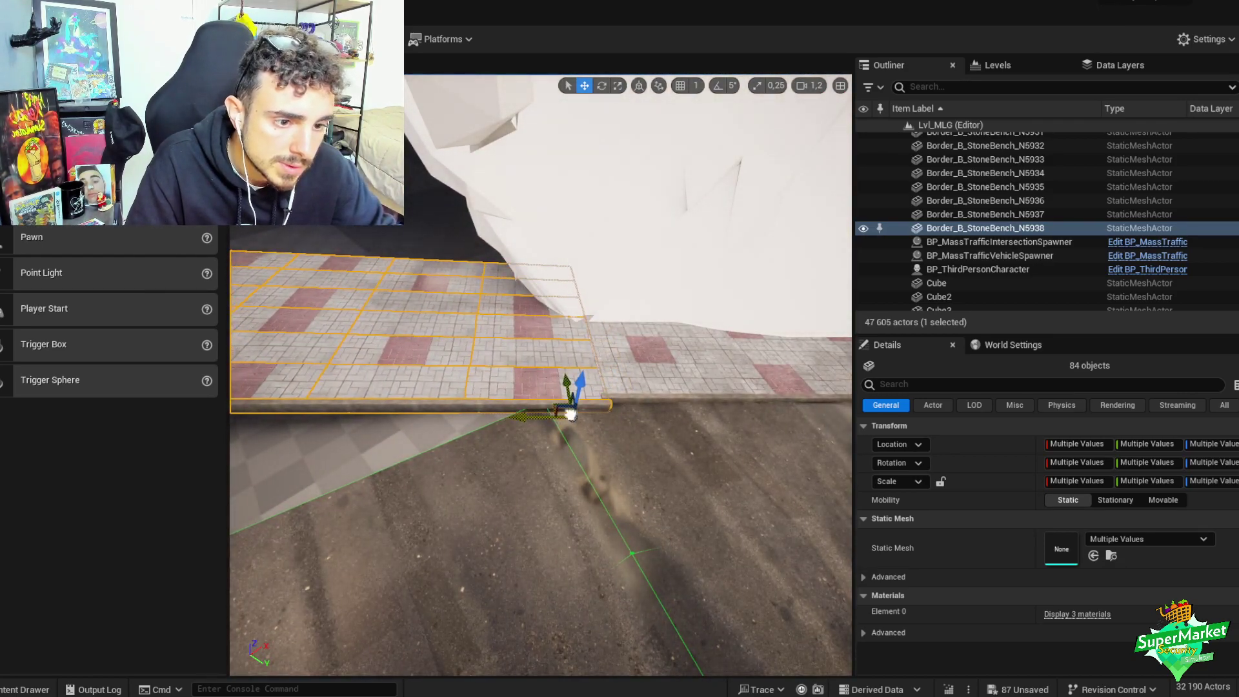
pyautogui.scroll(-1, 568, 426)
pyautogui.moveTo(571, 414); pyautogui.dragTo(552, 452, button='right')
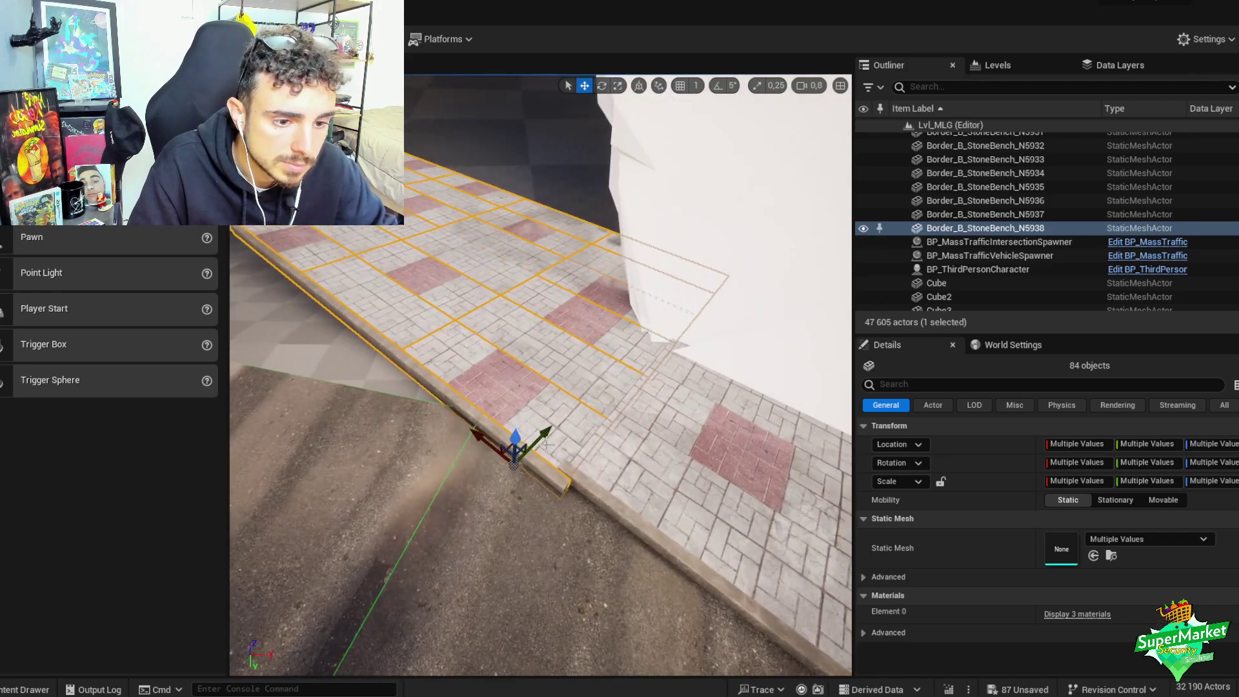
pyautogui.moveTo(547, 443); pyautogui.dragTo(548, 432)
pyautogui.moveTo(548, 433); pyautogui.dragTo(548, 435, button='right')
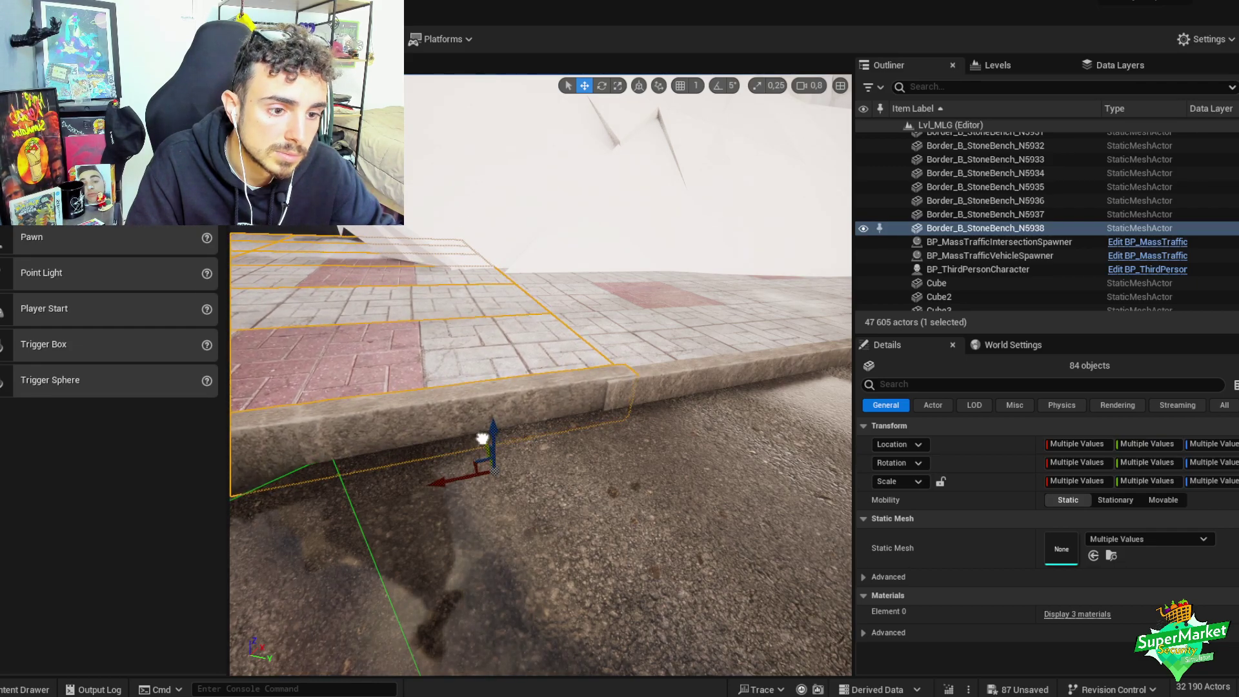
pyautogui.scroll(2, 577, 423)
pyautogui.moveTo(578, 423); pyautogui.dragTo(578, 423, button='right')
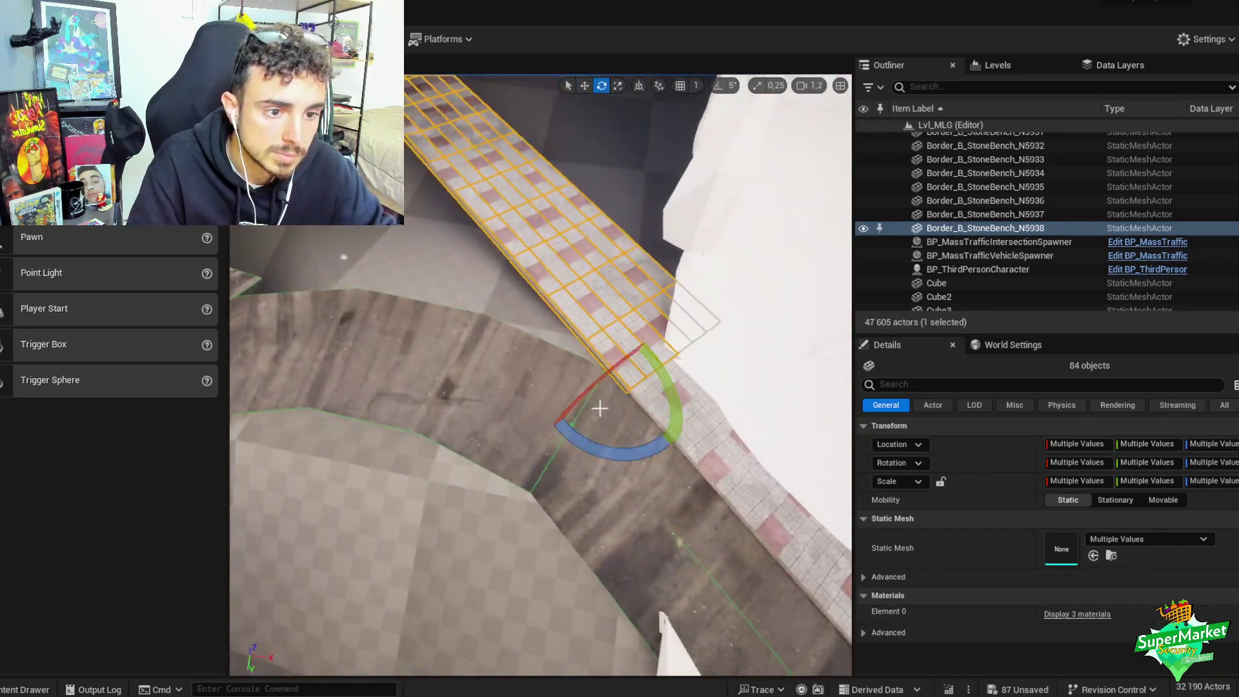
# - Rotate the copied strip about 26° to follow the road's bend
pyautogui.press('e')
pyautogui.moveTo(584, 446); pyautogui.dragTo(558, 342)
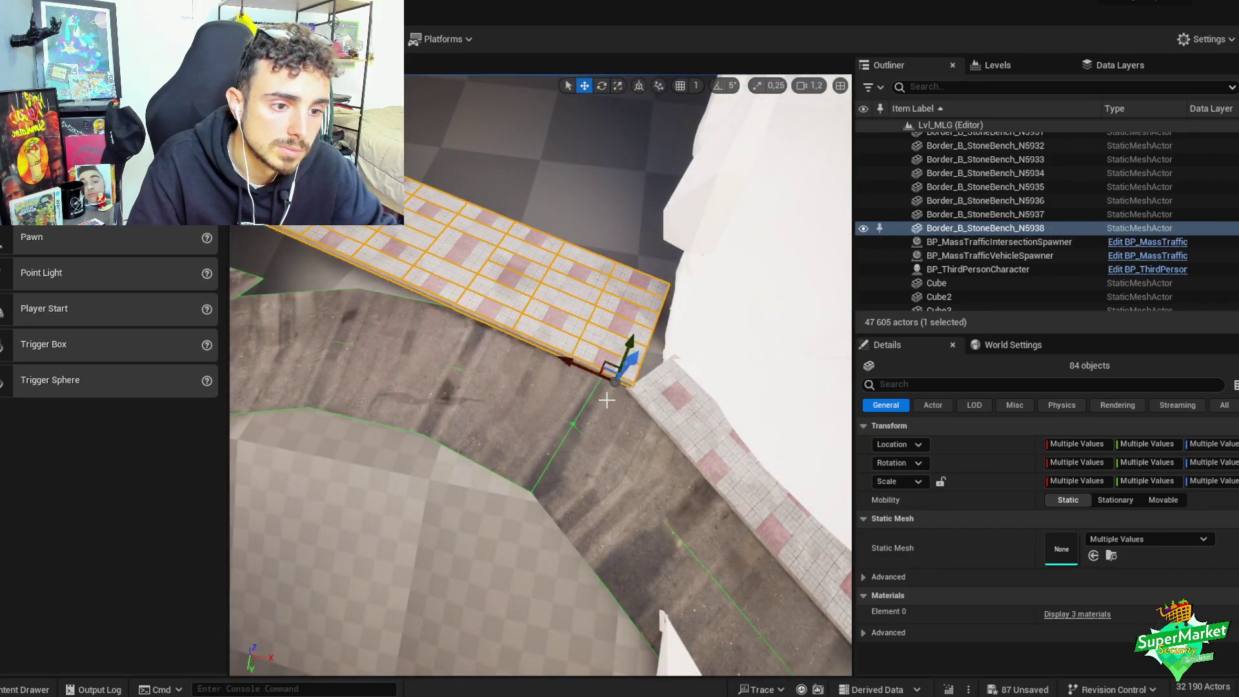
pyautogui.press('f')
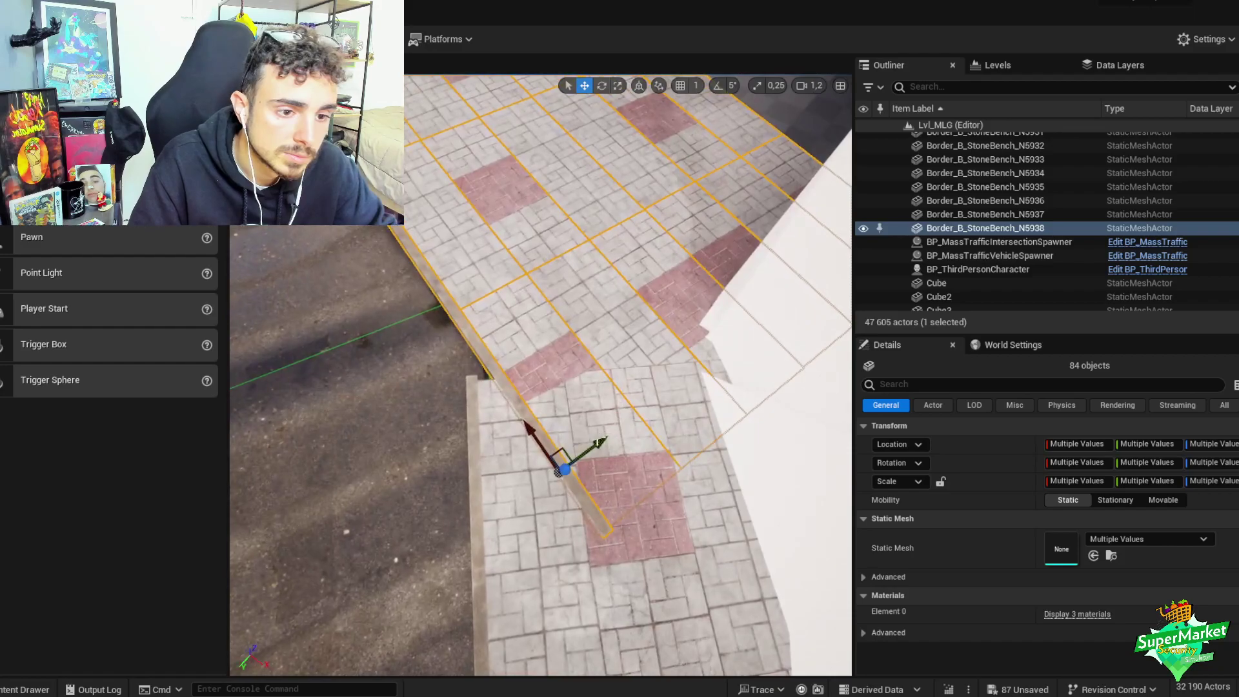
pyautogui.moveTo(579, 450)
pyautogui.mouseDown(button='right')
pyautogui.moveTo(702, 450)
pyautogui.moveTo(597, 441)
pyautogui.mouseUp(button='right')
pyautogui.scroll(-1, 580, 451)
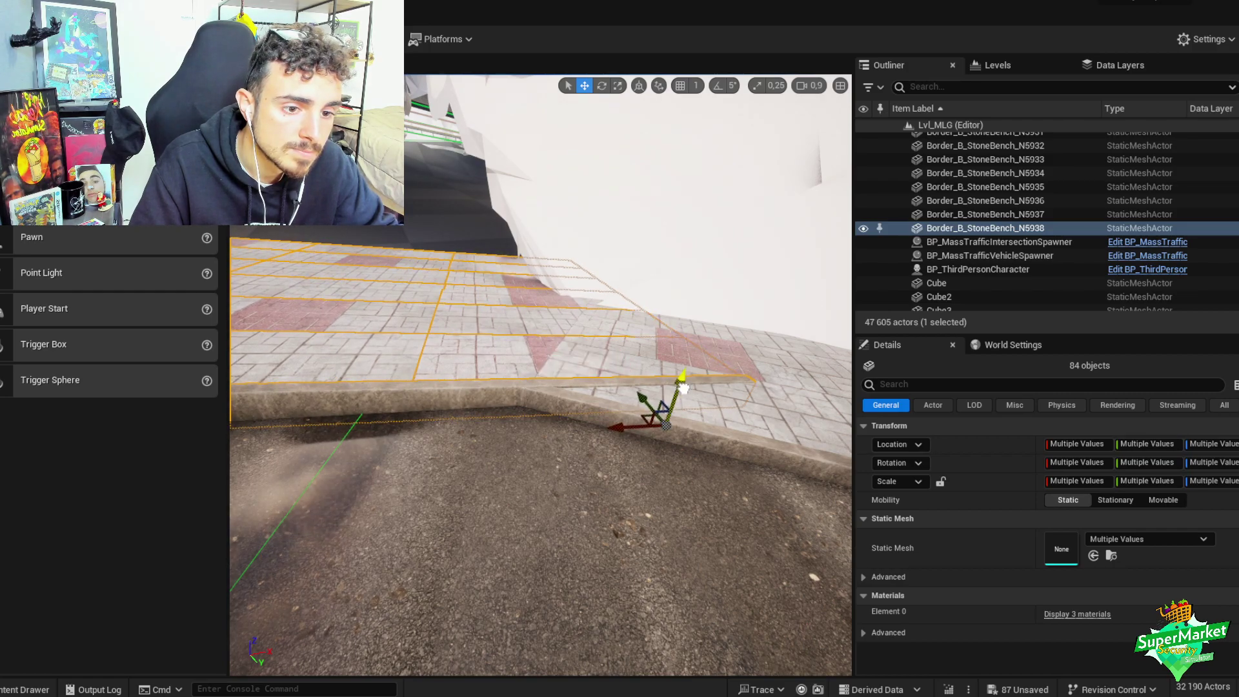
pyautogui.moveTo(685, 387); pyautogui.dragTo(684, 388, button='right')
pyautogui.press('e')
pyautogui.moveTo(672, 423); pyautogui.dragTo(651, 421)
# - Line up the curb pieces at the joint, then group and ungroup them
pyautogui.press('w')
pyautogui.moveTo(629, 439); pyautogui.dragTo(629, 395, button='right')
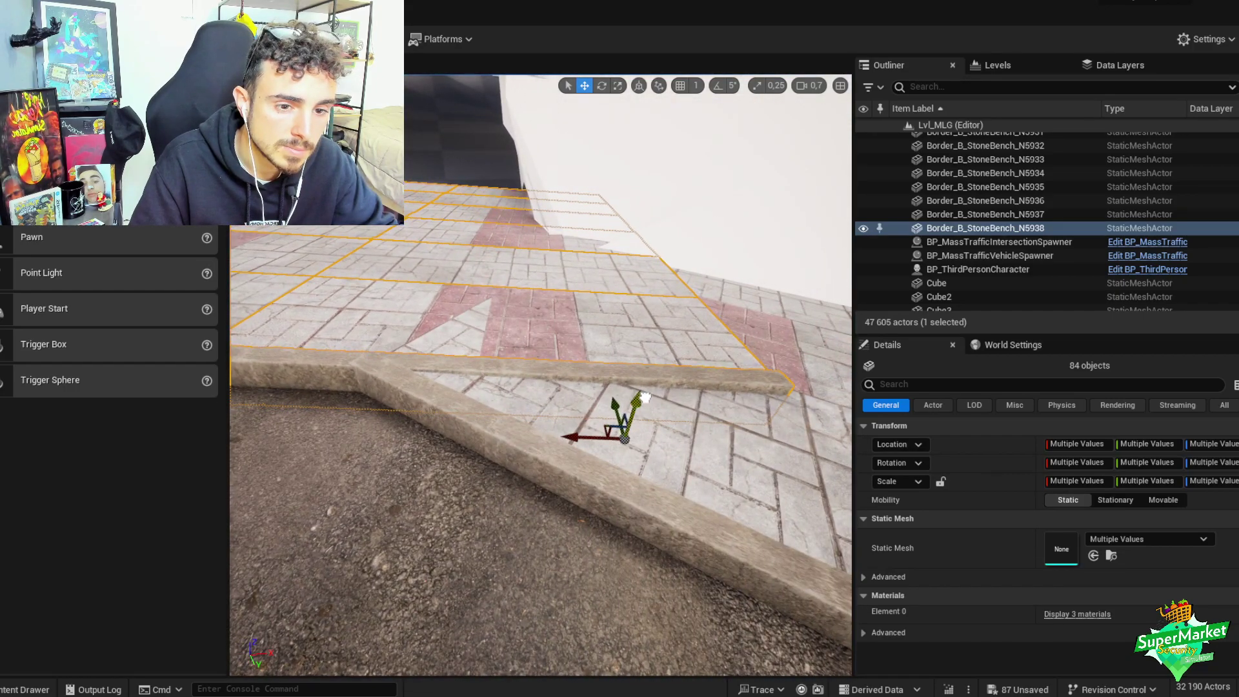
pyautogui.moveTo(628, 395); pyautogui.dragTo(639, 378, button='right')
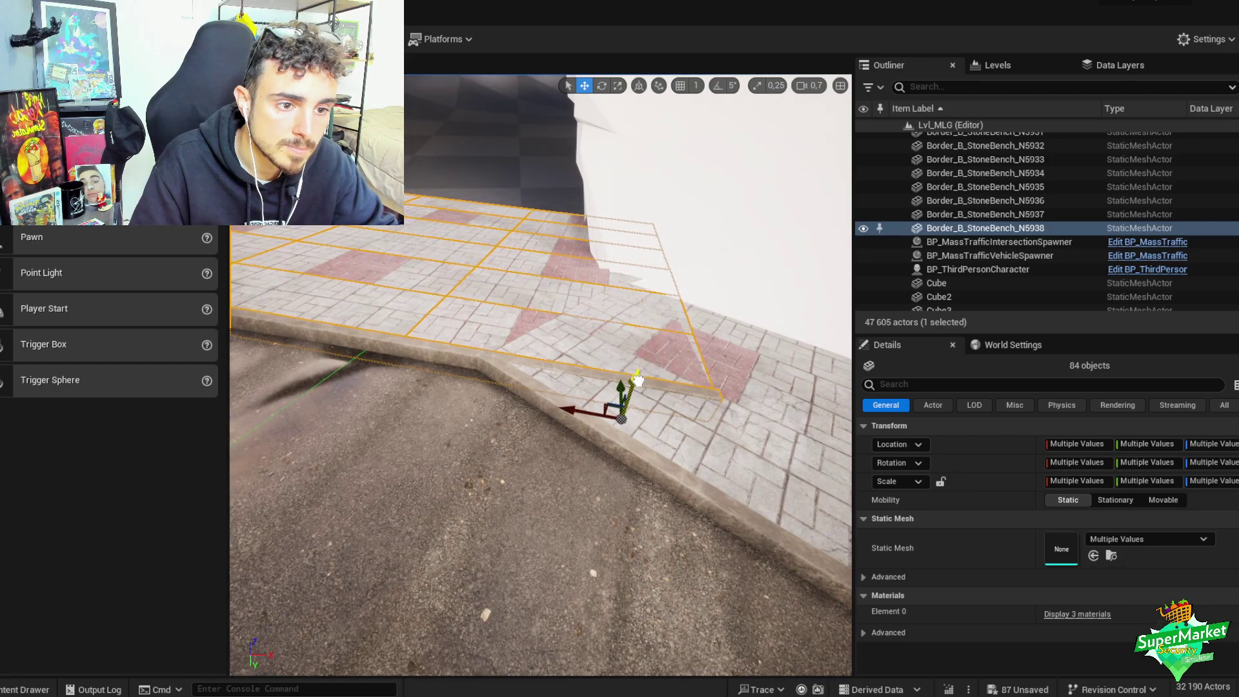
pyautogui.moveTo(639, 377); pyautogui.dragTo(621, 382, button='right')
pyautogui.moveTo(736, 349); pyautogui.dragTo(736, 349)
pyautogui.press('w')
pyautogui.moveTo(735, 349); pyautogui.dragTo(639, 316, button='right')
pyautogui.hotkey('ctrl', 'g')
pyautogui.hotkey('shift', 'g')
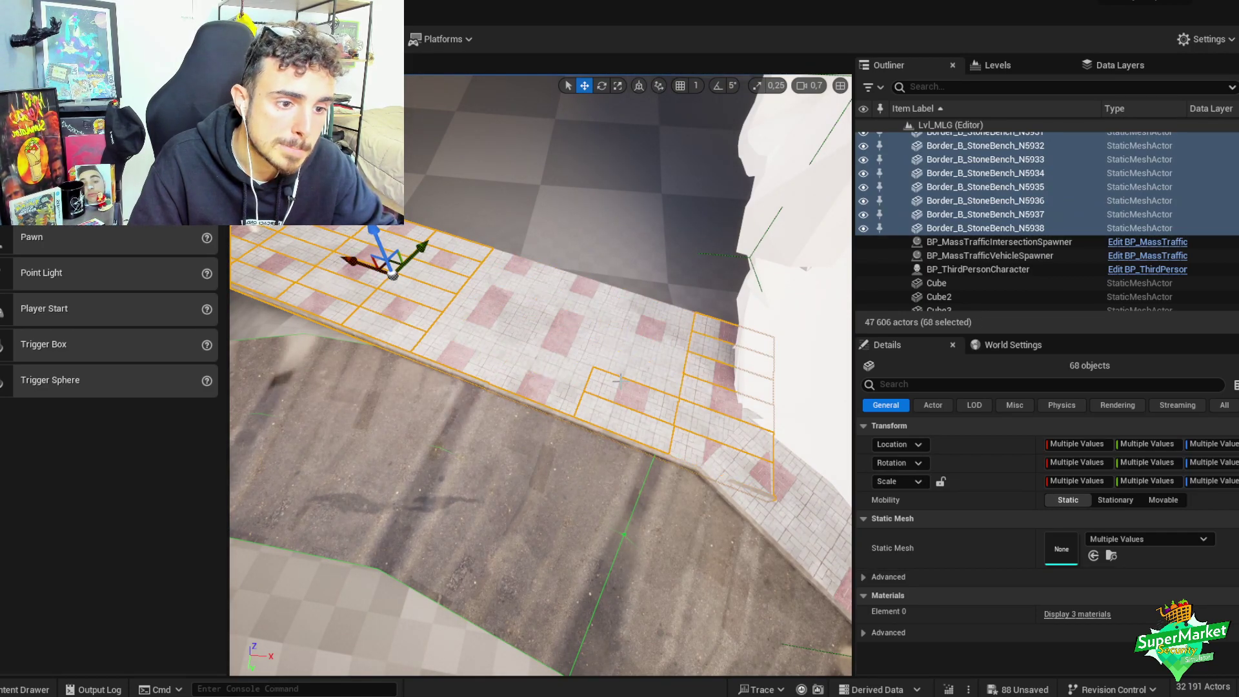
# - Drop several curb pieces from the current sidewalk selection
pyautogui.keyDown('ctrl'); pyautogui.click(678, 437); pyautogui.keyUp('ctrl')
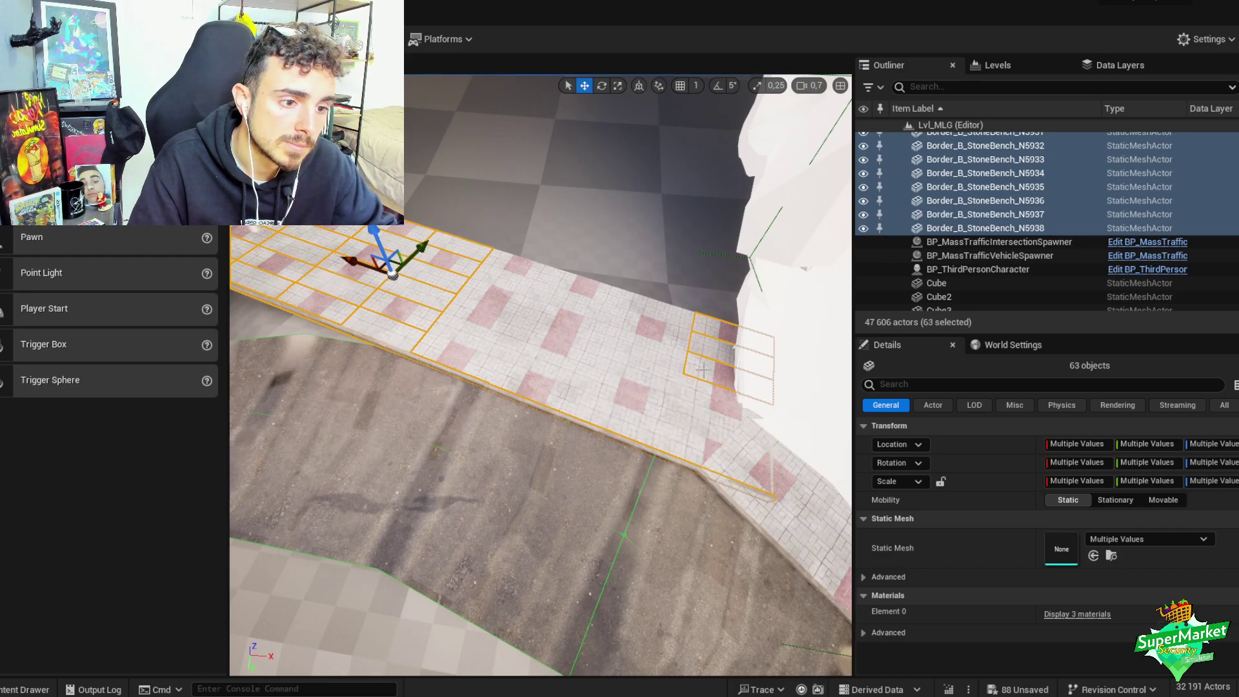
pyautogui.keyDown('ctrl'); pyautogui.click(733, 333); pyautogui.keyUp('ctrl')
pyautogui.moveTo(733, 332); pyautogui.dragTo(501, 445, button='right')
pyautogui.keyDown('ctrl'); pyautogui.click(501, 445); pyautogui.keyUp('ctrl')
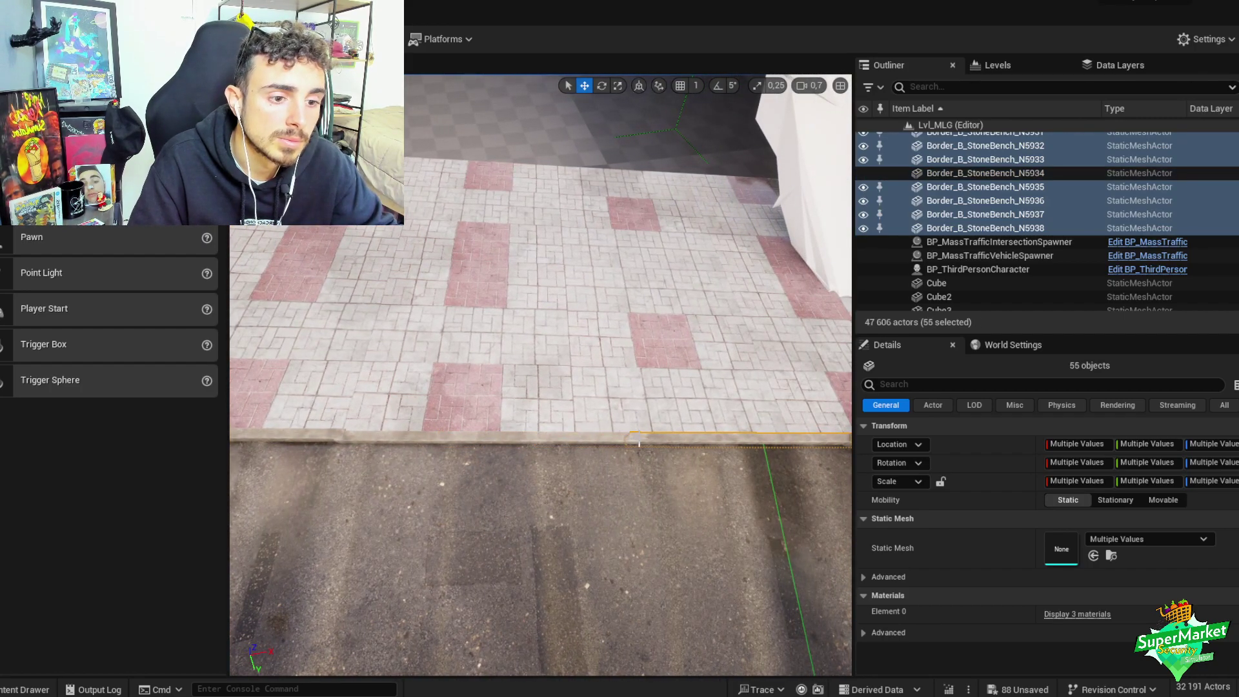
pyautogui.keyDown('ctrl'); pyautogui.click(639, 443); pyautogui.keyUp('ctrl')
pyautogui.moveTo(639, 442); pyautogui.dragTo(523, 419, button='right')
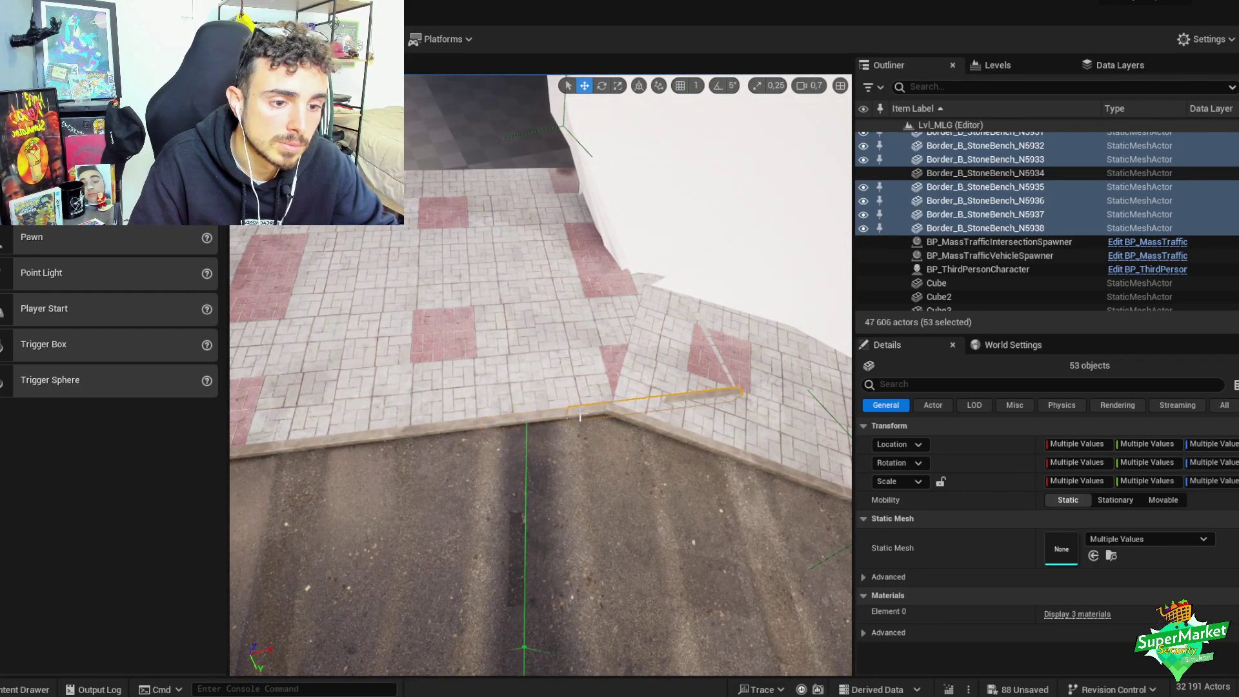
pyautogui.keyDown('ctrl'); pyautogui.click(689, 396); pyautogui.keyUp('ctrl')
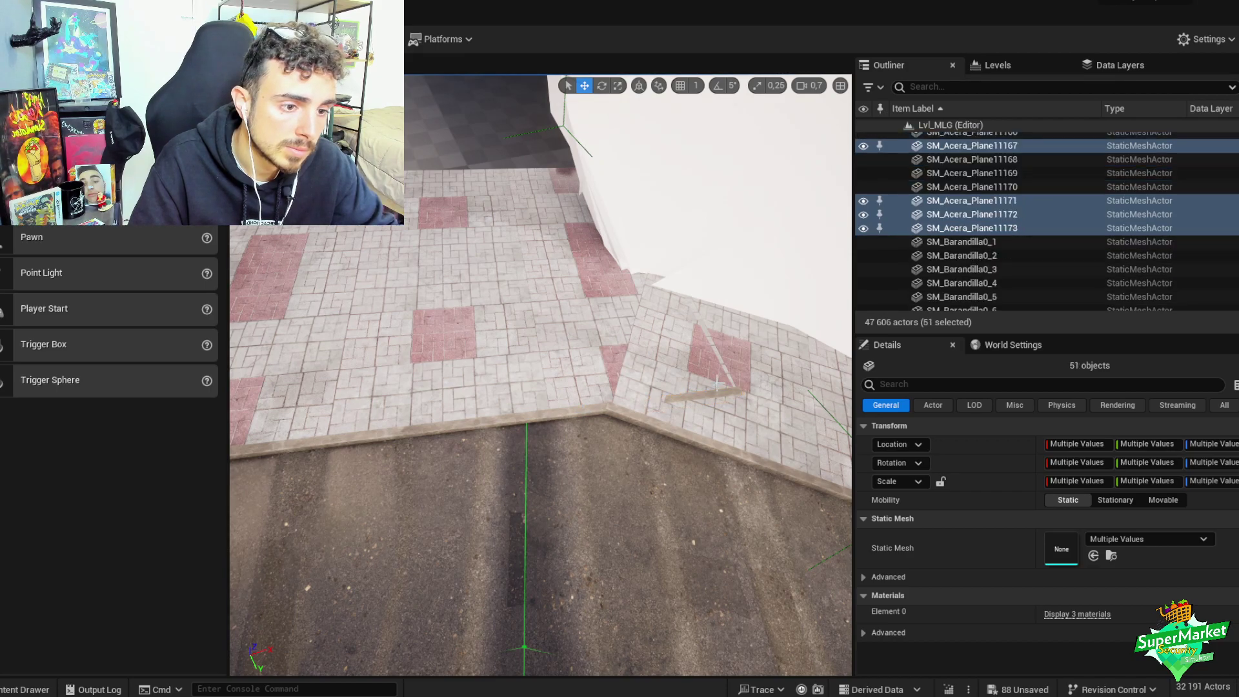
# - Select the stray Border_B_StoneBench strip lying on the corner tiles and delete it
pyautogui.click(490, 320)
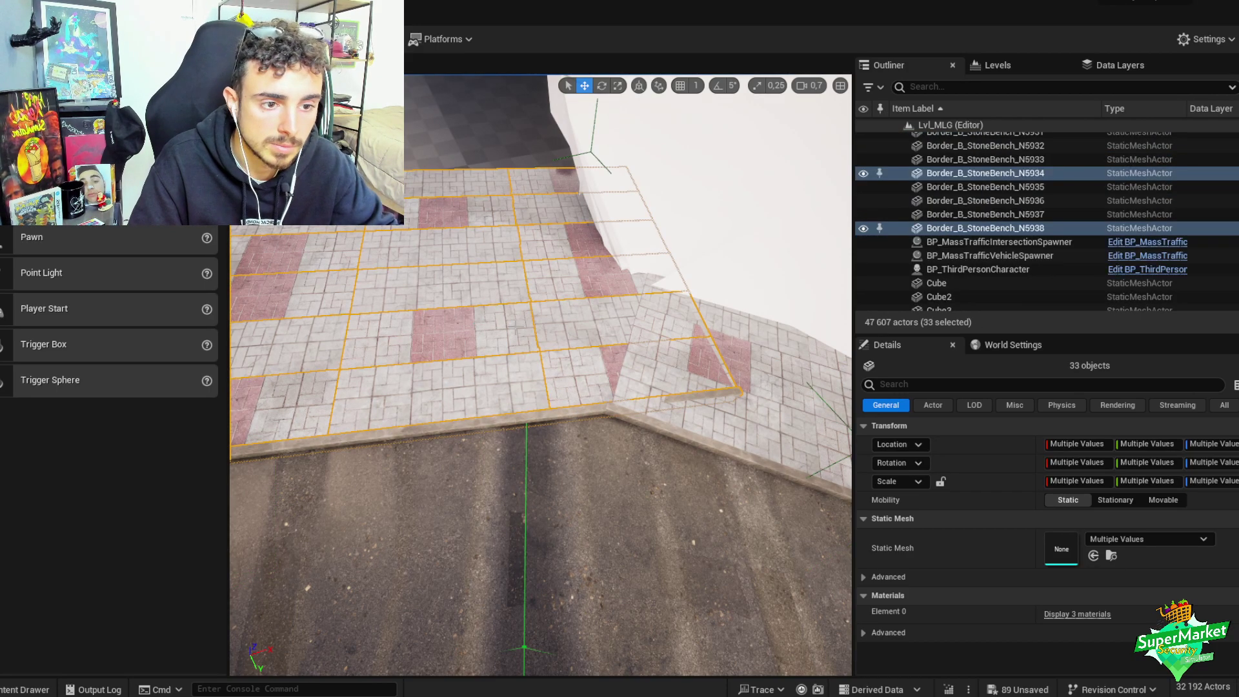
pyautogui.keyDown('ctrl'); pyautogui.click(717, 395); pyautogui.keyUp('ctrl')
pyautogui.moveTo(717, 395); pyautogui.dragTo(675, 382, button='right')
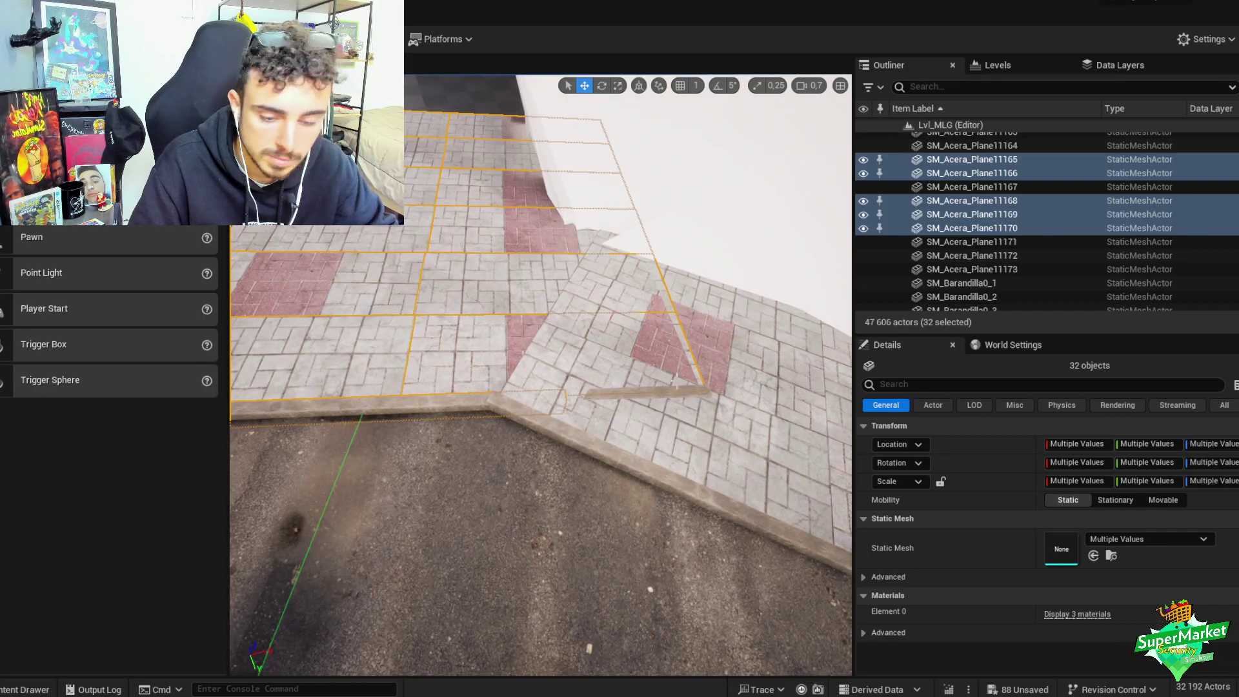
pyautogui.click(694, 390)
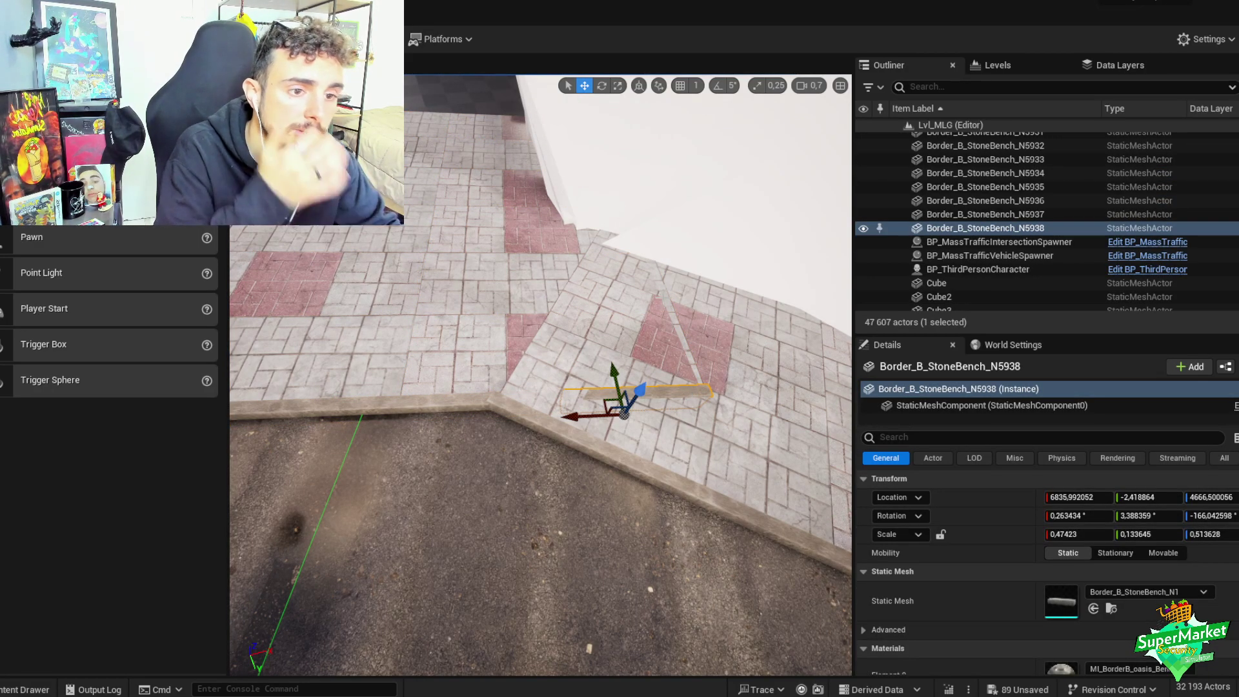
pyautogui.press('Delete')
# - Reselect the corner sidewalk tiles and curbs as one section
pyautogui.moveTo(694, 390); pyautogui.dragTo(583, 396, button='right')
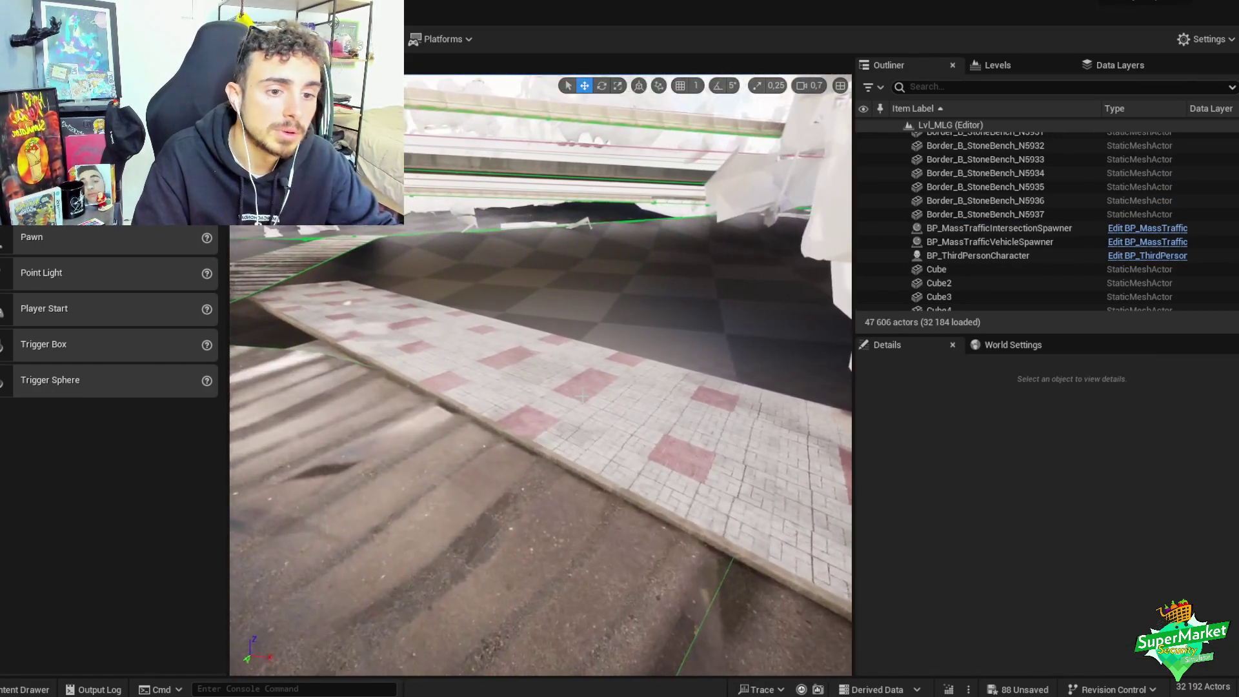
pyautogui.click(579, 413)
pyautogui.moveTo(445, 349); pyautogui.dragTo(596, 434, button='right')
pyautogui.click(575, 342)
pyautogui.keyDown('ctrl'); pyautogui.click(577, 349); pyautogui.keyUp('ctrl')
pyautogui.keyDown('ctrl'); pyautogui.click(577, 349); pyautogui.keyUp('ctrl')
pyautogui.press('e')
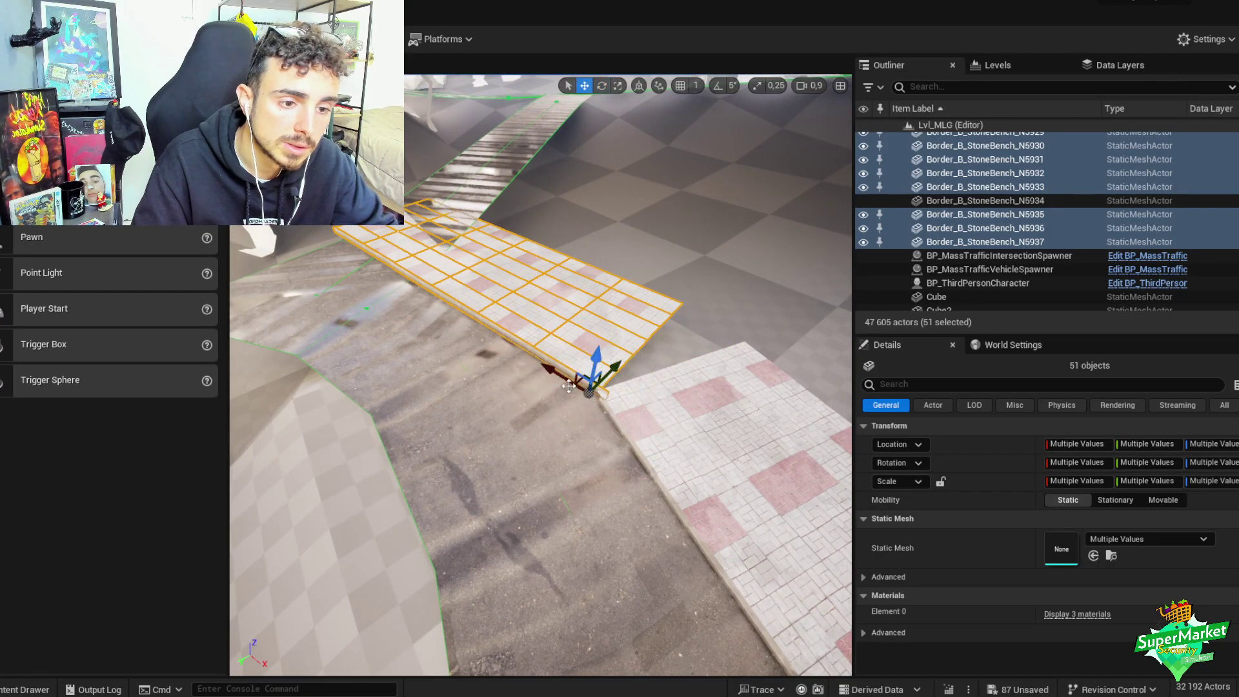
# - Tilt the corner sidewalk section slightly so it sits flush with the road
pyautogui.moveTo(636, 416); pyautogui.dragTo(755, 334, button='right')
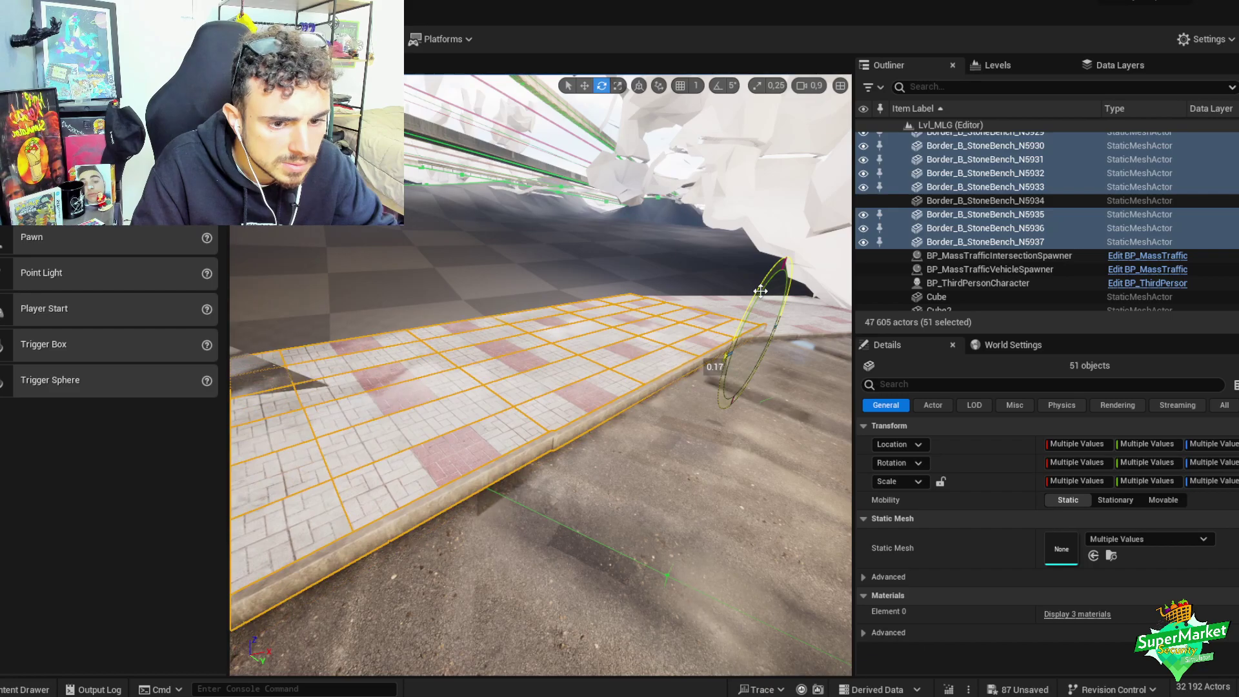
pyautogui.press('w')
pyautogui.moveTo(761, 292); pyautogui.dragTo(695, 250, button='right')
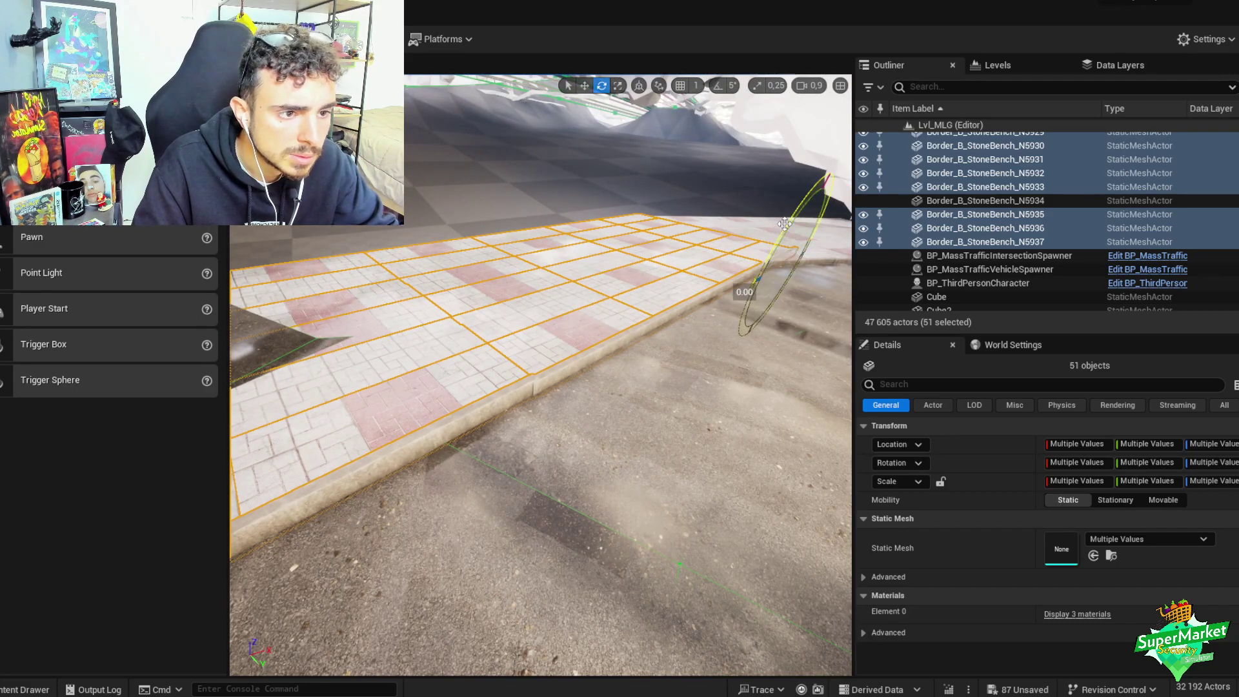
pyautogui.press('w')
pyautogui.moveTo(783, 224); pyautogui.dragTo(258, 252, button='right')
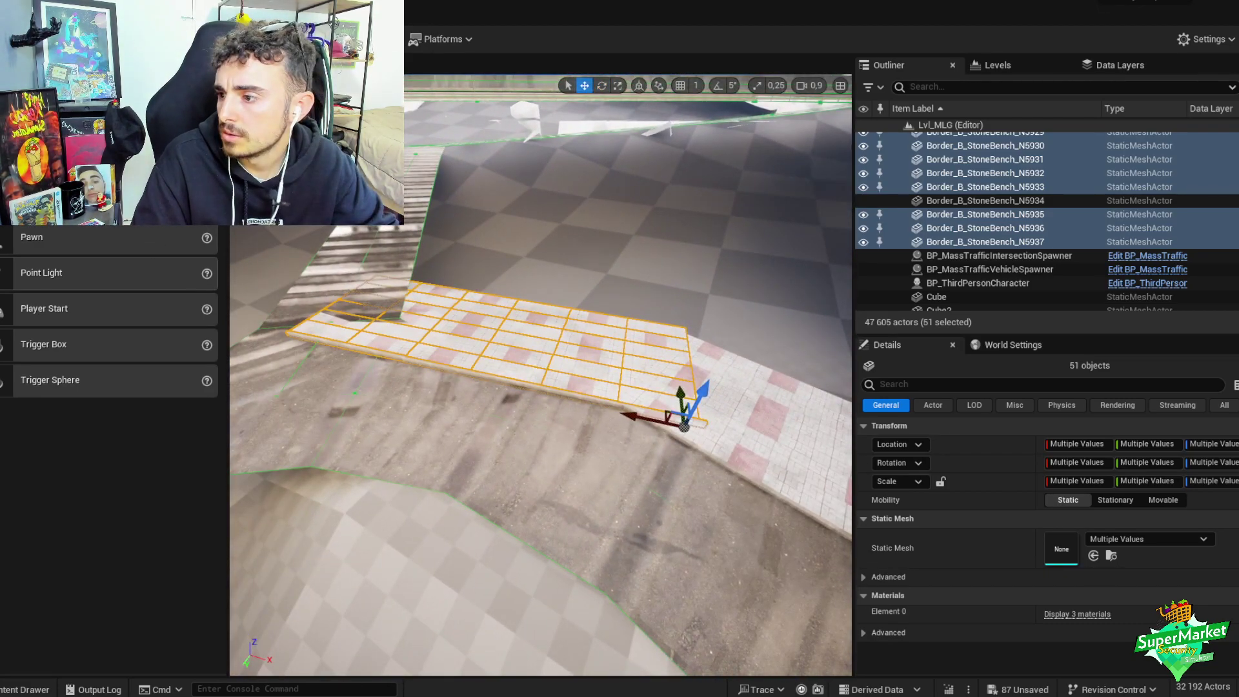
pyautogui.moveTo(630, 295); pyautogui.dragTo(686, 282, button='right')
pyautogui.press('e')
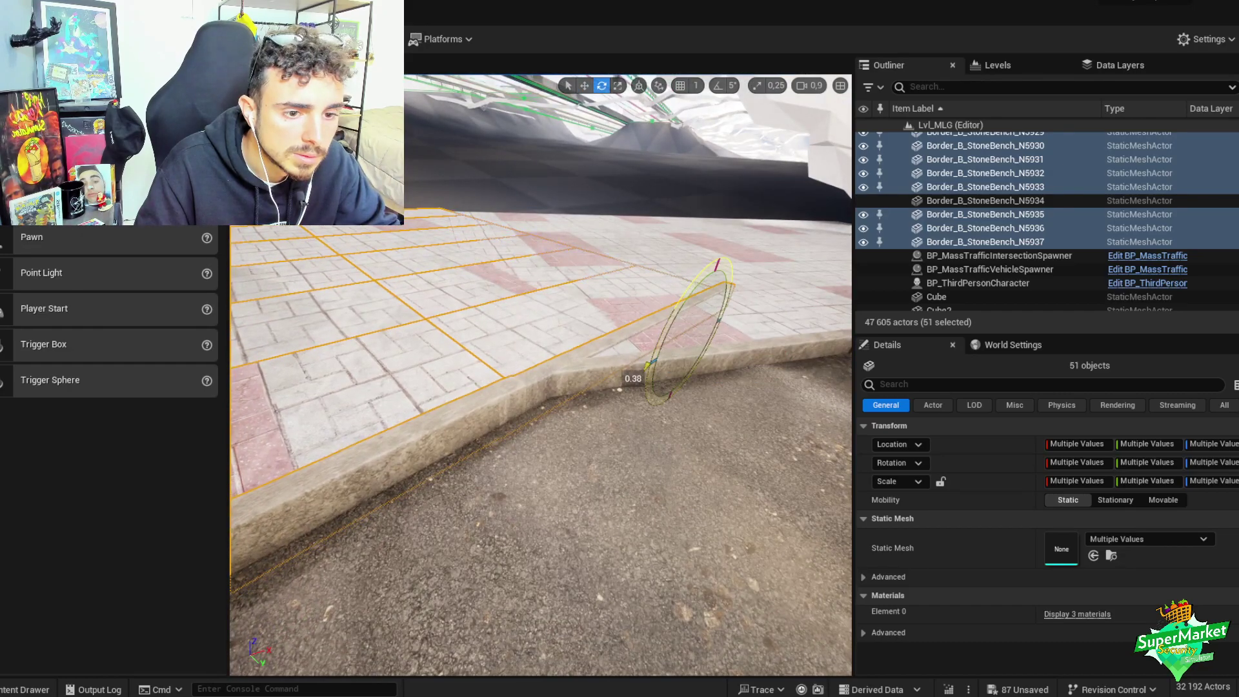
pyautogui.moveTo(620, 388); pyautogui.dragTo(591, 390, button='right')
pyautogui.press('w')
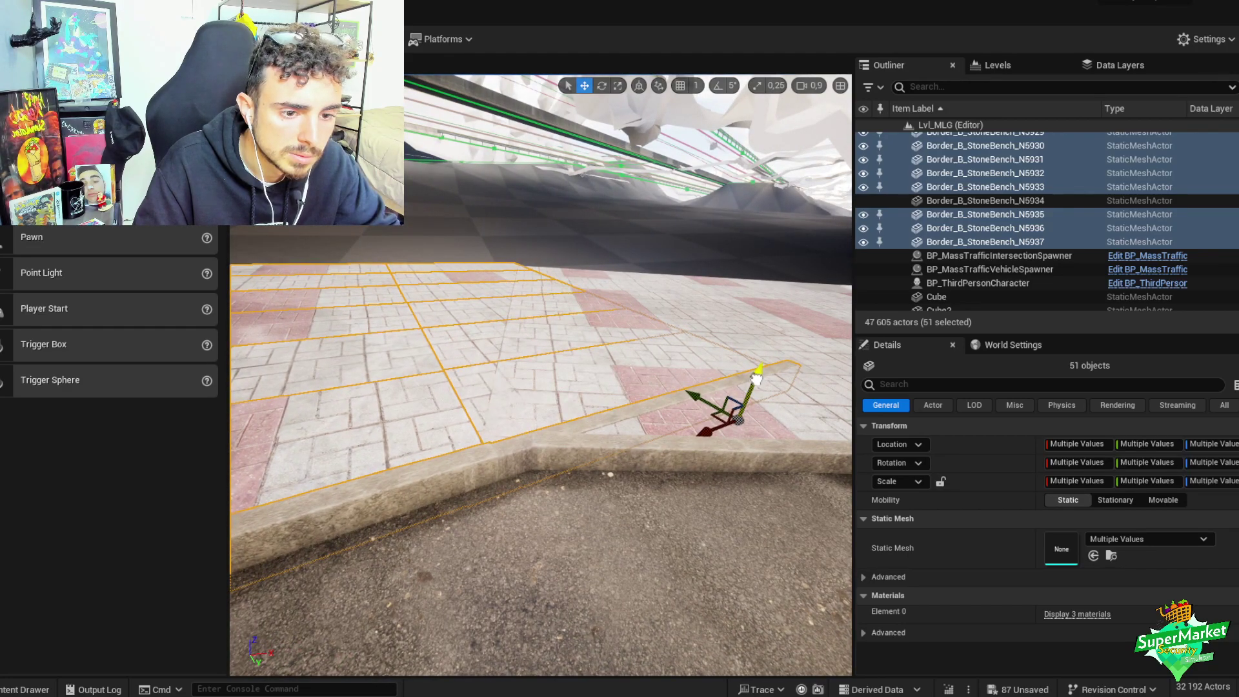
pyautogui.click(758, 381)
pyautogui.press('e')
pyautogui.hotkey('ctrl', 'z')
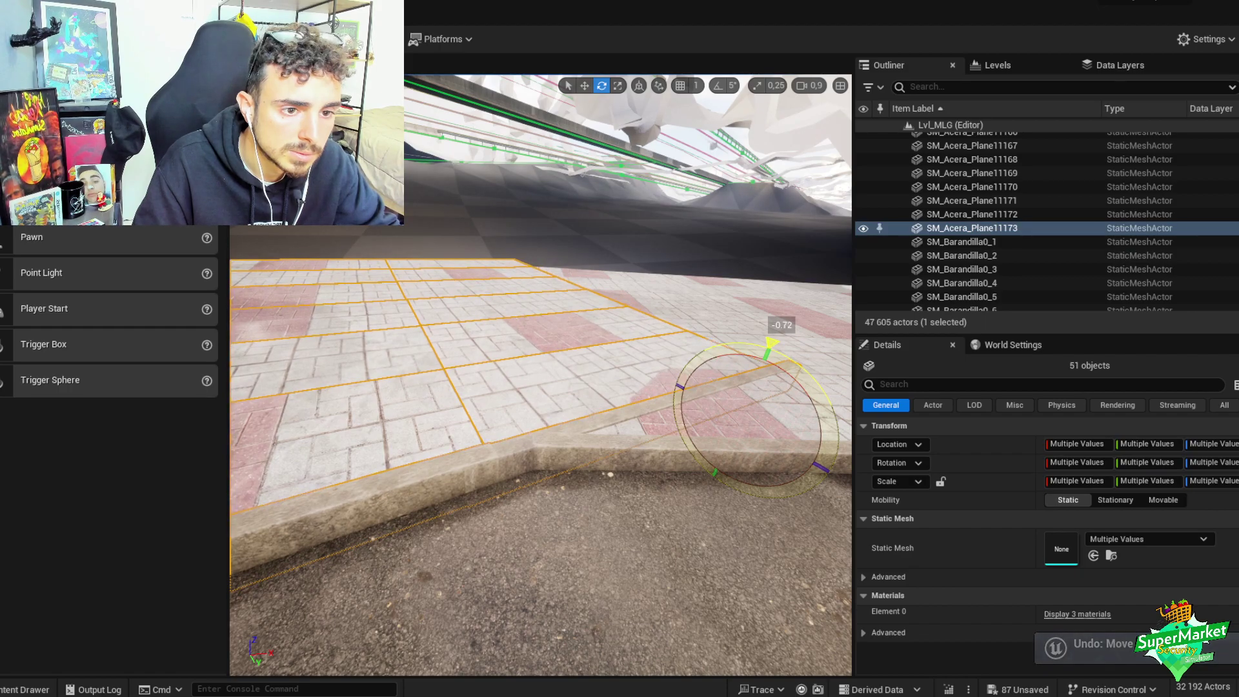
pyautogui.moveTo(795, 370); pyautogui.dragTo(796, 371)
# - Add two curb strips to the selection and group the sidewalk tiles and curbs
pyautogui.press('w')
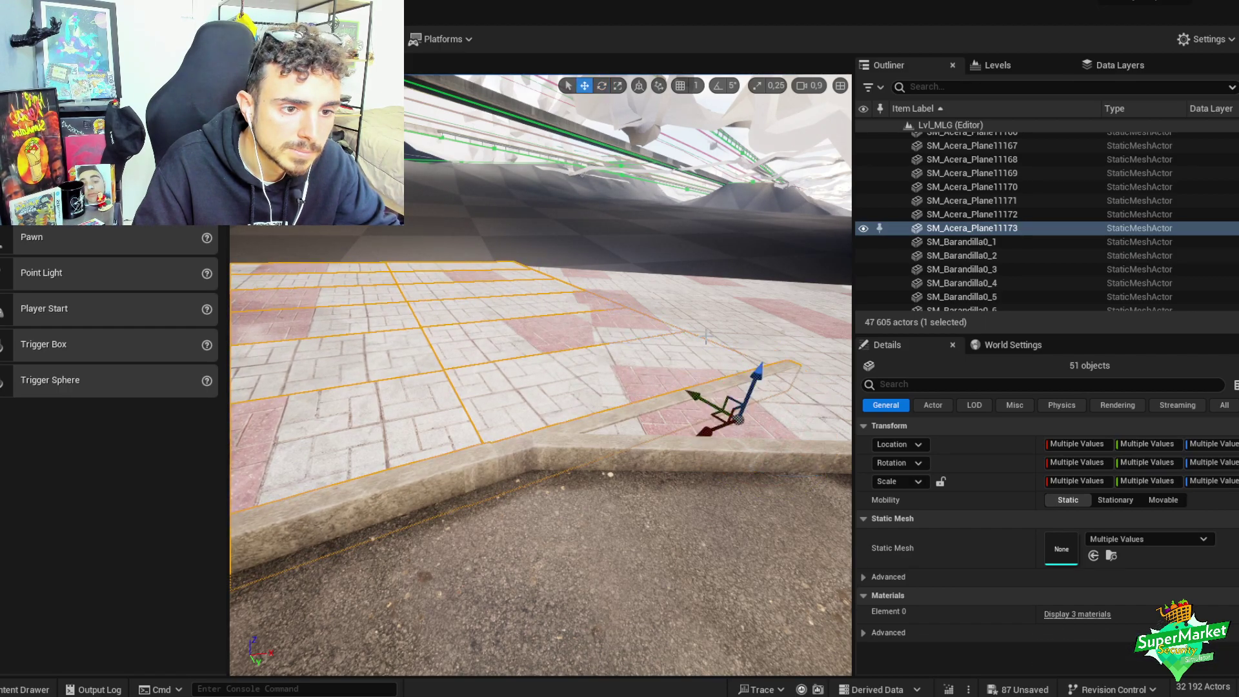
pyautogui.moveTo(542, 452); pyautogui.dragTo(517, 360, button='right')
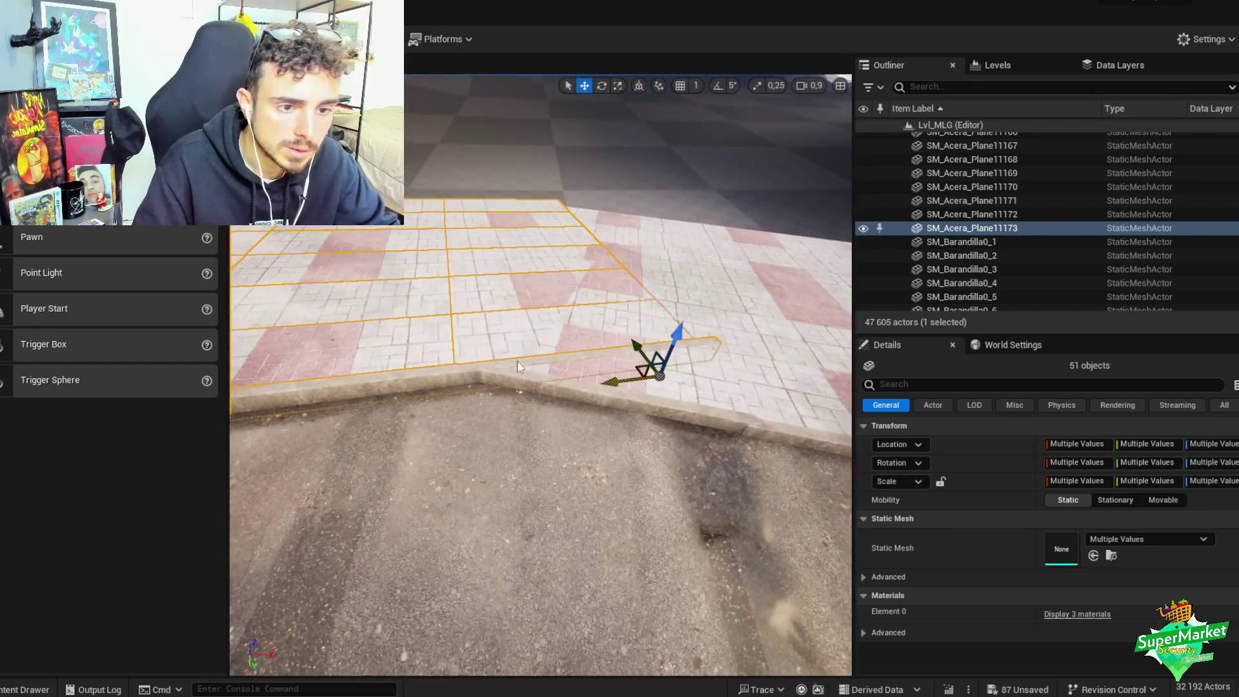
pyautogui.keyDown('ctrl'); pyautogui.click(517, 360); pyautogui.keyUp('ctrl')
pyautogui.keyDown('ctrl'); pyautogui.click(623, 352); pyautogui.keyUp('ctrl')
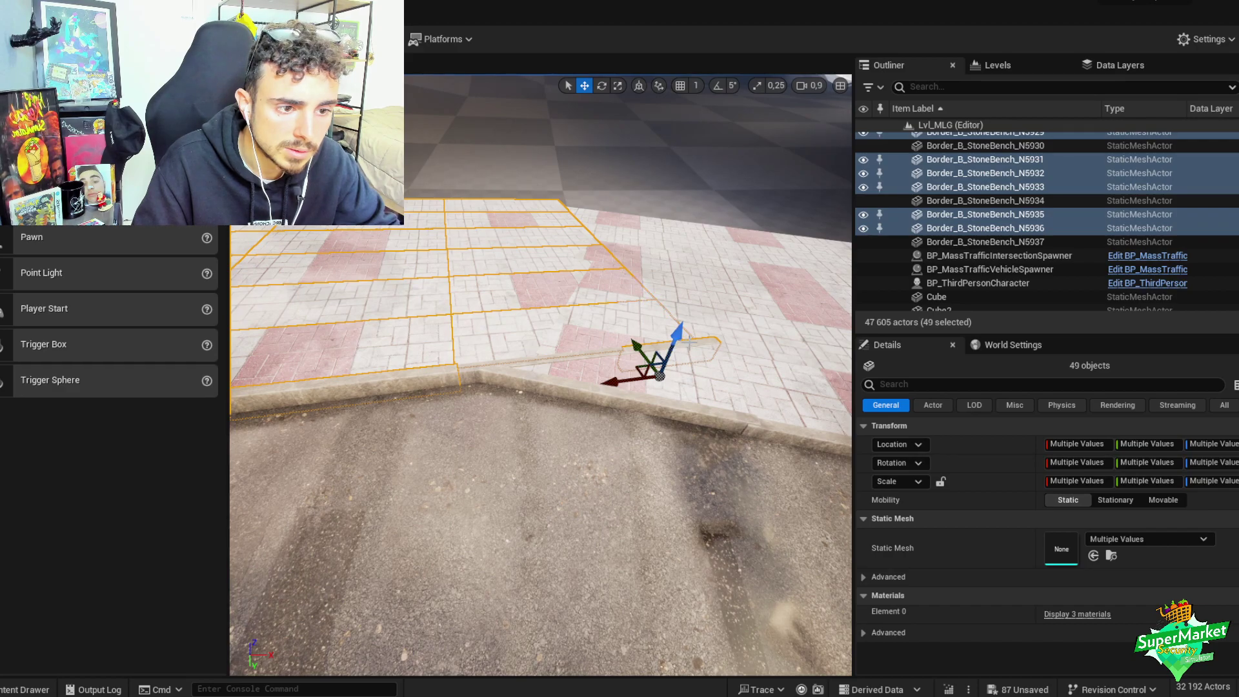
pyautogui.hotkey('ctrl', 'g')
# - Move curb piece N5930 into line along the road edge at the corner
pyautogui.click(472, 374)
pyautogui.moveTo(471, 374); pyautogui.dragTo(490, 426, button='right')
pyautogui.moveTo(491, 426); pyautogui.dragTo(456, 431)
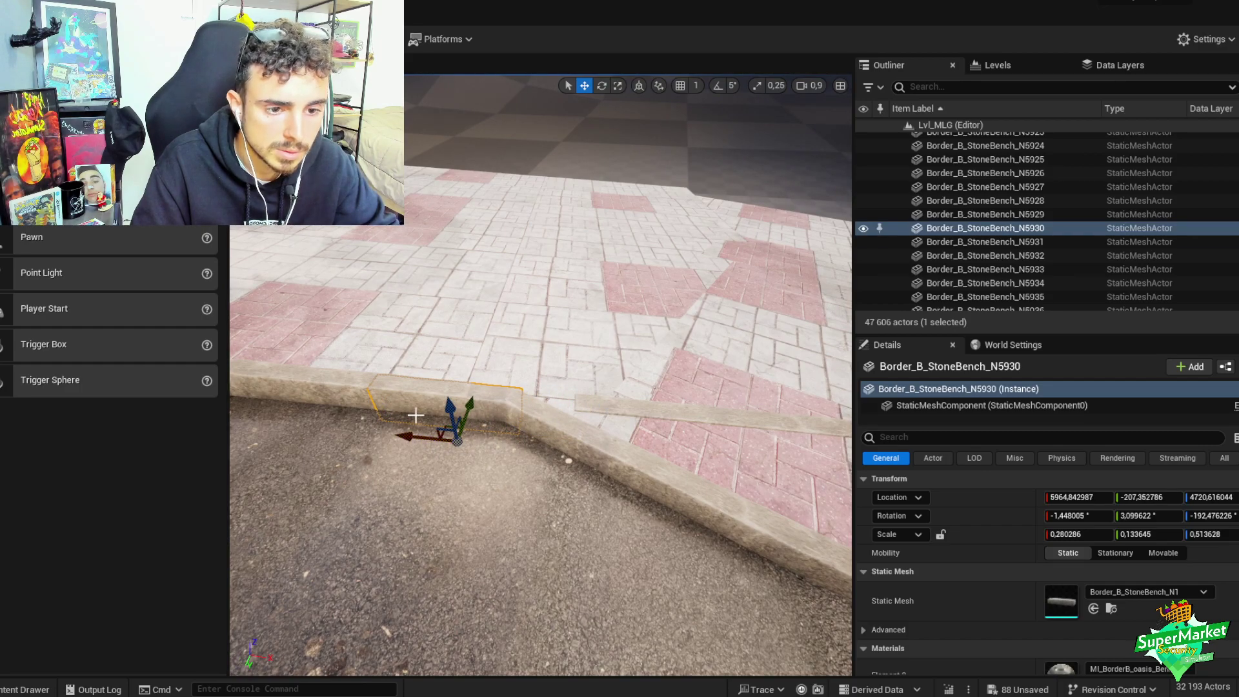
# - Select and delete the two leftover StoneBench curb strips lying on the red-and-white tiles
pyautogui.click(358, 391)
pyautogui.click(610, 395)
pyautogui.press('f')
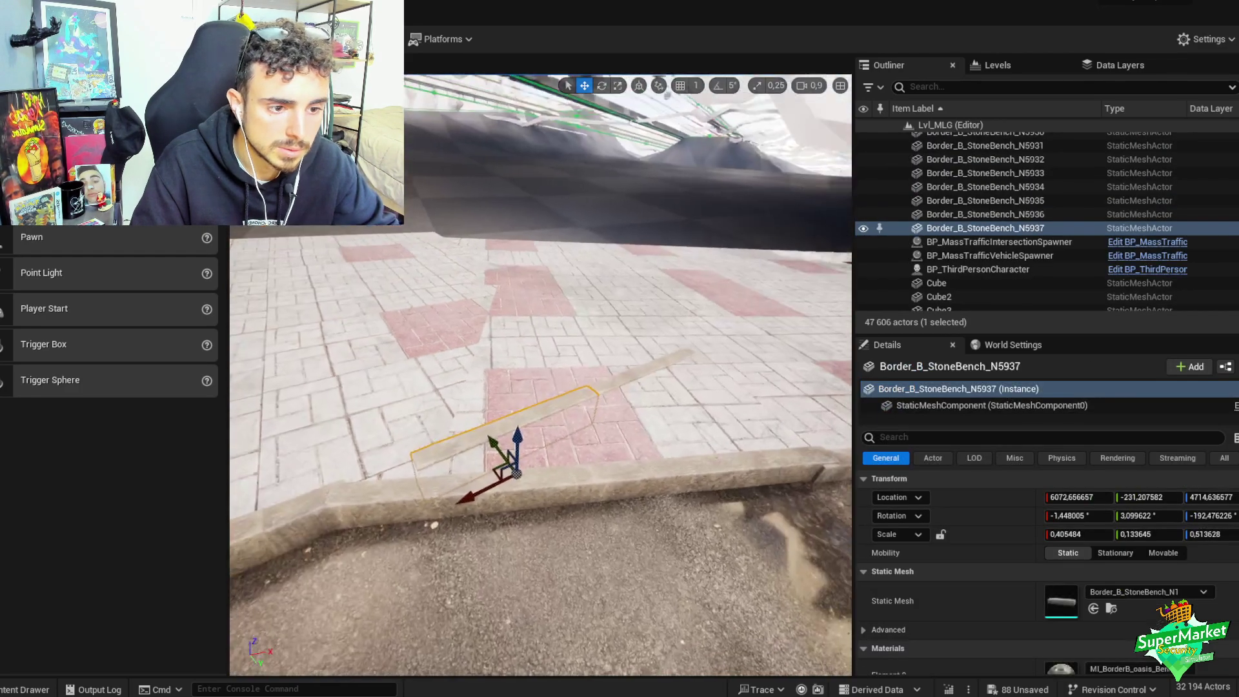
pyautogui.press('Delete')
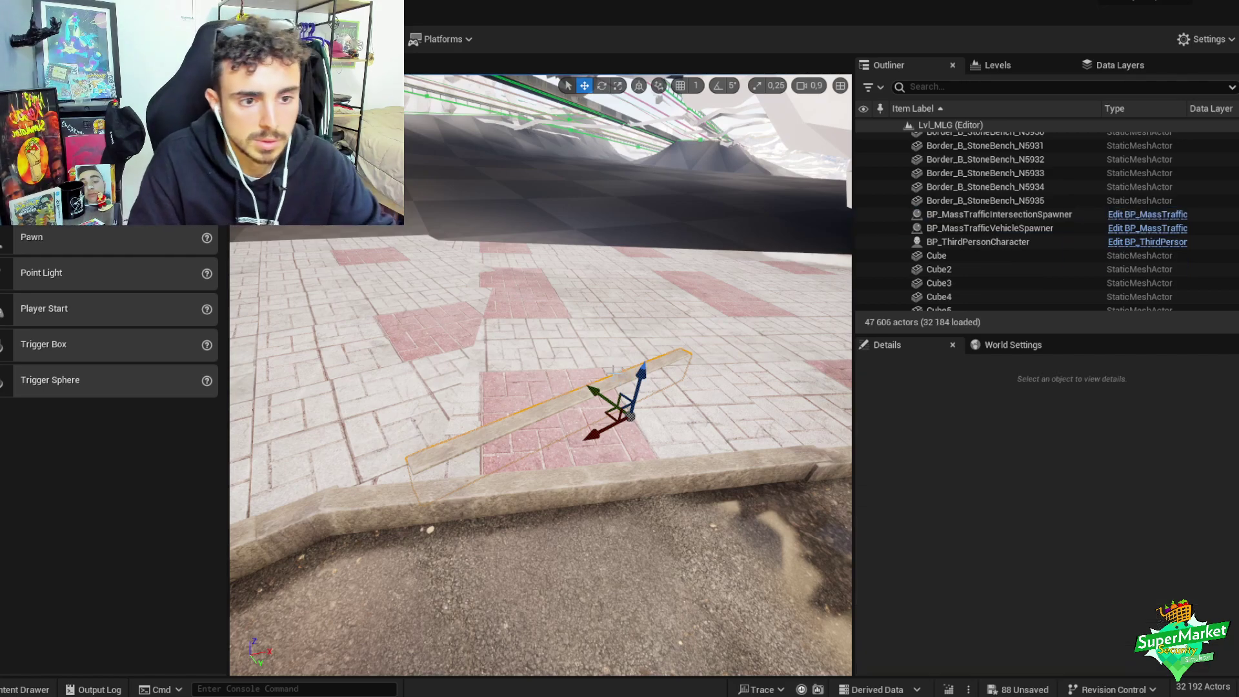
# - Group the corner SM_Acera sidewalk planes and narrow the selection to tiles beside the crosswalk
pyautogui.moveTo(622, 373); pyautogui.dragTo(600, 335, button='right')
pyautogui.moveTo(549, 374)
pyautogui.mouseDown(button='right')
pyautogui.moveTo(549, 392)
pyautogui.moveTo(535, 387)
pyautogui.moveTo(555, 381)
pyautogui.mouseUp(button='right')
pyautogui.click(550, 392)
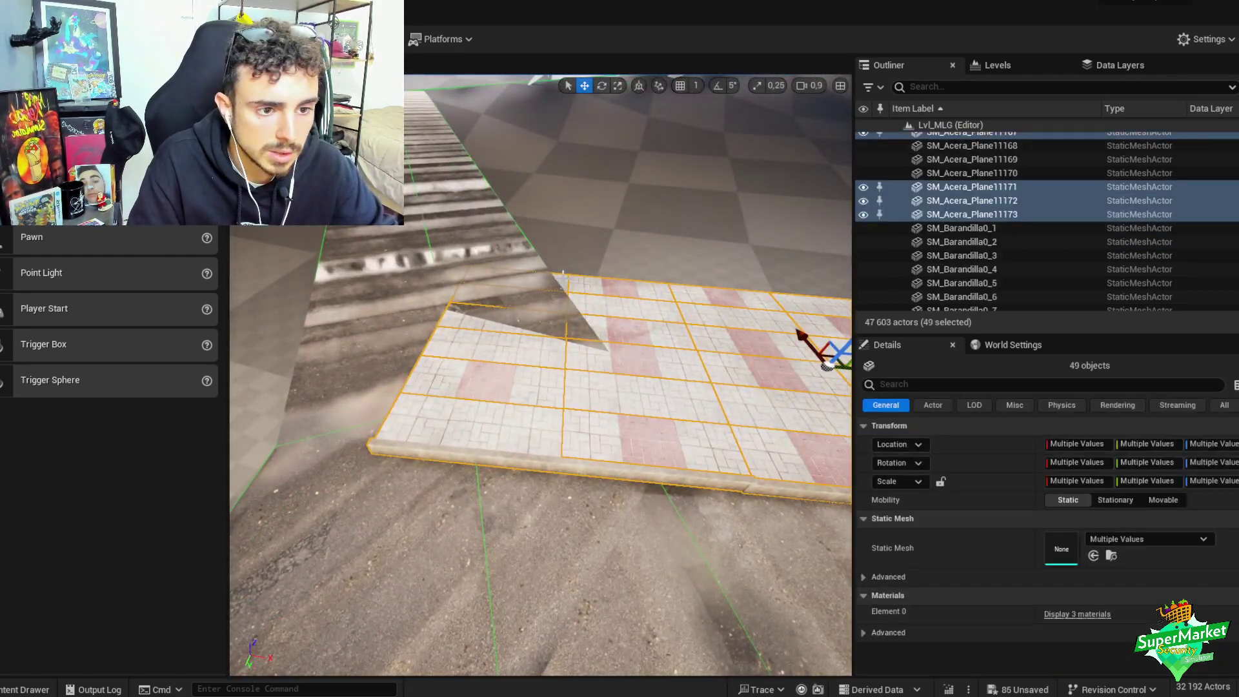
pyautogui.hotkey('ctrl', 'g')
pyautogui.hotkey('shift', 'g')
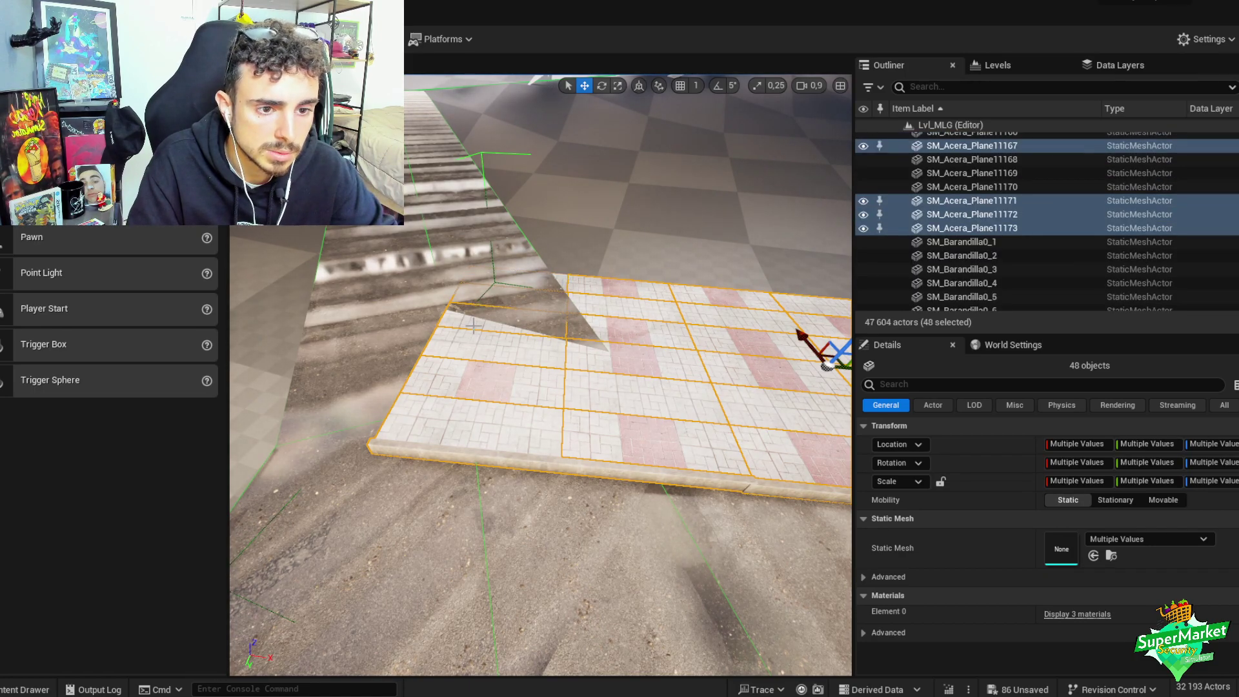
pyautogui.keyDown('ctrl'); pyautogui.click(494, 450); pyautogui.keyUp('ctrl')
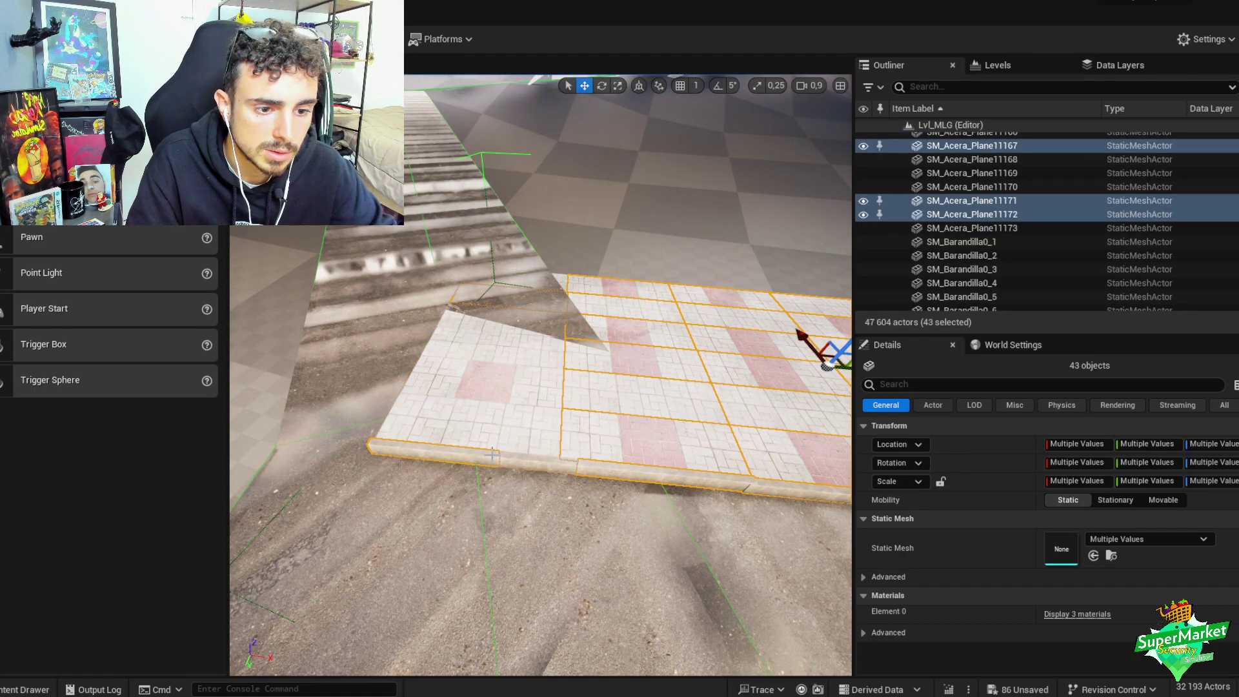
pyautogui.moveTo(504, 430); pyautogui.dragTo(514, 475, button='right')
pyautogui.click(585, 489)
# - Ungroup the tiles, add a curb piece, and rotate the tile block to follow the crosswalk
pyautogui.hotkey('ctrl', 'z')
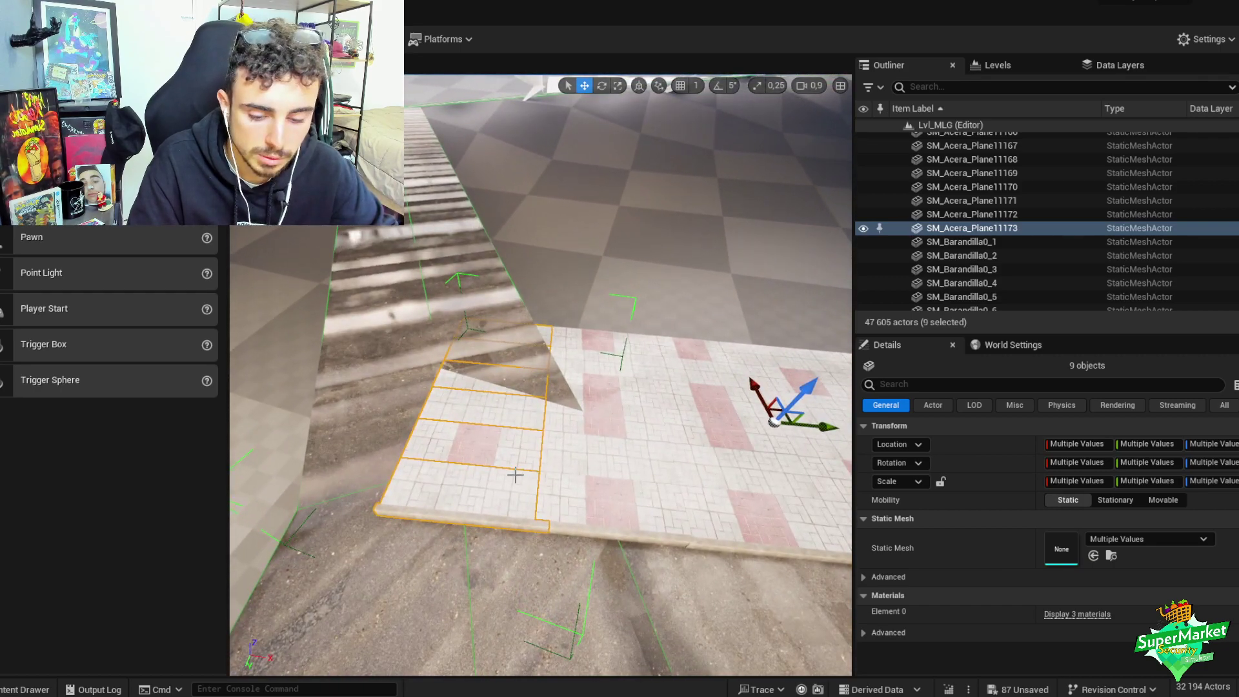
pyautogui.keyDown('ctrl'); pyautogui.click(505, 524); pyautogui.keyUp('ctrl')
pyautogui.press('e')
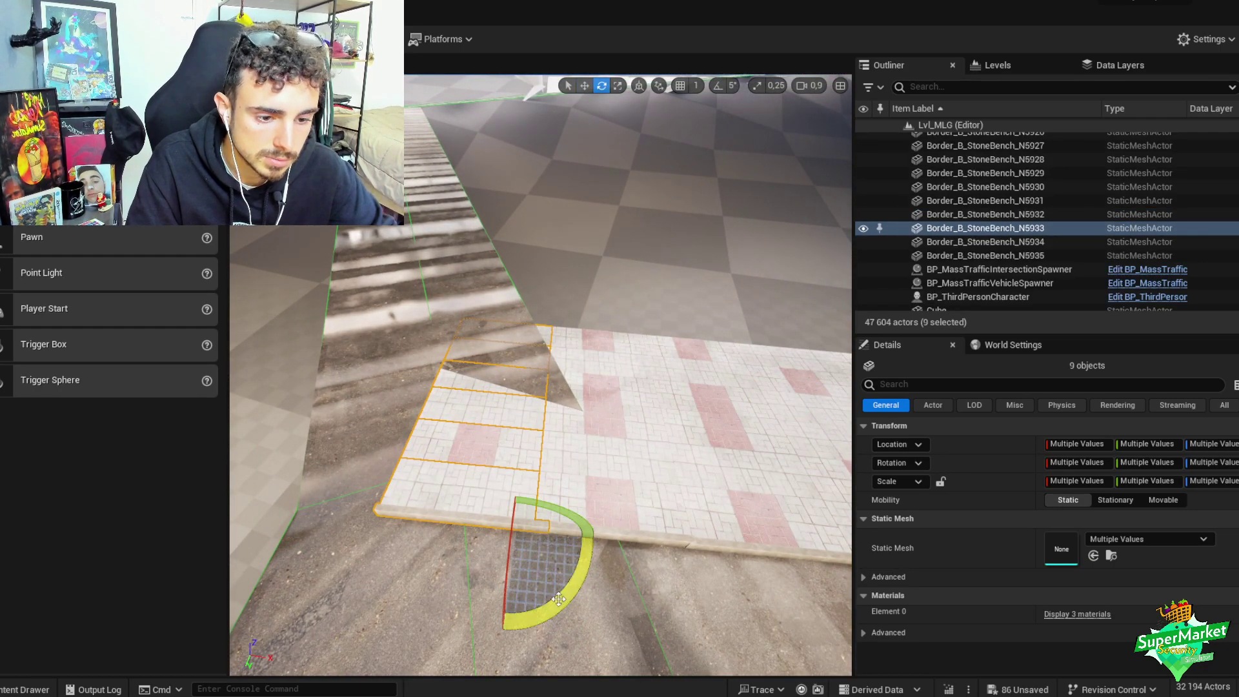
pyautogui.moveTo(539, 610); pyautogui.dragTo(549, 491)
pyautogui.press('w')
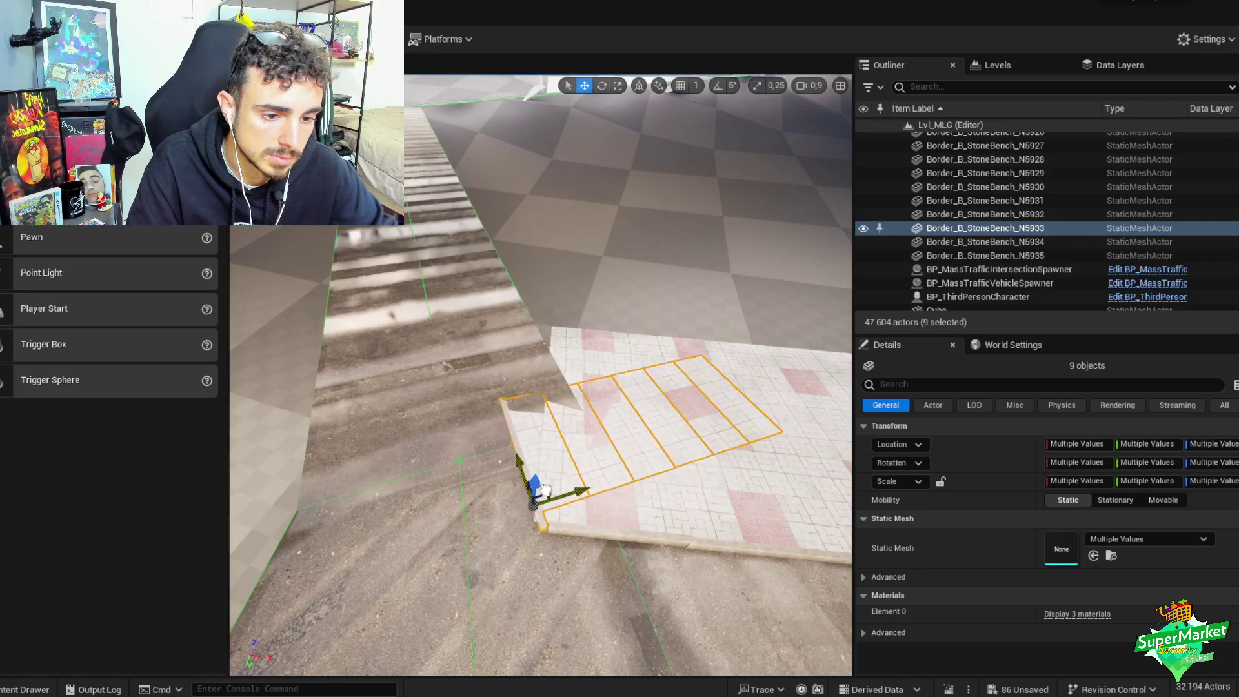
pyautogui.press('f')
pyautogui.press('e')
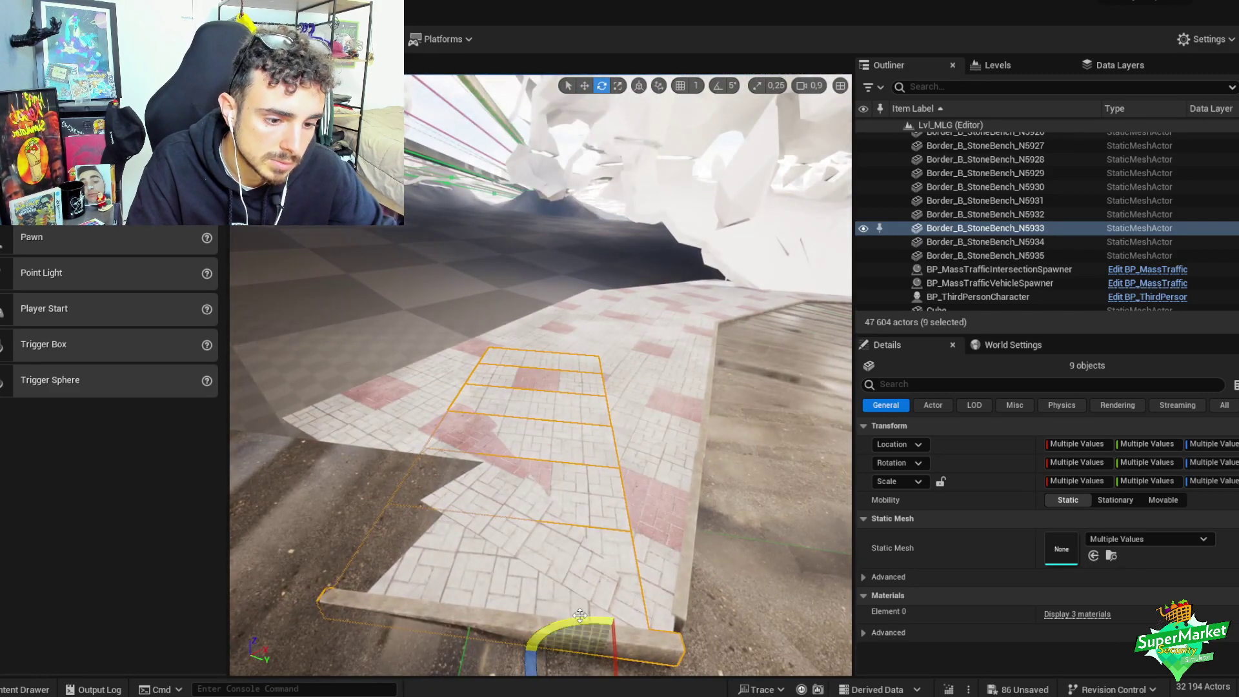
pyautogui.moveTo(604, 621); pyautogui.dragTo(615, 623)
pyautogui.press('w')
# - Fine-tune the block's rotation around the curb and group the nine crosswalk-side pieces
pyautogui.moveTo(531, 367); pyautogui.dragTo(531, 366, button='right')
pyautogui.moveTo(519, 423); pyautogui.dragTo(538, 388, button='right')
pyautogui.press('e')
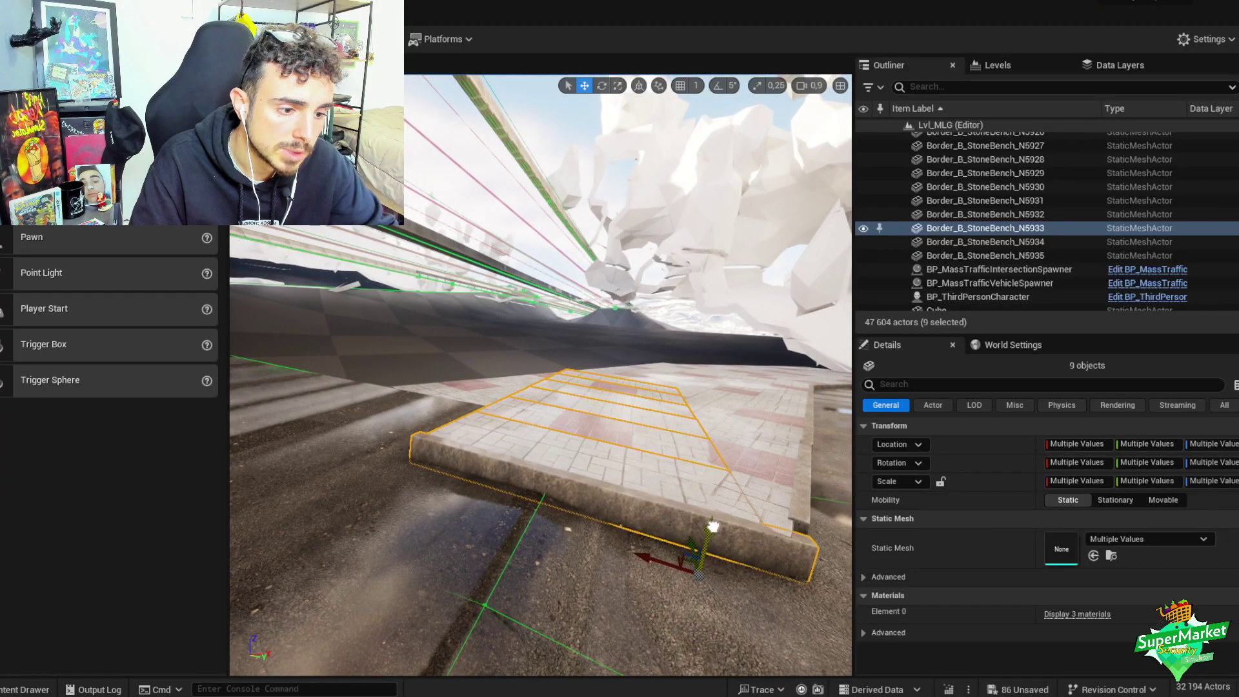
pyautogui.moveTo(651, 559); pyautogui.dragTo(650, 559, button='right')
pyautogui.press('e')
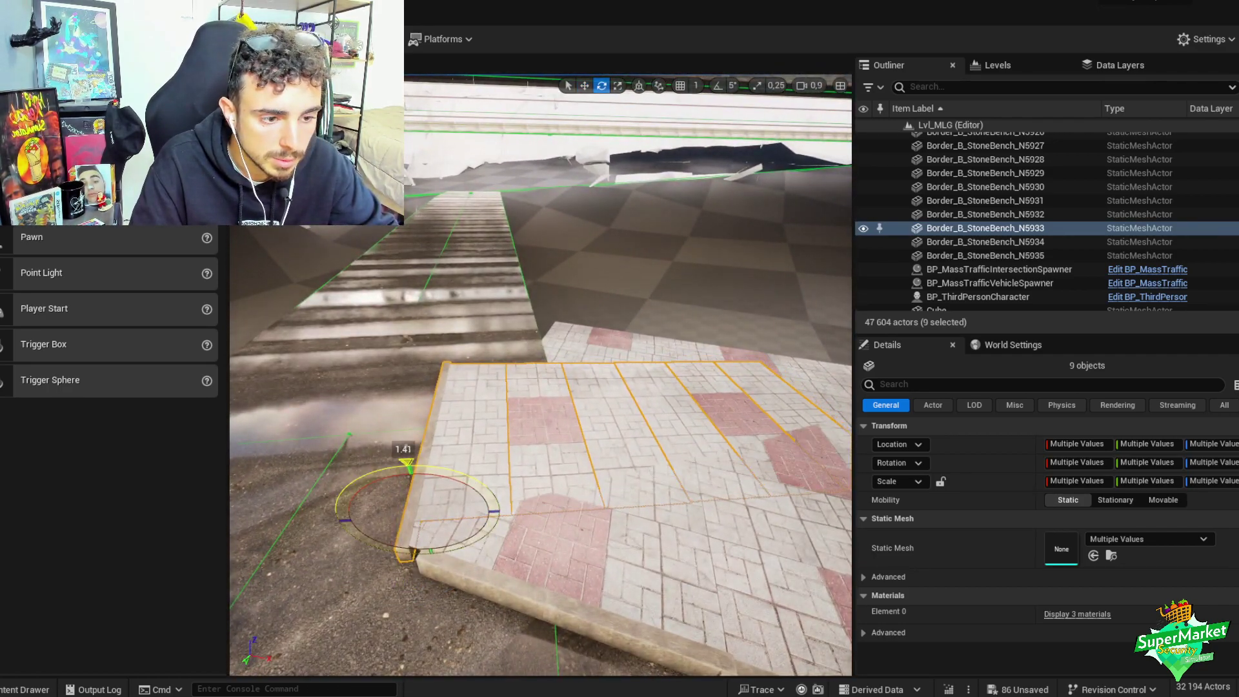
pyautogui.press('w')
pyautogui.moveTo(535, 482); pyautogui.dragTo(535, 482, button='right')
pyautogui.hotkey('ctrl', 'g')
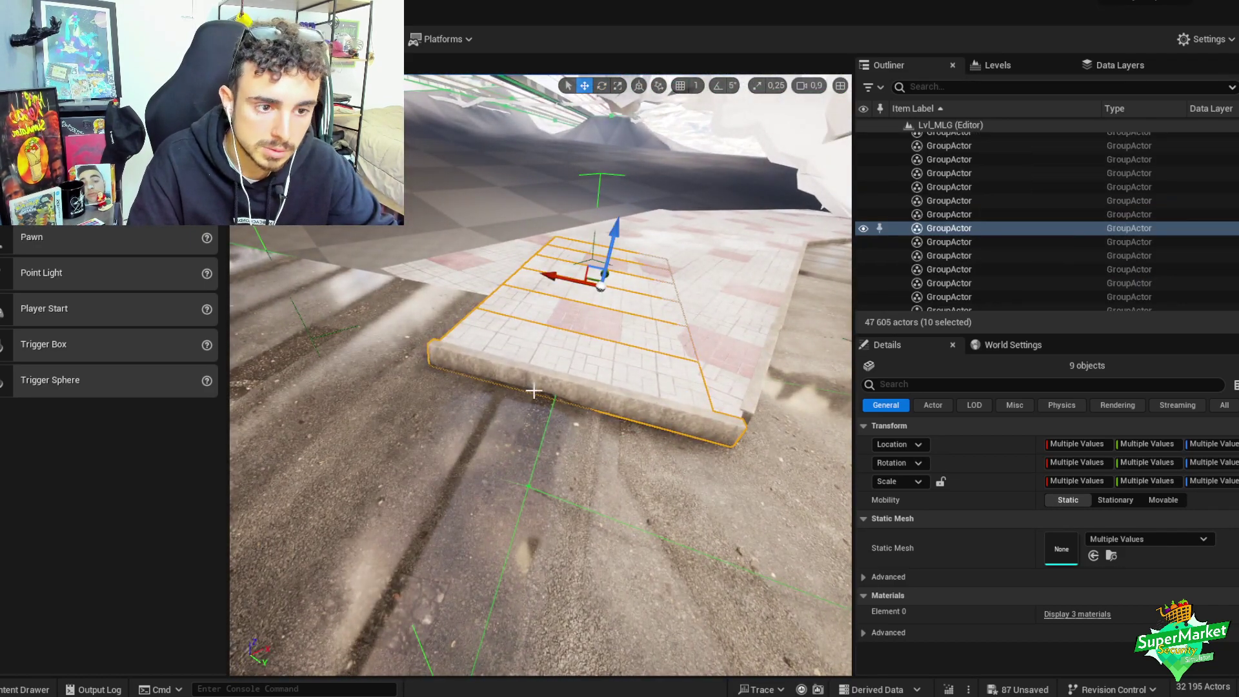
# - Duplicate the grouped sidewalk block, place the copy left of the original, then ungroup it
pyautogui.hotkey('ctrl', 'd')
pyautogui.moveTo(596, 290); pyautogui.dragTo(361, 252)
pyautogui.moveTo(371, 259); pyautogui.dragTo(599, 247, button='right')
pyautogui.press('e')
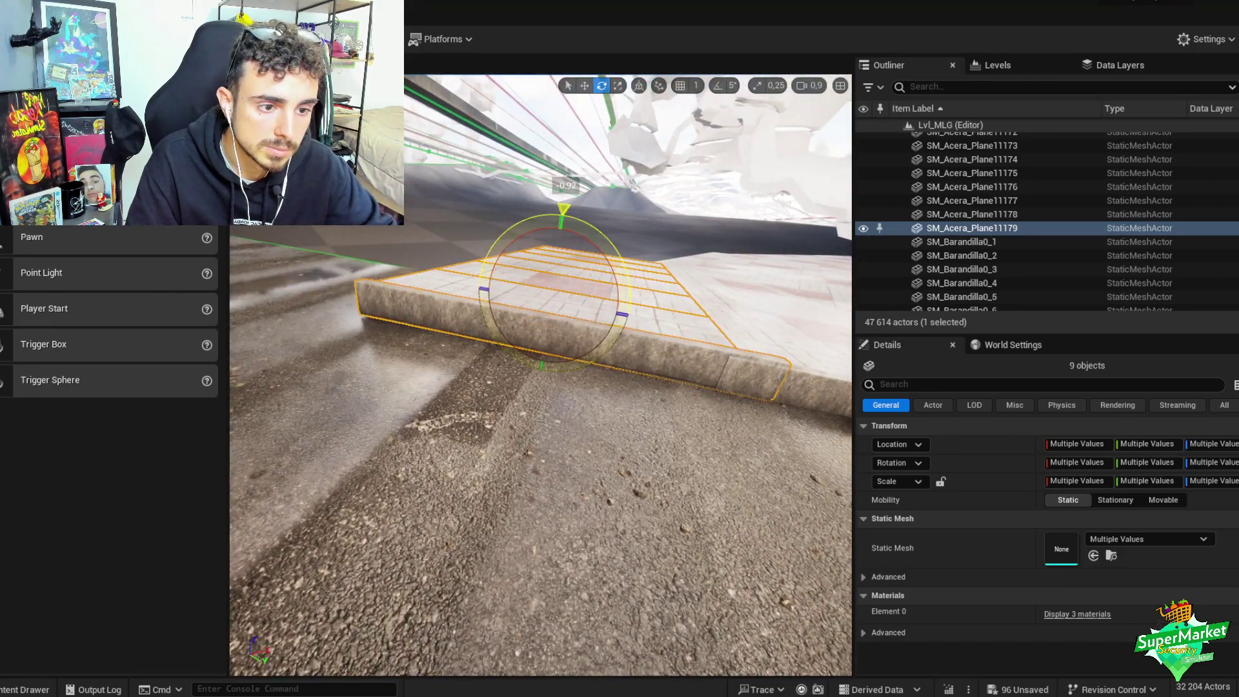
pyautogui.press('w')
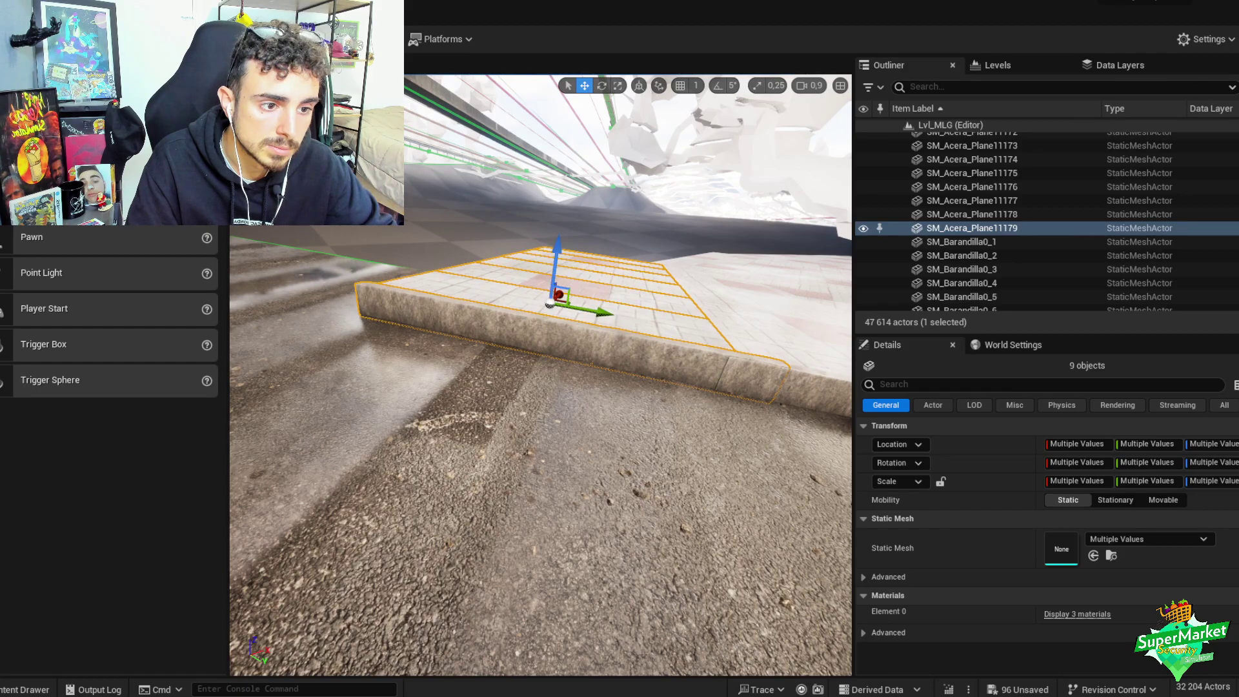
pyautogui.hotkey('ctrl', 'g')
pyautogui.moveTo(557, 243); pyautogui.dragTo(623, 287, button='right')
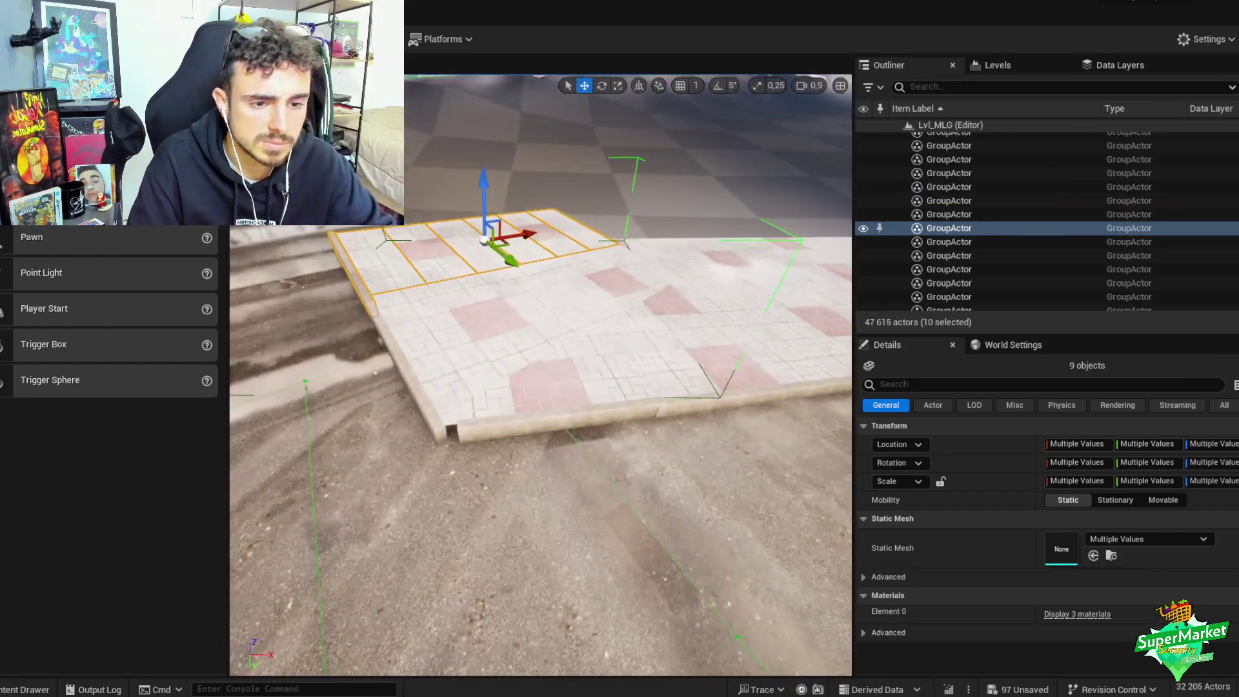
pyautogui.hotkey('shift', 'g')
# - Stretch front-edge curb stone N5927 to 0.465 X scale, then undo the extra changes
pyautogui.click(536, 429)
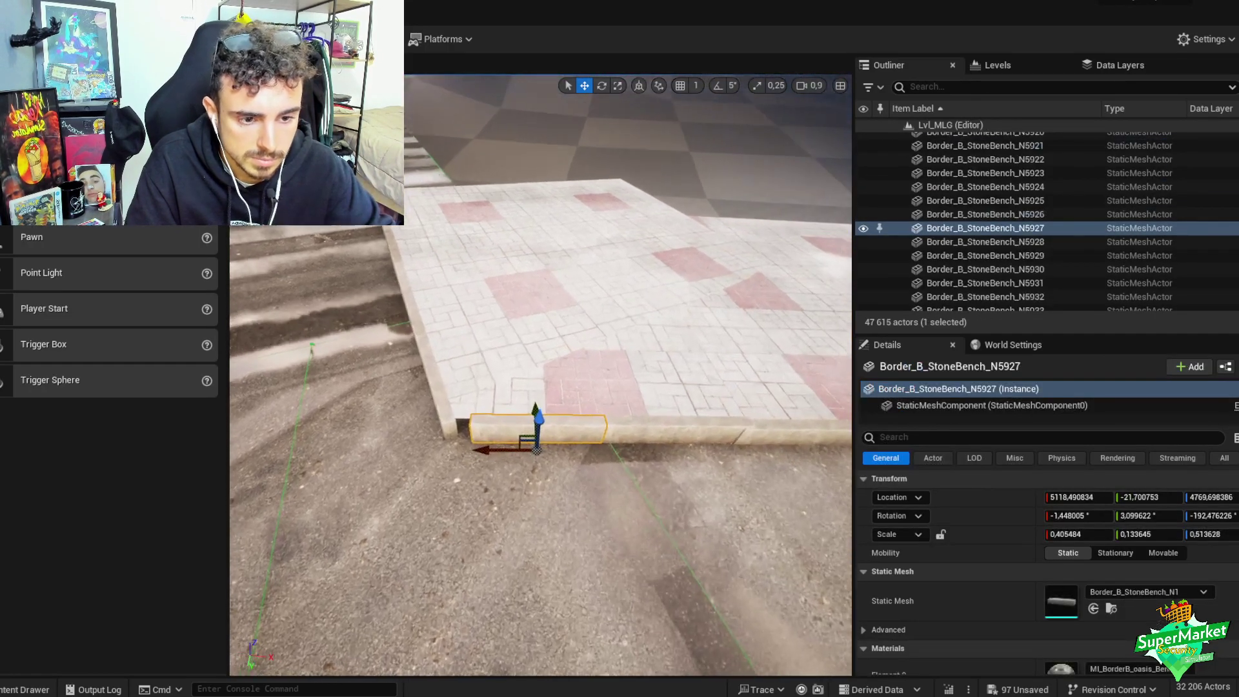
pyautogui.moveTo(535, 445); pyautogui.dragTo(479, 447)
pyautogui.press('r')
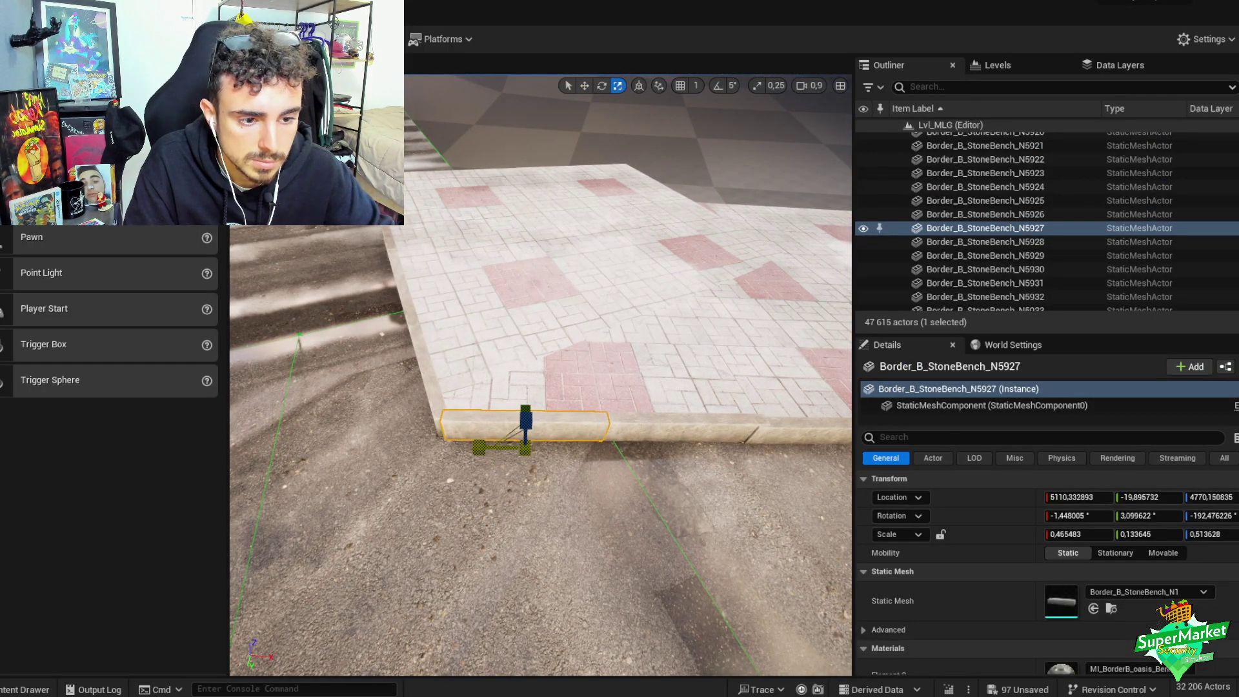
pyautogui.press('w')
pyautogui.click(643, 430)
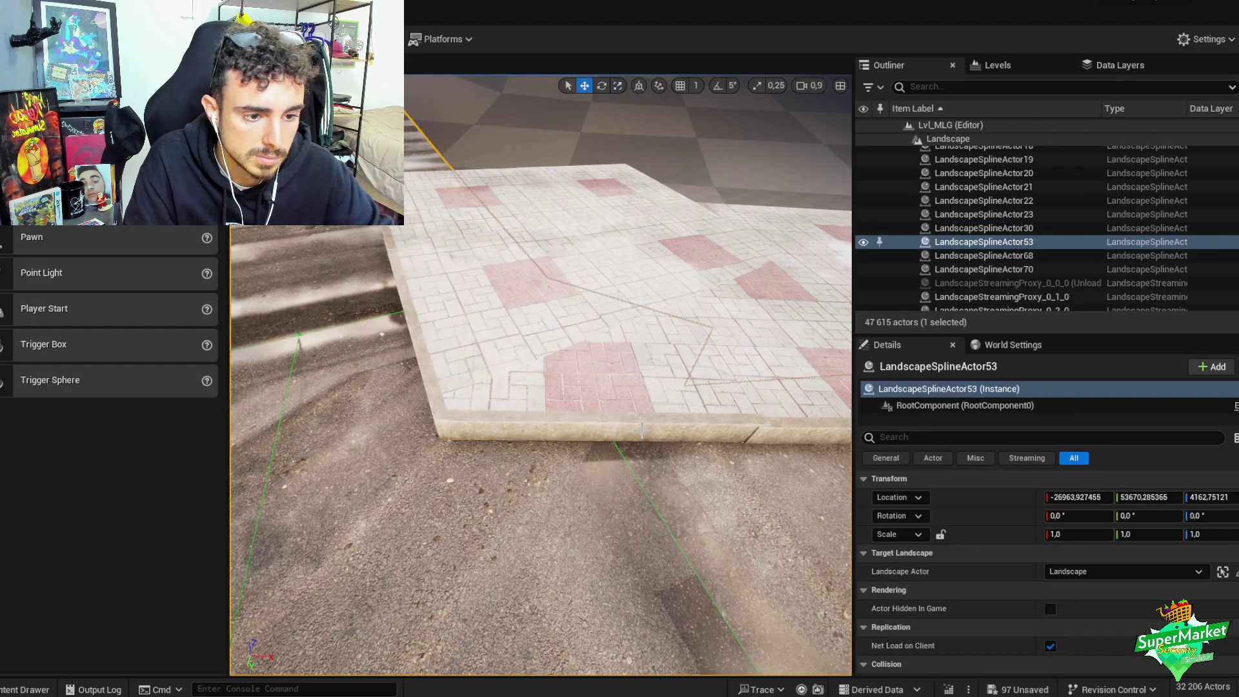
pyautogui.hotkey('ctrl', 'z')
pyautogui.hotkey('ctrl', 'z')
pyautogui.hotkey('ctrl', 'z')
pyautogui.hotkey('ctrl', 'z')
pyautogui.hotkey('ctrl', 'z')
pyautogui.press('f')
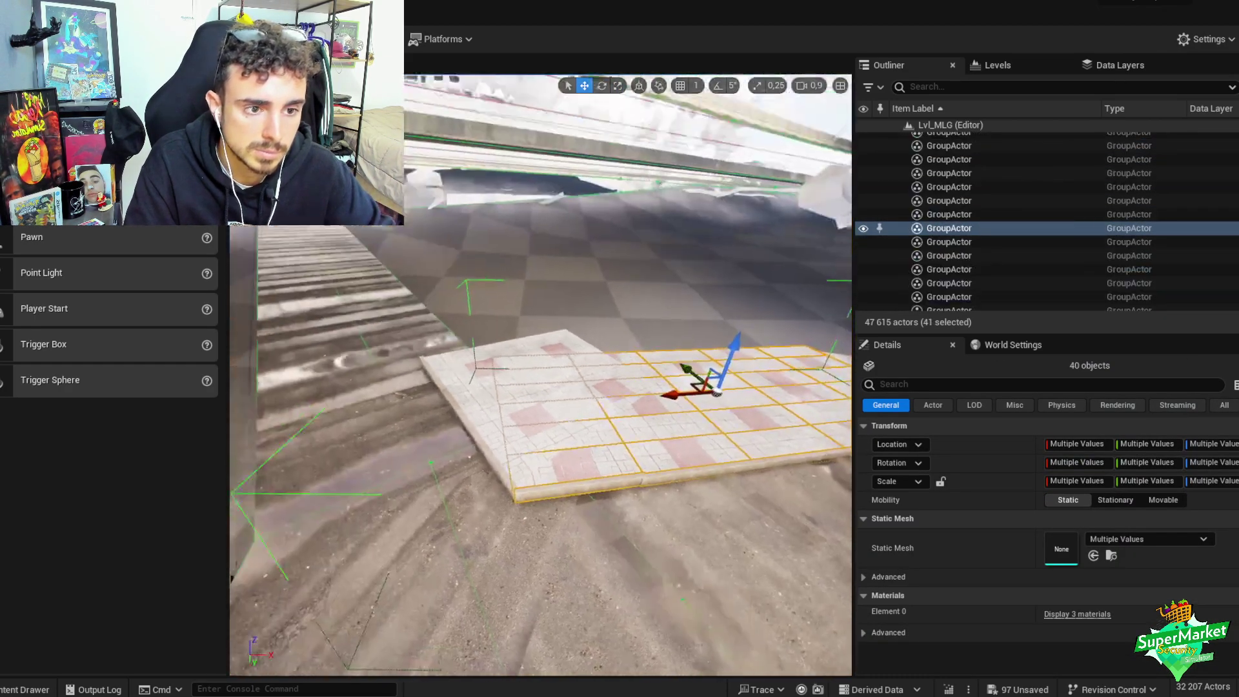
pyautogui.moveTo(541, 375)
pyautogui.mouseDown(button='right')
pyautogui.moveTo(542, 452)
pyautogui.moveTo(537, 352)
pyautogui.moveTo(536, 375)
pyautogui.mouseUp(button='right')
pyautogui.hotkey('ctrl', 'z')
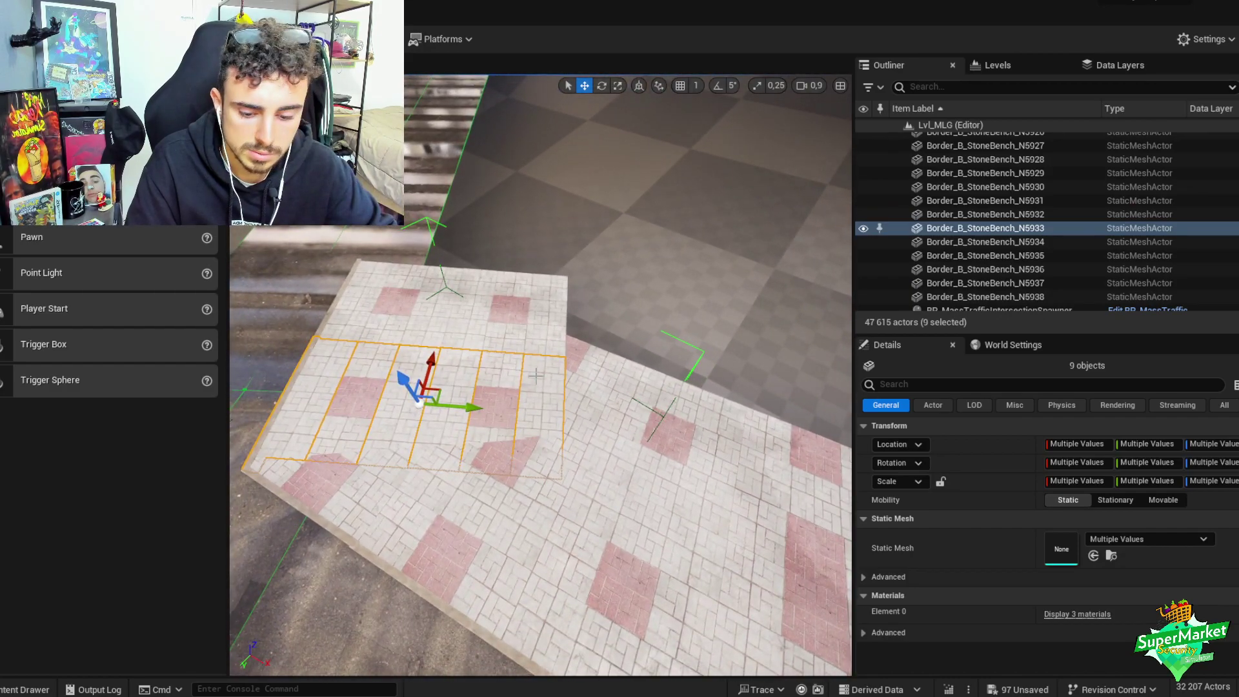
pyautogui.hotkey('ctrl', 'z')
pyautogui.hotkey('ctrl', 'z')
pyautogui.hotkey('ctrl', 'z')
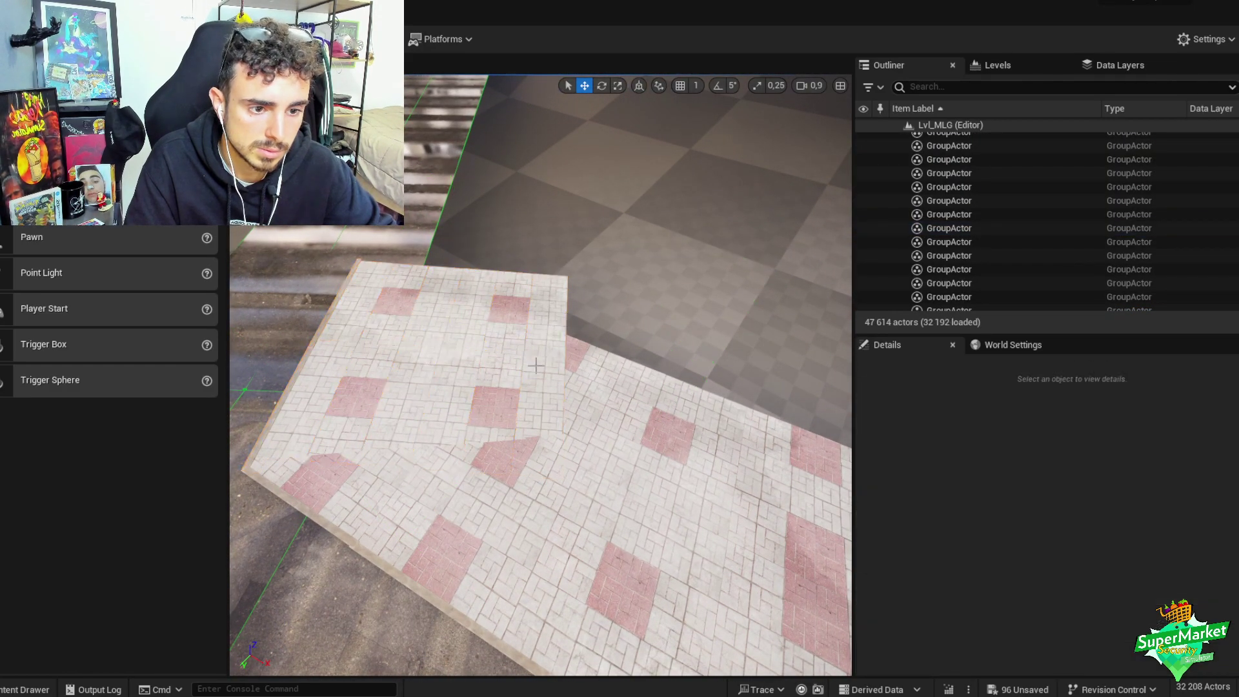
# - Alt-drag copies of the SM_Acera_Plane strip along the platform and group them with the left strip
pyautogui.hotkey('ctrl', 'z')
pyautogui.hotkey('ctrl', 'z')
pyautogui.hotkey('ctrl', 'z')
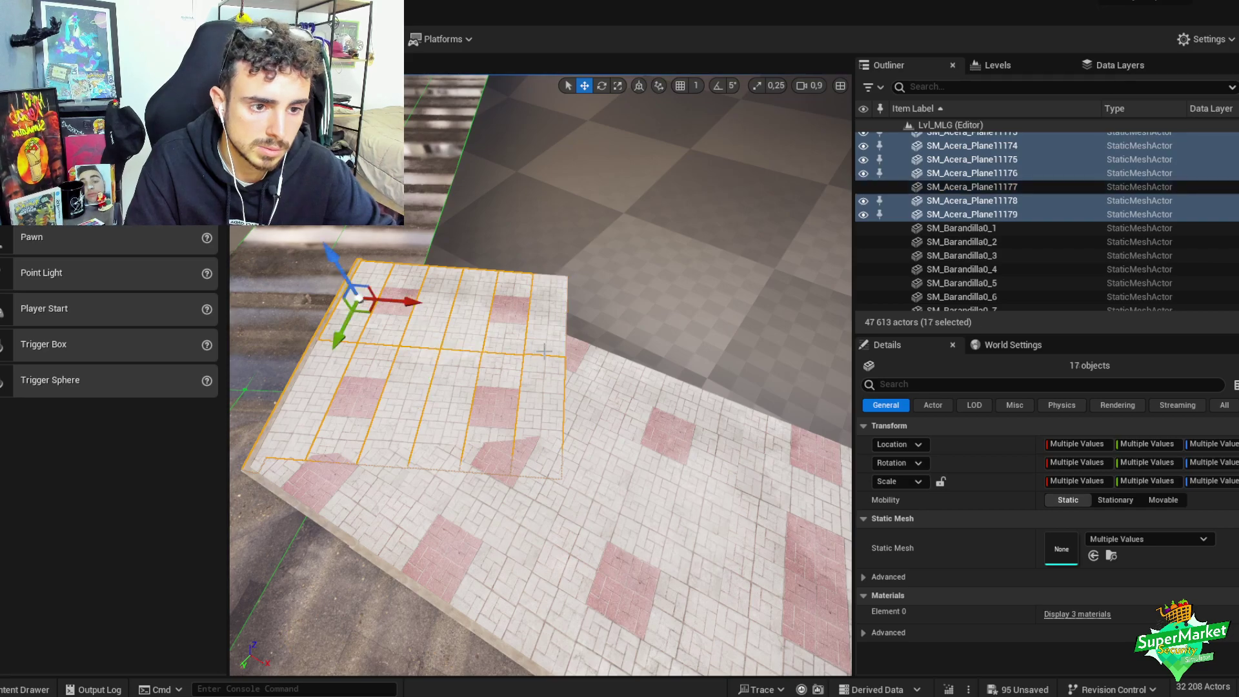
pyautogui.hotkey('ctrl', 'y')
pyautogui.press('f')
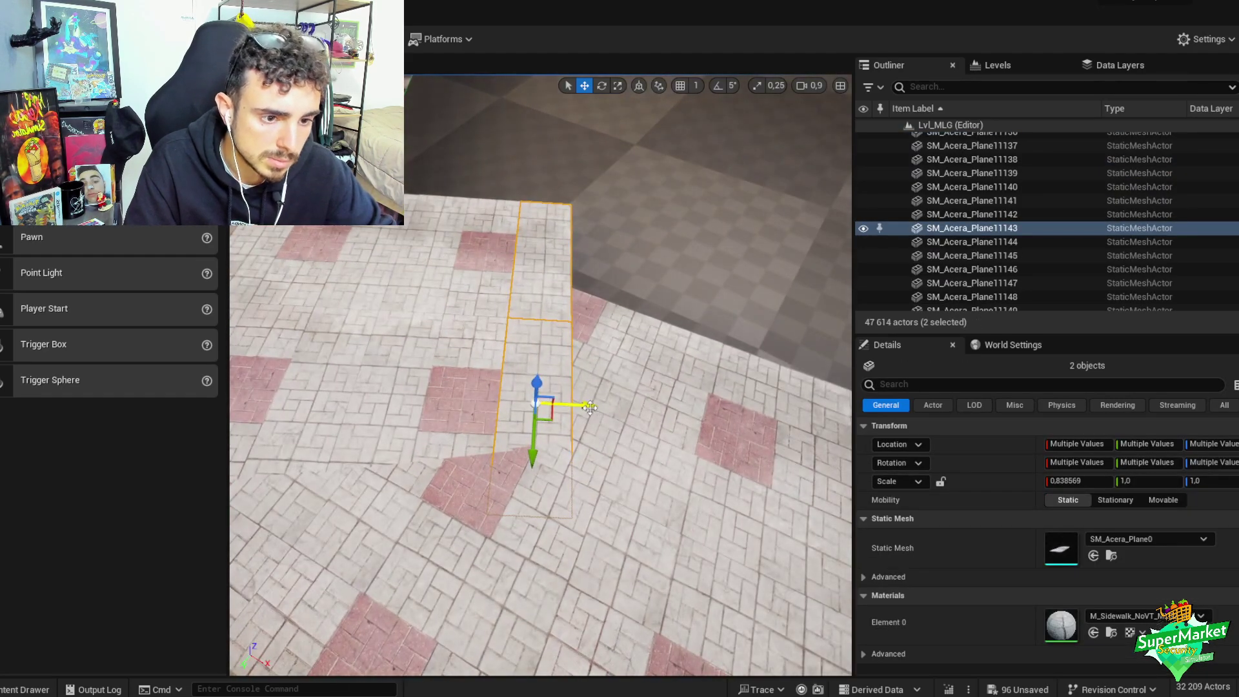
pyautogui.keyDown('alt'); pyautogui.moveTo(590, 407); pyautogui.dragTo(664, 415); pyautogui.keyUp('alt')
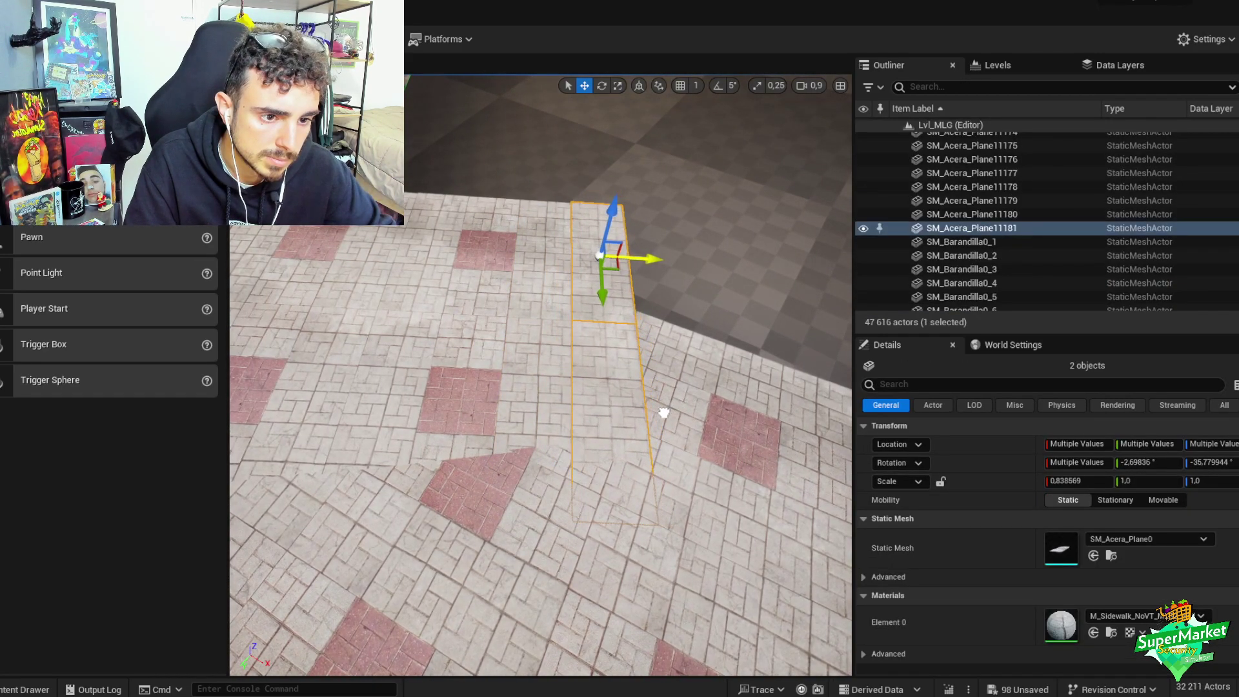
pyautogui.hotkey('ctrl', 'g')
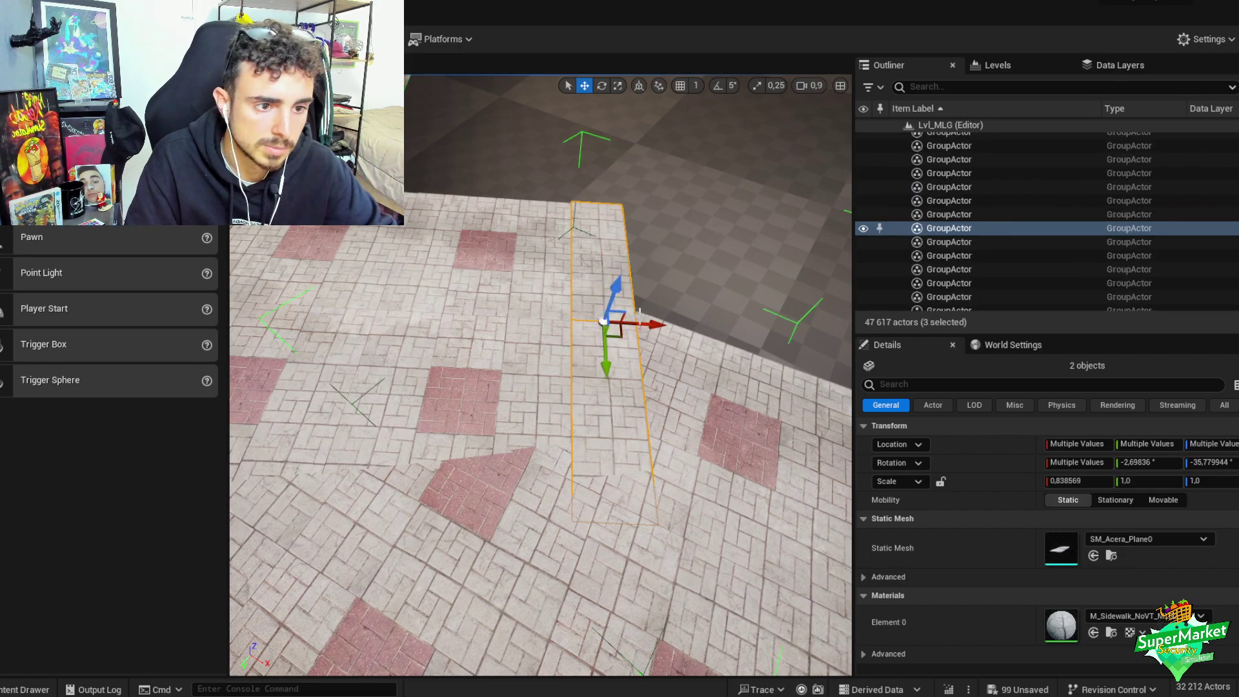
pyautogui.keyDown('alt'); pyautogui.moveTo(655, 324); pyautogui.dragTo(704, 264); pyautogui.keyUp('alt')
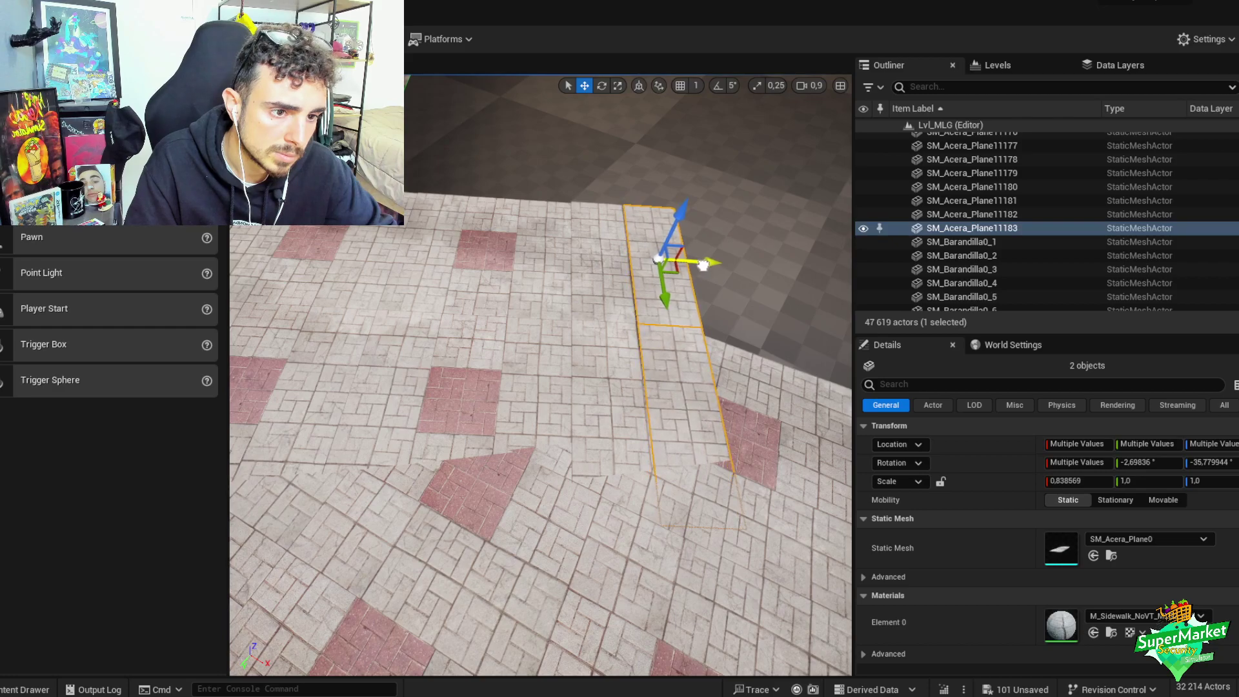
pyautogui.keyDown('ctrl'); pyautogui.click(597, 317); pyautogui.keyUp('ctrl')
pyautogui.hotkey('ctrl', 'g')
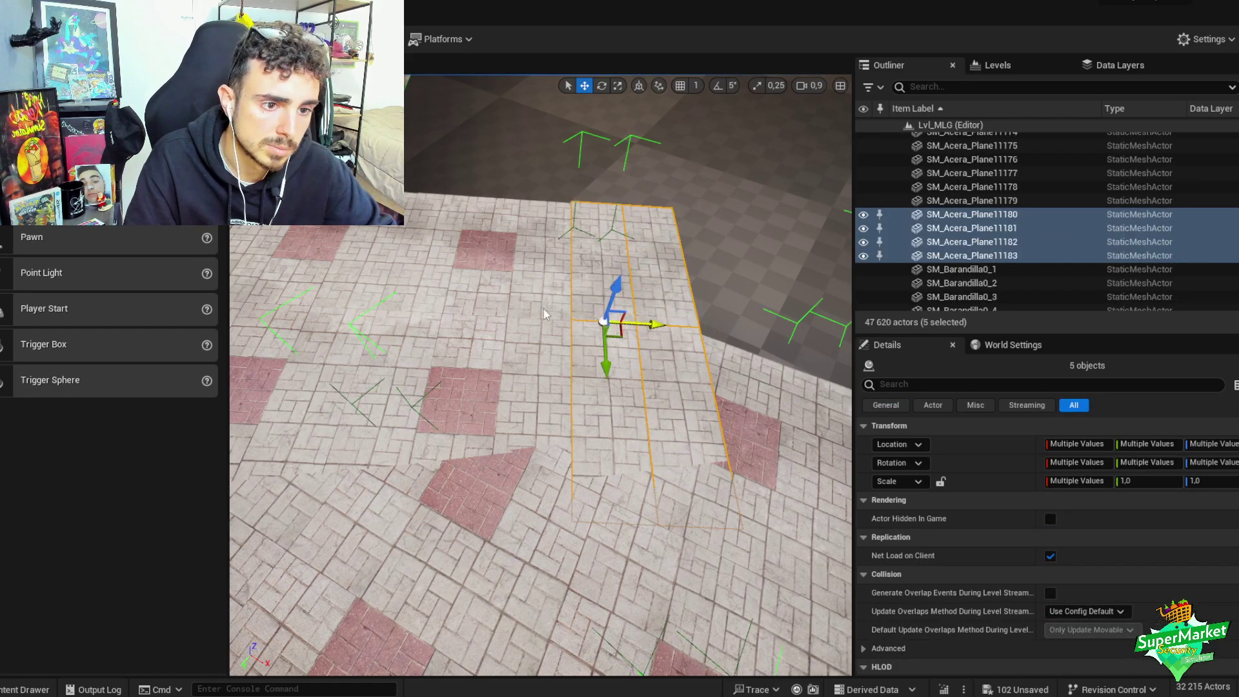
# - Ungroup the strips, duplicate them along X, then delete the six extra copies
pyautogui.moveTo(544, 314); pyautogui.dragTo(532, 309, button='right')
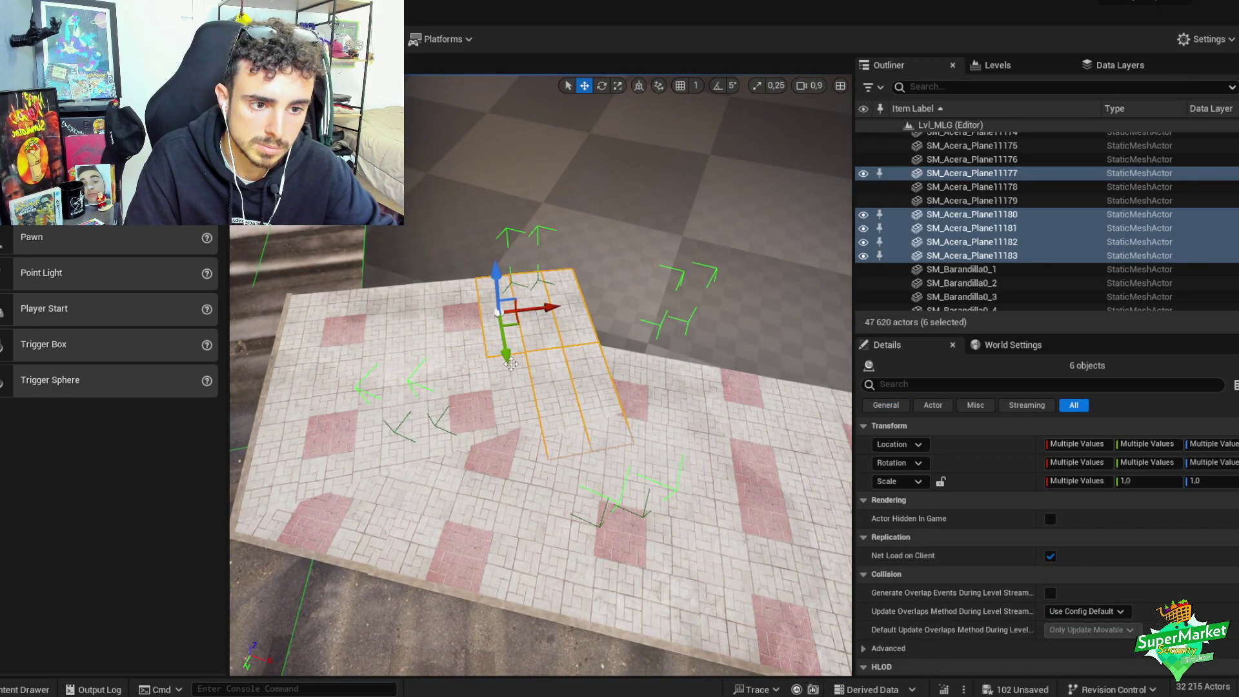
pyautogui.keyDown('ctrl'); pyautogui.click(513, 383); pyautogui.keyUp('ctrl')
pyautogui.hotkey('shift', 'g')
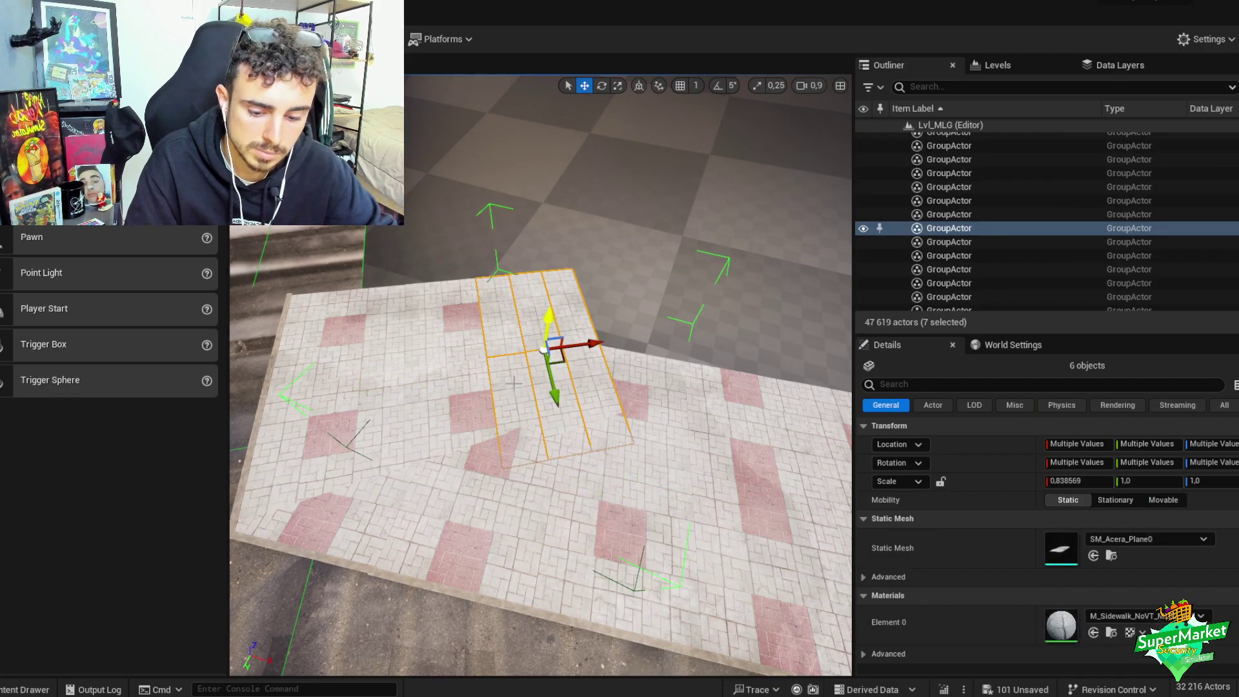
pyautogui.keyDown('alt'); pyautogui.moveTo(549, 323); pyautogui.dragTo(703, 279); pyautogui.keyUp('alt')
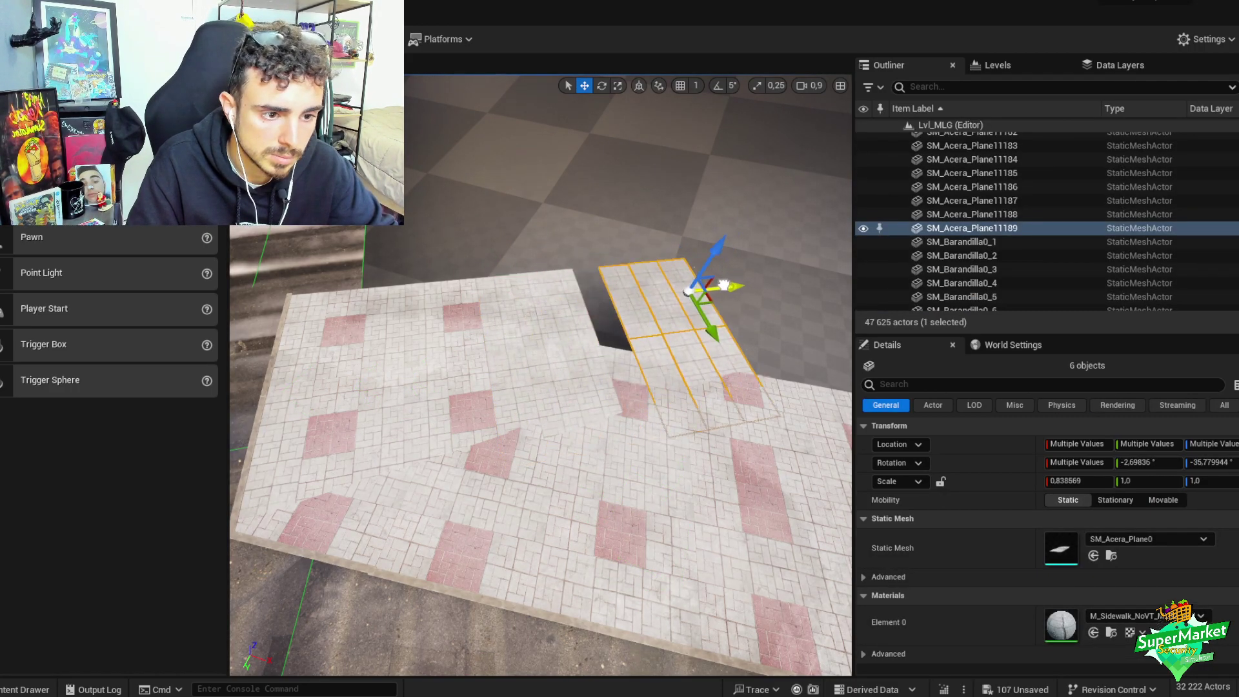
pyautogui.press('f')
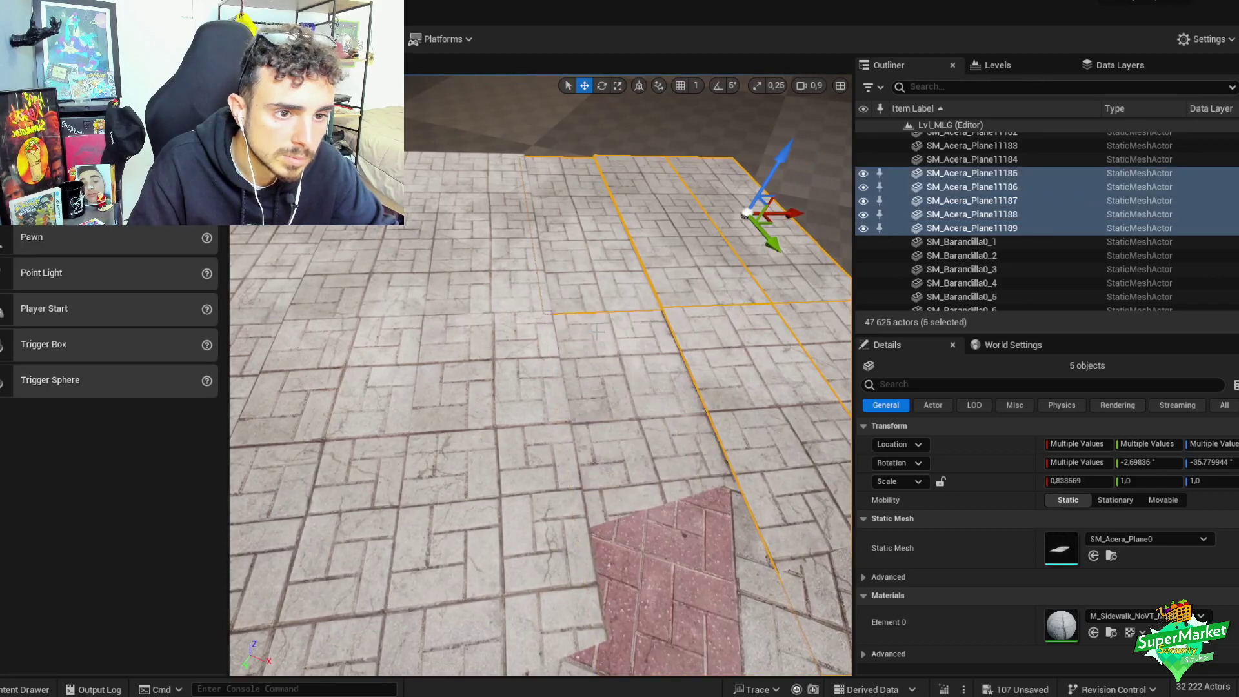
pyautogui.moveTo(602, 328); pyautogui.dragTo(602, 328, button='right')
pyautogui.moveTo(490, 330); pyautogui.dragTo(490, 330, button='right')
pyautogui.press('Delete')
# - Group four of the strips, lower them on Z to close the gap, then duplicate along X
pyautogui.click(490, 330)
pyautogui.keyDown('ctrl'); pyautogui.click(523, 370); pyautogui.keyUp('ctrl')
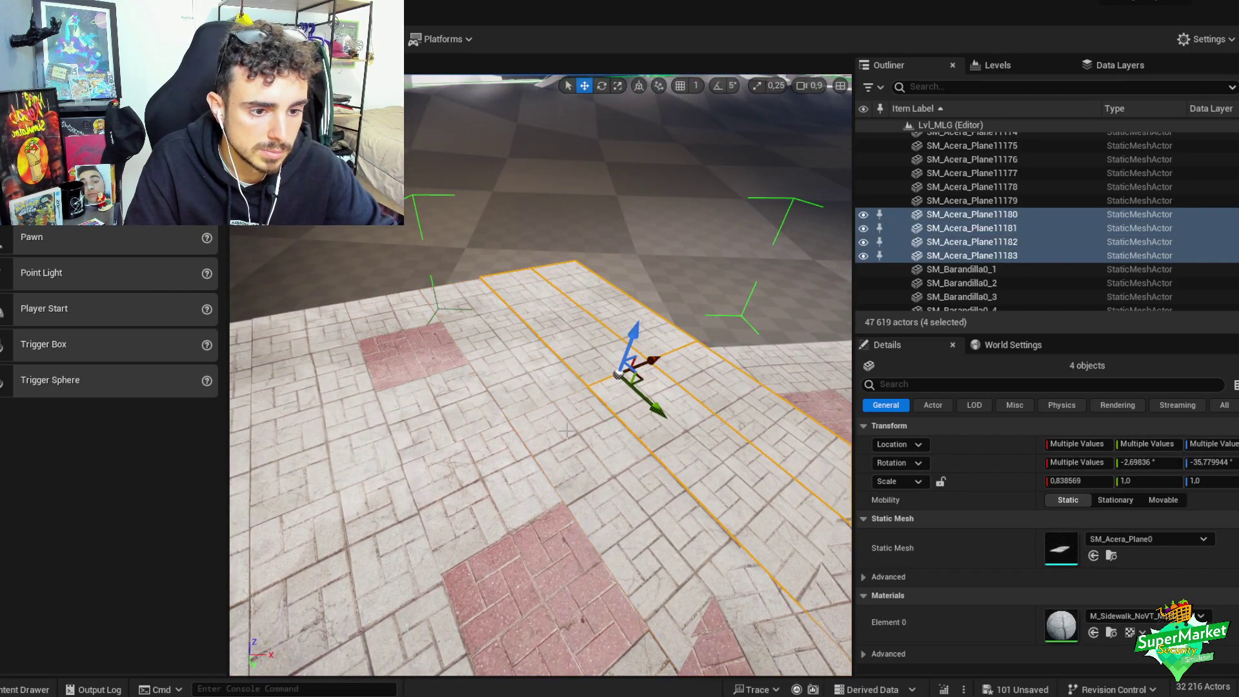
pyautogui.hotkey('ctrl', 'g')
pyautogui.moveTo(566, 430); pyautogui.dragTo(566, 431, button='right')
pyautogui.moveTo(718, 277); pyautogui.dragTo(719, 281)
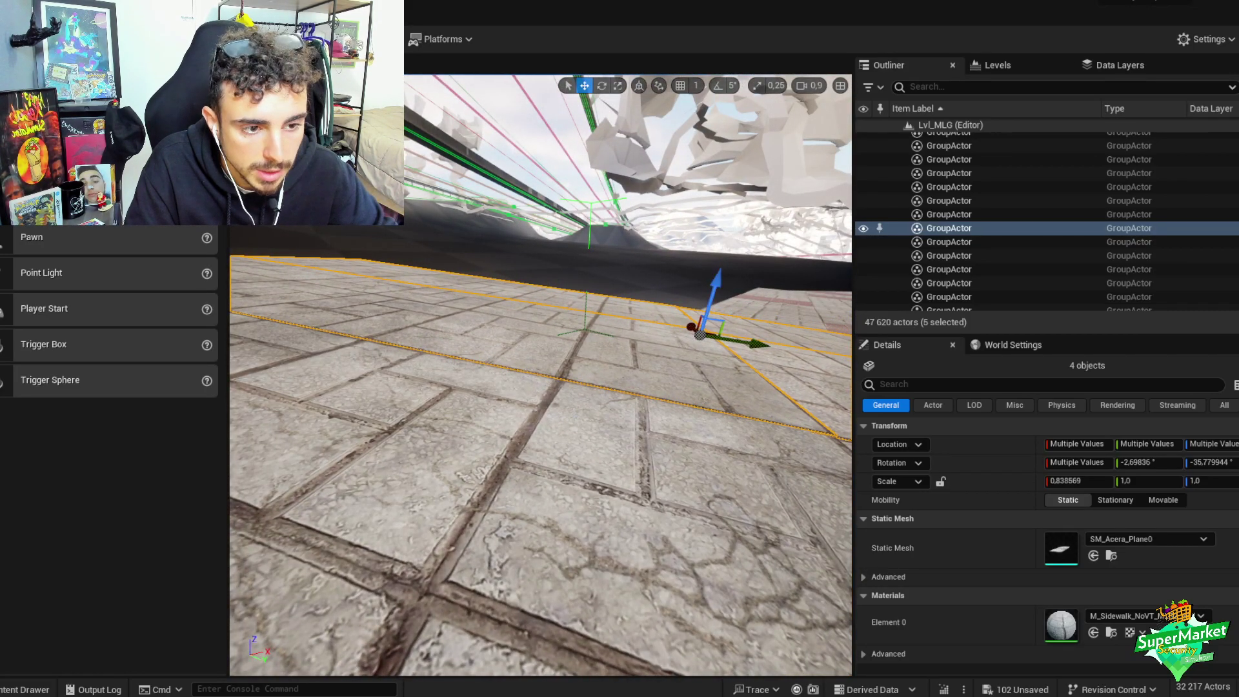
pyautogui.press('f')
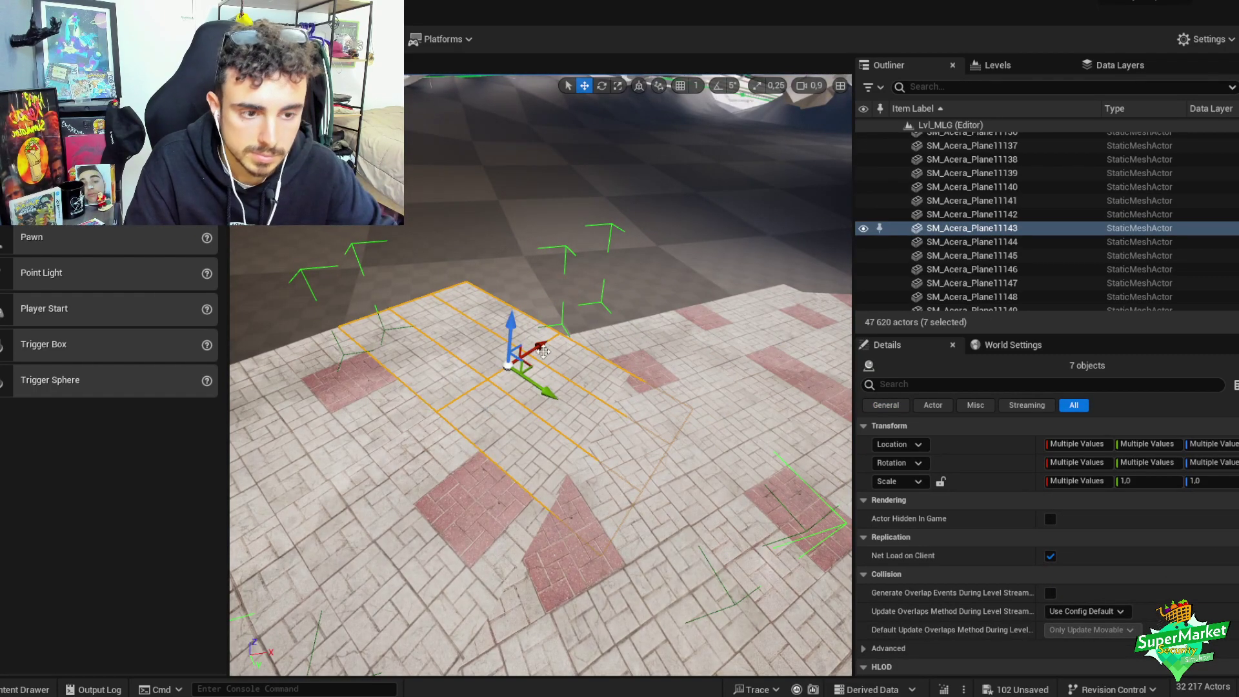
pyautogui.hotkey('ctrl', 'z')
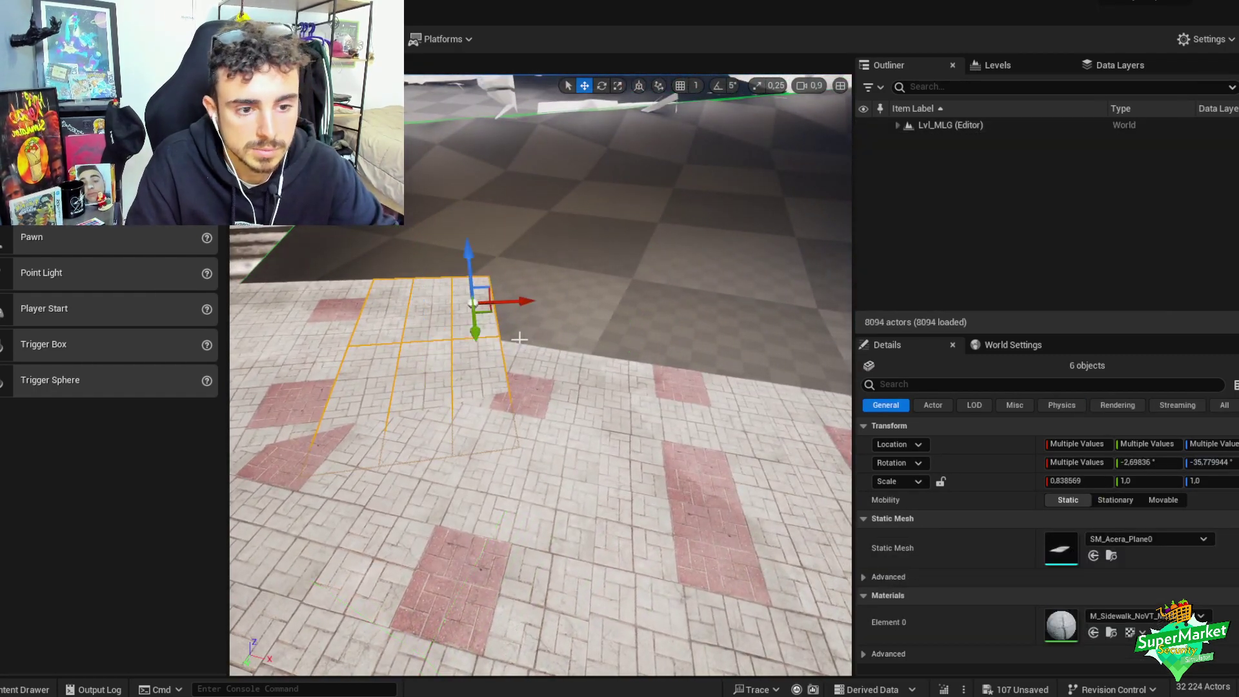
pyautogui.keyDown('alt'); pyautogui.moveTo(481, 338); pyautogui.dragTo(645, 300); pyautogui.keyUp('alt')
# - Group the duplicated sidewalk strips into one sidewalk plate
pyautogui.moveTo(629, 301); pyautogui.dragTo(520, 326, button='right')
pyautogui.hotkey('ctrl', 'g')
pyautogui.hotkey('ctrl', 'z')
pyautogui.hotkey('ctrl', 'z')
pyautogui.scroll(1, 510, 322)
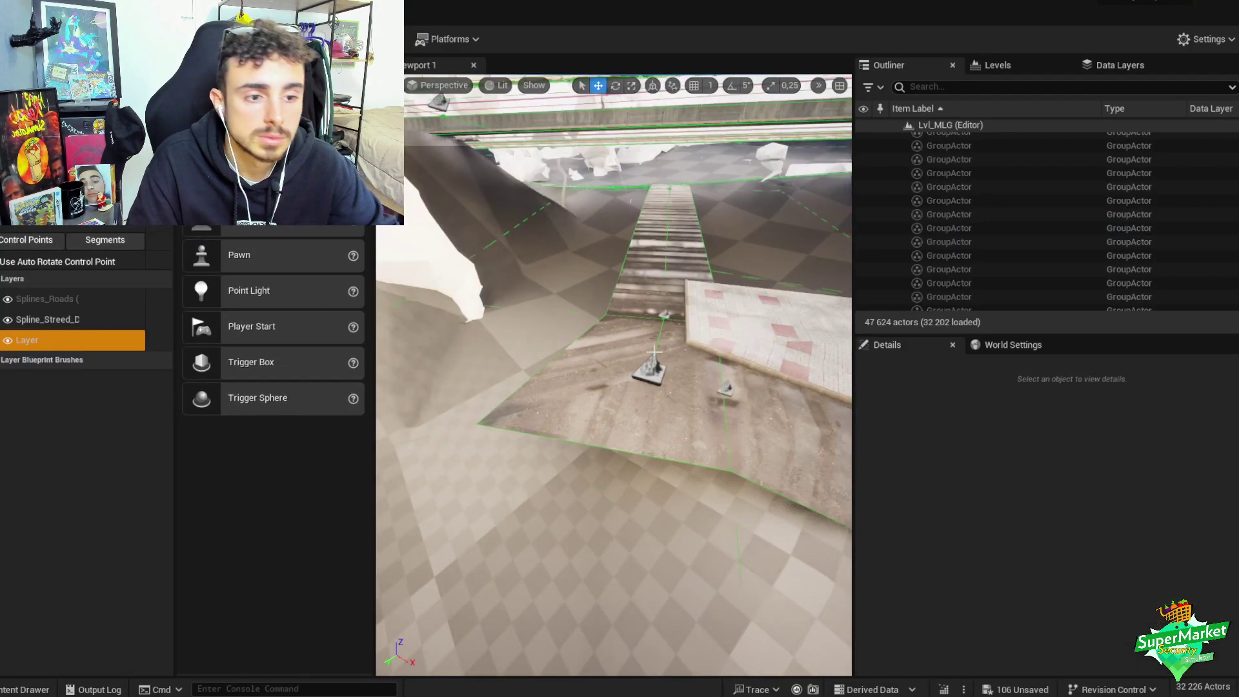
# - Raise the road spline control point slightly on Z so the road meets the sidewalk
pyautogui.click(653, 360)
pyautogui.moveTo(652, 360); pyautogui.dragTo(526, 377, button='right')
pyautogui.moveTo(526, 377); pyautogui.dragTo(526, 370)
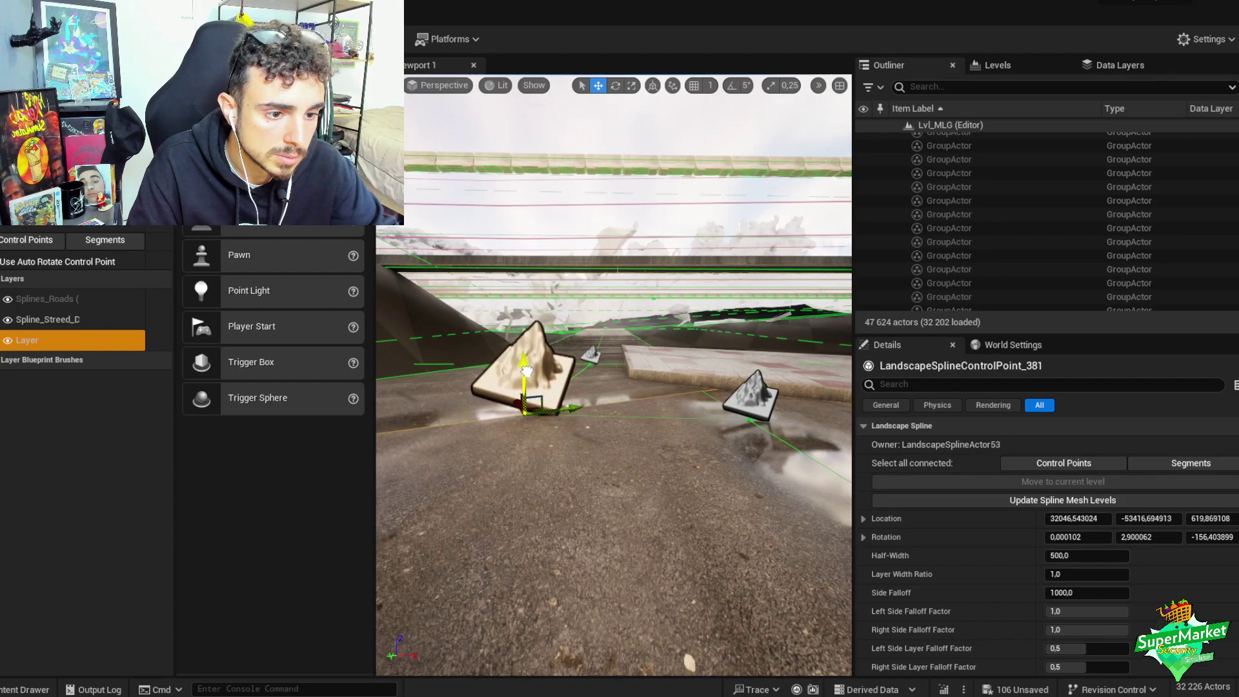
pyautogui.moveTo(581, 361); pyautogui.dragTo(620, 336, button='right')
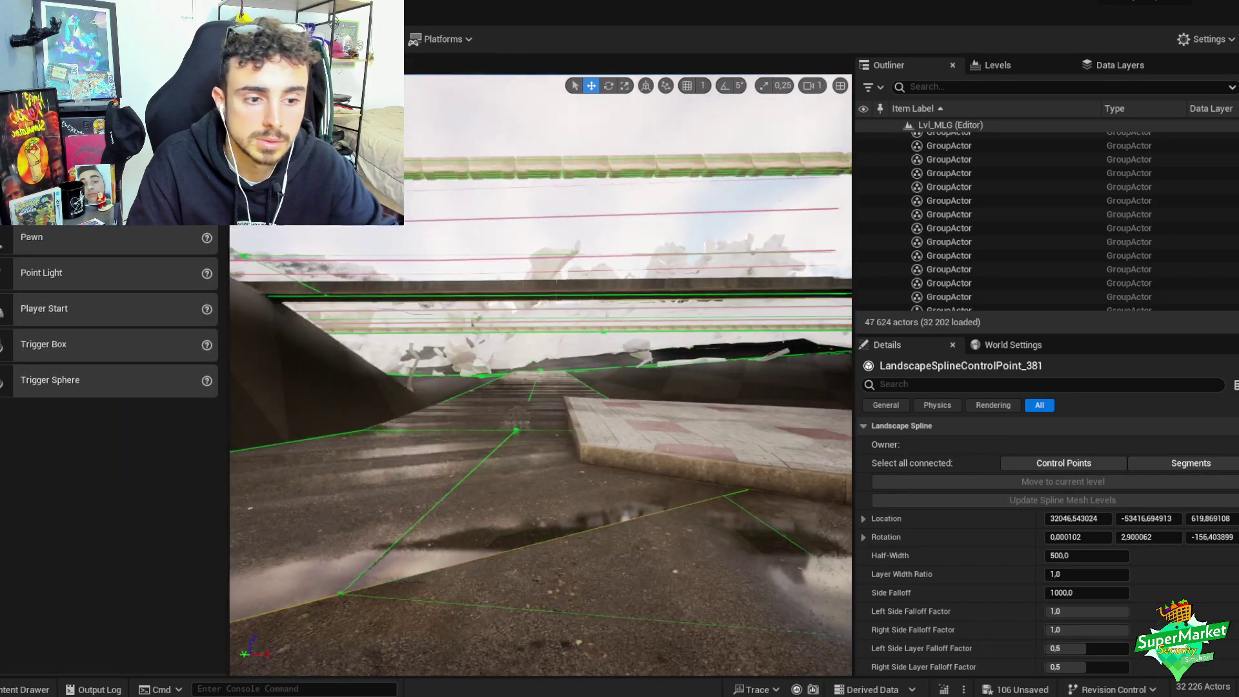
pyautogui.scroll(1, 541, 375)
pyautogui.moveTo(541, 375); pyautogui.dragTo(552, 413, button='right')
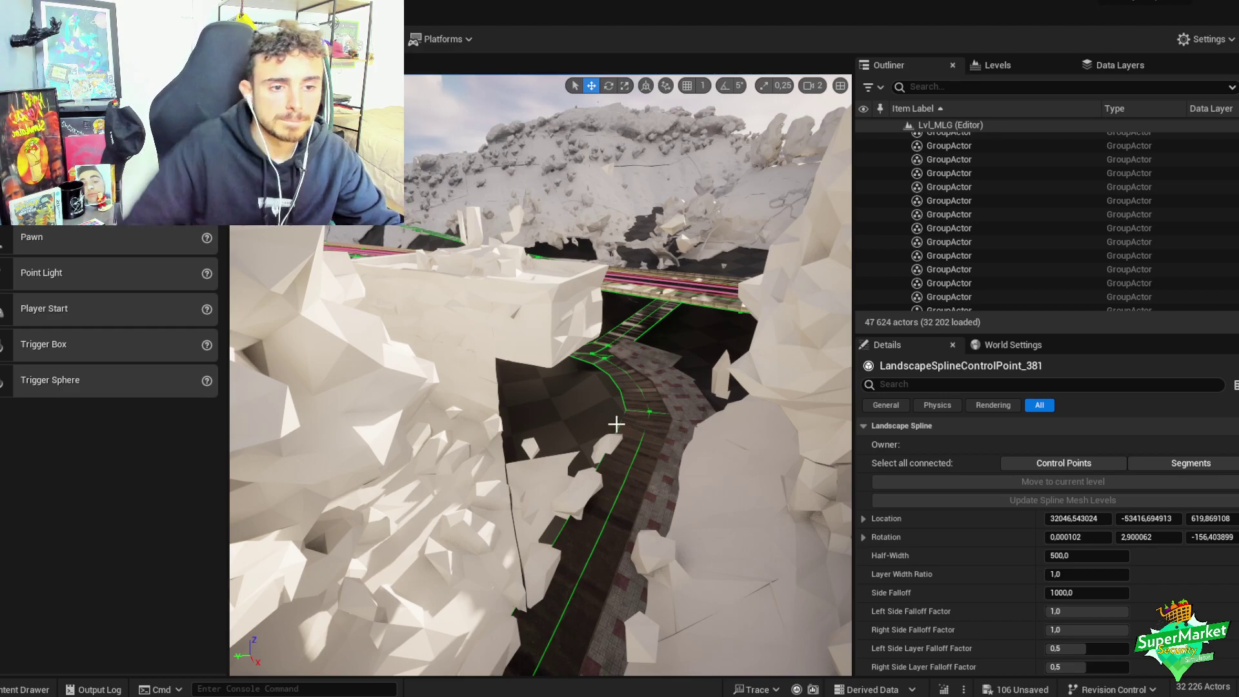
pyautogui.moveTo(617, 424); pyautogui.dragTo(616, 424, button='right')
# - Save All with Save Selected, then close the map check log showing 0 errors and 2 warnings
pyautogui.hotkey('ctrl', 'space')
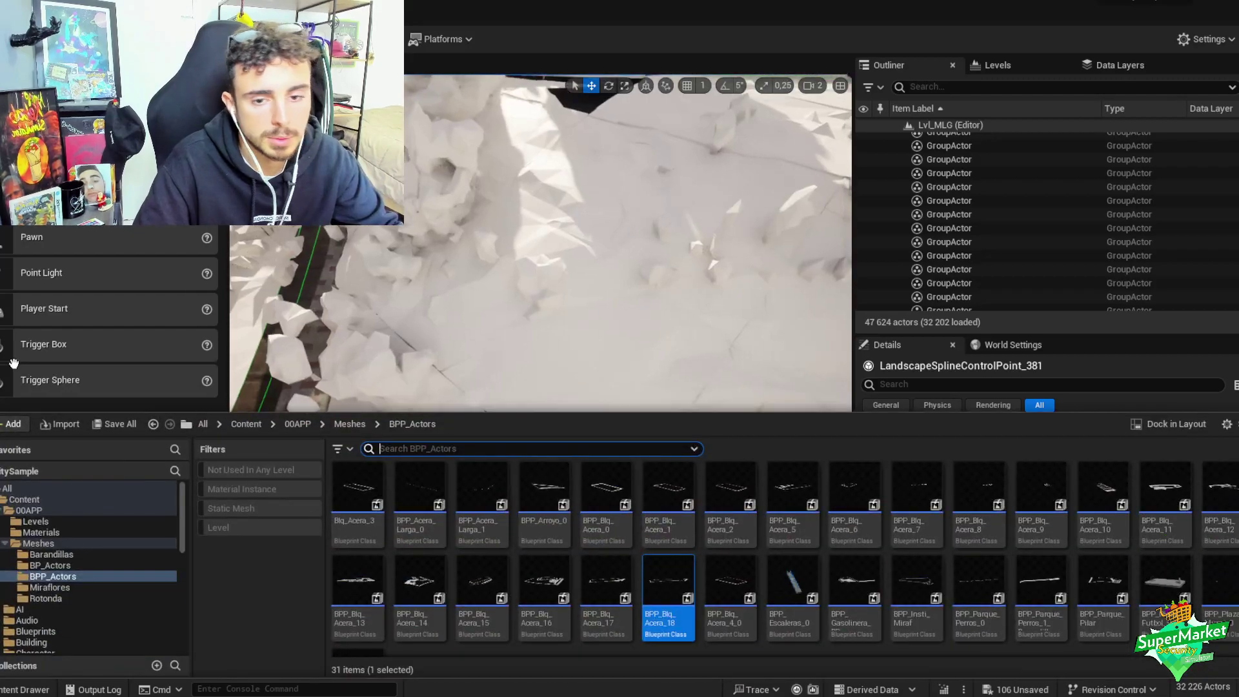
pyautogui.click(114, 424)
pyautogui.click(725, 506)
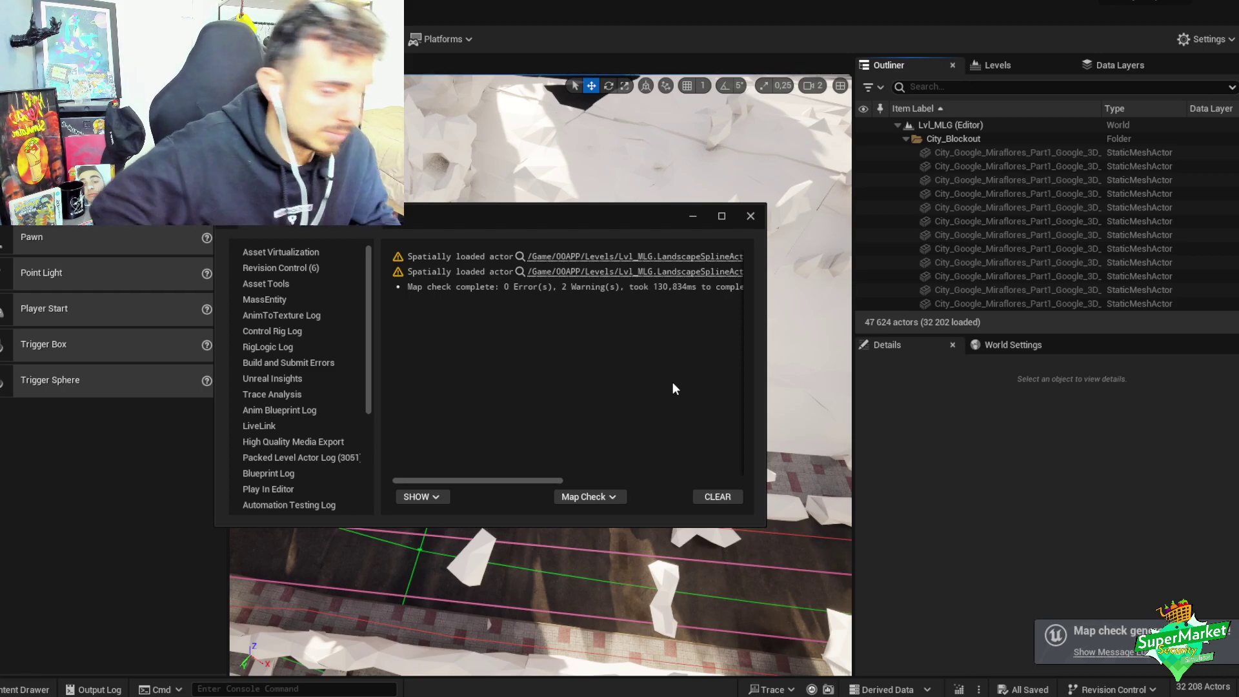
pyautogui.hotkey('alt', 'F4')
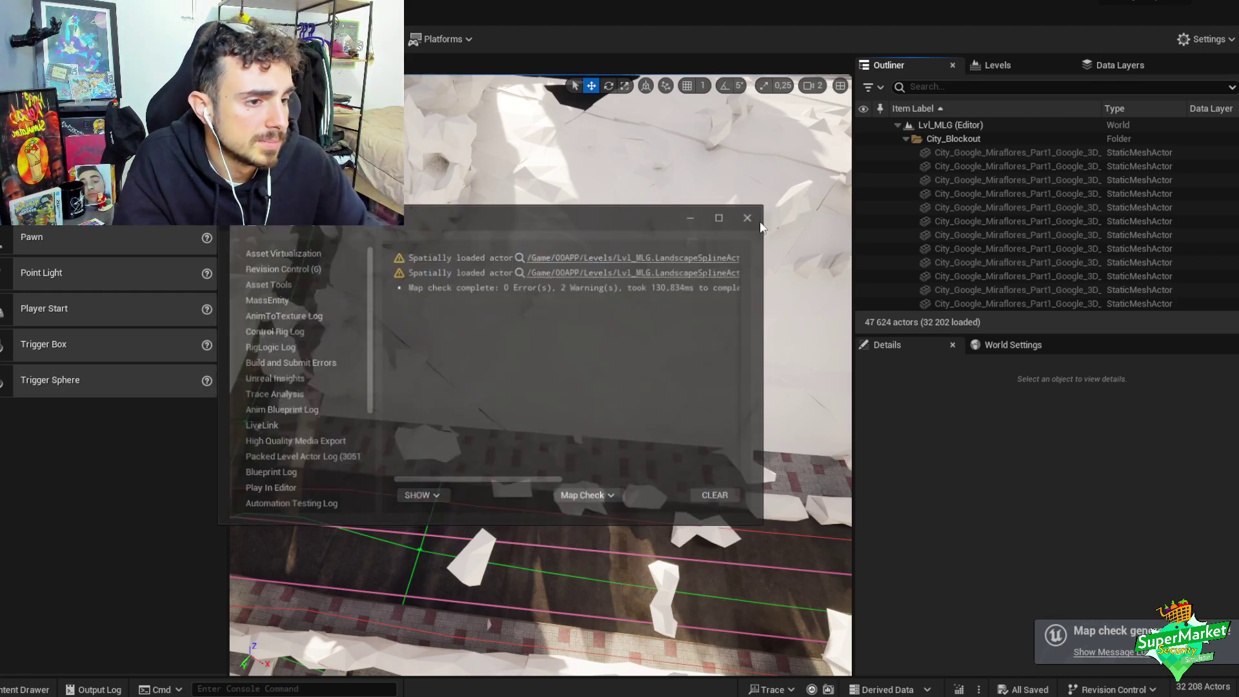
pyautogui.moveTo(652, 306); pyautogui.dragTo(564, 301)
pyautogui.scroll(2, 564, 301)
pyautogui.moveTo(563, 301); pyautogui.dragTo(665, 366, button='right')
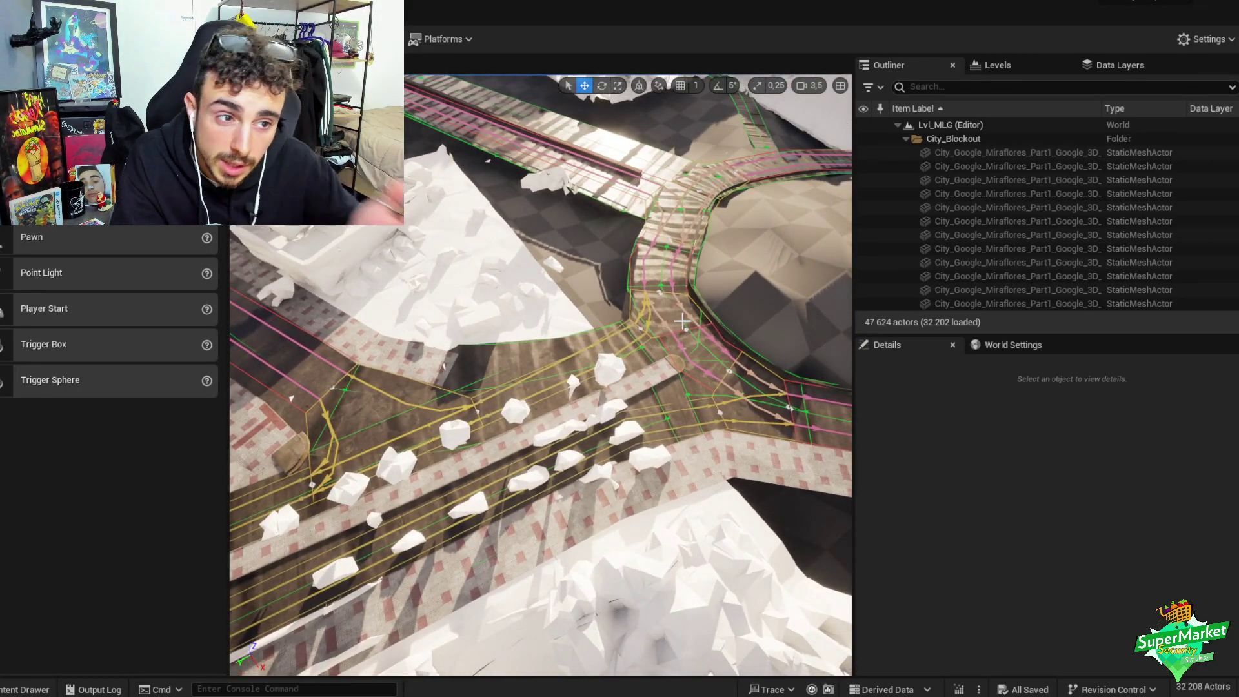
# - Duplicate the 42 selected stone bench tile-and-curb pieces and shift the copies aside
pyautogui.click(431, 373)
pyautogui.press('f')
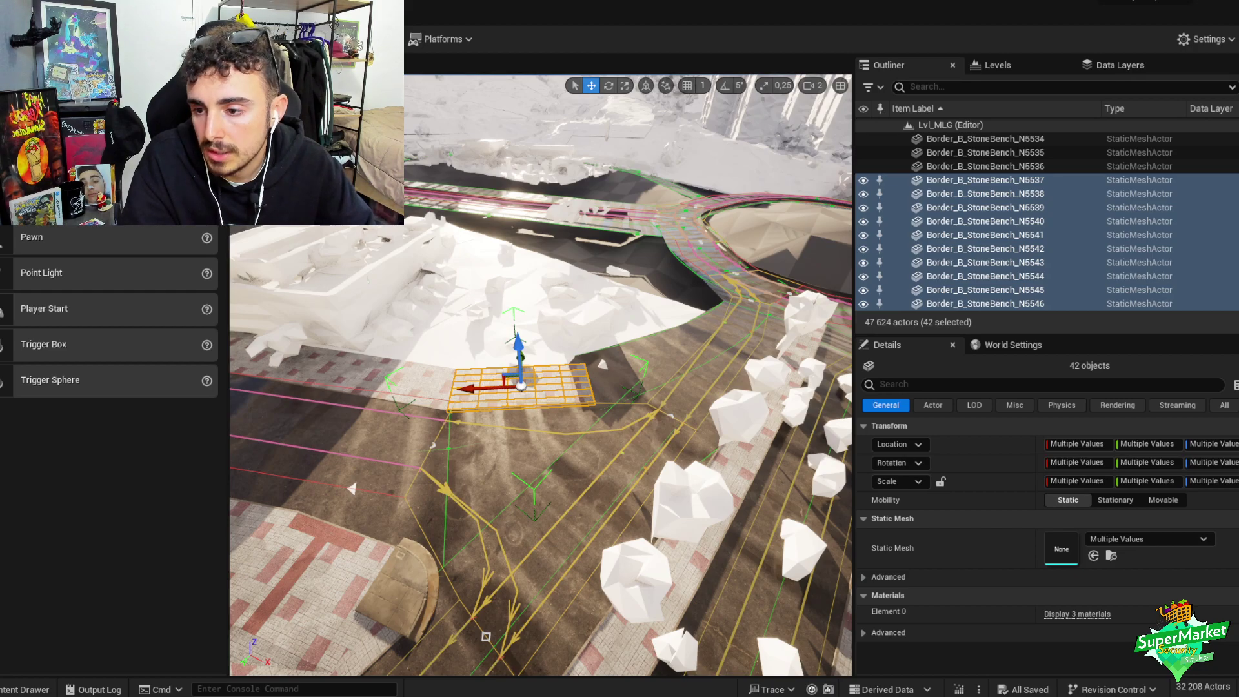
pyautogui.keyDown('alt'); pyautogui.moveTo(636, 363); pyautogui.dragTo(636, 363); pyautogui.keyUp('alt')
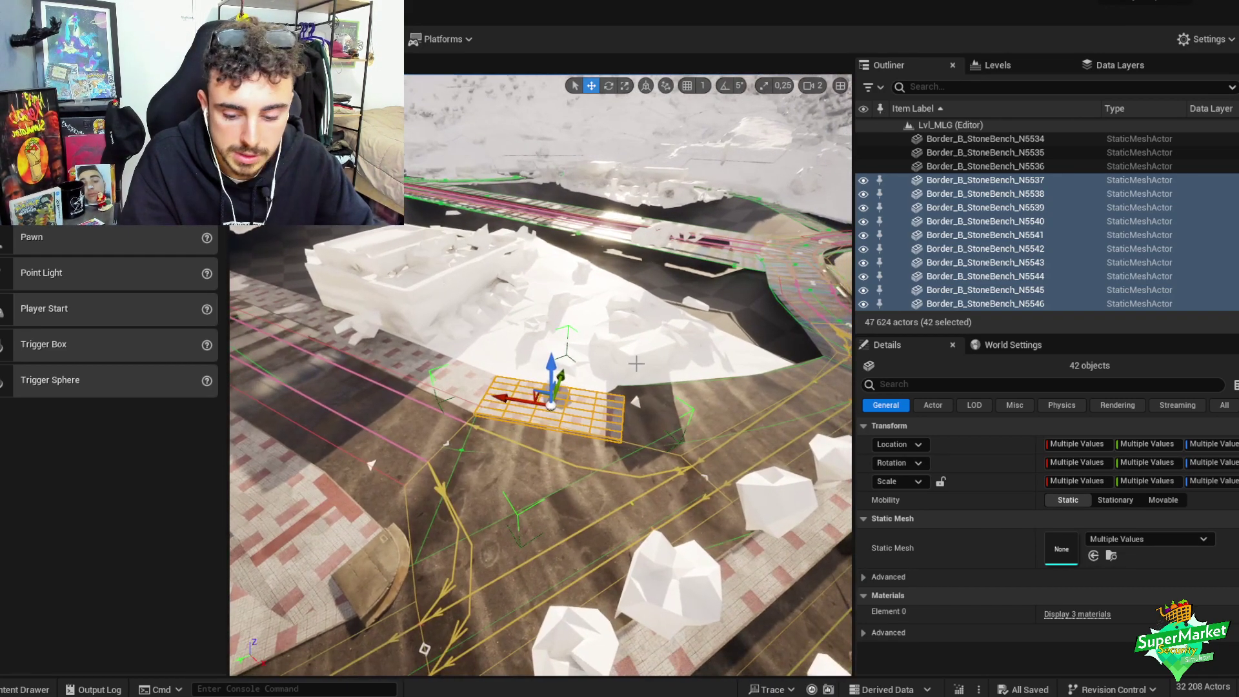
pyautogui.keyDown('alt'); pyautogui.moveTo(537, 404); pyautogui.dragTo(615, 428); pyautogui.keyUp('alt')
pyautogui.moveTo(615, 428); pyautogui.dragTo(614, 428, button='right')
pyautogui.scroll(-1, 614, 428)
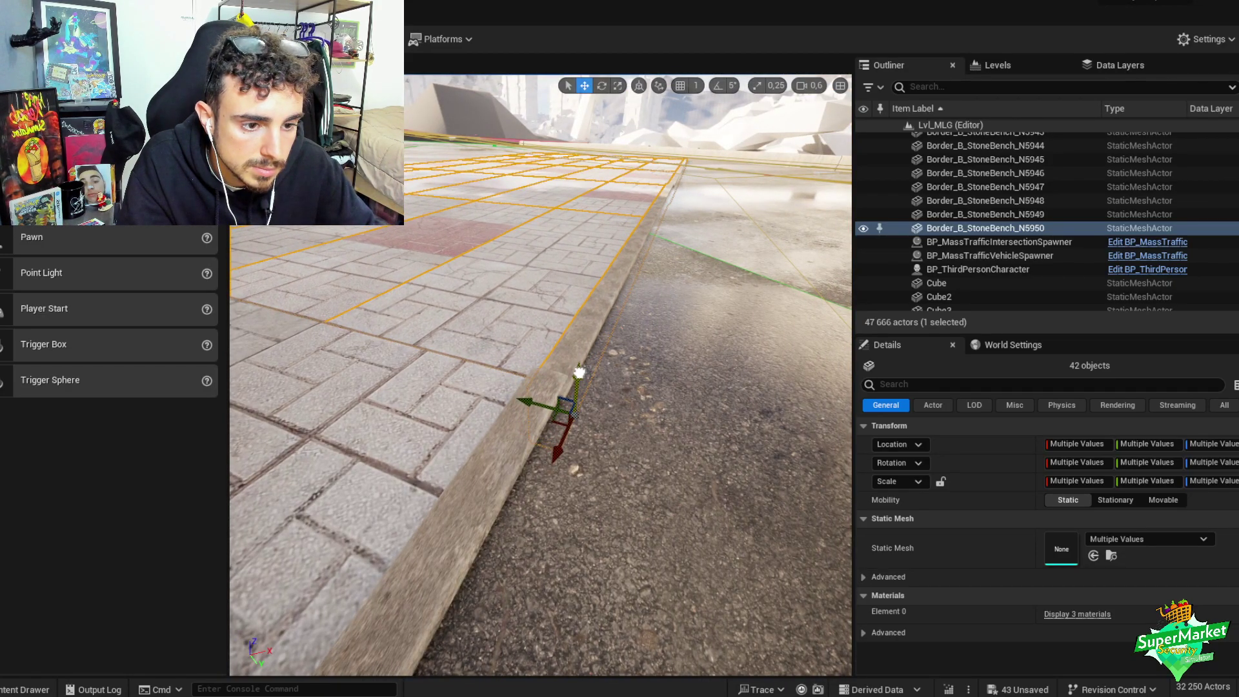
pyautogui.moveTo(539, 403); pyautogui.dragTo(525, 419, button='right')
pyautogui.scroll(1, 539, 403)
# - Rotate the copied section, slide it onto the curb line, and group it
pyautogui.press('e')
pyautogui.moveTo(524, 419); pyautogui.dragTo(531, 413)
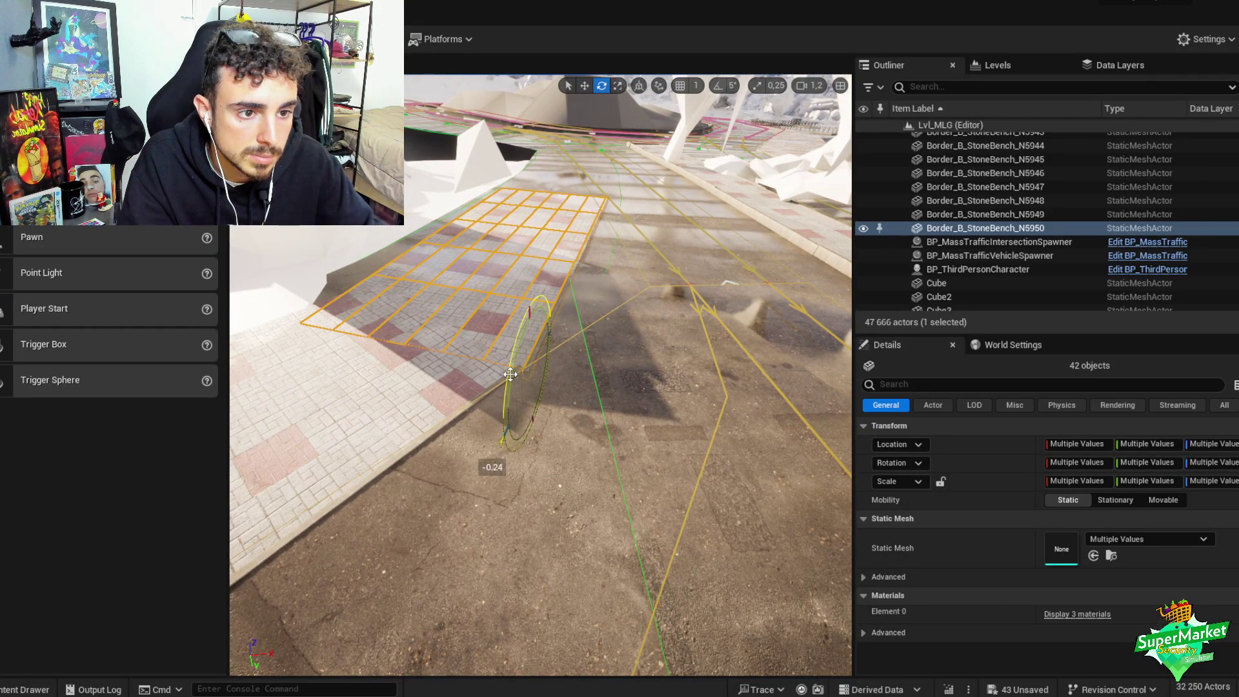
pyautogui.scroll(-2, 510, 375)
pyautogui.moveTo(510, 375); pyautogui.dragTo(503, 457, button='right')
pyautogui.press('w')
pyautogui.moveTo(503, 456); pyautogui.dragTo(504, 405)
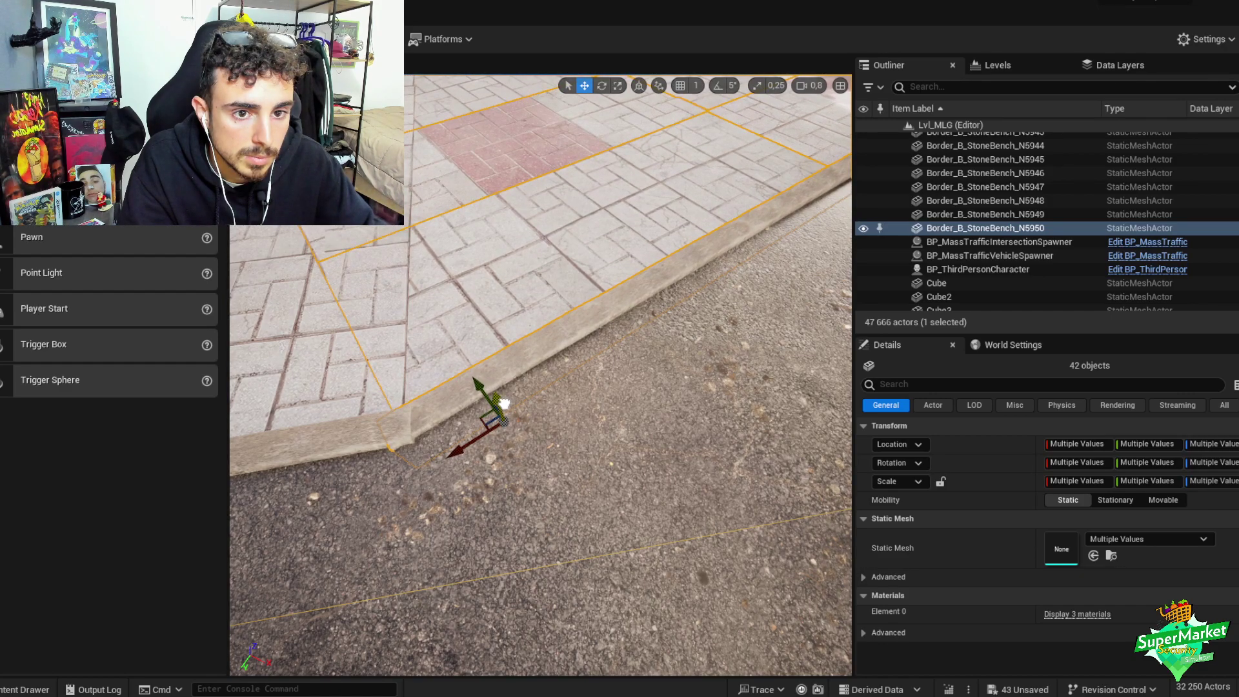
pyautogui.moveTo(518, 381); pyautogui.dragTo(452, 431, button='right')
pyautogui.hotkey('ctrl', 'g')
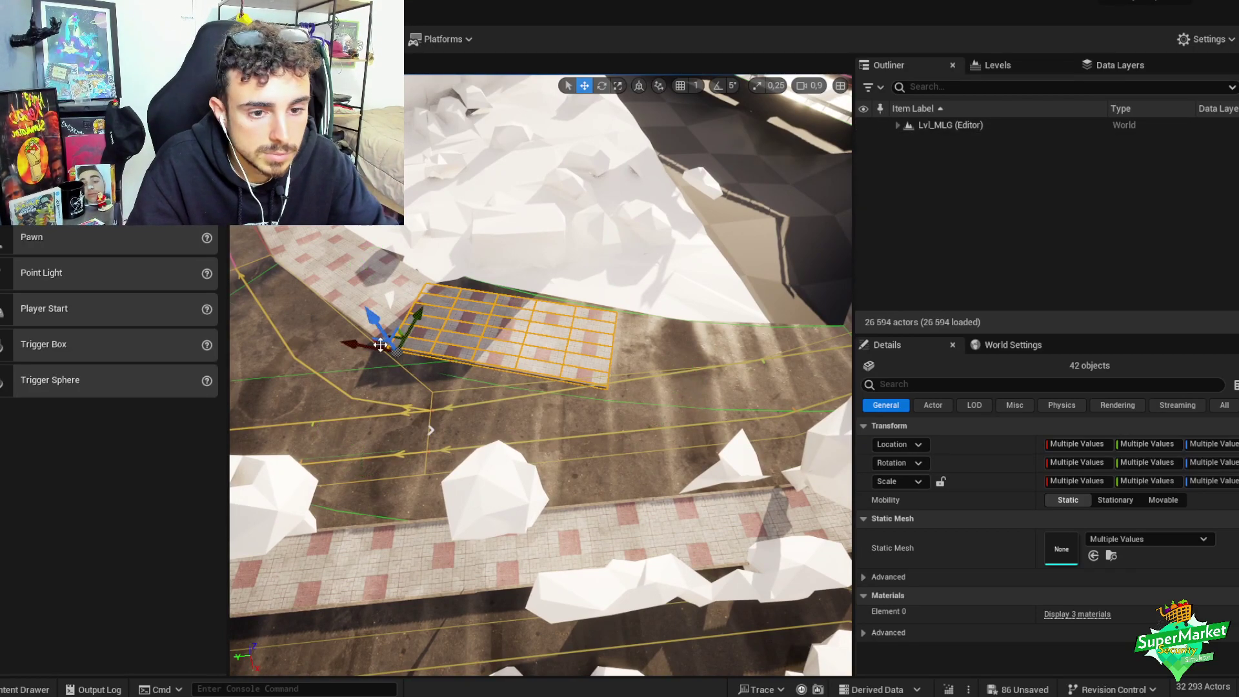
# - Duplicate the section further along the sidewalk, rotate it into line, and group it
pyautogui.moveTo(588, 316); pyautogui.dragTo(697, 349)
pyautogui.scroll(-8, 697, 349)
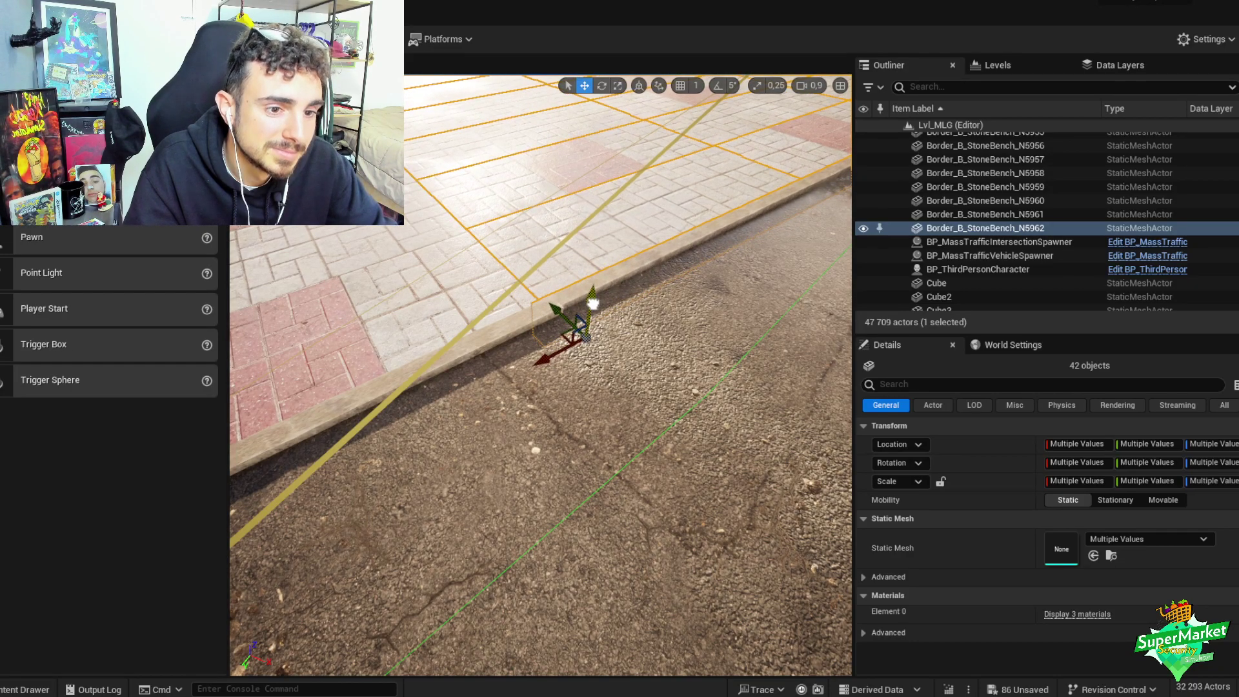
pyautogui.press('e')
pyautogui.keyDown('alt'); pyautogui.moveTo(586, 340); pyautogui.dragTo(611, 456); pyautogui.keyUp('alt')
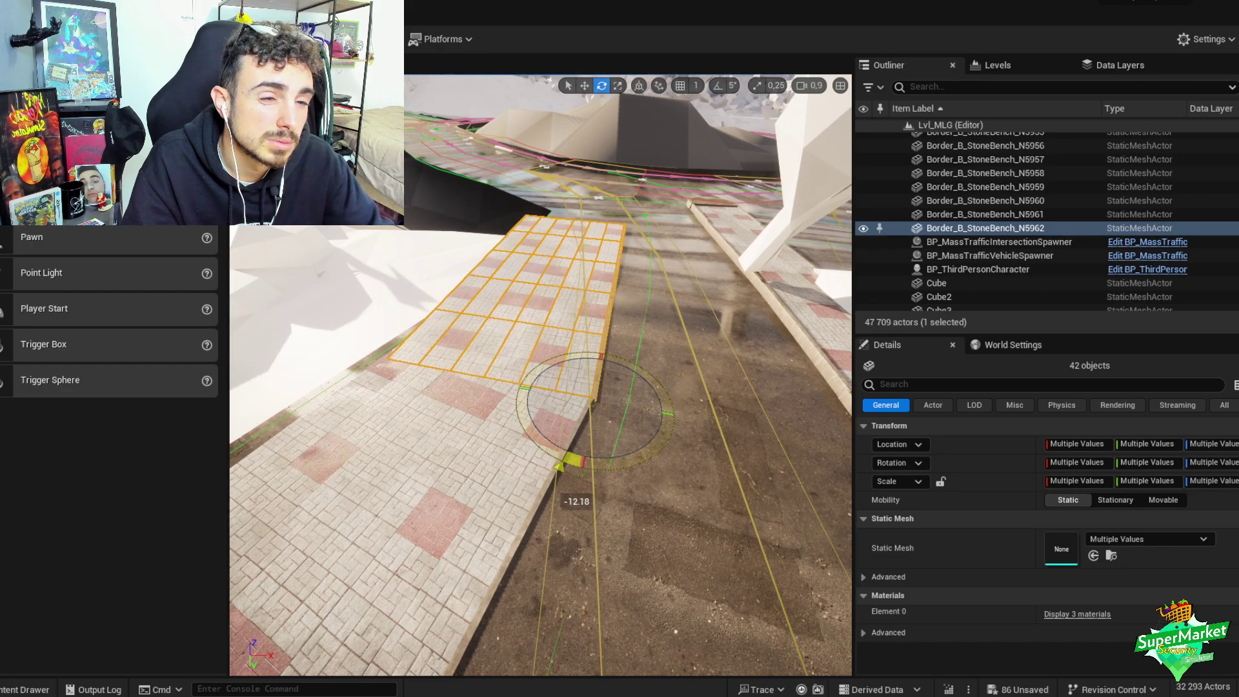
pyautogui.scroll(-8, 585, 378)
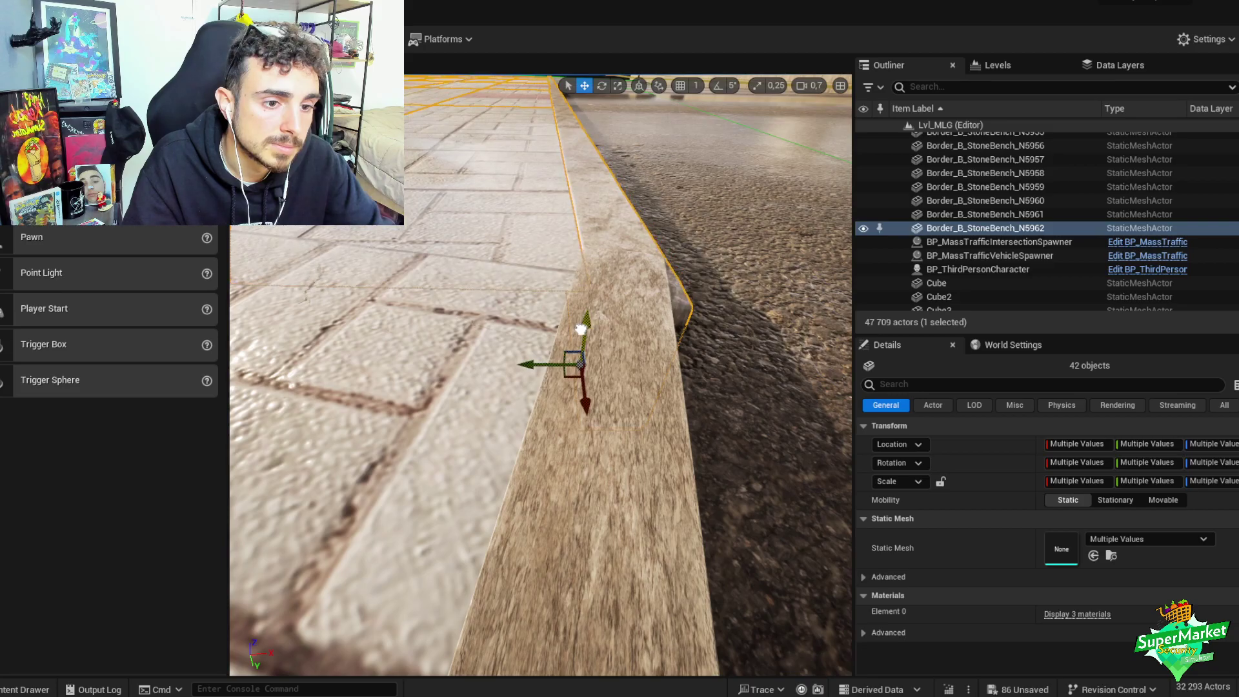
pyautogui.keyDown('alt'); pyautogui.moveTo(613, 321); pyautogui.dragTo(613, 349); pyautogui.keyUp('alt')
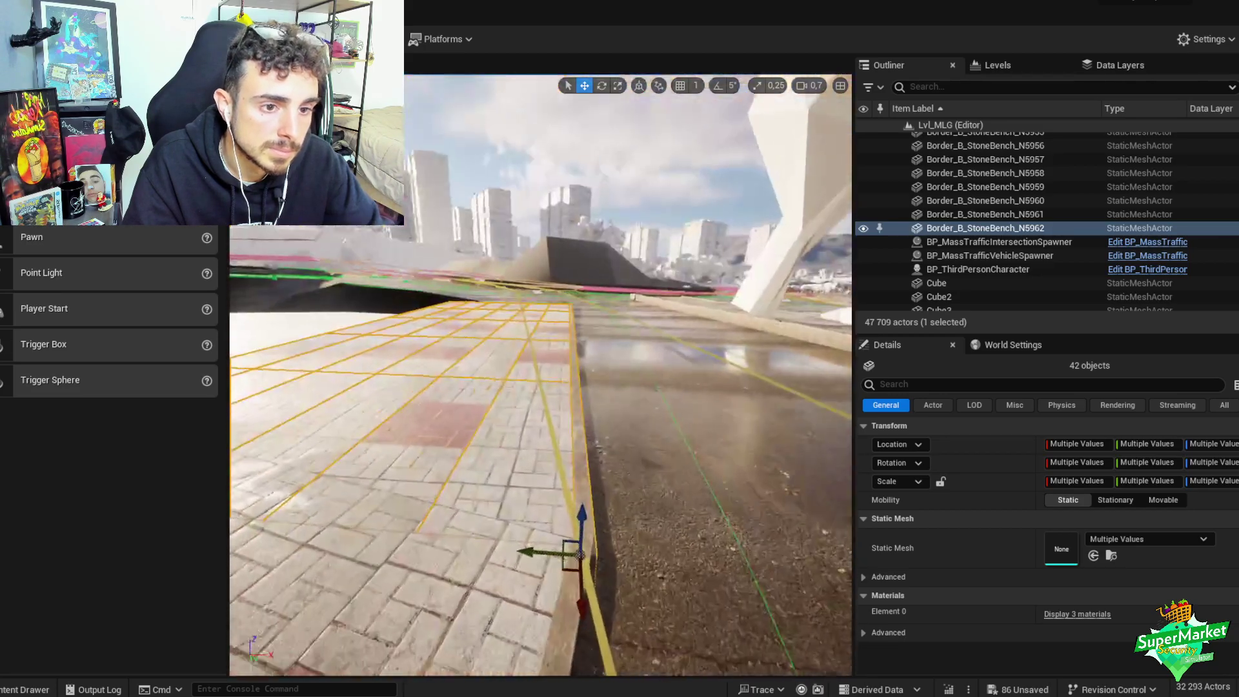
pyautogui.scroll(-3, 541, 375)
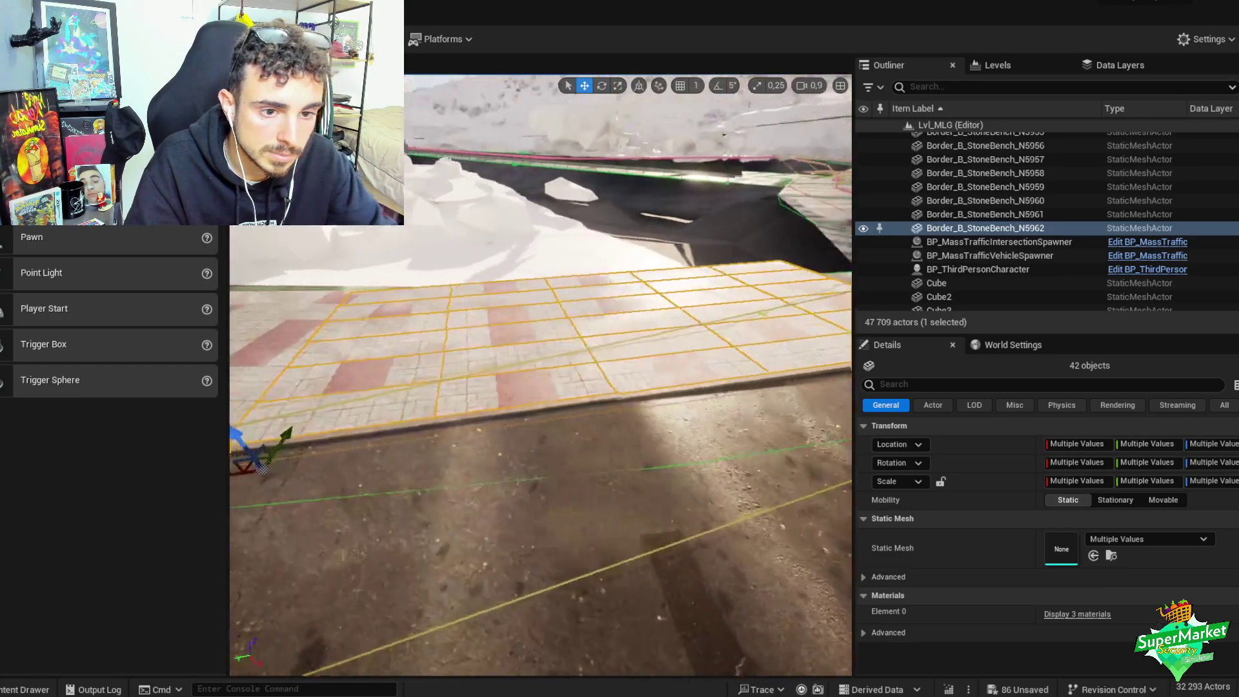
pyautogui.hotkey('ctrl', 'g')
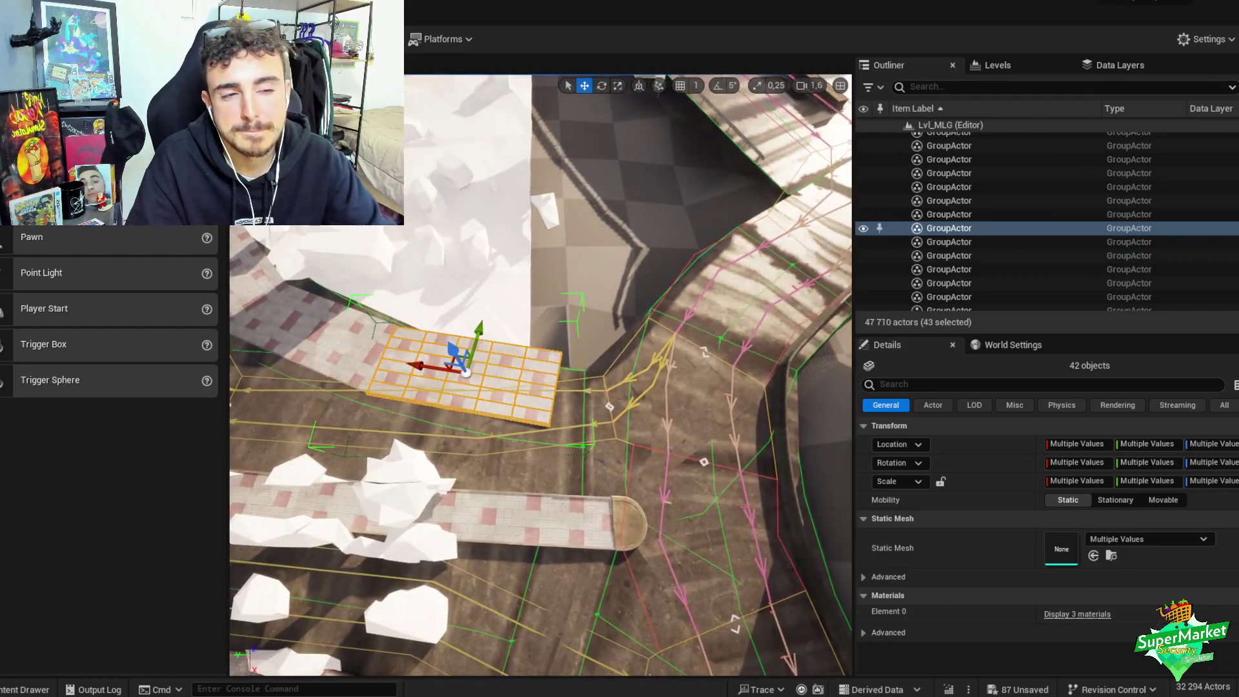
# - Duplicate the rounded curb end piece uiswcahdw_LOD33 as uiswcahdw_LOD34 and focus on the copy
pyautogui.moveTo(615, 336); pyautogui.dragTo(422, 322, button='right')
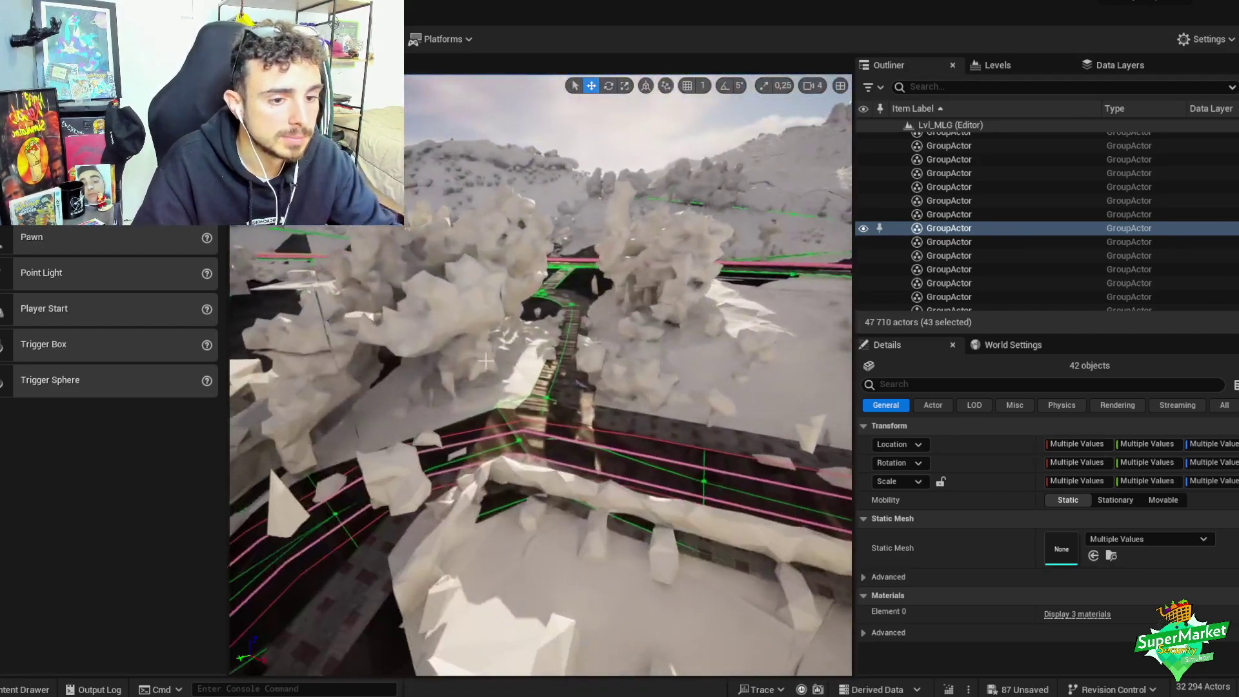
pyautogui.click(564, 414)
pyautogui.moveTo(565, 413); pyautogui.dragTo(387, 335, button='right')
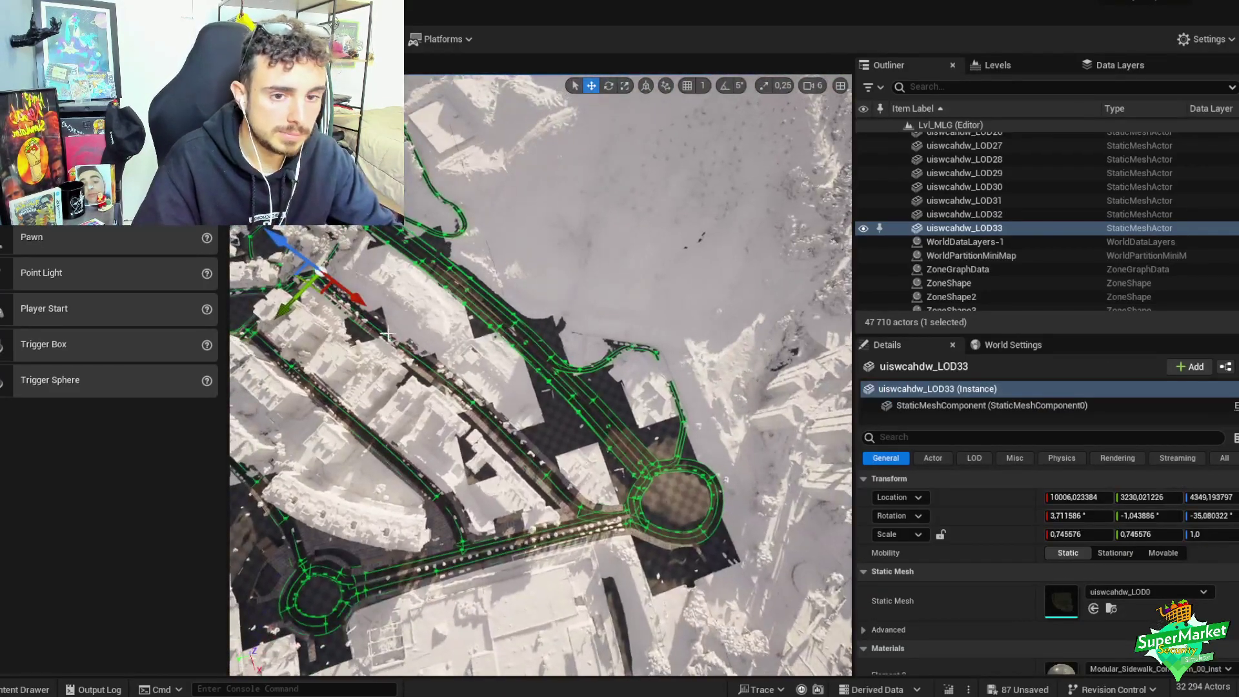
pyautogui.keyDown('alt'); pyautogui.moveTo(317, 279); pyautogui.dragTo(630, 510); pyautogui.keyUp('alt')
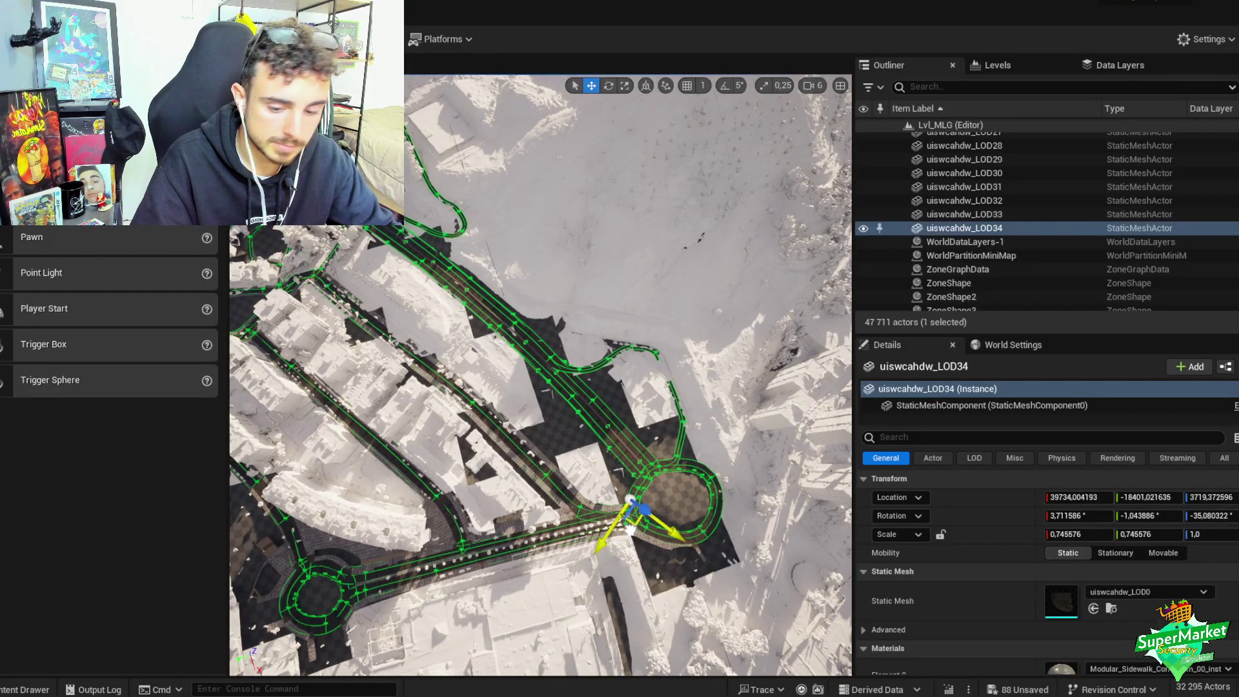
pyautogui.press('f')
pyautogui.moveTo(661, 443); pyautogui.dragTo(798, 494, button='right')
# - Move the curb end copy toward the new sidewalk, undoing one misplaced move
pyautogui.moveTo(797, 495); pyautogui.dragTo(762, 471)
pyautogui.moveTo(762, 471); pyautogui.dragTo(632, 446, button='right')
pyautogui.hotkey('ctrl', 'z')
pyautogui.moveTo(631, 447)
pyautogui.mouseDown()
pyautogui.moveTo(624, 418)
pyautogui.moveTo(628, 433)
pyautogui.mouseUp()
pyautogui.press('e')
pyautogui.press('w')
pyautogui.moveTo(505, 432); pyautogui.dragTo(510, 446)
# - Slide the curb end piece along the walkway and nudge it into place
pyautogui.moveTo(510, 446); pyautogui.dragTo(561, 439, button='right')
pyautogui.moveTo(588, 424); pyautogui.dragTo(473, 444)
pyautogui.scroll(-2, 555, 481)
pyautogui.moveTo(554, 485); pyautogui.dragTo(581, 458, button='right')
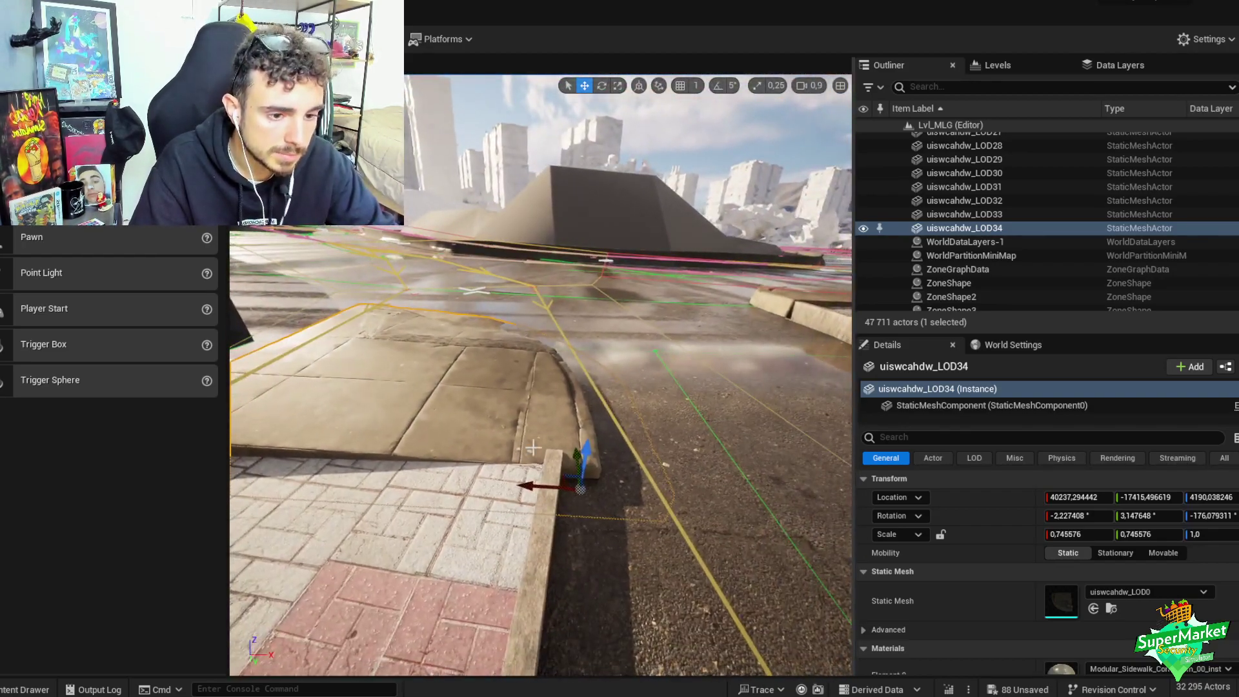
pyautogui.moveTo(587, 454); pyautogui.dragTo(553, 484)
pyautogui.scroll(-1, 549, 471)
pyautogui.moveTo(552, 484); pyautogui.dragTo(536, 446, button='right')
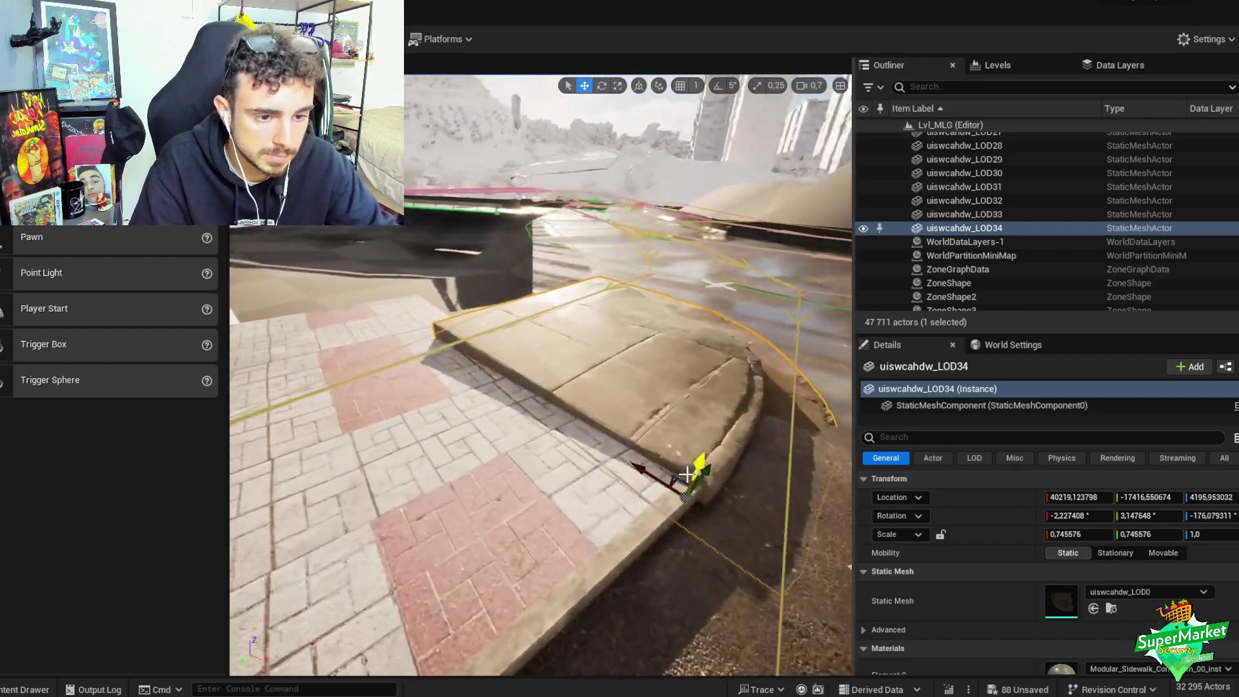
# - Level the curb end, turn it to follow the curb, and slide it onto the sidewalk's end
pyautogui.press('e')
pyautogui.moveTo(636, 455); pyautogui.dragTo(630, 456)
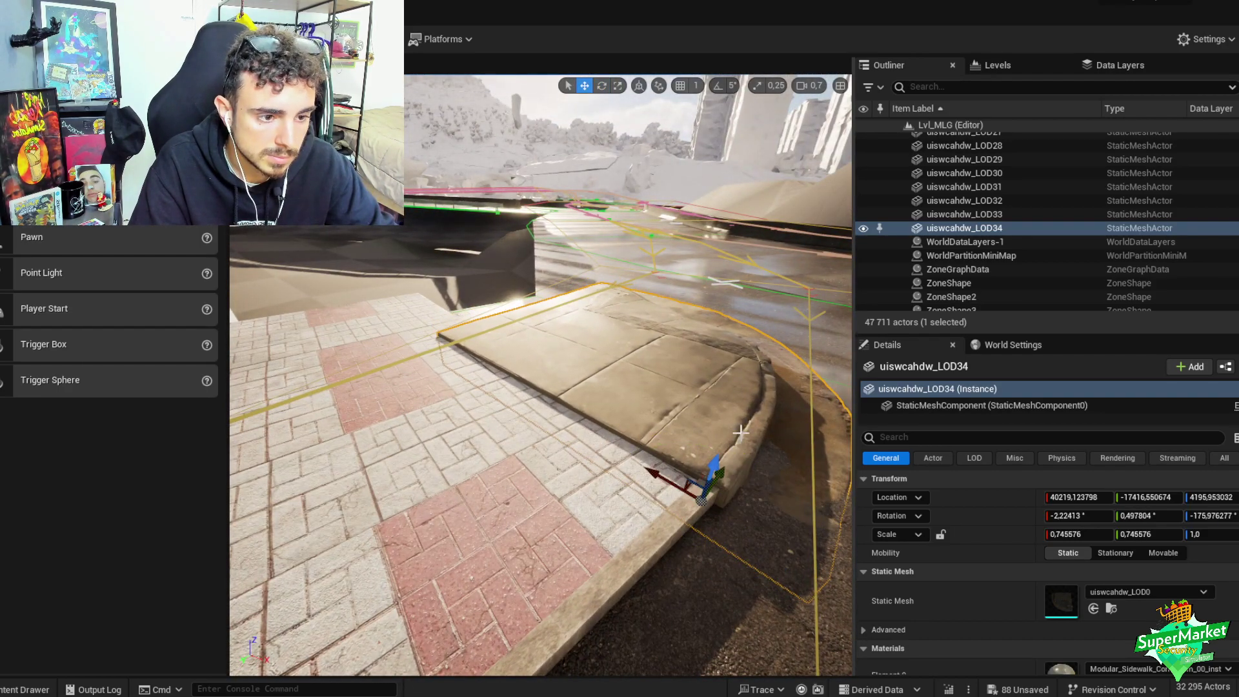
pyautogui.moveTo(630, 456); pyautogui.dragTo(681, 515, button='right')
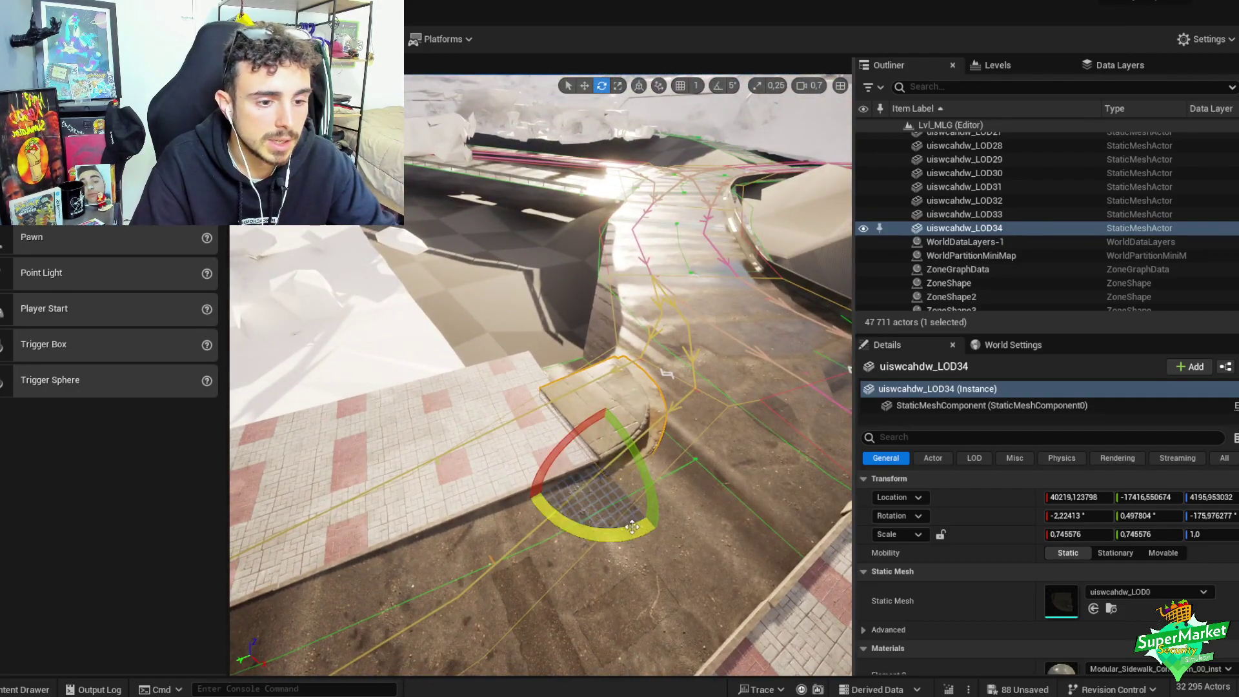
pyautogui.moveTo(632, 527); pyautogui.dragTo(668, 519)
pyautogui.press('w')
pyautogui.moveTo(667, 518); pyautogui.dragTo(669, 570, button='right')
pyautogui.moveTo(597, 406); pyautogui.dragTo(549, 426)
pyautogui.moveTo(549, 426); pyautogui.dragTo(399, 490, button='right')
# - Fine-tune the curb end's rotation to line up with the sidewalk, then save the level
pyautogui.press('e')
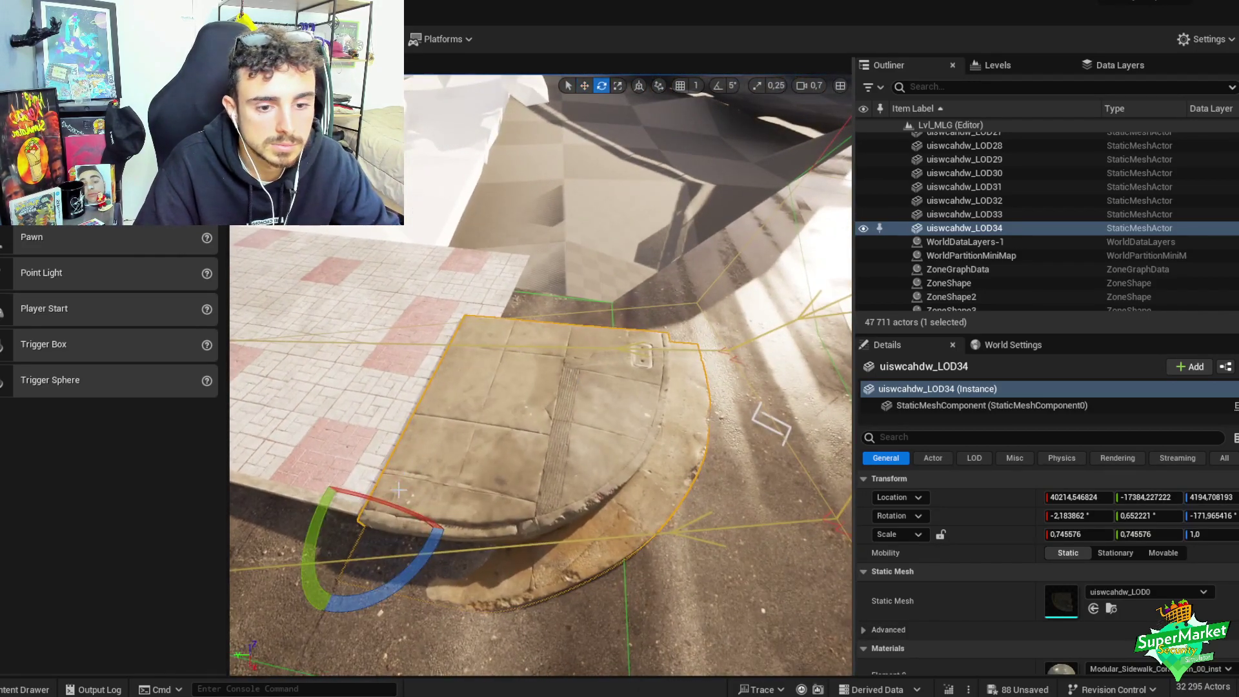
pyautogui.moveTo(399, 490); pyautogui.dragTo(420, 483)
pyautogui.moveTo(420, 483); pyautogui.dragTo(493, 474, button='right')
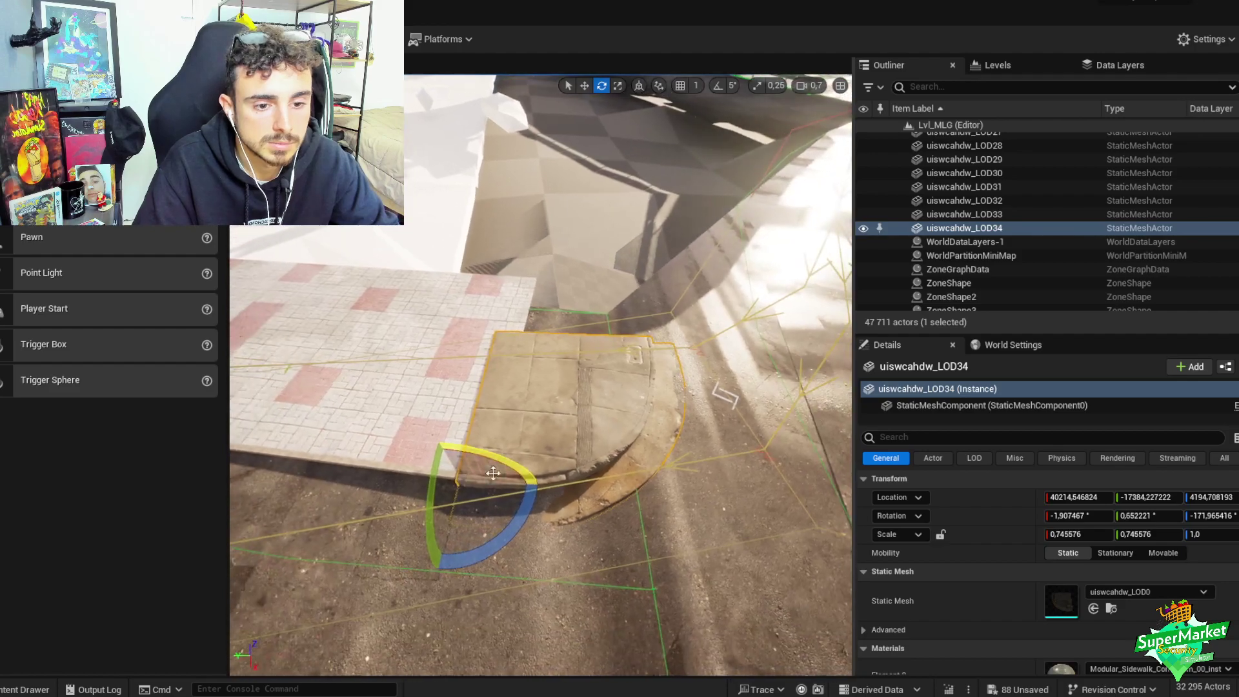
pyautogui.moveTo(493, 473); pyautogui.dragTo(474, 468)
pyautogui.moveTo(526, 499); pyautogui.dragTo(516, 524)
pyautogui.press('w')
pyautogui.moveTo(516, 525); pyautogui.dragTo(546, 421, button='right')
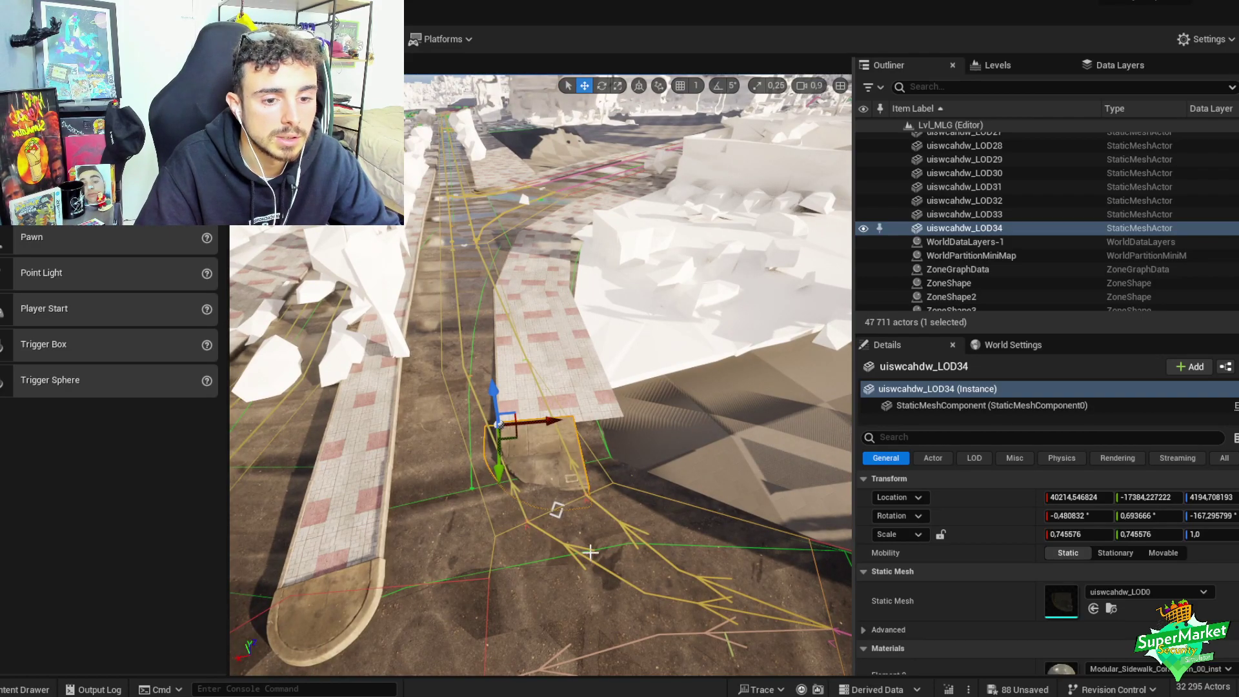
pyautogui.moveTo(590, 552); pyautogui.dragTo(606, 494, button='right')
pyautogui.hotkey('ctrl', 's')
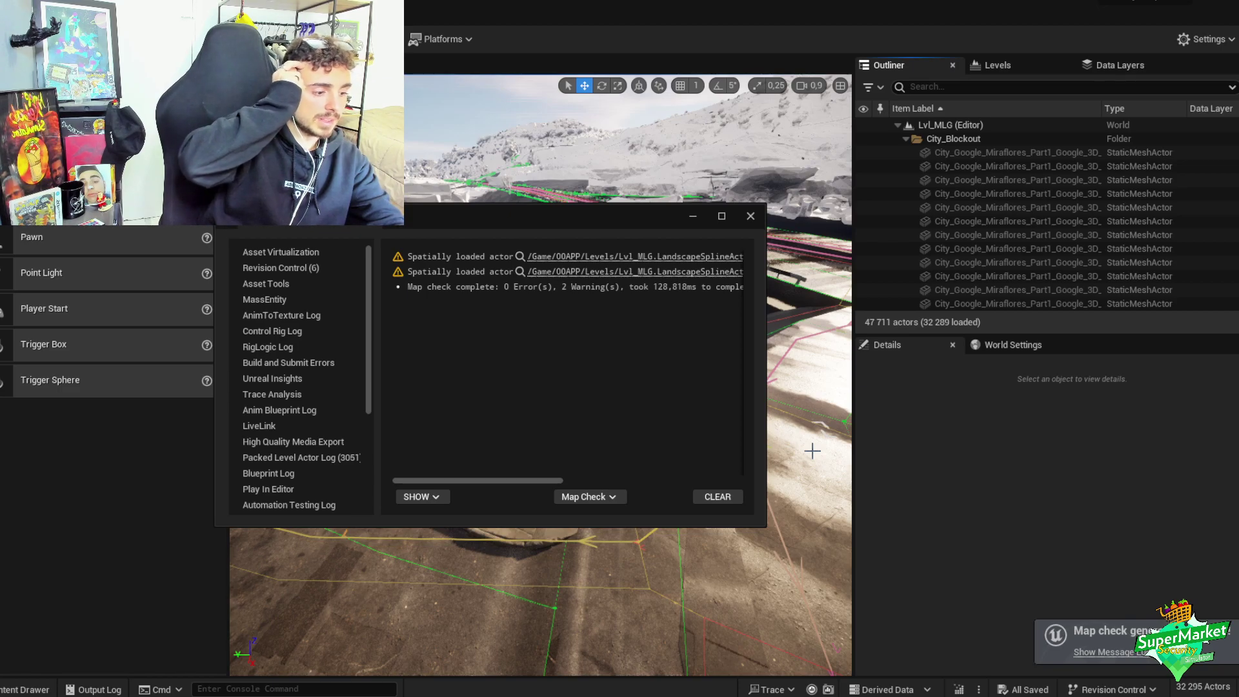
# - Close the map check Message Log and select the tiled sidewalk section on the road
pyautogui.click(751, 217)
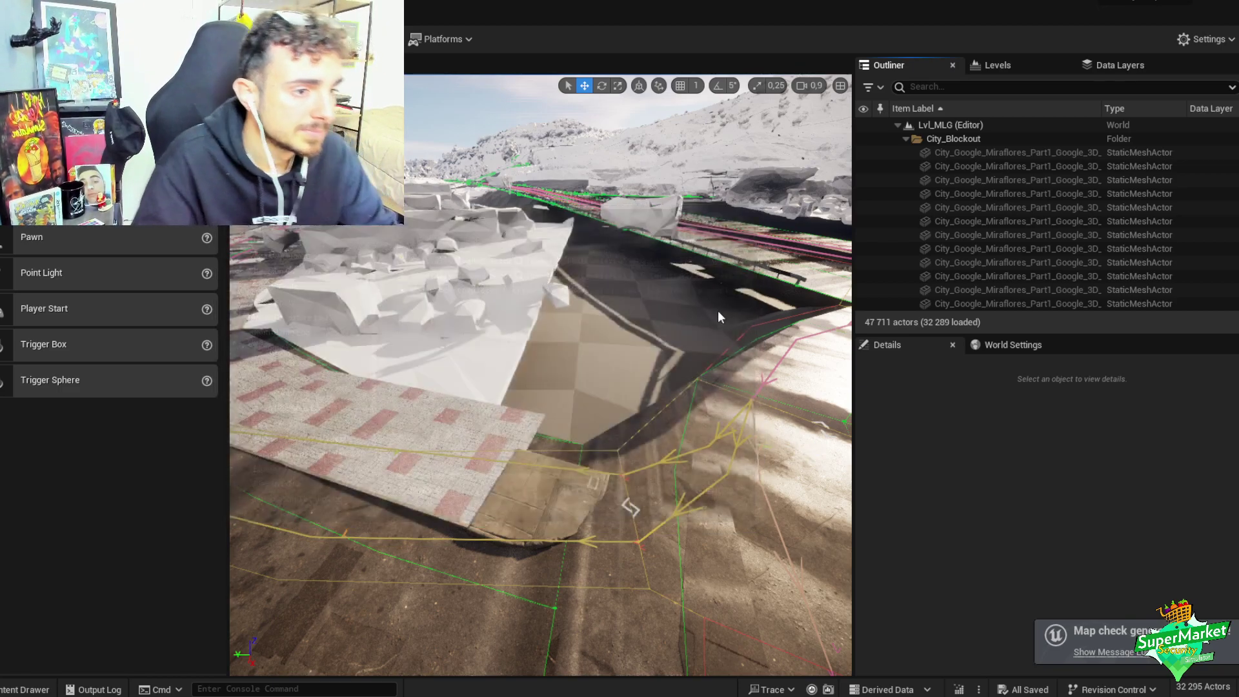
pyautogui.moveTo(555, 381); pyautogui.dragTo(503, 368, button='right')
pyautogui.click(387, 477)
# - Frame the selected sidewalk section, then rotate it about 90° and tilt it sideways
pyautogui.press('f')
pyautogui.moveTo(508, 322); pyautogui.dragTo(539, 330, button='right')
pyautogui.moveTo(626, 486); pyautogui.dragTo(585, 463, button='right')
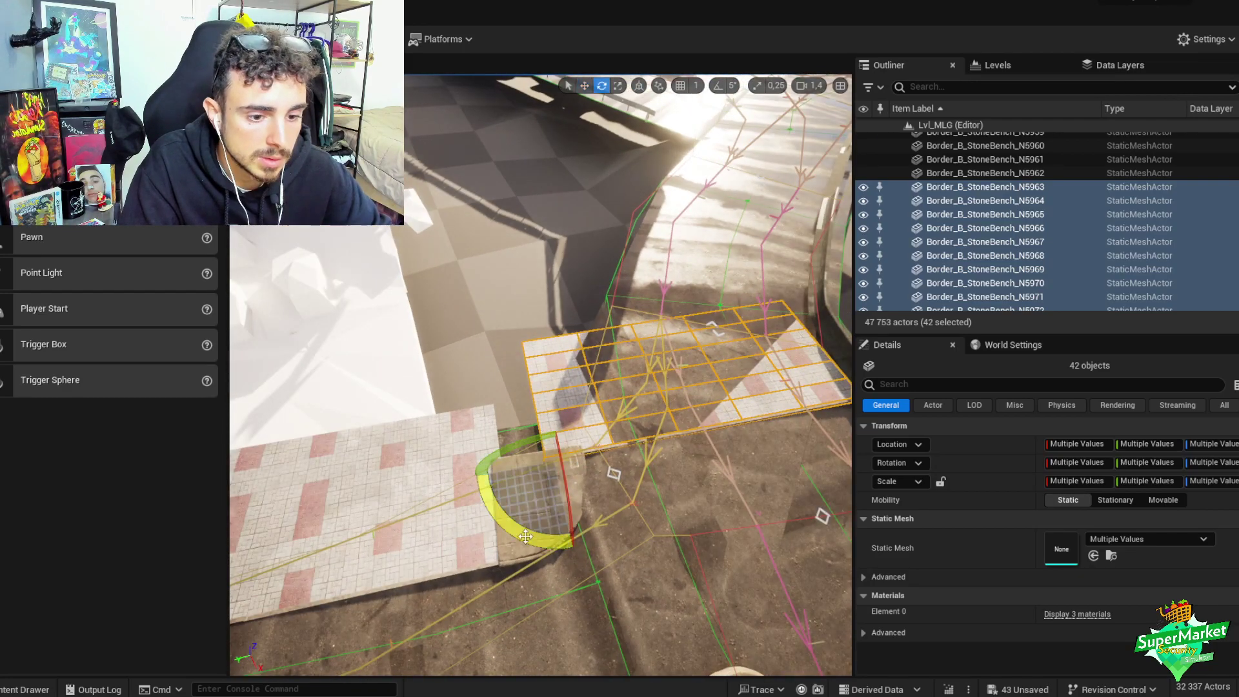
pyautogui.moveTo(525, 536); pyautogui.dragTo(536, 568)
pyautogui.press('w')
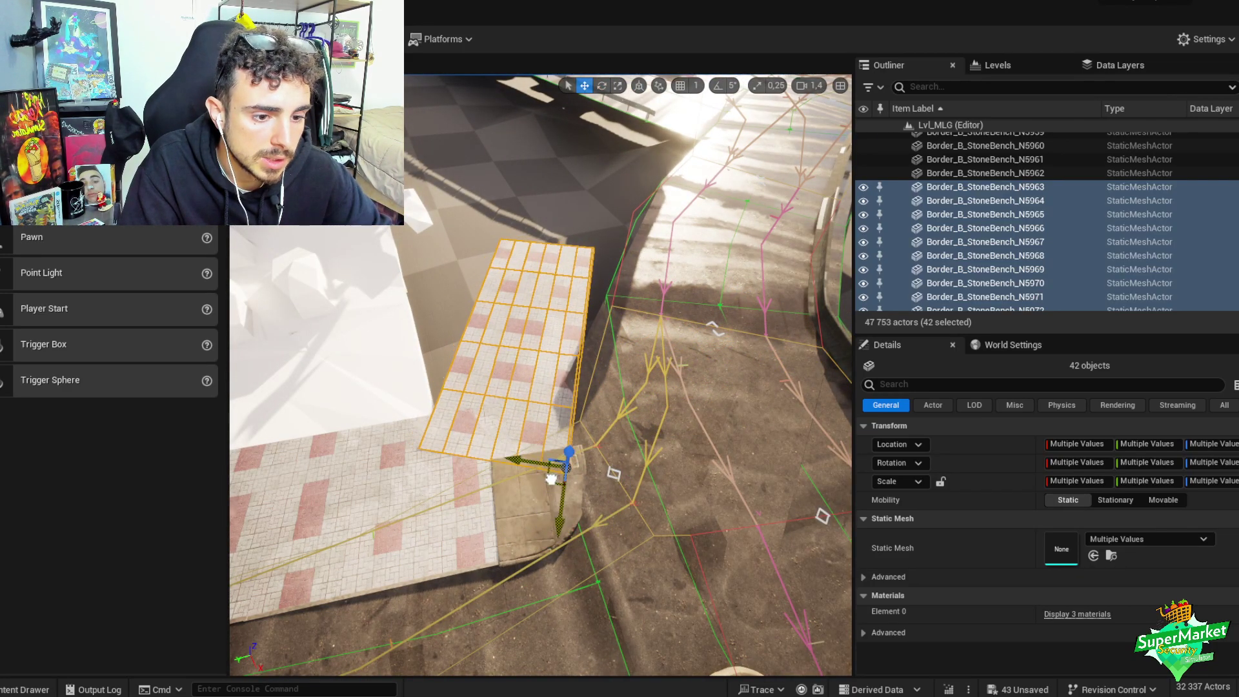
pyautogui.moveTo(562, 479); pyautogui.dragTo(537, 499, button='right')
pyautogui.press('e')
pyautogui.moveTo(538, 499); pyautogui.dragTo(545, 529)
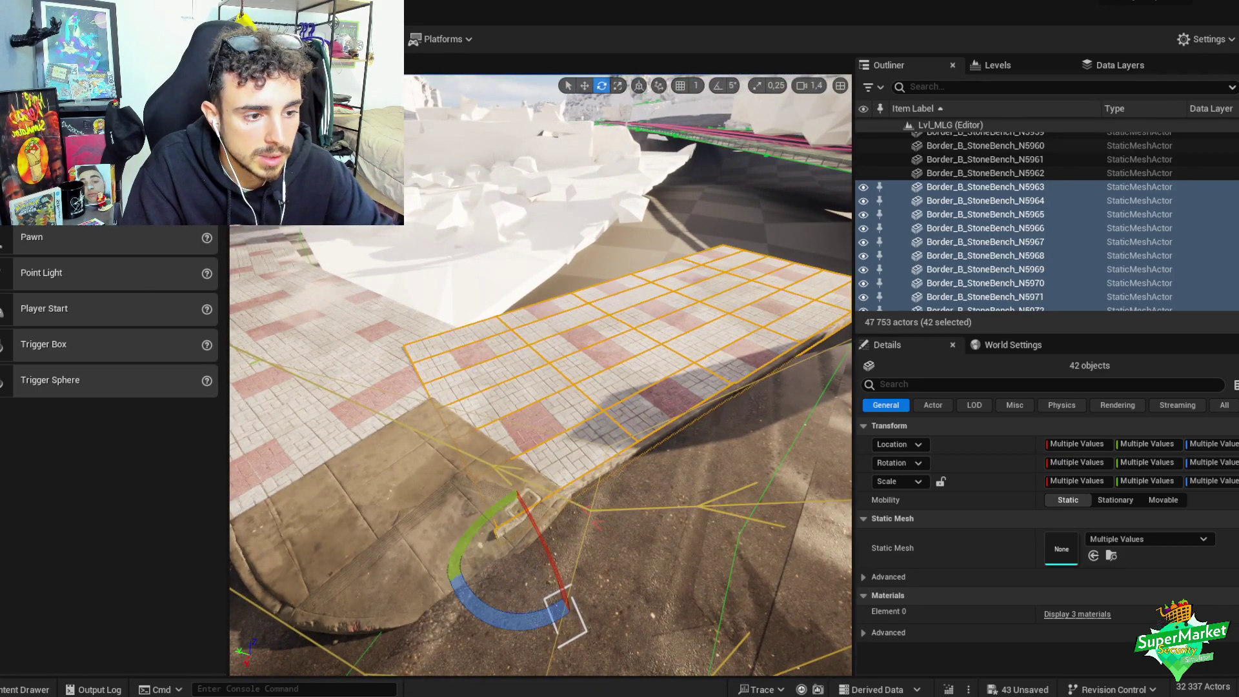
pyautogui.moveTo(545, 530); pyautogui.dragTo(527, 506, button='right')
pyautogui.moveTo(528, 505)
pyautogui.mouseDown()
pyautogui.moveTo(535, 515)
pyautogui.moveTo(516, 485)
pyautogui.mouseUp()
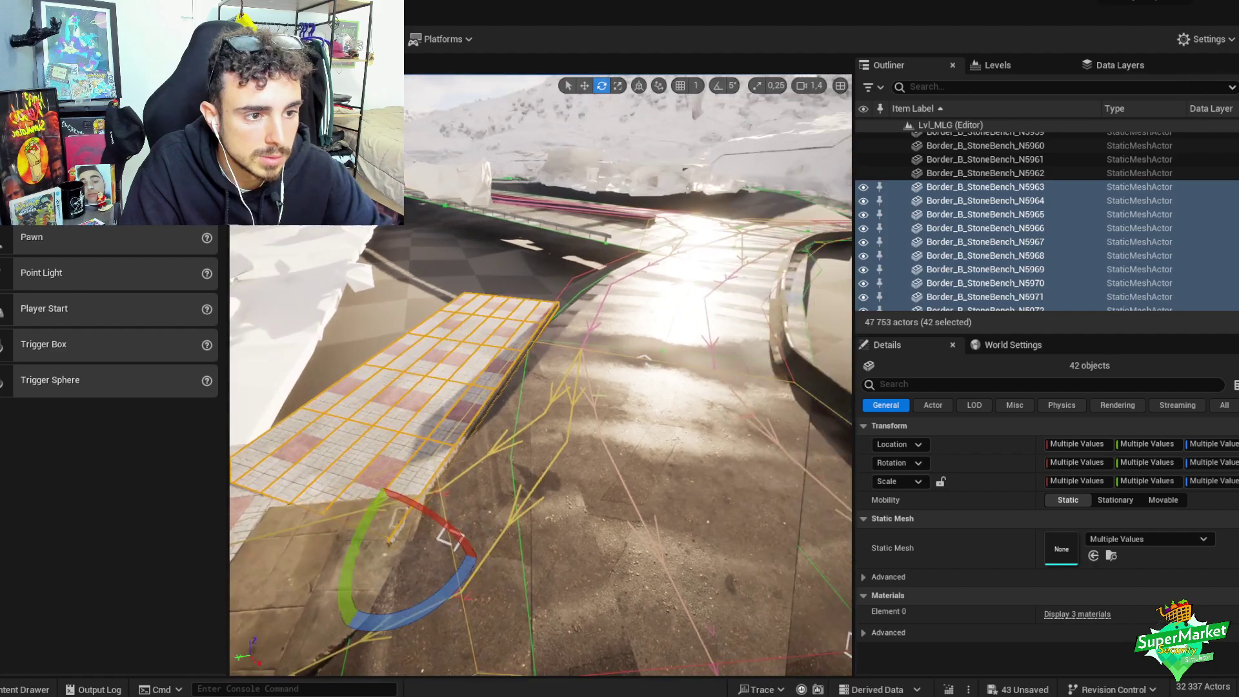
pyautogui.moveTo(516, 486); pyautogui.dragTo(456, 548, button='right')
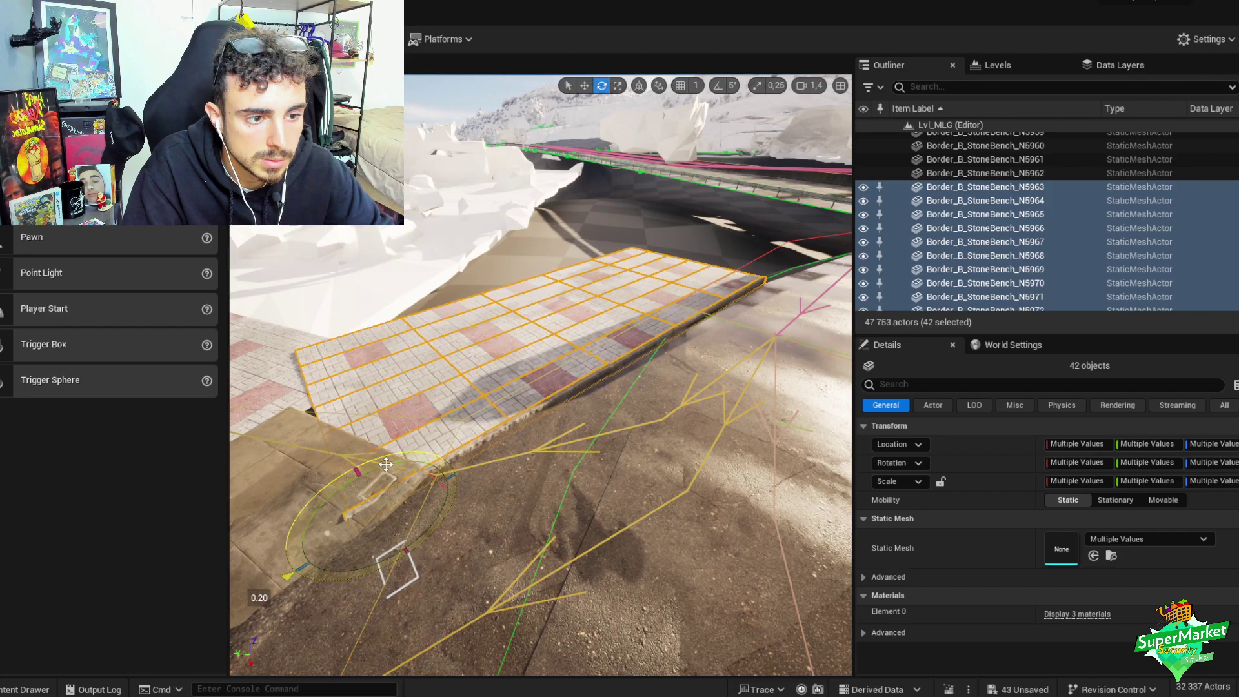
pyautogui.moveTo(386, 464); pyautogui.dragTo(378, 437, button='right')
# - Undo the section's rotations and group its 42 sidewalk pieces with Ctrl+G
pyautogui.press('w')
pyautogui.hotkey('ctrl', 'z')
pyautogui.press('e')
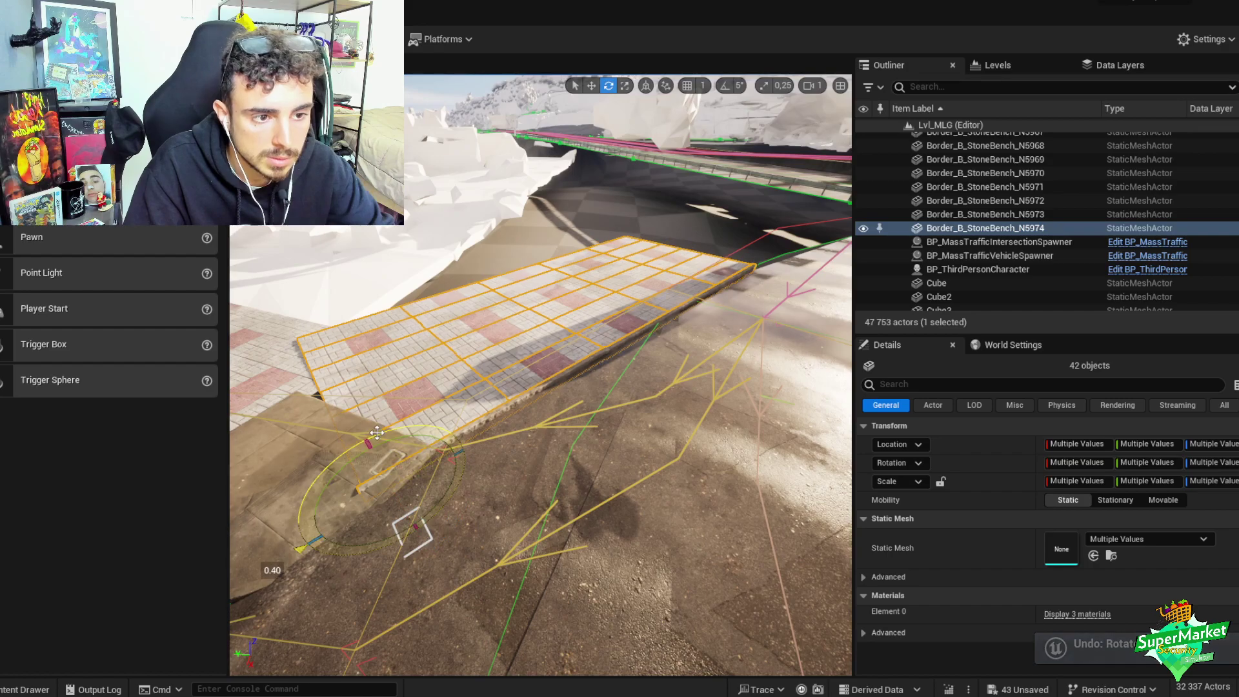
pyautogui.click(378, 433)
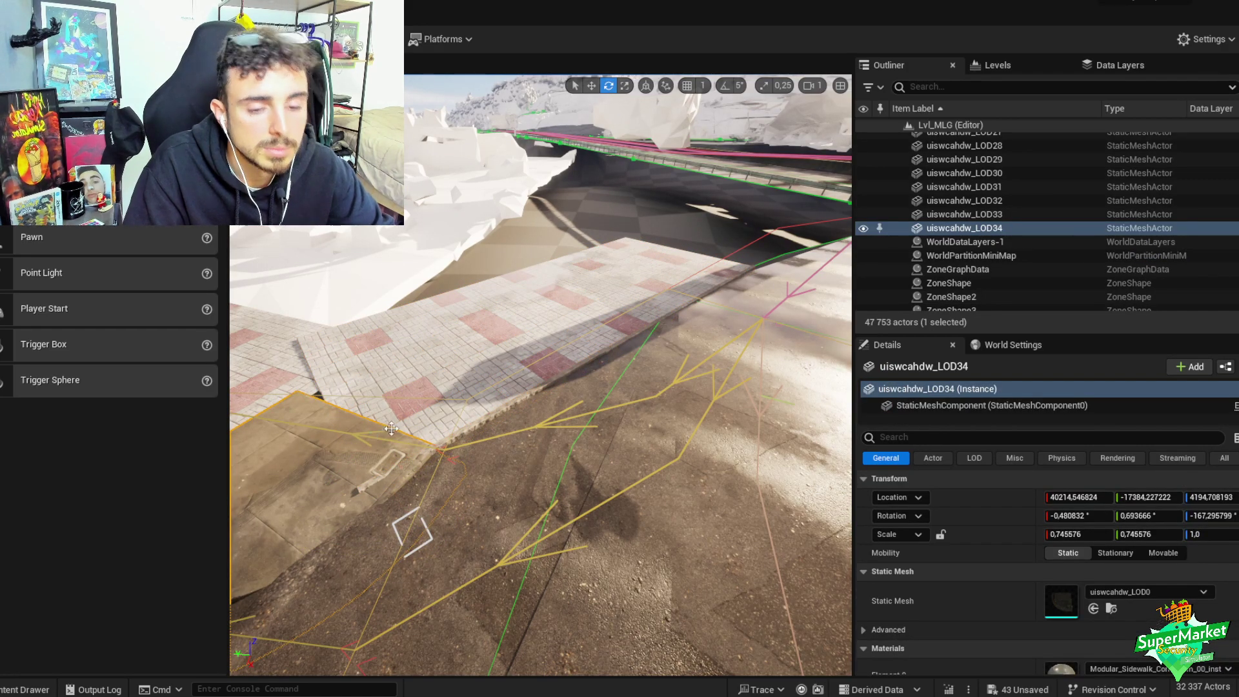
pyautogui.hotkey('ctrl', 'z')
pyautogui.press('w')
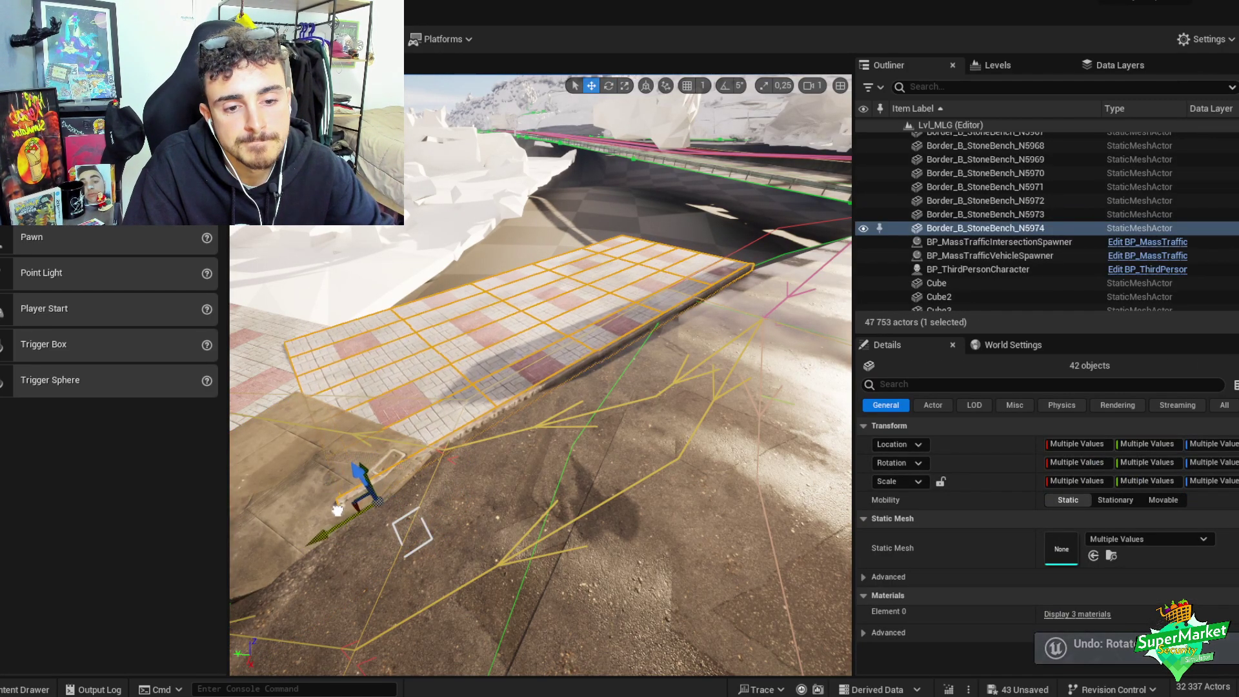
pyautogui.moveTo(363, 449); pyautogui.dragTo(427, 462, button='right')
pyautogui.press('e')
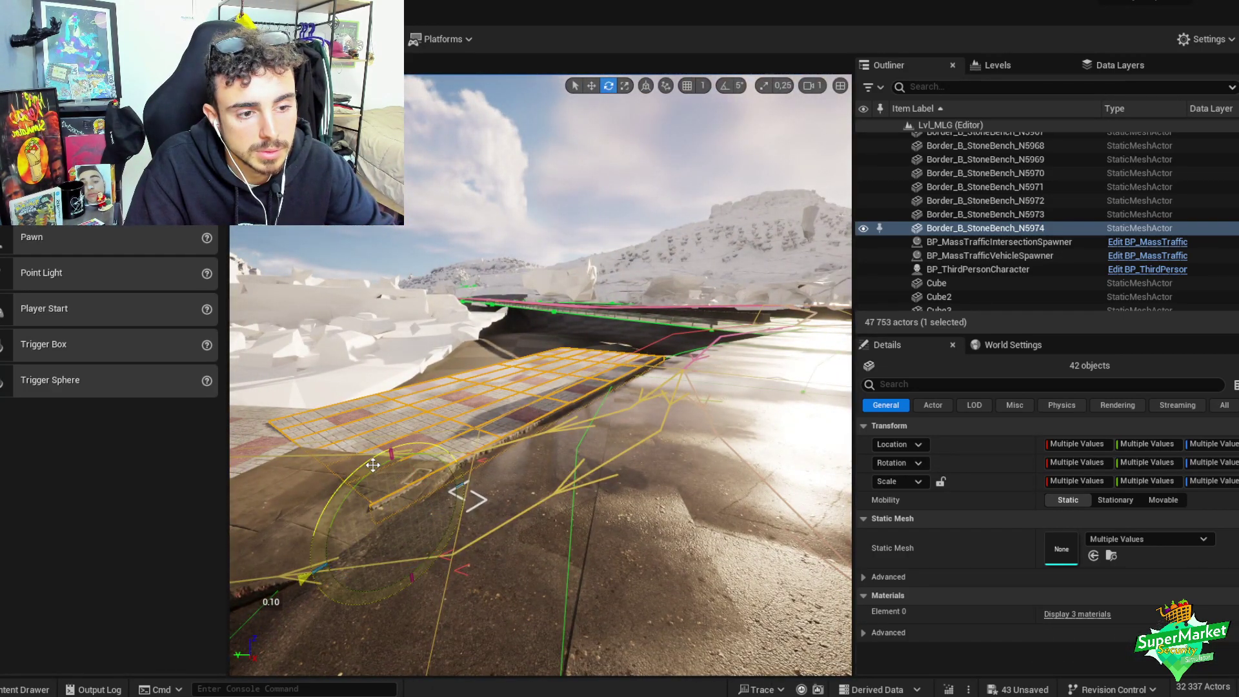
pyautogui.moveTo(373, 464); pyautogui.dragTo(403, 481, button='right')
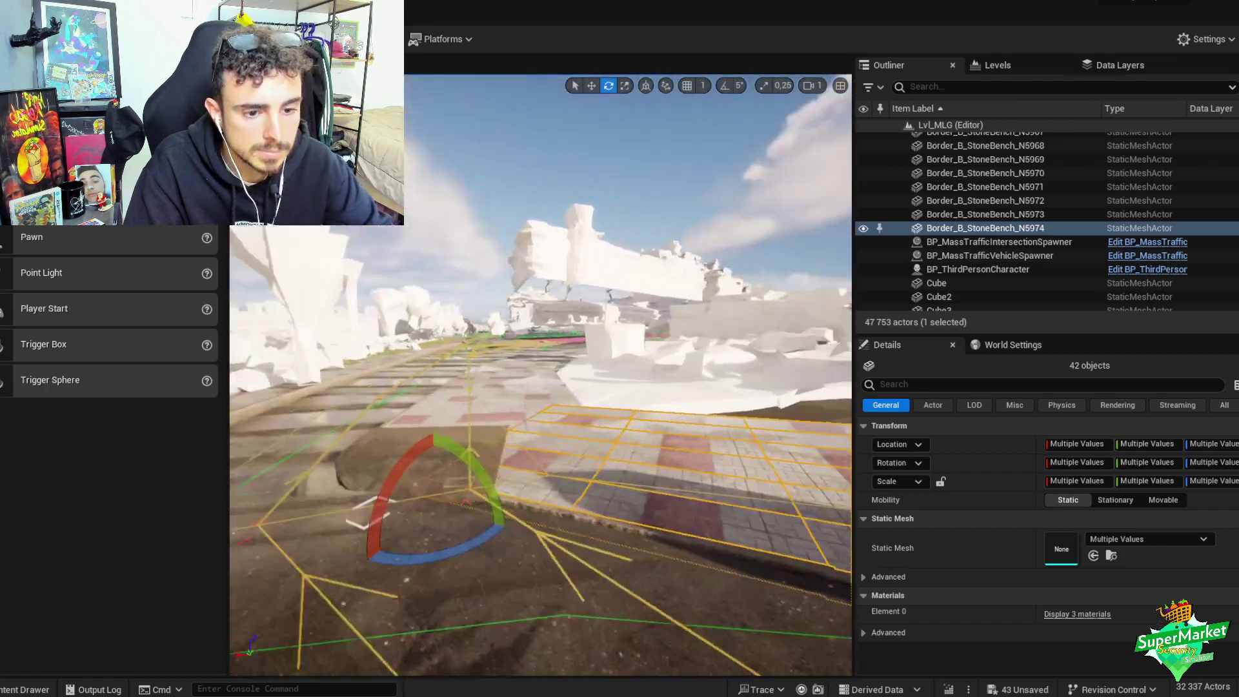
pyautogui.moveTo(540, 375); pyautogui.dragTo(515, 336, button='right')
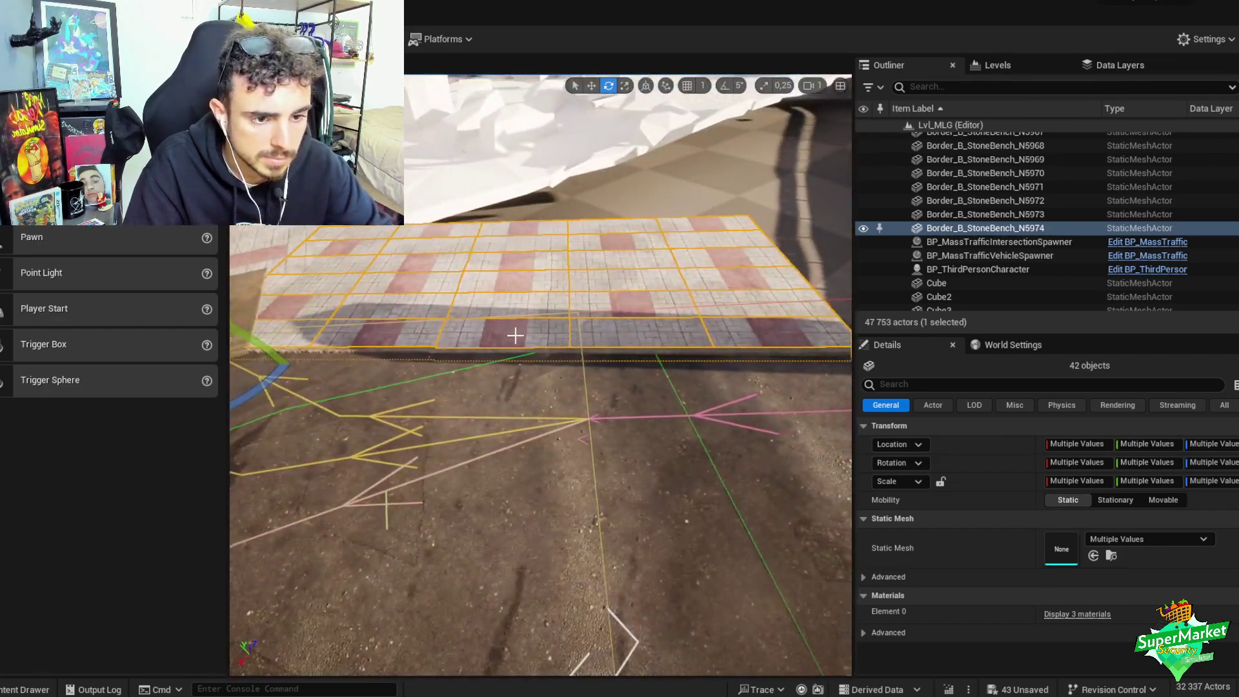
pyautogui.hotkey('ctrl', 'g')
pyautogui.moveTo(594, 317); pyautogui.dragTo(594, 317, button='right')
# - Alt-drag the sidewalk group along X to make a copy beside the original
pyautogui.keyDown('alt'); pyautogui.moveTo(373, 320); pyautogui.dragTo(788, 338); pyautogui.keyUp('alt')
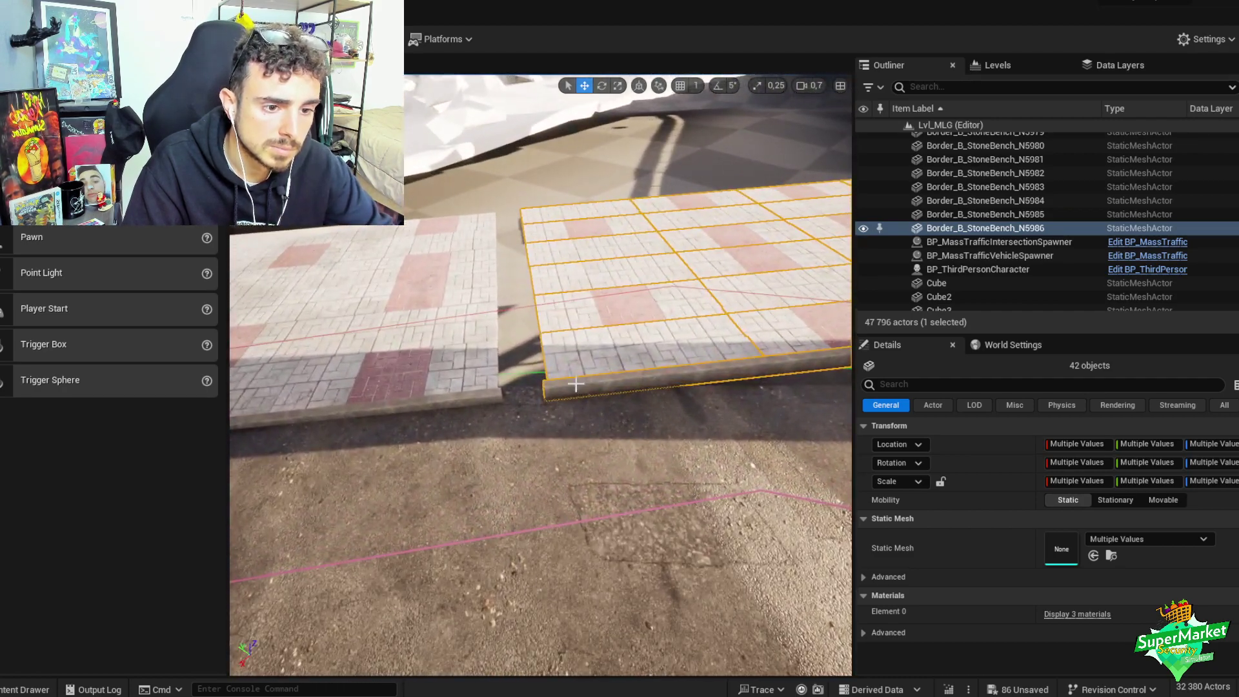
pyautogui.click(576, 384)
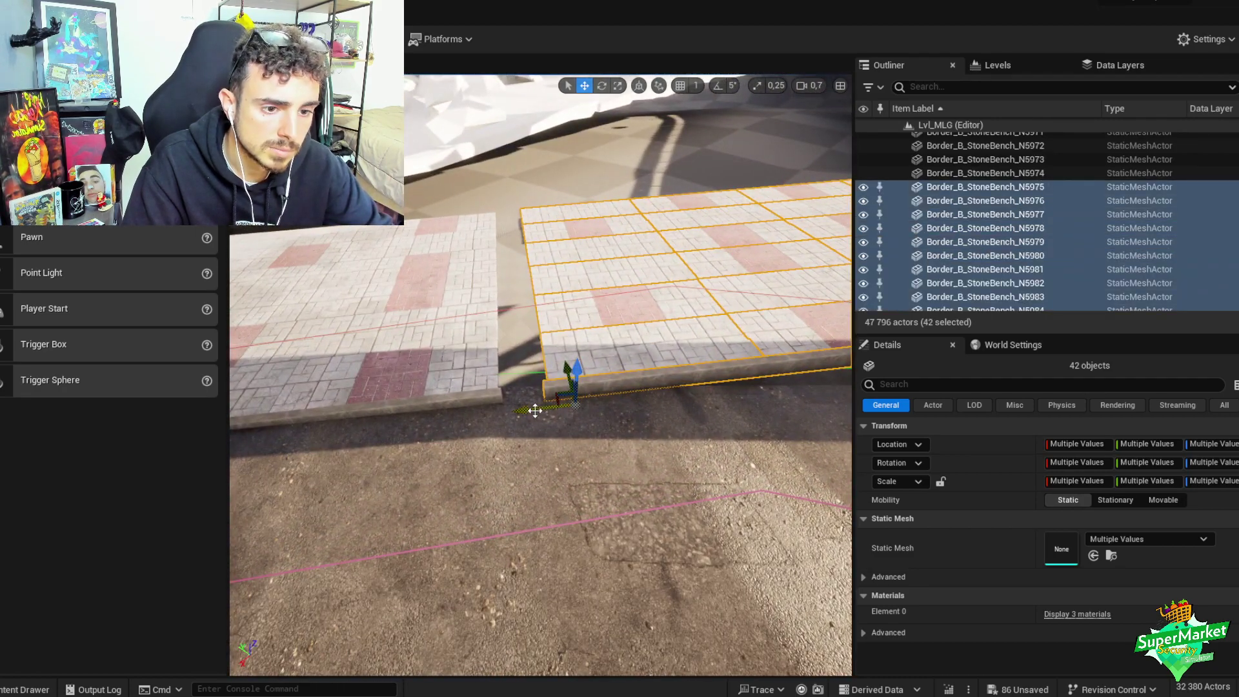
pyautogui.moveTo(485, 410); pyautogui.dragTo(755, 444, button='right')
pyautogui.press('e')
pyautogui.press('w')
pyautogui.press('e')
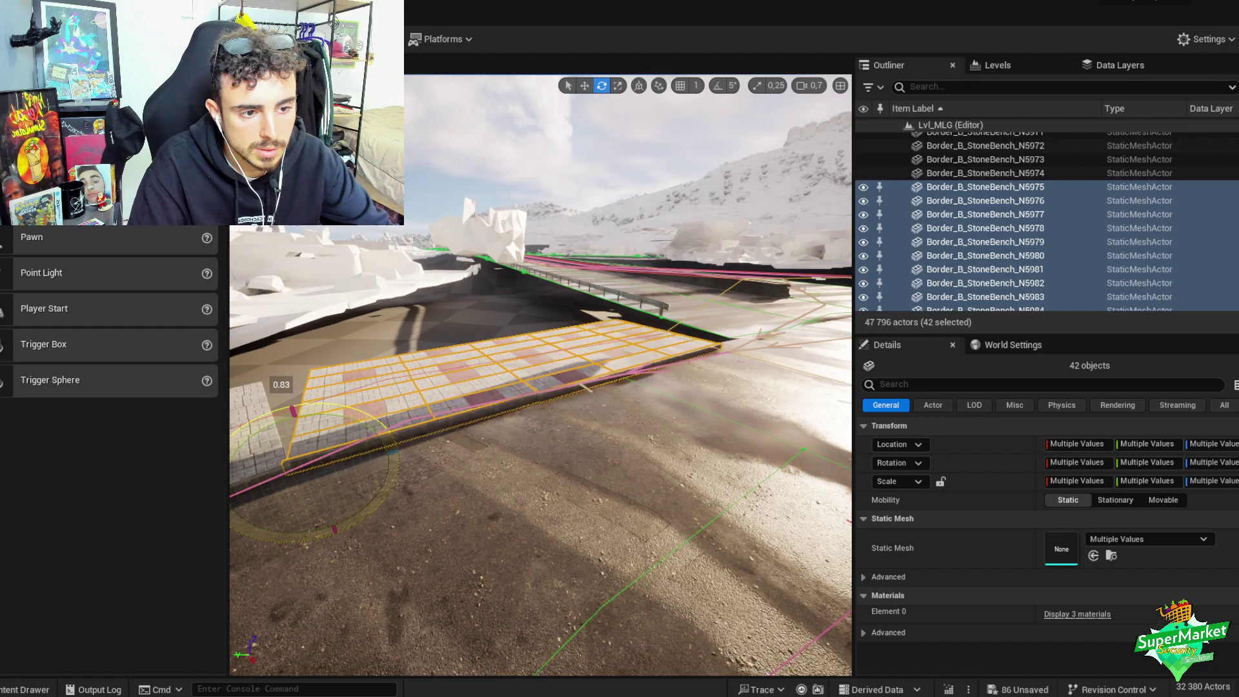
pyautogui.press('w')
# - Shift the copied slab down-left, rotate it about 17° to follow the road, and group it
pyautogui.moveTo(375, 421); pyautogui.dragTo(574, 349, button='right')
pyautogui.moveTo(575, 348); pyautogui.dragTo(499, 403)
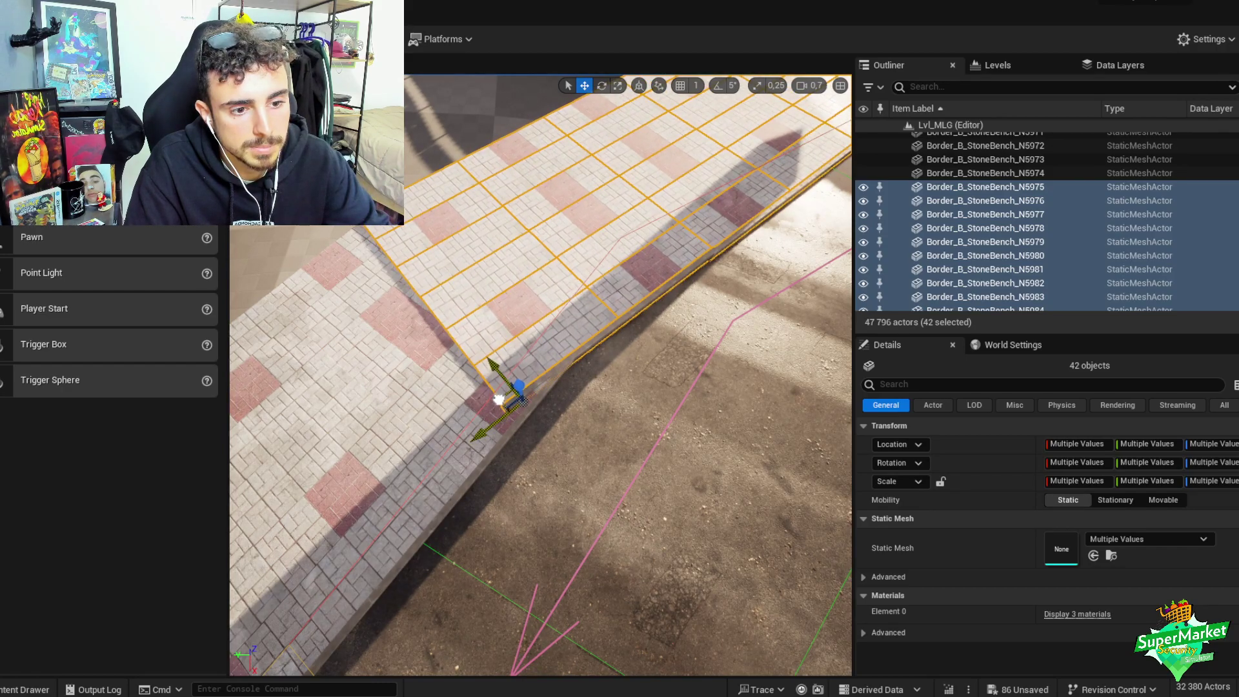
pyautogui.moveTo(498, 399); pyautogui.dragTo(593, 379, button='right')
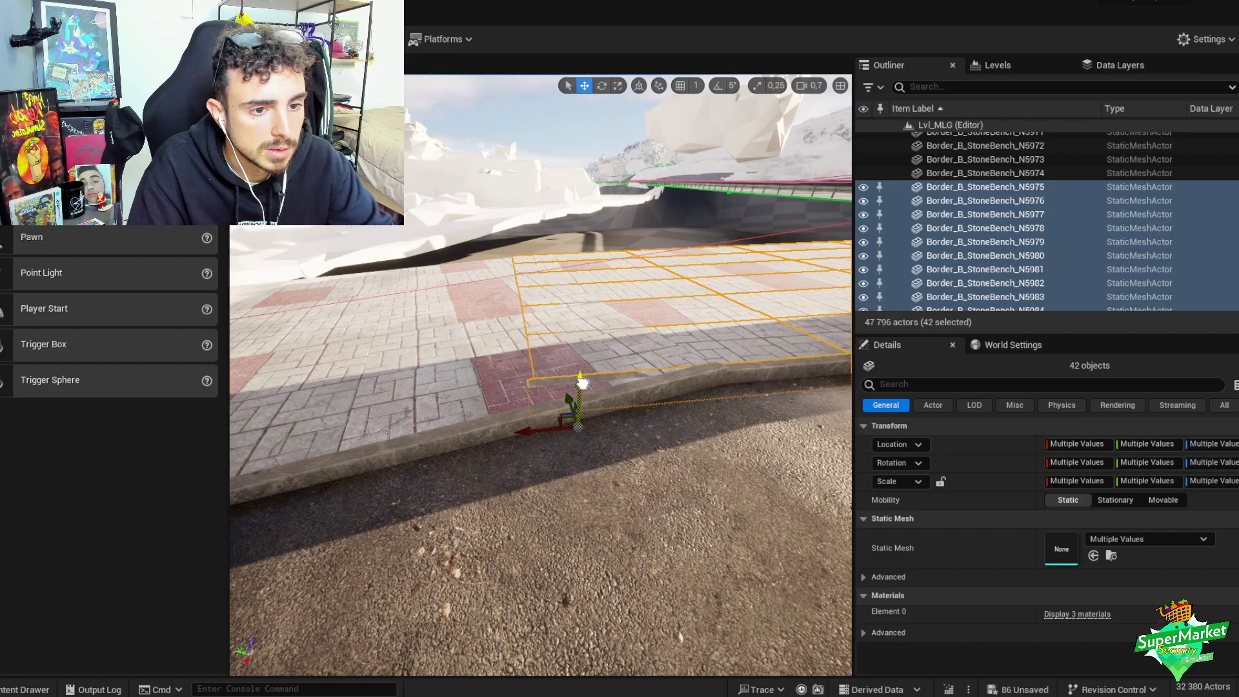
pyautogui.moveTo(593, 380); pyautogui.dragTo(645, 375, button='right')
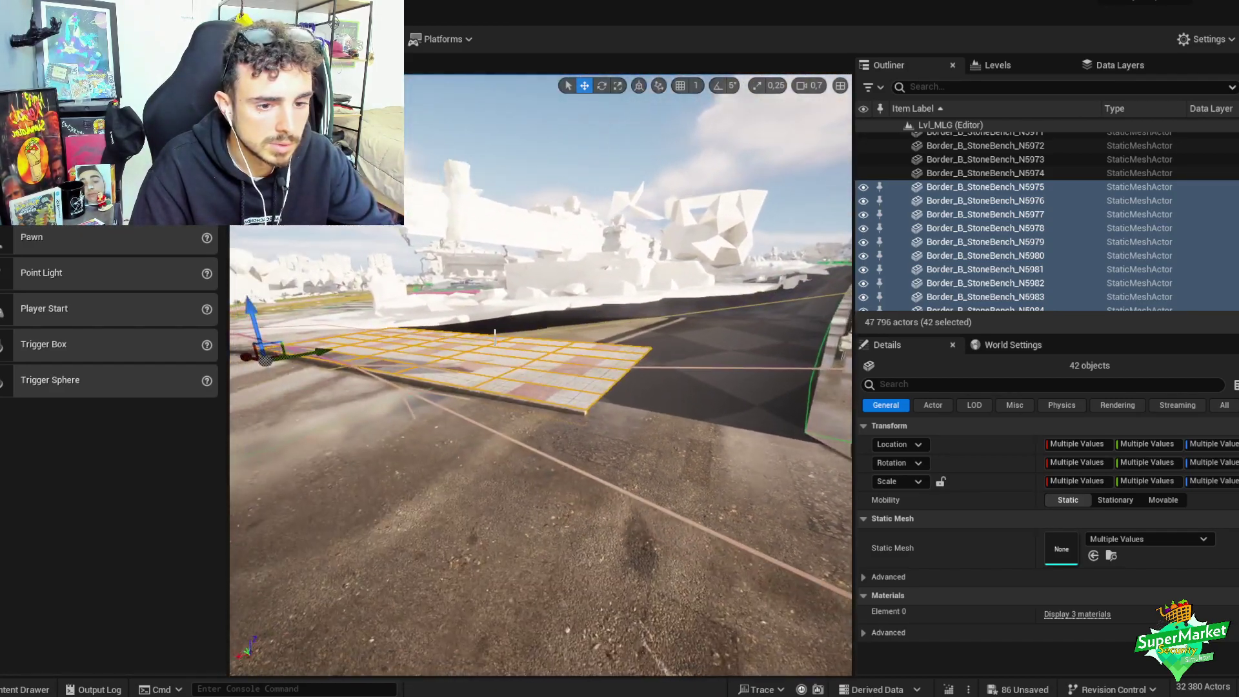
pyautogui.press('e')
pyautogui.moveTo(290, 333); pyautogui.dragTo(294, 401)
pyautogui.press('w')
pyautogui.scroll(1, 556, 444)
pyautogui.moveTo(556, 446); pyautogui.dragTo(568, 344, button='right')
pyautogui.hotkey('ctrl', 'g')
pyautogui.scroll(2, 542, 388)
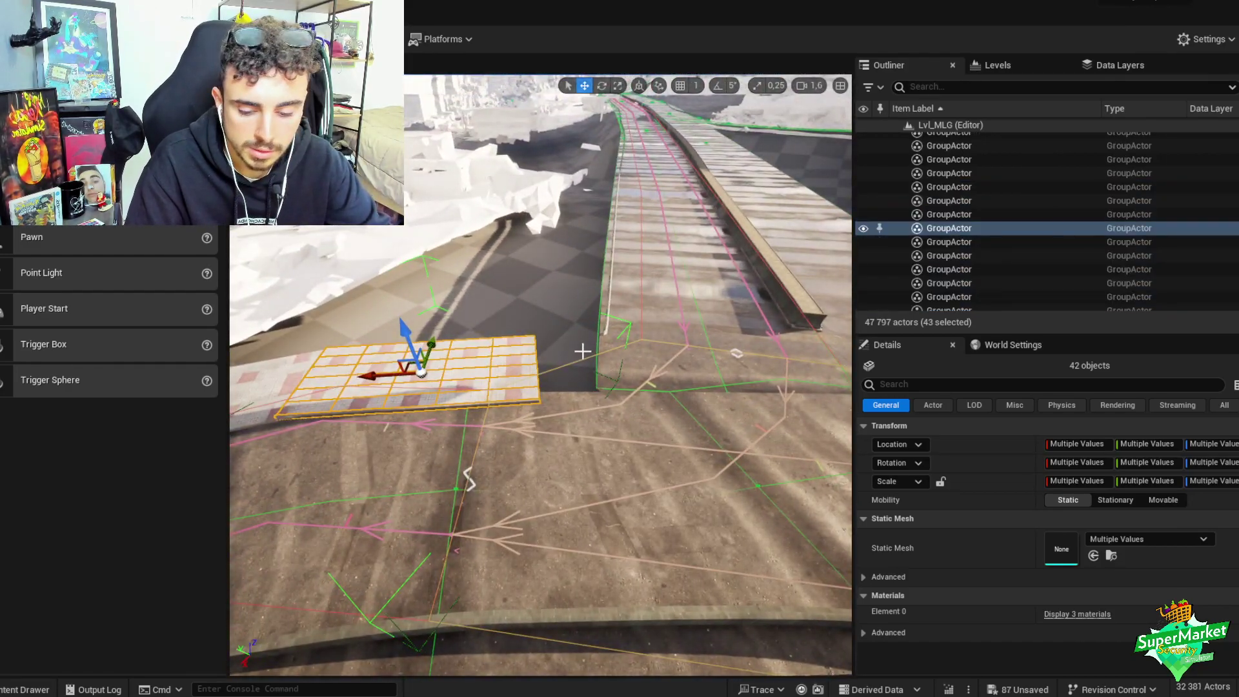
# - Alt-drag another copy of the sidewalk group to the right and lower it slightly
pyautogui.keyDown('alt'); pyautogui.moveTo(420, 373); pyautogui.dragTo(716, 407); pyautogui.keyUp('alt')
pyautogui.scroll(6, 717, 407)
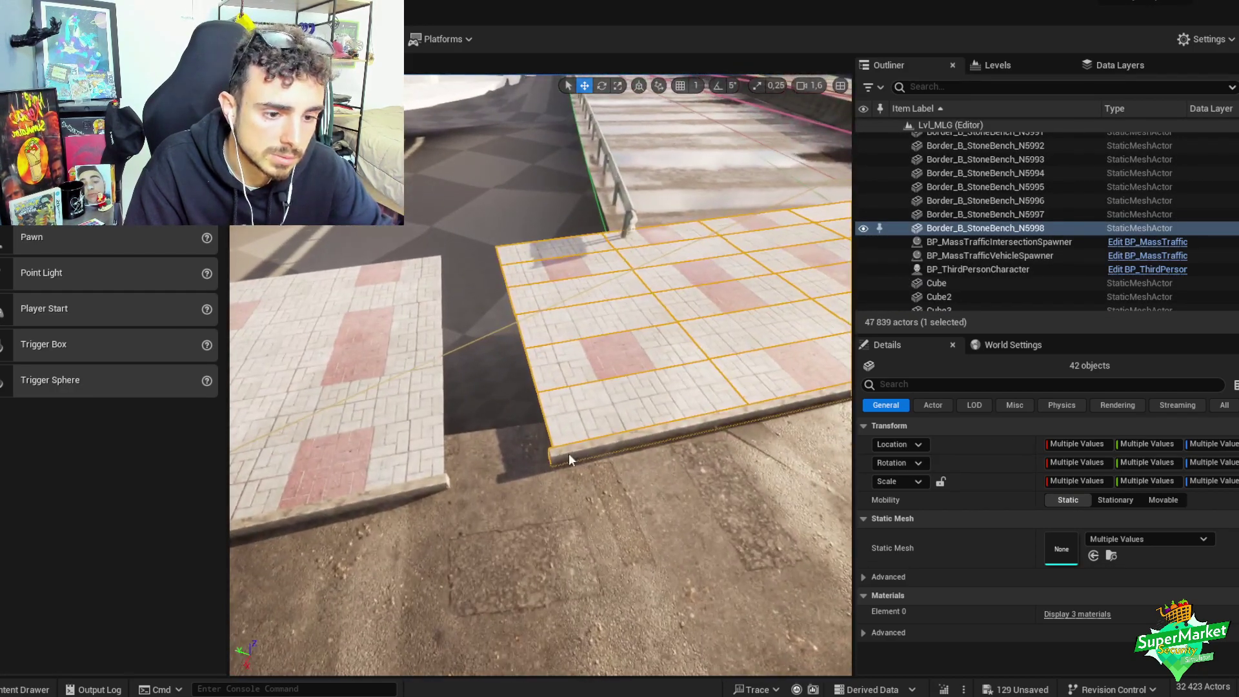
pyautogui.moveTo(545, 466); pyautogui.dragTo(671, 523, button='right')
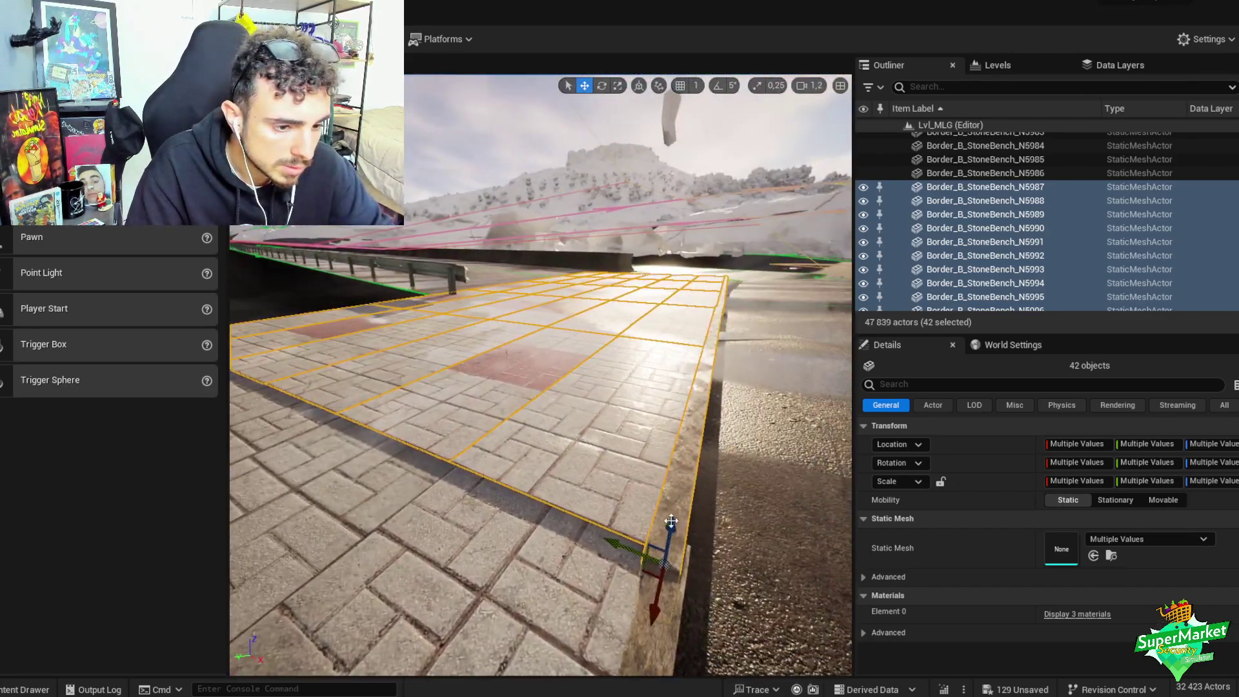
pyautogui.moveTo(671, 523); pyautogui.dragTo(672, 526)
pyautogui.moveTo(627, 553); pyautogui.dragTo(579, 509, button='right')
# - Rotate the new slab to lie across the pavement, group it, and reselect the group
pyautogui.press('e')
pyautogui.moveTo(579, 509); pyautogui.dragTo(504, 452)
pyautogui.press('w')
pyautogui.moveTo(504, 452); pyautogui.dragTo(607, 339, button='right')
pyautogui.scroll(-1, 452, 426)
pyautogui.hotkey('ctrl', 'g')
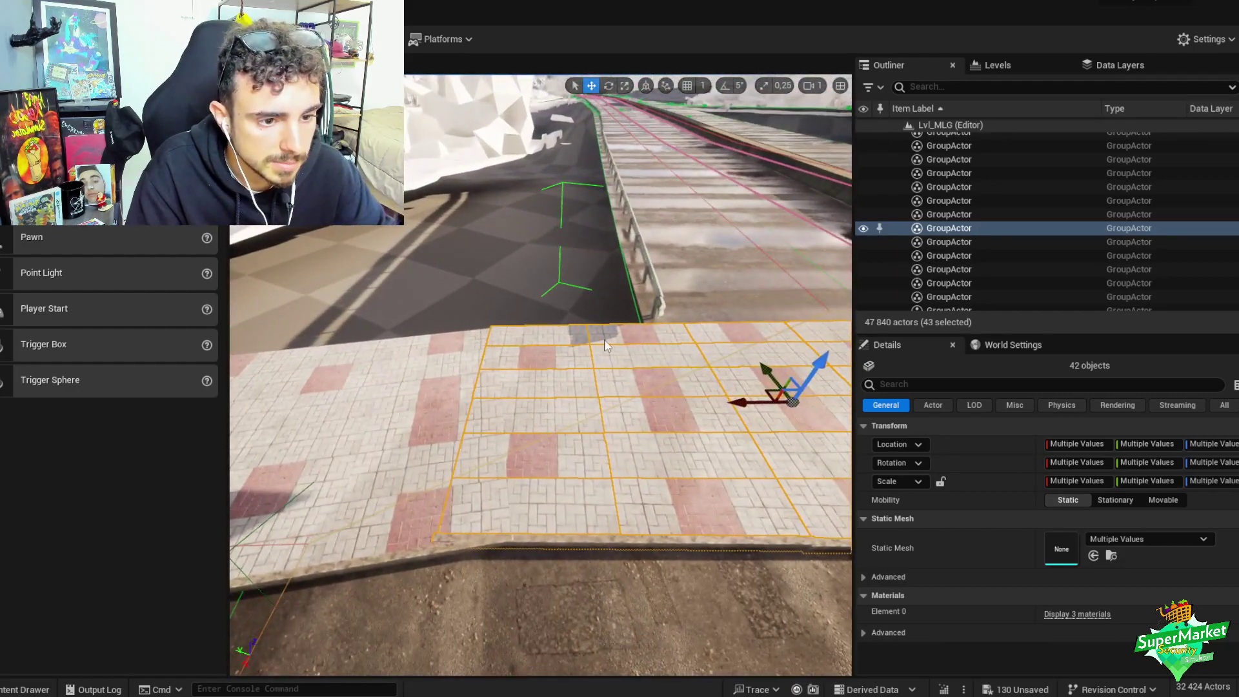
pyautogui.press('Escape')
pyautogui.click(608, 338)
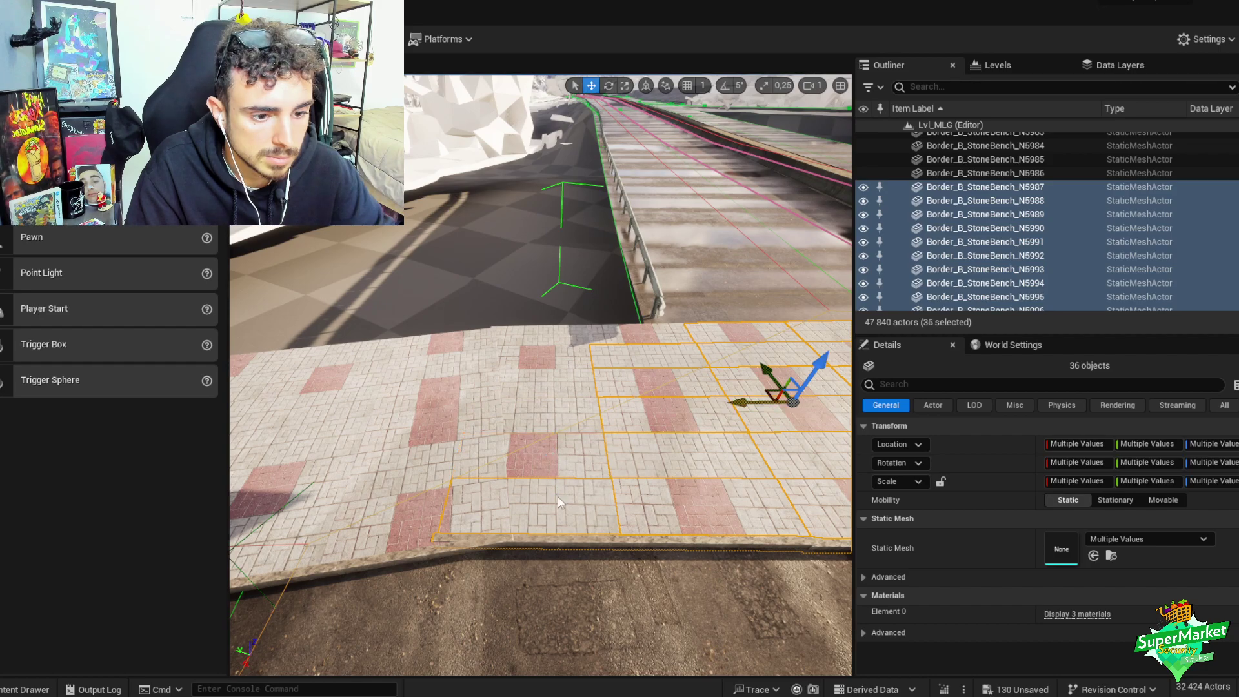
# - Drop three curb pieces and bench N5989 from the selection, then delete the remaining pavement pieces
pyautogui.keyDown('ctrl'); pyautogui.click(525, 545); pyautogui.keyUp('ctrl')
pyautogui.keyDown('ctrl'); pyautogui.click(601, 545); pyautogui.keyUp('ctrl')
pyautogui.keyDown('ctrl'); pyautogui.click(678, 545); pyautogui.keyUp('ctrl')
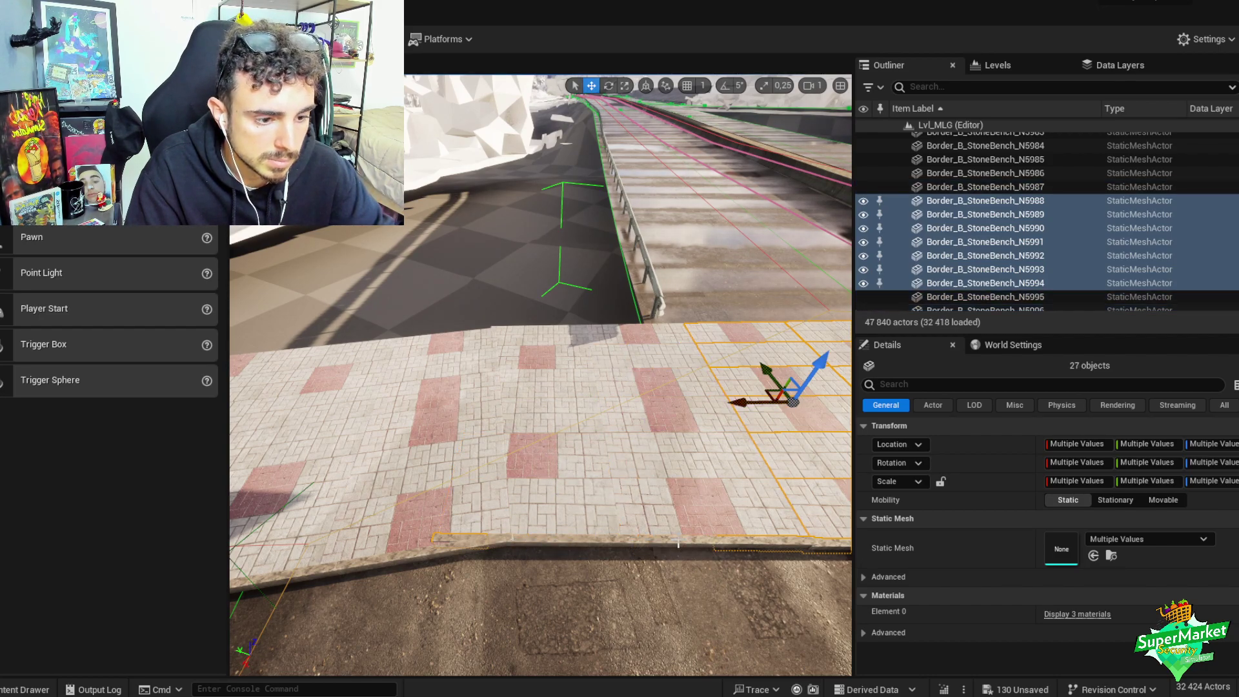
pyautogui.keyDown('ctrl'); pyautogui.click(751, 544); pyautogui.keyUp('ctrl')
pyautogui.moveTo(751, 544); pyautogui.dragTo(705, 457, button='right')
pyautogui.hotkey('ctrl', 'g')
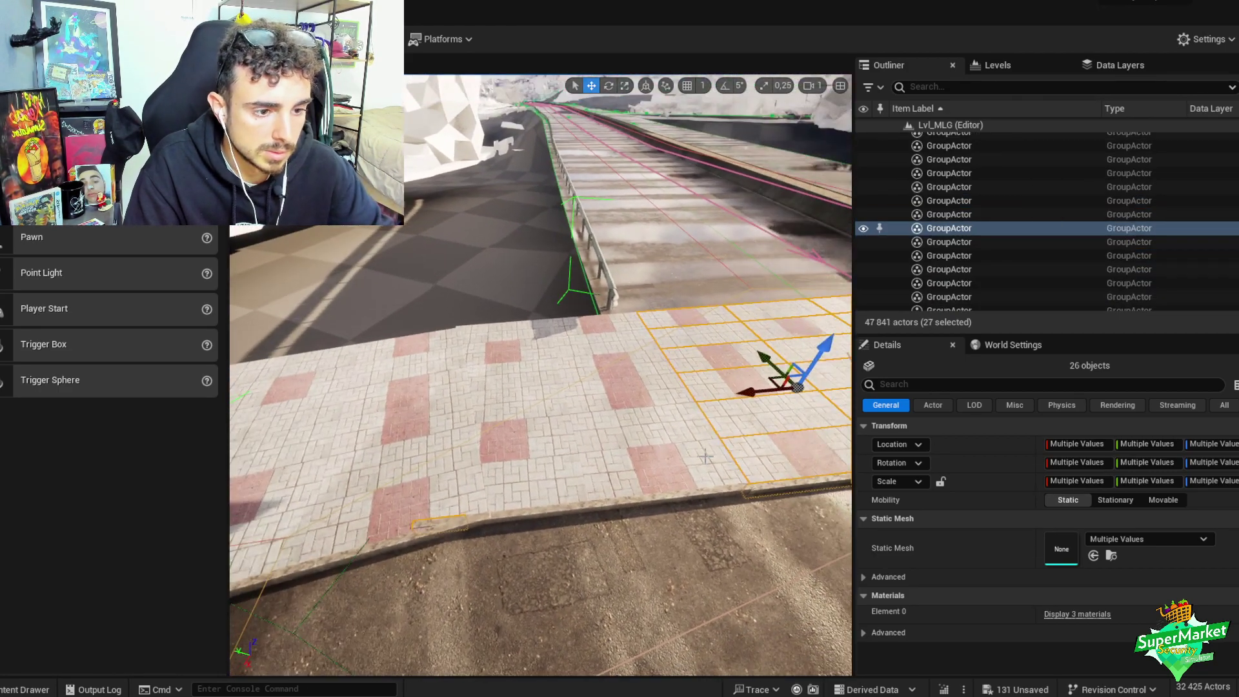
pyautogui.press('Delete')
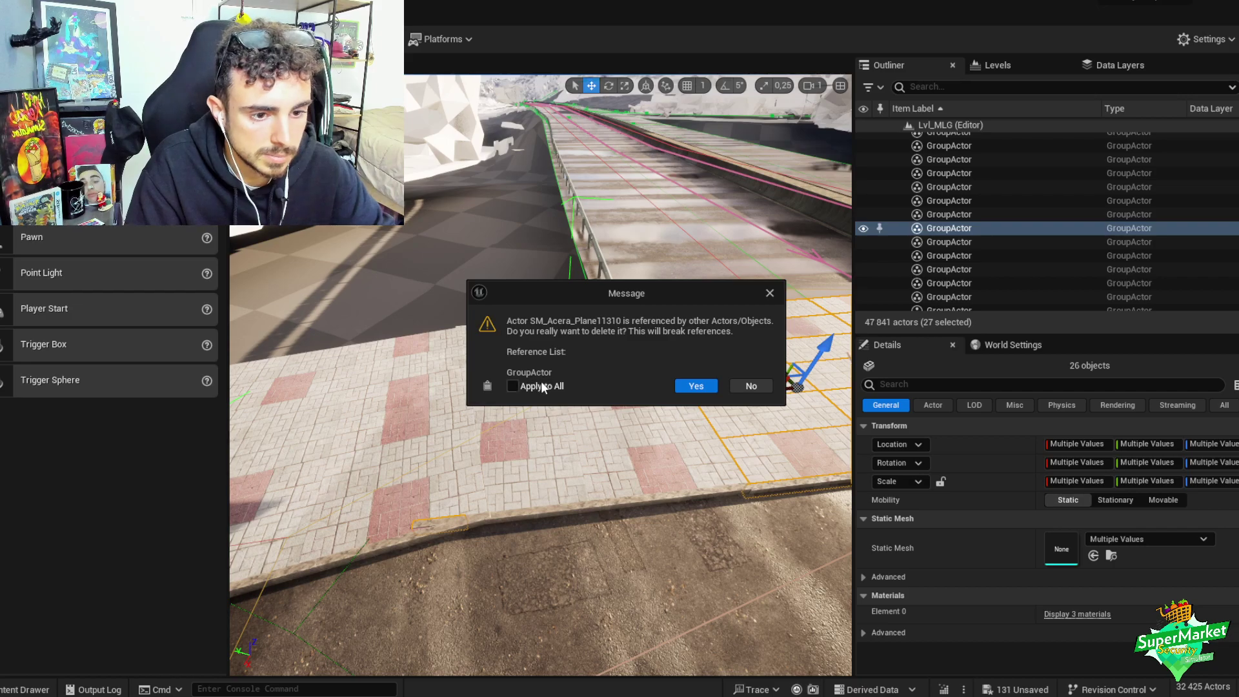
pyautogui.click(694, 386)
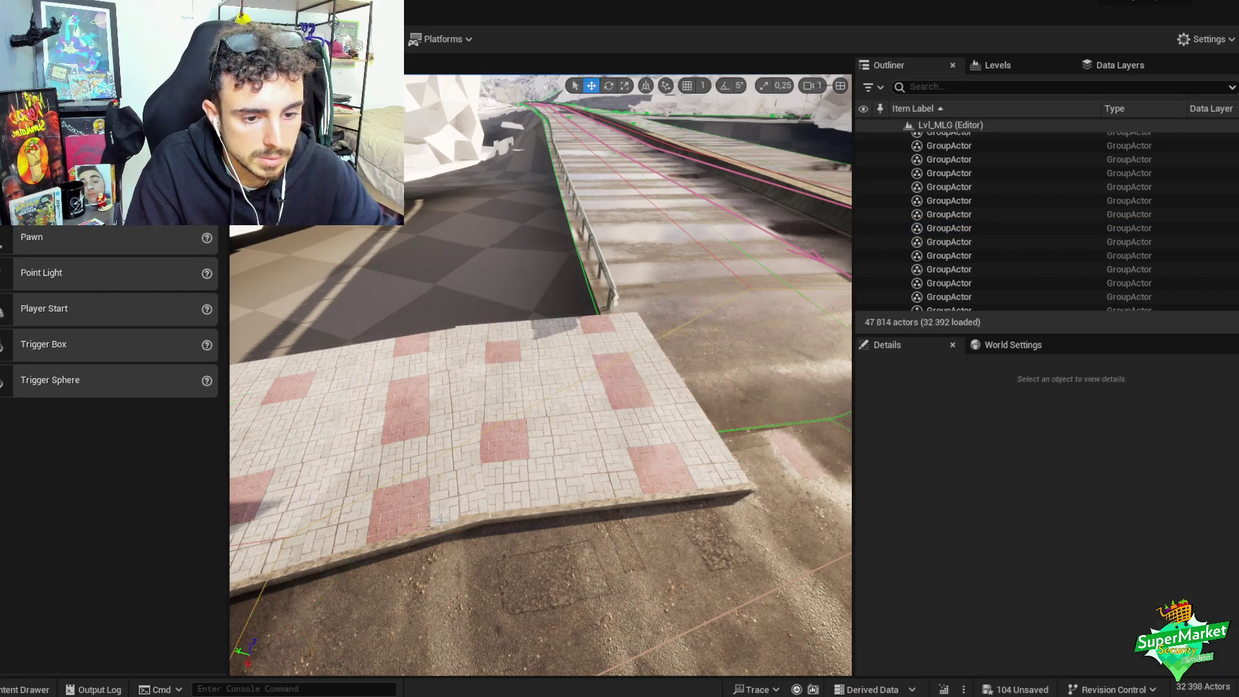
# - Try sliding curb piece N5975 (undone), then delete curb piece N5978
pyautogui.click(610, 465)
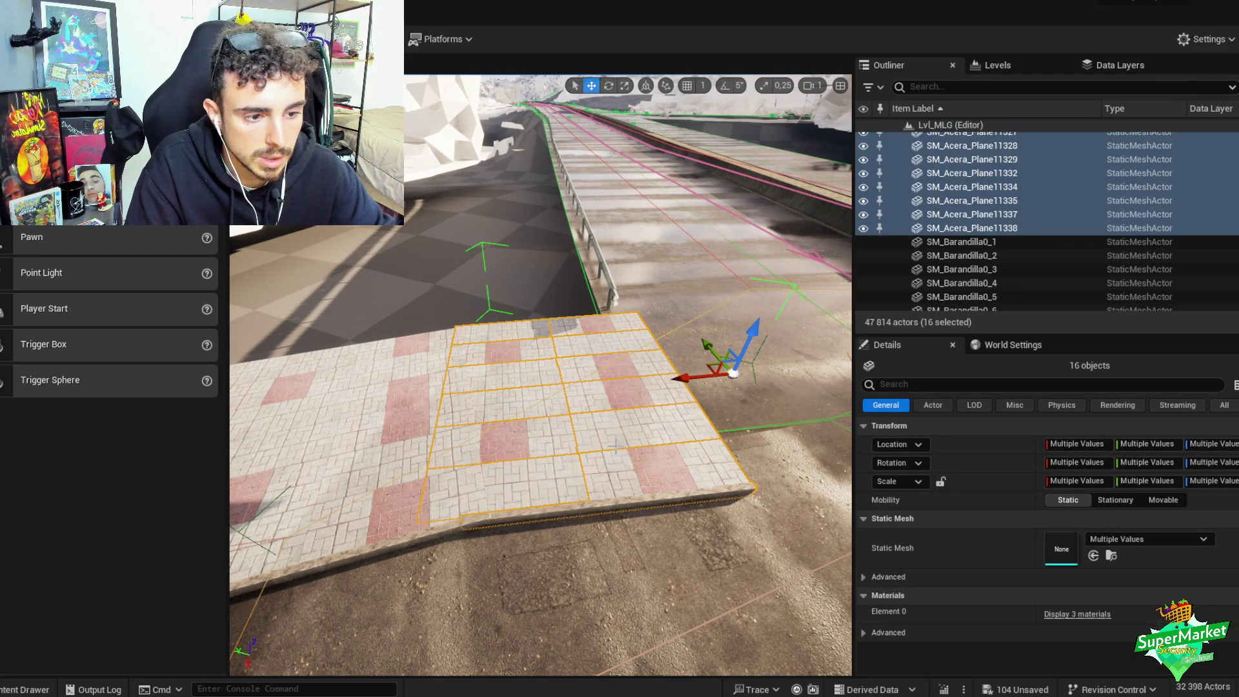
pyautogui.moveTo(616, 445); pyautogui.dragTo(484, 451, button='right')
pyautogui.click(641, 486)
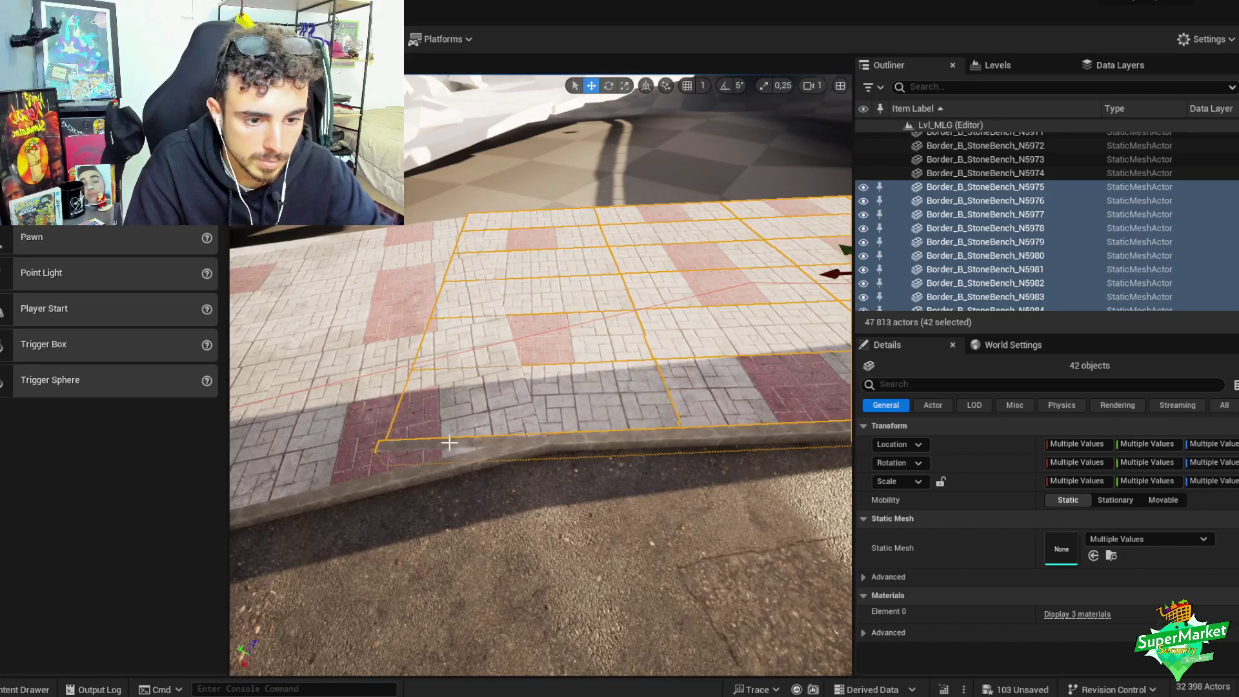
pyautogui.click(487, 444)
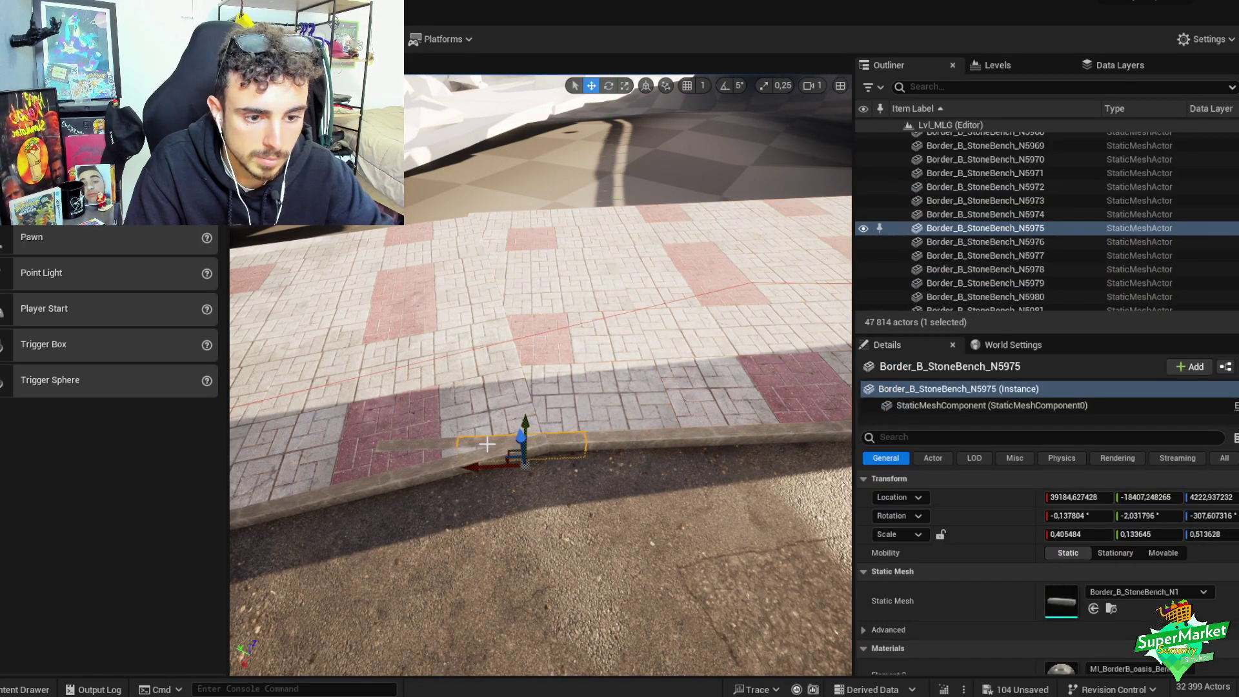
pyautogui.moveTo(524, 463); pyautogui.dragTo(551, 469)
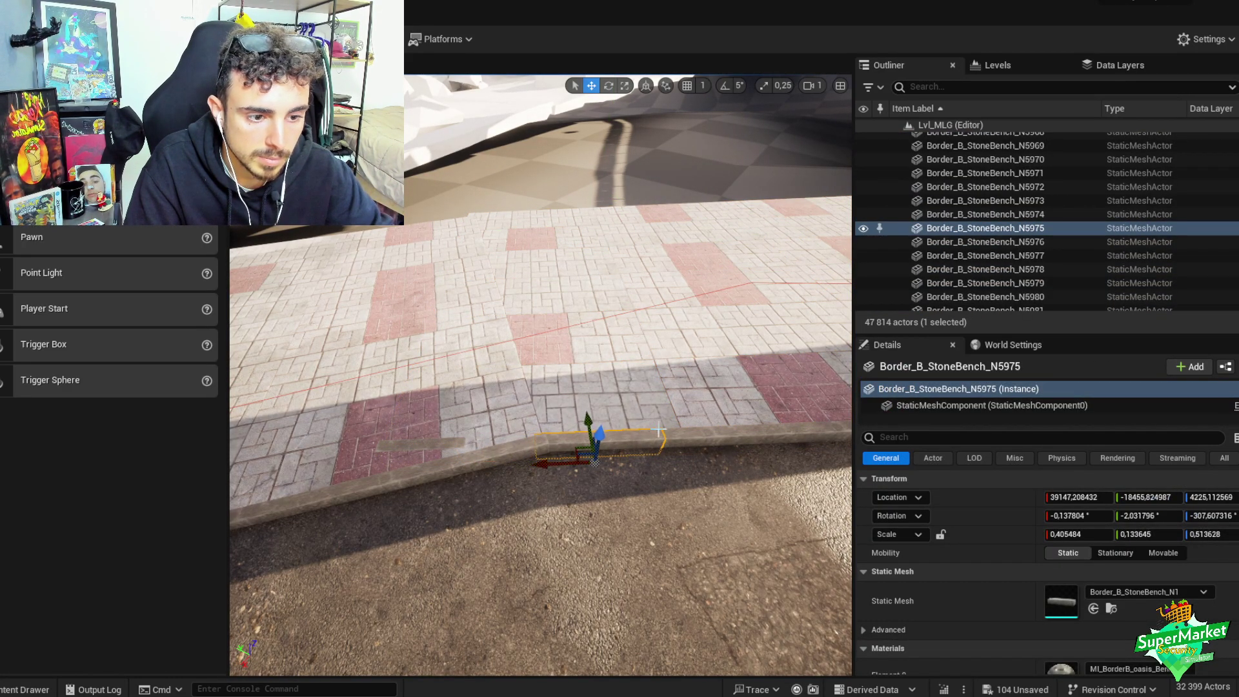
pyautogui.hotkey('ctrl', 'z')
pyautogui.hotkey('ctrl', 'z')
pyautogui.click(393, 444)
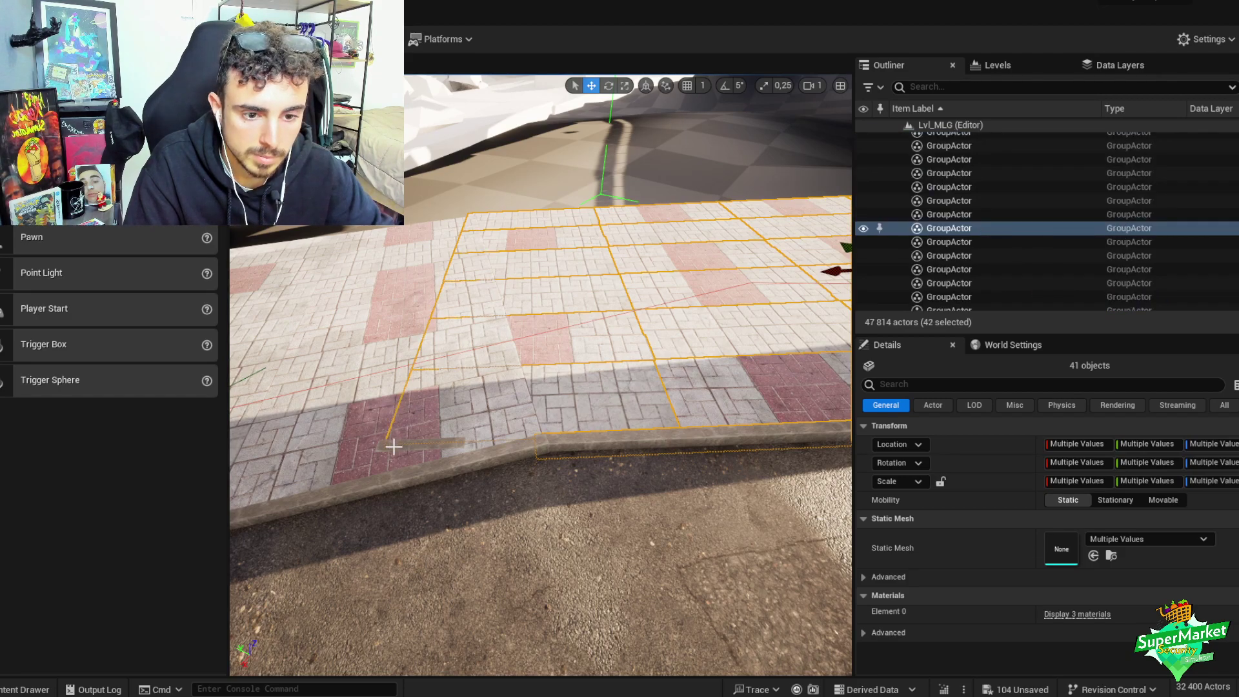
pyautogui.press('Delete')
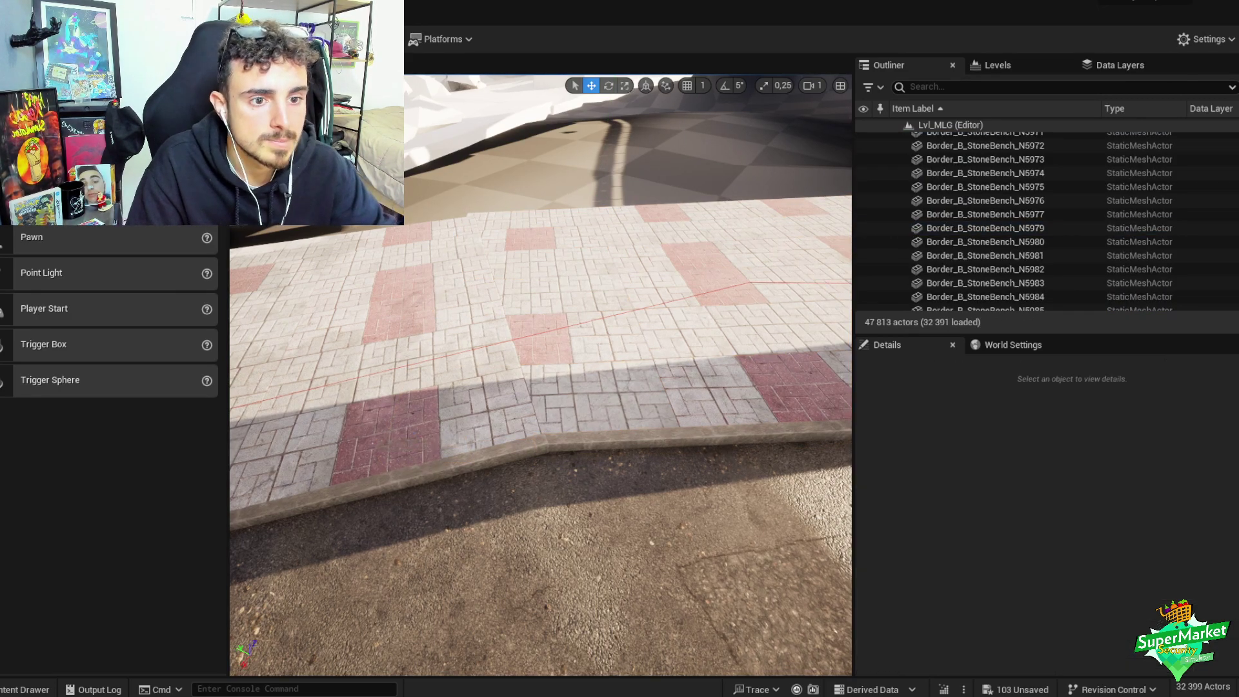
pyautogui.moveTo(386, 448); pyautogui.dragTo(386, 448, button='right')
# - Slide curb piece N5987, then undo back to the earlier sidewalk tile selection
pyautogui.click(605, 456)
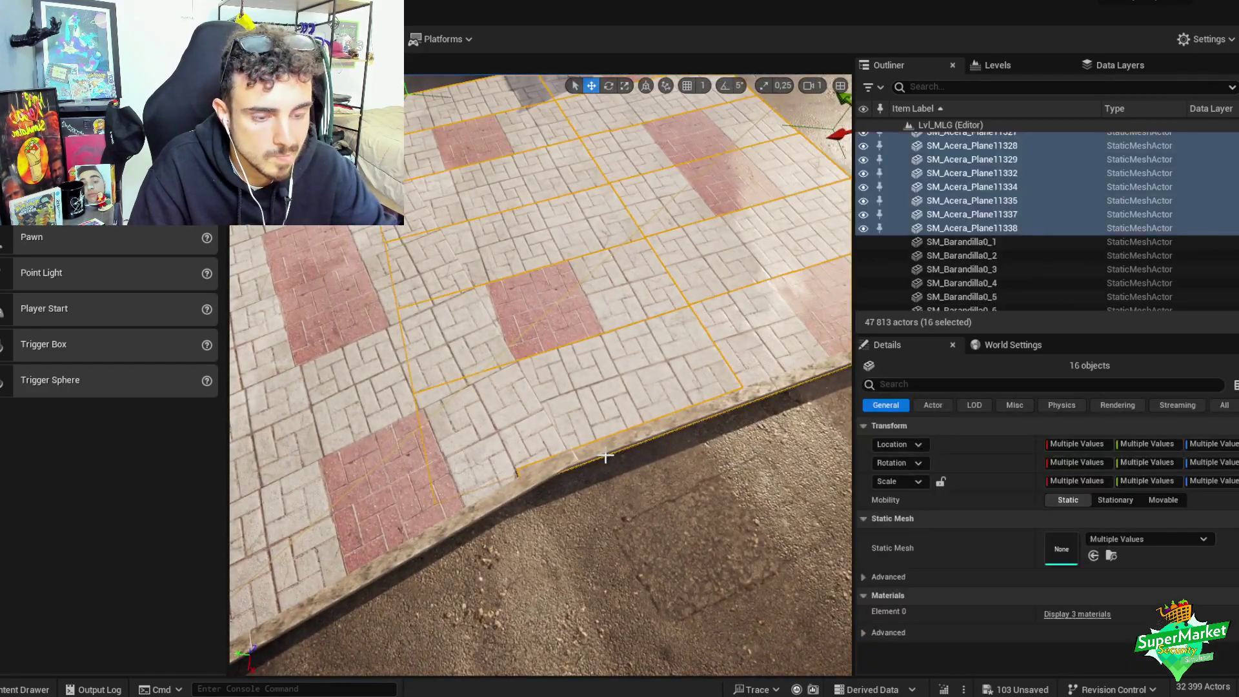
pyautogui.click(594, 452)
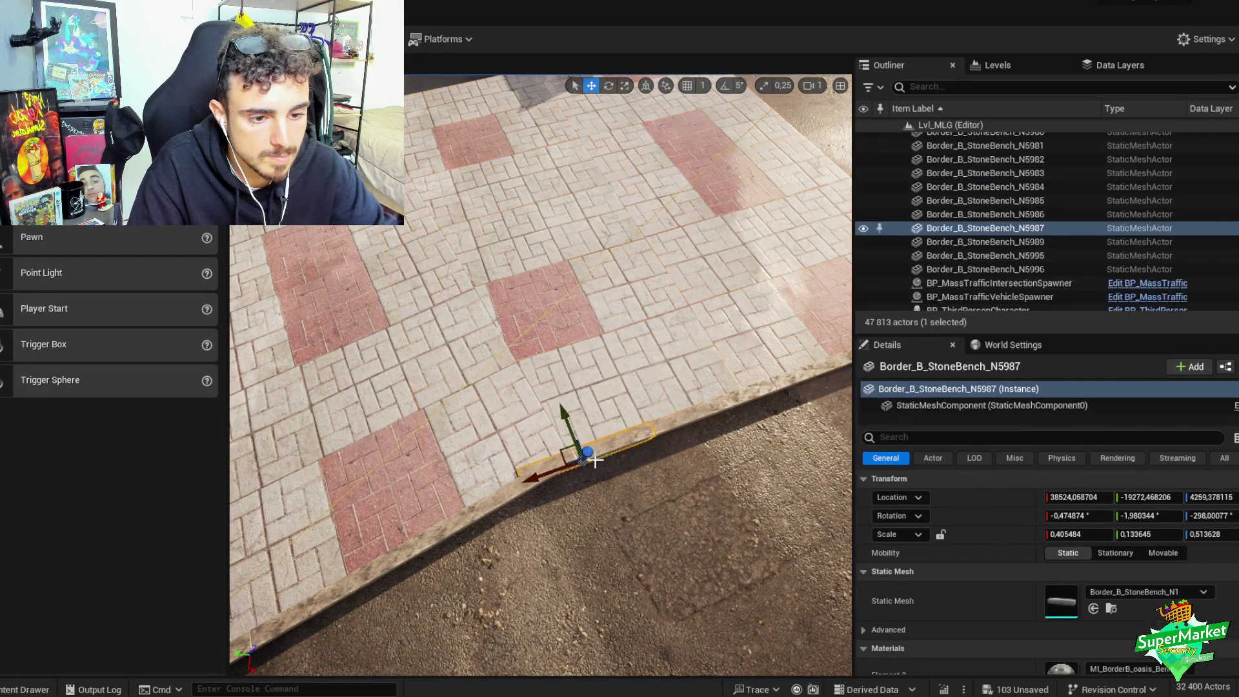
pyautogui.moveTo(548, 470); pyautogui.dragTo(577, 471)
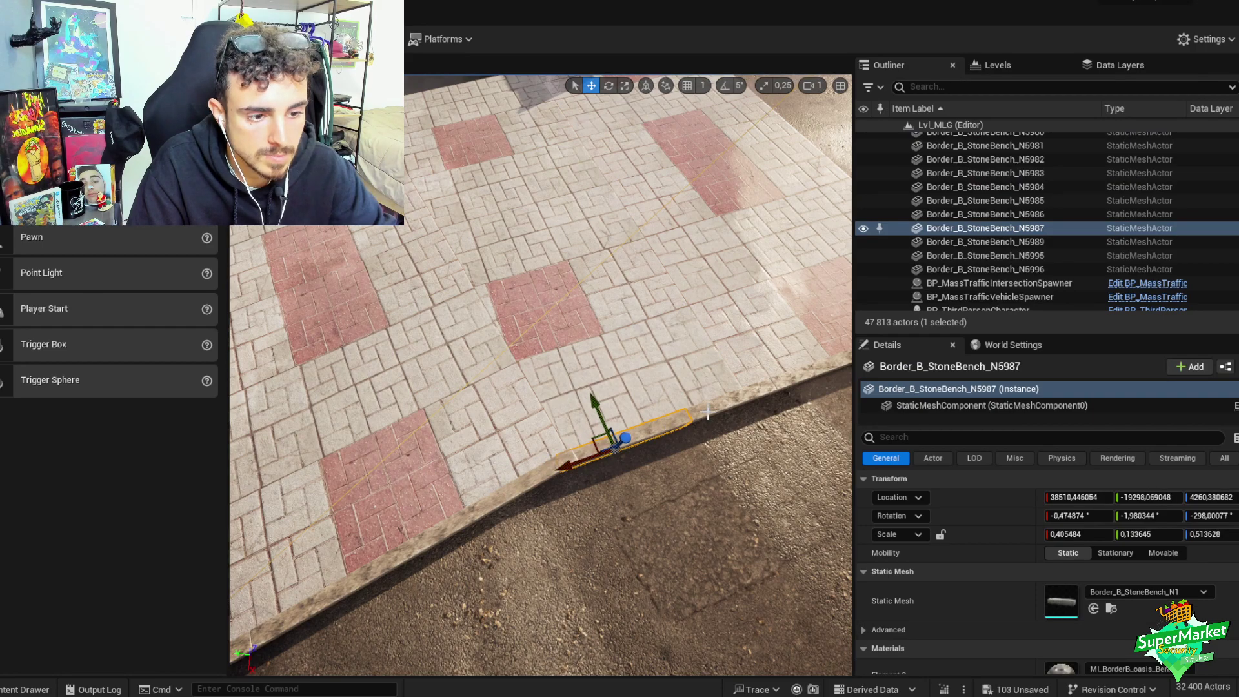
pyautogui.hotkey('ctrl', 'z')
pyautogui.hotkey('ctrl', 'g')
pyautogui.press('f')
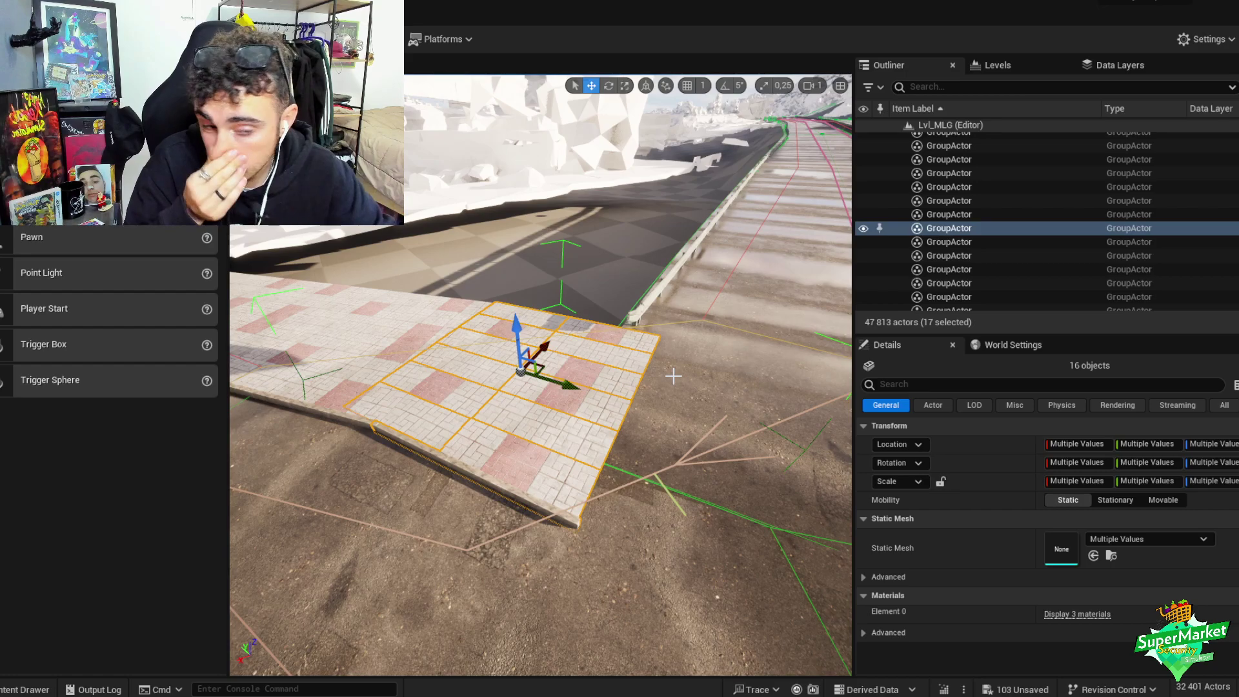
pyautogui.hotkey('ctrl', 'z')
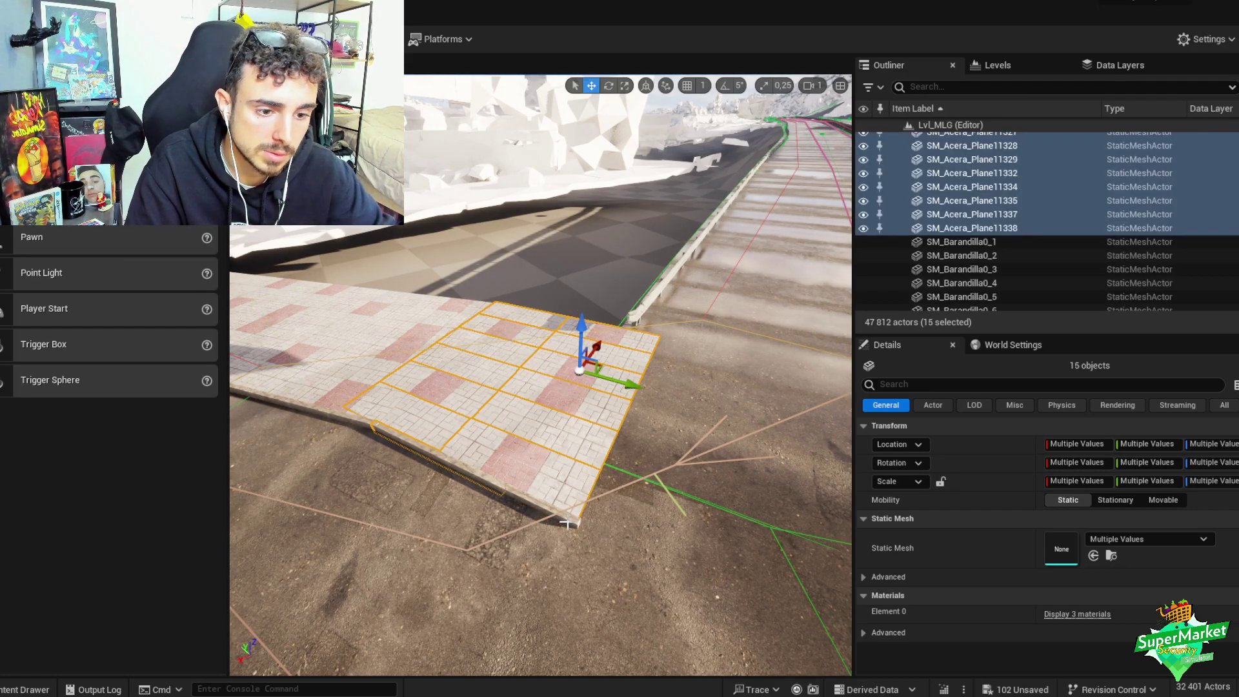
pyautogui.hotkey('ctrl', 'z')
pyautogui.hotkey('ctrl', 'z')
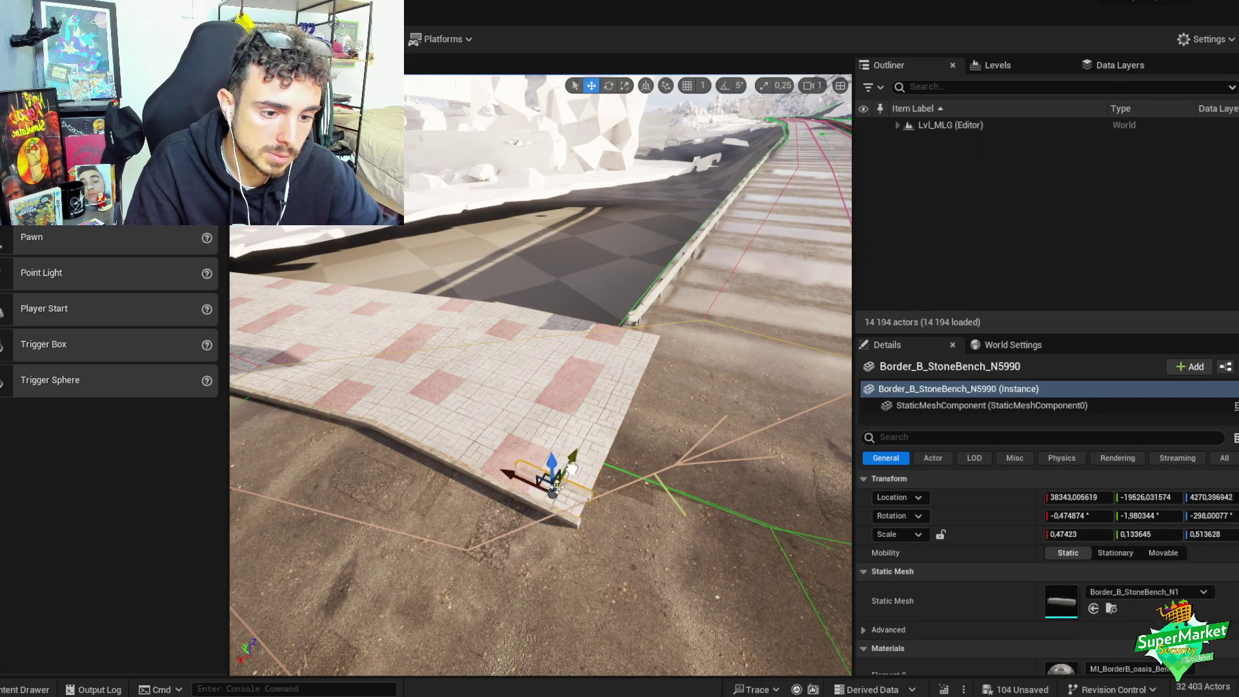
pyautogui.click(510, 496)
pyautogui.hotkey('ctrl', 'z')
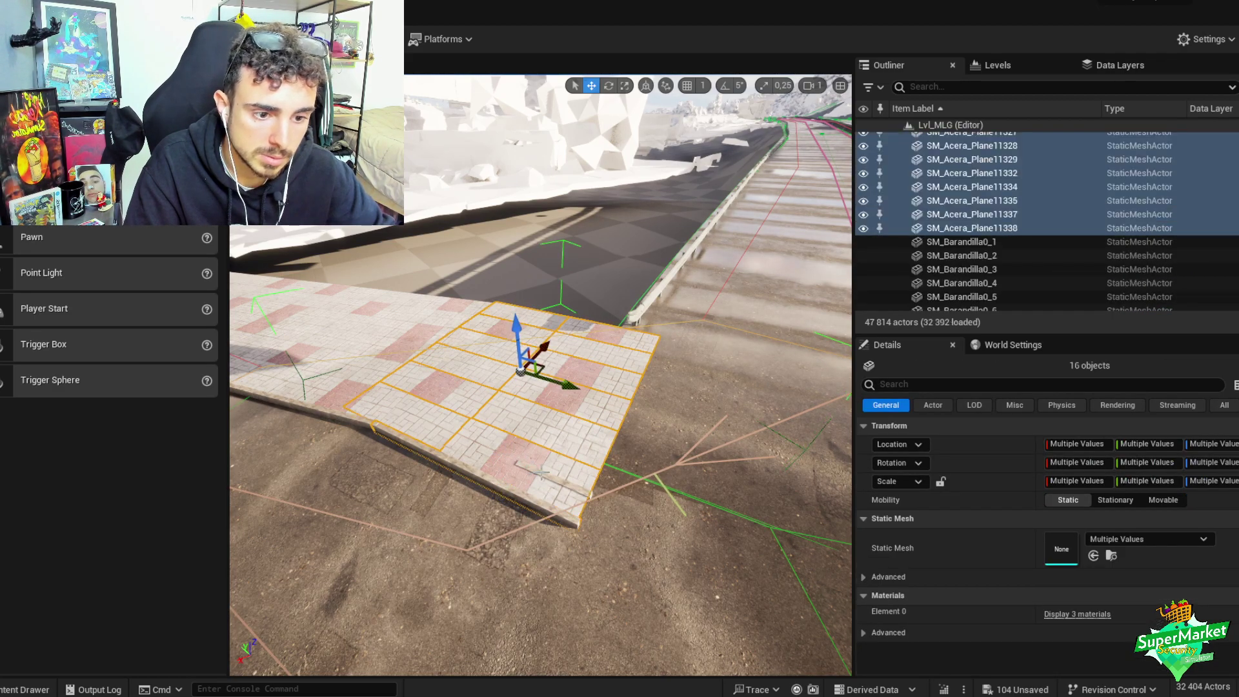
# - Rotate the stone curb piece to the slab edge, place it there and Alt-copy it along
pyautogui.click(544, 472)
pyautogui.press('f')
pyautogui.press('e')
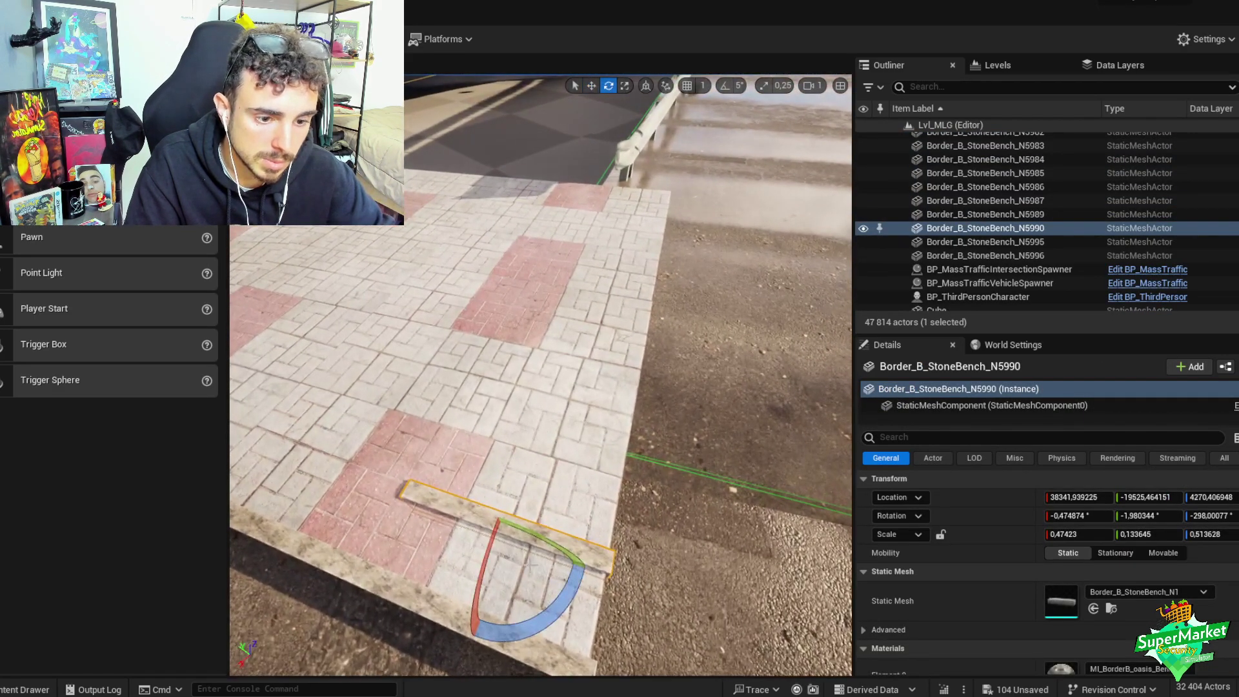
pyautogui.moveTo(517, 623); pyautogui.dragTo(271, 620)
pyautogui.press('w')
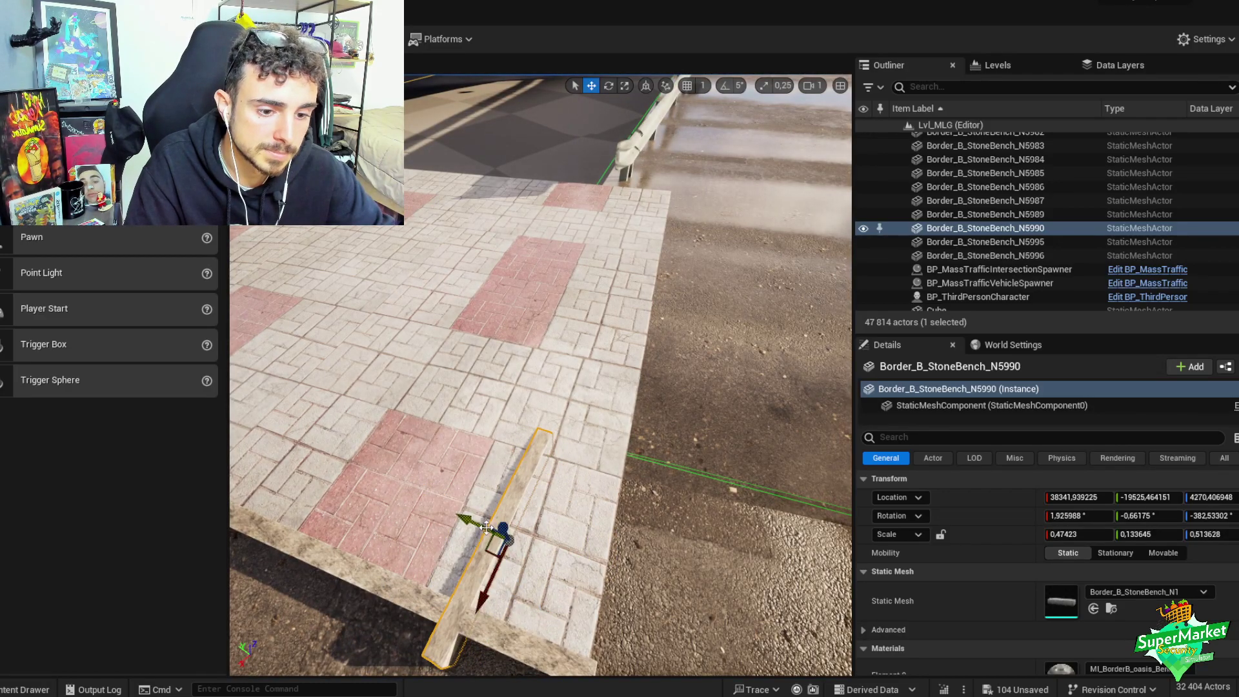
pyautogui.moveTo(486, 528); pyautogui.dragTo(581, 510)
pyautogui.moveTo(420, 554)
pyautogui.mouseDown(button='right')
pyautogui.moveTo(362, 554)
pyautogui.moveTo(420, 553)
pyautogui.mouseUp(button='right')
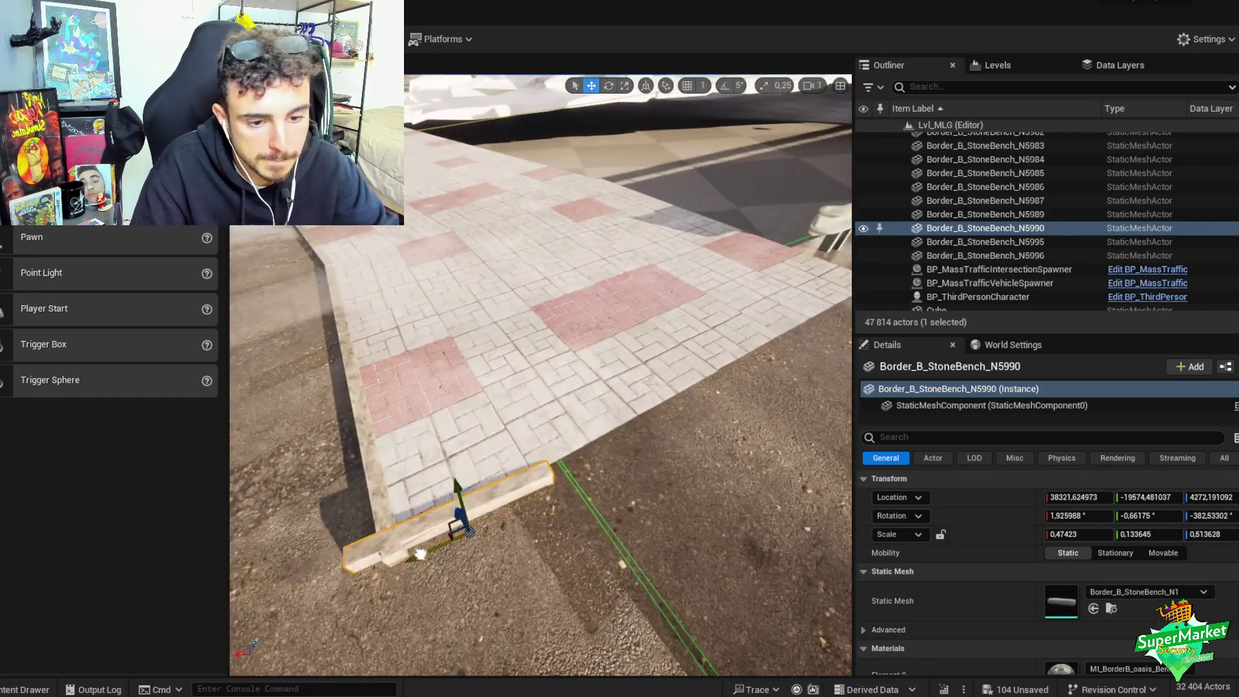
pyautogui.keyDown('alt'); pyautogui.moveTo(420, 554); pyautogui.dragTo(607, 528); pyautogui.keyUp('alt')
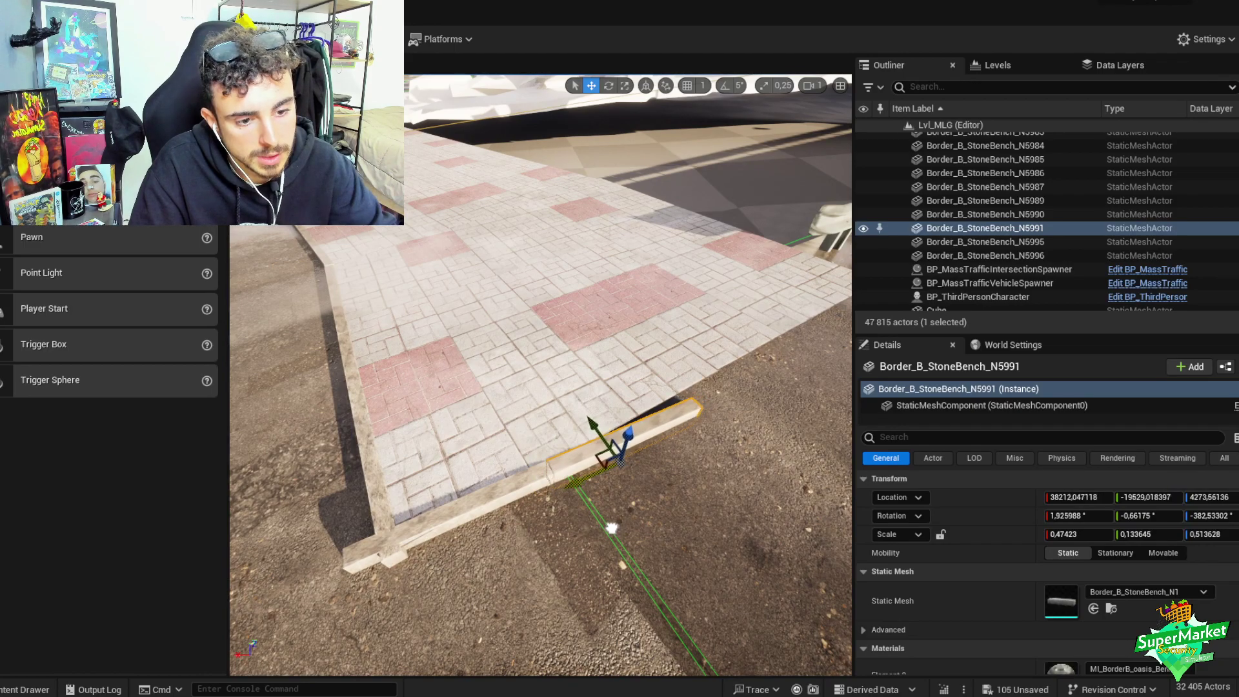
# - Copy the pair of curb pieces further along and tilt the row to match the slab
pyautogui.keyDown('ctrl'); pyautogui.click(546, 493); pyautogui.keyUp('ctrl')
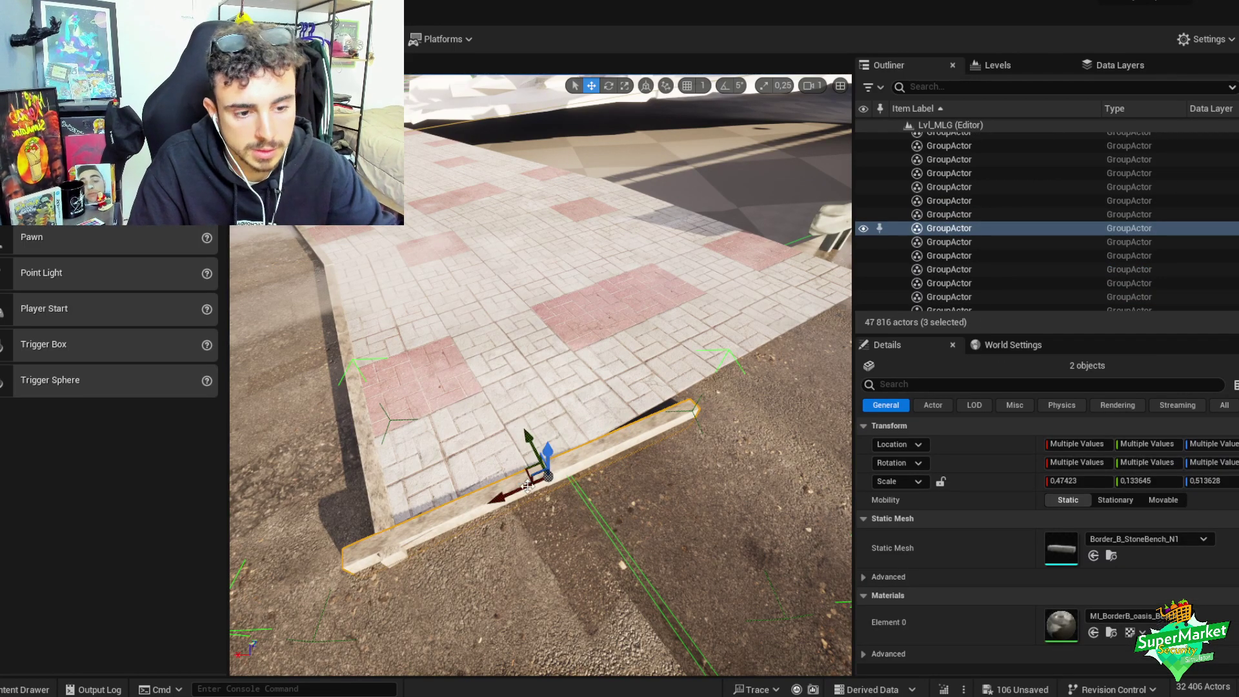
pyautogui.keyDown('alt'); pyautogui.moveTo(581, 495); pyautogui.dragTo(791, 397); pyautogui.keyUp('alt')
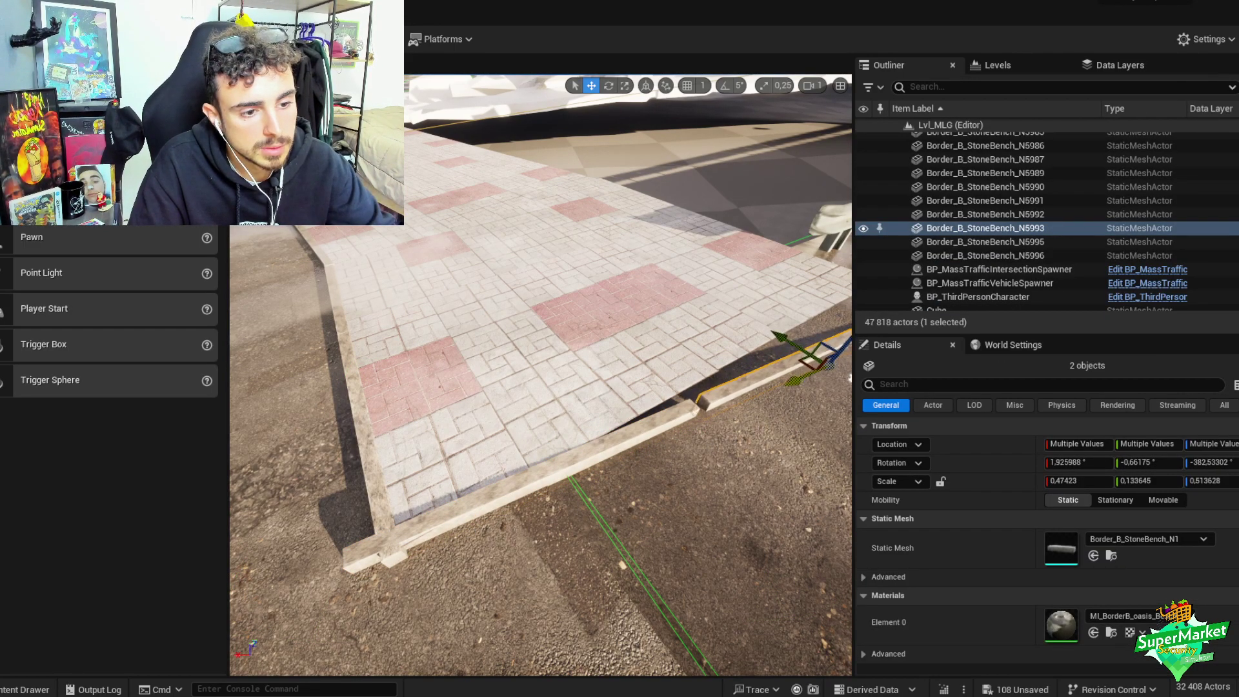
pyautogui.keyDown('ctrl'); pyautogui.click(585, 416); pyautogui.keyUp('ctrl')
pyautogui.hotkey('ctrl', 'g')
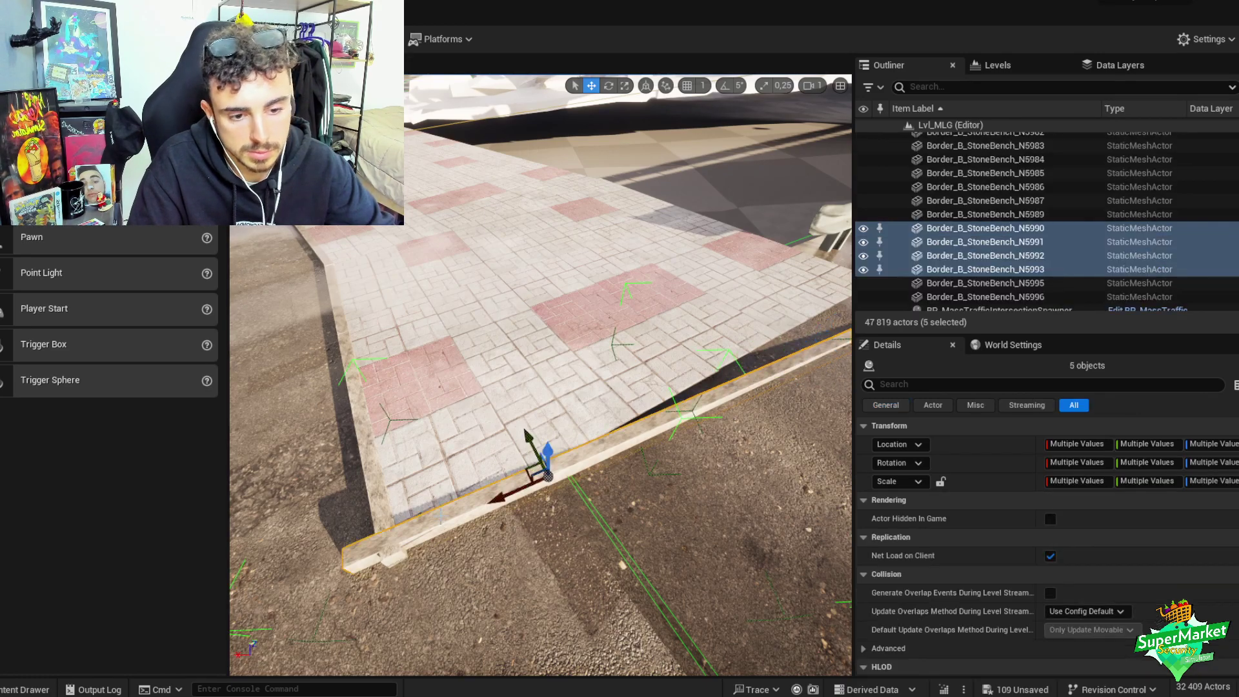
pyautogui.hotkey('shift', 'g')
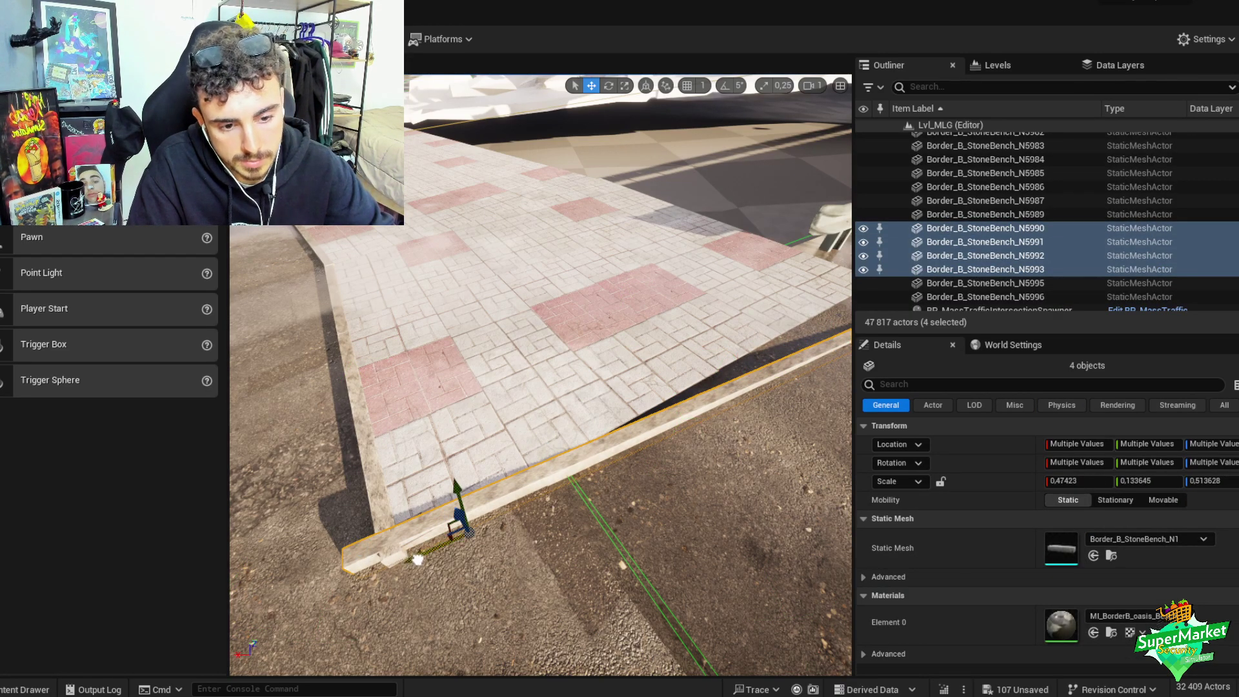
pyautogui.press('e')
pyautogui.keyDown('alt'); pyautogui.moveTo(568, 568); pyautogui.dragTo(568, 504); pyautogui.keyUp('alt')
pyautogui.moveTo(494, 479); pyautogui.dragTo(588, 438)
pyautogui.press('w')
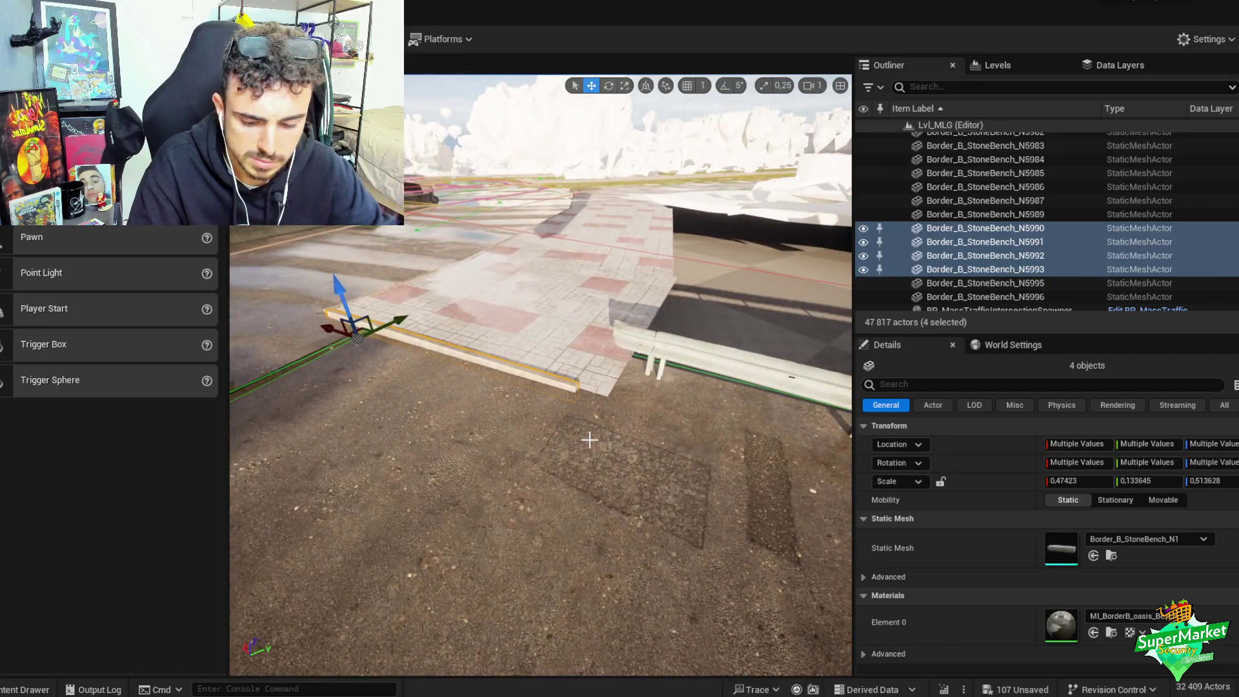
# - Copy the last curb piece further along the edge, then undo the misplaced copy
pyautogui.click(564, 391)
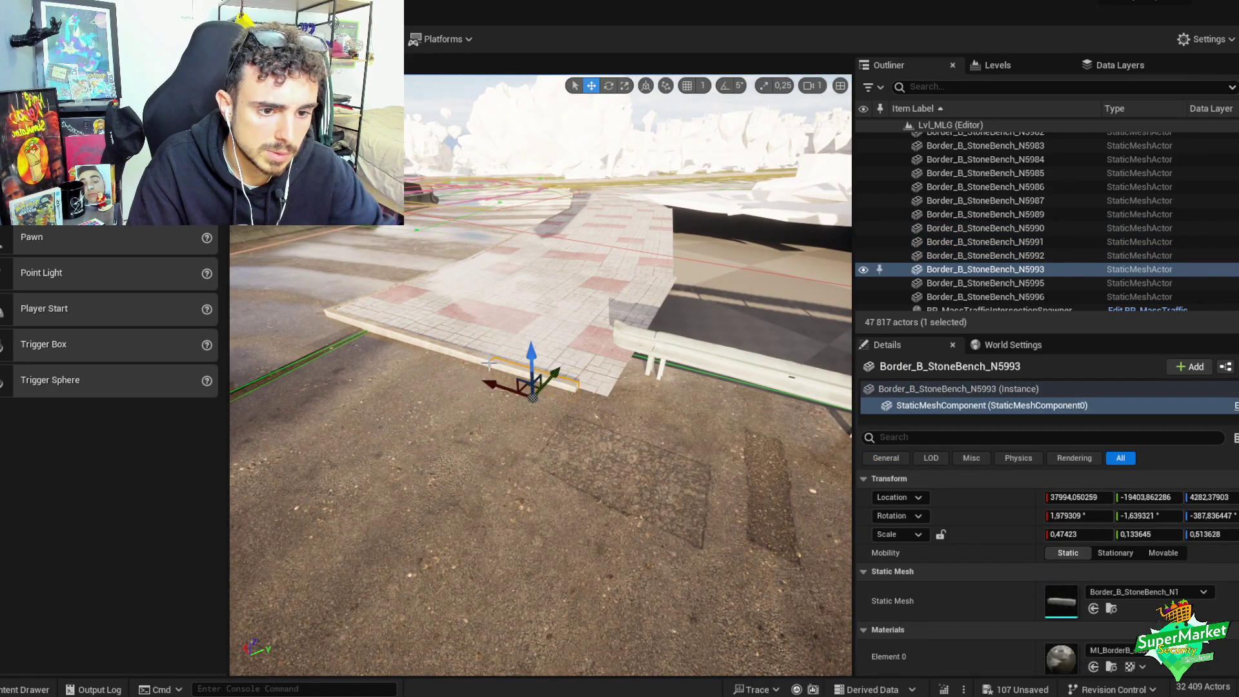
pyautogui.keyDown('alt'); pyautogui.moveTo(517, 383); pyautogui.dragTo(575, 411); pyautogui.keyUp('alt')
pyautogui.hotkey('ctrl', 'z')
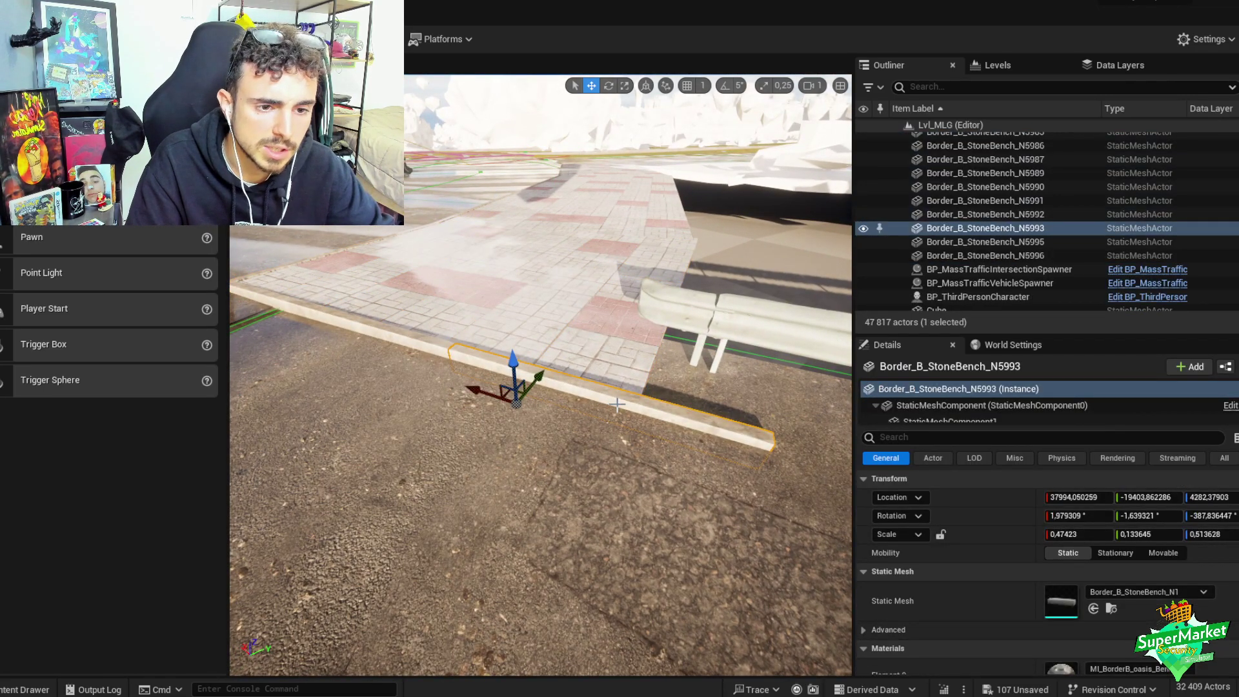
pyautogui.hotkey('ctrl', 'z')
pyautogui.hotkey('ctrl', 'z')
pyautogui.hotkey('ctrl', 'z')
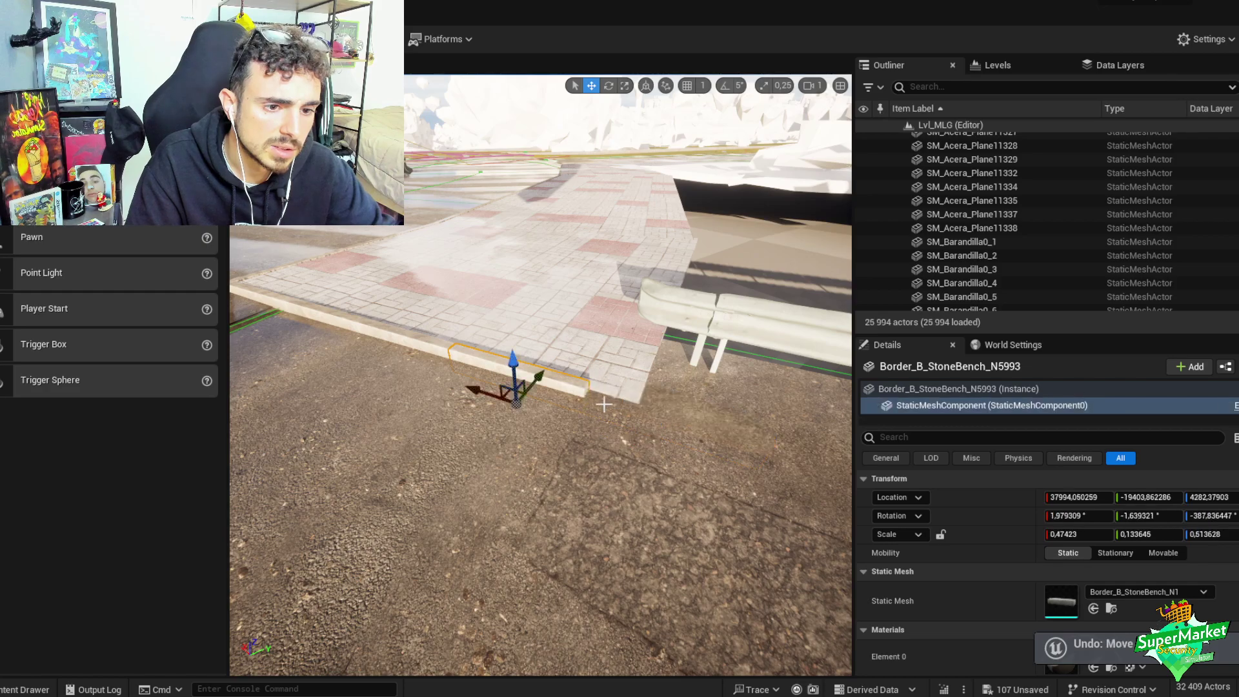
# - Copy the bench curb to the slab corner and turn a copy -90° along the side
pyautogui.hotkey('ctrl', 'z')
pyautogui.hotkey('ctrl', 'z')
pyautogui.hotkey('ctrl', 'z')
pyautogui.hotkey('ctrl', 'z')
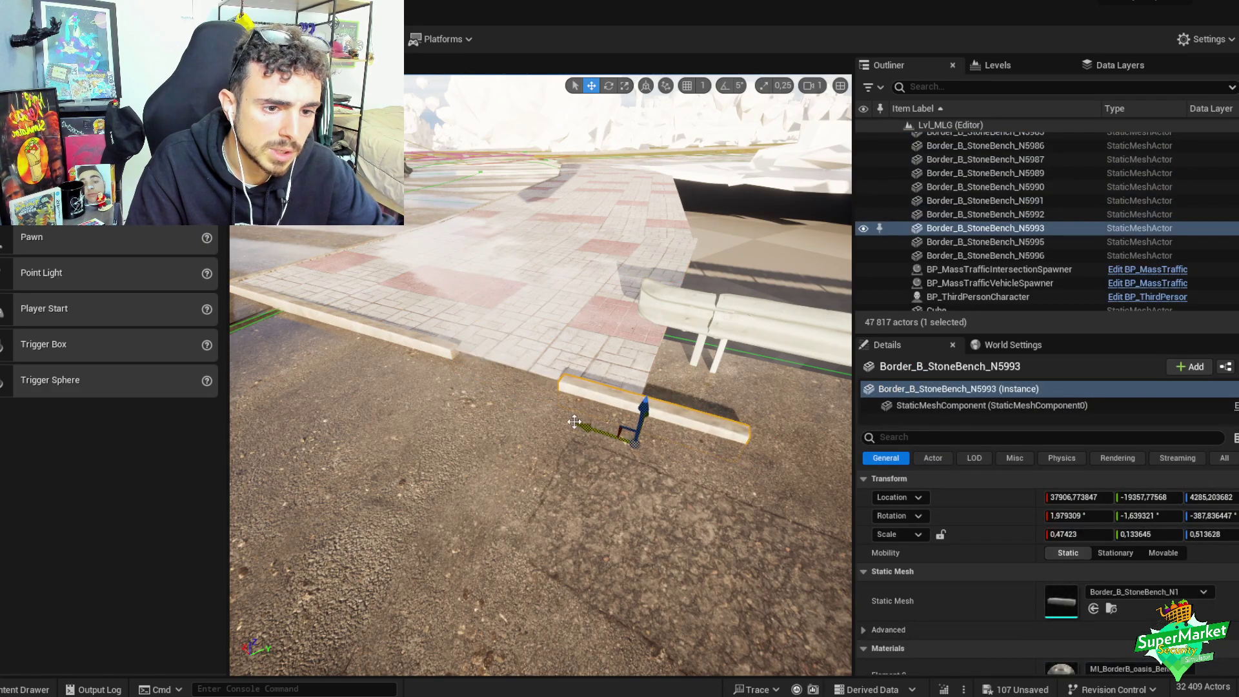
pyautogui.keyDown('alt'); pyautogui.moveTo(575, 421); pyautogui.dragTo(616, 422); pyautogui.keyUp('alt')
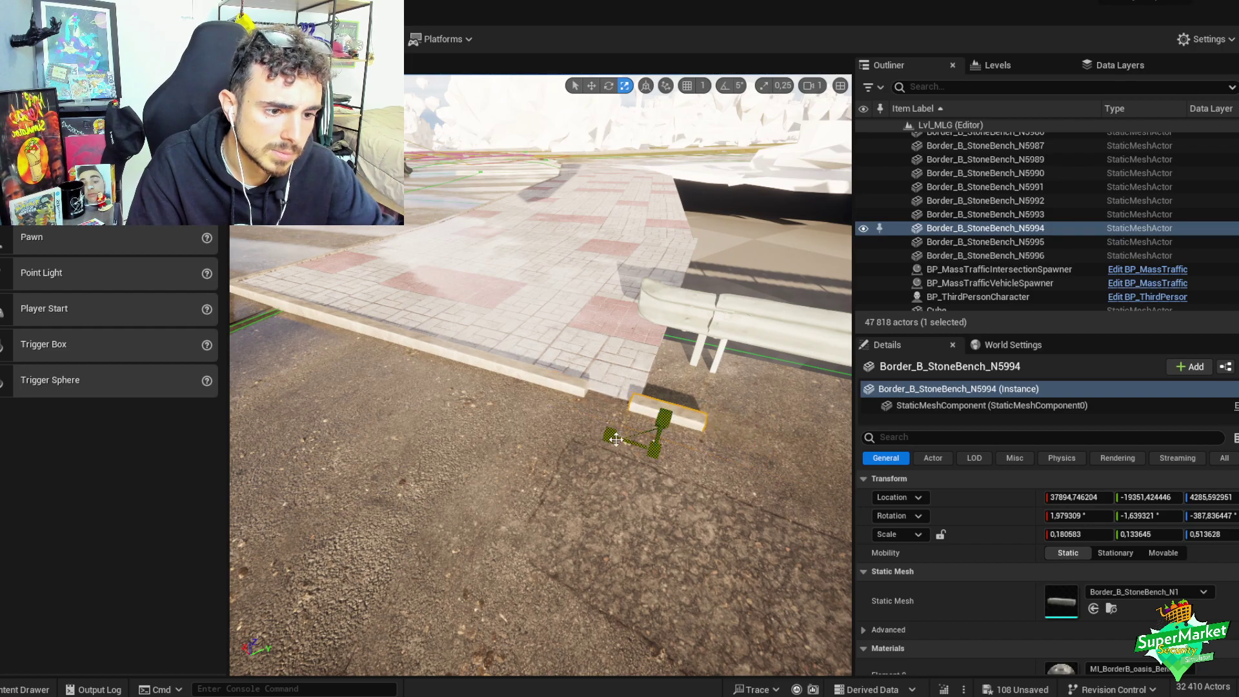
pyautogui.click(550, 363)
pyautogui.moveTo(550, 364); pyautogui.dragTo(503, 366, button='right')
pyautogui.keyDown('alt'); pyautogui.moveTo(489, 359); pyautogui.dragTo(545, 475); pyautogui.keyUp('alt')
pyautogui.press('e')
pyautogui.moveTo(497, 515); pyautogui.dragTo(455, 457)
pyautogui.press('w')
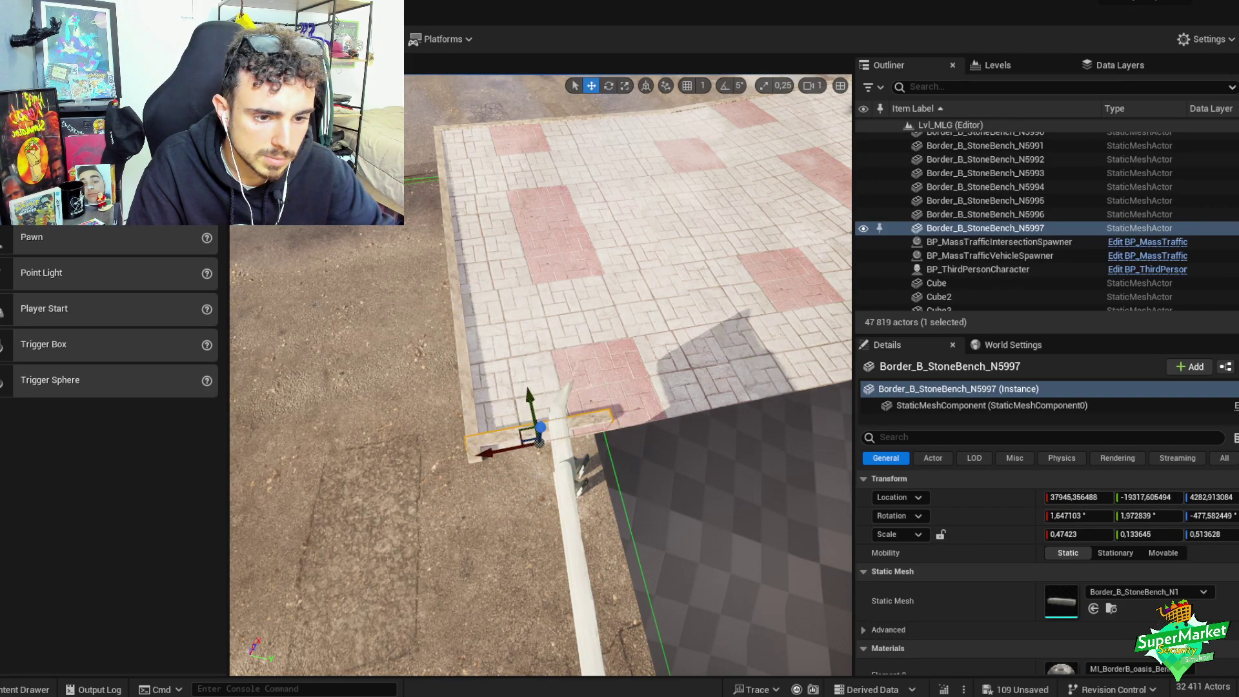
pyautogui.moveTo(559, 440)
pyautogui.mouseDown(button='right')
pyautogui.moveTo(555, 413)
pyautogui.moveTo(559, 439)
pyautogui.mouseUp(button='right')
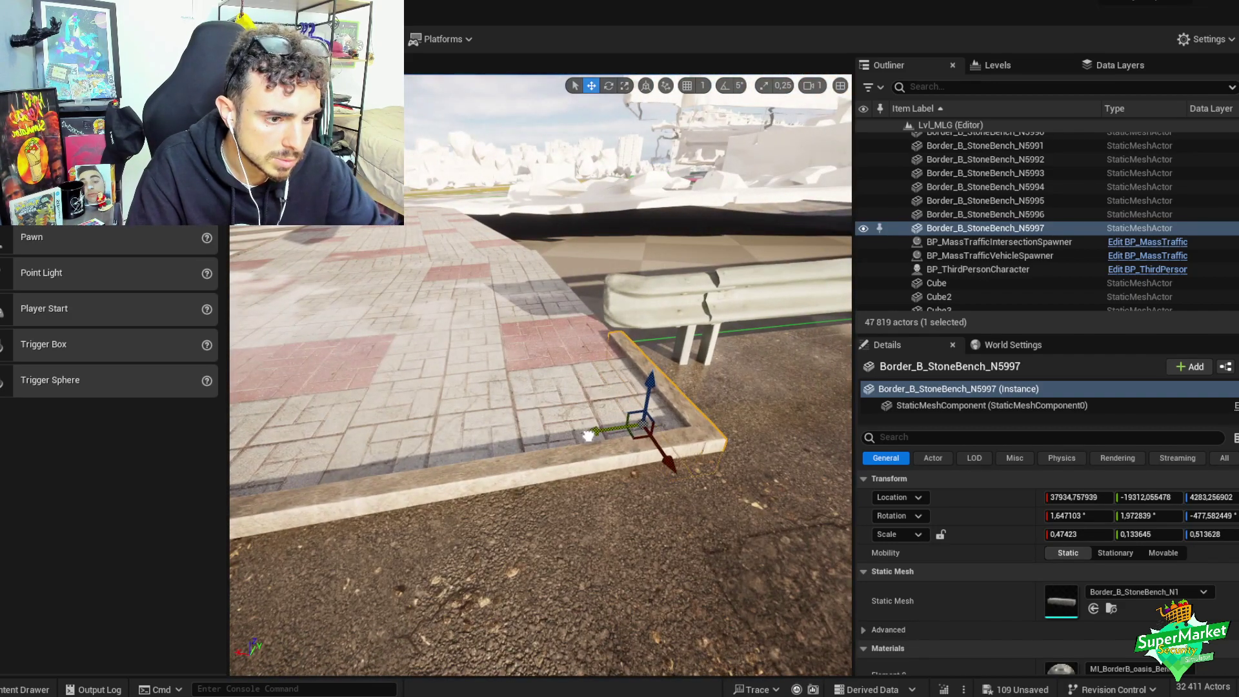
pyautogui.moveTo(588, 435)
pyautogui.mouseDown()
pyautogui.moveTo(550, 440)
pyautogui.moveTo(594, 416)
pyautogui.mouseUp()
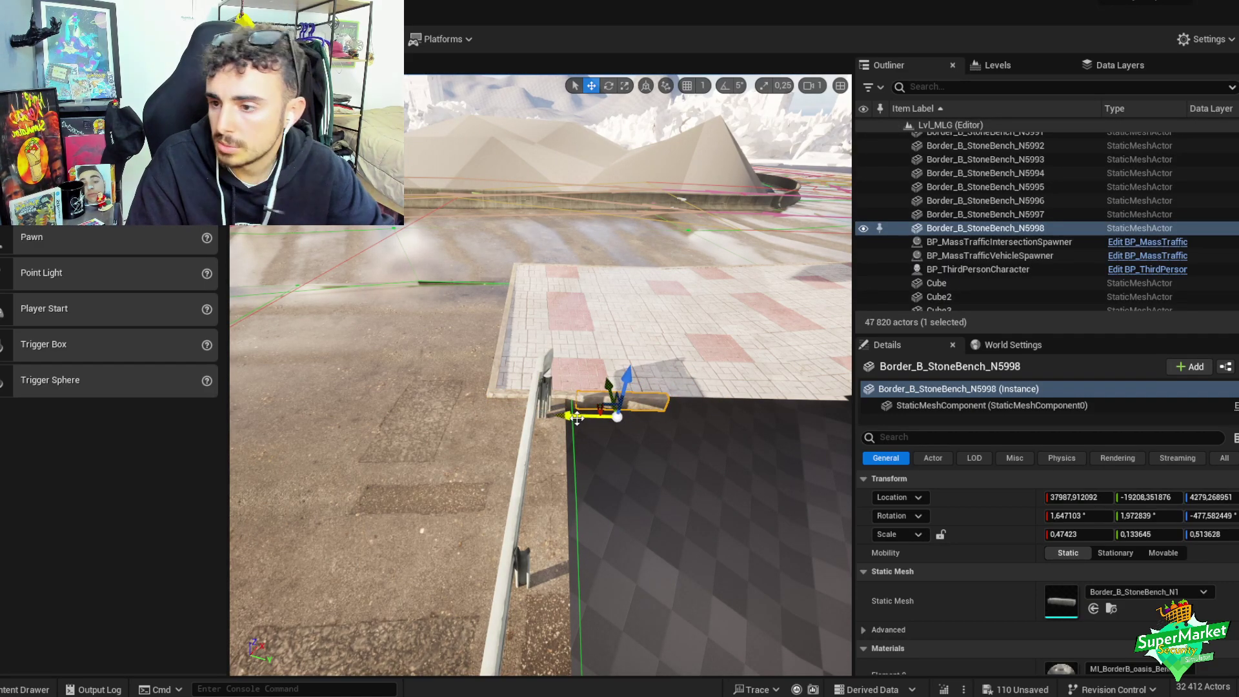
pyautogui.keyDown('alt'); pyautogui.moveTo(559, 404); pyautogui.dragTo(686, 390); pyautogui.keyUp('alt')
# - Select the 23 SM_Acera sidewalk tiles of the slab and group them
pyautogui.keyDown('ctrl'); pyautogui.click(707, 439); pyautogui.keyUp('ctrl')
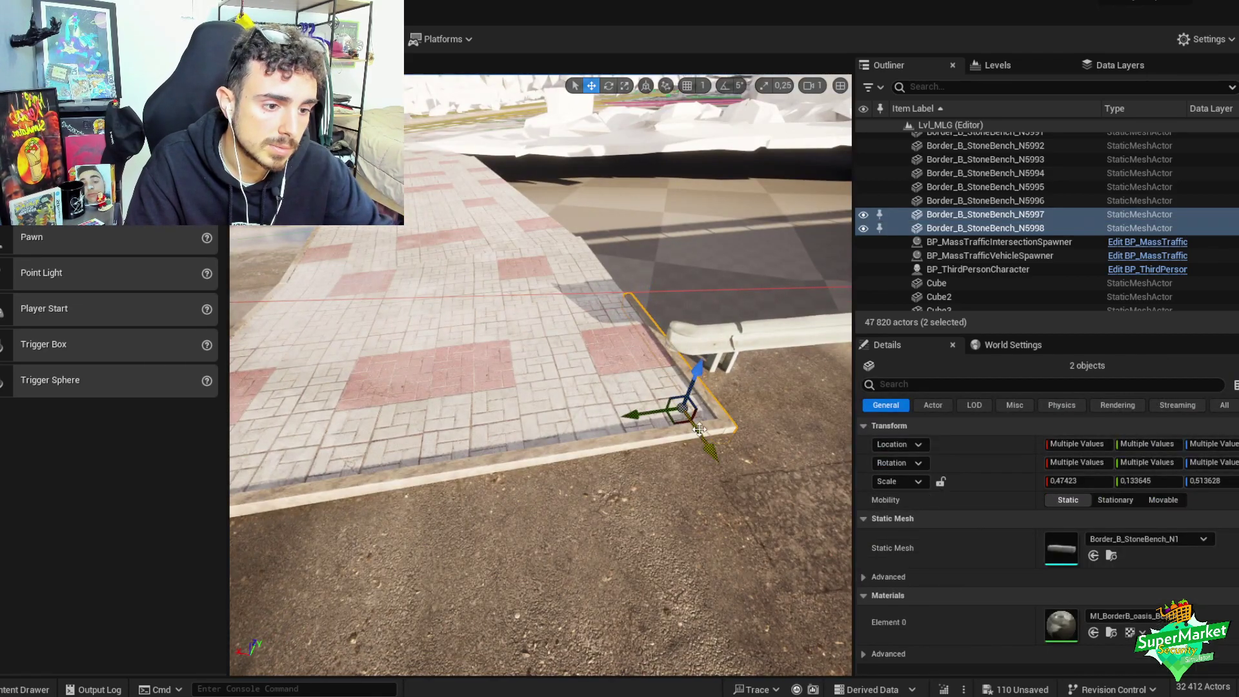
pyautogui.keyDown('ctrl'); pyautogui.click(684, 446); pyautogui.keyUp('ctrl')
pyautogui.keyDown('alt'); pyautogui.moveTo(684, 446); pyautogui.dragTo(643, 367); pyautogui.keyUp('alt')
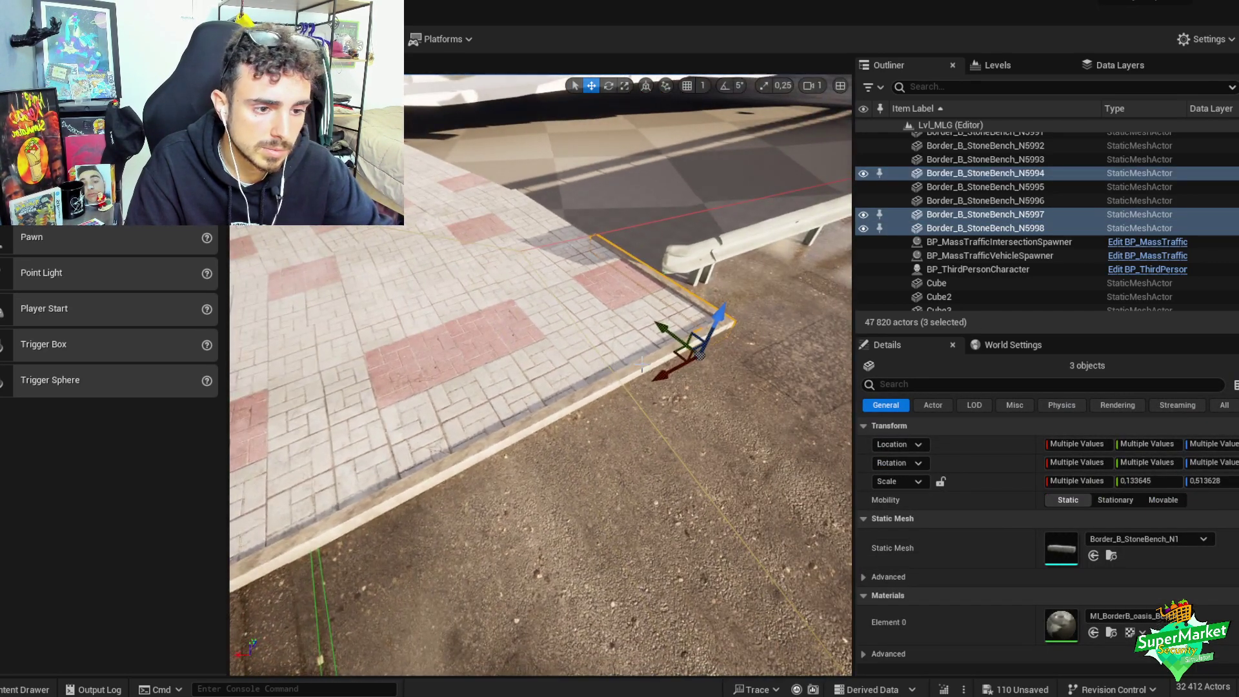
pyautogui.click(536, 411)
pyautogui.hotkey('ctrl', 'z')
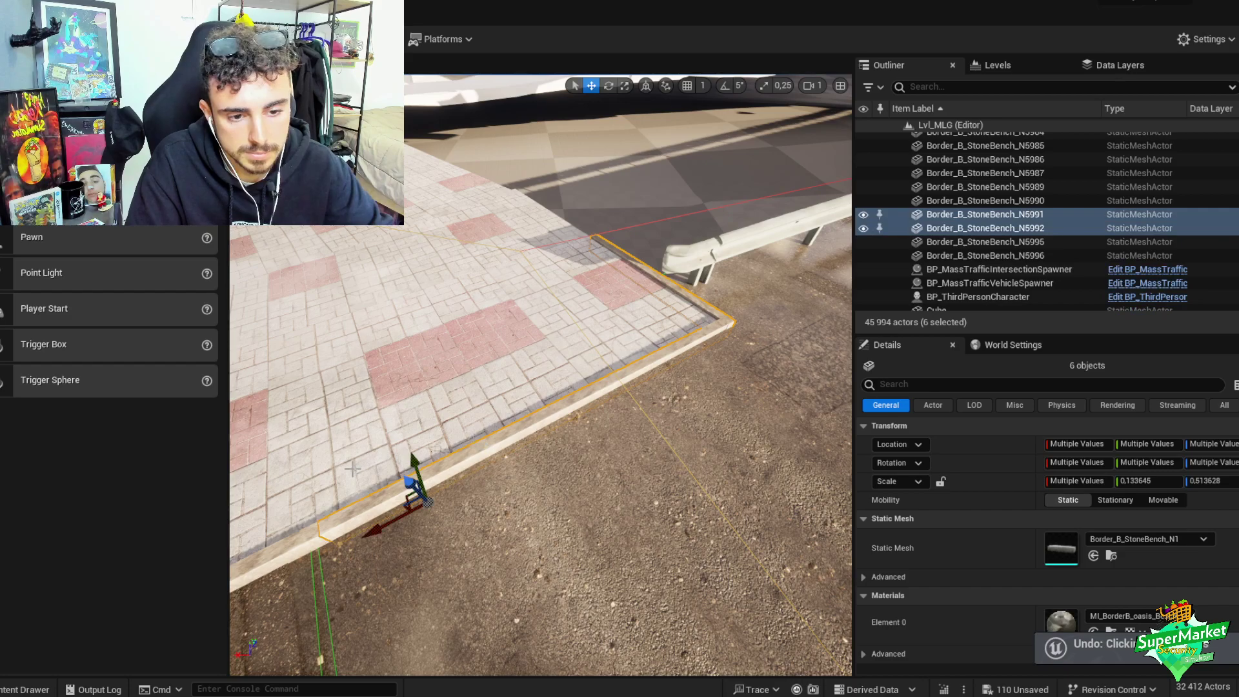
pyautogui.keyDown('alt'); pyautogui.moveTo(353, 469); pyautogui.dragTo(366, 467); pyautogui.keyUp('alt')
pyautogui.click(361, 431)
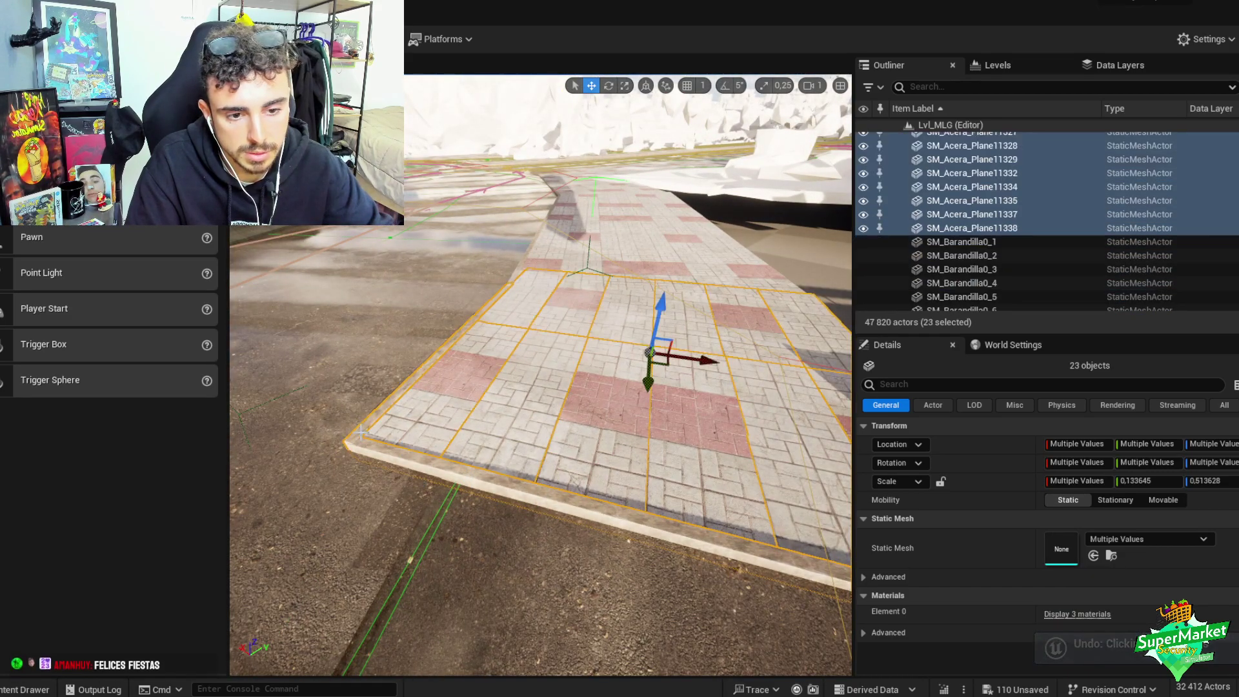
pyautogui.hotkey('ctrl', 'g')
pyautogui.keyDown('alt'); pyautogui.moveTo(514, 399); pyautogui.dragTo(388, 466); pyautogui.keyUp('alt')
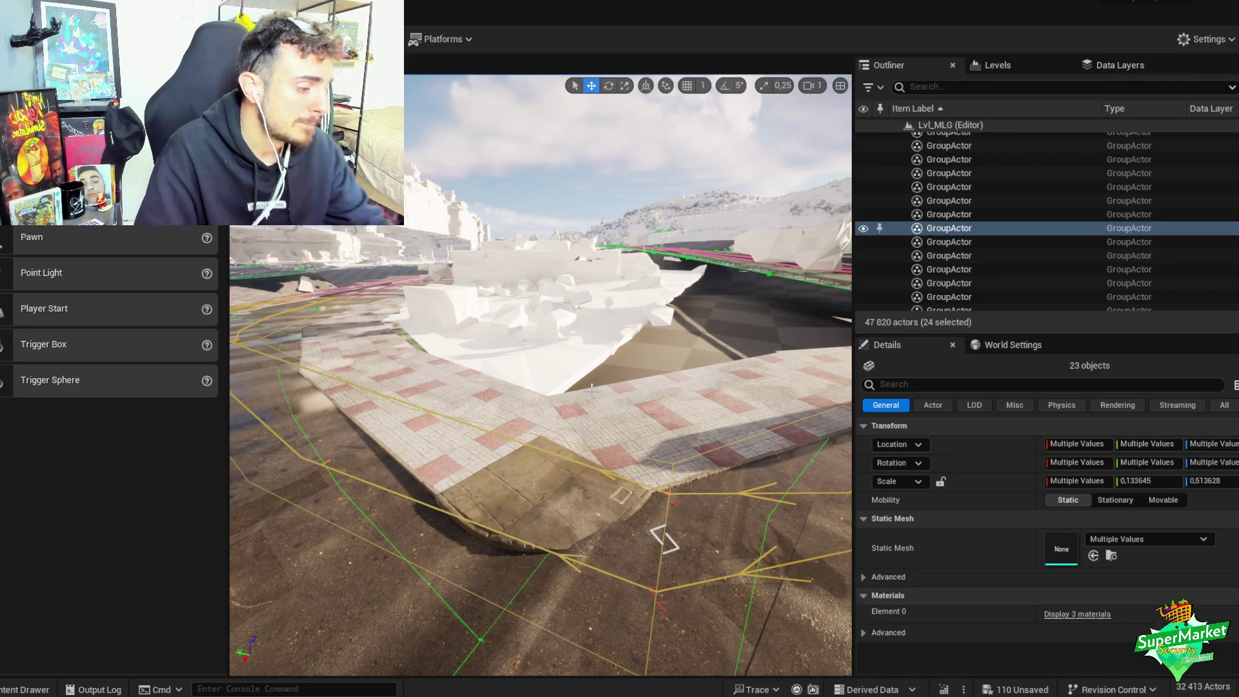
pyautogui.moveTo(474, 418)
pyautogui.mouseDown(button='right')
pyautogui.moveTo(464, 381)
pyautogui.moveTo(465, 413)
pyautogui.mouseUp(button='right')
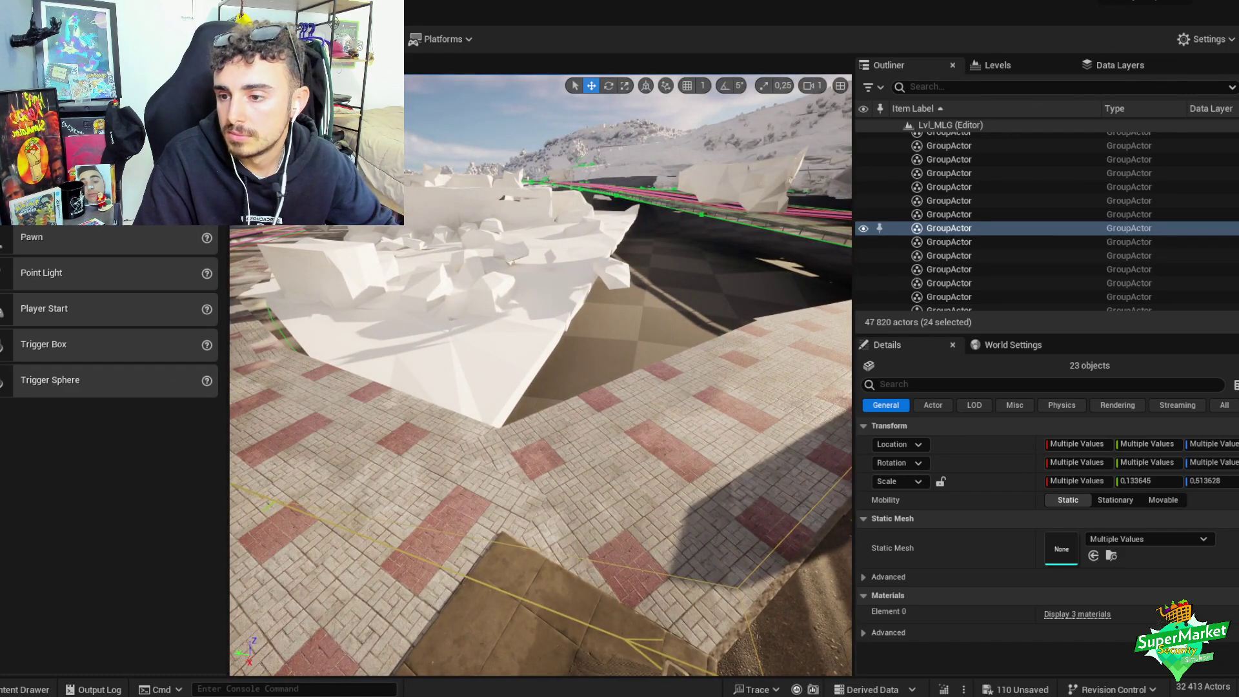
pyautogui.moveTo(313, 396); pyautogui.dragTo(358, 384, button='right')
pyautogui.click(645, 517)
pyautogui.moveTo(646, 516); pyautogui.dragTo(648, 510, button='right')
pyautogui.moveTo(582, 395); pyautogui.dragTo(583, 393, button='right')
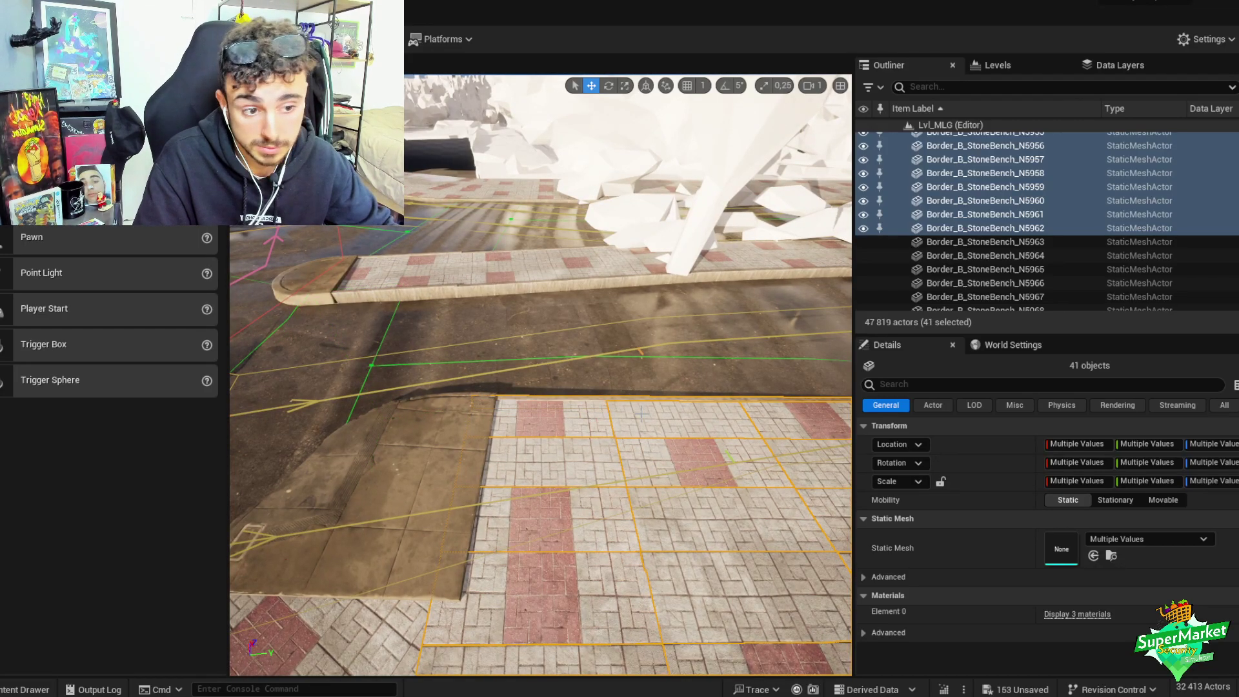
# - Give two selected sidewalk tiles the red tactile sidewalk material
pyautogui.click(540, 422)
pyautogui.keyDown('ctrl'); pyautogui.click(677, 420); pyautogui.keyUp('ctrl')
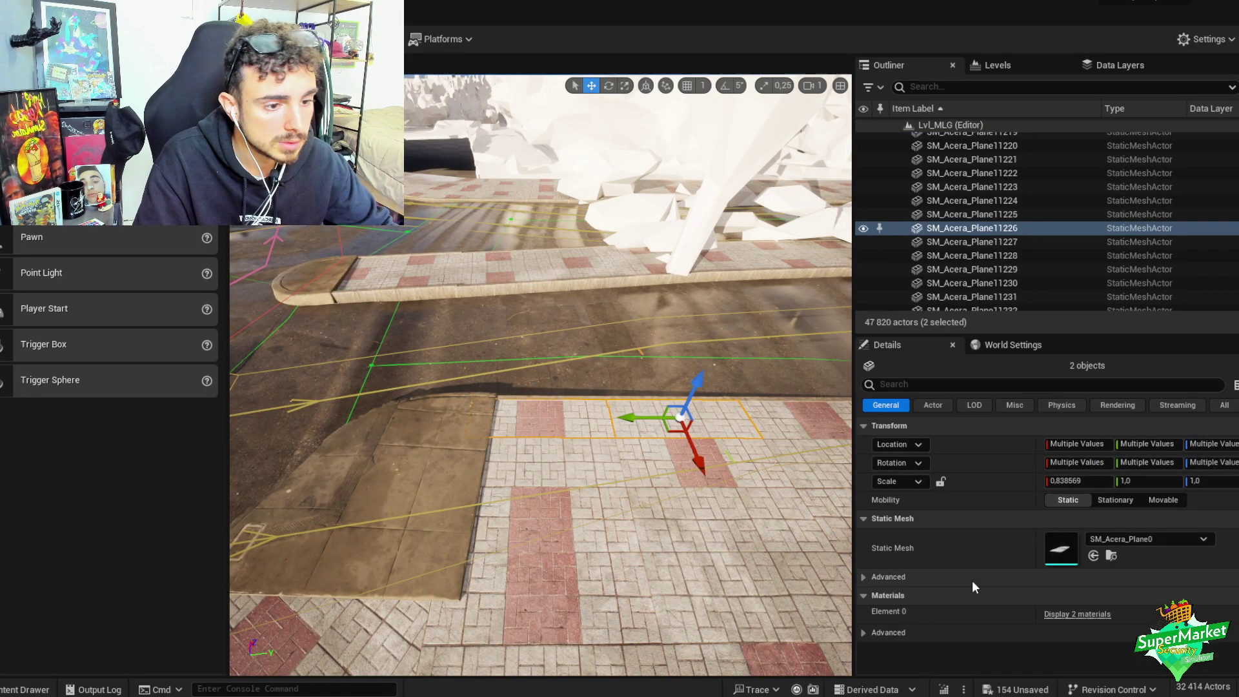
pyautogui.click(1068, 614)
pyautogui.click(1113, 605)
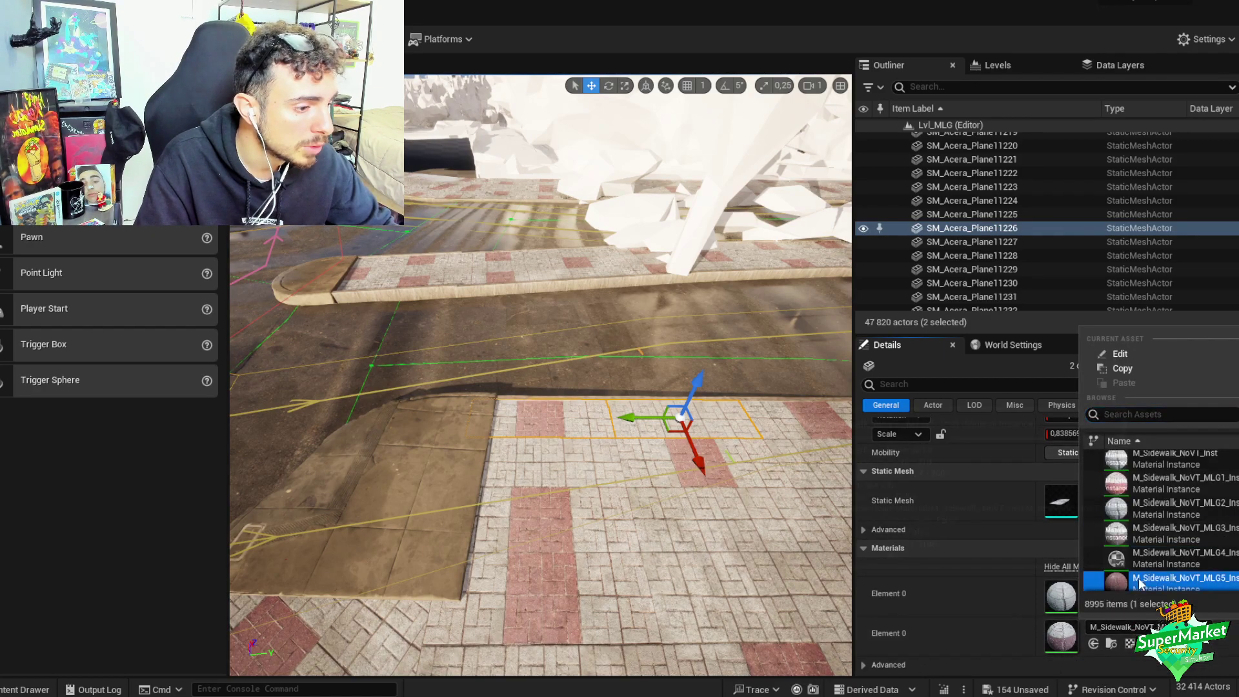
pyautogui.click(1095, 610)
pyautogui.click(1095, 614)
pyautogui.click(1130, 617)
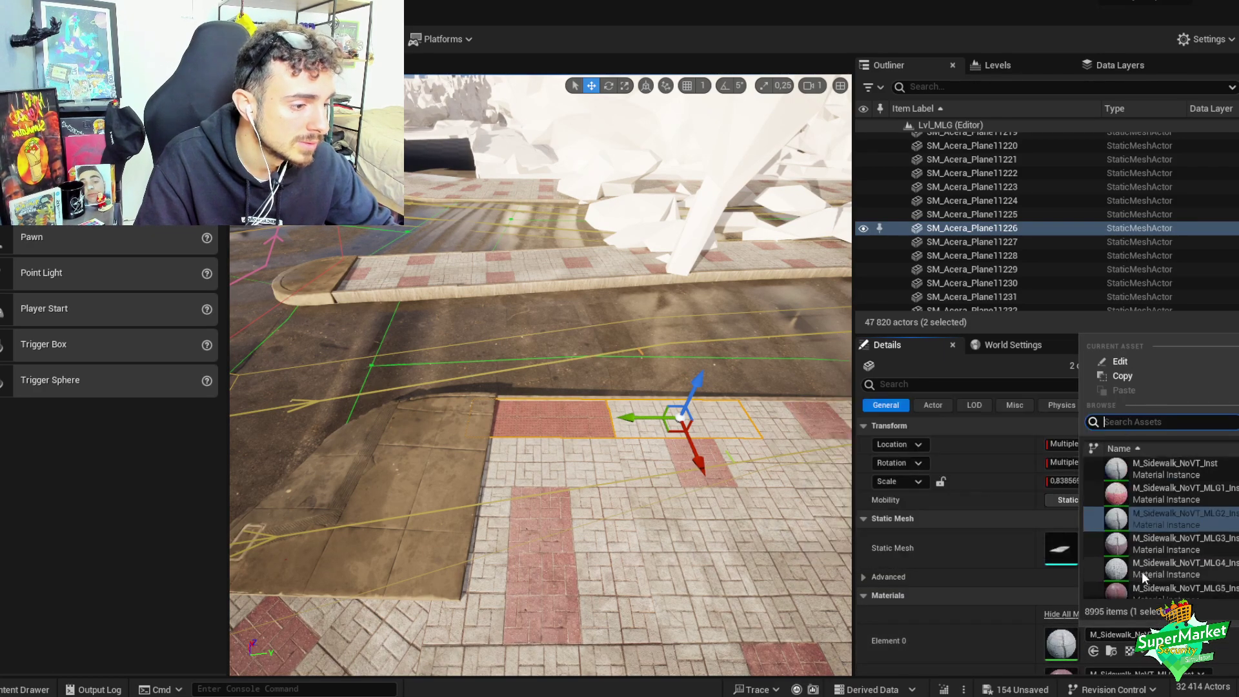
pyautogui.click(1142, 567)
# - Duplicate the red tile, turn it 90° across the path and slide it along the sidewalk
pyautogui.moveTo(543, 374); pyautogui.dragTo(542, 375, button='right')
pyautogui.moveTo(517, 253); pyautogui.dragTo(516, 253, button='right')
pyautogui.hotkey('ctrl', 'd')
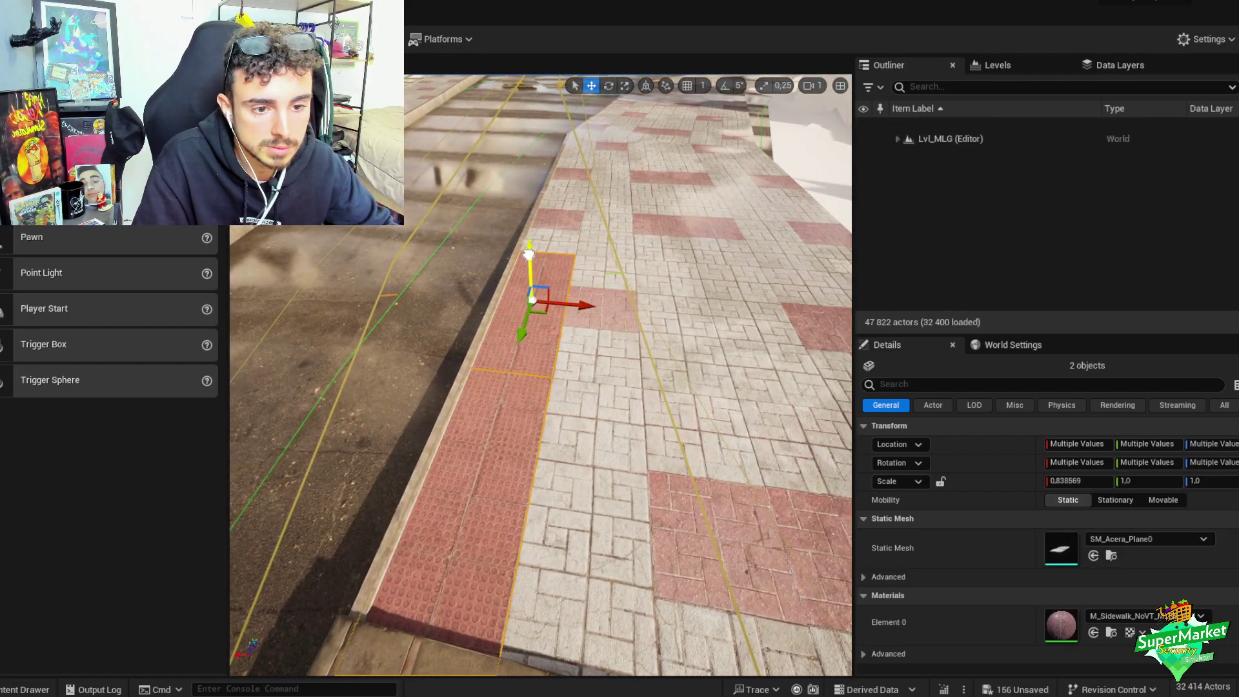
pyautogui.press('e')
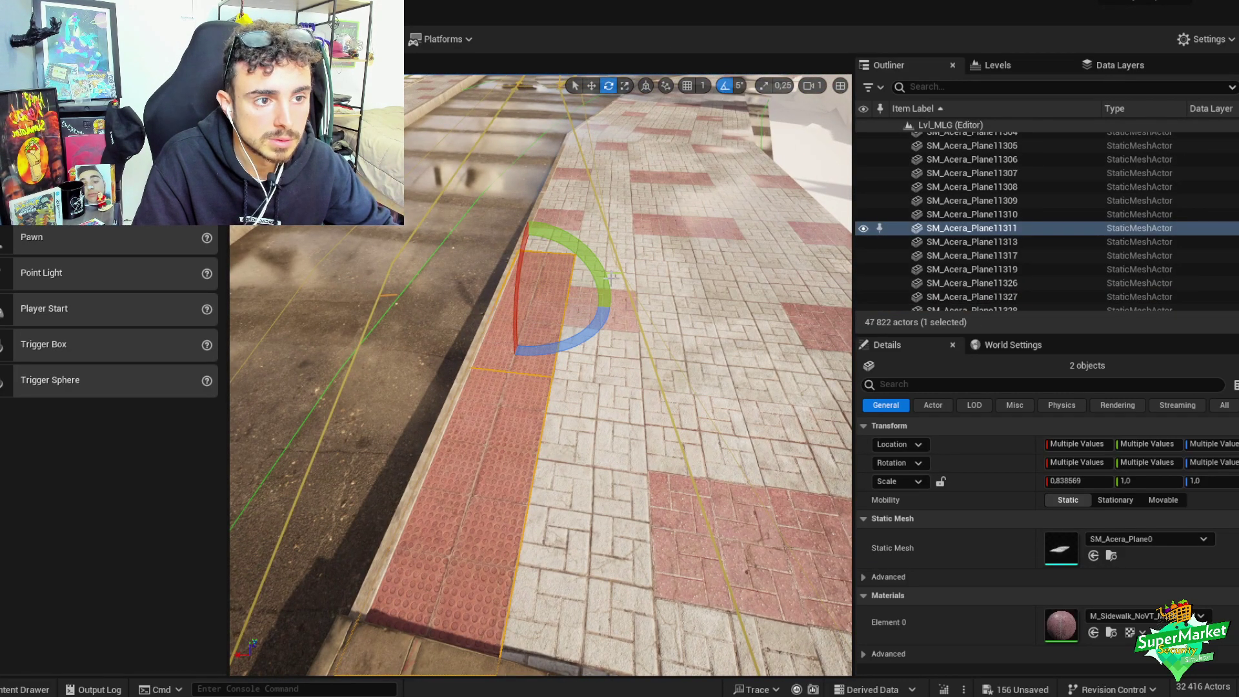
pyautogui.moveTo(585, 339)
pyautogui.mouseDown()
pyautogui.moveTo(636, 312)
pyautogui.moveTo(595, 337)
pyautogui.mouseUp()
pyautogui.press('w')
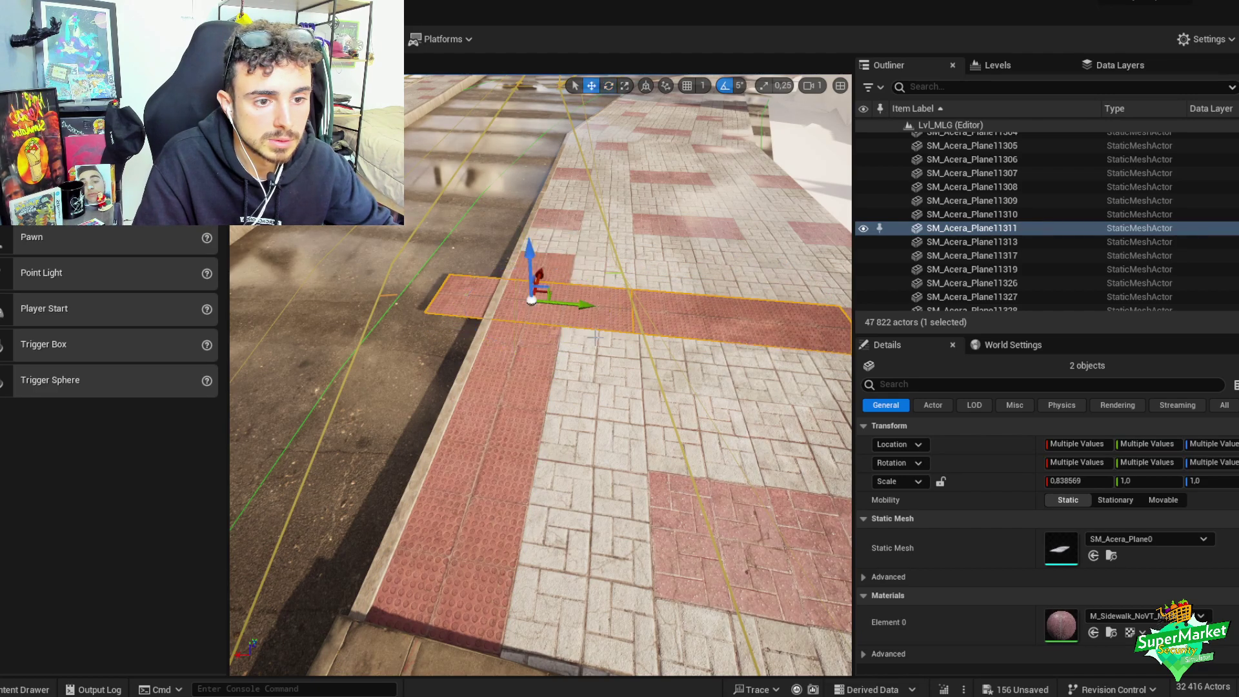
pyautogui.moveTo(553, 292); pyautogui.dragTo(707, 386)
# - Lower the red tile until it sits flush with the paving
pyautogui.moveTo(708, 386); pyautogui.dragTo(589, 270, button='right')
pyautogui.moveTo(589, 270); pyautogui.dragTo(597, 271)
pyautogui.moveTo(608, 315); pyautogui.dragTo(609, 315)
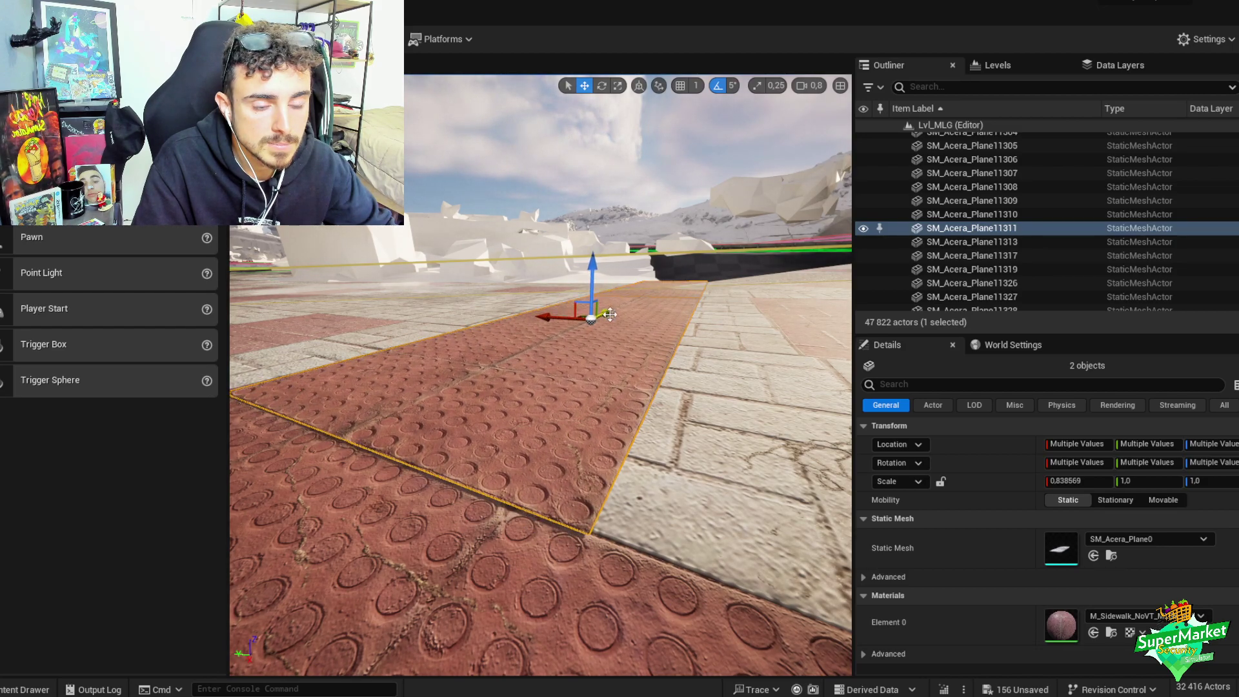
pyautogui.moveTo(610, 315)
pyautogui.mouseDown(button='right')
pyautogui.moveTo(616, 304)
pyautogui.moveTo(632, 315)
pyautogui.mouseUp(button='right')
pyautogui.scroll(-3, 617, 303)
pyautogui.moveTo(664, 251); pyautogui.dragTo(668, 252)
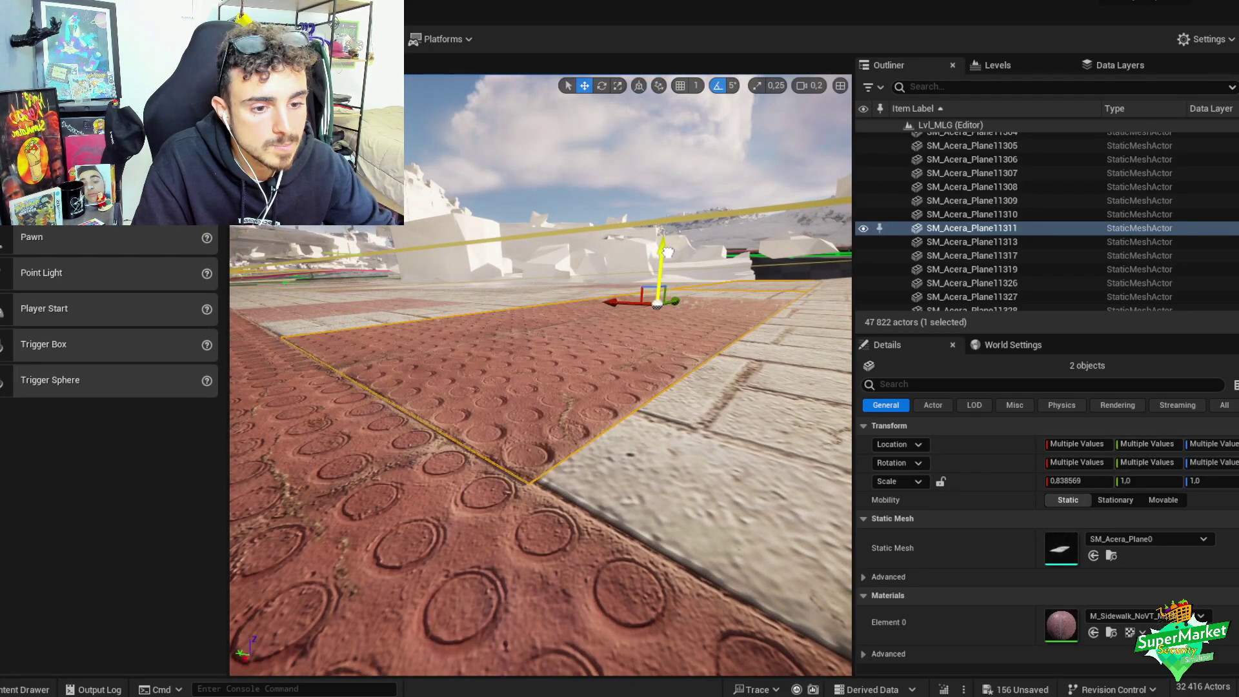
pyautogui.moveTo(670, 250); pyautogui.dragTo(683, 169, button='right')
pyautogui.scroll(2, 678, 200)
# - Turn off angle snapping, try a slight tilt on the red tile, and add more sidewalk tiles
pyautogui.click(717, 85)
pyautogui.click(602, 85)
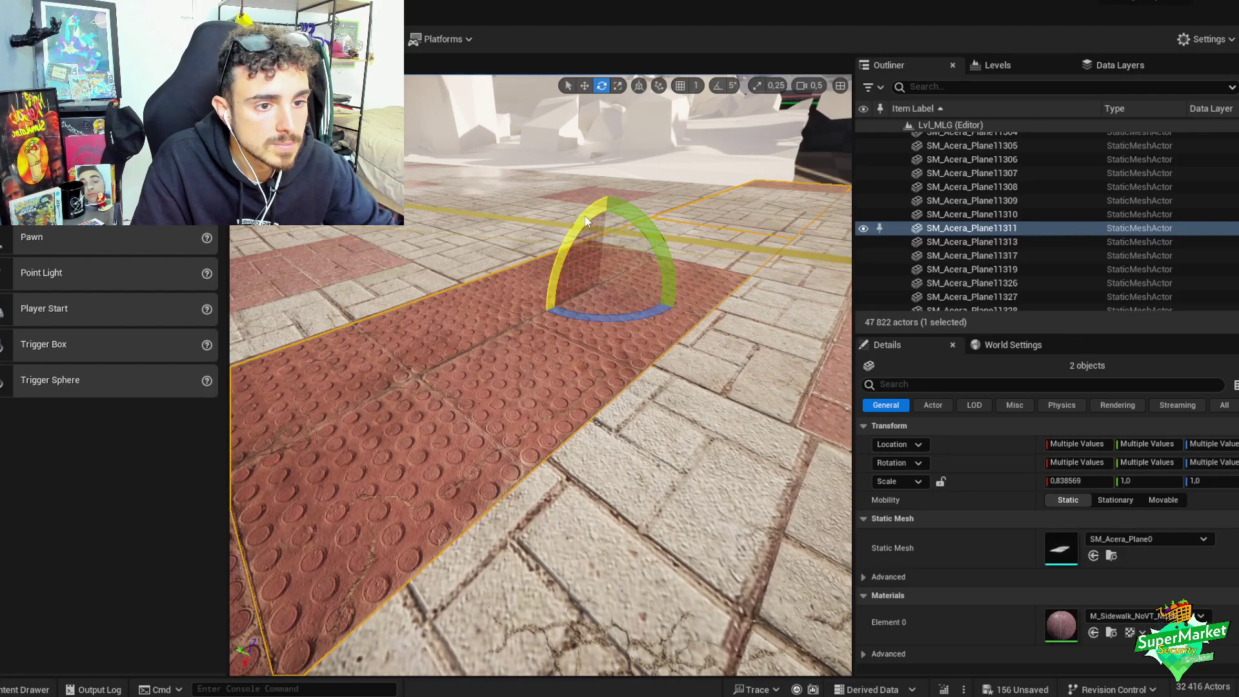
pyautogui.moveTo(585, 216); pyautogui.dragTo(605, 220)
pyautogui.press('w')
pyautogui.moveTo(536, 449); pyautogui.dragTo(536, 449, button='right')
pyautogui.keyDown('ctrl'); pyautogui.click(536, 449); pyautogui.keyUp('ctrl')
# - Group the selected sidewalk pieces and select the four traffic-island tiles
pyautogui.hotkey('ctrl', 'g')
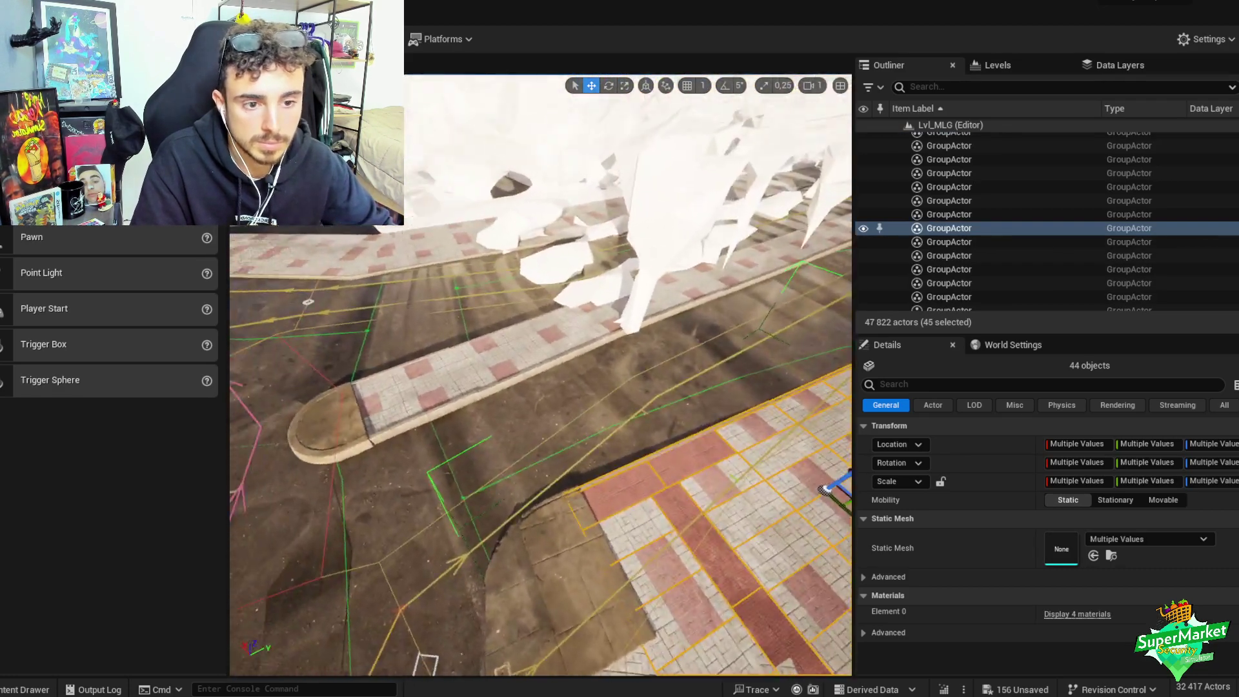
pyautogui.moveTo(536, 449); pyautogui.dragTo(535, 449, button='right')
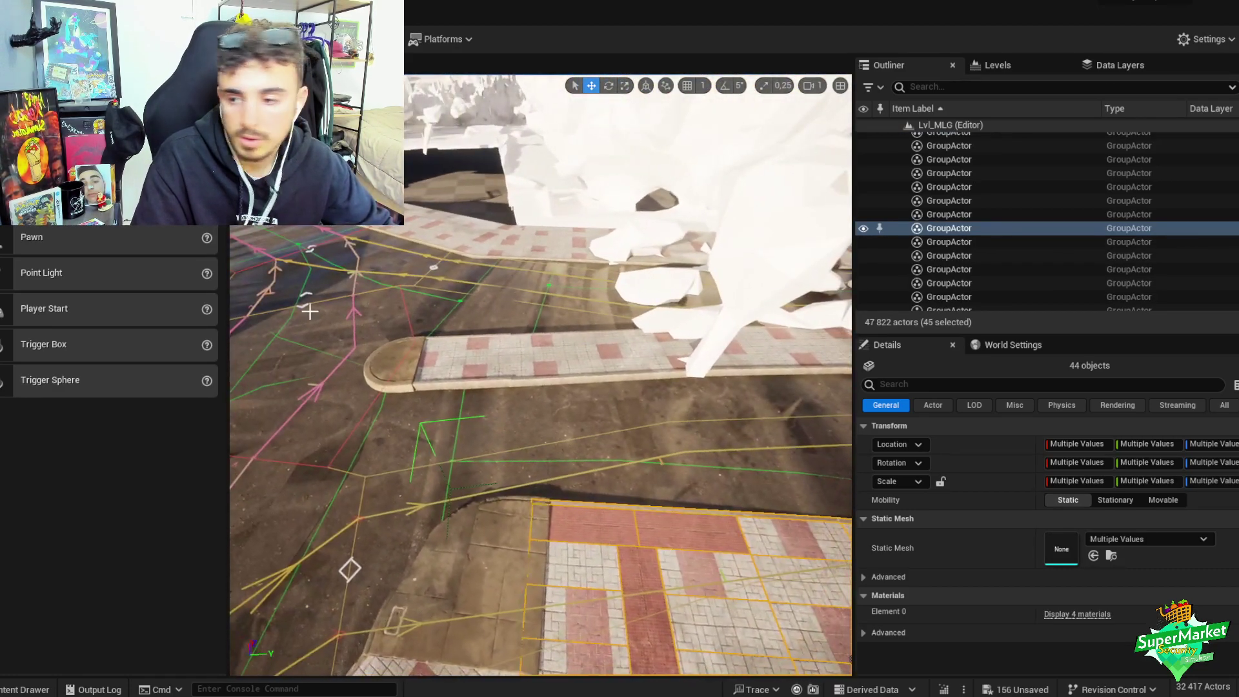
pyautogui.click(536, 362)
pyautogui.press('f')
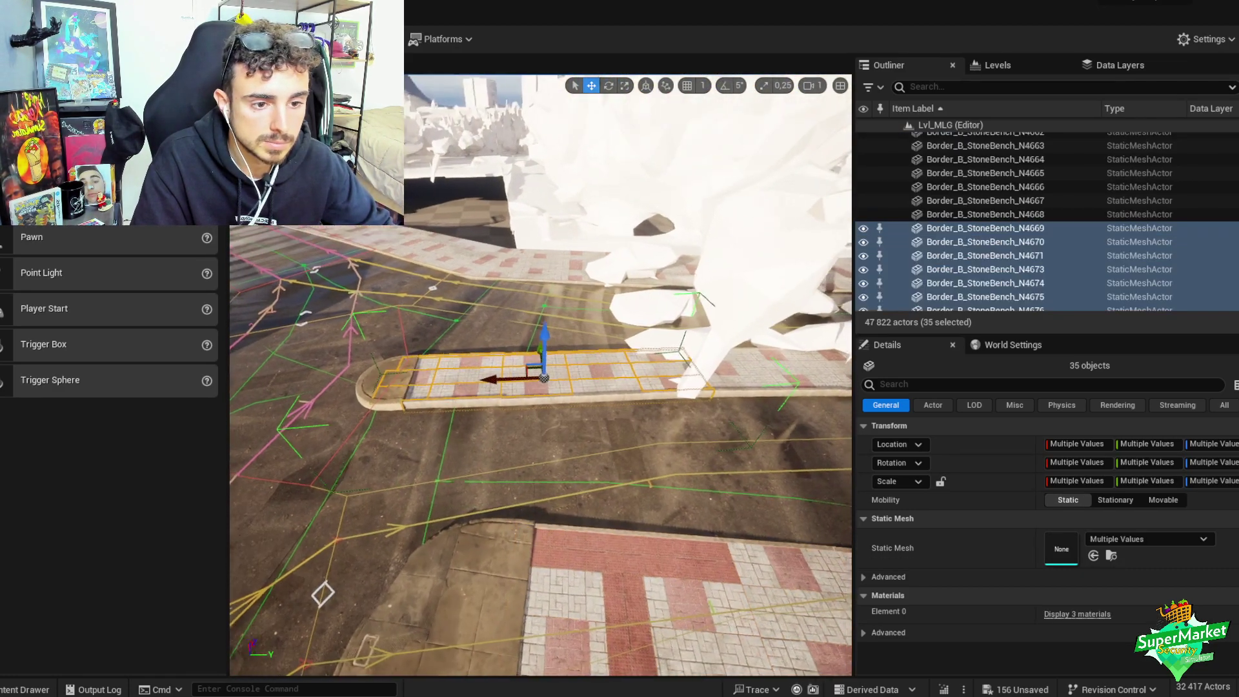
pyautogui.keyDown('ctrl'); pyautogui.click(601, 384); pyautogui.keyUp('ctrl')
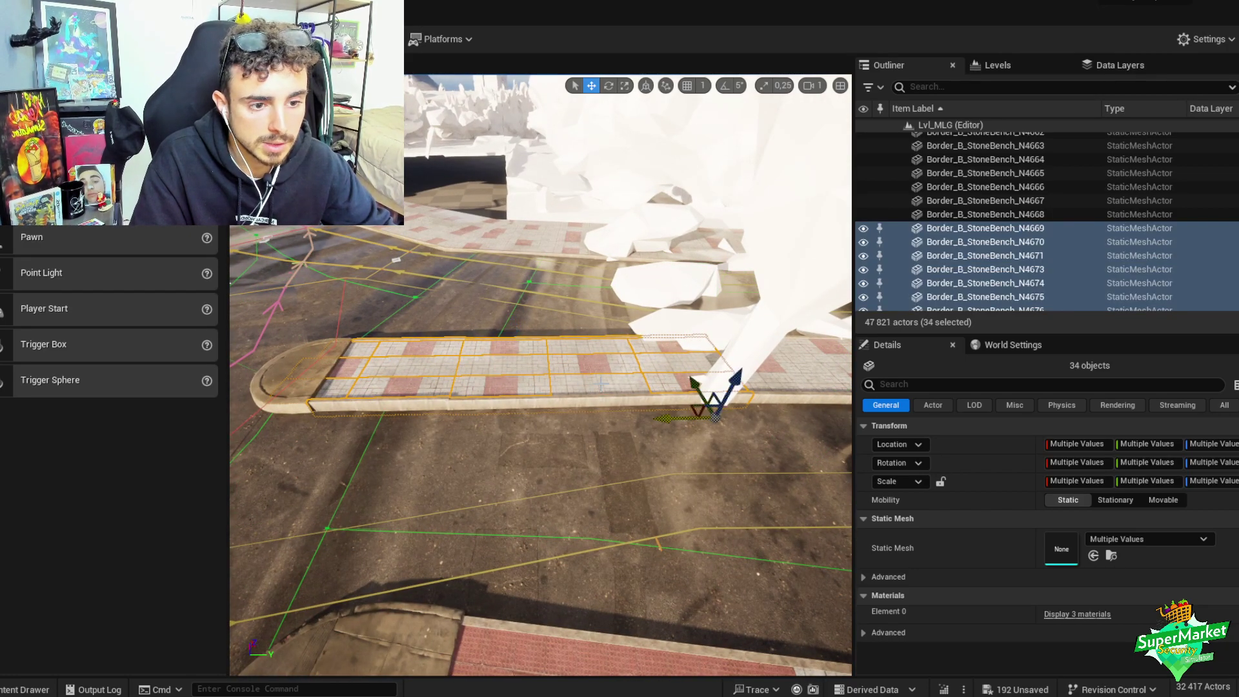
pyautogui.click(510, 364)
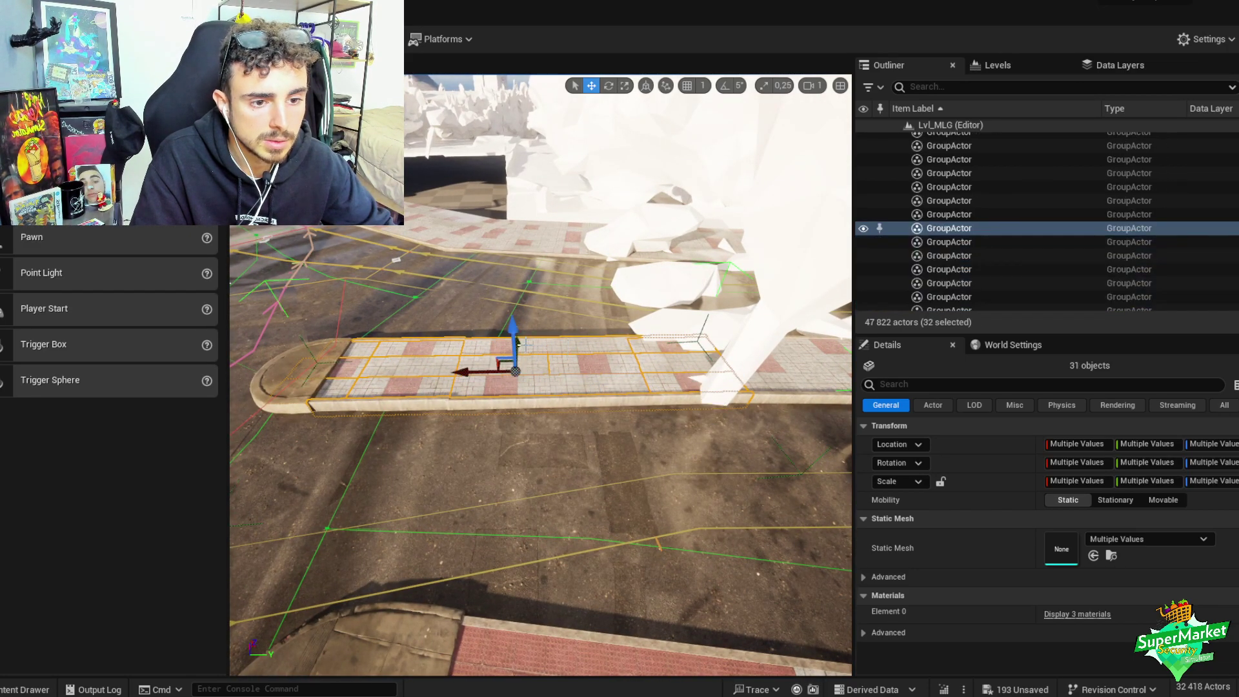
pyautogui.keyDown('ctrl'); pyautogui.click(595, 361); pyautogui.keyUp('ctrl')
pyautogui.keyDown('ctrl'); pyautogui.click(498, 368); pyautogui.keyUp('ctrl')
pyautogui.keyDown('ctrl'); pyautogui.click(601, 374); pyautogui.keyUp('ctrl')
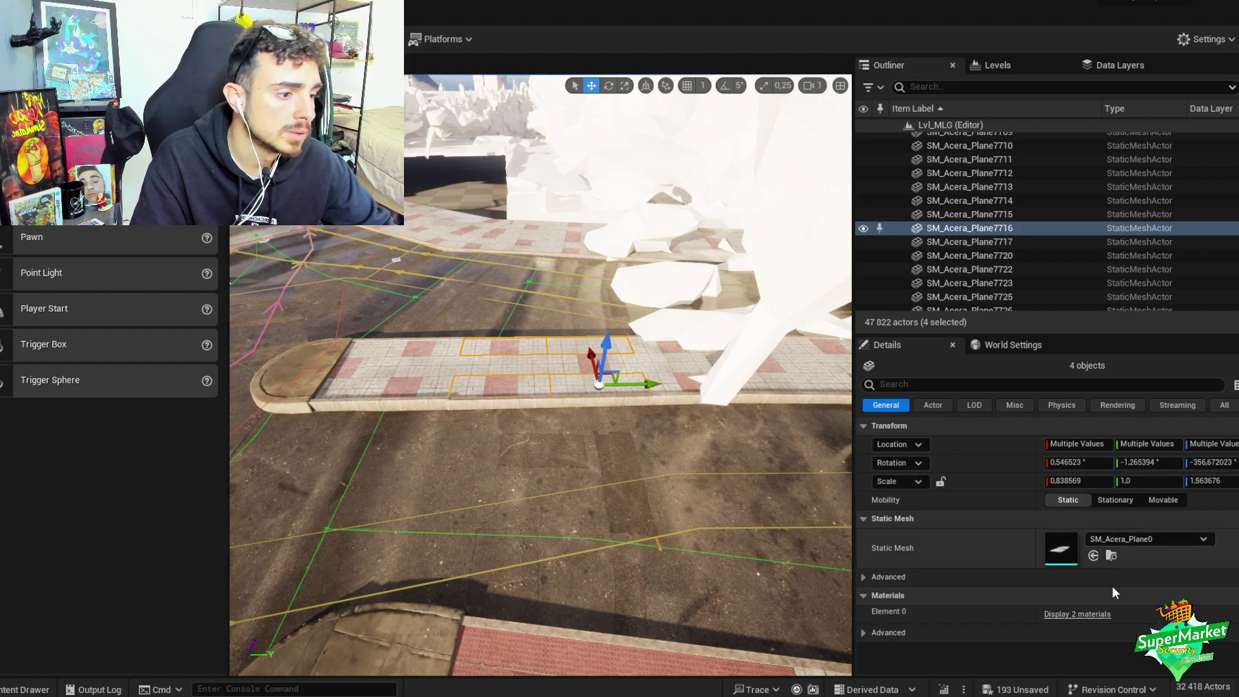
# - Set both Element 0 material slots of the island tiles to the same sidewalk material
pyautogui.click(1105, 613)
pyautogui.click(1139, 635)
pyautogui.click(1152, 528)
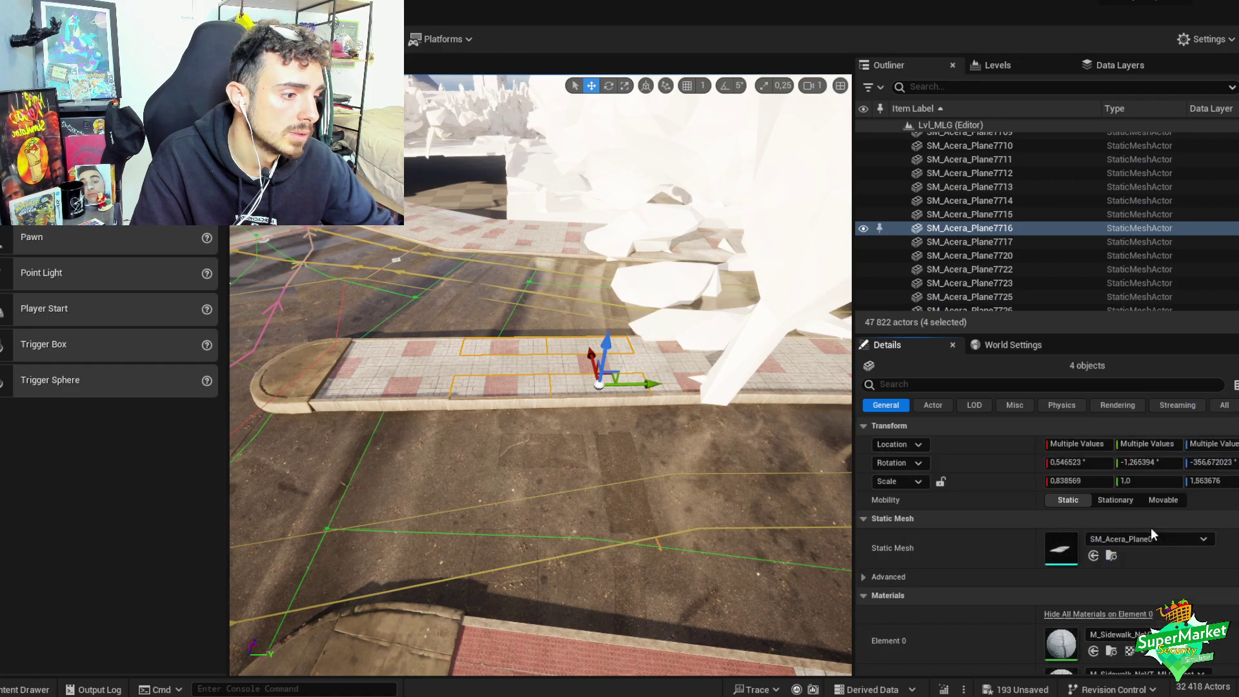
pyautogui.click(1101, 612)
pyautogui.scroll(-2, 1101, 607)
pyautogui.click(1129, 635)
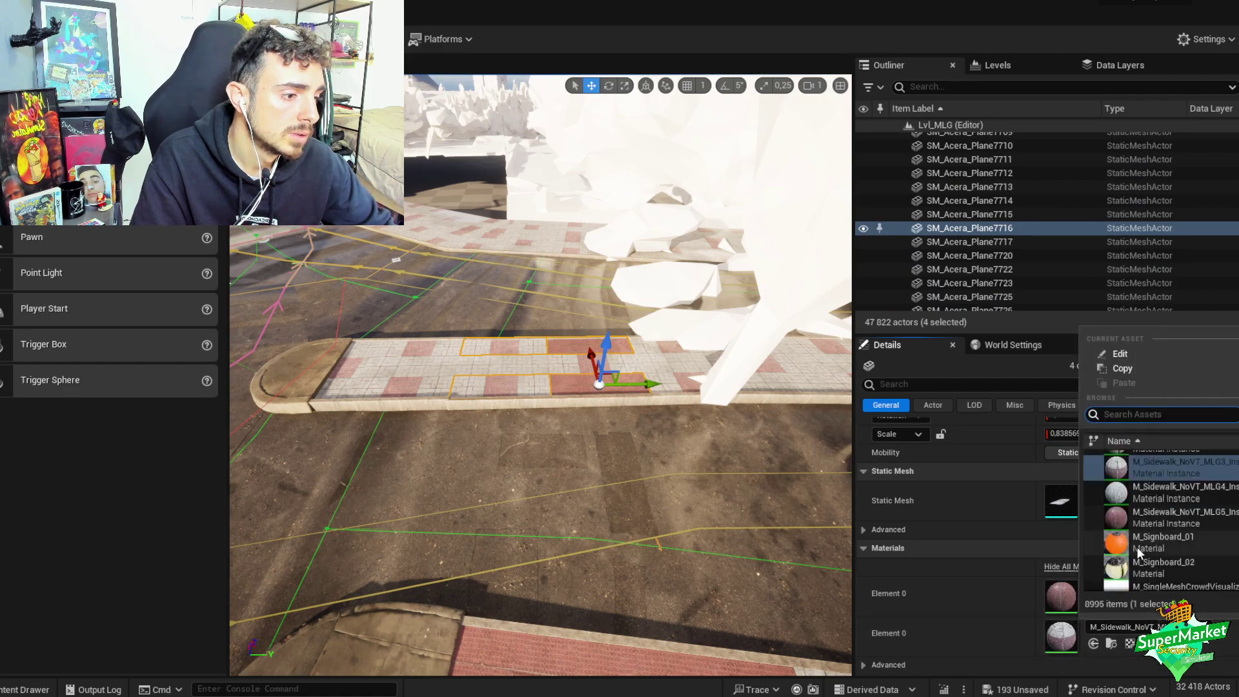
pyautogui.click(1145, 513)
# - Alt-duplicate a red tactile tile and rotate the copy -90°
pyautogui.moveTo(581, 387); pyautogui.dragTo(646, 374, button='right')
pyautogui.click(636, 387)
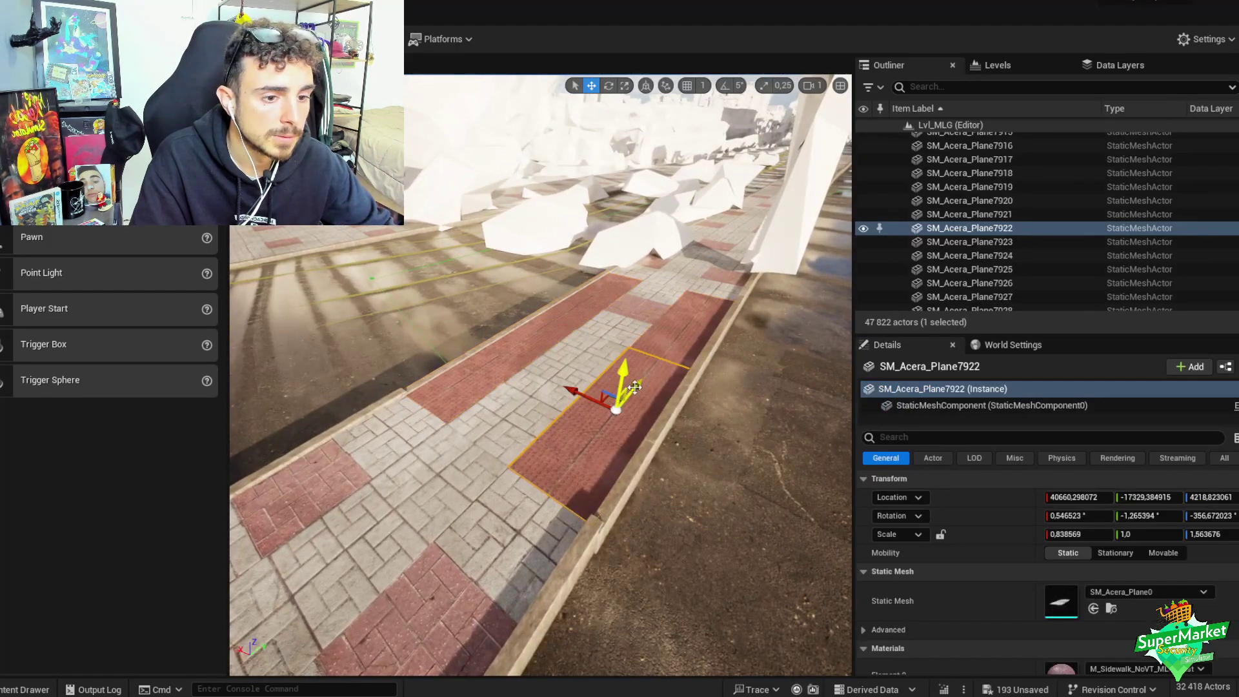
pyautogui.keyDown('alt'); pyautogui.moveTo(621, 369); pyautogui.dragTo(621, 366); pyautogui.keyUp('alt')
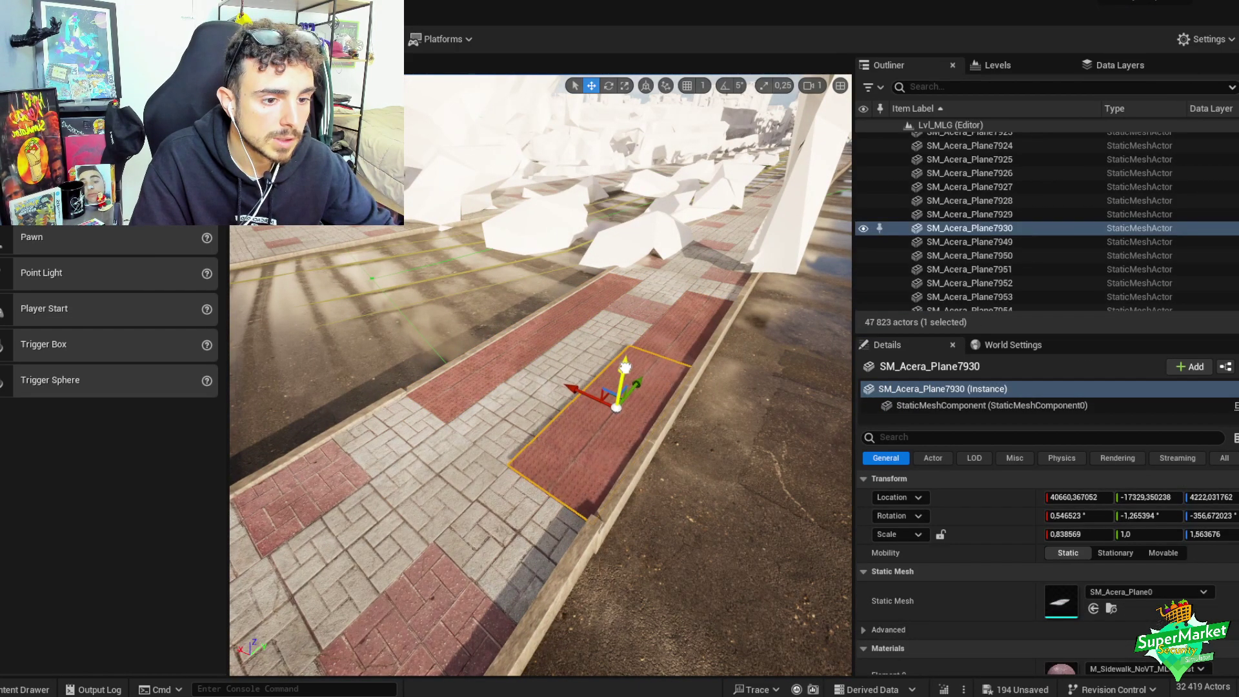
pyautogui.press('e')
pyautogui.click(617, 463)
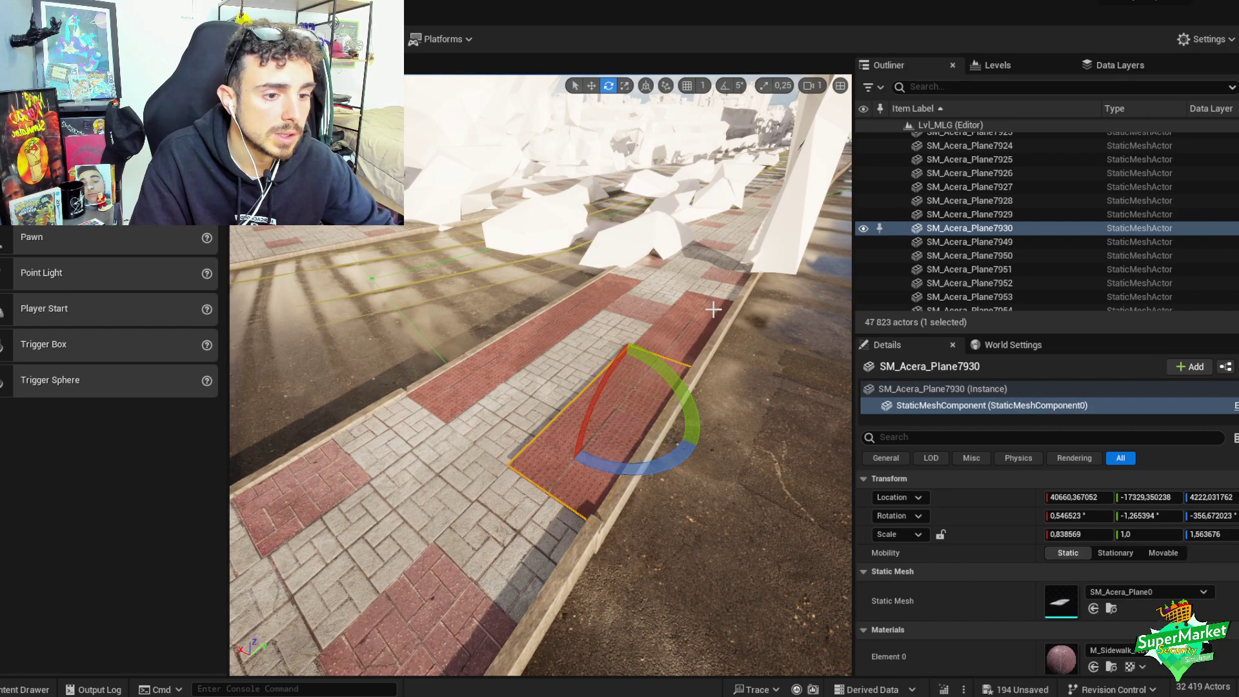
pyautogui.moveTo(671, 391); pyautogui.dragTo(619, 439)
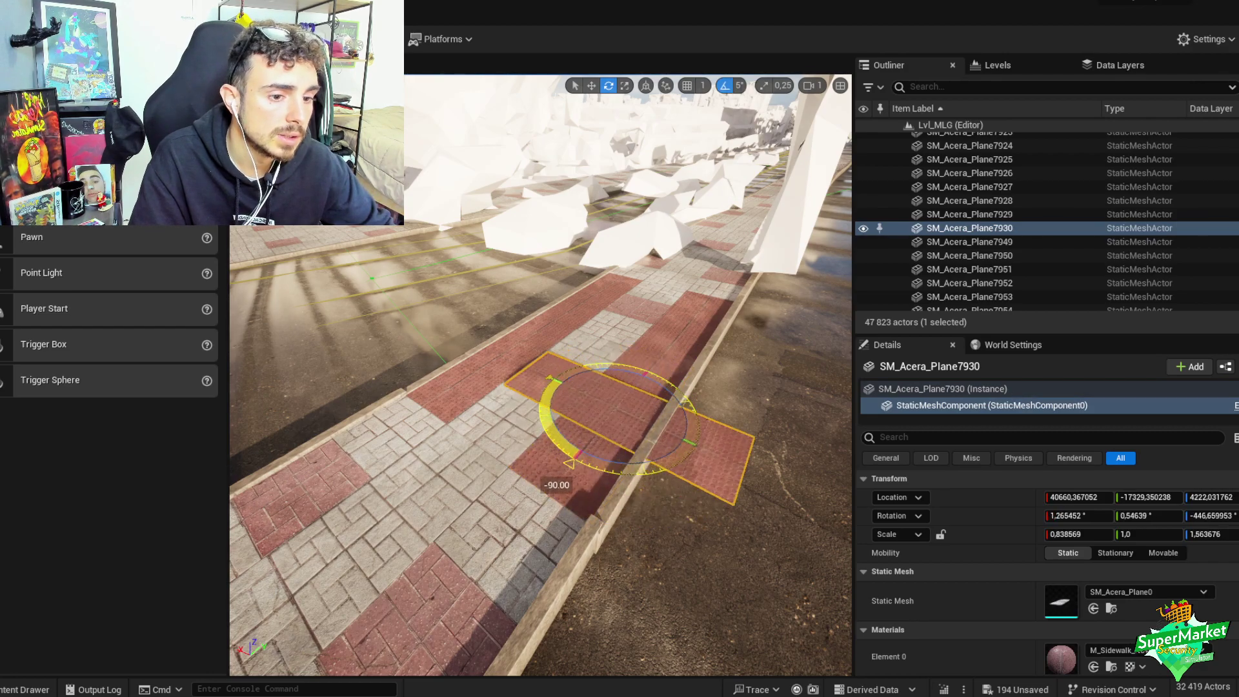
pyautogui.press('w')
pyautogui.moveTo(620, 439); pyautogui.dragTo(522, 373, button='right')
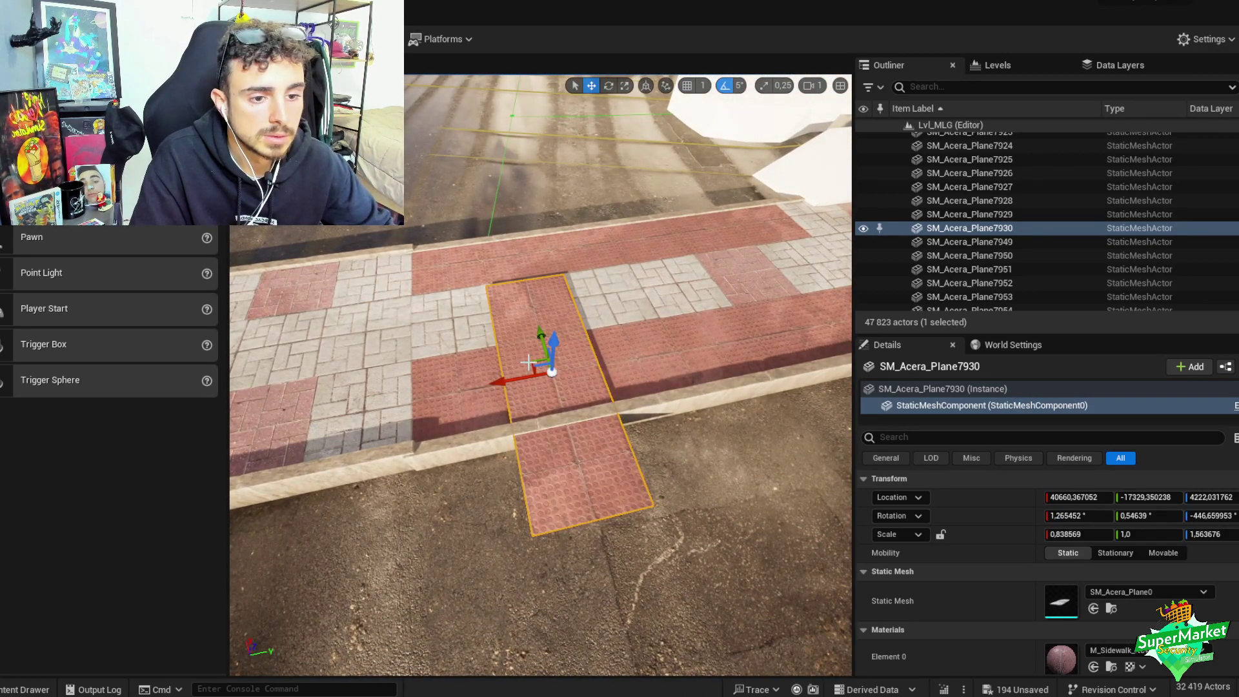
# - Move the rotated red tile over the curb into the road and adjust its height
pyautogui.moveTo(528, 362); pyautogui.dragTo(607, 266)
pyautogui.scroll(-1, 594, 278)
pyautogui.moveTo(607, 266); pyautogui.dragTo(638, 289, button='right')
pyautogui.moveTo(638, 289); pyautogui.dragTo(641, 286)
pyautogui.moveTo(642, 287); pyautogui.dragTo(669, 332, button='right')
# - Select the red tiles, the sidewalk tile groups and the floor tile group
pyautogui.keyDown('ctrl'); pyautogui.click(669, 331); pyautogui.keyUp('ctrl')
pyautogui.keyDown('ctrl'); pyautogui.click(560, 368); pyautogui.keyUp('ctrl')
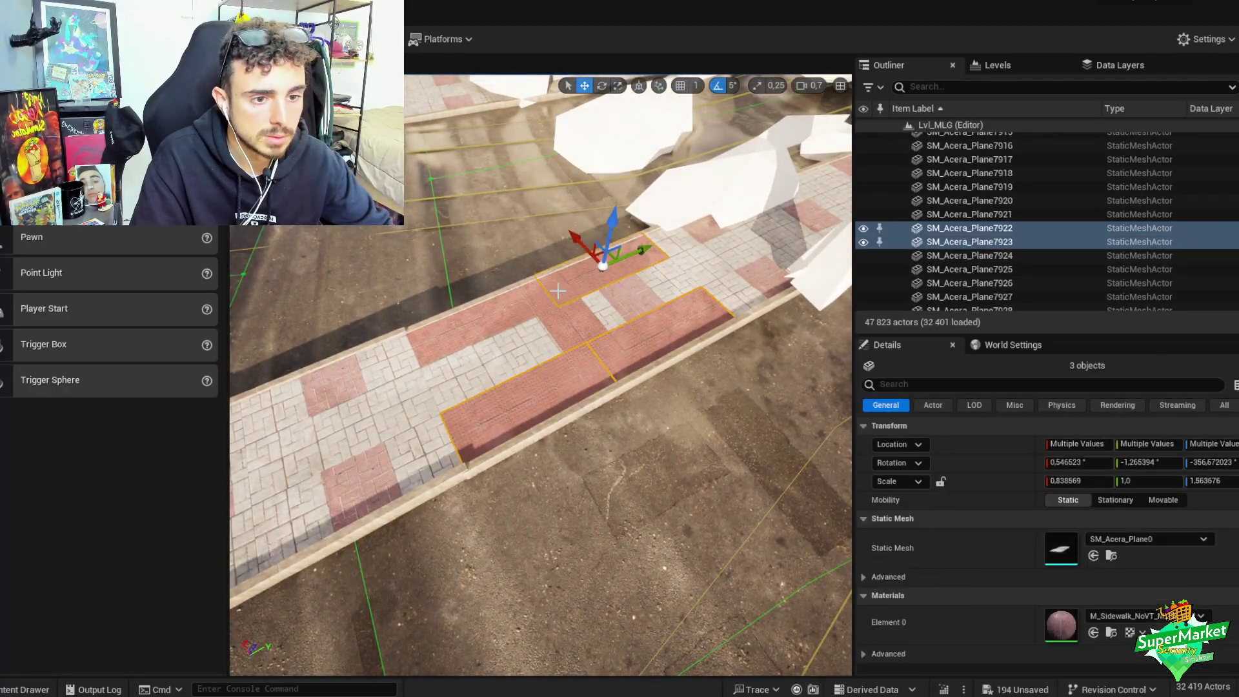
pyautogui.click(558, 291)
pyautogui.click(625, 286)
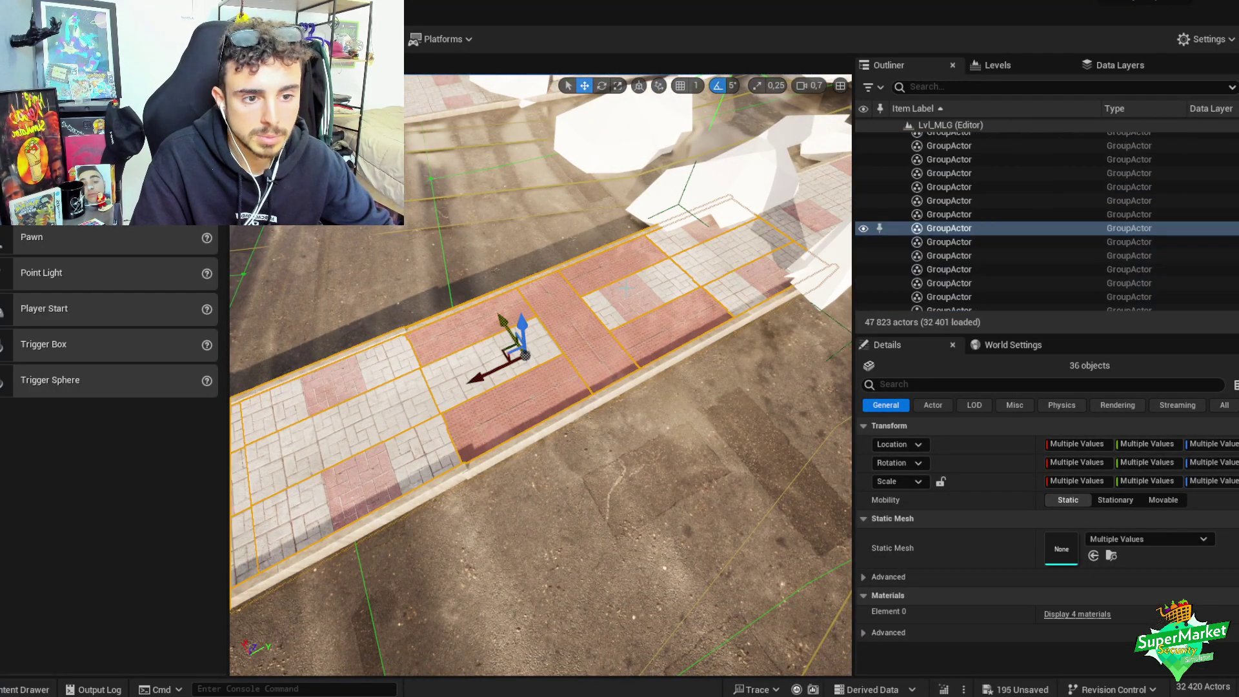
pyautogui.moveTo(625, 286); pyautogui.dragTo(542, 303, button='right')
pyautogui.moveTo(541, 374); pyautogui.dragTo(541, 374, button='right')
pyautogui.click(542, 491)
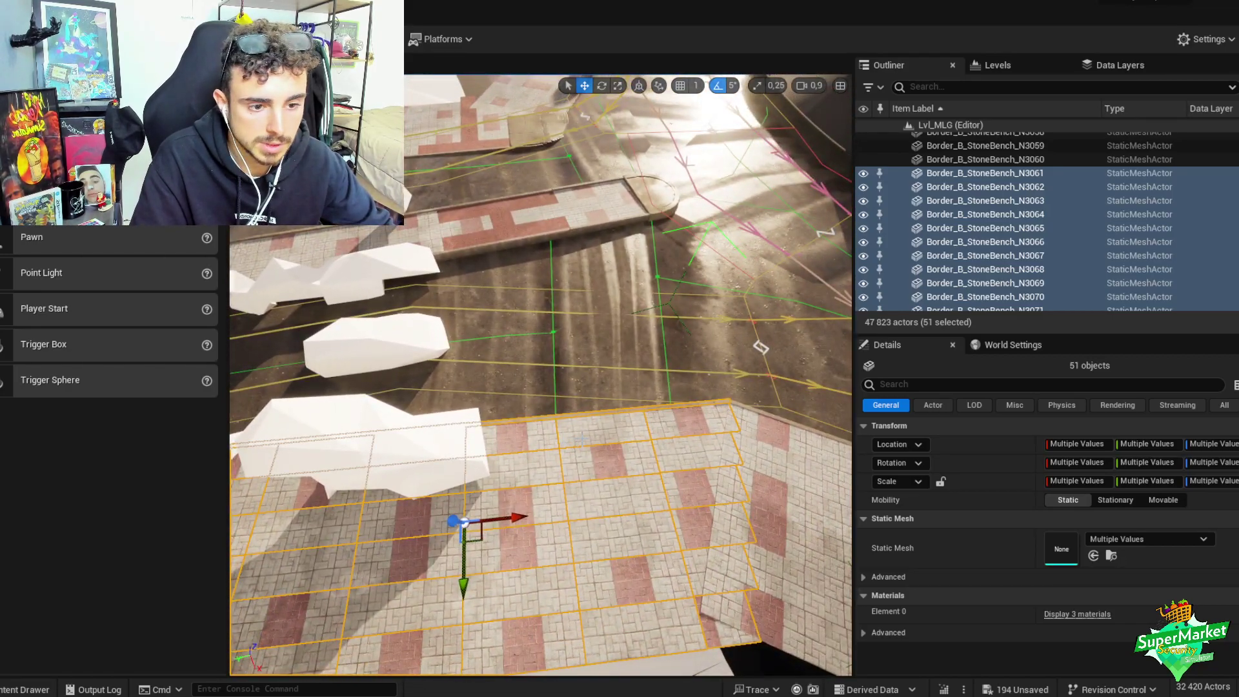
# - Set both Element 0 material slots of the paving tiles to the same sidewalk material
pyautogui.keyDown('ctrl'); pyautogui.click(581, 439); pyautogui.keyUp('ctrl')
pyautogui.click(554, 442)
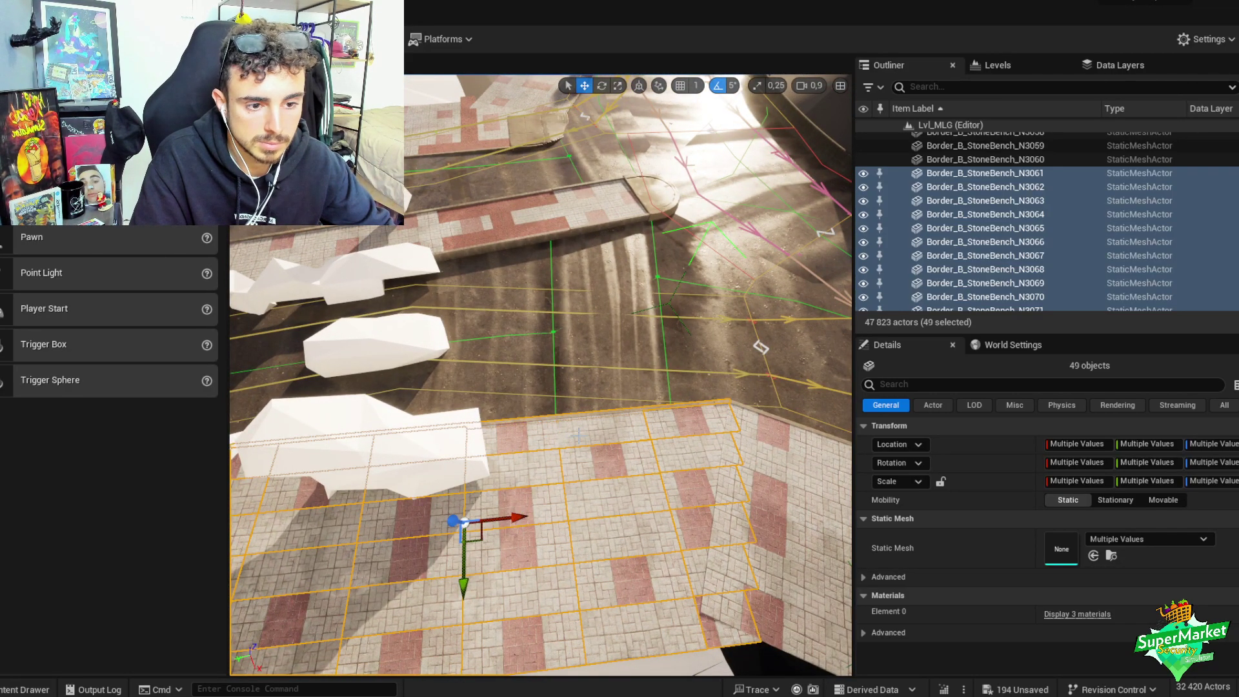
pyautogui.click(1091, 614)
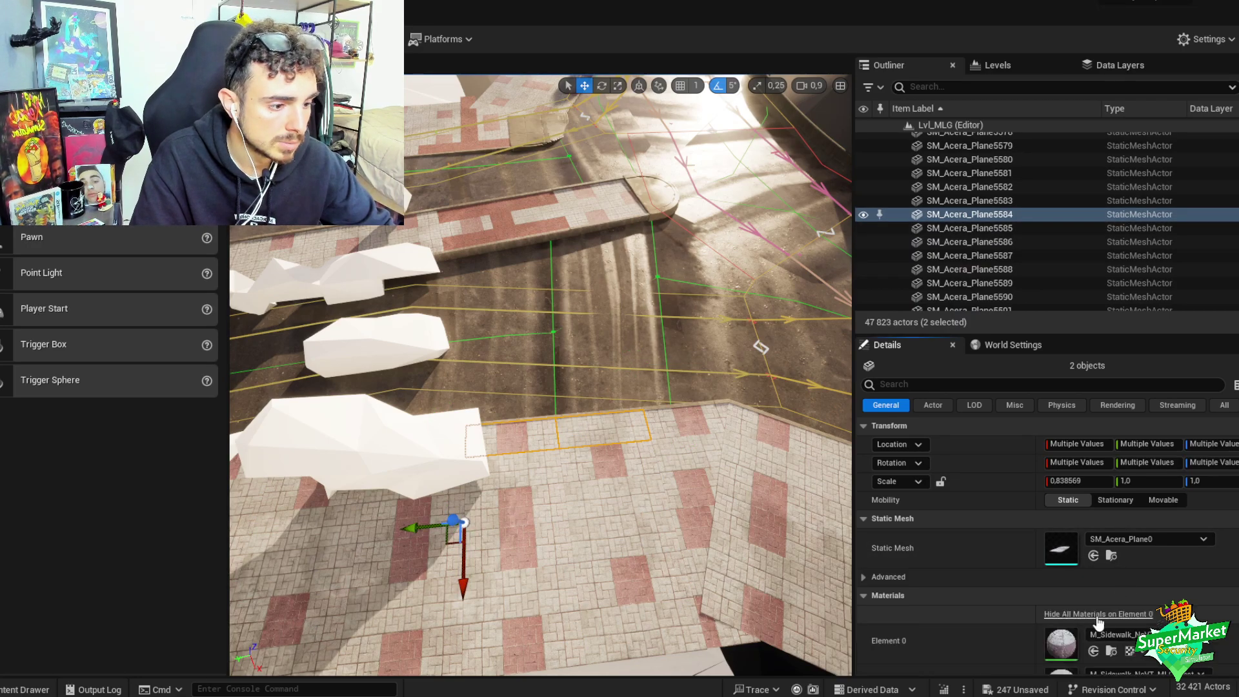
pyautogui.click(1123, 634)
pyautogui.click(1148, 525)
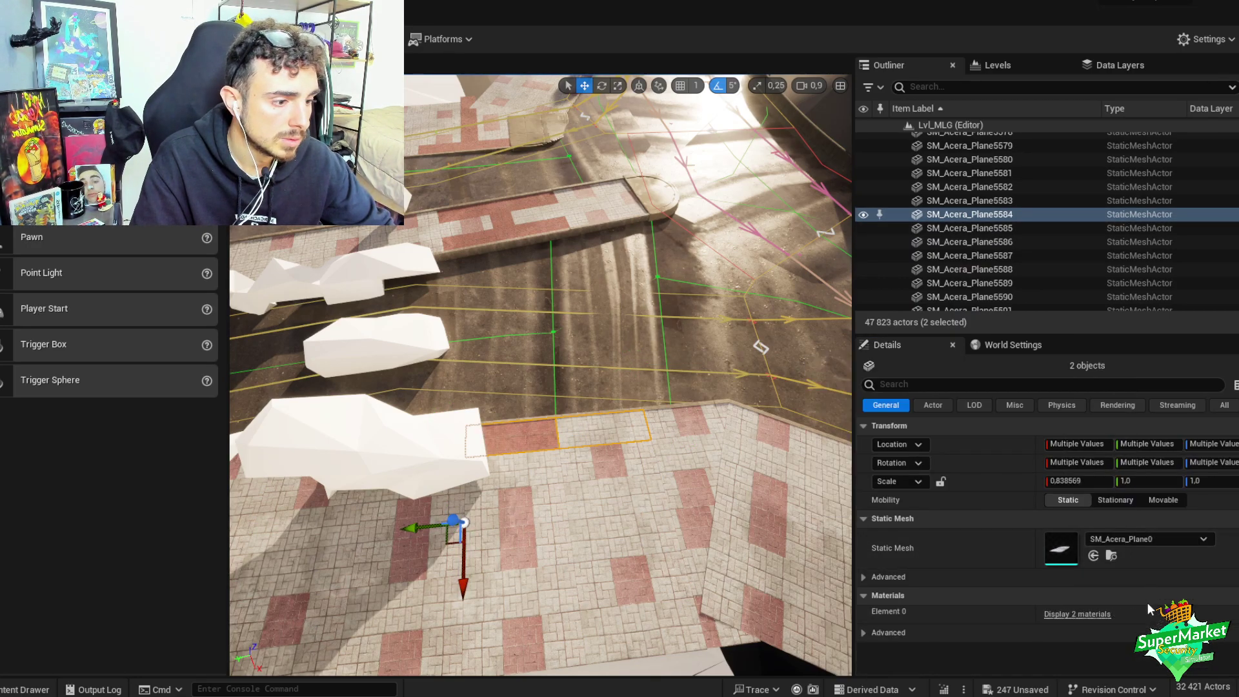
pyautogui.scroll(-1, 1129, 609)
pyautogui.click(1136, 627)
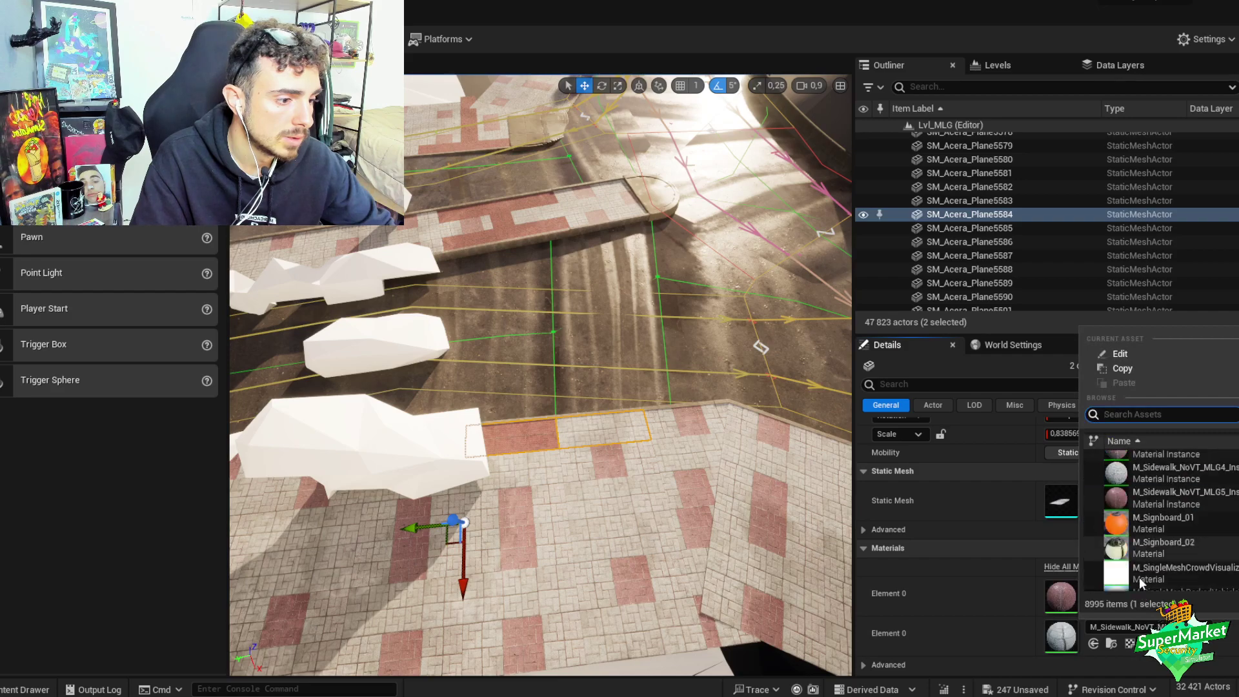
pyautogui.click(1153, 505)
# - Duplicate the two red strip tiles, rotate the copy 90°, and slide it along the sidewalk
pyautogui.moveTo(646, 419); pyautogui.dragTo(853, 283, button='right')
pyautogui.click(710, 284)
pyautogui.keyDown('ctrl'); pyautogui.click(591, 309); pyautogui.keyUp('ctrl')
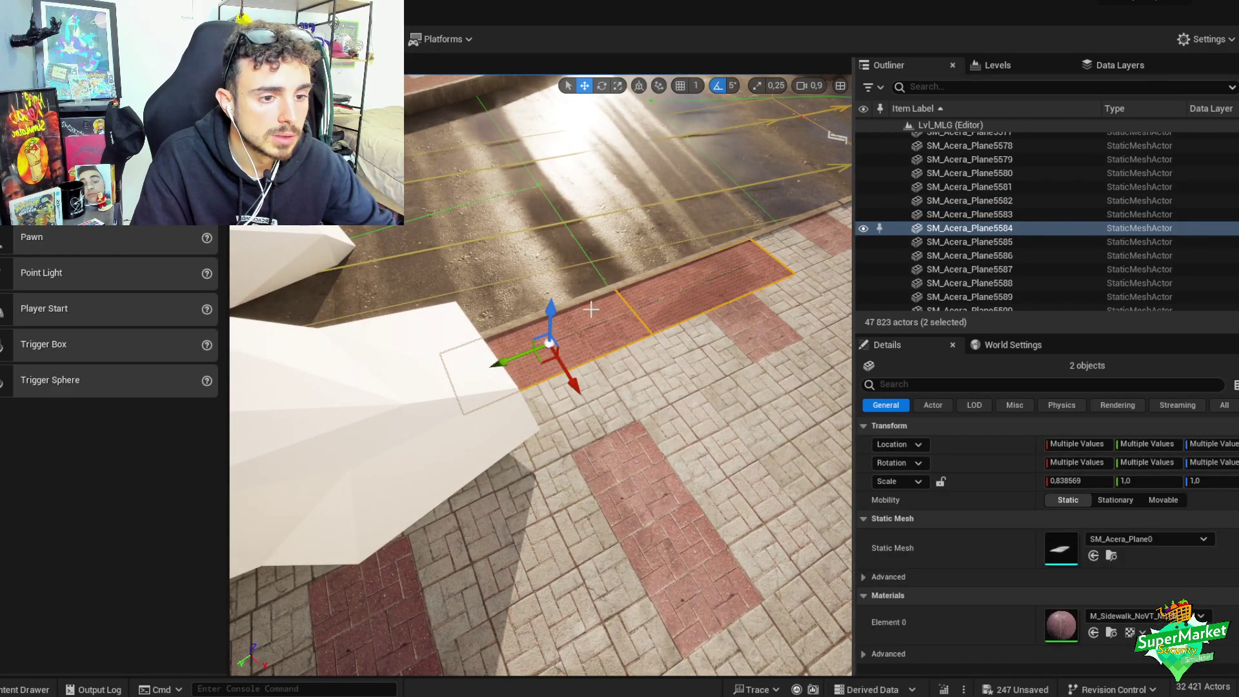
pyautogui.hotkey('ctrl', 'd')
pyautogui.press('e')
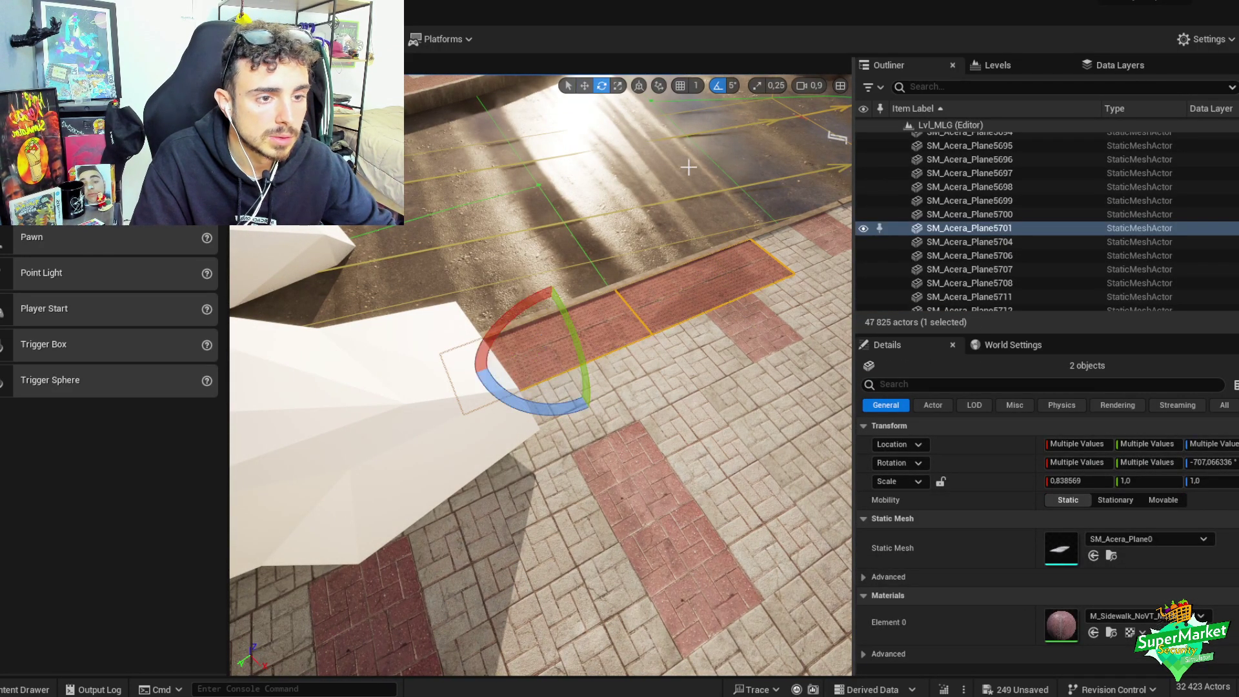
pyautogui.moveTo(510, 404); pyautogui.dragTo(817, 597)
pyautogui.press('w')
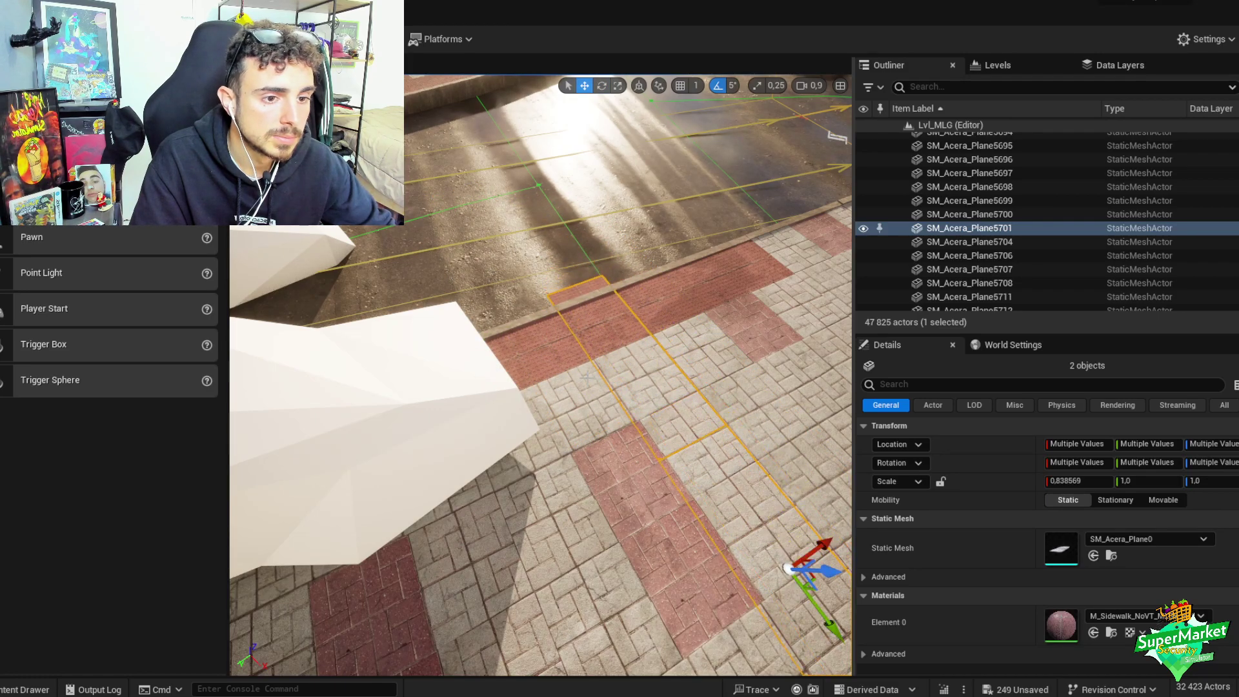
pyautogui.moveTo(817, 597); pyautogui.dragTo(511, 365, button='right')
pyautogui.moveTo(498, 354); pyautogui.dragTo(578, 347)
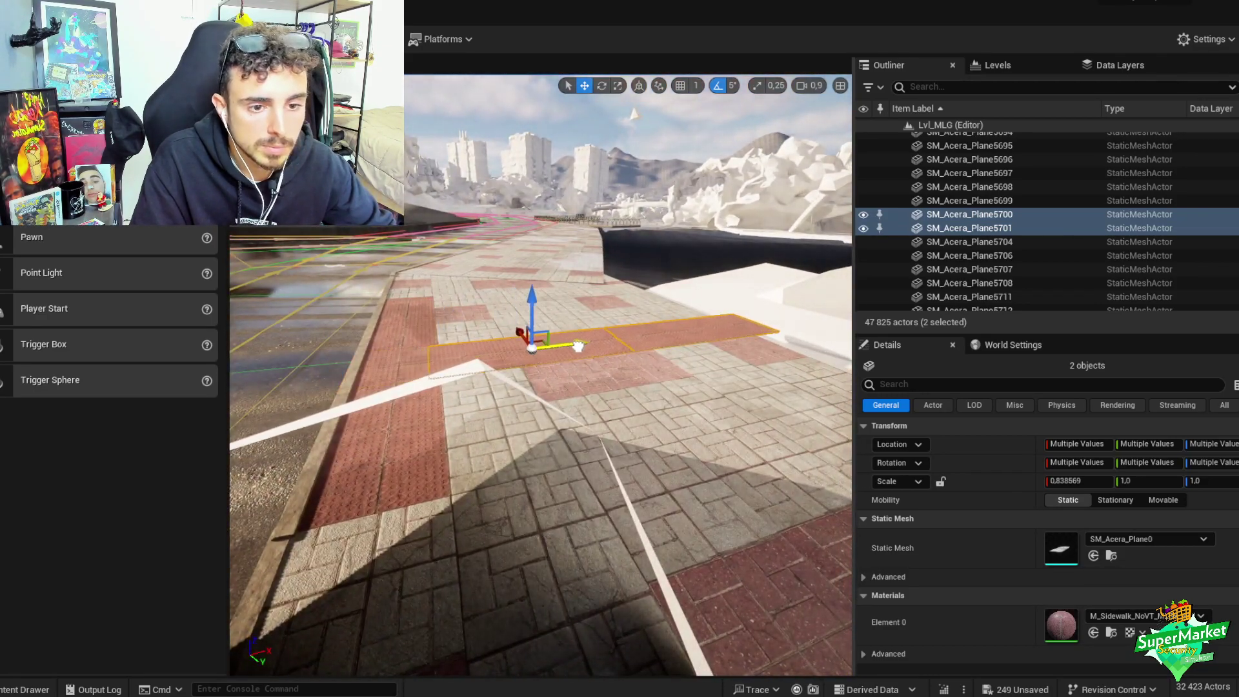
pyautogui.moveTo(571, 349); pyautogui.dragTo(539, 307, button='right')
# - Select the whole tiled sidewalk section and group it with Ctrl+G
pyautogui.click(459, 271)
pyautogui.hotkey('ctrl', 'g')
pyautogui.moveTo(670, 283); pyautogui.dragTo(682, 289, button='right')
pyautogui.click(451, 439)
pyautogui.moveTo(568, 362); pyautogui.dragTo(574, 359, button='right')
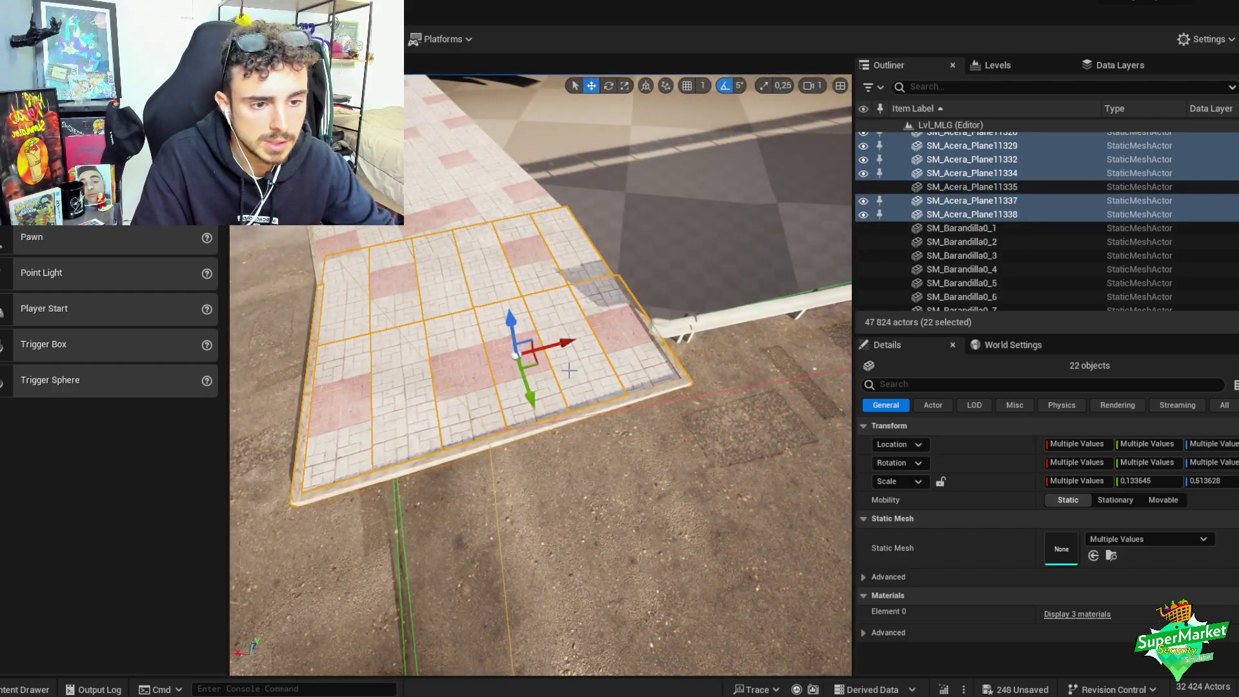
# - Give the duplicated tile SM_Acera_Plane11336 the red sidewalk material in its Element 0 slot
pyautogui.click(577, 317)
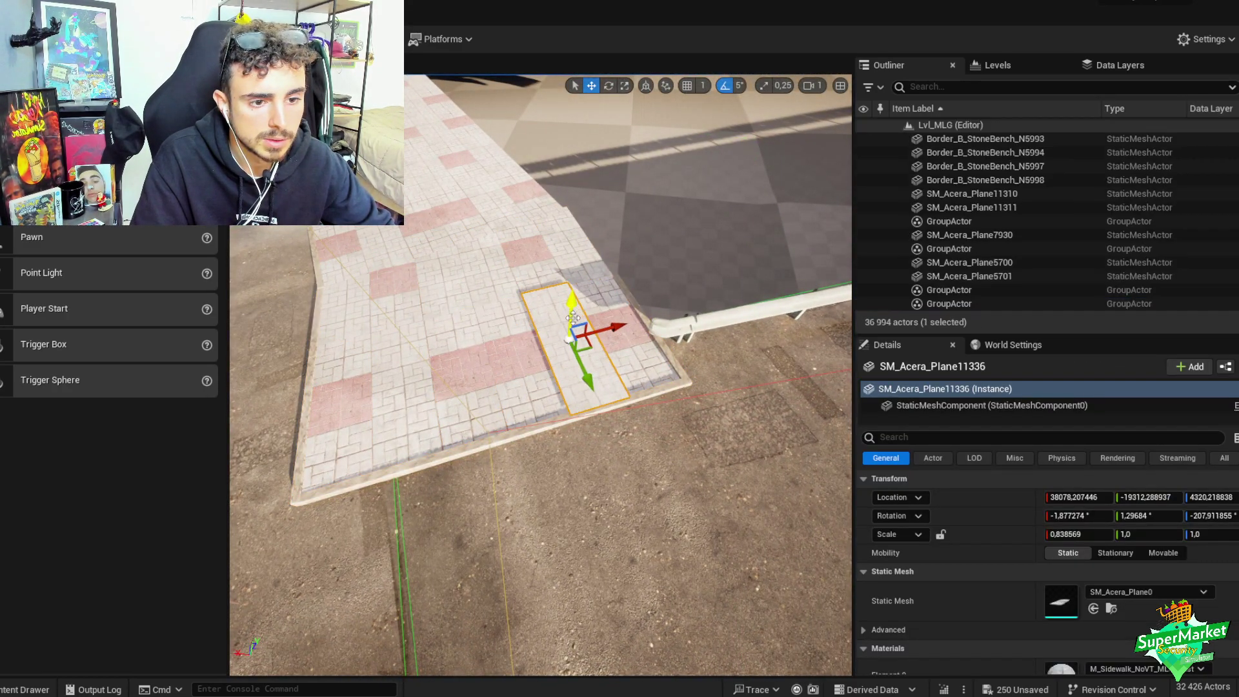
pyautogui.hotkey('ctrl', 'z')
pyautogui.moveTo(620, 271); pyautogui.dragTo(633, 258, button='right')
pyautogui.keyDown('ctrl'); pyautogui.click(633, 258); pyautogui.keyUp('ctrl')
pyautogui.click(633, 258)
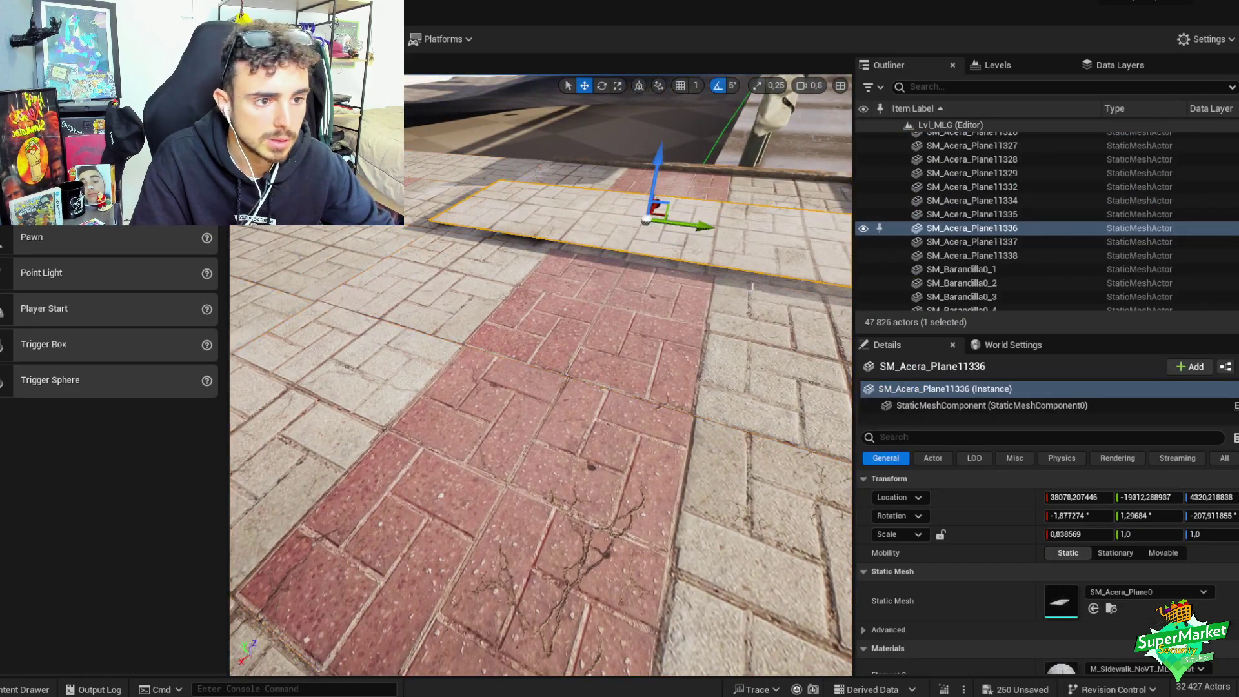
pyautogui.scroll(-1, 1125, 598)
pyautogui.click(1123, 627)
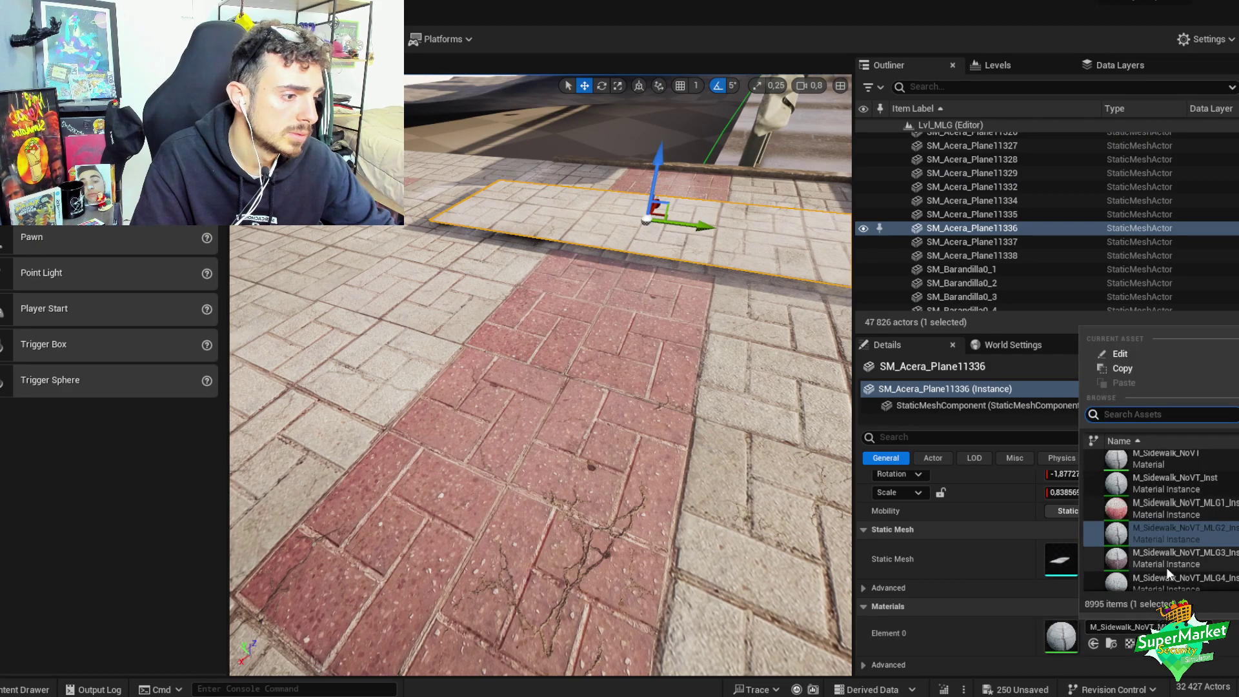
pyautogui.scroll(-2, 1155, 555)
pyautogui.click(1143, 544)
pyautogui.moveTo(702, 382); pyautogui.dragTo(702, 382, button='right')
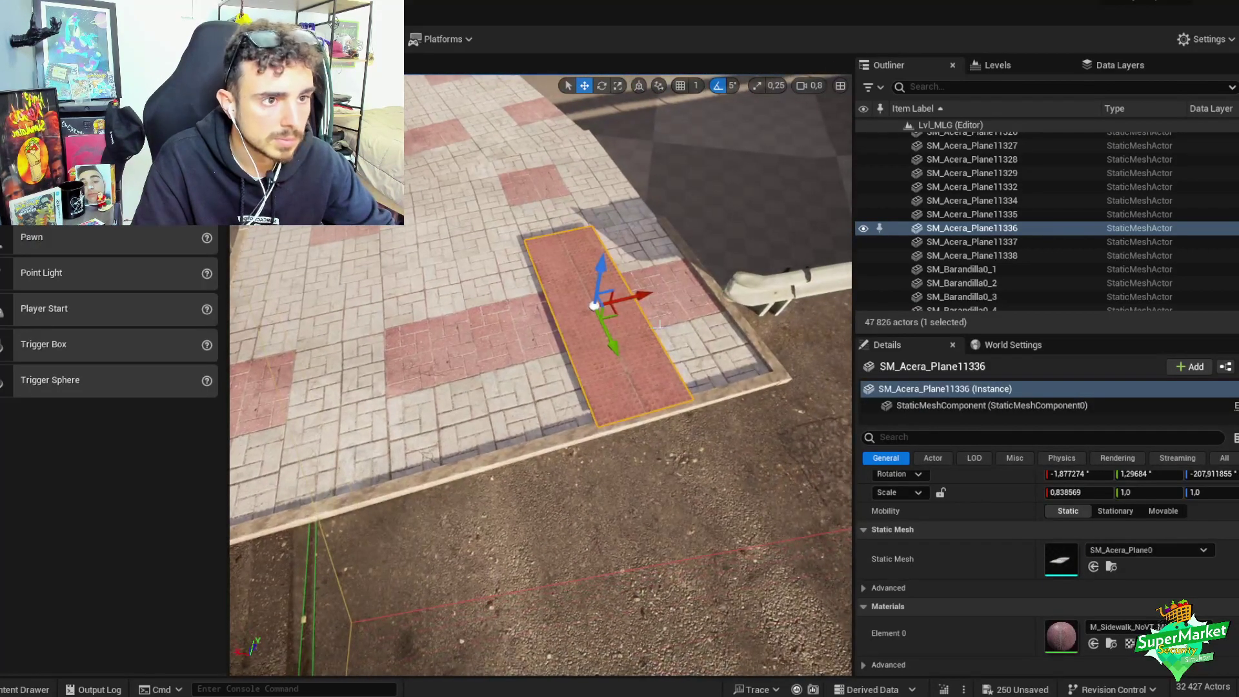
# - Rotate the red tile 90° and move it to the sidewalk's outer edge above the pavement
pyautogui.press('e')
pyautogui.moveTo(645, 291); pyautogui.dragTo(585, 331)
pyautogui.press('w')
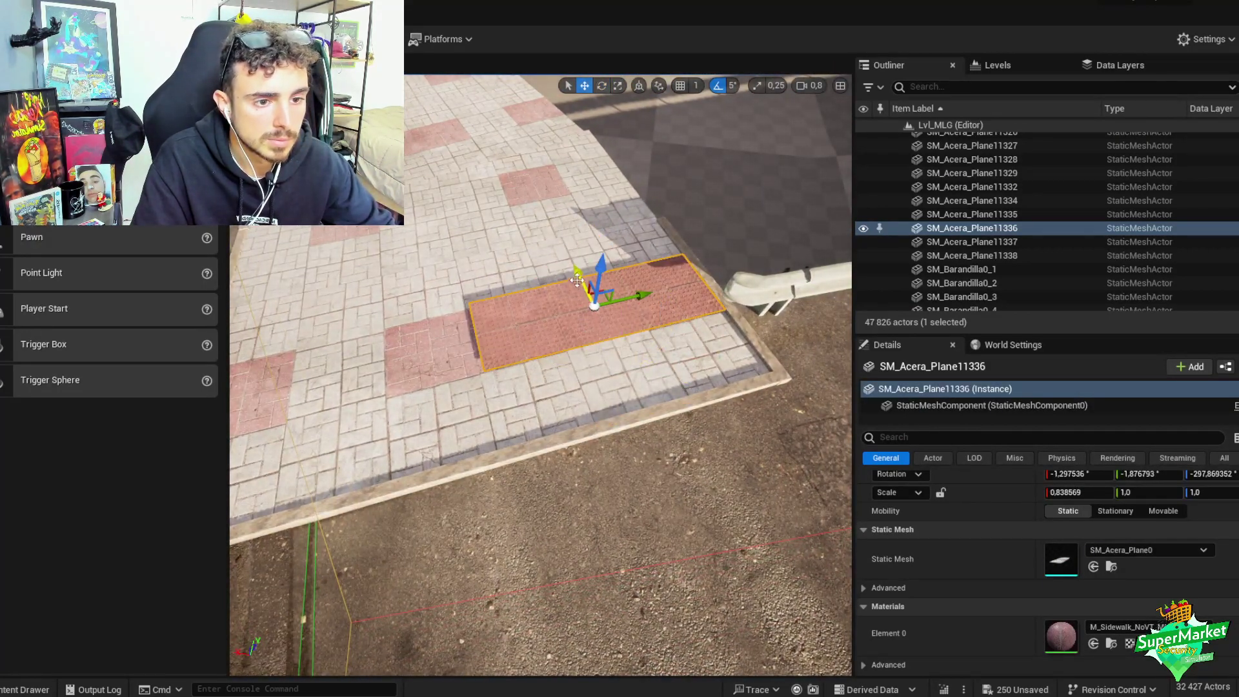
pyautogui.moveTo(576, 280); pyautogui.dragTo(643, 331)
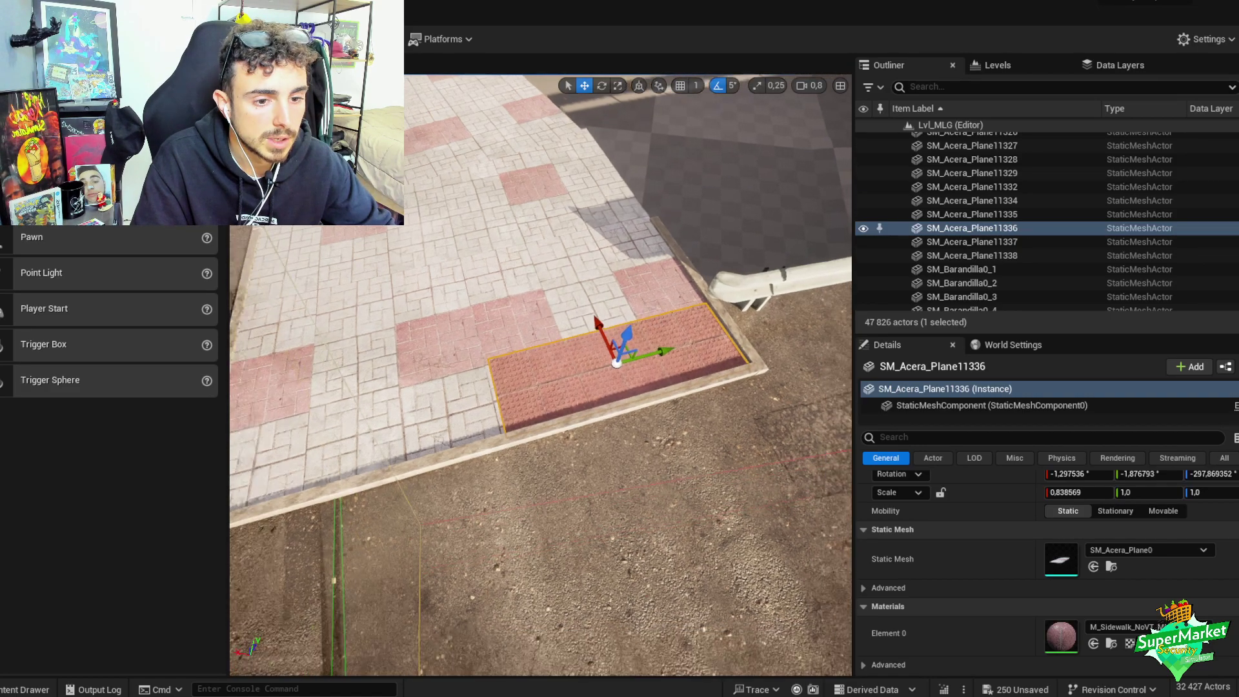
pyautogui.moveTo(643, 330); pyautogui.dragTo(643, 331, button='right')
pyautogui.moveTo(478, 386); pyautogui.dragTo(478, 385, button='right')
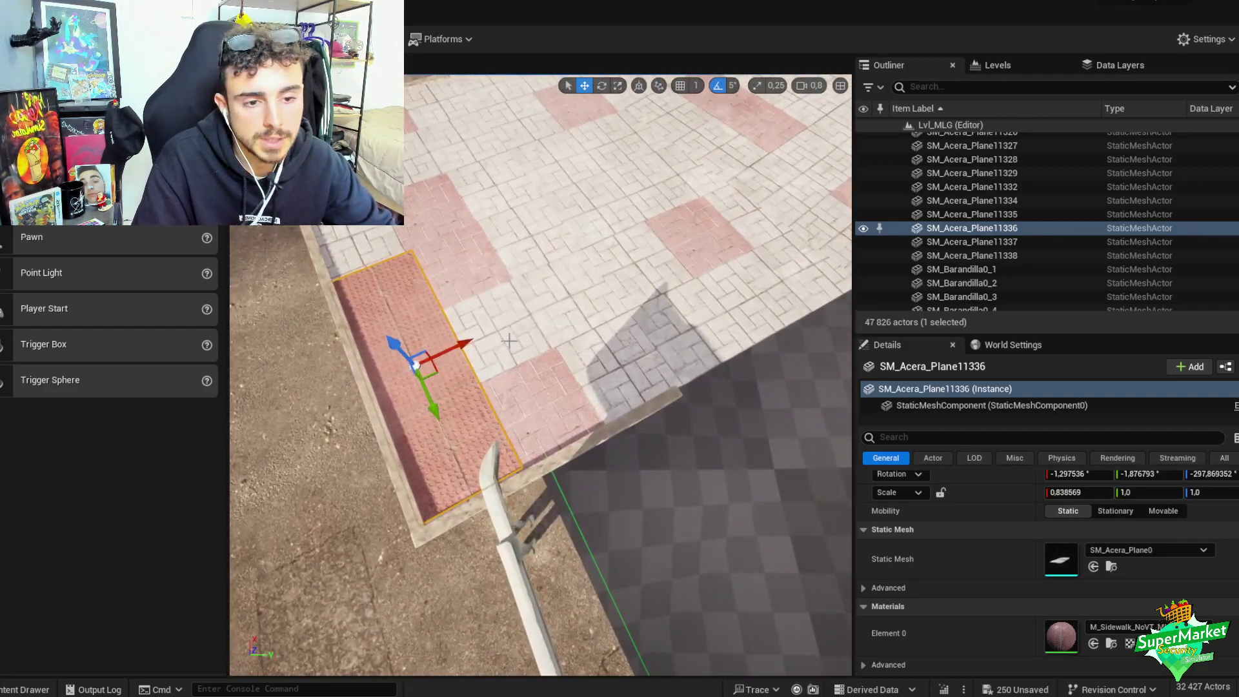
# - Duplicate the red tile, rotate the copy, and slide it further along the sidewalk edge
pyautogui.hotkey('ctrl', 'd')
pyautogui.press('e')
pyautogui.moveTo(479, 385); pyautogui.dragTo(613, 274)
pyautogui.press('w')
pyautogui.moveTo(710, 263); pyautogui.dragTo(711, 262, button='right')
# - Select the red tiles with the surrounding corner tiles and group them with Ctrl+G
pyautogui.keyDown('ctrl'); pyautogui.click(443, 310); pyautogui.keyUp('ctrl')
pyautogui.keyDown('ctrl'); pyautogui.click(424, 304); pyautogui.keyUp('ctrl')
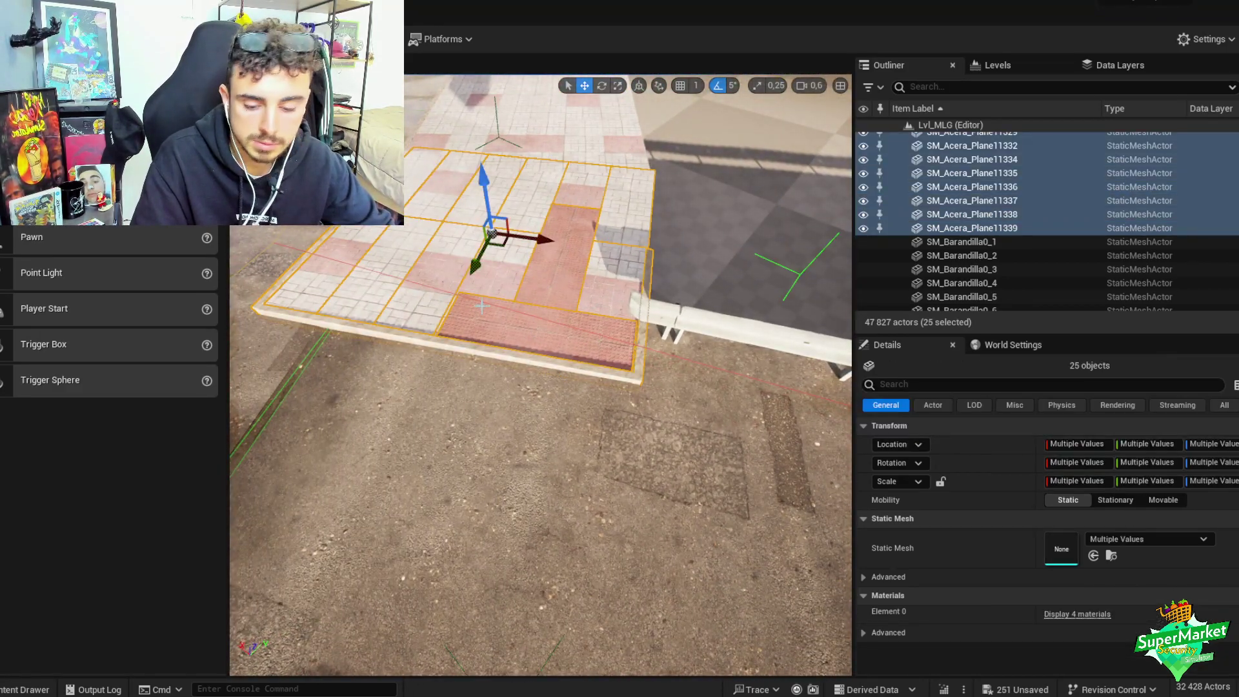
pyautogui.hotkey('ctrl', 'g')
pyautogui.moveTo(482, 306); pyautogui.dragTo(481, 306, button='right')
pyautogui.scroll(2, 481, 306)
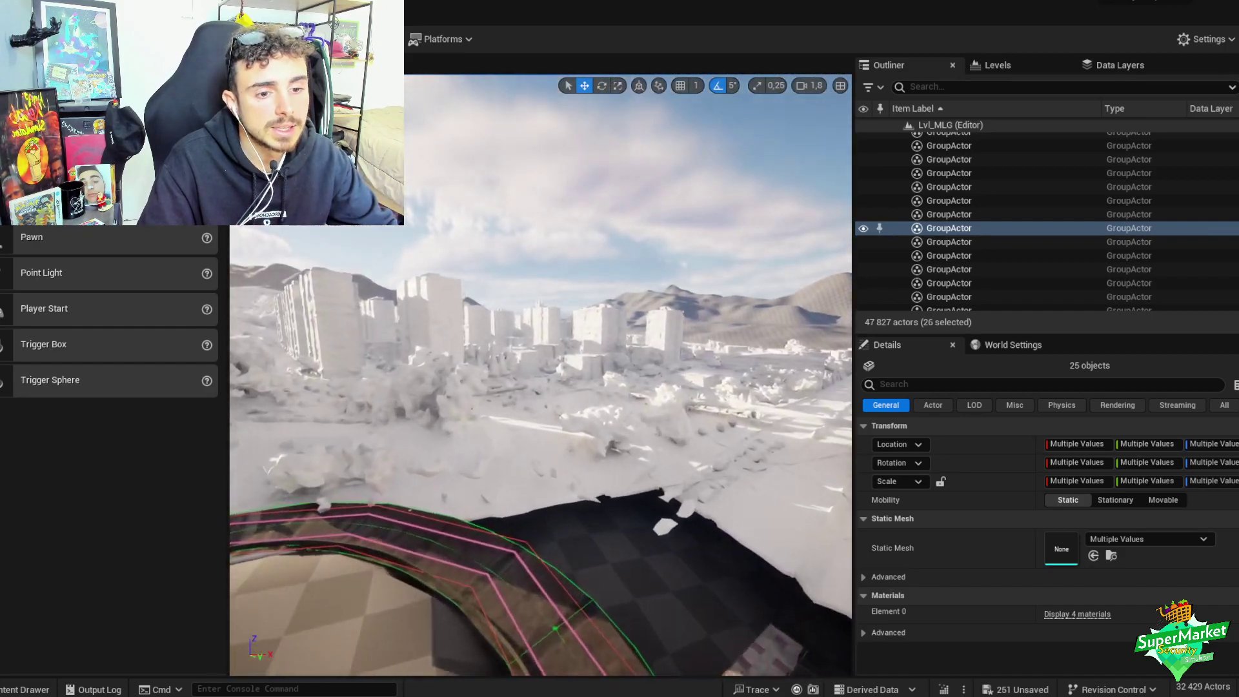
# - From the Content Drawer, use Save All and confirm with Save Selected in Save Content
pyautogui.moveTo(597, 385); pyautogui.dragTo(571, 399, button='right')
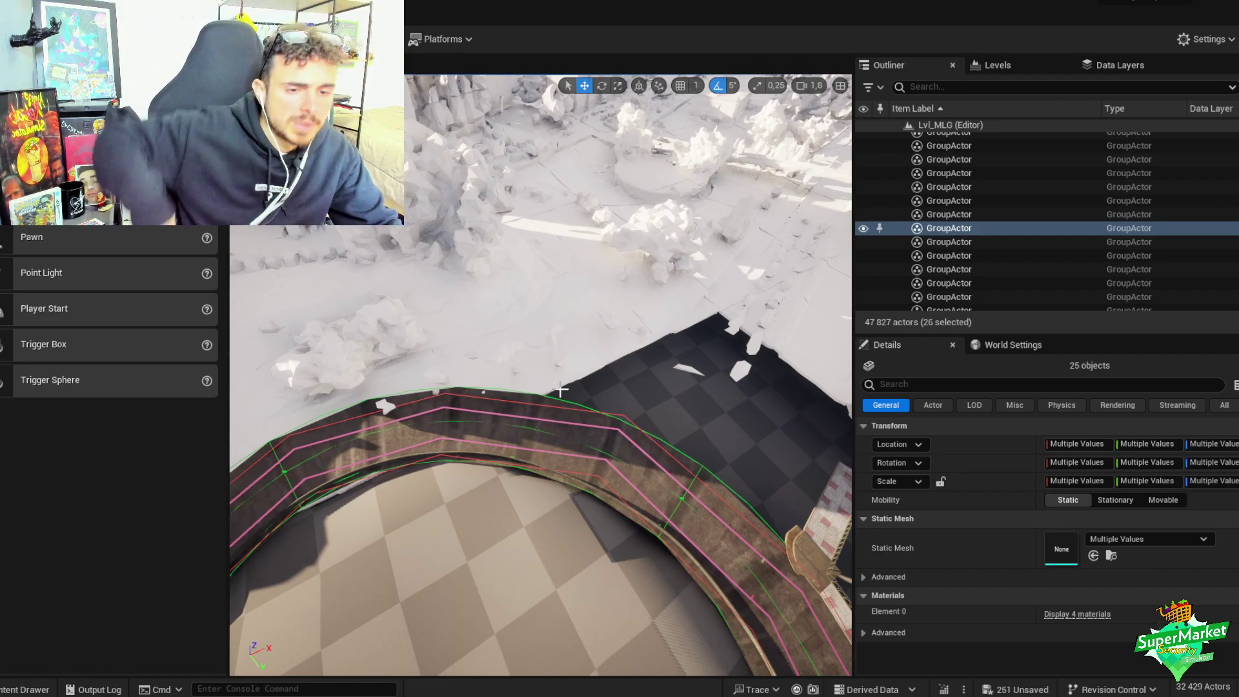
pyautogui.hotkey('ctrl', 'space')
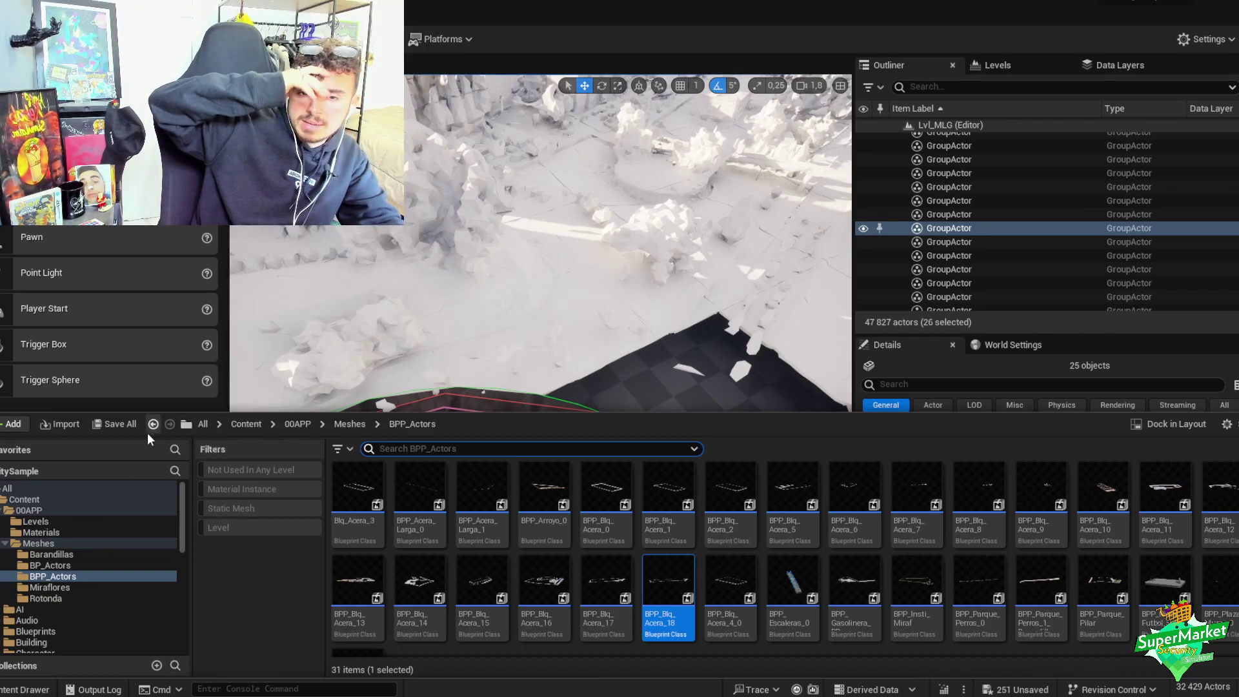
pyautogui.click(135, 424)
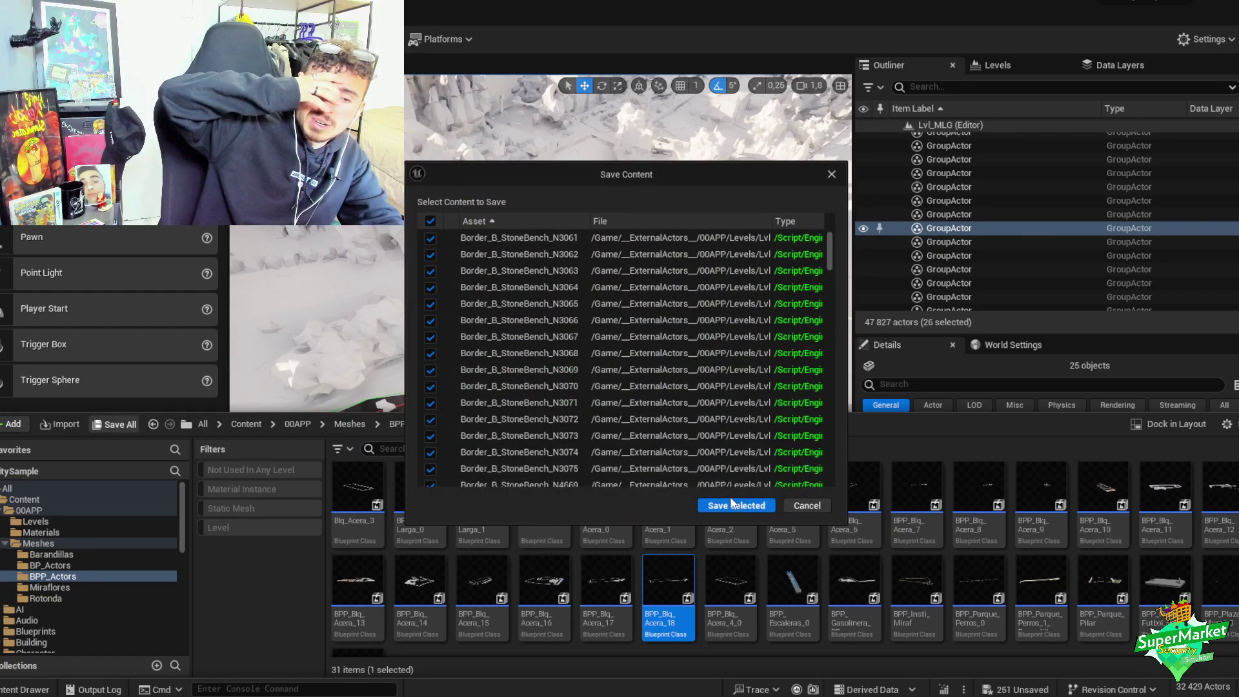
pyautogui.click(728, 502)
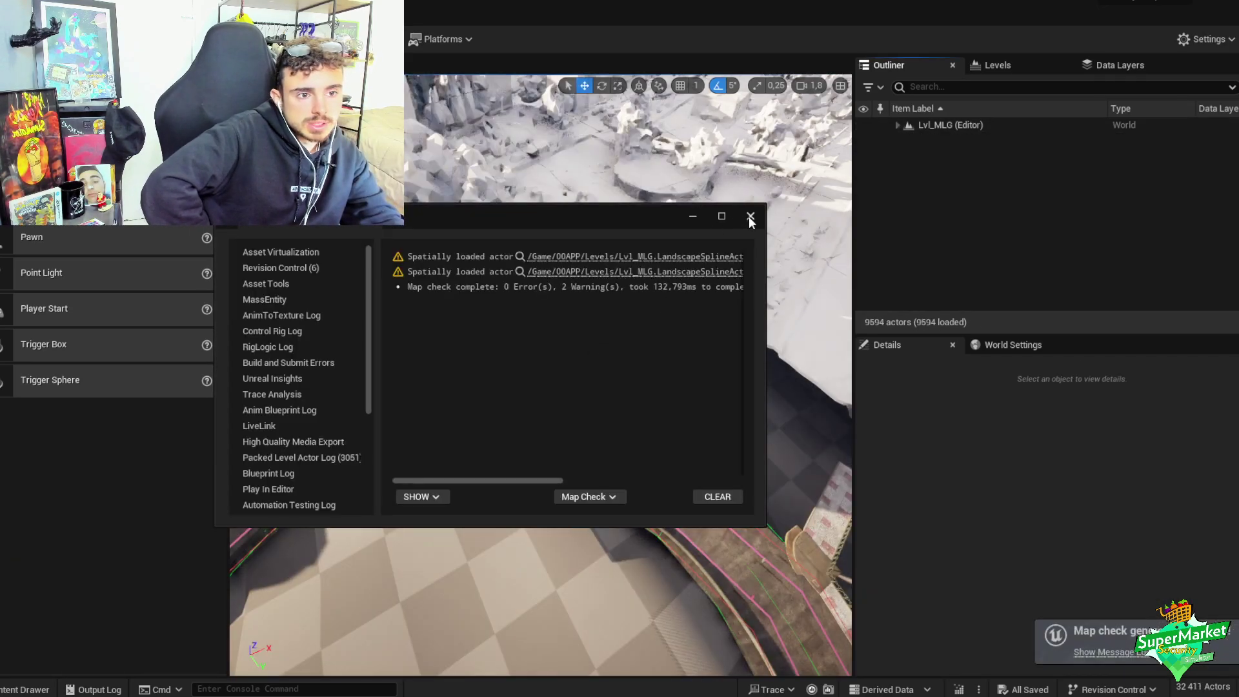
# - Close the map check Message Log, then start and cancel a Build HLODs run
pyautogui.click(751, 216)
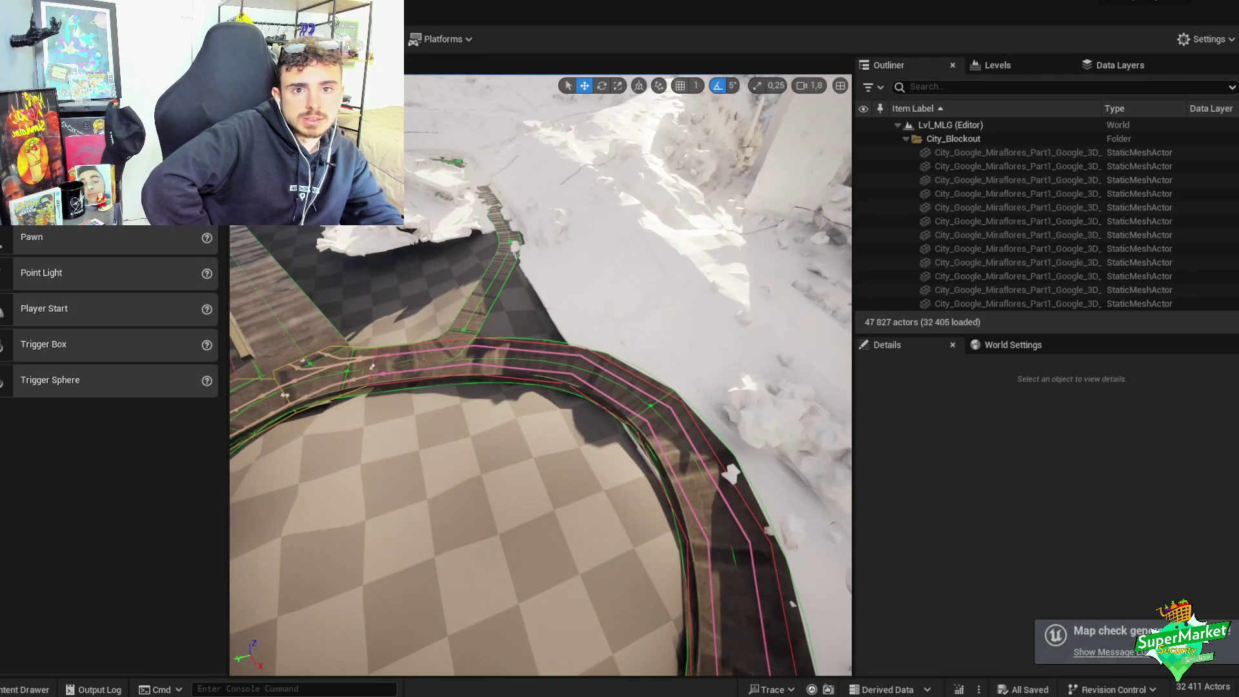
pyautogui.click(165, 18)
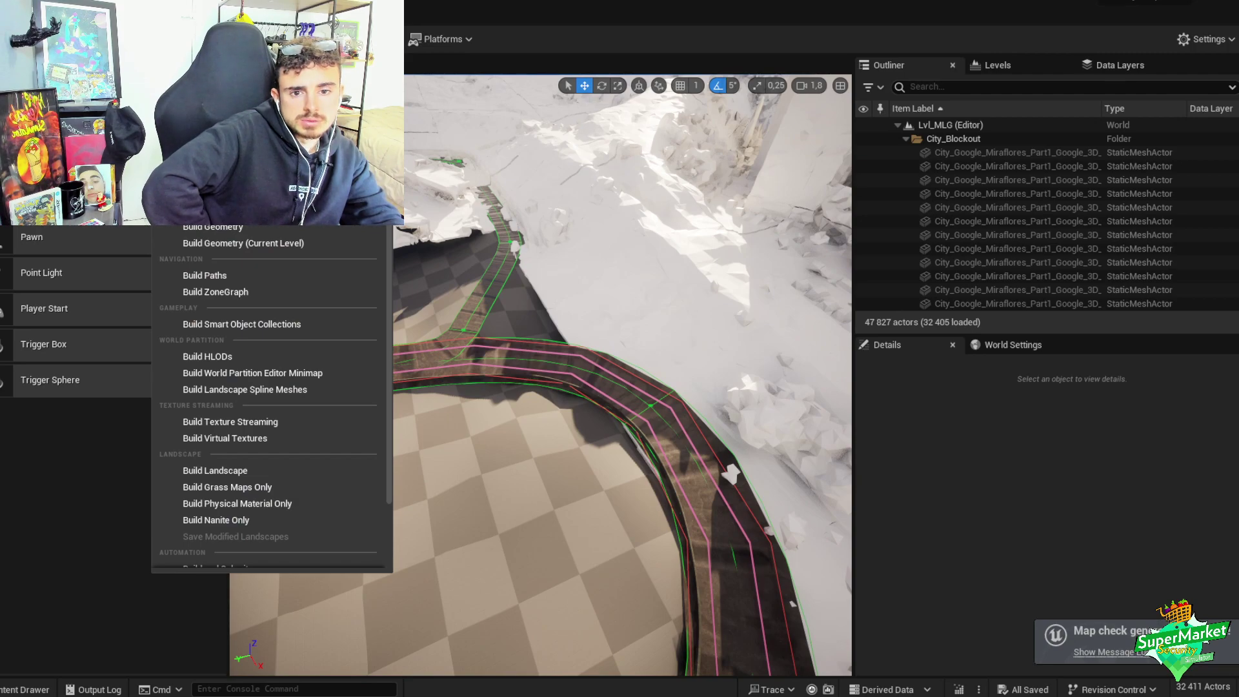
pyautogui.click(206, 356)
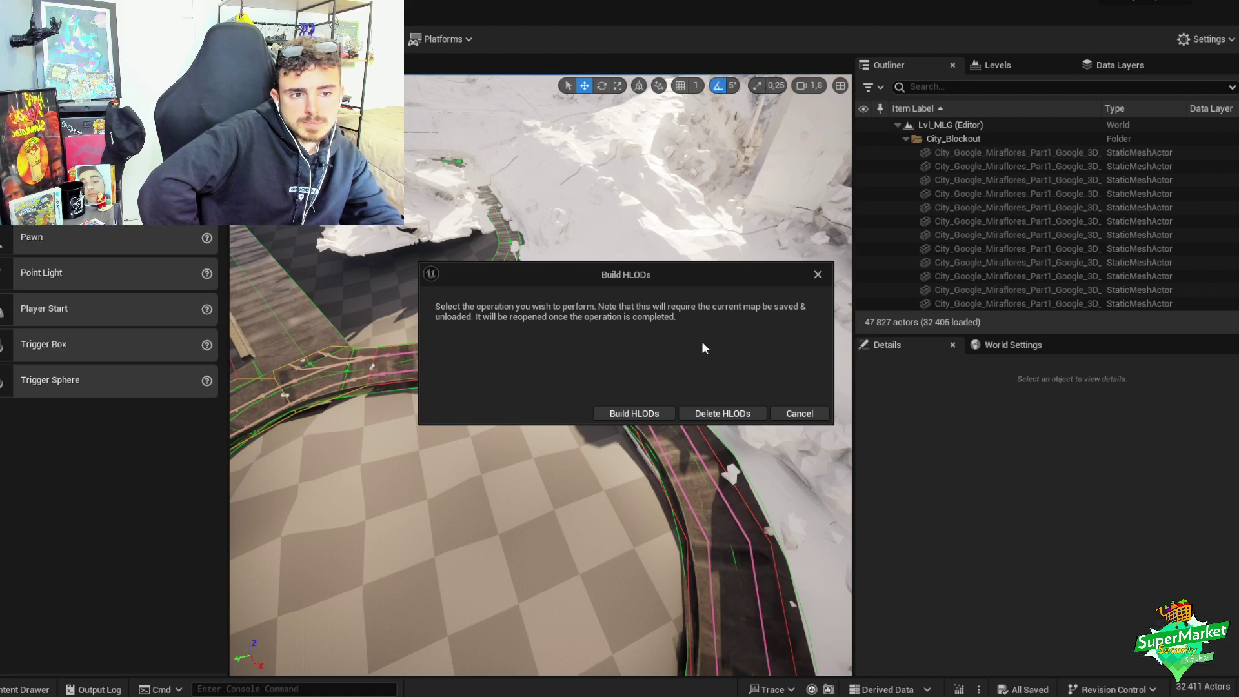
pyautogui.click(818, 275)
pyautogui.scroll(-3, 243, 386)
pyautogui.hotkey('ctrl', 'space')
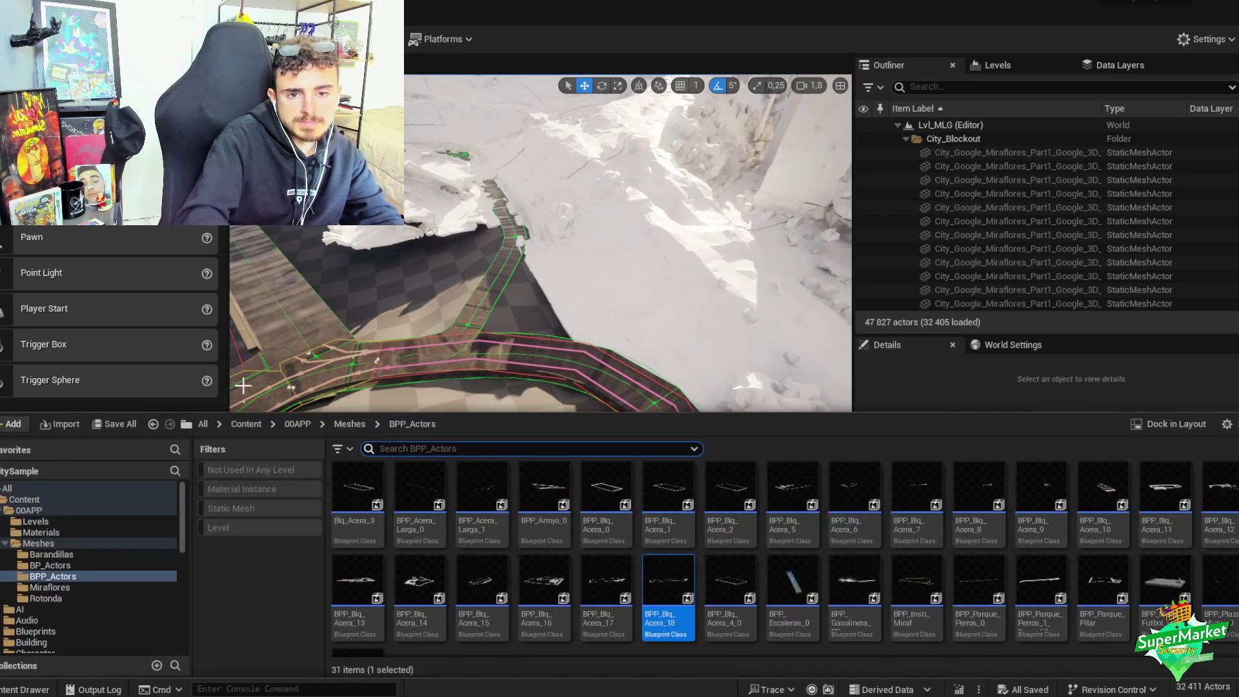
# - Open Window > World Partition, then run Build > Build World Partition Editor Minimap
pyautogui.click(126, 12)
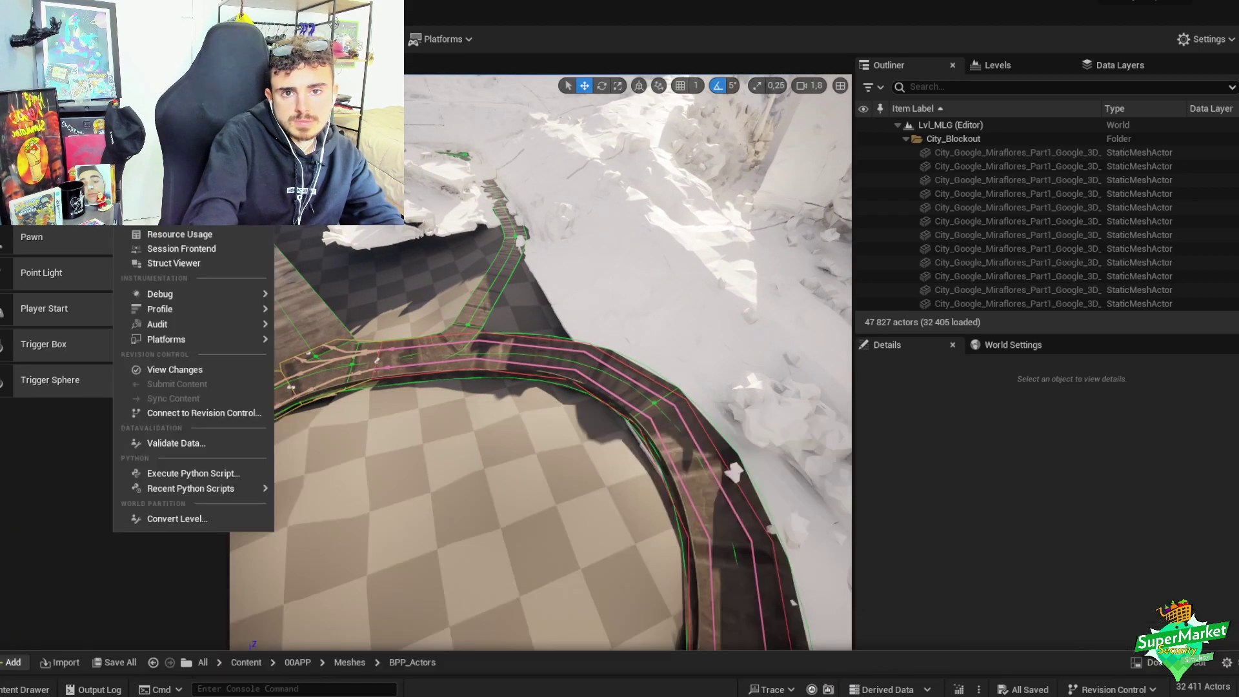
pyautogui.click(165, 12)
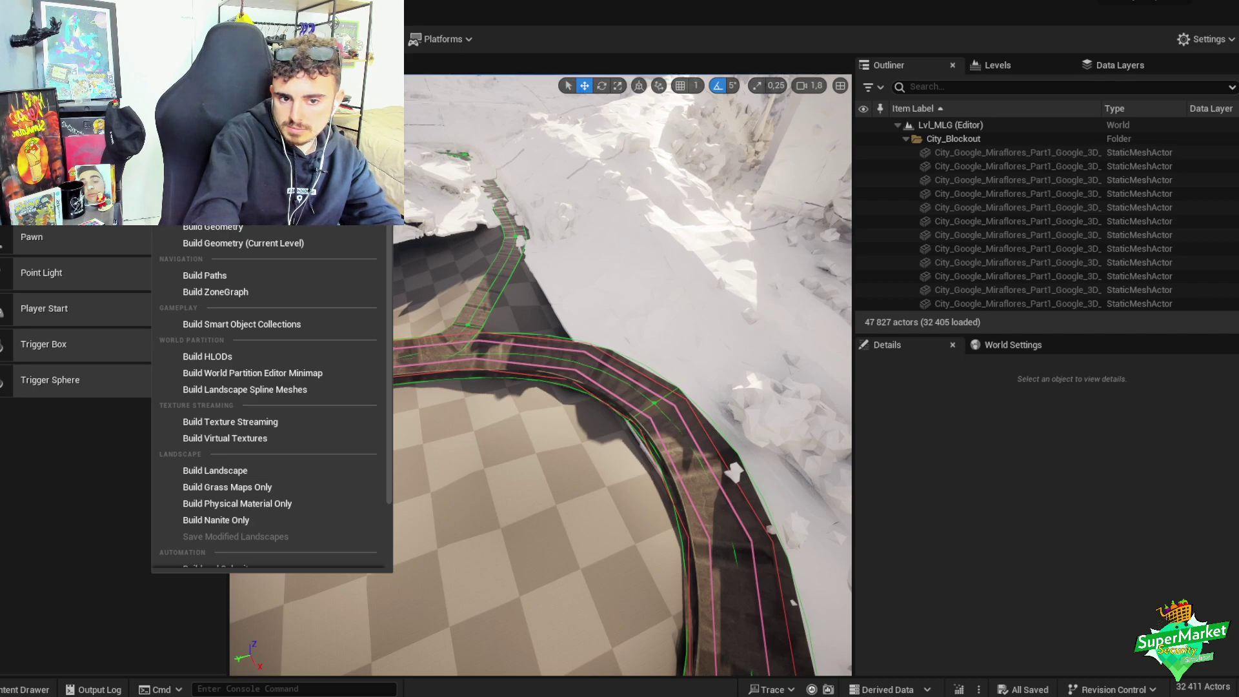
pyautogui.click(997, 344)
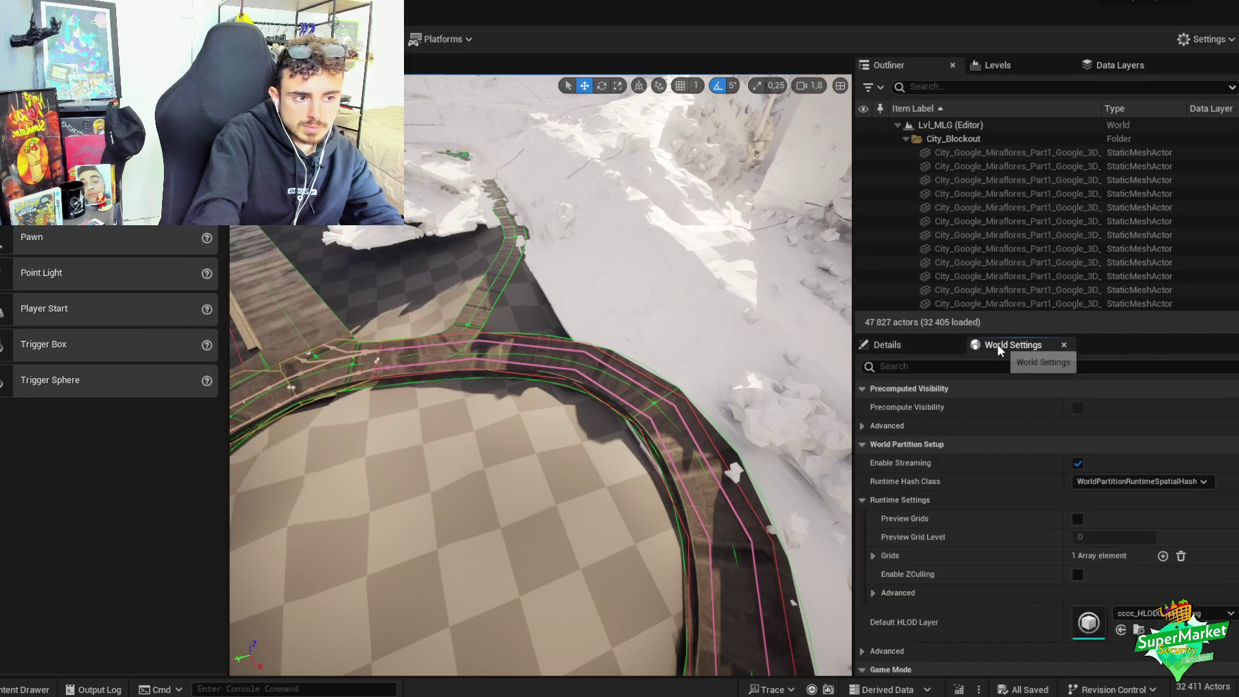
pyautogui.click(161, 13)
pyautogui.moveTo(126, 13)
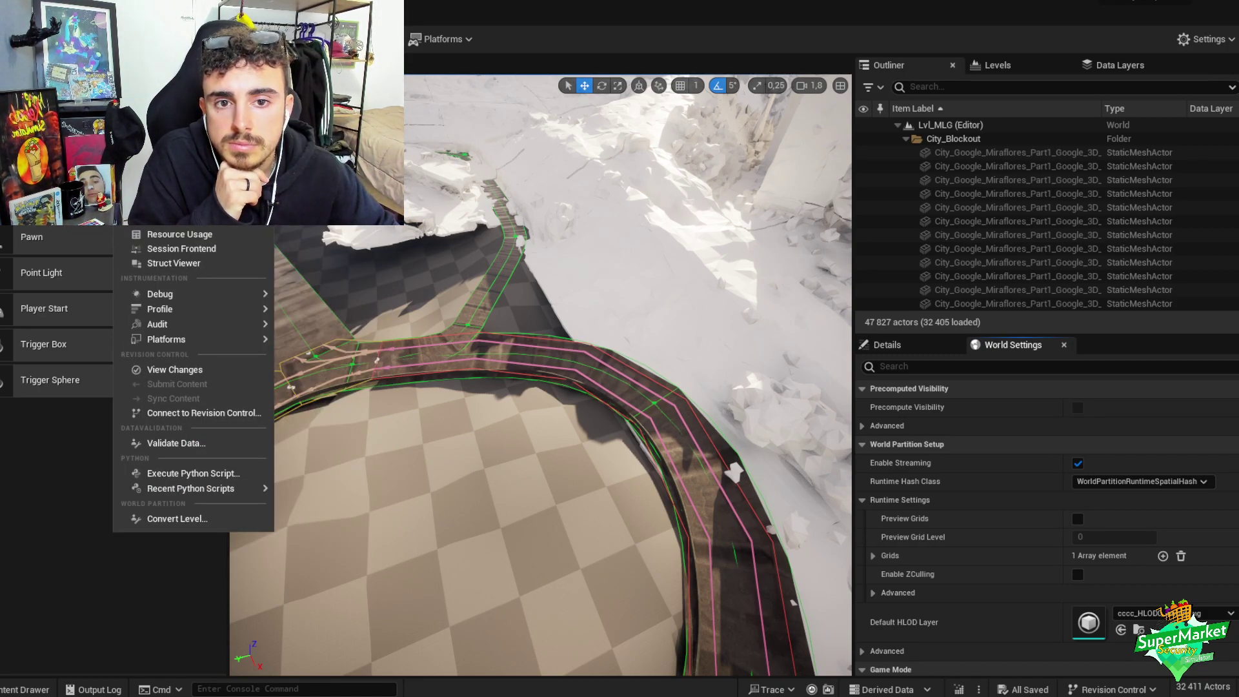
pyautogui.moveTo(81, 13)
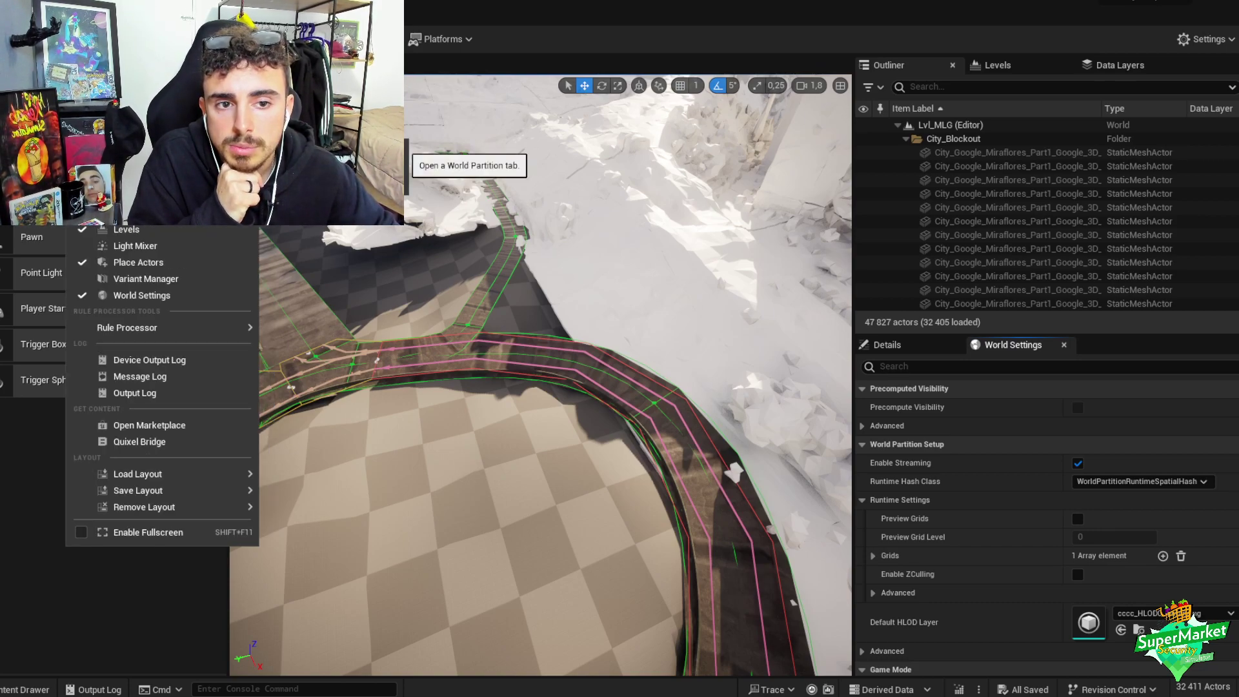
pyautogui.click(136, 197)
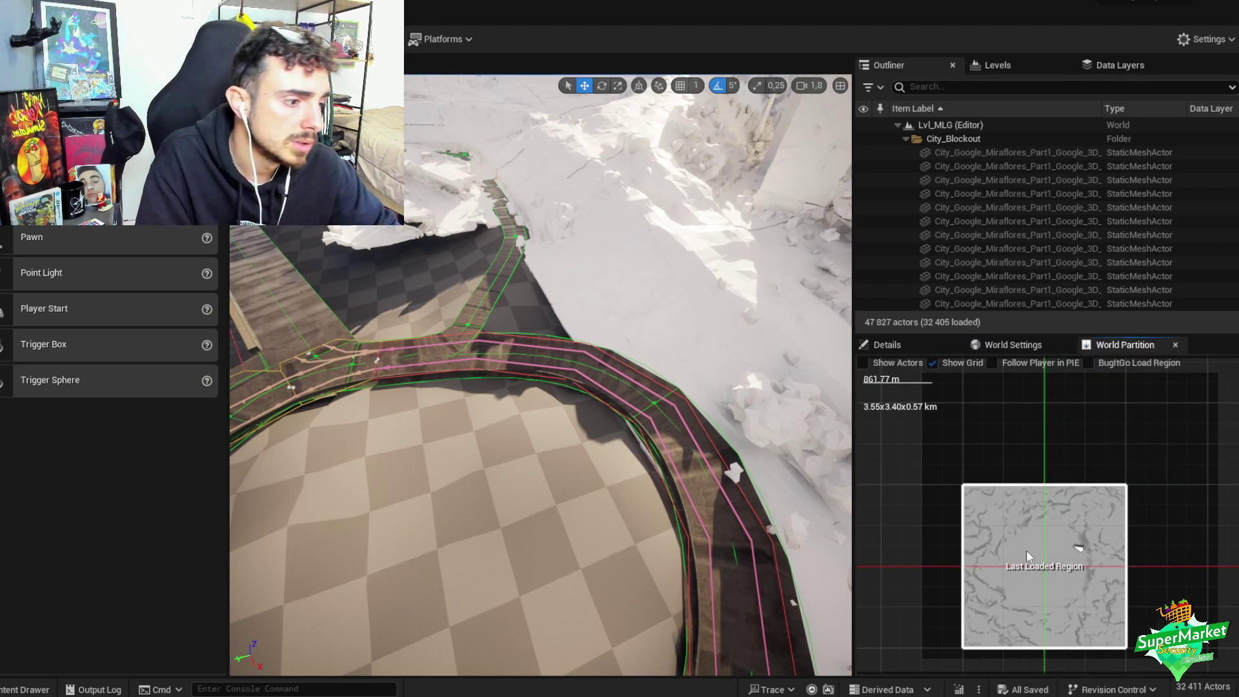
pyautogui.click(161, 13)
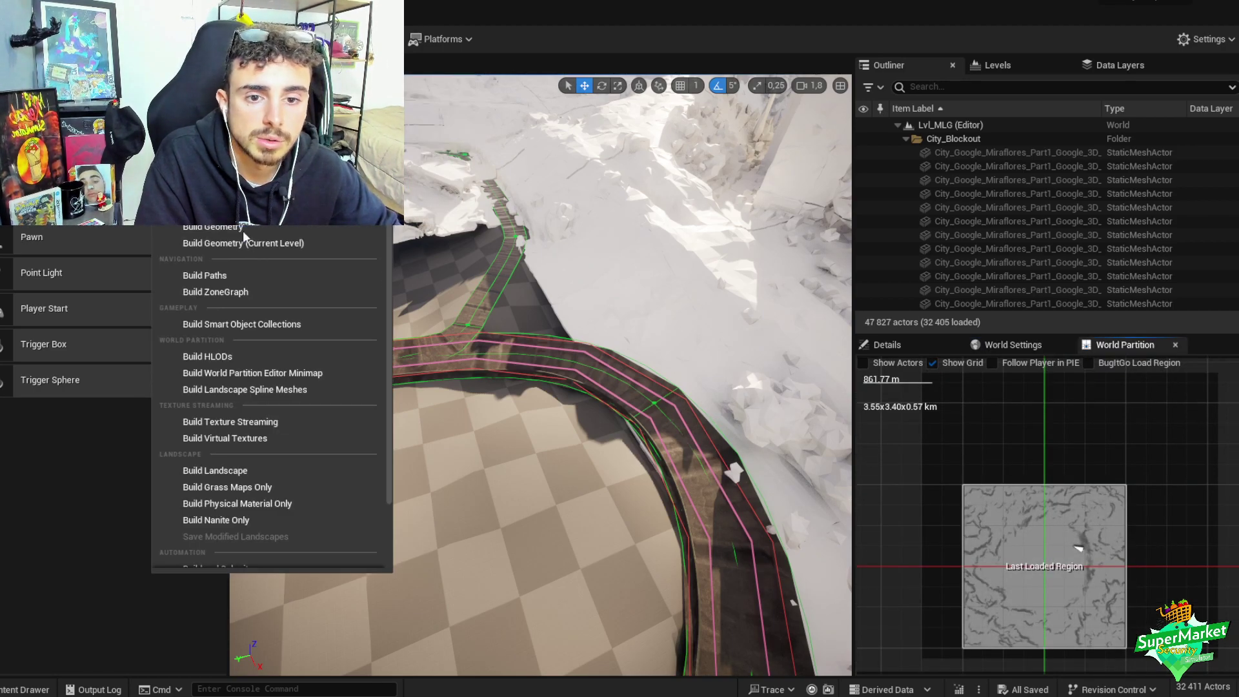
pyautogui.click(237, 375)
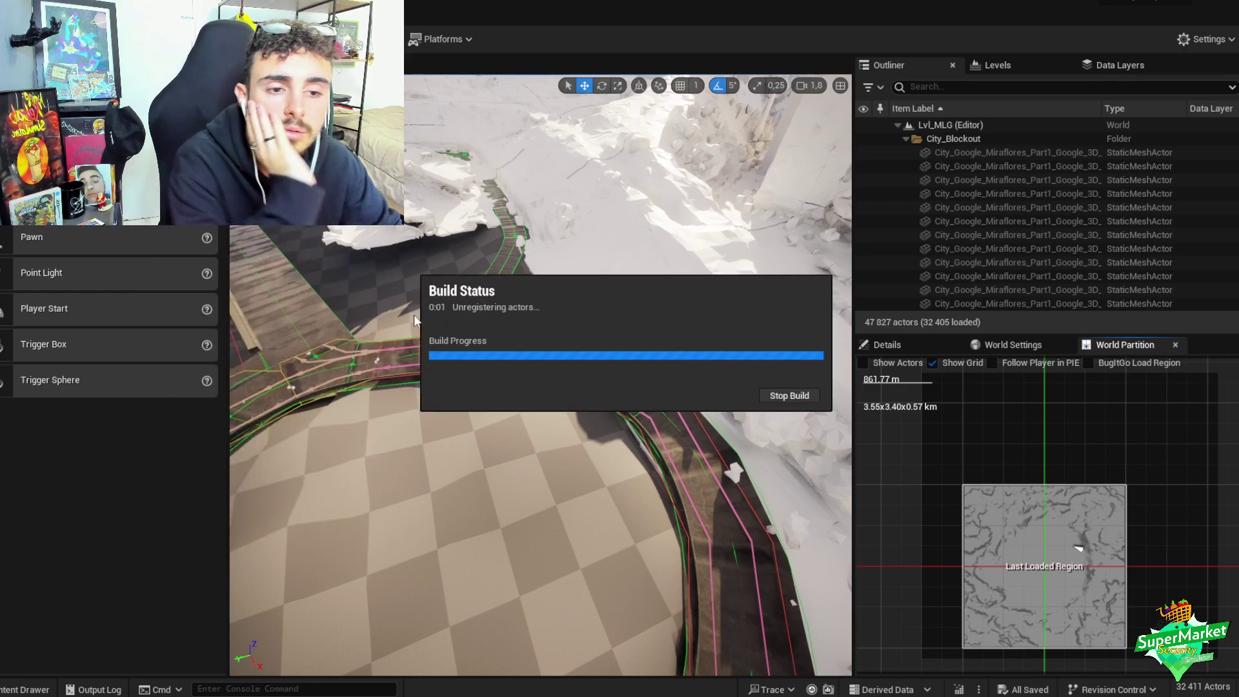